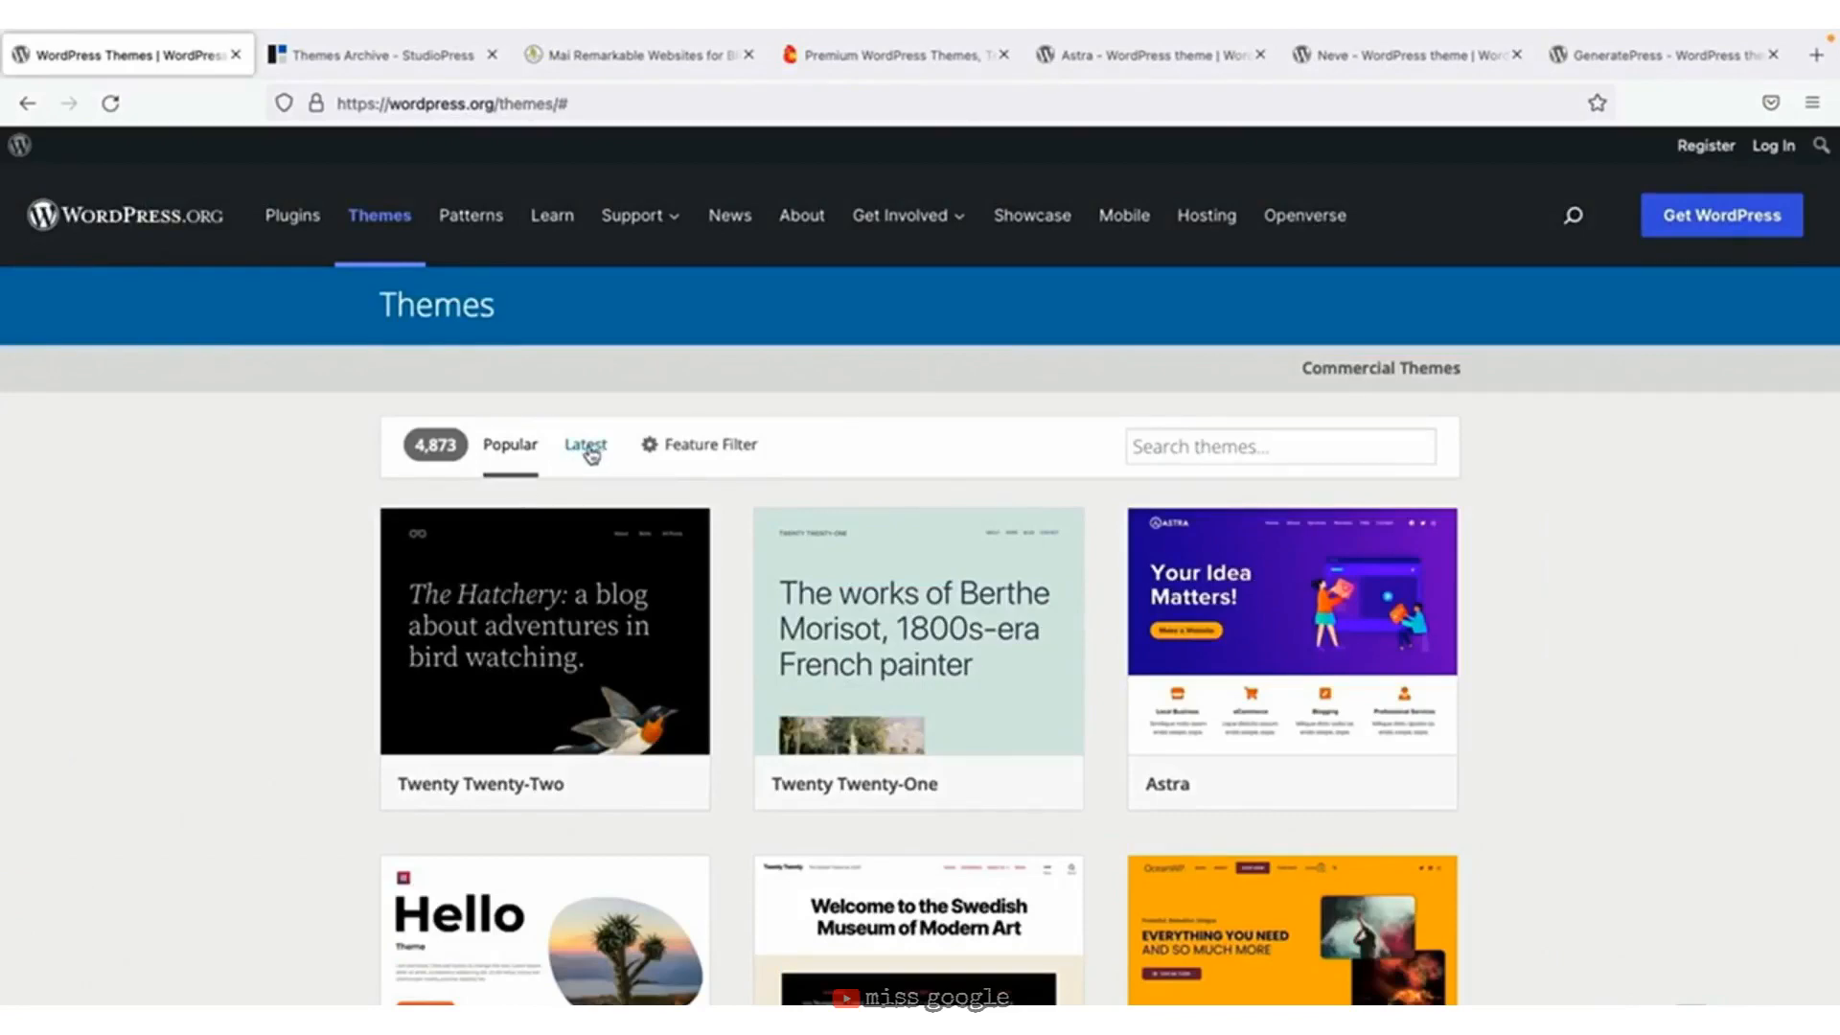
Check the theme directory's feature filter options, and view the OceanWP theme's details page and its live preview.
left_click(700, 453)
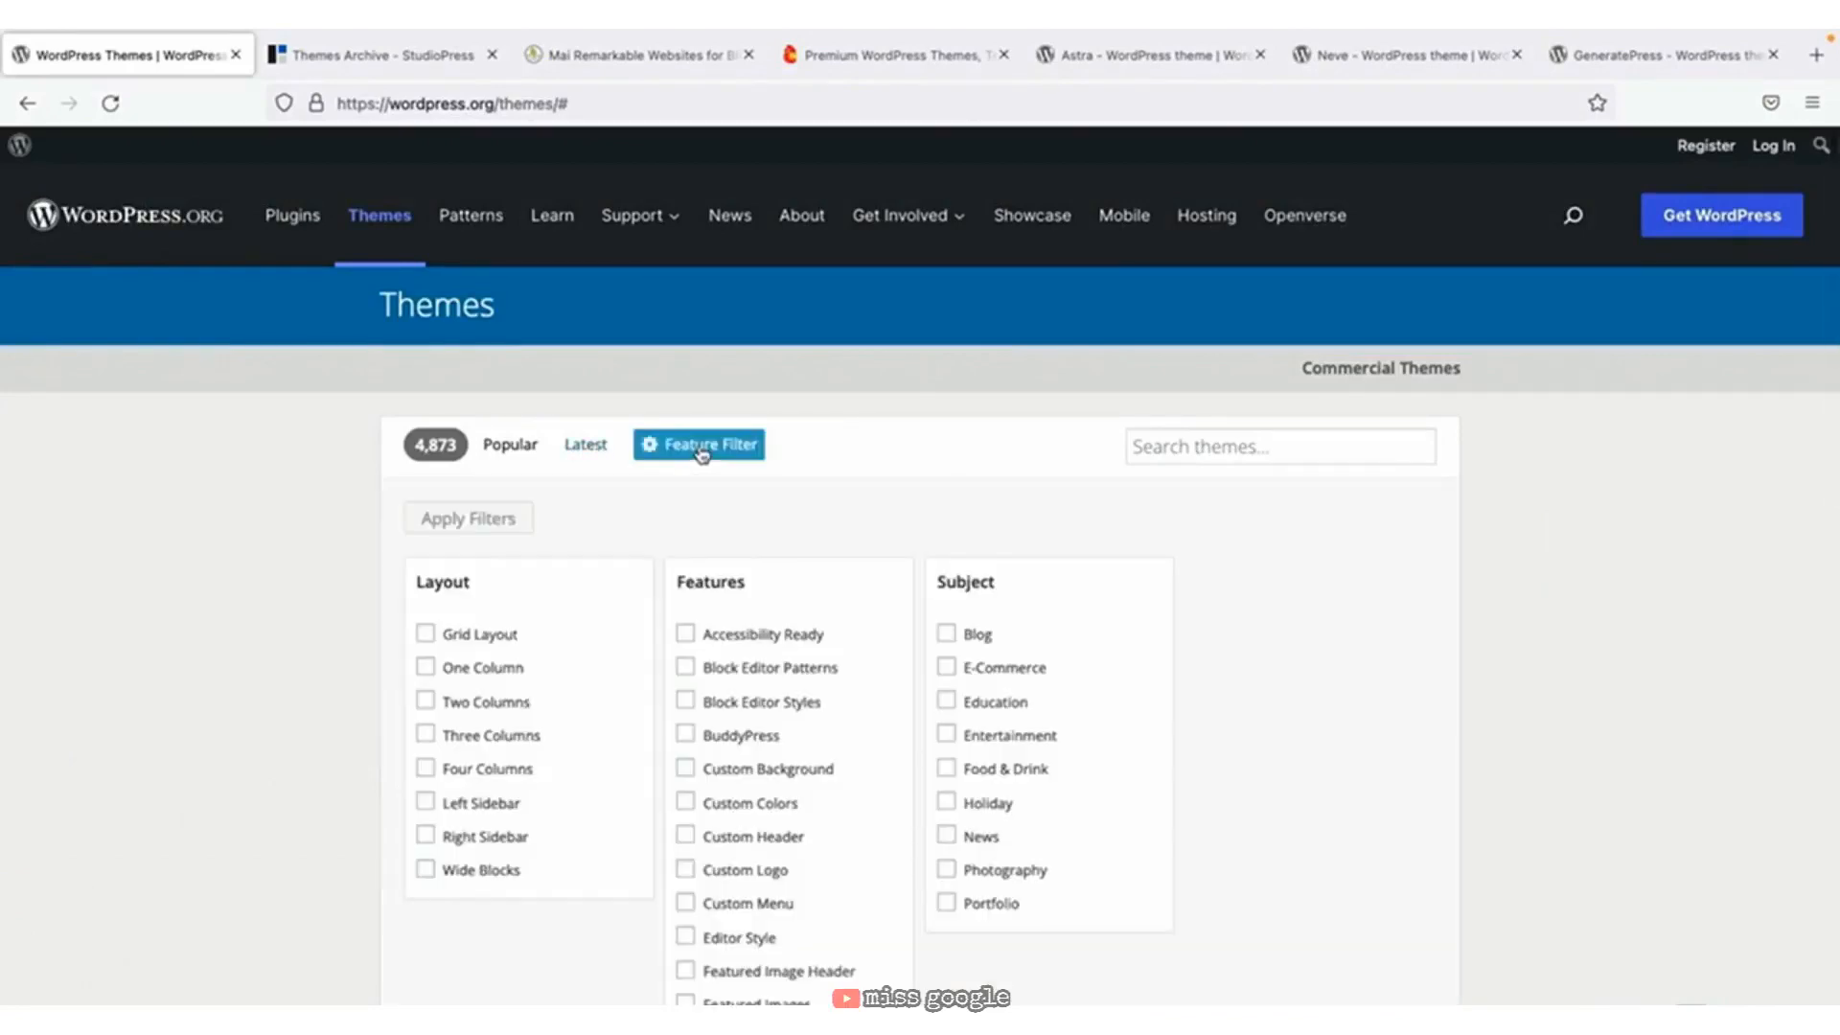
left_click(701, 454)
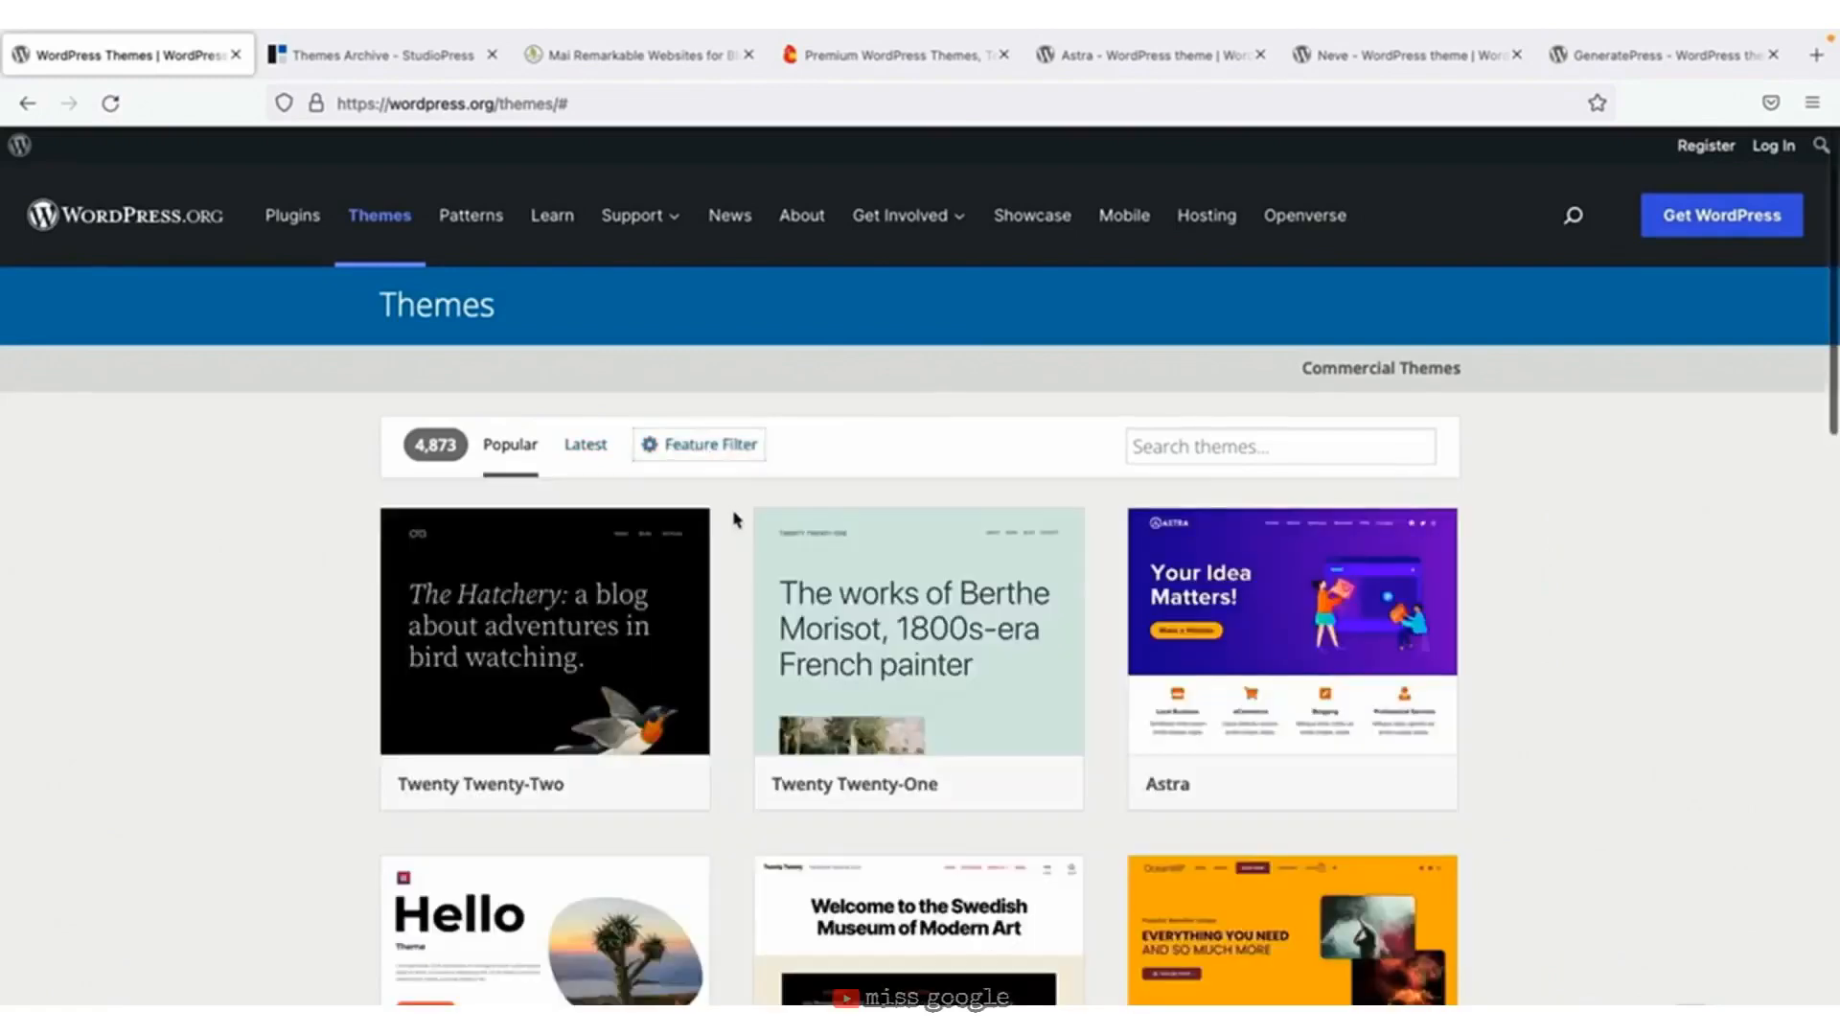
scroll(733, 518, "down", 3)
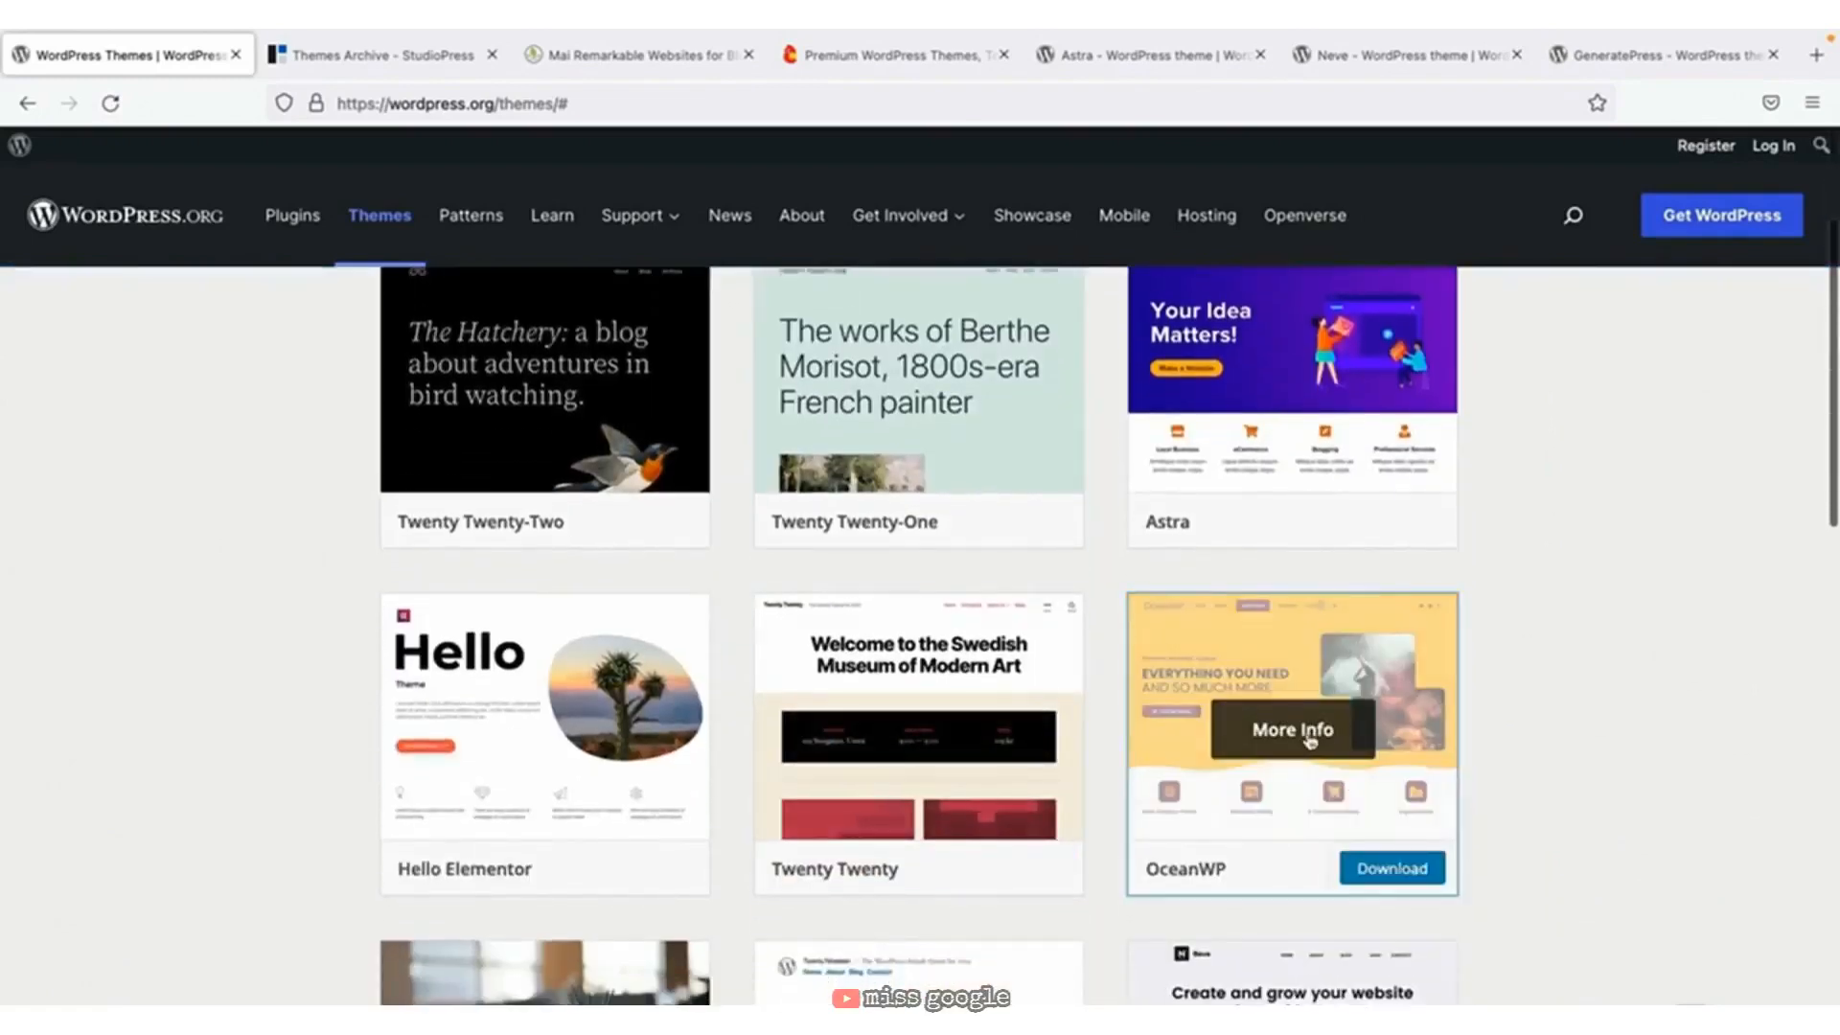
left_click(1305, 741)
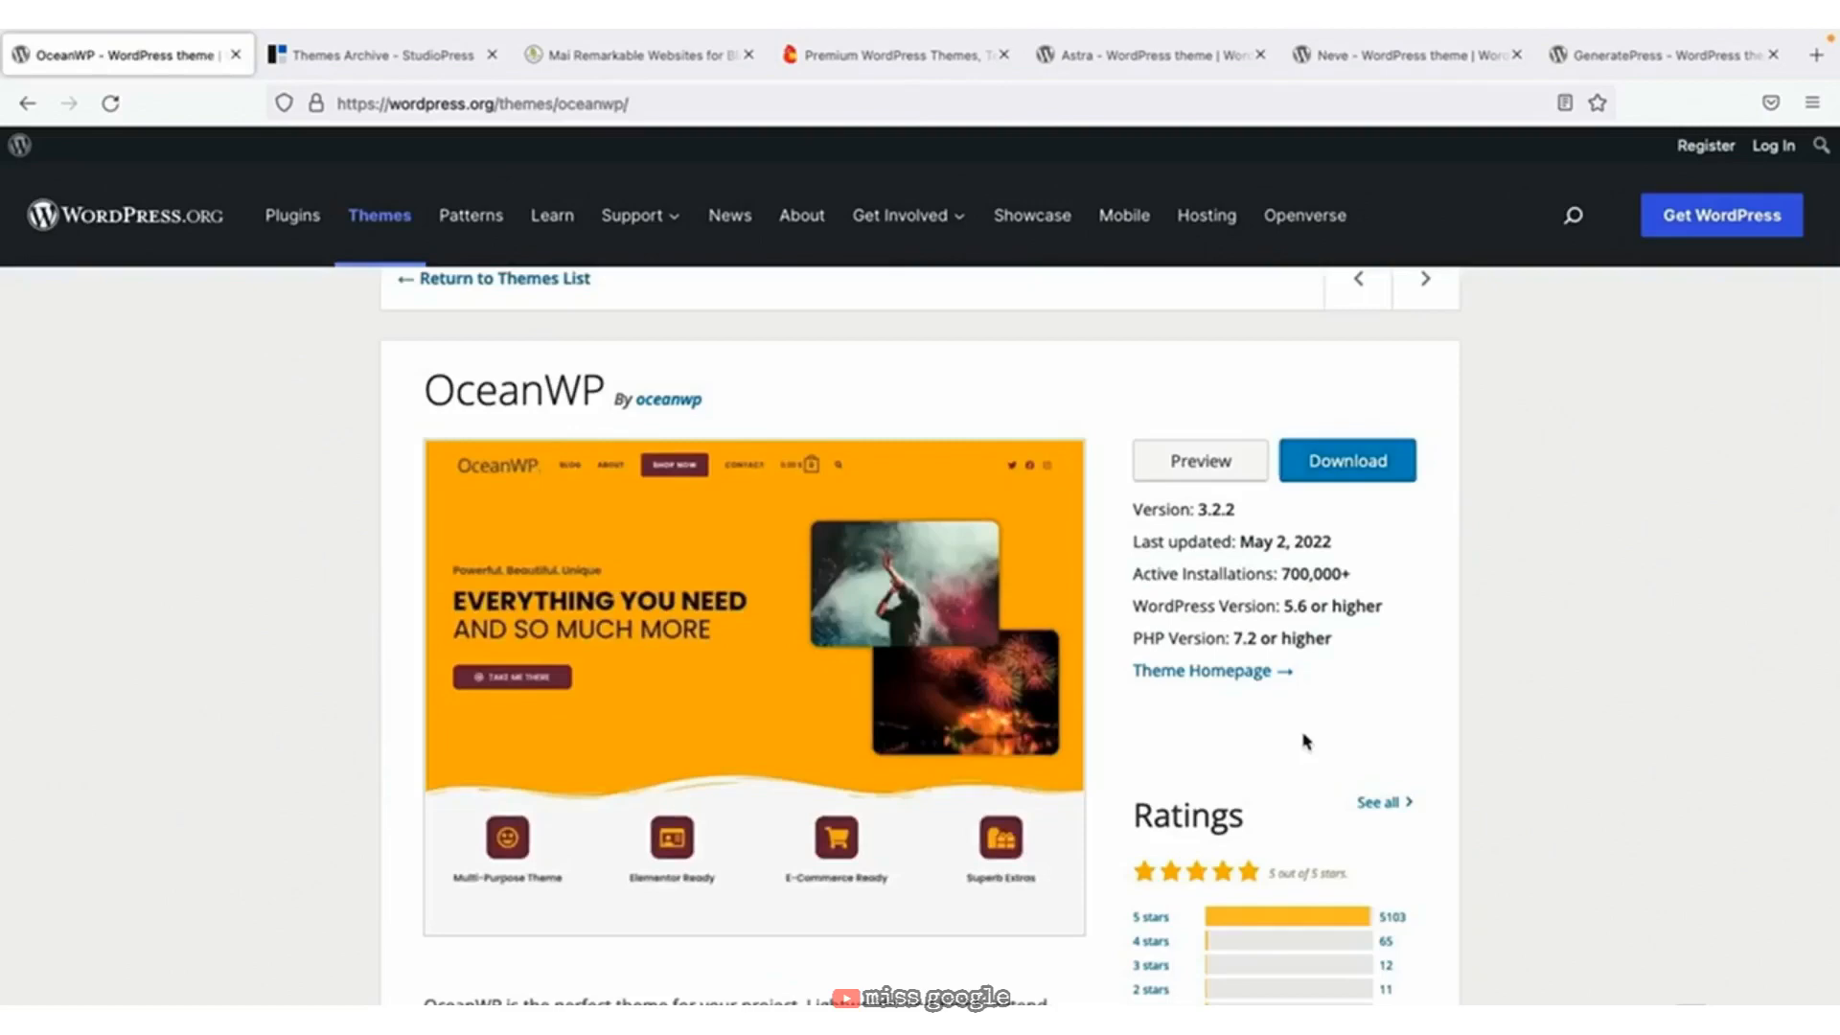
left_click(1185, 474)
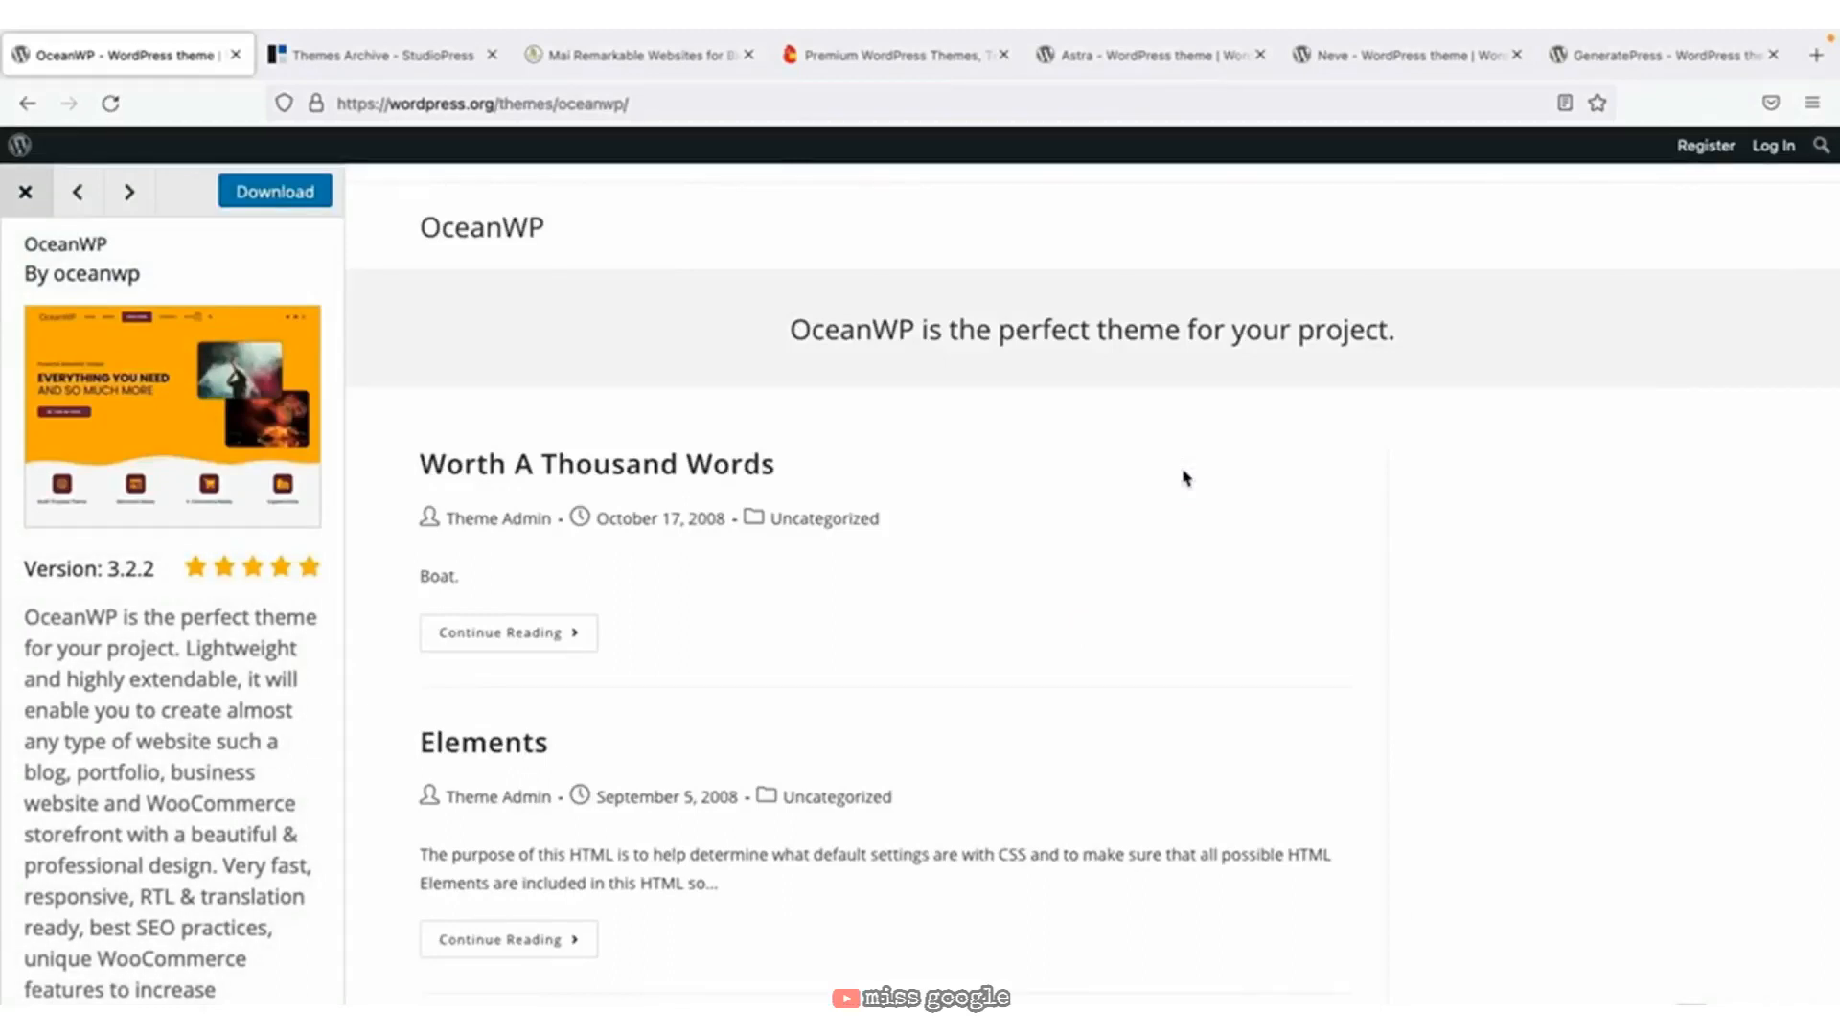
left_click(24, 191)
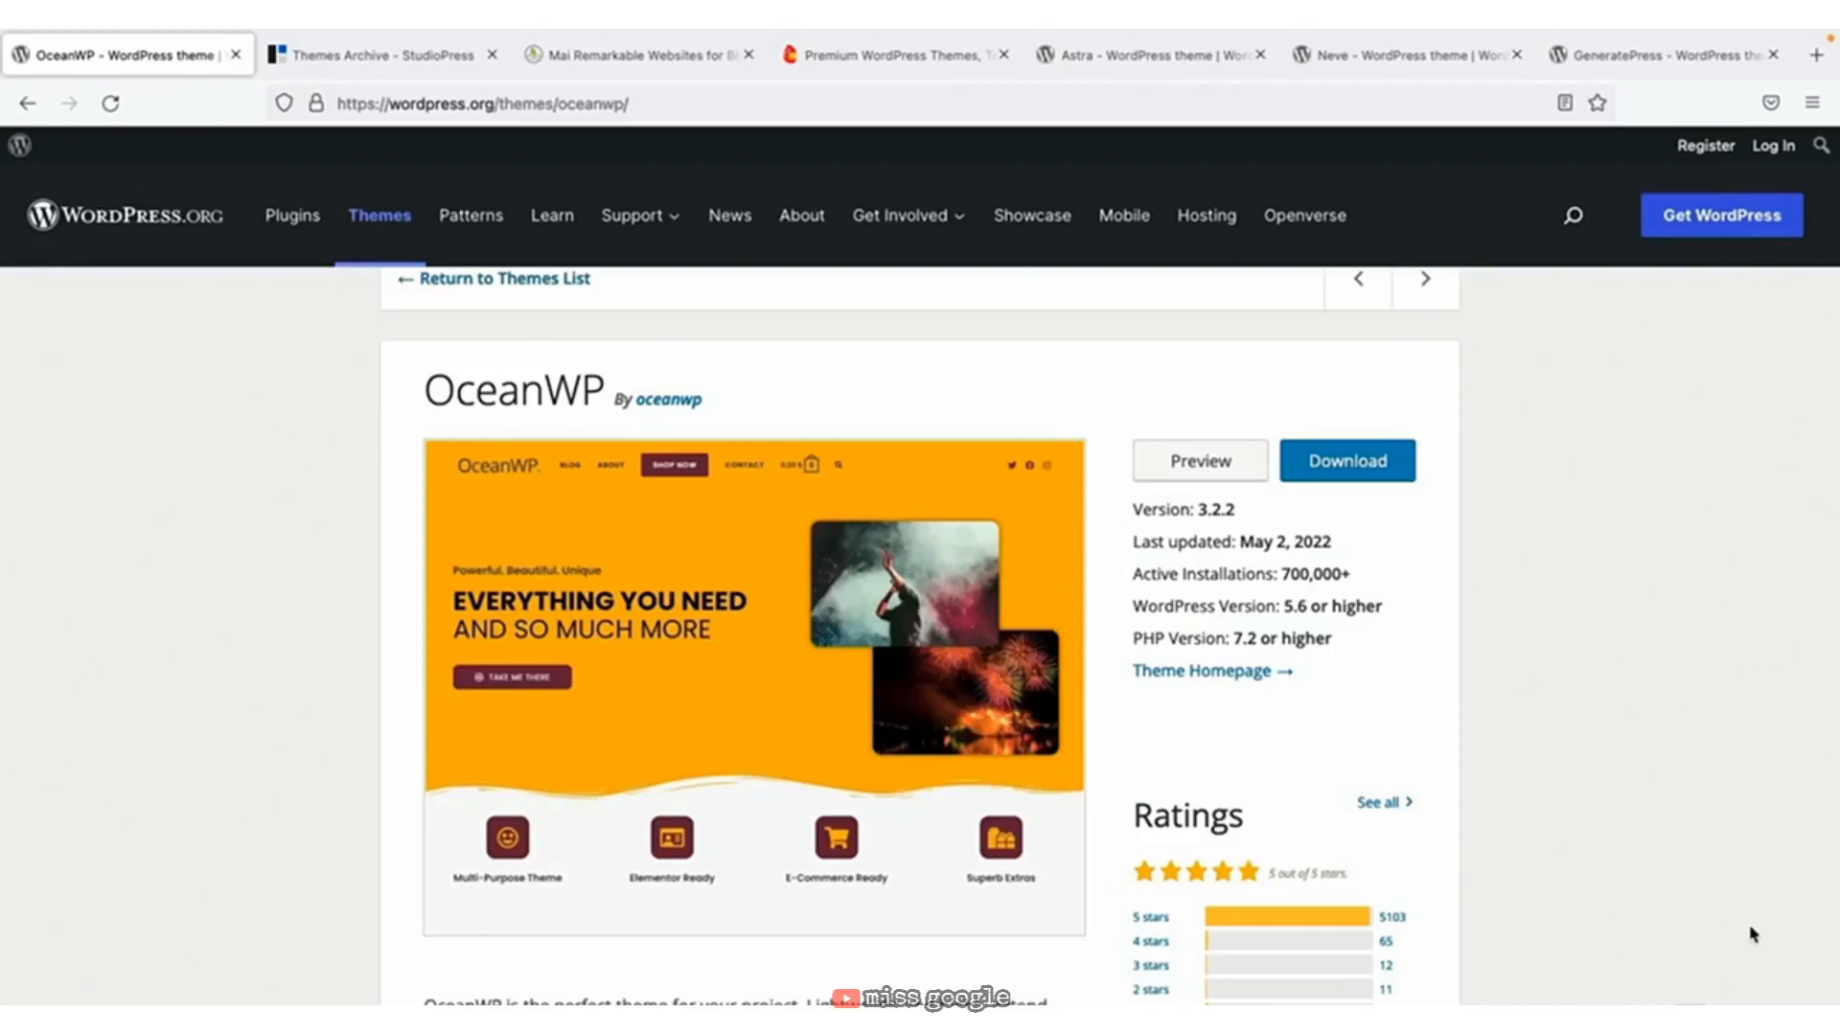
View the premium theme sites StudioPress, BizBudding and Themeisle that are already open in the browser.
key("ctrl+Tab")
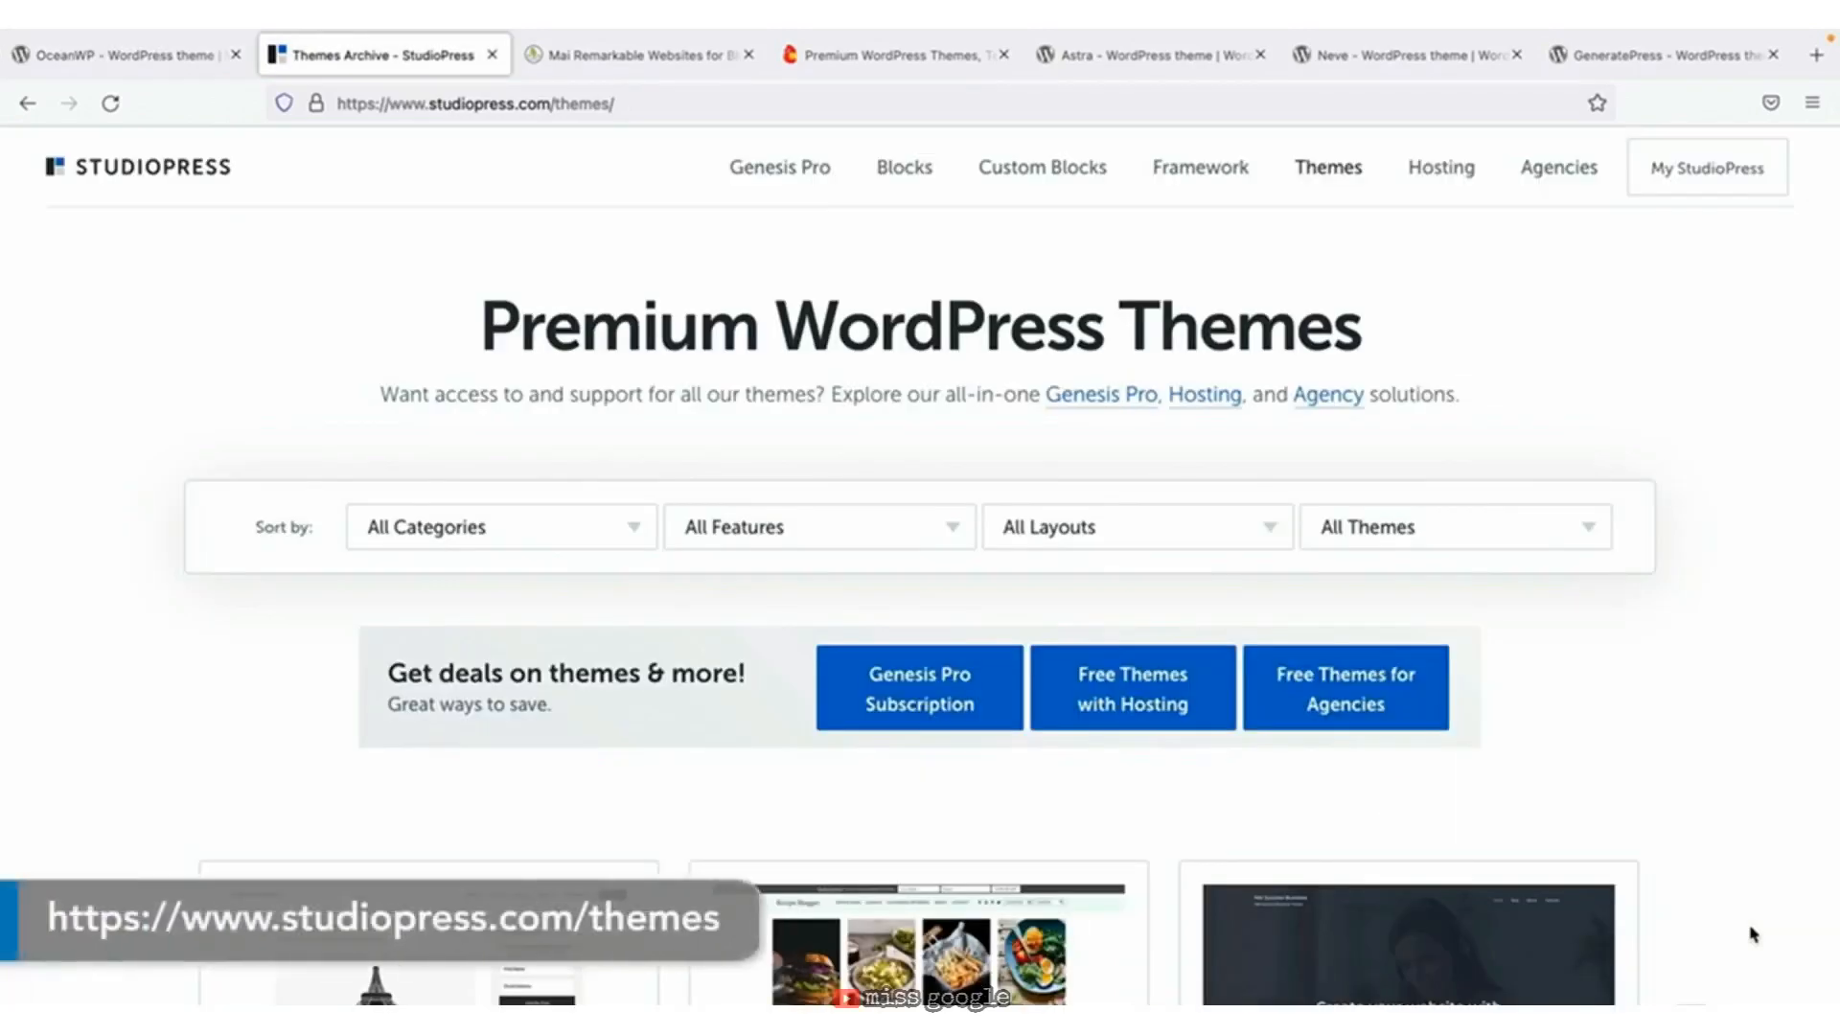
key("ctrl+Tab")
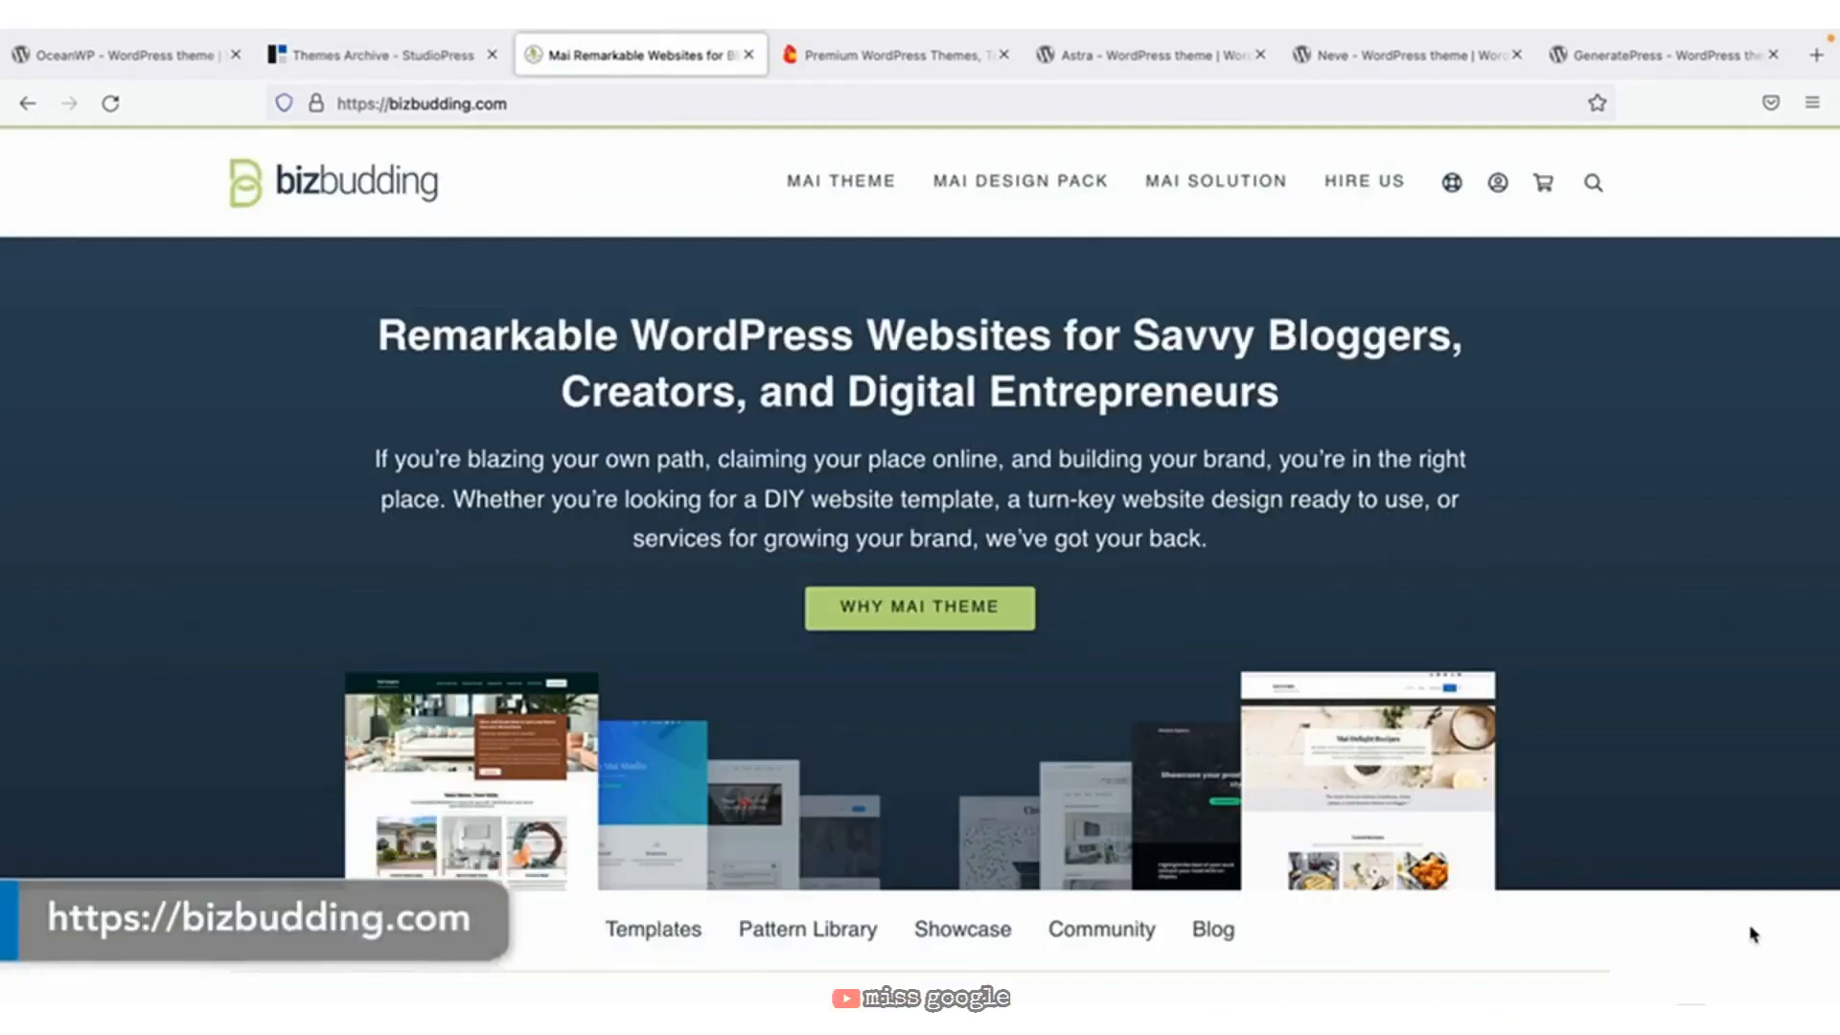
key("ctrl+Tab")
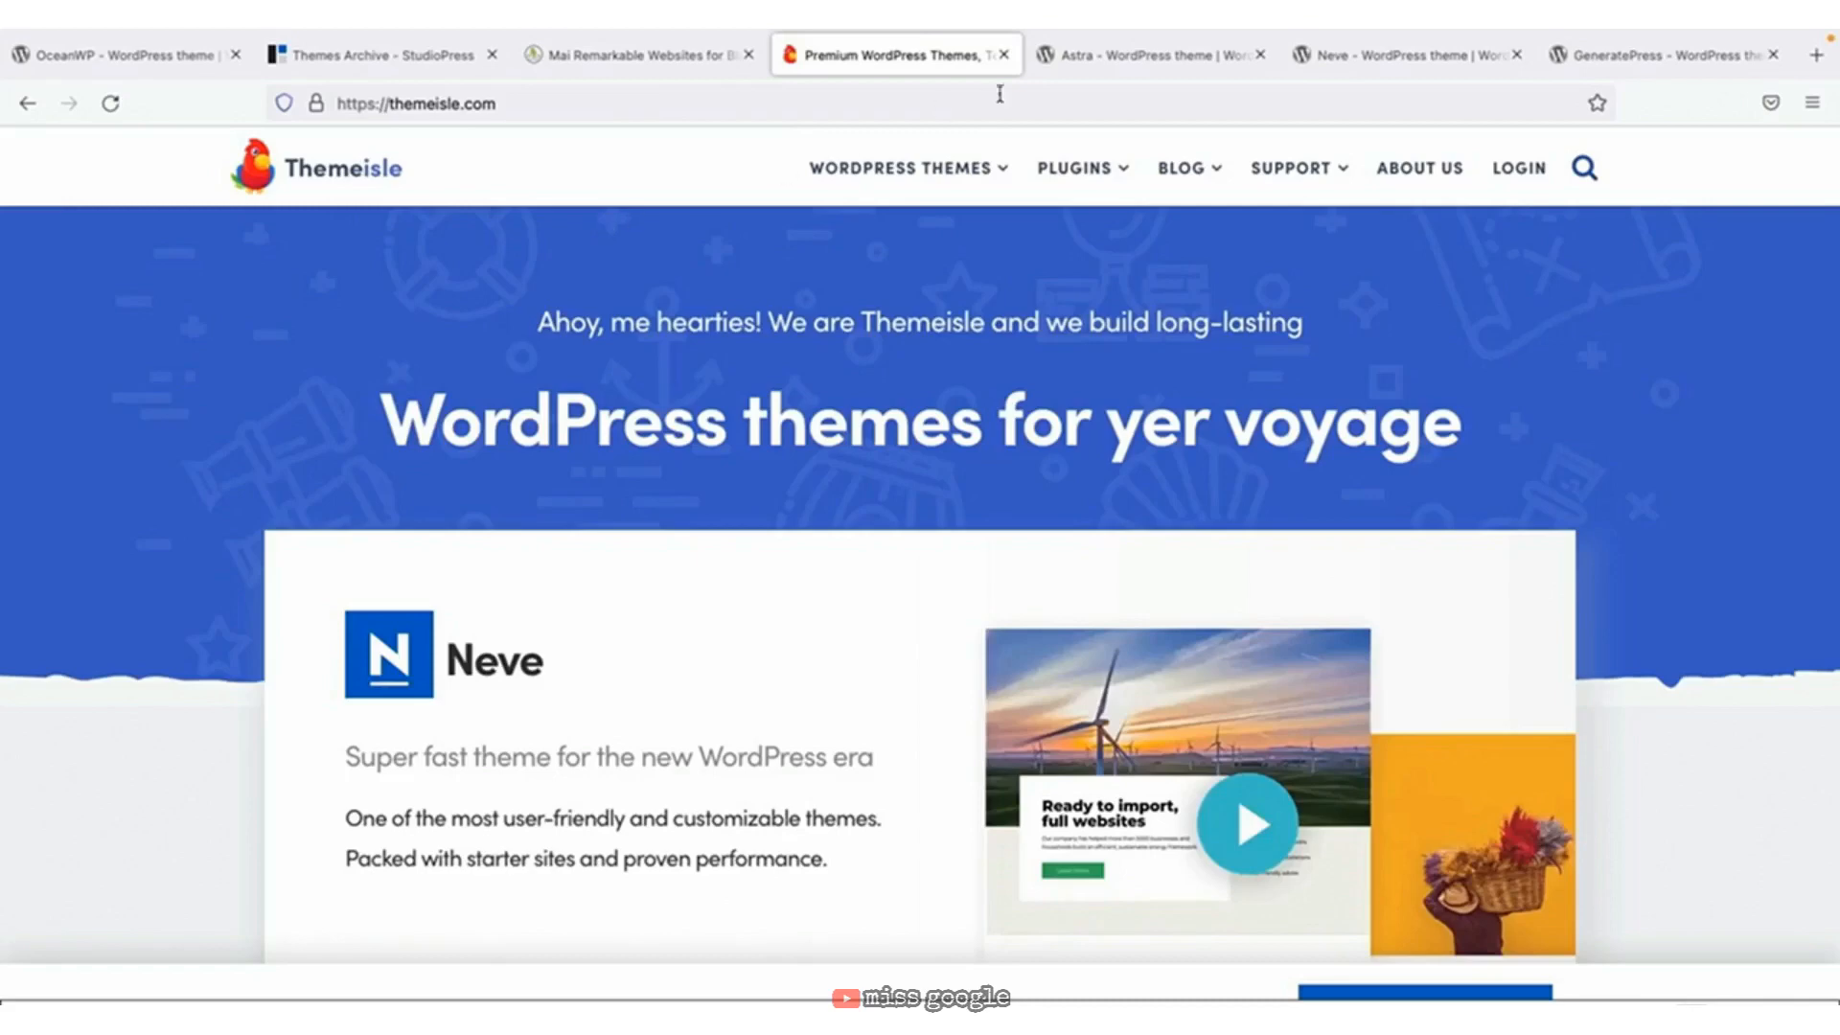
Review the Astra theme's WordPress.org listing and open its theme homepage.
left_click(1114, 76)
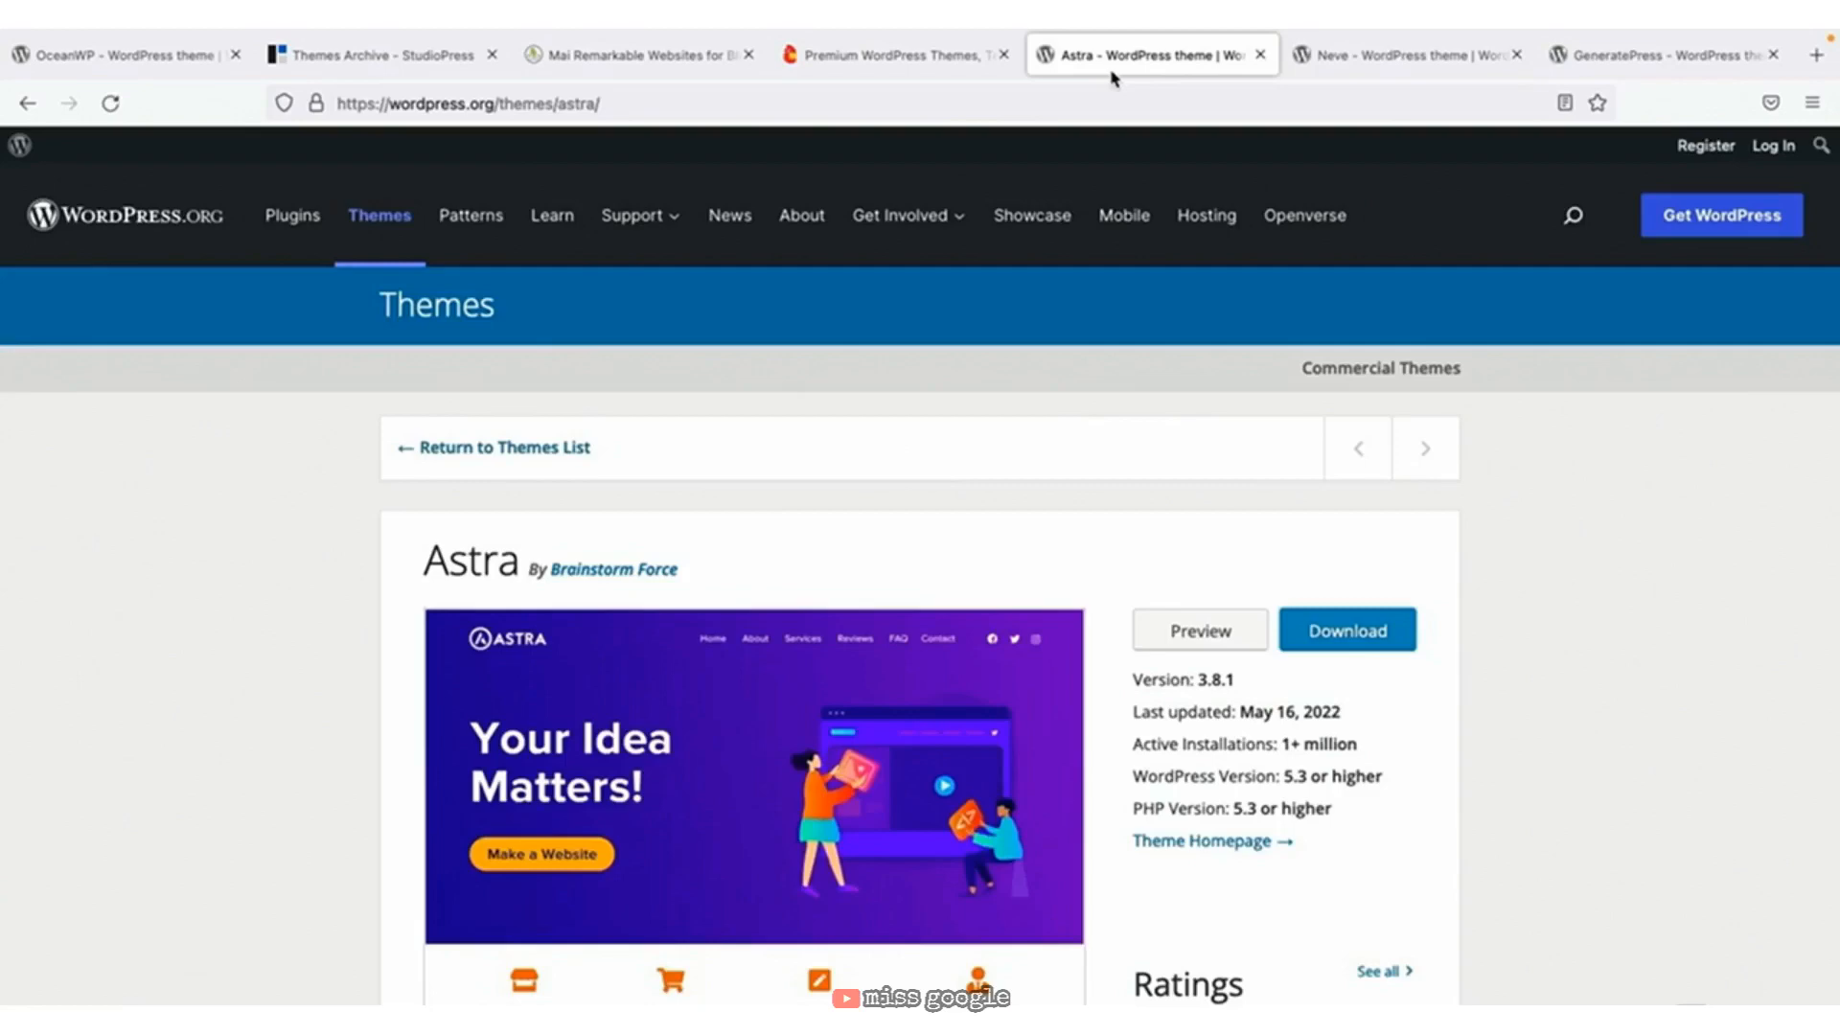
scroll(1498, 581, "down", 2)
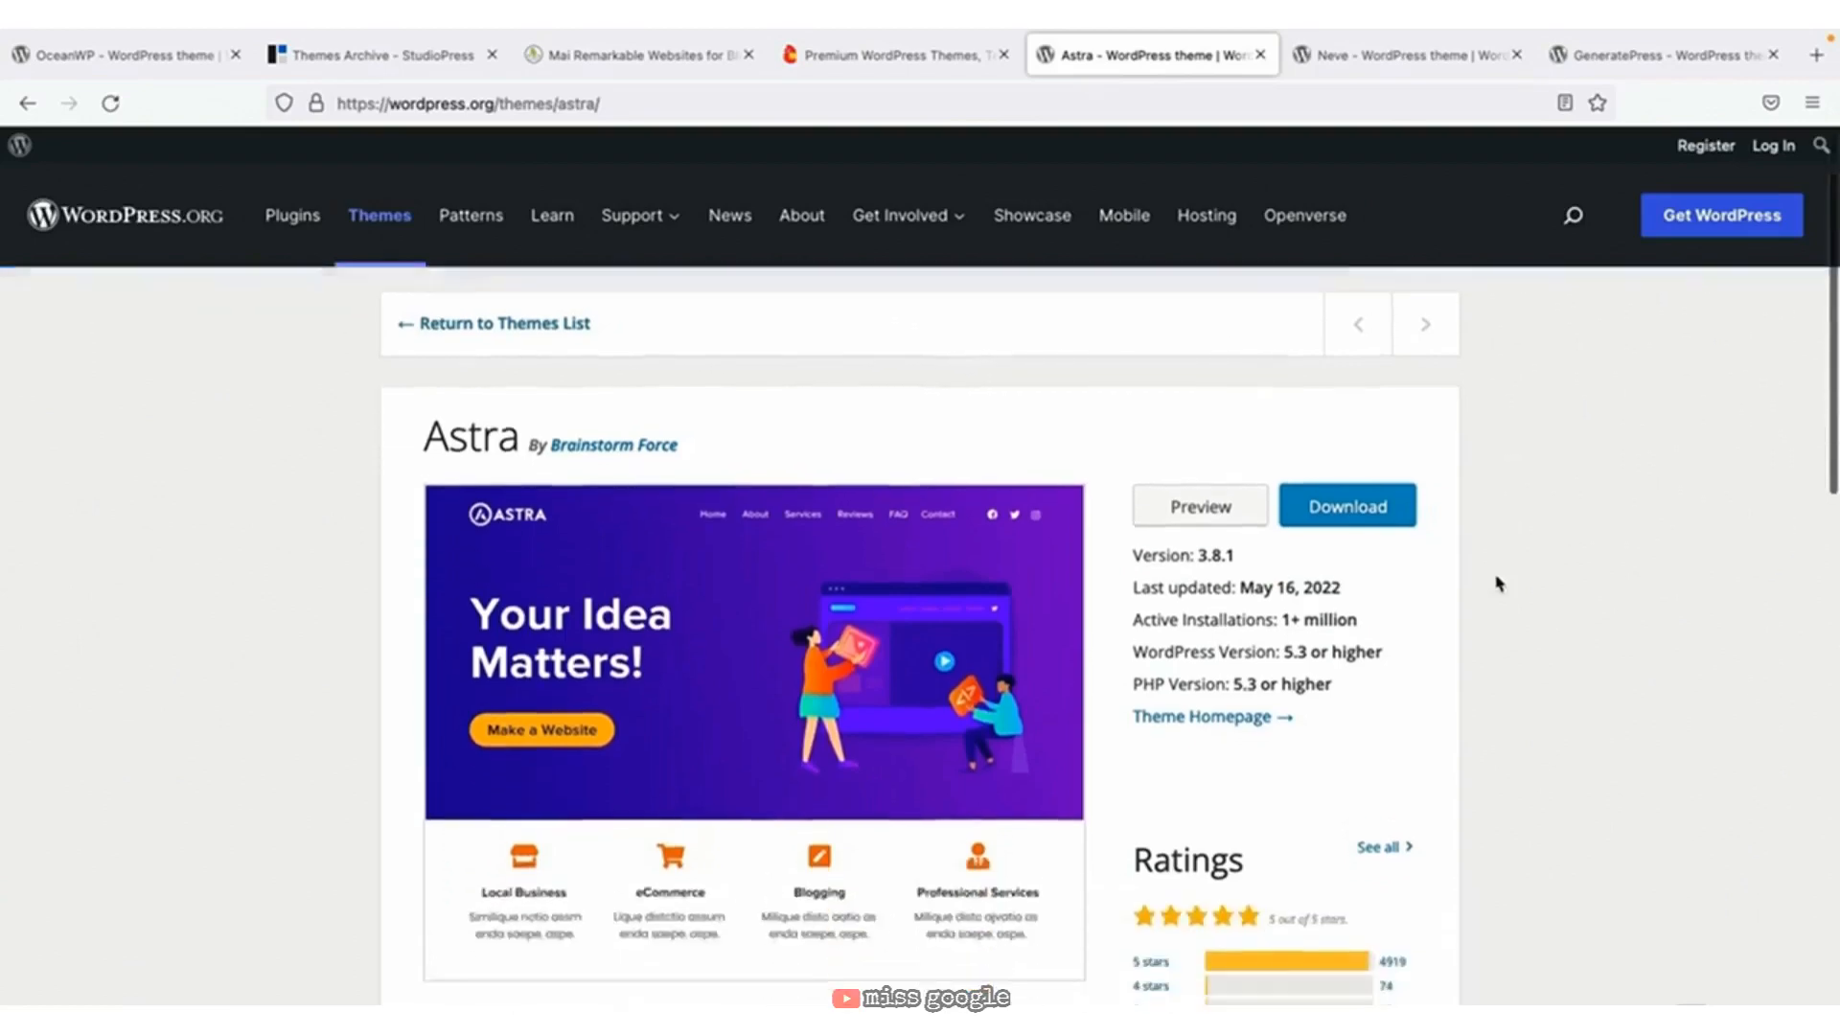
scroll(1498, 580, "down", 1)
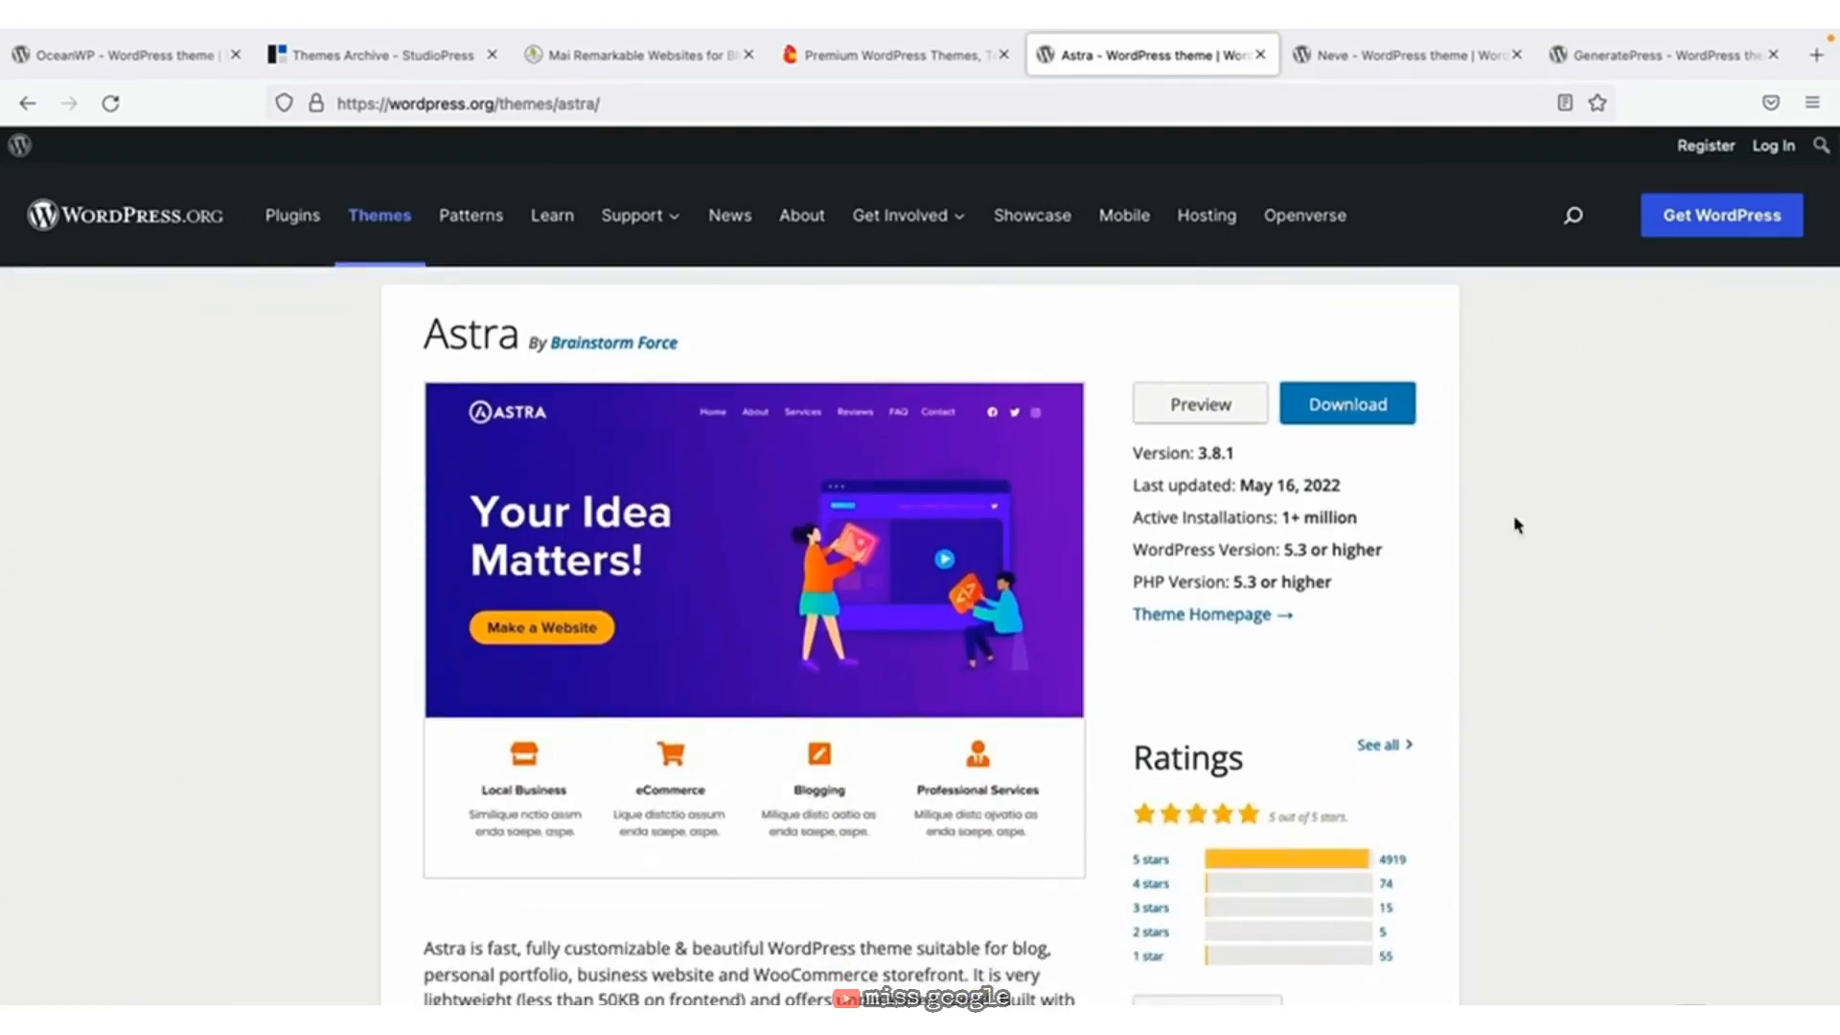
left_click(1212, 618)
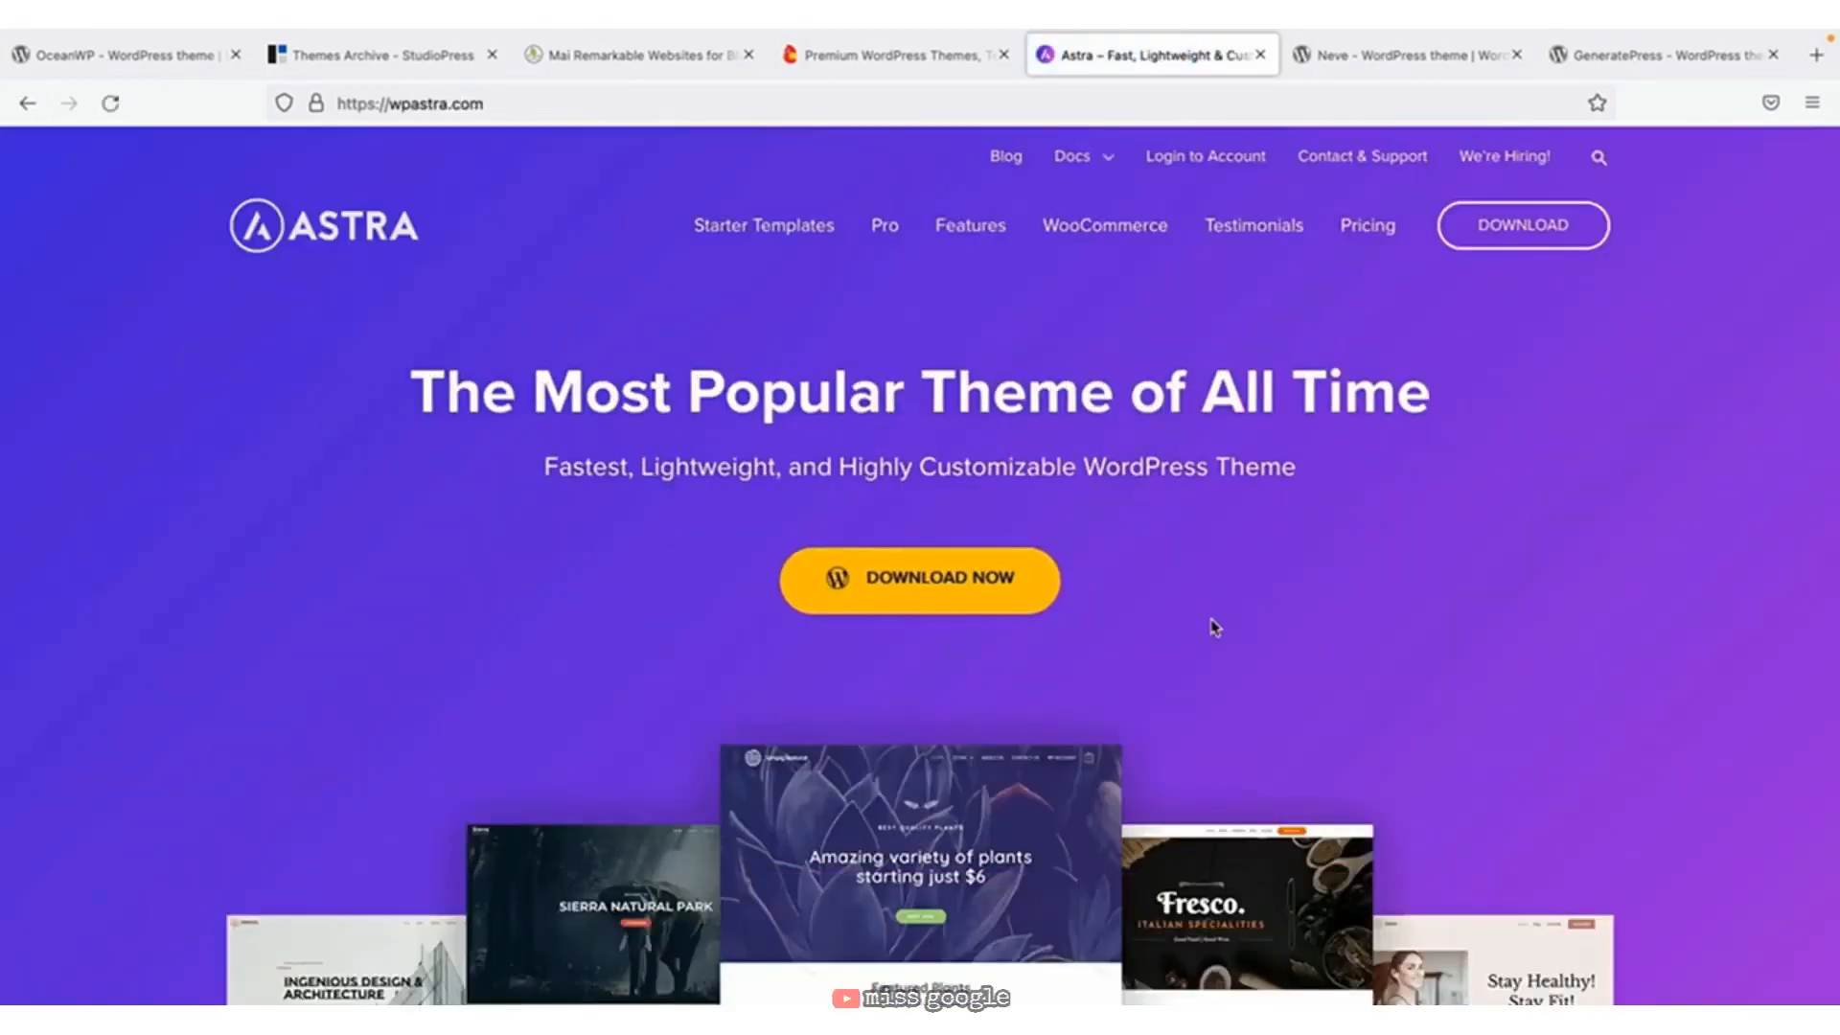
Browse Astra's starter templates and filter them by the Gutenberg page builder.
left_click(782, 236)
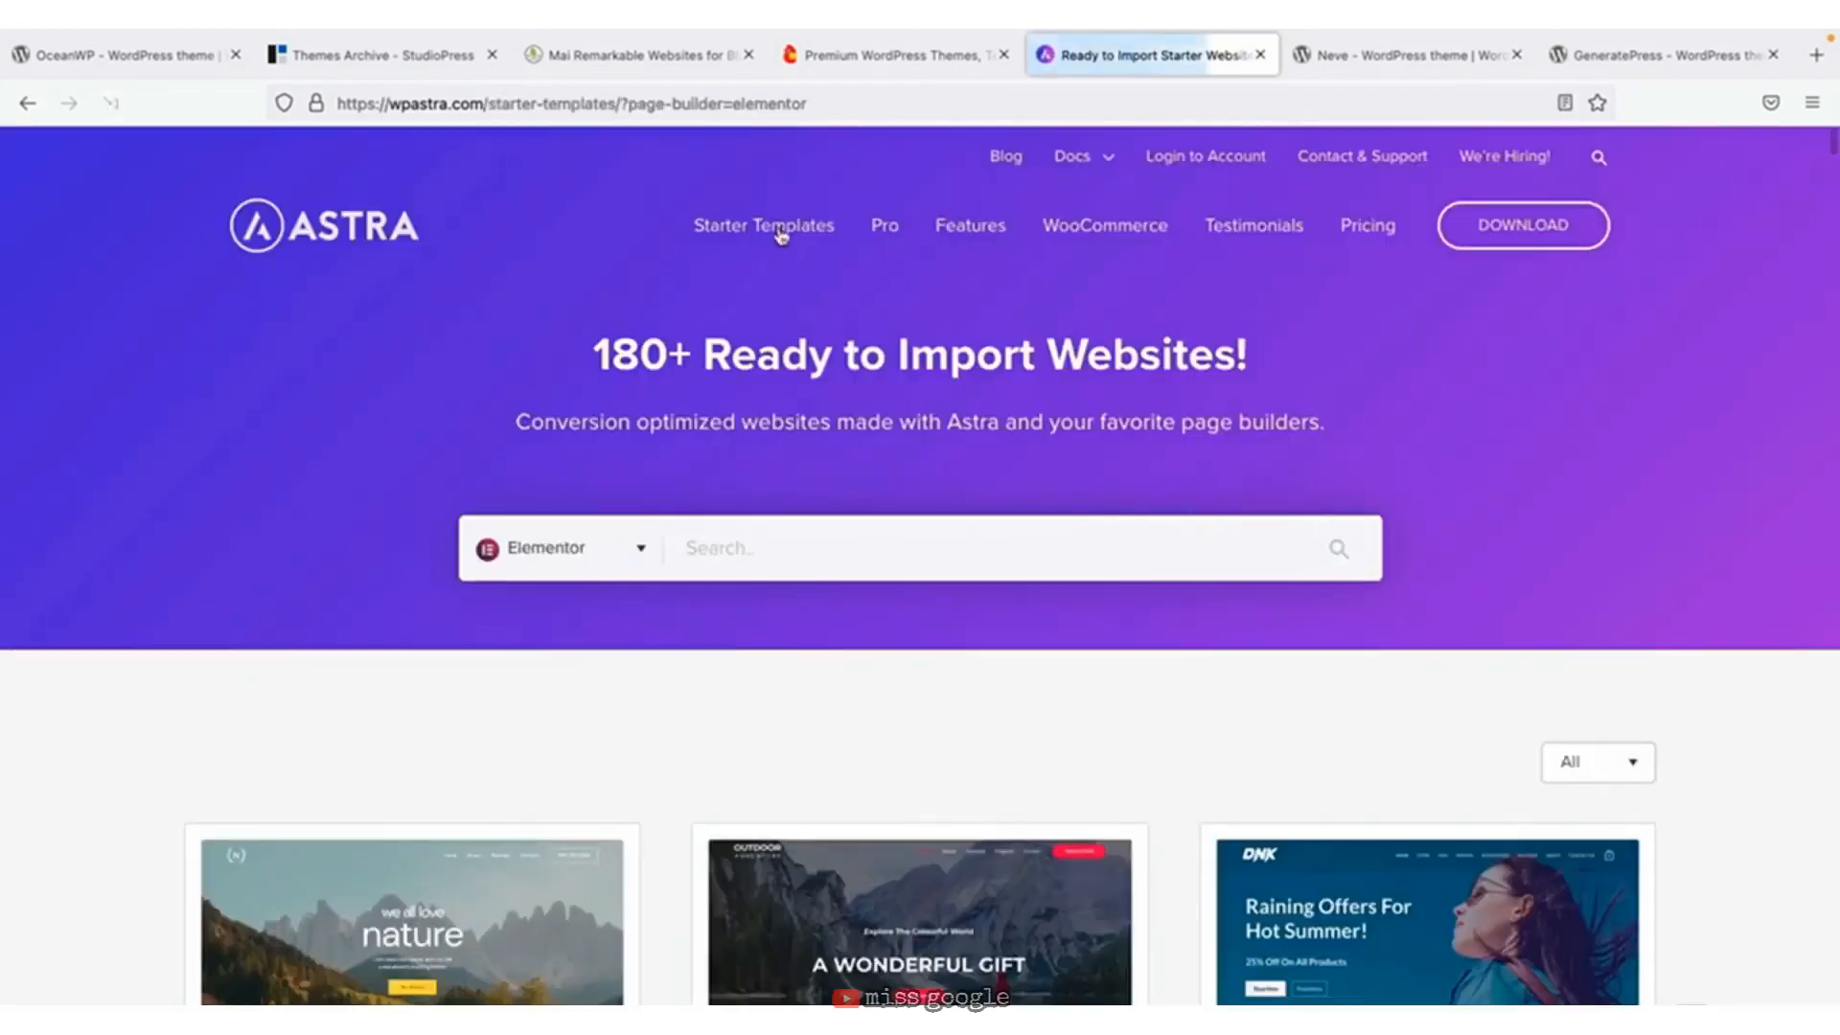
scroll(156, 764, "down", 3)
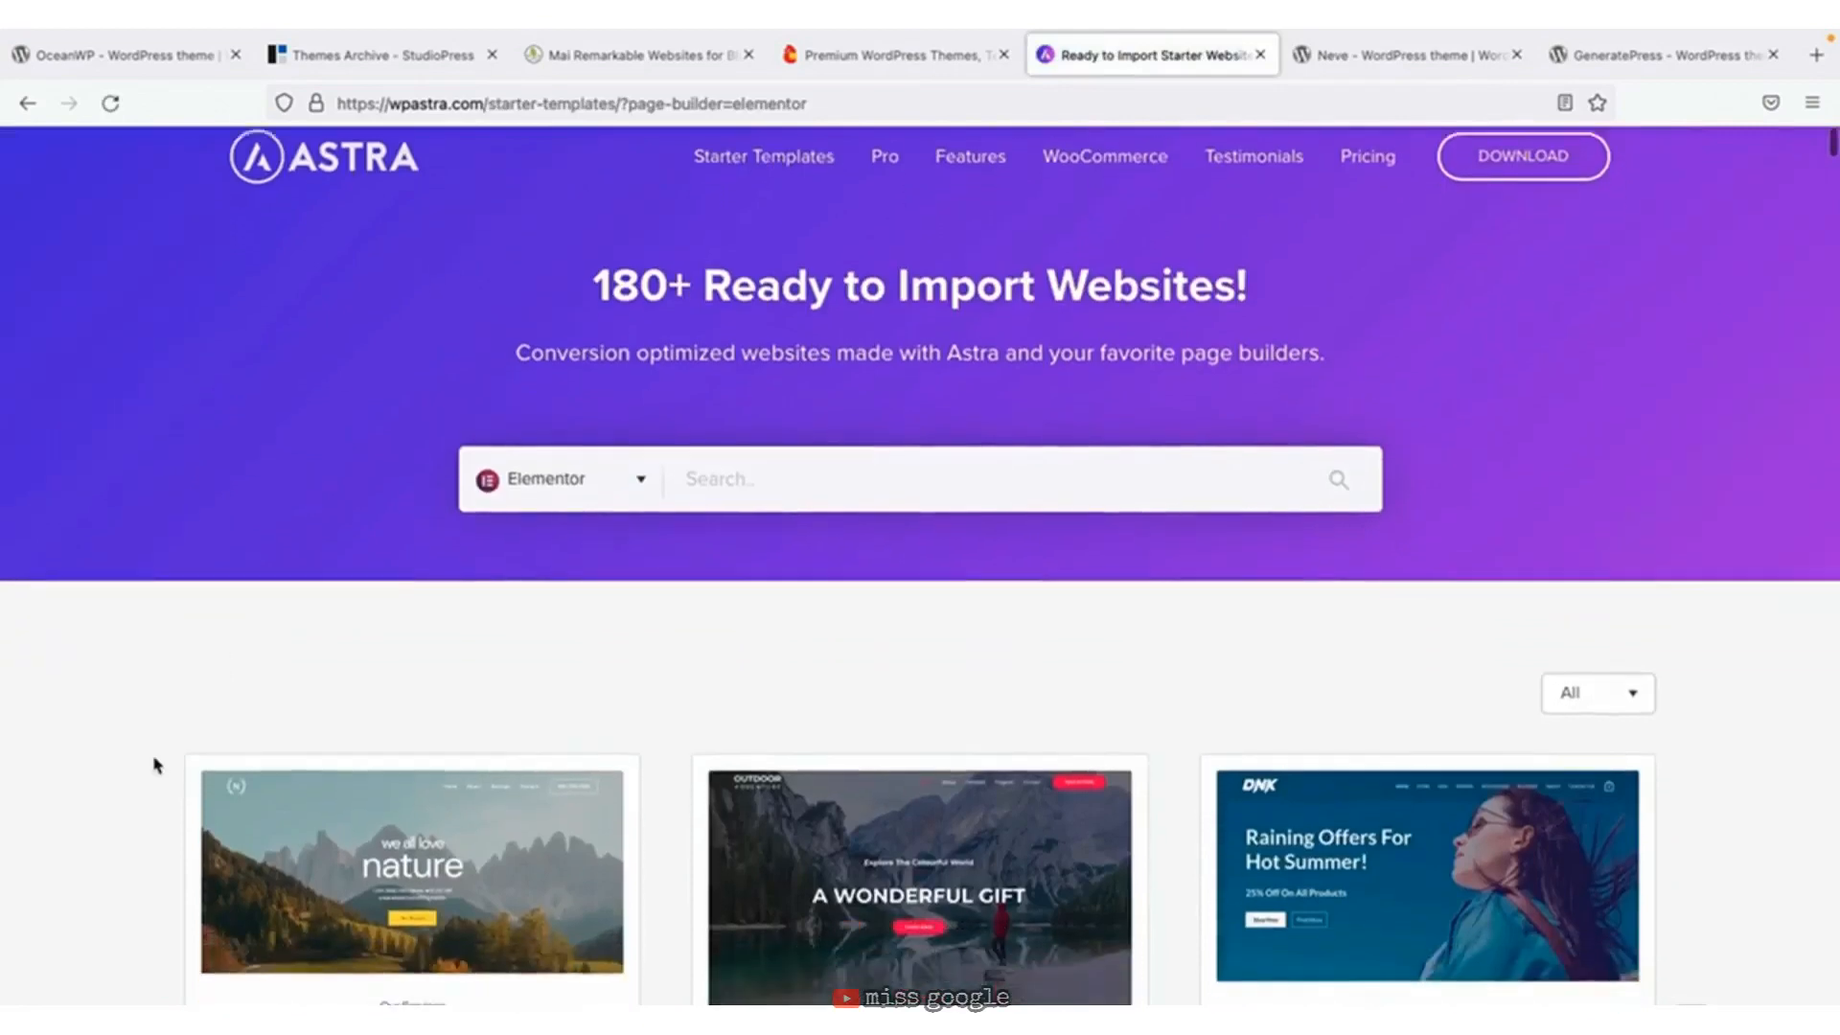
scroll(156, 764, "down", 2)
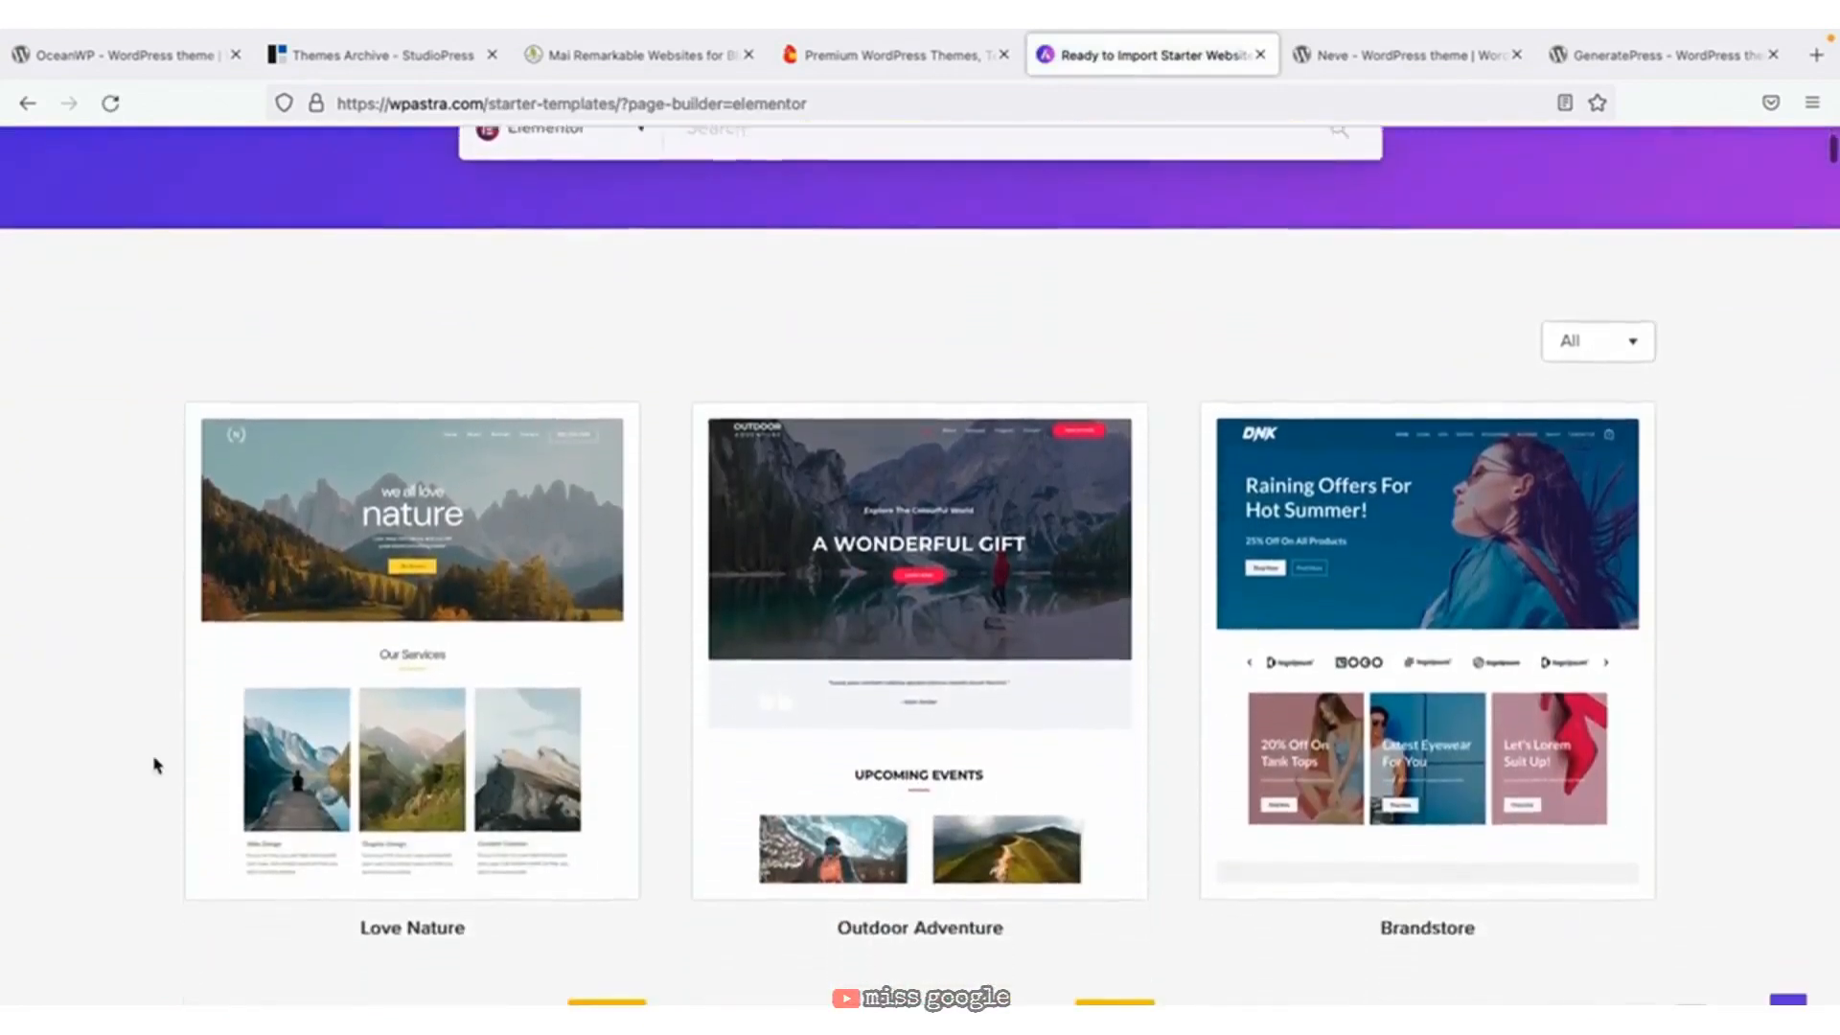
scroll(156, 763, "down", 3)
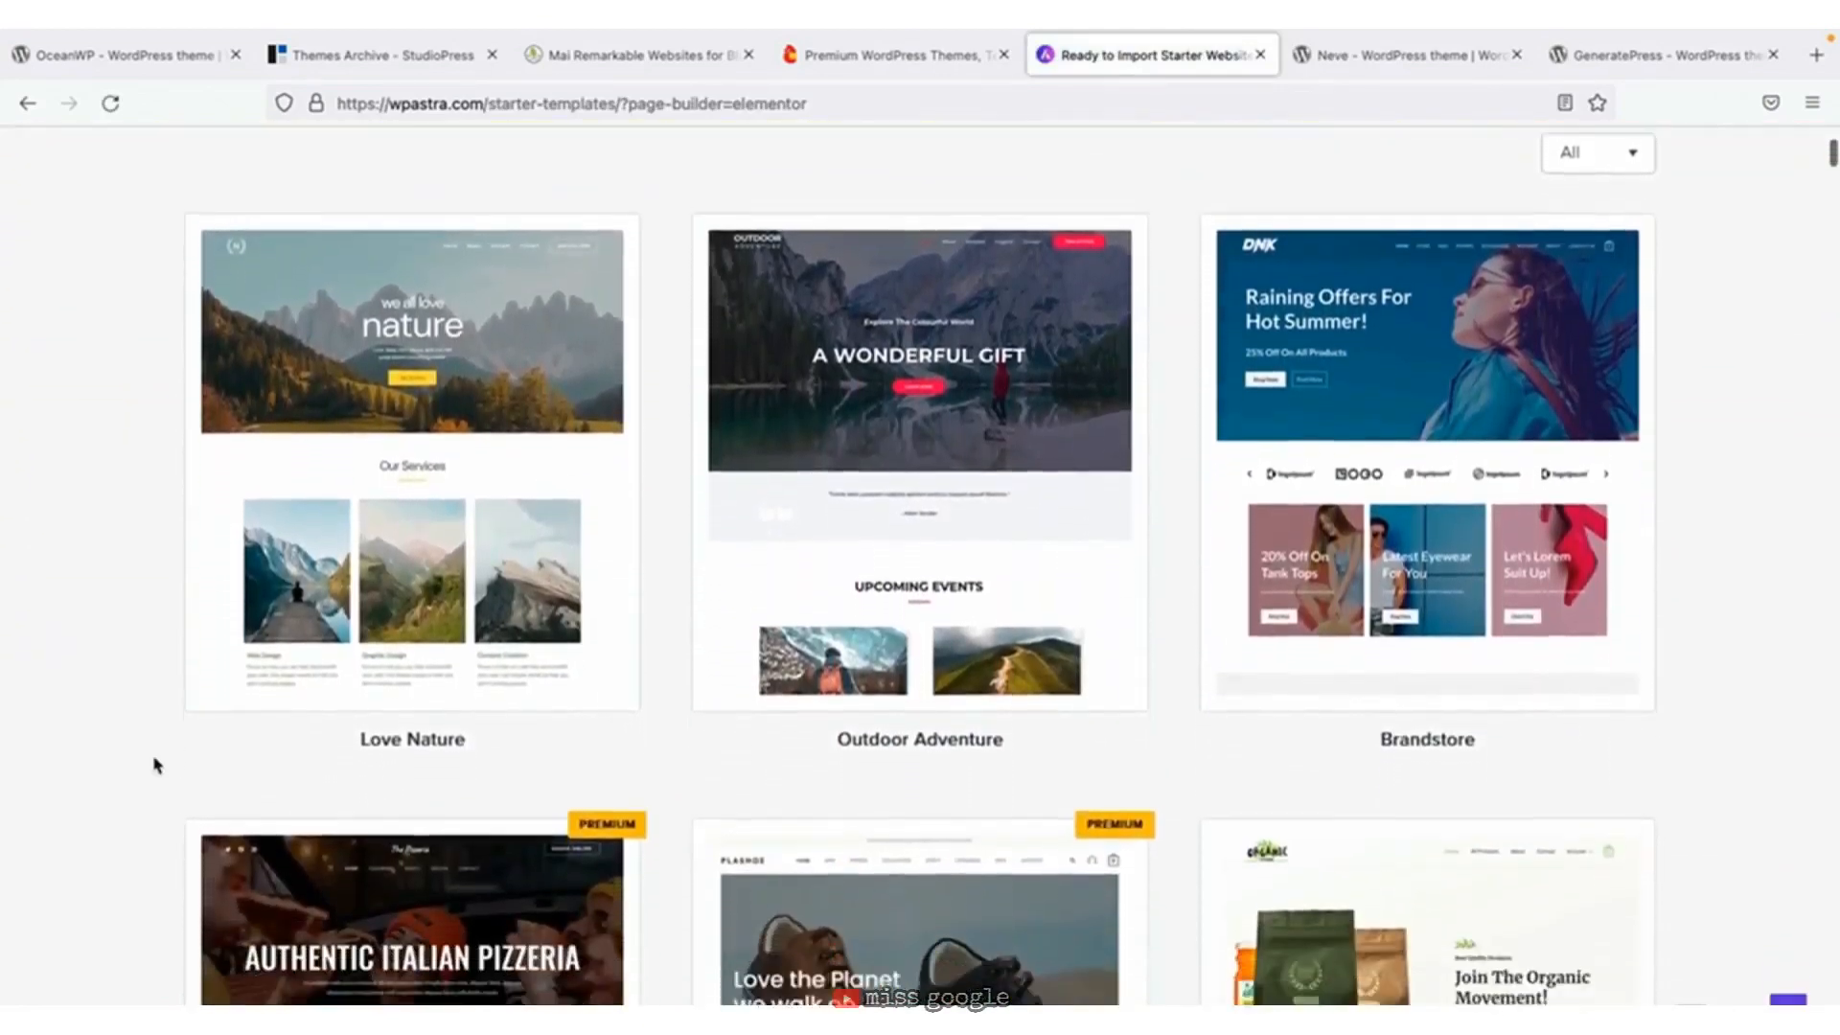
scroll(156, 764, "up", 5)
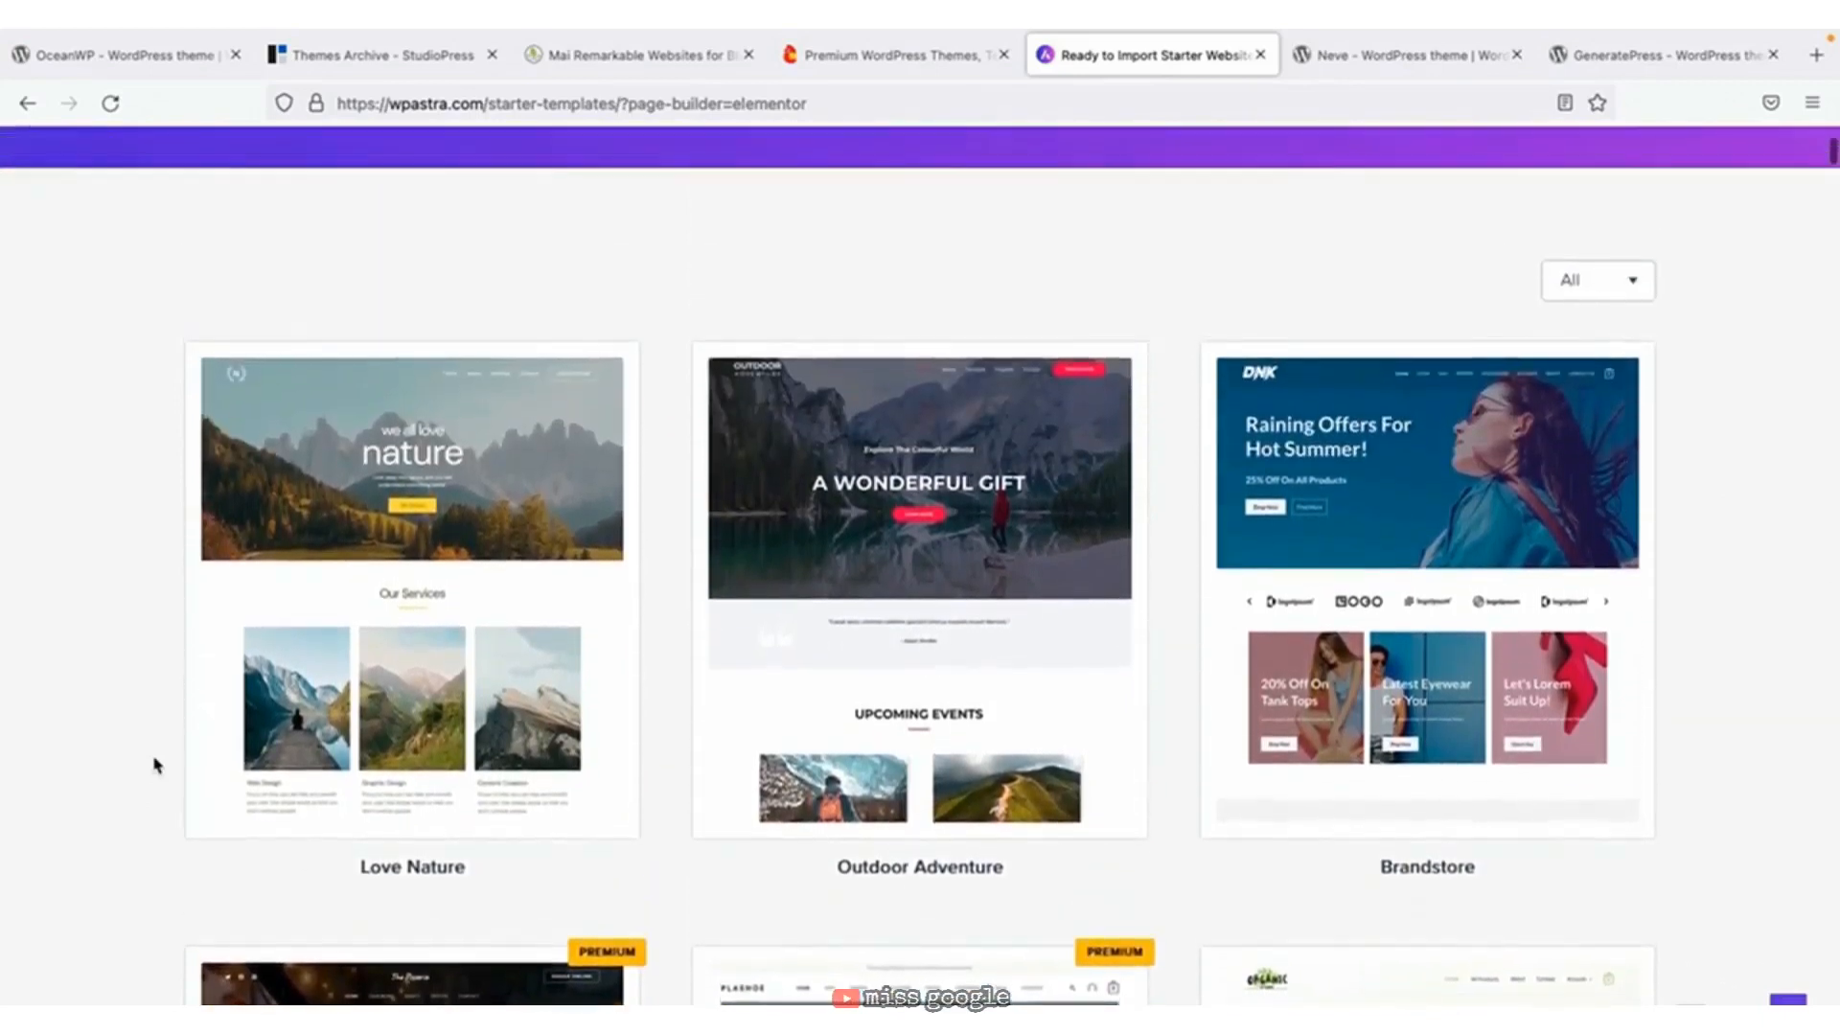
scroll(156, 764, "up", 4)
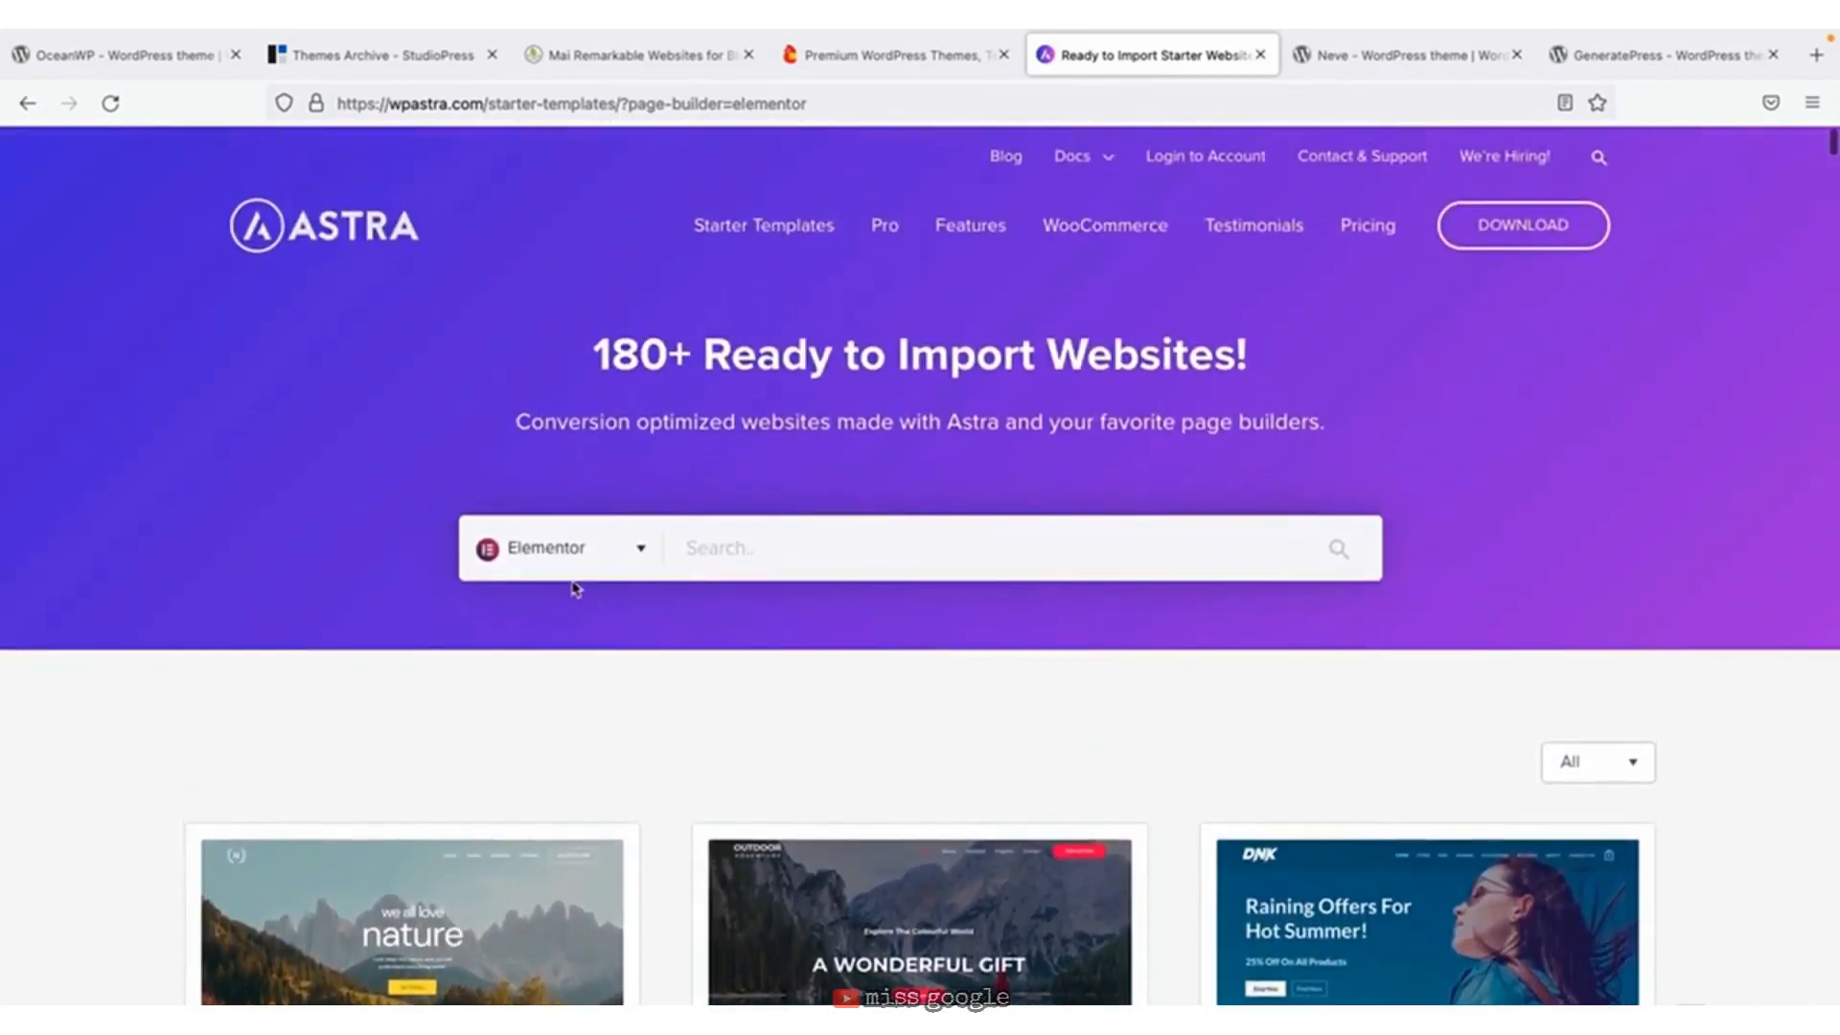
left_click(616, 565)
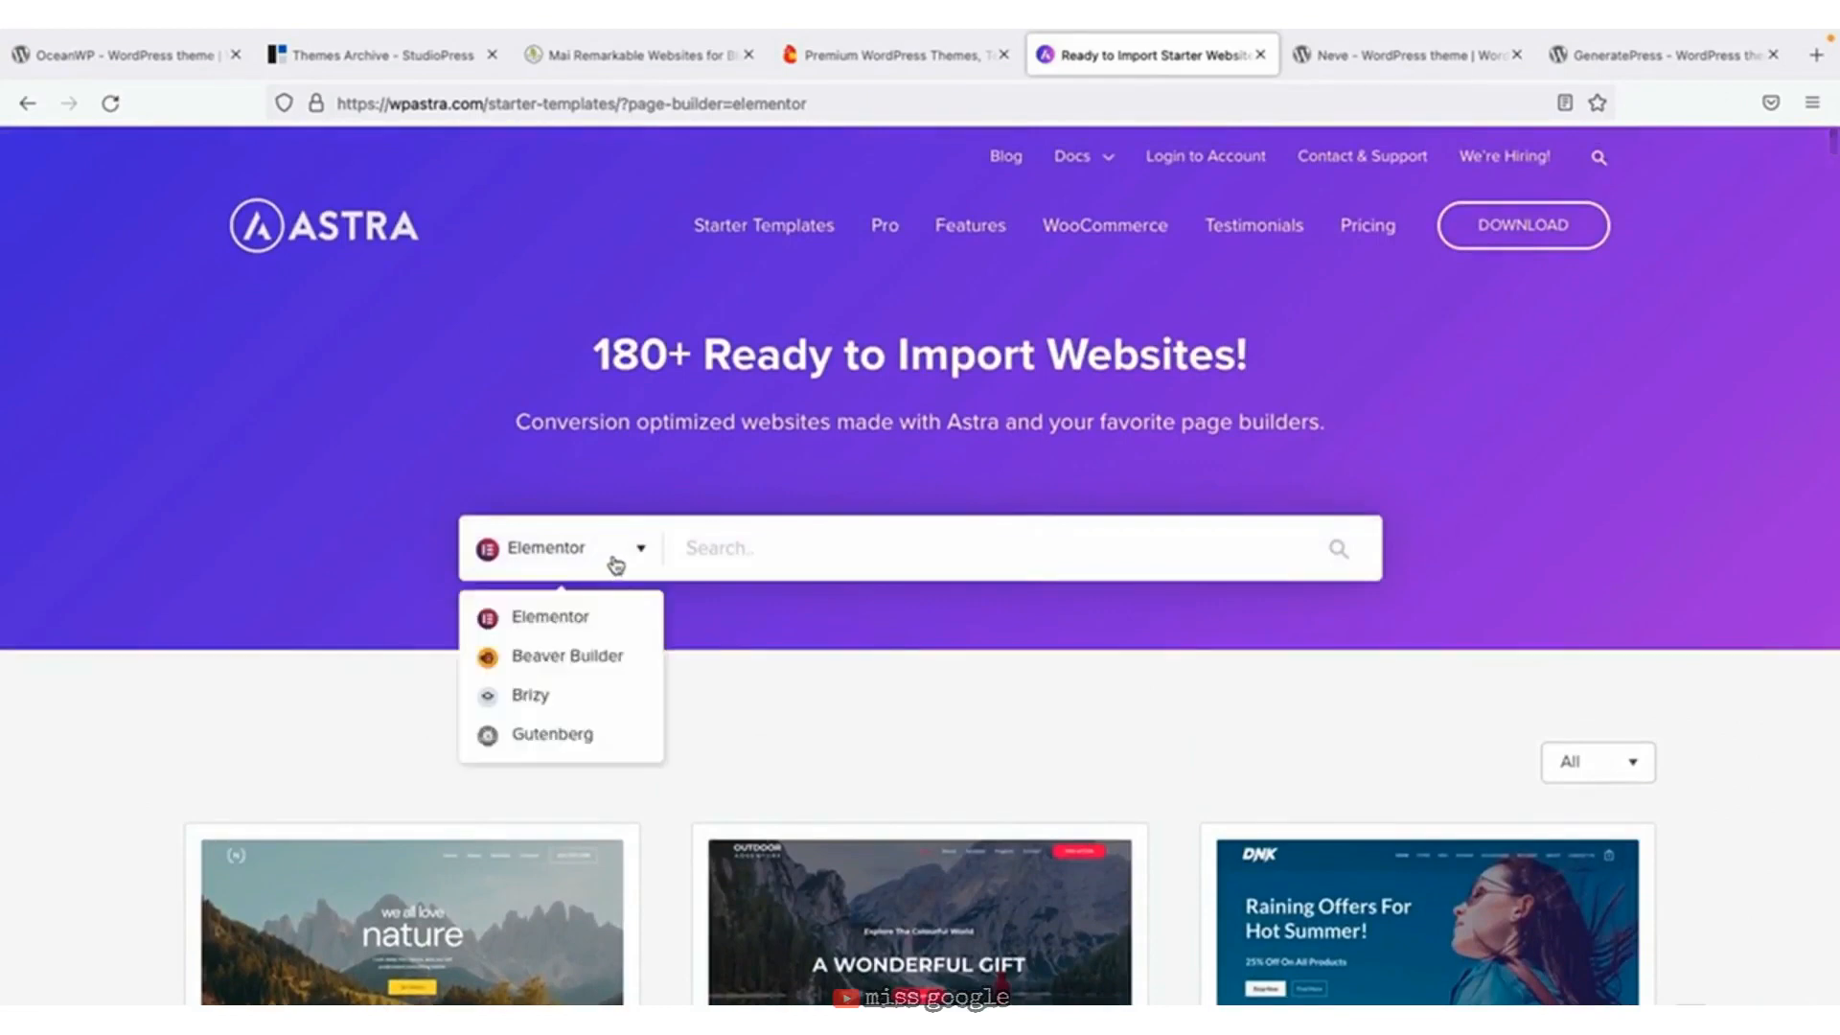
left_click(582, 736)
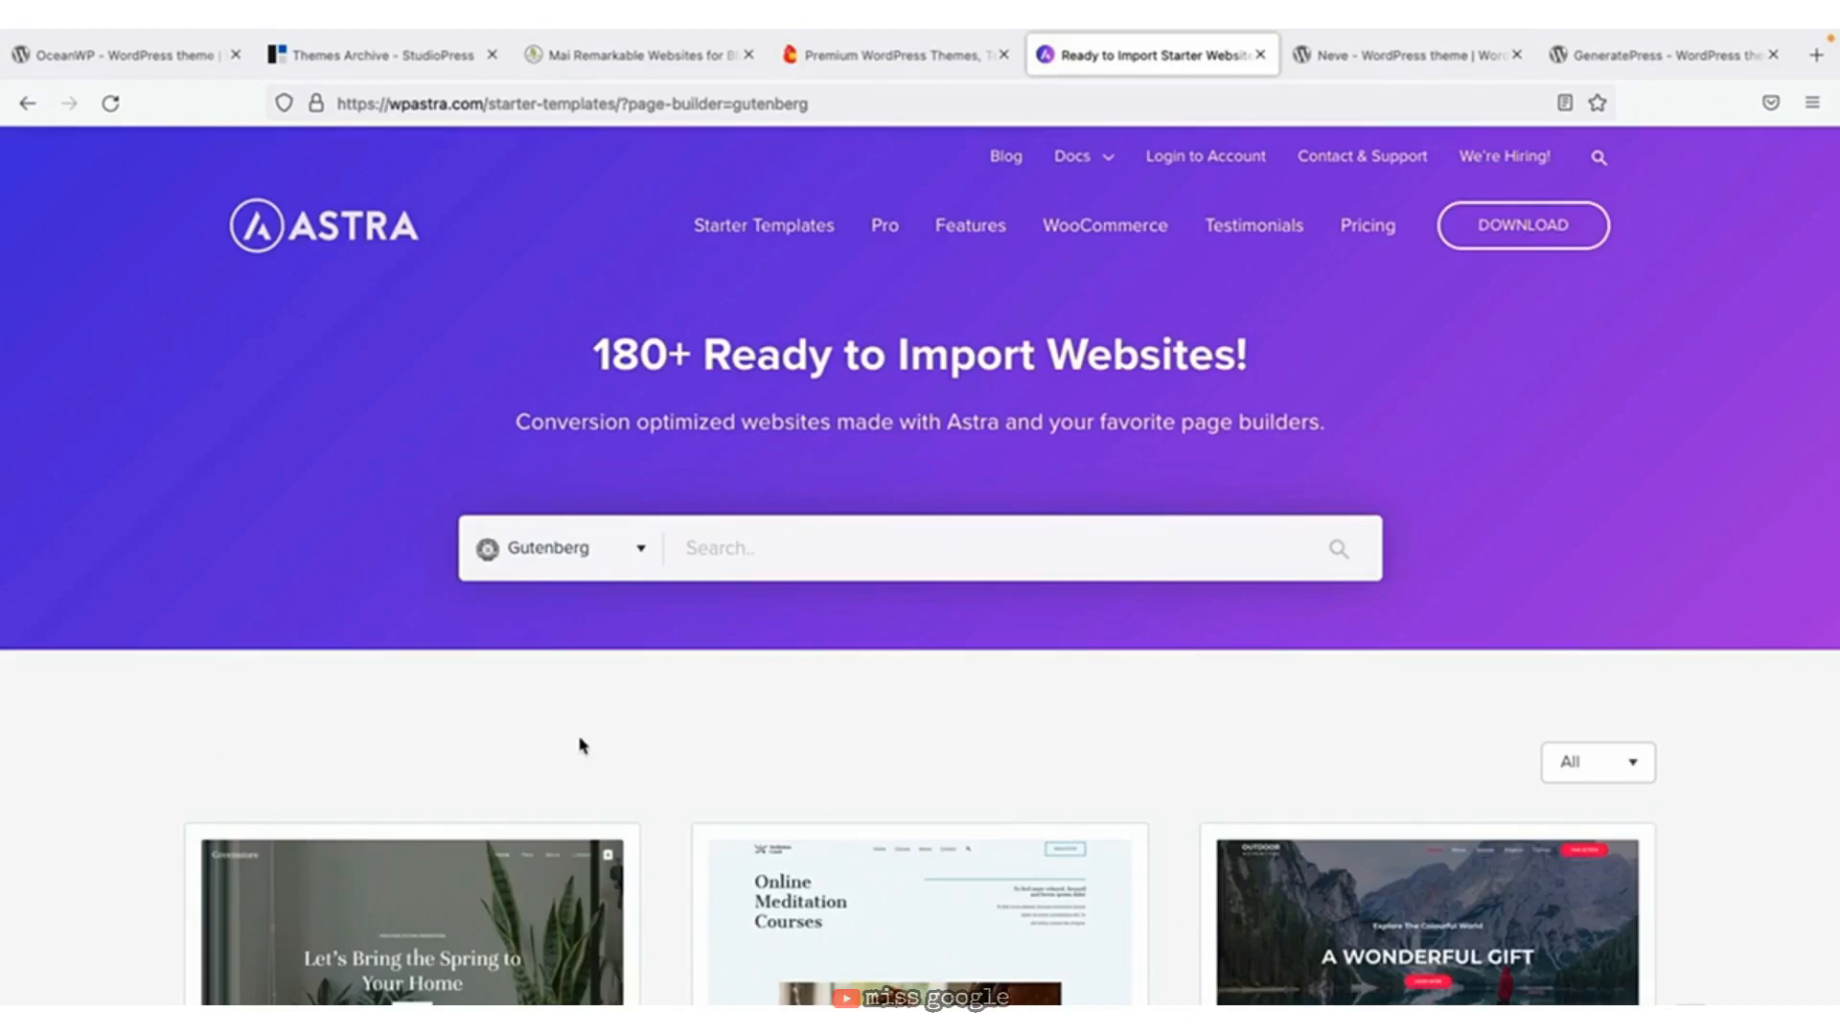
Review the Neve theme's WordPress.org listing and open its theme homepage.
left_click(1396, 55)
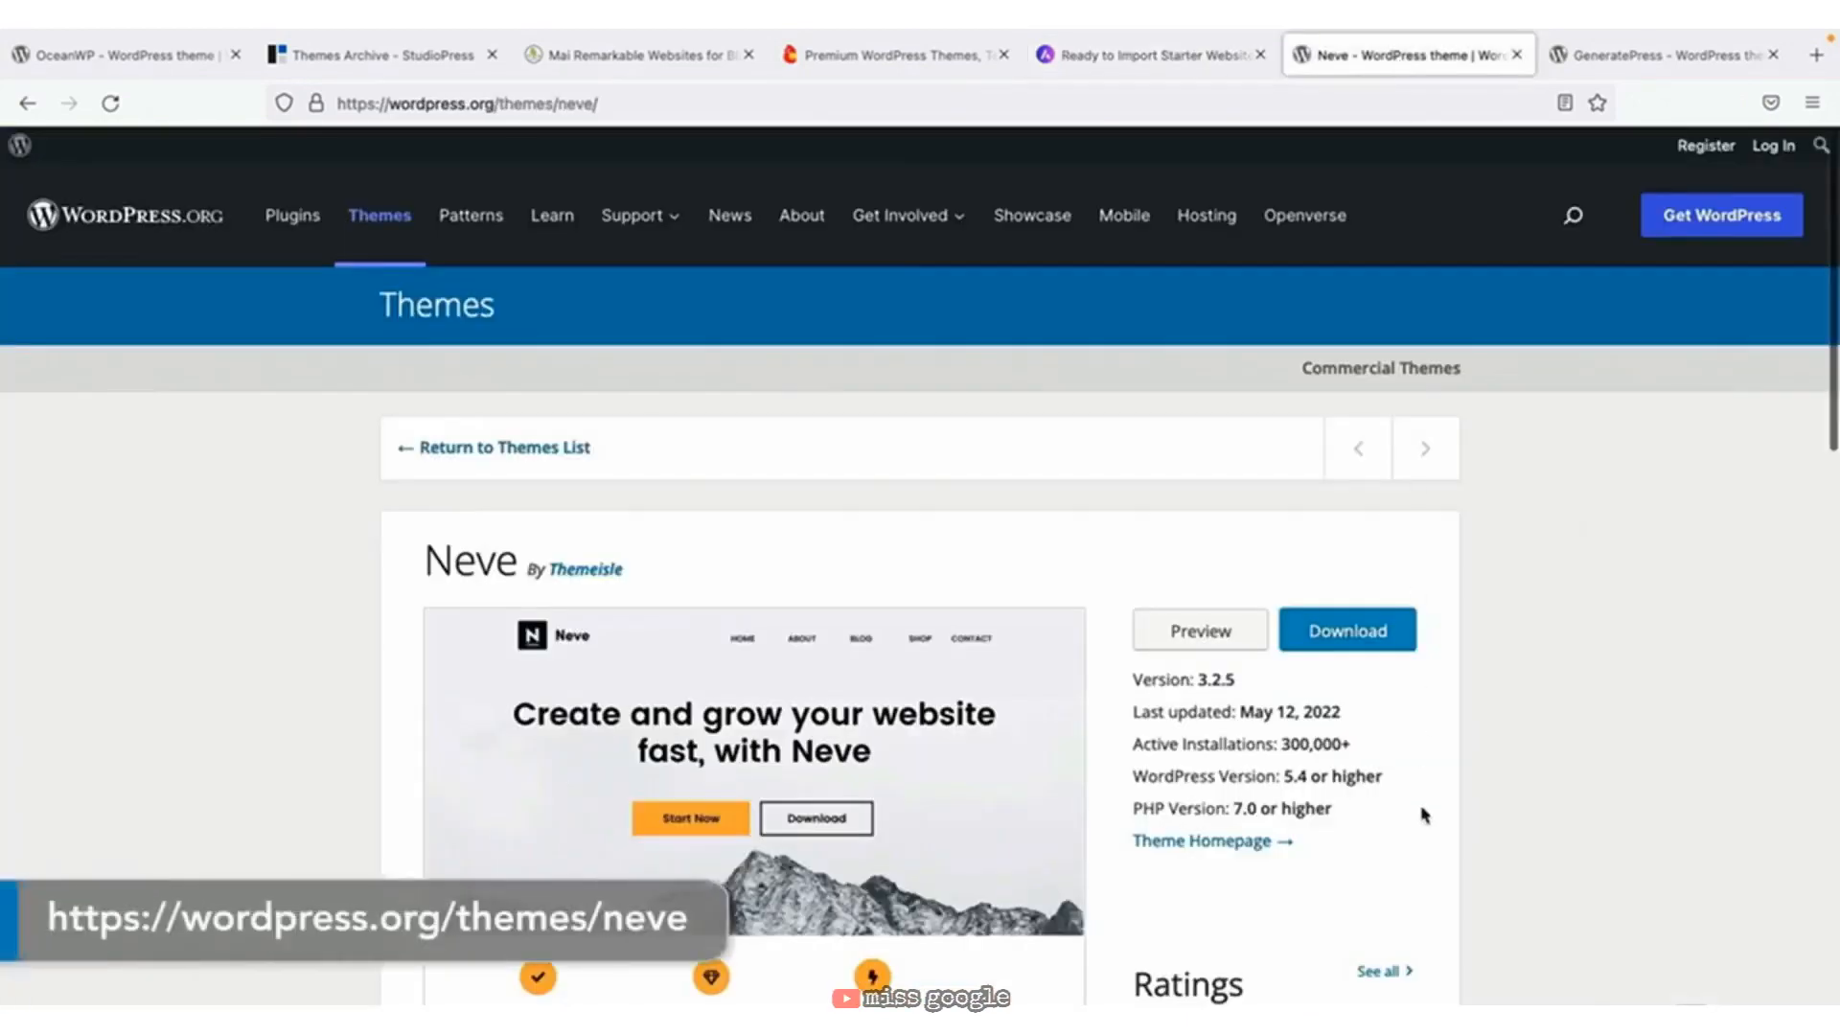
scroll(1425, 814, "down", 2)
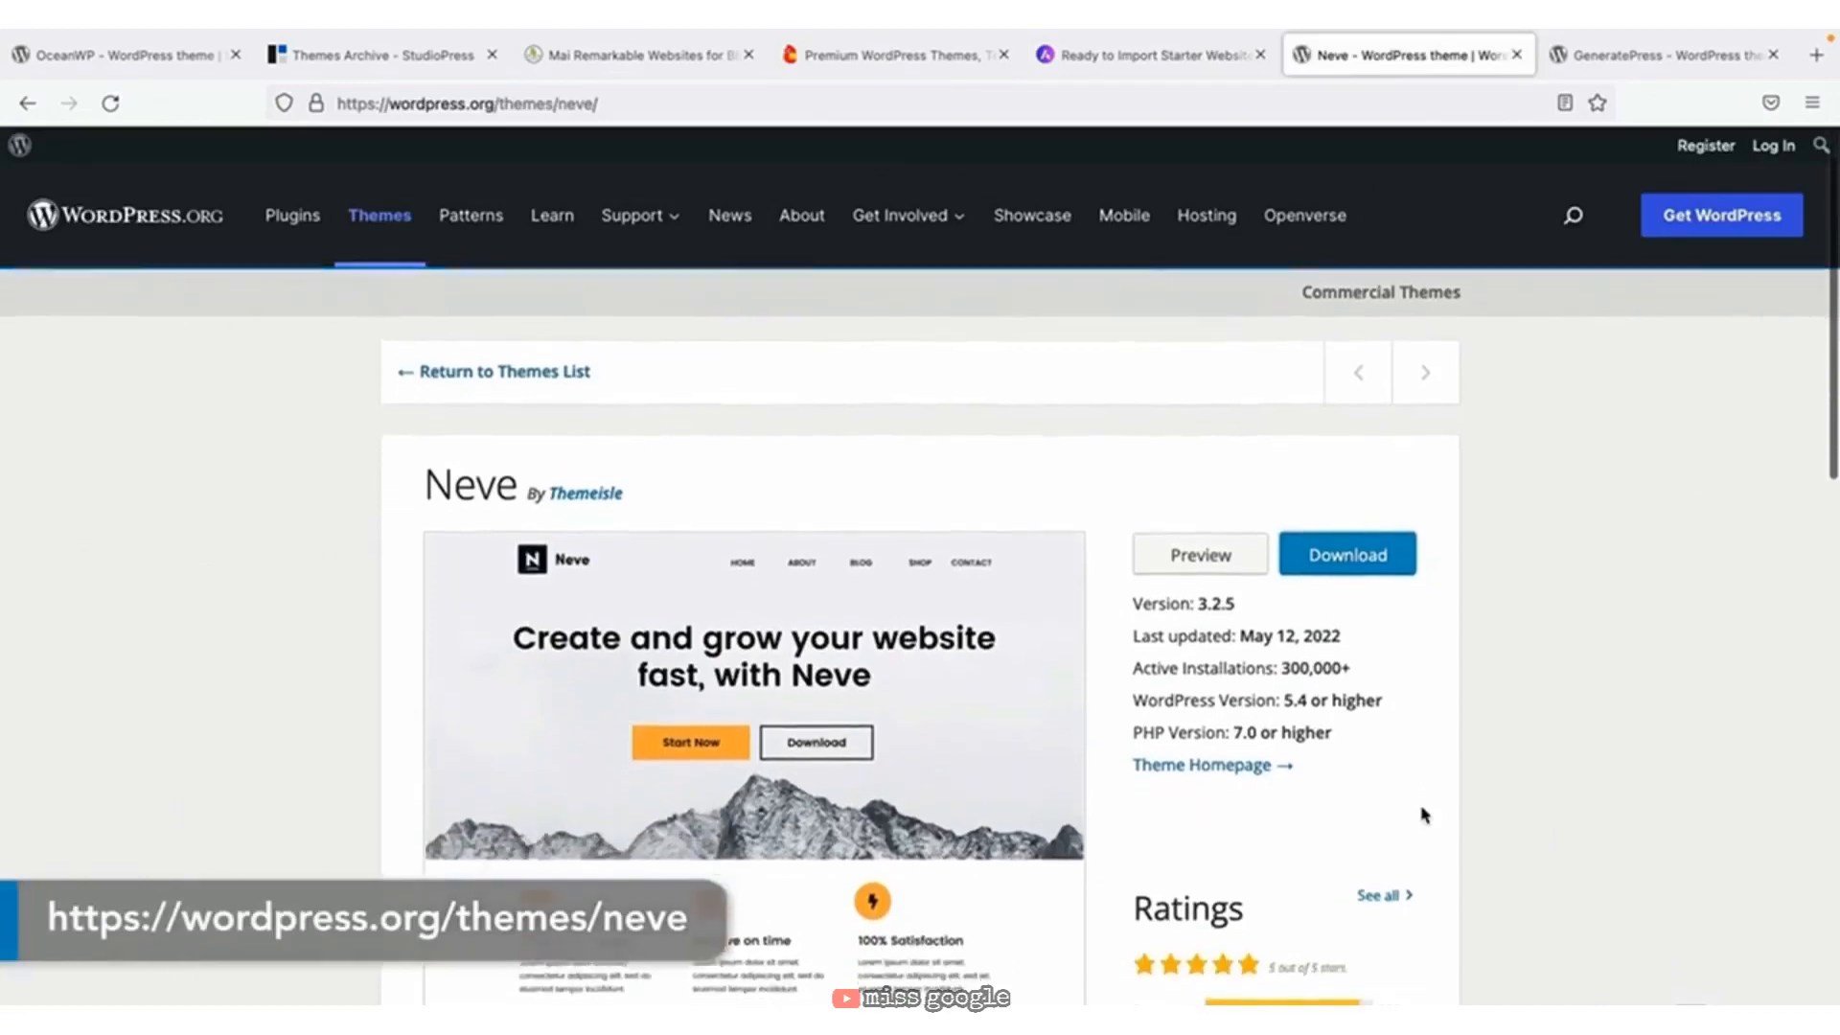
scroll(1424, 815, "down", 1)
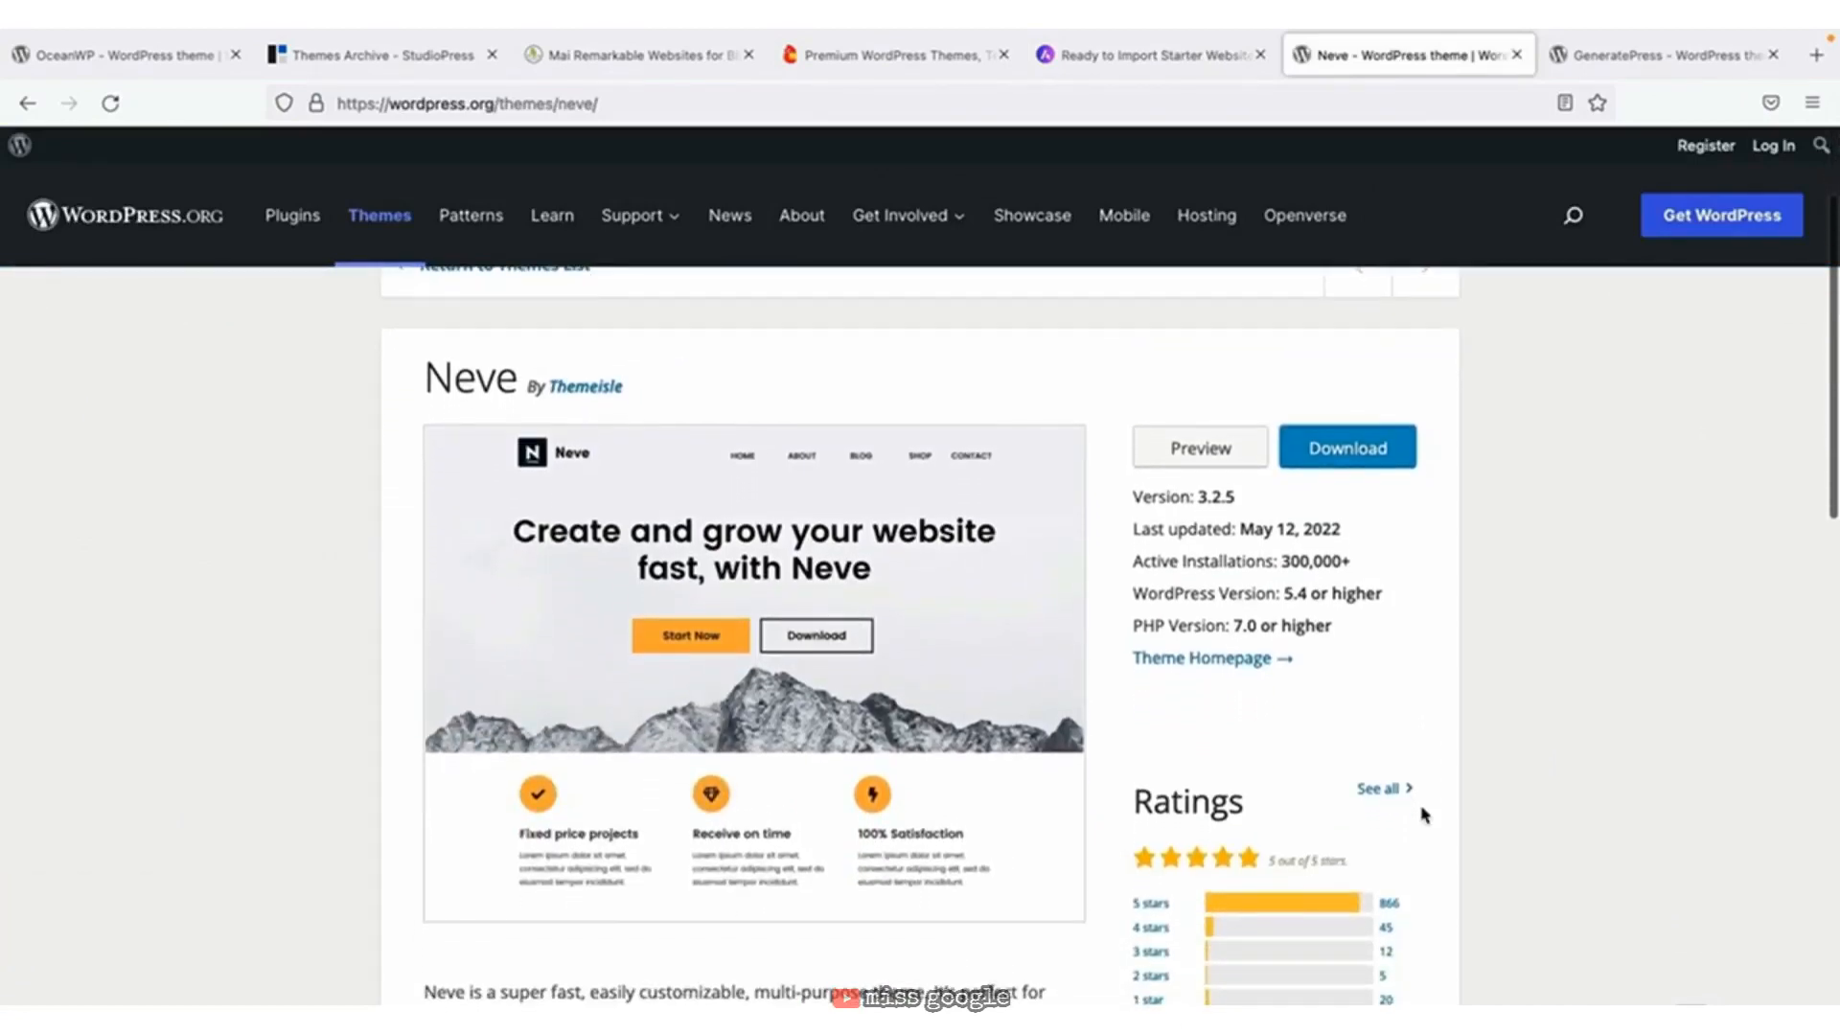
left_click(1227, 664)
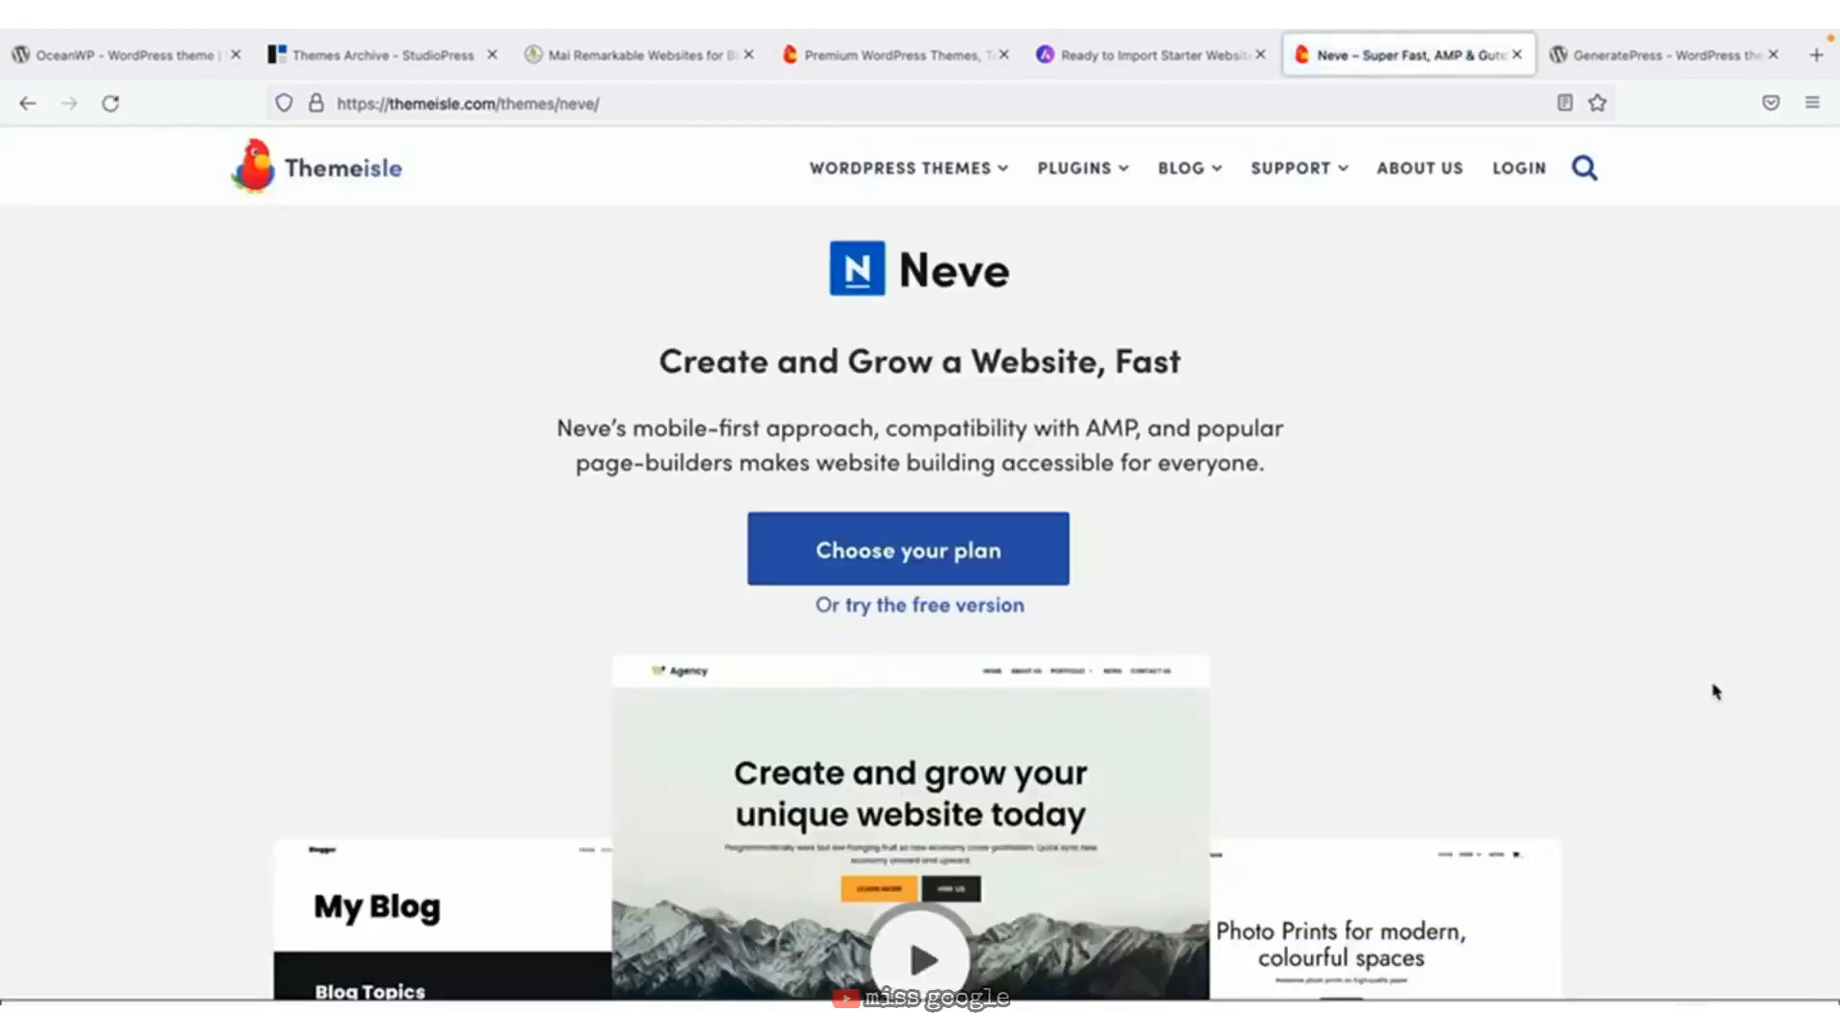
Open Neve's Starter Sites library from the theme homepage and look through its Gutenberg designs.
scroll(1677, 666, "down", 8)
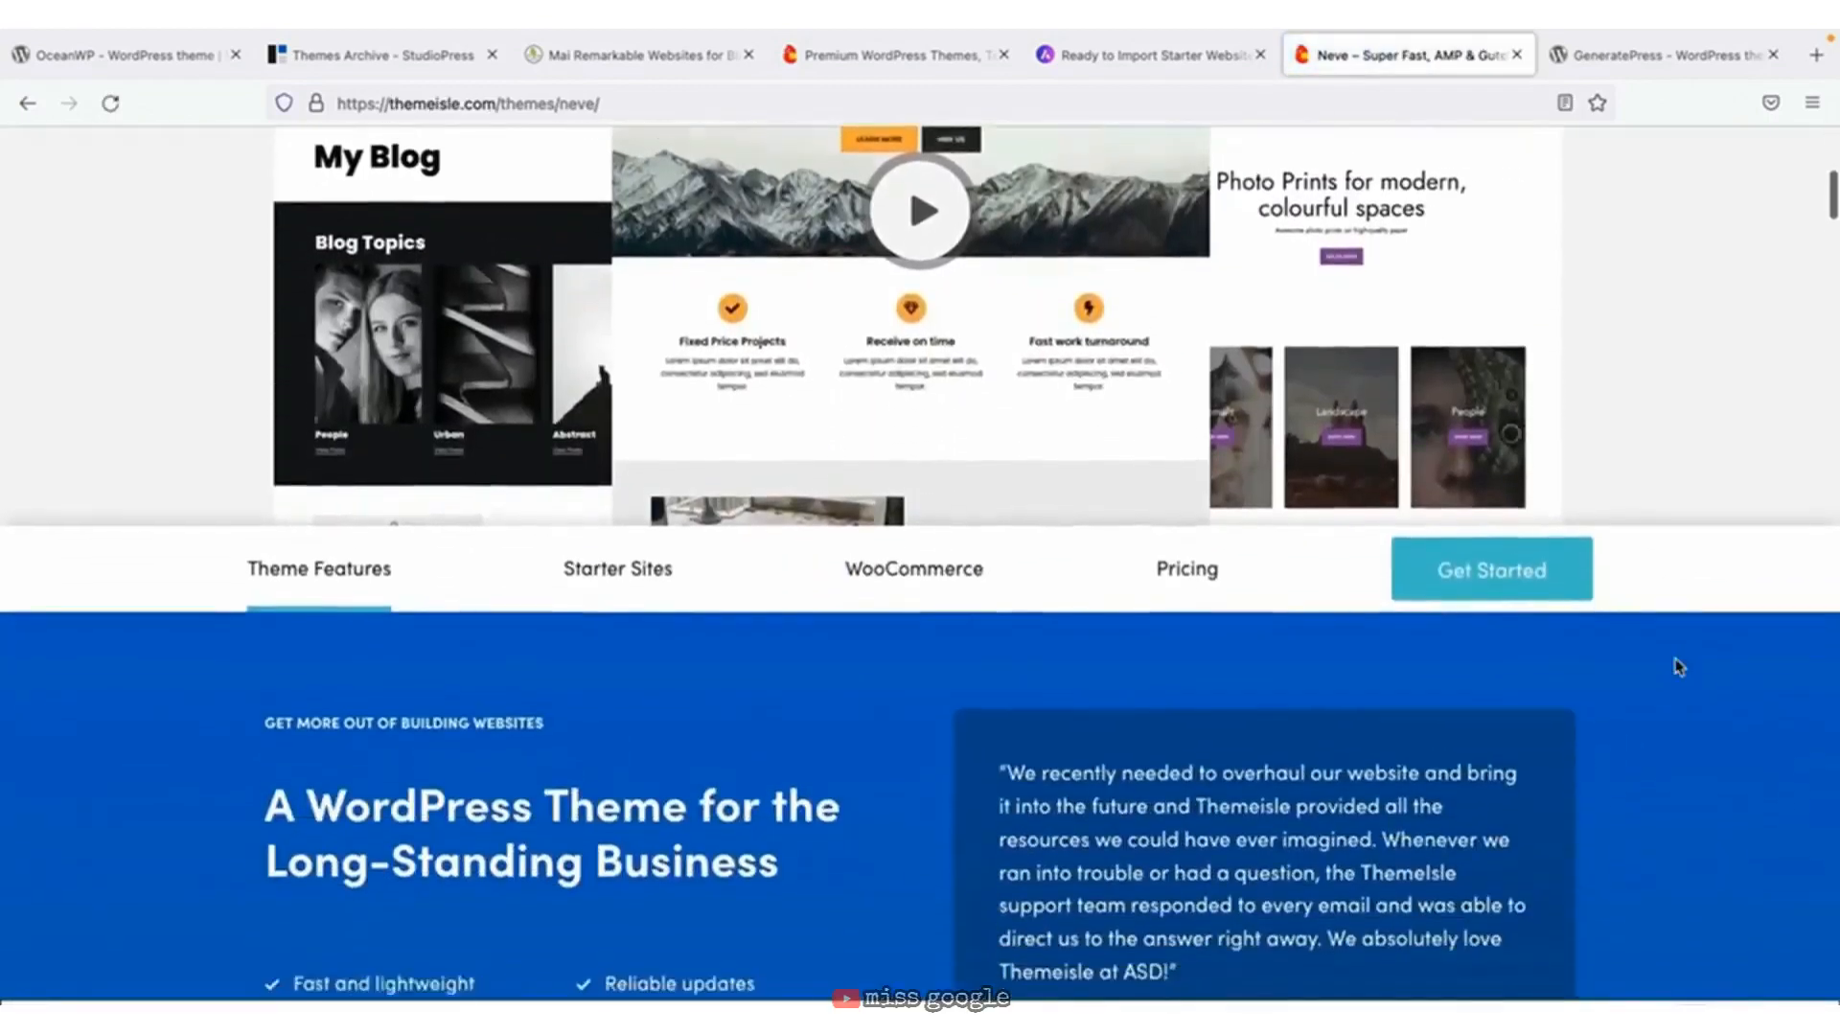
scroll(1678, 666, "down", 1)
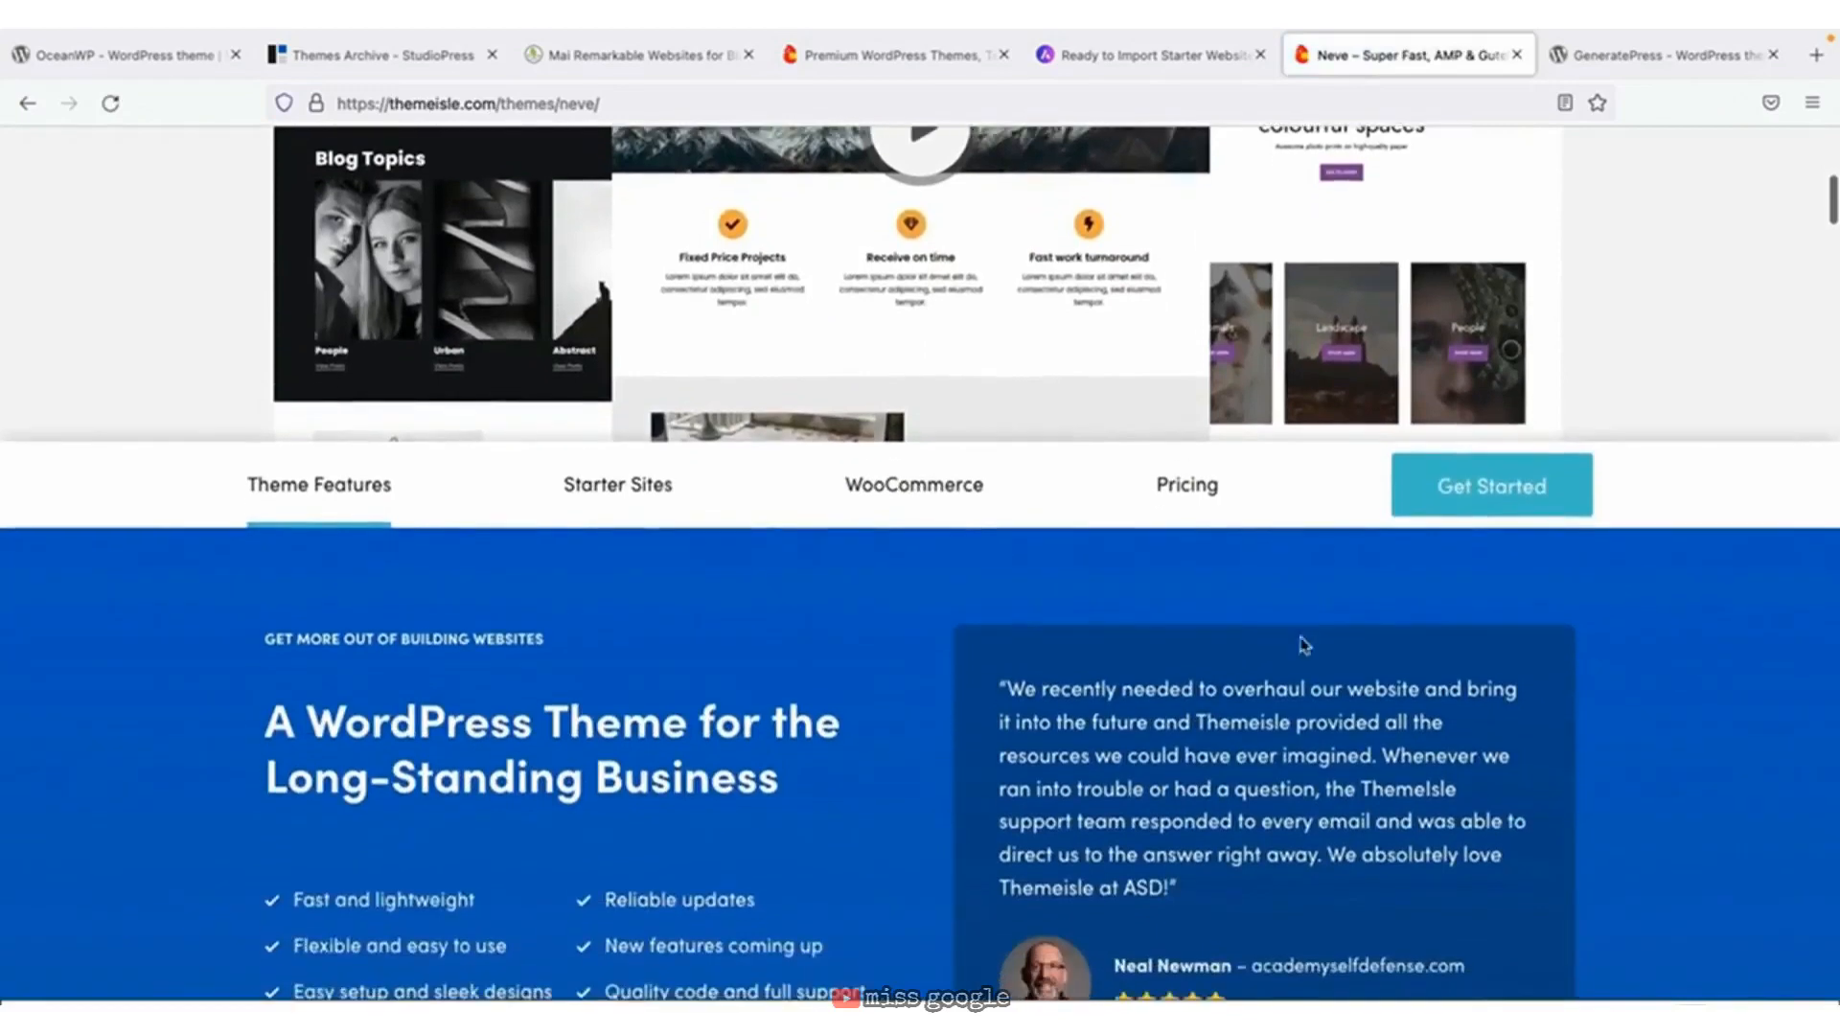
left_click(642, 494)
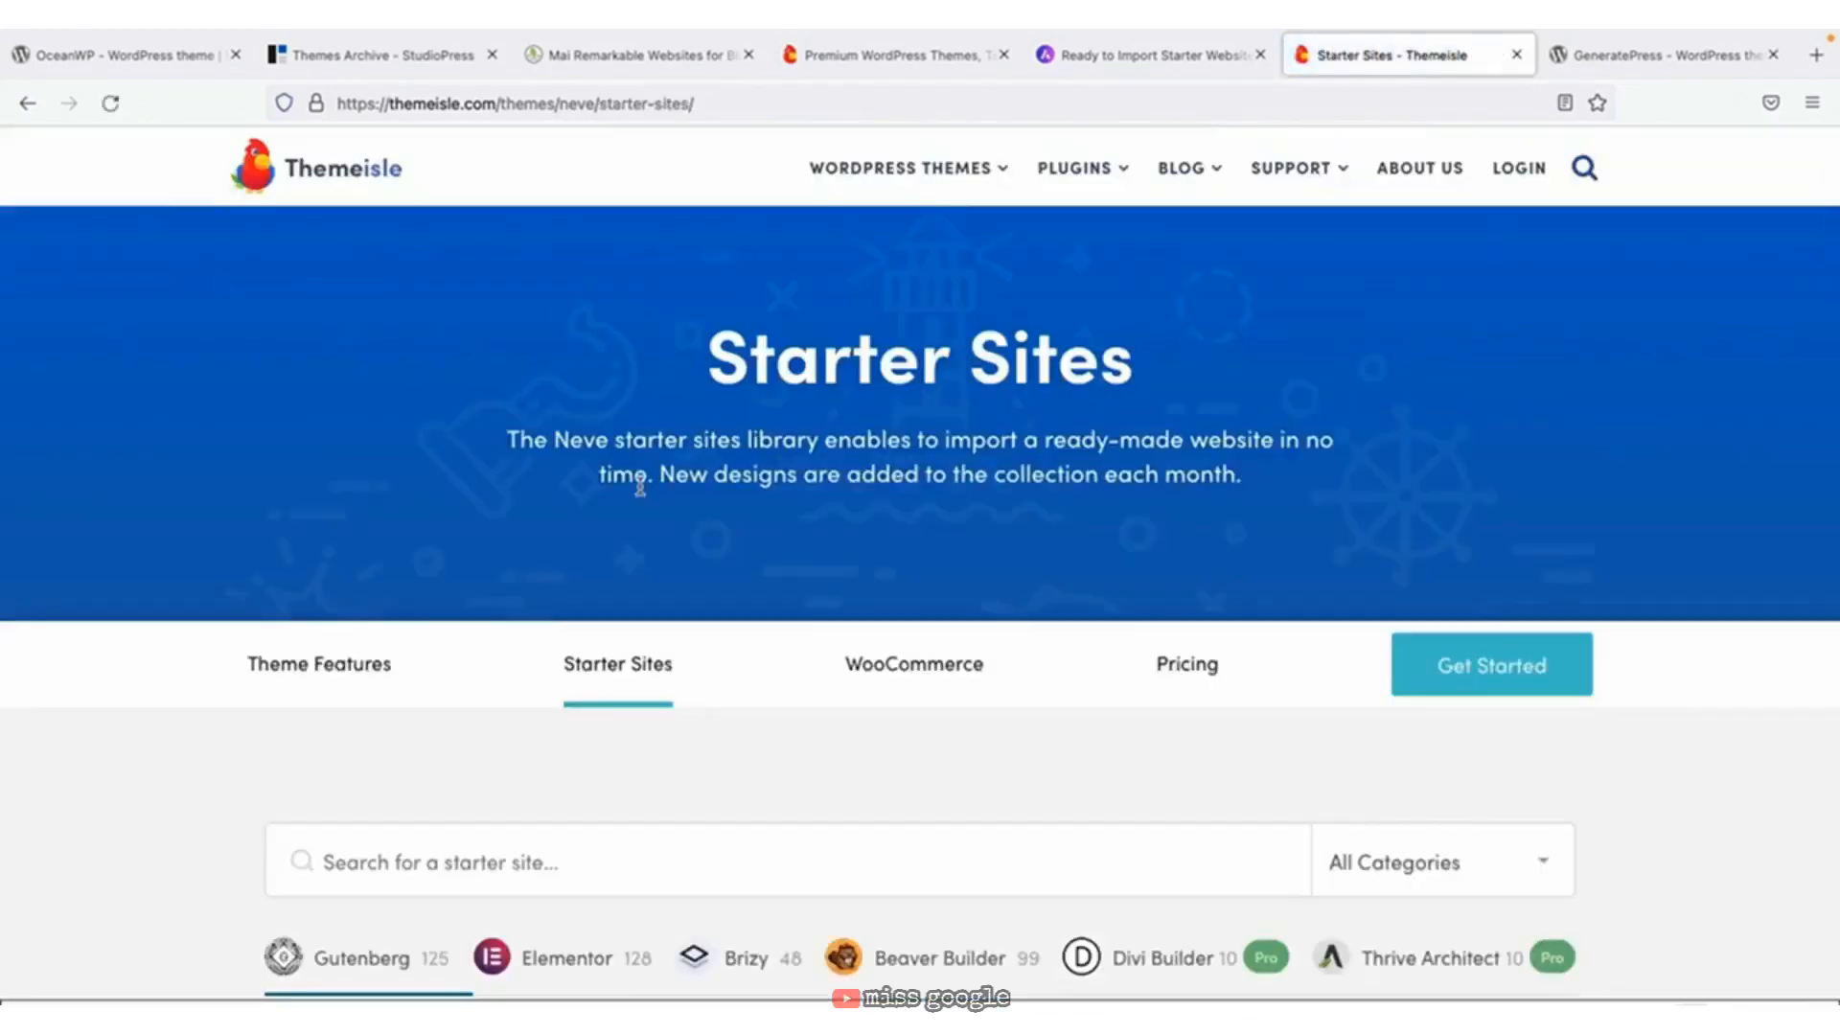
scroll(641, 487, "down", 3)
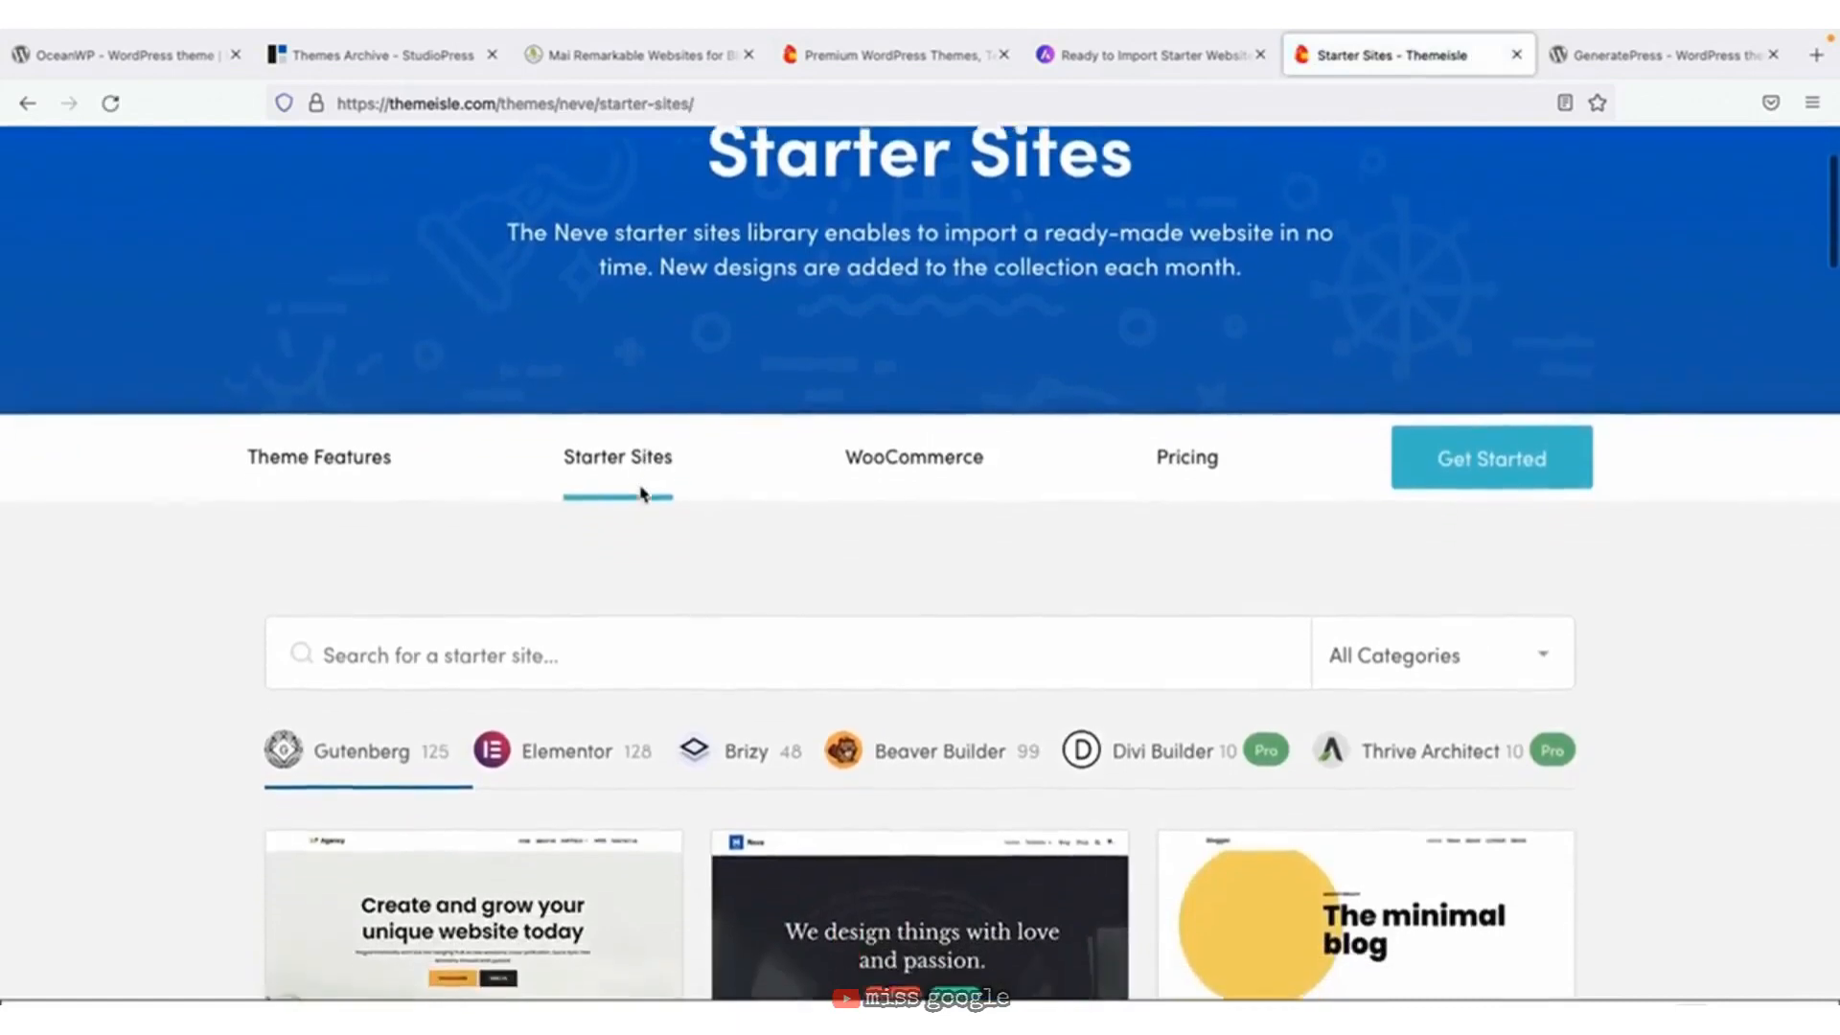
scroll(641, 489, "down", 2)
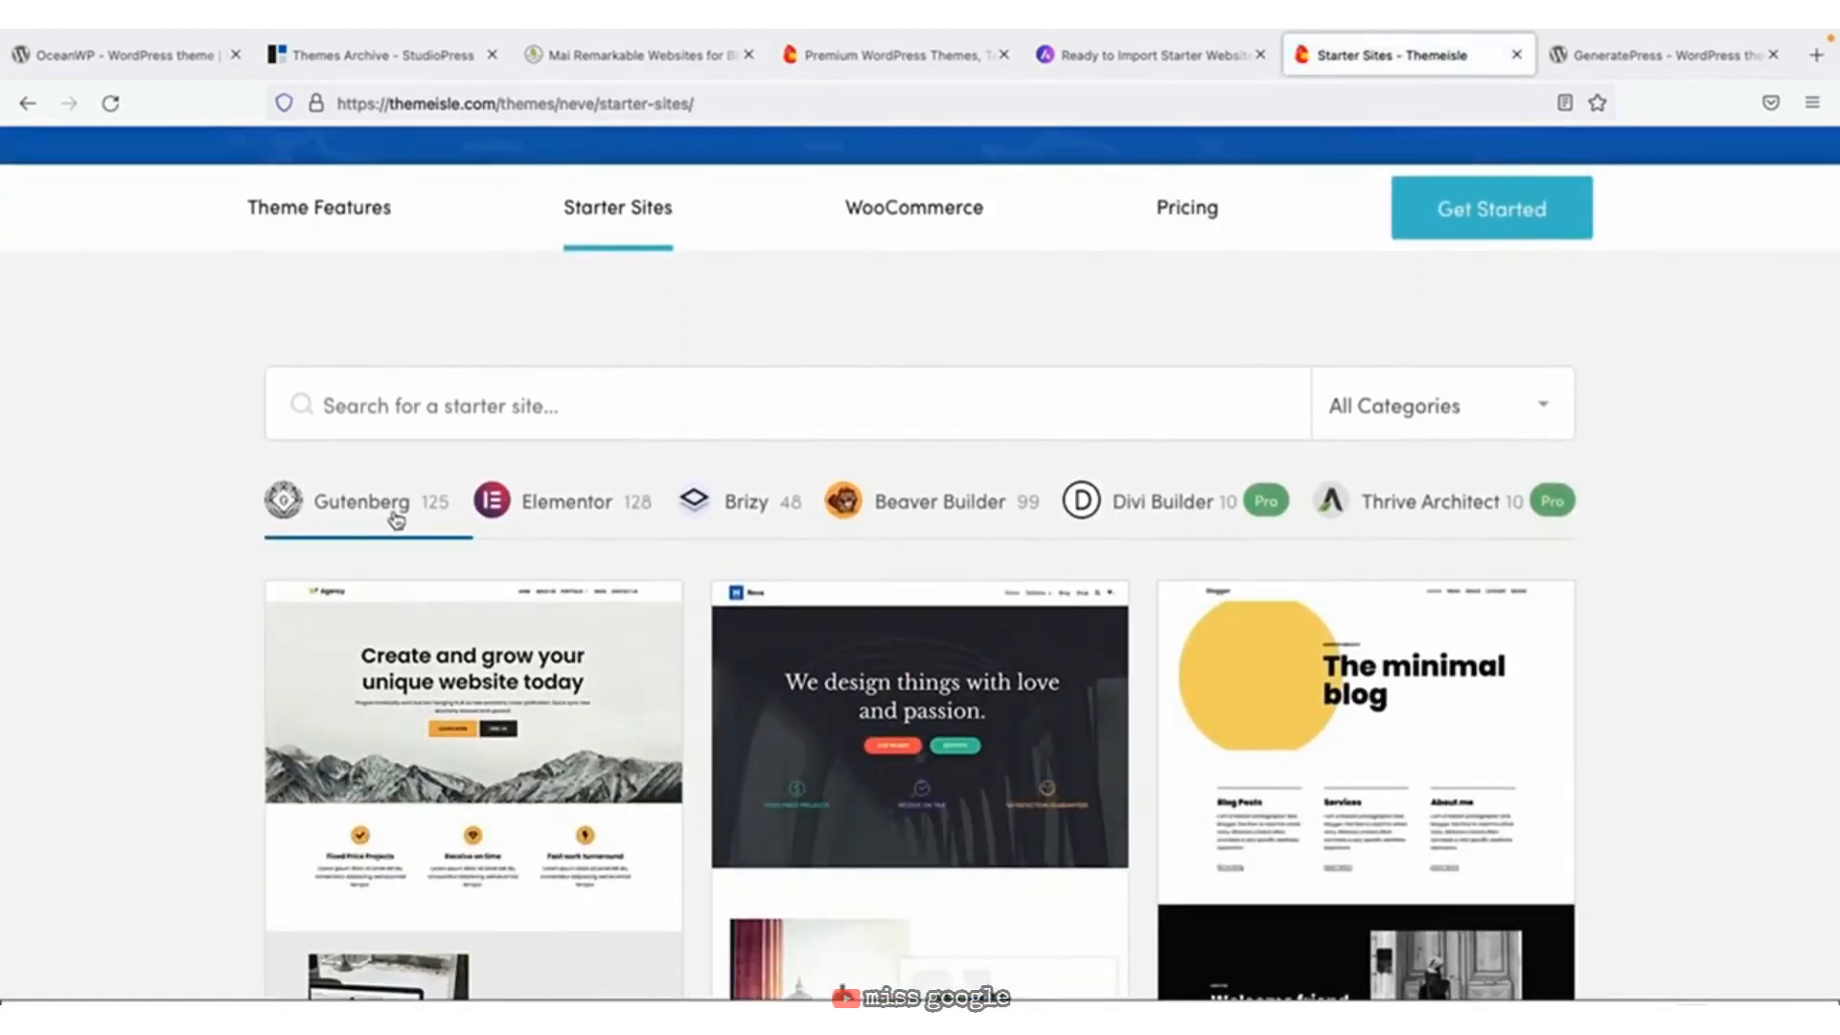
scroll(395, 521, "down", 3)
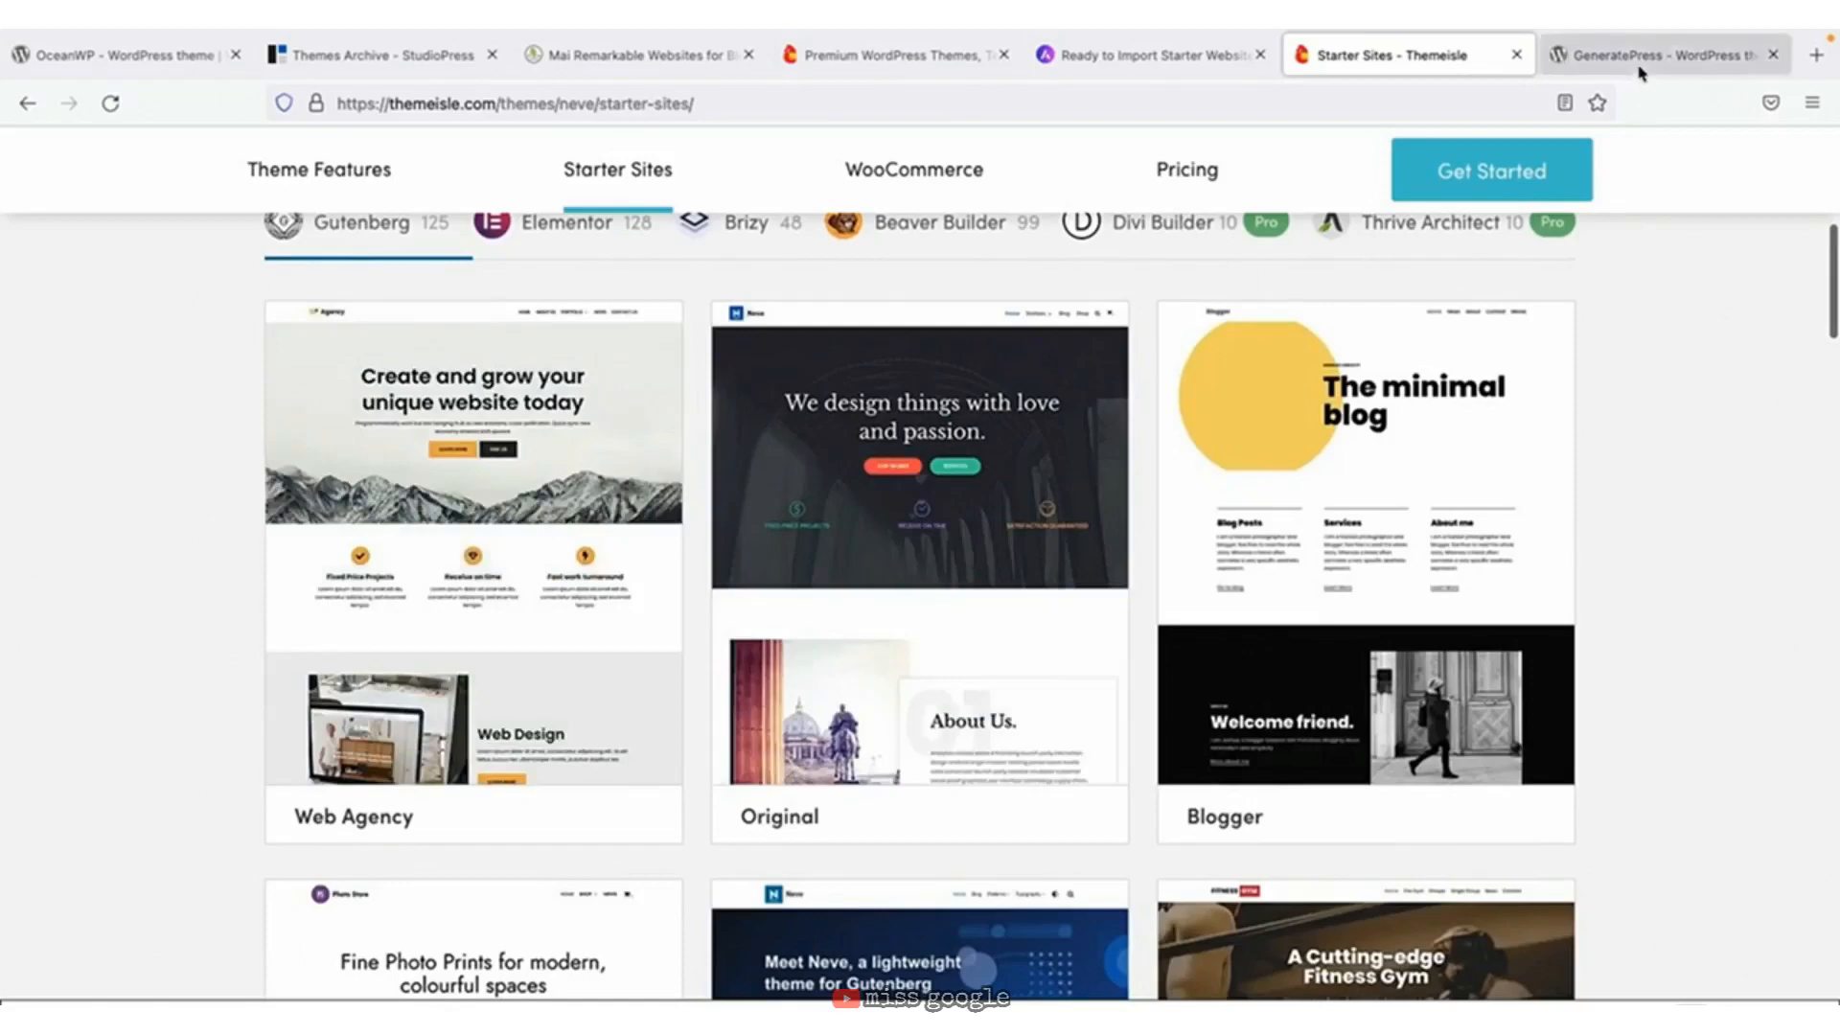
Review the GeneratePress theme's WordPress.org listing and open its theme homepage.
left_click(1641, 67)
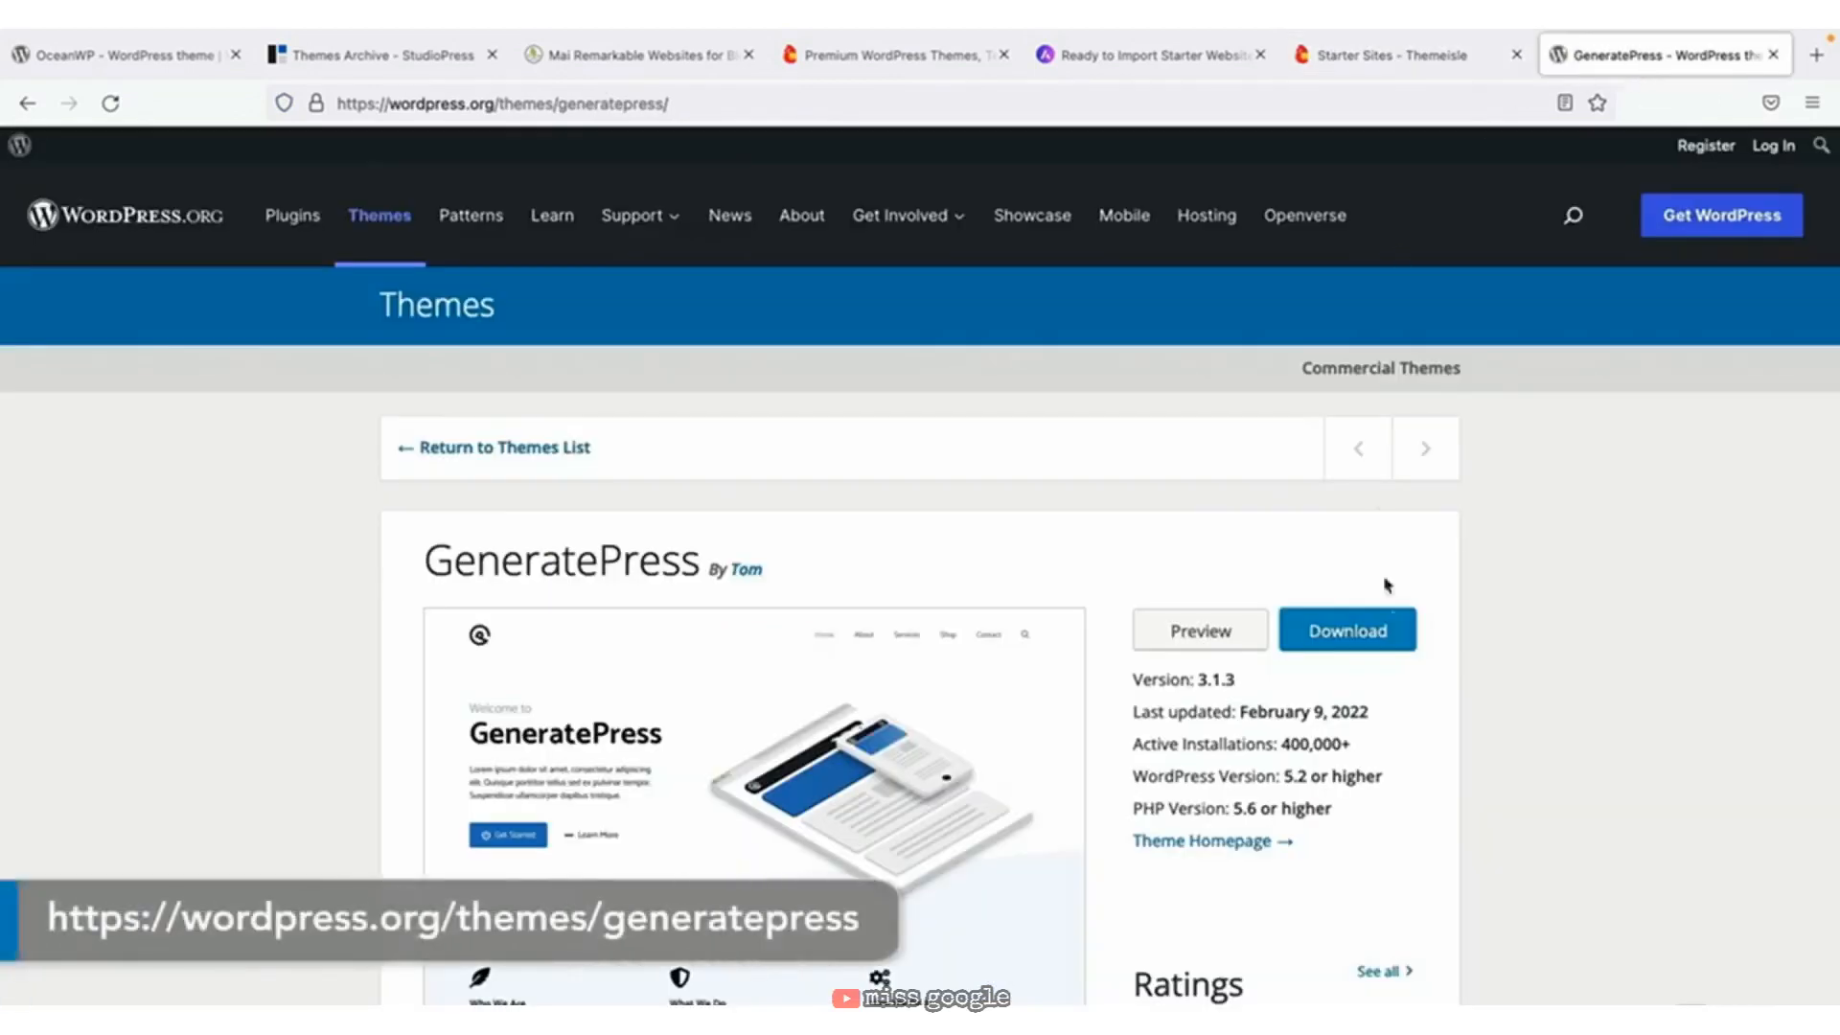
scroll(1481, 638, "down", 3)
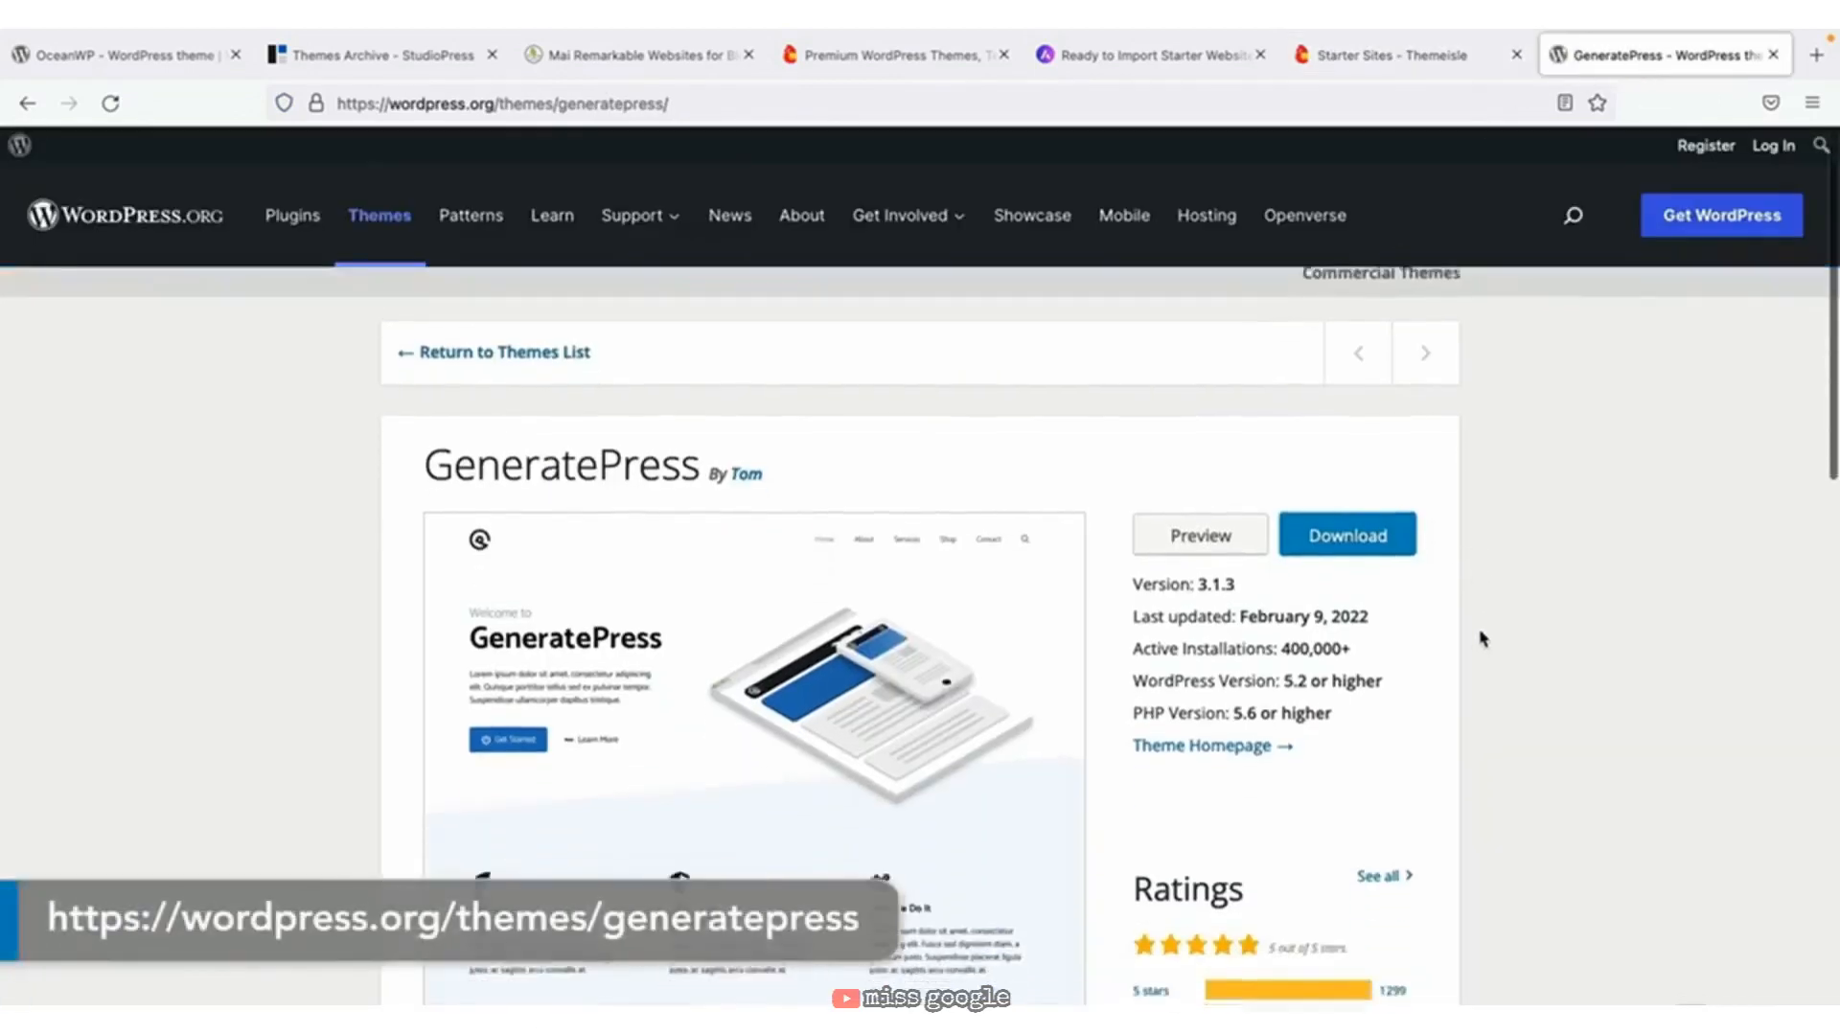
scroll(1481, 638, "down", 2)
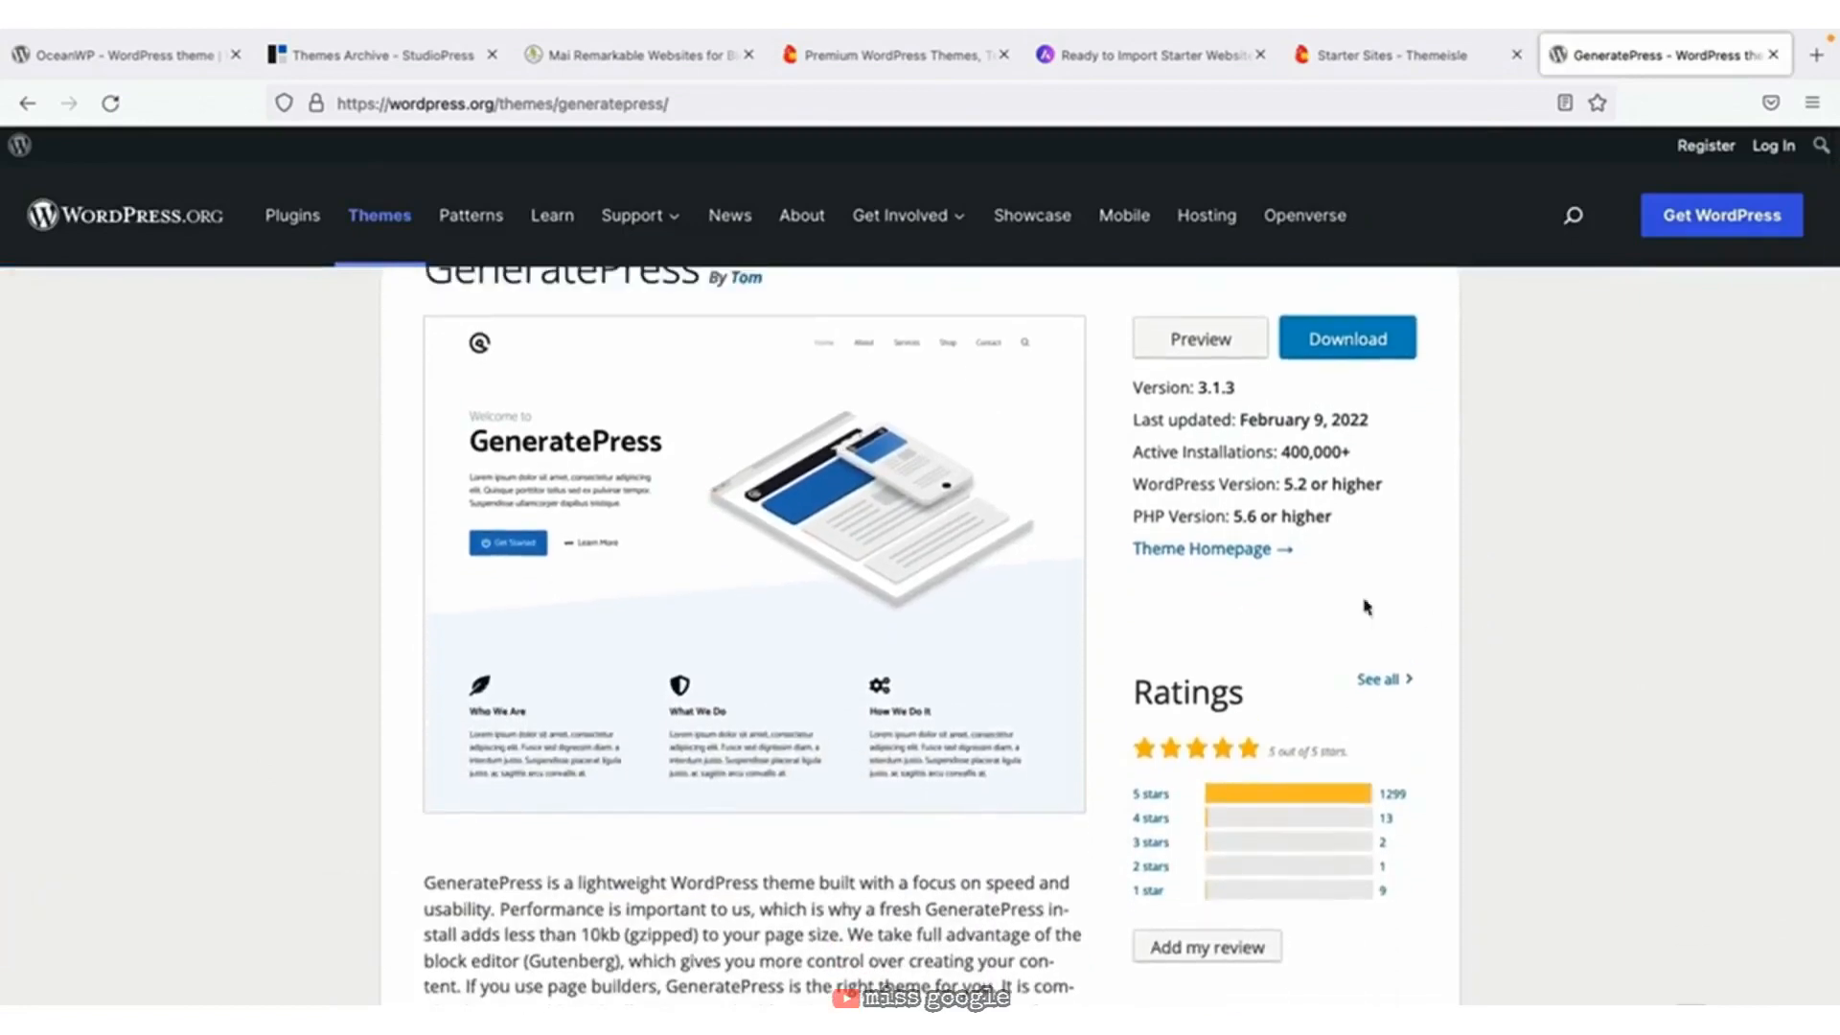
left_click(1241, 562)
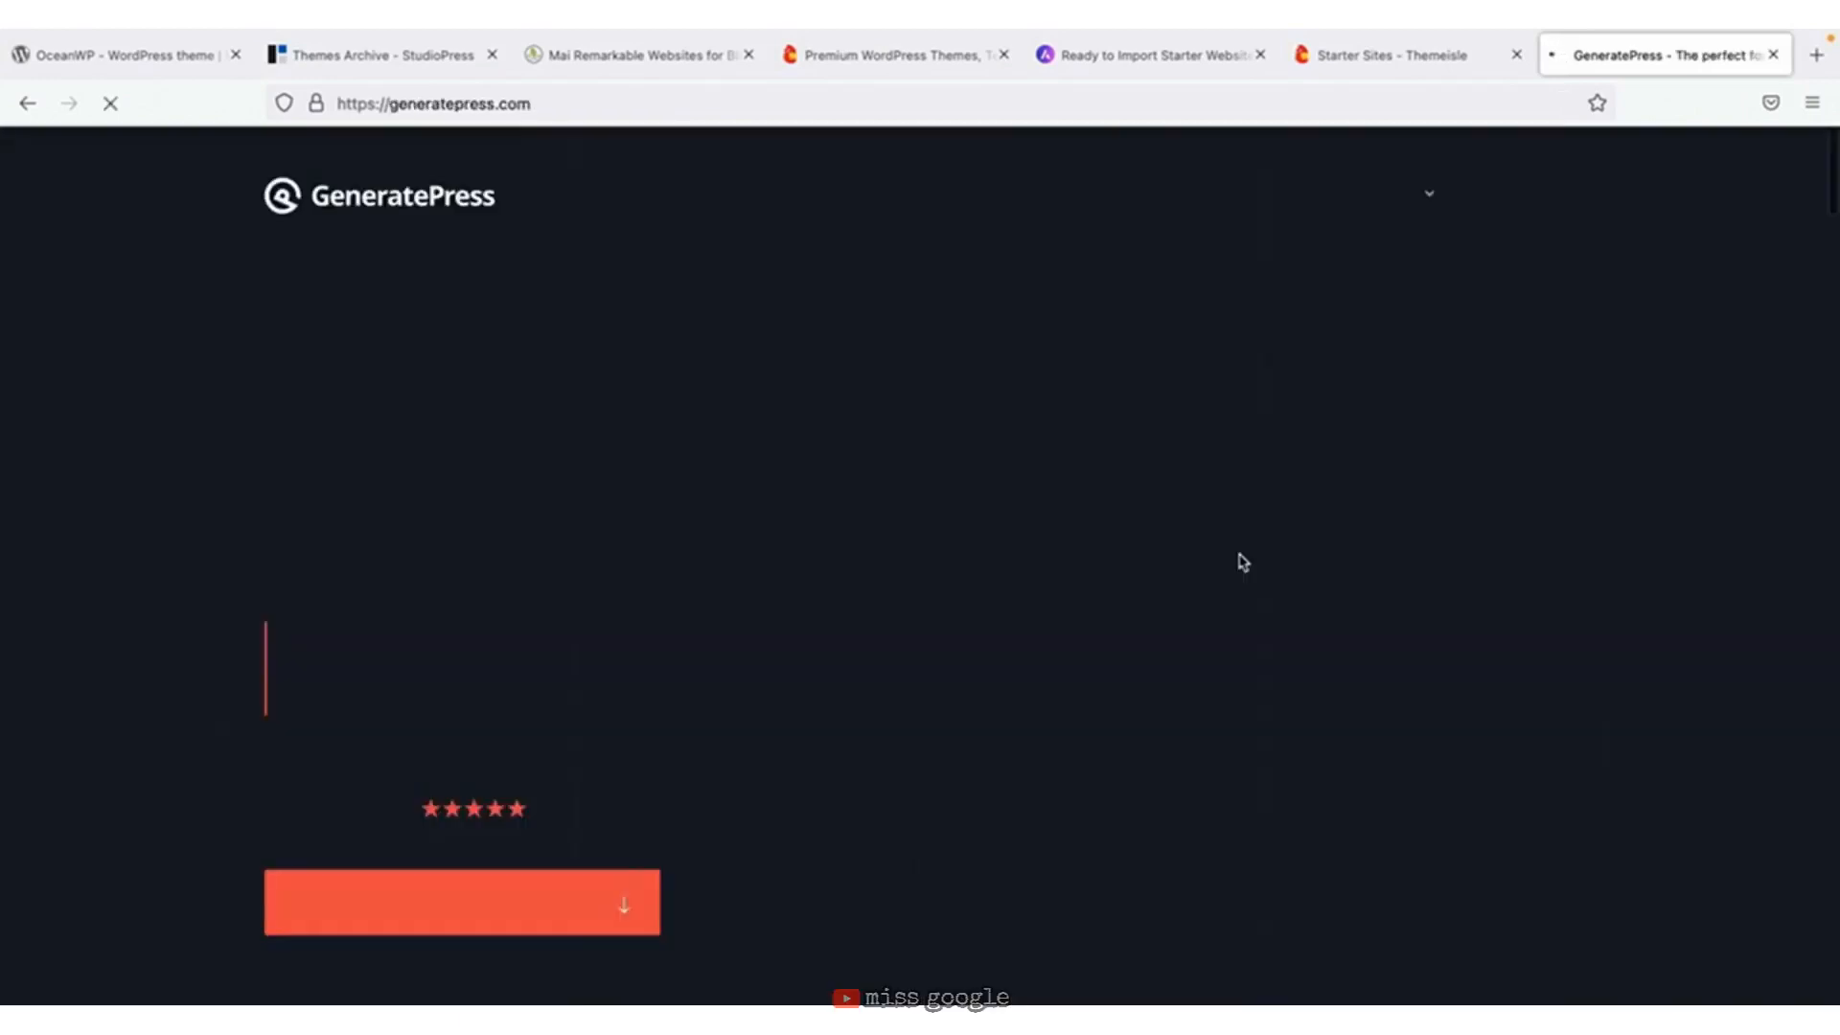
Open GeneratePress's Site Library, browse its designs, and open the preview of the Scribe starter site.
left_click(1159, 211)
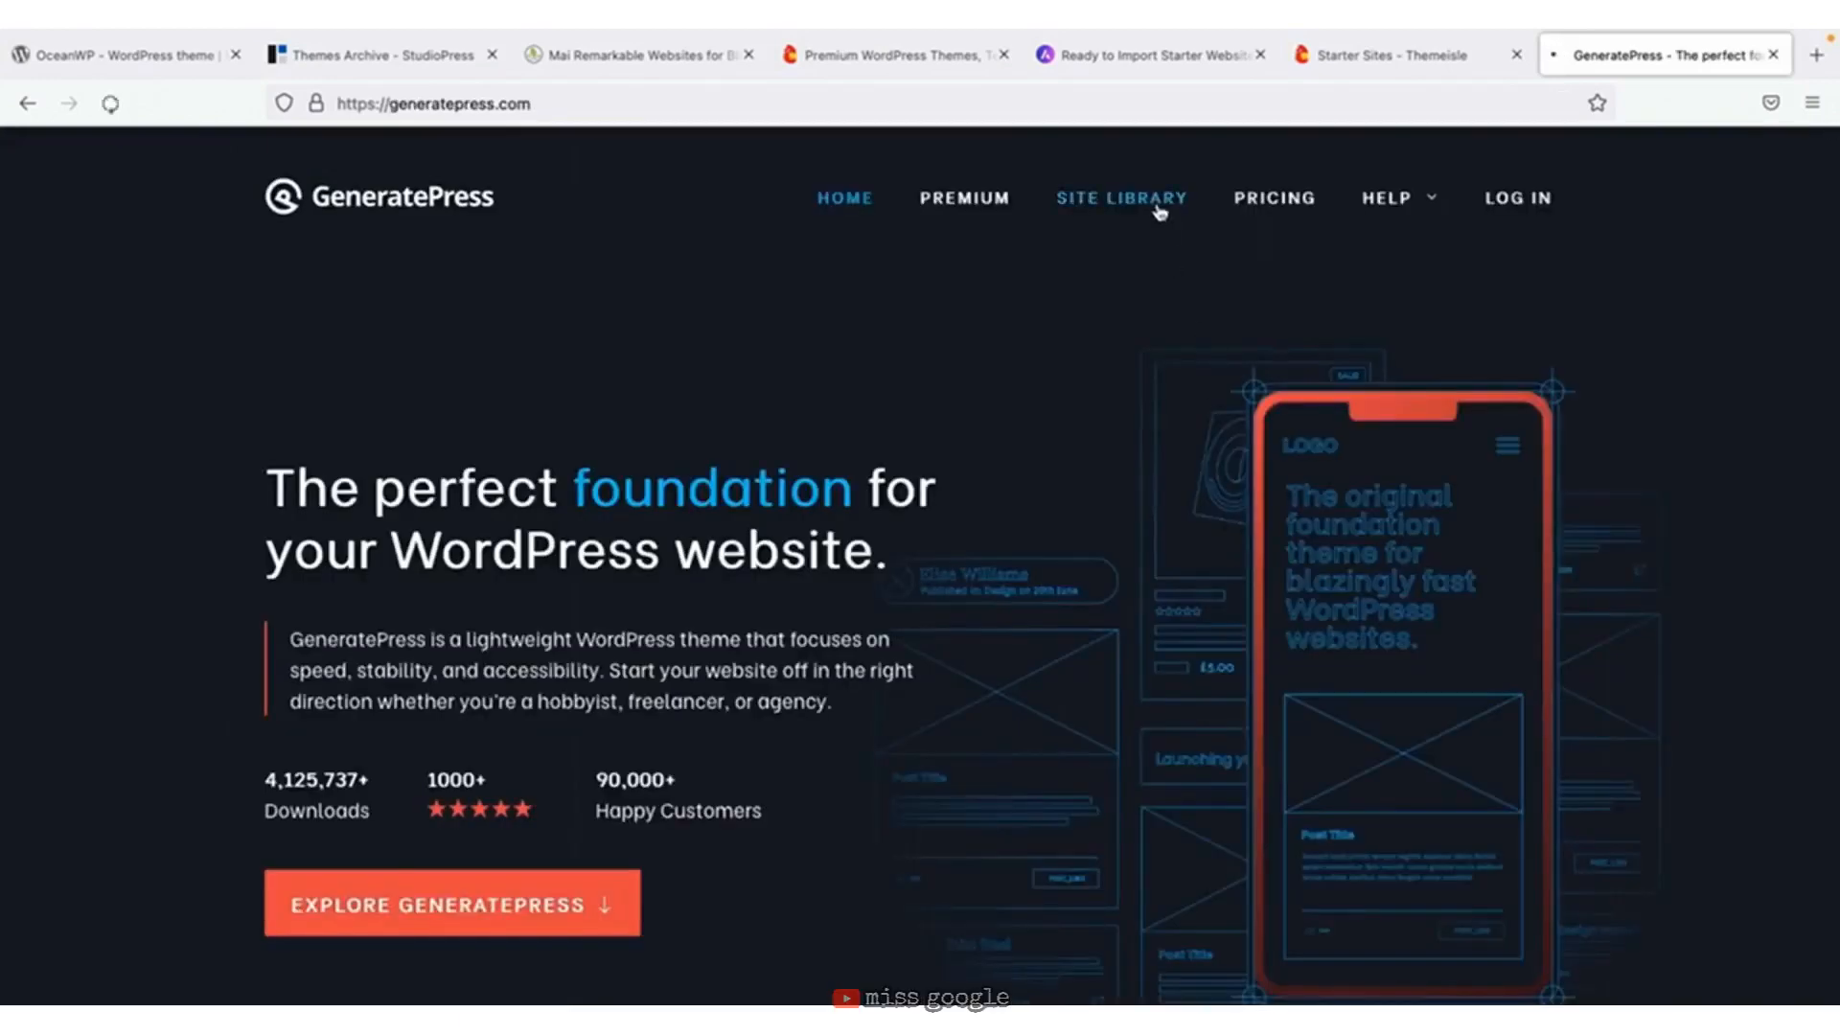
scroll(1088, 571, "down", 5)
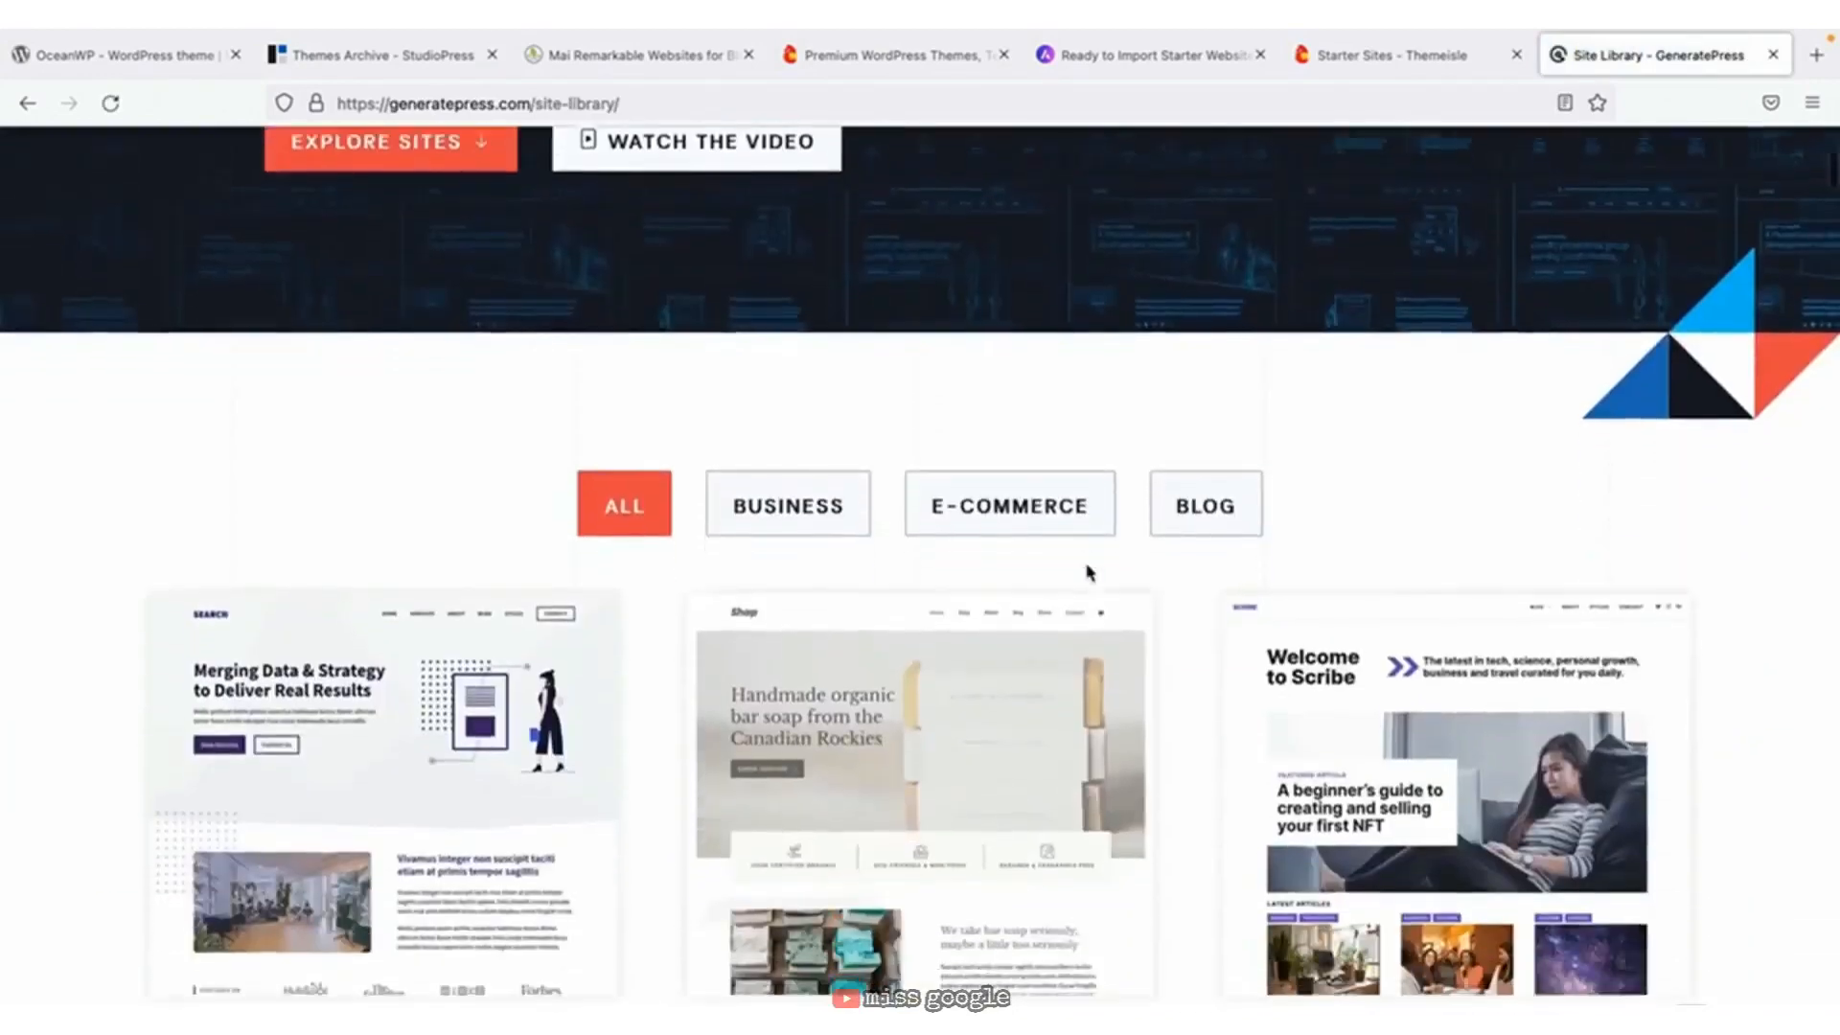
mouse_move(1089, 571)
scroll(1102, 575, "down", 1)
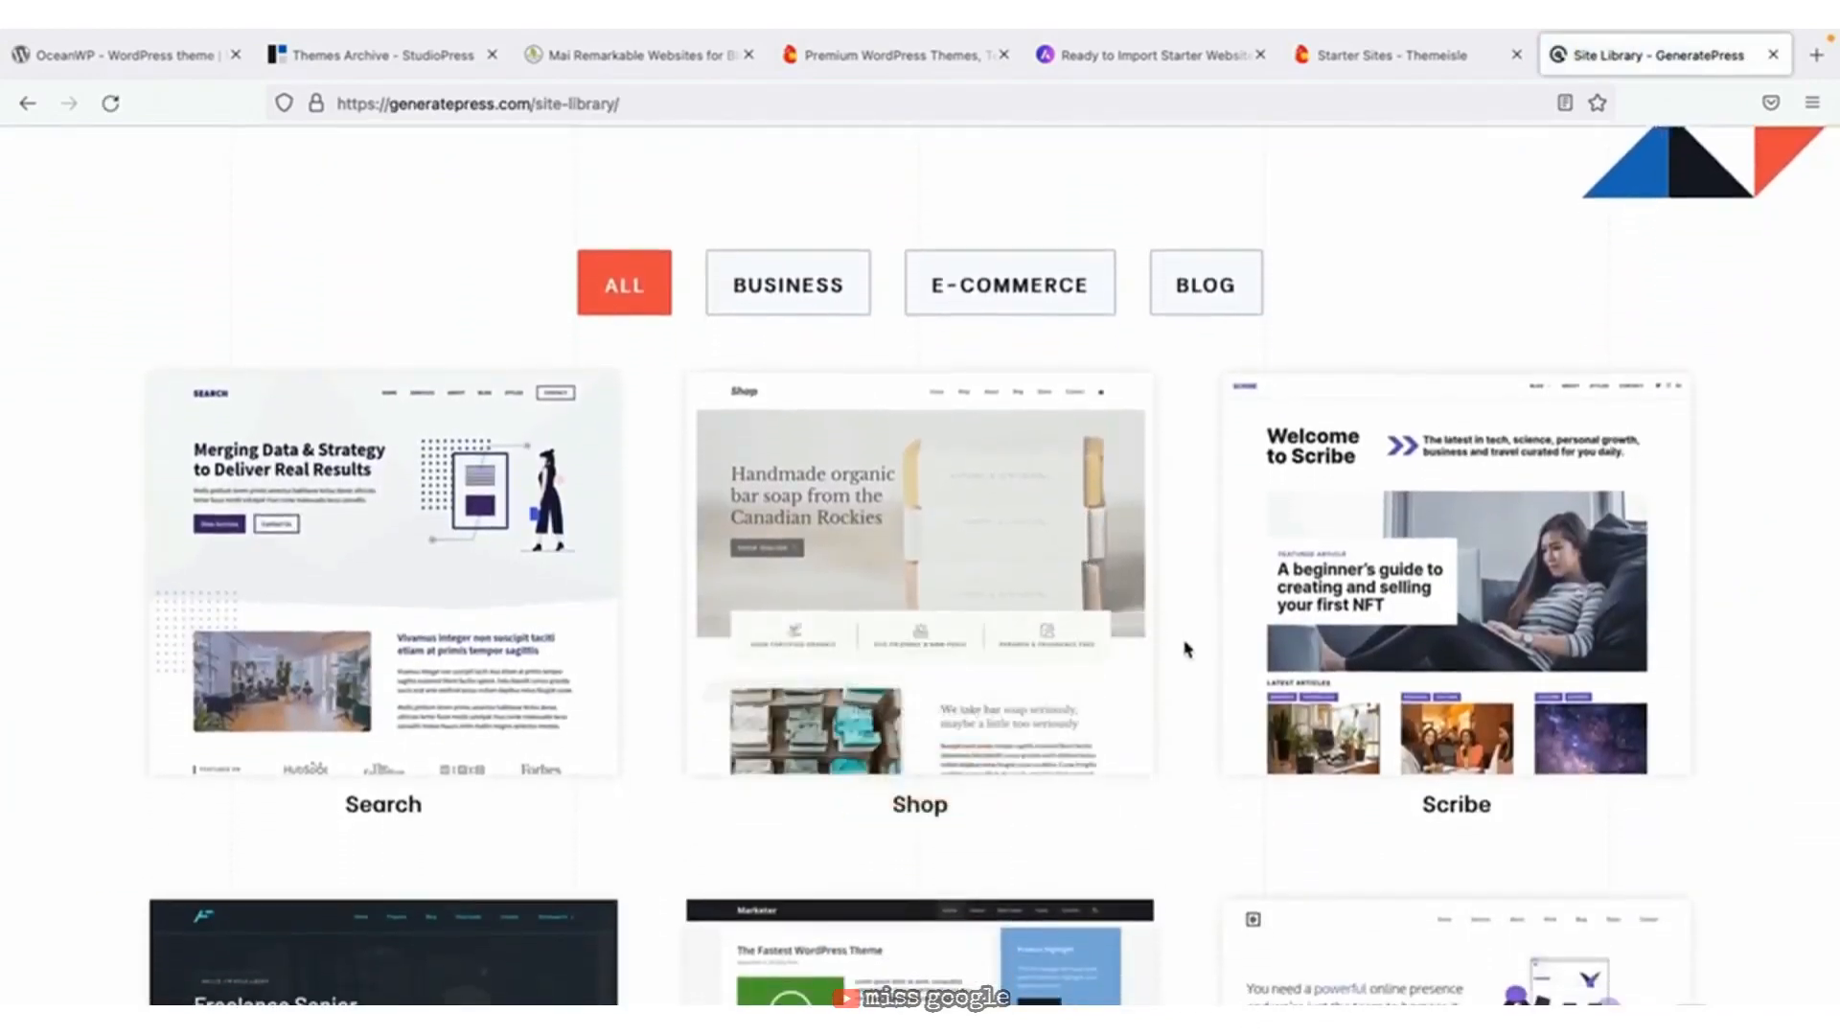
mouse_move(1500, 601)
left_click(1464, 778)
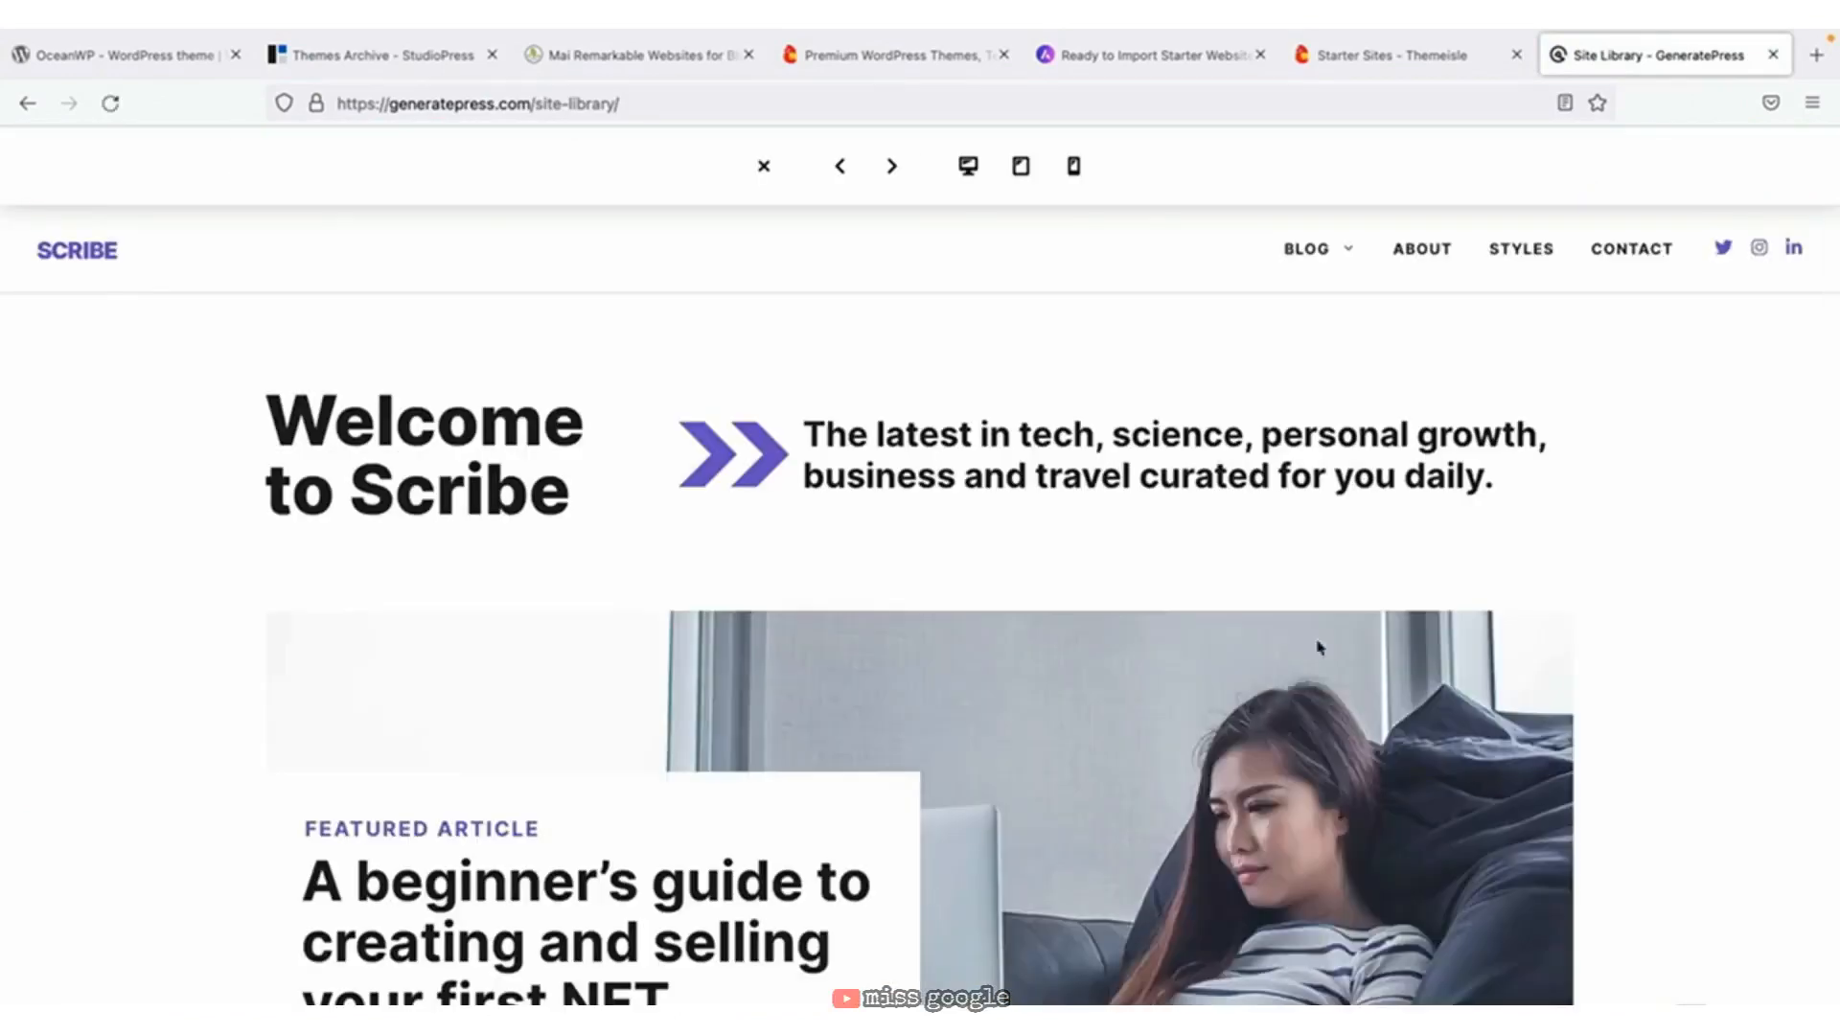
Look through the Scribe preview in desktop, tablet and mobile layouts.
scroll(1105, 556, "down", 4)
scroll(1105, 556, "up", 3)
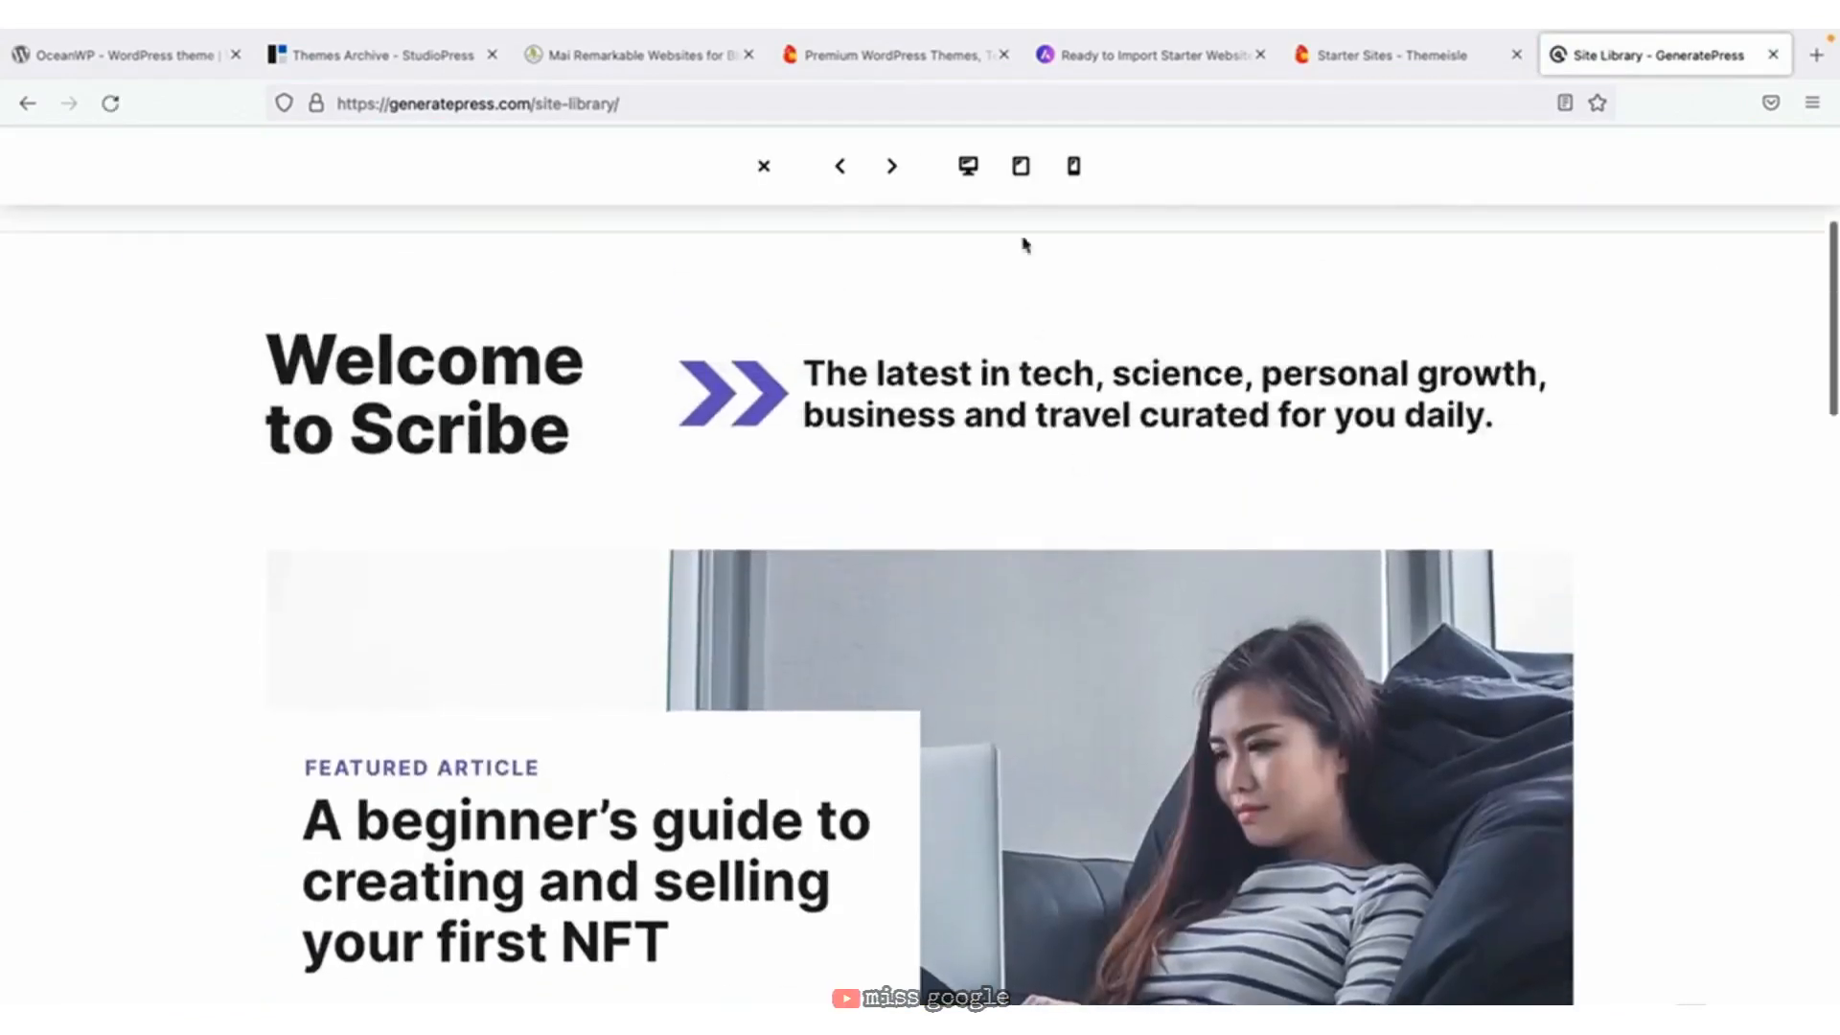
left_click(1020, 177)
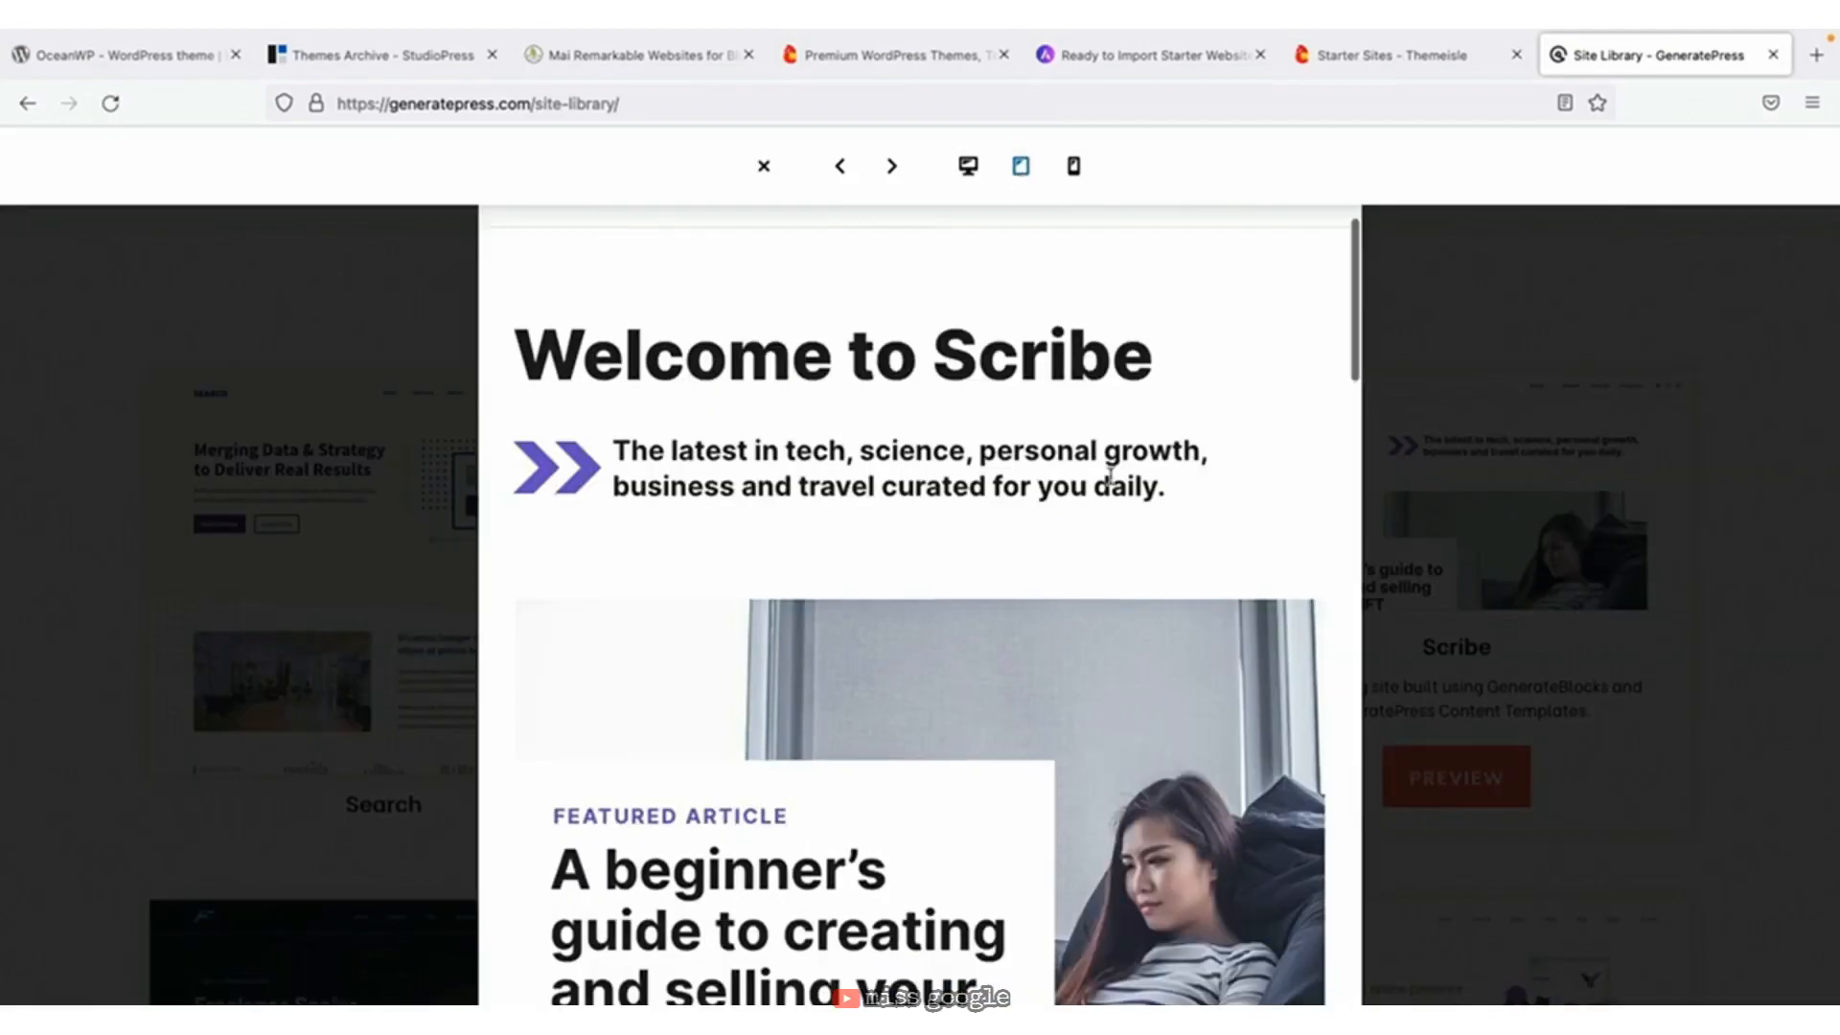
scroll(1110, 476, "down", 3)
scroll(1111, 476, "up", 2)
left_click(1073, 166)
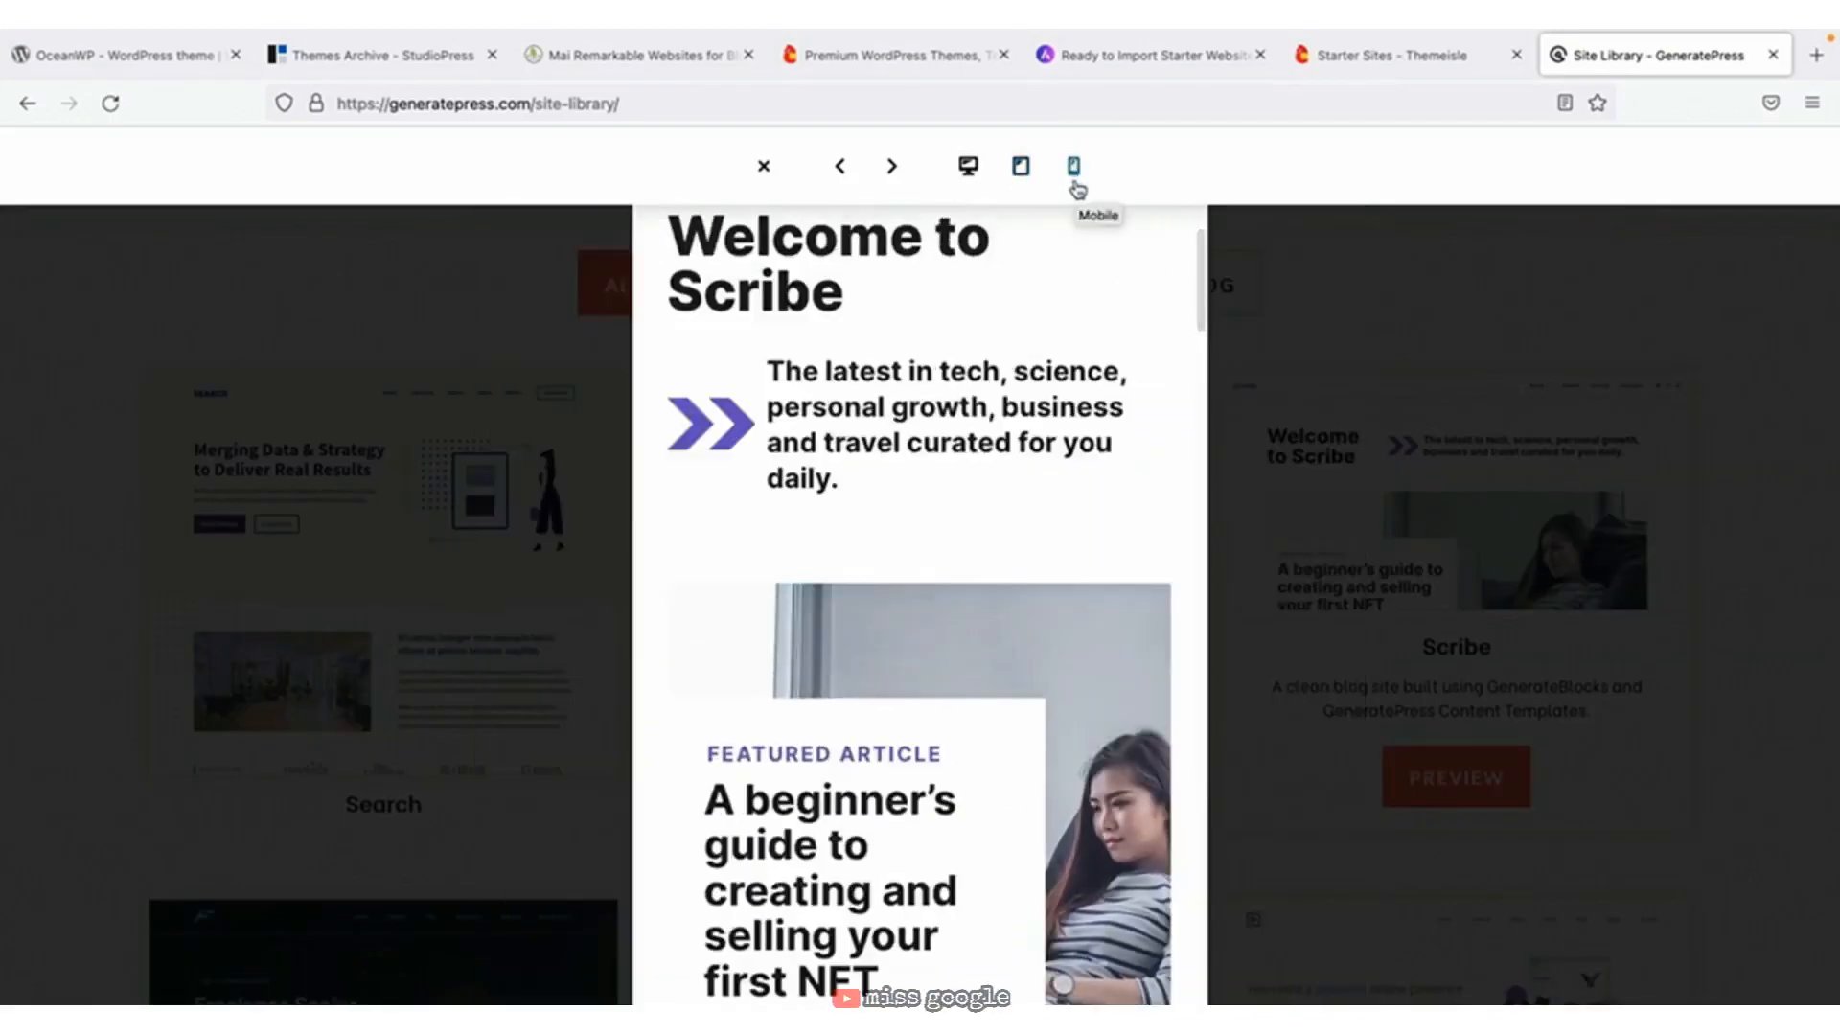
scroll(1074, 566, "down", 3)
scroll(1075, 566, "up", 4)
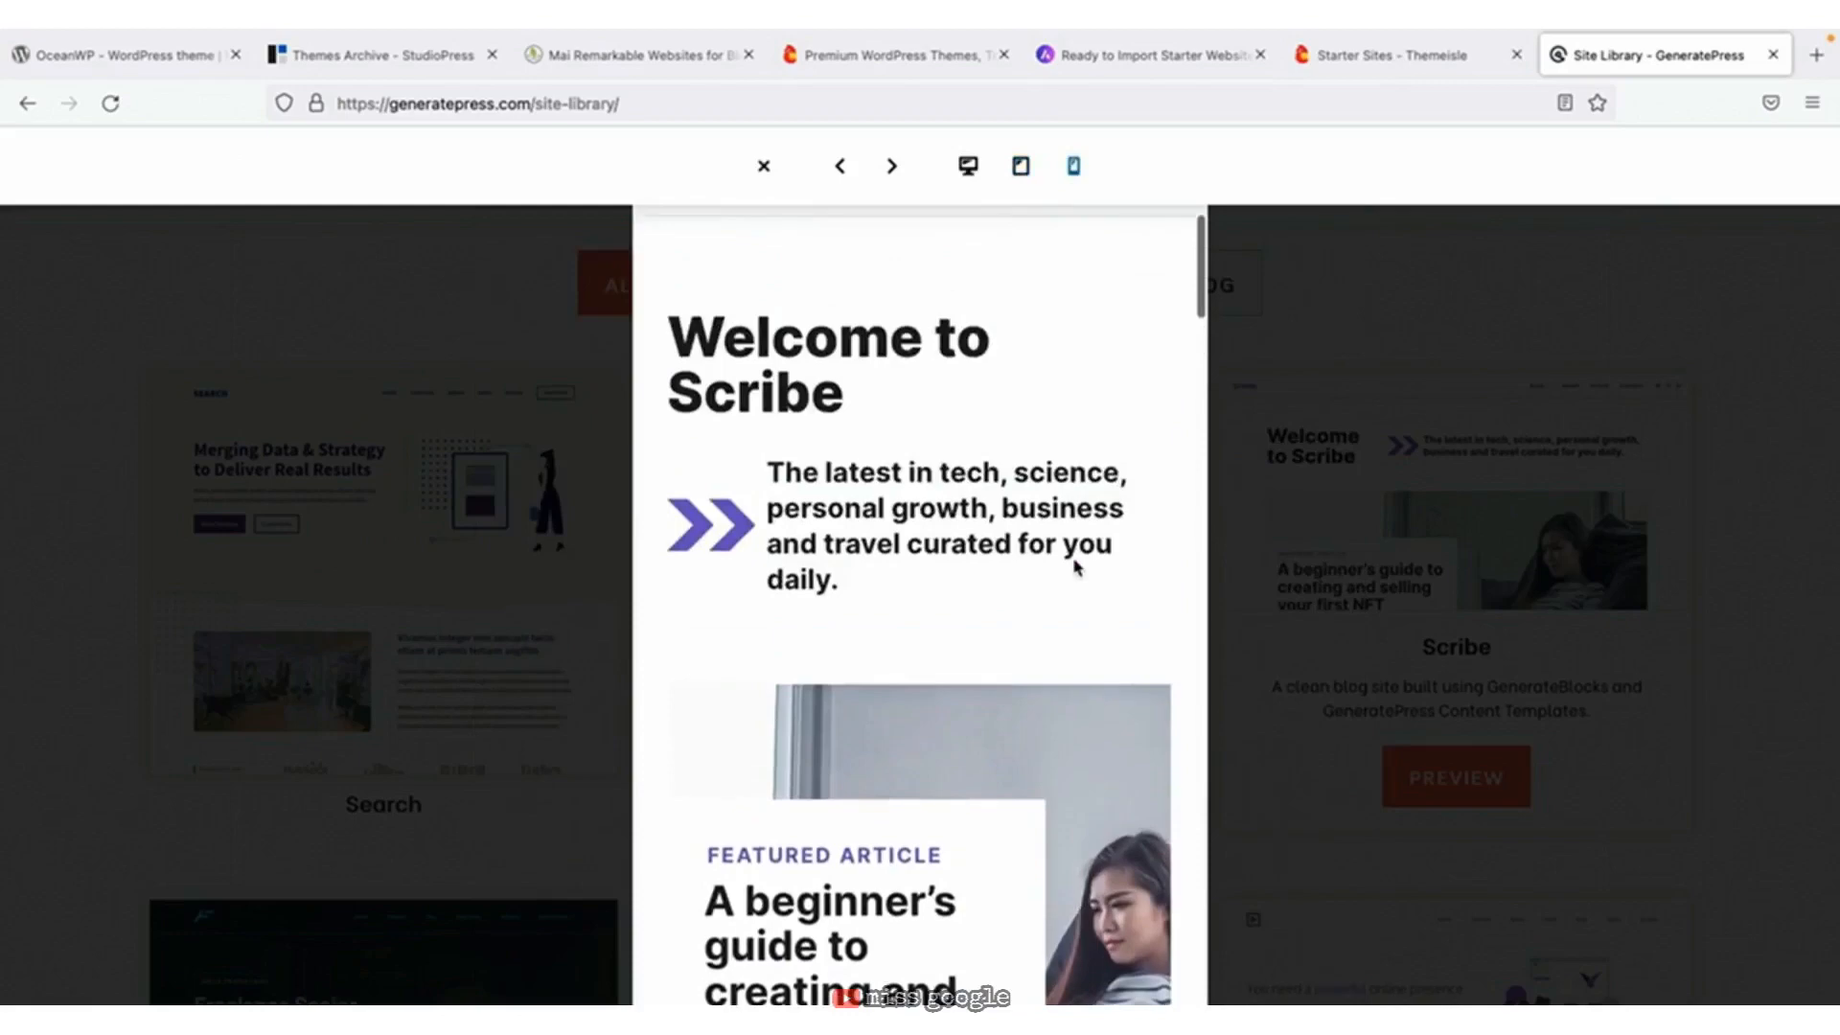
scroll(1075, 566, "up", 1)
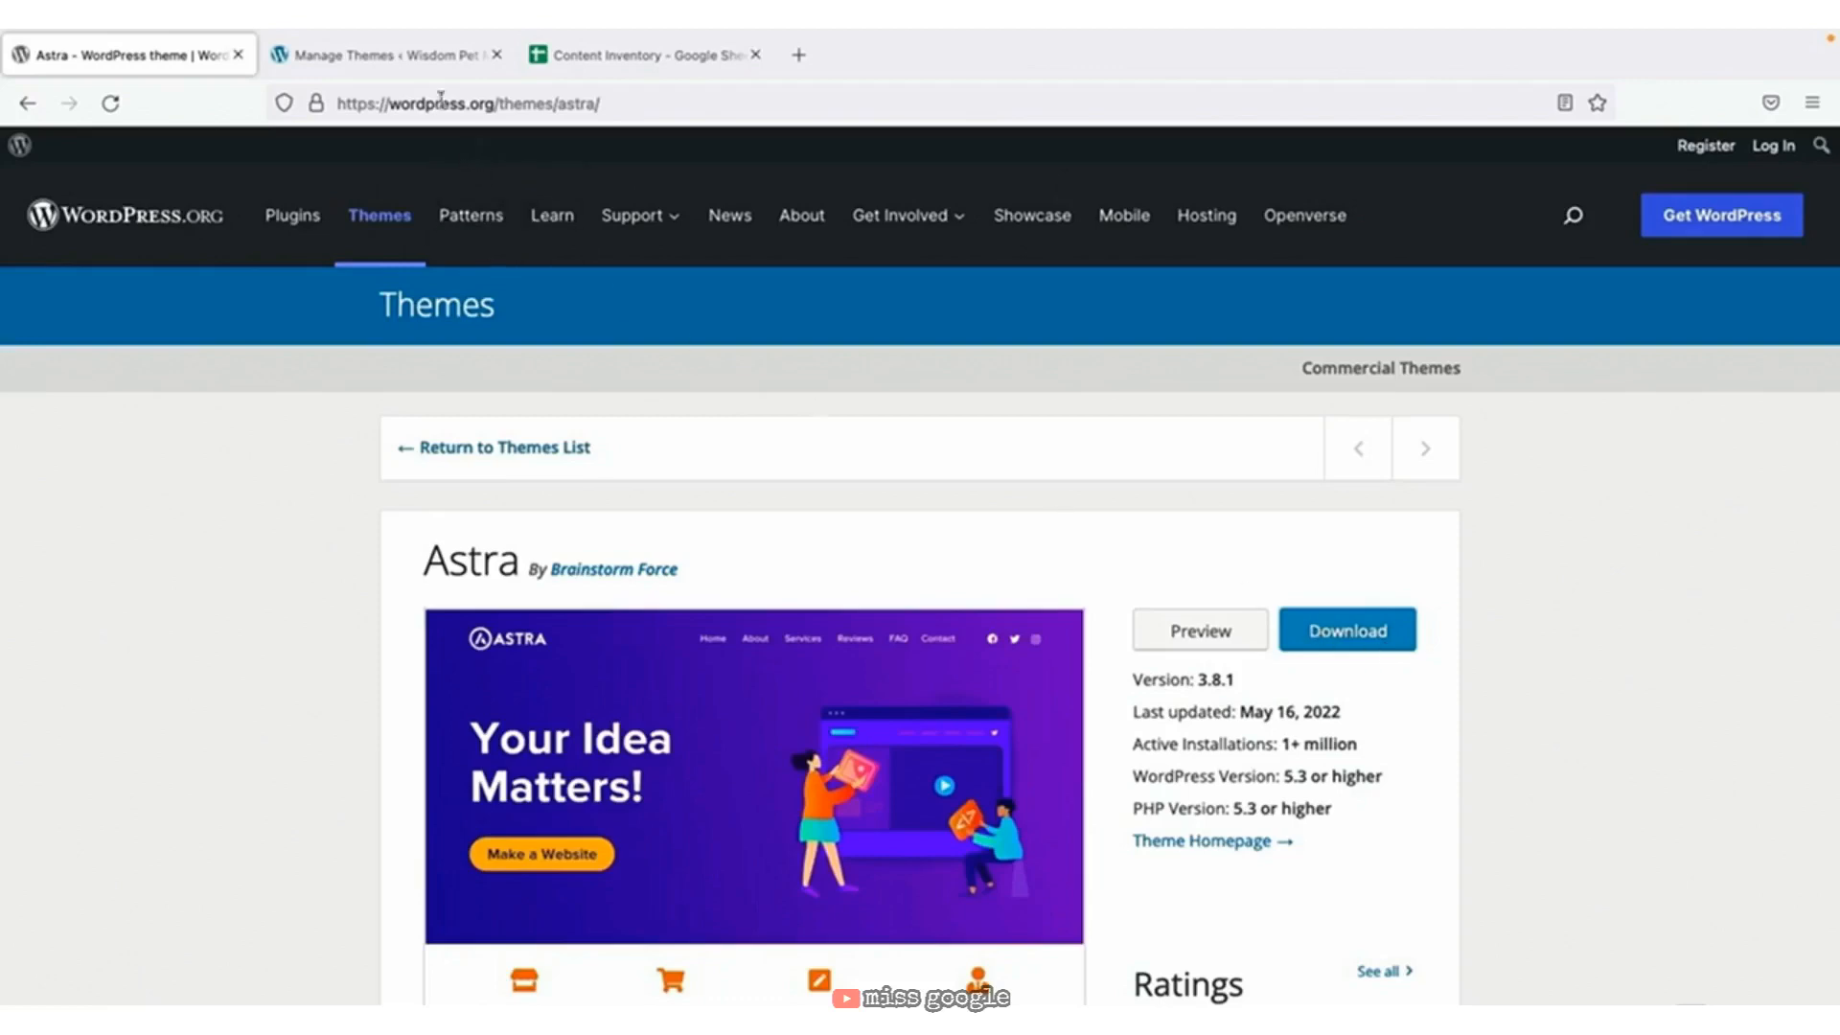
In the Wisdom Pet Medicine WordPress admin, search the new themes for "astra", then install and activate Astra.
left_click(429, 59)
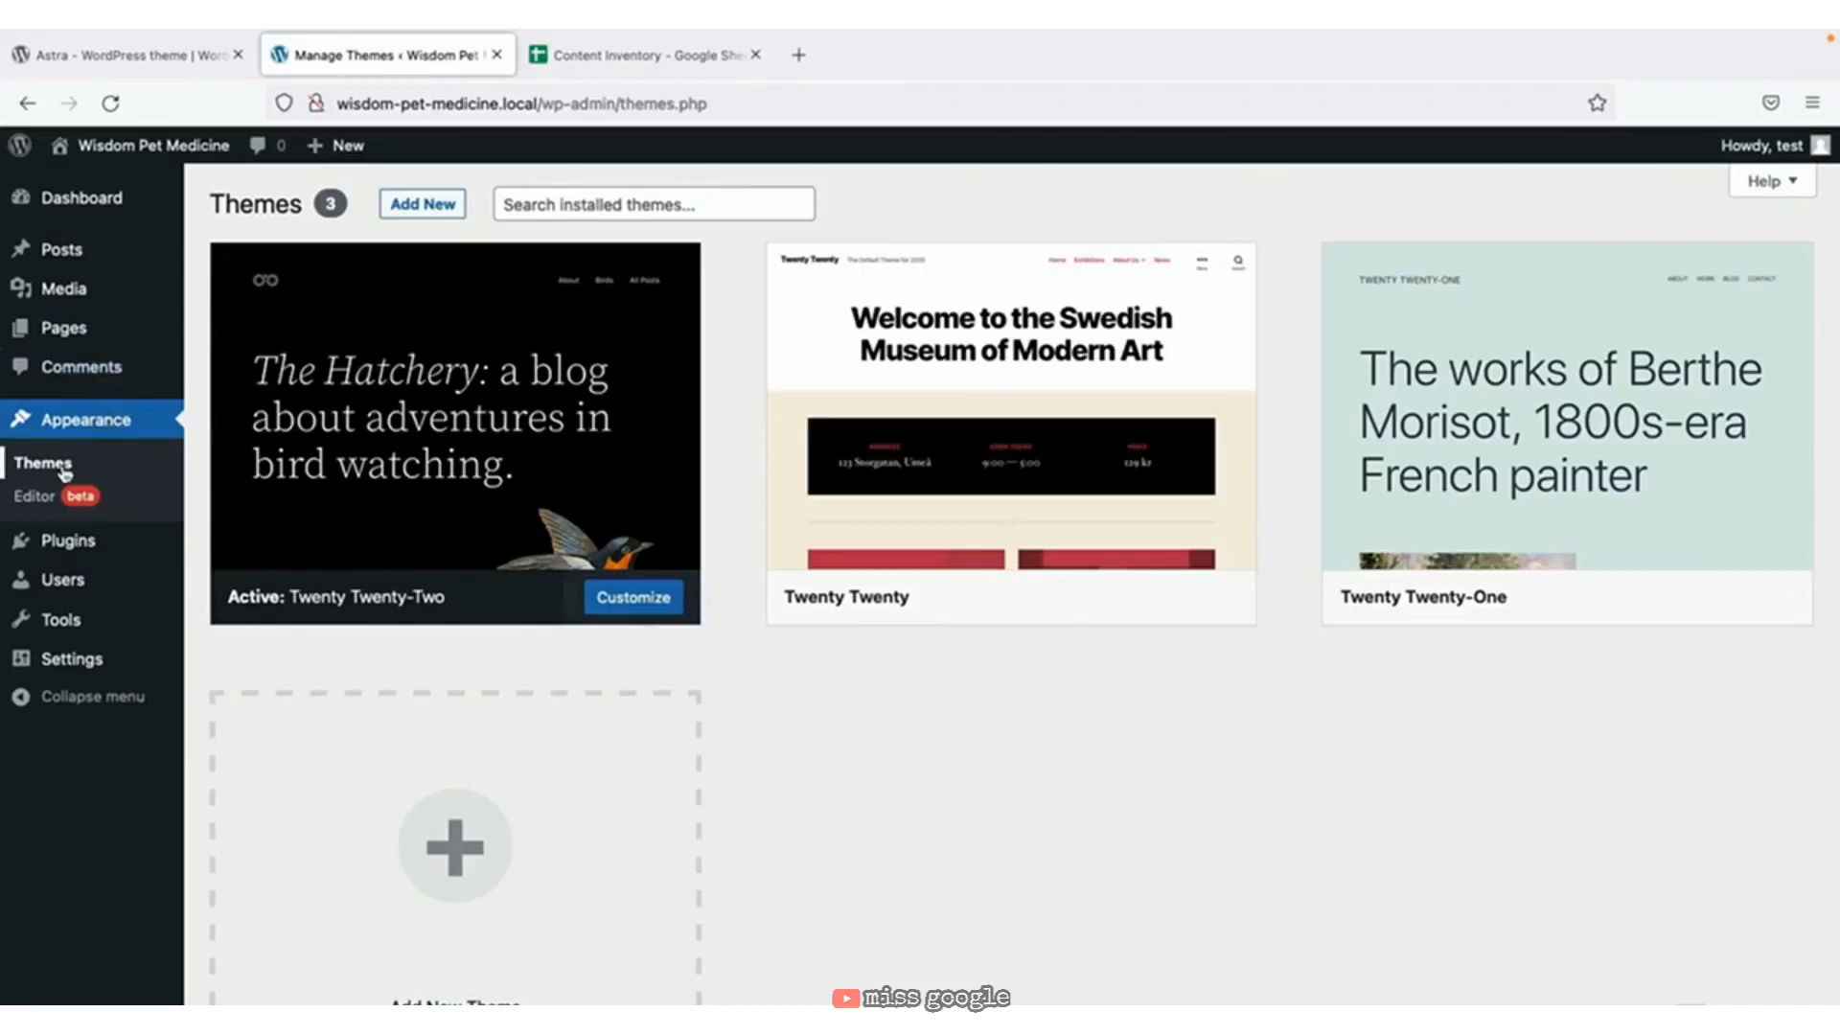
left_click(412, 206)
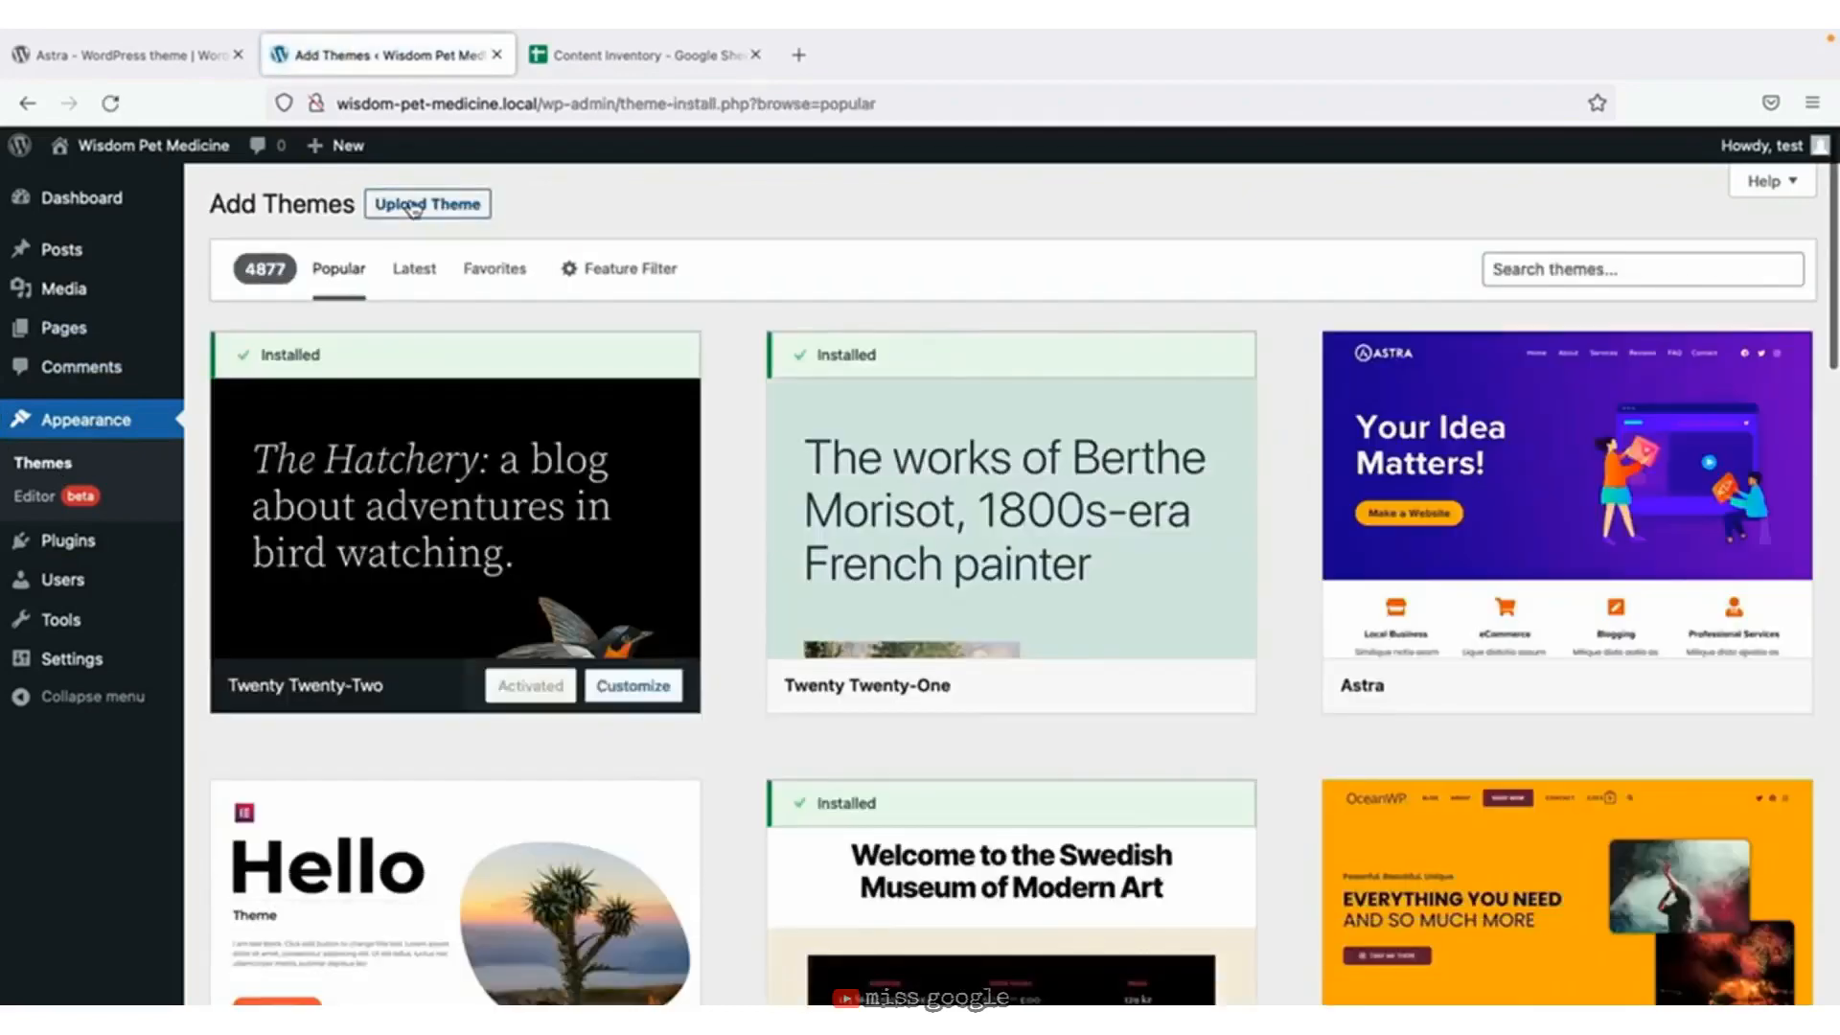
left_click(1597, 271)
type("as")
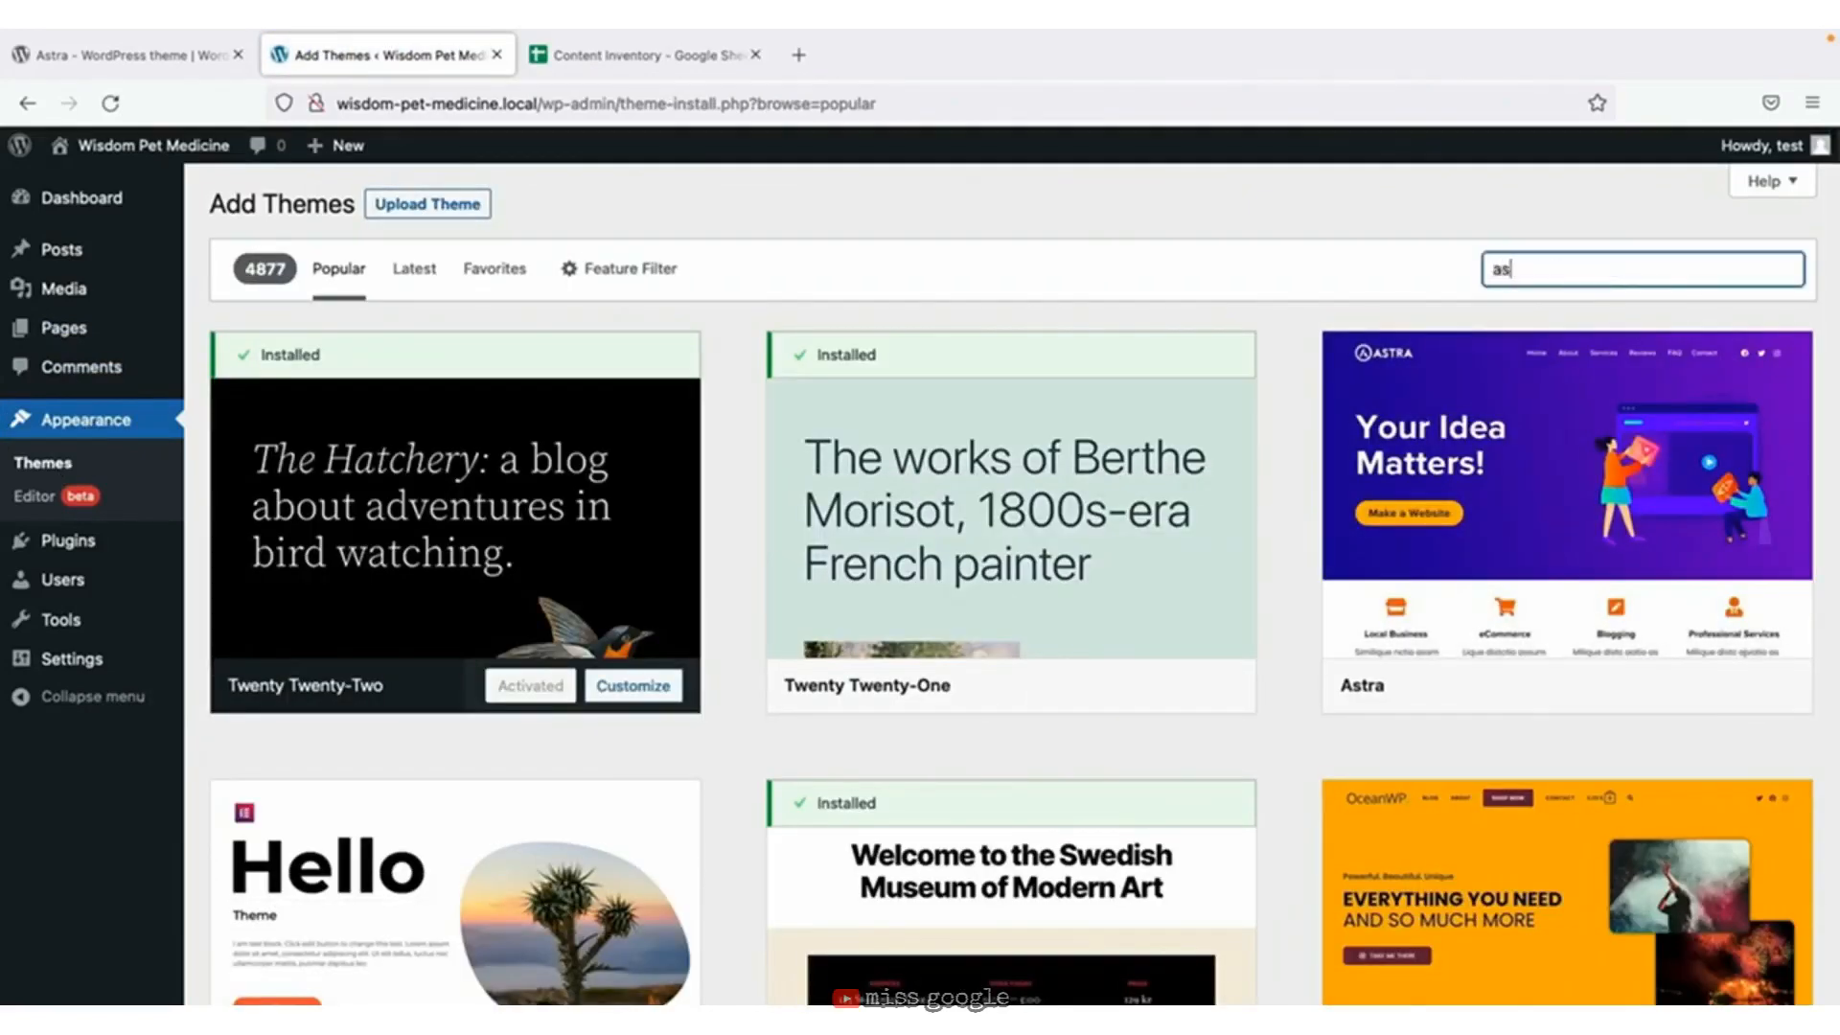
type("tra")
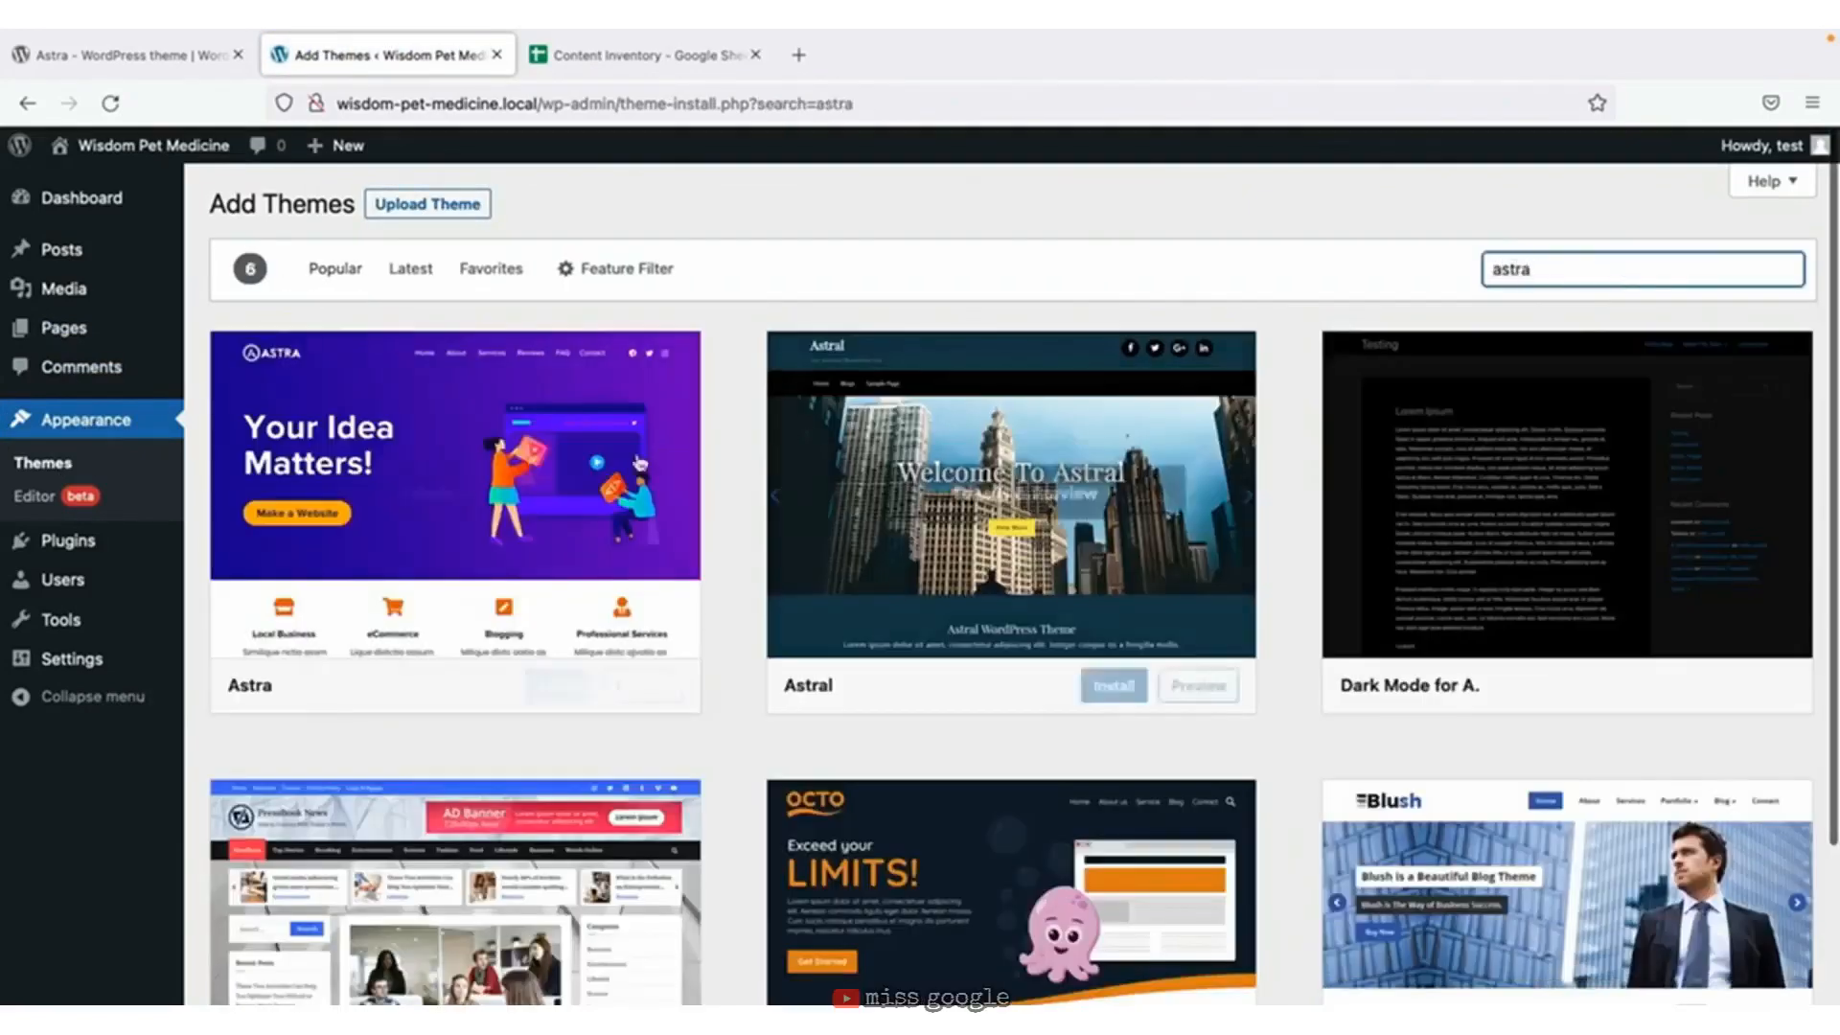
left_click(554, 685)
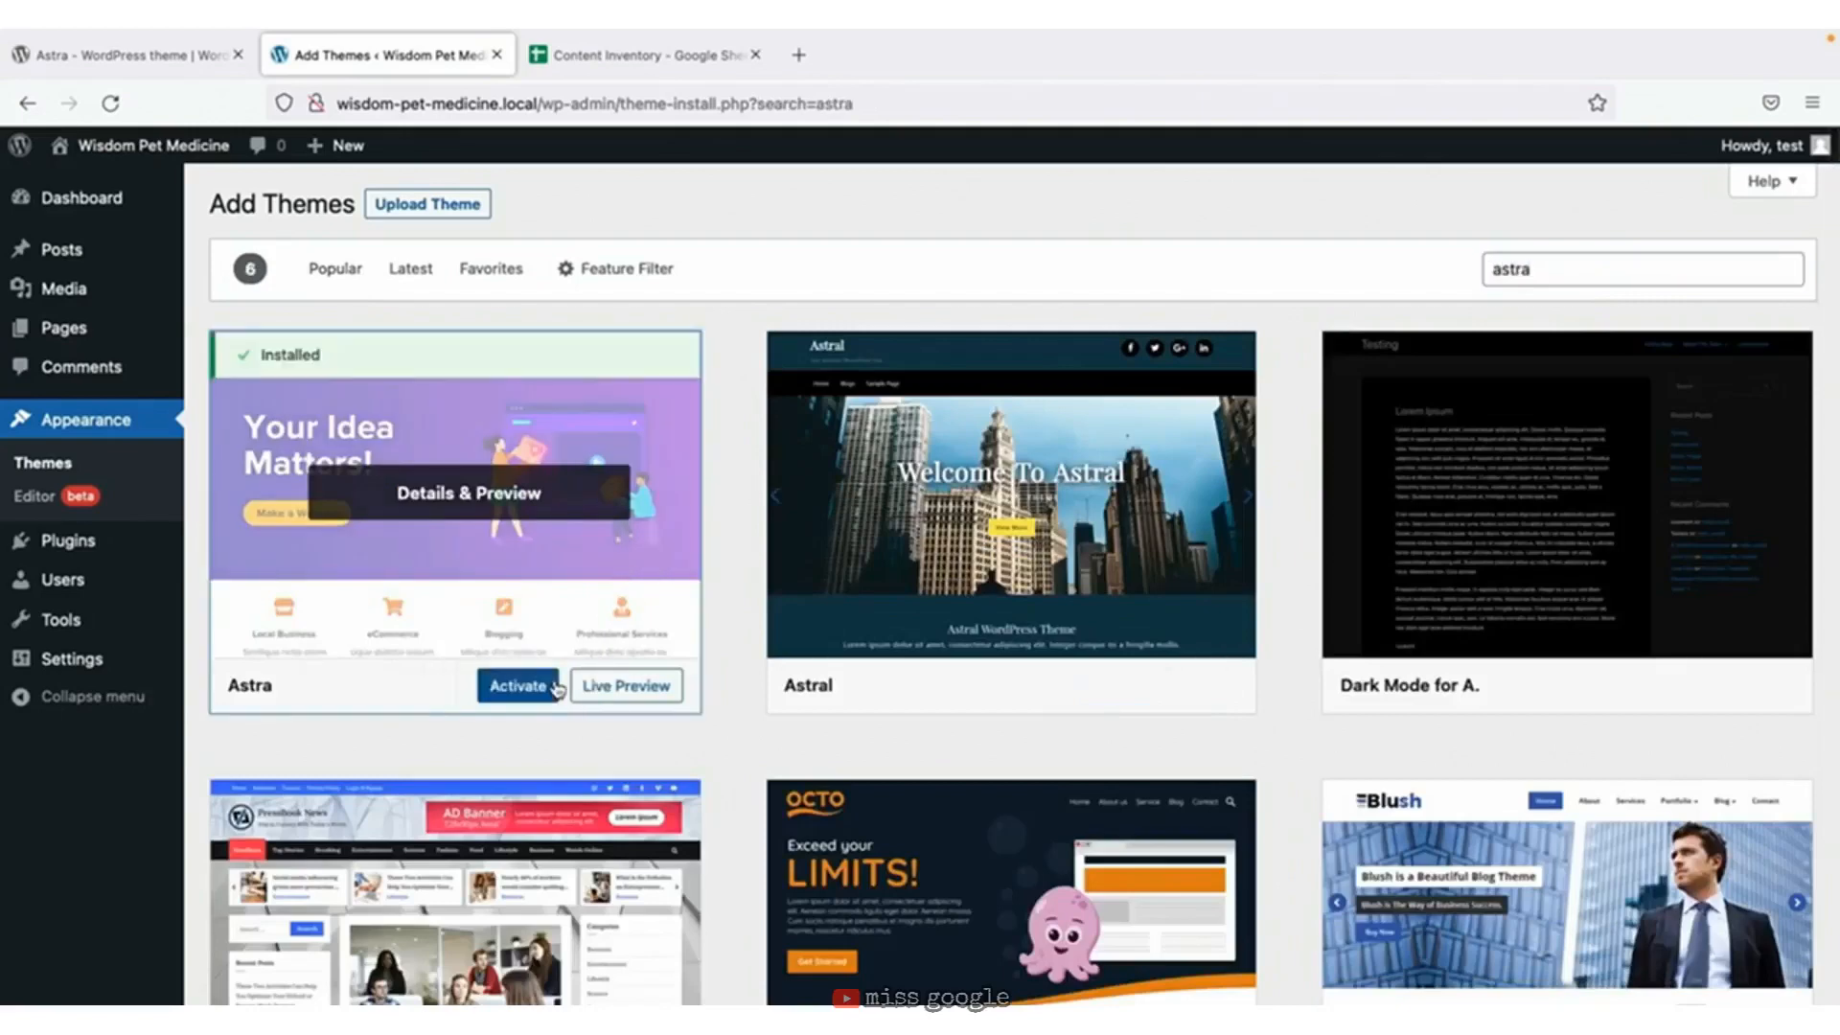
left_click(517, 686)
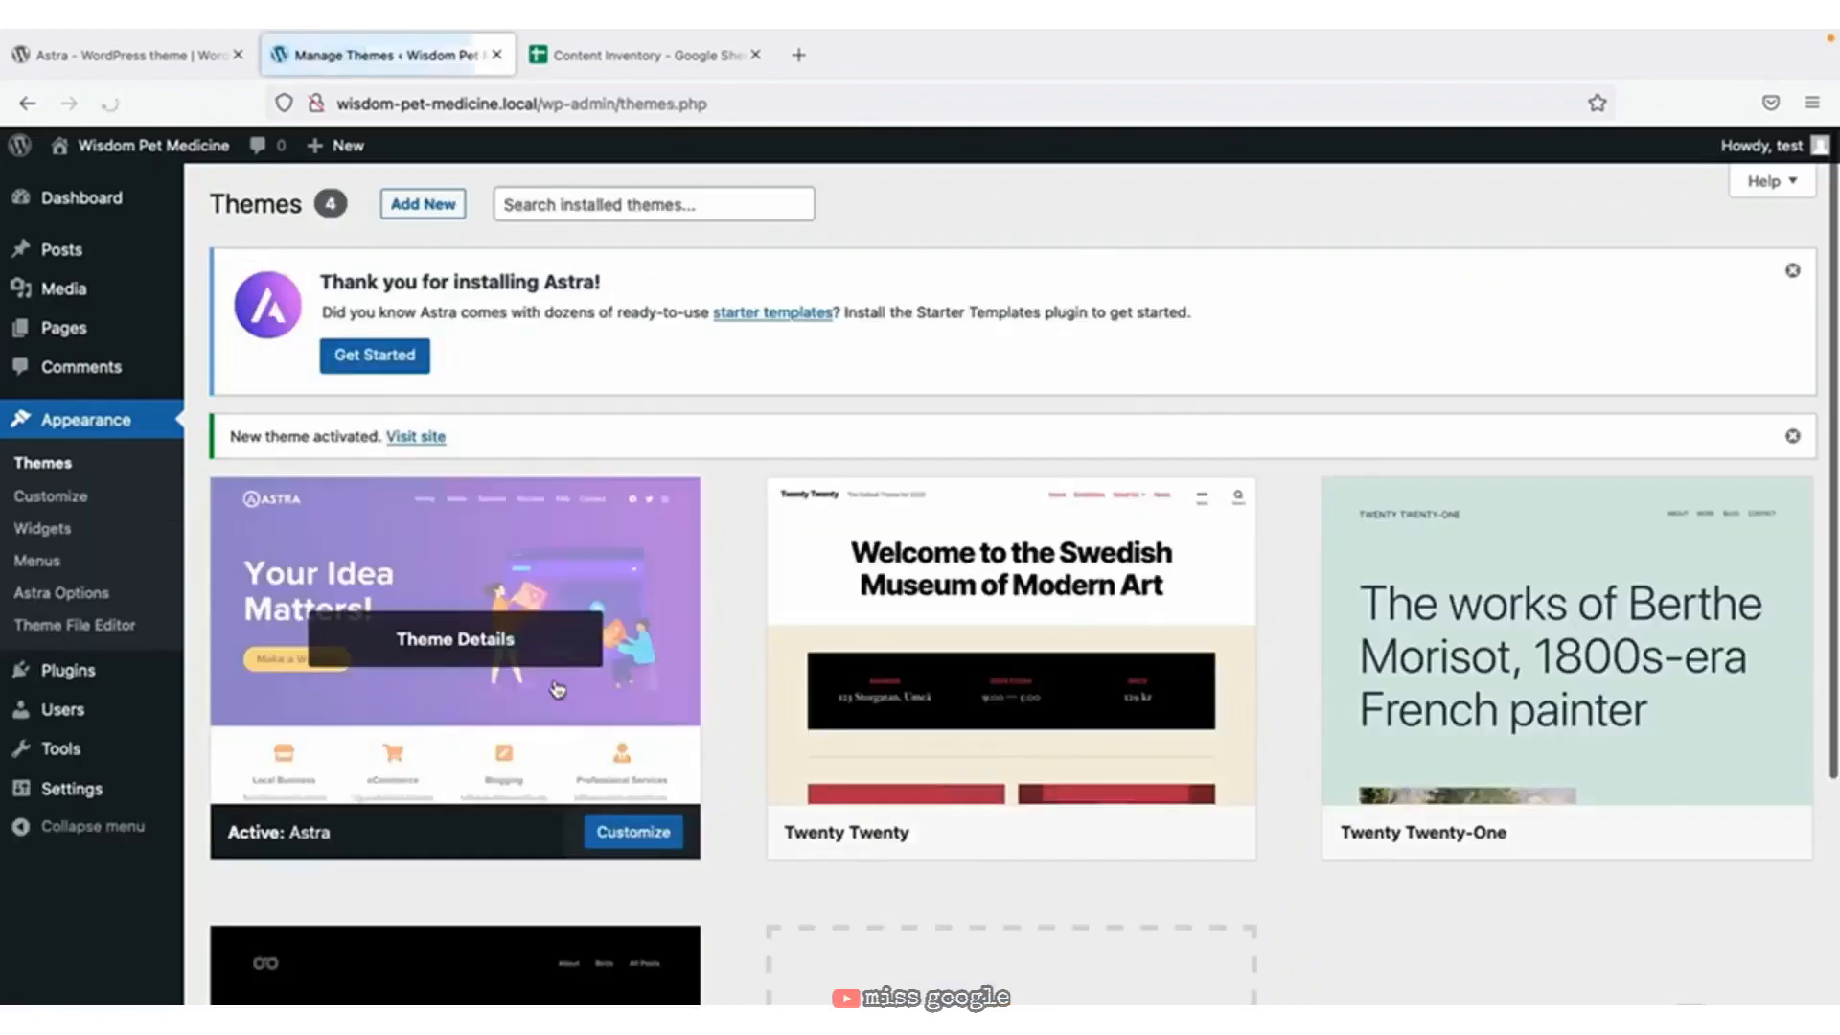
View the live Wisdom Pet Medicine site, then return to the dashboard and review the Posts and Pages lists.
mouse_move(169, 148)
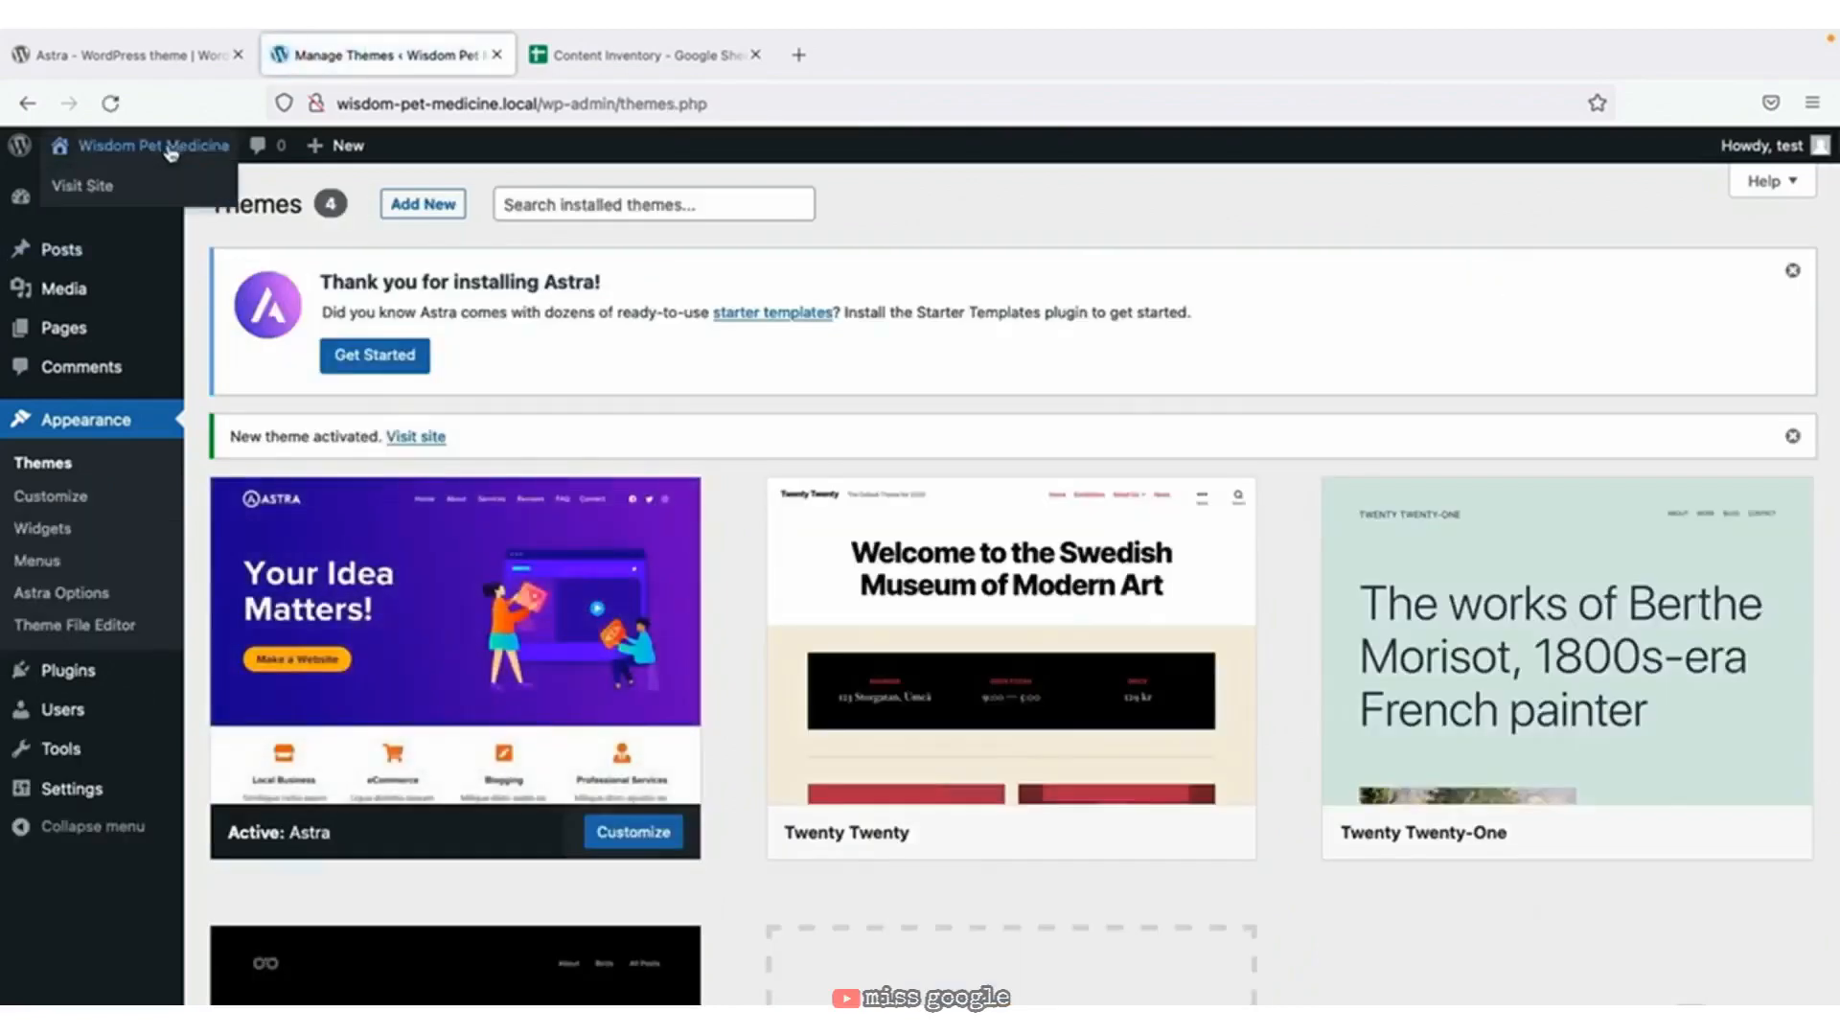
left_click(107, 190)
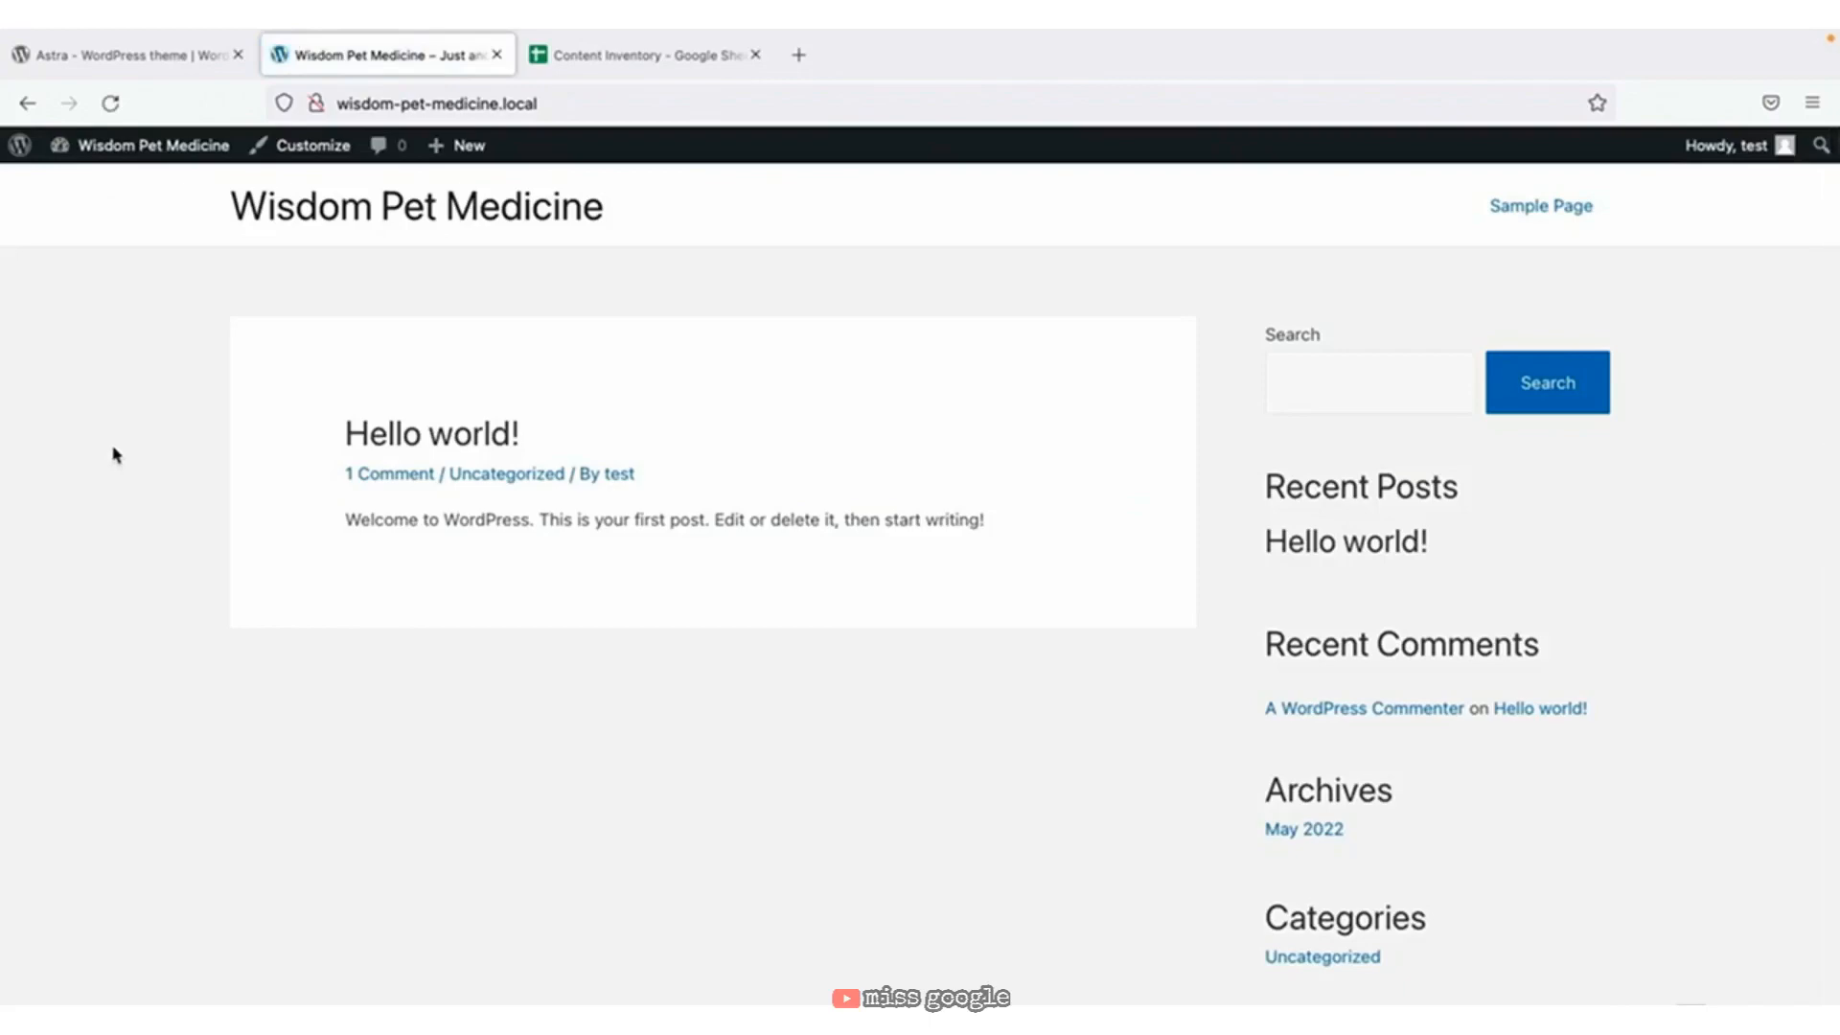
left_click(152, 154)
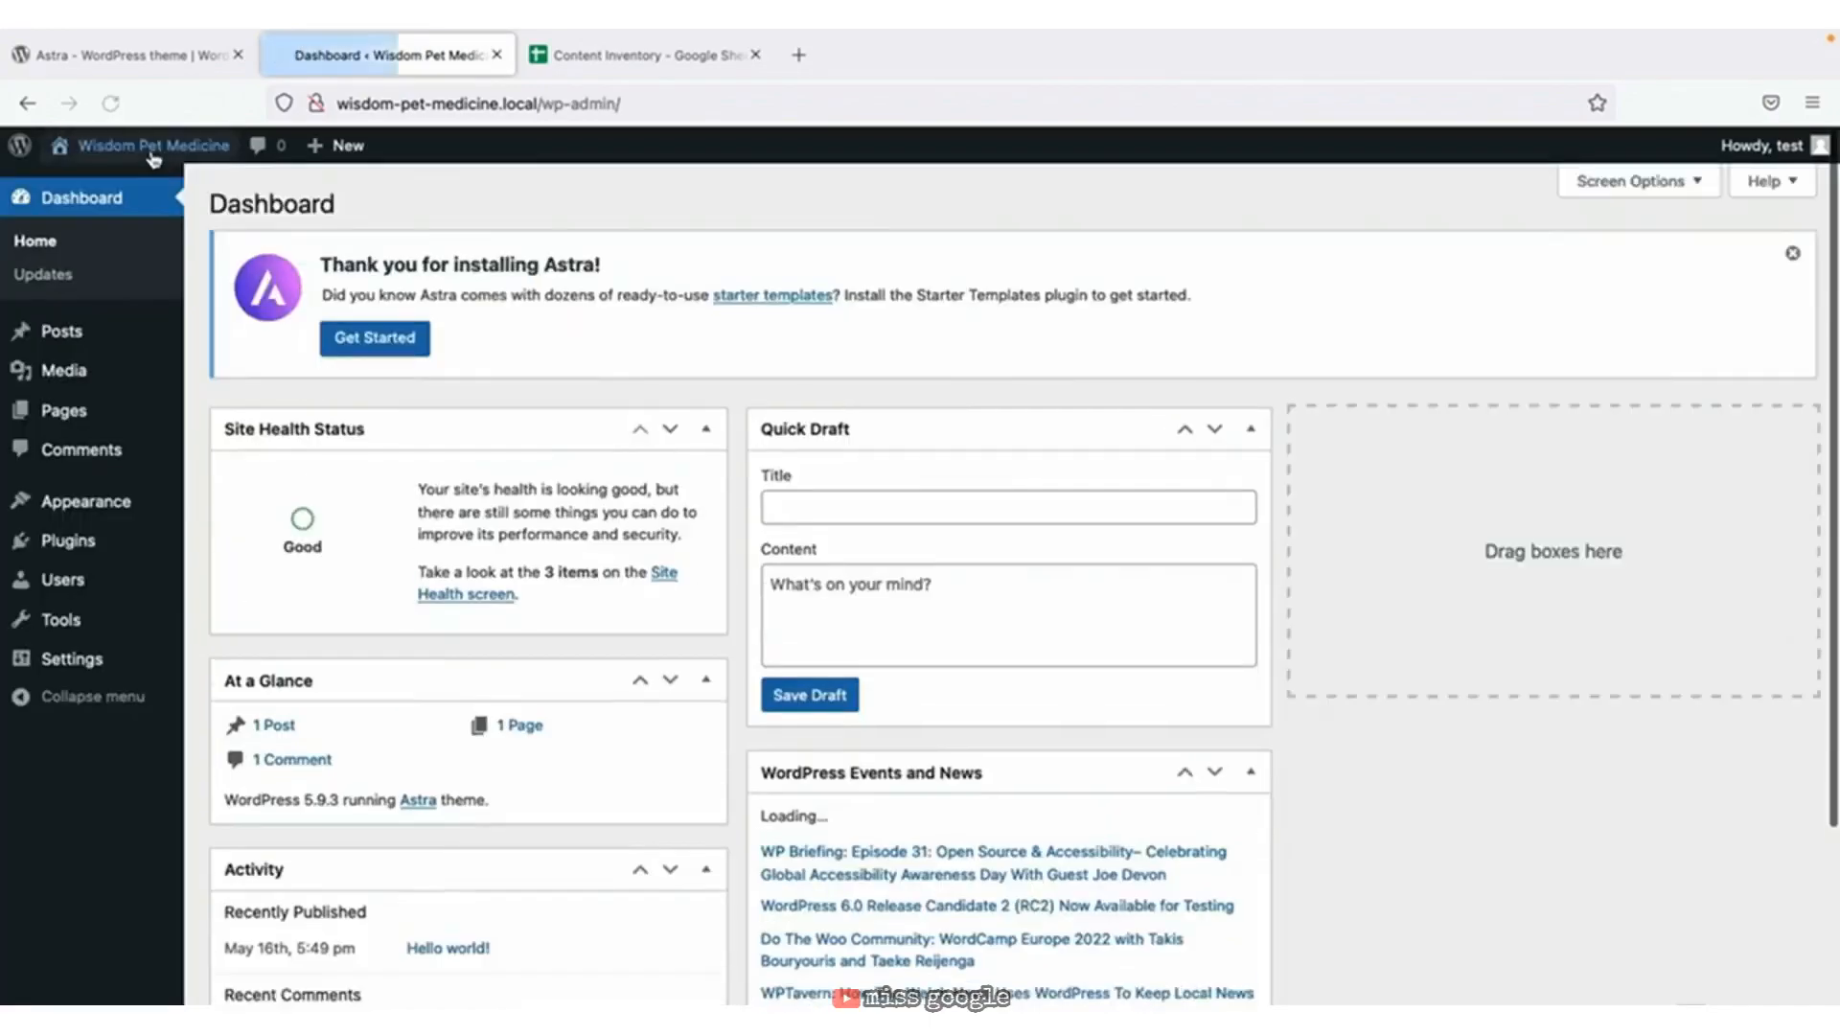
left_click(107, 334)
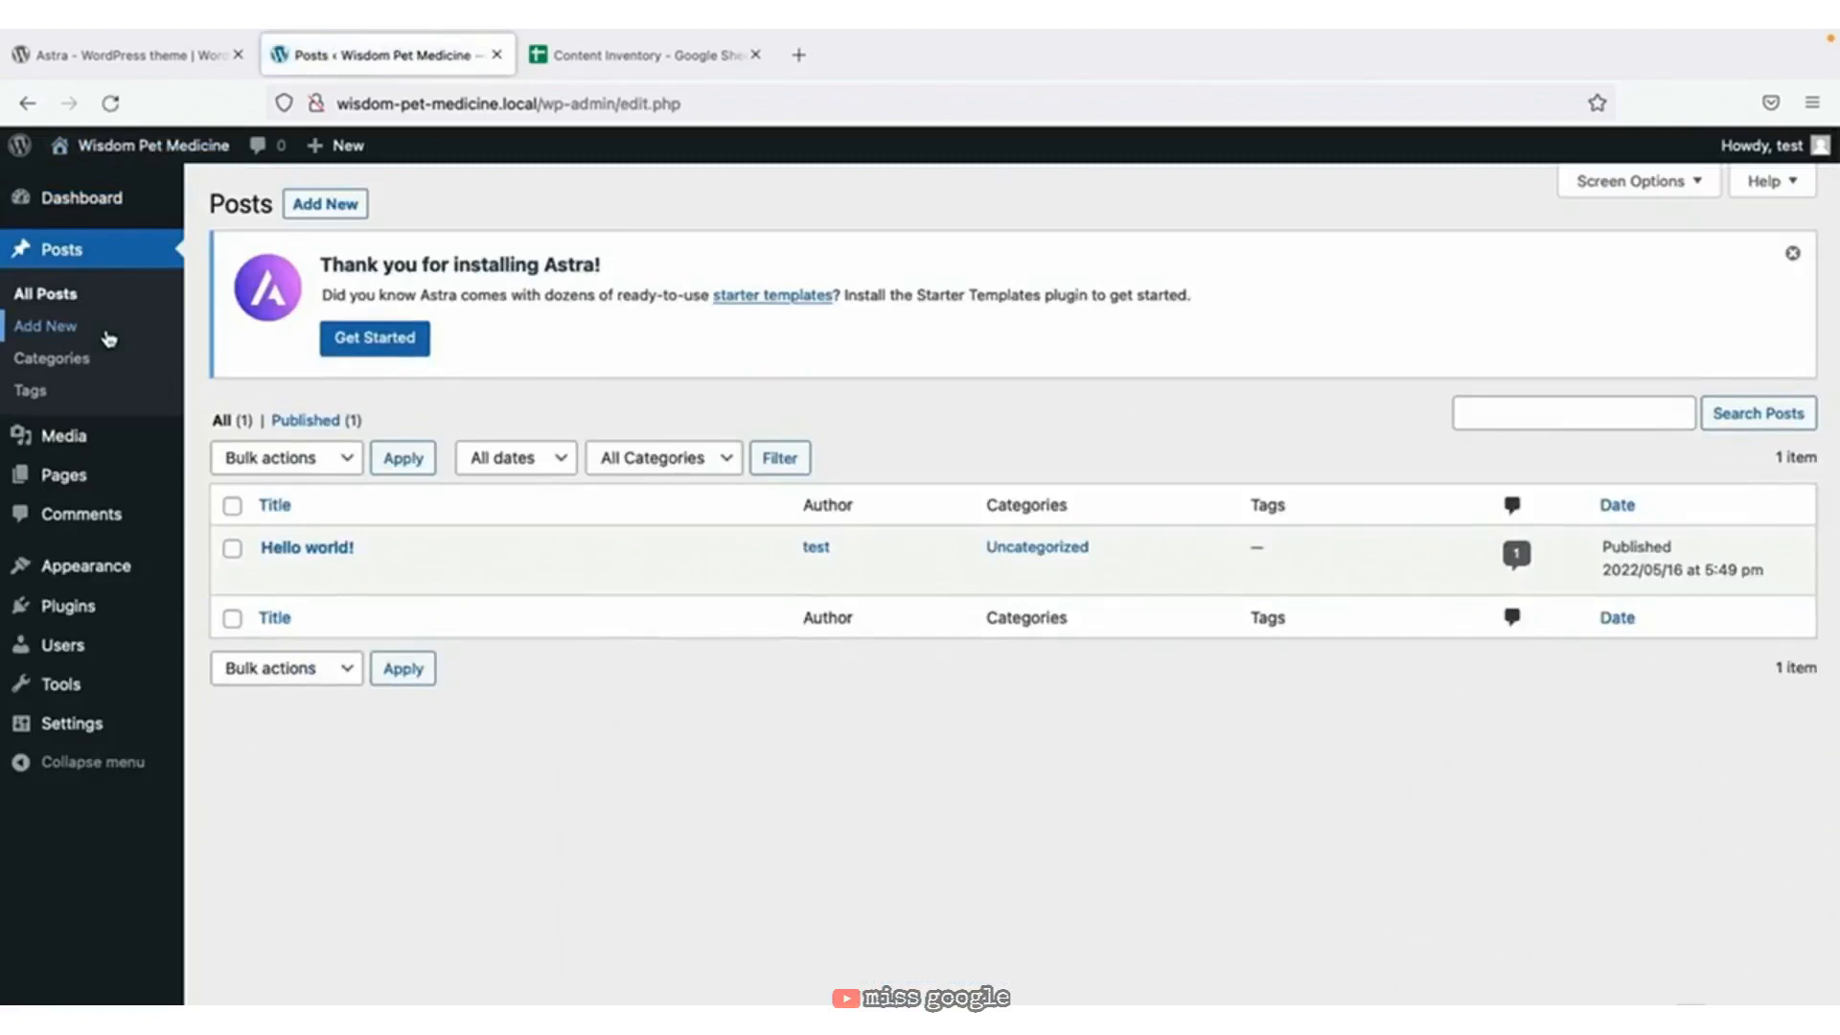
left_click(69, 477)
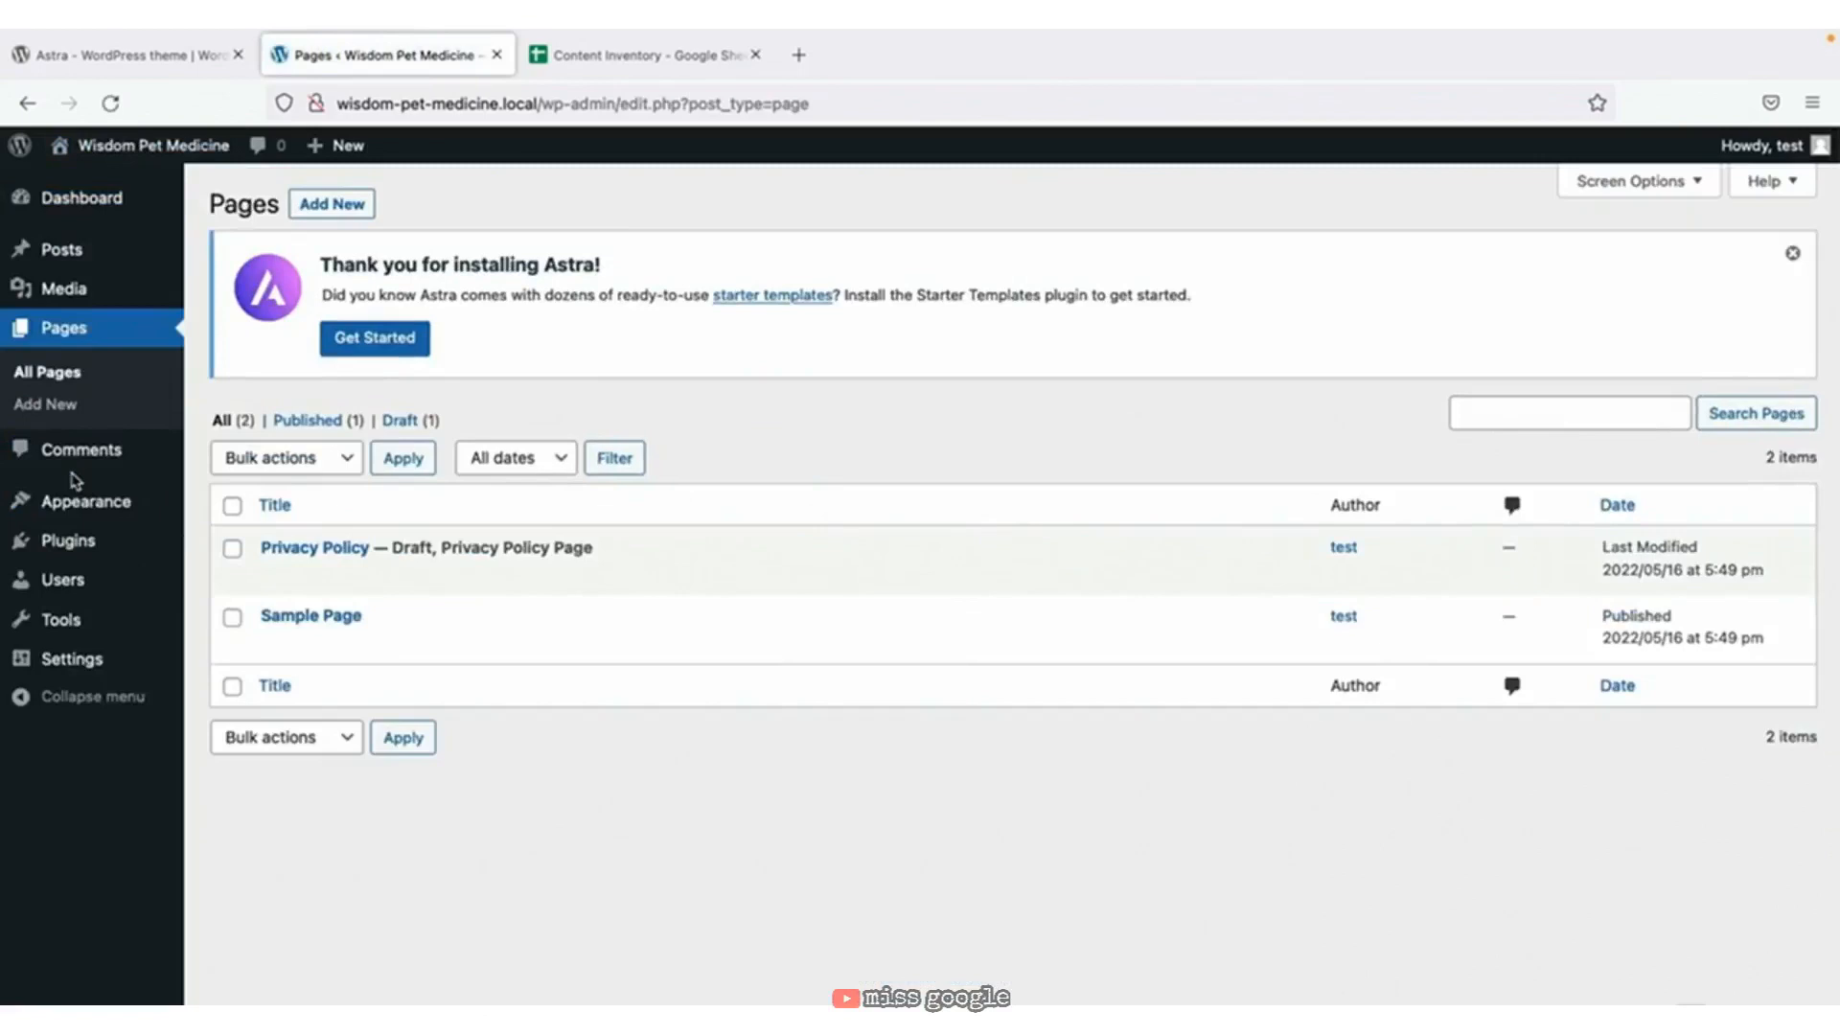
Go back to the installed themes, review Astra's theme details, and close them.
mouse_move(69, 502)
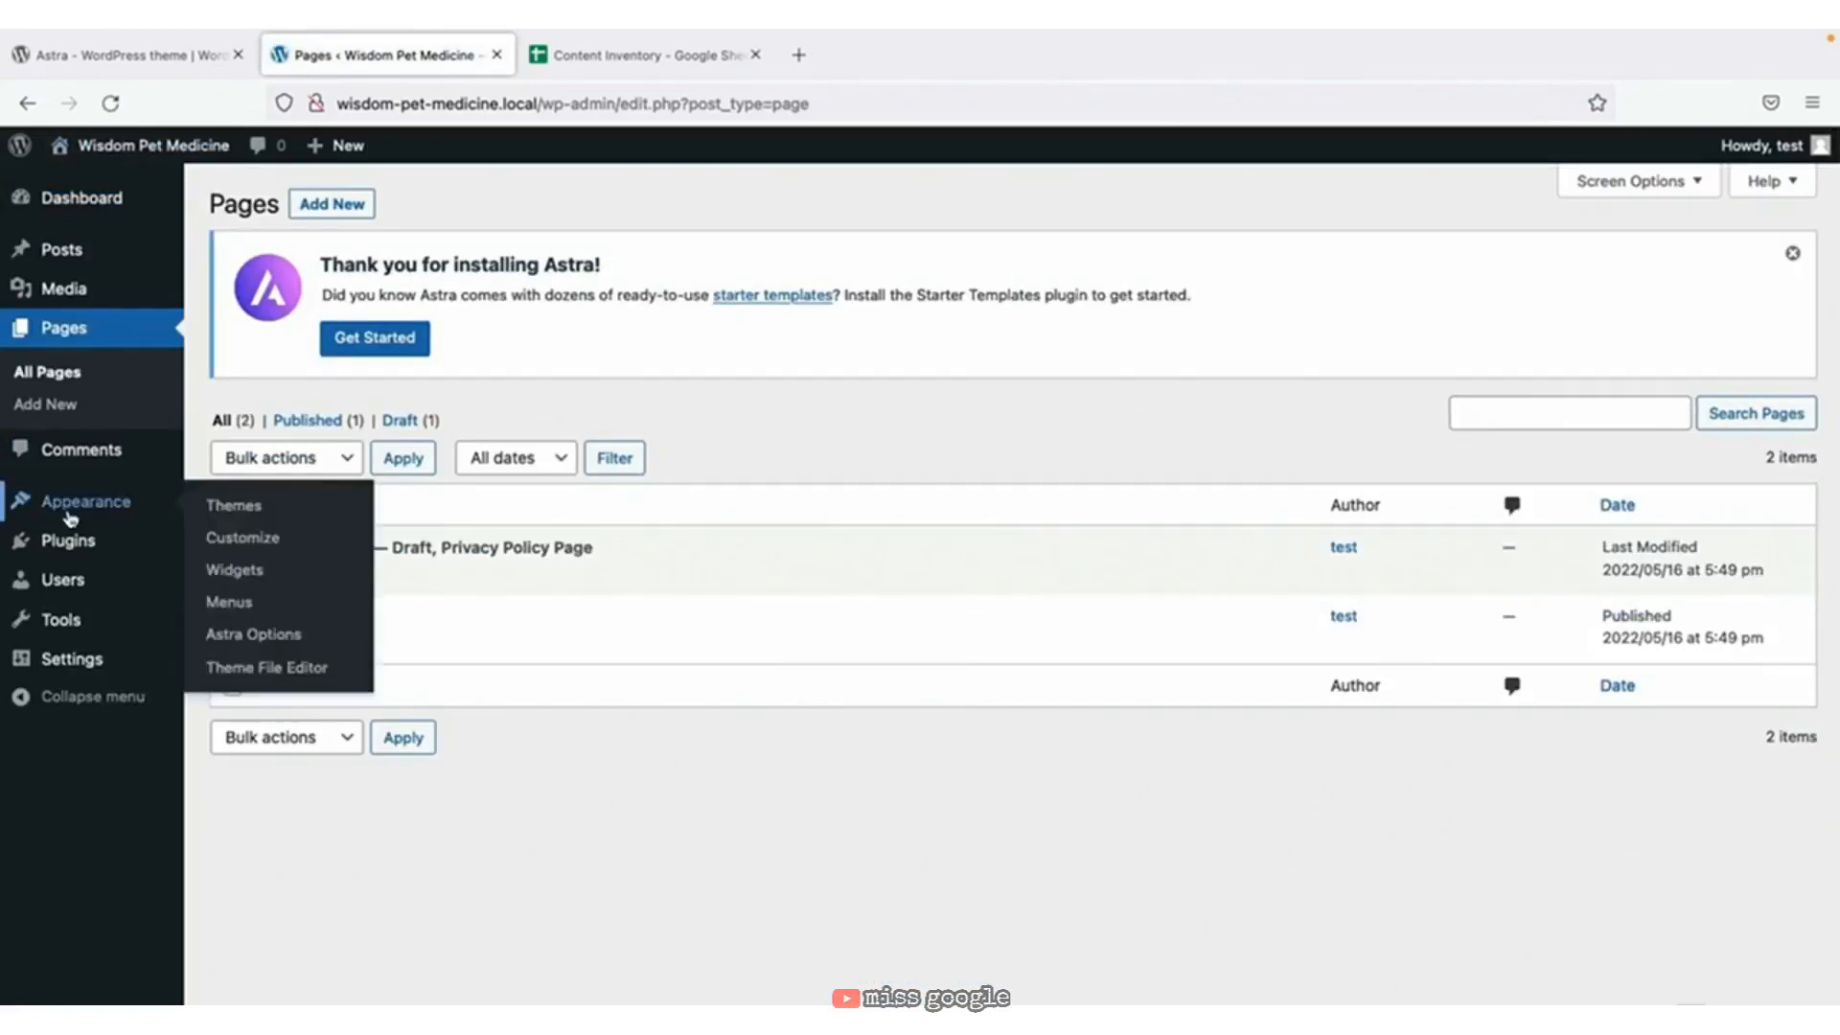
left_click(228, 503)
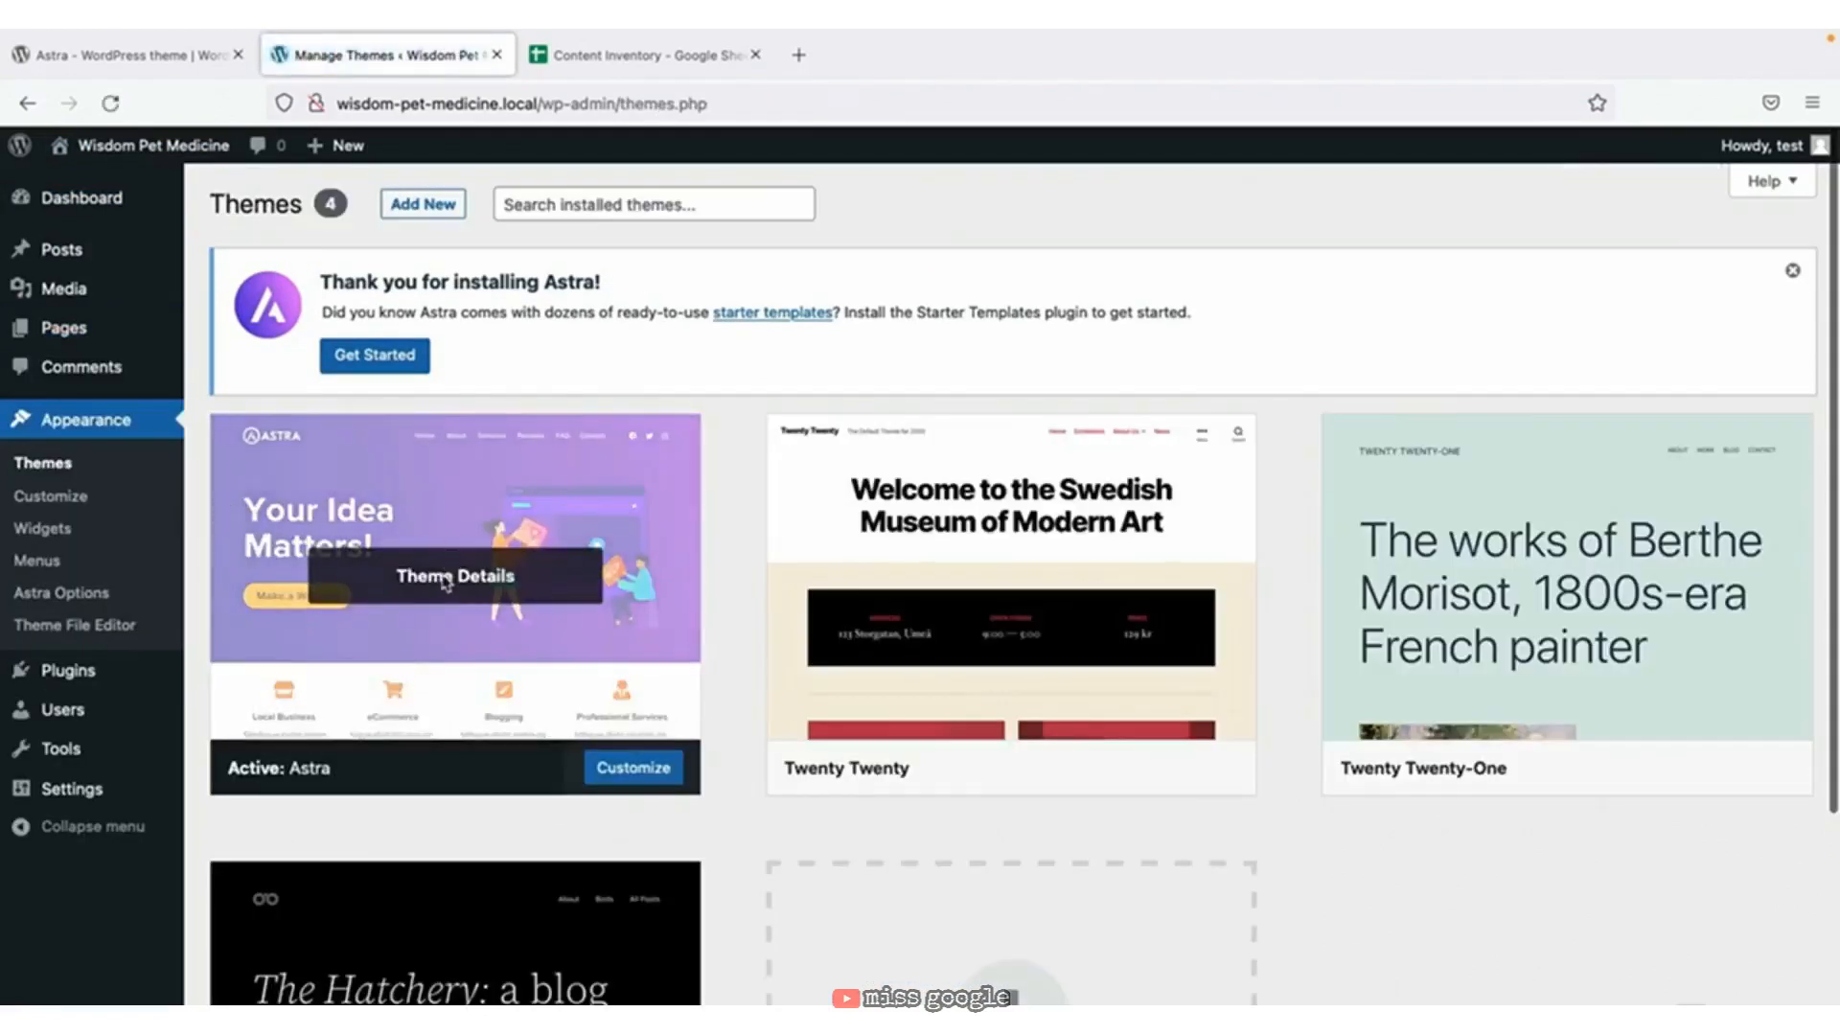
left_click(524, 592)
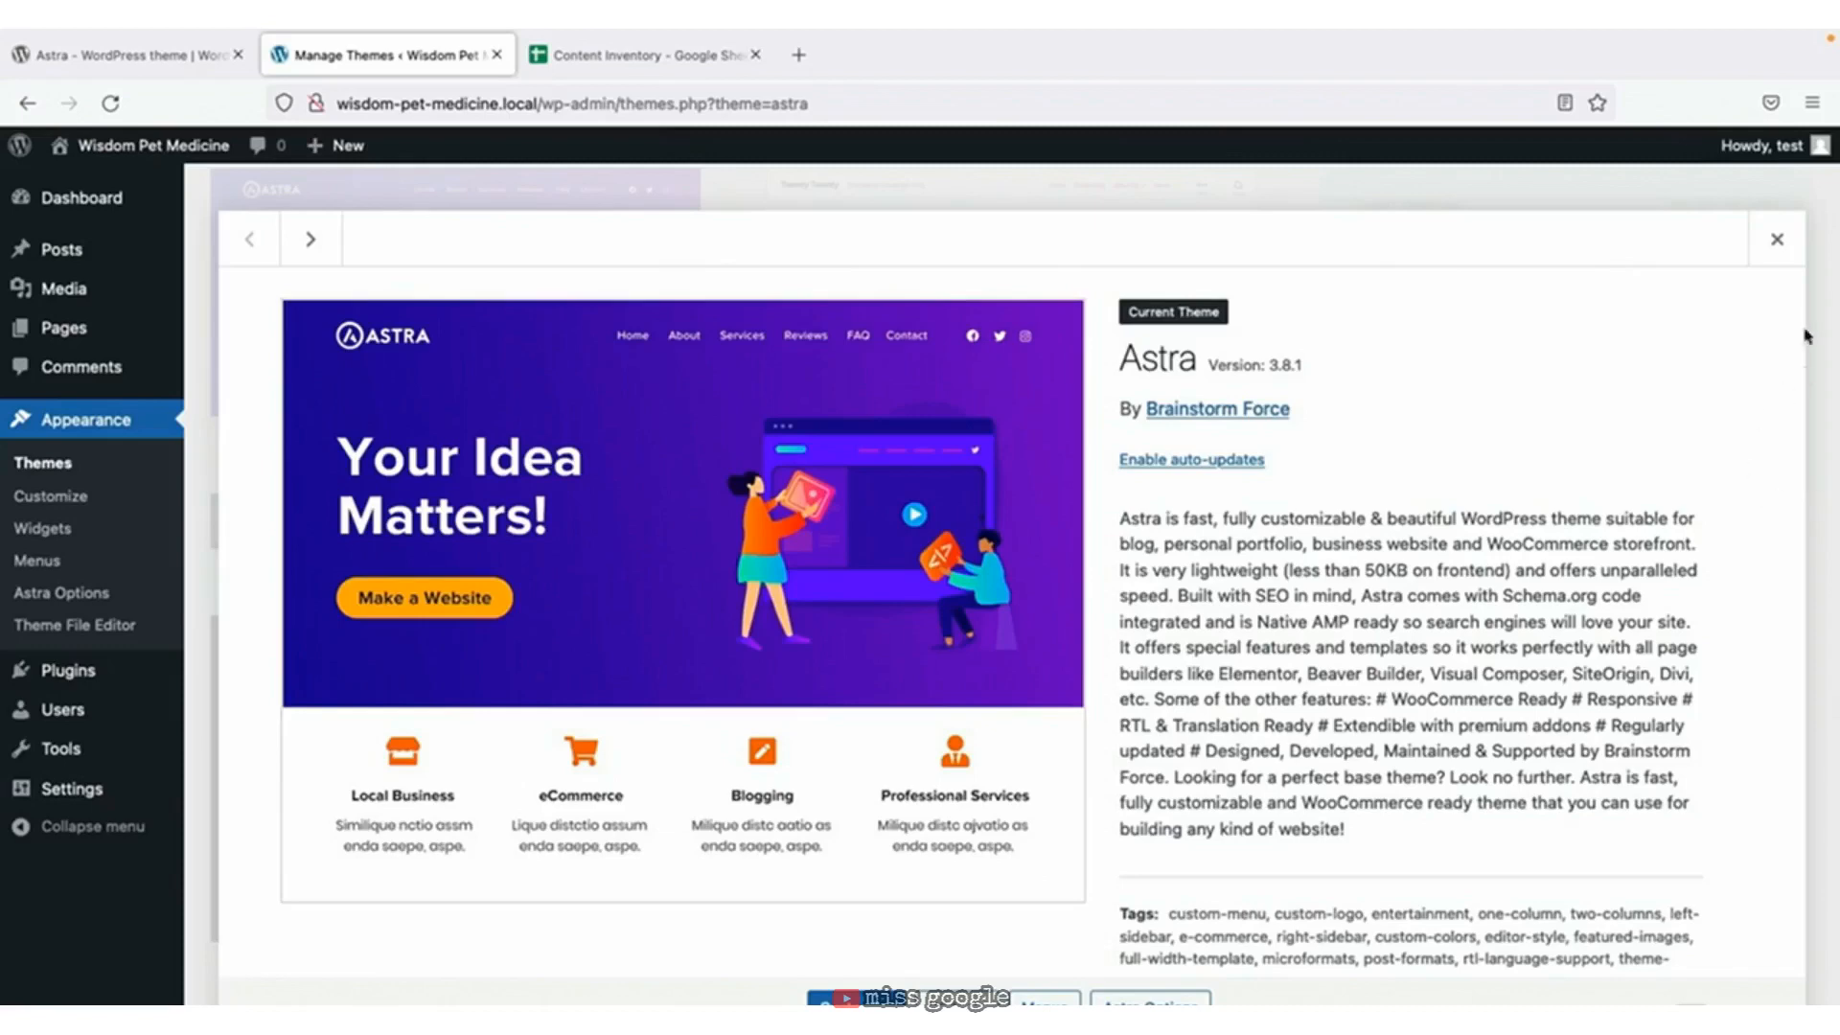
left_click(1777, 240)
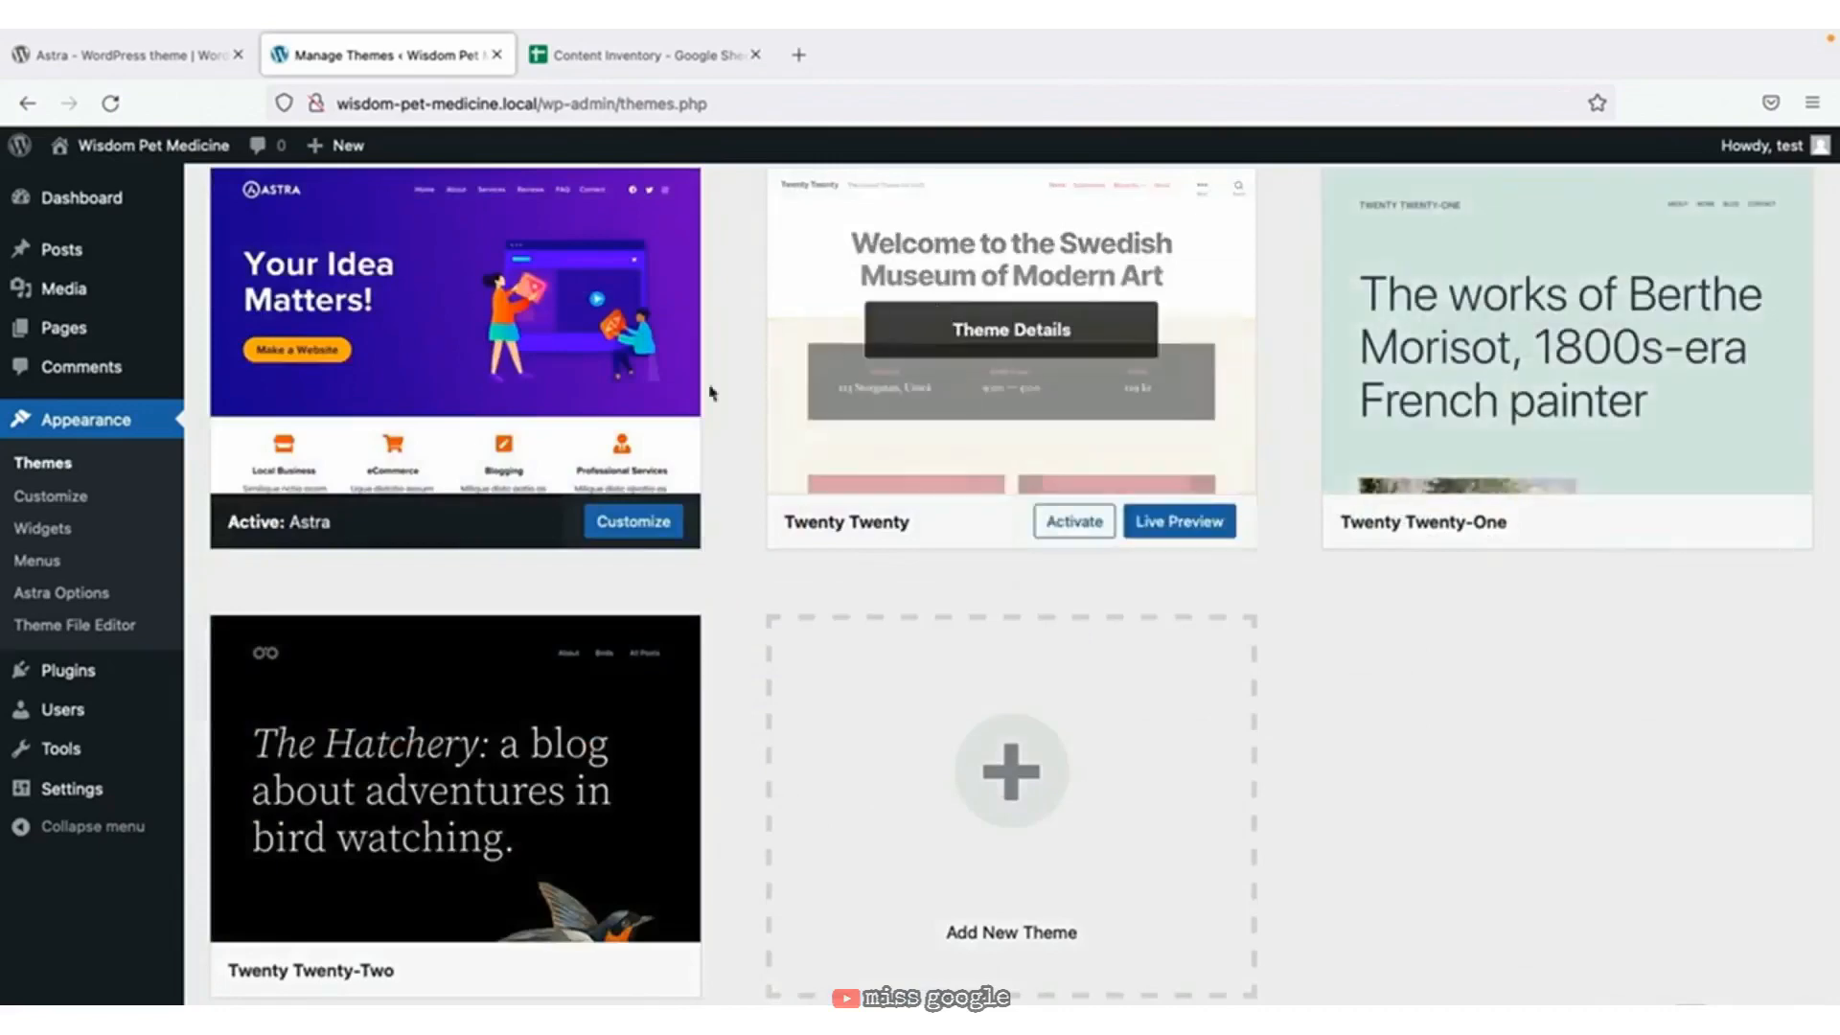
Review the Astra Options page and open the site's Customizer to look over its sections.
left_click(103, 607)
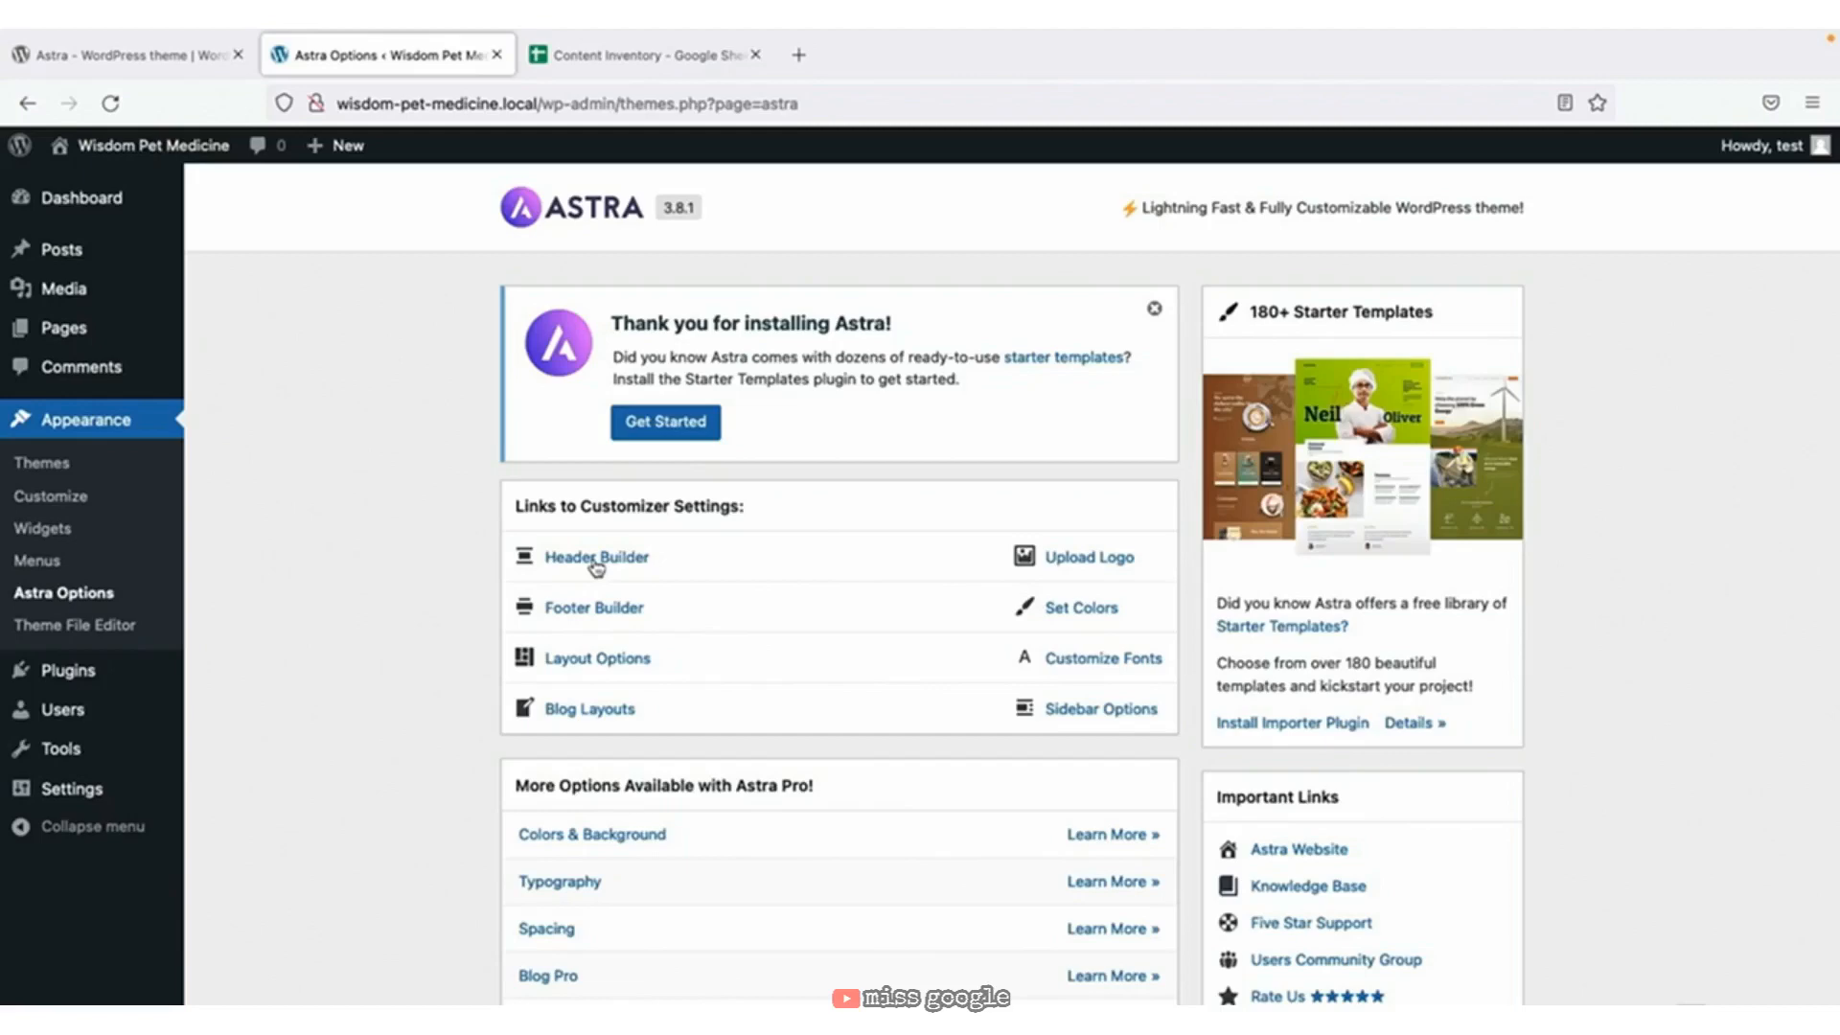
left_click(77, 508)
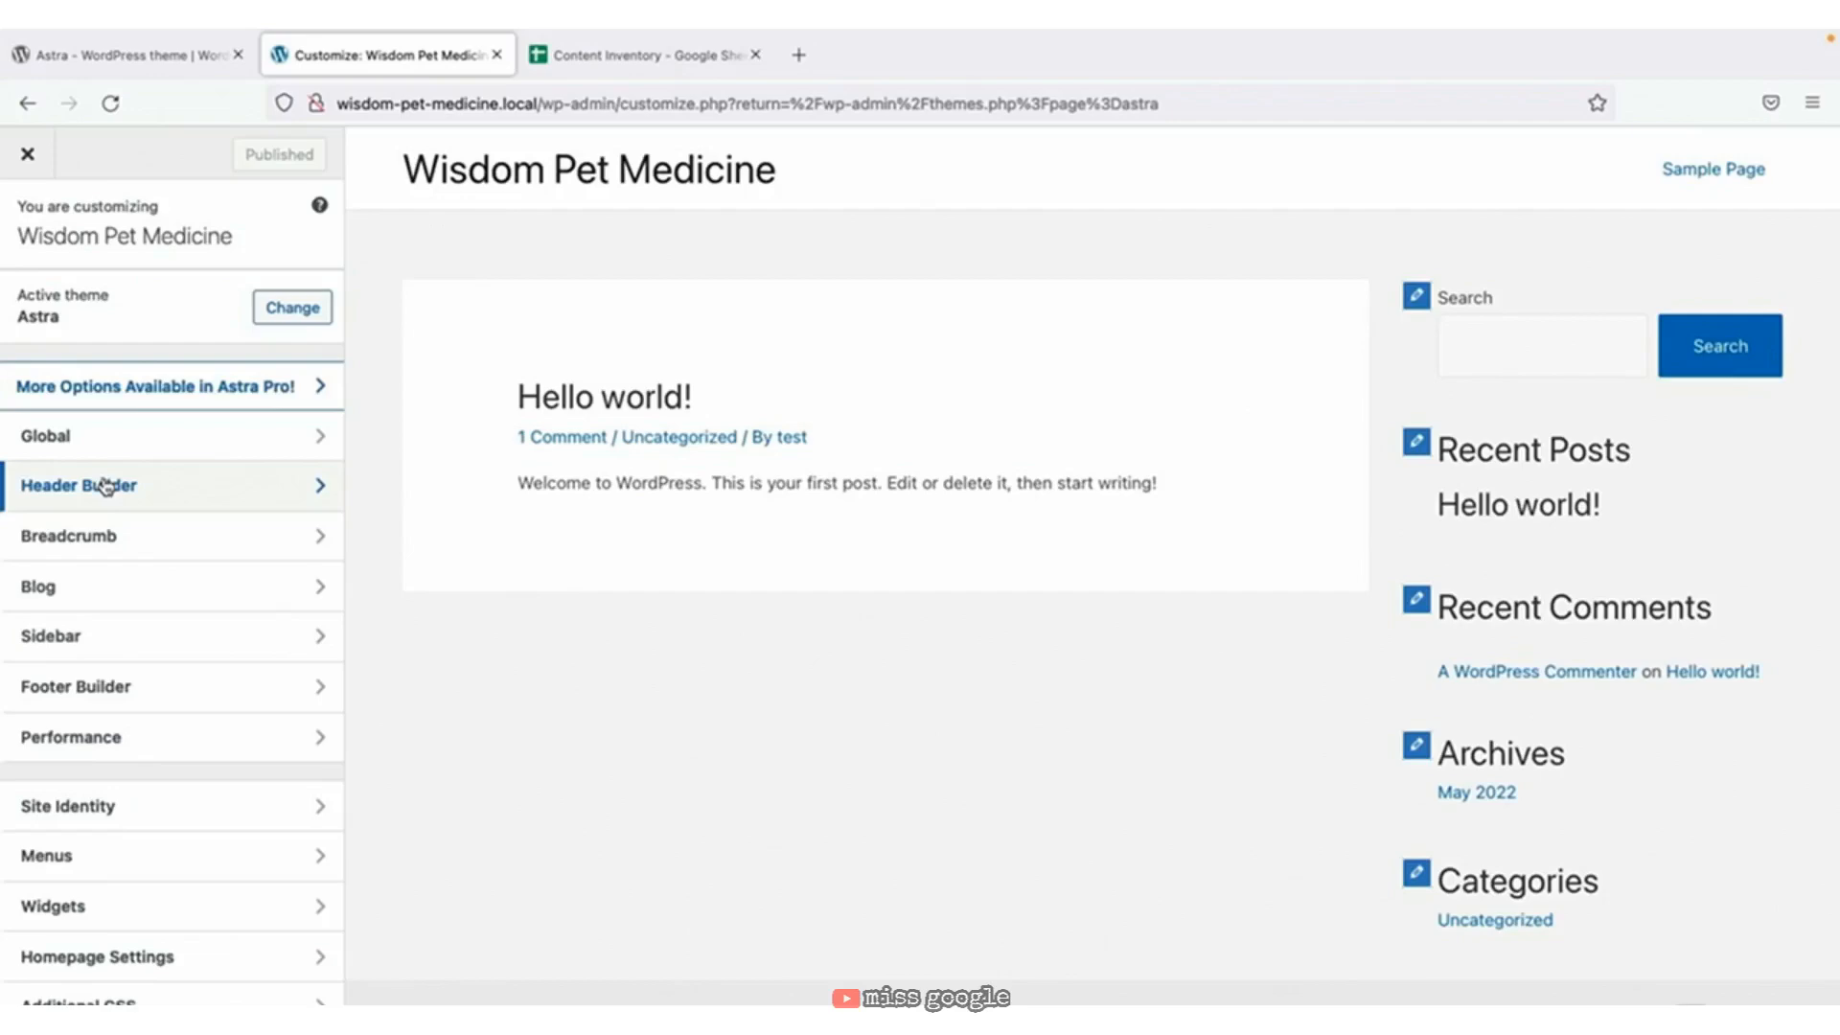
scroll(96, 508, "down", 1)
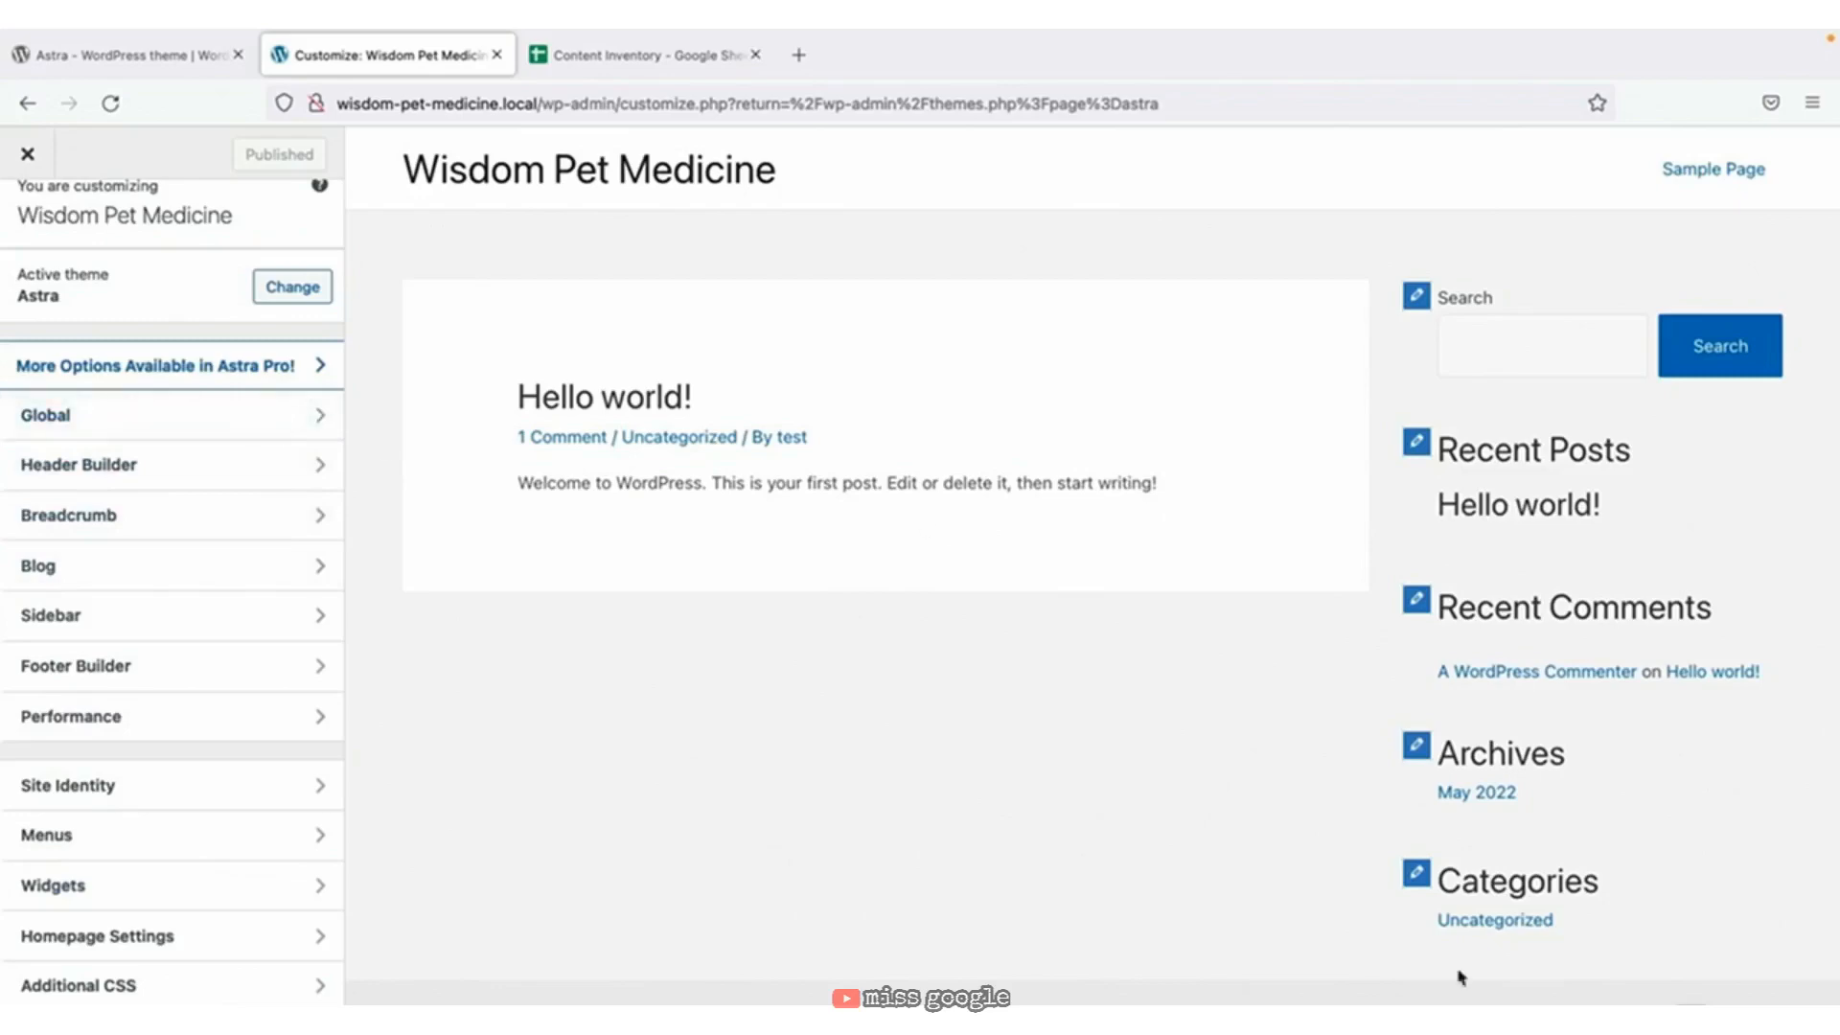
Examine the Header Builder and its Site Title & Logo settings, then return to the main Customizer sections.
left_click(273, 479)
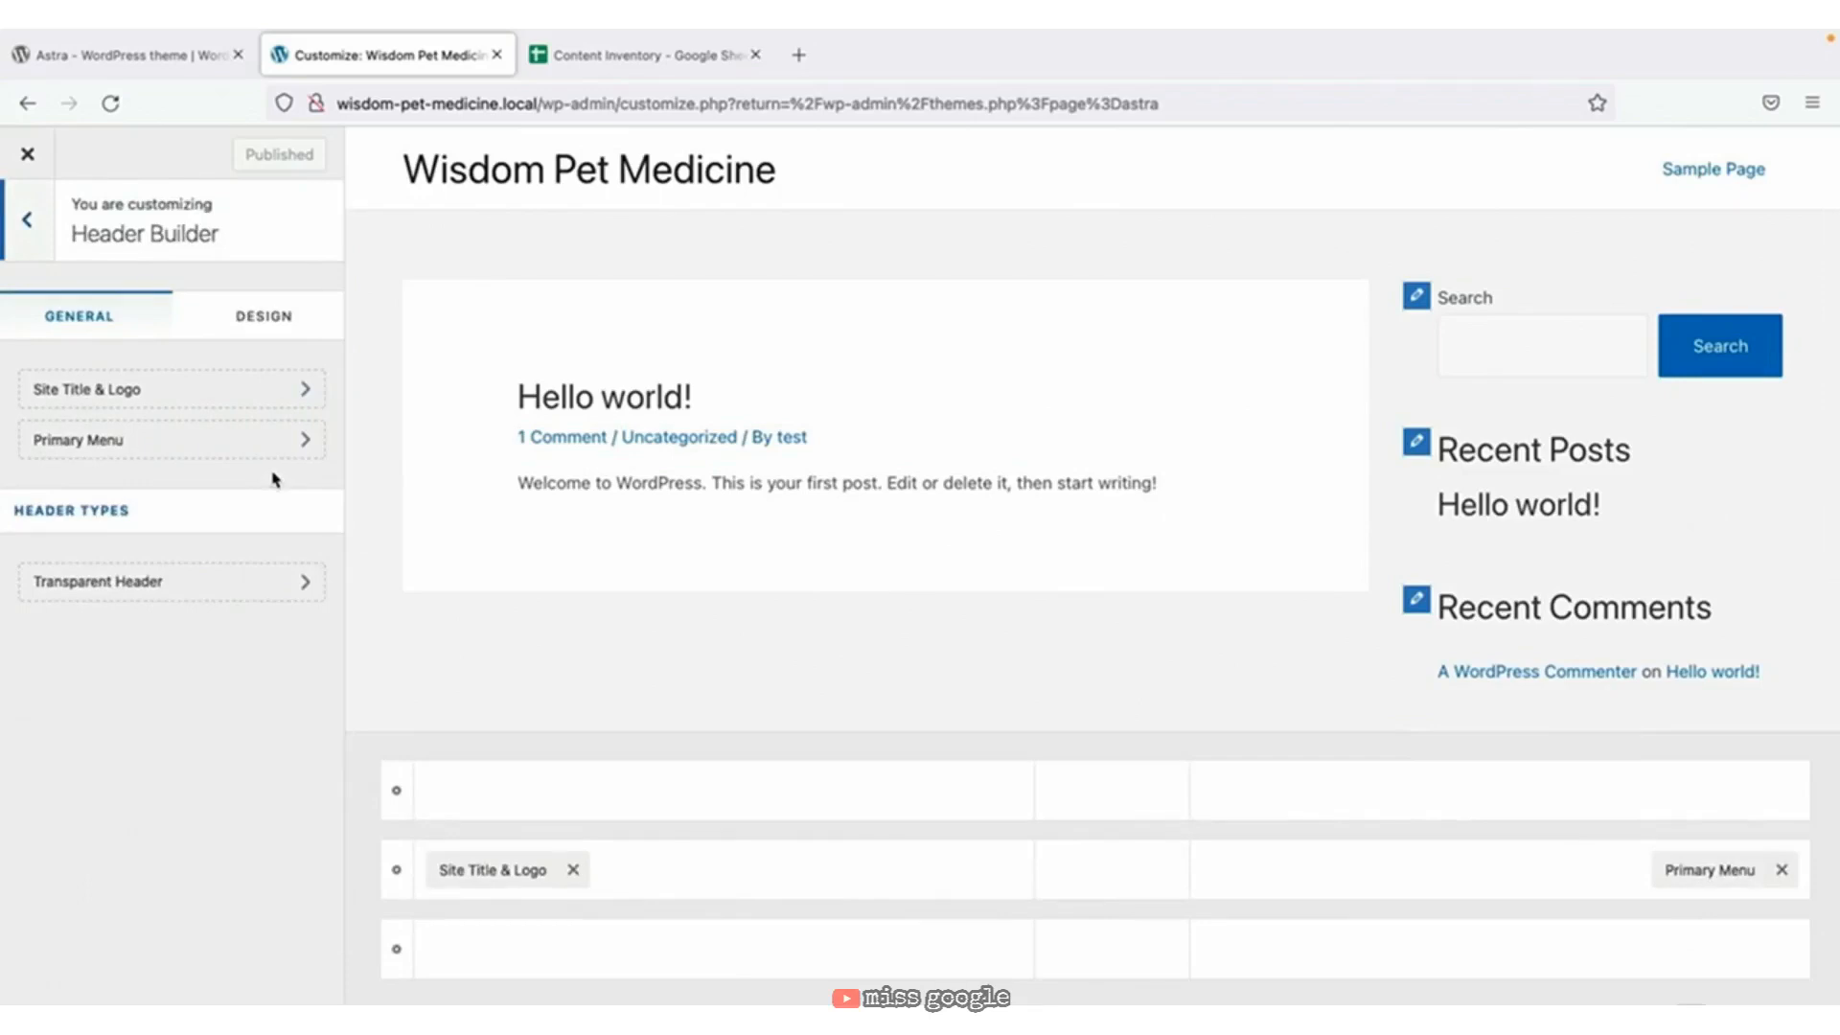
left_click(488, 872)
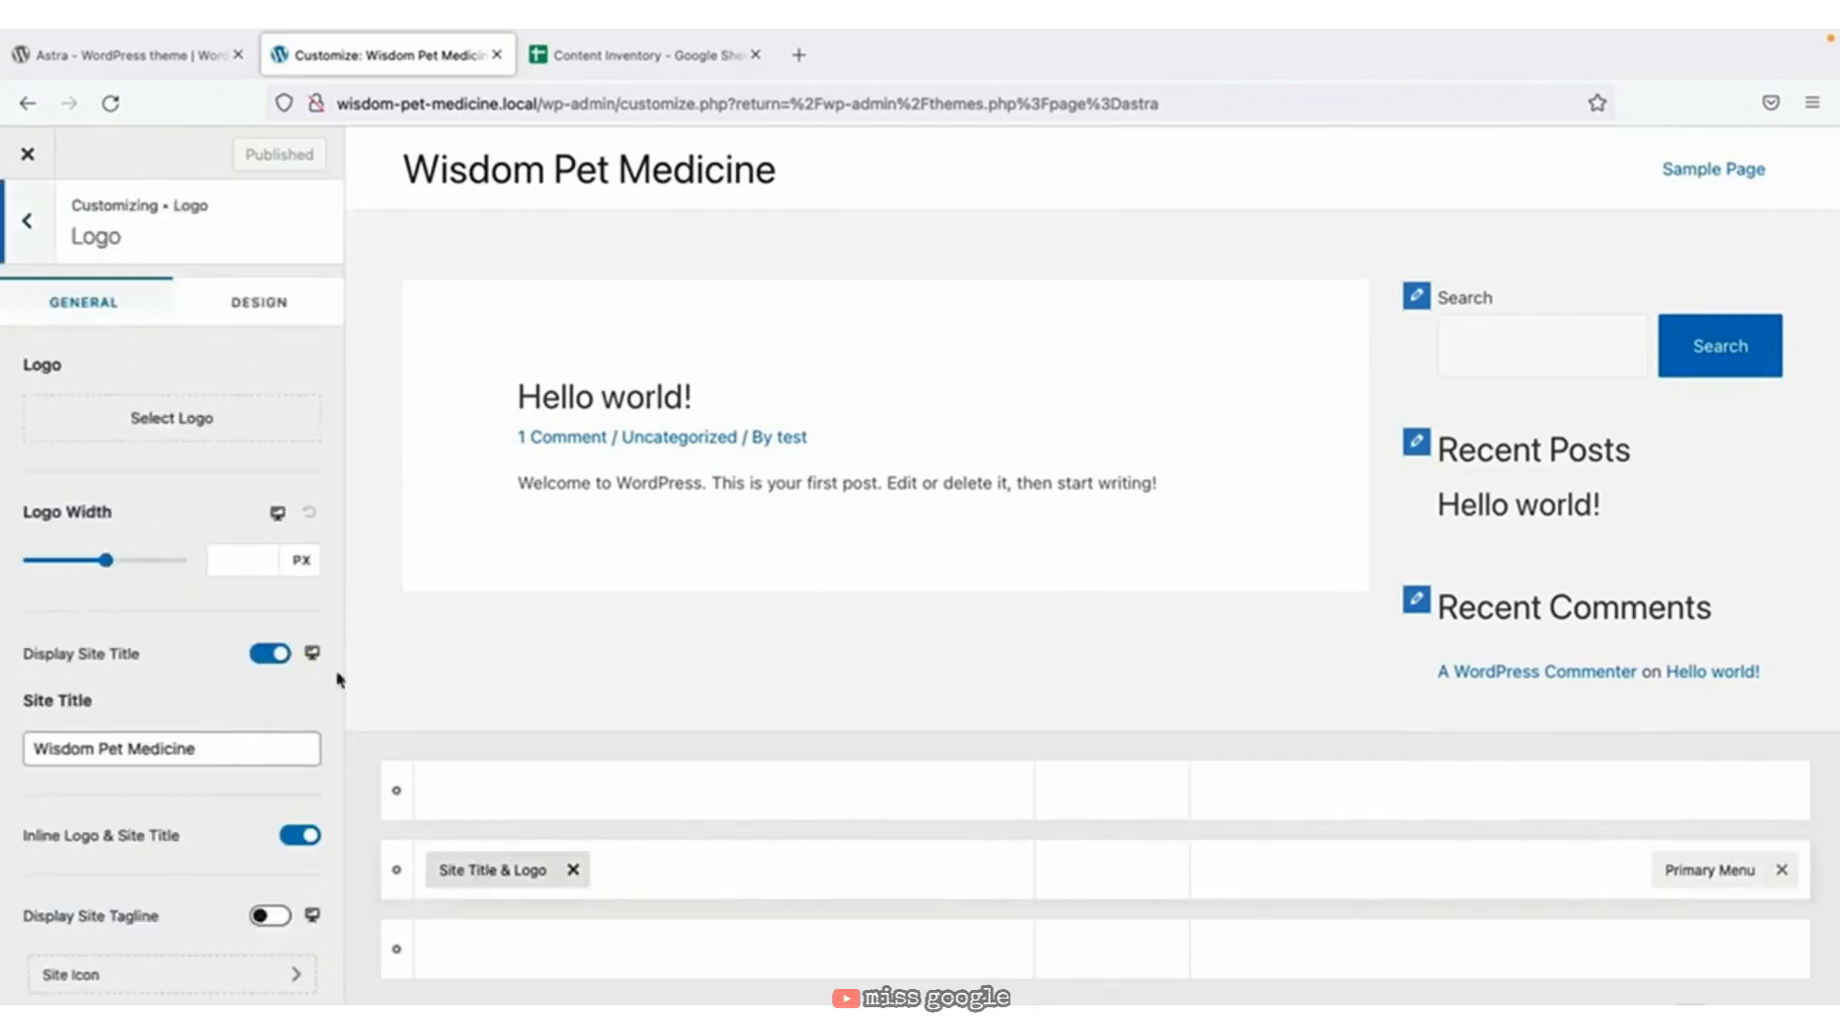
left_click(31, 230)
left_click(32, 230)
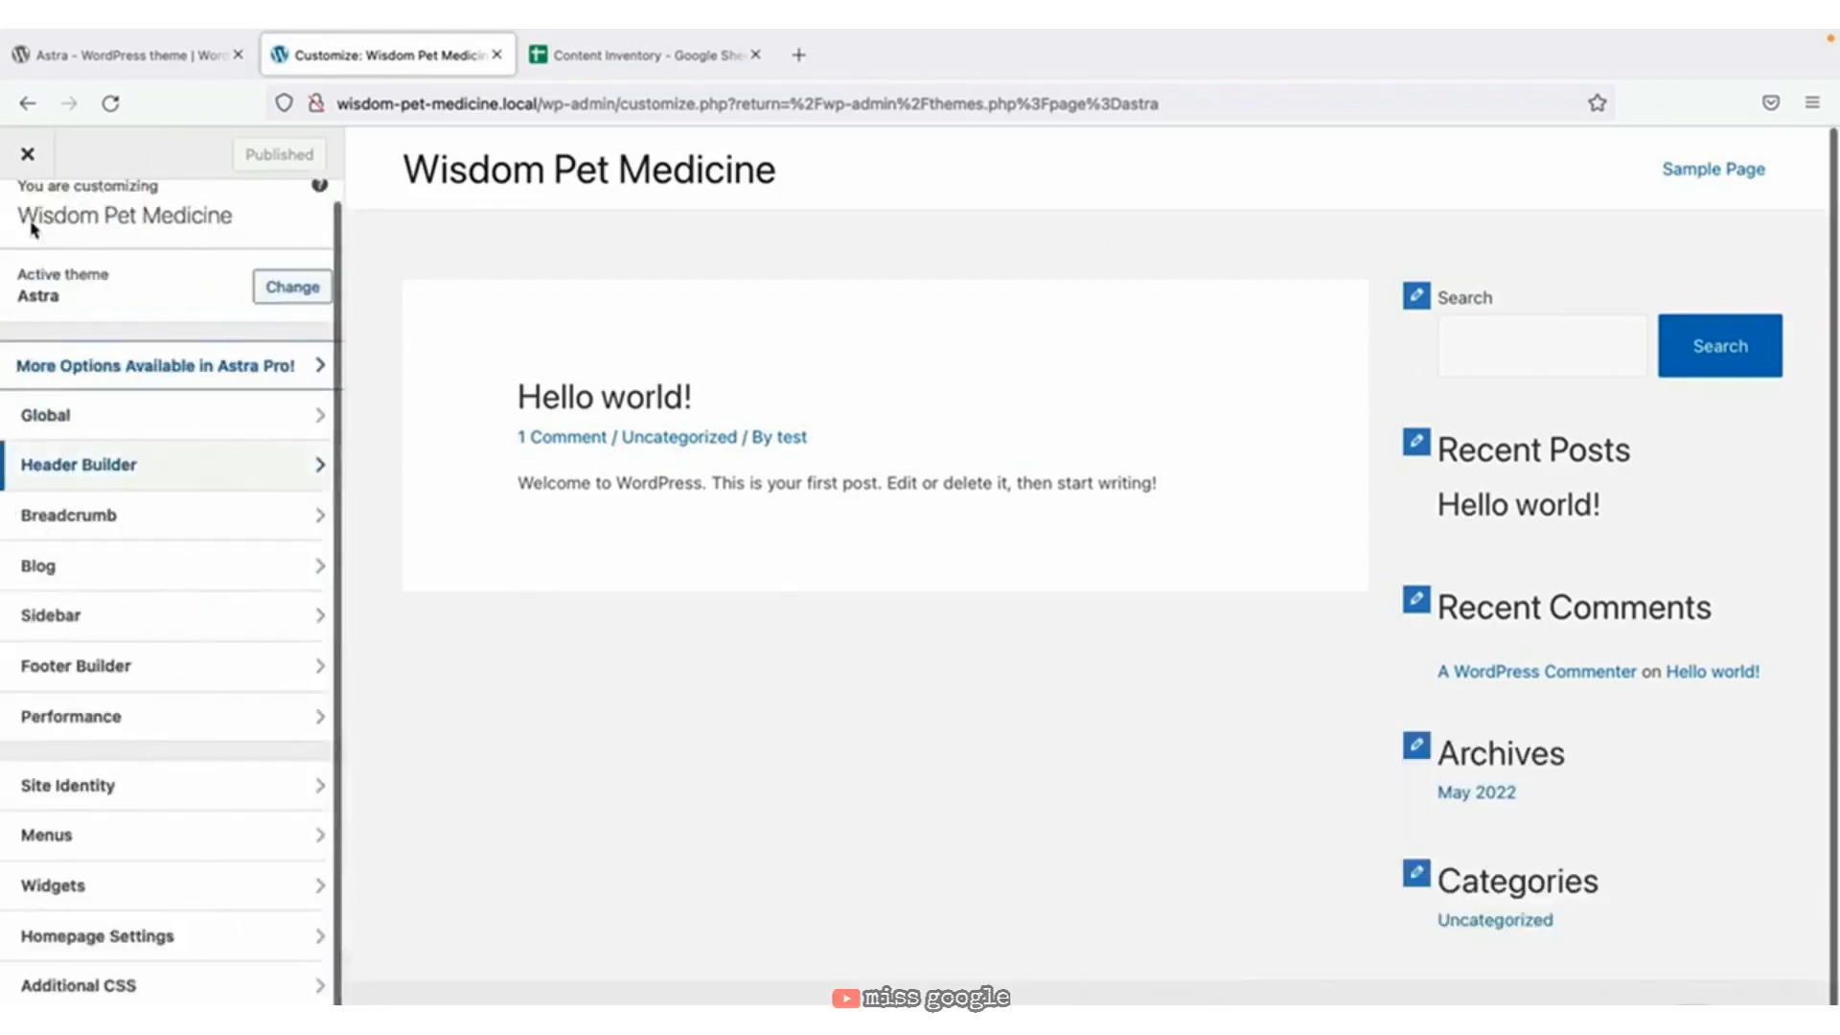
Open the logo settings under Site Identity and upload wisdom-pet-logo.jpg from the brand logo assets folder as the site logo.
left_click(304, 799)
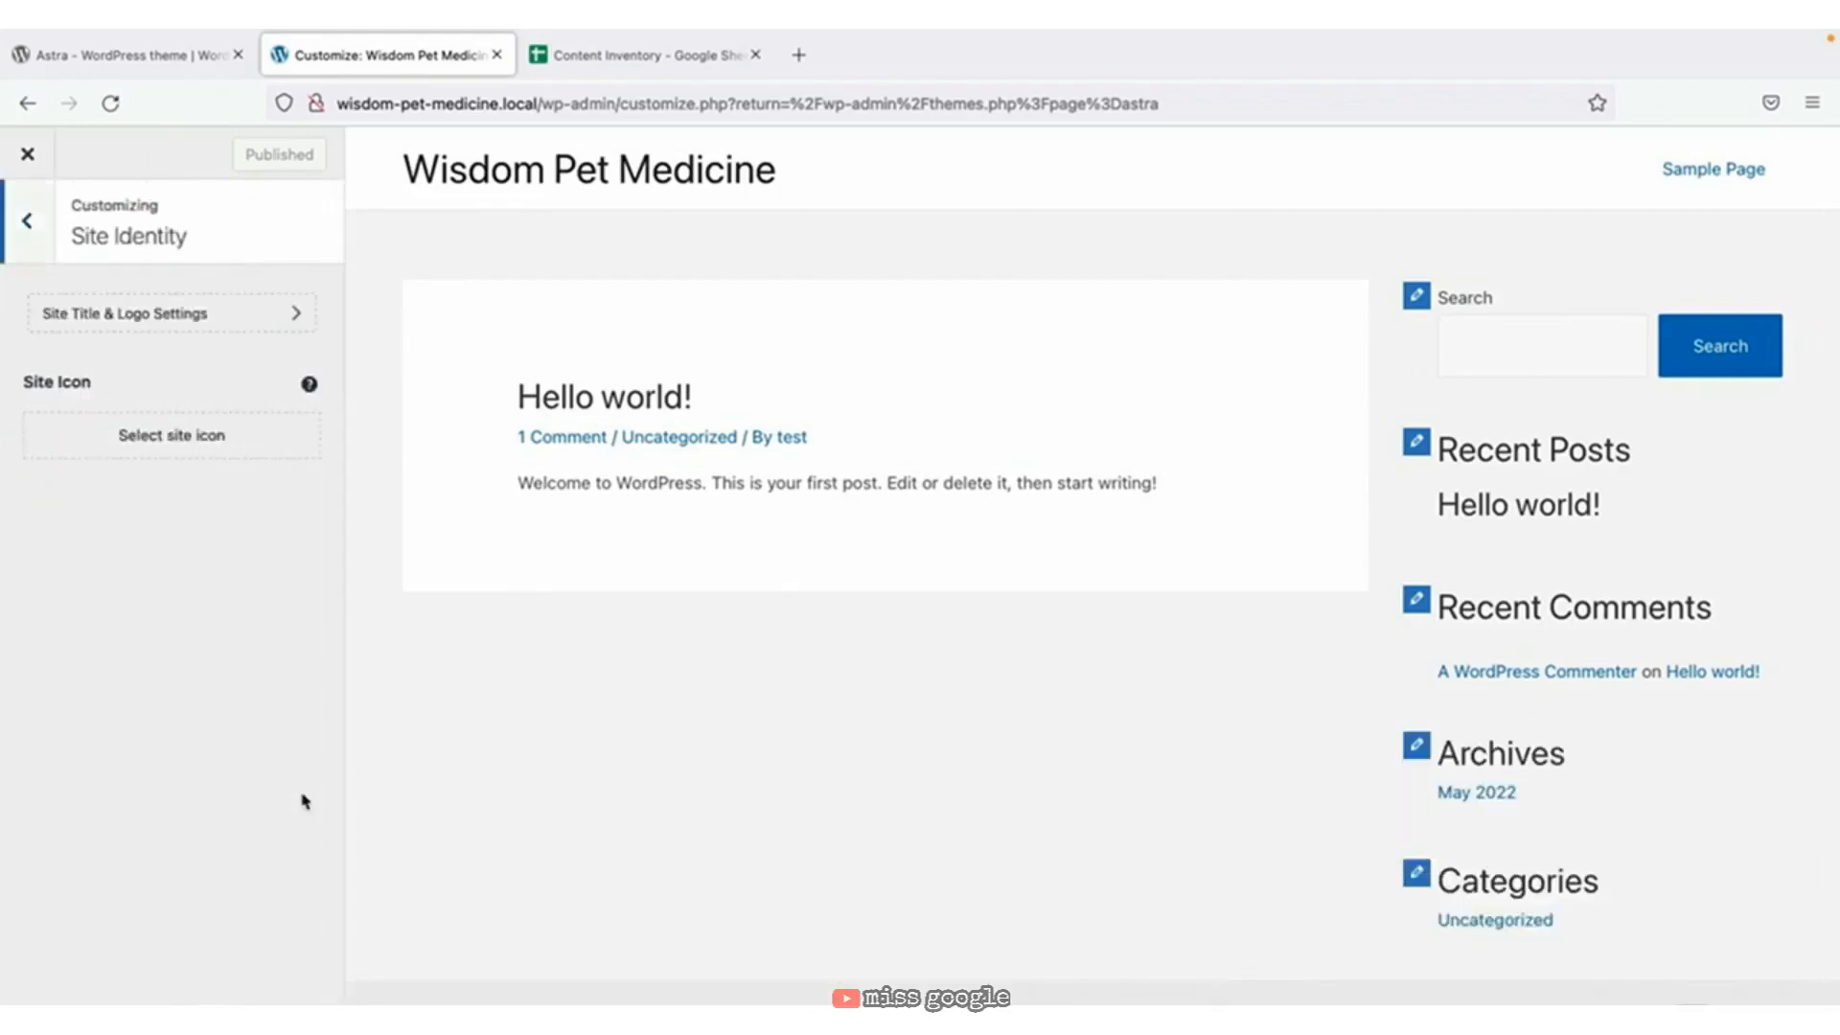
left_click(204, 324)
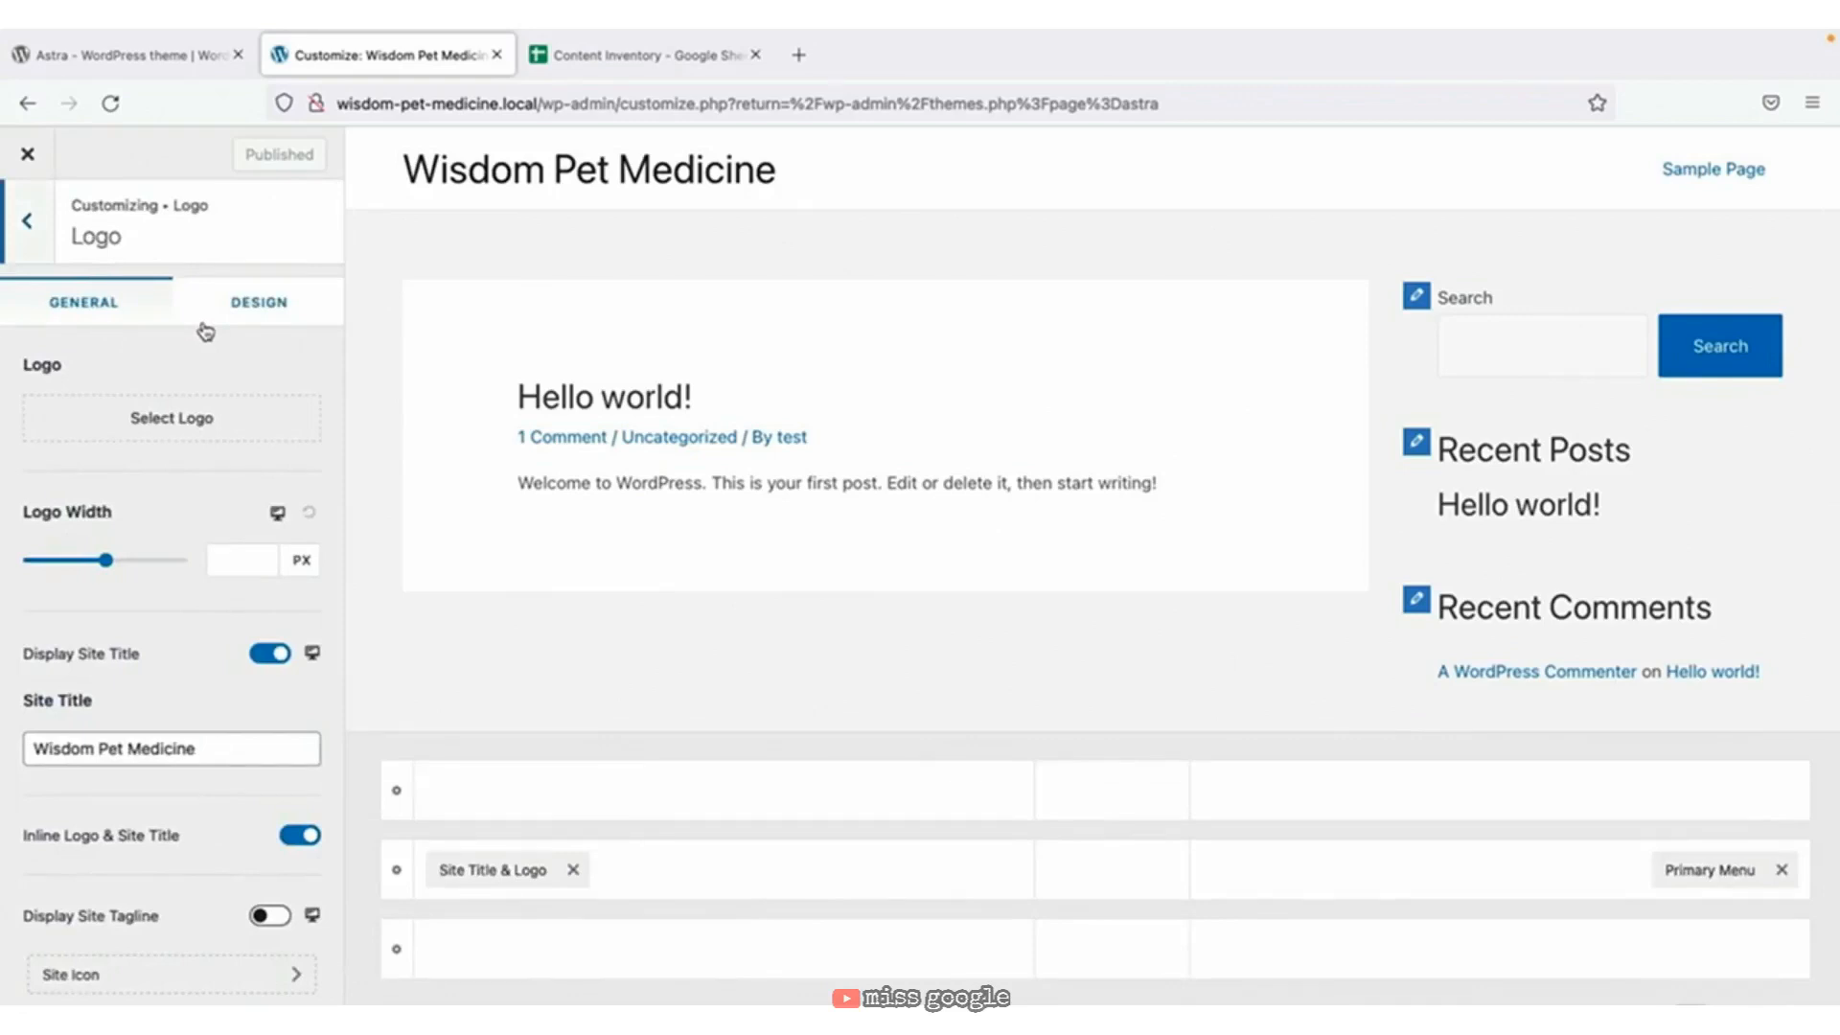
left_click(163, 429)
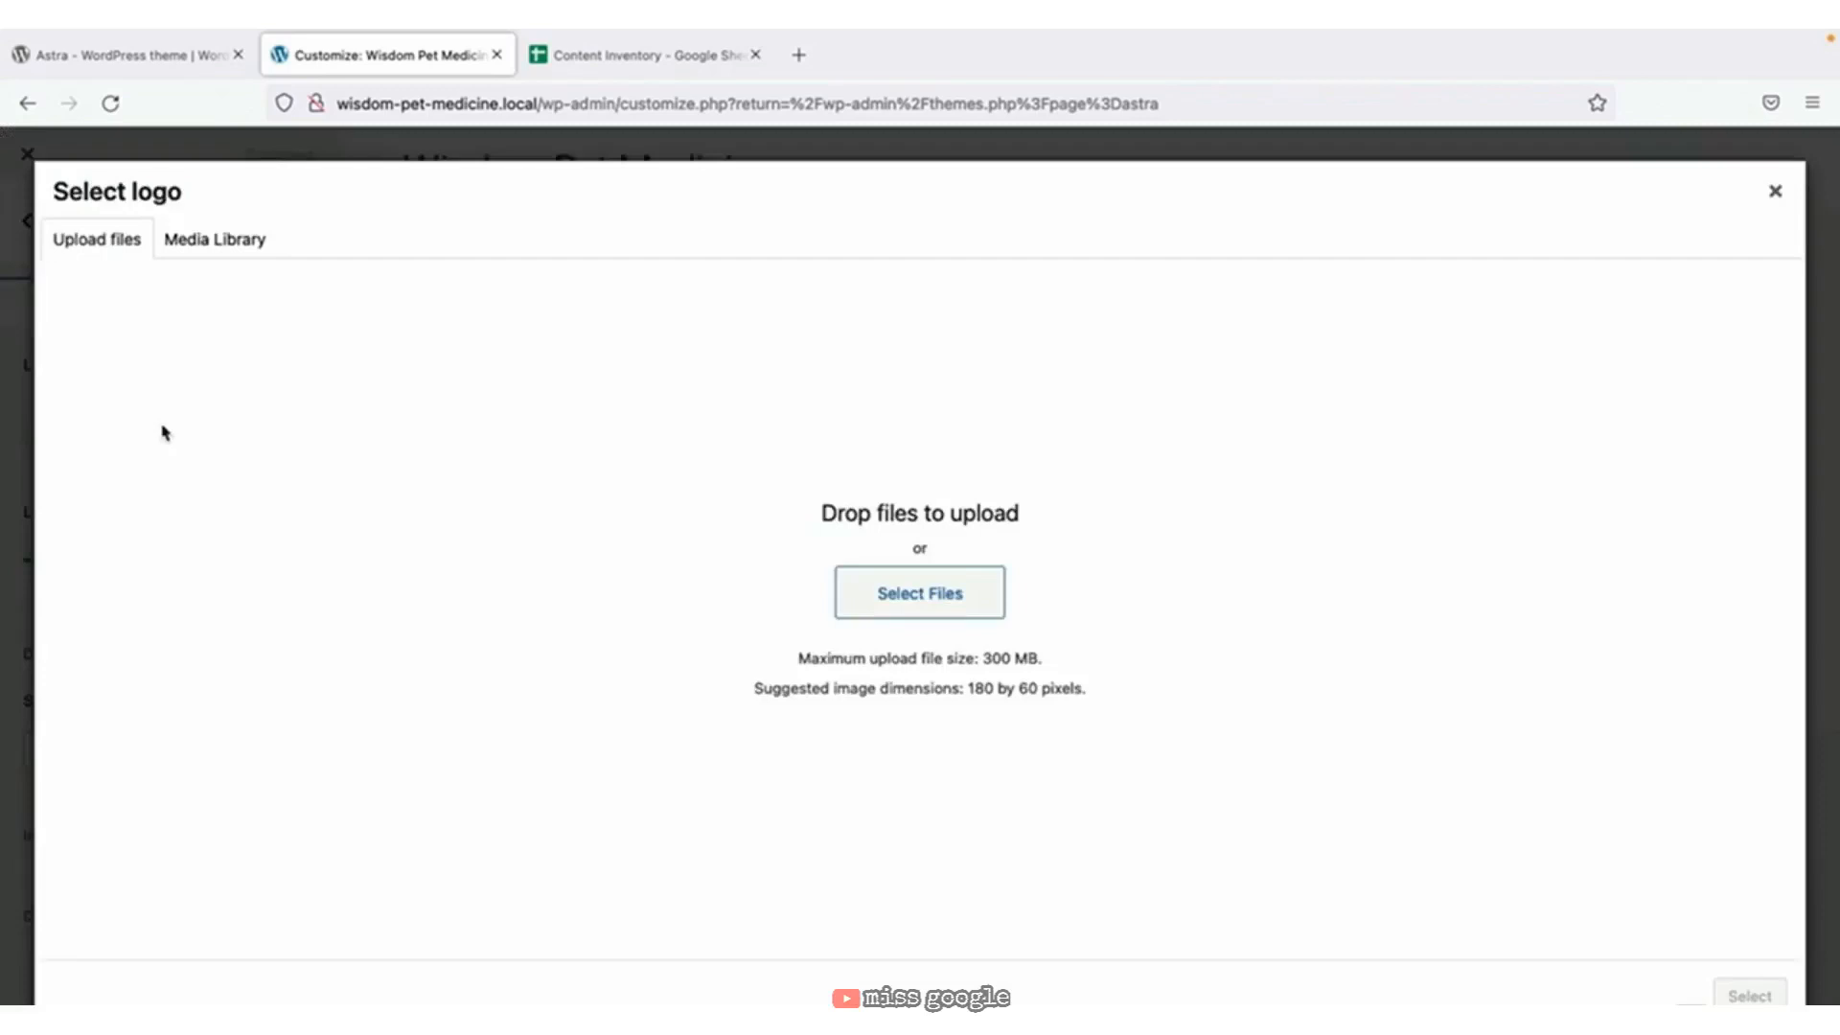
left_click(212, 244)
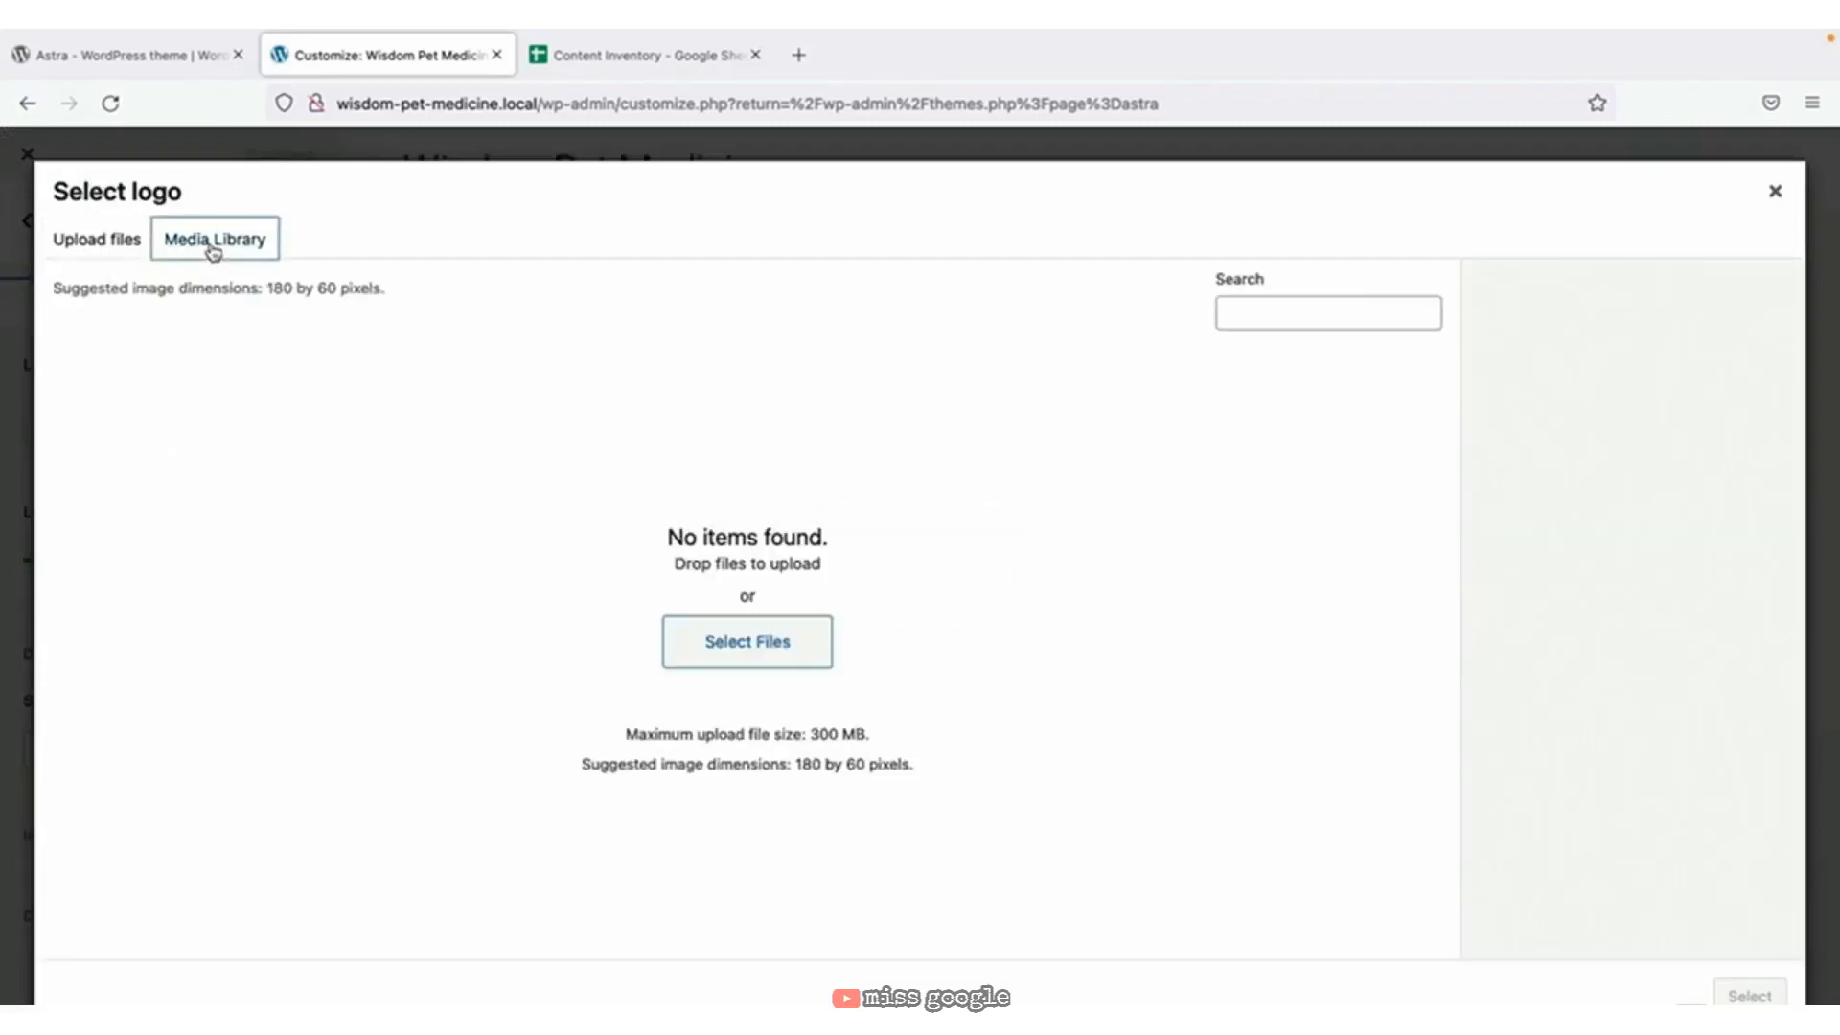
left_click(120, 245)
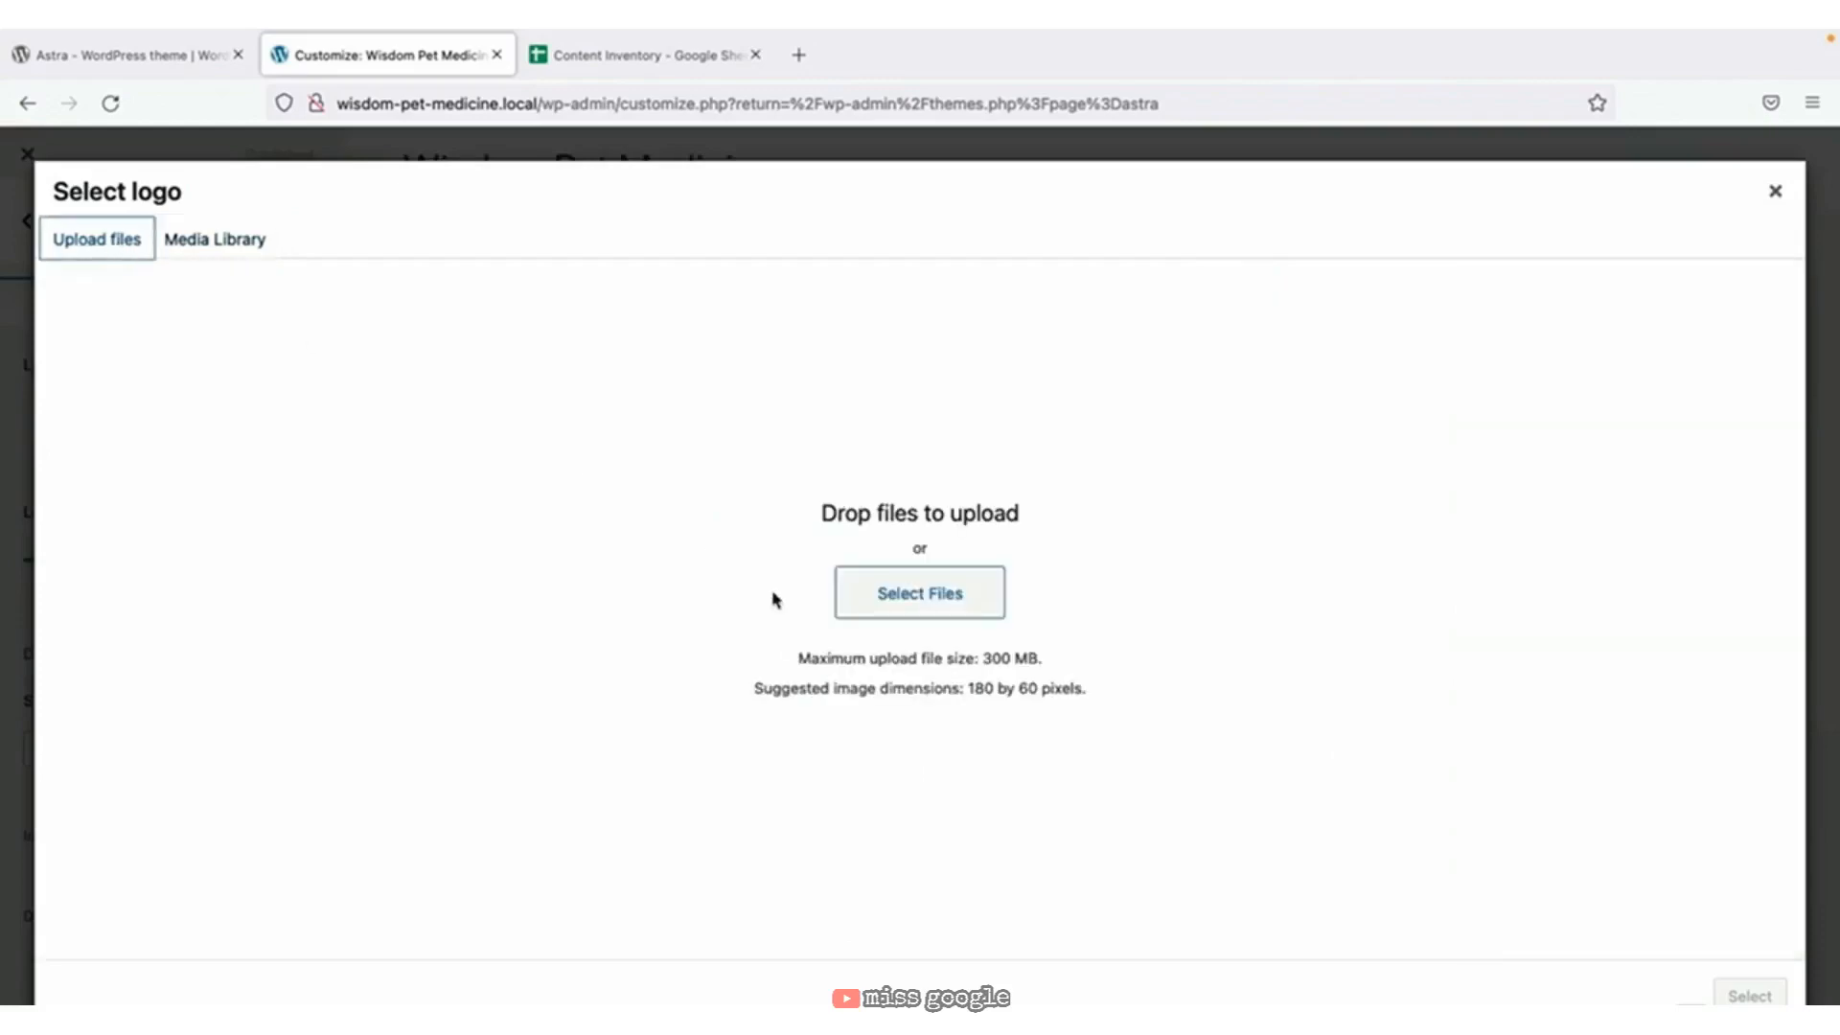
left_click(888, 612)
left_click(682, 280)
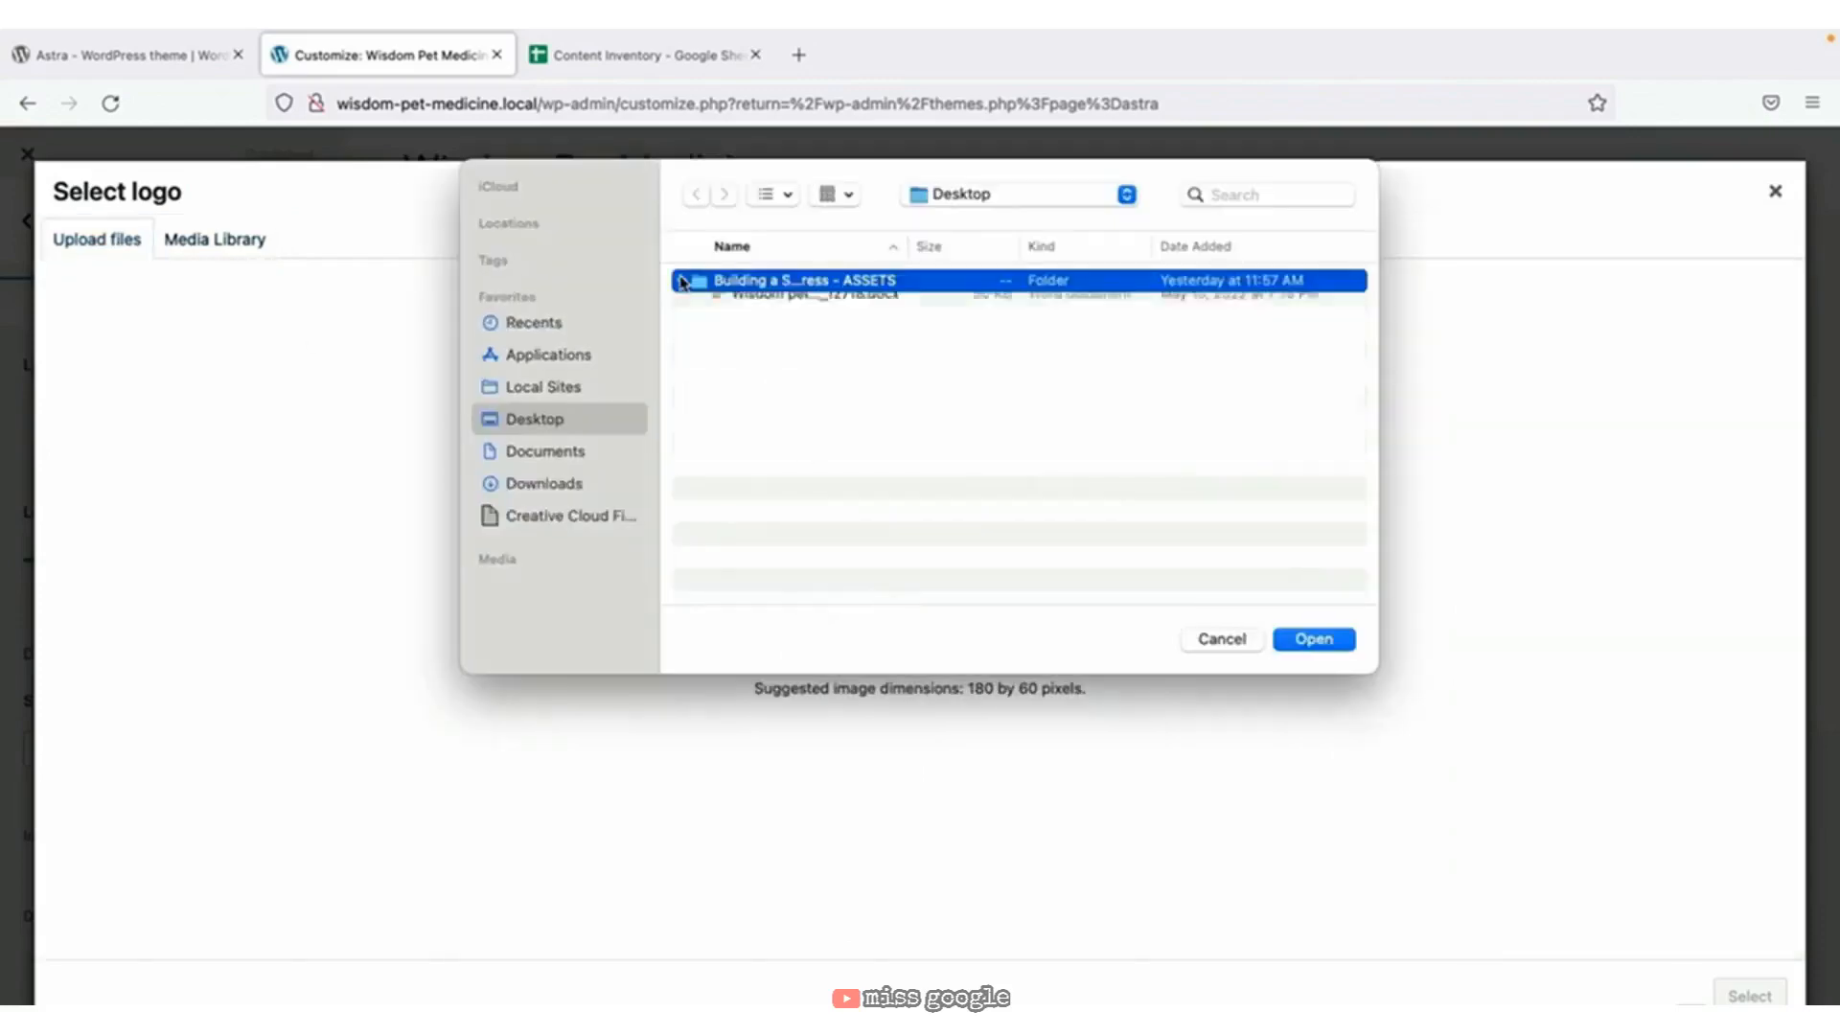
left_click(700, 304)
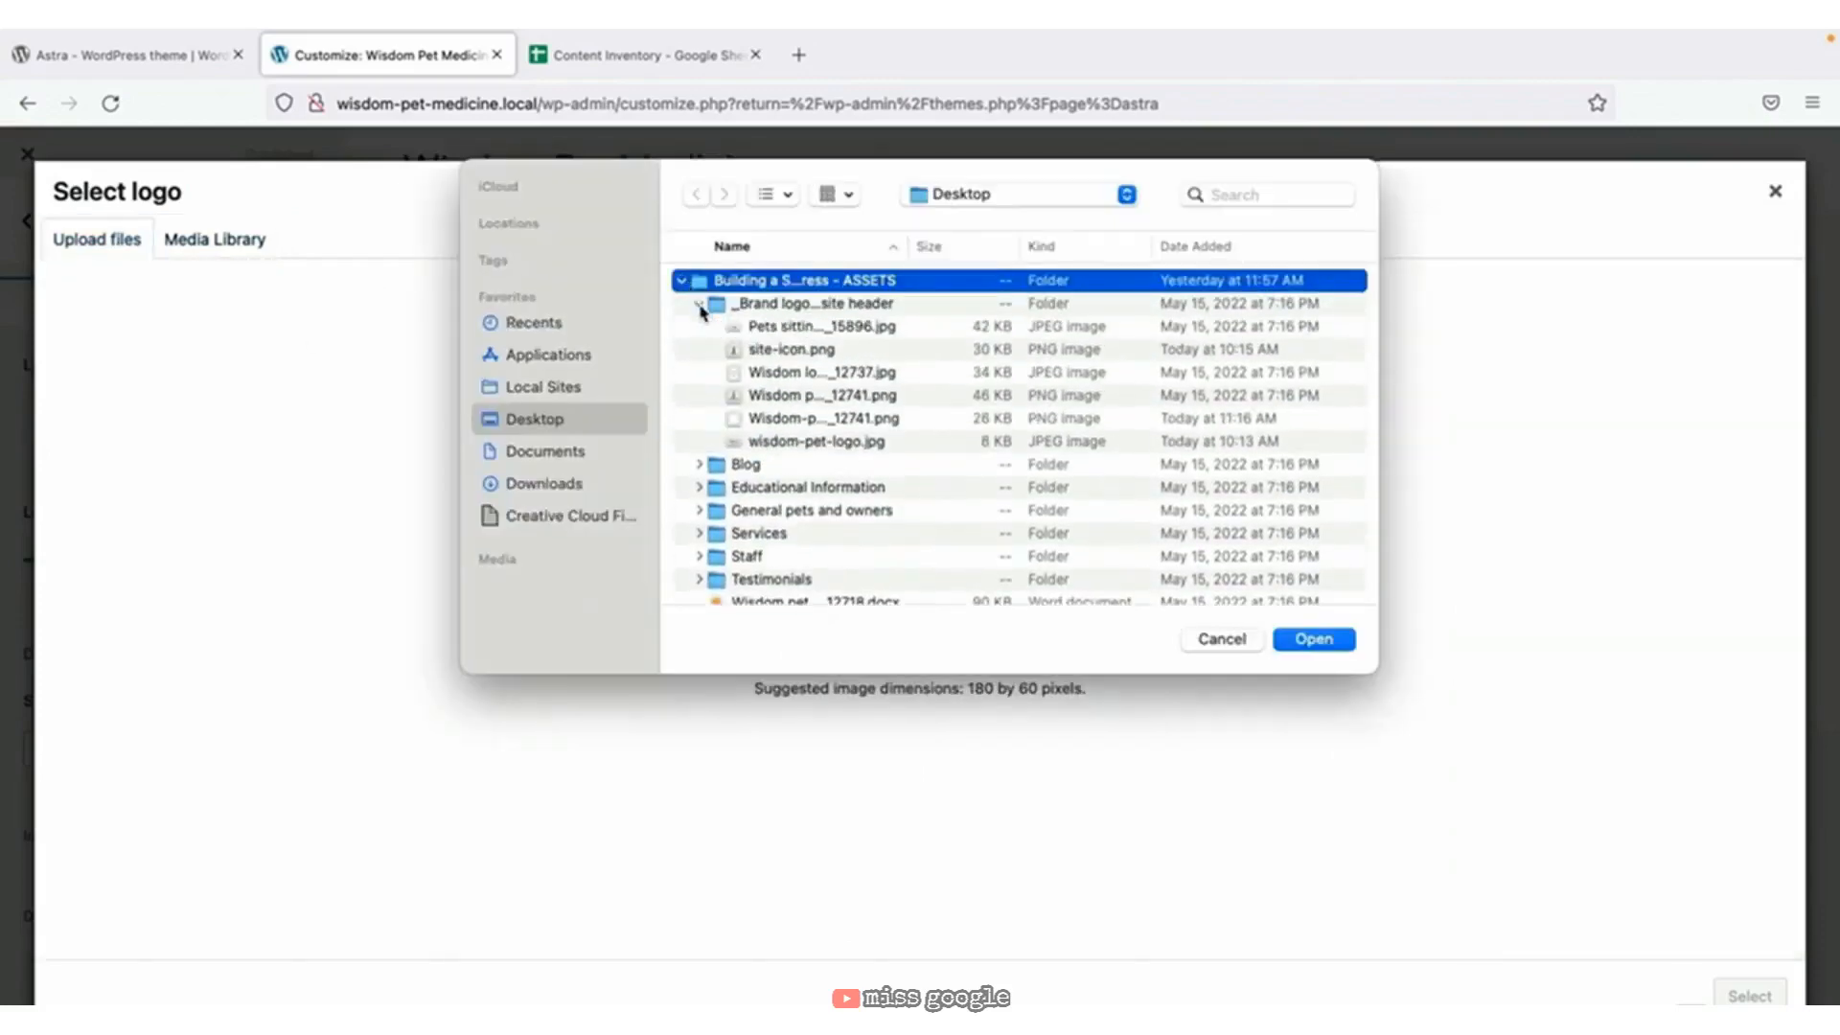
left_click(774, 442)
left_click(1327, 642)
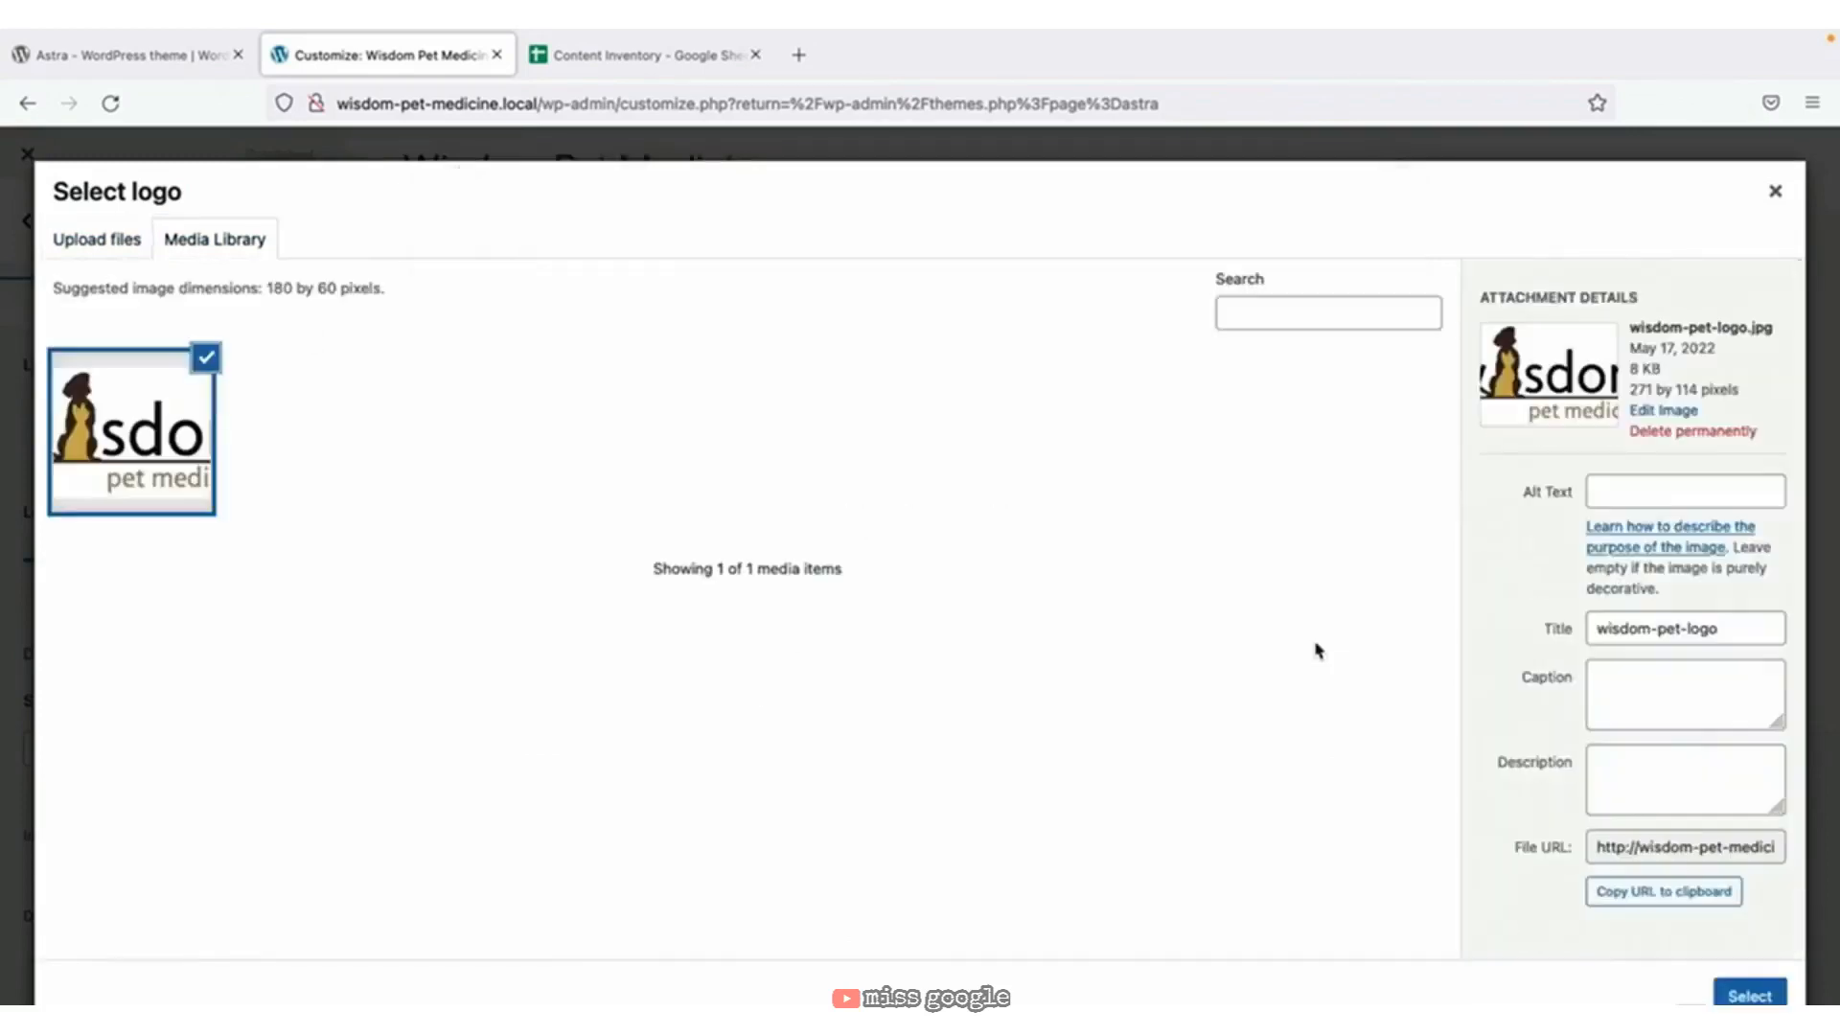
Give the logo image the alt text "Wisdom Pet Medicine logo" and apply it to the header without cropping.
left_click(1638, 492)
type("Wisdom Pet ")
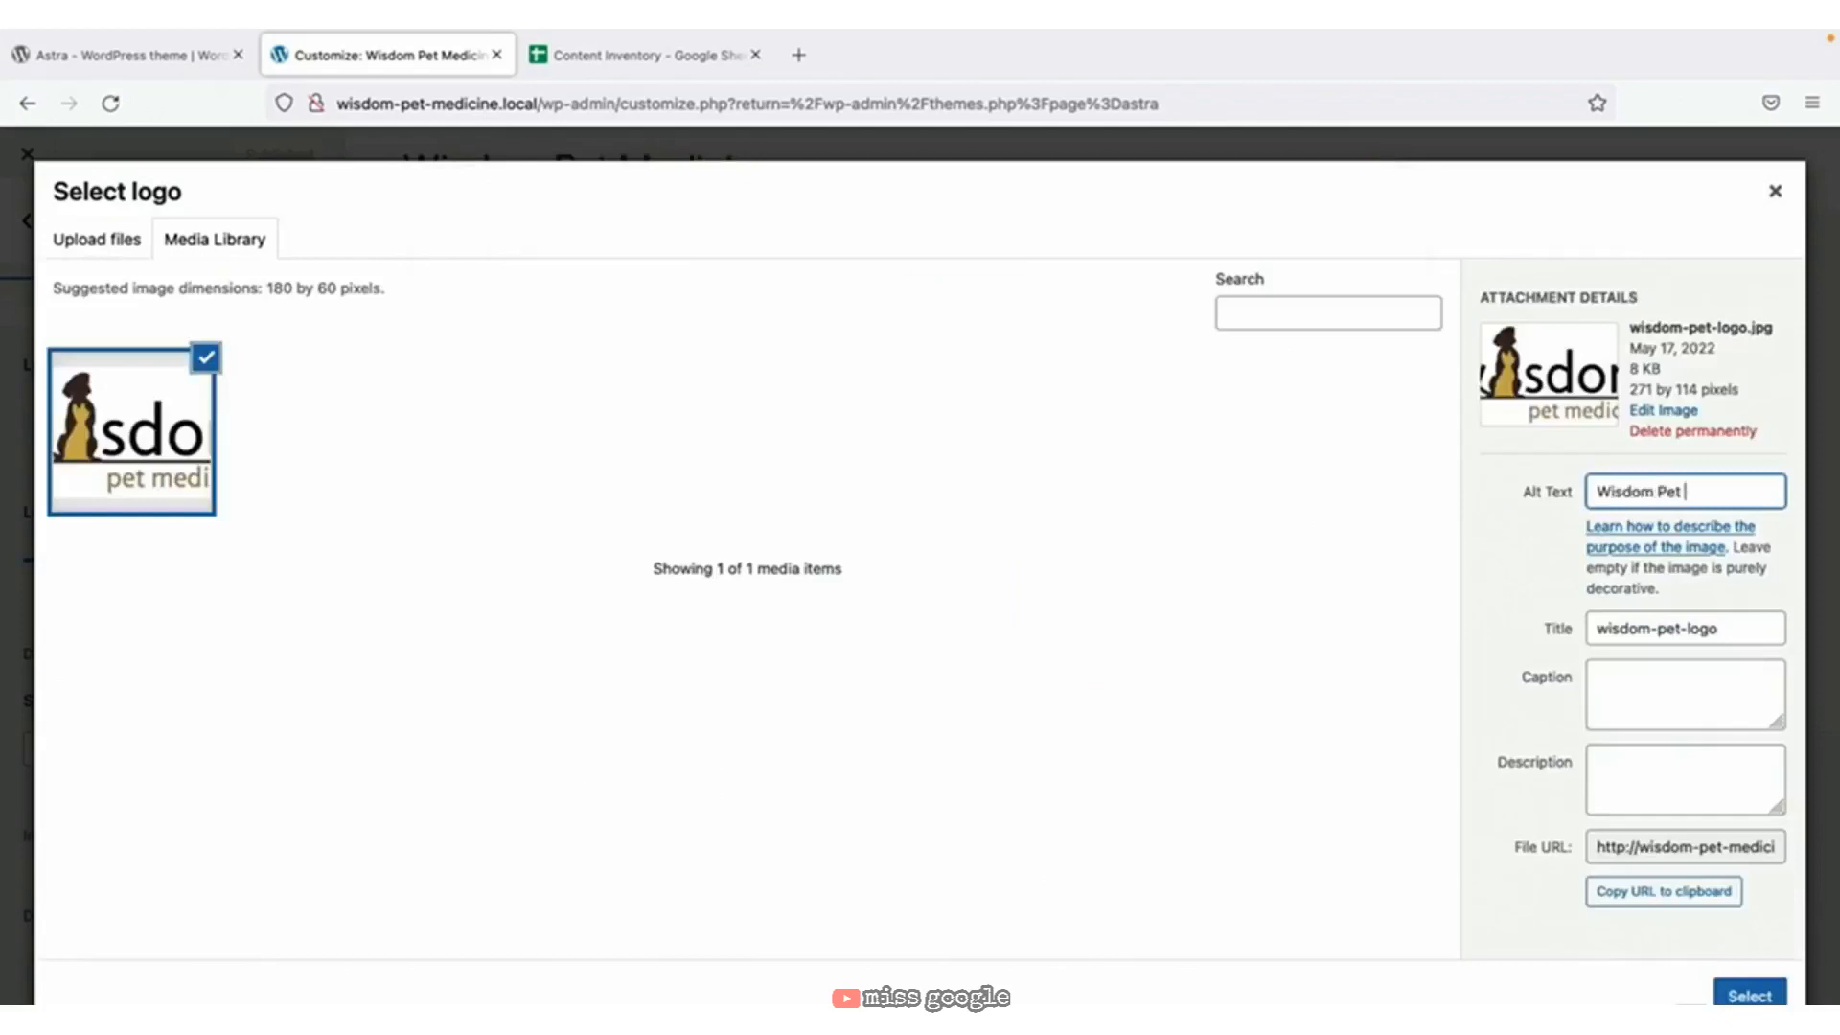
type("Medicine logo")
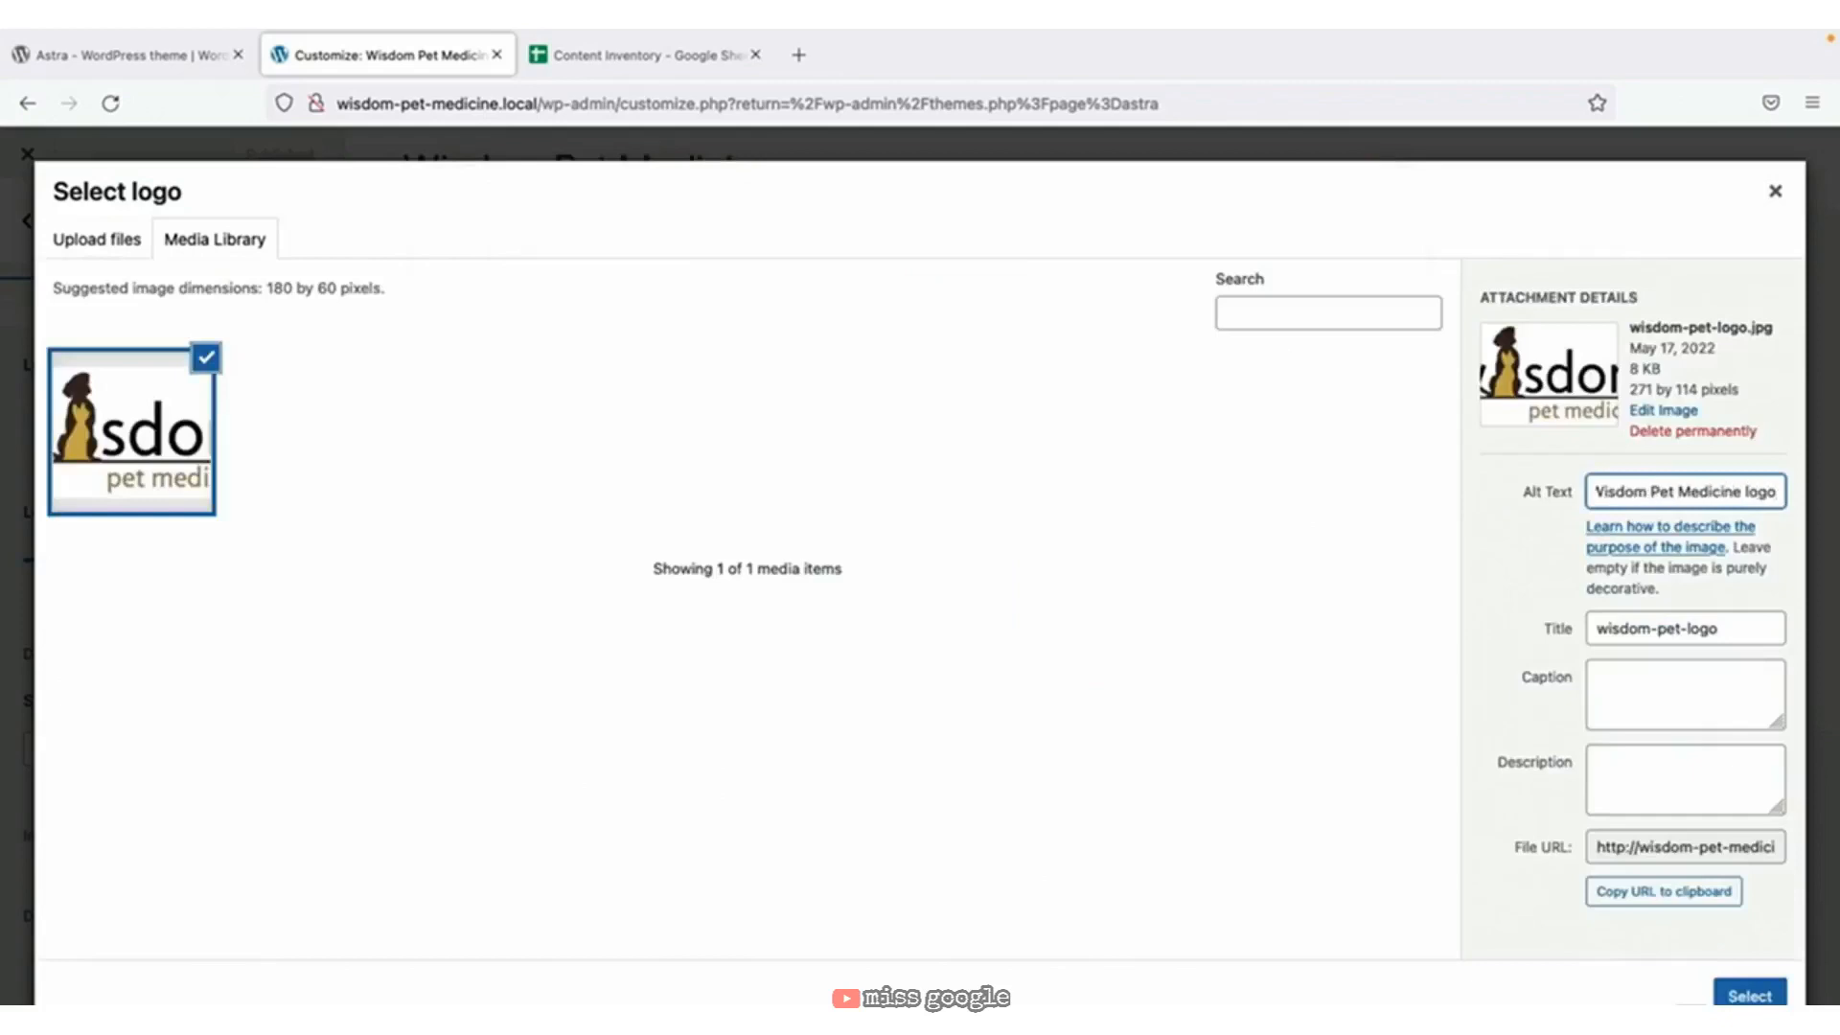
left_click(1751, 997)
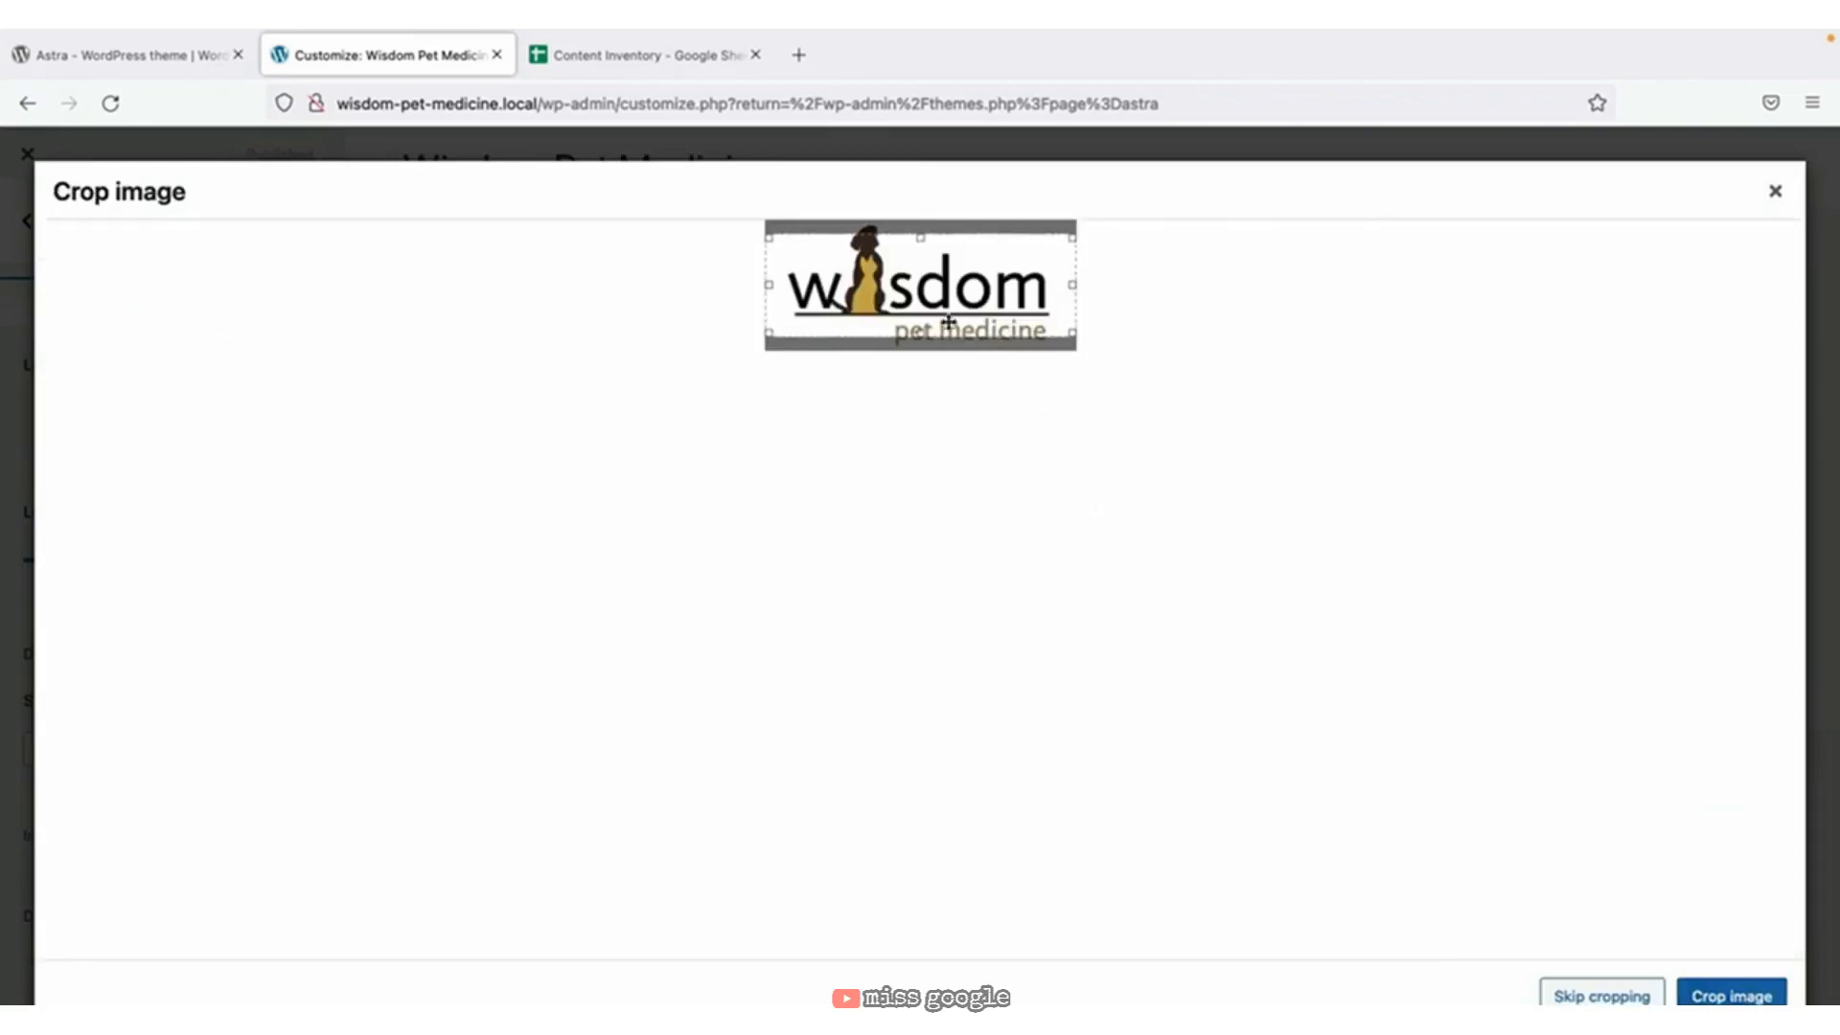
left_click_drag(920, 334, 926, 358)
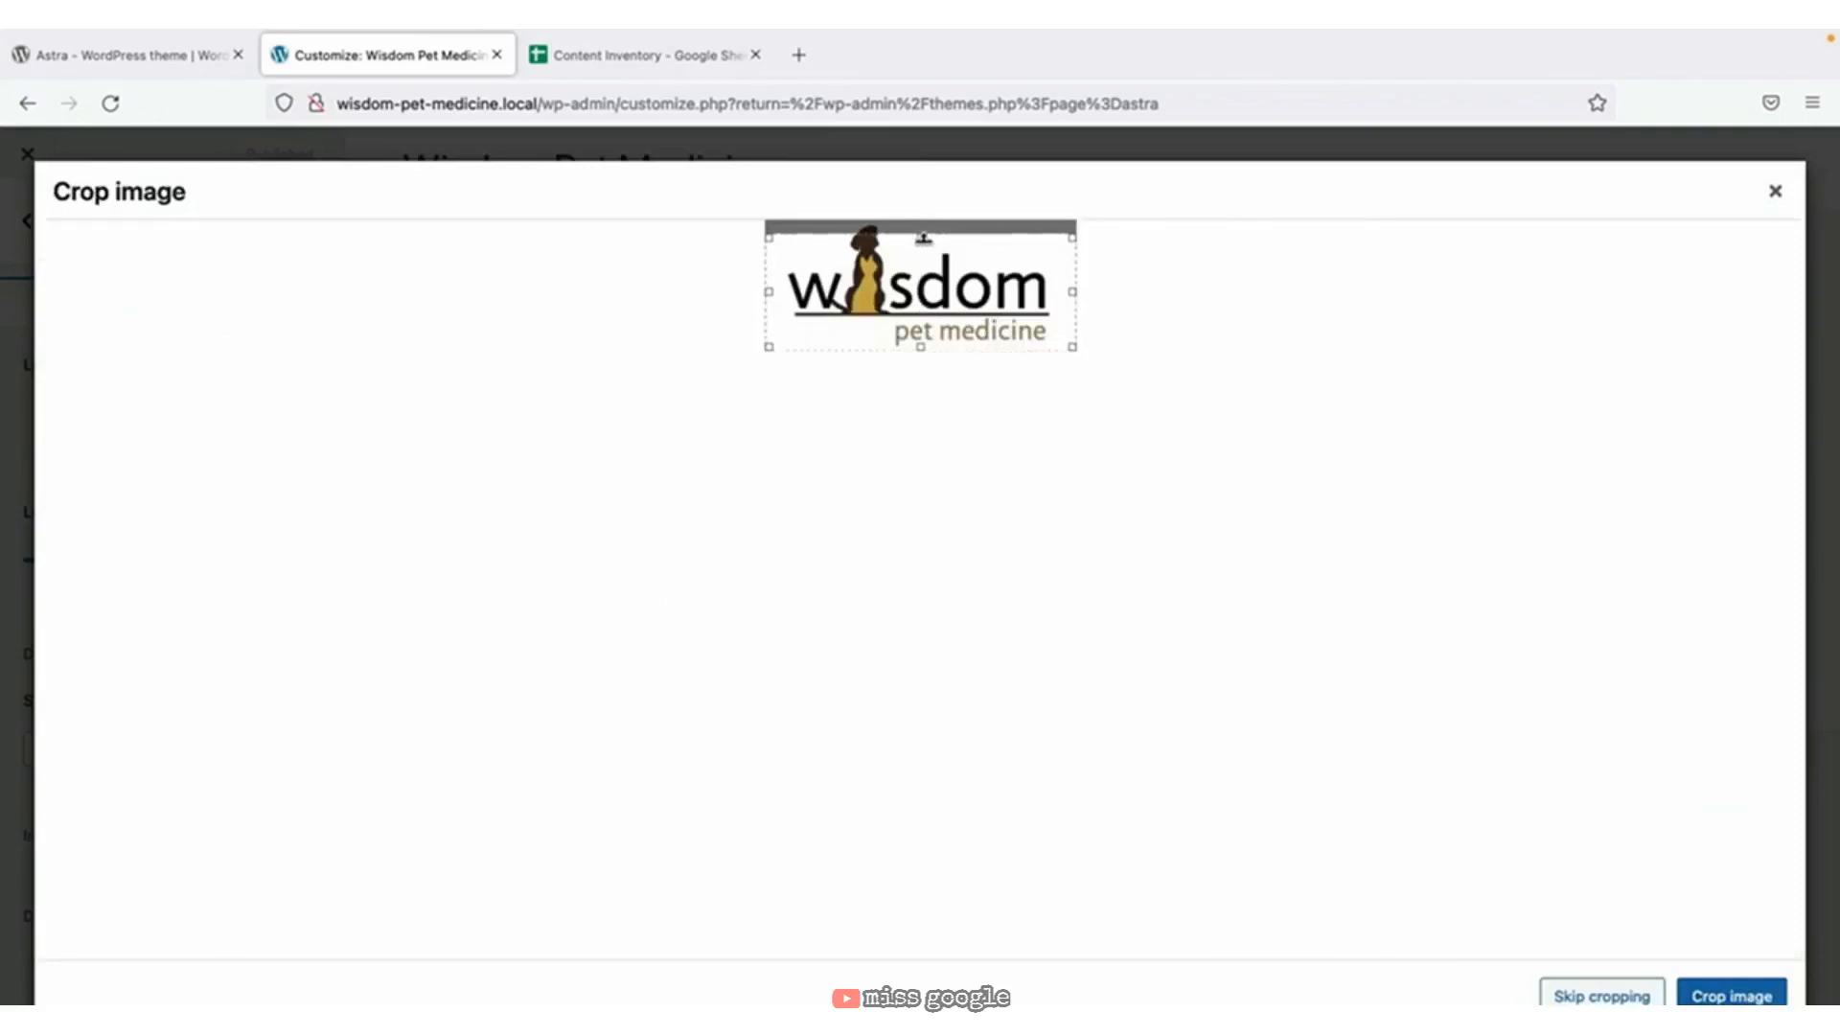
left_click_drag(912, 230, 927, 219)
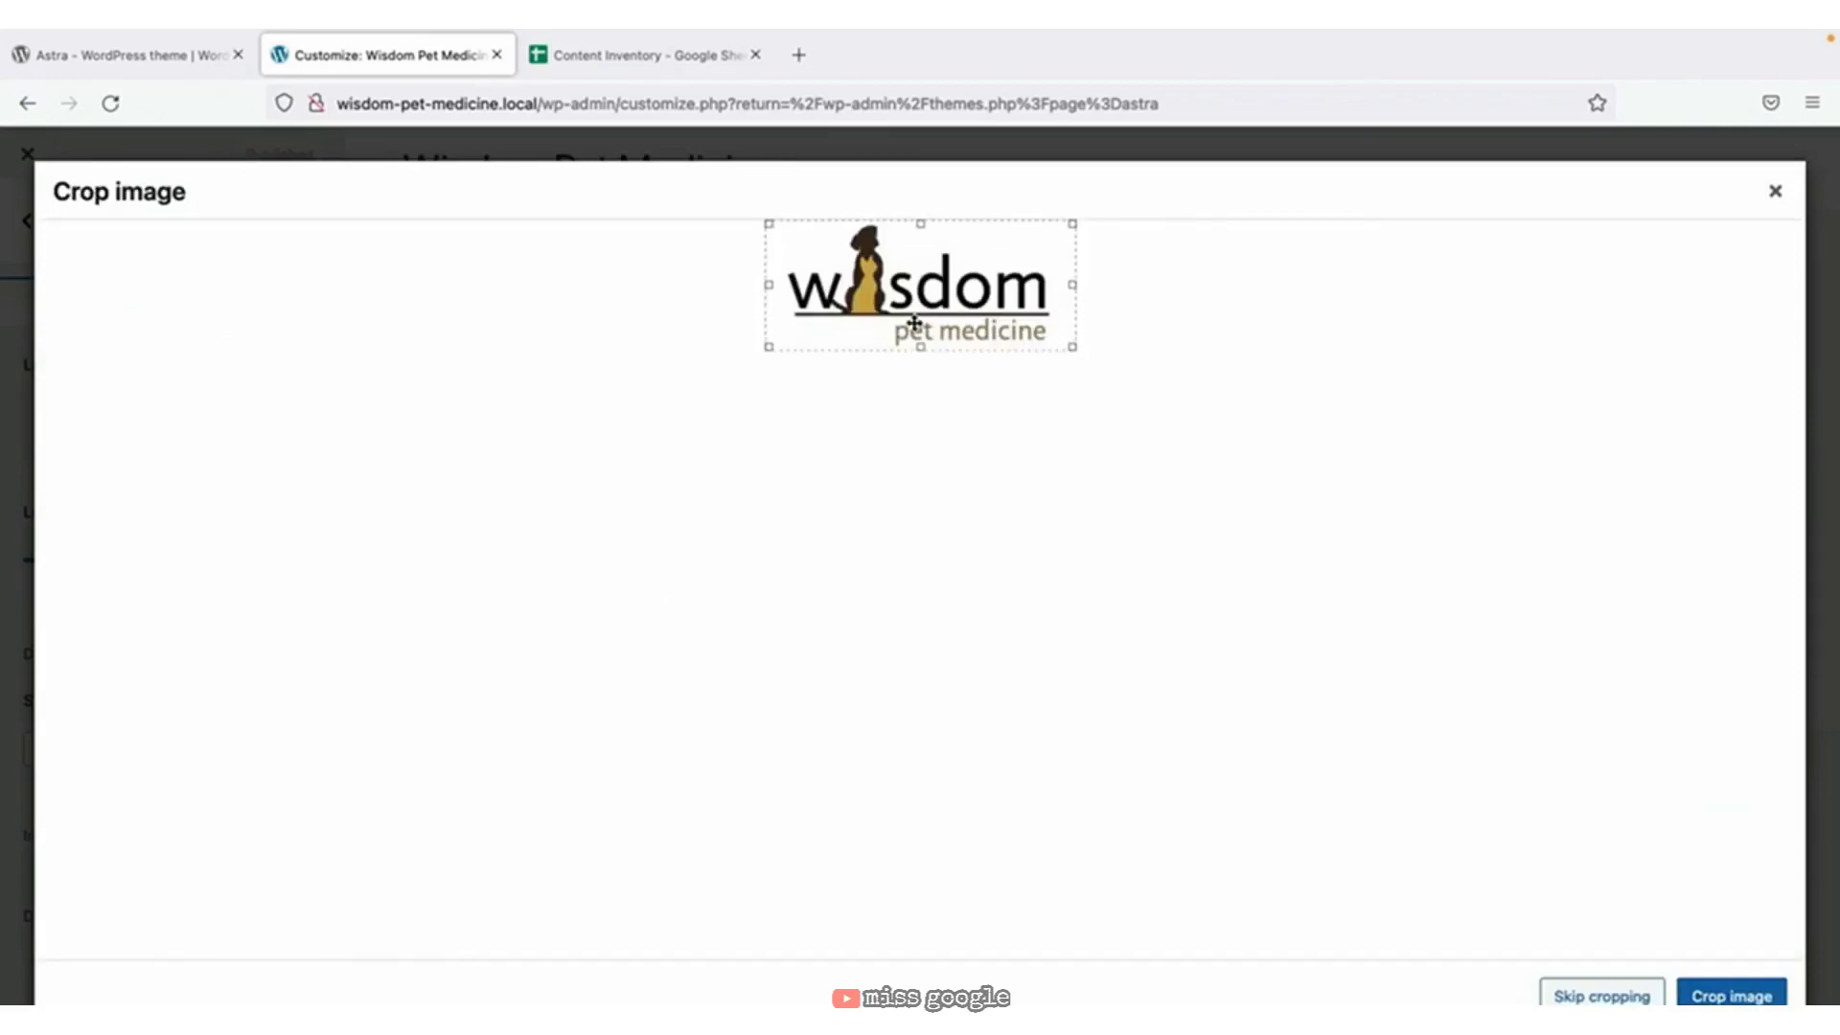
left_click(1562, 994)
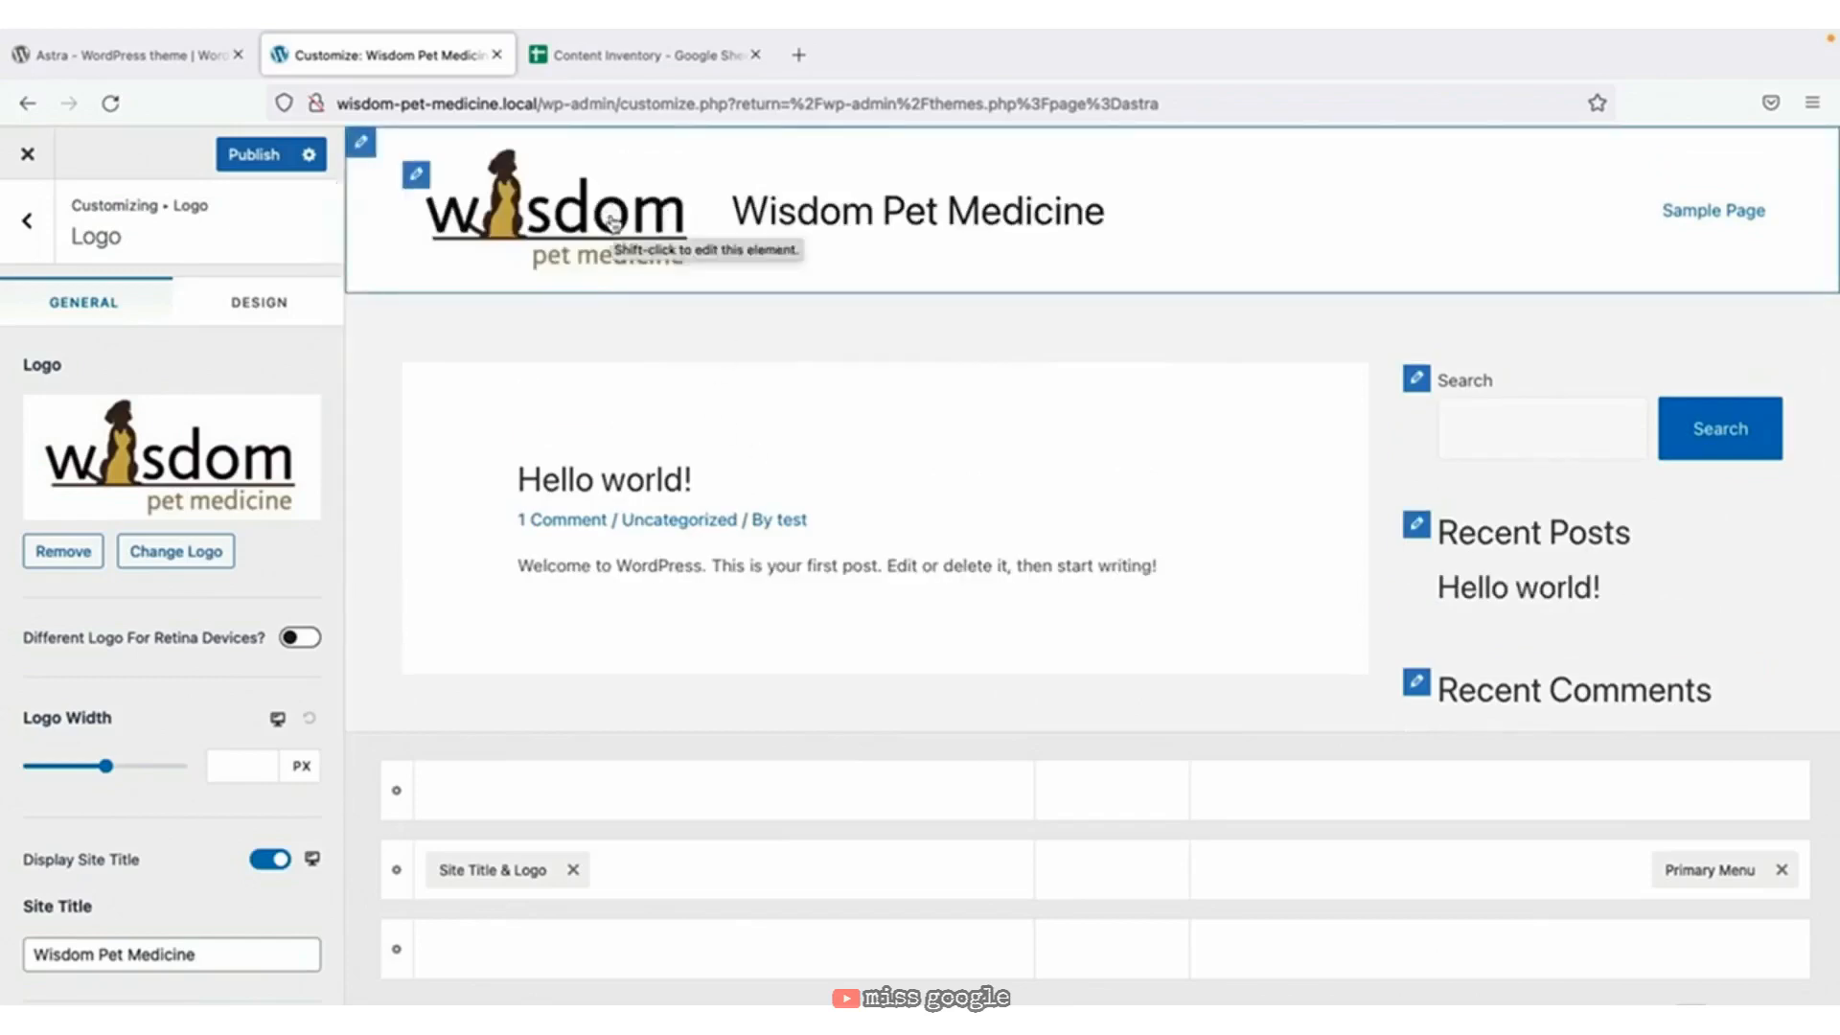
Set the logo width to 156 px, then try hiding the site title and show it again.
left_click(107, 767)
left_click_drag(106, 767, 68, 770)
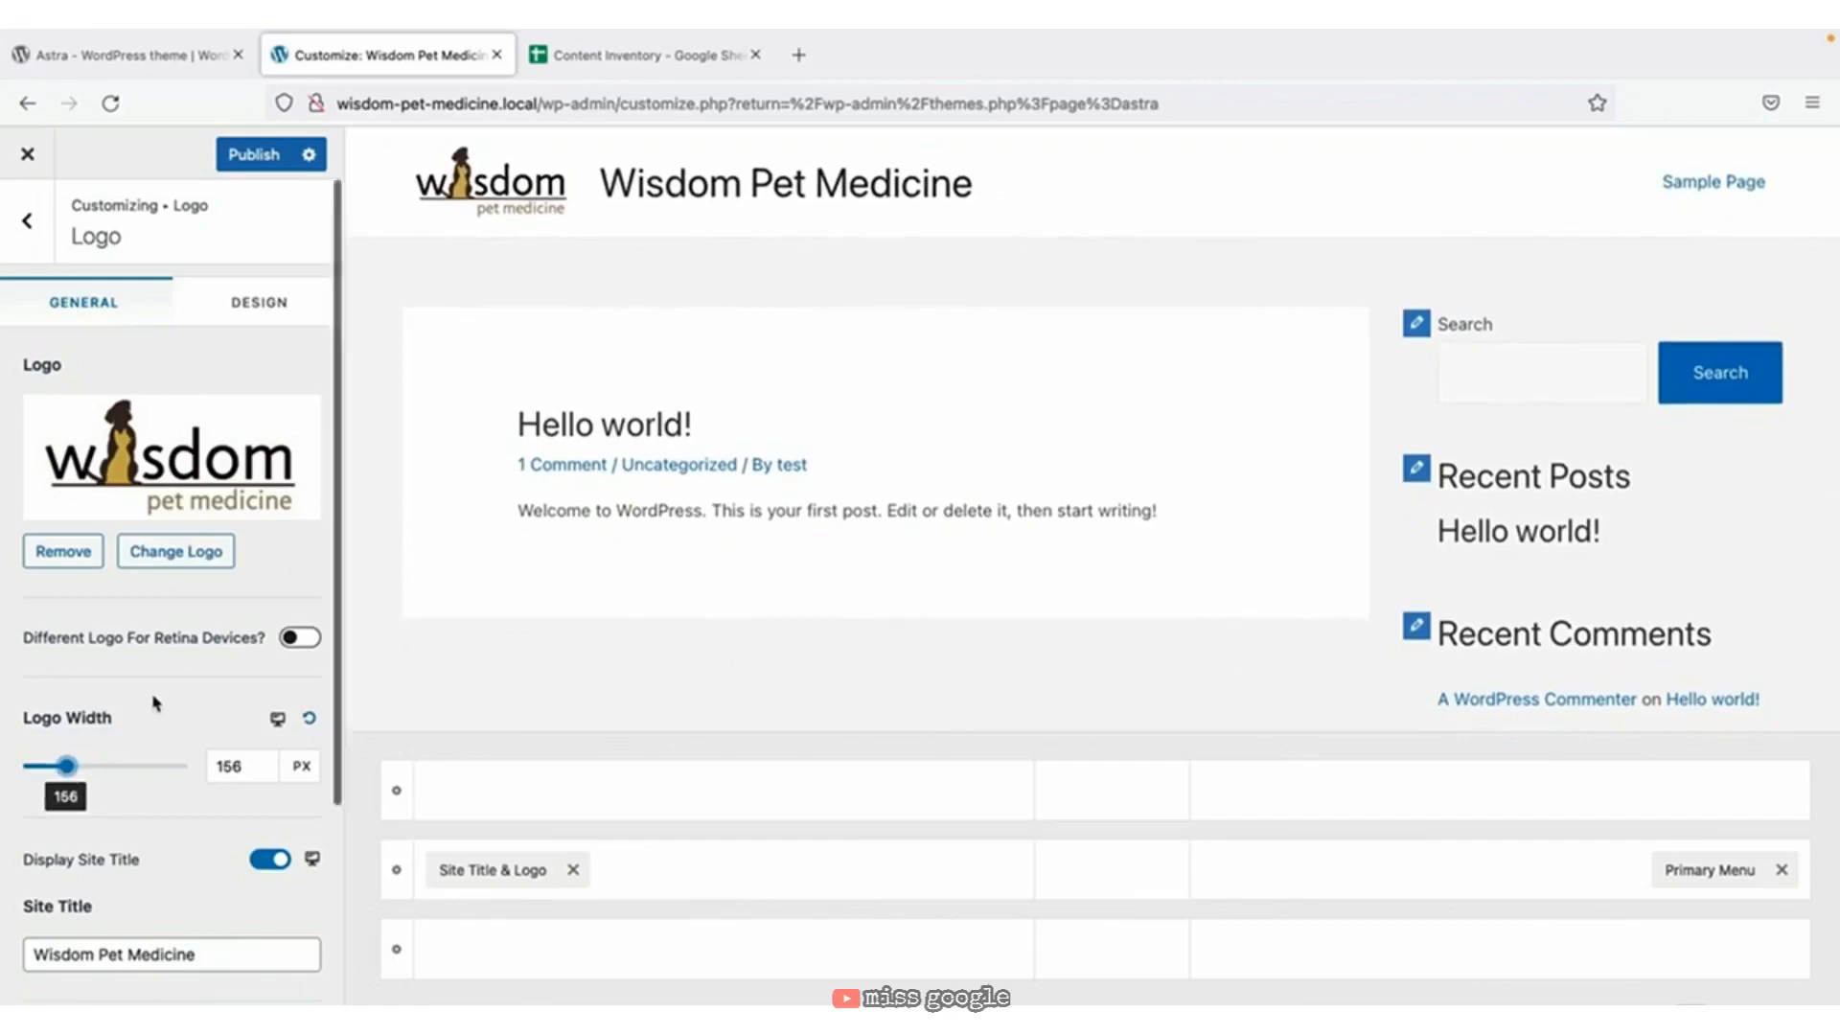
scroll(153, 702, "down", 3)
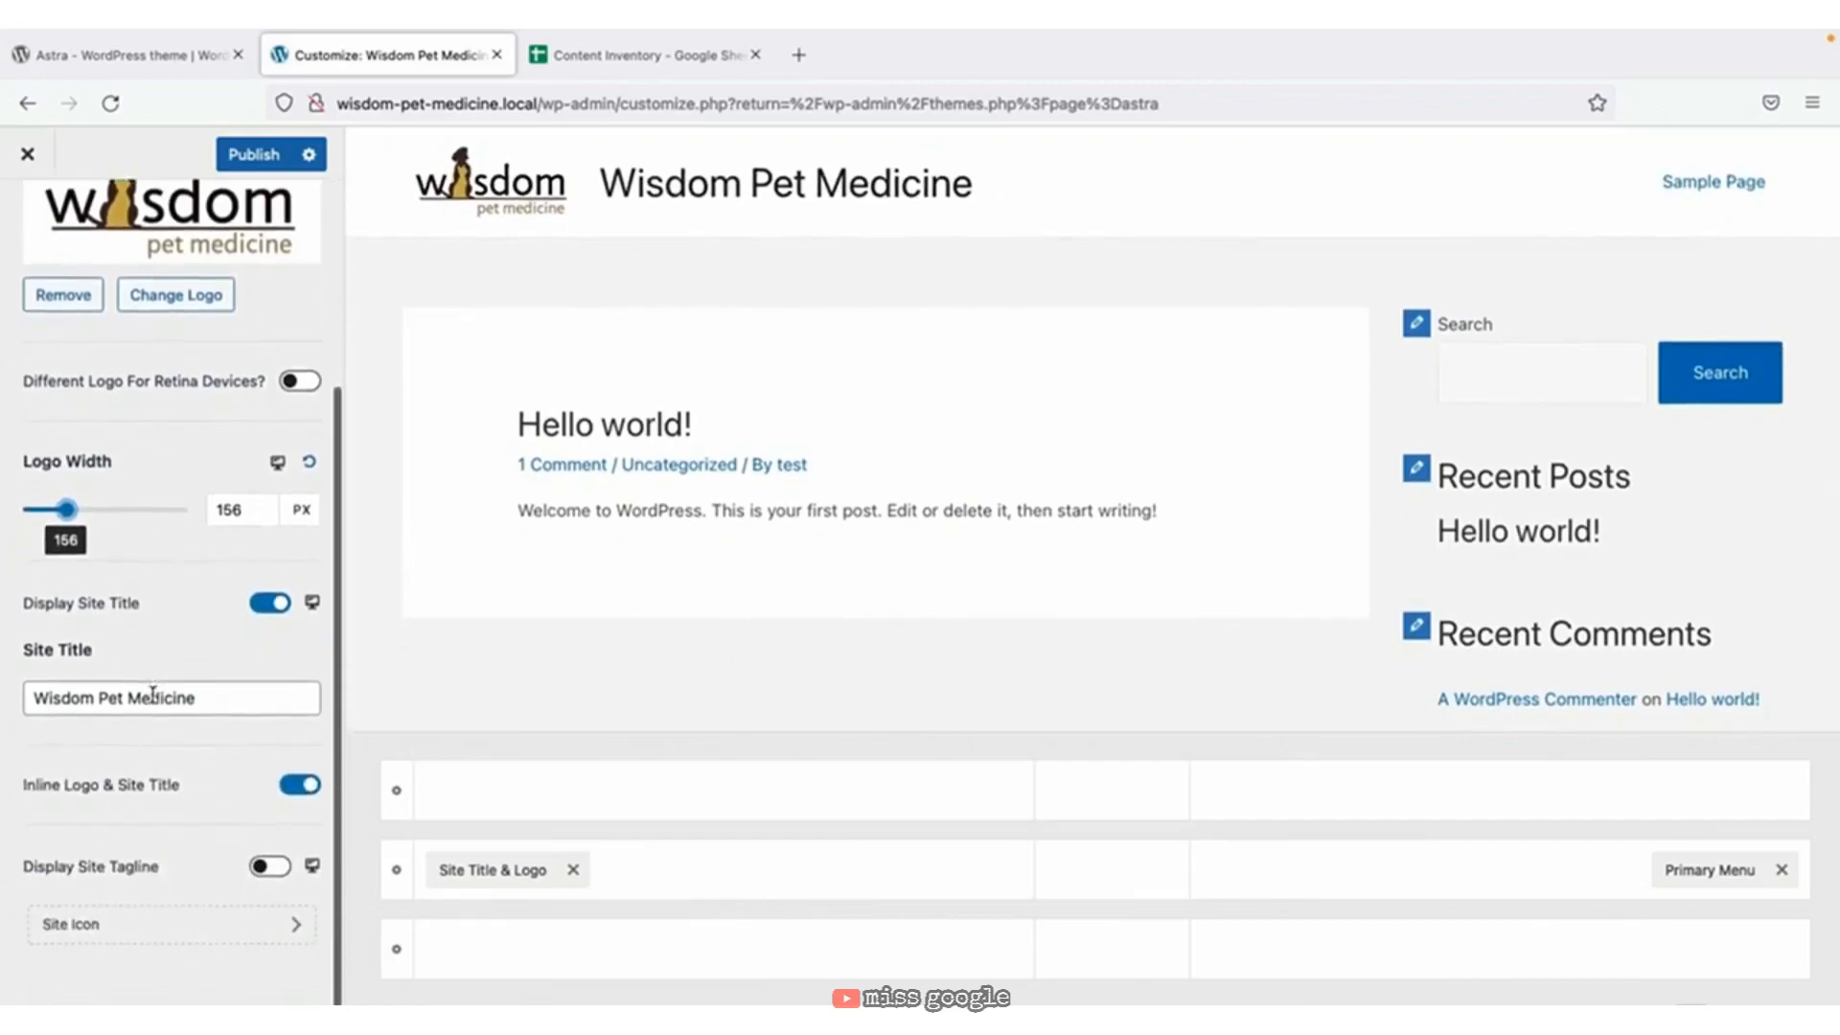
left_click(267, 607)
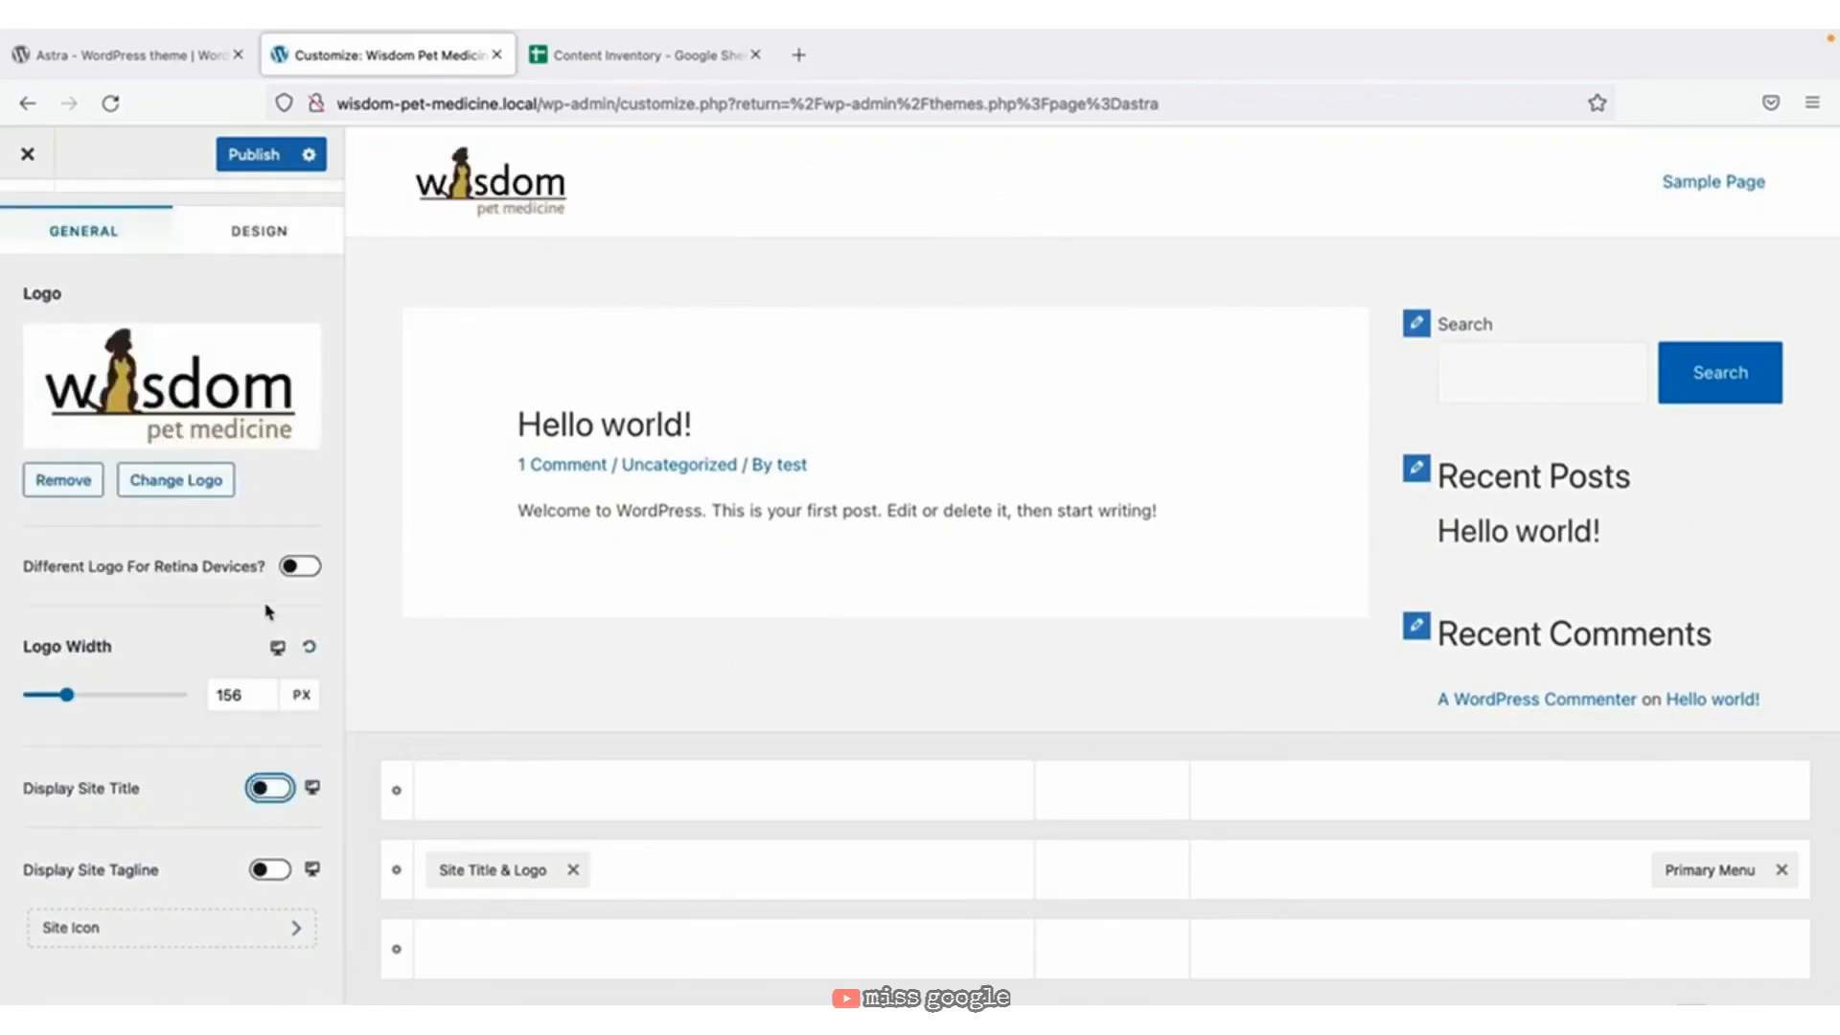
left_click(269, 788)
Turn on the display of the site tagline in the header.
scroll(269, 799, "down", 3)
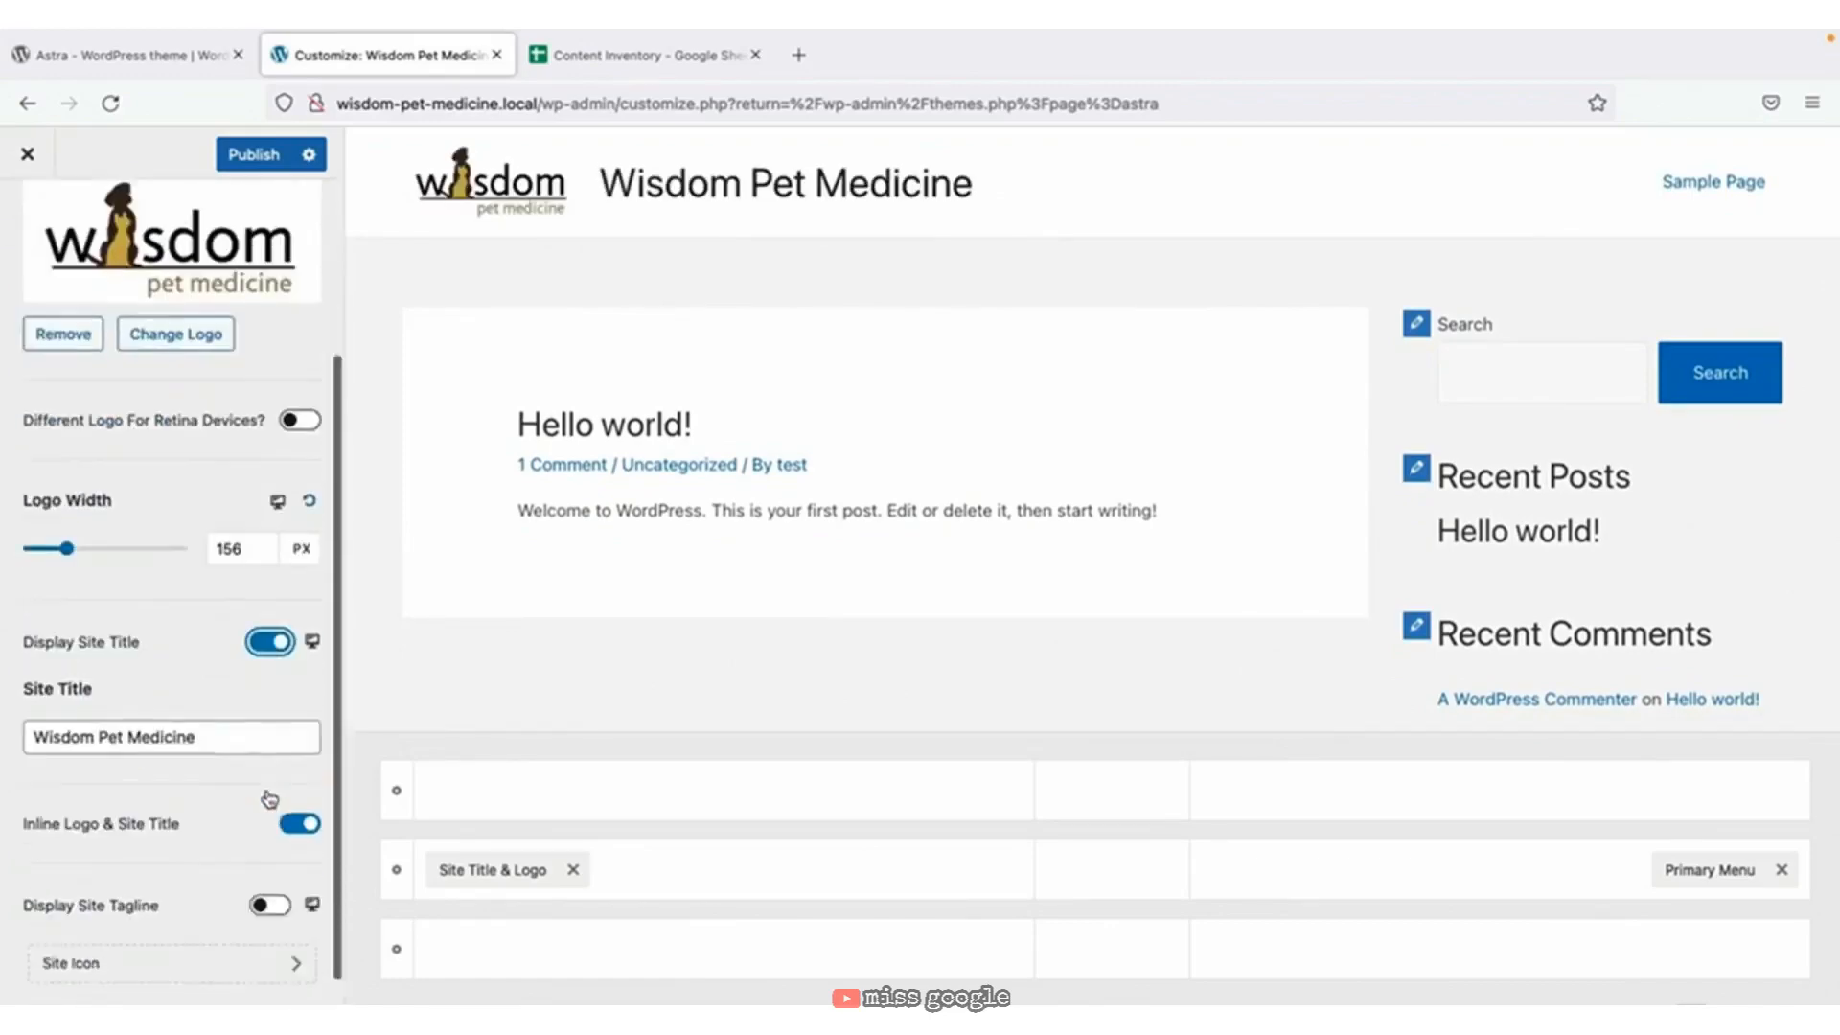
left_click(271, 870)
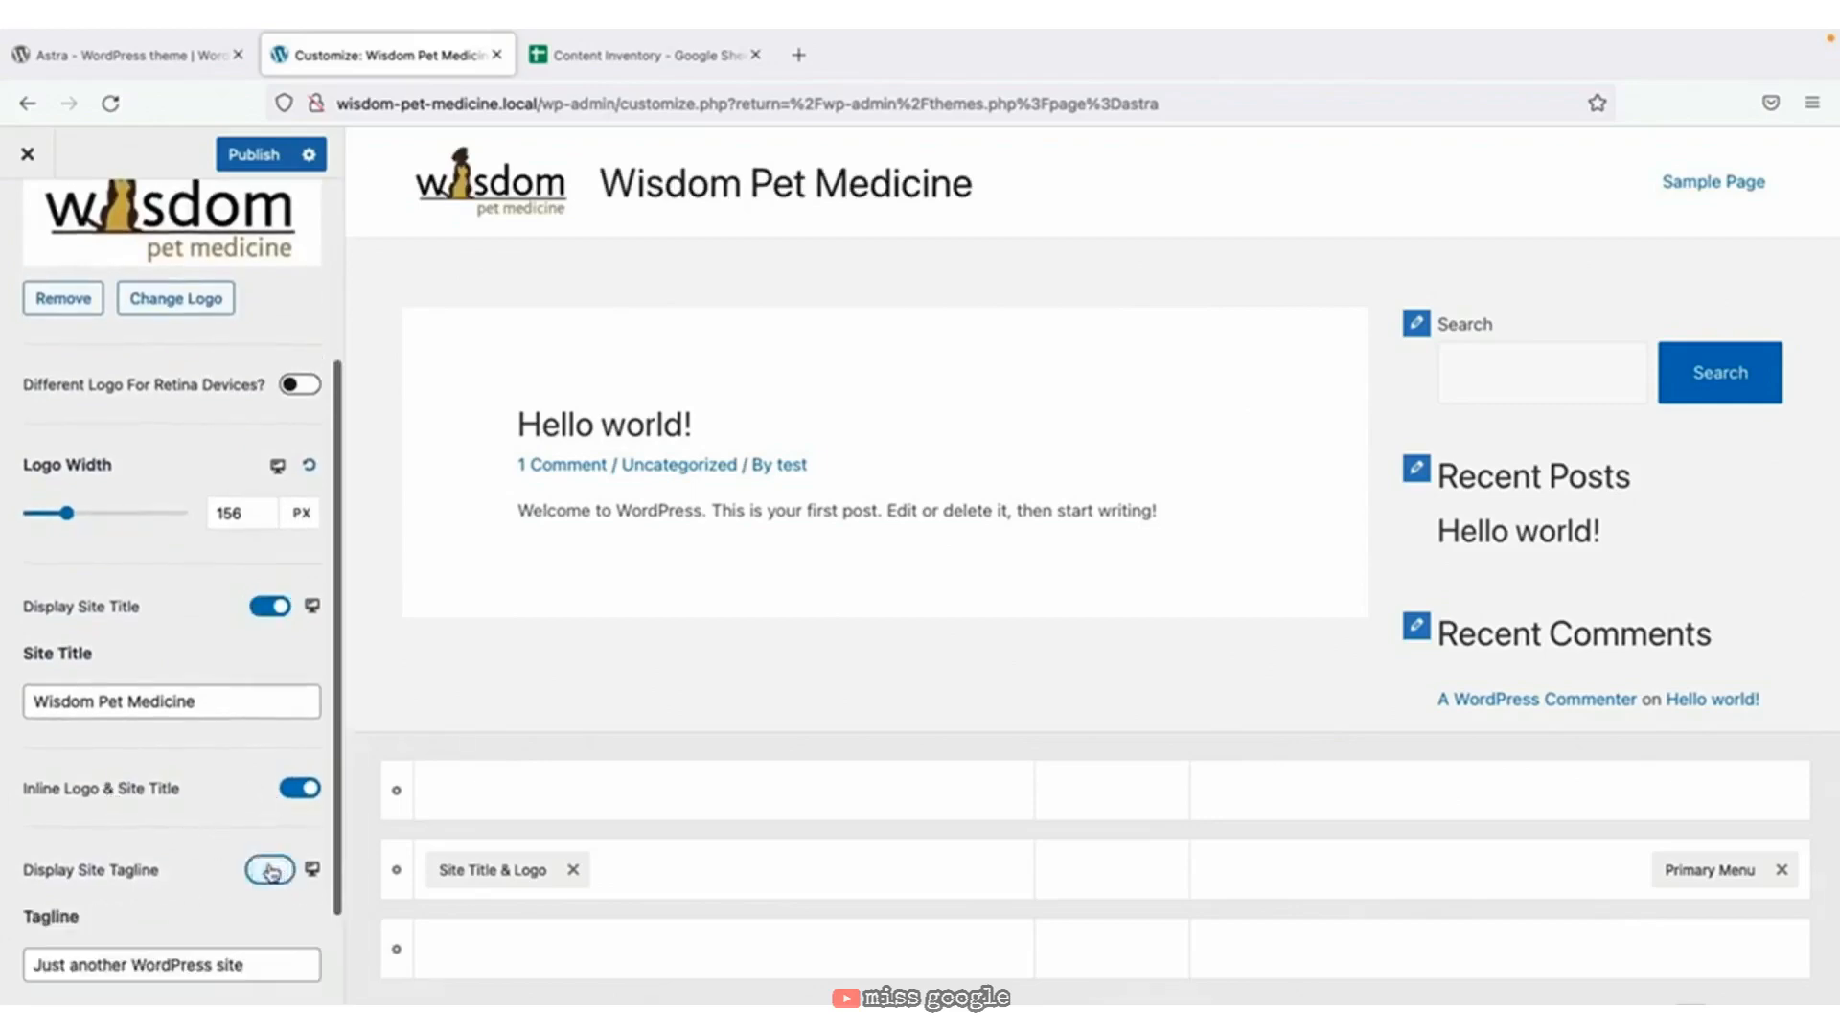
scroll(259, 824, "down", 3)
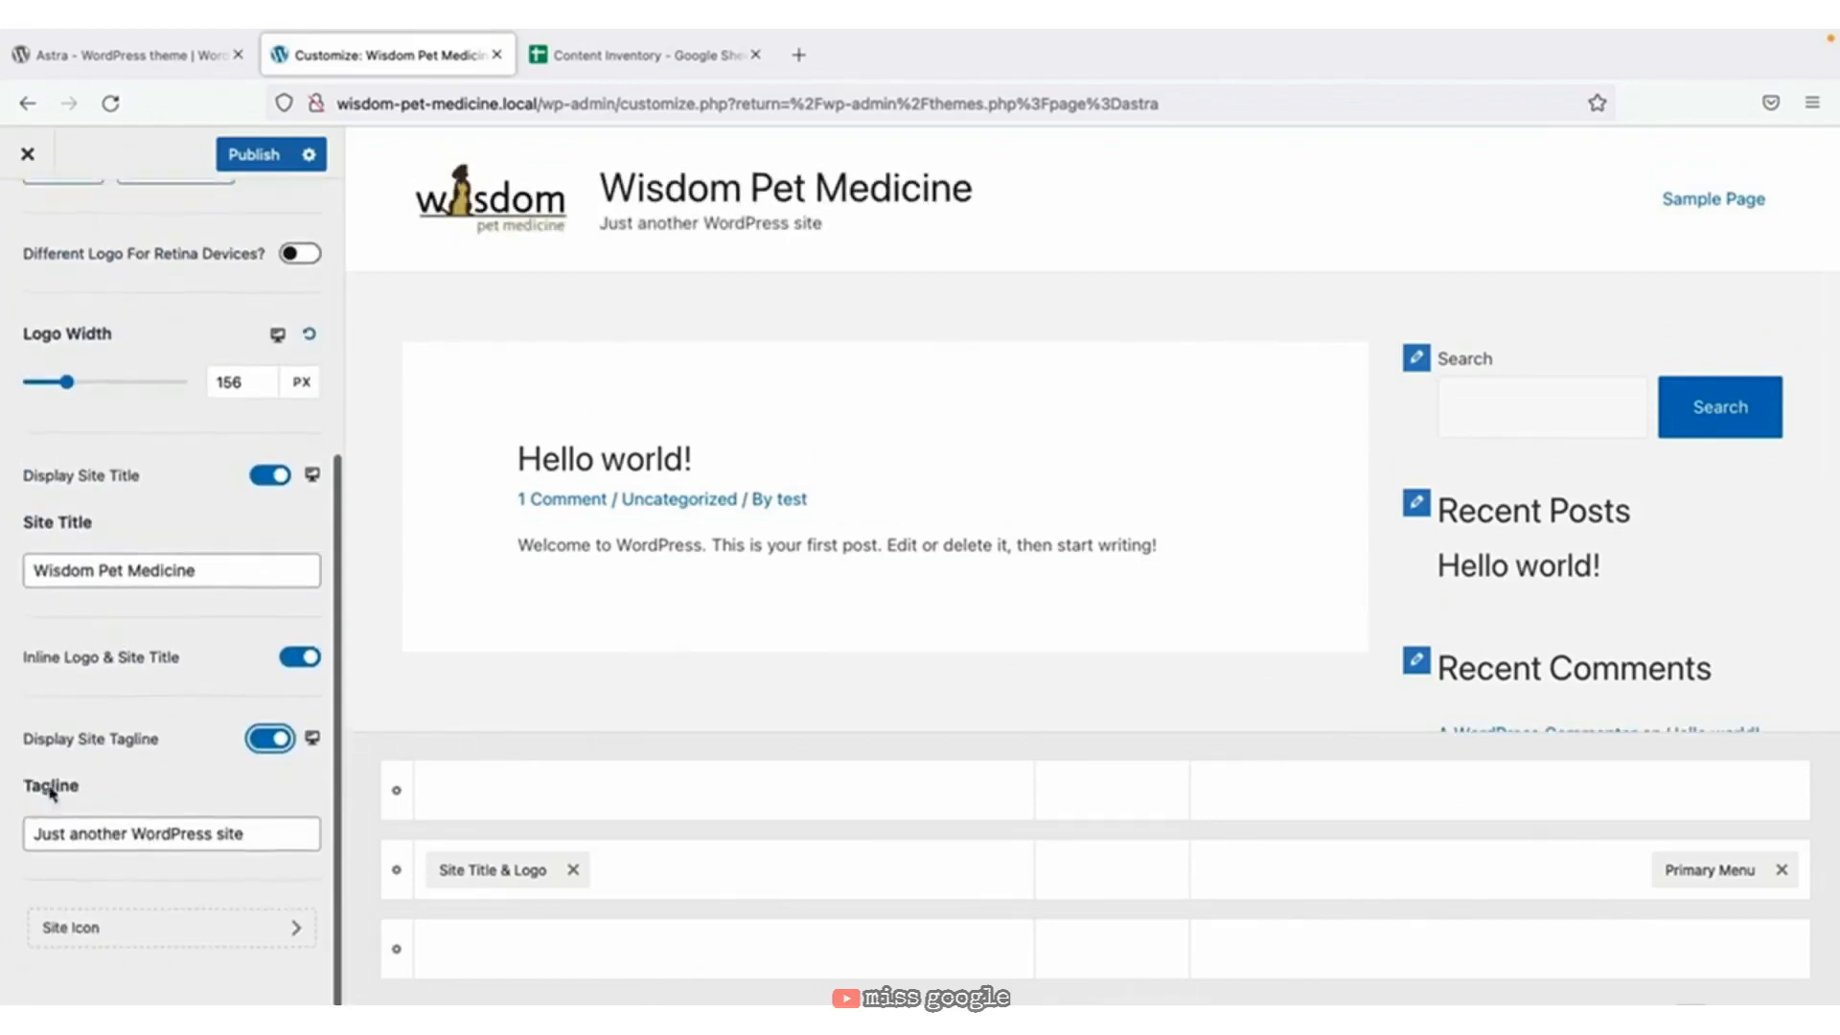
Replace the tagline with "We treat your pets like we treat our own", copied from the site tagline row of the Content Inventory sheet.
left_click_drag(34, 835, 264, 849)
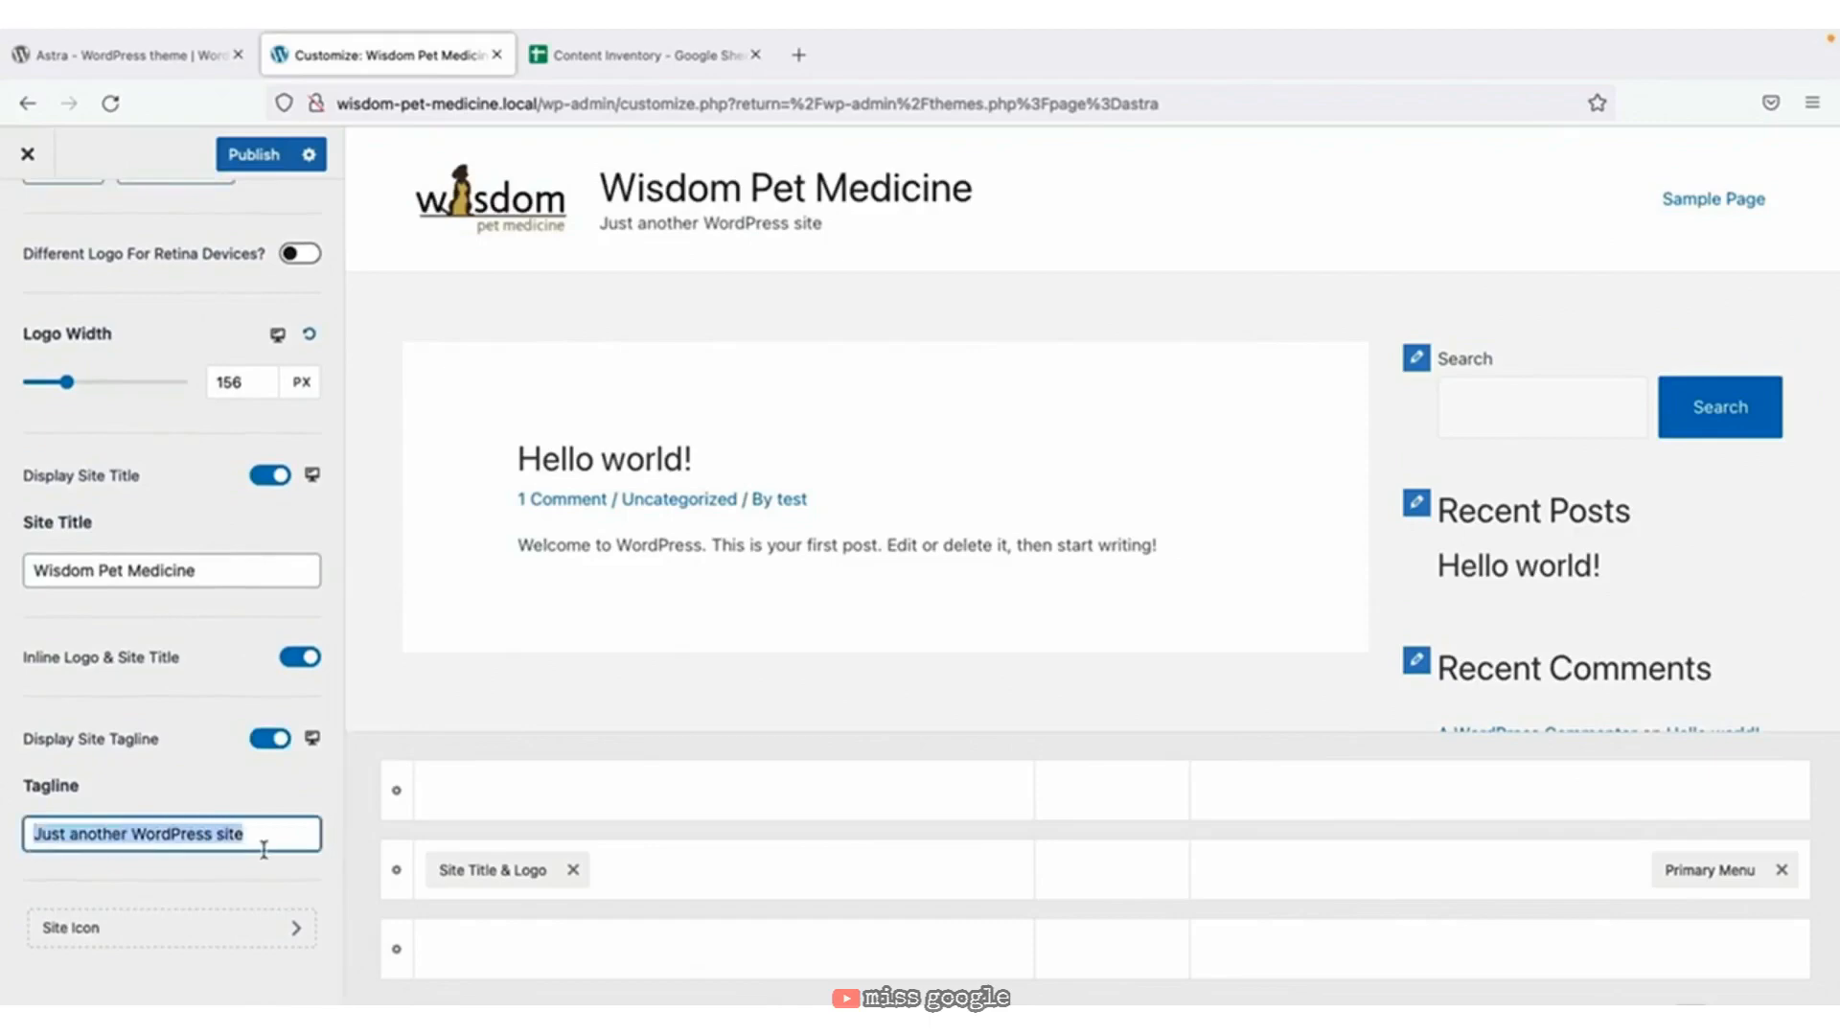
left_click(635, 55)
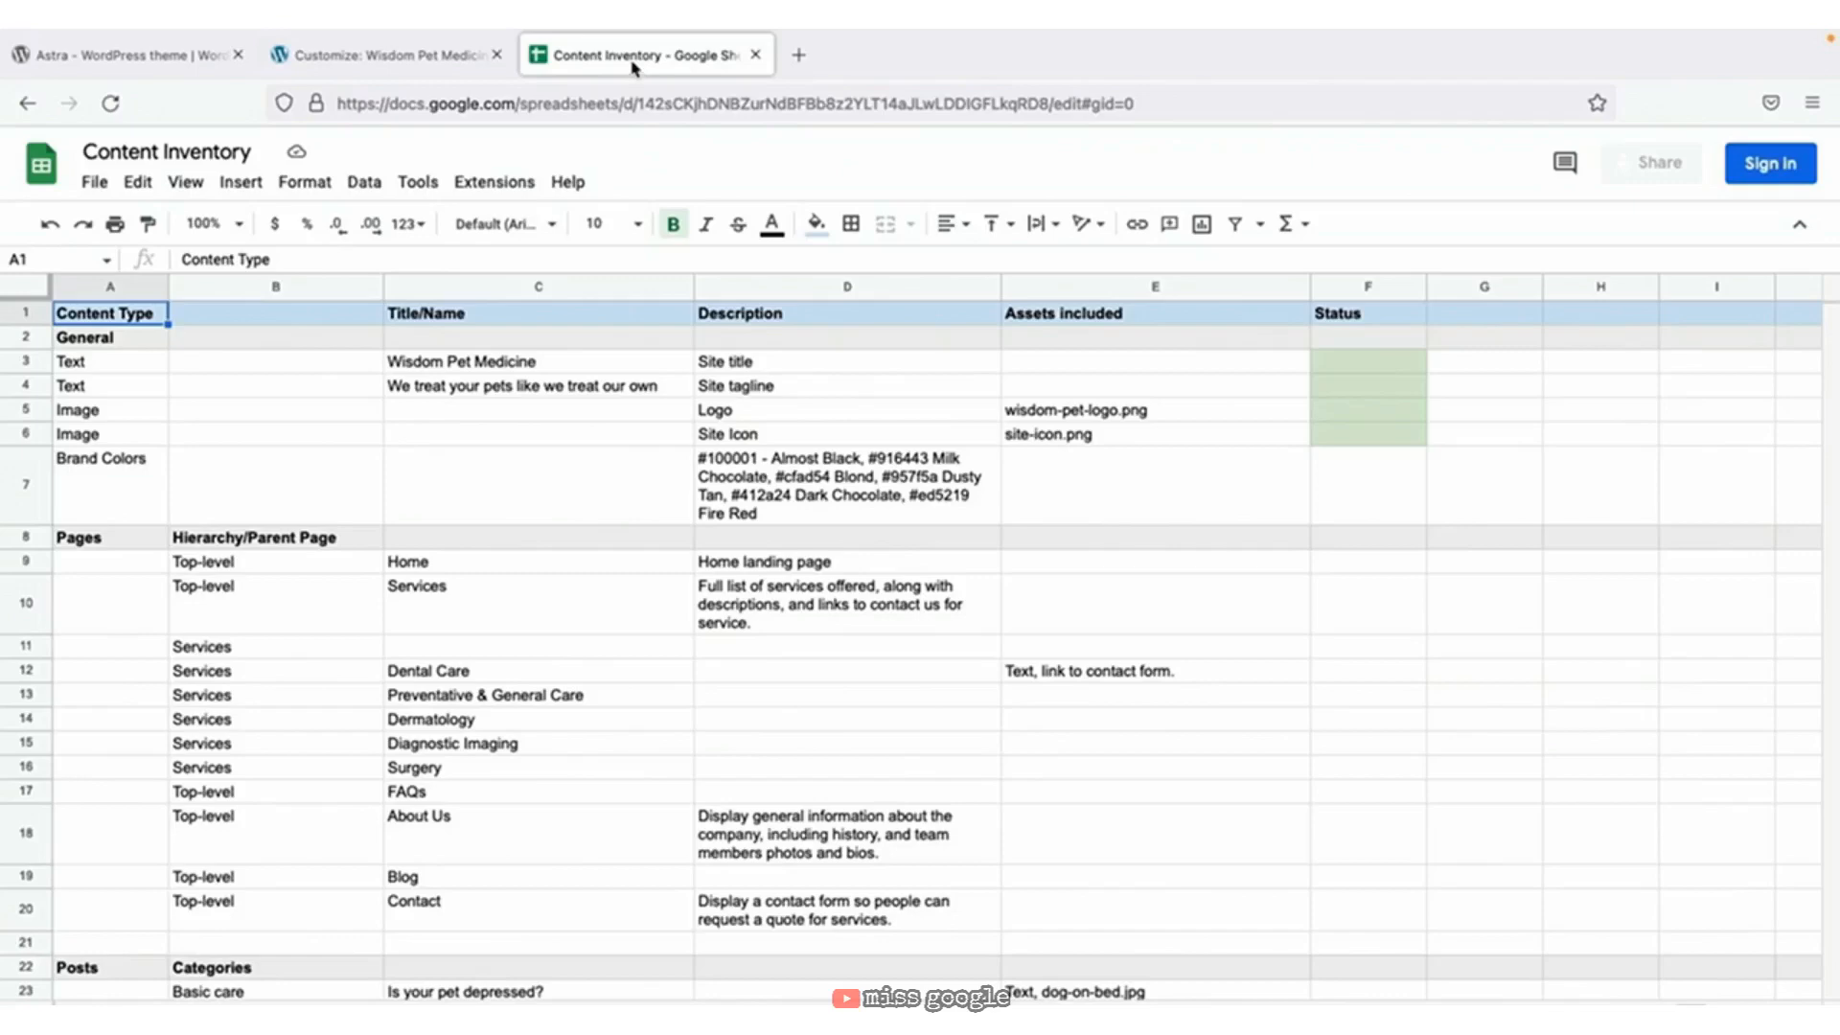
left_click(442, 389)
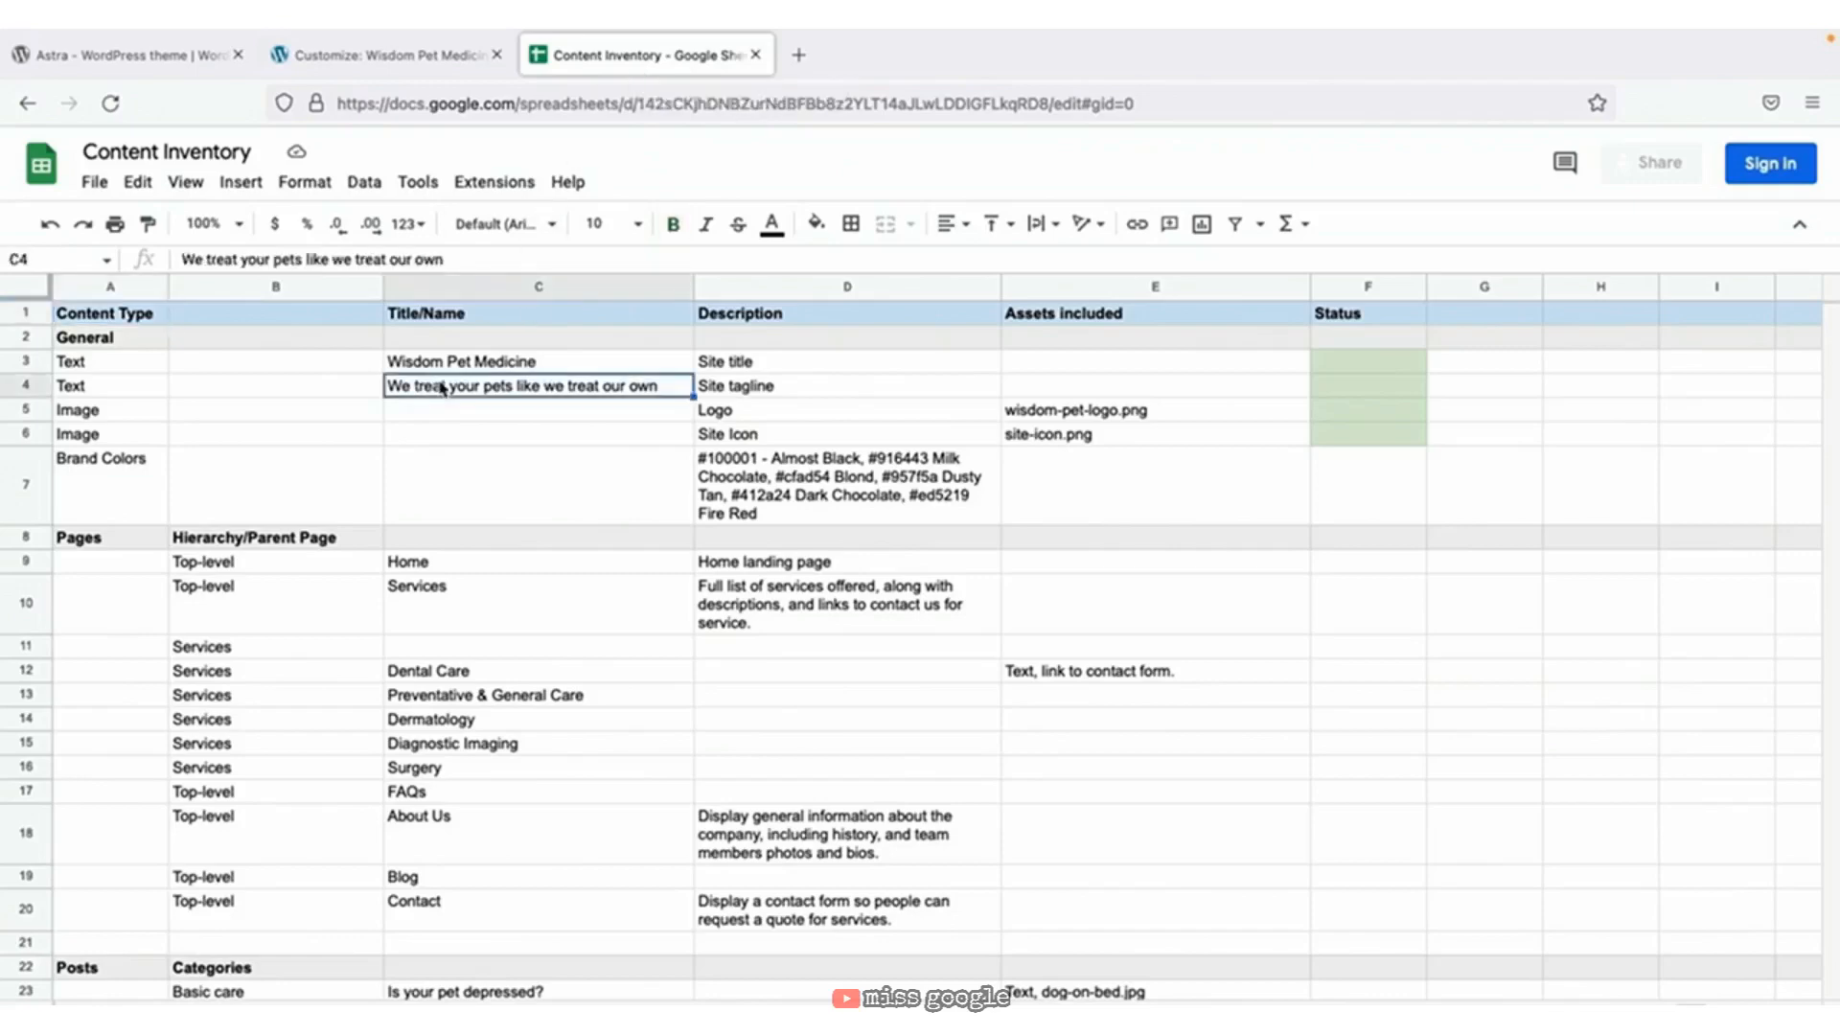
key("ctrl+c")
left_click(347, 57)
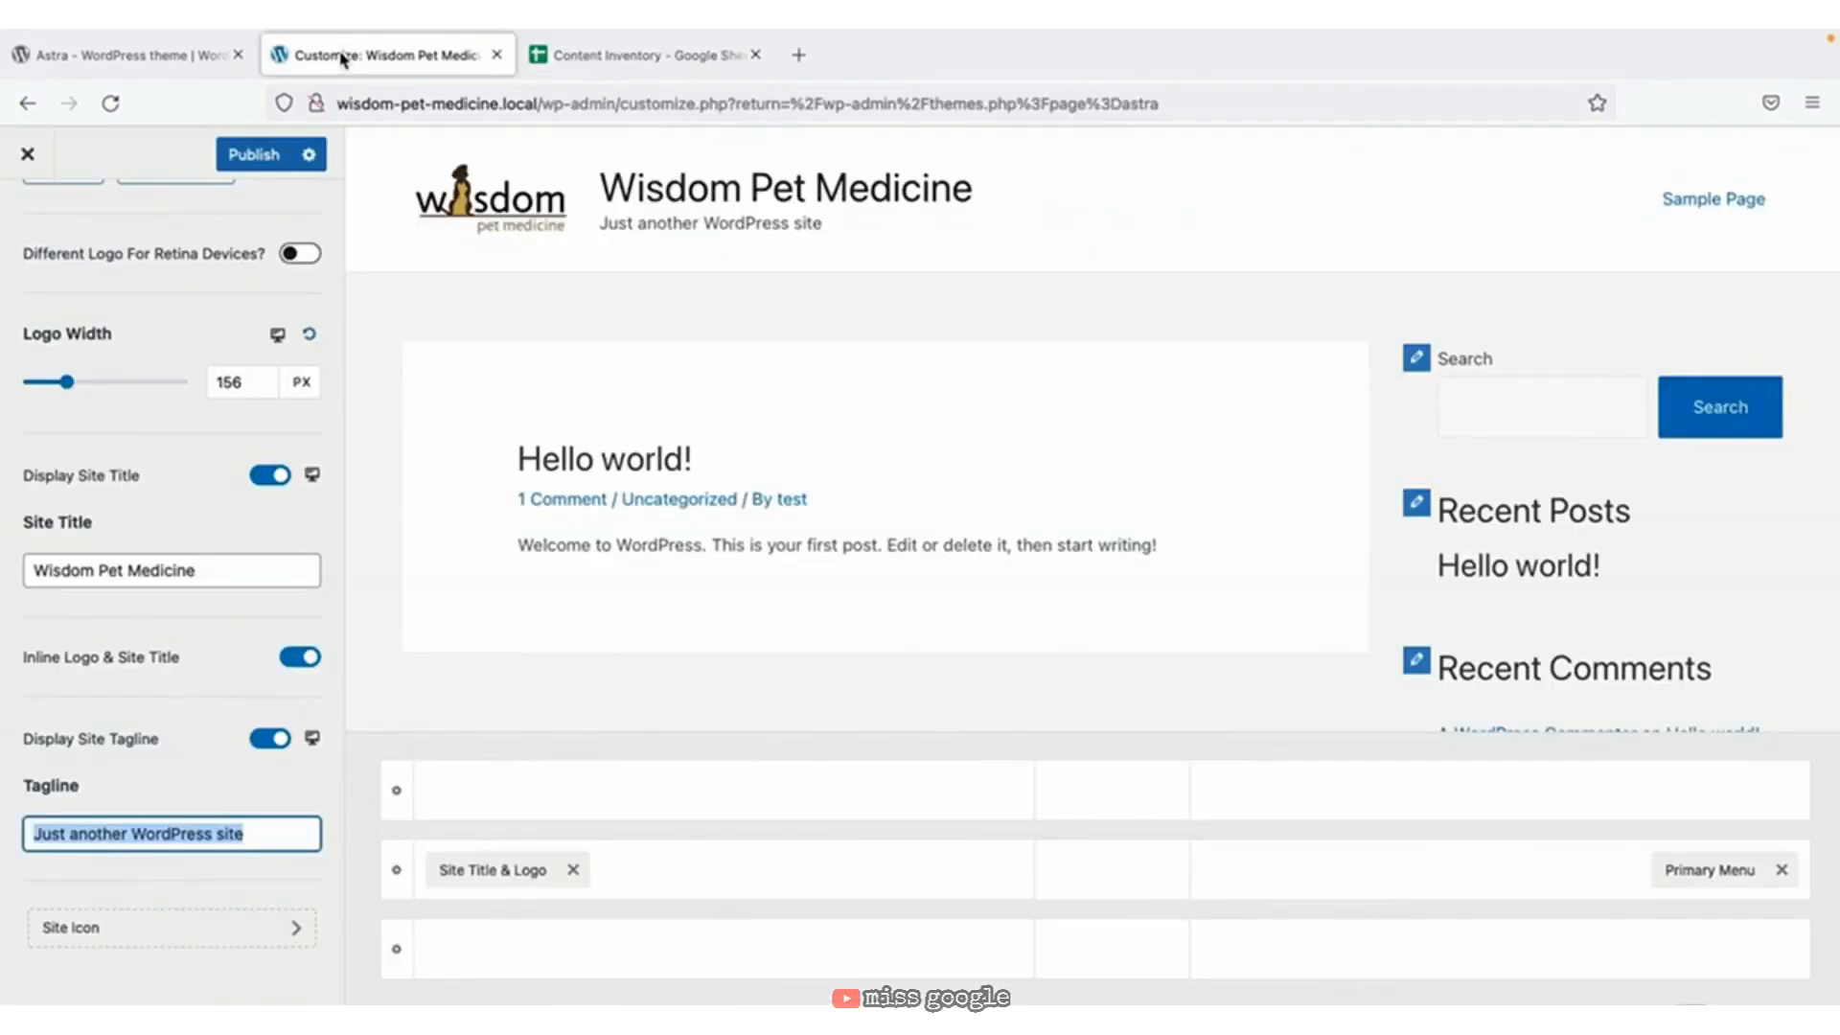
left_click(258, 834)
left_click_drag(251, 833, 0, 820)
key("ctrl+v")
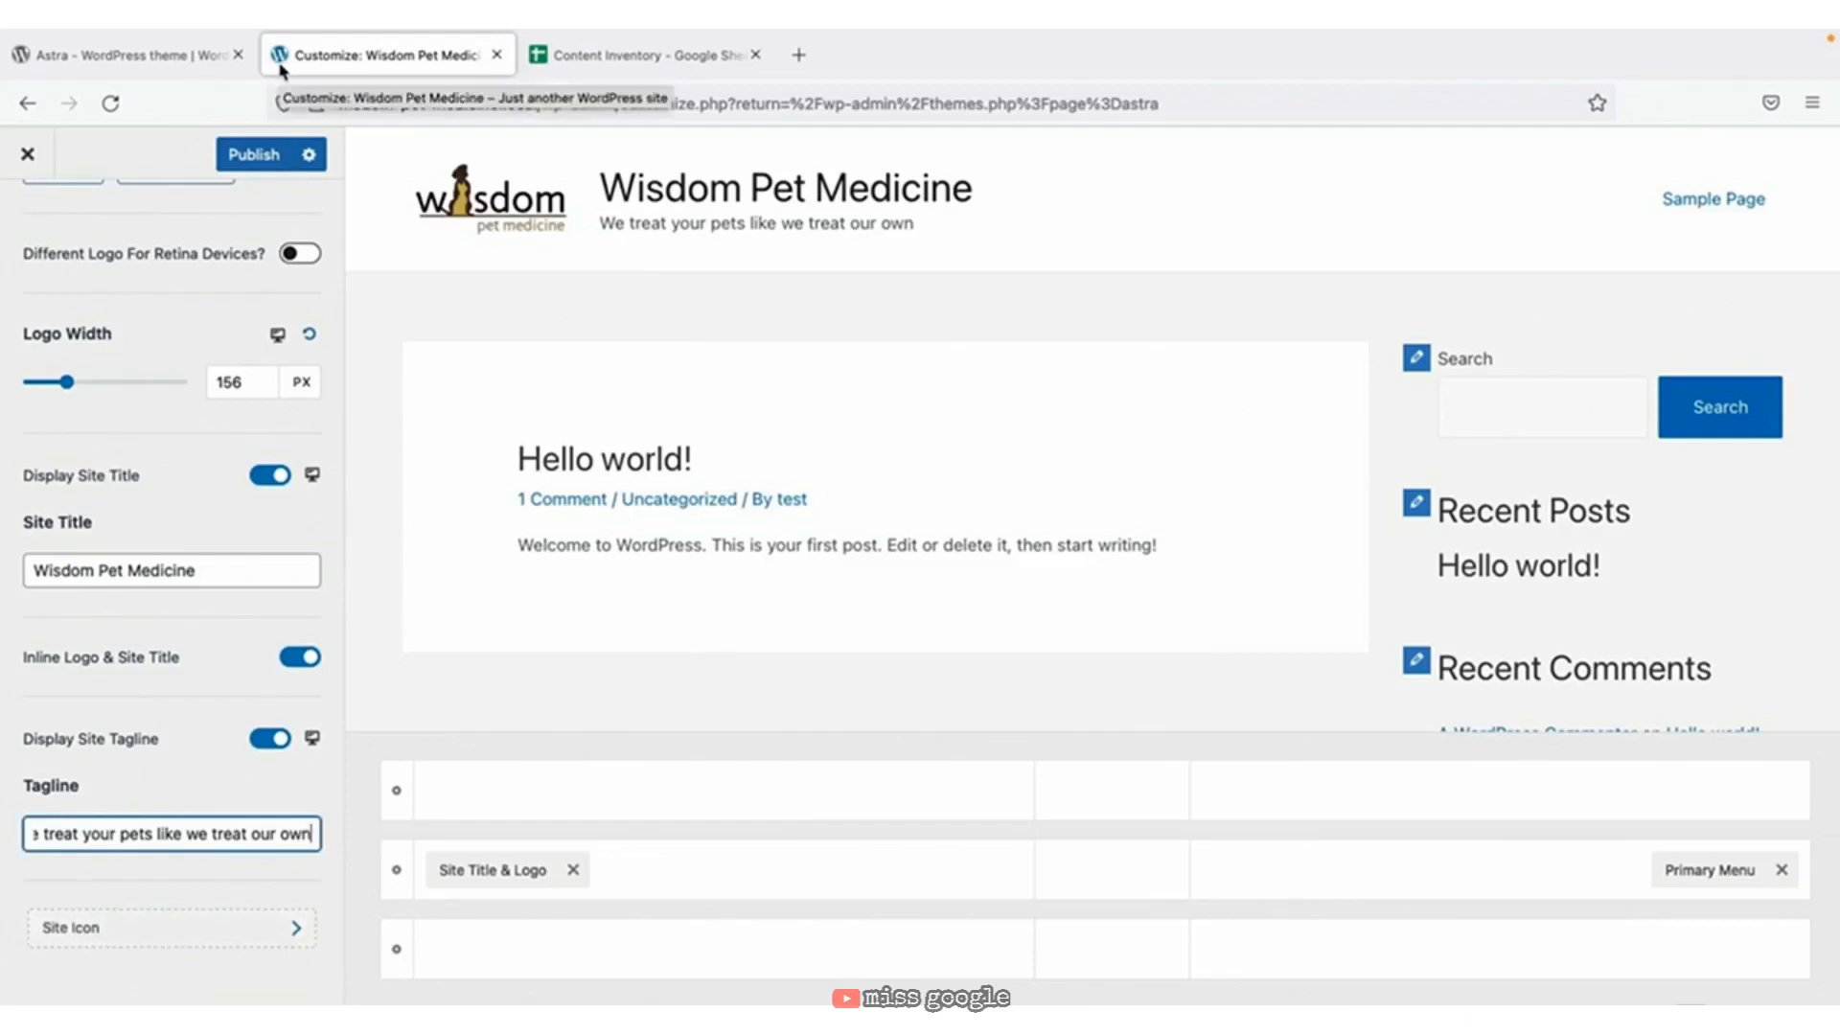
Open the Site Icon setting and upload site-icon.png from the assets folder.
left_click(146, 928)
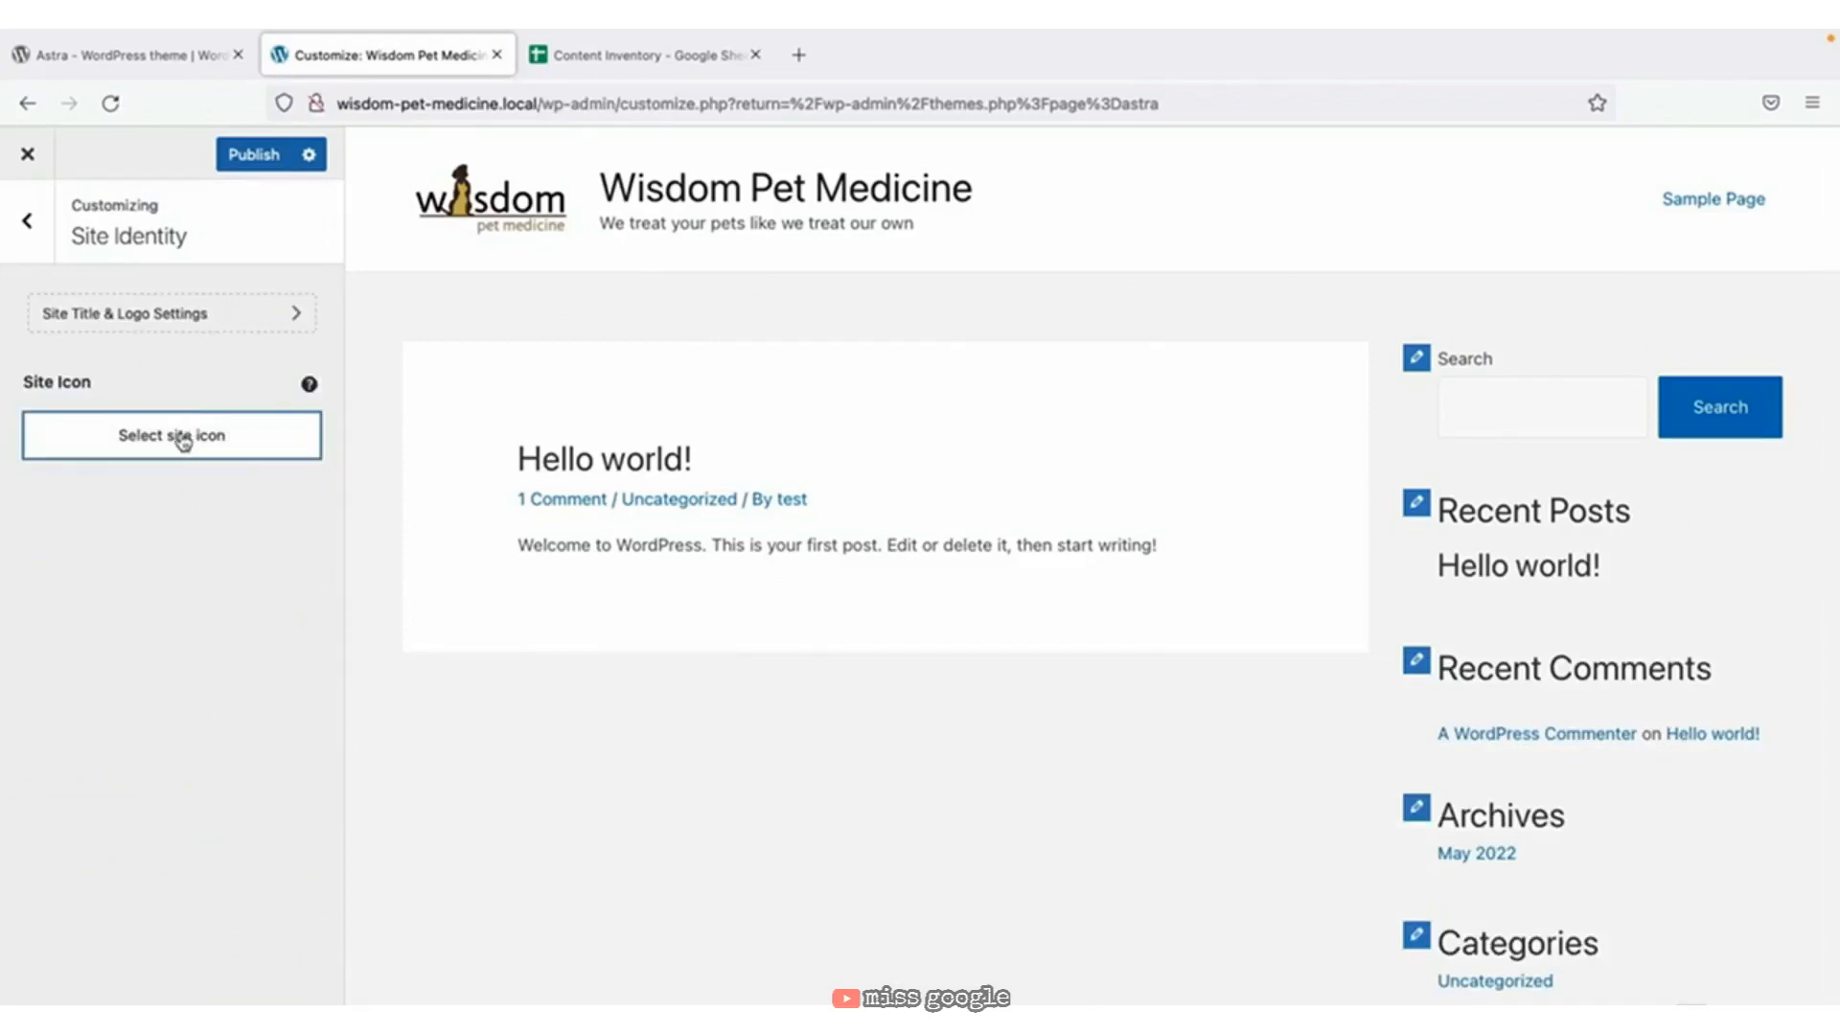
left_click(182, 436)
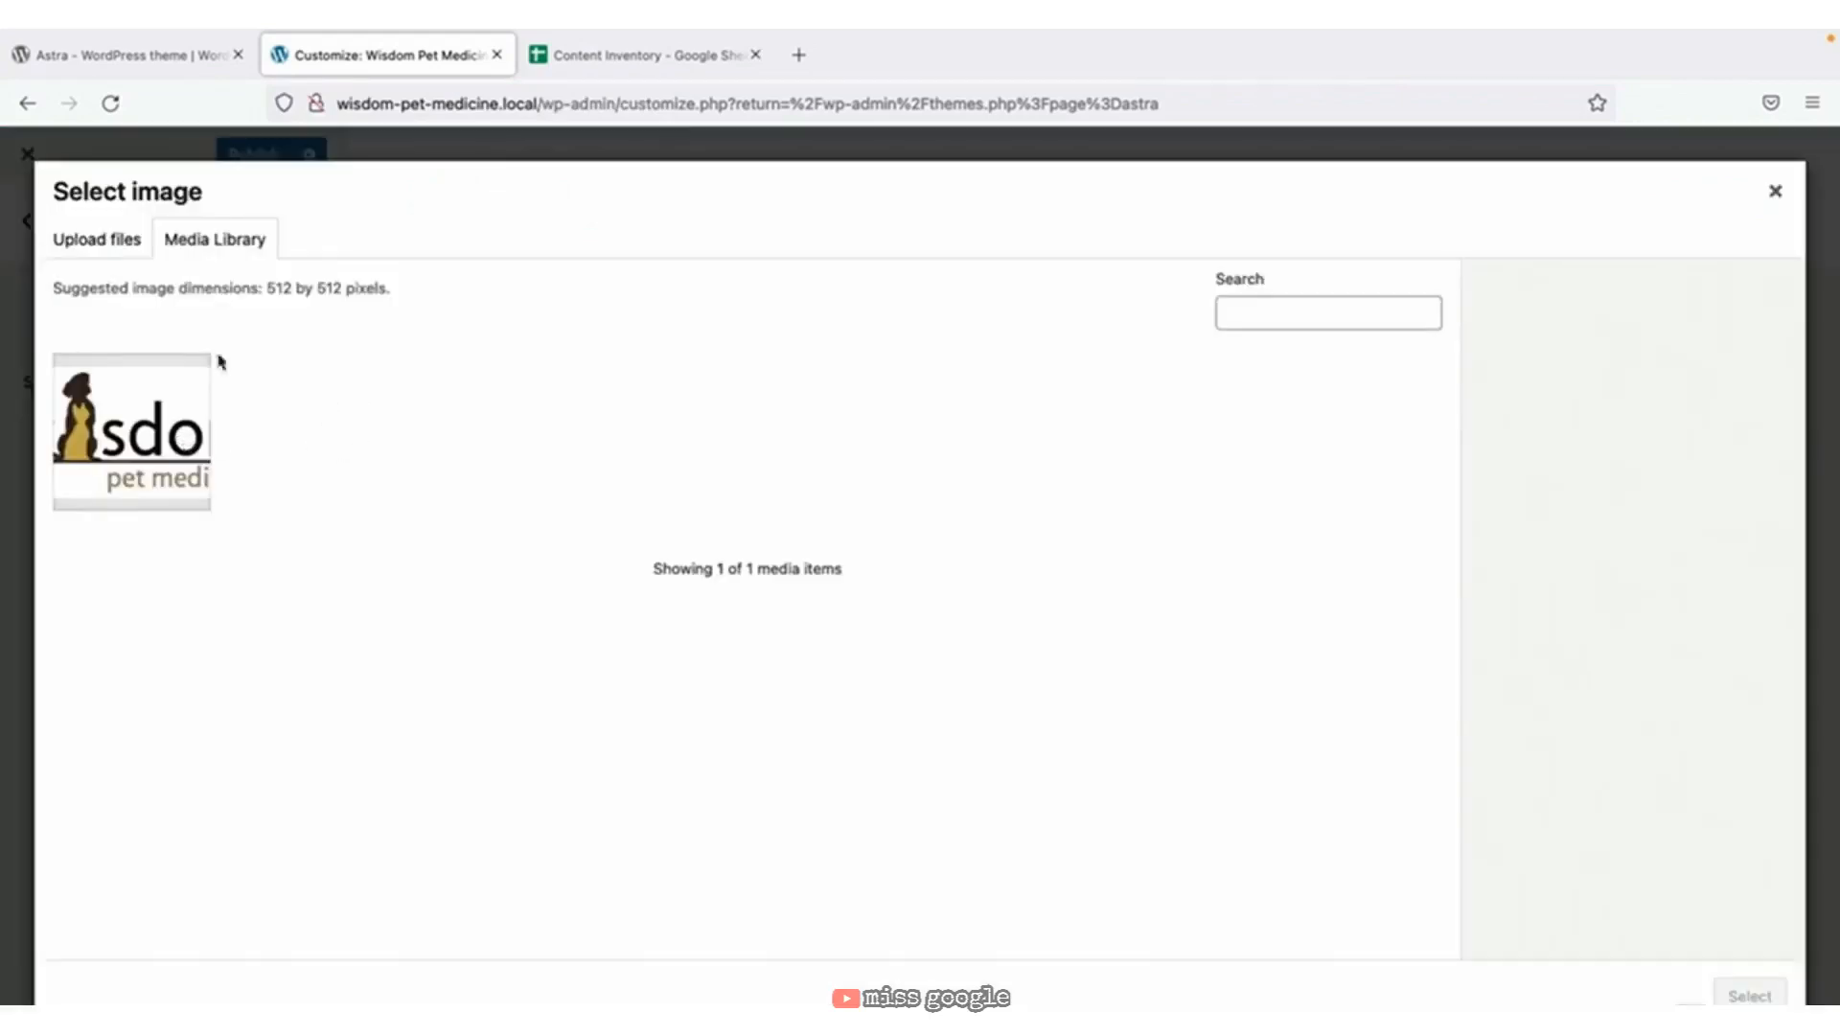
left_click(119, 249)
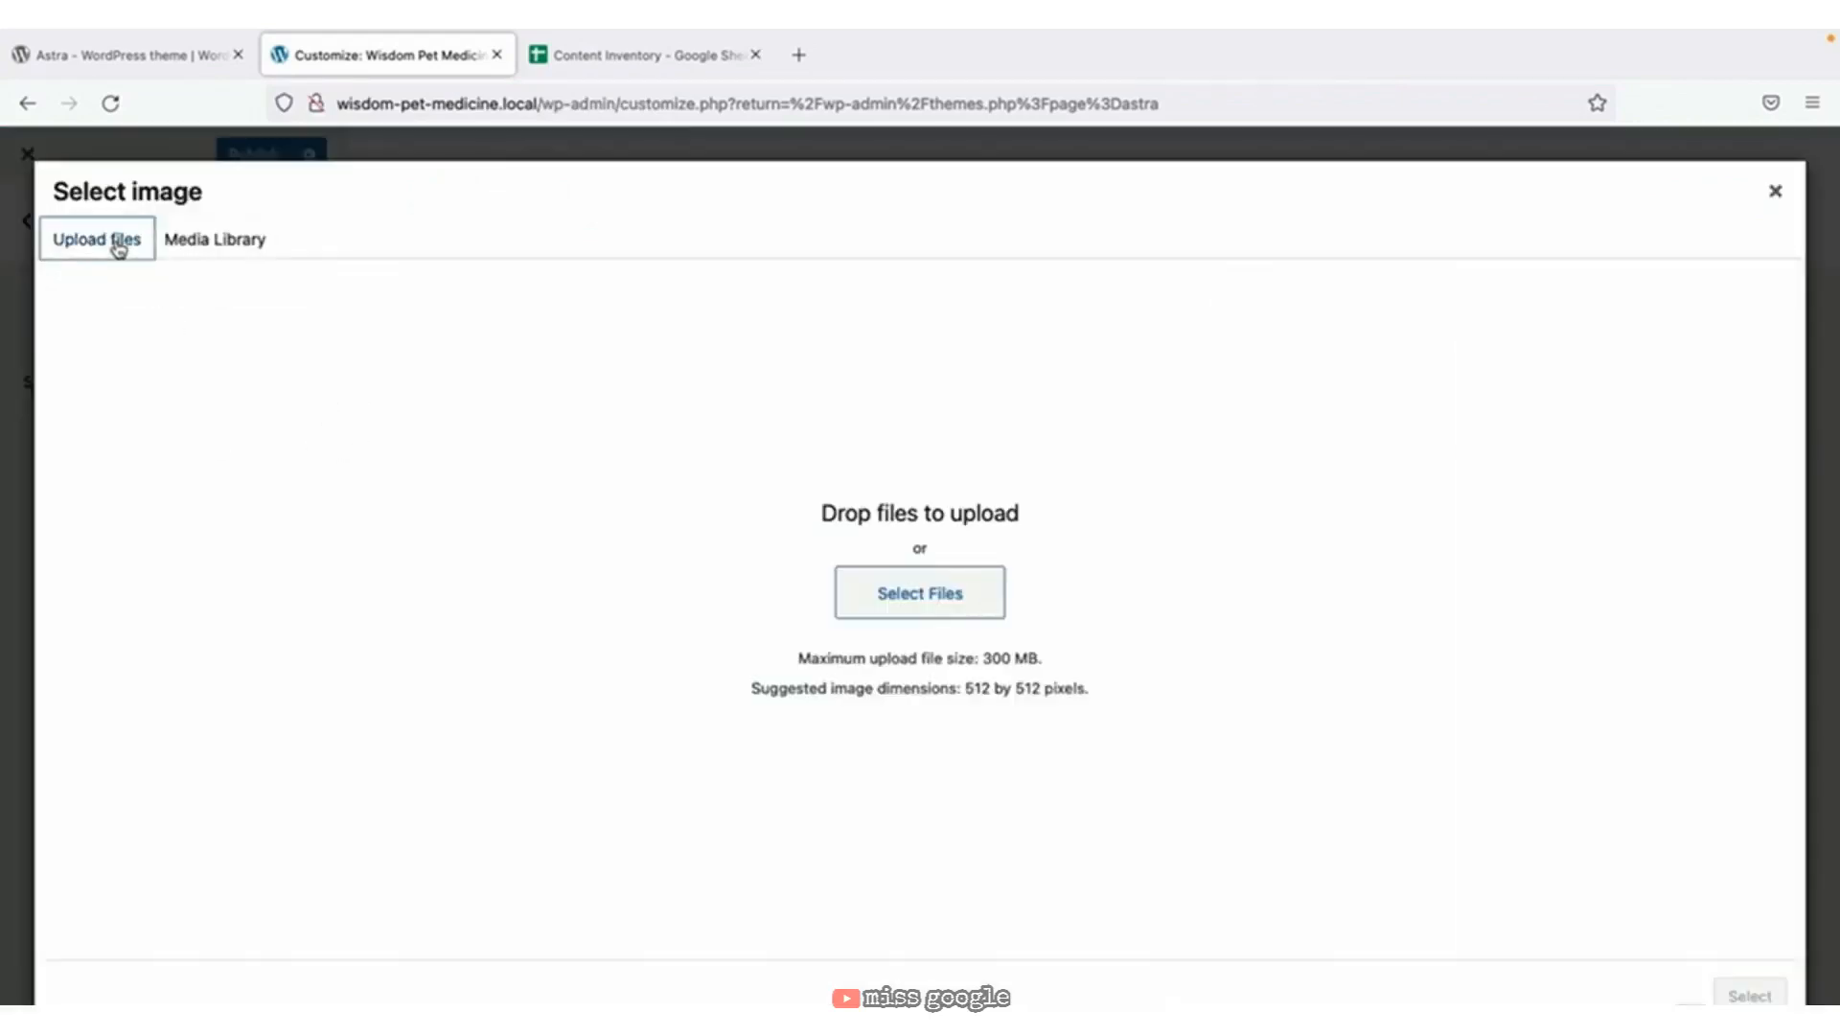
left_click(874, 593)
double_click(757, 305)
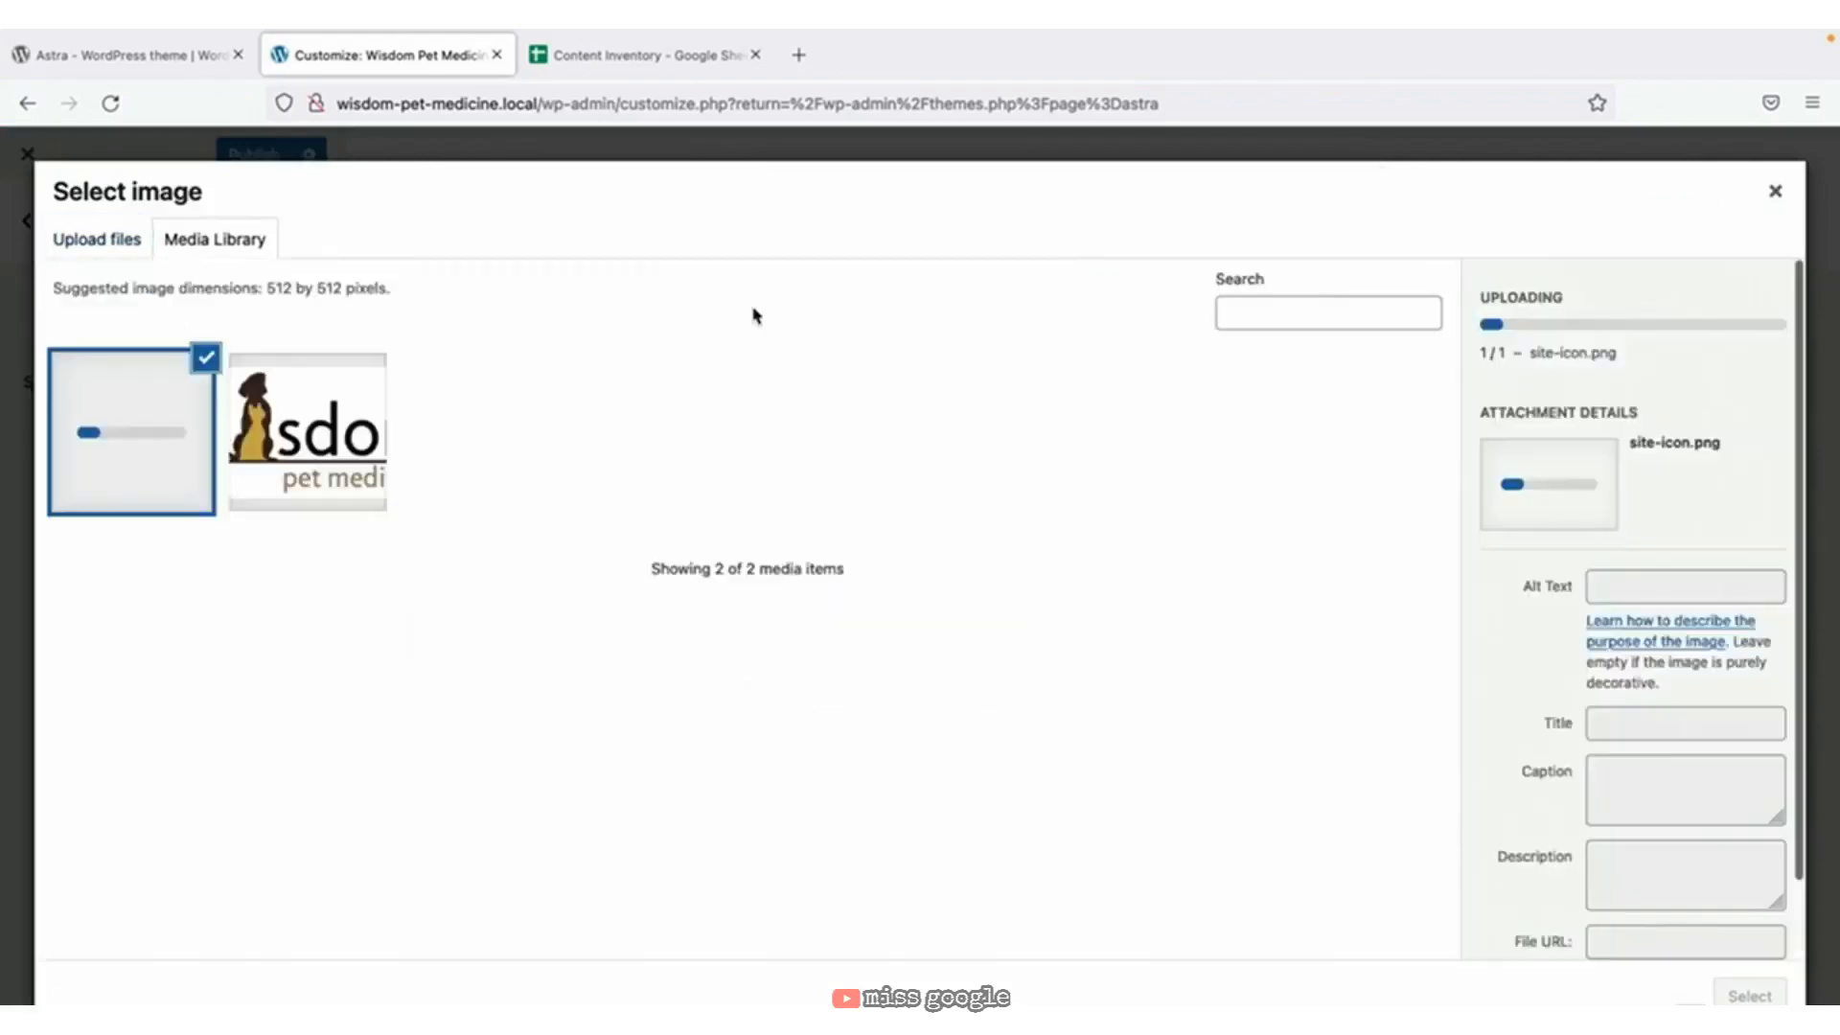
Give the icon image the alt text "Wisdom Pet Medicine site icon" and set it as the site icon without cropping.
left_click(1606, 522)
type("Wis")
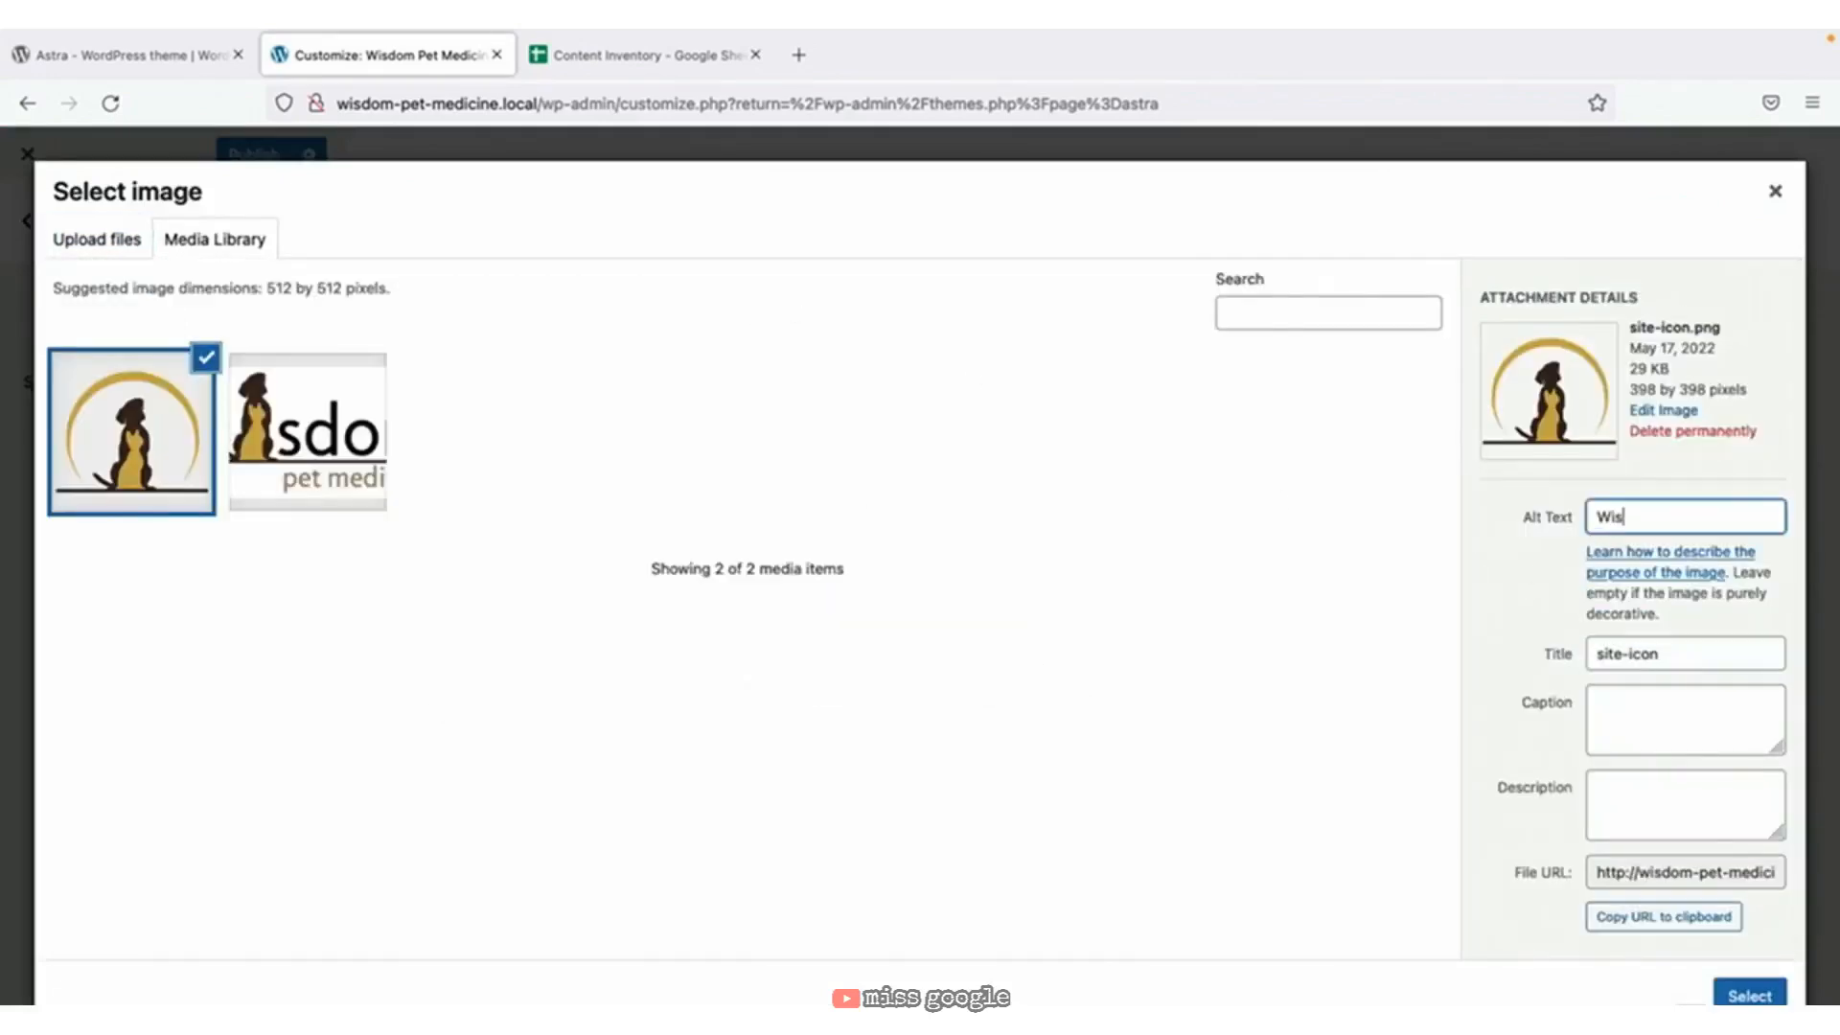
type("dom Pet Medicine site icon")
left_click(1756, 997)
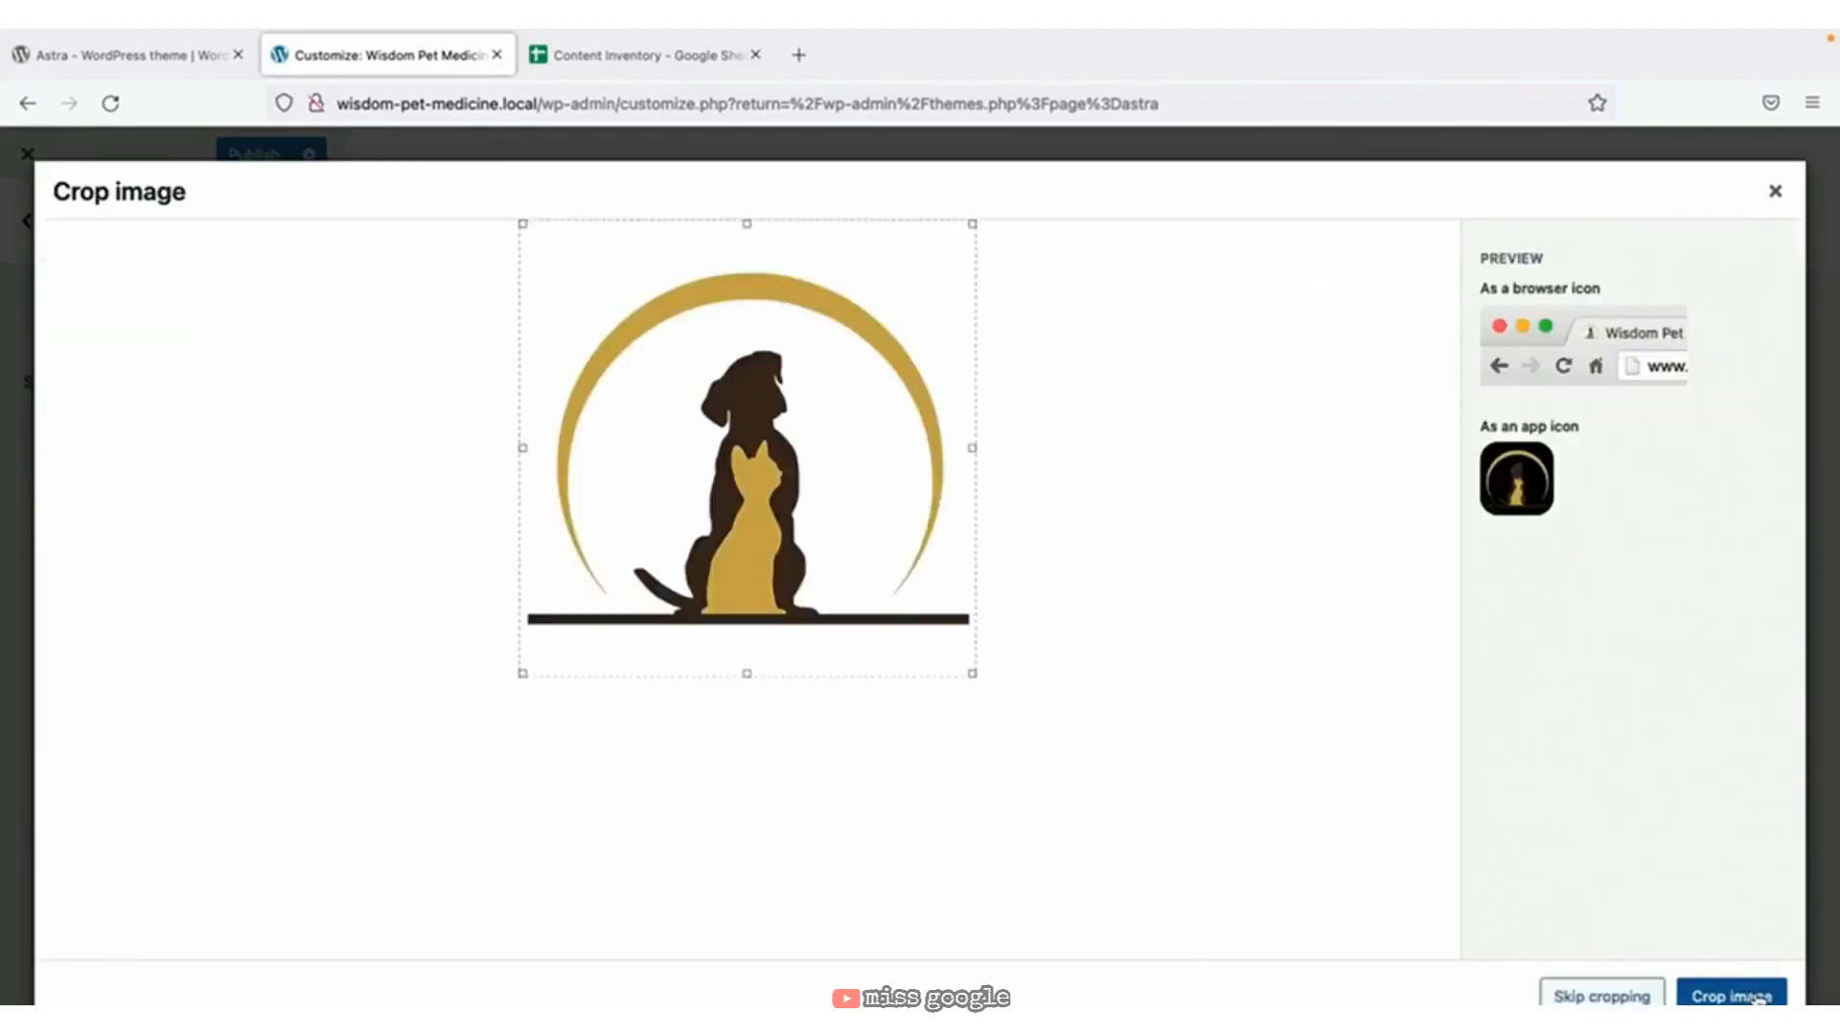
left_click(1612, 998)
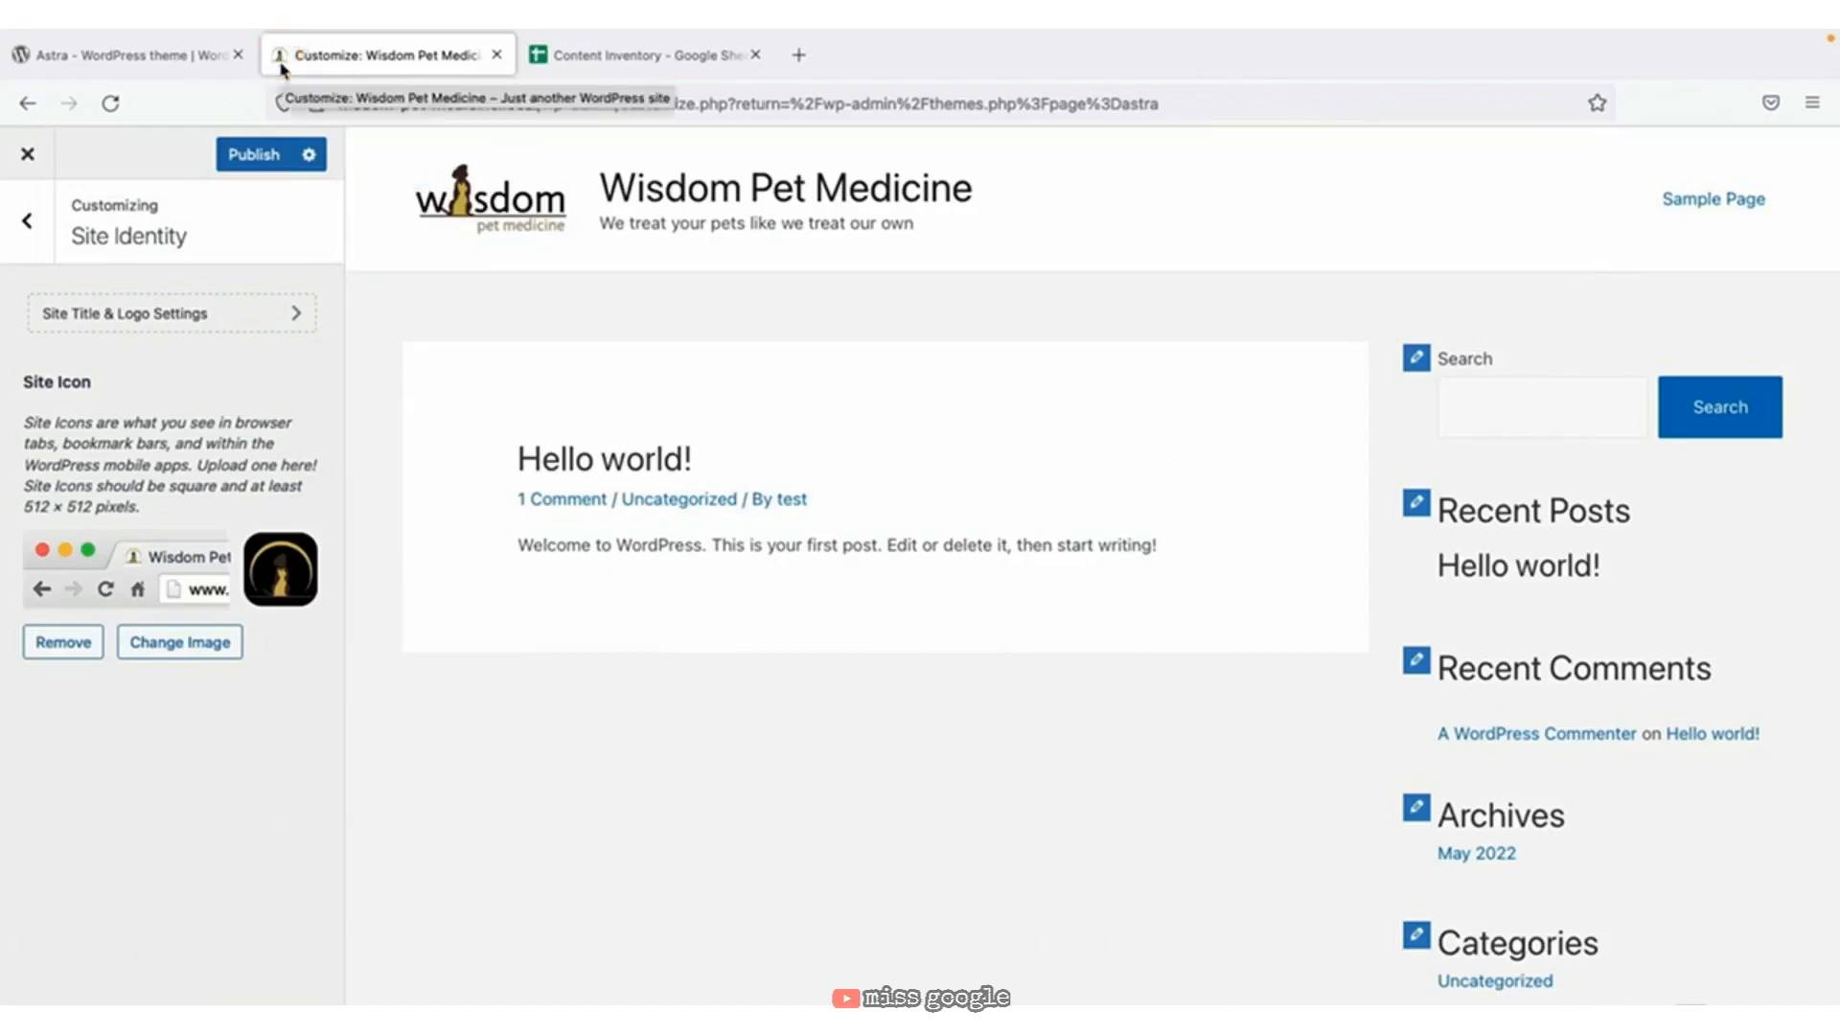
Return to the main Customizer sections and publish the site identity changes.
left_click(43, 235)
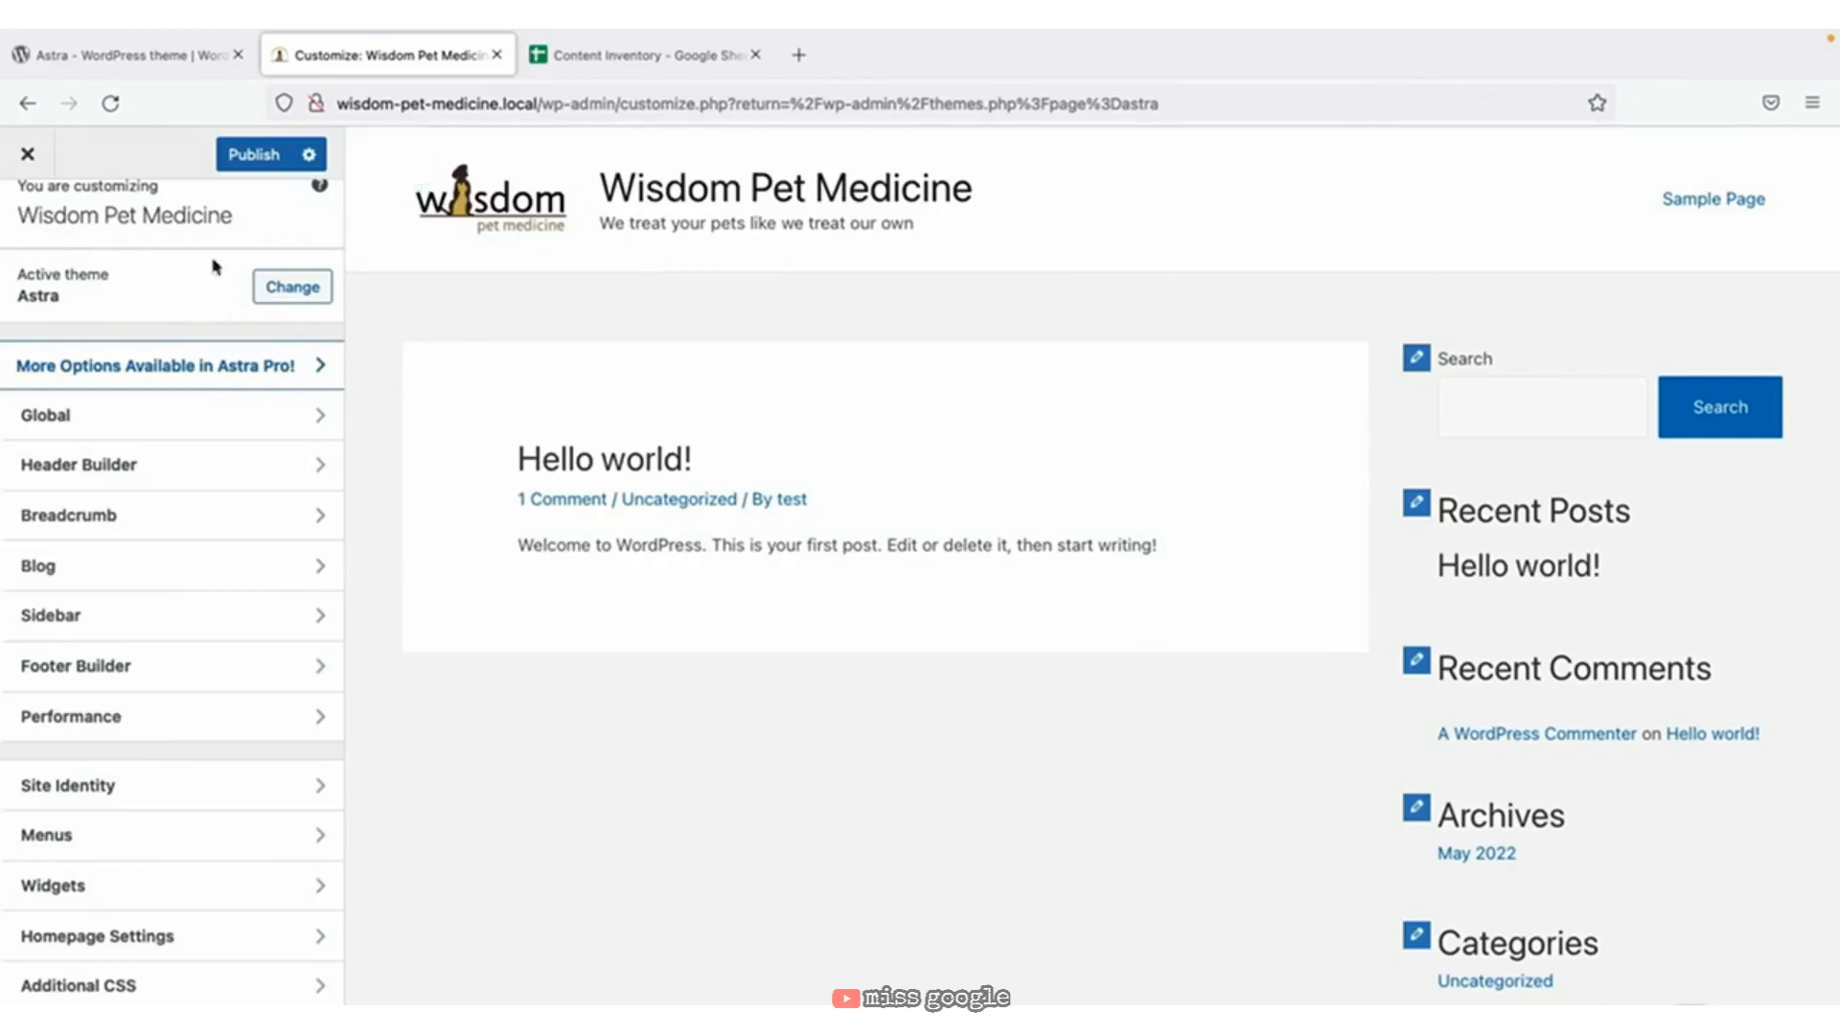
left_click(275, 161)
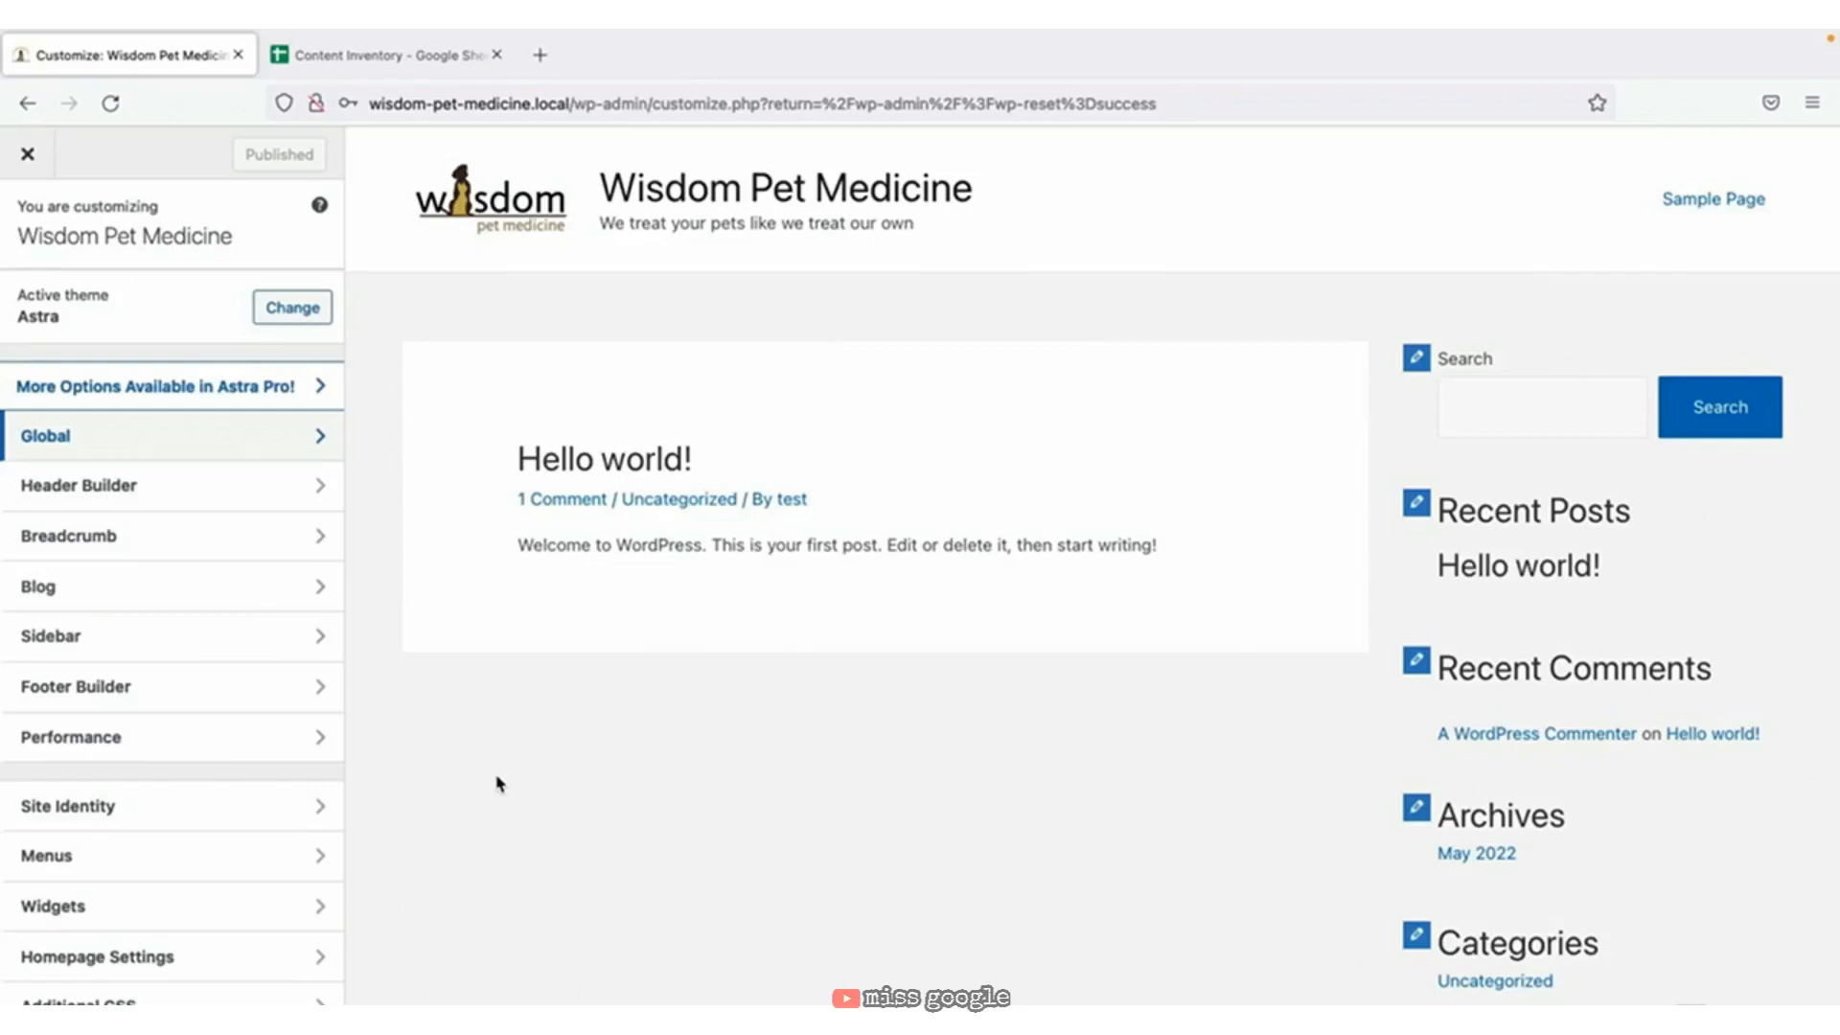
Examine the Body Font options in the global typography settings, including the available font families and weights.
left_click(319, 438)
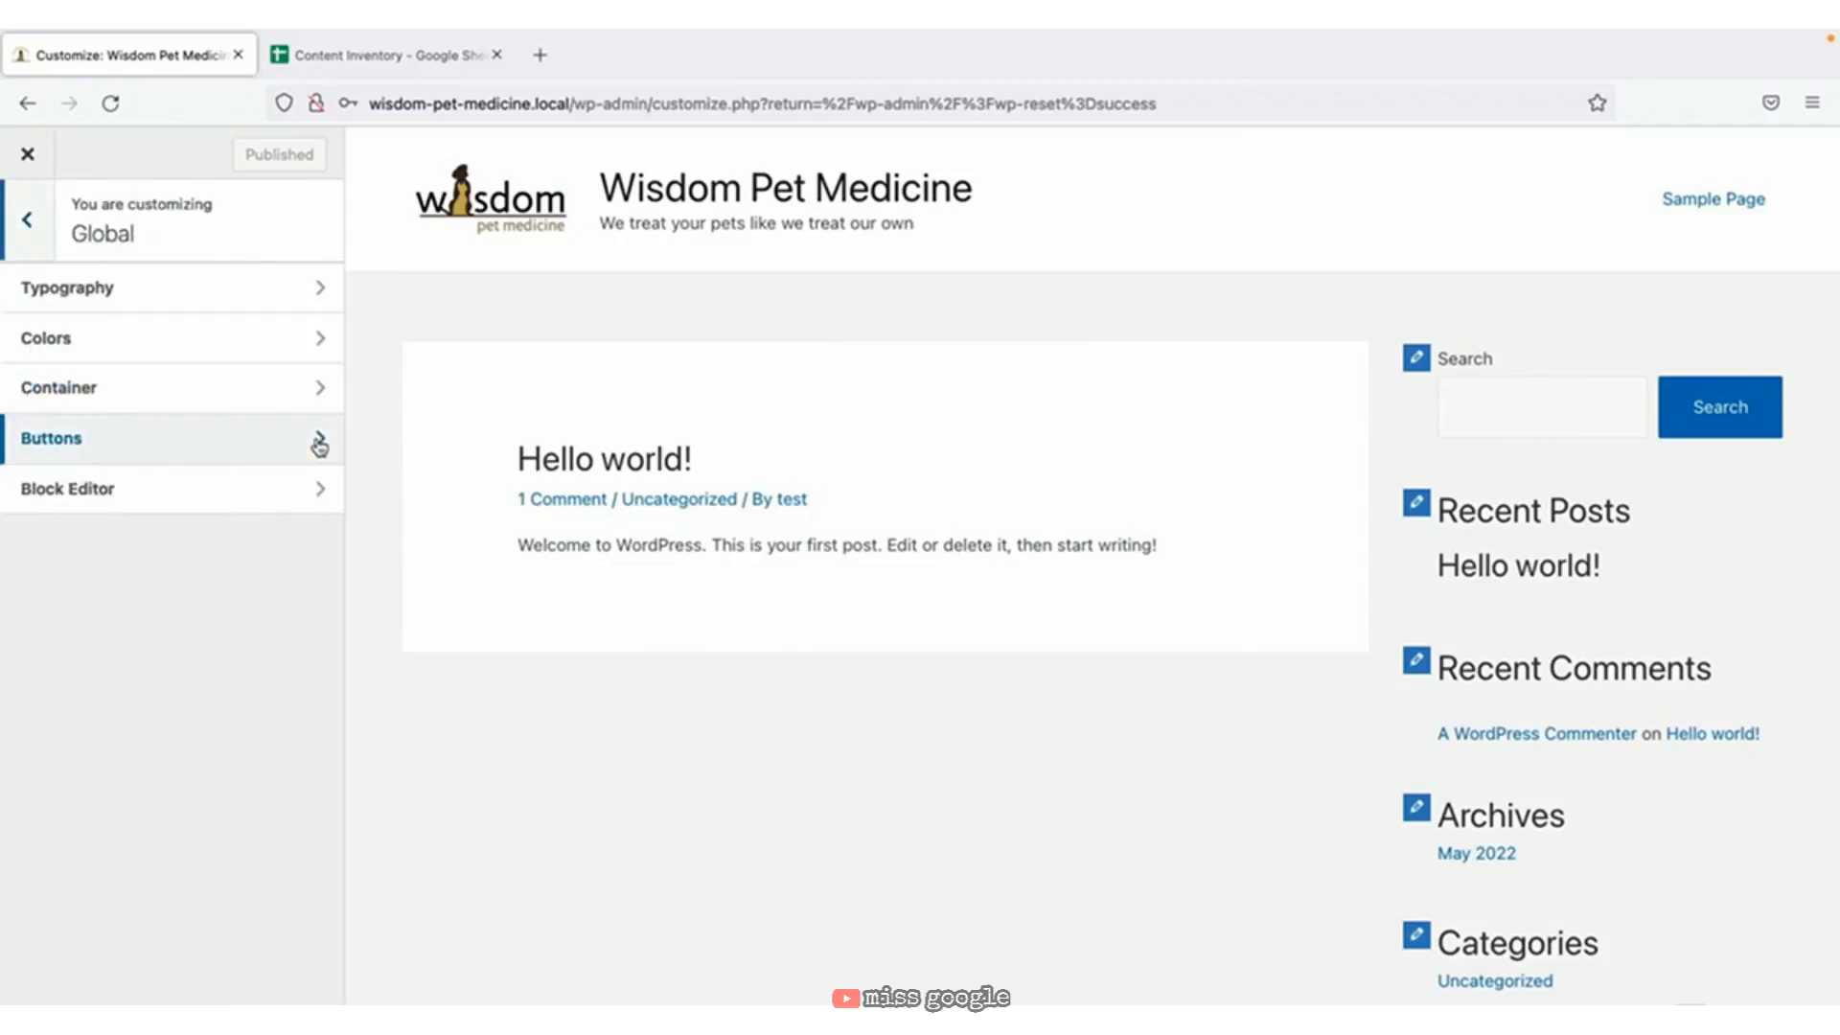
left_click(331, 300)
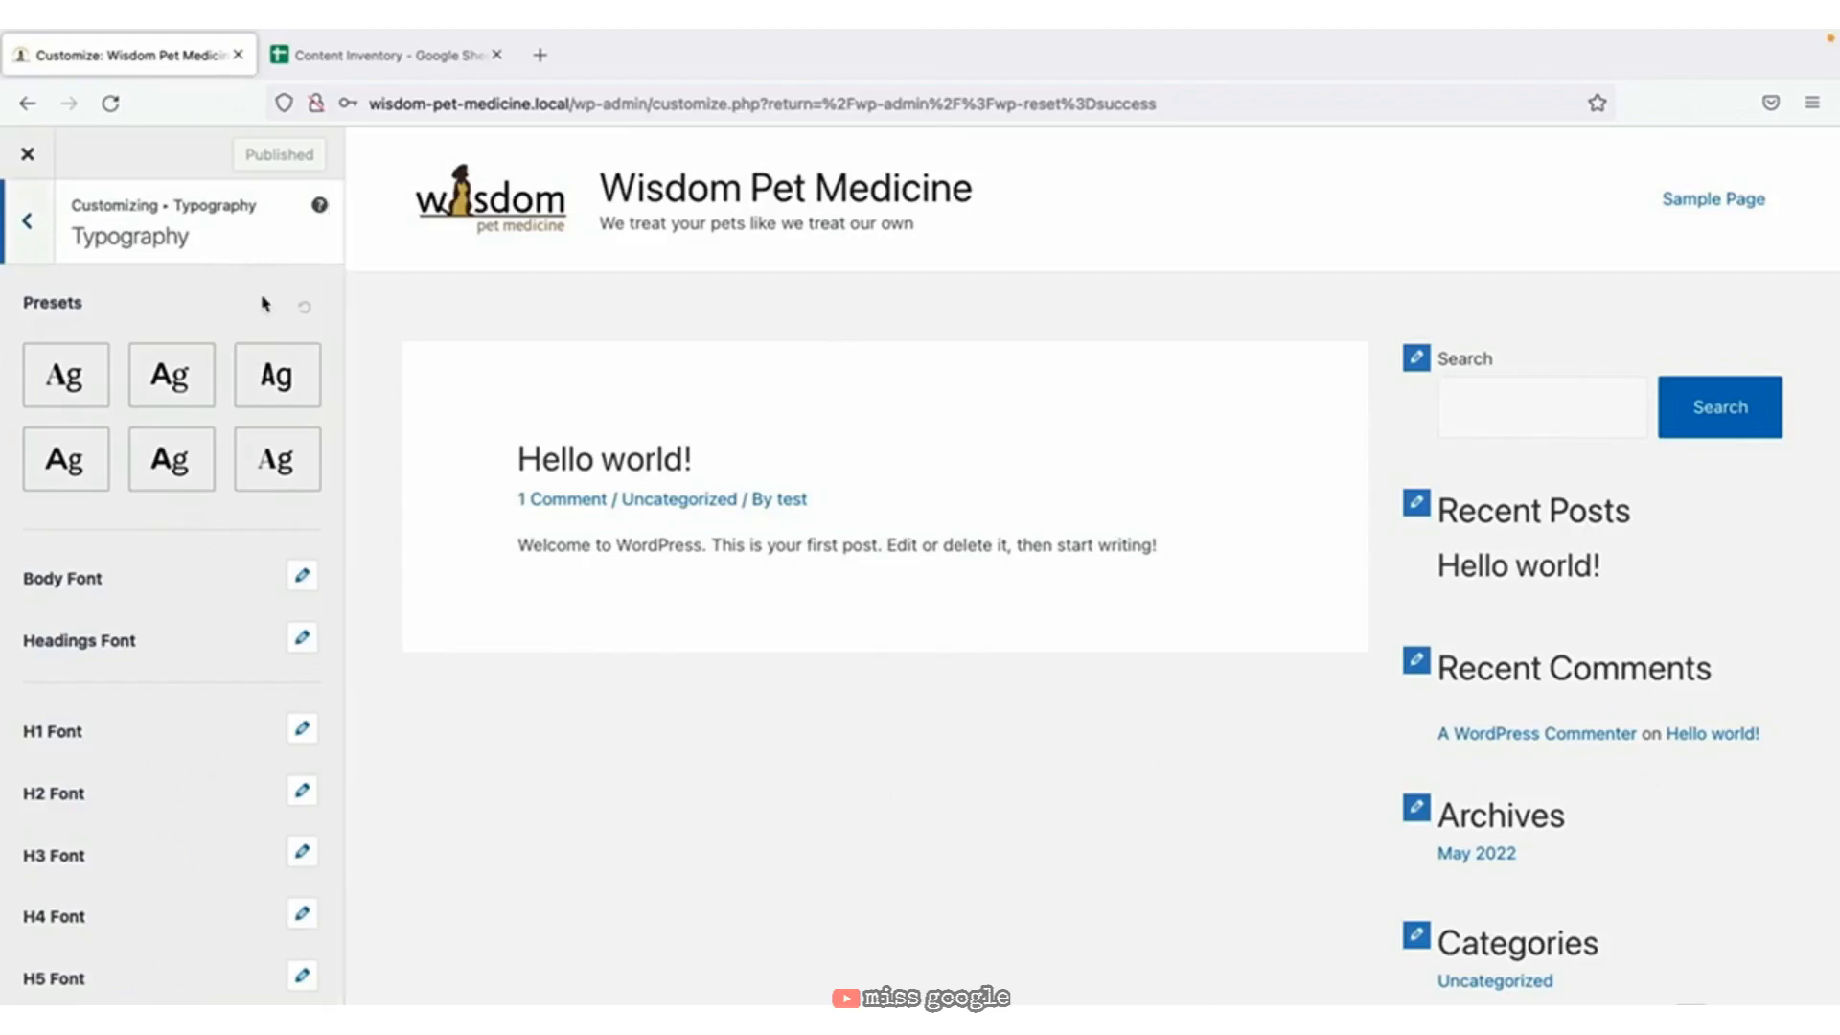
left_click(302, 575)
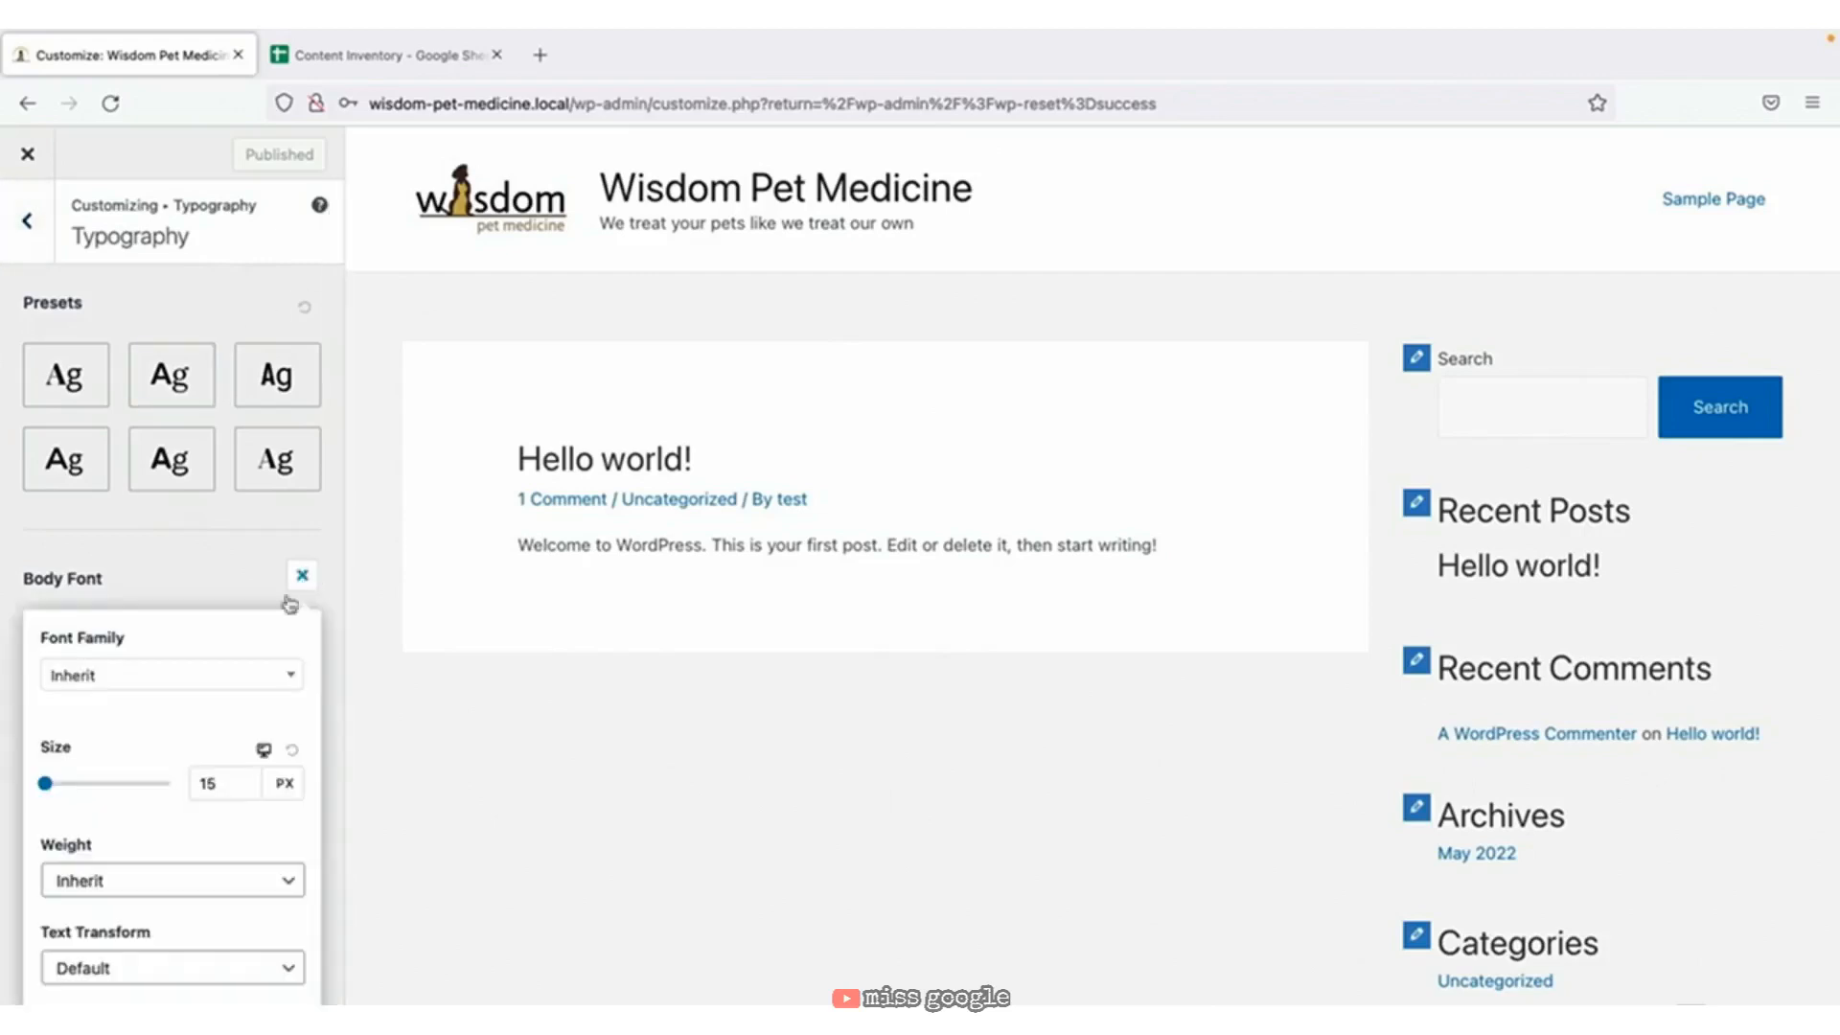
left_click(208, 684)
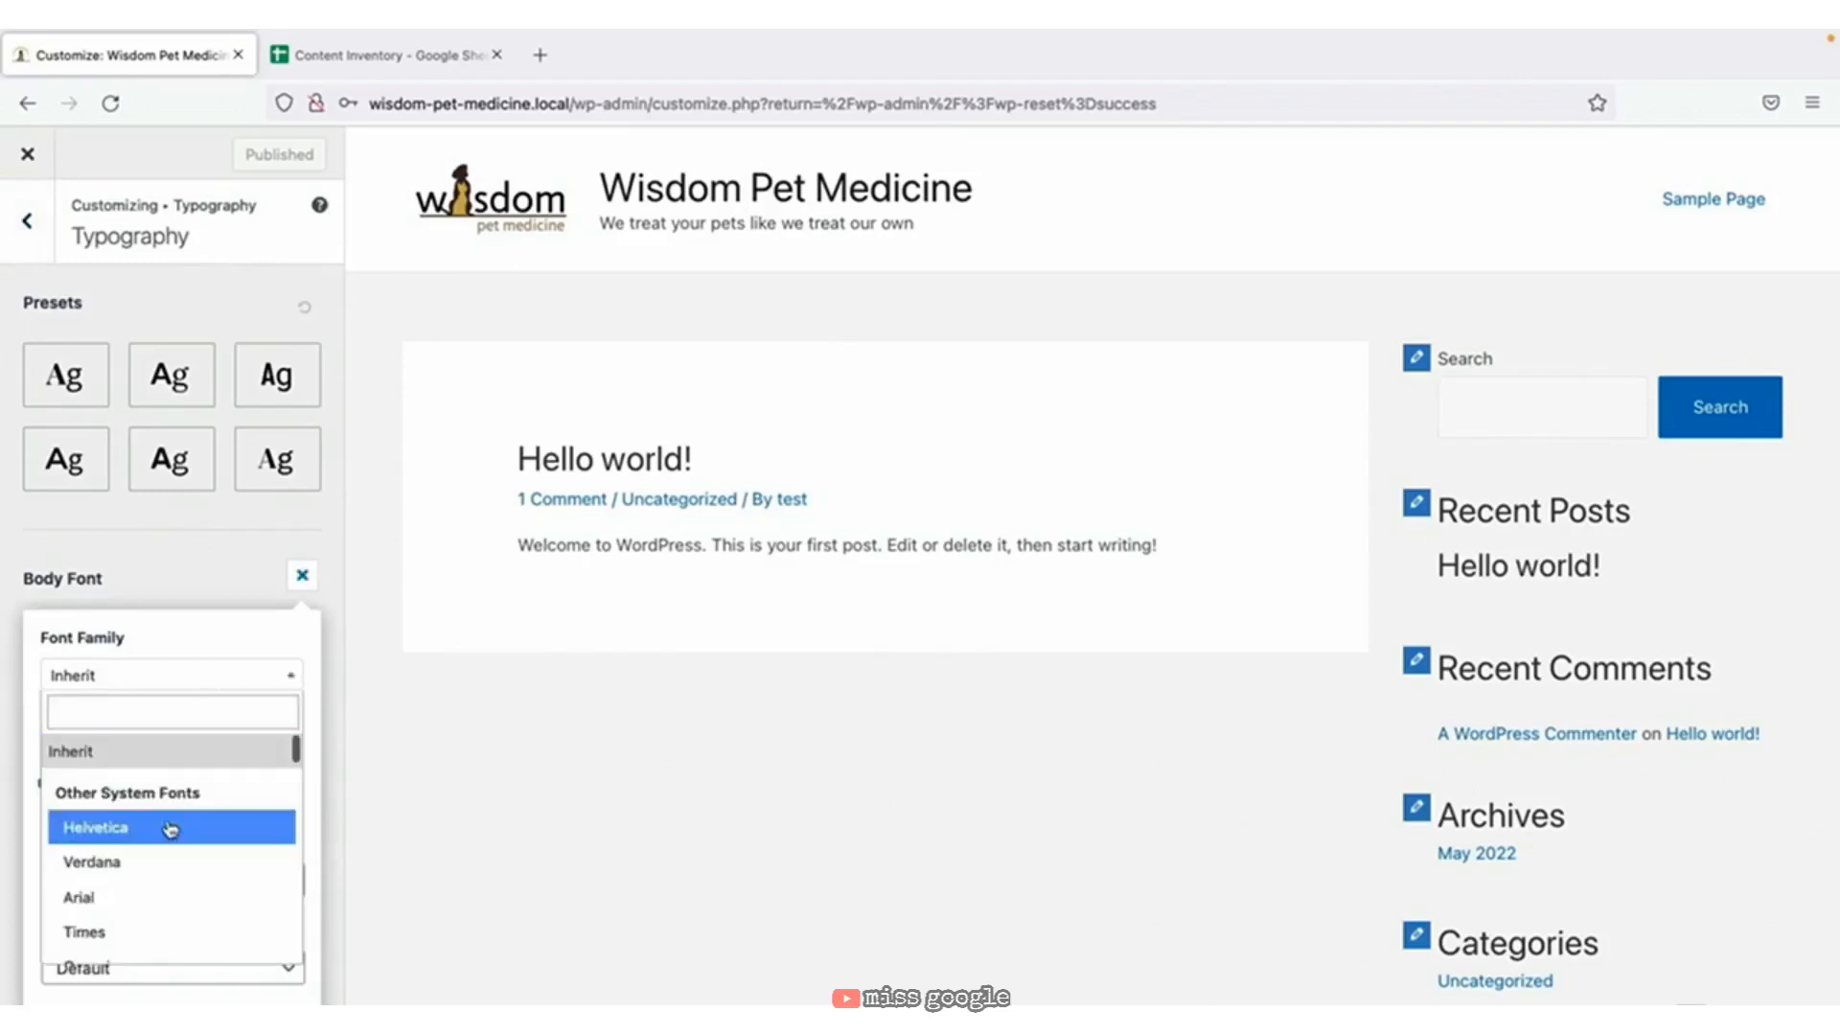
scroll(169, 827, "down", 3)
scroll(170, 827, "down", 1)
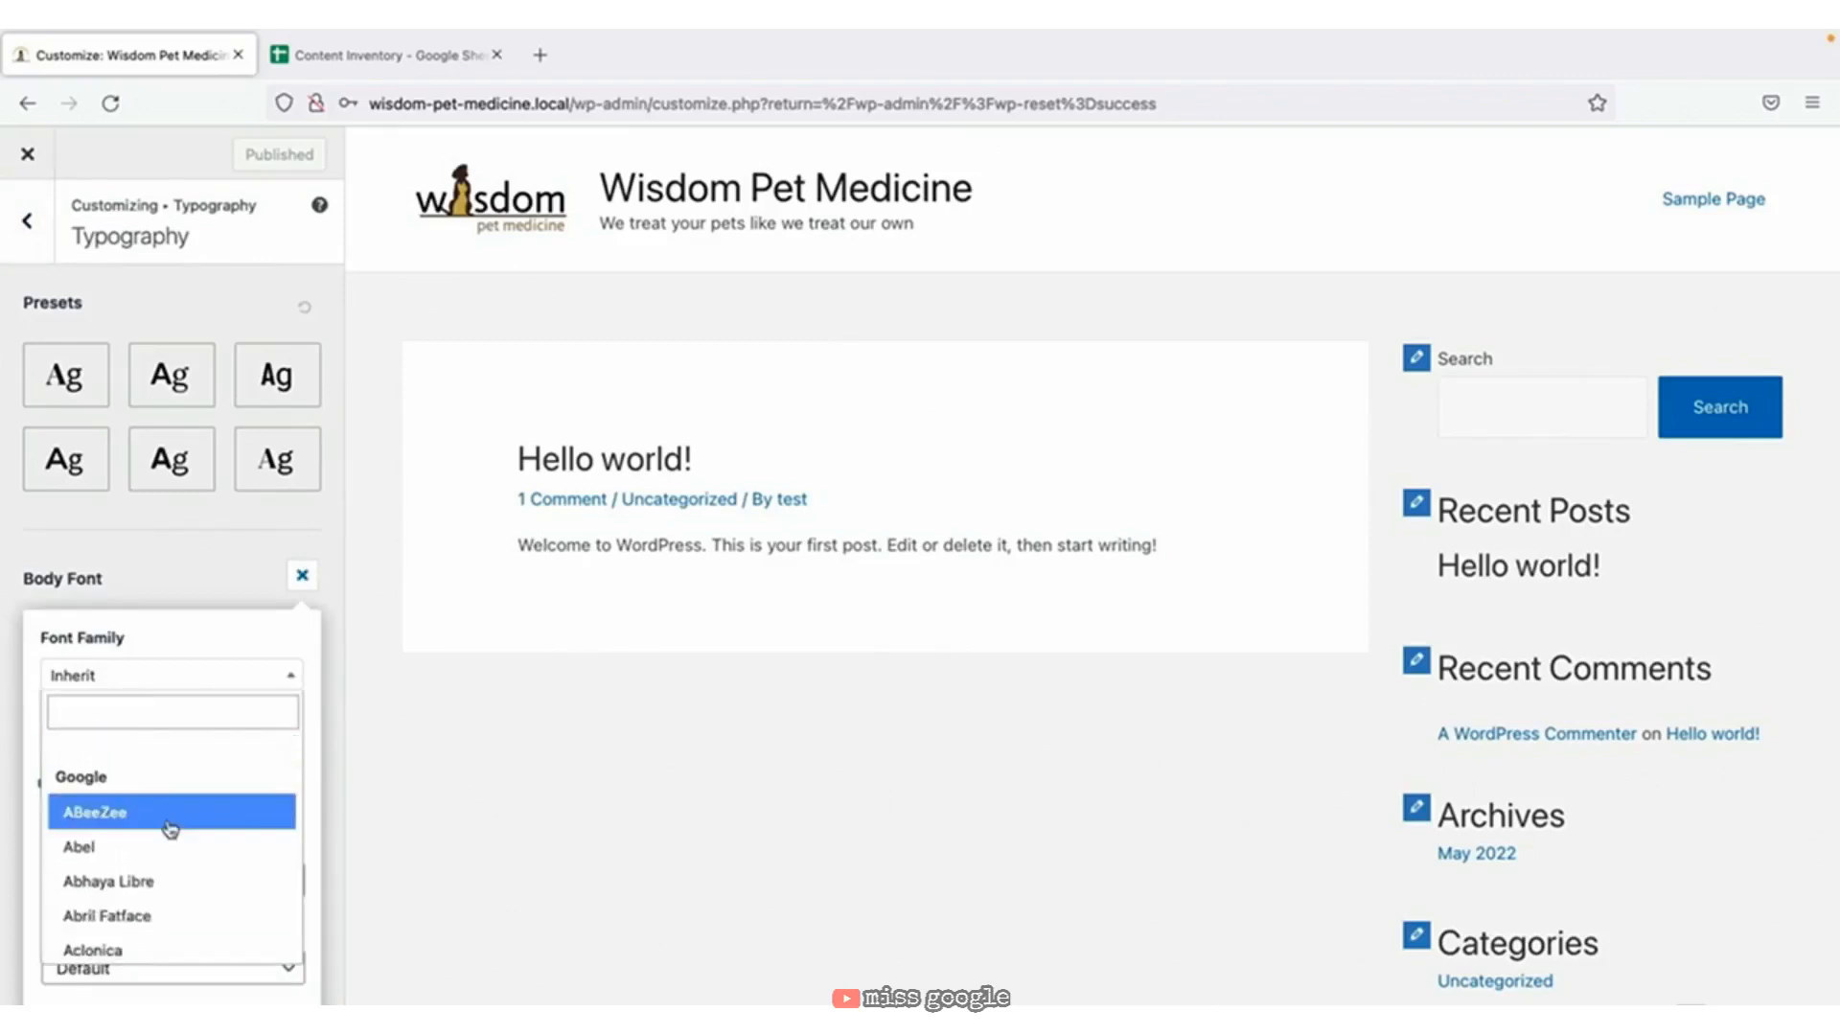
left_click_drag(180, 632, 182, 577)
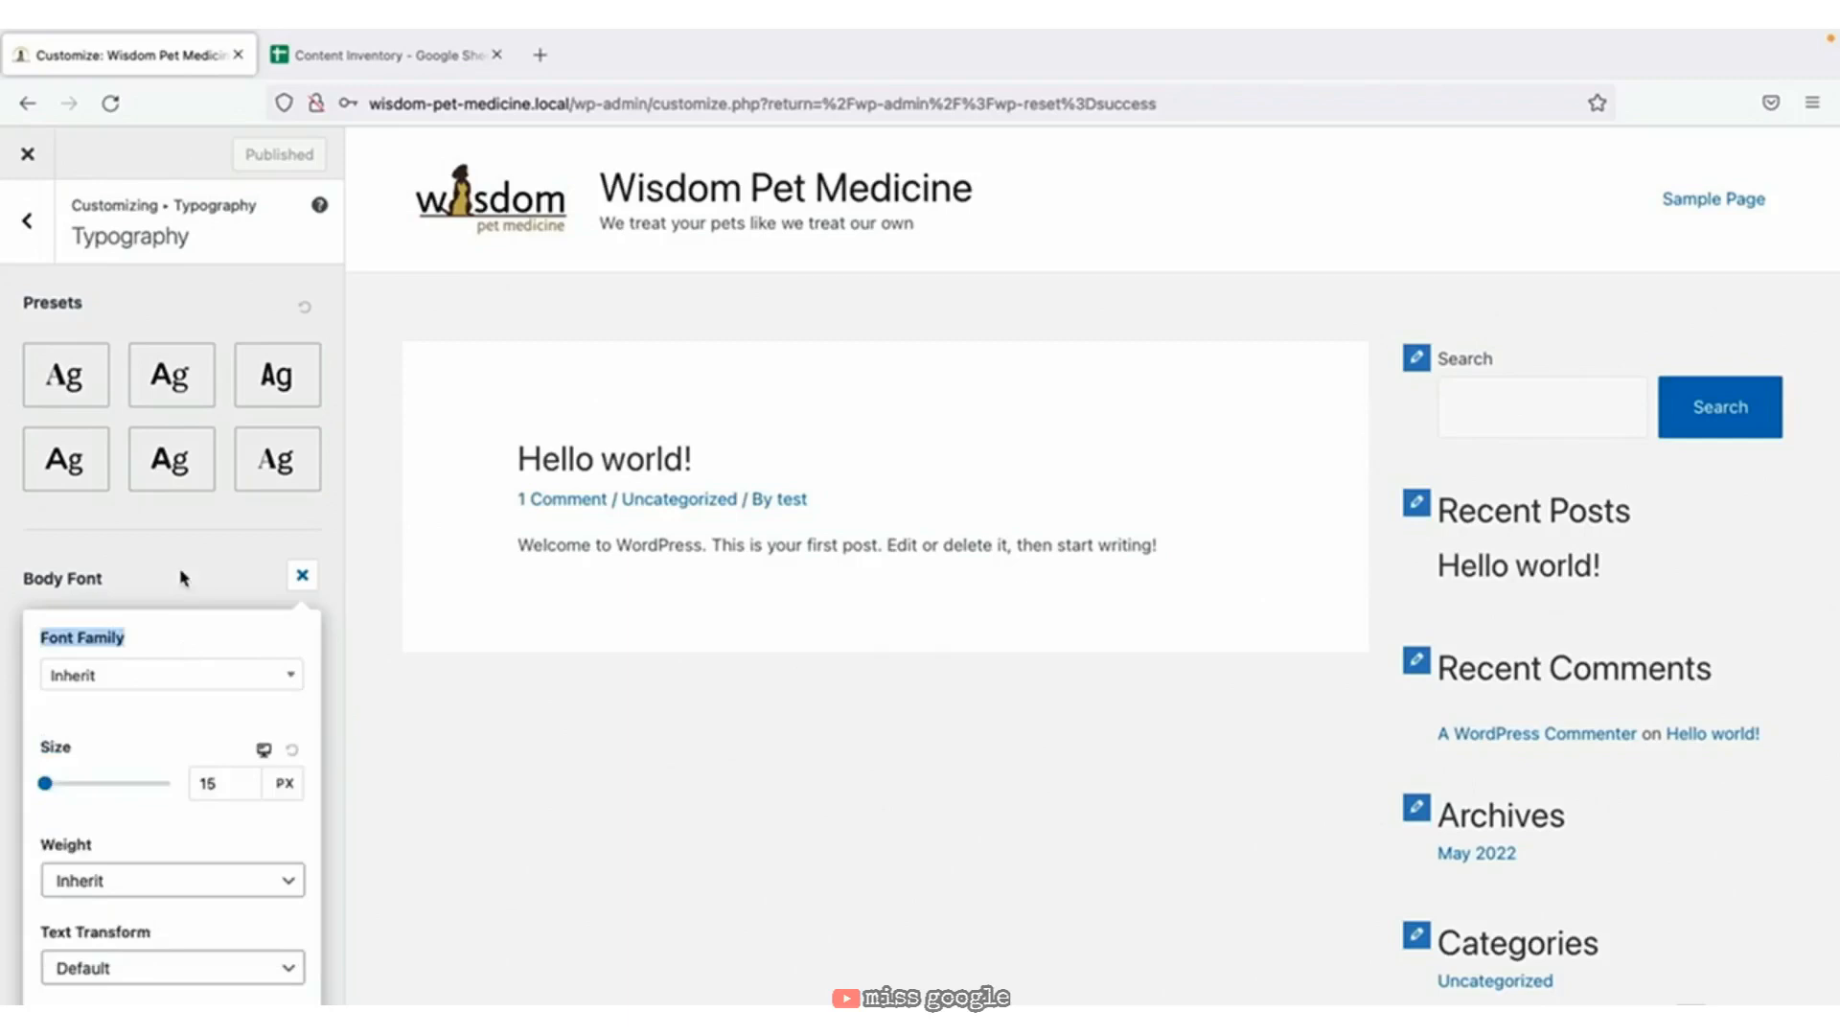
scroll(181, 809, "down", 1)
left_click(195, 848)
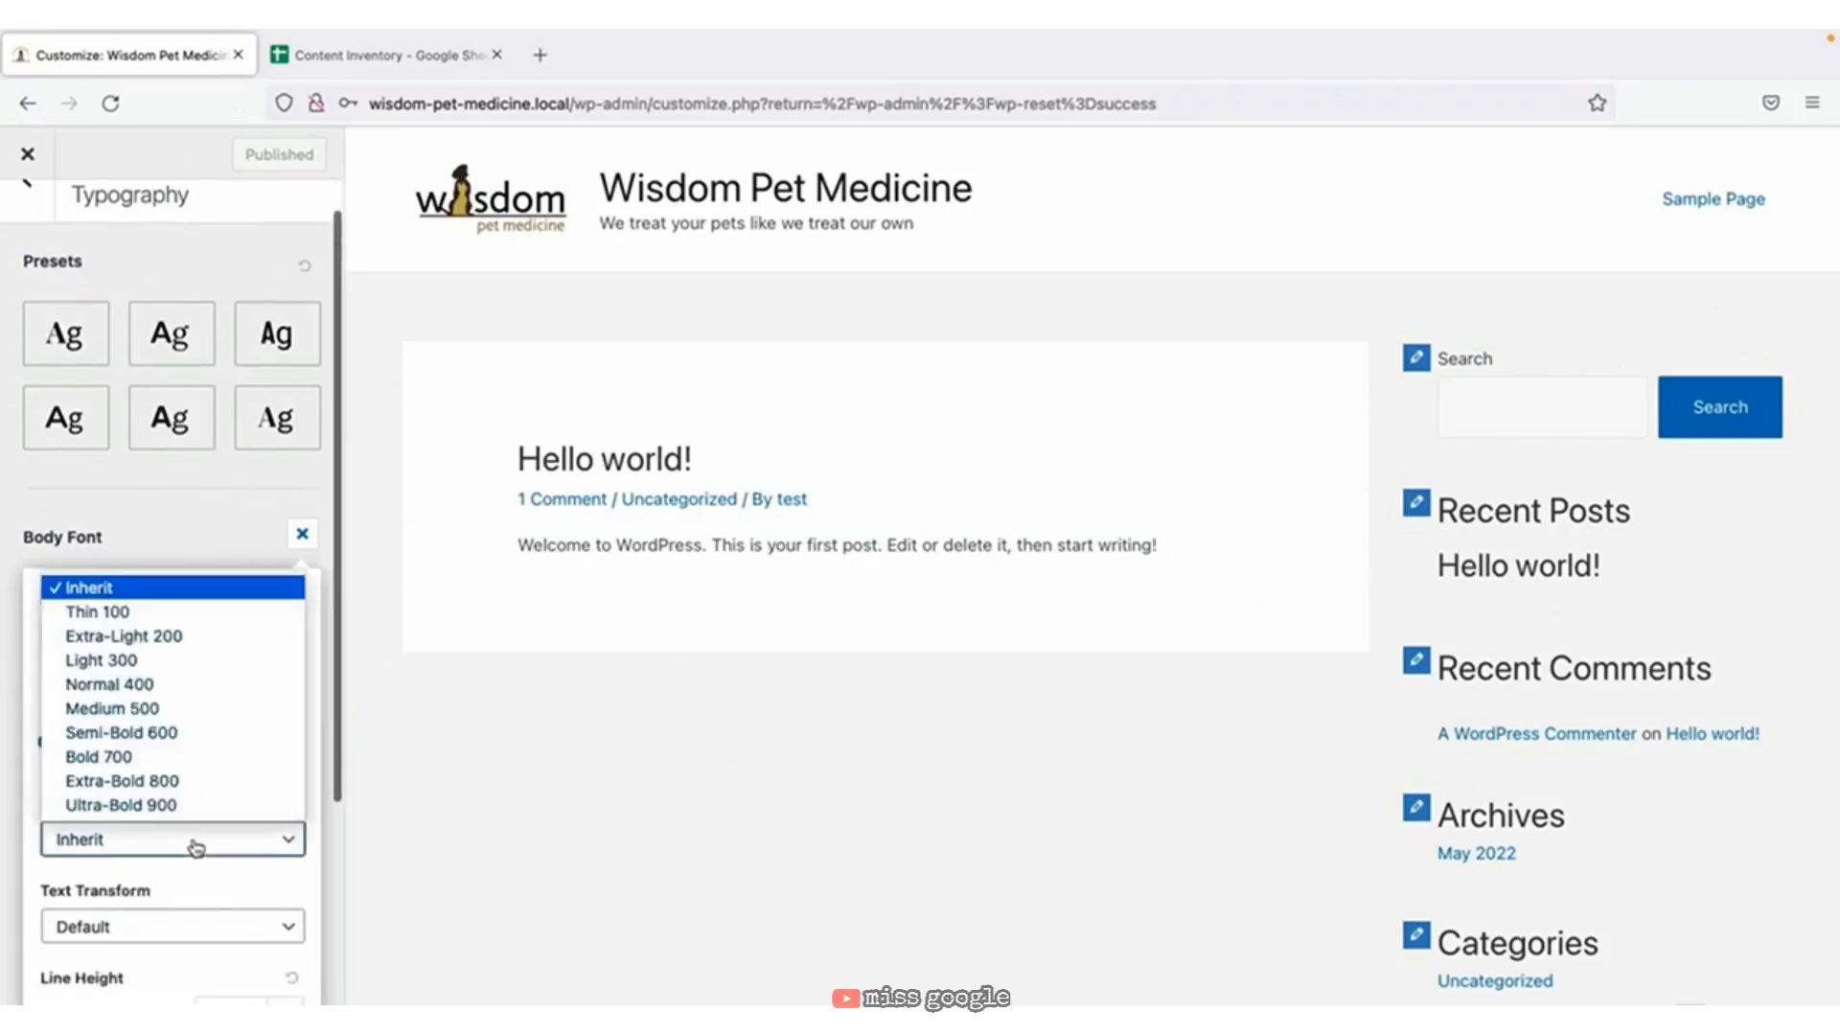
left_click(171, 875)
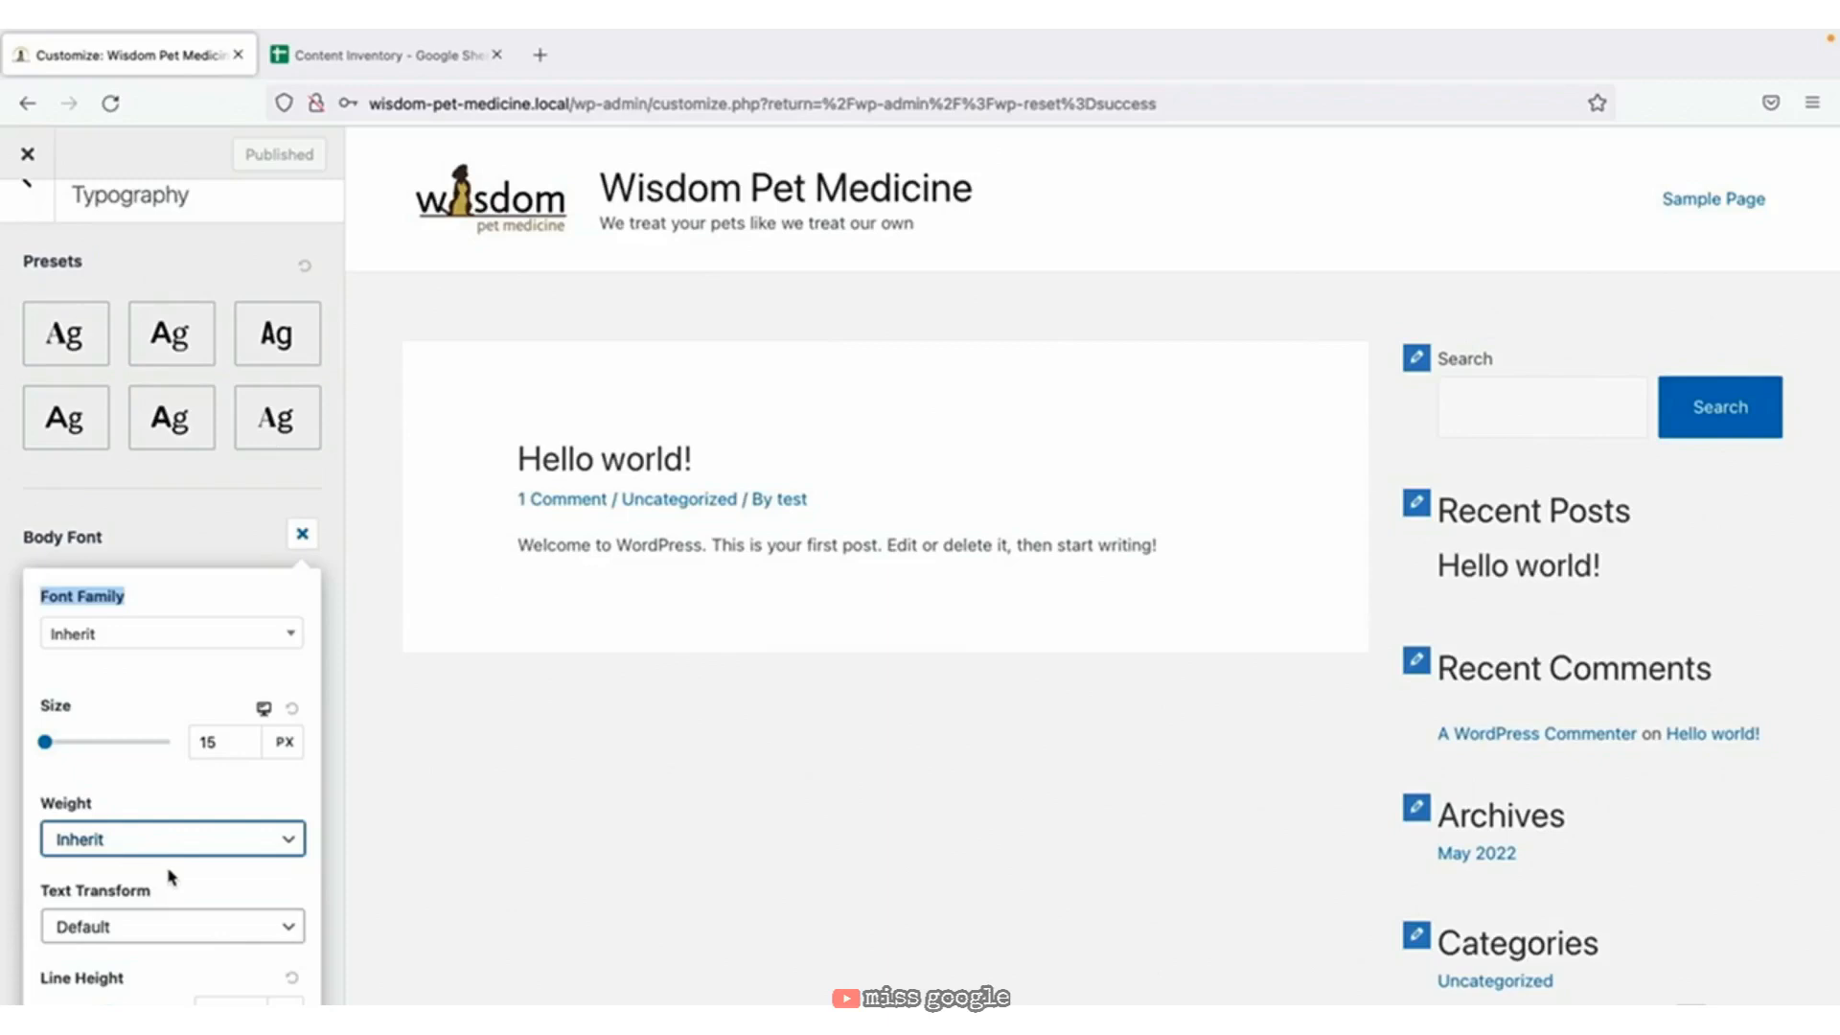
left_click(221, 544)
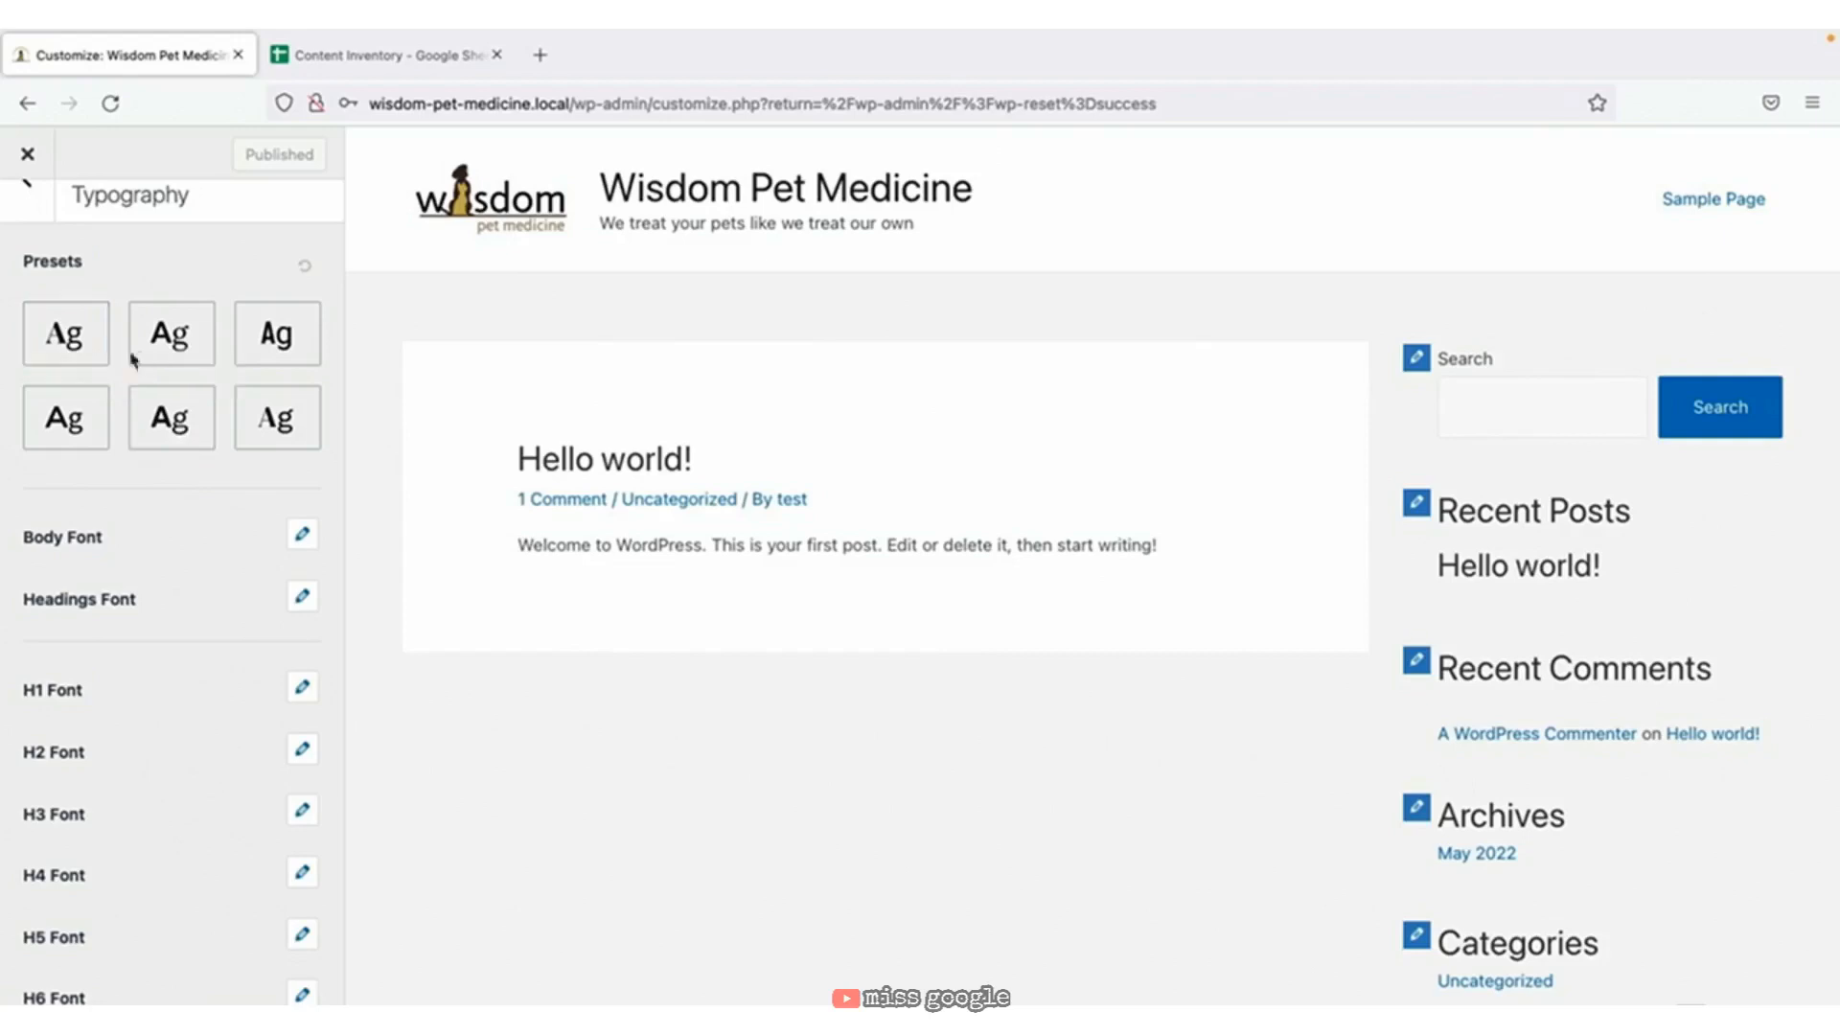
Try the third typography preset, settle on the last preset with serif headings, and return to the Global settings.
left_click(305, 357)
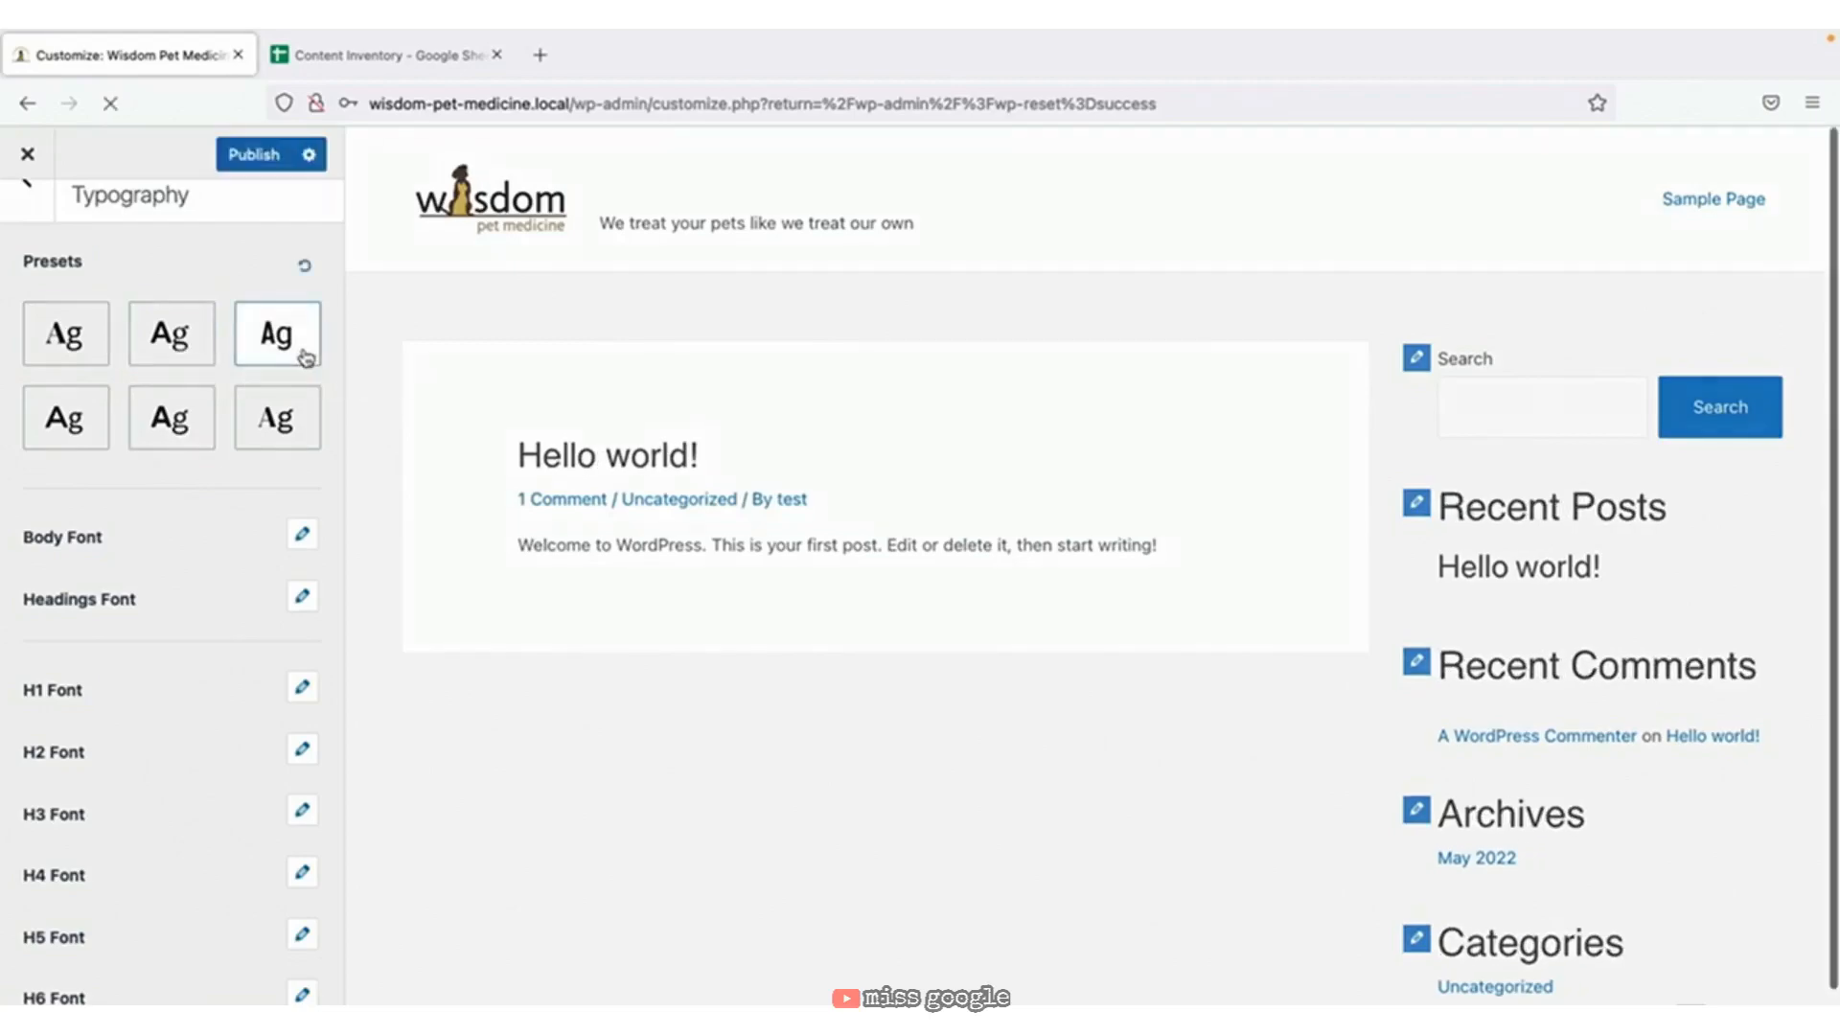
left_click(290, 419)
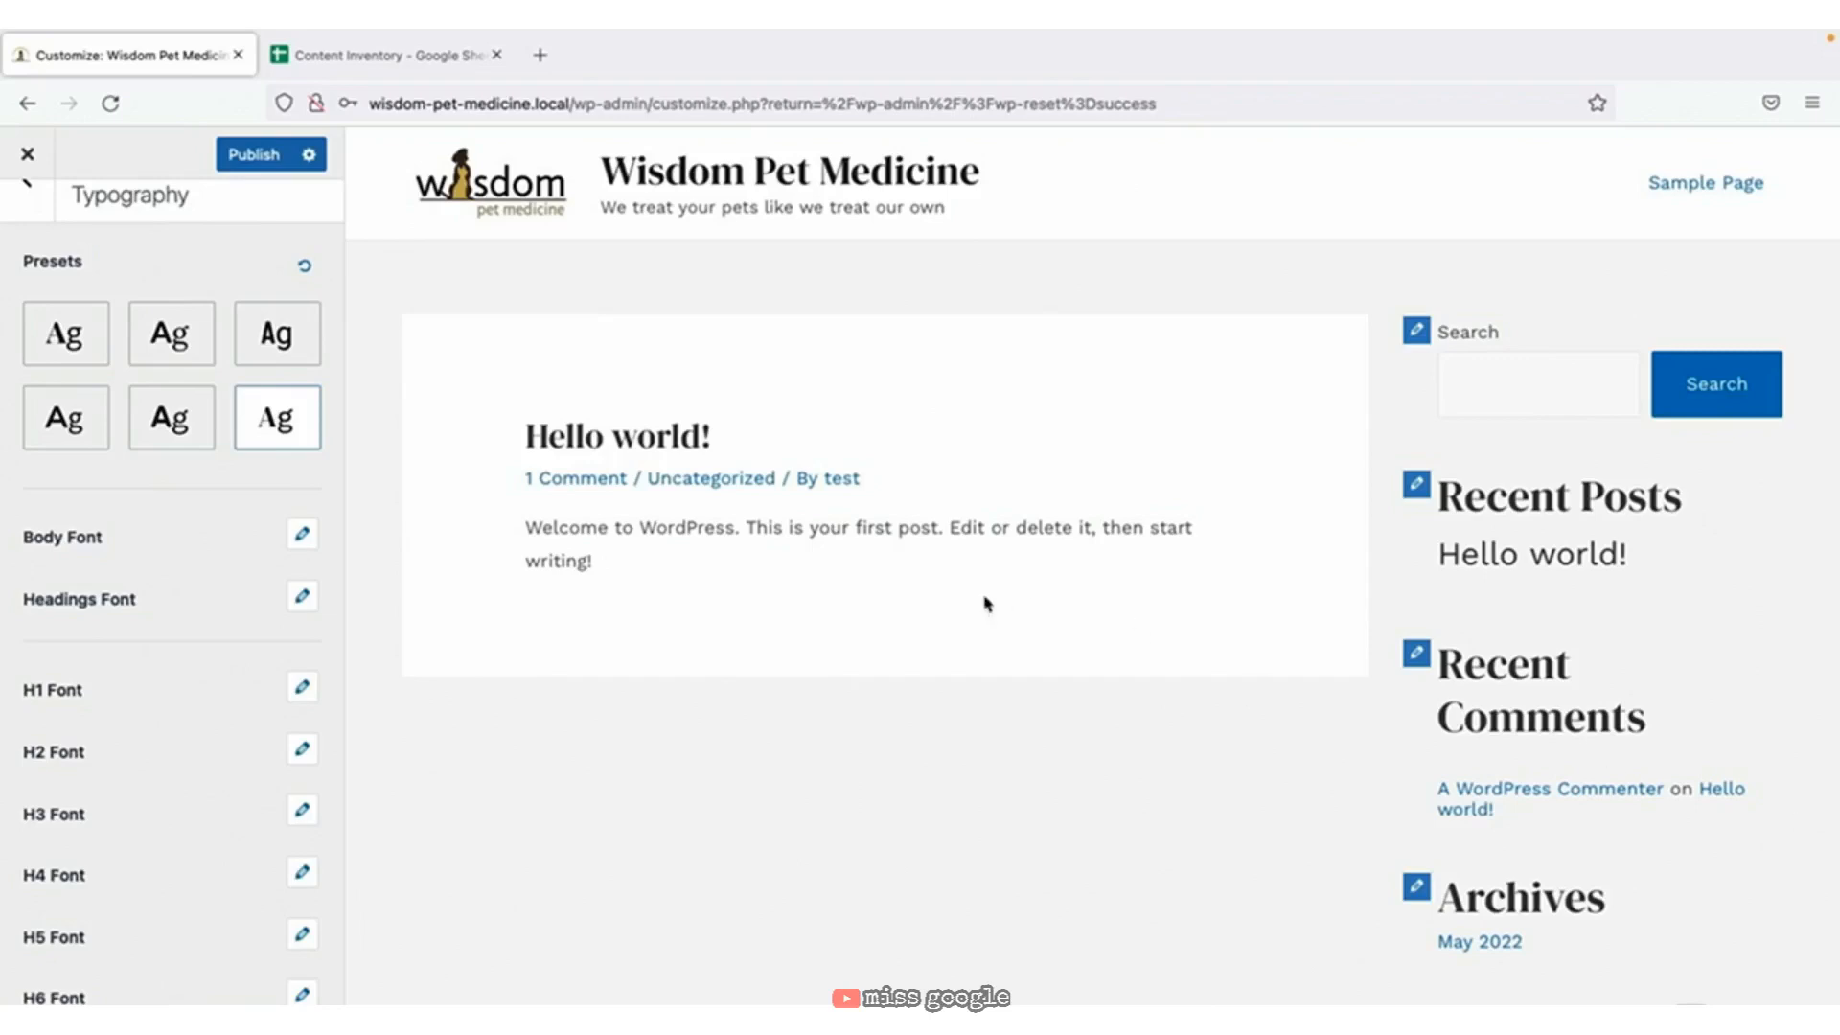
scroll(169, 451, "up", 1)
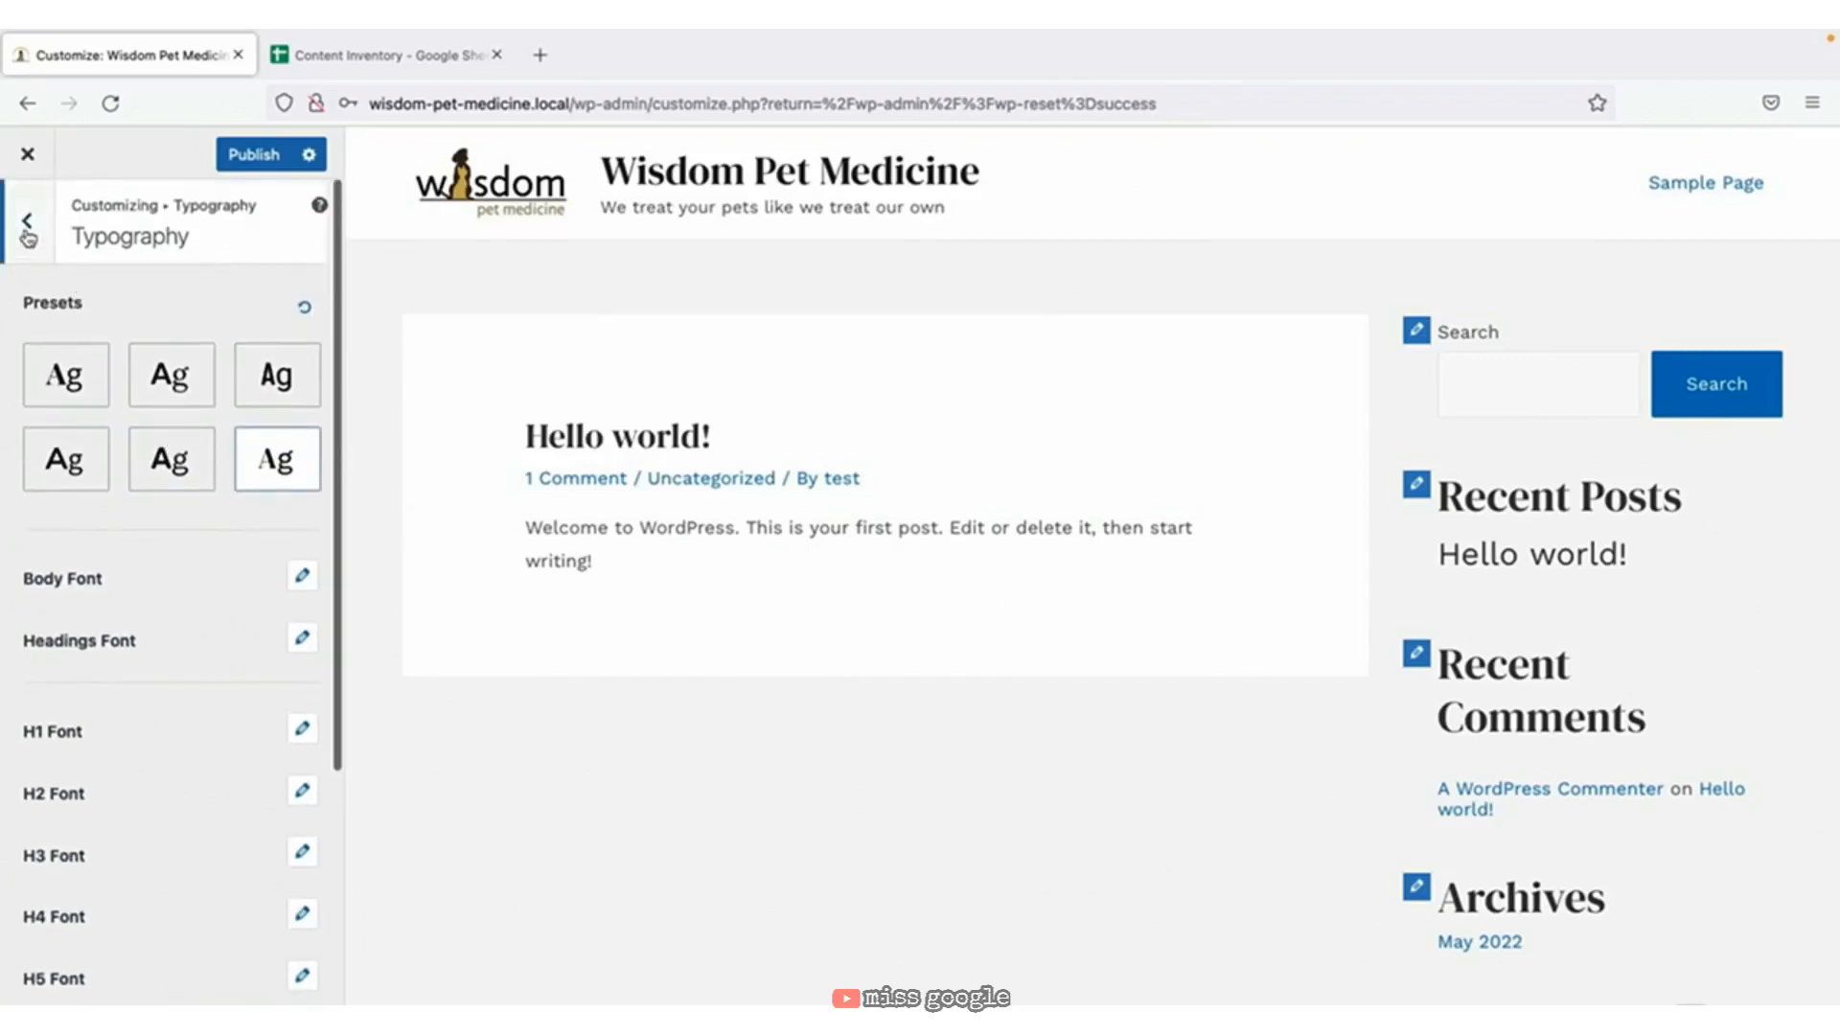
left_click(27, 228)
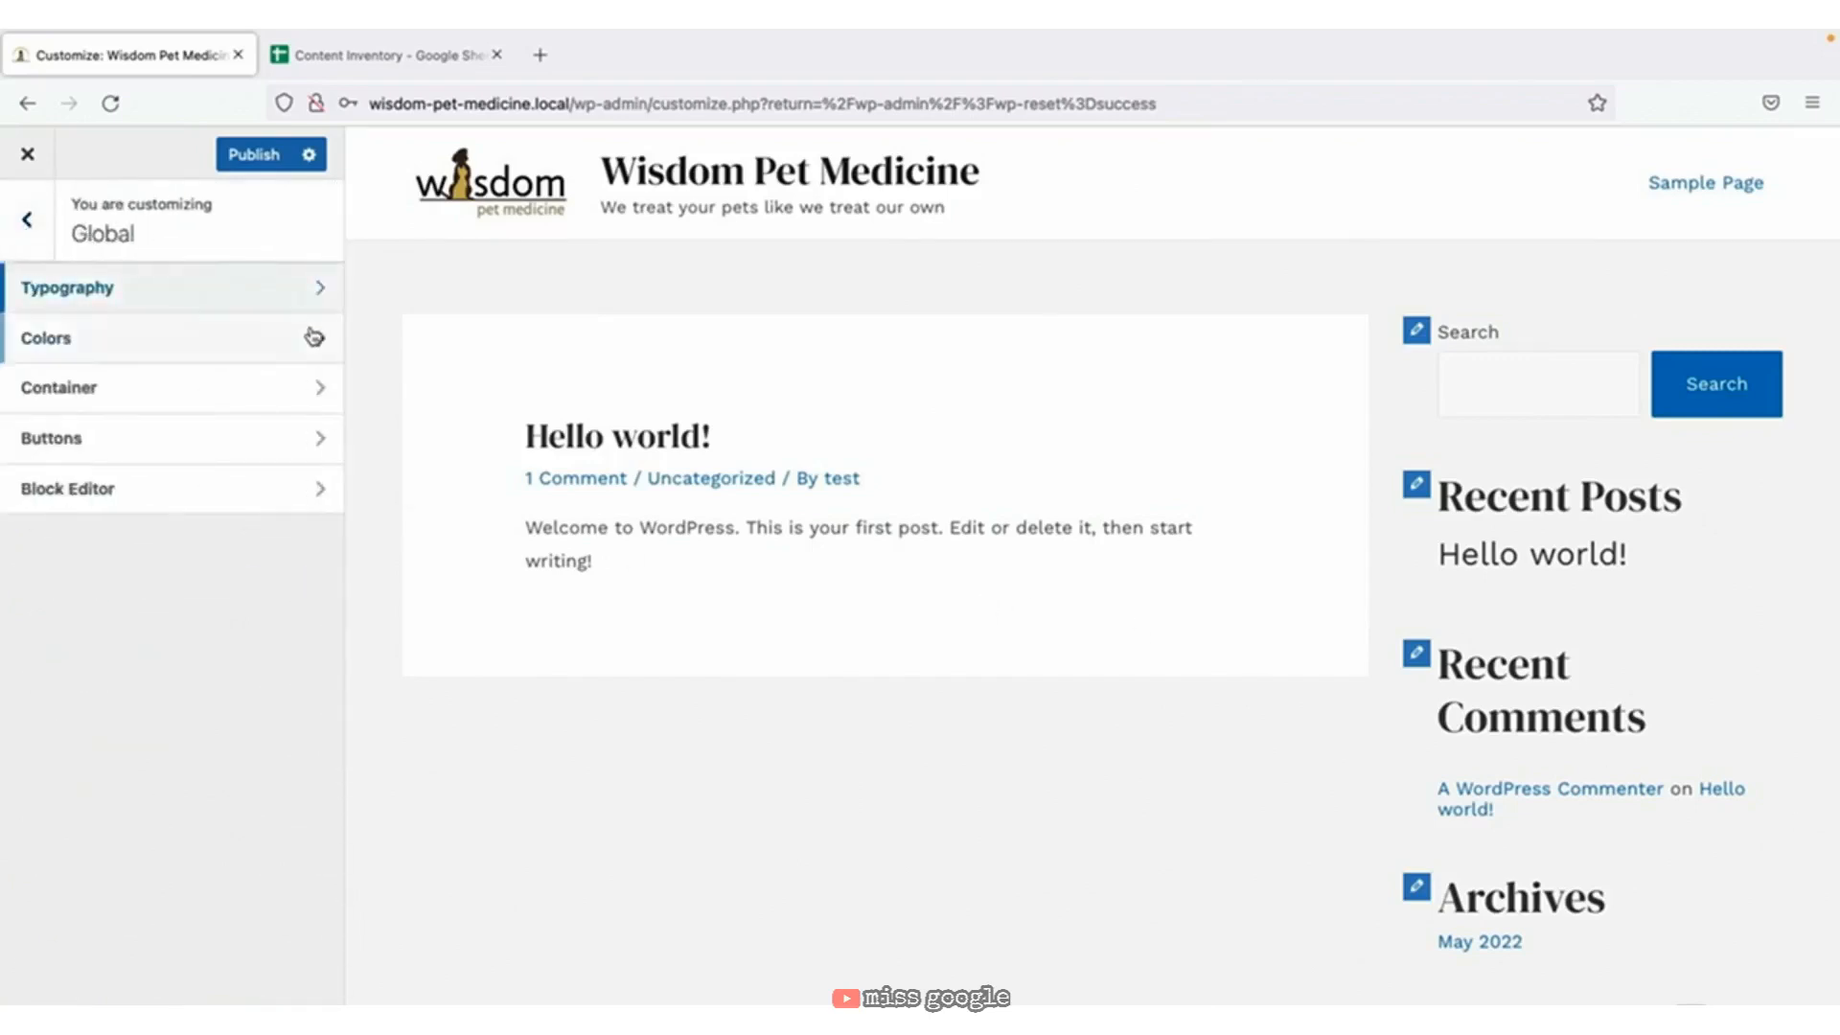
Review the global Colors, Container, Buttons and Block Editor settings, and return to the main Customizer sections.
left_click(312, 339)
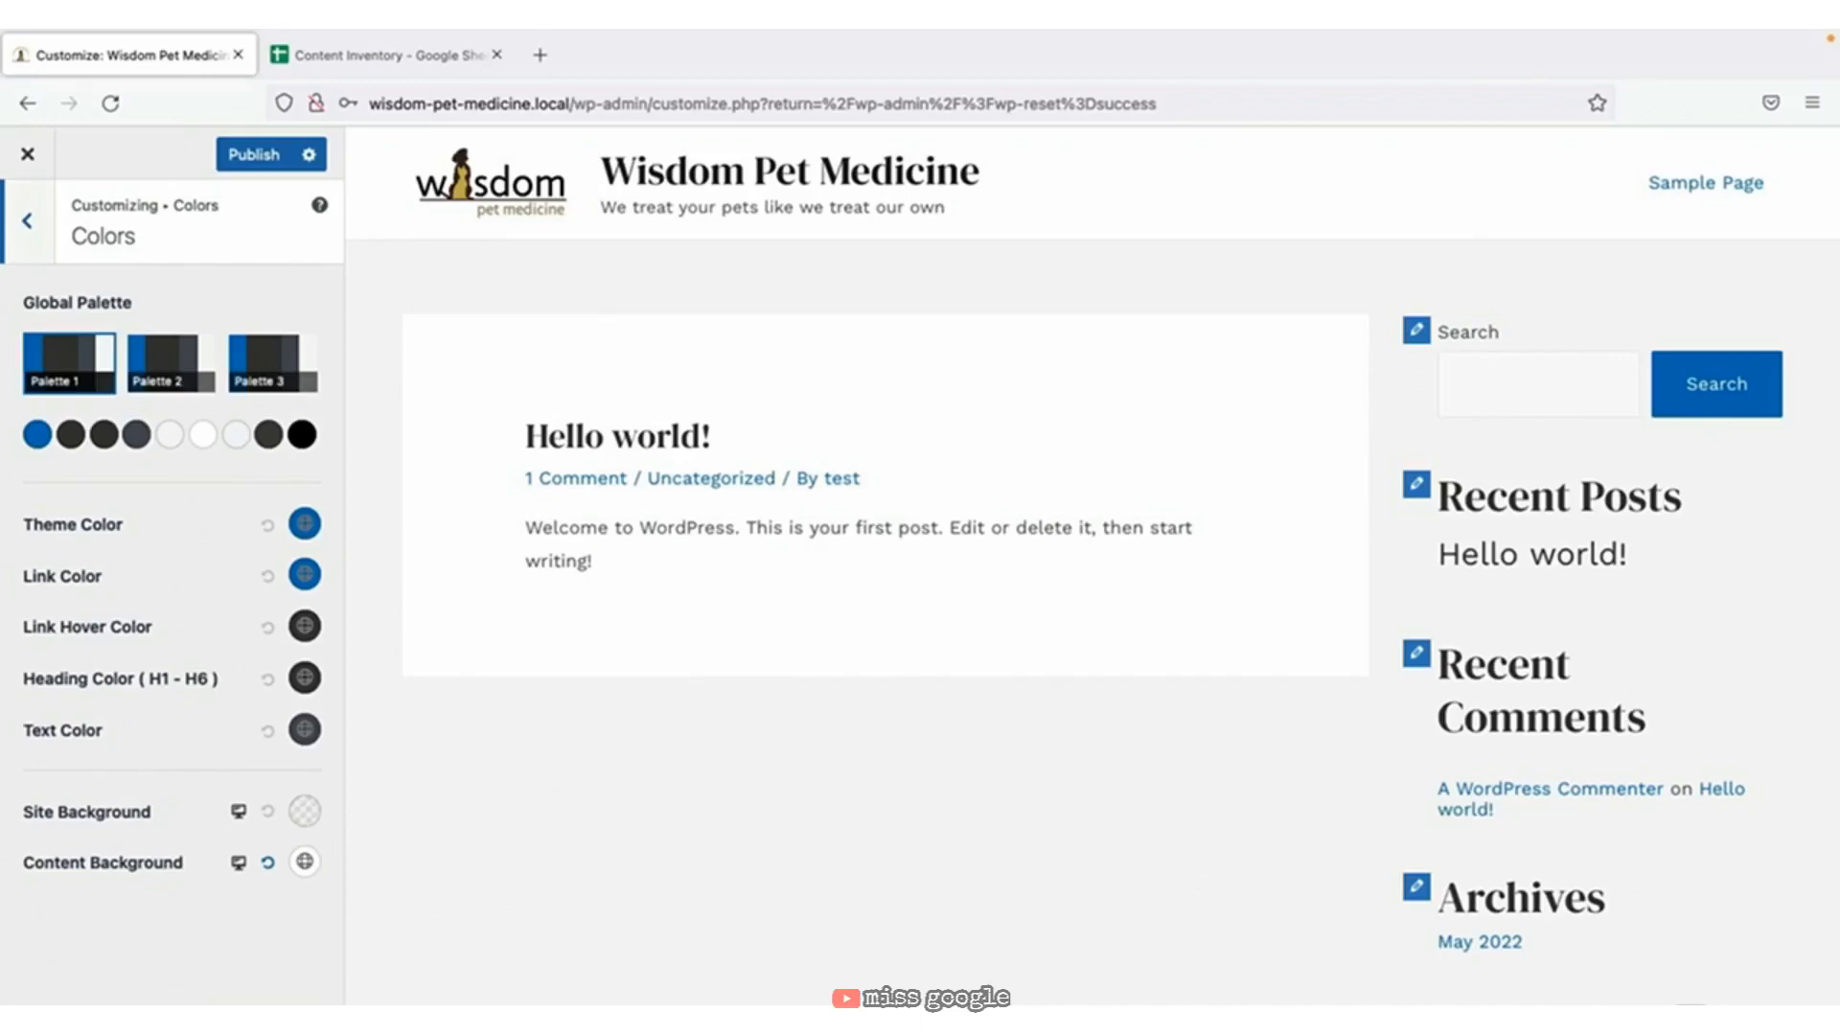
left_click(32, 228)
left_click(213, 388)
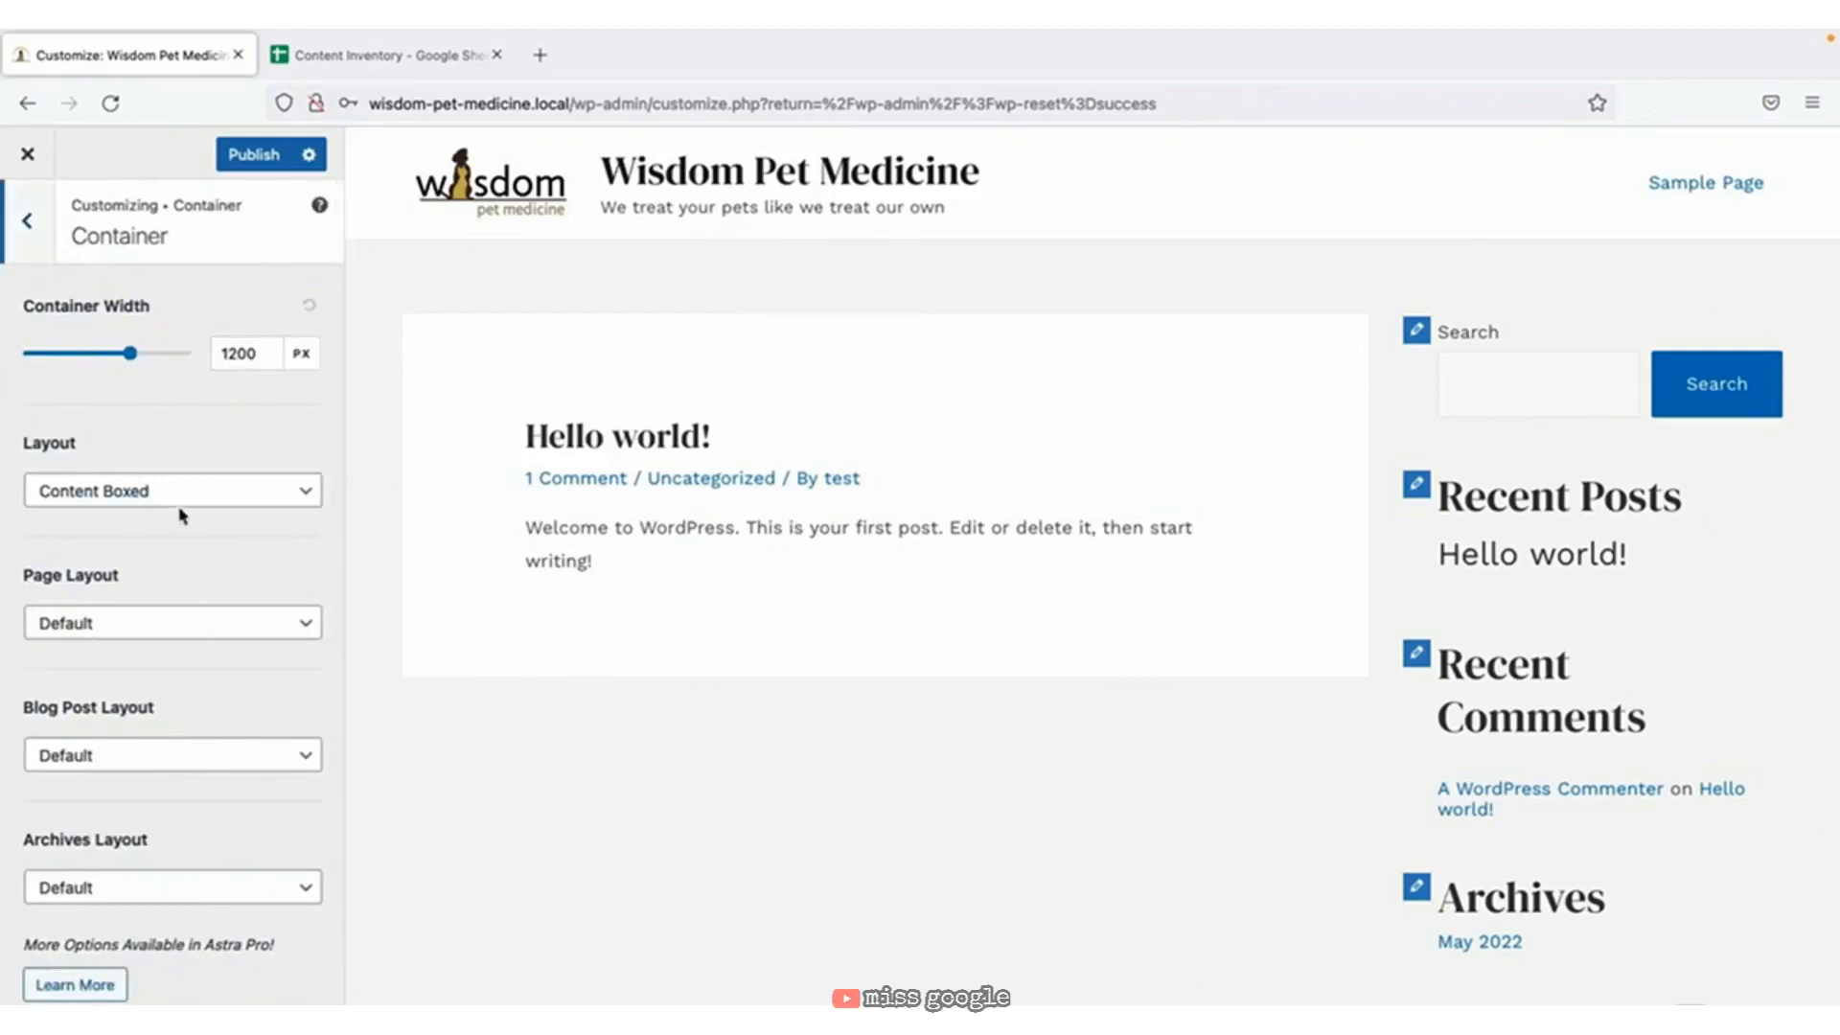
left_click(35, 238)
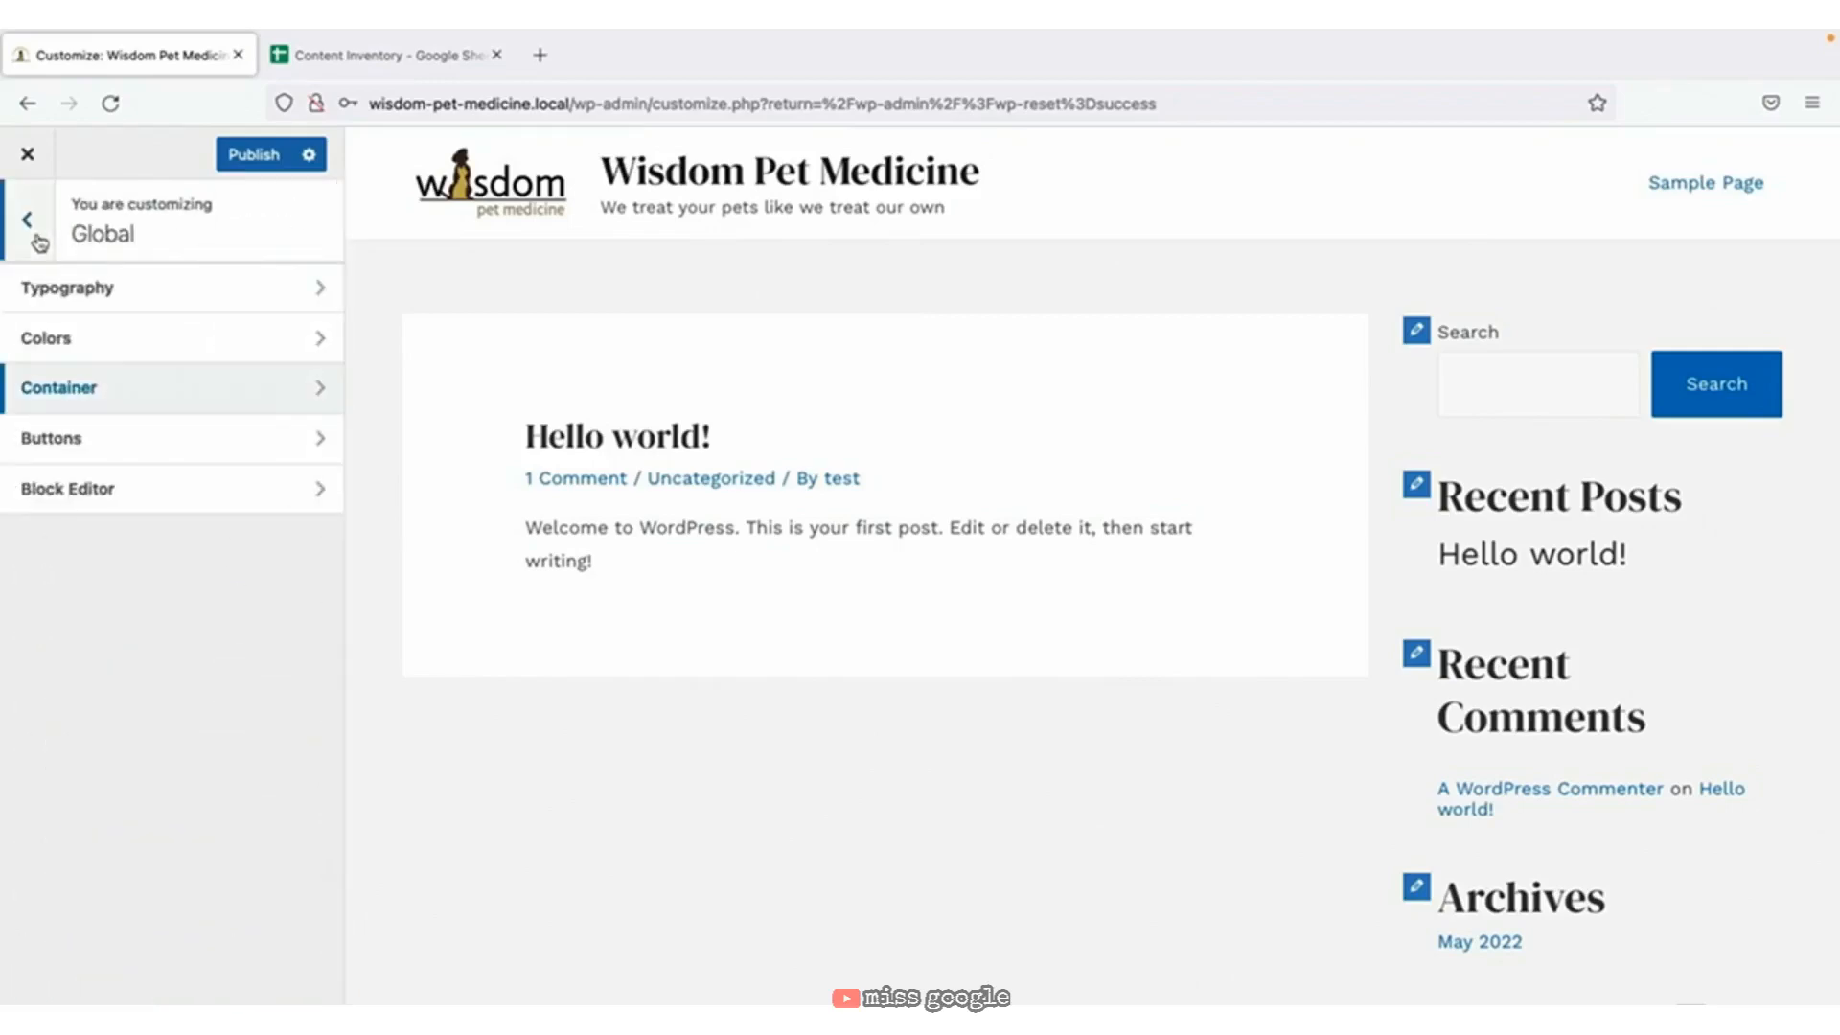
left_click(139, 464)
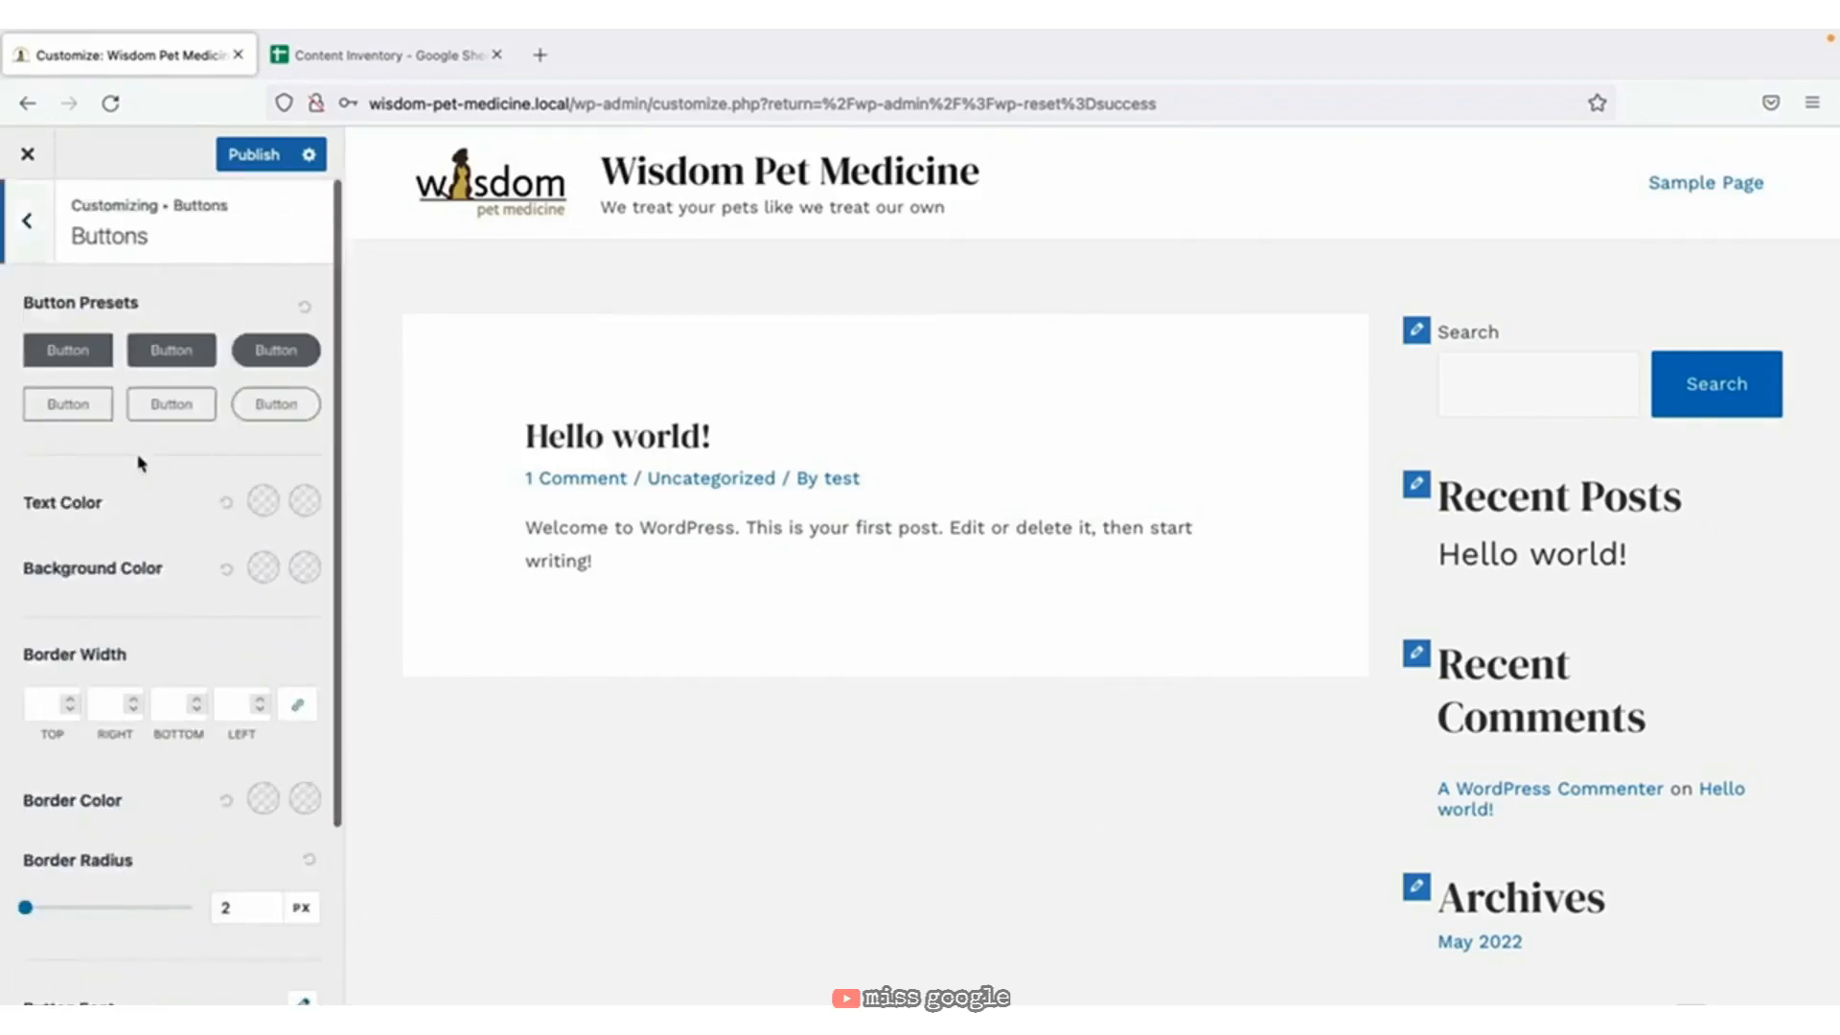
left_click(38, 242)
left_click(115, 487)
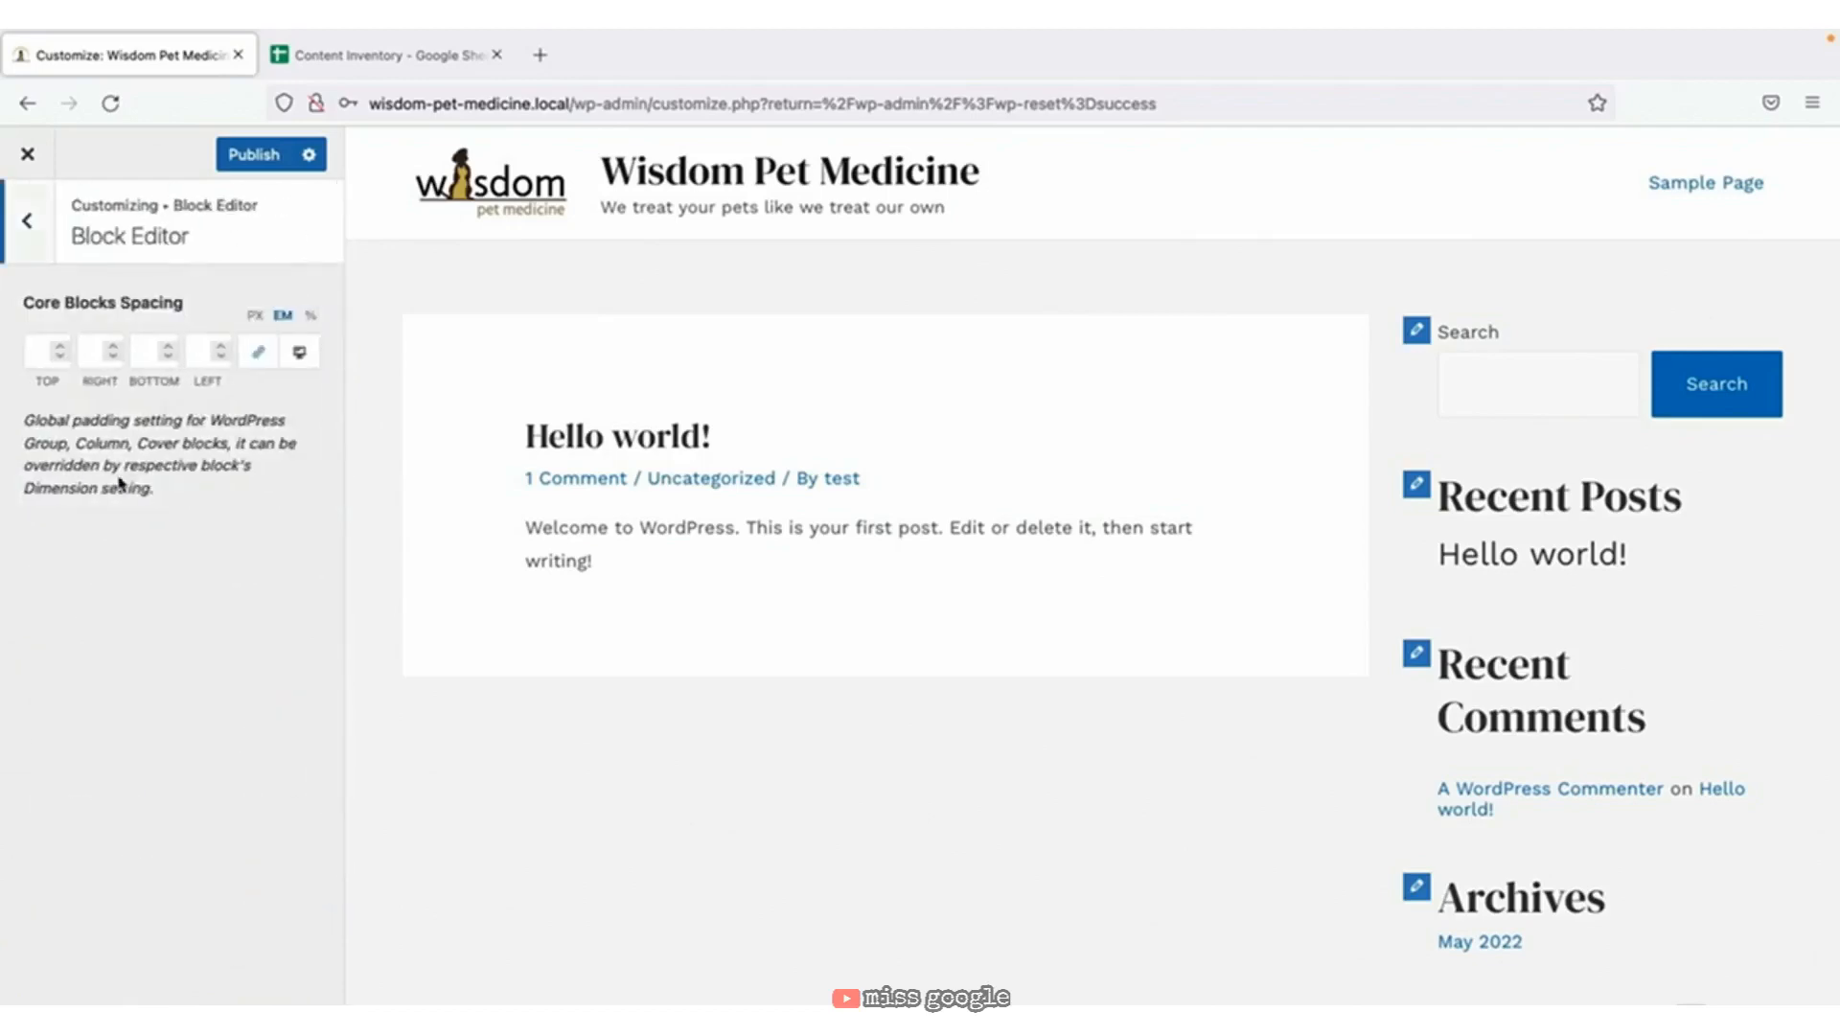
left_click(38, 243)
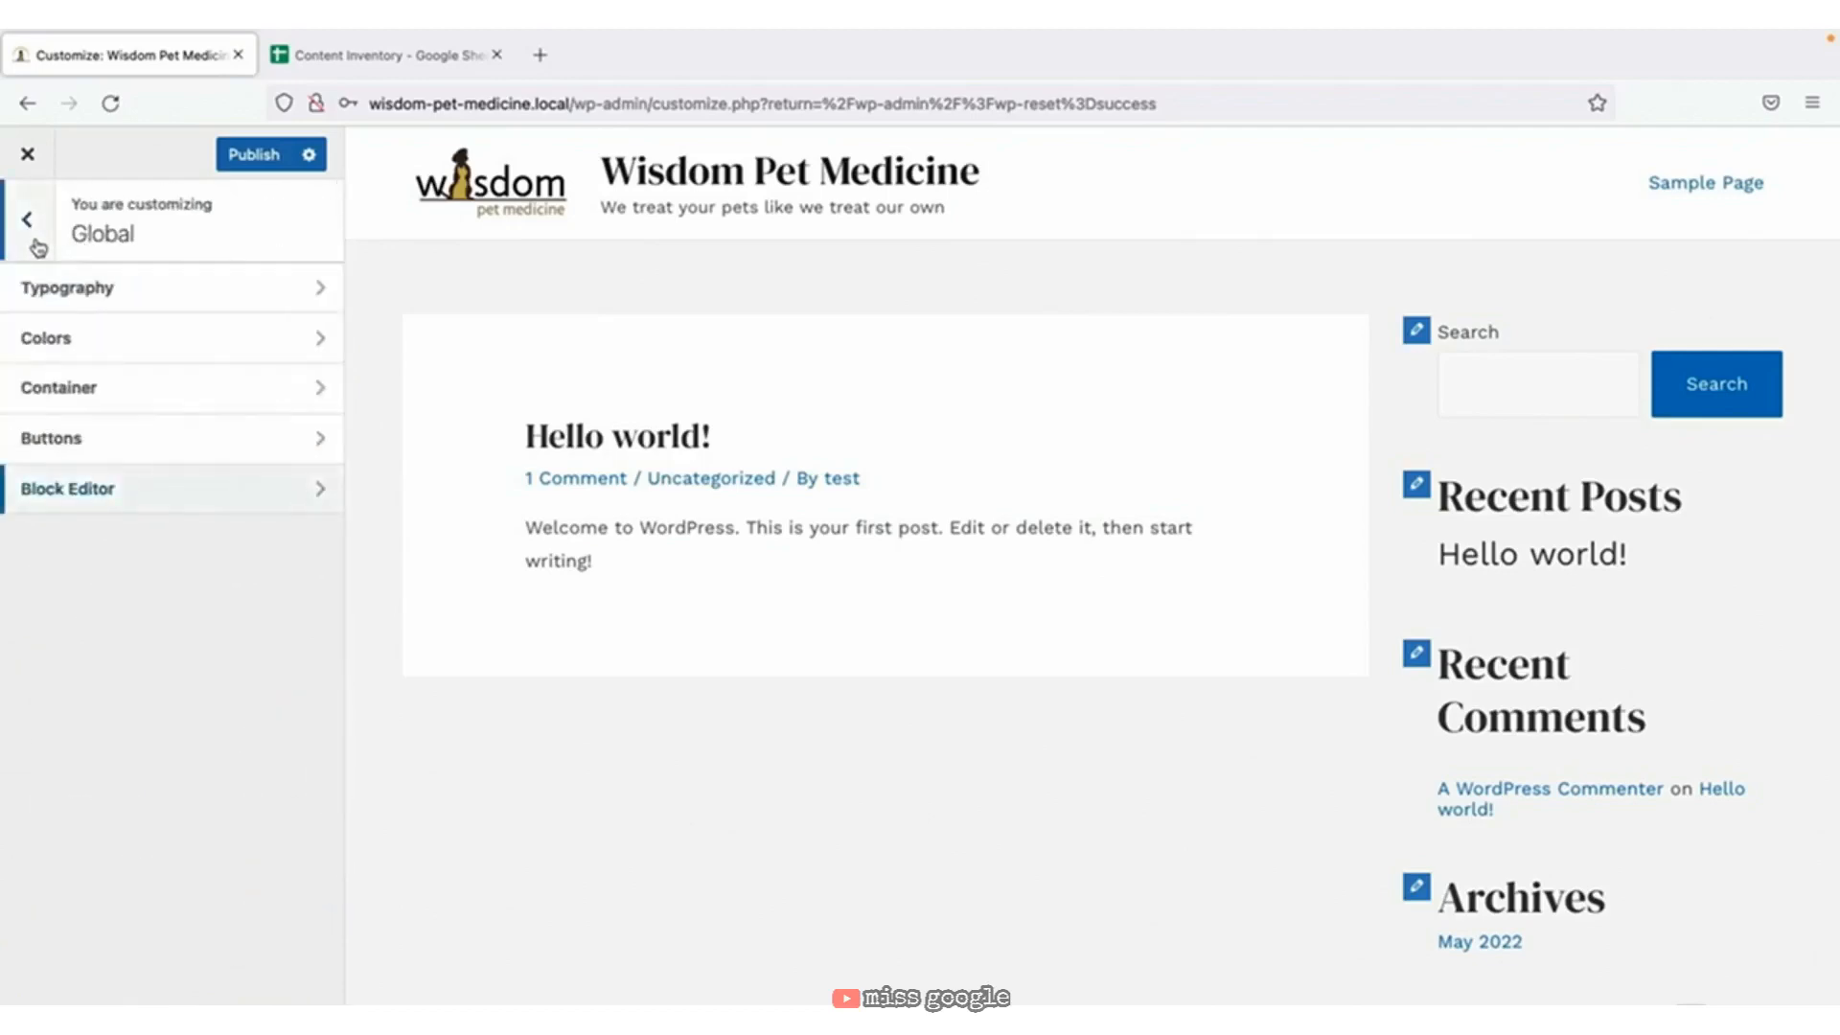
left_click(39, 245)
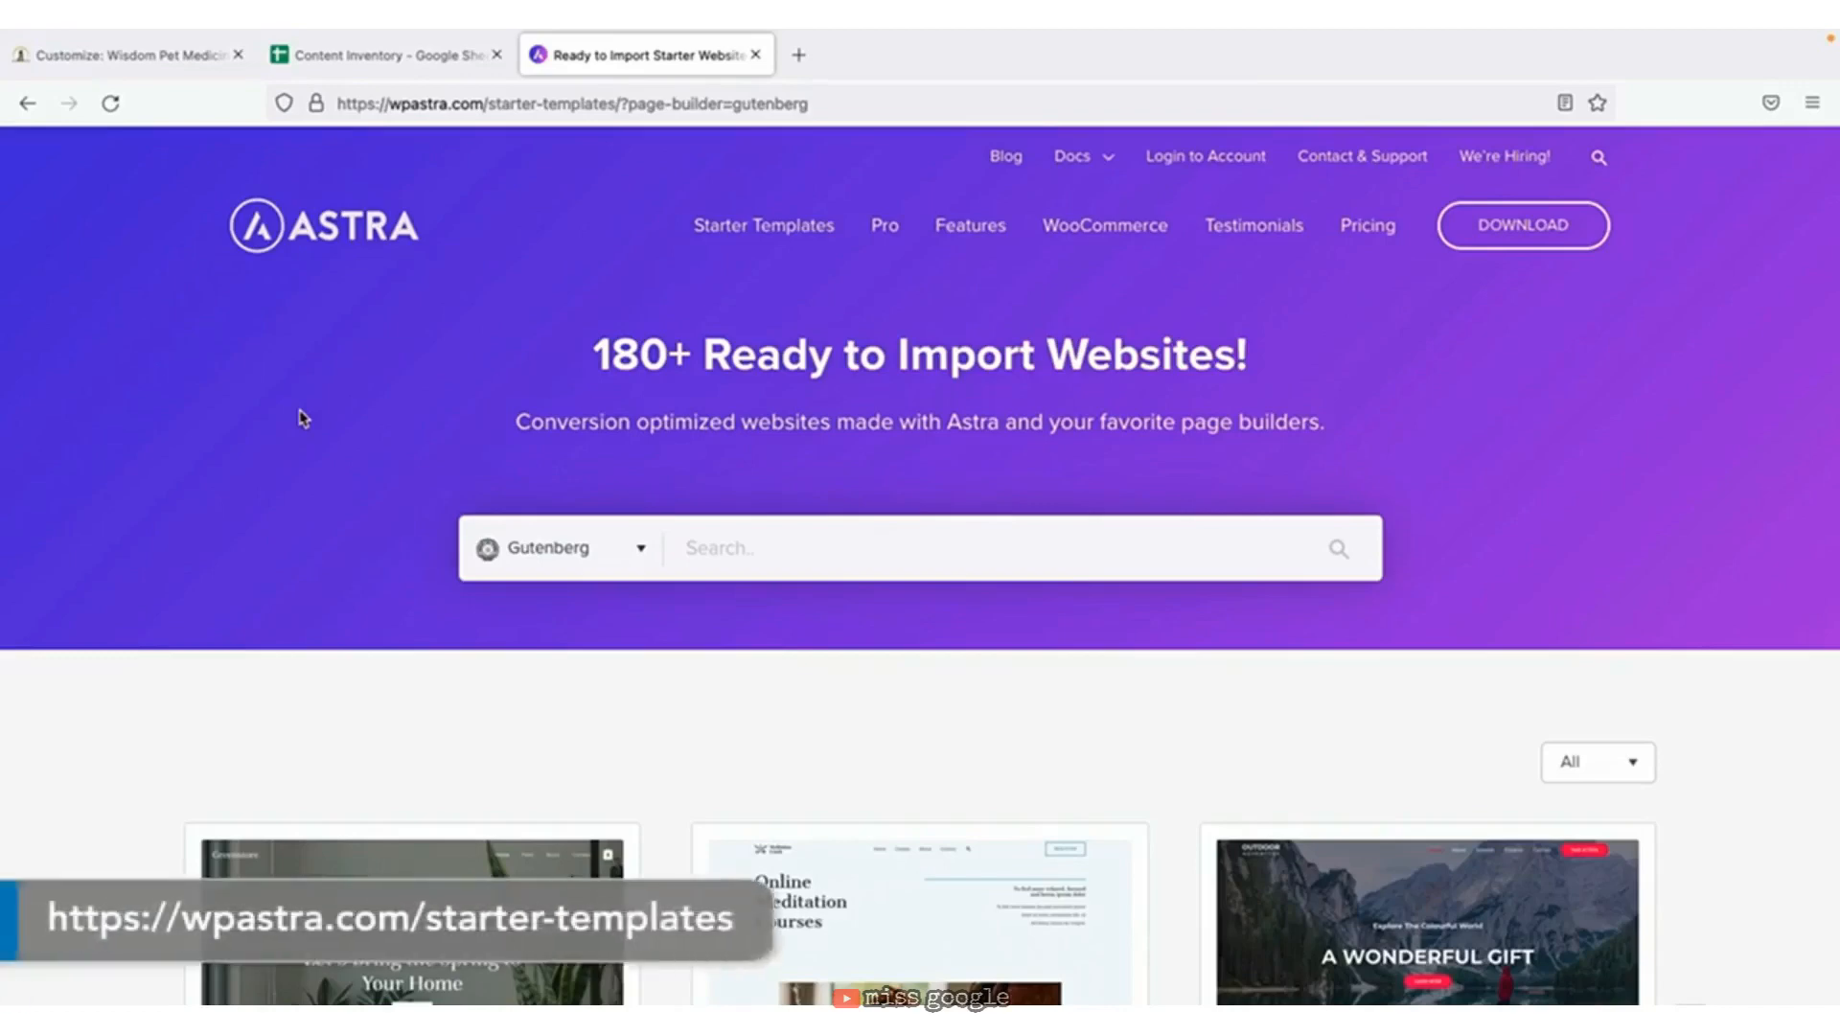
Browse Astra's online Gutenberg templates, return to the WordPress admin and install the Starter Templates importer plugin from Astra Options.
scroll(303, 419, "down", 3)
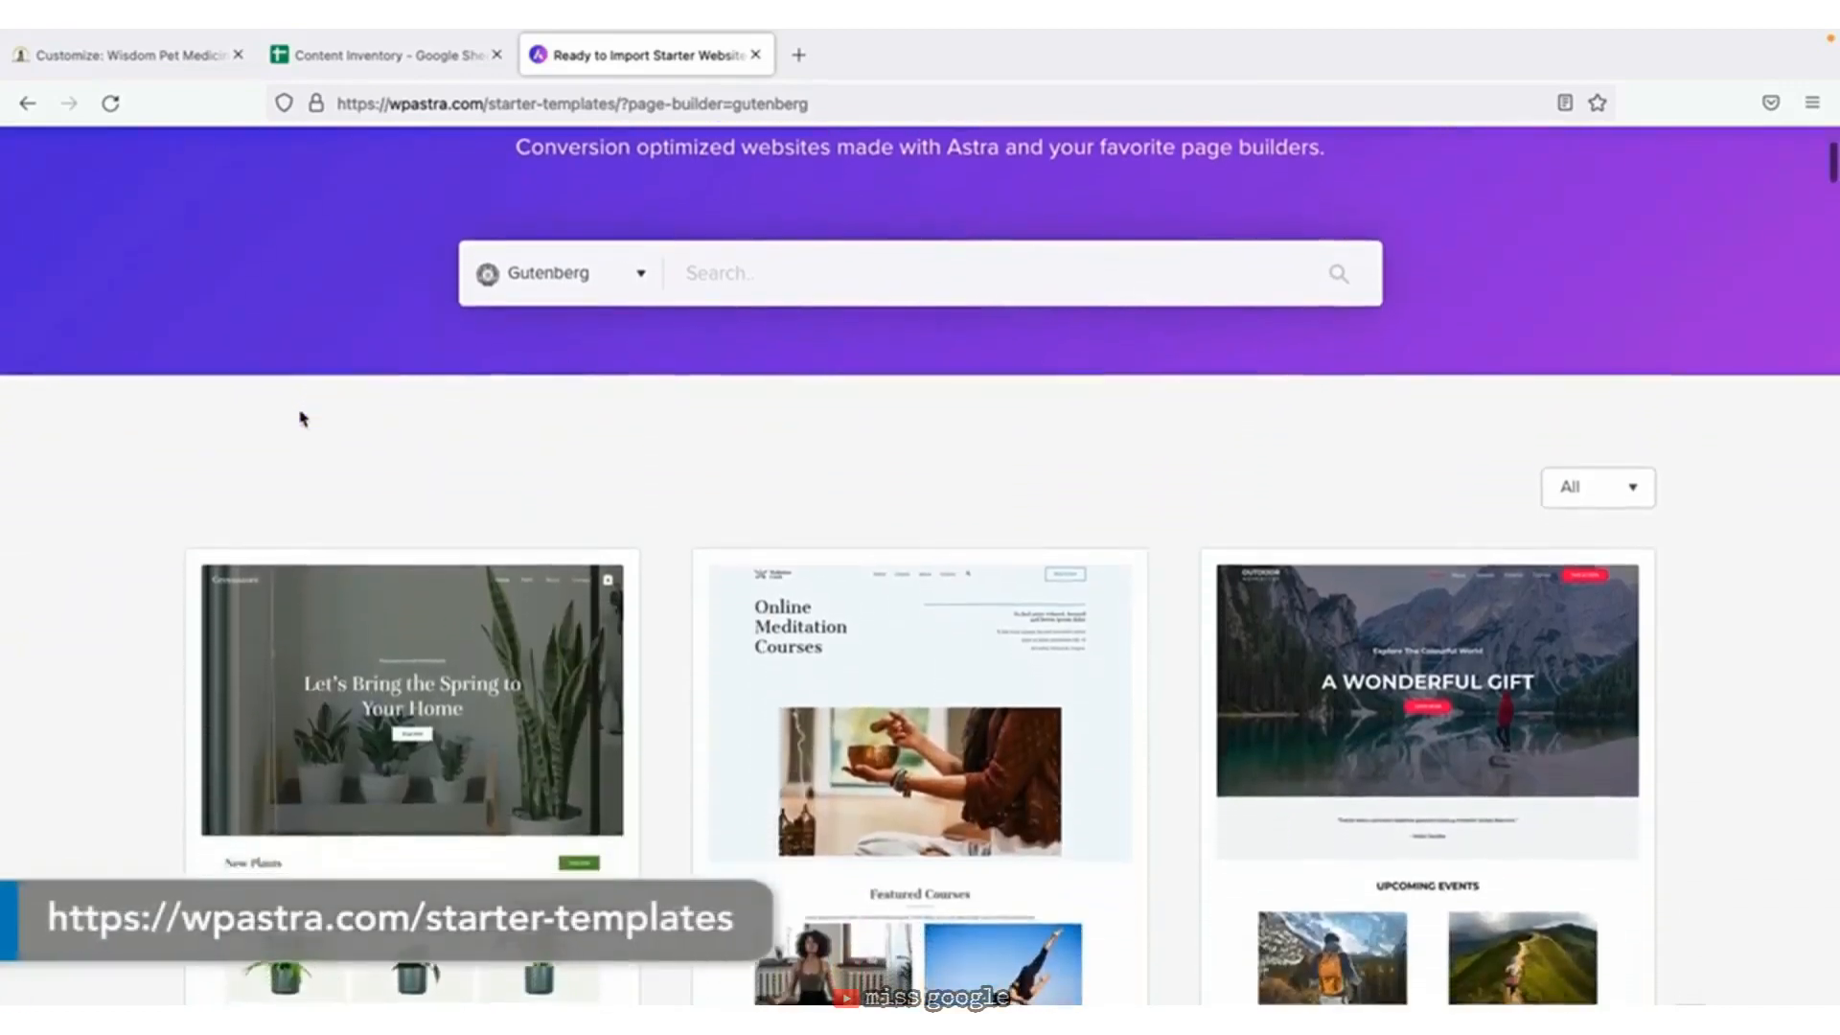
scroll(302, 419, "down", 2)
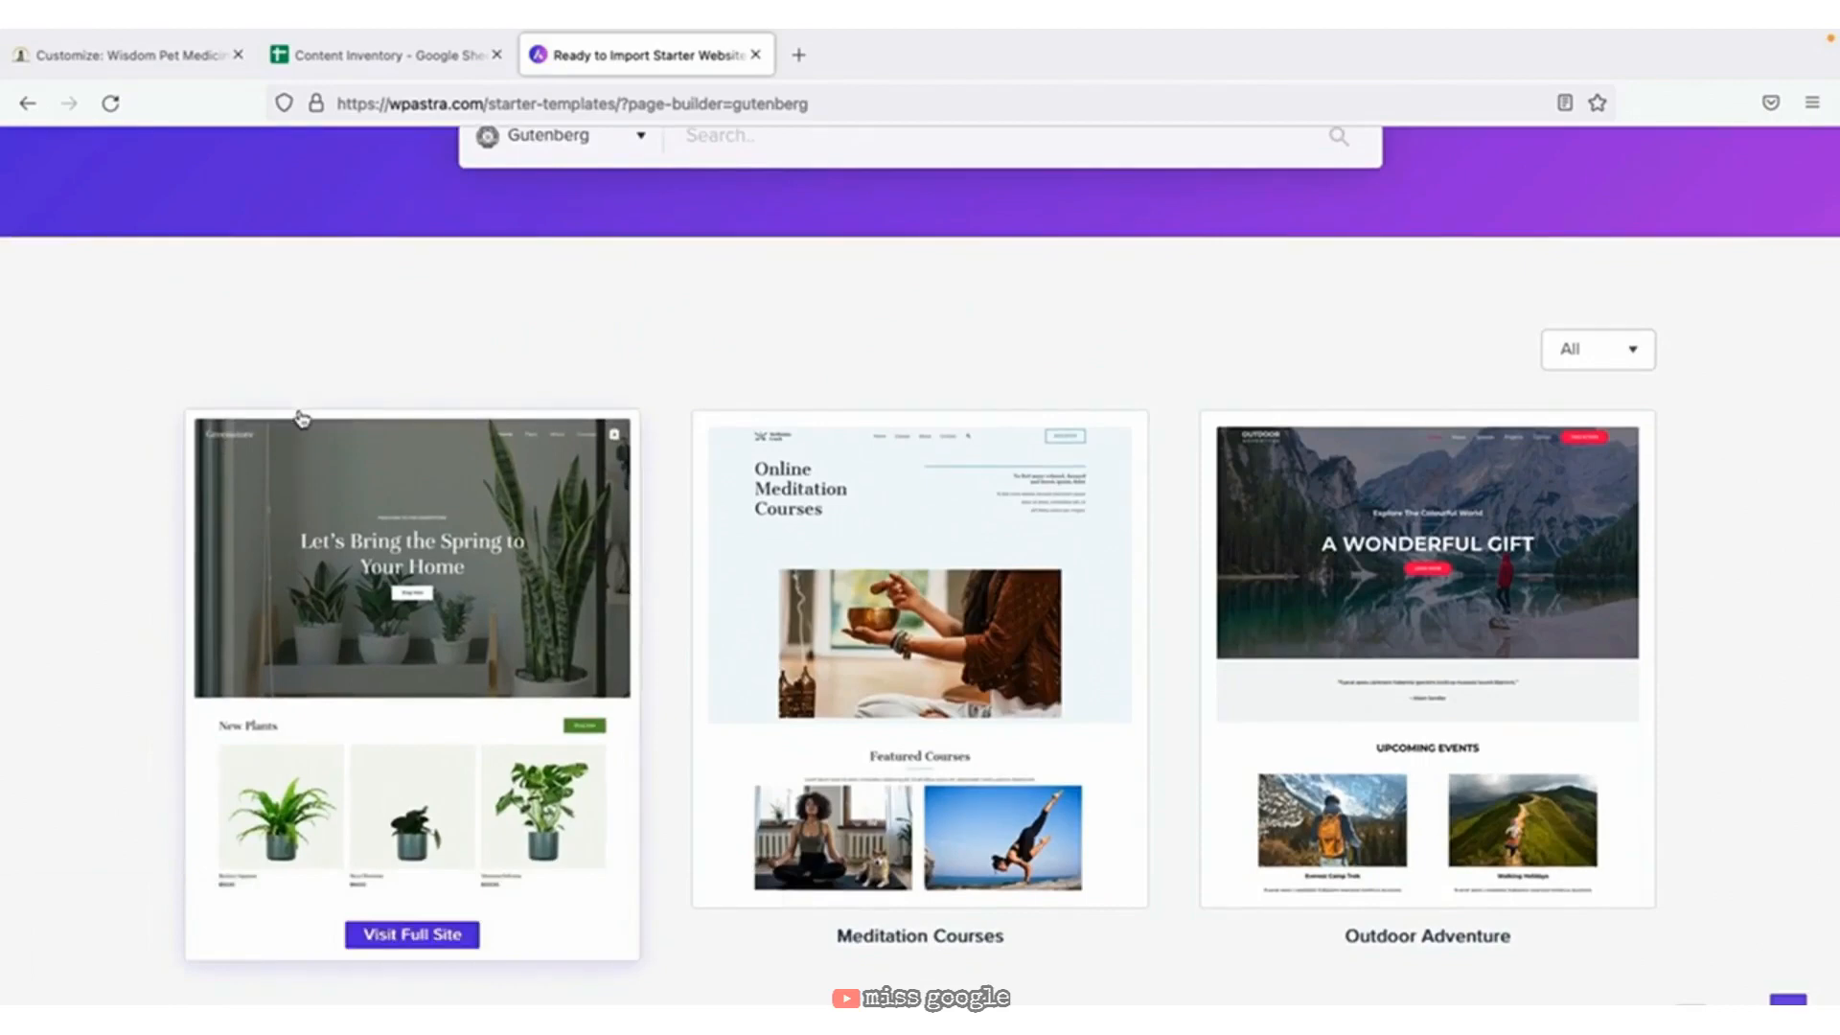
left_click(171, 56)
left_click(23, 156)
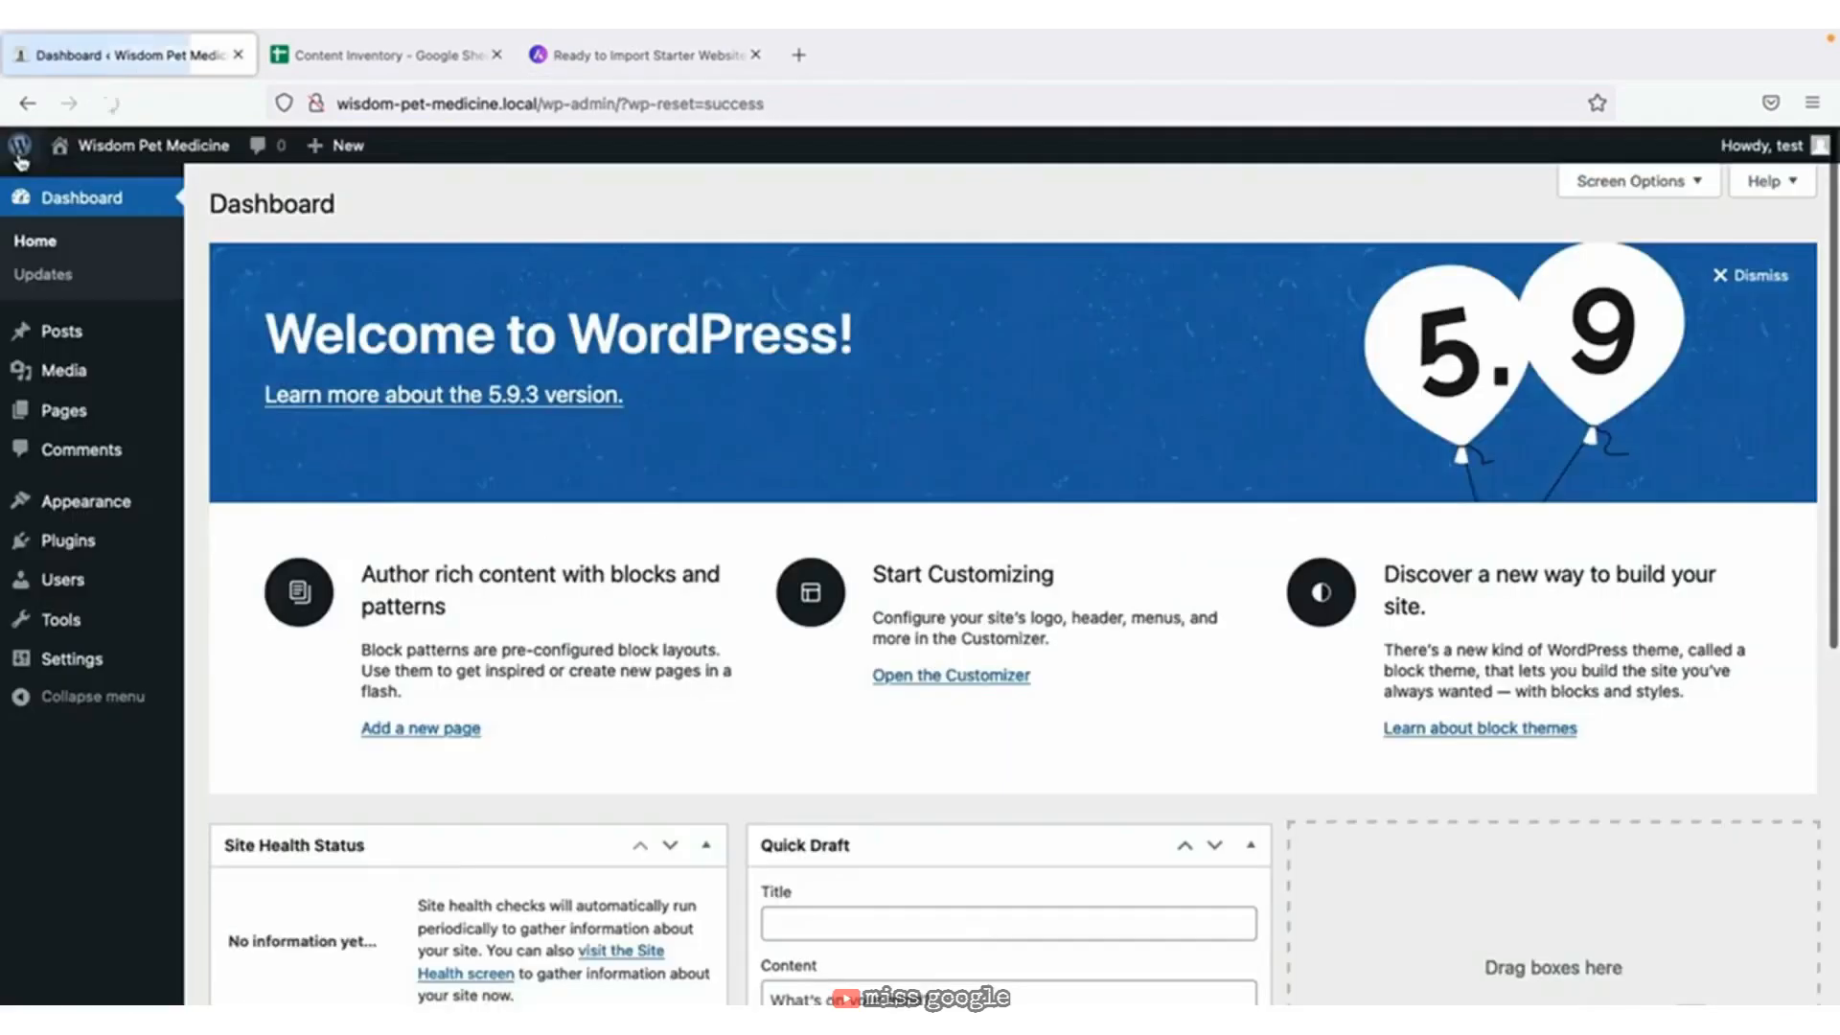
mouse_move(88, 506)
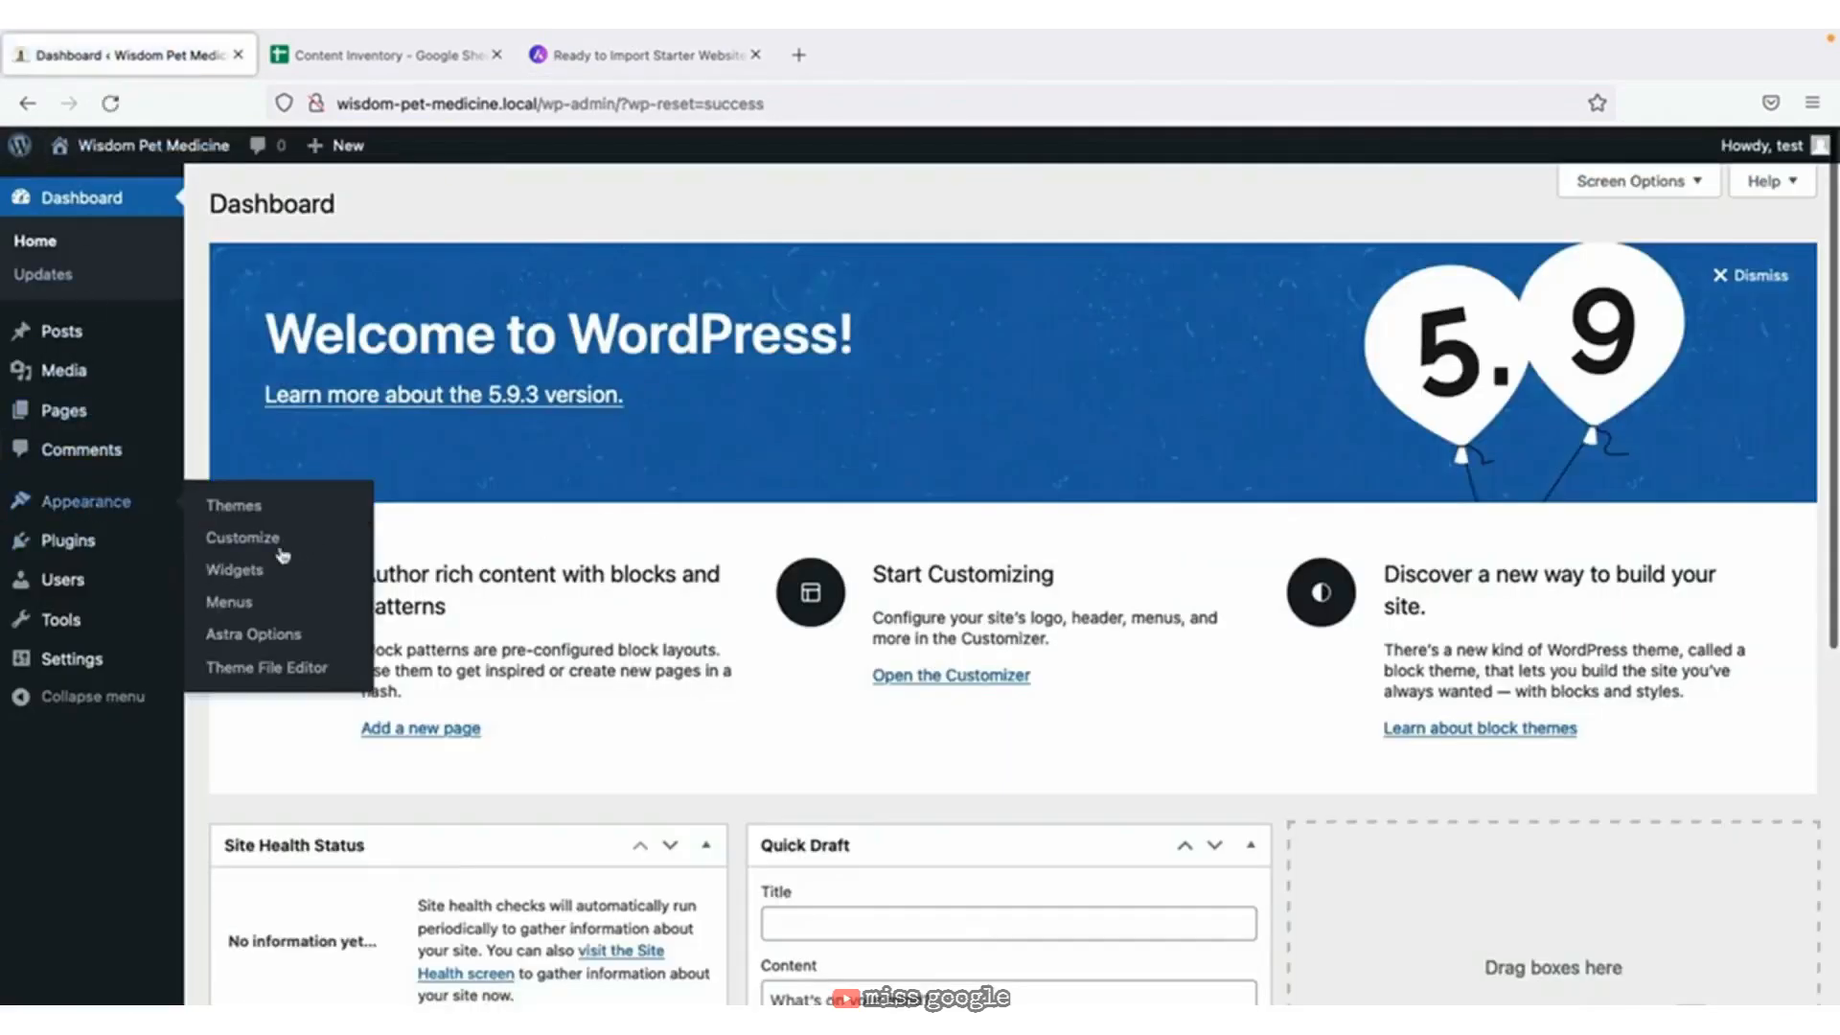
left_click(257, 634)
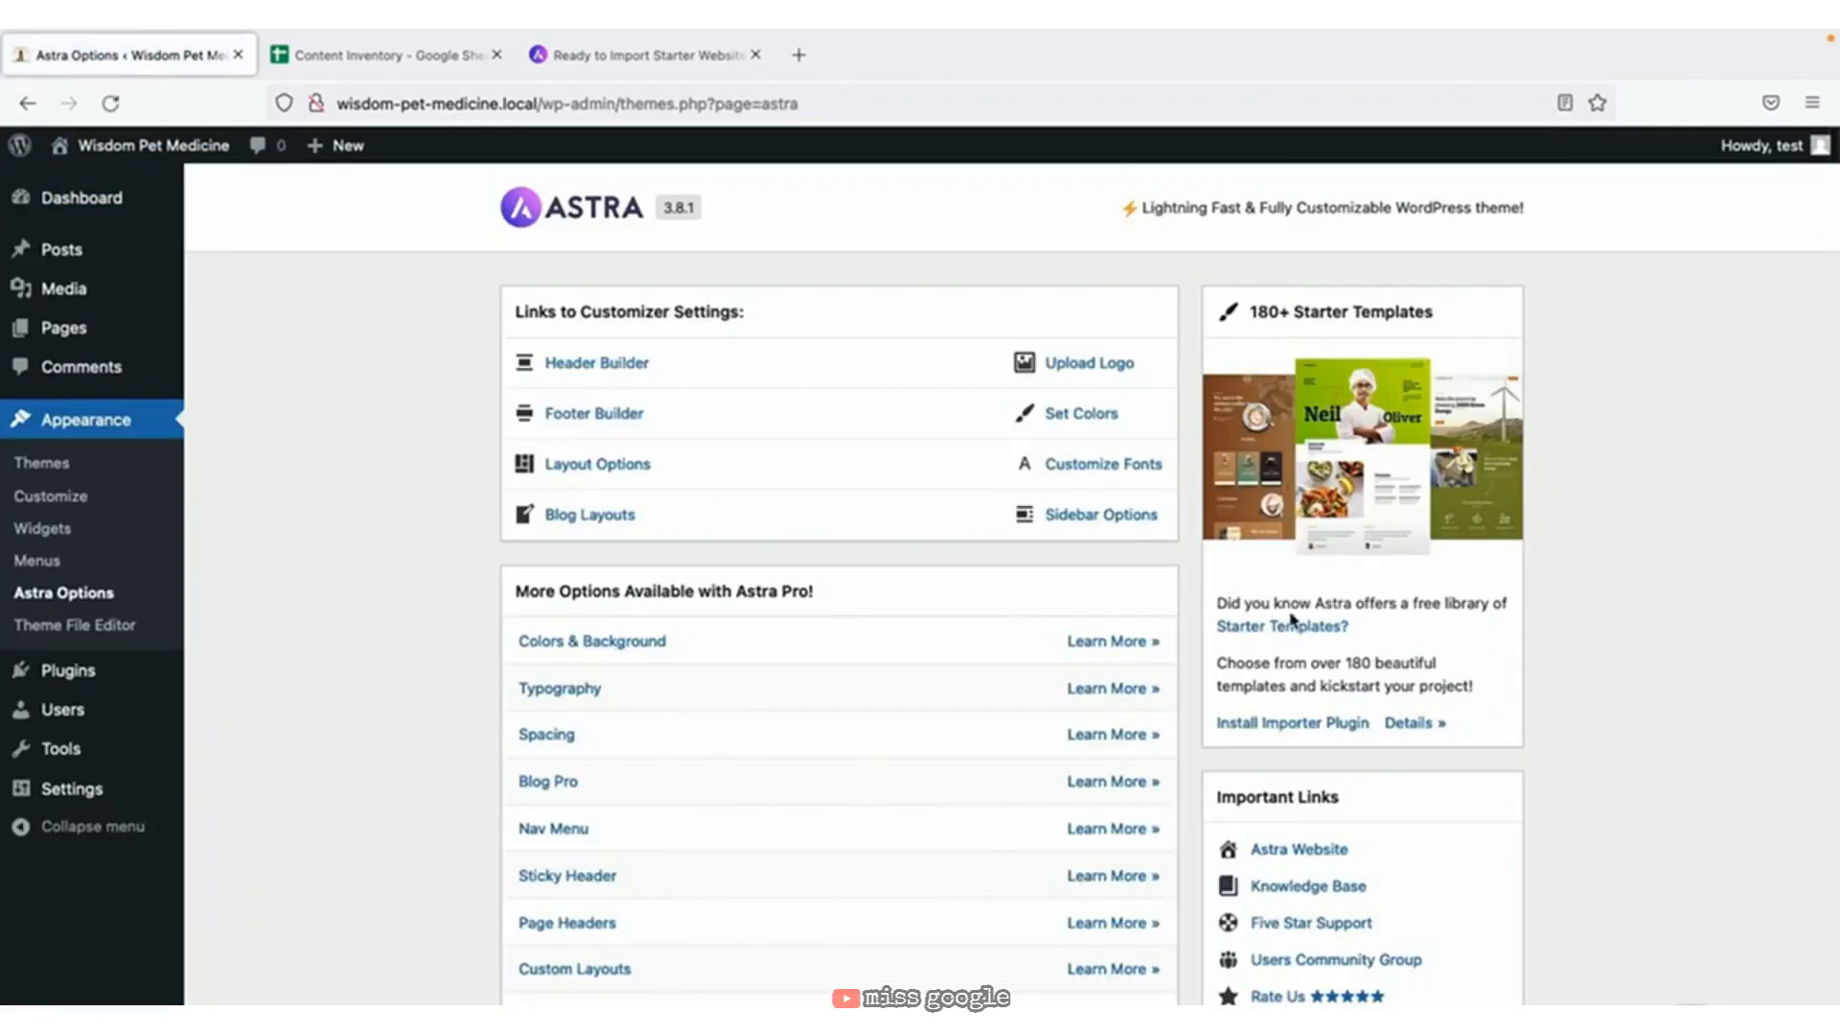
left_click(1278, 728)
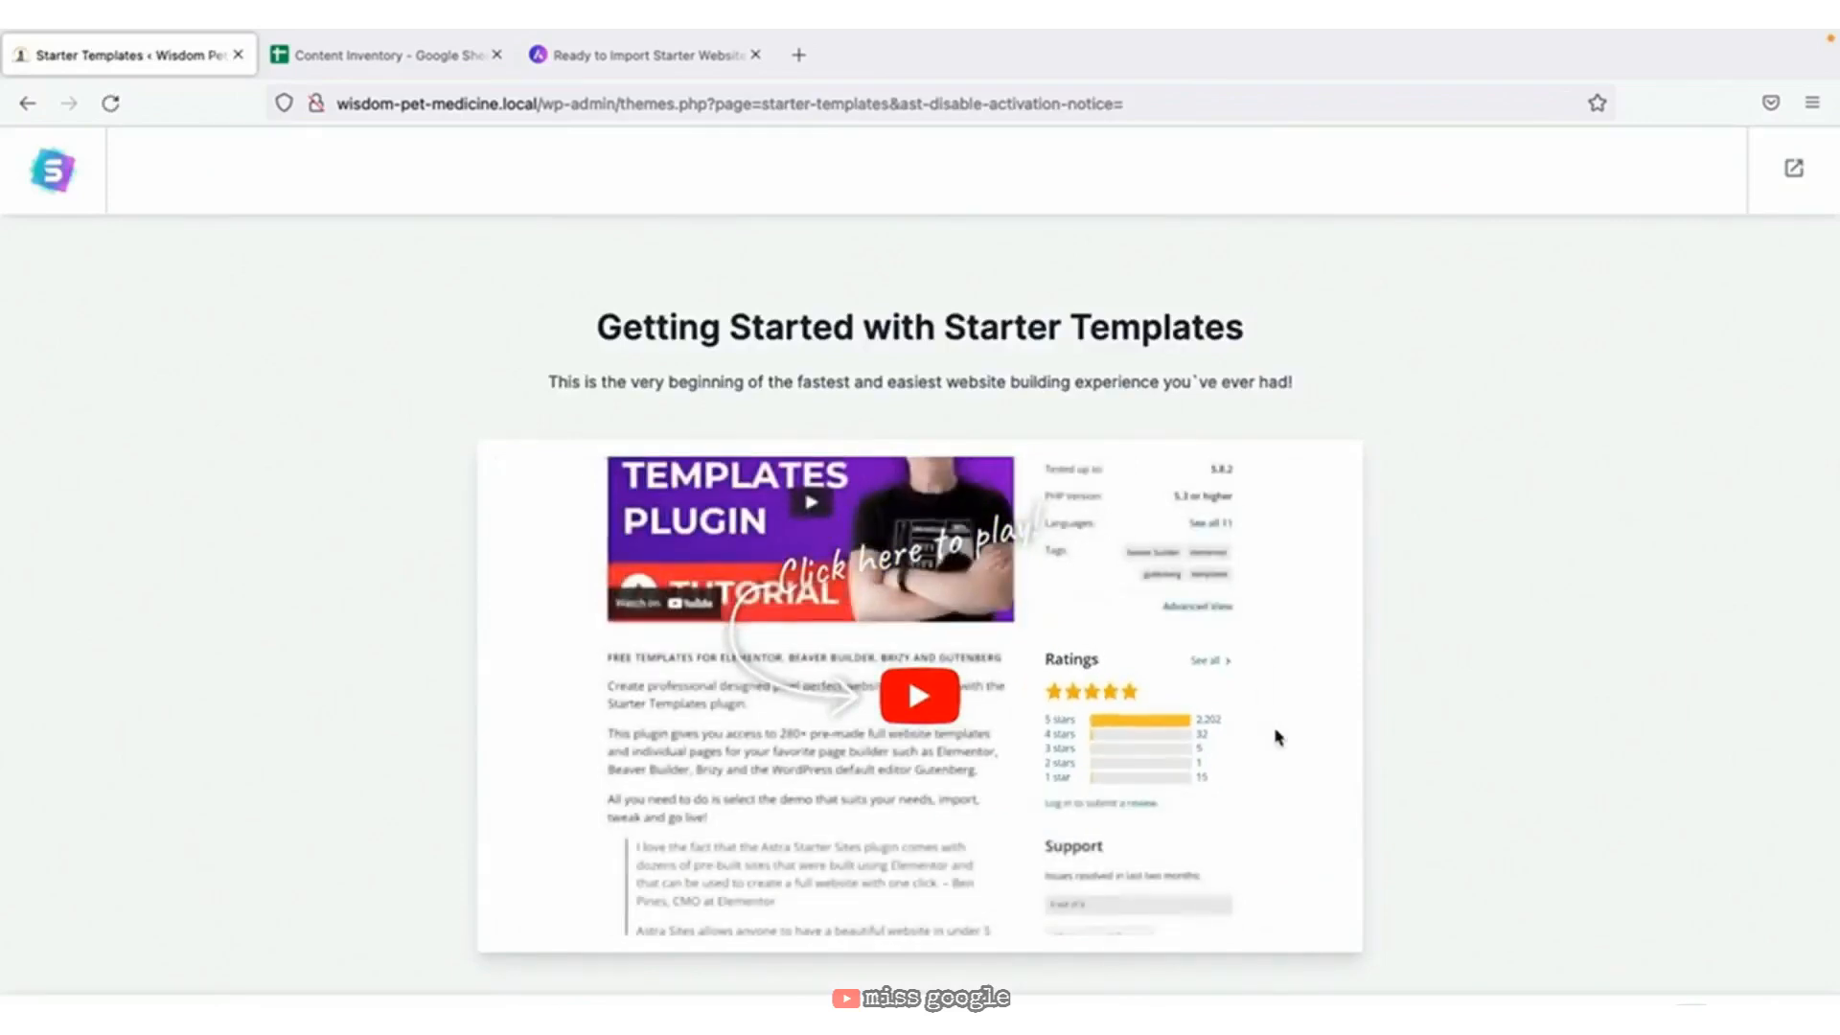
Start building the website with Starter Templates using the Block Editor page builder, and reload the page to load the template library.
scroll(1227, 697, "down", 1)
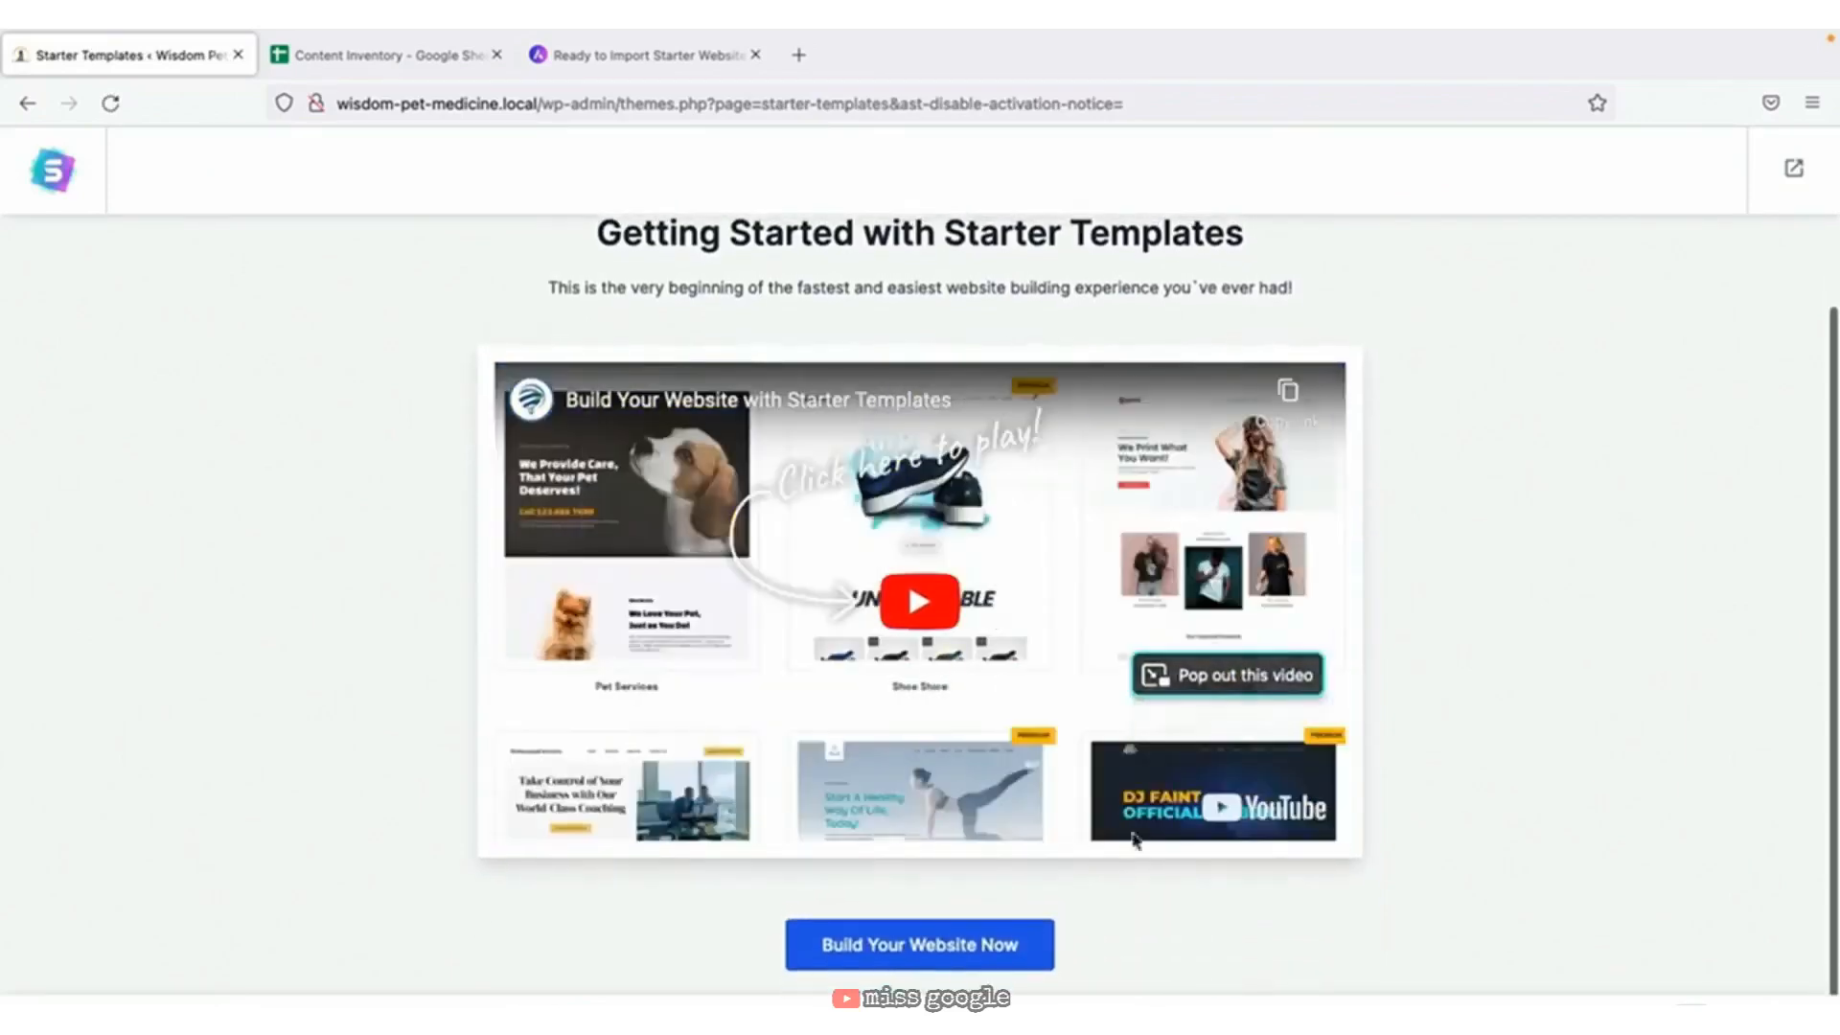
left_click(980, 957)
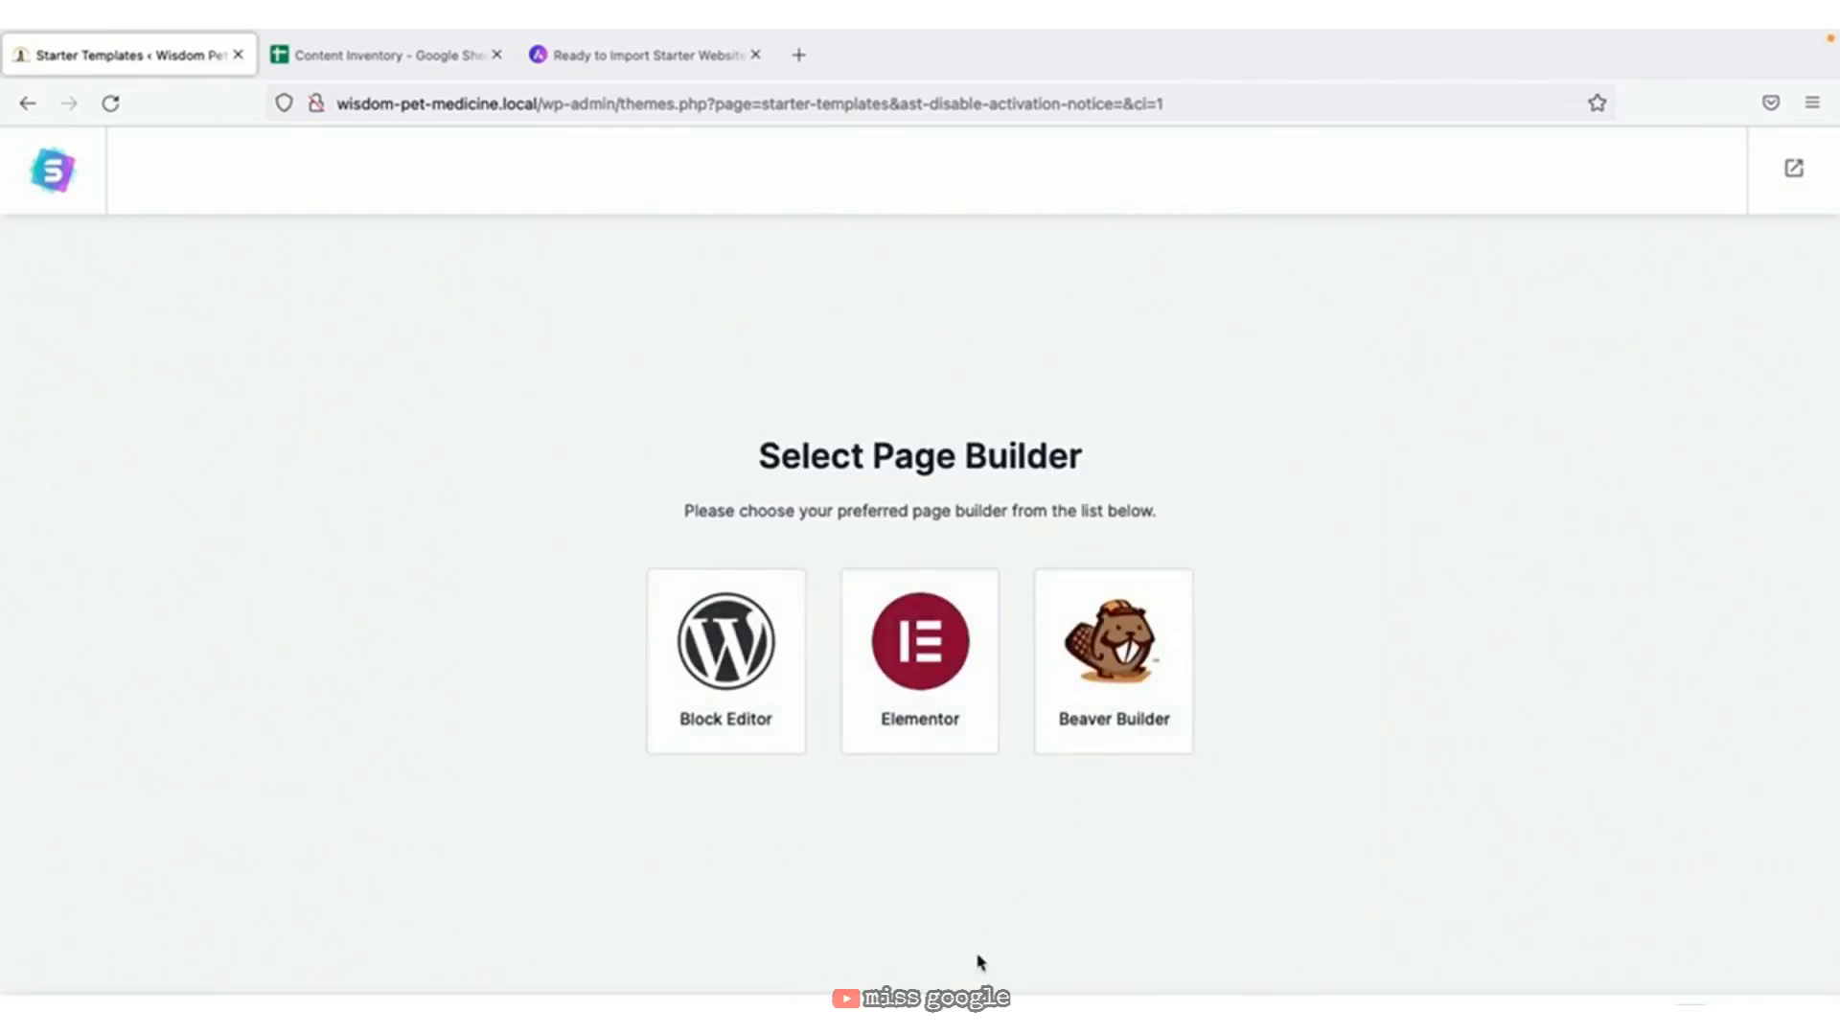
left_click(728, 725)
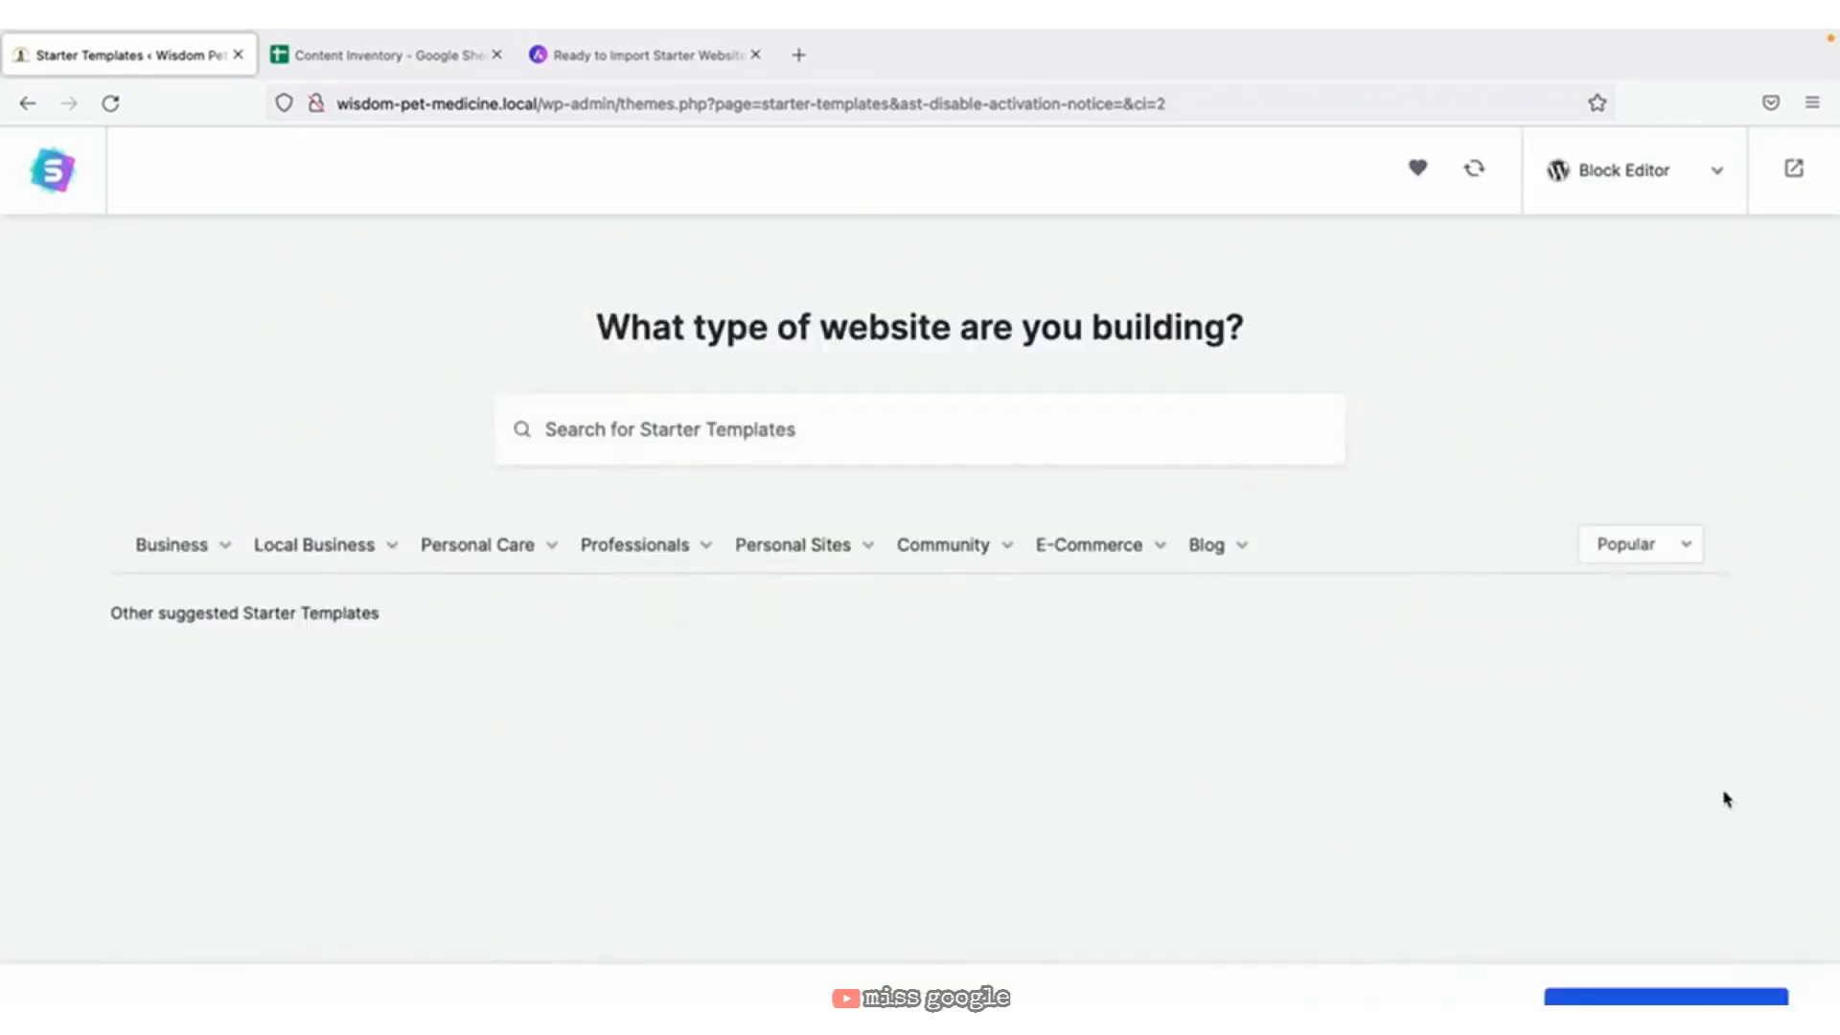
right_click(1452, 697)
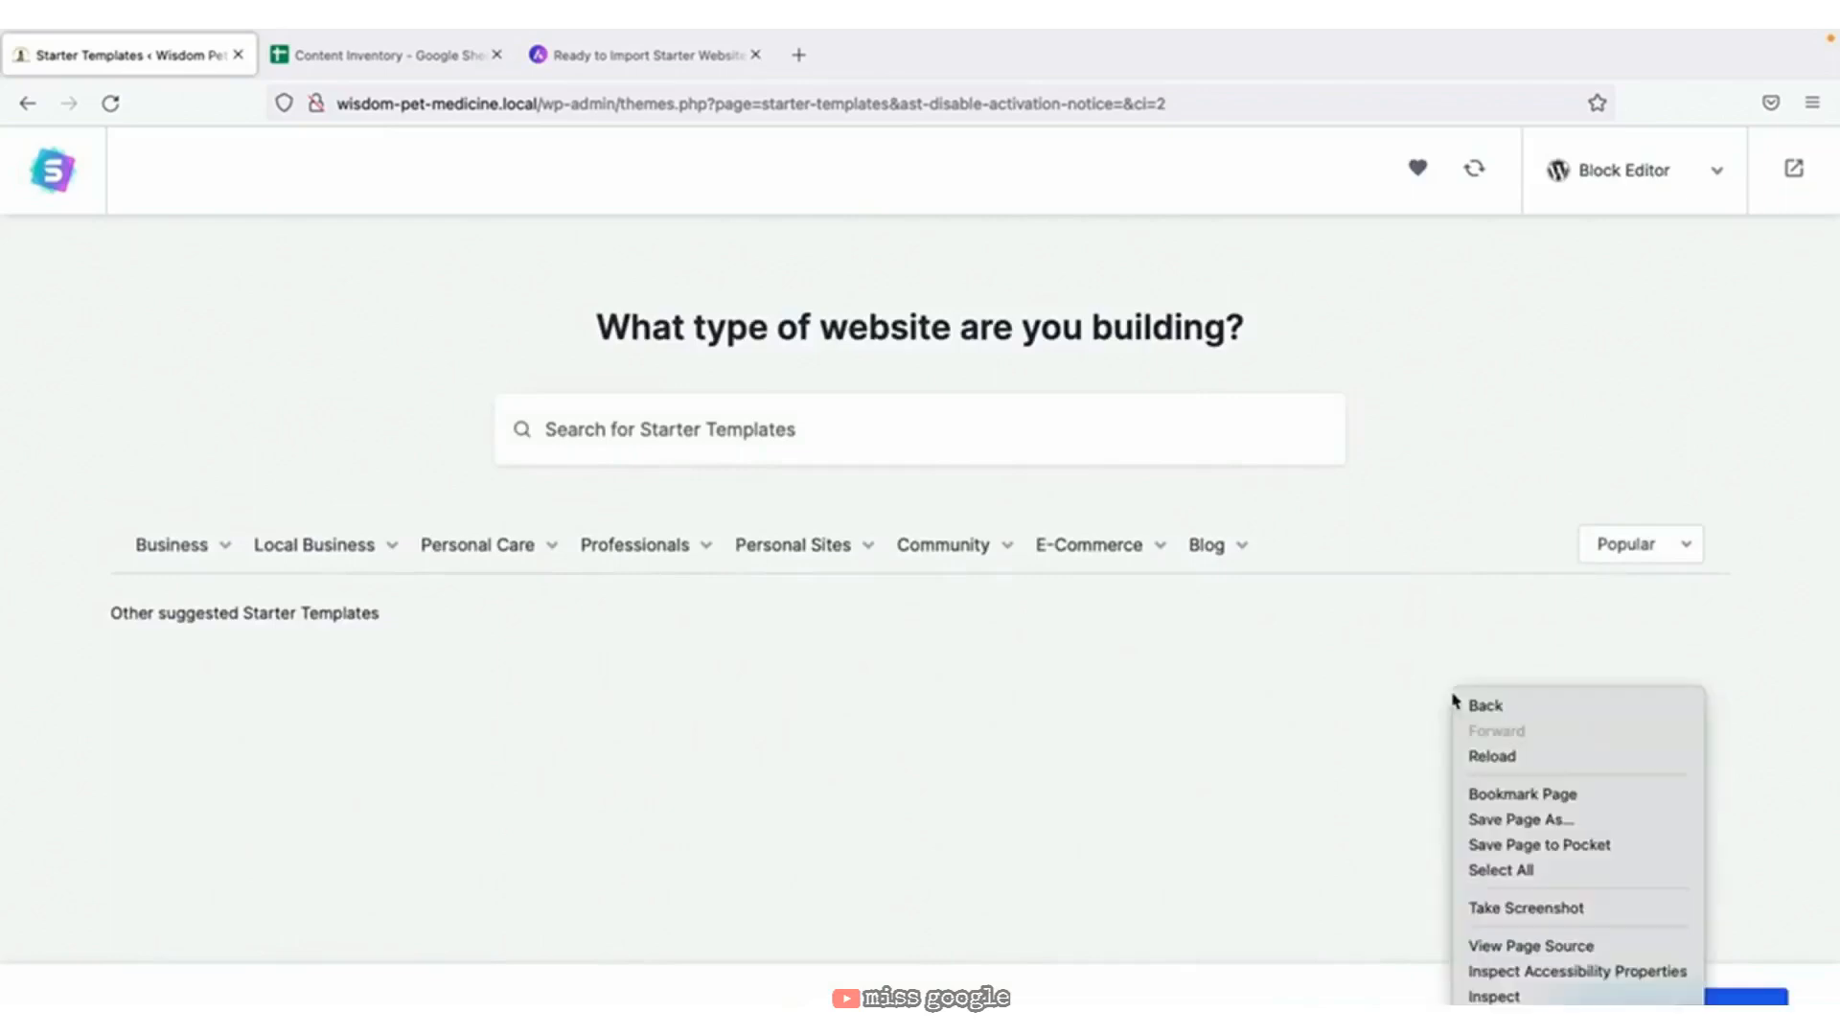
left_click(1534, 768)
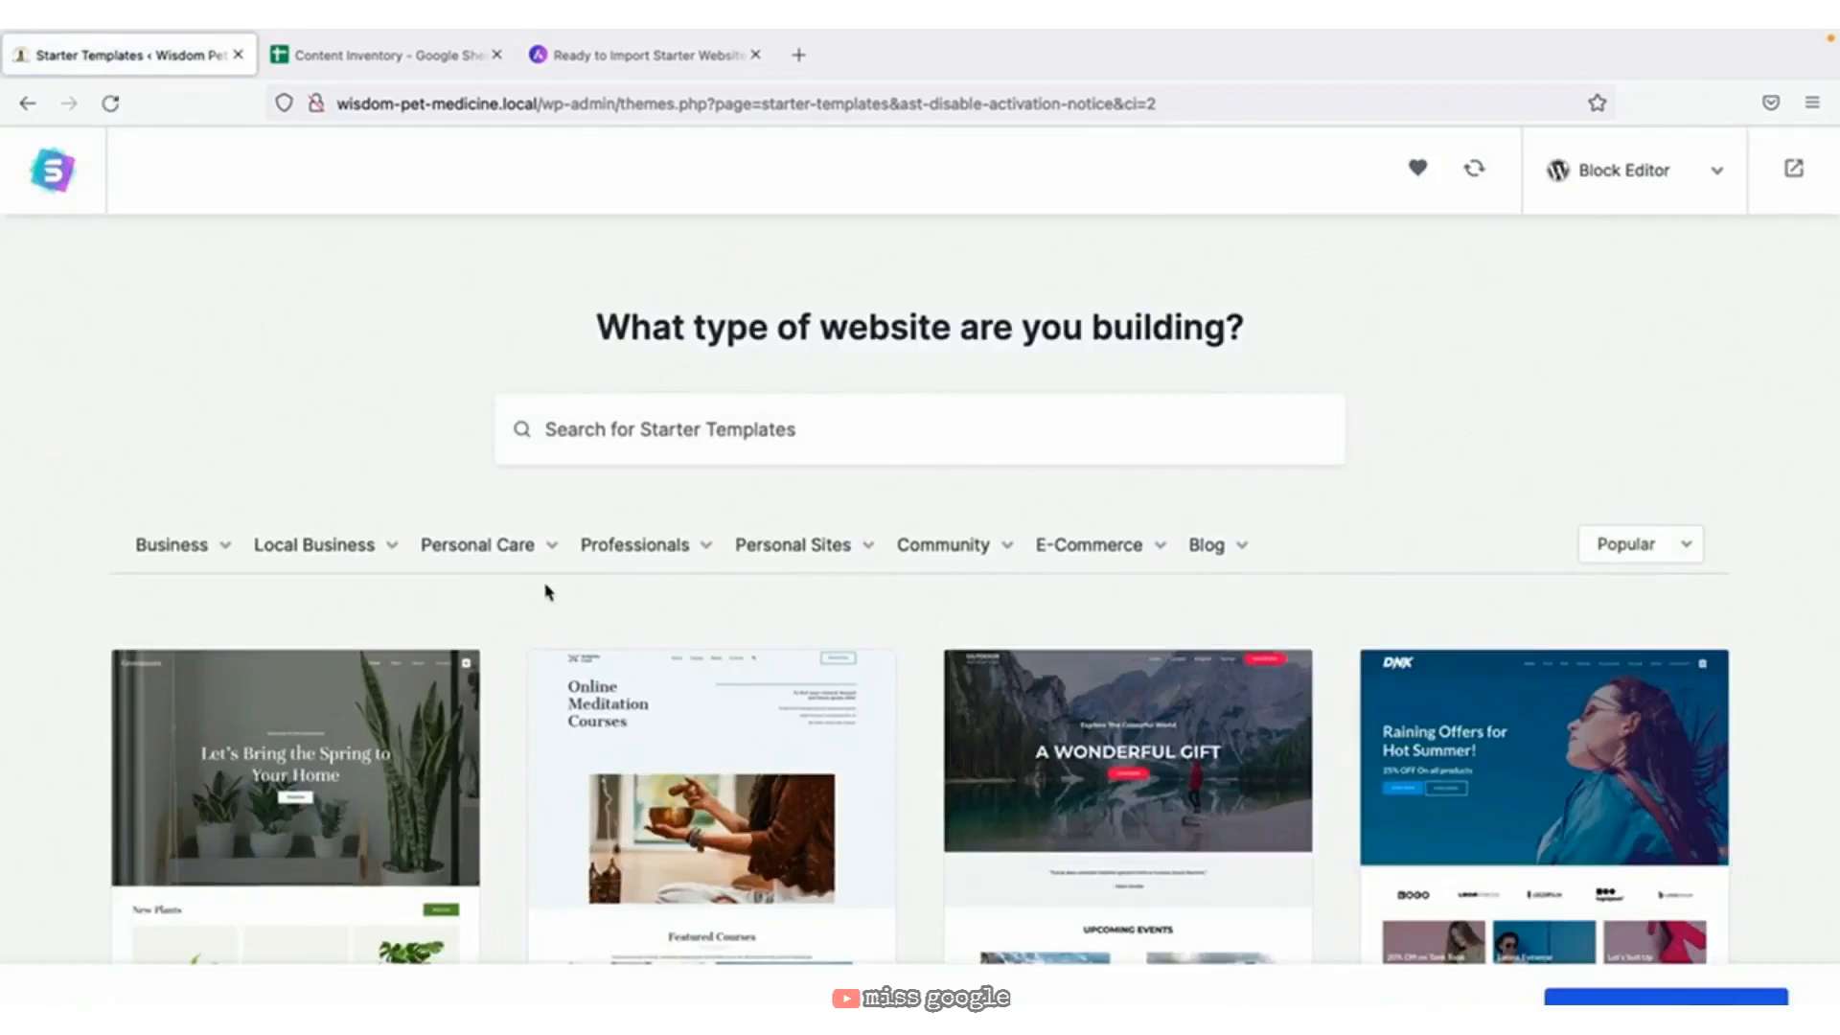
Browse the Block Editor starter templates and preview the Outdoor Adventure template's home page.
mouse_move(226, 543)
left_click(812, 429)
scroll(813, 429, "down", 3)
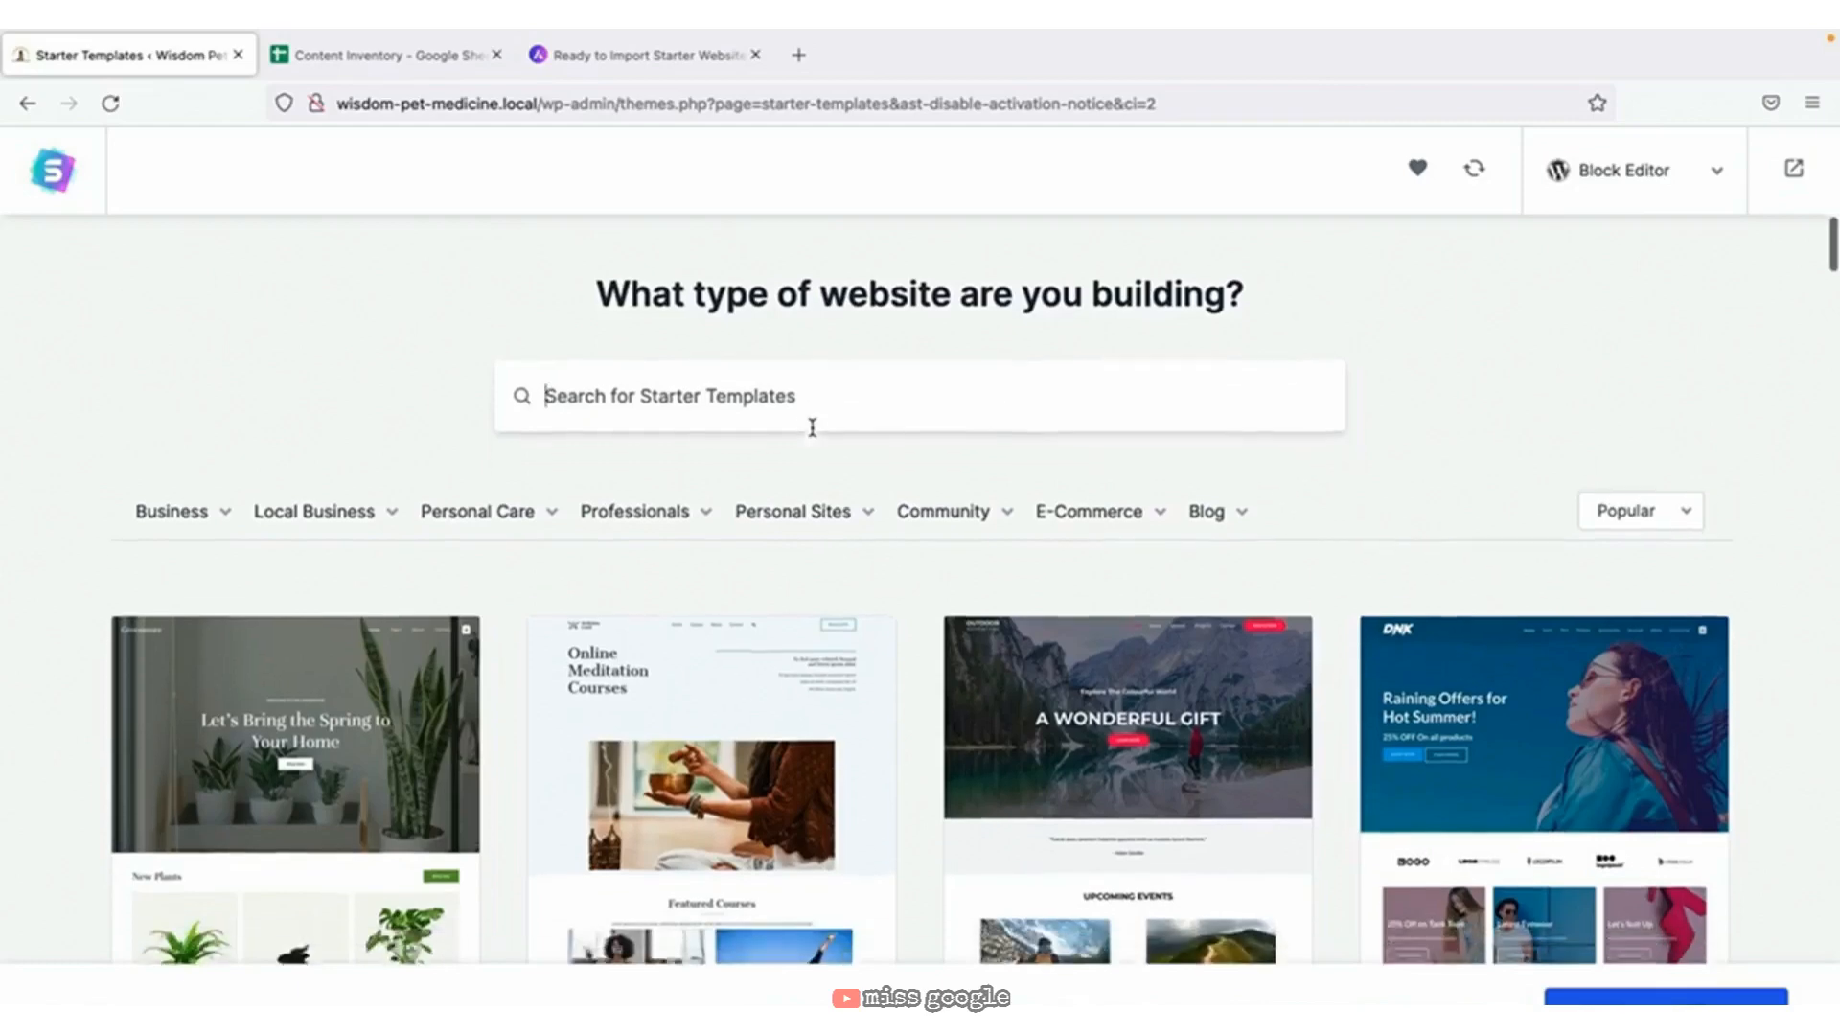
scroll(813, 434, "down", 4)
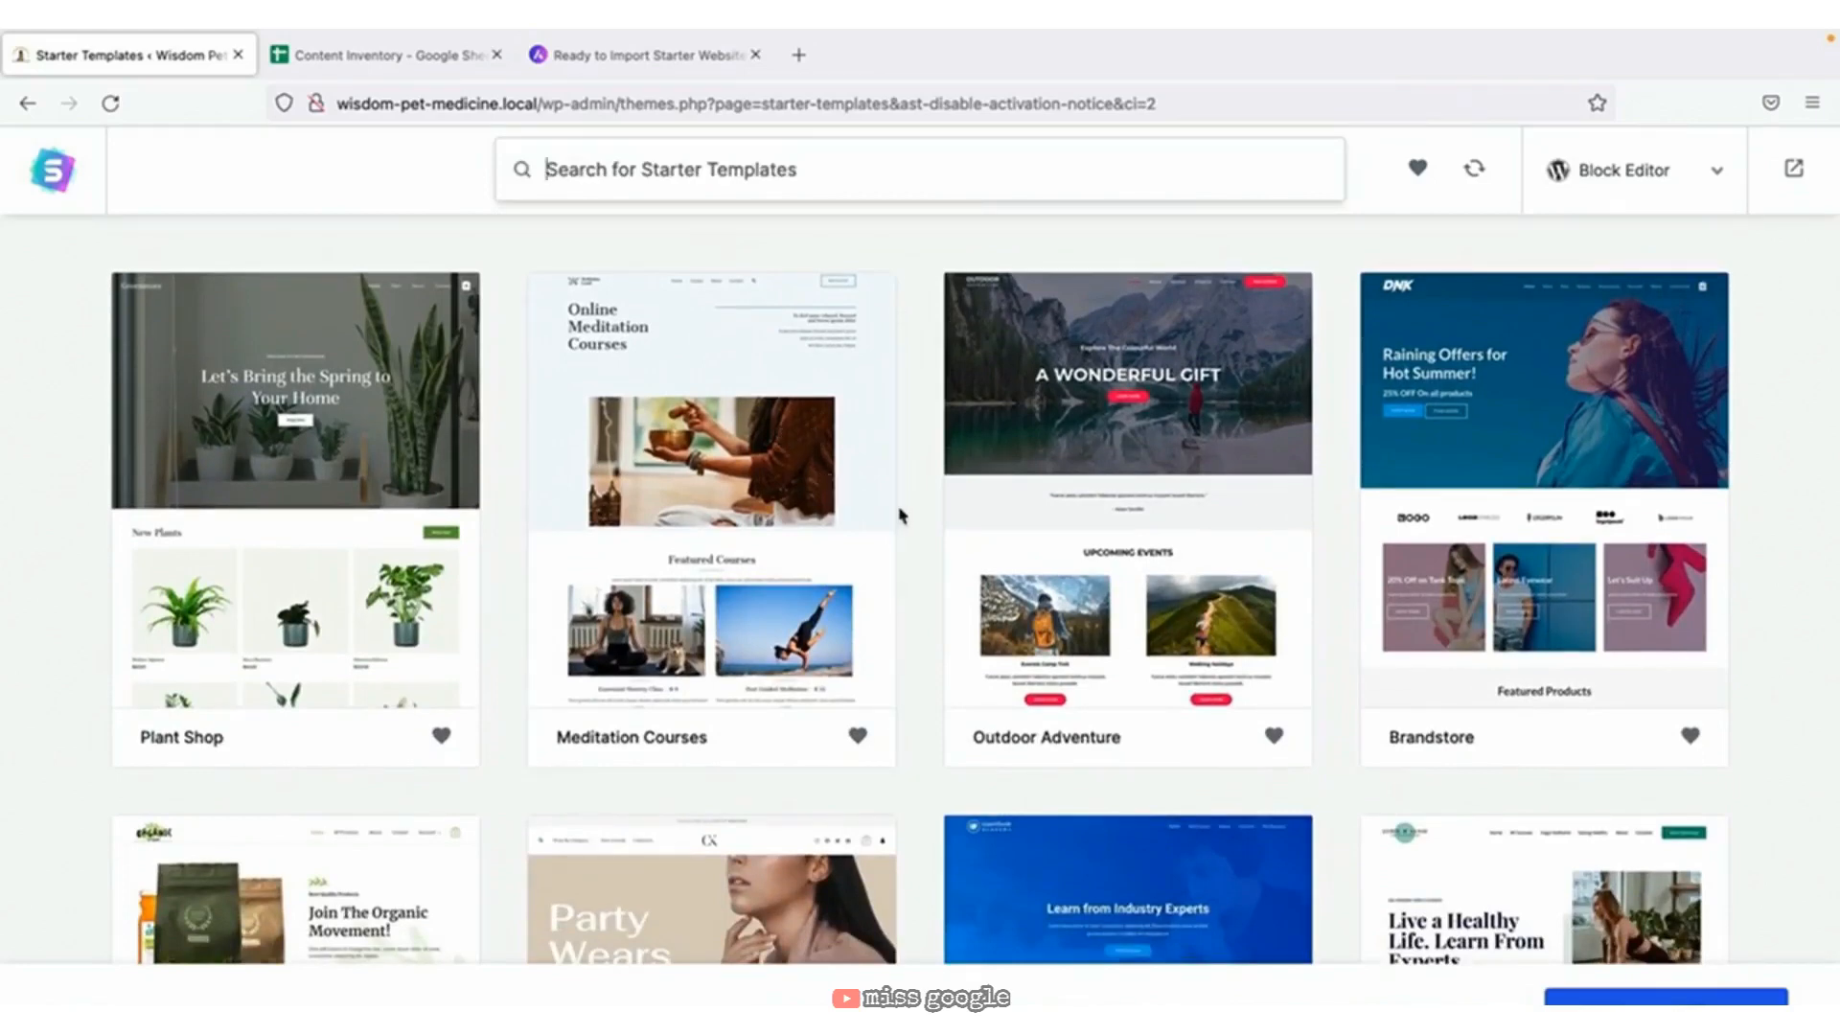
left_click(1161, 461)
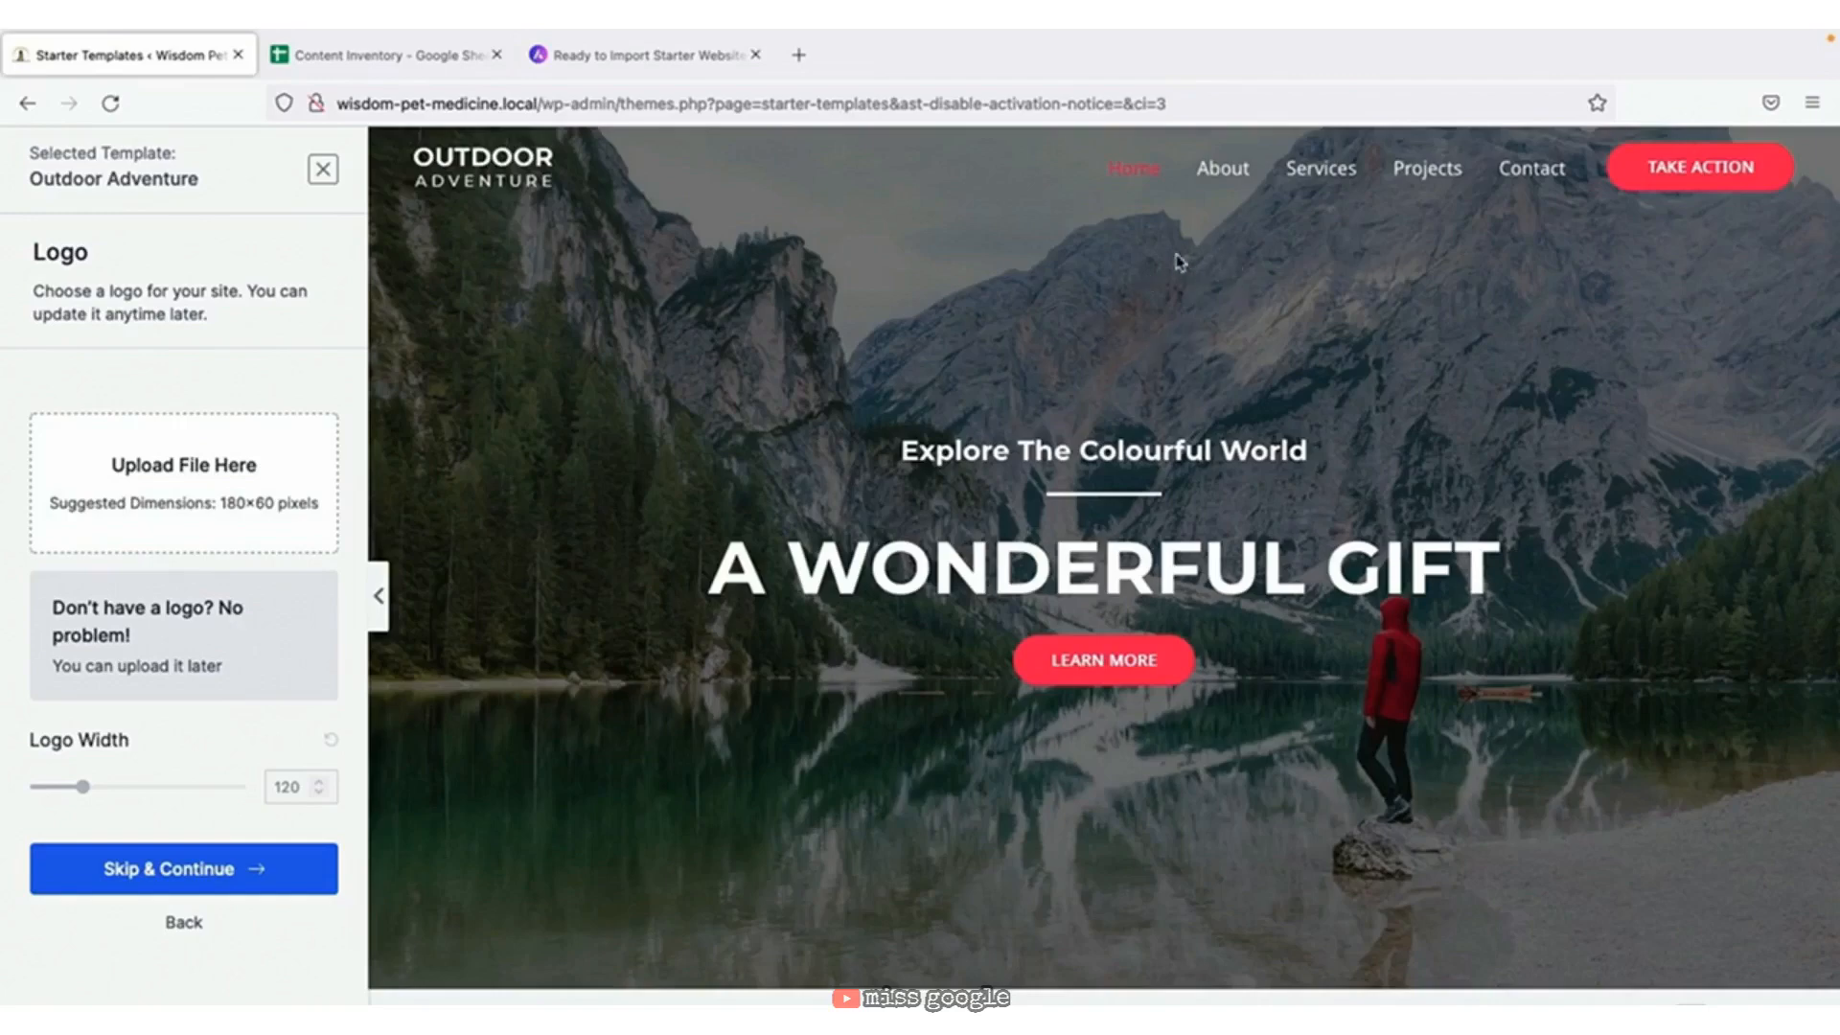
scroll(1102, 329, "down", 5)
scroll(1102, 329, "up", 5)
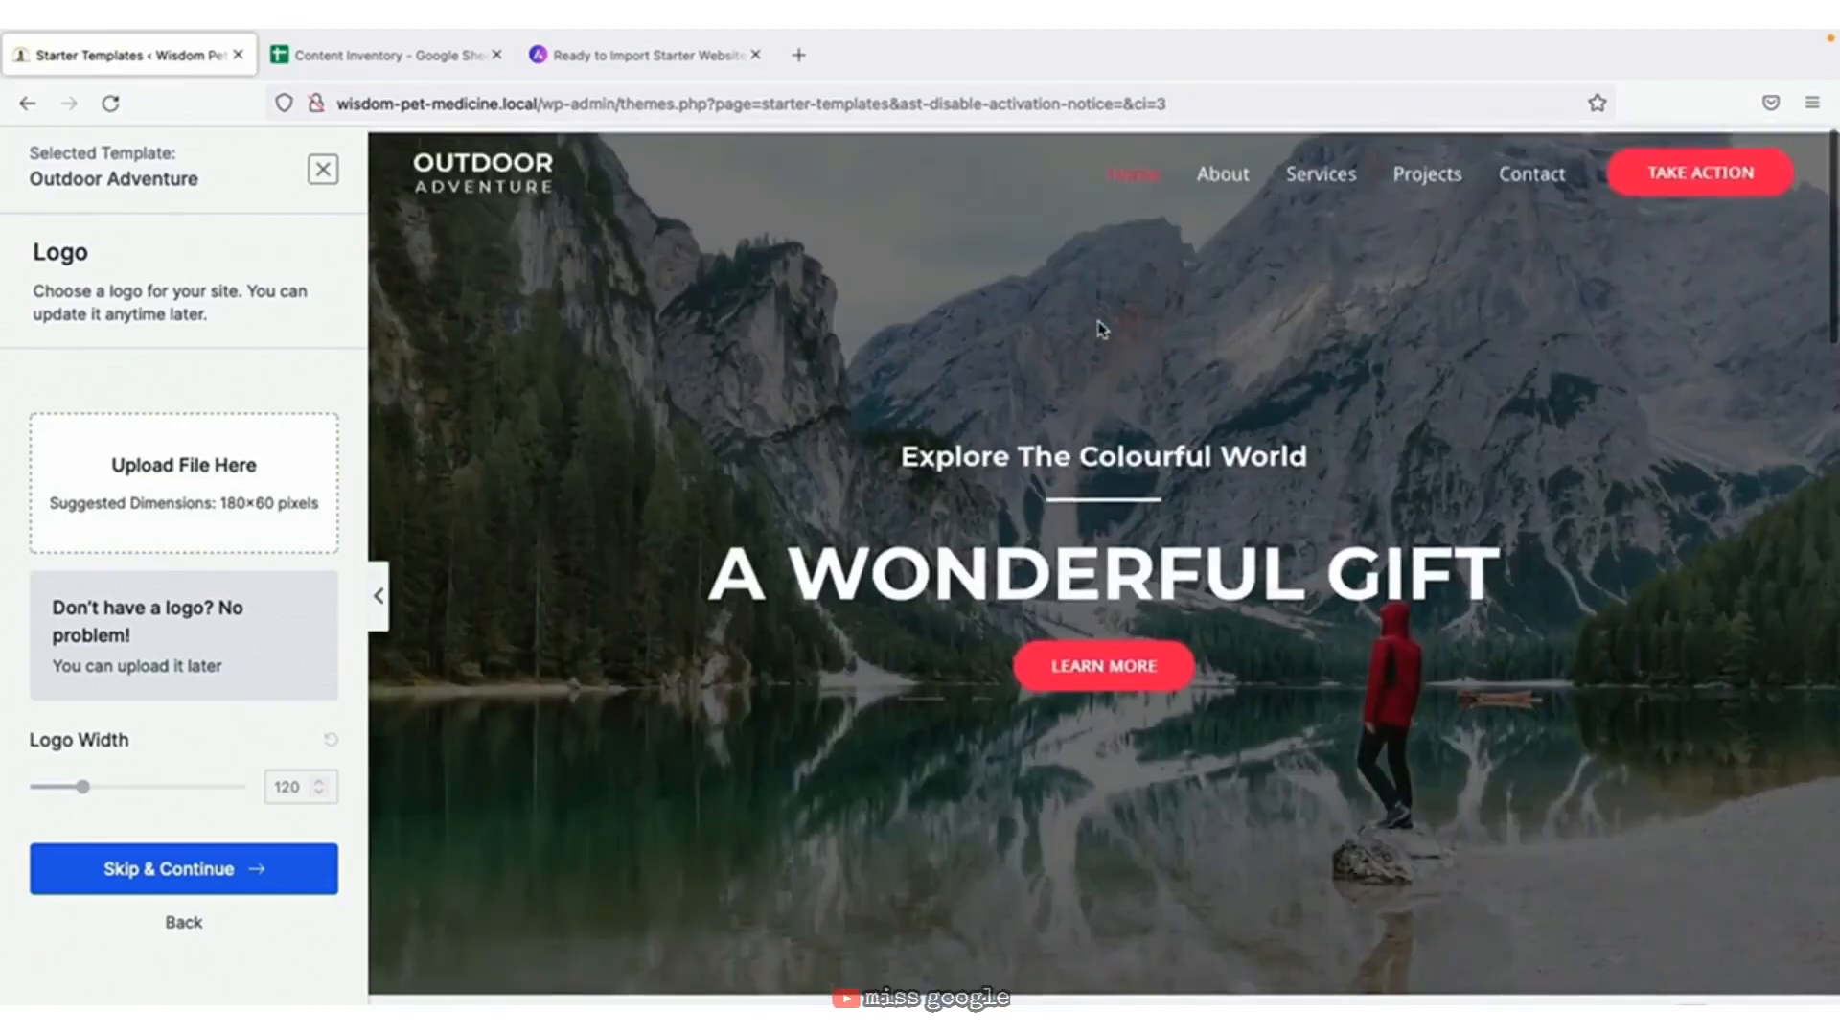
Preview the About and Services pages of the Outdoor Adventure template and return to the template library.
left_click(1236, 180)
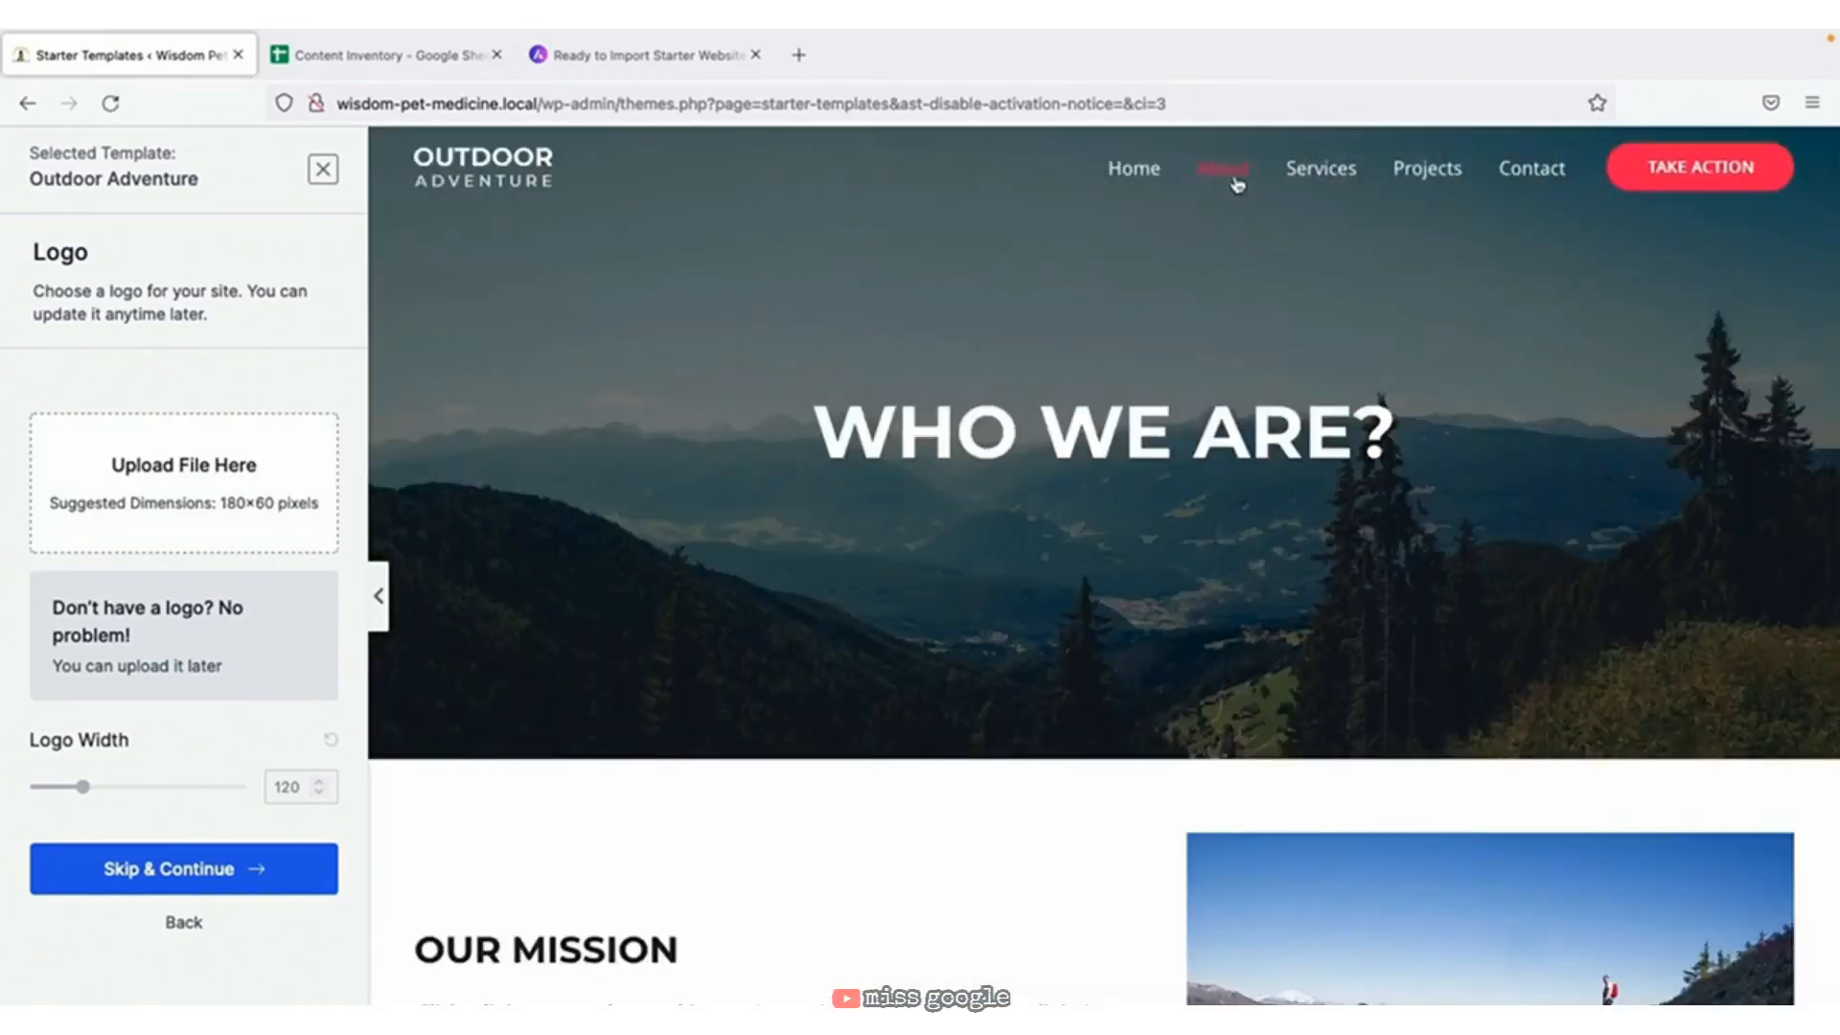
left_click(1354, 175)
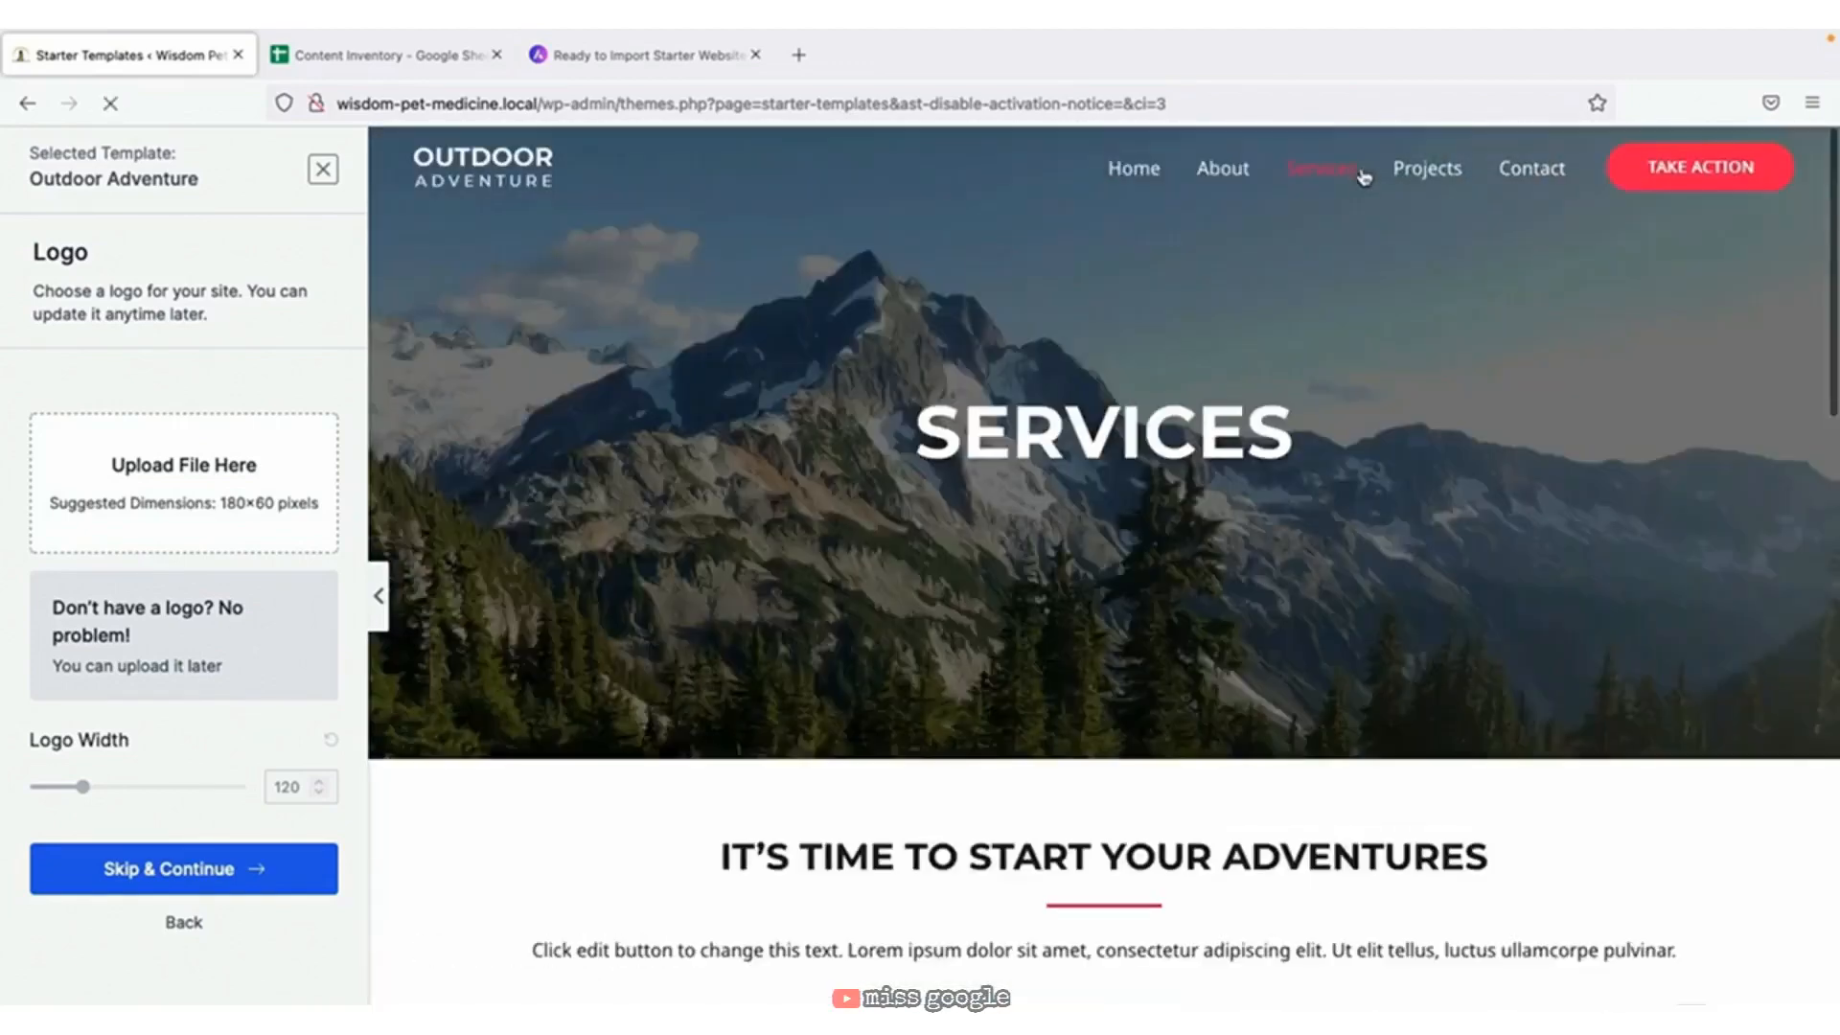
scroll(1308, 476, "down", 3)
scroll(1308, 476, "up", 5)
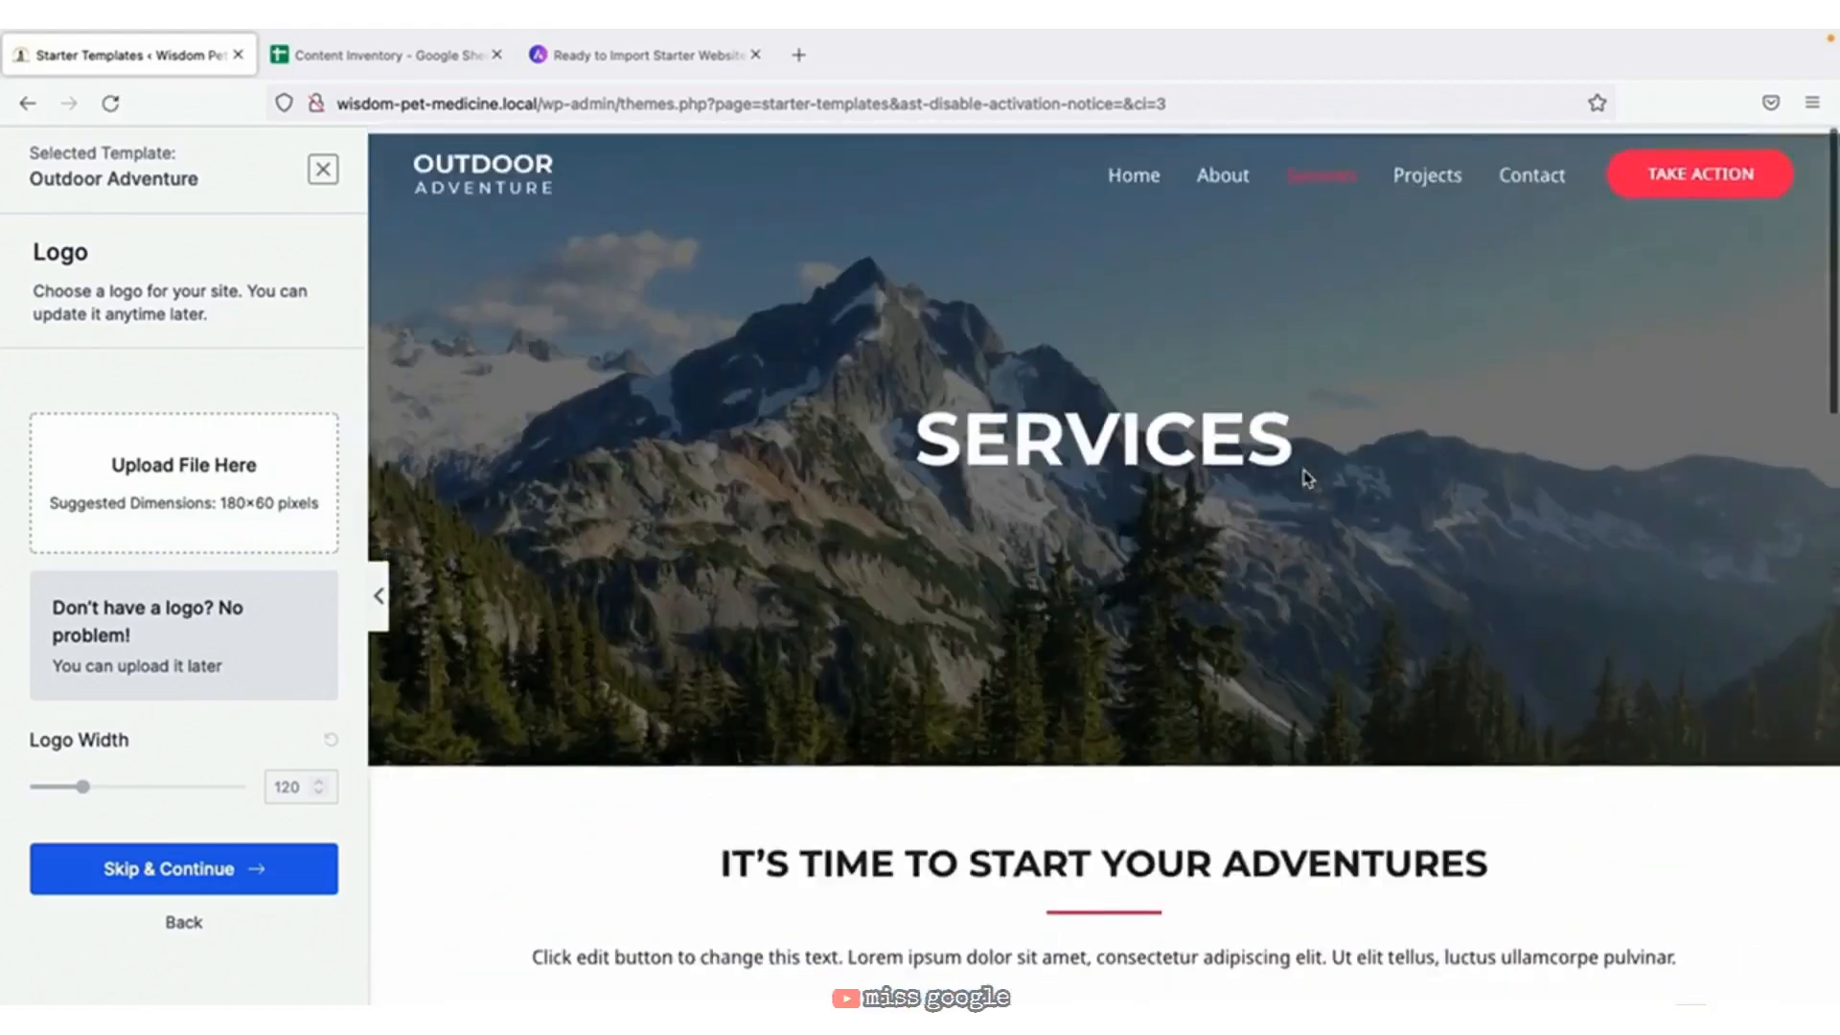
left_click(323, 169)
Search the starter templates for "pet" and select the Pet Care template.
scroll(456, 255, "up", 4)
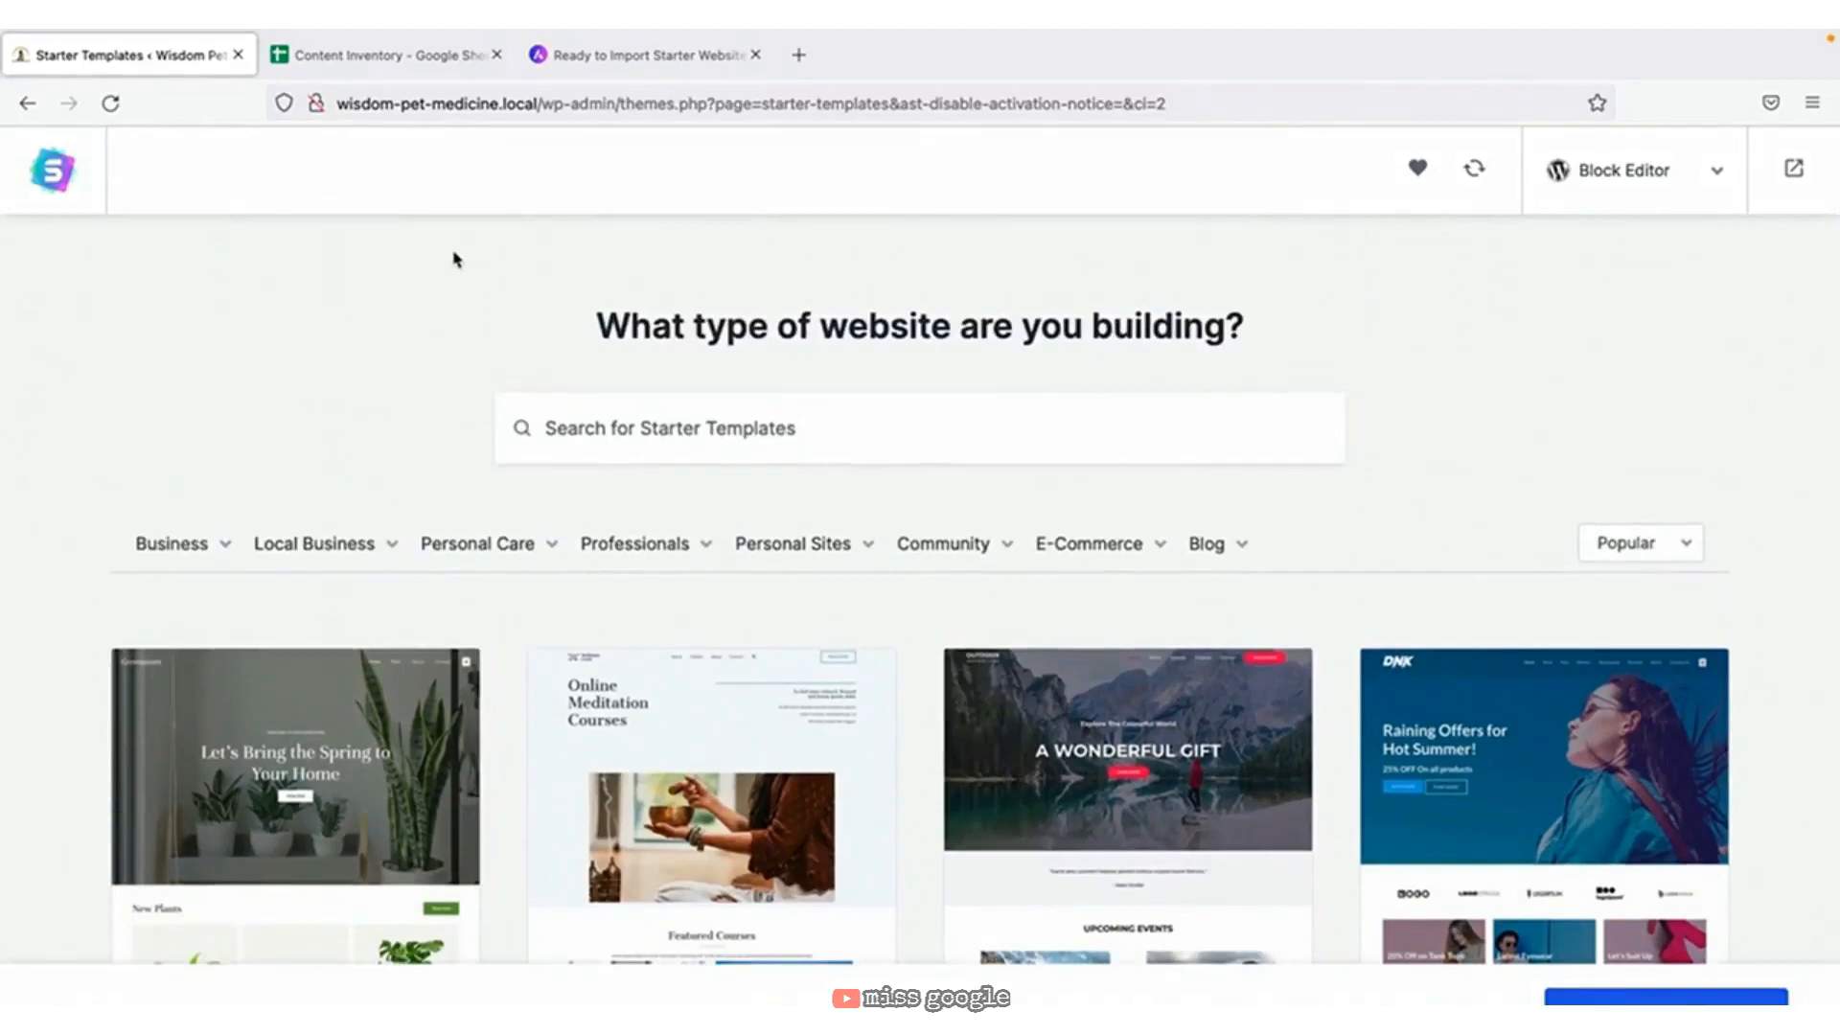
left_click(567, 405)
type("pet")
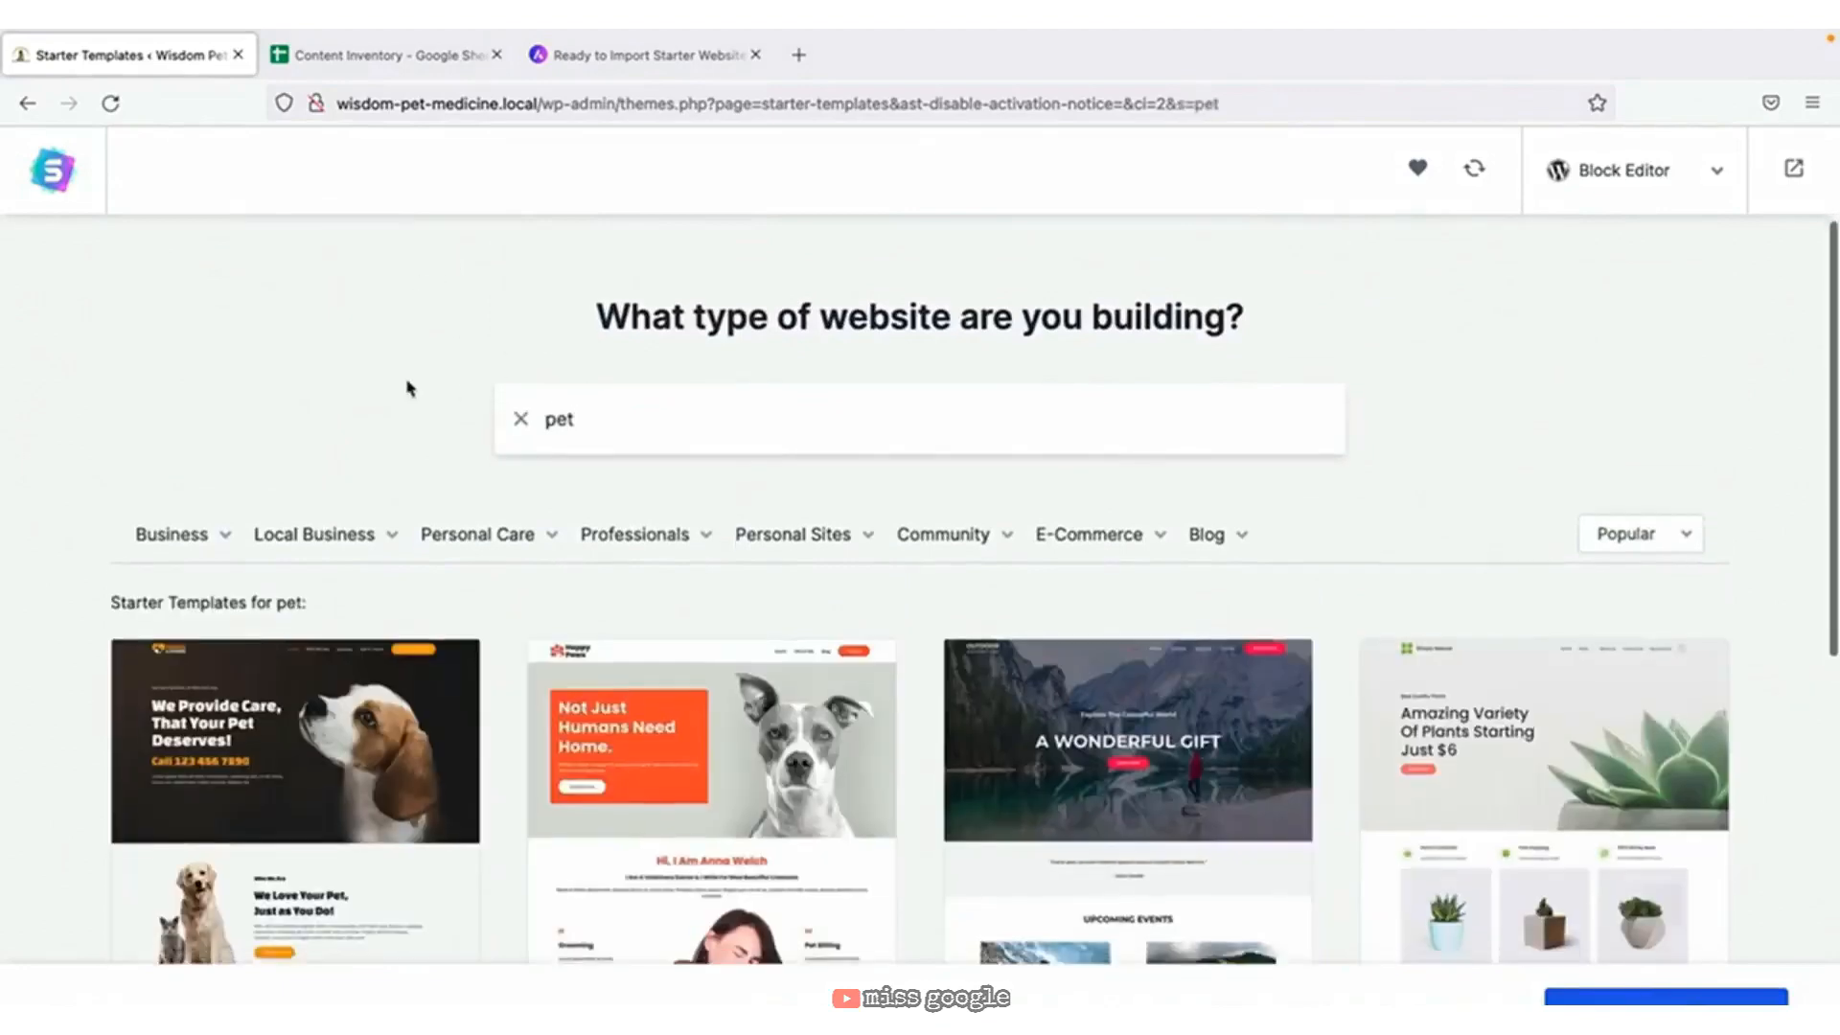
scroll(407, 386, "down", 2)
scroll(514, 647, "down", 2)
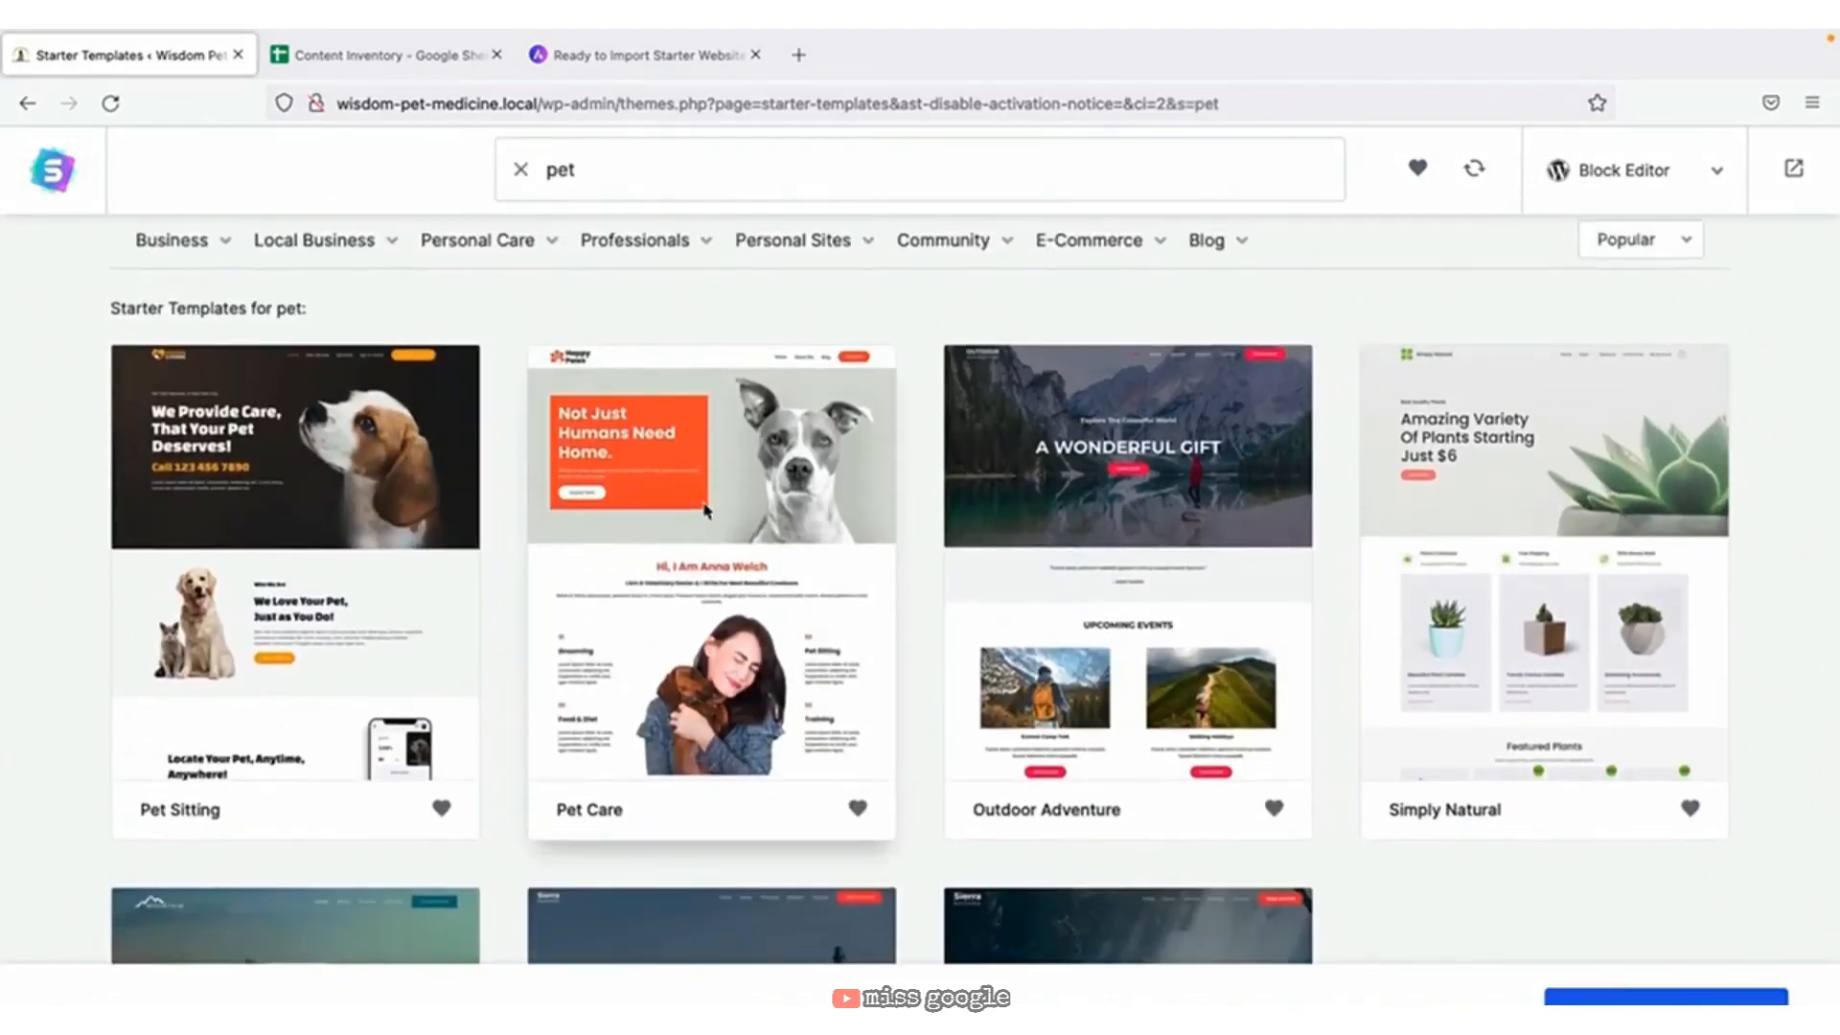
left_click(707, 511)
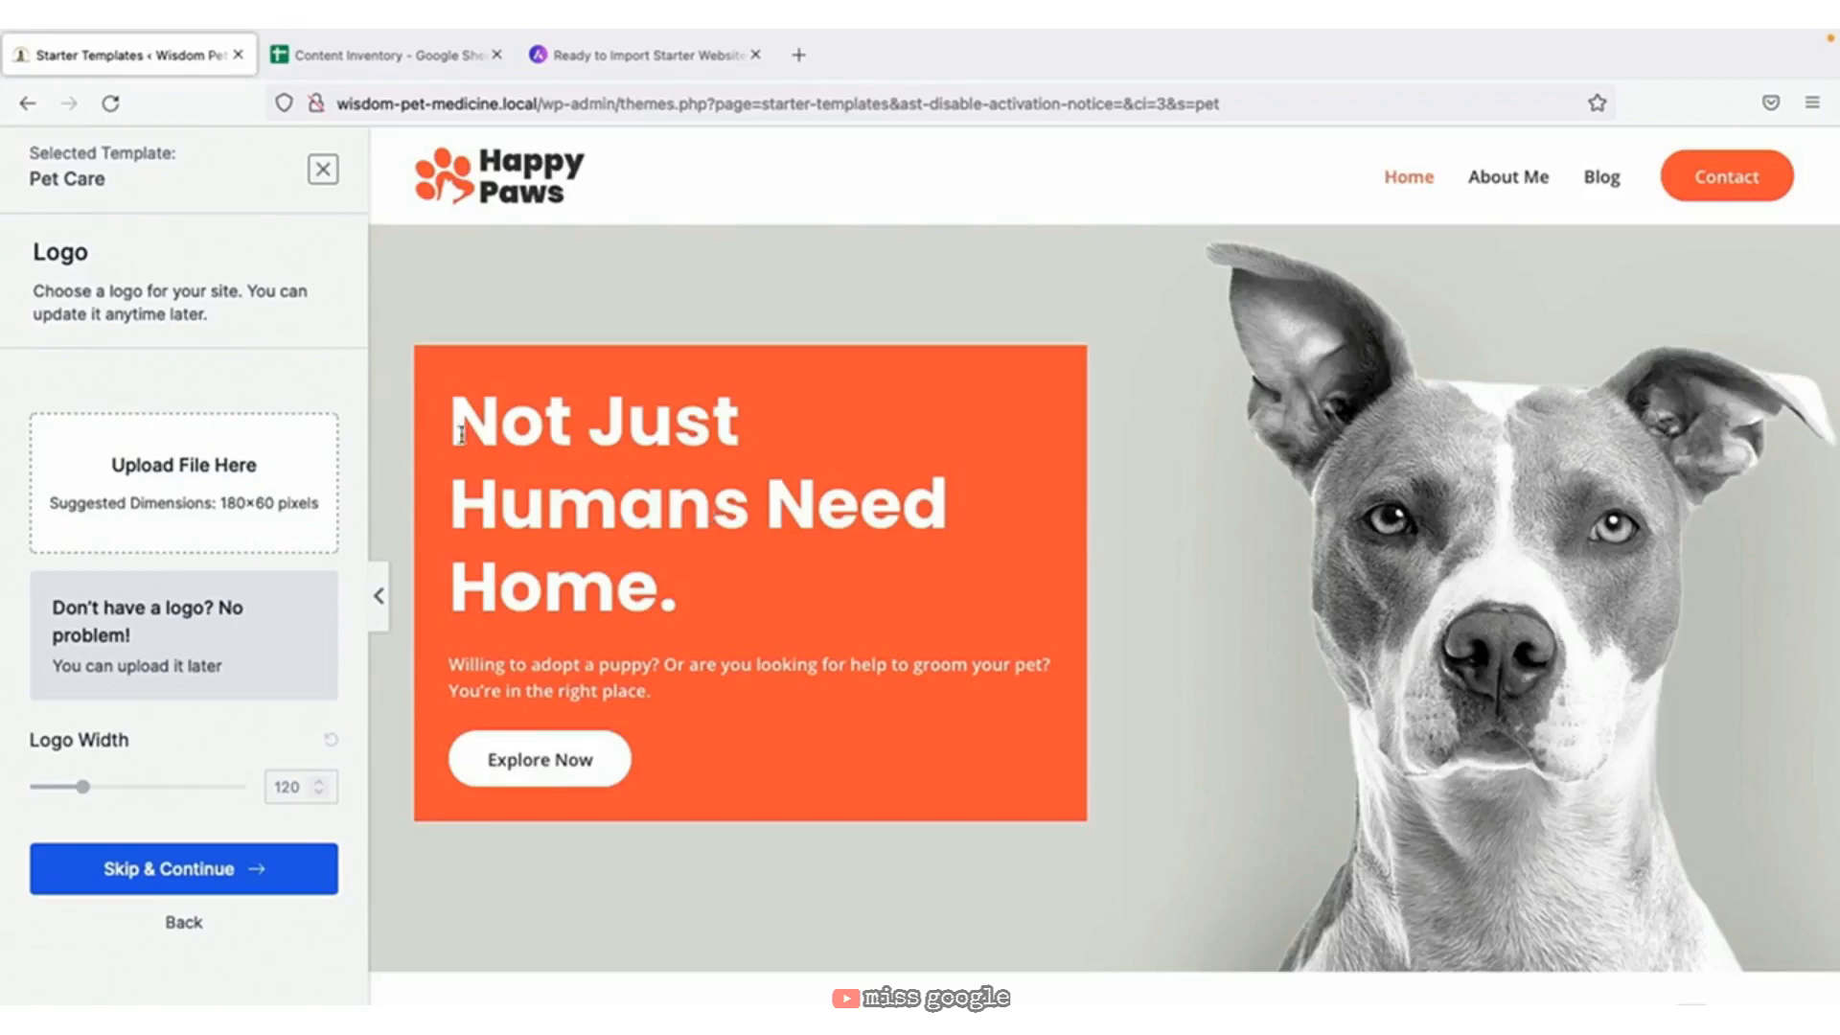
Set the Wisdom Pet Medicine logo from the media library as the template's logo and continue to Colors & Fonts.
left_click(201, 479)
left_click(322, 479)
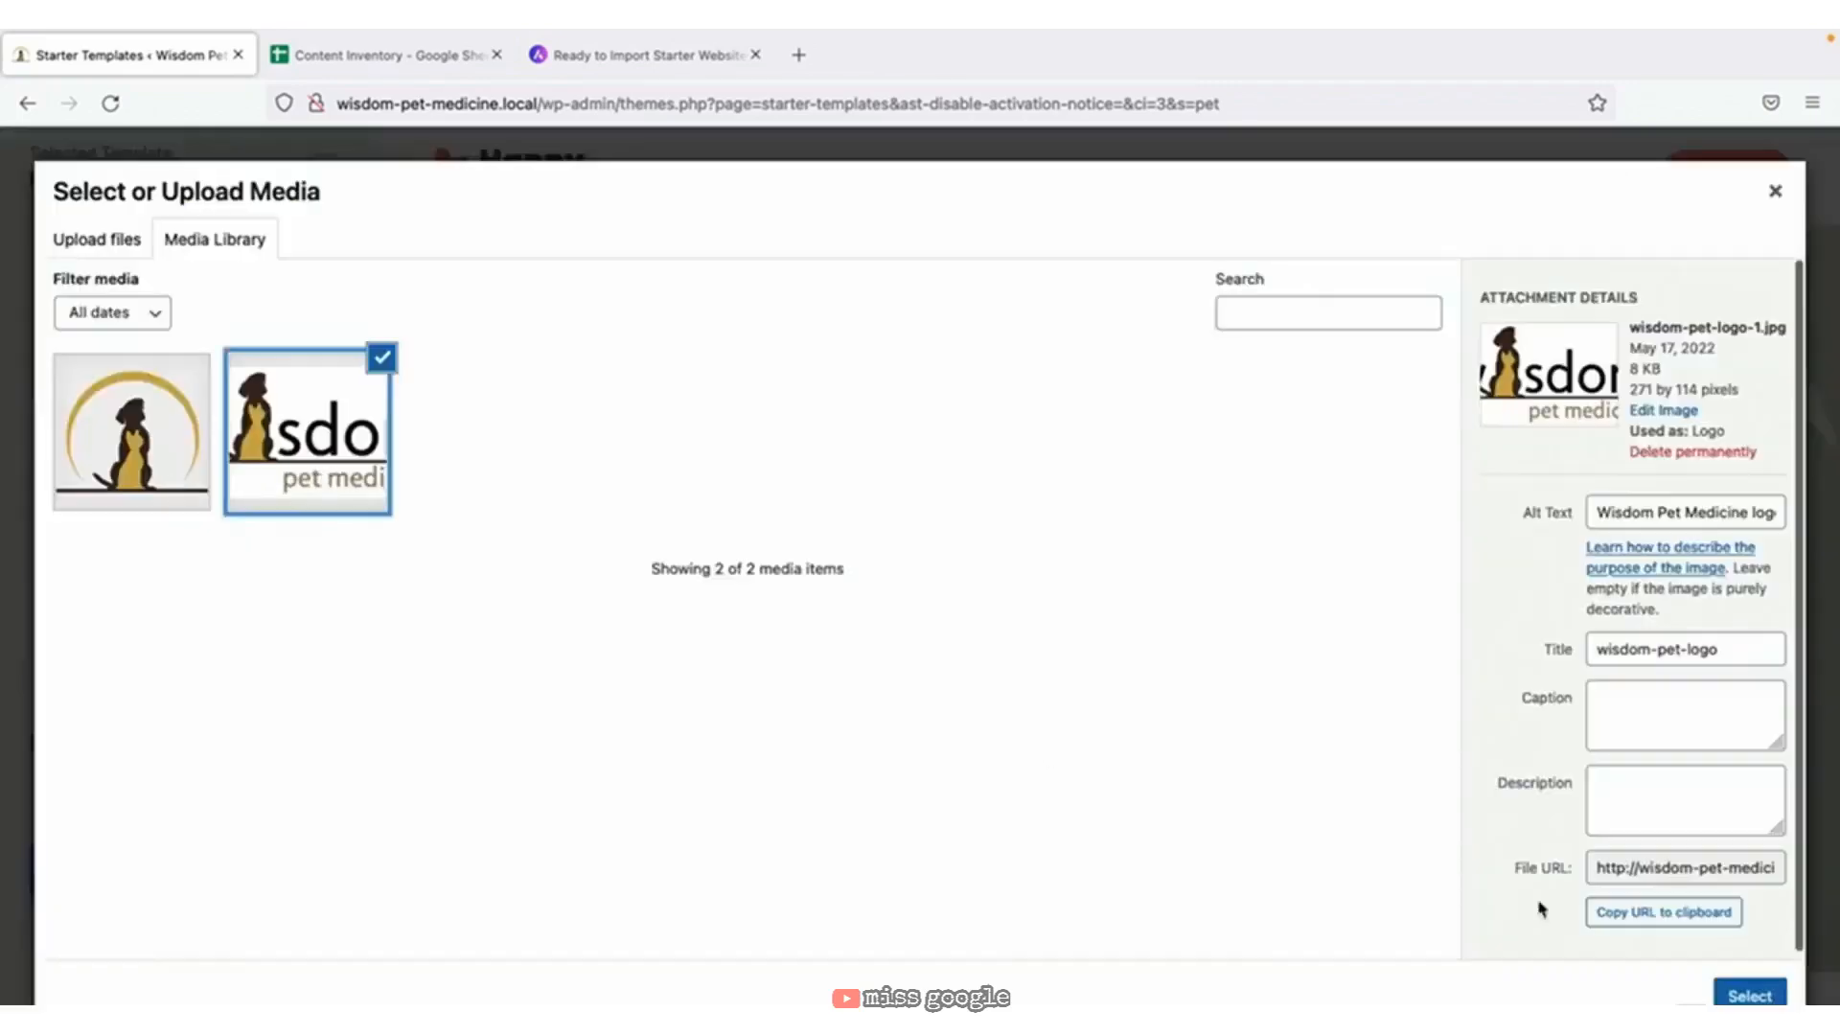
left_click(1756, 997)
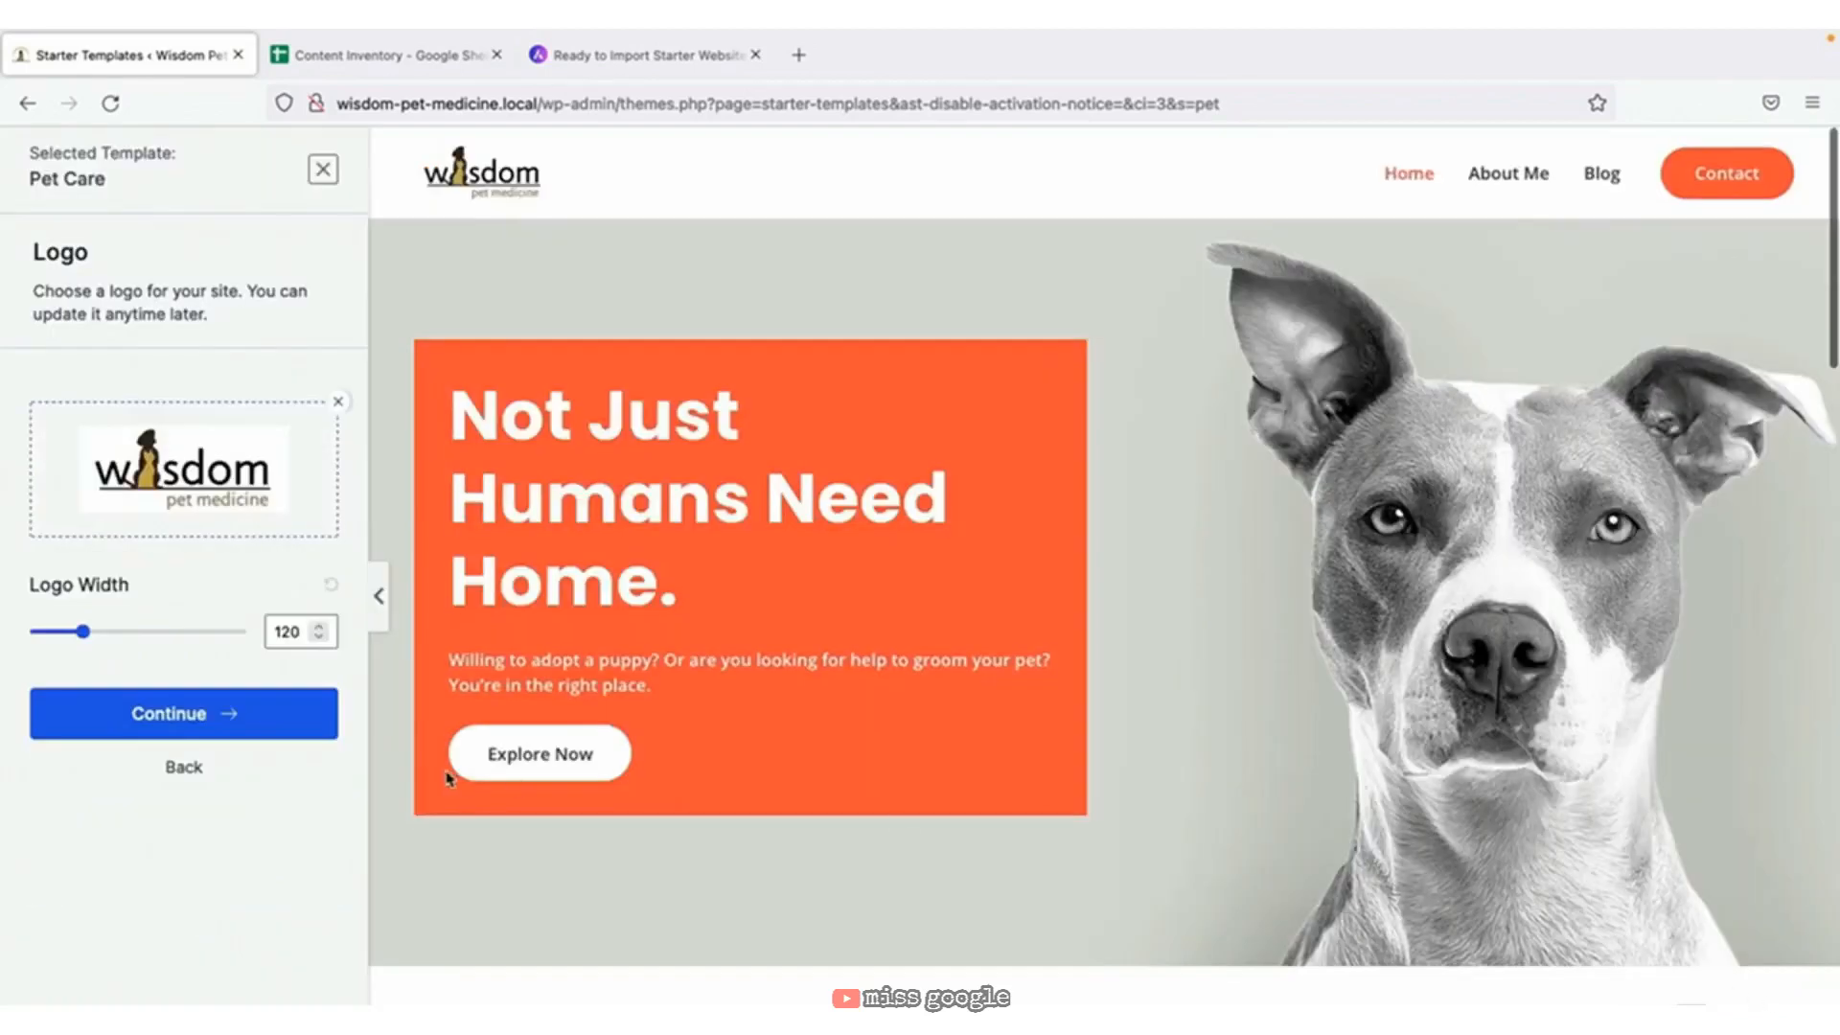
left_click(230, 734)
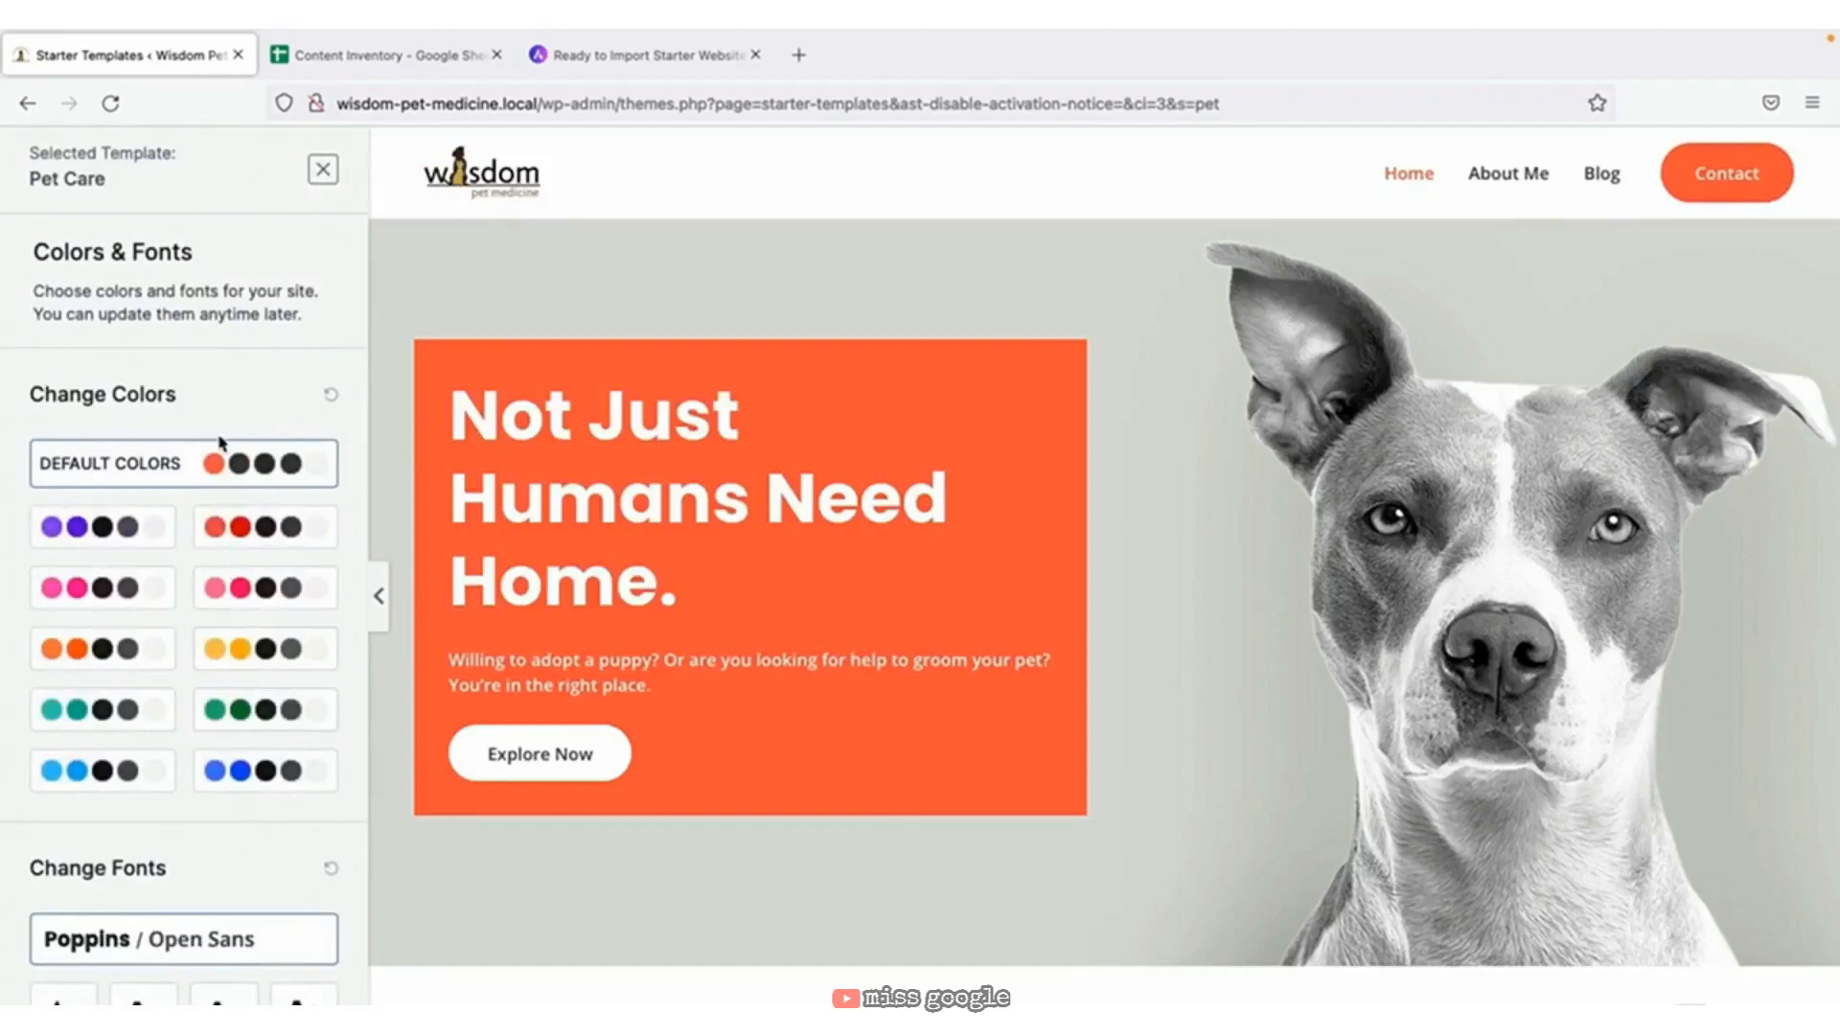
Try the purple, pink, orange and teal color palettes on the Pet Care template.
left_click(125, 529)
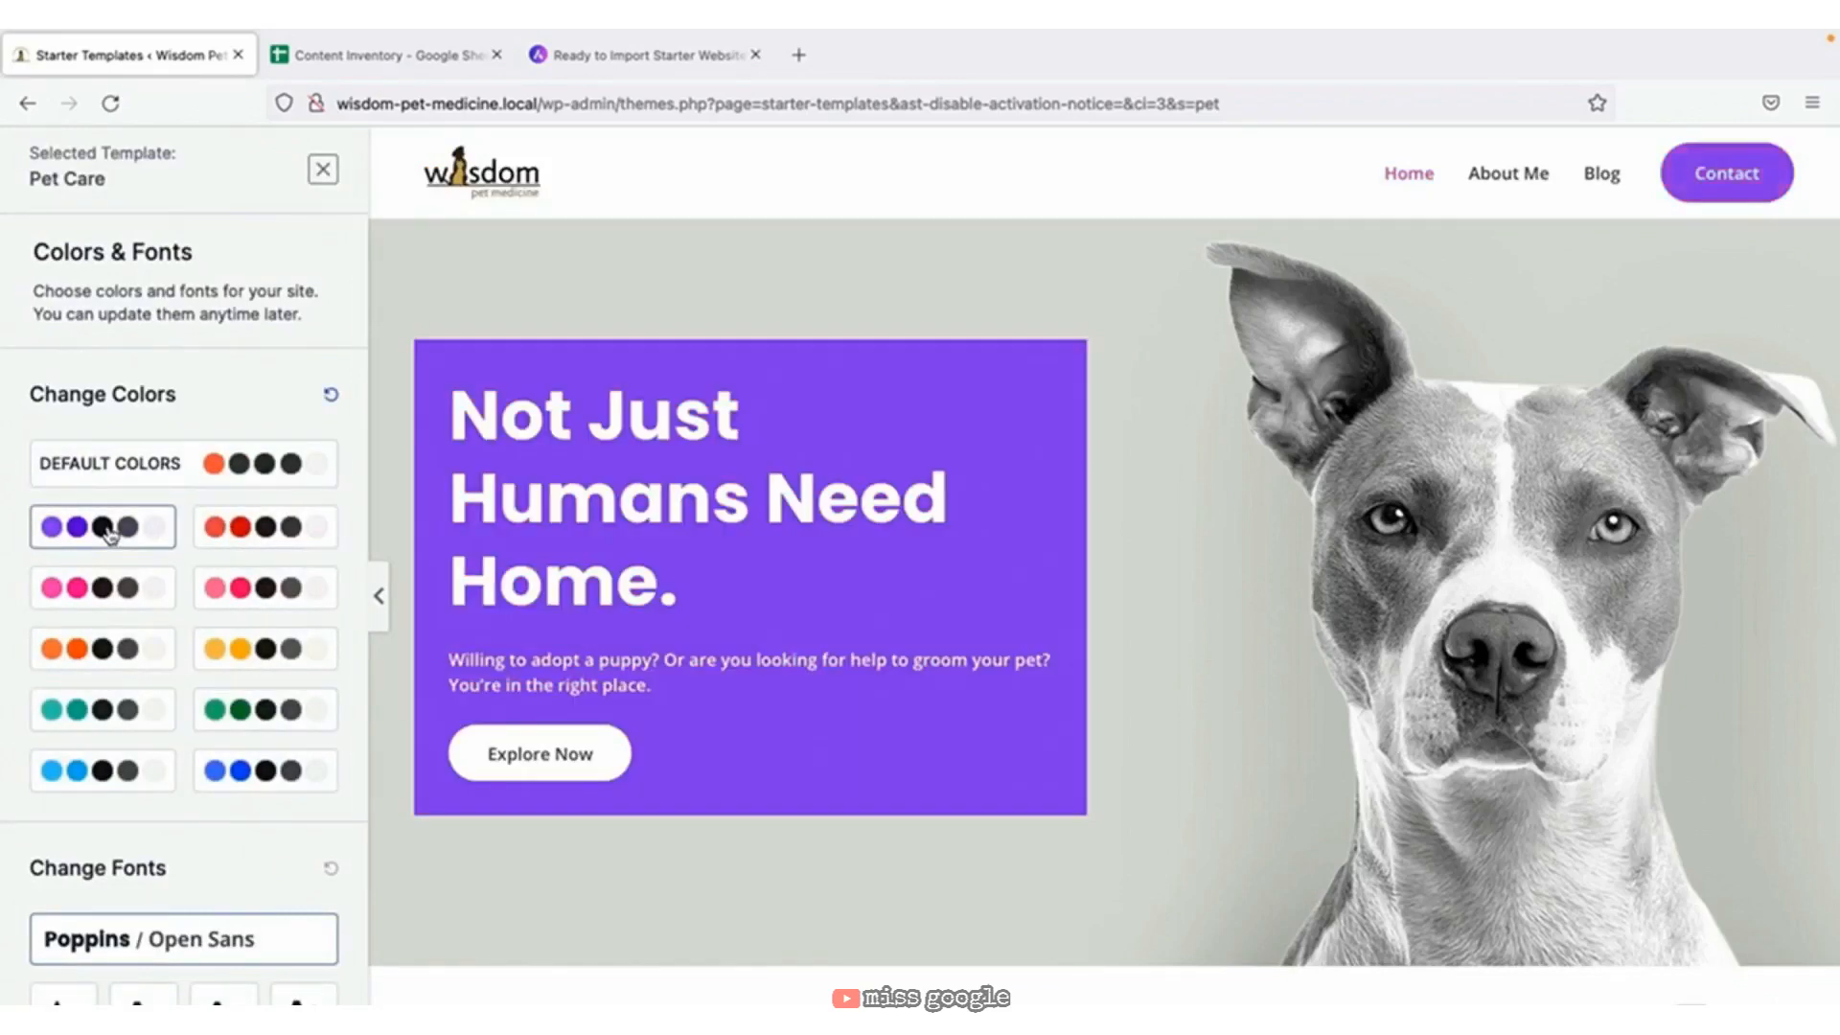
left_click(95, 587)
left_click(93, 650)
left_click(91, 710)
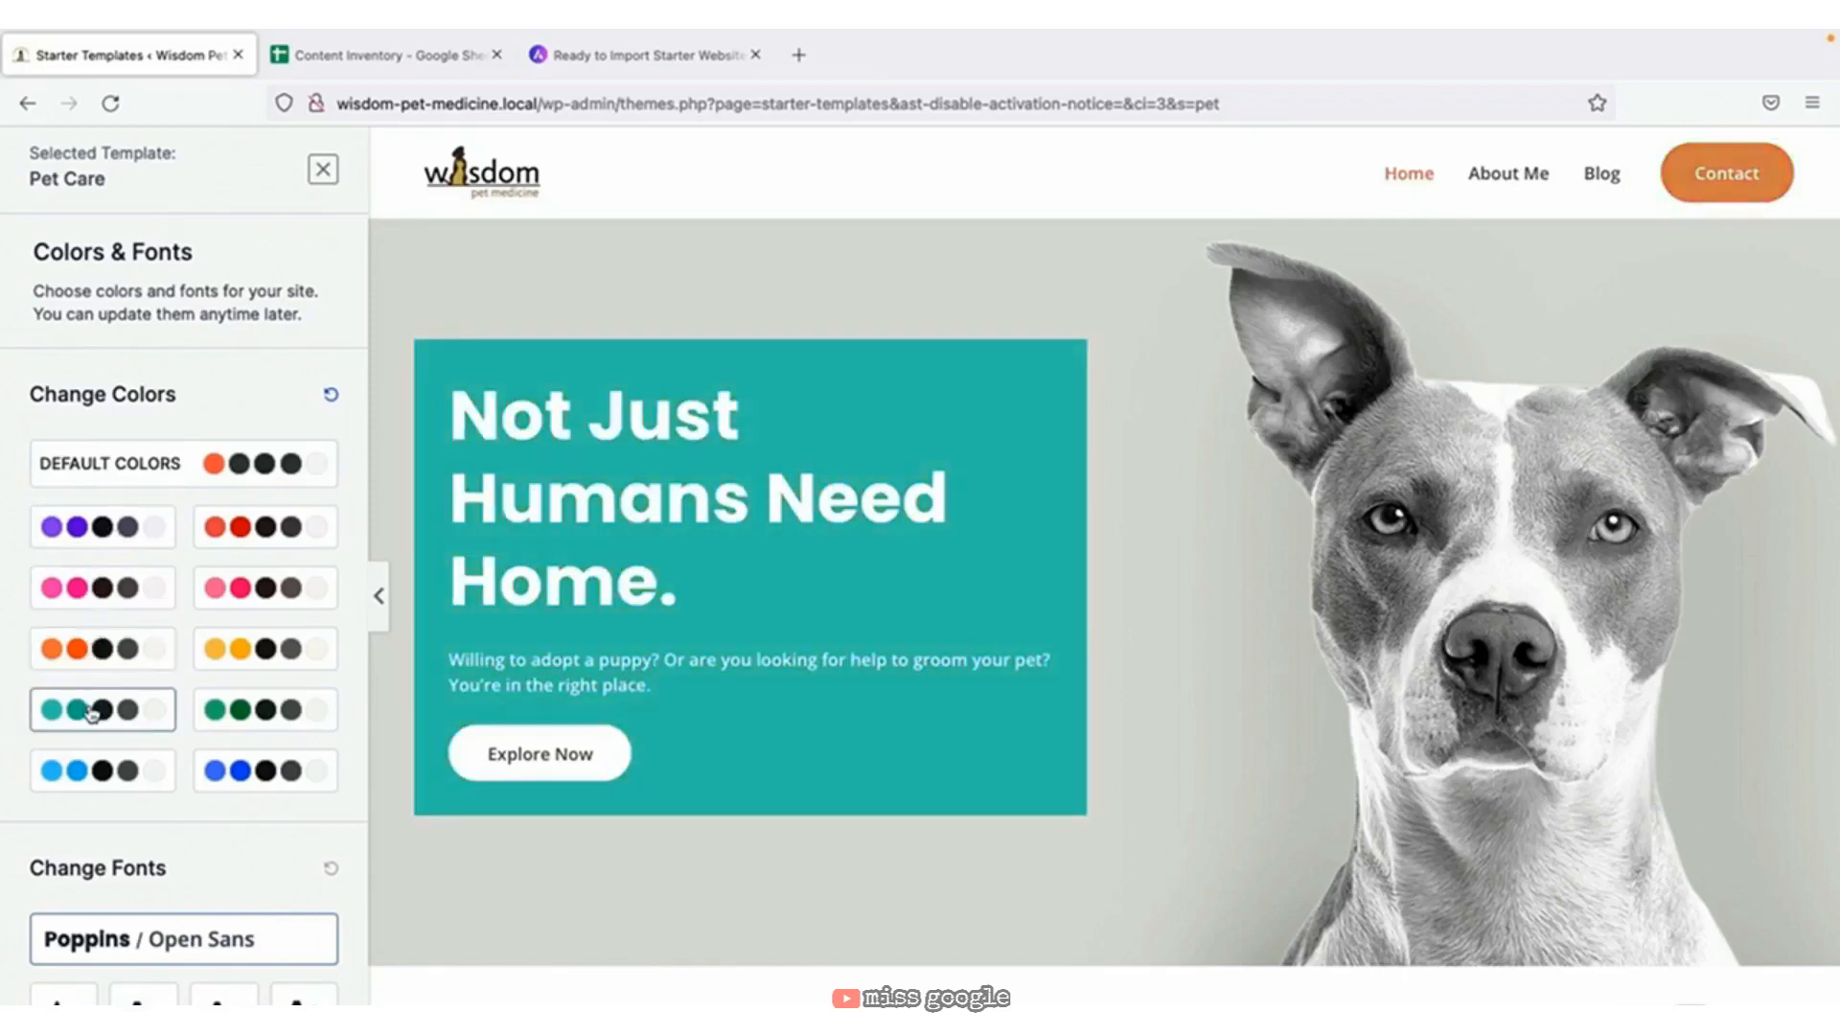
scroll(91, 711, "down", 3)
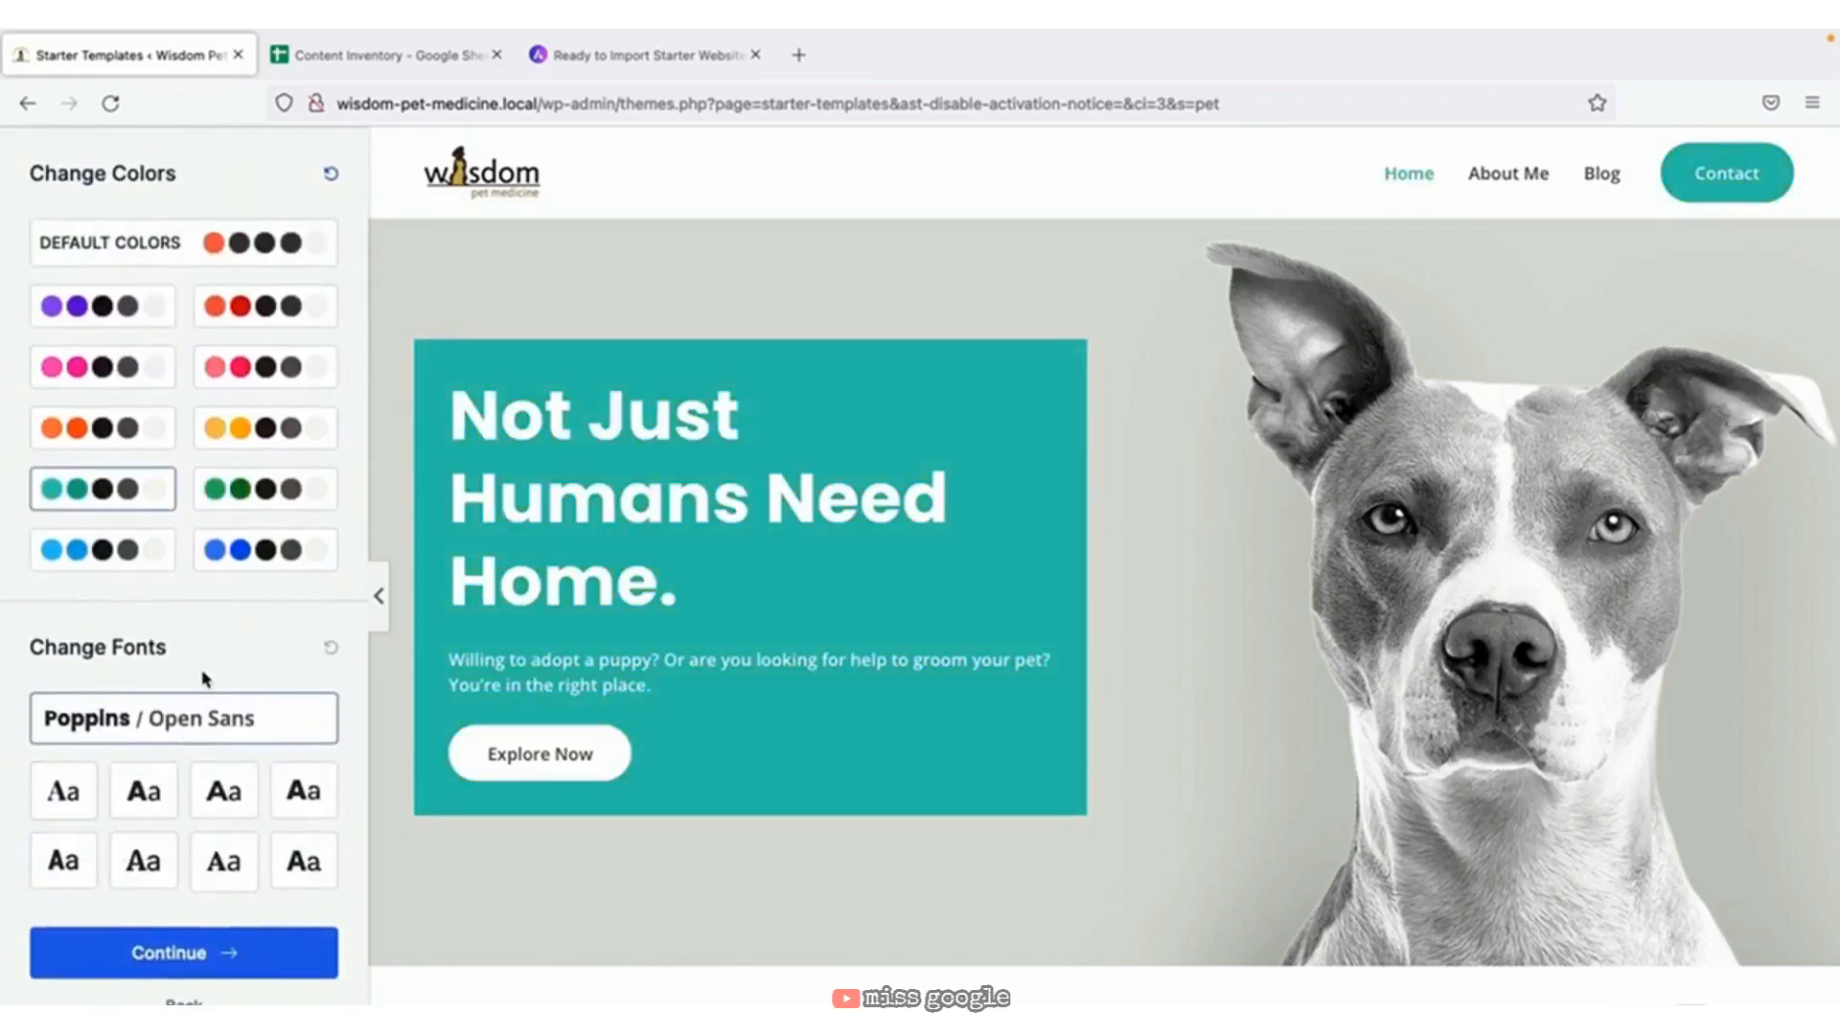
Apply the yellow-orange color palette and the Merriweather / Inter font pair, and continue to the final import form.
scroll(206, 681, "up", 3)
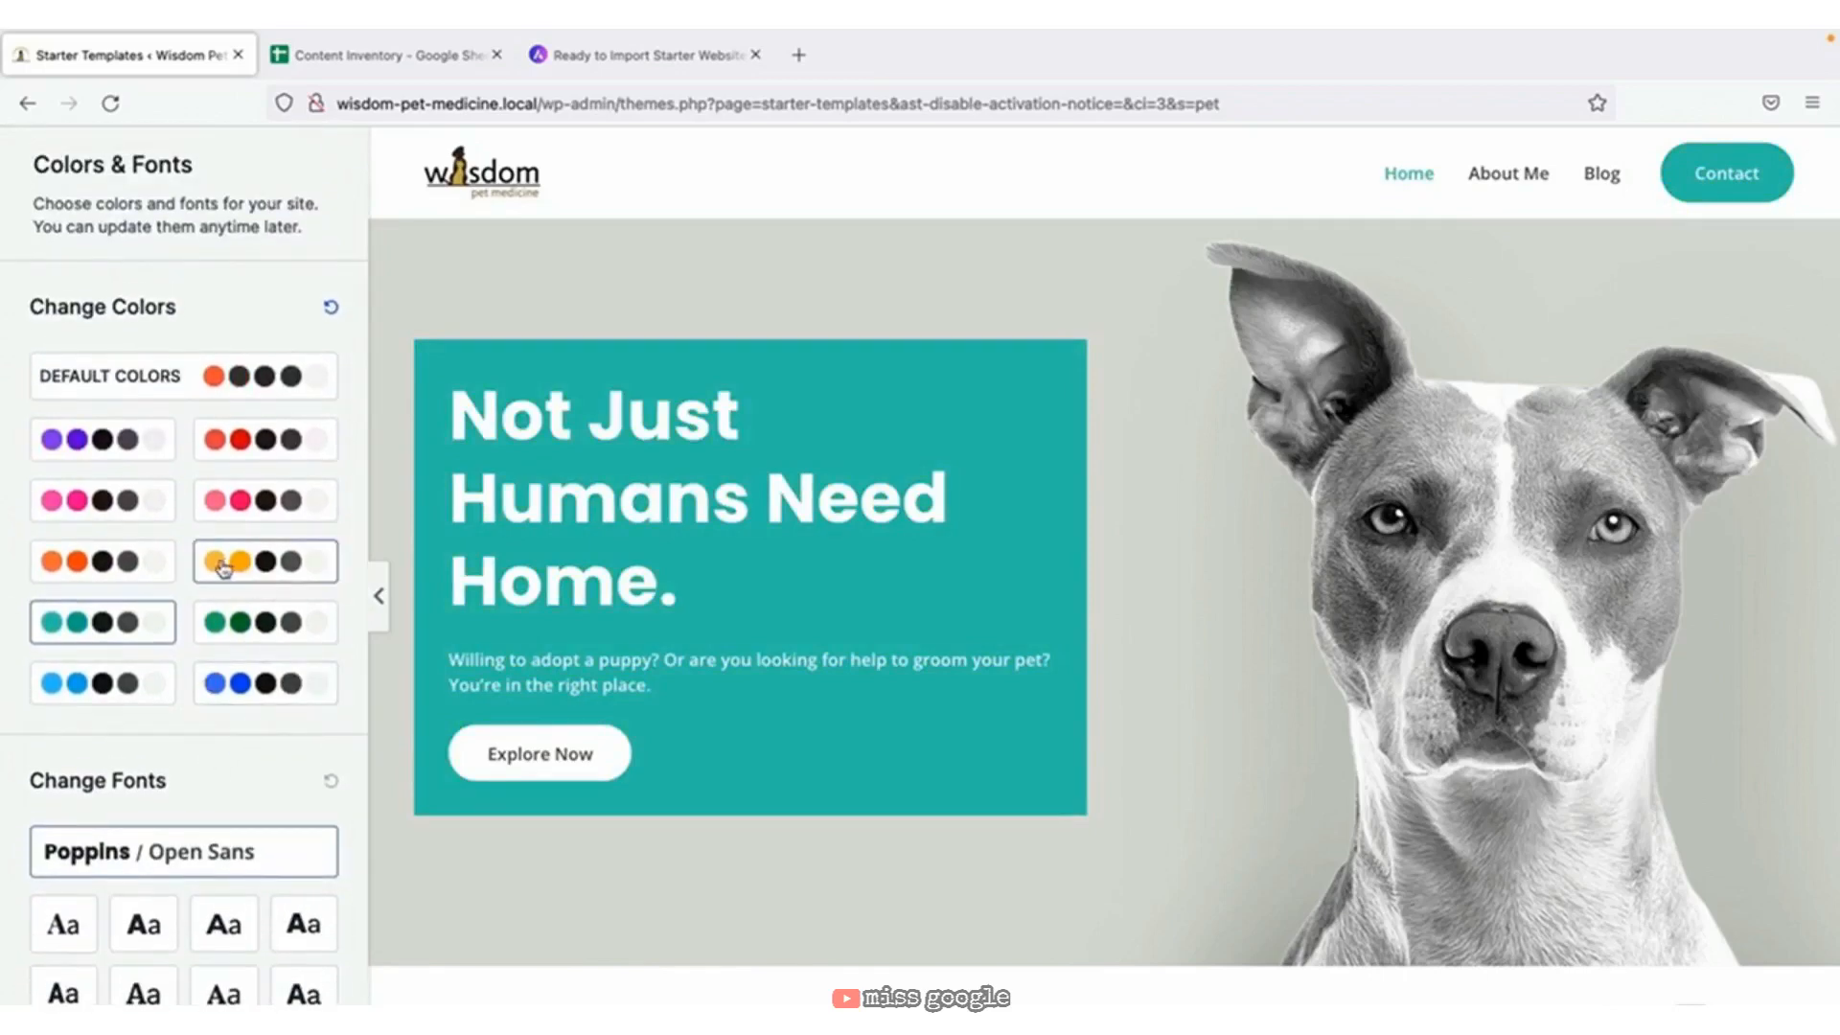
left_click(268, 574)
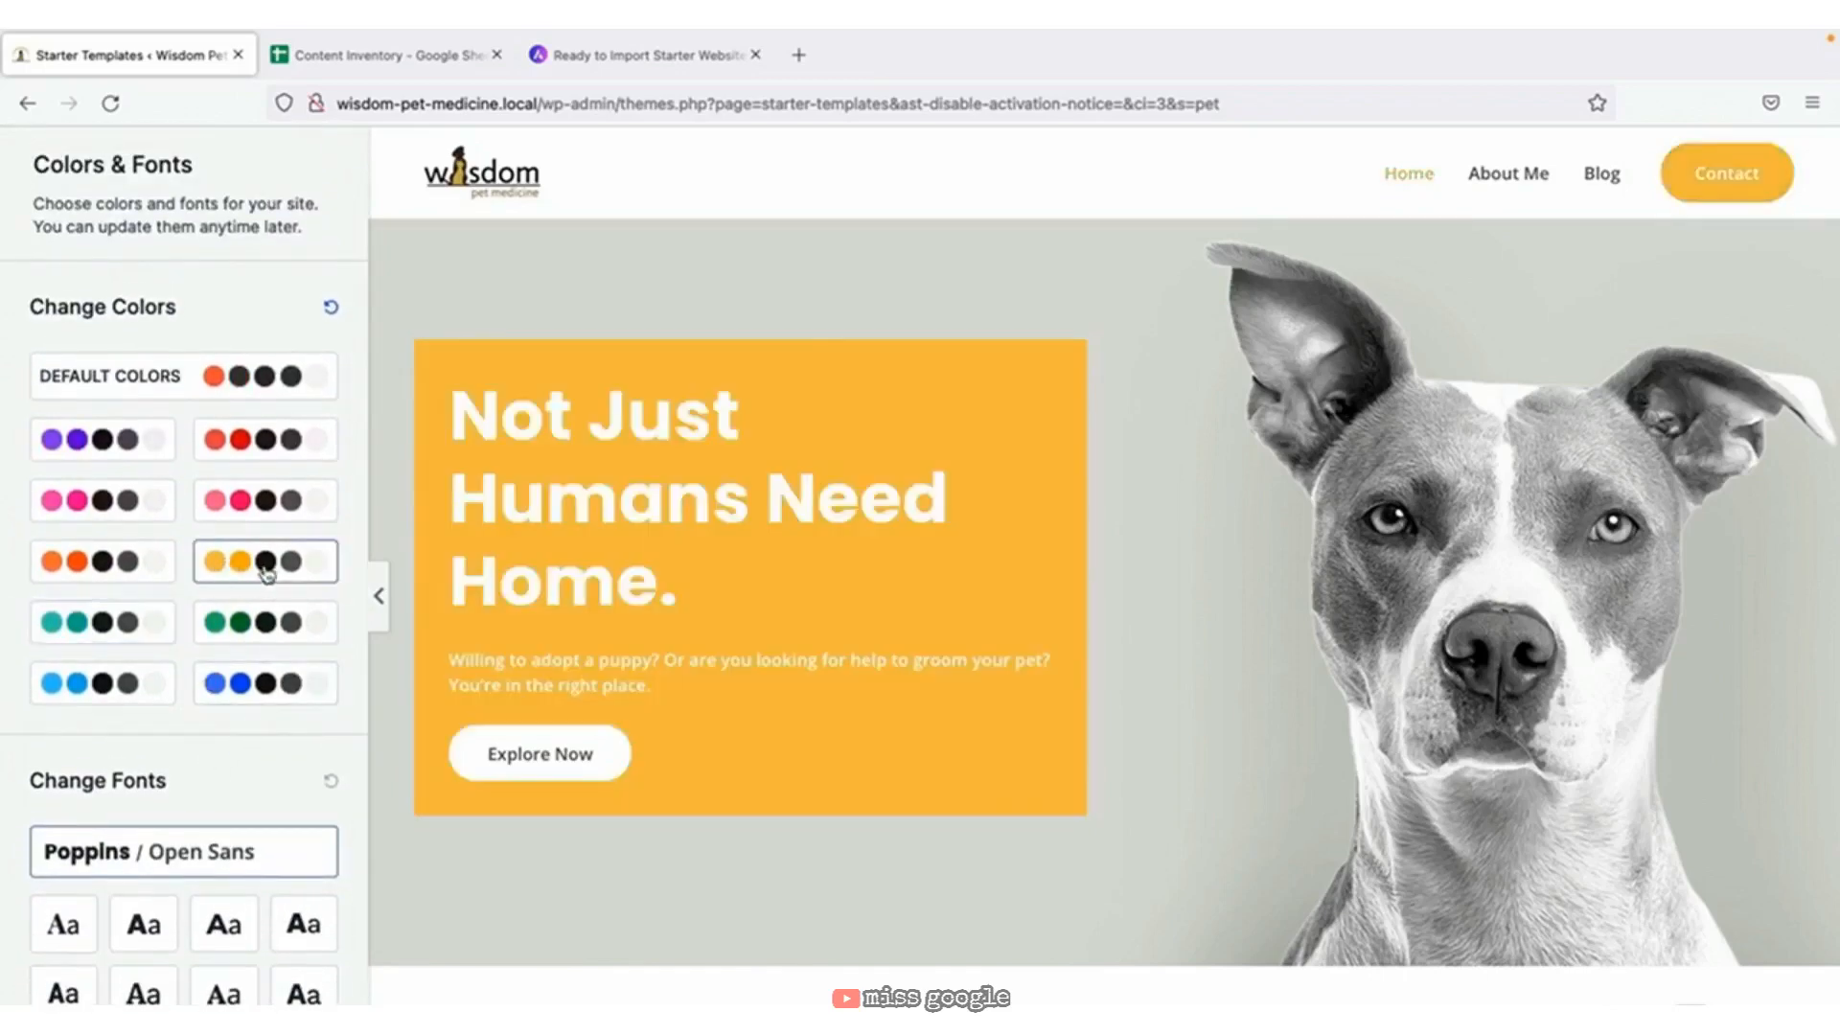
scroll(268, 574, "up", 2)
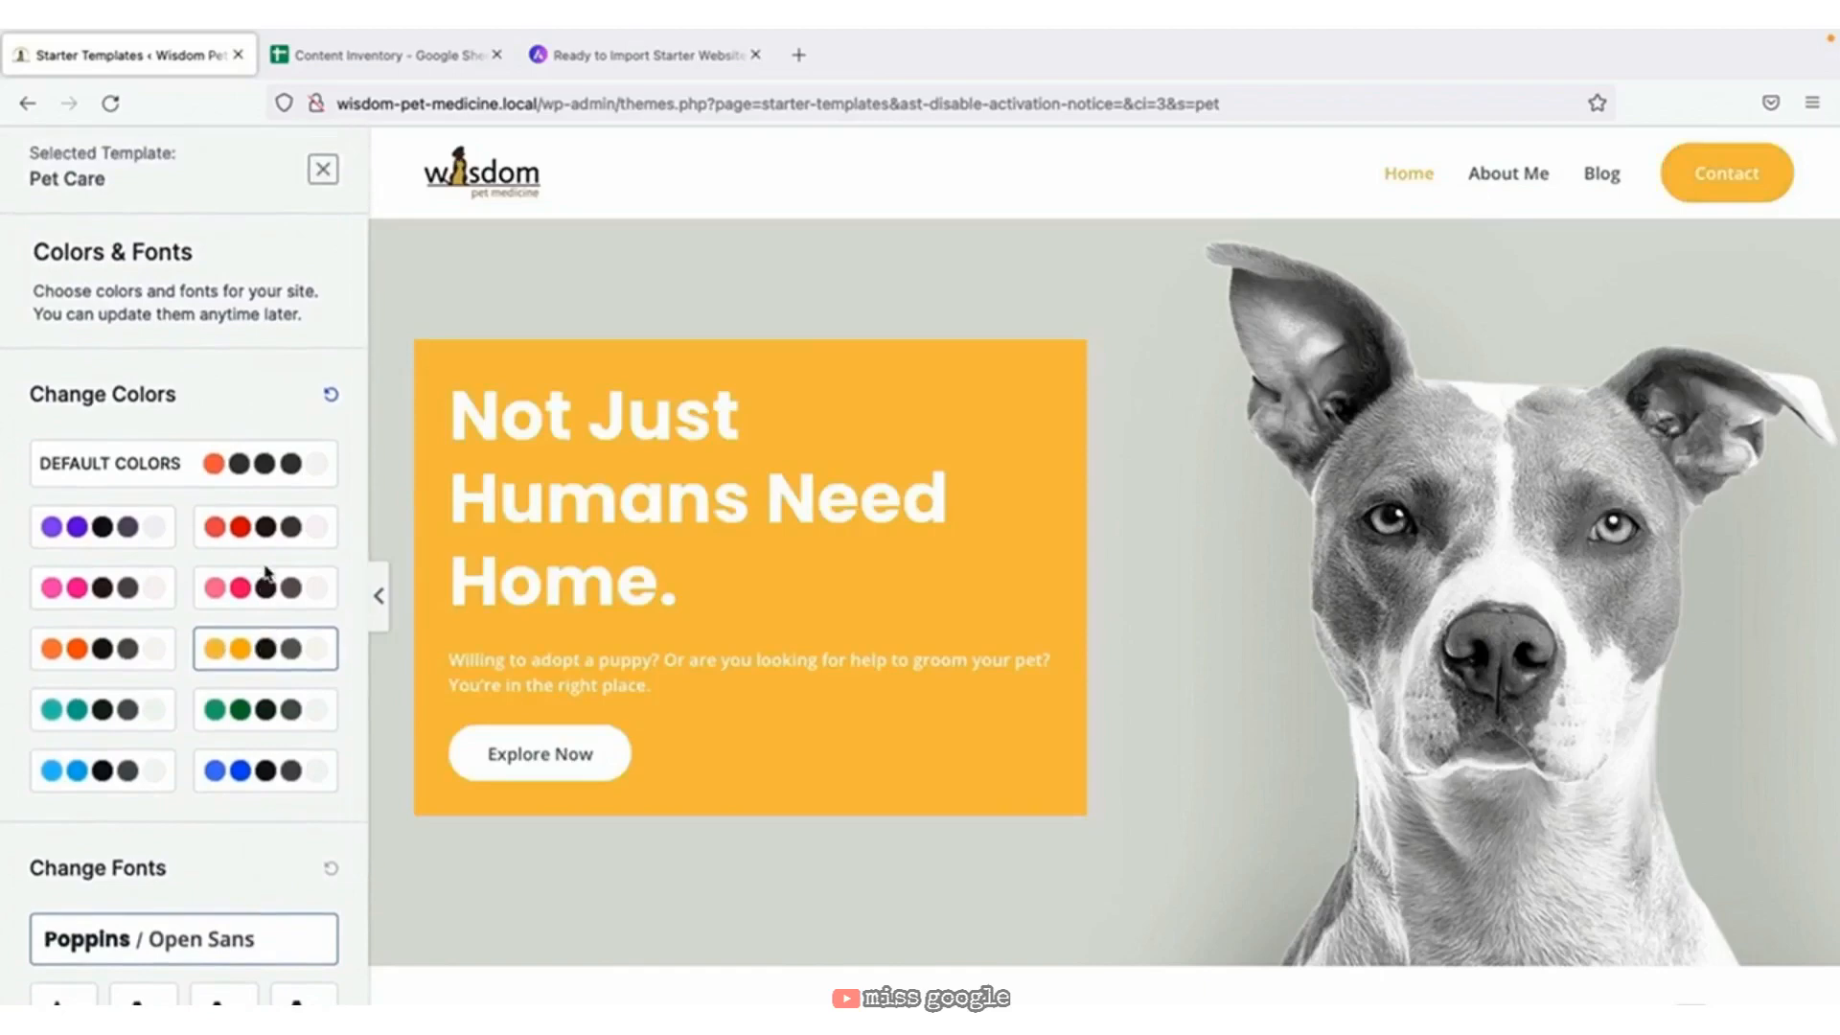
scroll(267, 574, "down", 3)
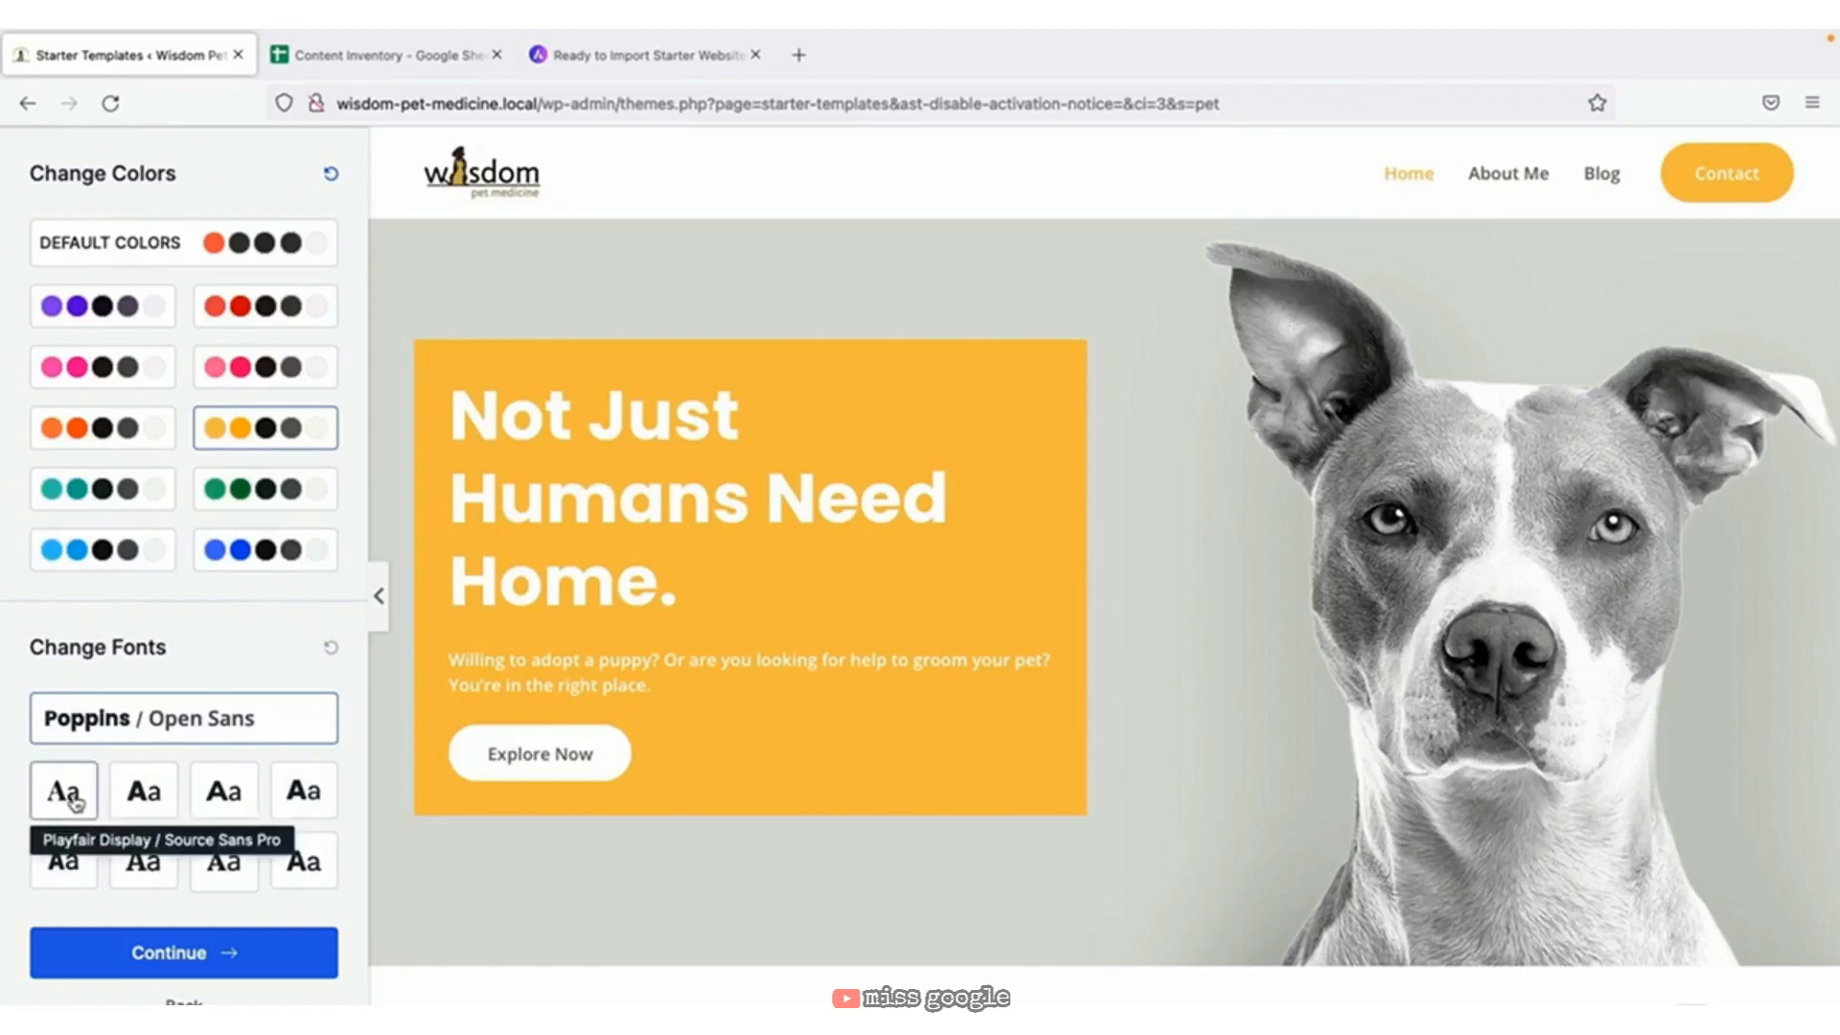
left_click(160, 864)
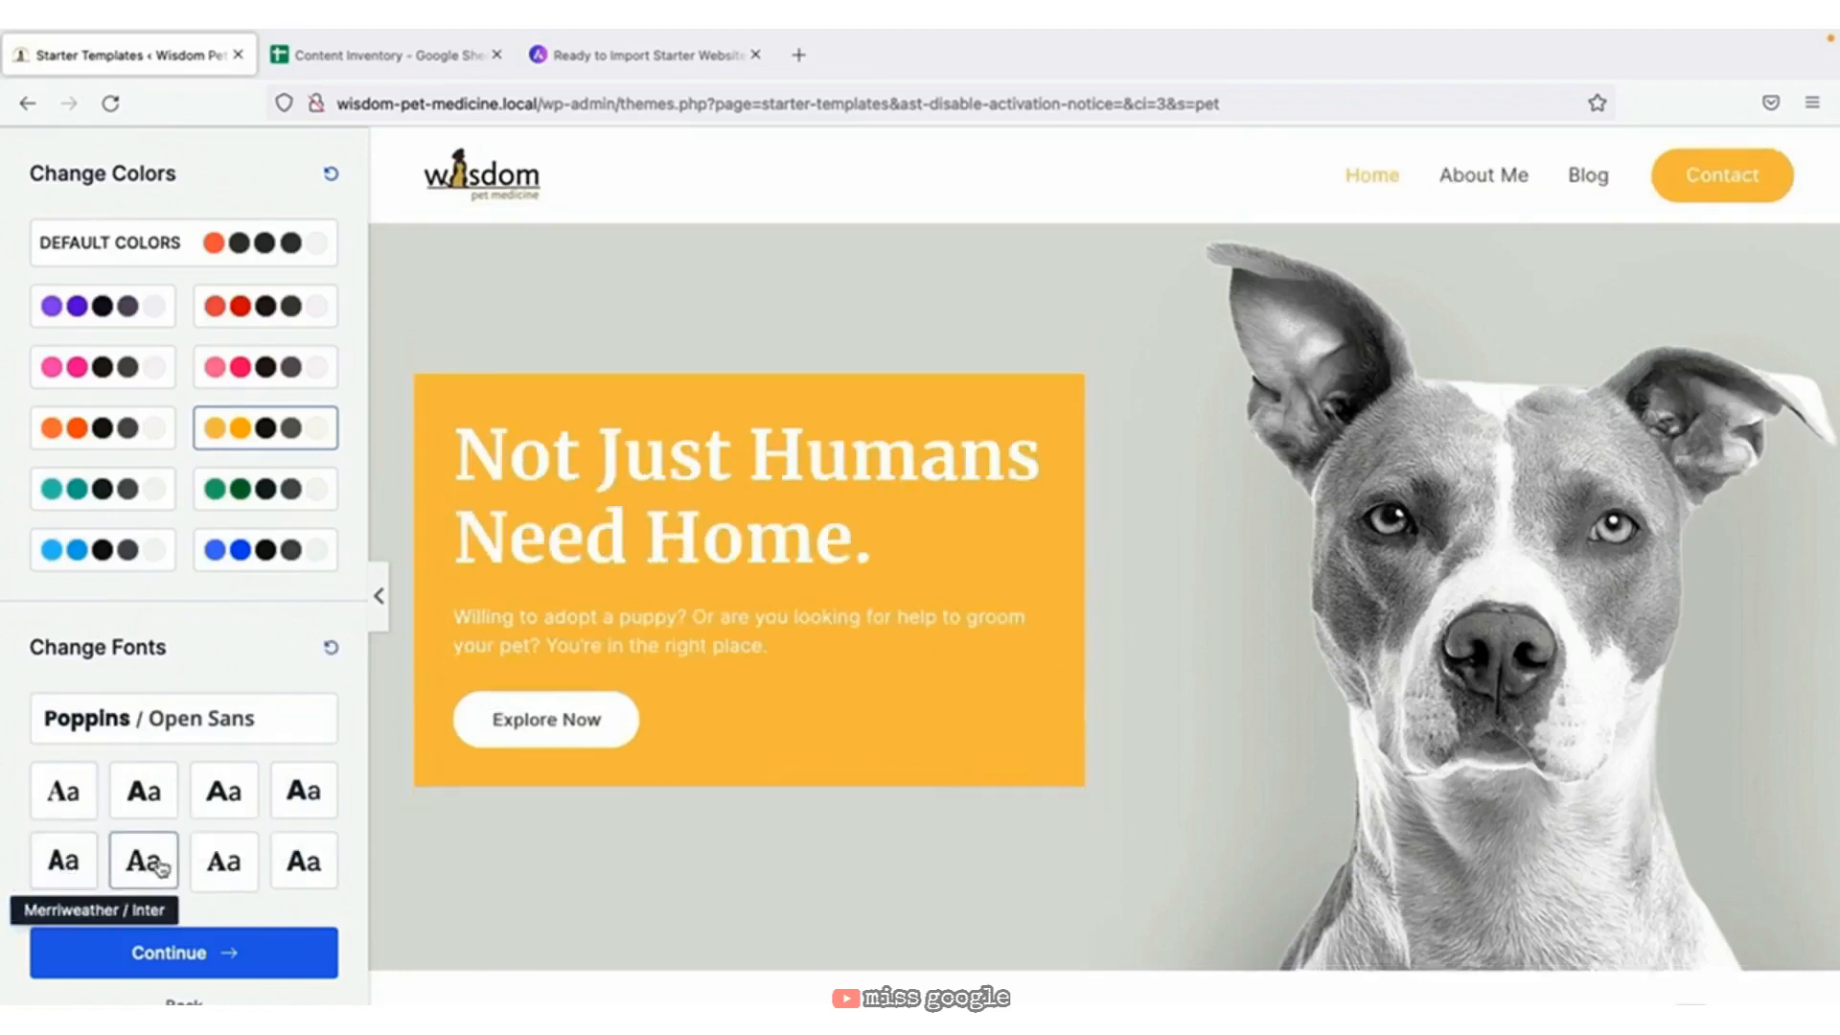
left_click(235, 959)
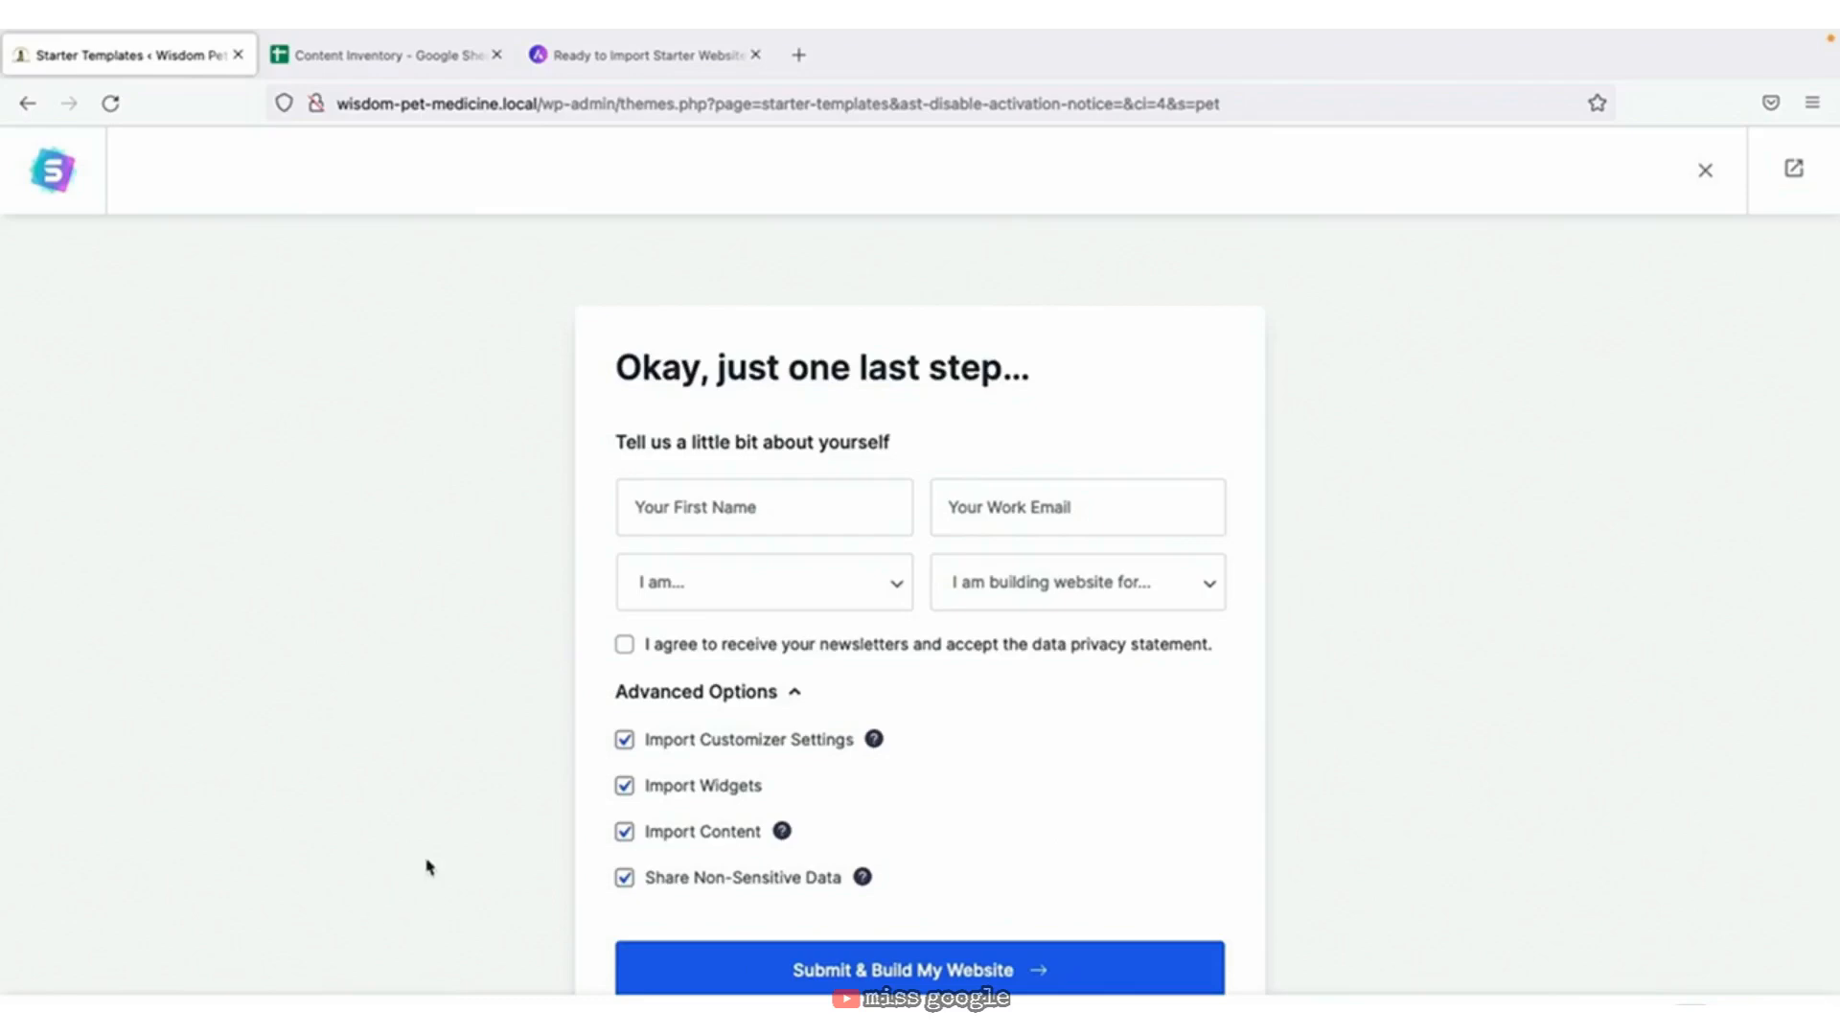
Agree to the newsletters and data privacy statement, and submit the form to build the website from the Pet Care template.
scroll(465, 810, "down", 2)
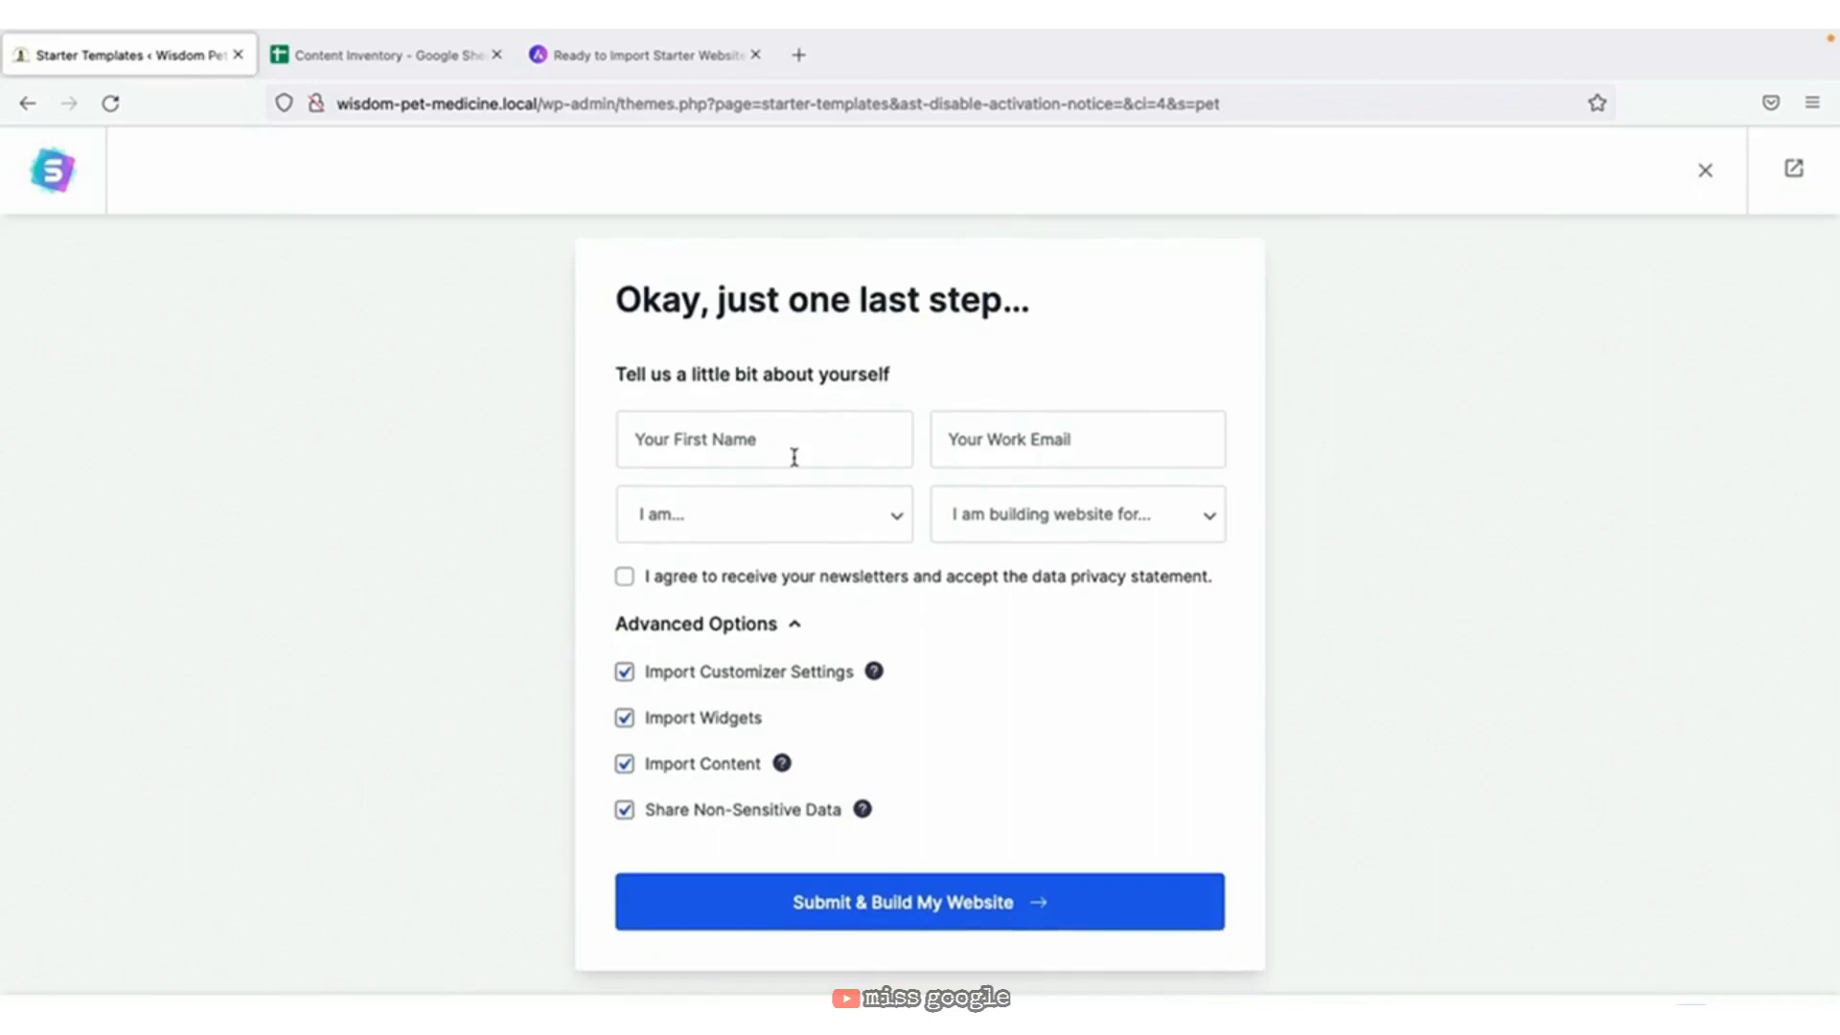
left_click(626, 580)
mouse_move(858, 817)
left_click(956, 922)
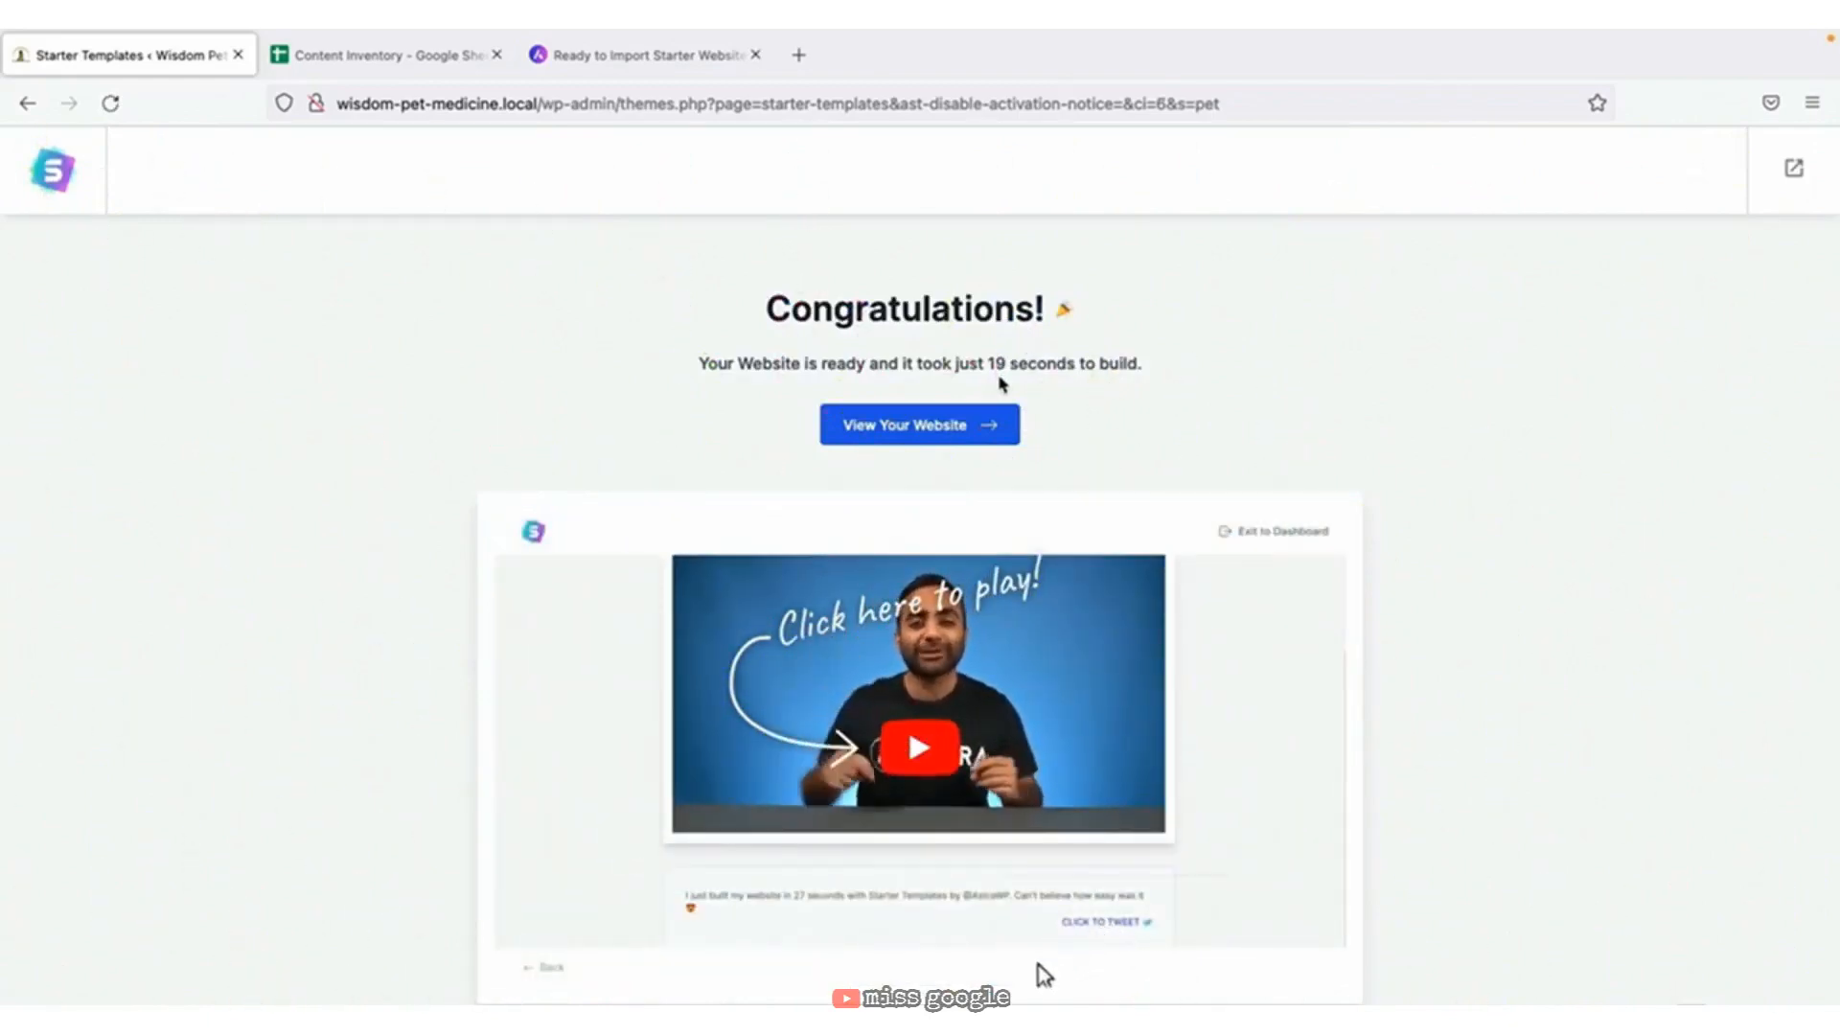
View the imported website's home page and examine its list of pages in the WordPress admin.
left_click(924, 429)
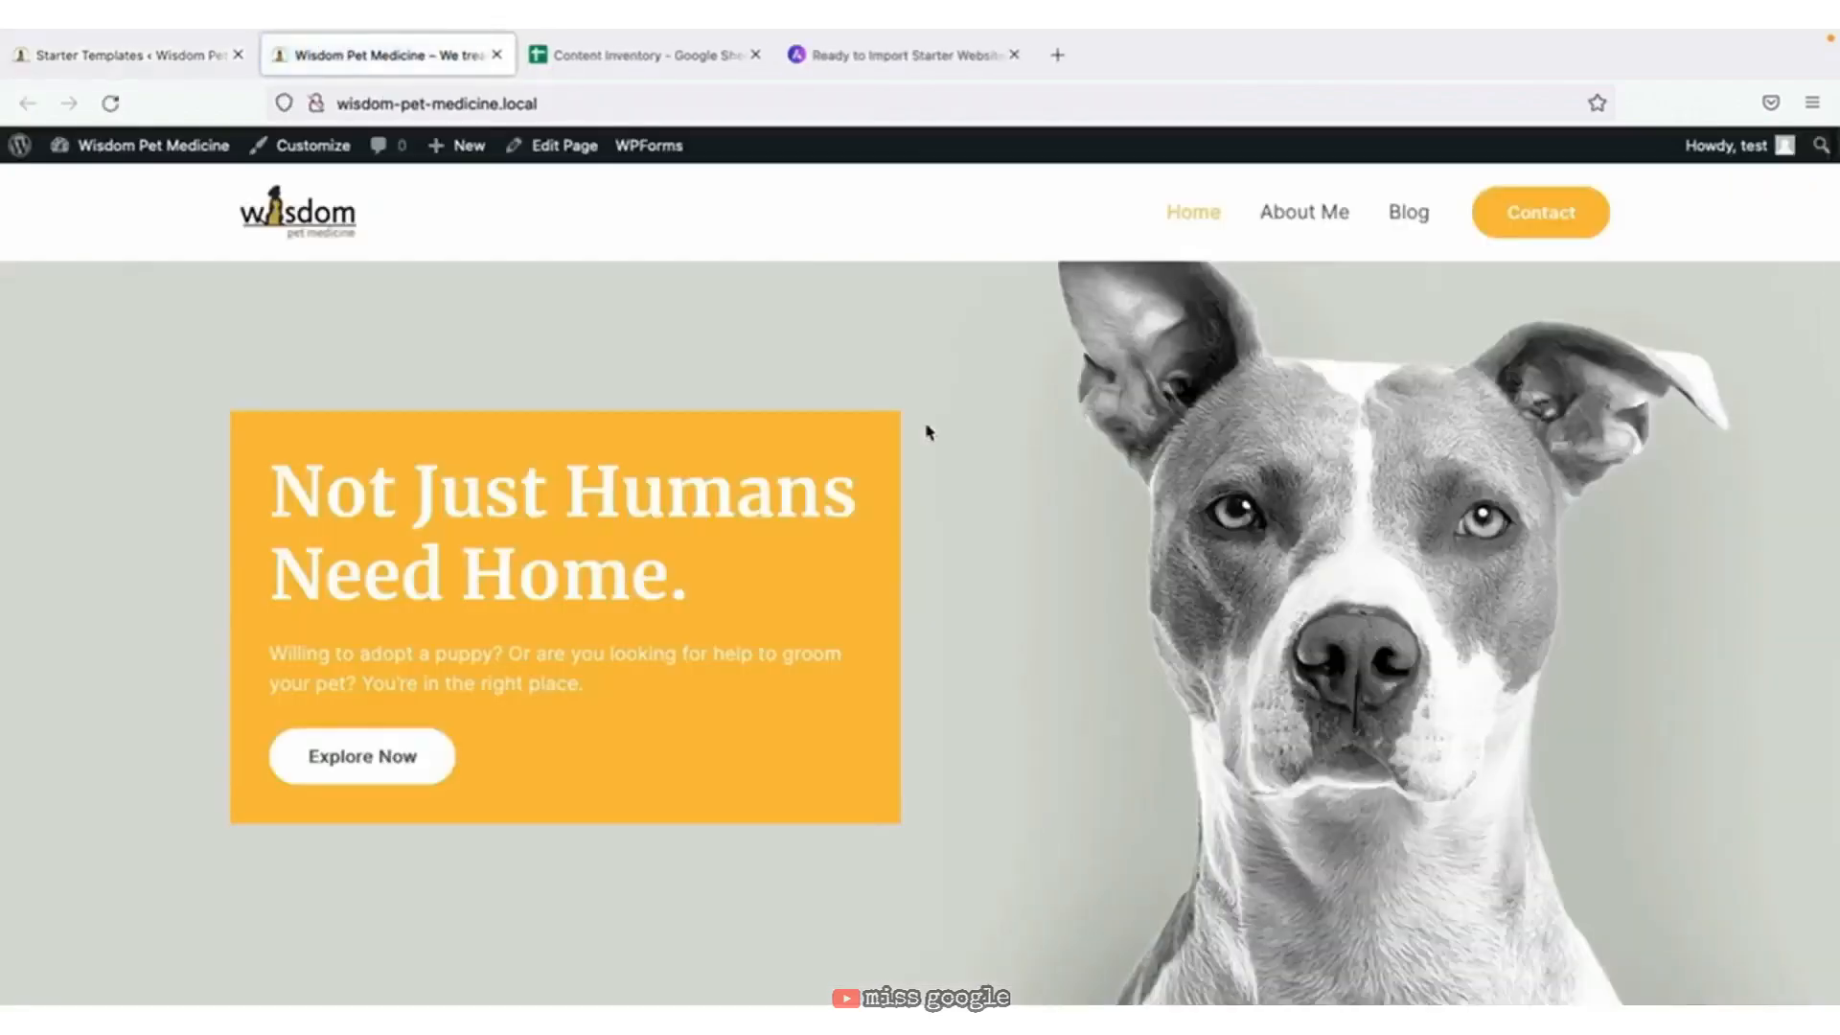
mouse_move(122, 158)
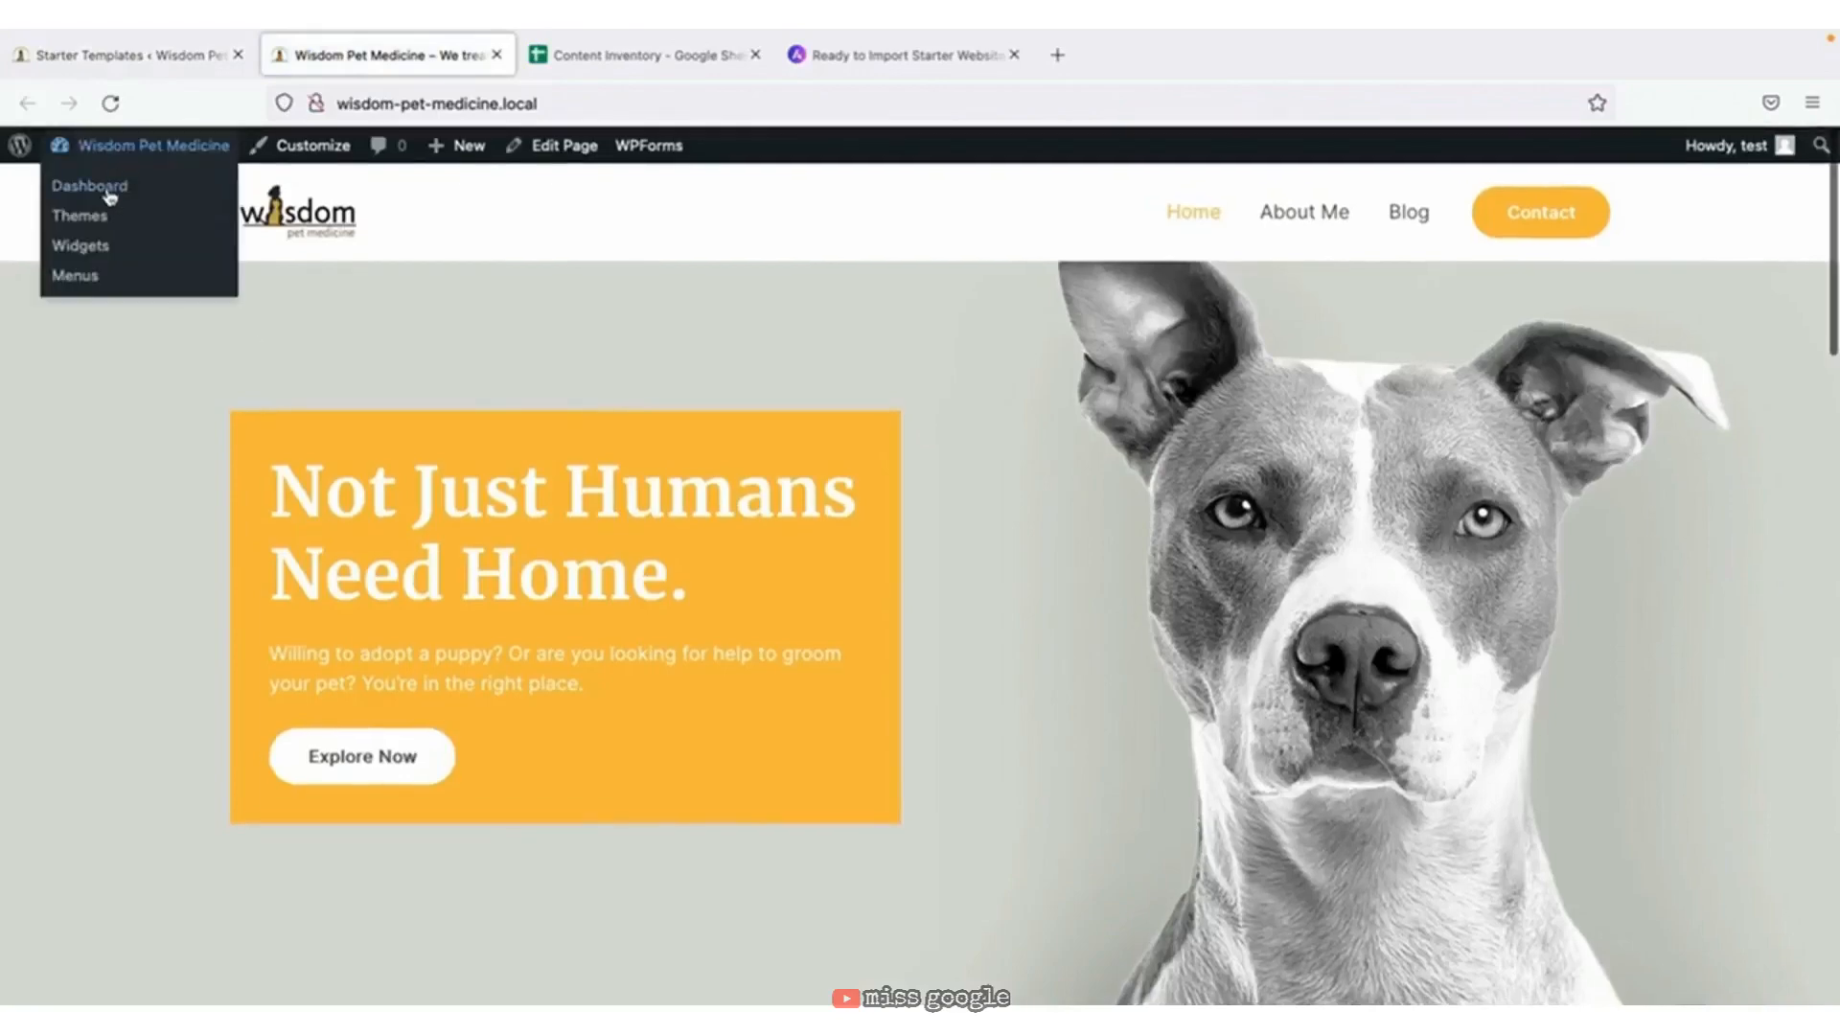
left_click(109, 191)
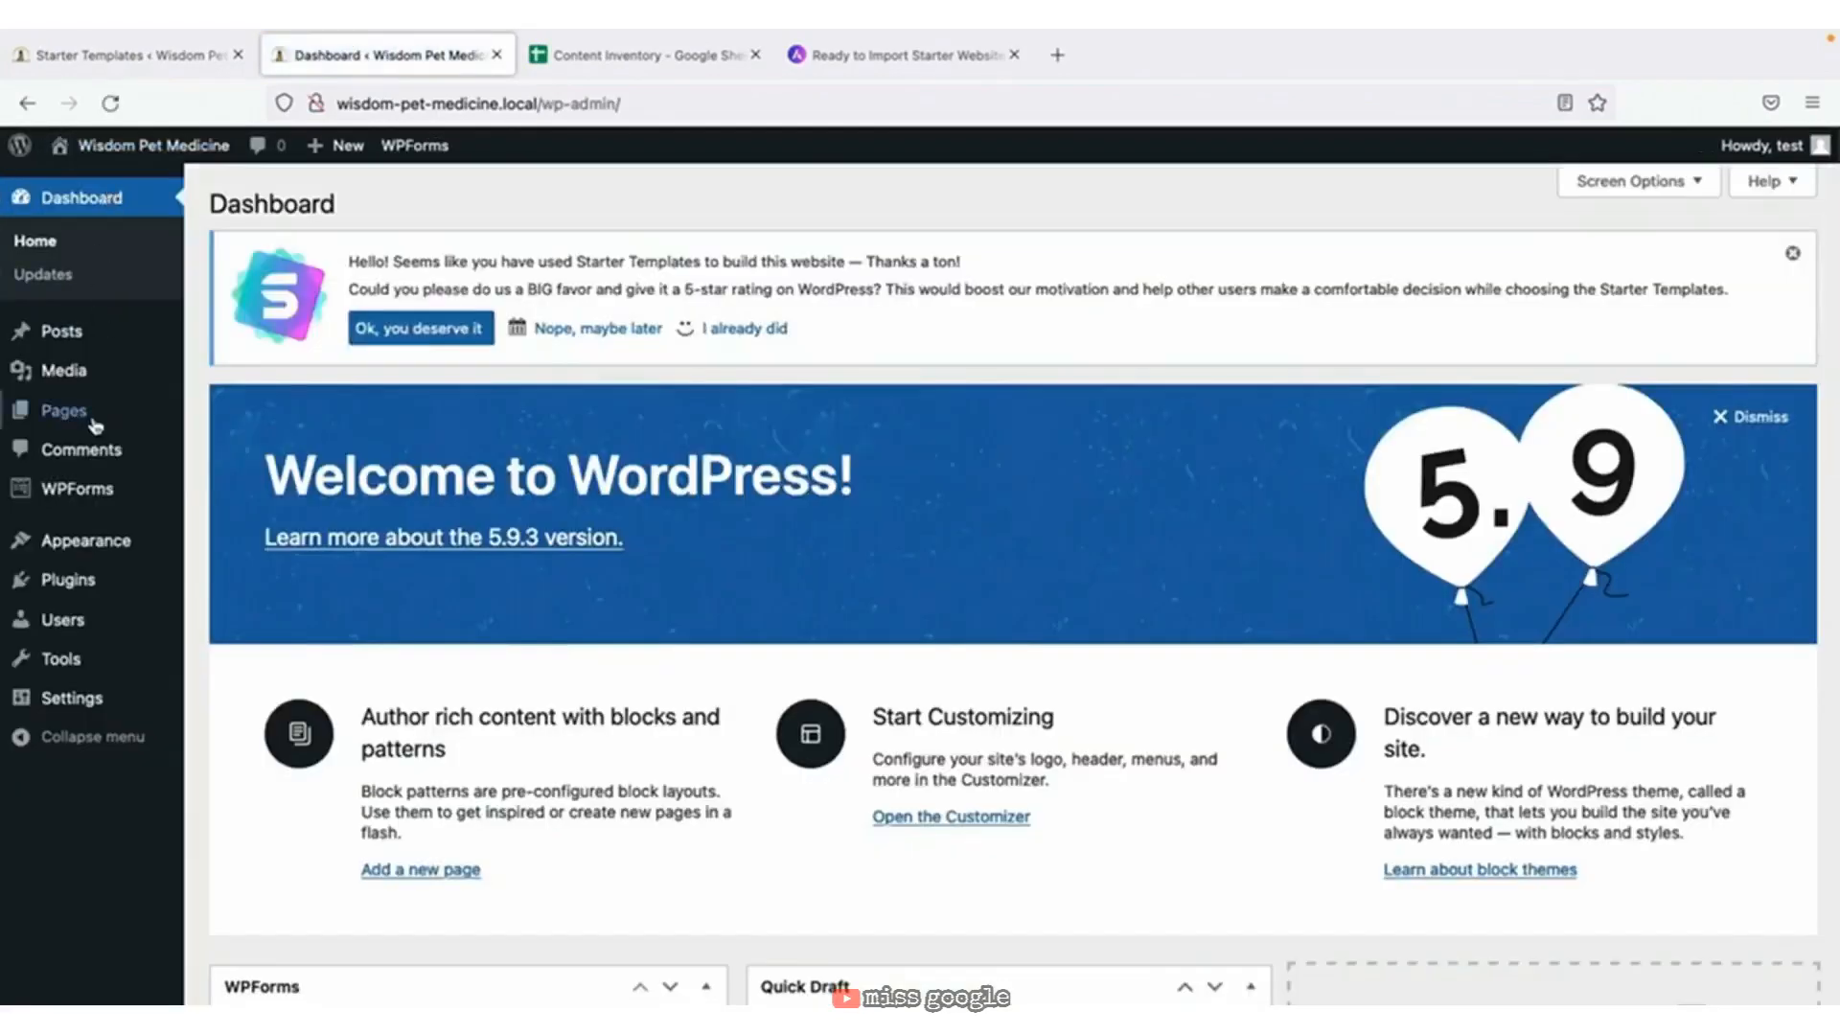
left_click(94, 421)
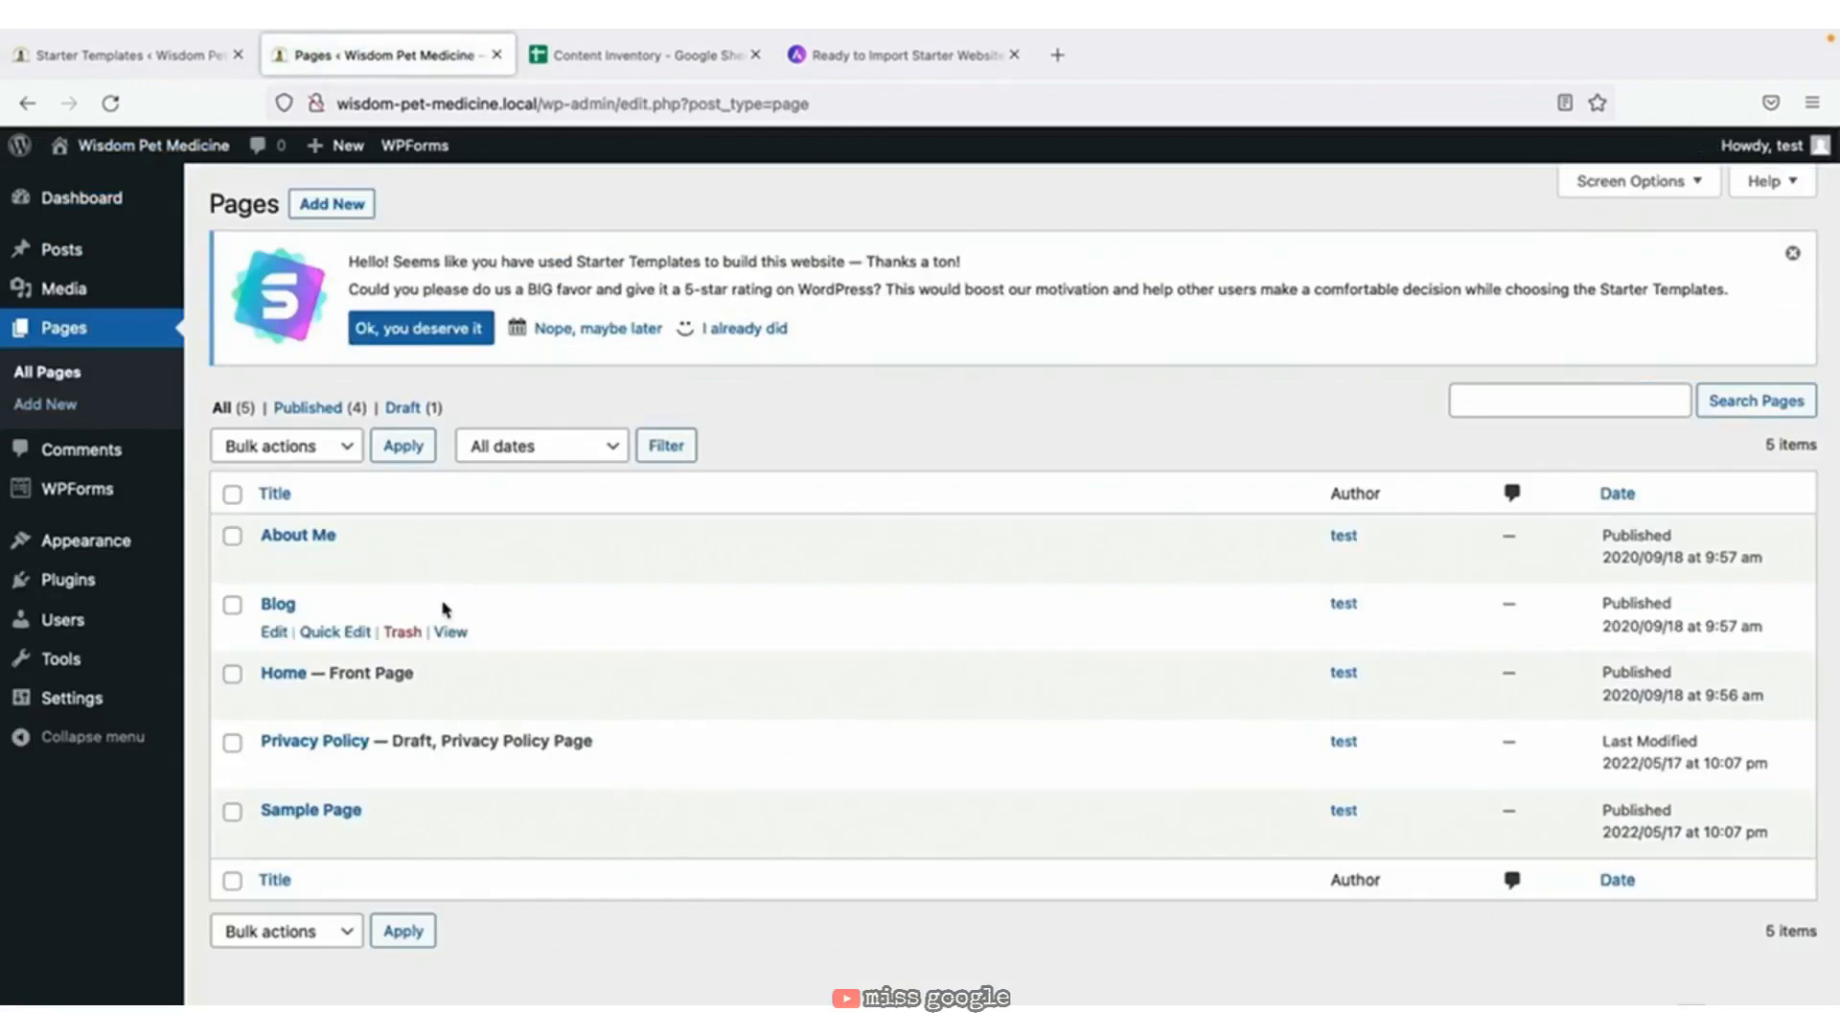
Deactivate the WPForms Lite plugin and delete it together with its data.
mouse_move(107, 506)
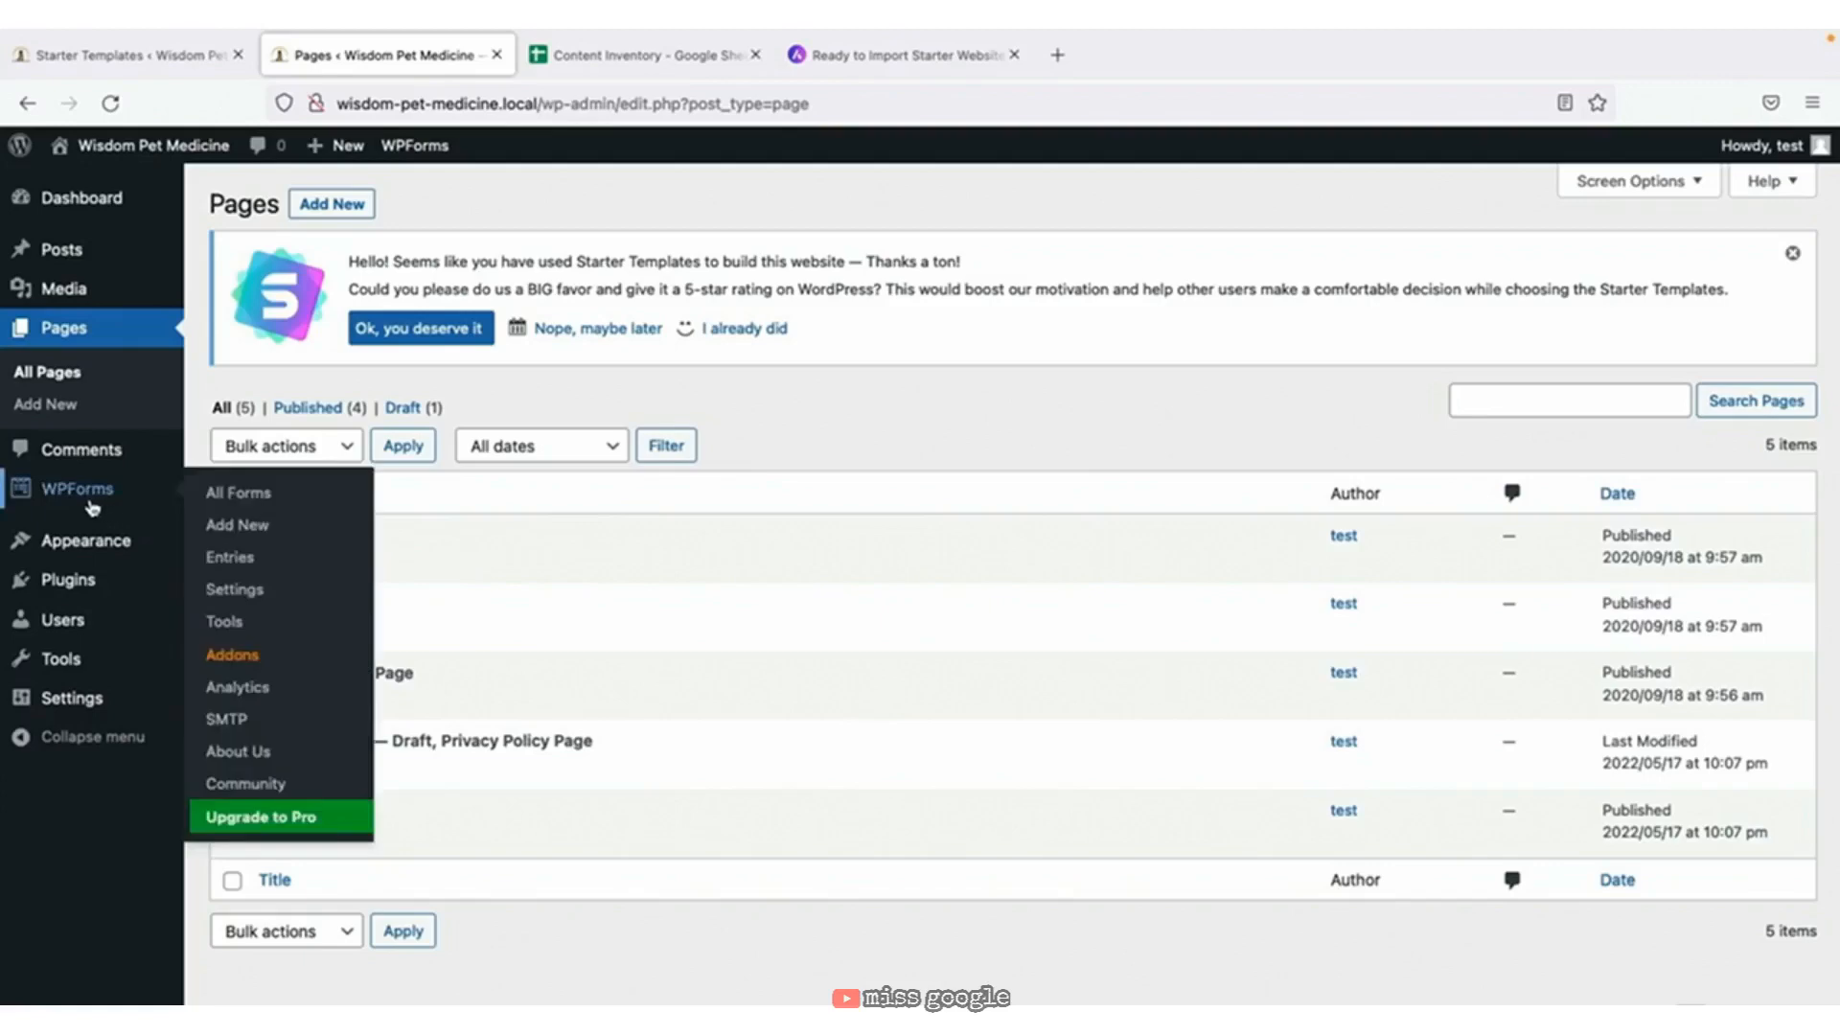
left_click(71, 580)
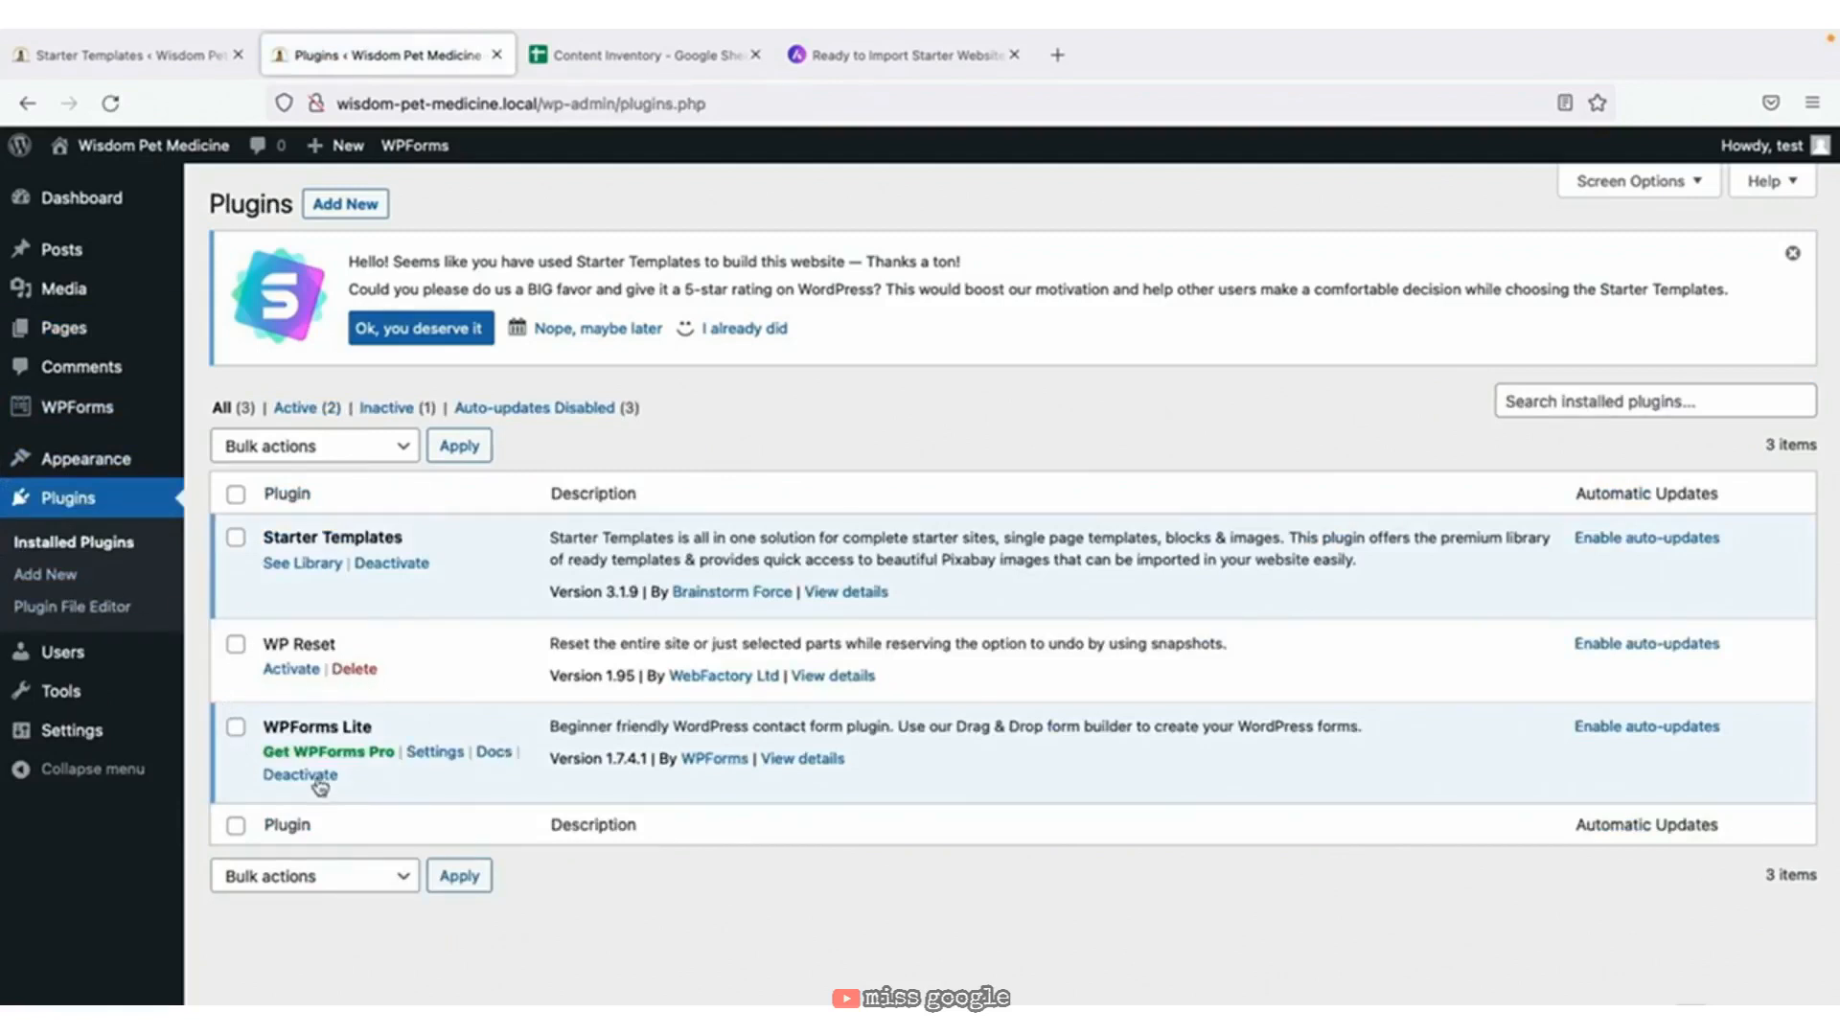
left_click(318, 781)
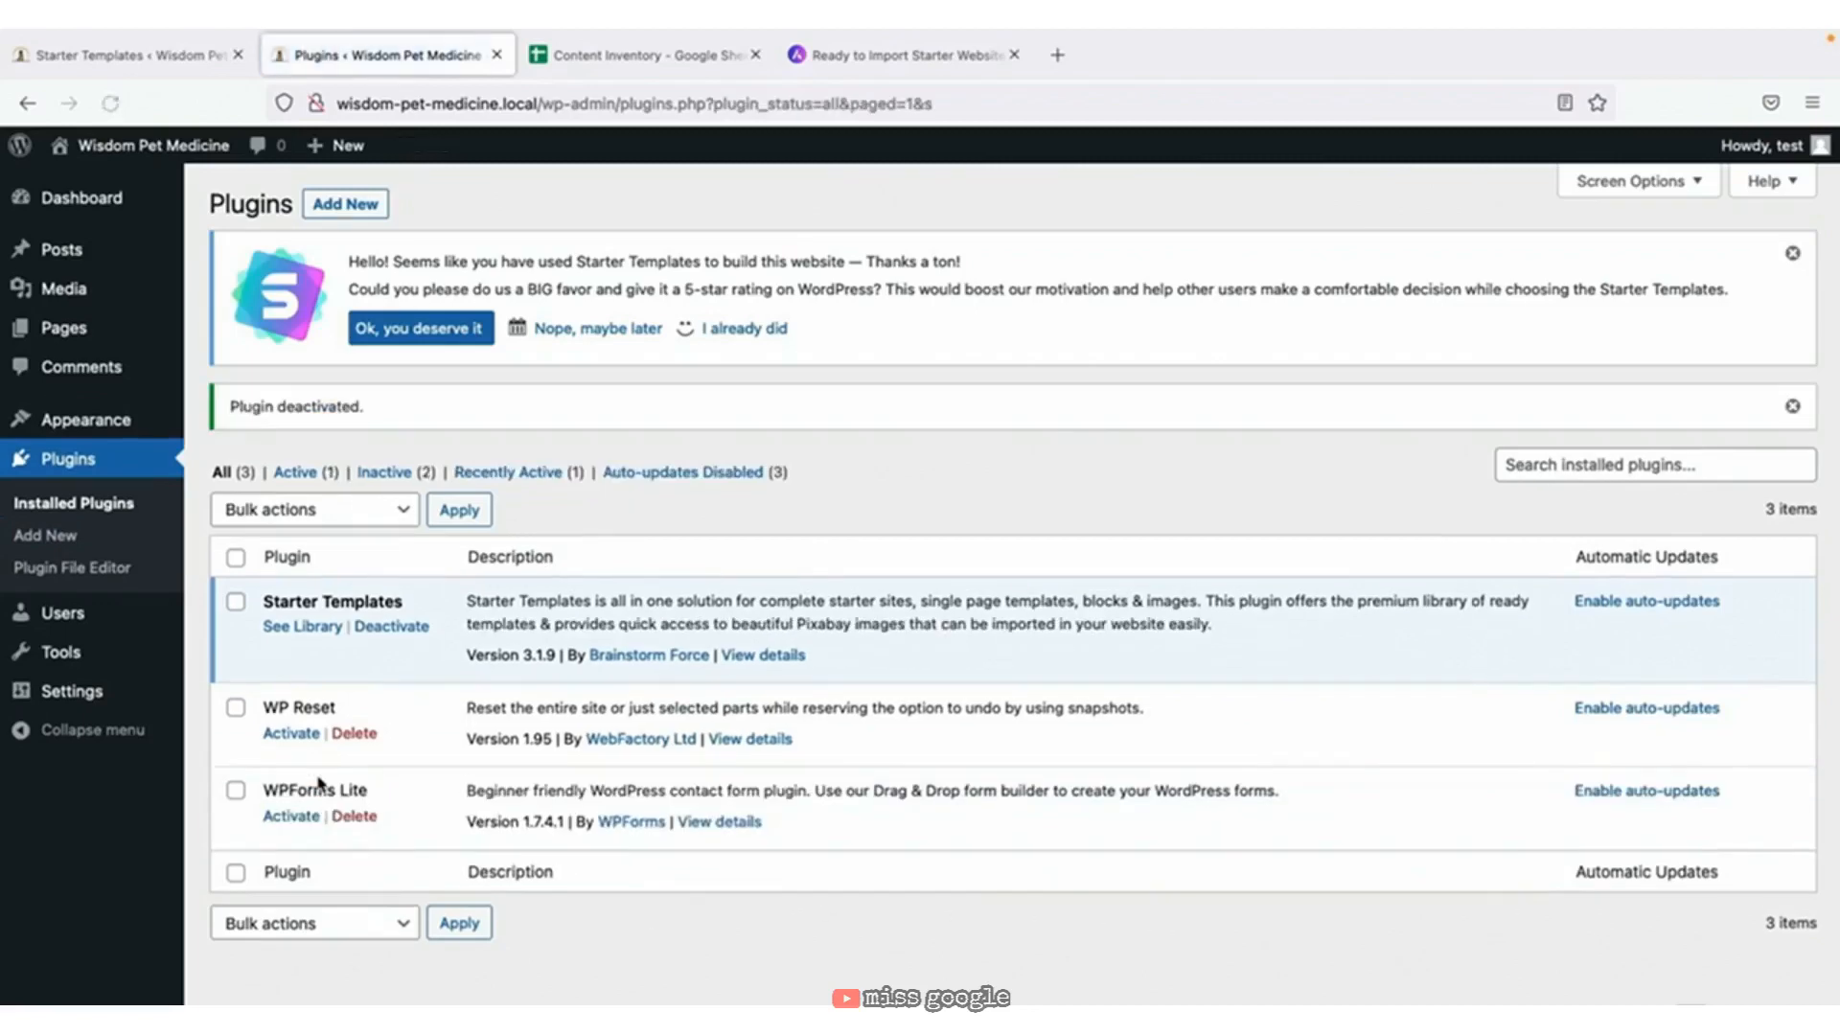
left_click(353, 816)
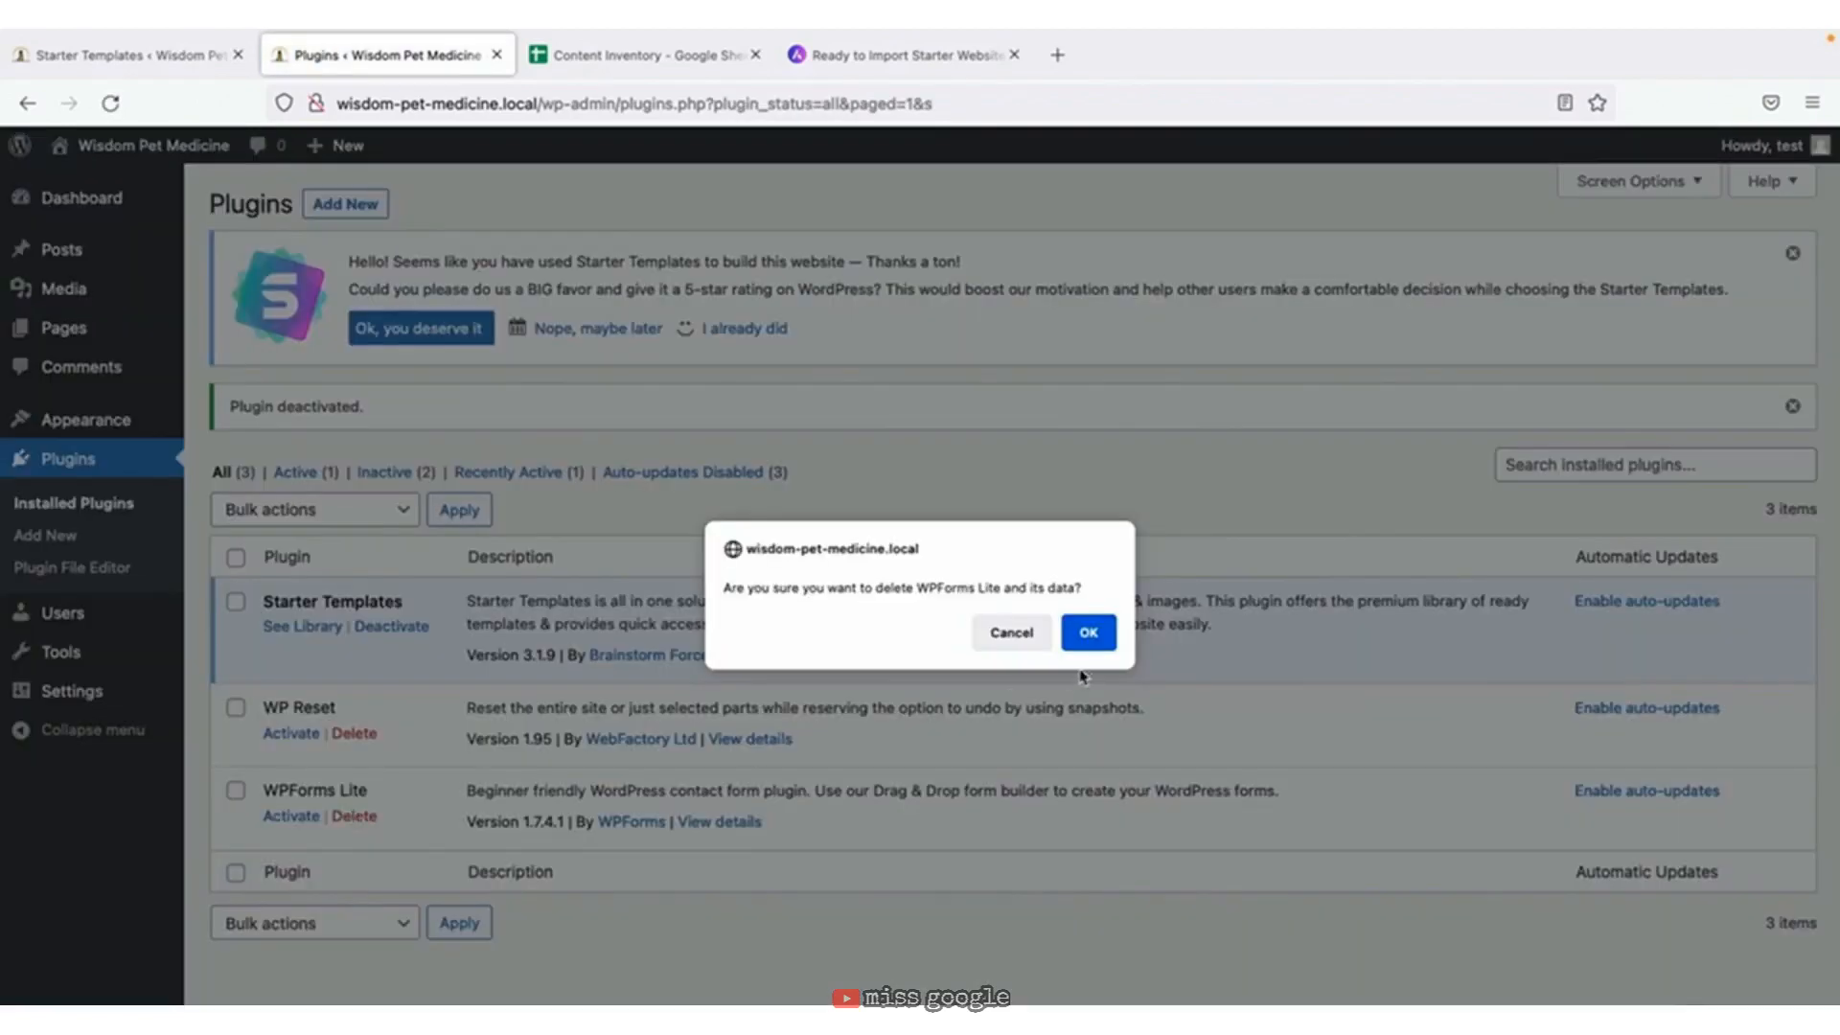
left_click(1087, 630)
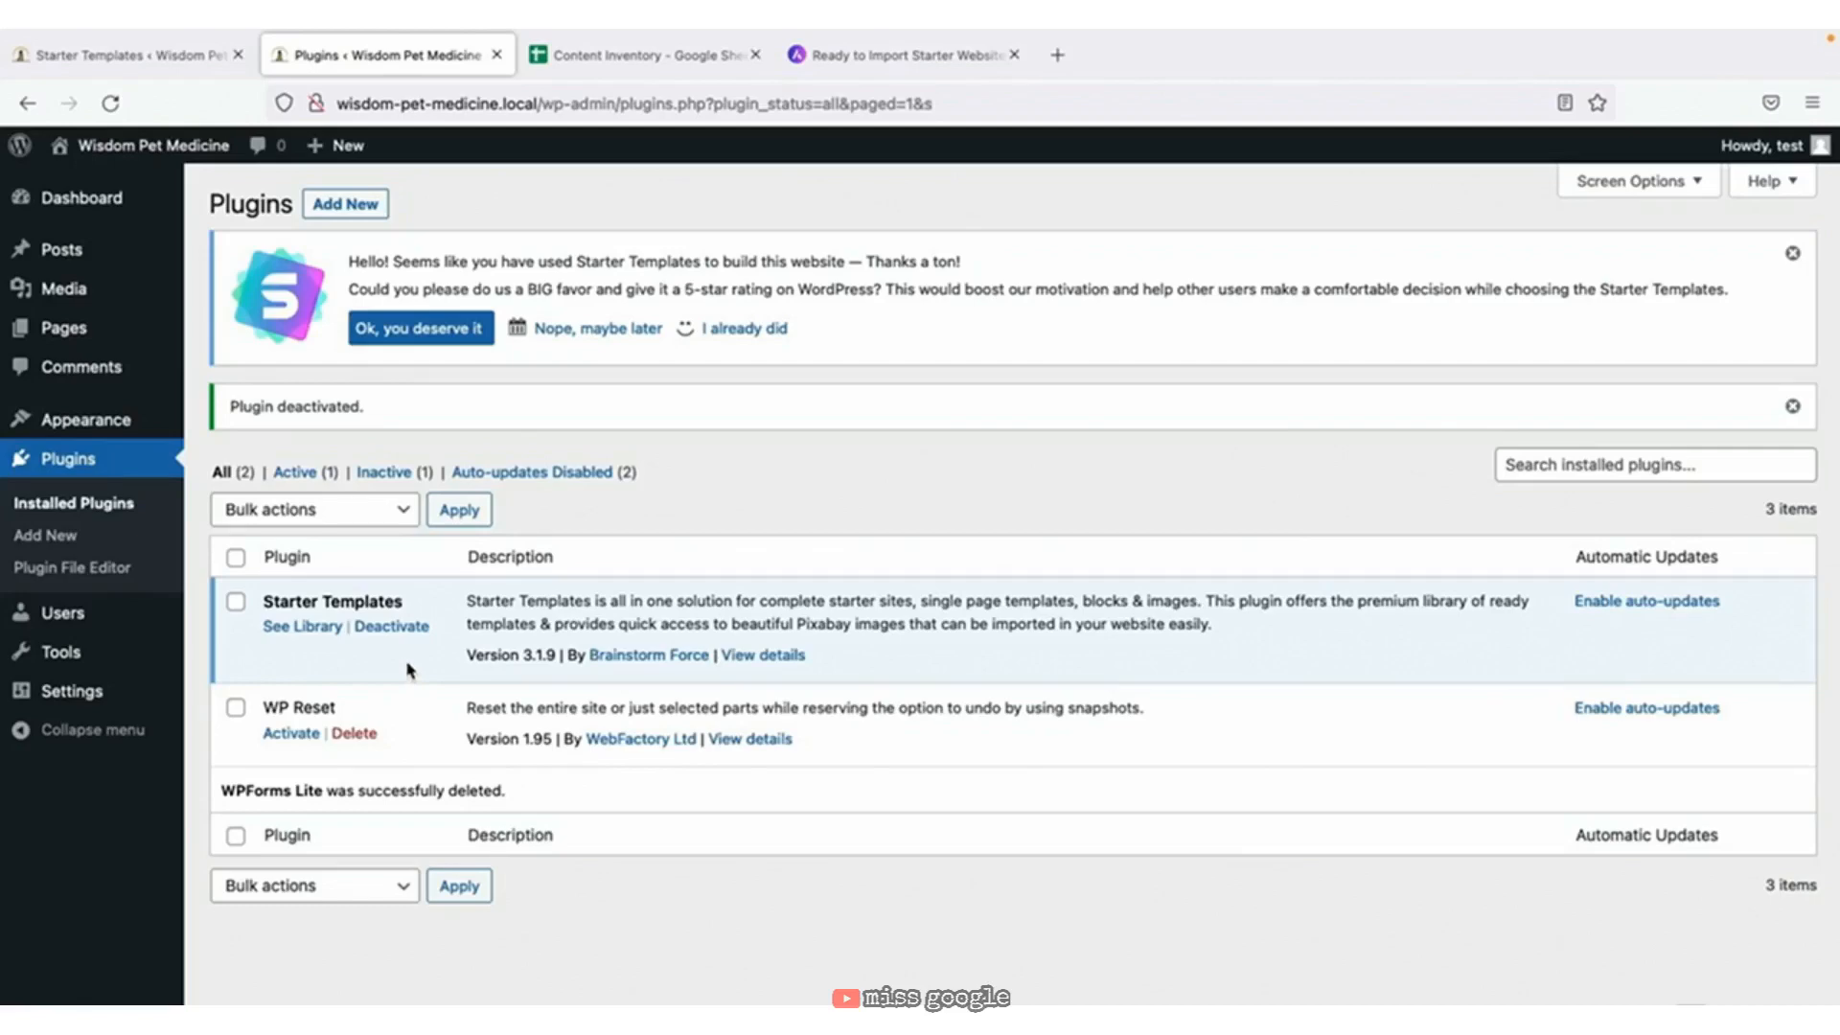
Filter the starter template library by the Business category Hotel & Travel, select Hotel and BnB, and skip its logo setup.
left_click(303, 627)
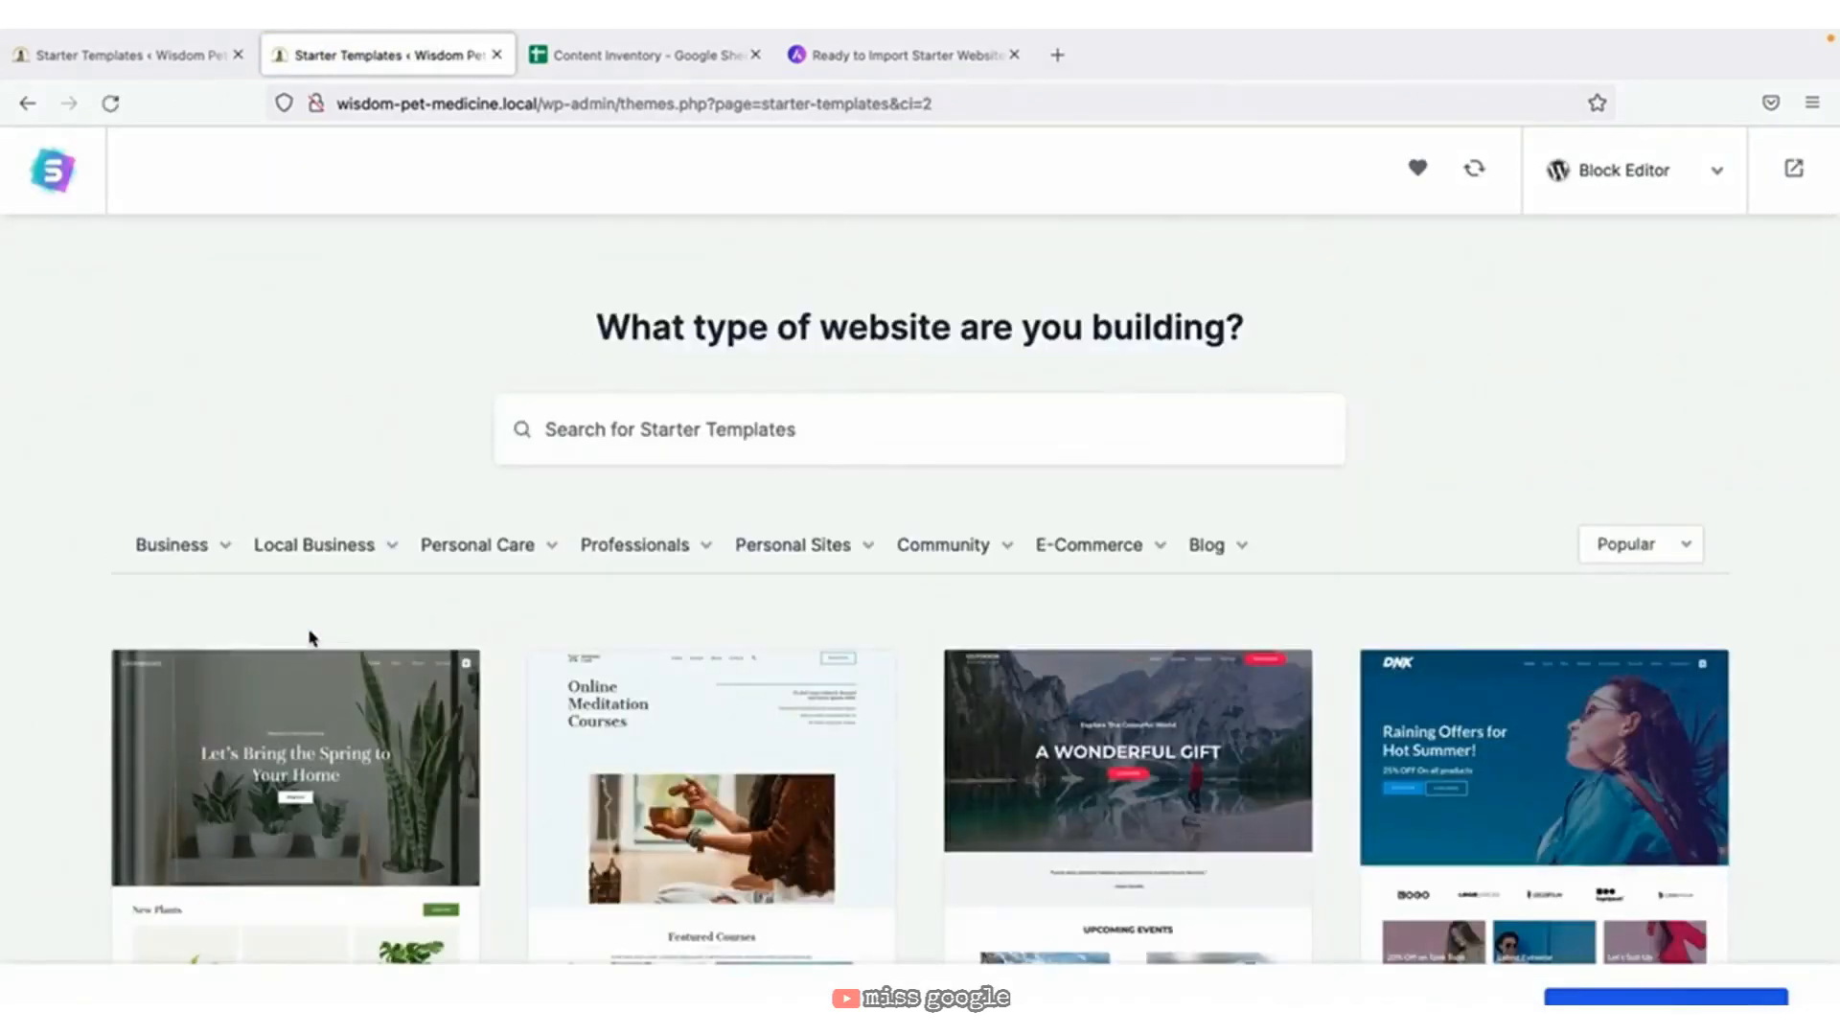
mouse_move(201, 556)
left_click(212, 705)
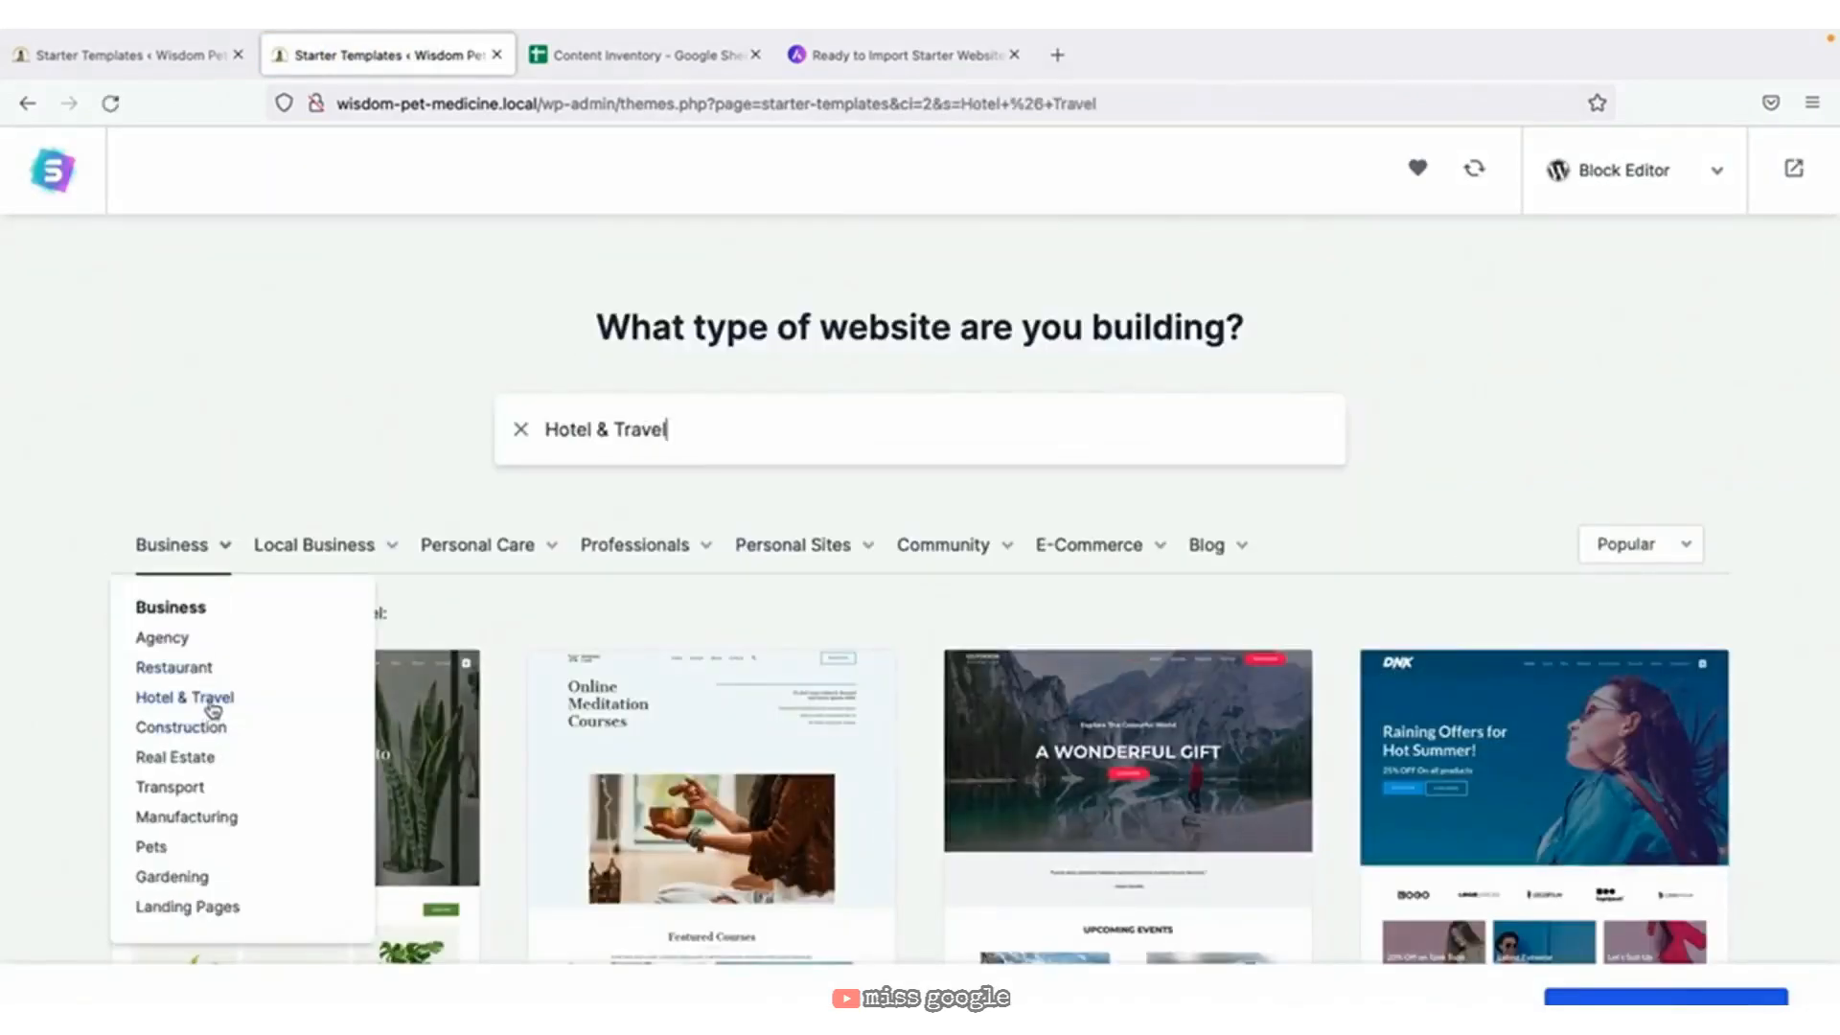
scroll(29, 686, "down", 3)
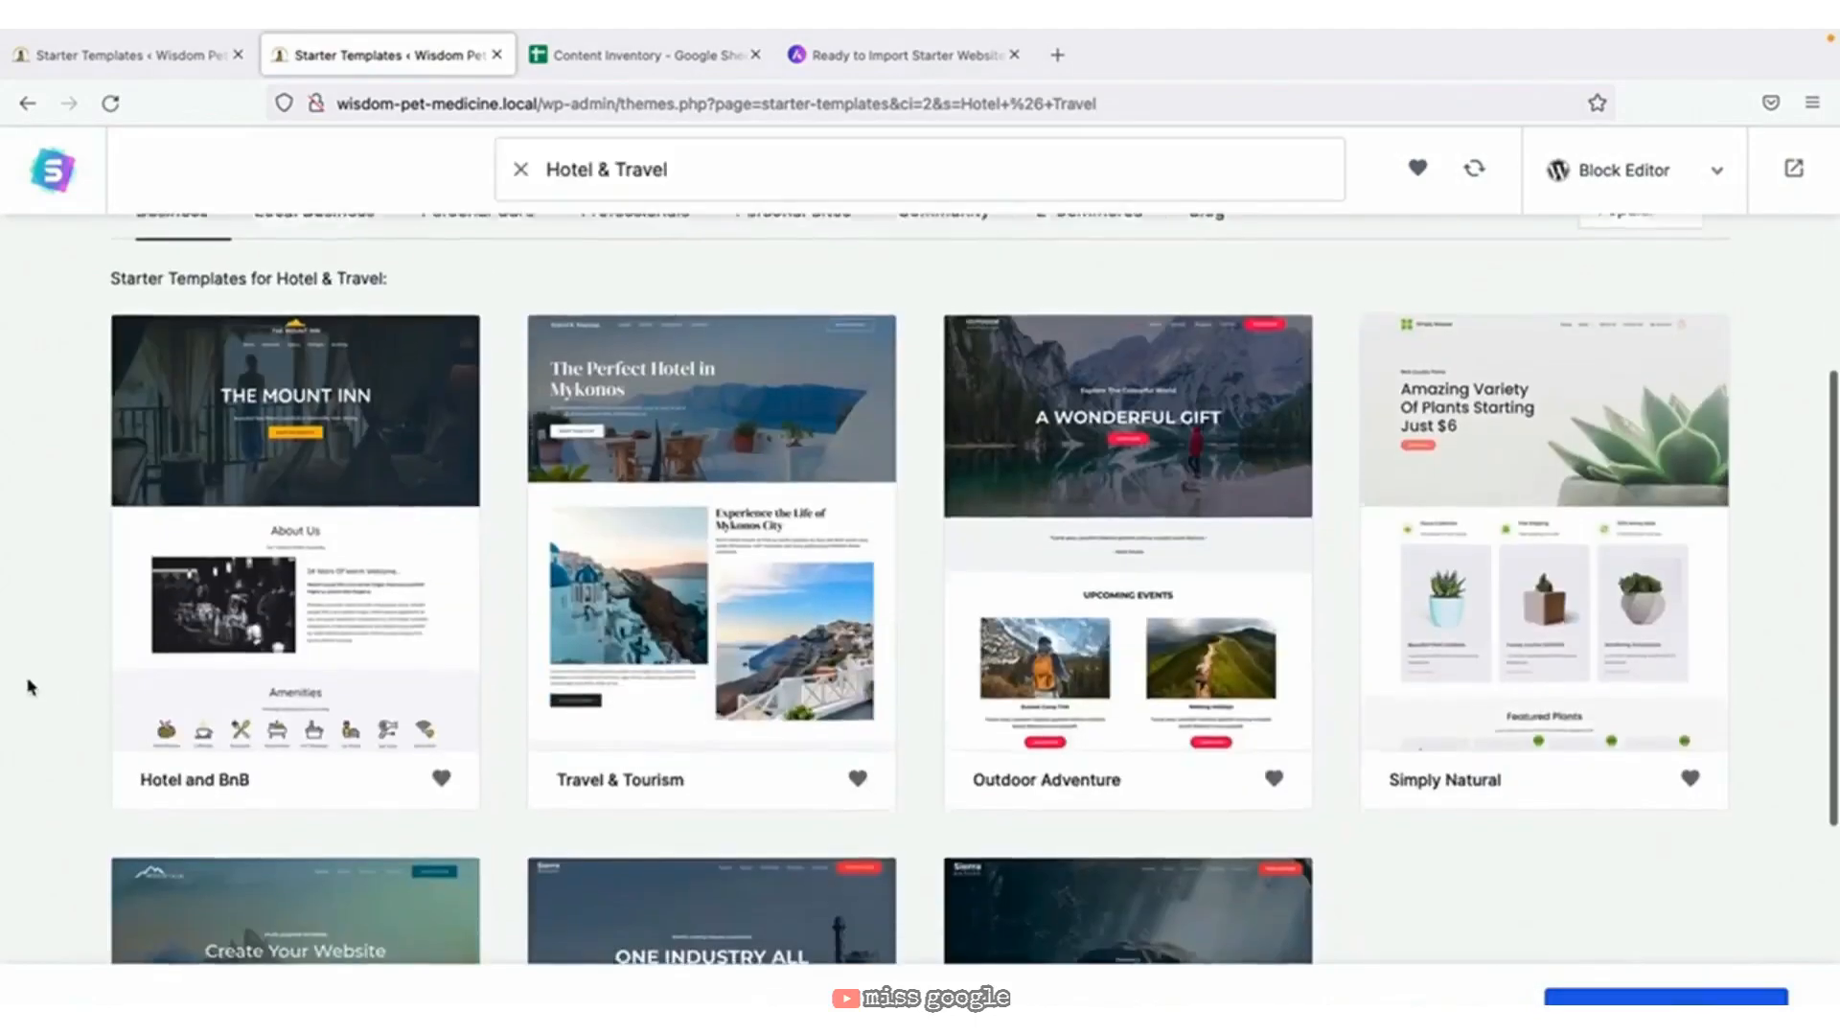
left_click(369, 488)
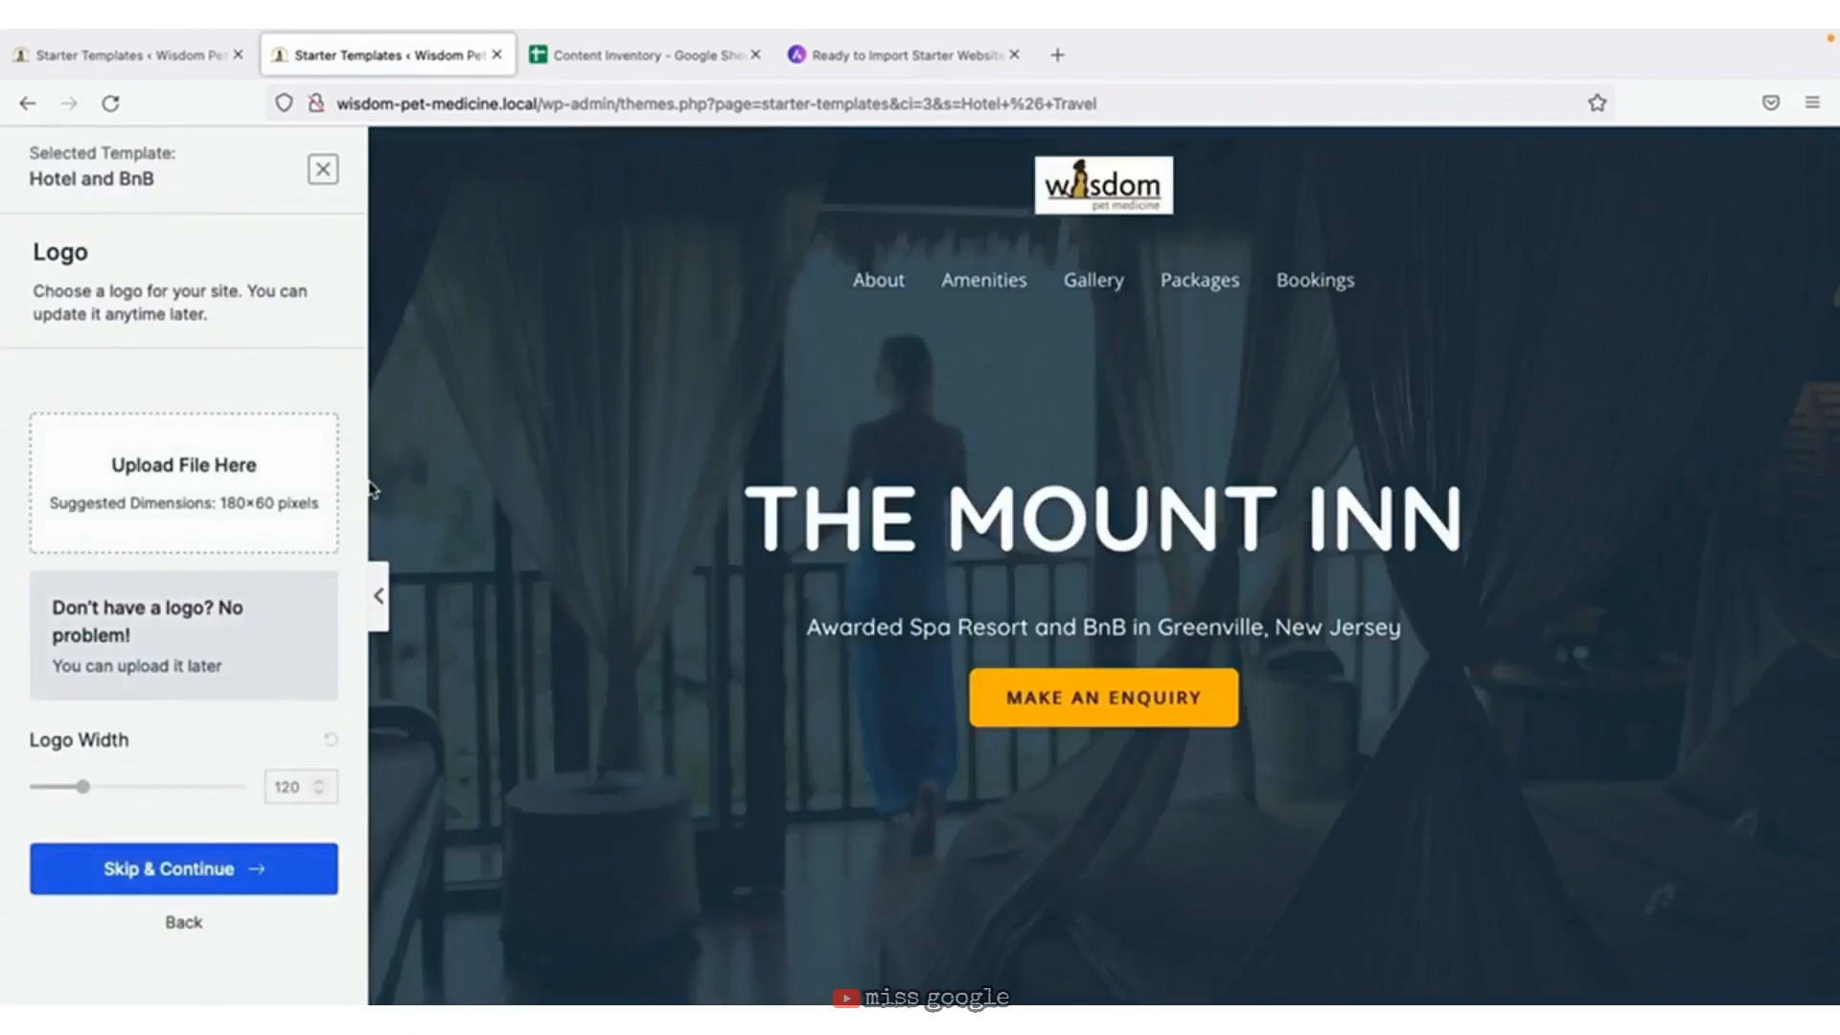
left_click(228, 887)
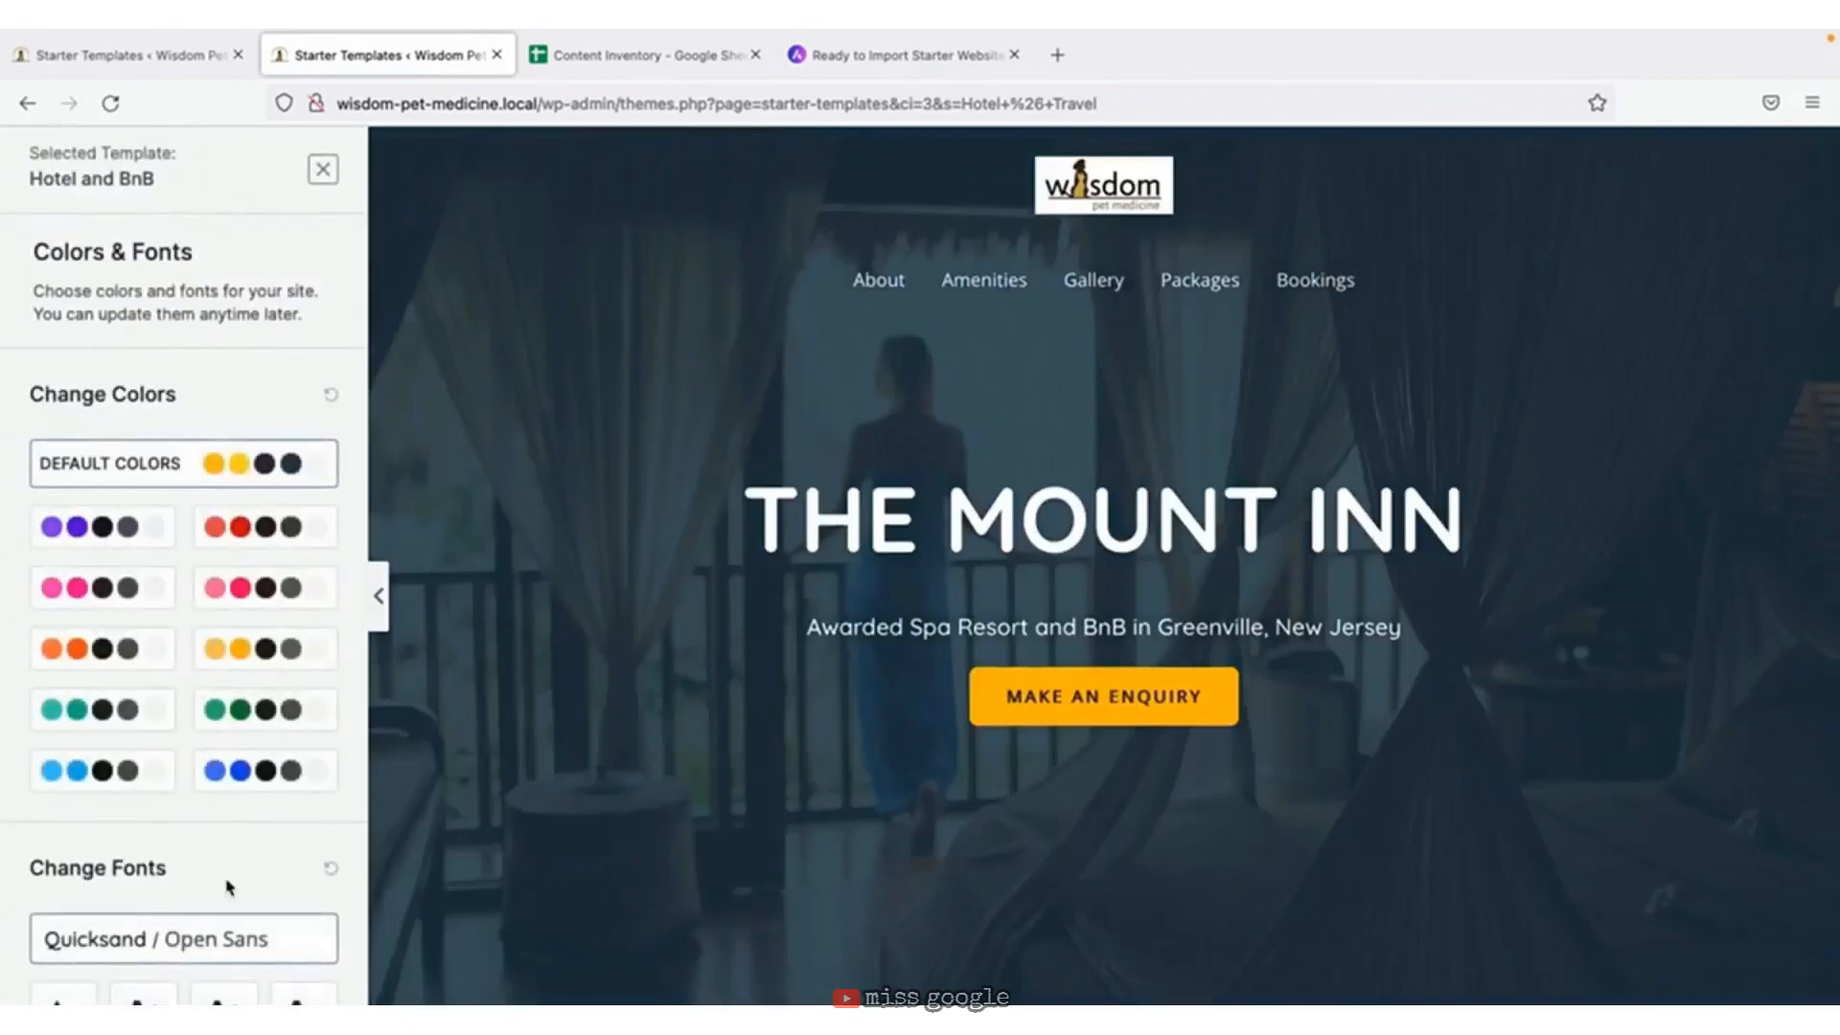
Keep the Hotel and BnB template's default colors and fonts, review its advanced import options, and exit to the dashboard without importing.
scroll(228, 886, "down", 3)
left_click(205, 973)
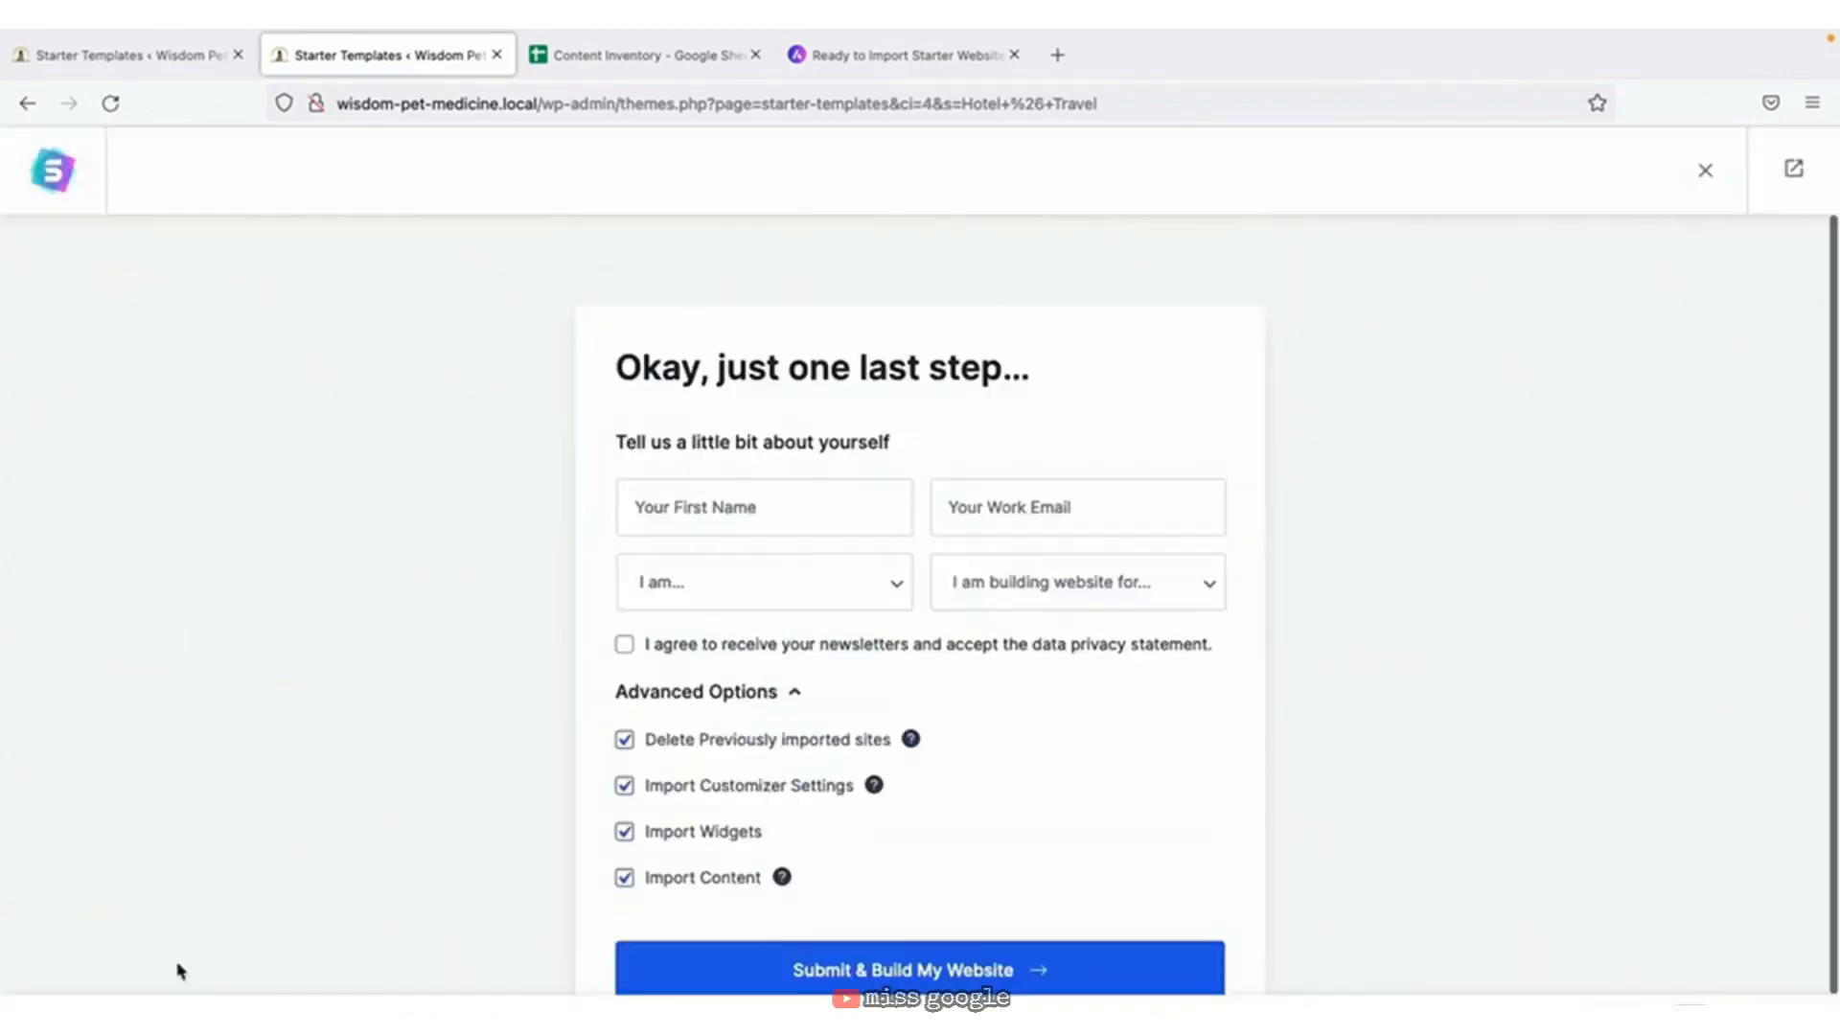
scroll(542, 715, "down", 1)
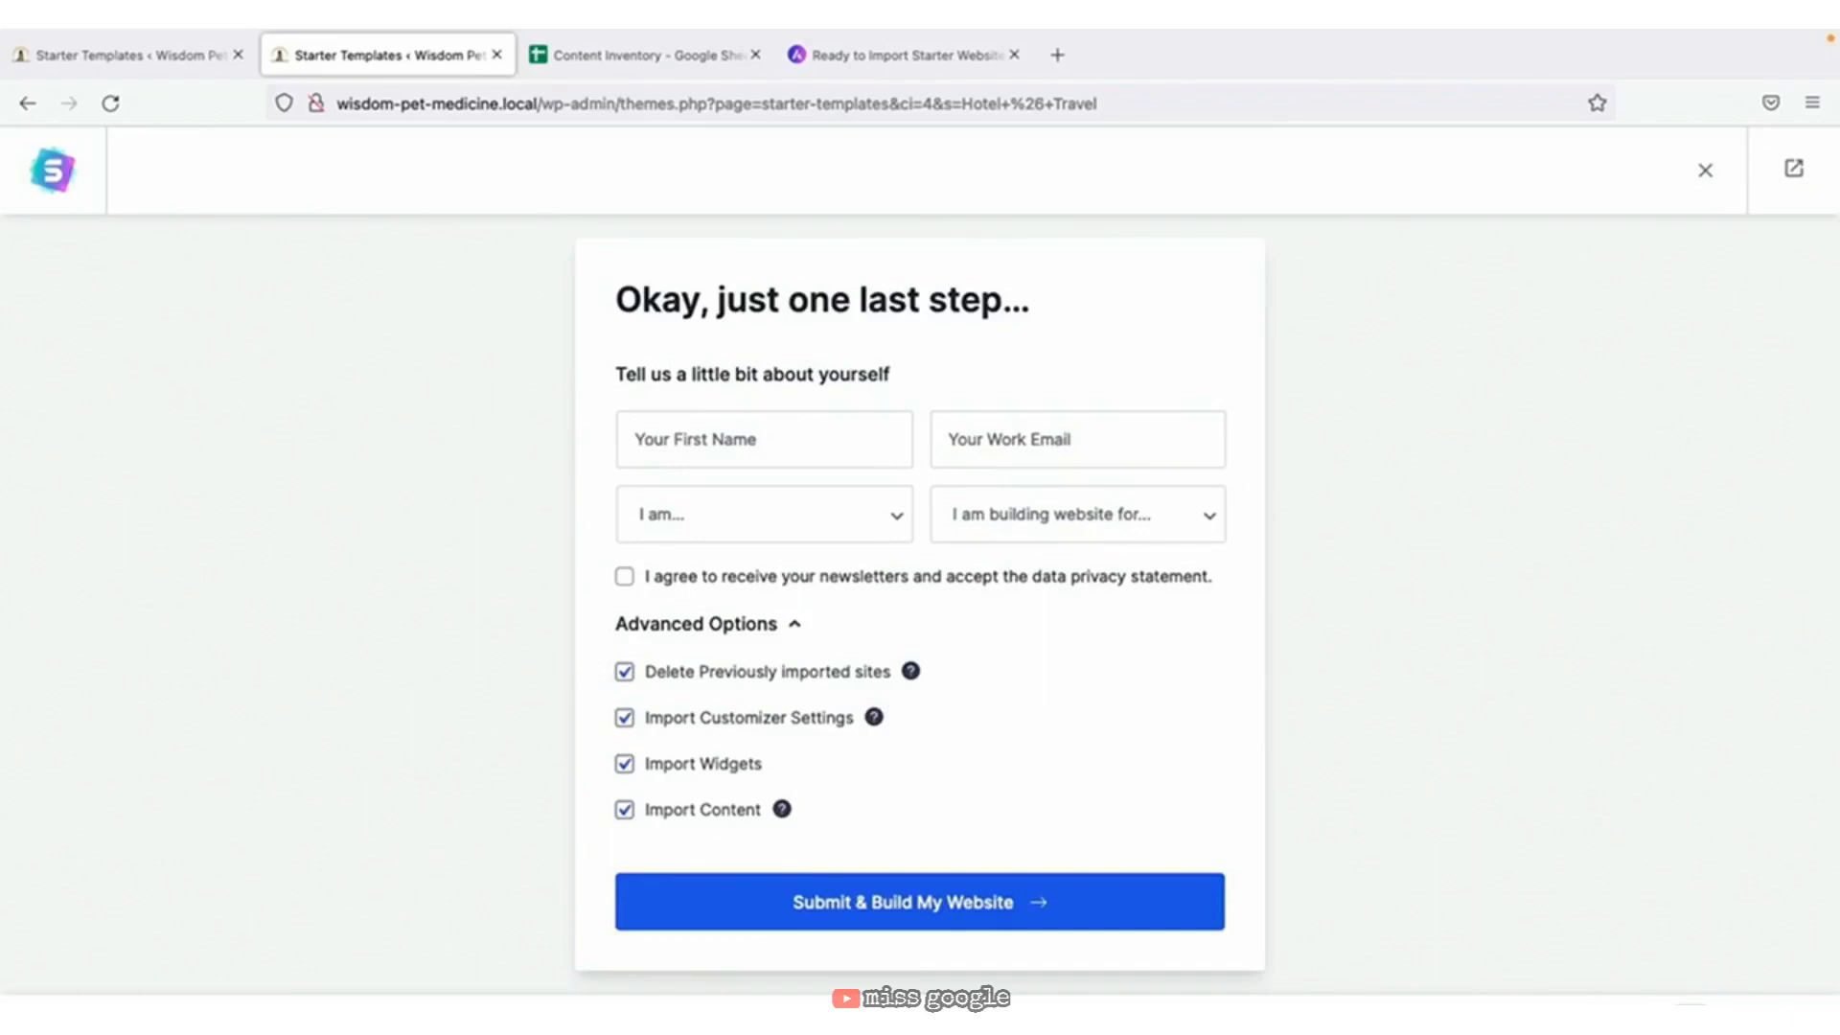
left_click(1705, 170)
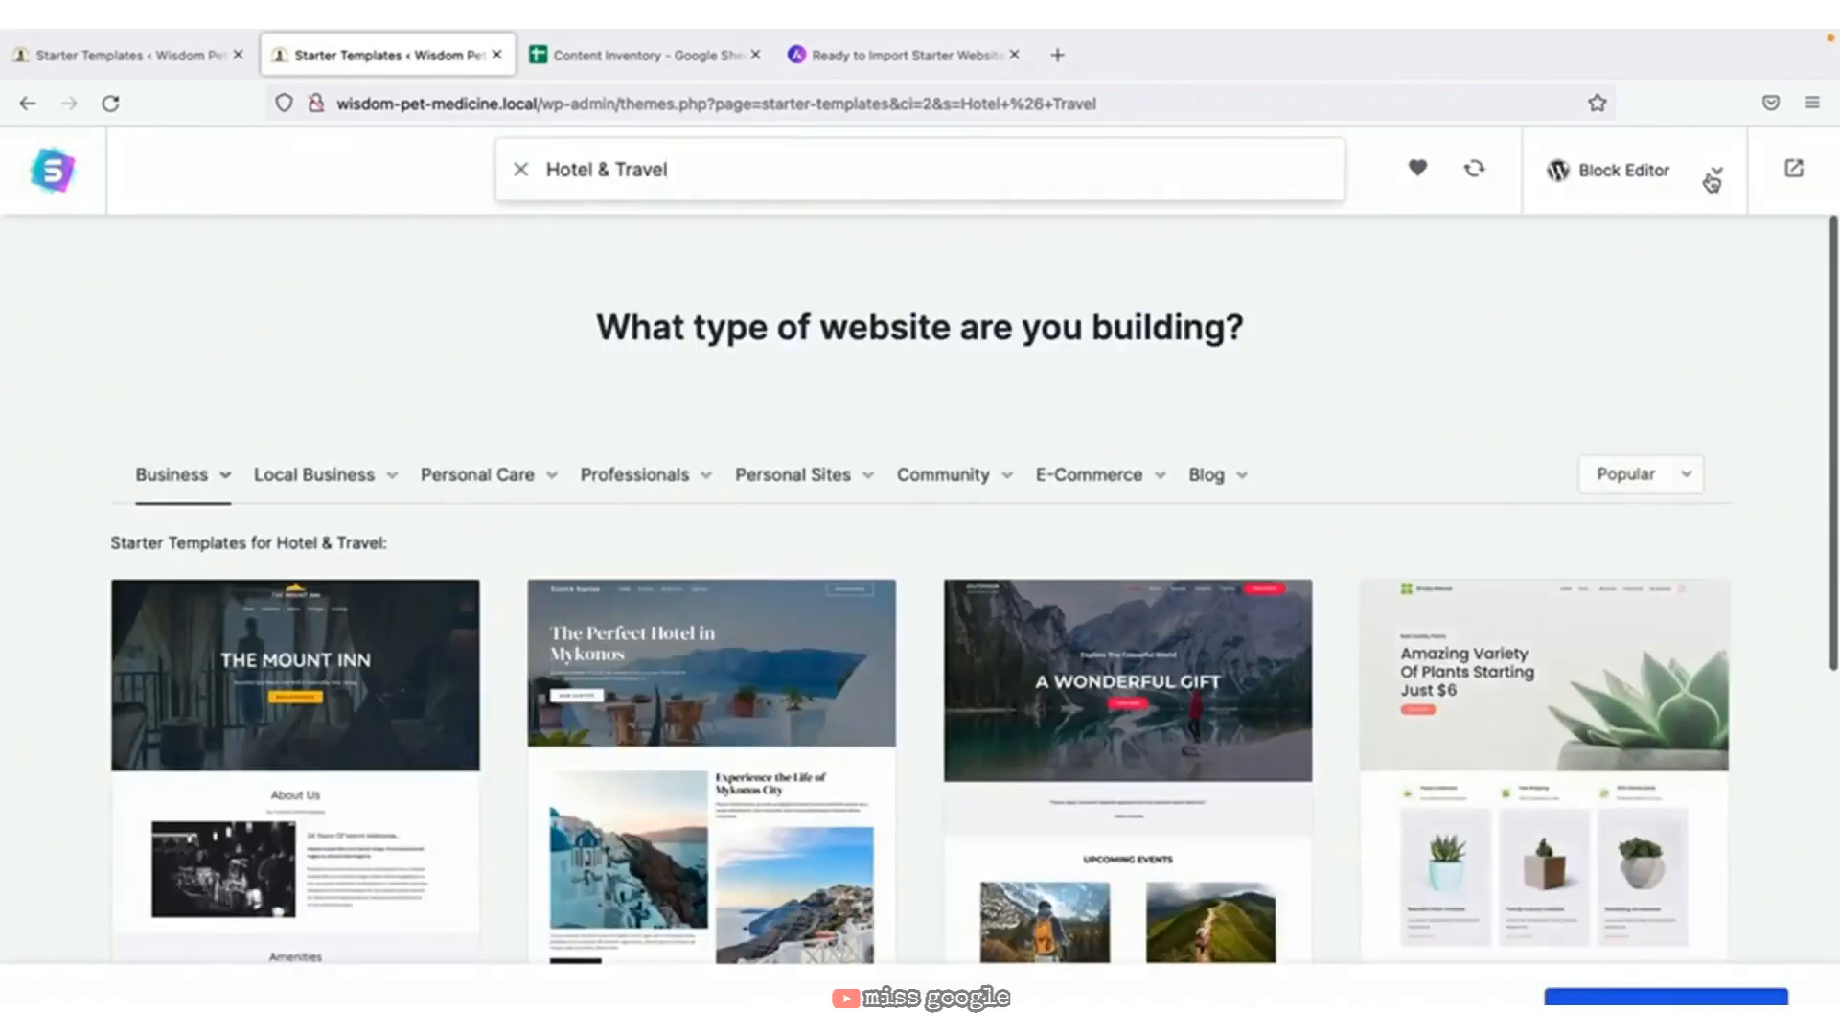
left_click(1794, 169)
Open the list of all pages and examine which page serves as the front page.
mouse_move(82, 411)
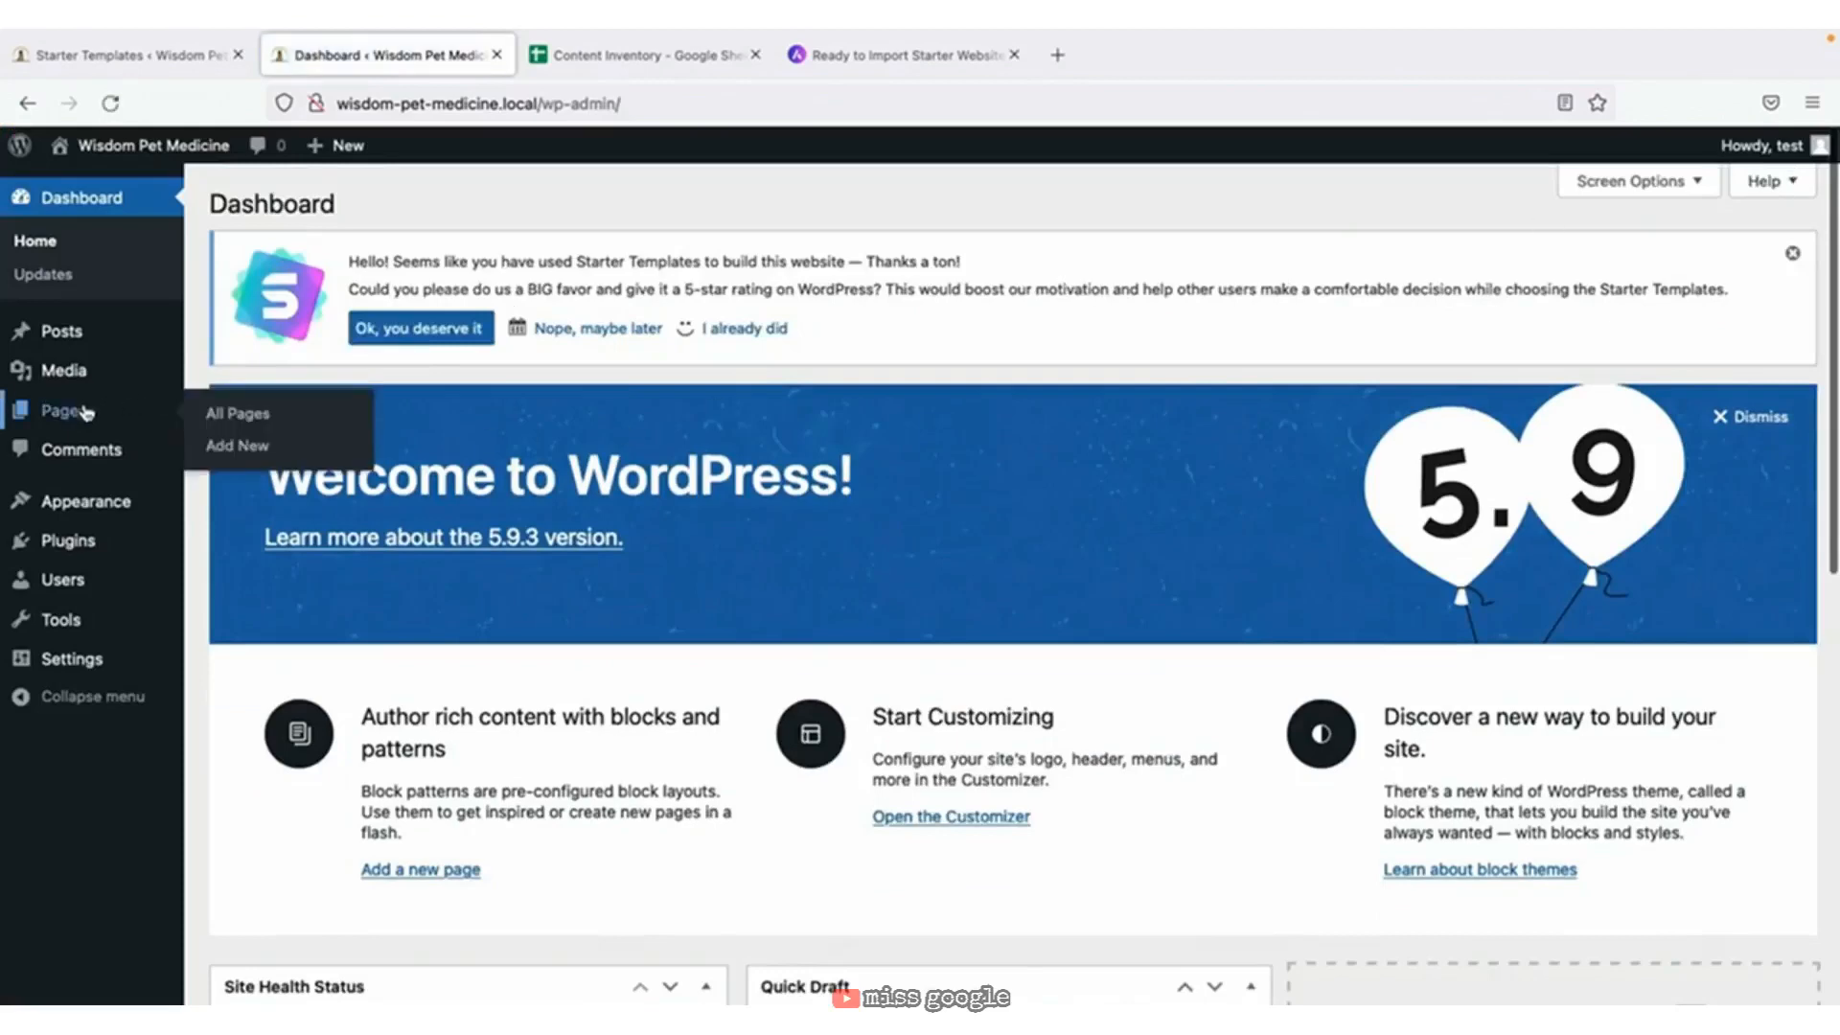
left_click(216, 414)
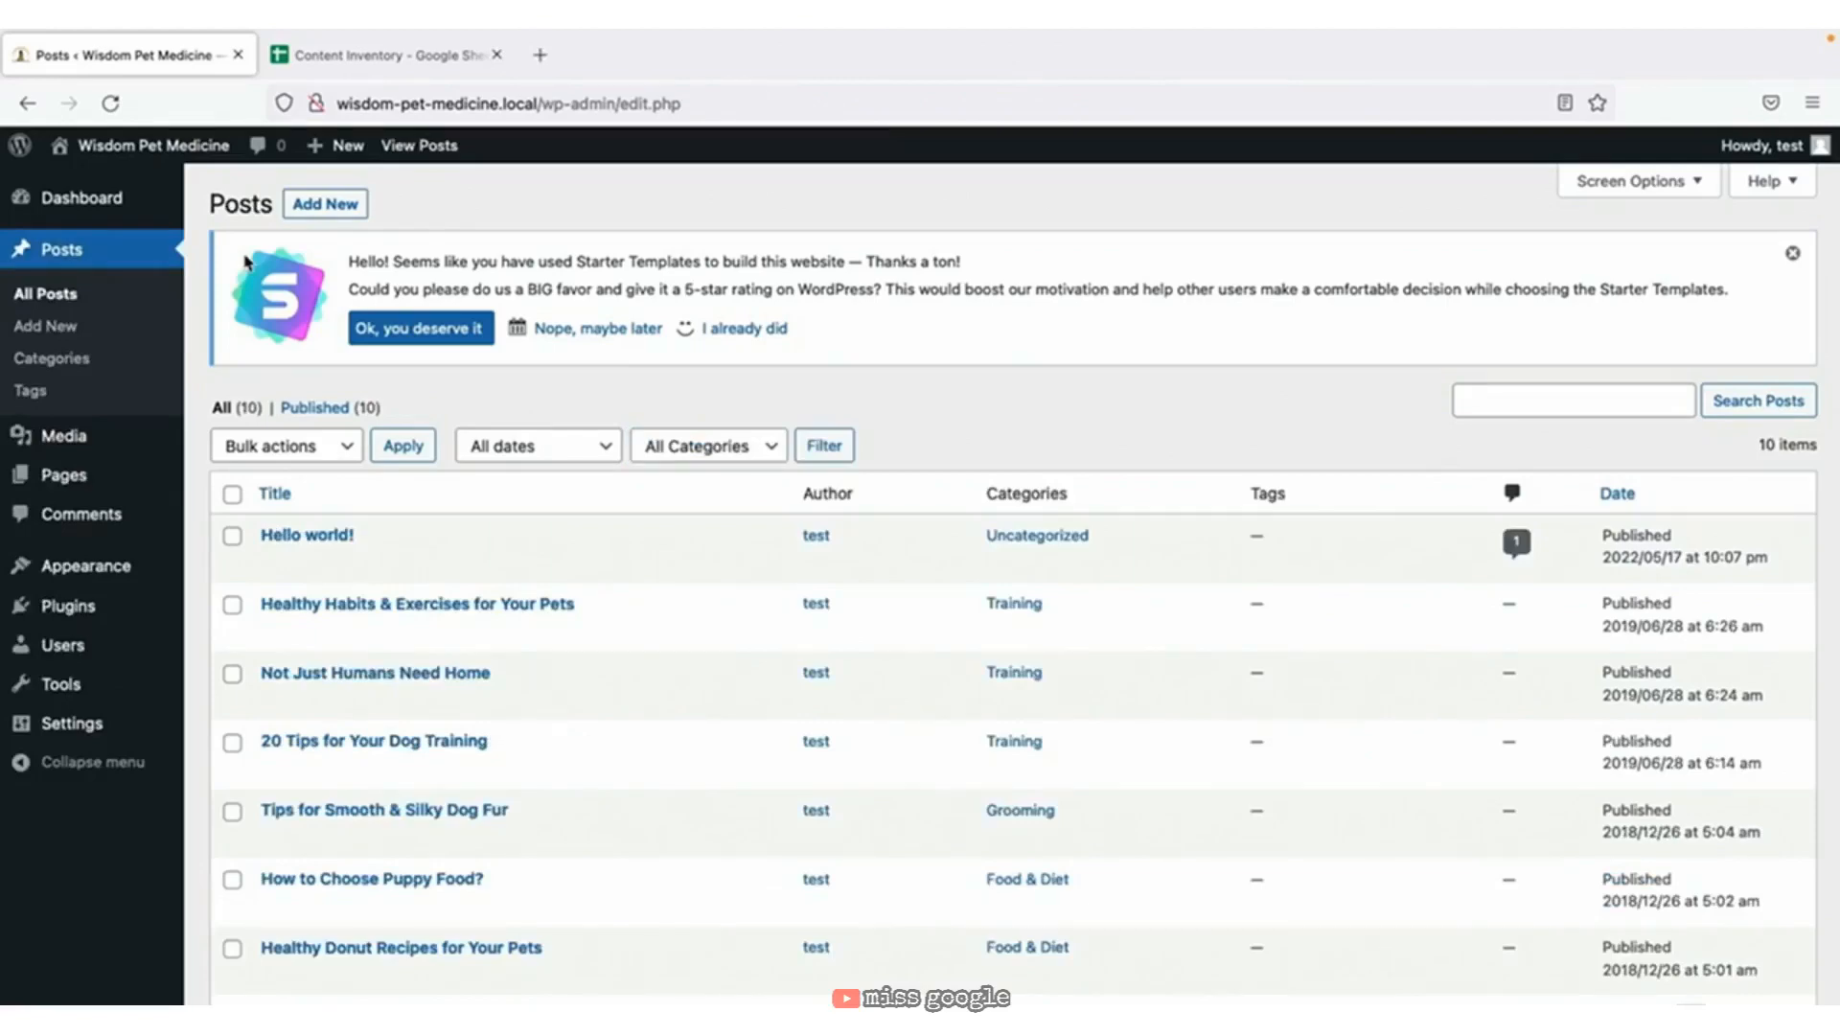
left_click(121, 482)
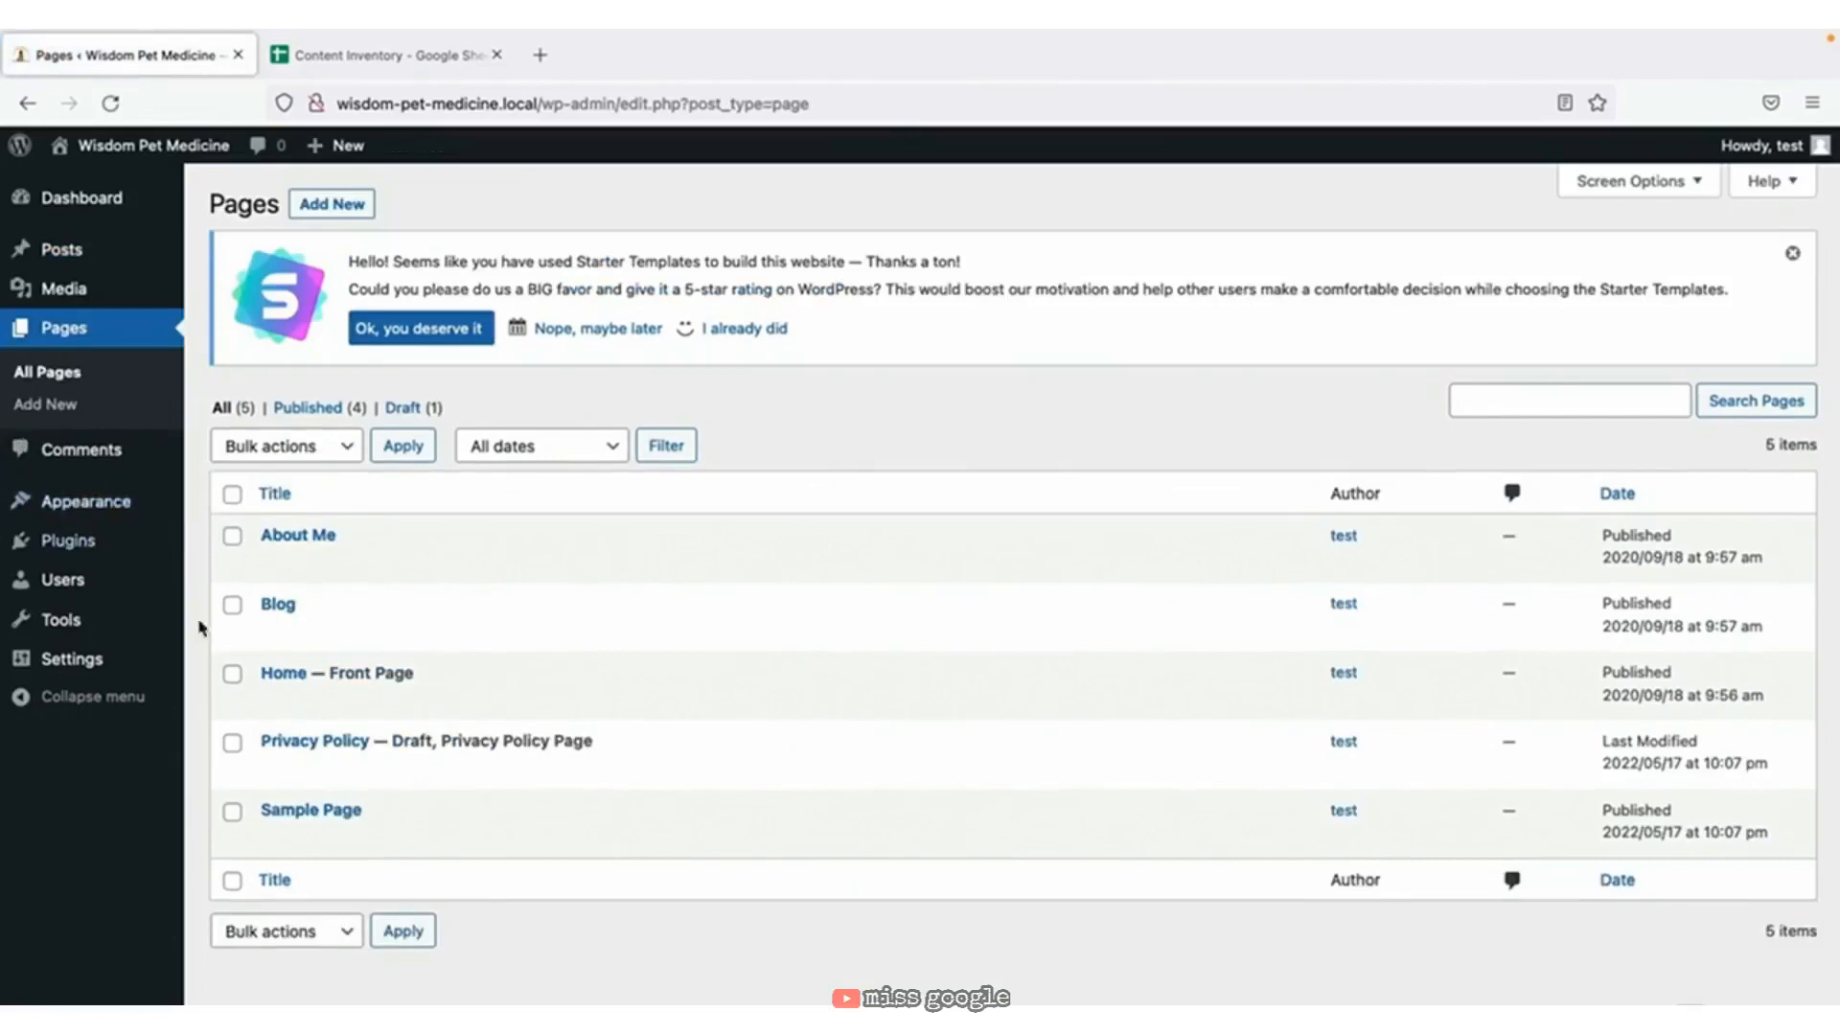
mouse_move(271, 701)
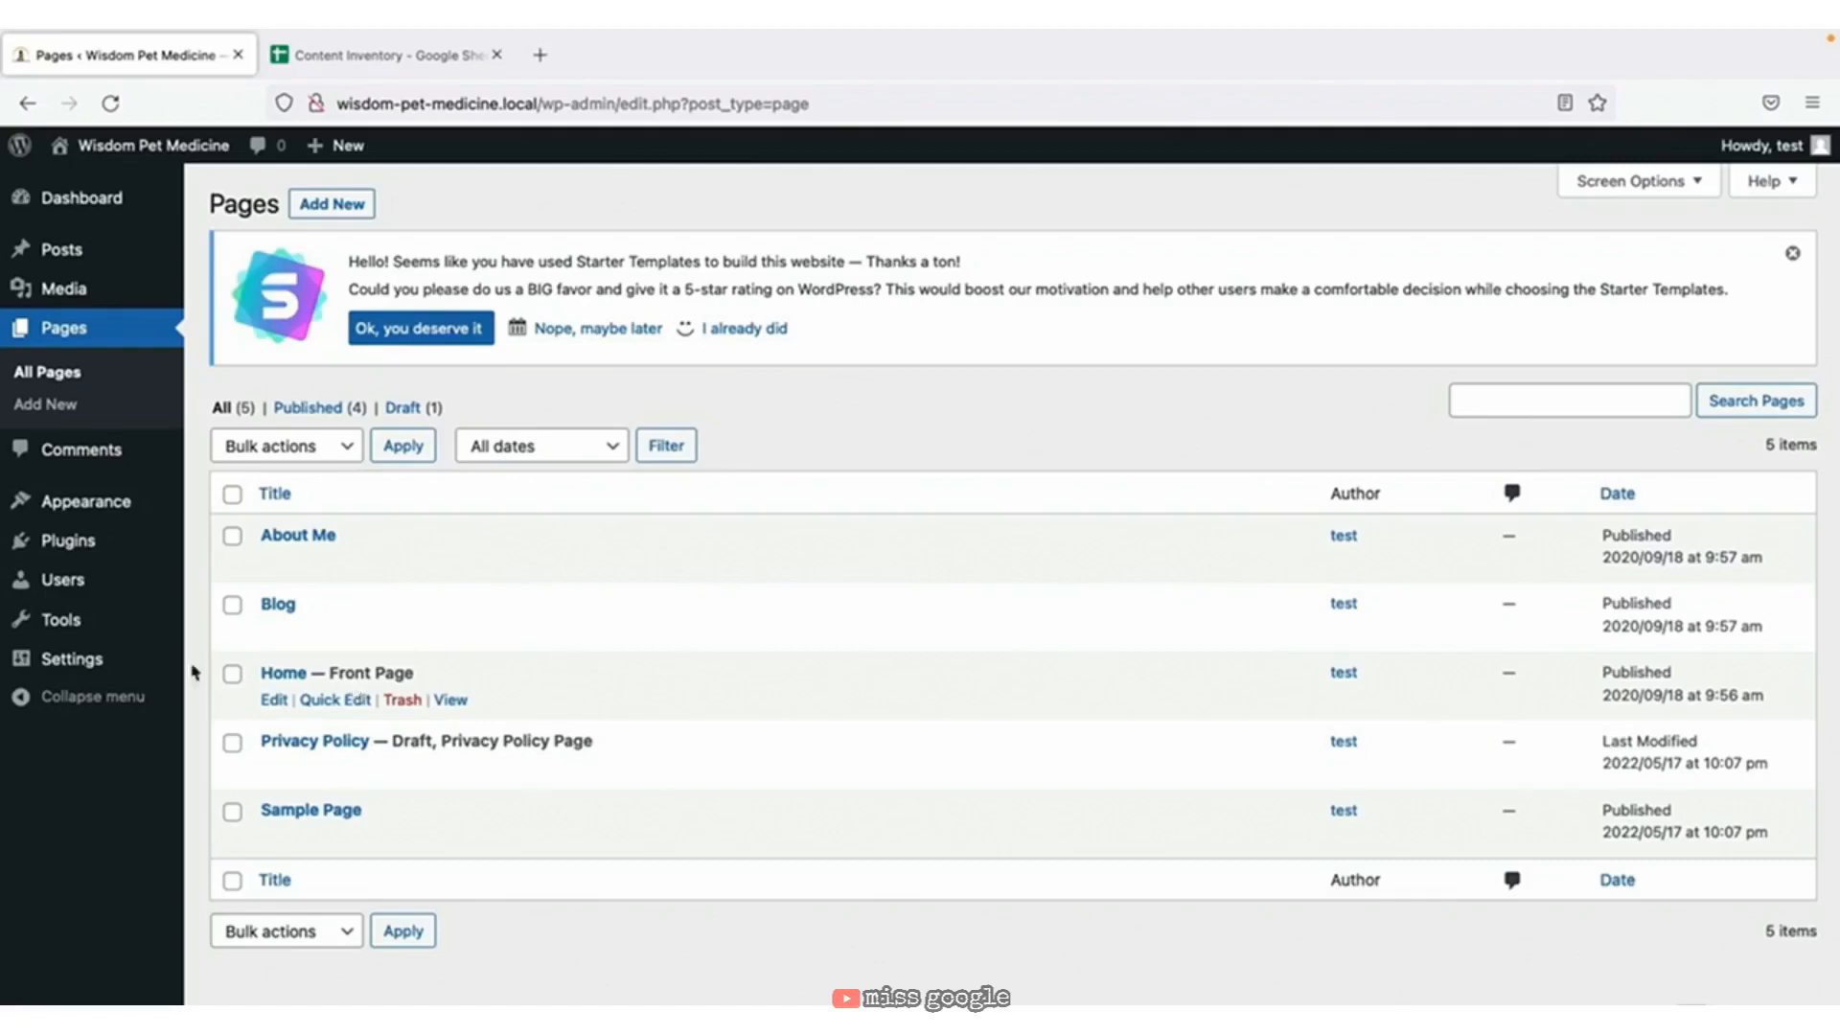
Open the Reading settings and review the static homepage option with Home selected as the homepage.
mouse_move(90, 658)
left_click(234, 728)
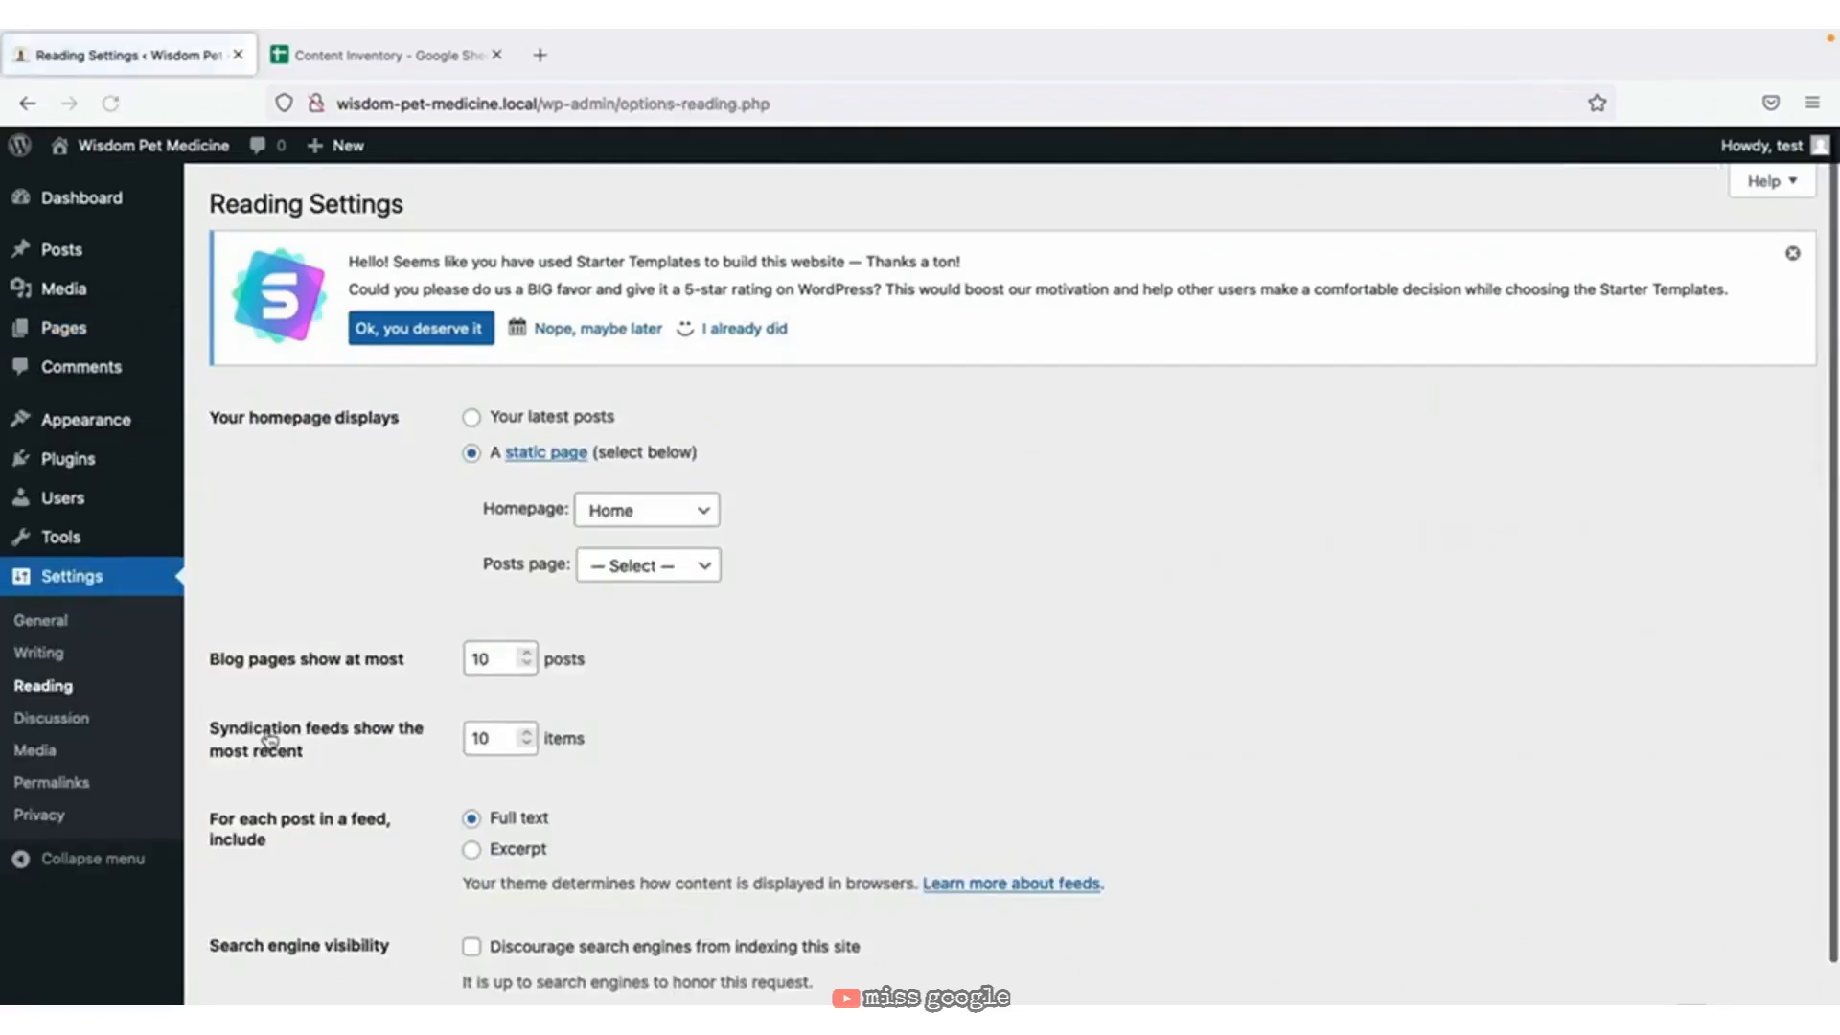
left_click(474, 465)
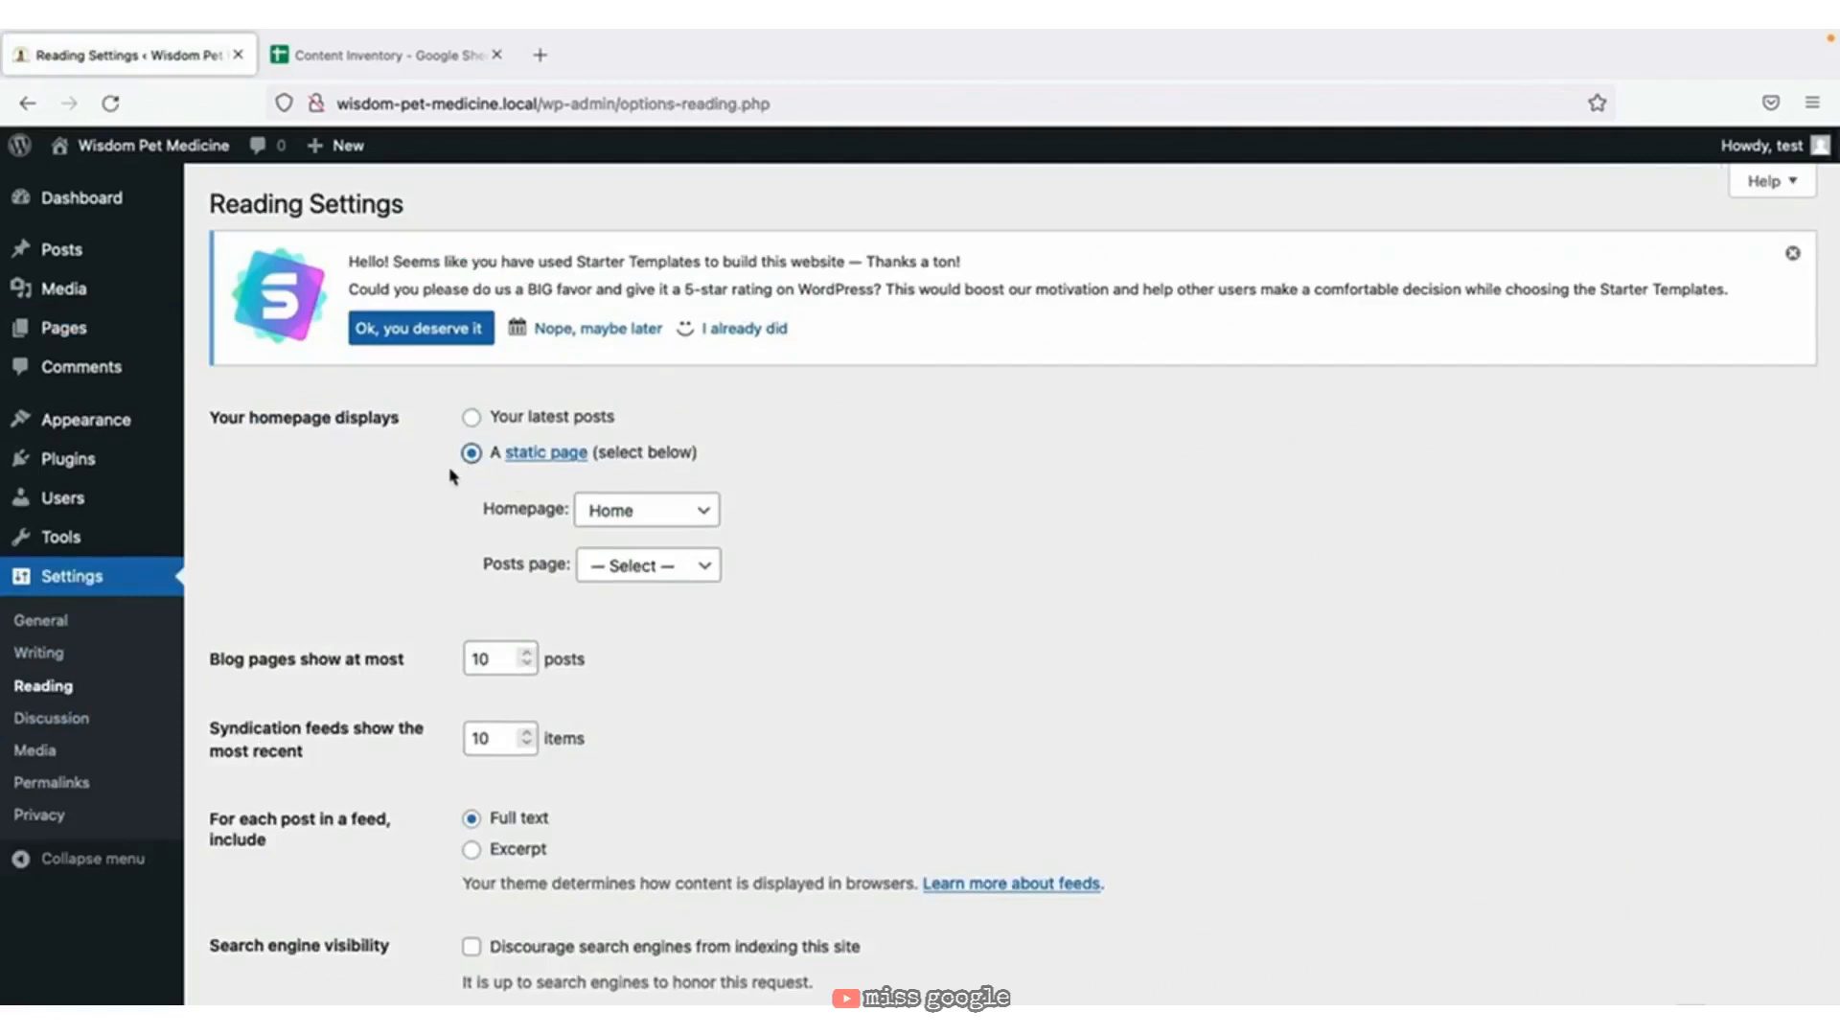
left_click(692, 526)
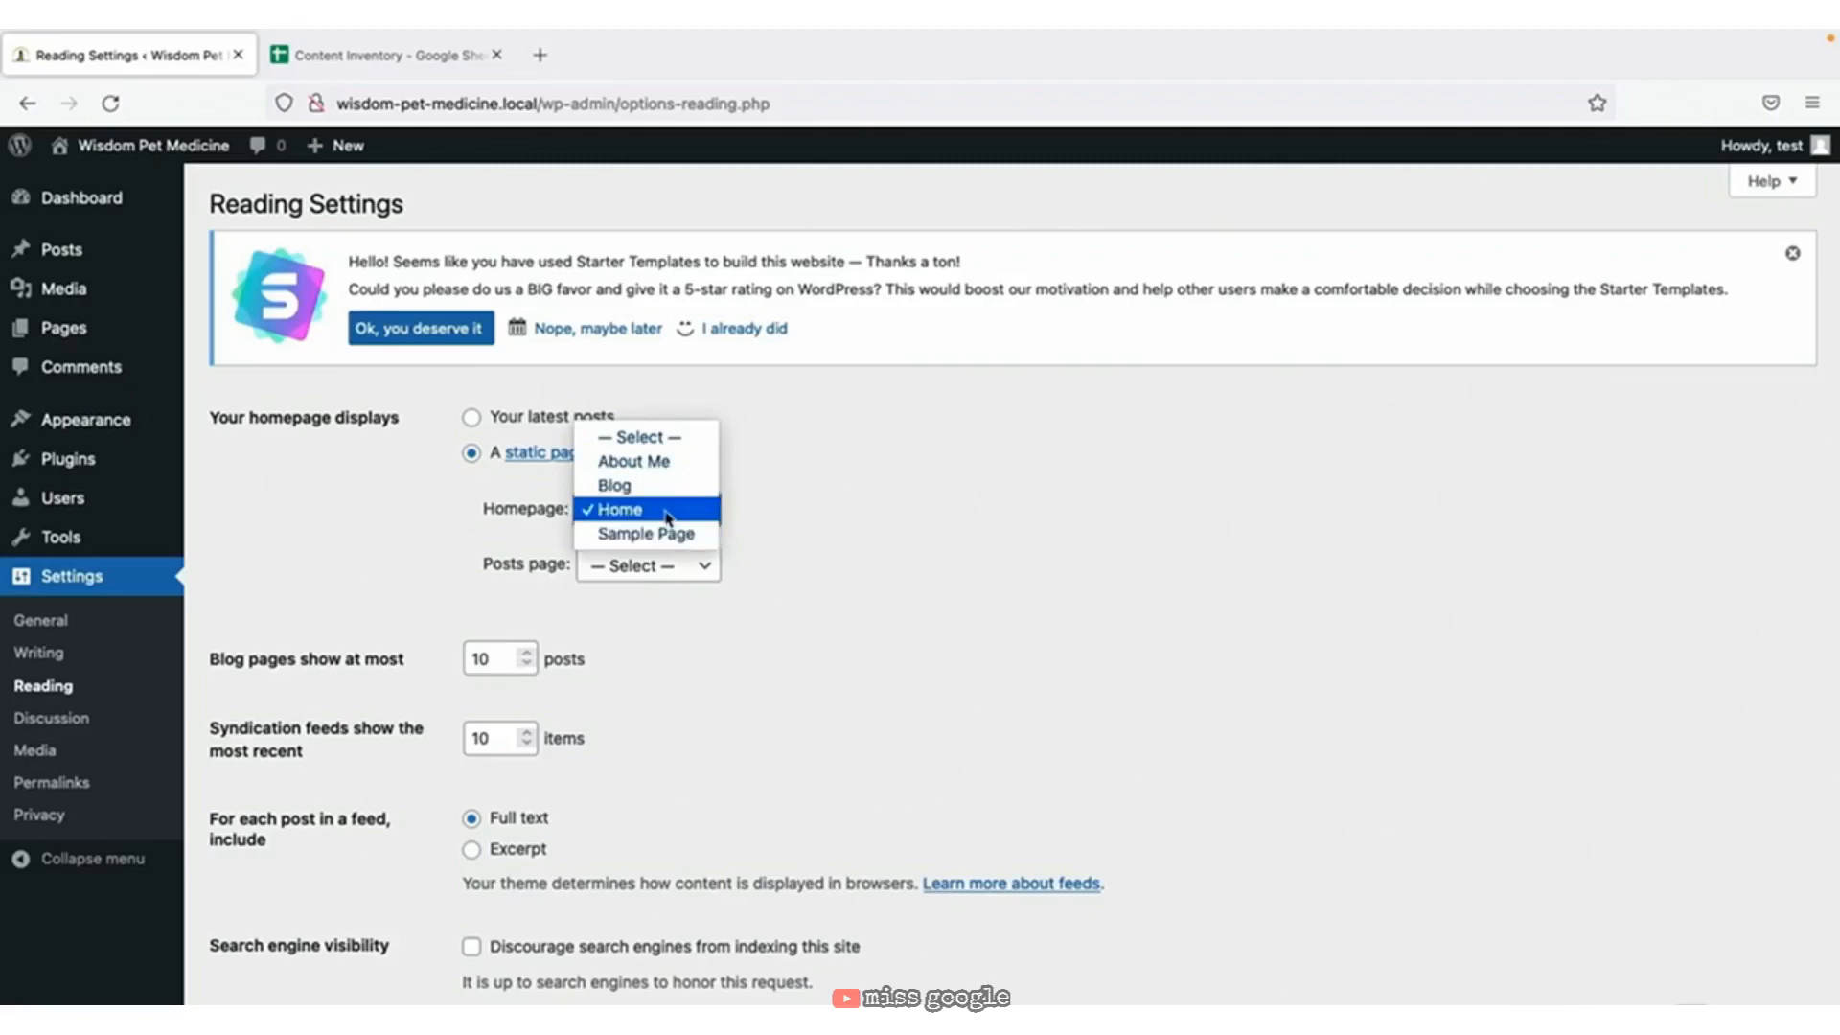
left_click(669, 514)
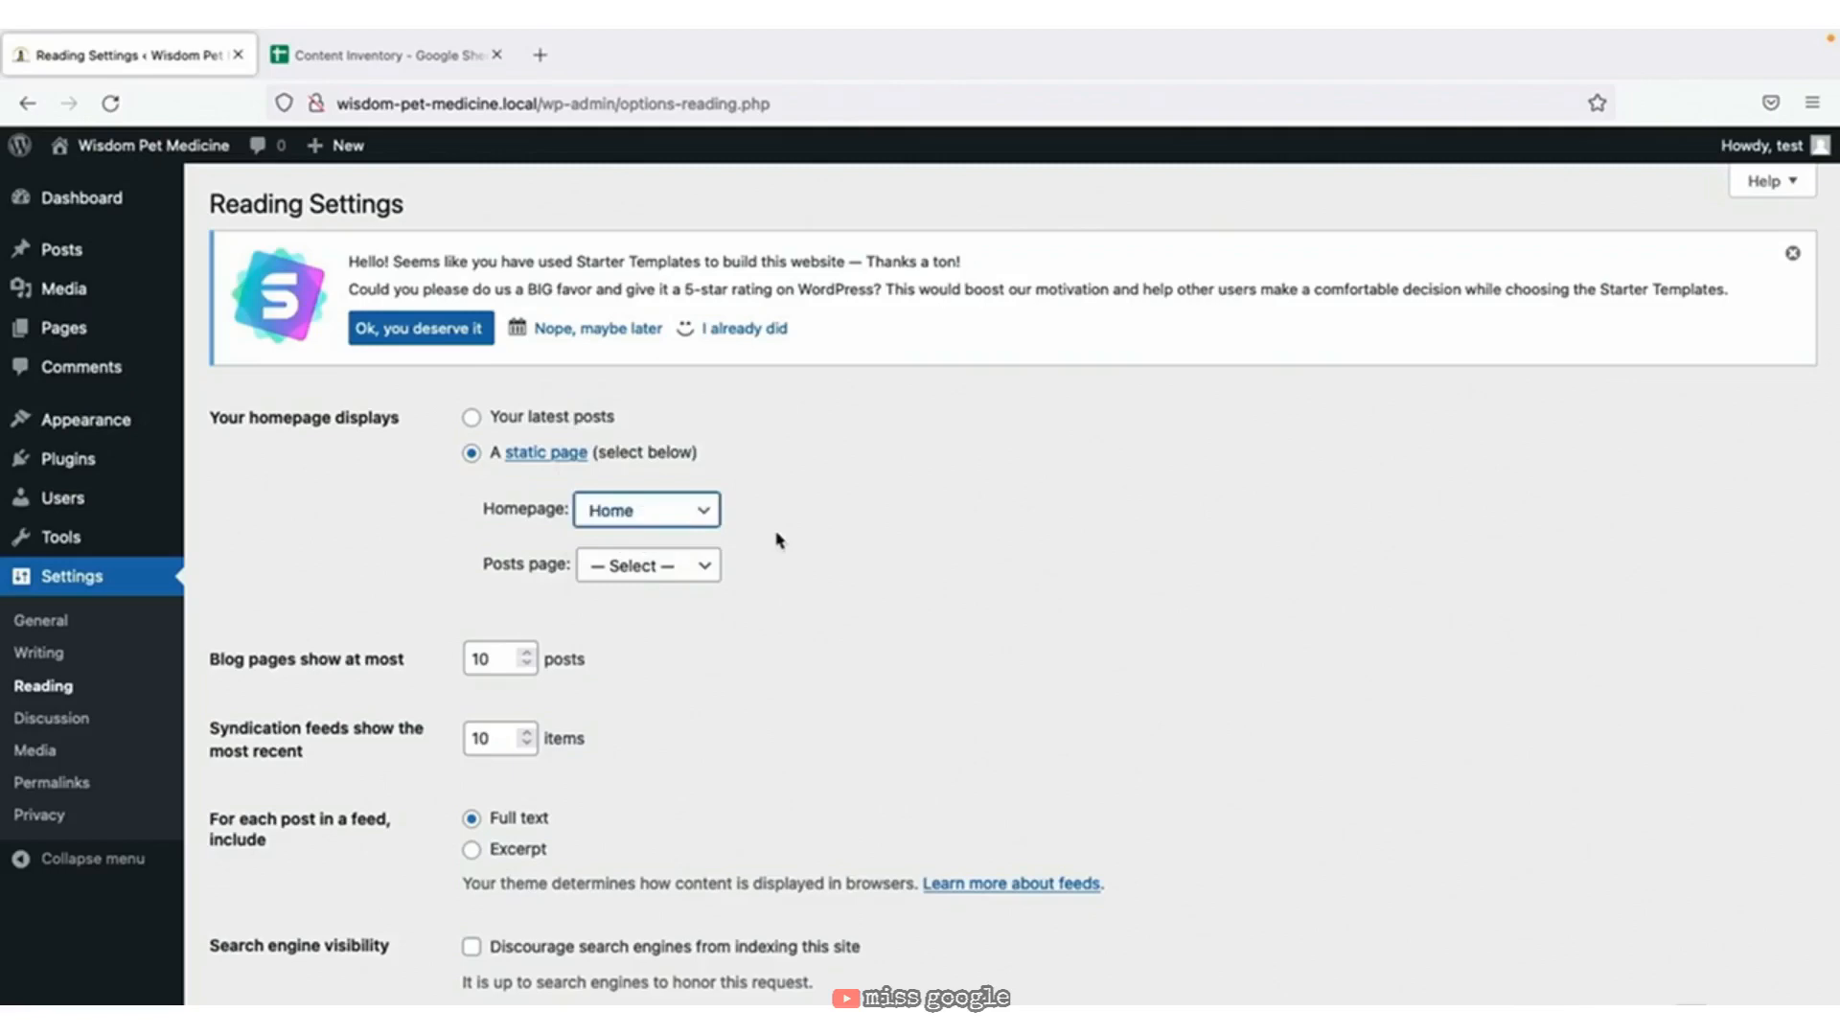
Check the Homepage Settings section in the theme customizer, and close the customizer.
mouse_move(172, 429)
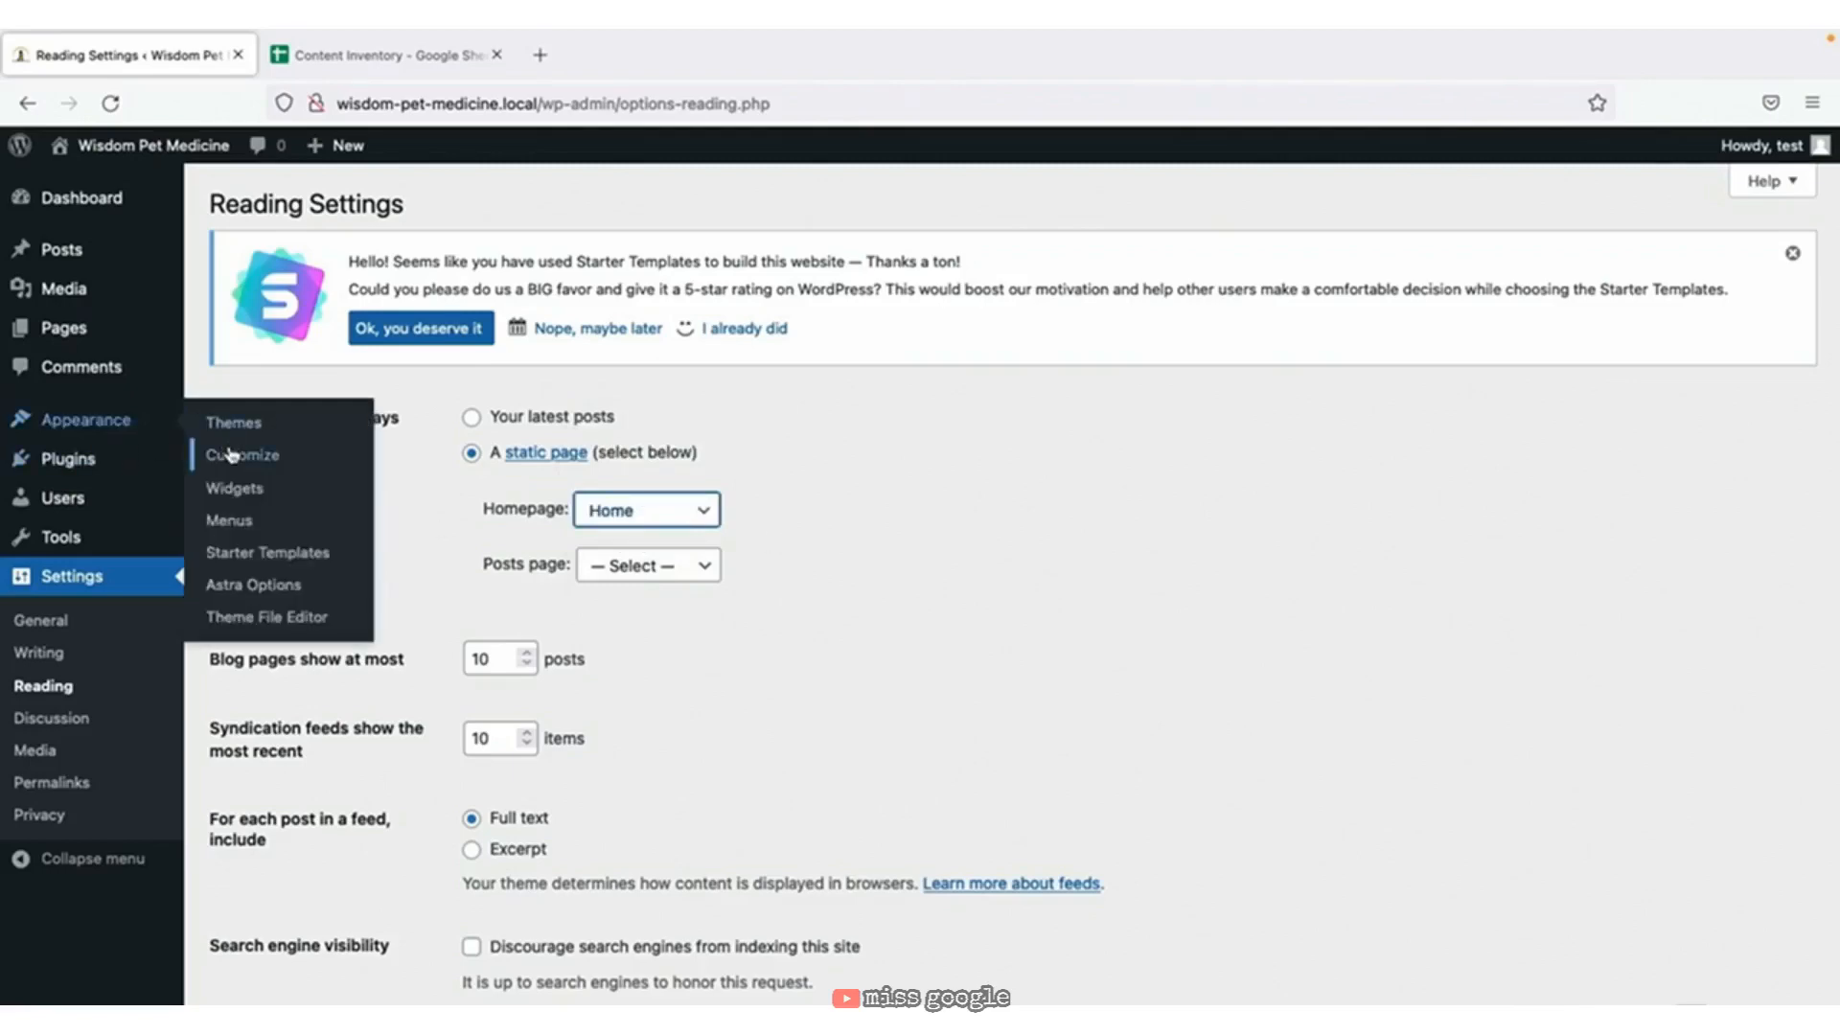
left_click(230, 454)
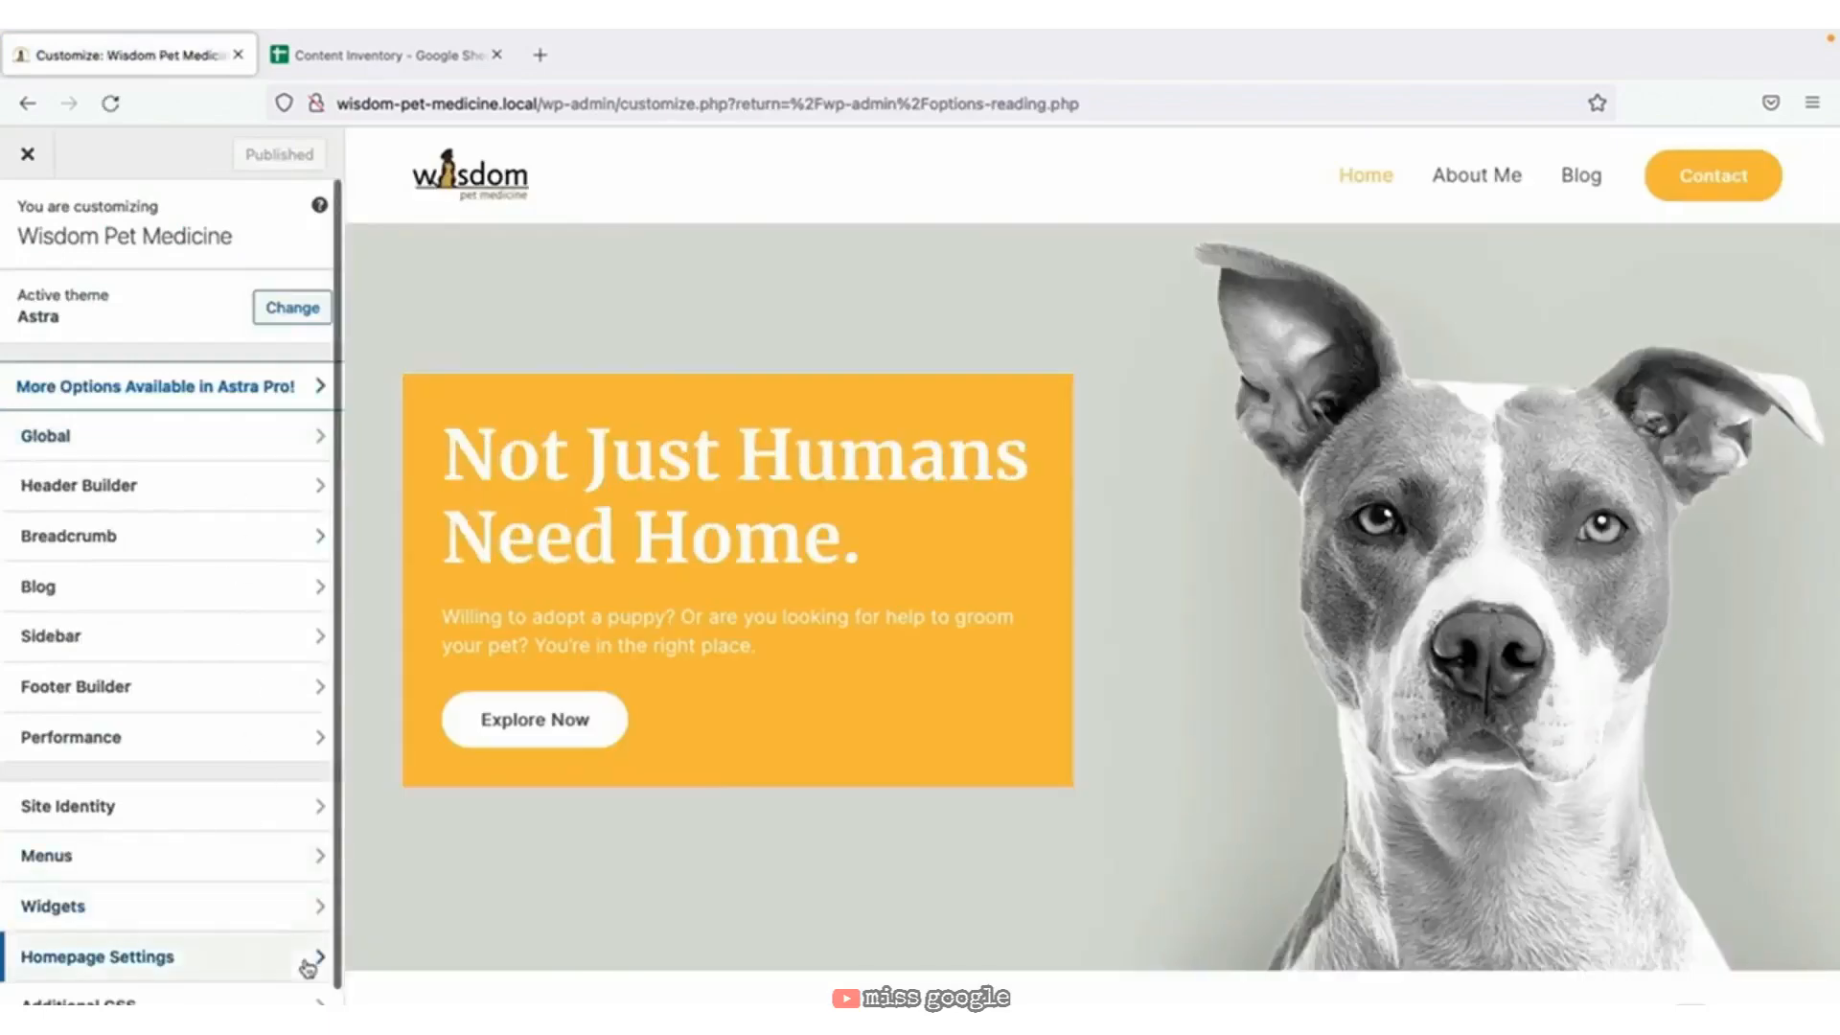
left_click(307, 957)
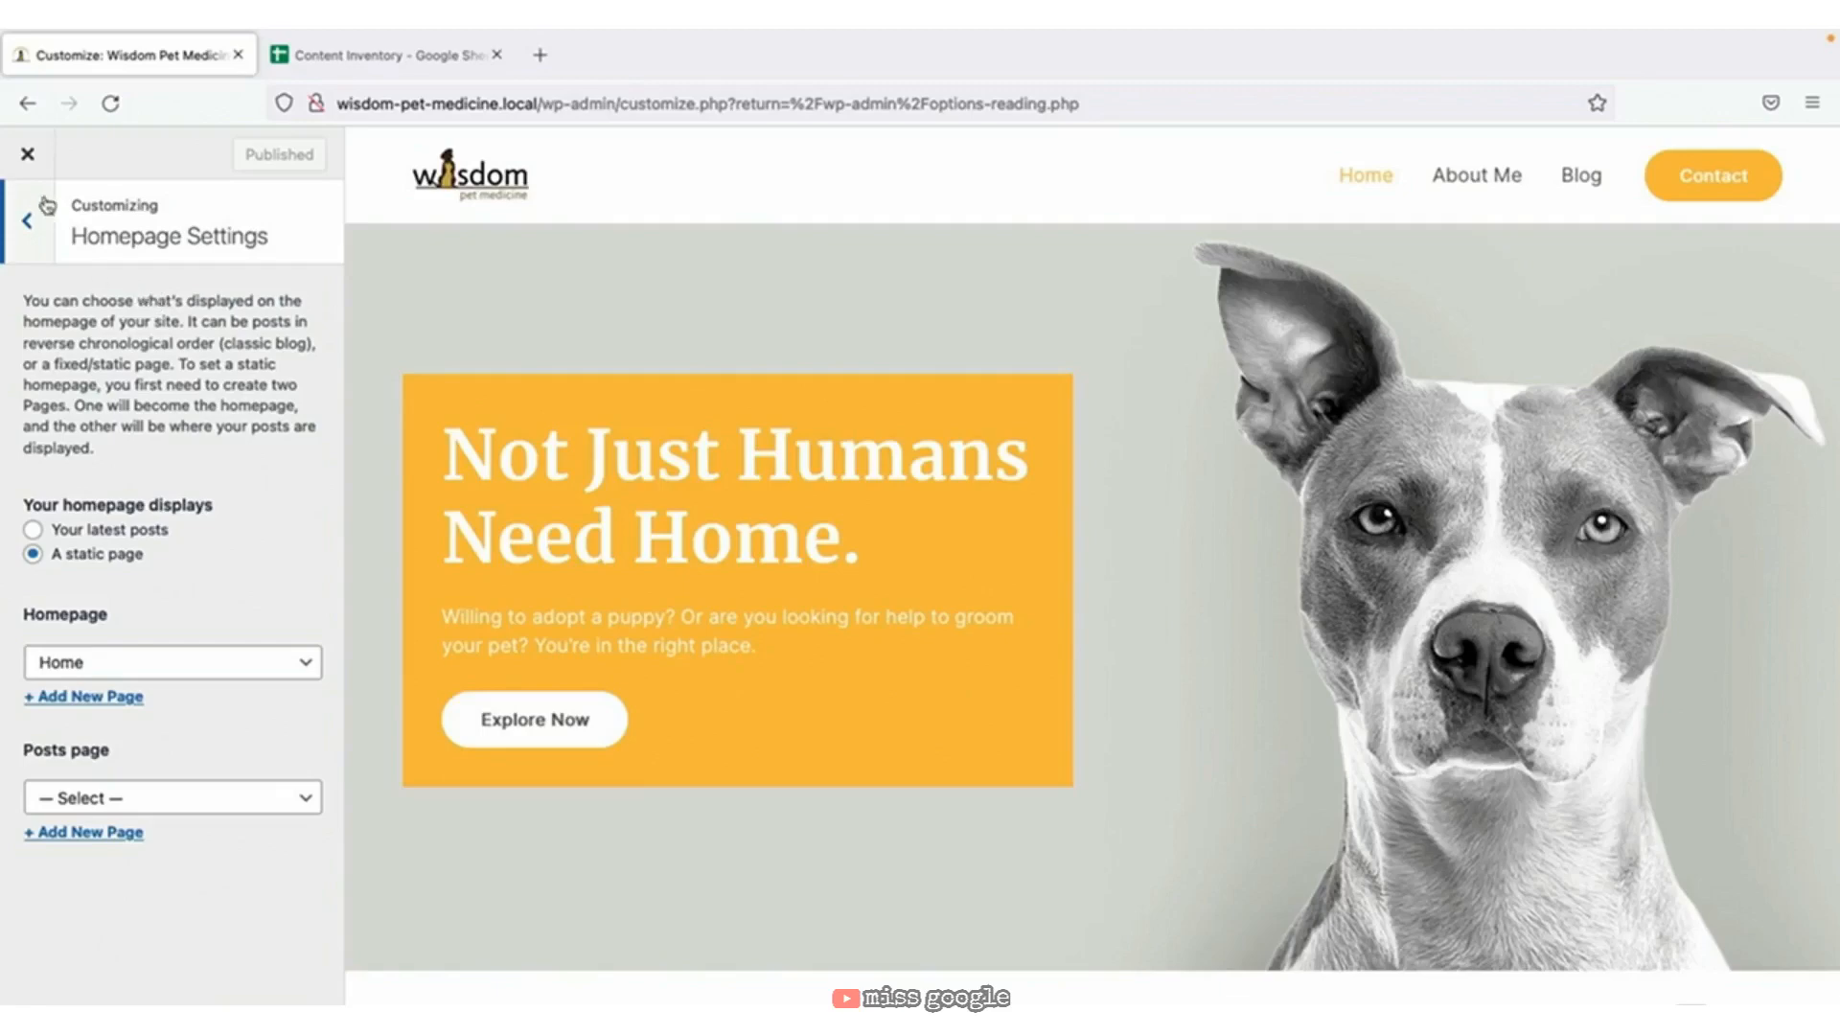
left_click(28, 158)
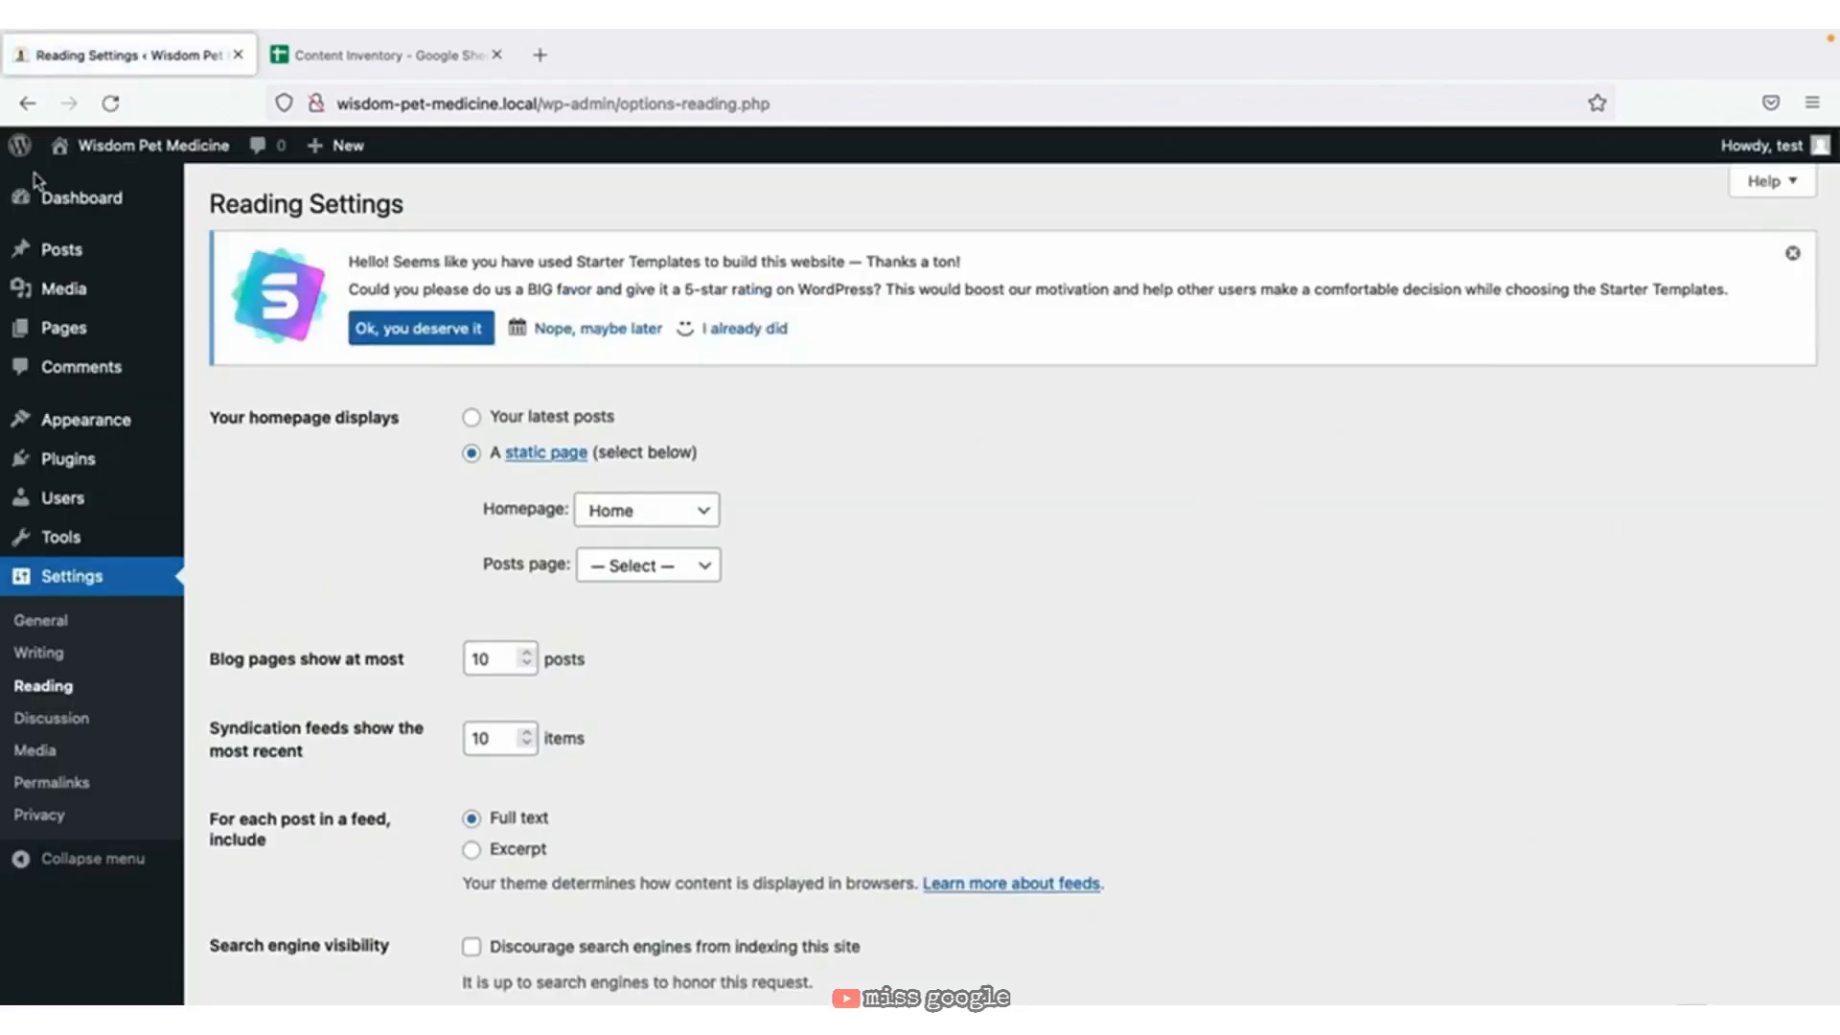
Open the Home page in the block editor from the list of pages and dismiss the welcome guide.
mouse_move(81, 328)
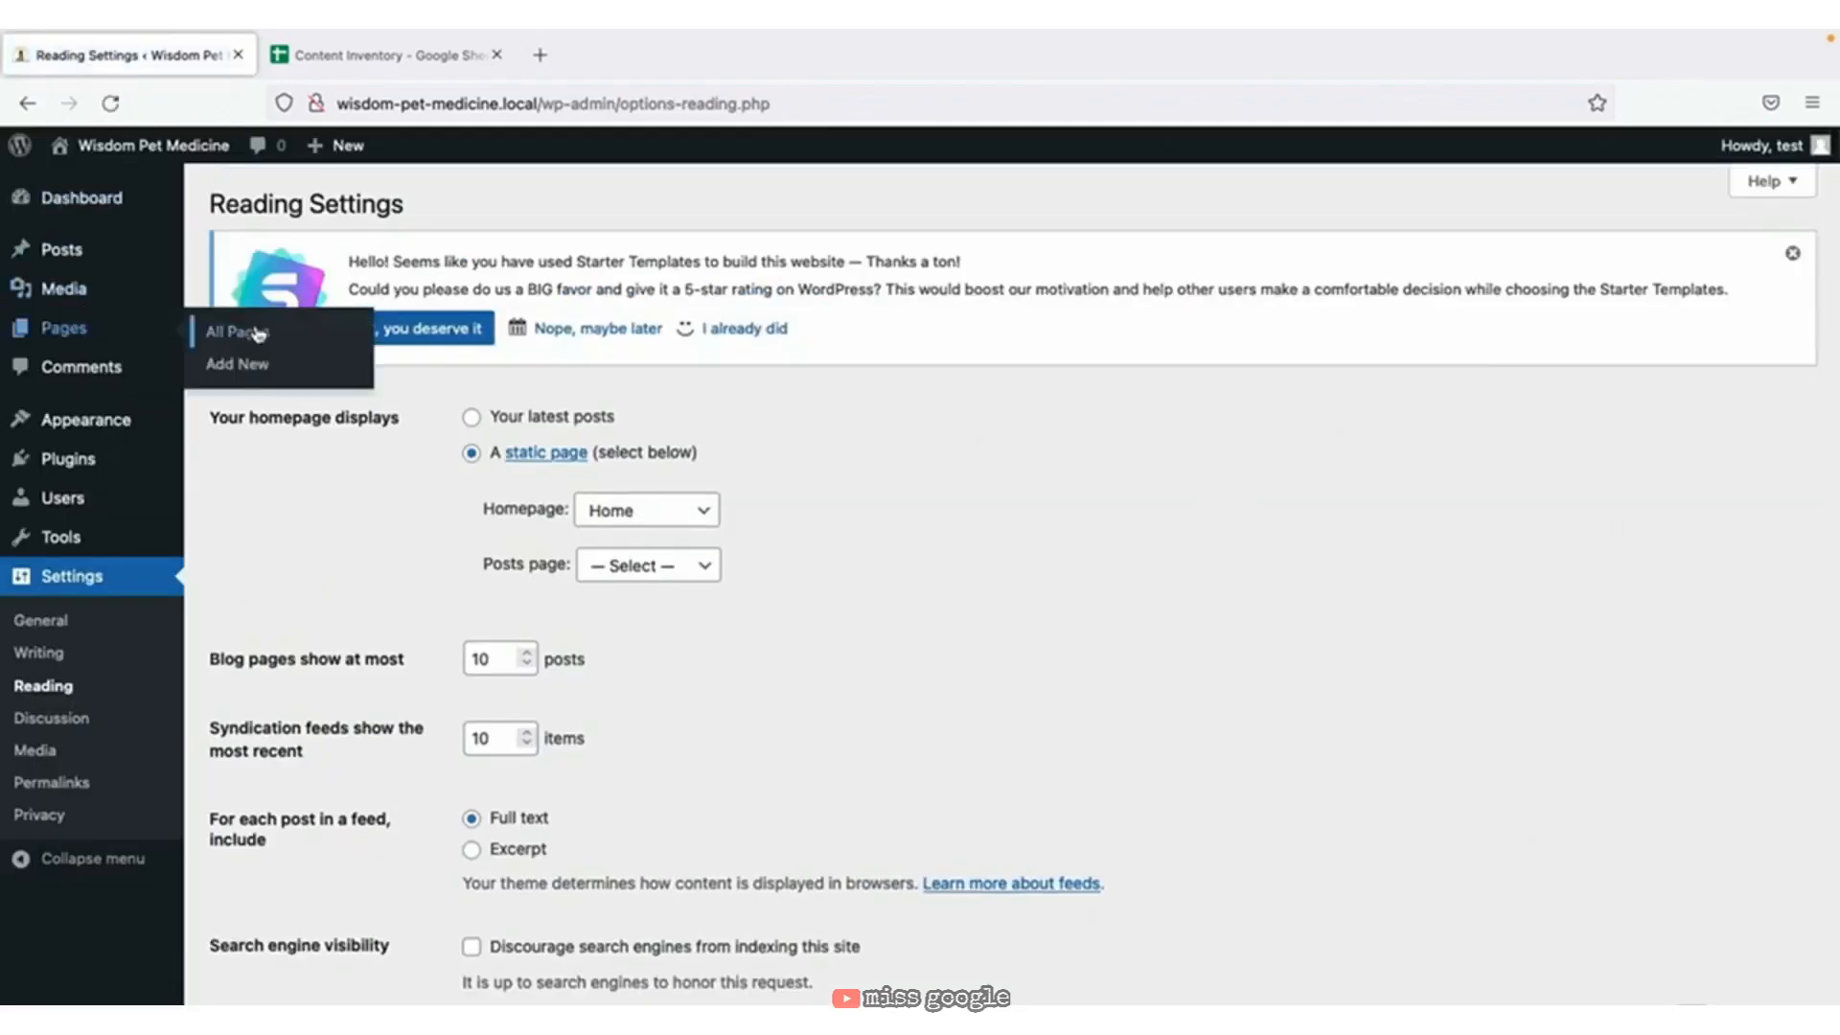
left_click(254, 331)
left_click(272, 701)
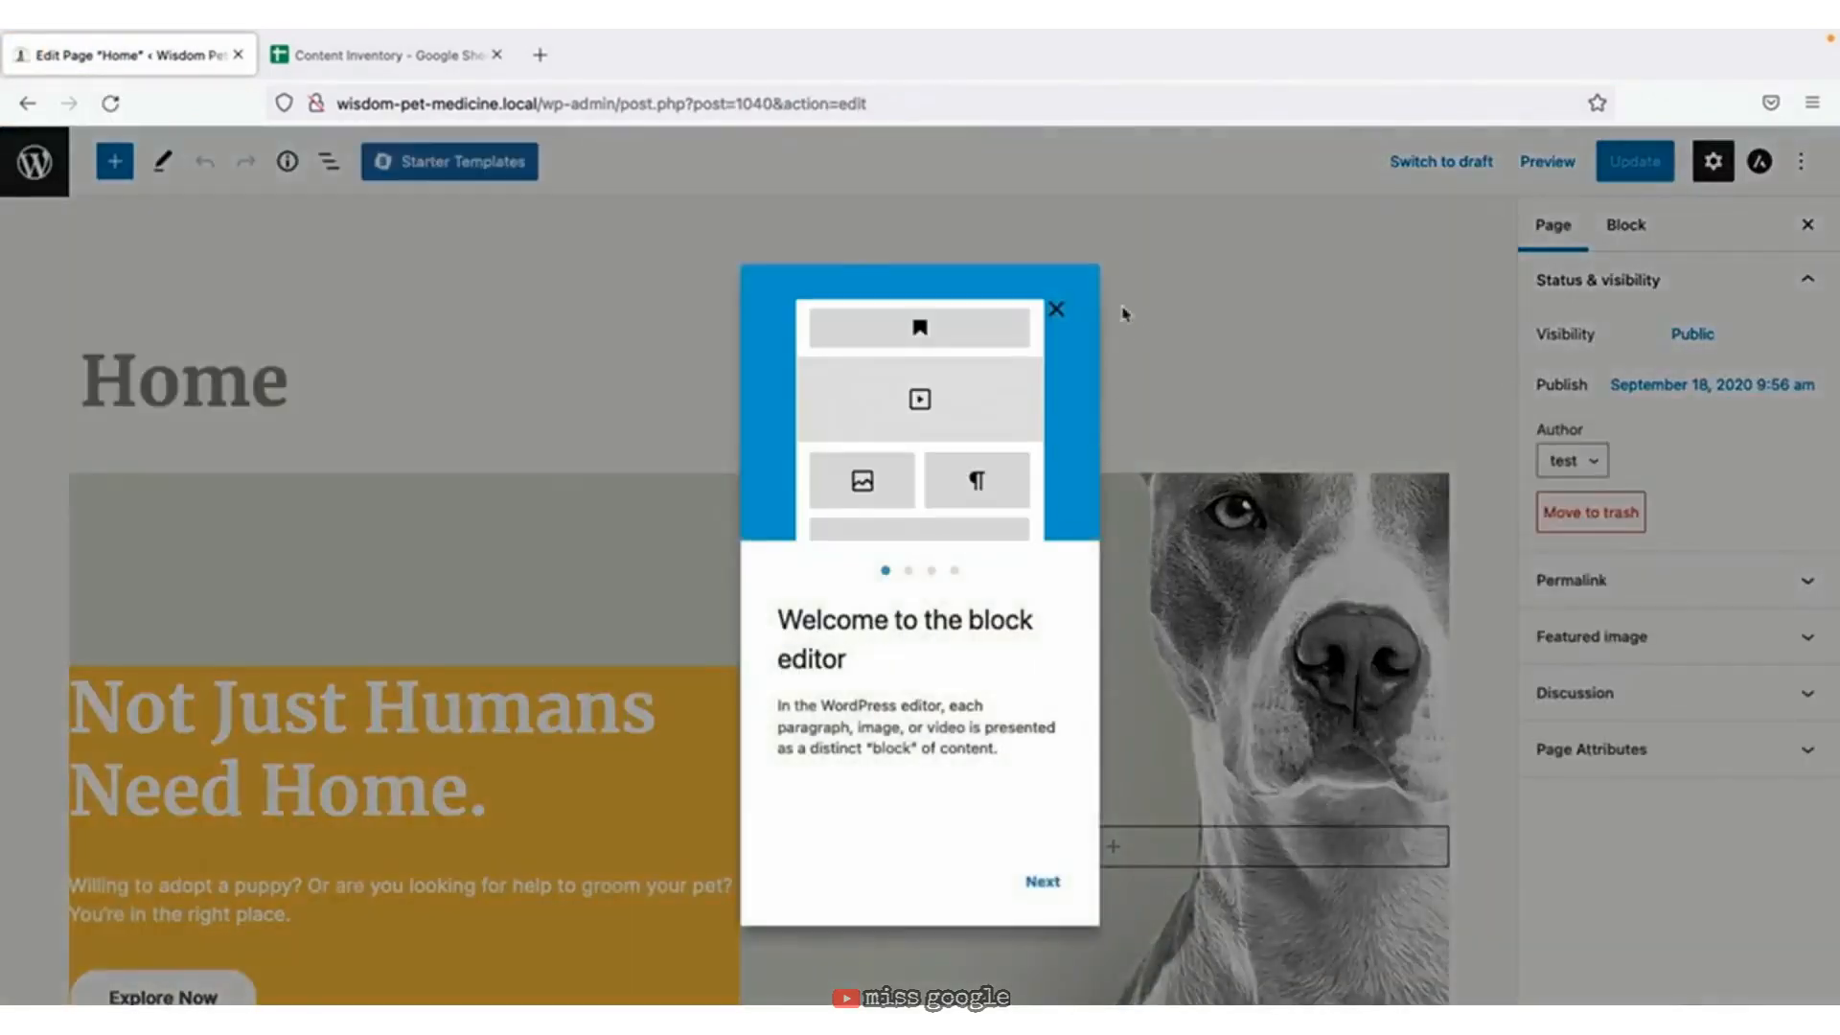
left_click(1053, 310)
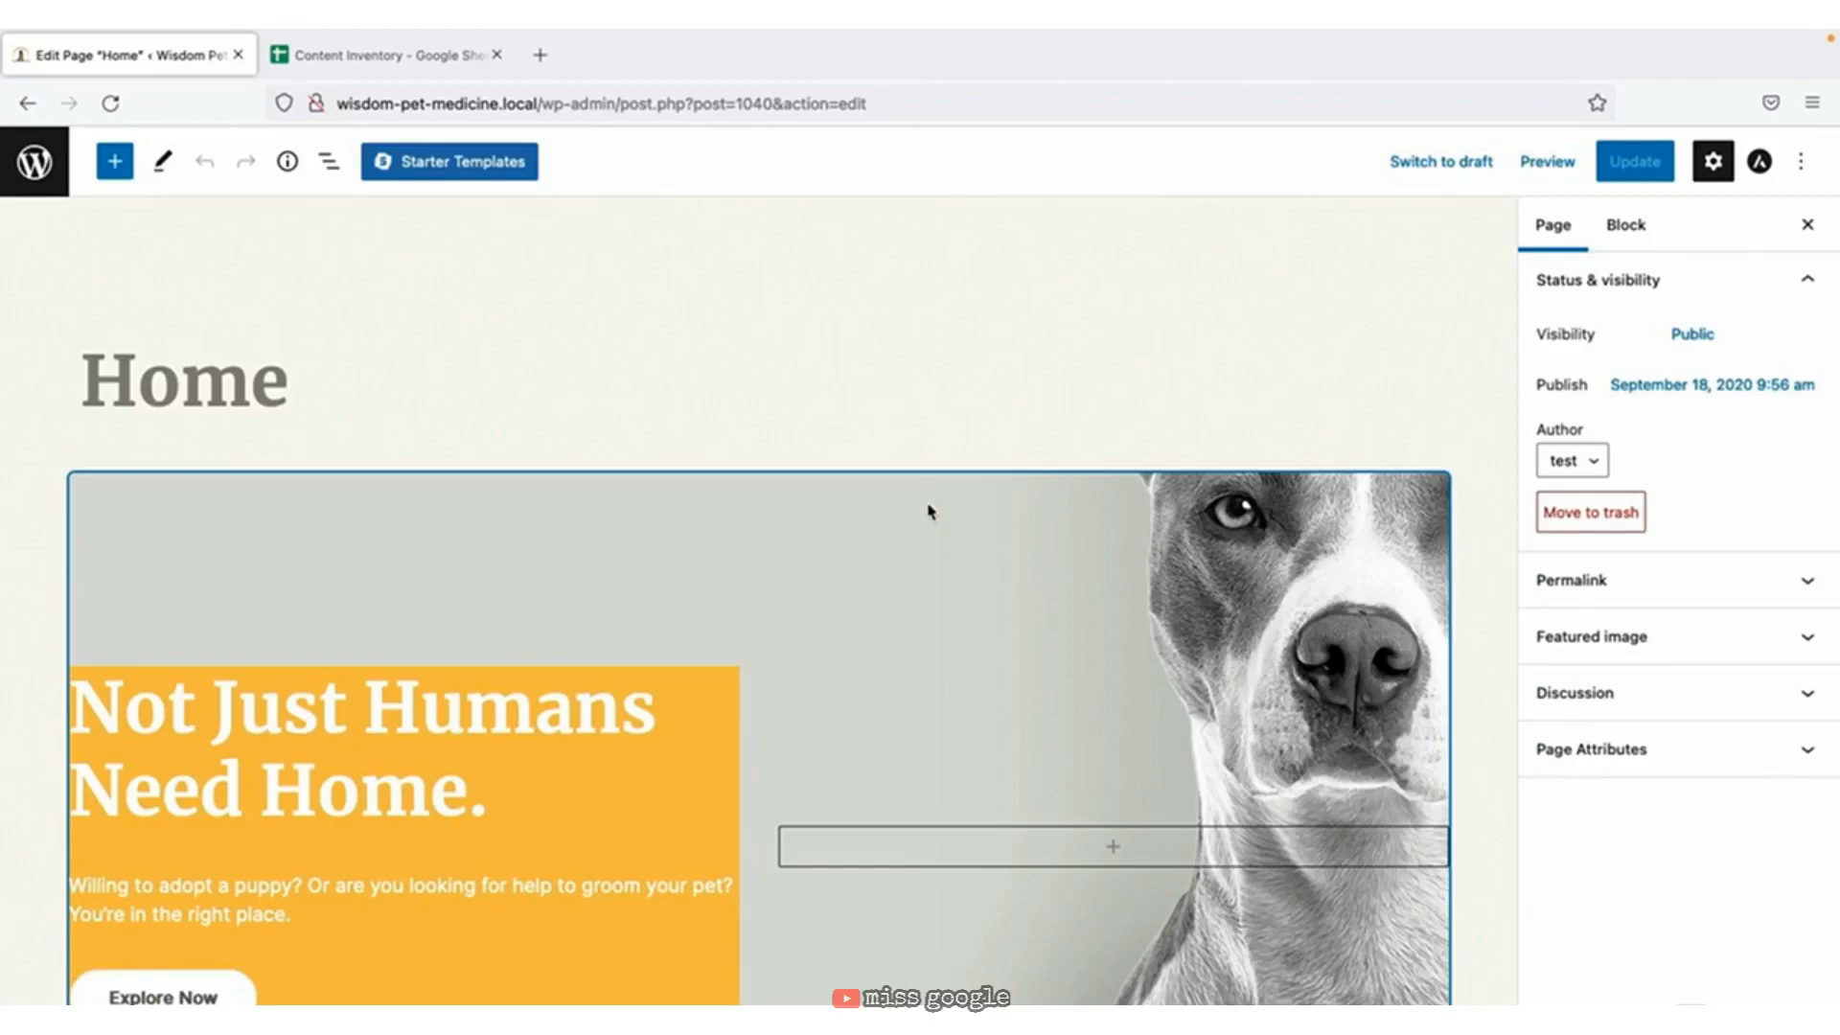
scroll(930, 511, "down", 5)
scroll(929, 514, "up", 4)
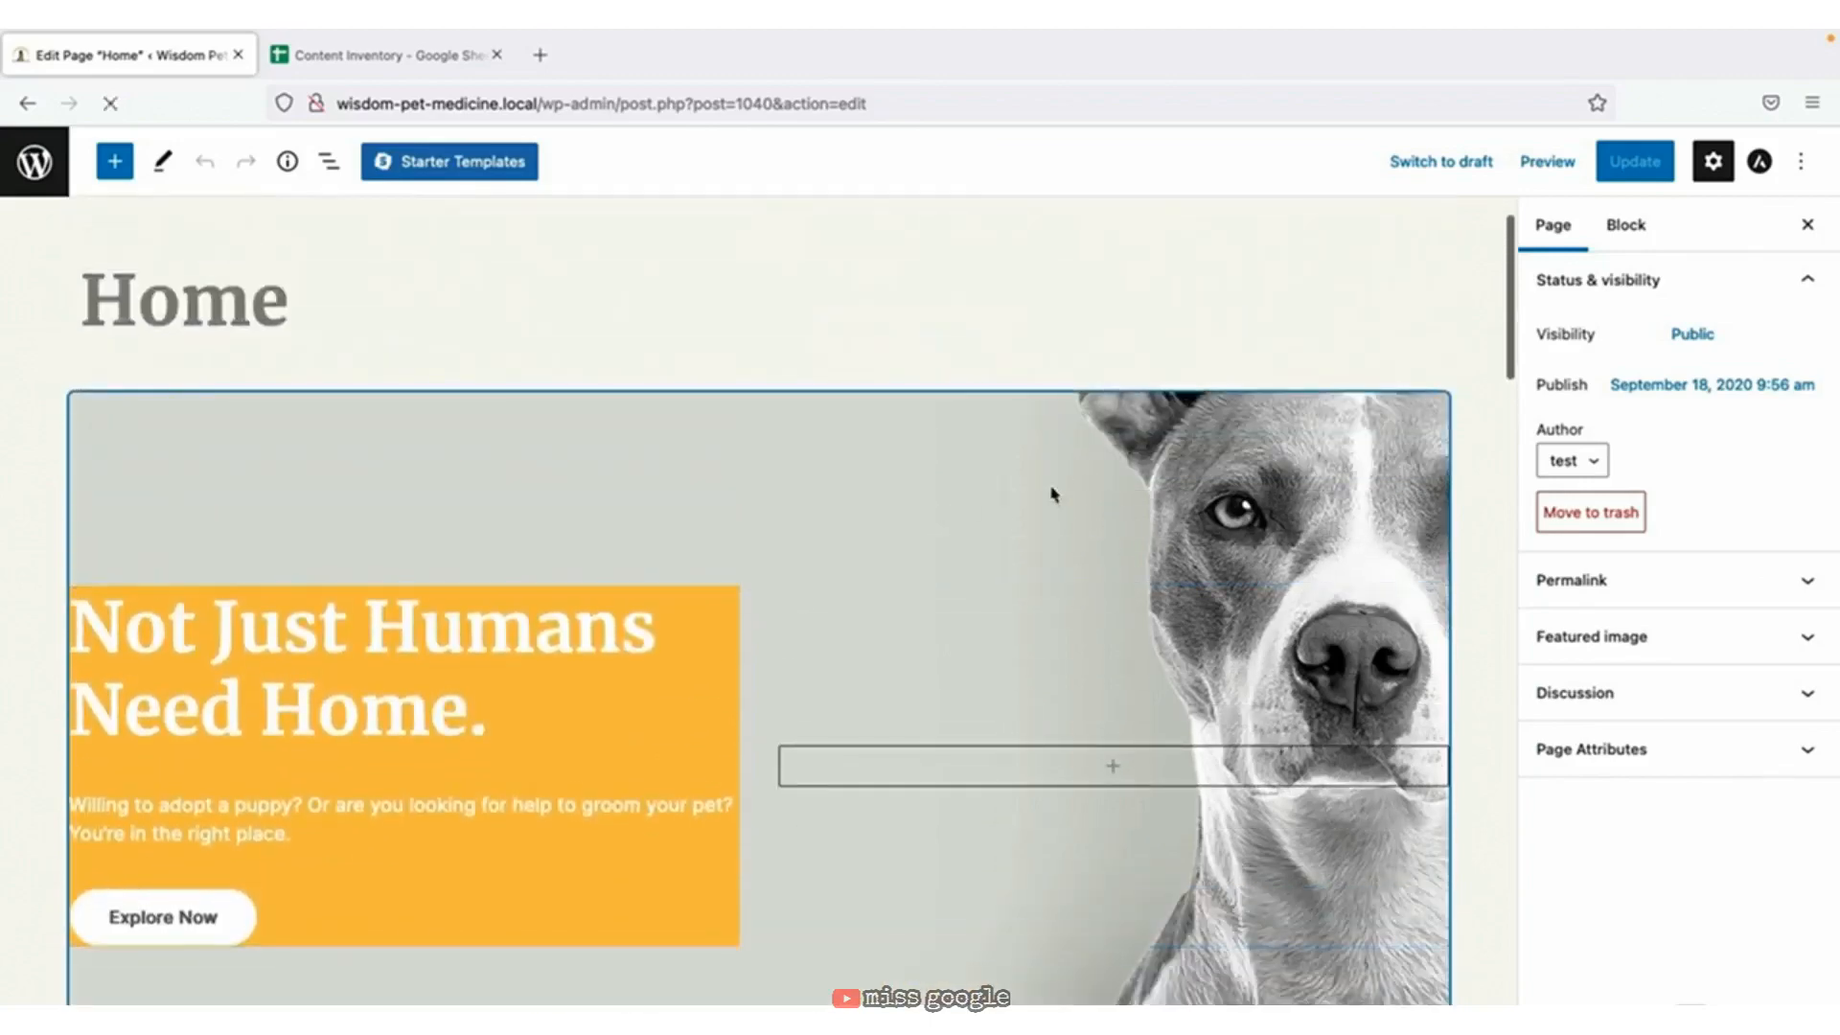
Replace the cover block's background by uploading the "Owner with...oodle.webp" image from the General pets and owners folder.
left_click(1055, 494)
left_click(421, 351)
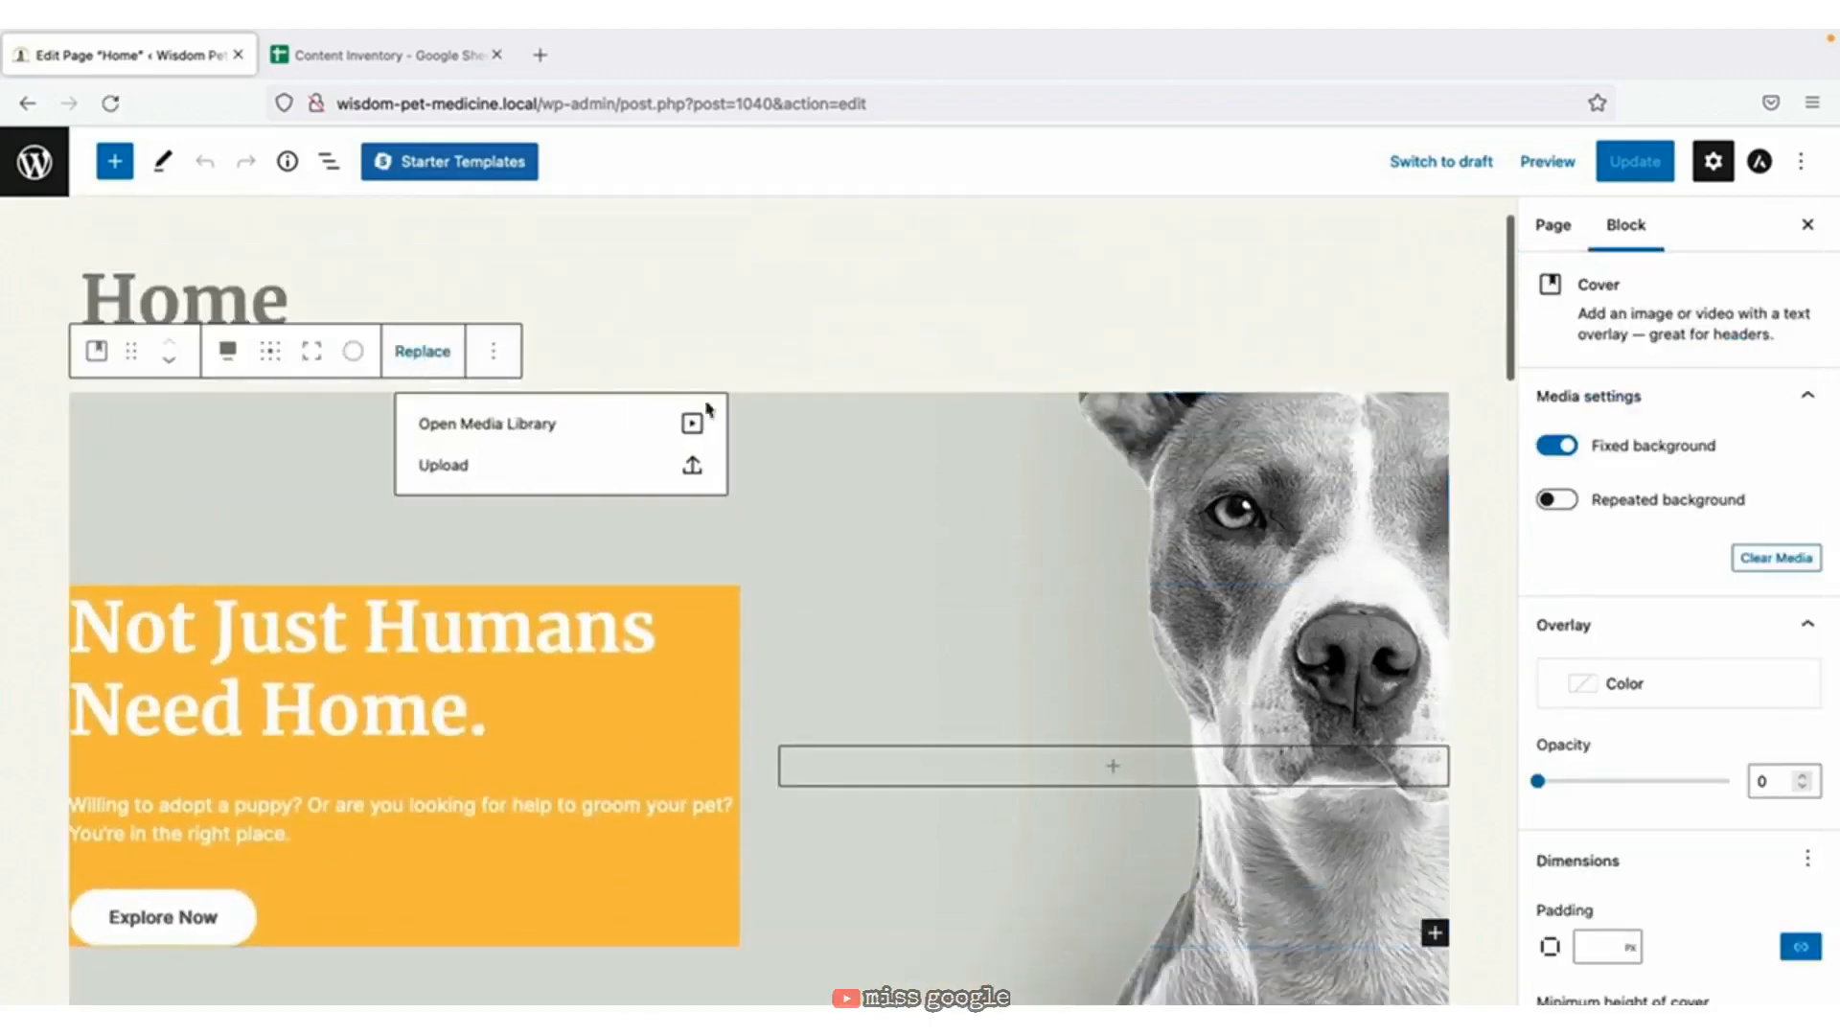
left_click(512, 465)
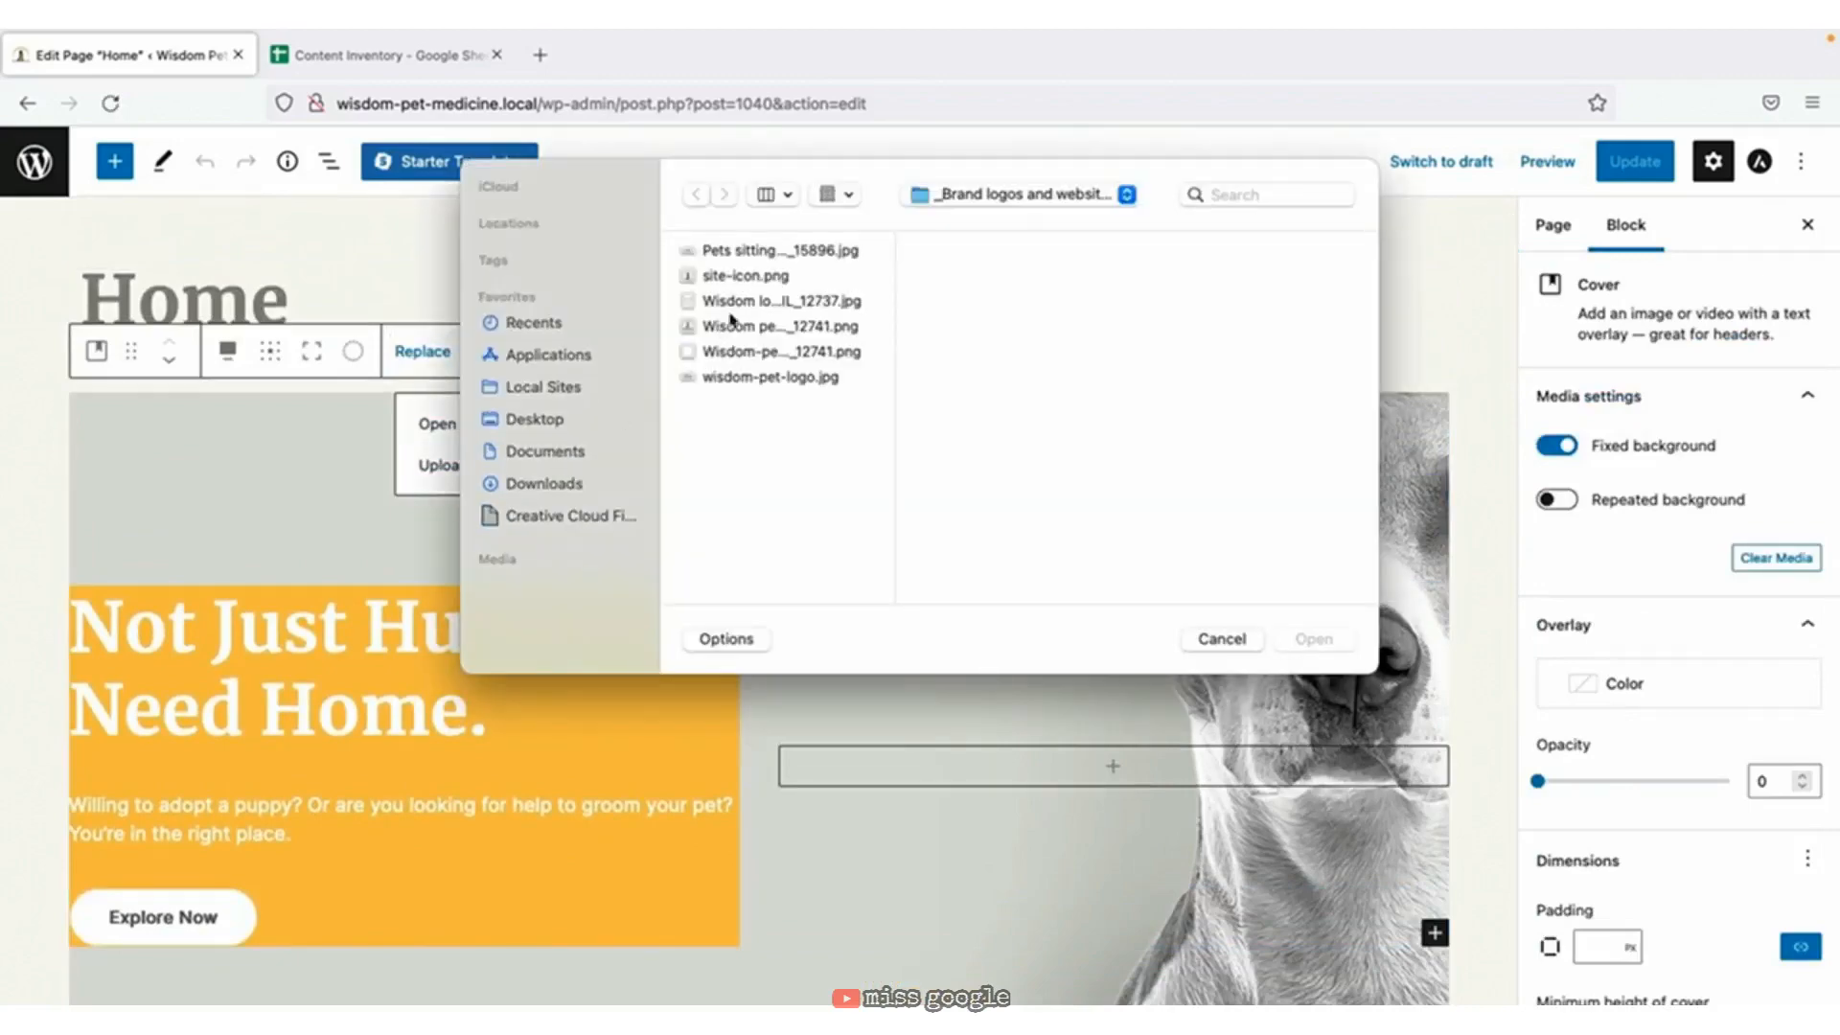
left_click(968, 195)
left_click(962, 228)
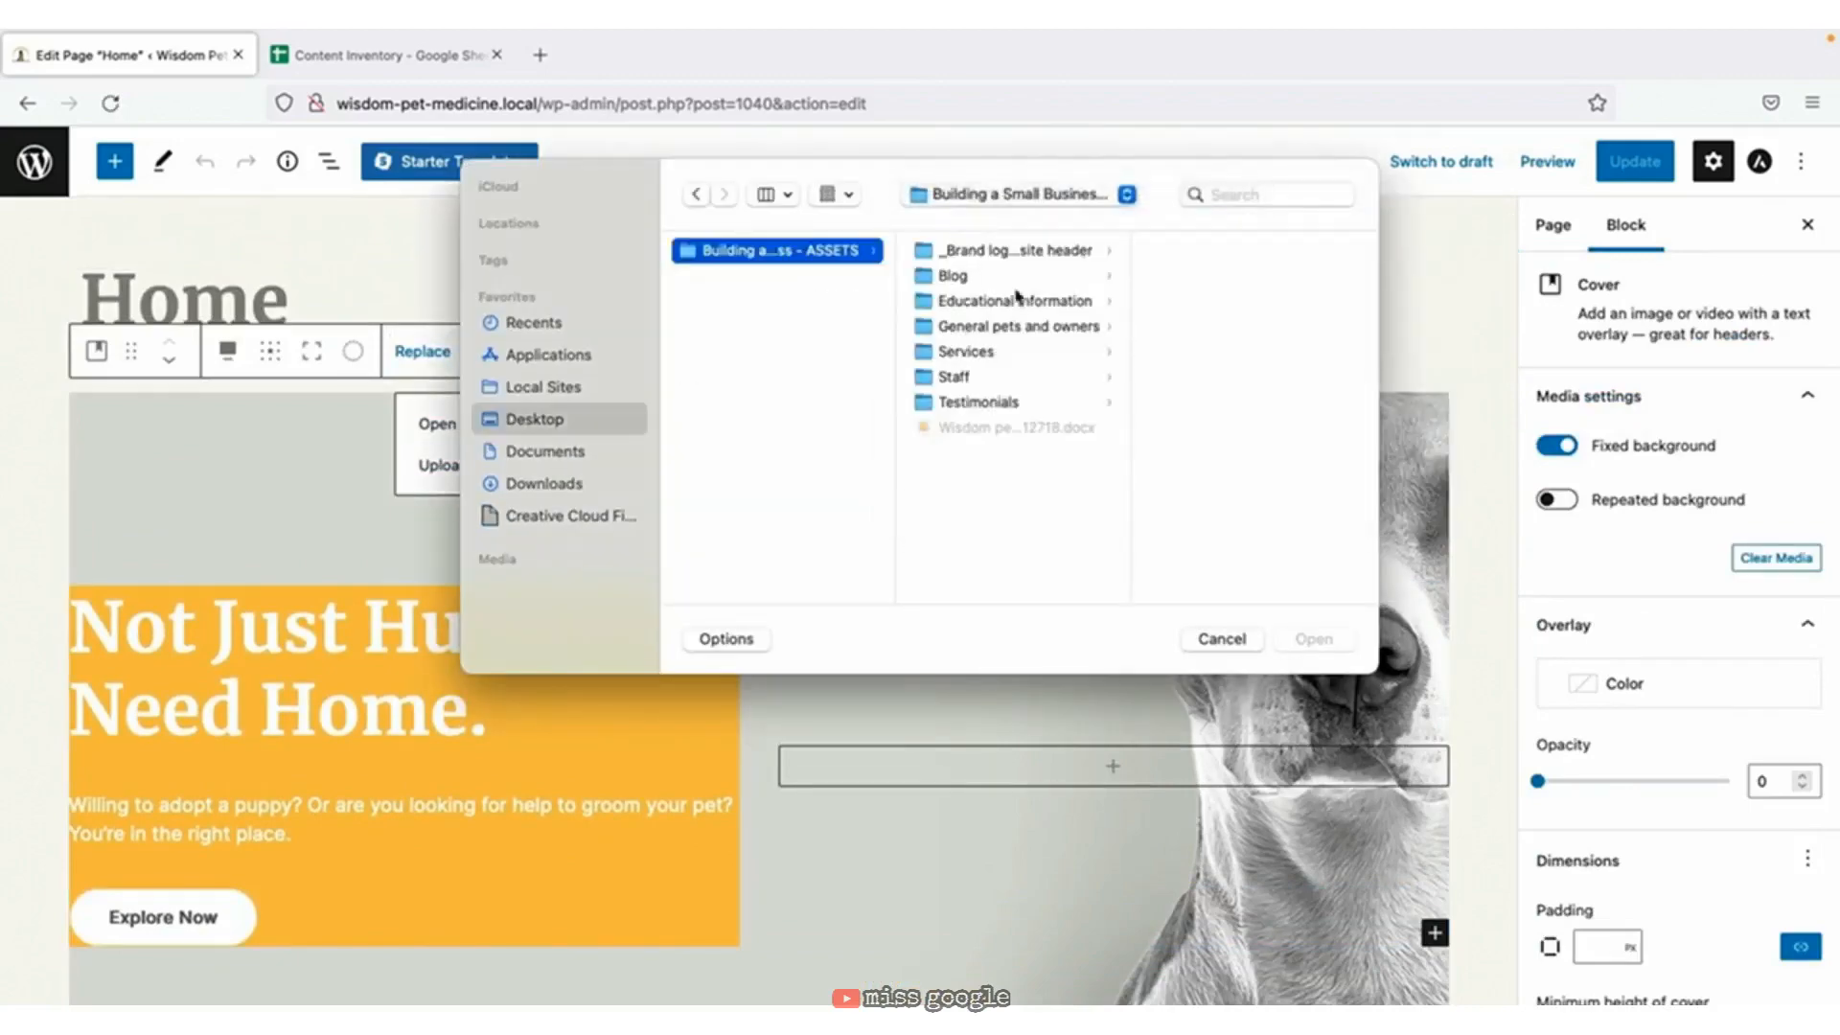
left_click(994, 331)
left_click(1198, 354)
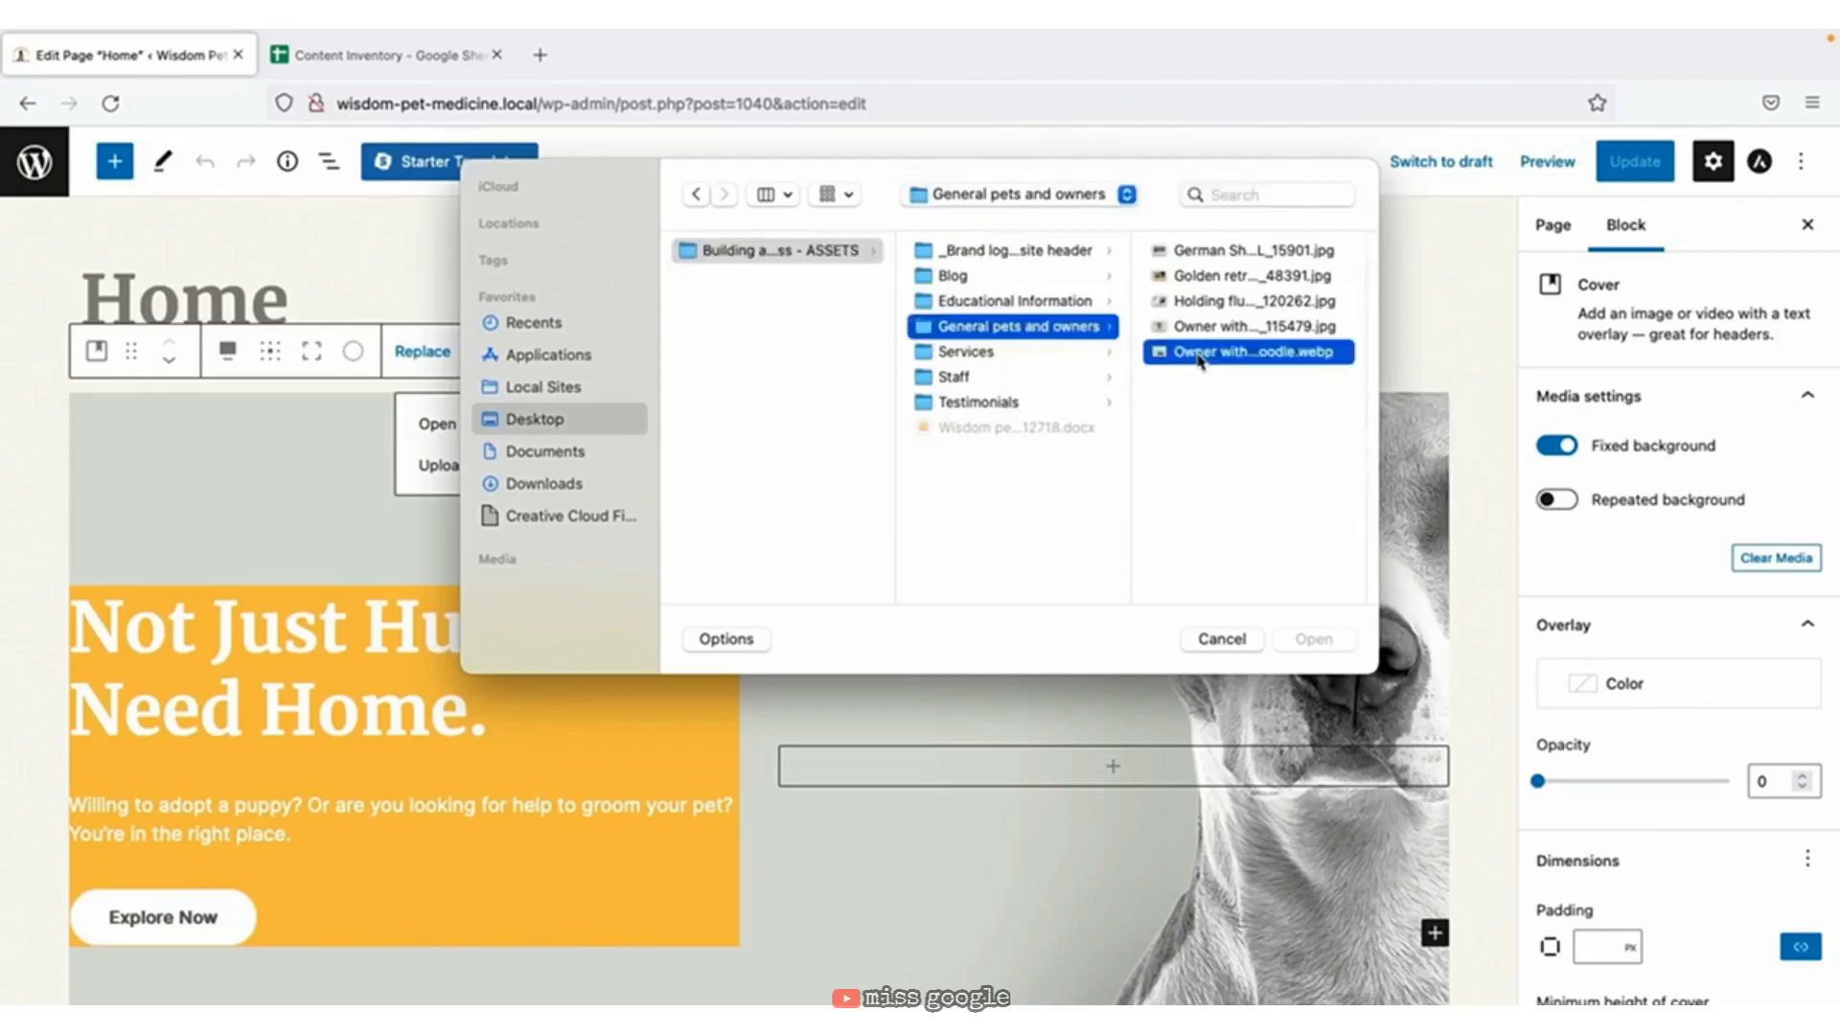
double_click(1198, 354)
Turn off the fixed background for the cover block's image of the owner with a white dog.
scroll(1198, 361, "down", 3)
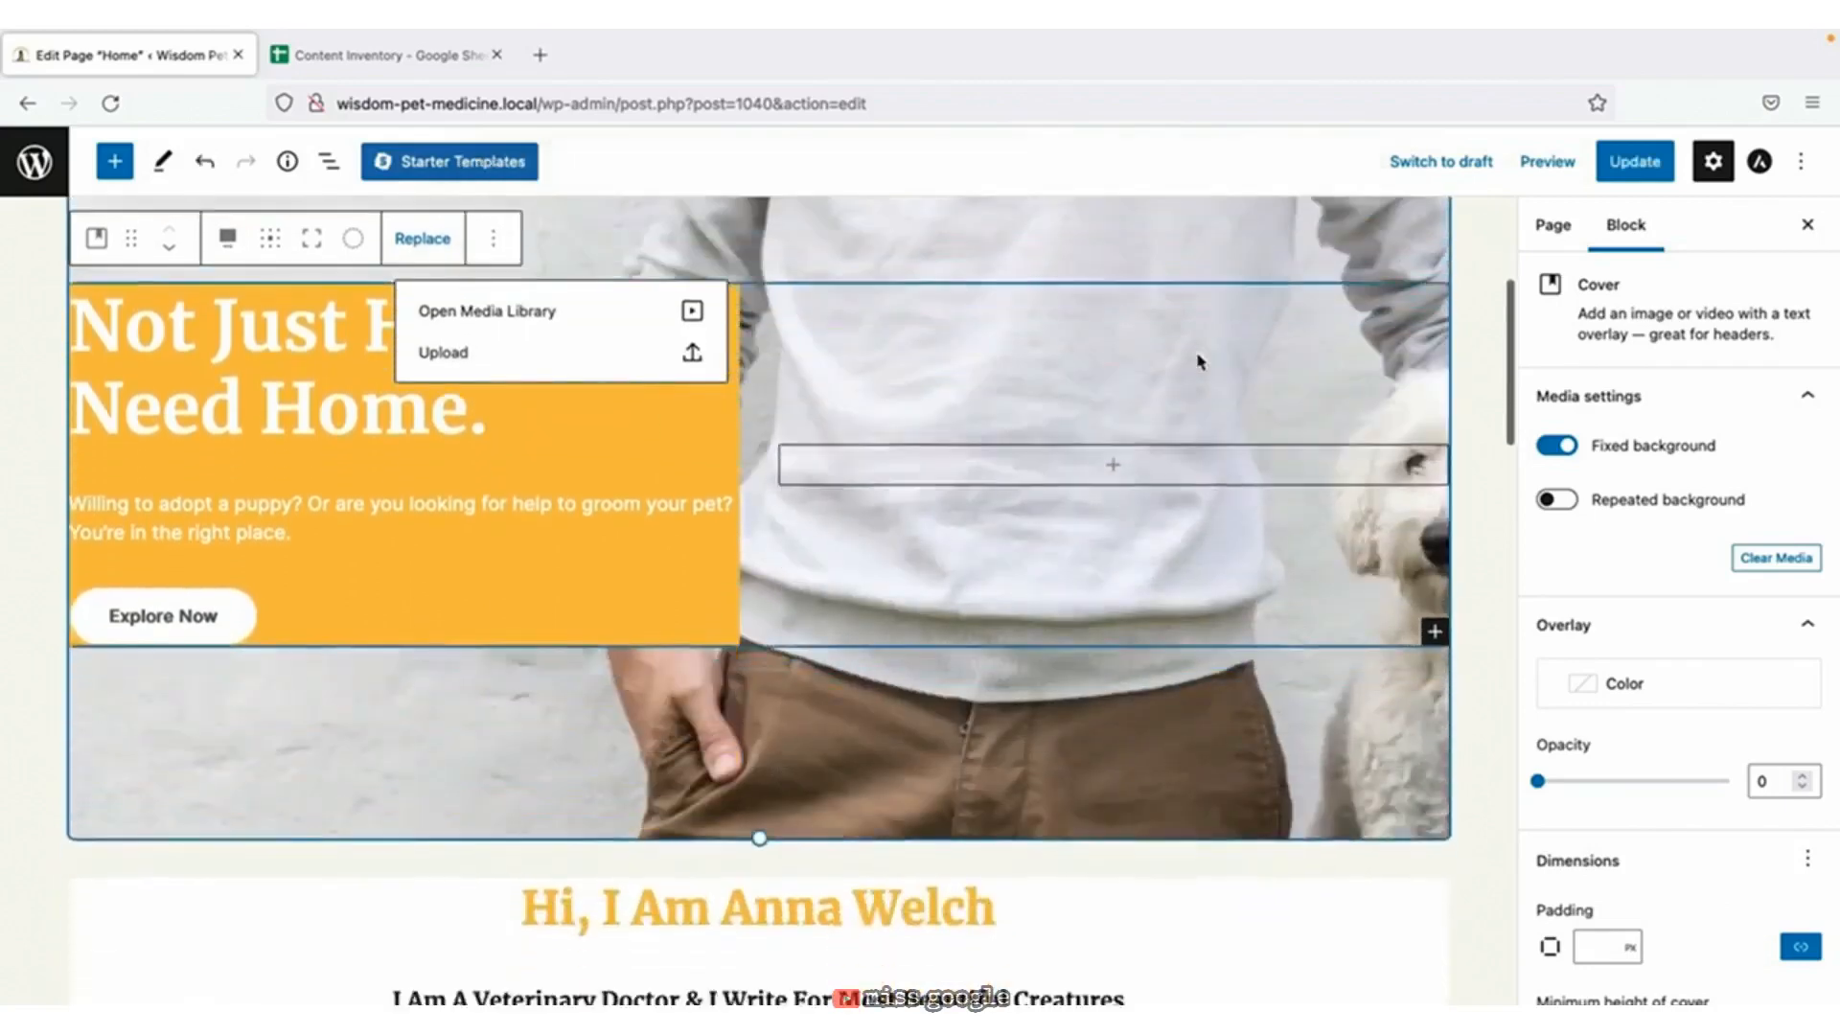
scroll(1198, 361, "up", 4)
scroll(1198, 362, "down", 4)
scroll(1198, 362, "up", 2)
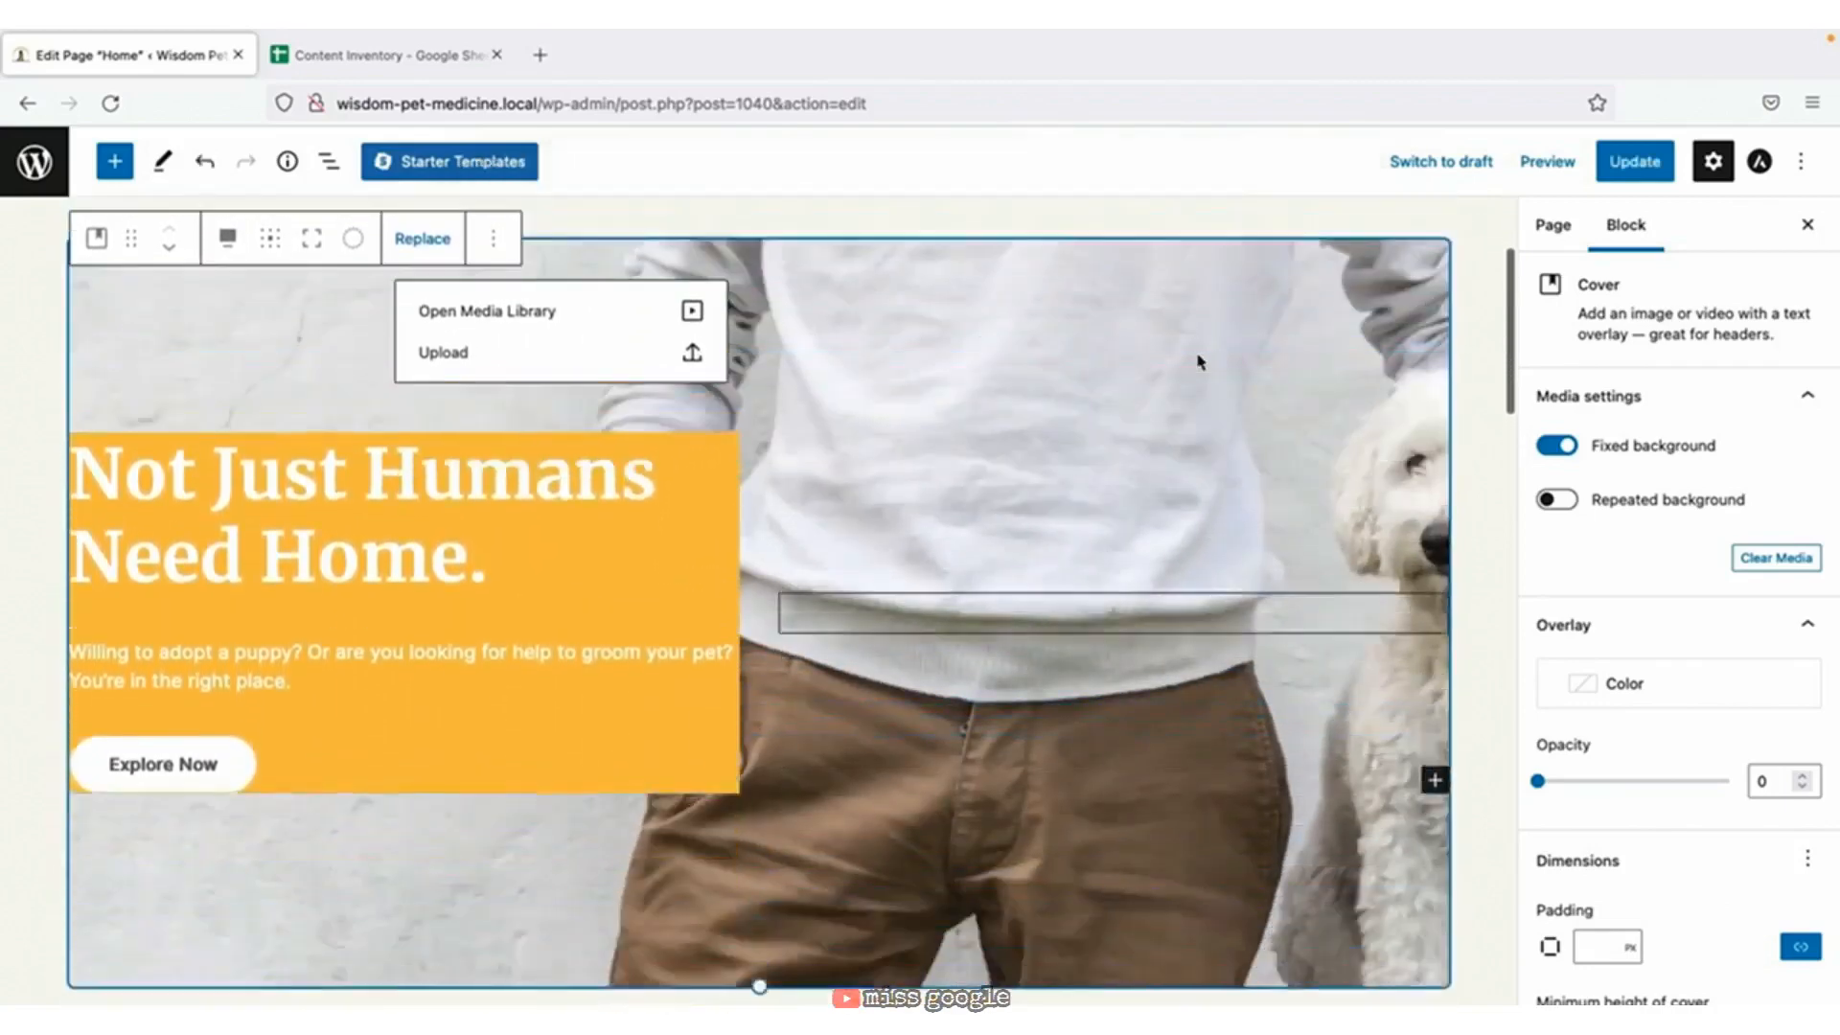
scroll(1198, 362, "up", 1)
left_click(1557, 447)
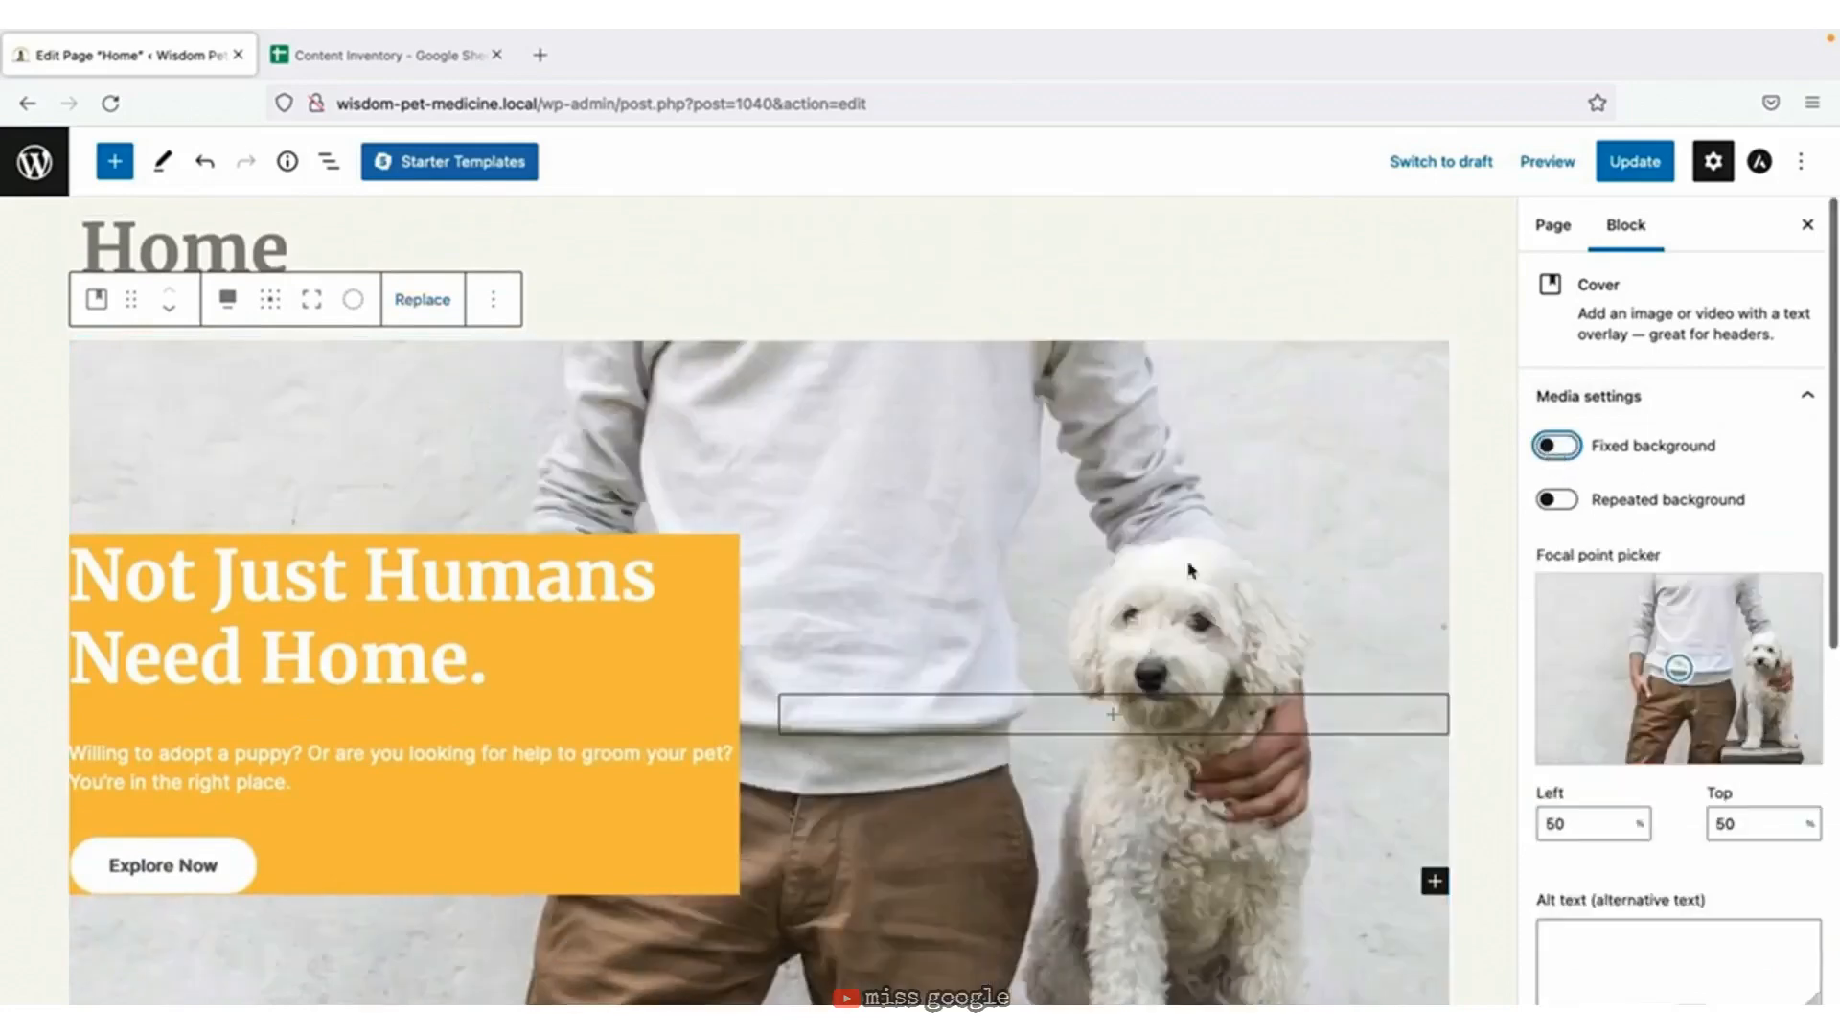
scroll(1188, 571, "down", 2)
scroll(1189, 570, "up", 2)
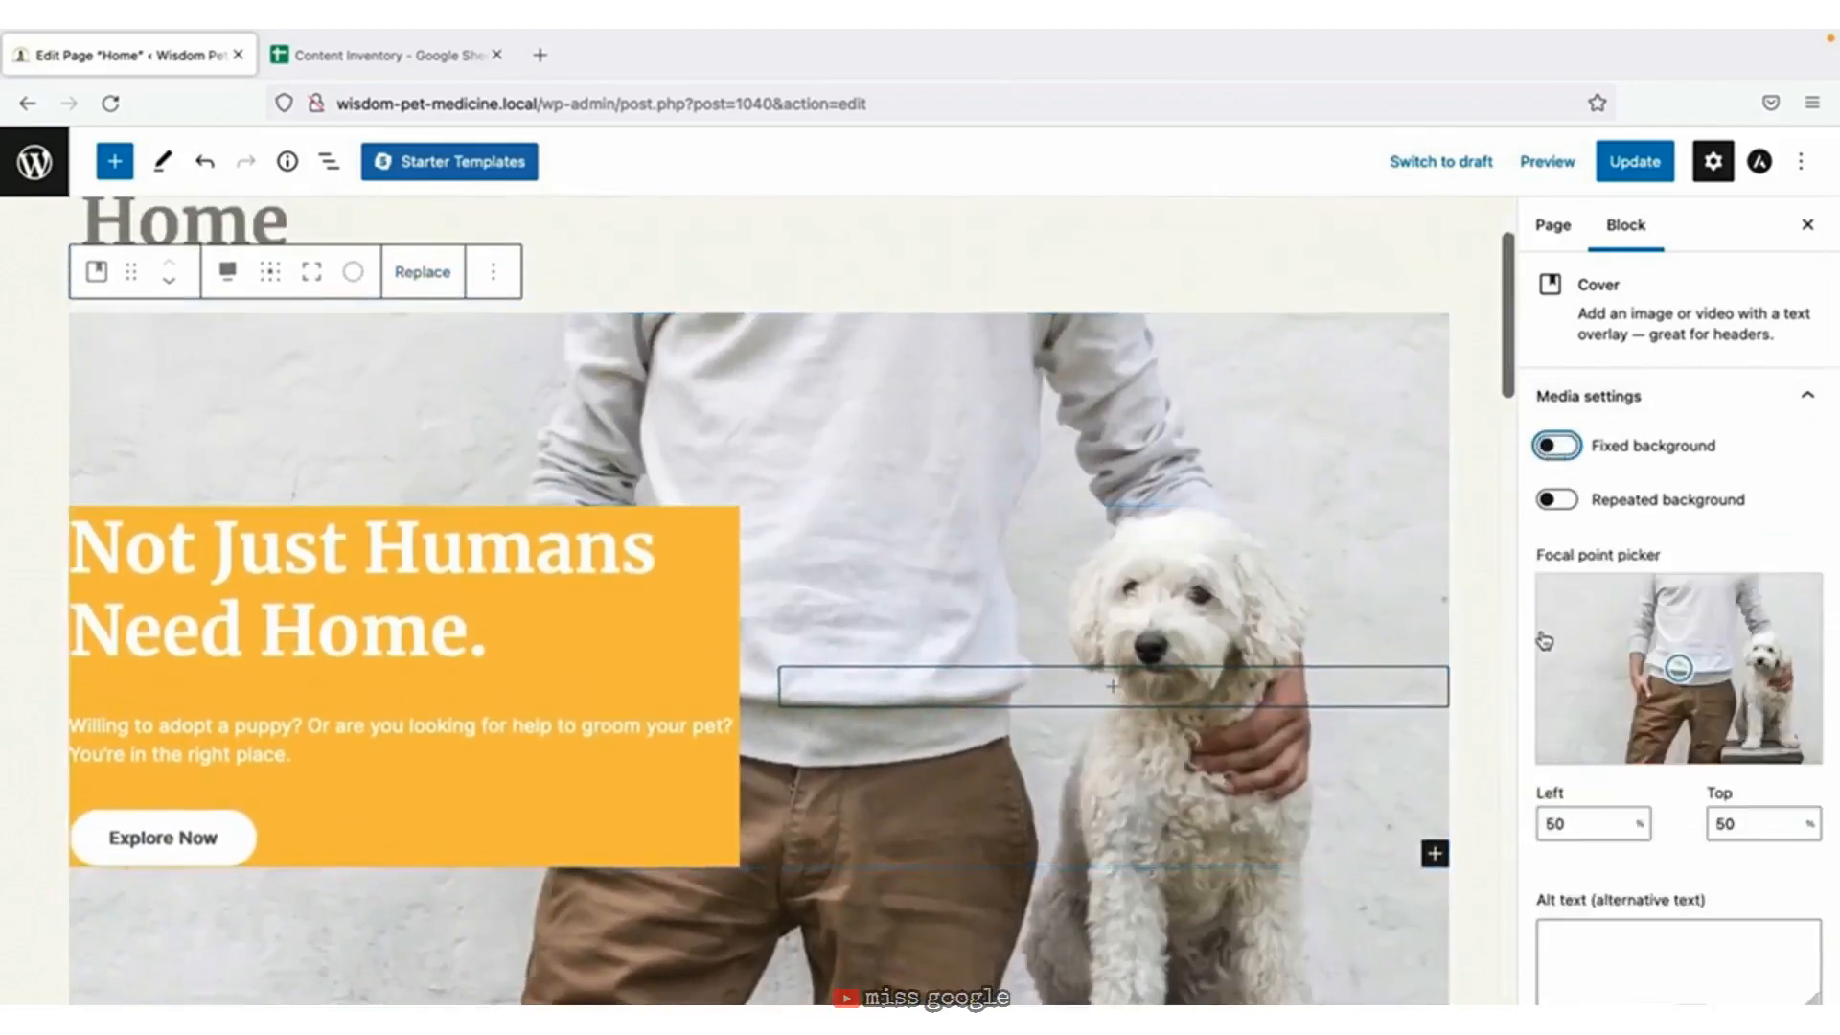
Give the cover block a dark gray overlay from the theme colors with an opacity of 50.
scroll(1572, 639, "down", 8)
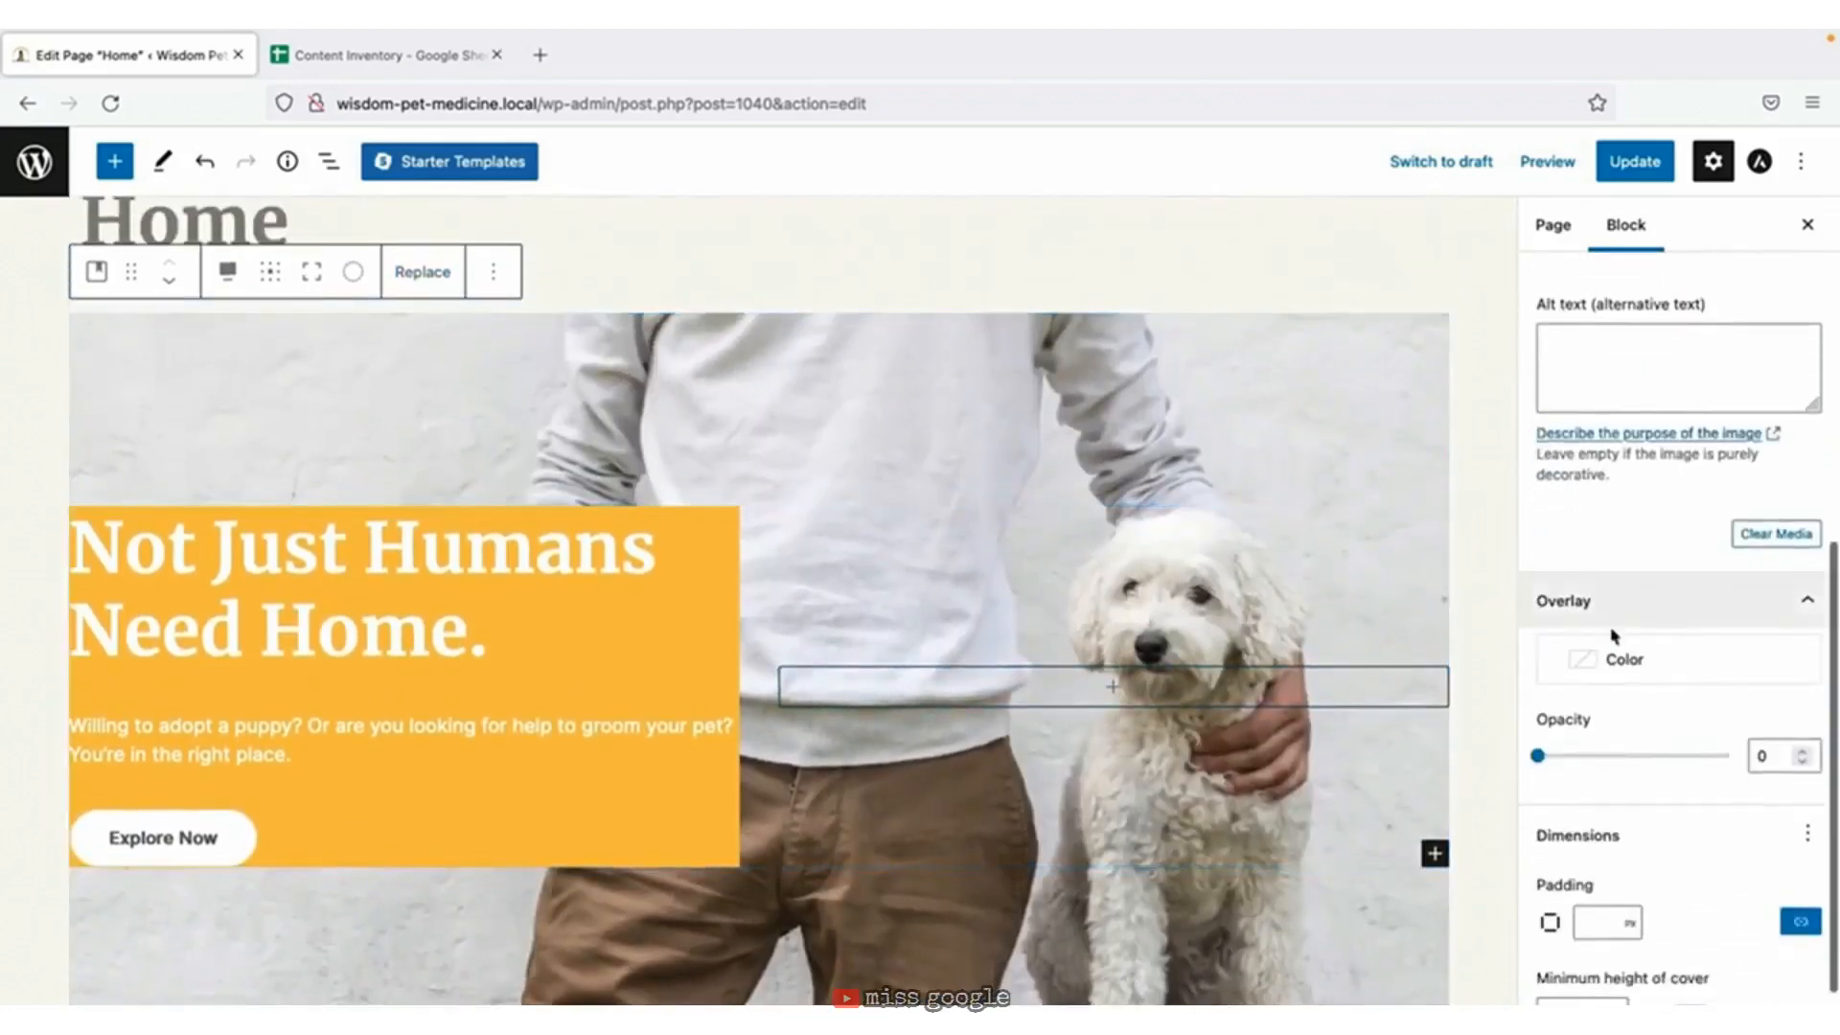
left_click(1618, 656)
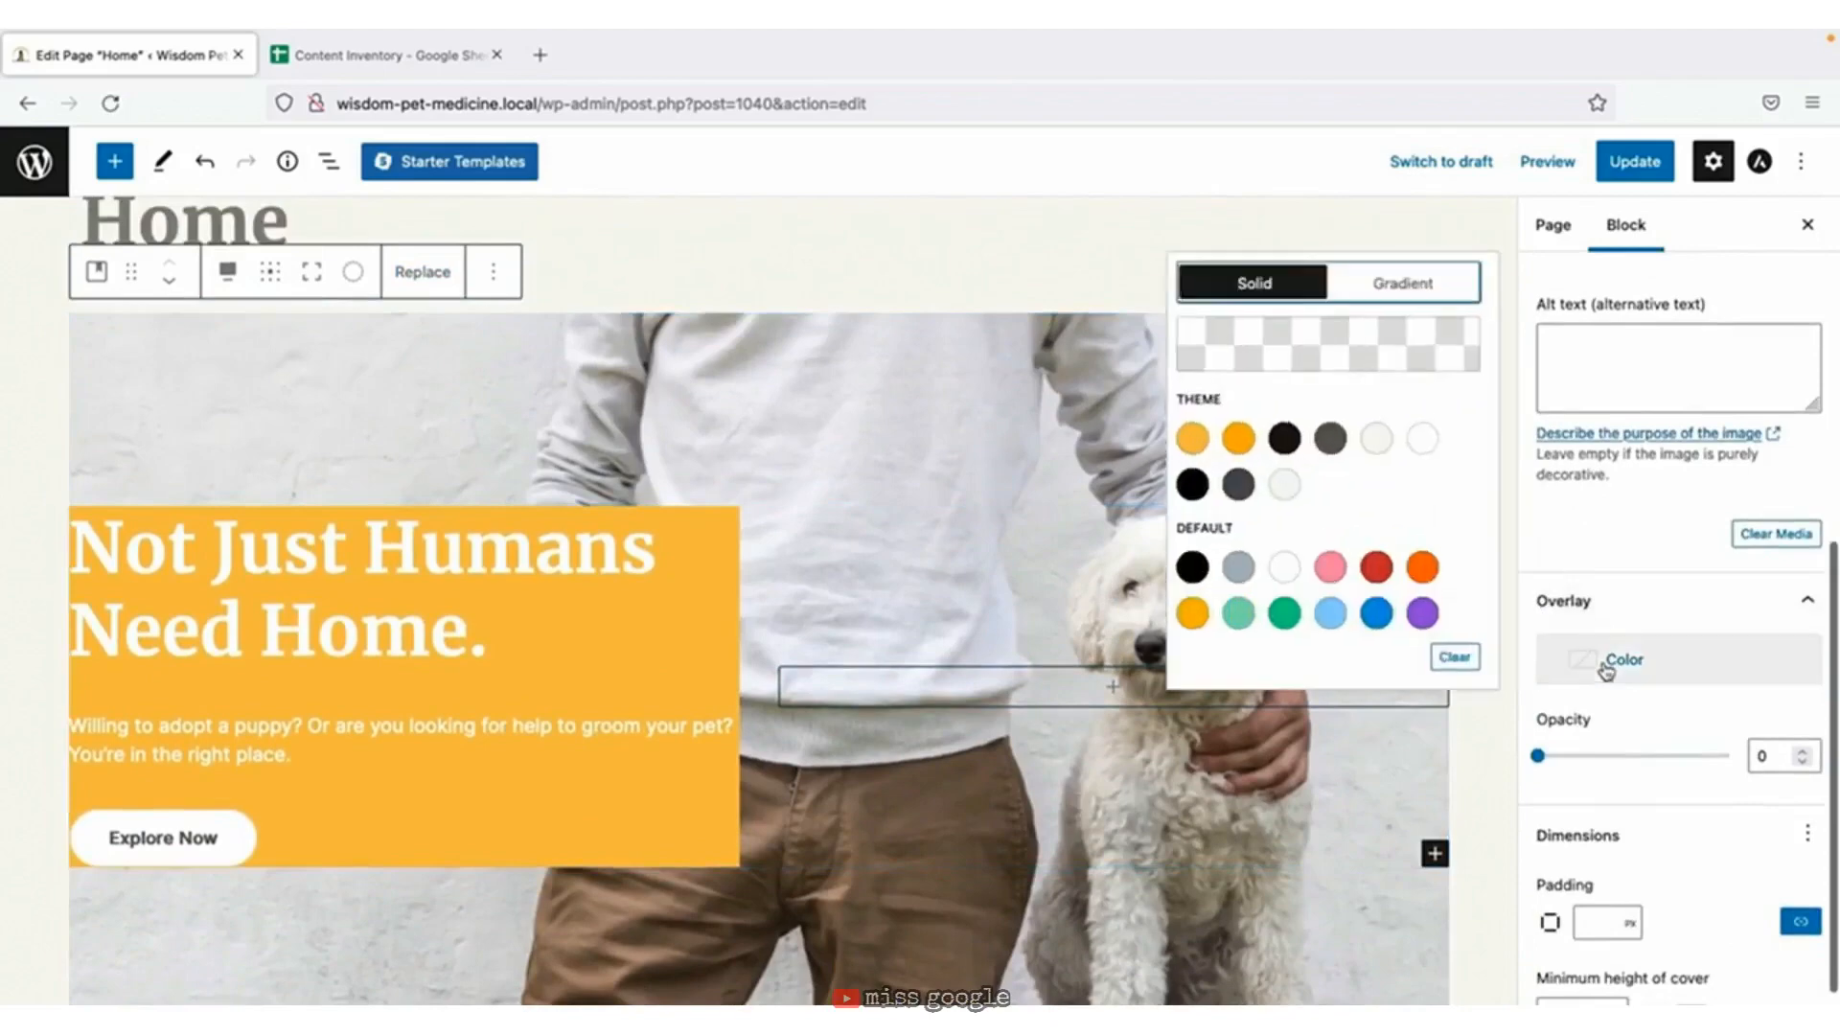
left_click(1328, 438)
left_click_drag(1540, 756, 1618, 758)
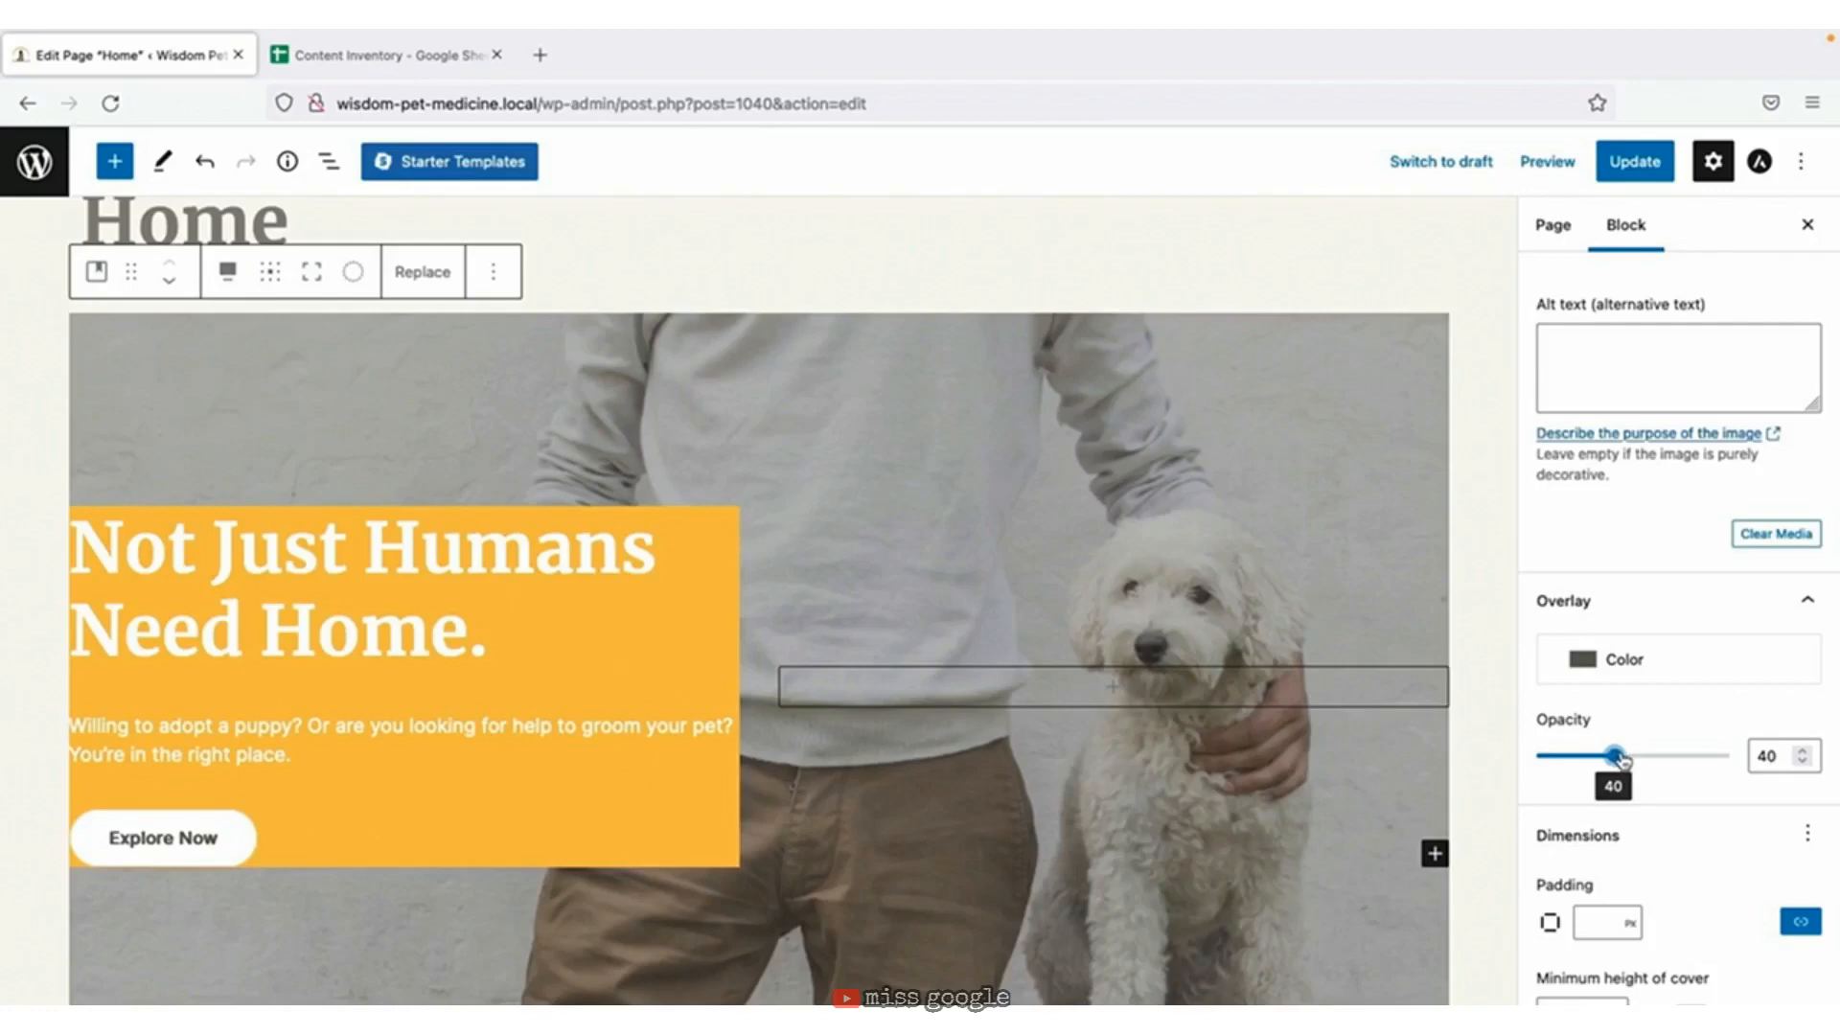
left_click_drag(1619, 758, 1628, 759)
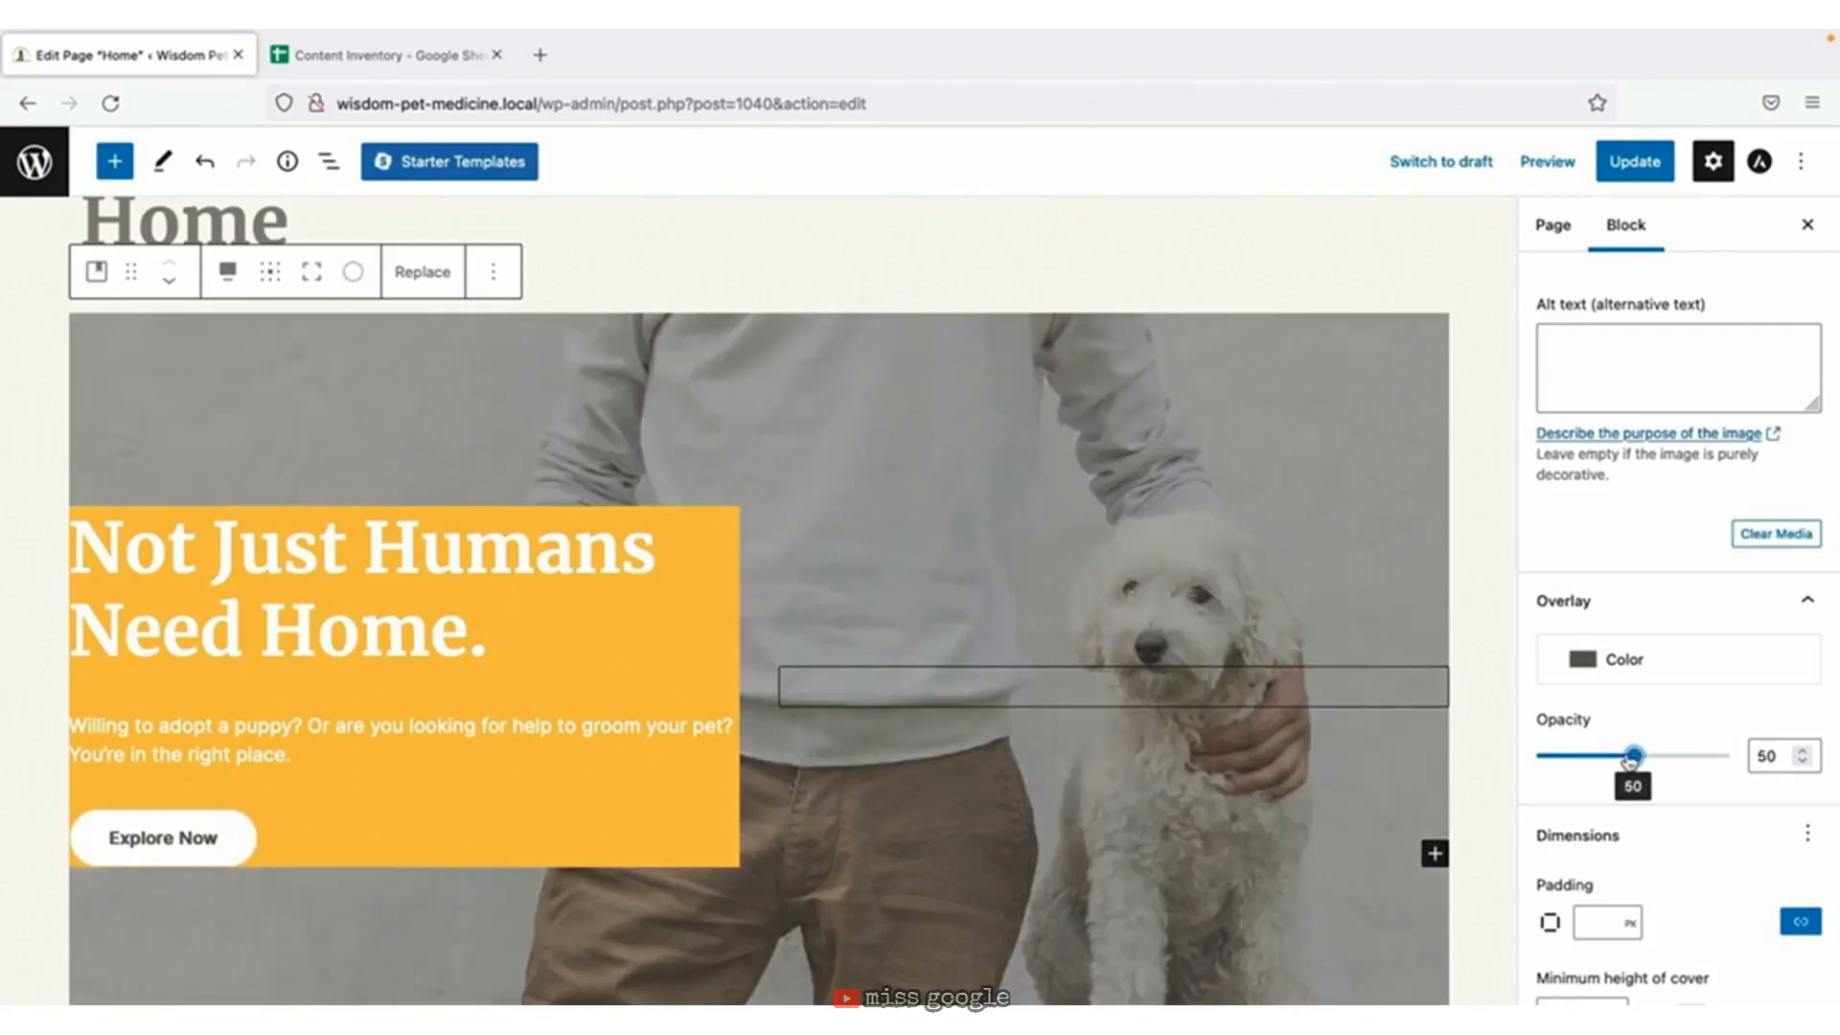
Replace the cover block's main heading with the tagline "We treat your pets like we treat our own" copied from the Content Inventory sheet.
left_click(378, 72)
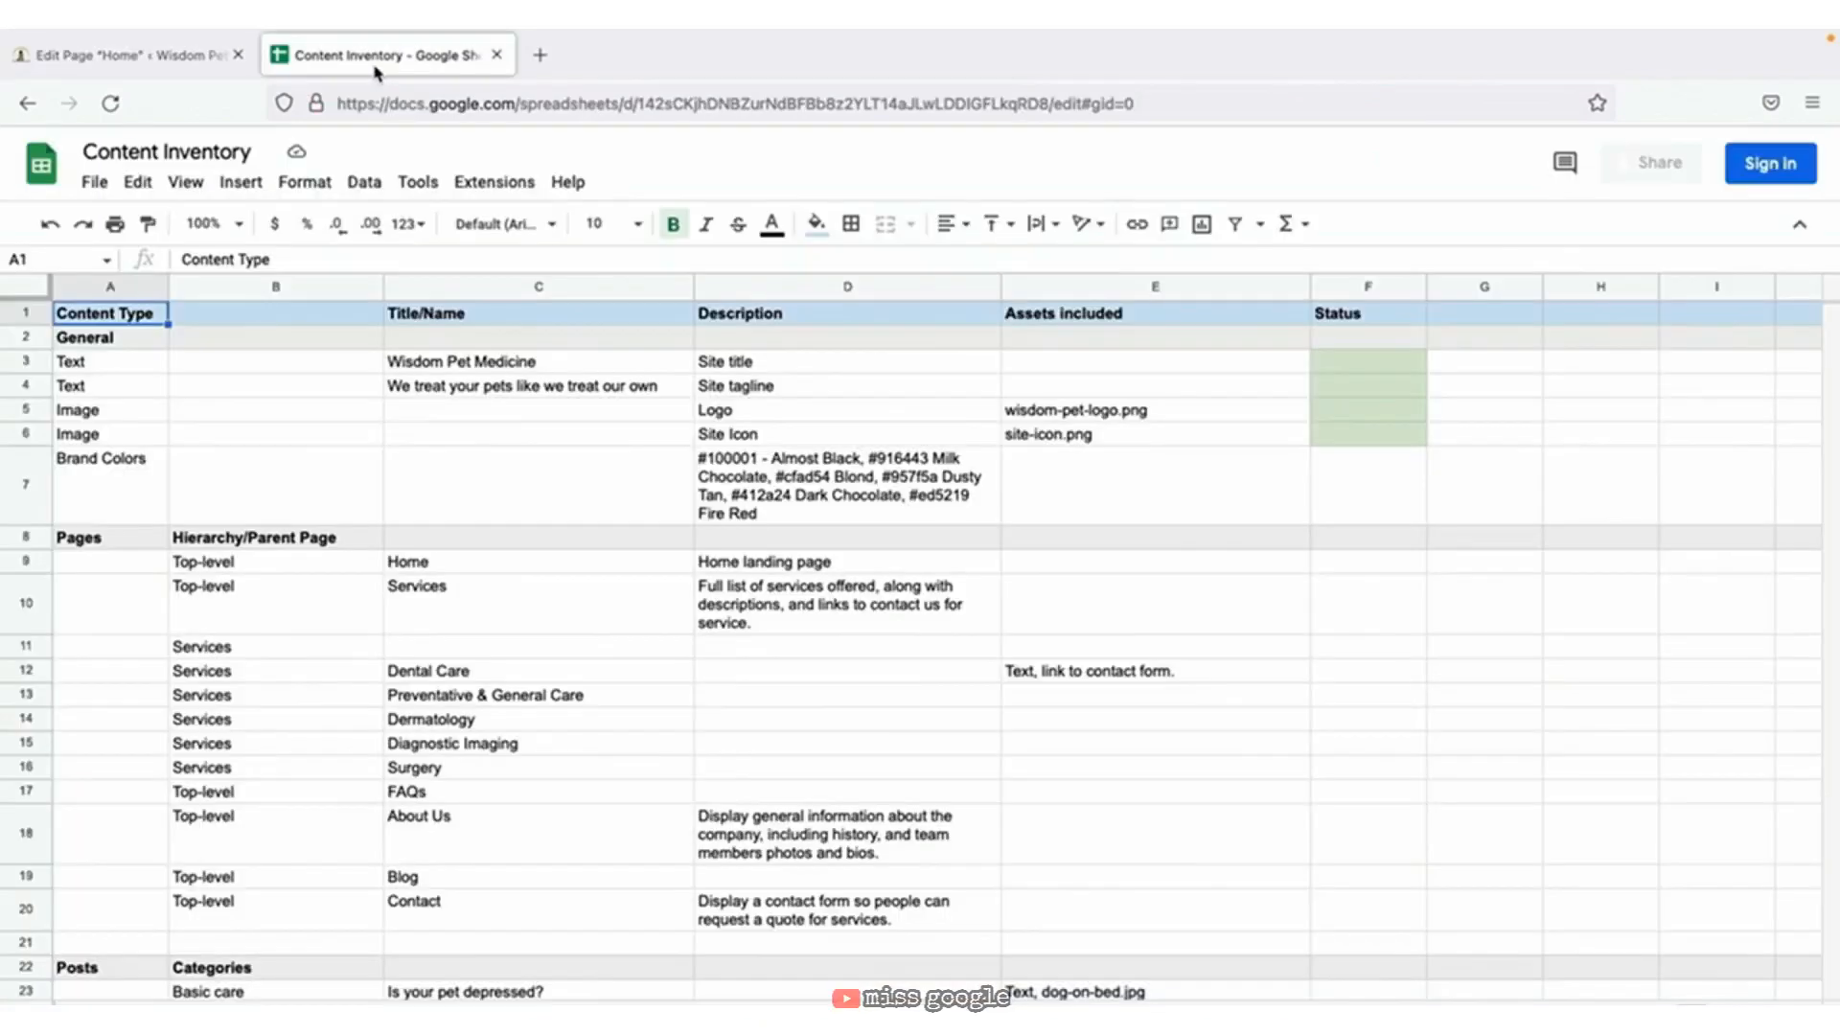
left_click(543, 388)
key("ctrl+c")
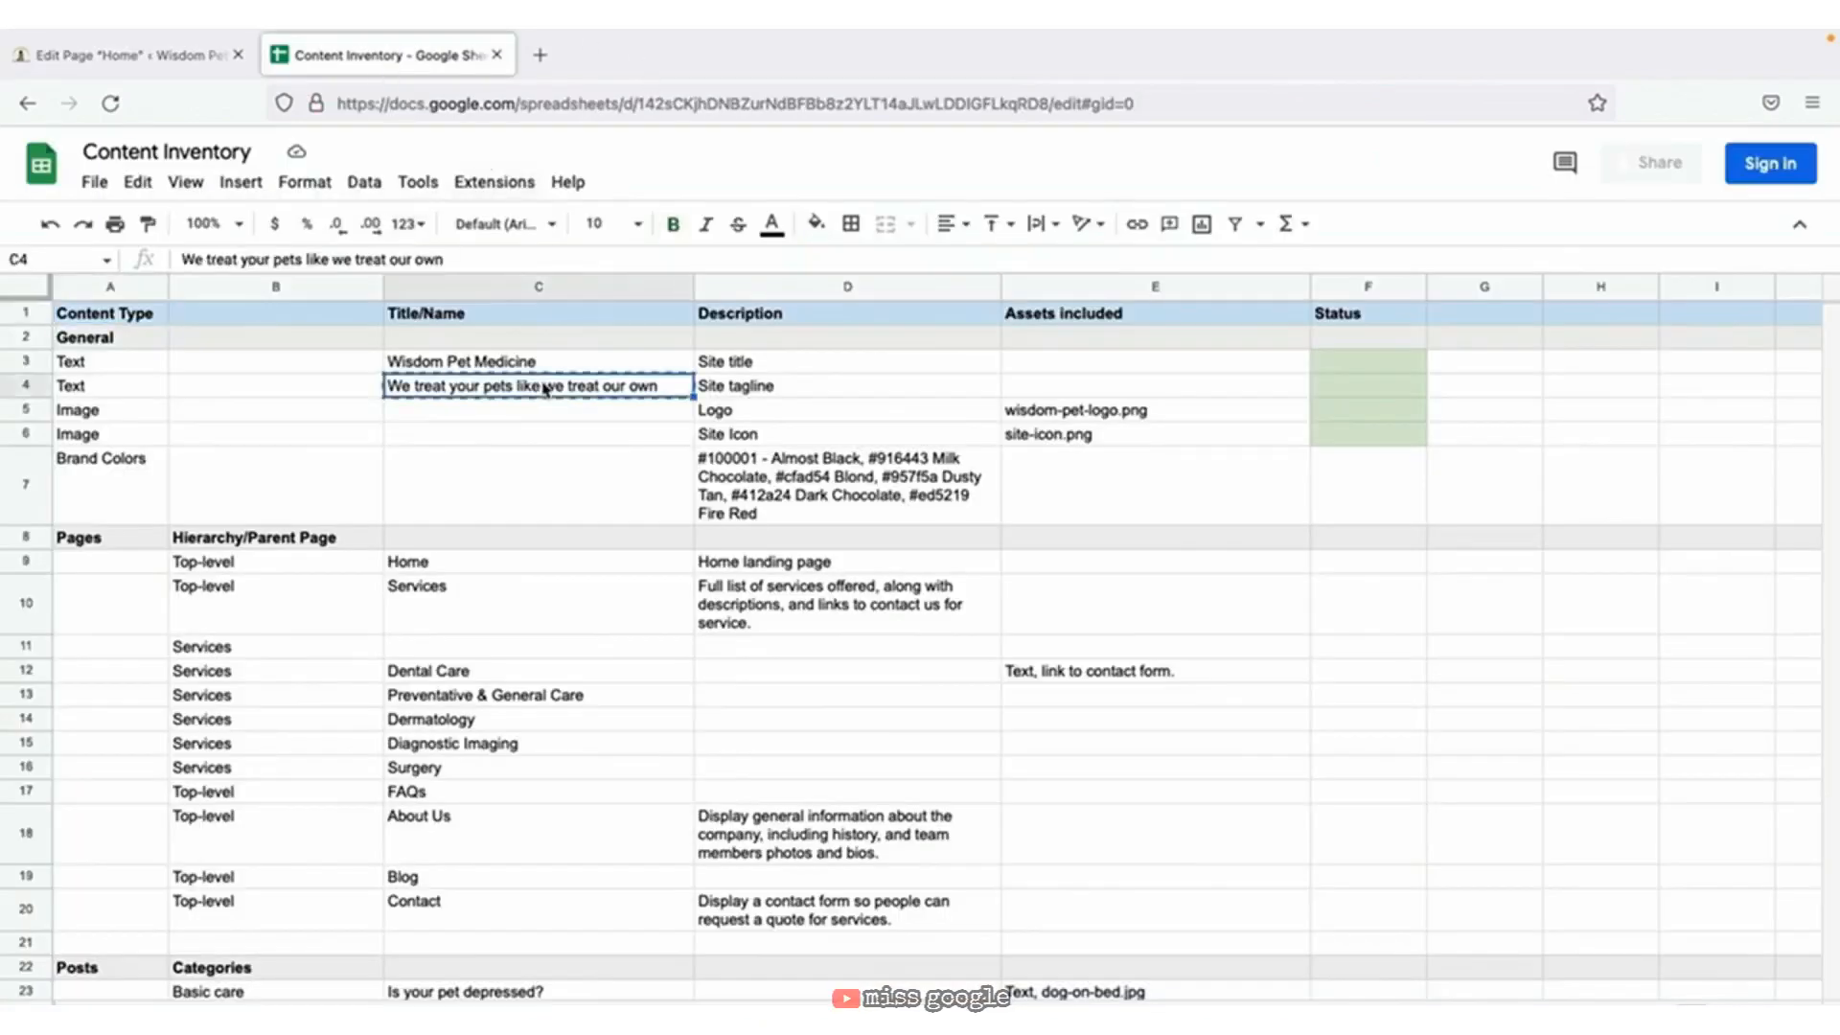
left_click(163, 67)
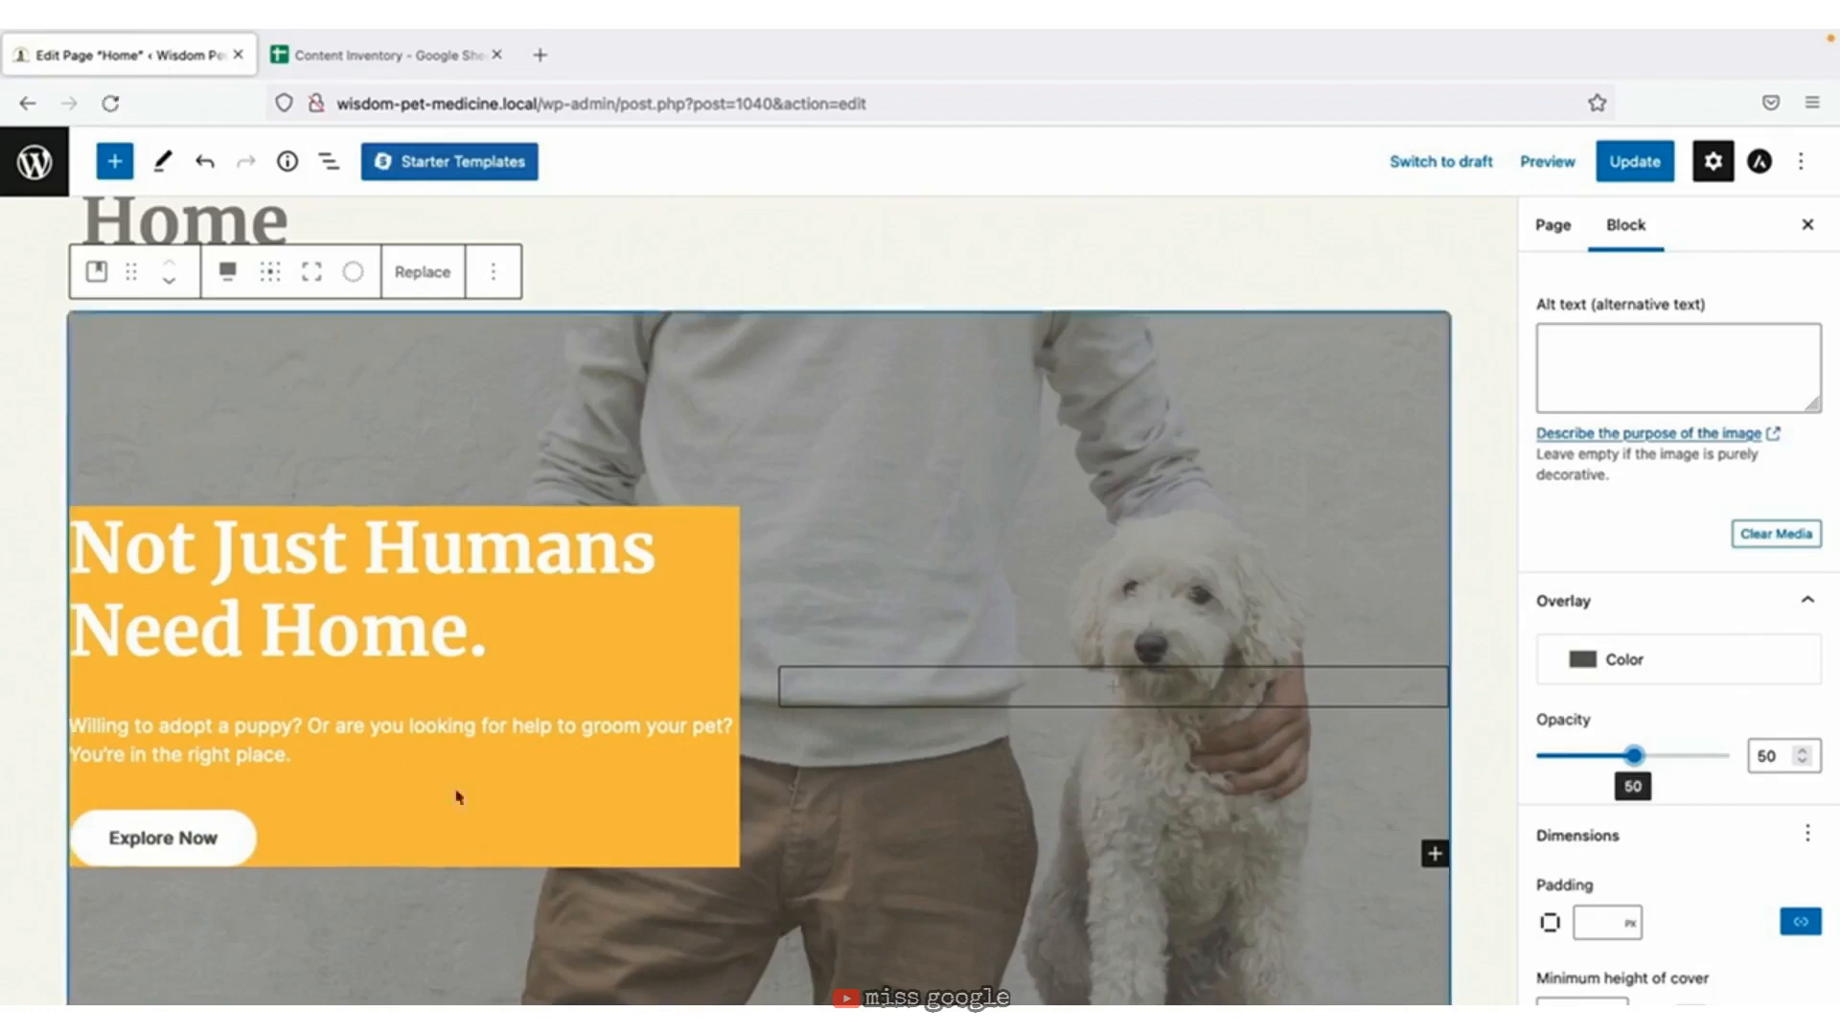
left_click(304, 642)
left_click_drag(305, 642, 49, 566)
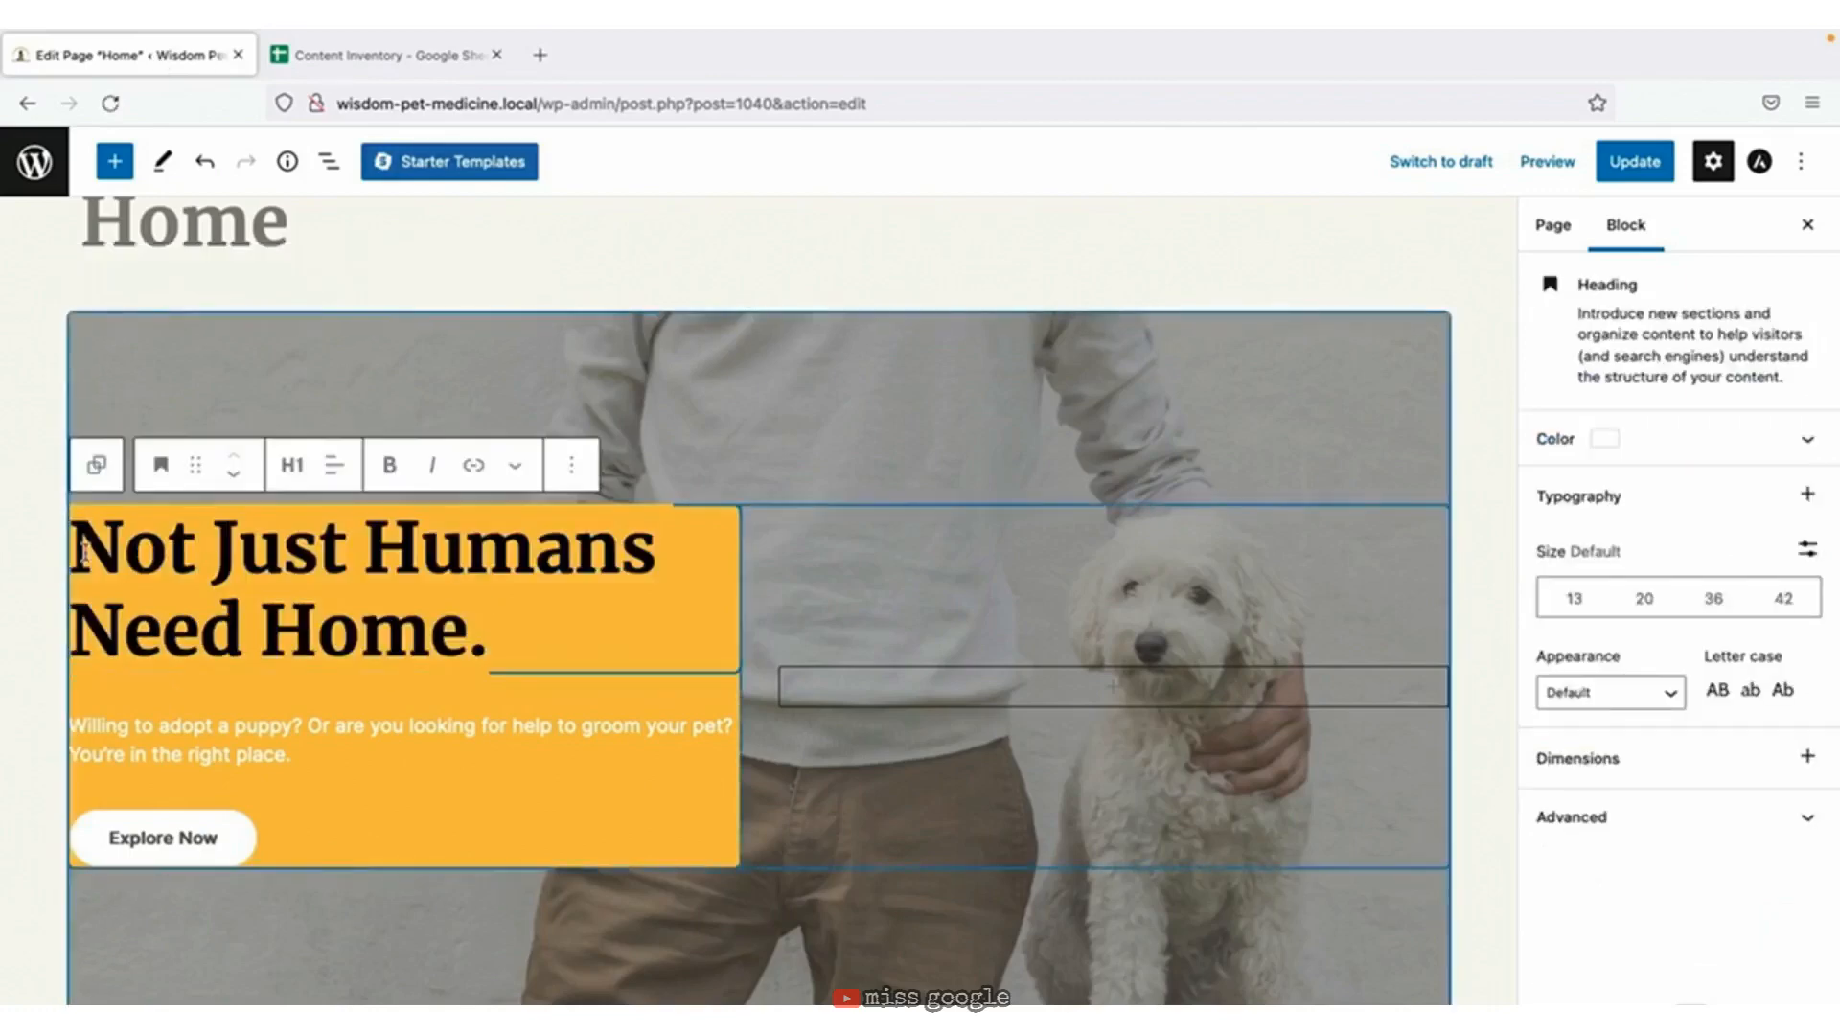
right_click(88, 556)
left_click(146, 678)
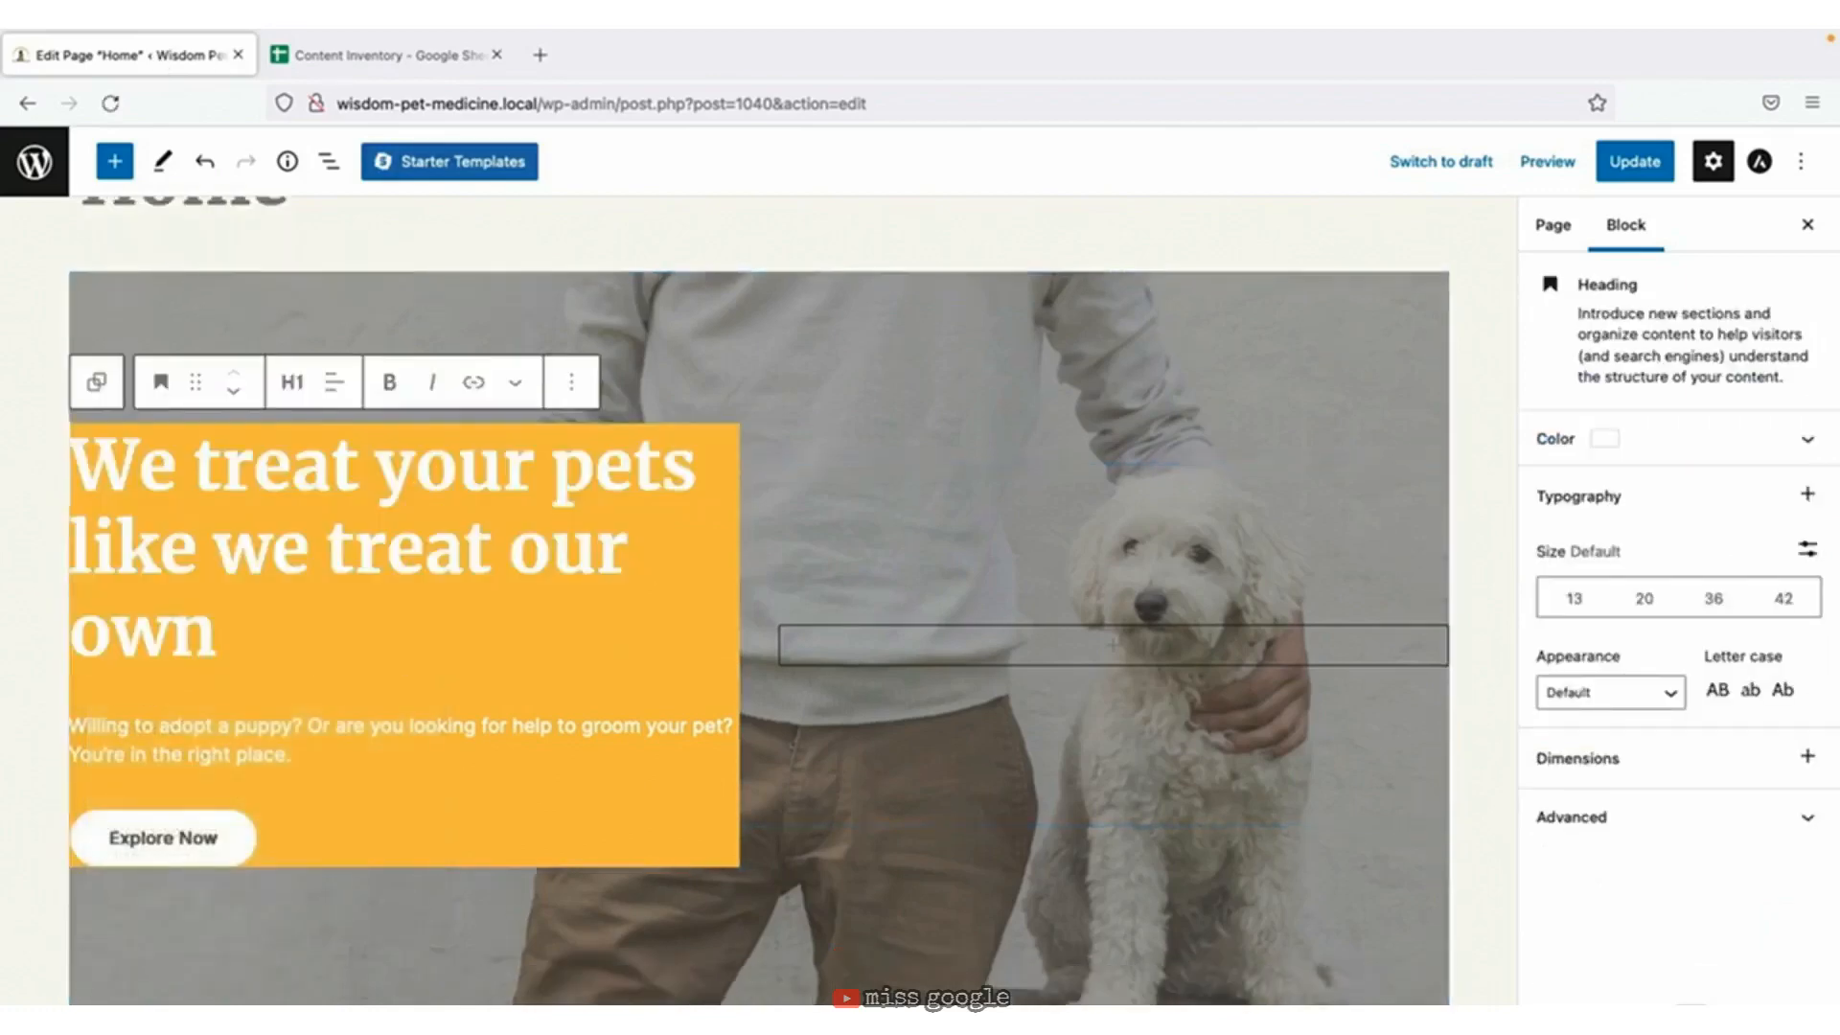
Relabel the cover block's "Explore Now" button as "Schedule An Appointment" and link it to "Contact".
left_click(182, 838)
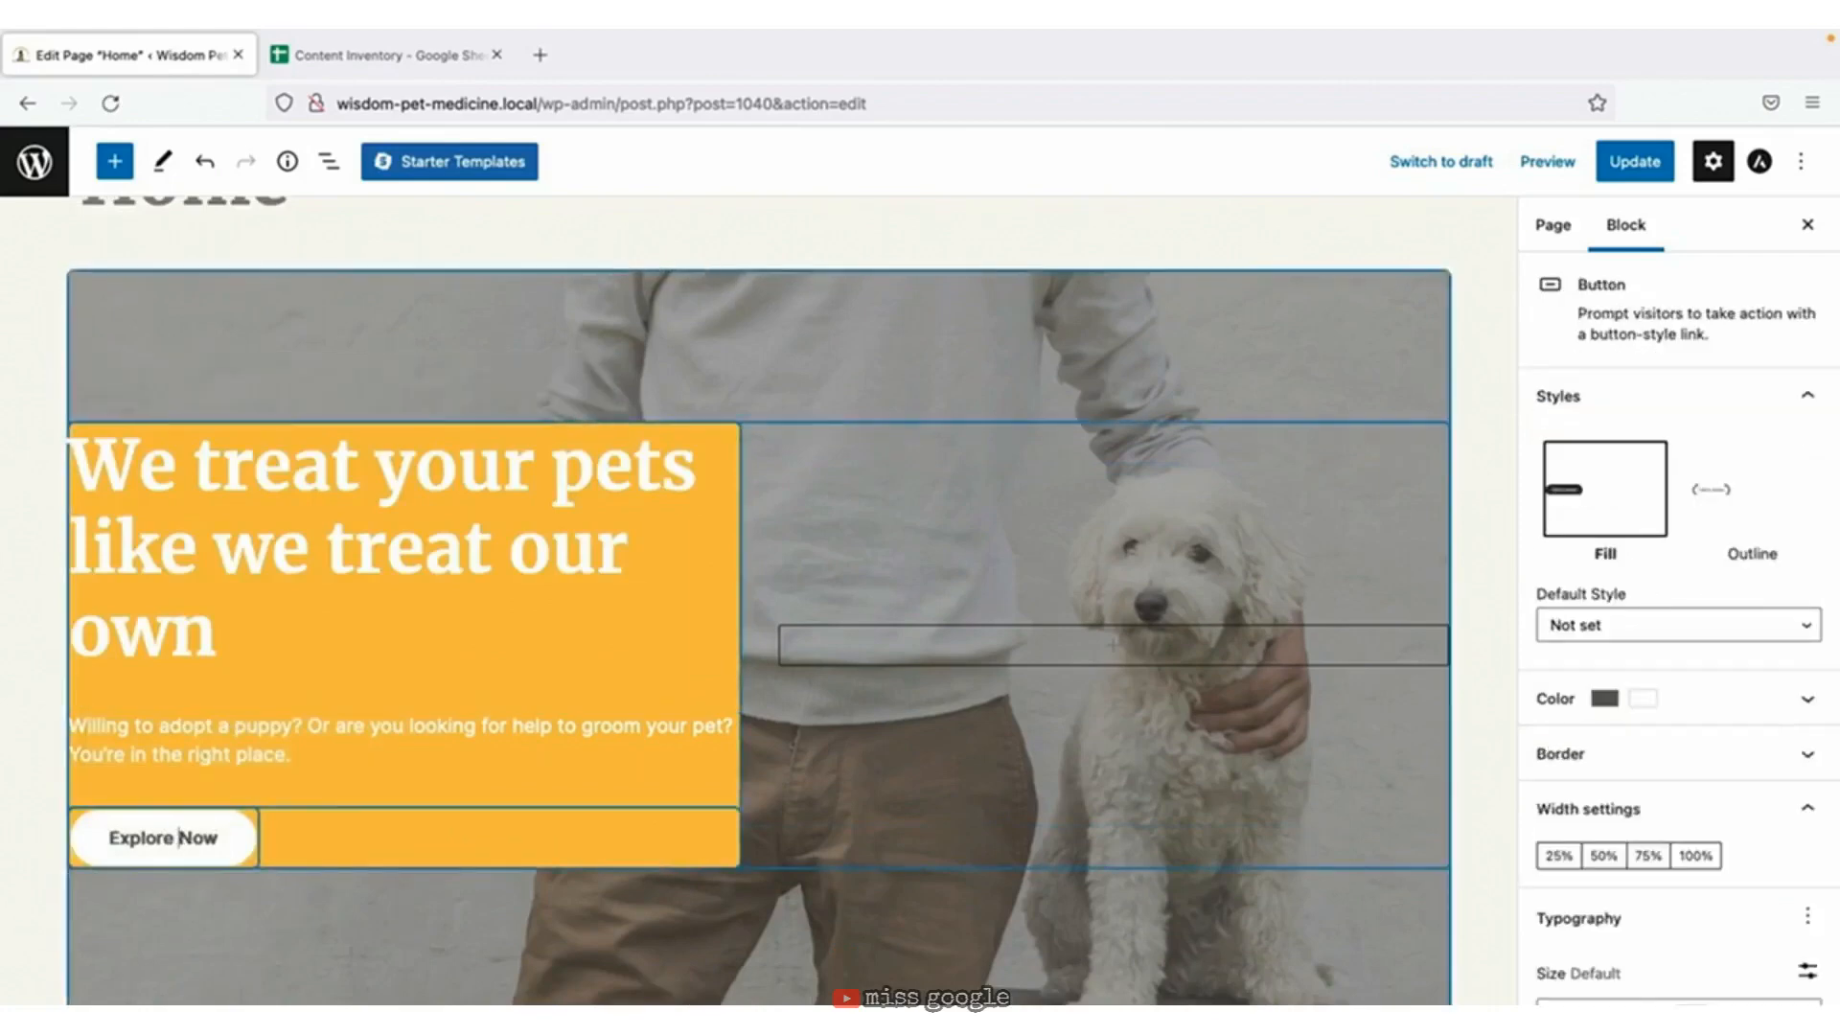
key("ctrl+a")
type("Sche")
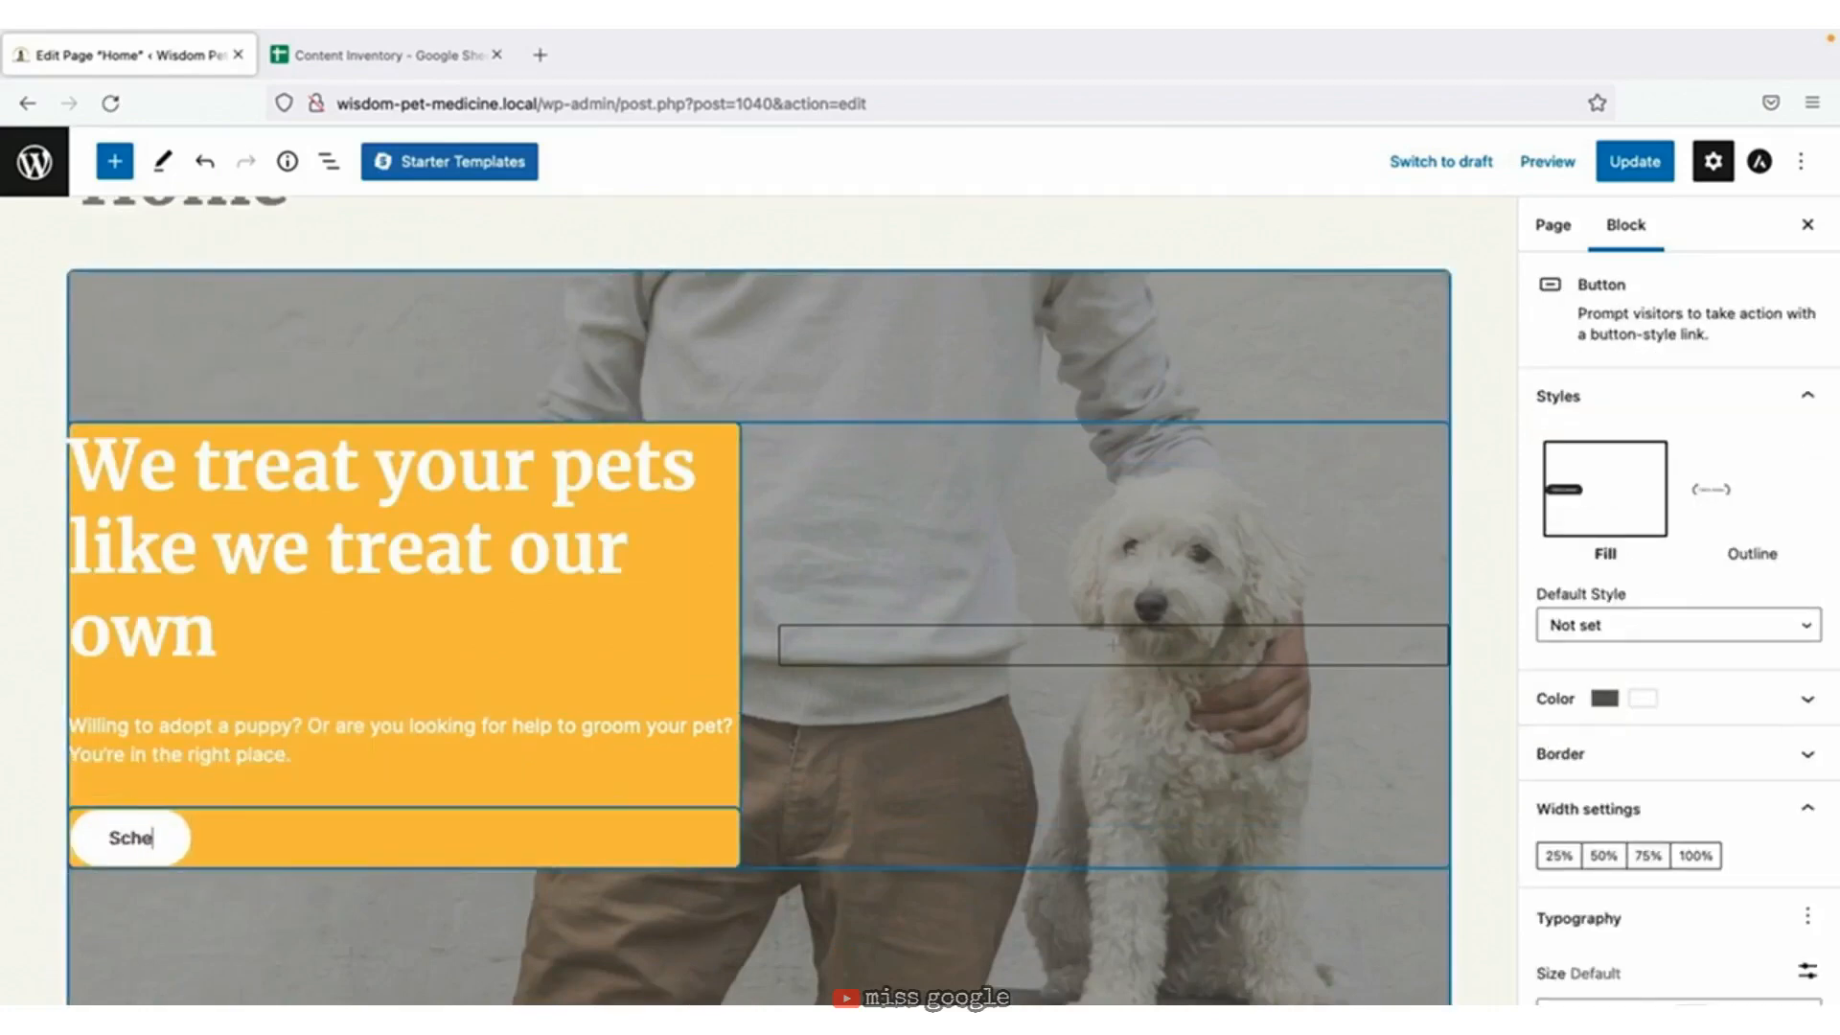
type("dule An Appointment")
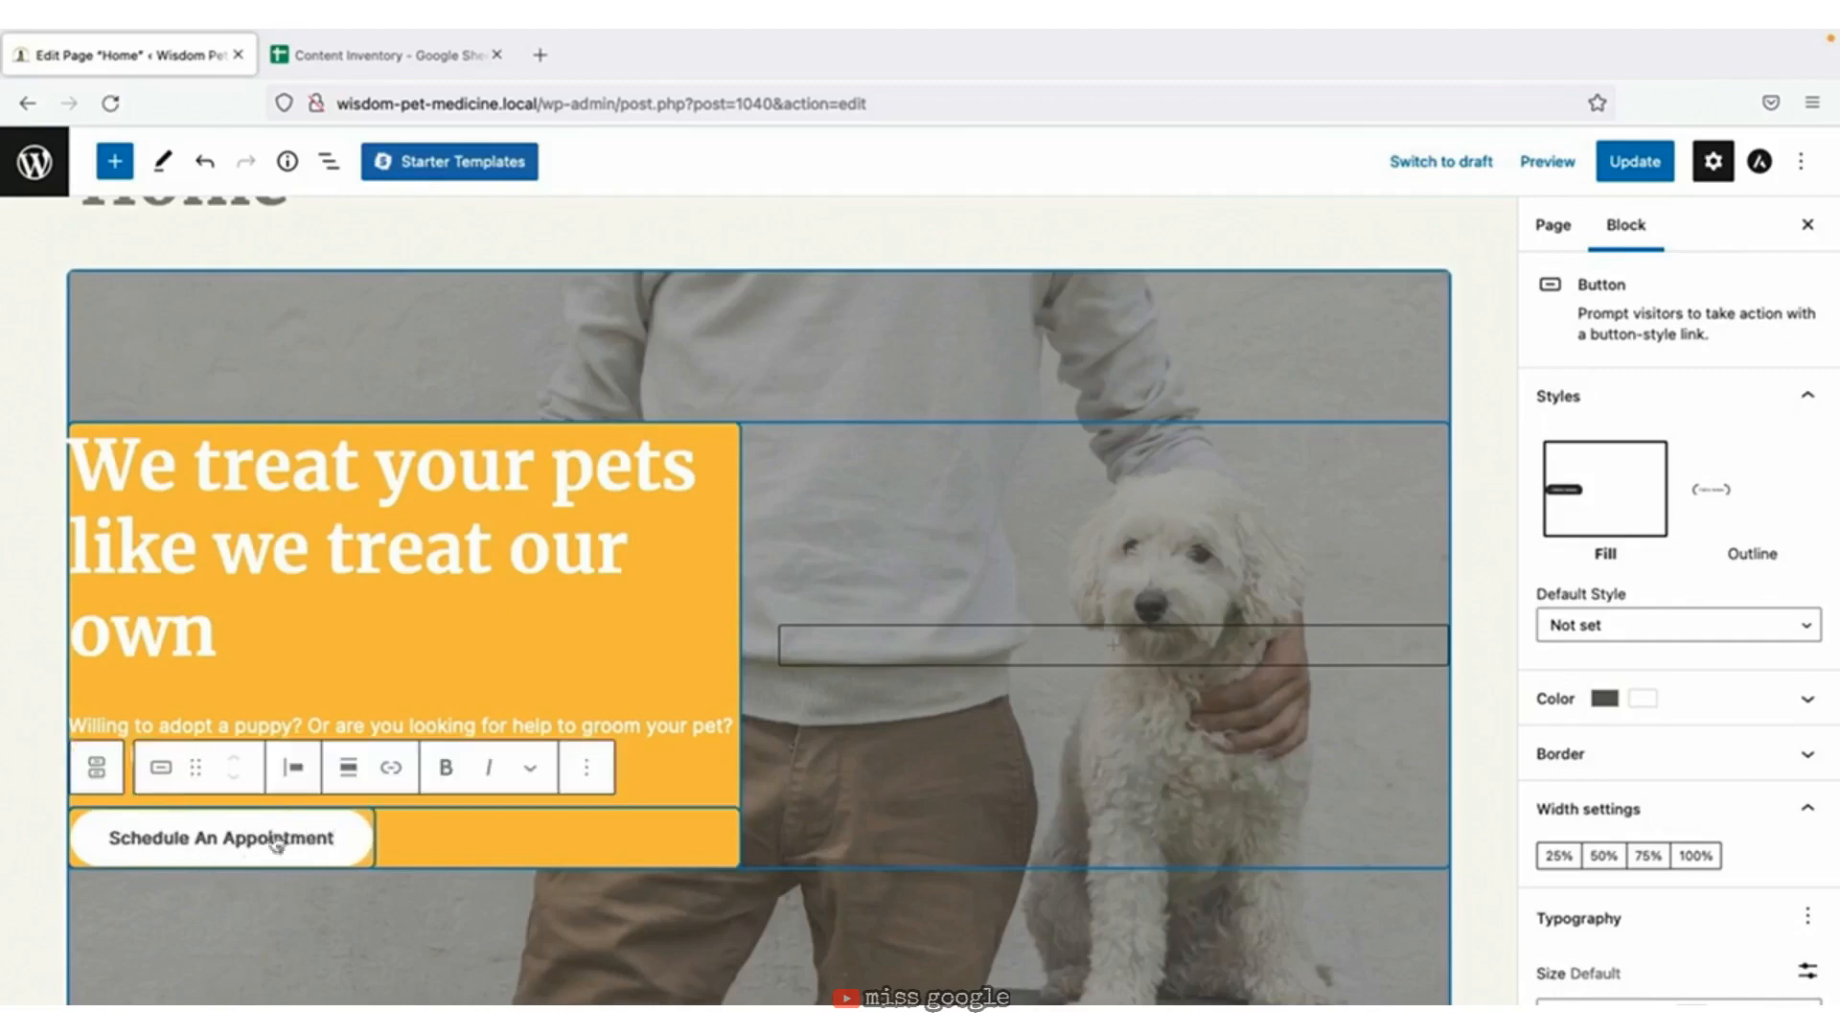
left_click(391, 767)
type("Contact")
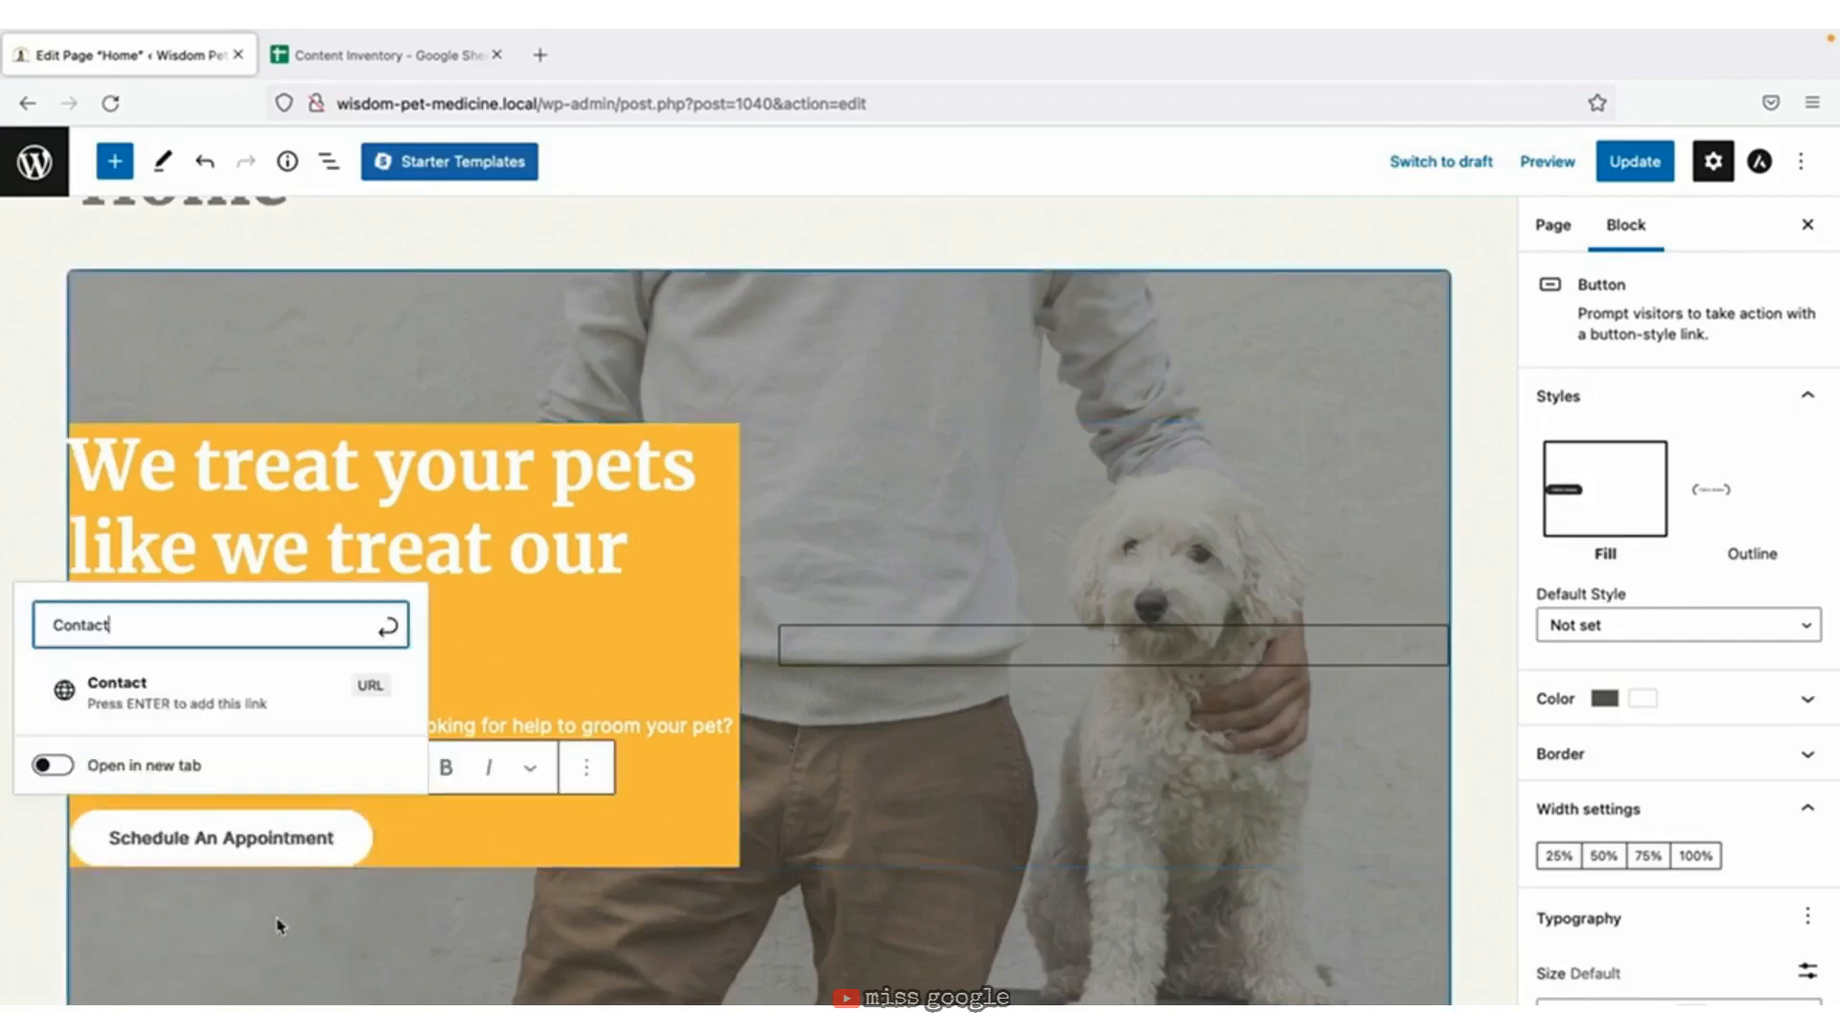
left_click(205, 682)
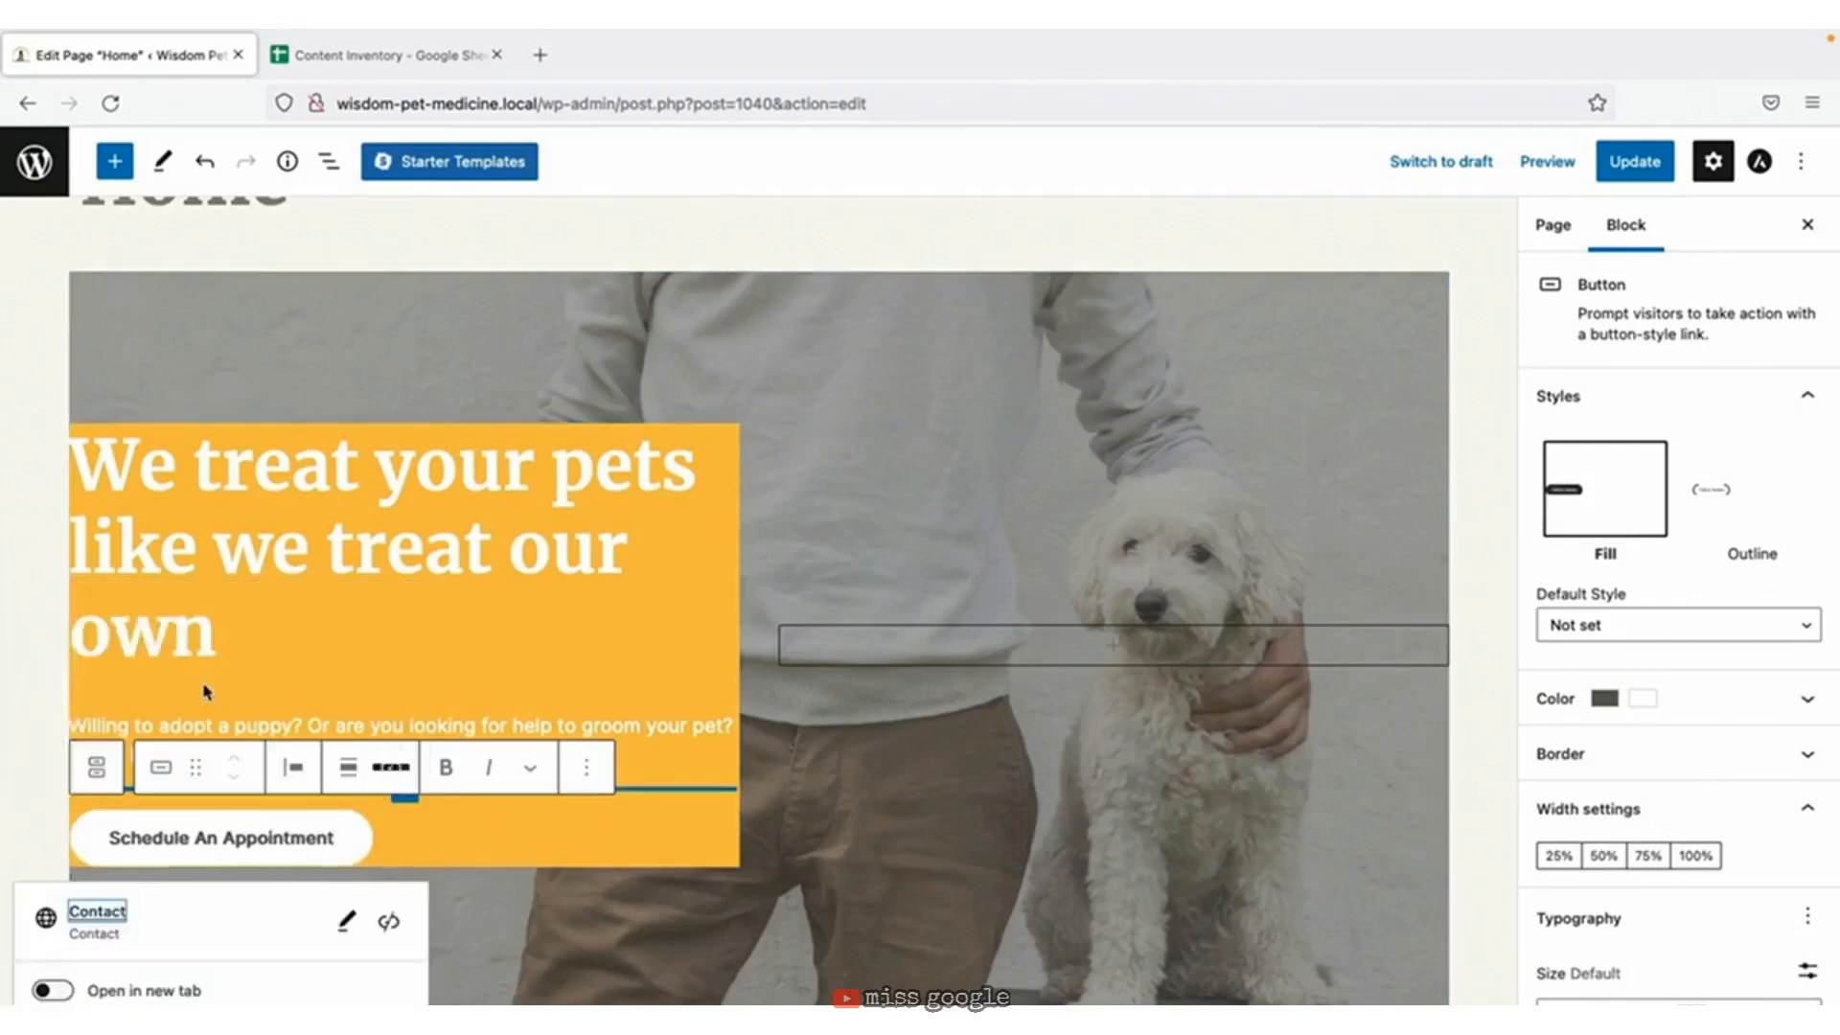
Replace the yellow heading of the section below the cover with "How can we help your best friend?".
scroll(917, 558, "down", 6)
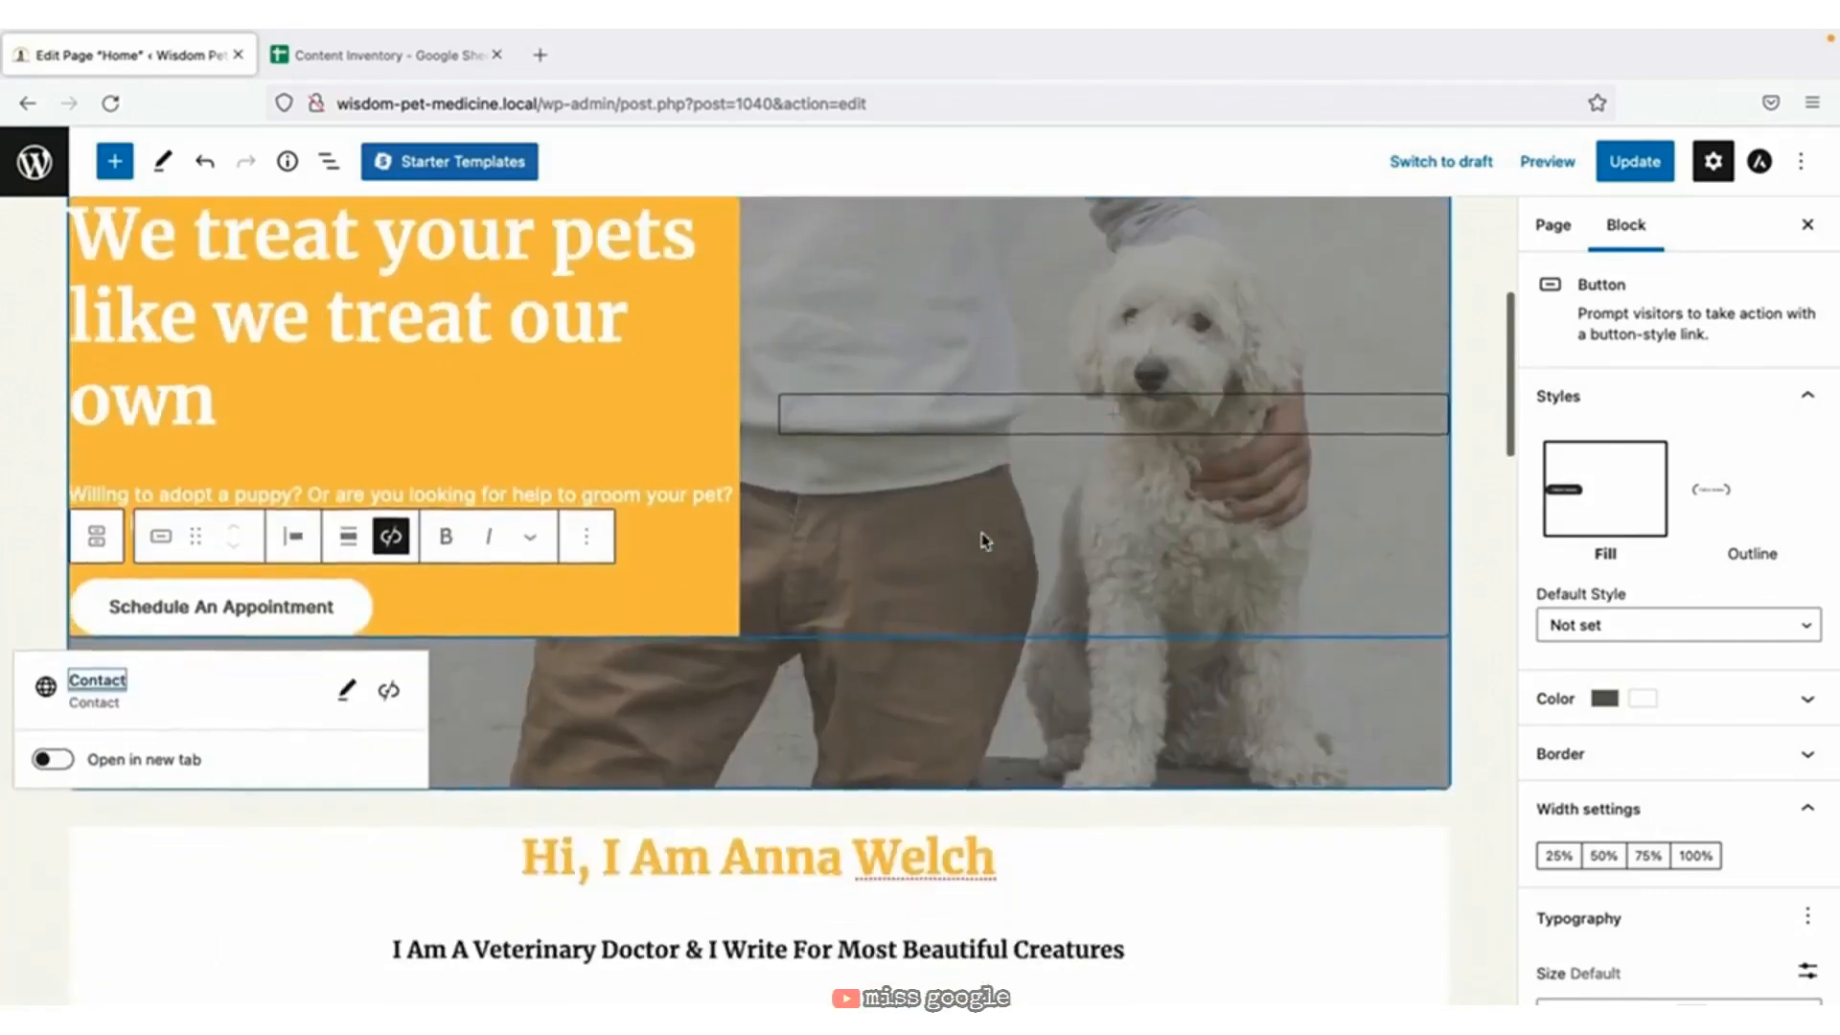
scroll(982, 540, "down", 2)
scroll(982, 539, "up", 2)
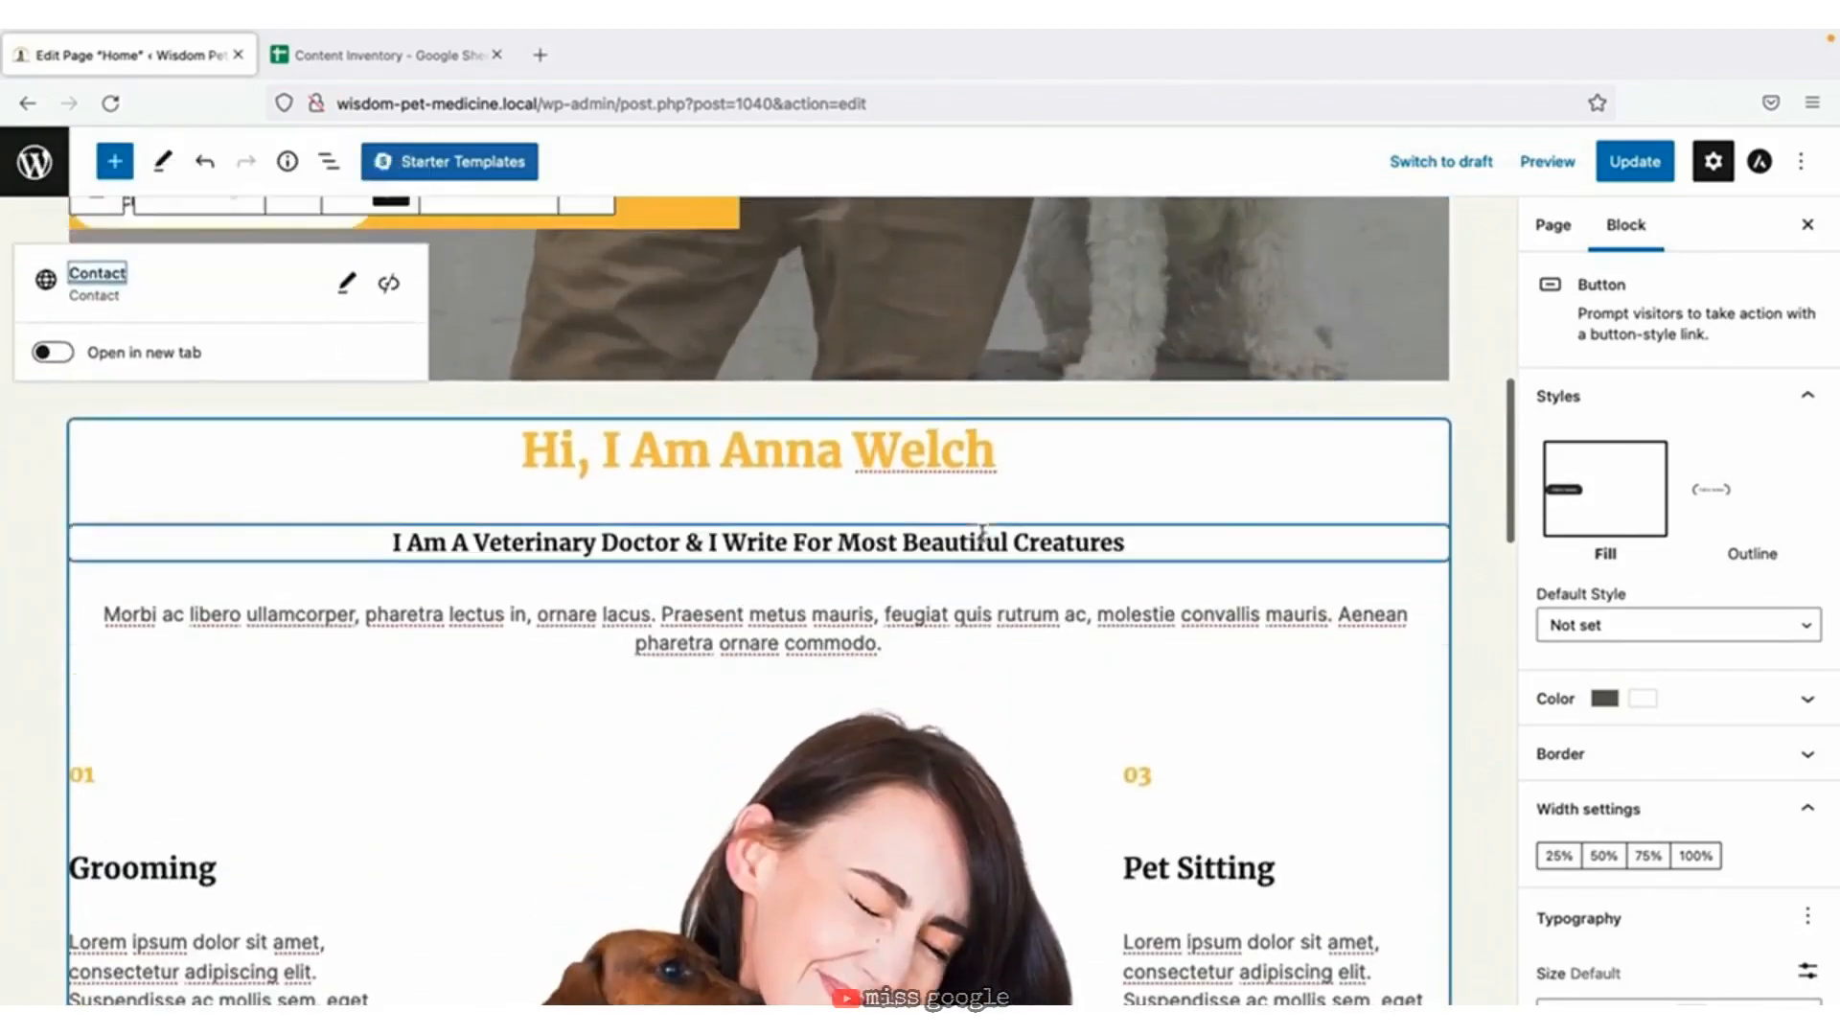
left_click(1057, 468)
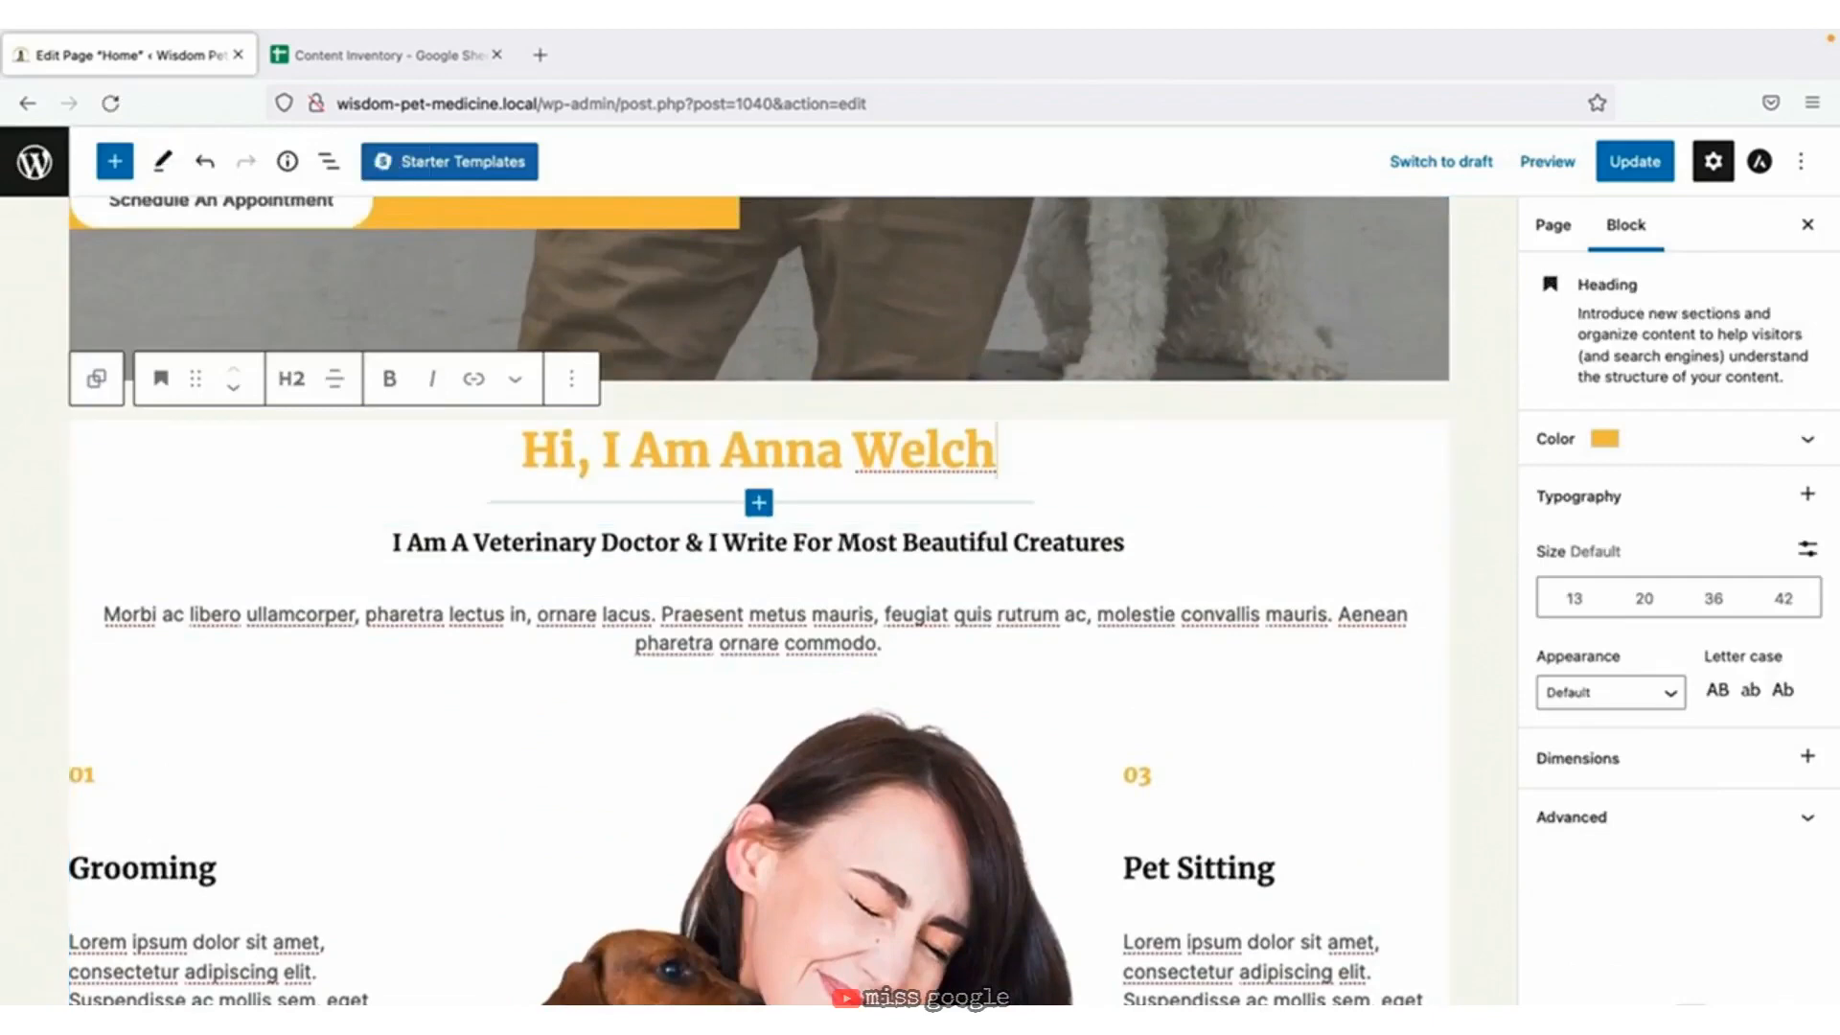
left_click(998, 468)
left_click_drag(1033, 461, 521, 462)
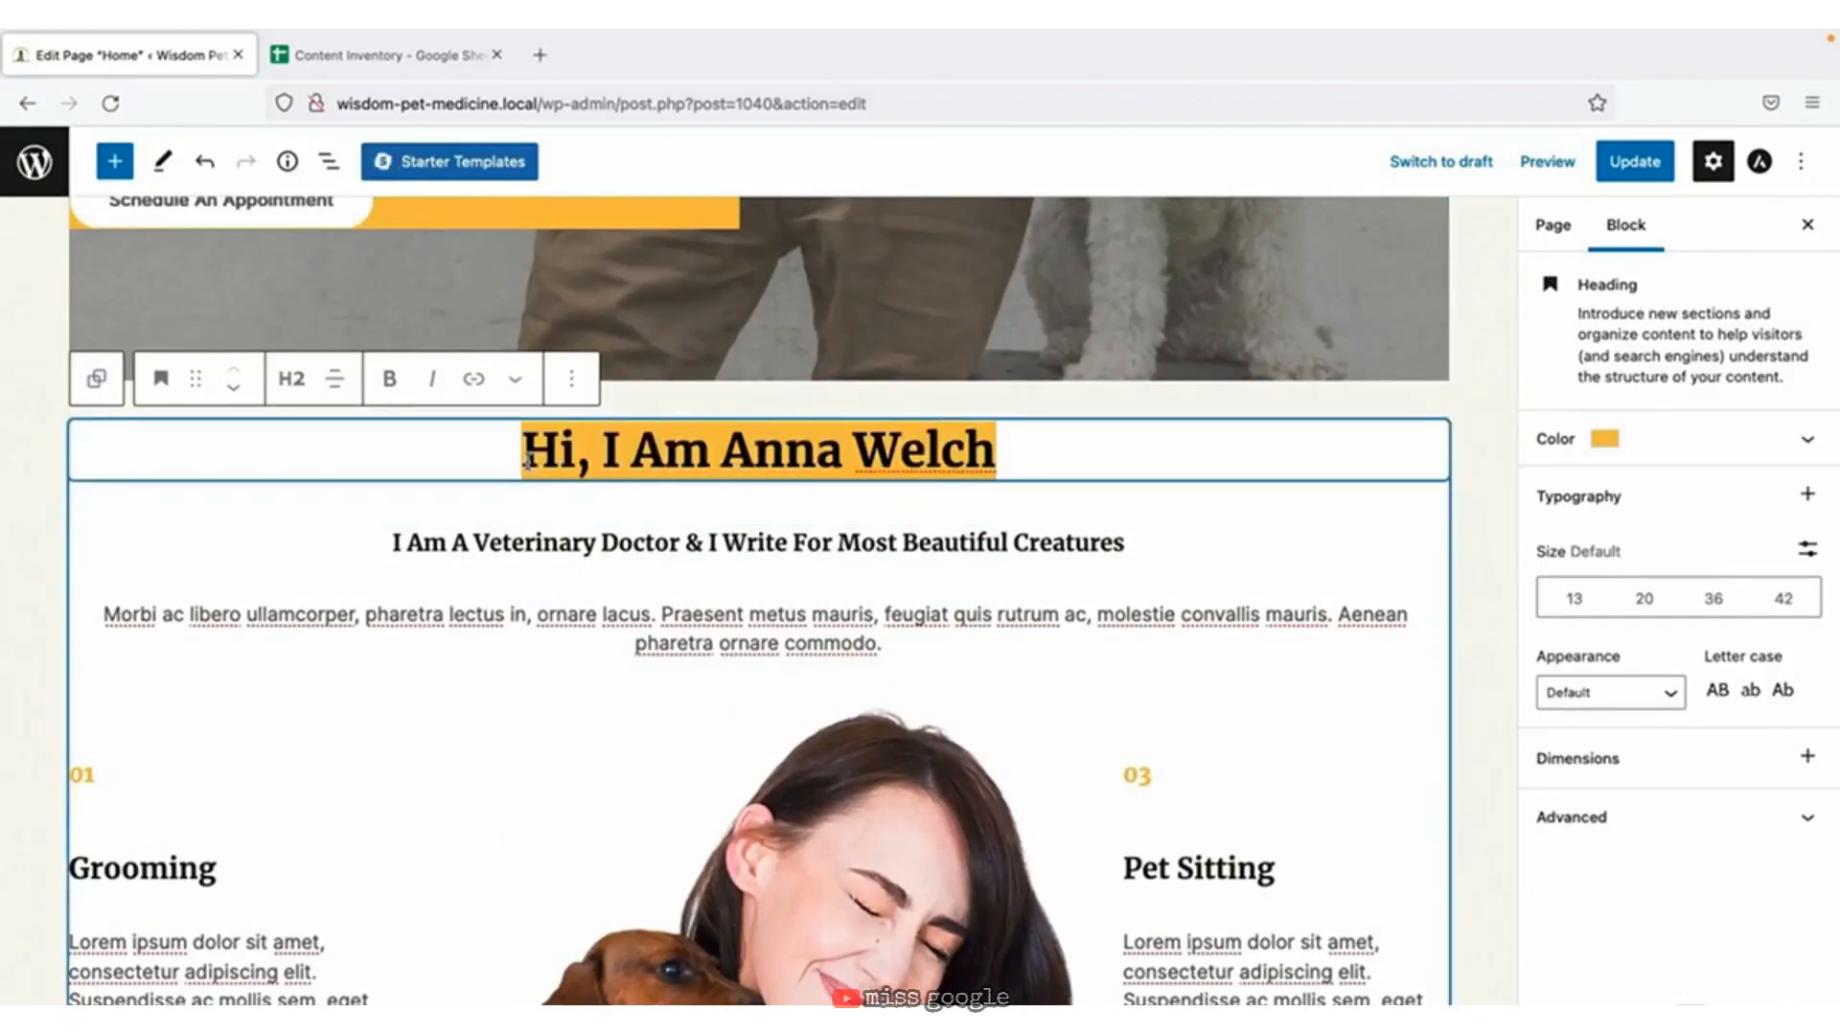
key("ctrl+v")
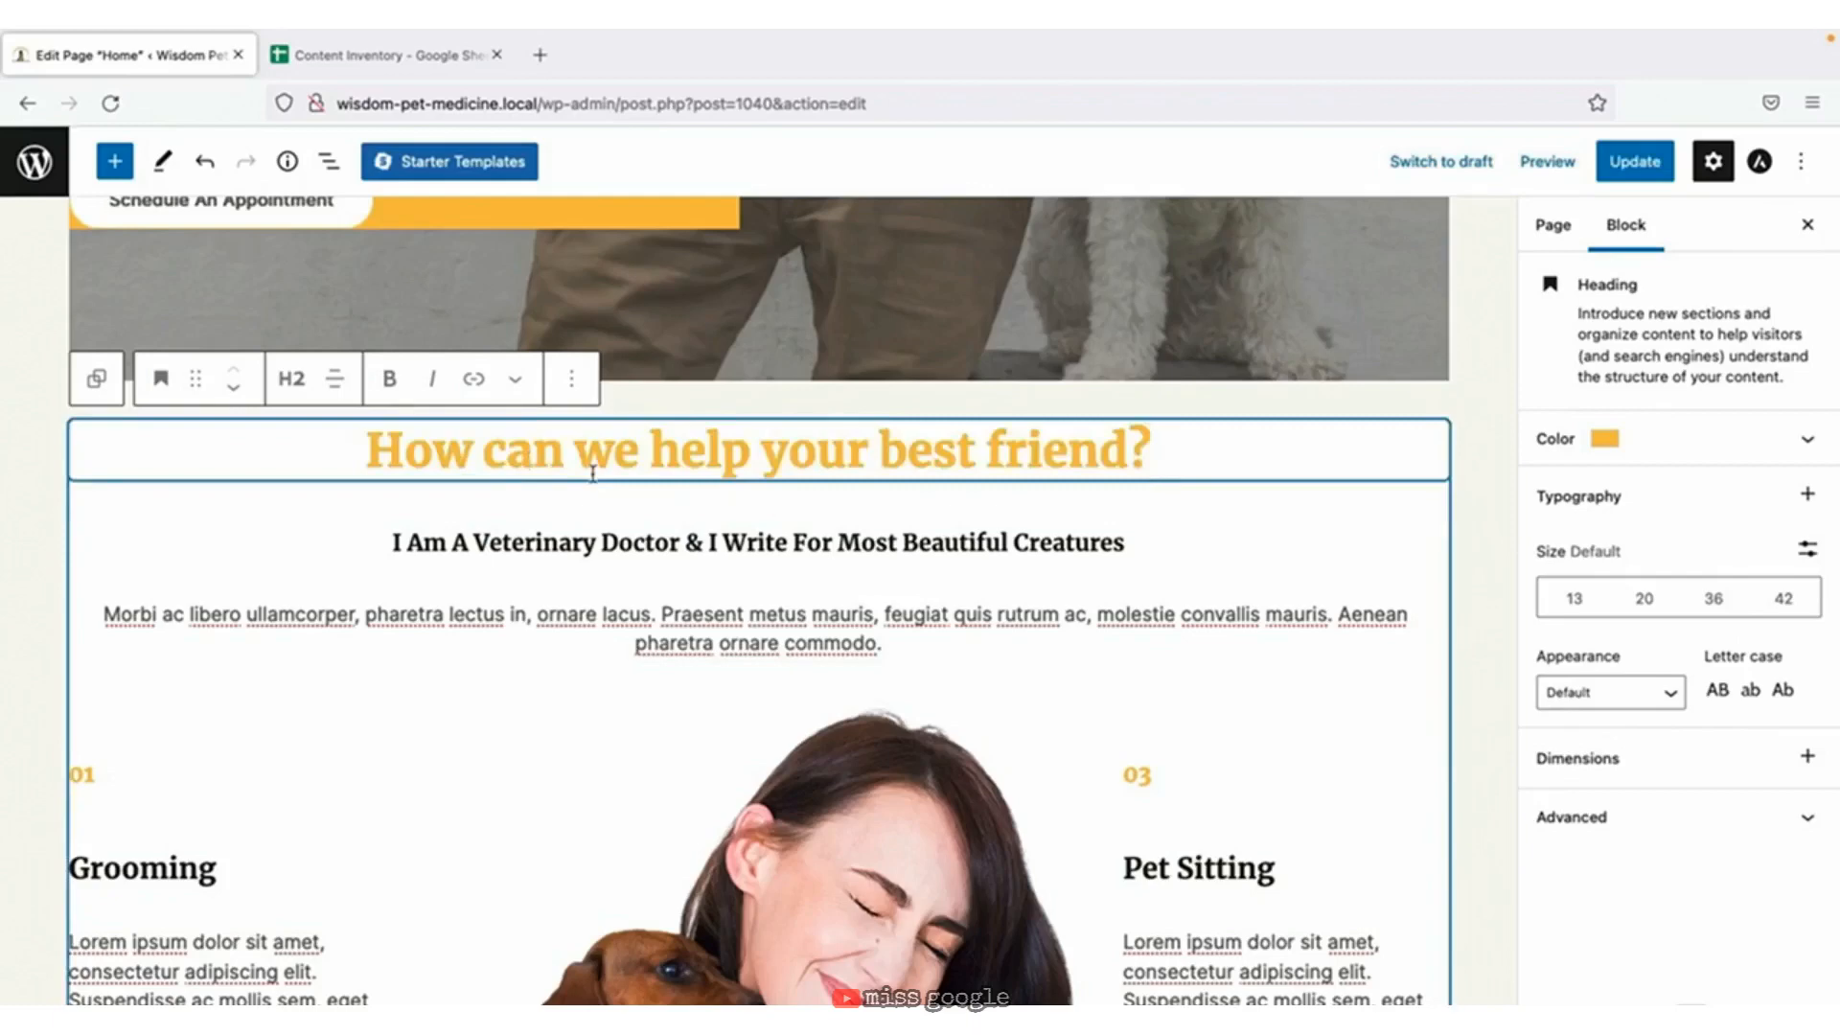
left_click(114, 162)
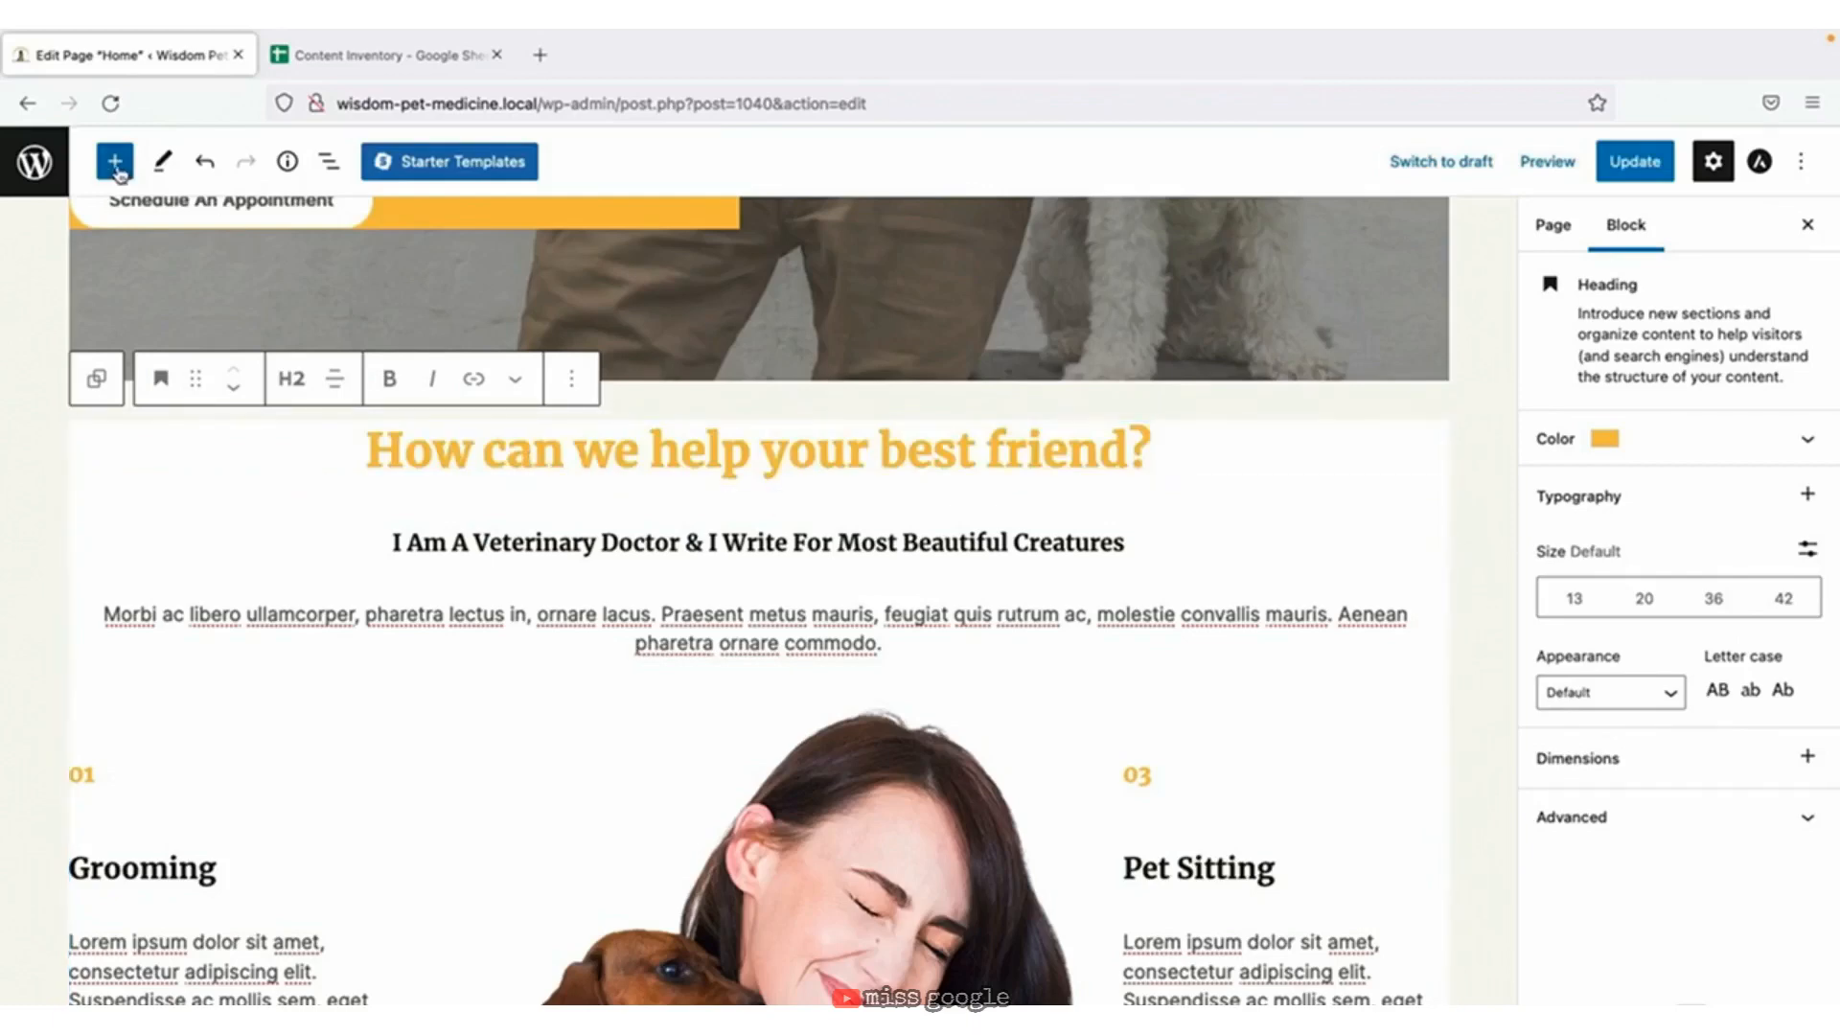
left_click(116, 165)
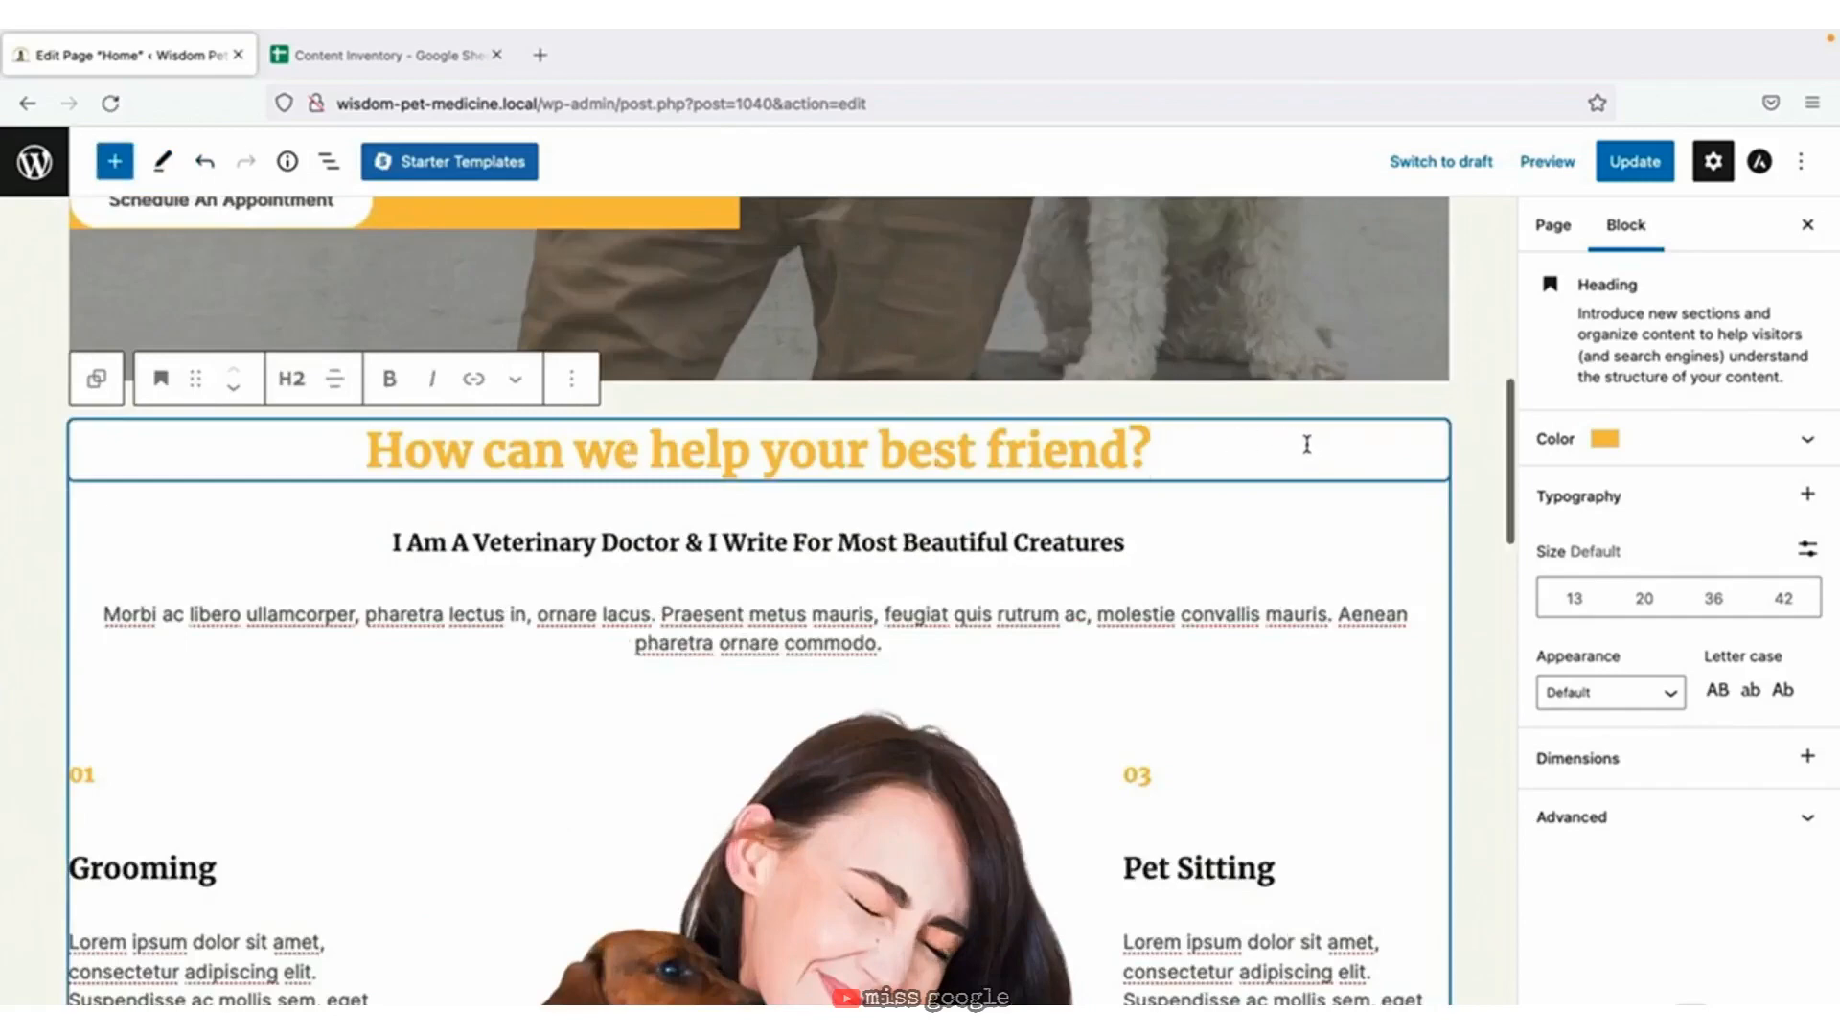
left_click_drag(1173, 445, 867, 451)
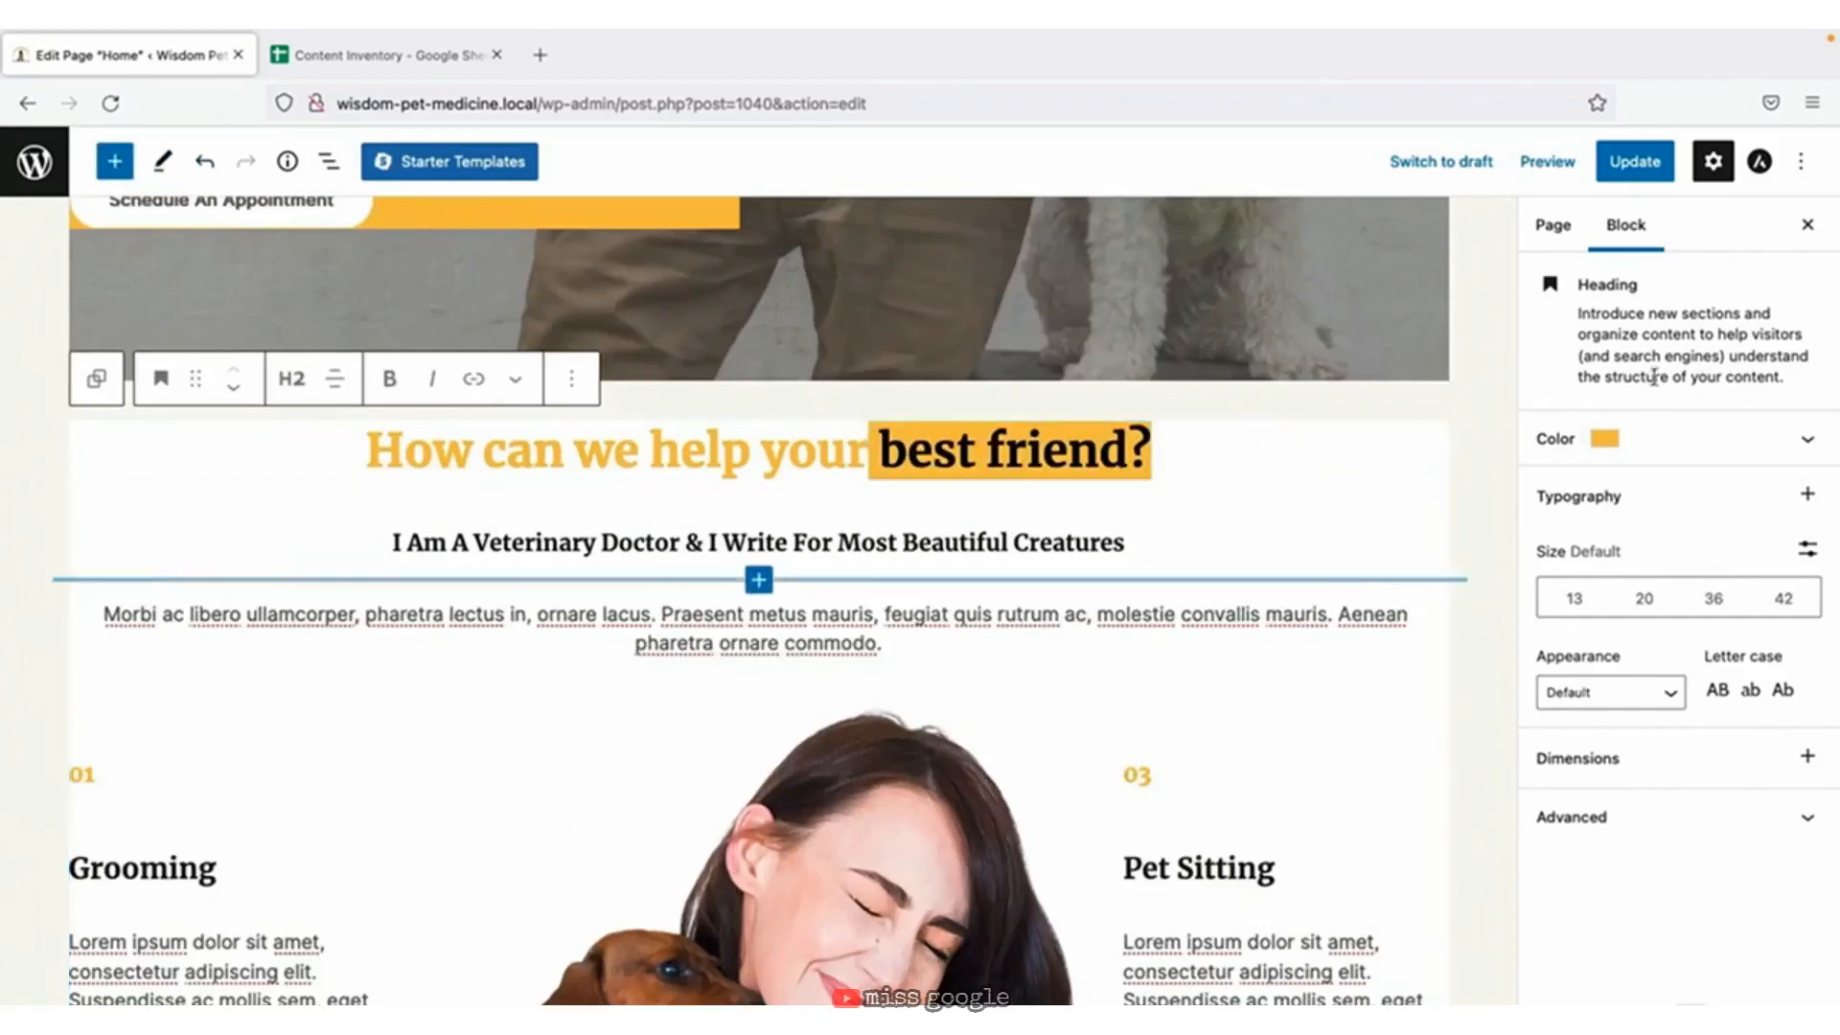
left_click(1716, 172)
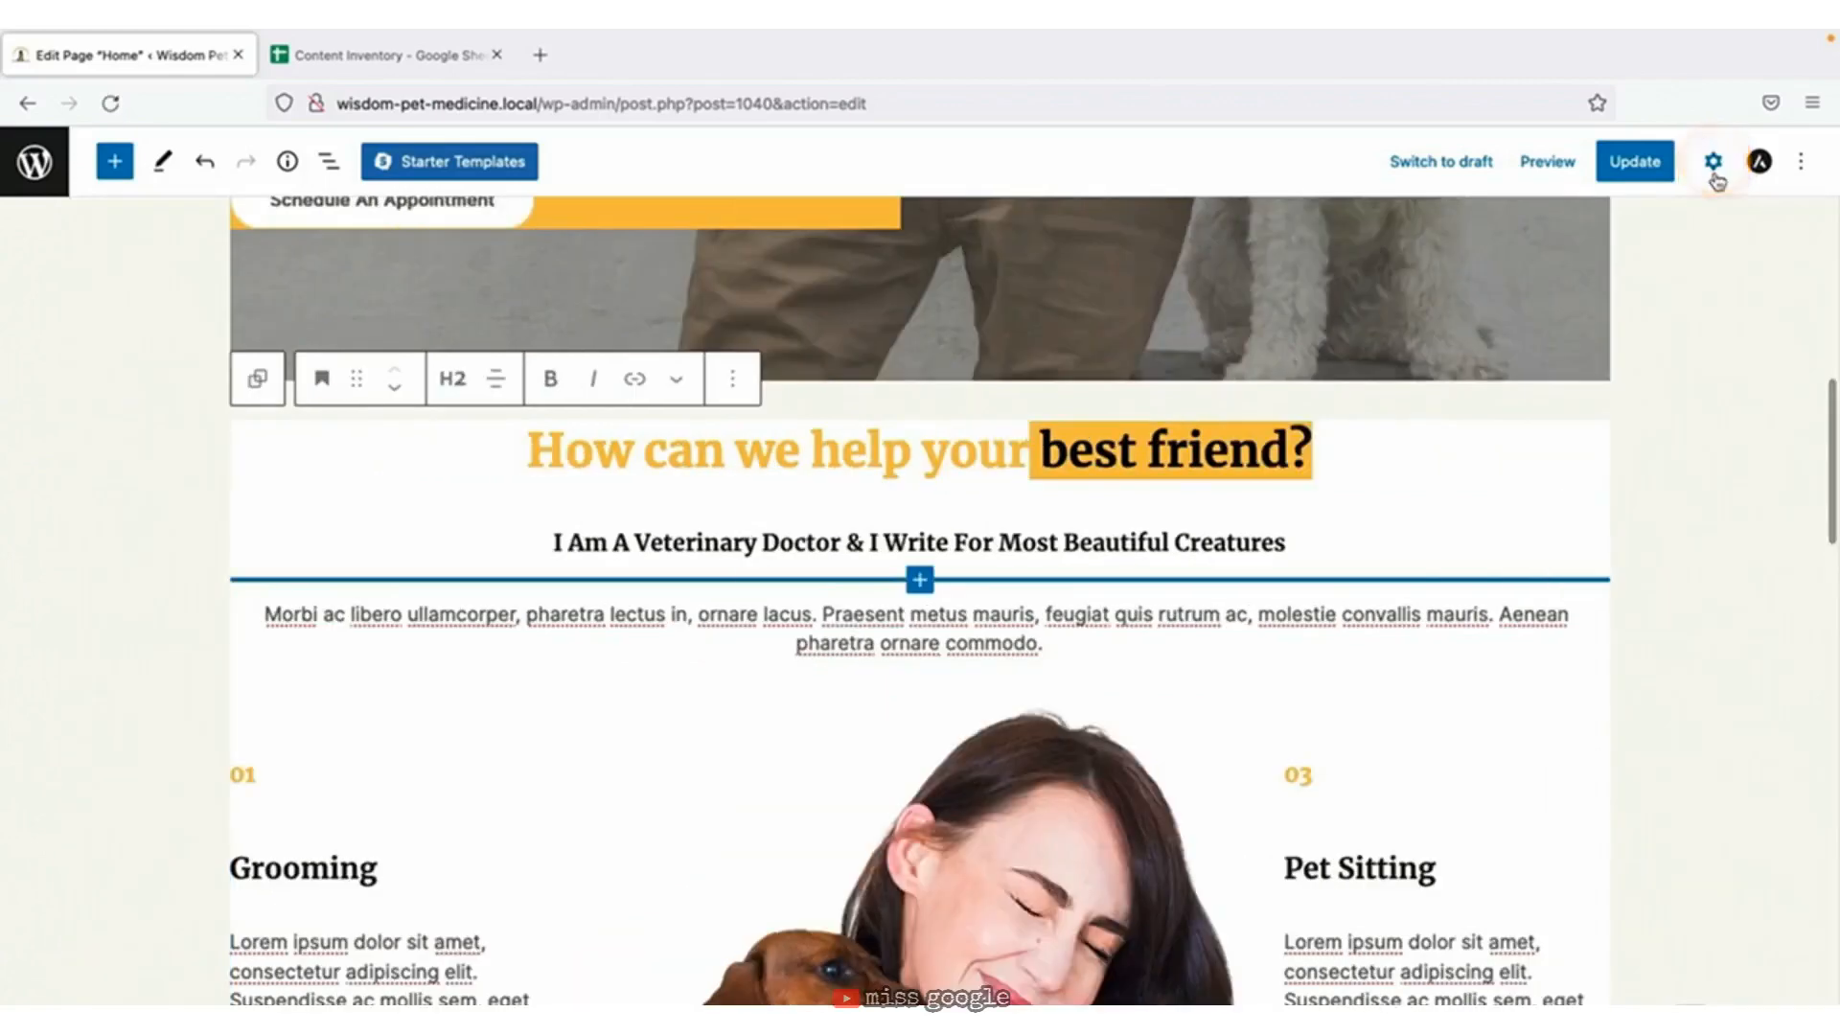
left_click(1716, 173)
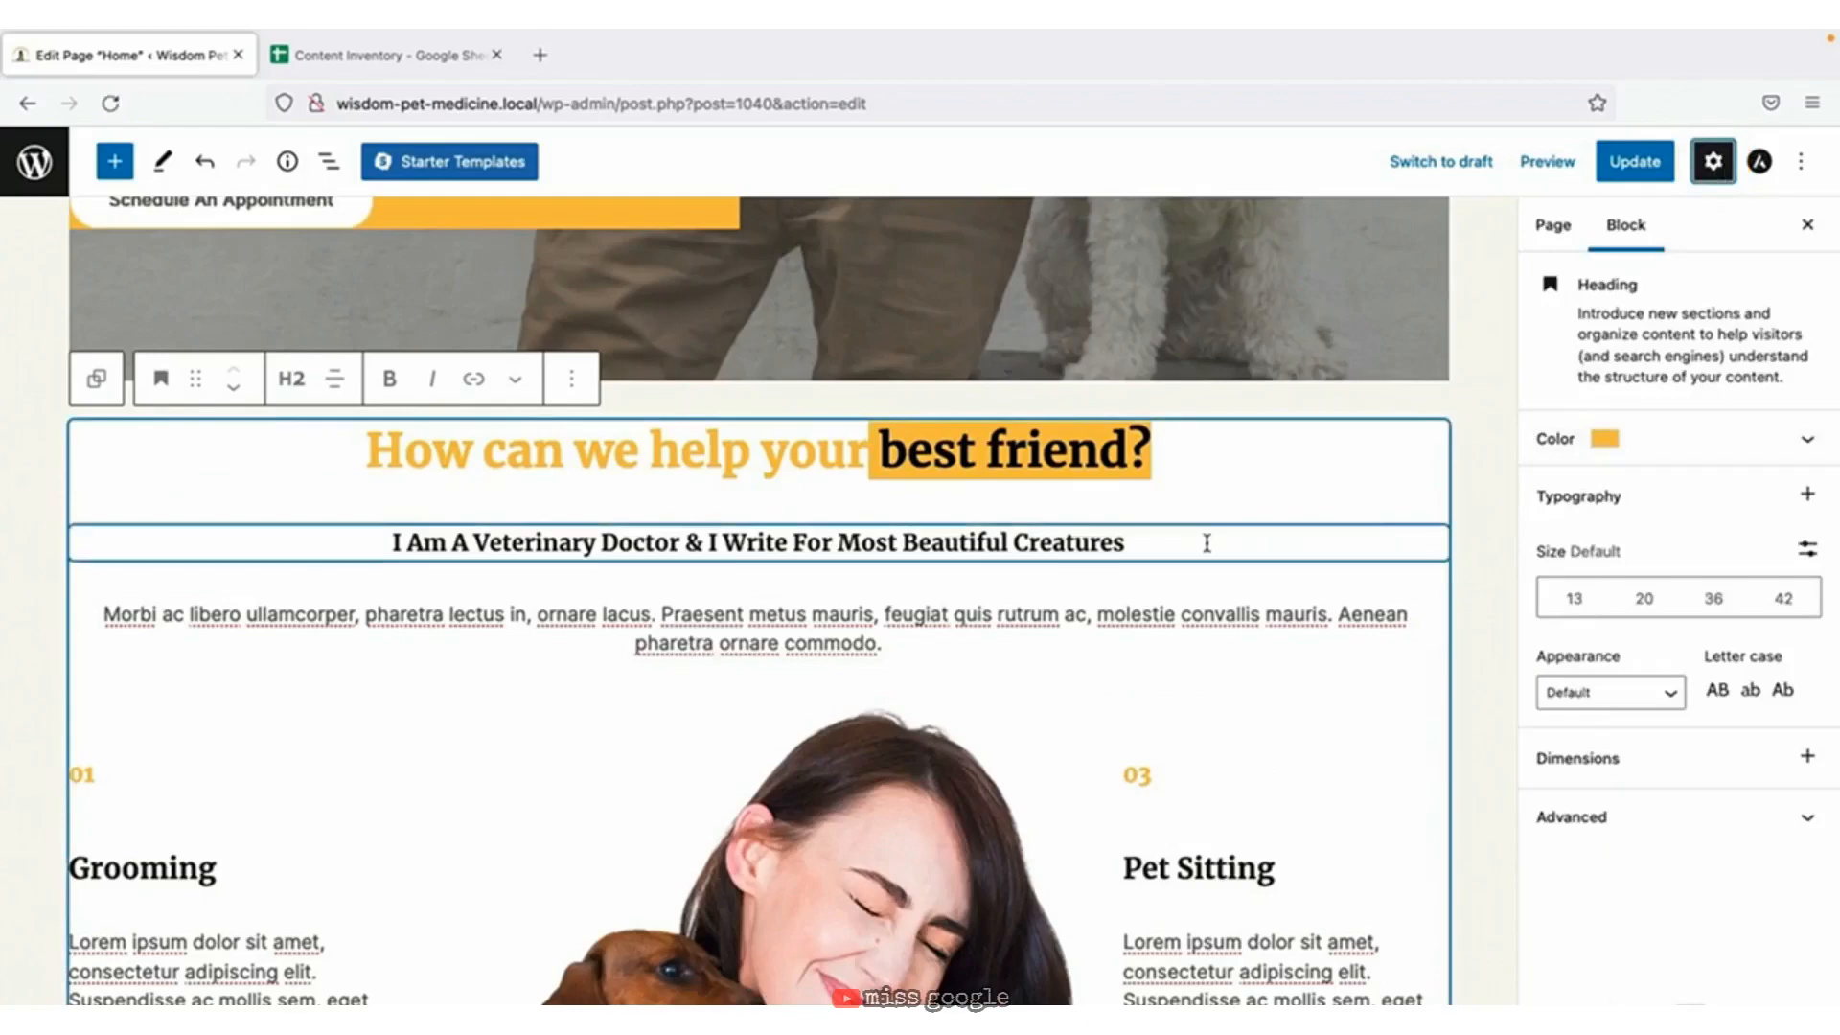
Change the section's subheading to "We offer a variety of services for all domestic pets!" and remove the placeholder paragraph beneath it.
left_click_drag(1126, 542, 378, 545)
key("ctrl+v")
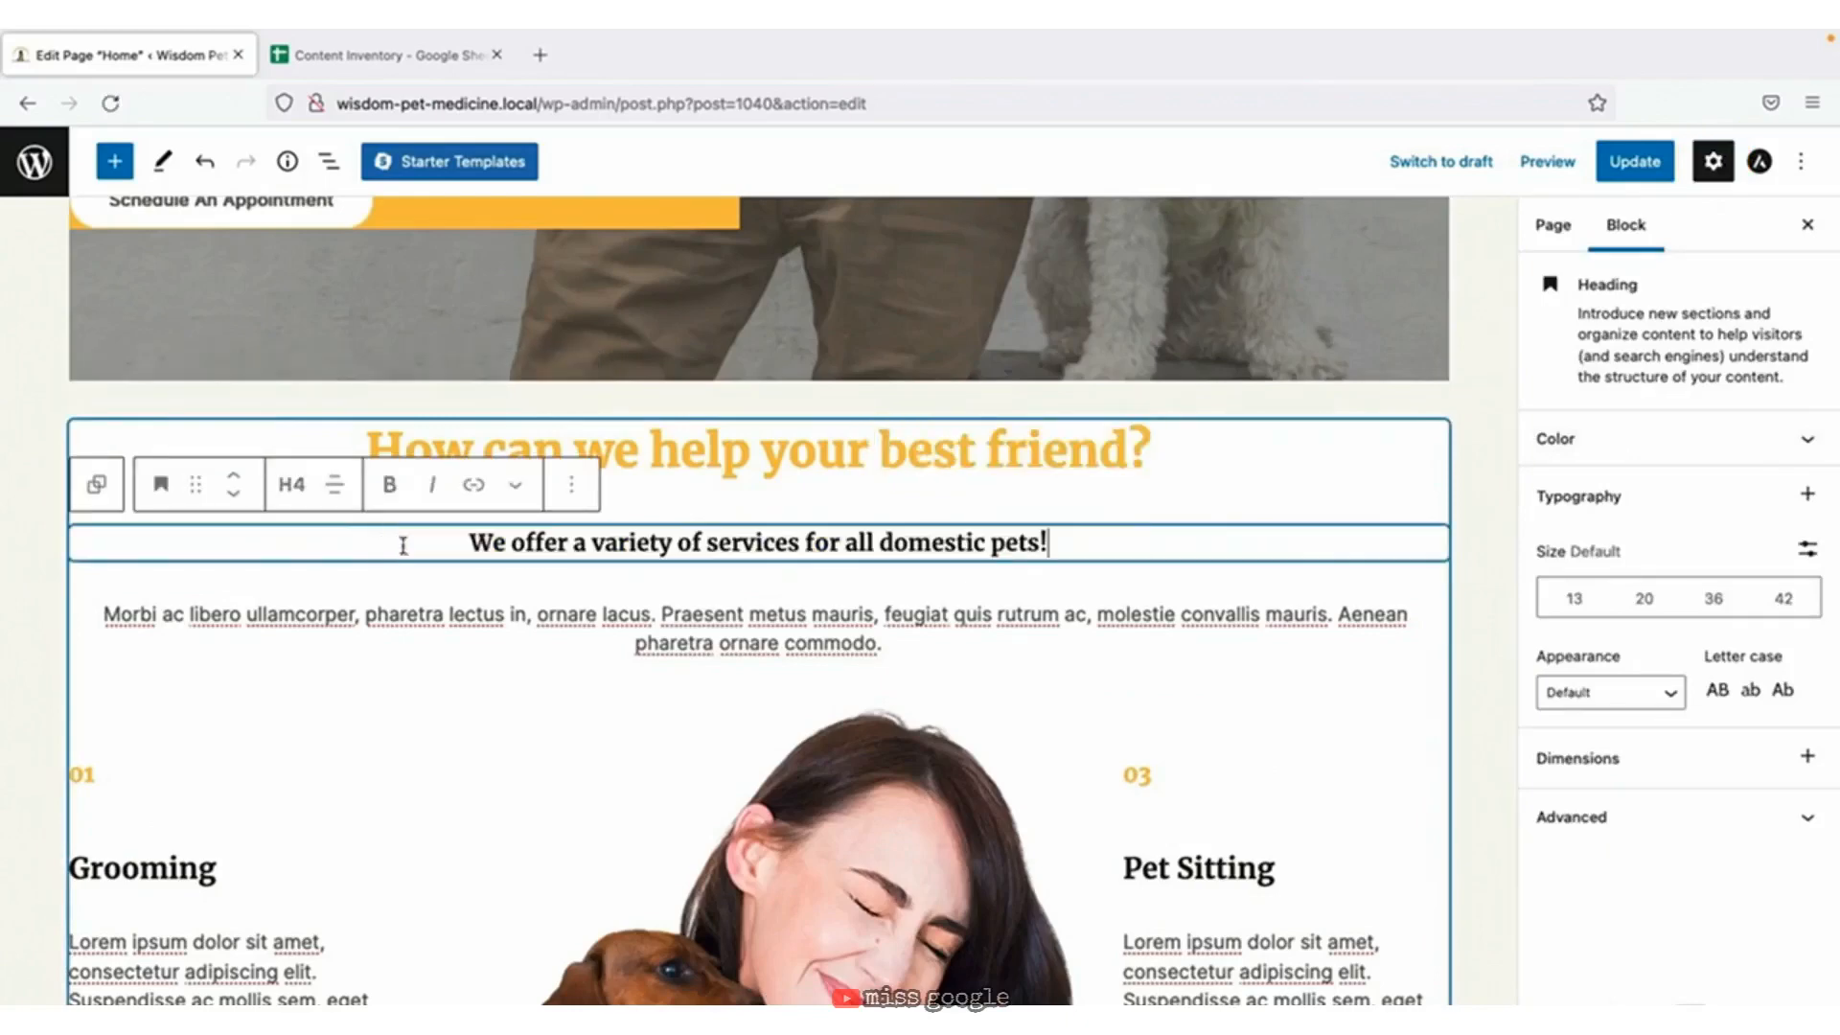
left_click(728, 613)
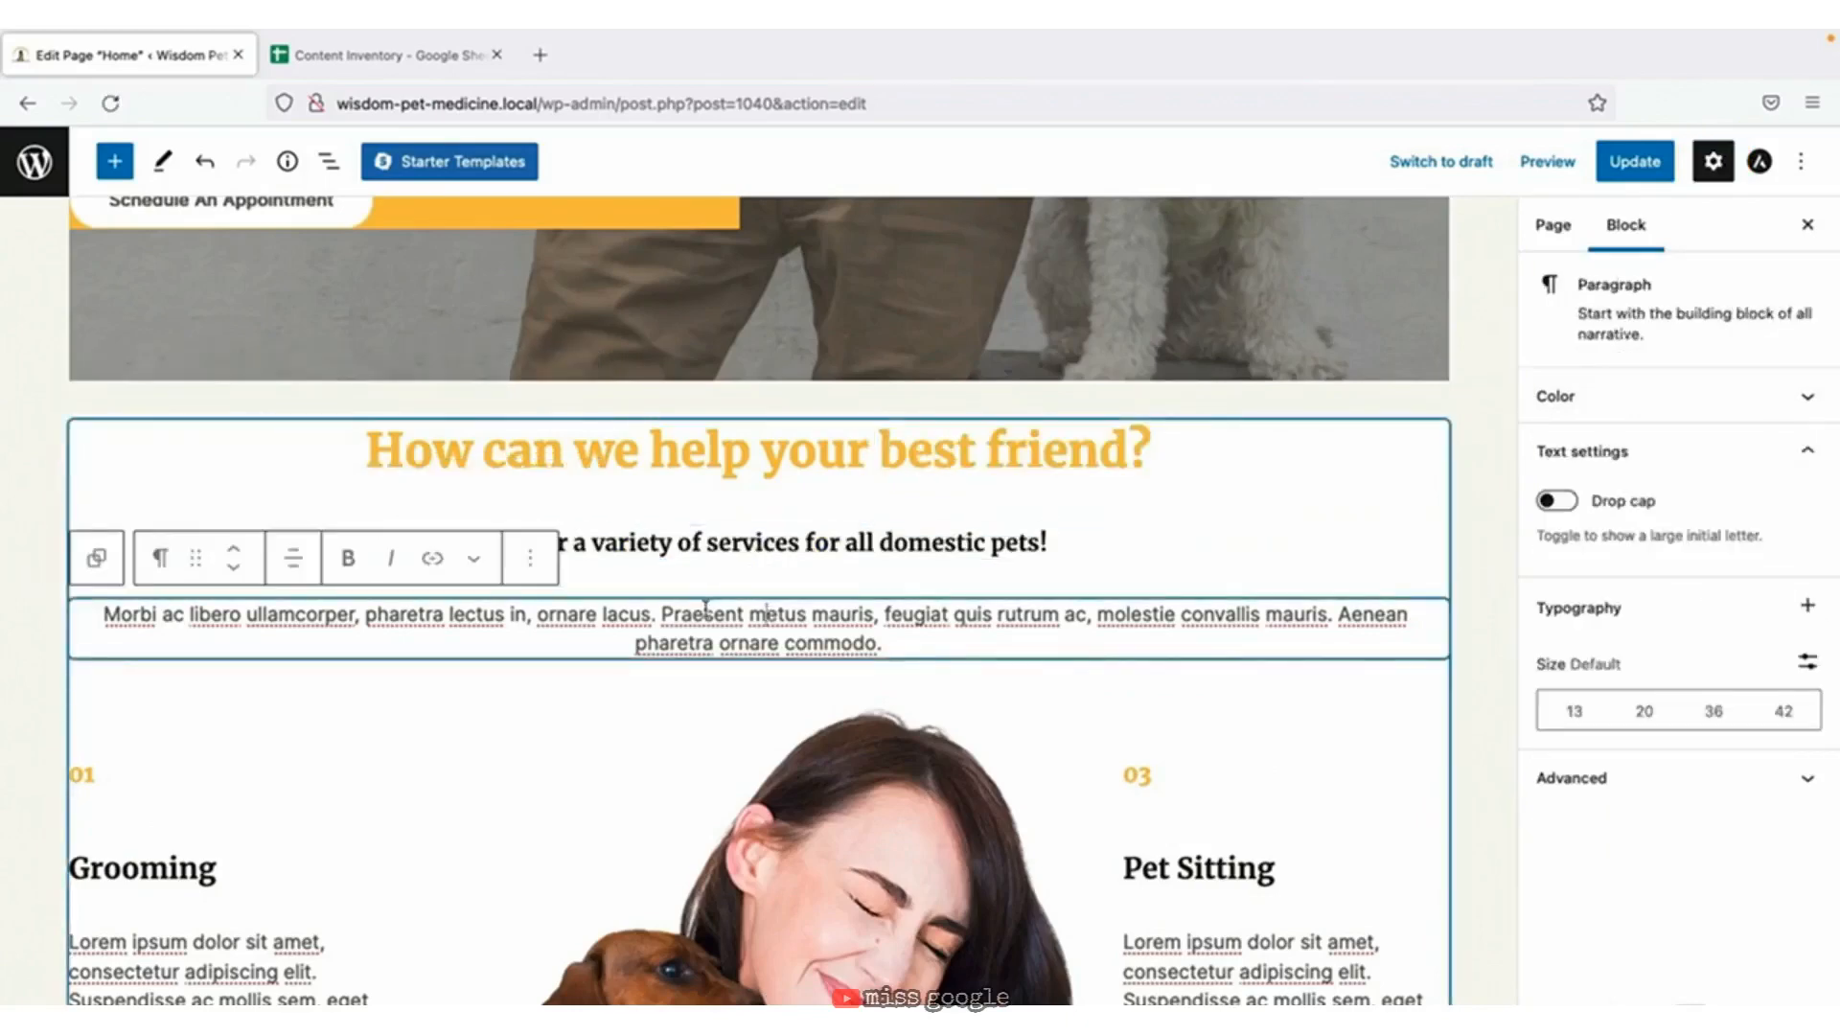
left_click(530, 558)
left_click(656, 1028)
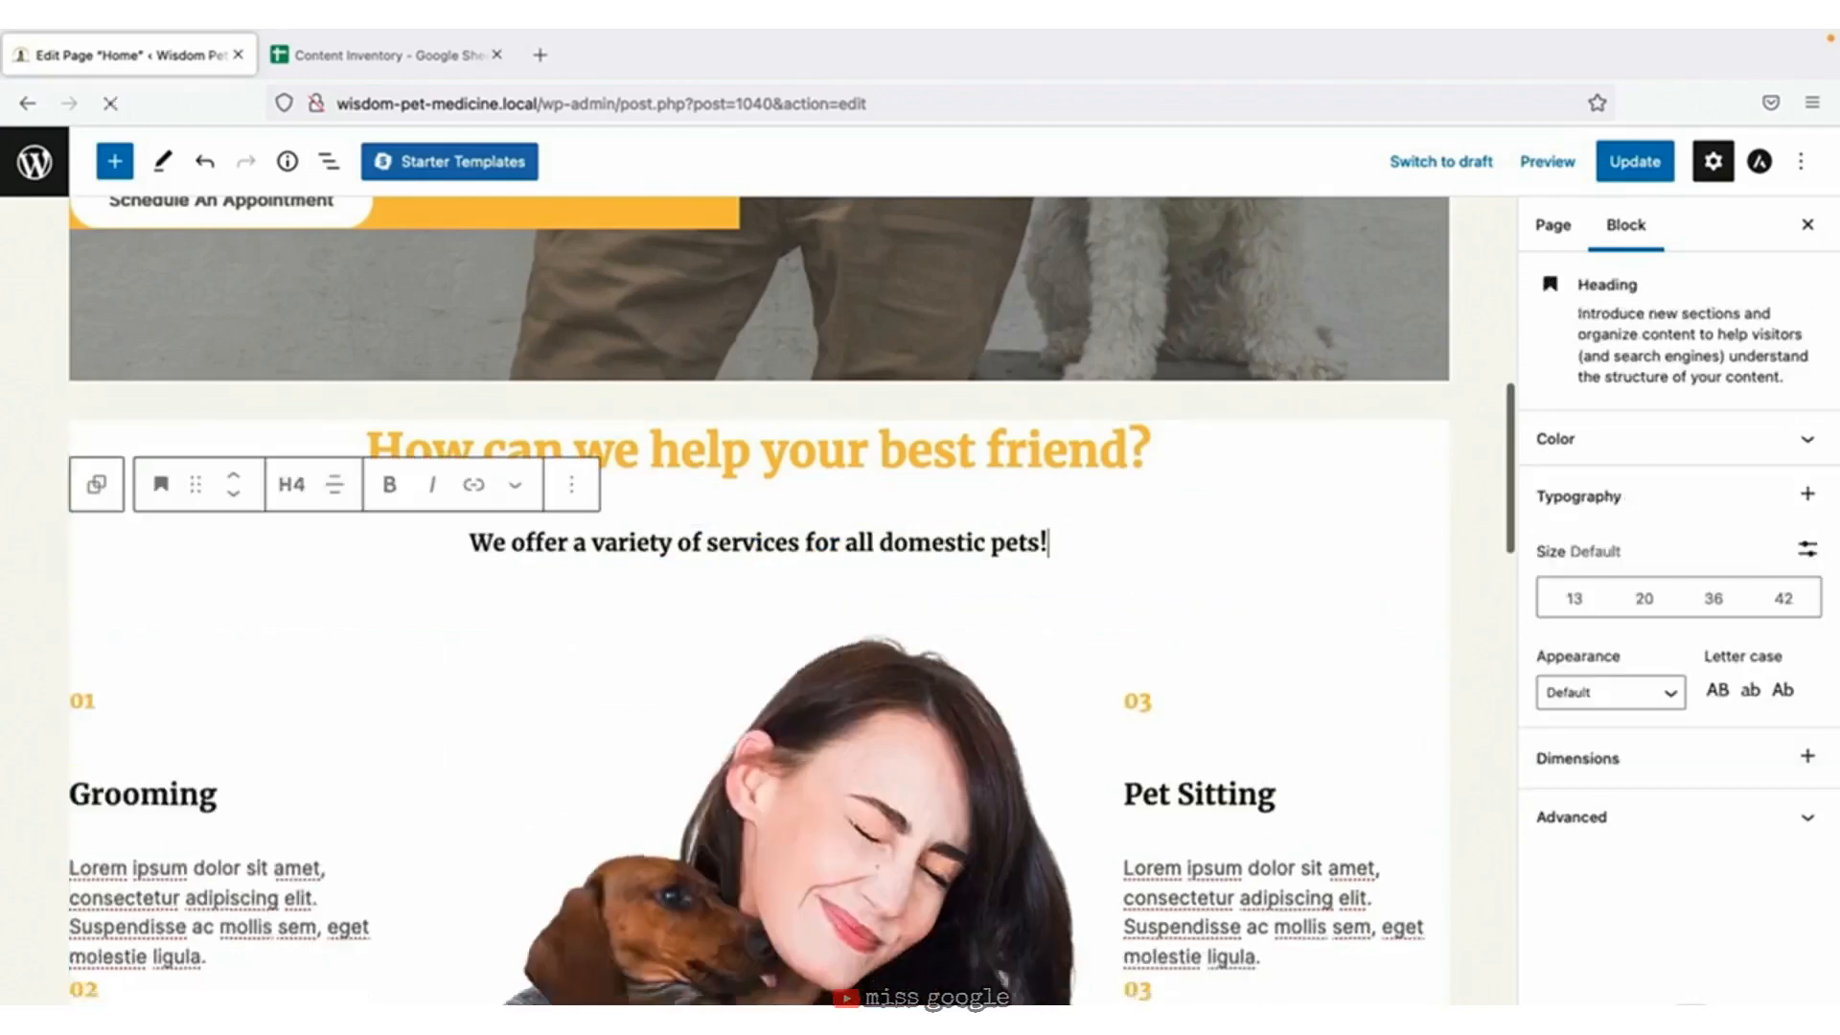
Remove the "01" and "02" number headings above the Grooming and Food & Diet services.
scroll(616, 573, "down", 3)
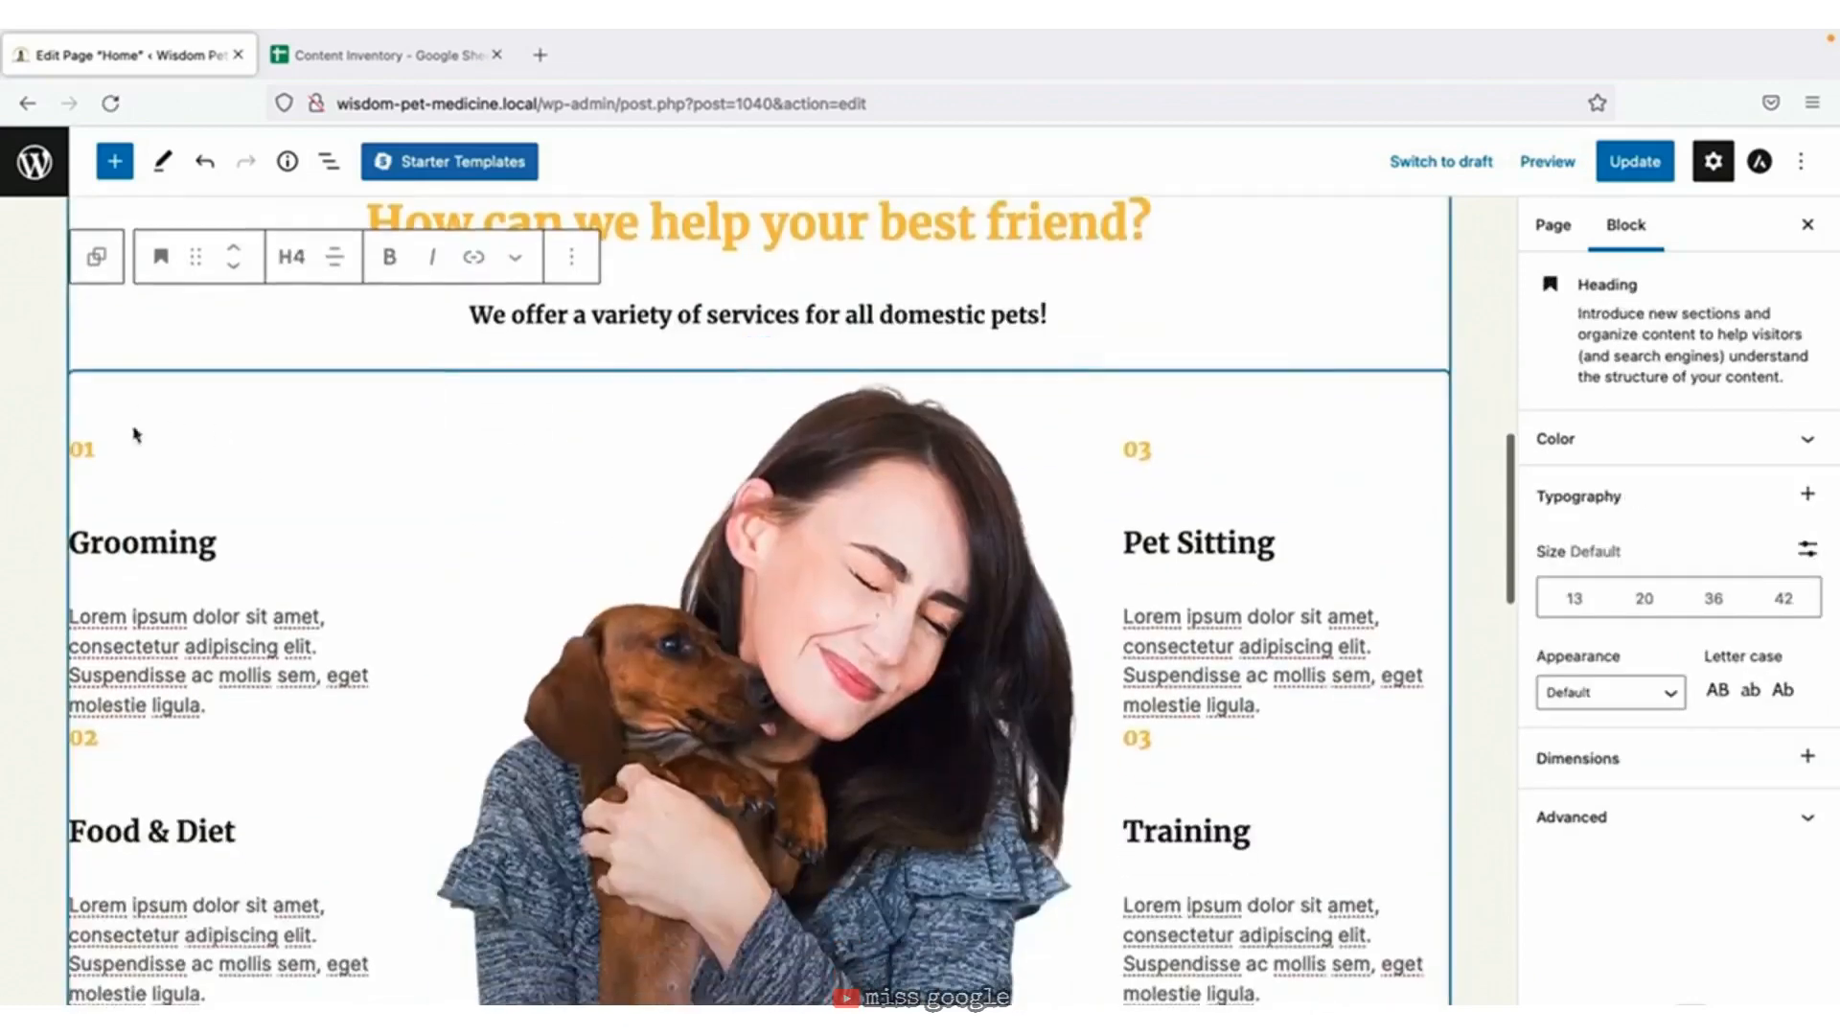
left_click(234, 443)
left_click(571, 389)
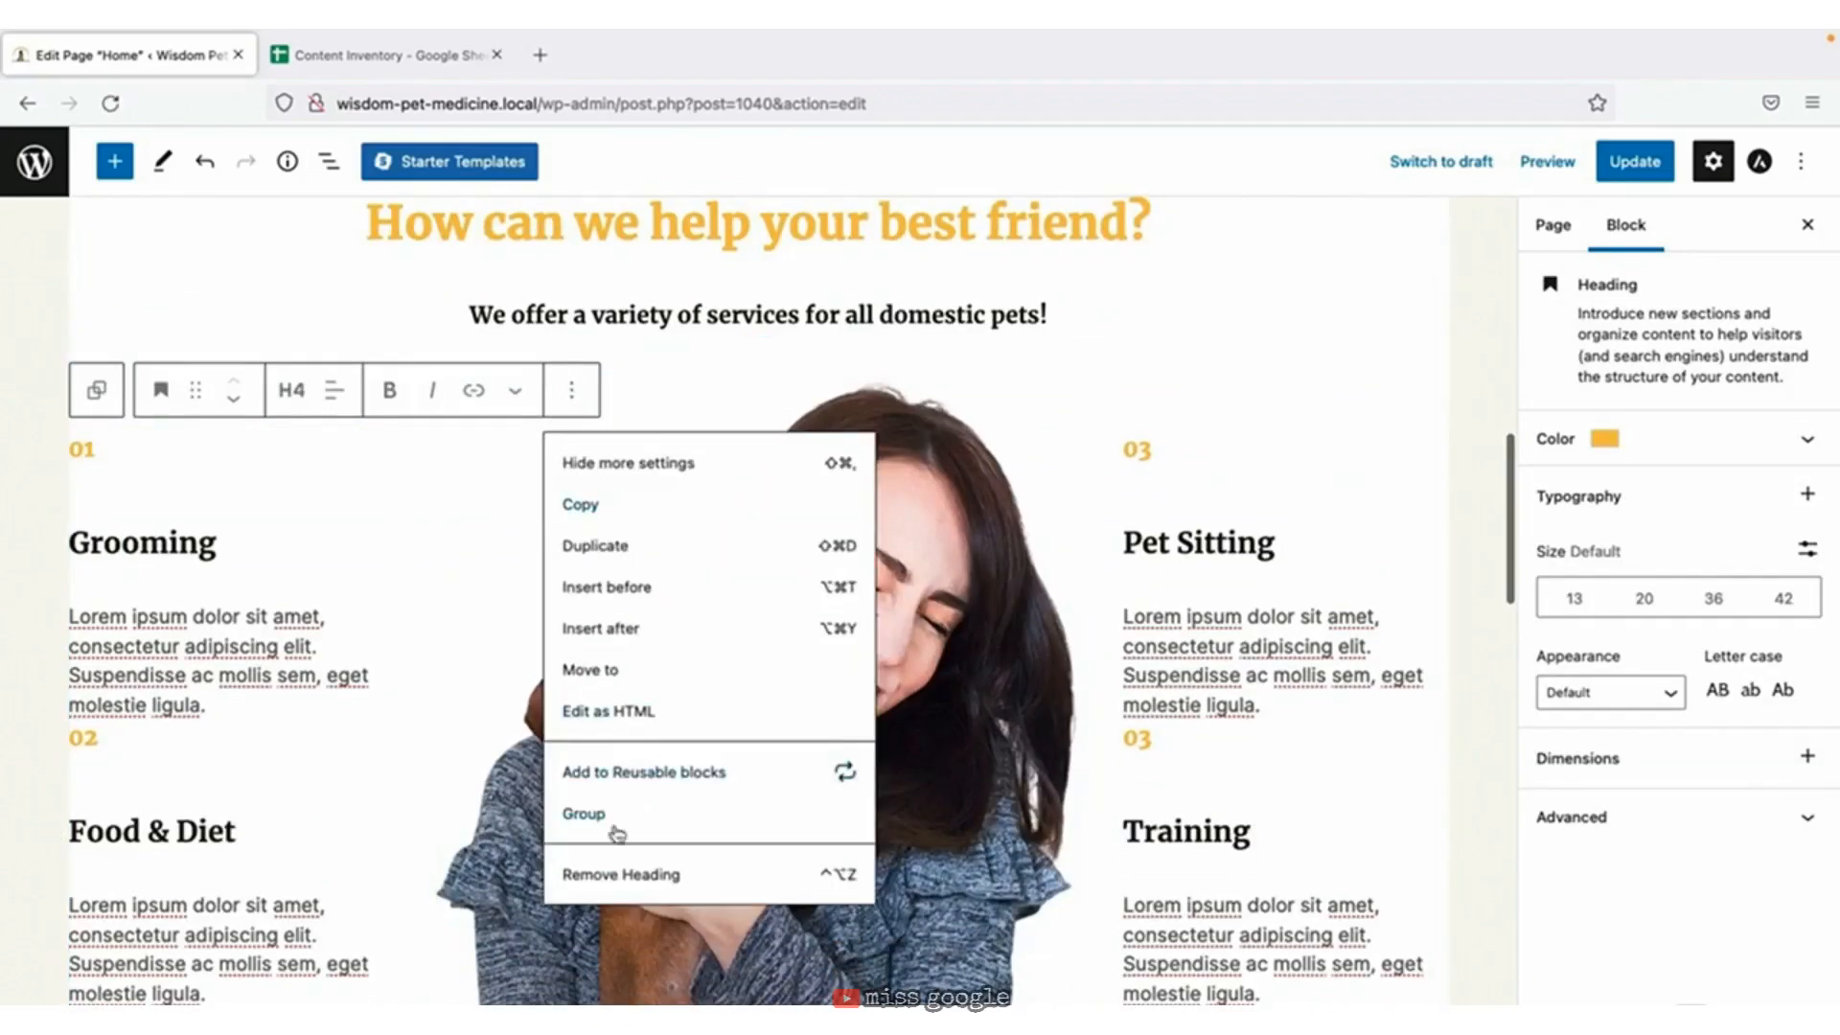
left_click(599, 876)
left_click(266, 693)
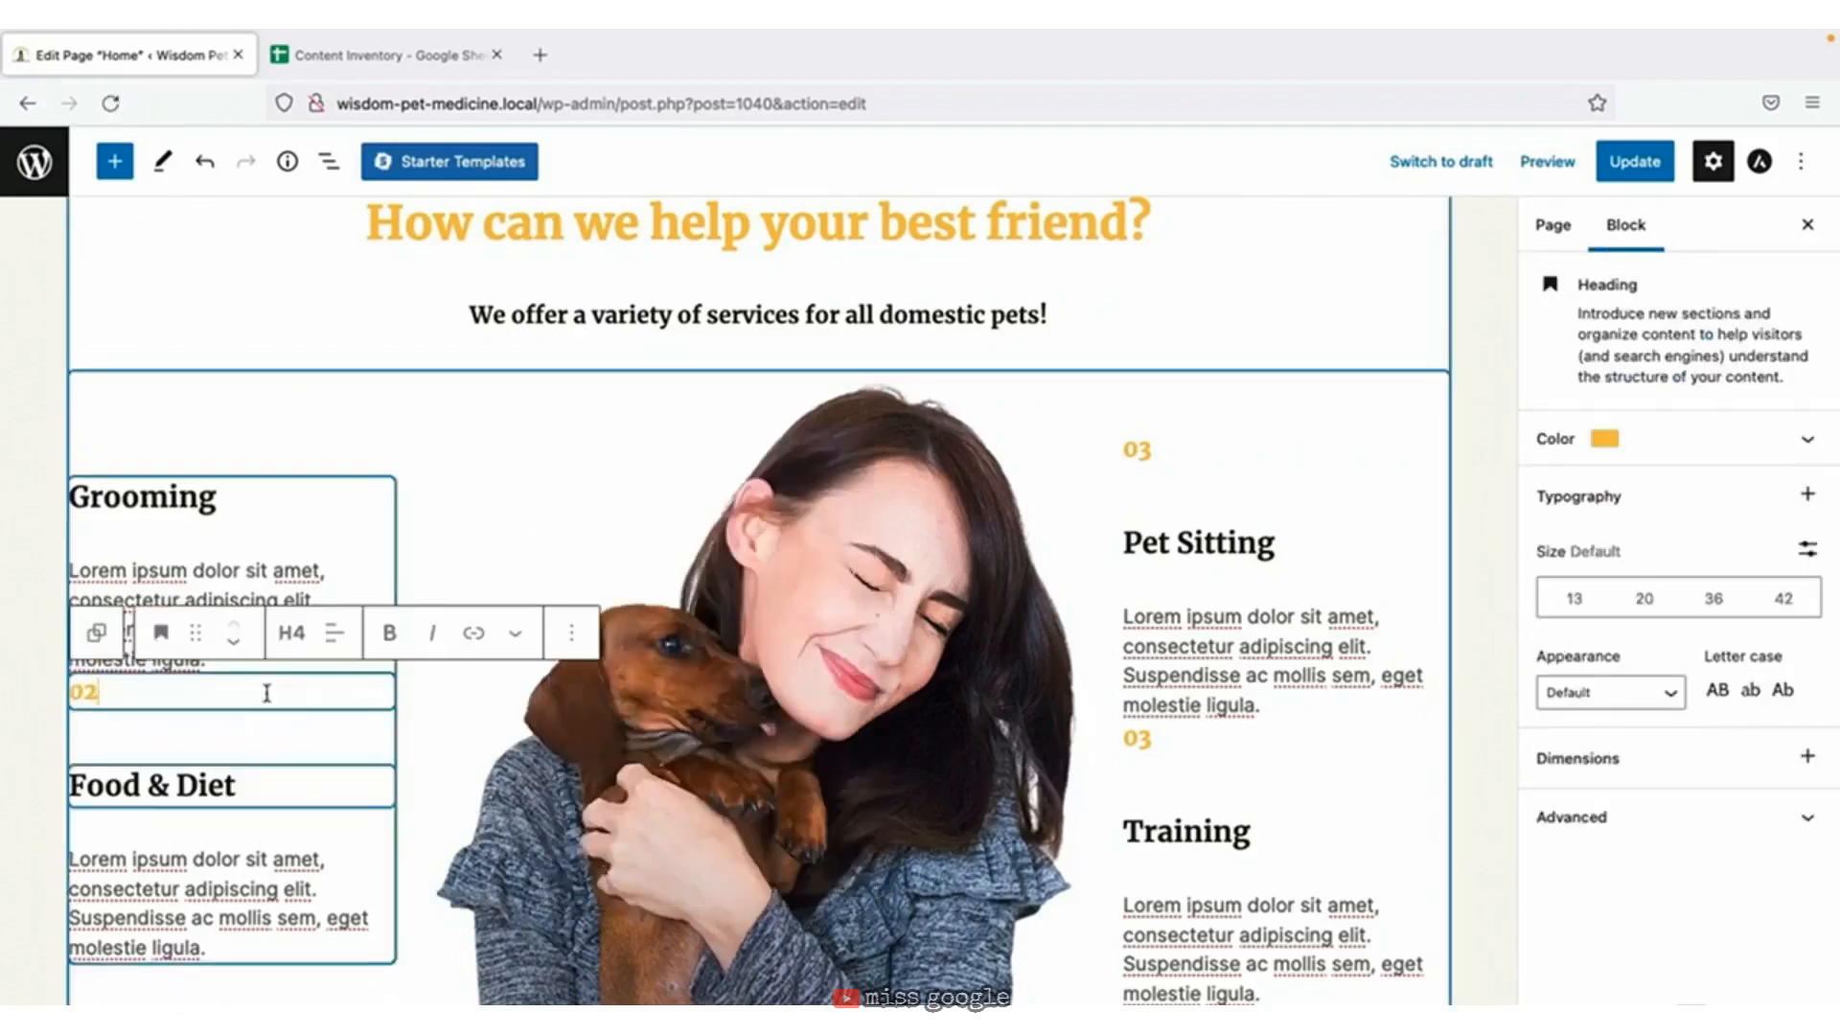
left_click(572, 632)
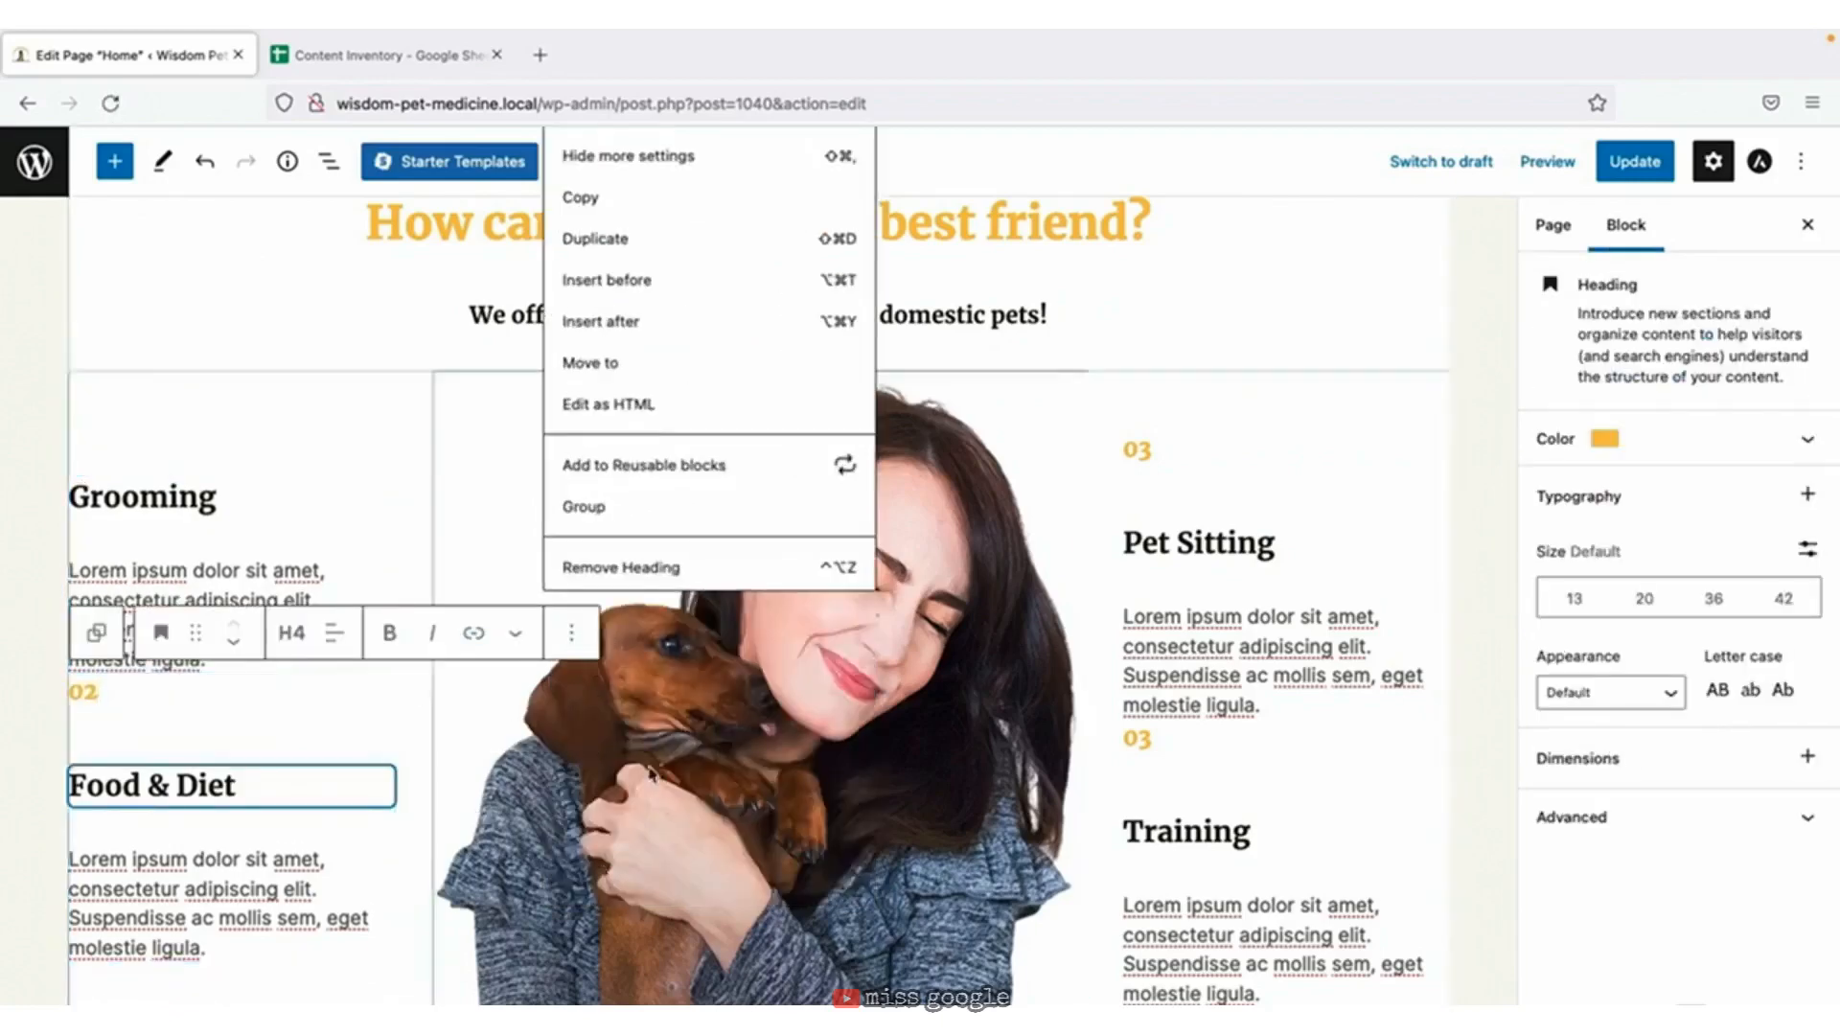
left_click(653, 582)
Remove both "03" number headings above the Pet Sitting and Training services.
left_click(1286, 444)
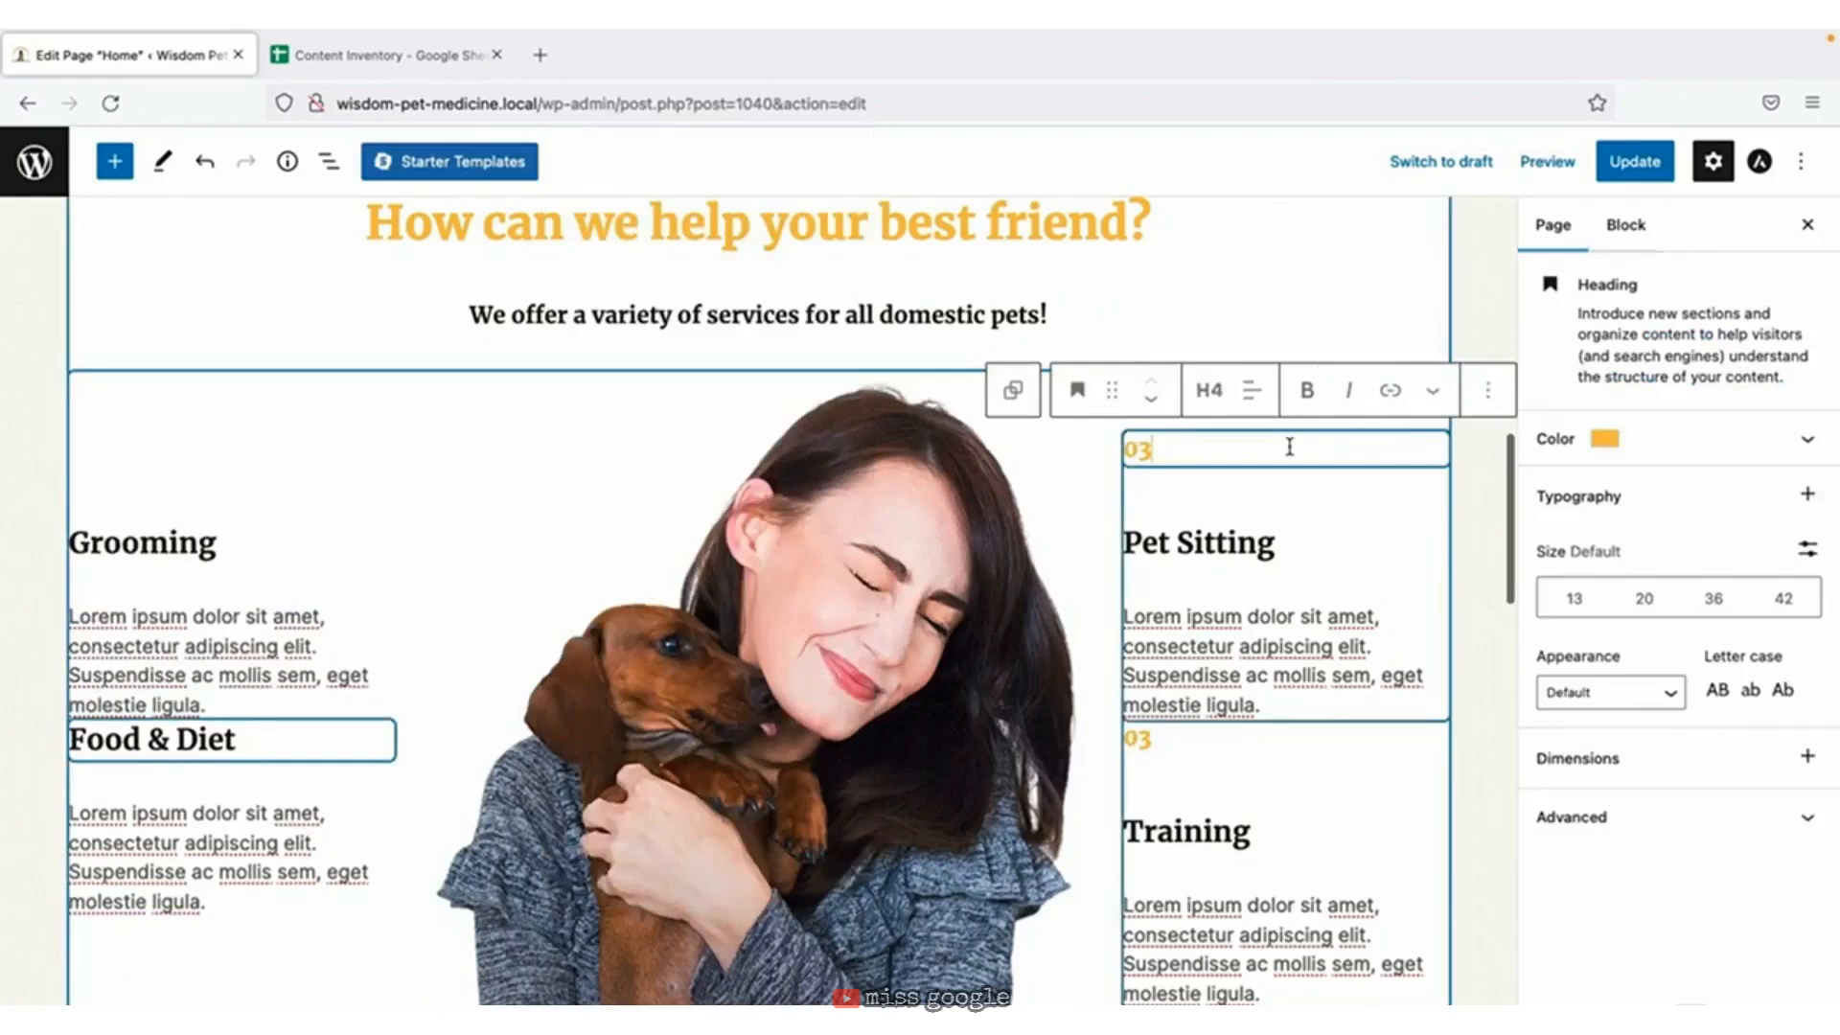
left_click(1491, 392)
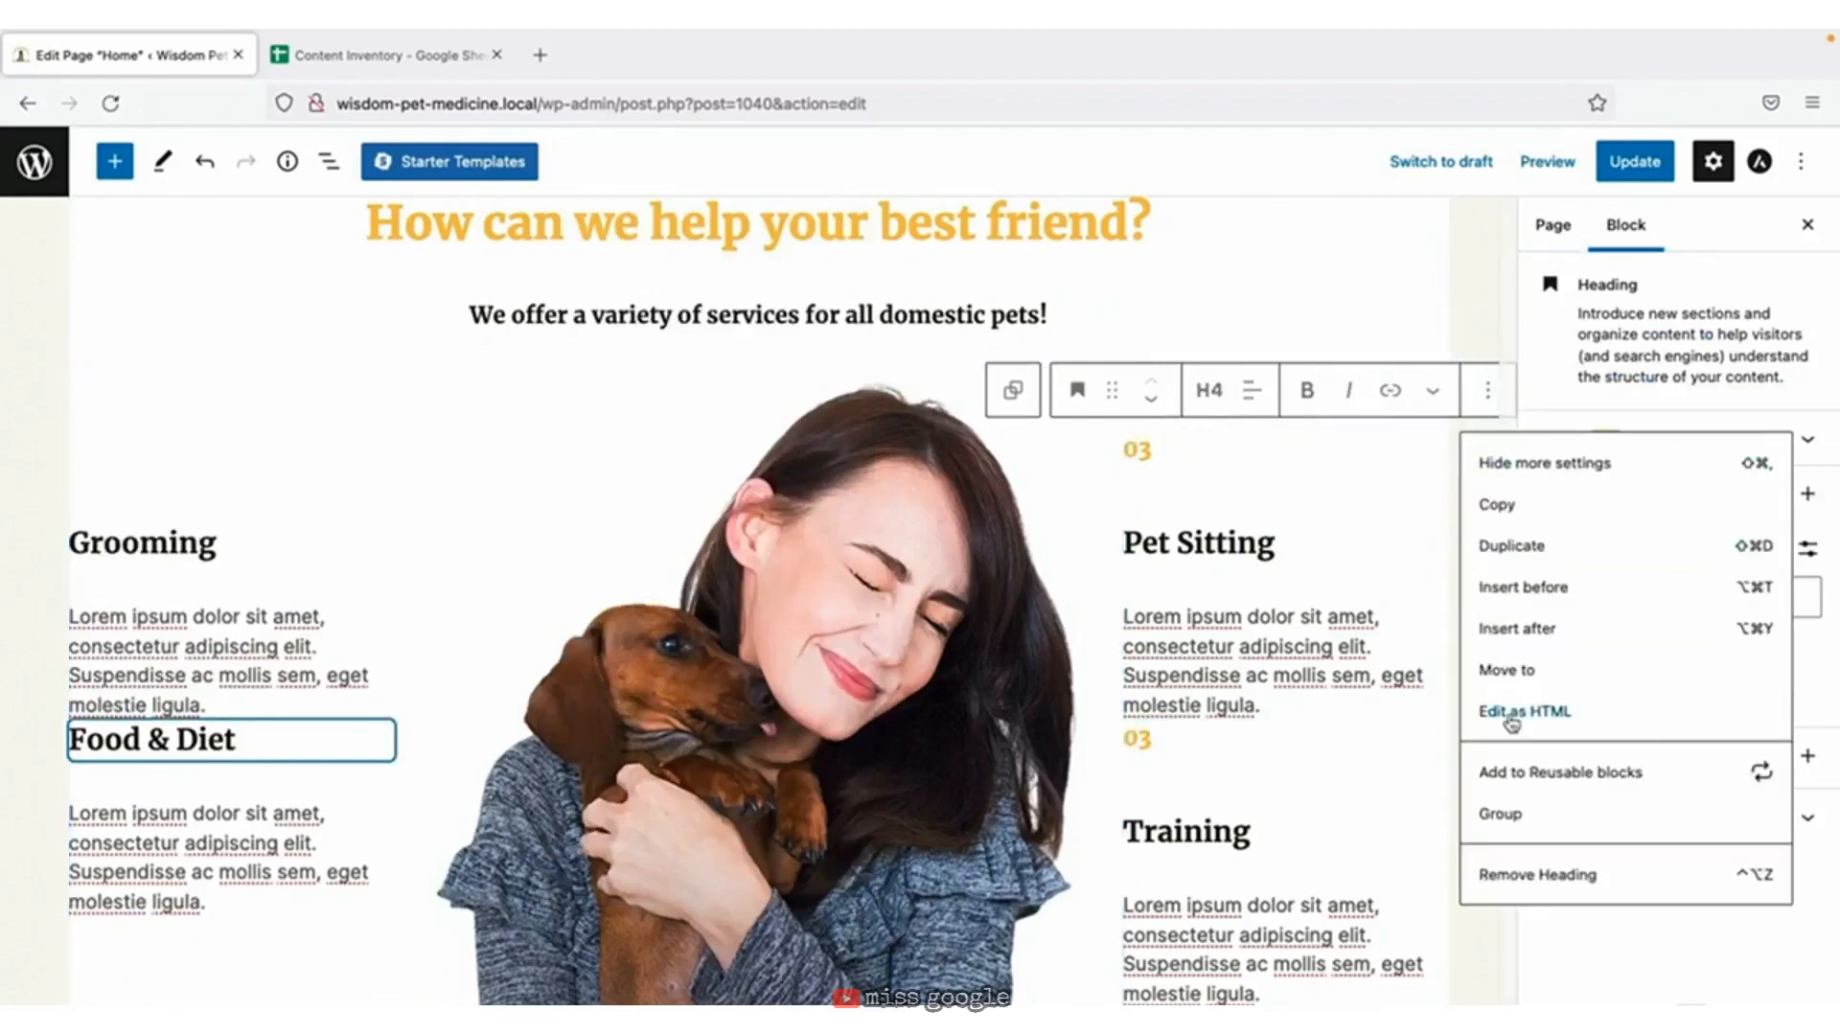
left_click(1520, 874)
left_click(1328, 695)
left_click(1486, 634)
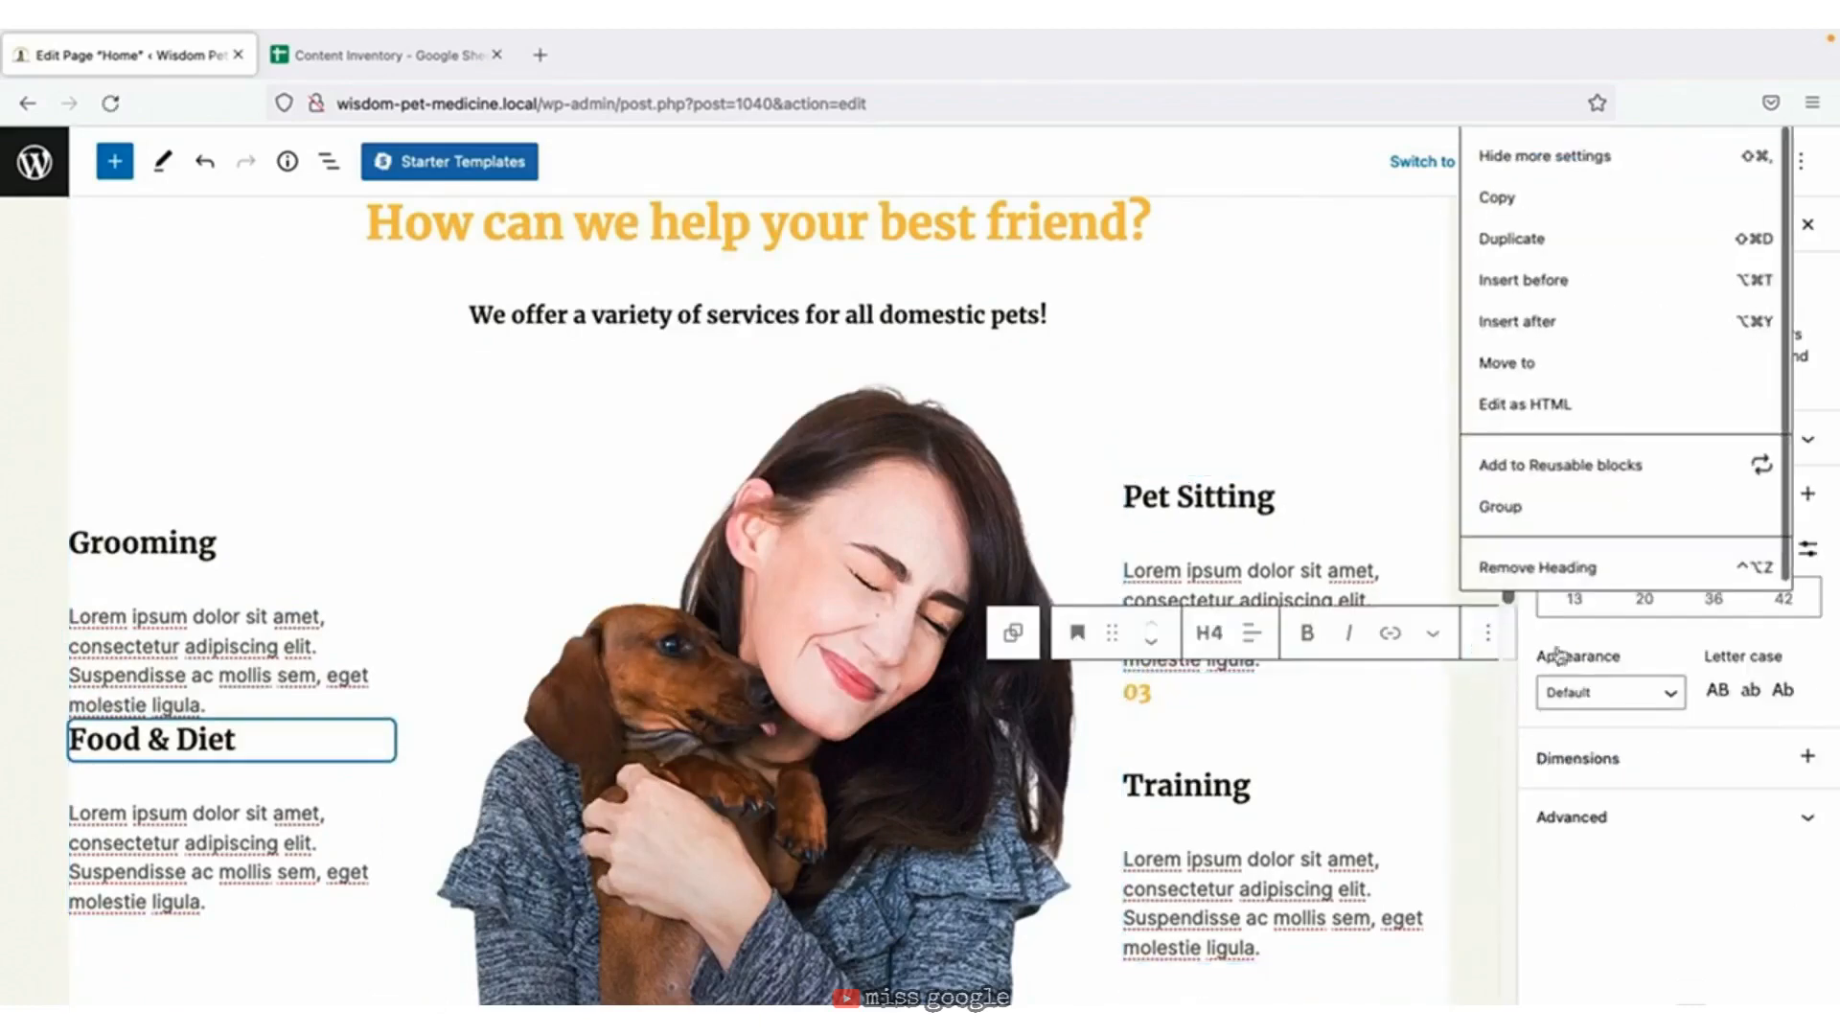
left_click(1562, 570)
Retitle the Grooming service heading as "Dermatology" and the Food & Diet heading as "Nutrition".
double_click(142, 542)
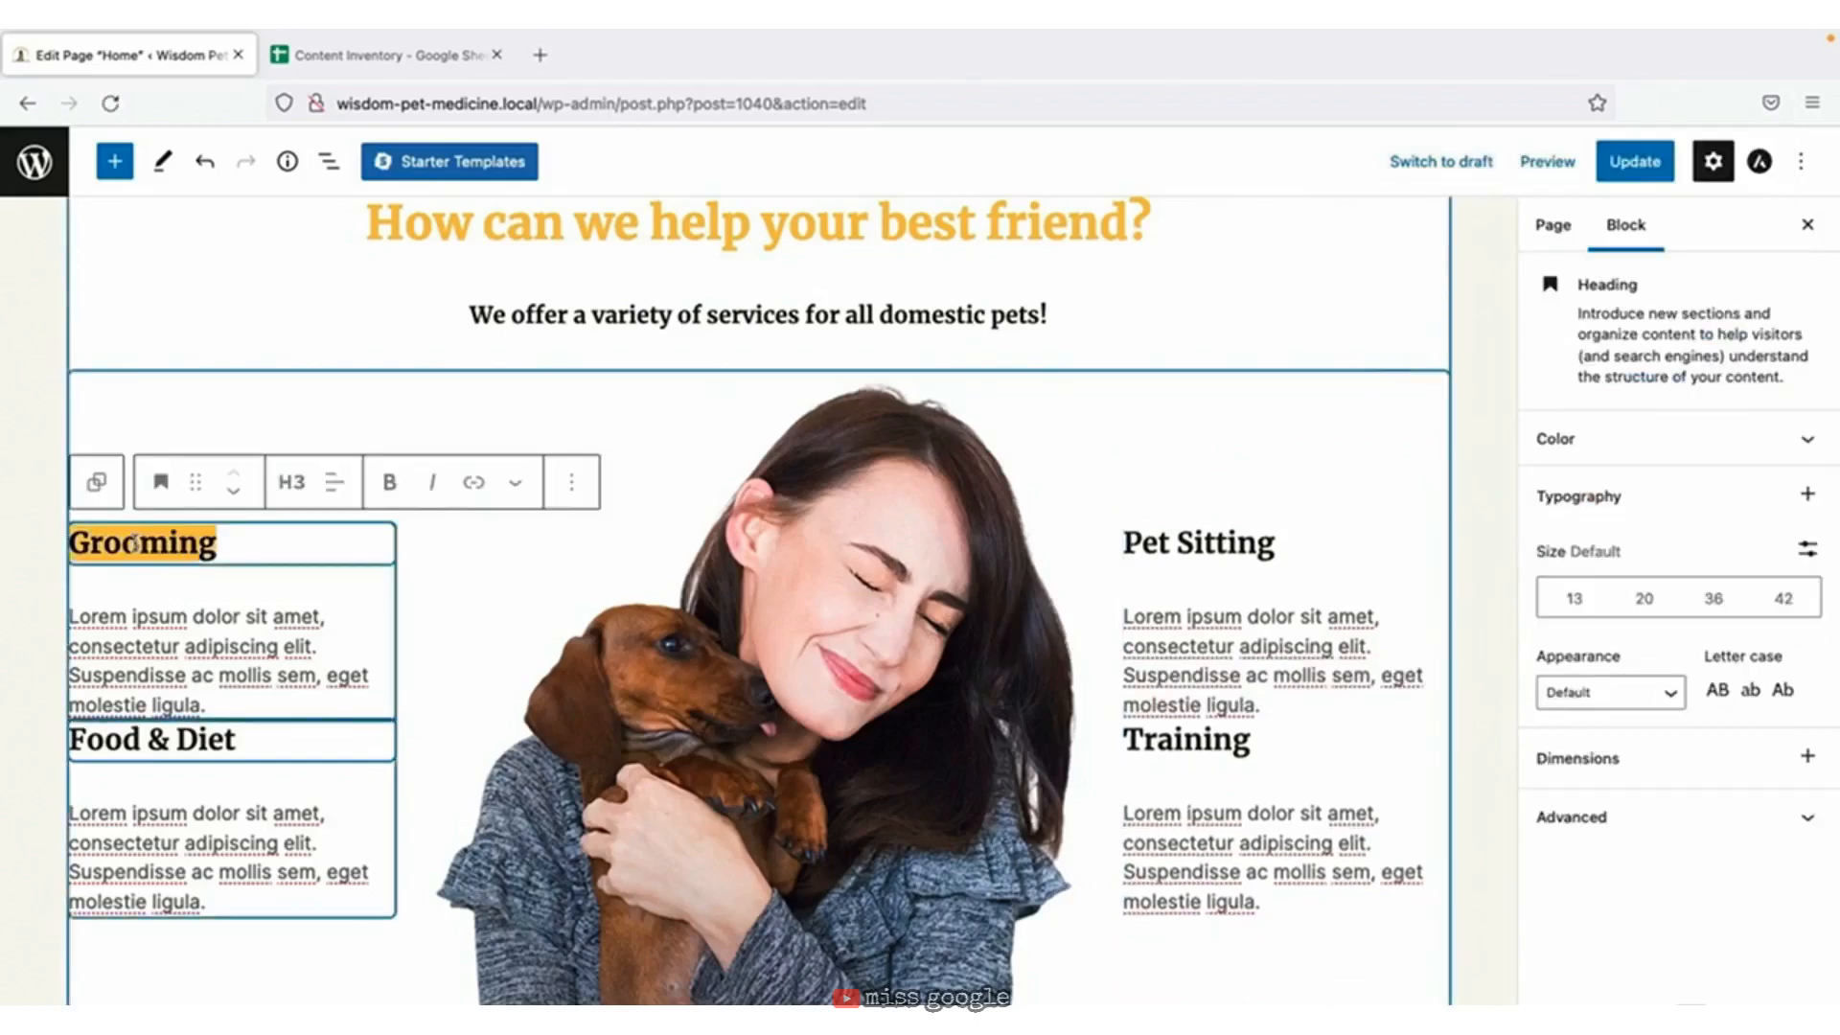
type("Dermatology")
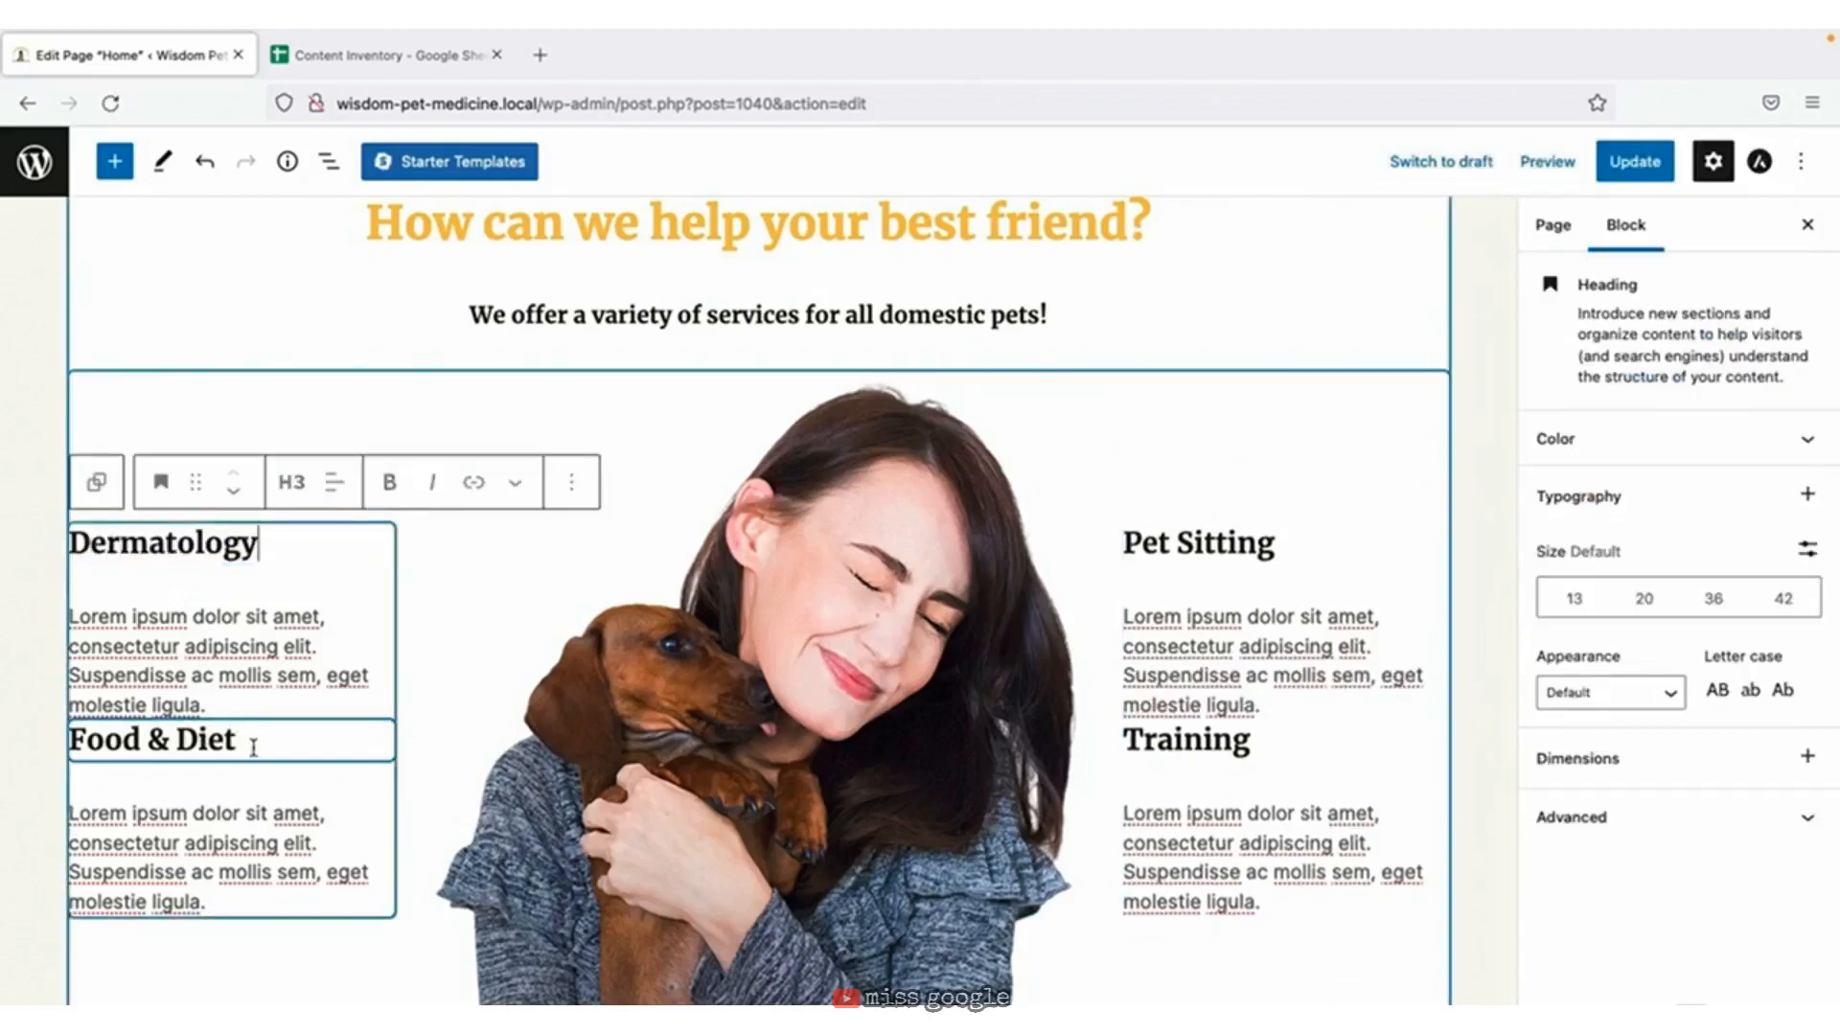
left_click_drag(251, 740, 69, 740)
type("Nu")
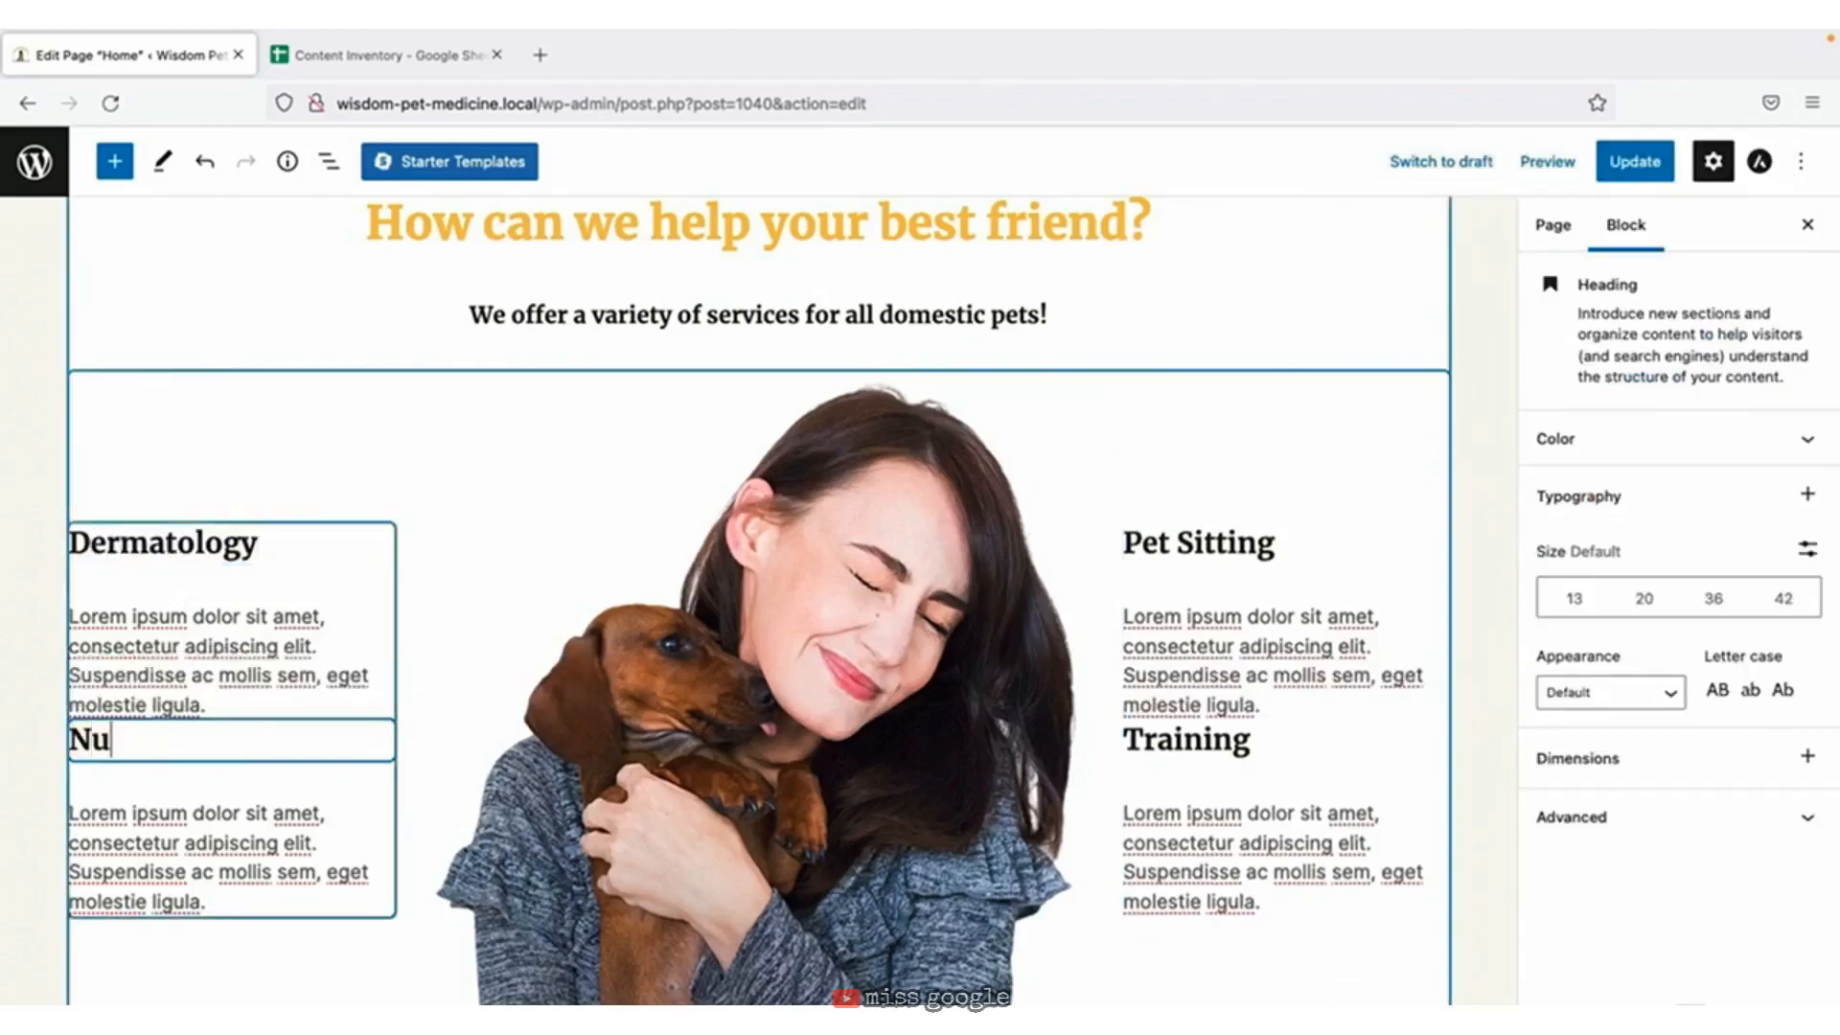
type("trition")
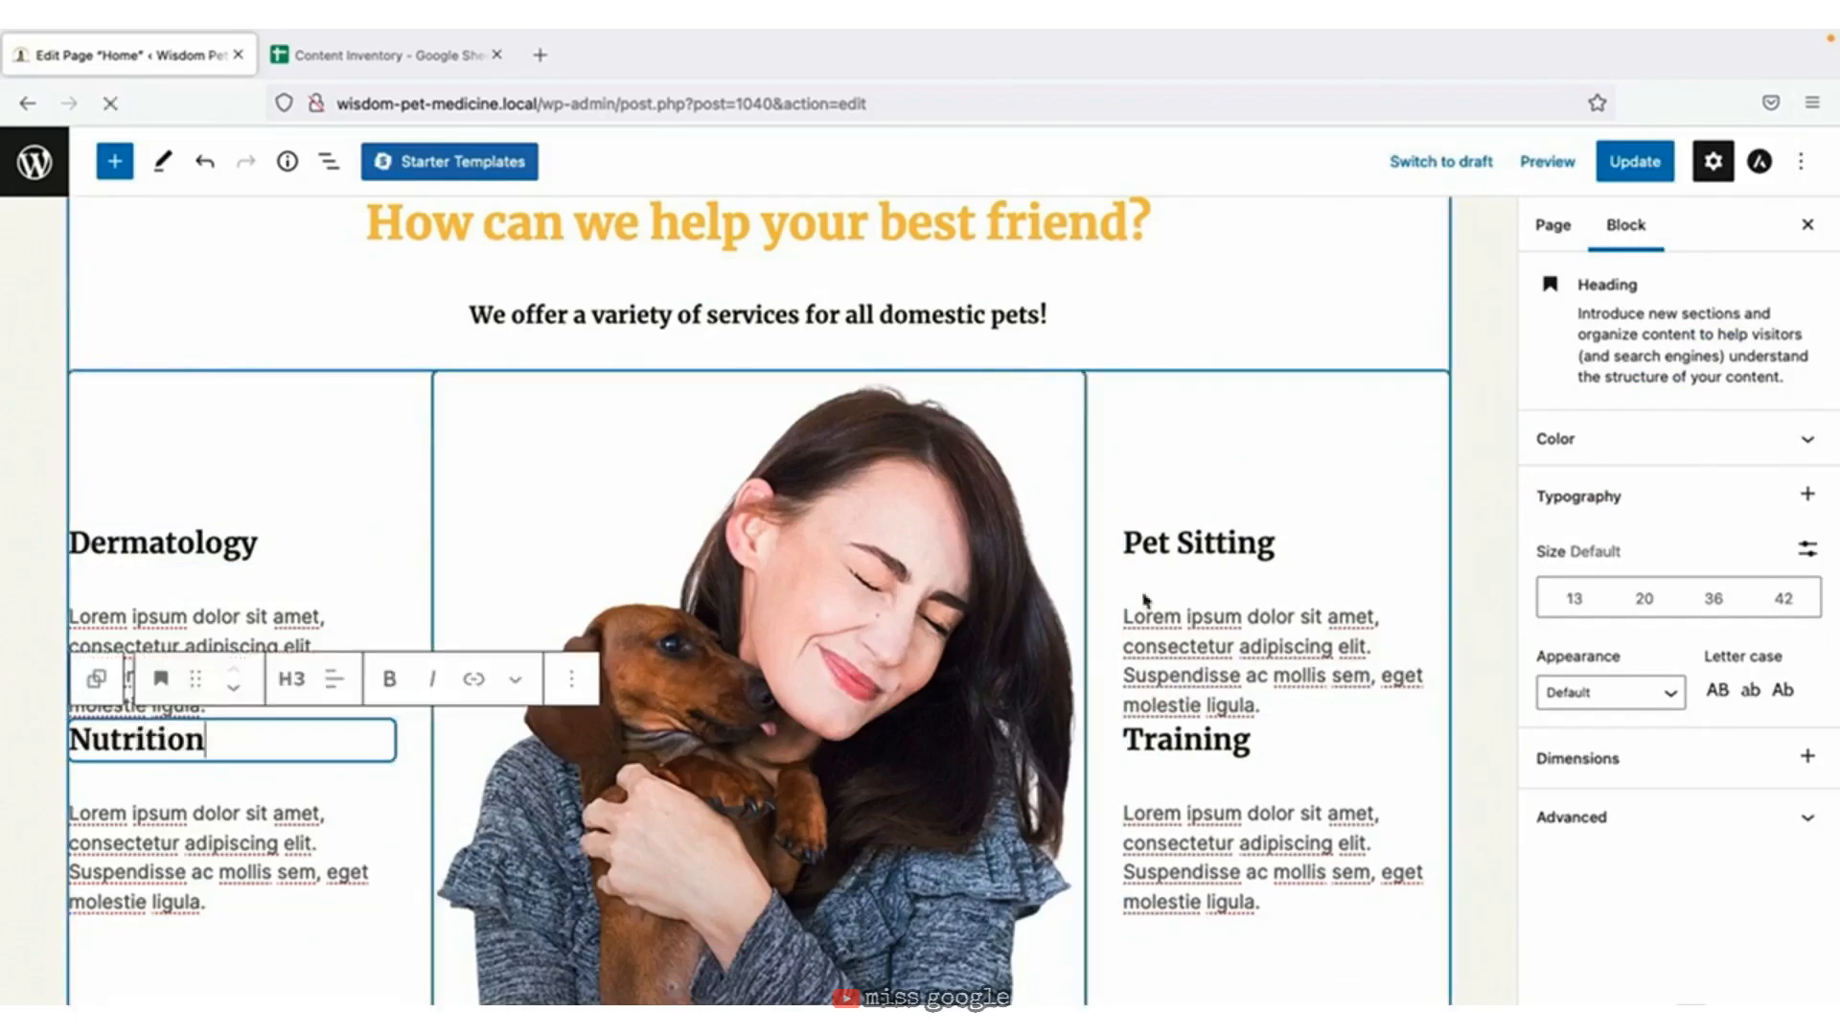
Retitle the Pet Sitting service heading as "Diagnostic Imaging" and the Training heading as "Surgery".
left_click_drag(1124, 542, 1320, 554)
type("Diagno")
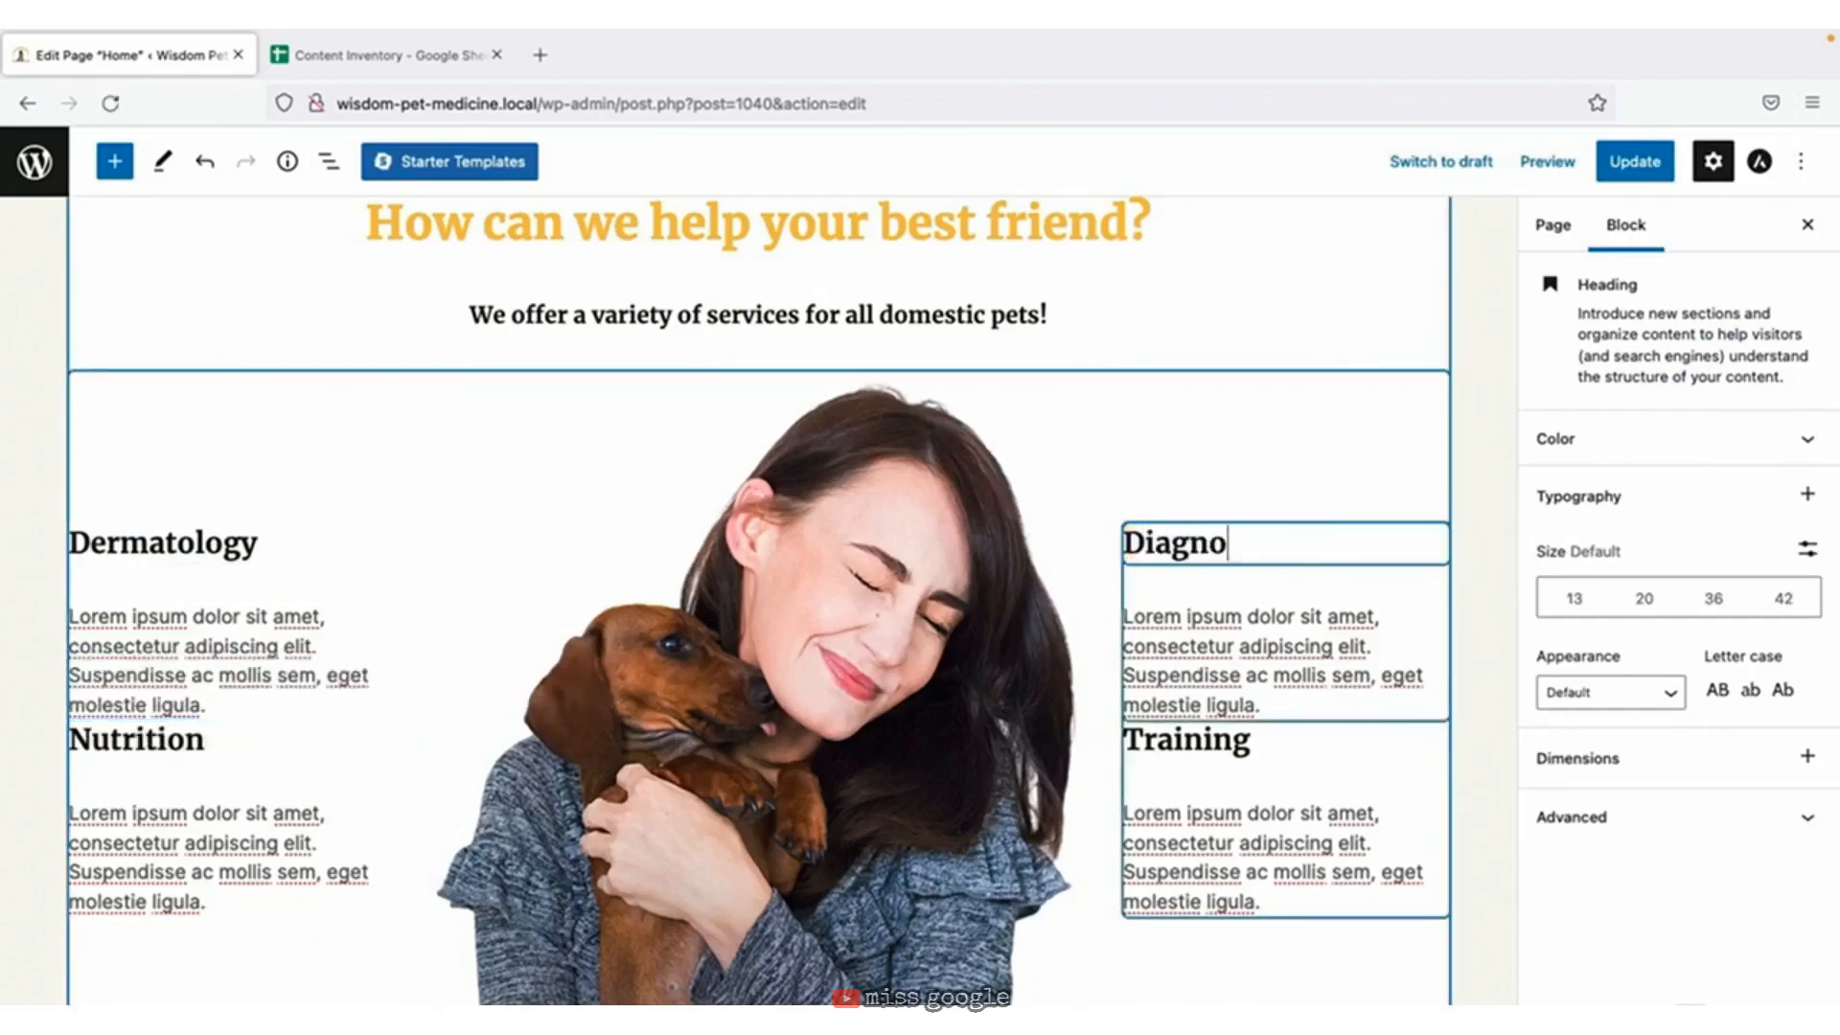
type("stic Imaging")
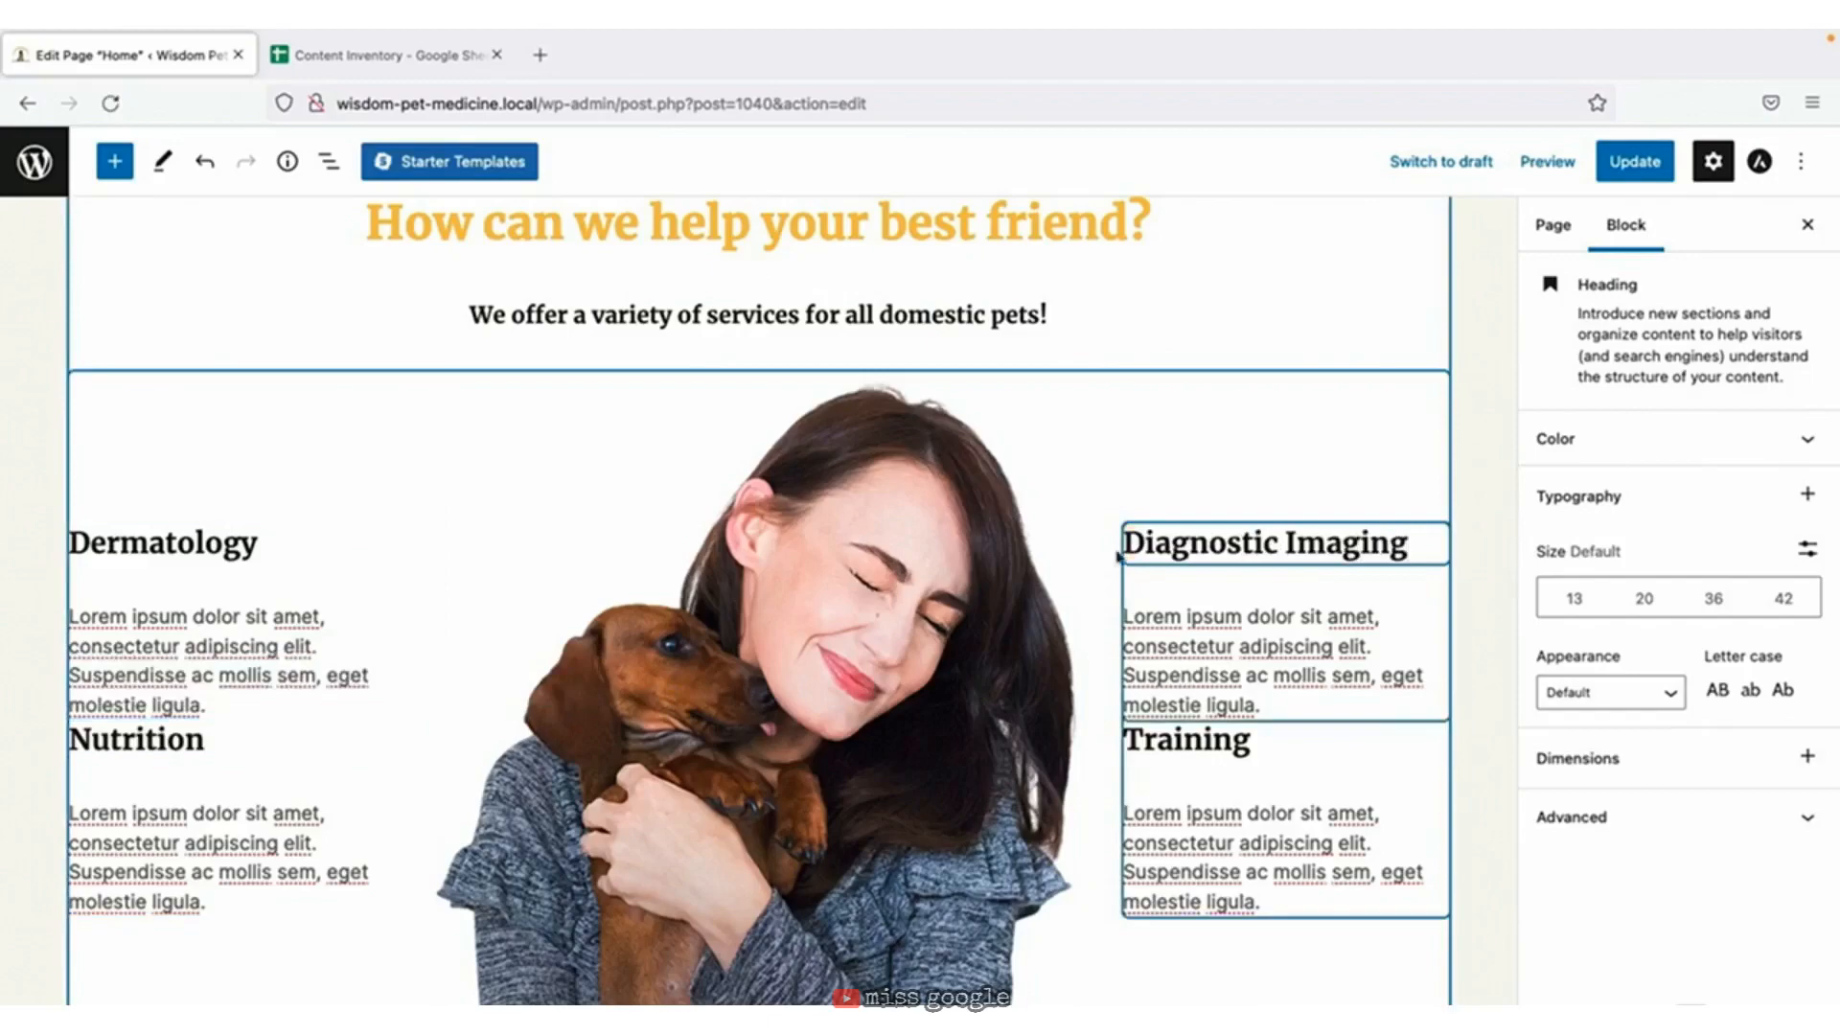
double_click(1184, 740)
type("Surgery")
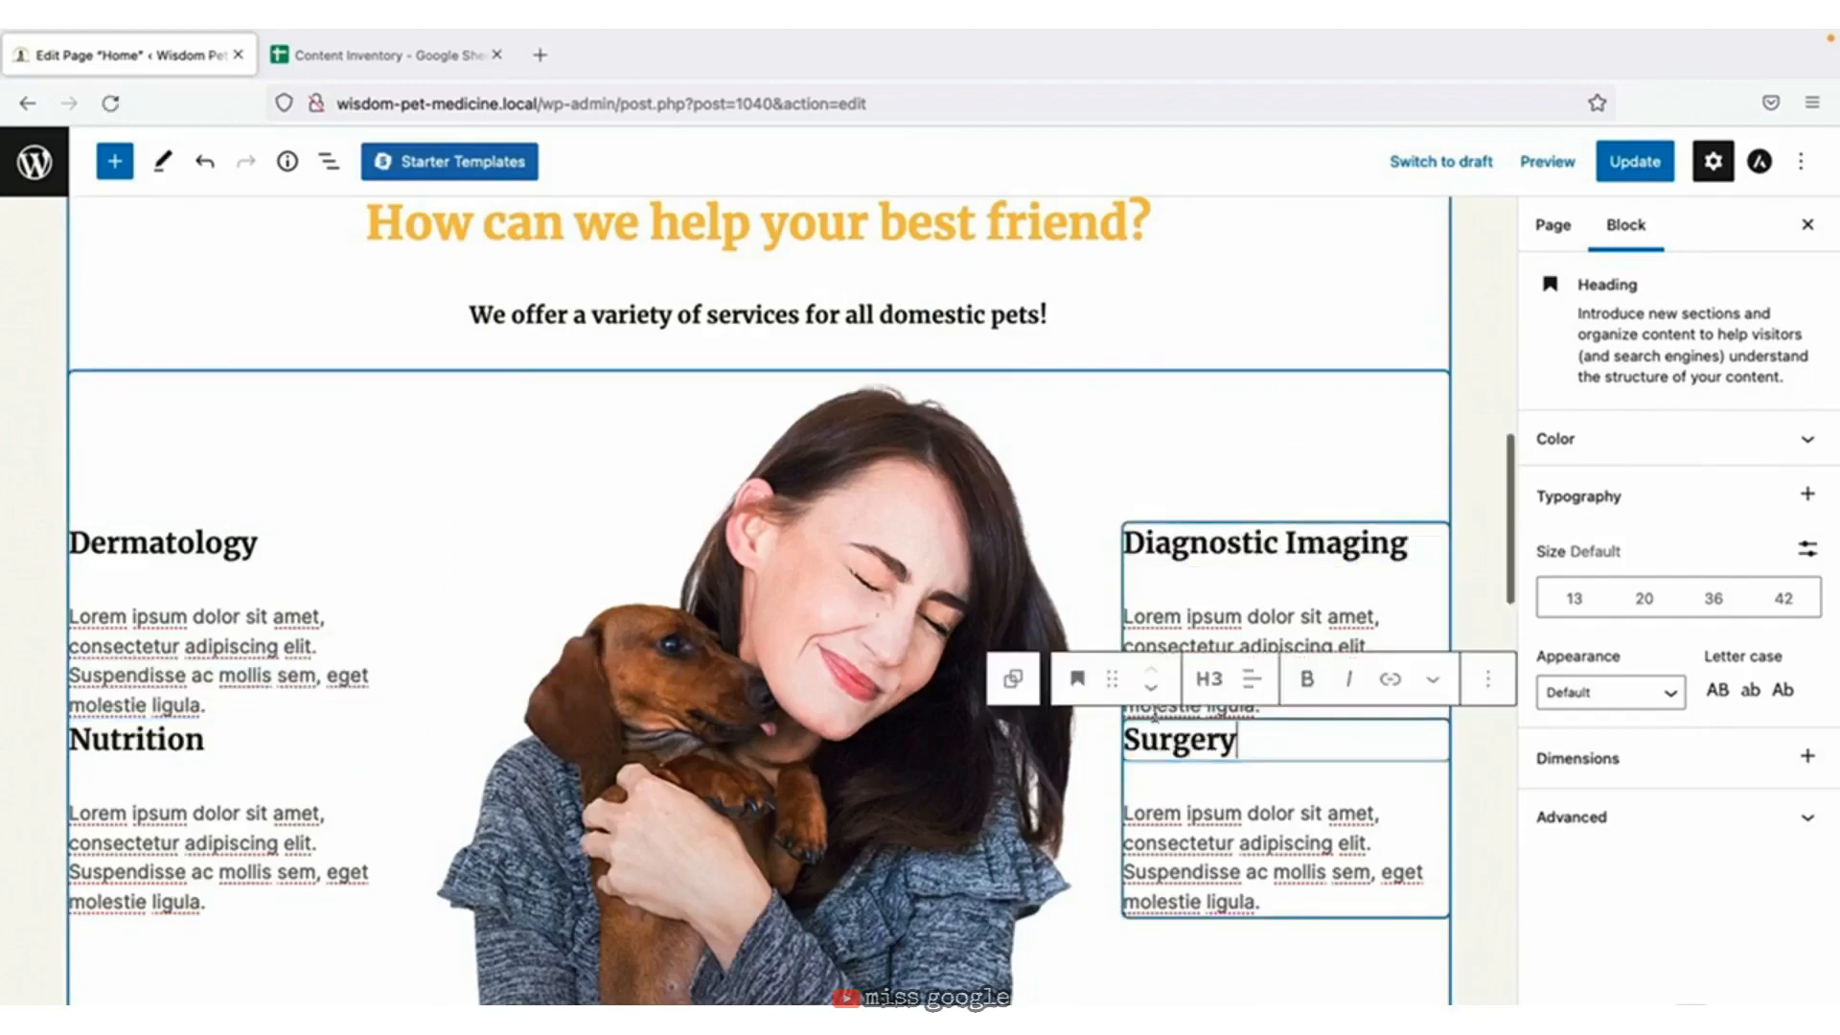
Change the "Recent Posts" section heading to "Tips for Healthy and Happy Pets".
scroll(926, 677, "down", 7)
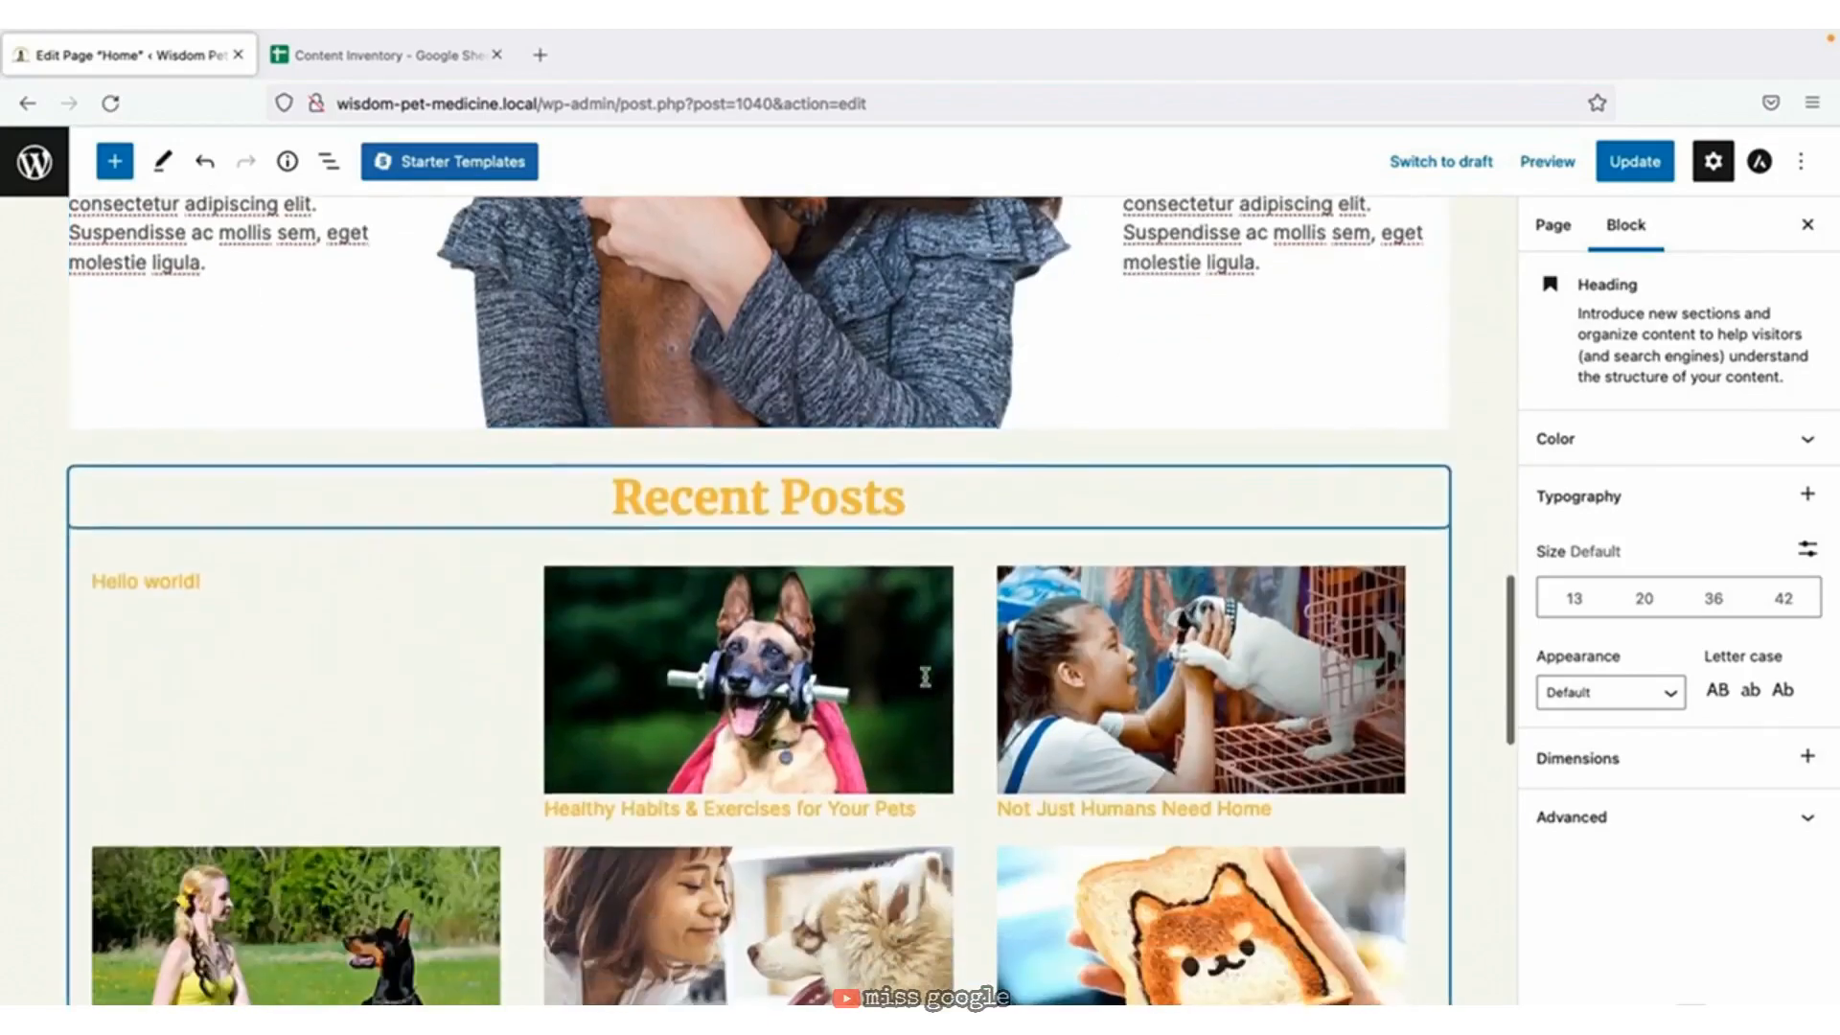
left_click(895, 498)
left_click_drag(906, 499, 604, 497)
type("Tips for He")
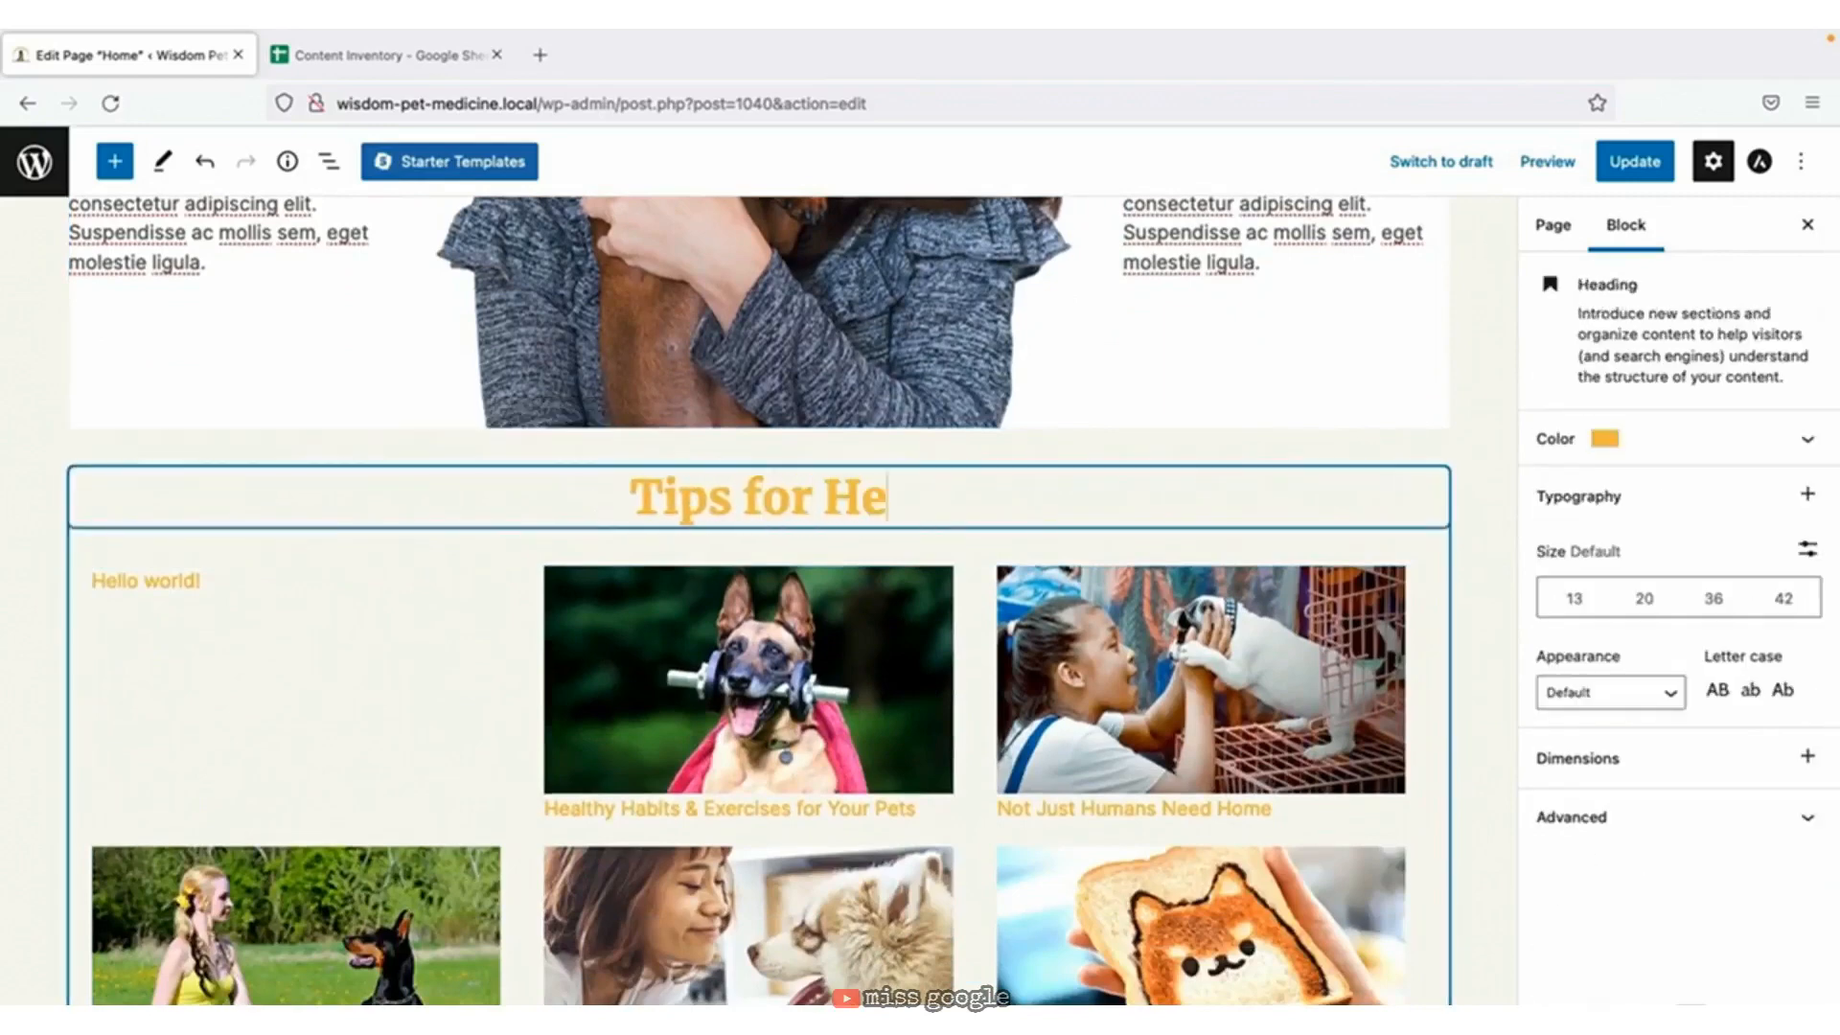
type("althy and Hap")
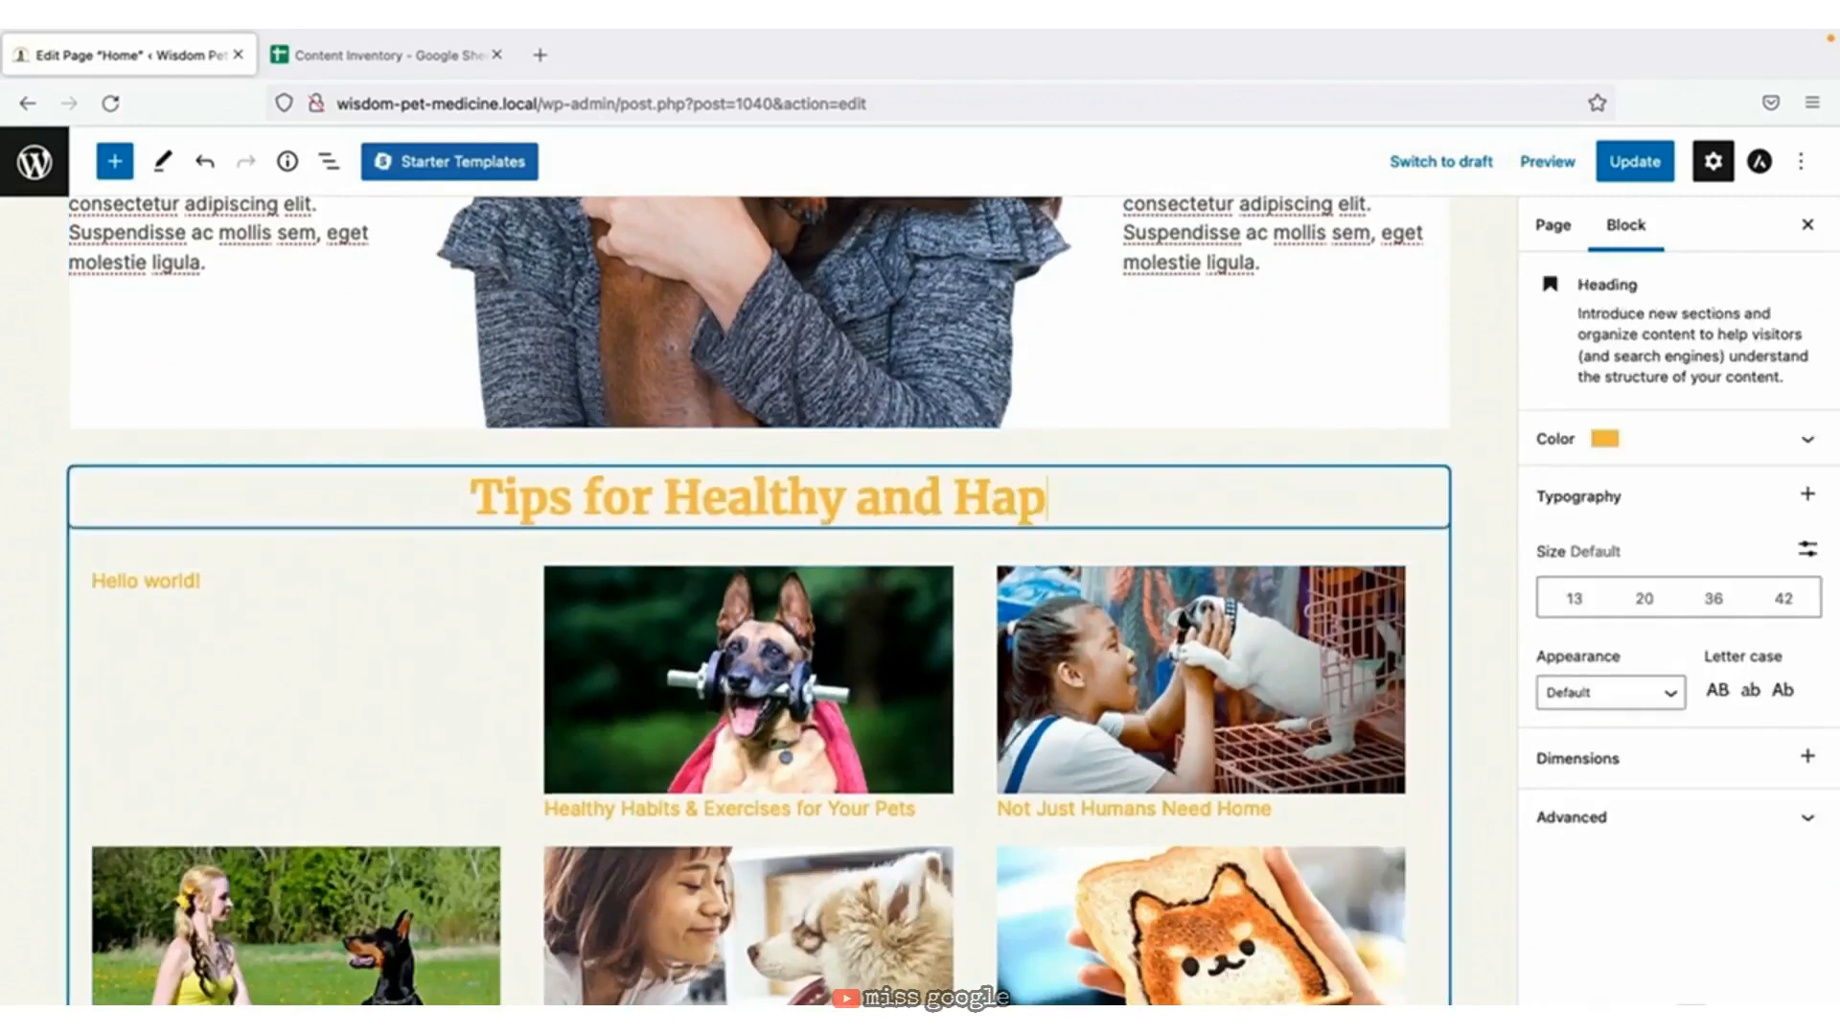
type("py Pets")
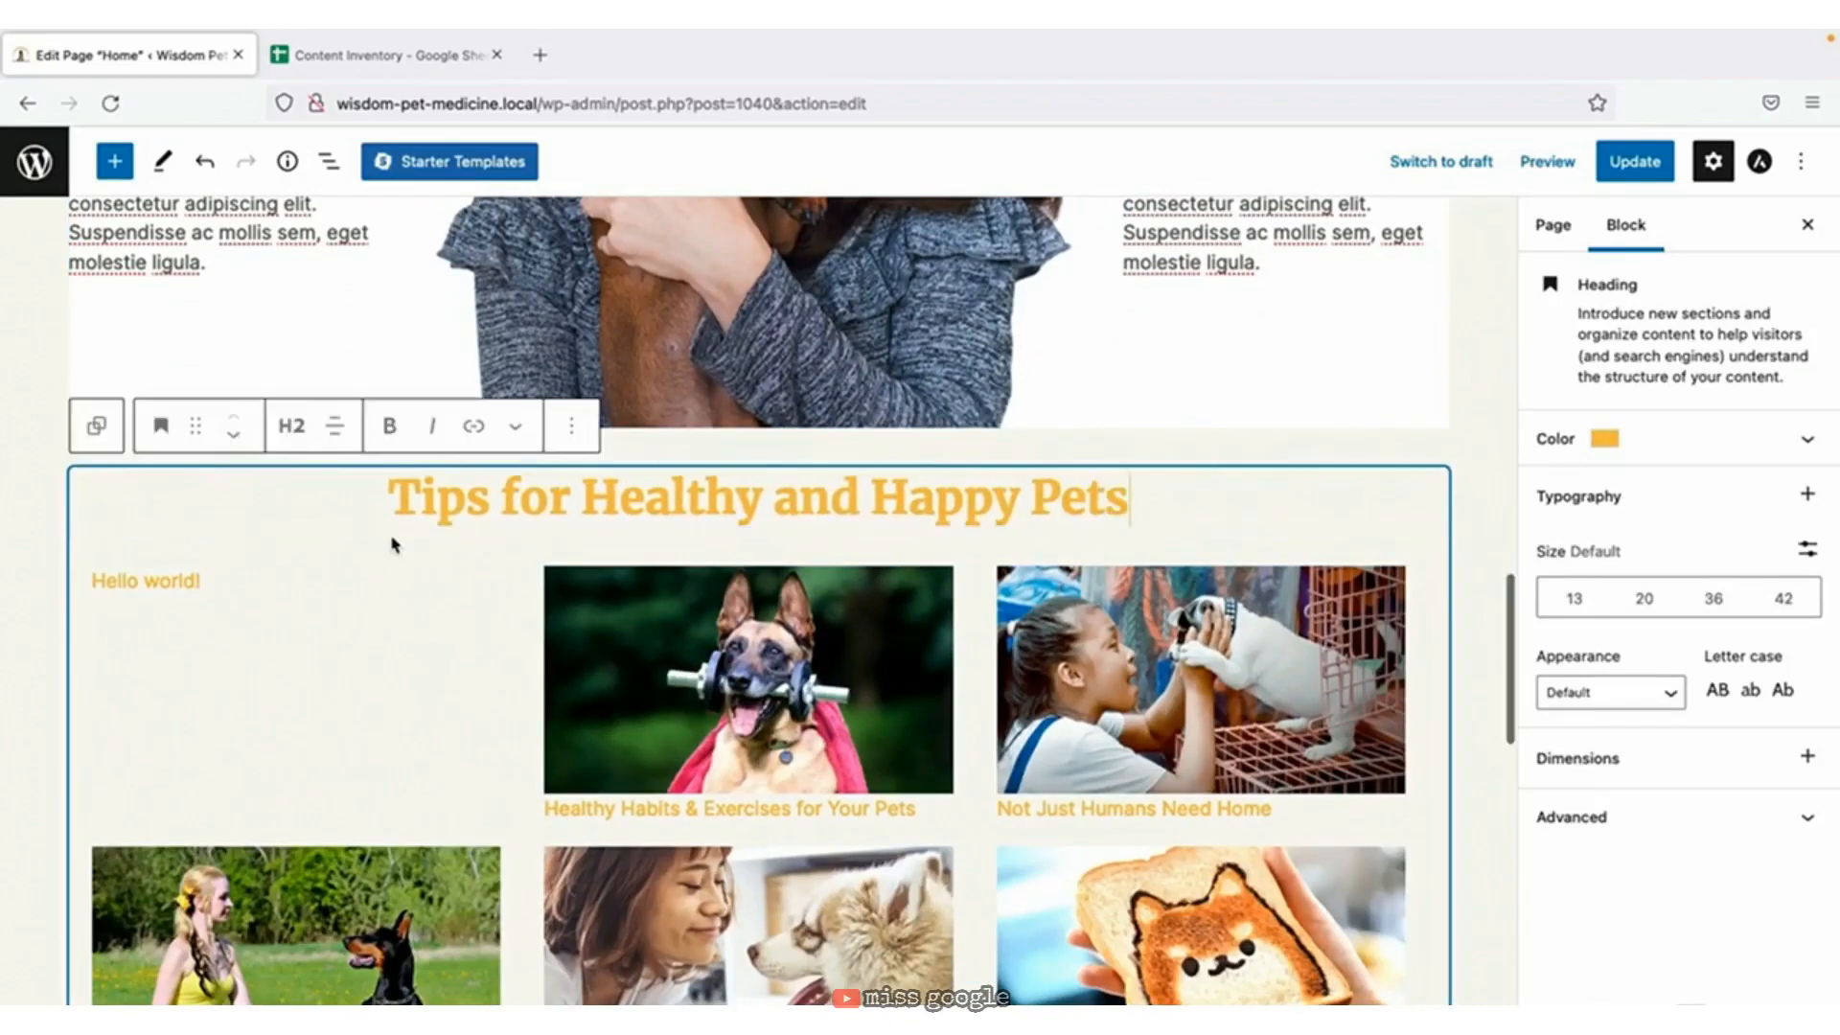
Remove the column containing the "Join 7500+ Other Readers" heading below the posts.
scroll(391, 545, "down", 5)
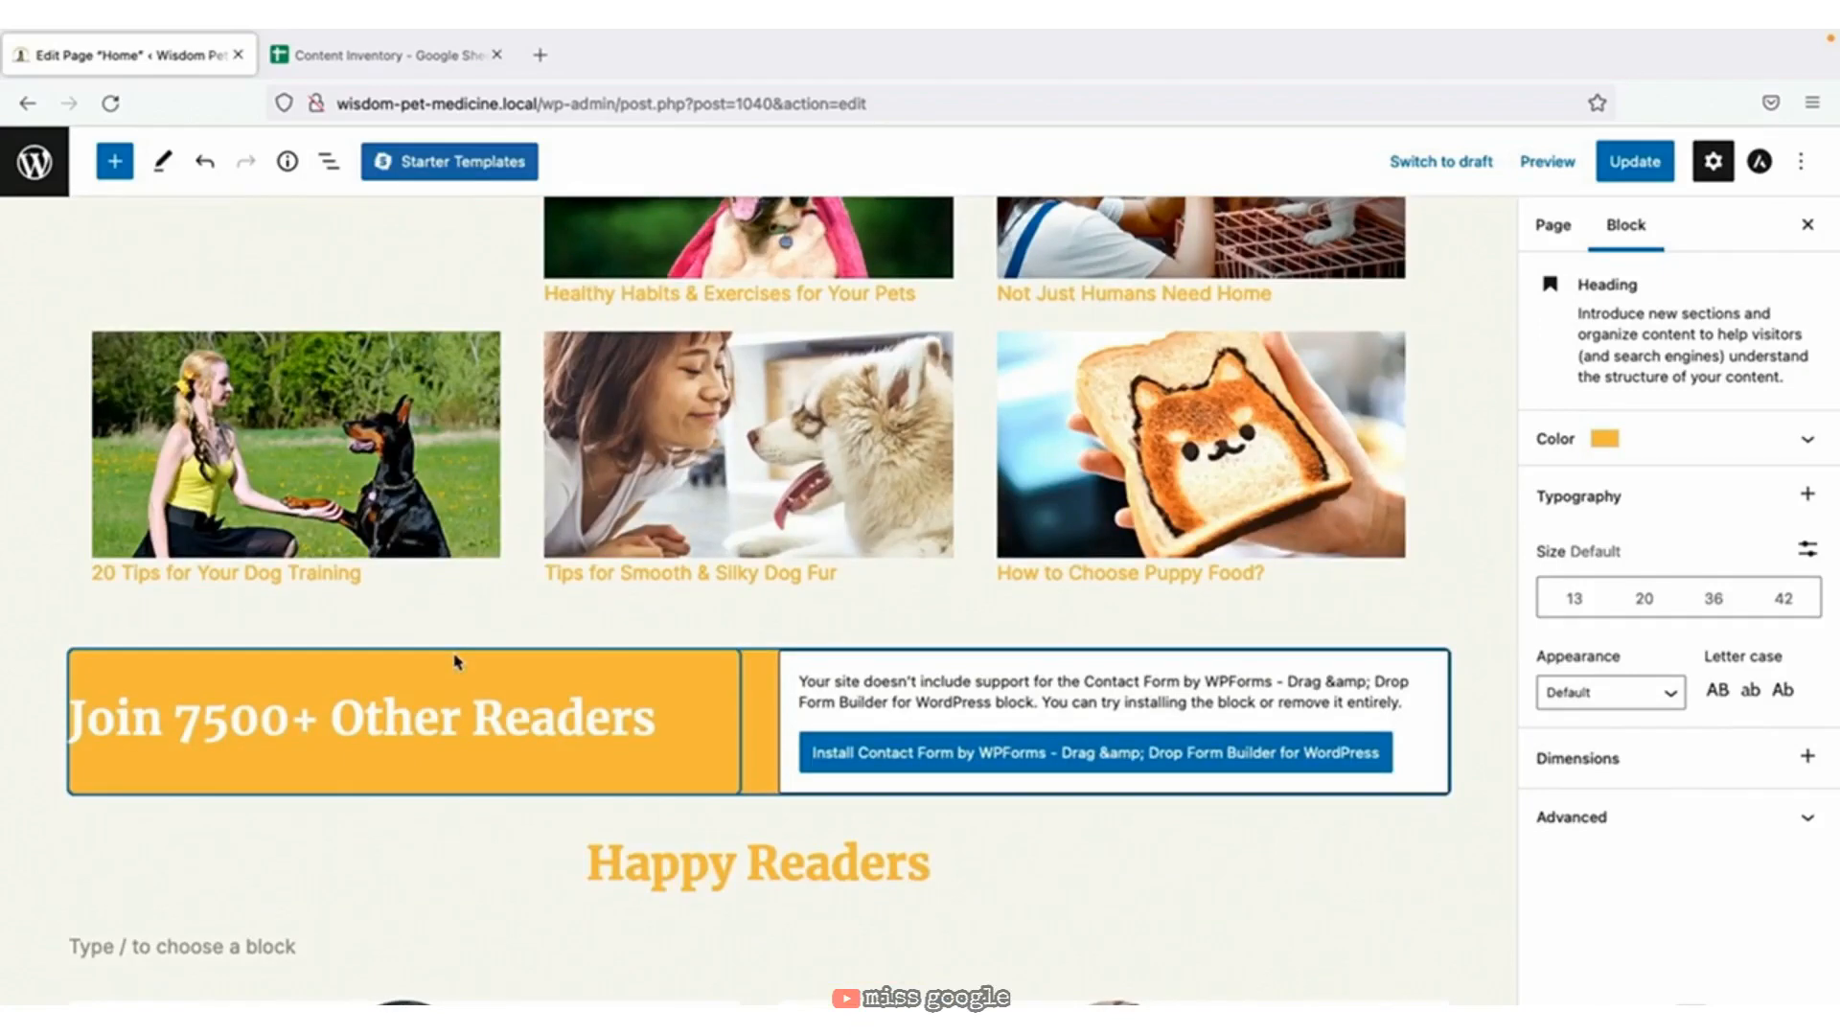
left_click(455, 661)
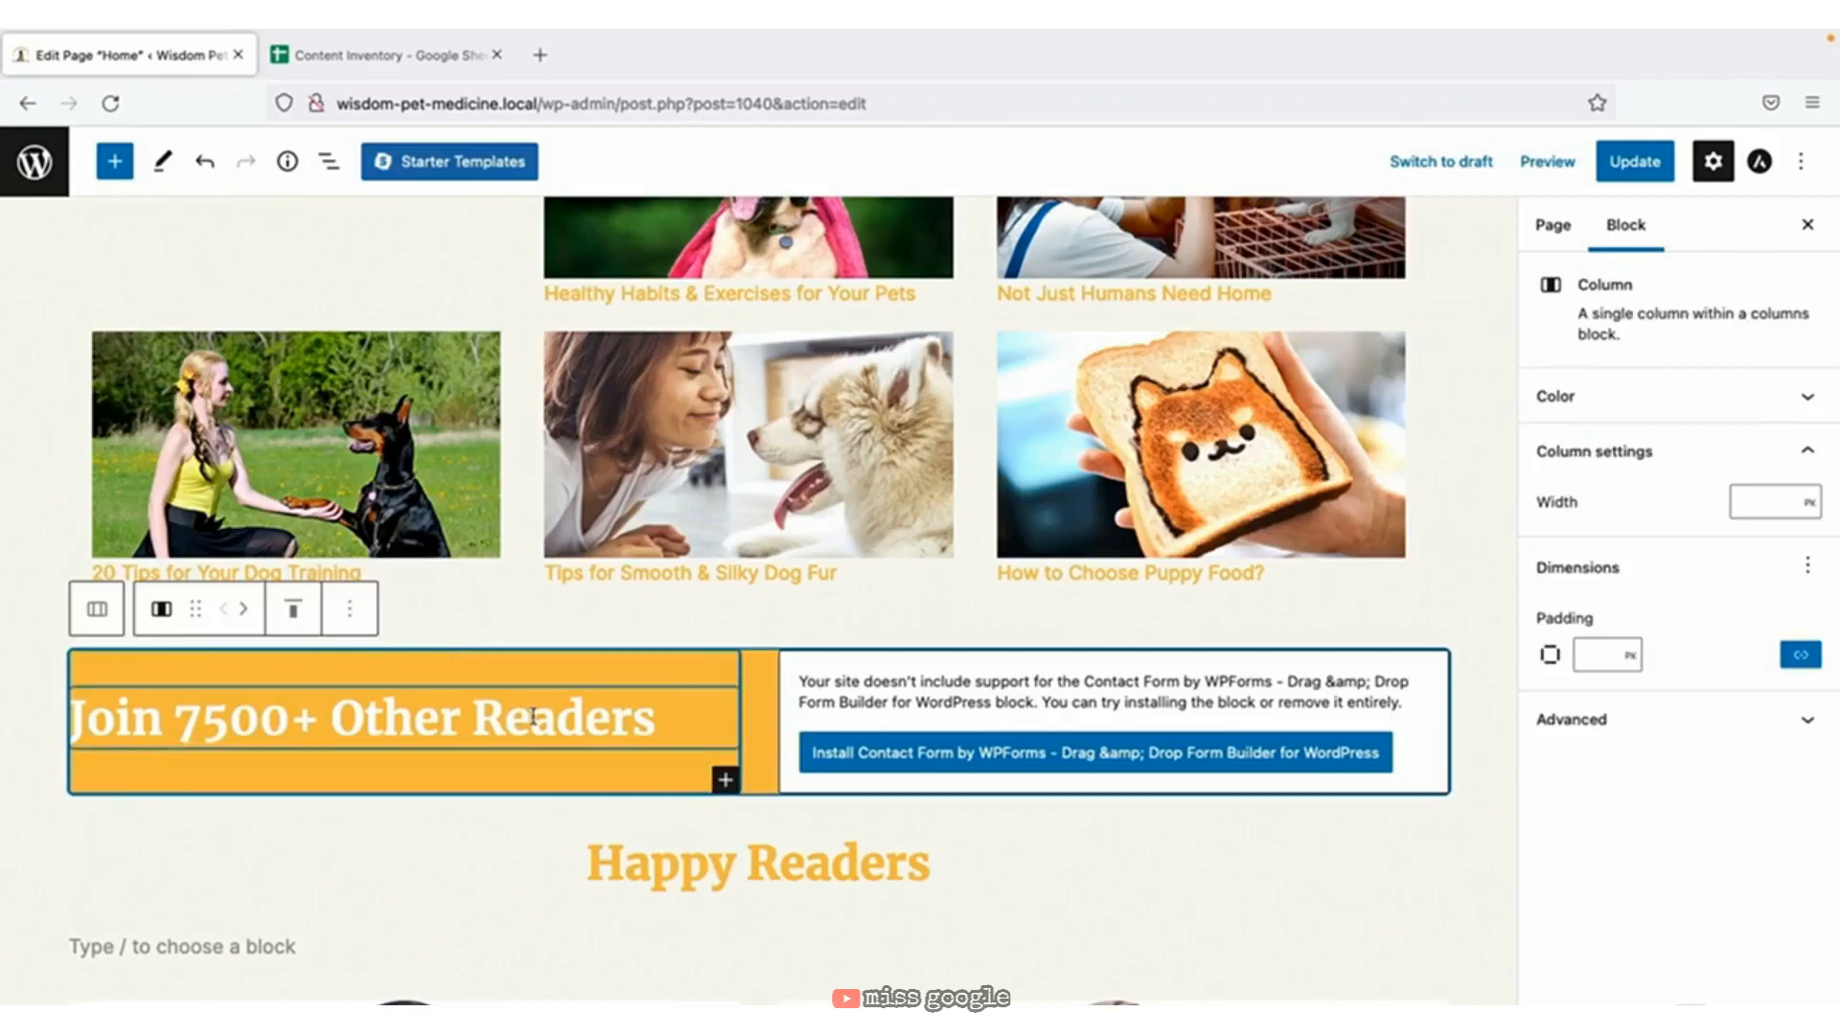
left_click(350, 609)
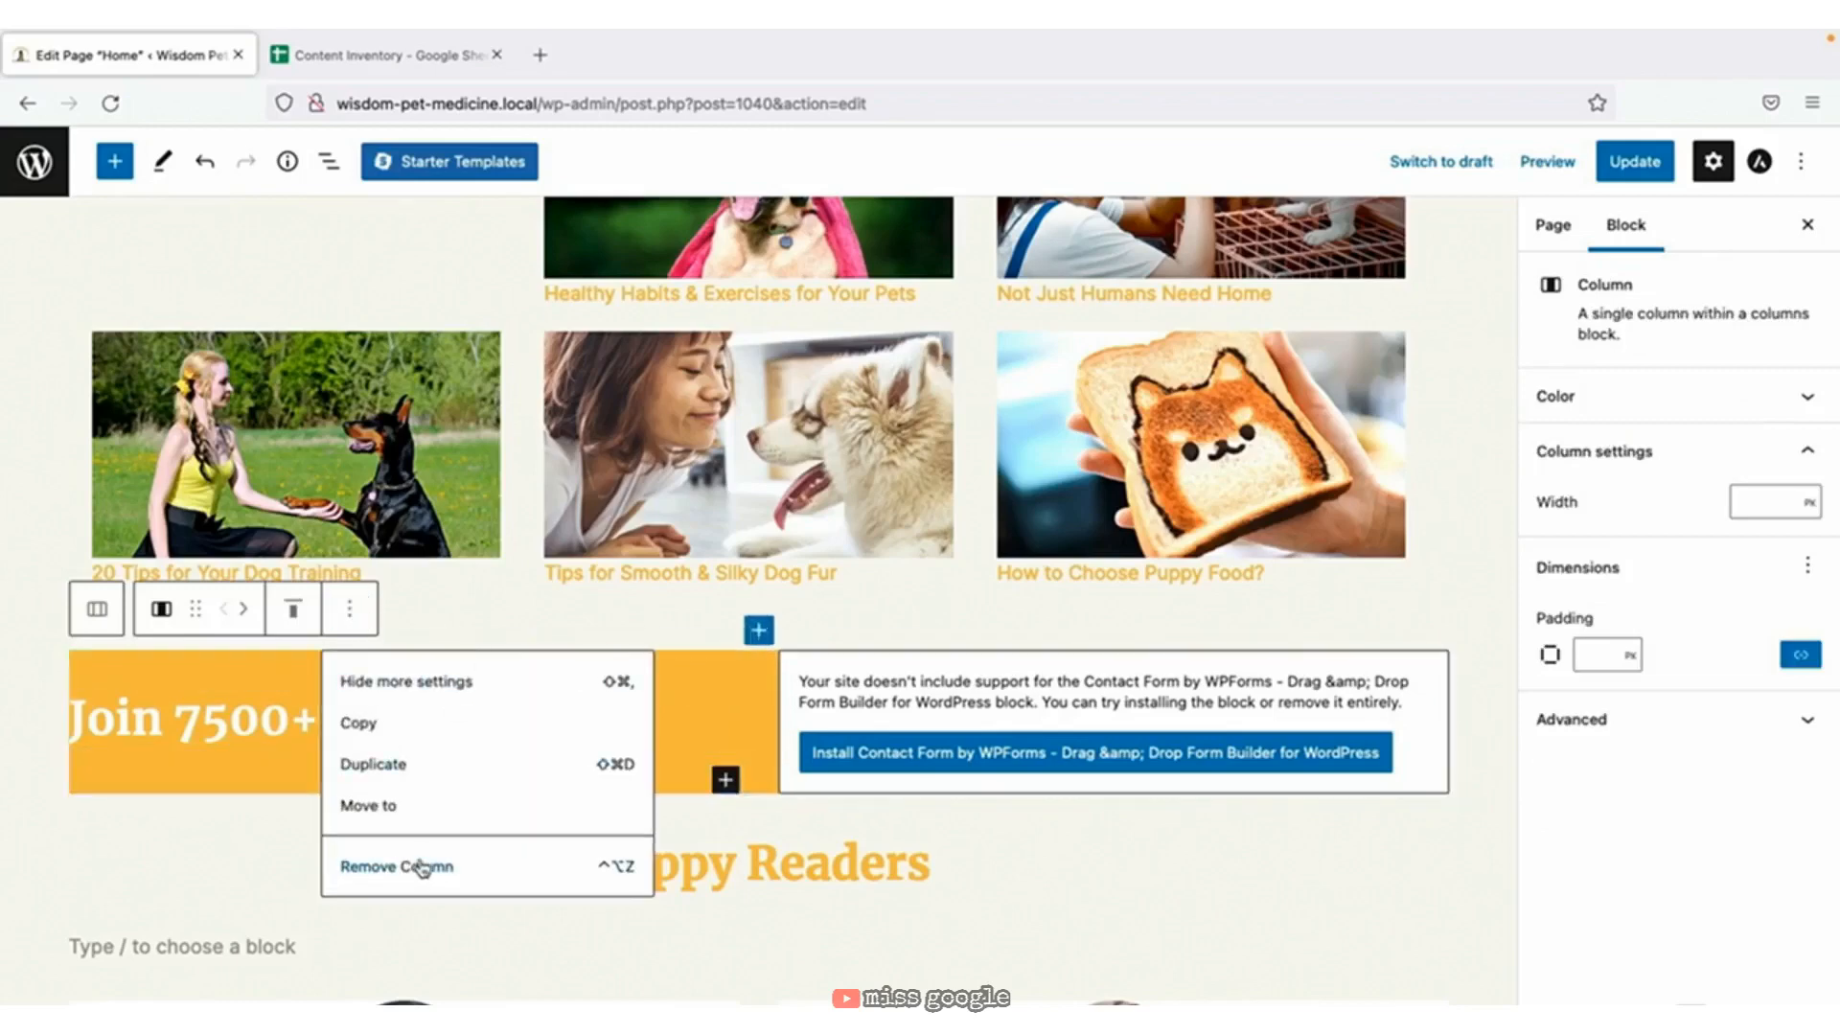
left_click(422, 869)
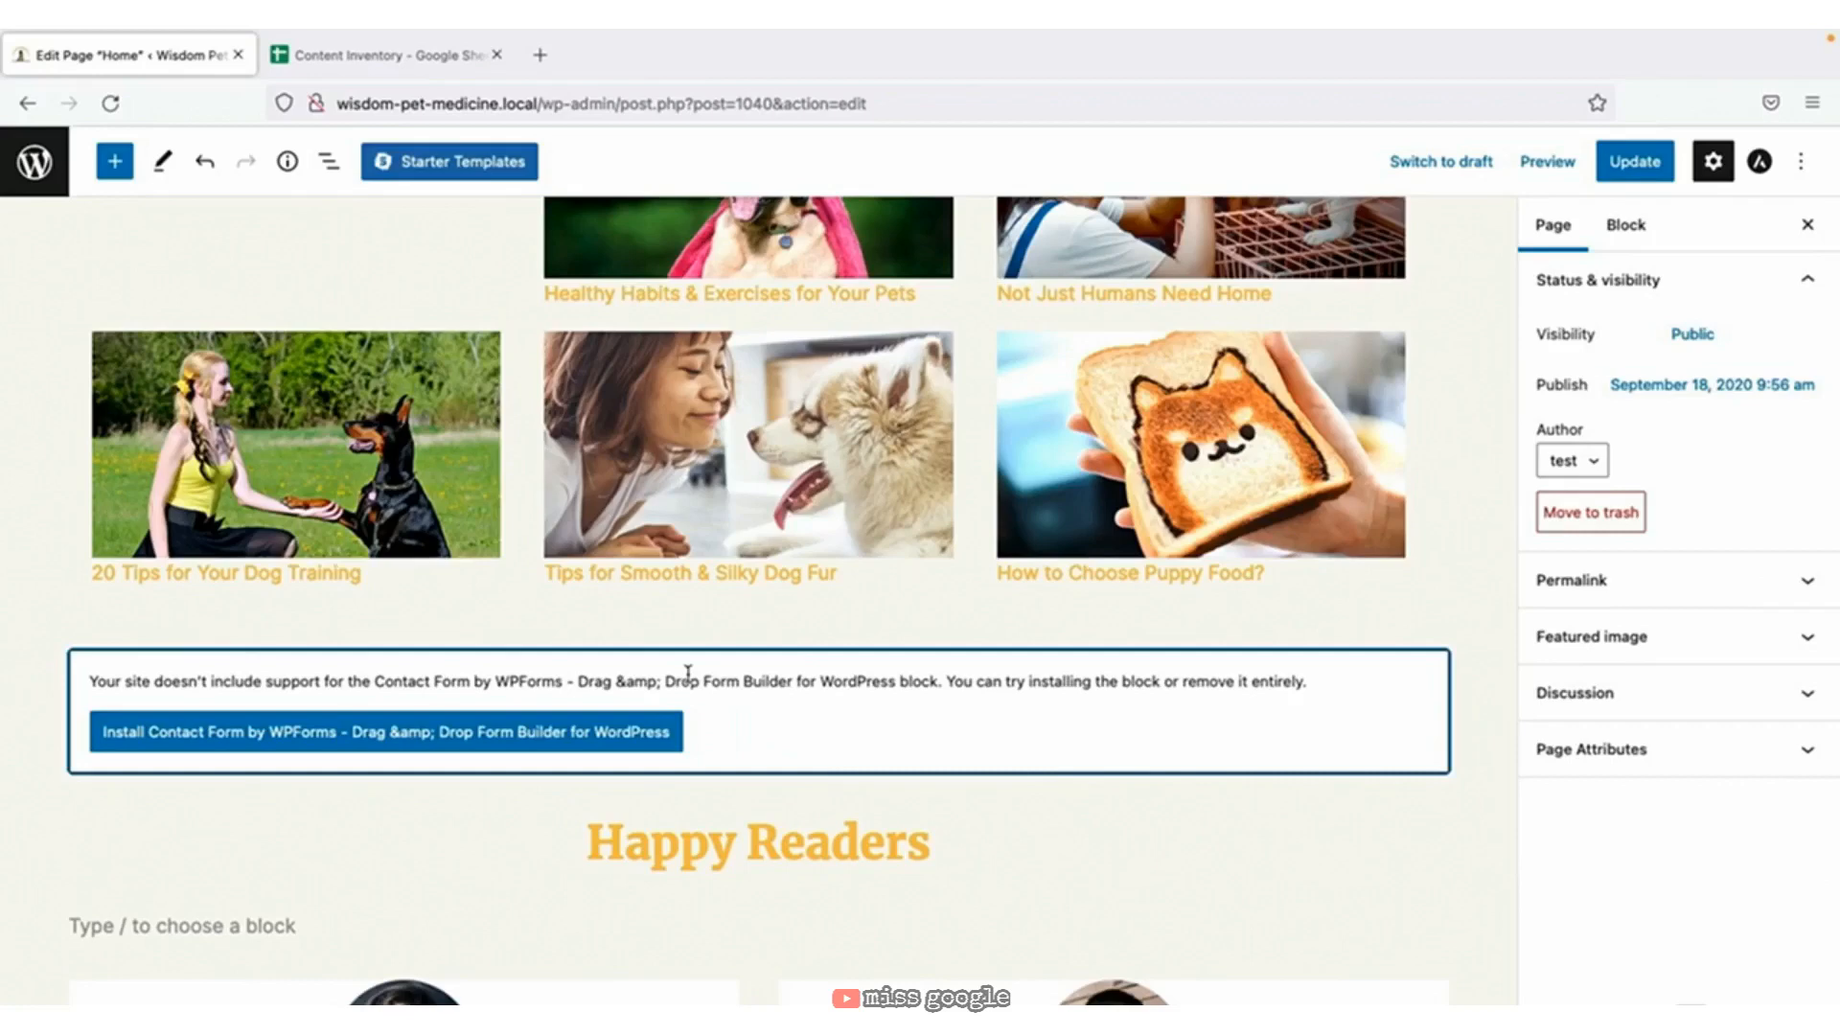
Remove the whole group that holds the unsupported WPForms contact form block.
left_click(329, 161)
scroll(203, 632, "down", 10)
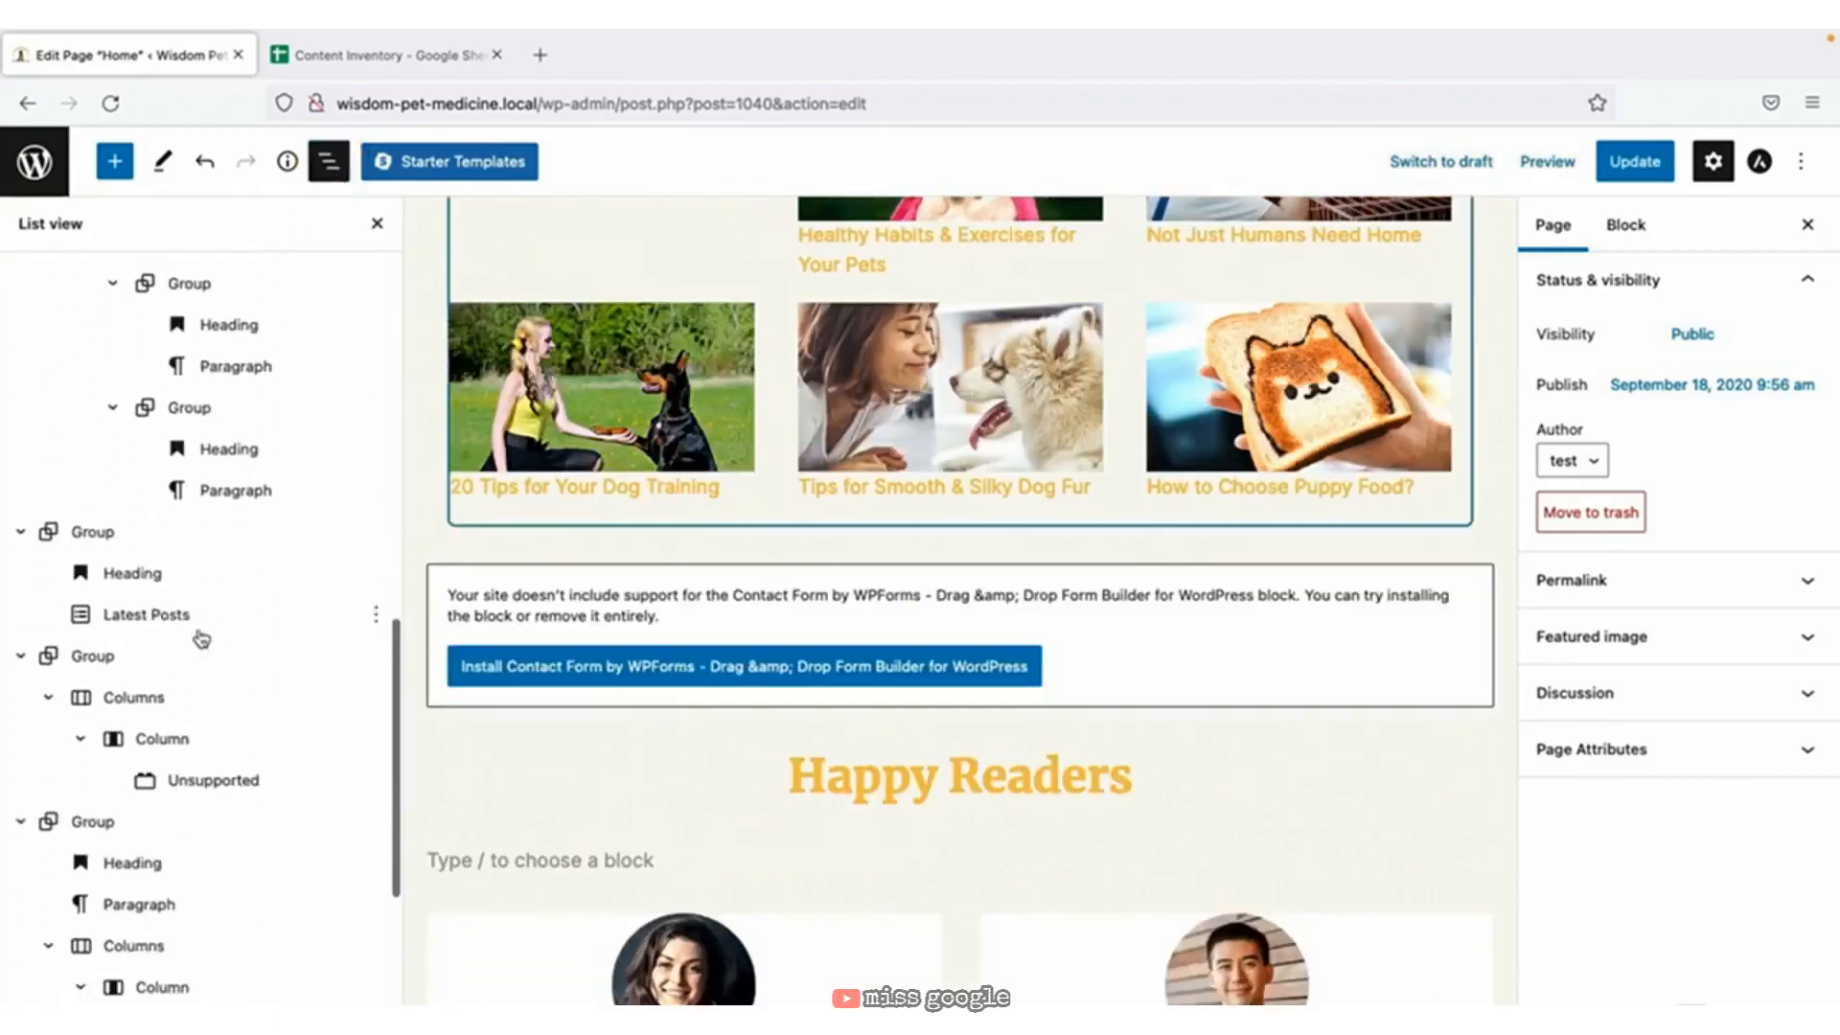
left_click(212, 784)
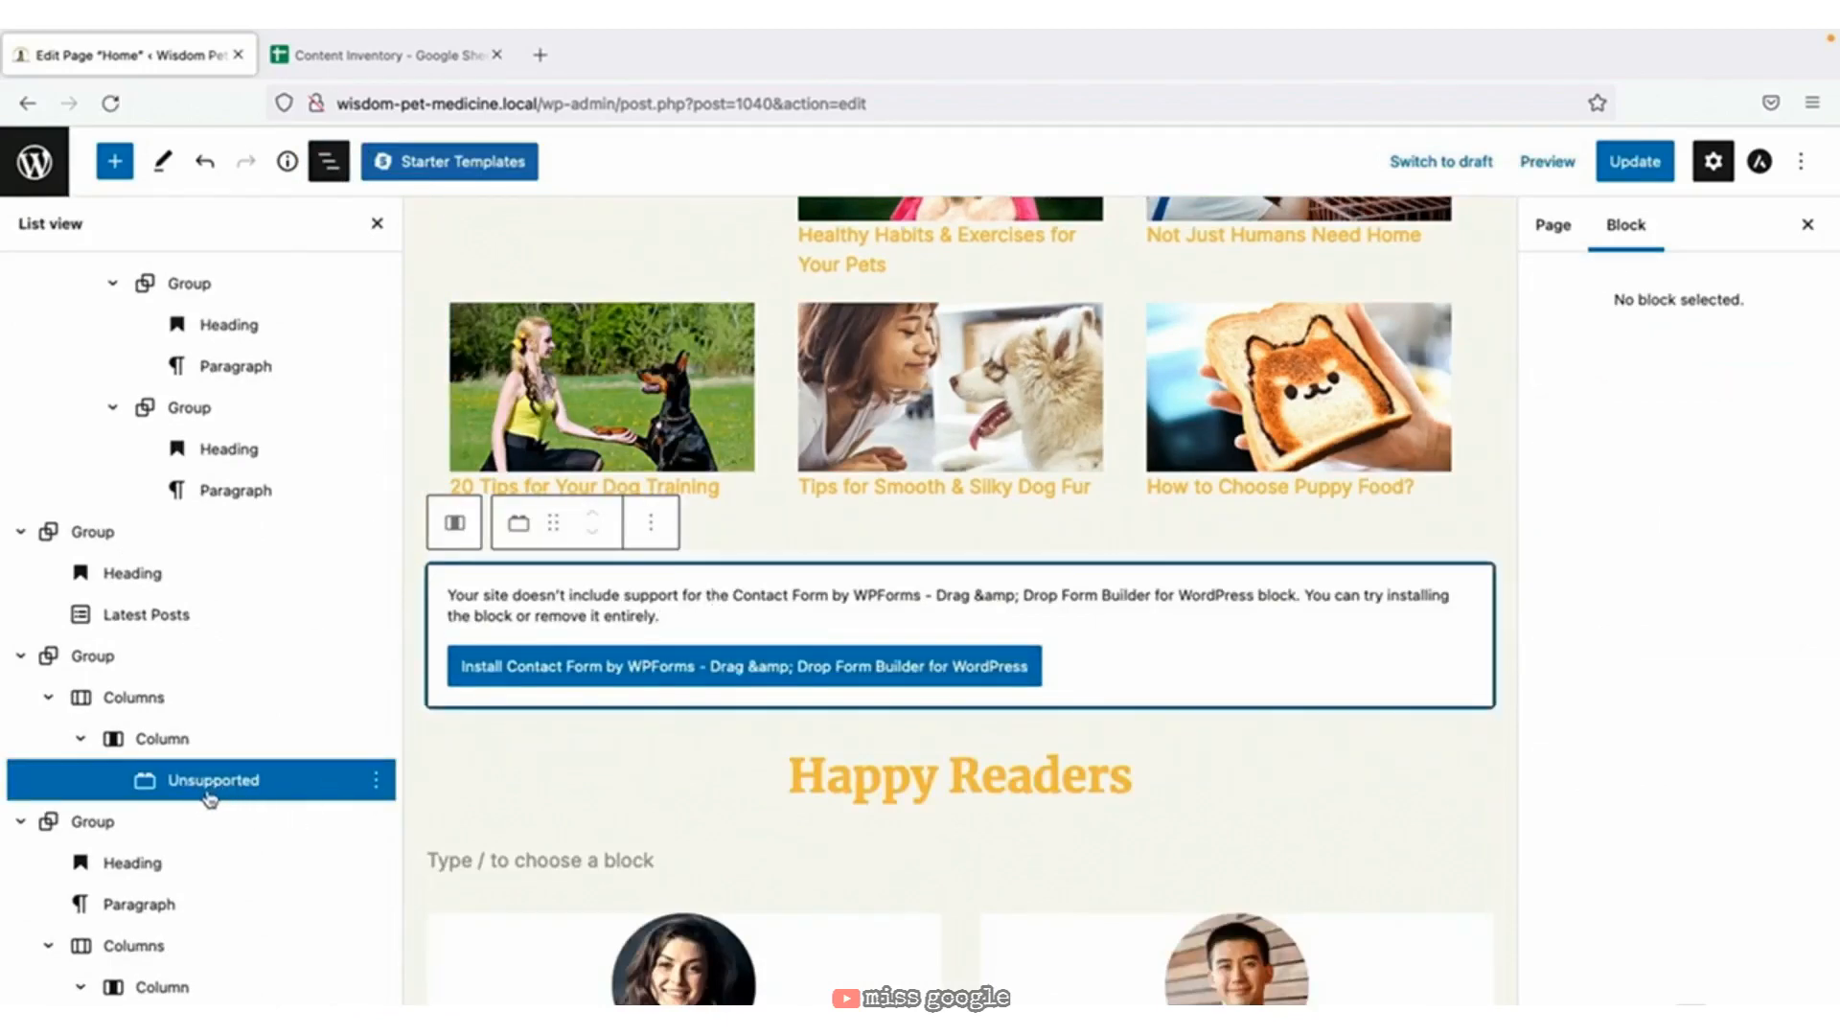
left_click(92, 656)
left_click(377, 657)
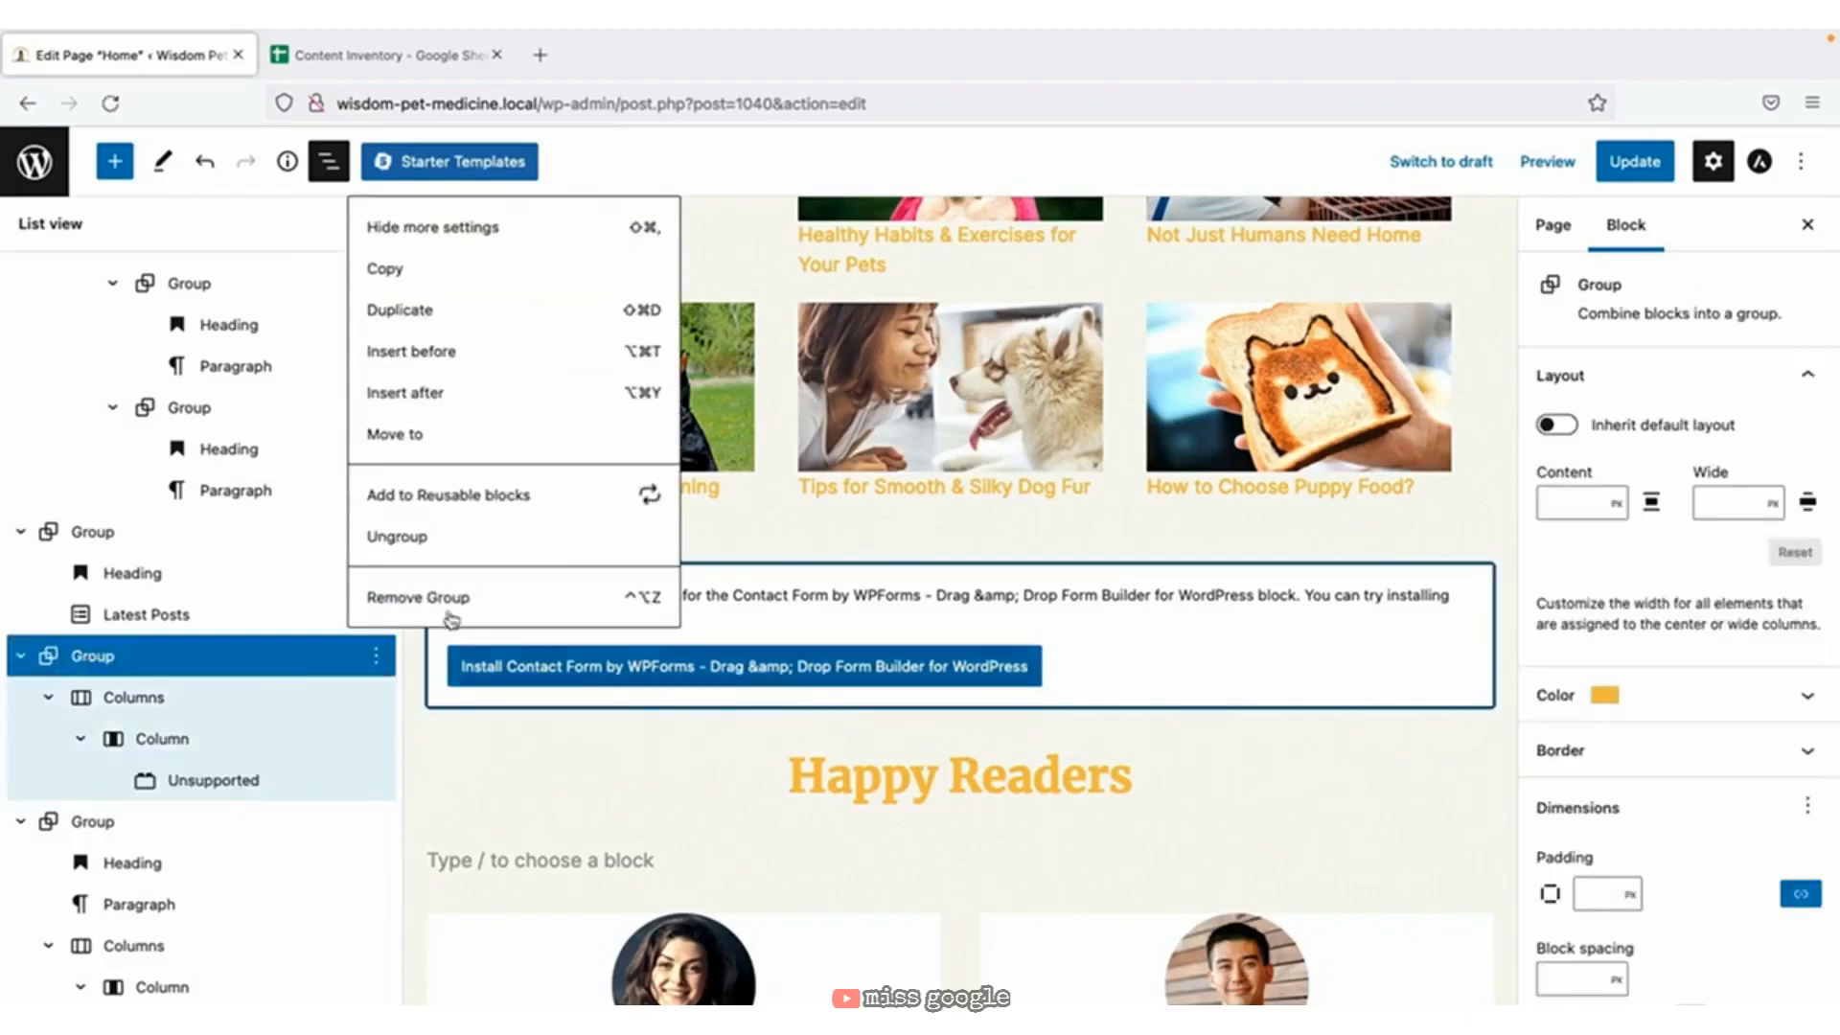
left_click(446, 593)
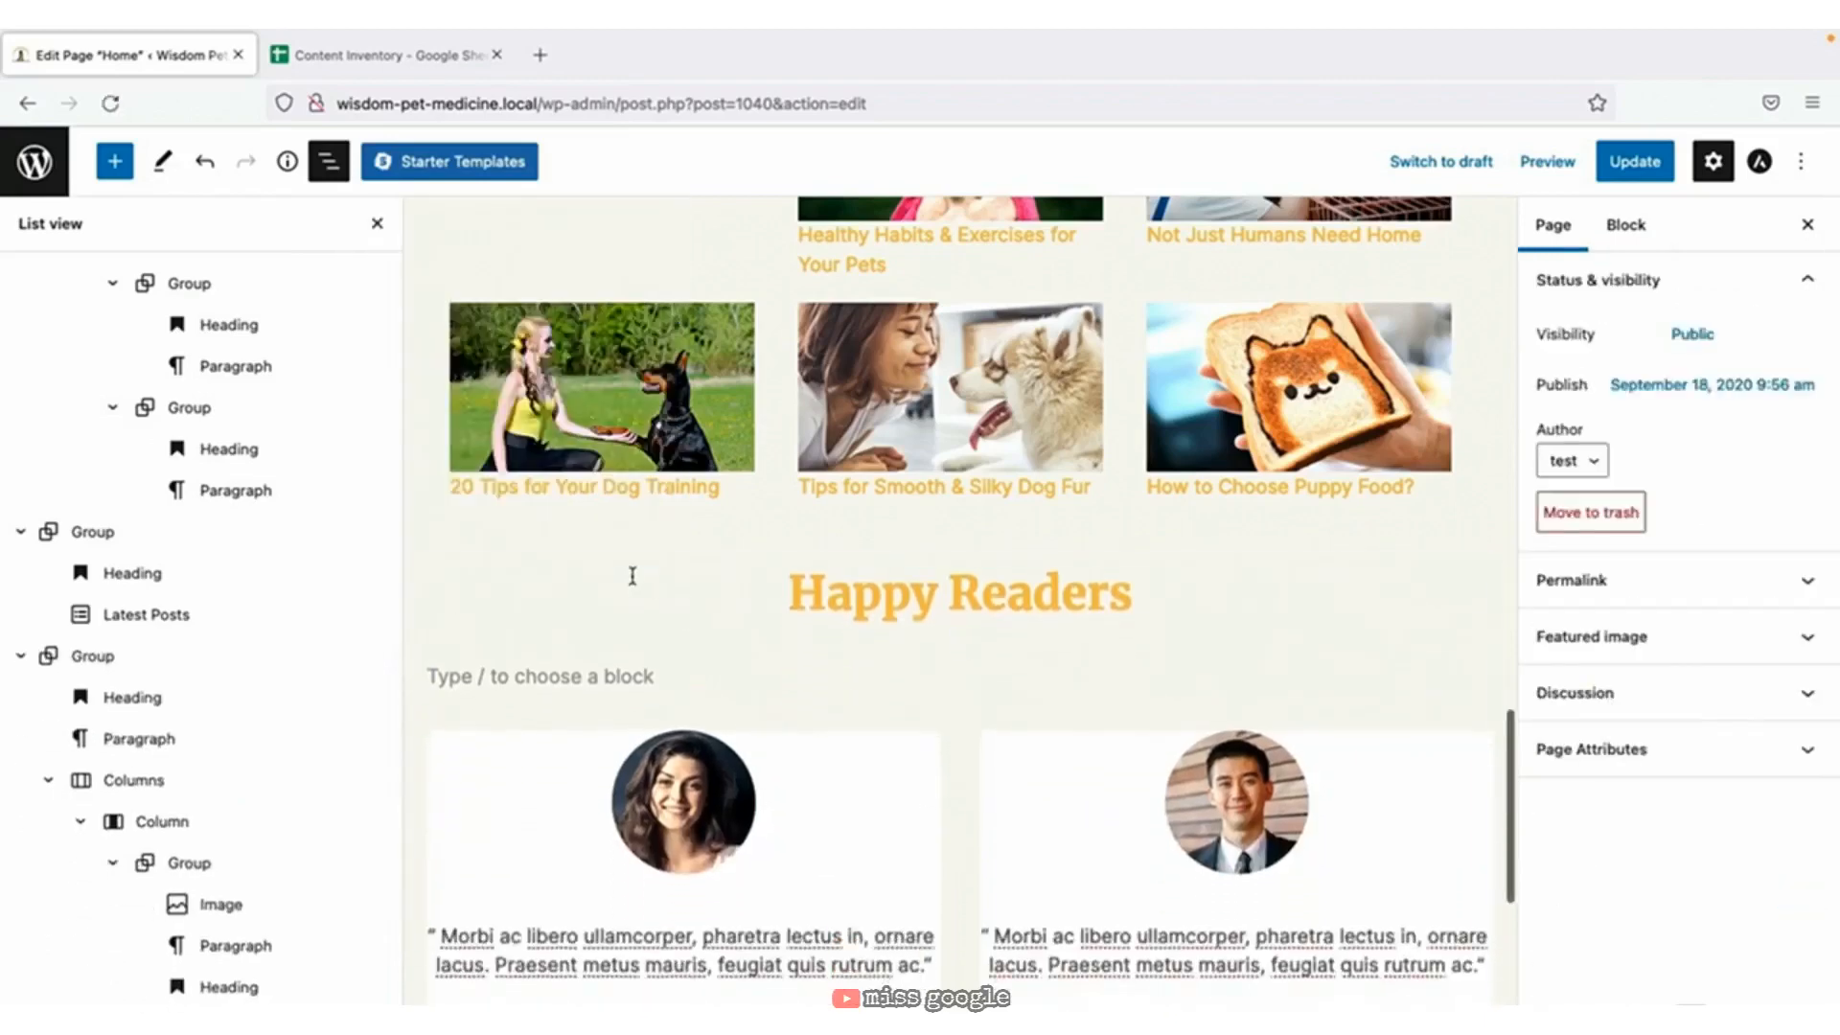
Move the "Happy Readers" testimonial group above the pet tips section and retitle its heading "Happy Customers".
left_click(84, 658)
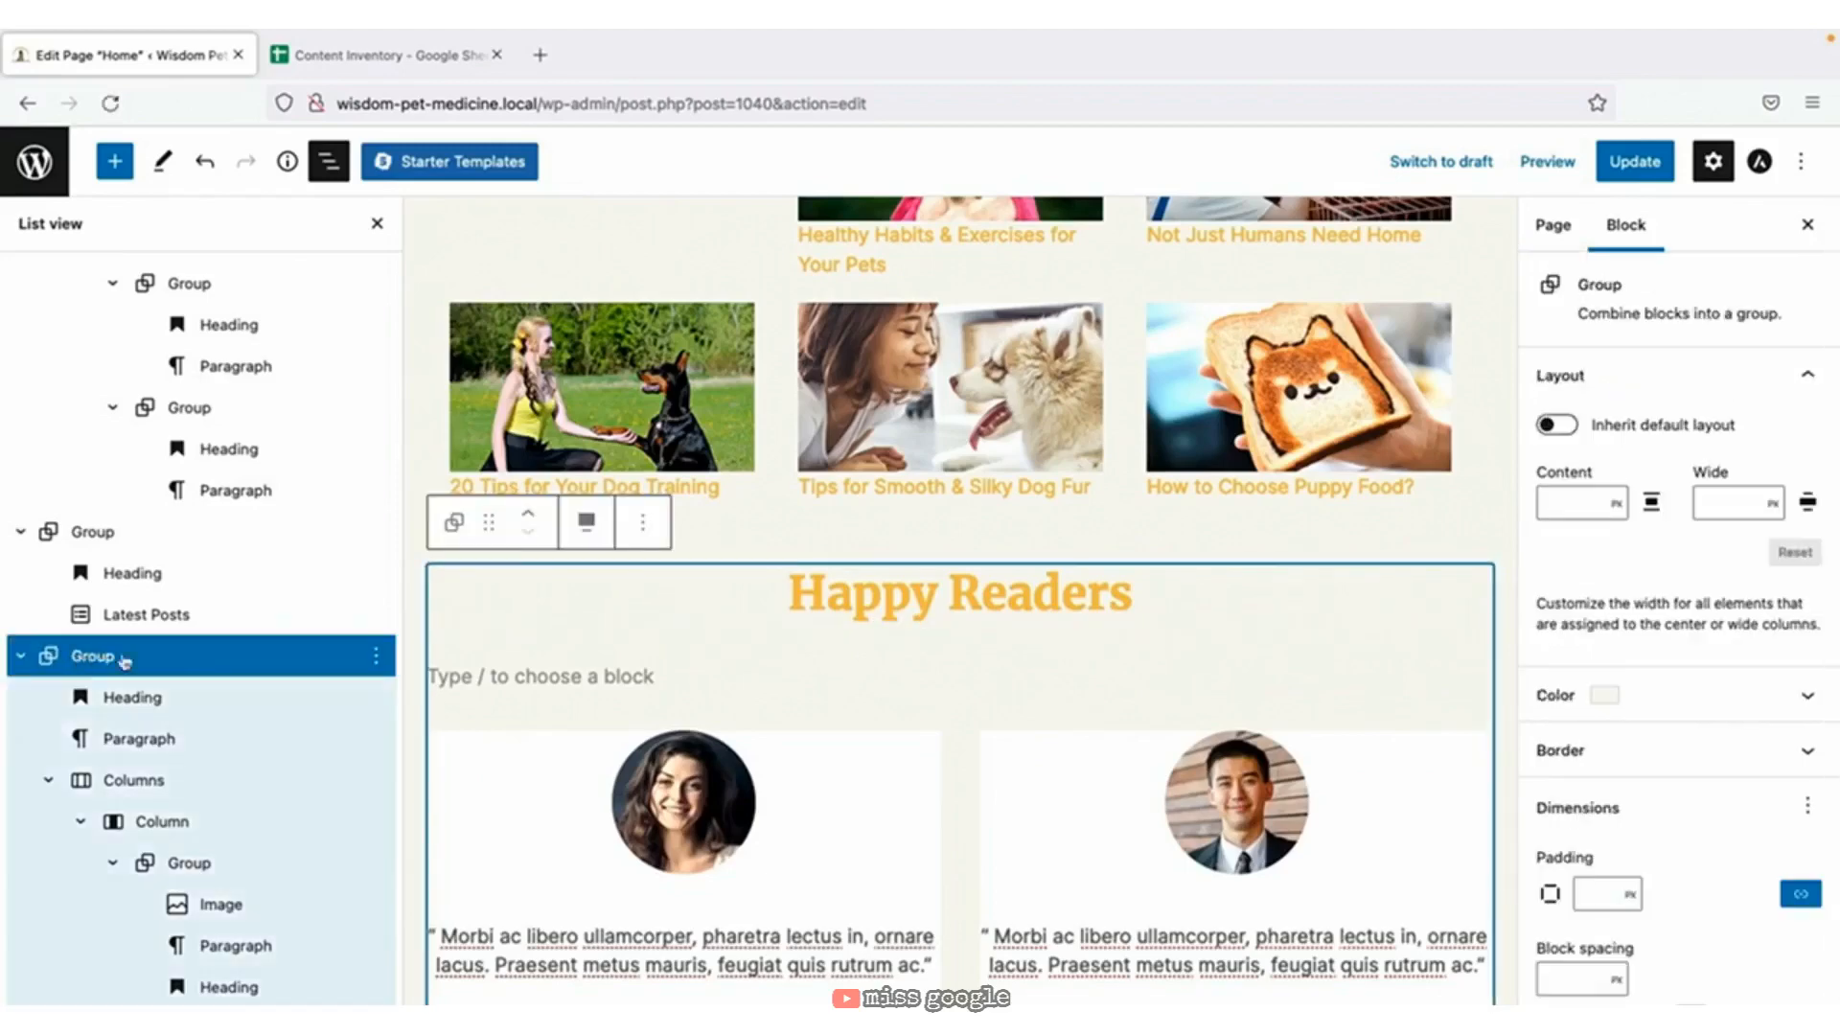
left_click(529, 521)
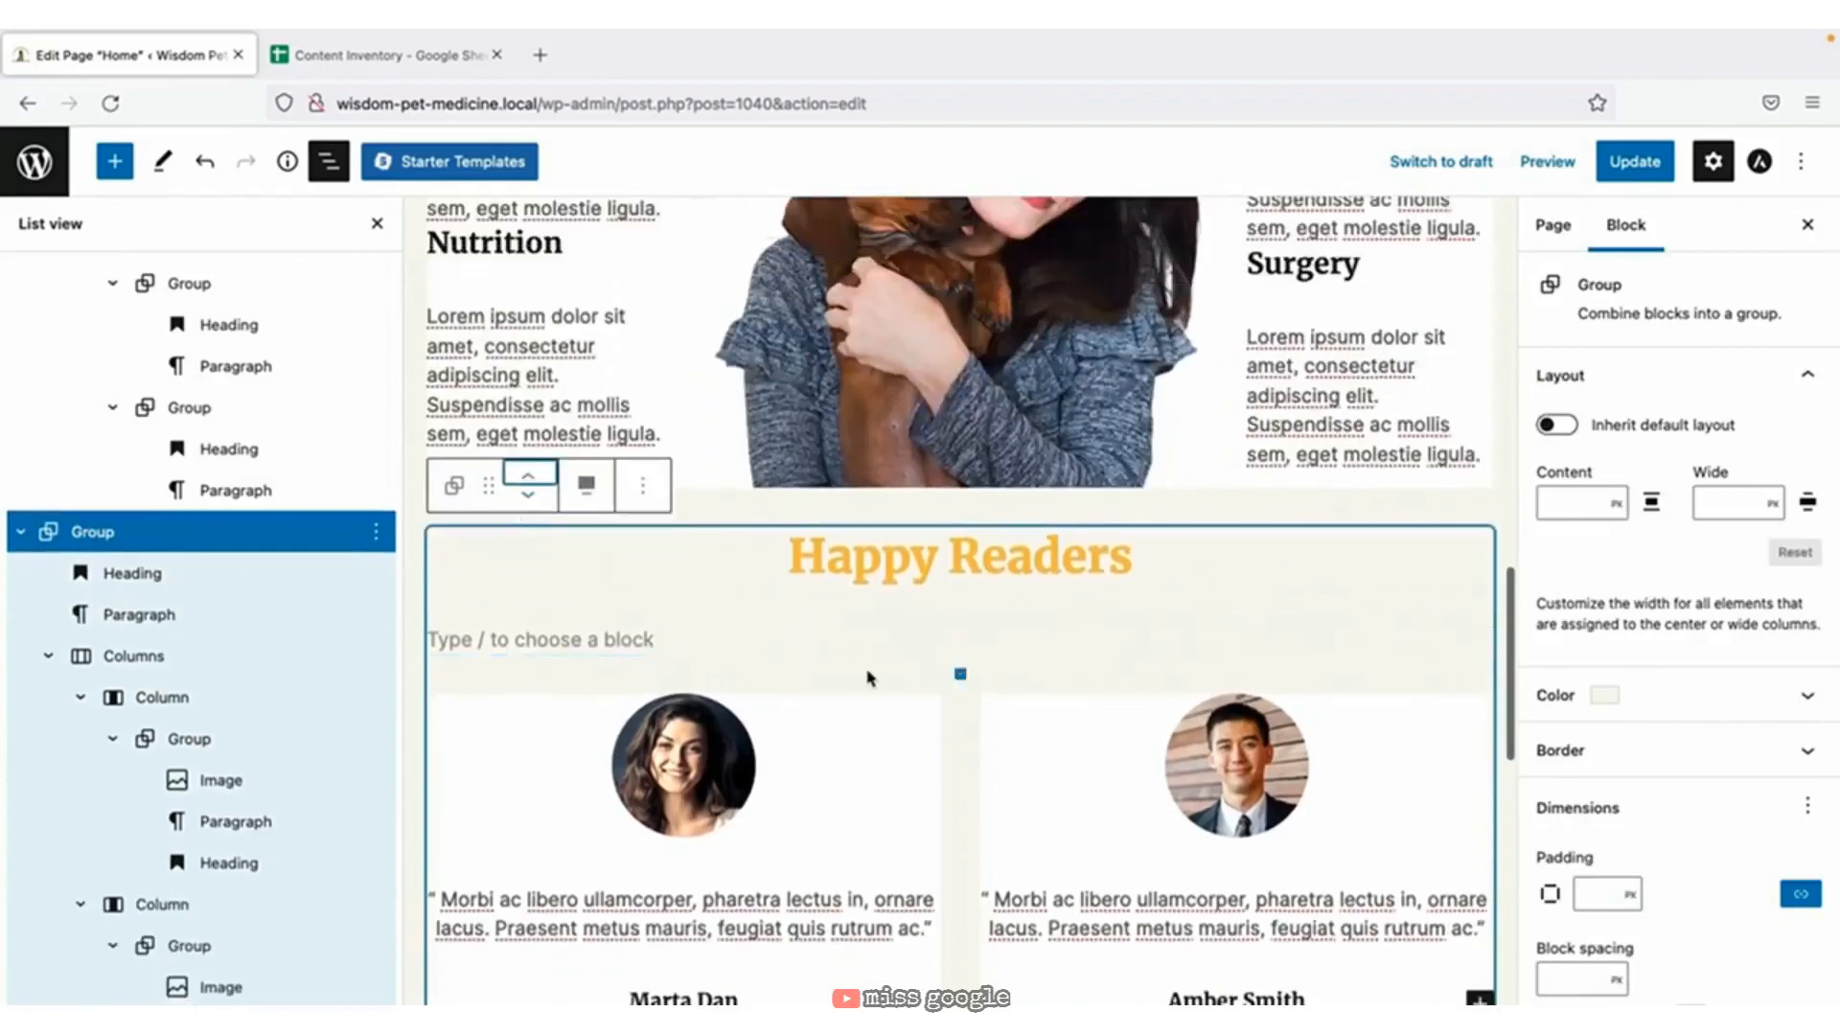
left_click(1102, 458)
left_click_drag(1131, 419, 949, 422)
type("Customers")
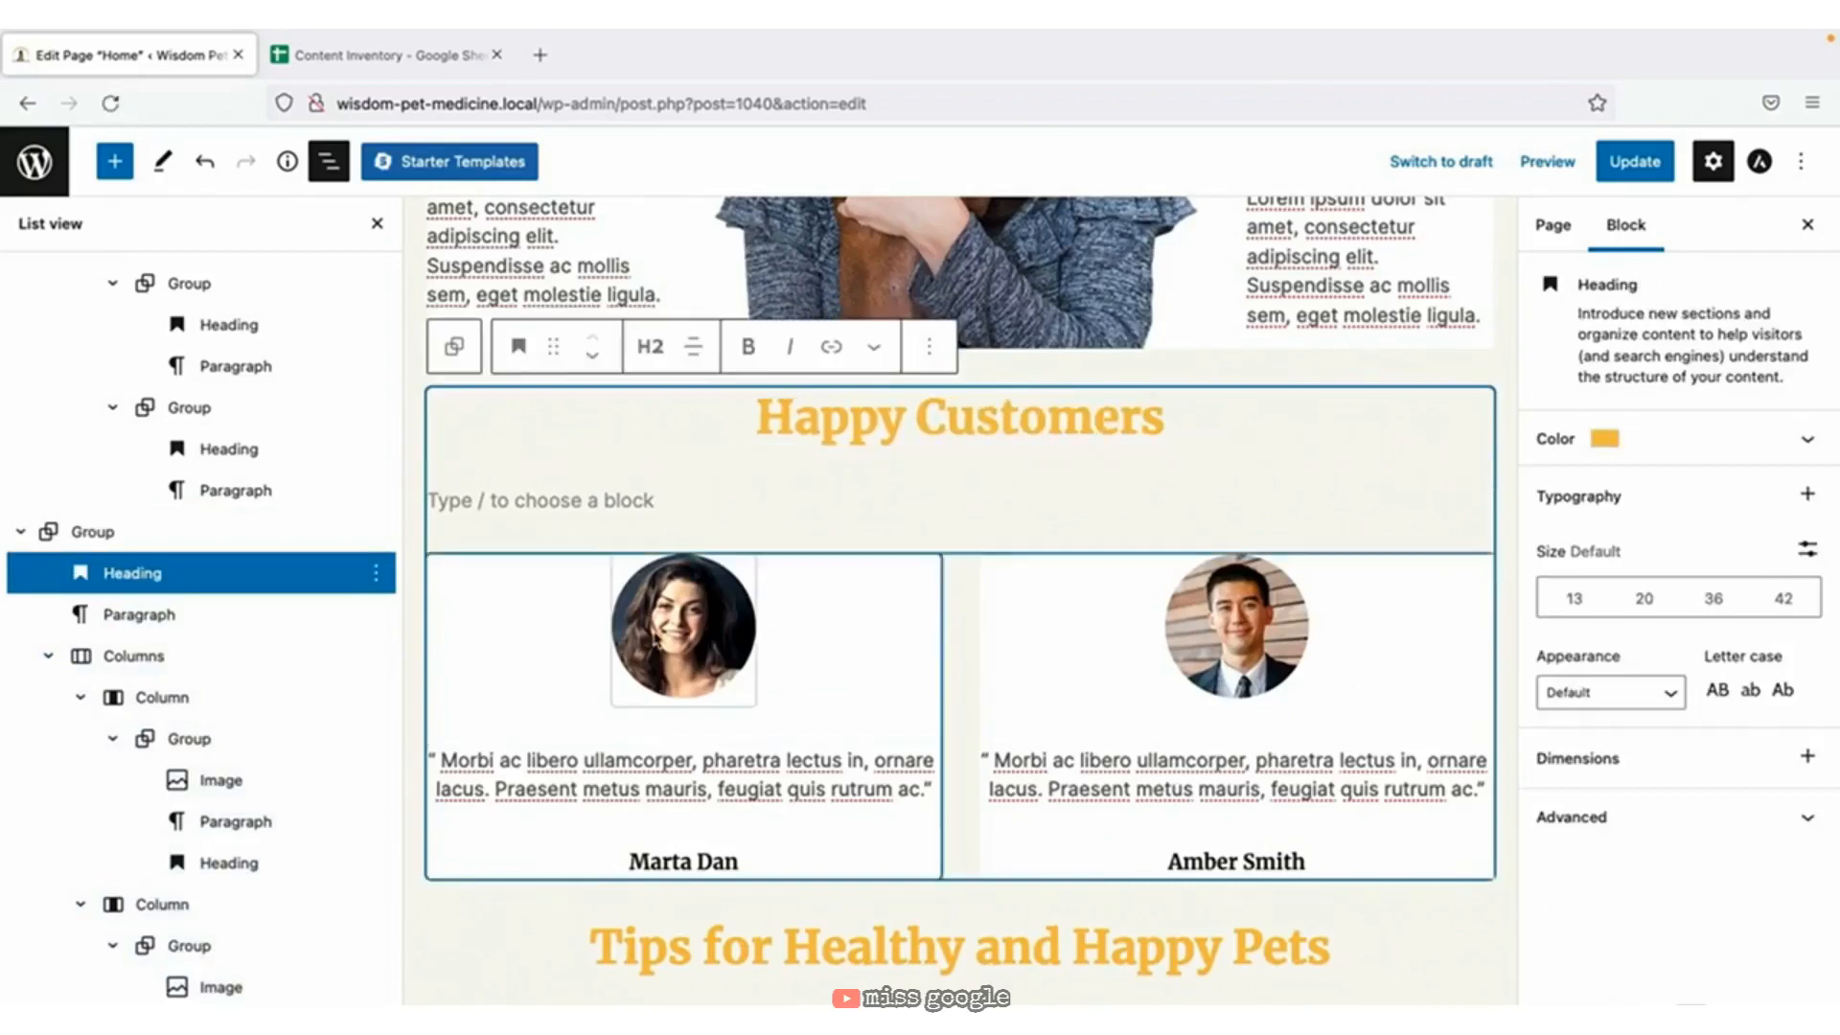
Replace the first testimonial's portrait with the golden retriever photo from the "General pets and owners" folder and reduce its image size.
left_click(683, 633)
left_click(1071, 513)
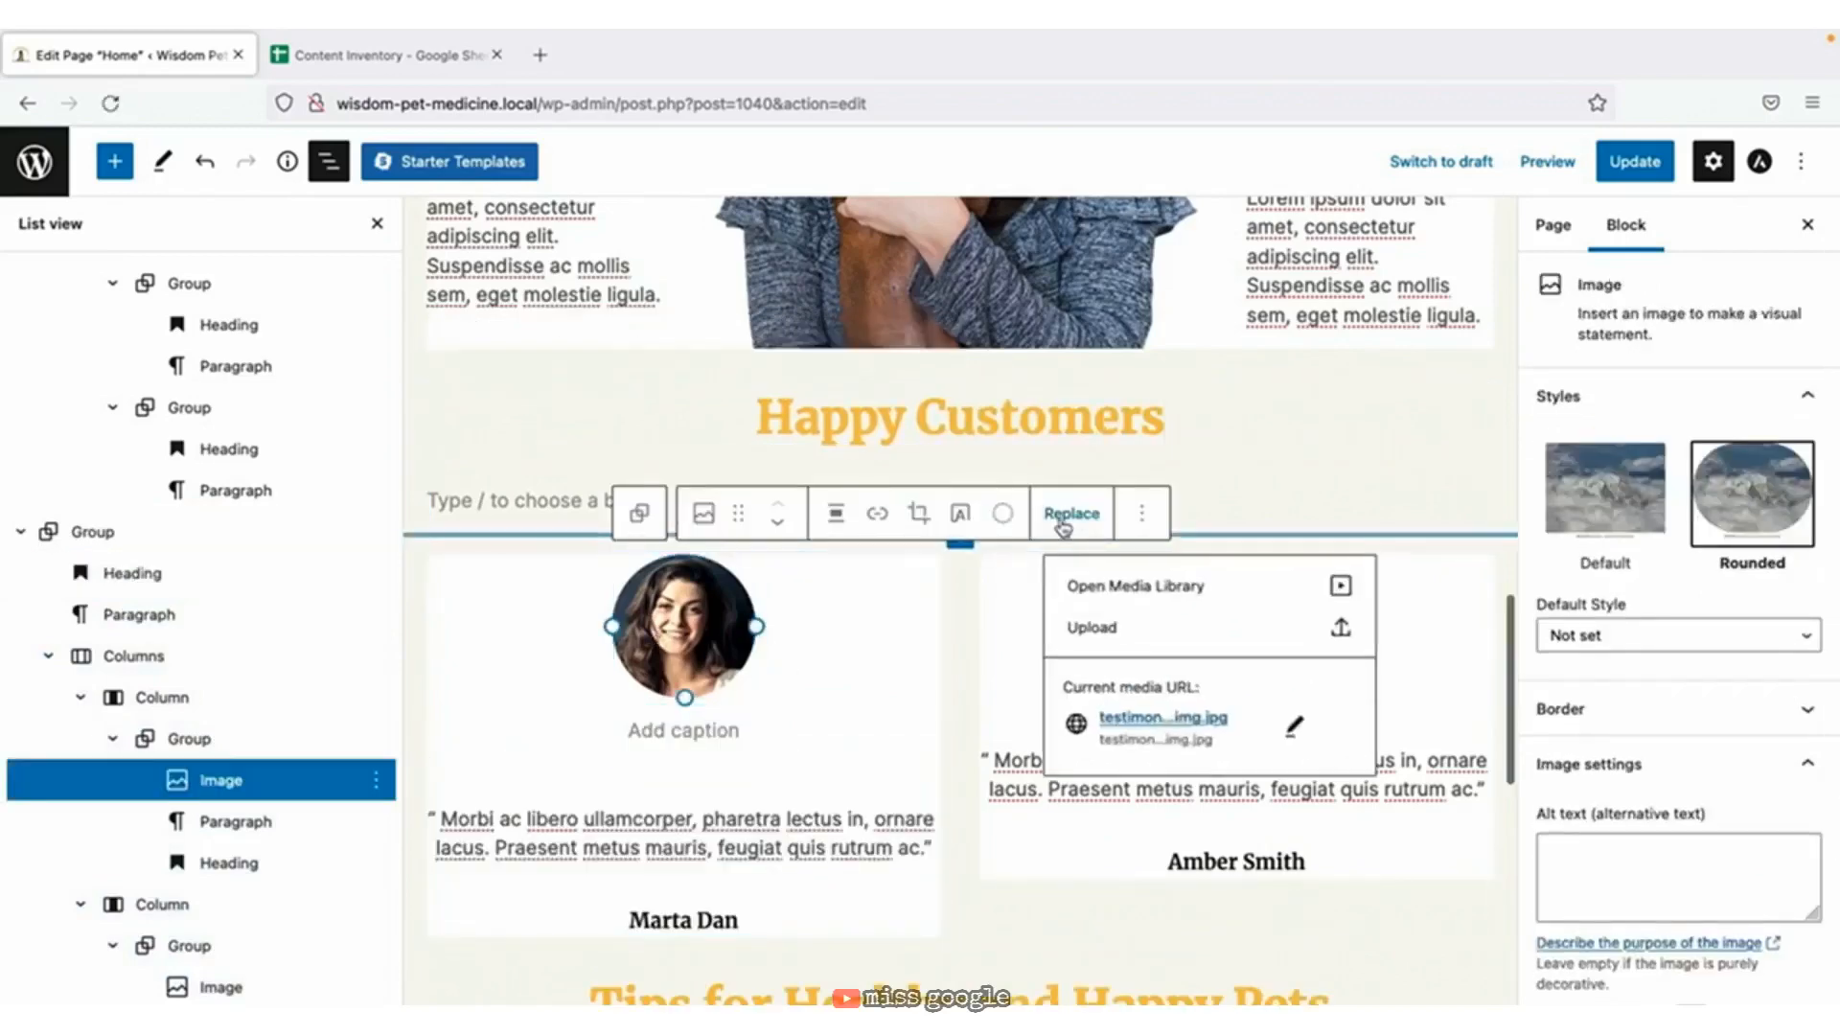
left_click(1135, 644)
left_click(808, 278)
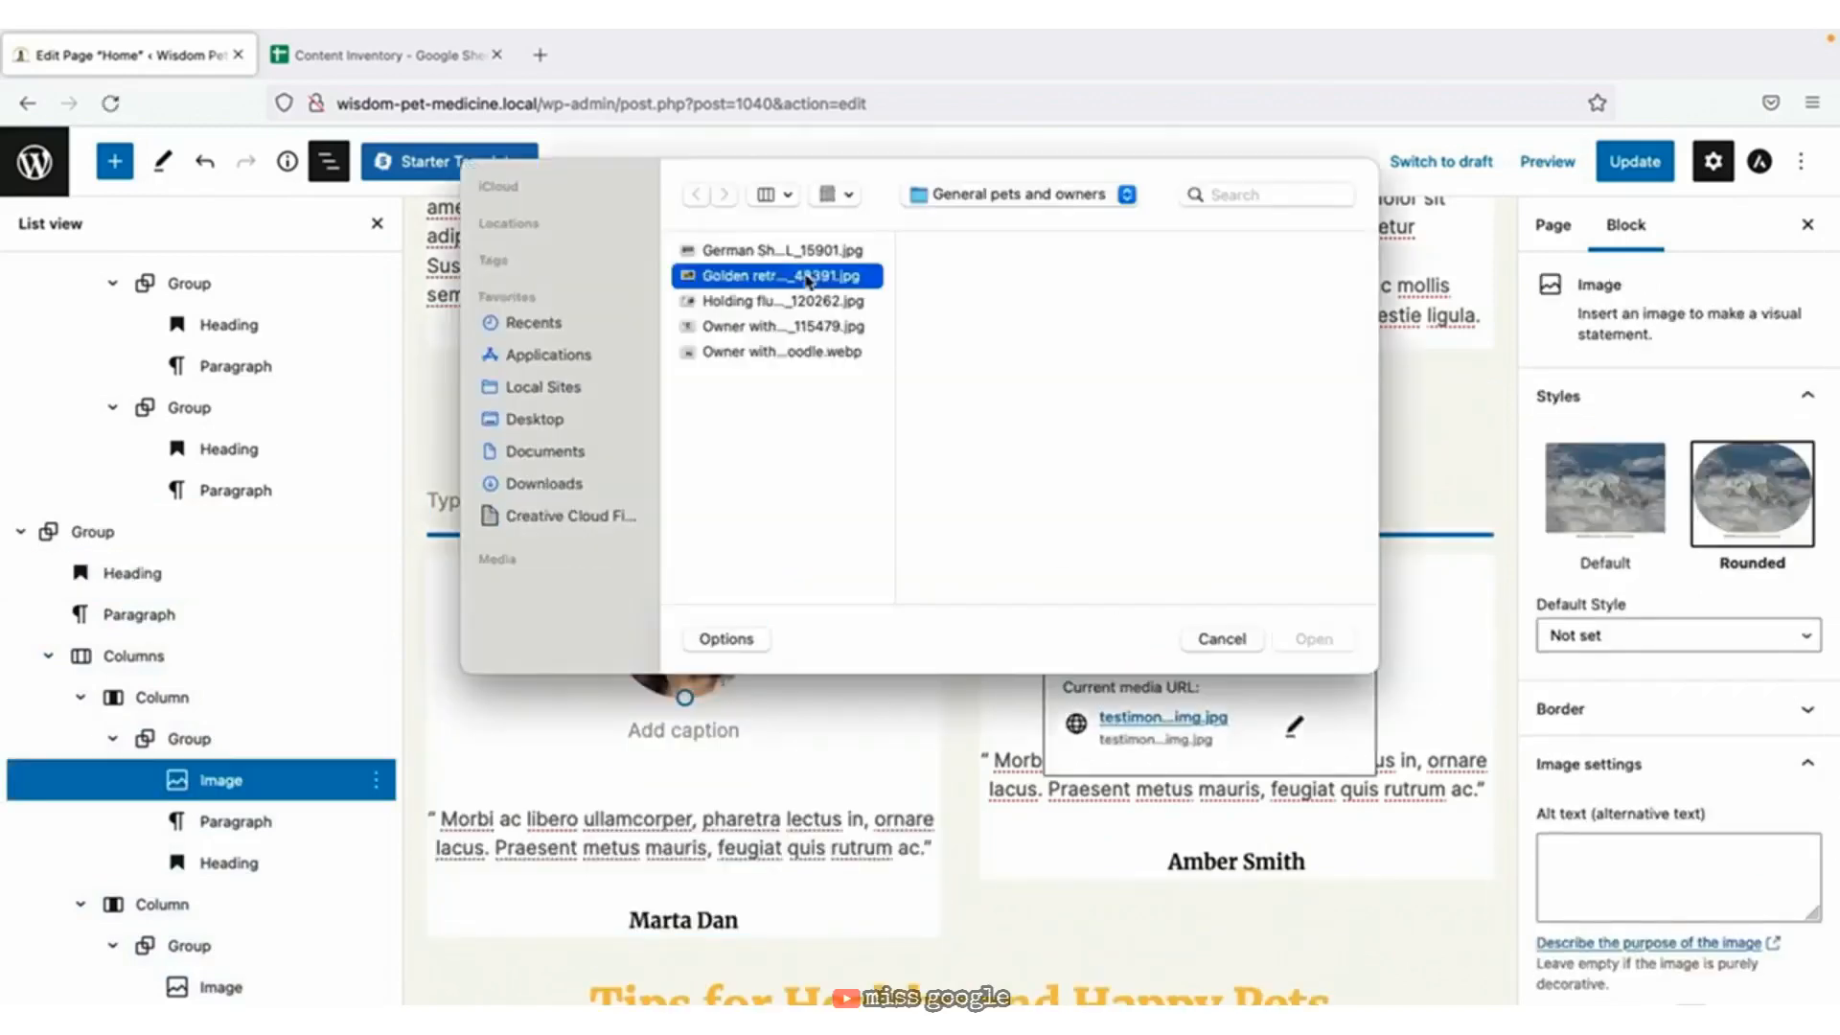
double_click(808, 277)
scroll(1642, 822, "down", 1)
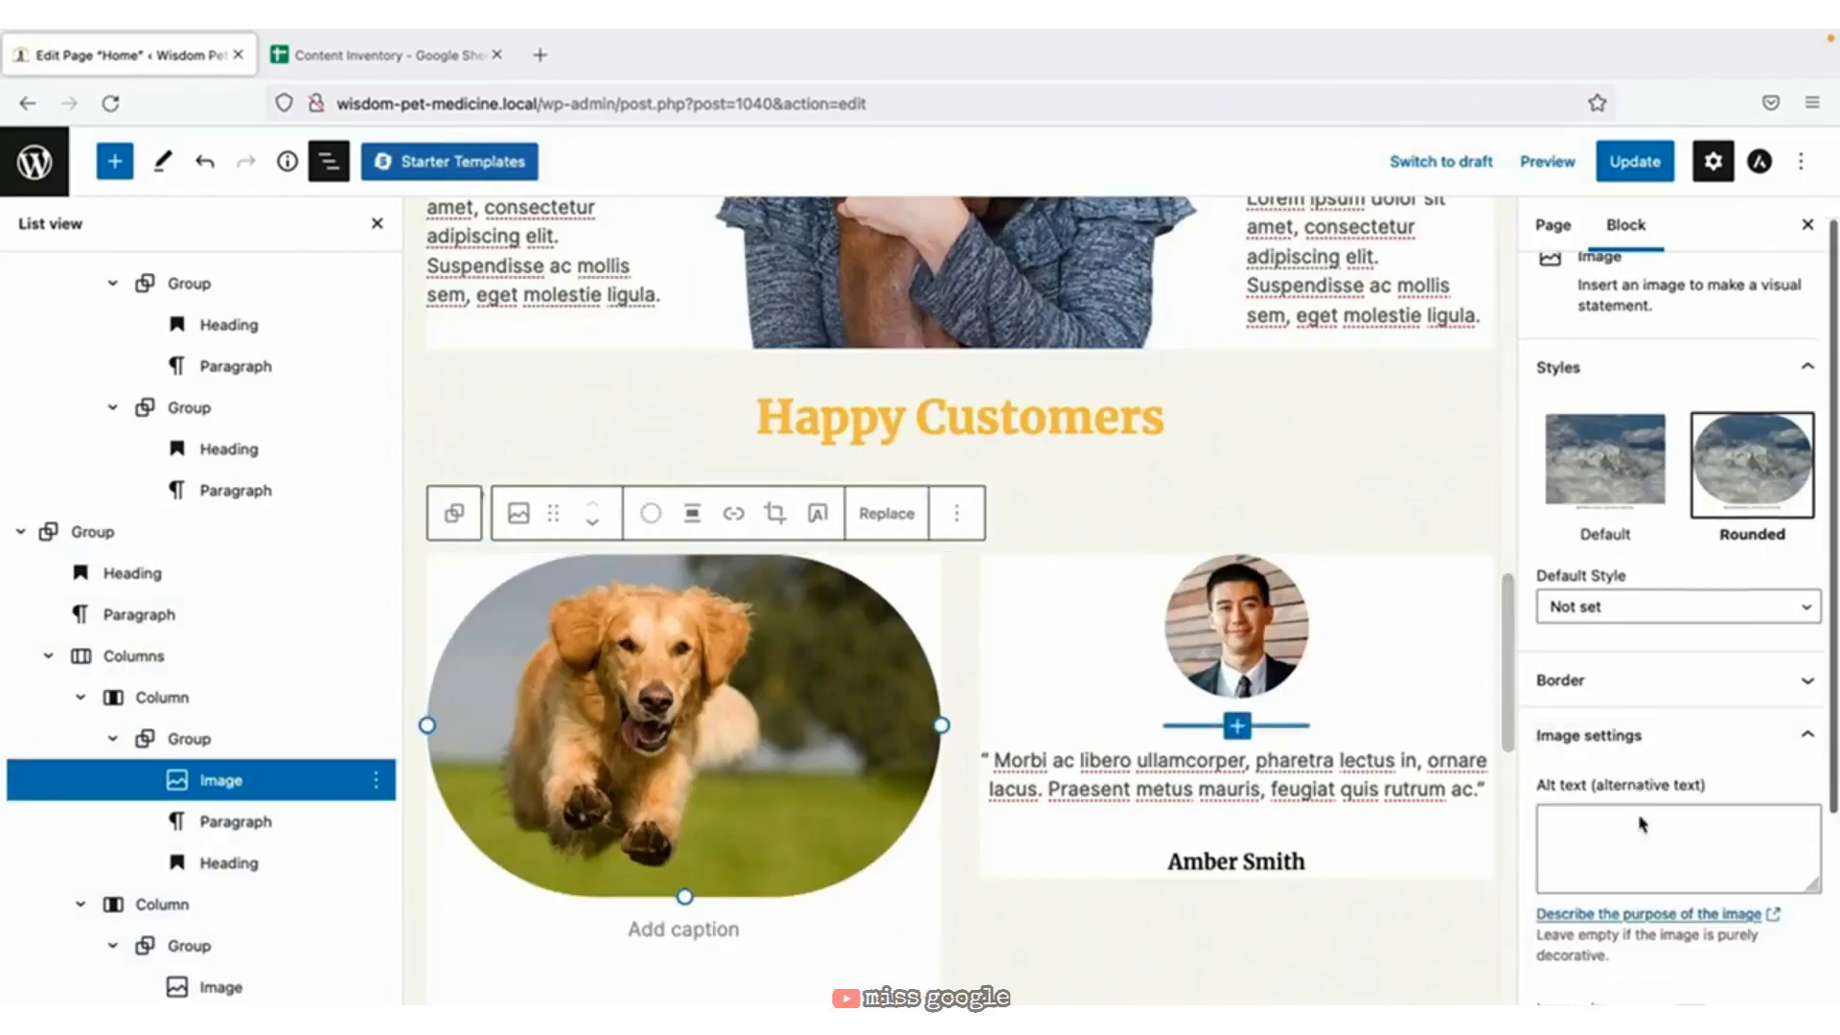
scroll(1642, 822, "down", 5)
left_click(1626, 796)
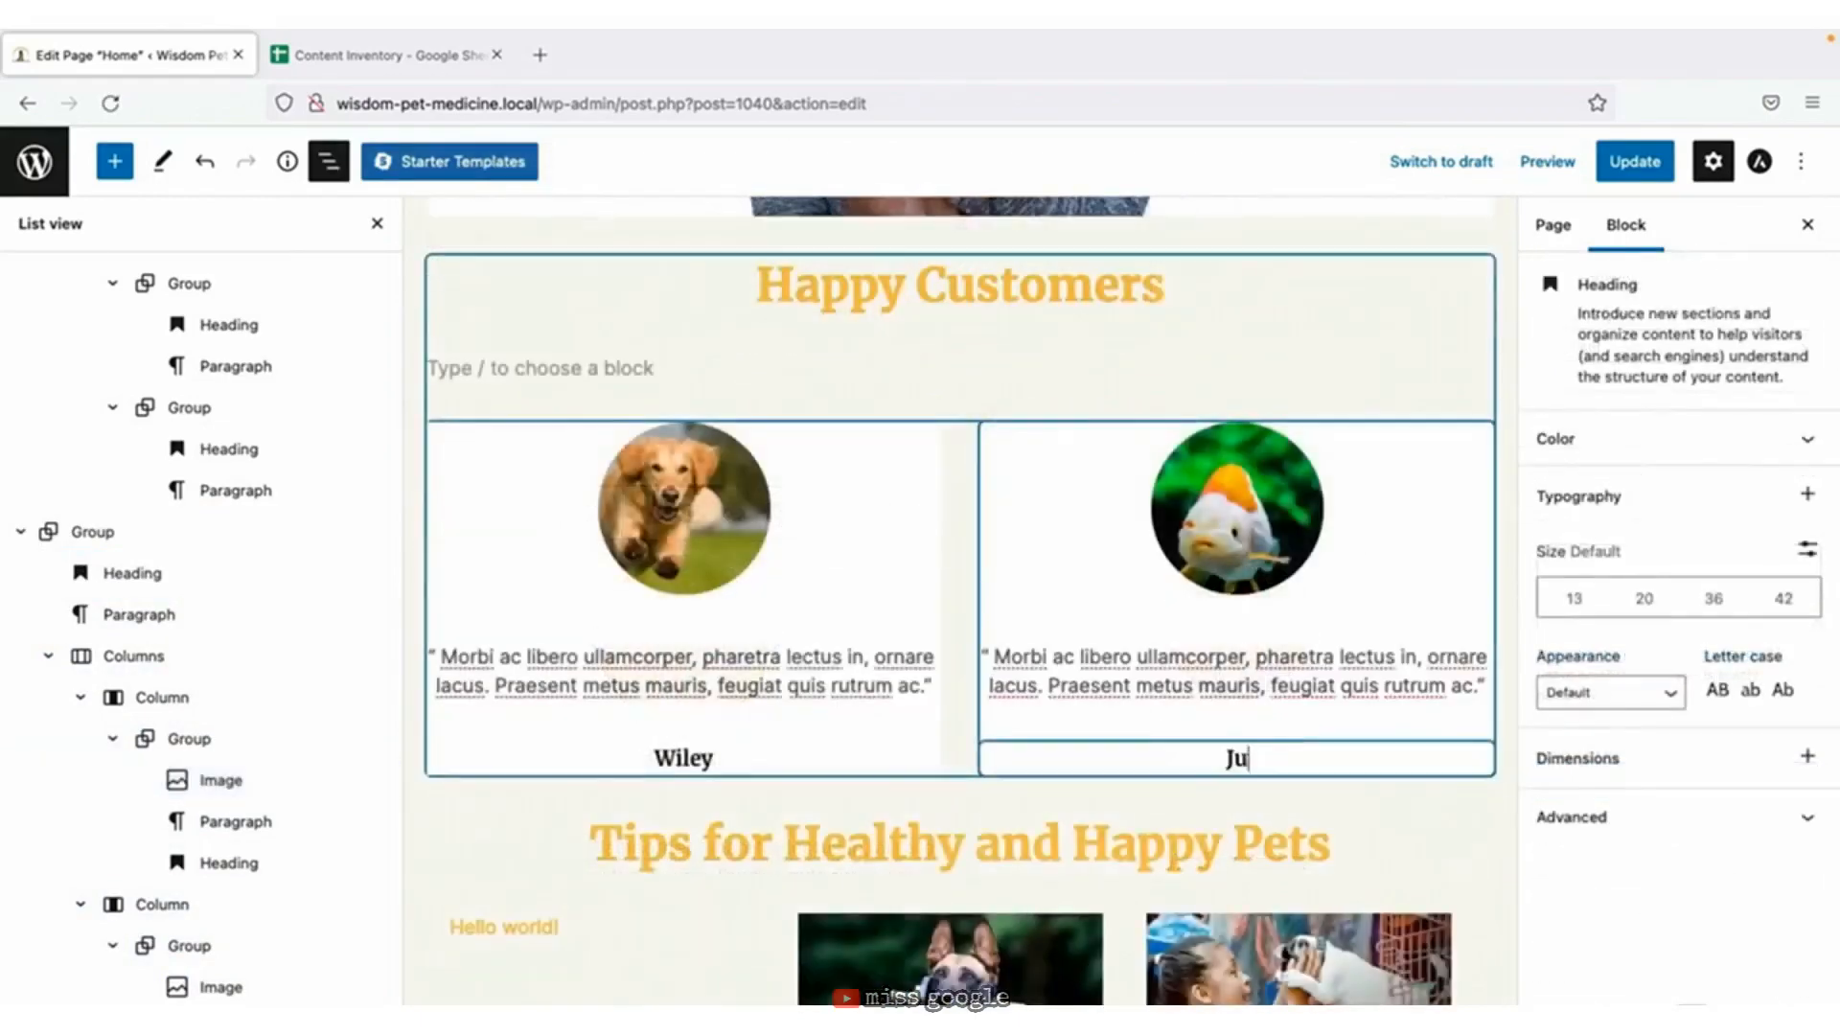
Complete the name under the fish testimonial as "Judd" and save the updated Home page.
type("dd")
scroll(1132, 569, "down", 7)
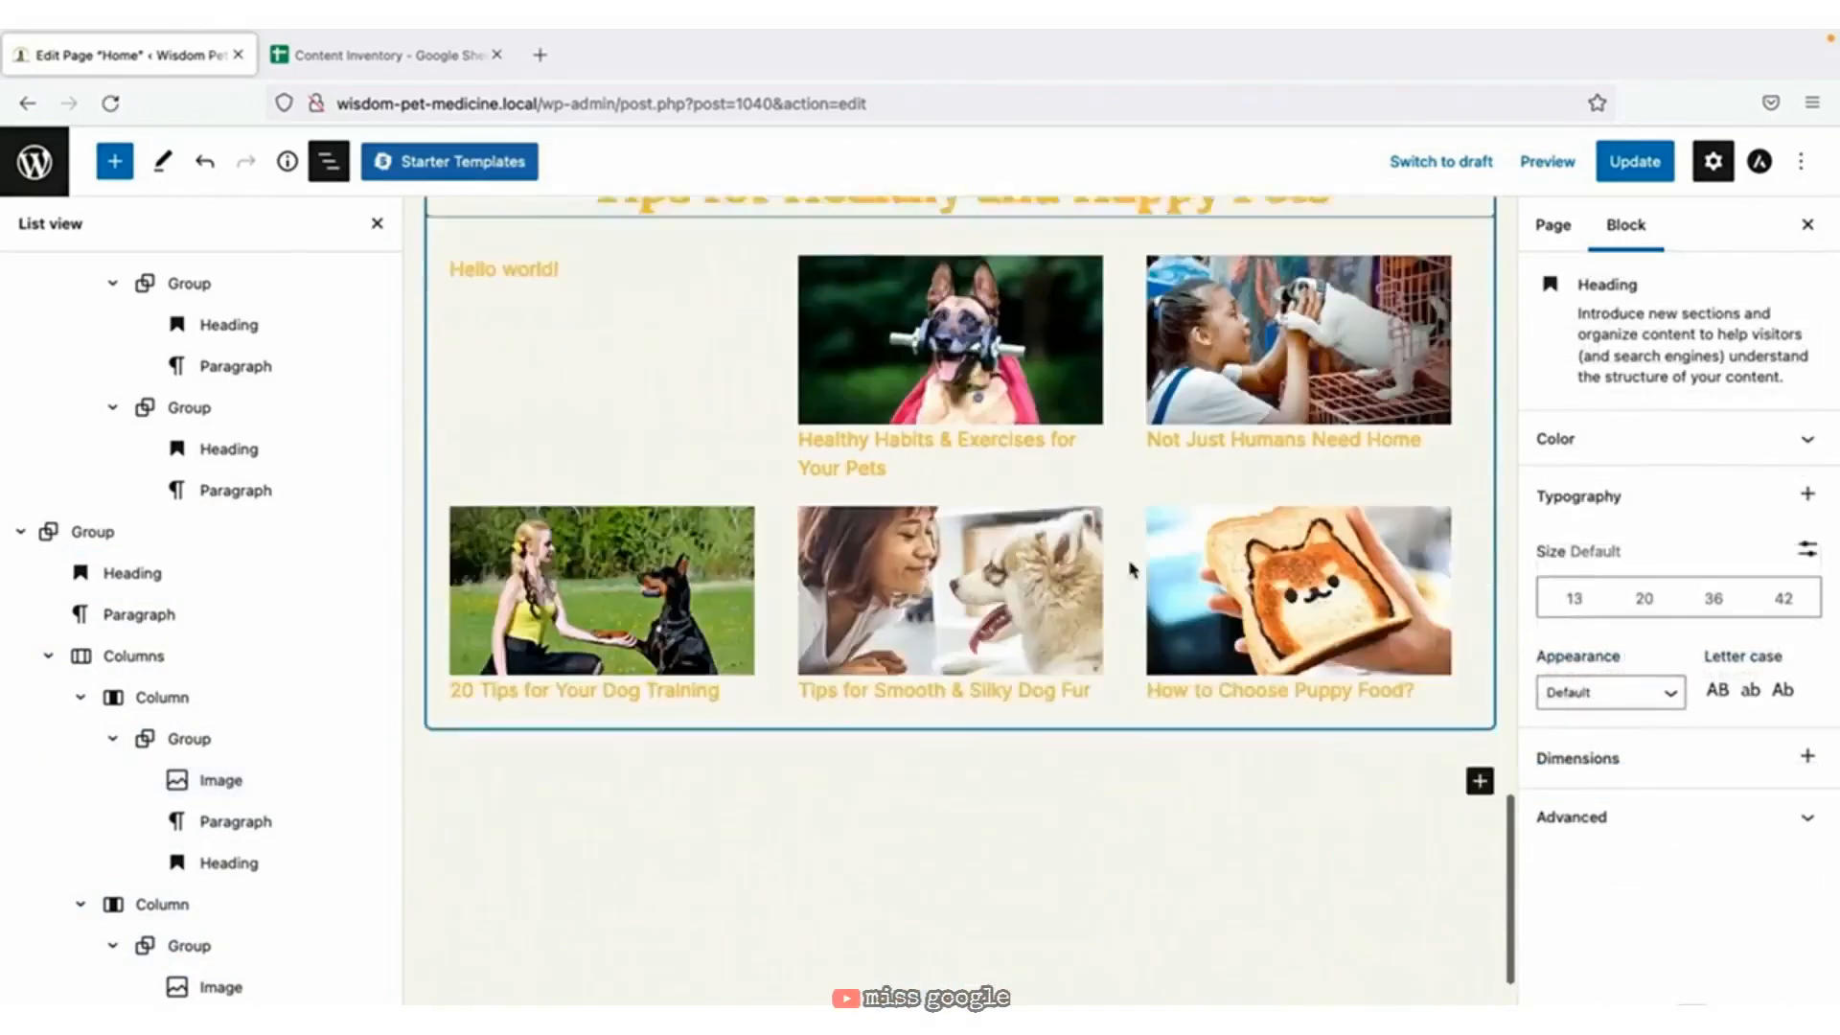
scroll(1132, 569, "up", 10)
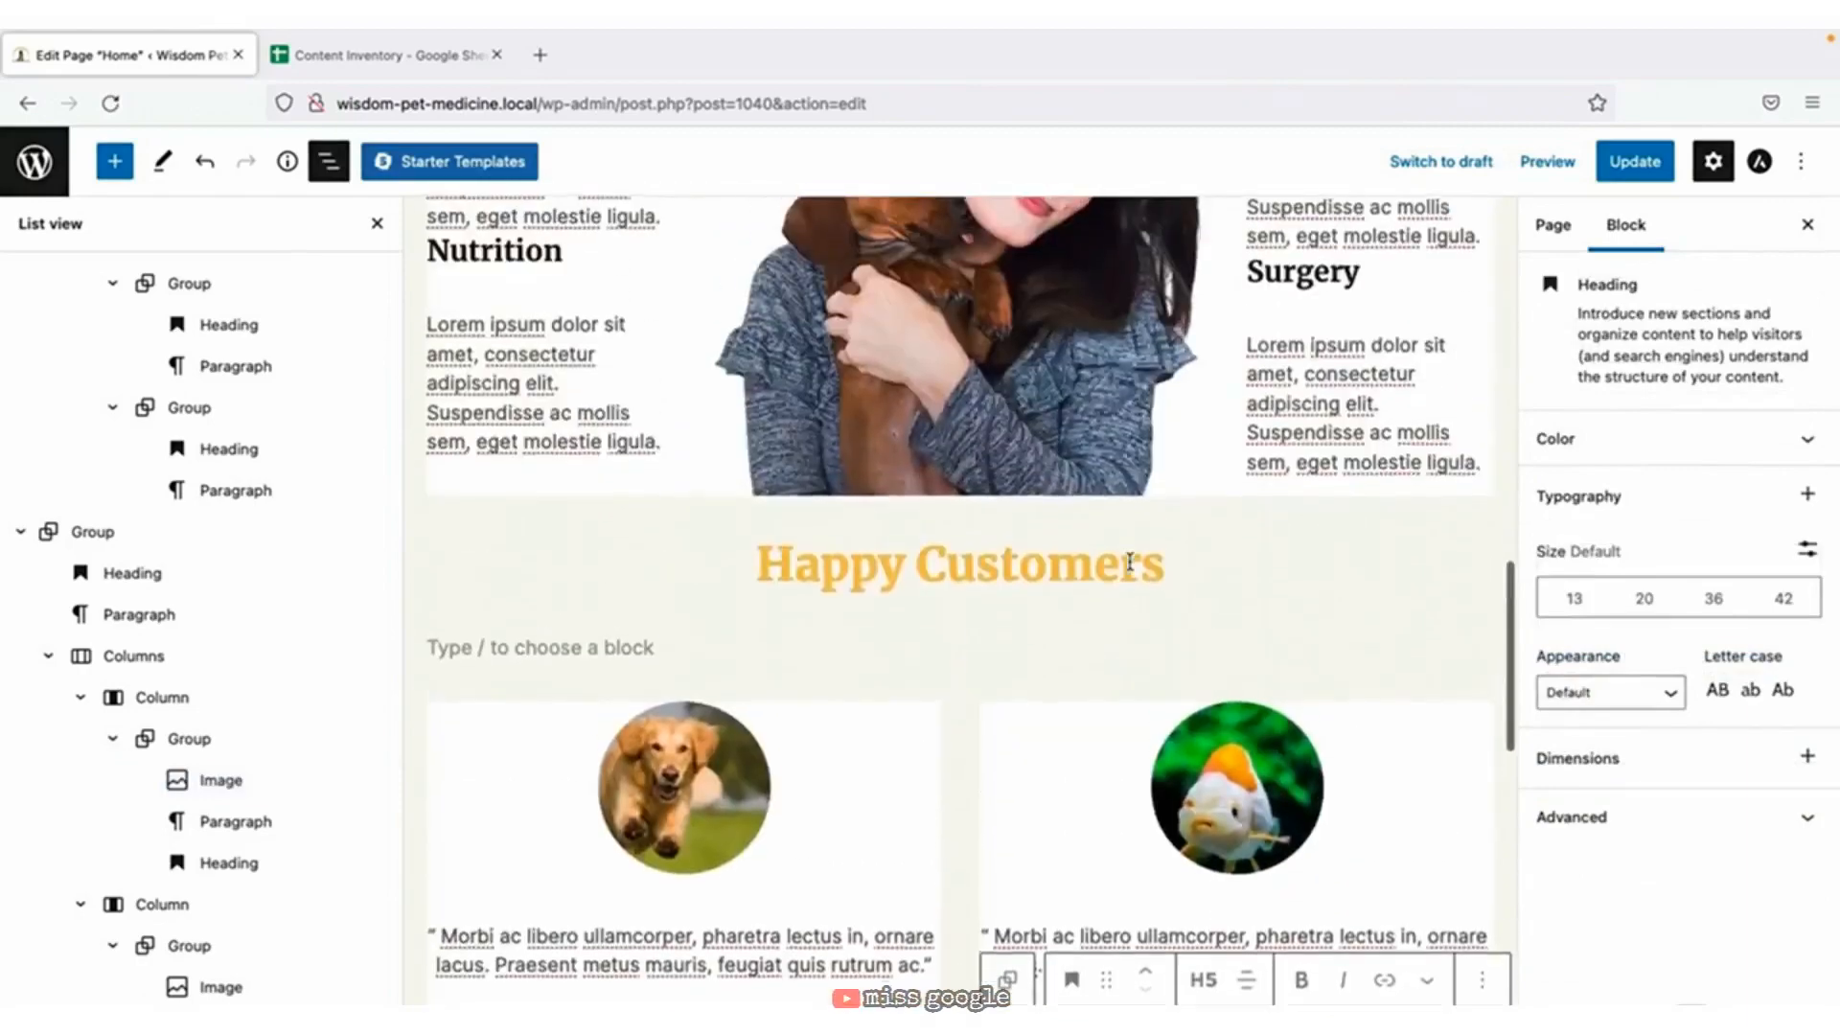
left_click(1620, 161)
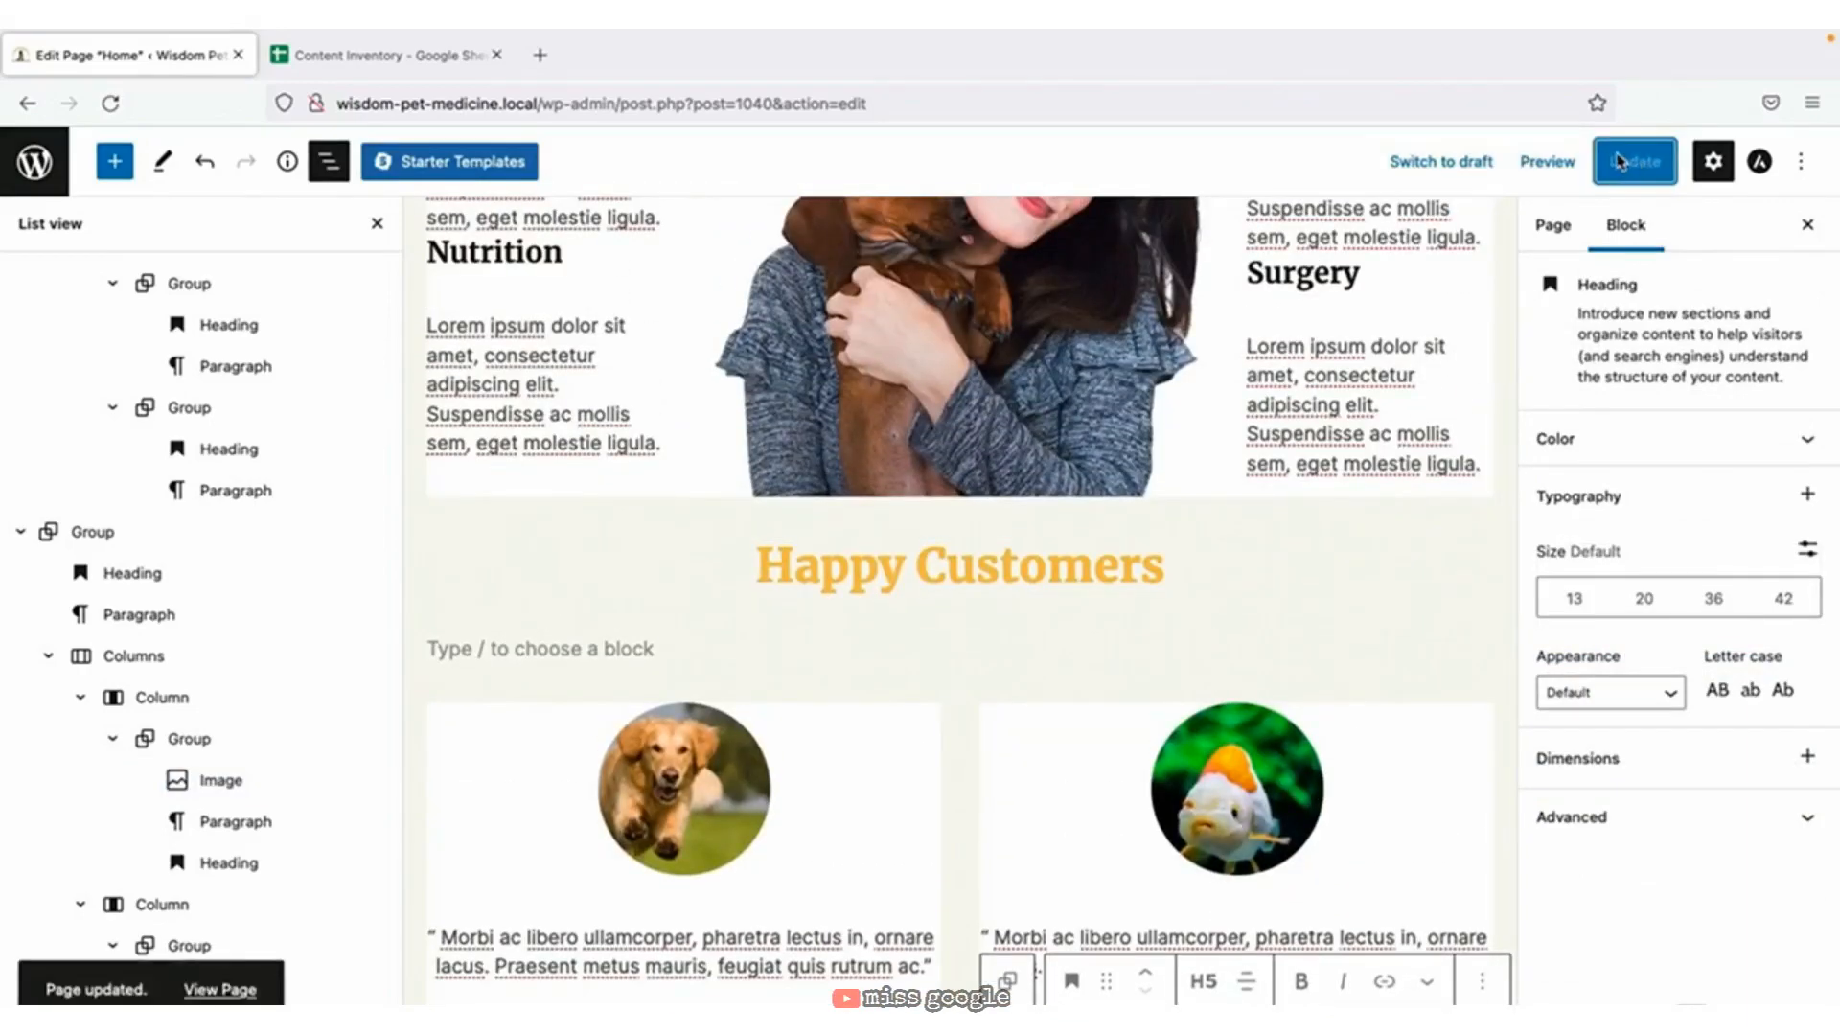
View the published Home page and check its hero, services, testimonials and pet tips sections.
left_click(217, 990)
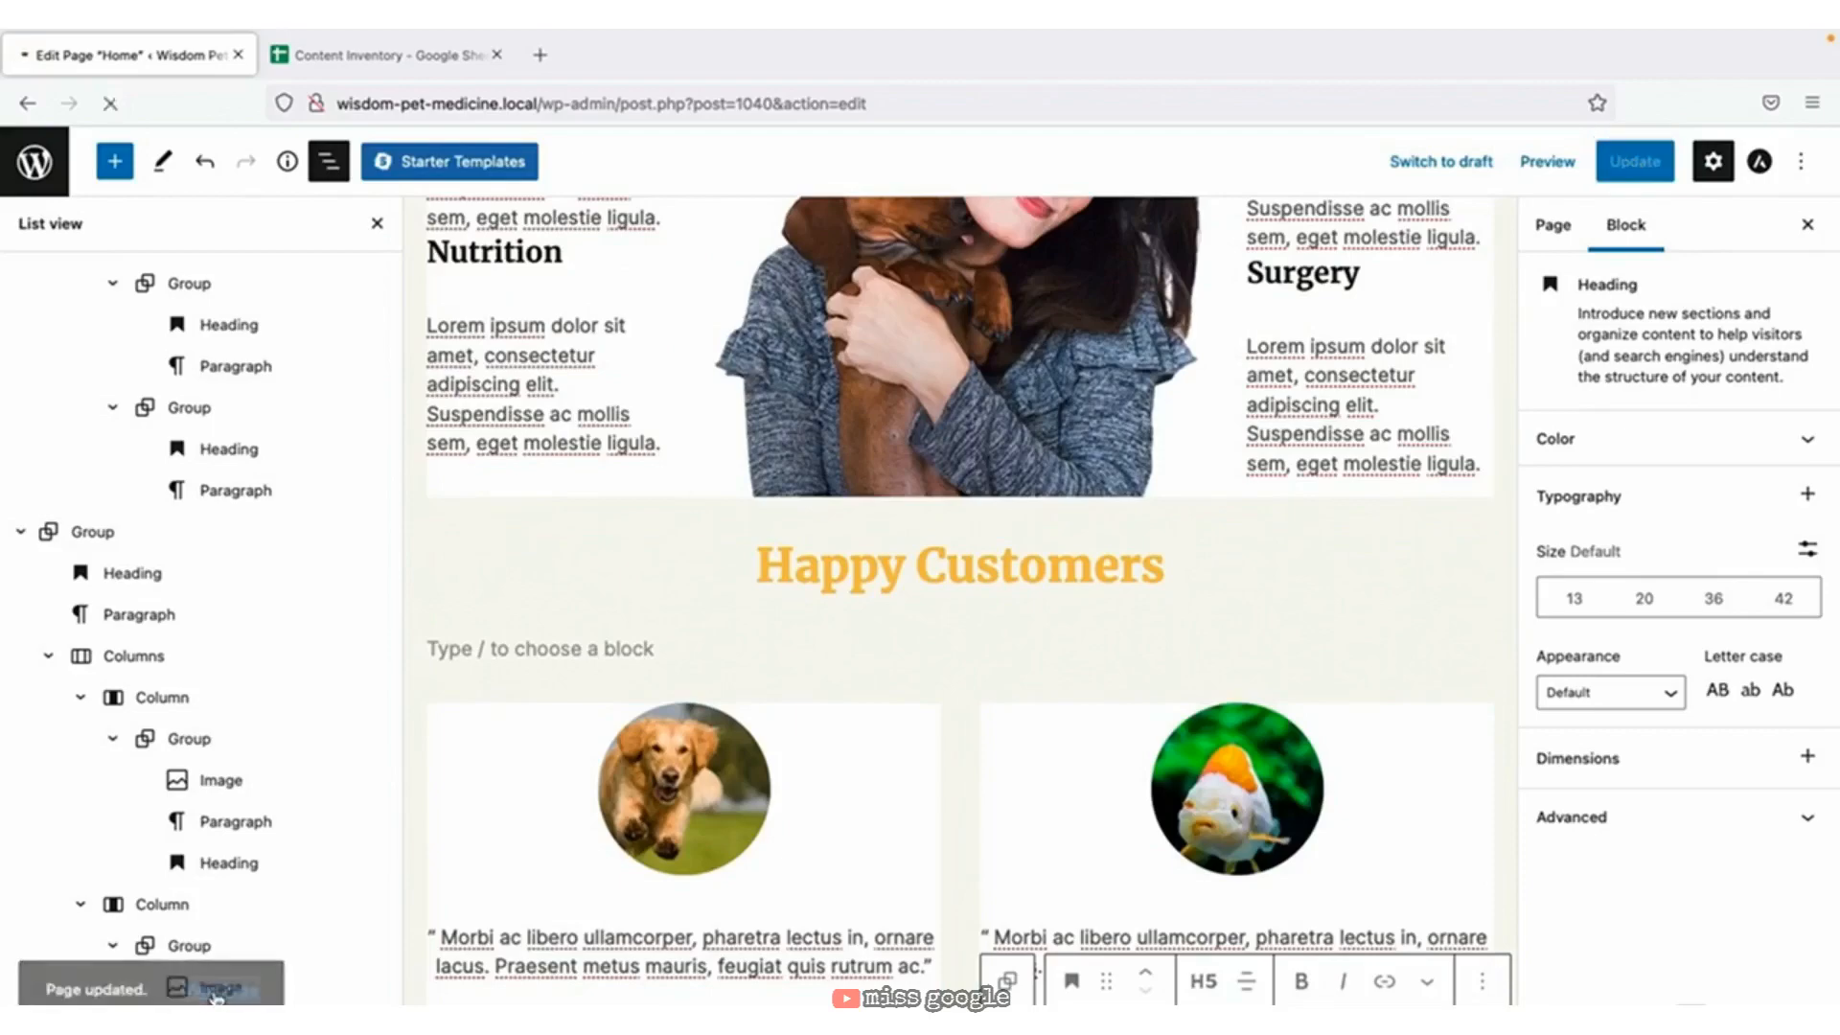
scroll(1038, 447, "down", 7)
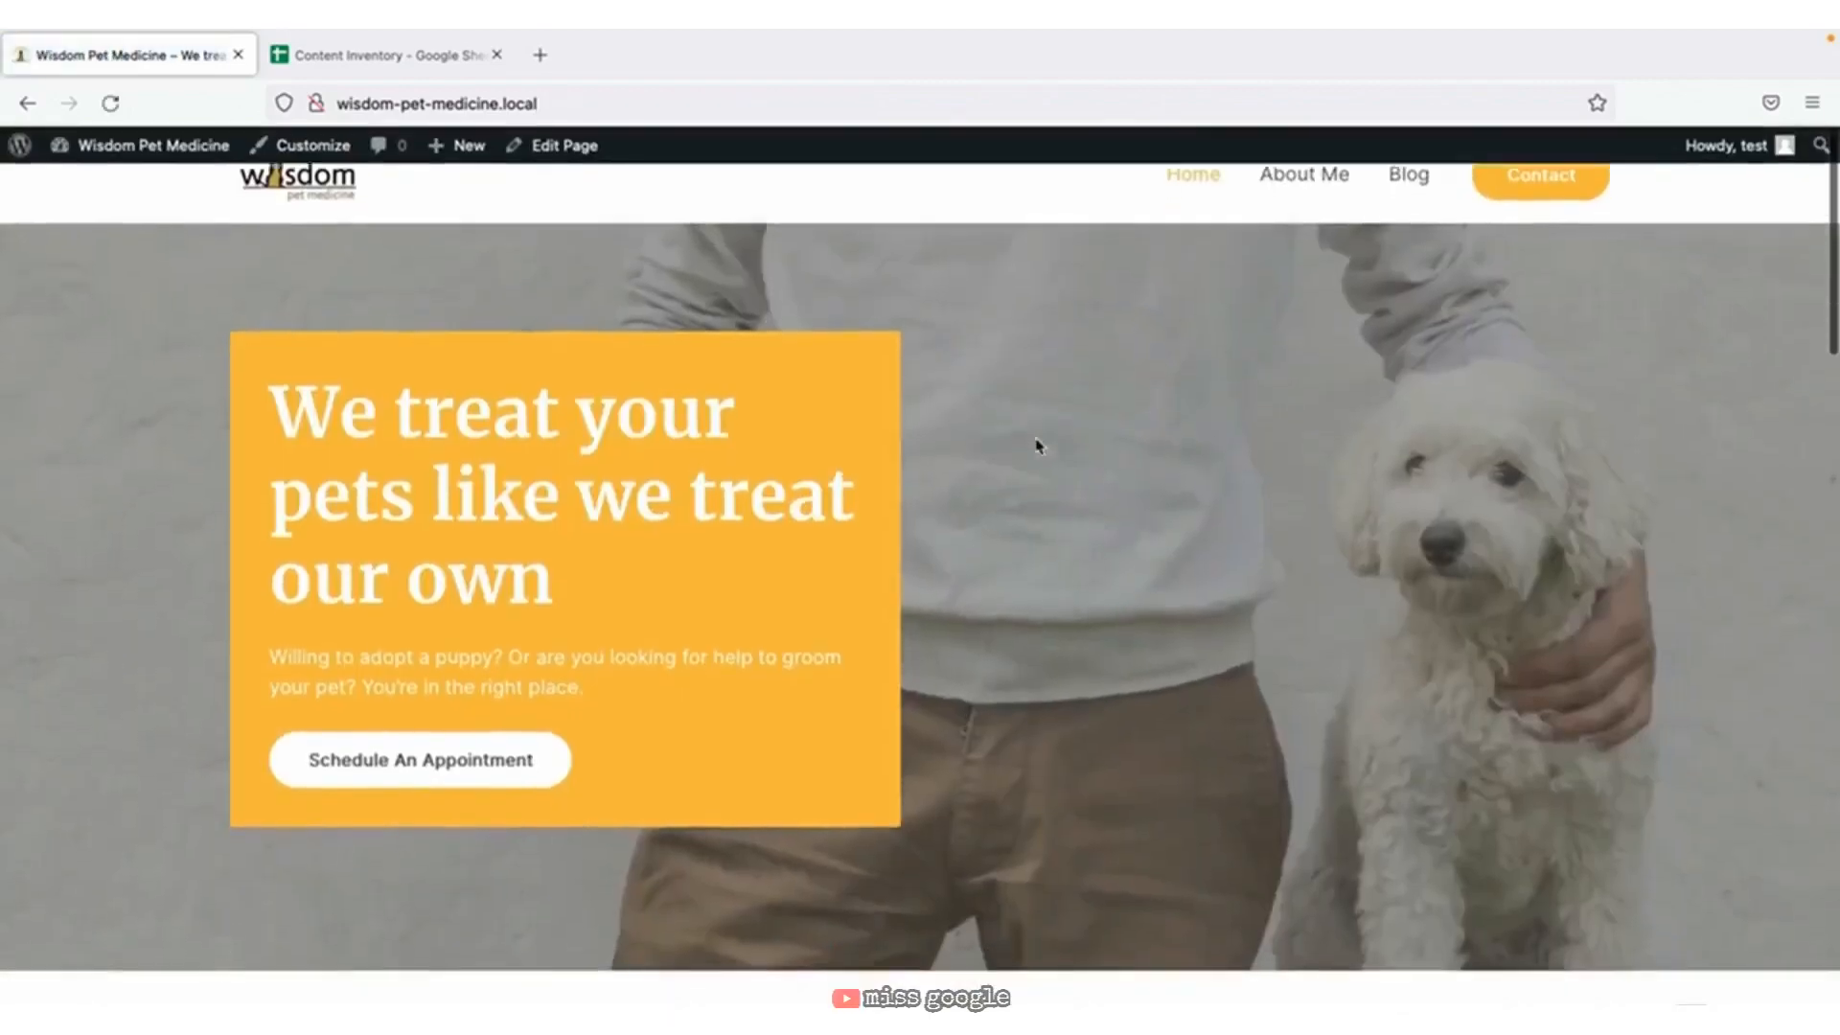
scroll(1038, 447, "down", 14)
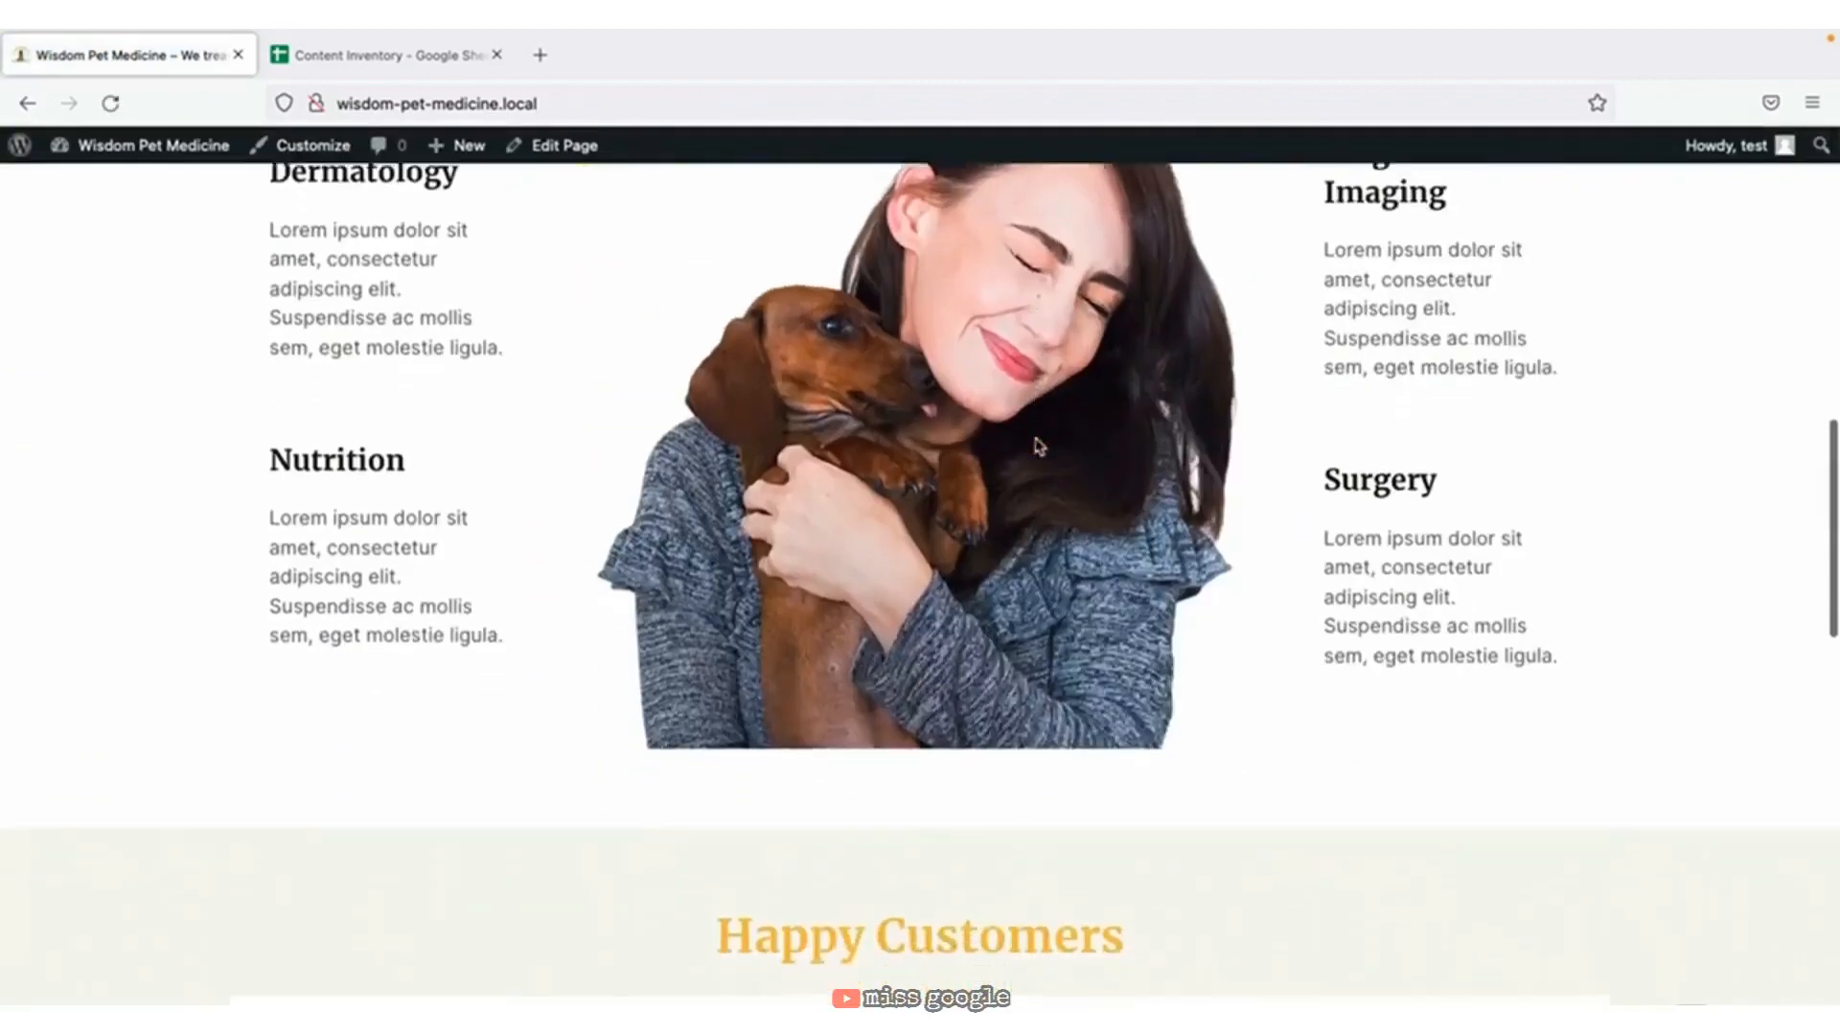
scroll(1036, 441, "down", 10)
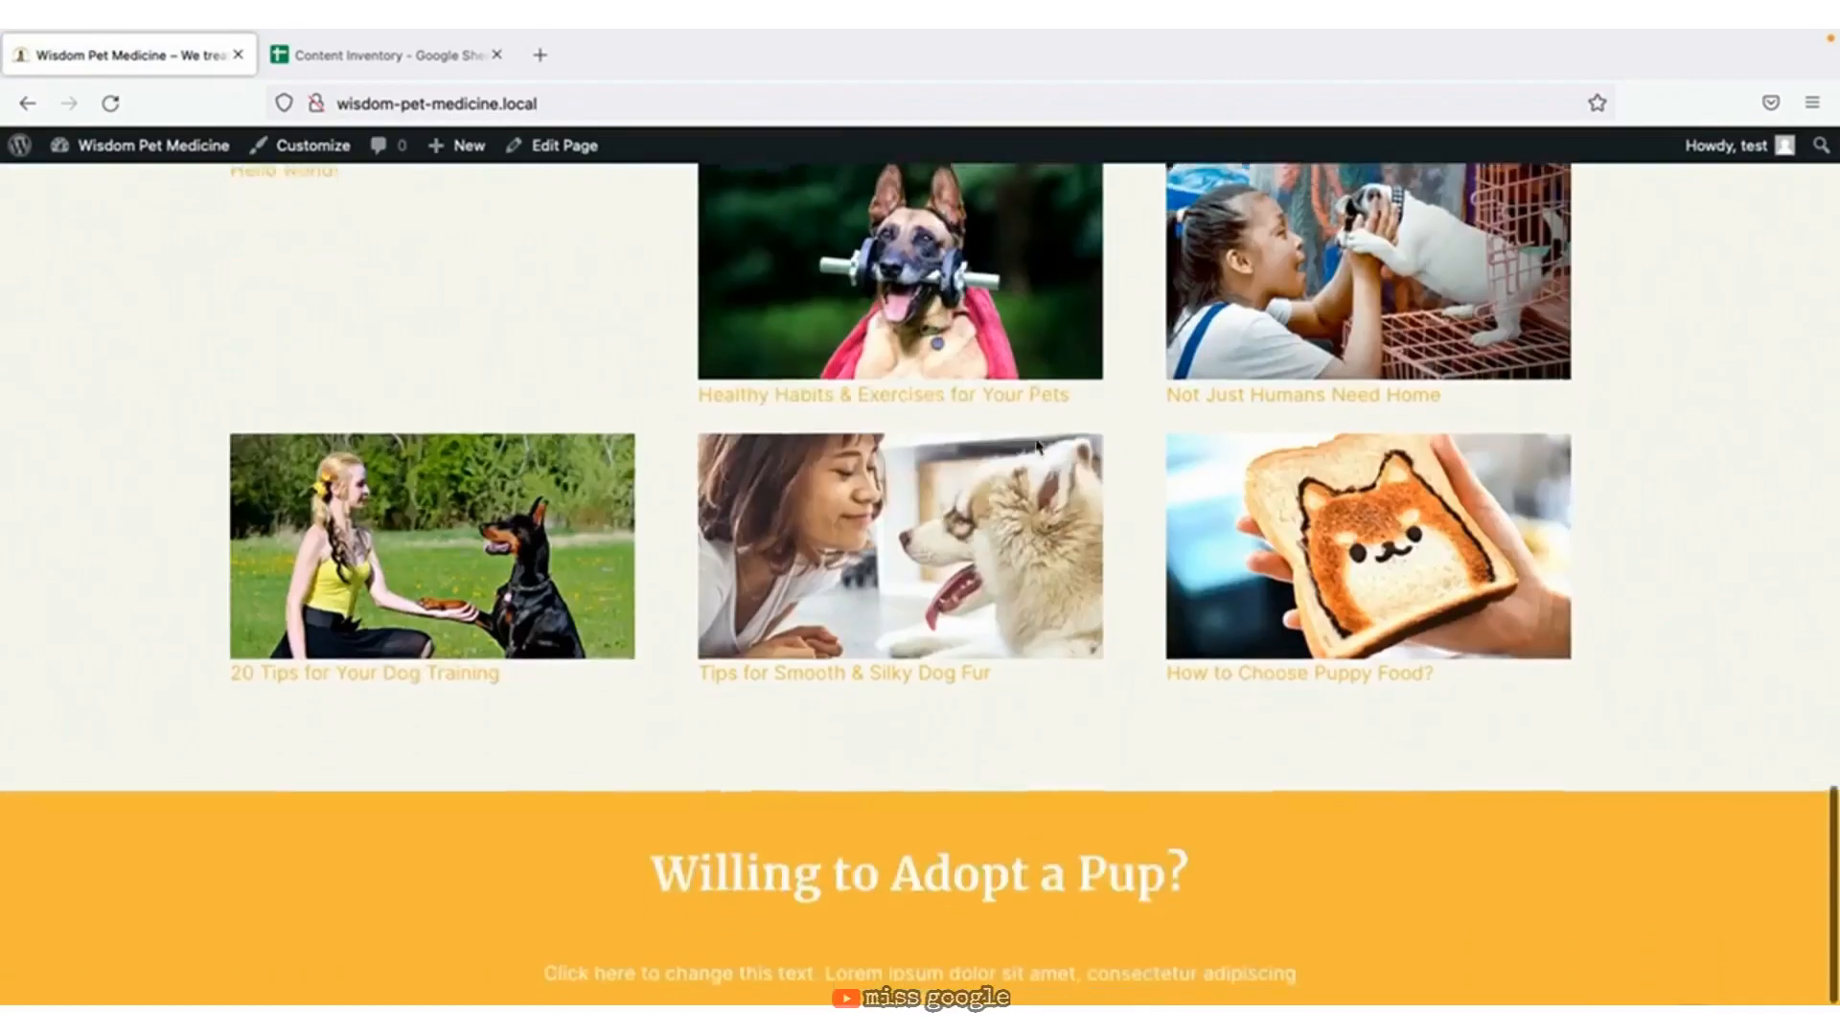
scroll(1036, 446, "up", 13)
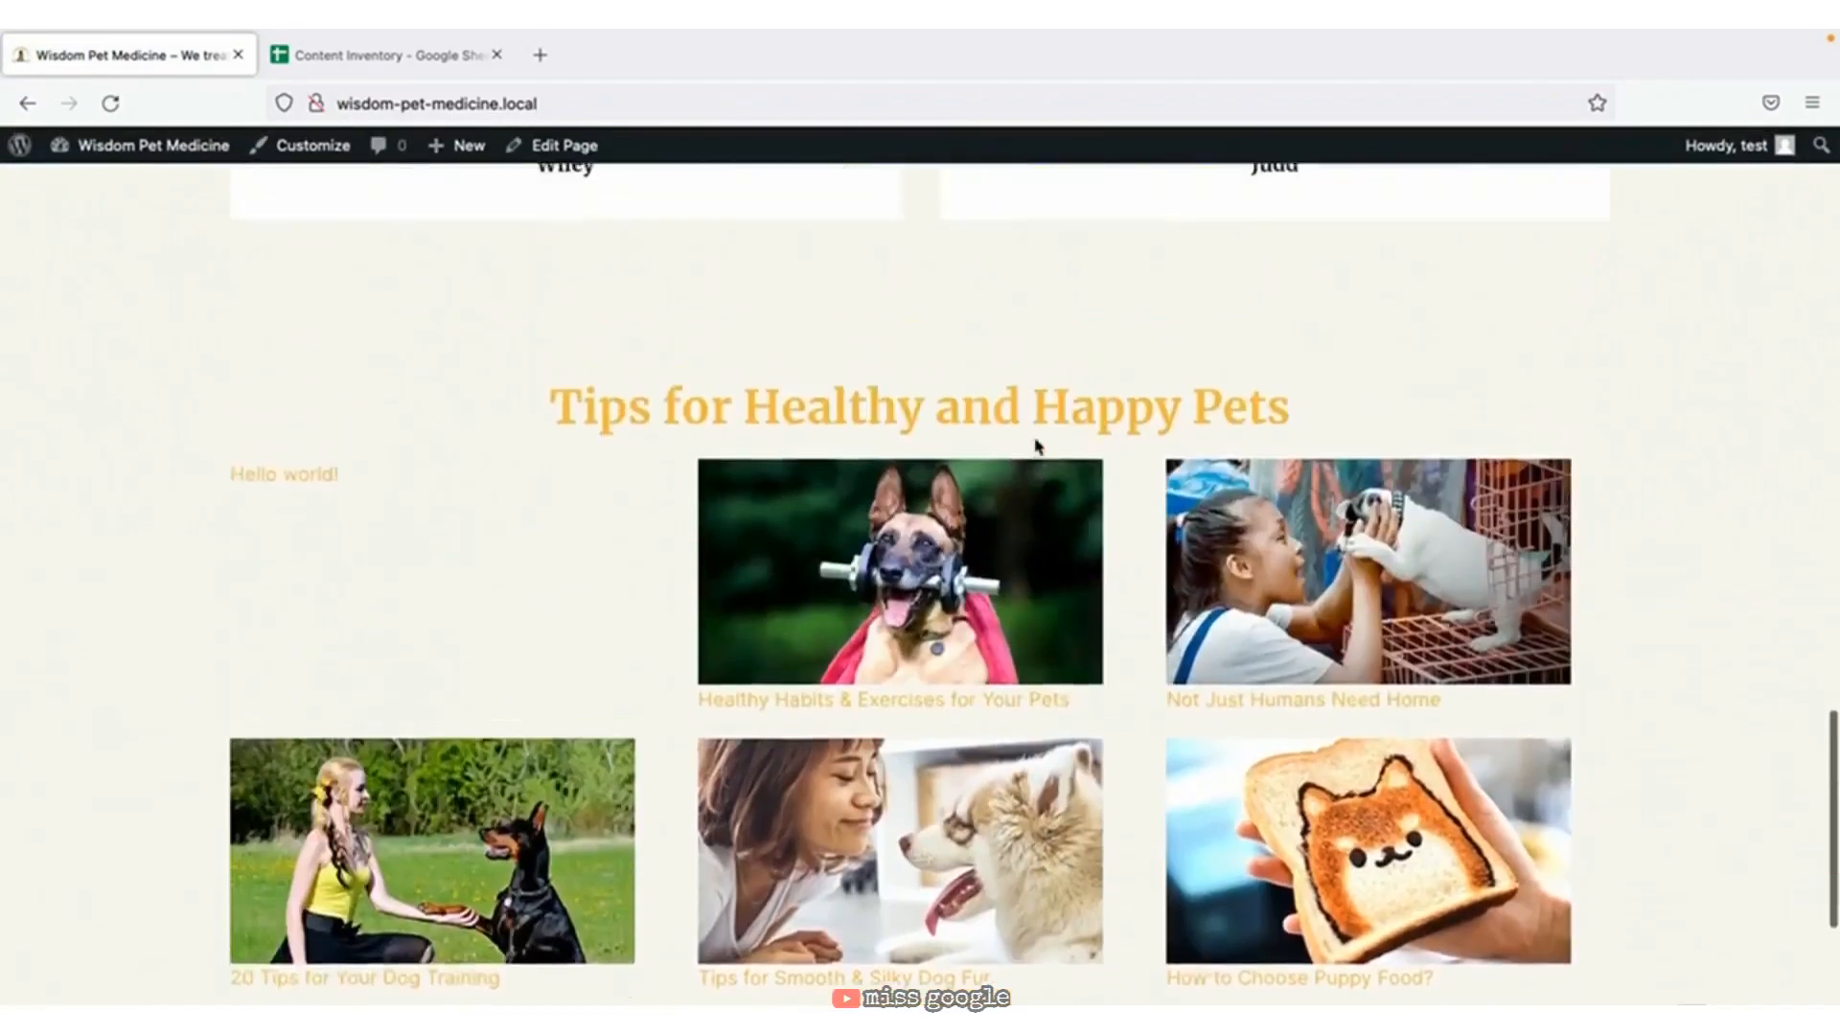
scroll(1036, 446, "up", 12)
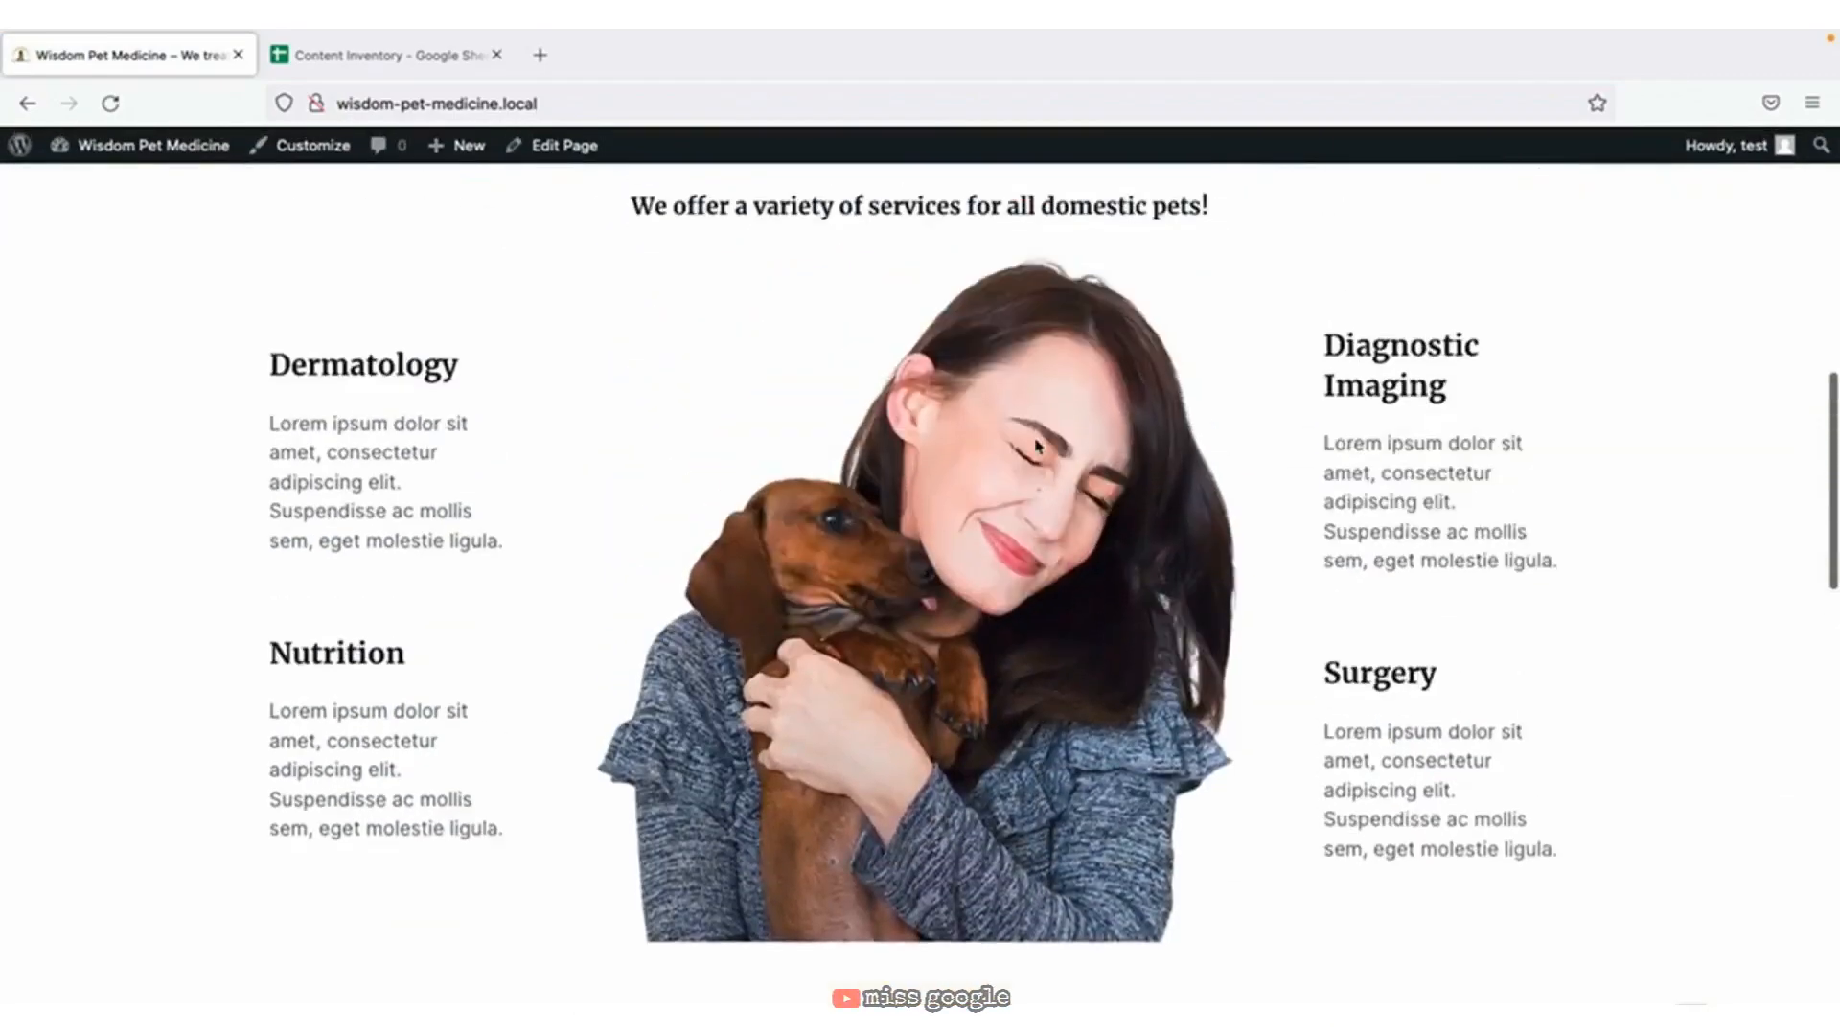
scroll(1036, 446, "up", 6)
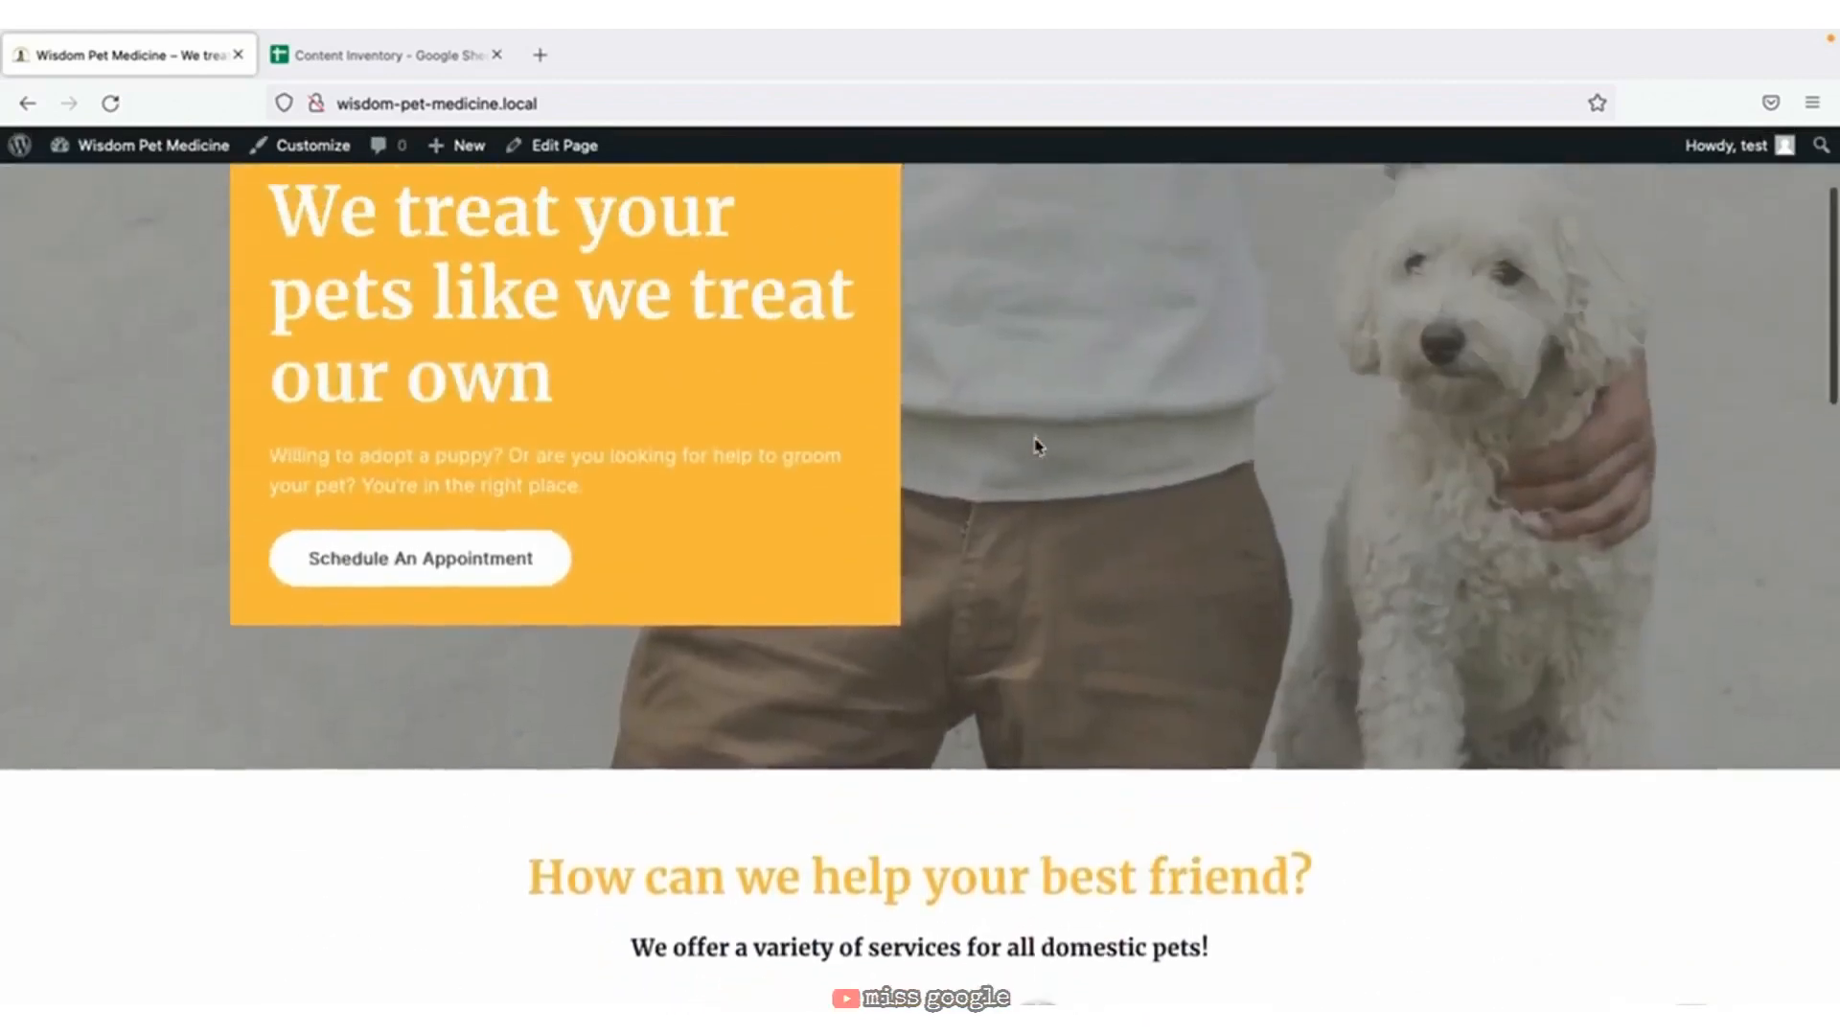
scroll(1036, 445, "up", 1)
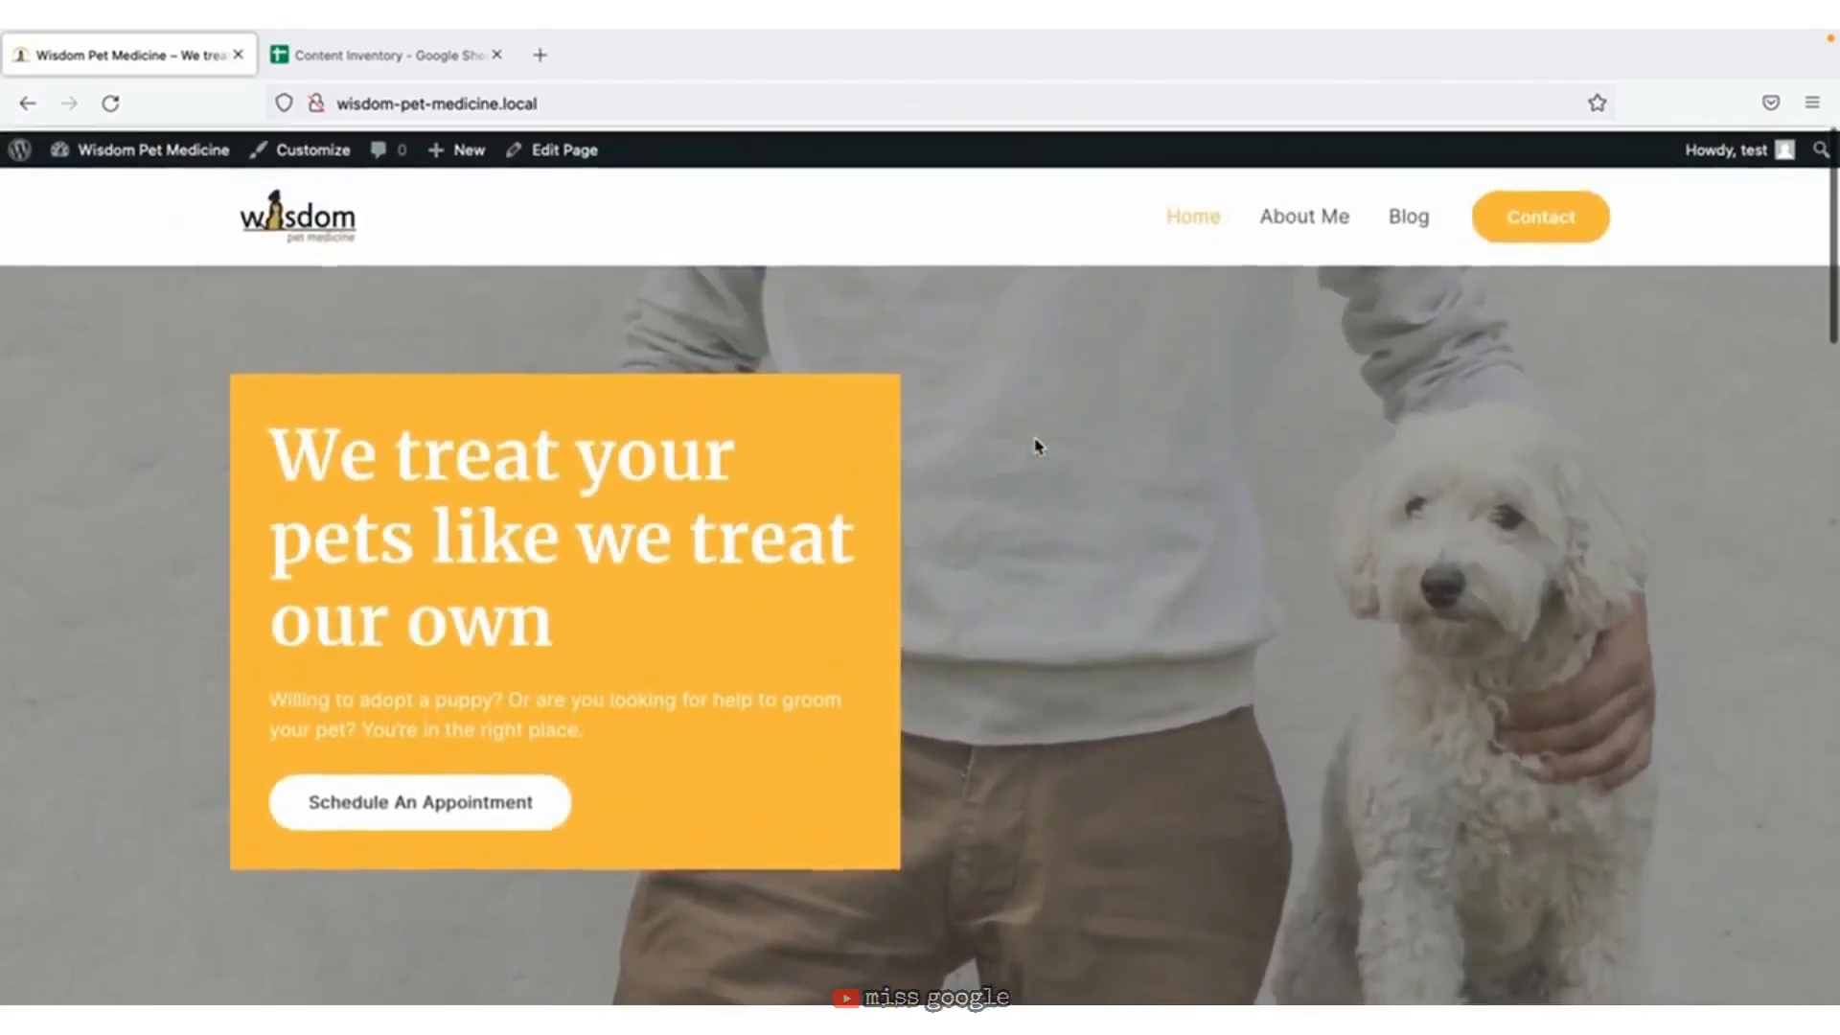
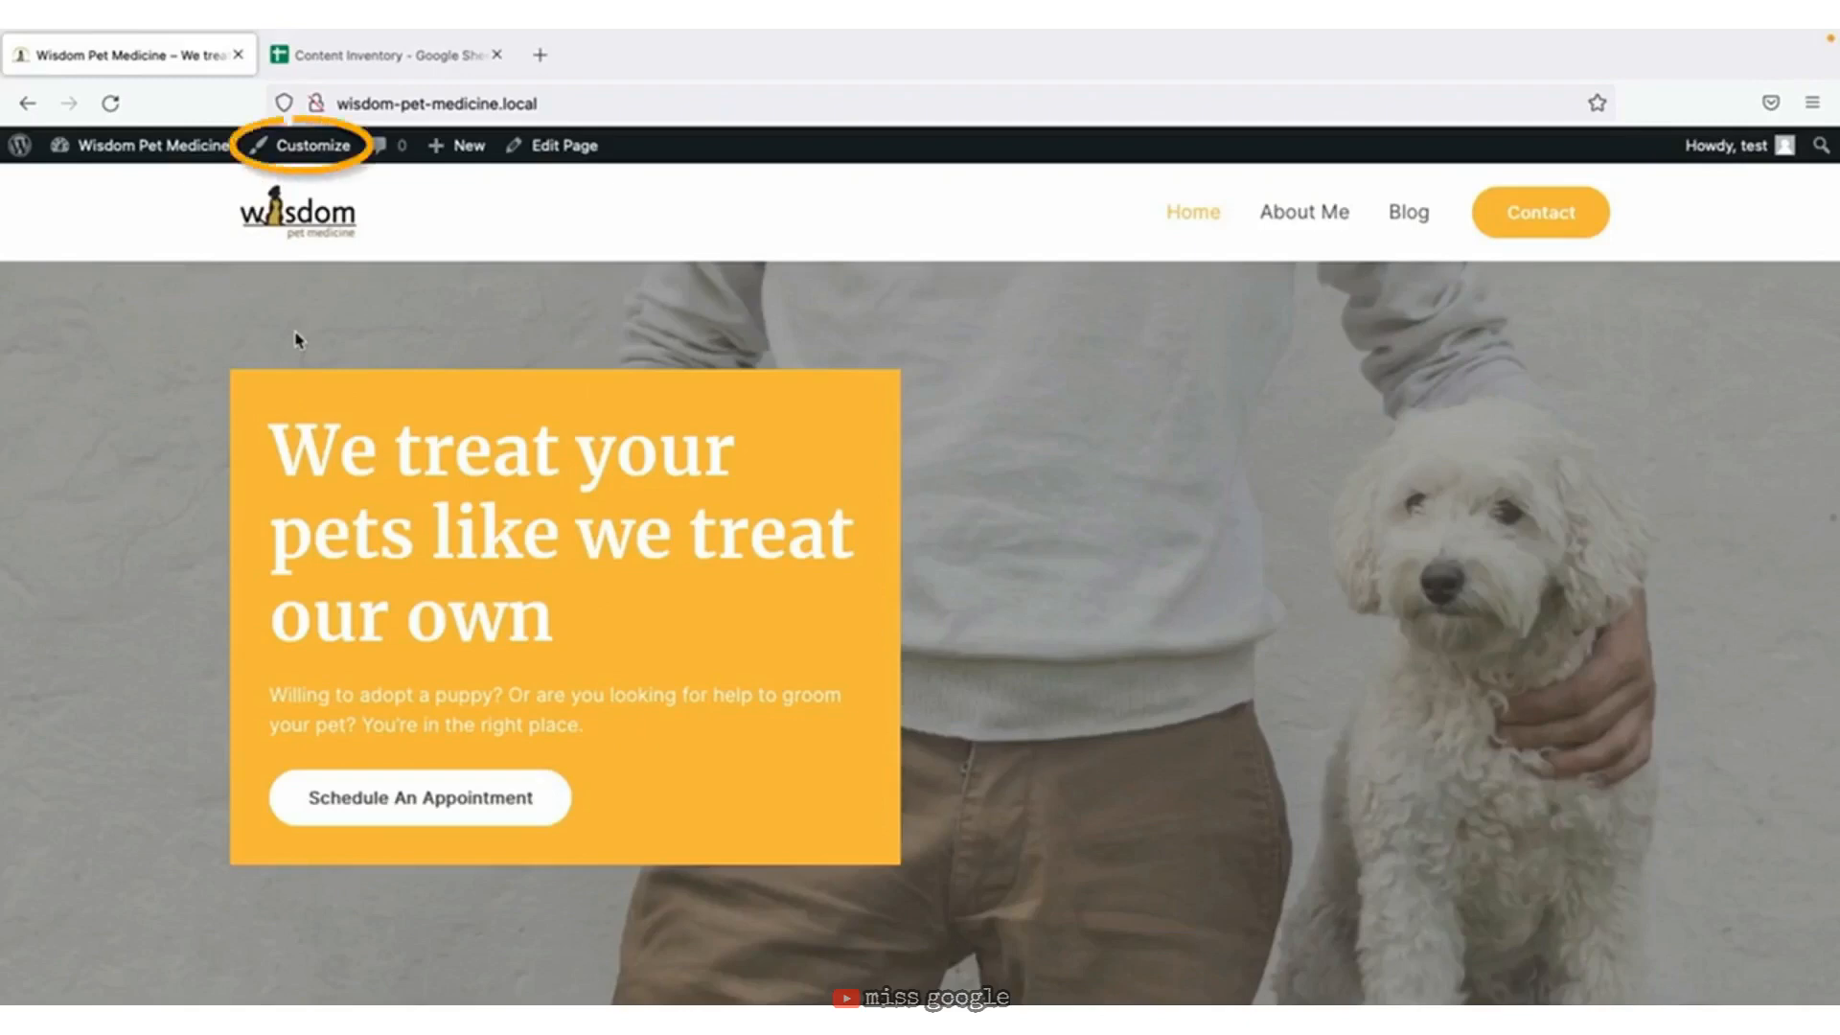
Open the theme Customizer for the Wisdom Pet Medicine site.
left_click(315, 150)
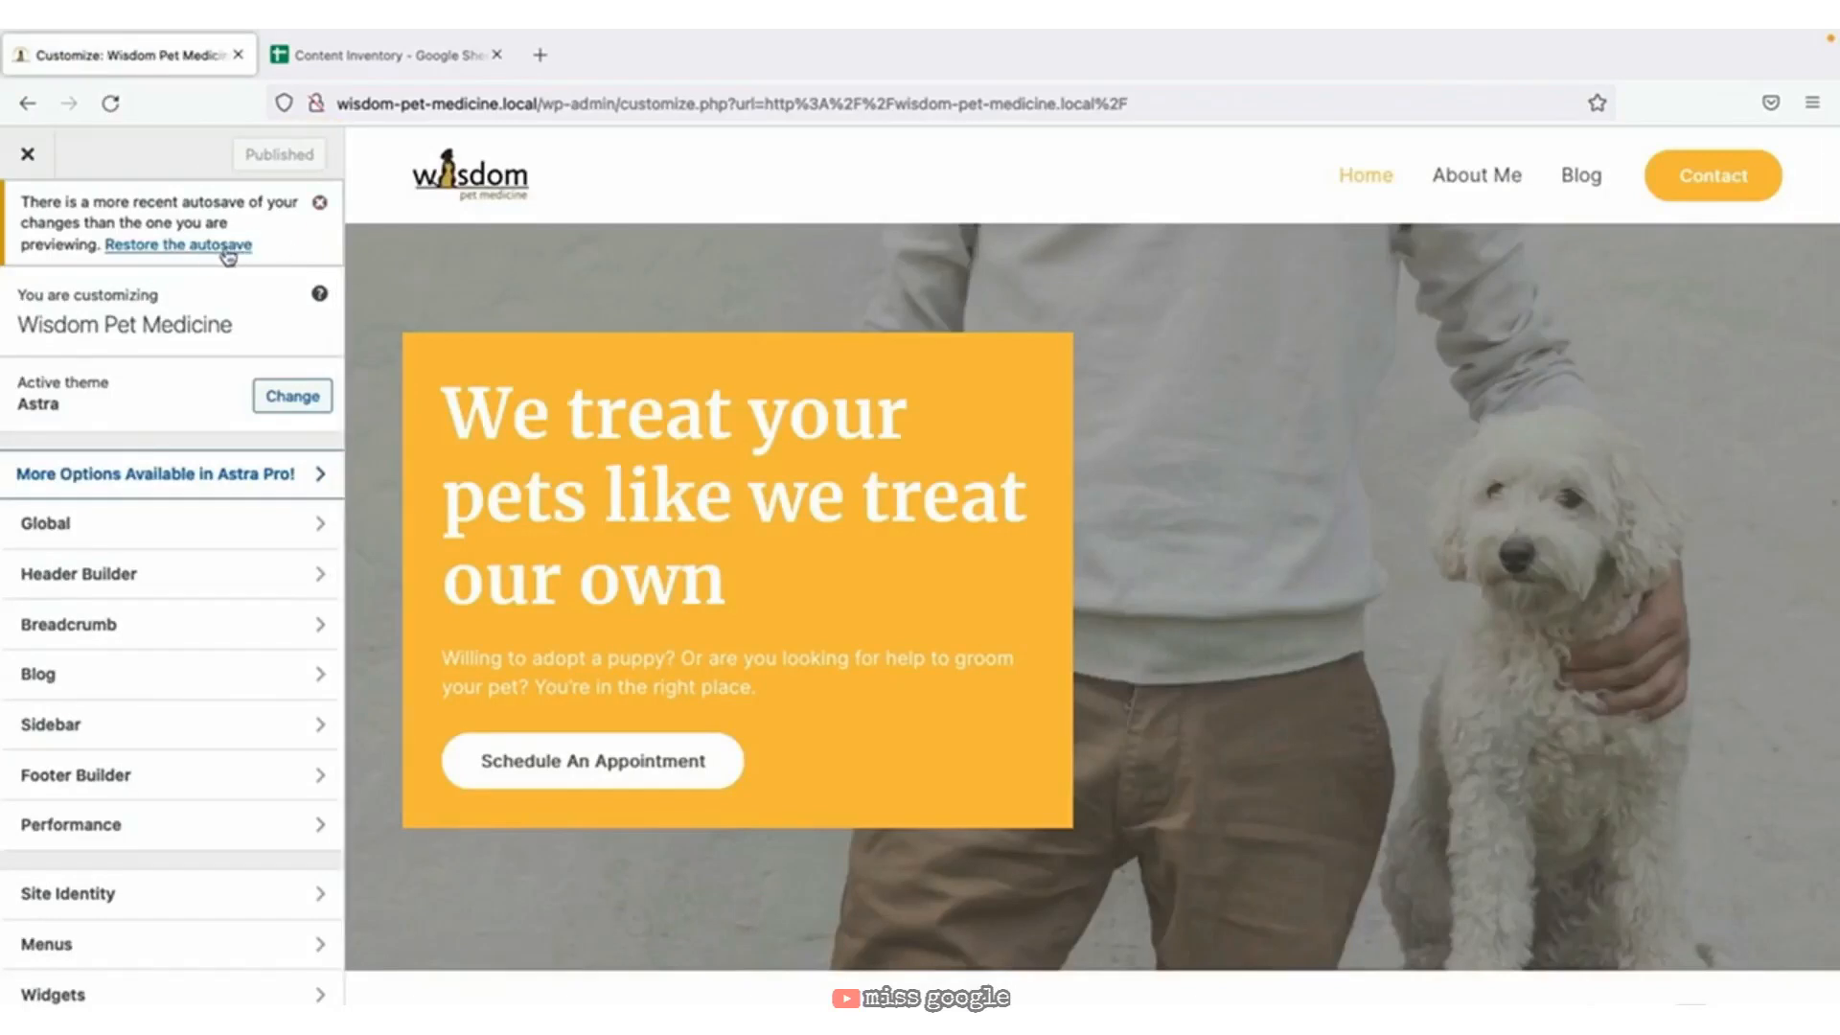
Dismiss the autosave notice and apply the first preset in the second row of the theme's global typography settings.
left_click(322, 207)
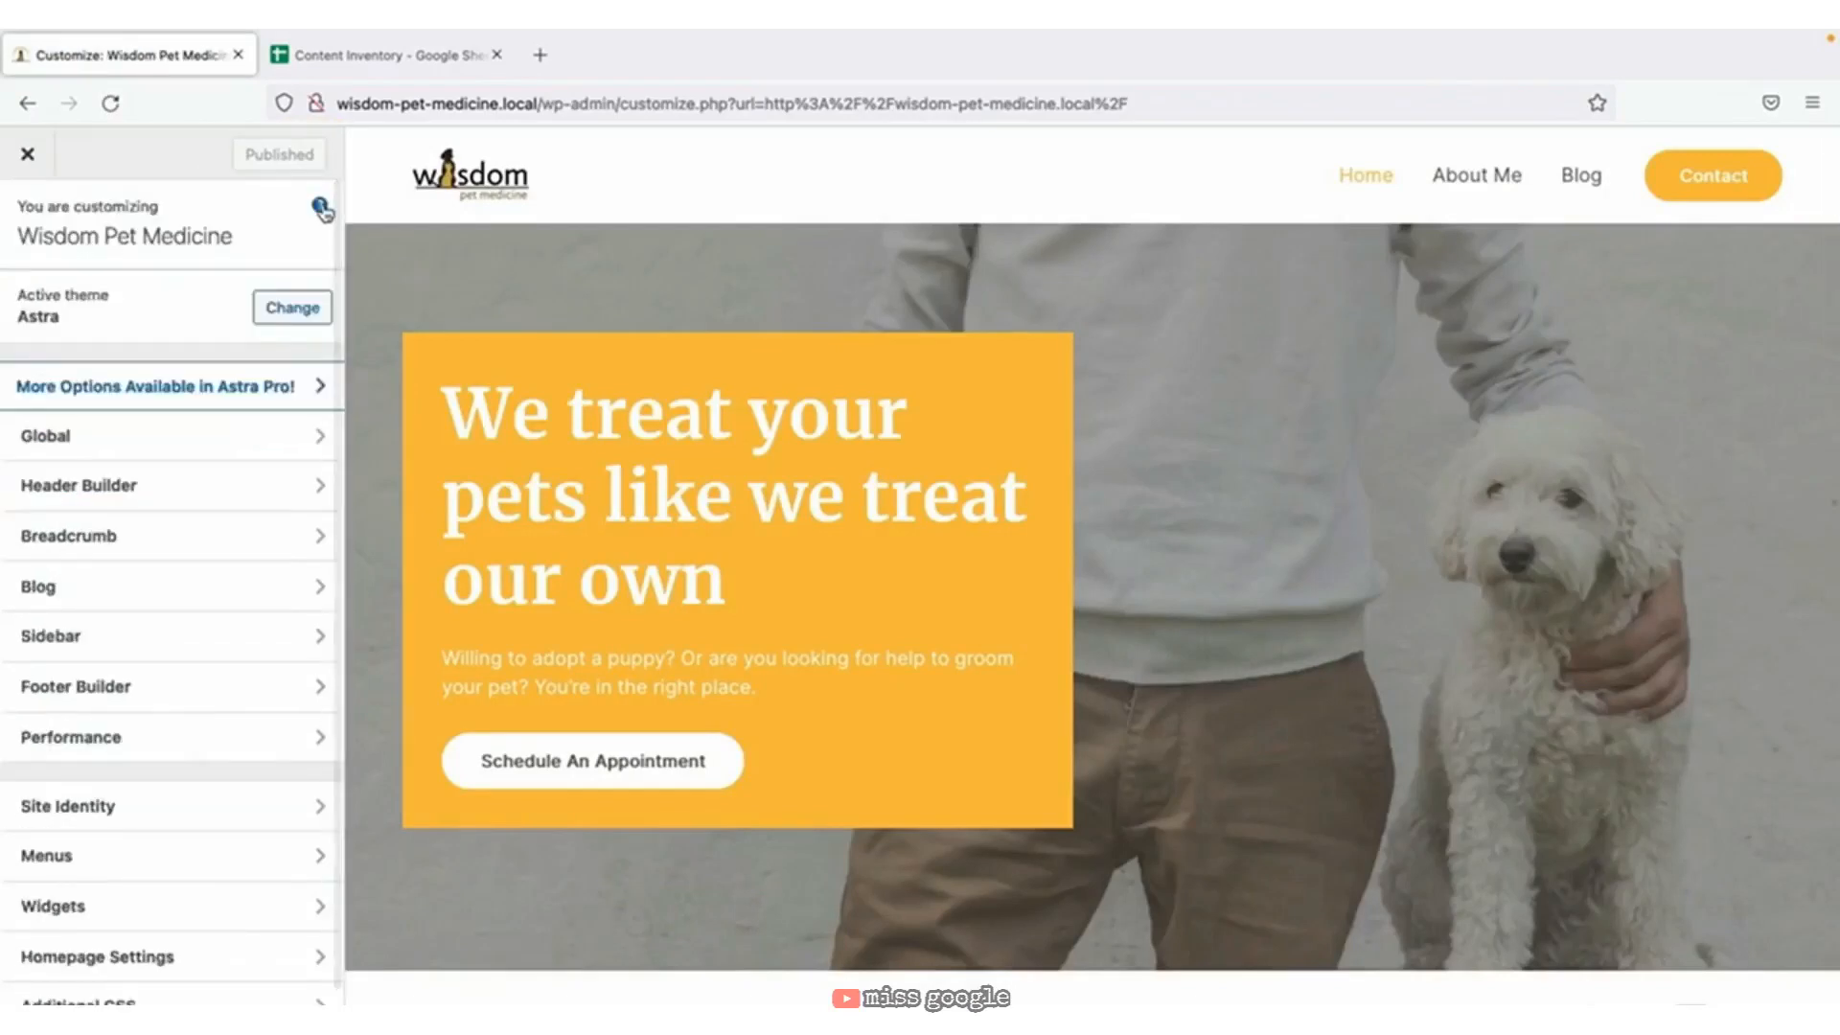
left_click(326, 457)
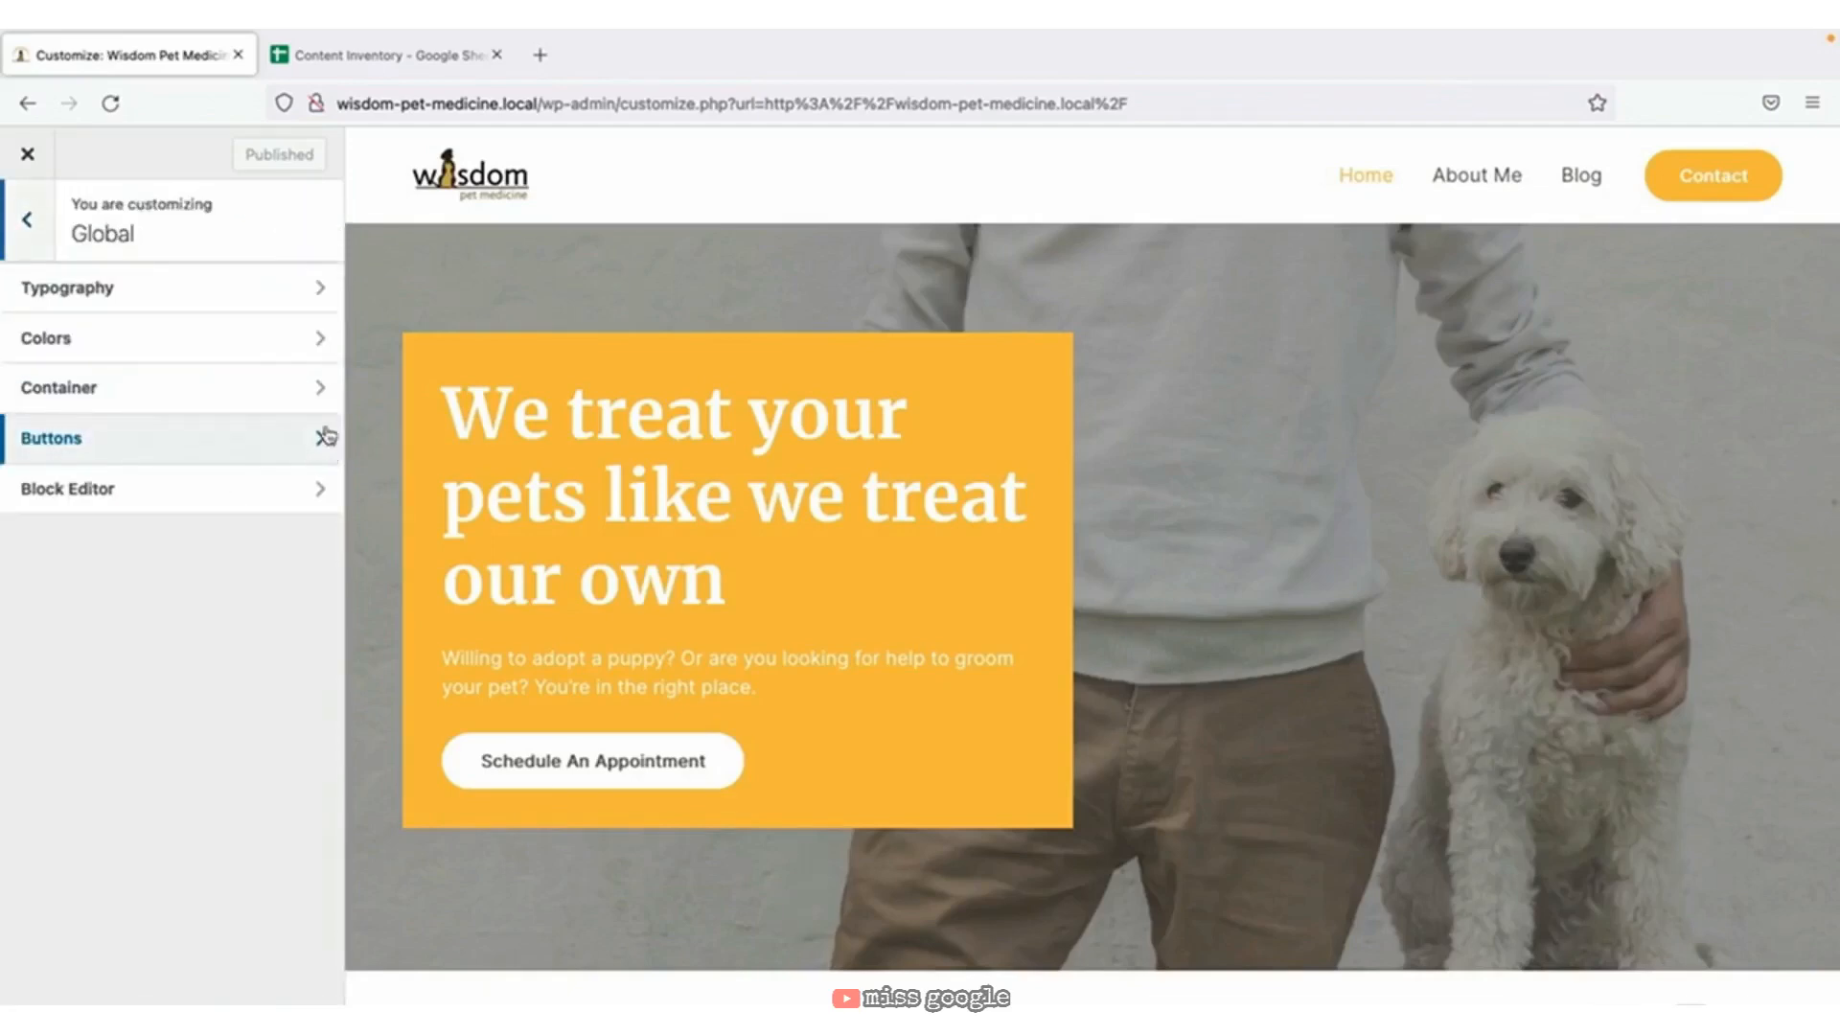
left_click(321, 292)
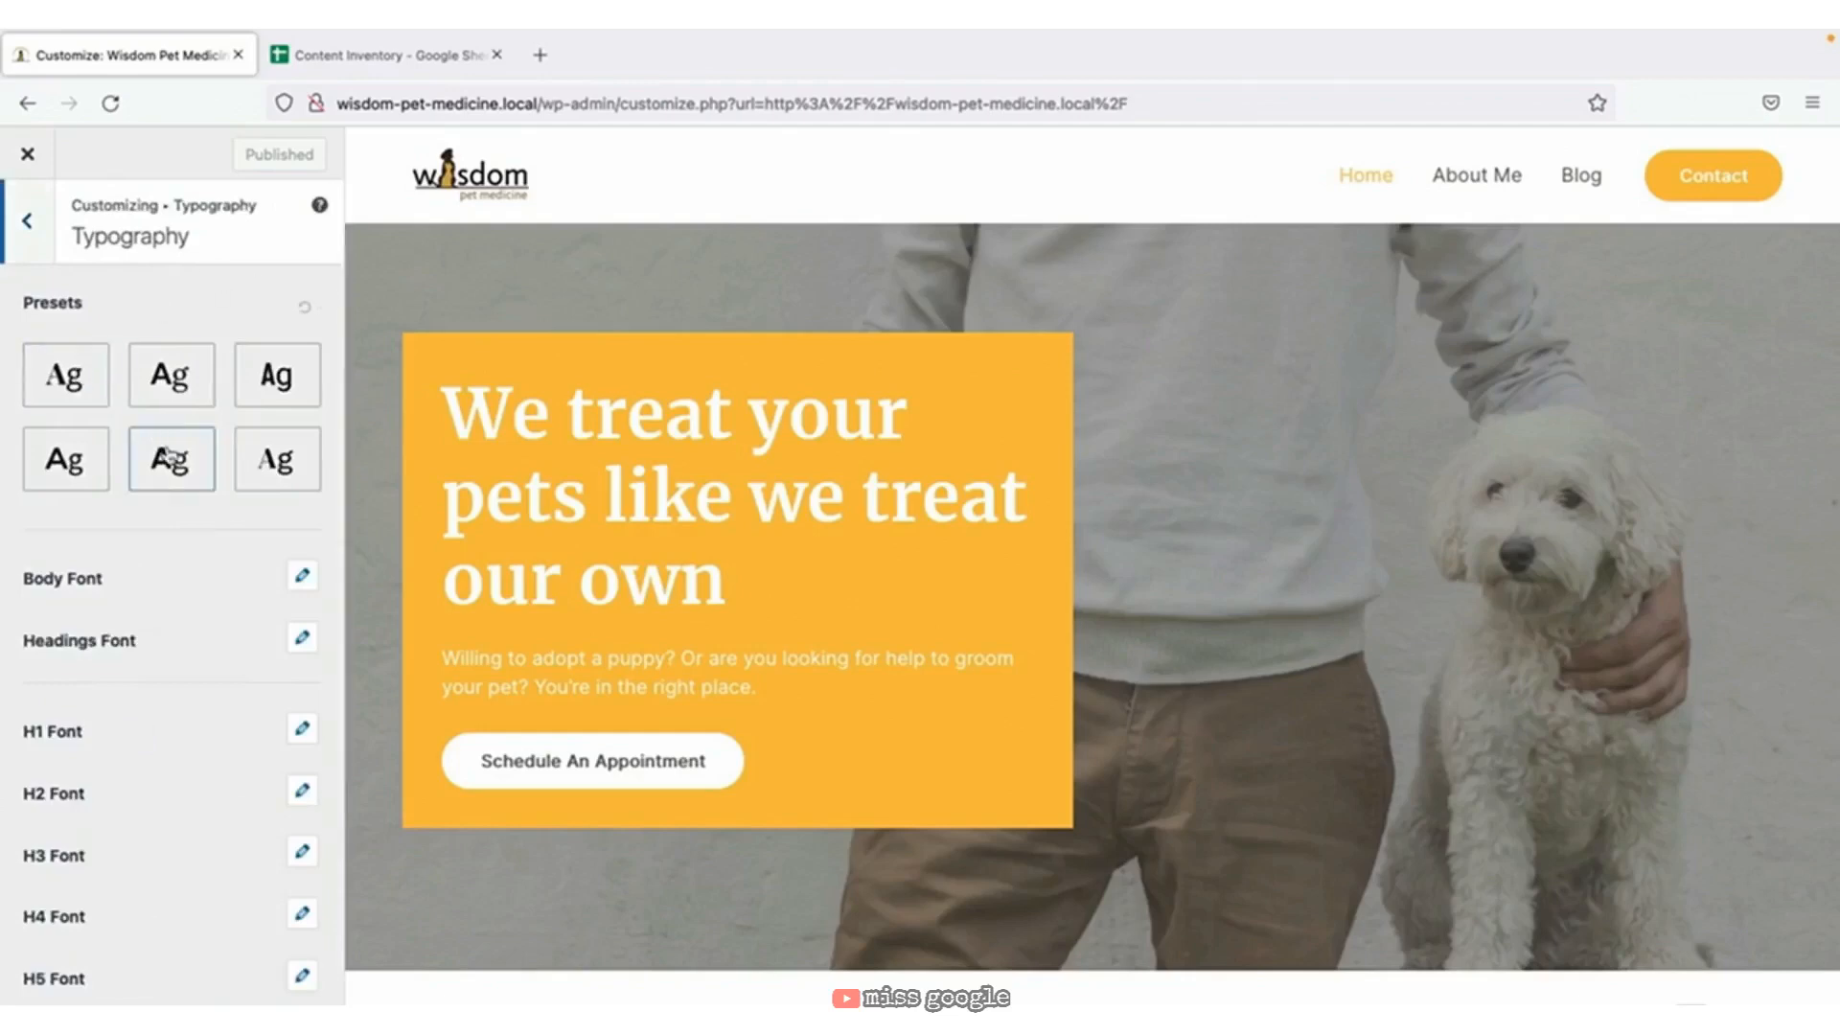
left_click(81, 477)
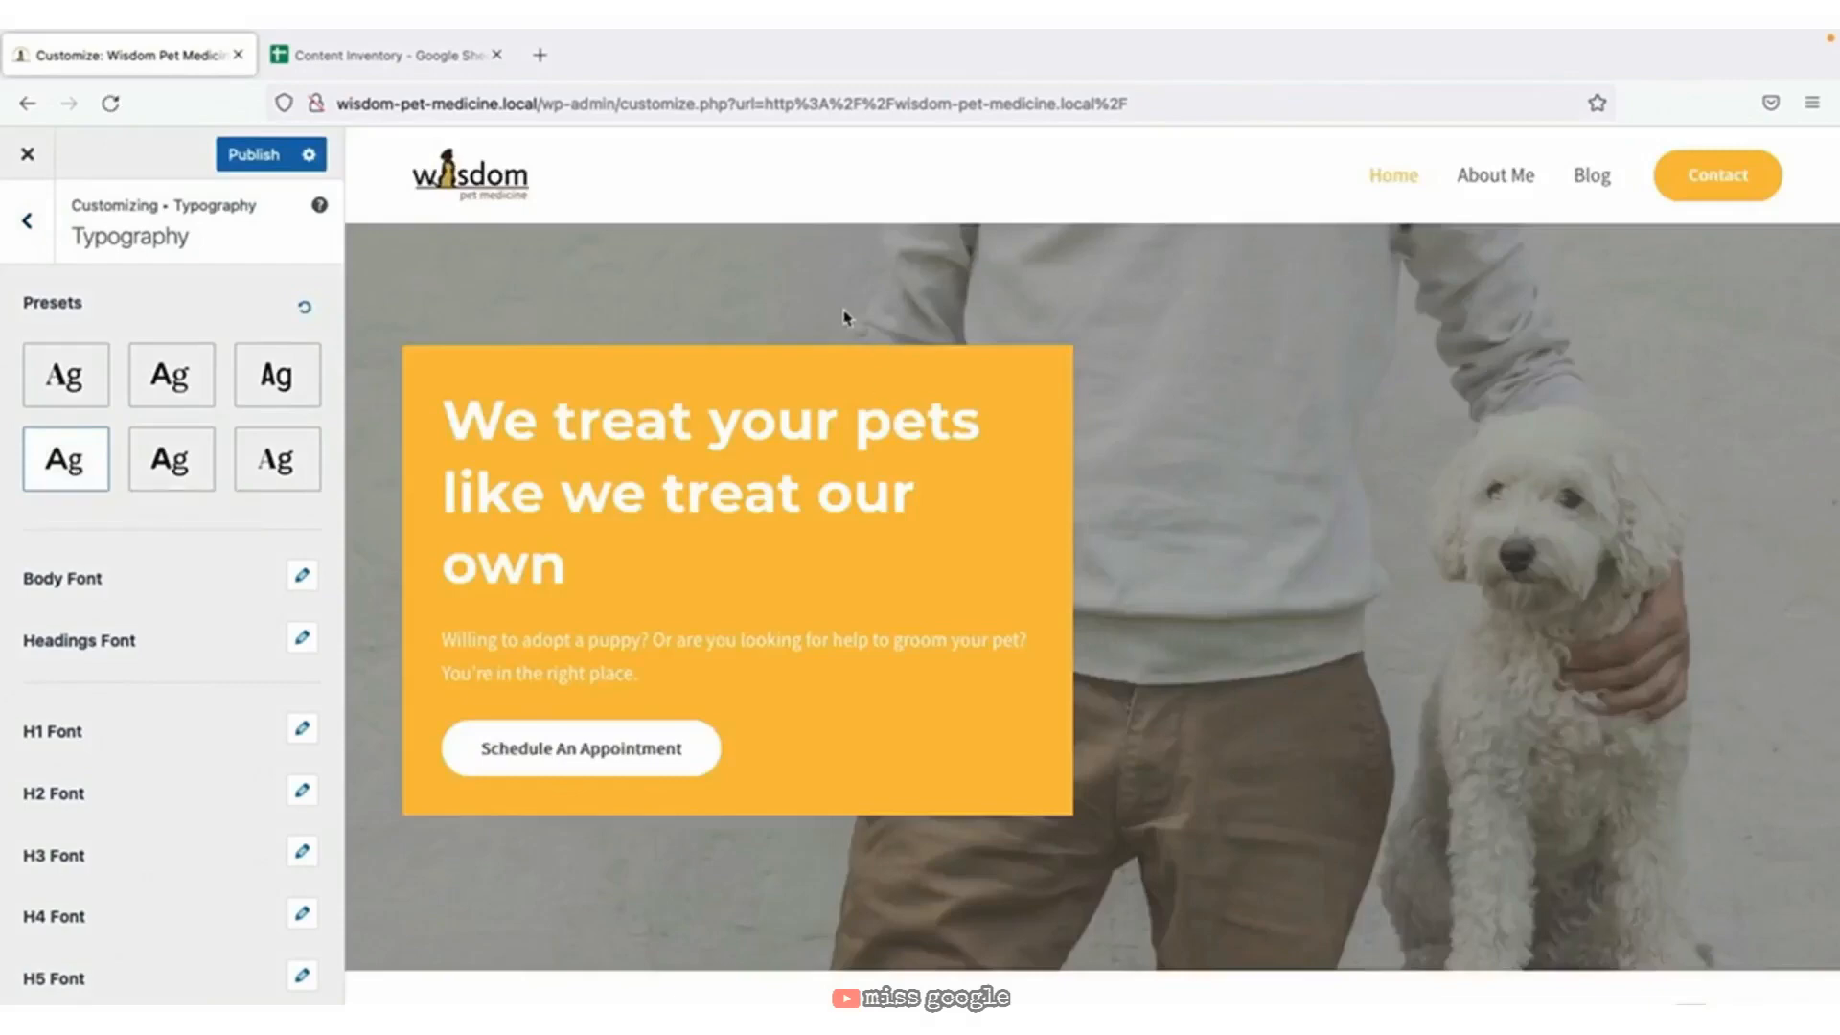
Preview the new fonts on the Blog page and in the "Healthy Habits & Exercises for Your Pets" post.
left_click(1598, 185)
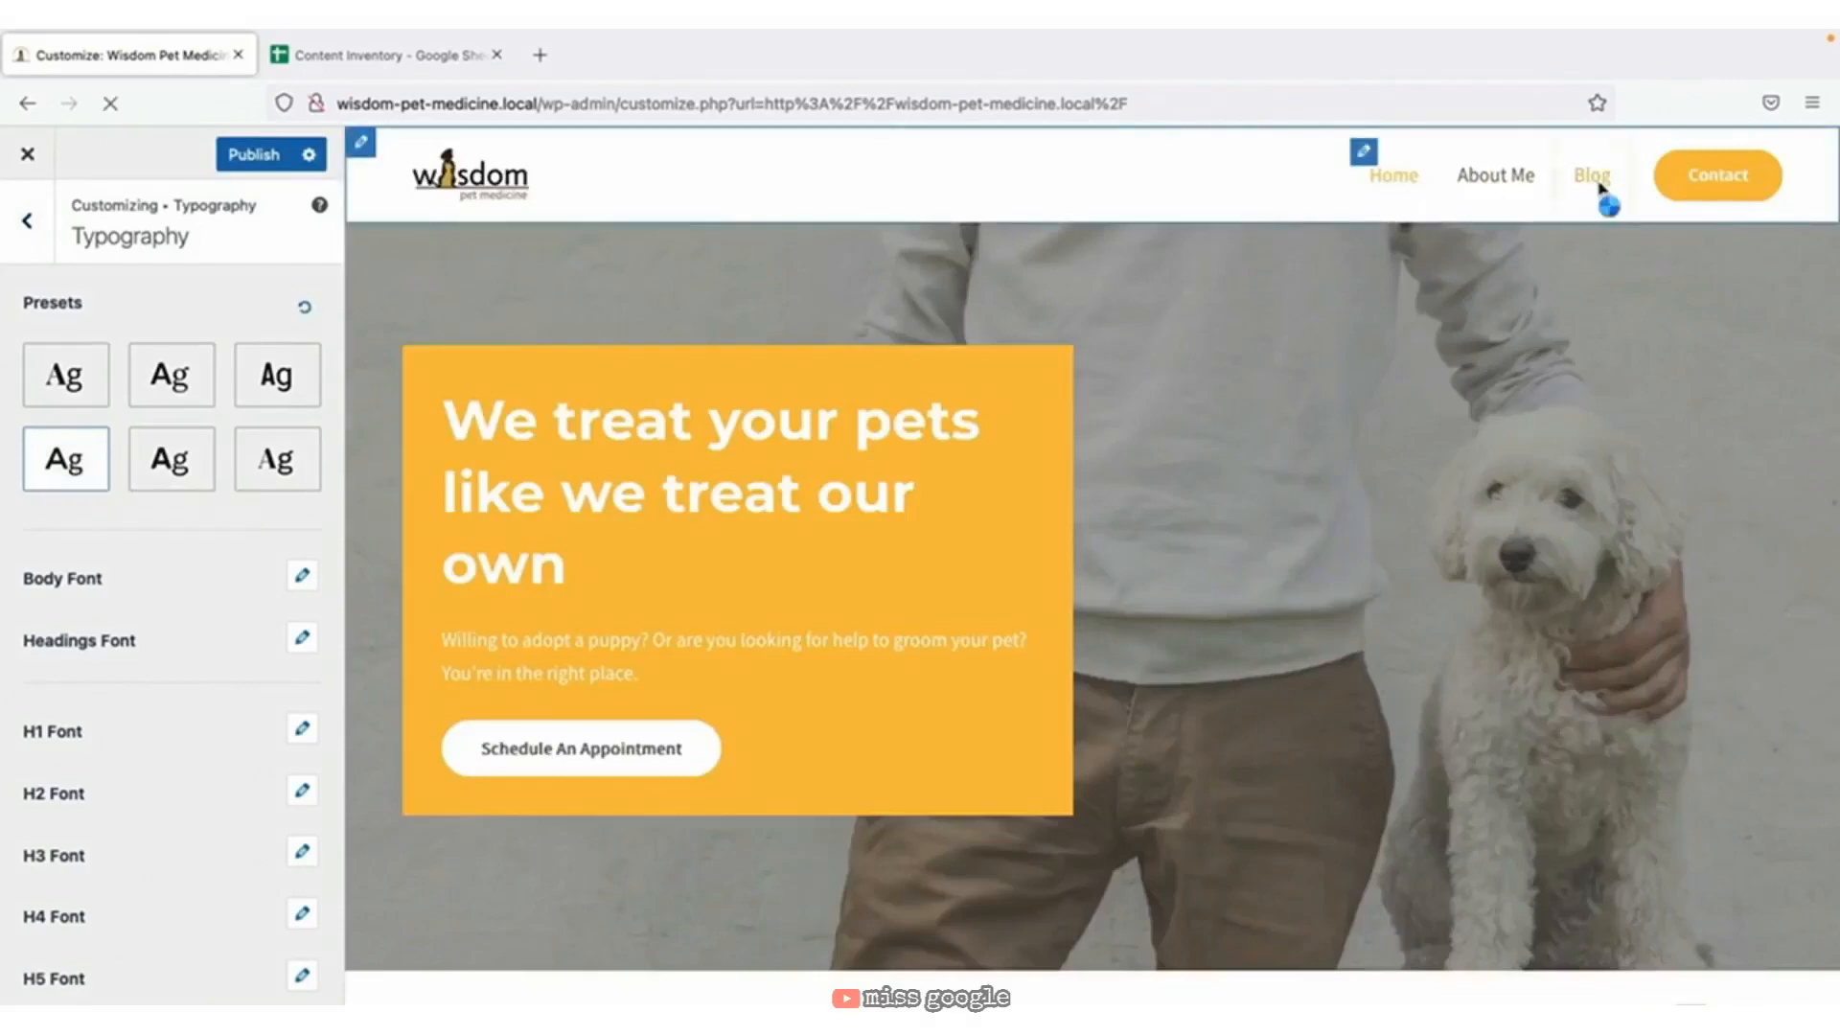
scroll(1043, 485, "down", 7)
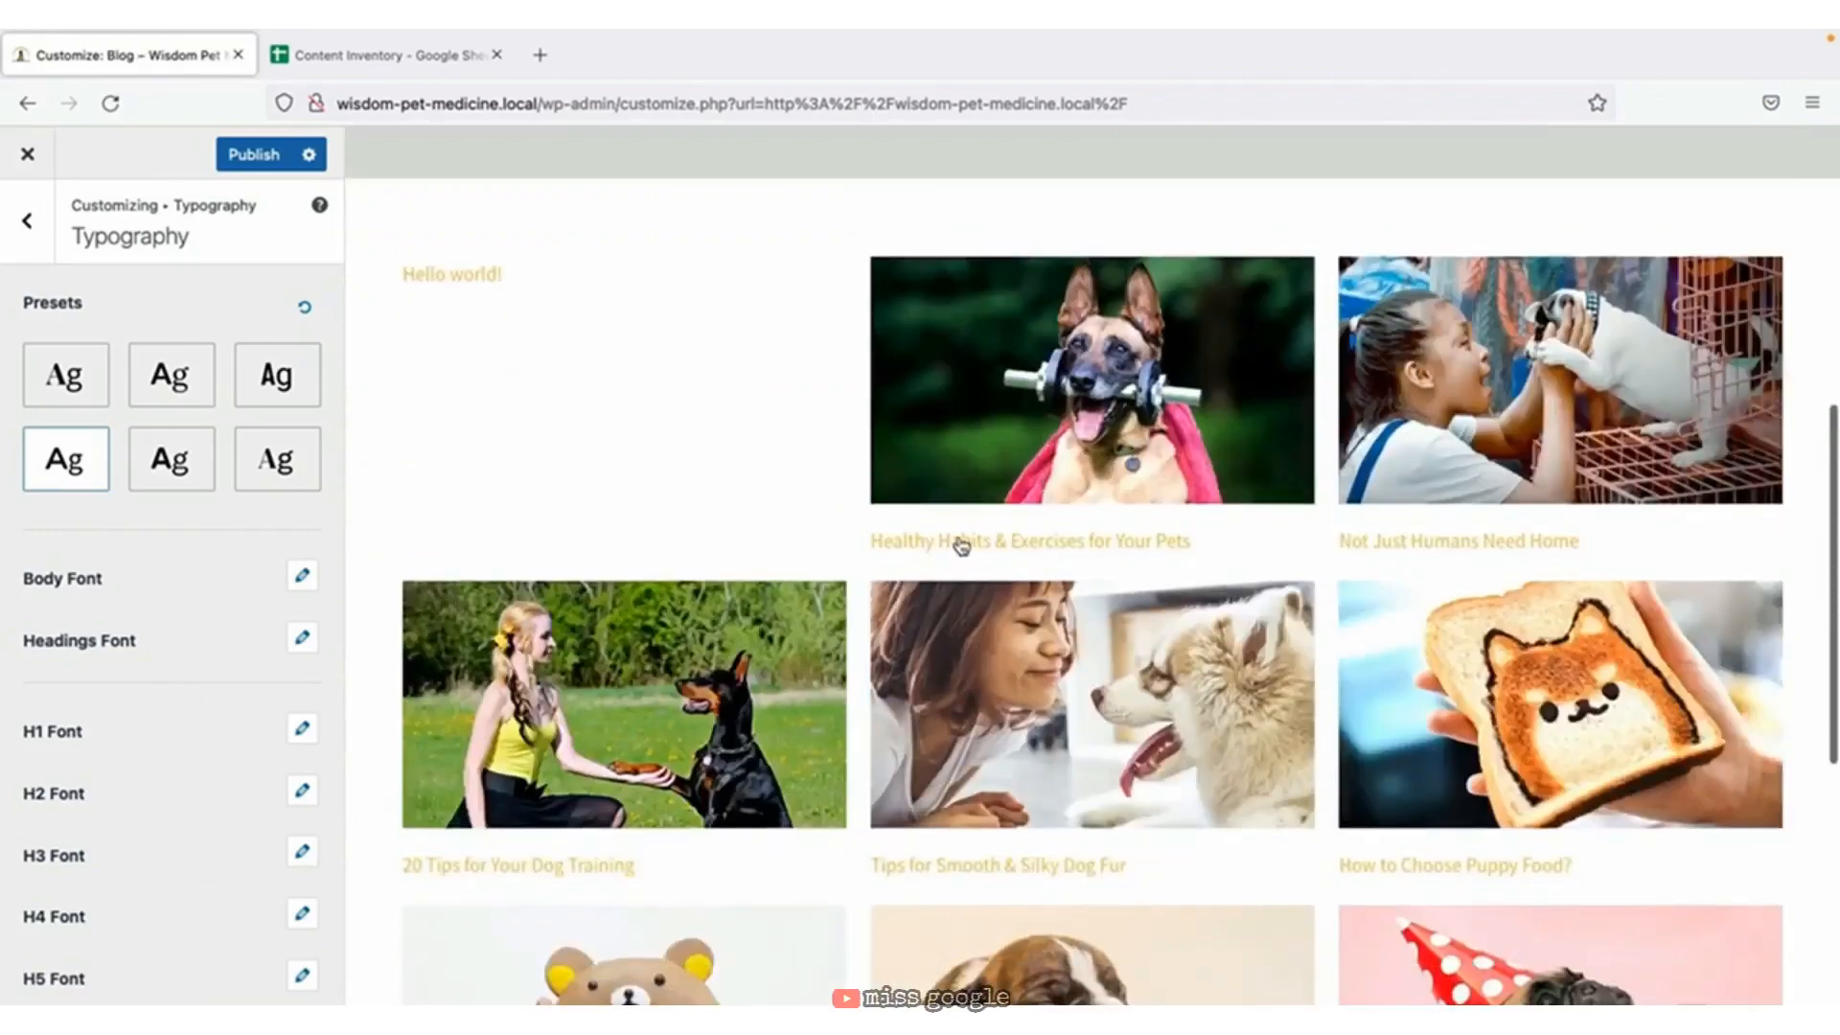
left_click(961, 544)
scroll(960, 539, "down", 5)
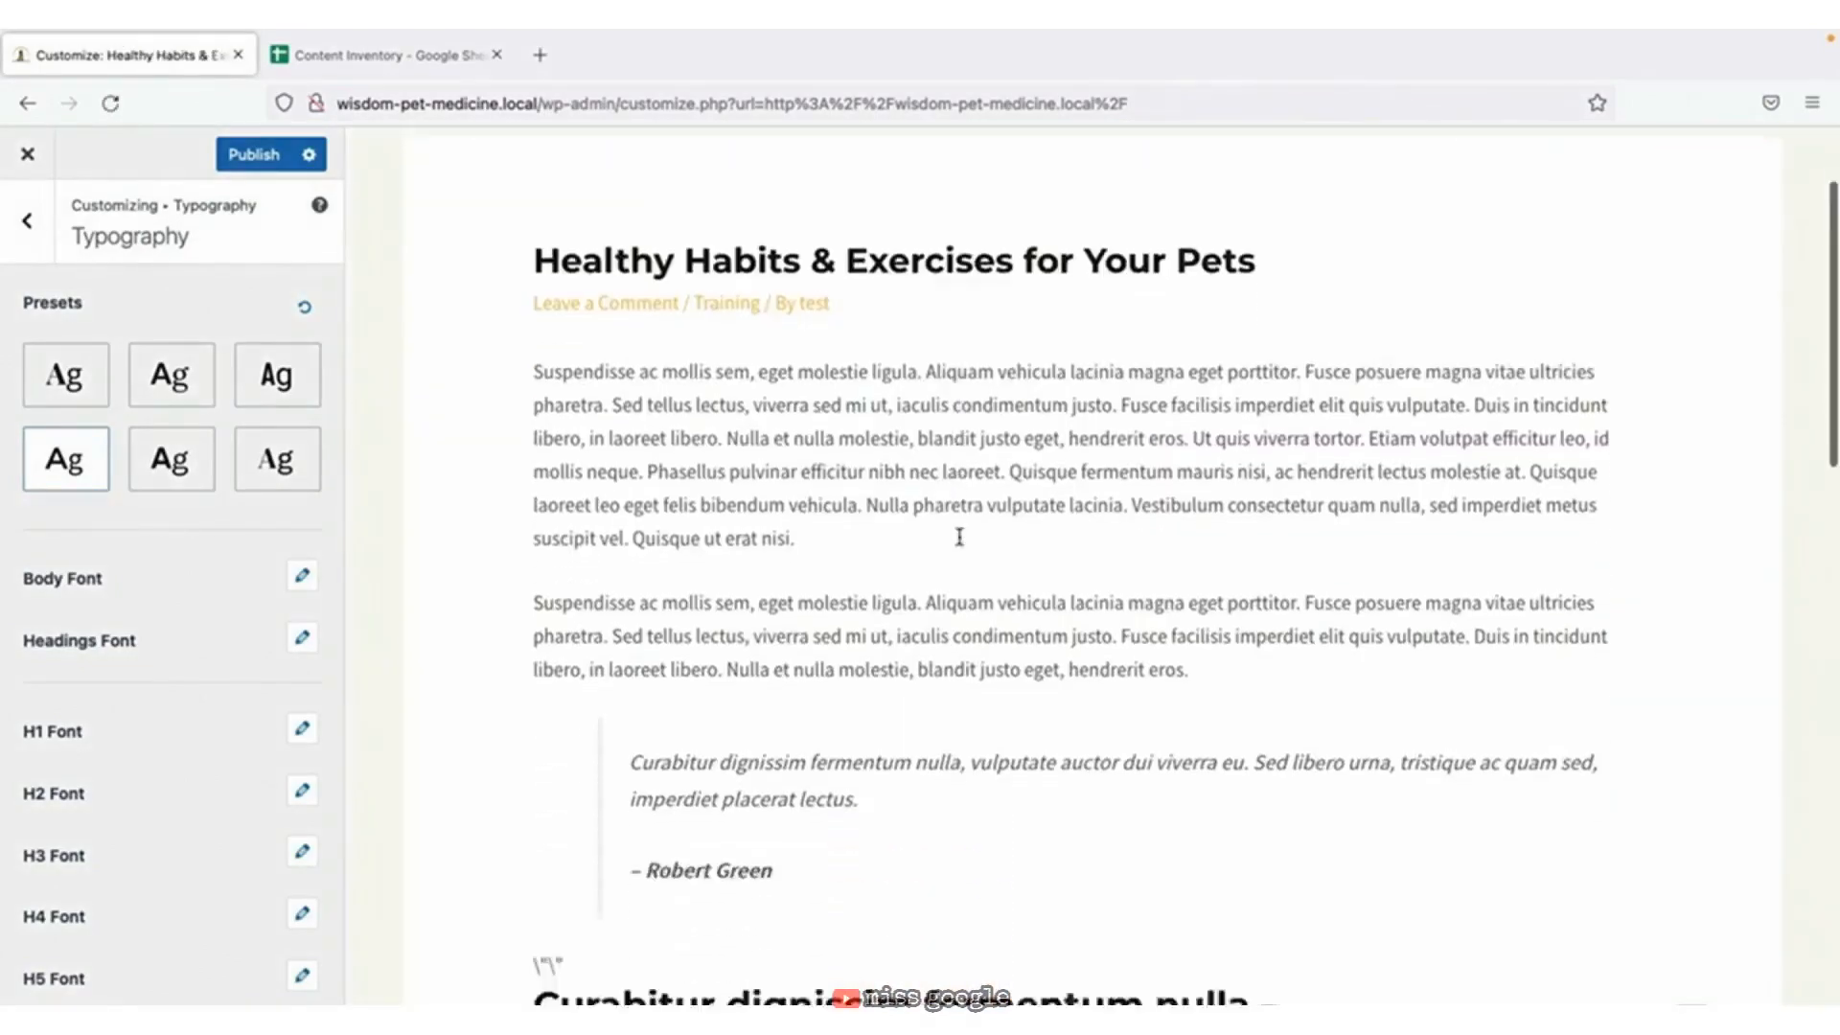
scroll(959, 539, "up", 5)
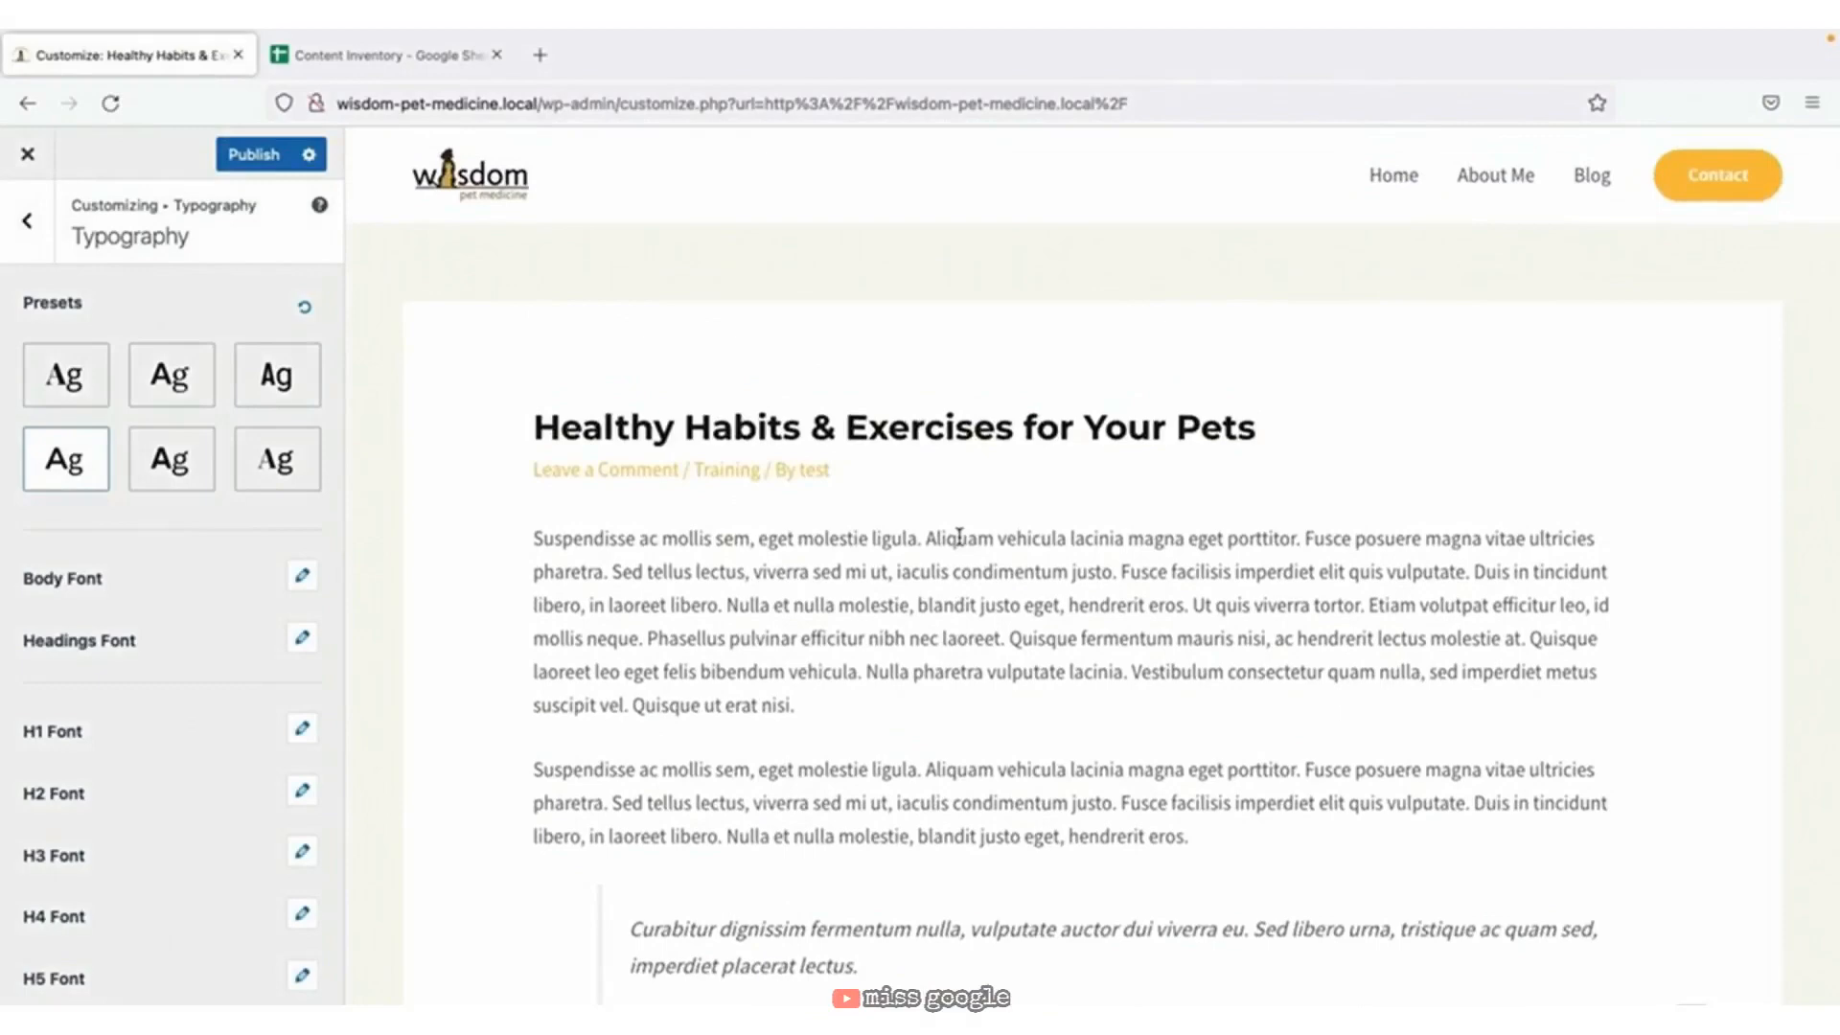
Open the theme's global color settings.
left_click(25, 222)
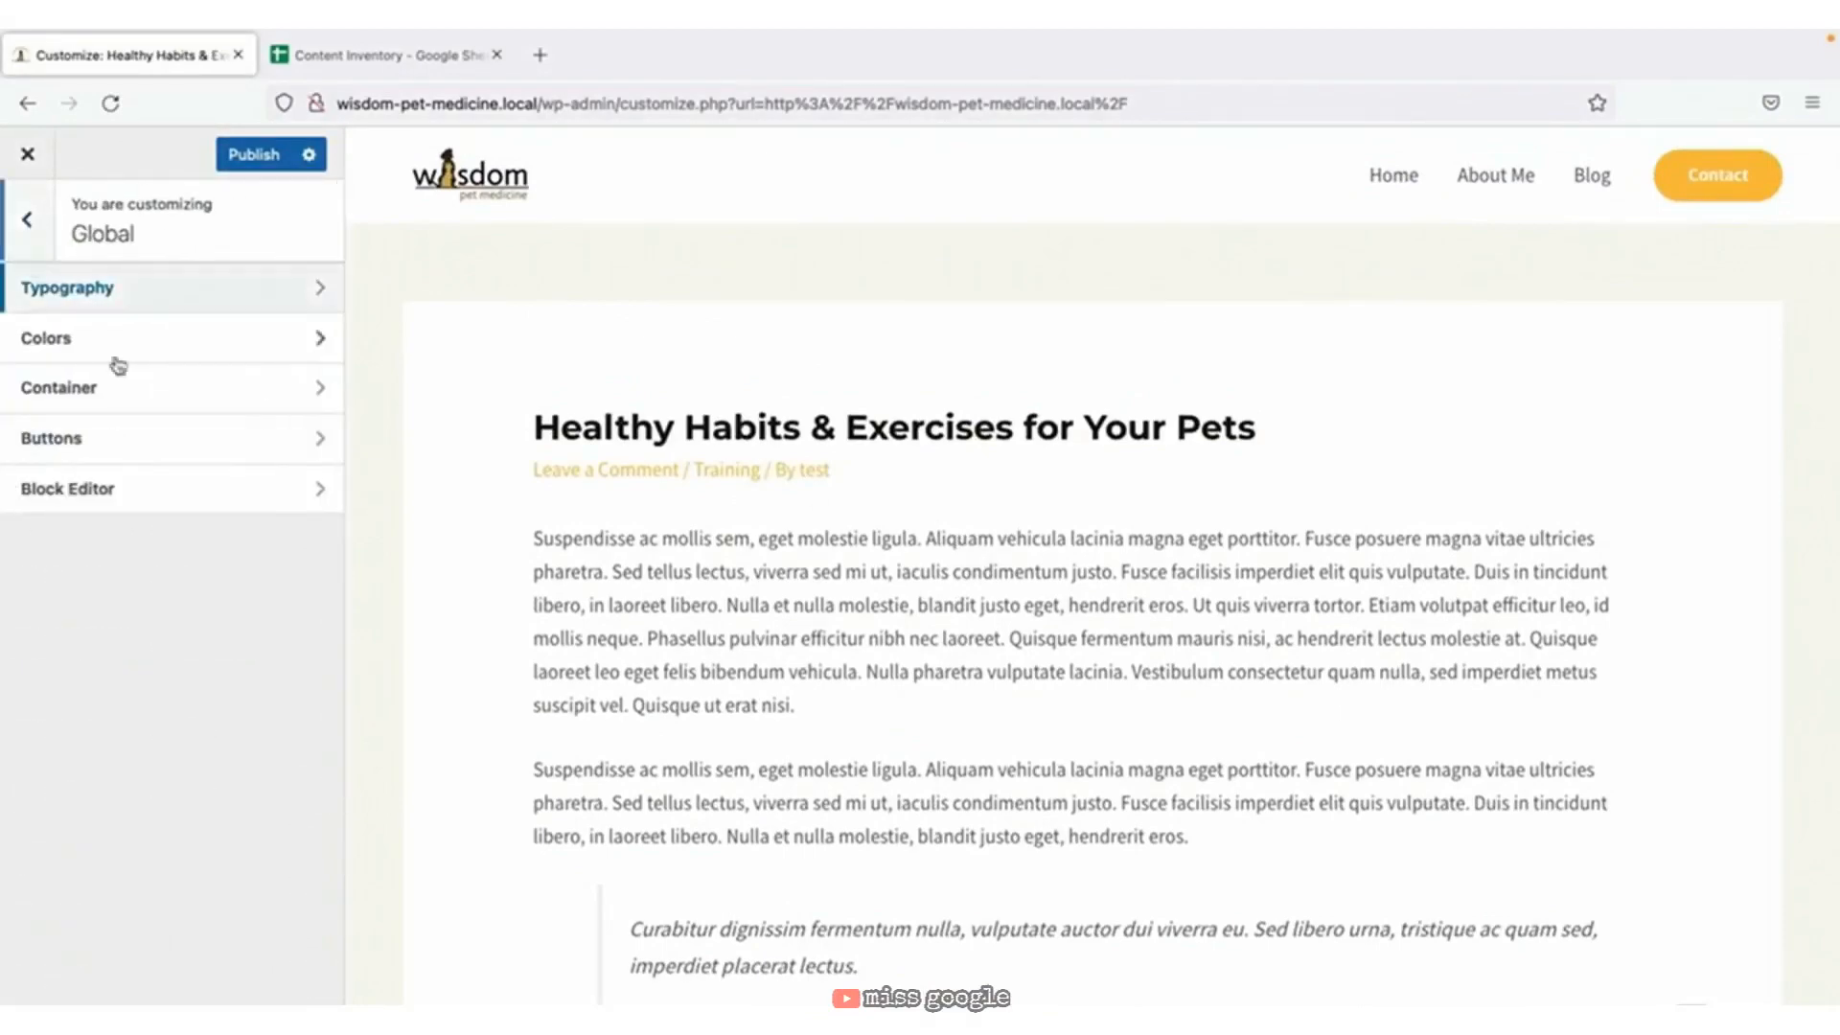
left_click(312, 345)
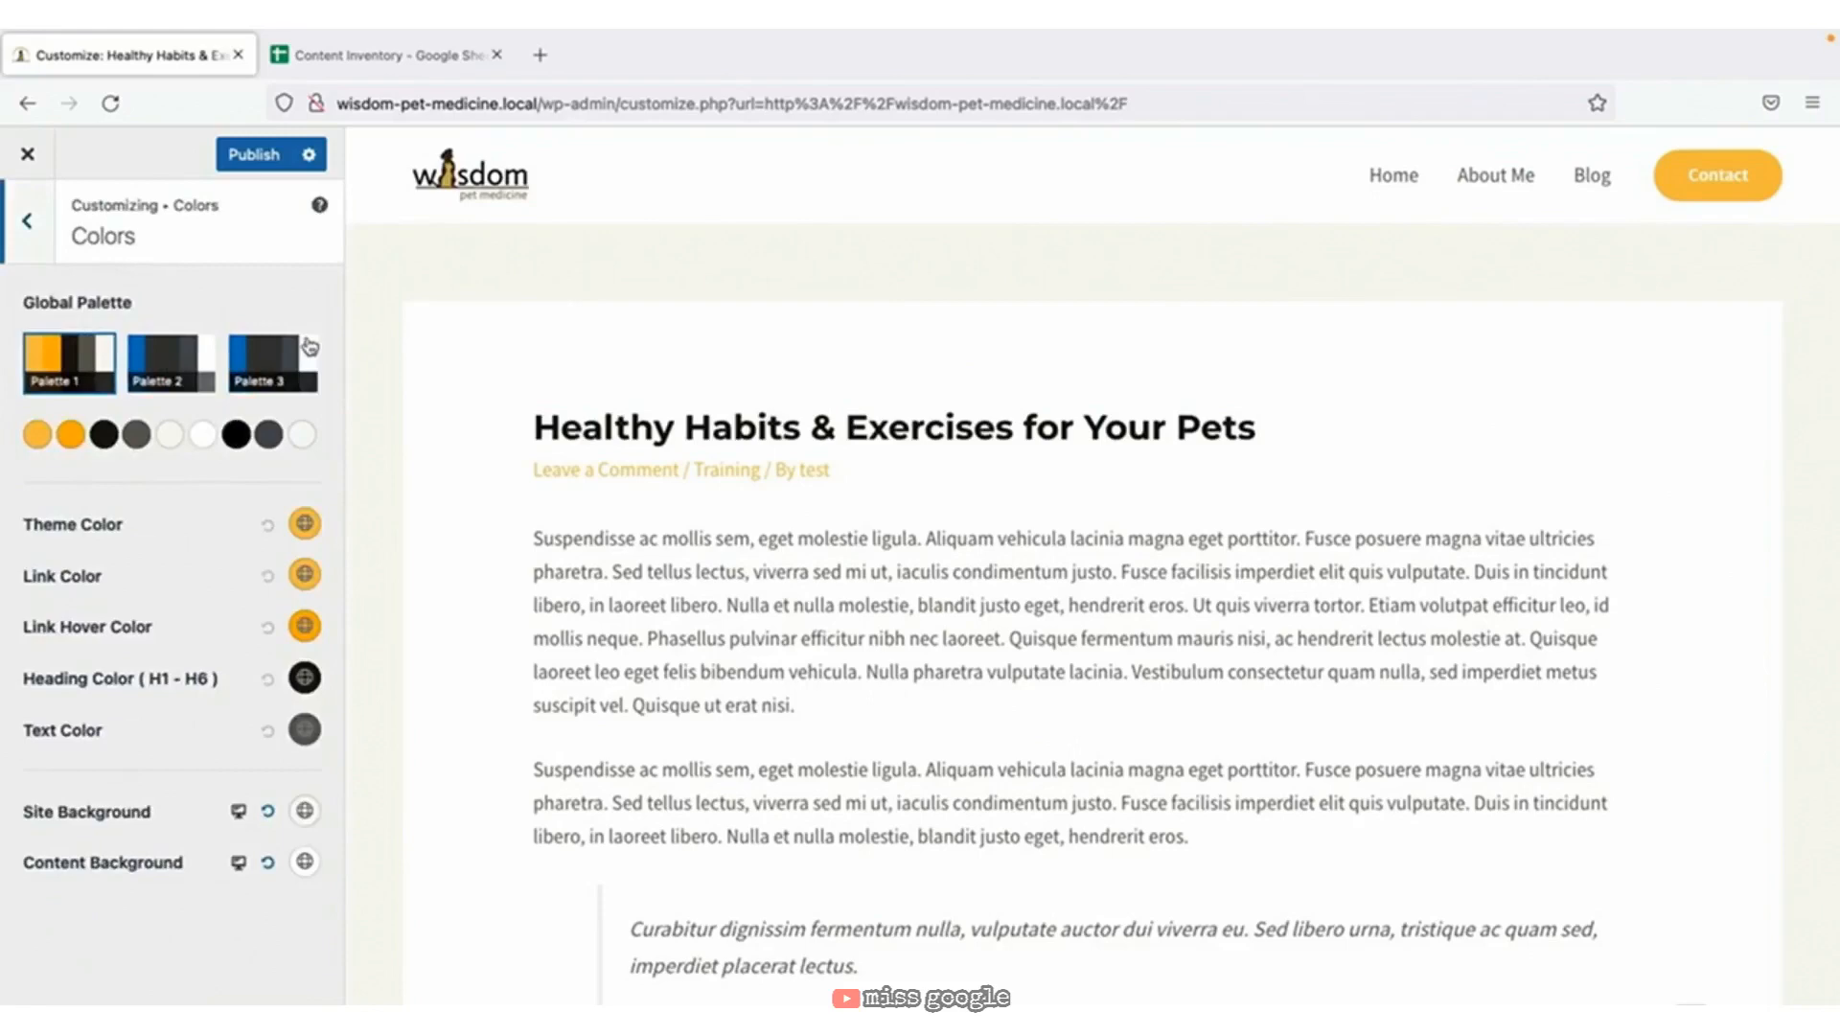
Set the first color of the global Palette 1 to the Blond brand color cfad54 copied from the Content Inventory sheet.
left_click(364, 60)
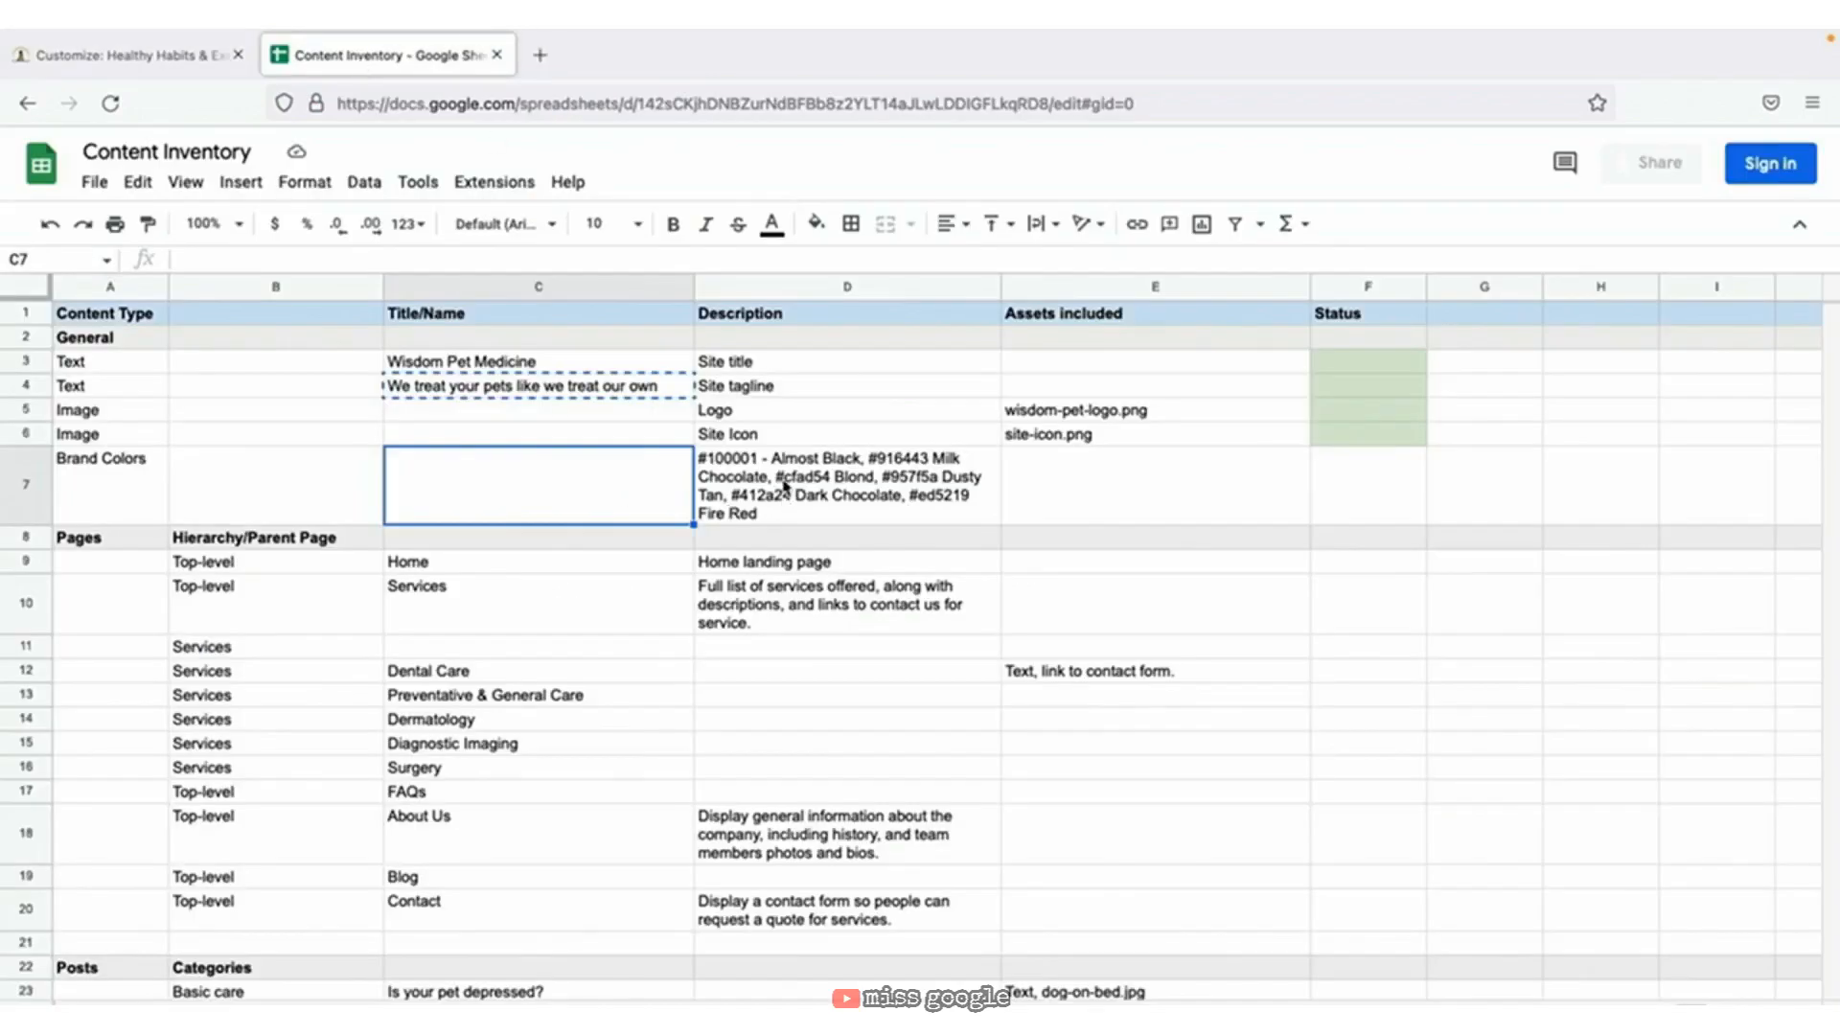
double_click(800, 484)
key("ctrl+c")
left_click(185, 52)
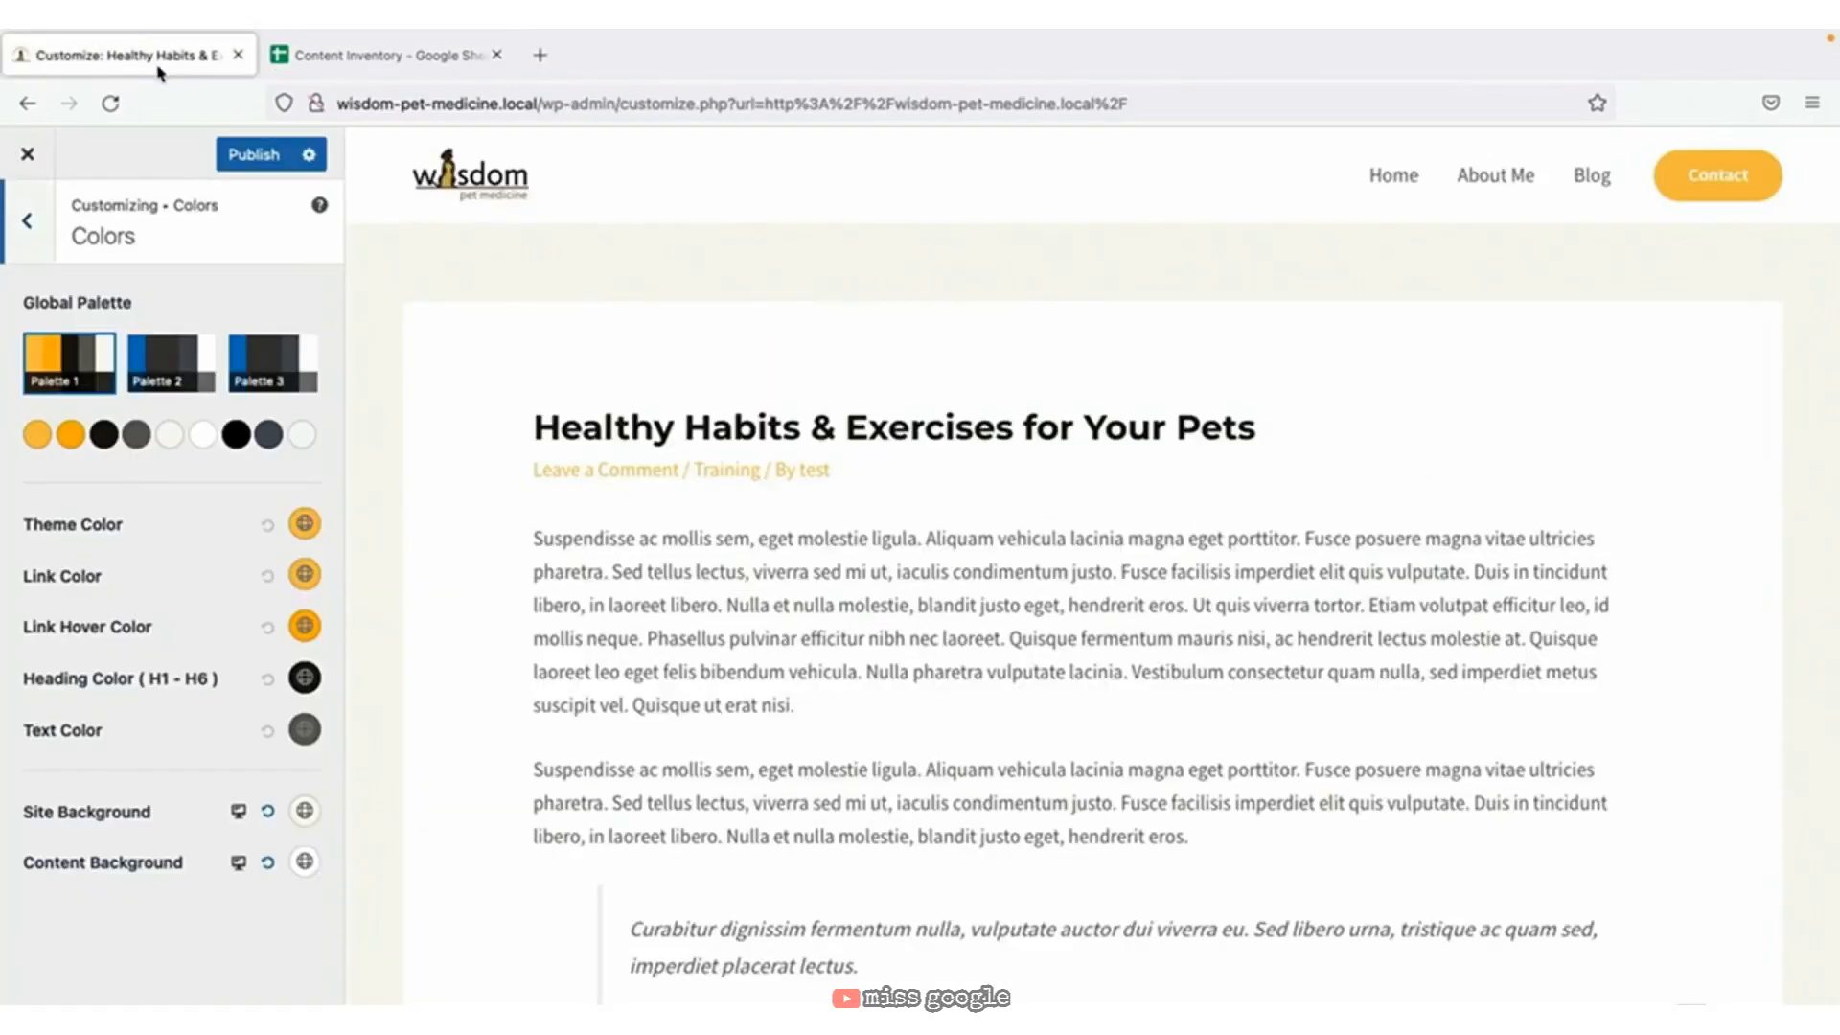
left_click(38, 447)
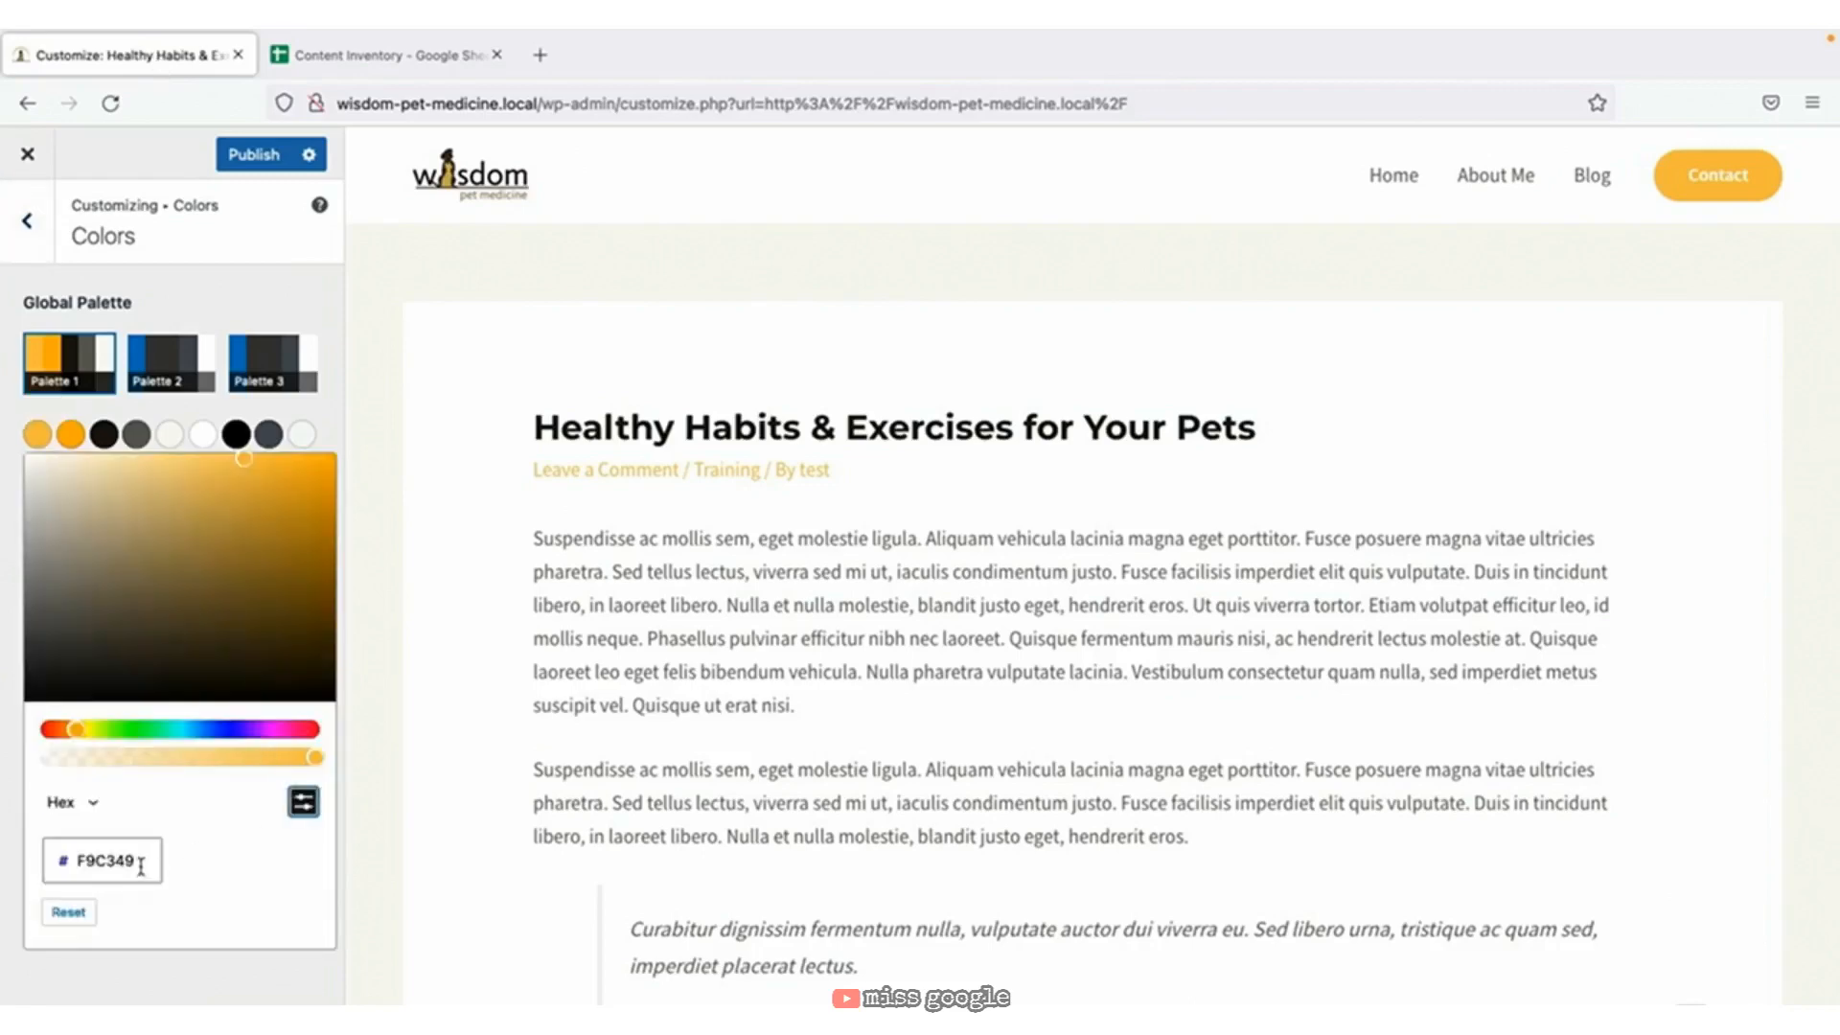
double_click(106, 861)
key("ctrl+v")
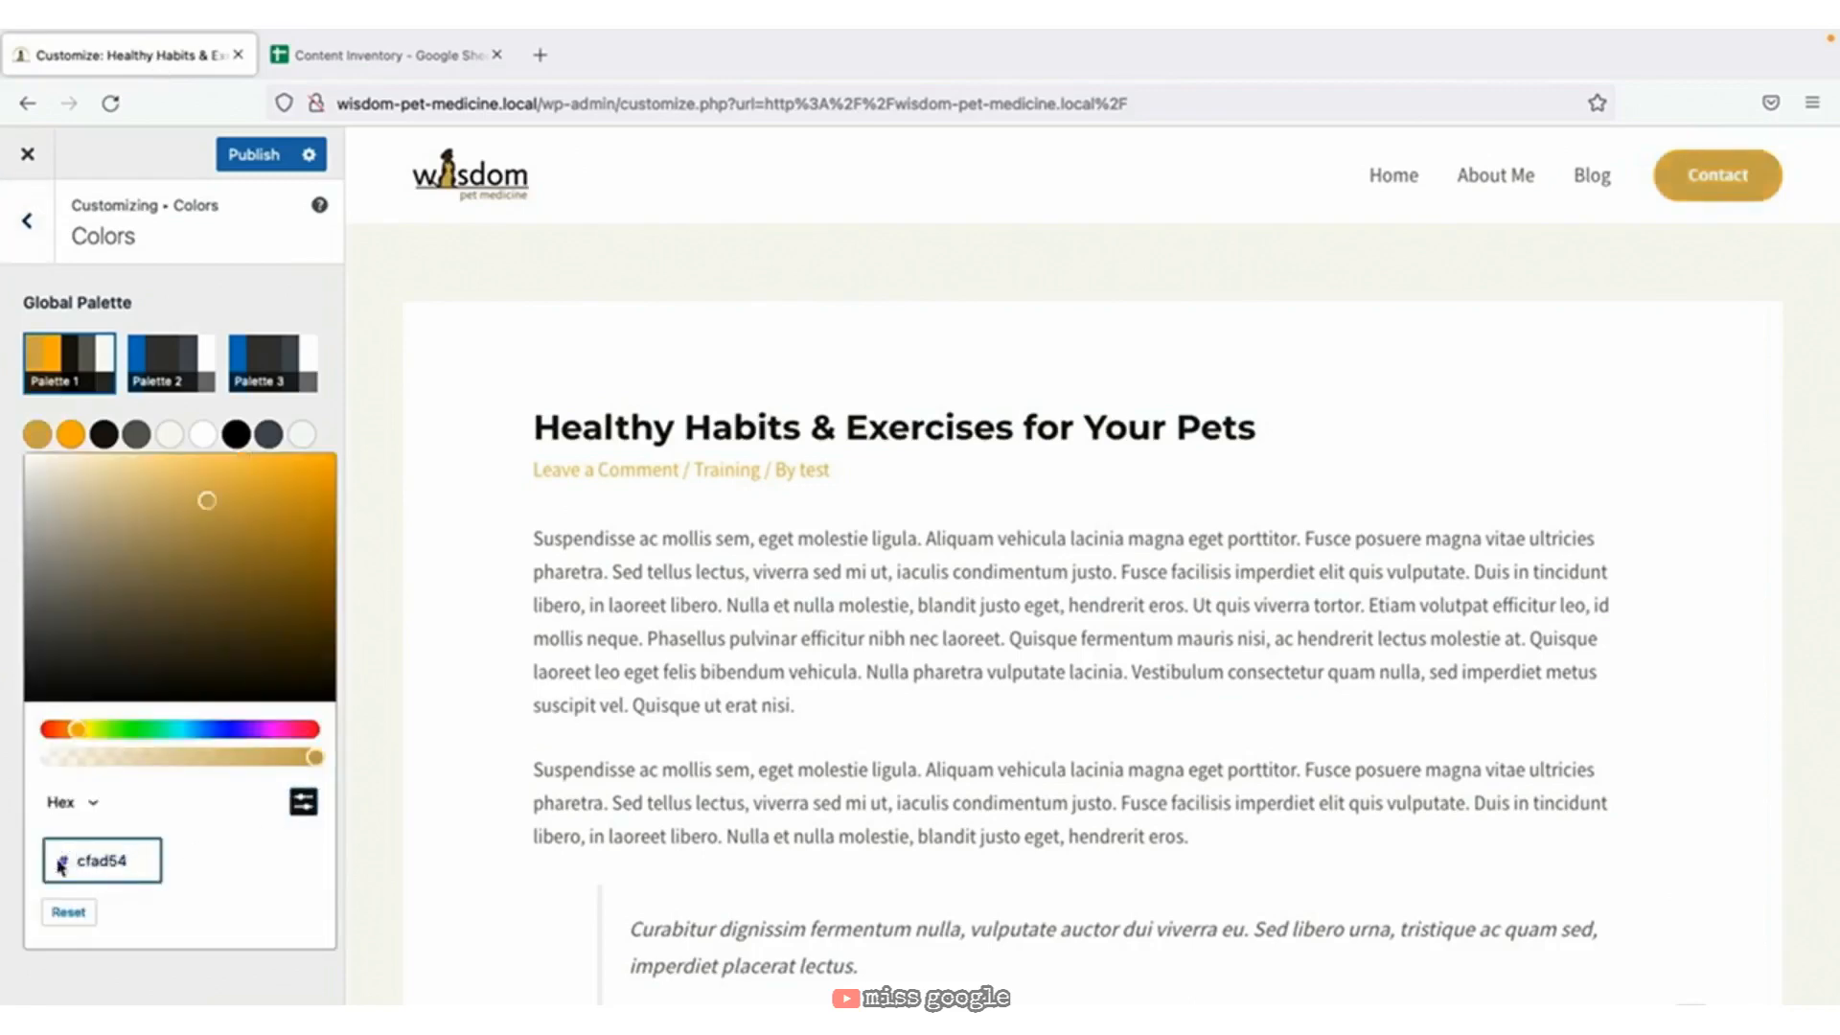
left_click(14, 466)
Apply the sheet's Fire Red (ed5219), Almost Black (100001) and Dark Chocolate brand colors to Palette 1's second, third and fourth swatches.
left_click(370, 58)
double_click(1472, 460)
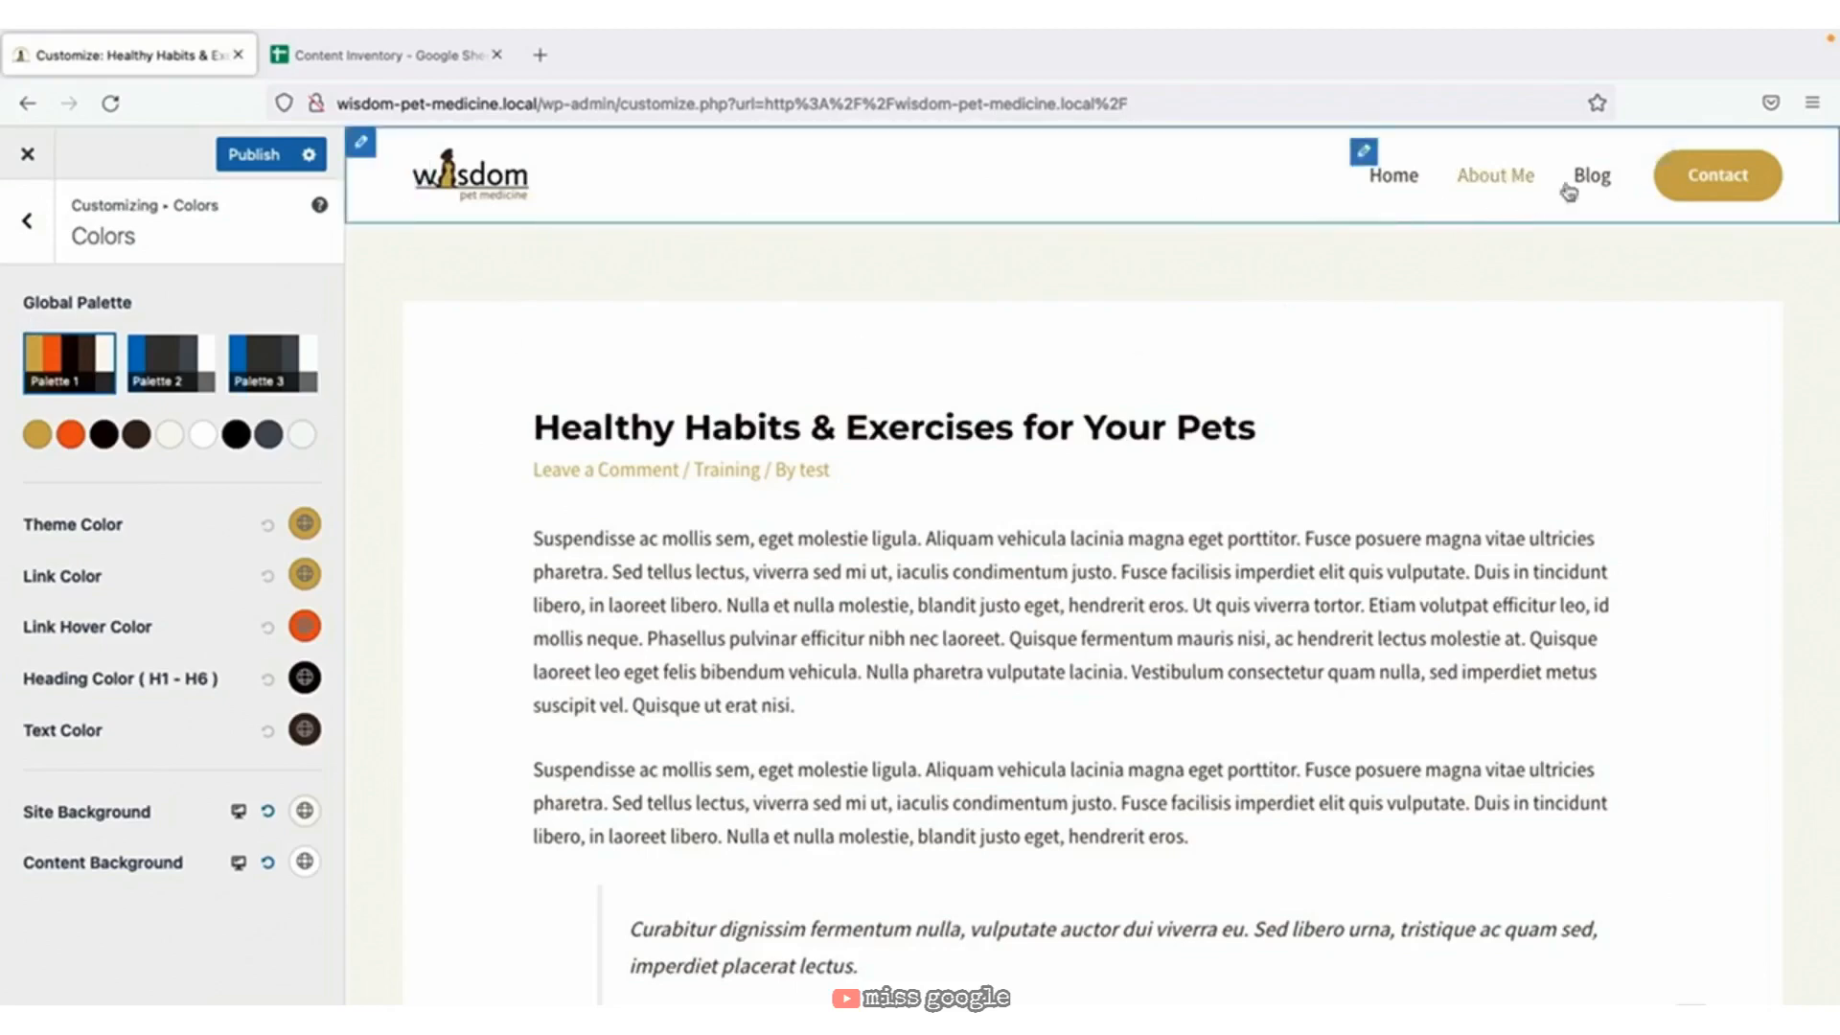
Try a purple #7055CF background on the header's Contact button, reset it to the palette color and return to the Header Builder.
left_click(1668, 153)
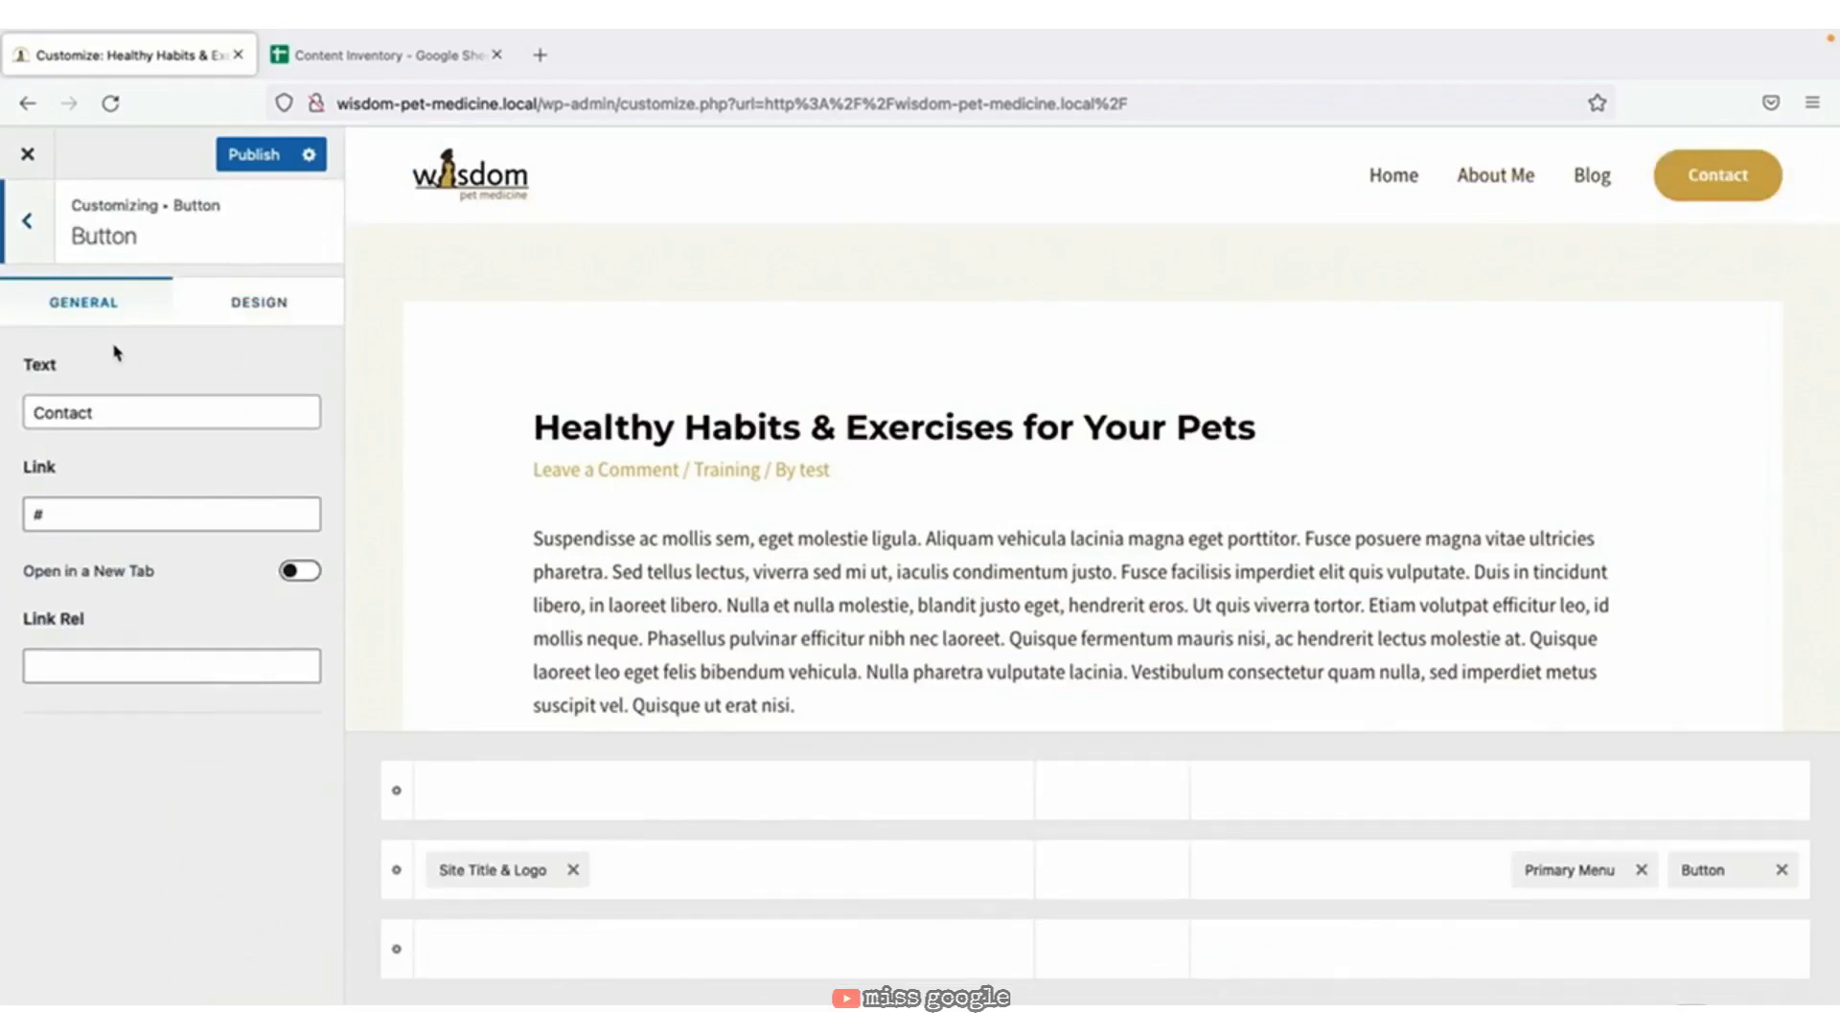
left_click(281, 321)
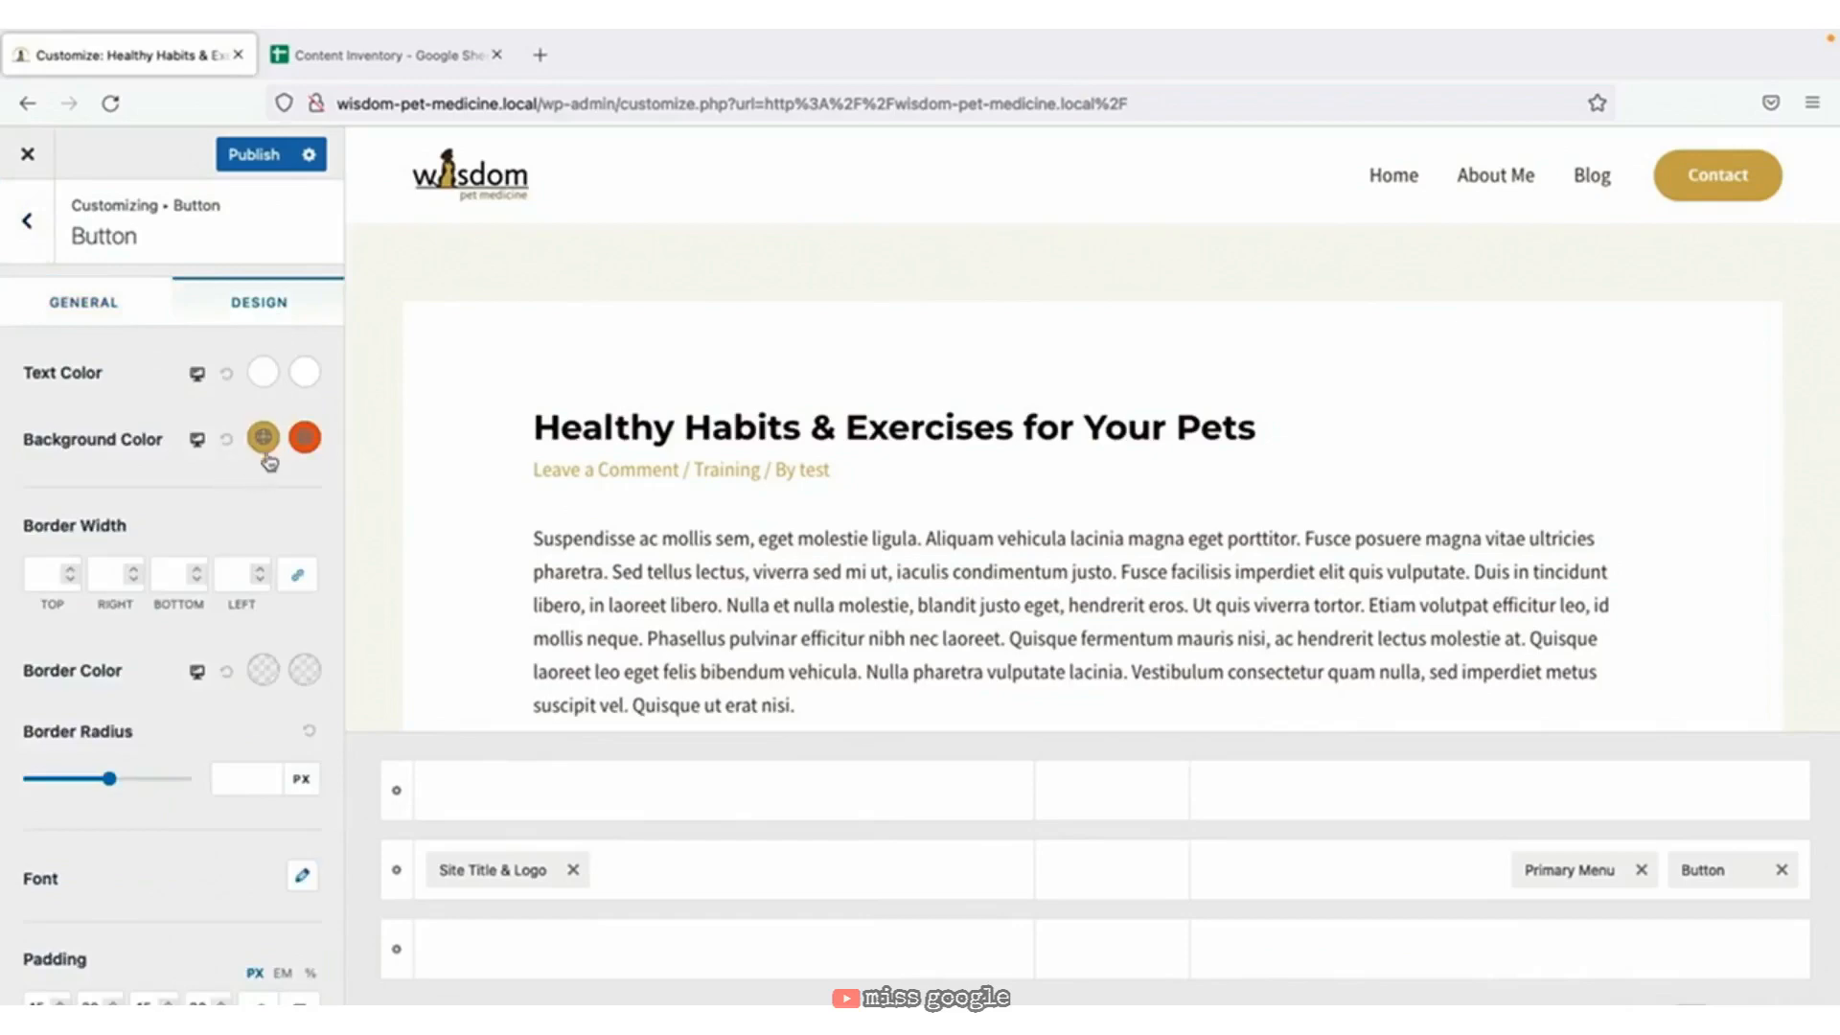
left_click(262, 439)
left_click(226, 746)
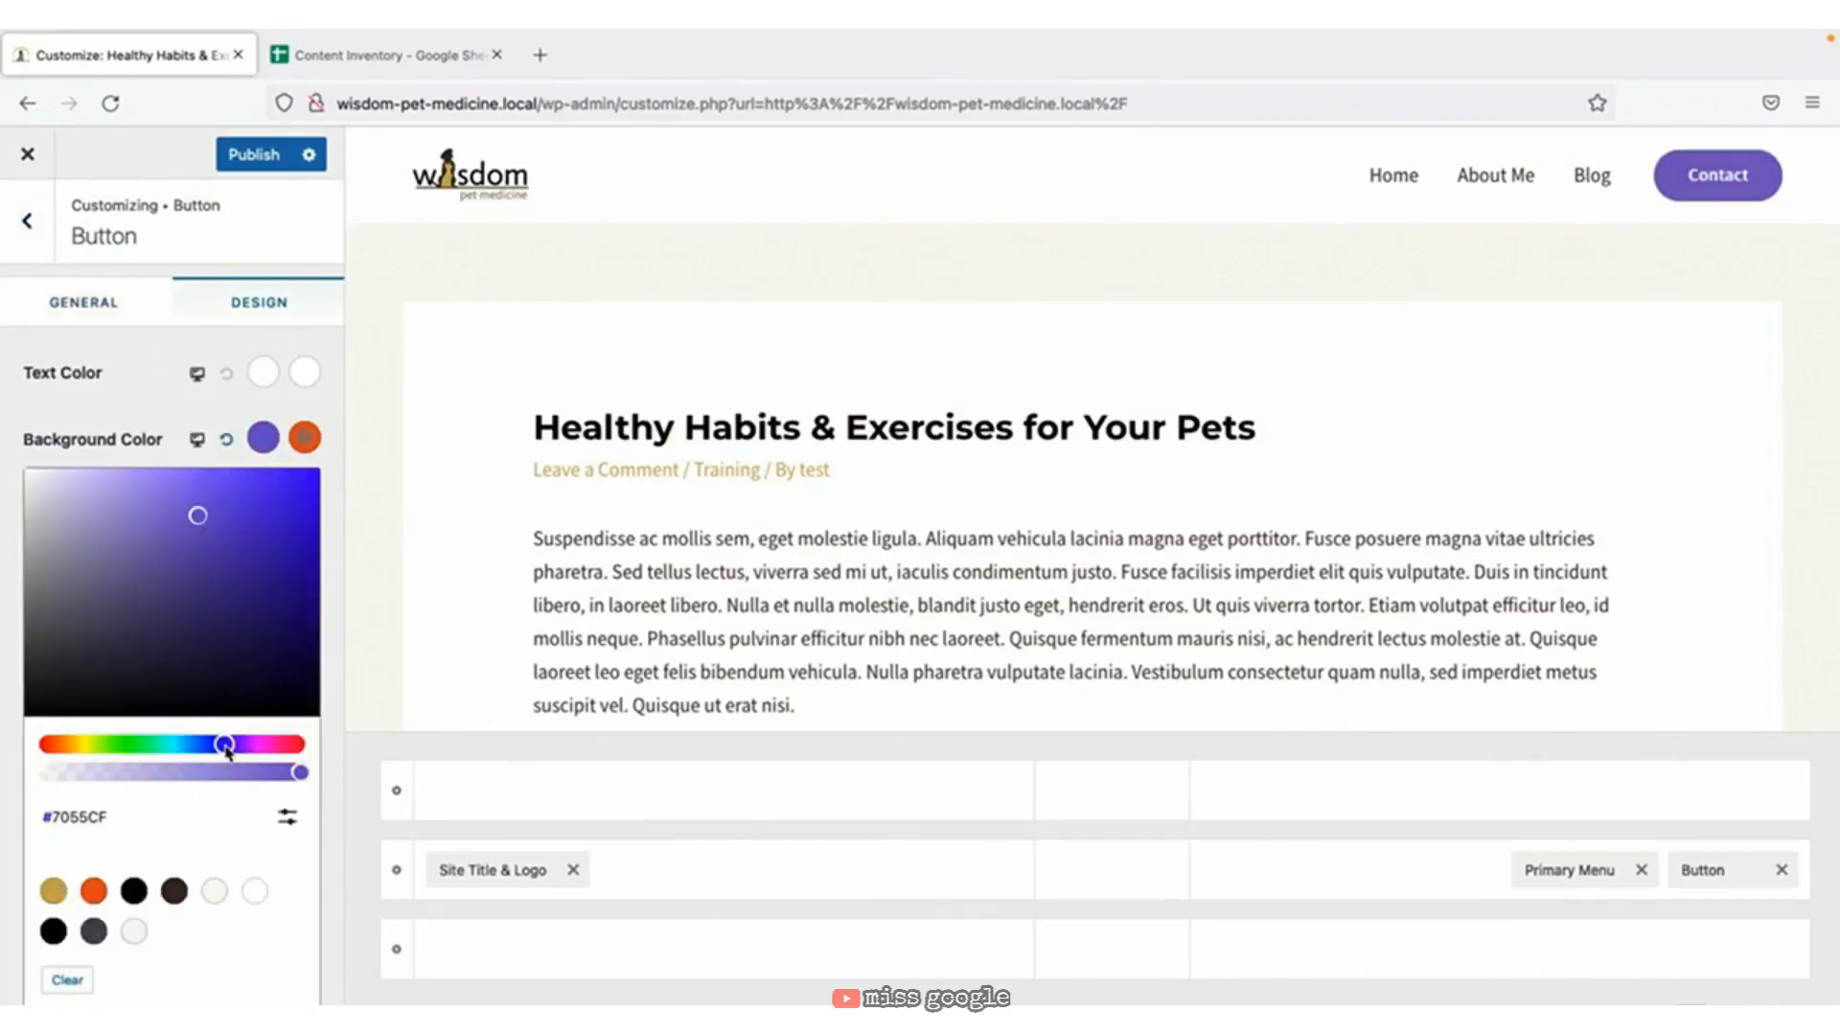
left_click(92, 422)
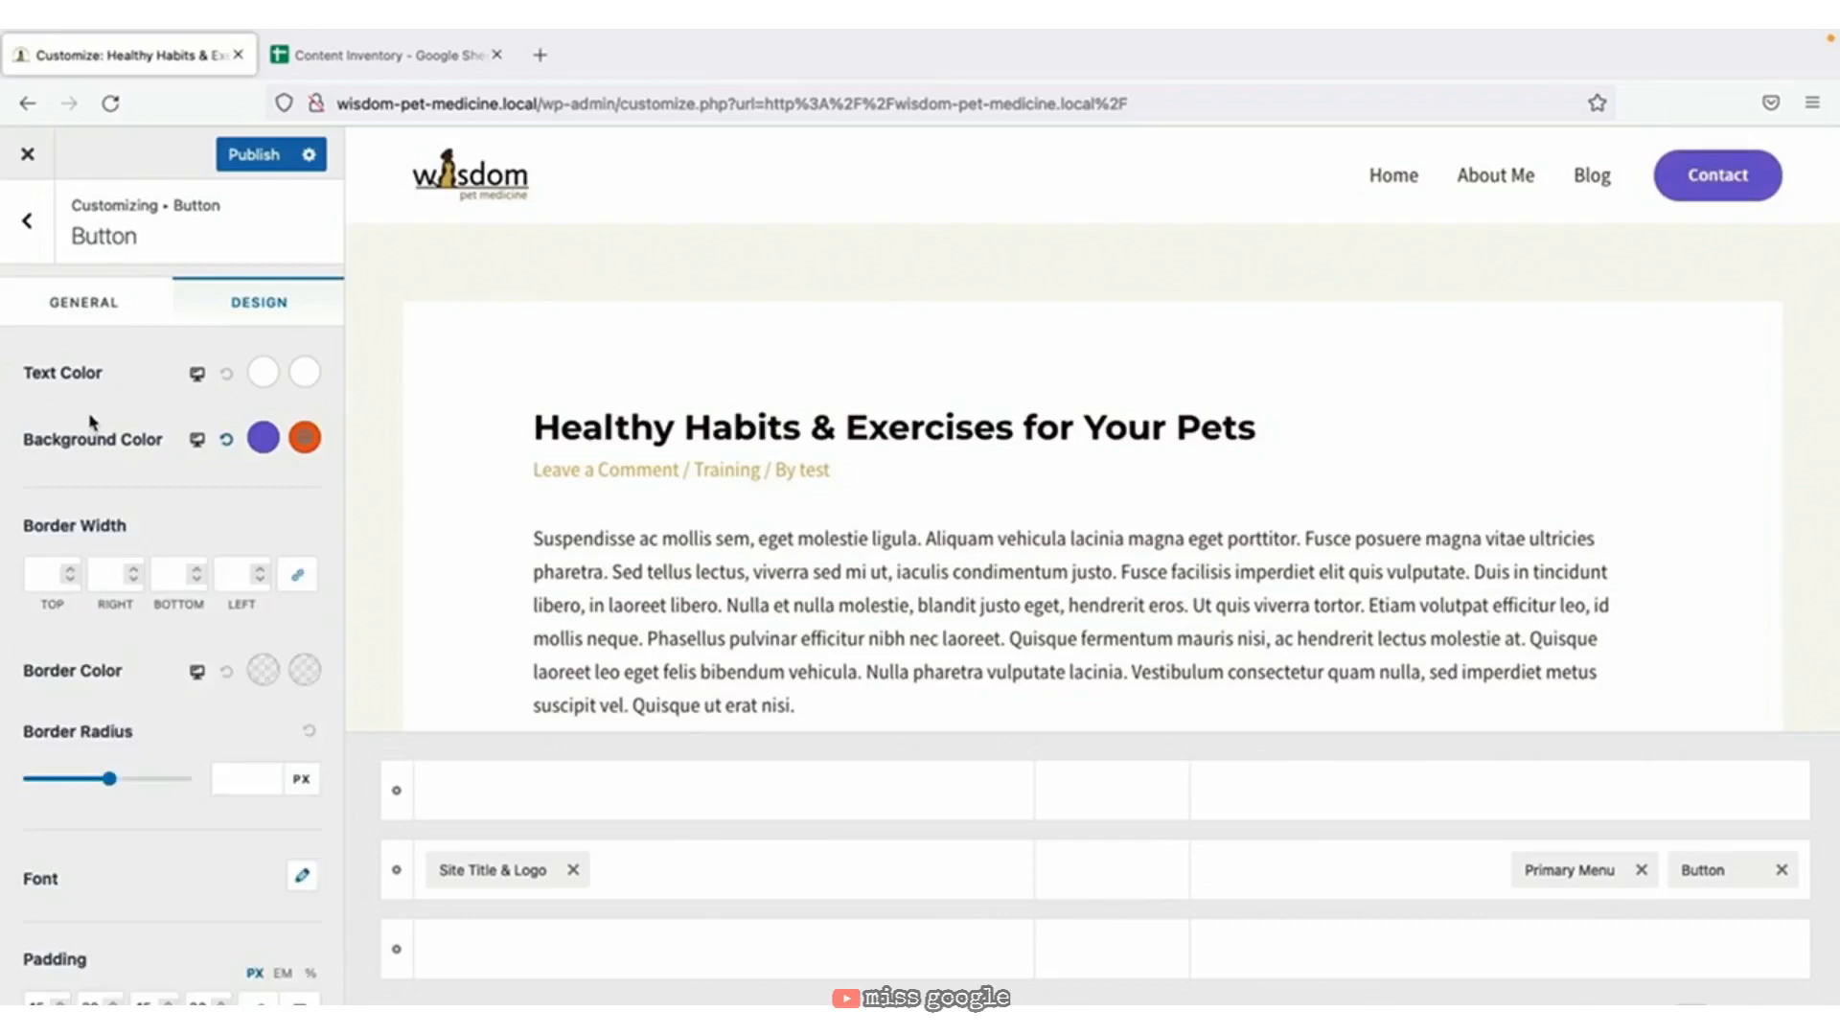
left_click(227, 447)
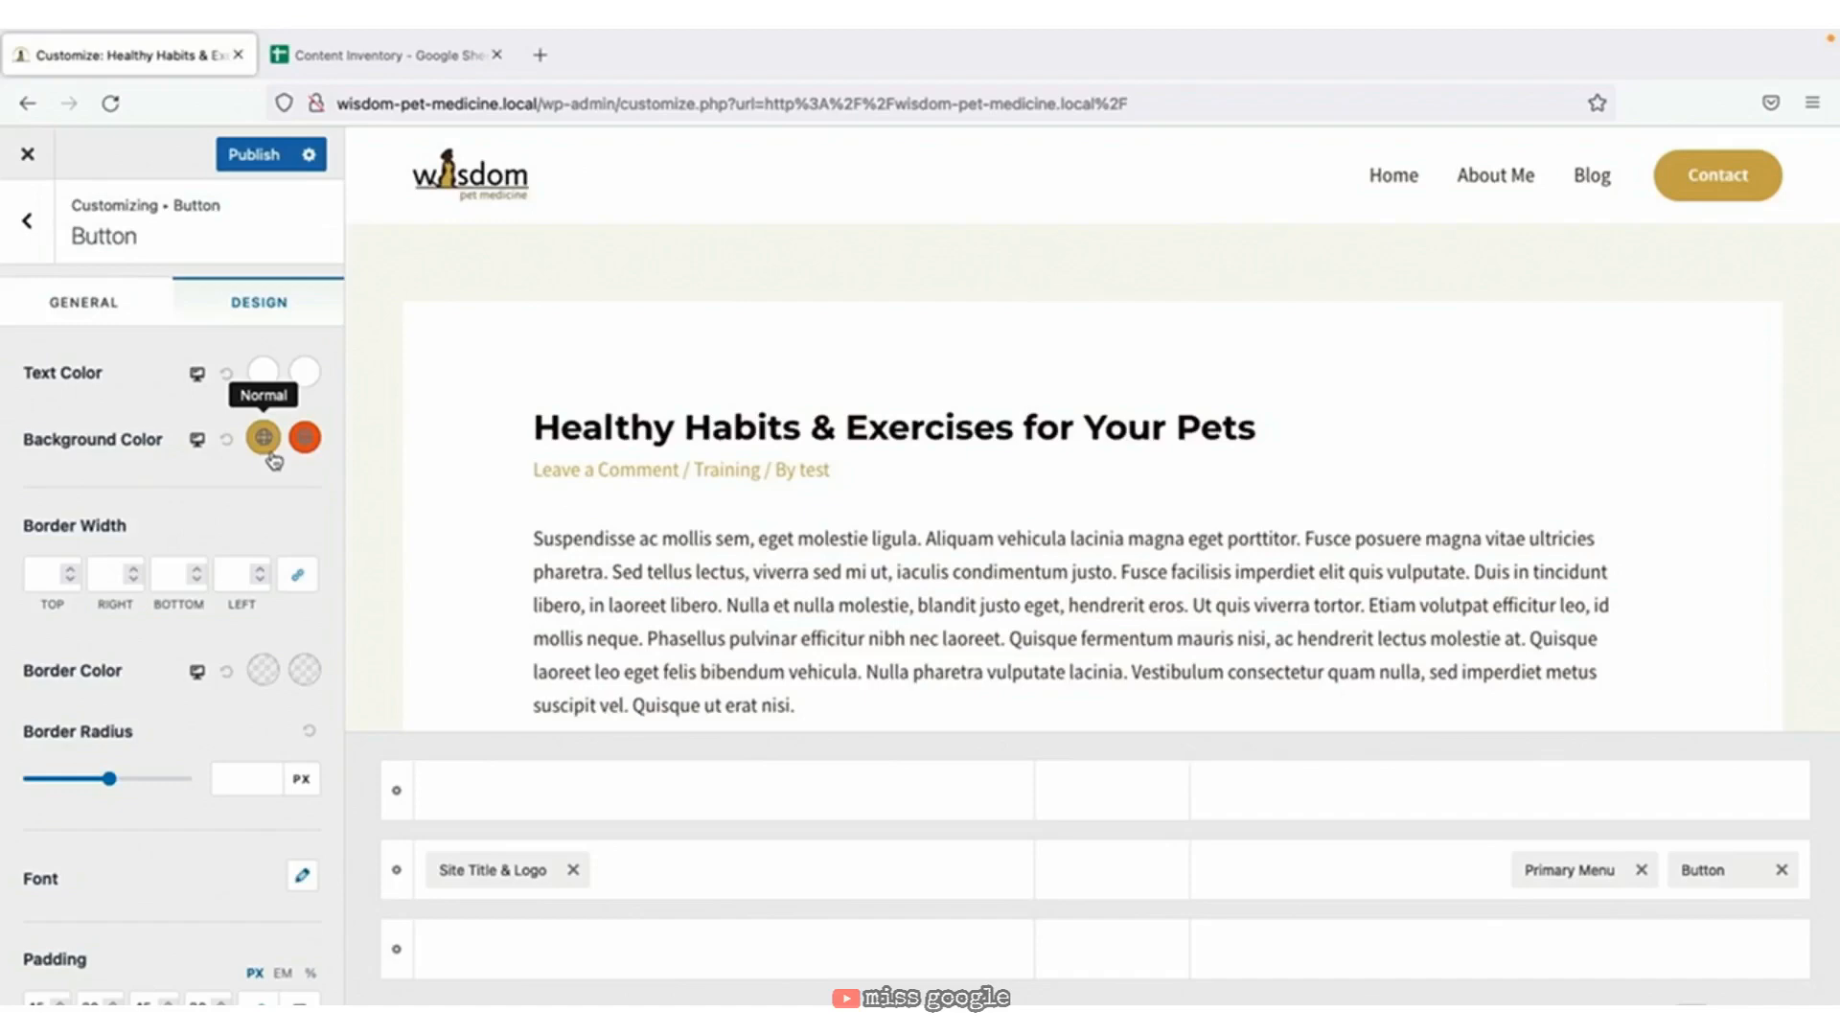
left_click(27, 220)
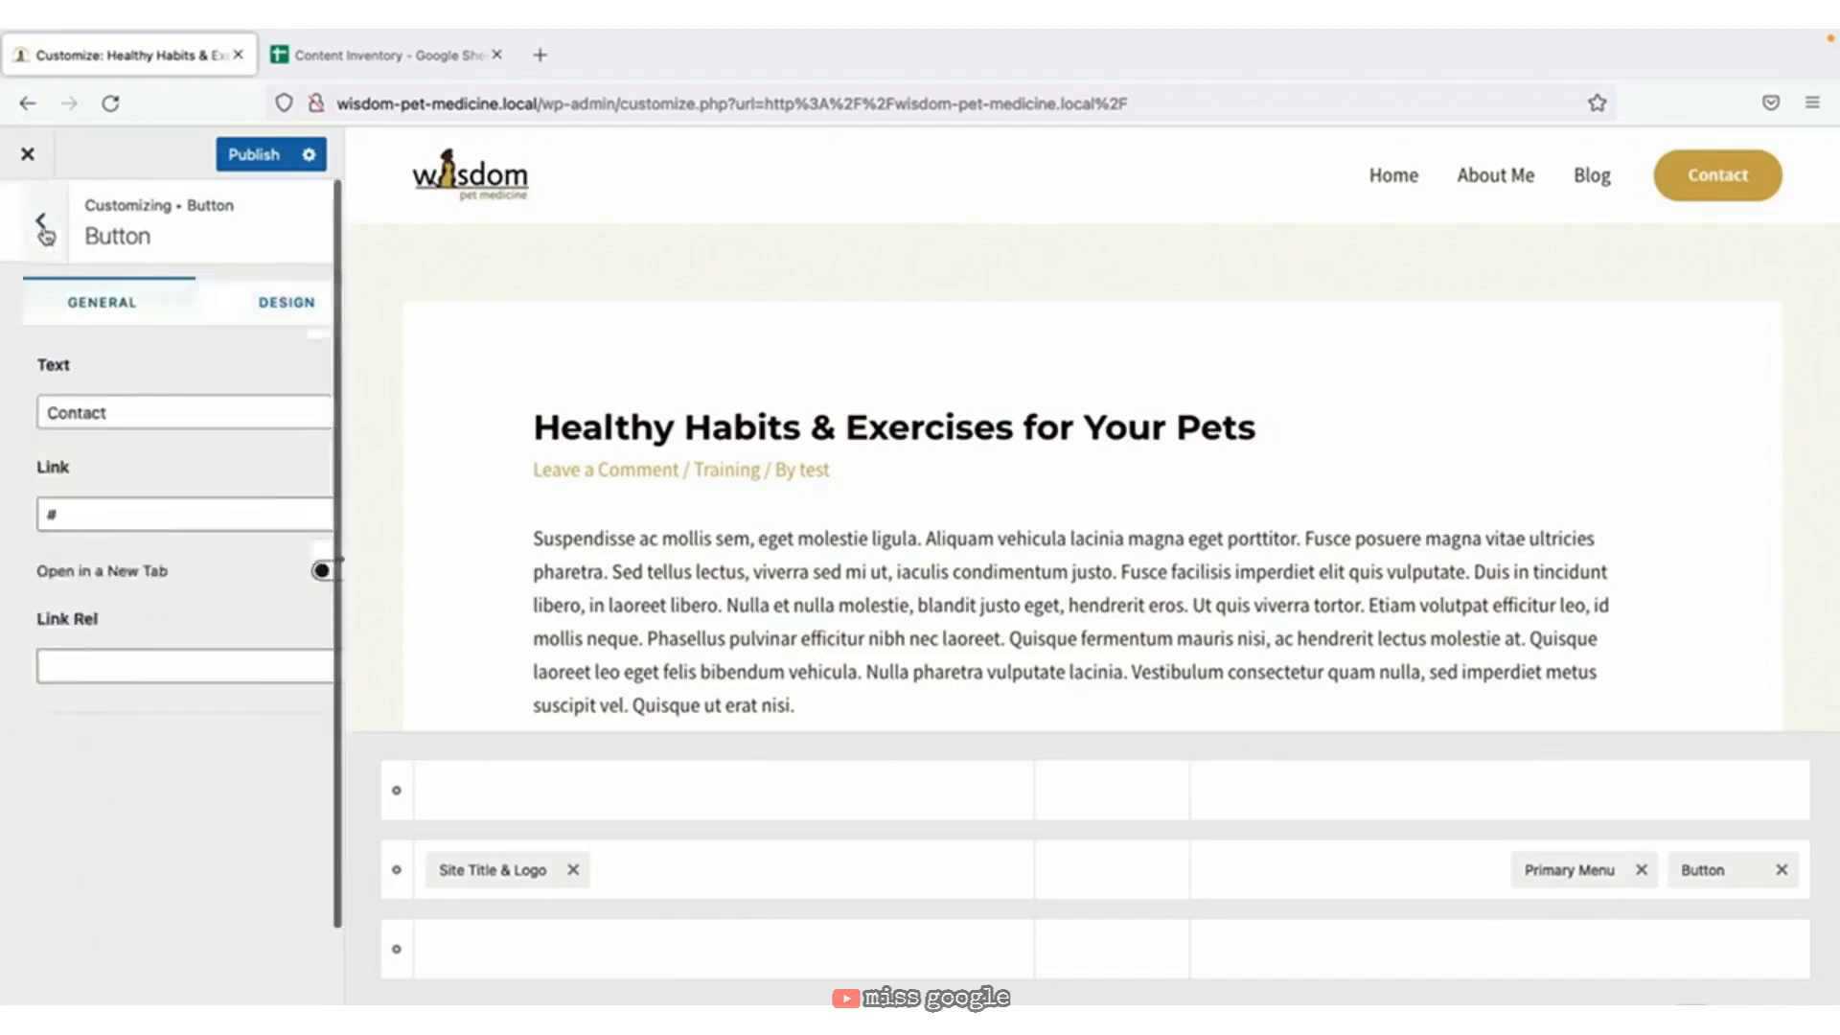
Review the home page preview with the new brand colors and publish the customizer changes.
left_click(458, 192)
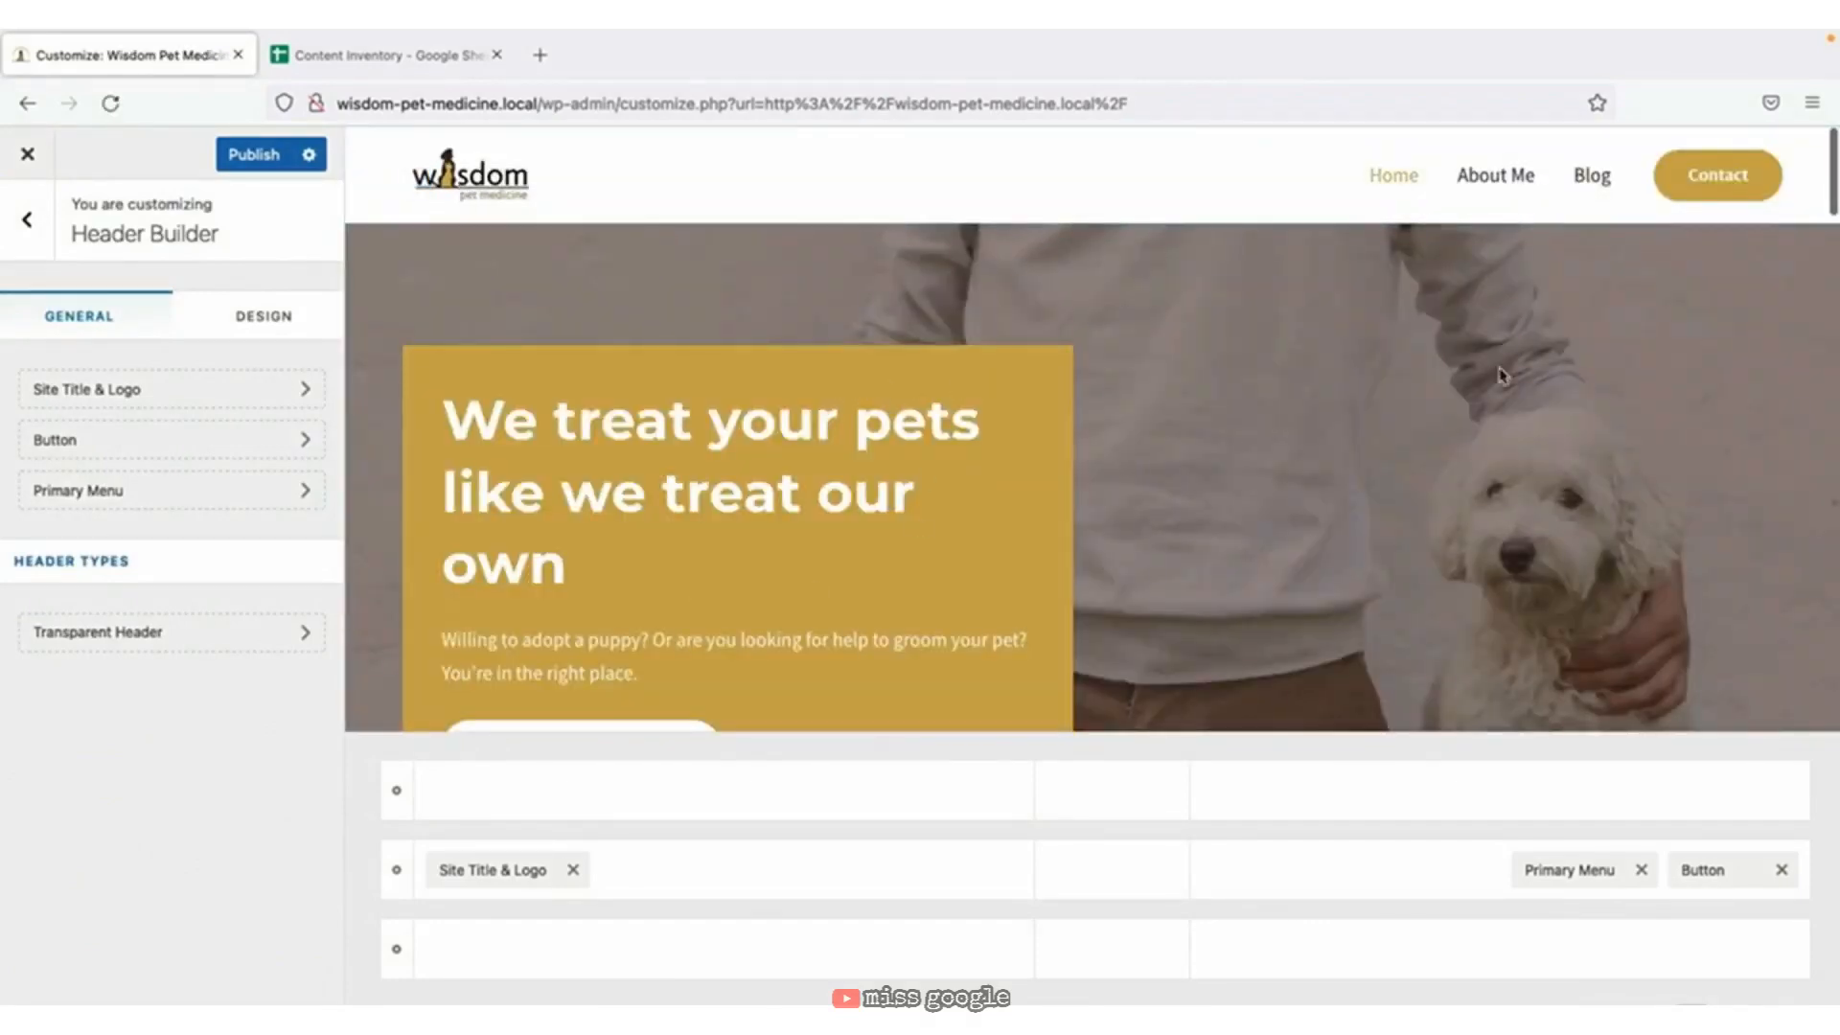
scroll(1191, 378, "down", 7)
scroll(1187, 378, "down", 7)
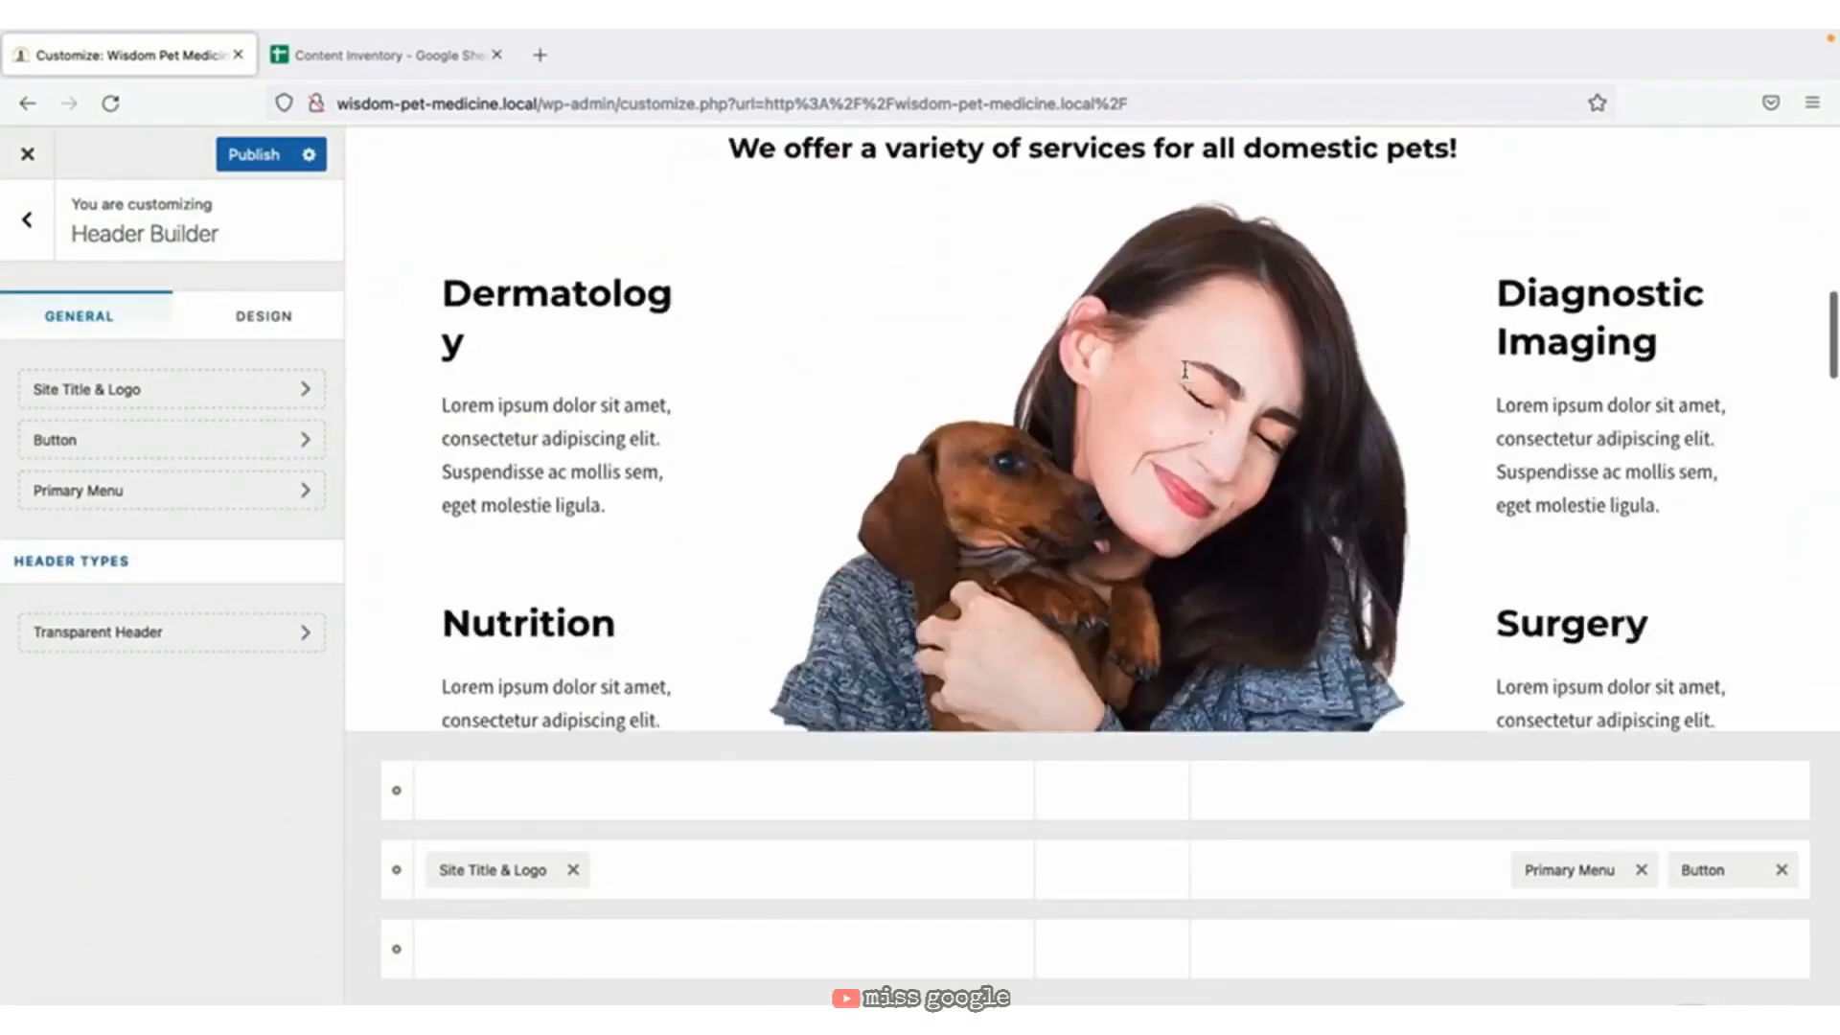
scroll(1187, 377, "down", 2)
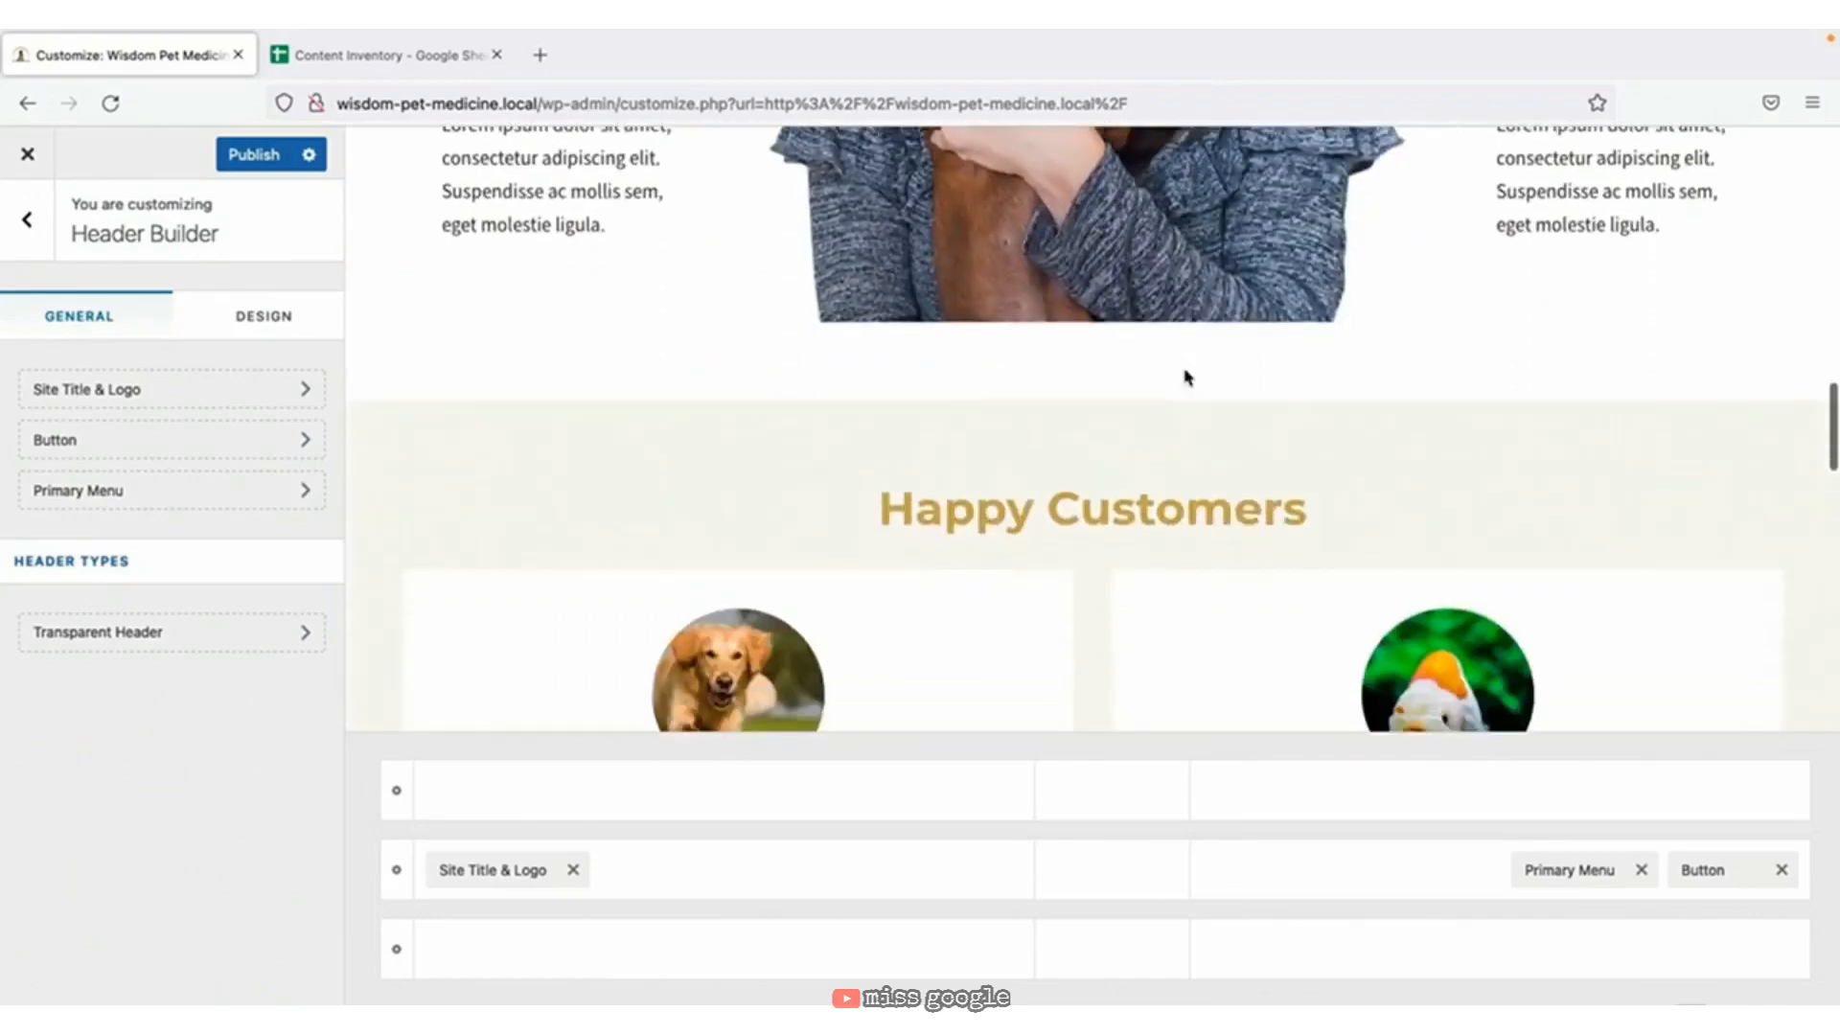
scroll(1187, 377, "down", 2)
scroll(1187, 378, "up", 10)
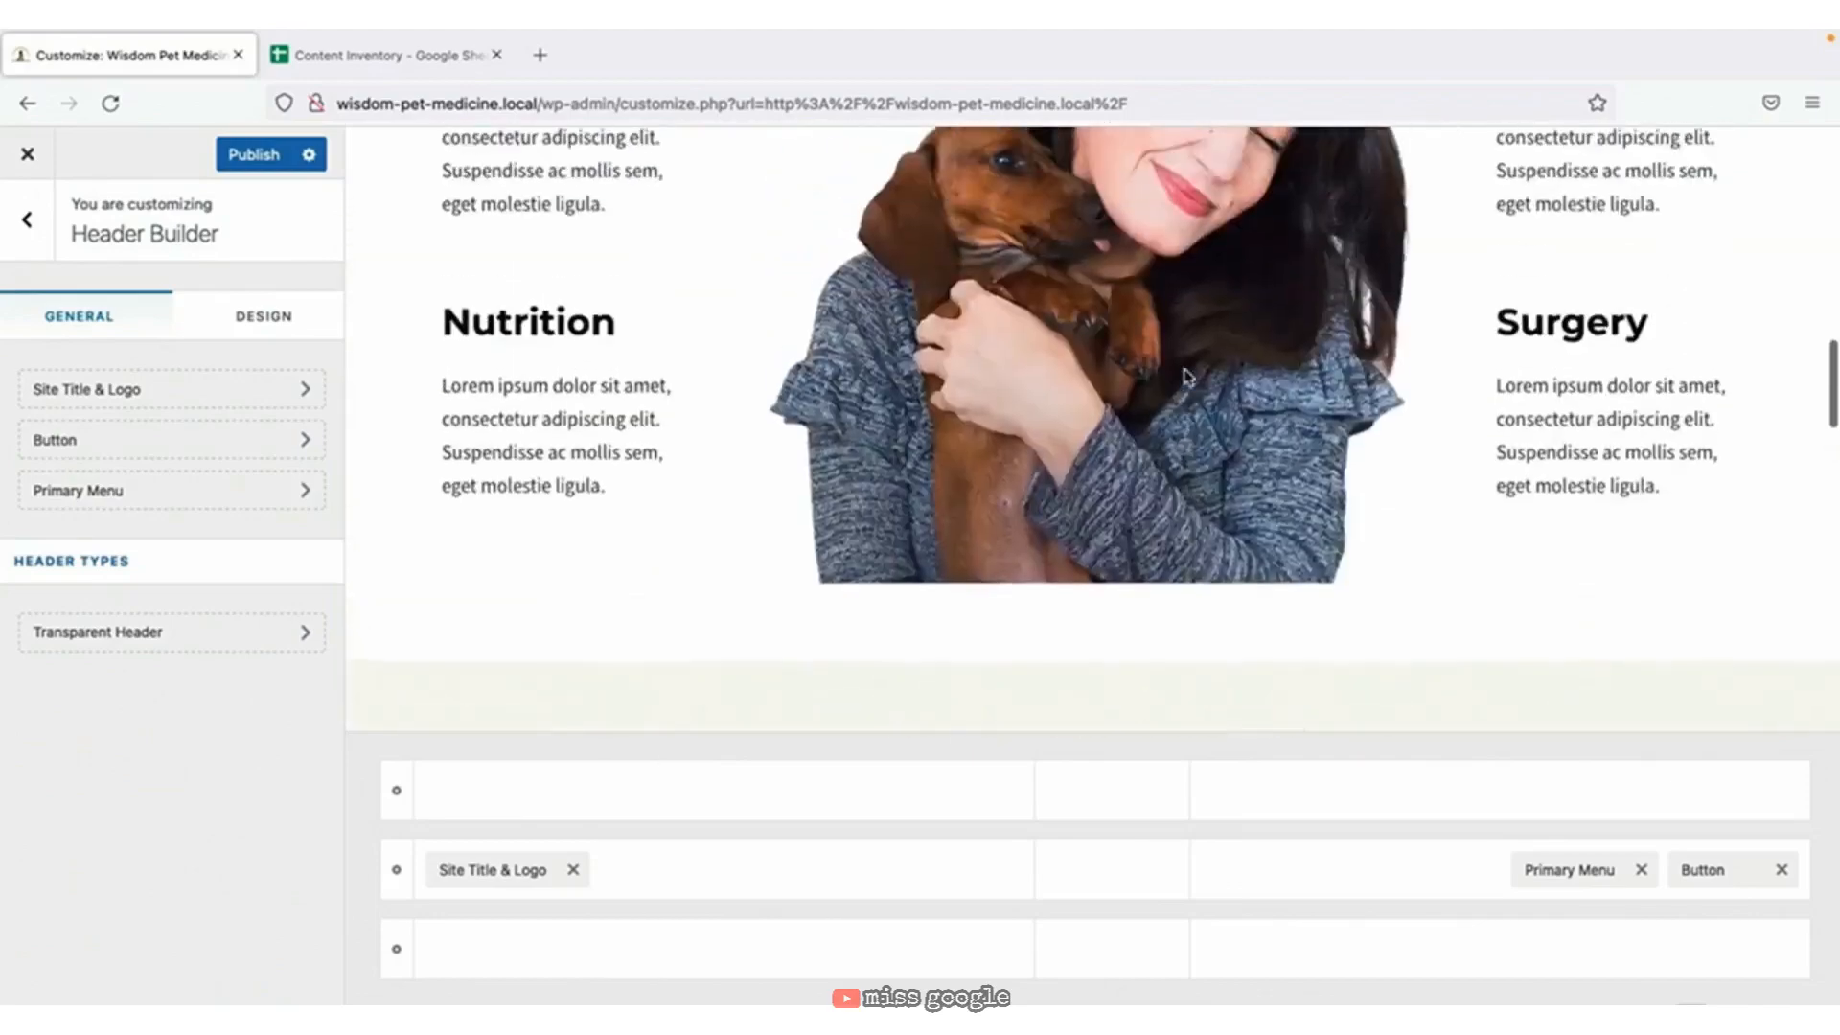
scroll(1187, 377, "up", 8)
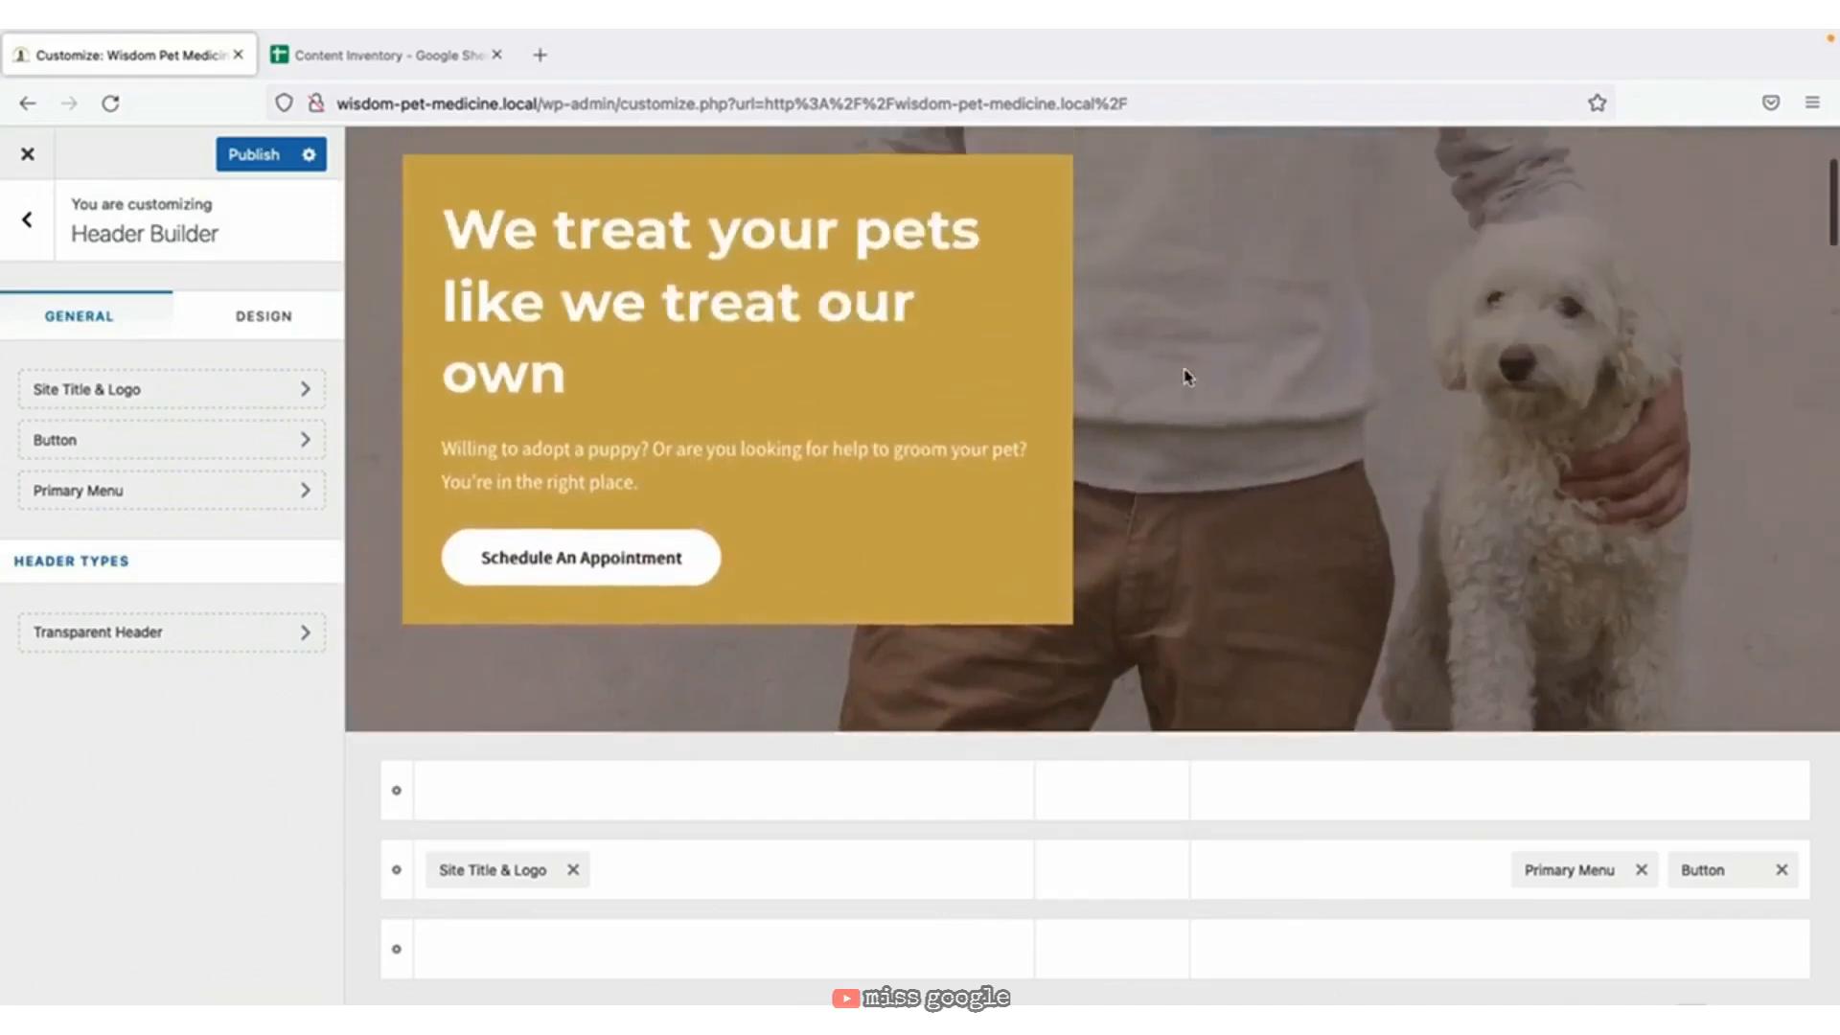
left_click(257, 161)
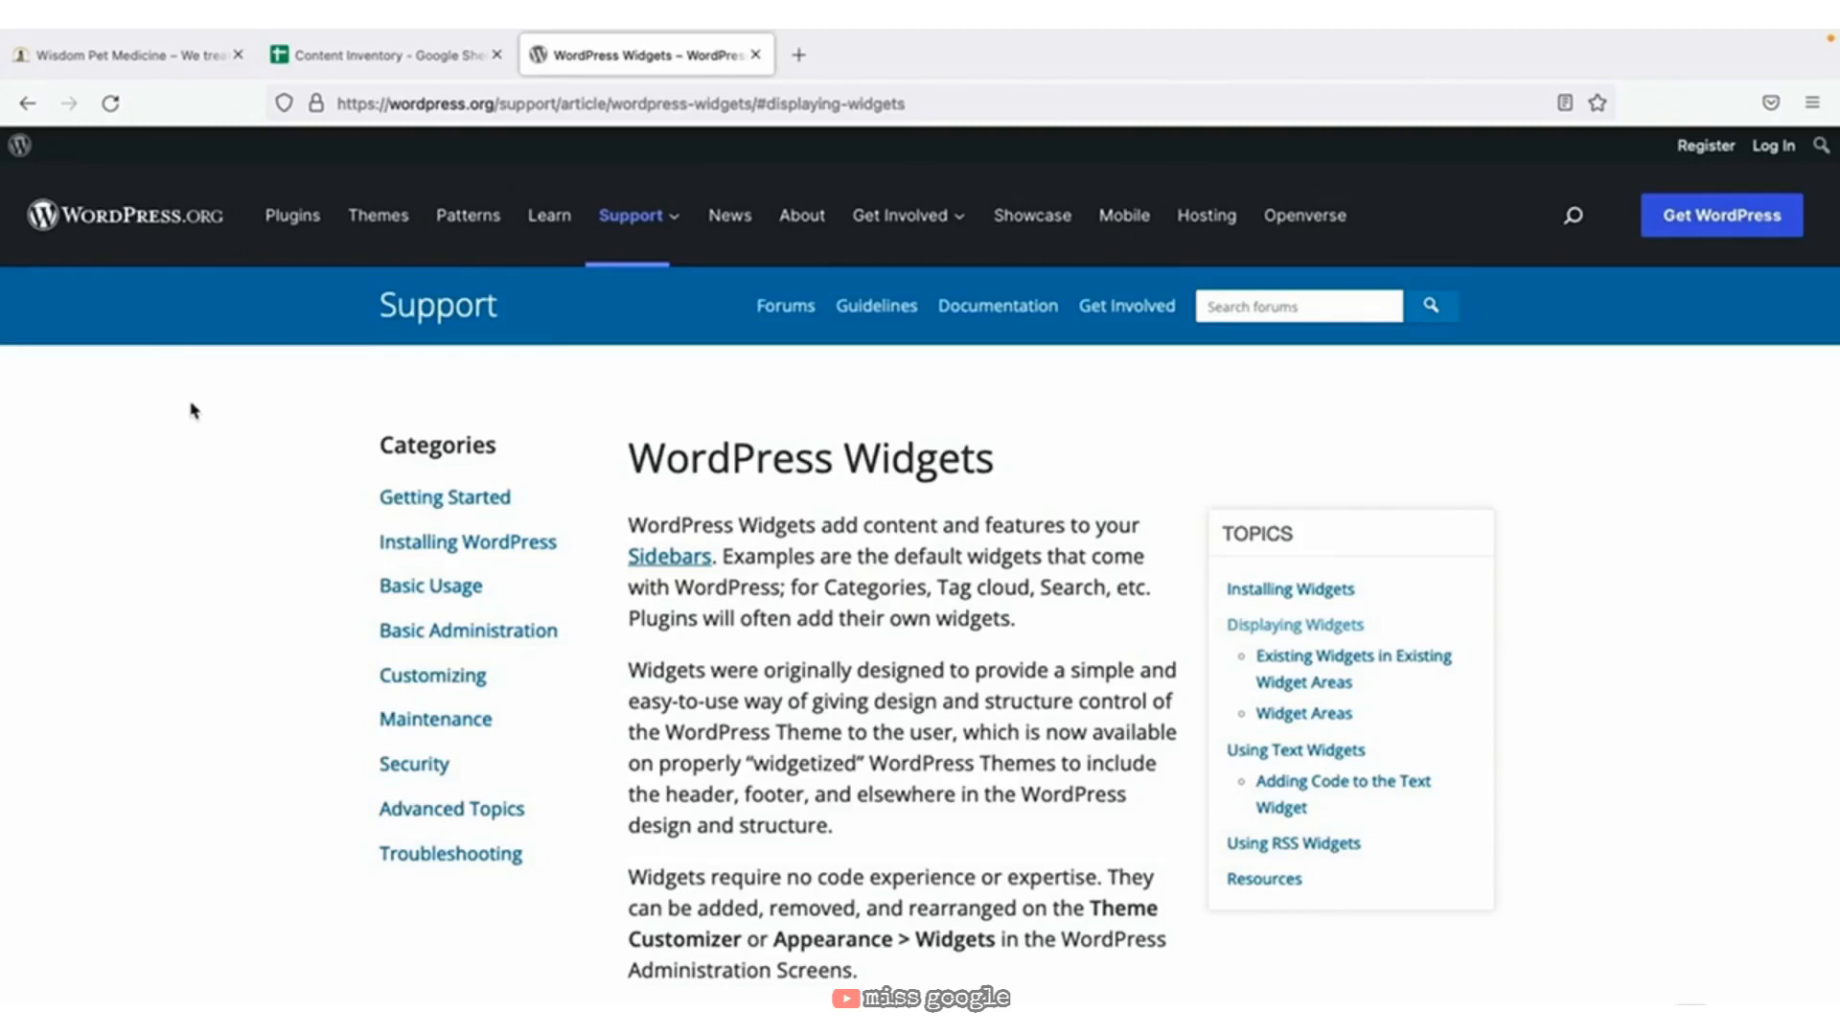
Open the site's Widgets admin screen to look at the Main Sidebar widget area.
left_click(163, 62)
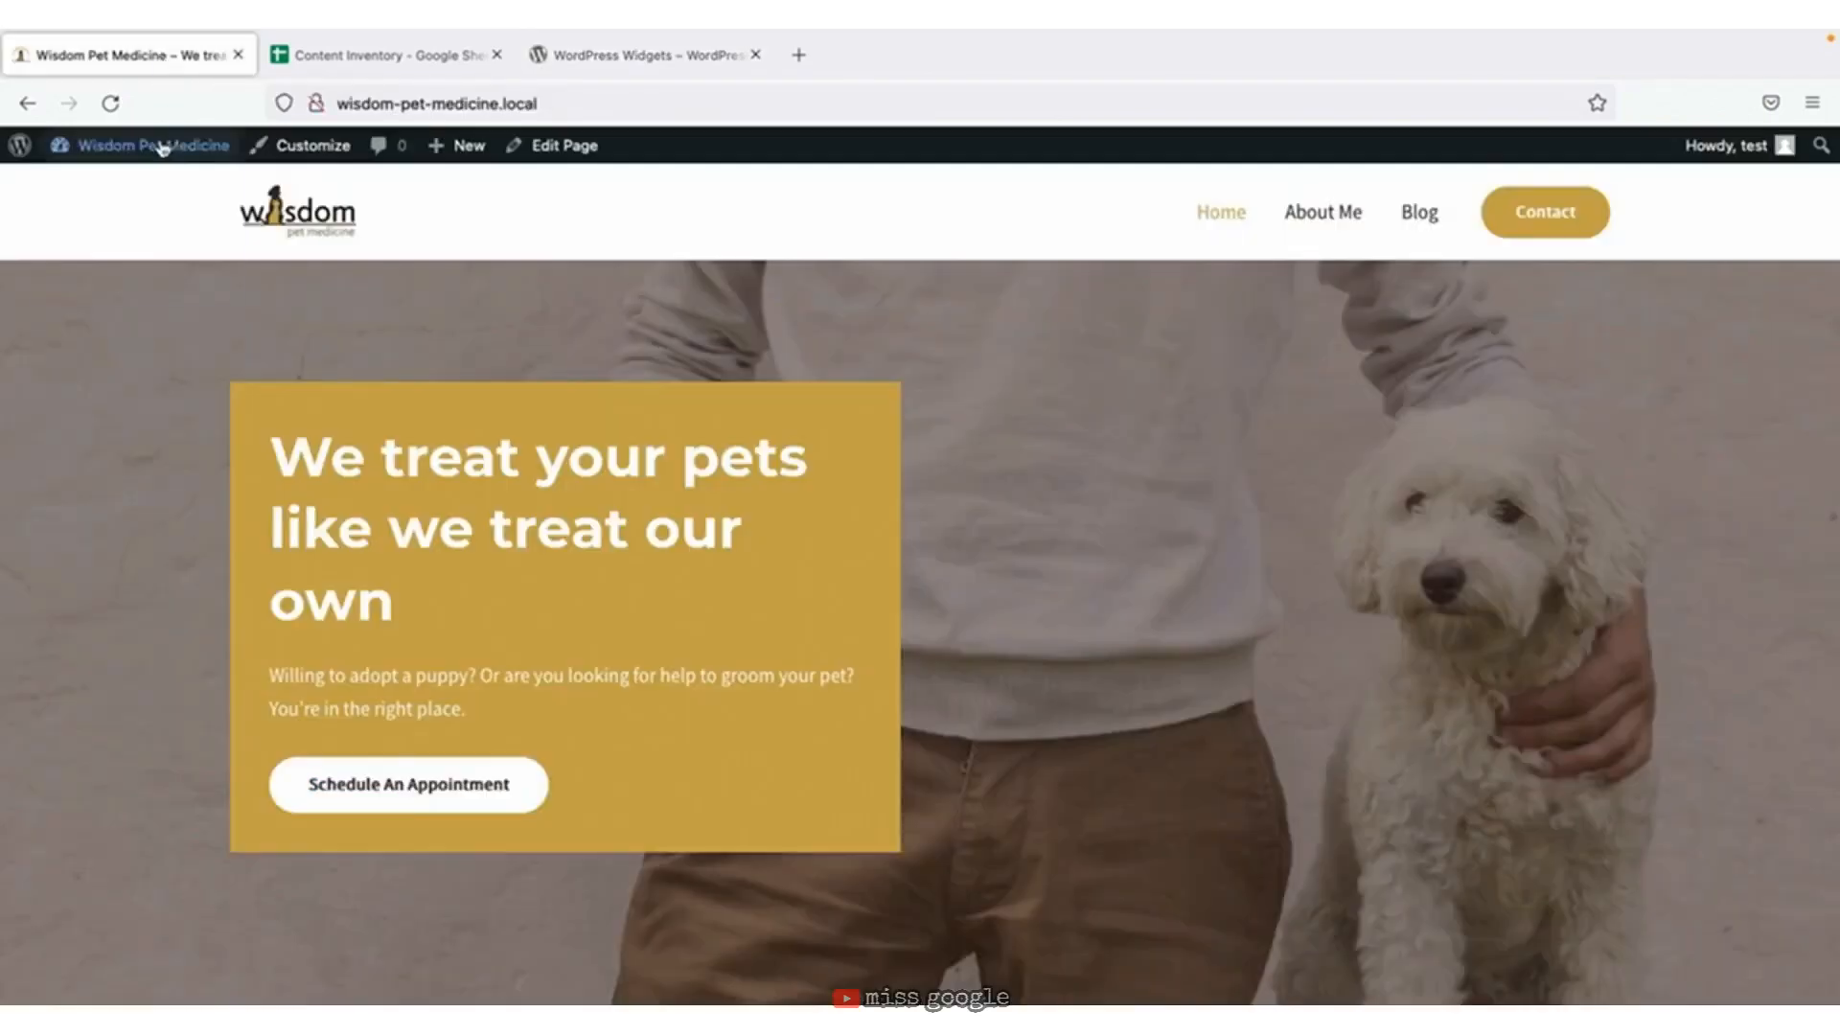
mouse_move(163, 145)
left_click(117, 257)
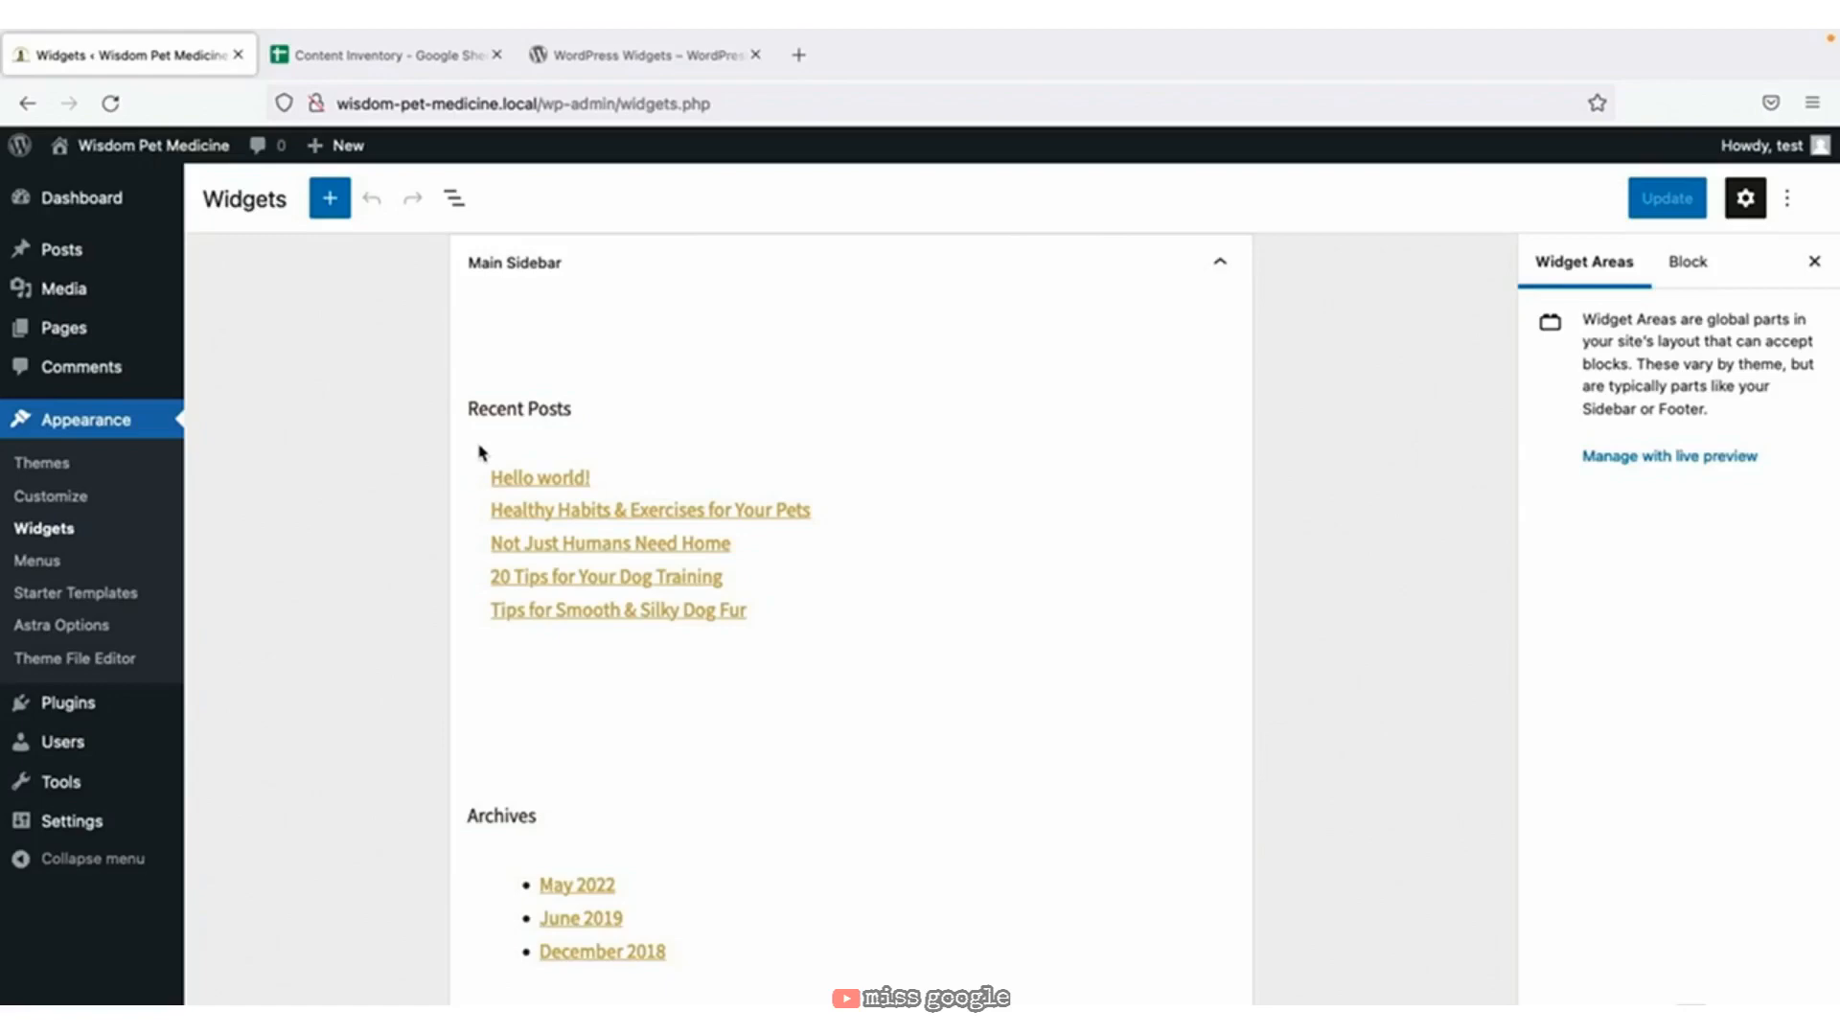
Visit the site's home page and open the Header Builder in its customizer.
mouse_move(153, 144)
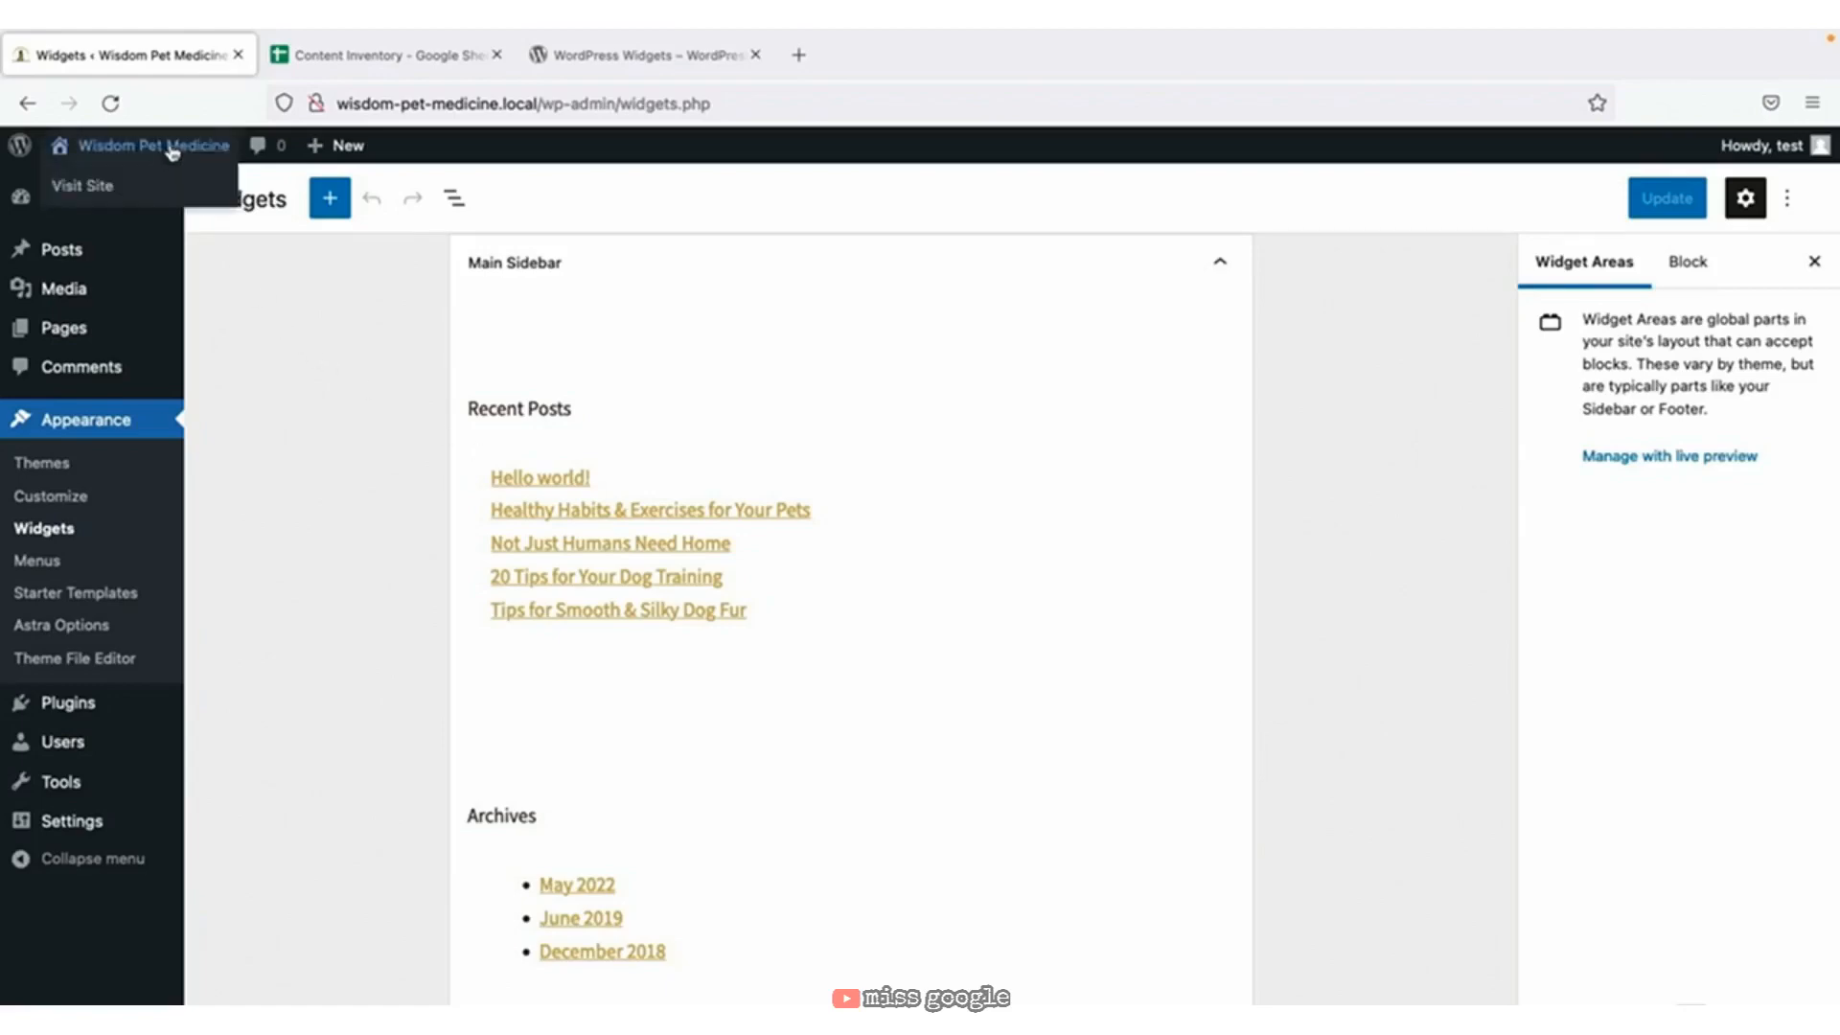
left_click(130, 184)
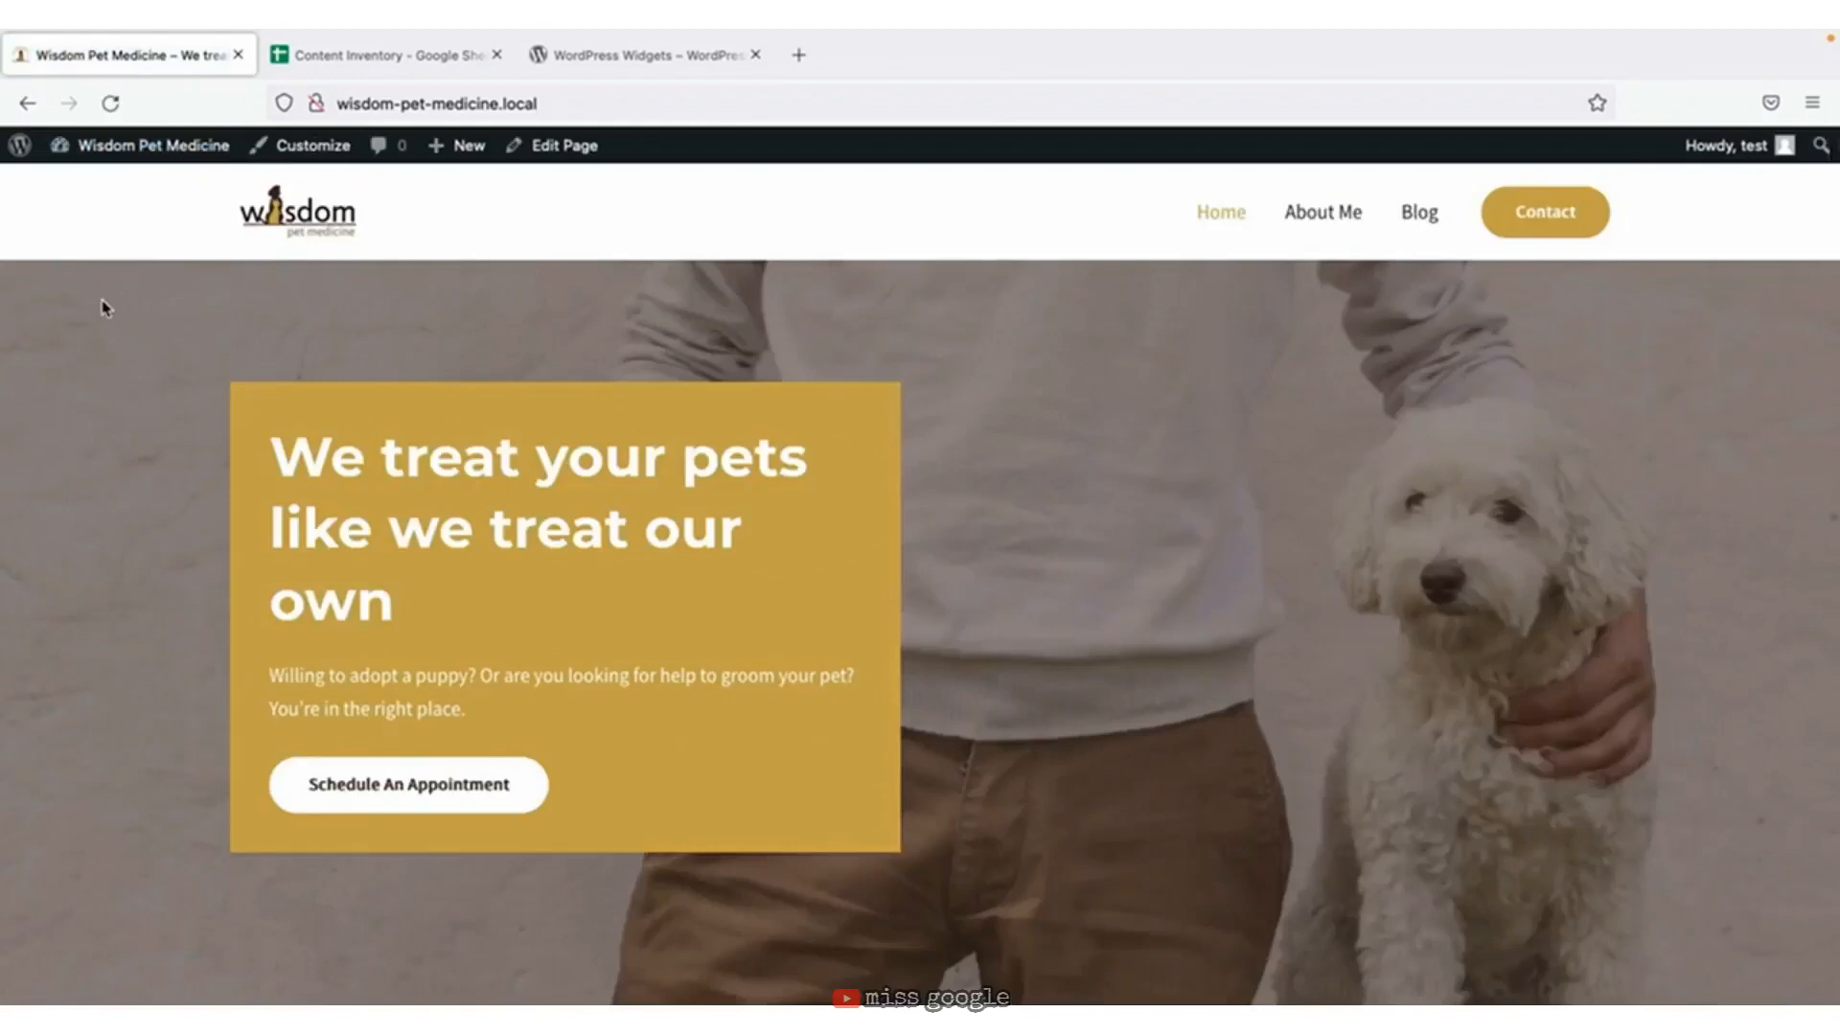
left_click(307, 155)
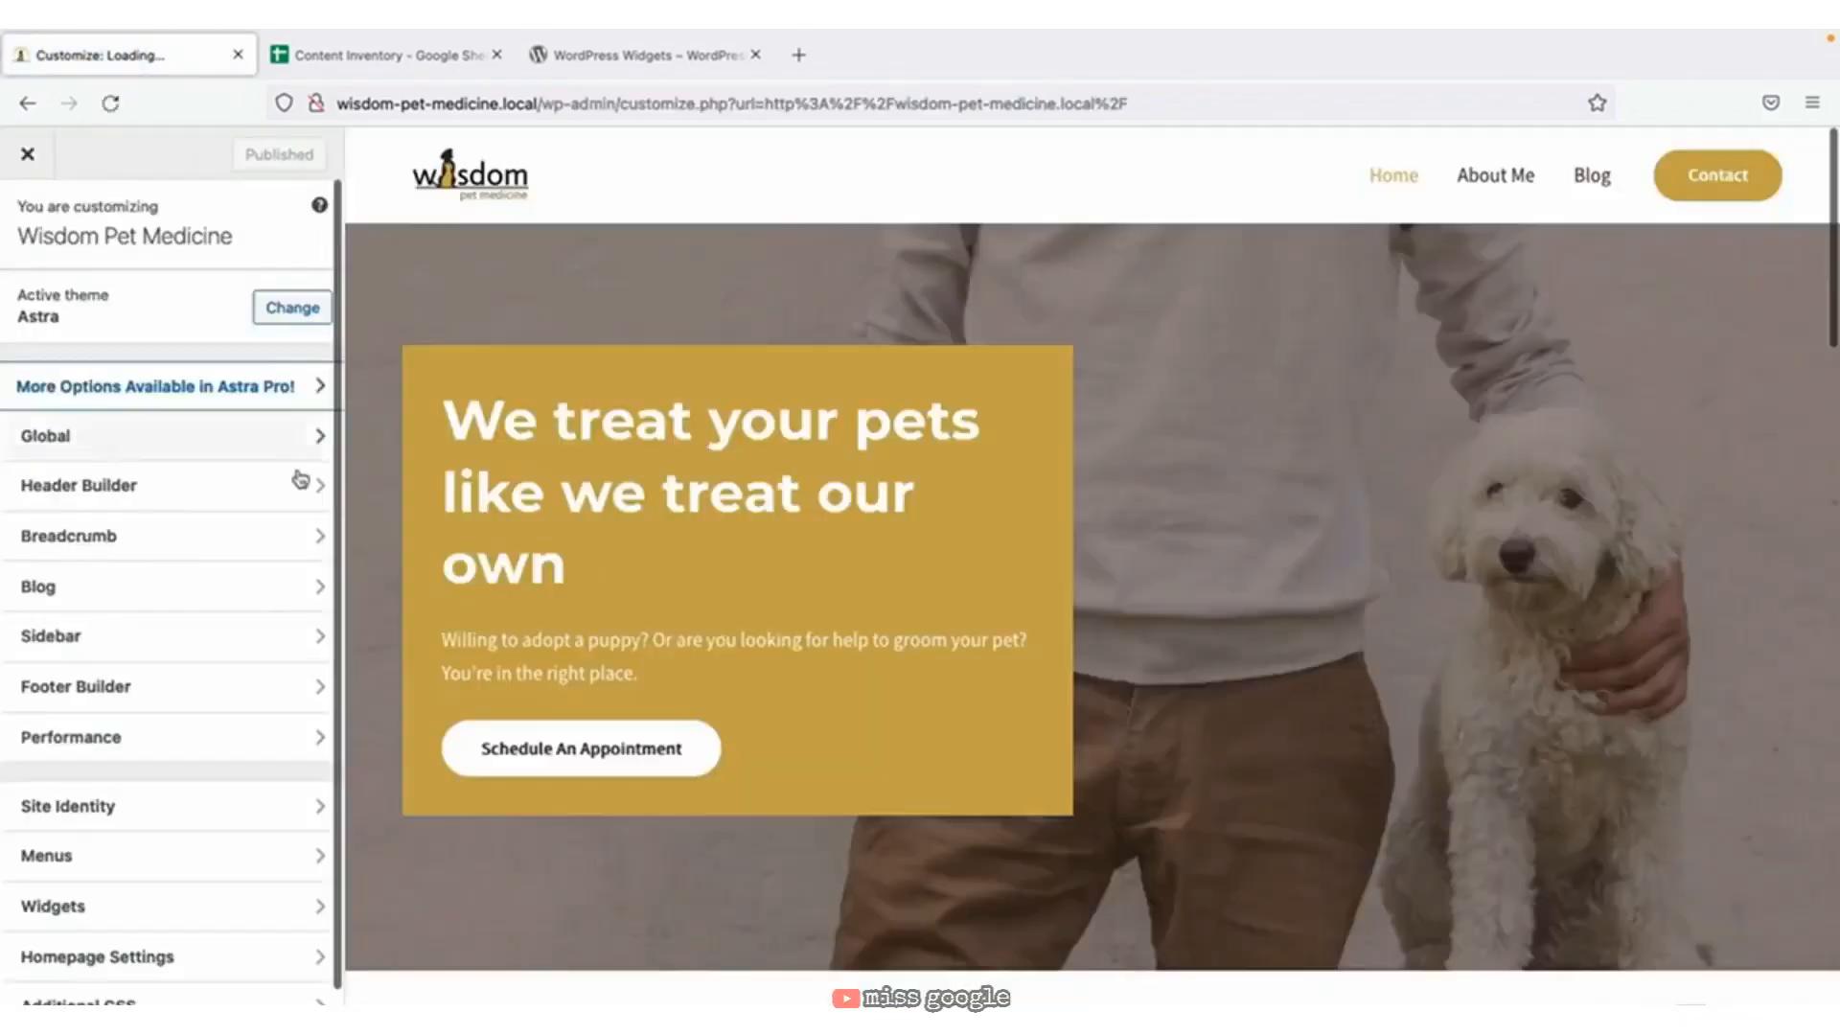
left_click(304, 494)
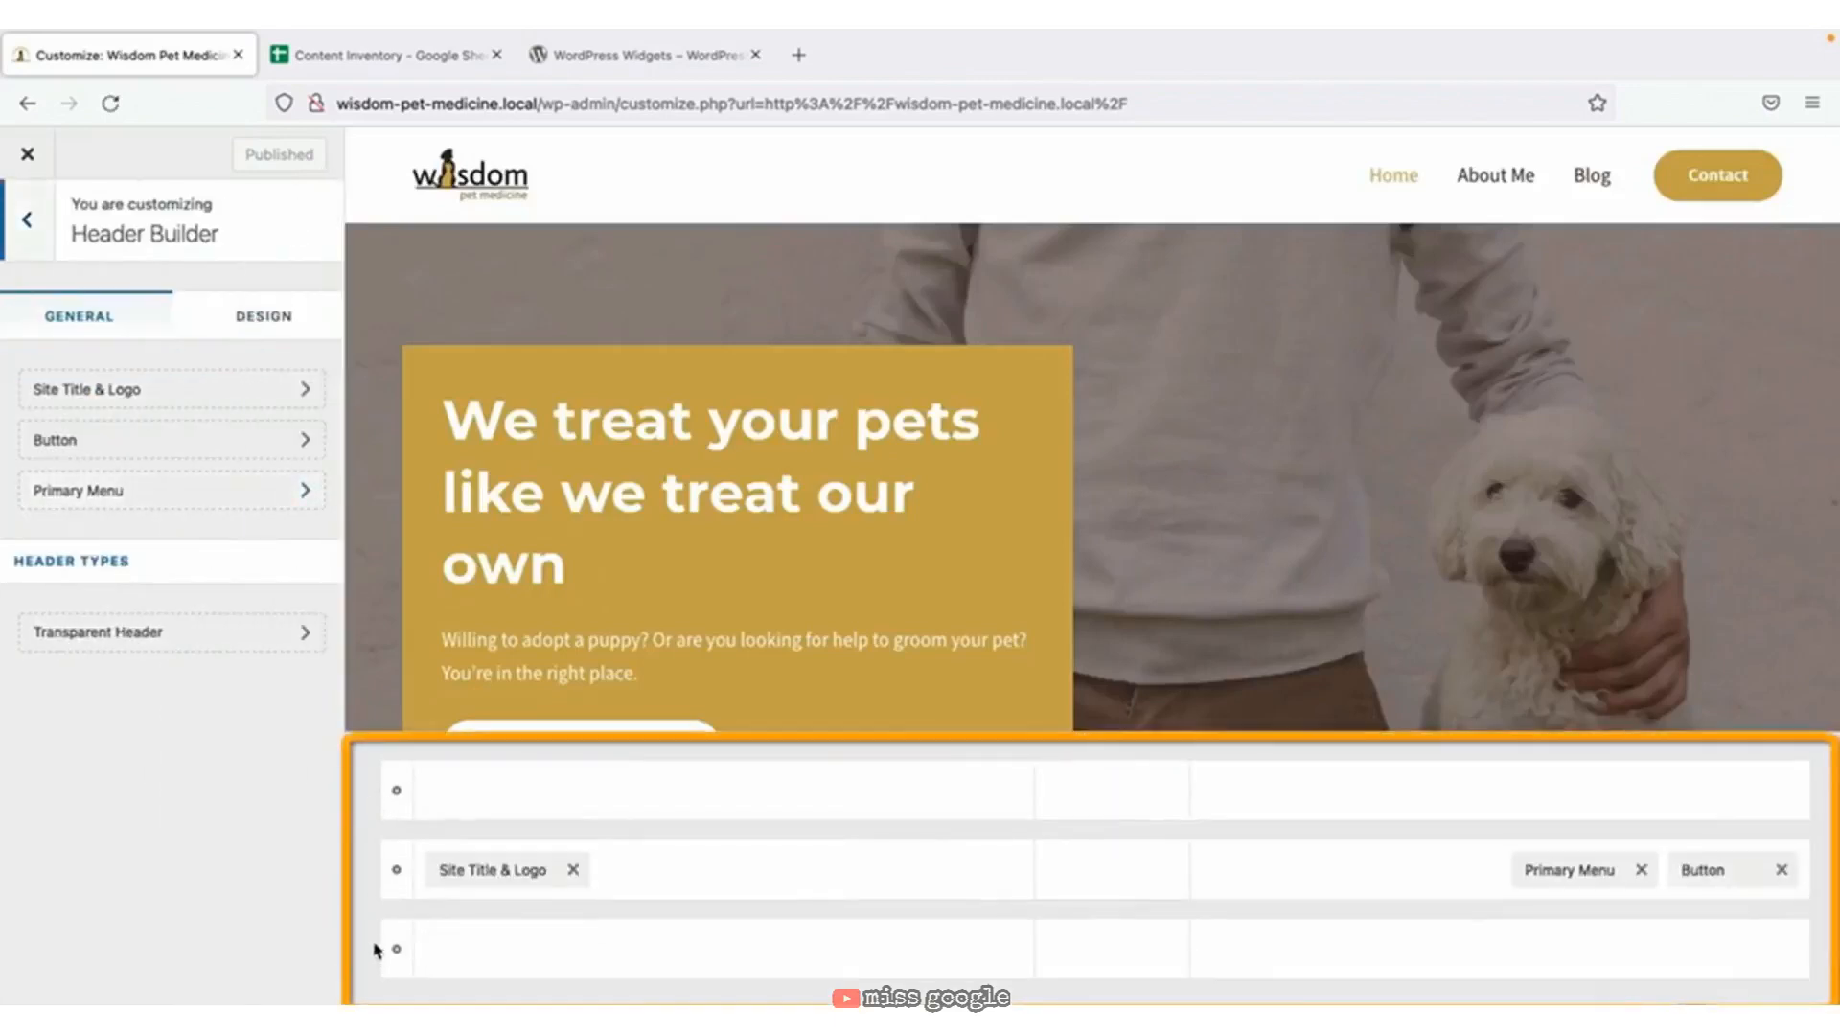
Add Widget 1 to the right-hand section of the header's uppermost row.
mouse_move(521, 870)
left_mouse_down()
mouse_move(519, 802)
mouse_move(499, 796)
mouse_move(485, 851)
mouse_move(507, 870)
left_mouse_up()
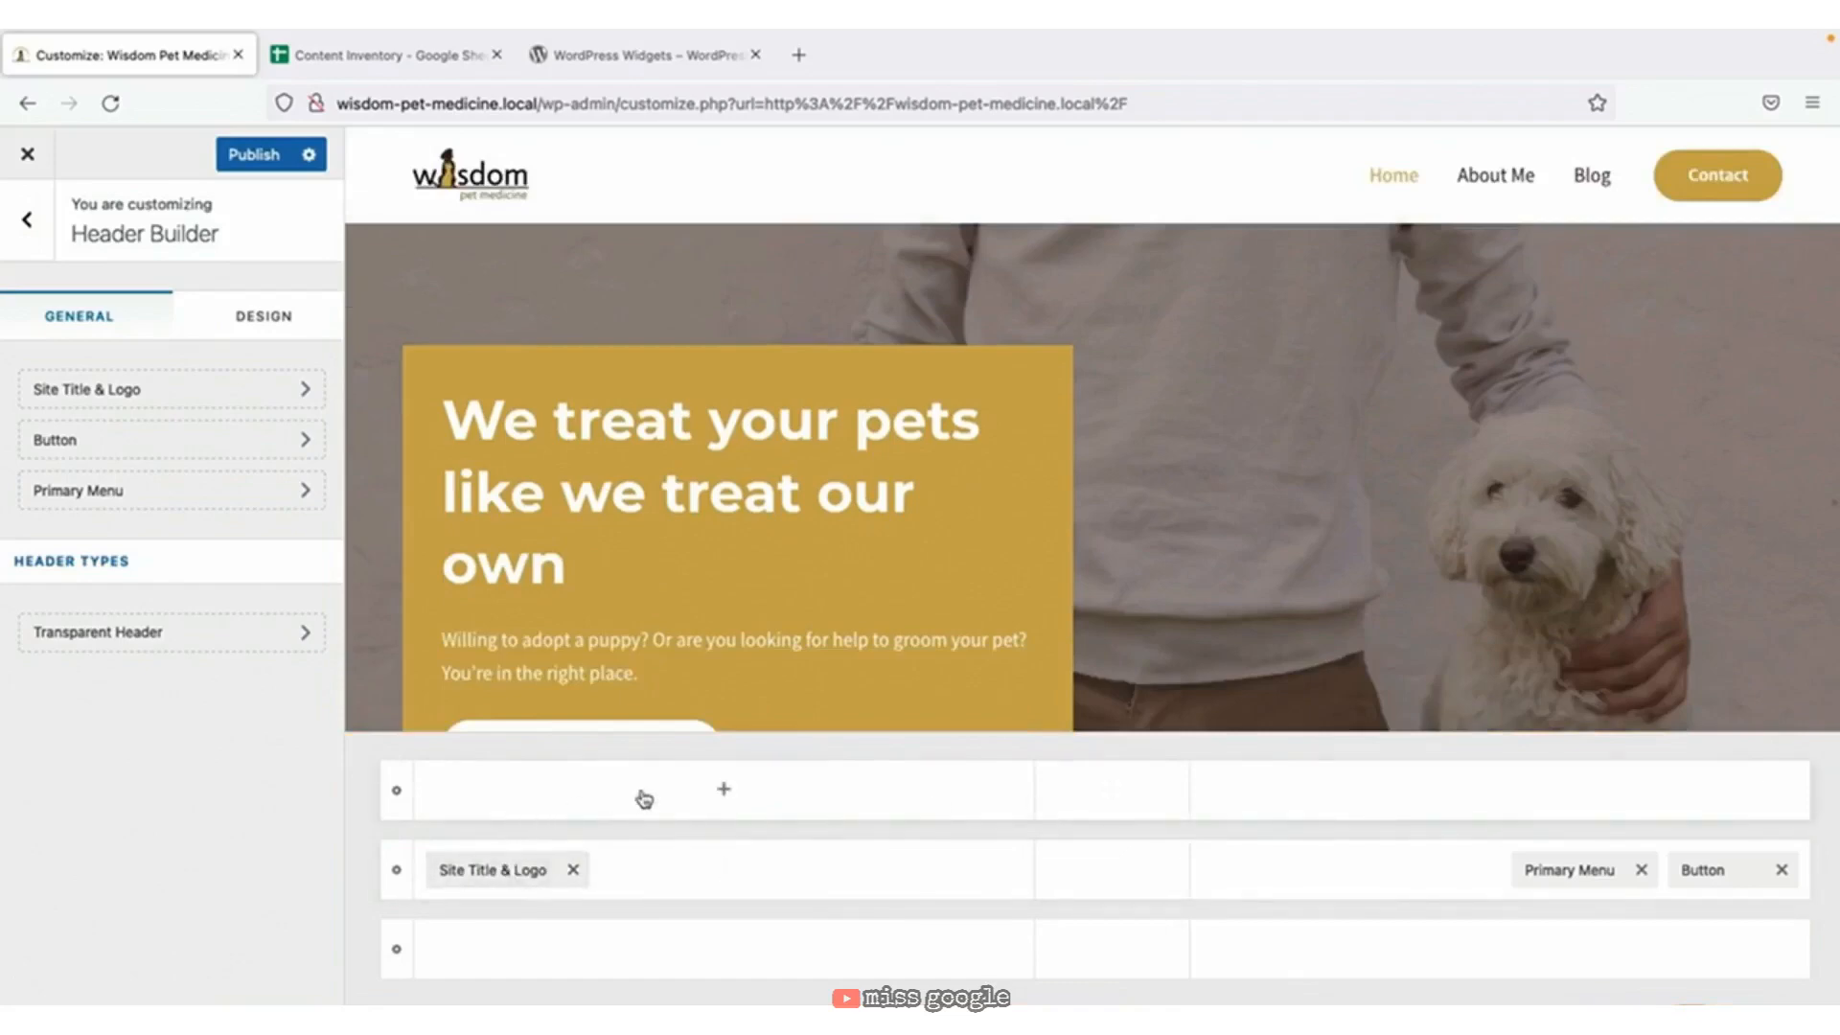
left_click(1498, 796)
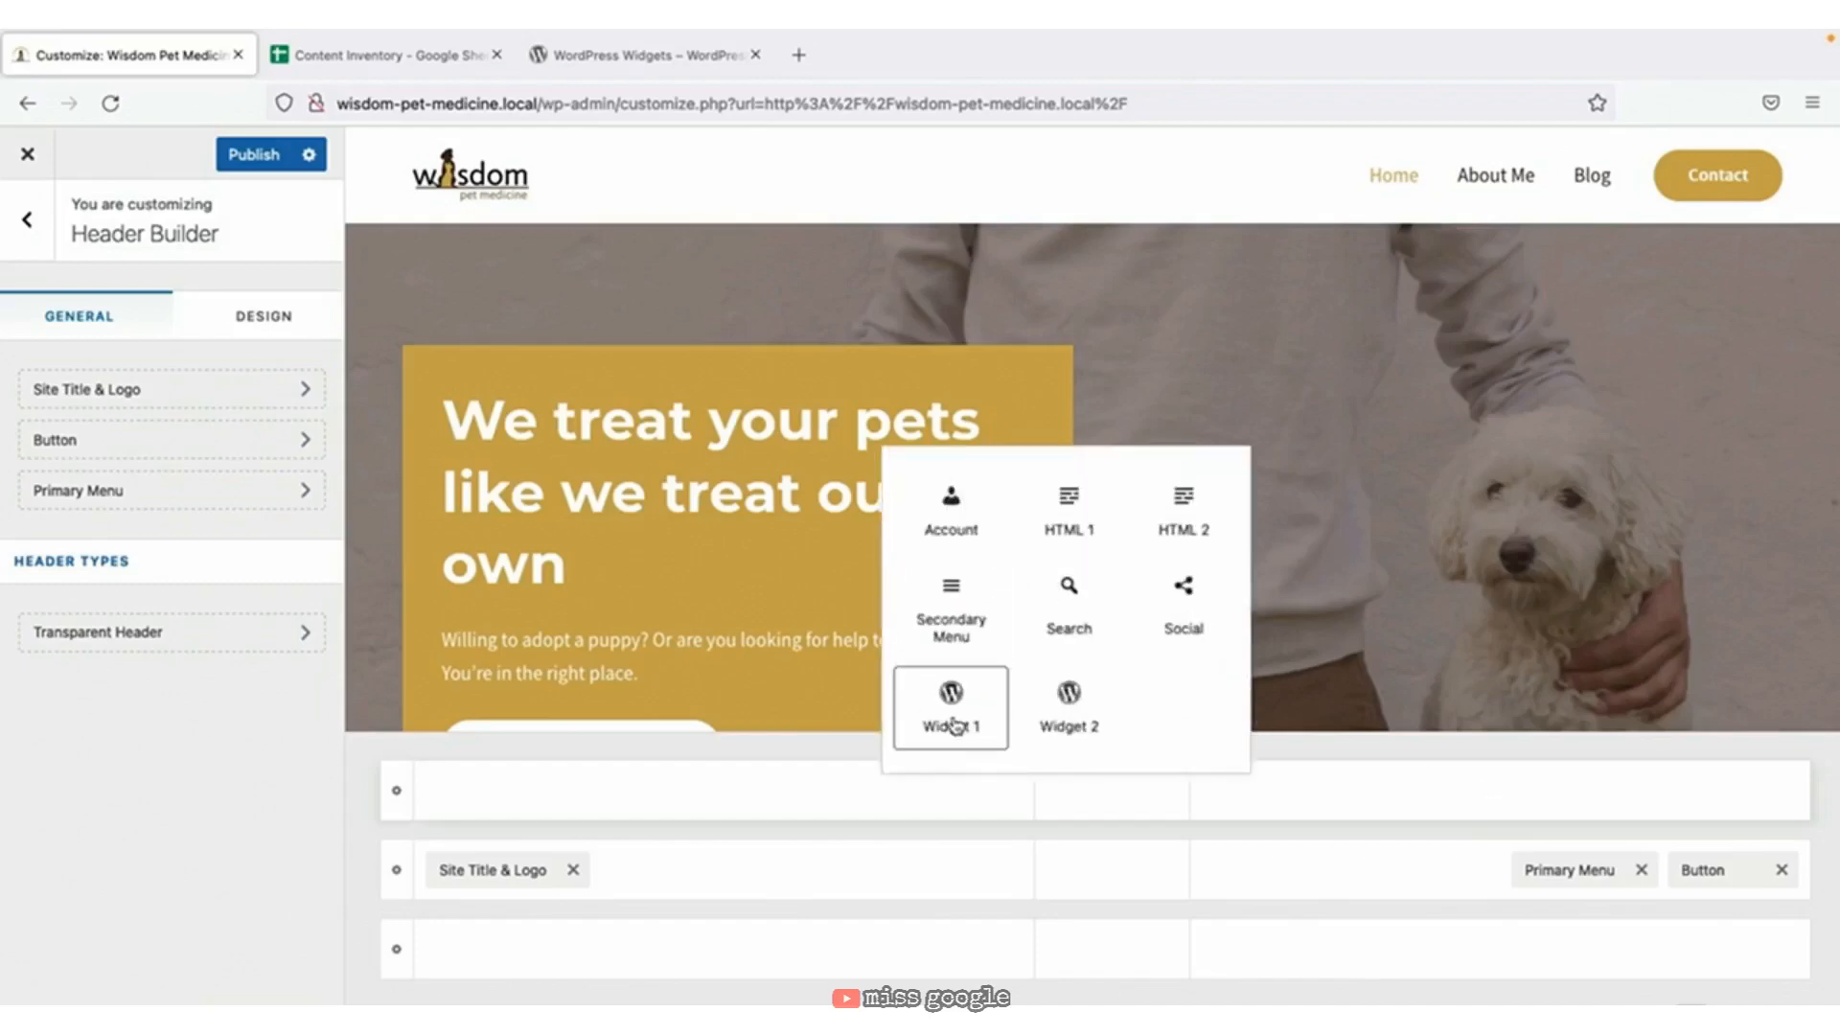
left_click(954, 726)
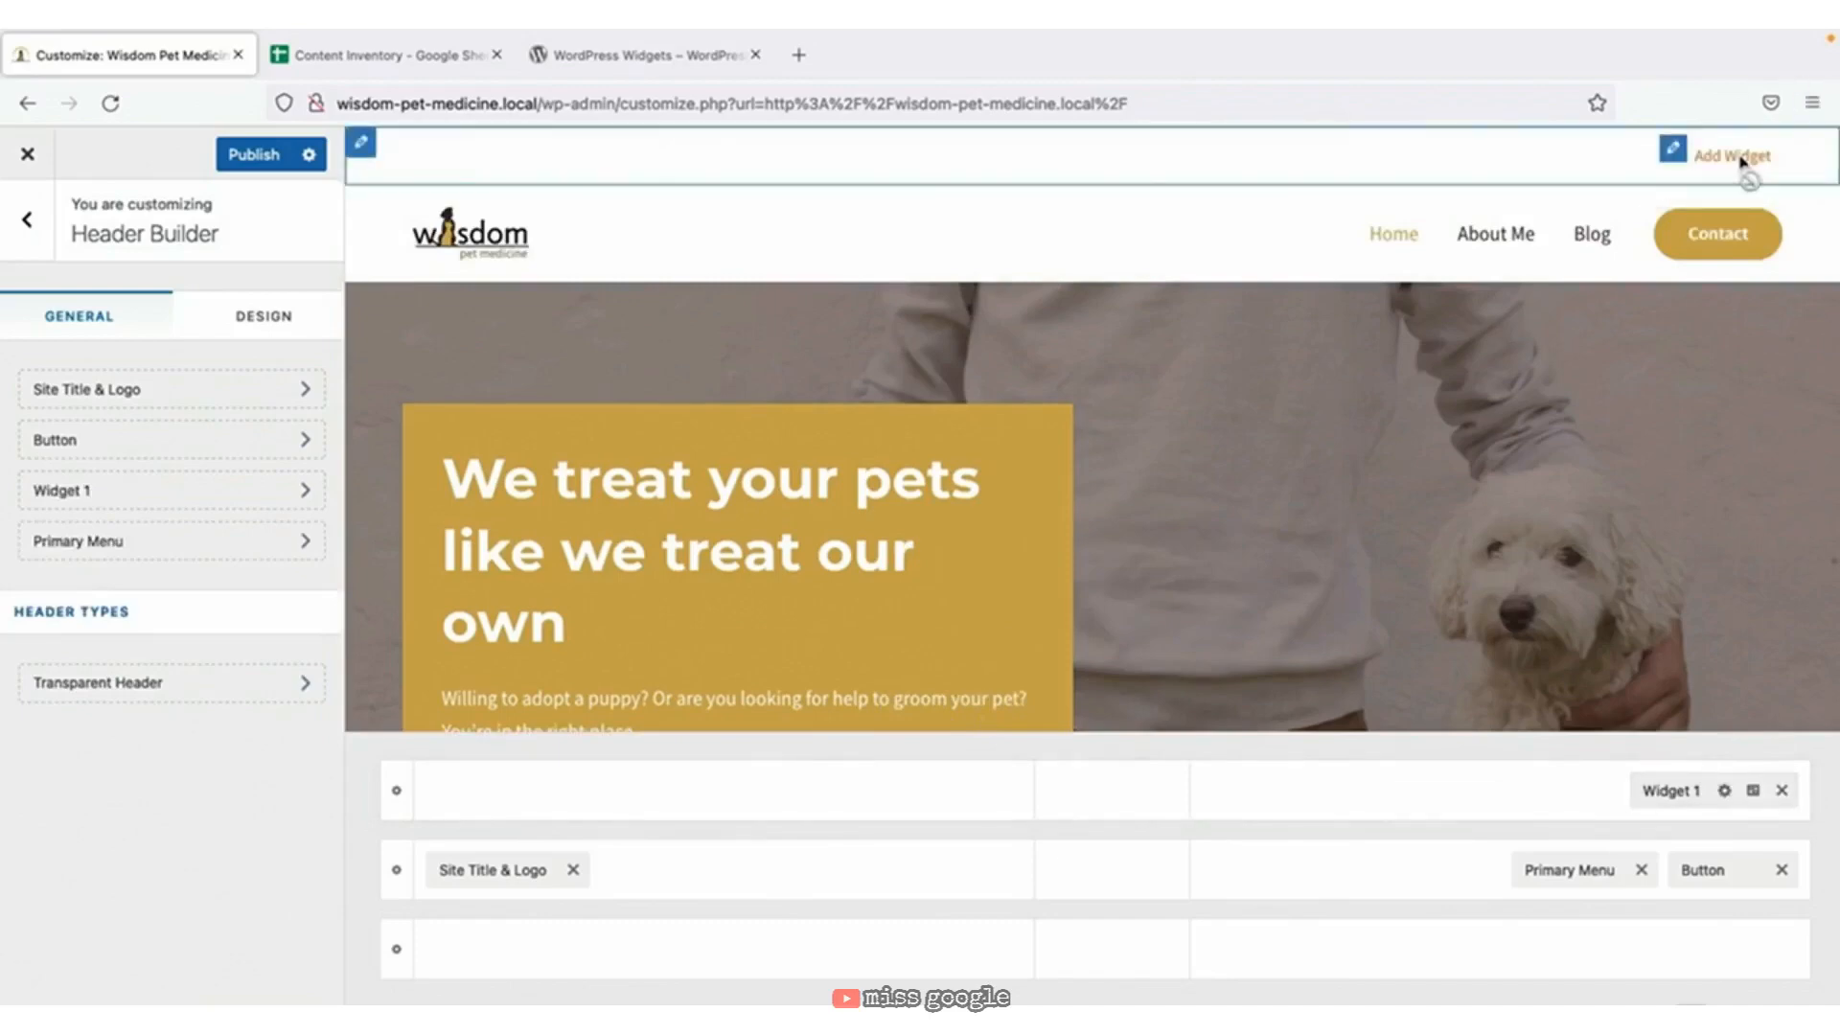
Add a paragraph to header Widget 1 reading "We're accepting new patients! Schedule an appointment today at" followed by the clinic's phone number.
left_click(1673, 790)
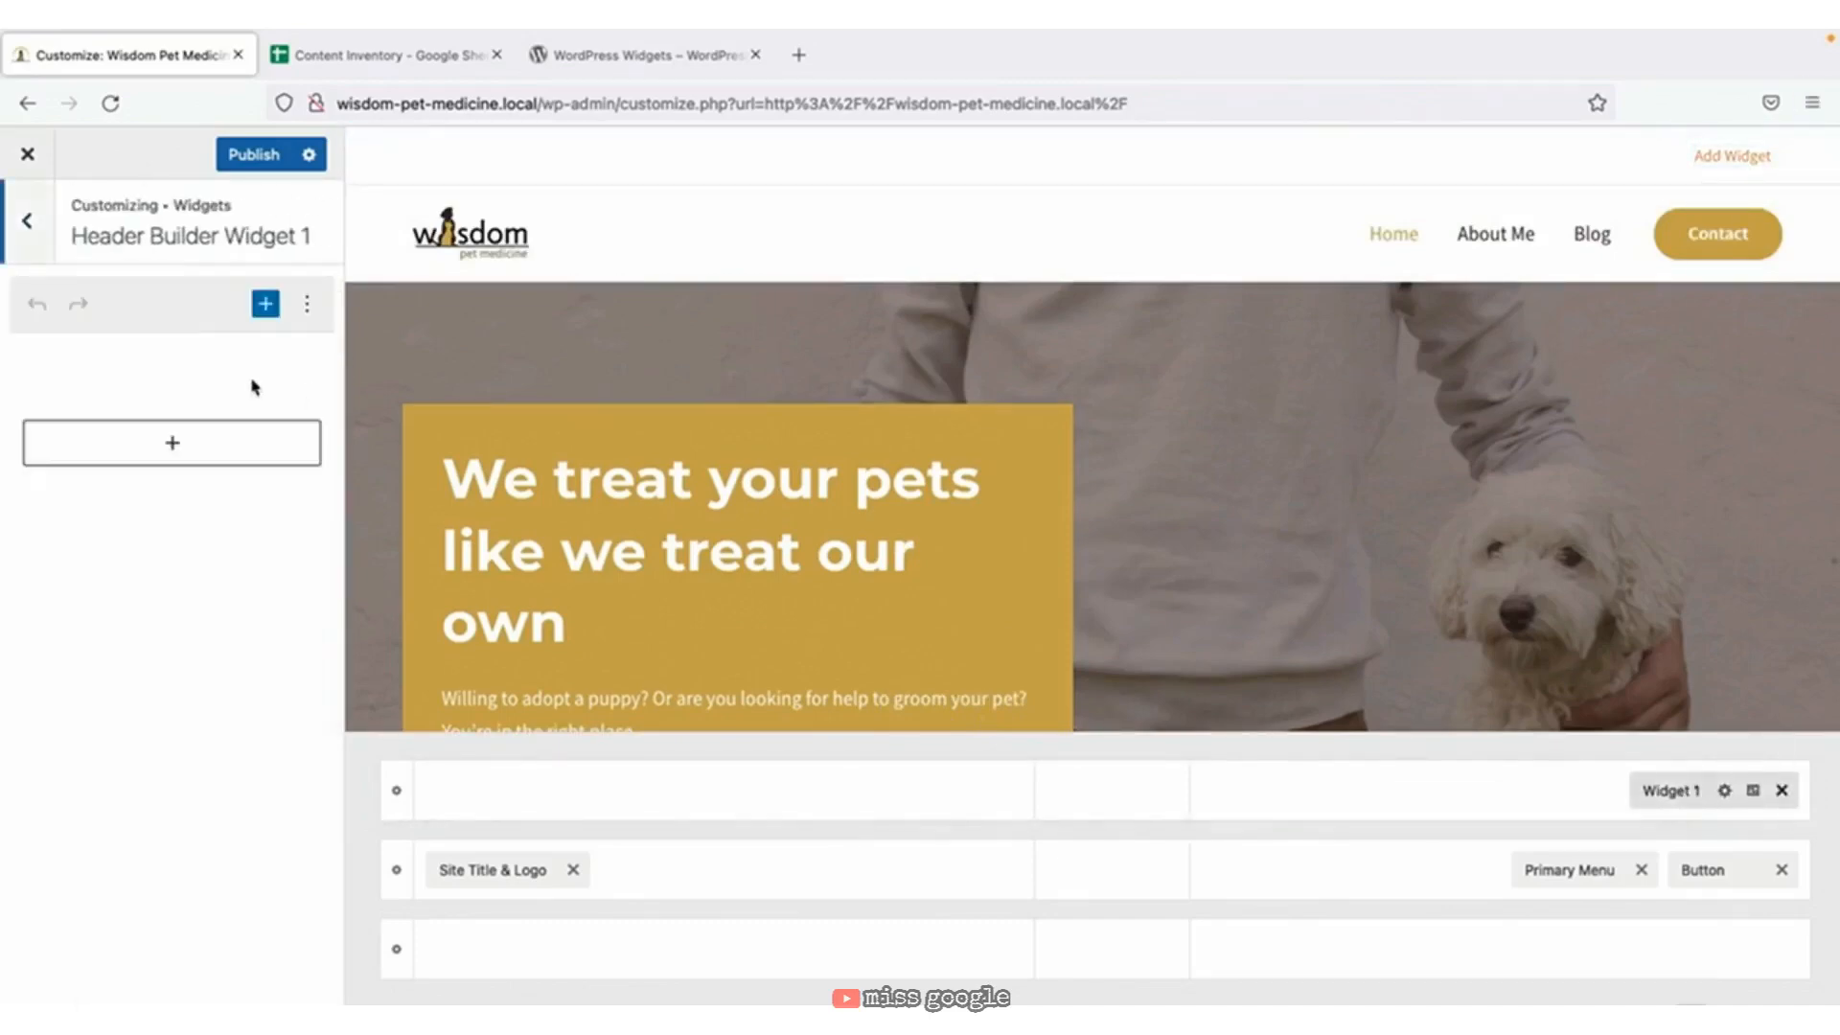
left_click(195, 446)
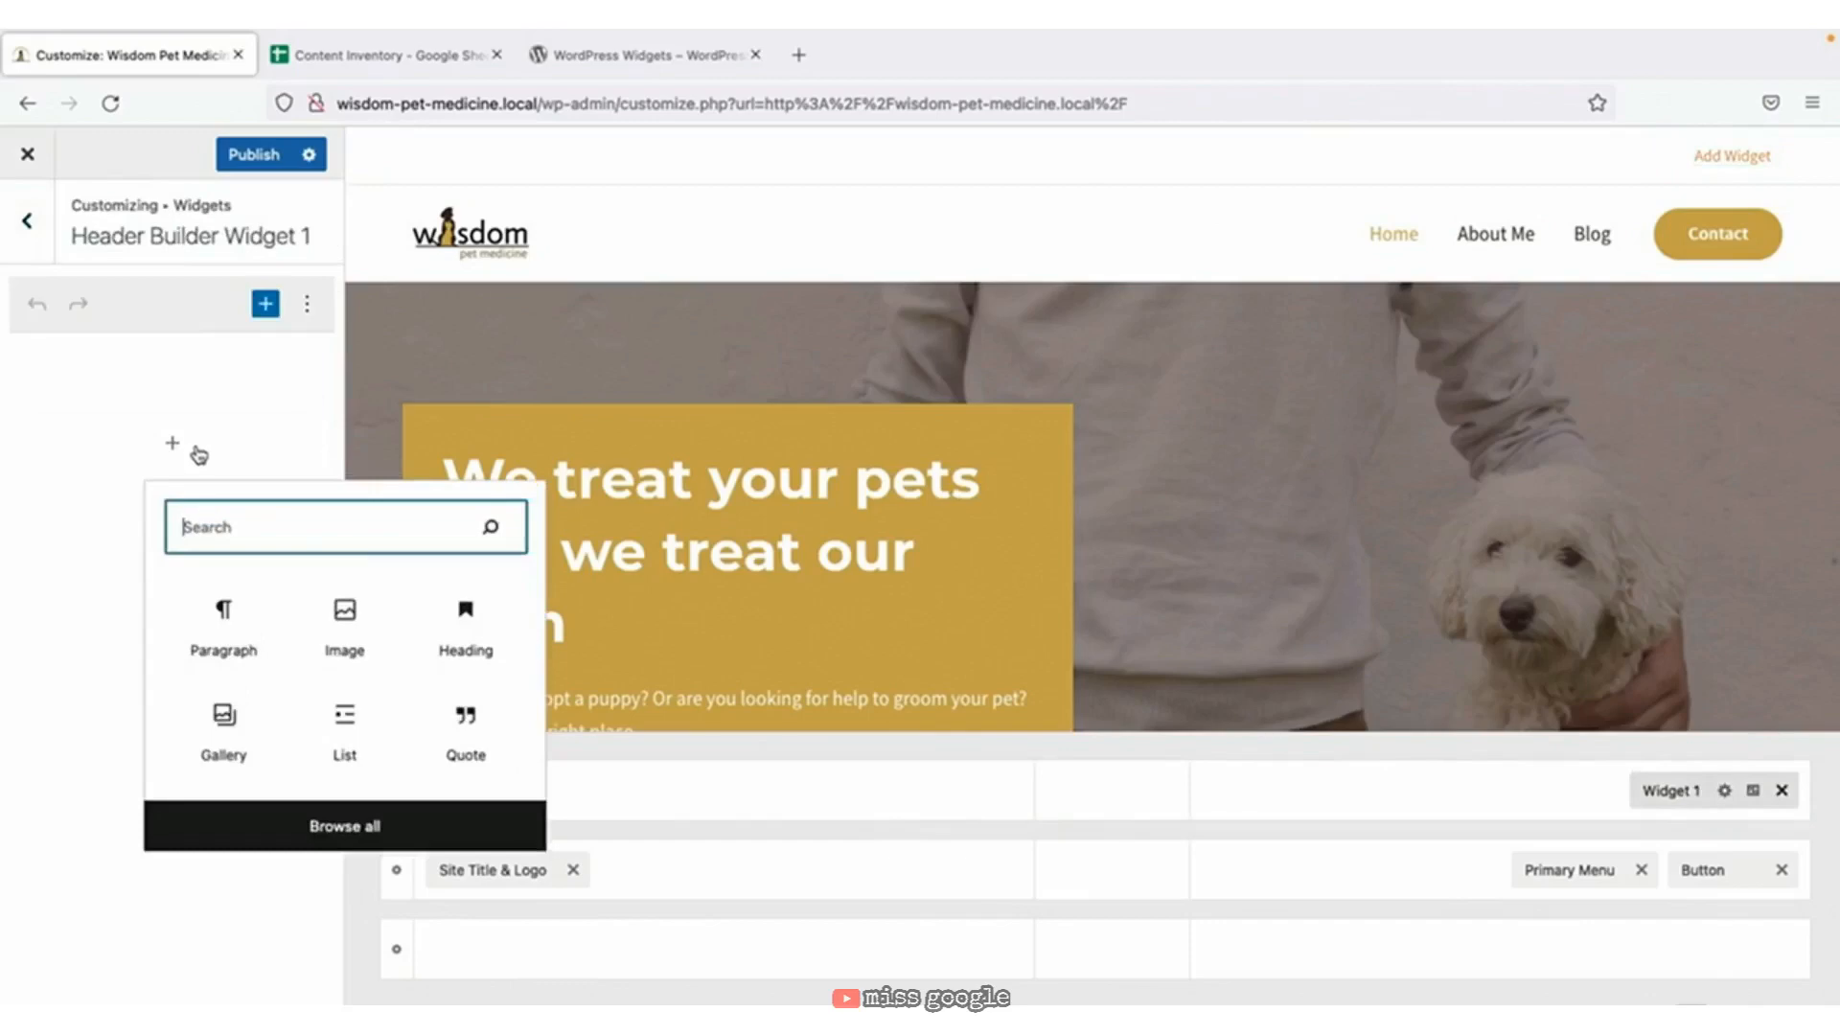
left_click(243, 652)
left_click(243, 651)
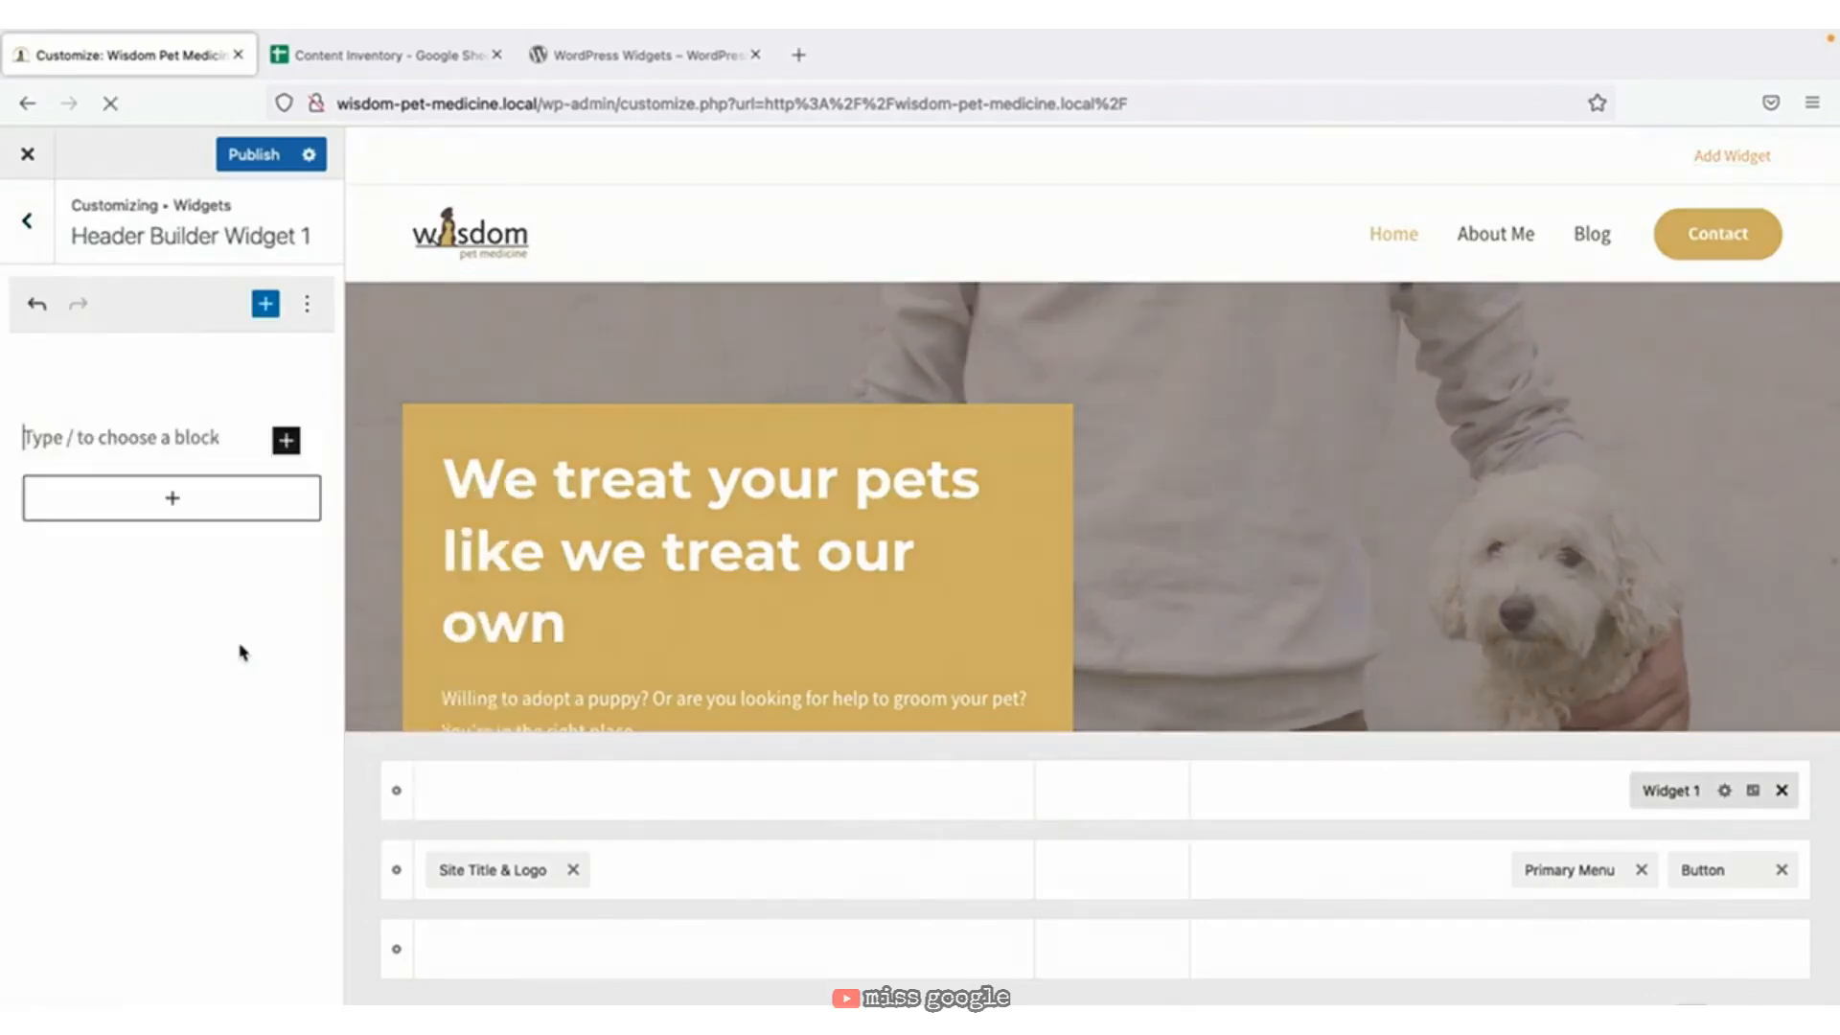
type("We're ac")
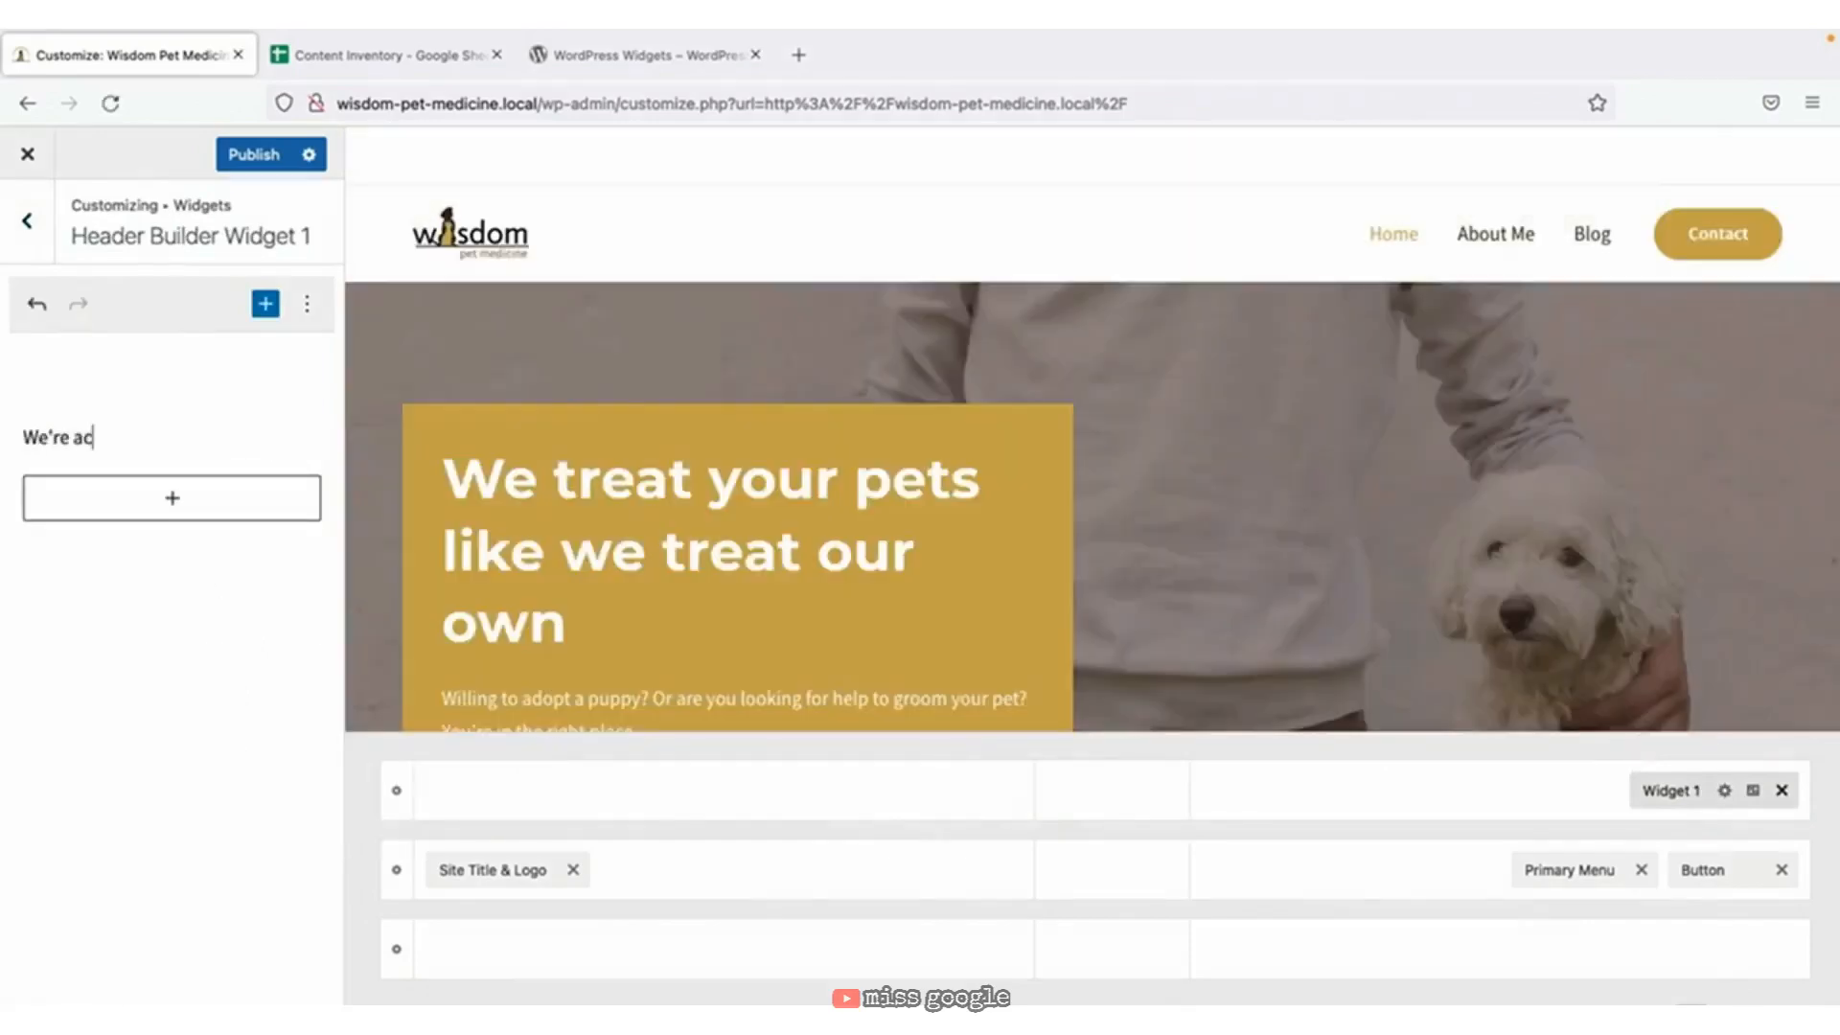
type("cepting new patients!")
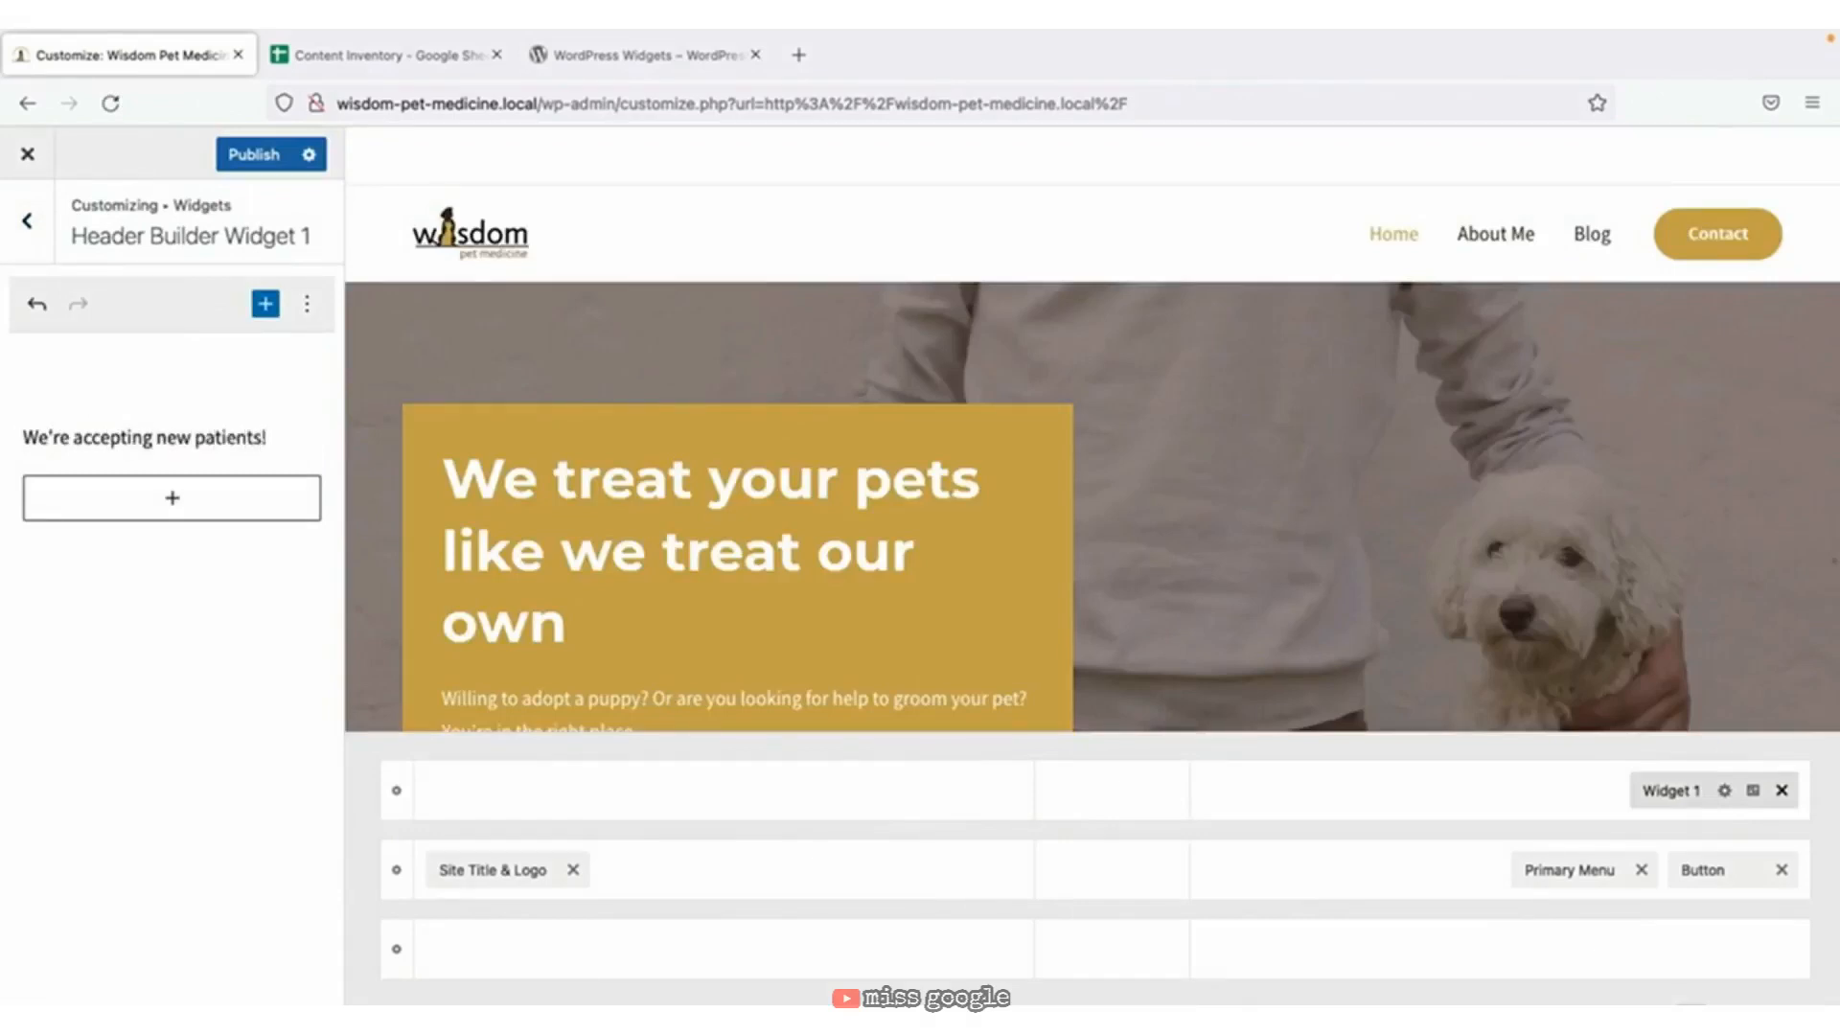
type(" Schedule an appo")
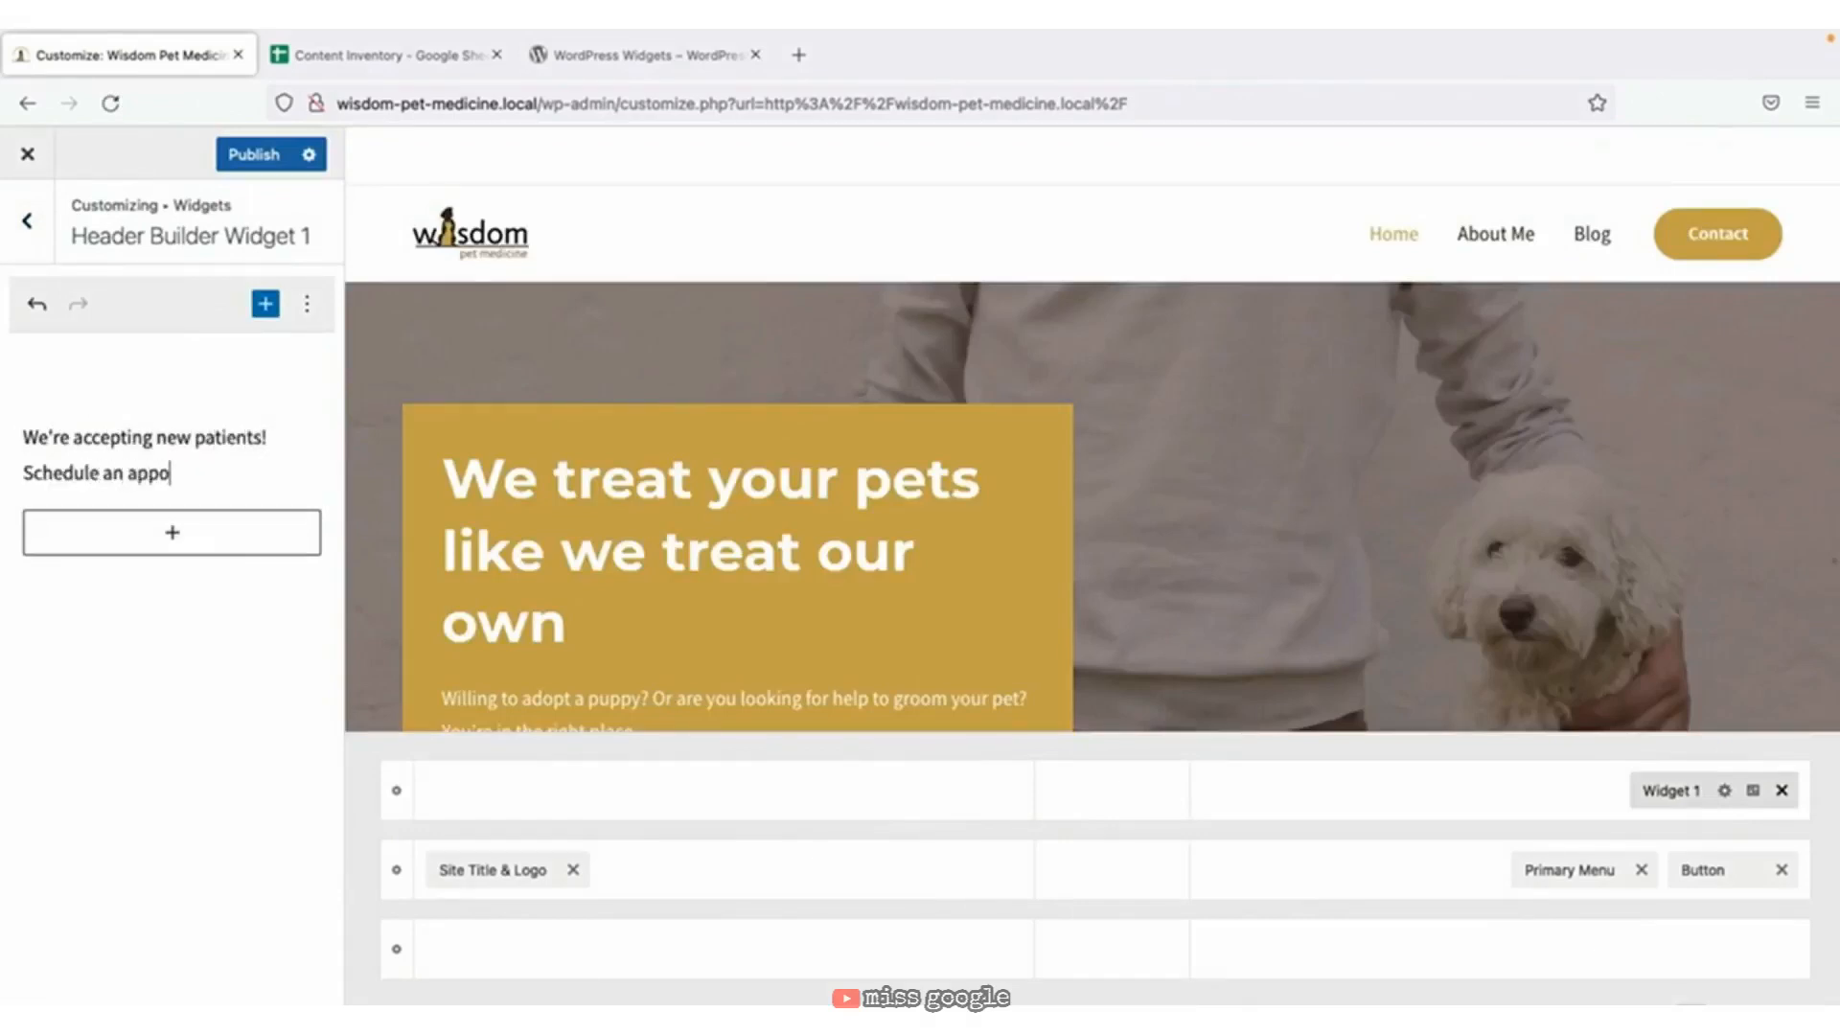
type("intment today at")
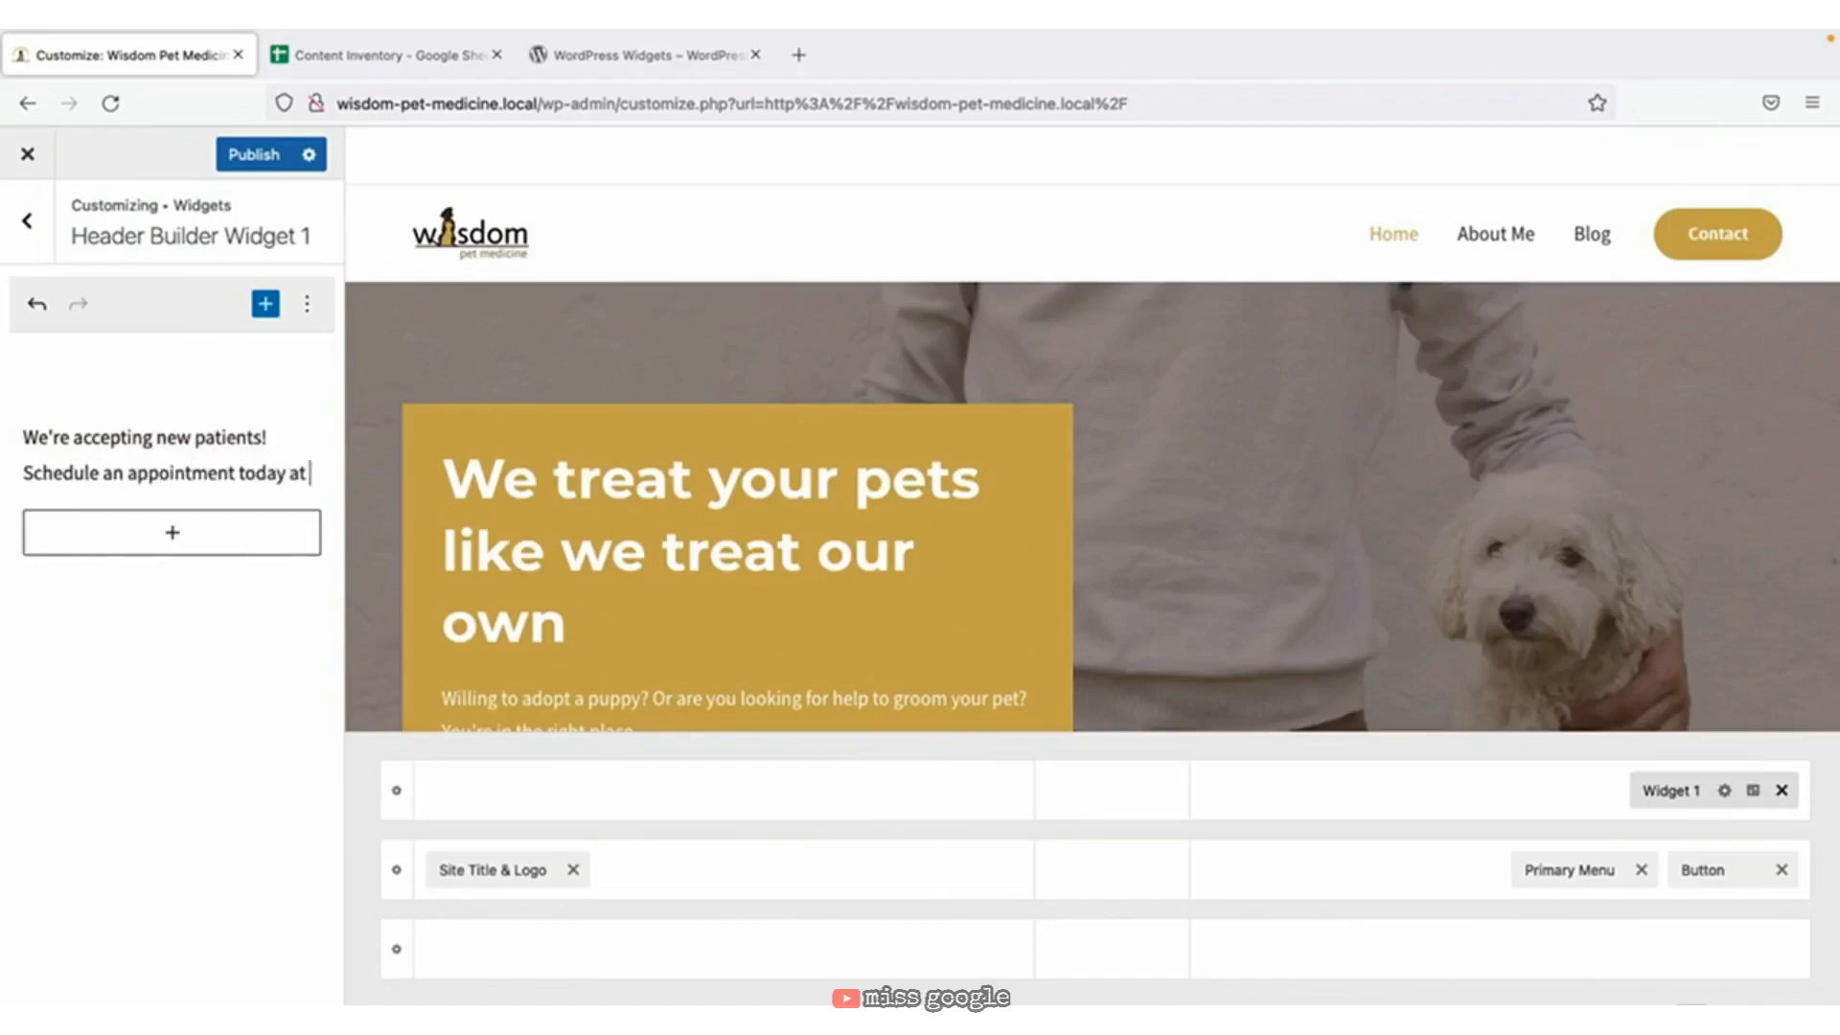
type(" 123-456-7890")
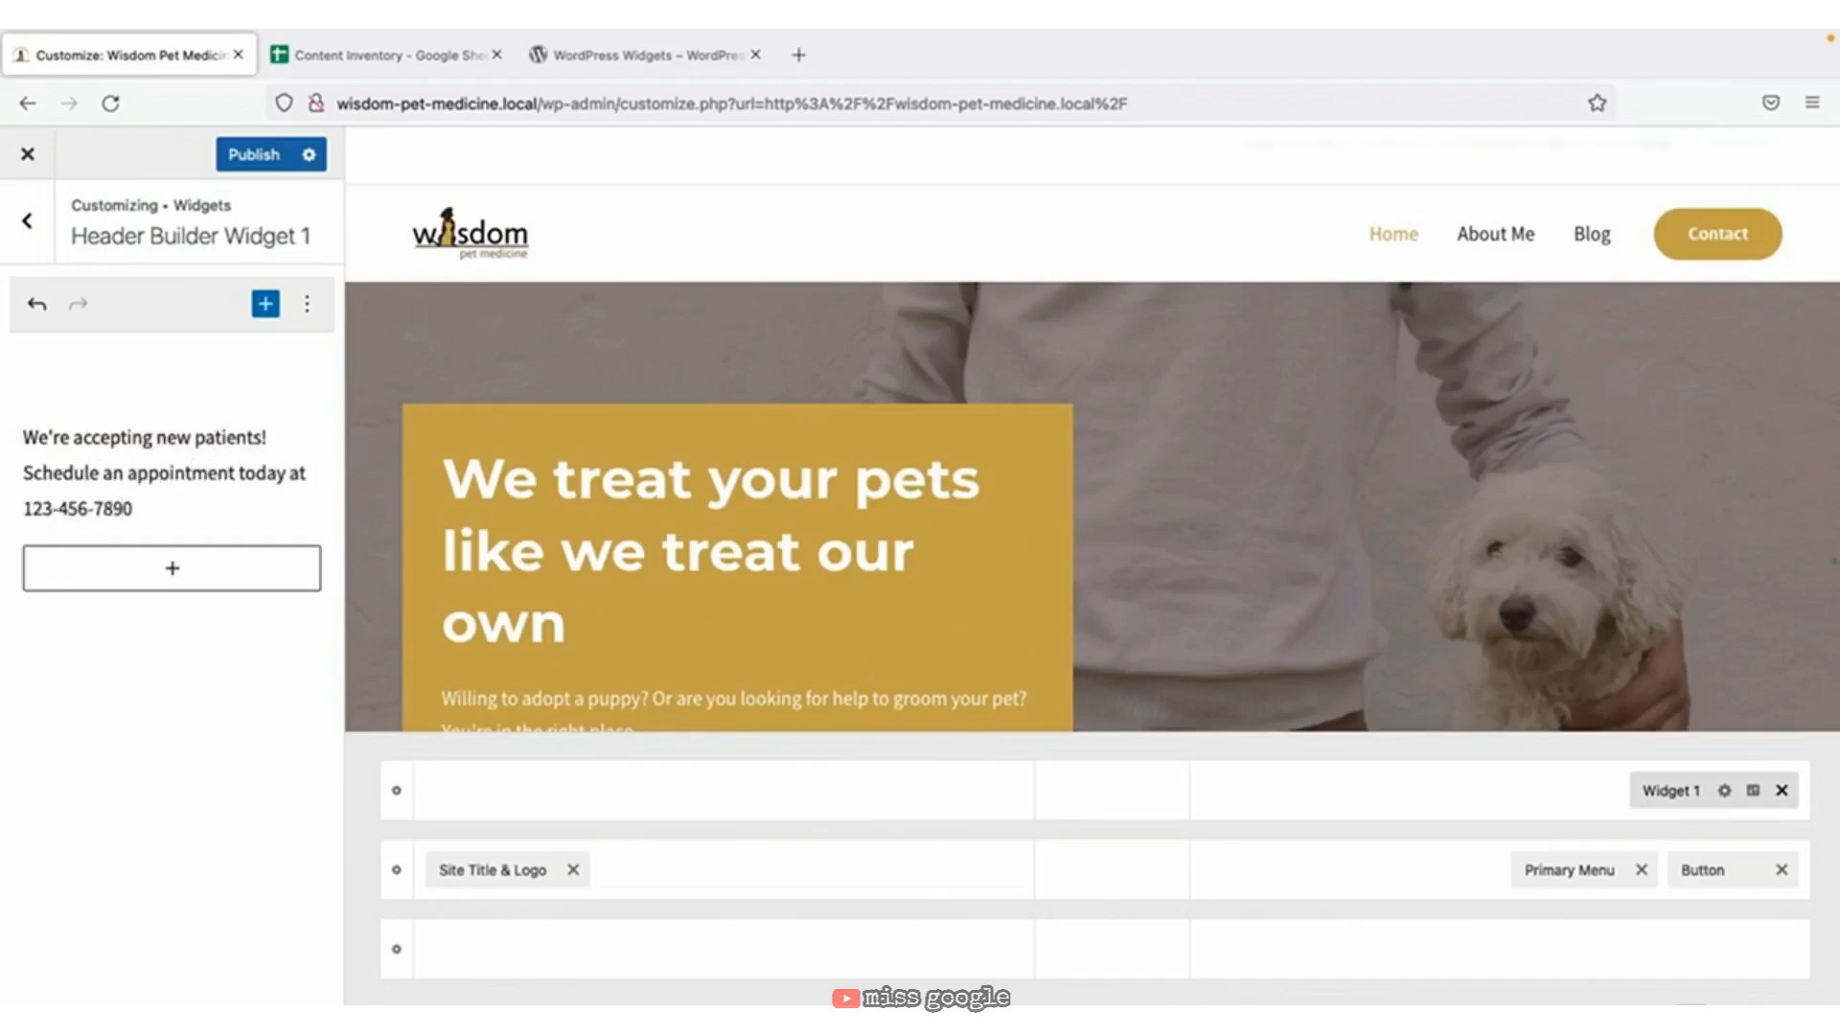
Check the Content Color in the design settings of header Widget 1.
left_click(1753, 792)
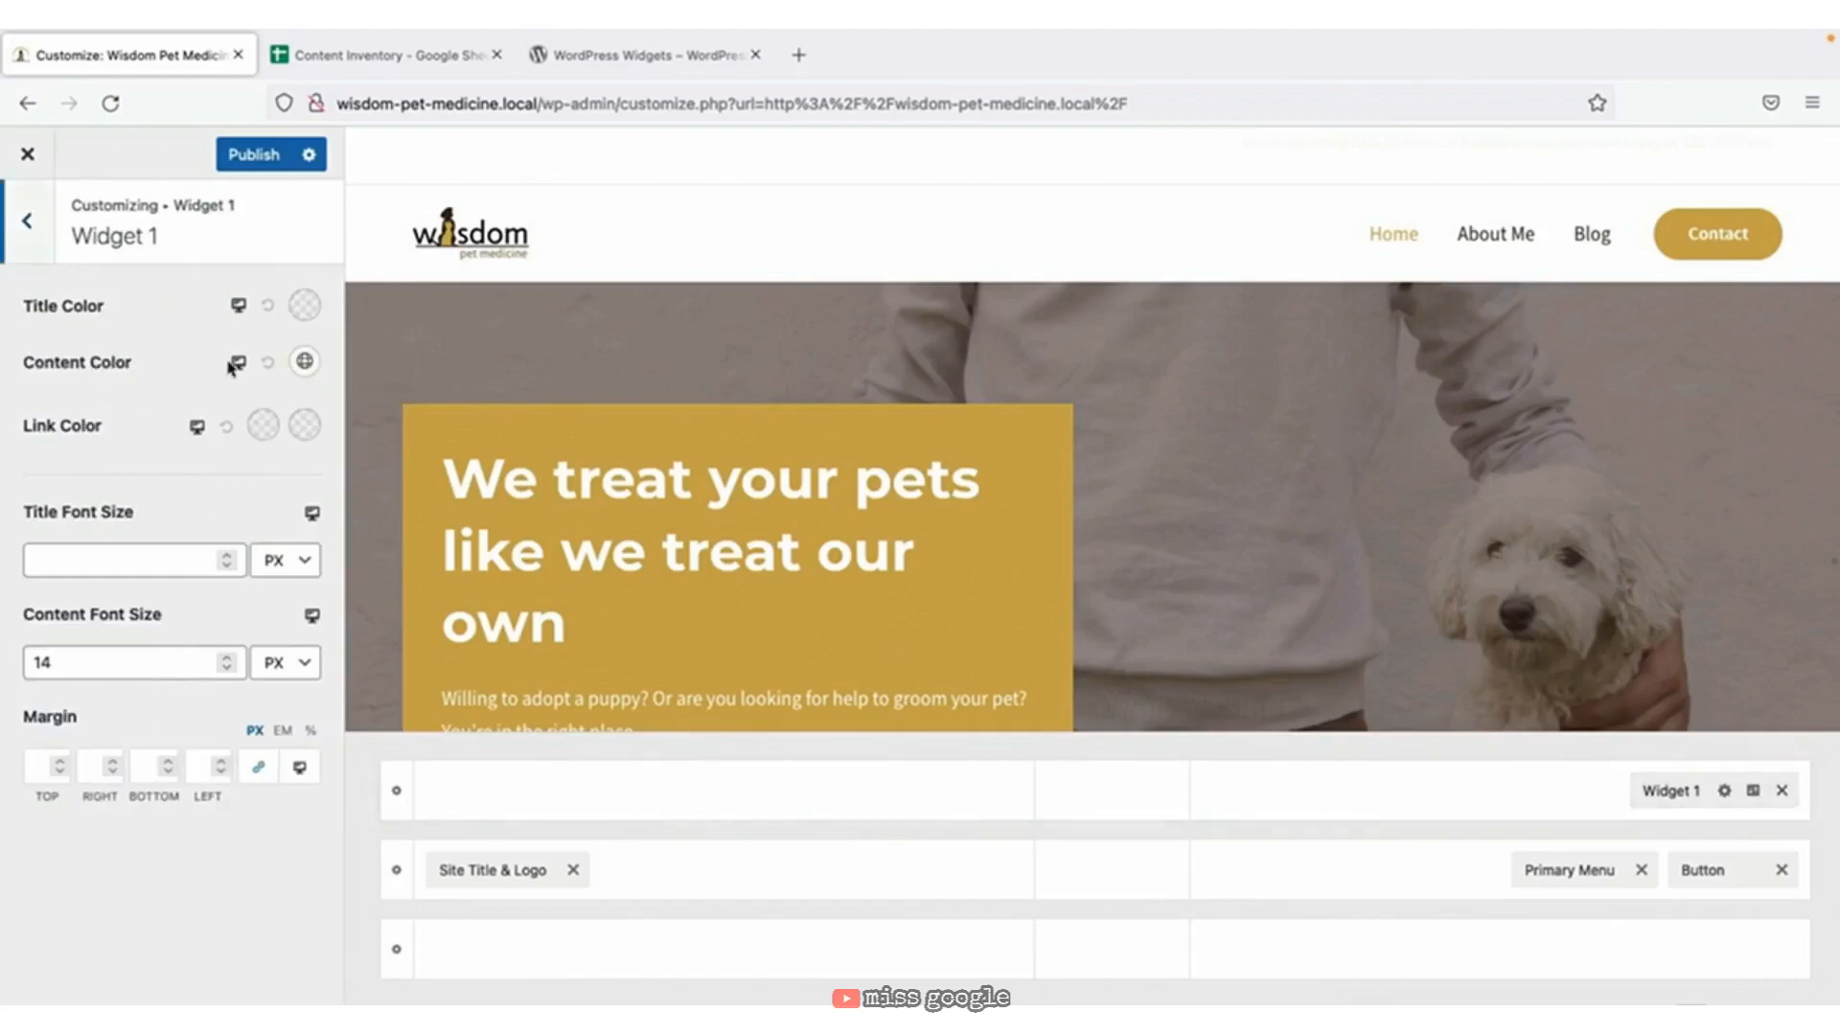
left_click(303, 362)
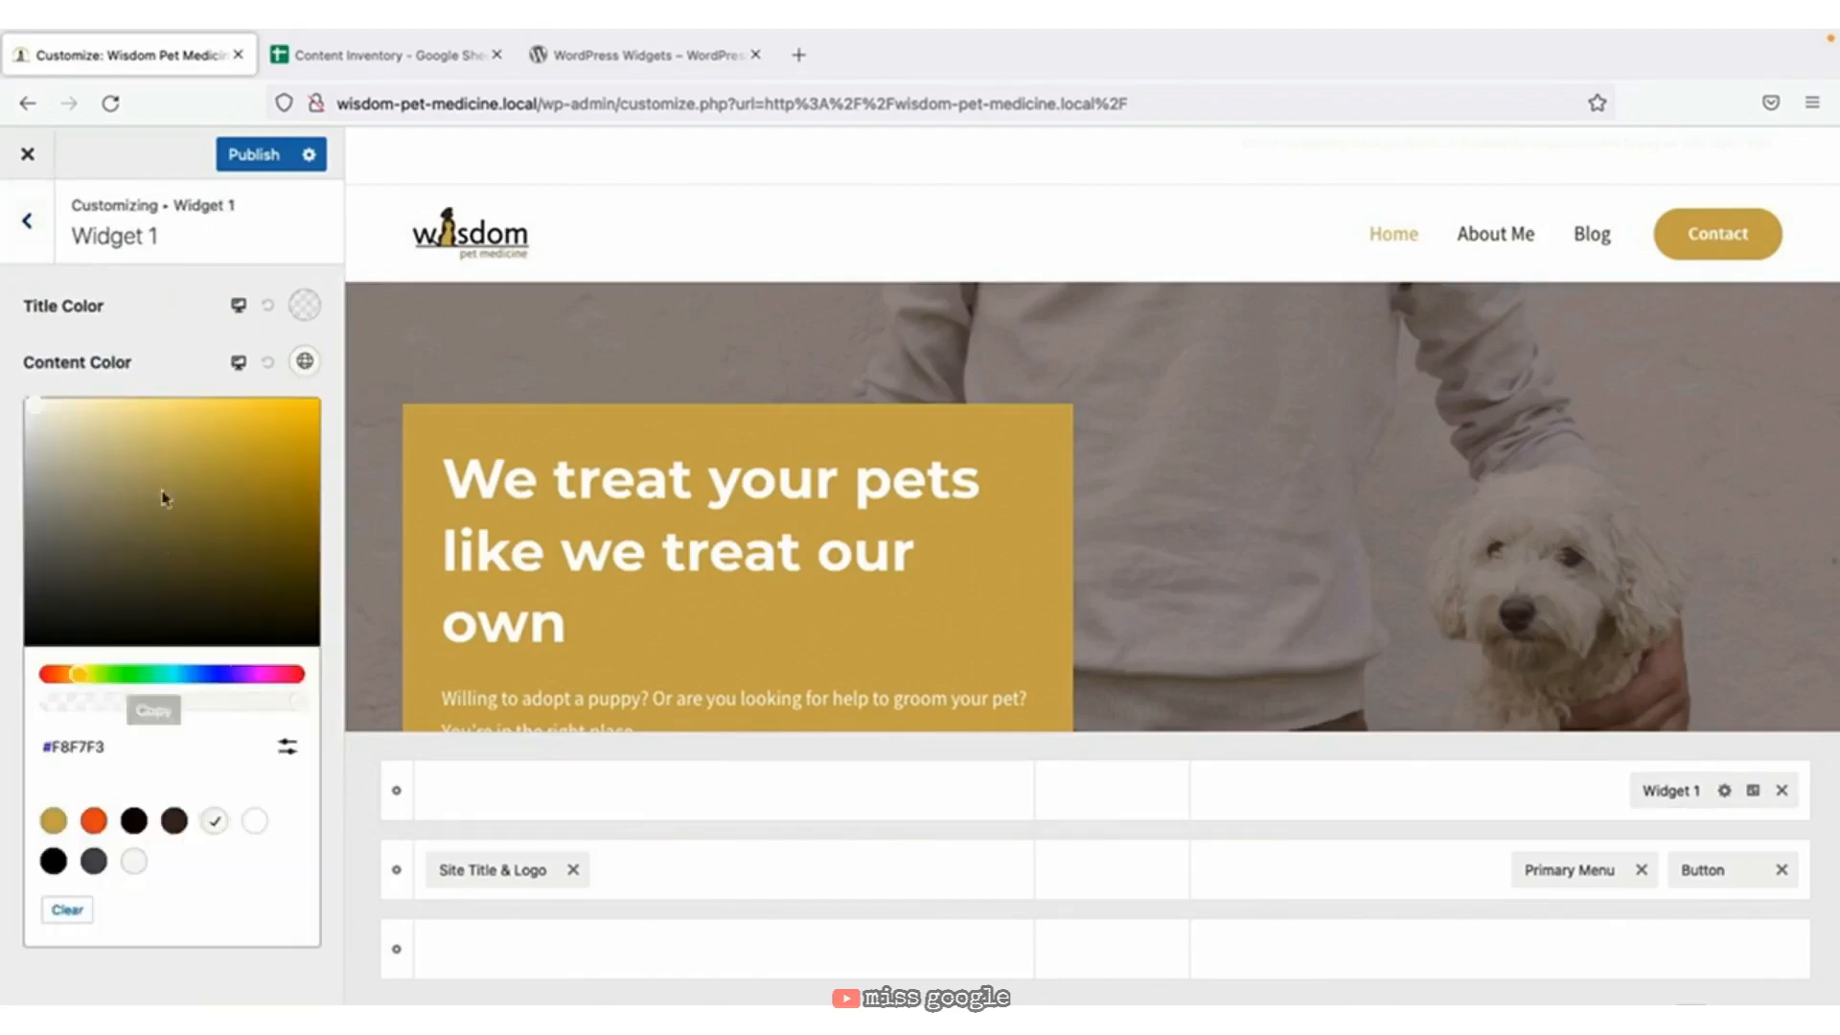
left_click(189, 341)
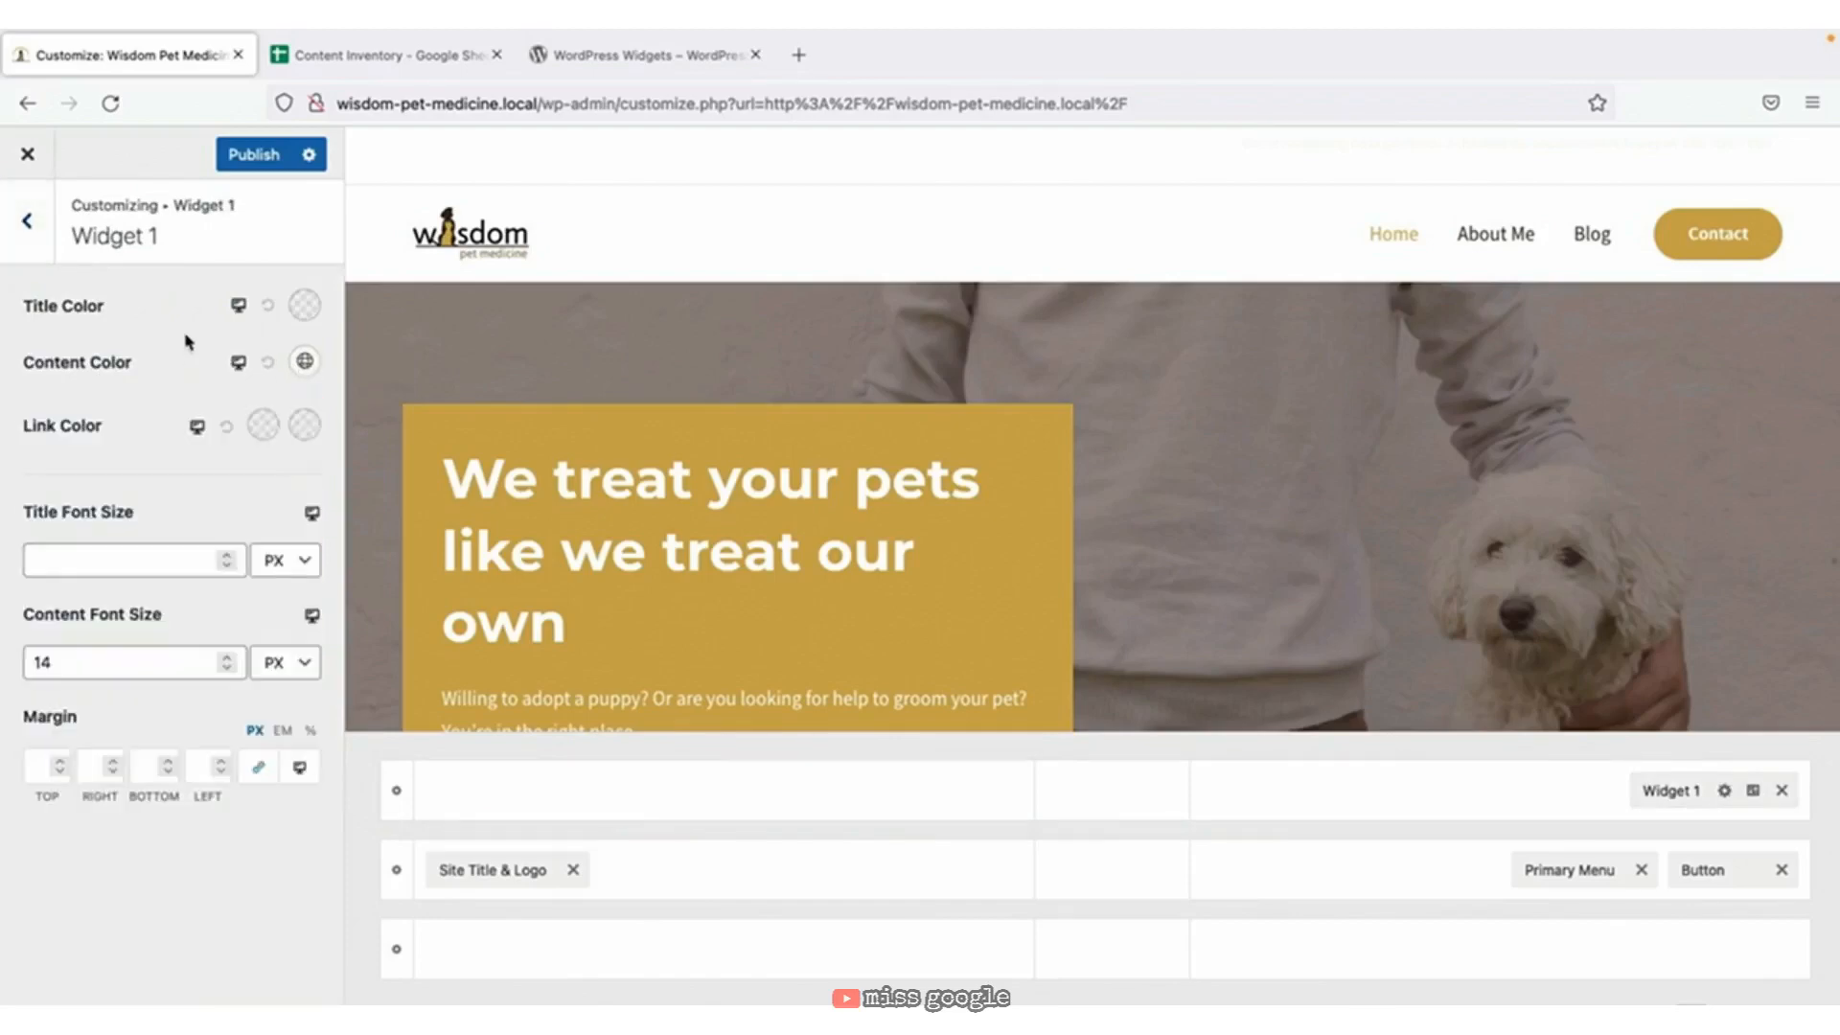
Set the Above Header row's background to the near-black palette color #100001.
left_click(397, 801)
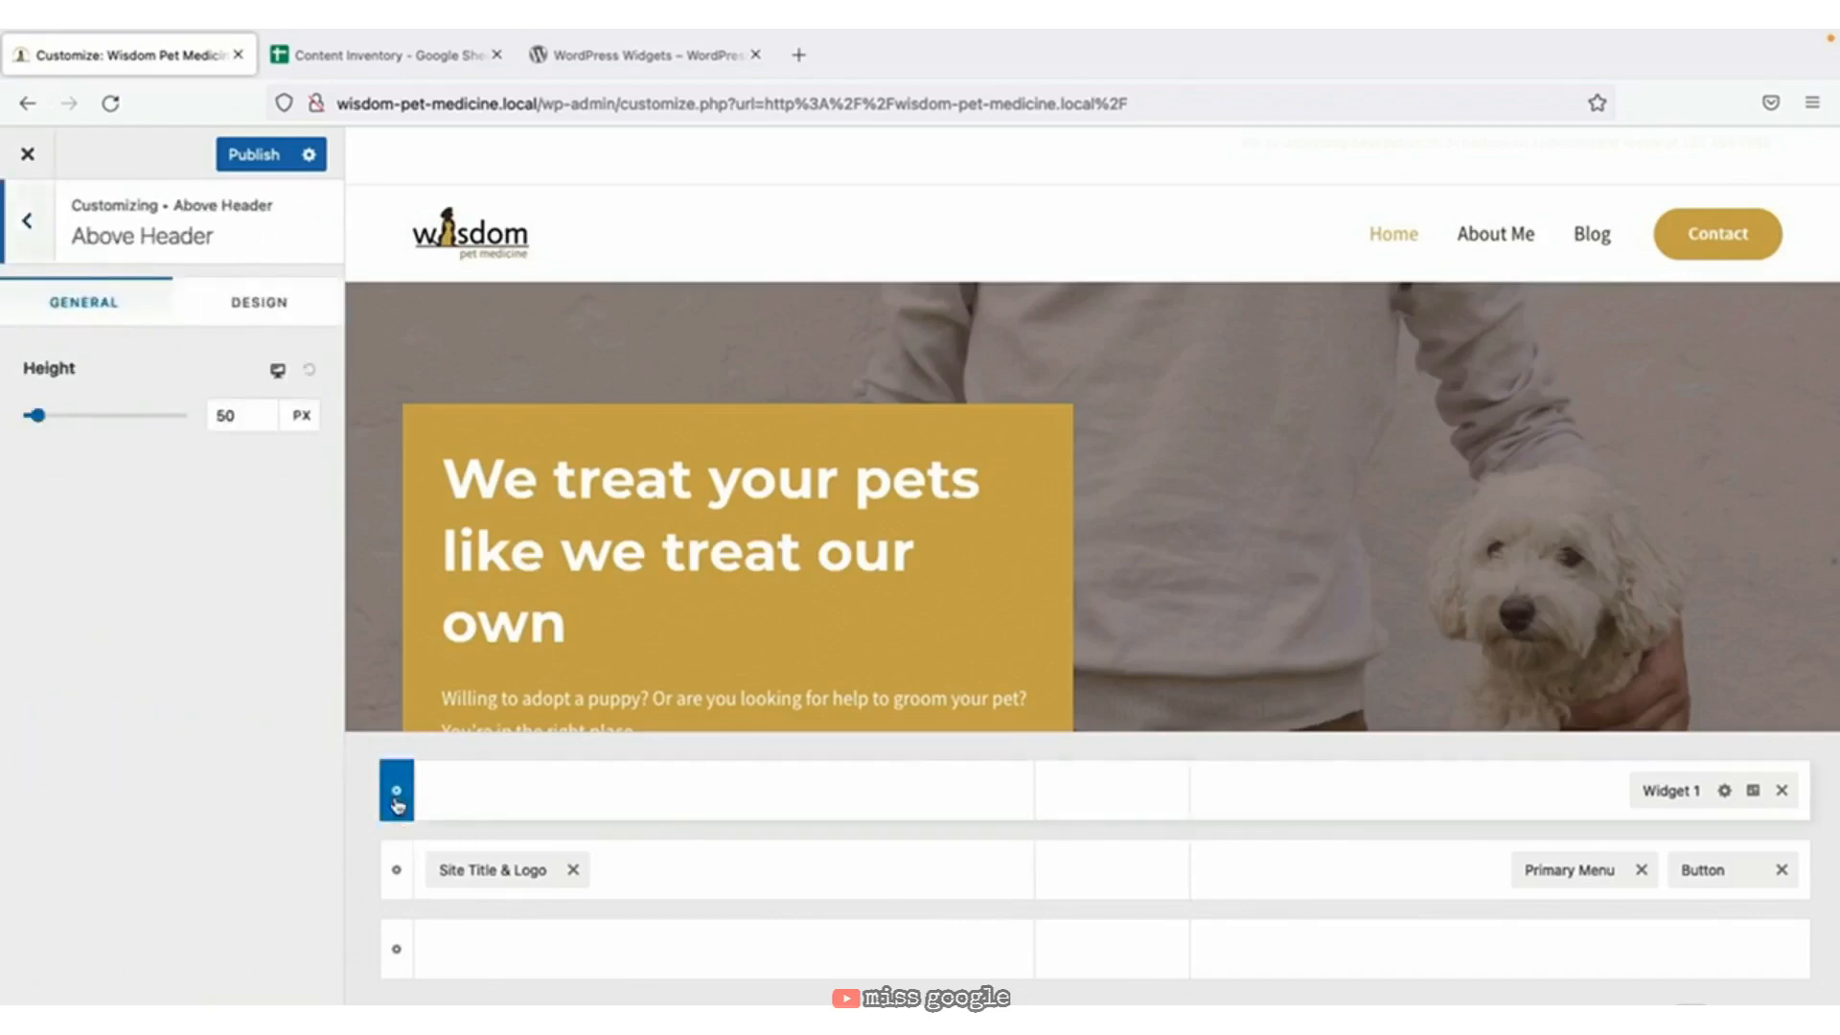
left_click(275, 309)
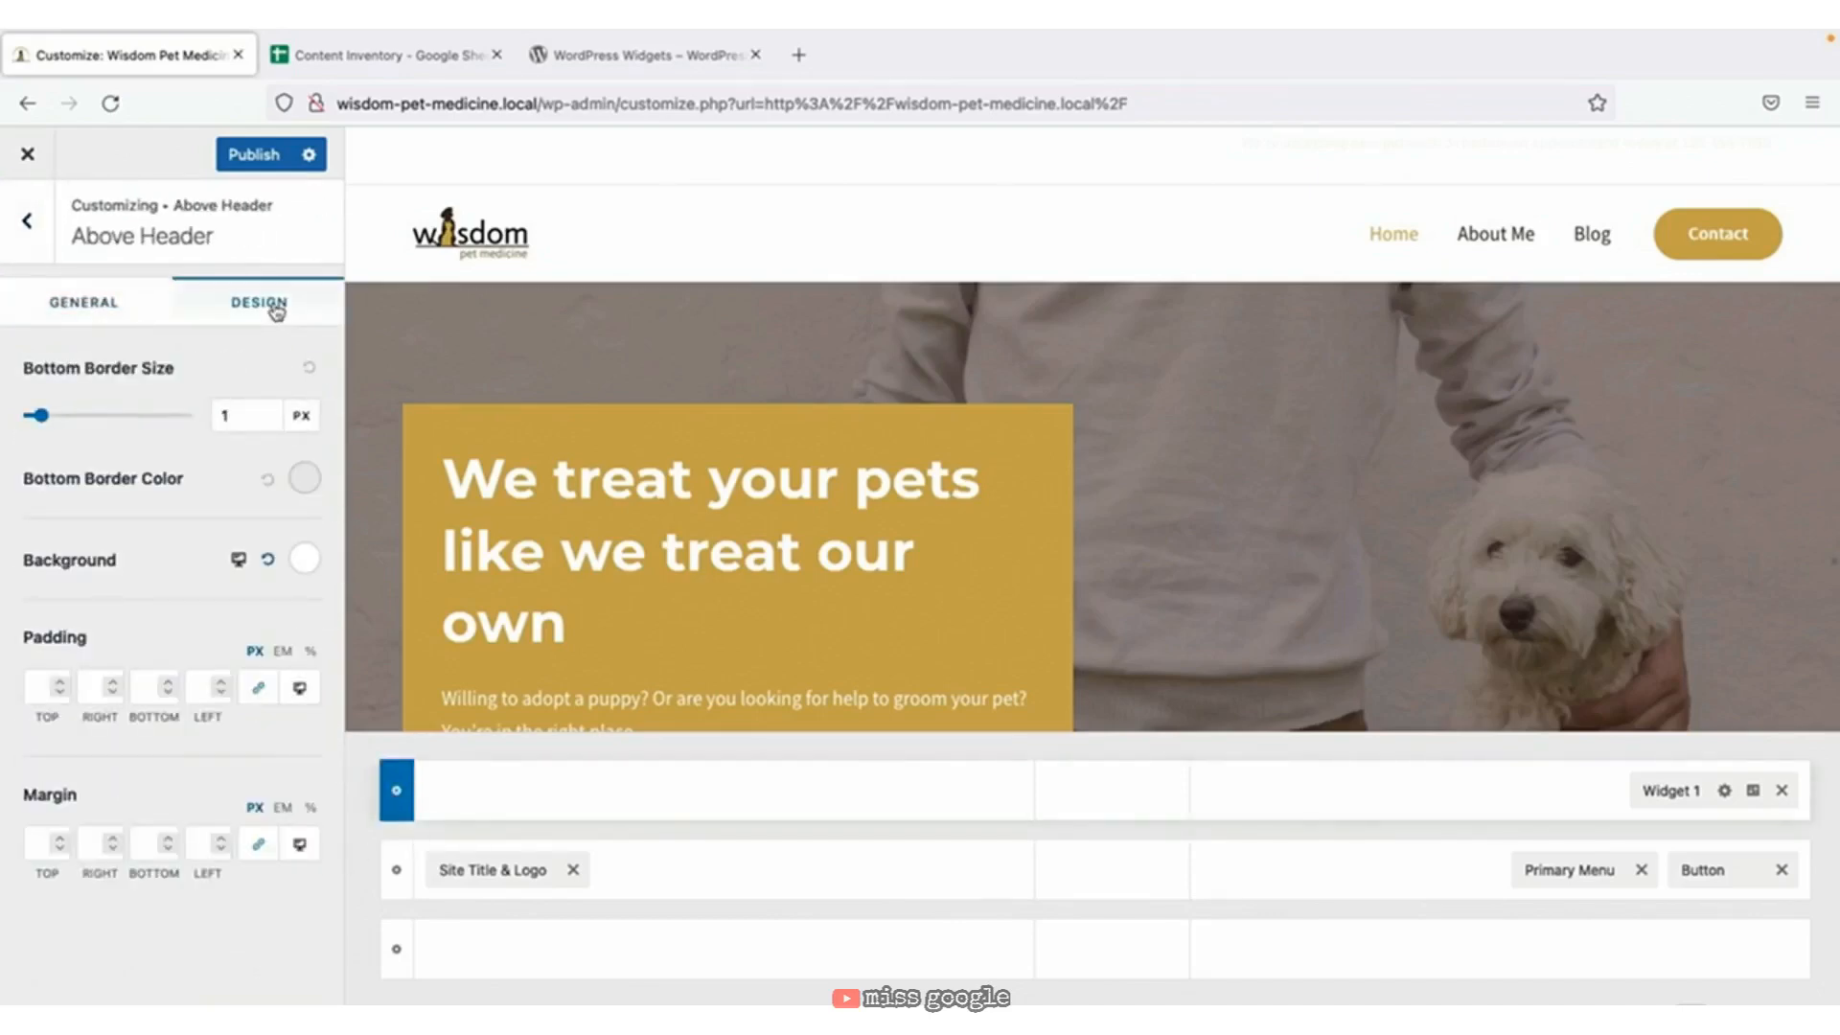
left_click(303, 559)
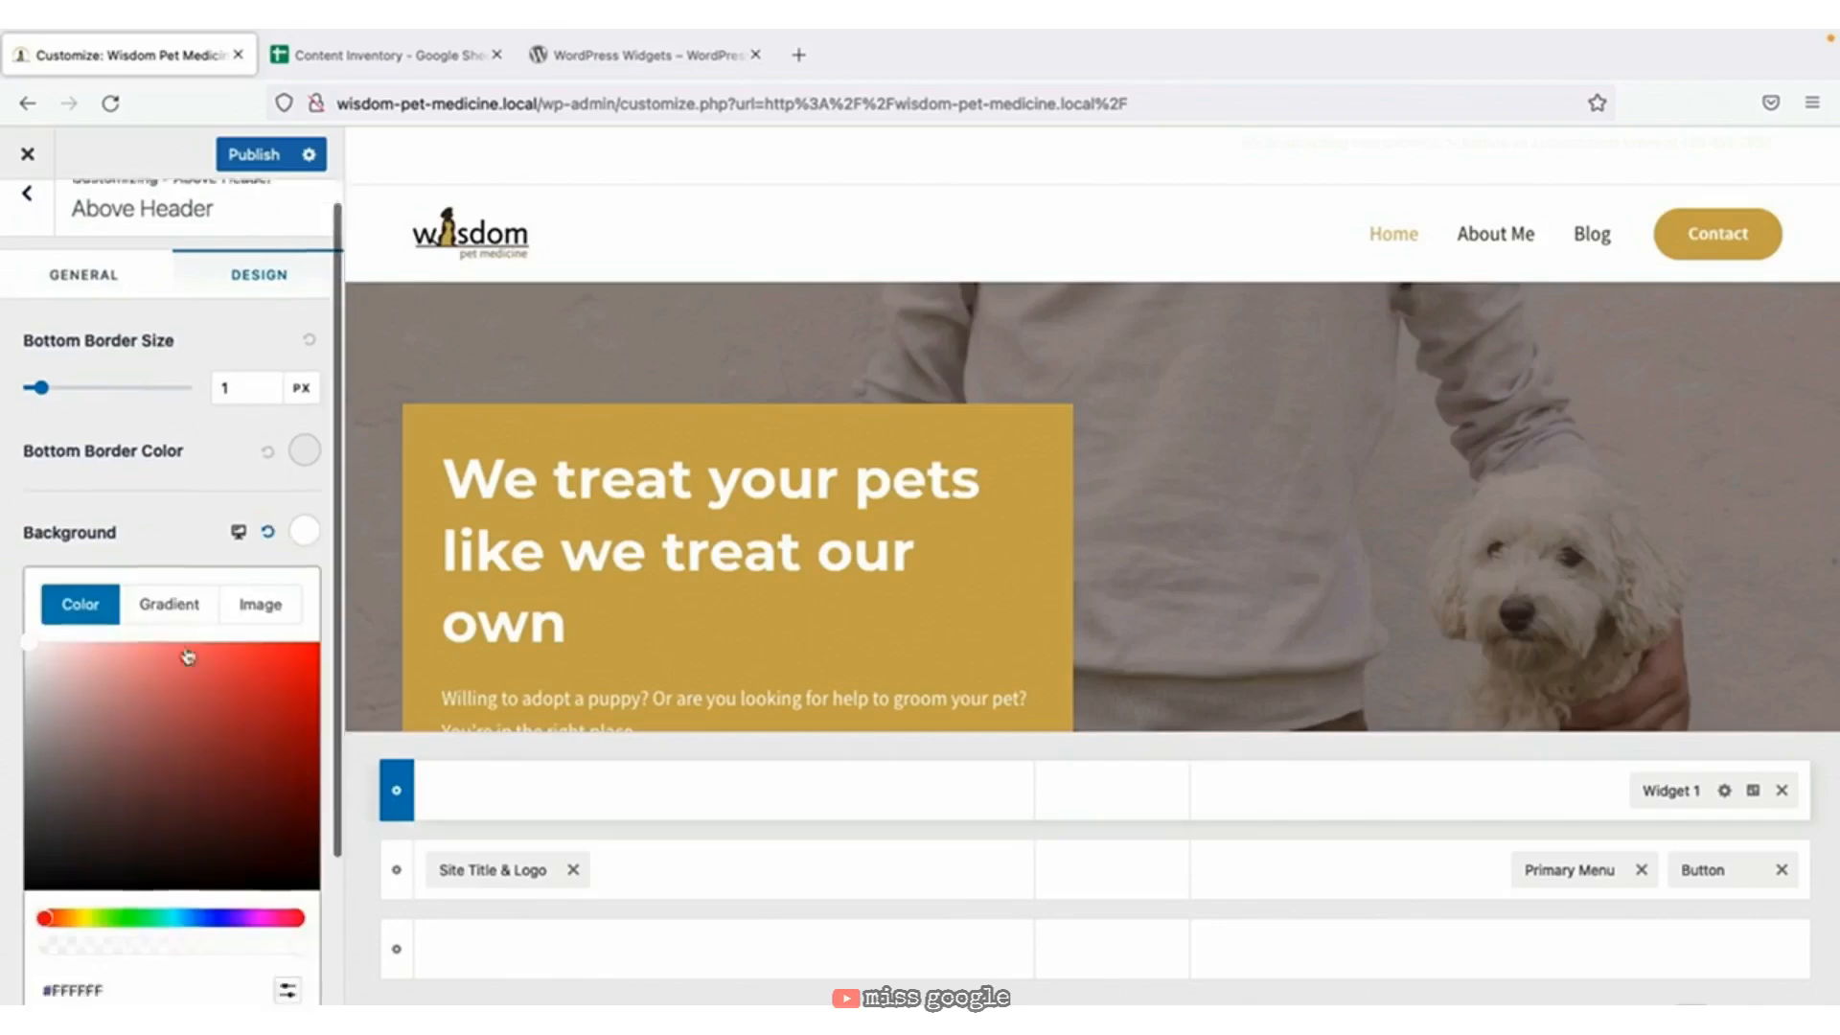
scroll(188, 656, "down", 2)
left_click(134, 884)
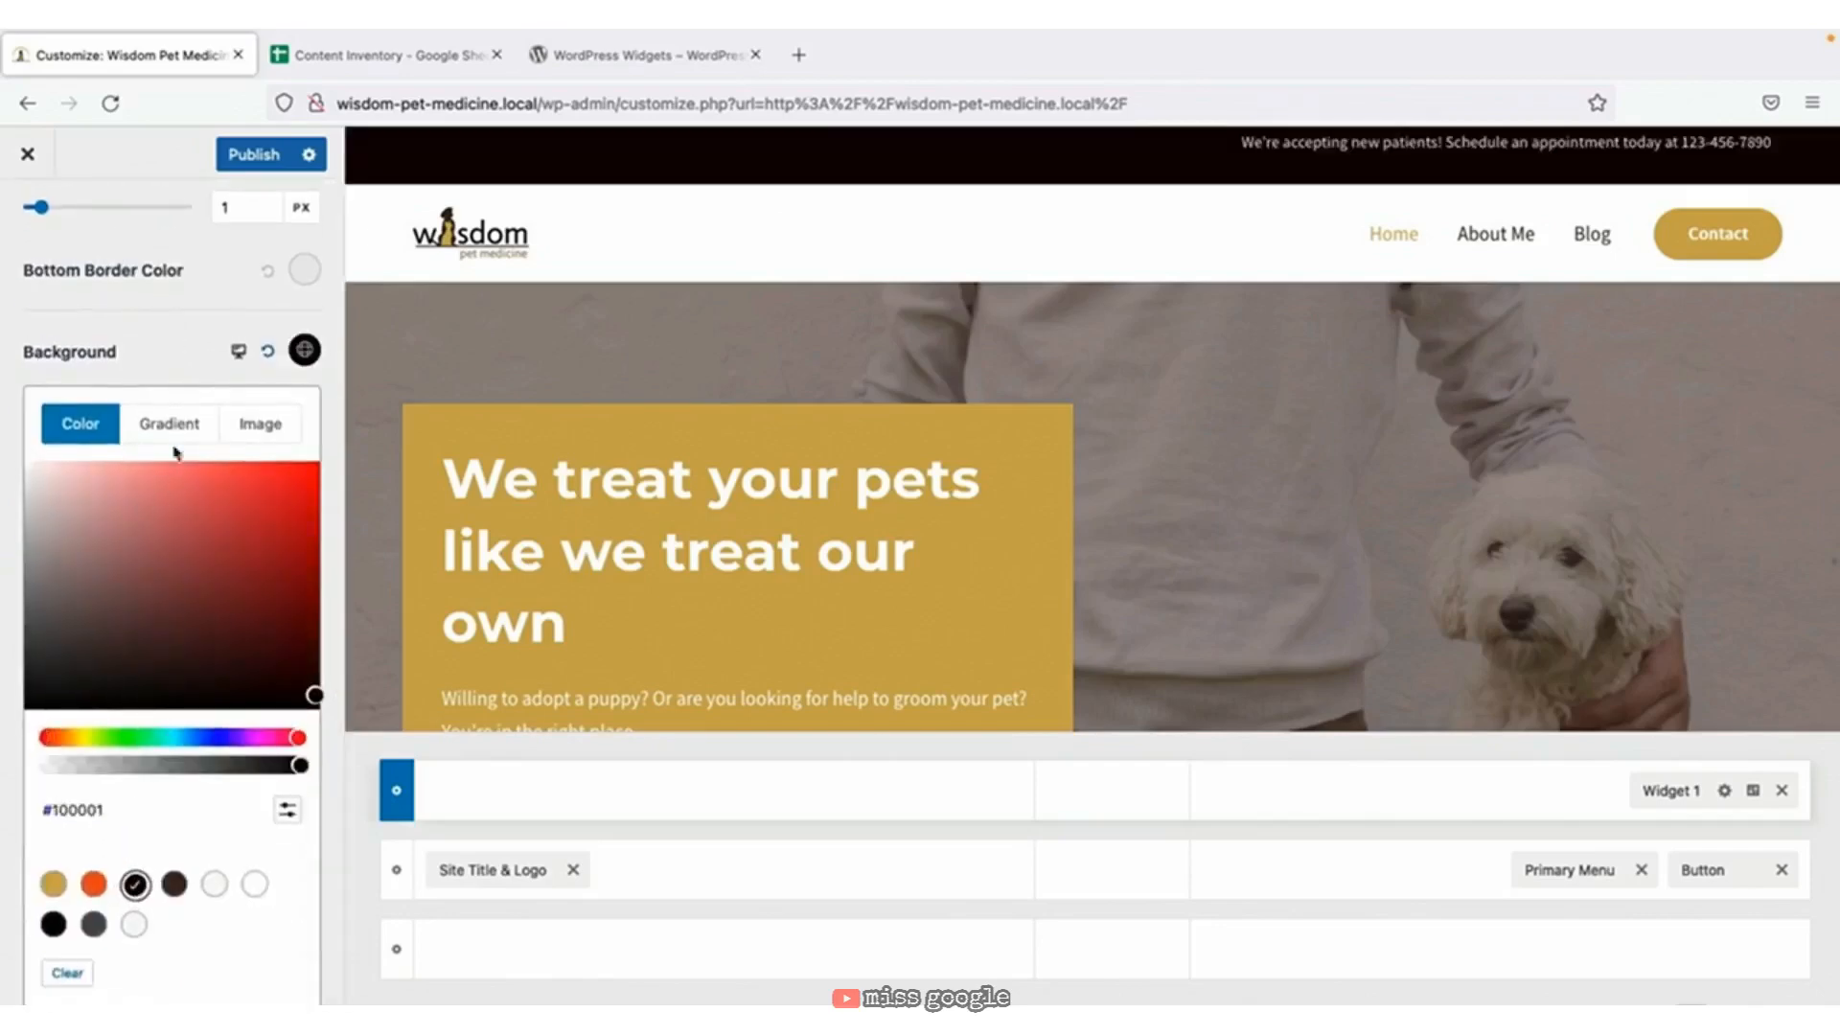
left_click(155, 366)
Set the Above Header row's padding to 20 px on top and 0 on the other sides, and its height to 0 px.
left_click(38, 688)
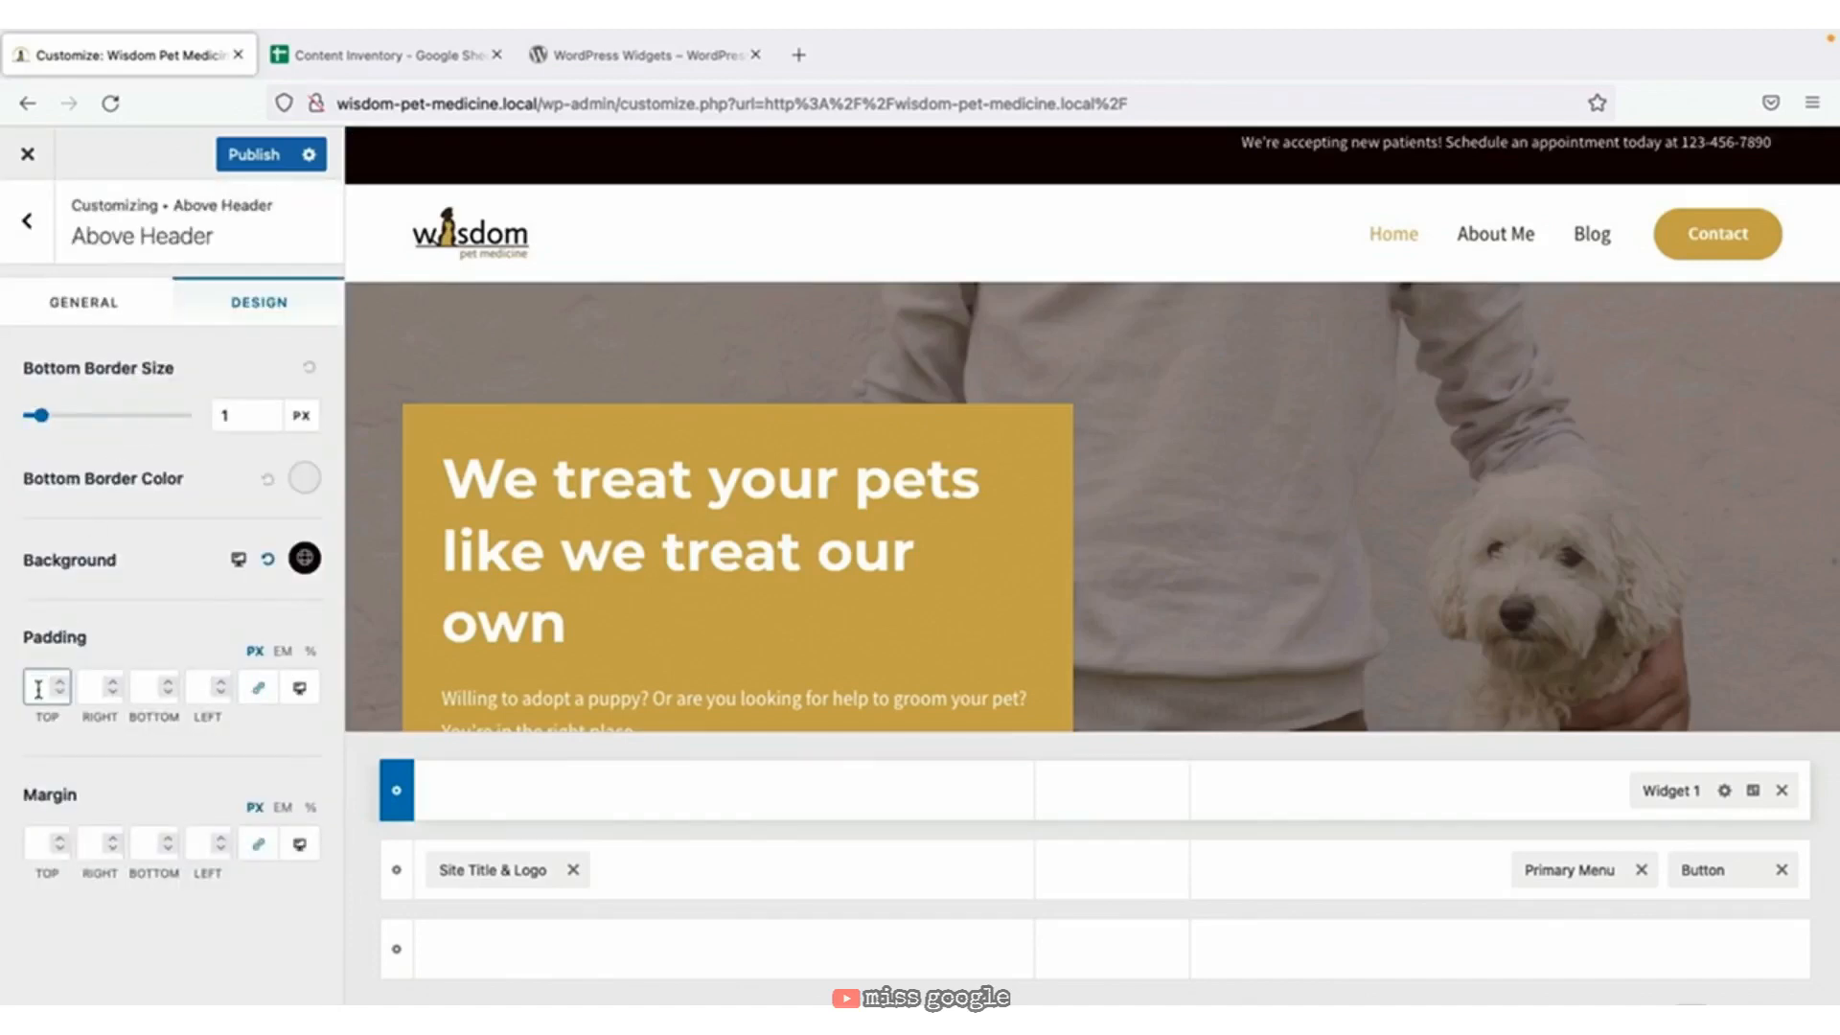
type("20")
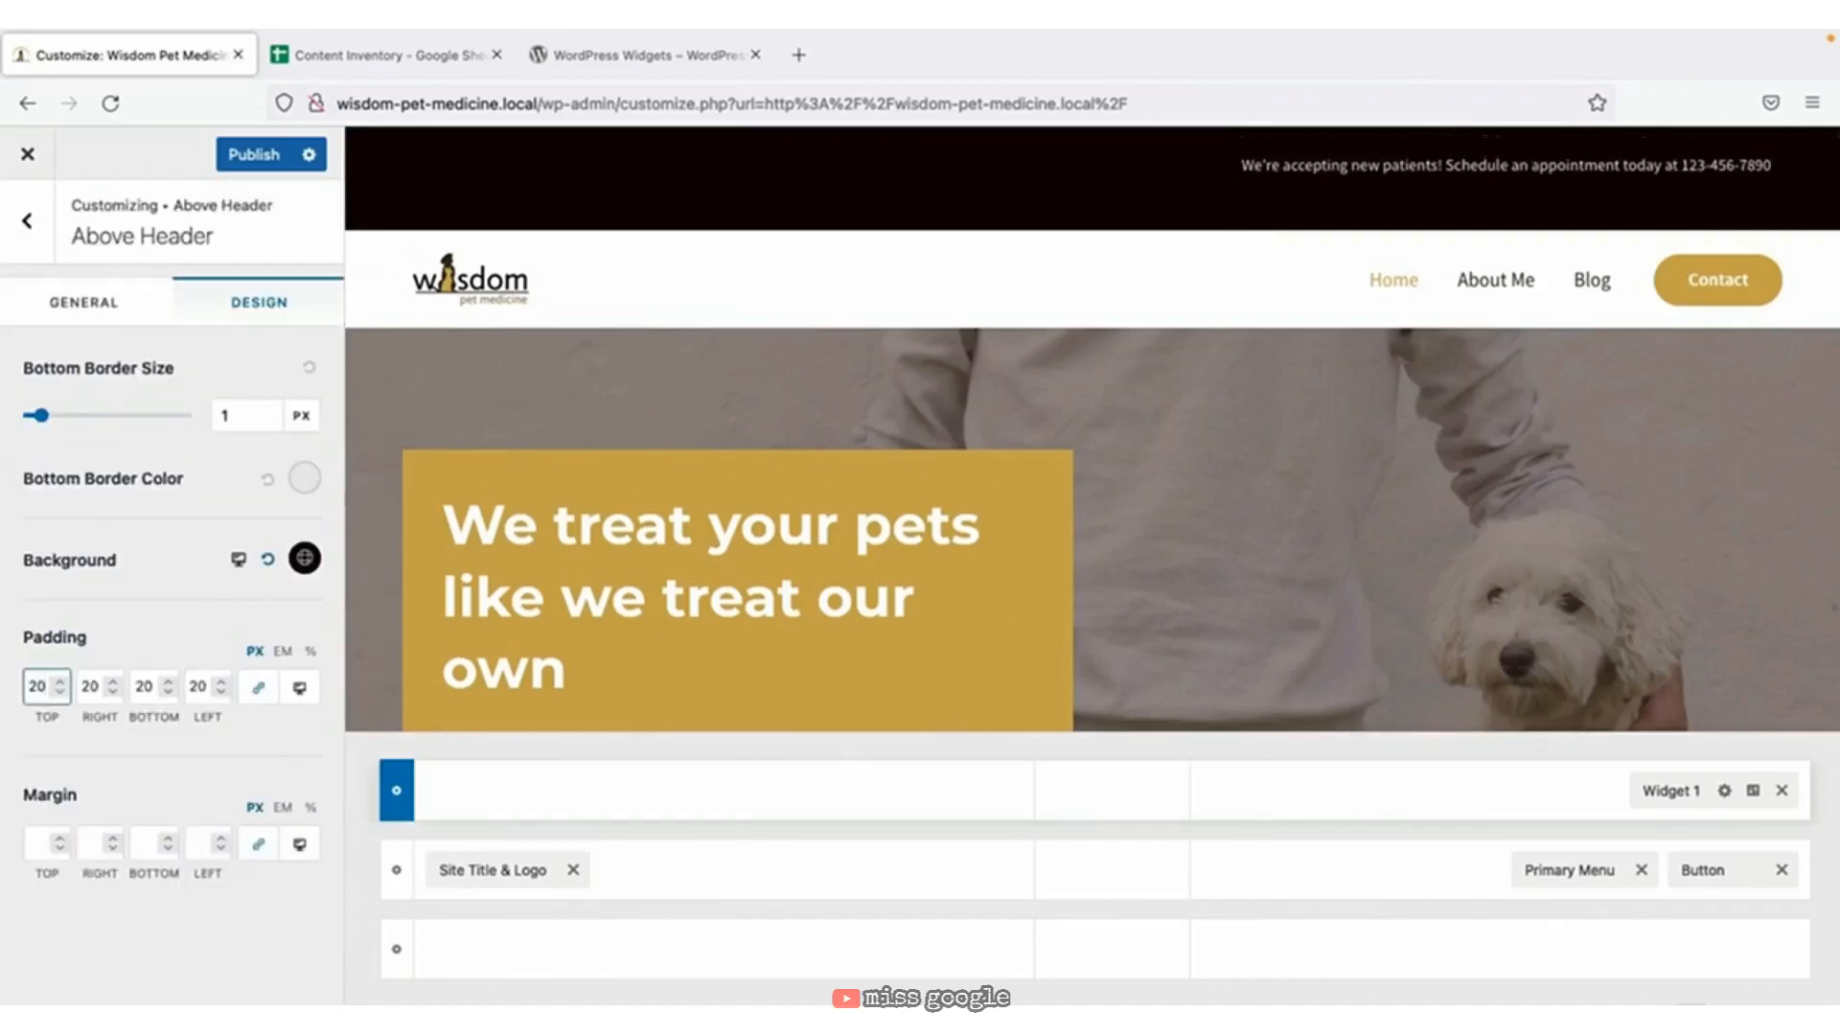
left_click(258, 688)
left_click(95, 686)
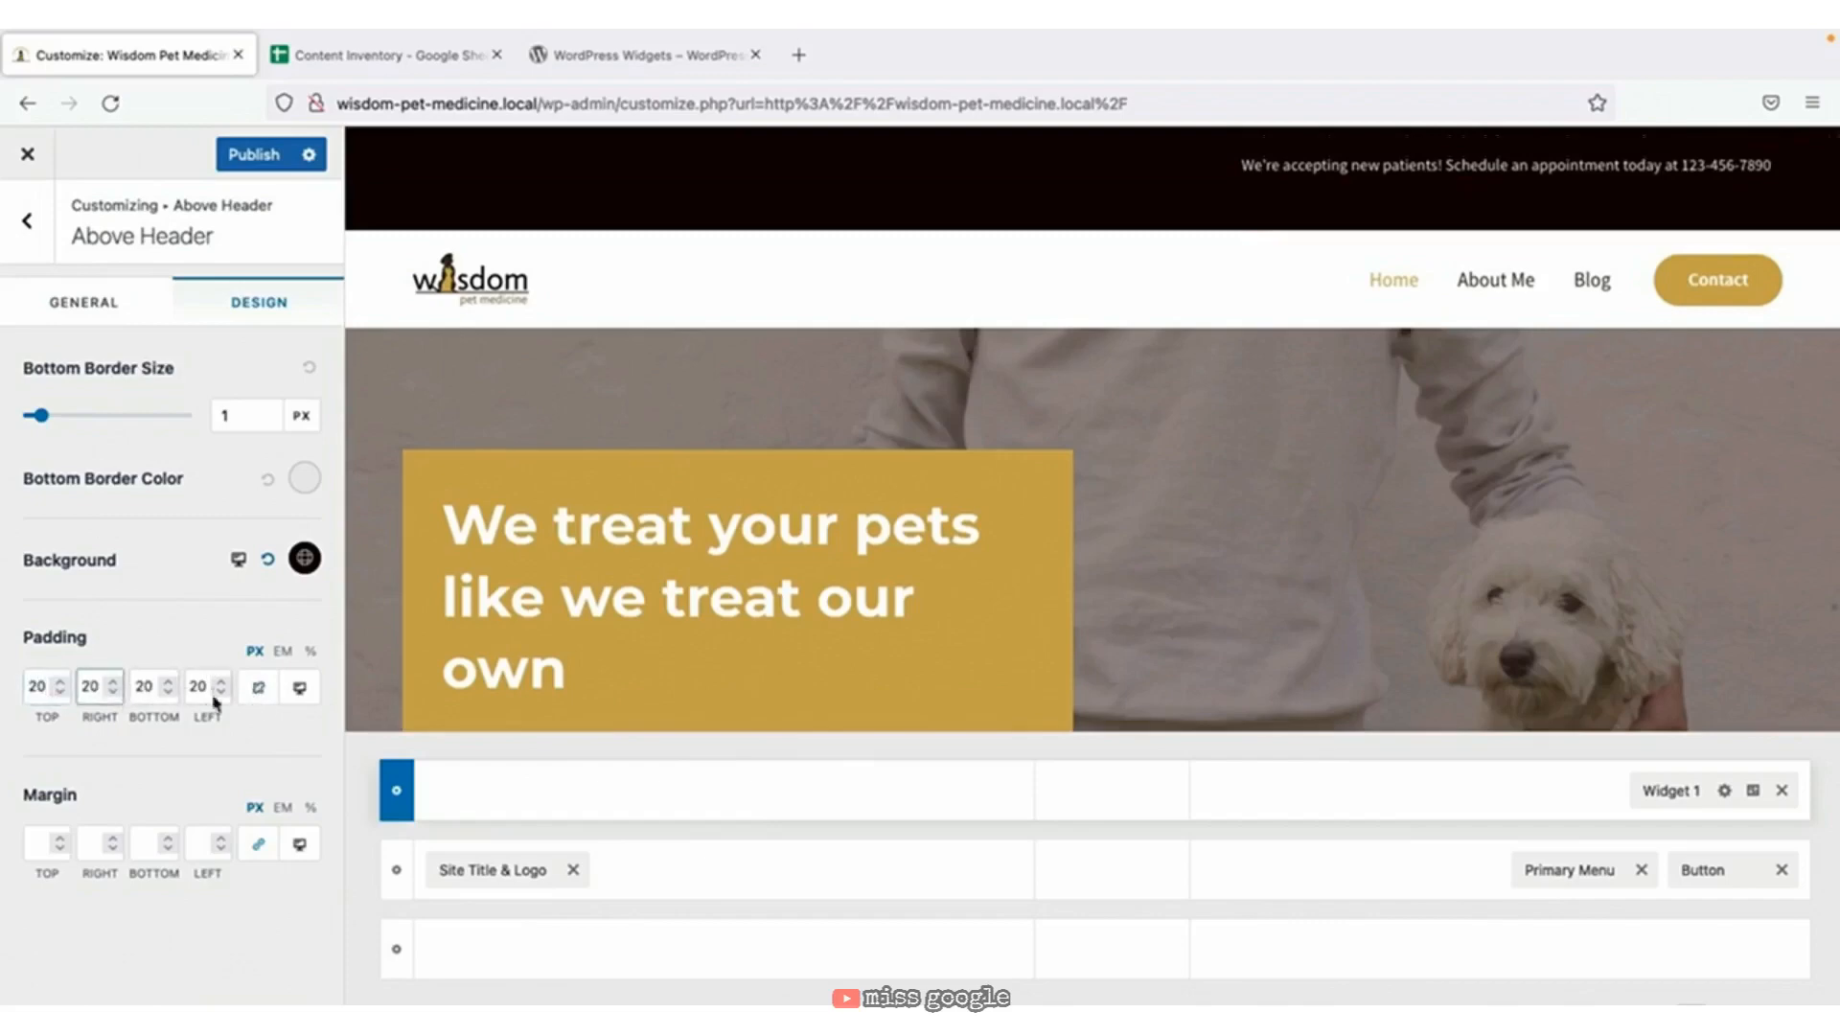
left_click(90, 689)
key("BackSpace")
key("Tab")
key("BackSpace")
key("Tab")
key("BackSpace")
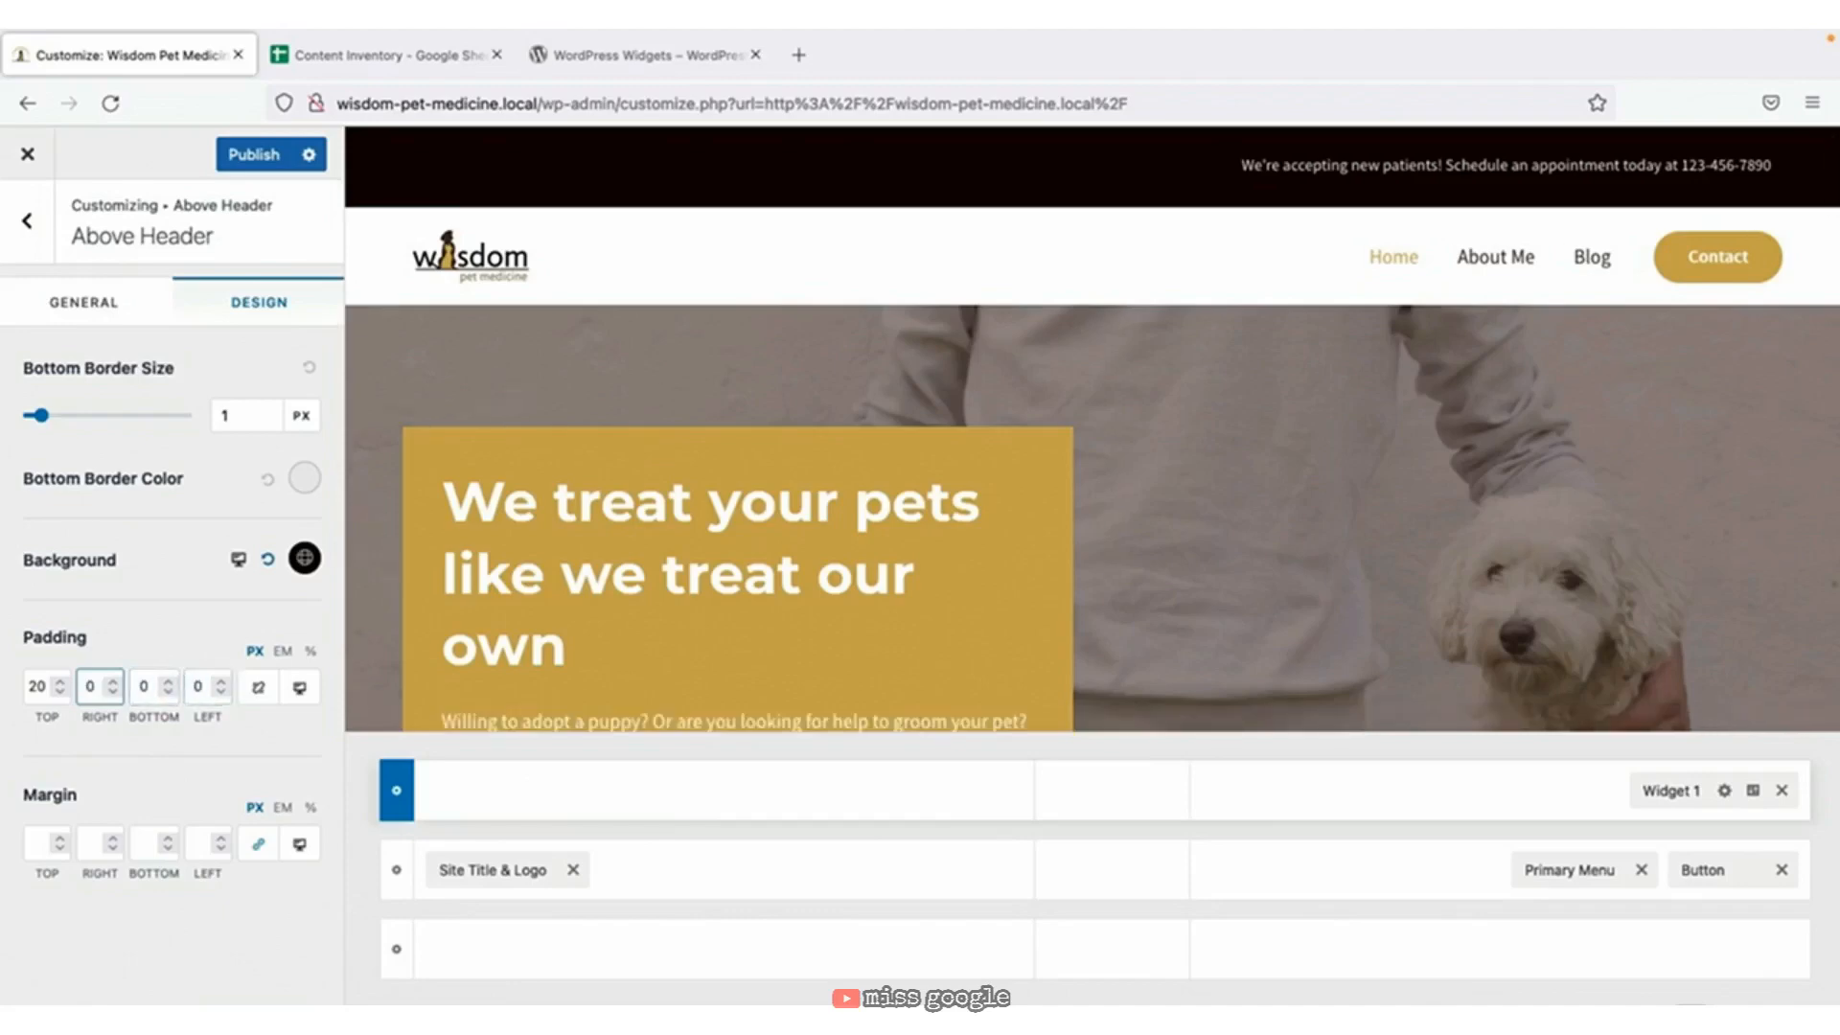
left_click(101, 305)
left_click_drag(45, 418, 21, 418)
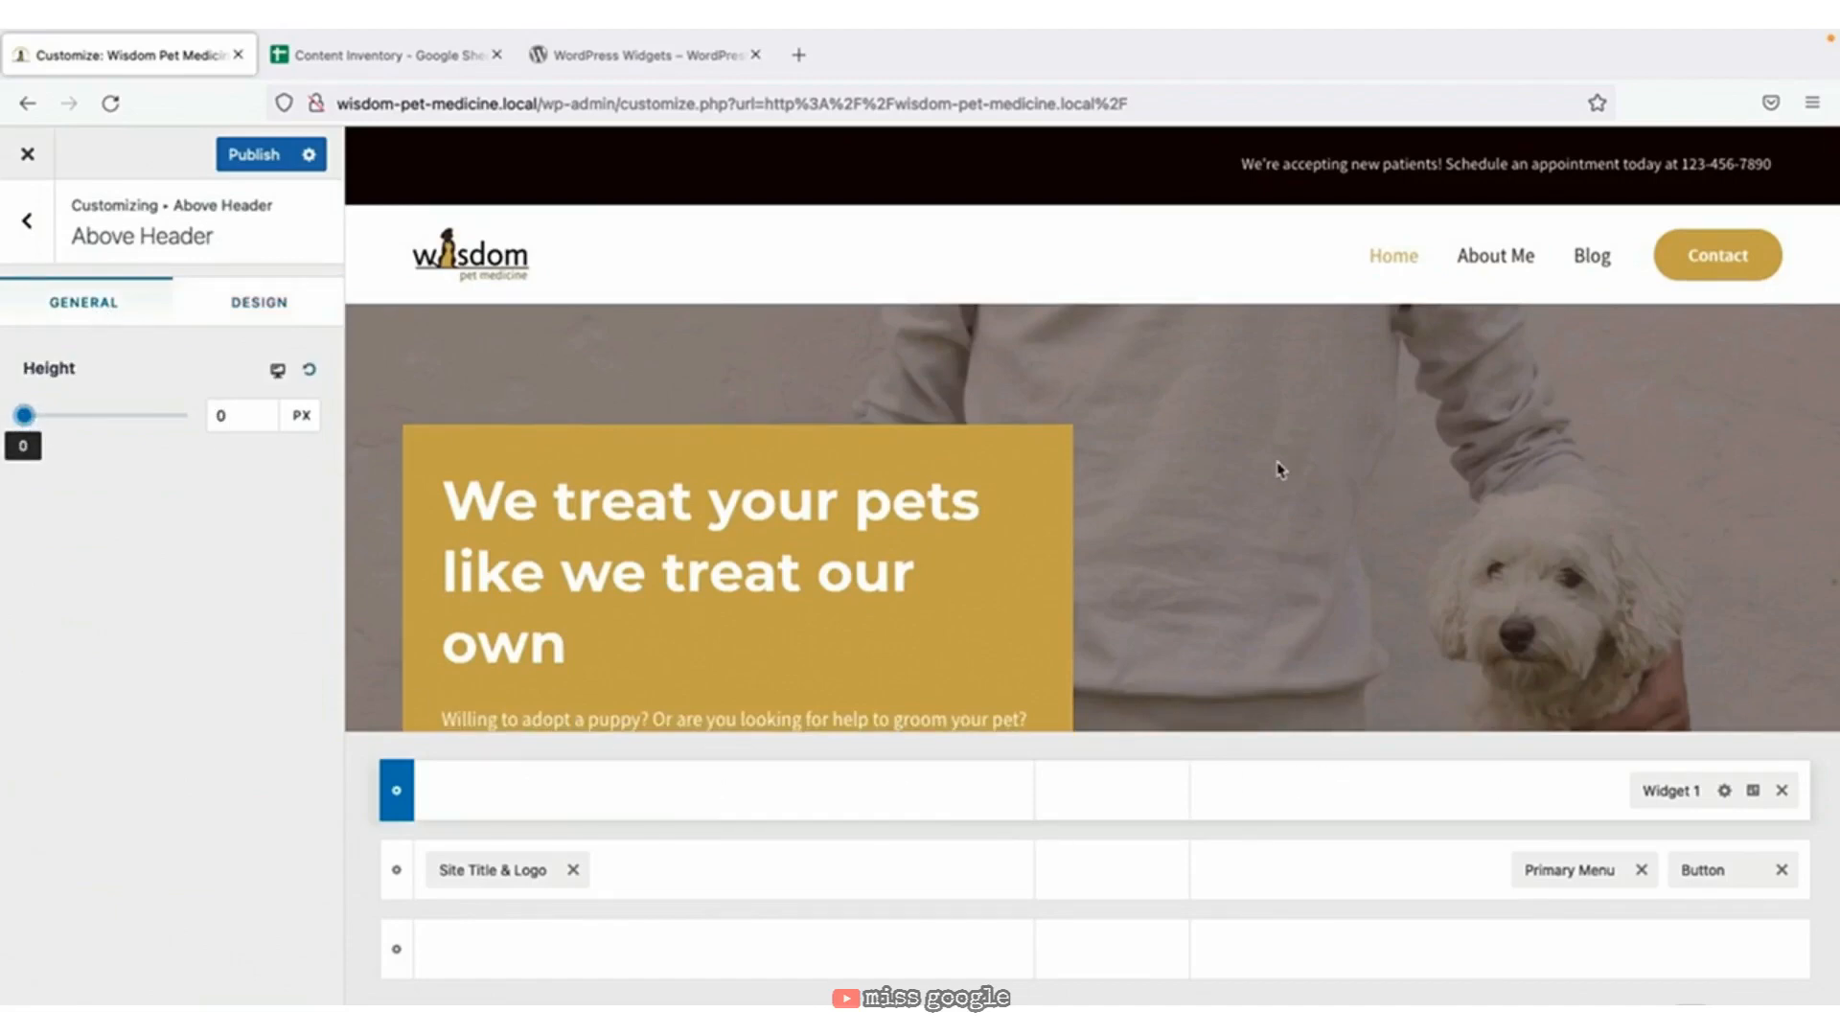
Open the Footer Builder and remove Widget 1 from the footer's middle row.
left_click(27, 222)
left_click(28, 228)
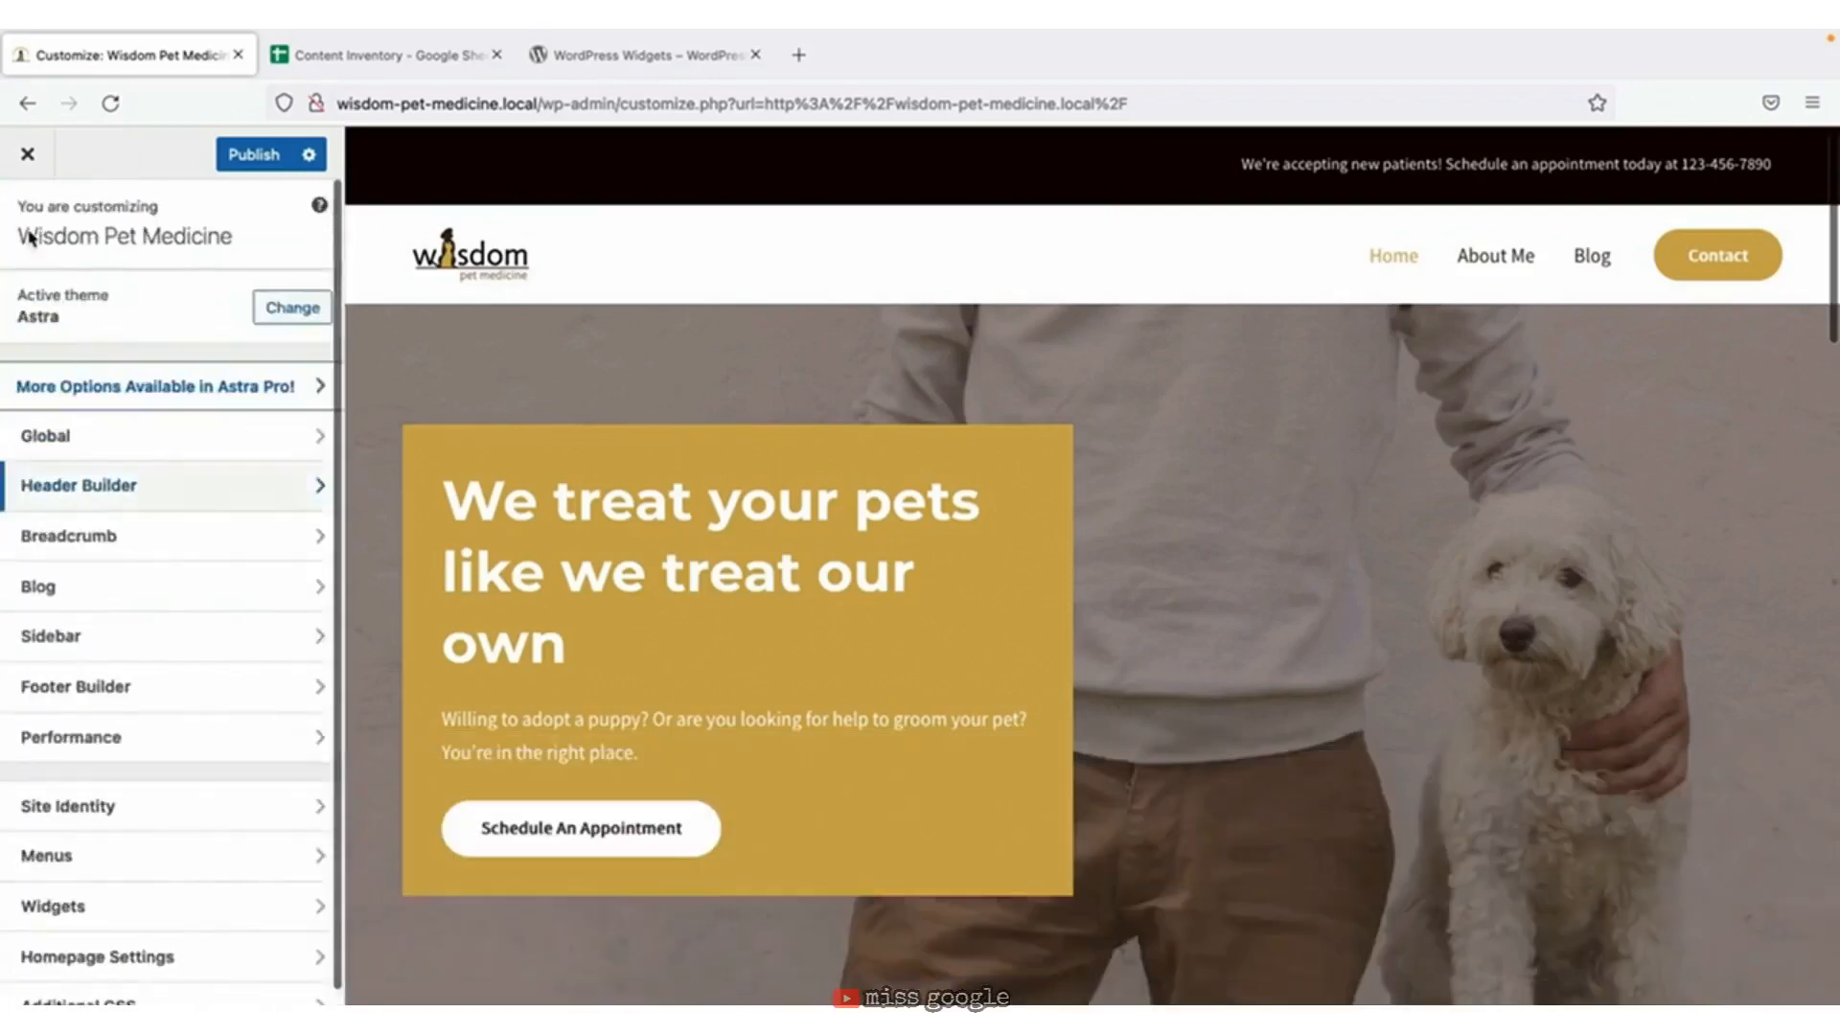
left_click(191, 708)
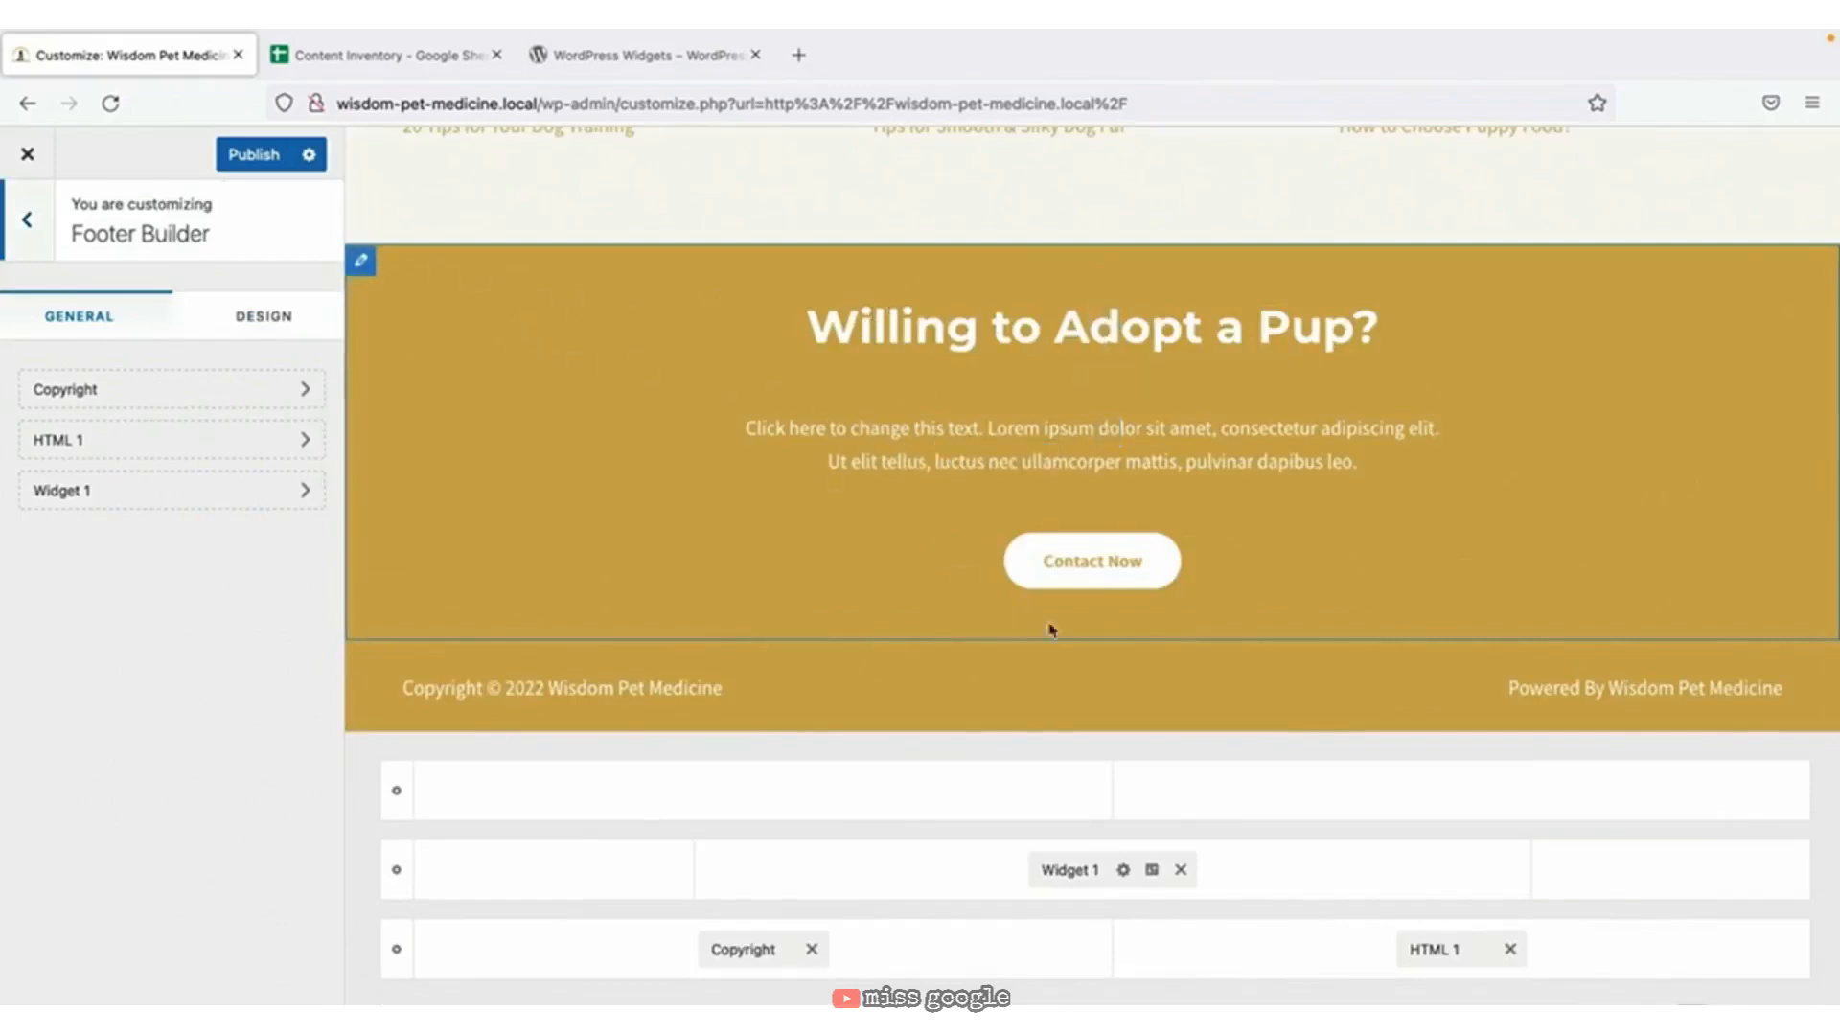
left_click(1182, 870)
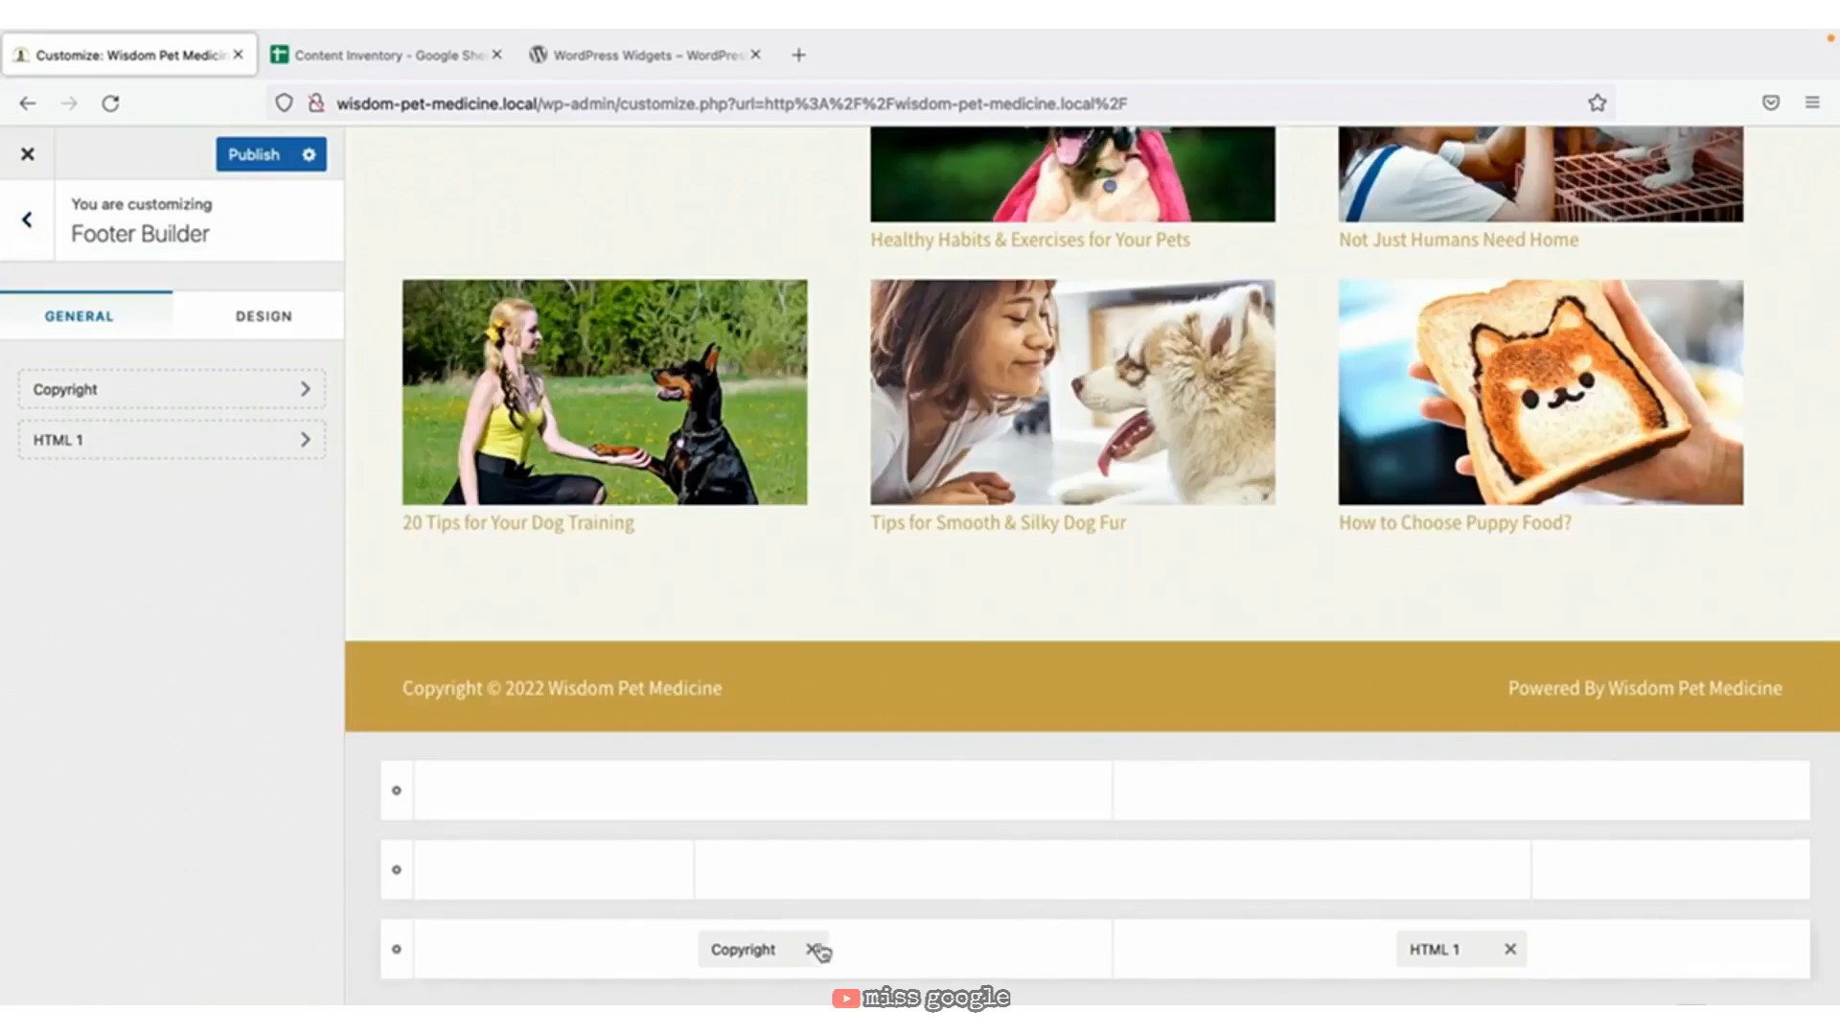
Set the footer Copyright text's font size to 16 px.
left_click(752, 949)
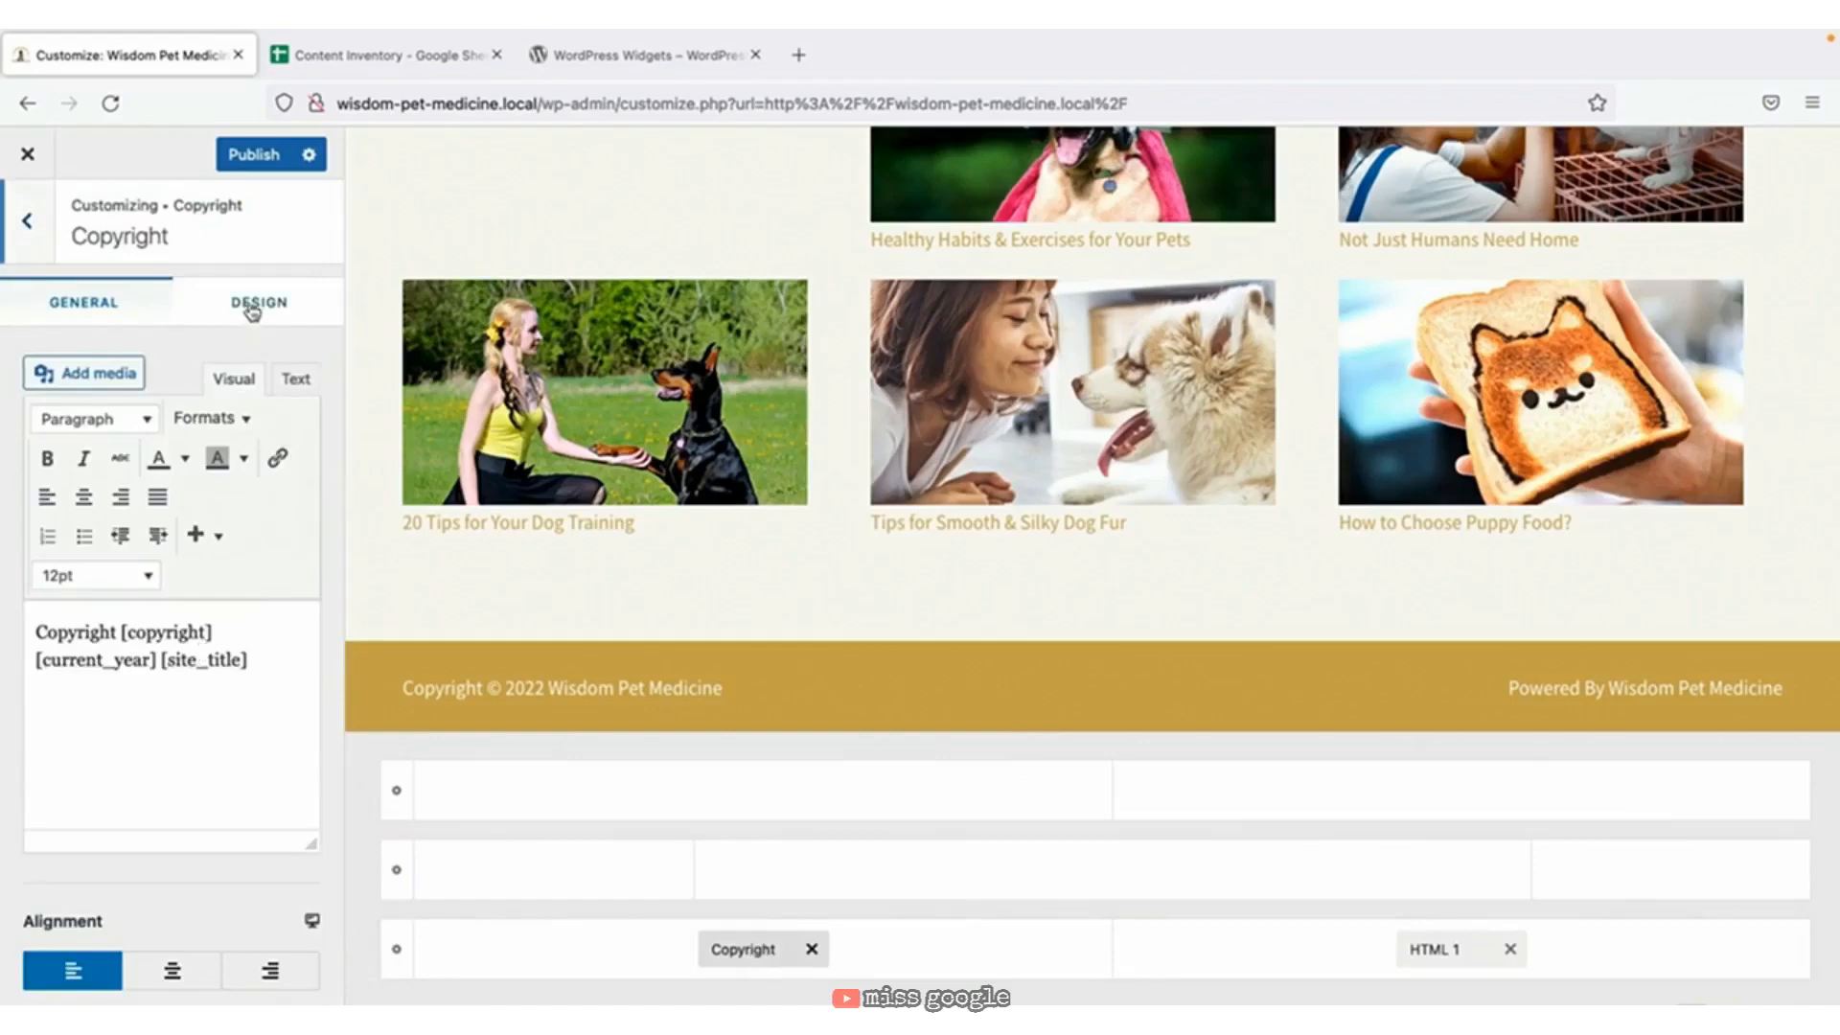
left_click(254, 304)
left_click(143, 497)
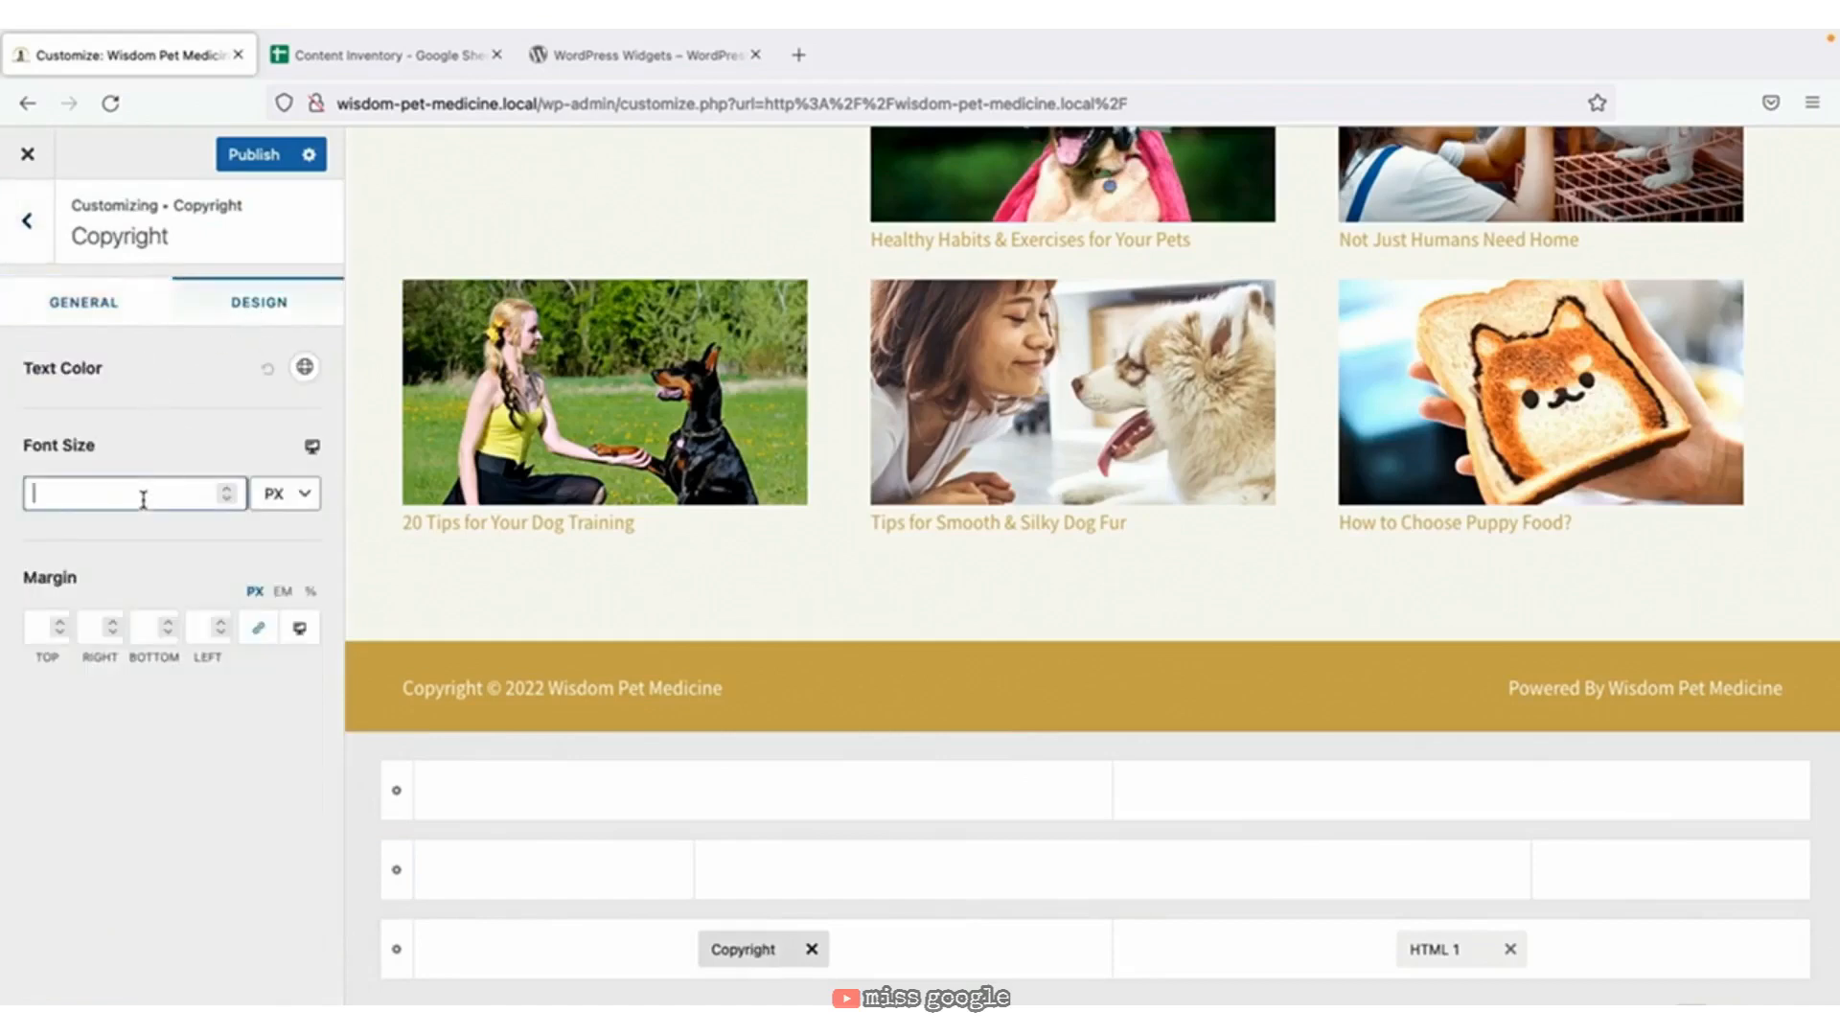
type("16")
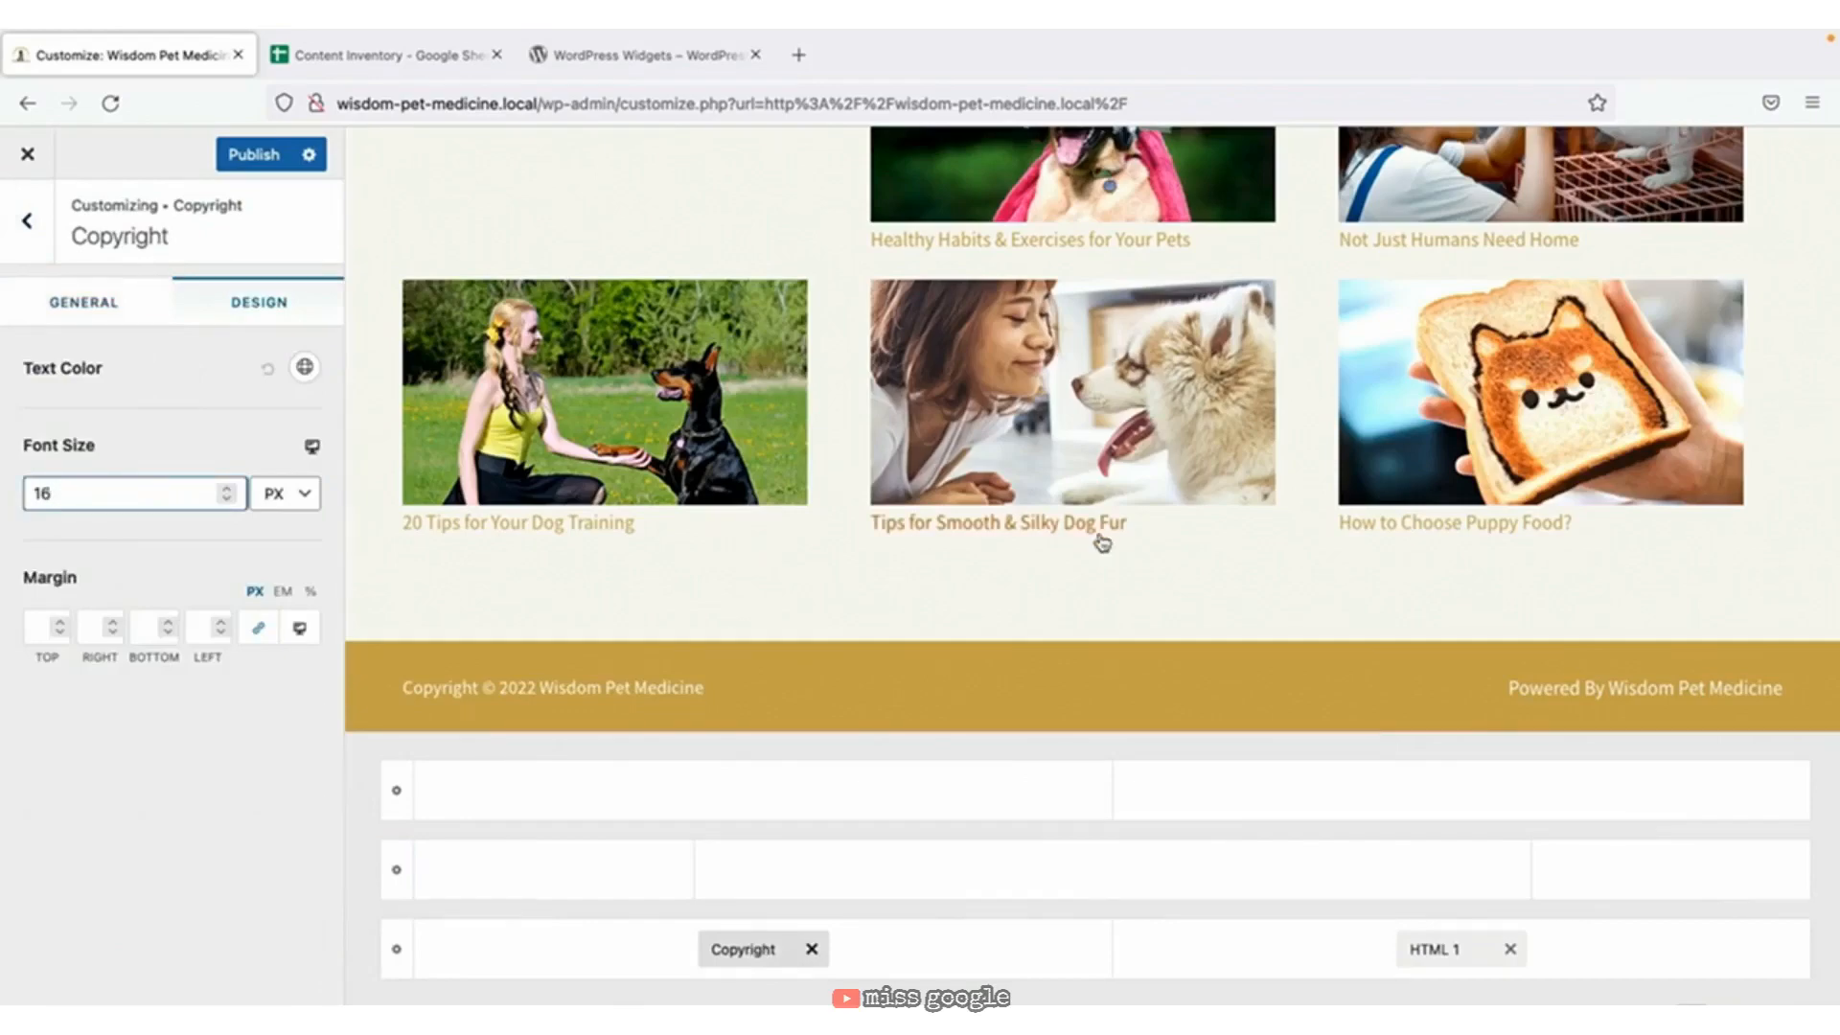
Go to the Blog page in the preview and open the post "Healthy Habits & Exercises for Your Pets".
scroll(1102, 542, "up", 20)
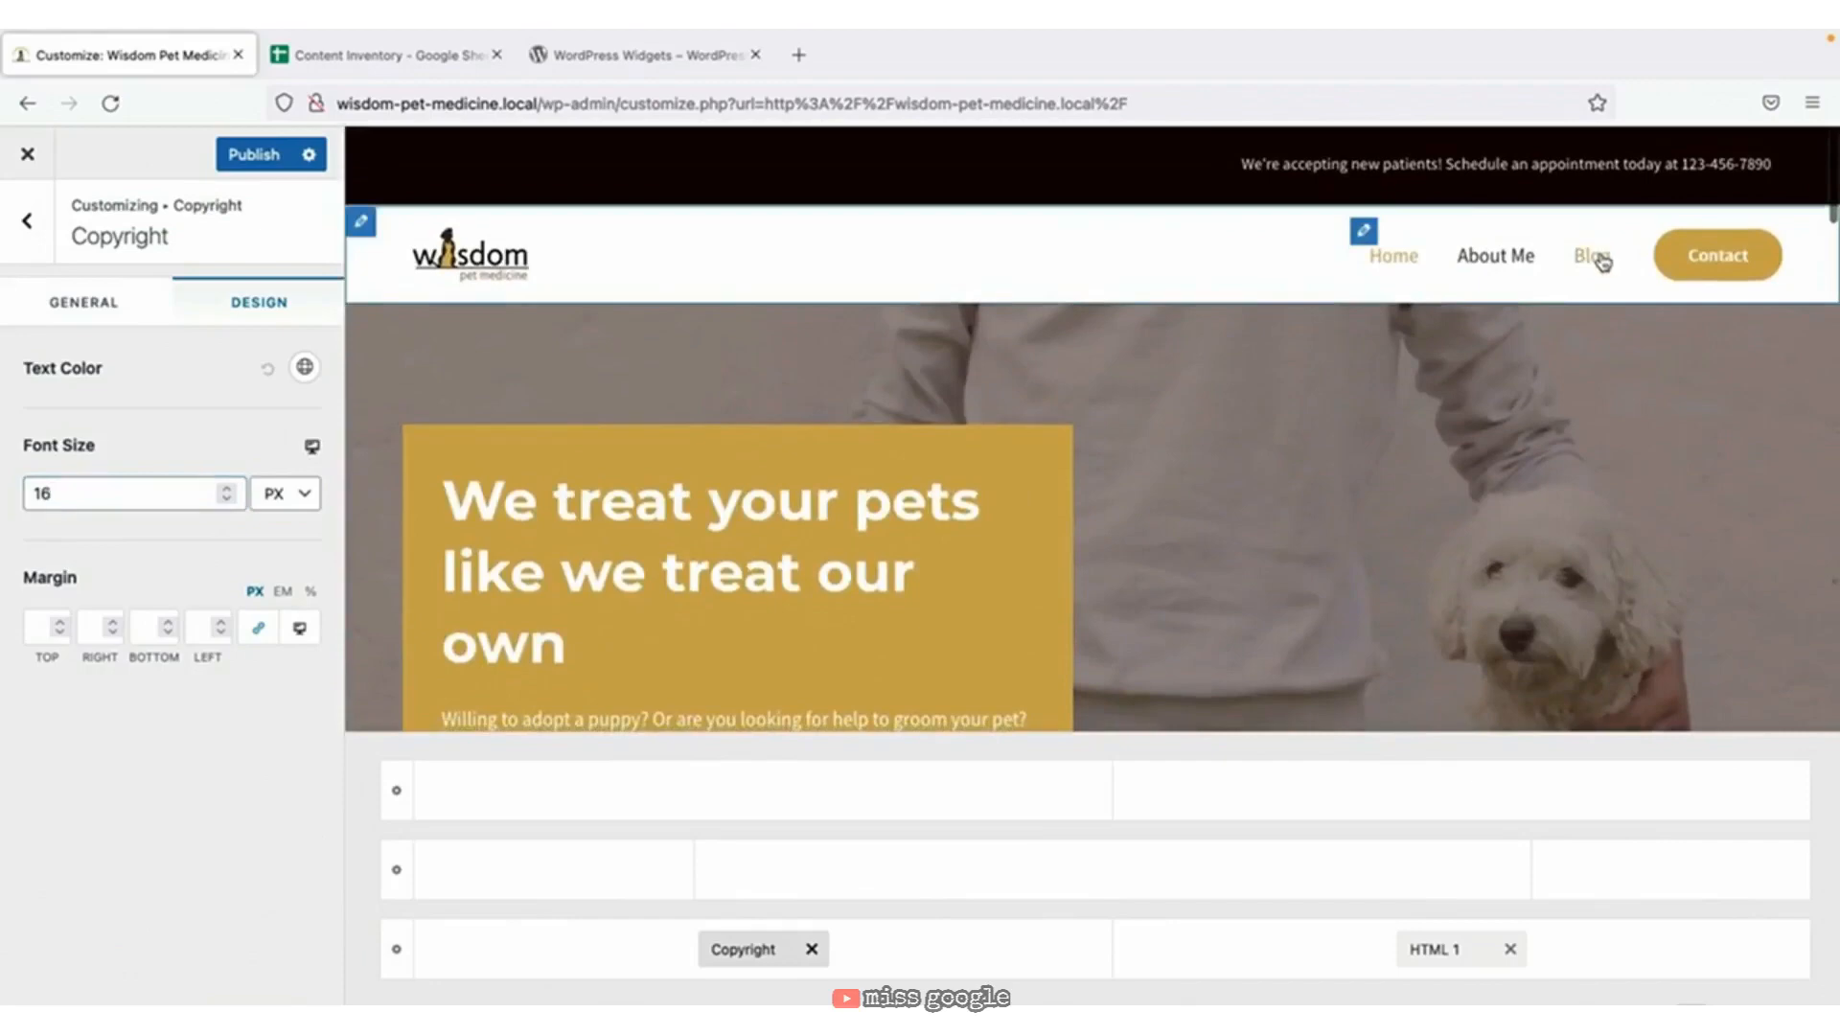
left_click(1599, 257)
scroll(1141, 410, "down", 5)
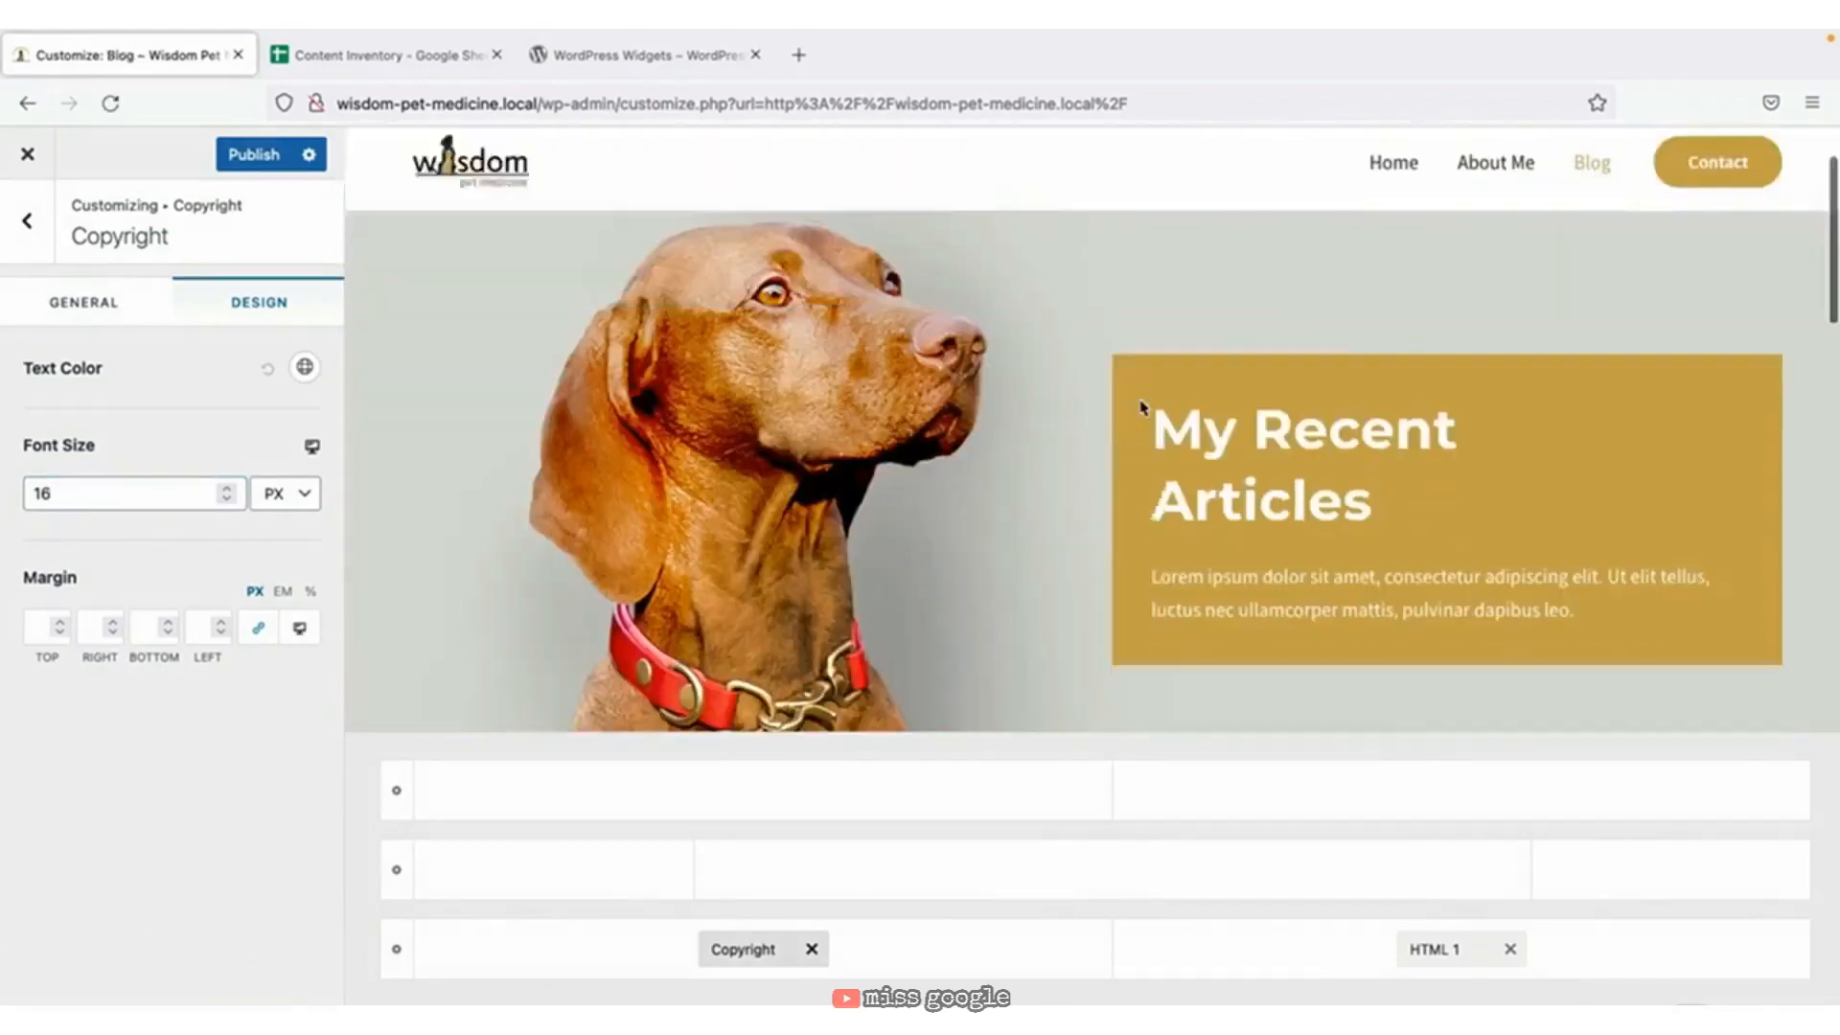
scroll(1141, 410, "down", 3)
left_click(1051, 427)
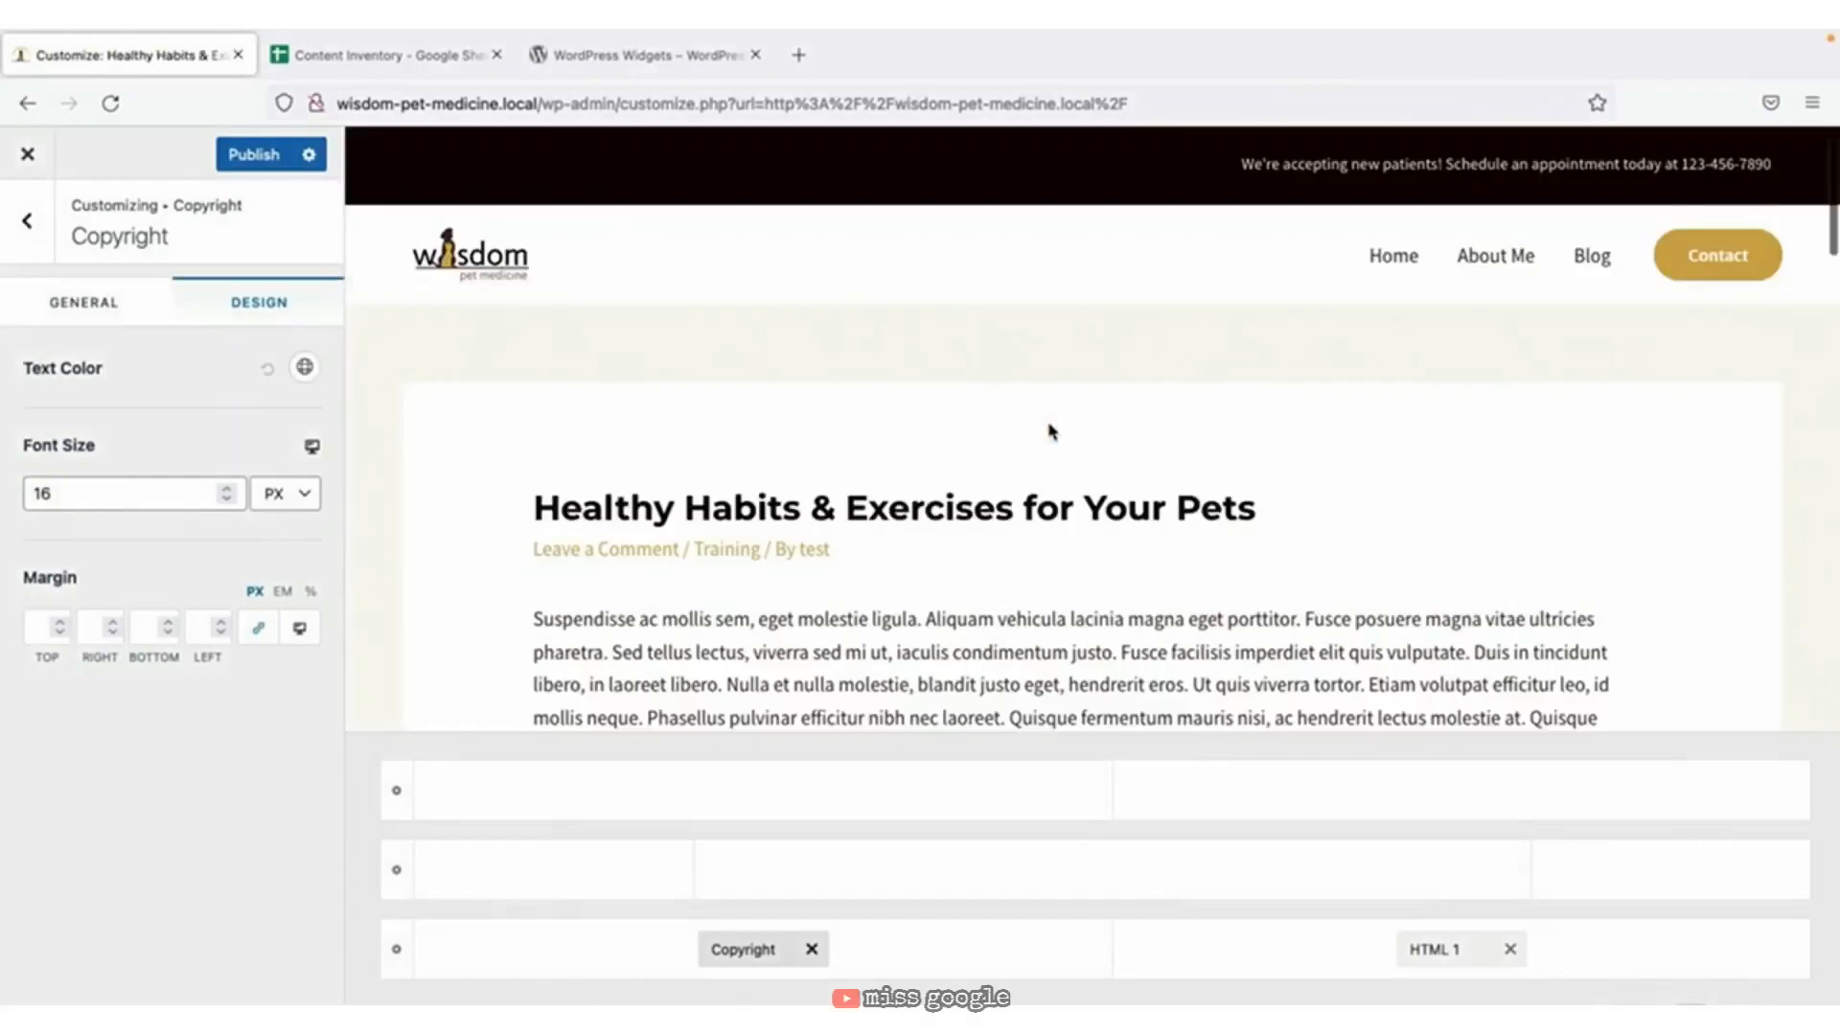
scroll(1052, 430, "down", 2)
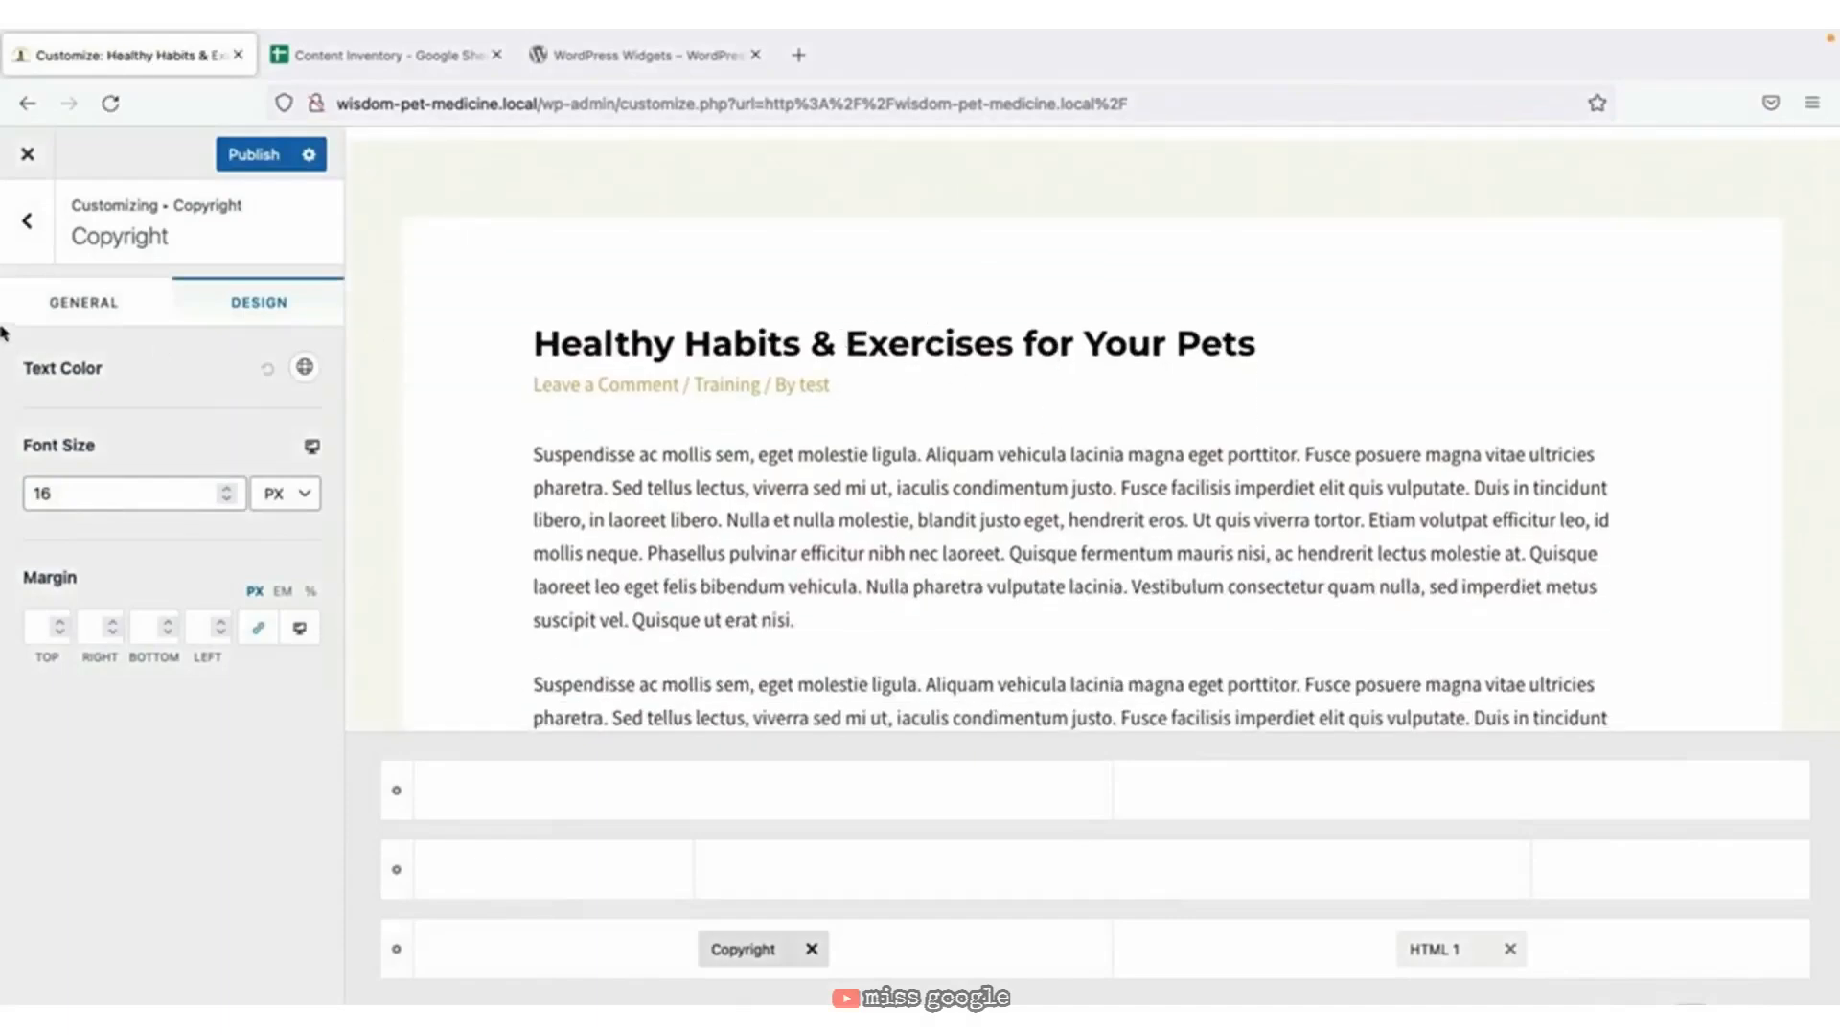
Set the sidebar layout for Blog Posts to Right Sidebar in the customizer.
left_click(27, 221)
left_click(28, 226)
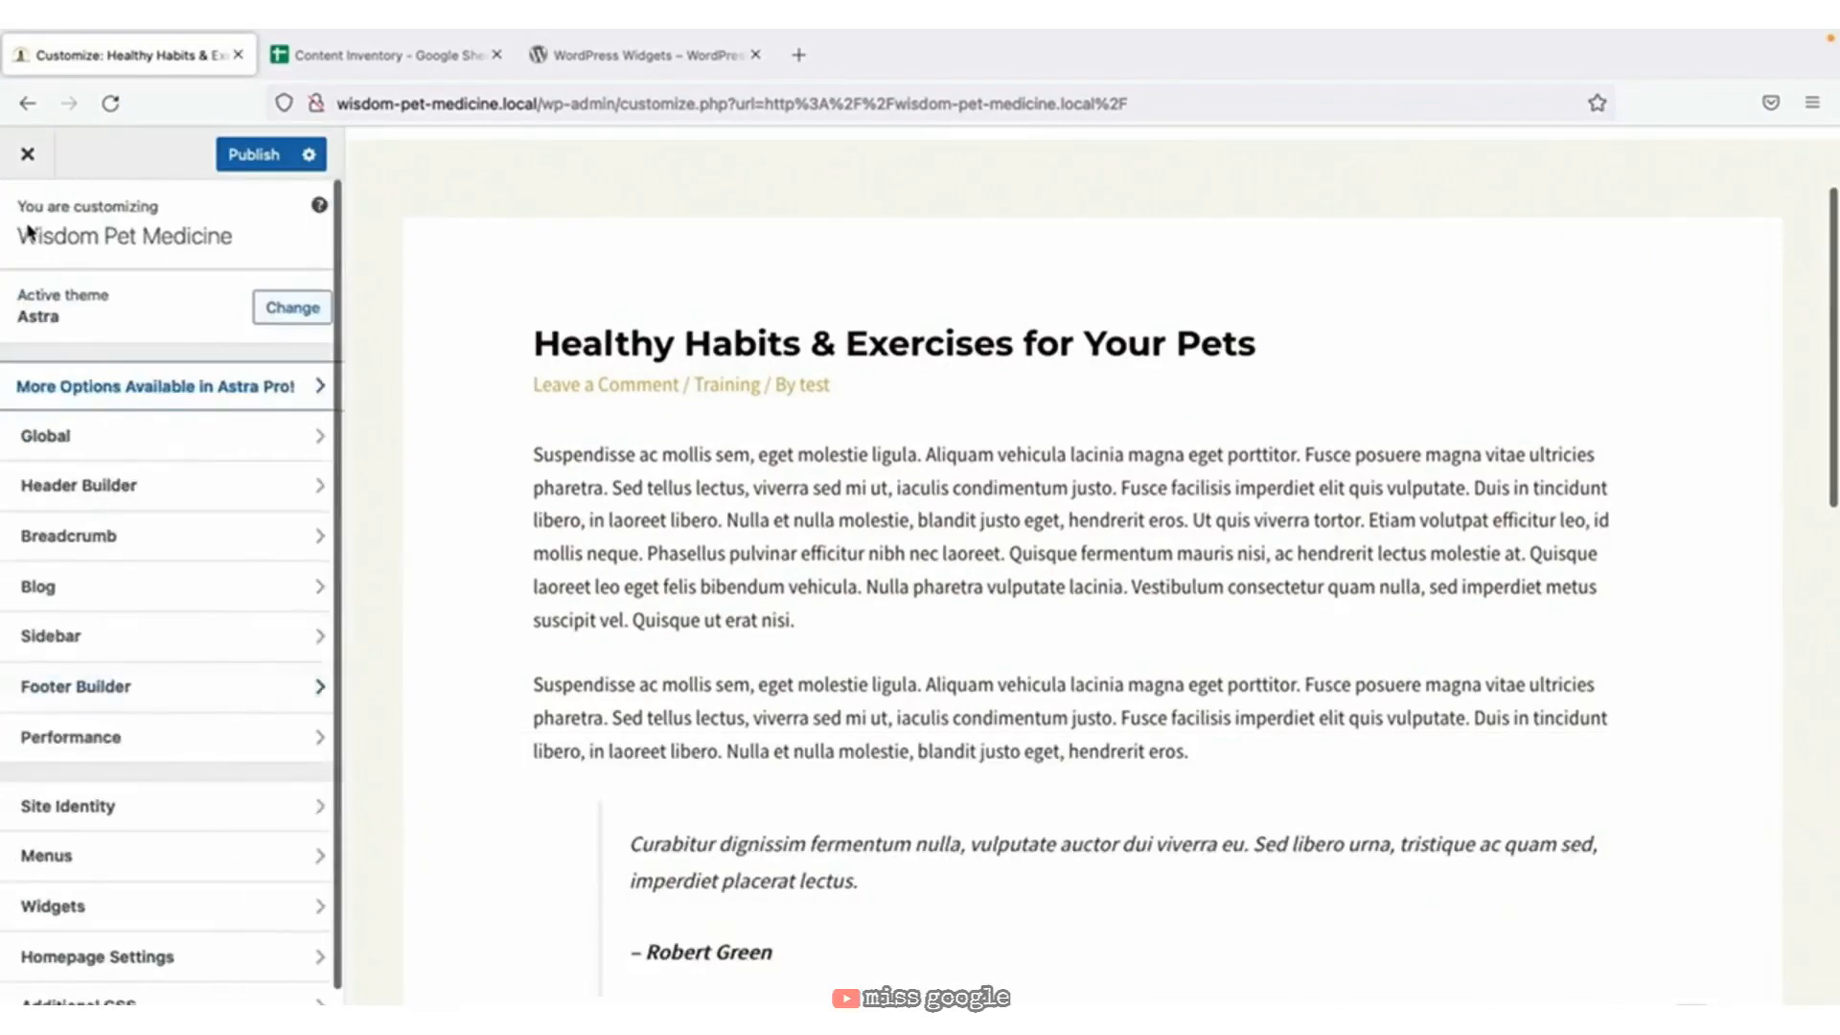
left_click(299, 637)
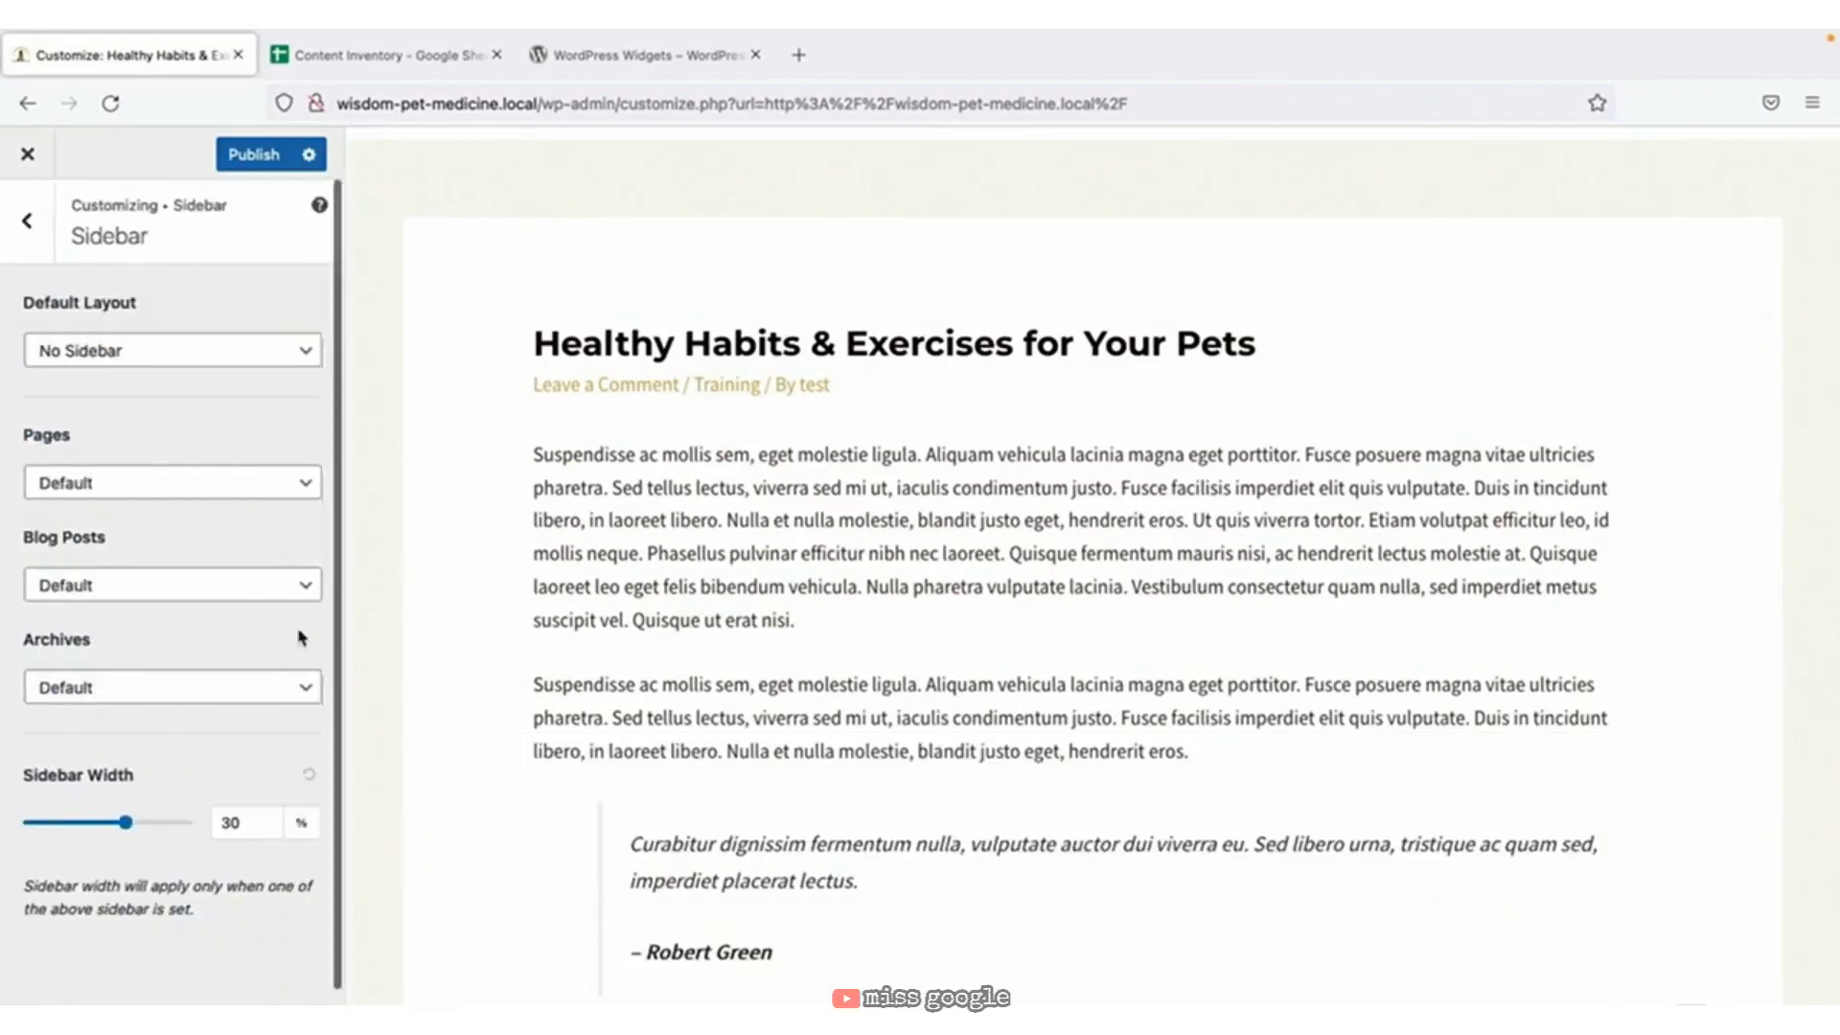
left_click(115, 586)
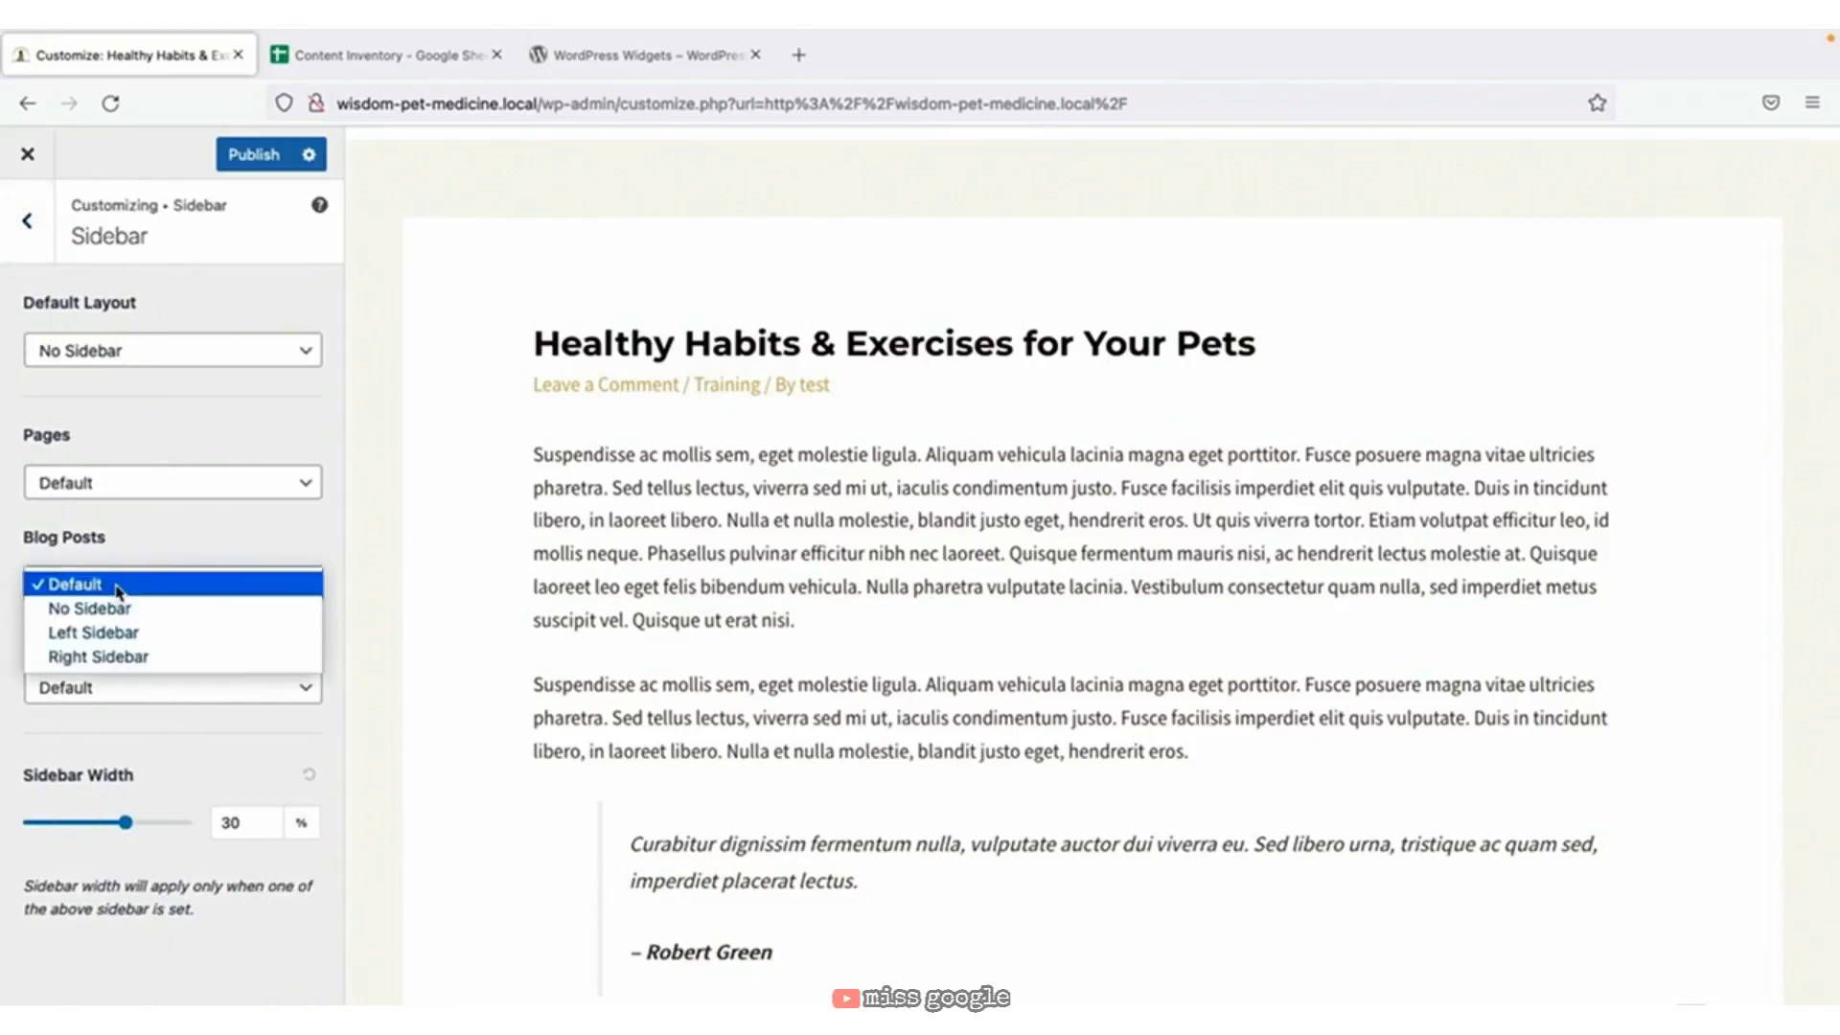
left_click(107, 657)
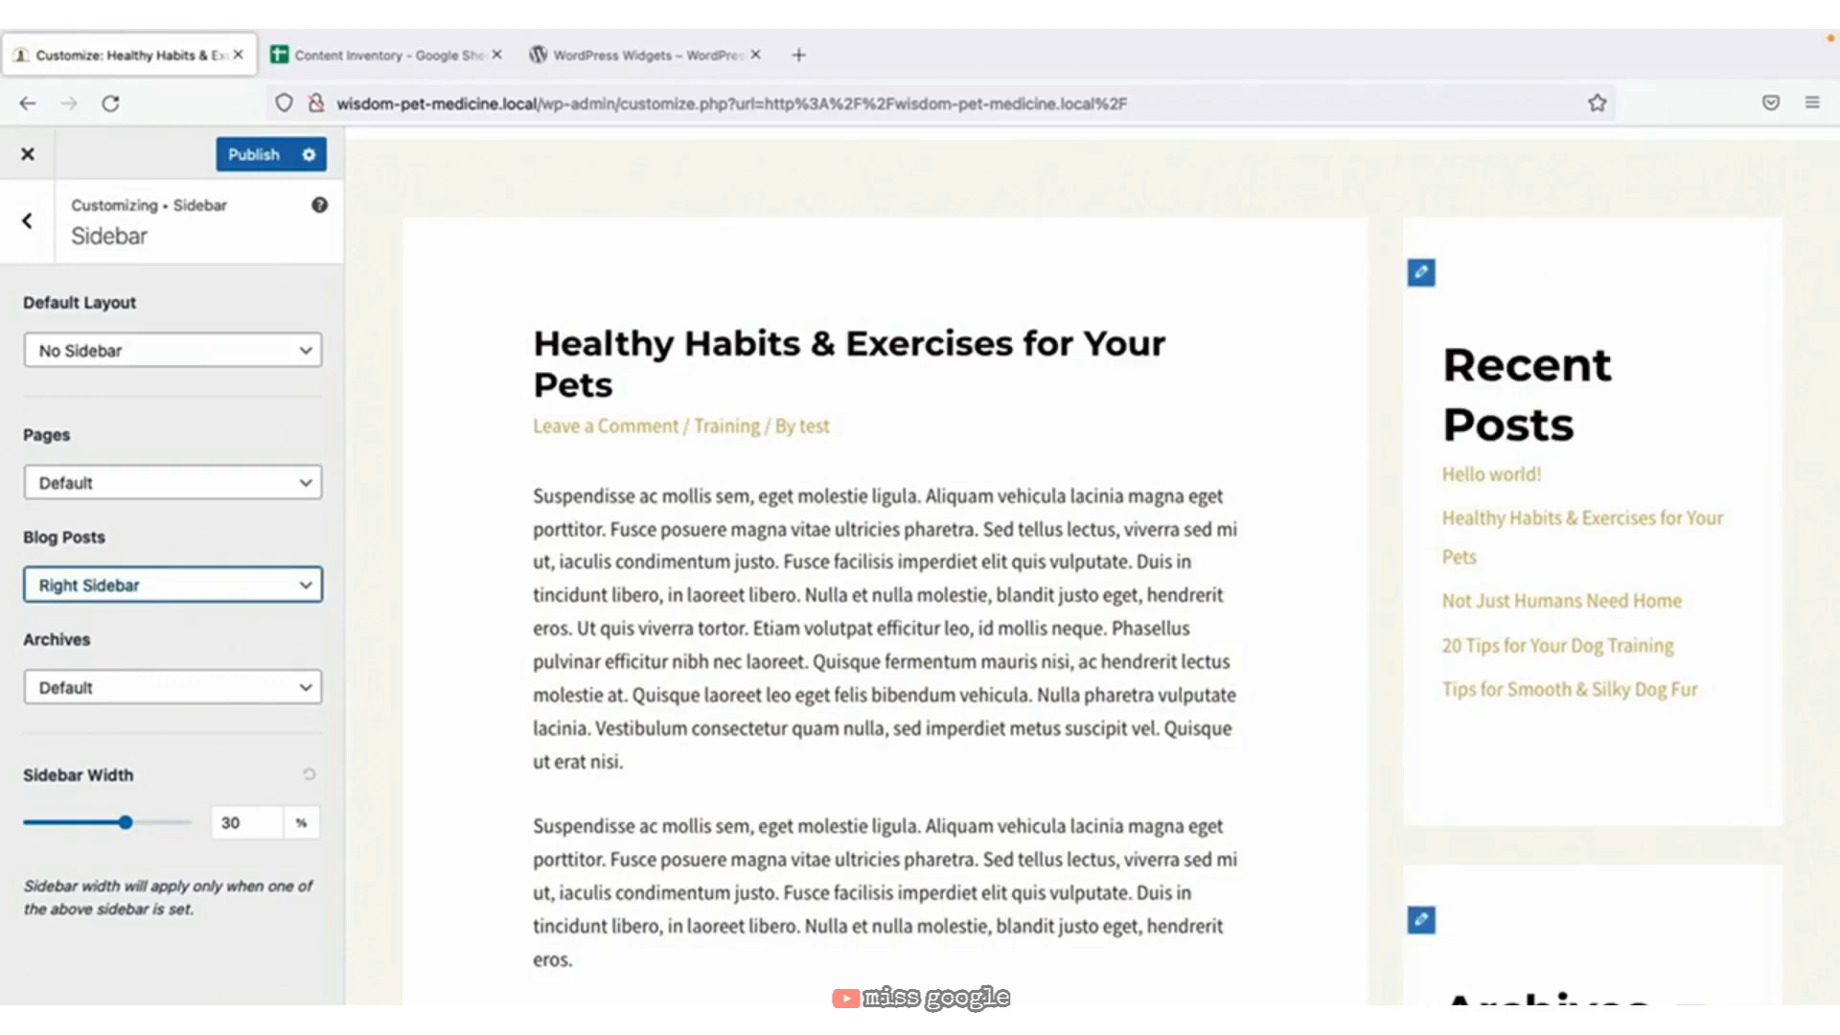
Open the Main Sidebar widgets for editing from the post preview and remove the Archives group.
scroll(1659, 534, "down", 5)
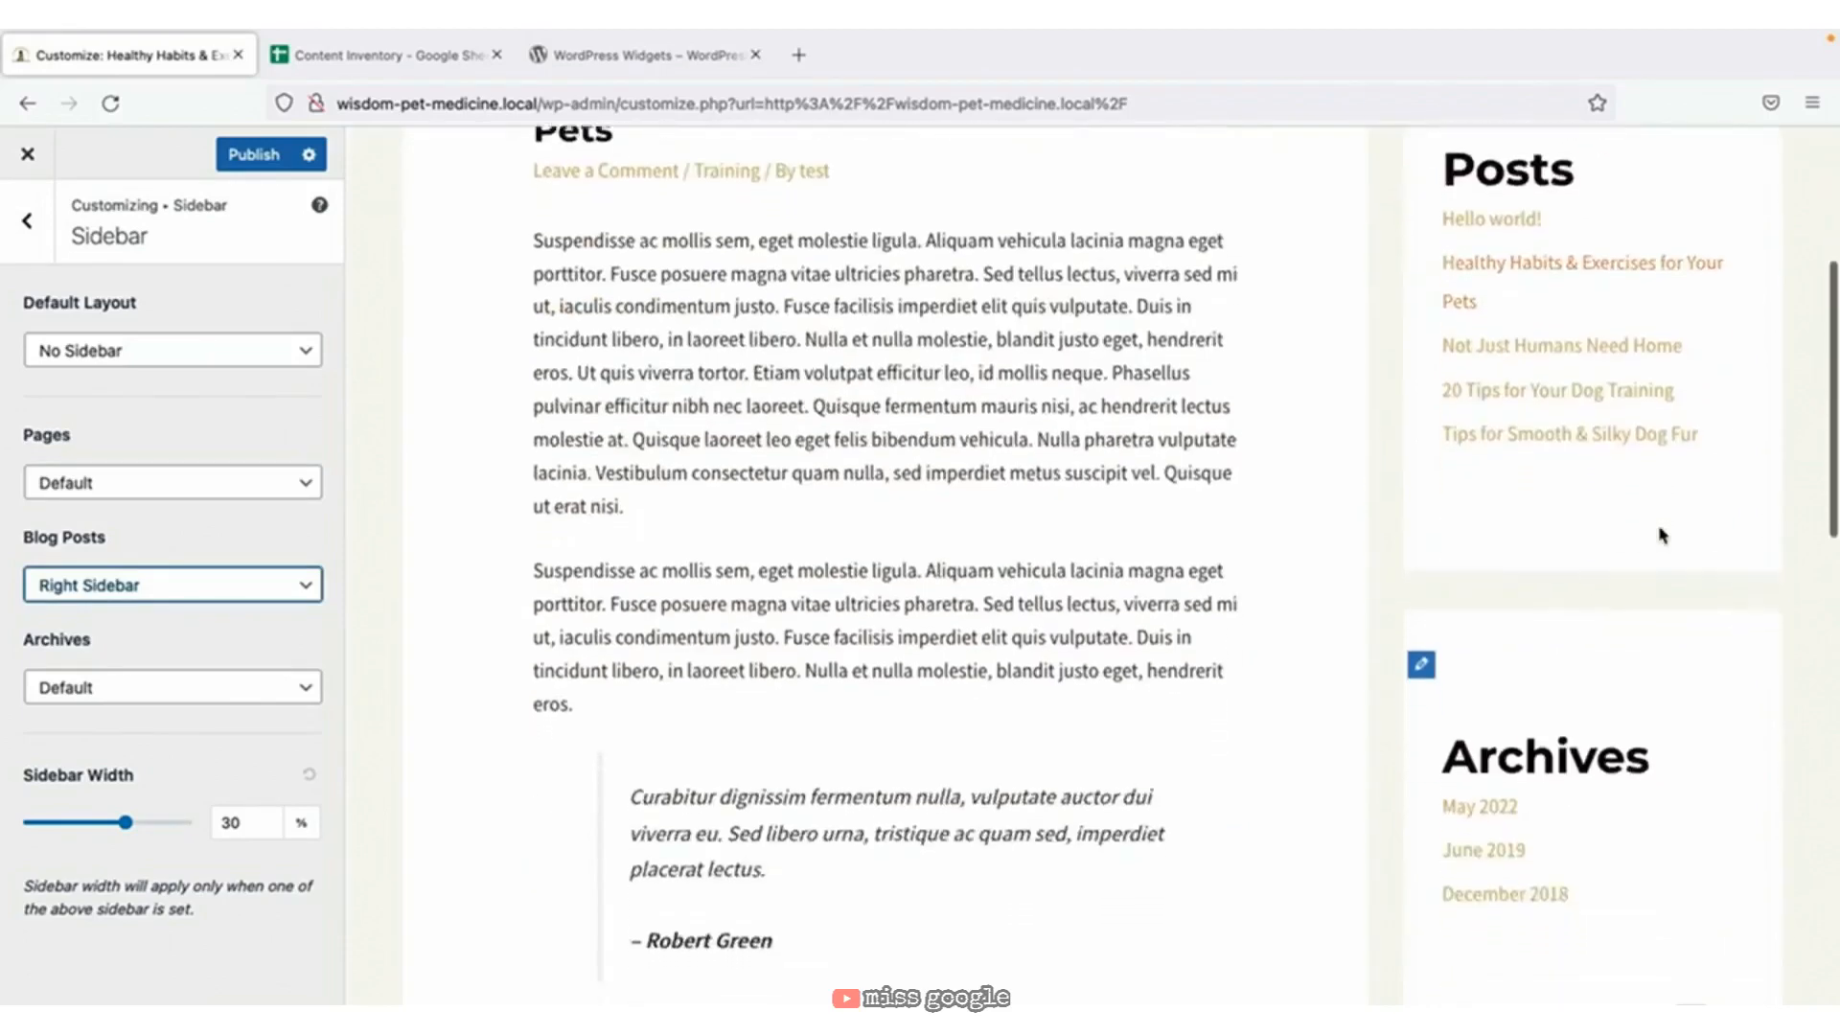
left_click(1423, 523)
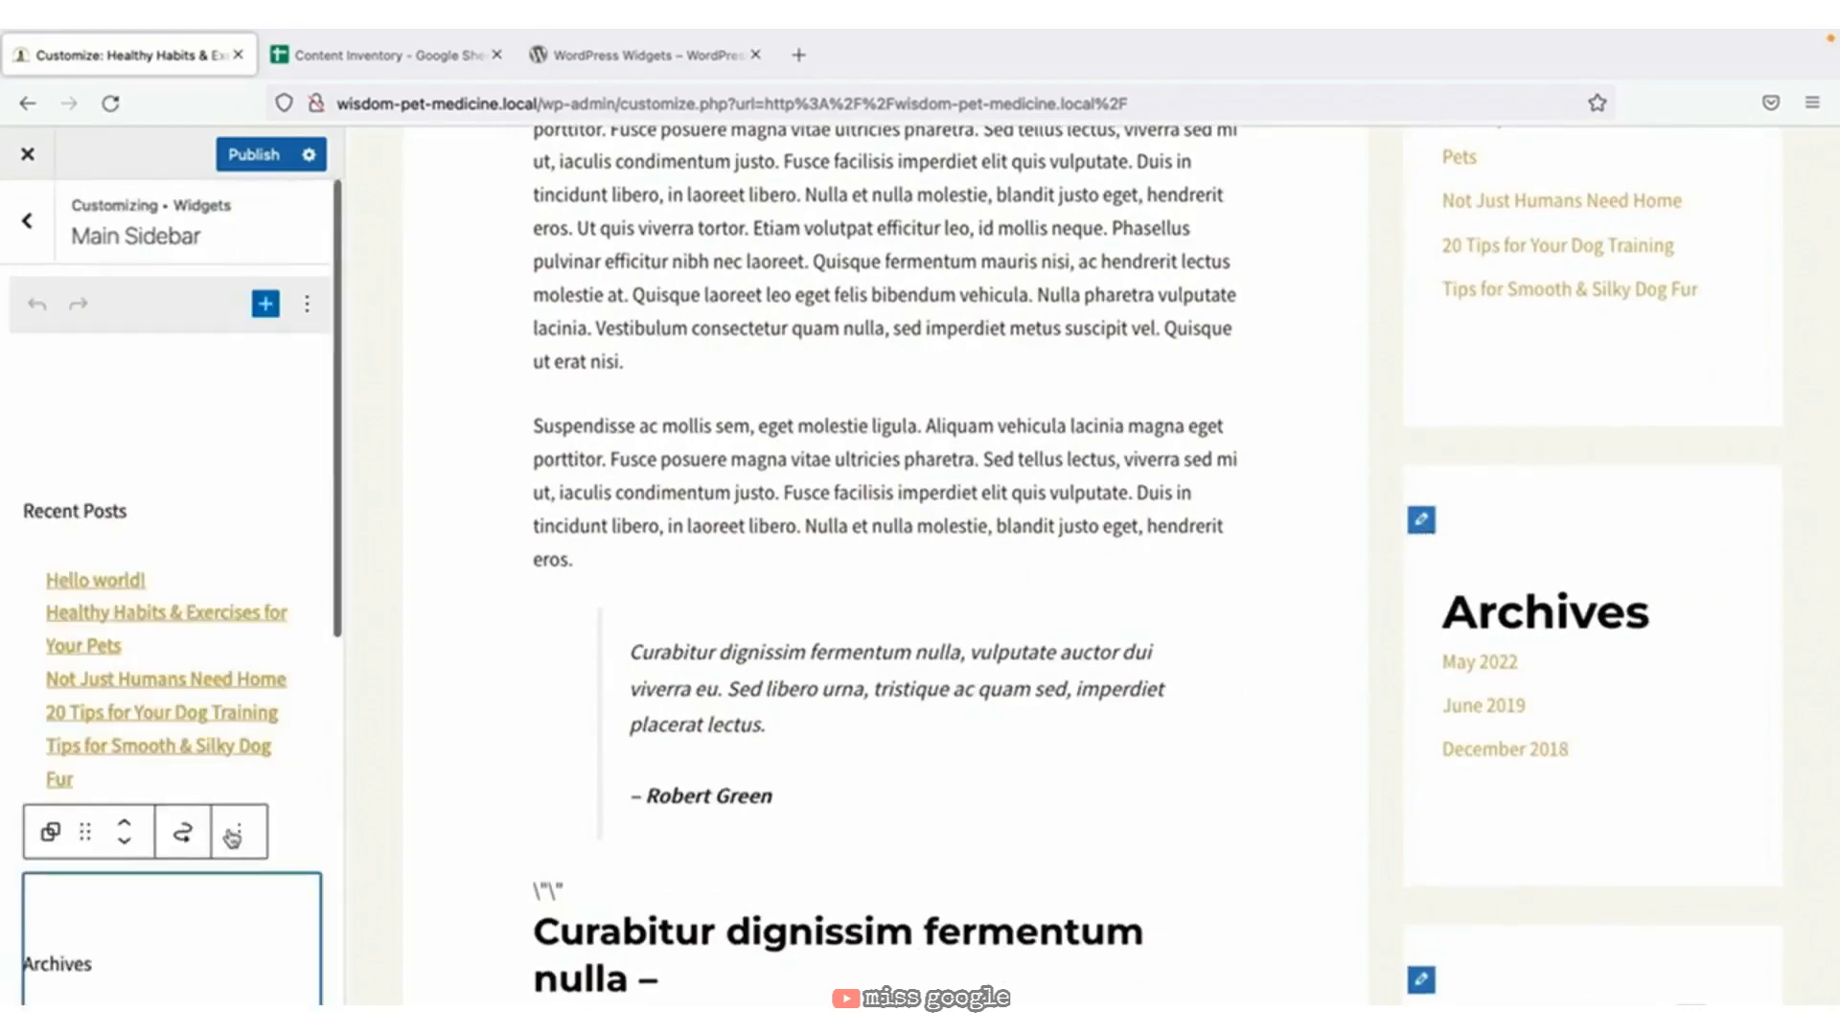
left_click(239, 832)
left_click(275, 772)
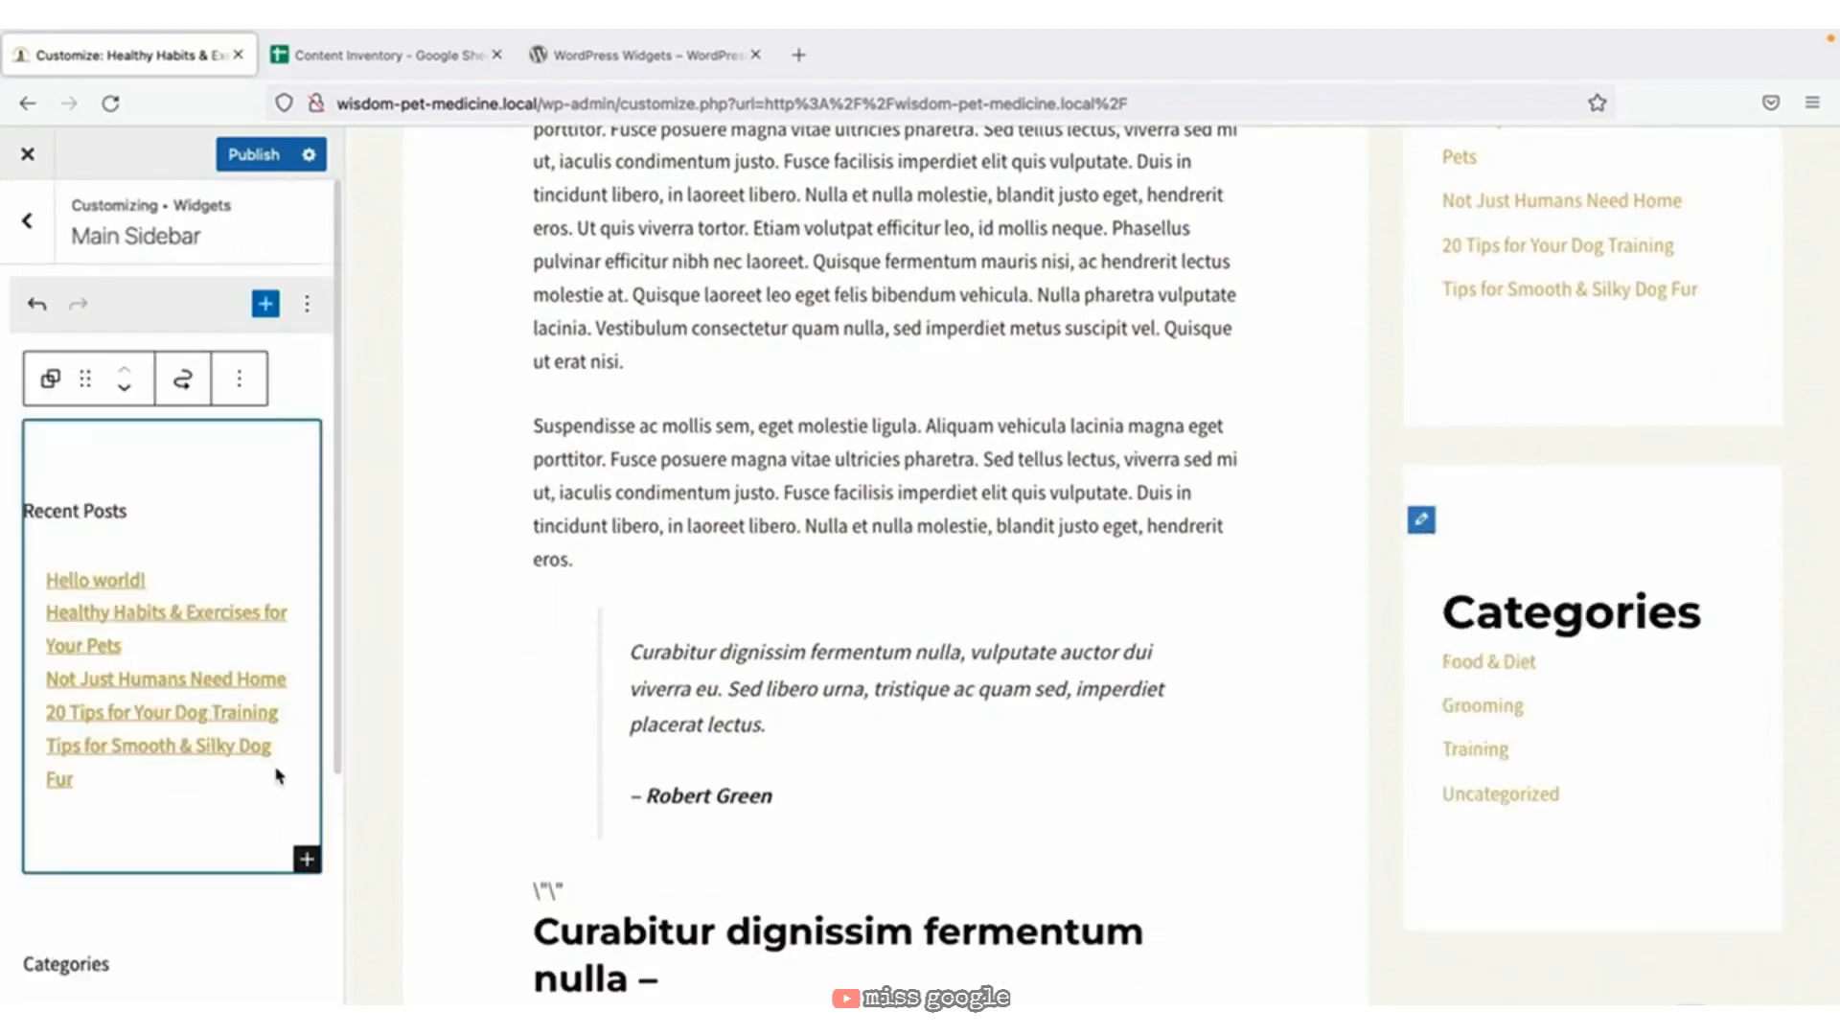
Move the Categories group above Recent Posts in the Main Sidebar.
scroll(1529, 580, "up", 3)
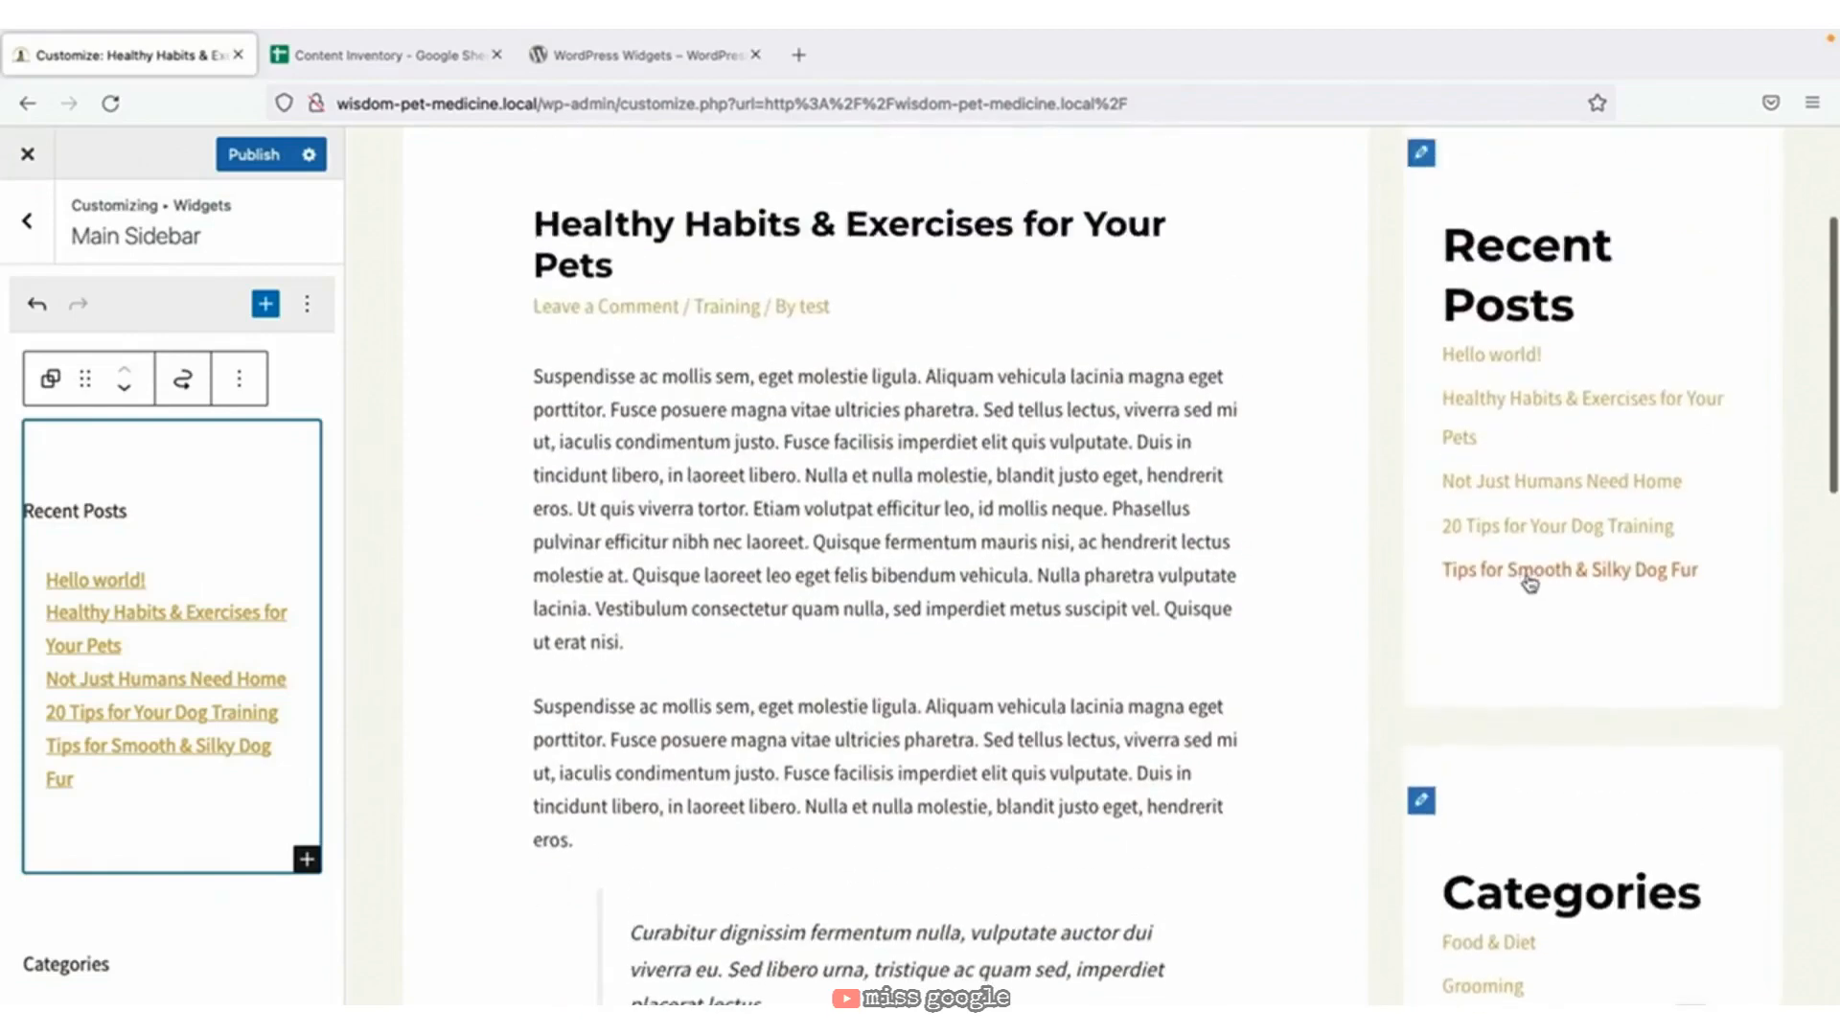
left_click(113, 953)
left_click(123, 824)
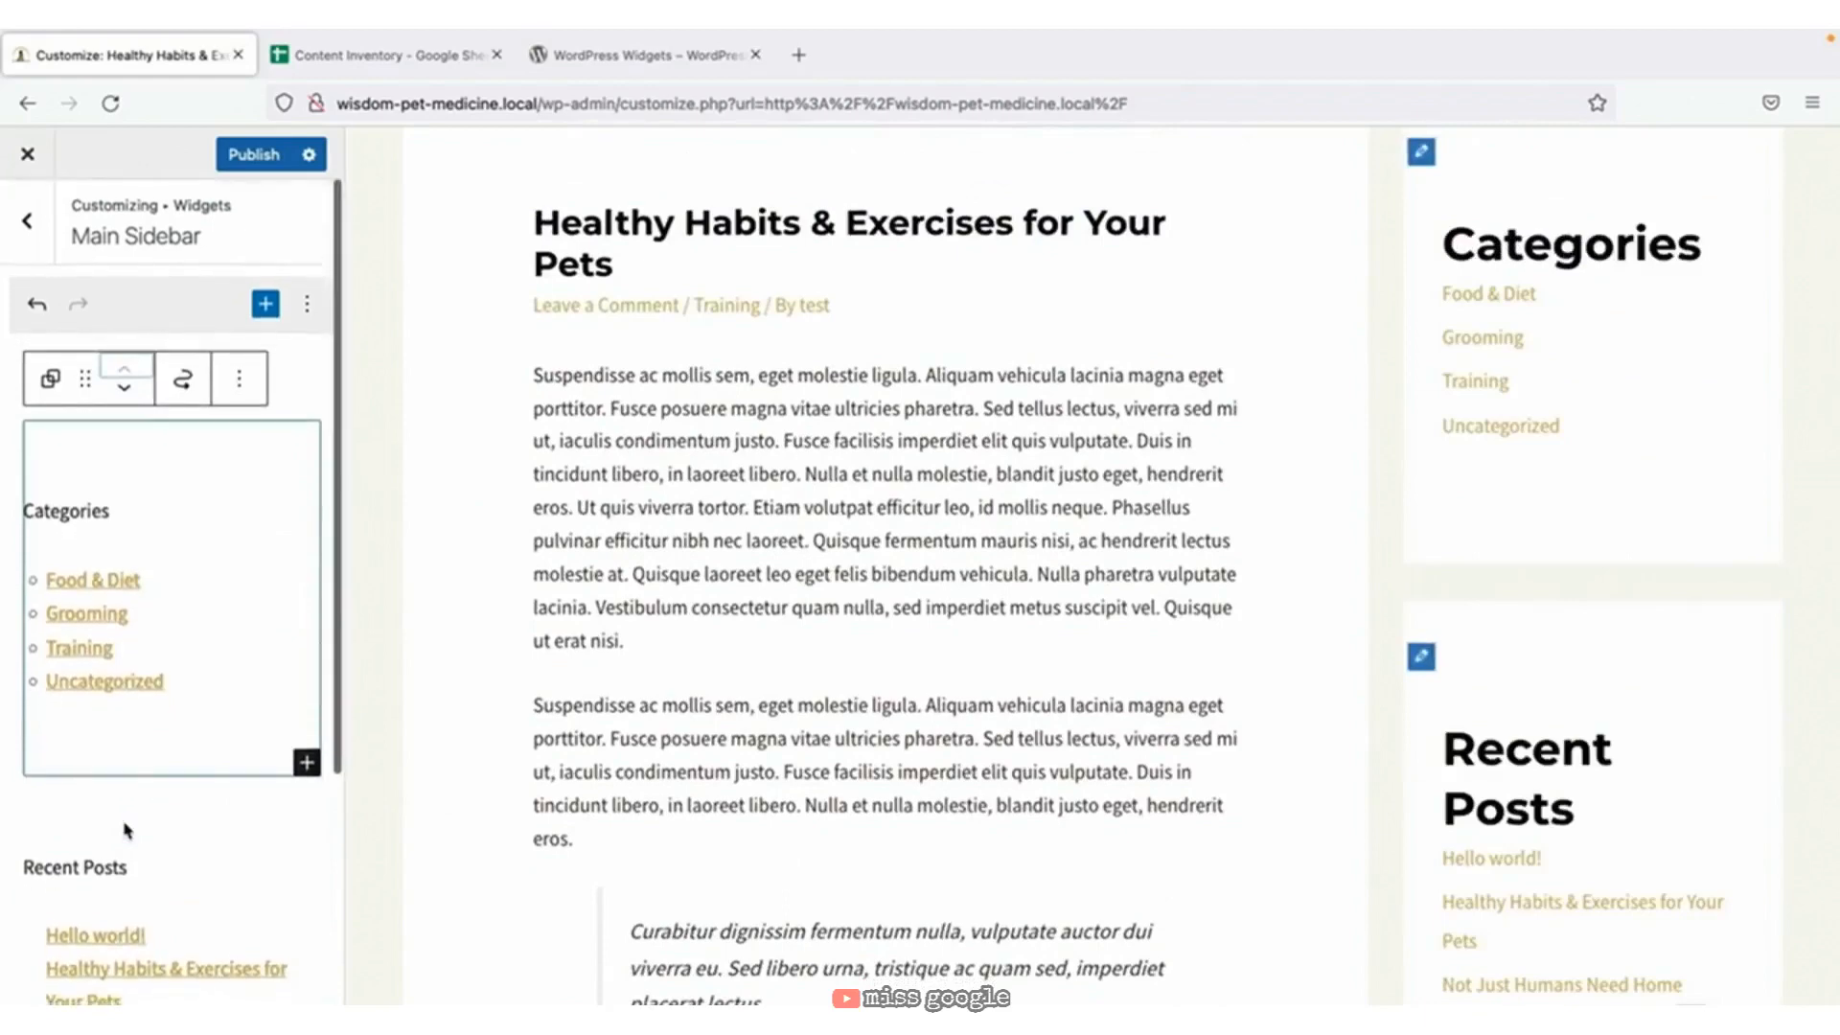
Insert a Search block before the Categories group in the Main Sidebar.
left_click(239, 379)
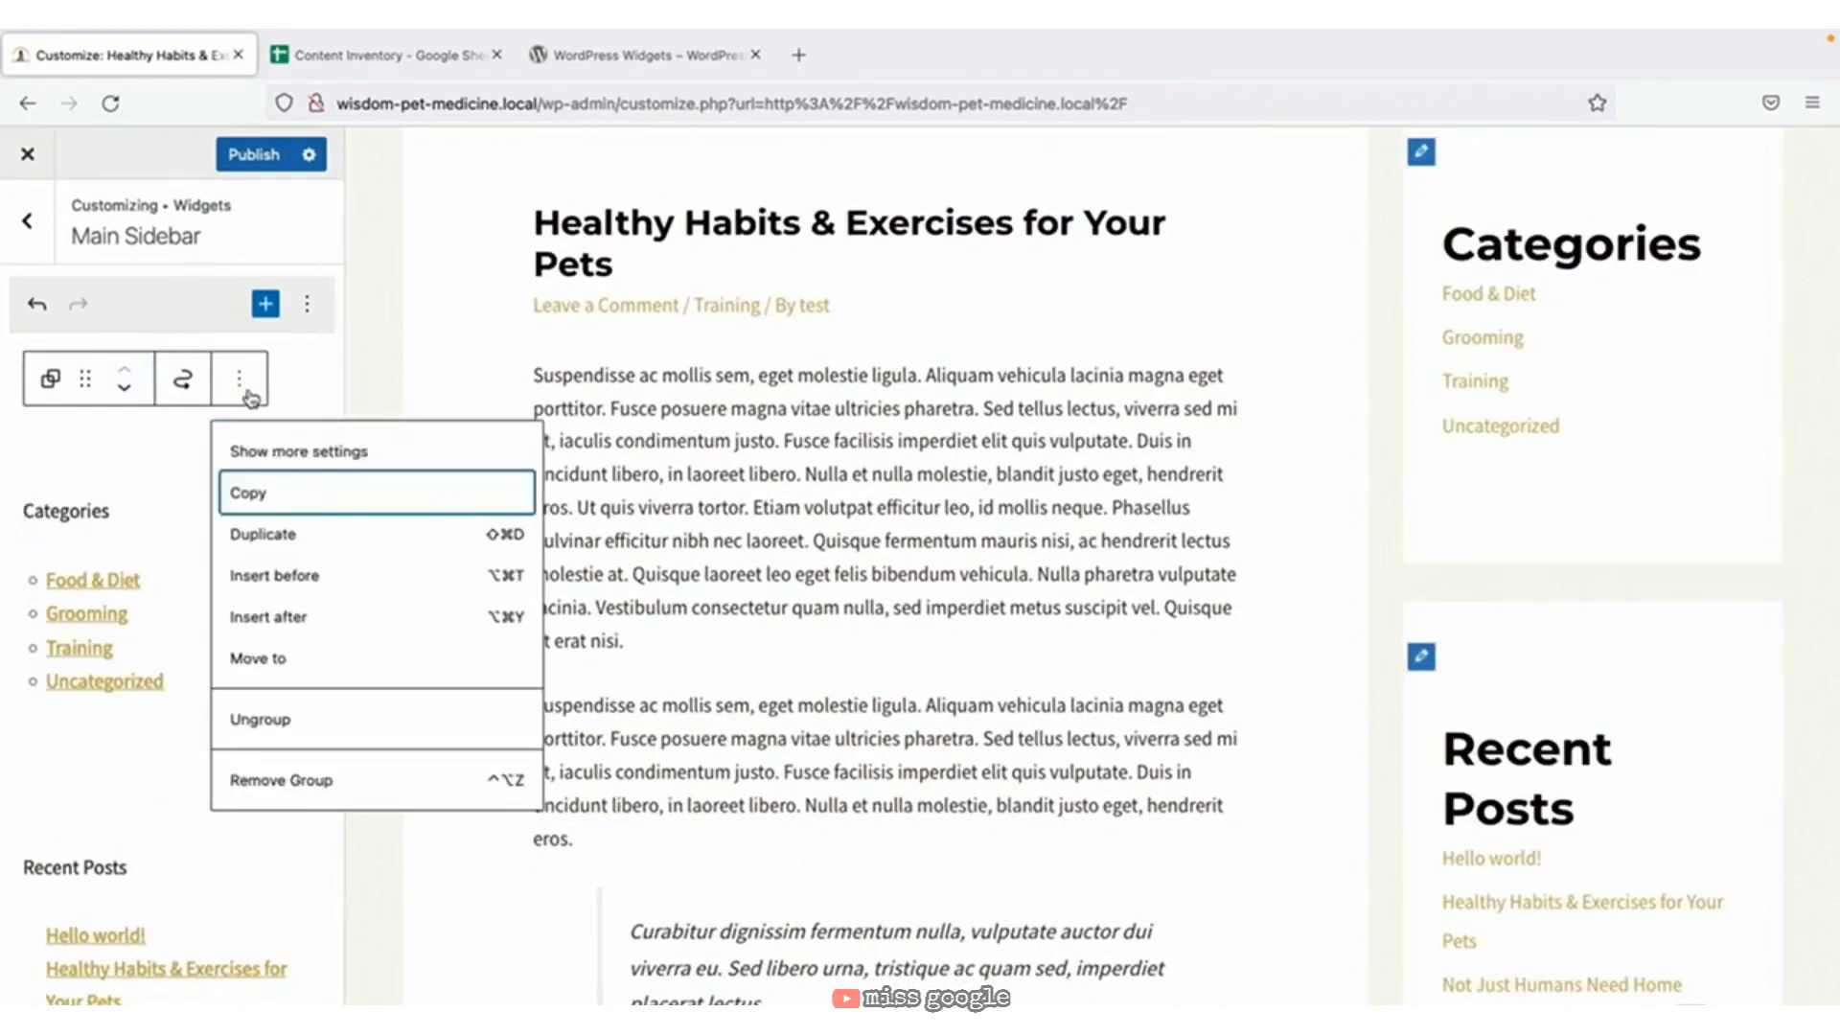
left_click(293, 572)
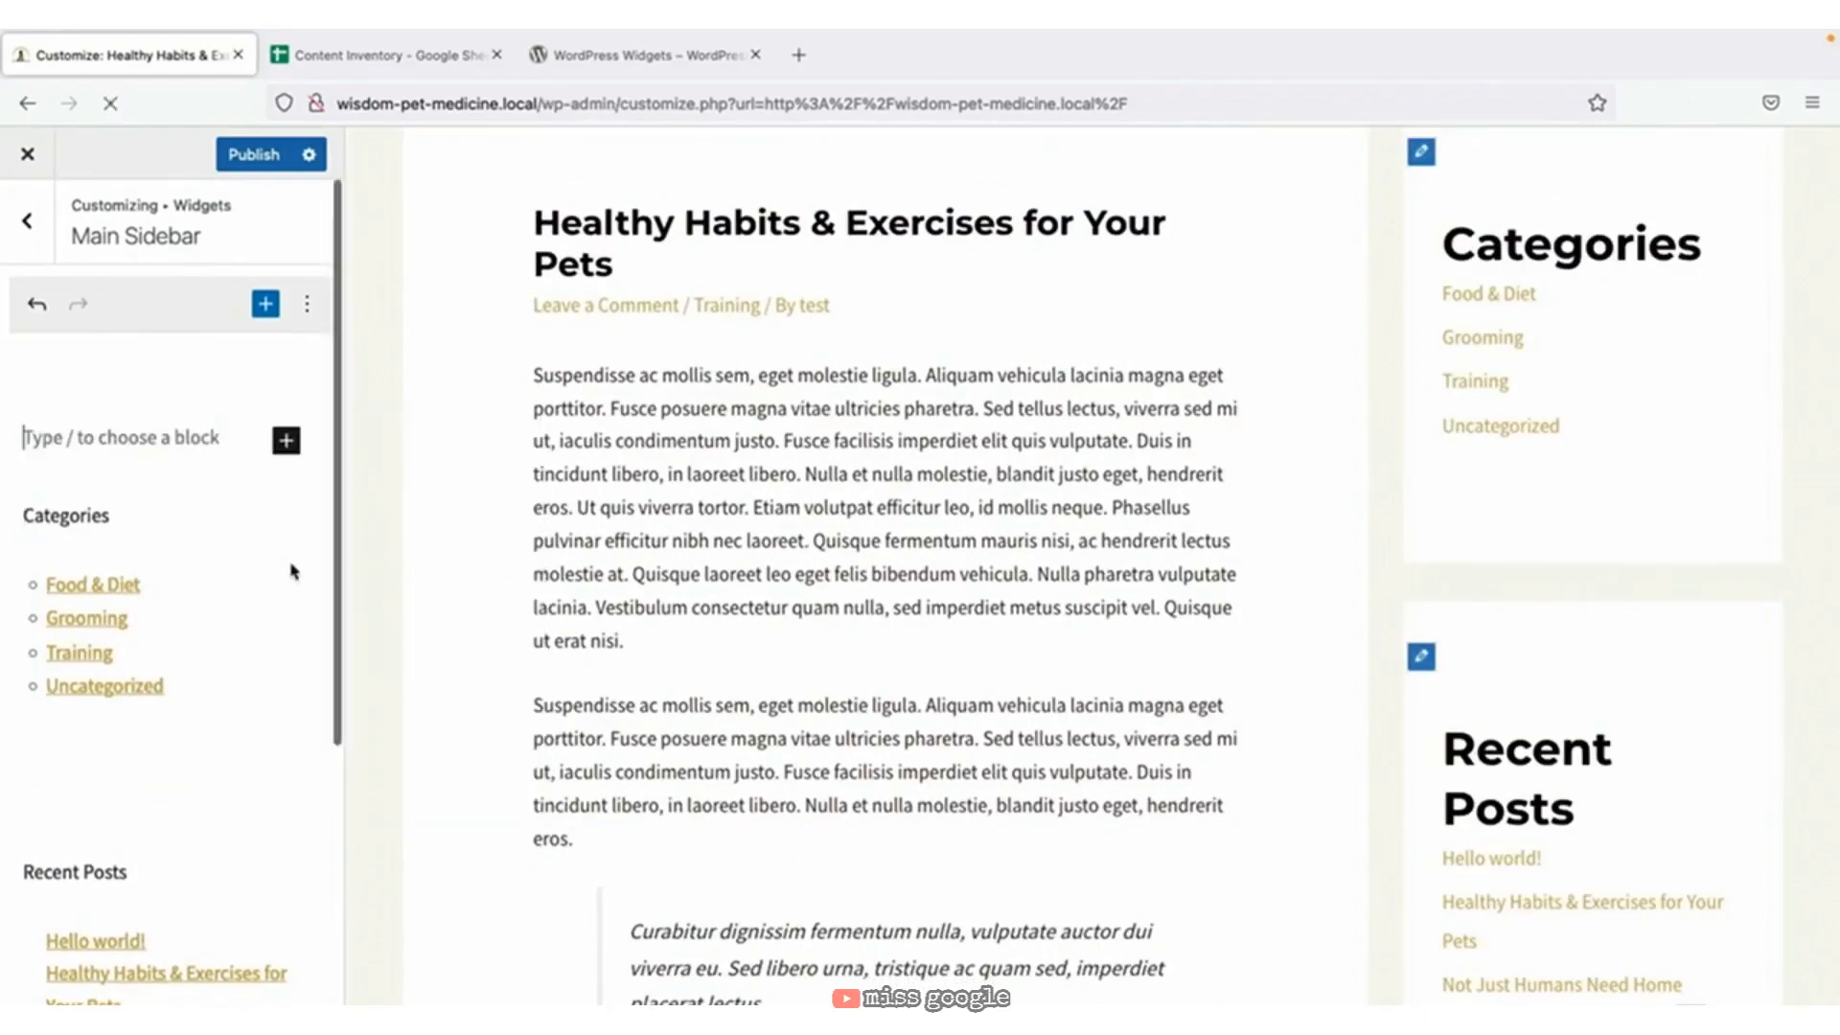
left_click(286, 441)
type("sea")
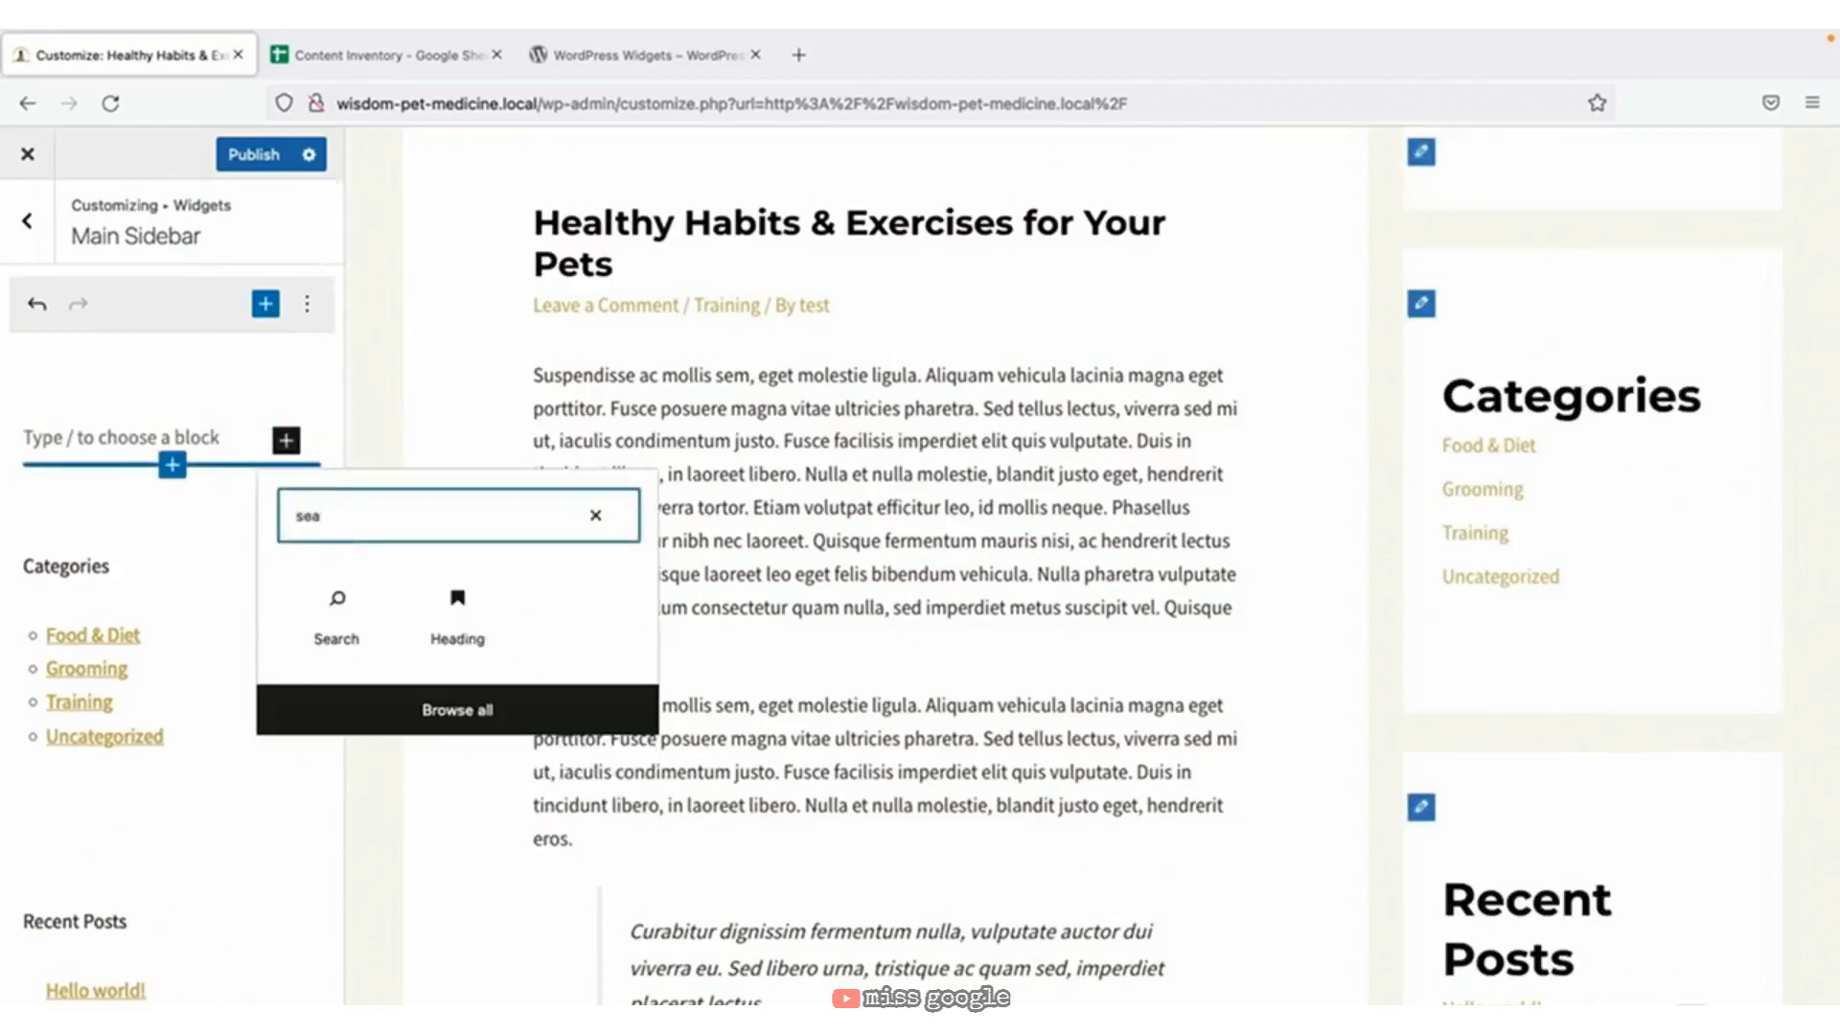
left_click(337, 608)
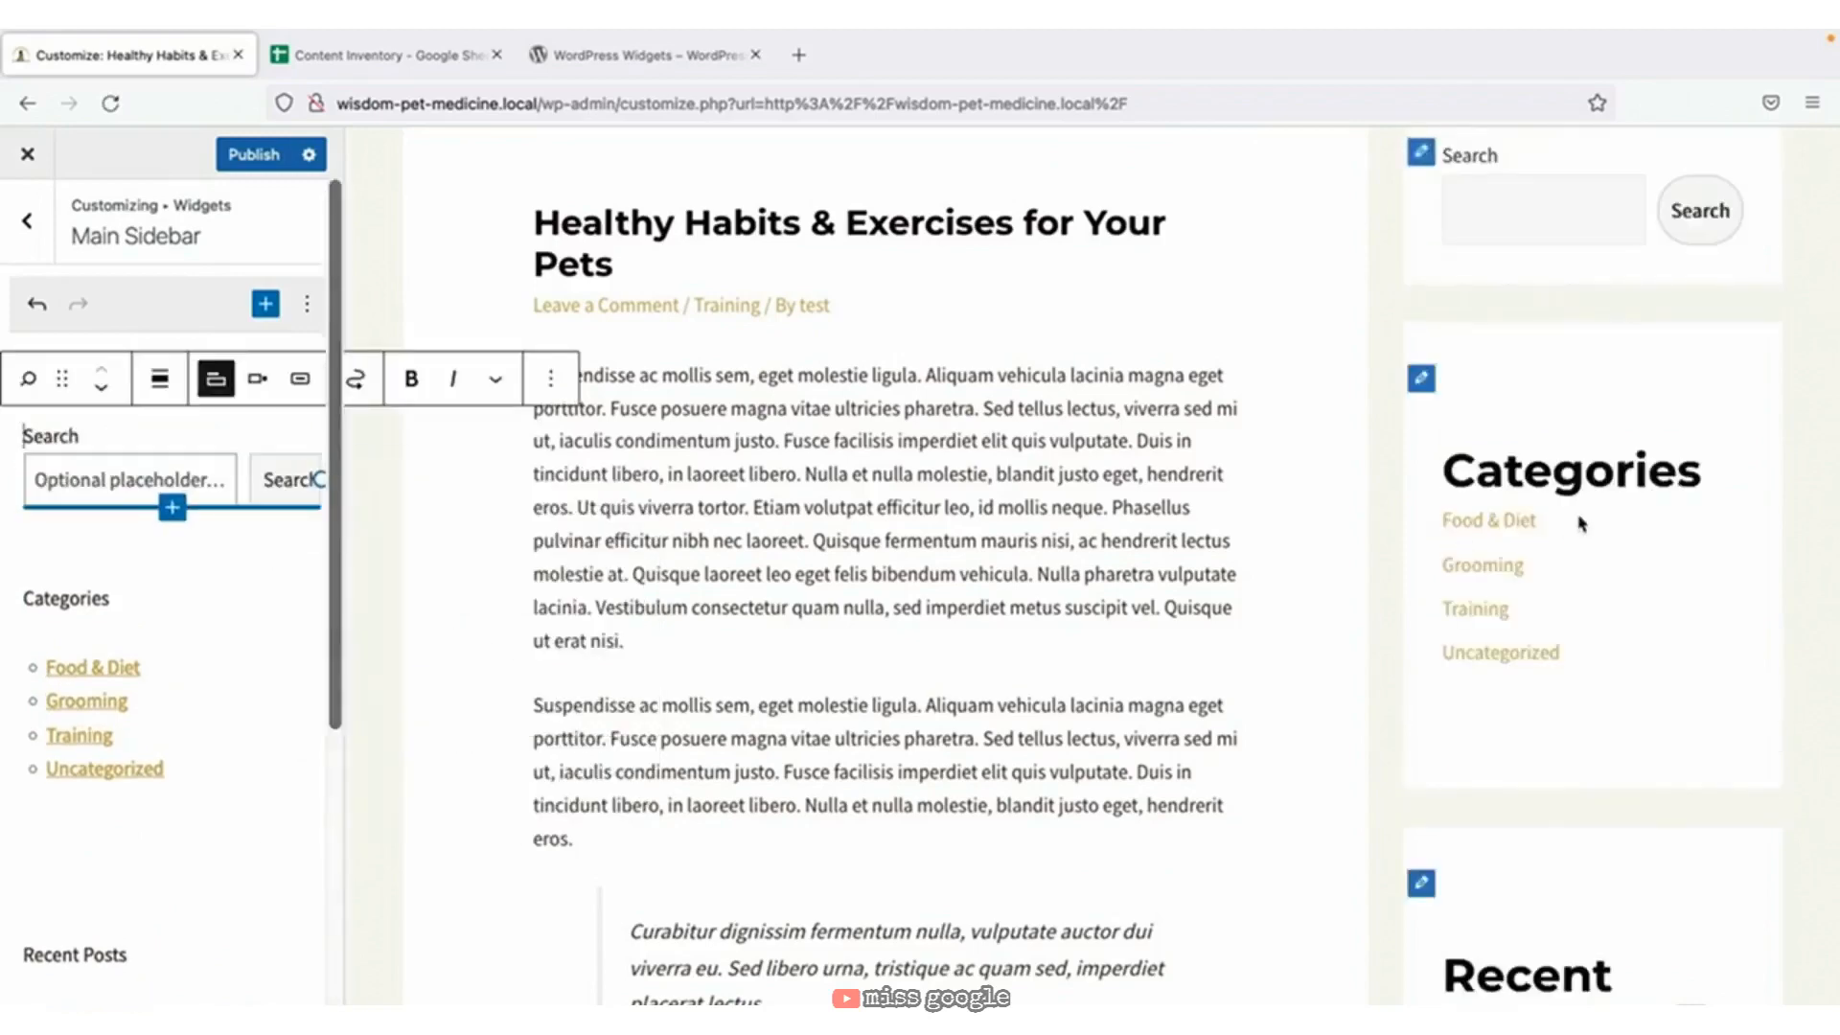
Change the Search block's button in the Main Sidebar to an icon and publish the customizer changes.
scroll(1581, 524, "up", 3)
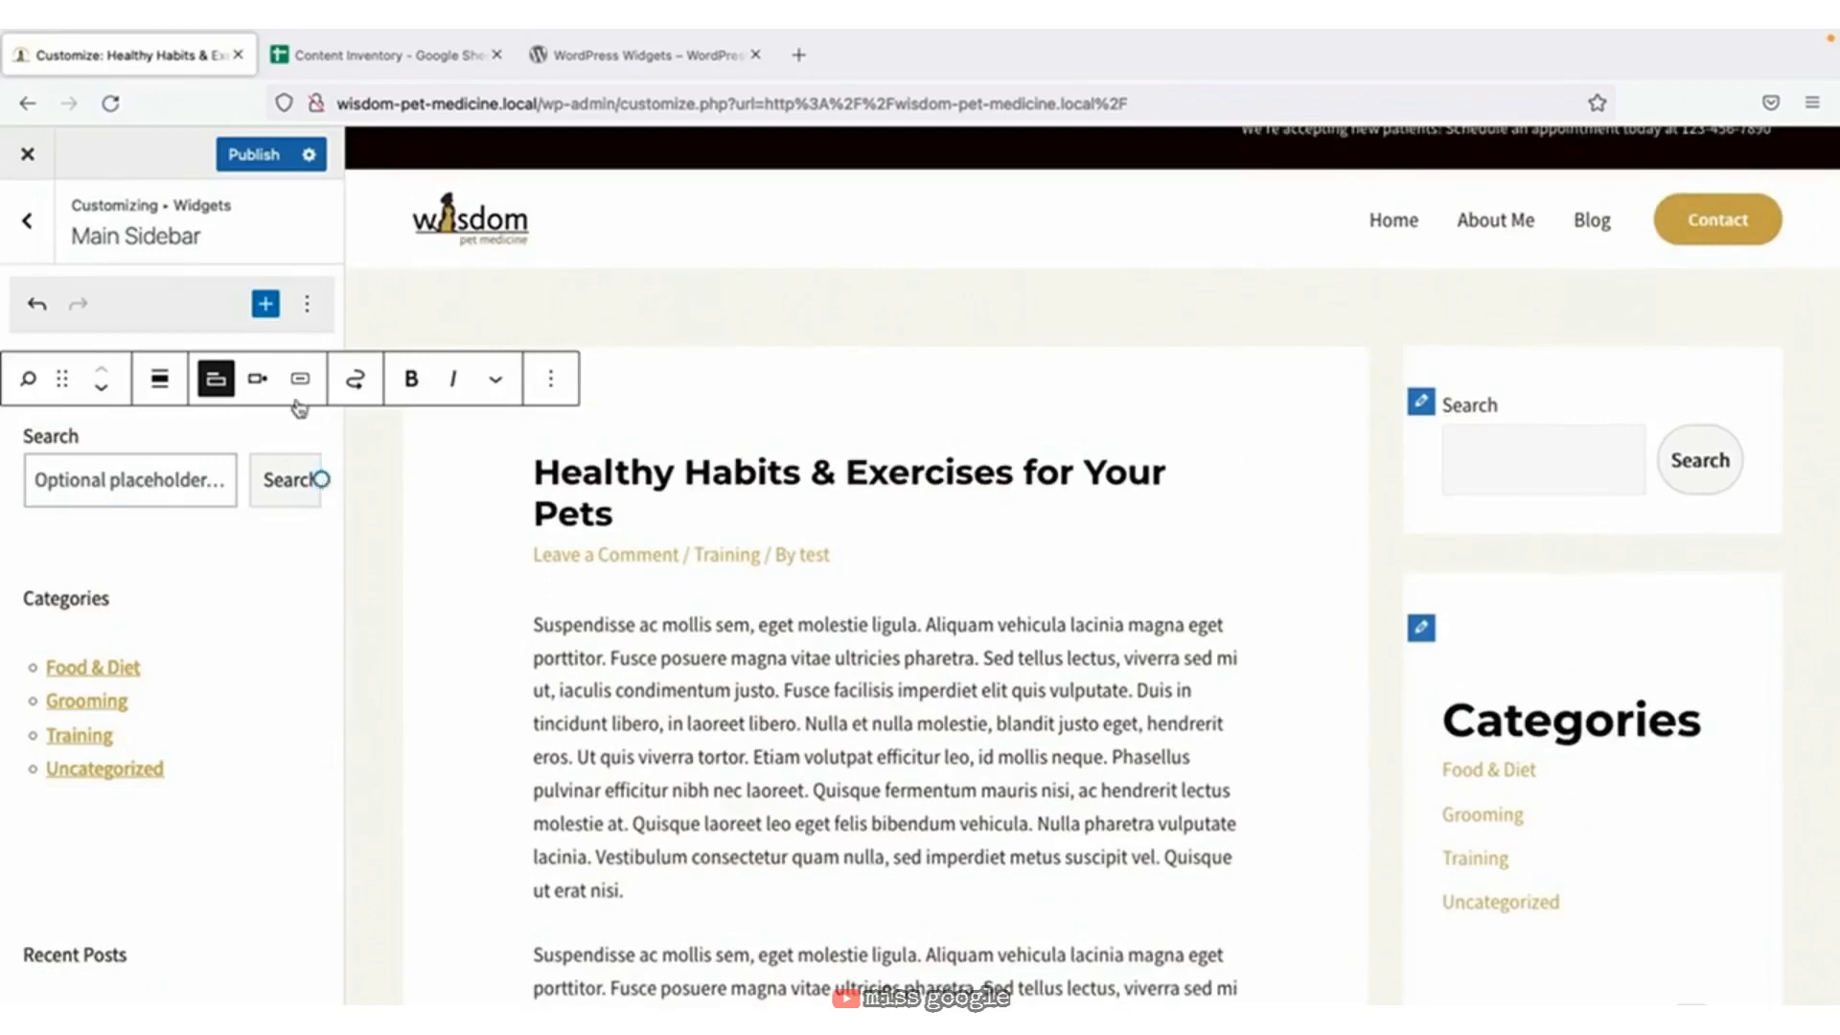
left_click(300, 382)
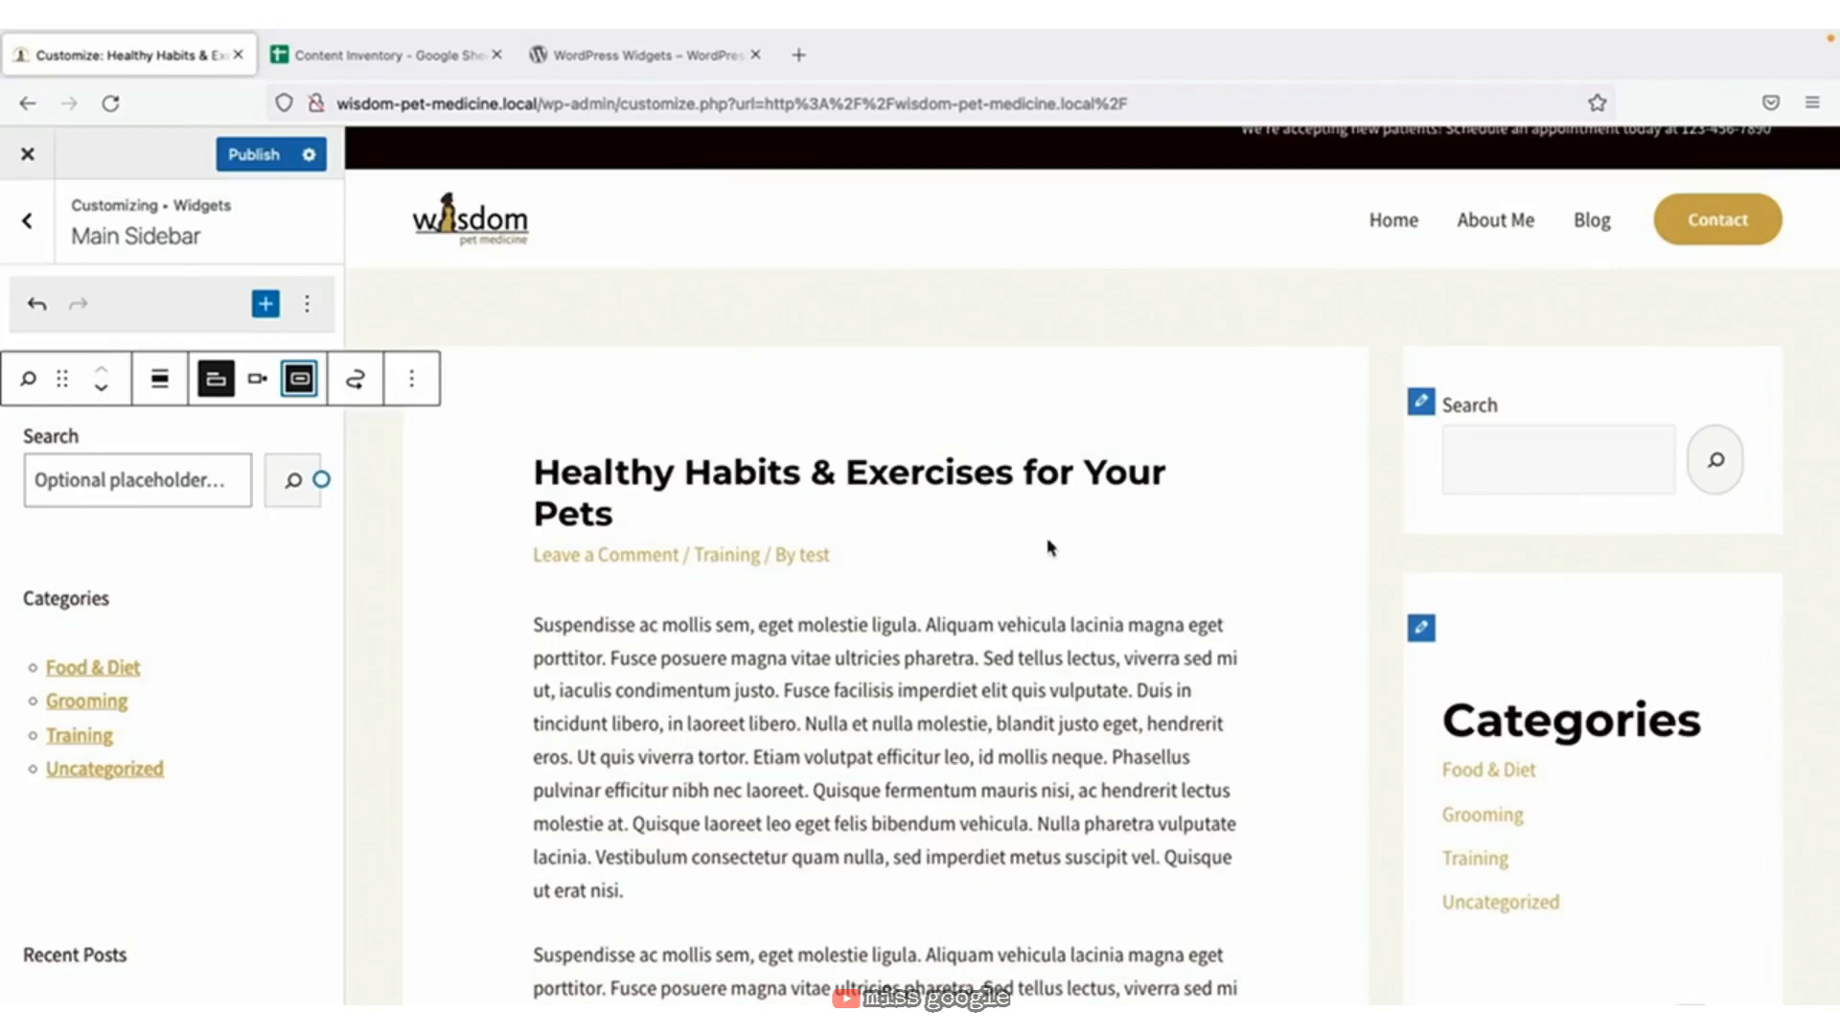
scroll(1047, 545, "up", 1)
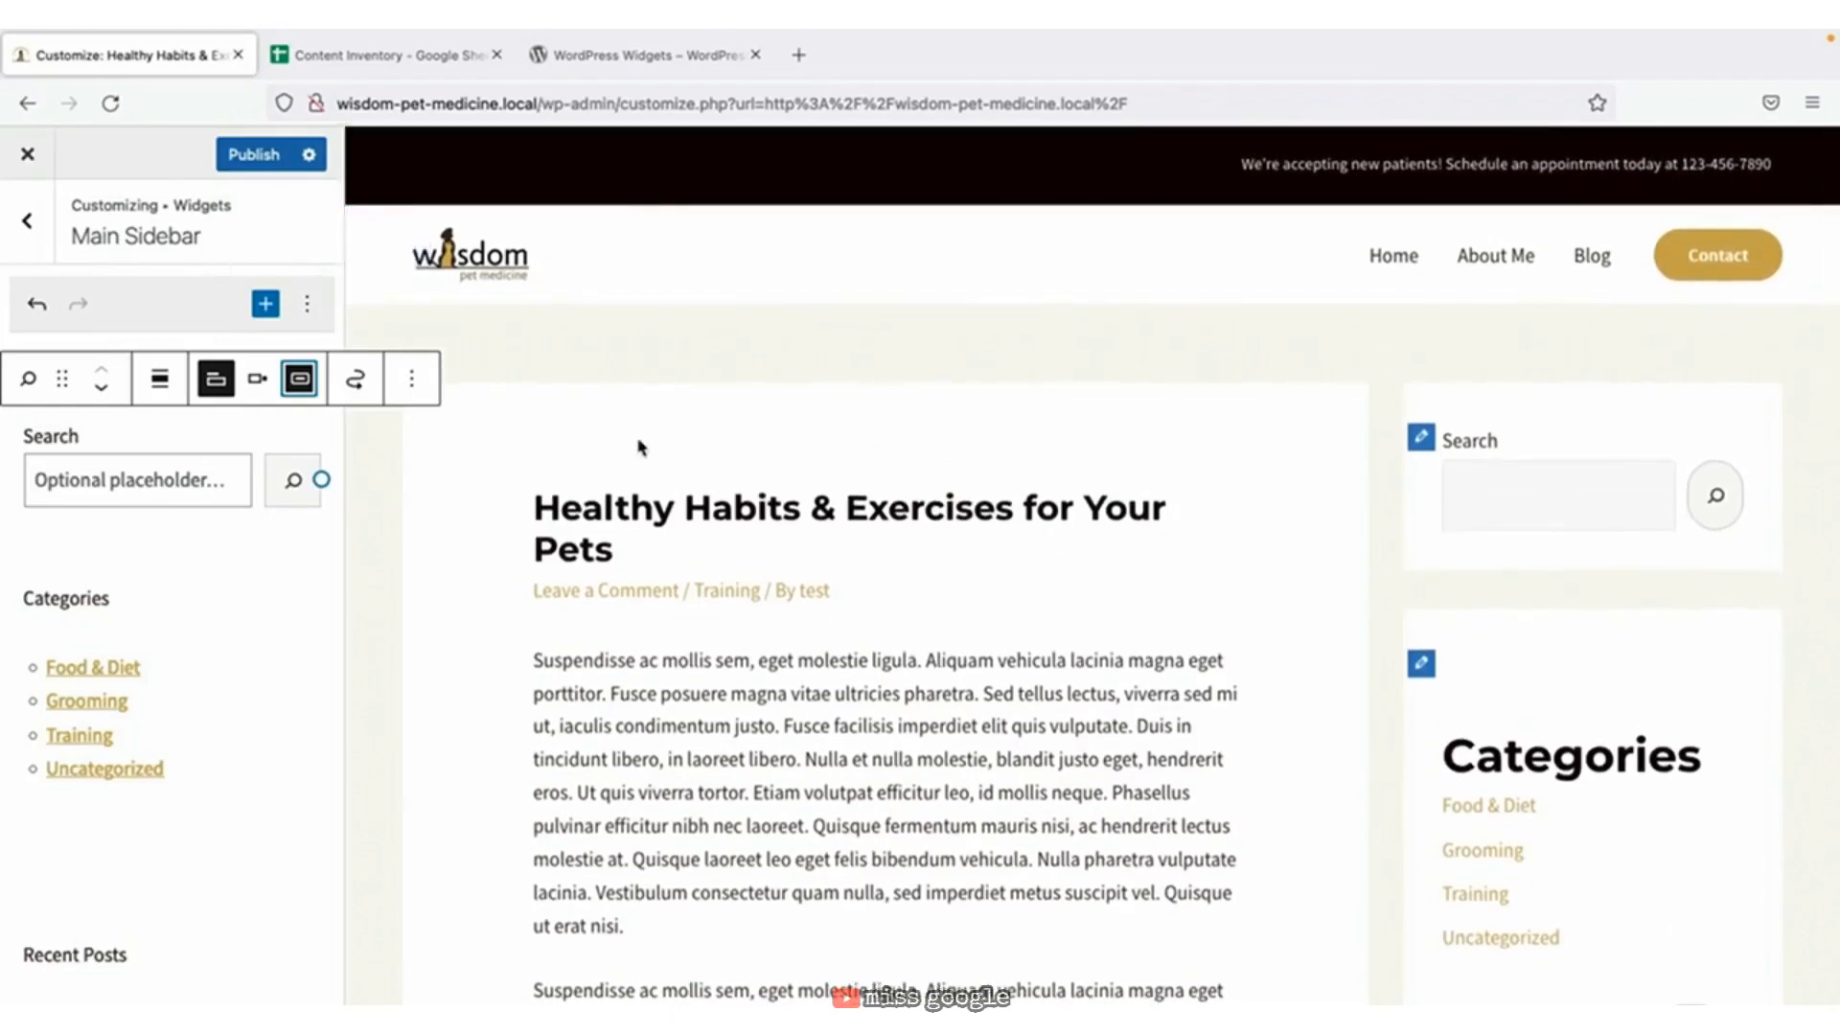
left_click(357, 235)
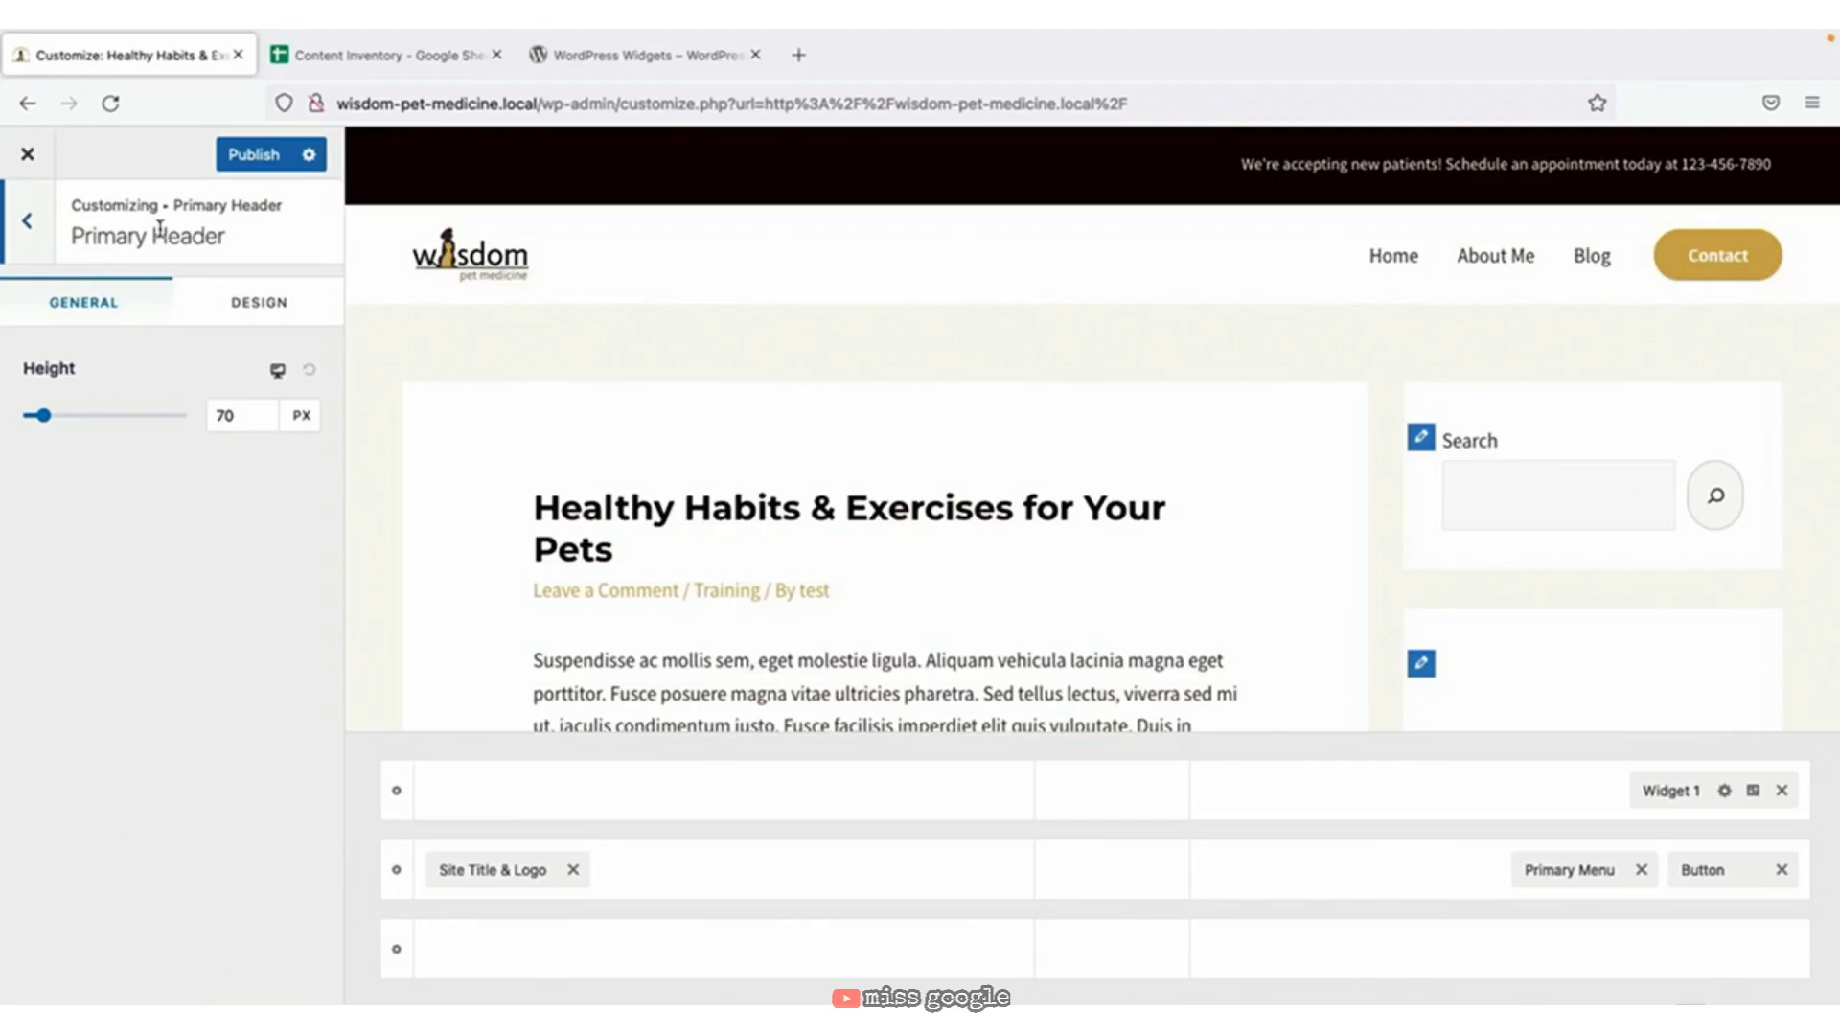
left_click(265, 159)
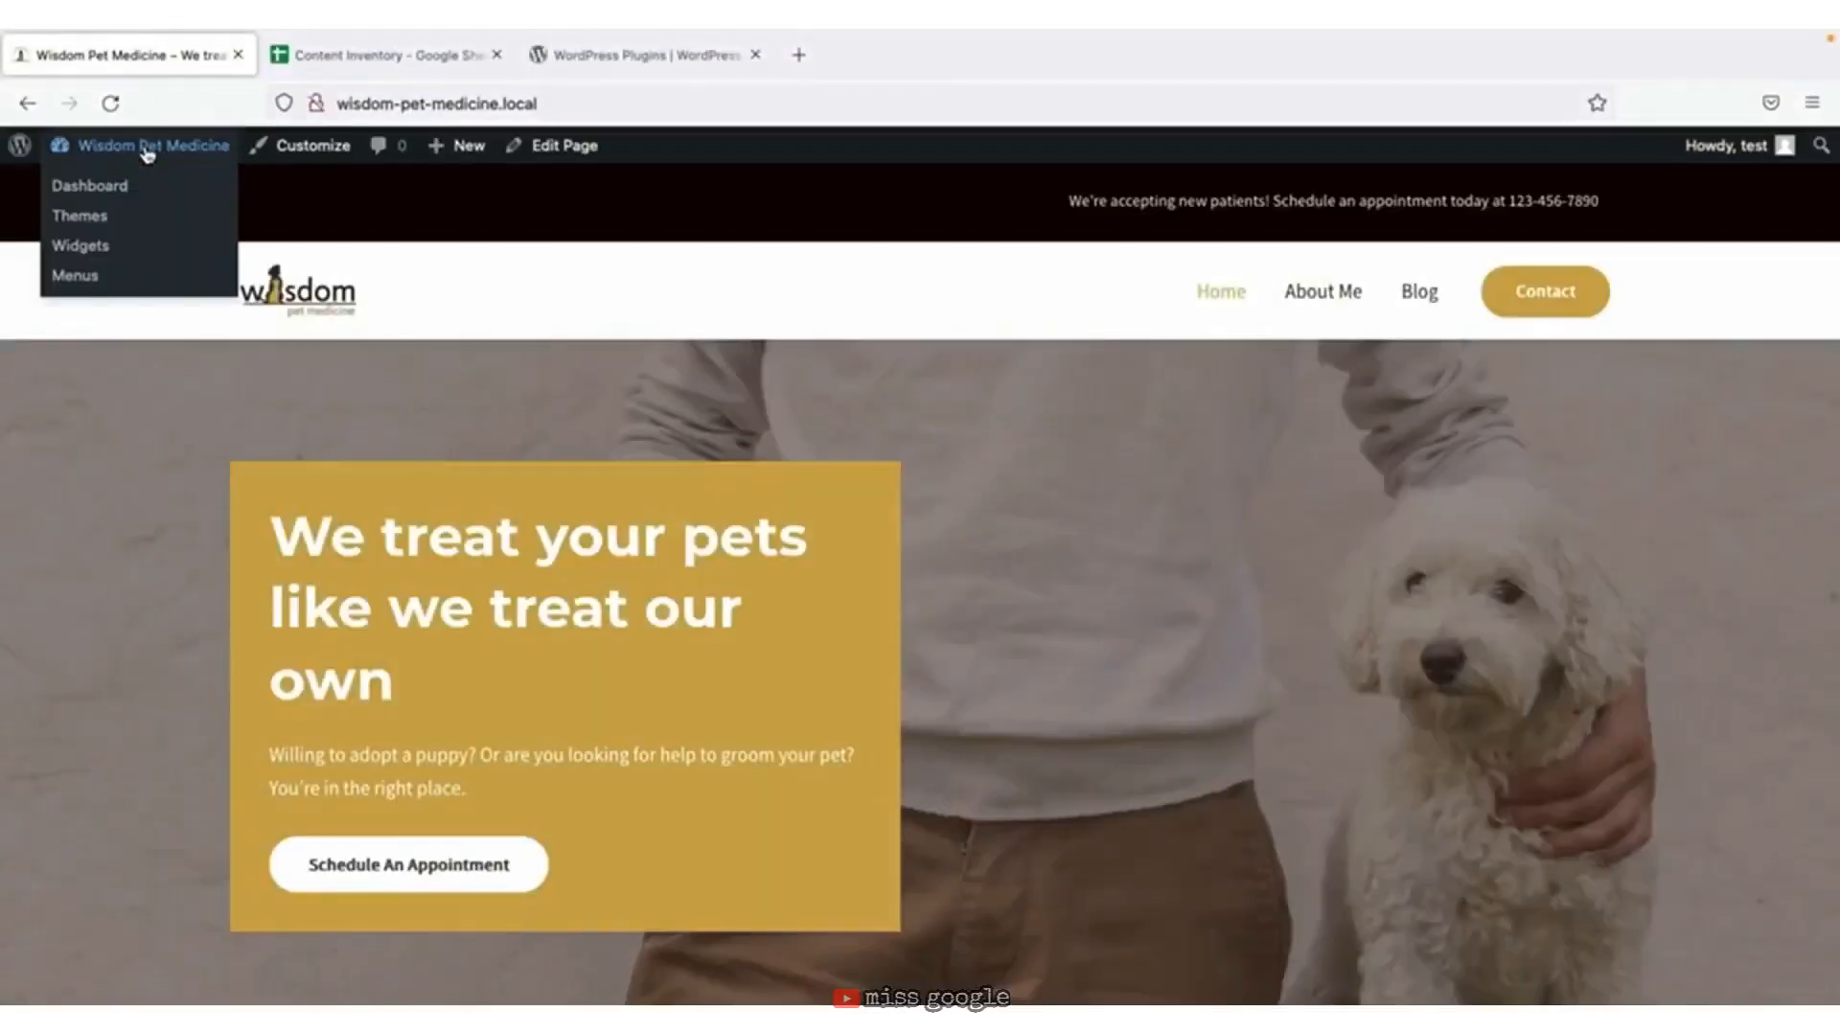
Go from the live site to its admin dashboard and open the Add Plugins page from the installed plugins list.
left_click(146, 152)
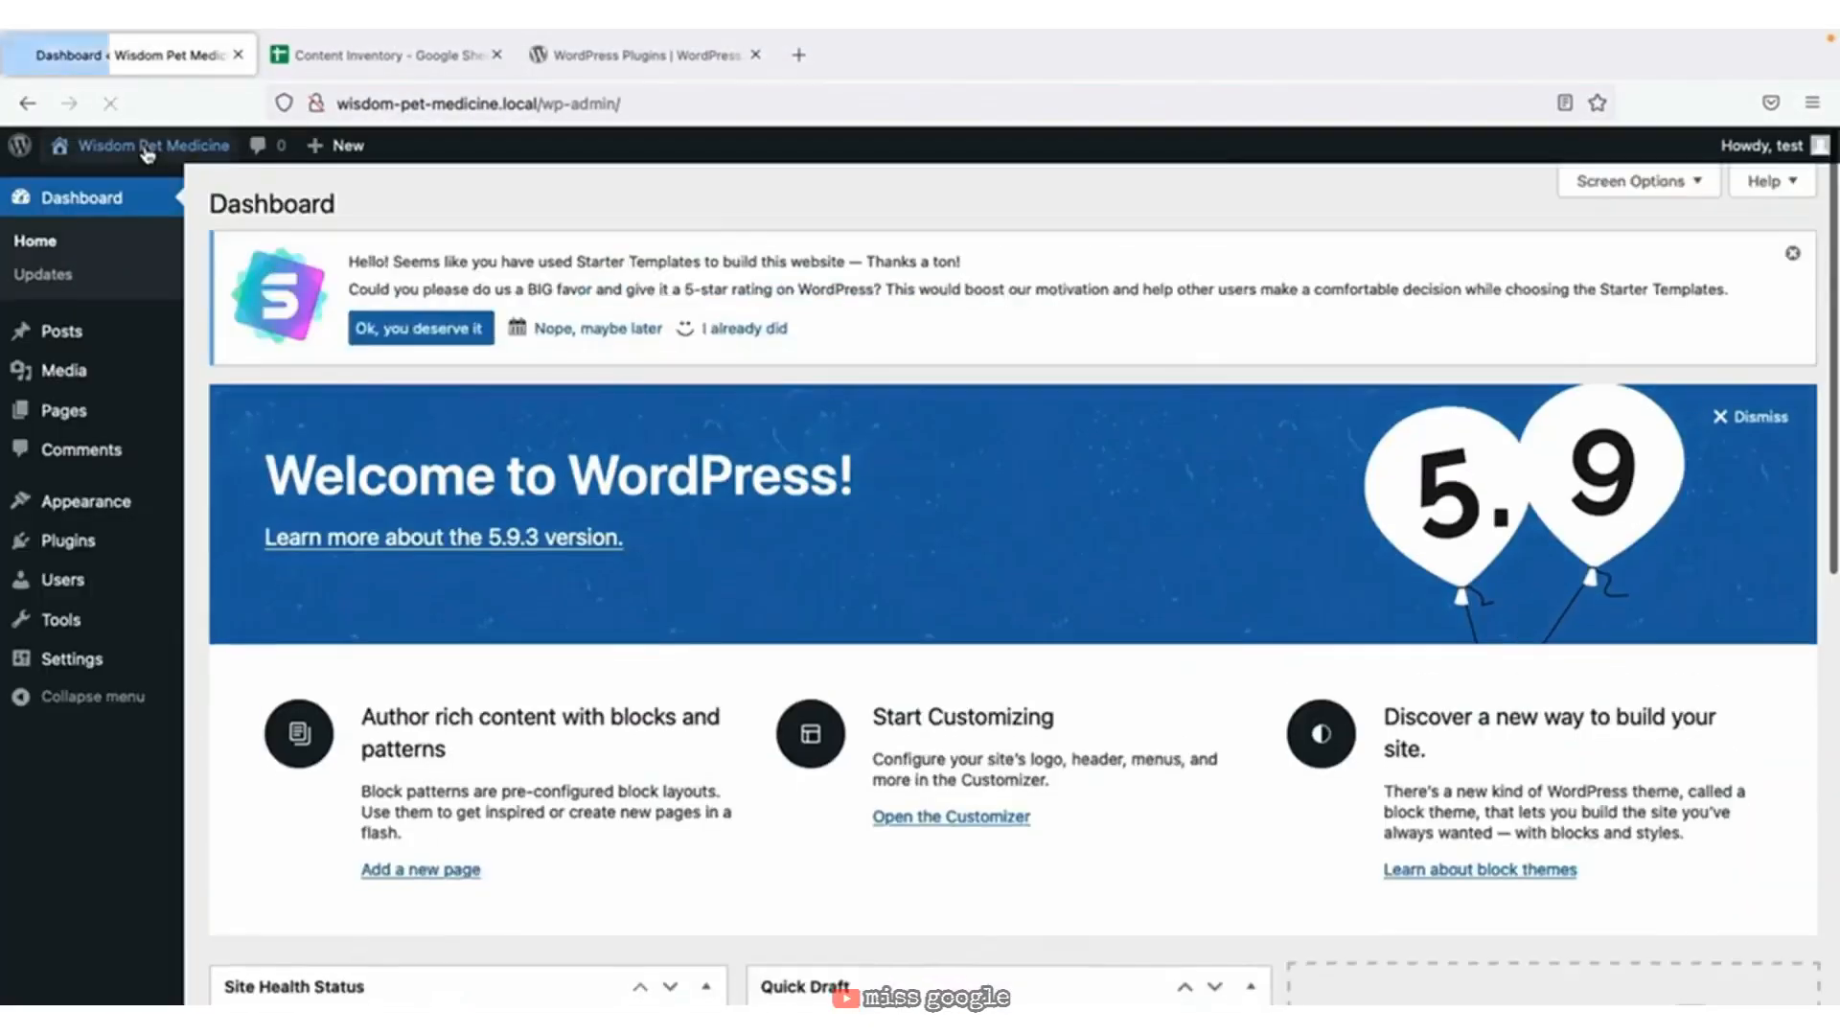
left_click(115, 550)
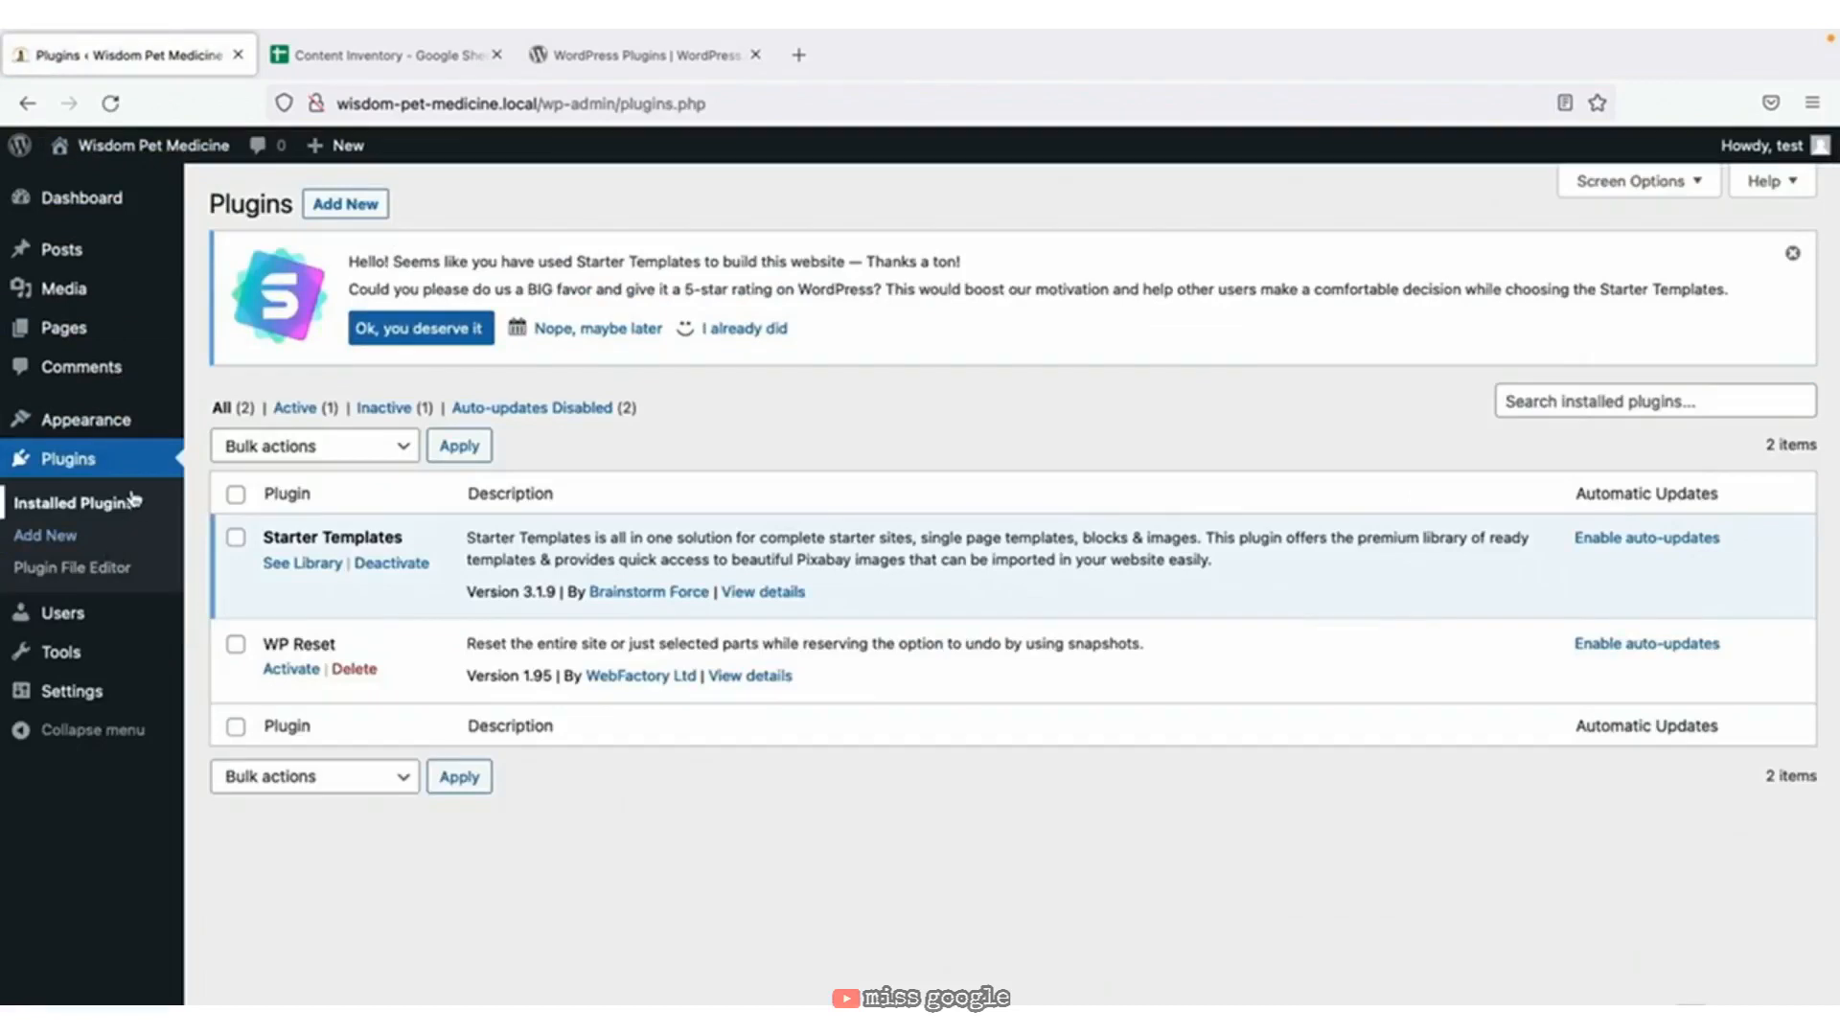
left_click(353, 213)
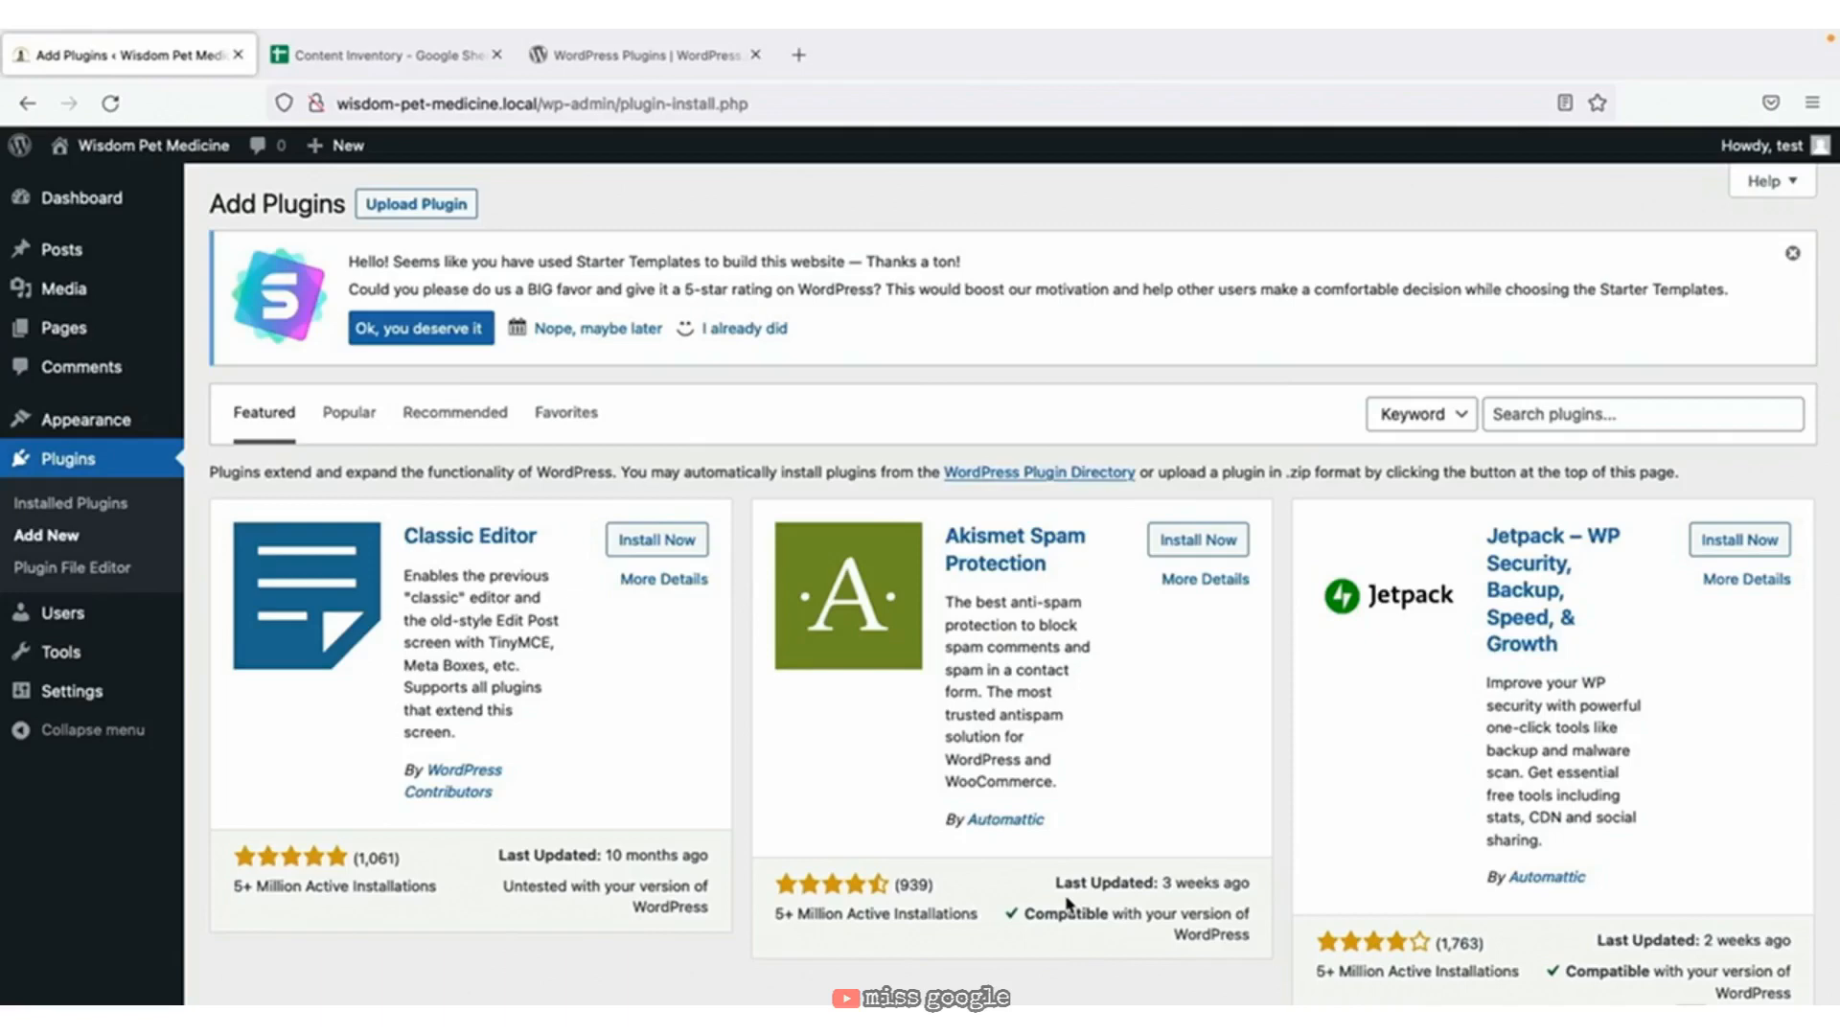
Browse the featured plugins on the Add Plugins page and dismiss the Starter Templates rating notice.
scroll(1067, 903, "down", 5)
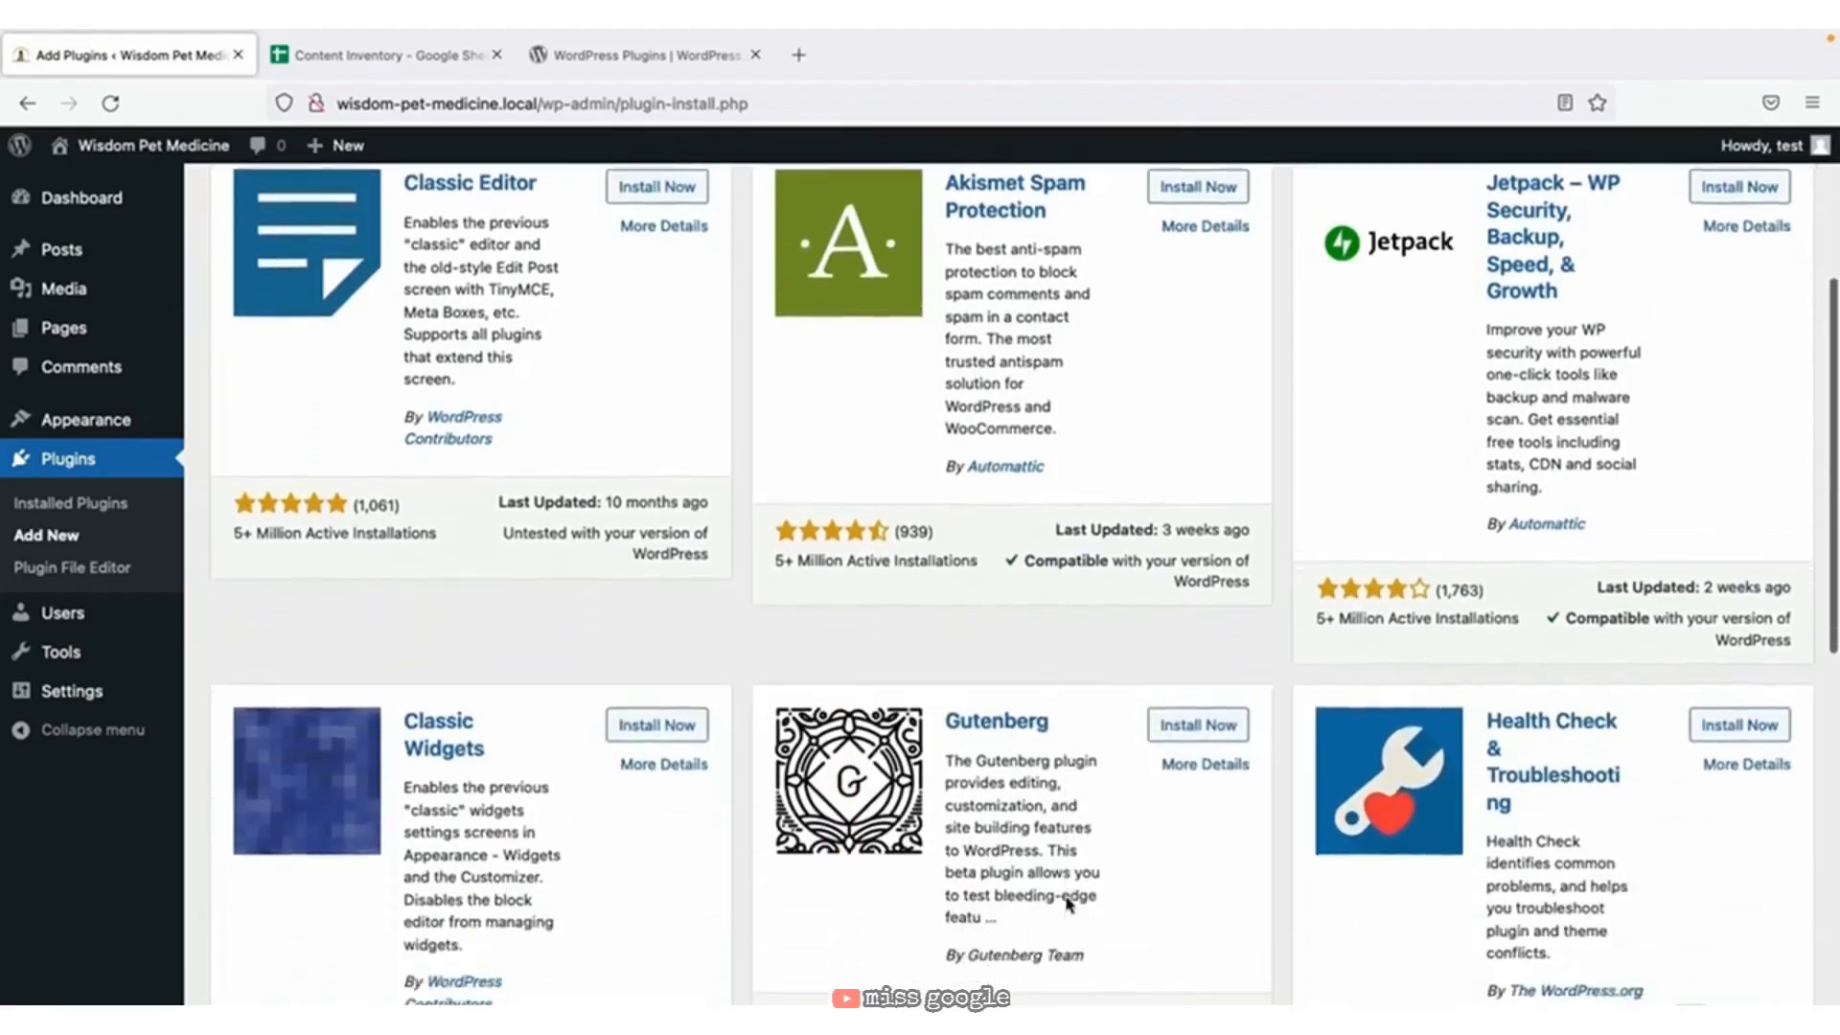
scroll(1066, 903, "down", 2)
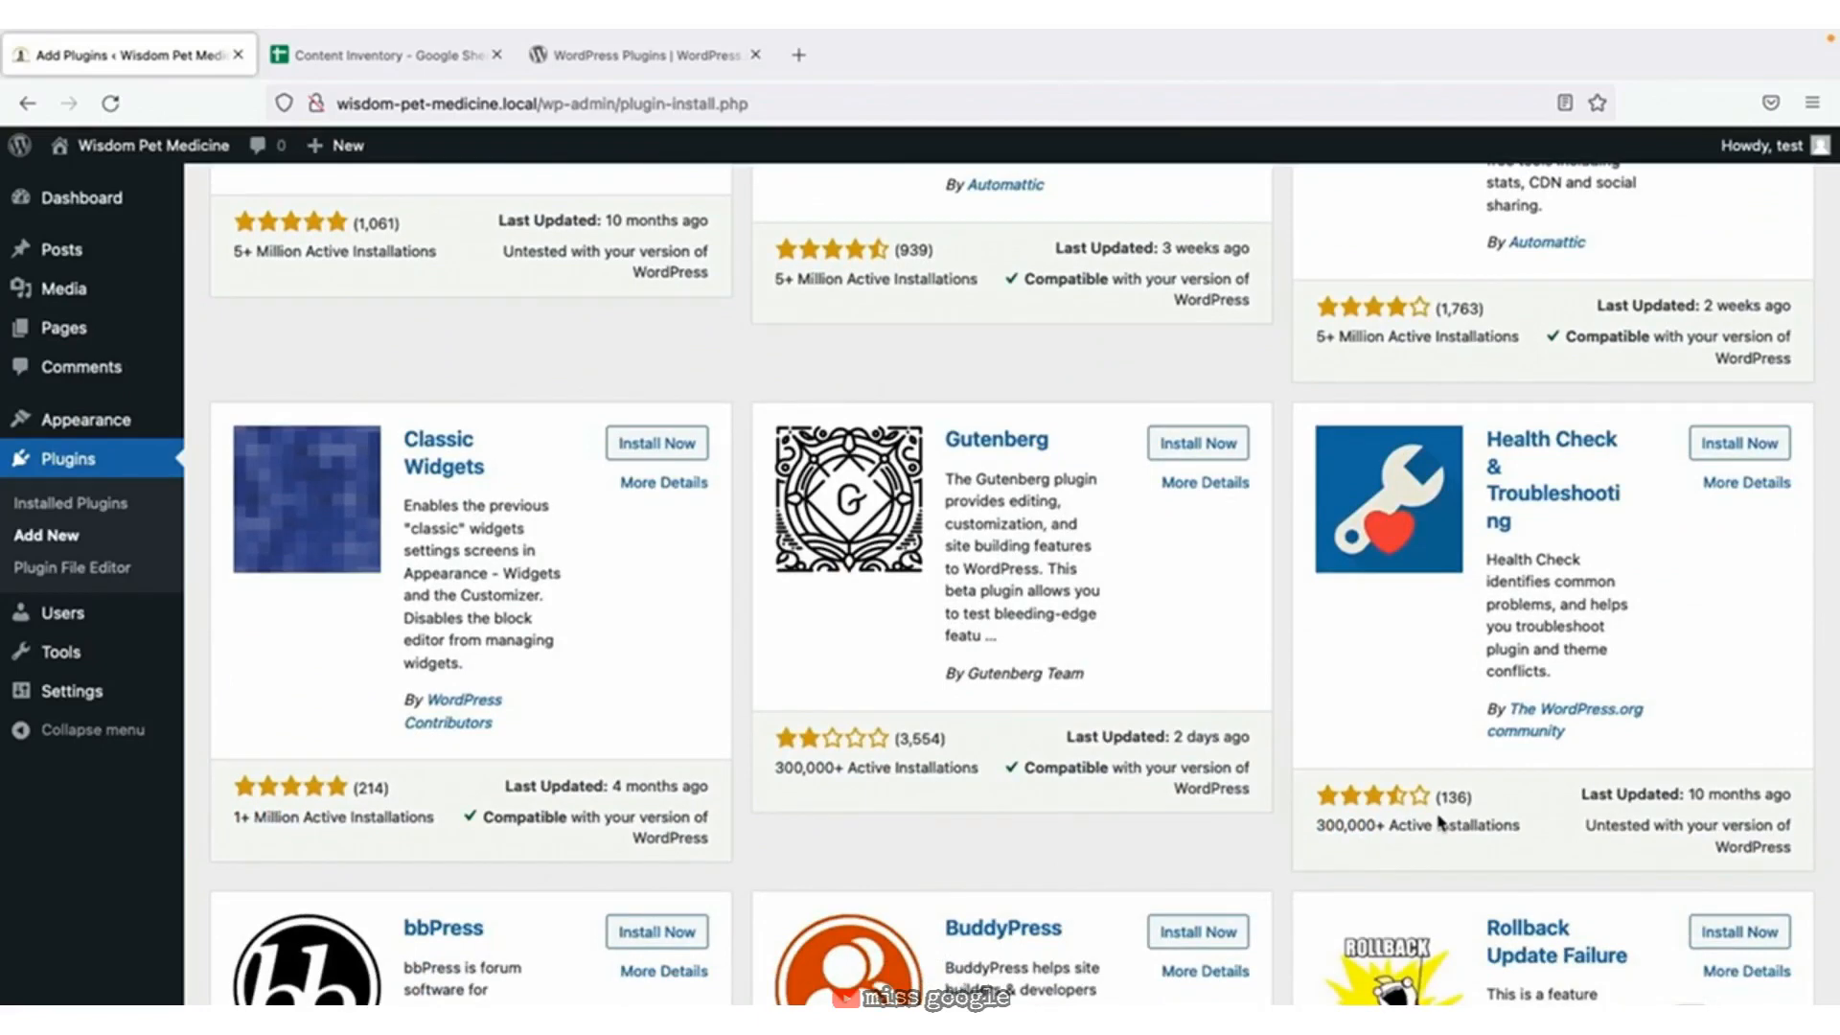
scroll(1440, 821, "up", 4)
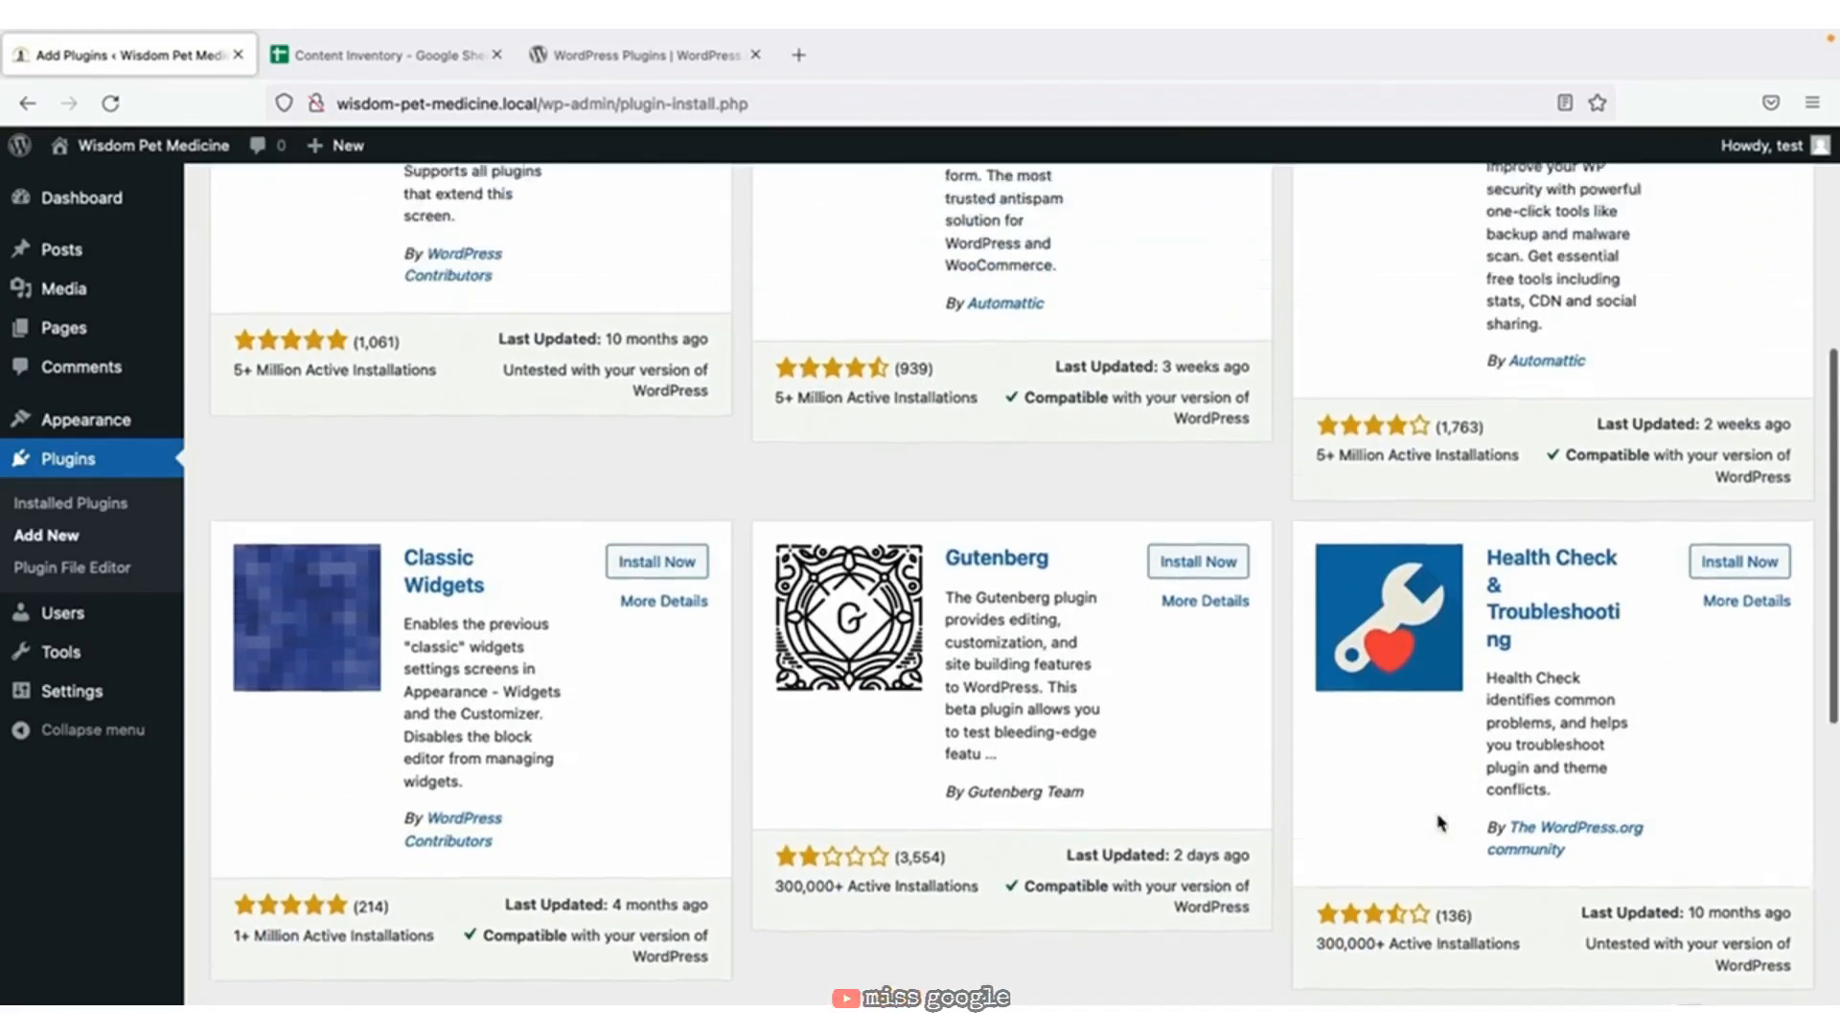
scroll(1441, 822, "up", 3)
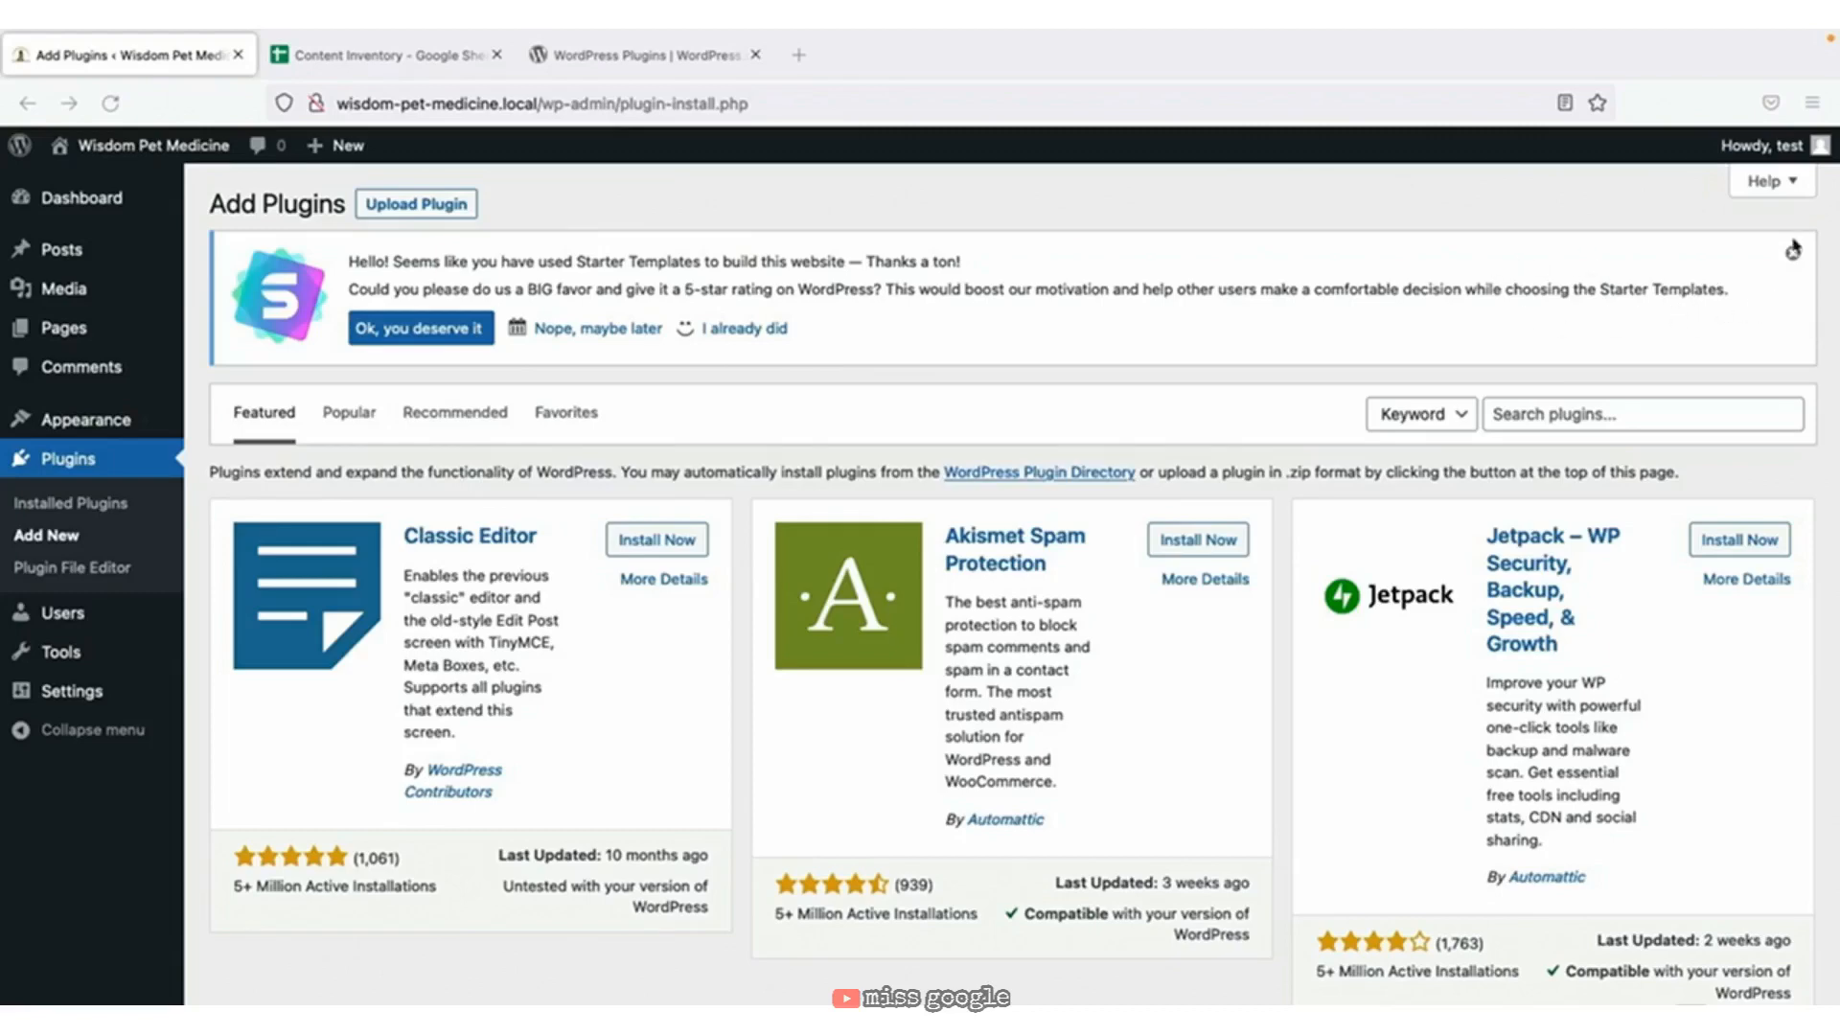
left_click(1793, 259)
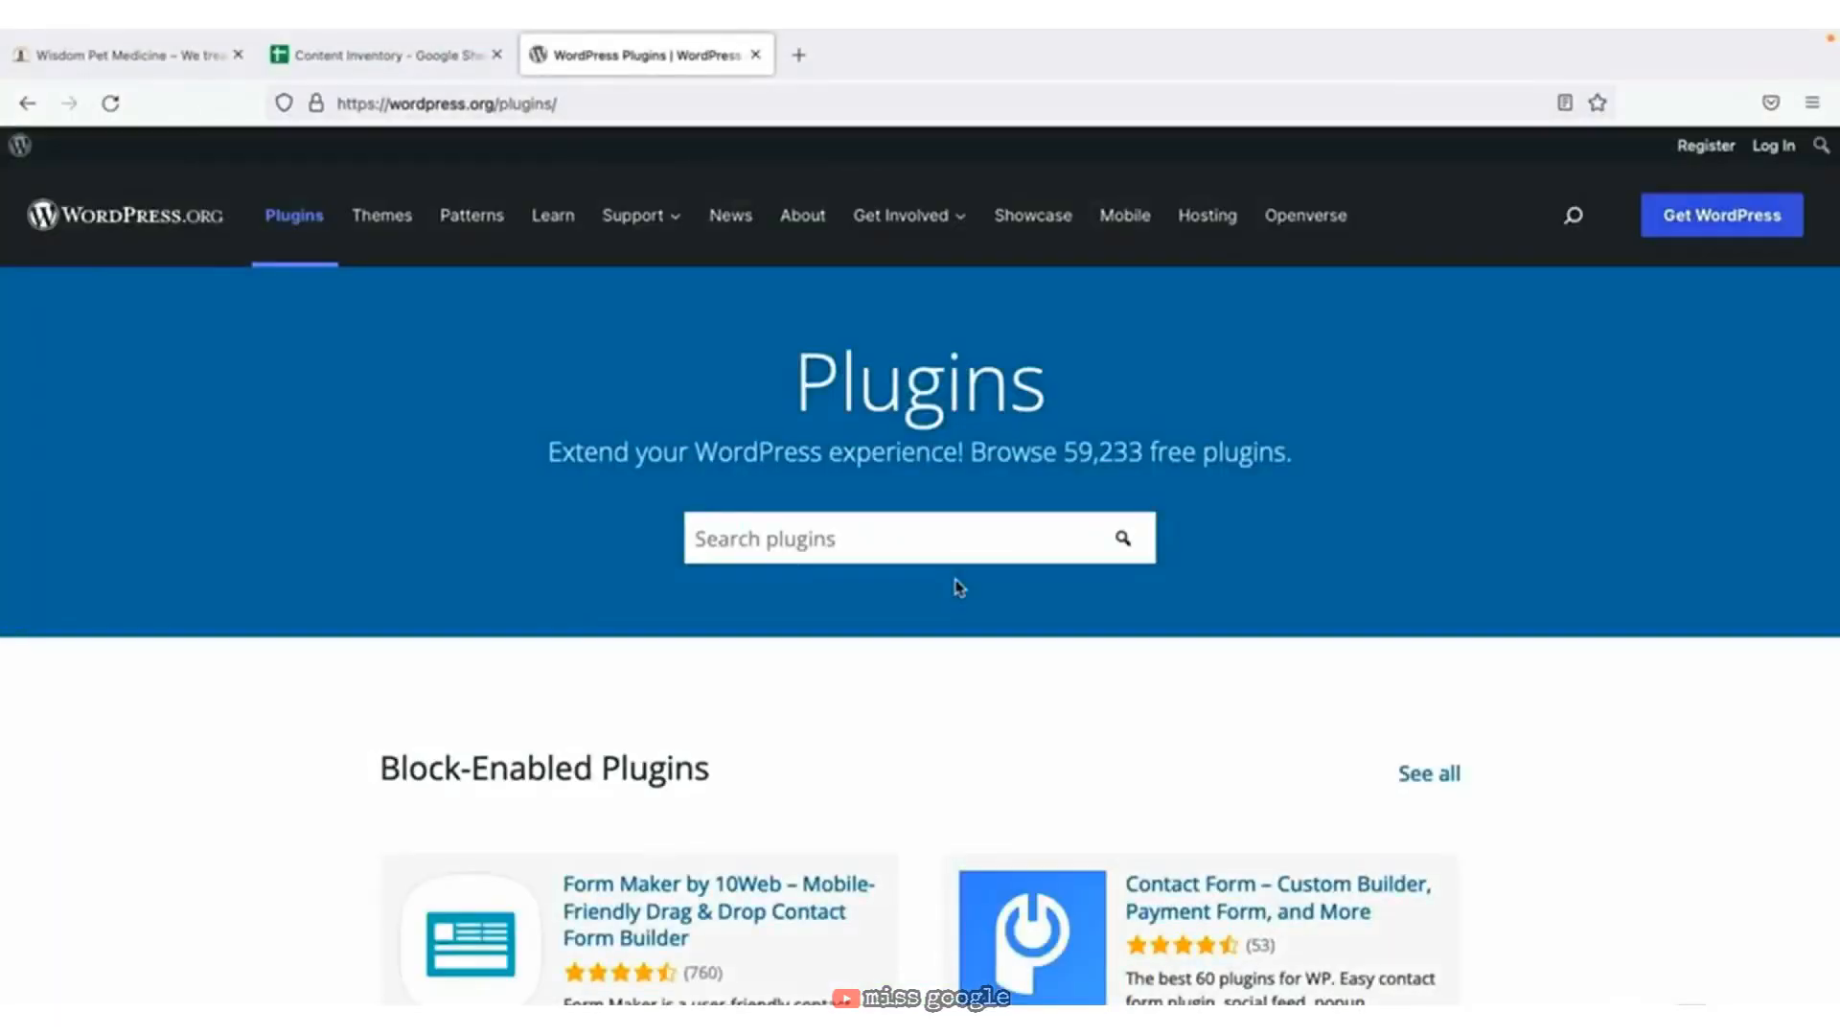
Look over the Block-Enabled Plugins in the WordPress.org plugin directory and return to the Wisdom Pet Medicine site.
scroll(959, 587, "down", 3)
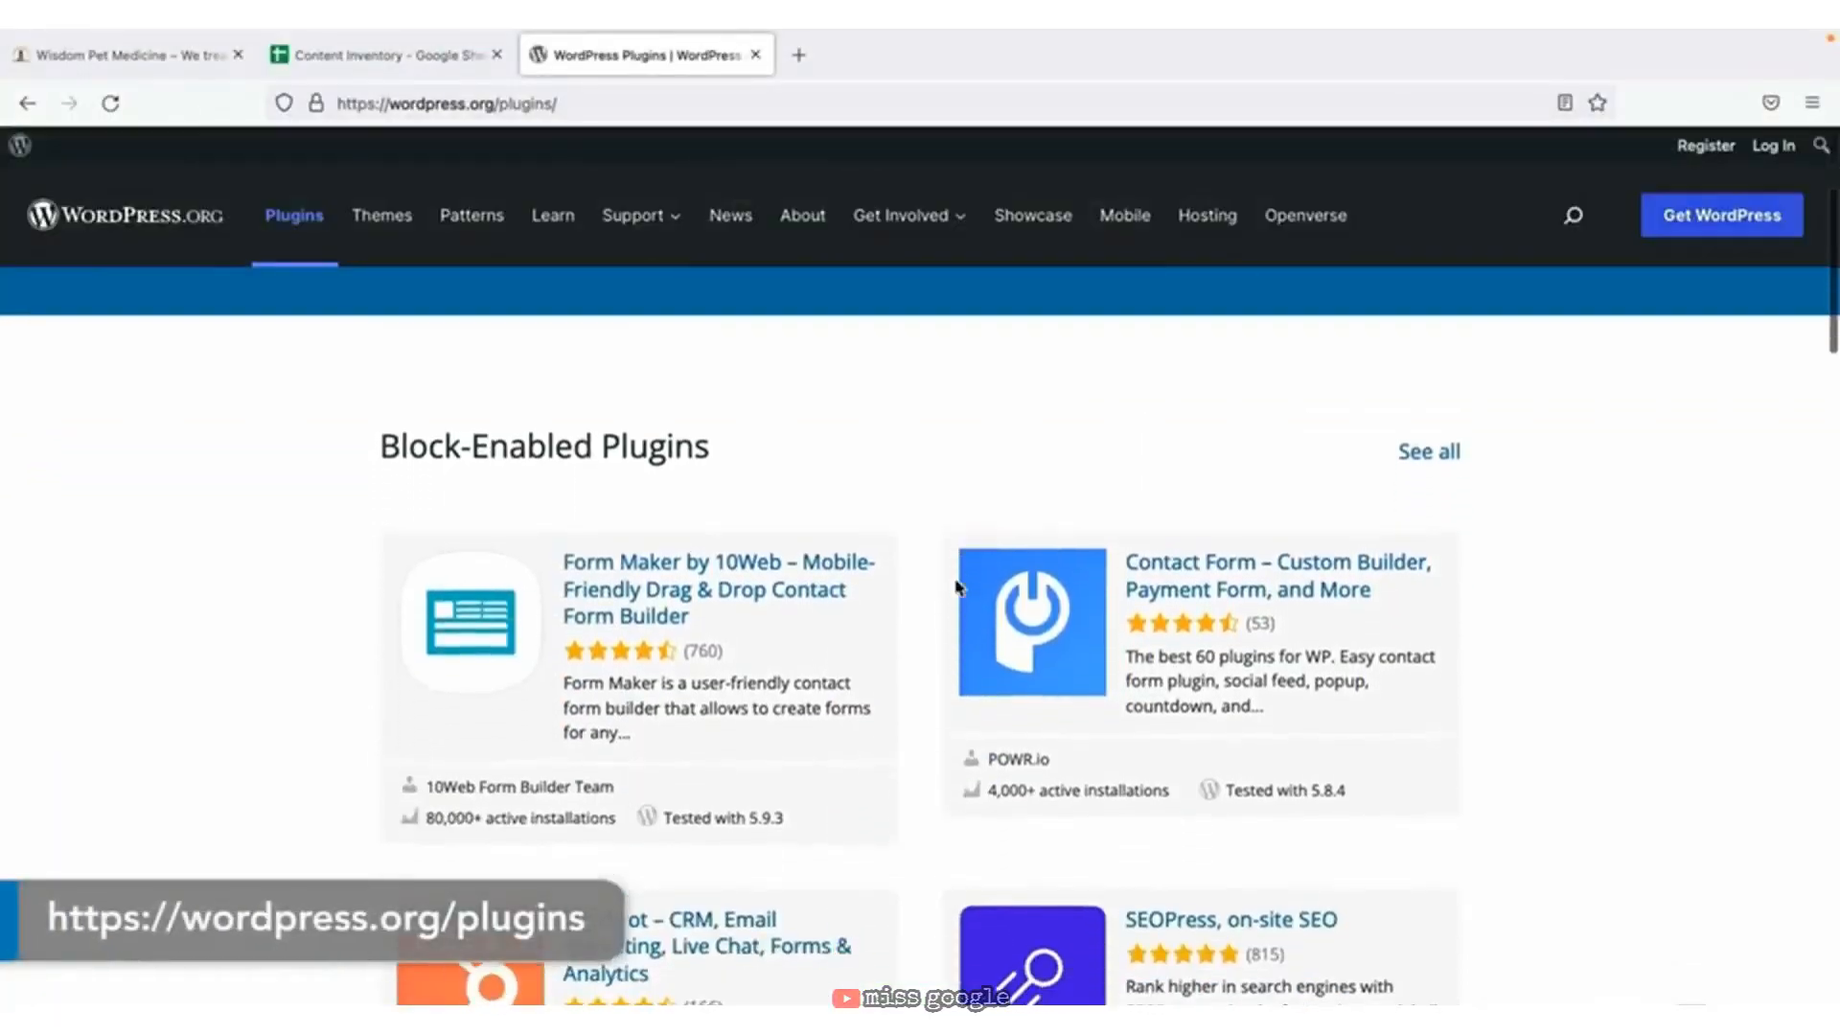
scroll(956, 587, "down", 1)
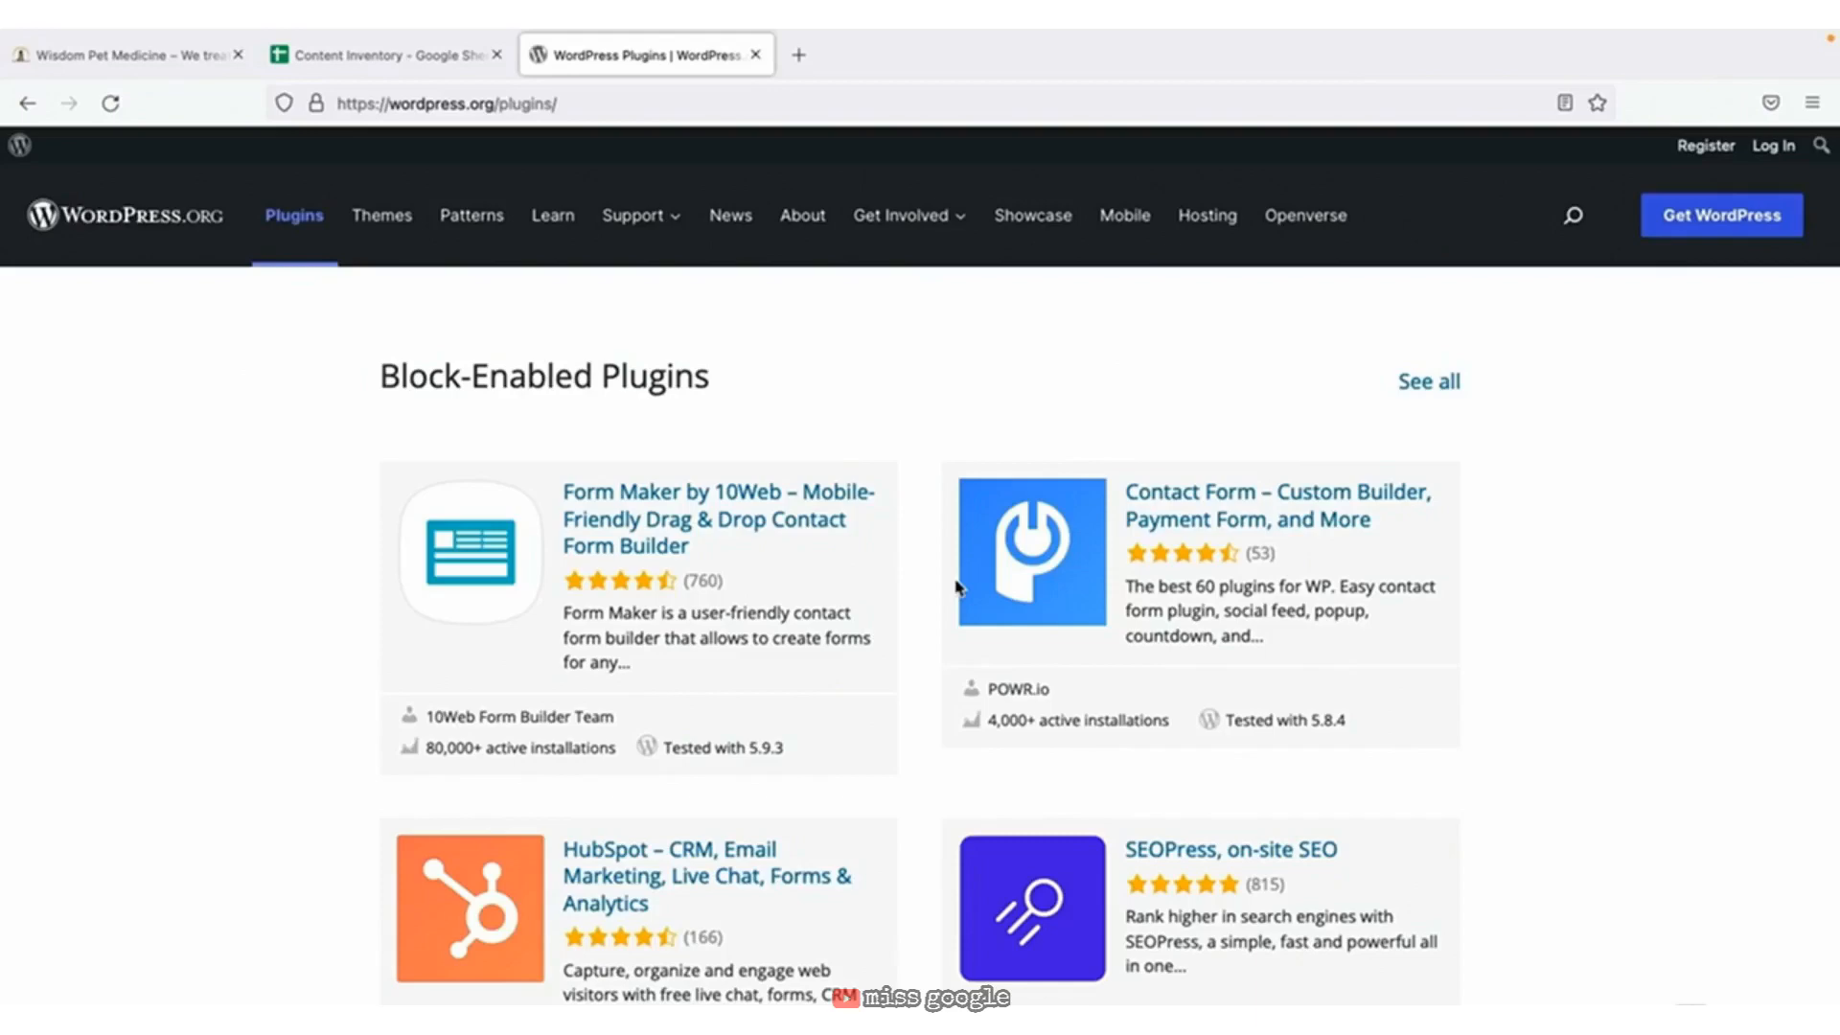
left_click(155, 65)
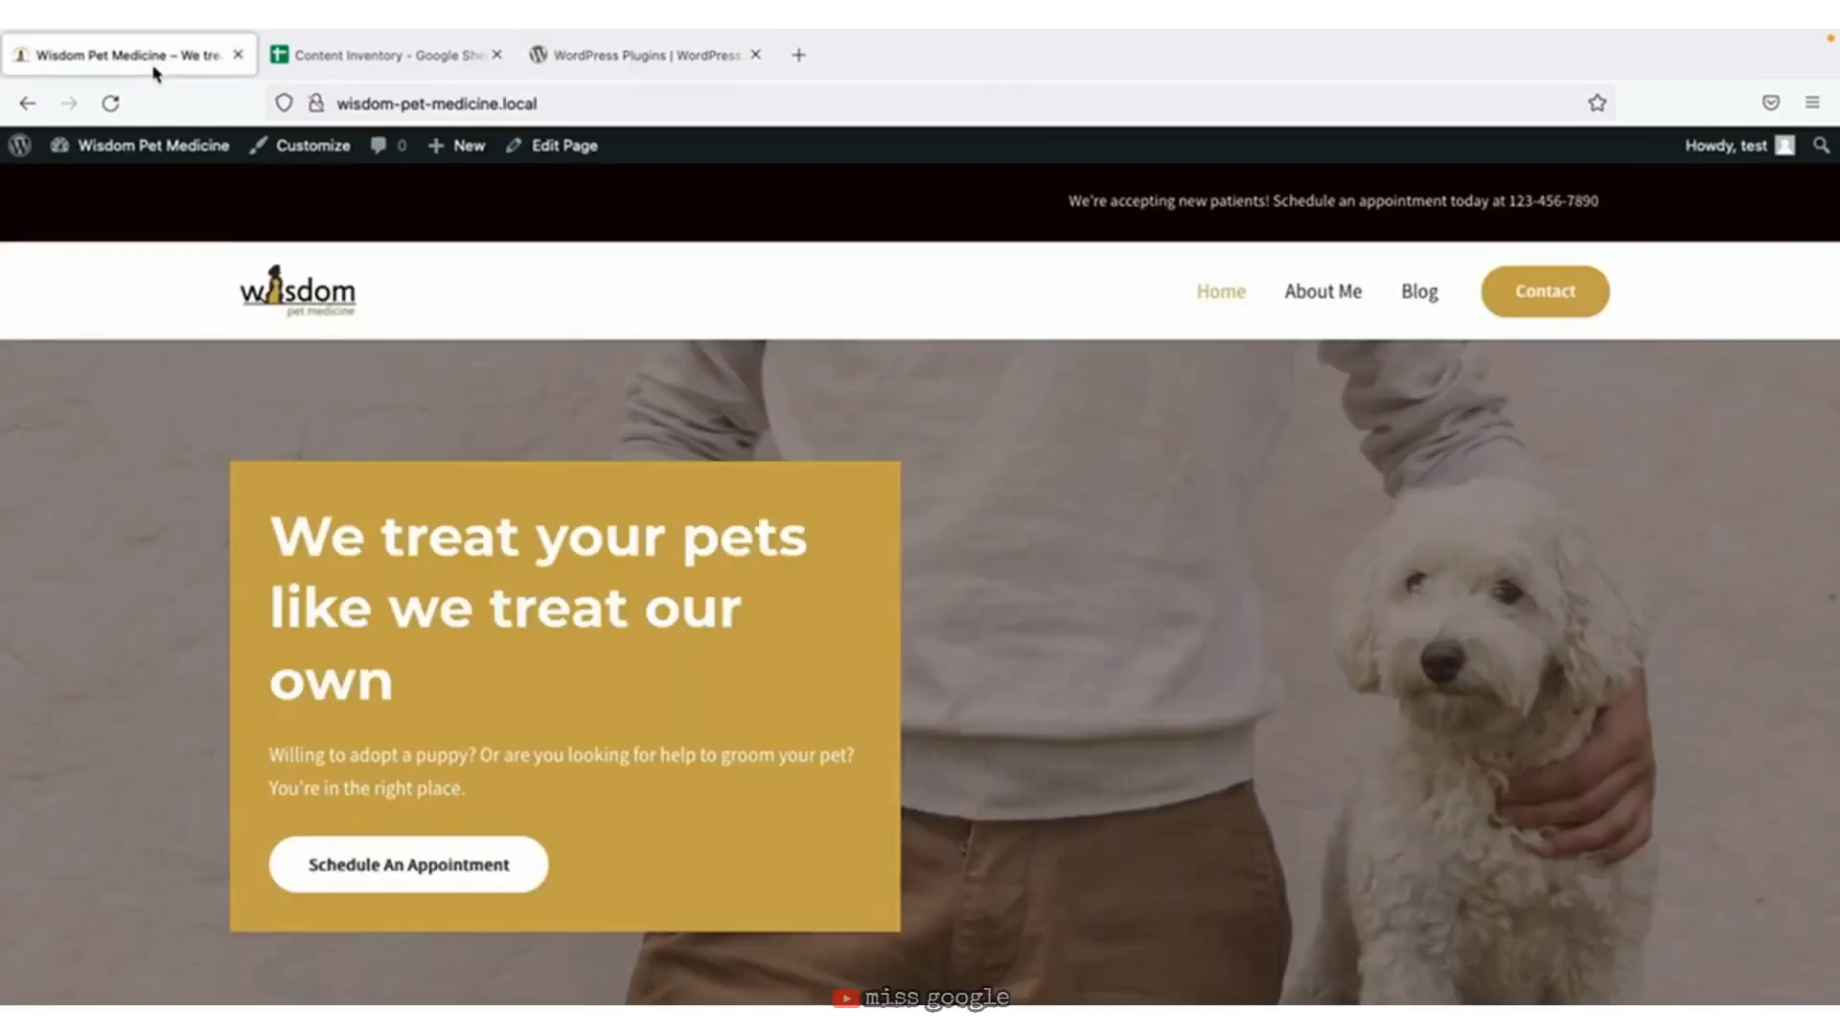
Open the Add Plugins page from the site's admin dashboard and search the plugins for "forms".
mouse_move(135, 153)
left_click(120, 188)
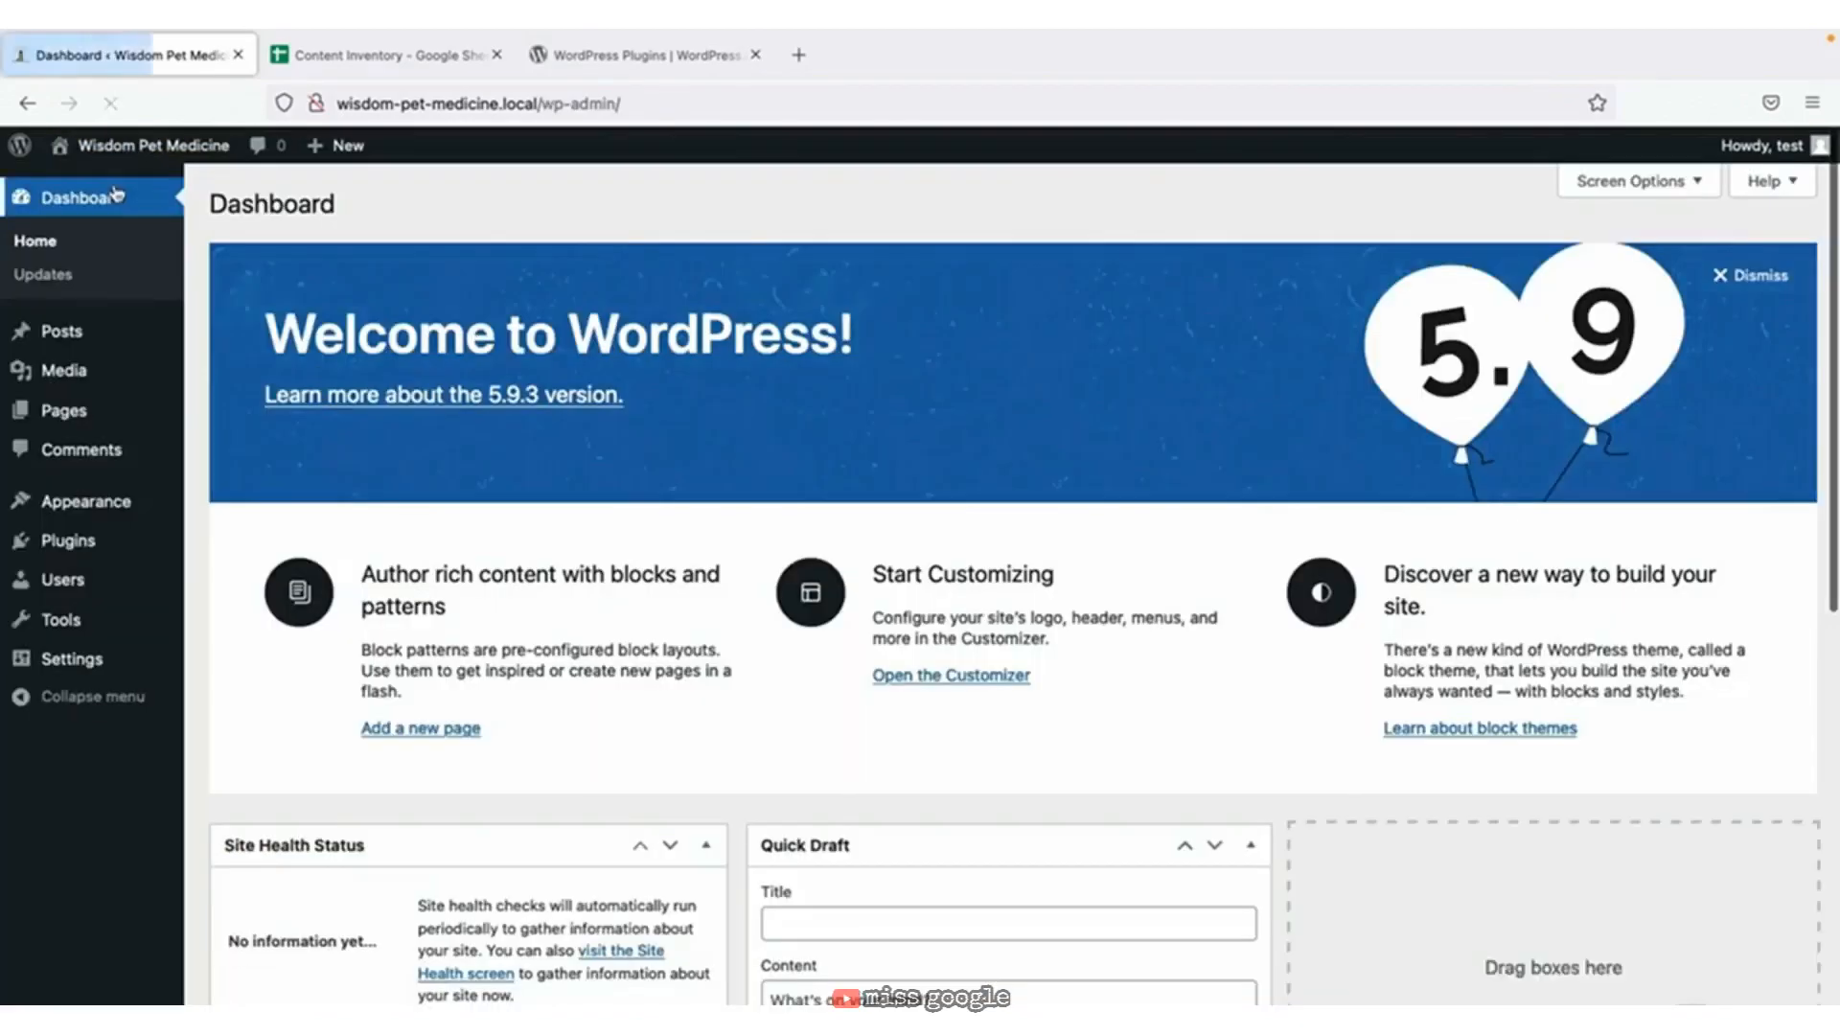
mouse_move(120, 541)
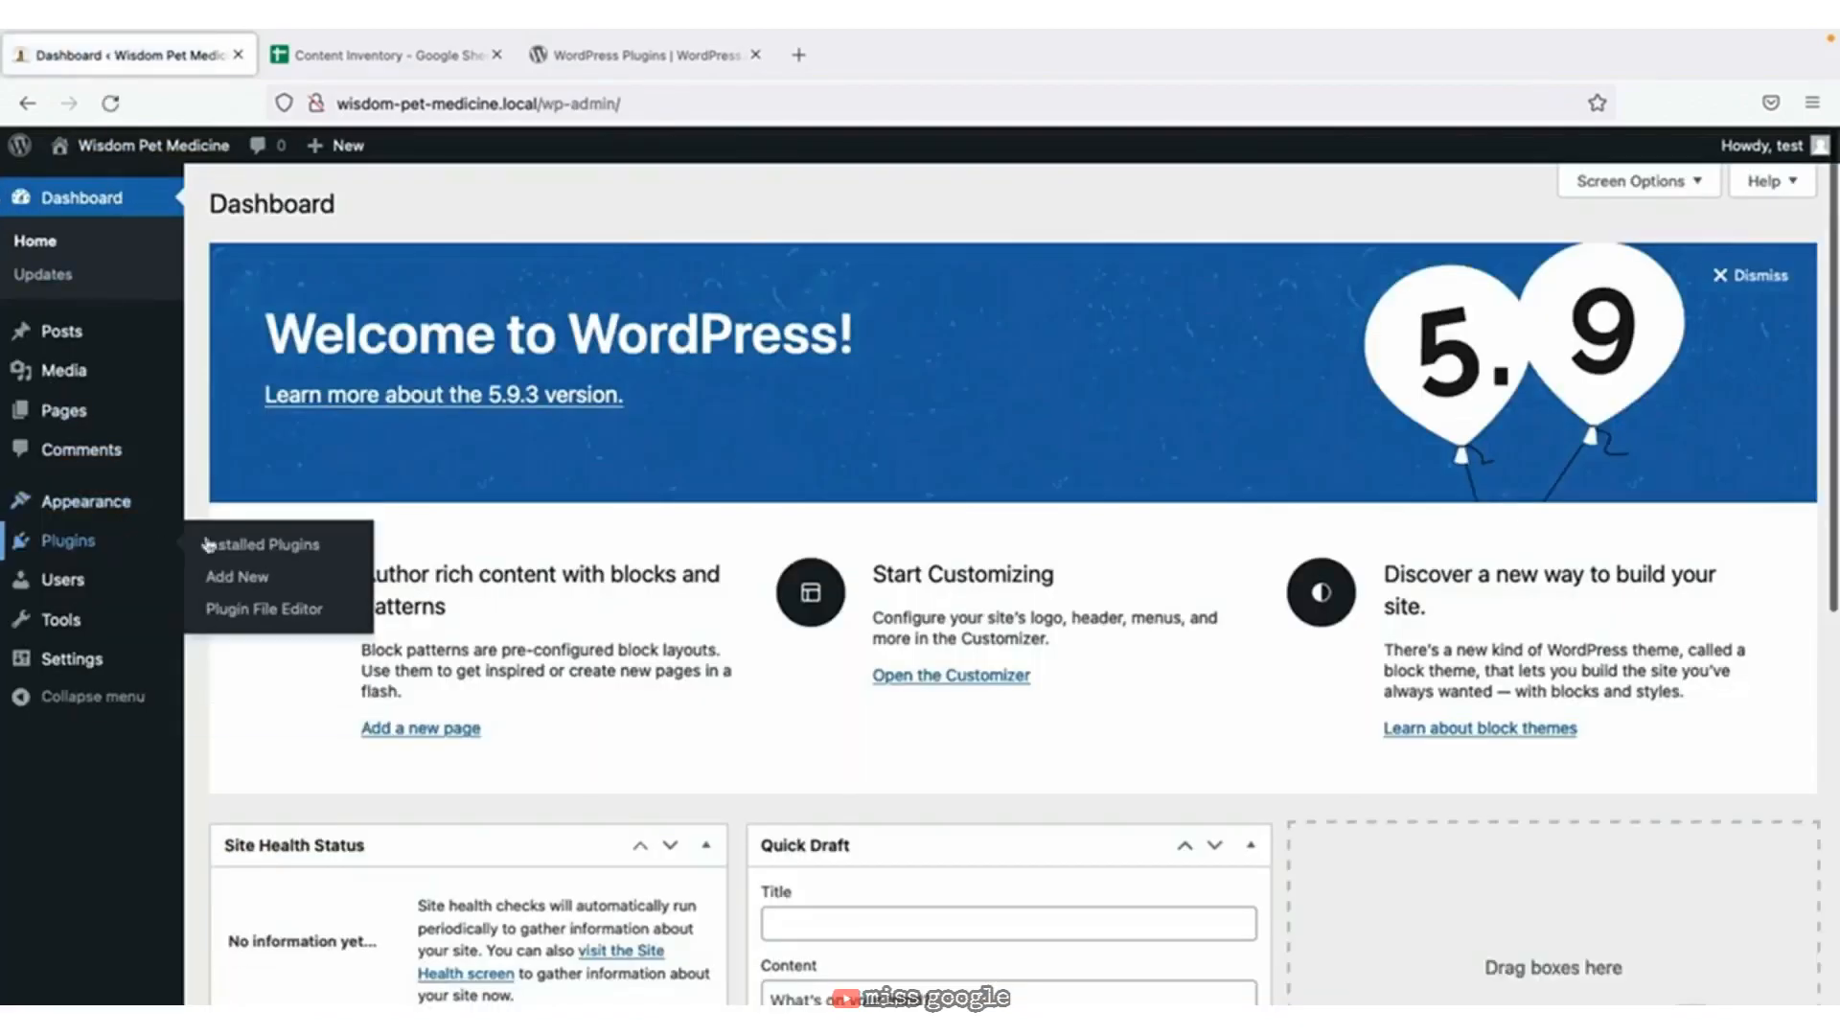
left_click(240, 577)
left_click(1638, 278)
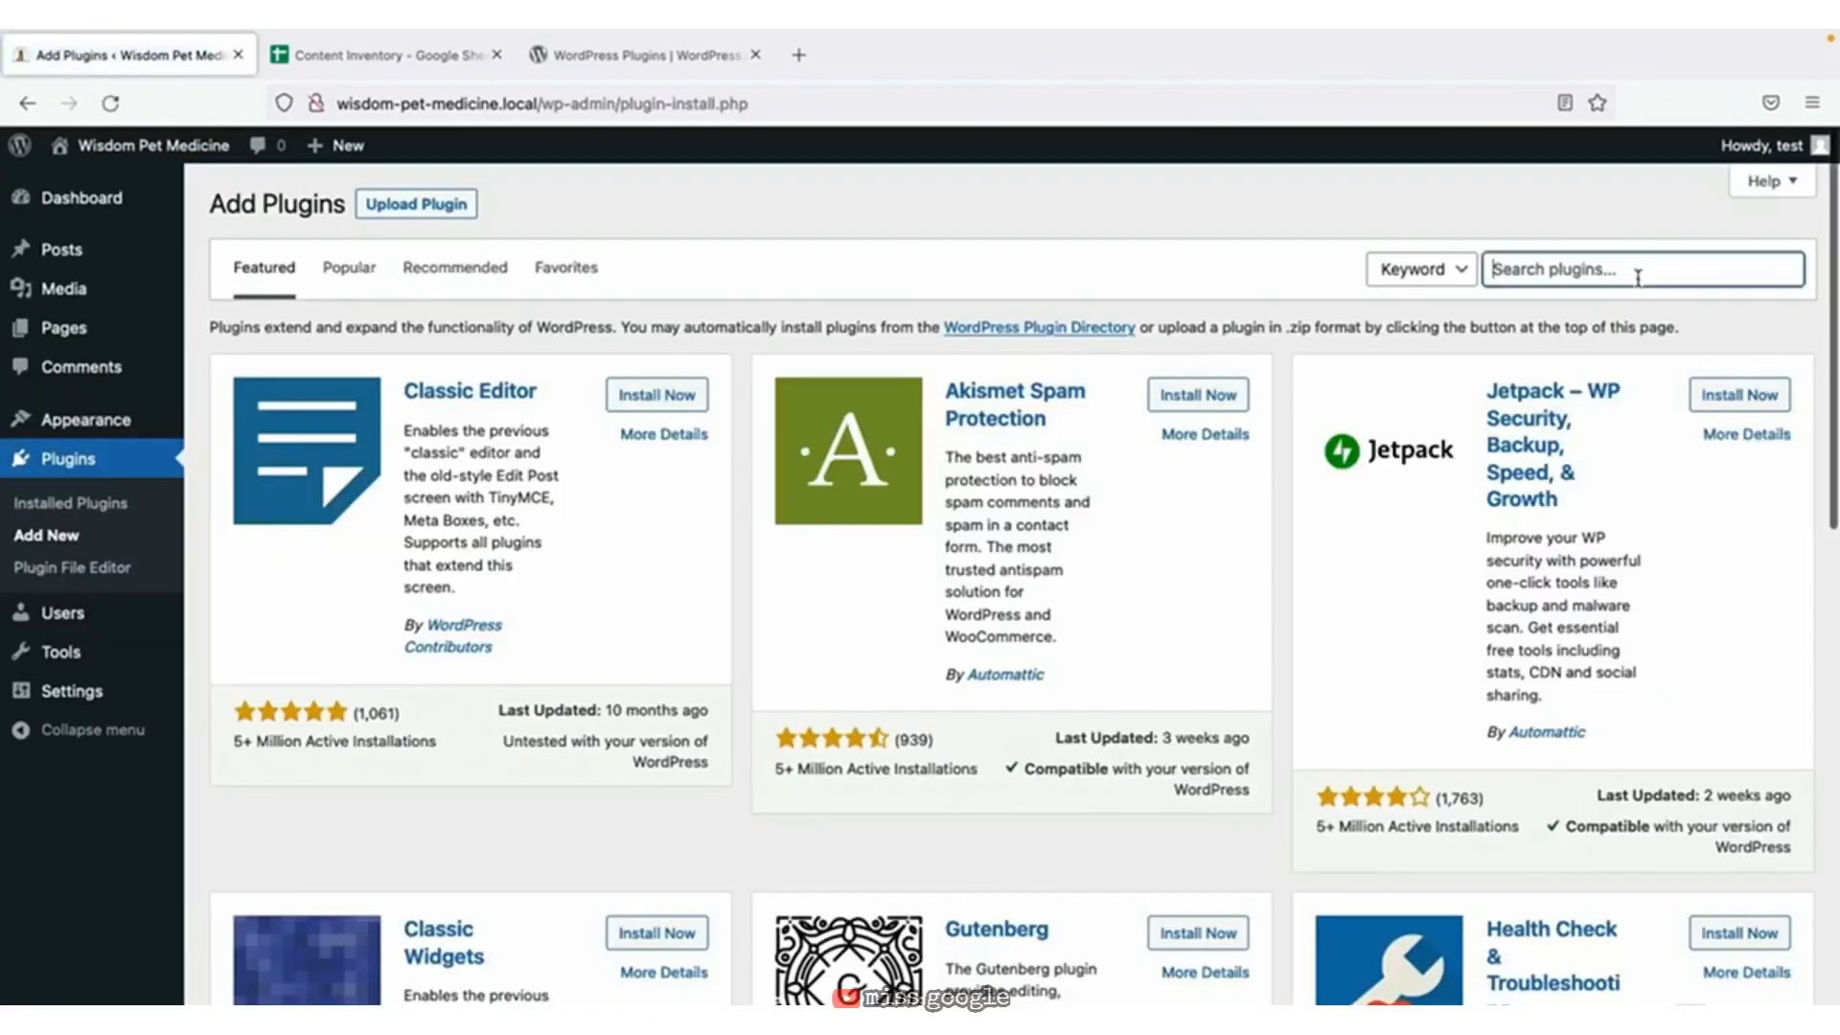
type("forms")
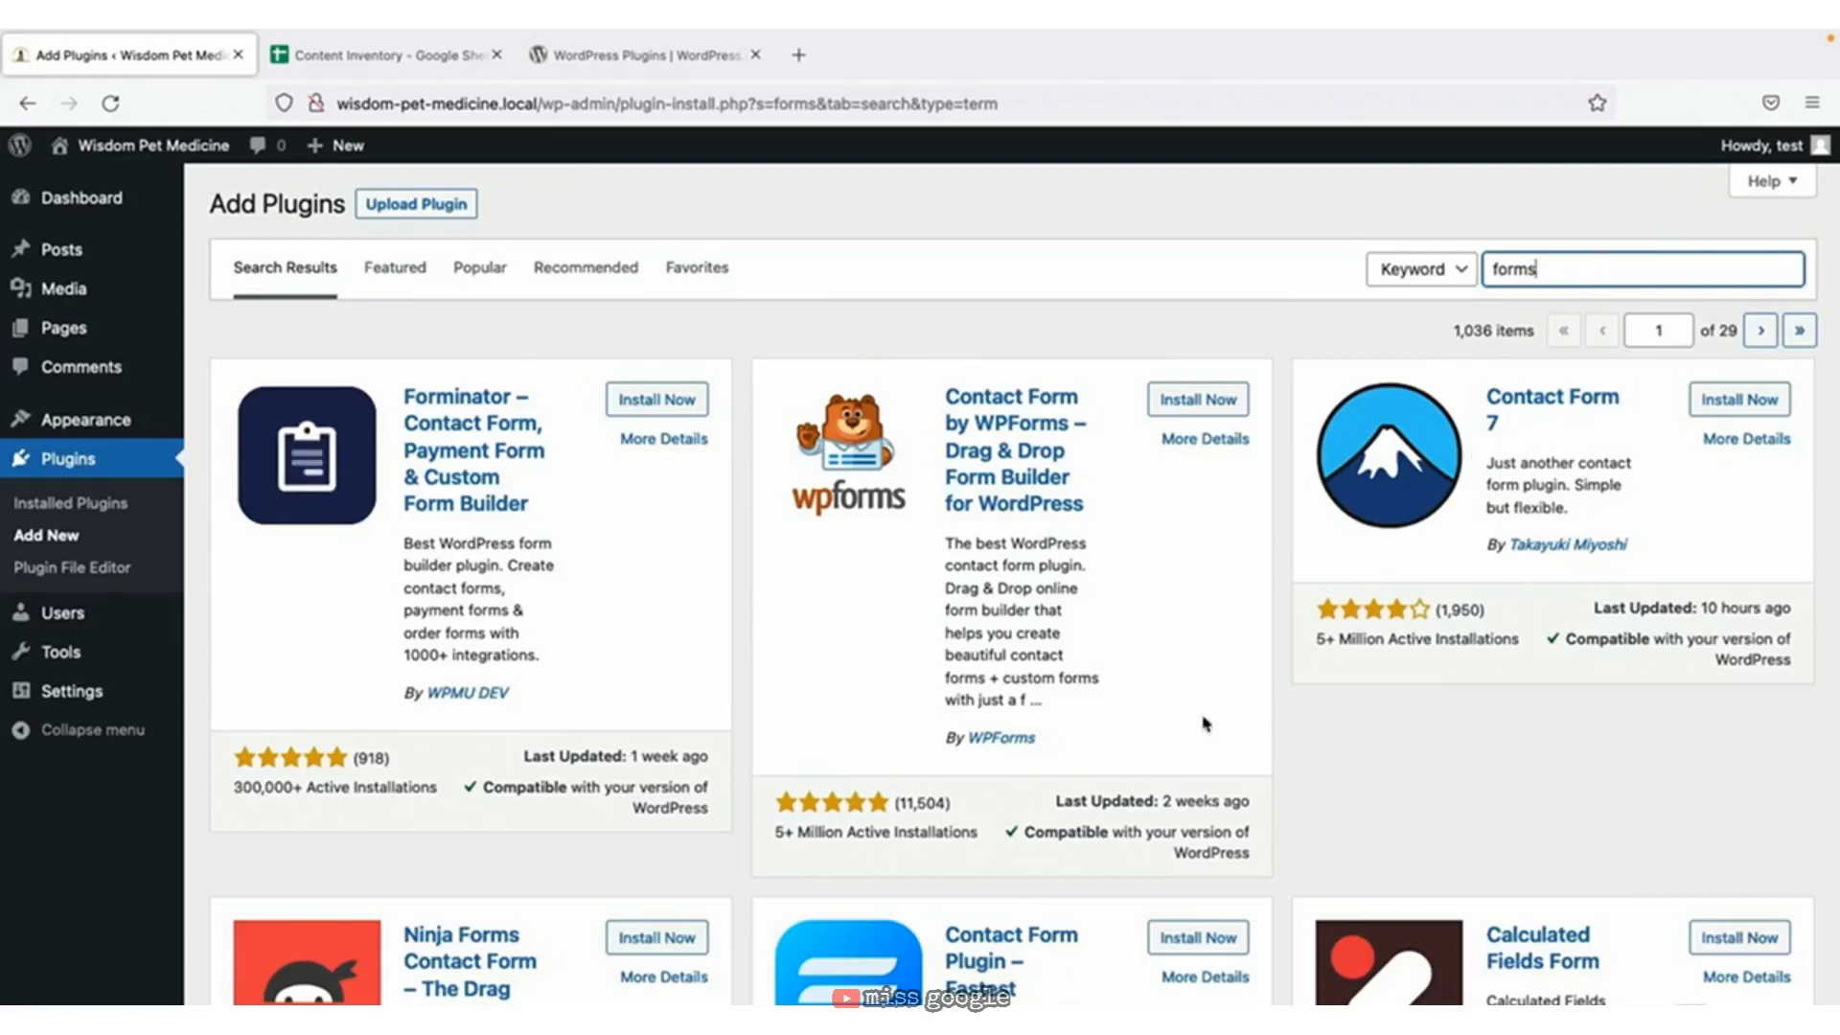
Compare the form plugins in the search results by description, rating, active installations and compatibility.
scroll(1273, 755, "down", 2)
scroll(1273, 755, "down", 7)
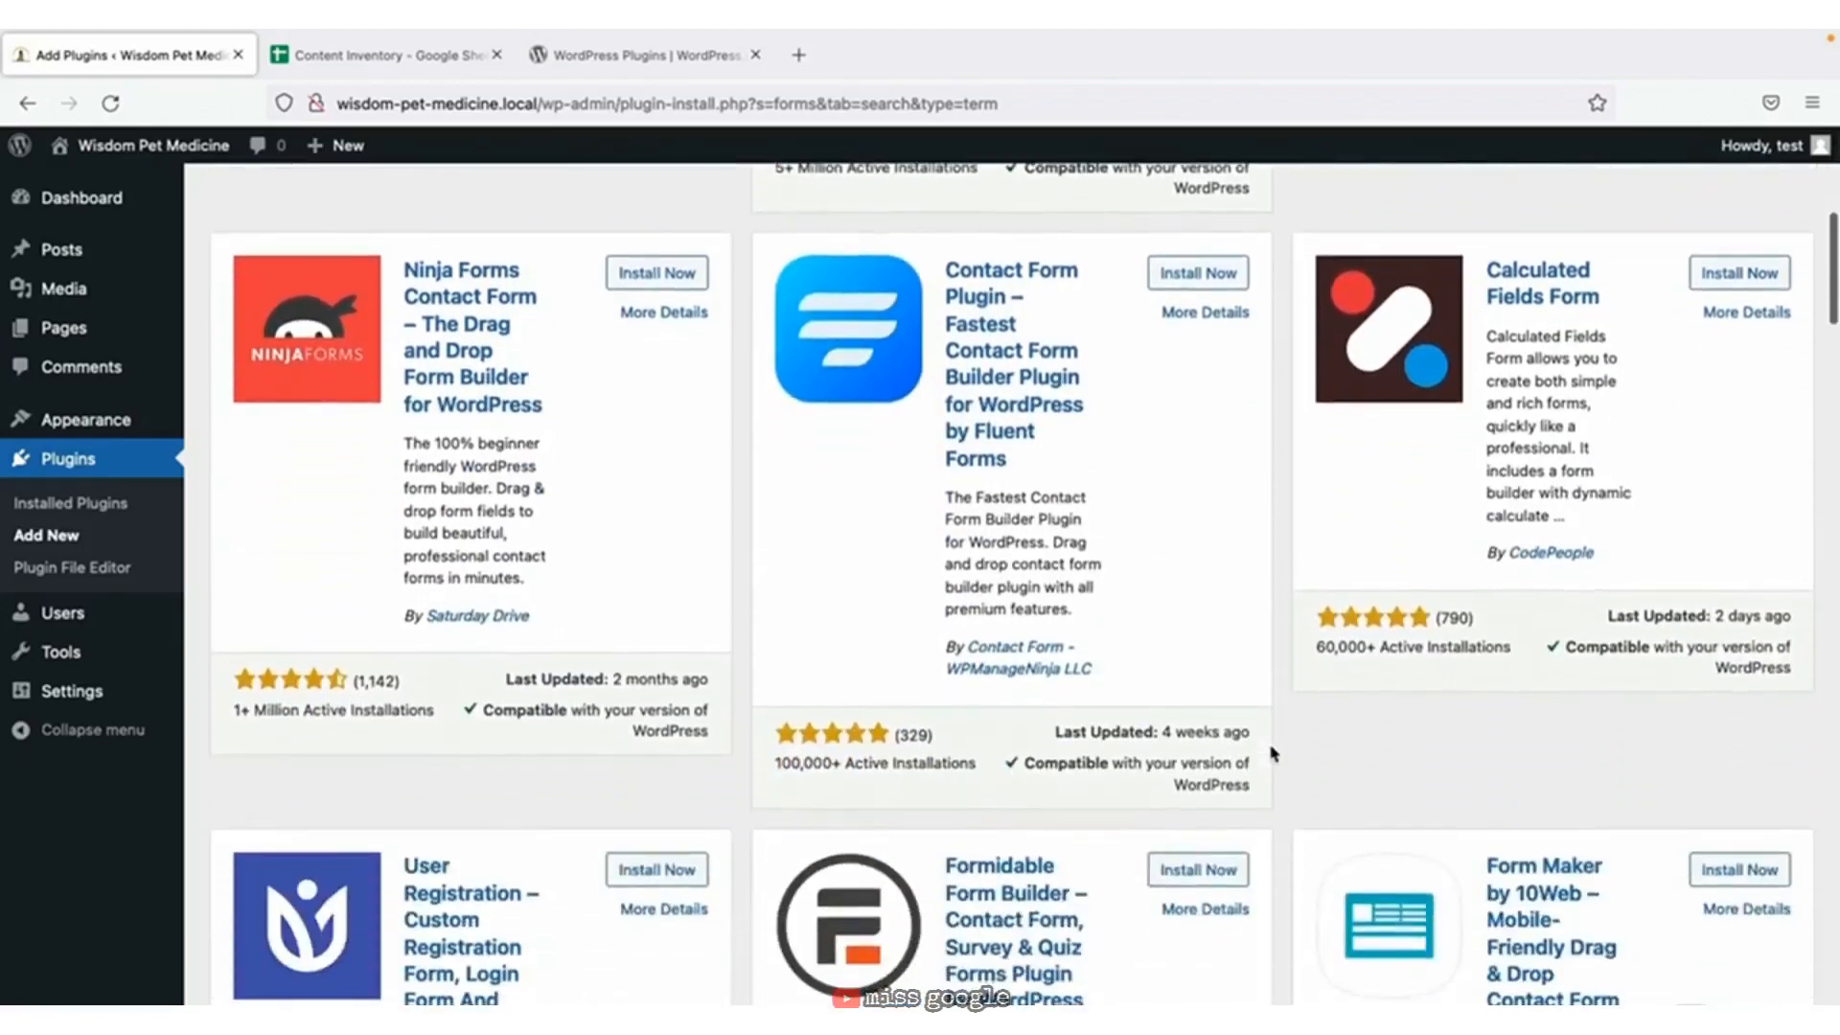
scroll(1273, 755, "down", 2)
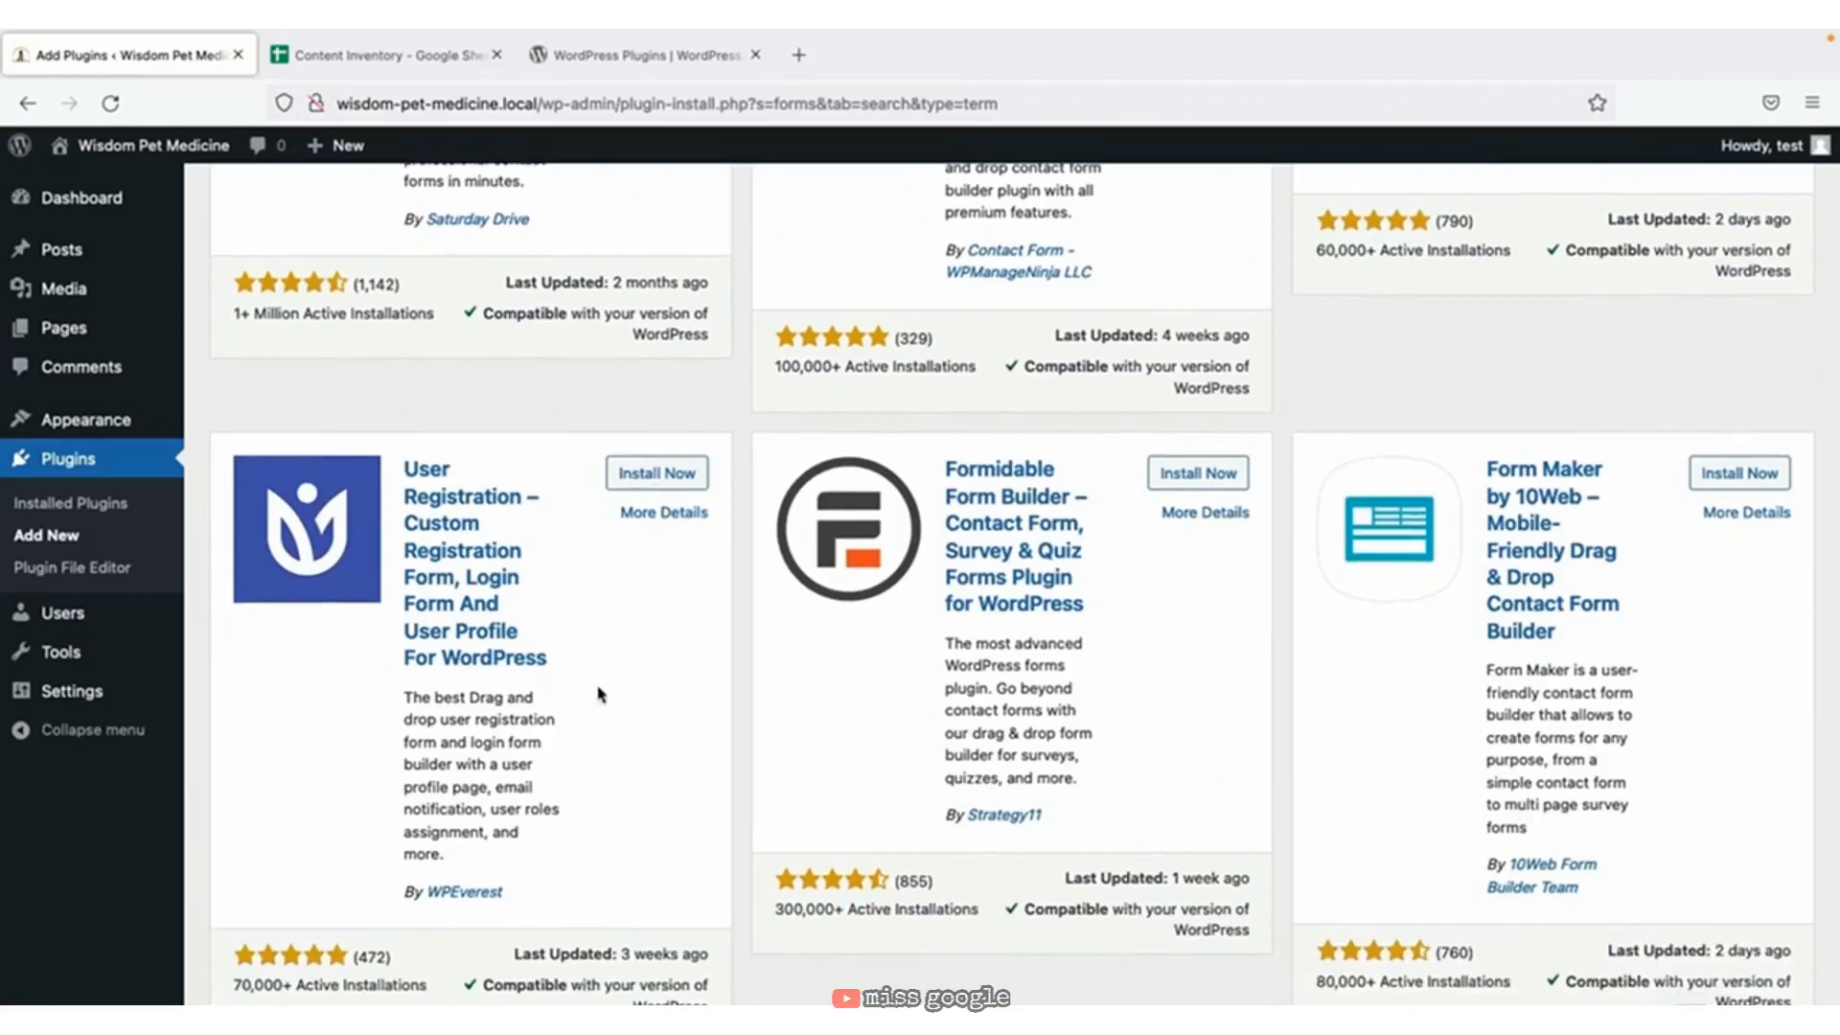
scroll(599, 693, "up", 3)
scroll(598, 693, "up", 3)
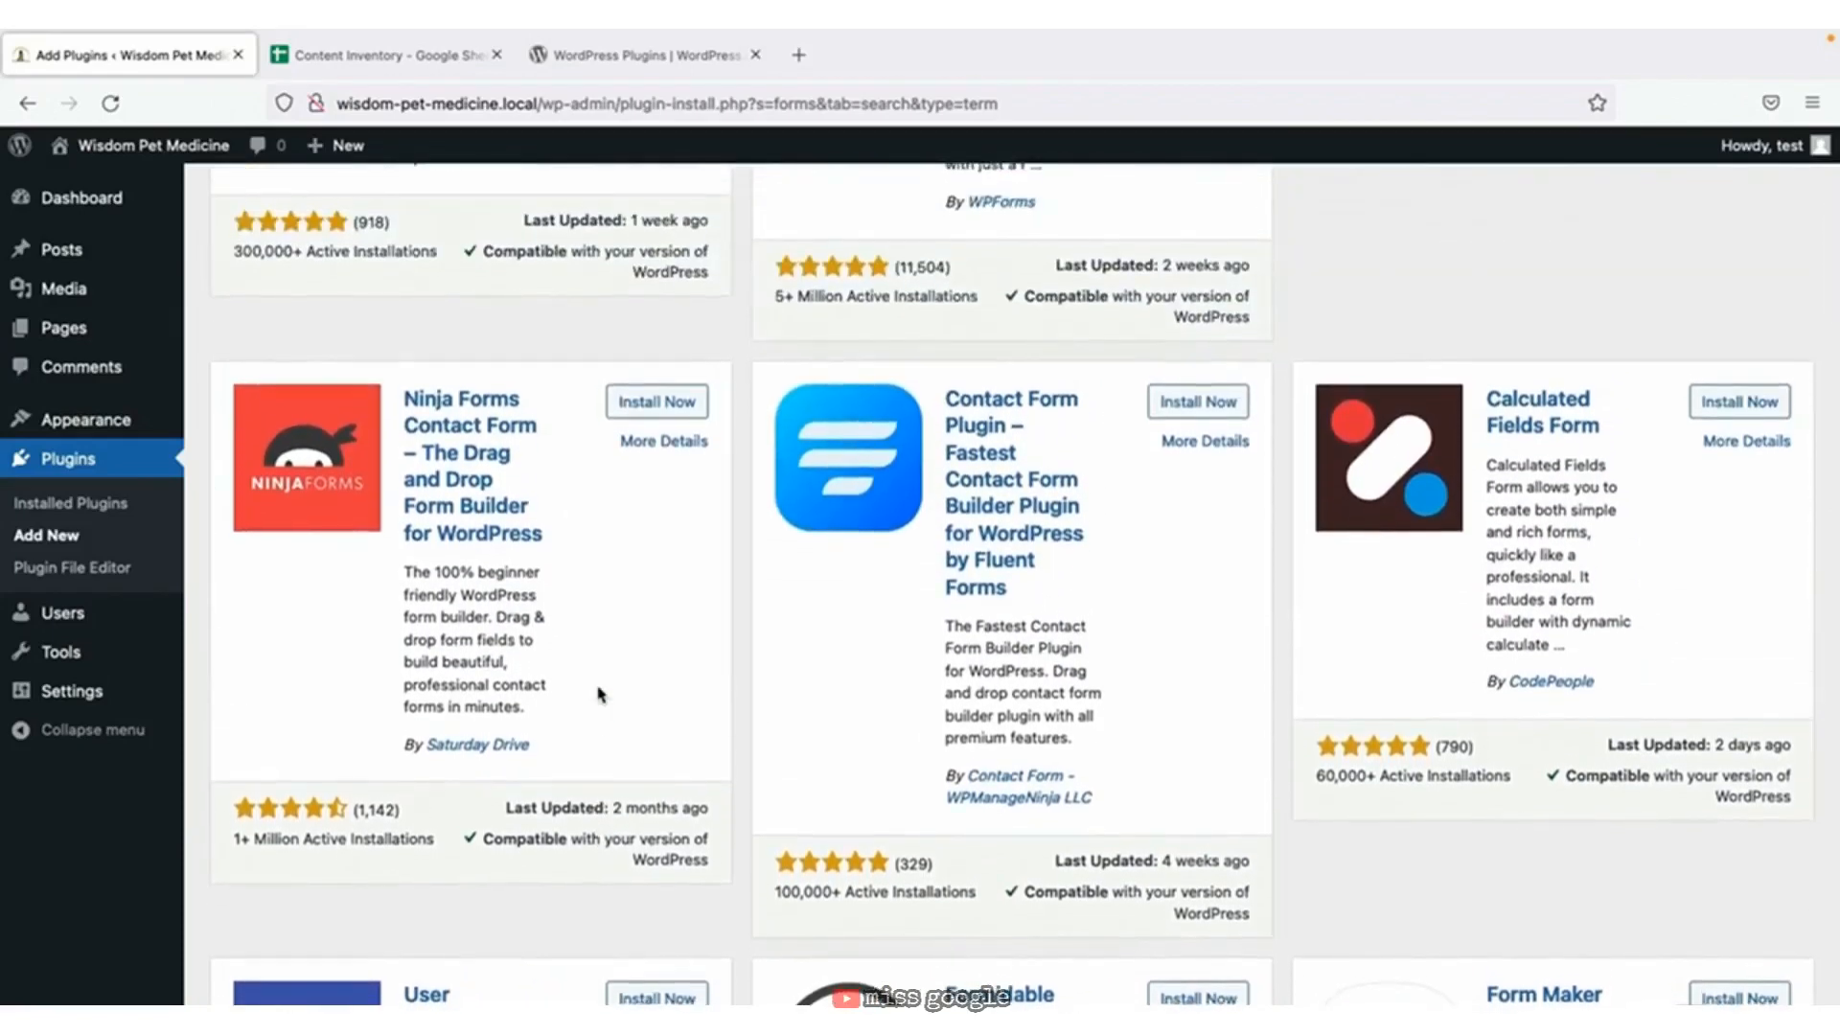
Open the Ninja Forms plugin details, review its description, feature list and add-ons, and return to the search results.
left_click(470, 520)
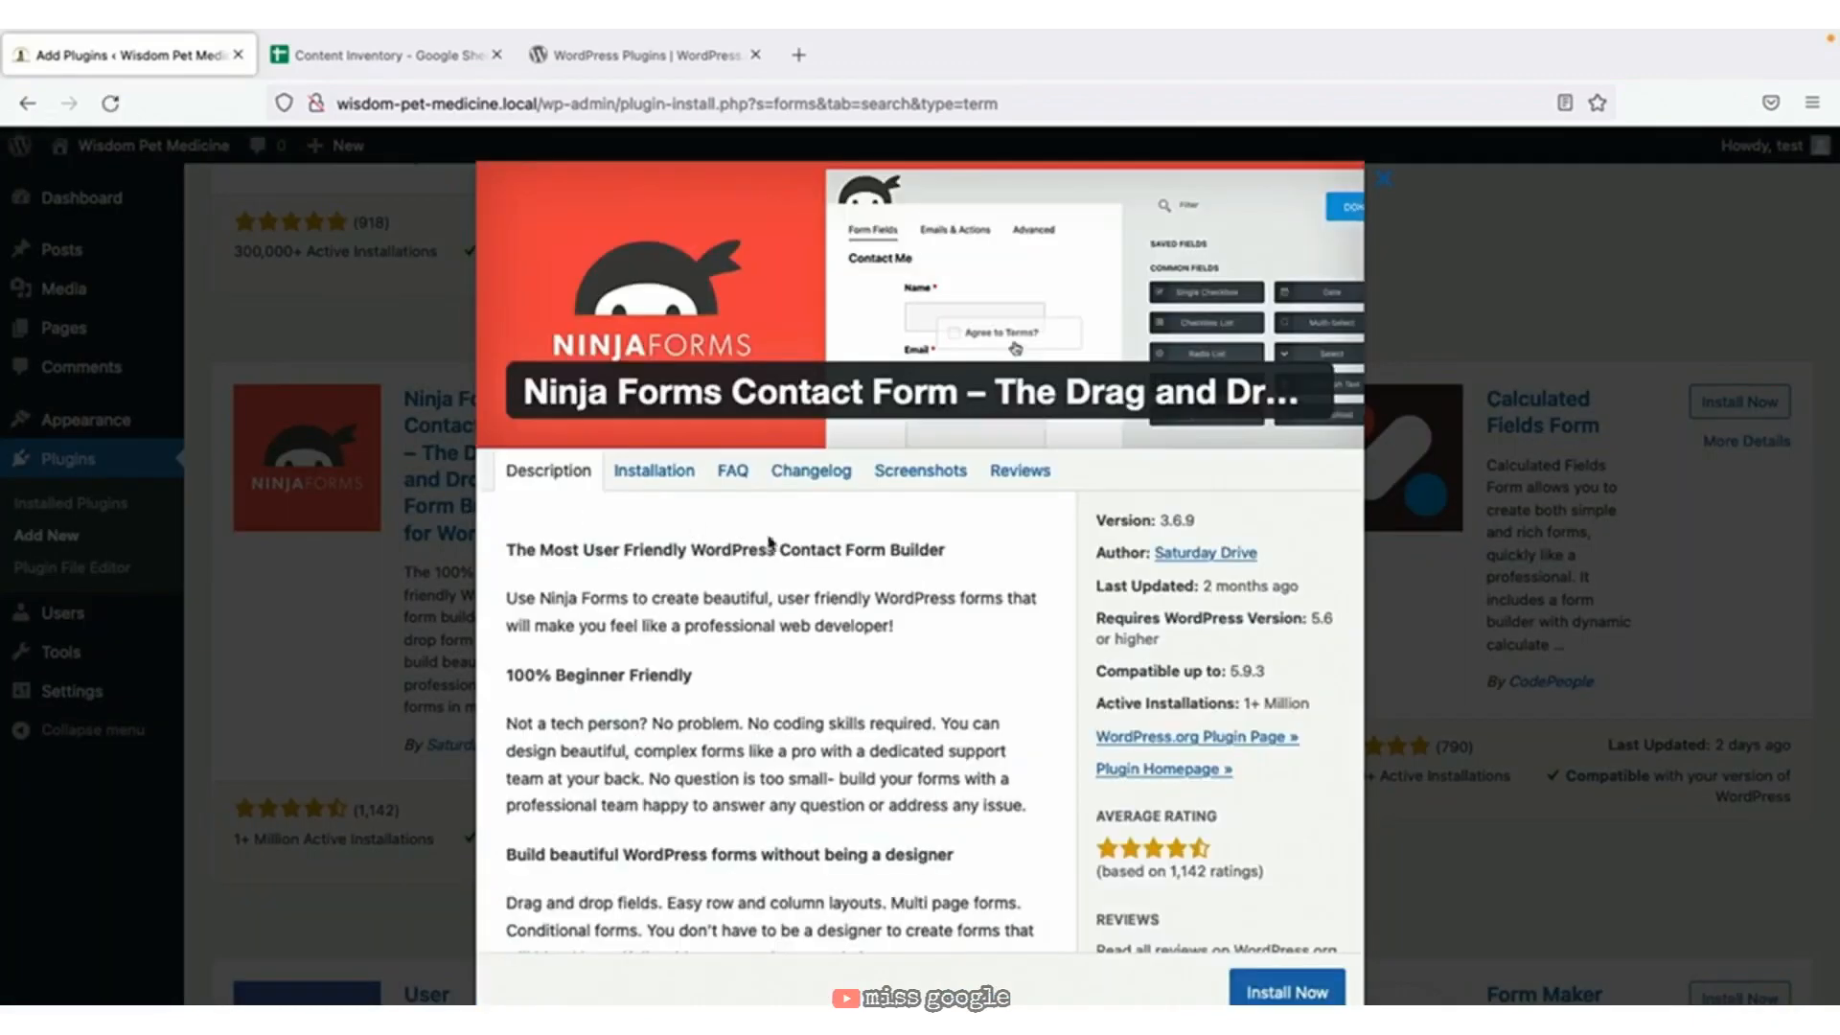
scroll(776, 545, "down", 5)
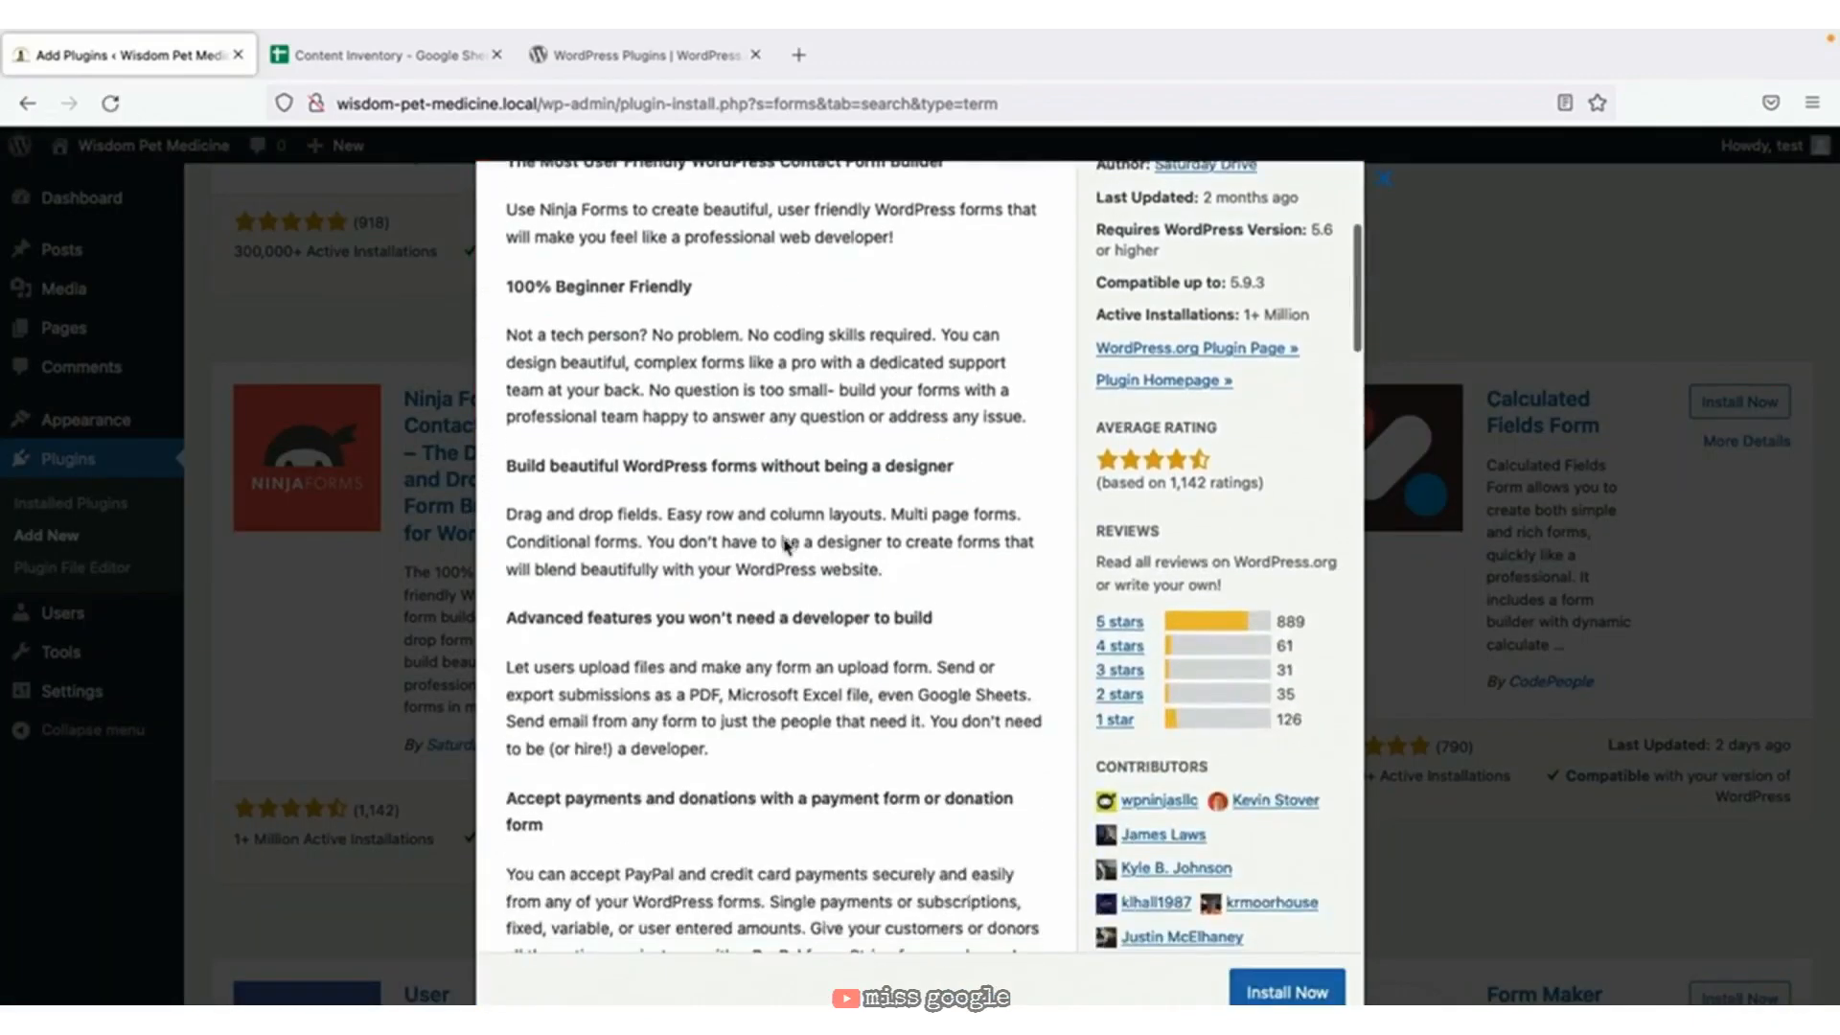
scroll(786, 545, "down", 15)
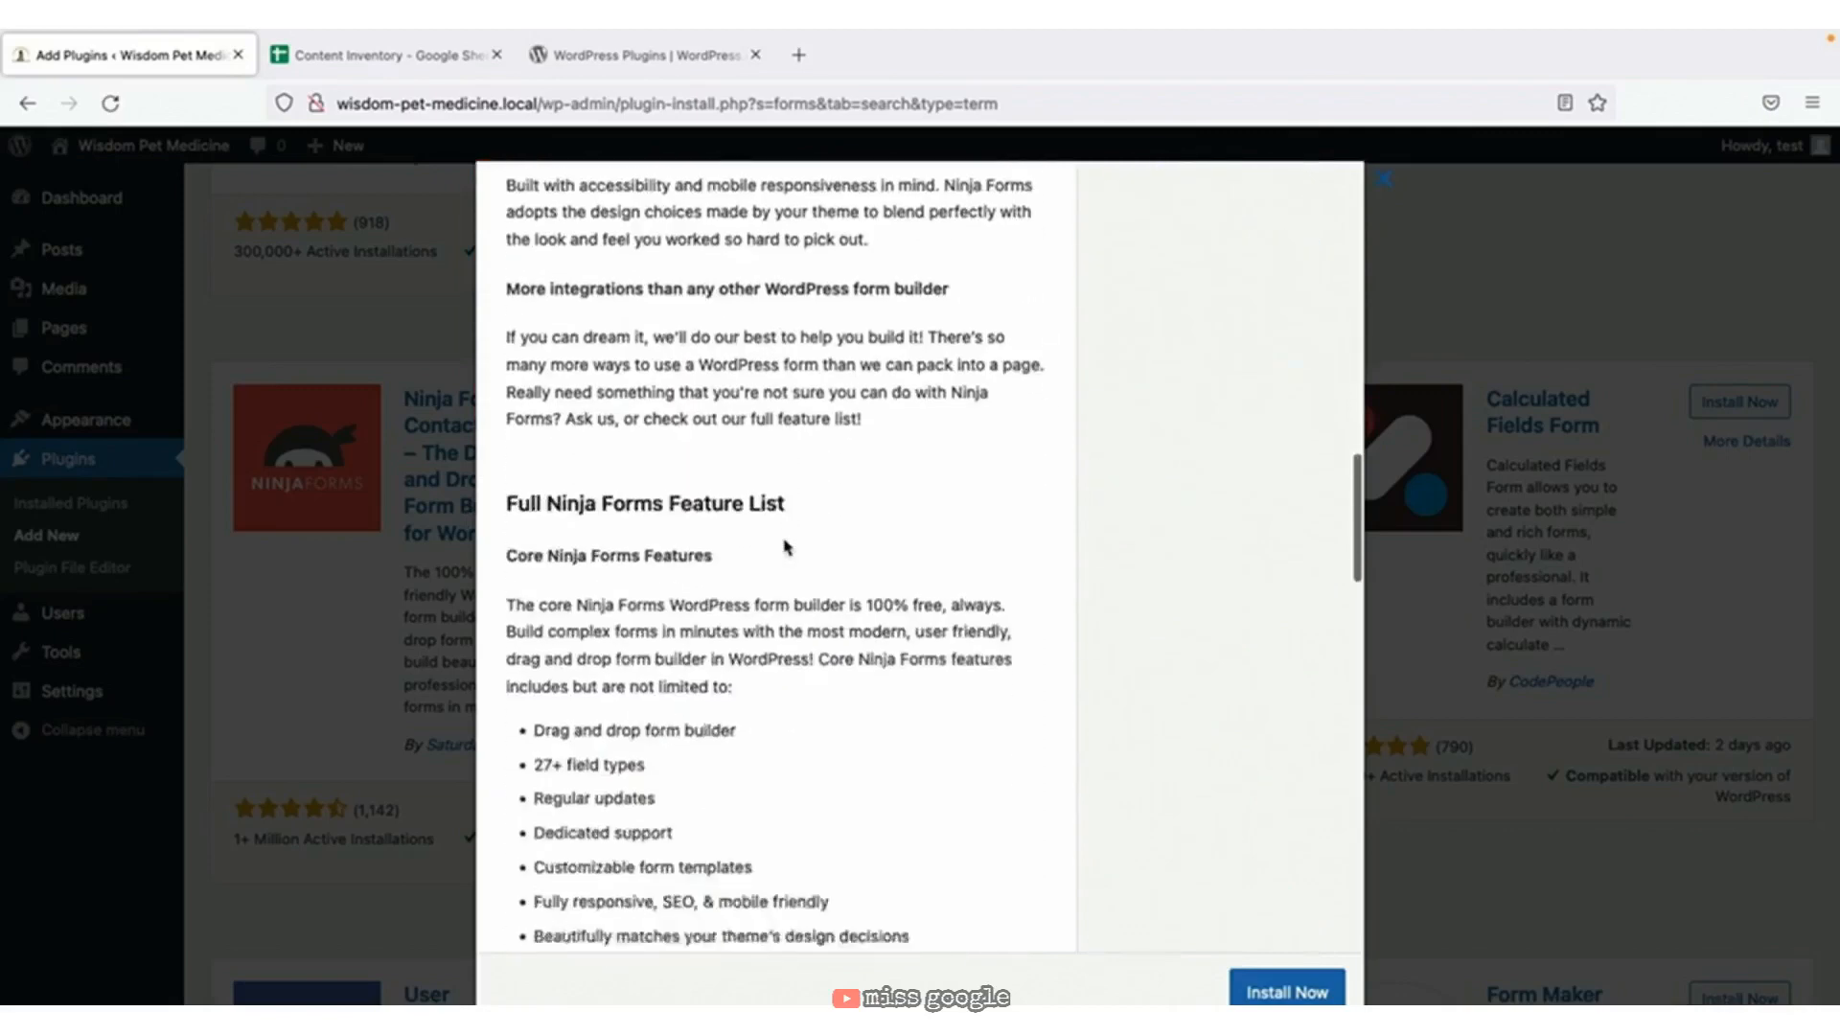
scroll(786, 545, "down", 12)
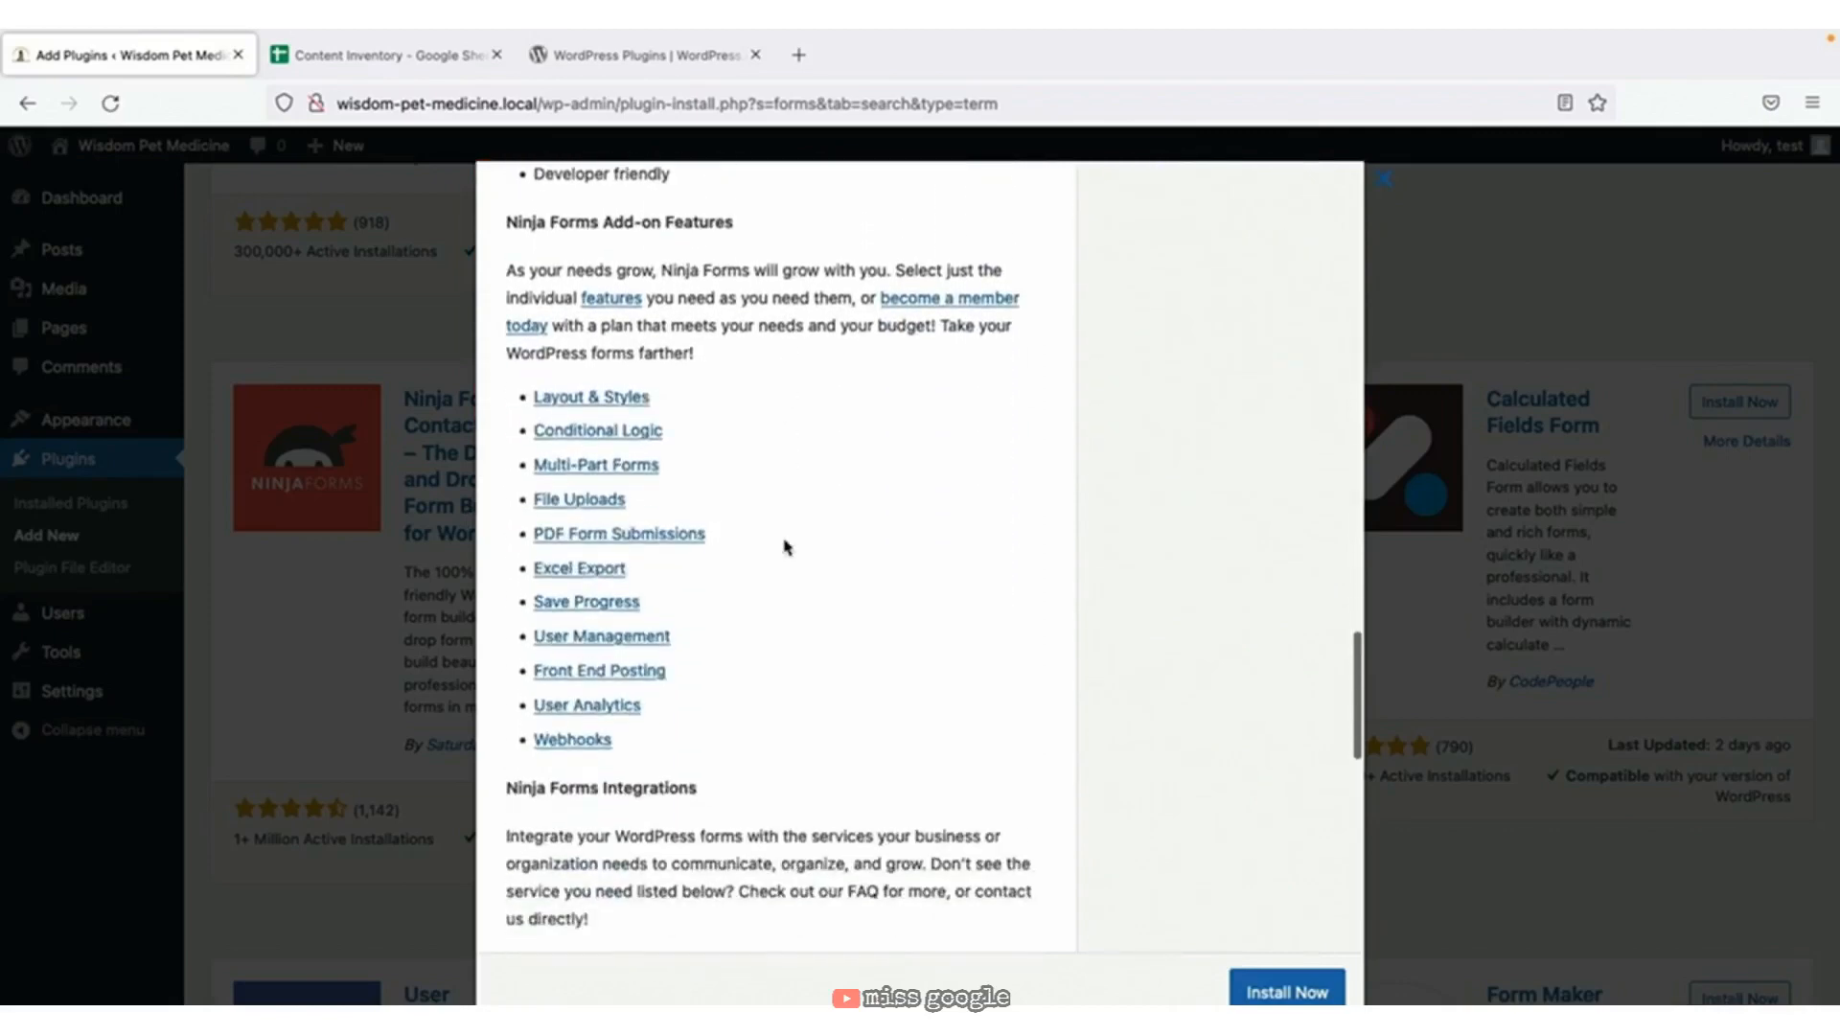
scroll(786, 548, "down", 1)
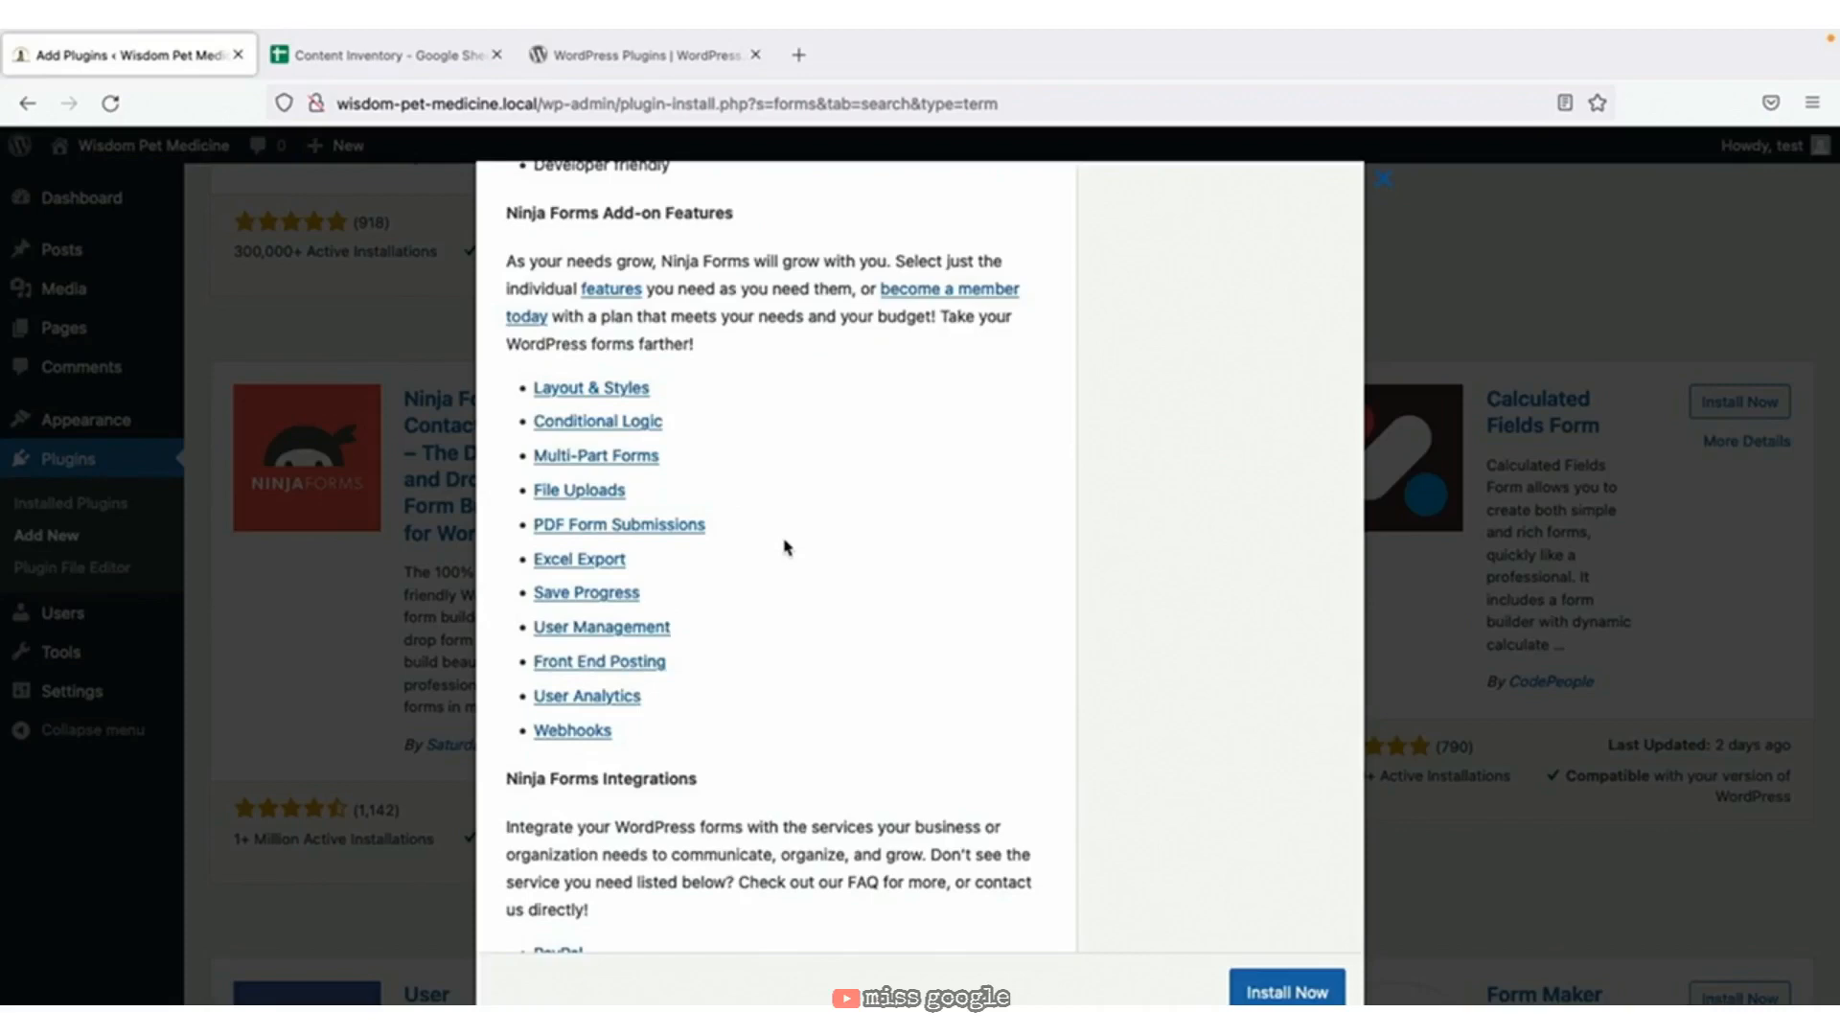
scroll(784, 547, "up", 15)
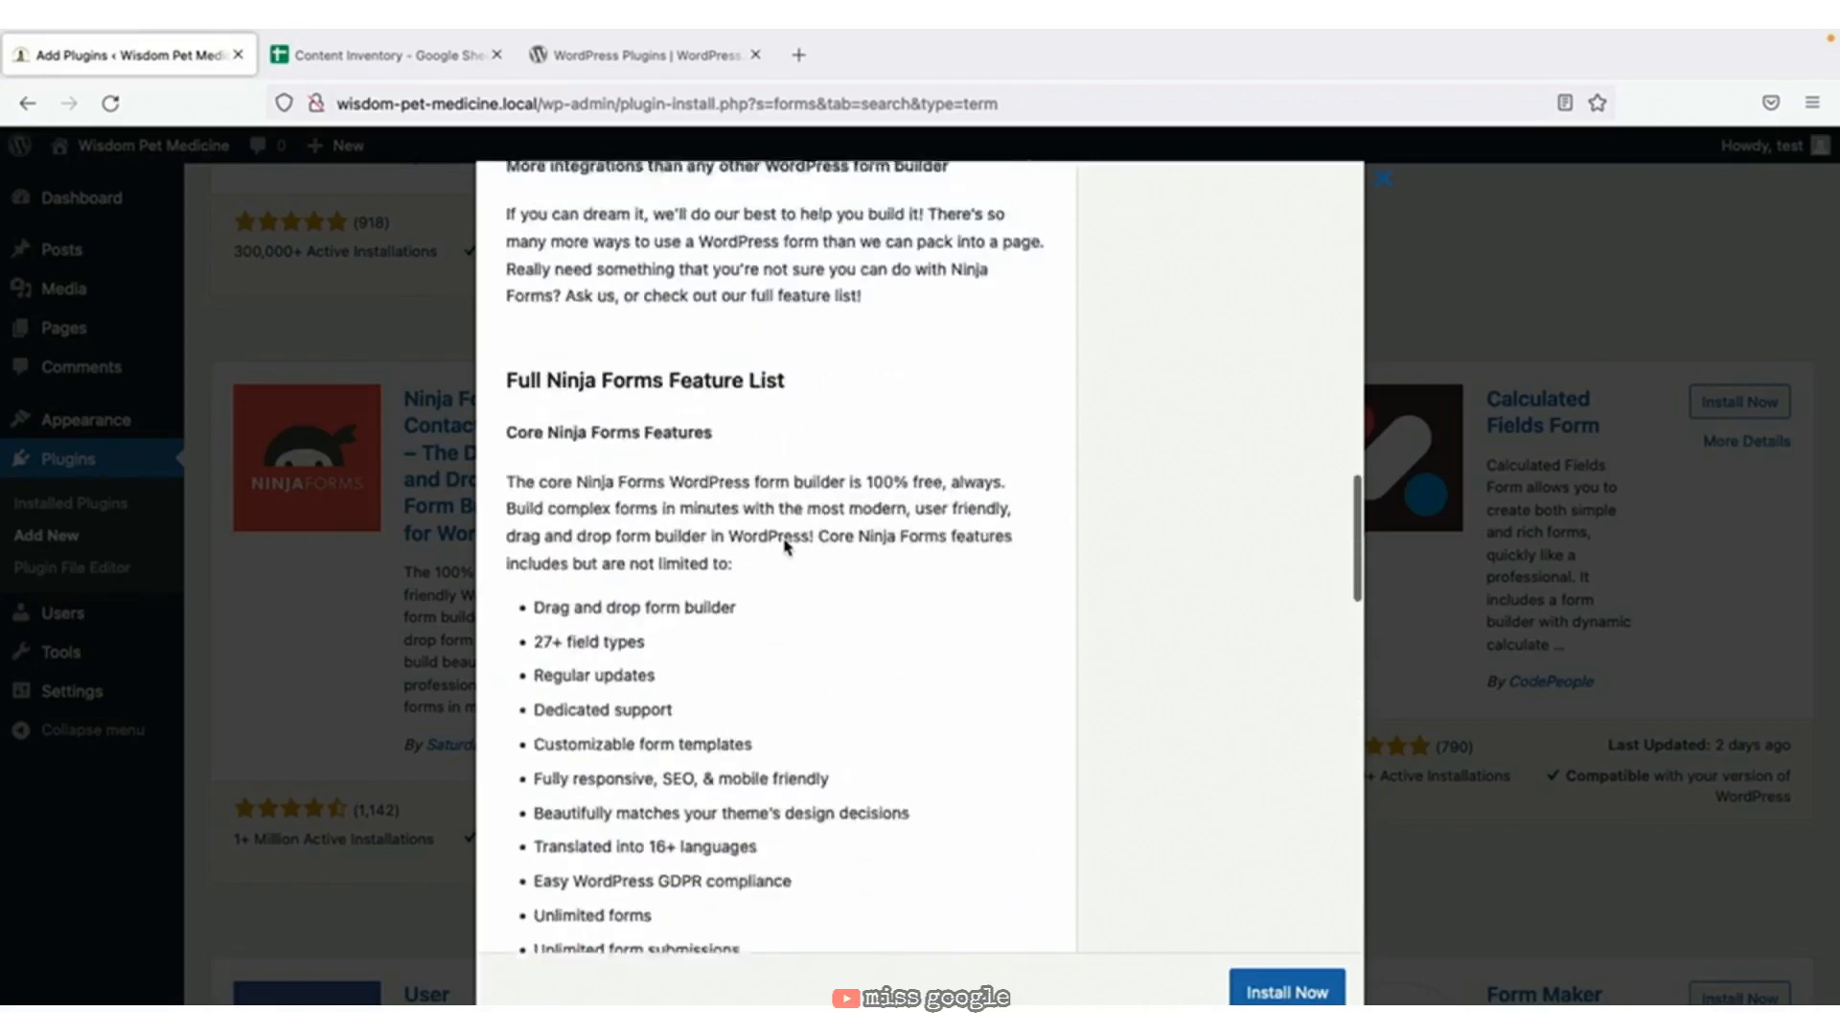
scroll(784, 542, "up", 15)
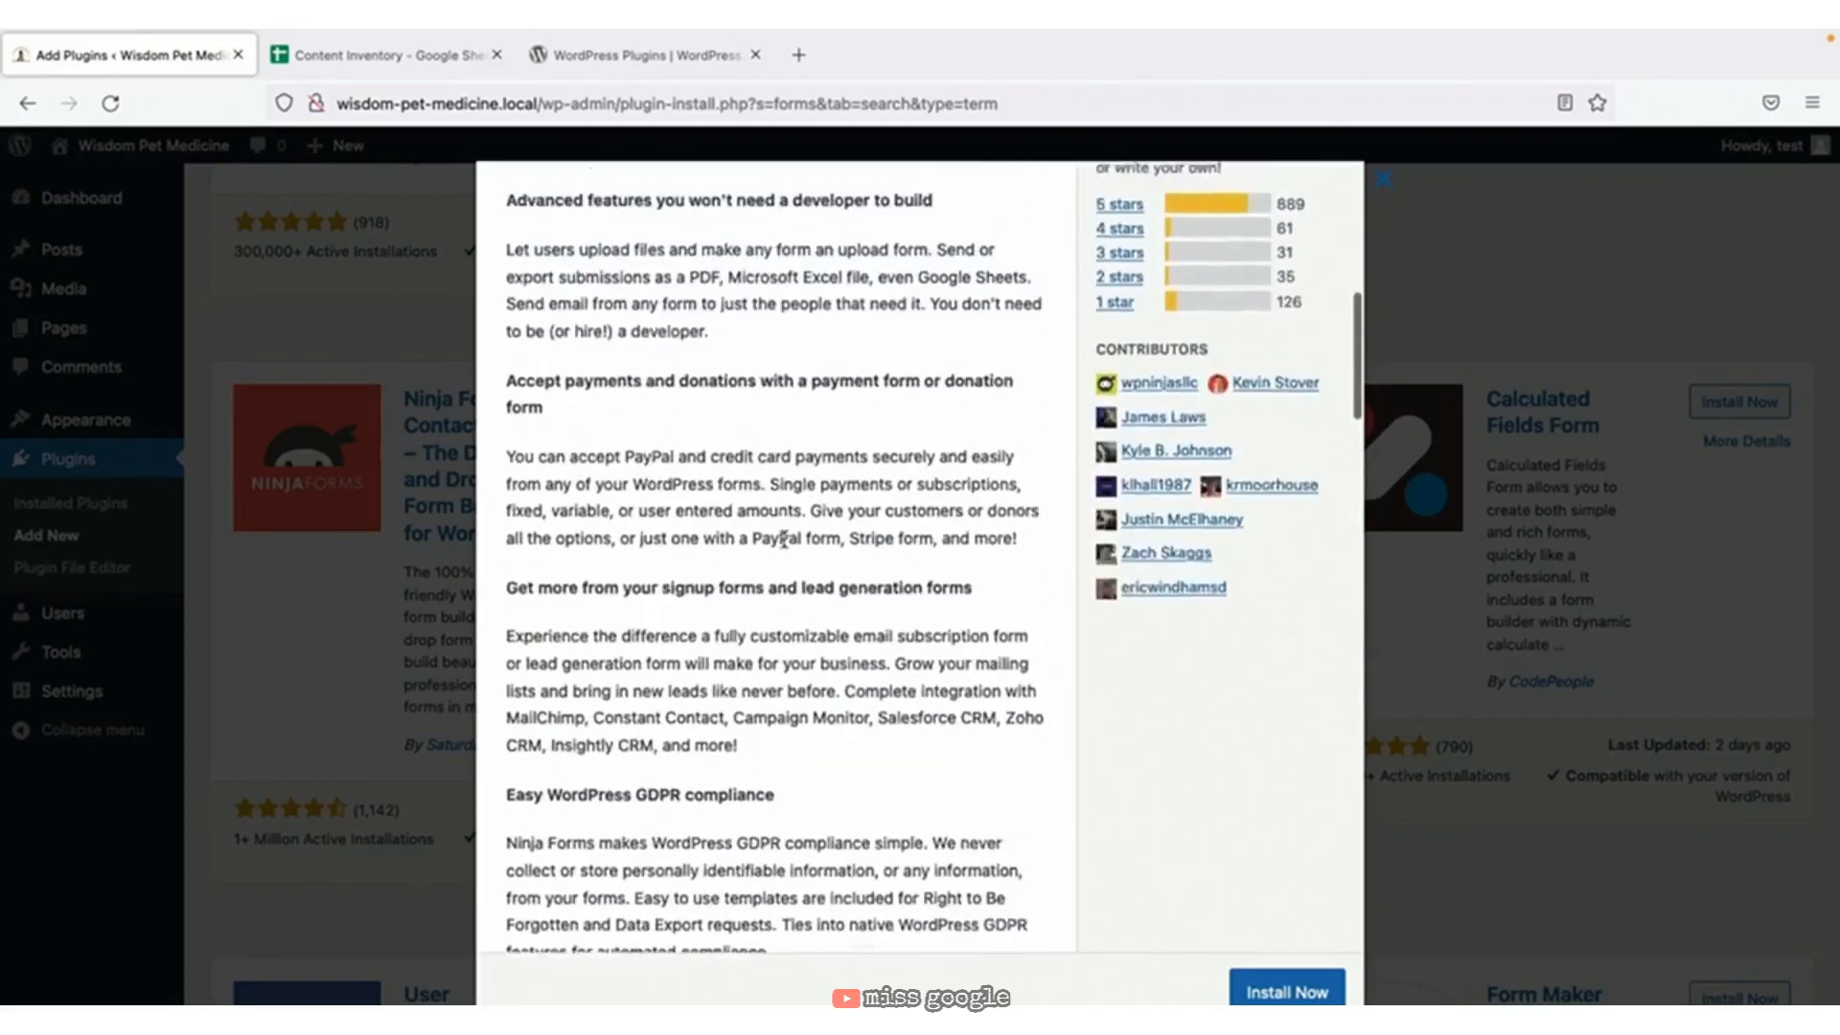
scroll(784, 541, "up", 3)
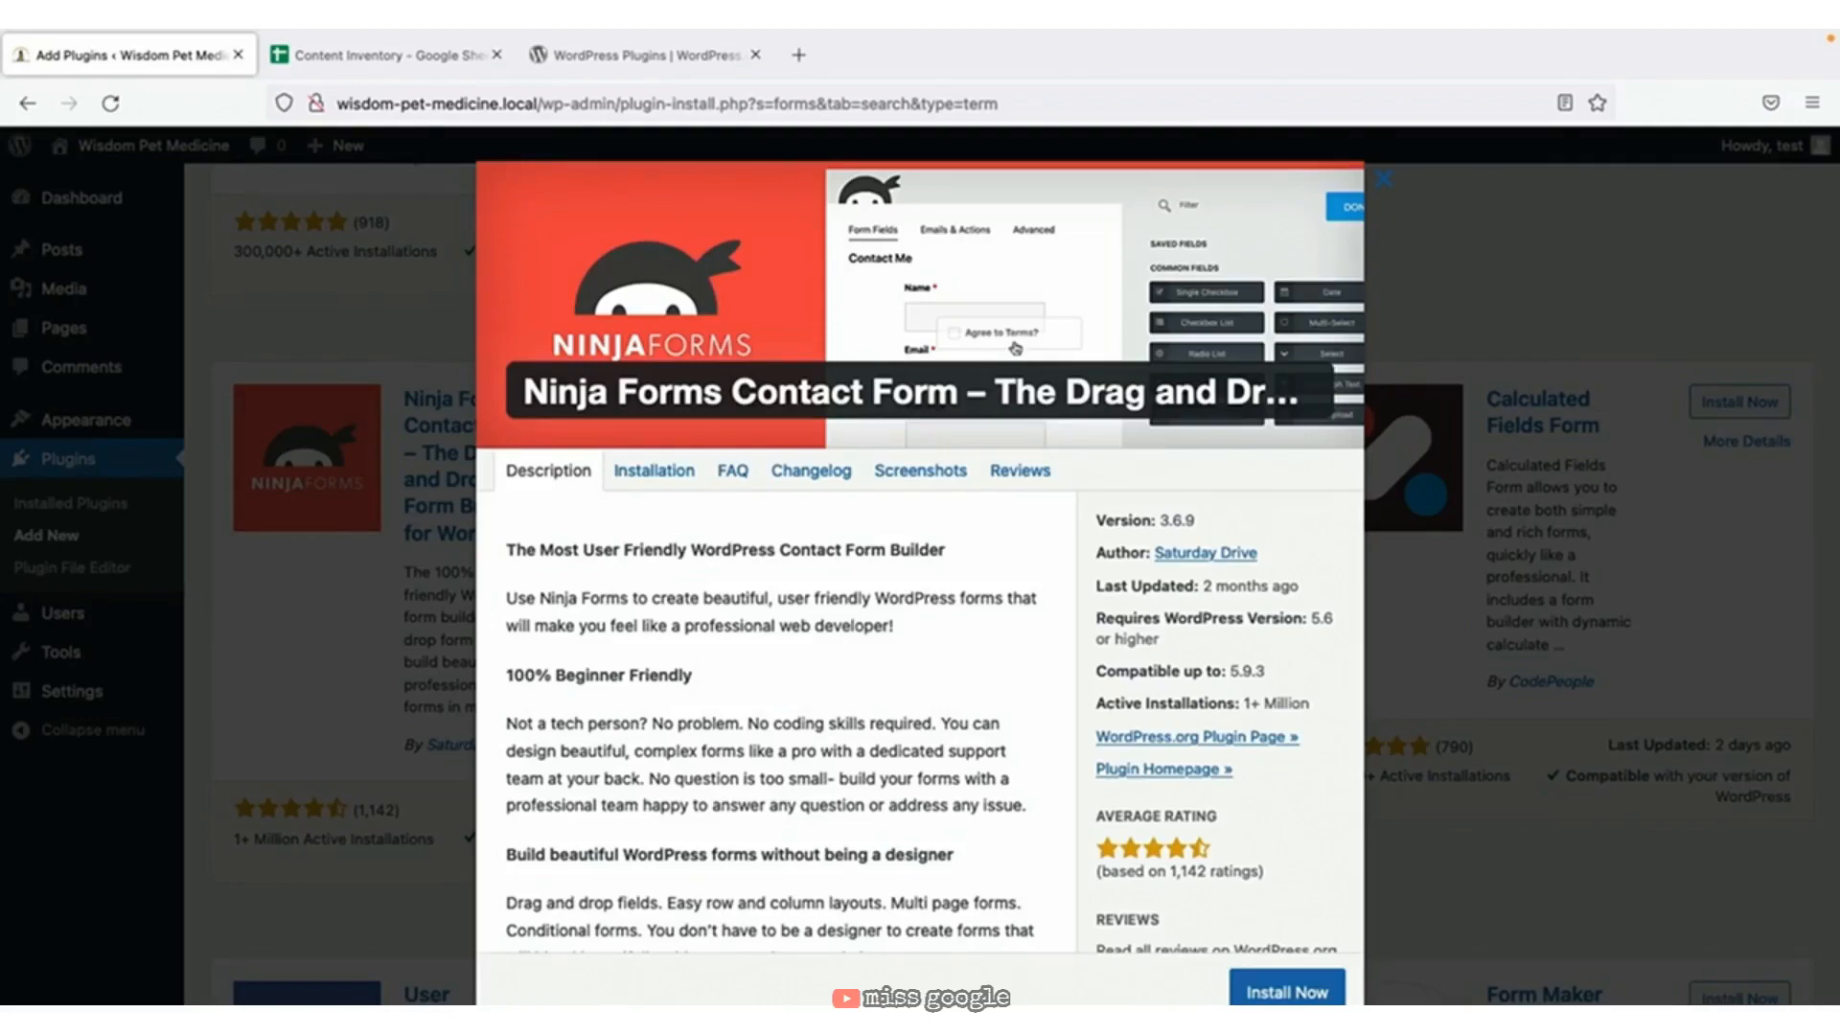
key("Escape")
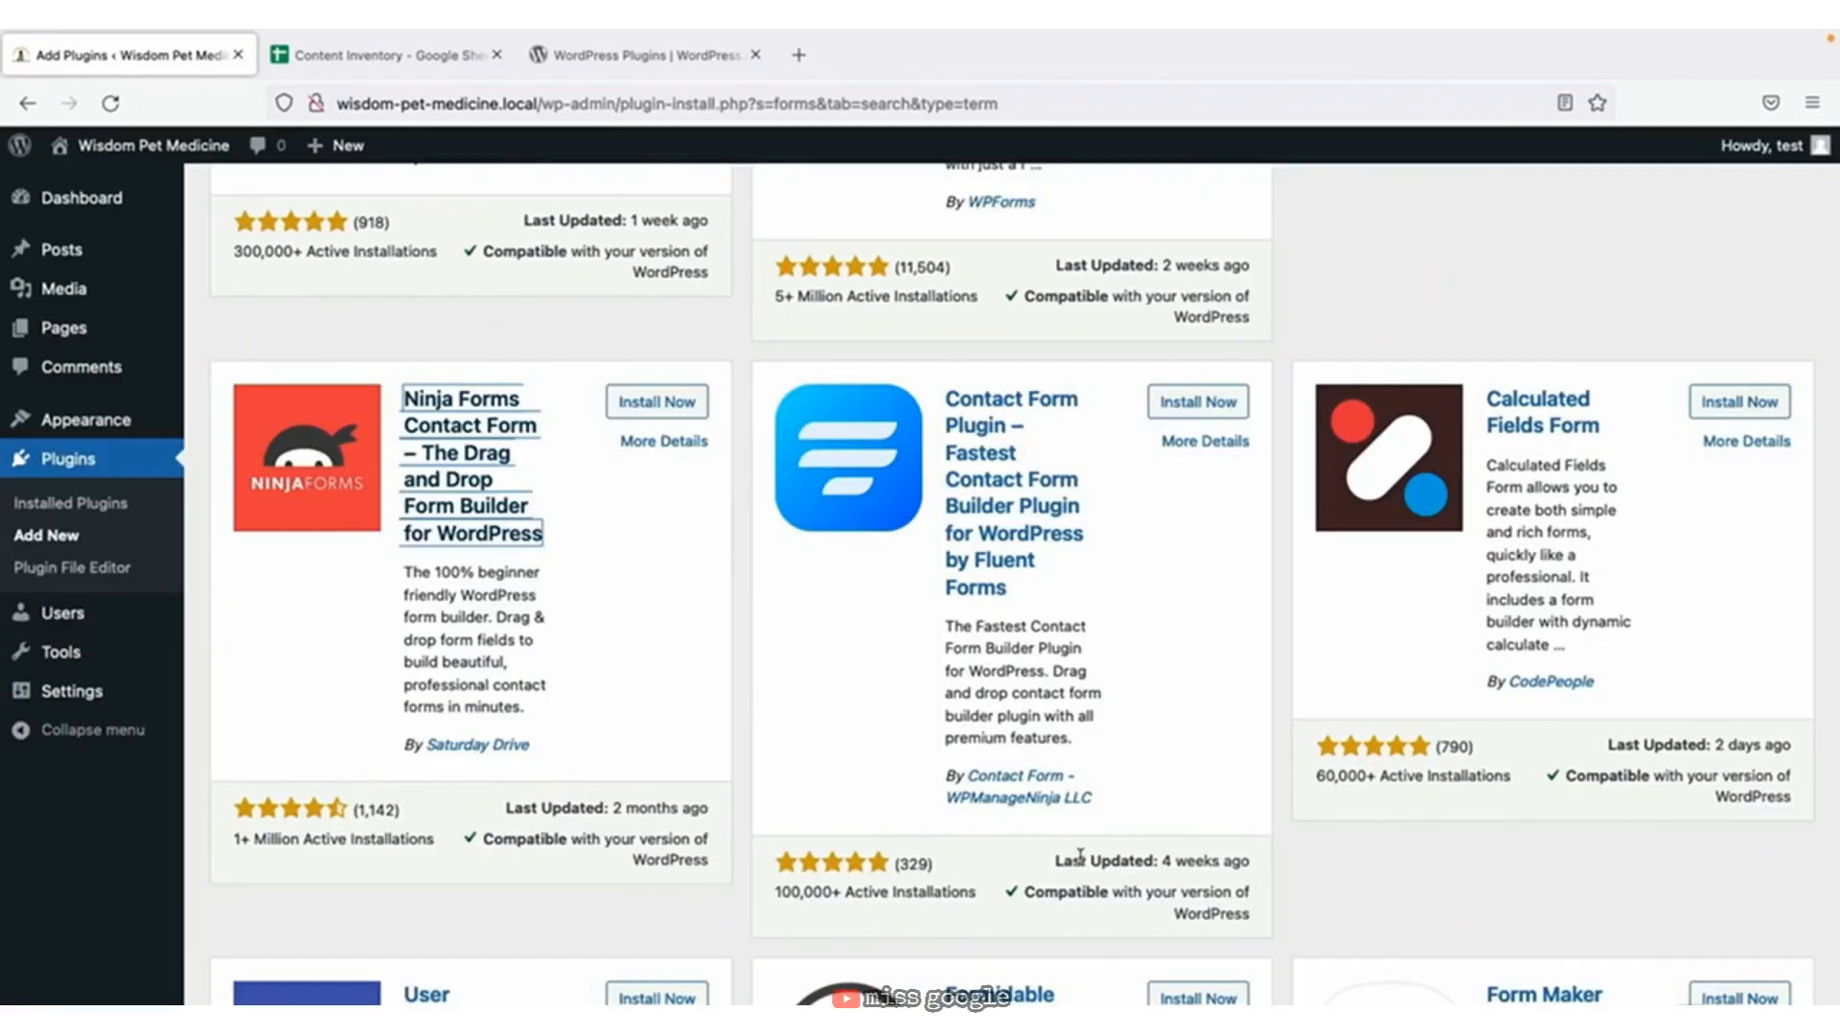
scroll(1081, 863, "up", 4)
scroll(1081, 866, "up", 2)
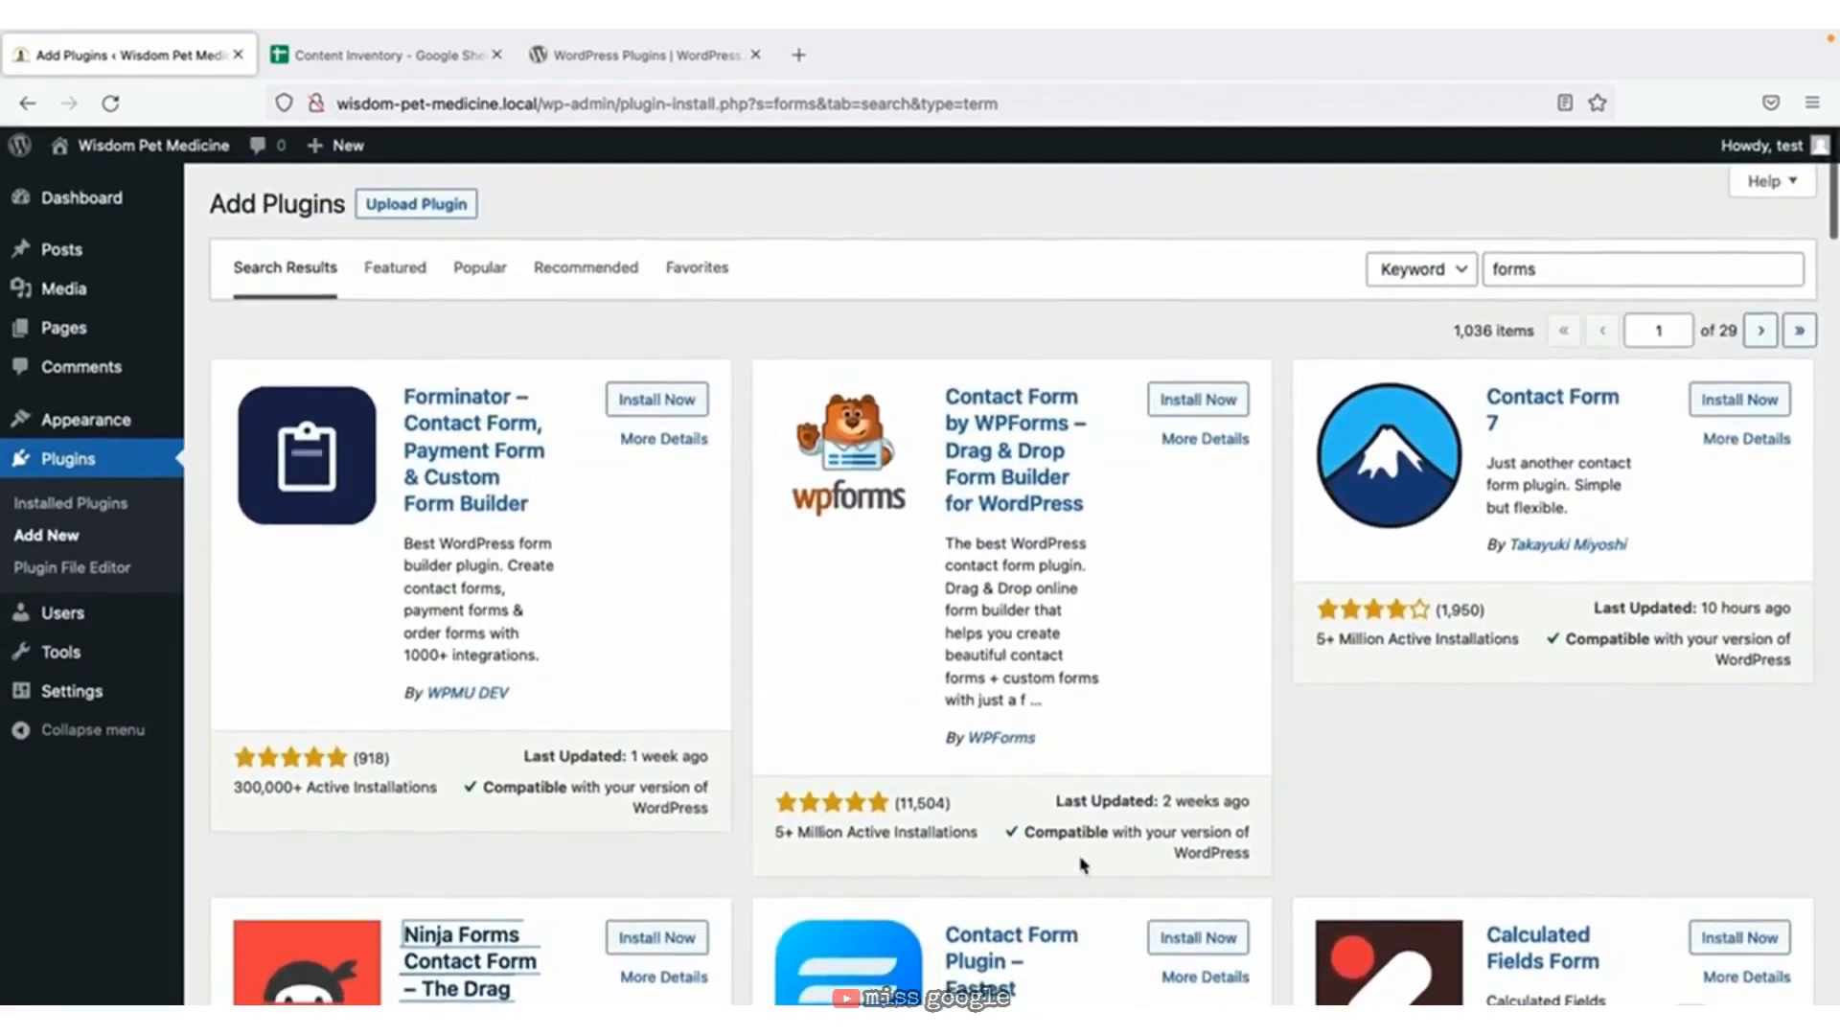
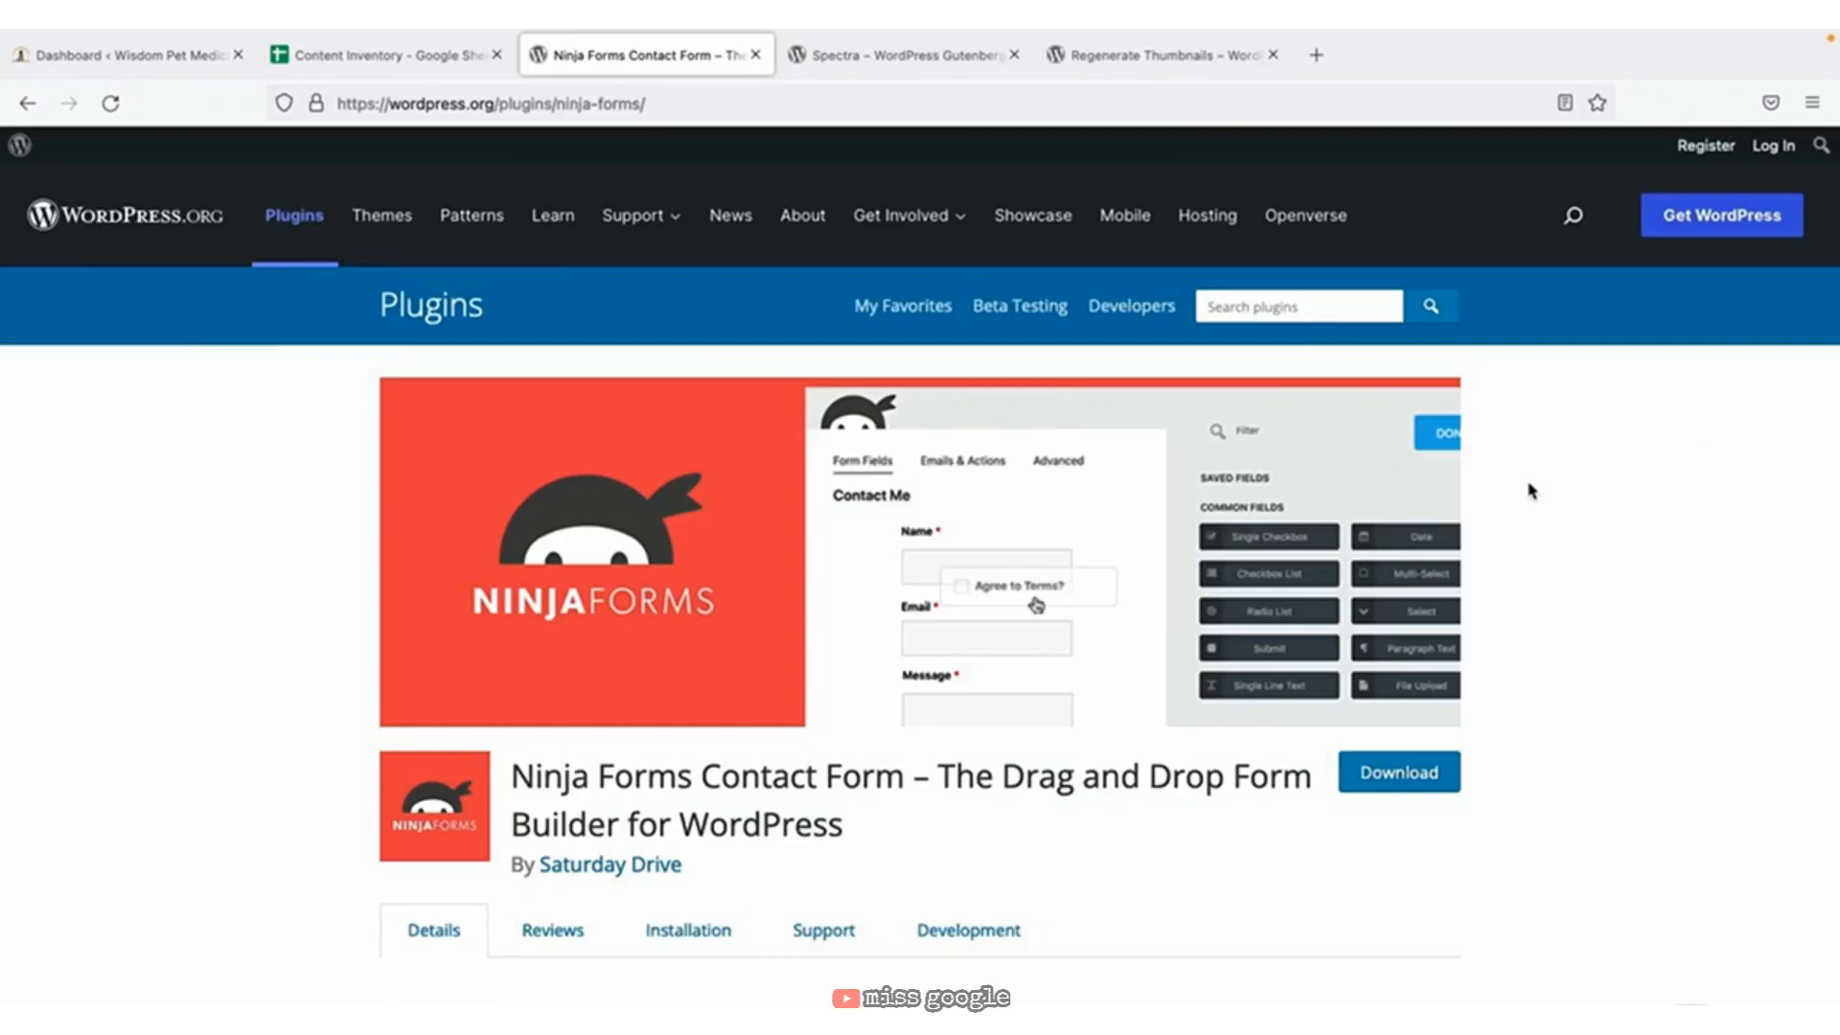
Switch from the Ninja Forms page to the Spectra – WordPress Gutenberg Blocks plugin page on WordPress.org.
key("ctrl+Tab")
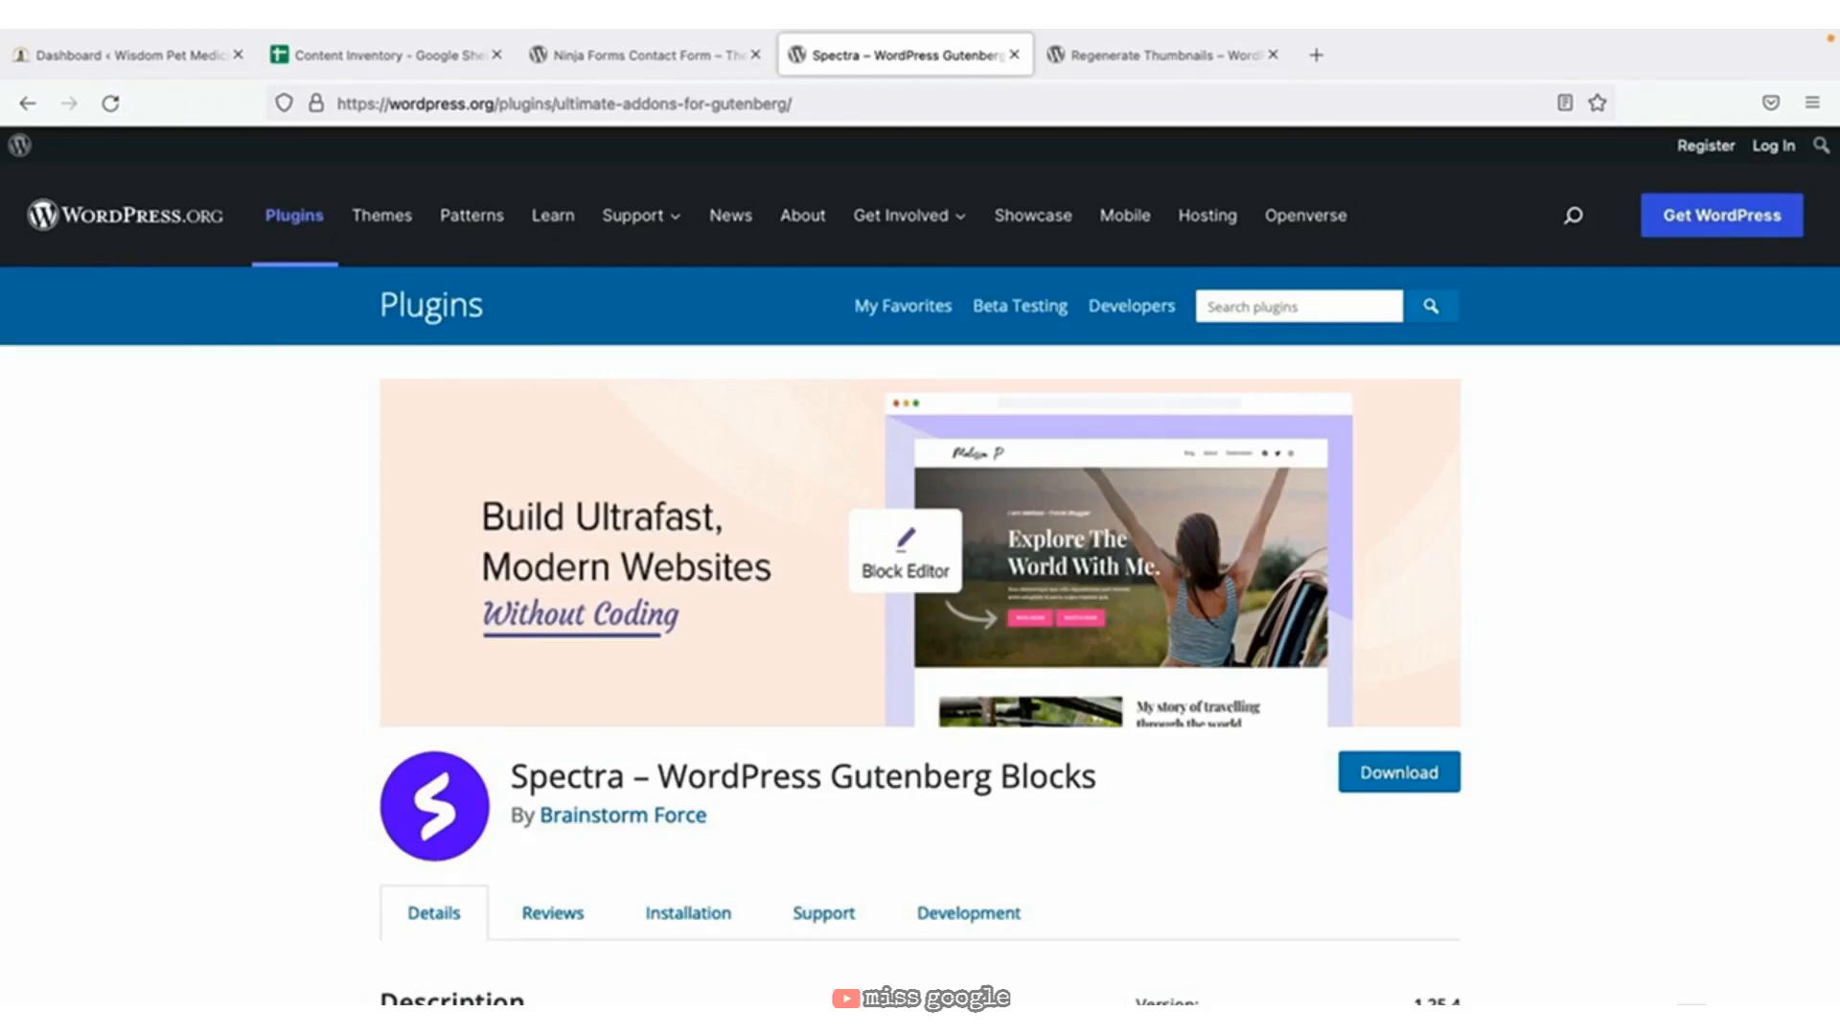
View the Regenerate Thumbnails plugin page, switch back to the site's admin dashboard and open the list of installed themes.
key("ctrl+Tab")
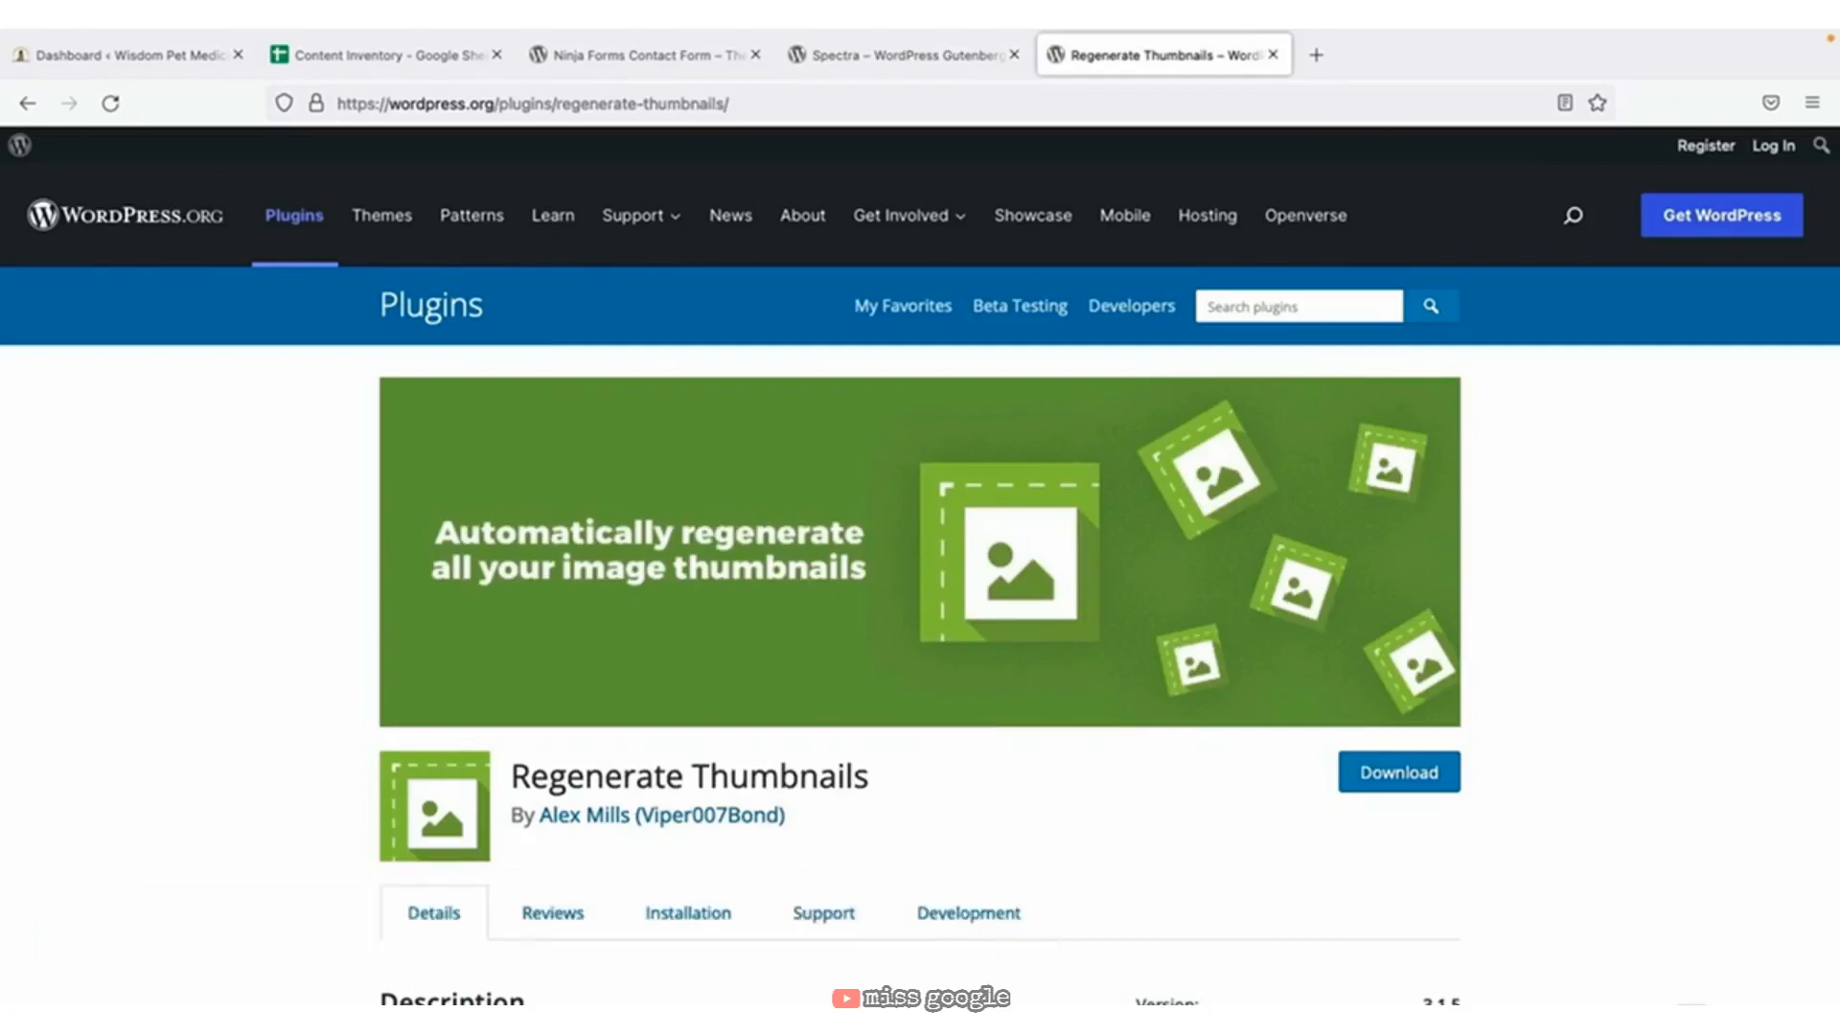
left_click(154, 66)
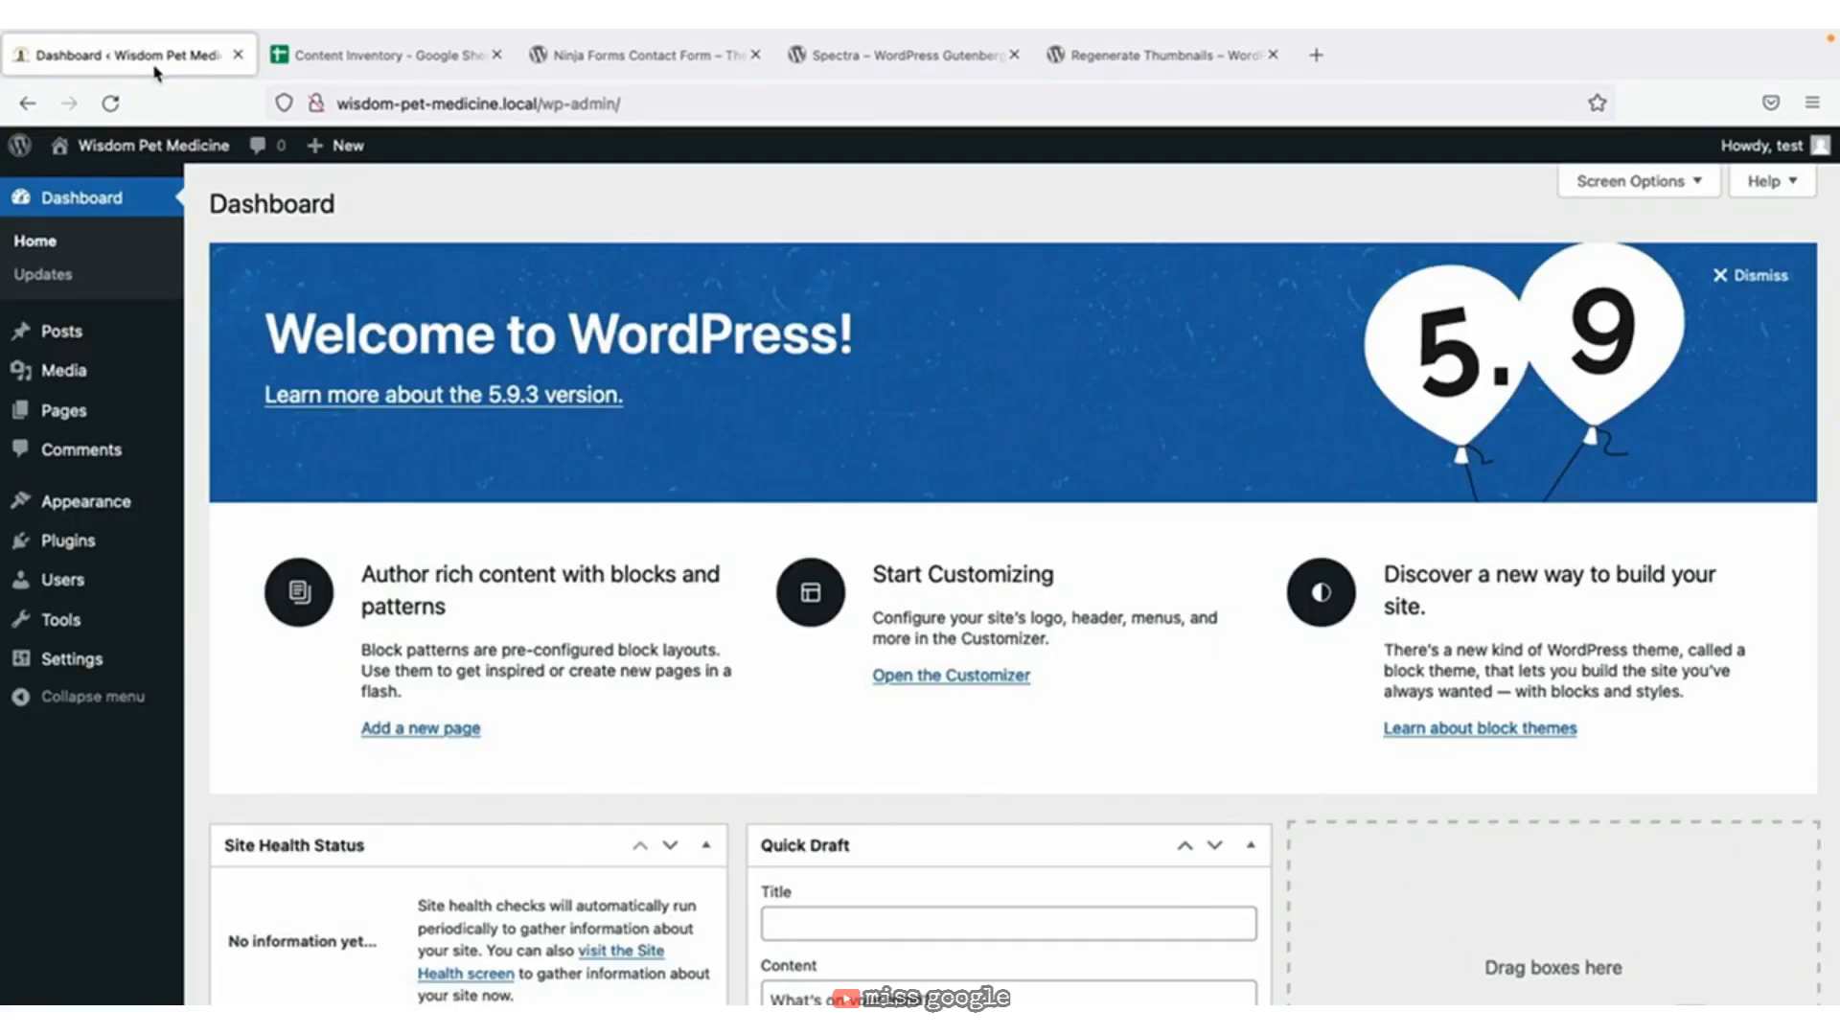
mouse_move(122, 387)
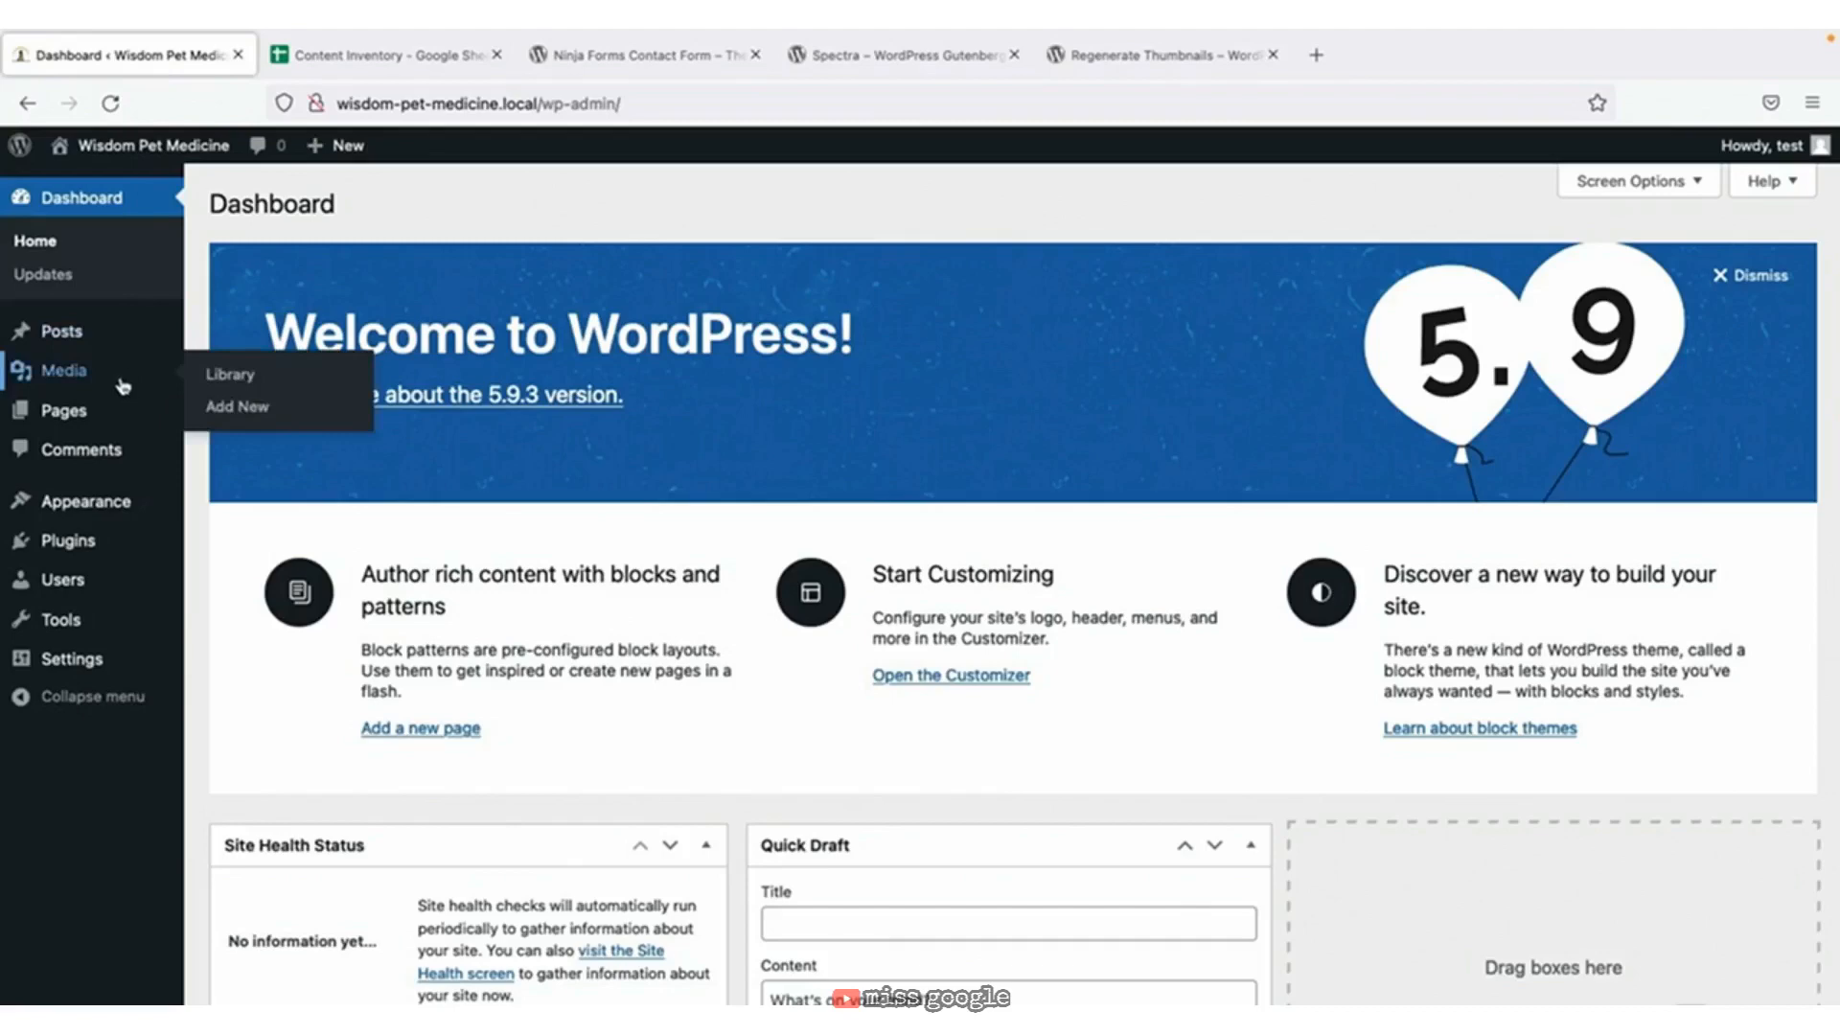
mouse_move(119, 662)
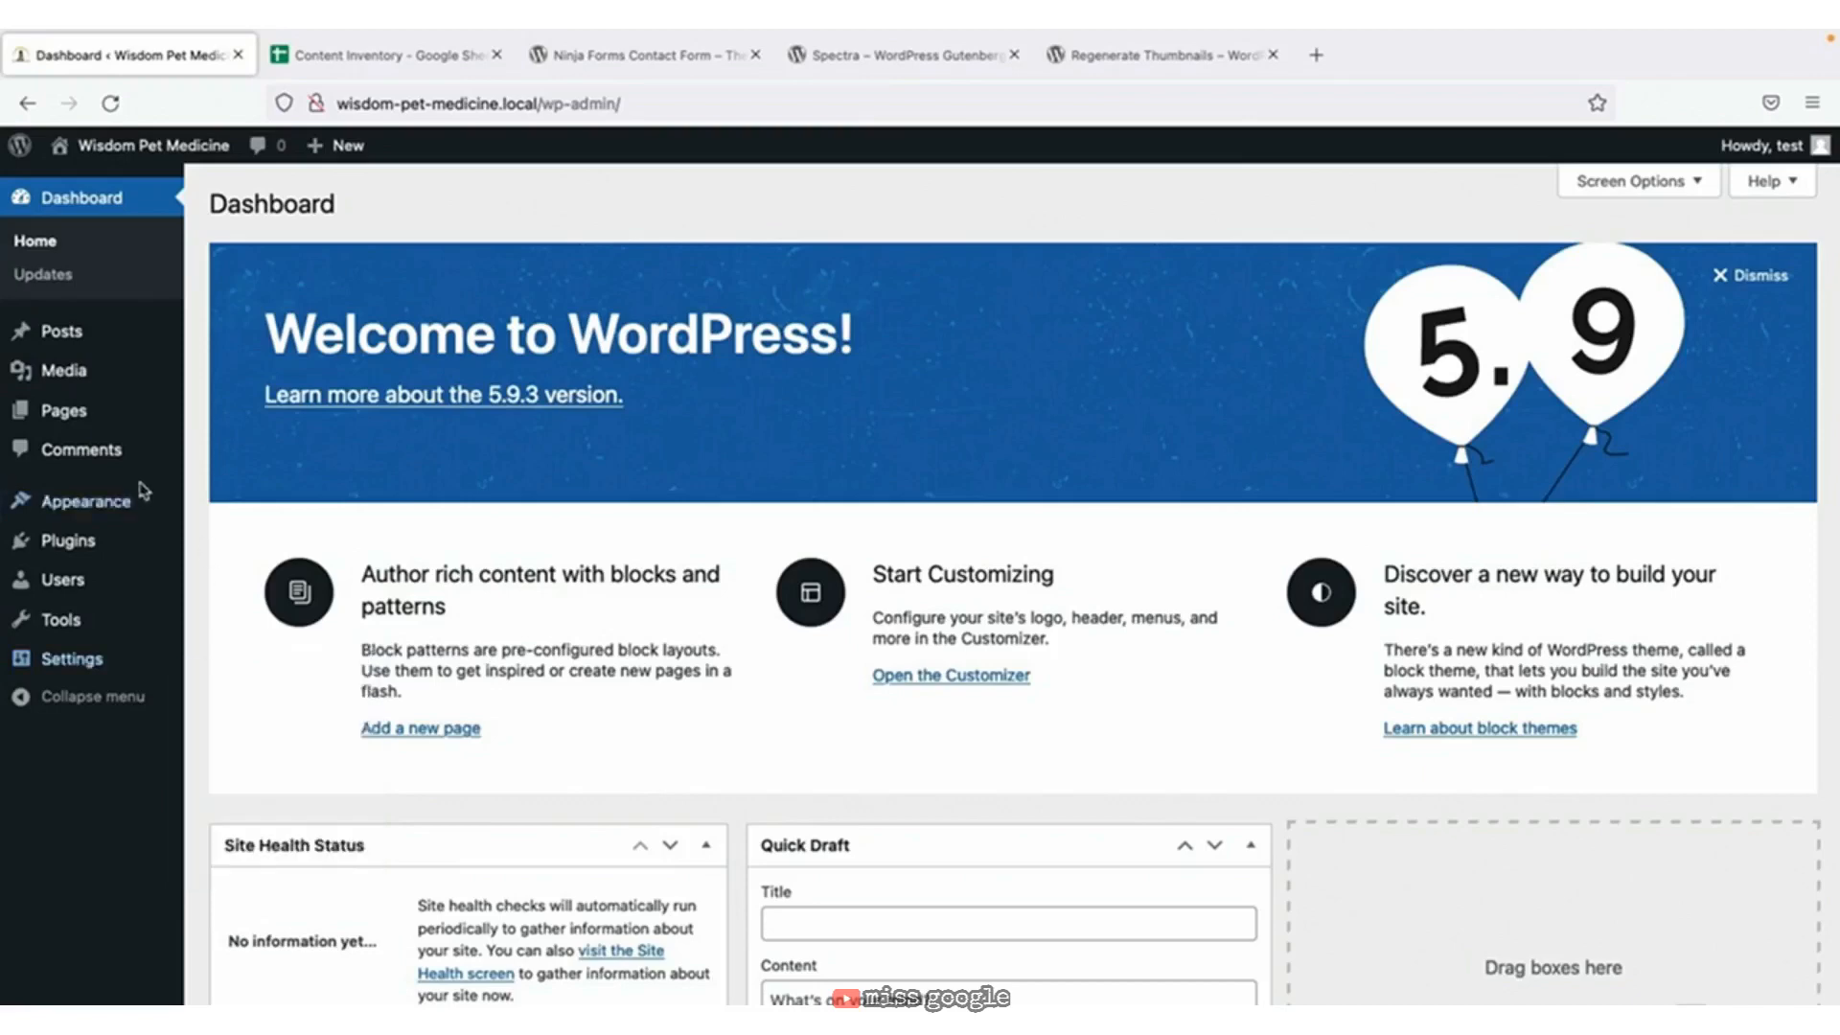
mouse_move(148, 509)
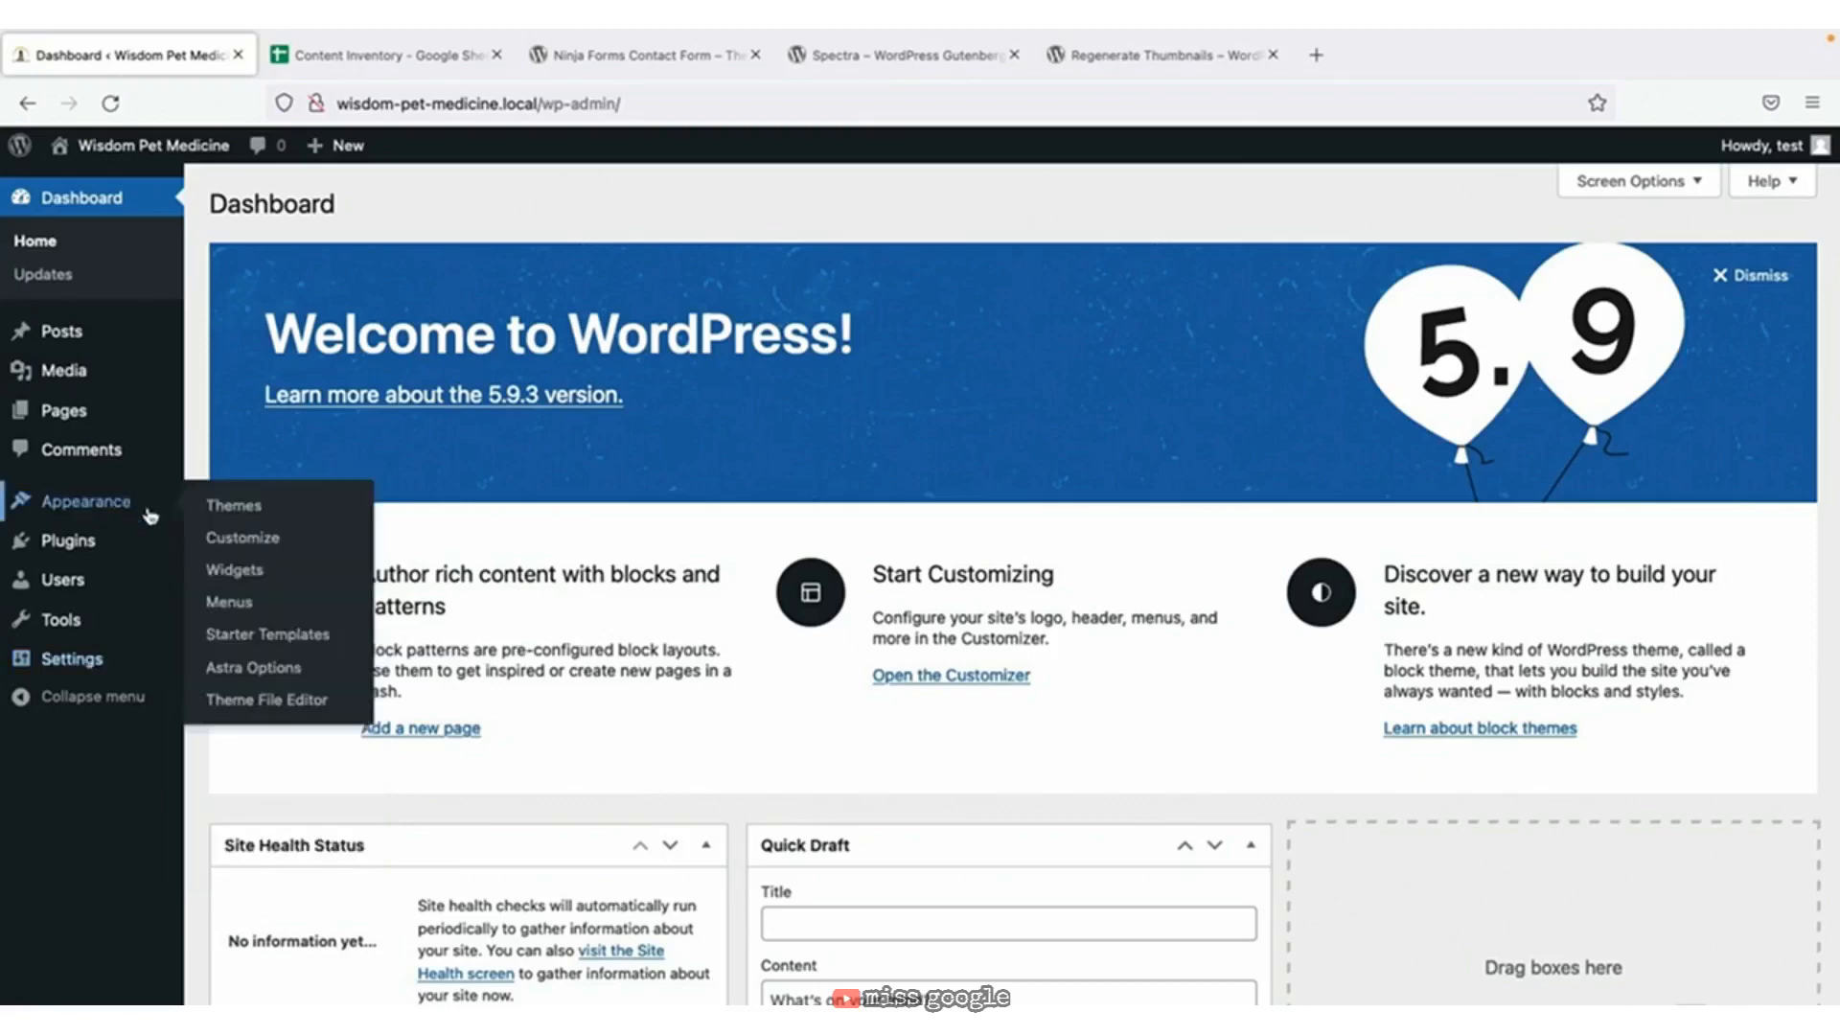
left_click(247, 508)
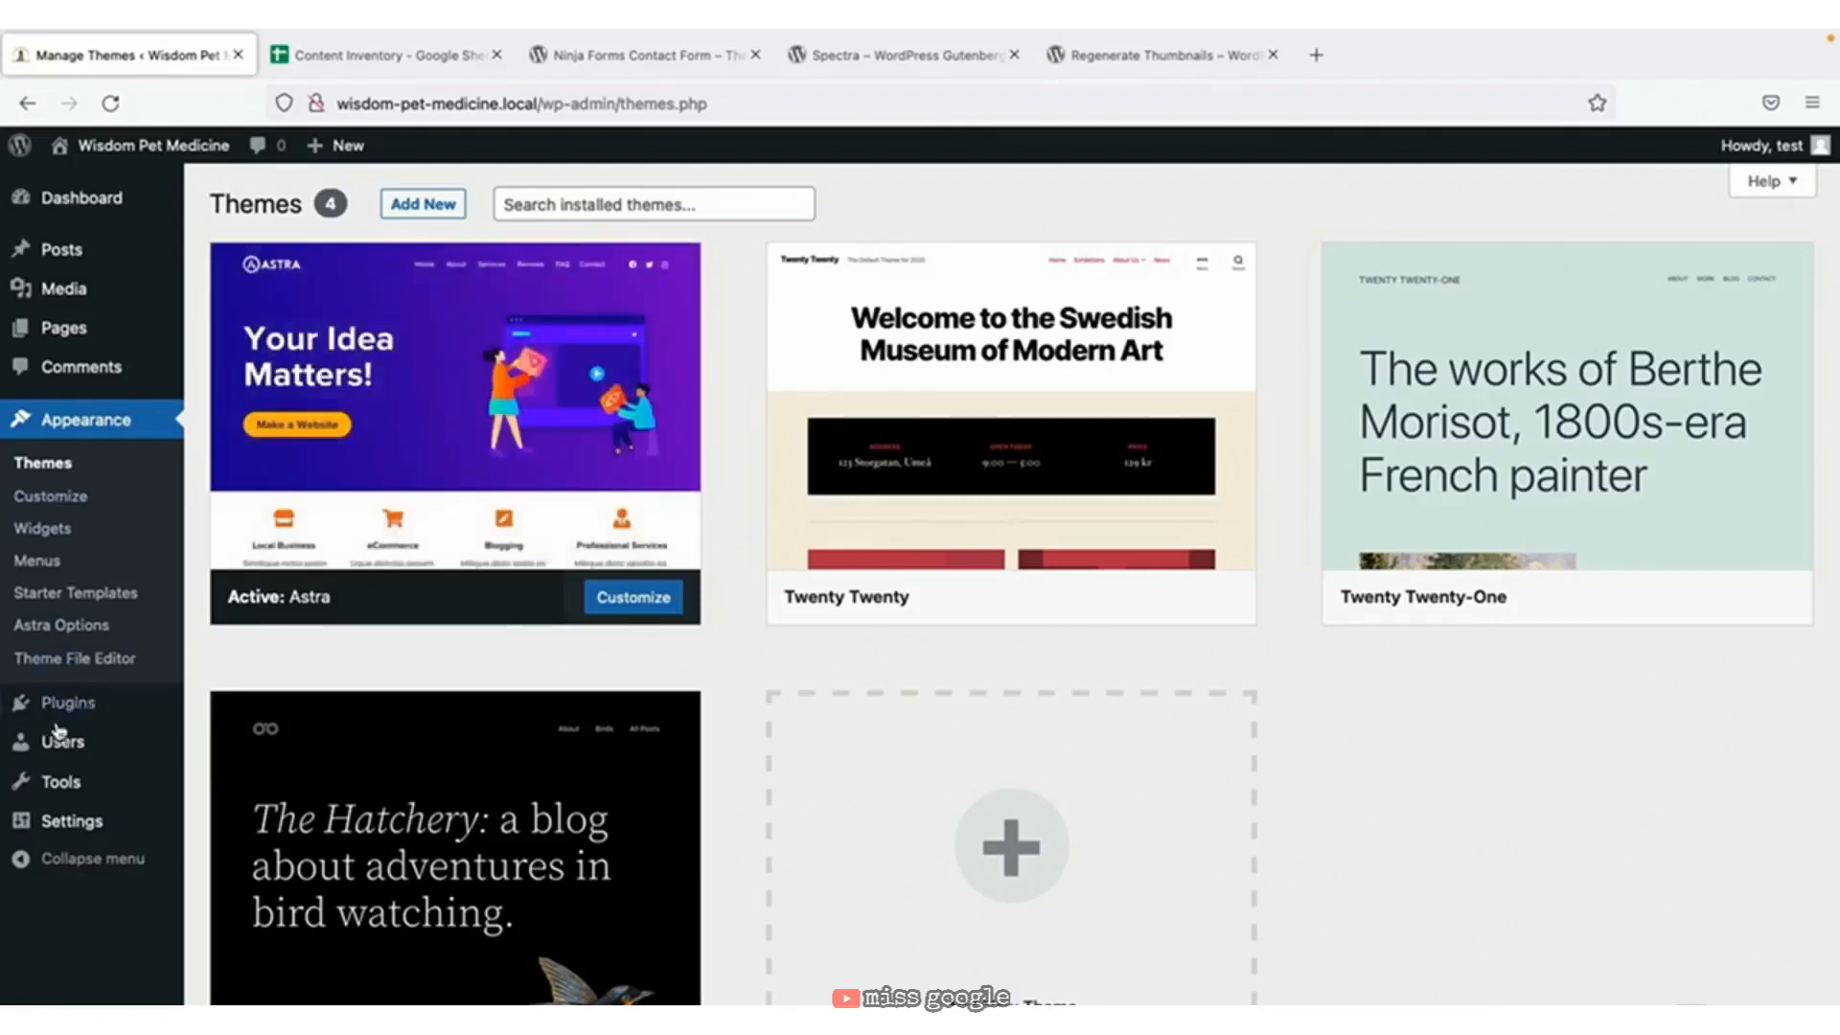
Open the Add Plugins page and search the plugins for "regenerate thumbnails".
mouse_move(72, 709)
left_click(238, 739)
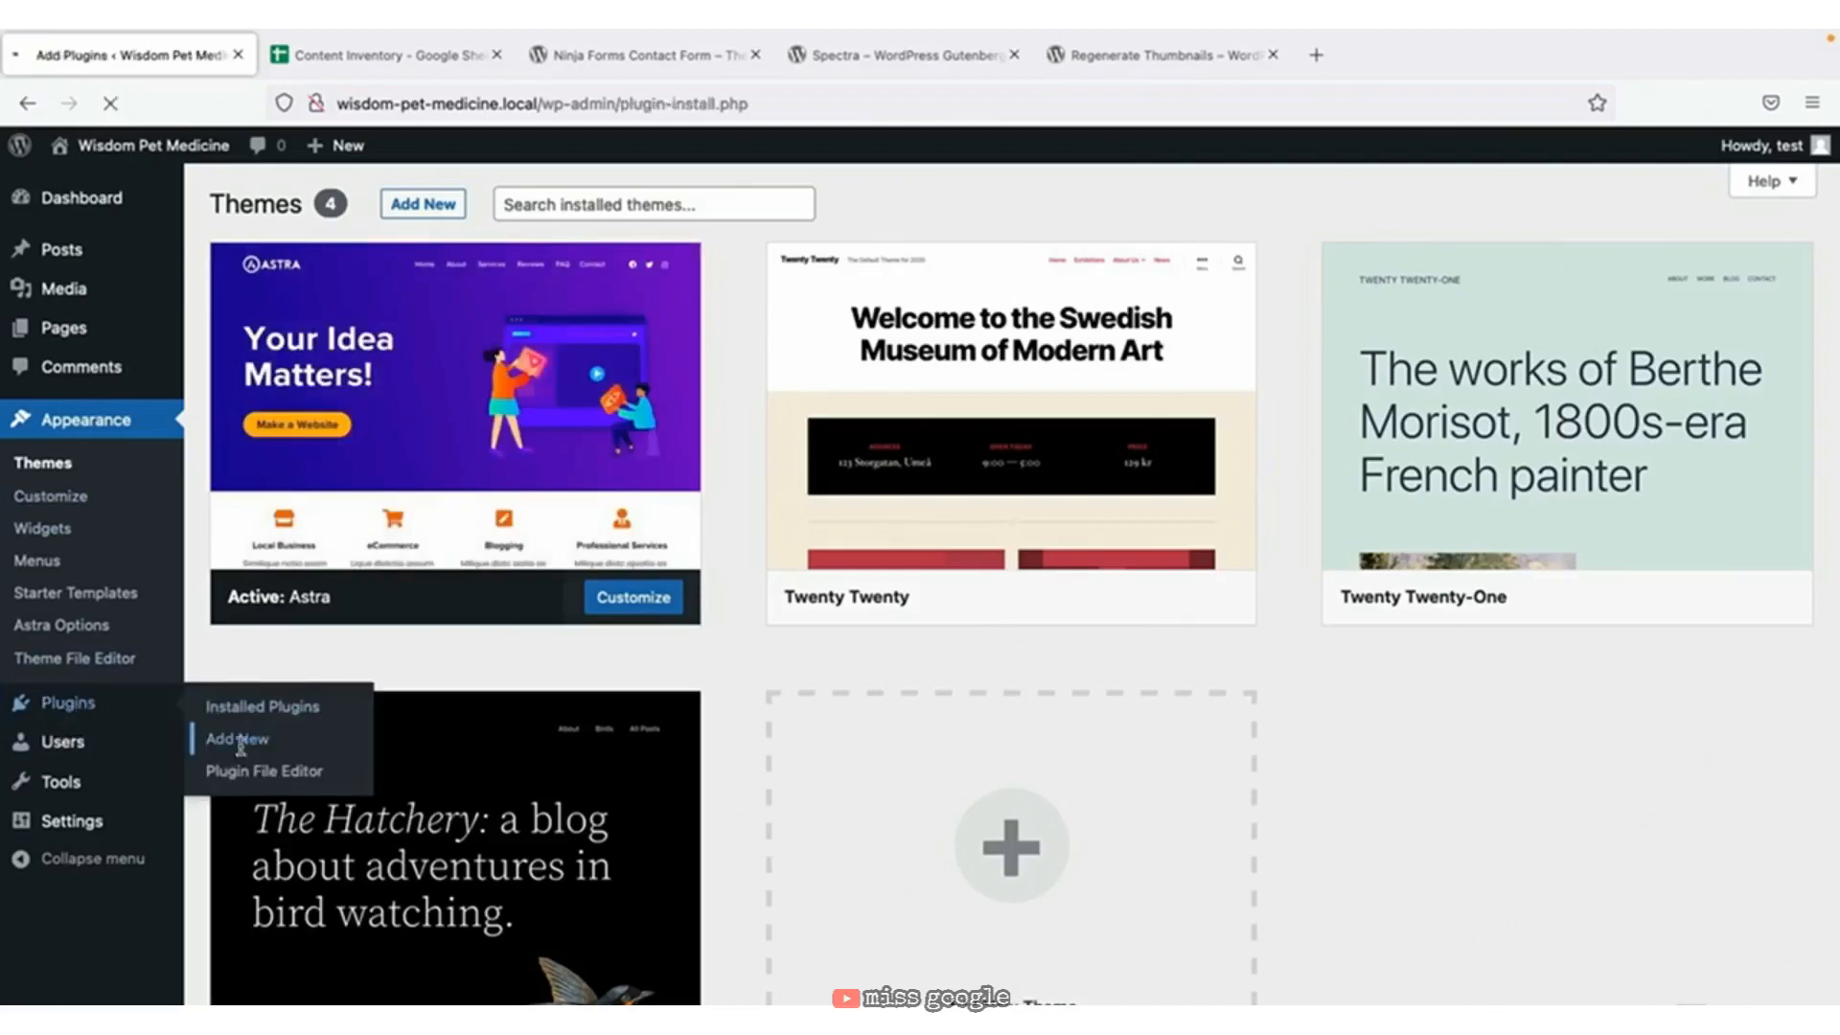
left_click(1539, 275)
type("regenerate thumbnails")
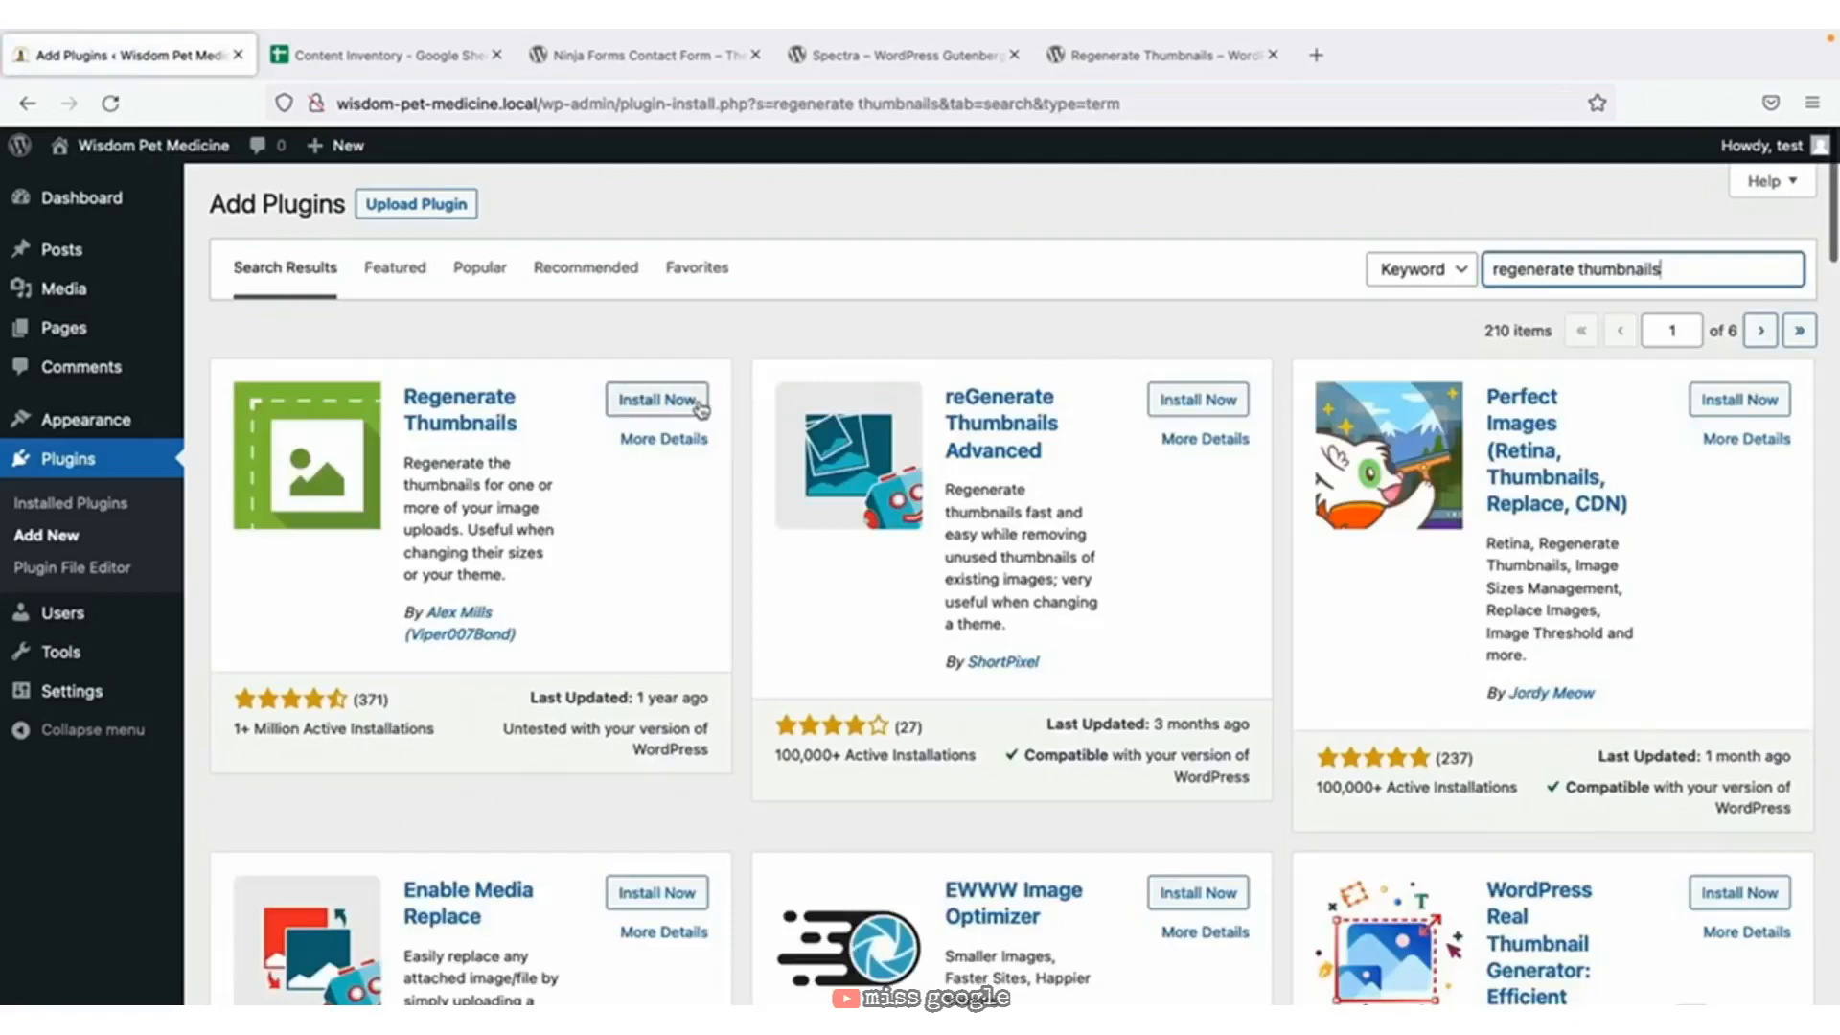
Install and activate the Regenerate Thumbnails plugin, and use its tool to regenerate the thumbnails for all attachments.
left_click(688, 400)
left_click(671, 403)
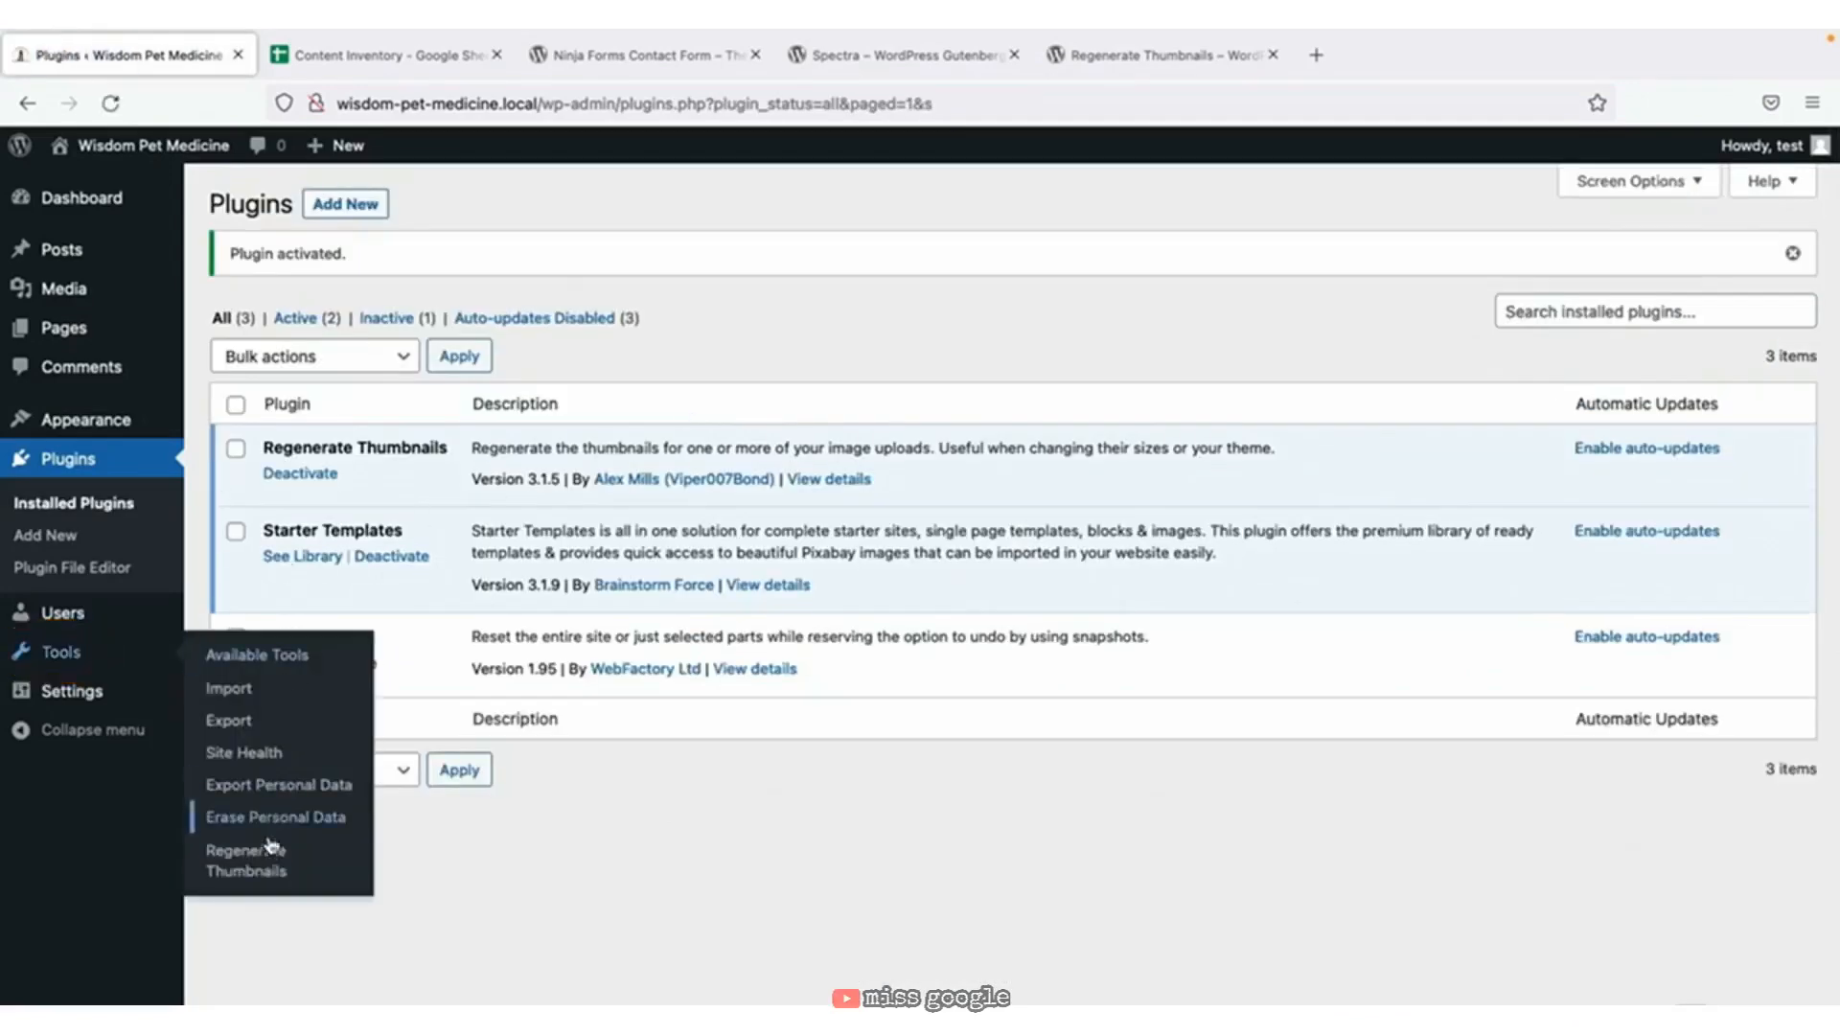
left_click(269, 849)
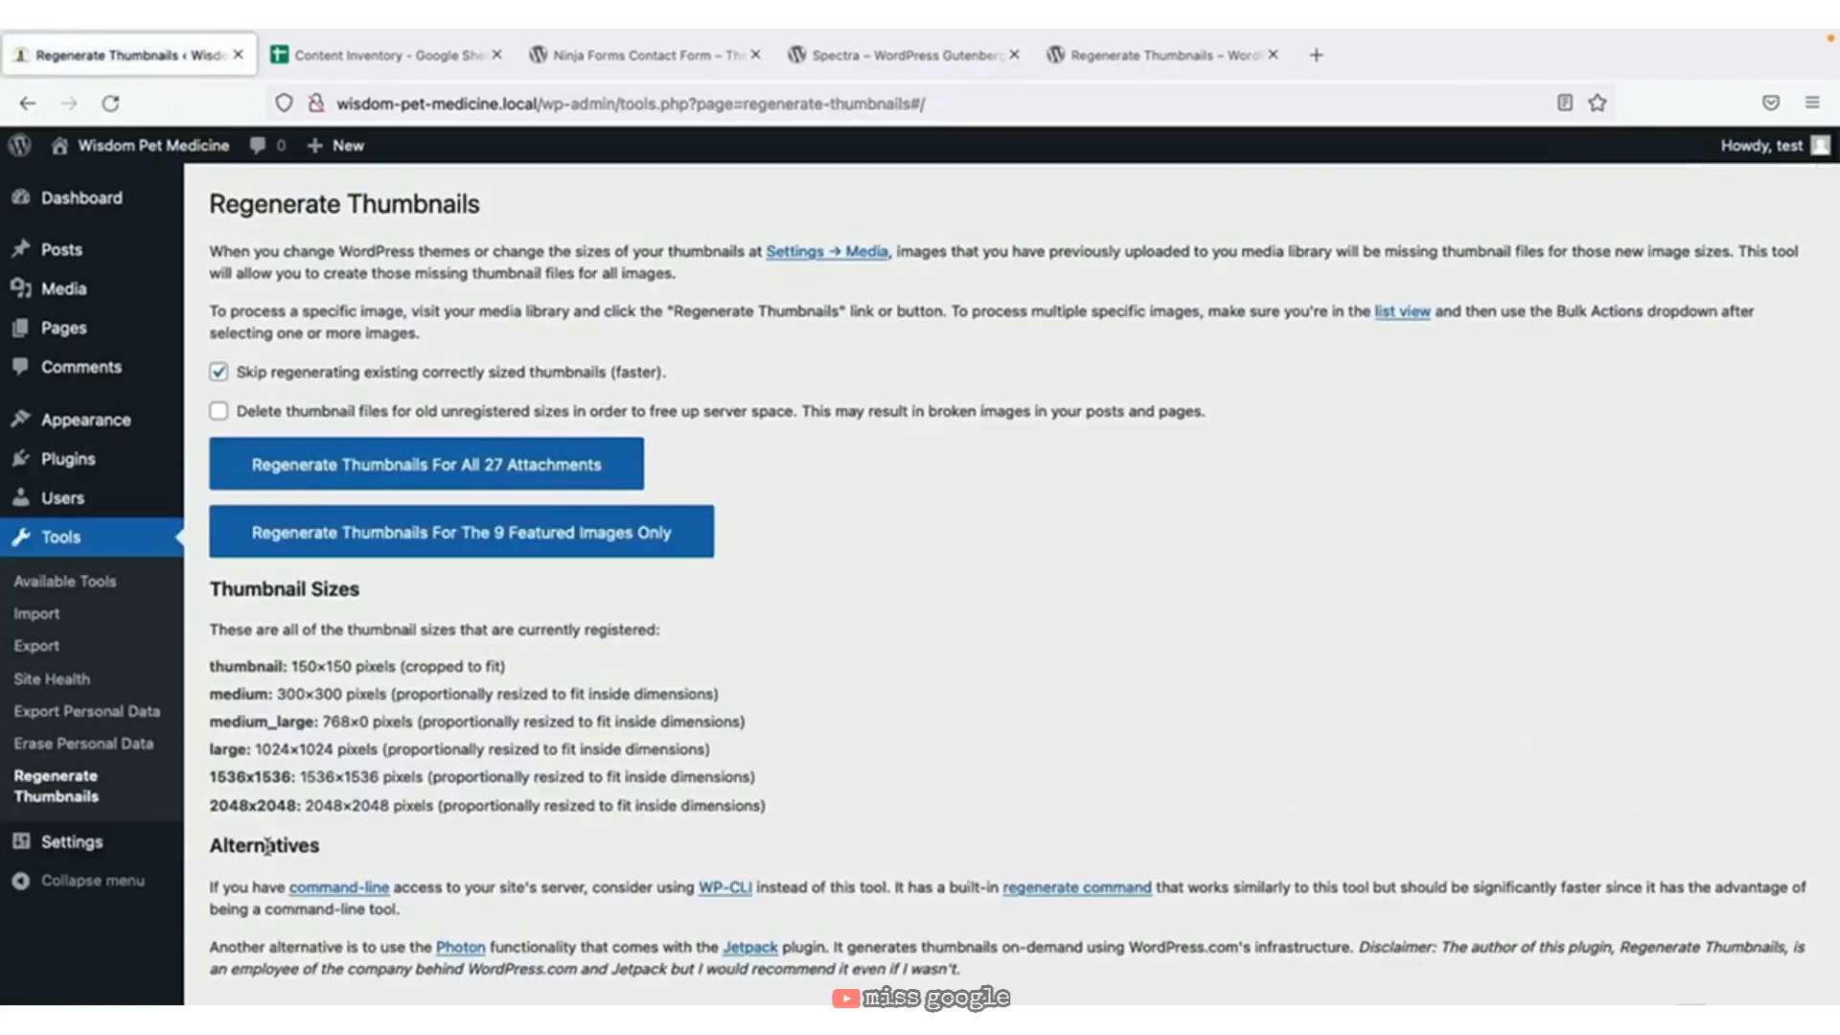
left_click(468, 477)
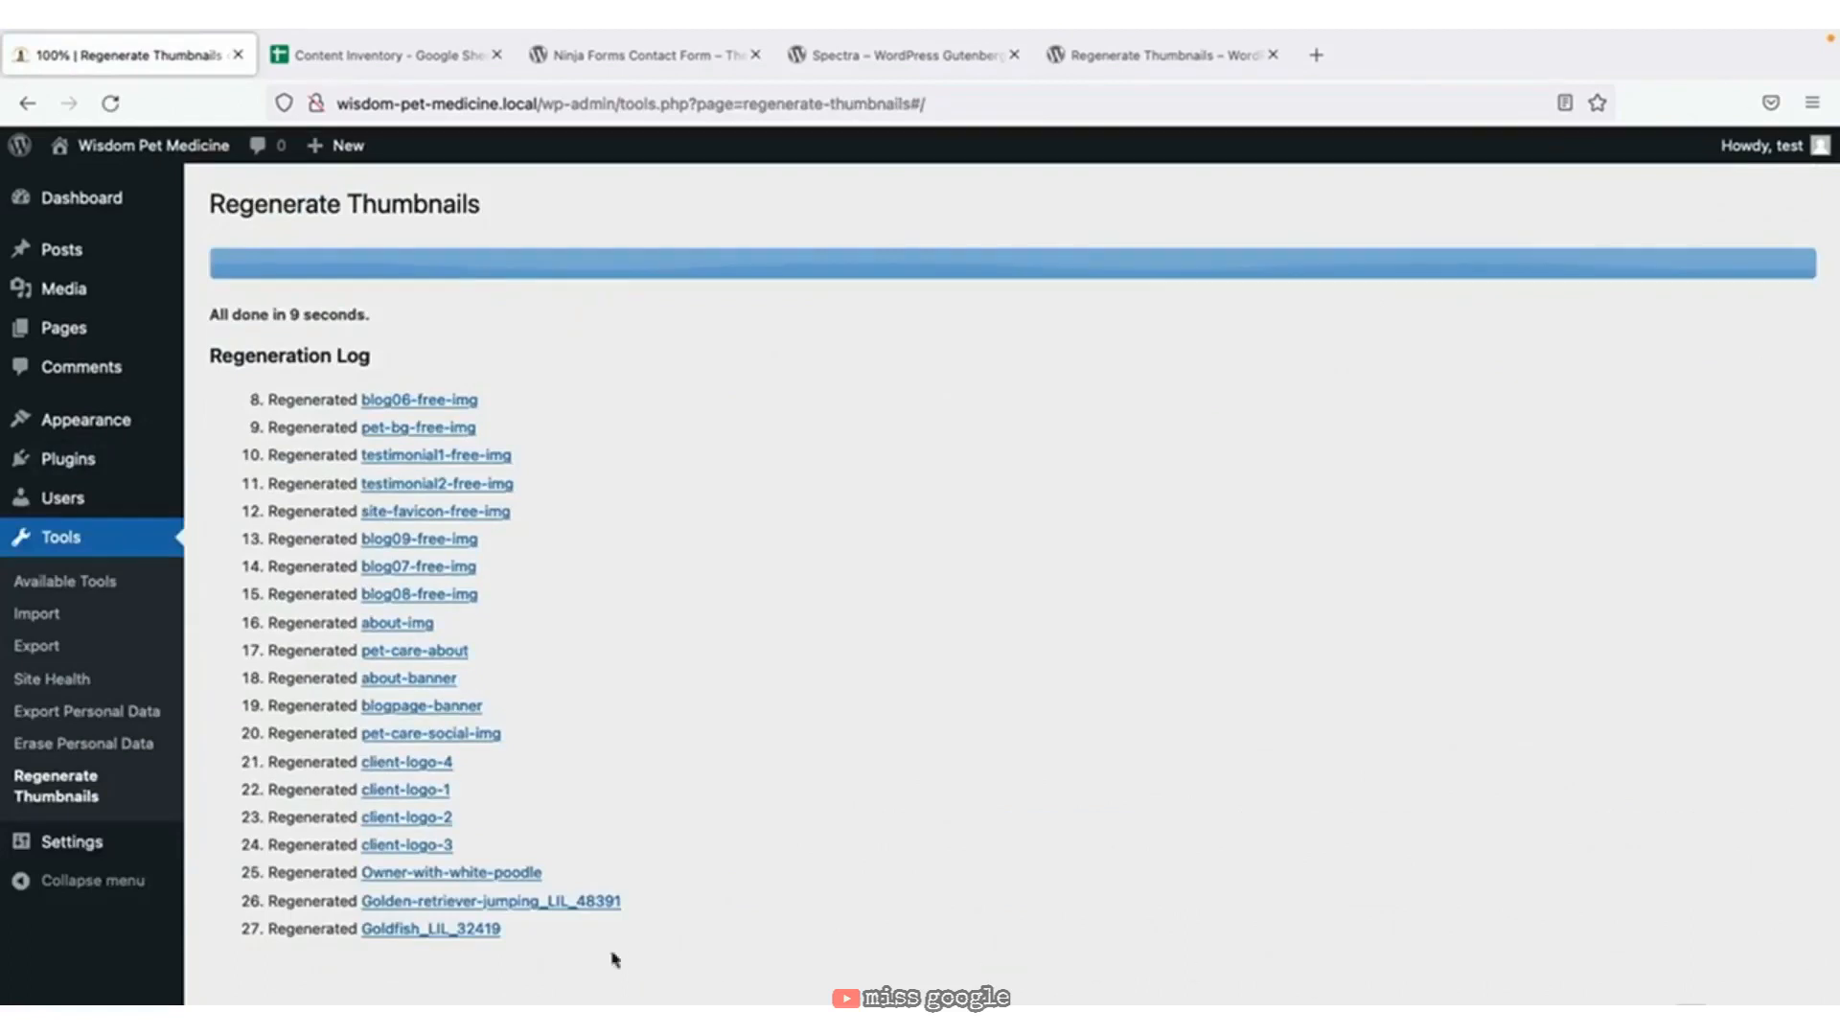
Deactivate the Regenerate Thumbnails plugin in the installed plugins list and delete it from the site.
mouse_move(125, 457)
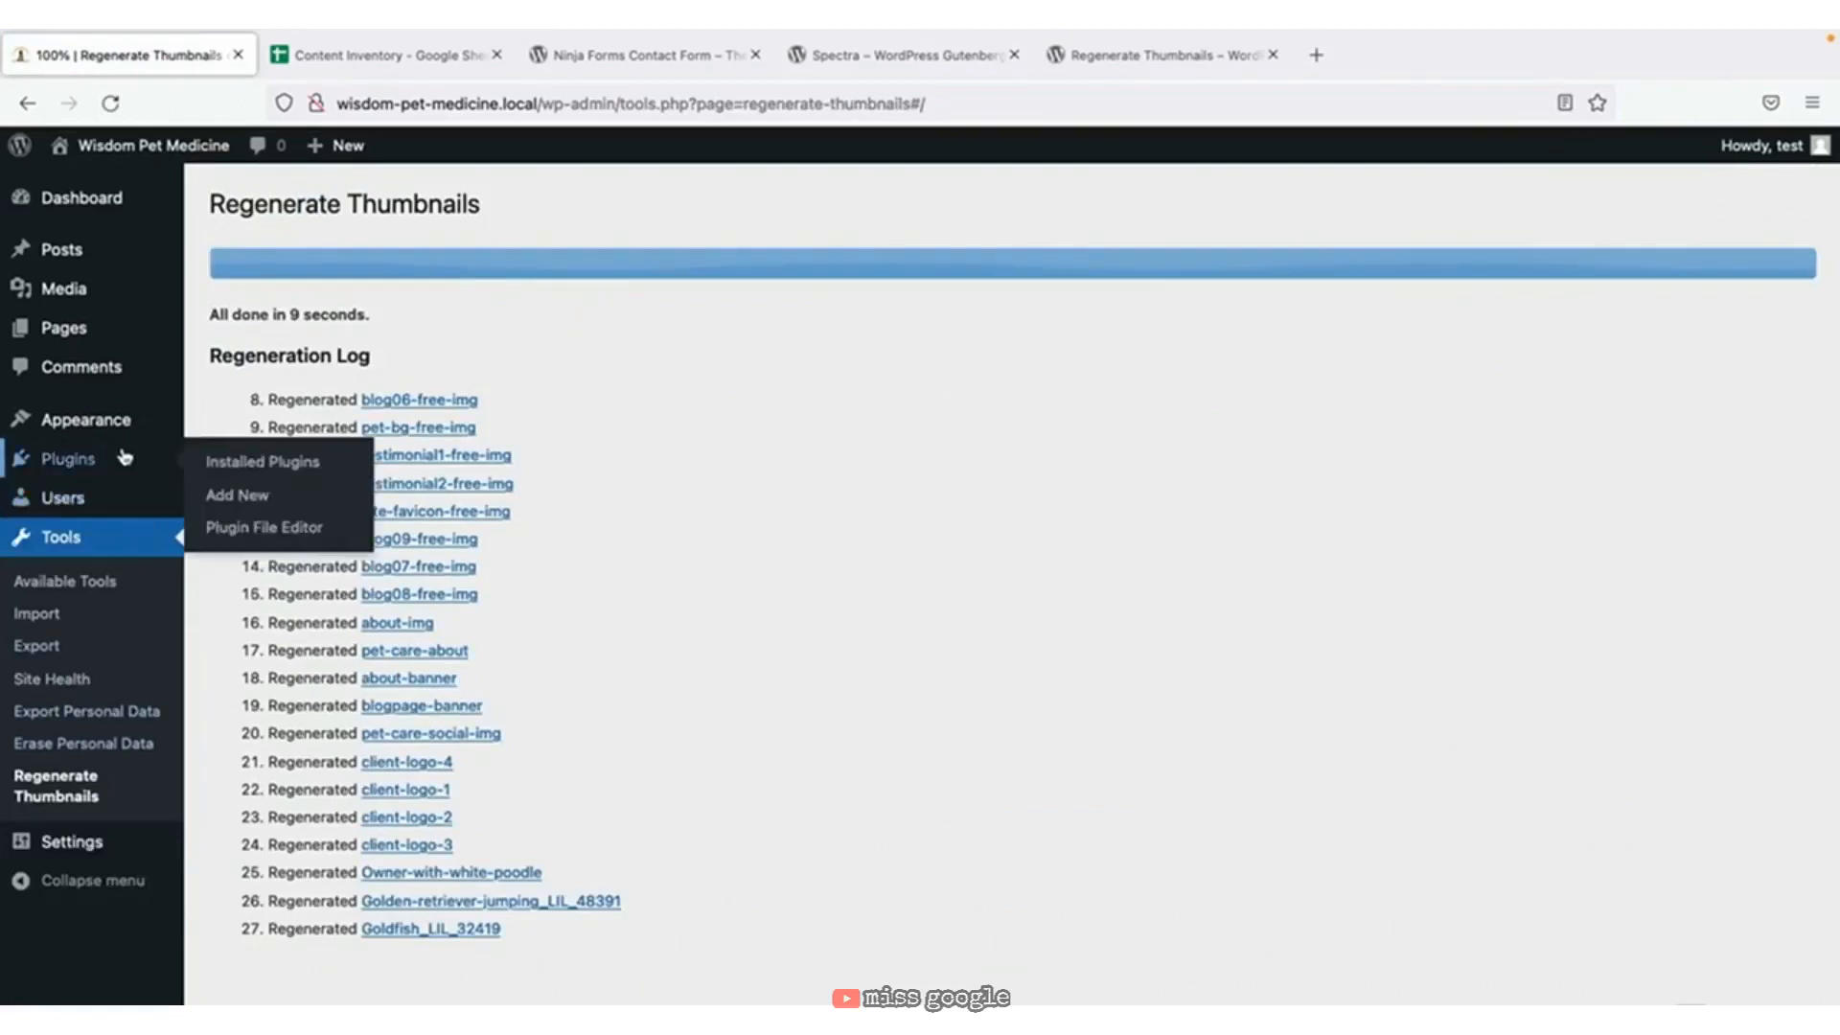
left_click(268, 462)
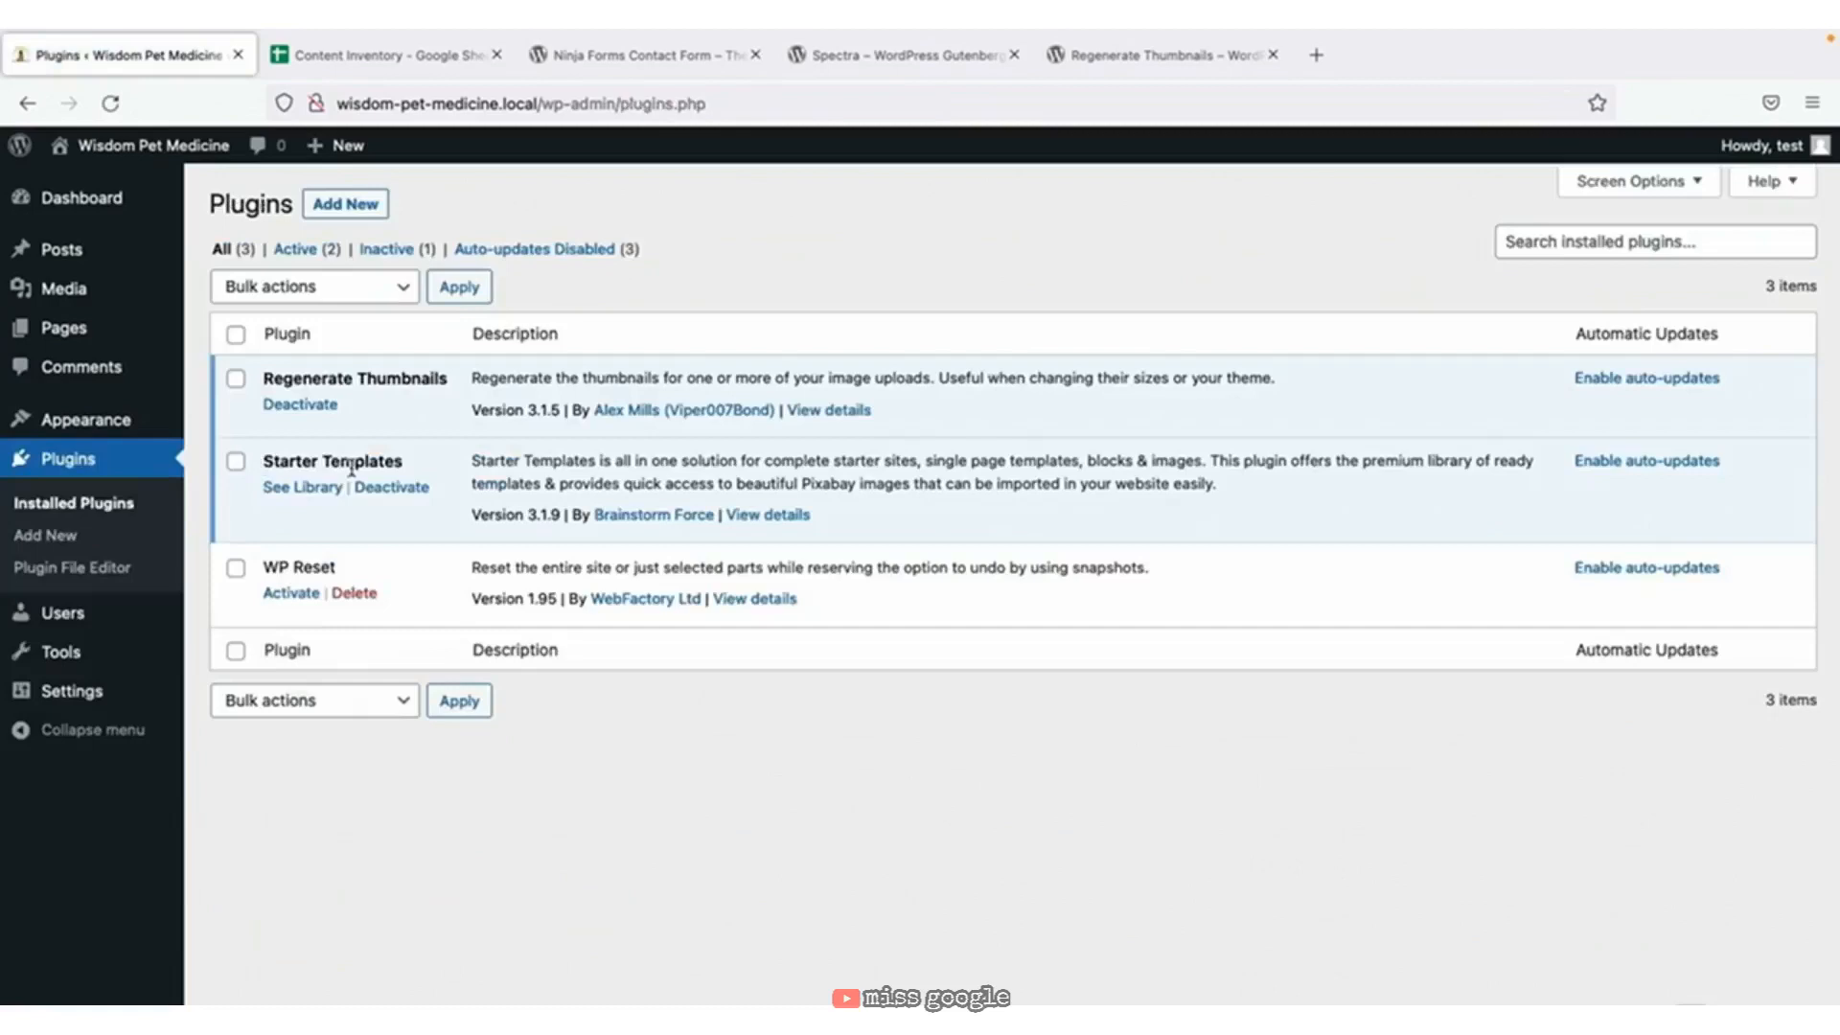
left_click(302, 404)
left_click(368, 479)
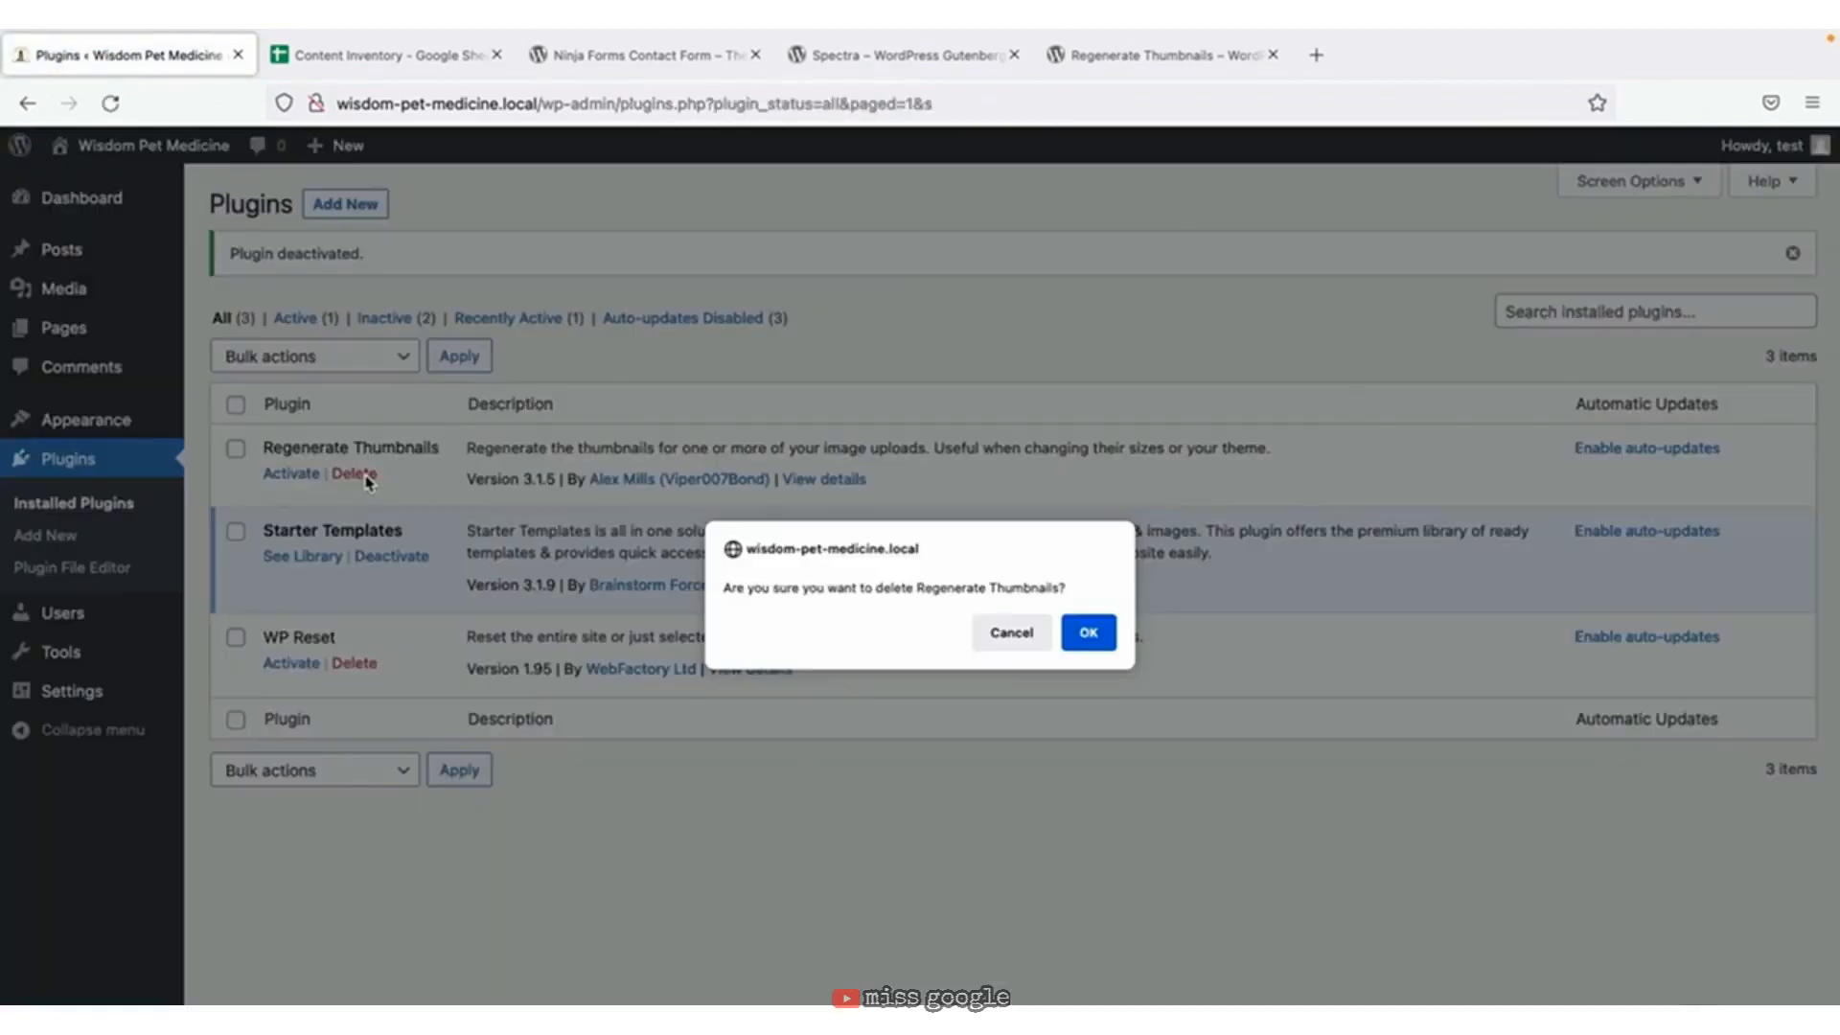
left_click(1087, 633)
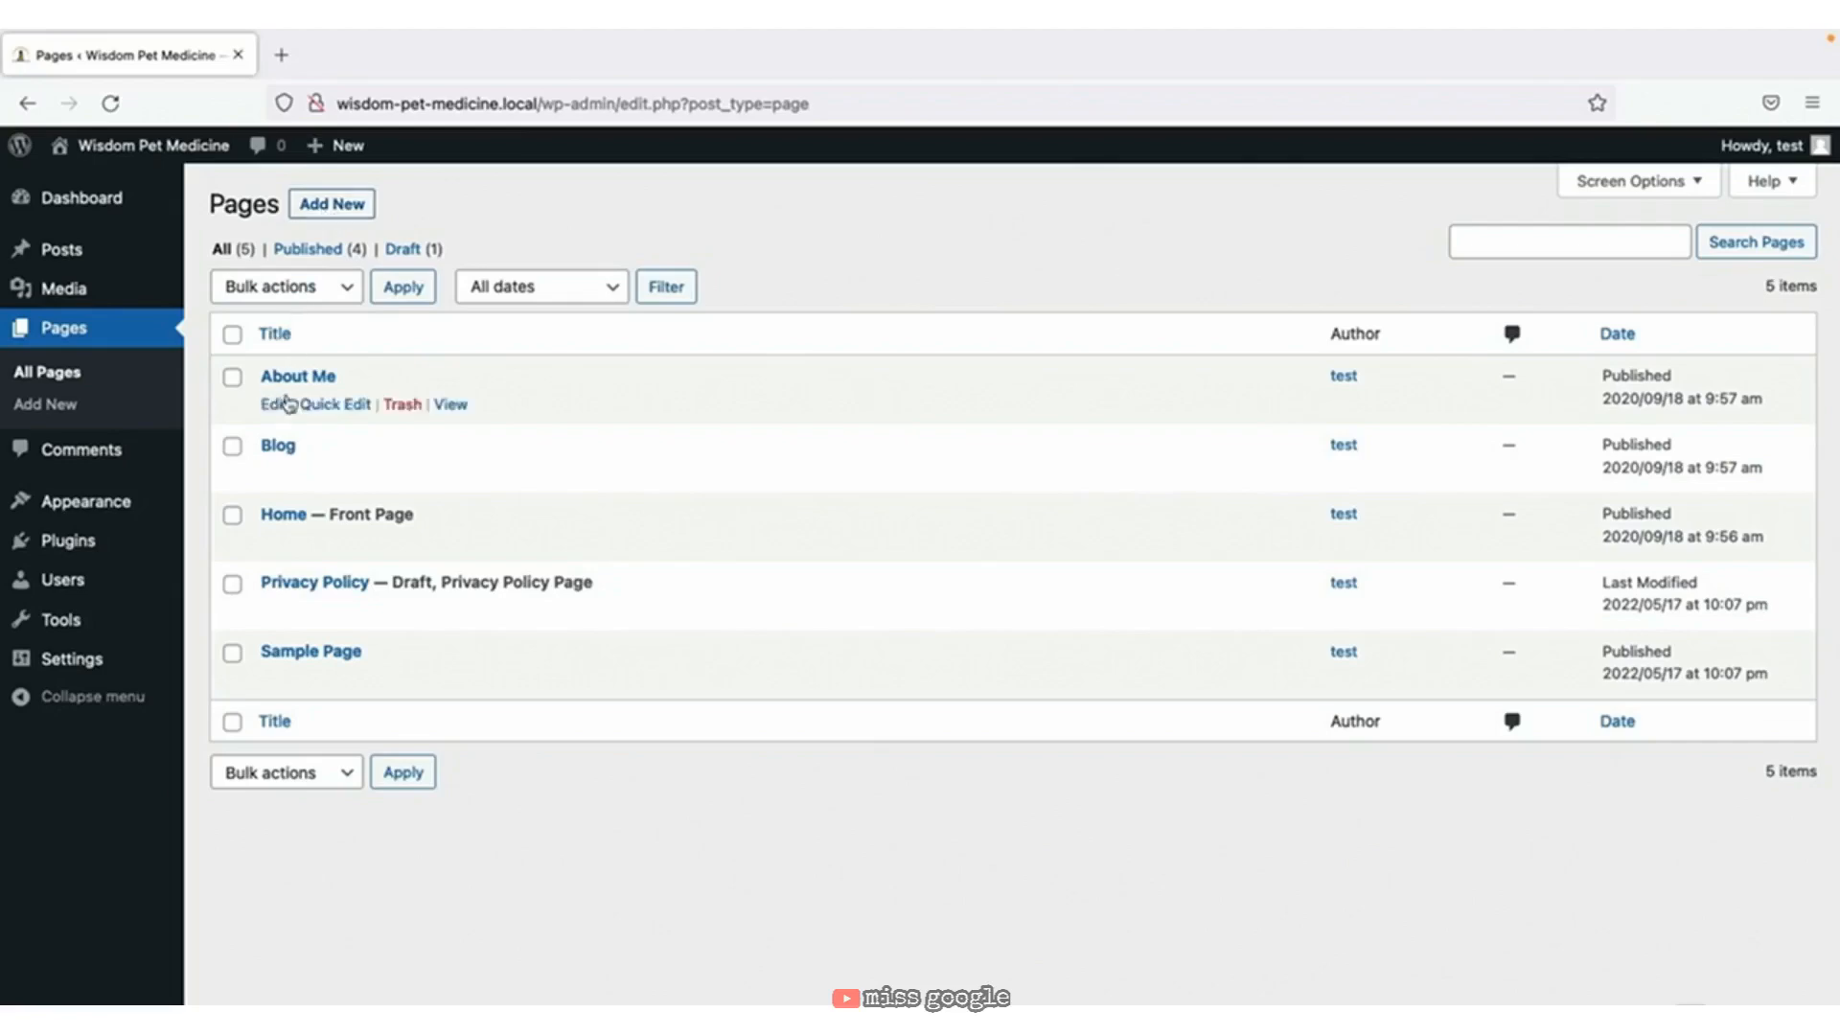
Open the About Me page for editing and shorten its title to "About".
left_click(274, 405)
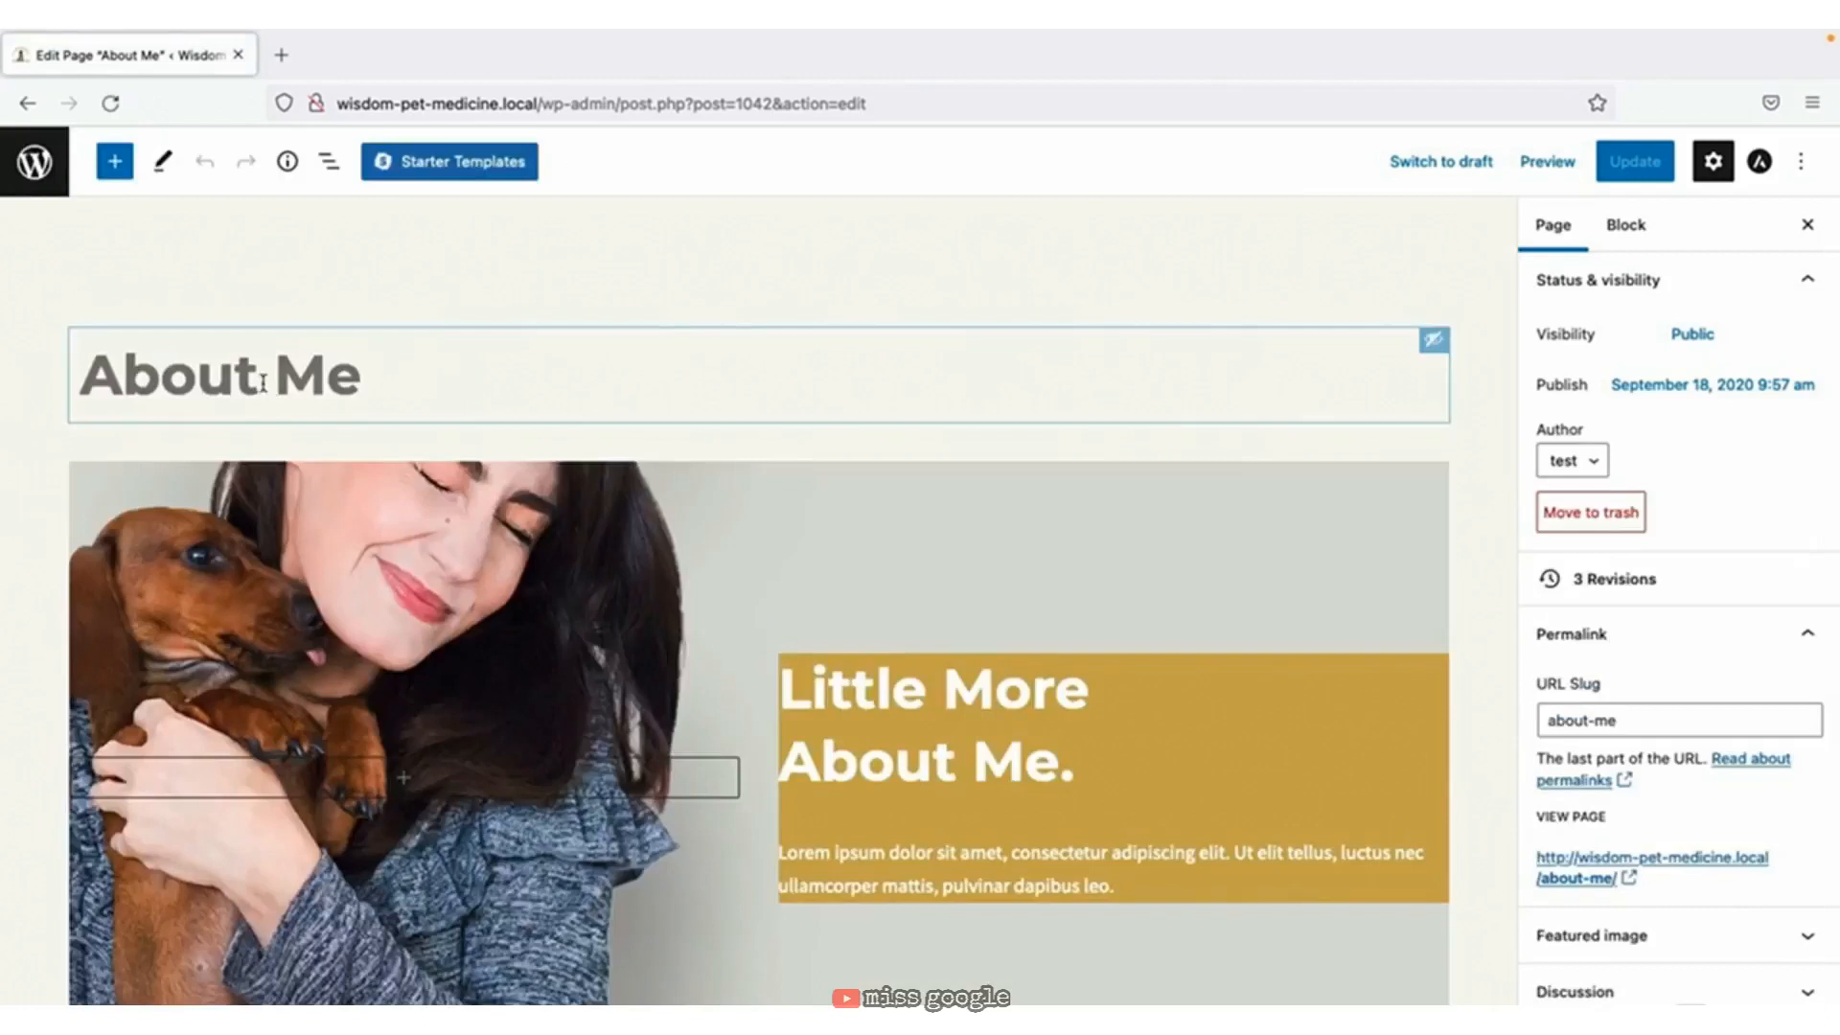
left_click_drag(259, 375, 360, 383)
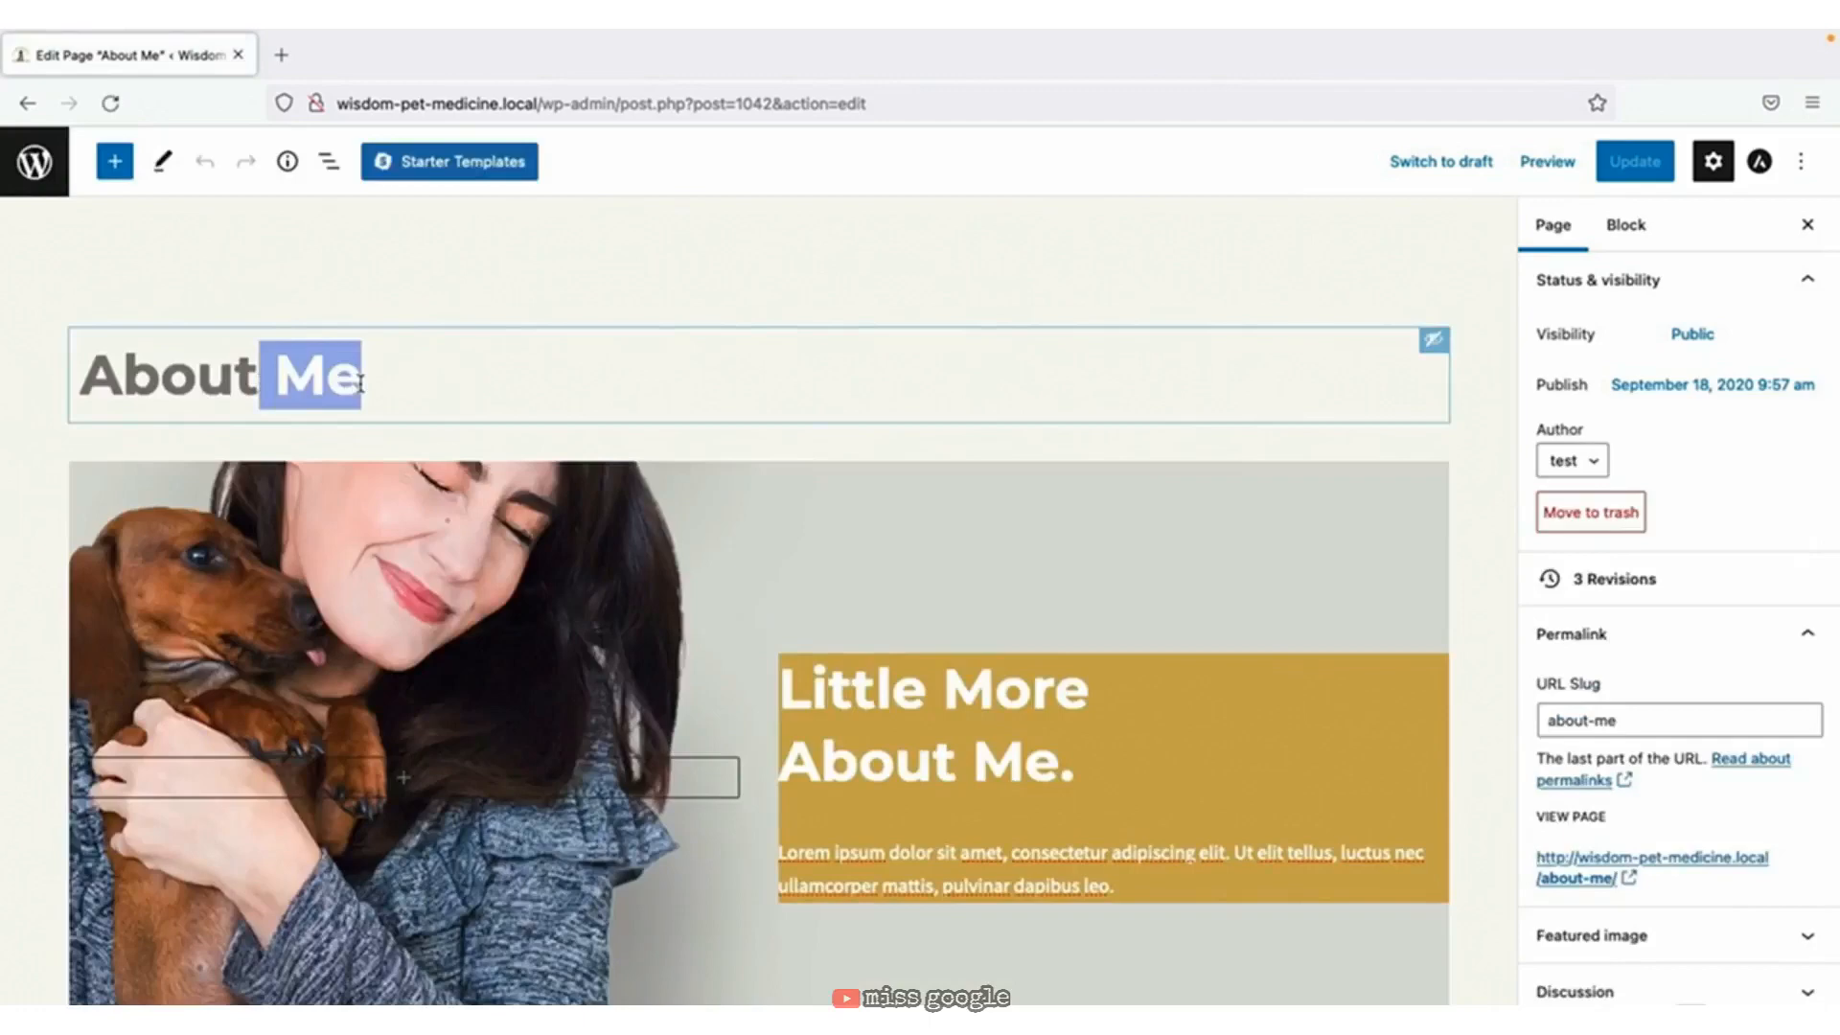
key("BackSpace")
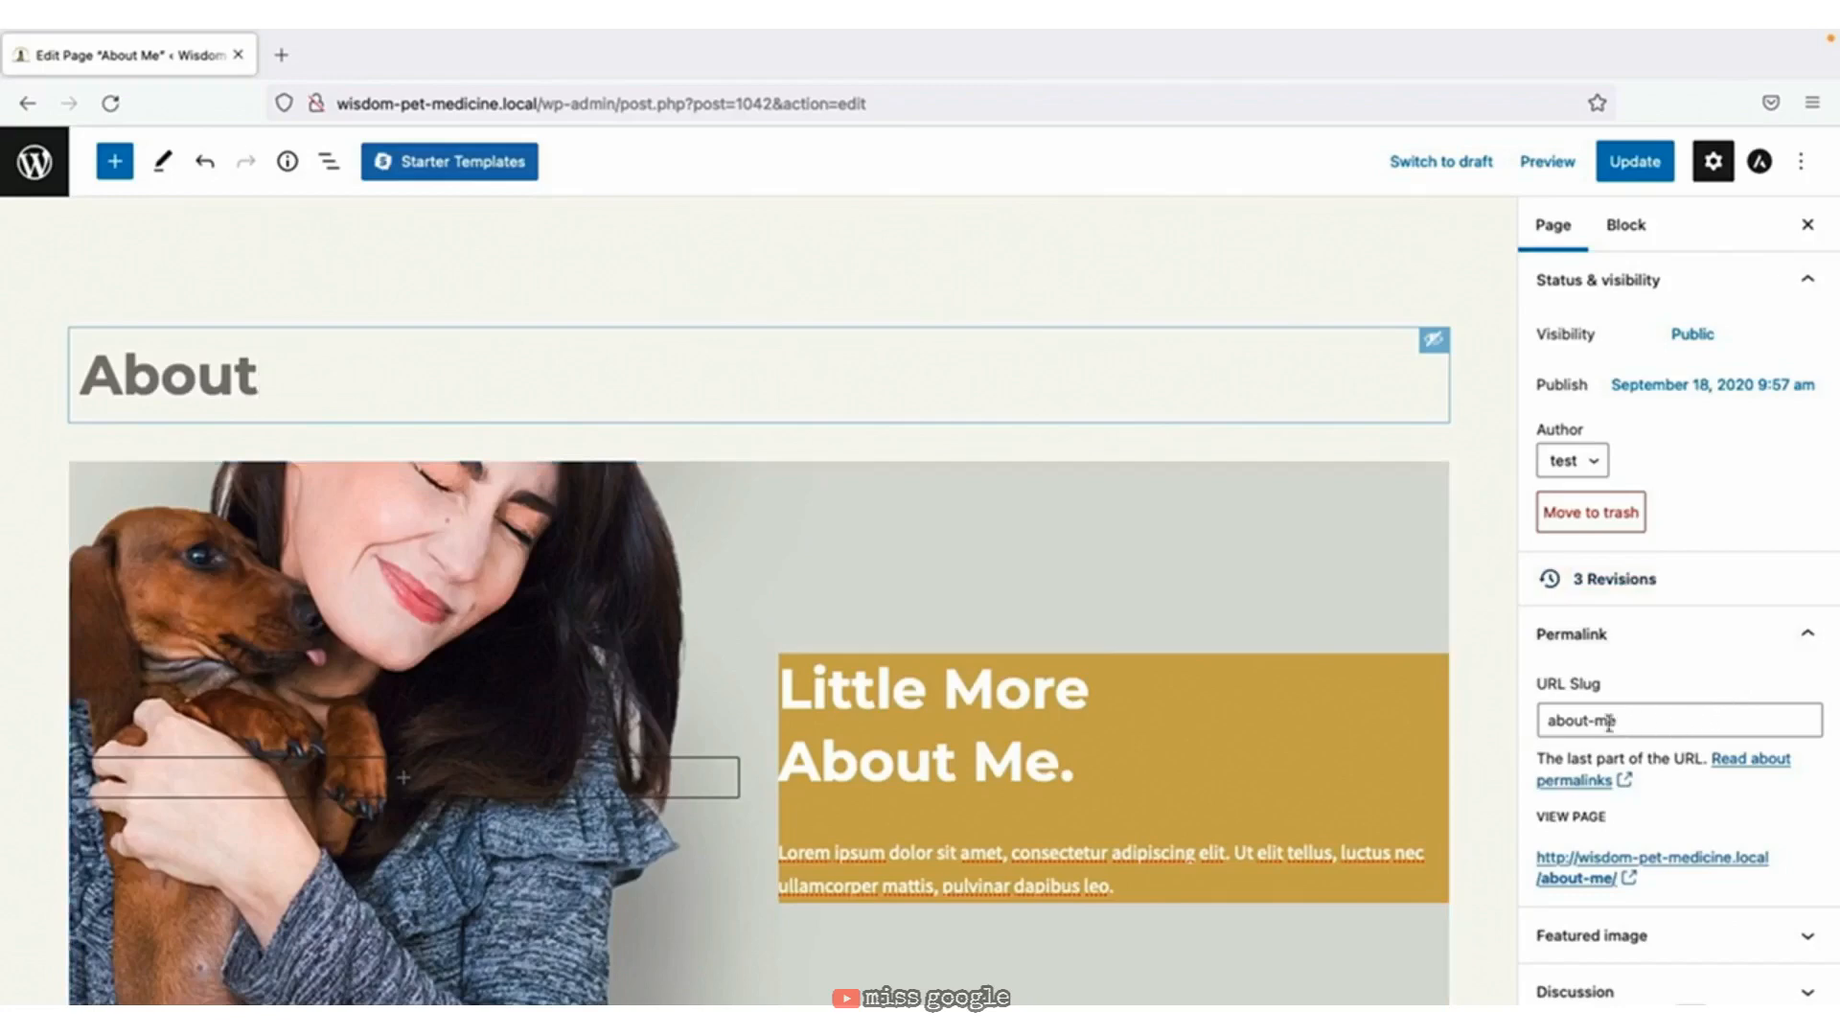
Set the page's URL slug to "about" in the page settings, update the page and return to the pages list.
left_click(1722, 178)
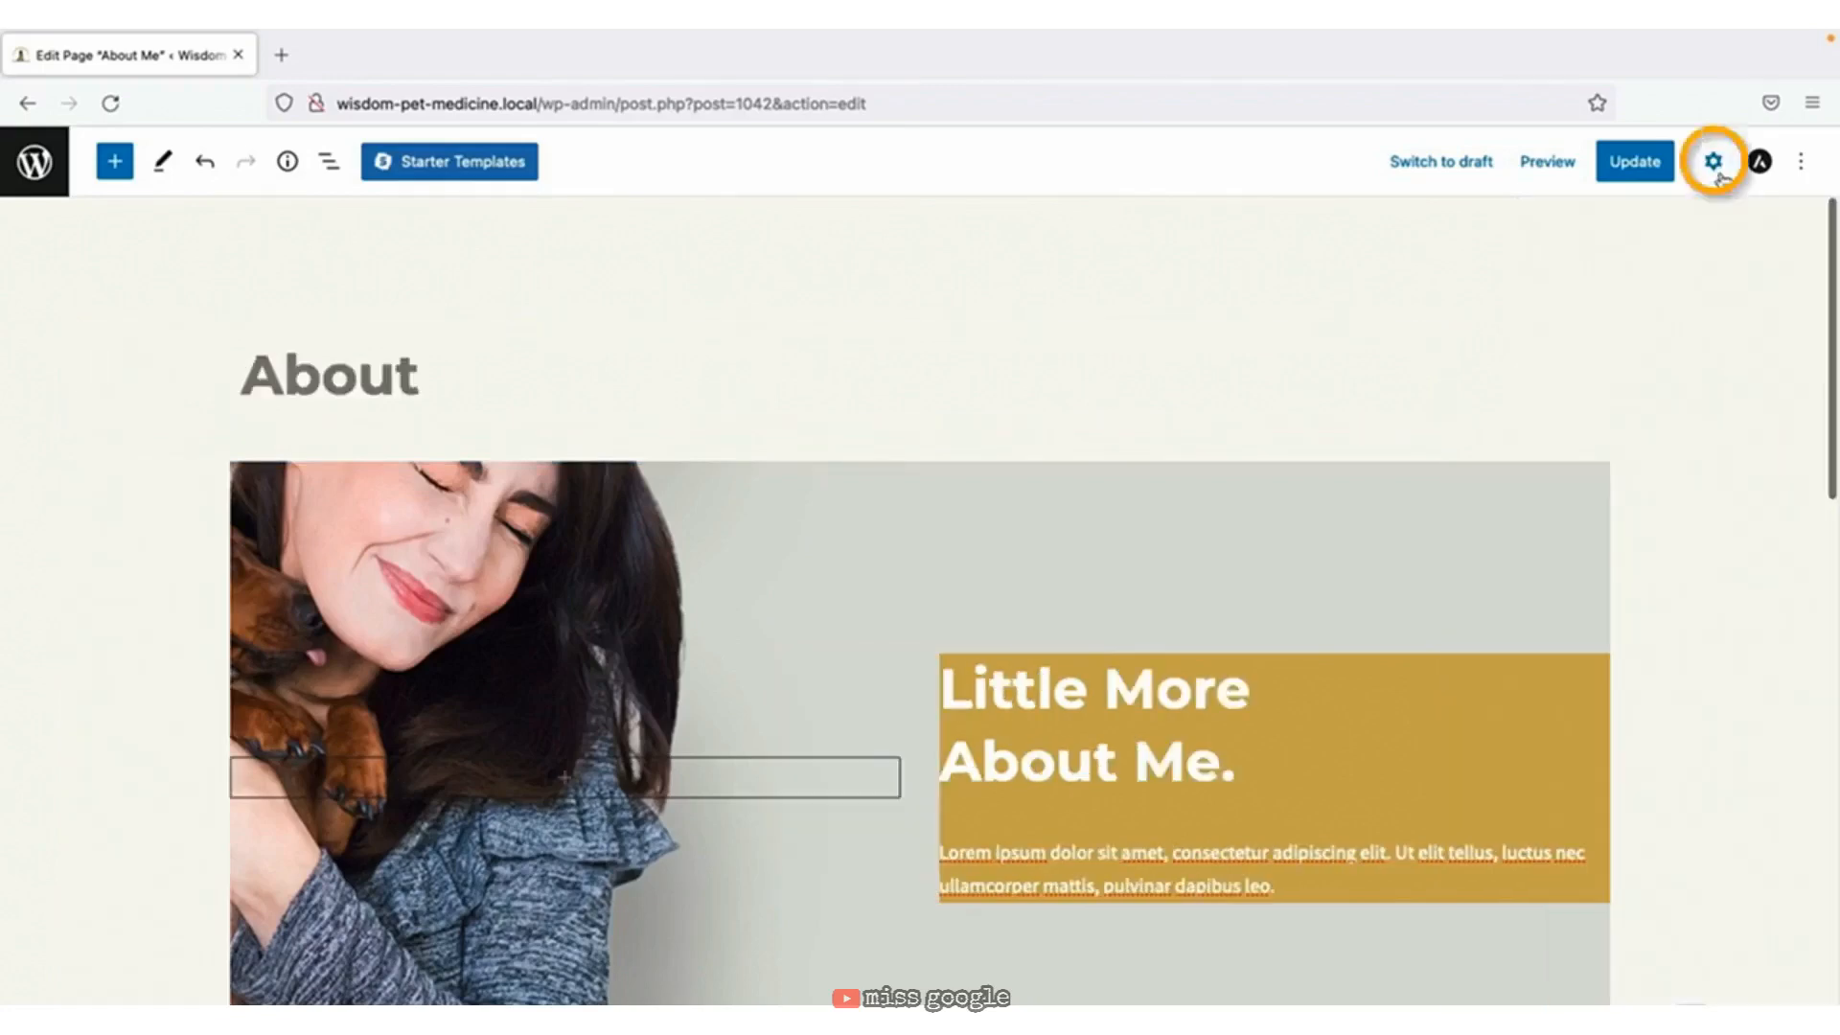
left_click(1713, 163)
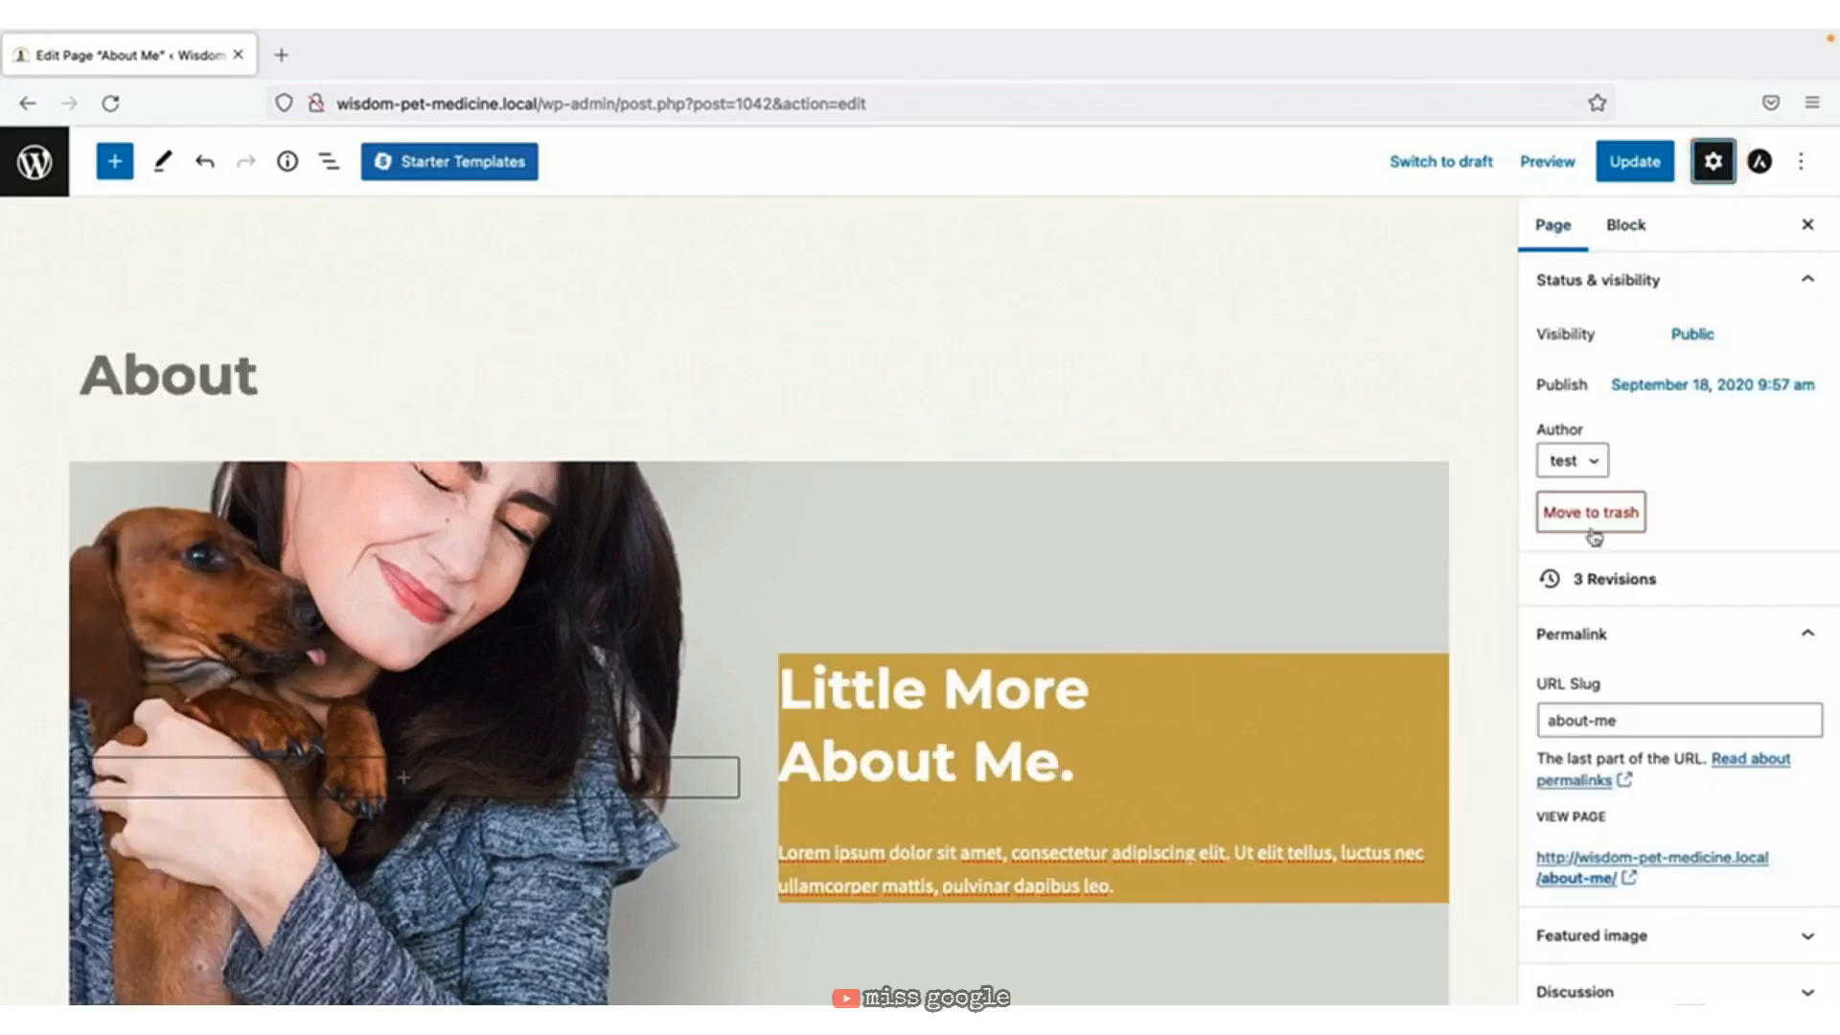
left_click(1588, 720)
left_click_drag(1588, 721, 1636, 723)
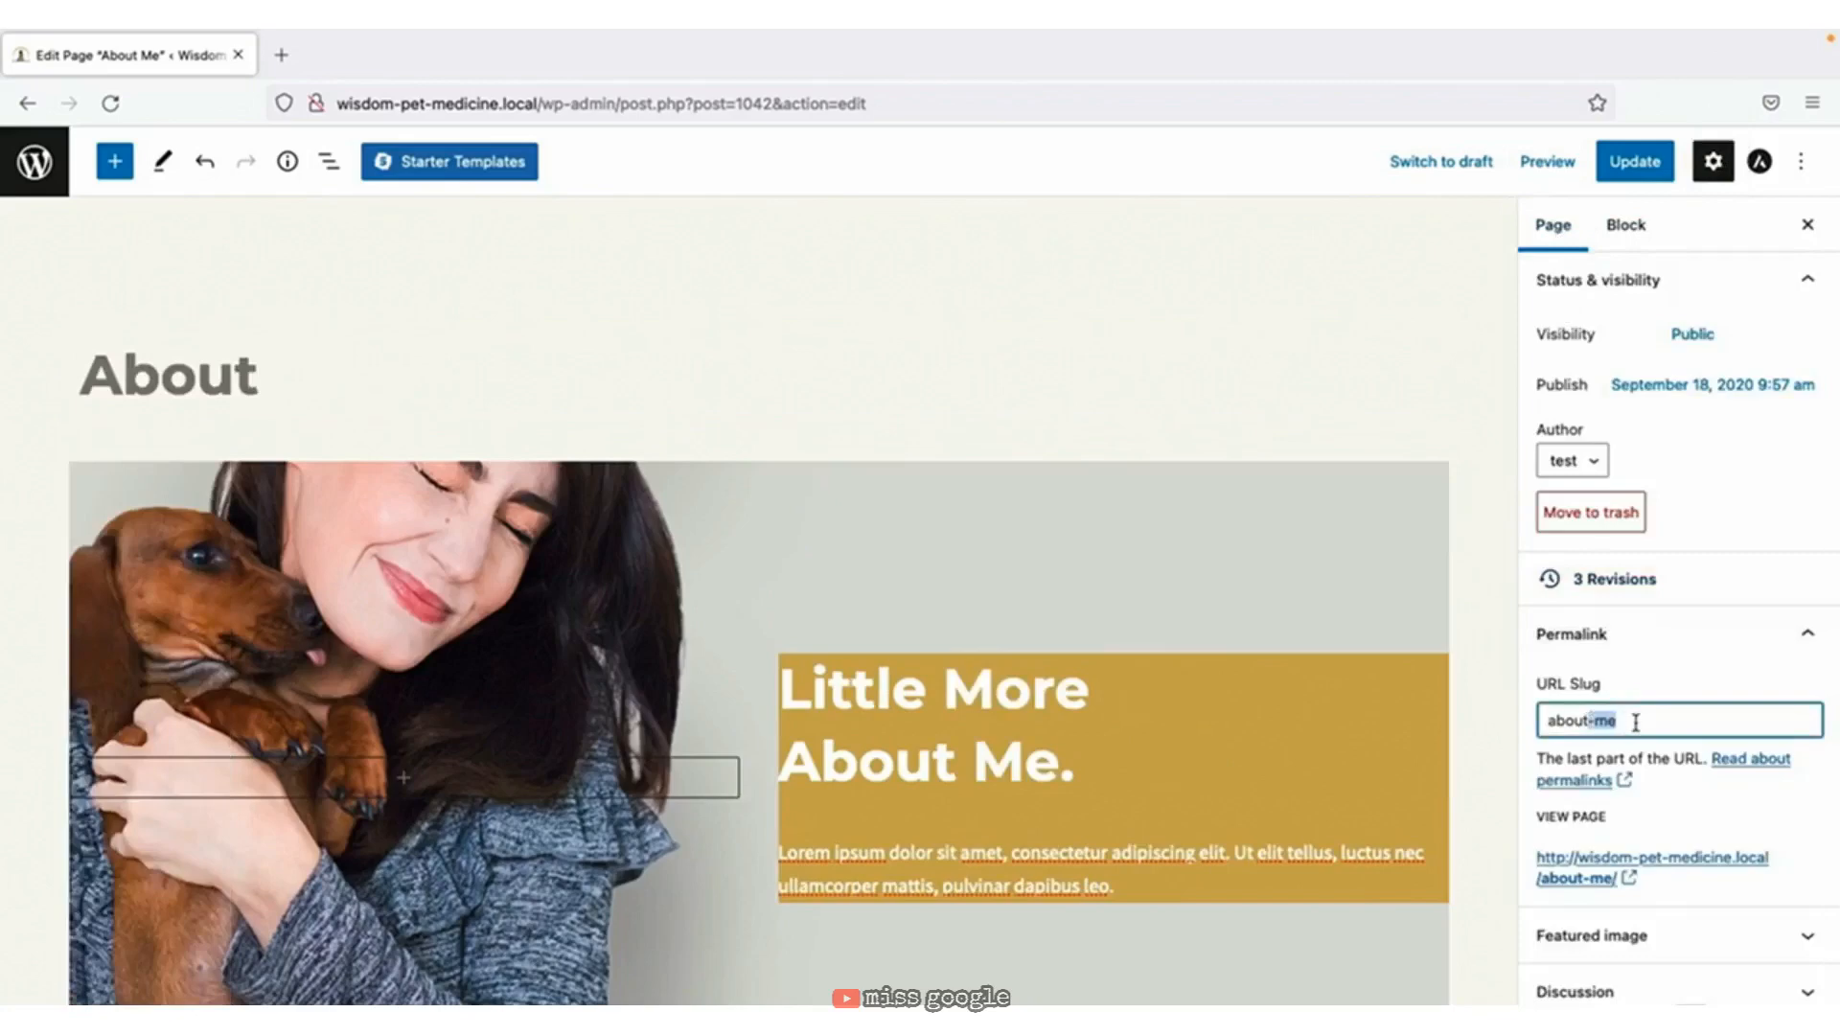
key("BackSpace")
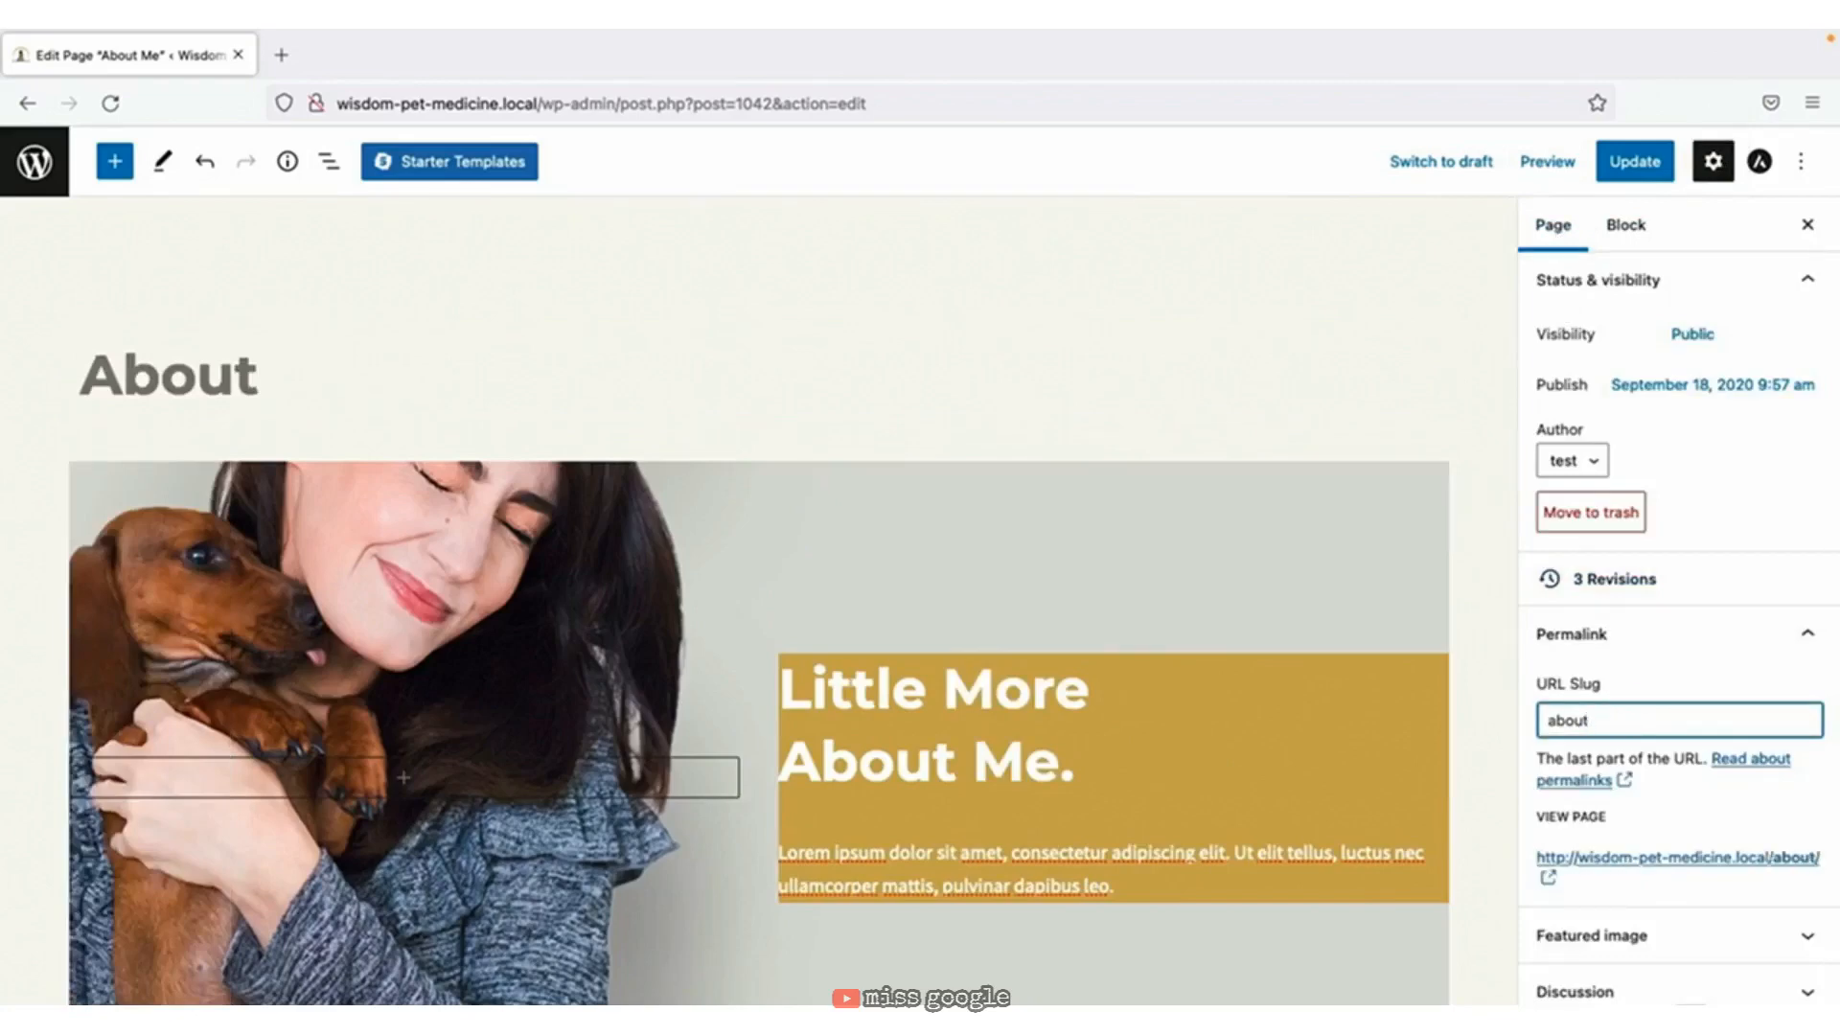
left_click(1637, 164)
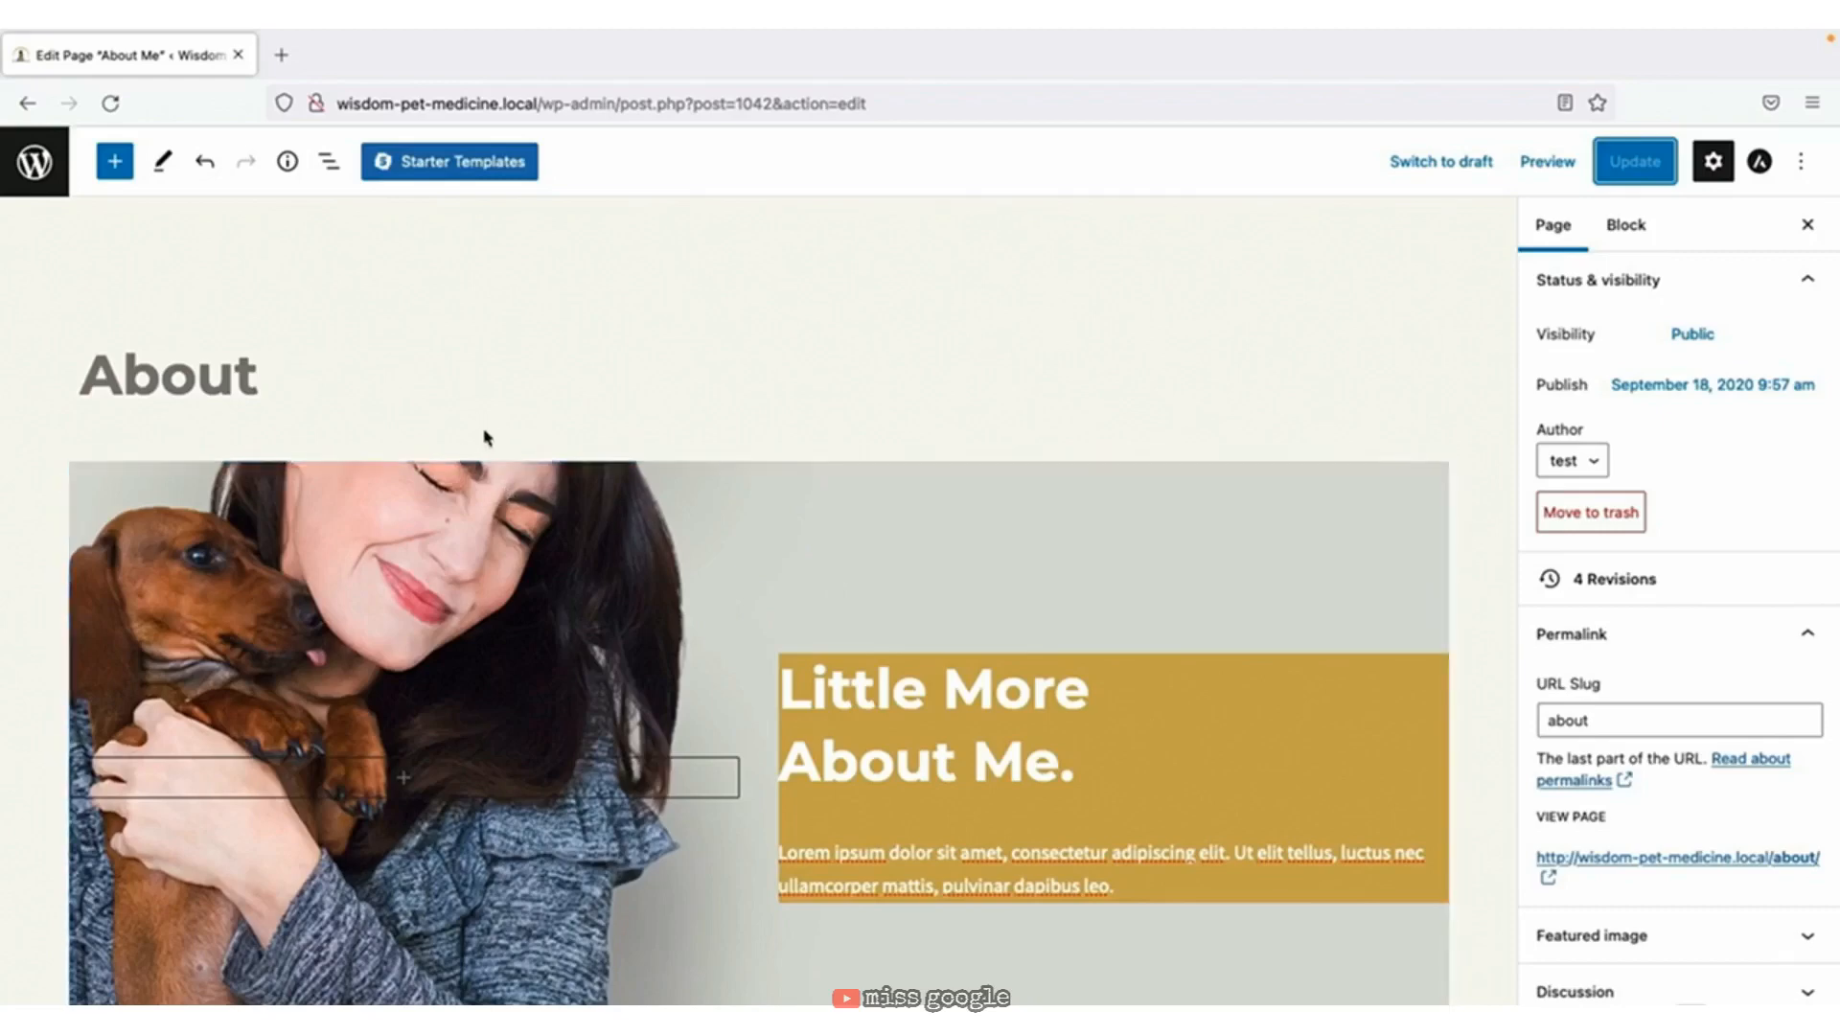
left_click(34, 165)
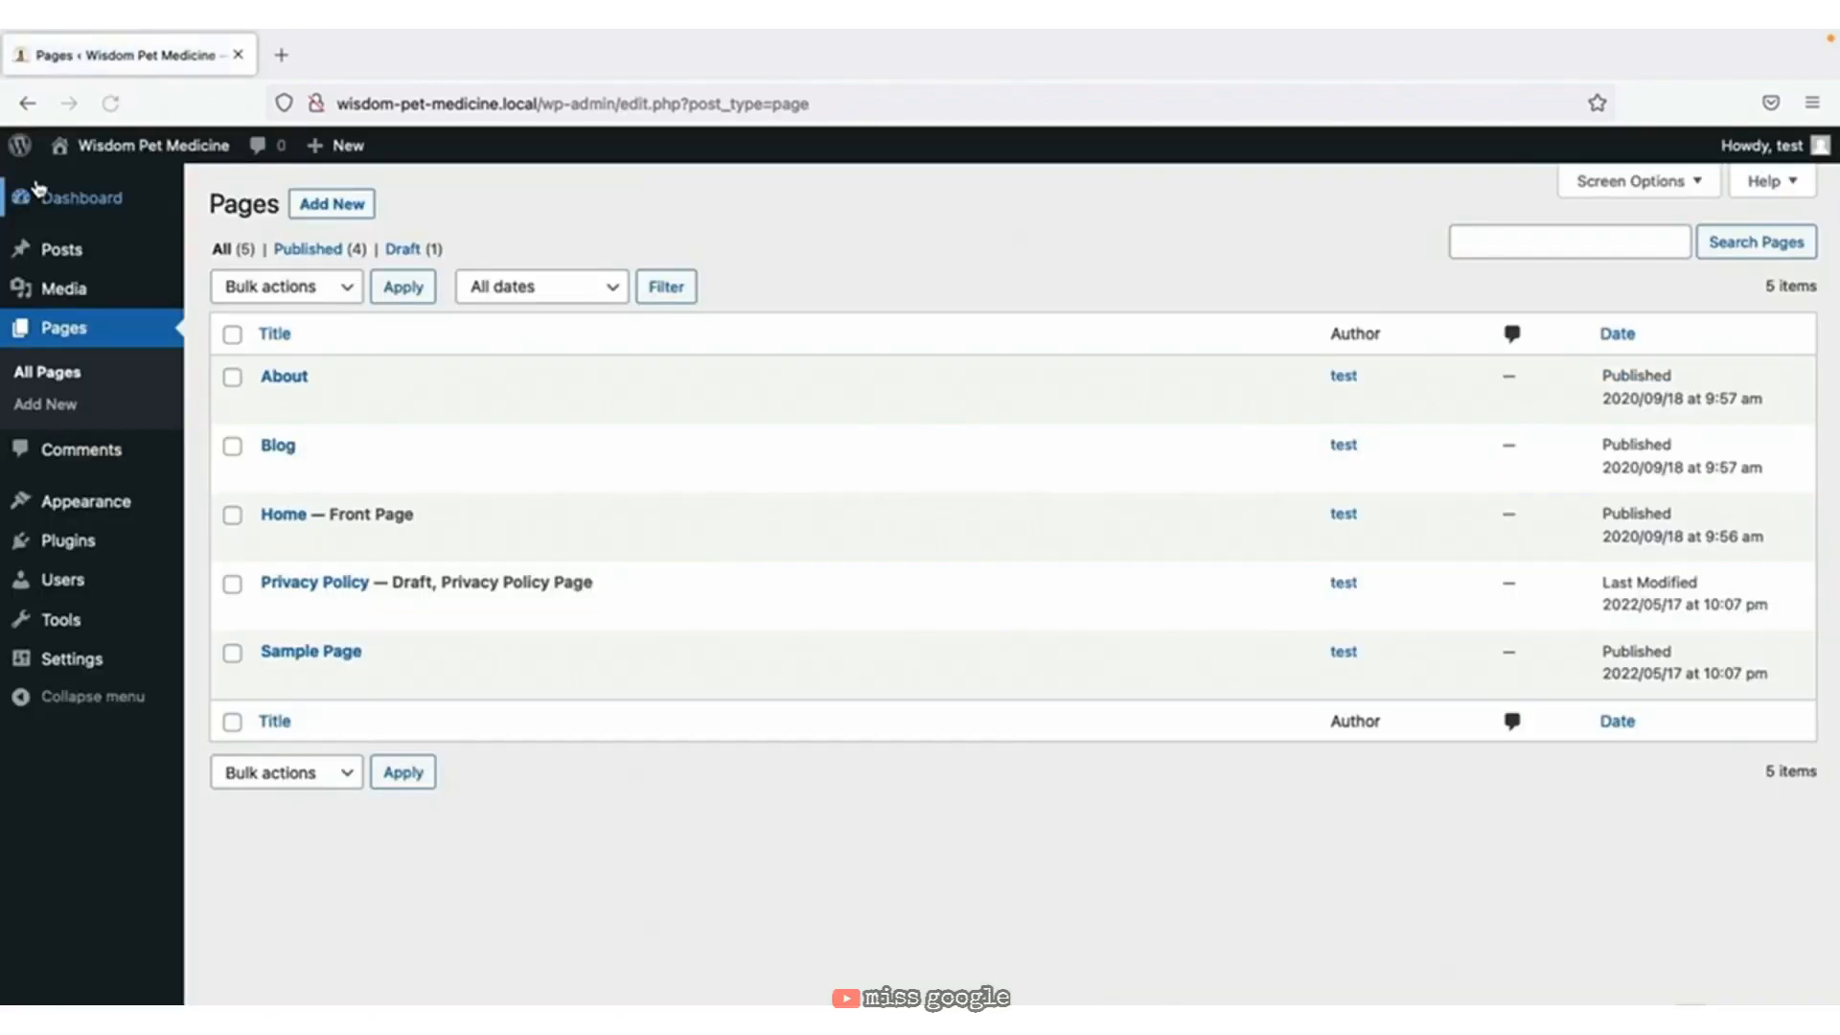
Search the Add Plugins page for "spectra", and install and activate the Spectra – WordPress Gutenberg Blocks plugin.
mouse_move(174, 549)
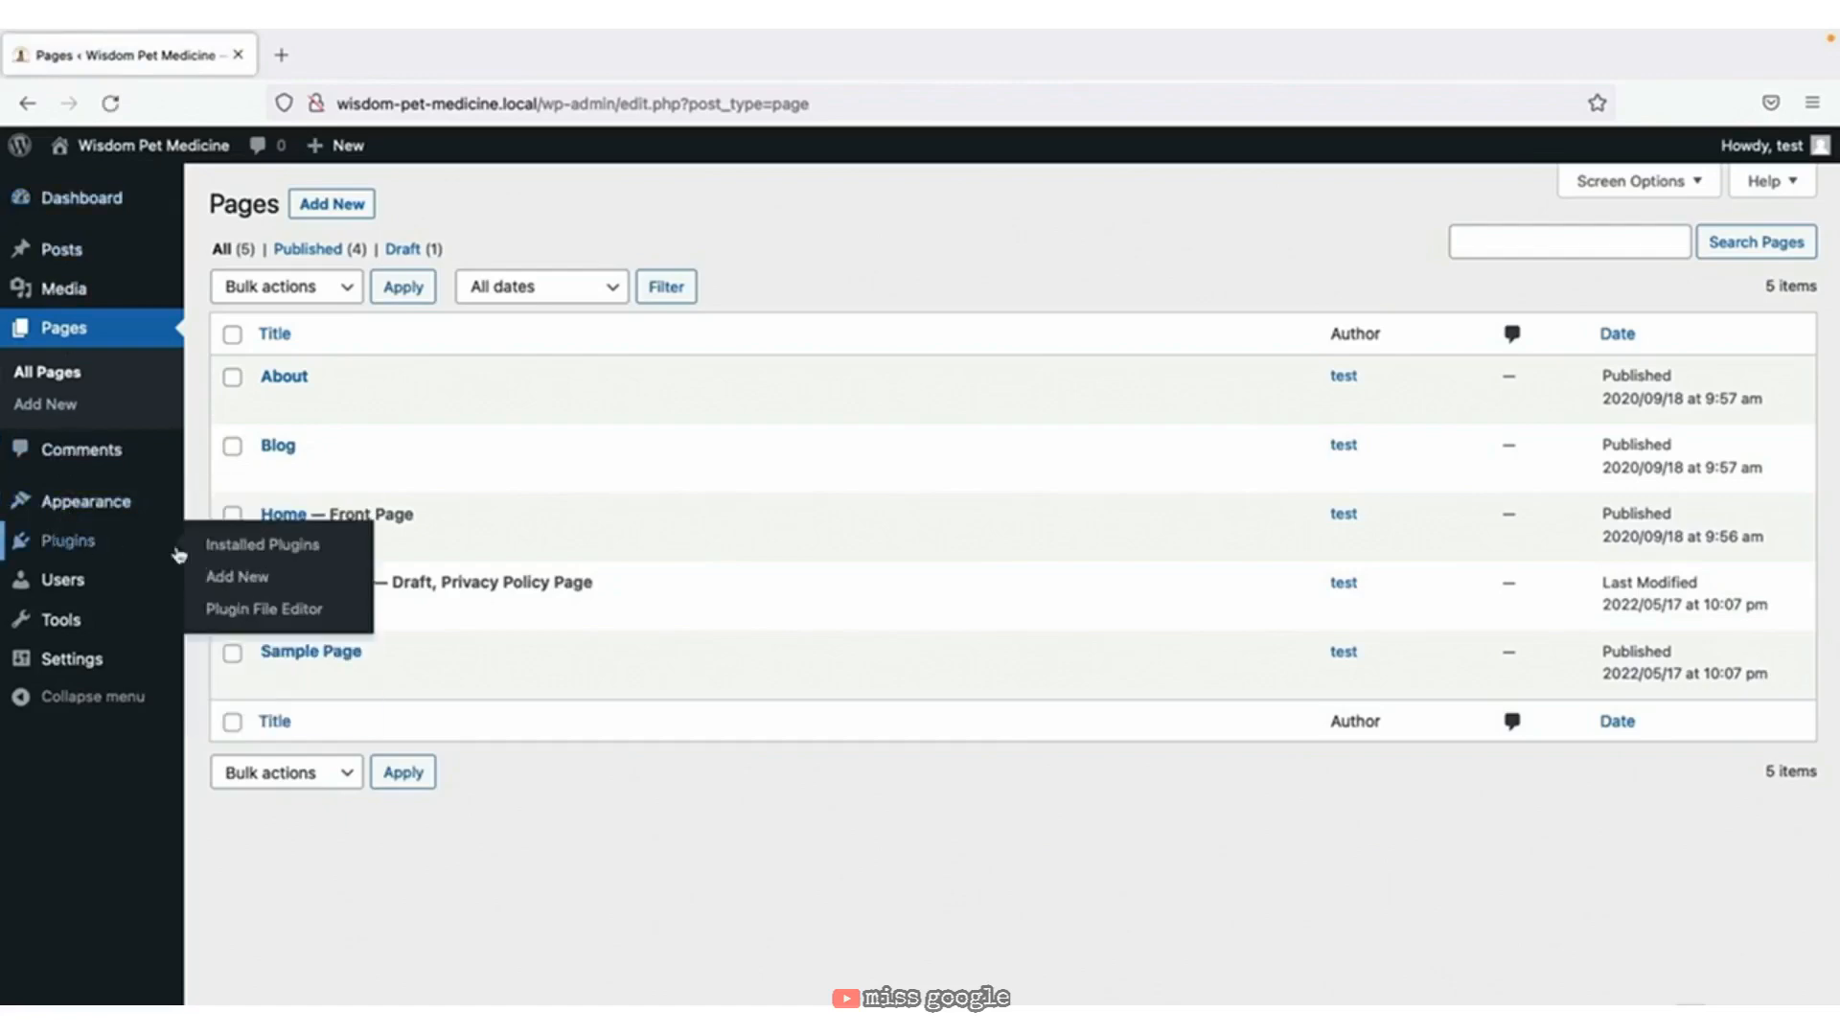
left_click(240, 578)
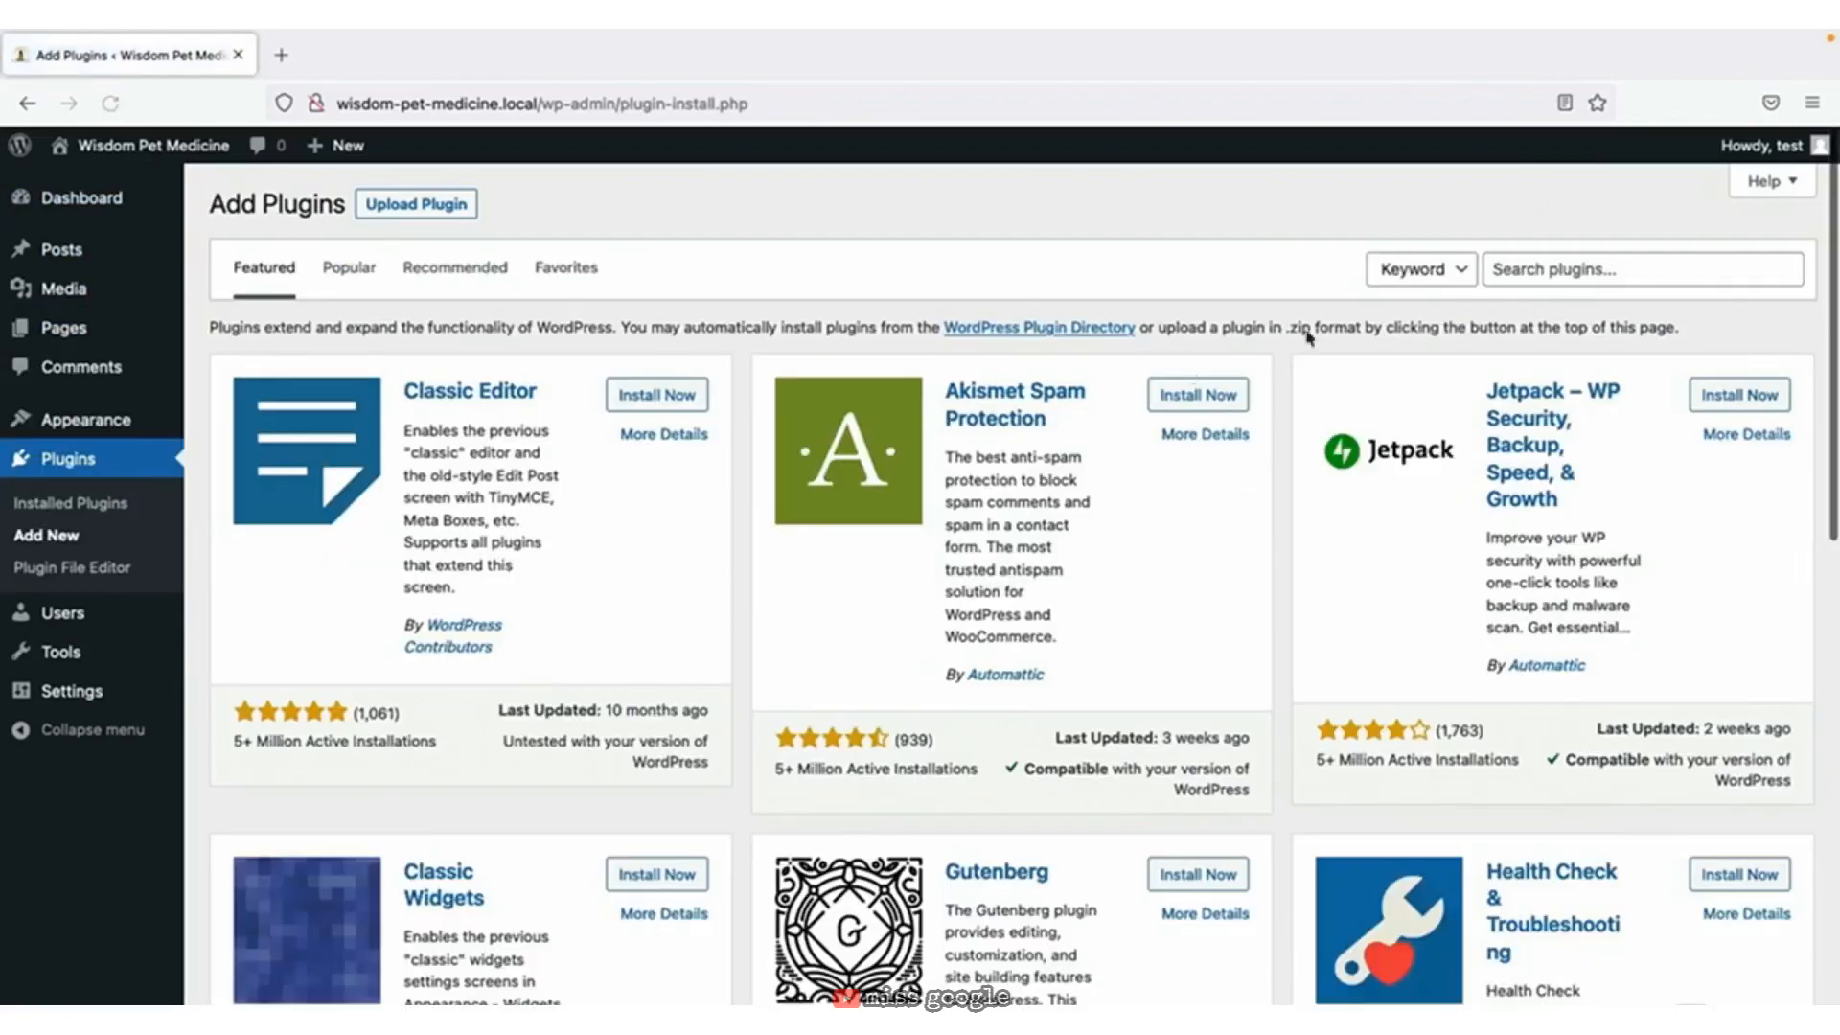
left_click(1495, 269)
type("spe")
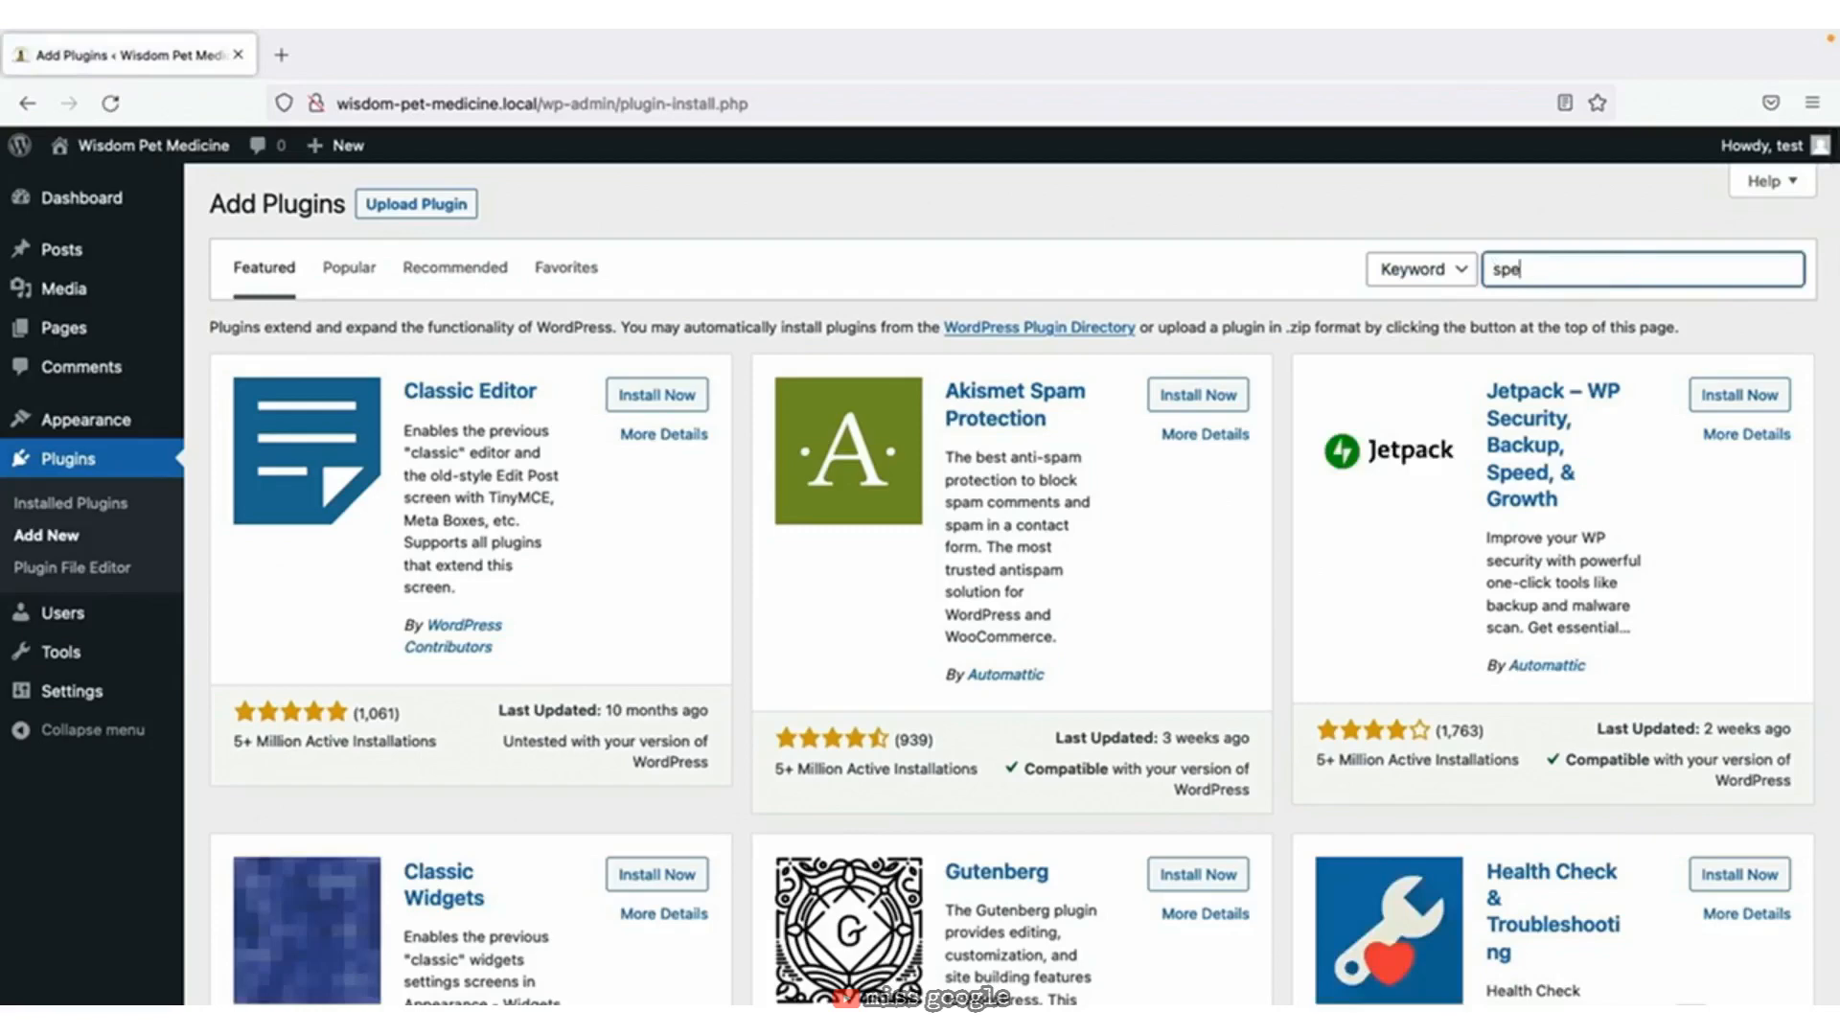
type("ctra")
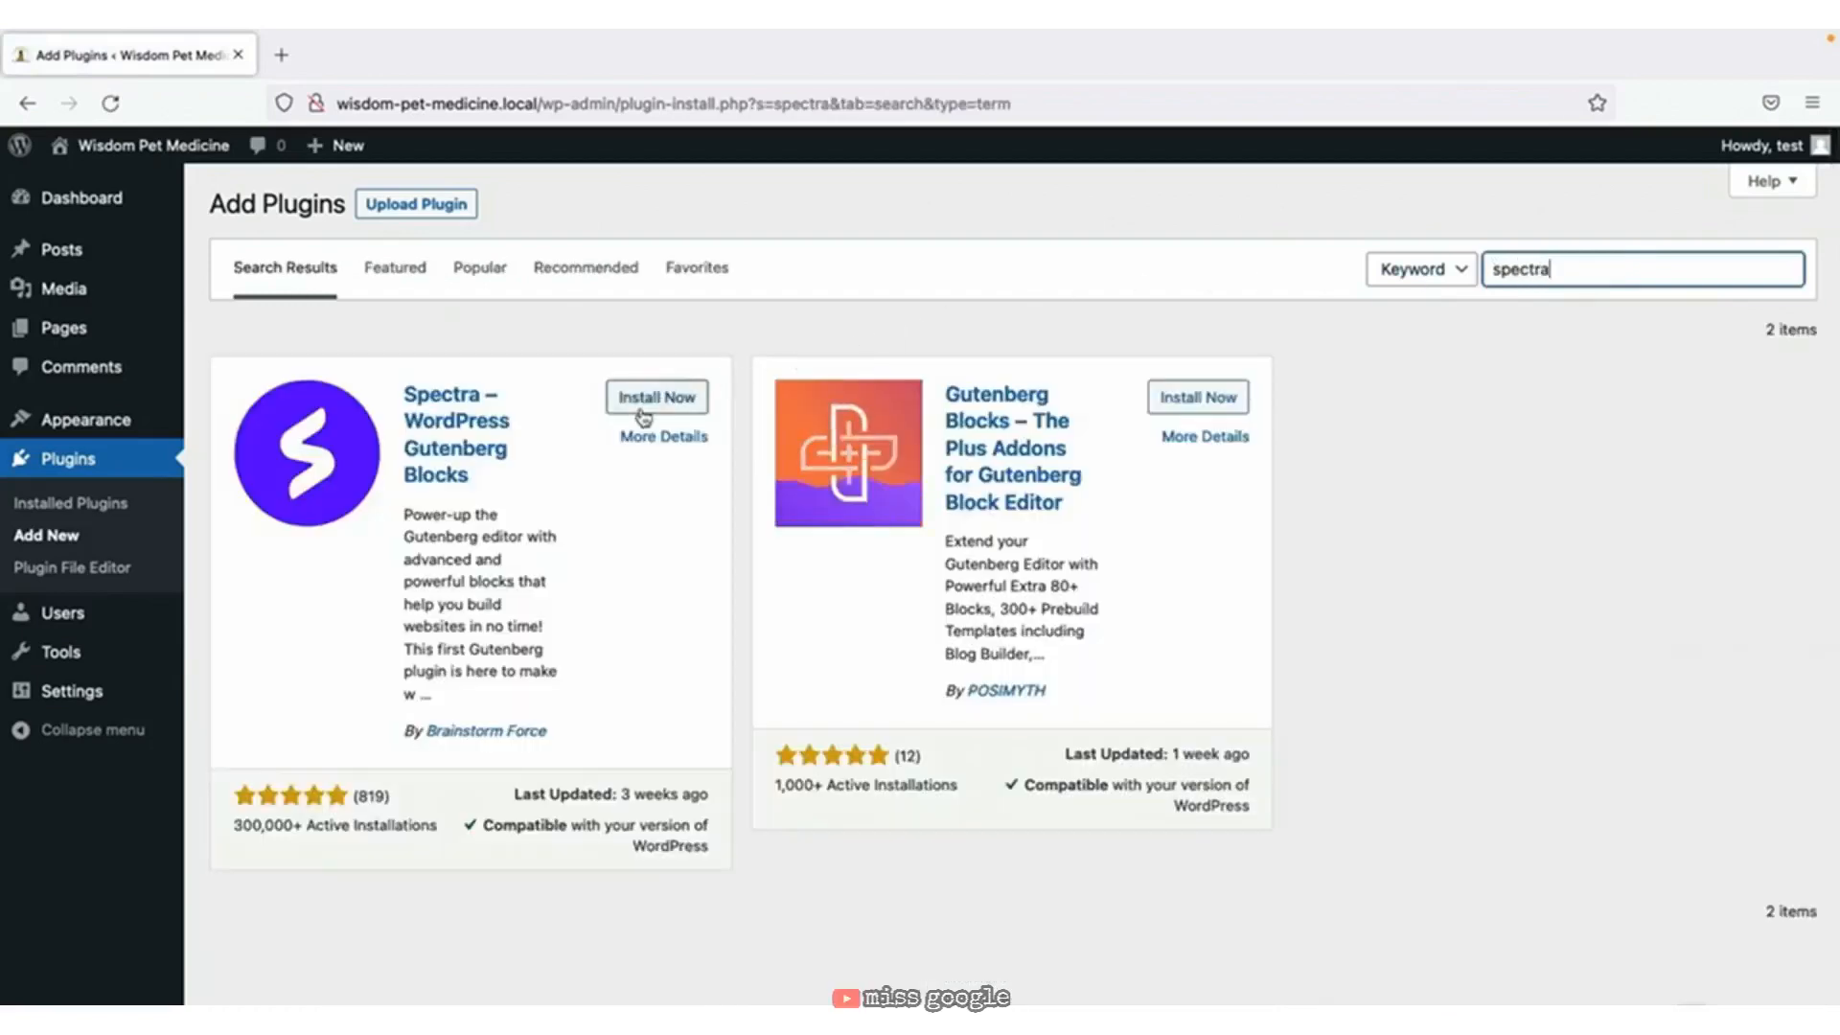
left_click(642, 415)
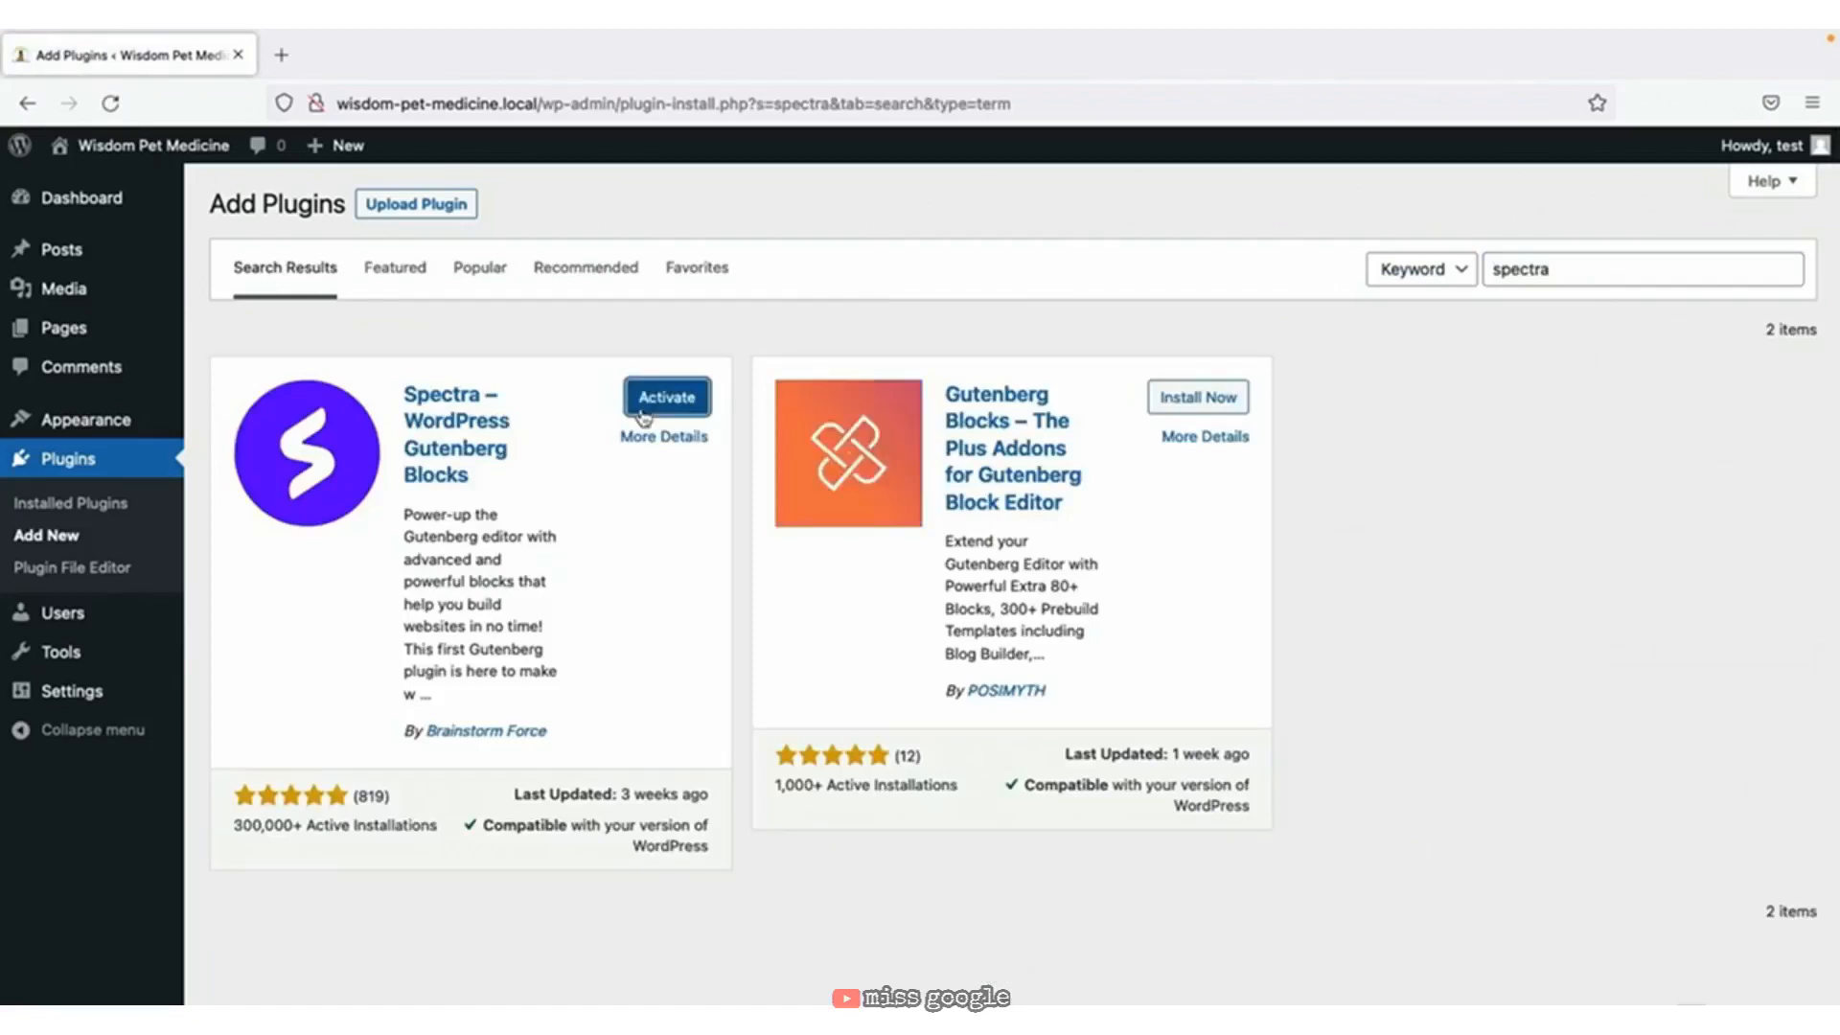
left_click(642, 415)
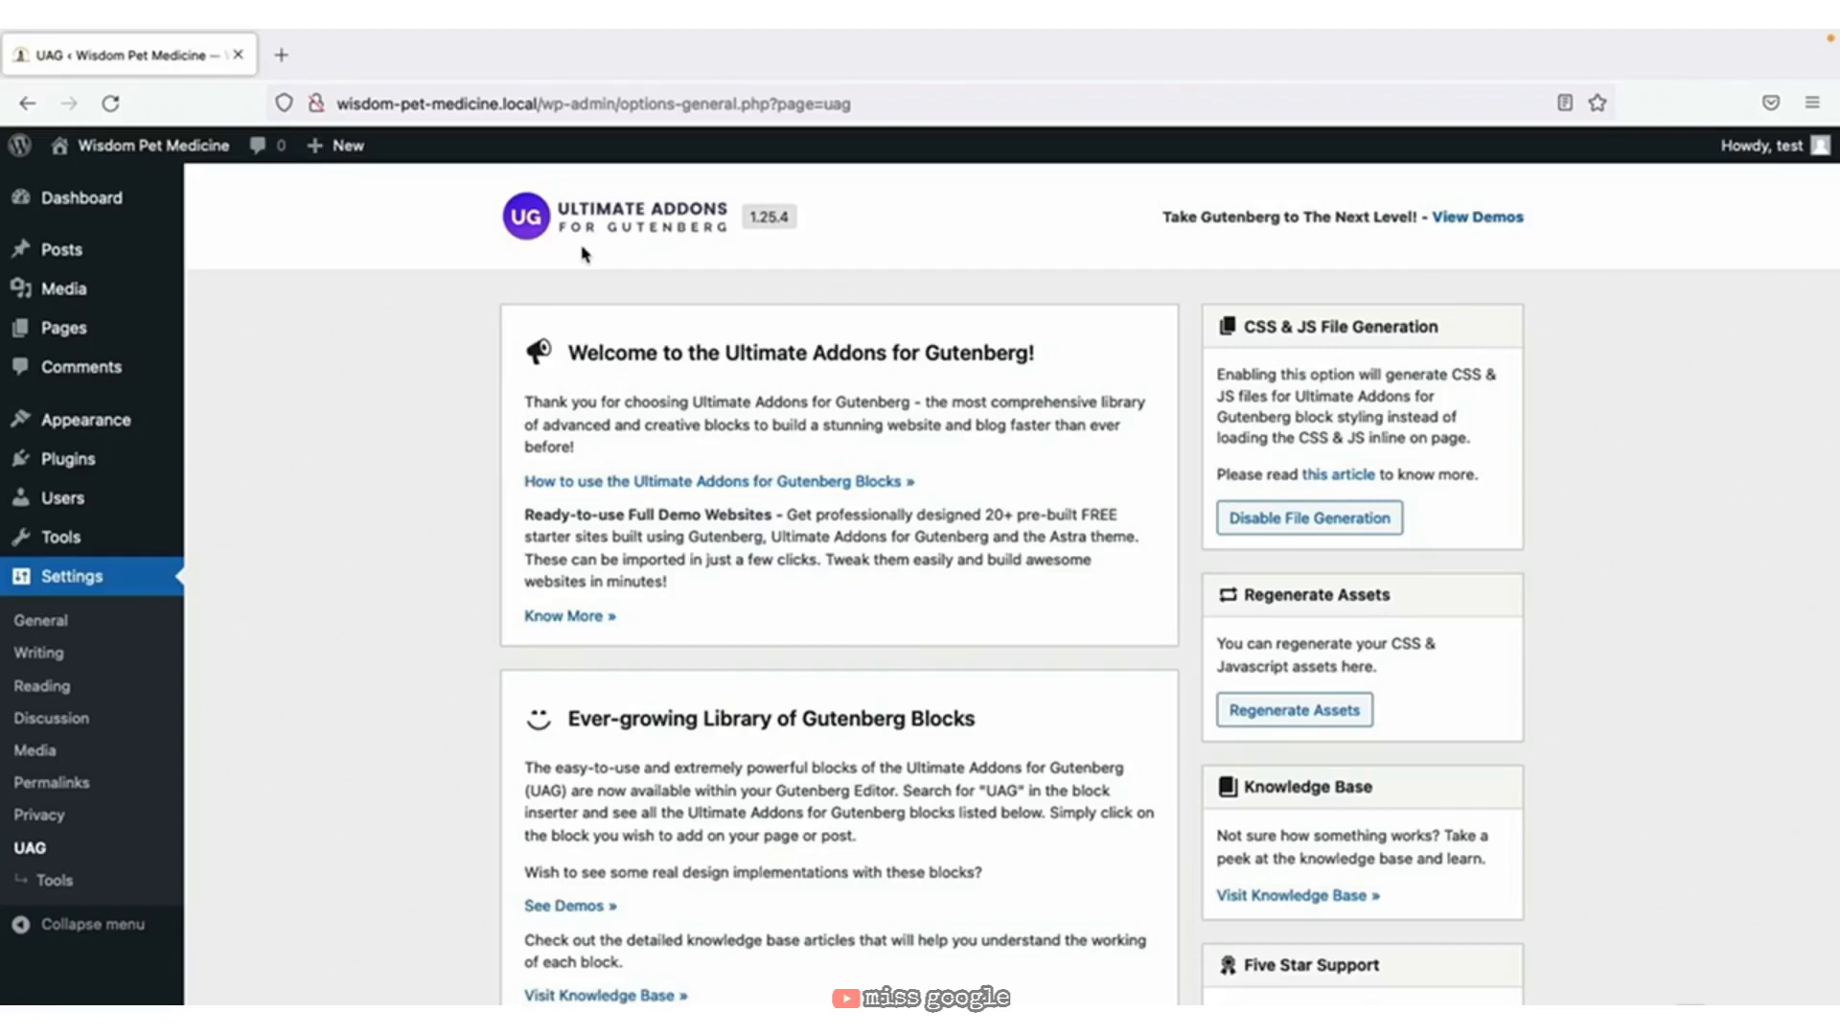
Open the About page for editing from the pages list and display the List view of its blocks.
mouse_move(122, 340)
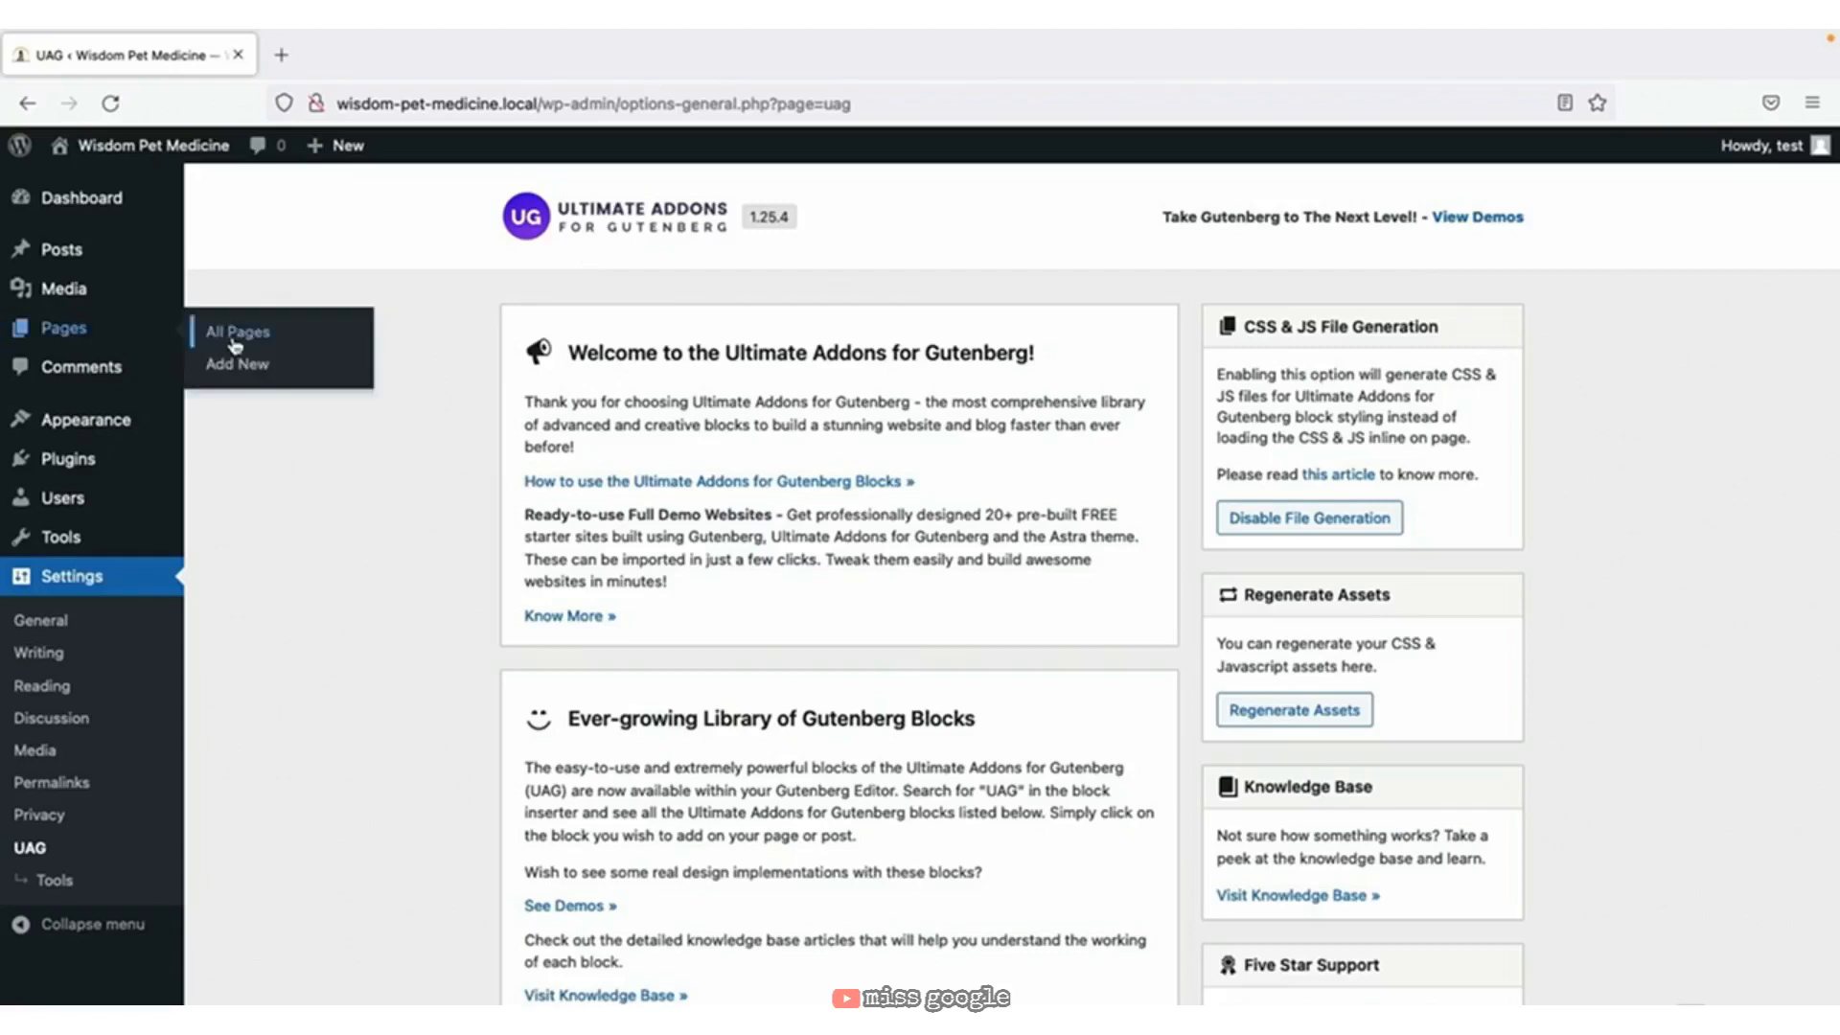
left_click(232, 340)
left_click(275, 401)
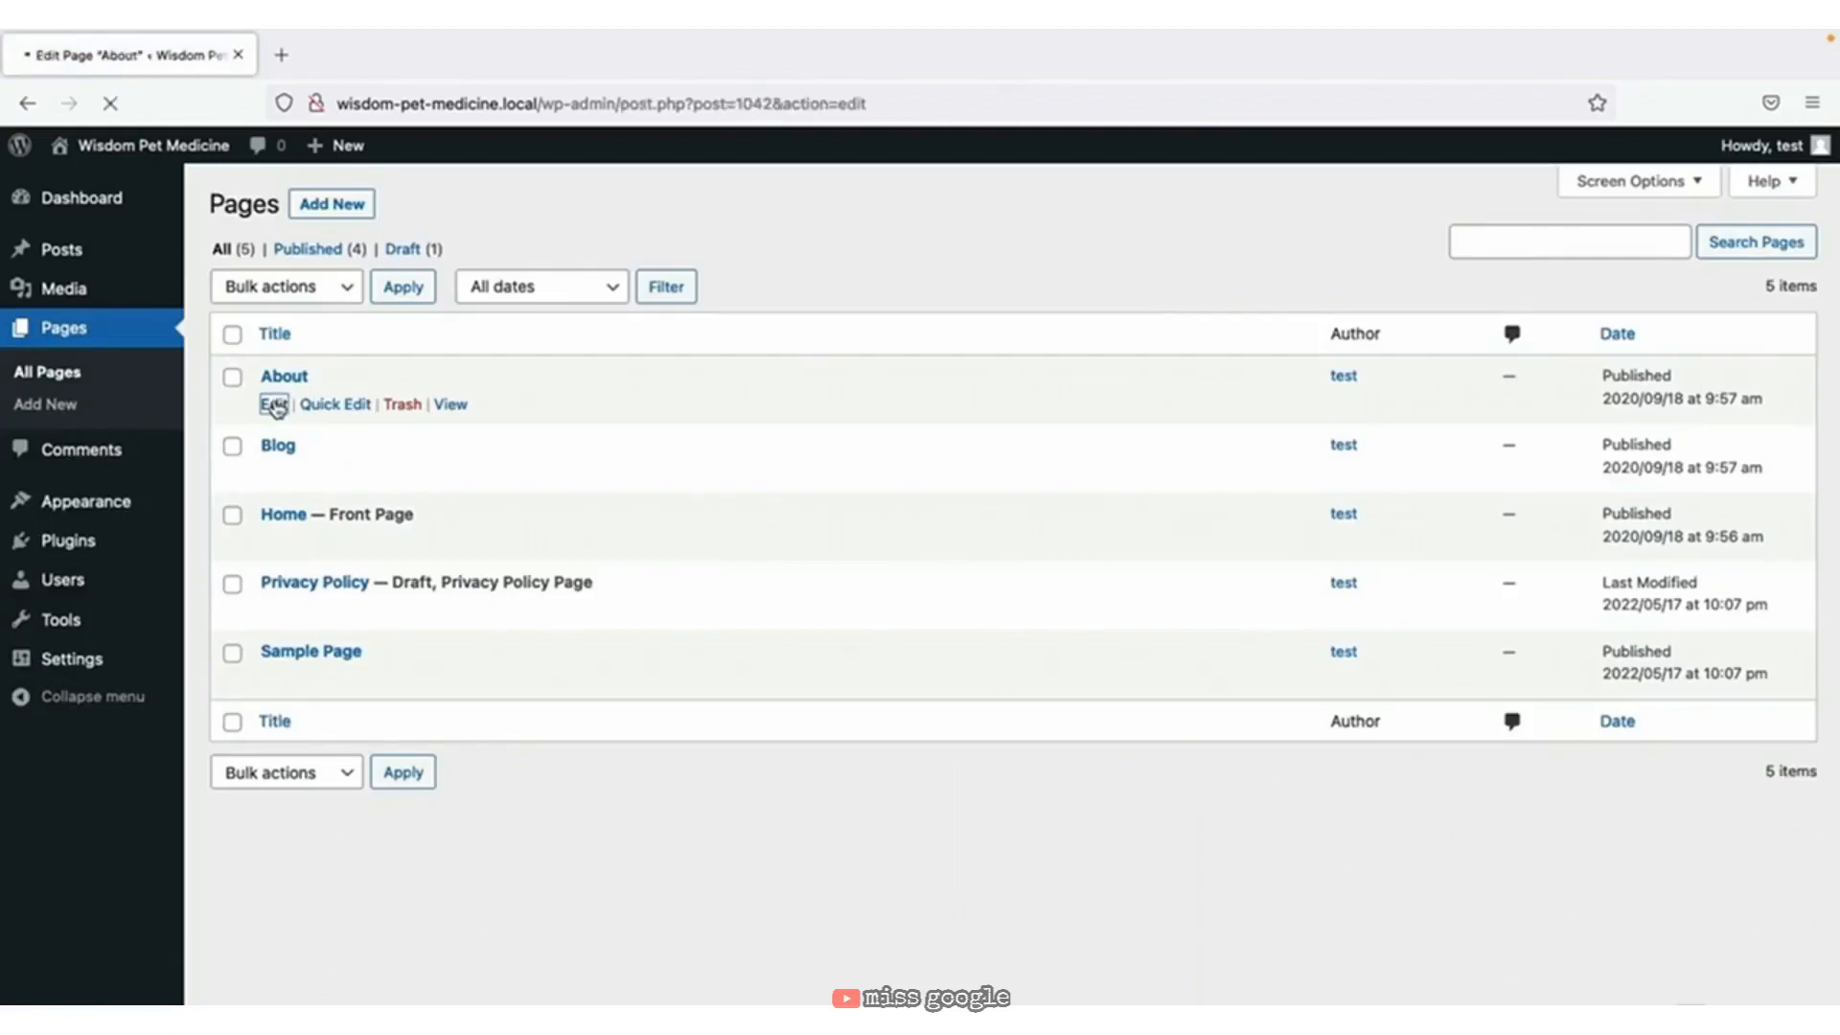
scroll(276, 402, "down", 10)
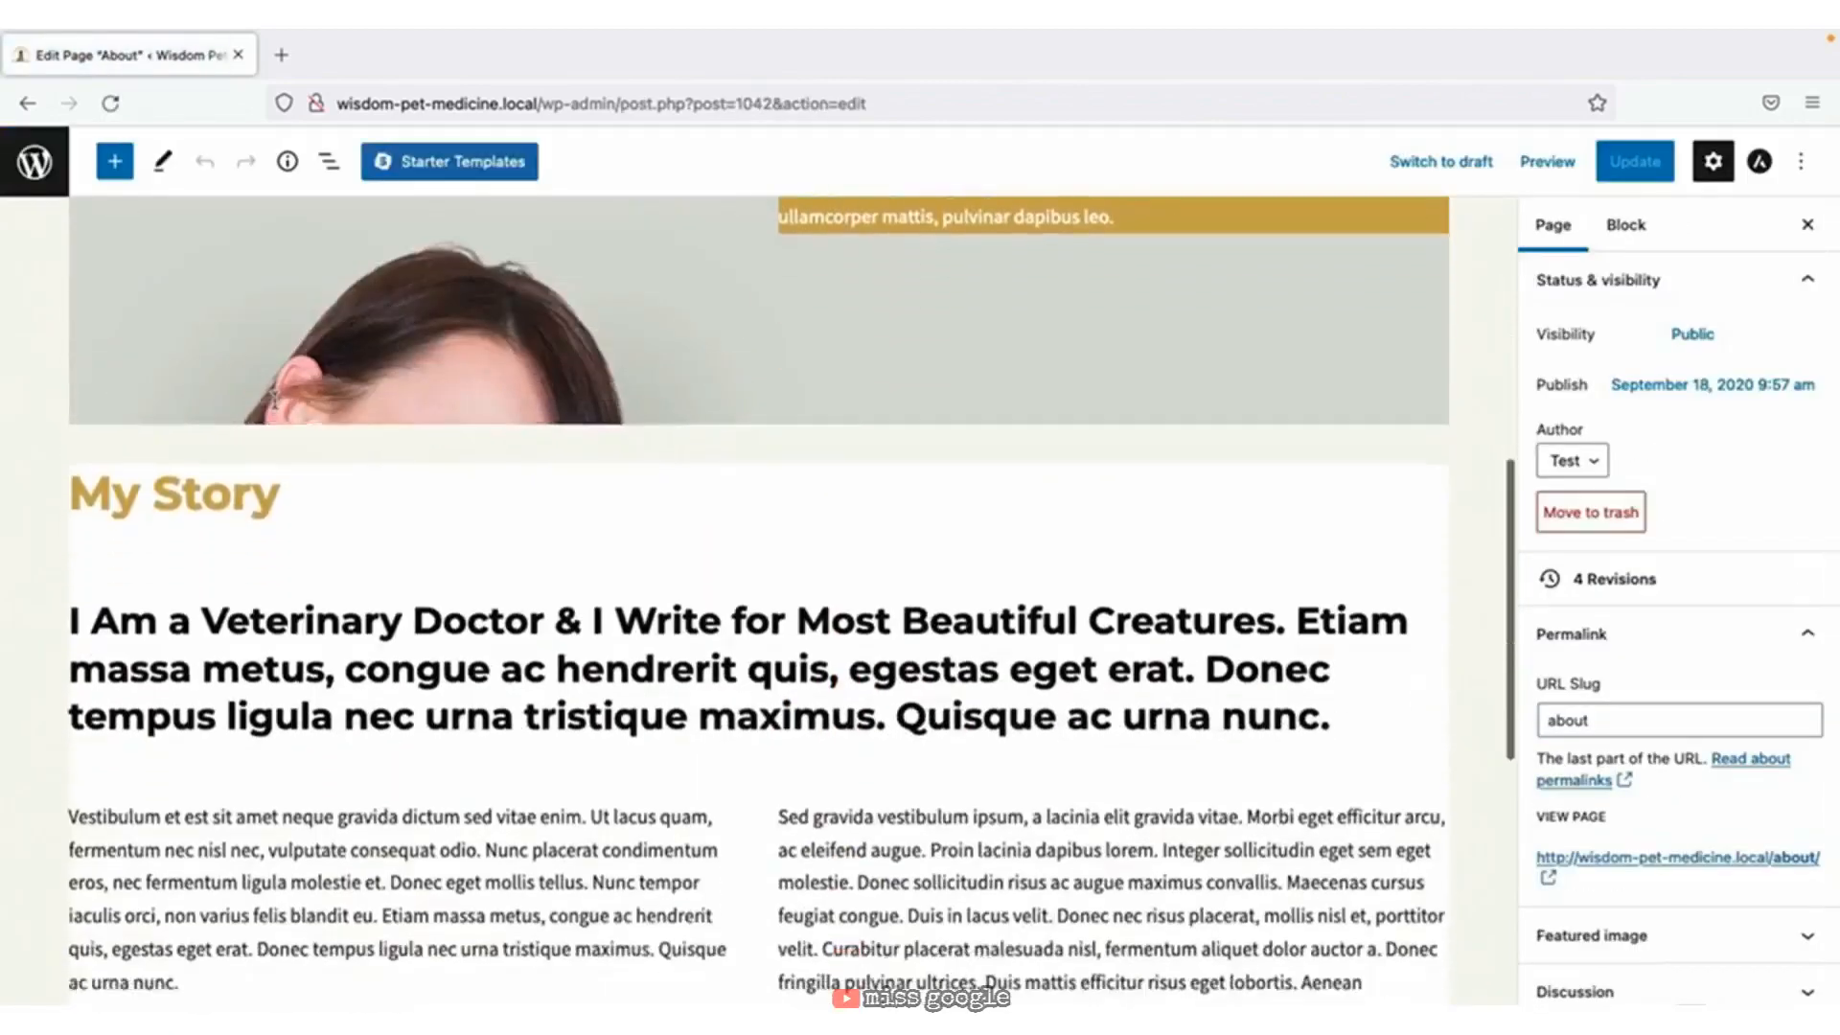
scroll(275, 401, "down", 3)
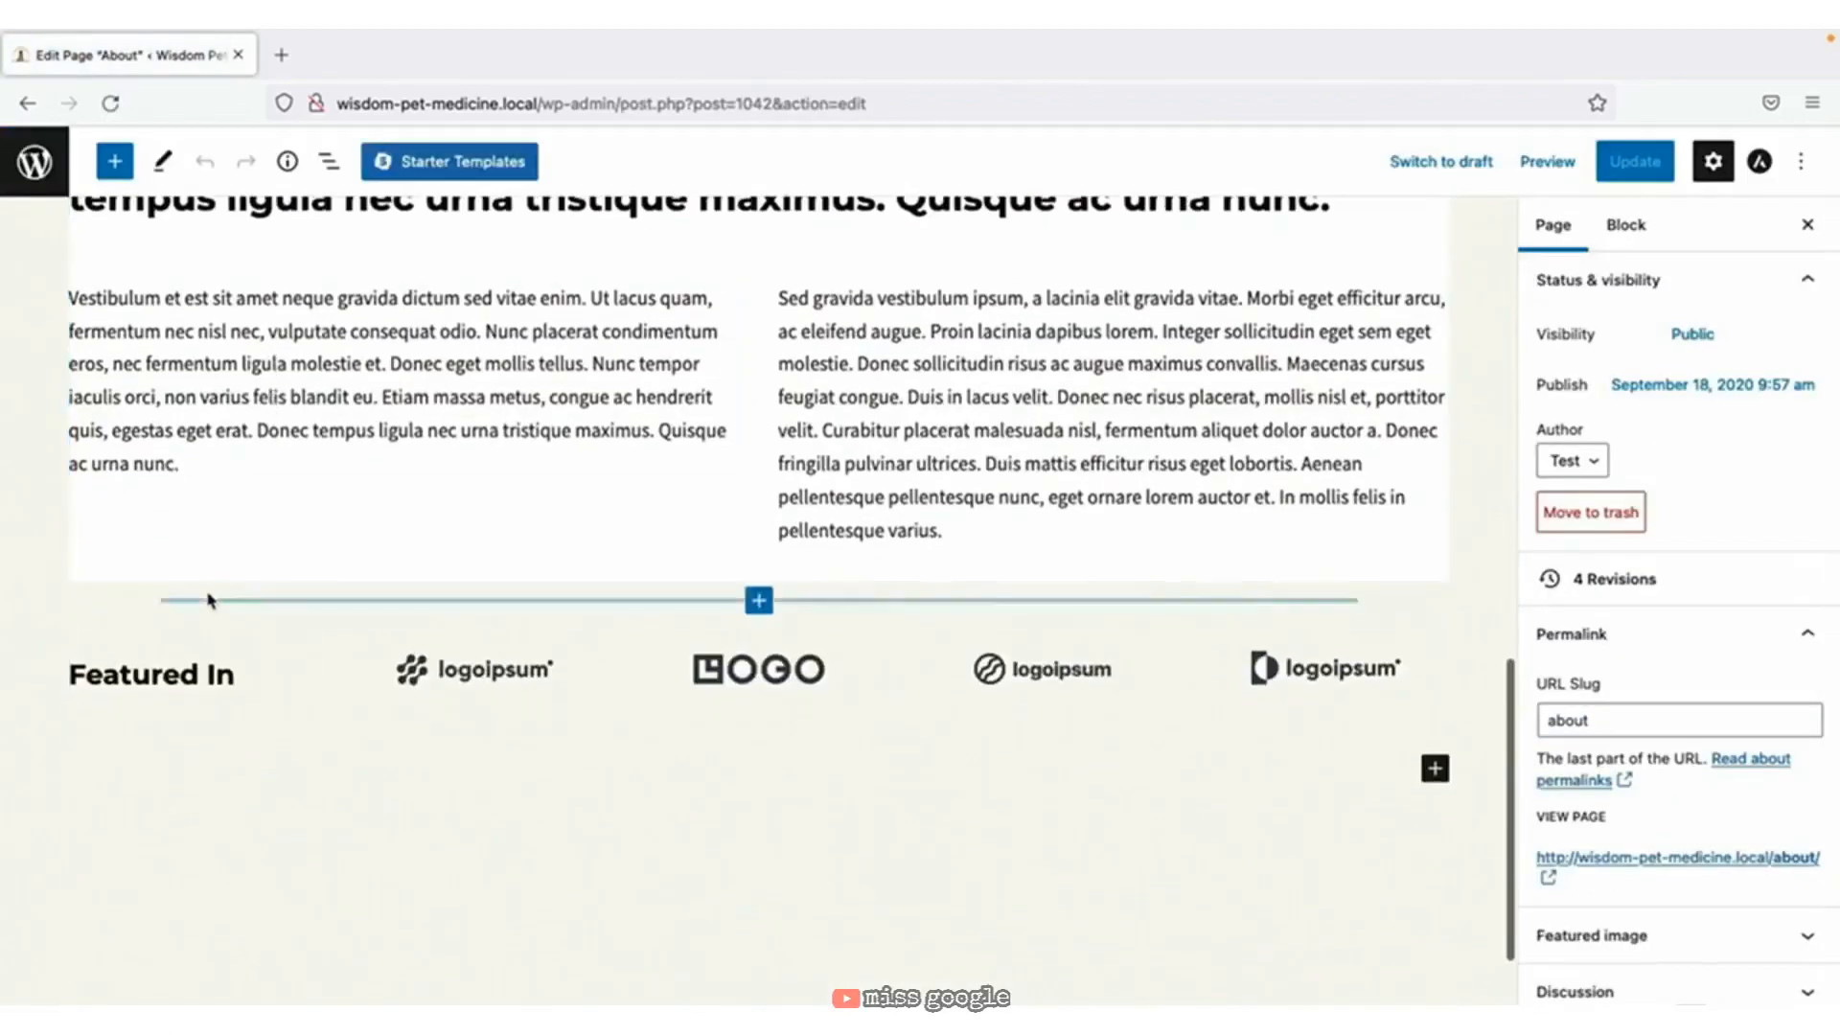
left_click(329, 161)
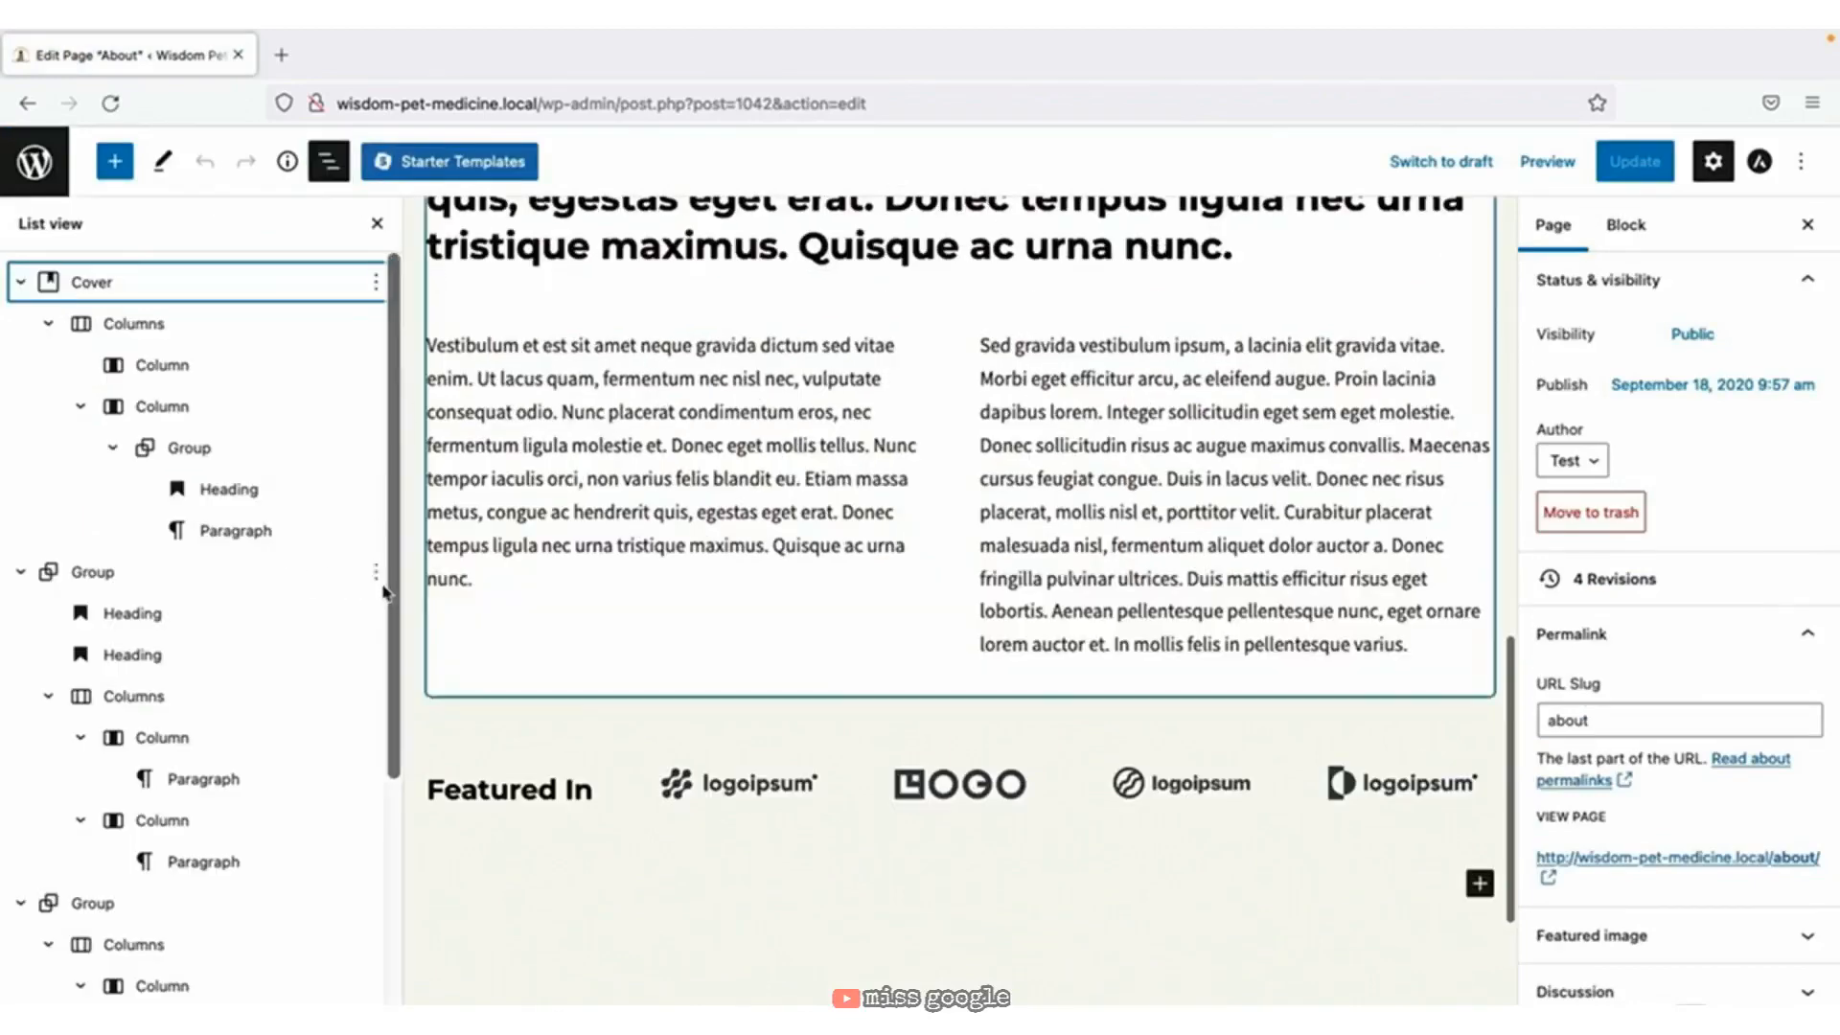
Insert a Content Timeline block from the Ultimate Addons Blocks directly above the "Featured In" group.
left_click(616, 738)
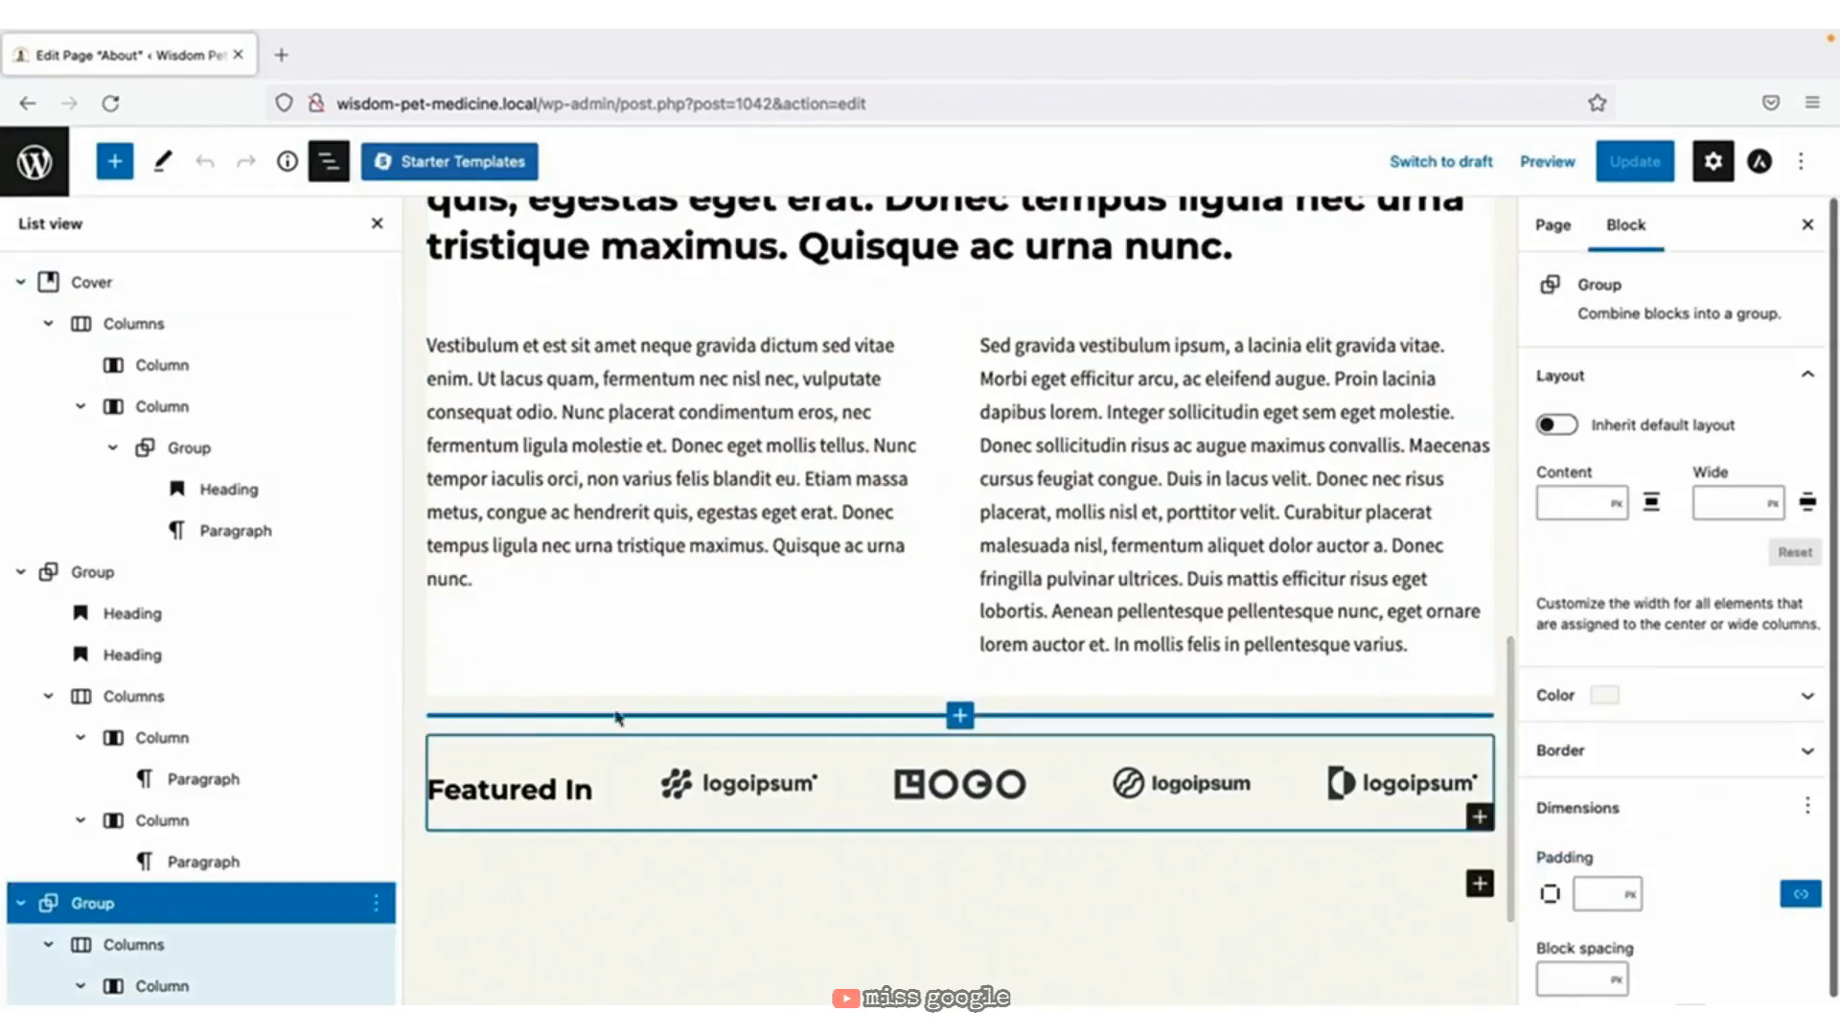
left_click(960, 716)
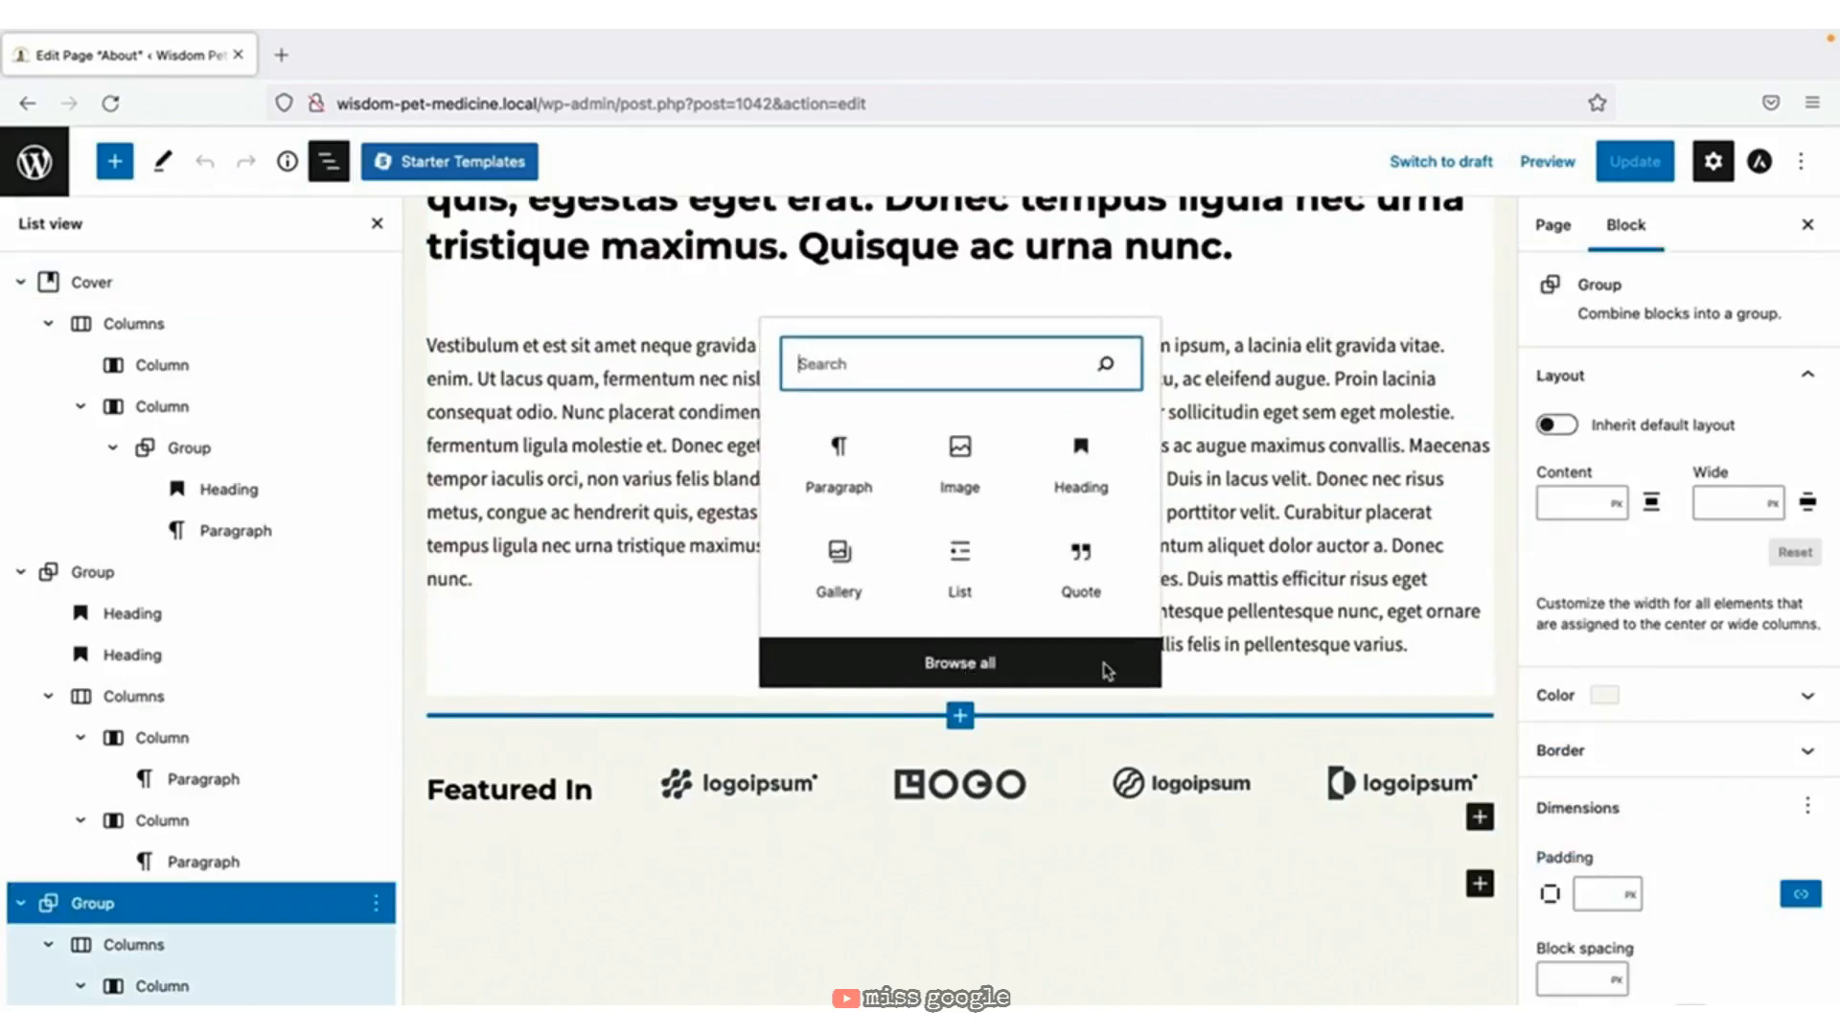
left_click(947, 674)
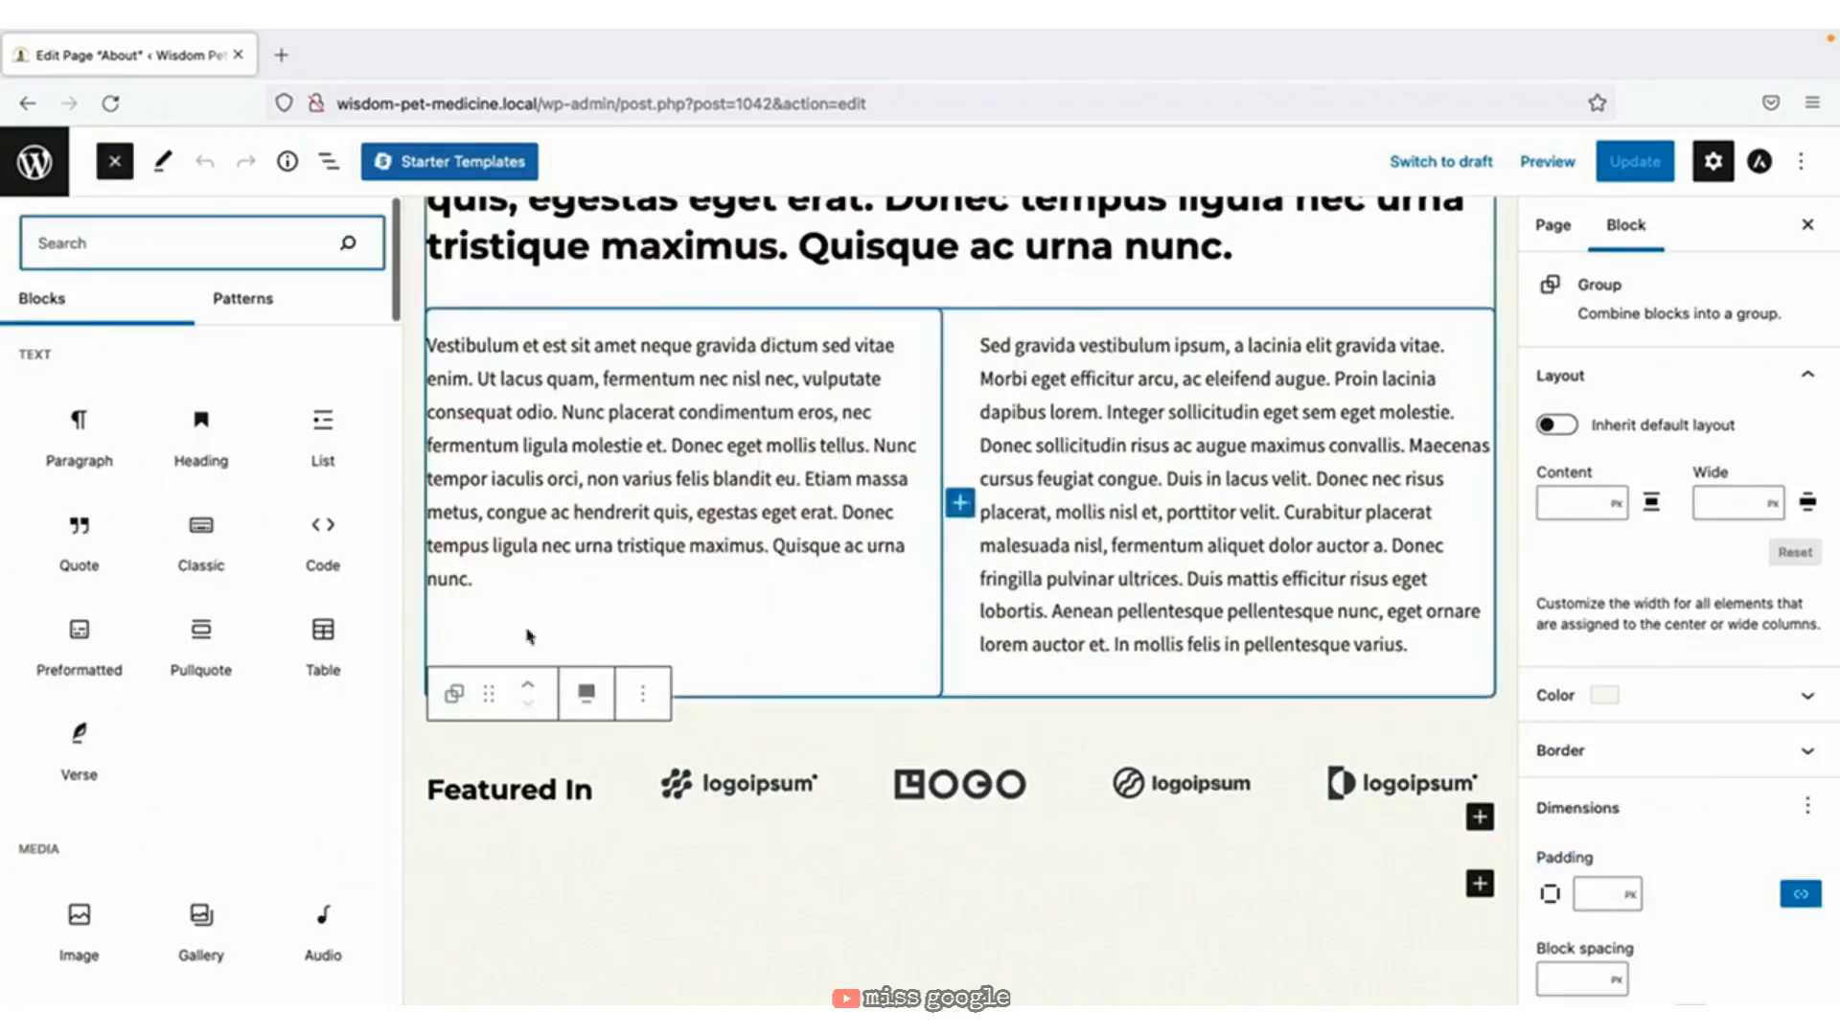
scroll(228, 416, "down", 8)
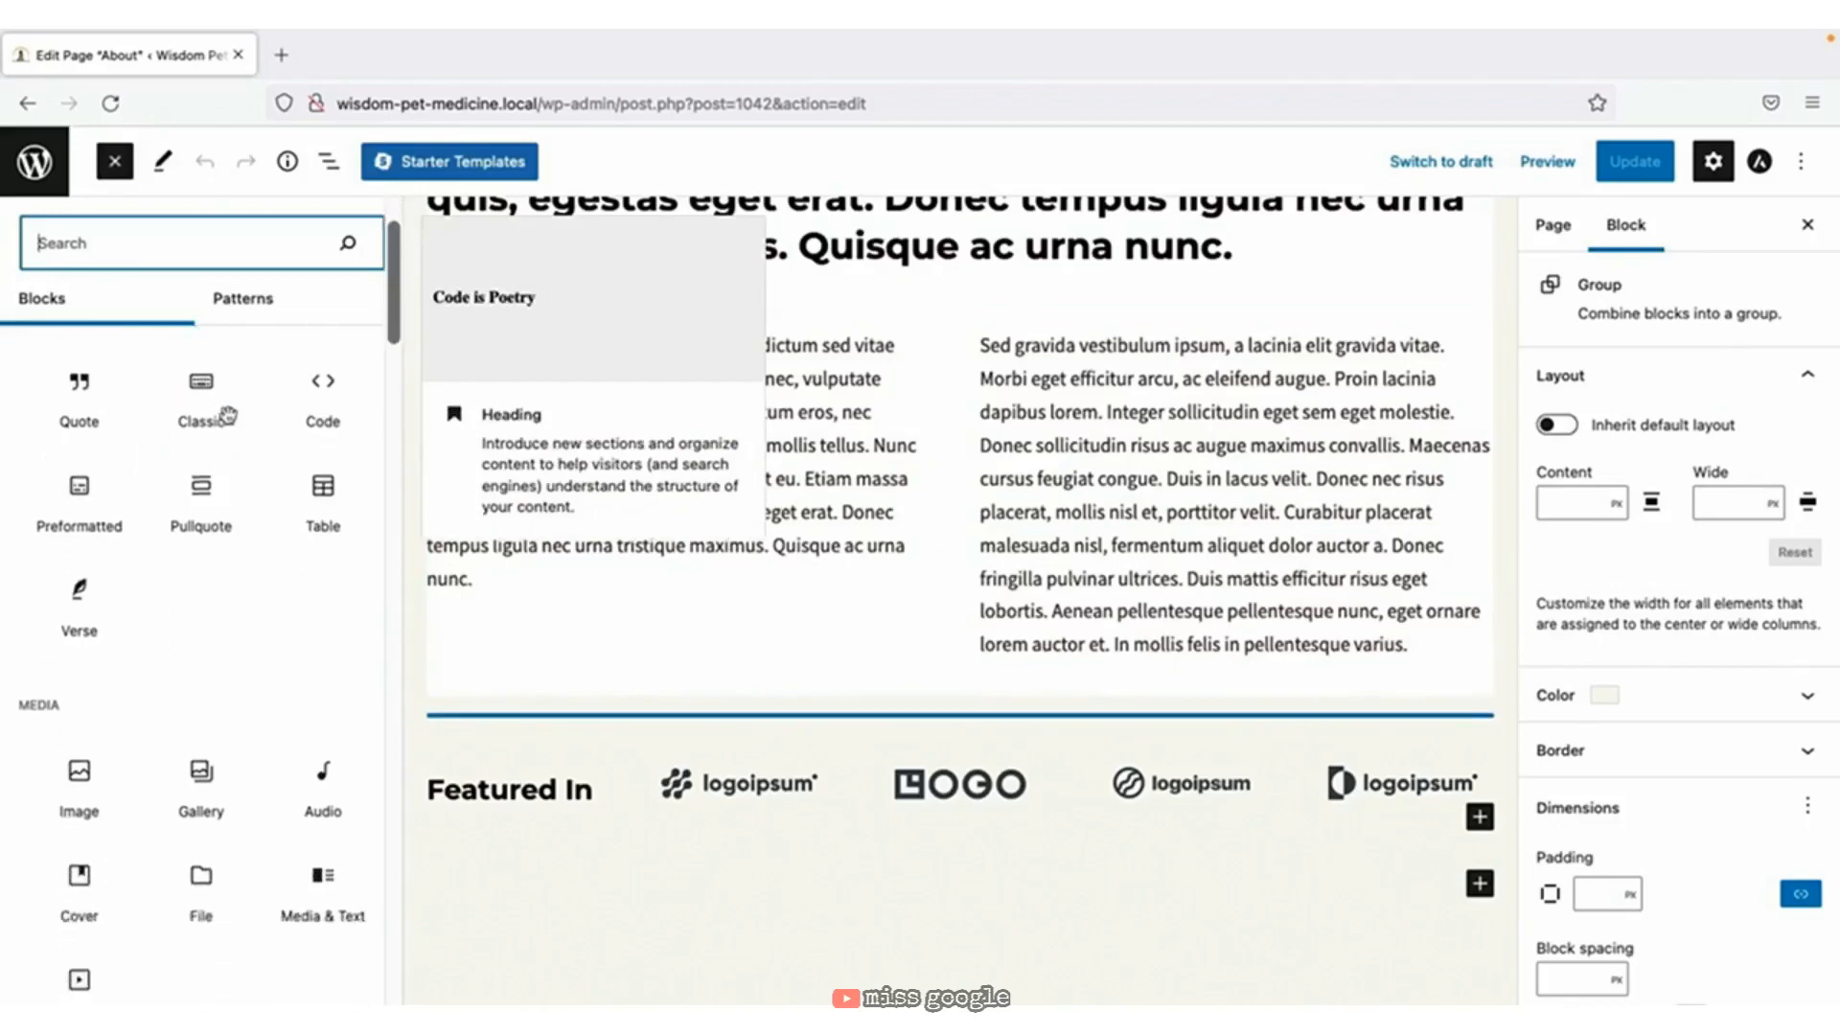
scroll(230, 423, "down", 12)
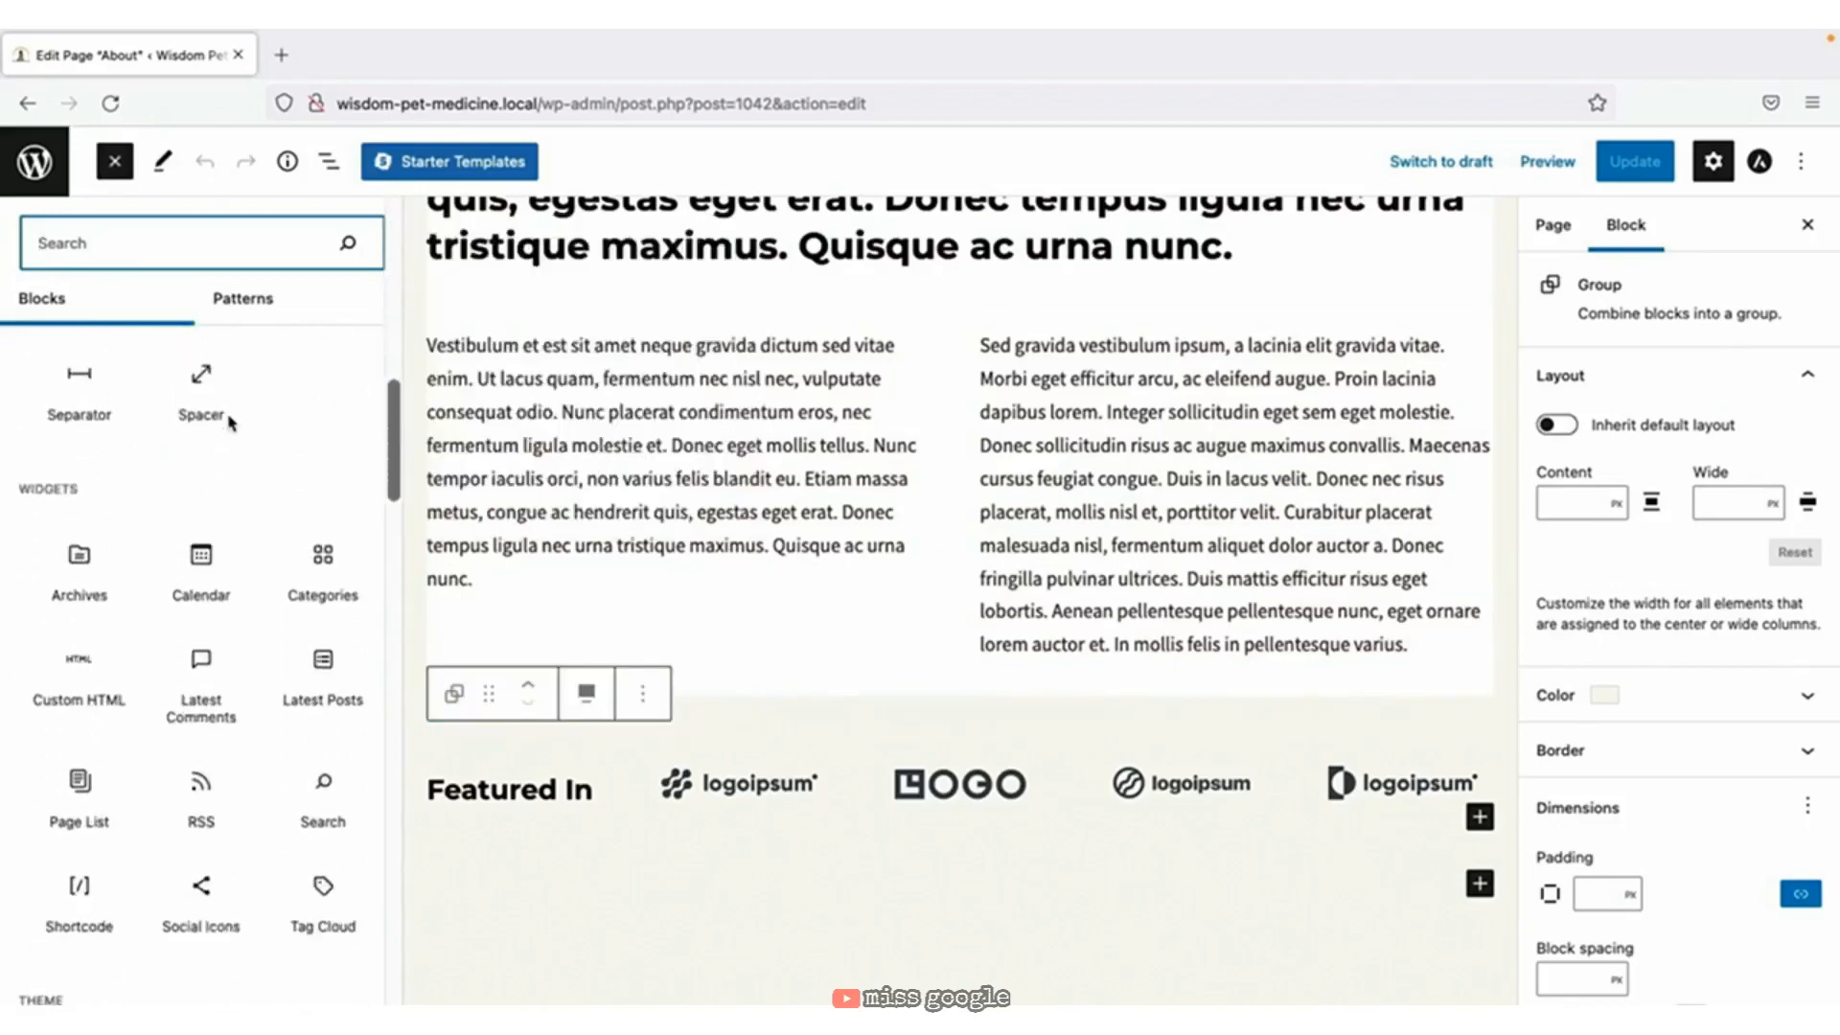
scroll(230, 423, "down", 13)
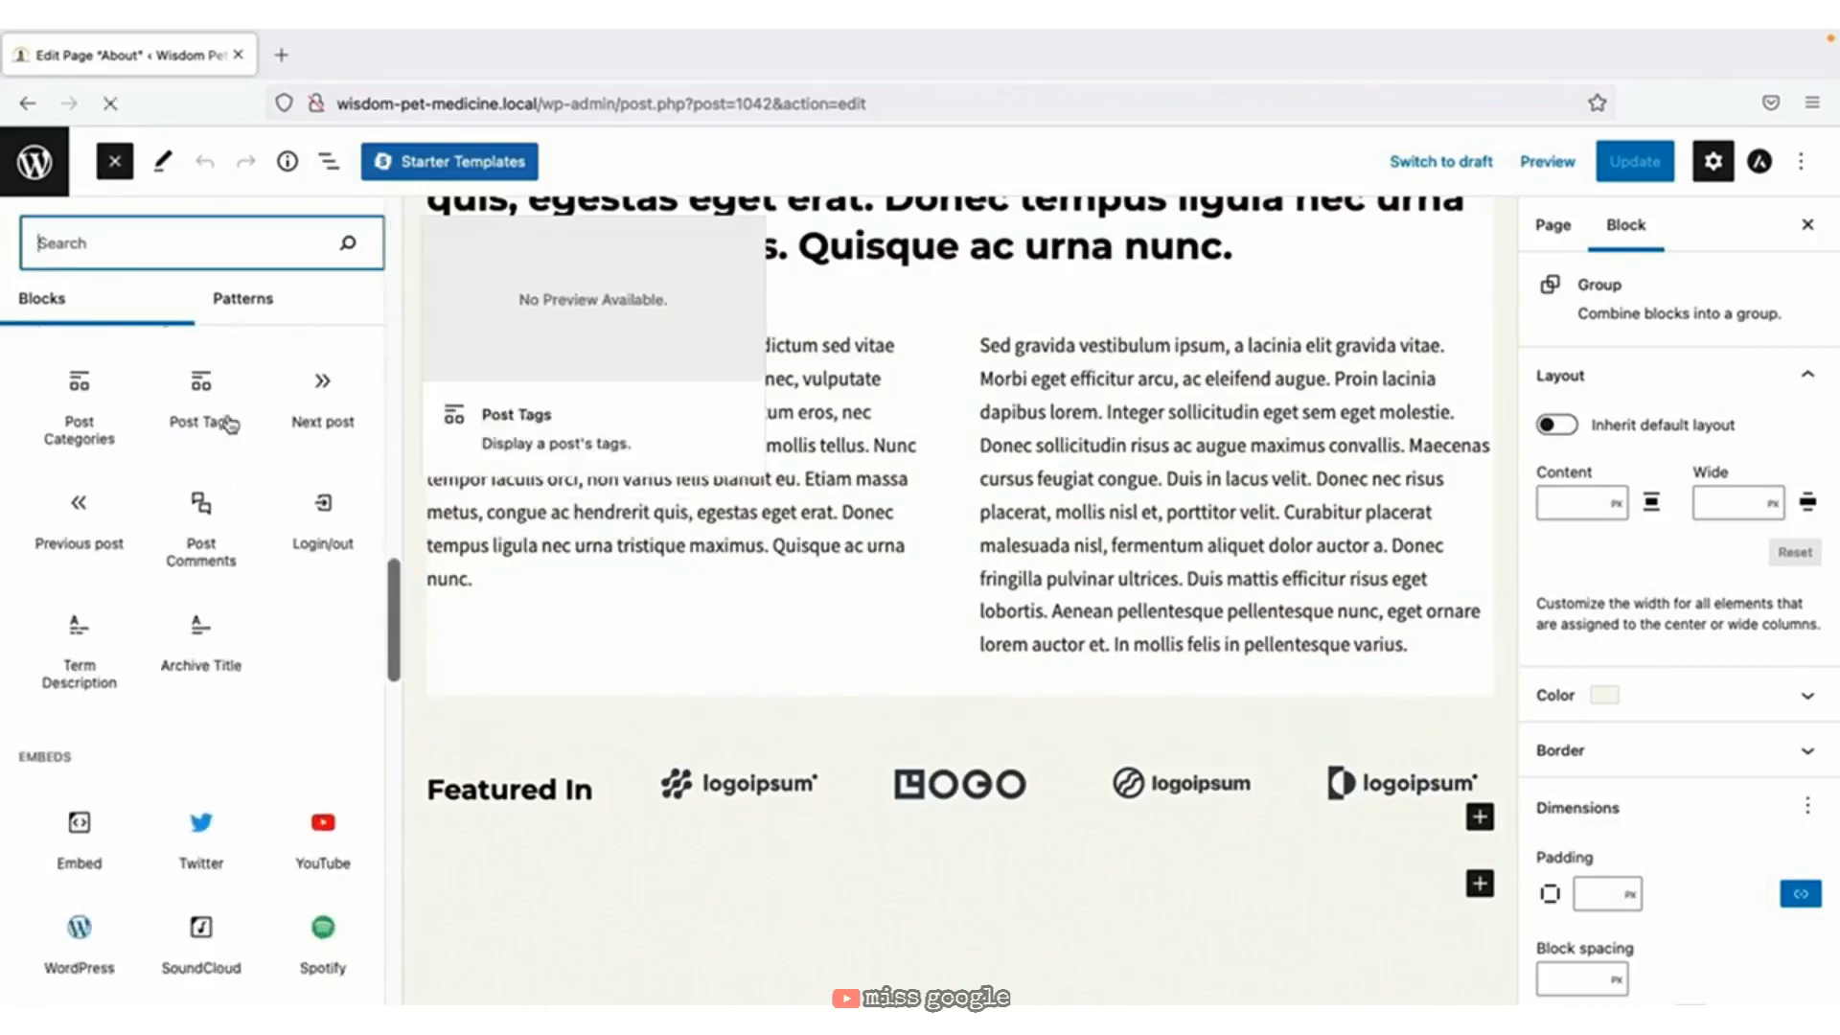
scroll(228, 416, "down", 6)
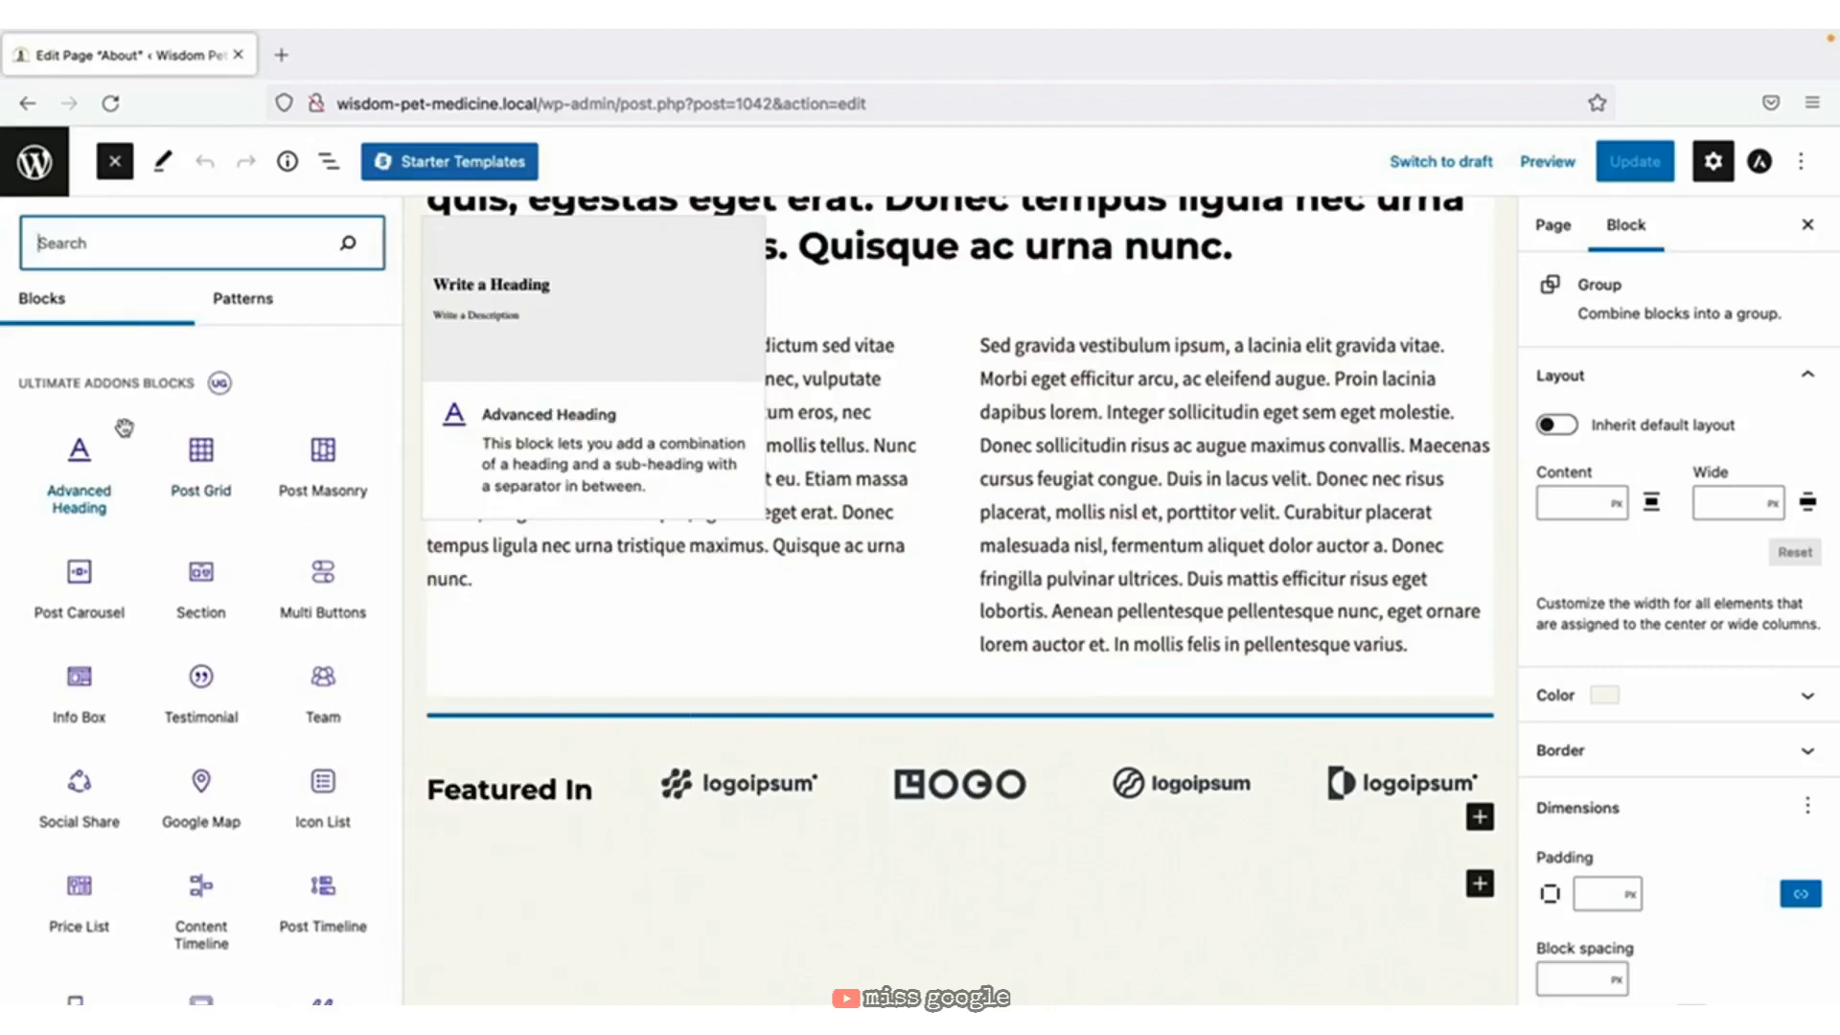
scroll(278, 824, "down", 2)
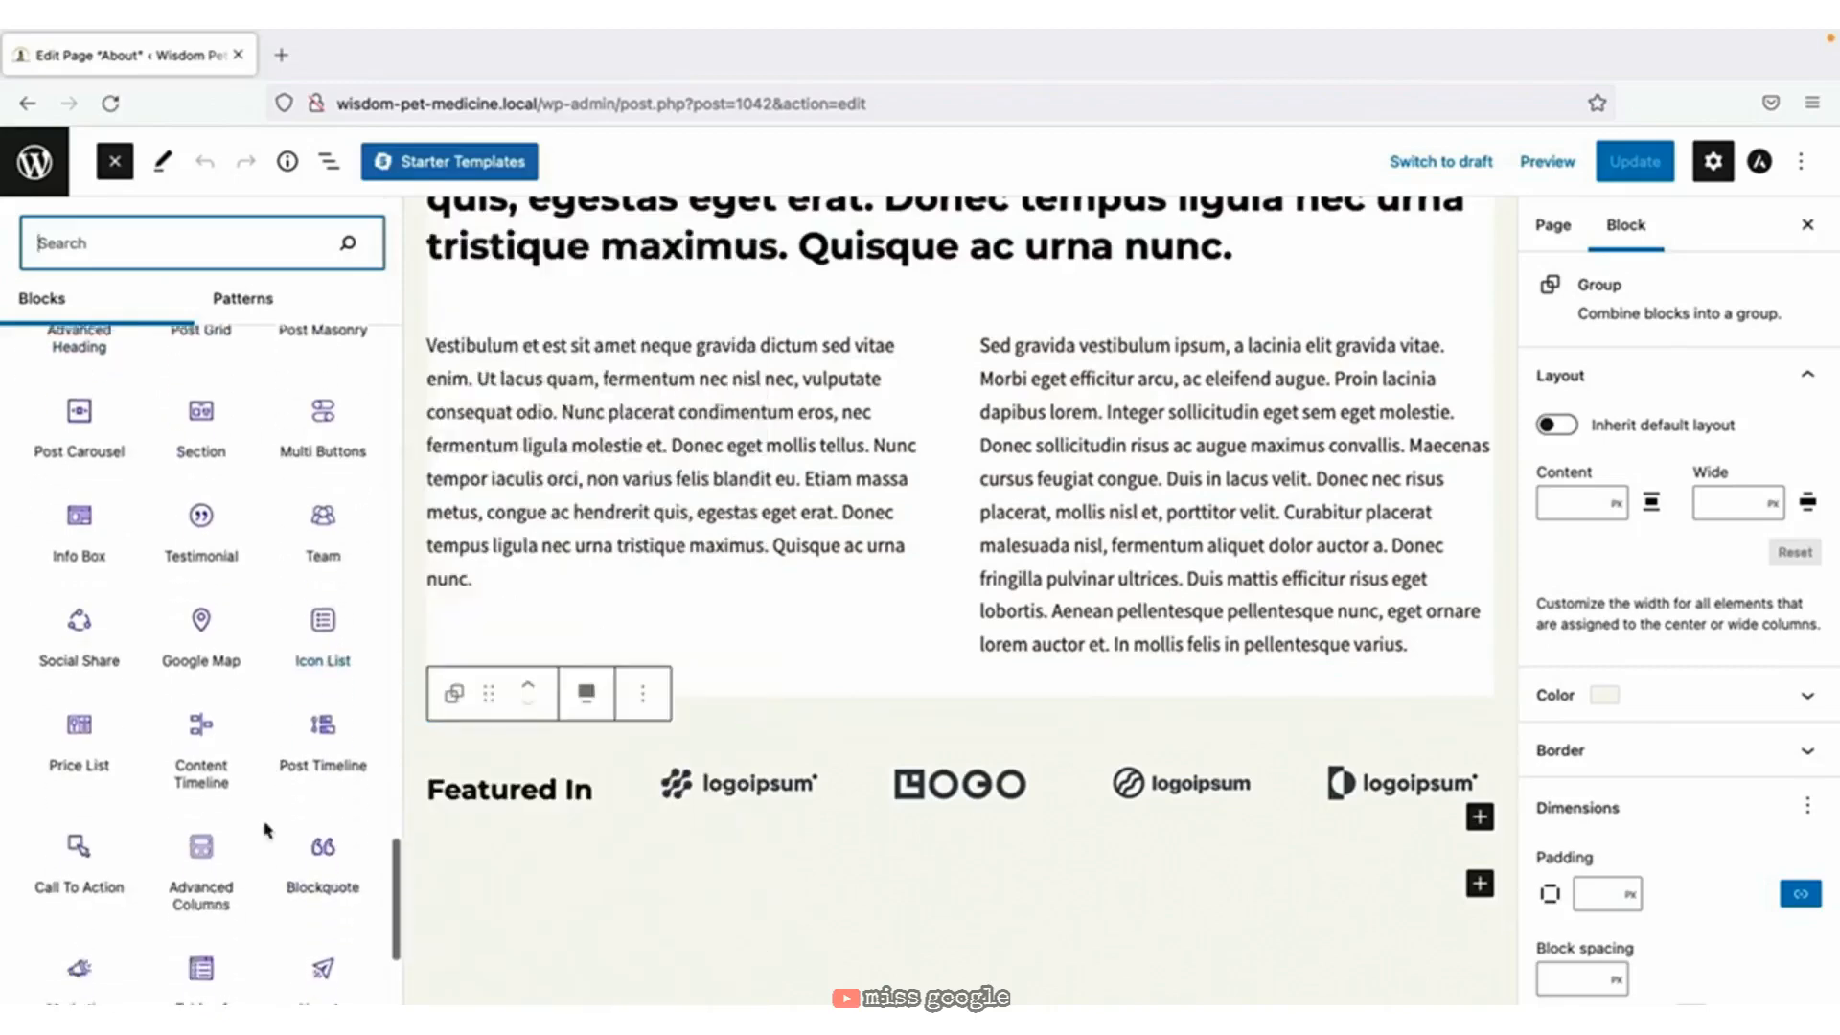
left_click(204, 757)
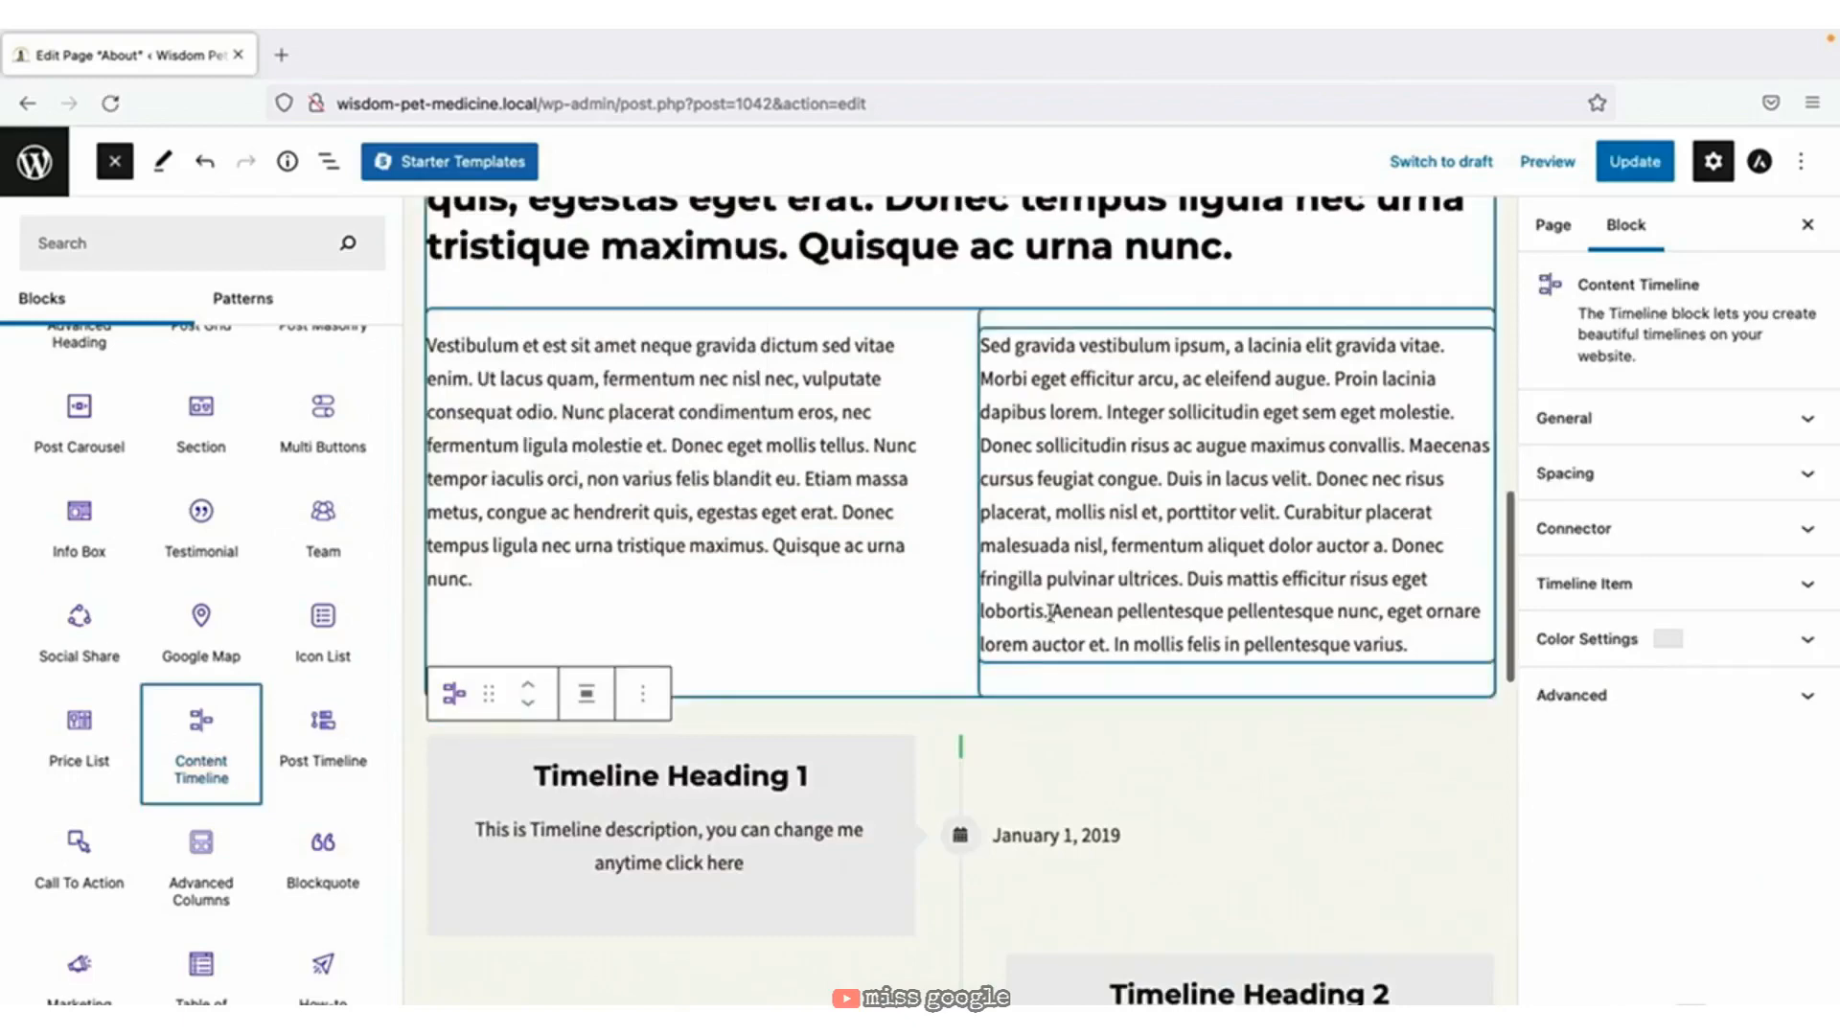
Review the placeholder headings, descriptions and dates of the new timeline's items on the About page.
scroll(1050, 613, "down", 5)
scroll(1050, 613, "down", 1)
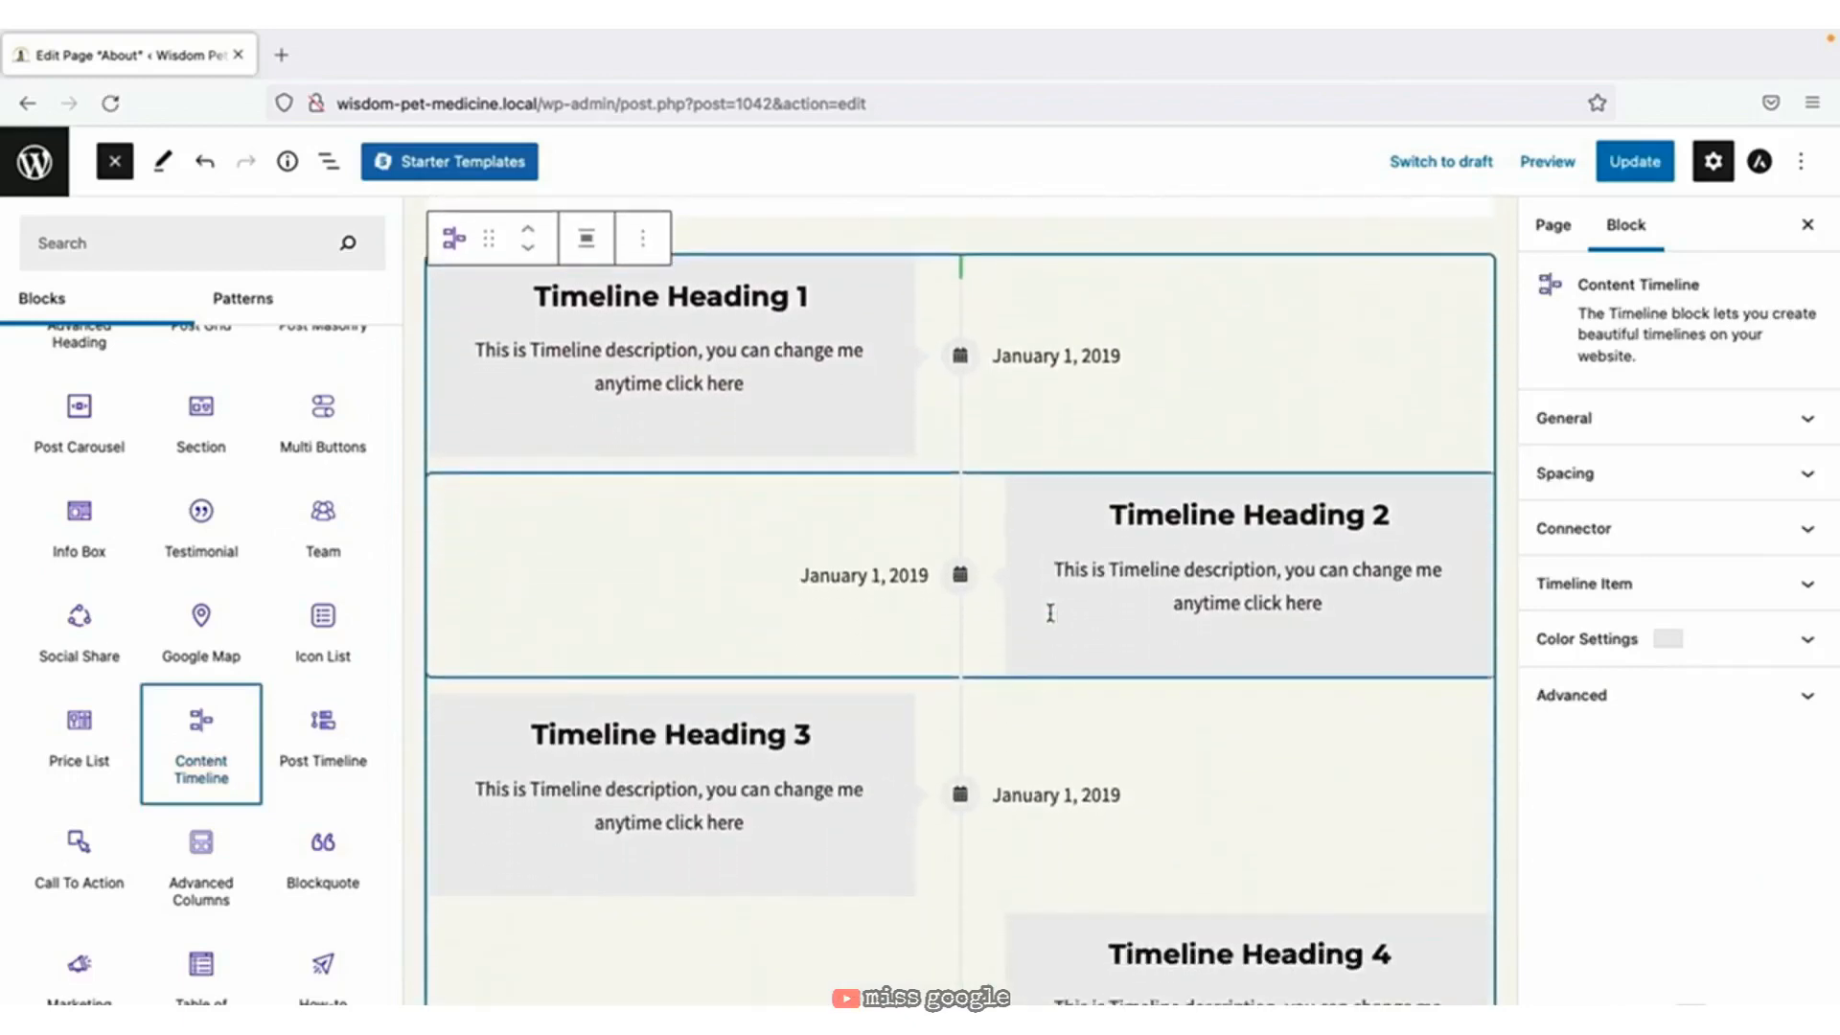
left_click(738, 300)
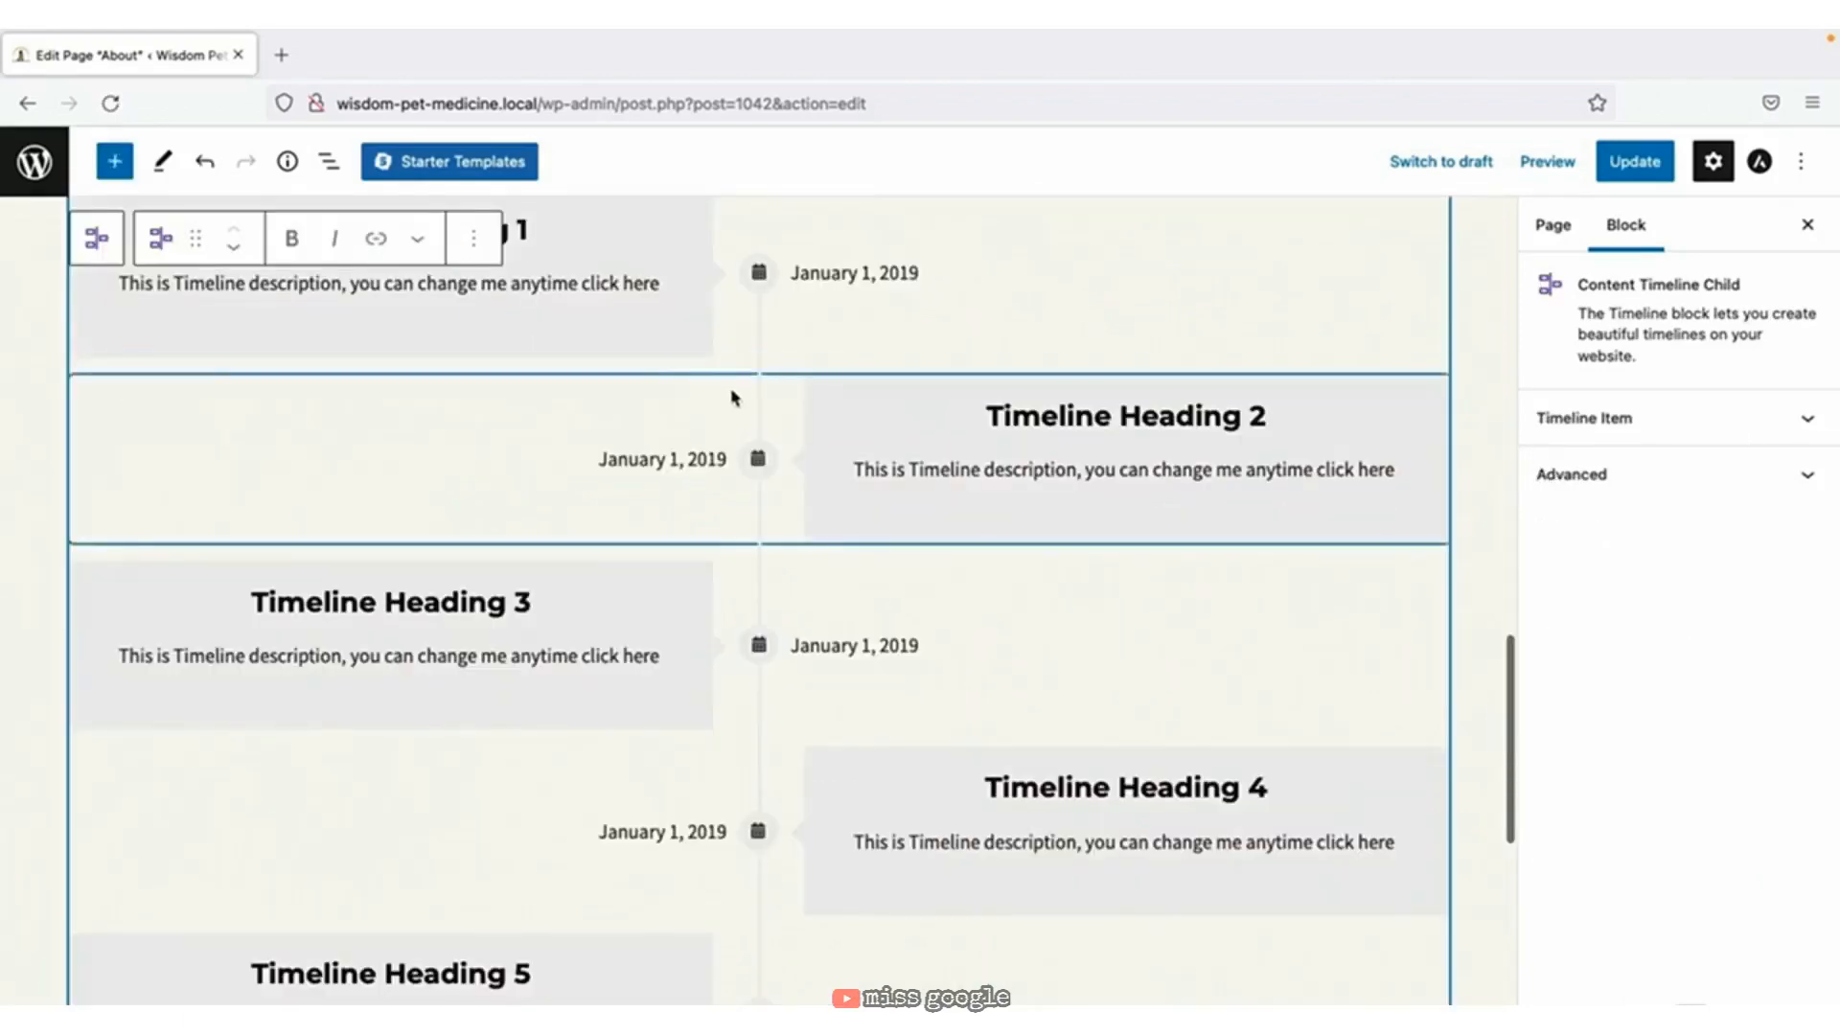
left_click(1048, 396)
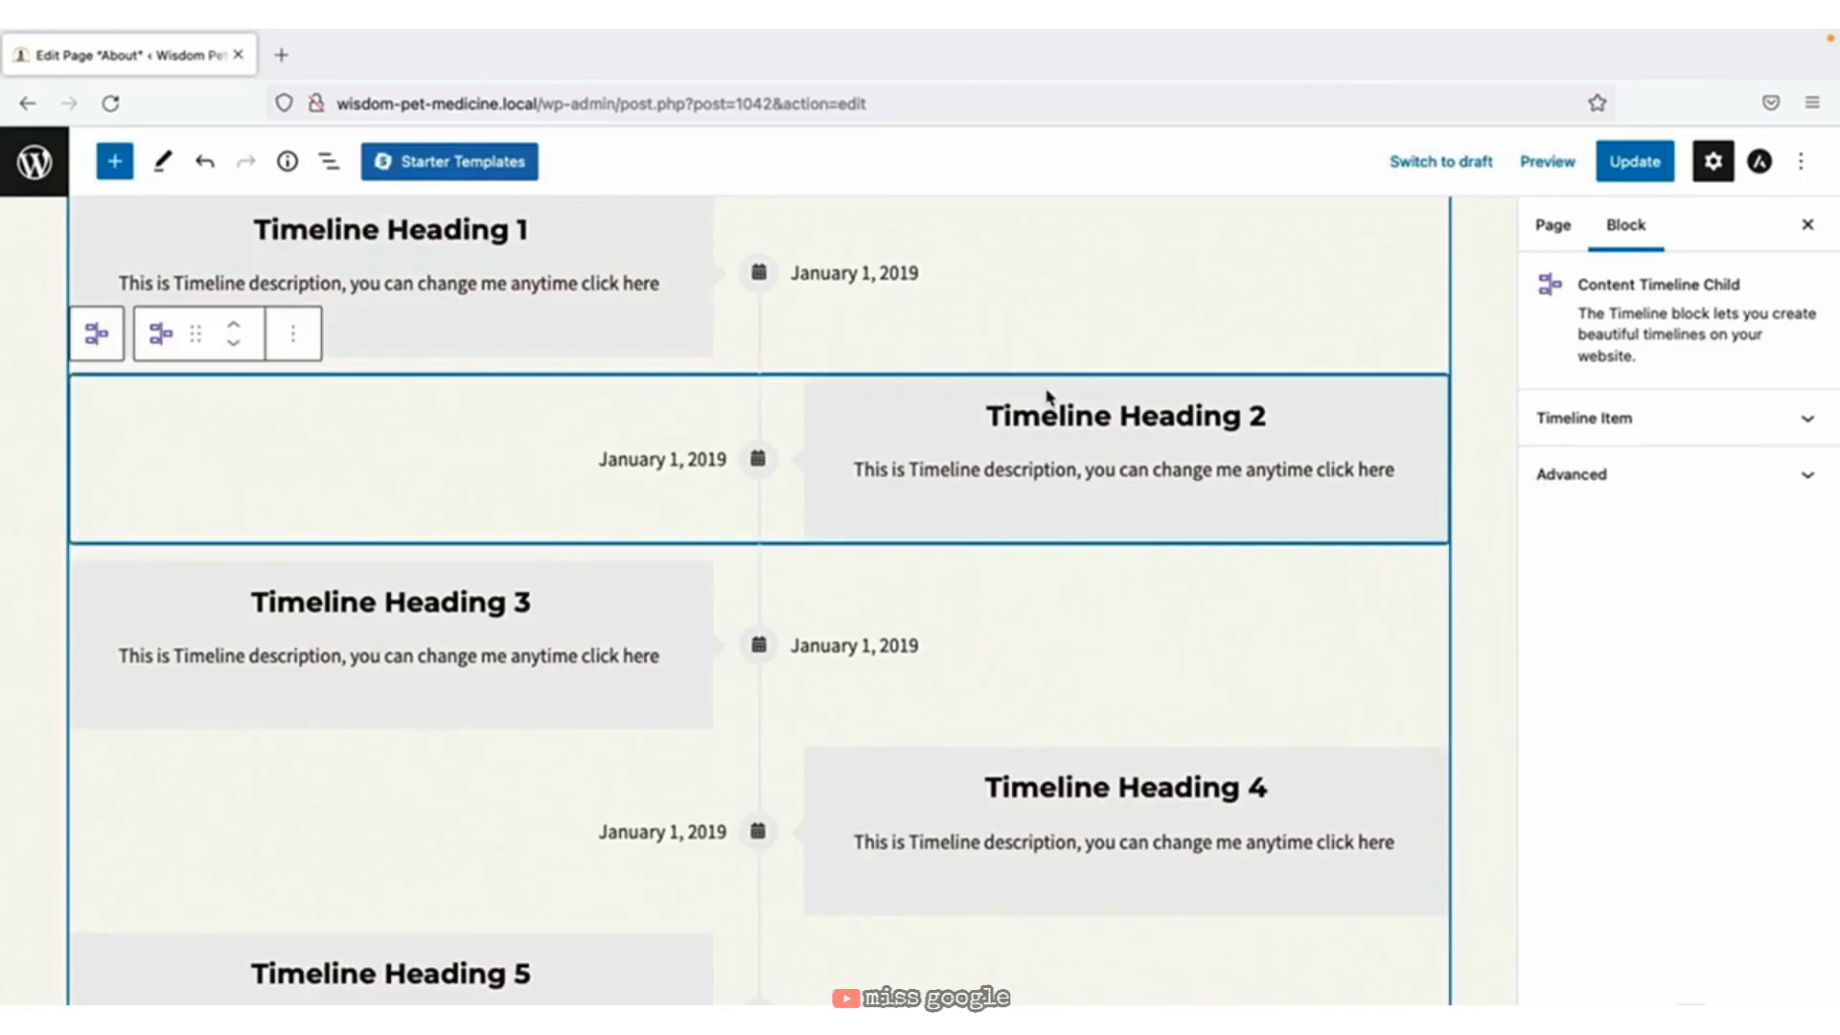
scroll(1048, 396, "down", 3)
scroll(1048, 398, "up", 6)
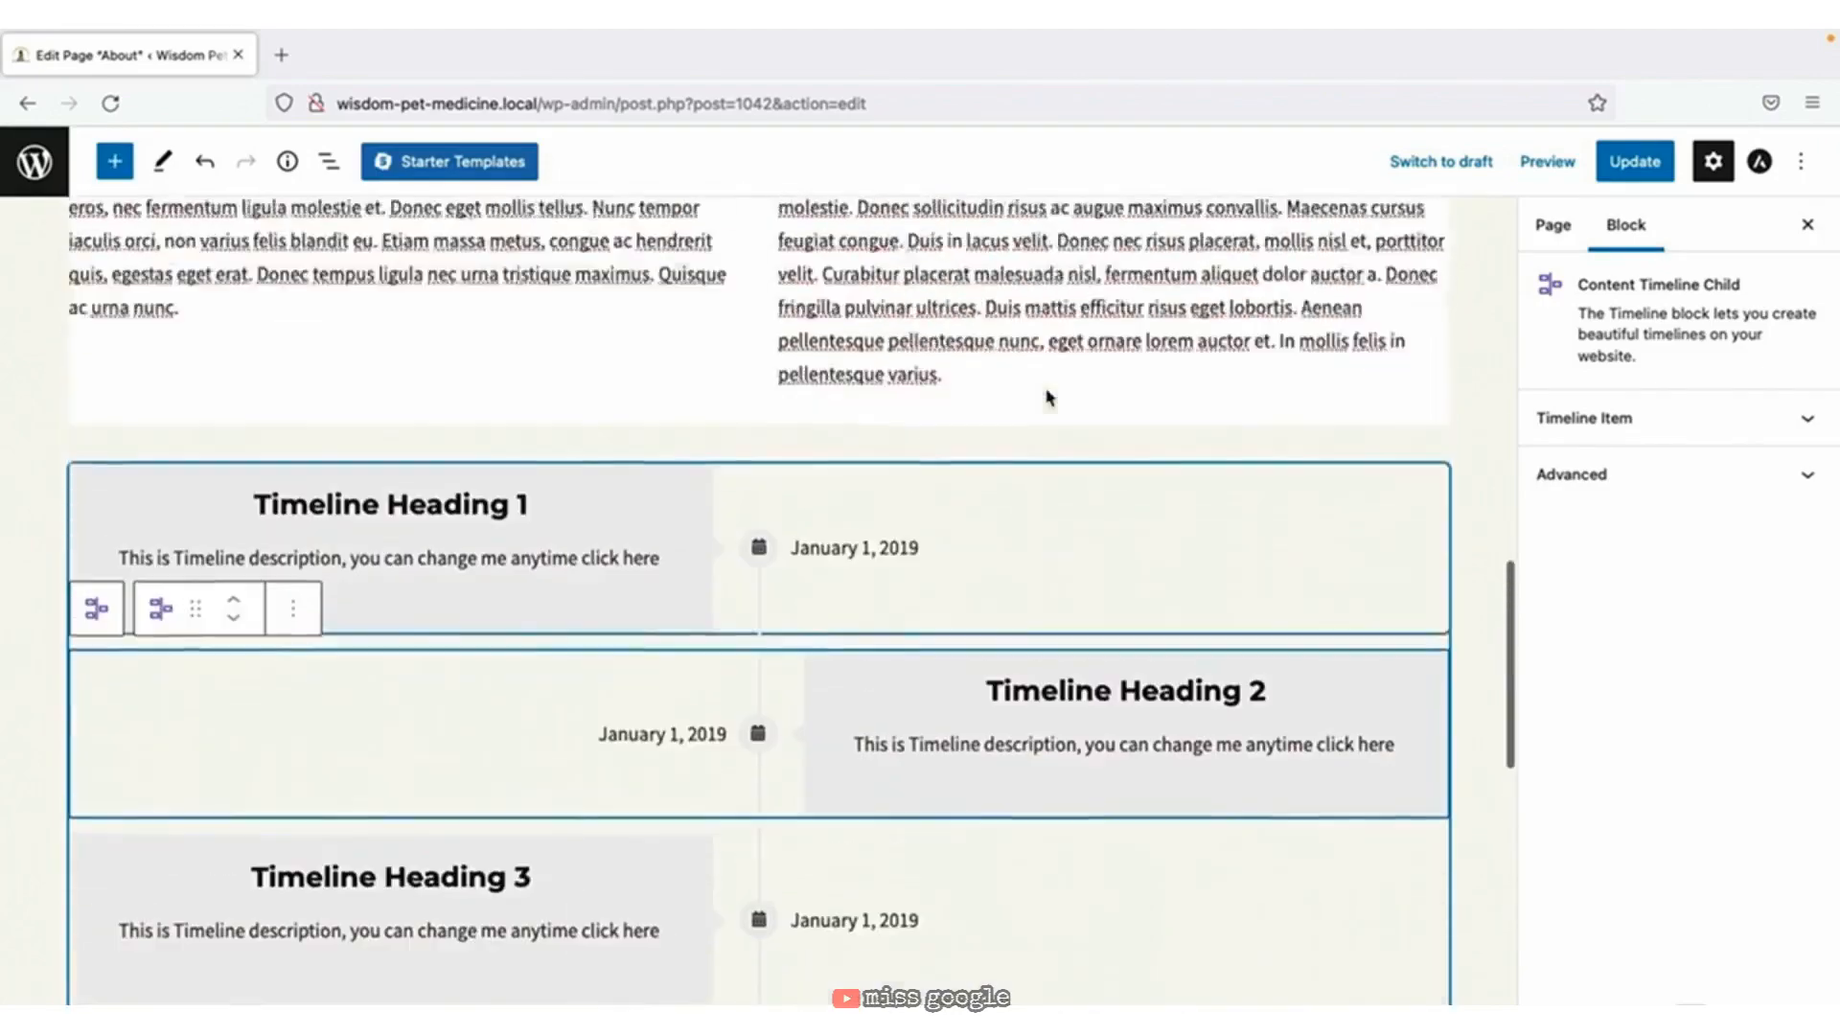
scroll(1048, 396, "up", 10)
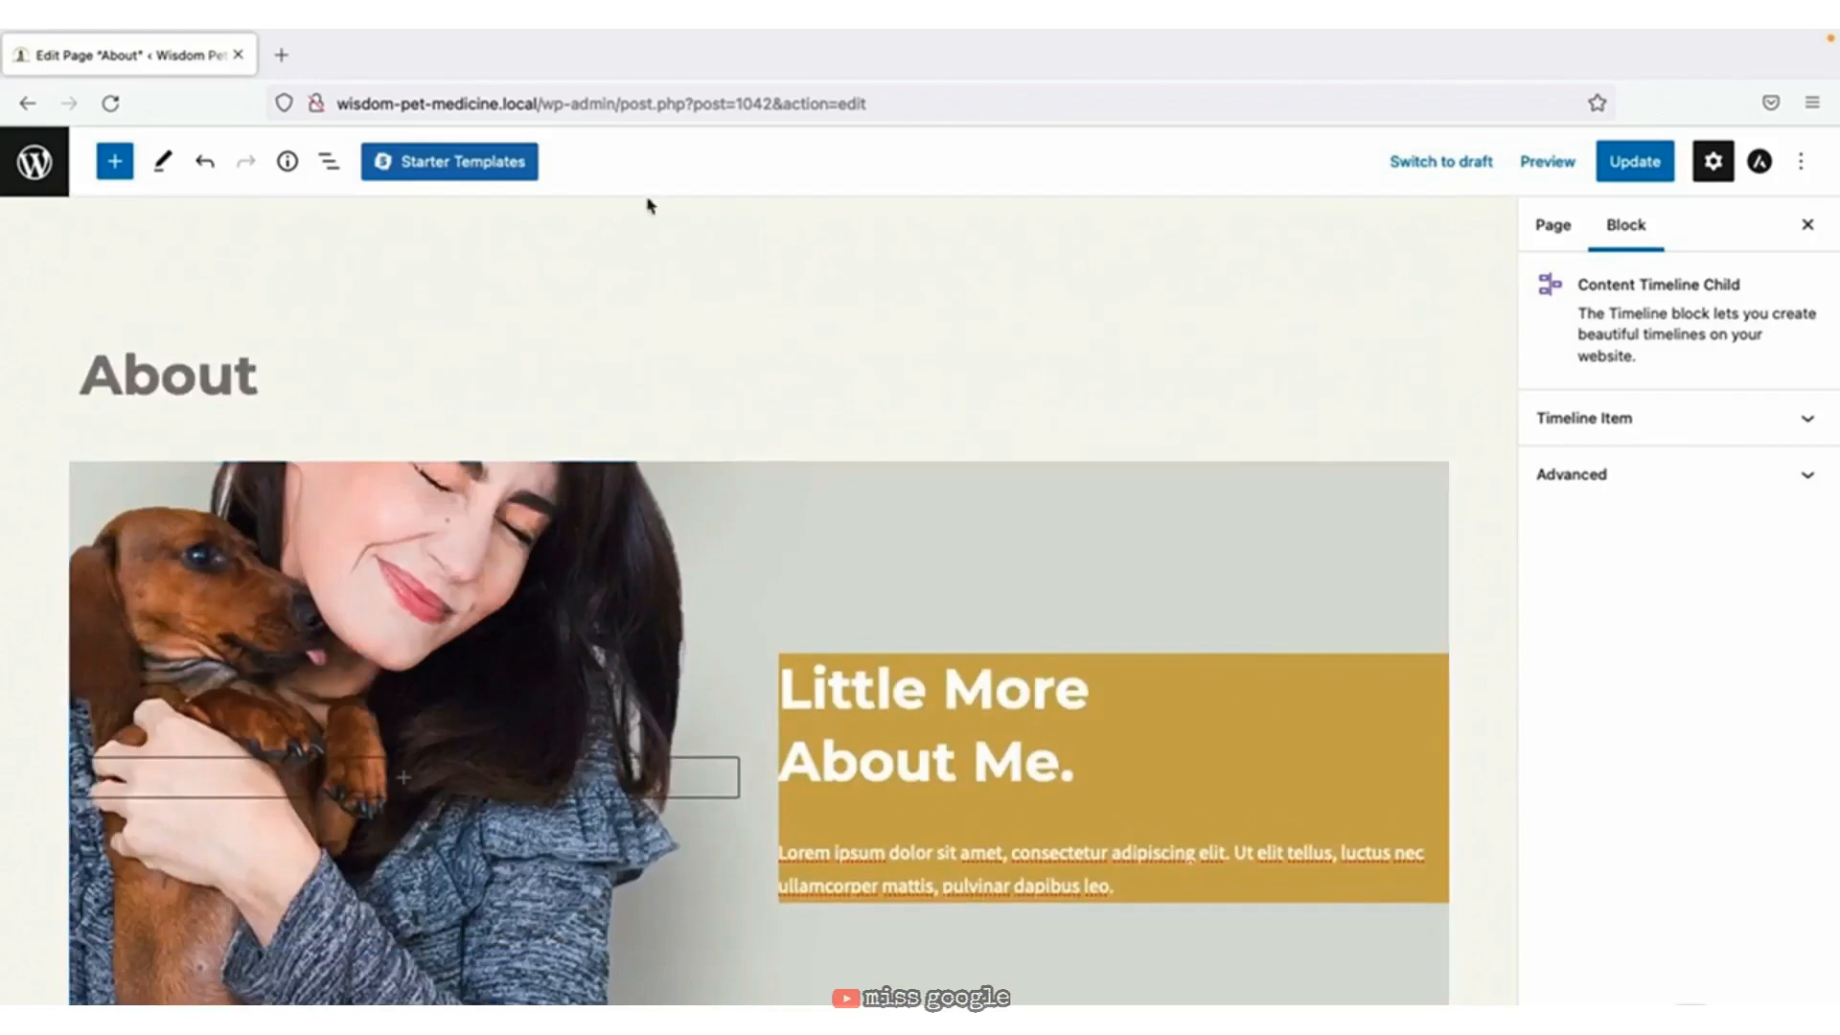
Import the light four-member "Secondary Heading" pattern with square portraits and social icons from the Starter Templates Team category.
left_click(486, 170)
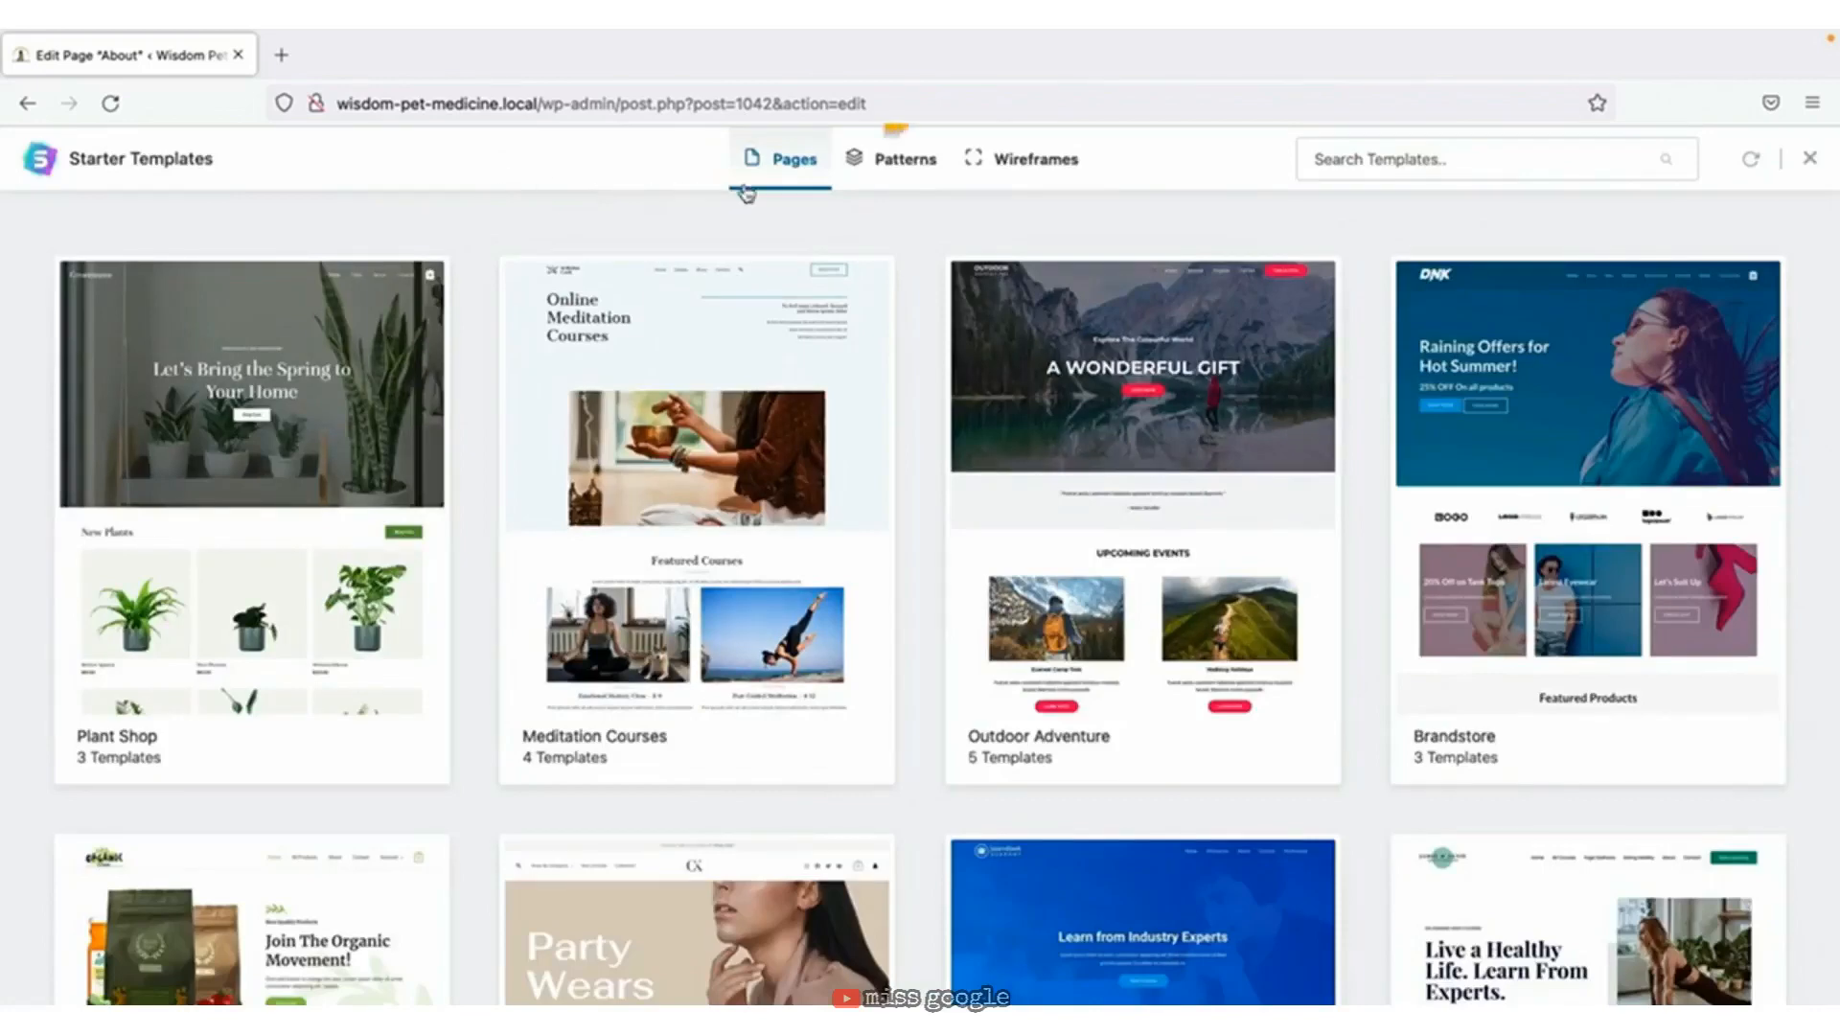
left_click(867, 184)
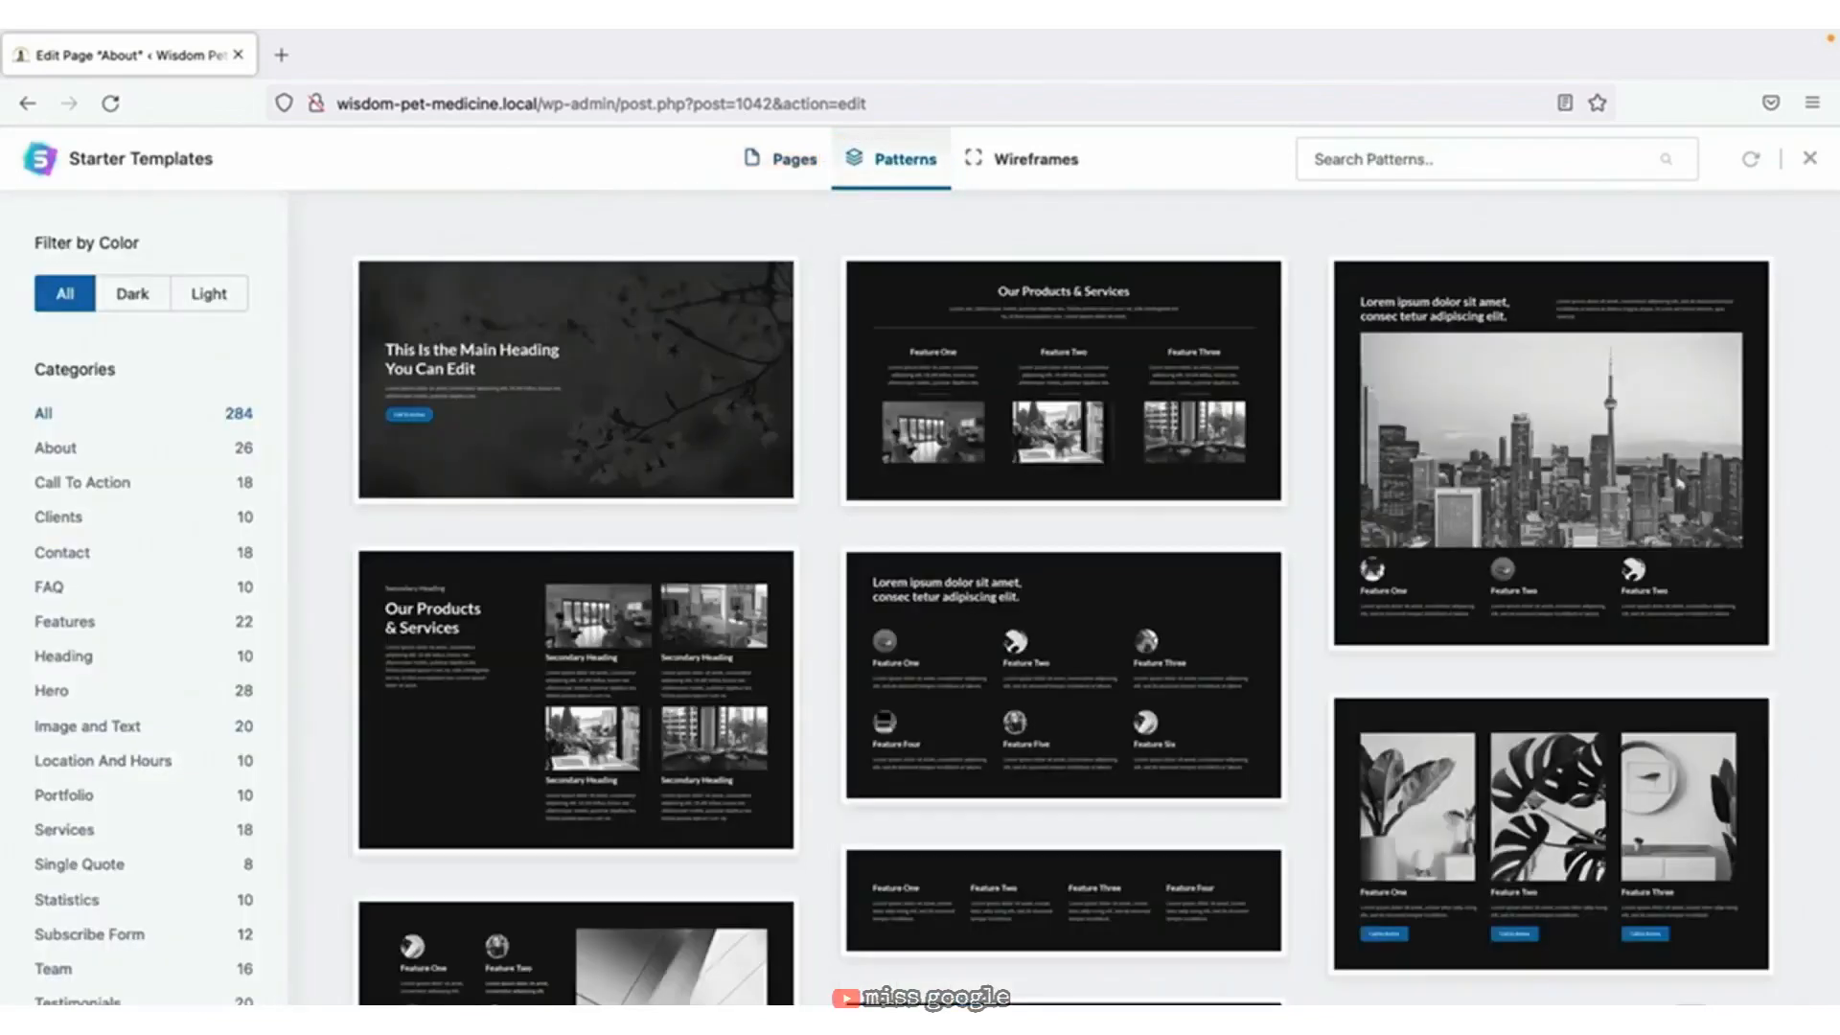
mouse_move(403, 618)
scroll(176, 526, "down", 1)
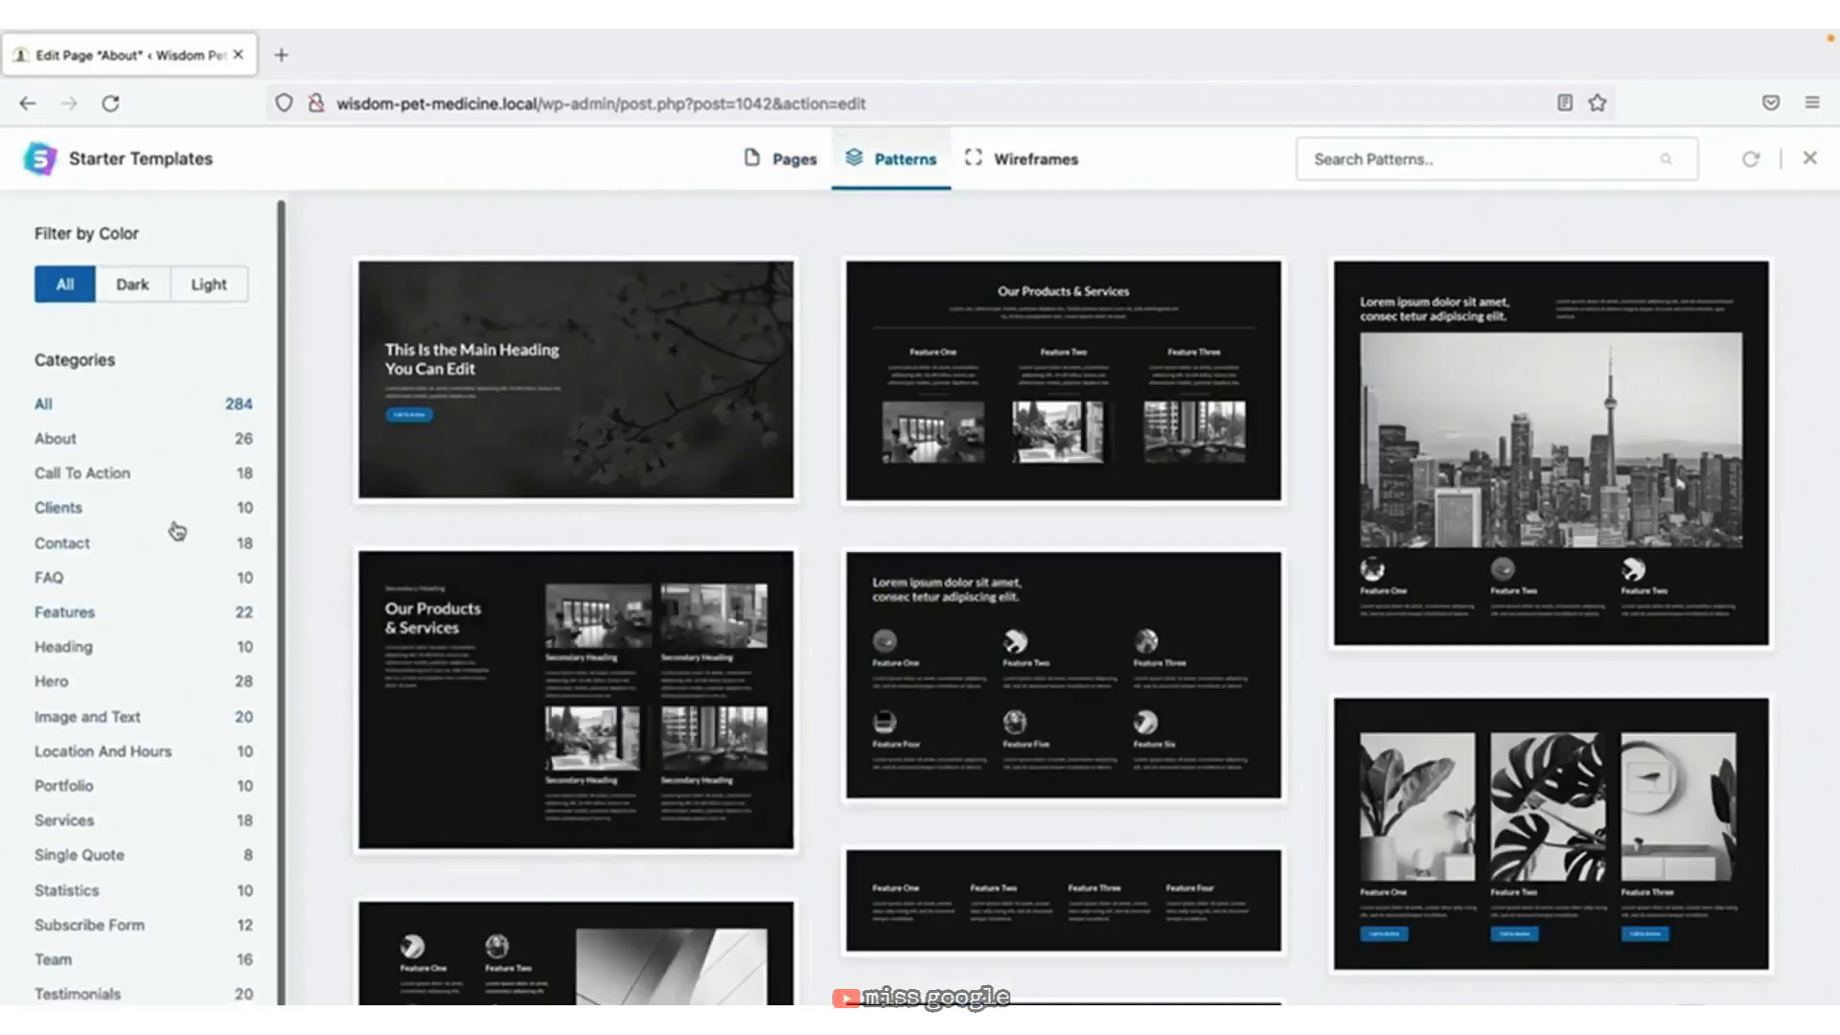
left_click(71, 938)
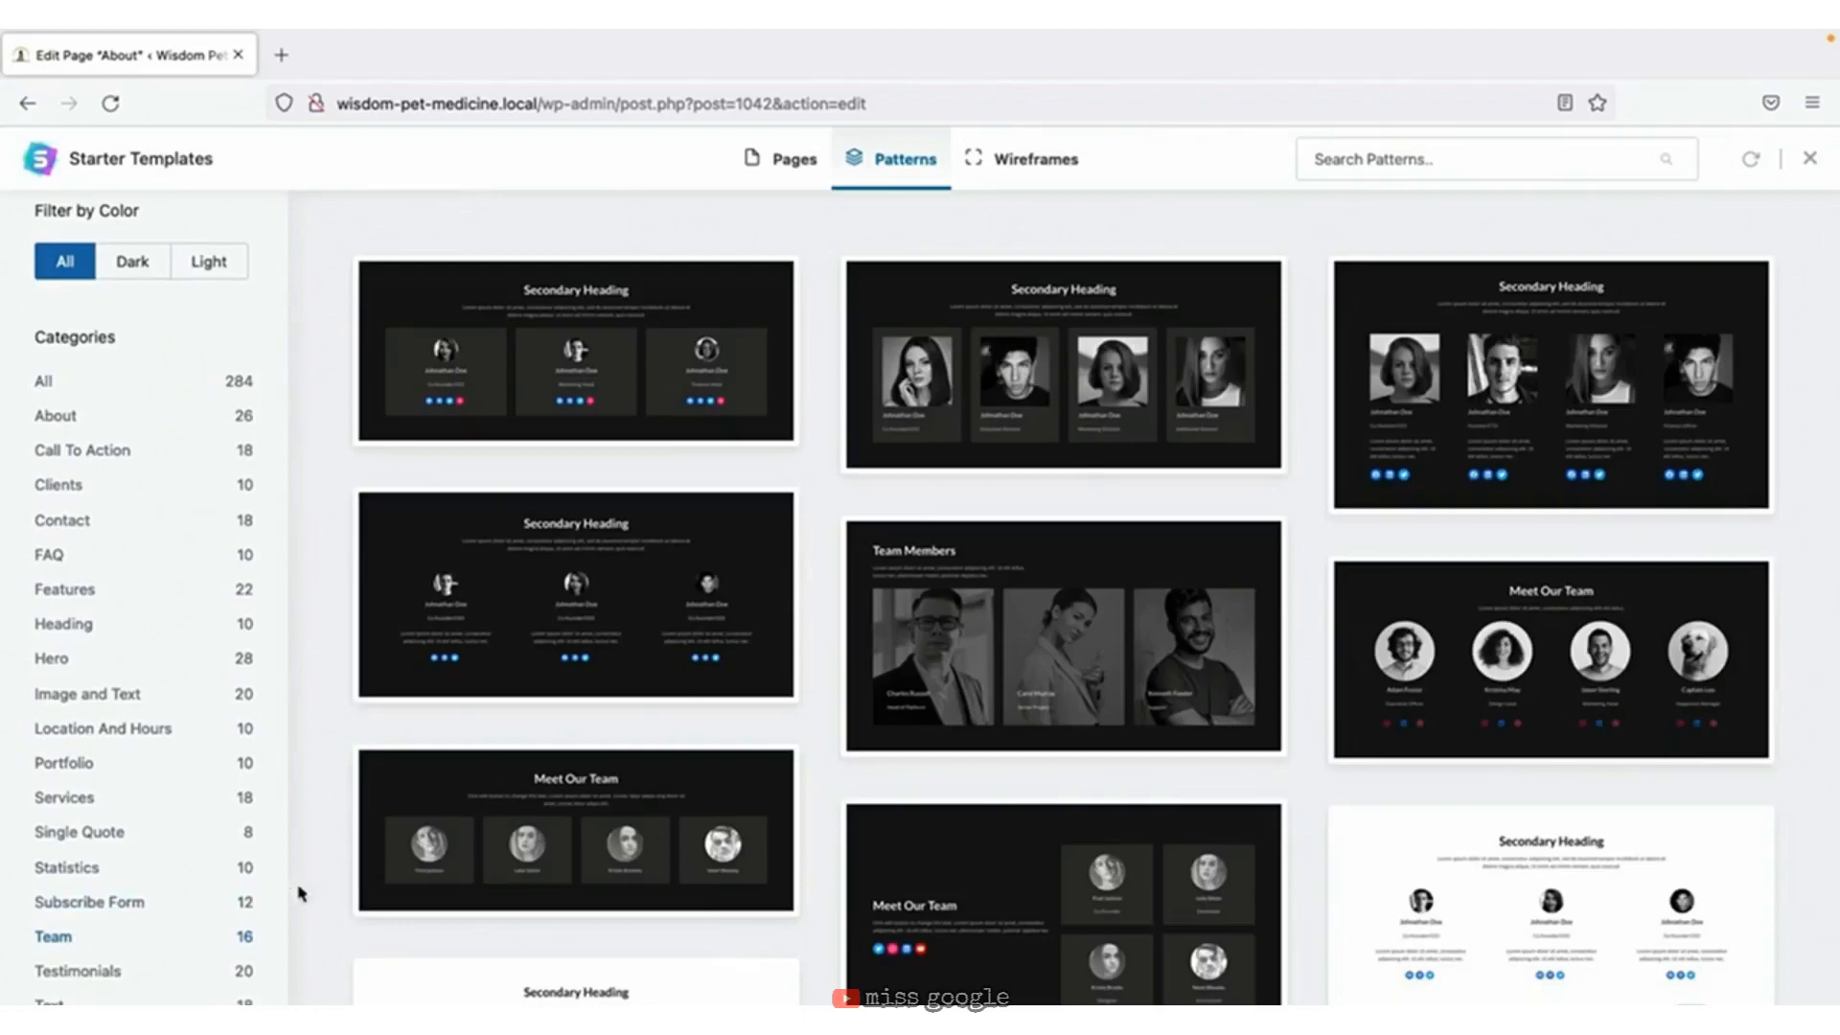
scroll(337, 883, "down", 6)
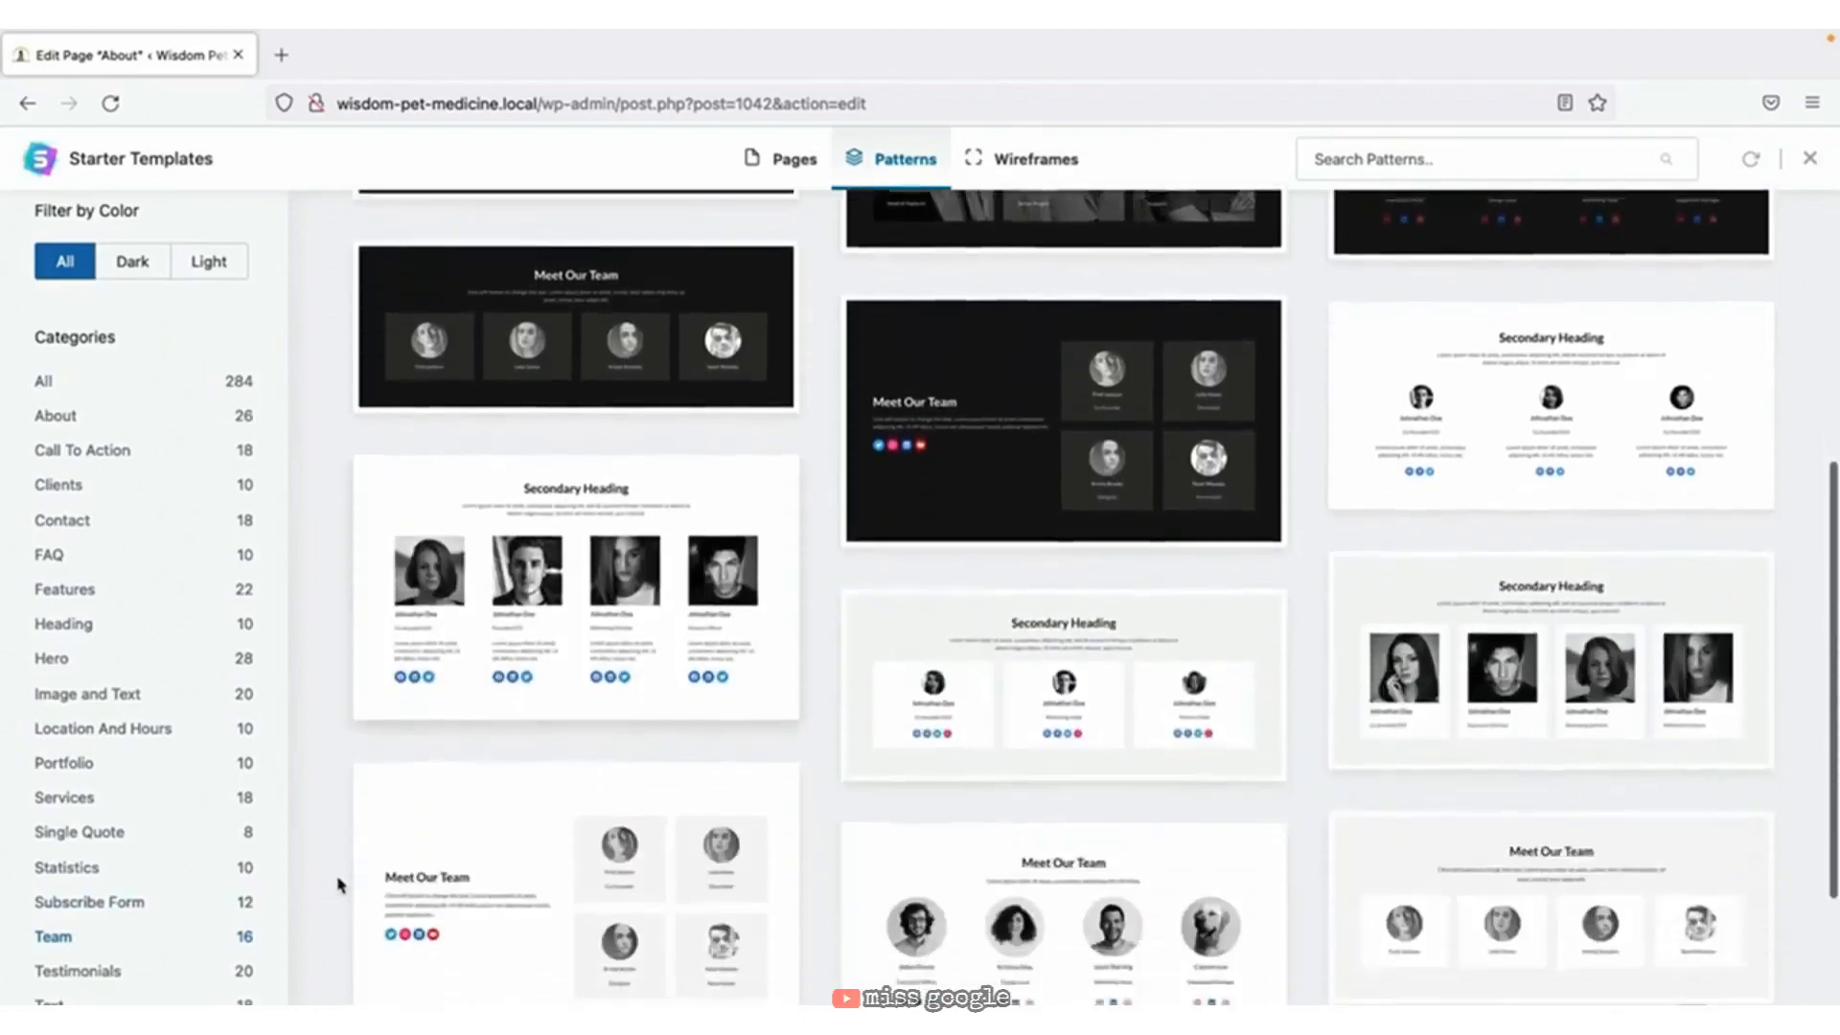
scroll(337, 883, "down", 2)
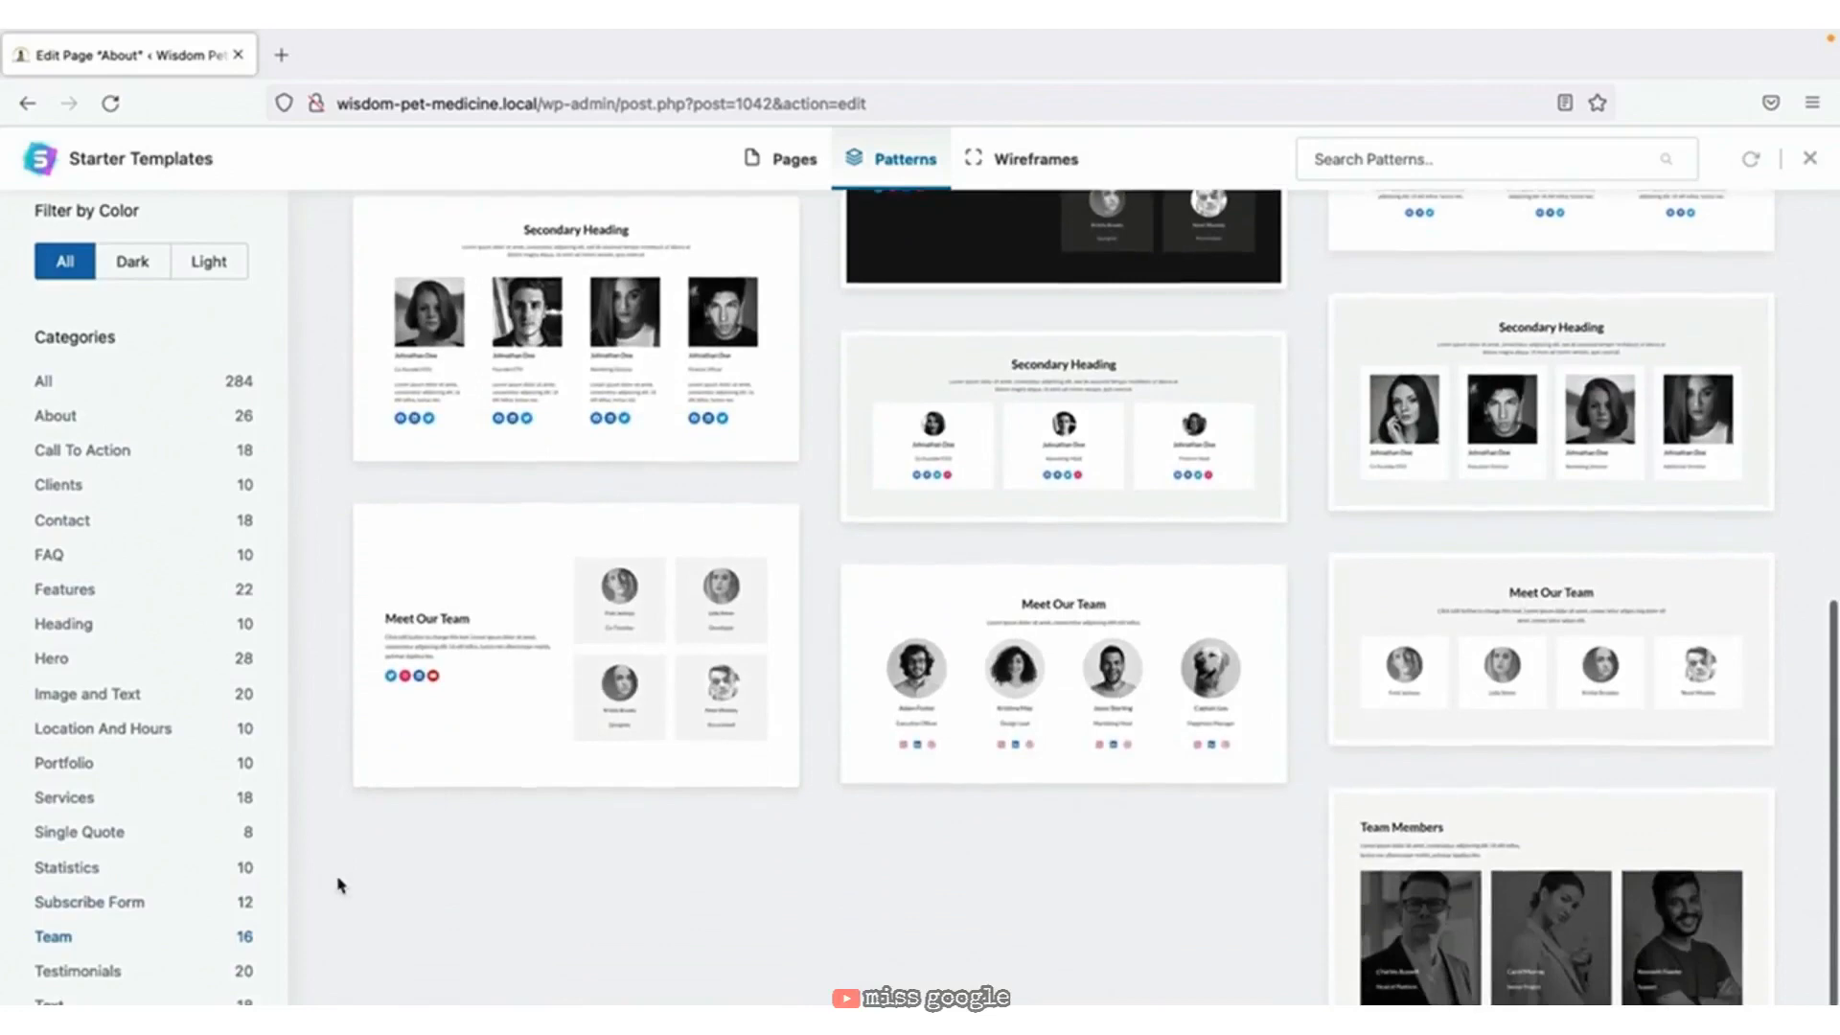
scroll(337, 884, "up", 2)
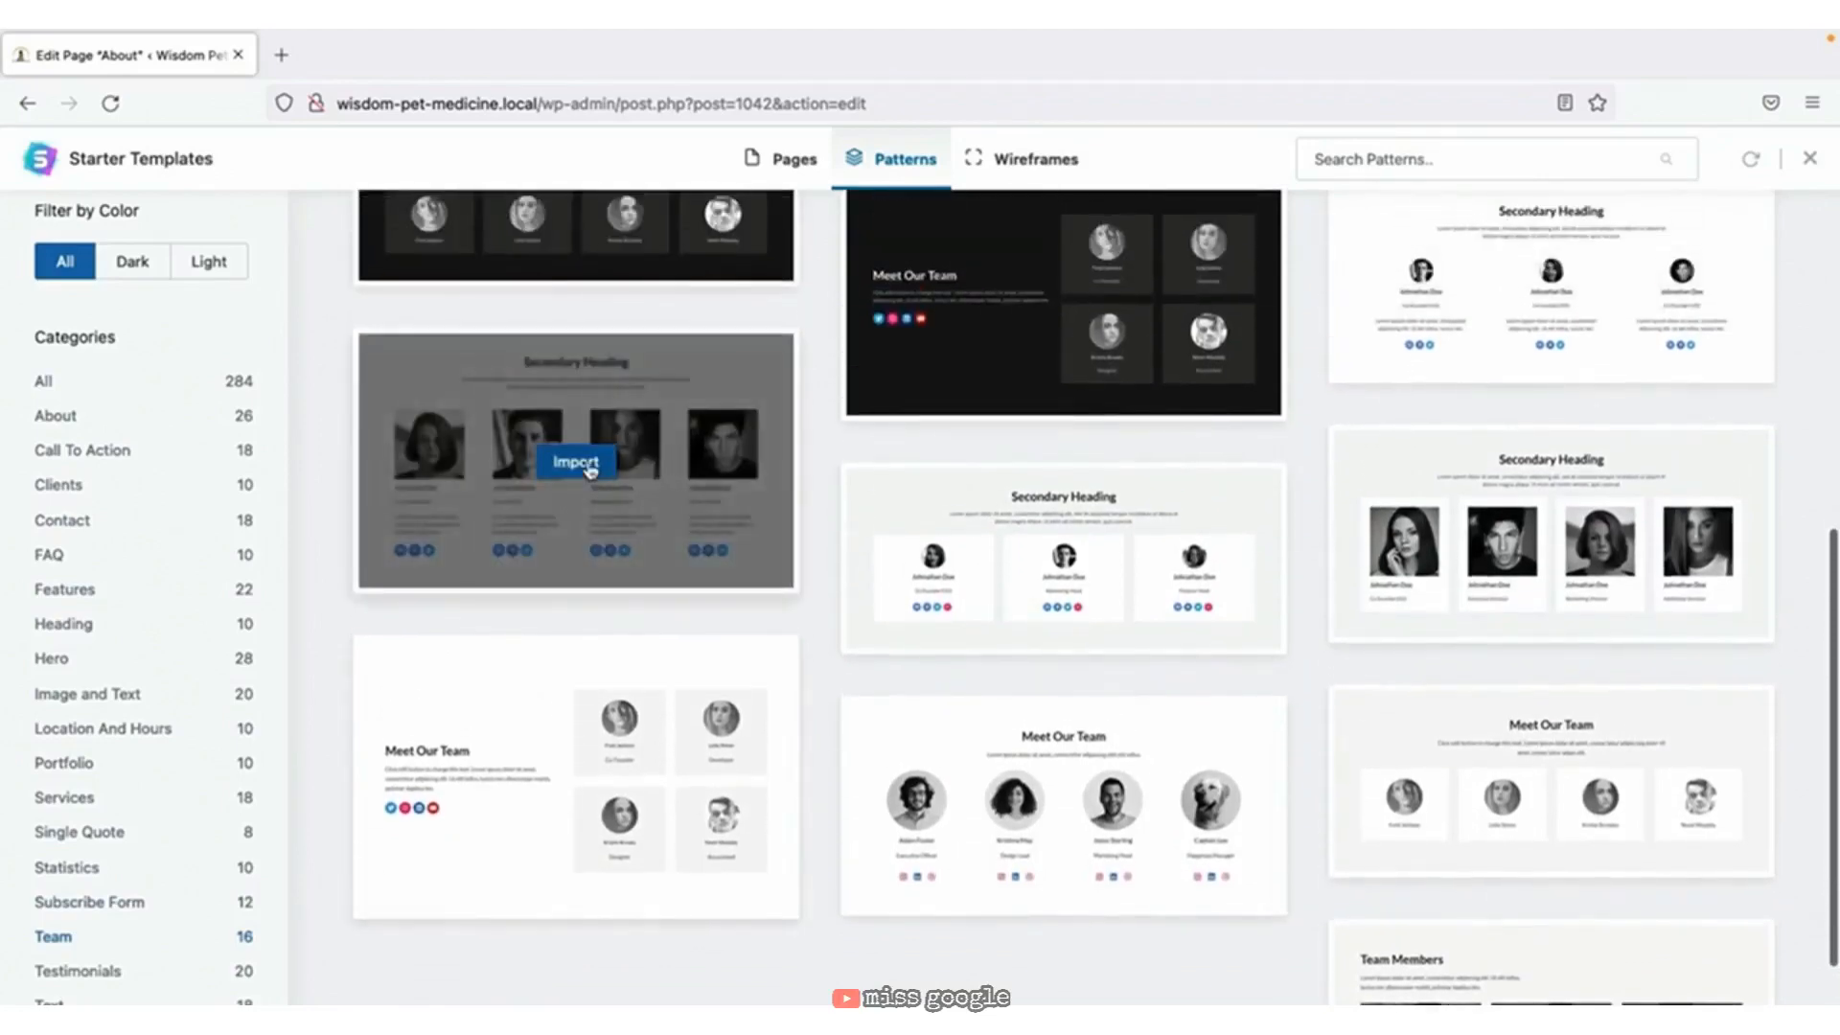
left_click(587, 464)
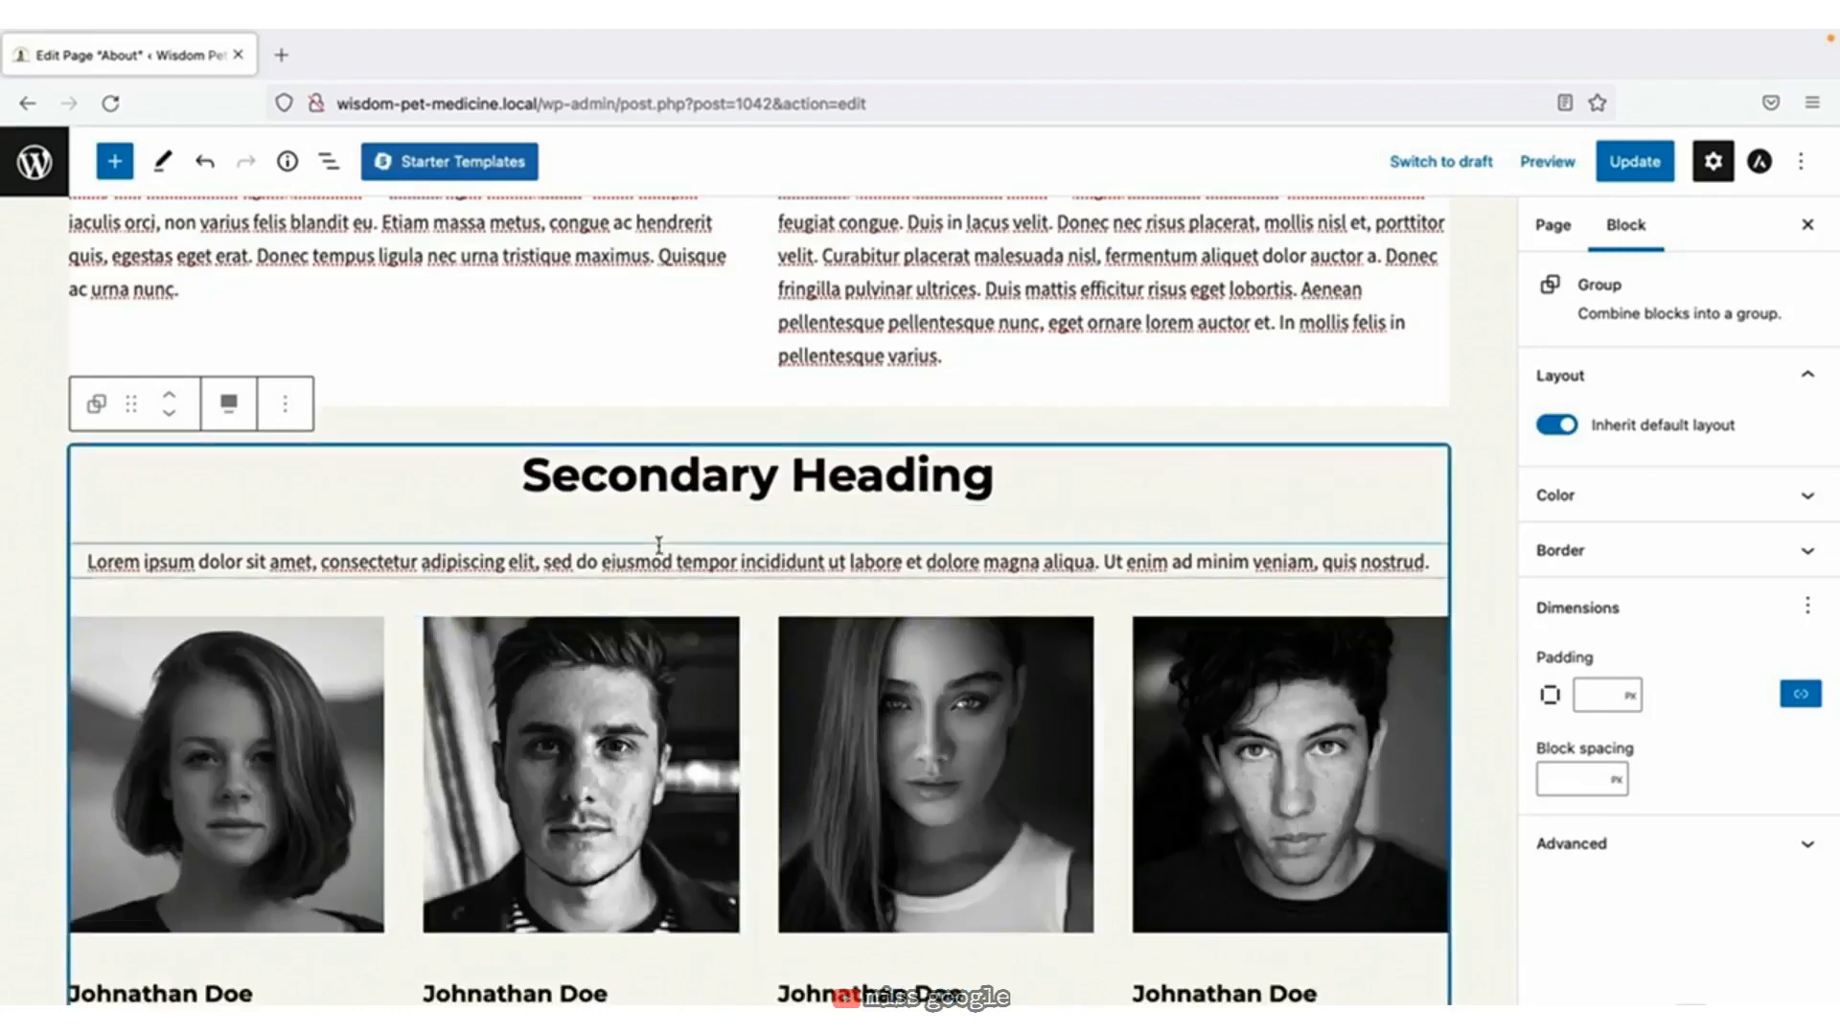
scroll(660, 544, "down", 3)
scroll(660, 549, "up", 3)
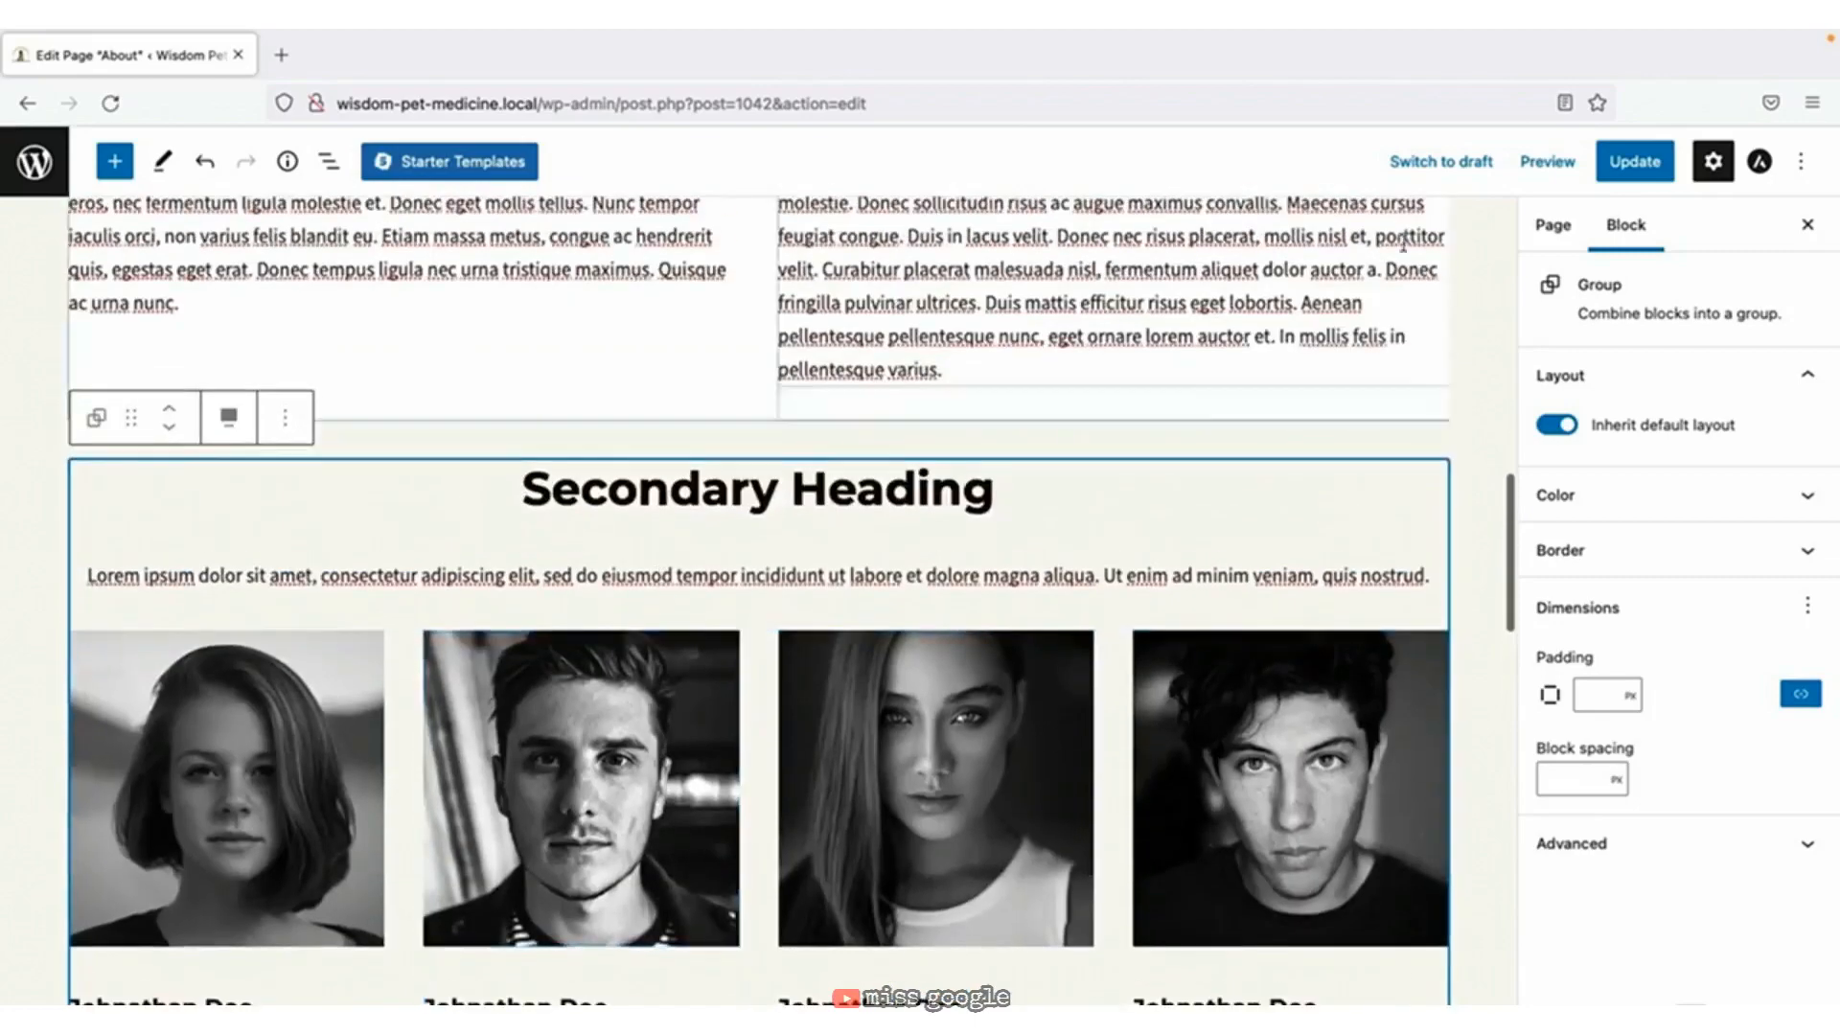
Update the About page and open its preview in a new tab.
left_click(1634, 161)
left_click(1547, 161)
left_click(1380, 370)
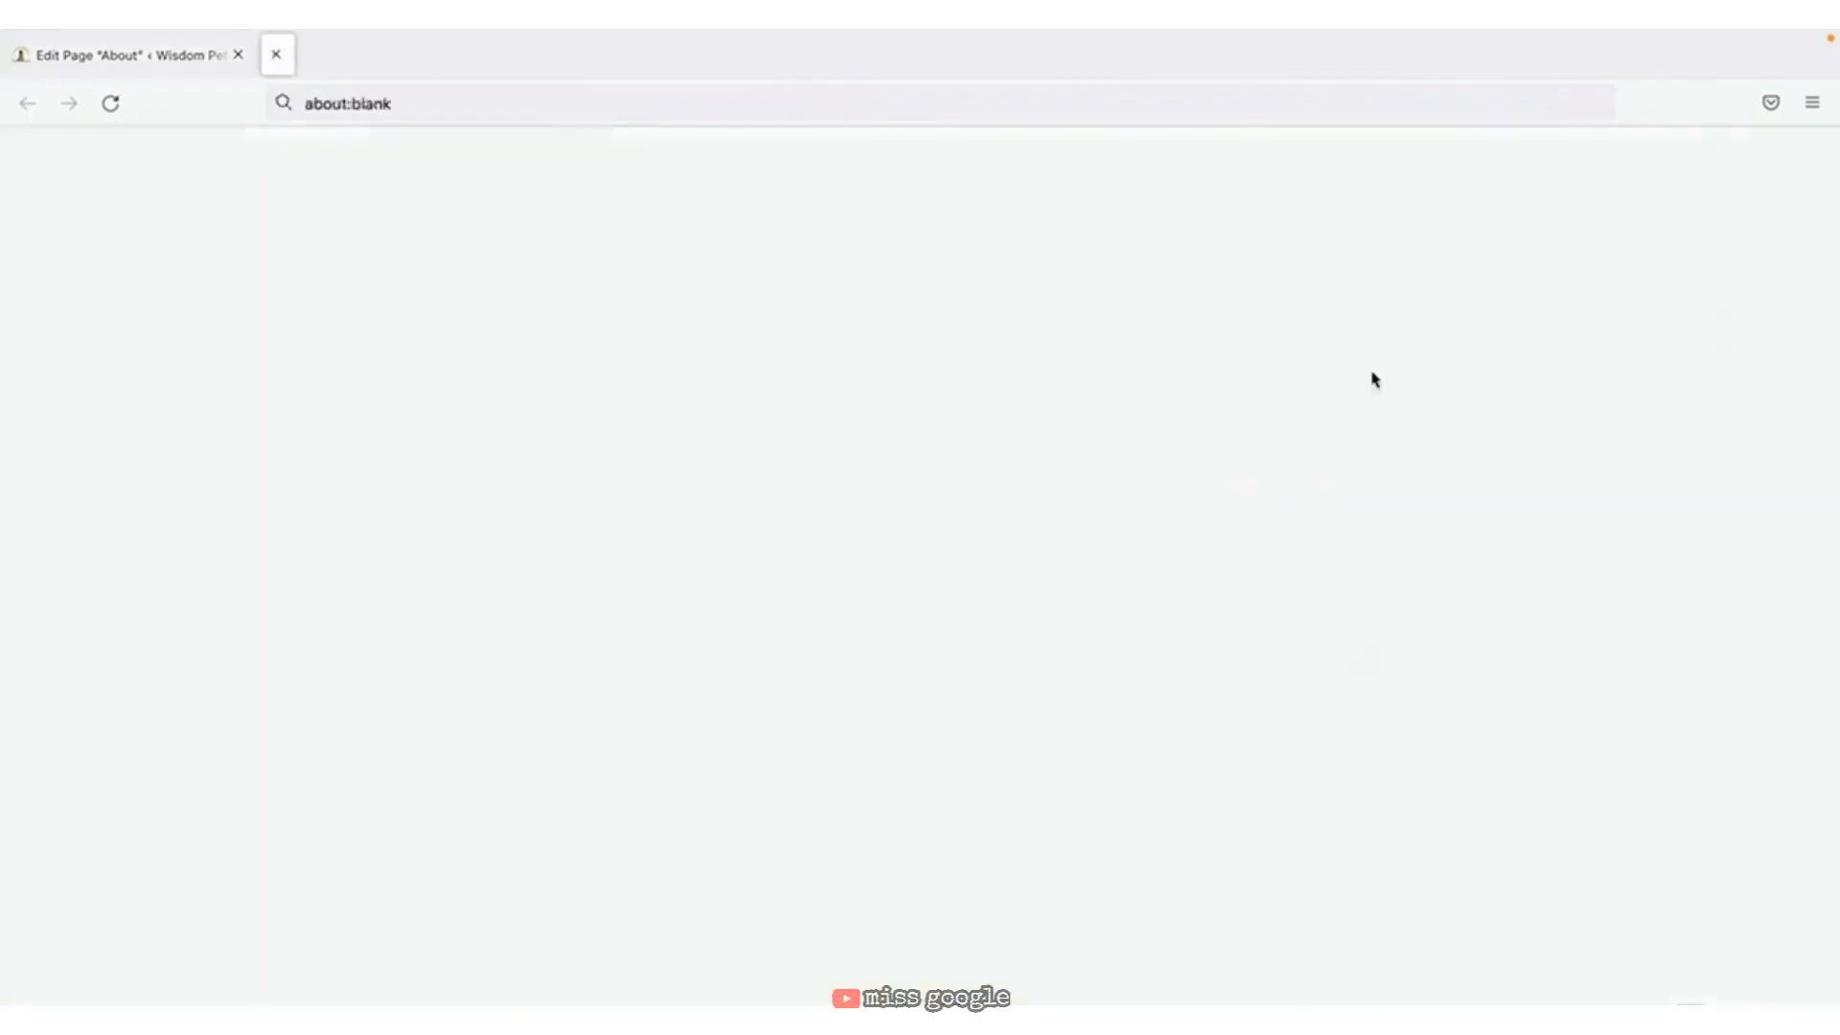
Examine the previewed About page, checking the story, team and timeline sections.
scroll(783, 485, "down", 10)
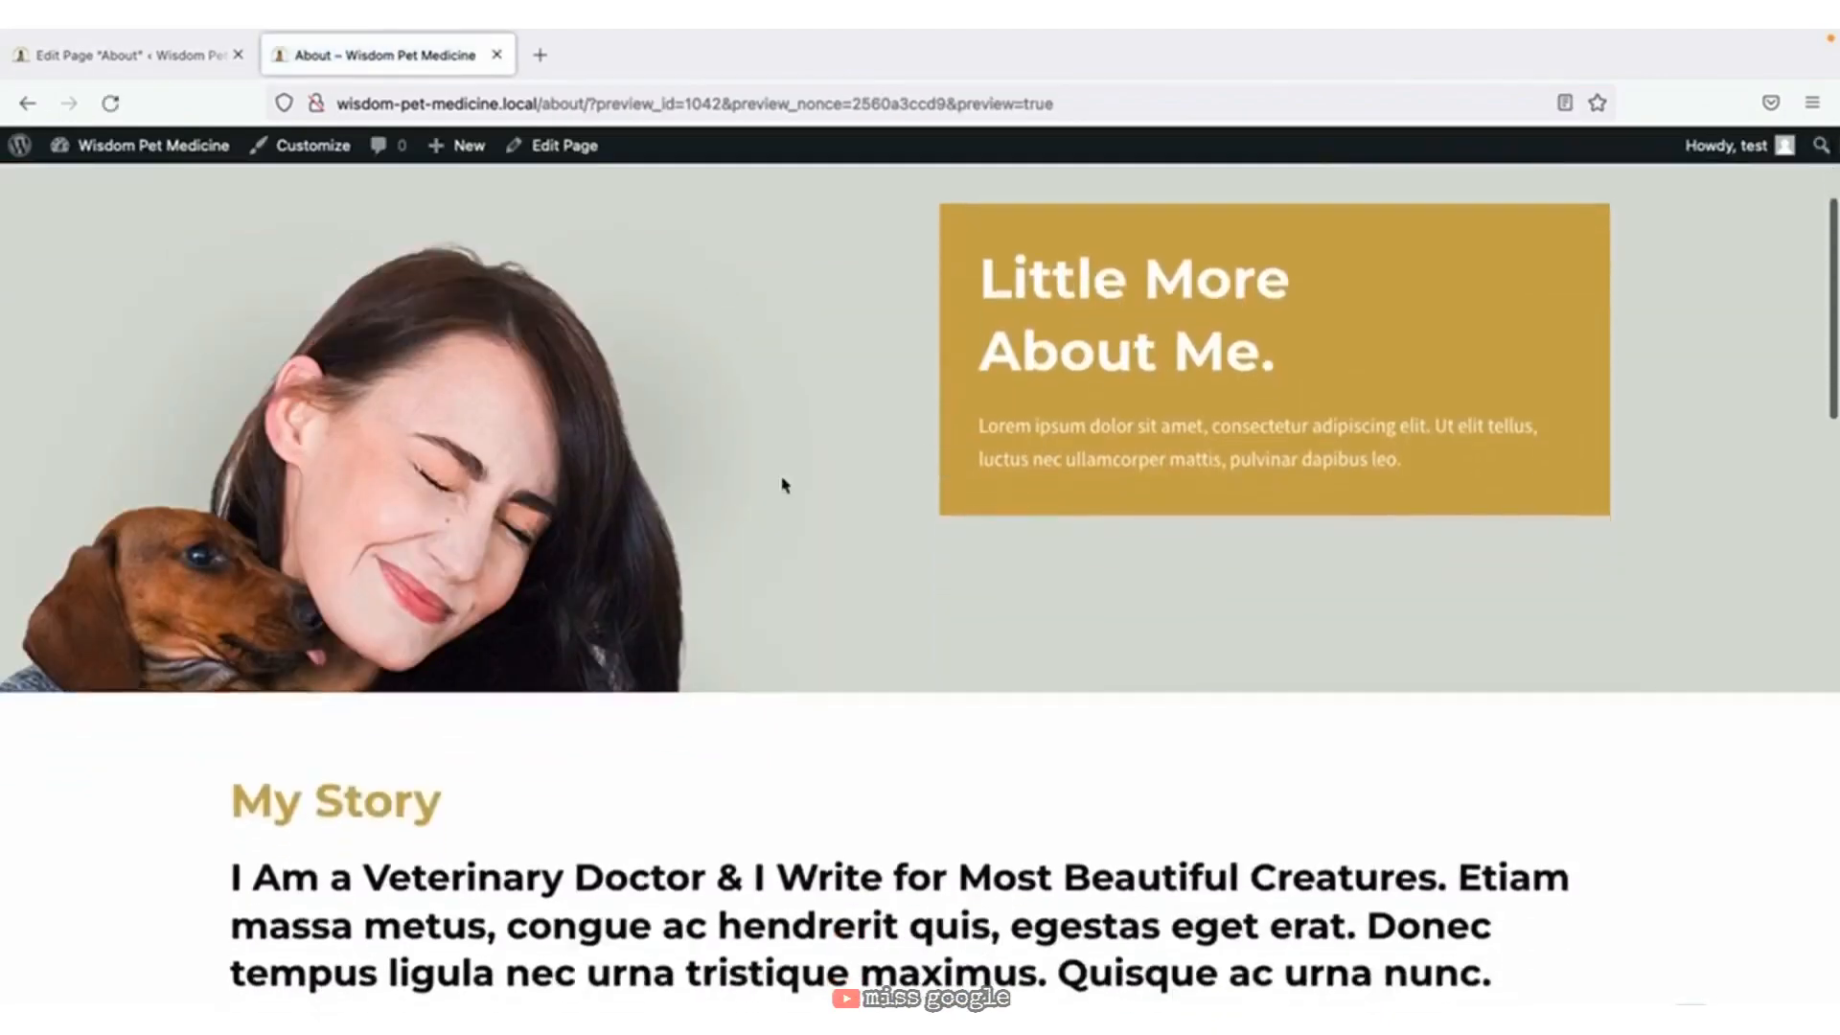
scroll(782, 478, "down", 8)
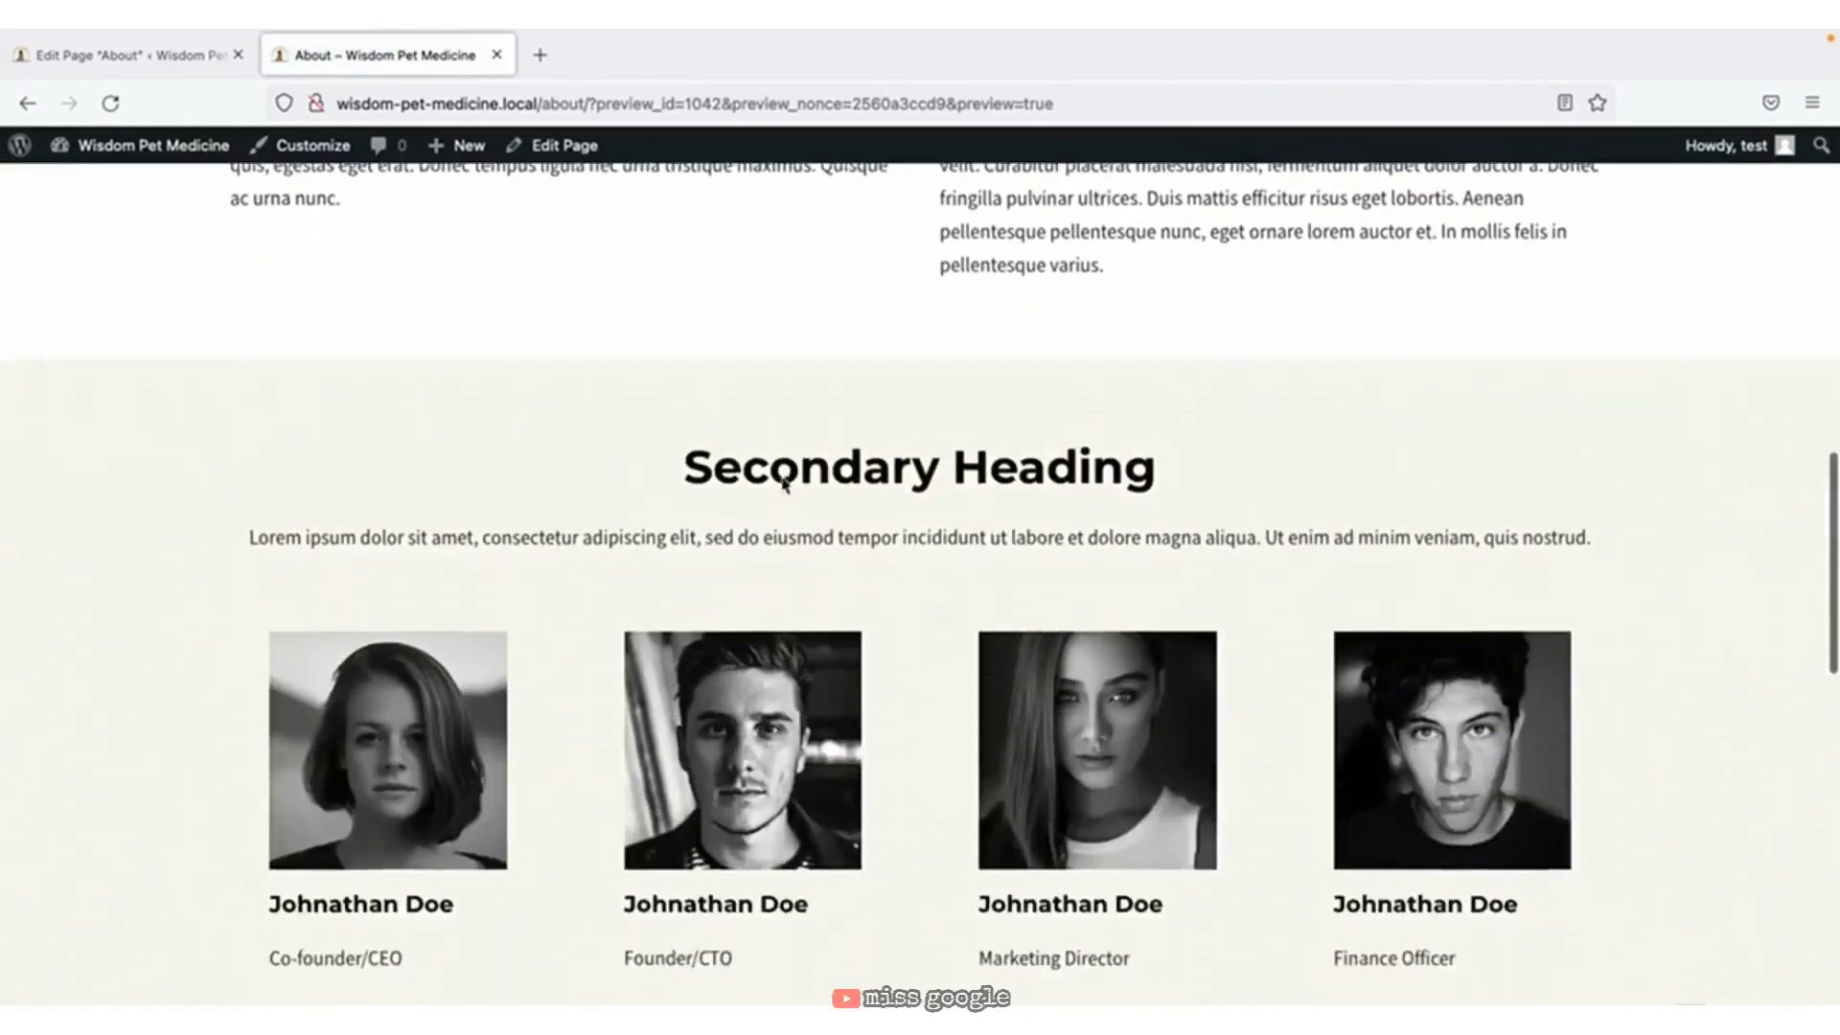
scroll(783, 485, "down", 5)
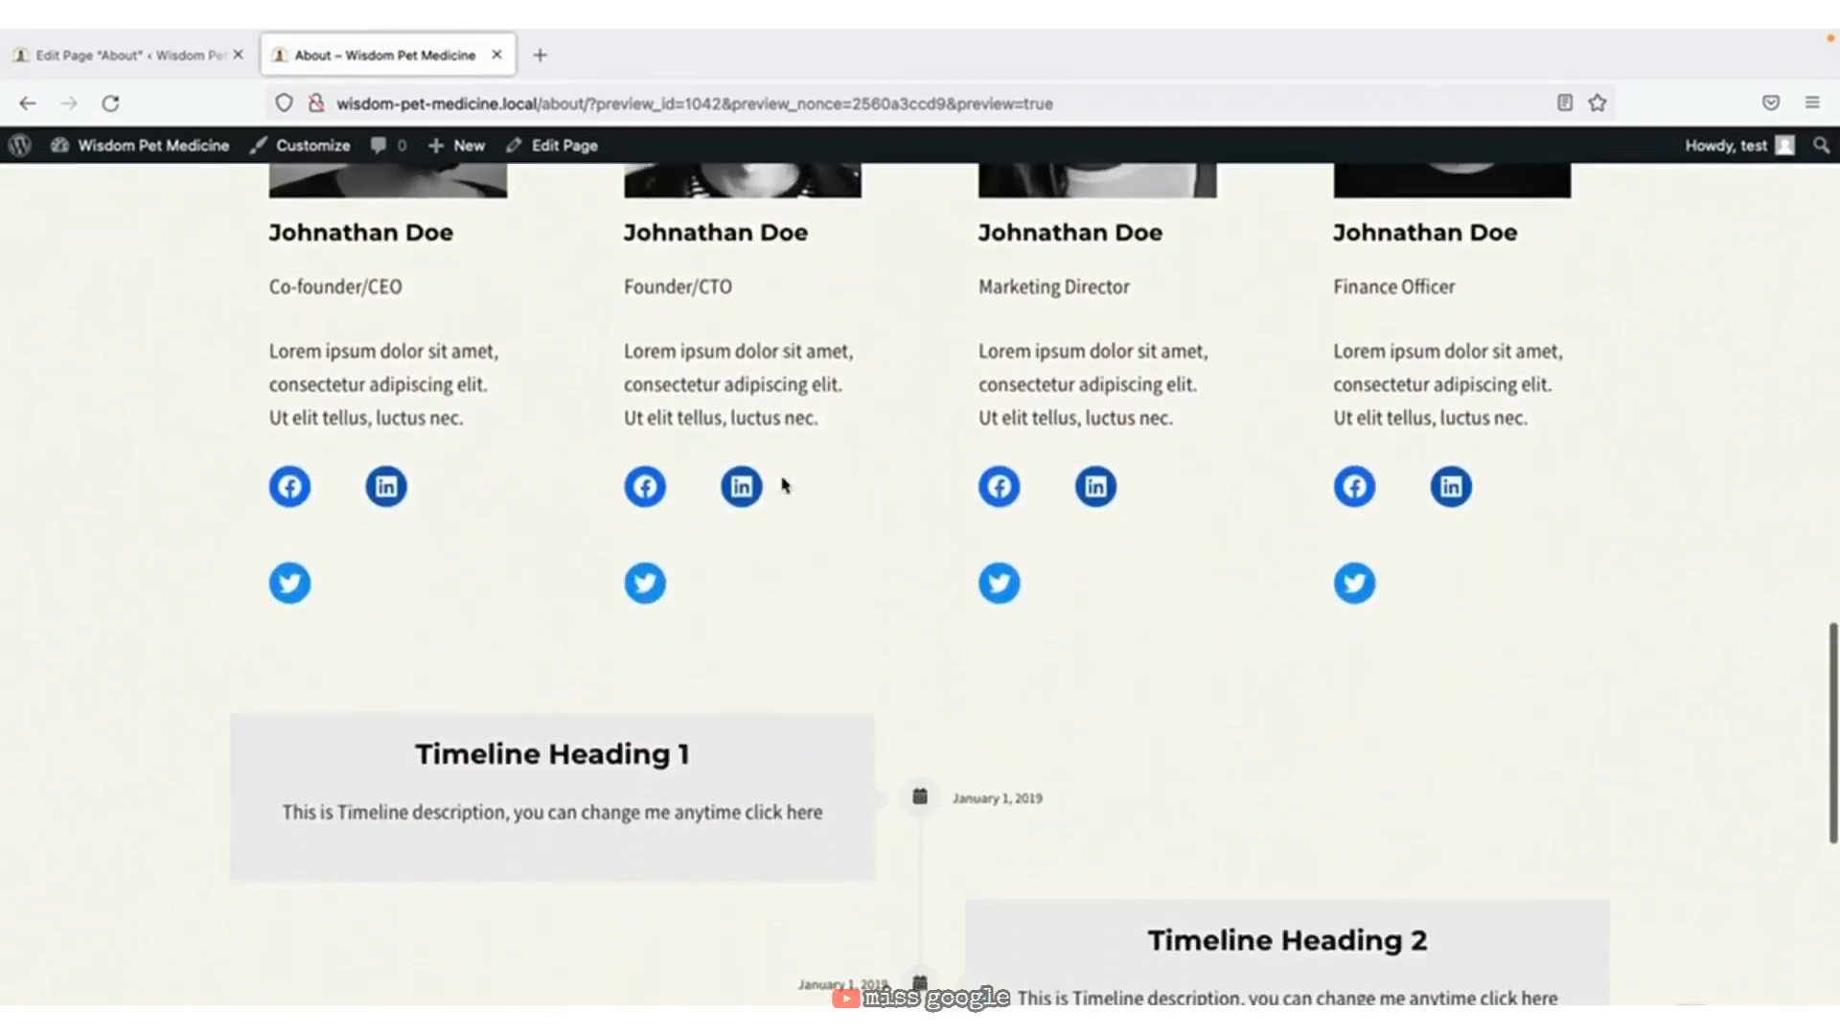
scroll(783, 477, "down", 3)
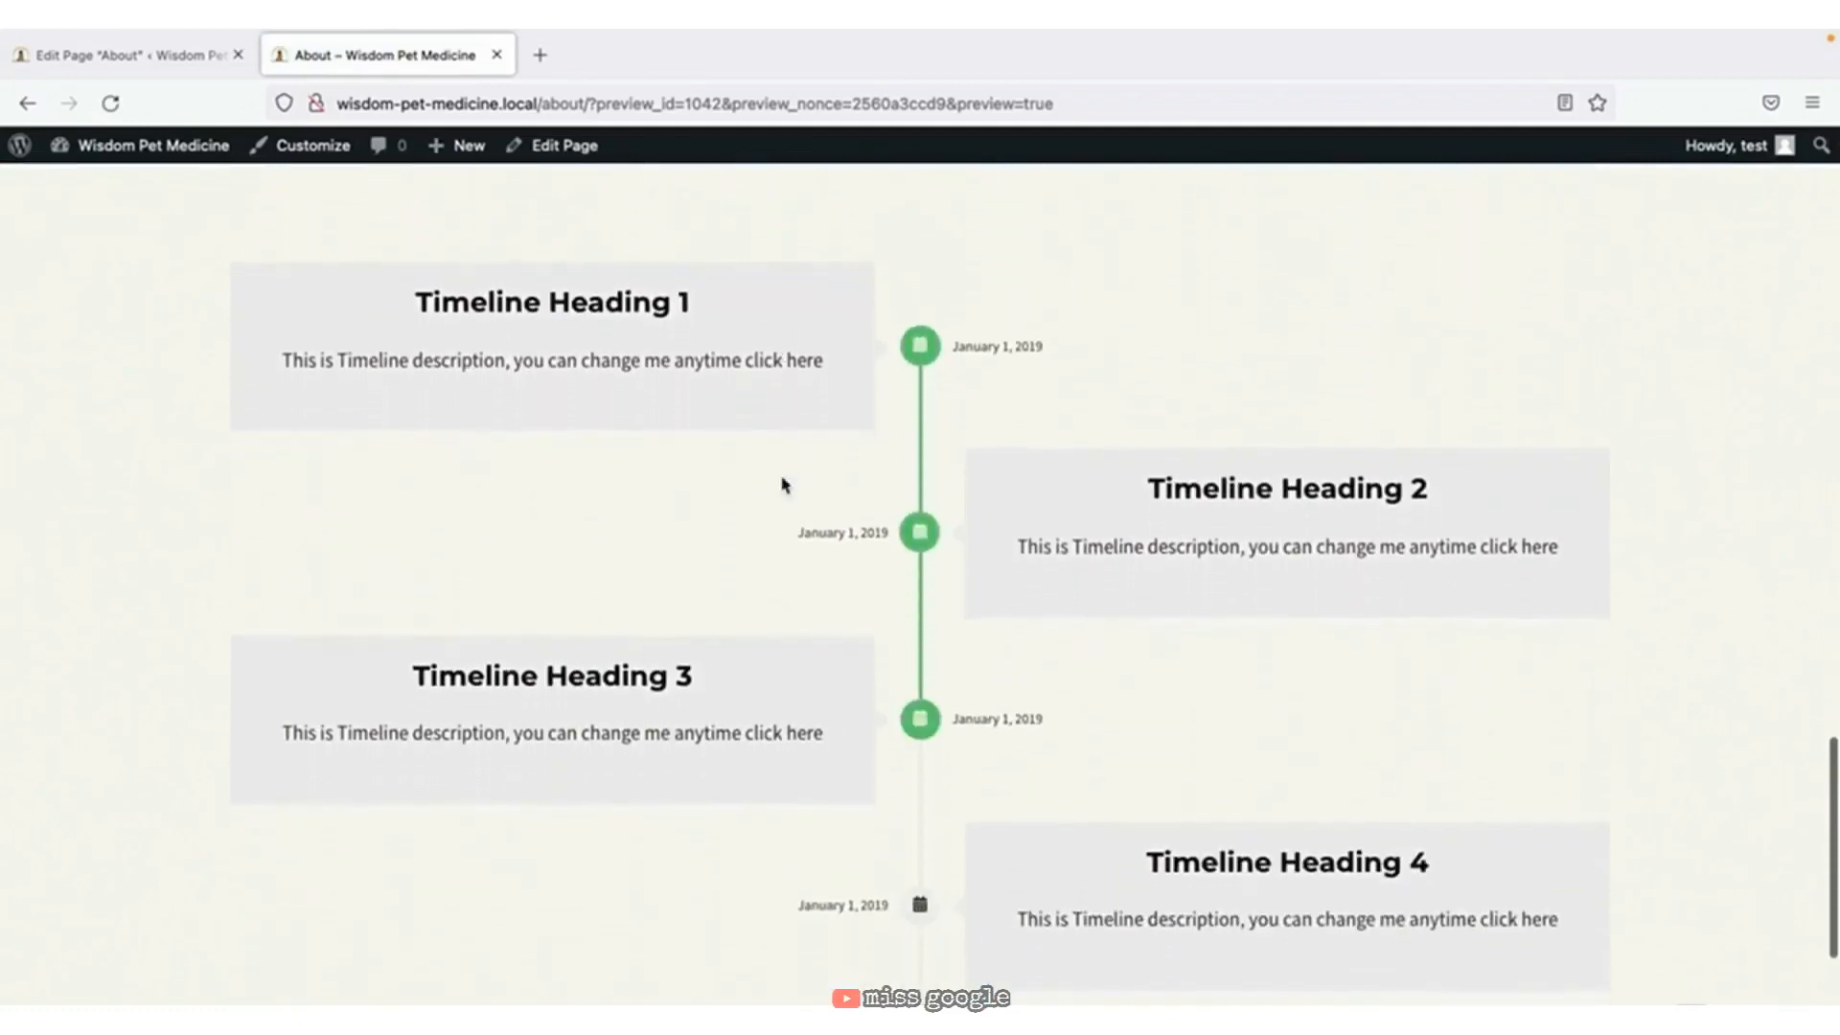
scroll(783, 485, "up", 2)
scroll(782, 485, "up", 8)
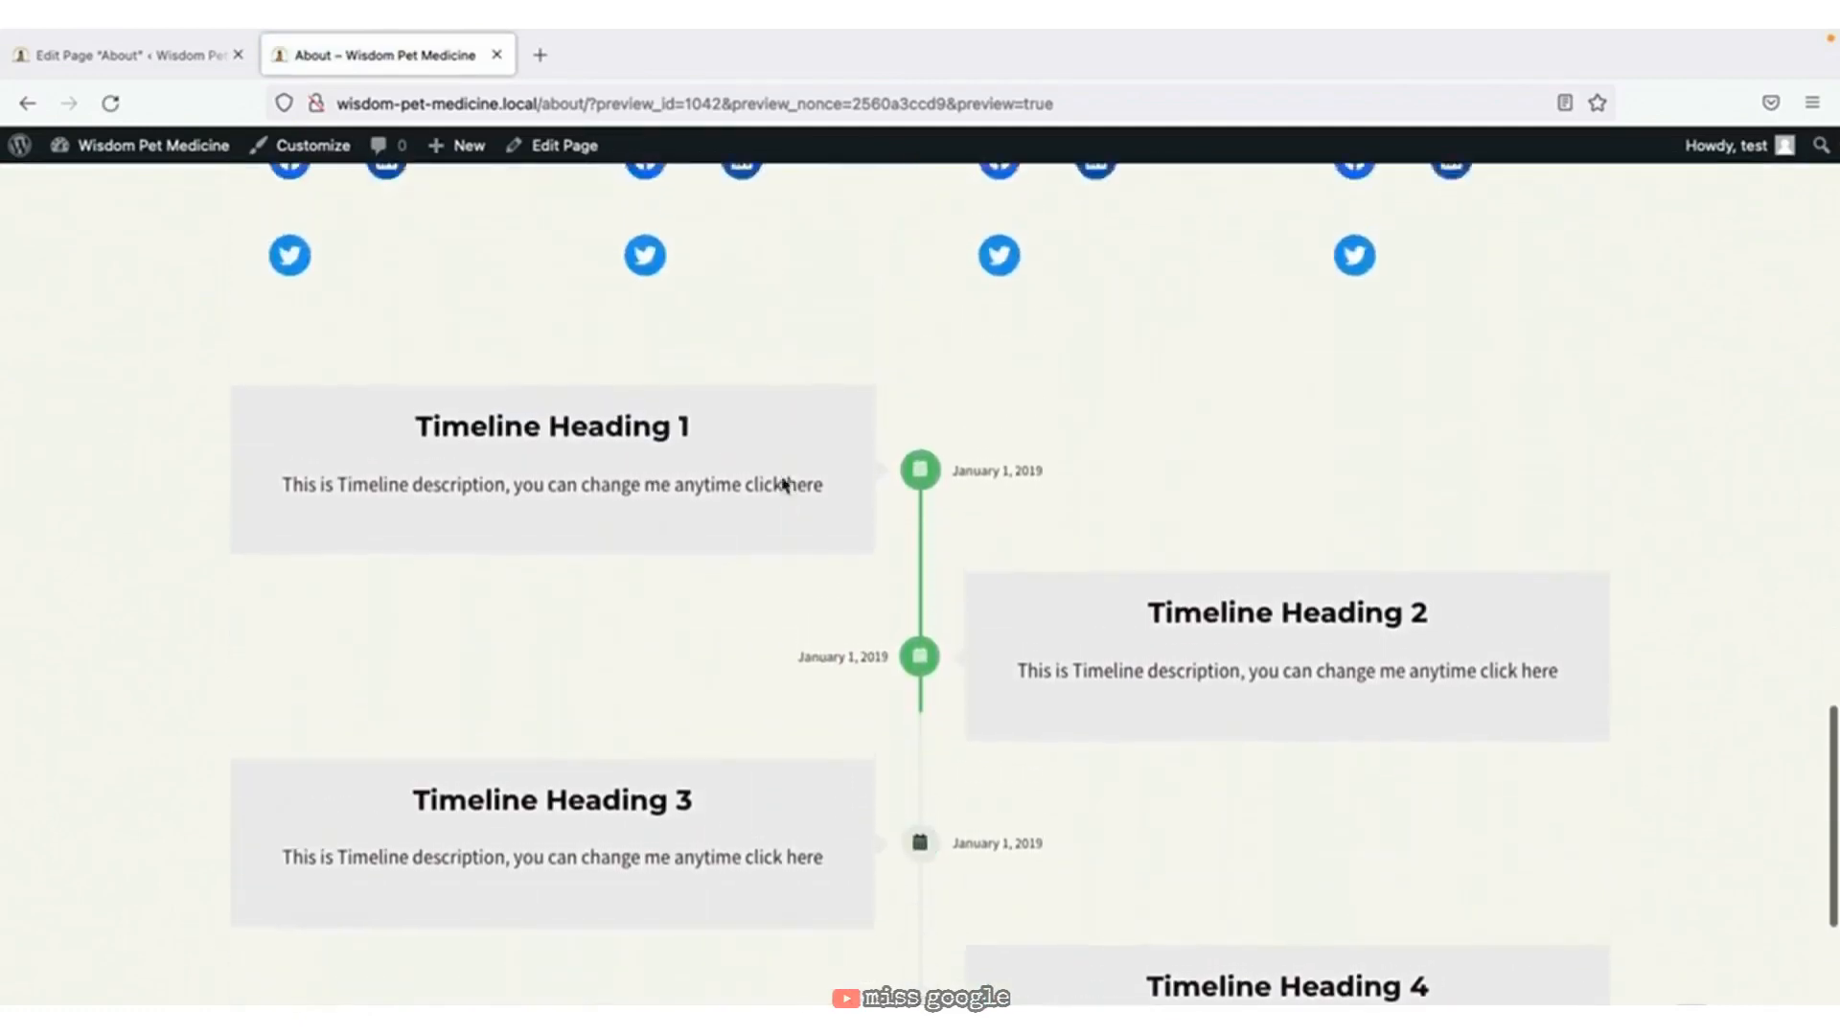
scroll(783, 485, "up", 5)
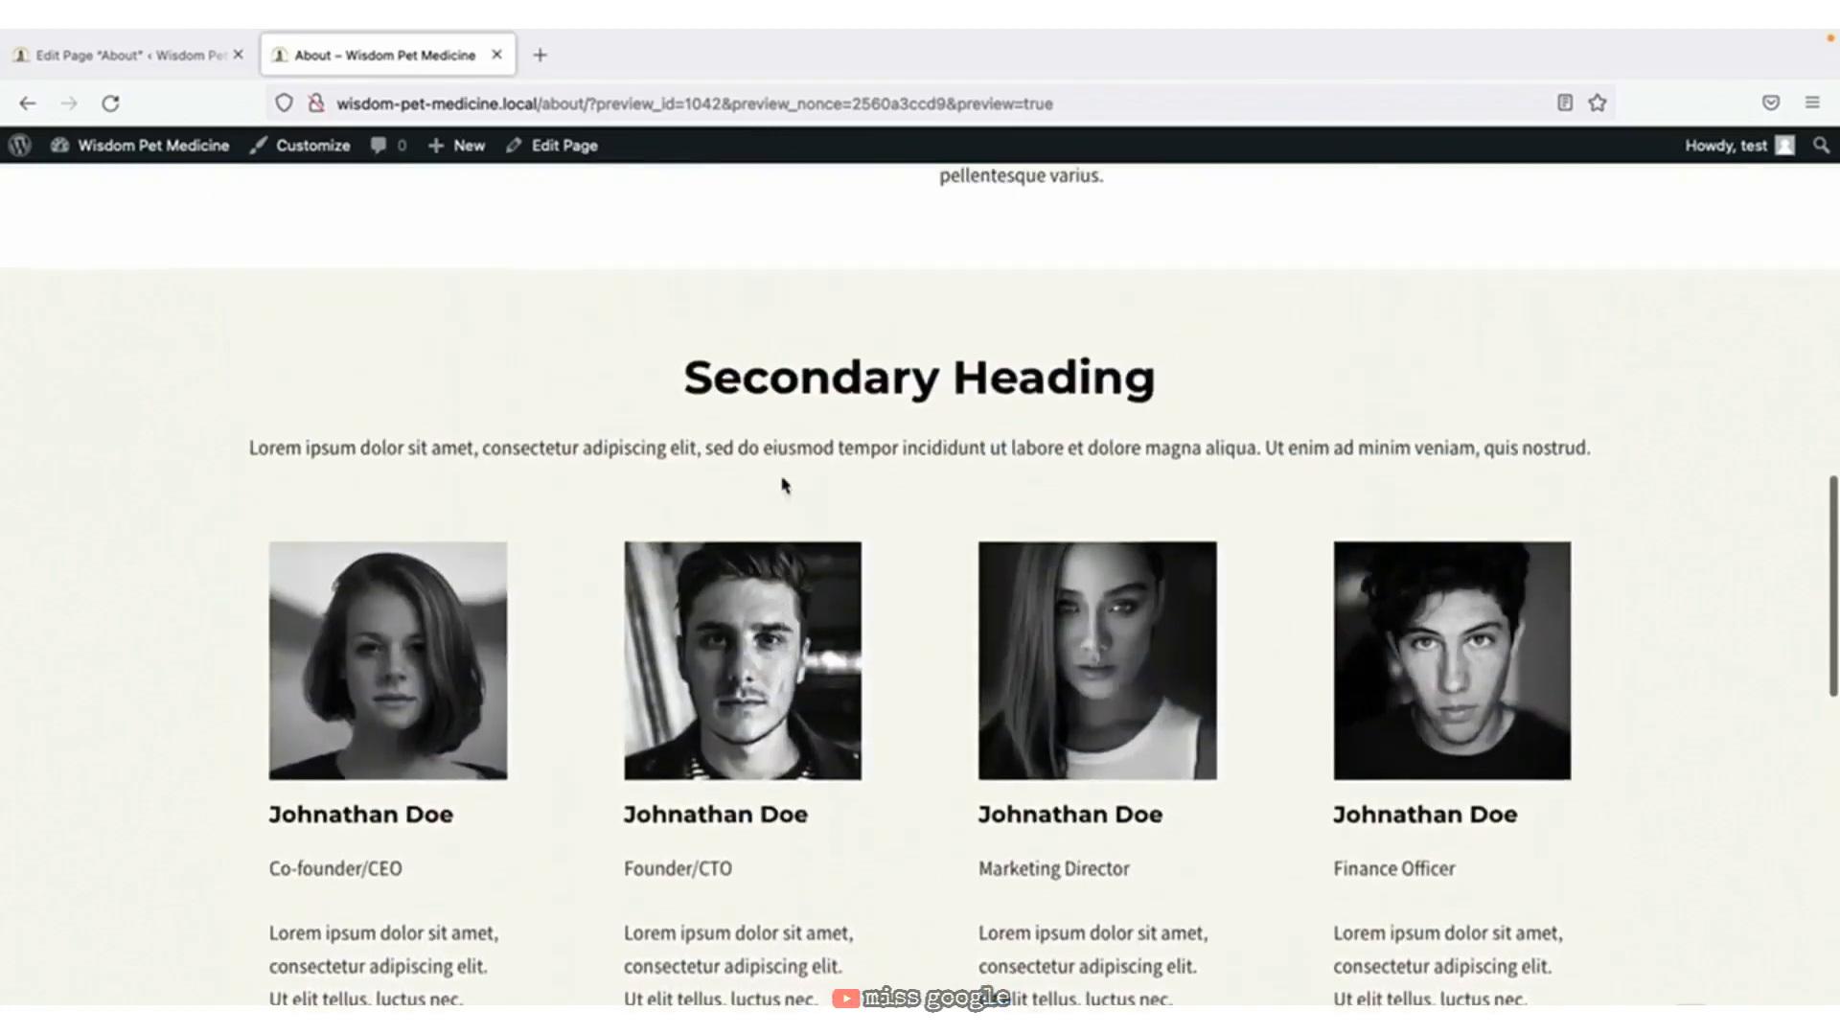
scroll(783, 485, "up", 2)
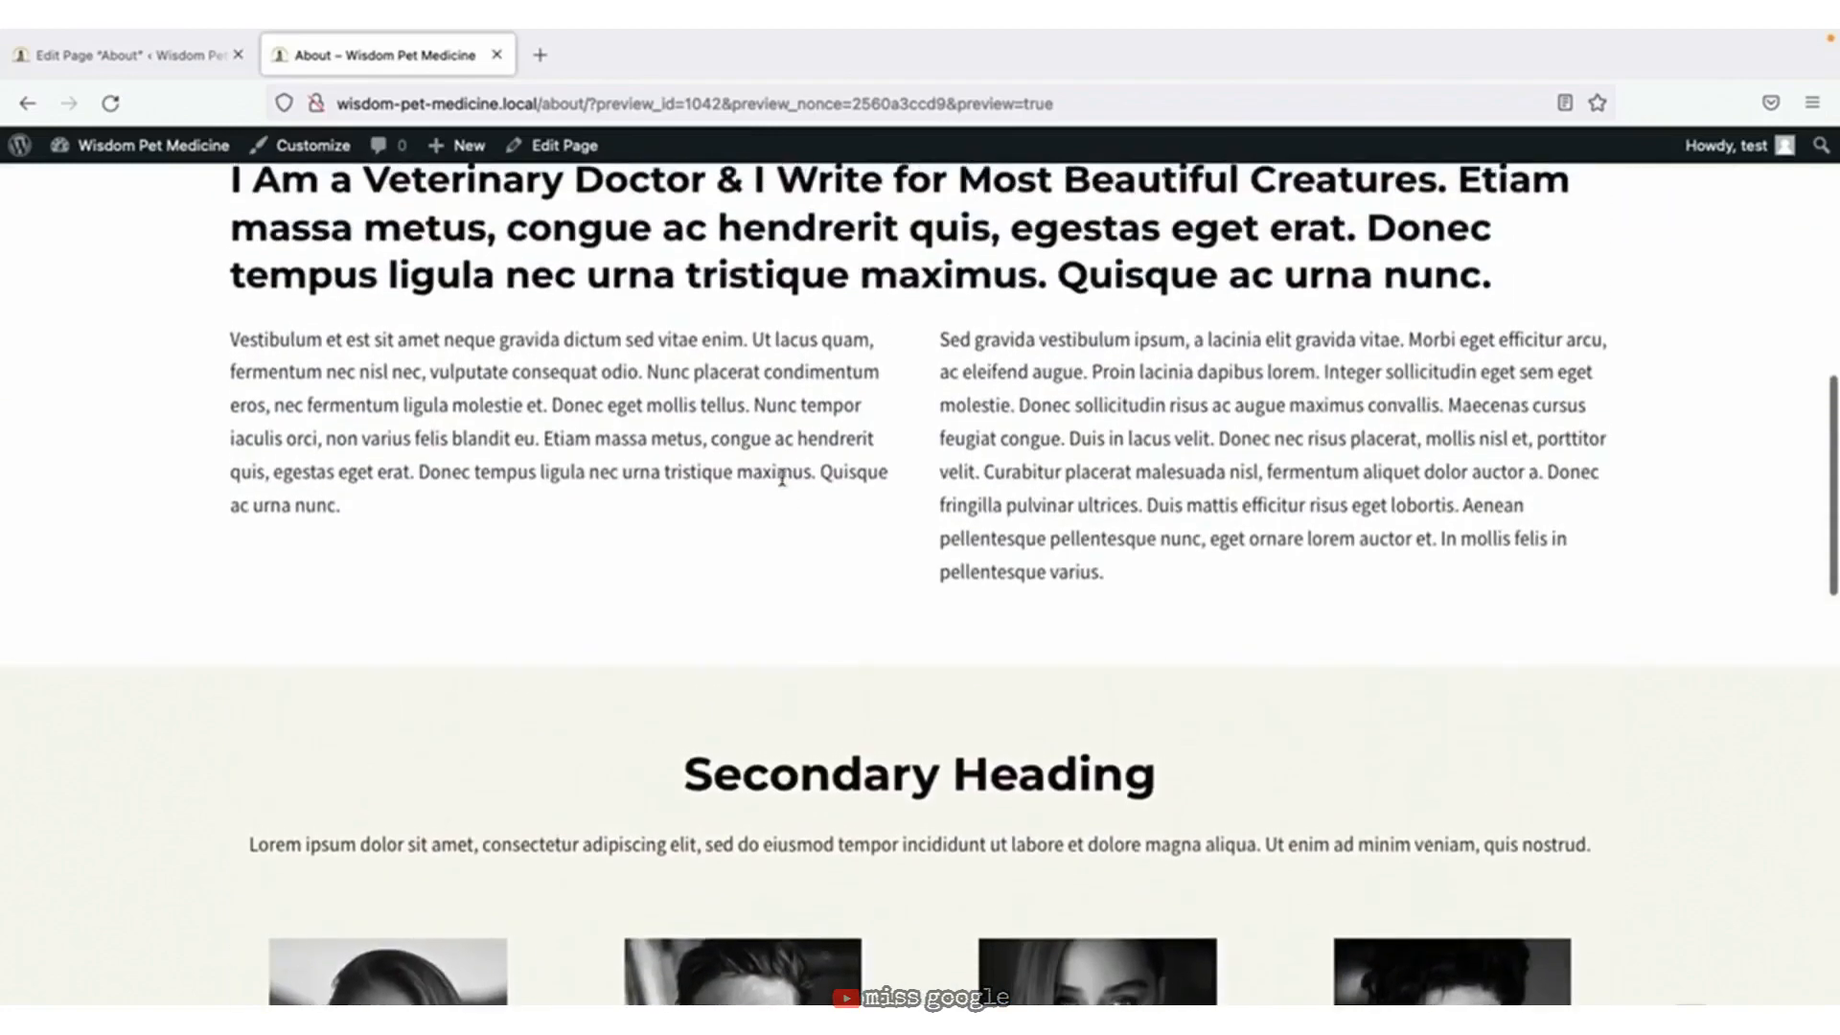
scroll(782, 479, "up", 5)
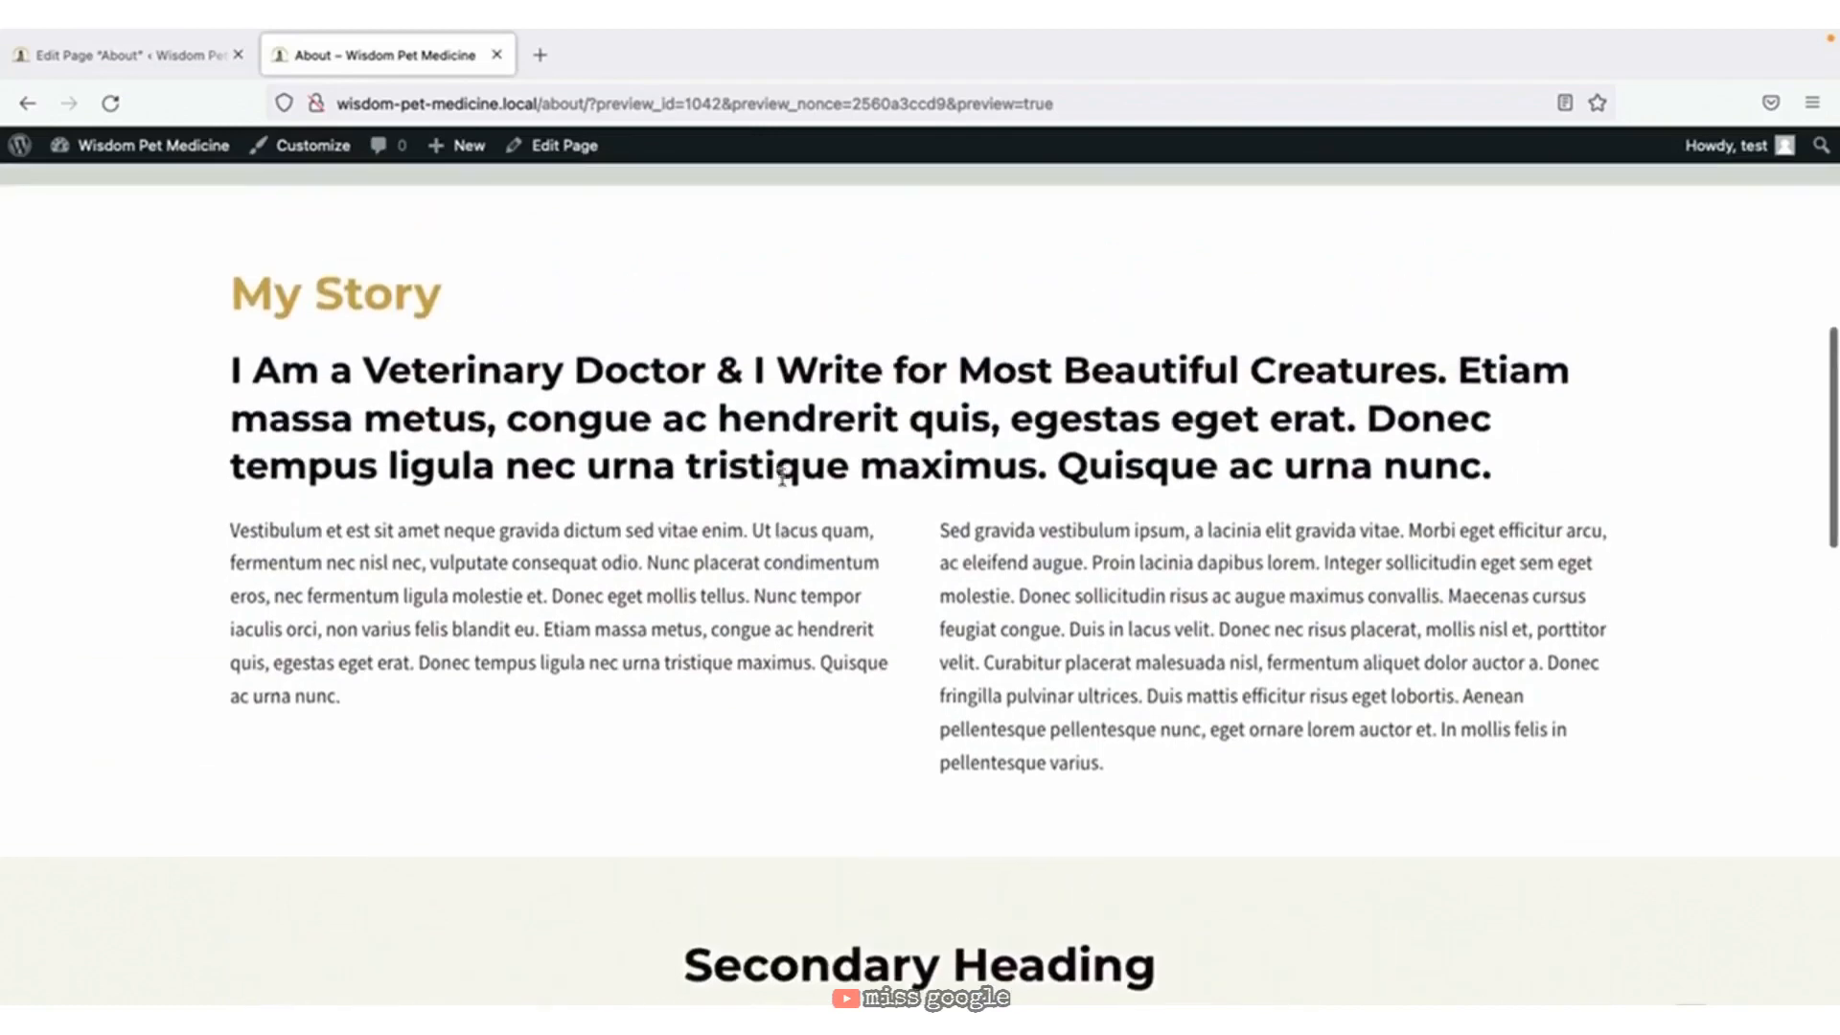
scroll(783, 484, "up", 3)
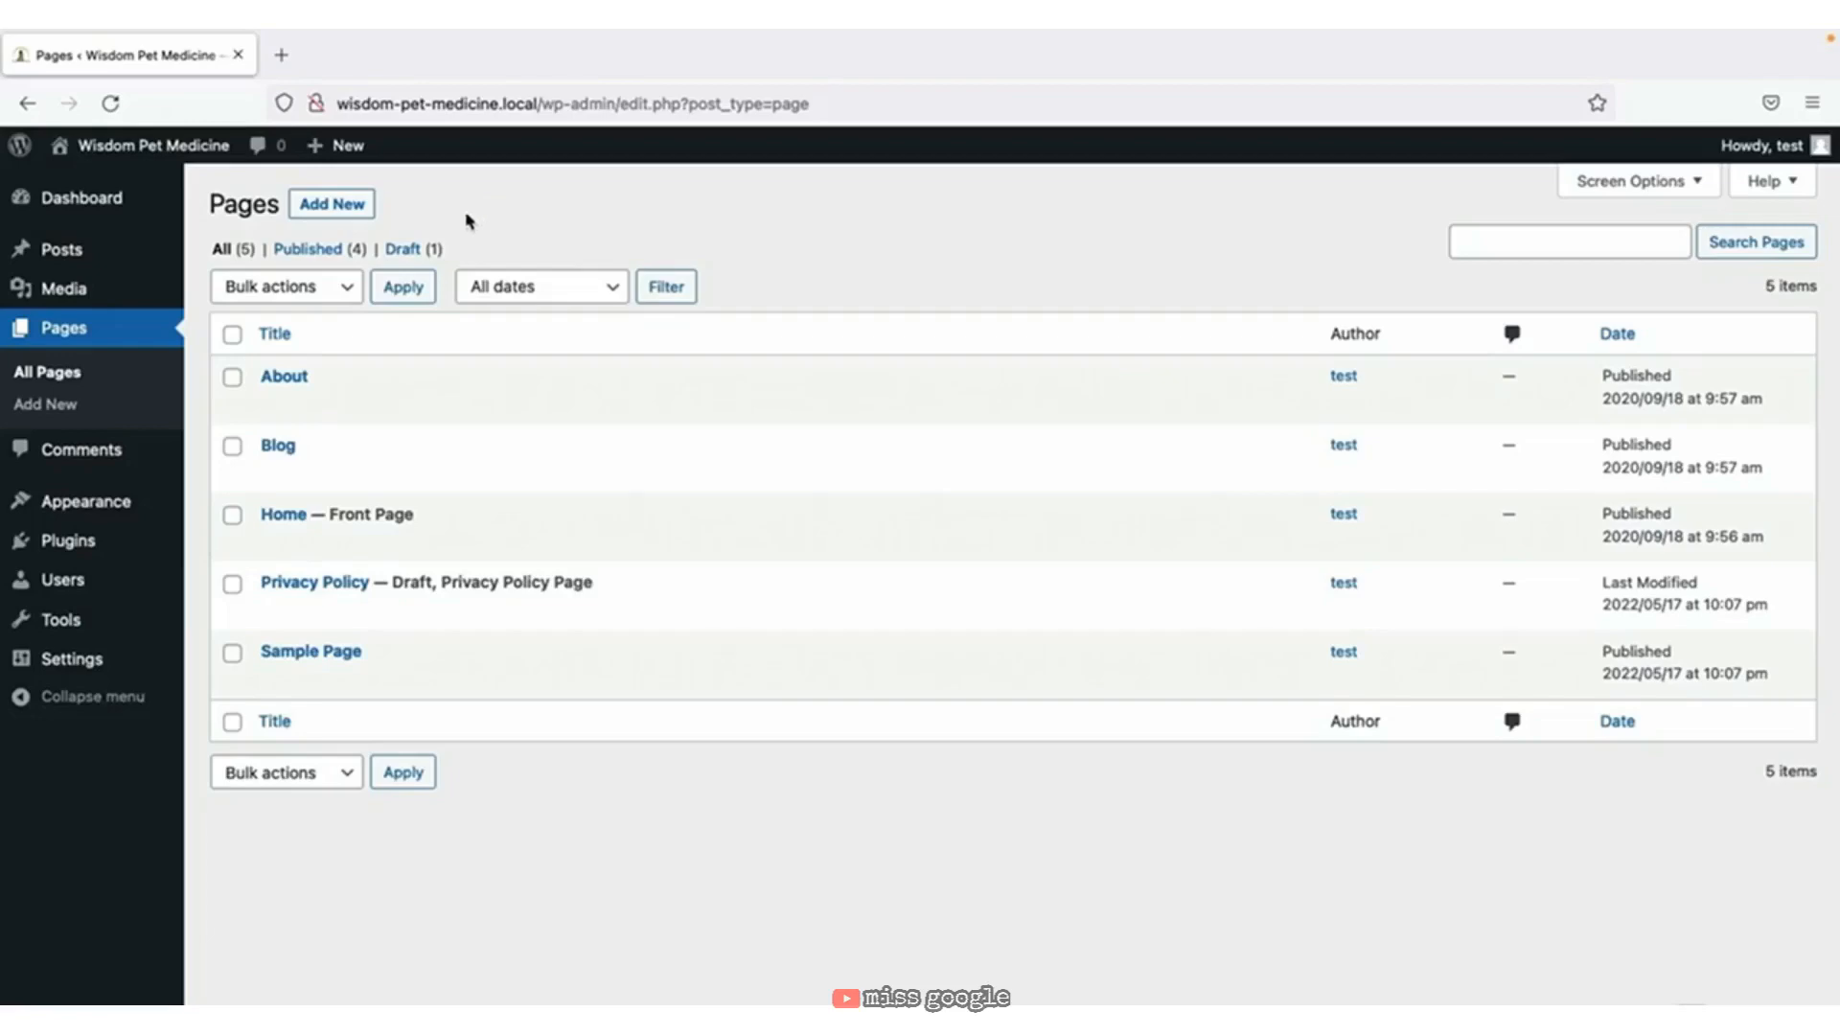
Add a new page from the pages list and title it "Contact".
left_click(335, 209)
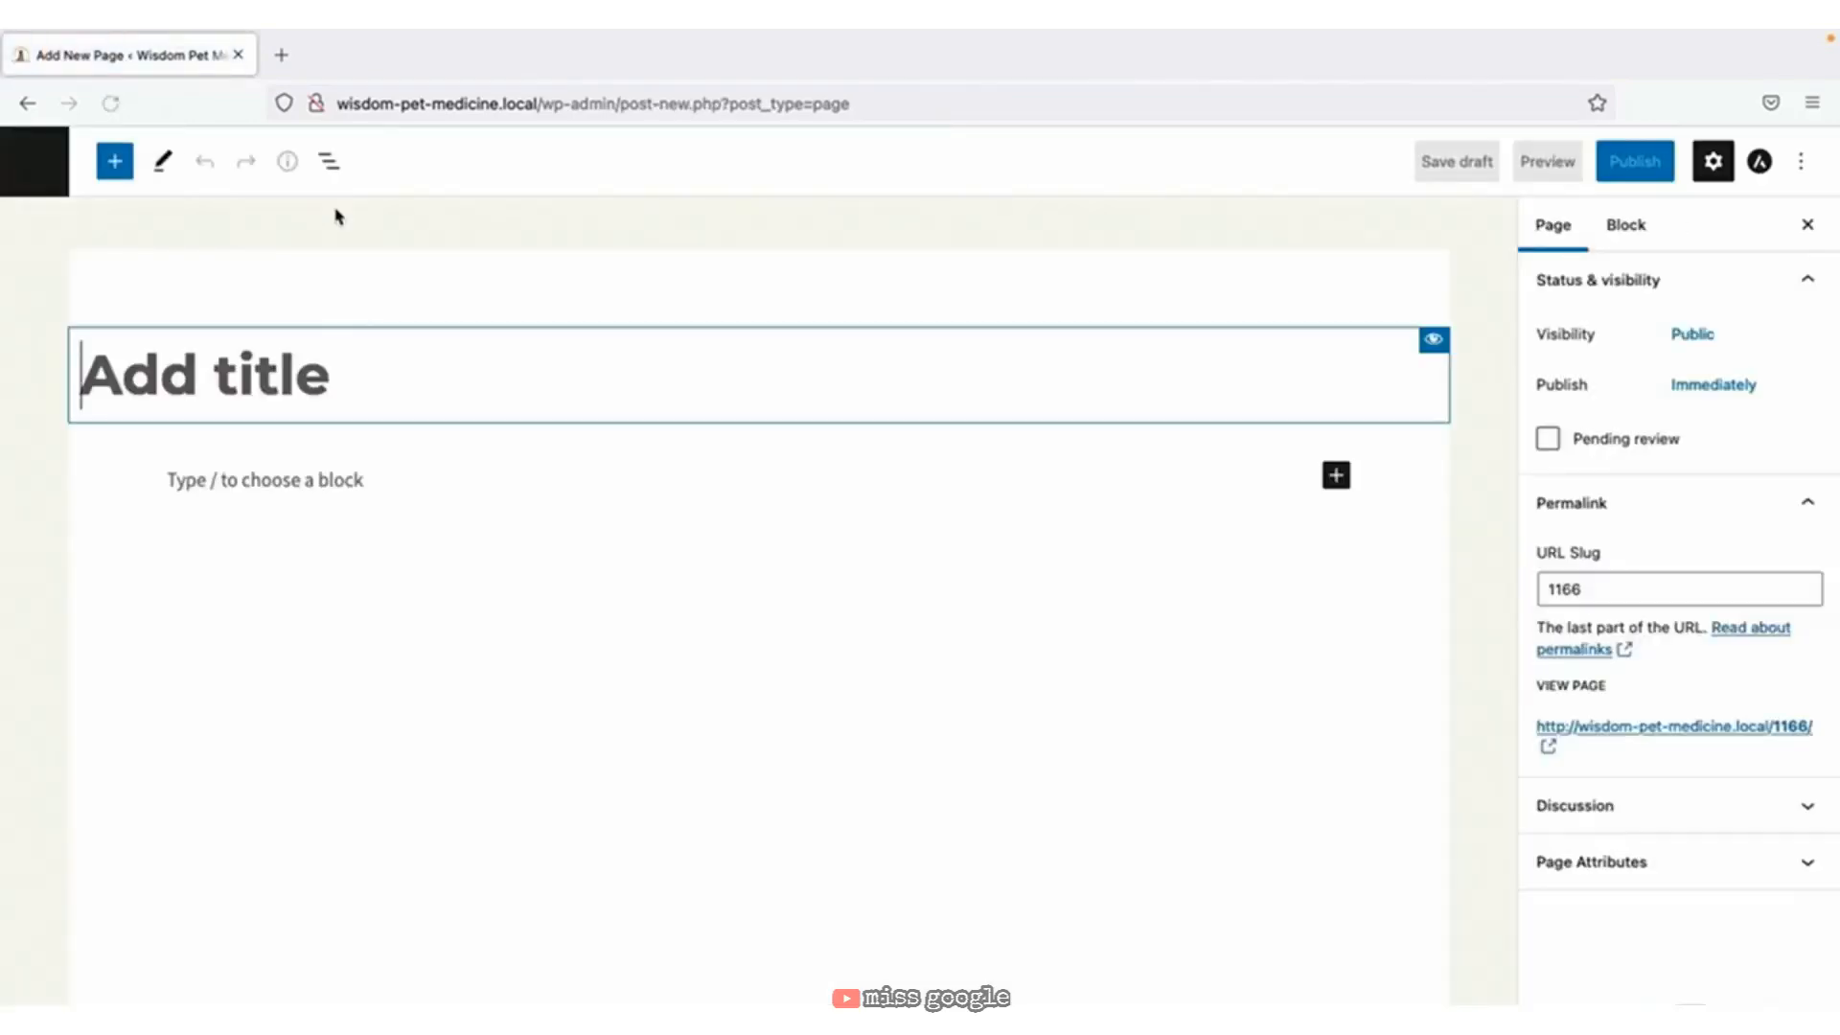
type("Contact")
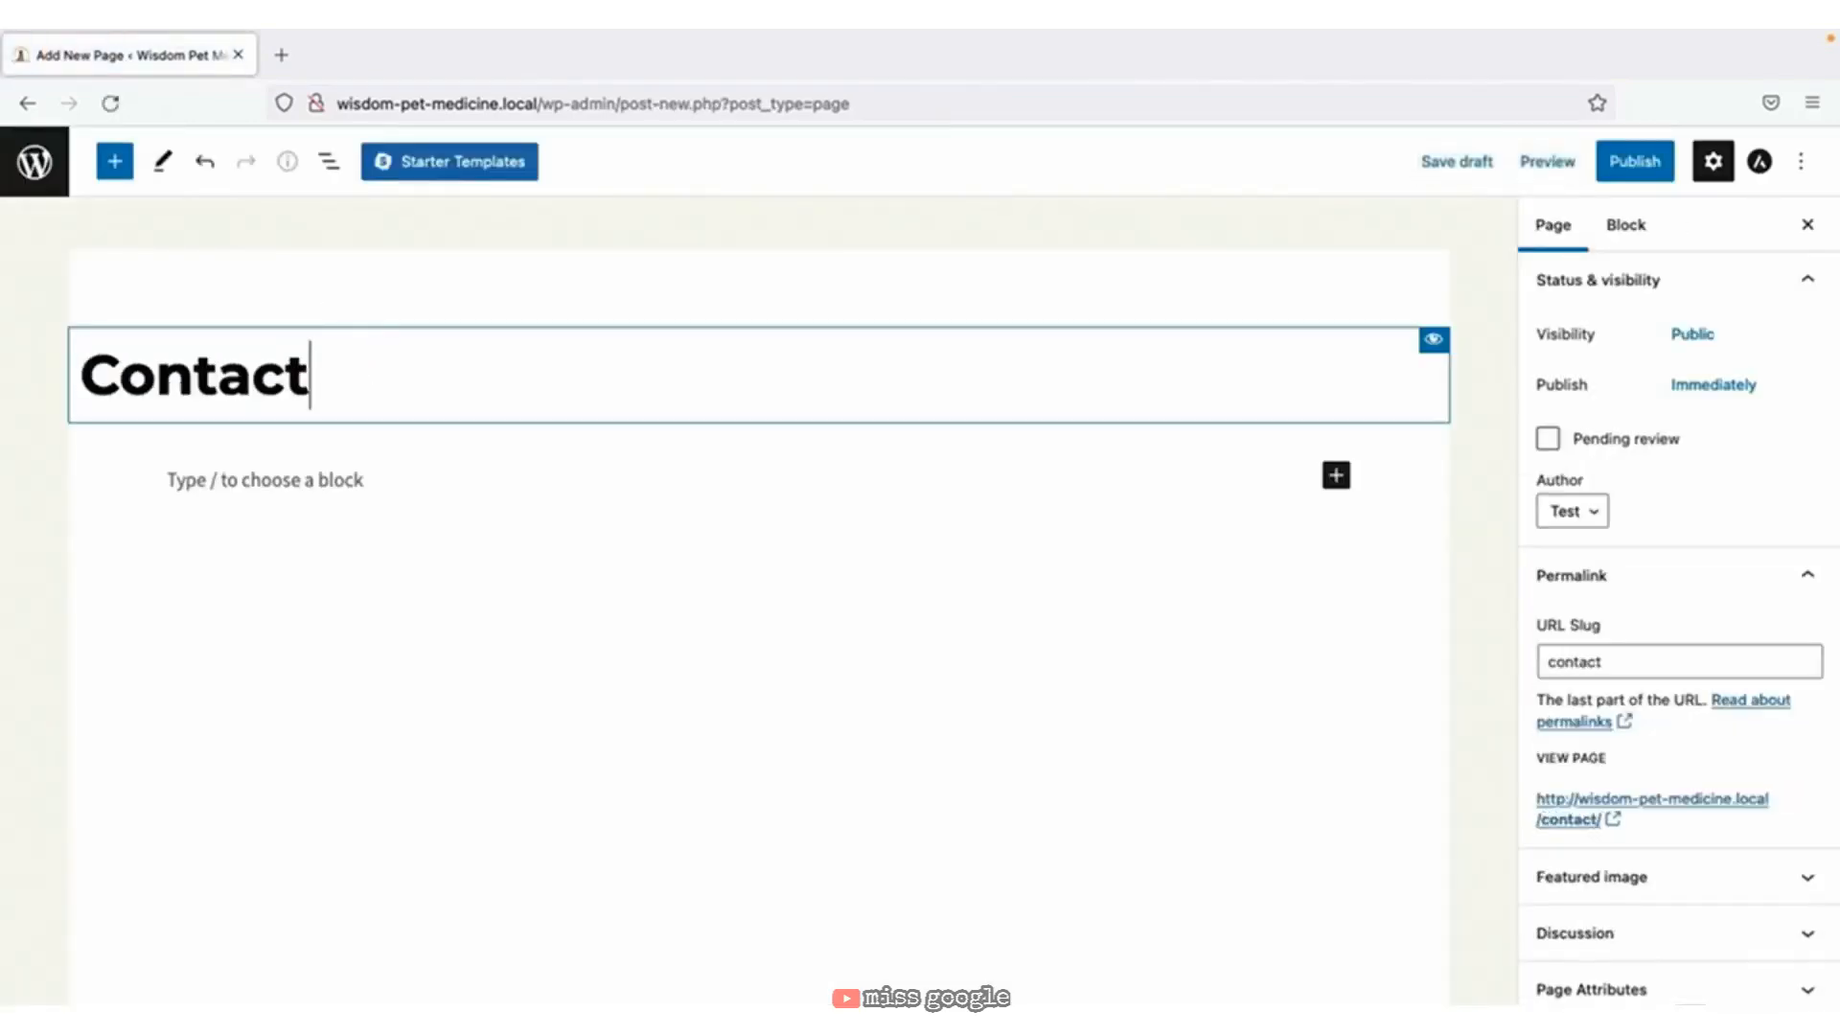
Import the light Contact pattern with address, email and phone beside a white form card from Starter Templates, and save the page draft.
left_click(444, 163)
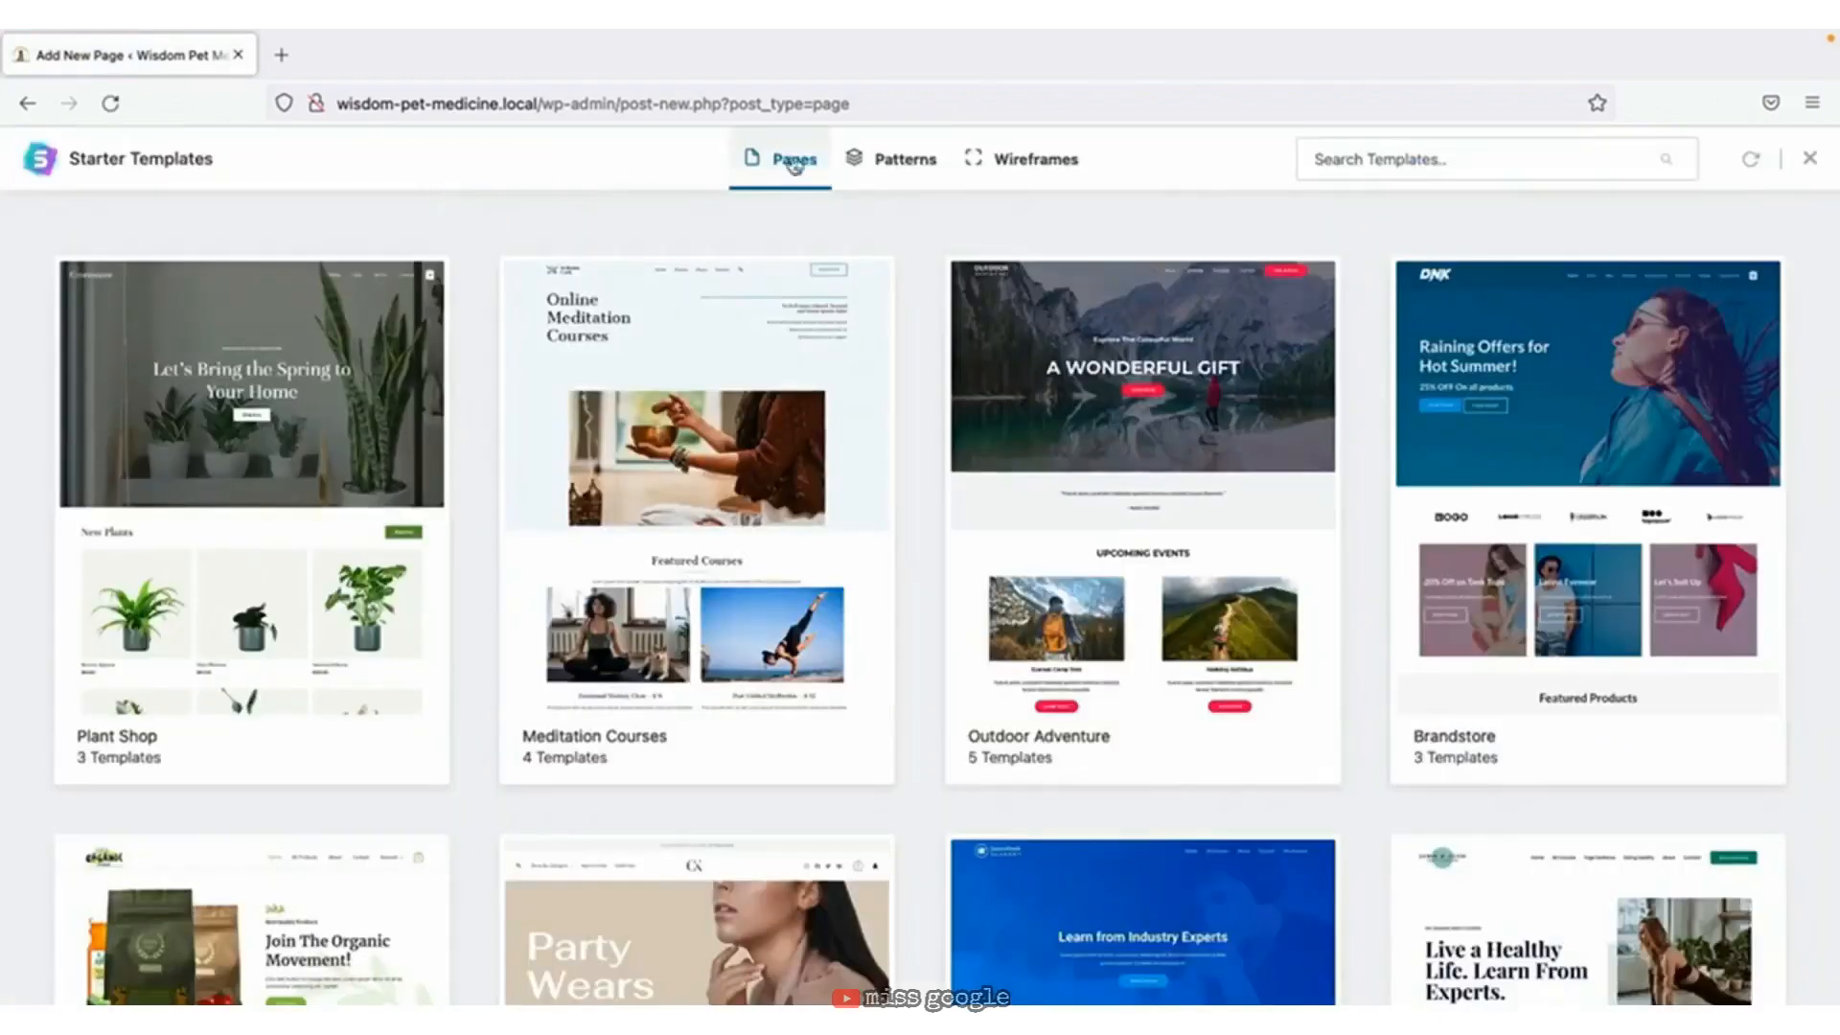
left_click(896, 163)
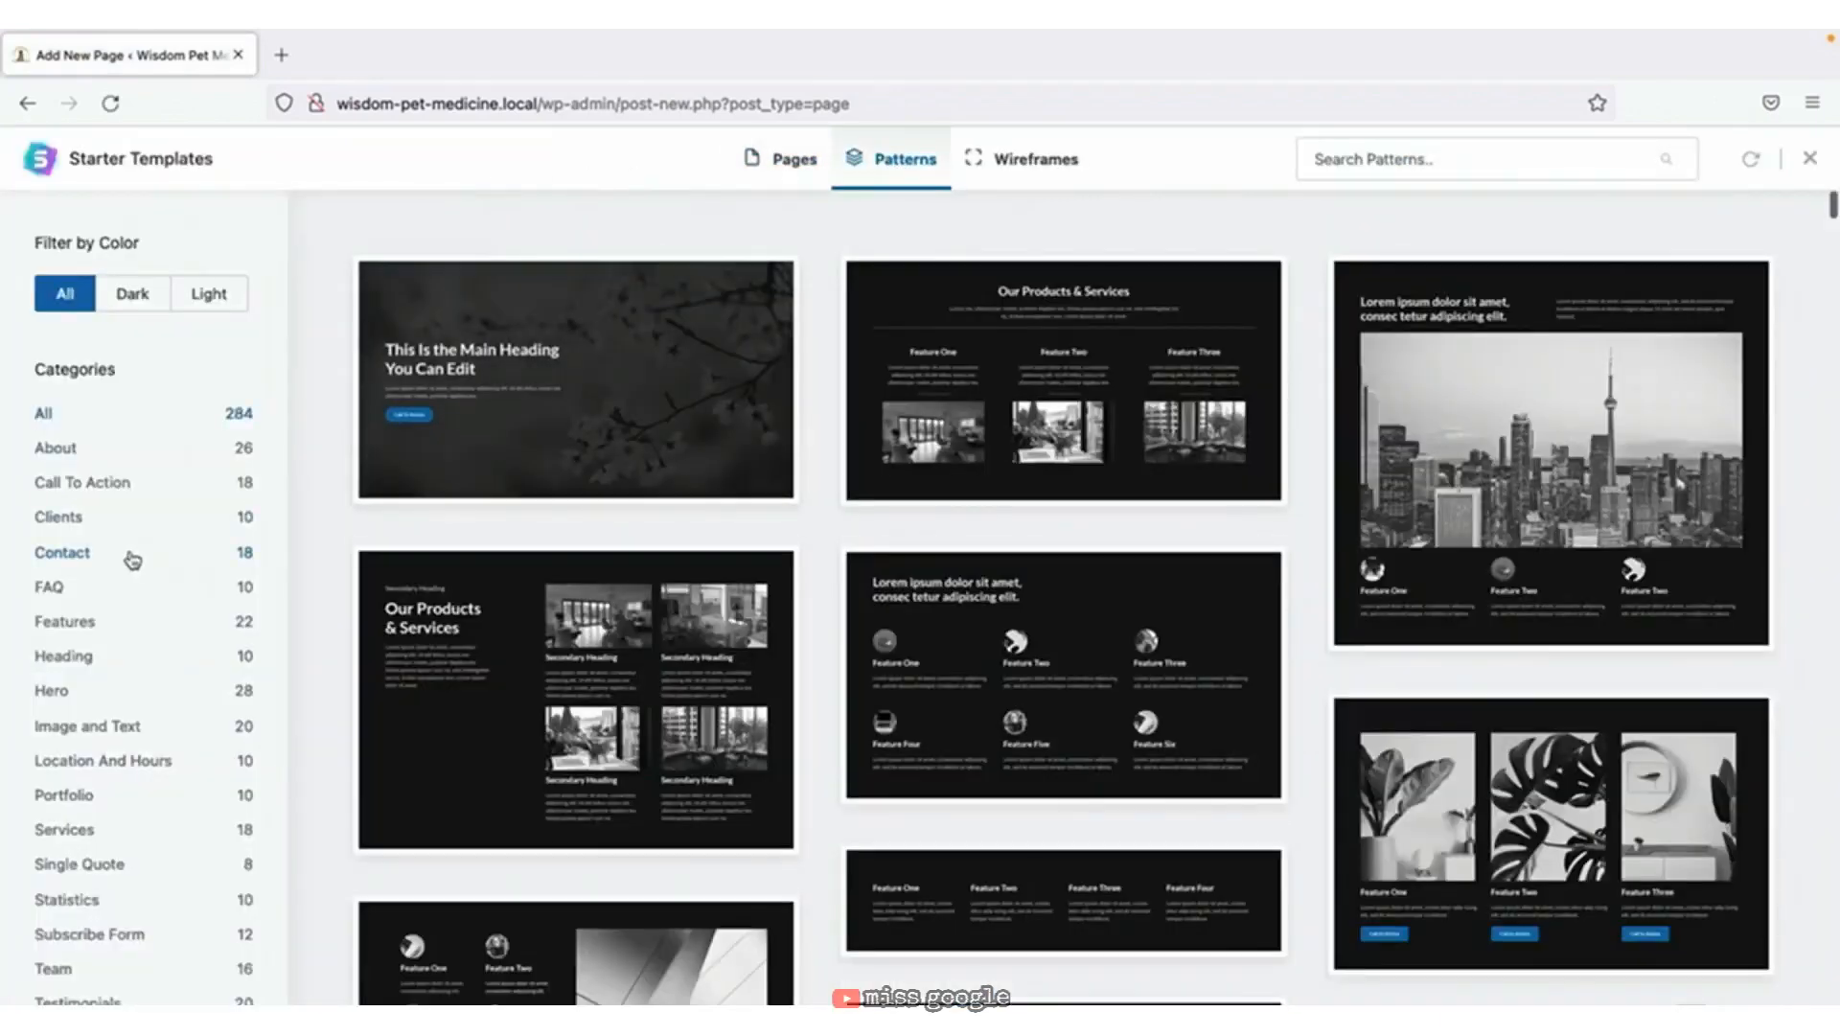
left_click(127, 559)
scroll(603, 522, "down", 2)
scroll(604, 522, "down", 6)
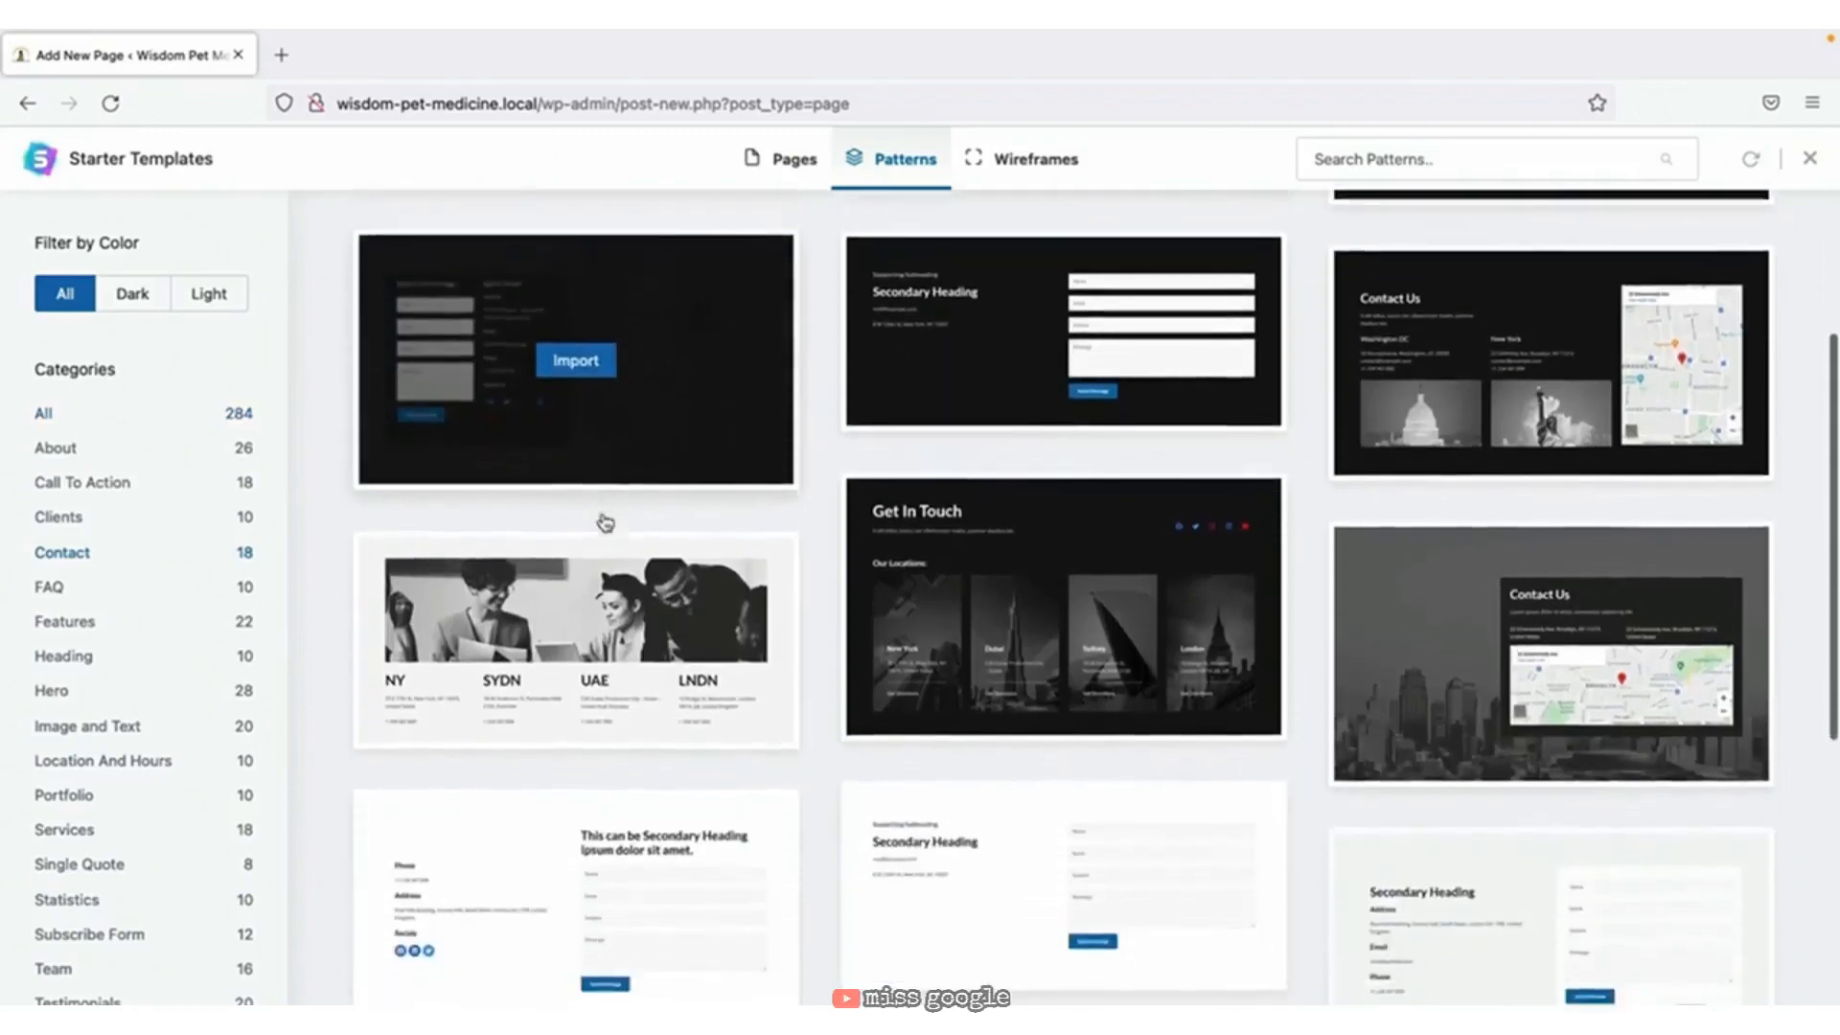
scroll(604, 522, "down", 3)
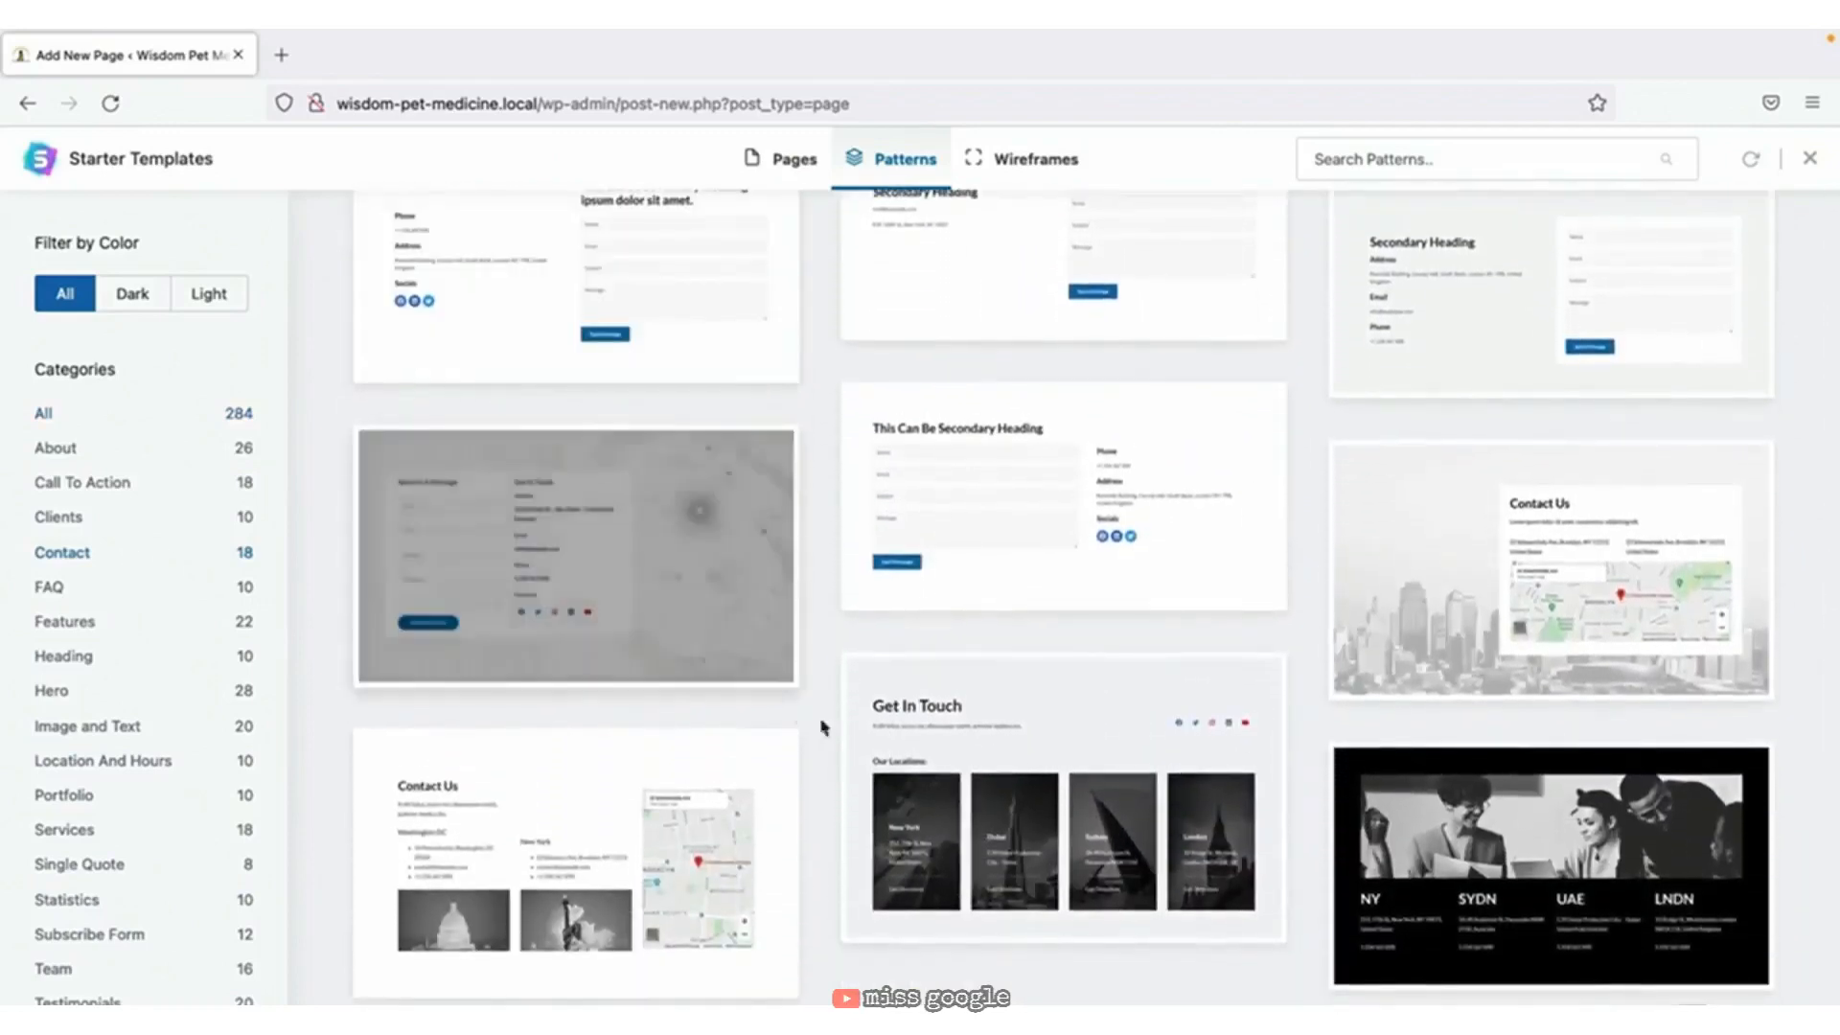
scroll(826, 754, "up", 2)
scroll(824, 755, "up", 2)
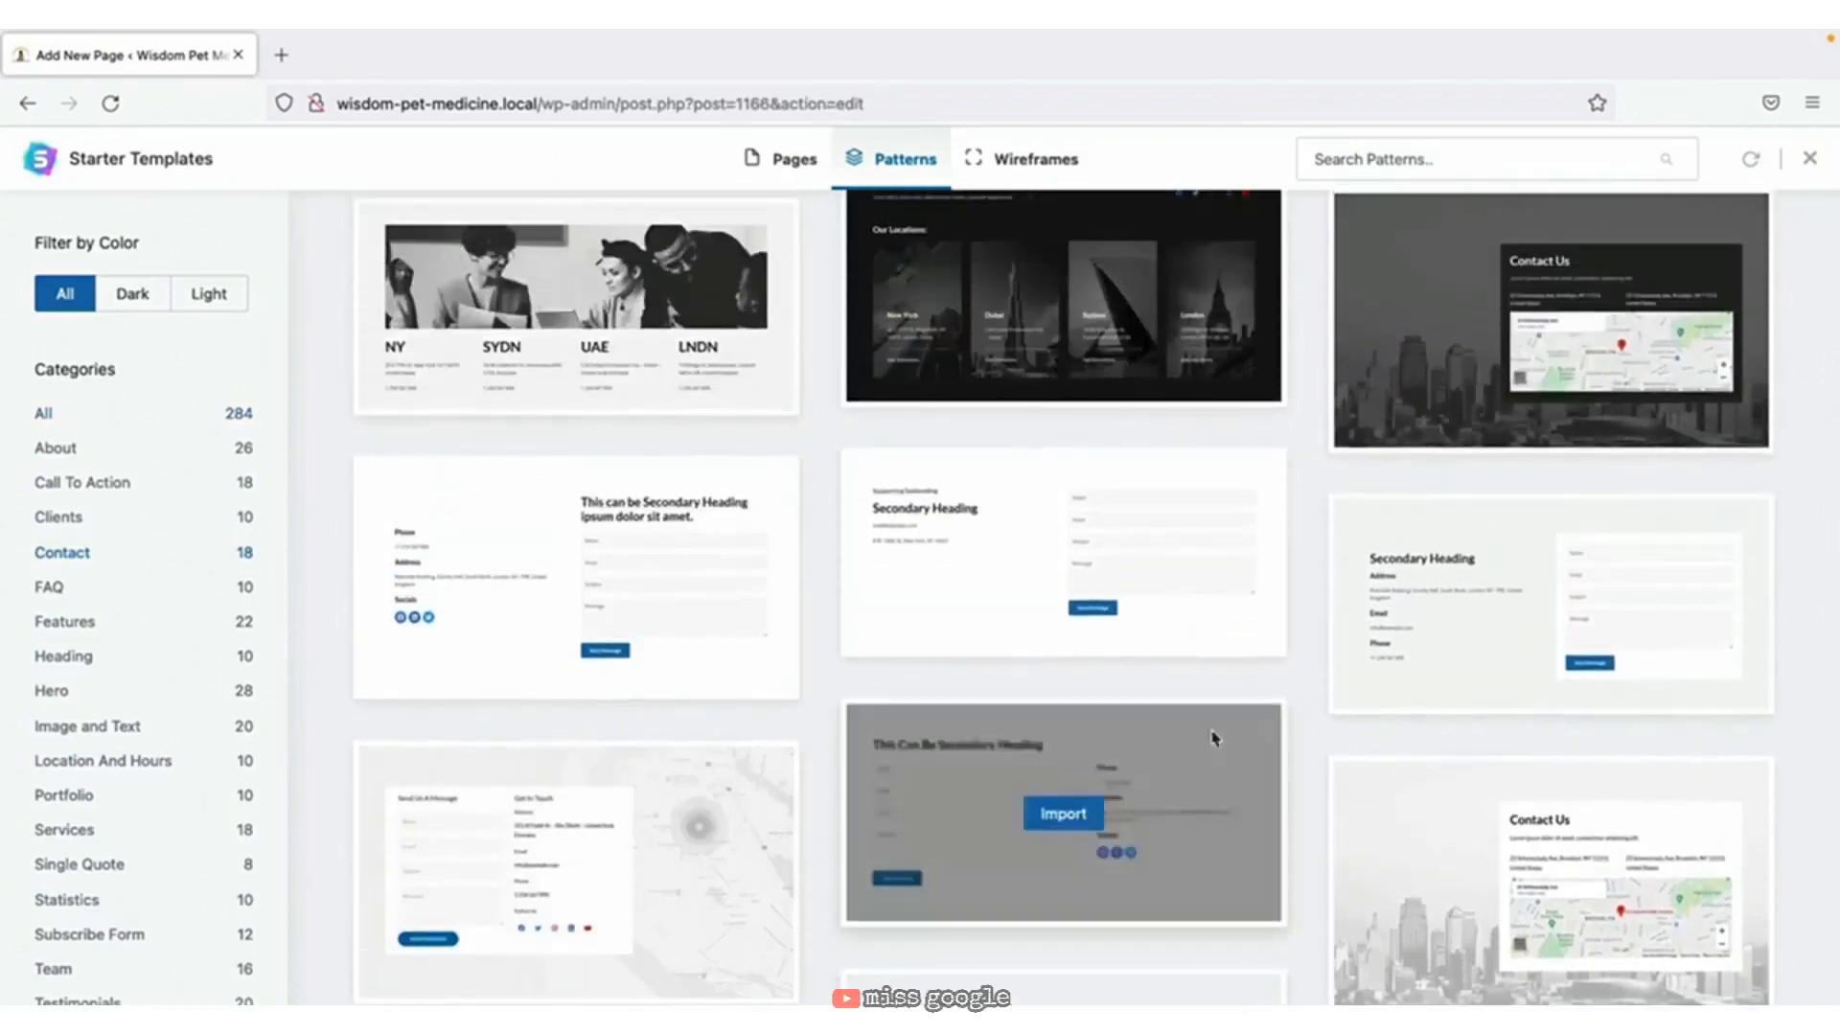
left_click(1547, 612)
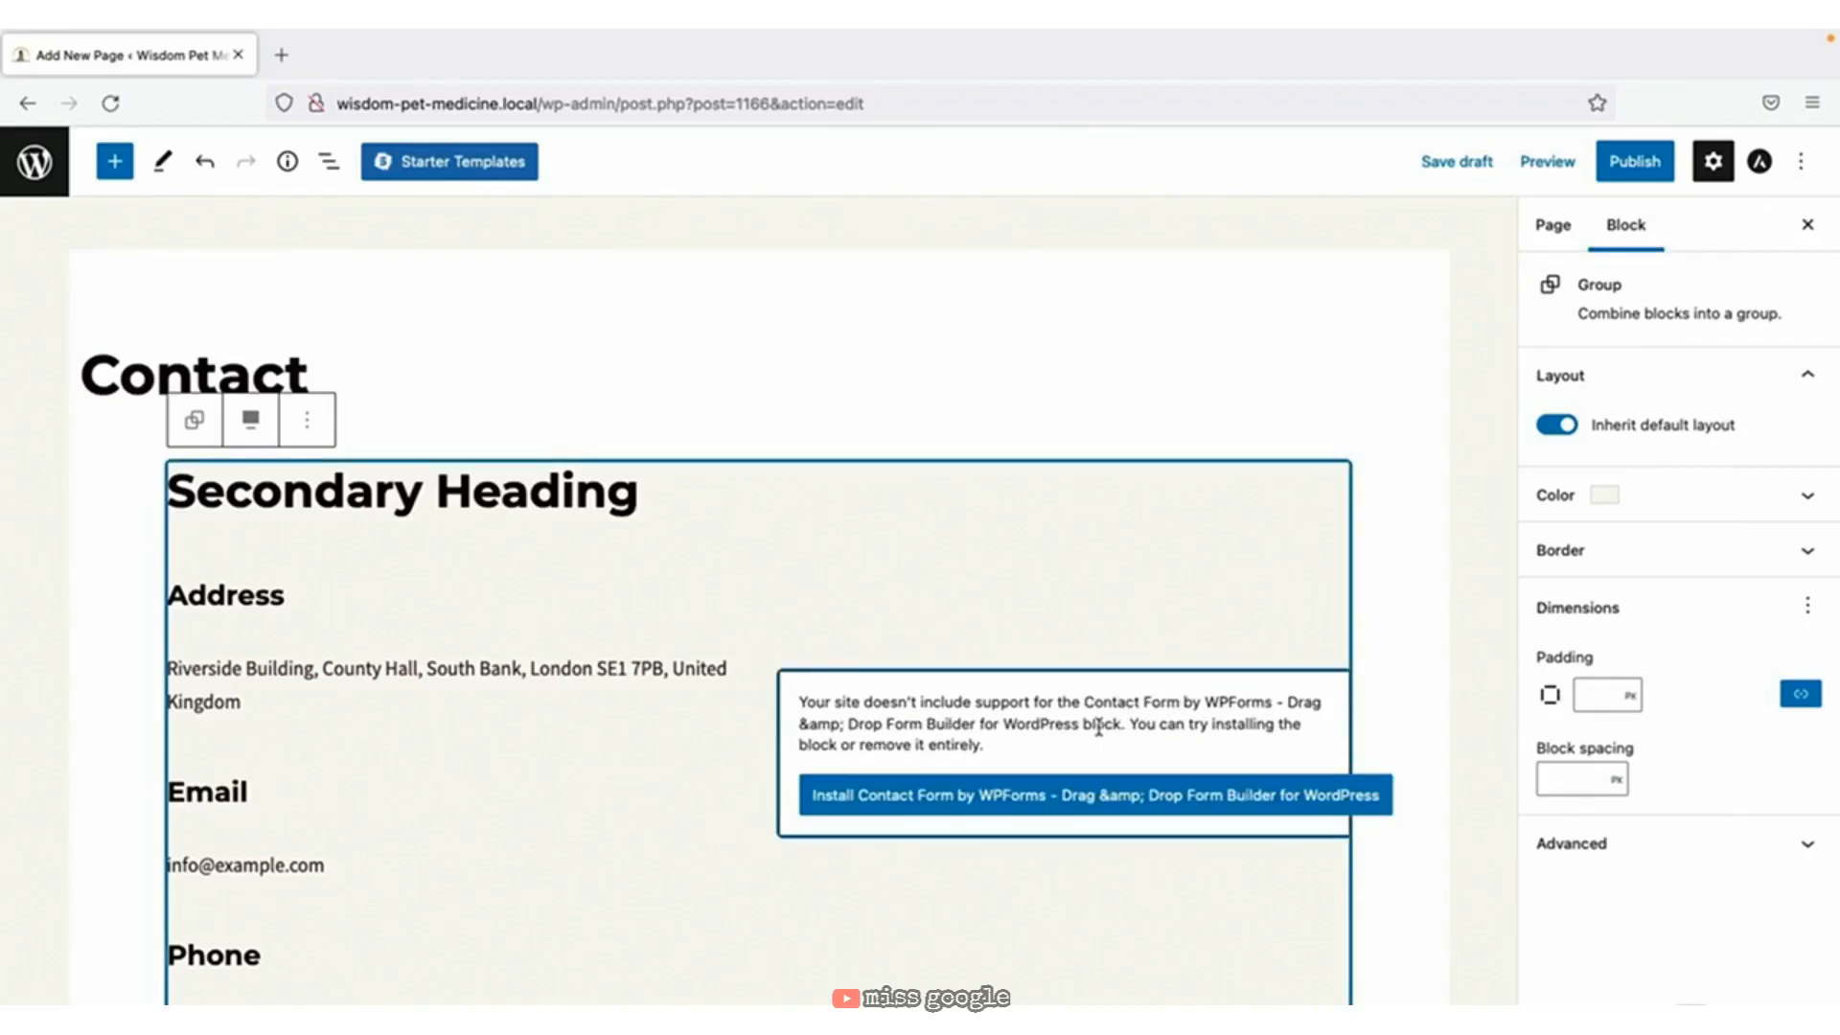
left_click(1457, 161)
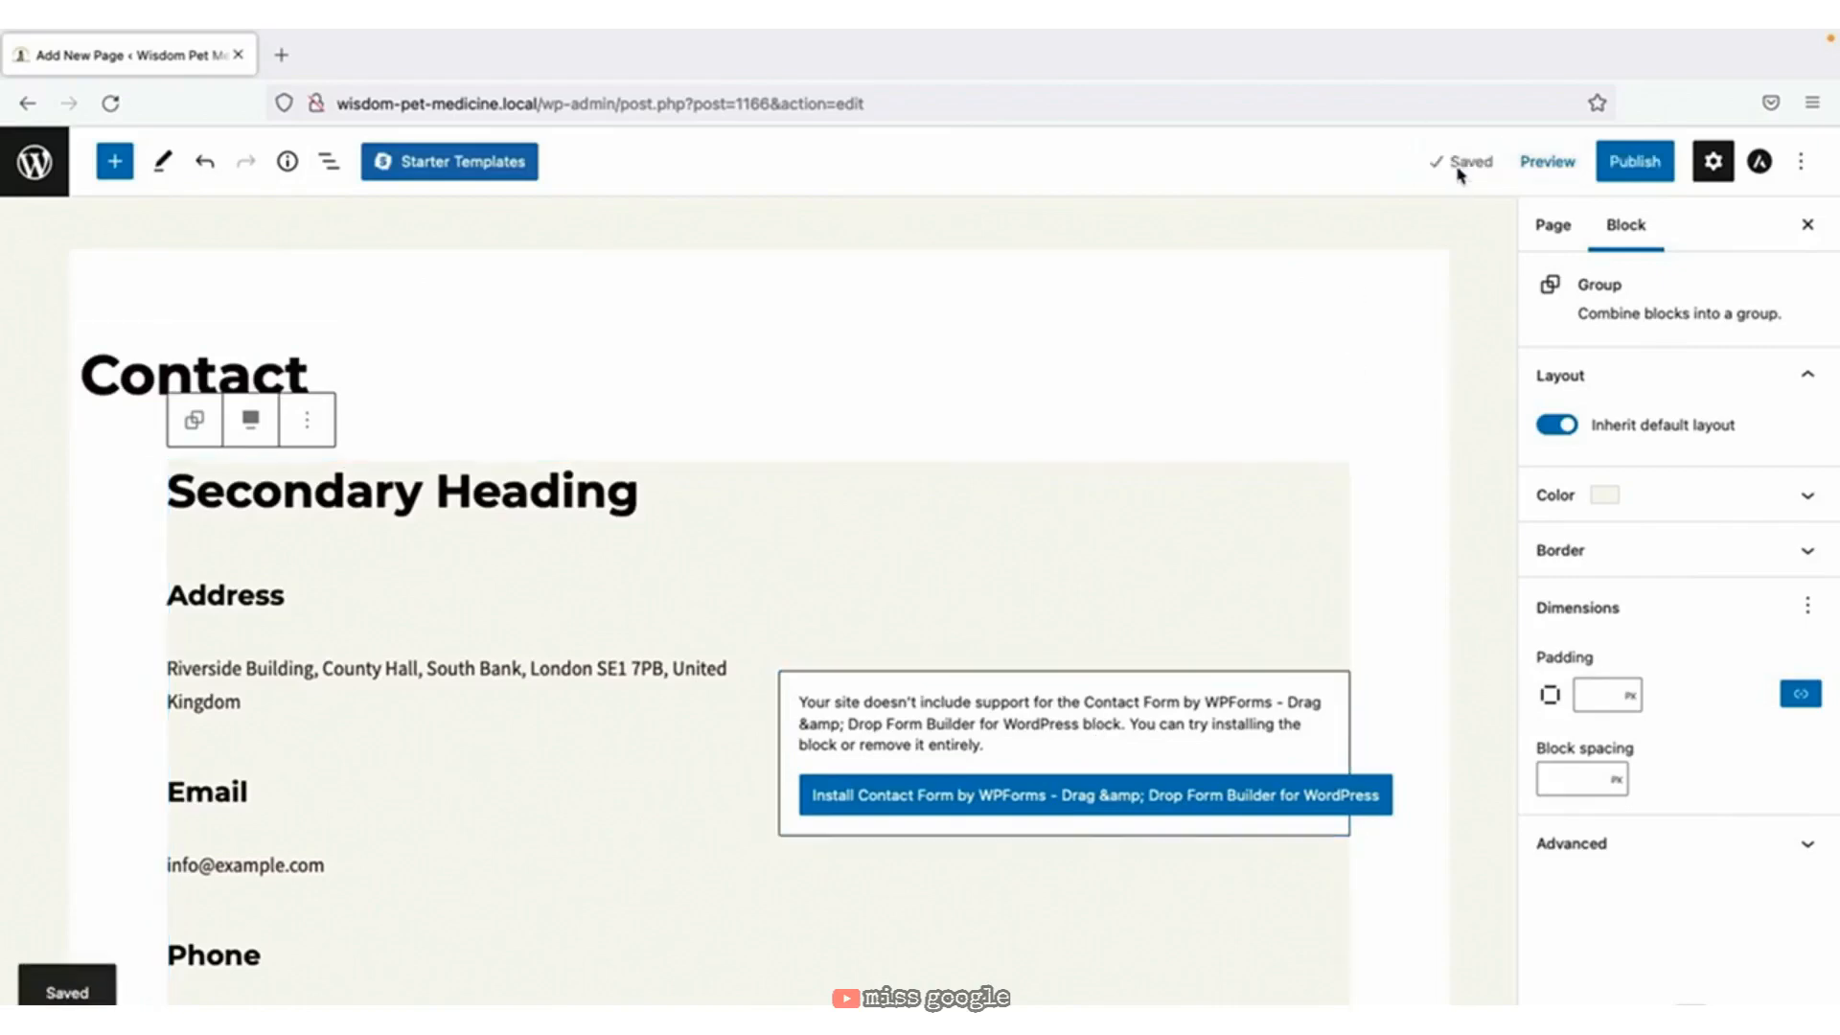
Leave the page editor, deactivate the WPForms Lite plugin and delete it with its data.
left_click(41, 185)
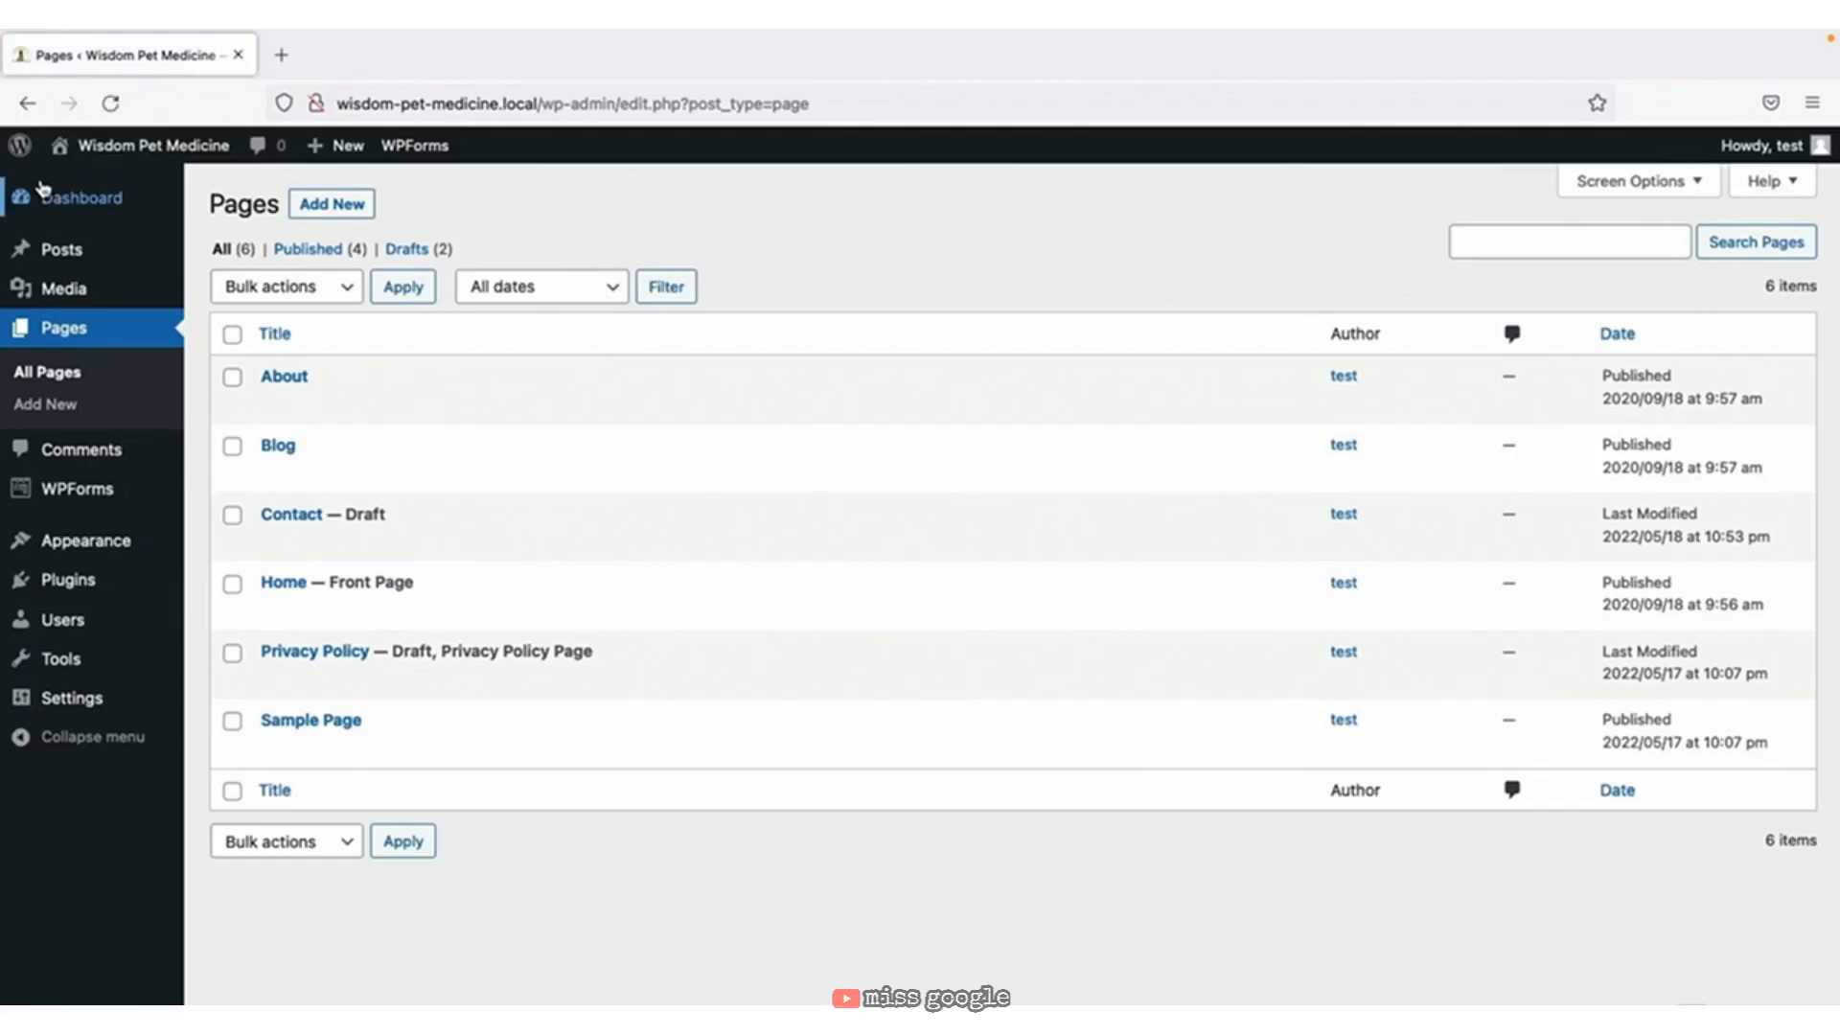
mouse_move(119, 494)
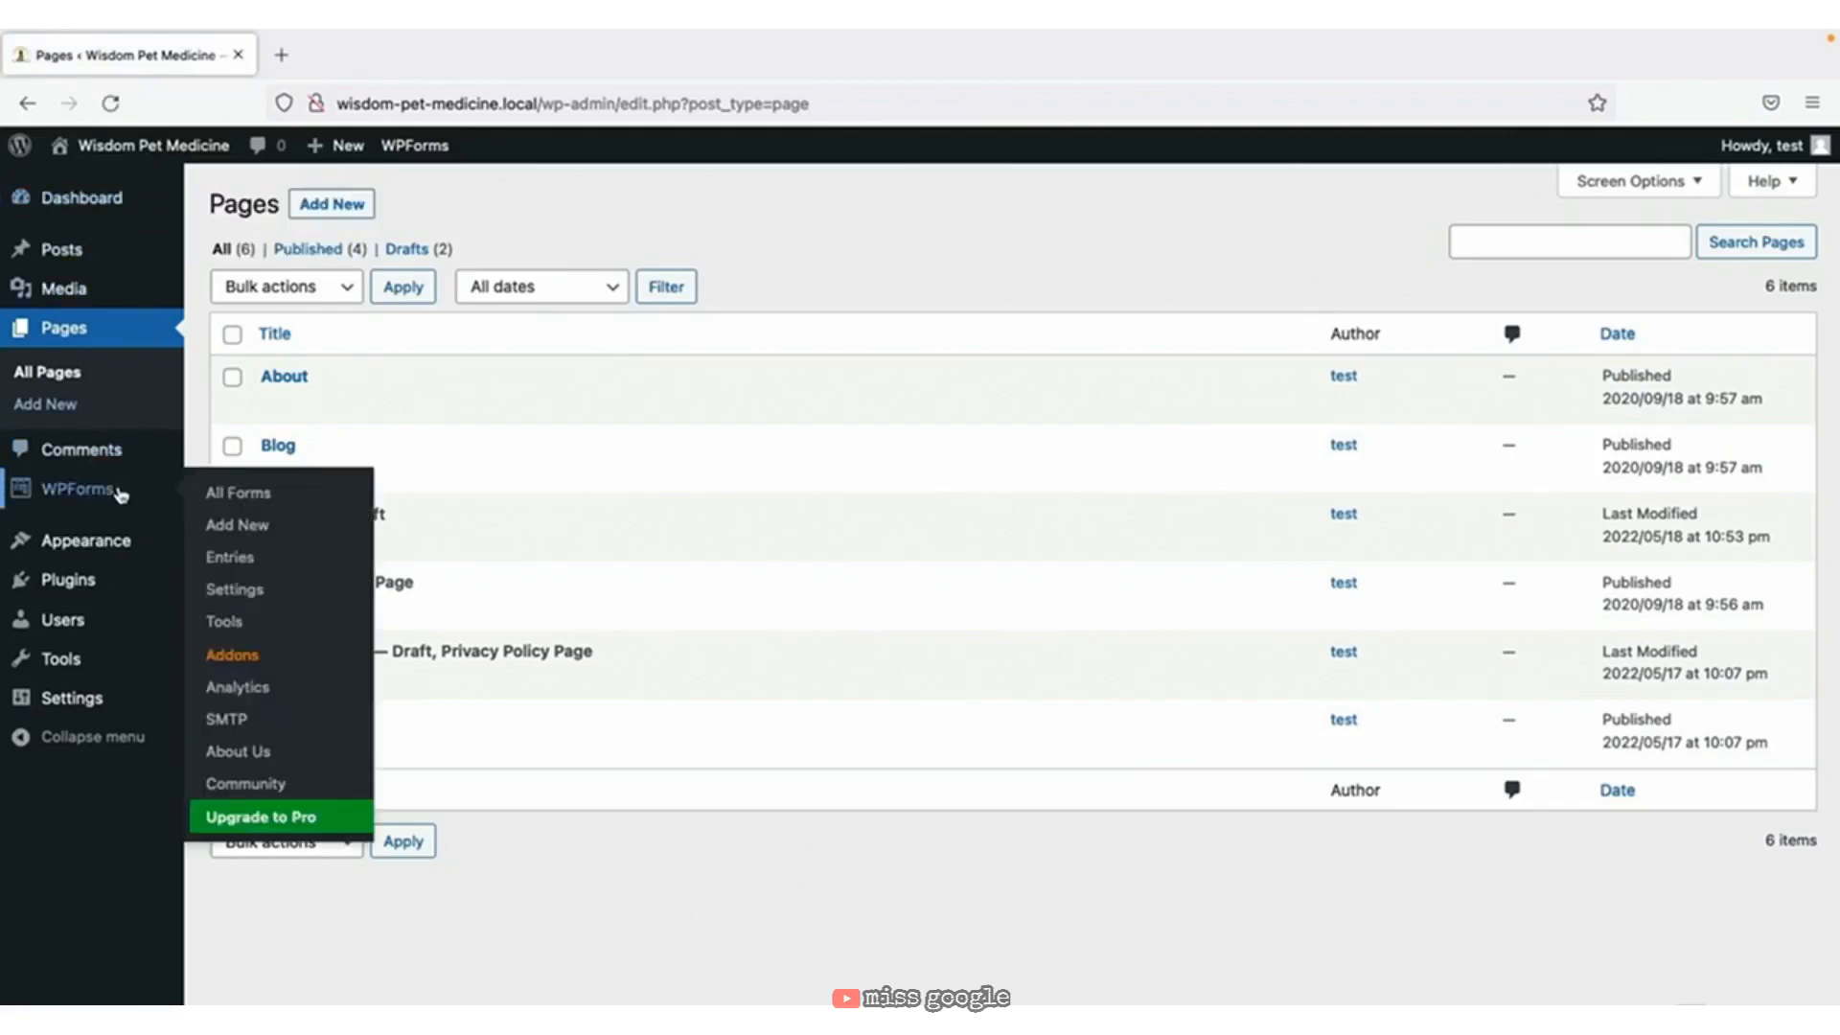
mouse_move(148, 579)
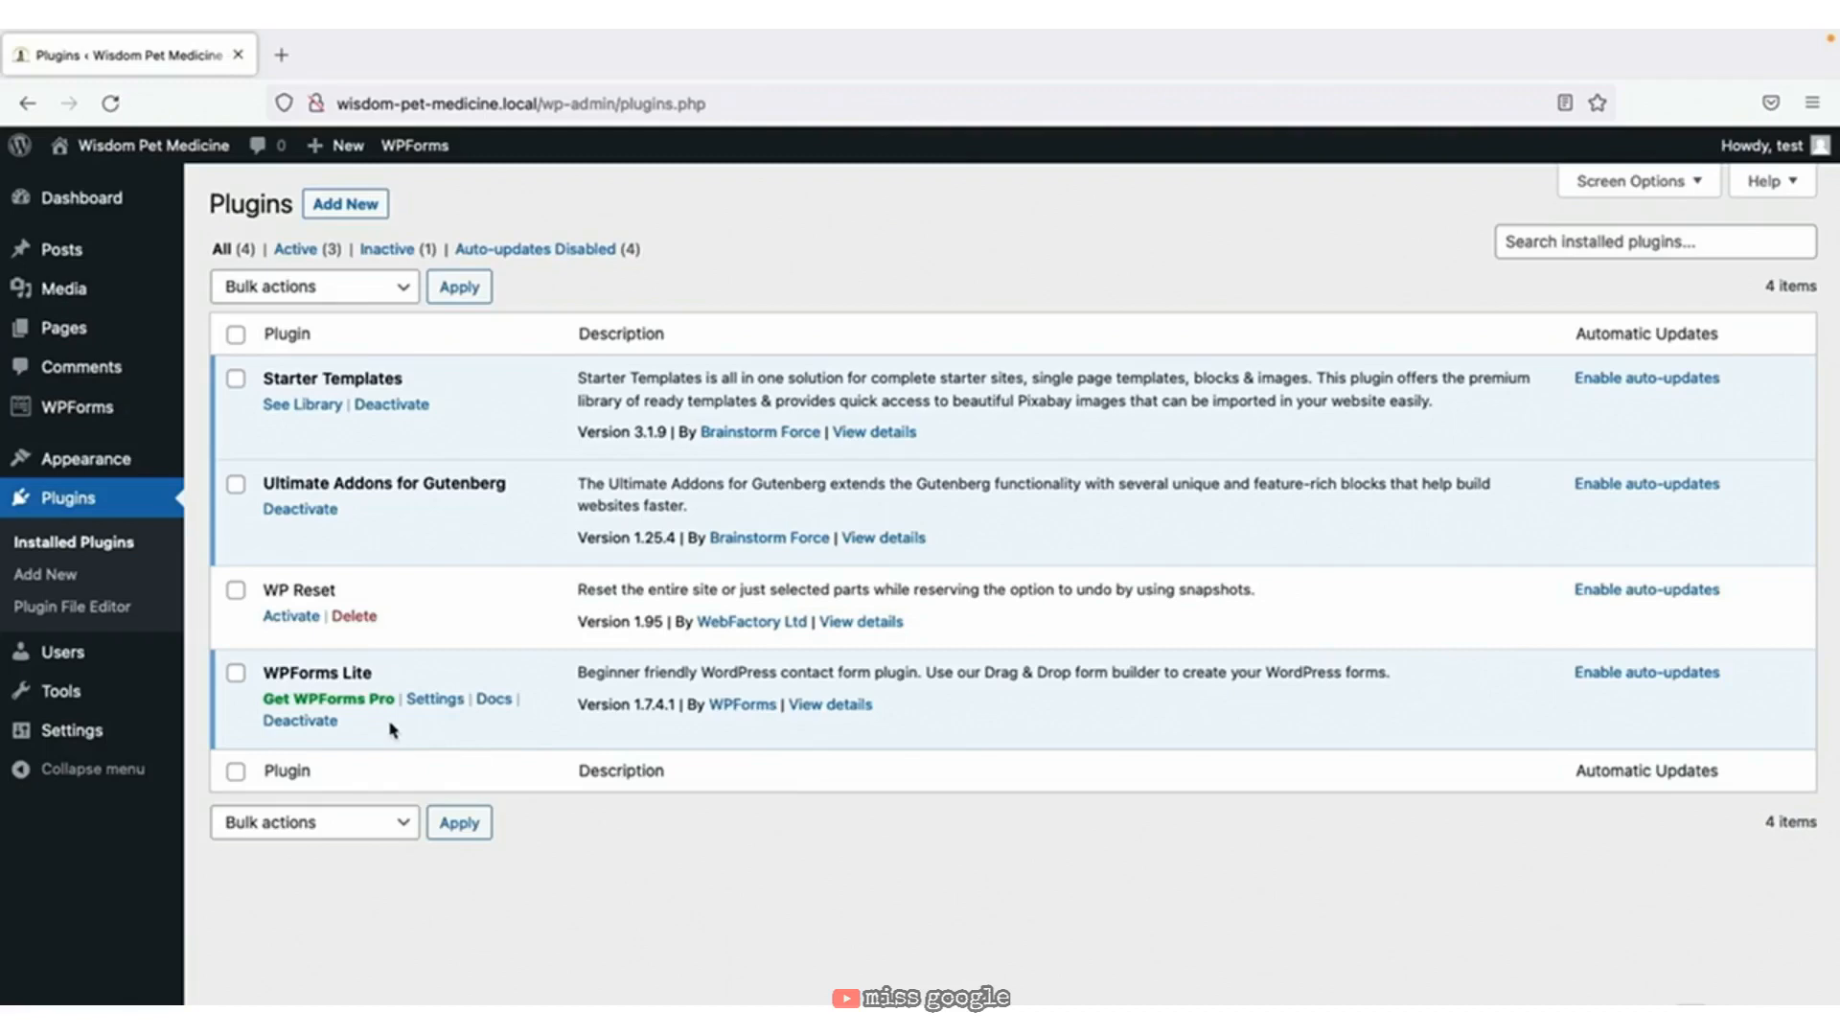
left_click(300, 721)
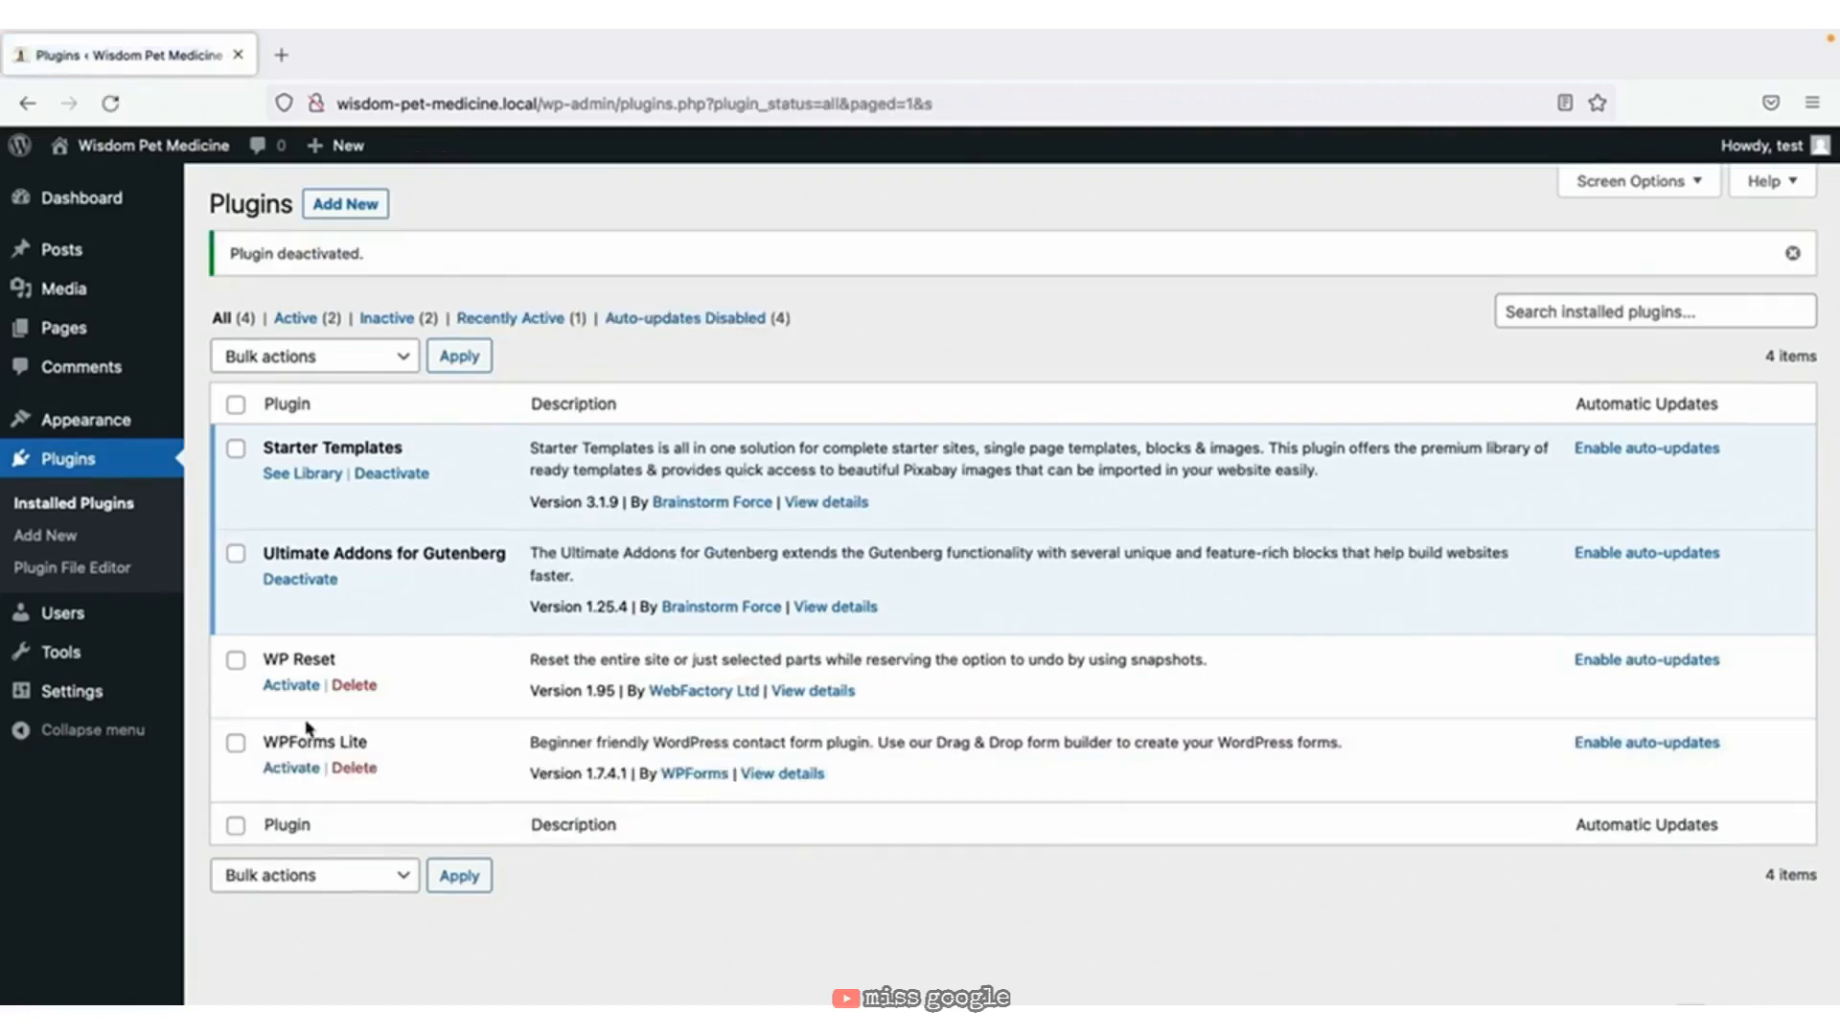
left_click(356, 770)
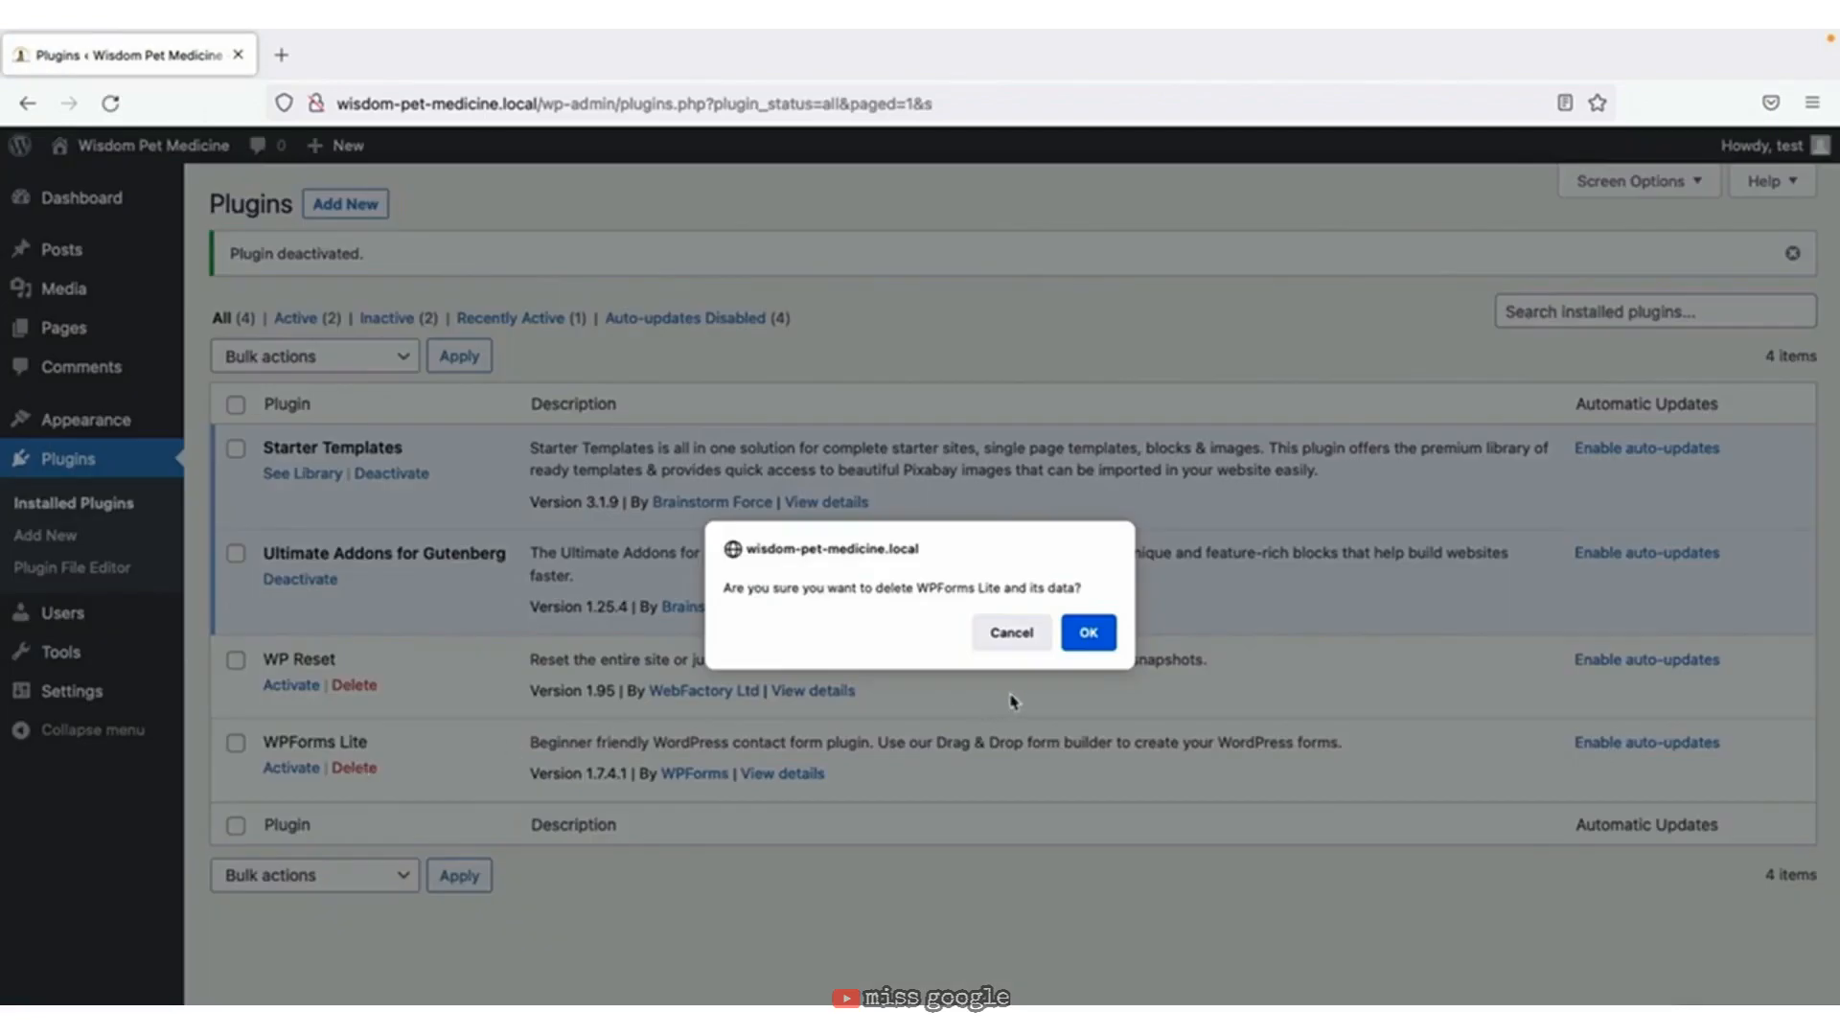
left_click(1089, 633)
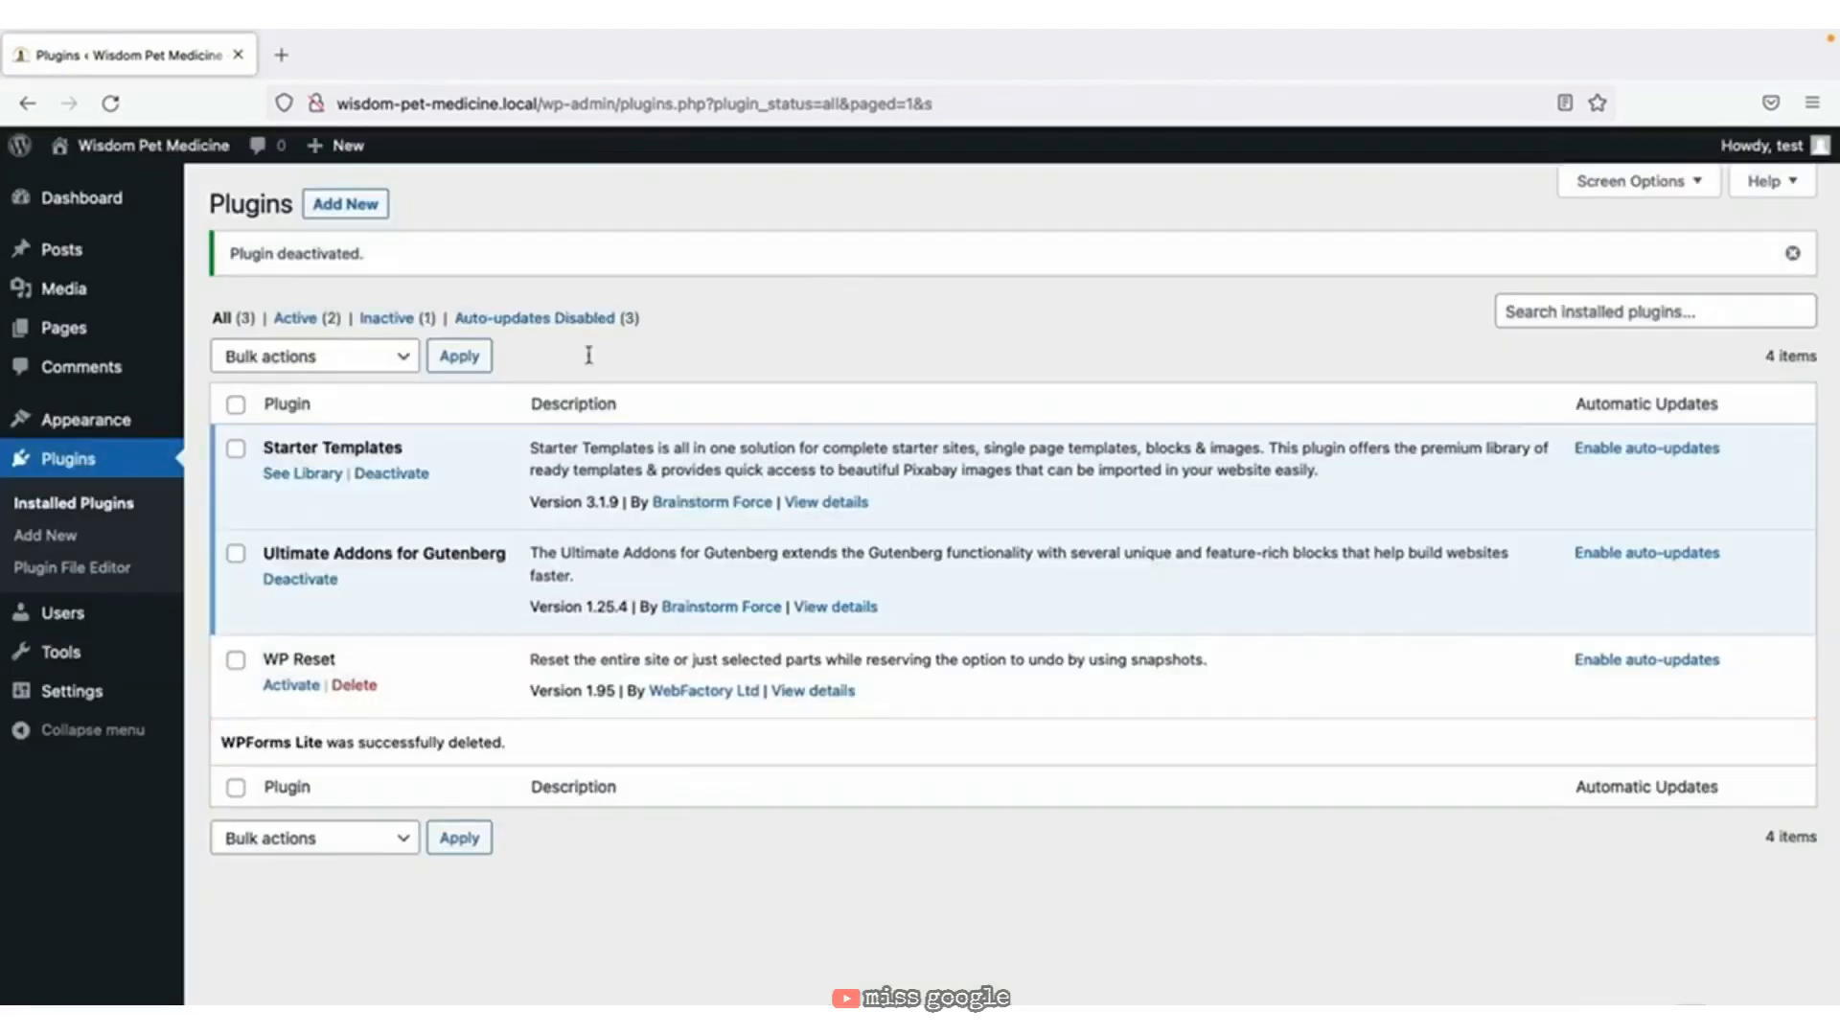
Install and activate the "Ninja Forms Contact Form" plugin, and agree to its usage data collection in the Ninja Forms dashboard.
left_click(371, 209)
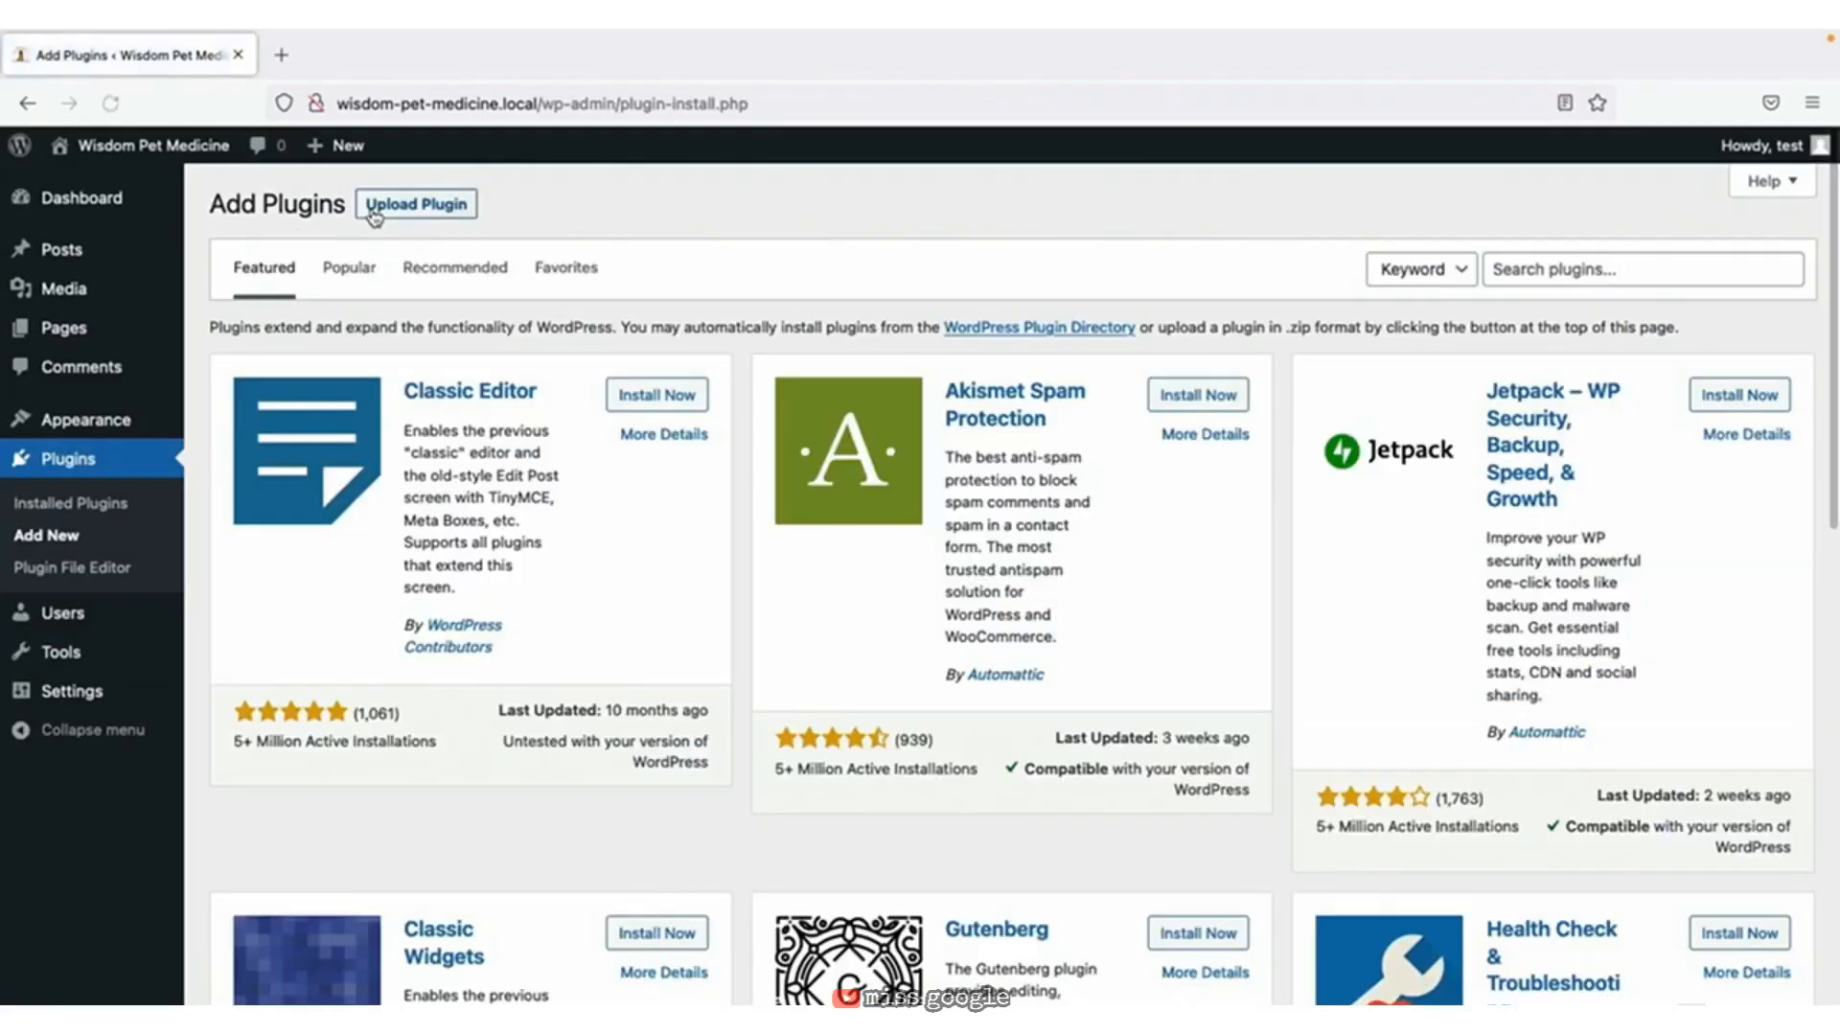
left_click(1583, 272)
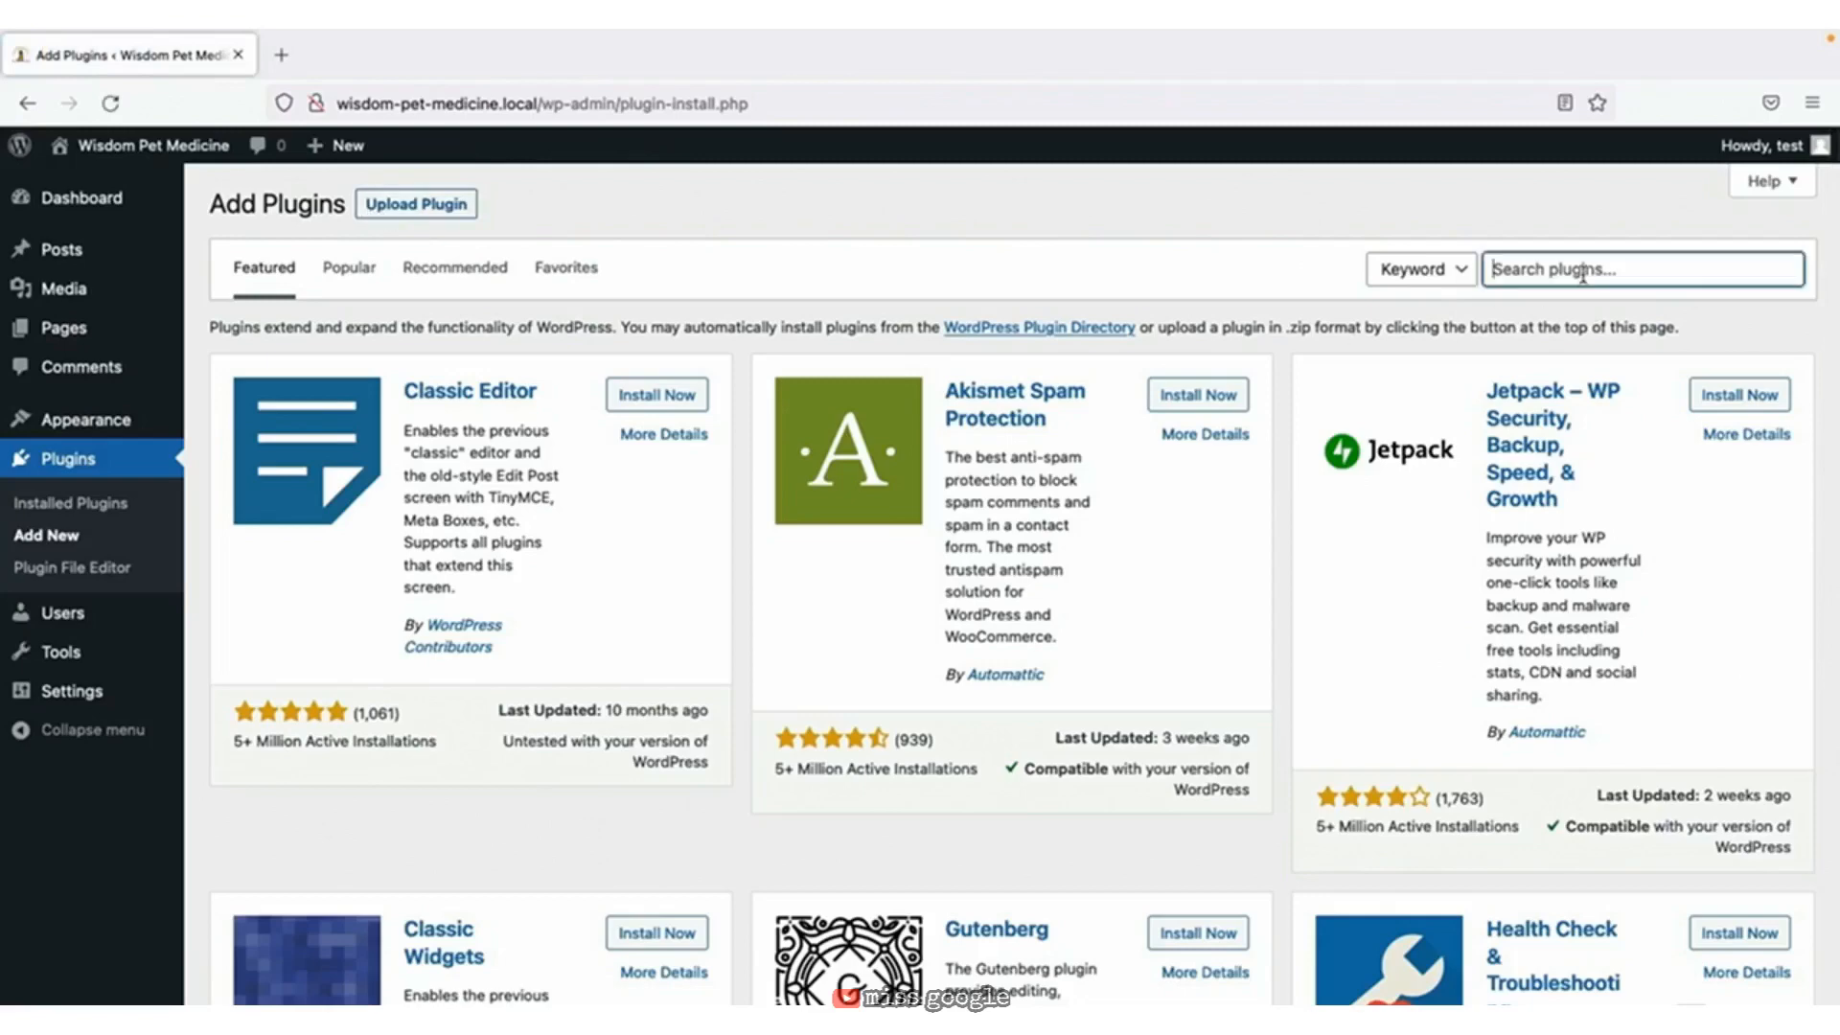
type("Ninja Forms")
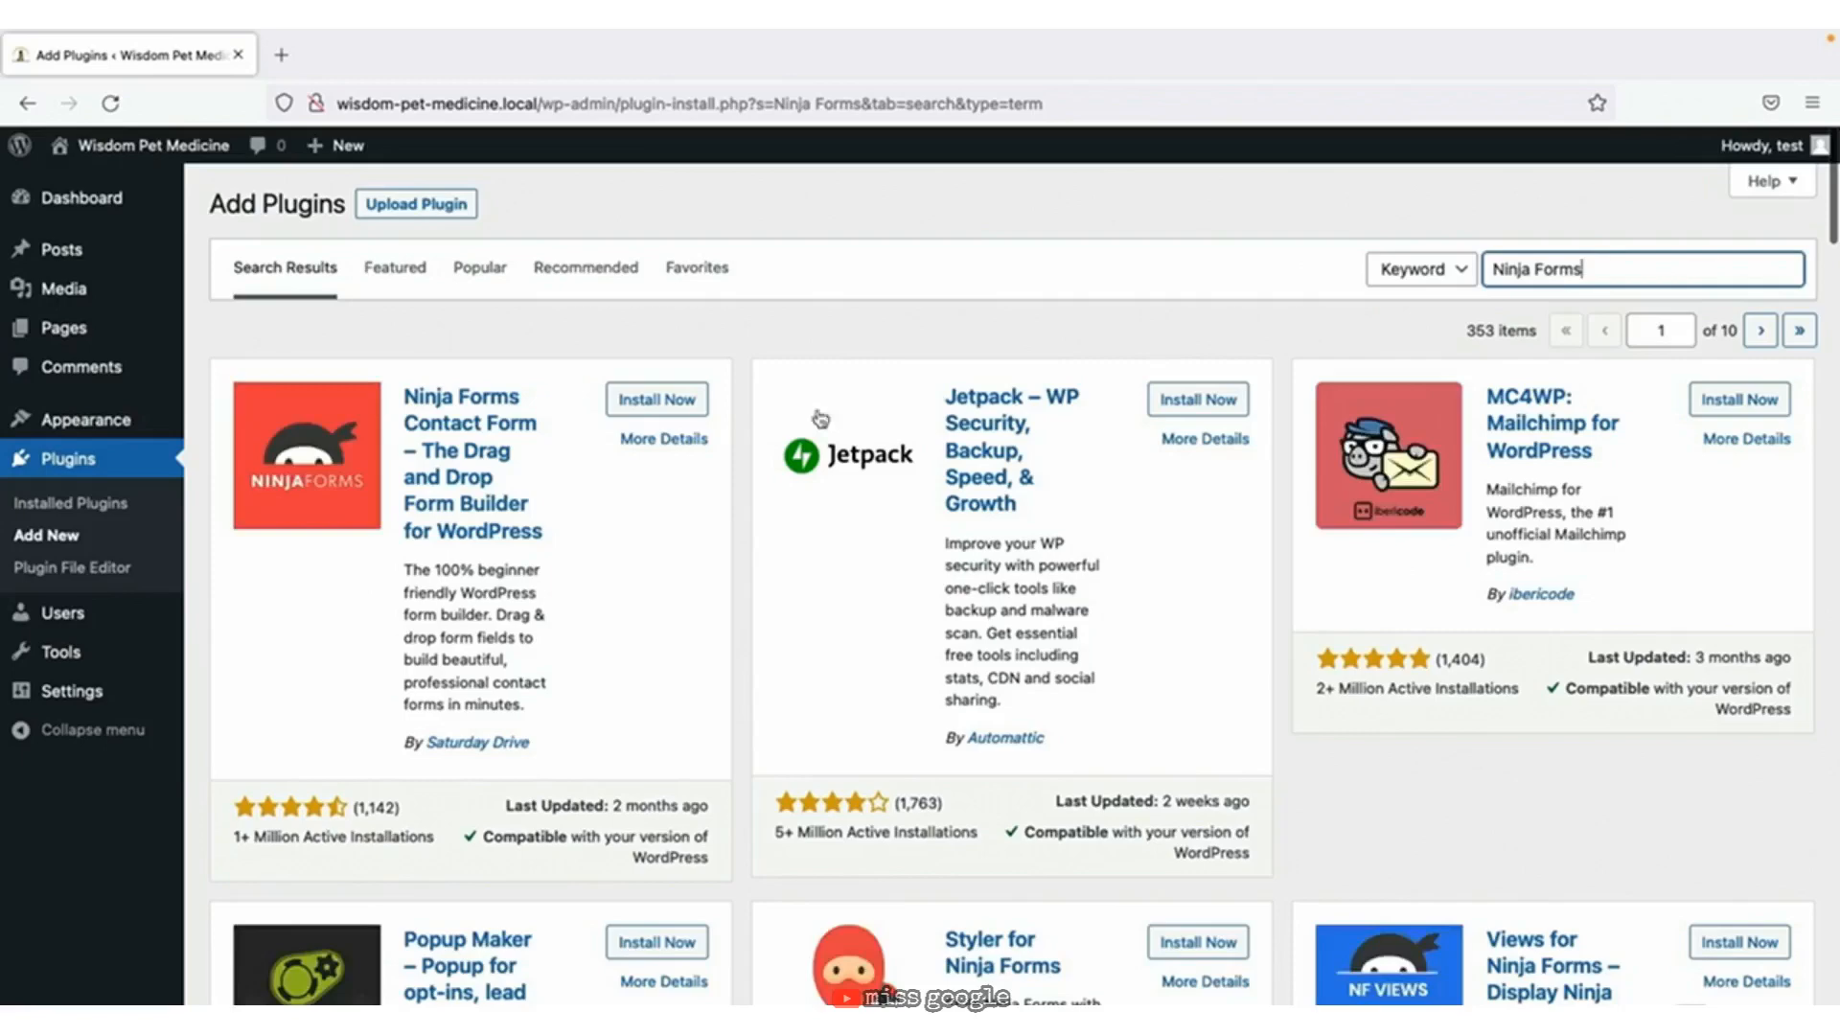
left_click(659, 414)
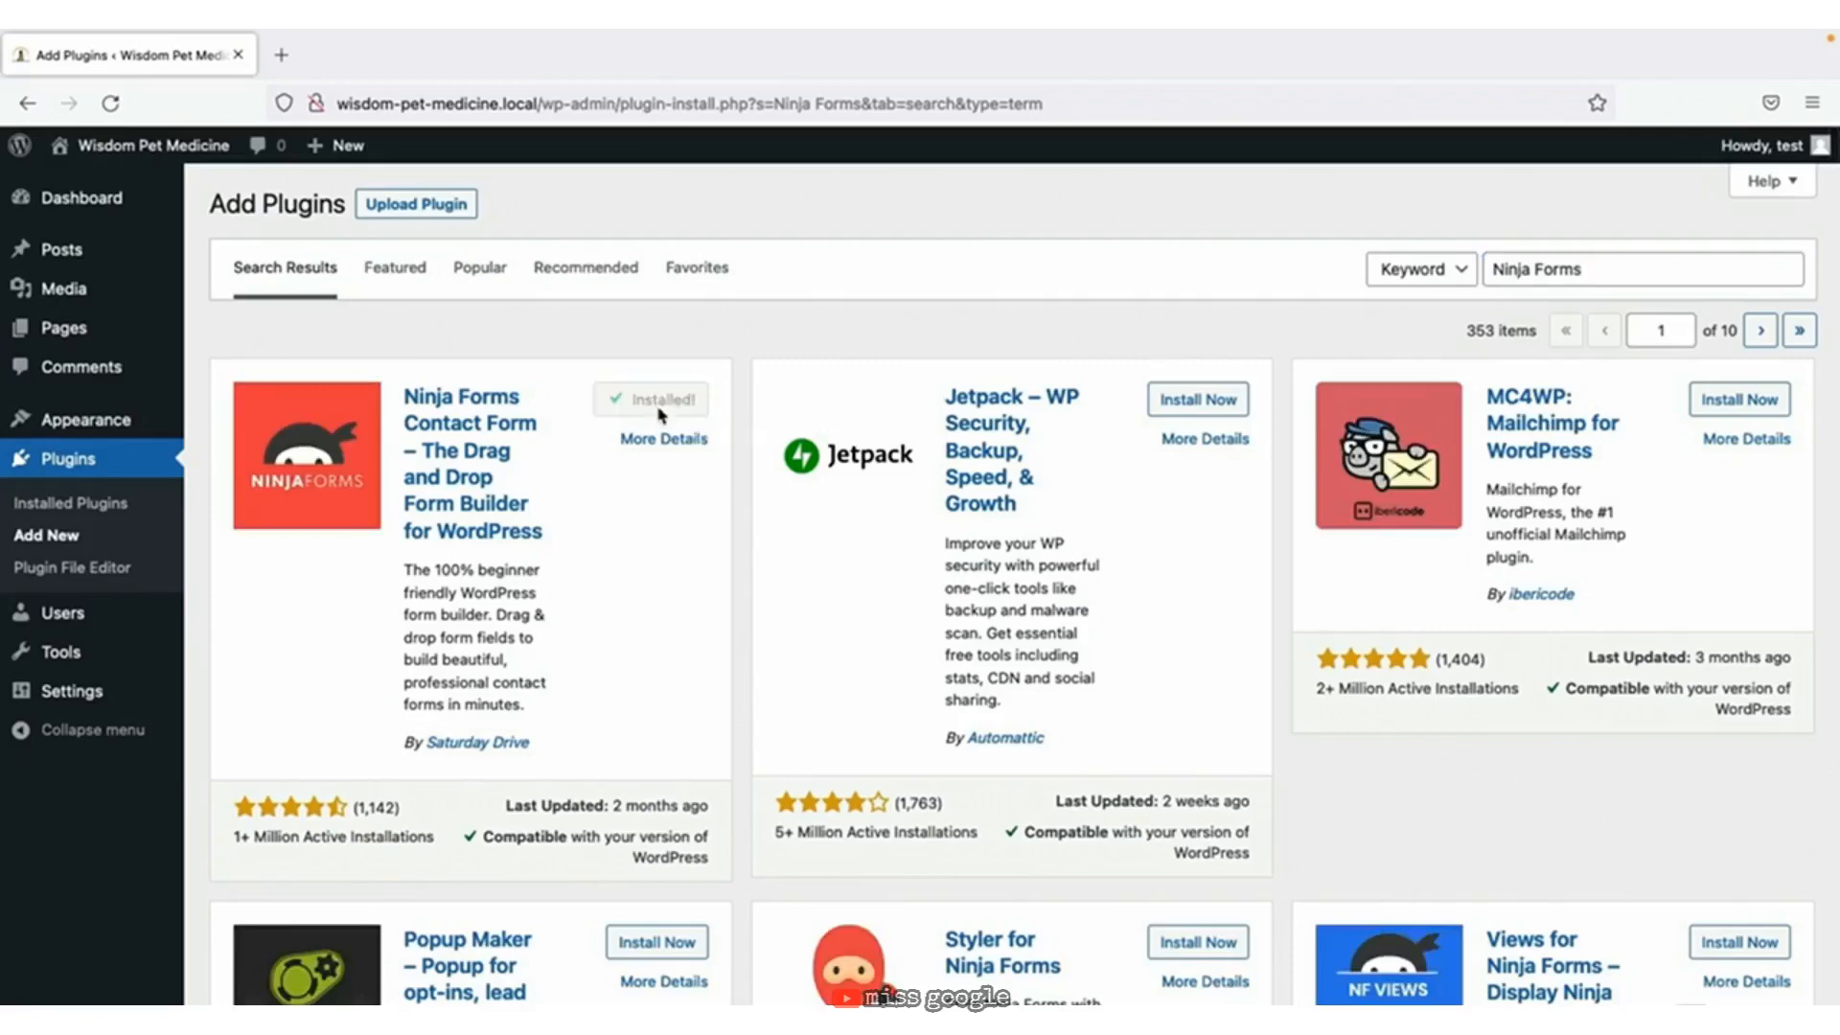
left_click(660, 413)
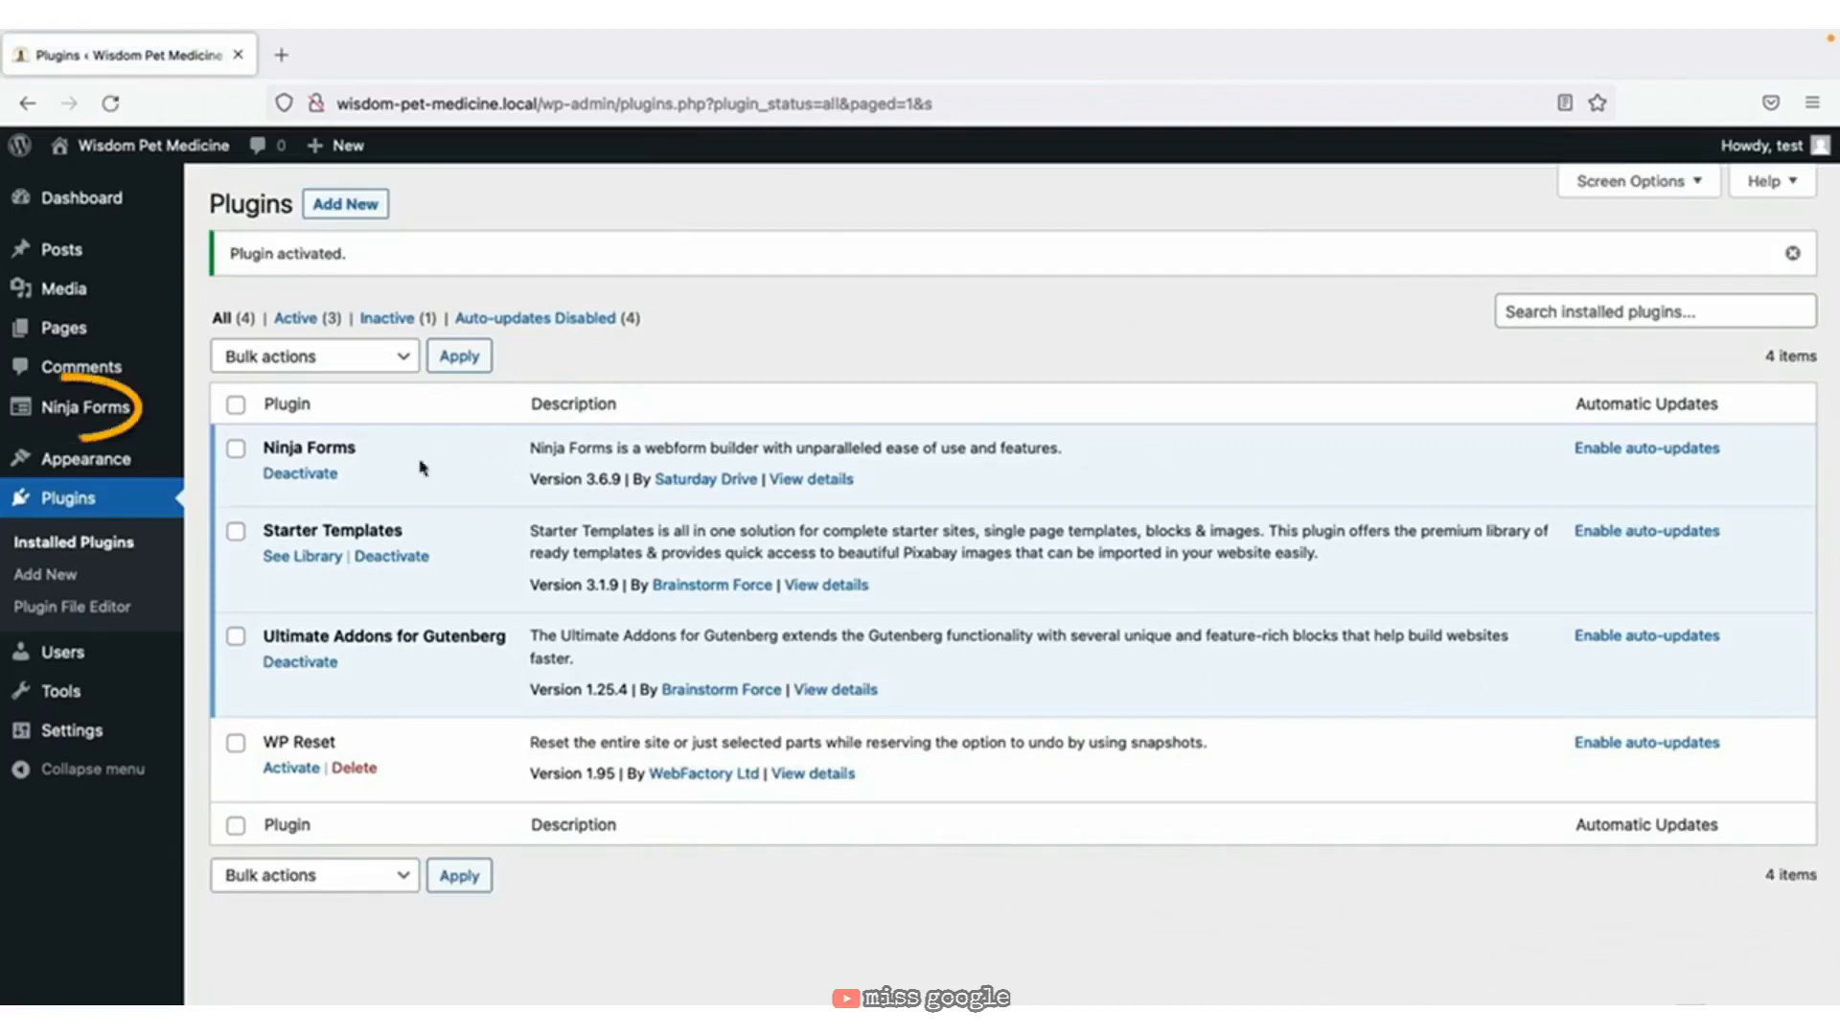
left_click(111, 410)
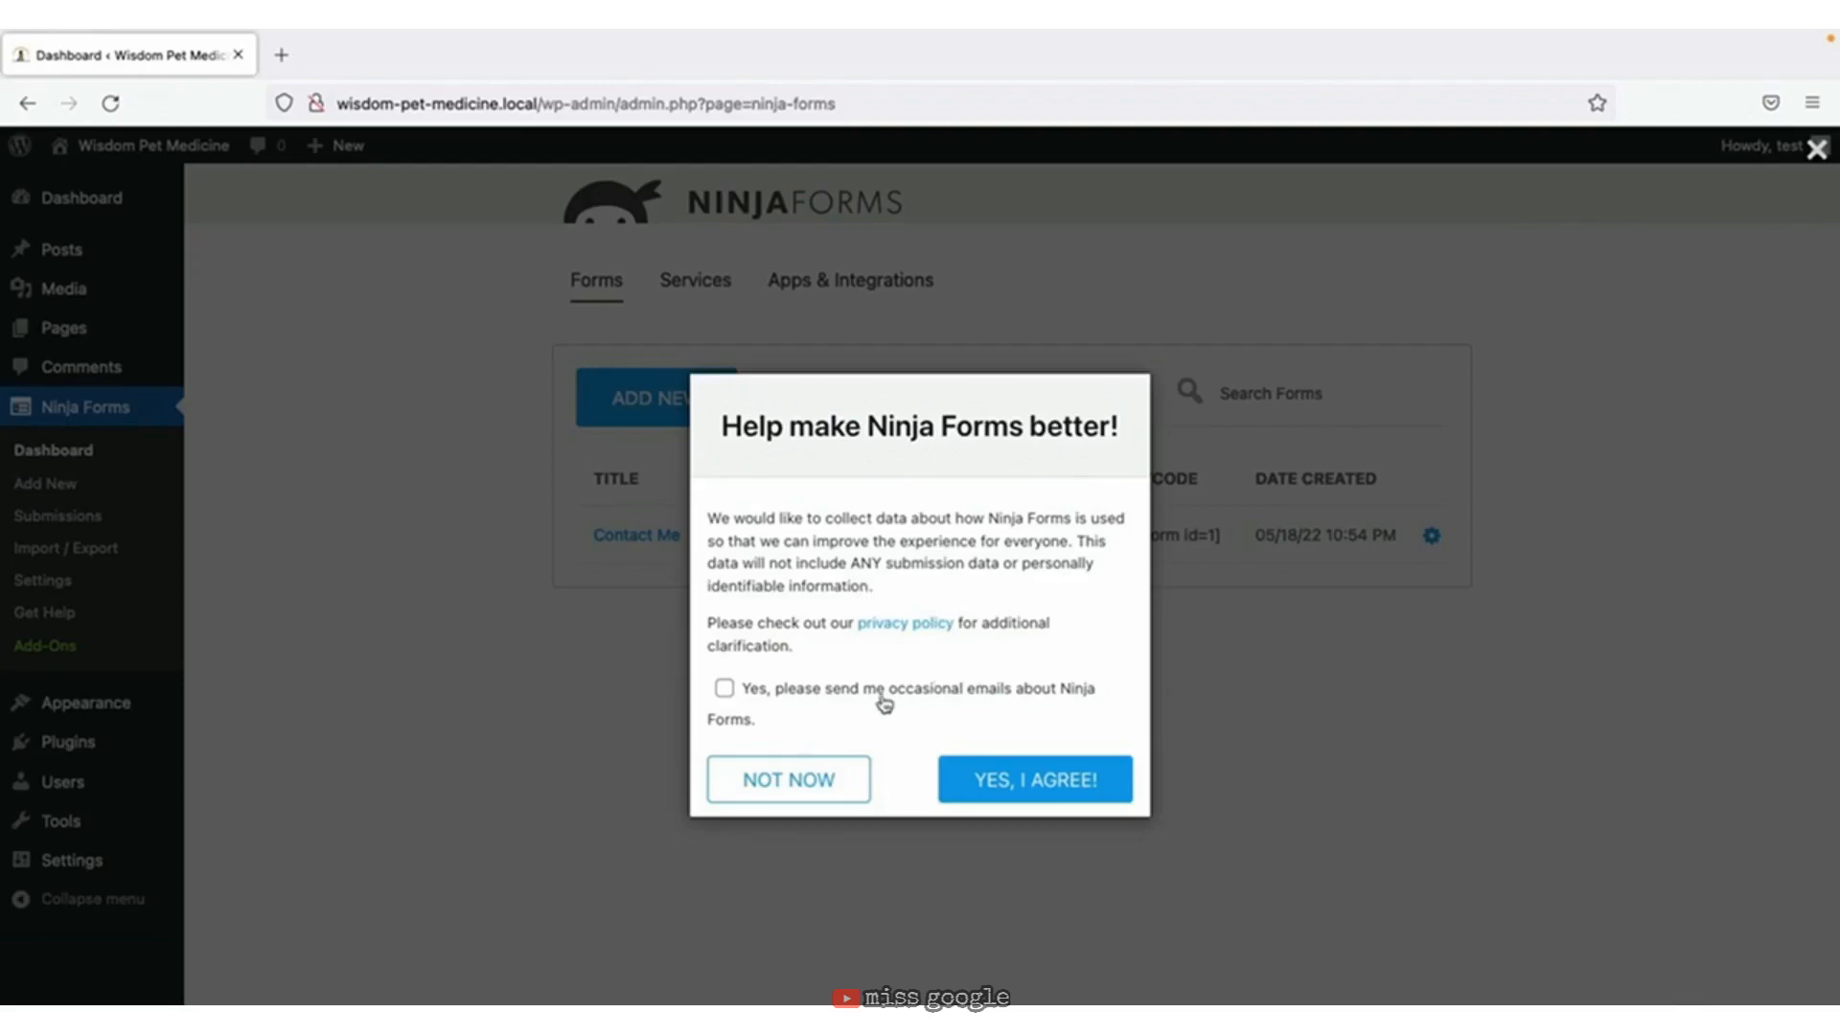
left_click(1045, 781)
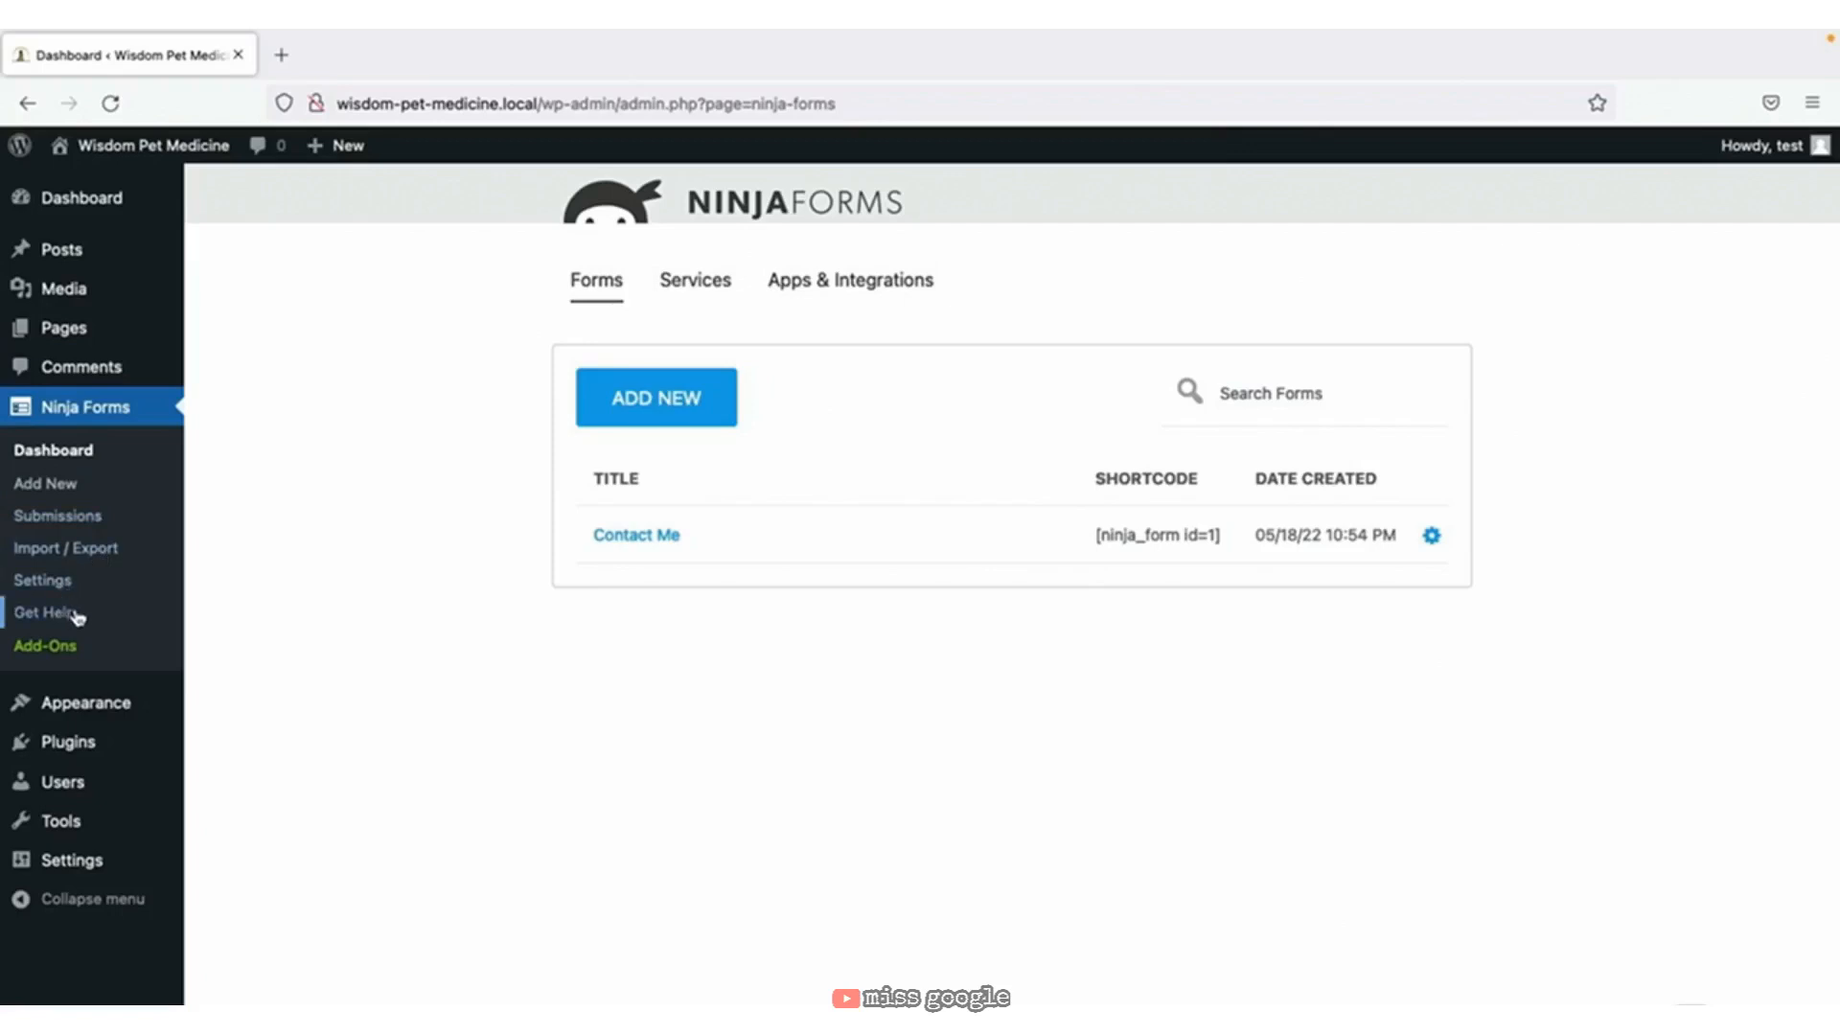
Look through the add-ons offered for Ninja Forms.
left_click(65, 647)
scroll(356, 691, "down", 2)
scroll(356, 690, "down", 6)
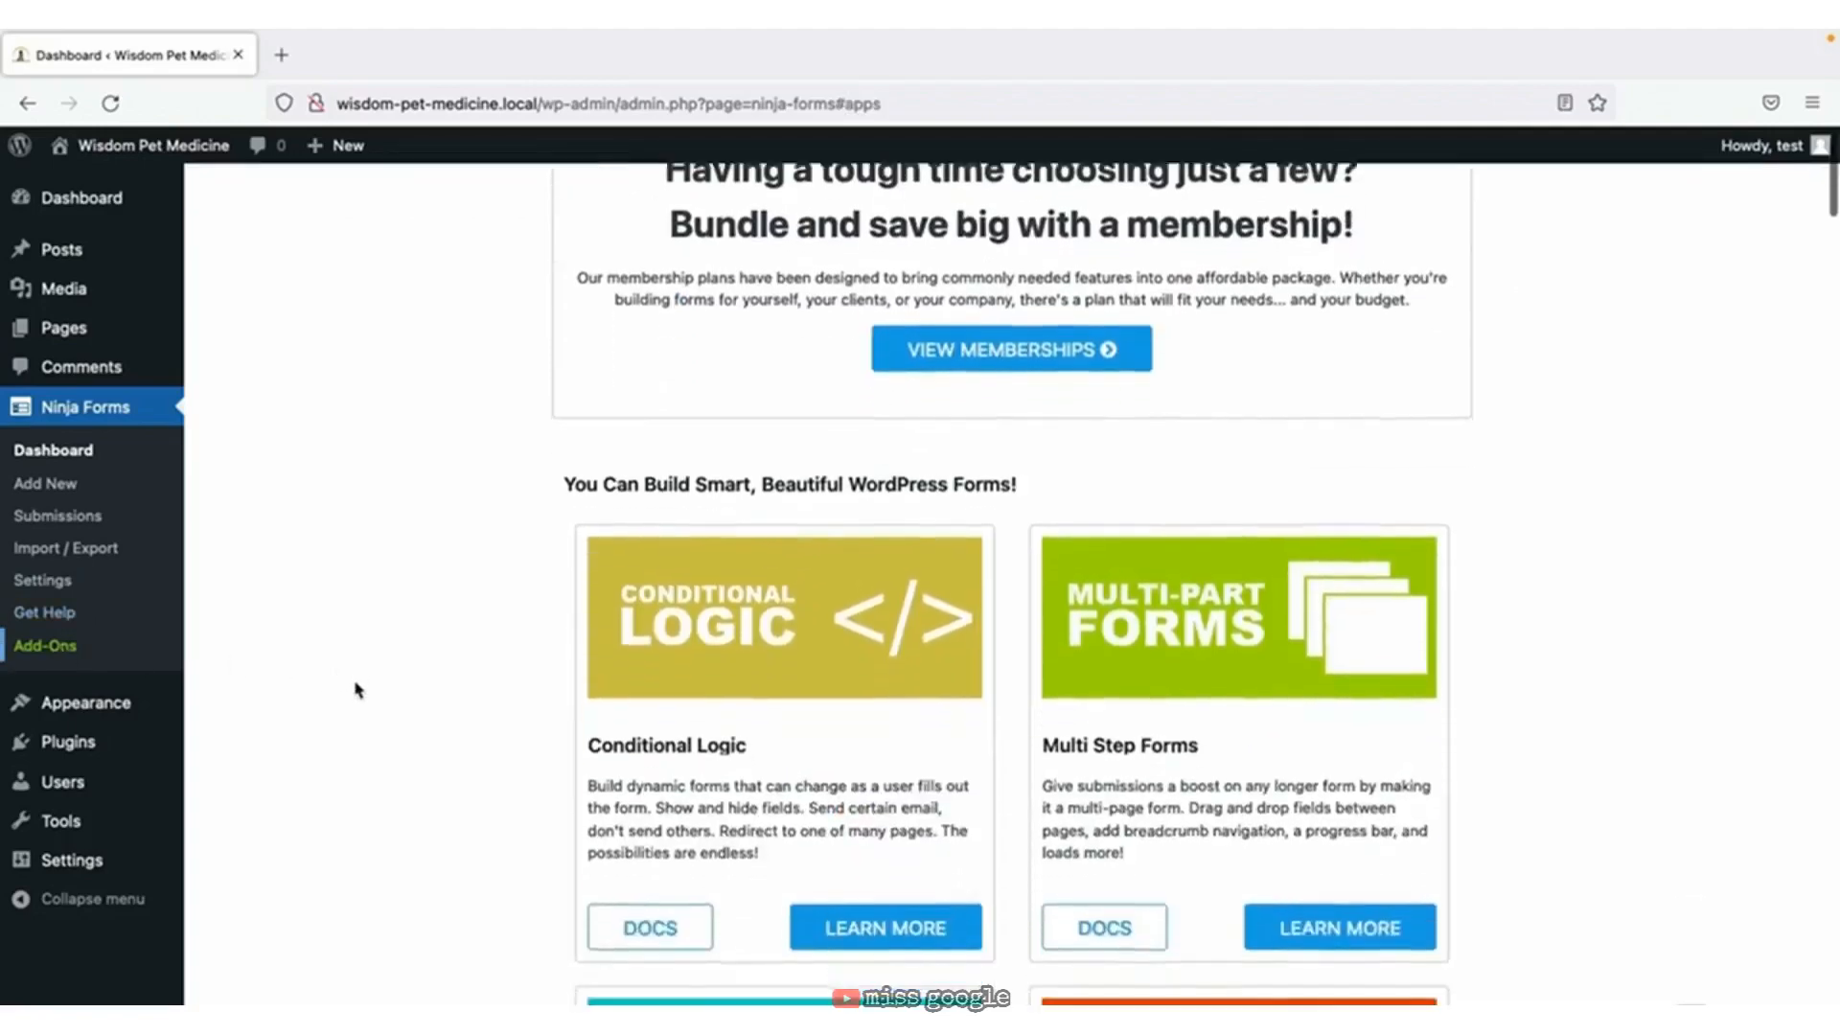
scroll(356, 711, "up", 7)
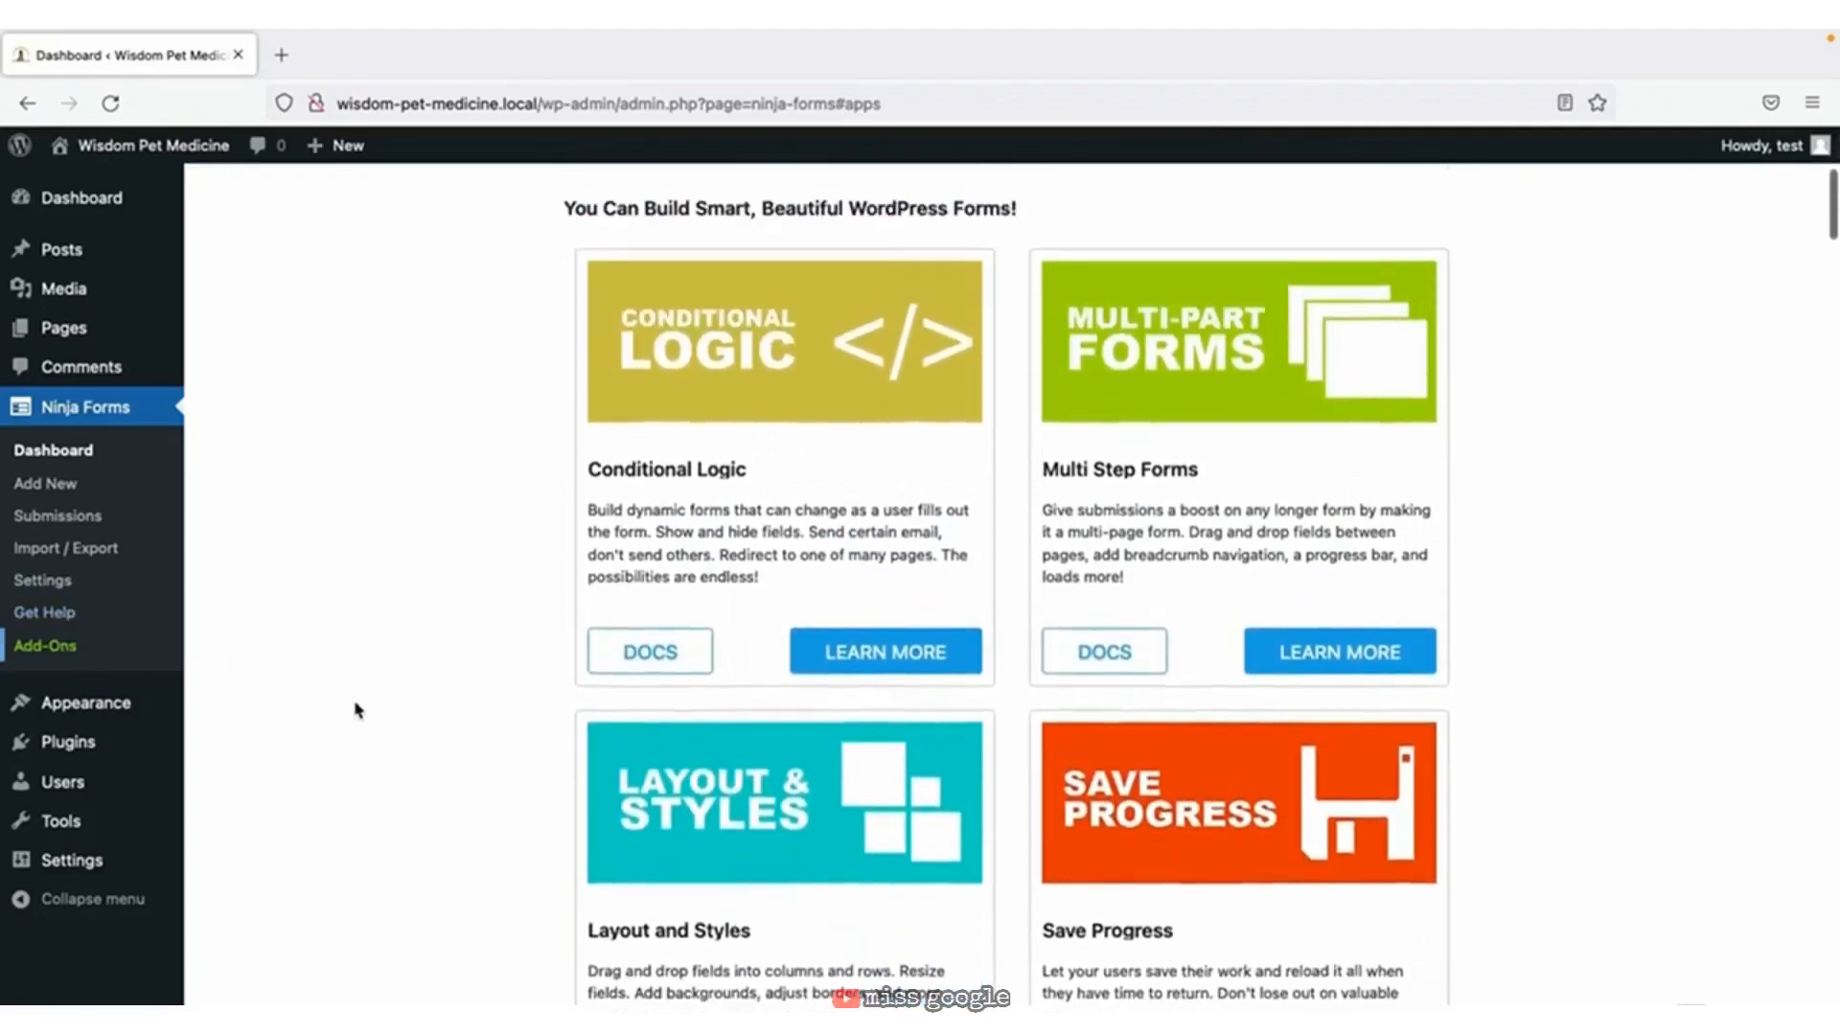
scroll(357, 711, "up", 1)
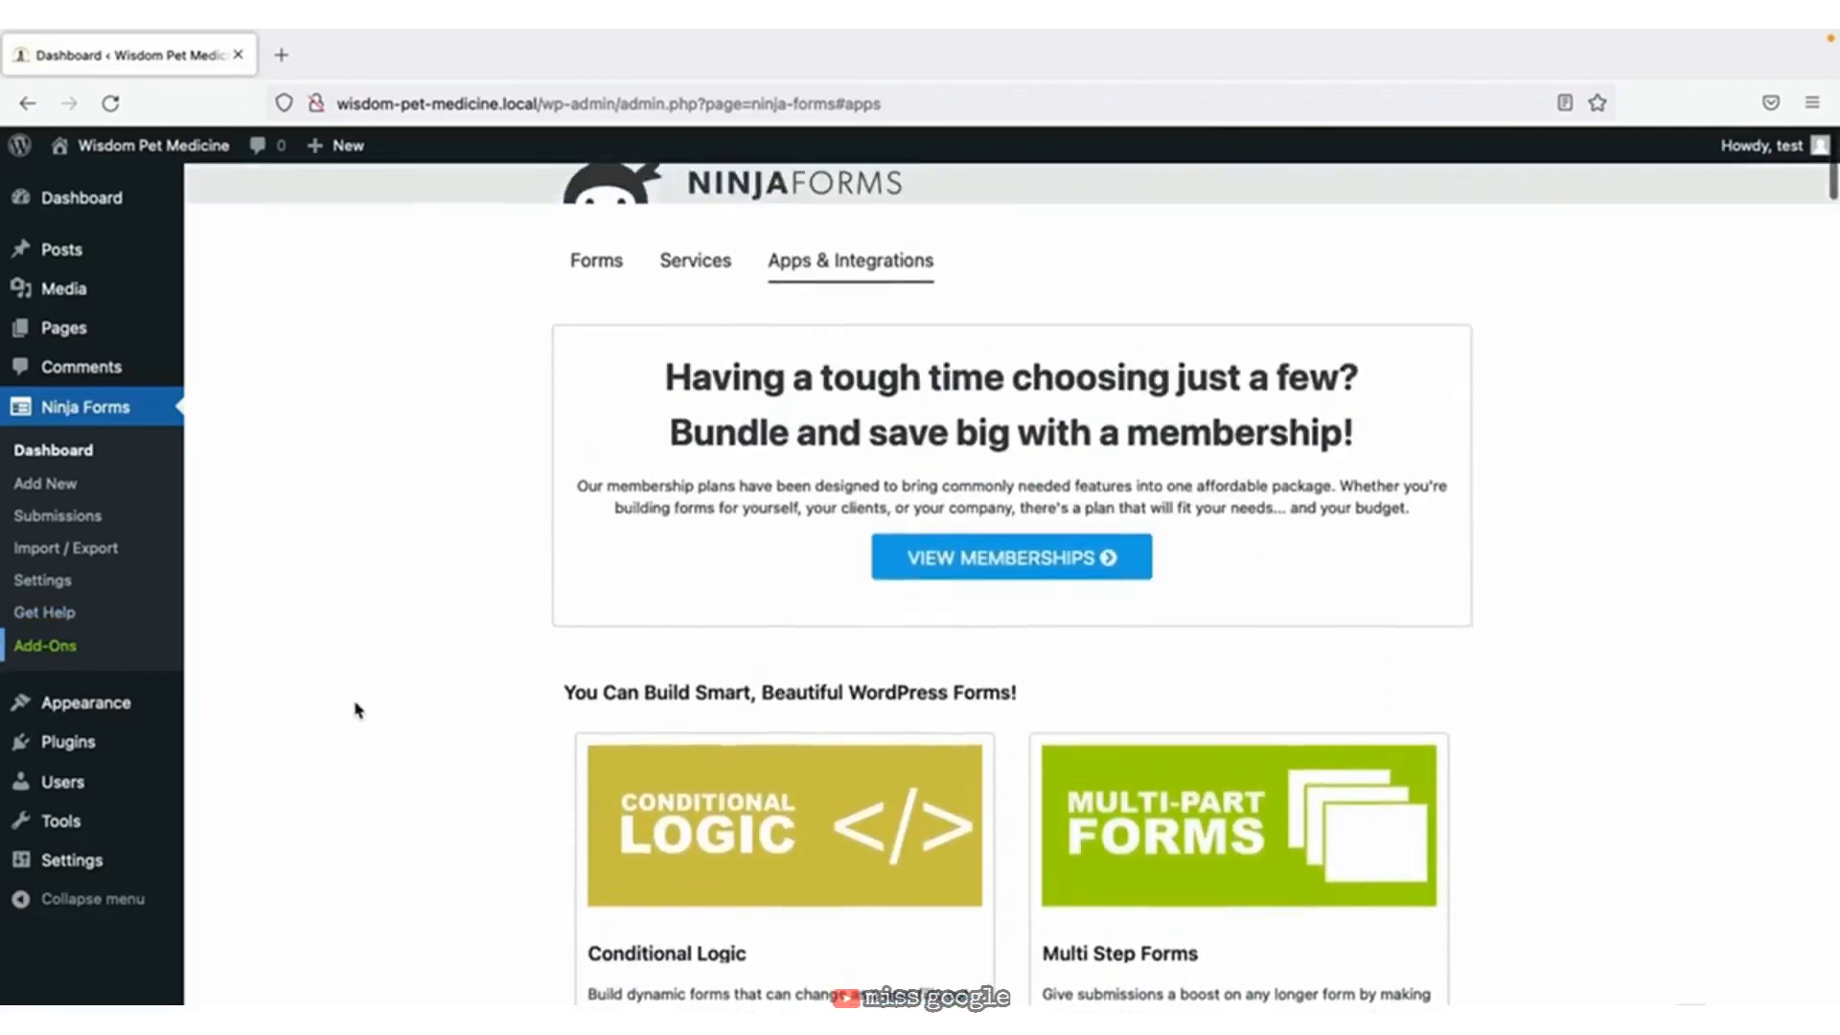
Delete the default "Contact Me" form from the Ninja Forms dashboard, confirming with the word DELETE.
left_click(86, 452)
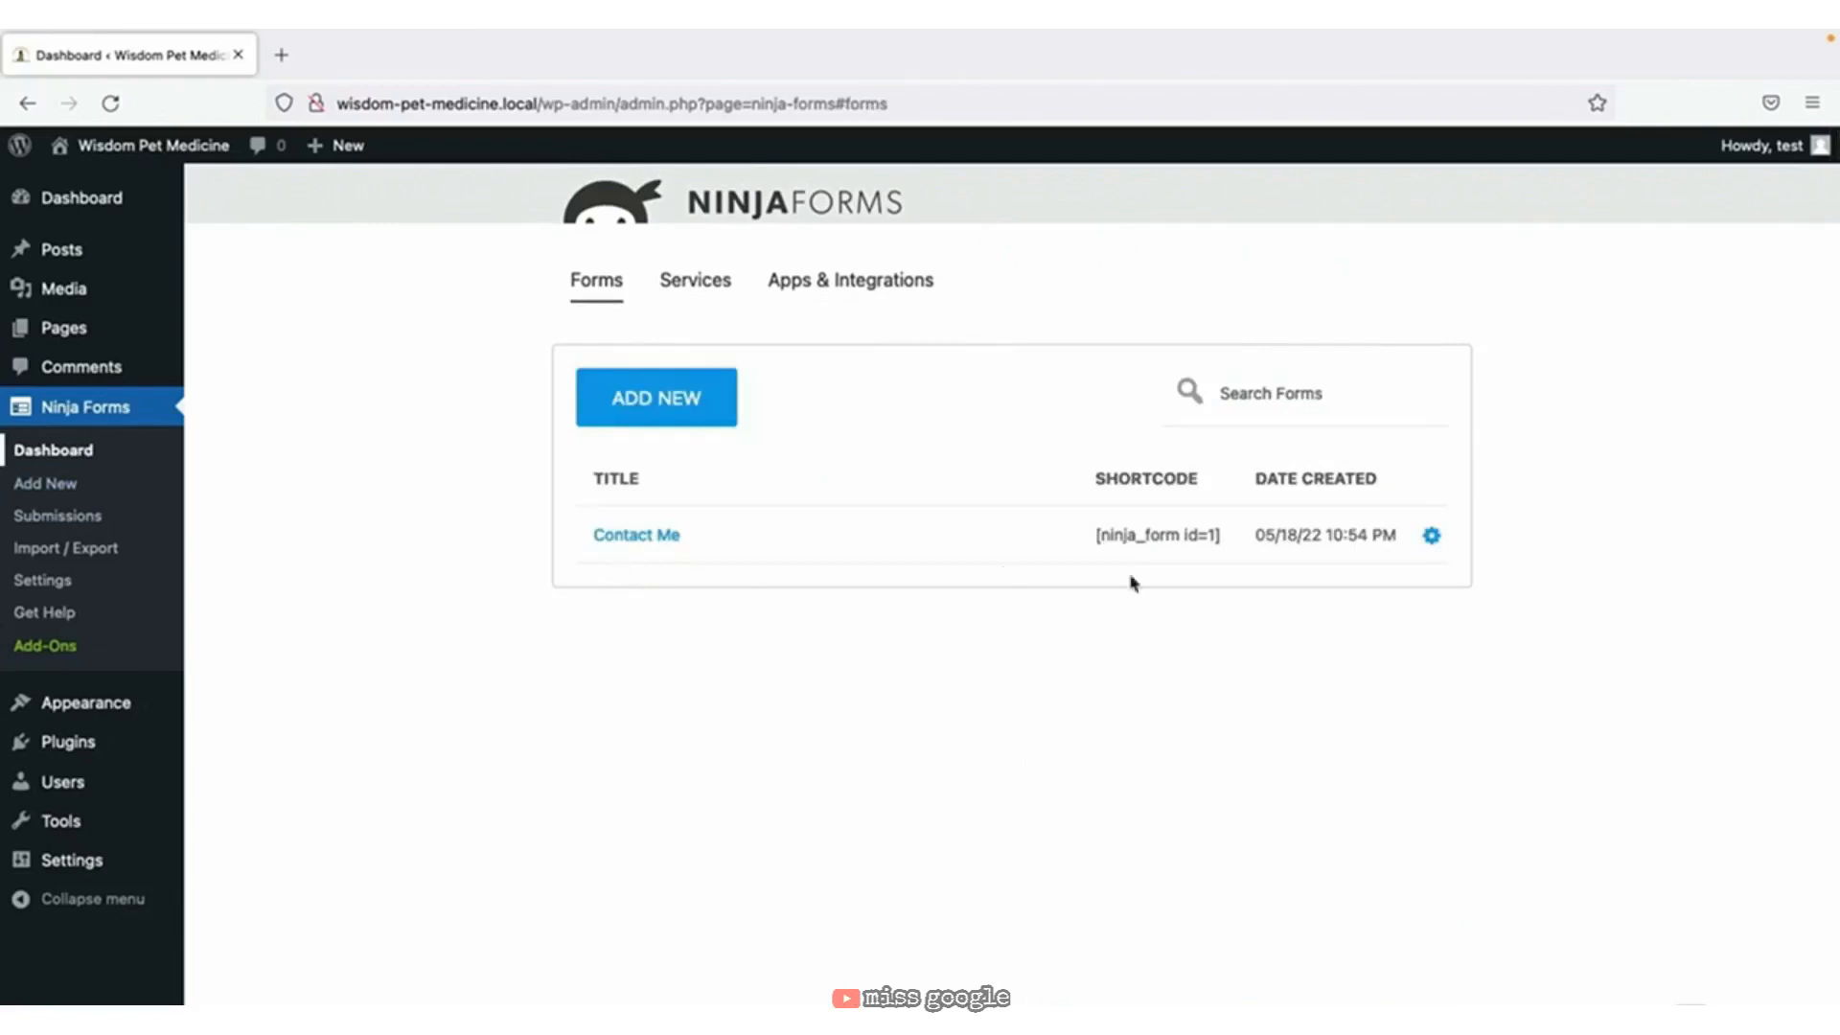
left_click(1431, 536)
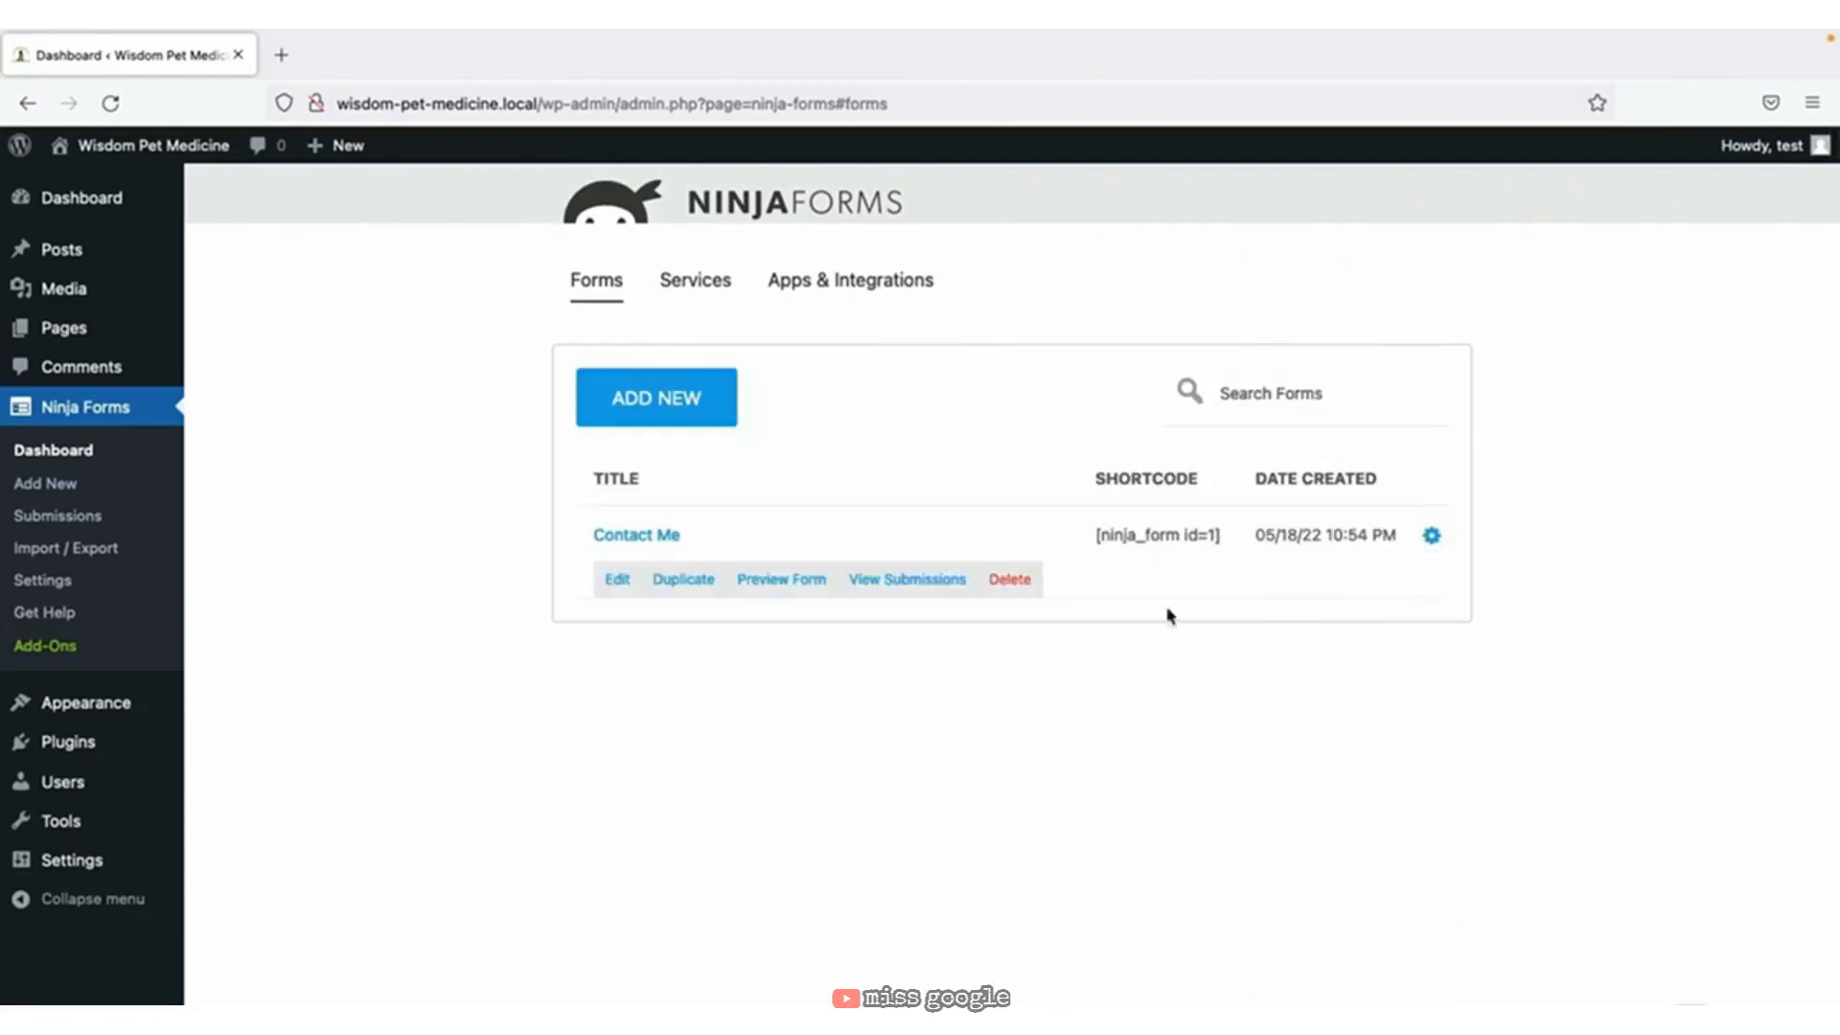
left_click(1014, 581)
left_click(948, 674)
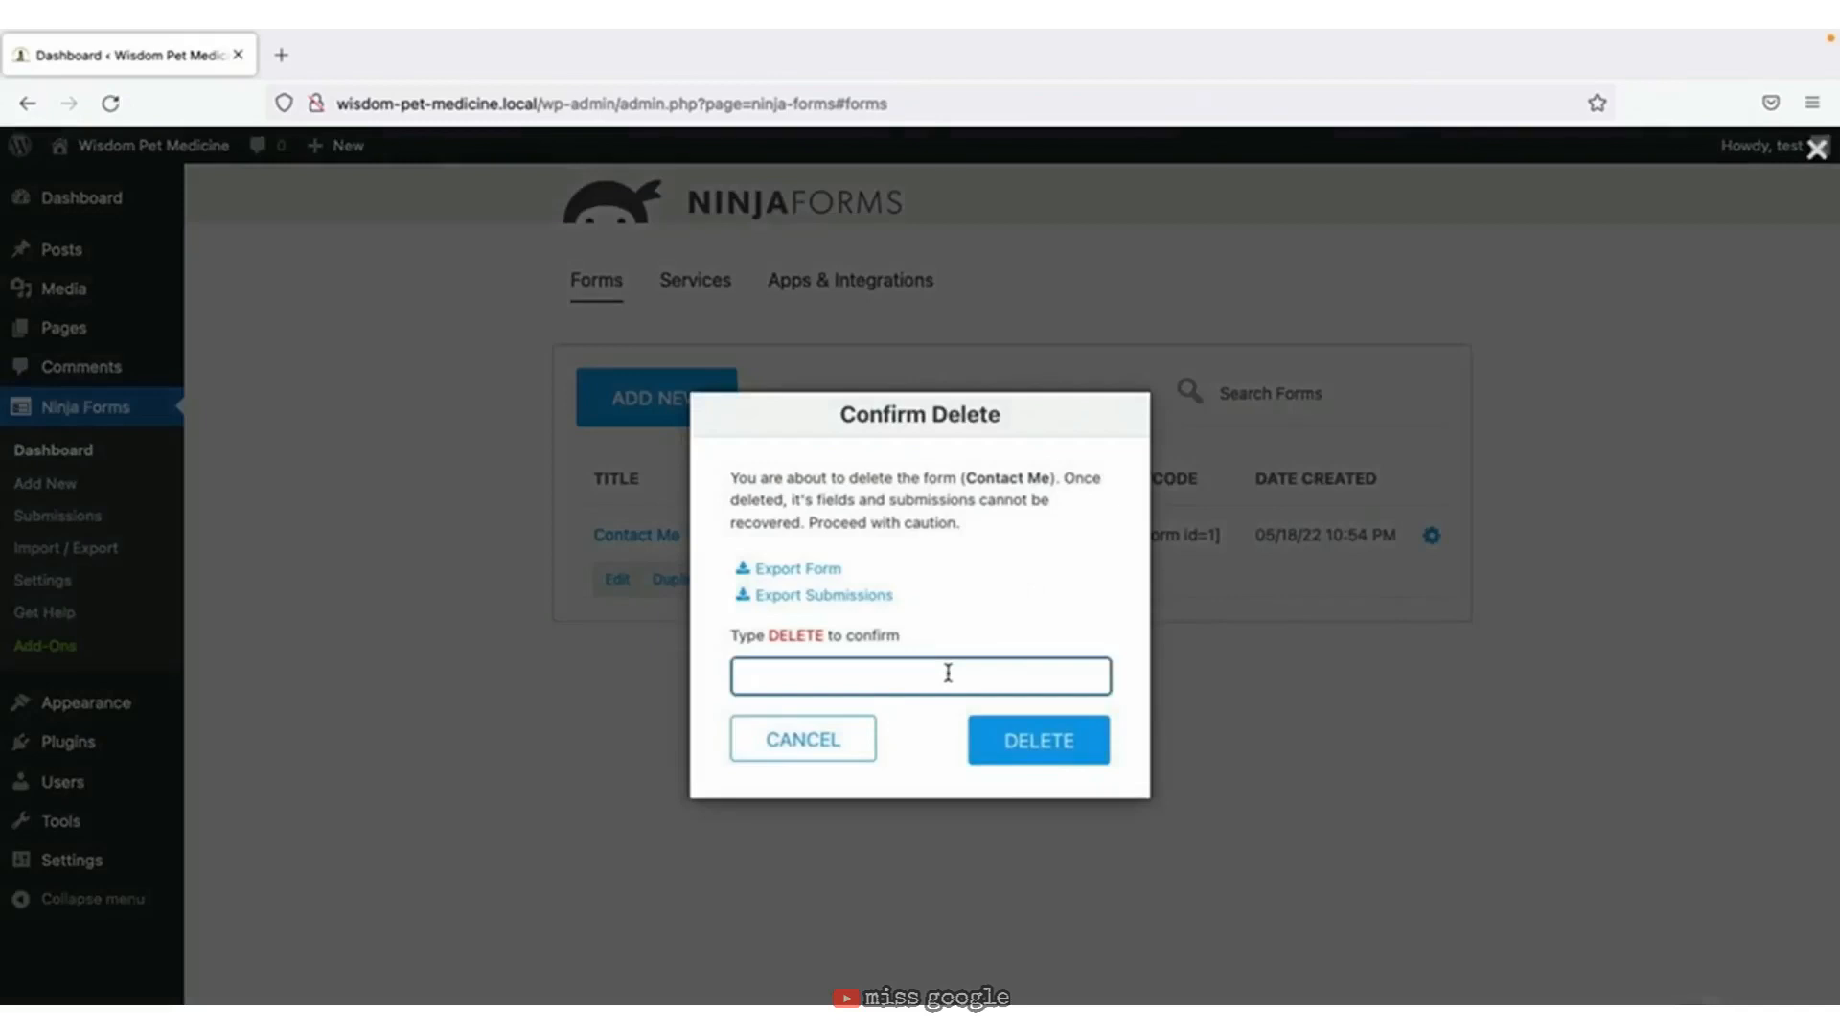
type("DELETE")
left_click(1016, 756)
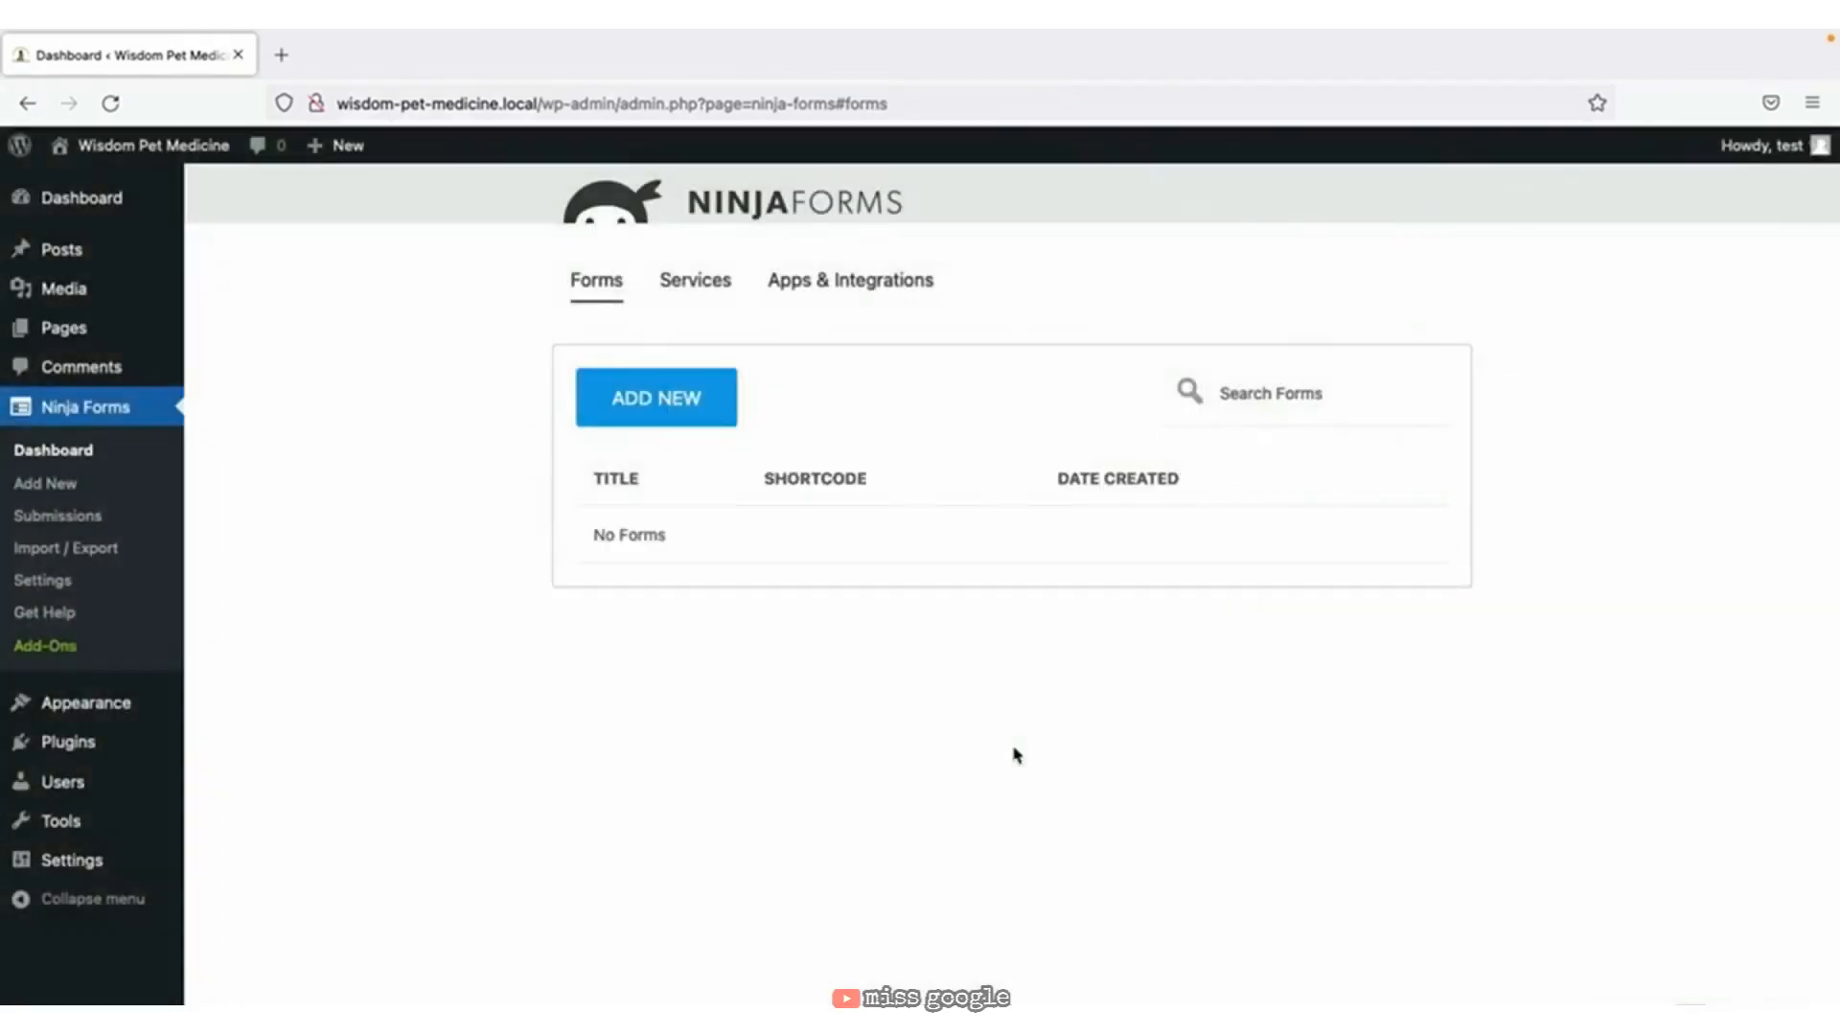
Create a new form from the "Contact Us" template.
left_click(659, 411)
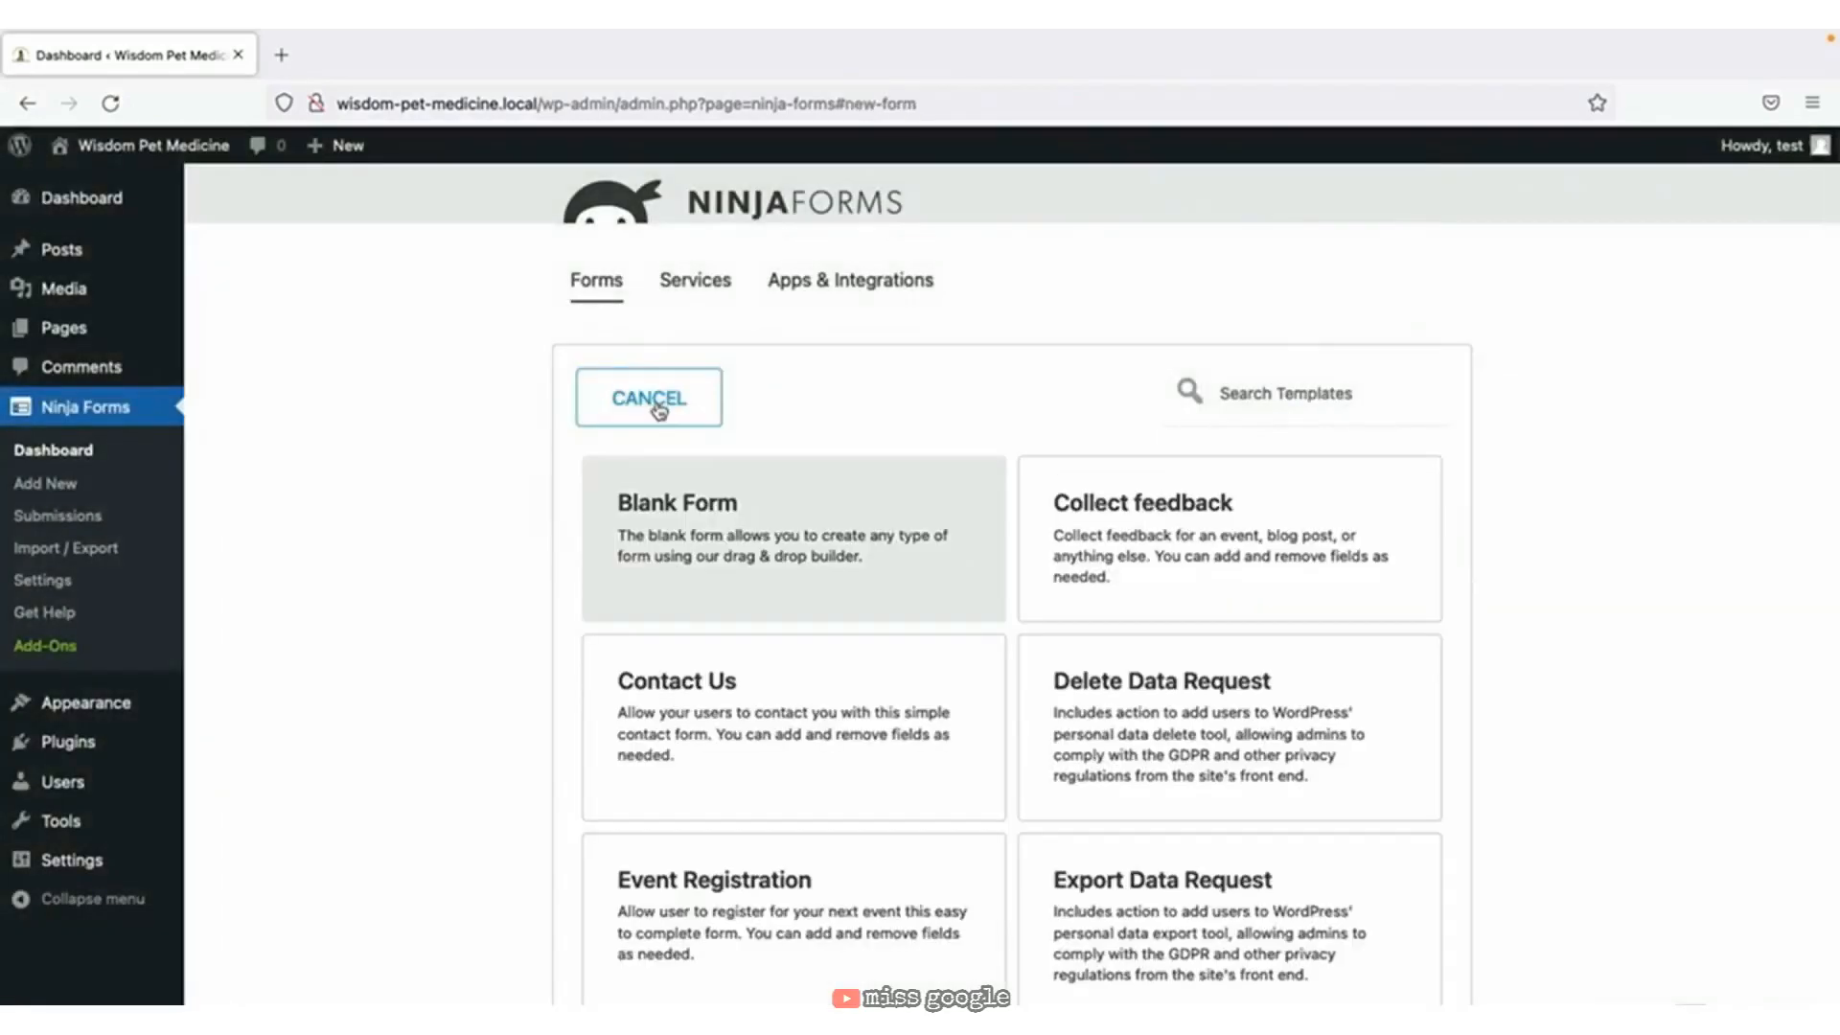
scroll(536, 564, "down", 3)
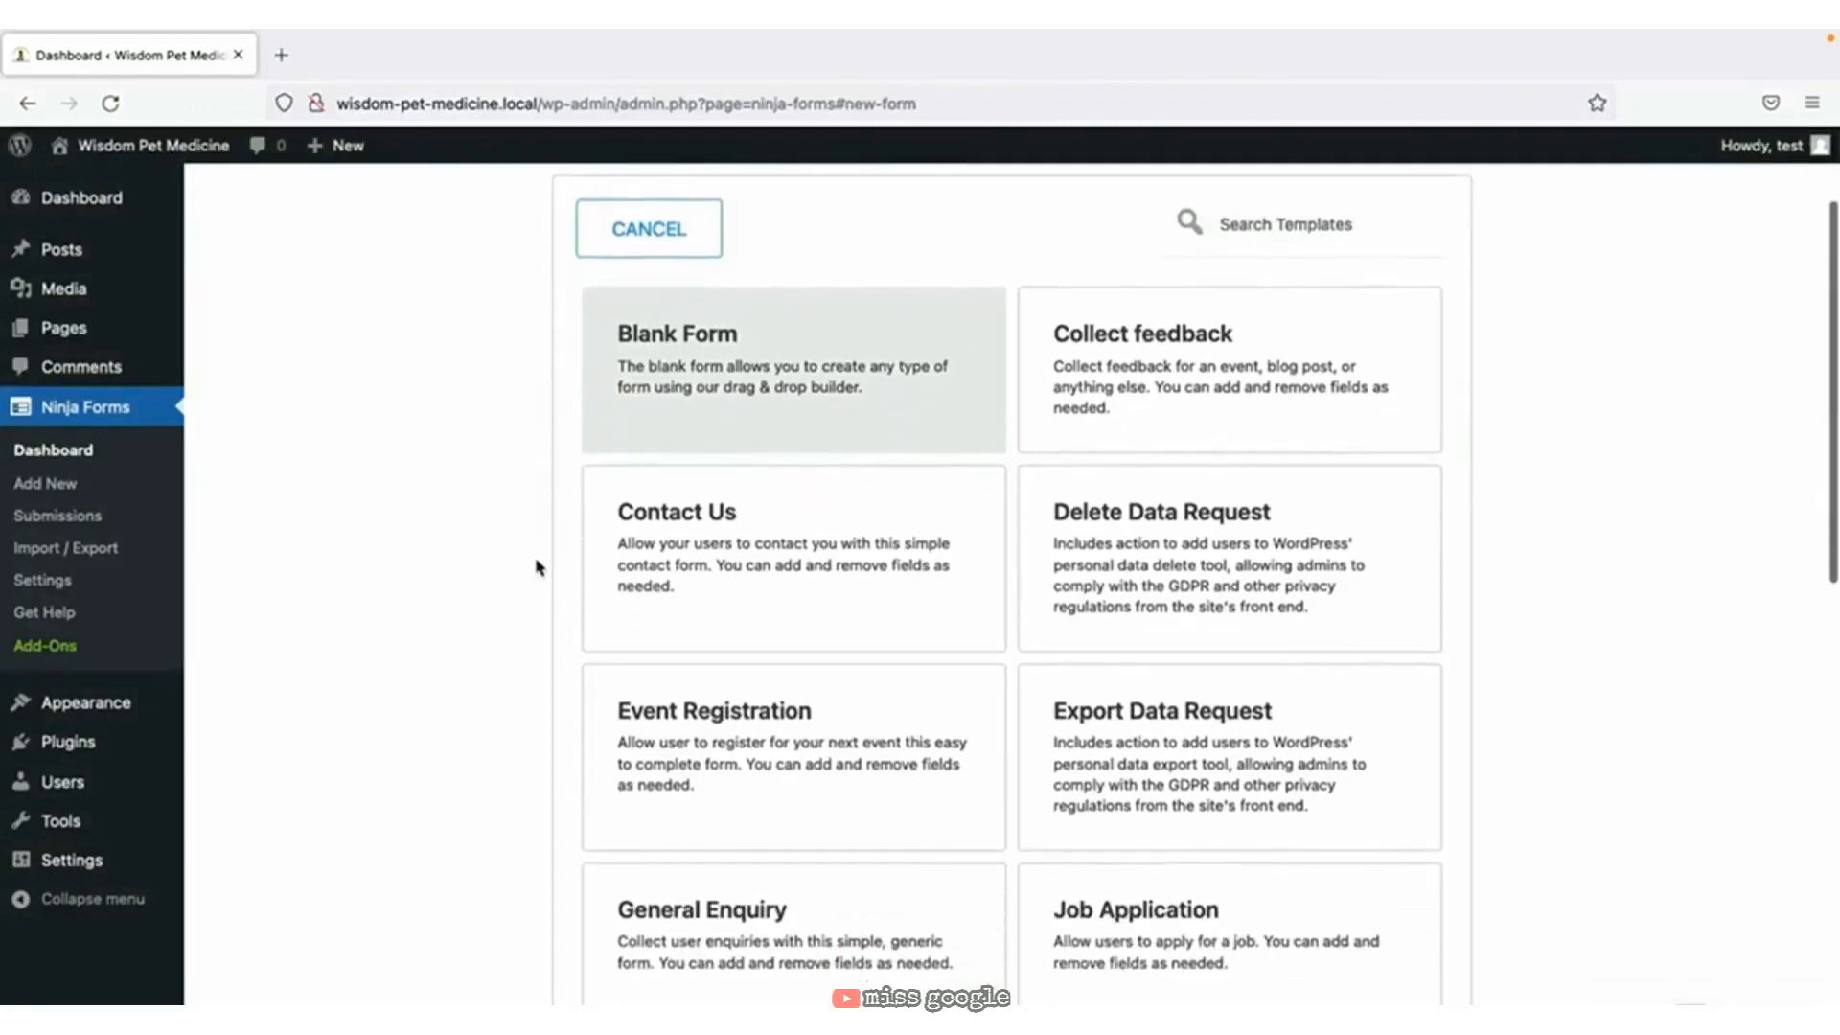
left_click(829, 558)
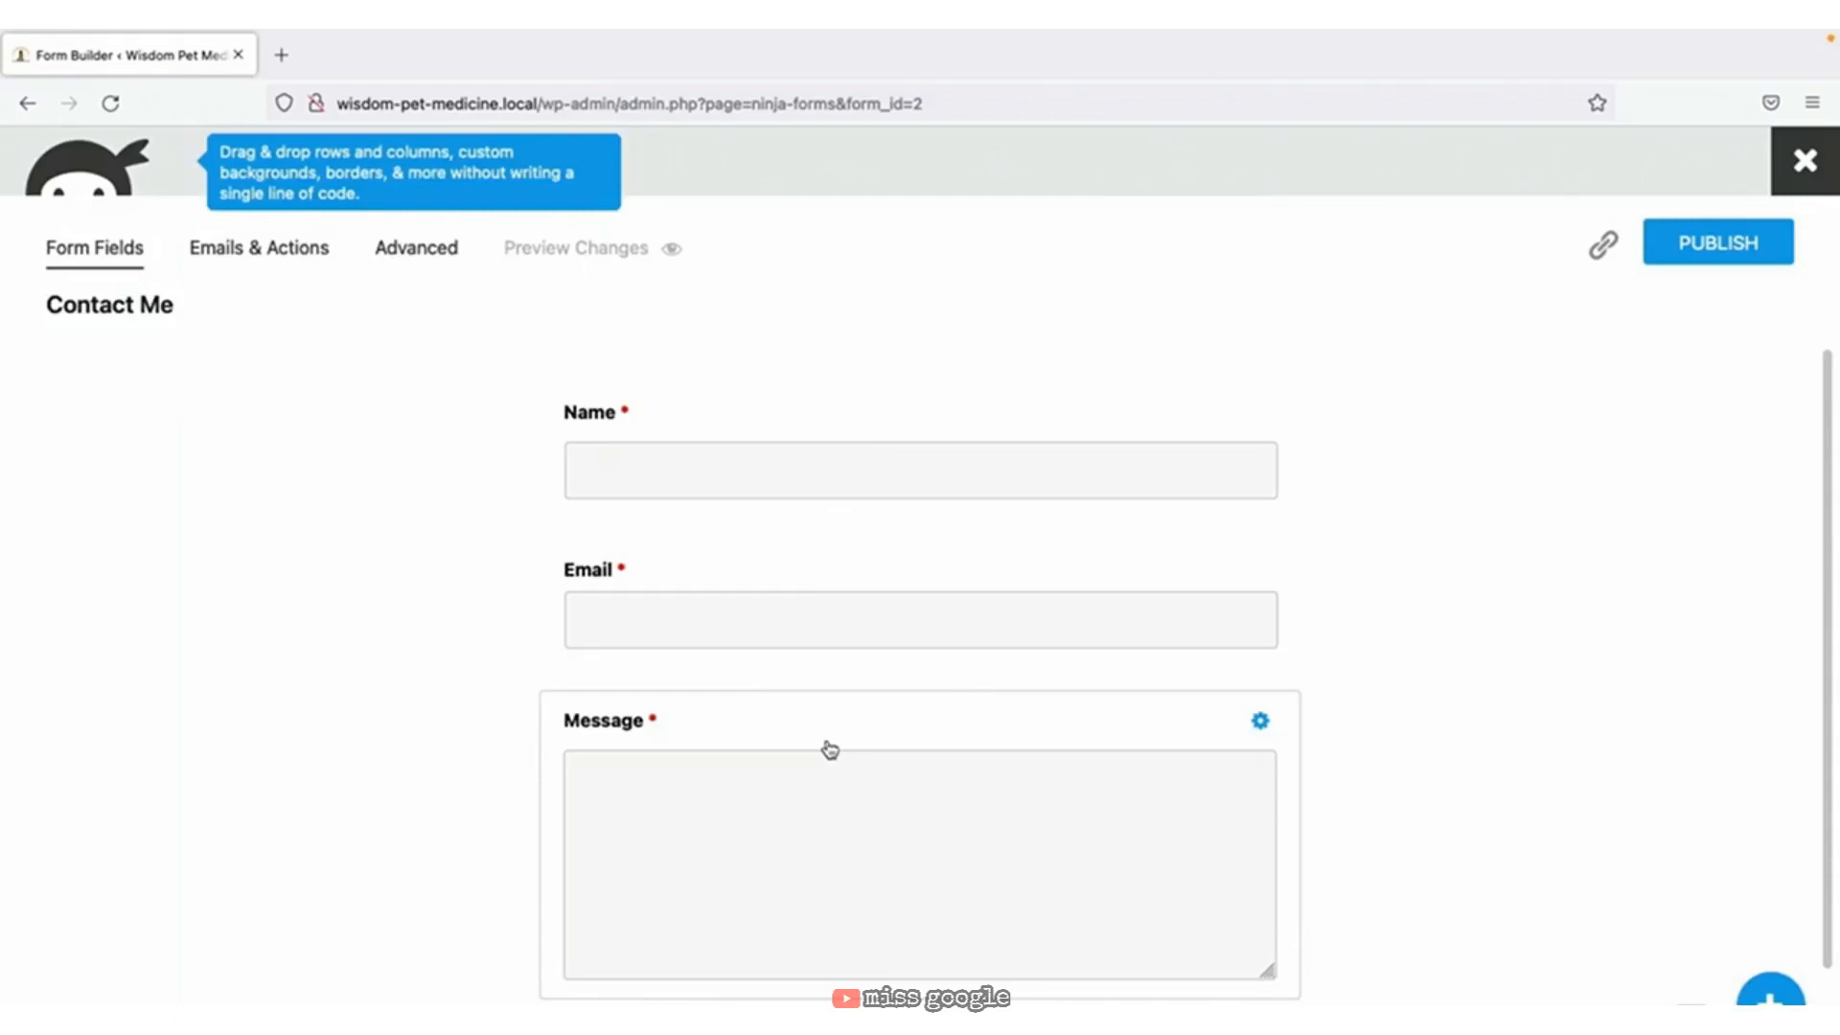
Add a Select field to the contact form and place it between the Email and Message fields.
left_click(1771, 996)
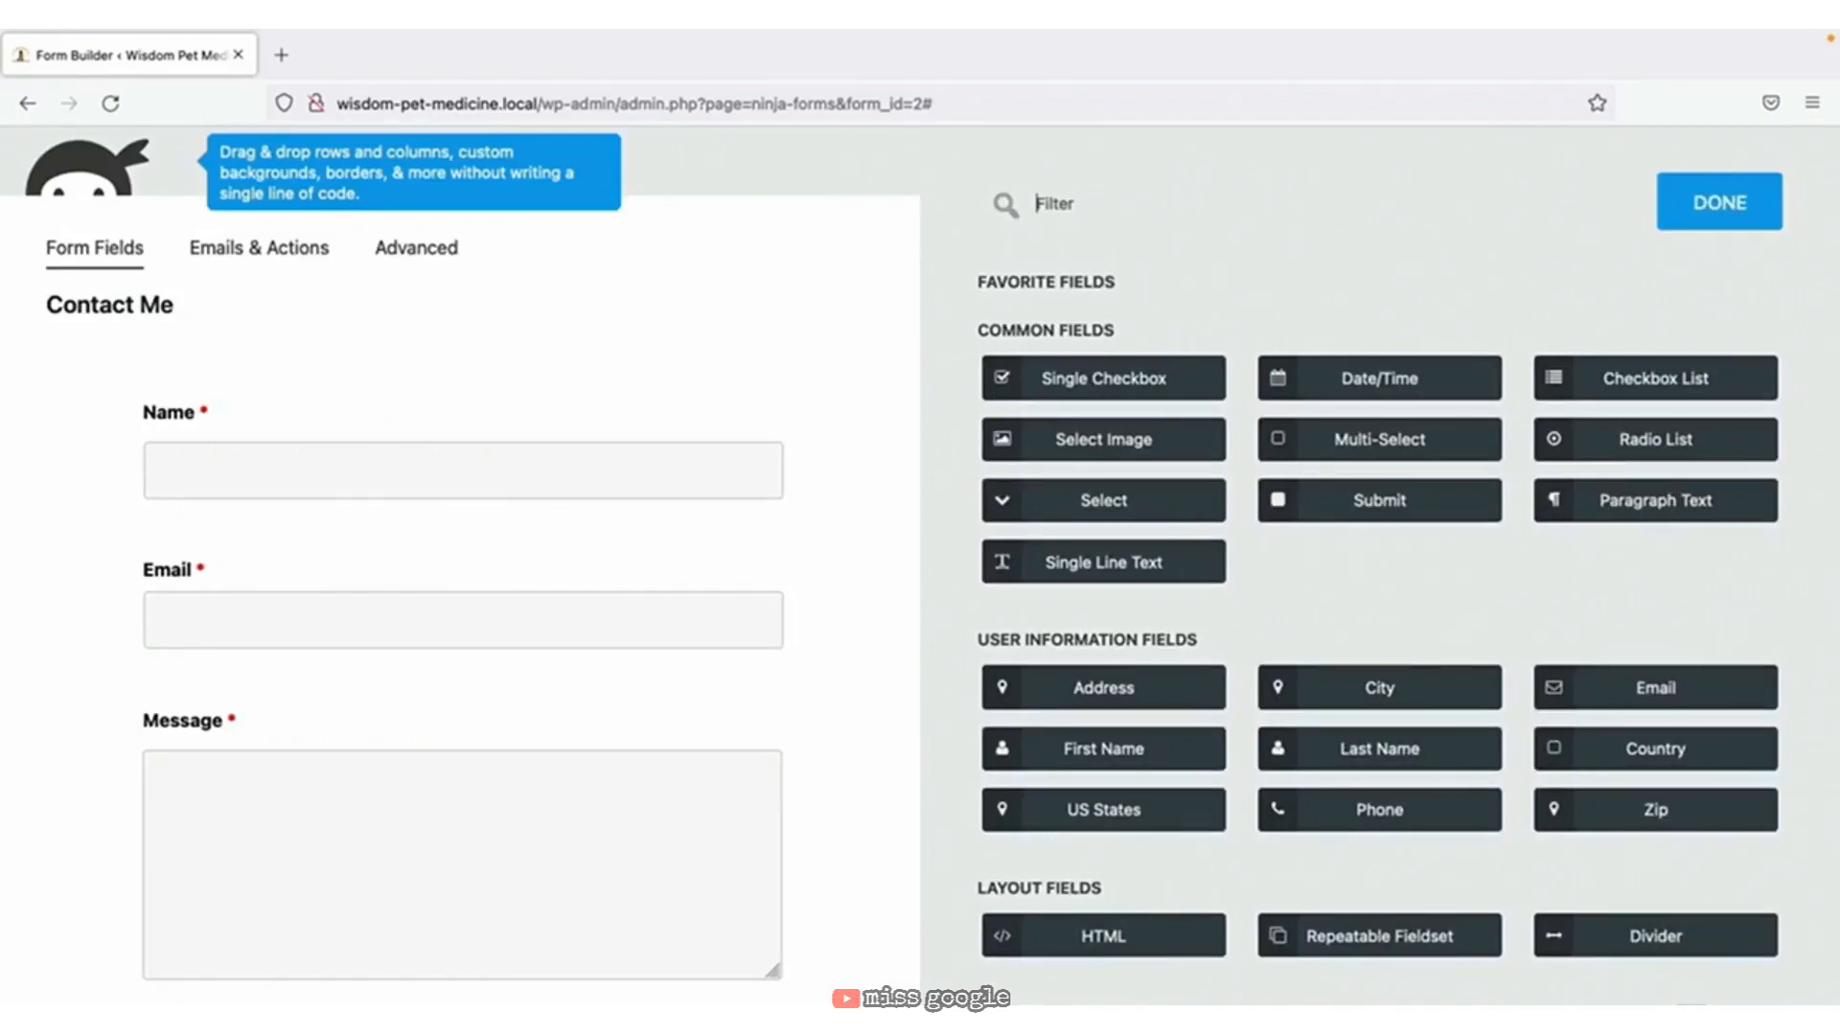
left_click(1105, 504)
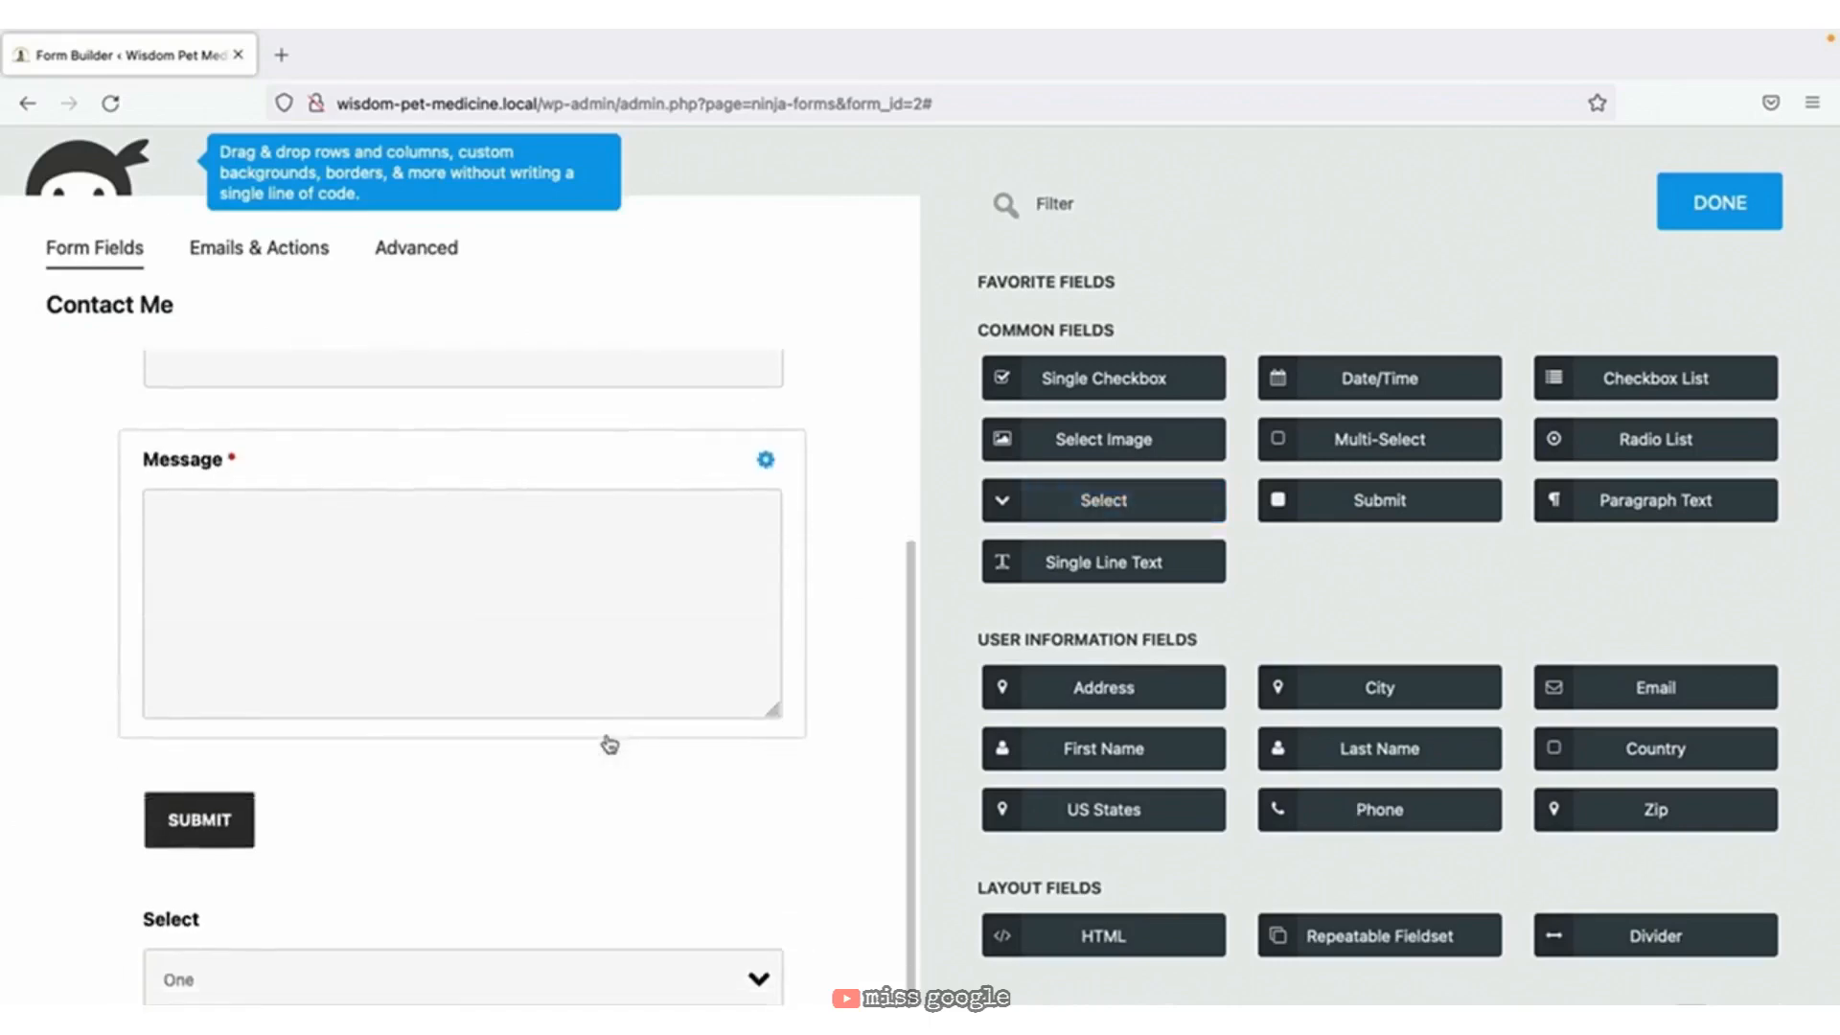
left_click_drag(150, 916, 179, 396)
Label the new Select field "Select the service you're interested in".
left_click(187, 460)
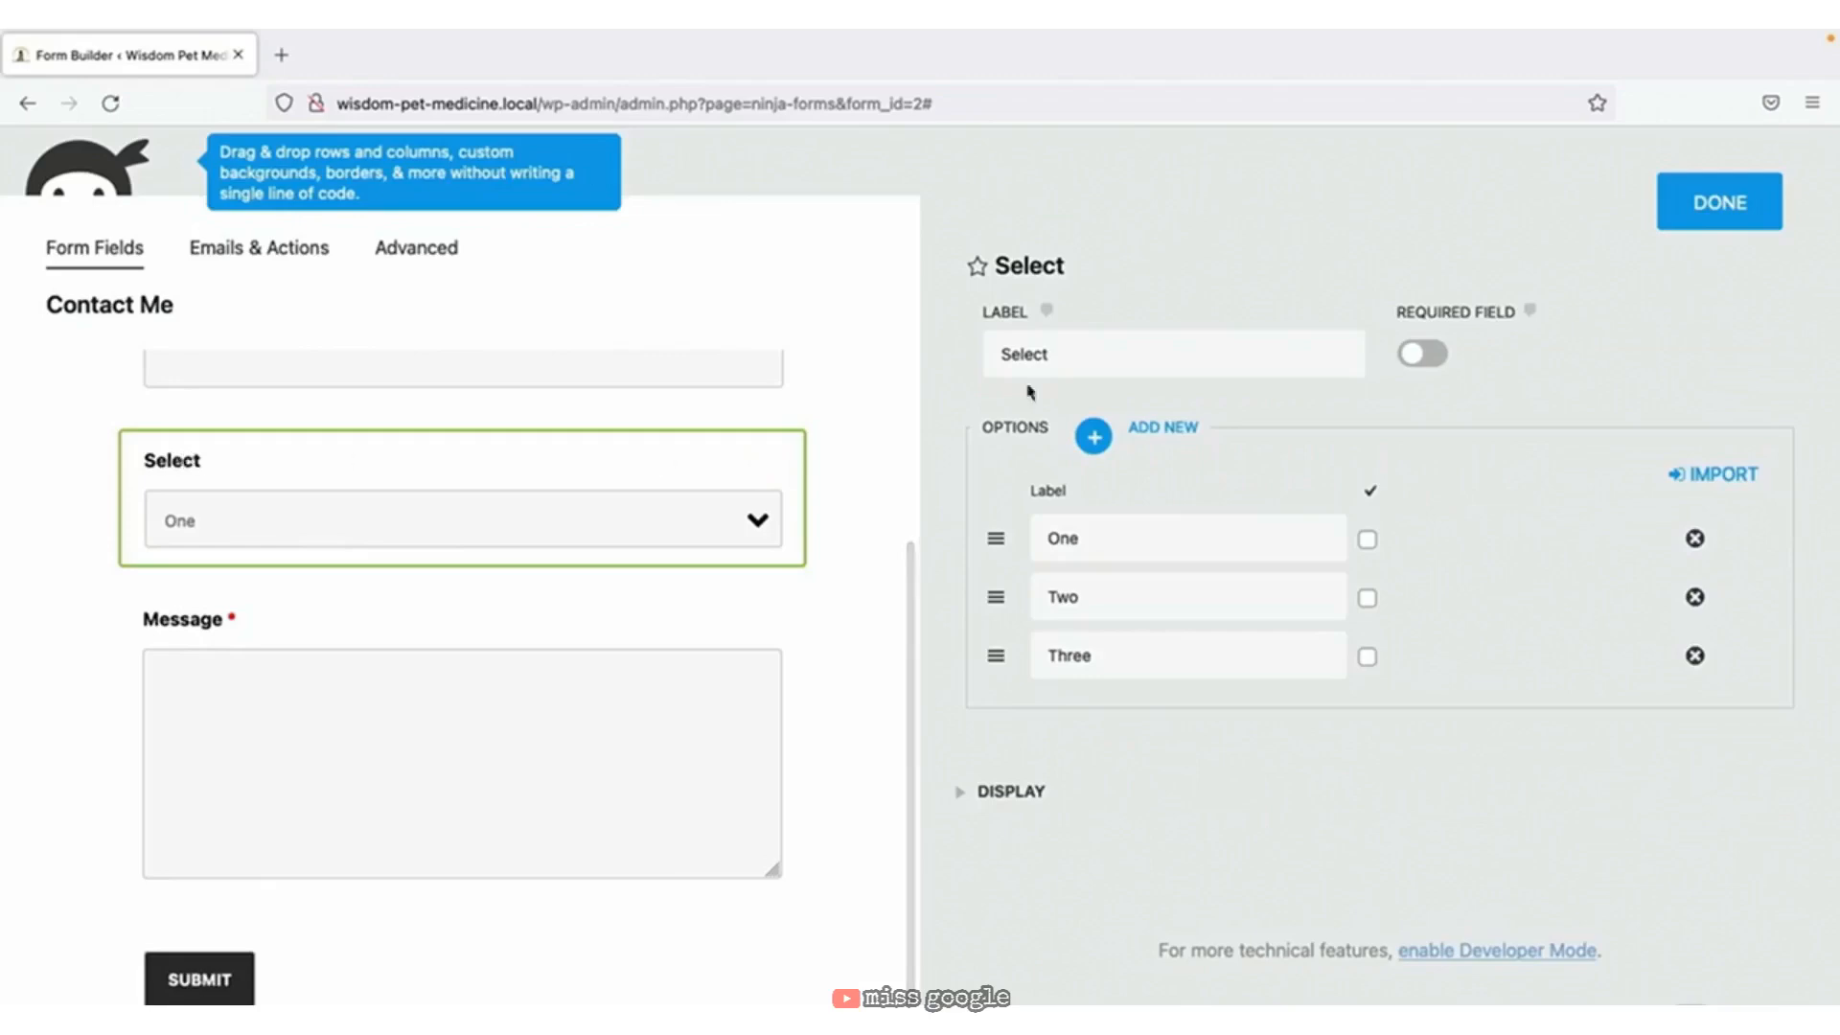
double_click(1087, 347)
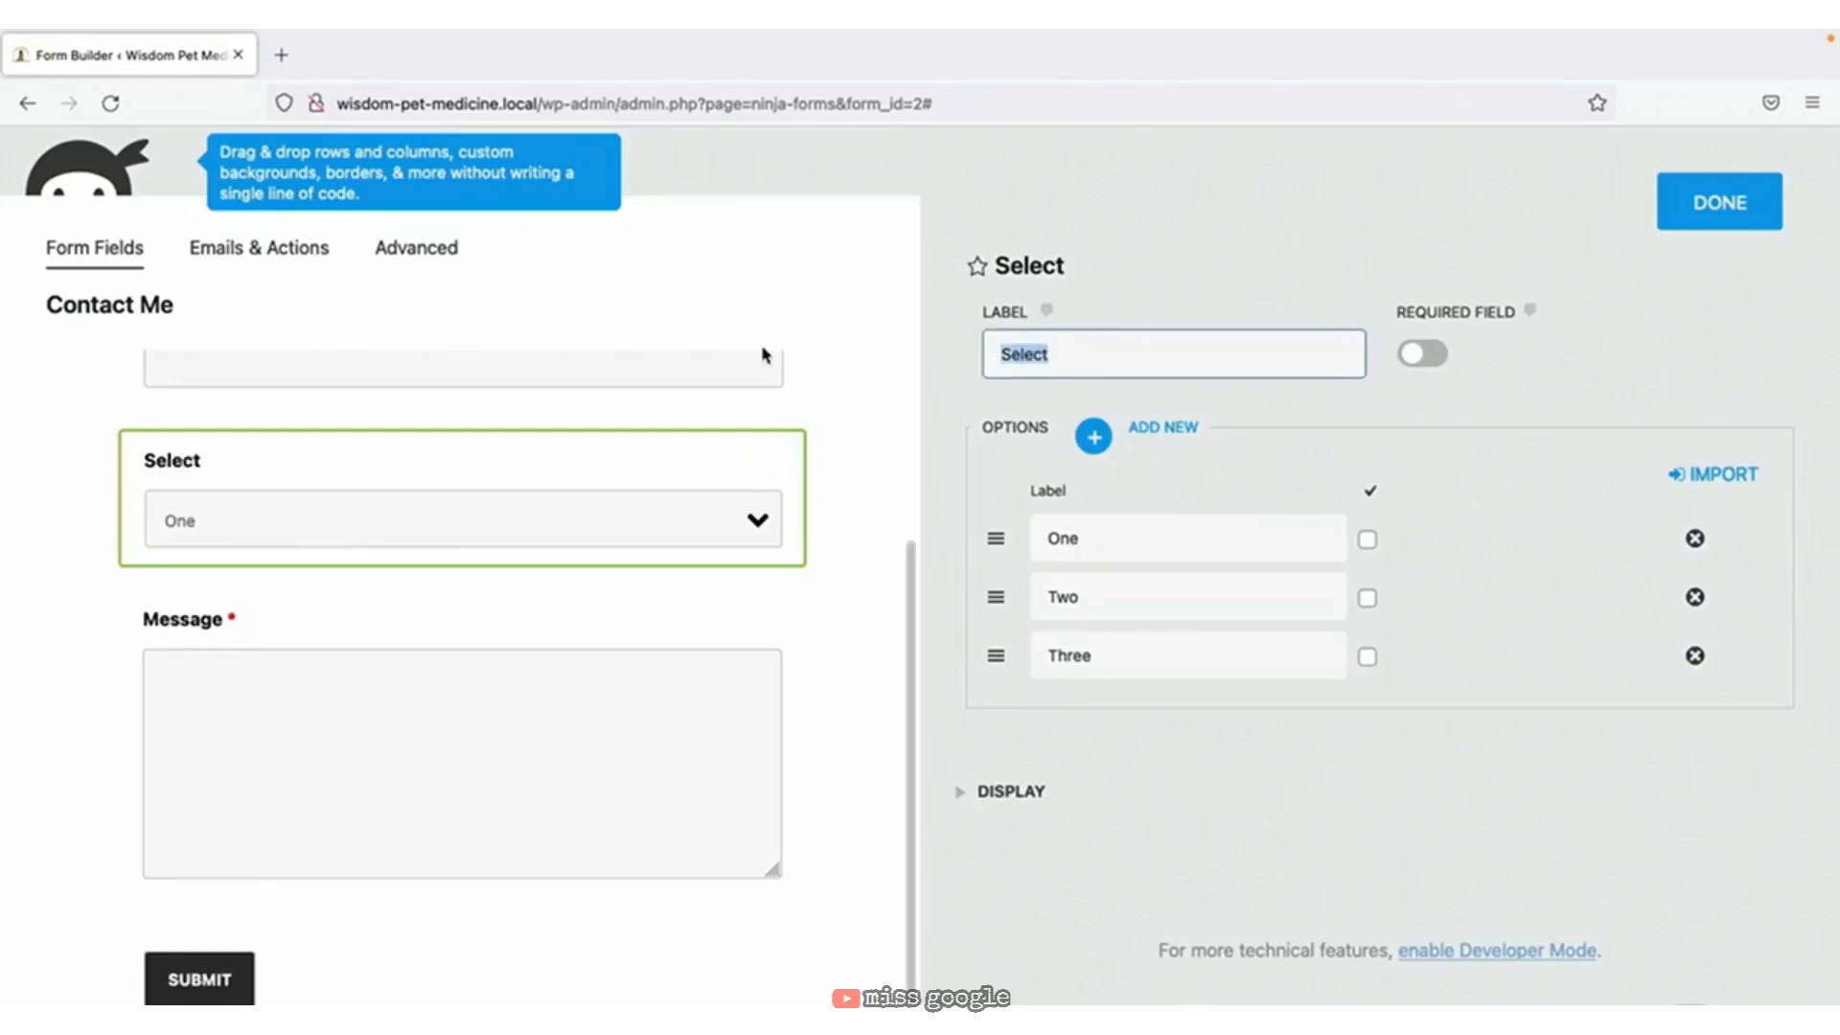
type("Select the serv")
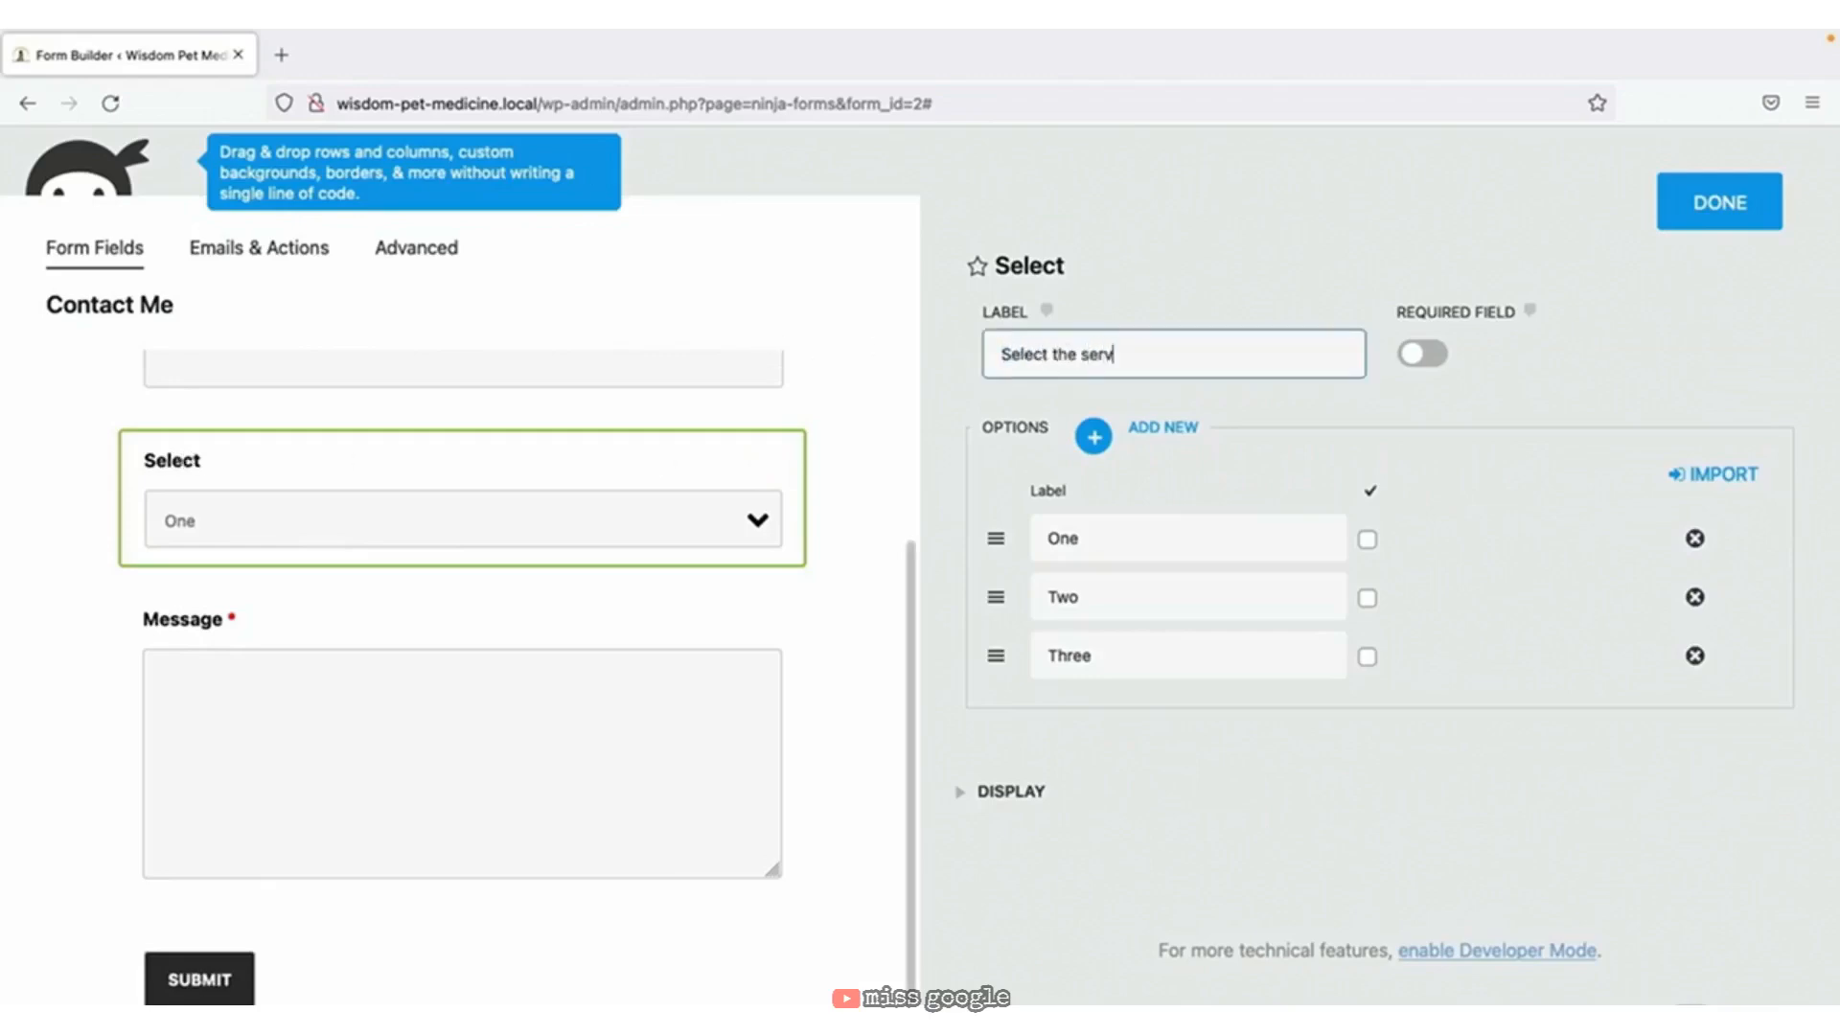
type("ice you're interested in")
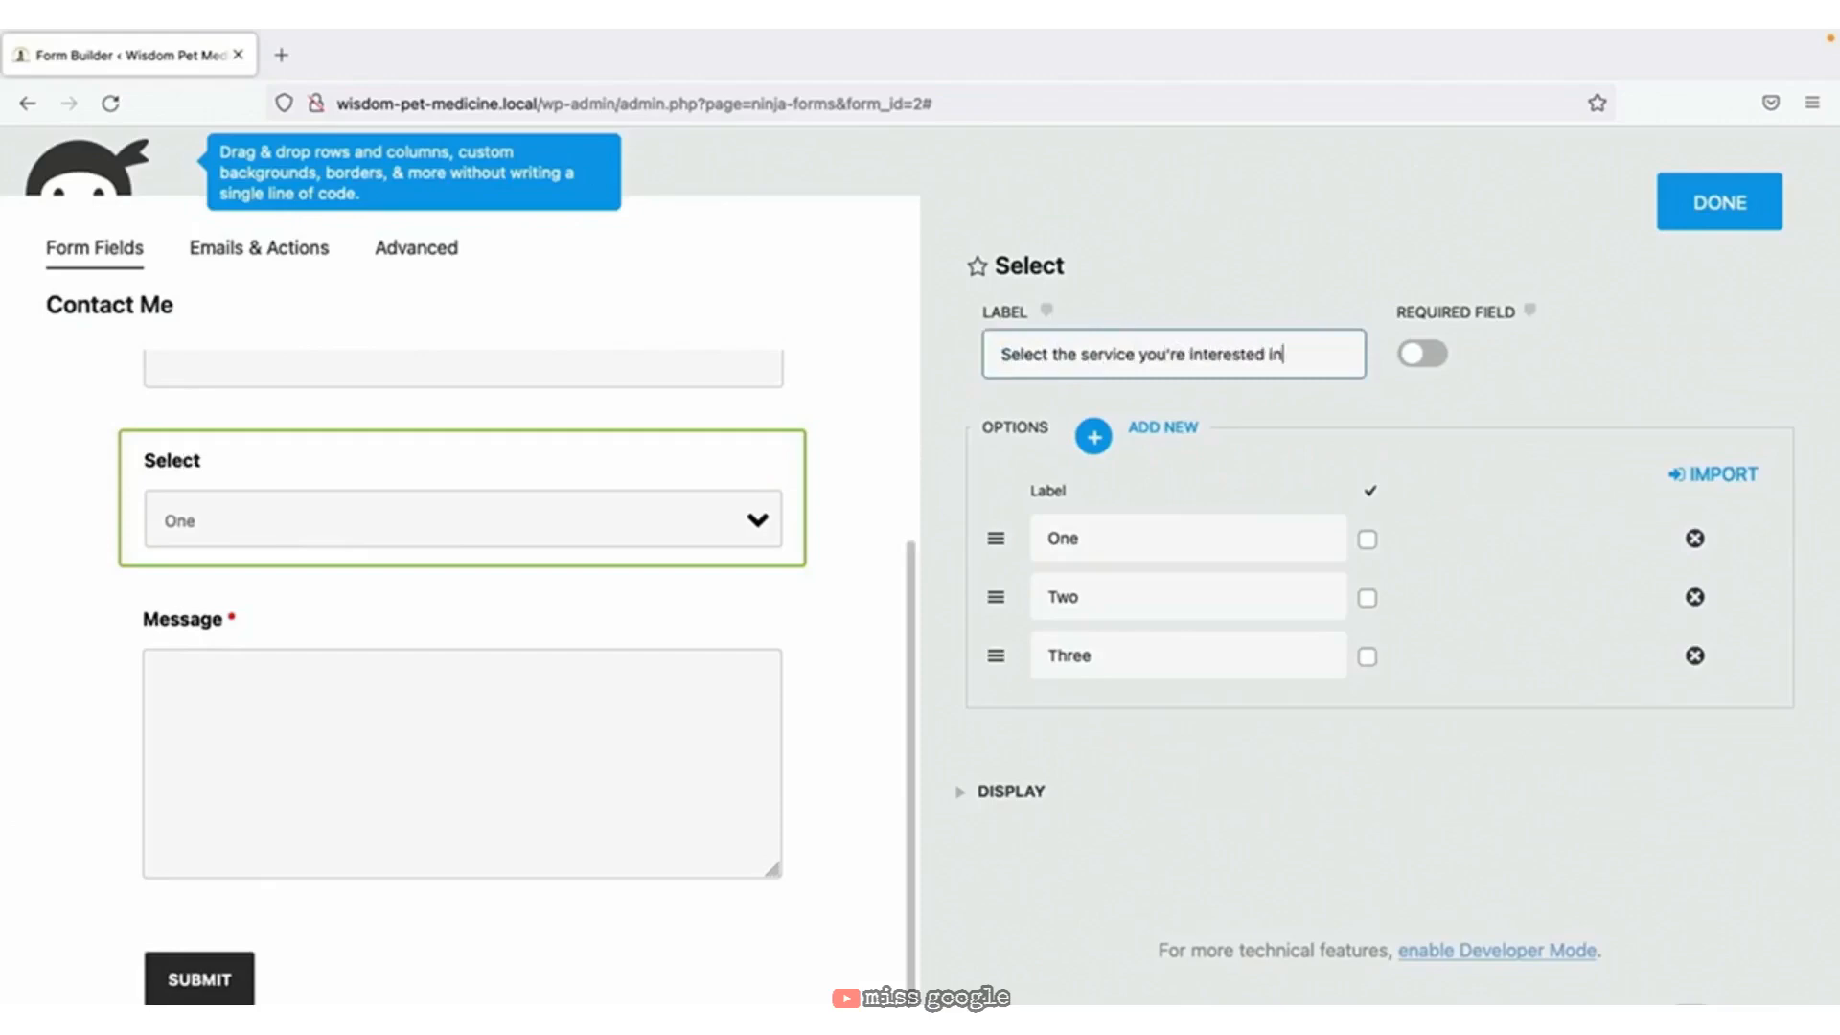
Set the service selector's three options to "Dental Cleaning", "Diagnostic Imaging" and "Preventative Care", and finish editing the field.
double_click(1121, 542)
type("Dental Clean")
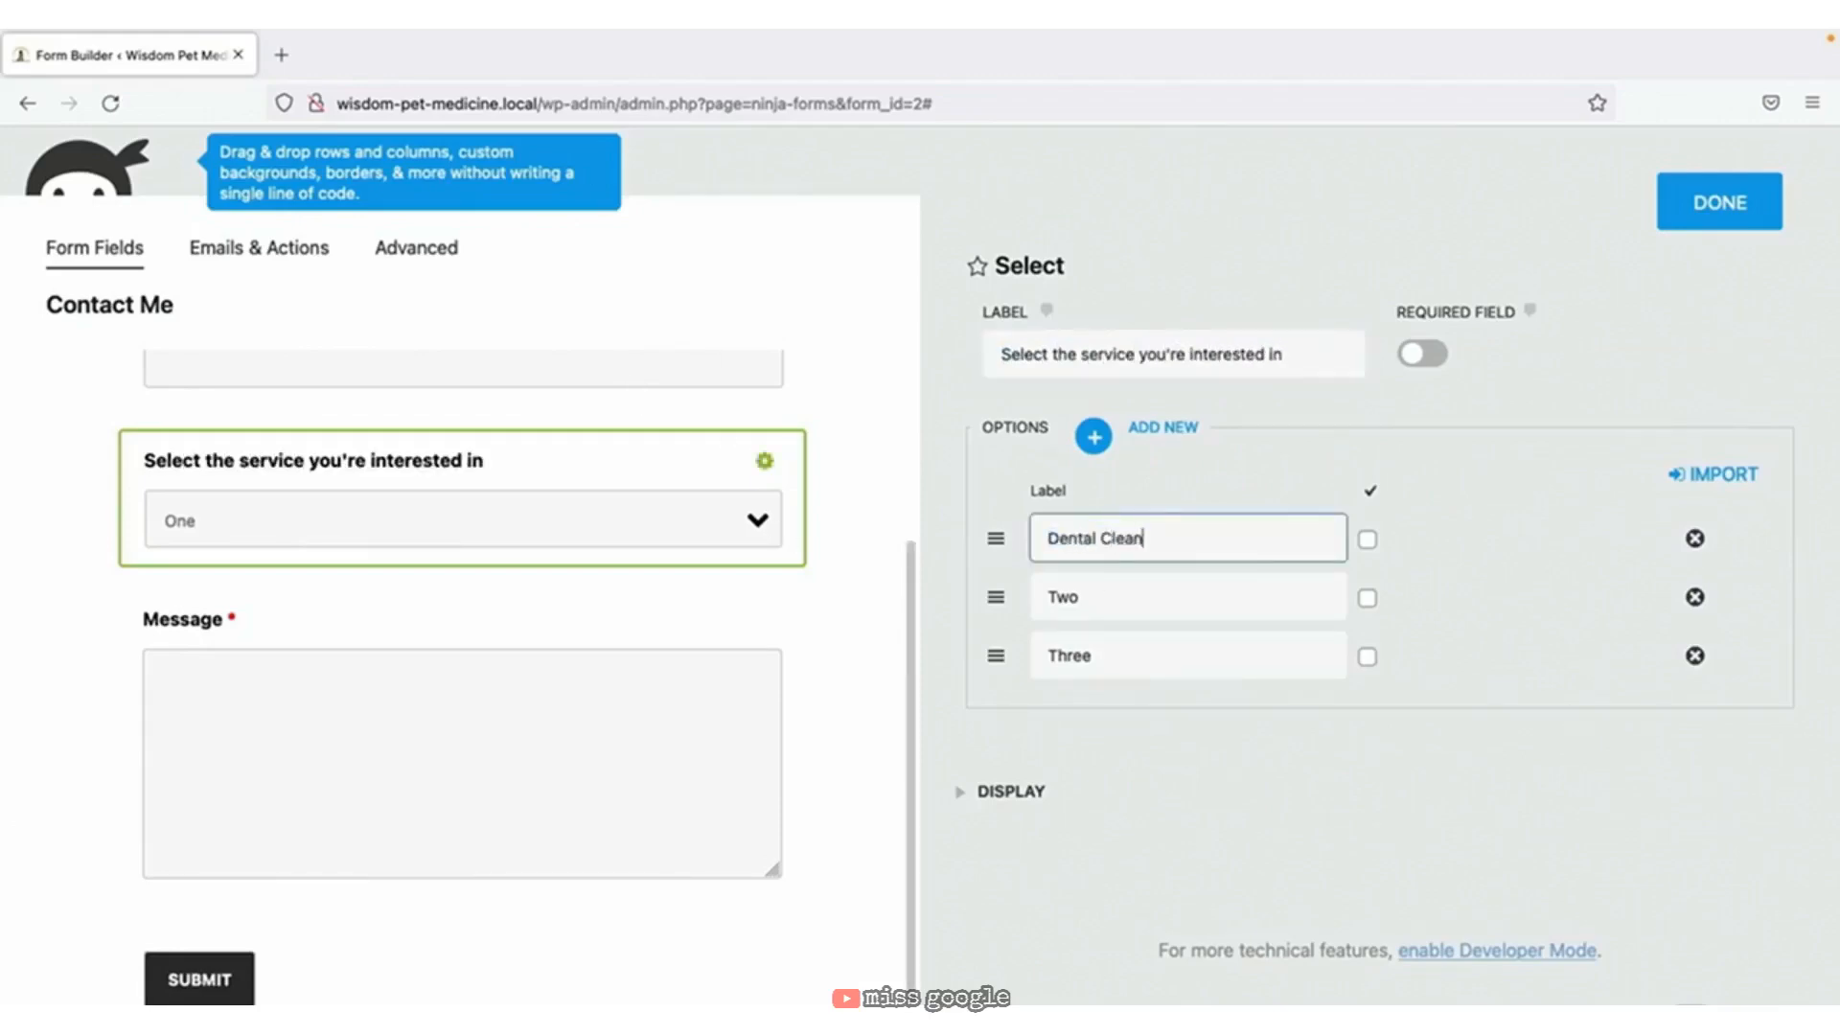
type("ing")
key("Tab")
key("Tab")
type("Diagnosit")
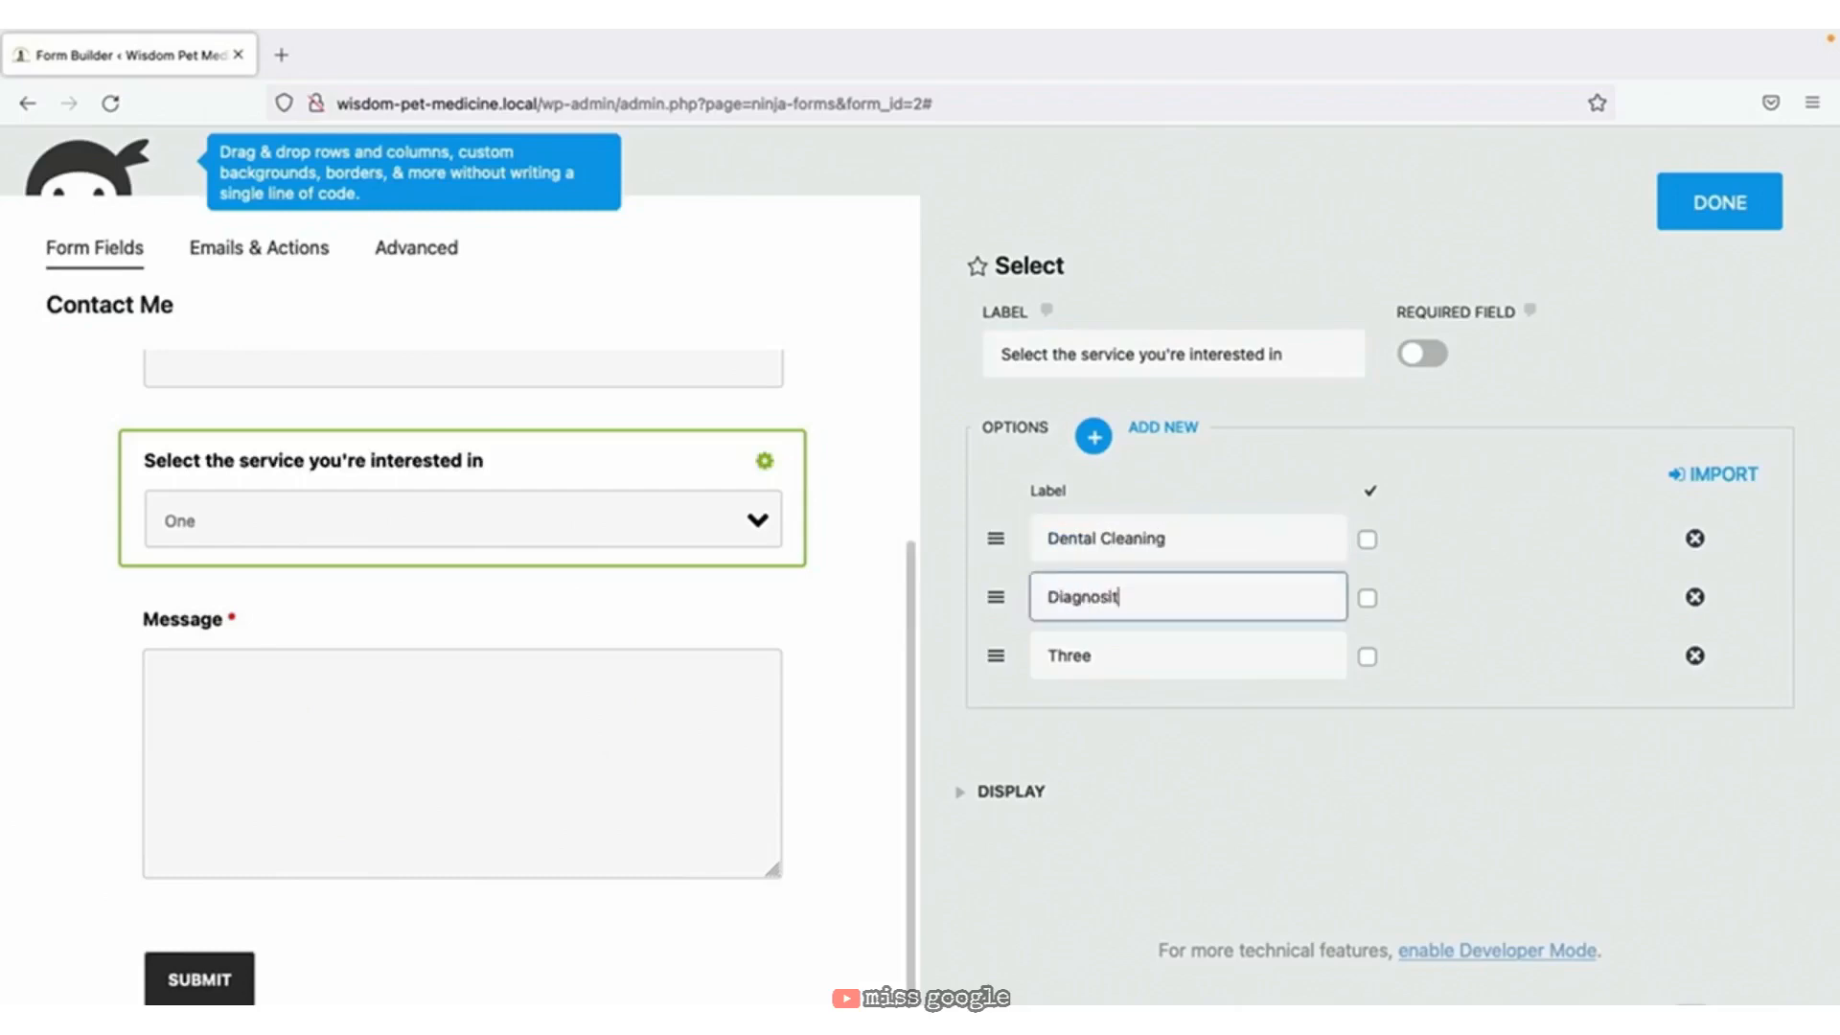
key("BackSpace")
key("BackSpace")
type("tic Imaging")
key("Tab")
key("Tab")
type("Pre")
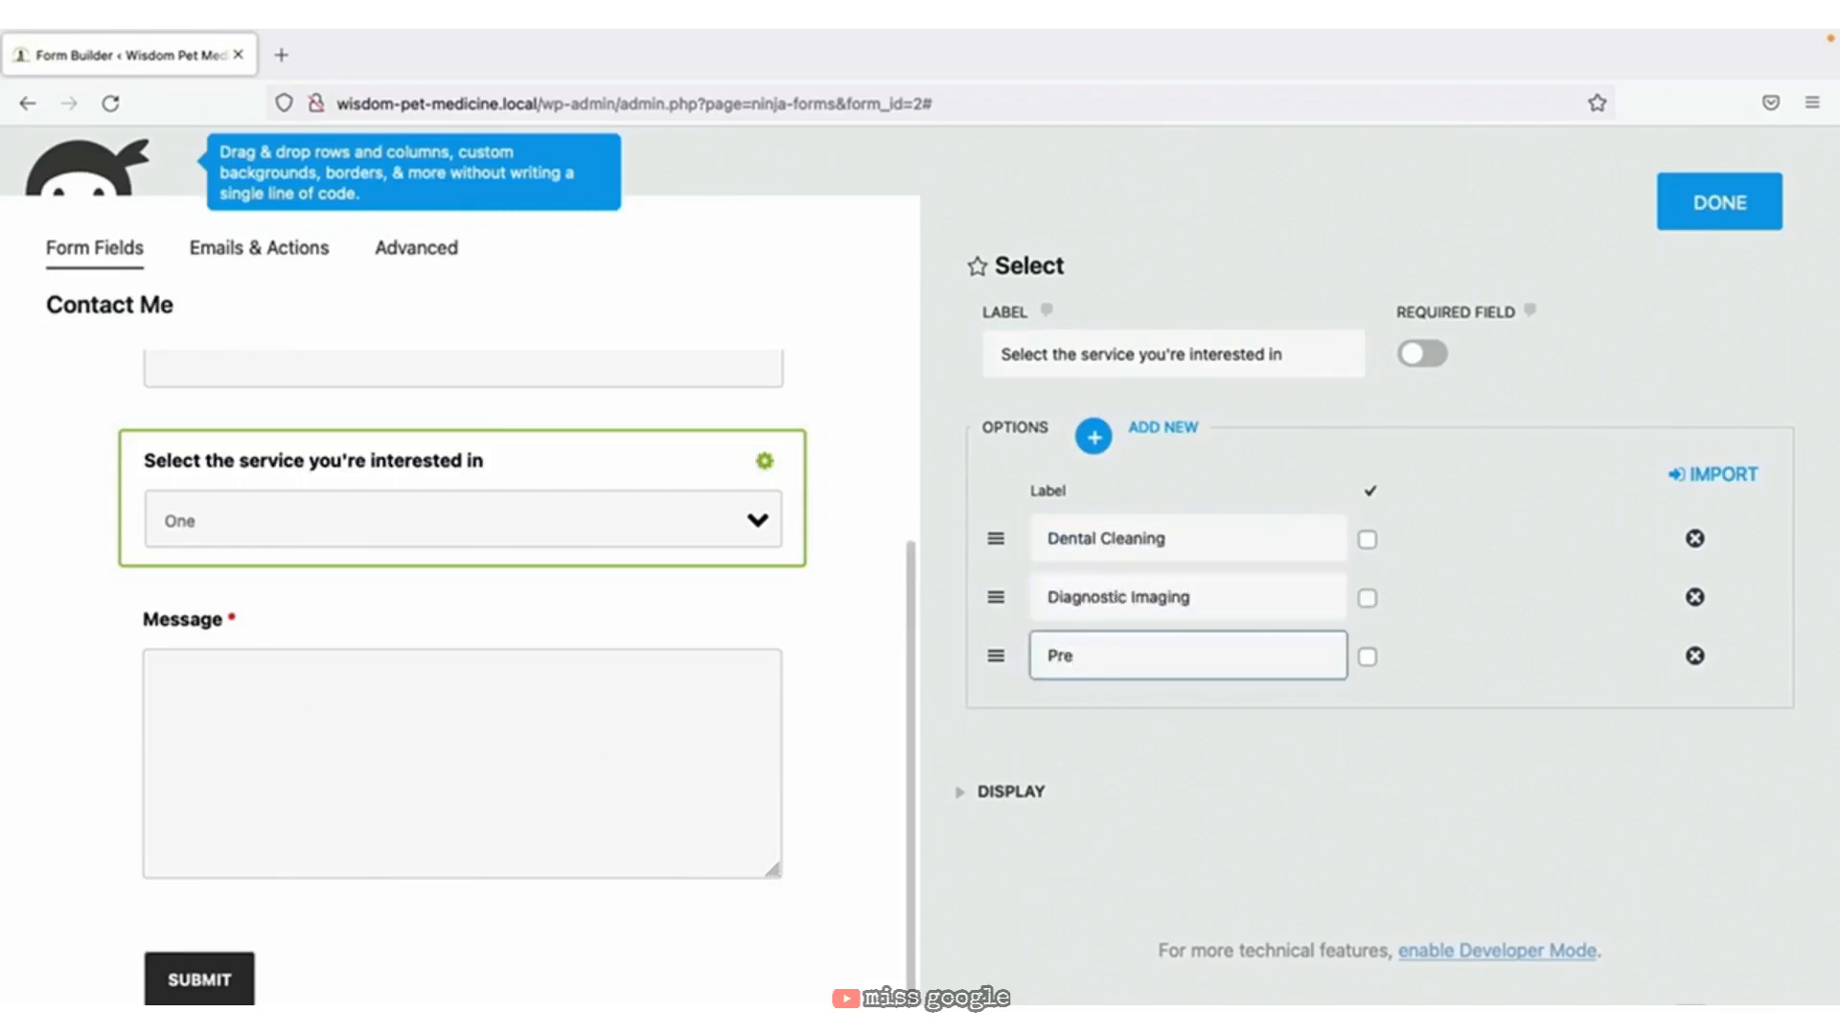
type("ventative Care")
left_click(871, 636)
scroll(871, 637, "up", 3)
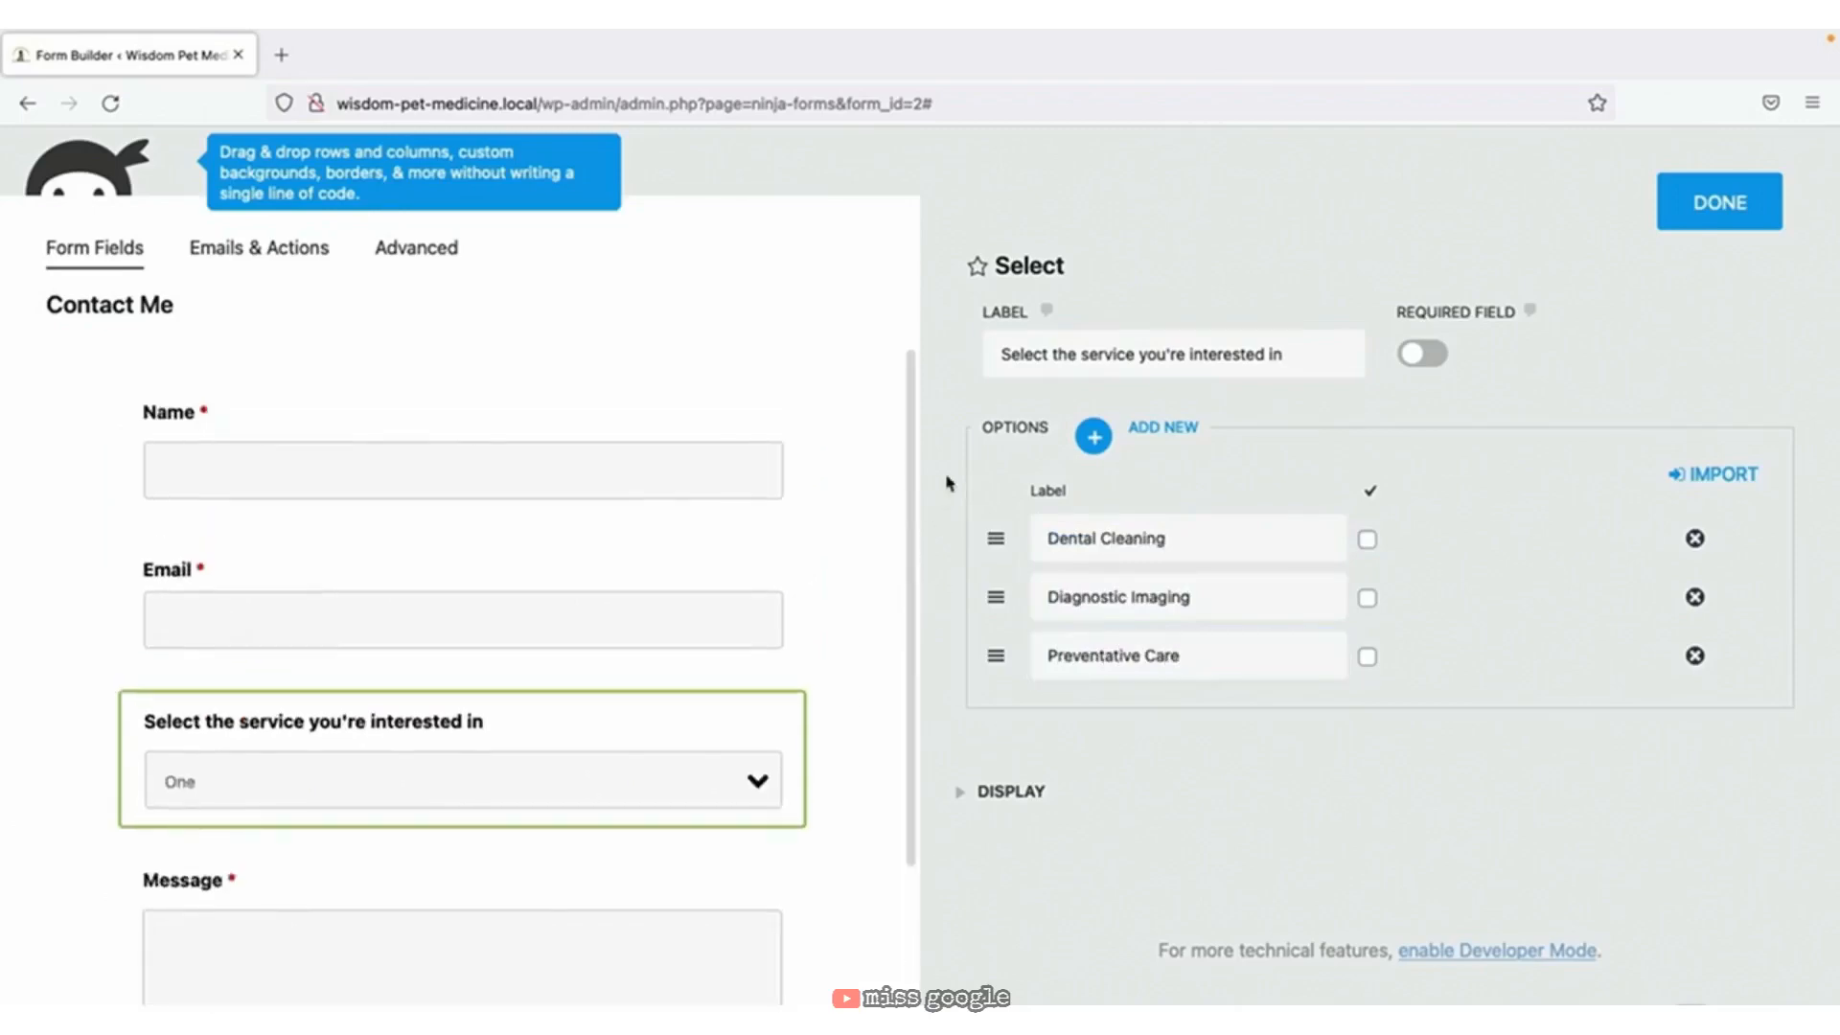
left_click(1702, 217)
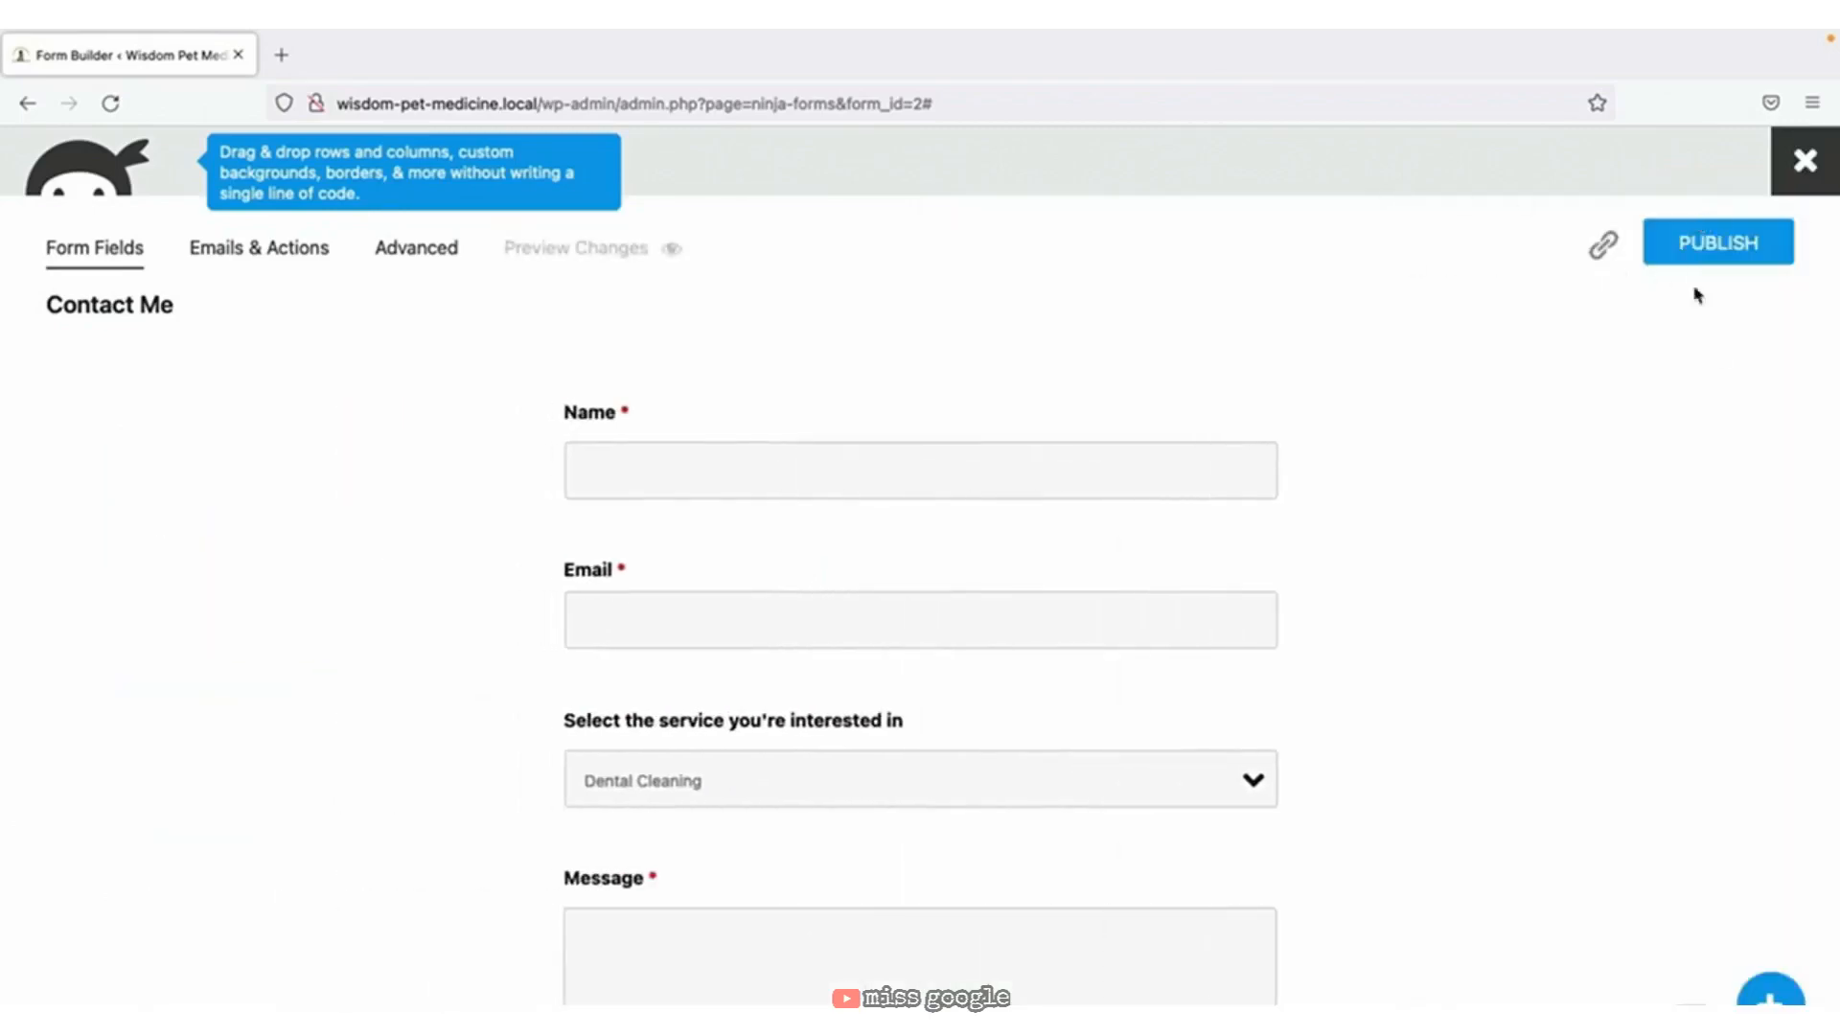
Add a Radio List field labelled "Are you..." with only the options "A new patient" and "An existing patient".
left_click(1771, 993)
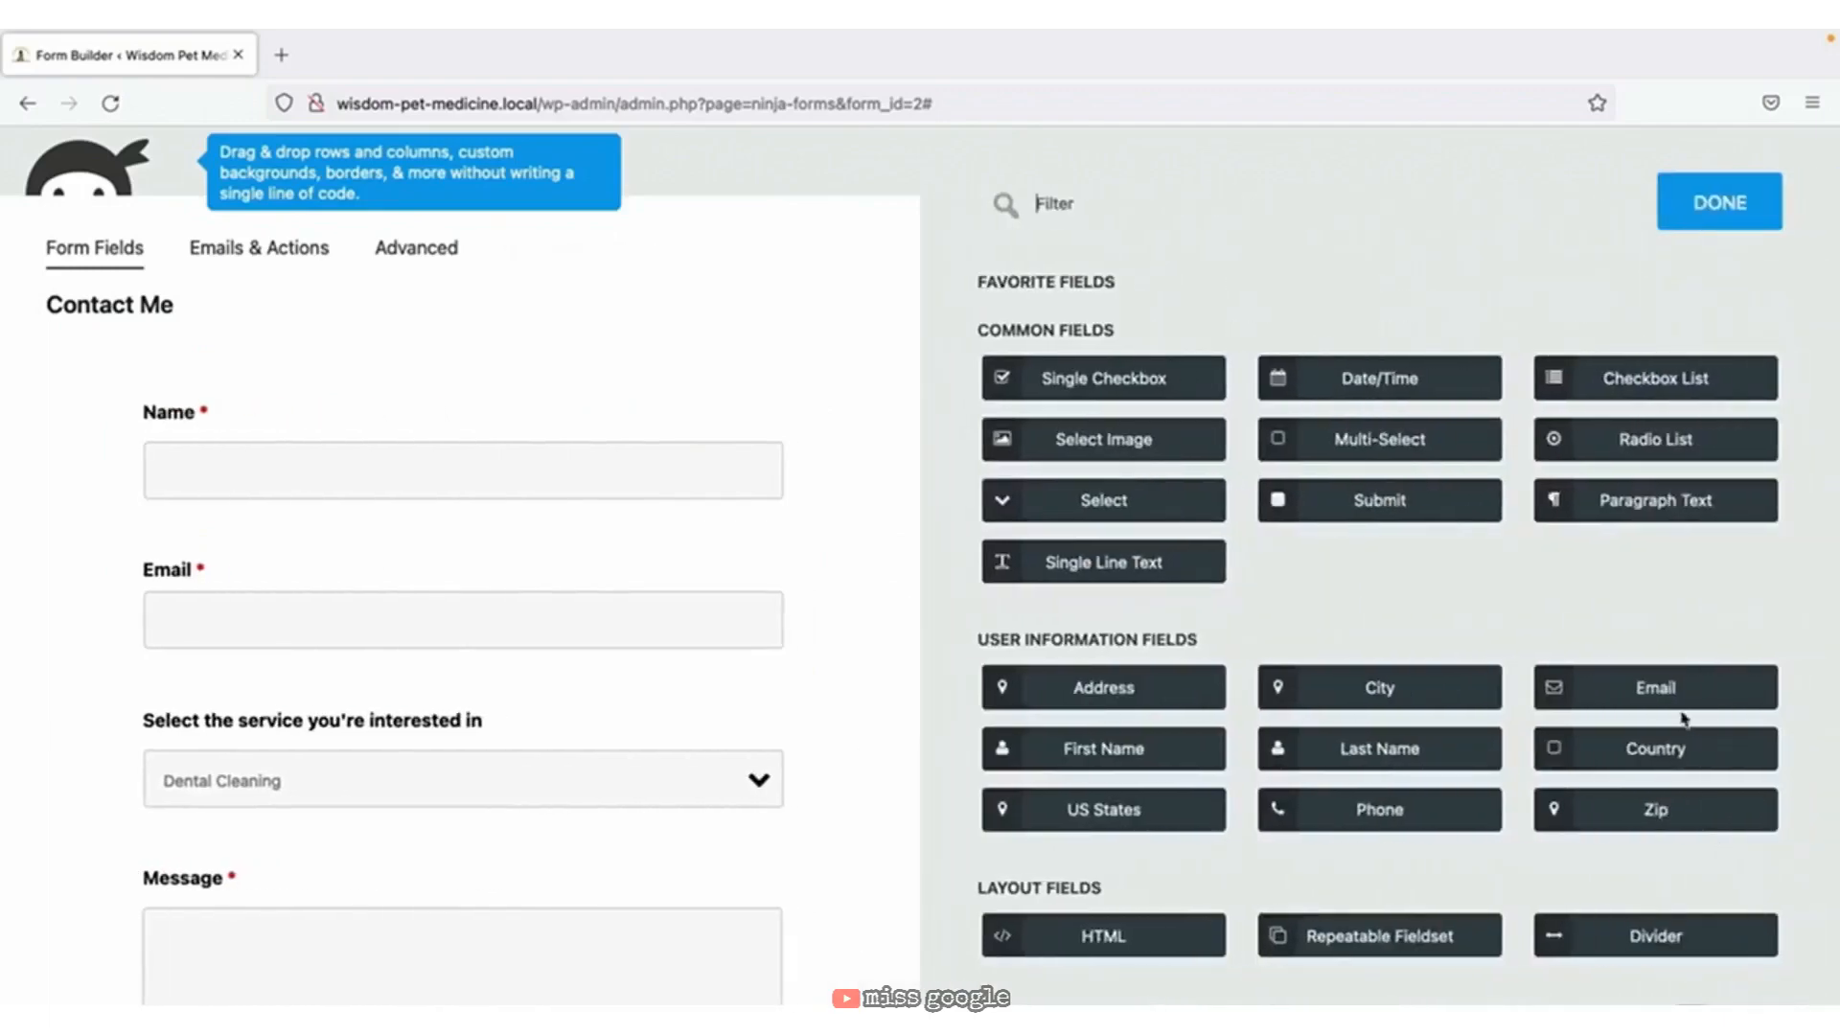
left_click_drag(1635, 436, 329, 936)
left_click(279, 862)
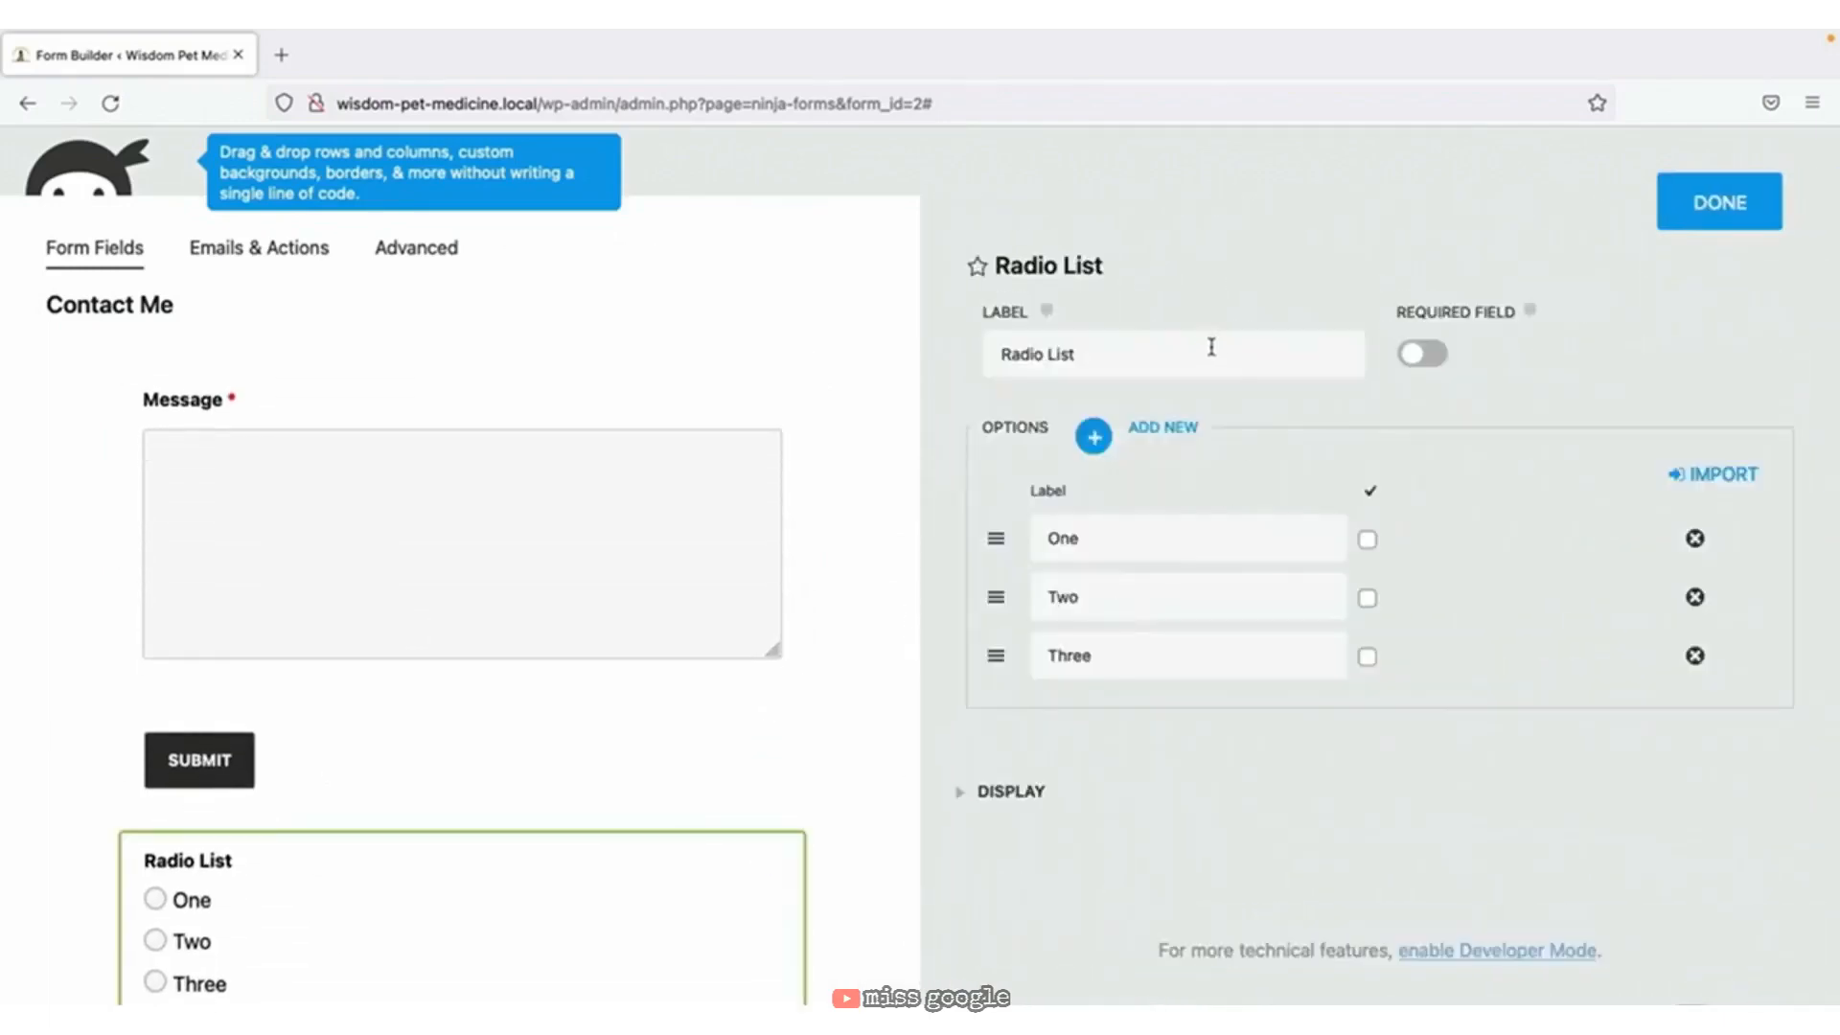
triple_click(1211, 347)
type("Are you...")
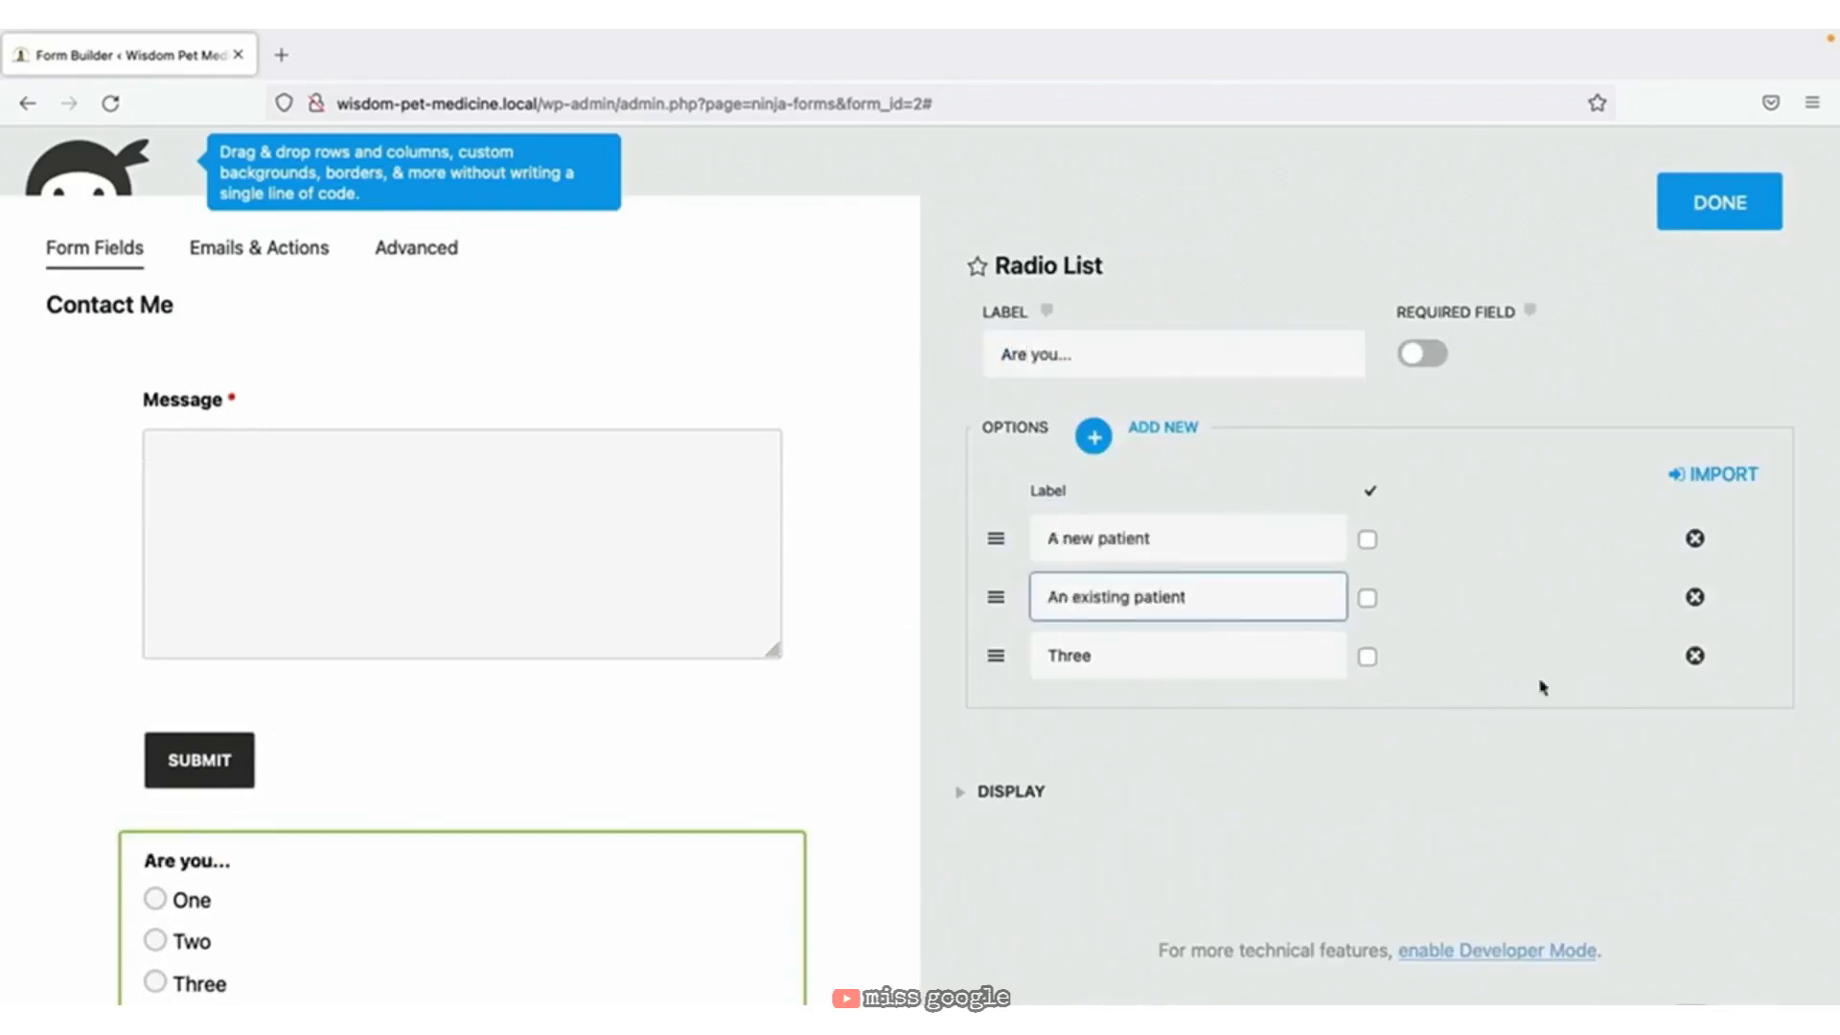
left_click(1695, 655)
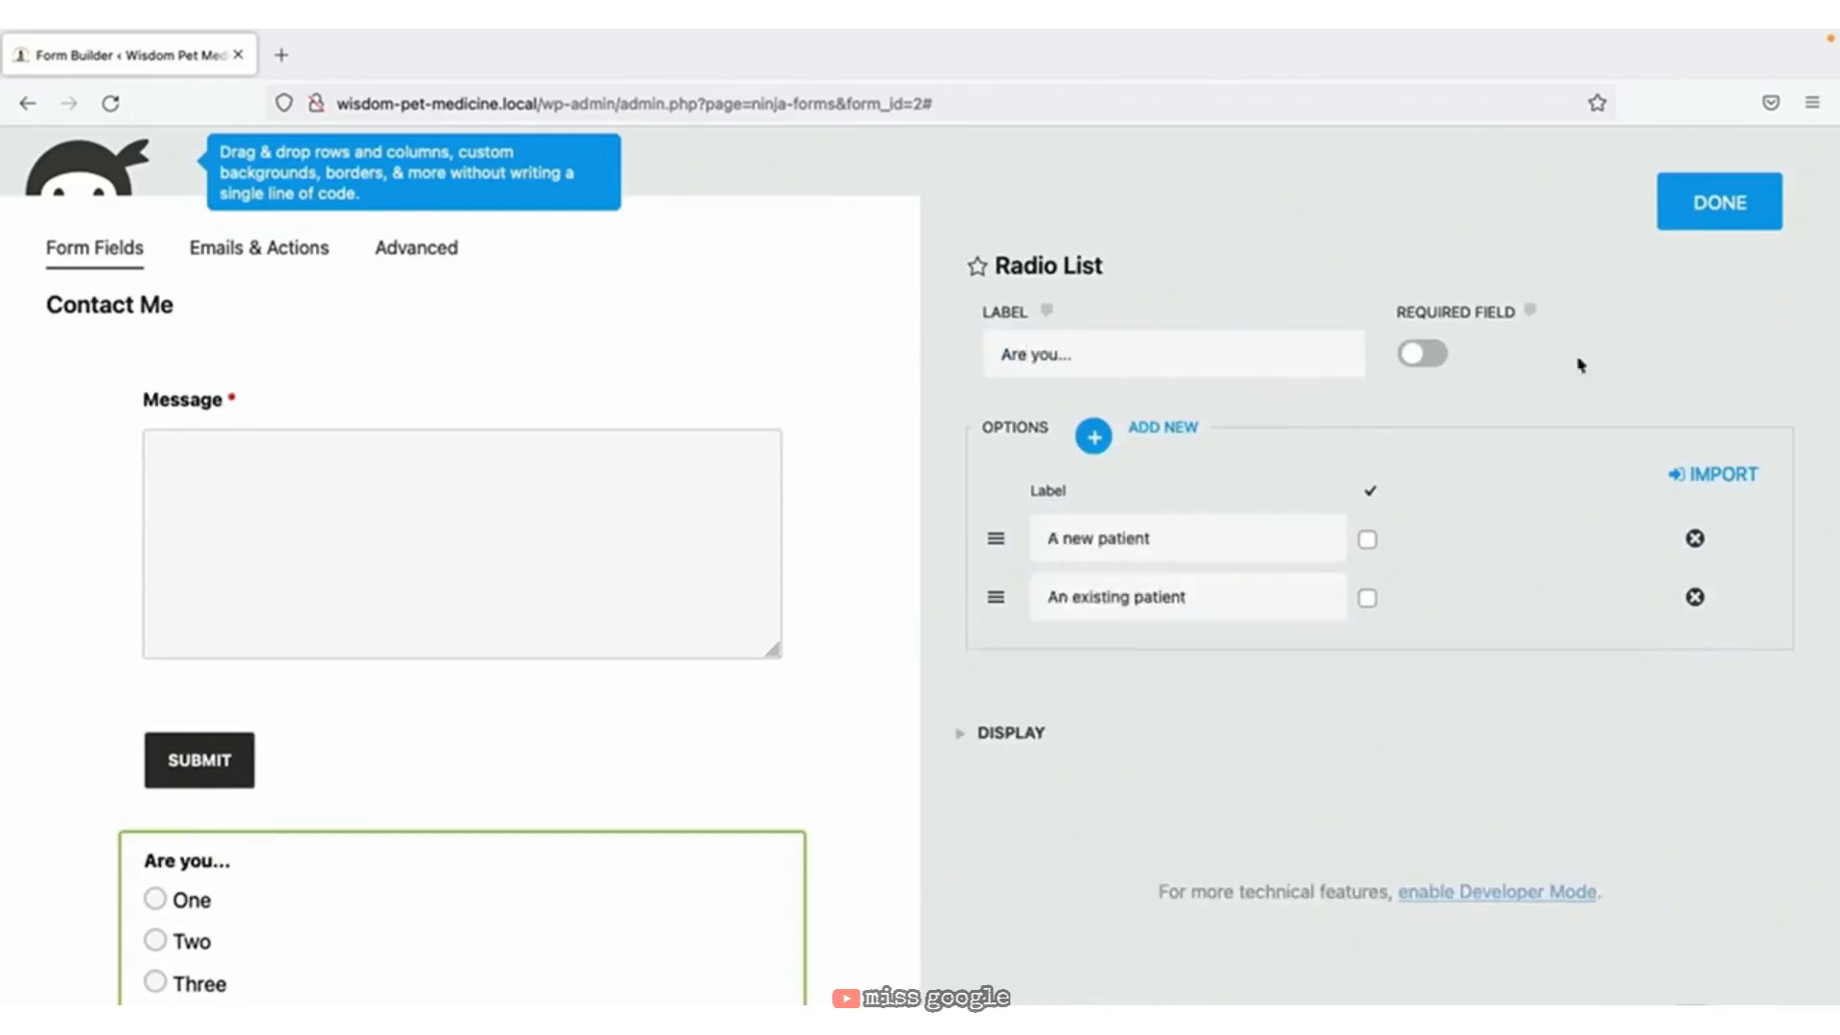
Move the "Are you..." radio list between the Email field and the service selector.
left_click_drag(213, 846, 182, 374)
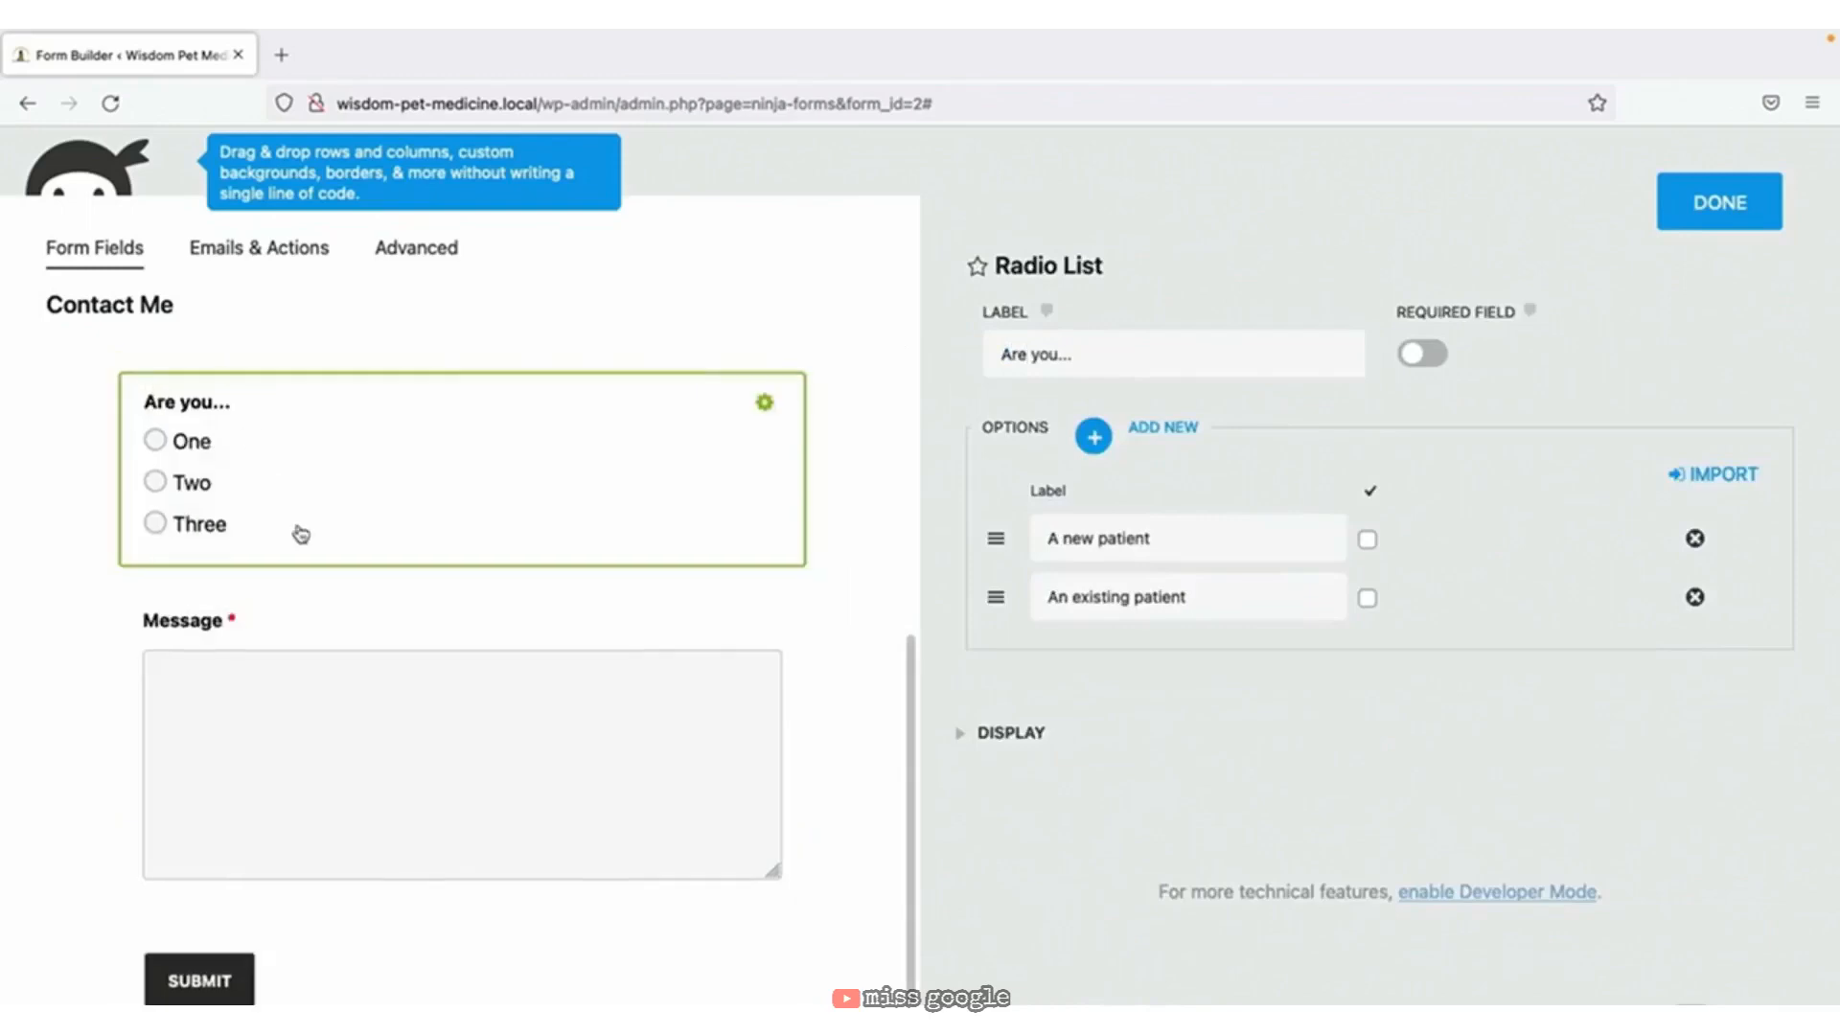
scroll(301, 534, "up", 3)
left_click_drag(214, 706, 215, 521)
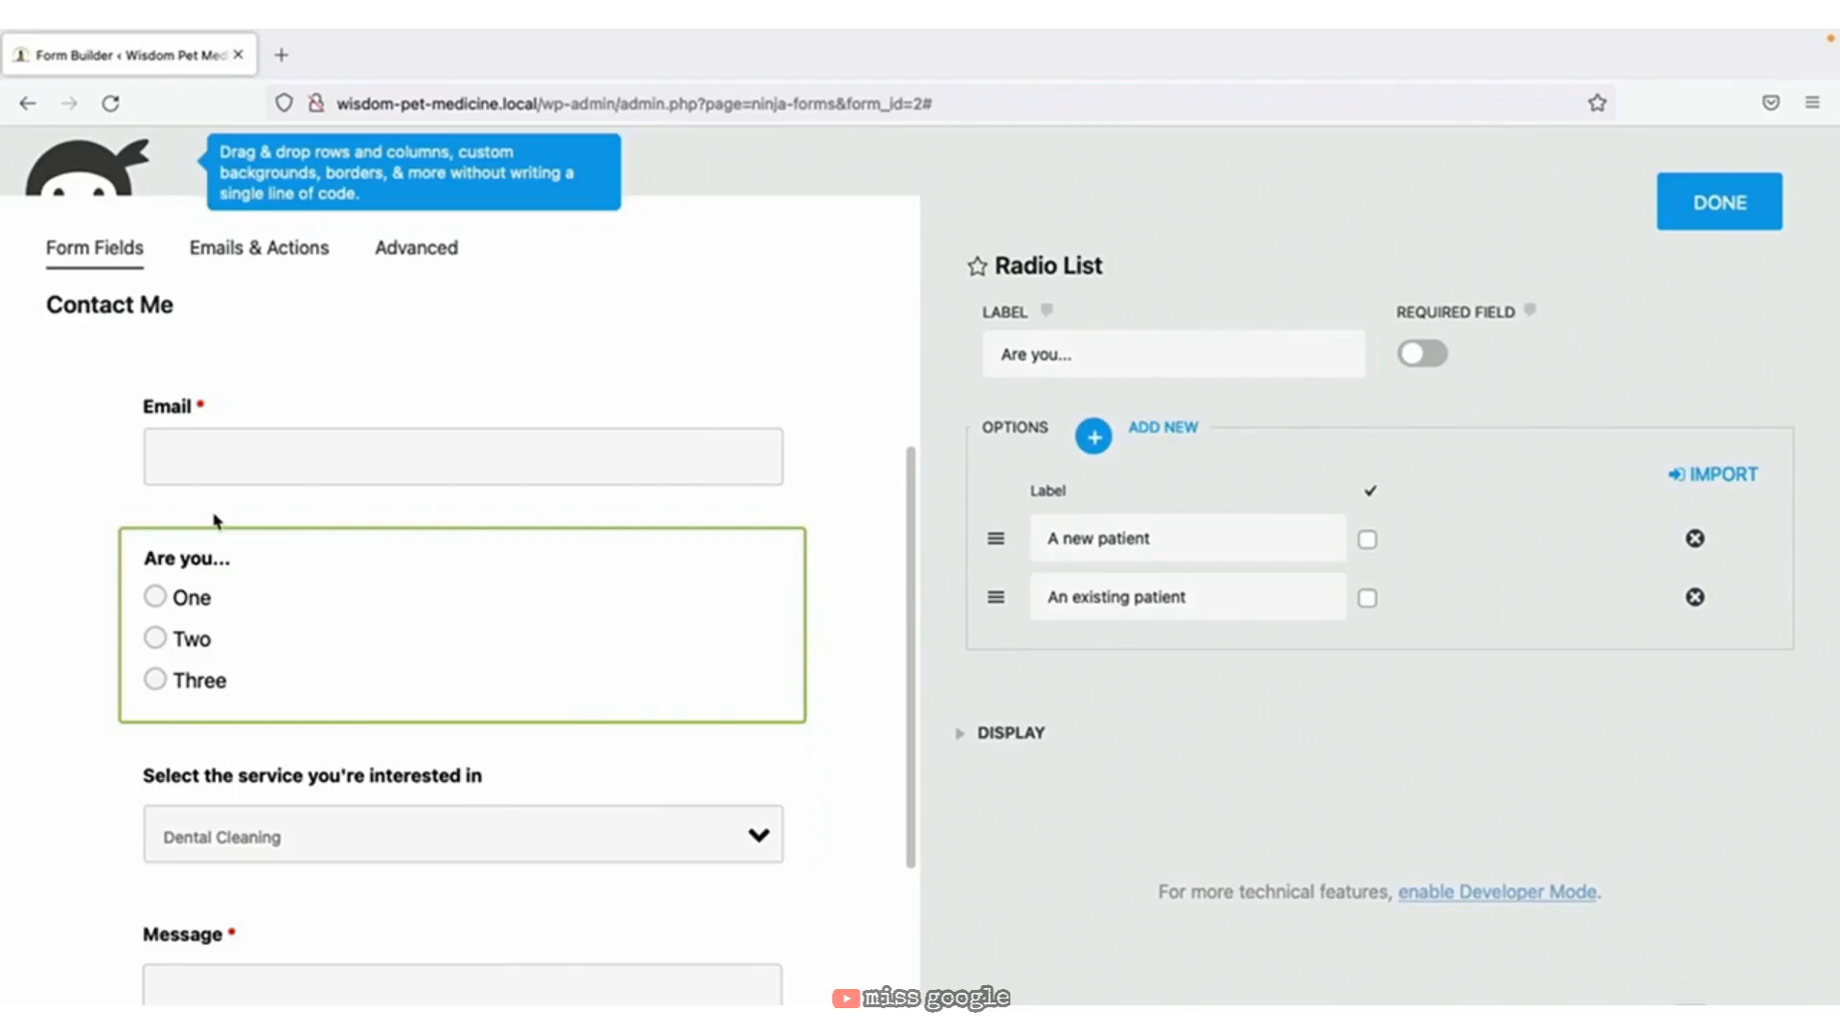
Relabel the Message field "How can we help?" and keep it a required field.
scroll(217, 522, "down", 5)
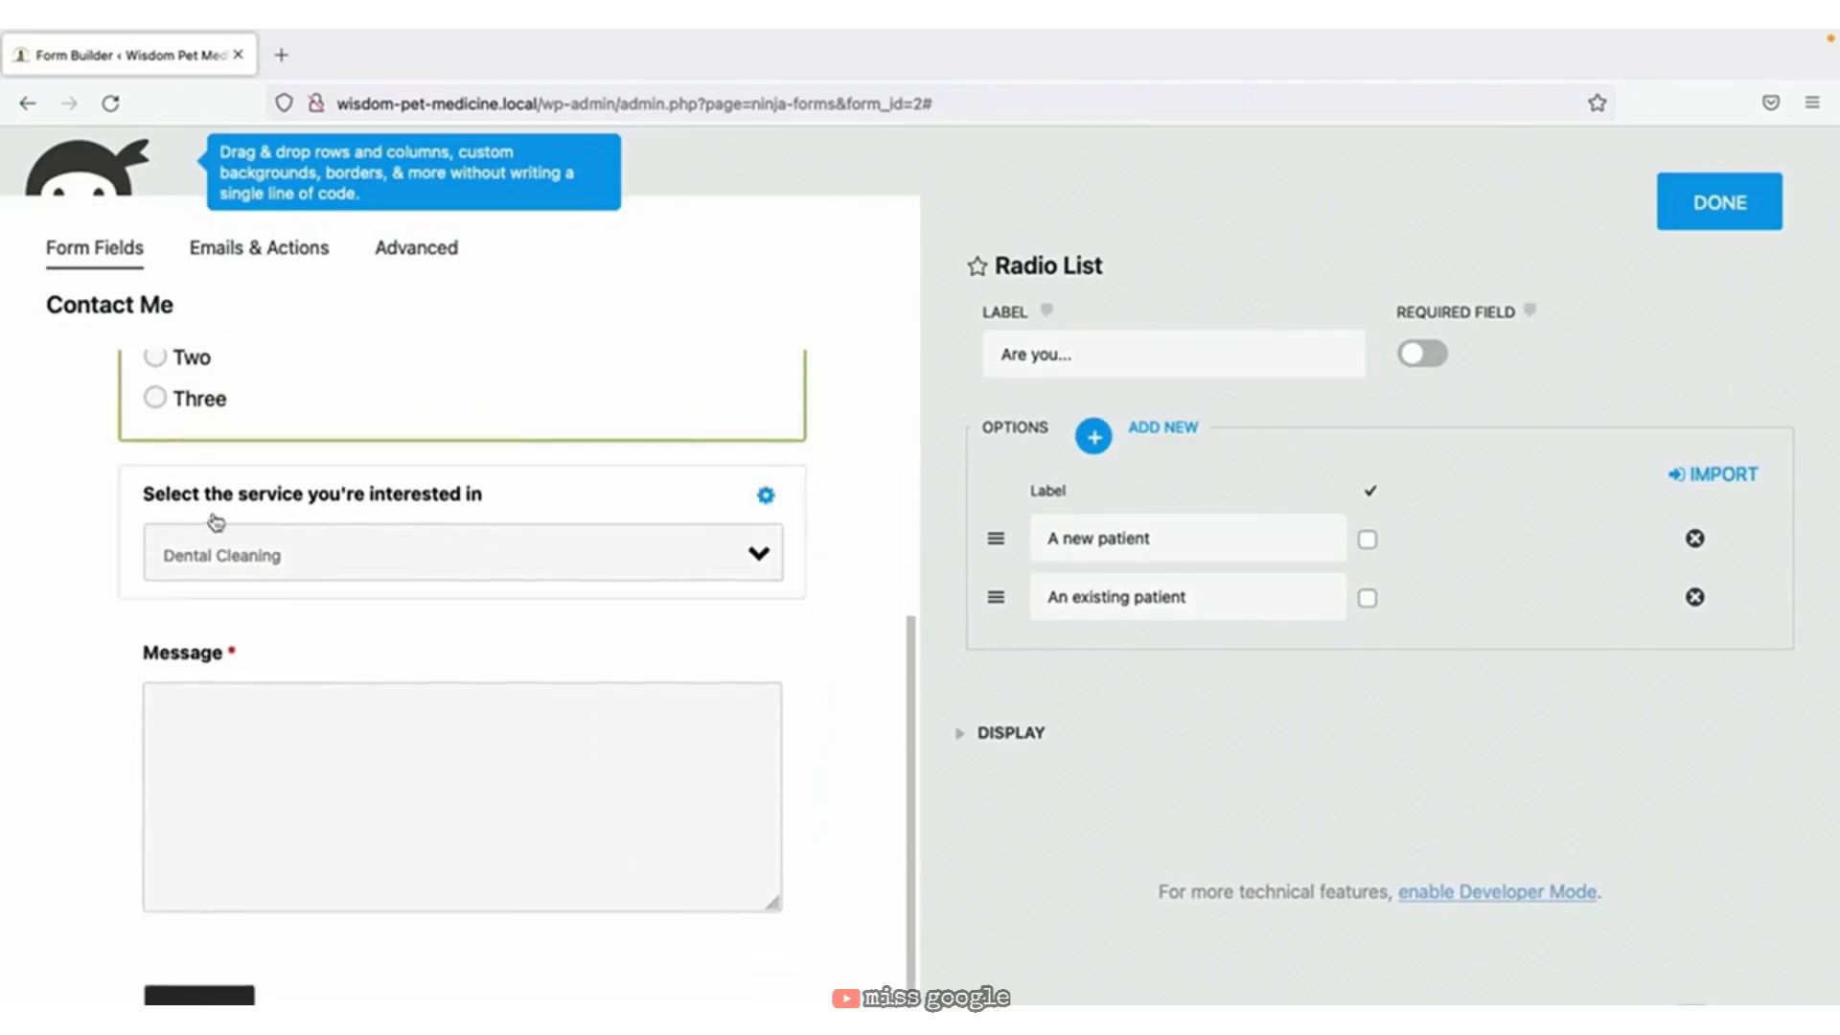
left_click(251, 673)
left_click(1118, 349)
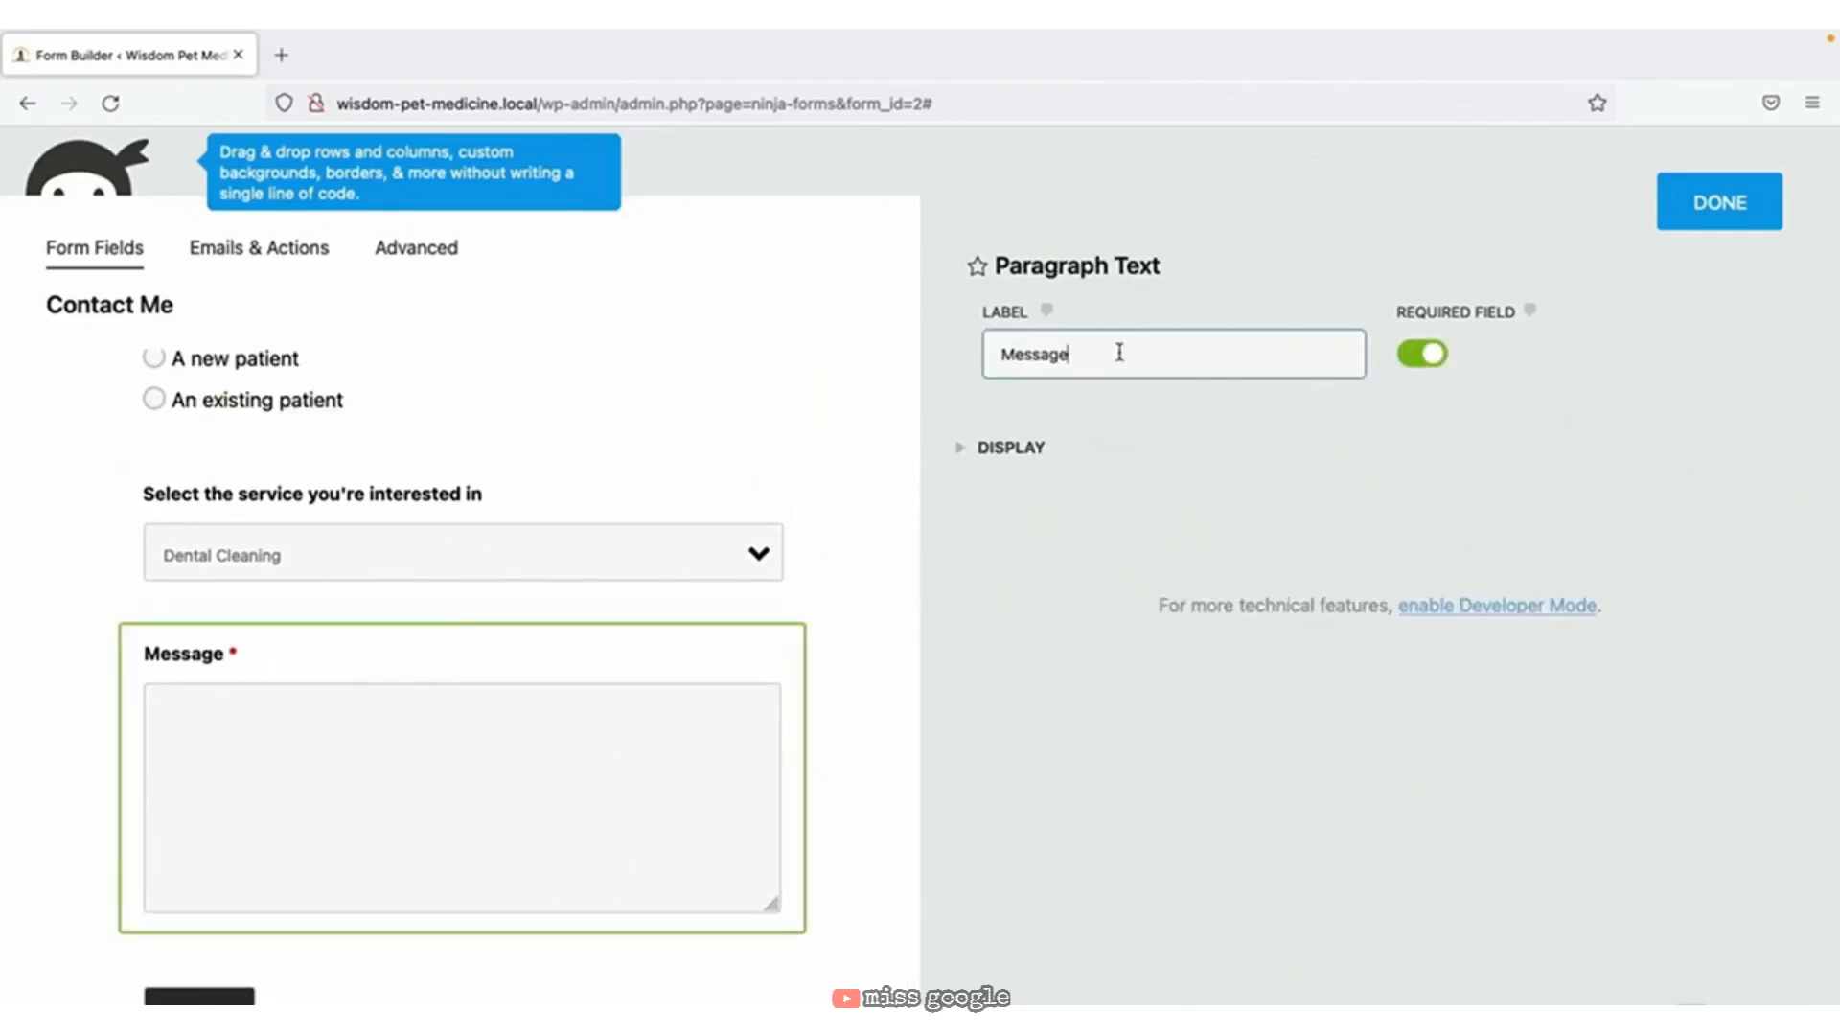
left_click_drag(1117, 349, 443, 345)
type("How can we help?")
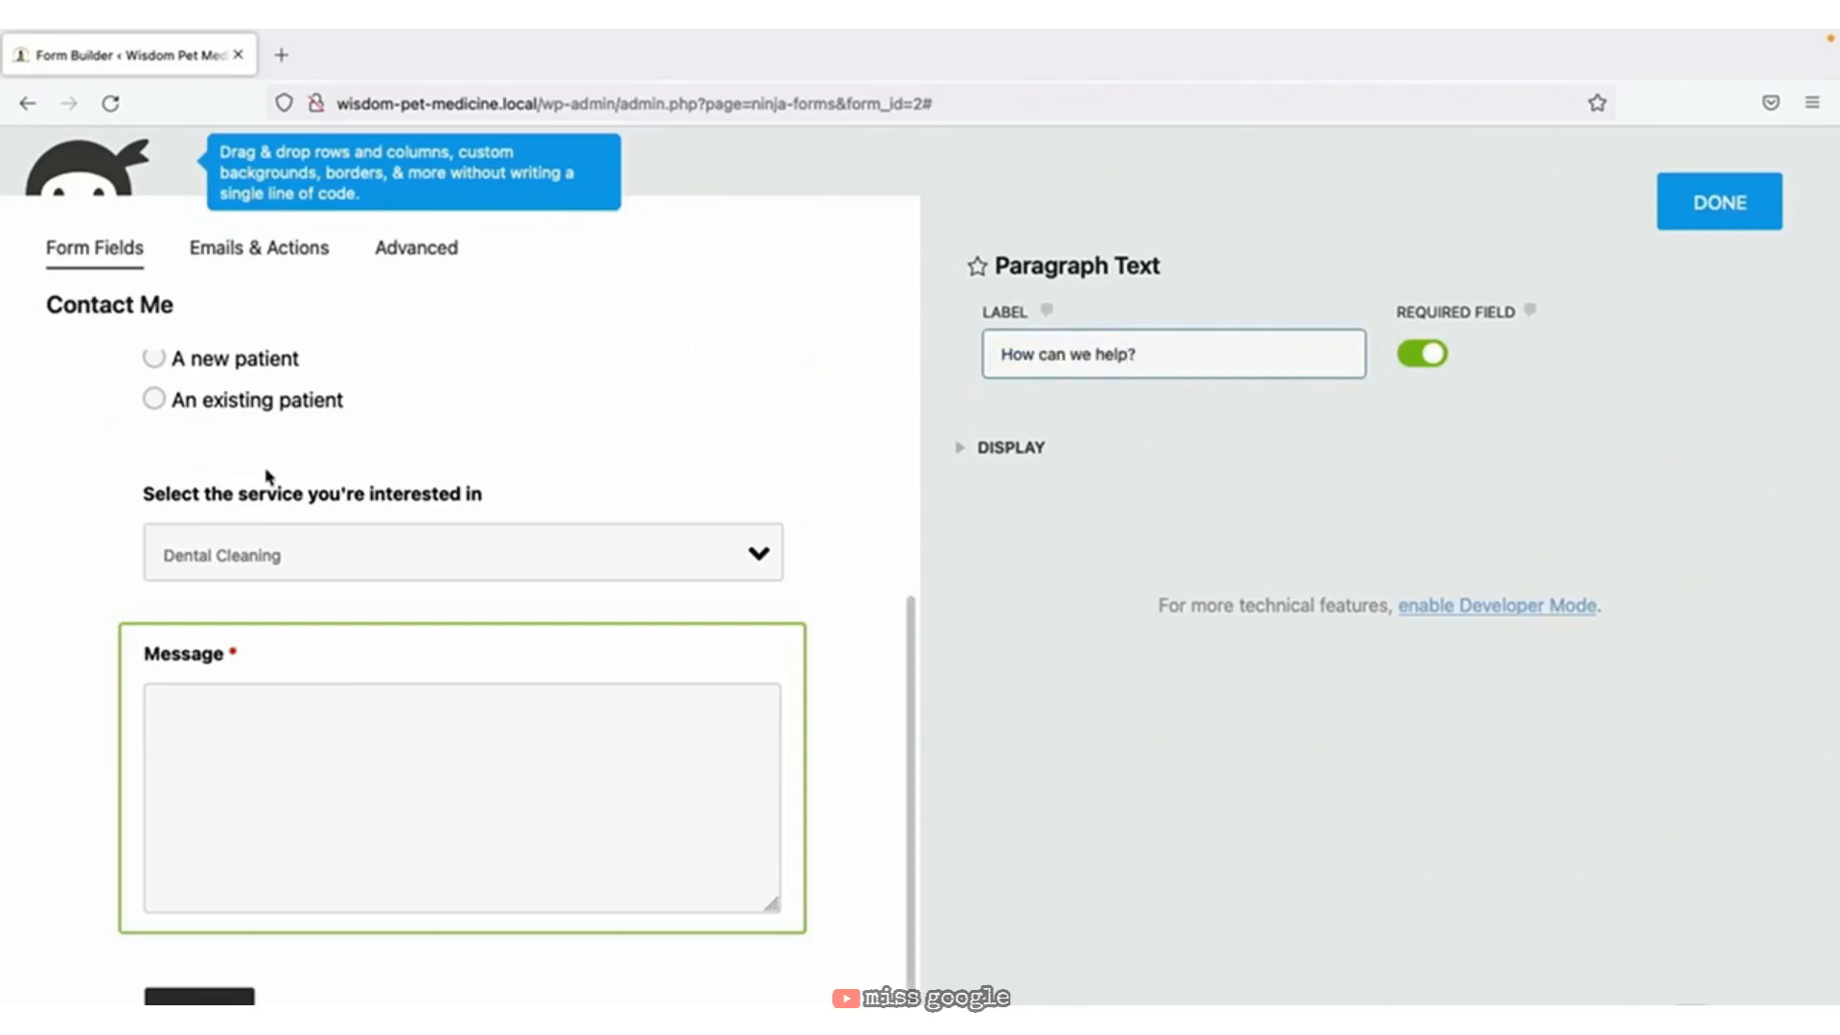
left_click(1426, 362)
left_click(1426, 357)
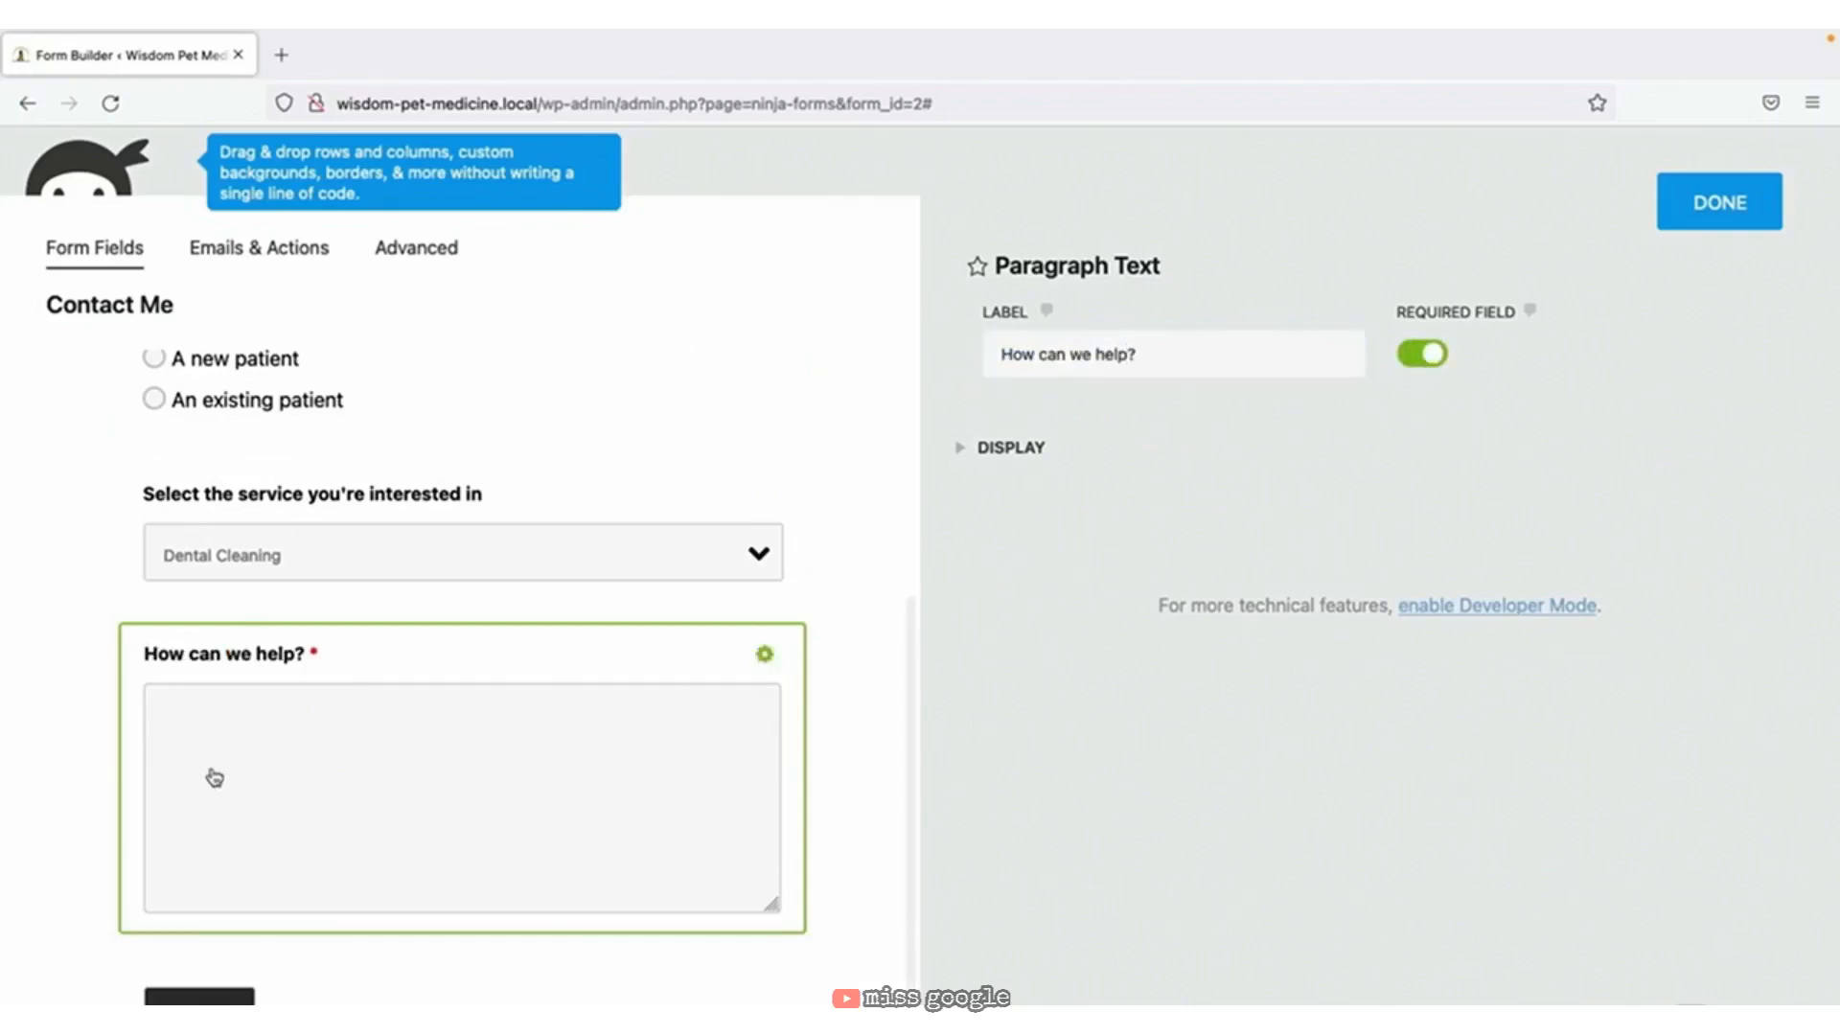
Change the submit button's label to "Send" and finish editing the form fields.
scroll(214, 772, "down", 1)
left_click(185, 978)
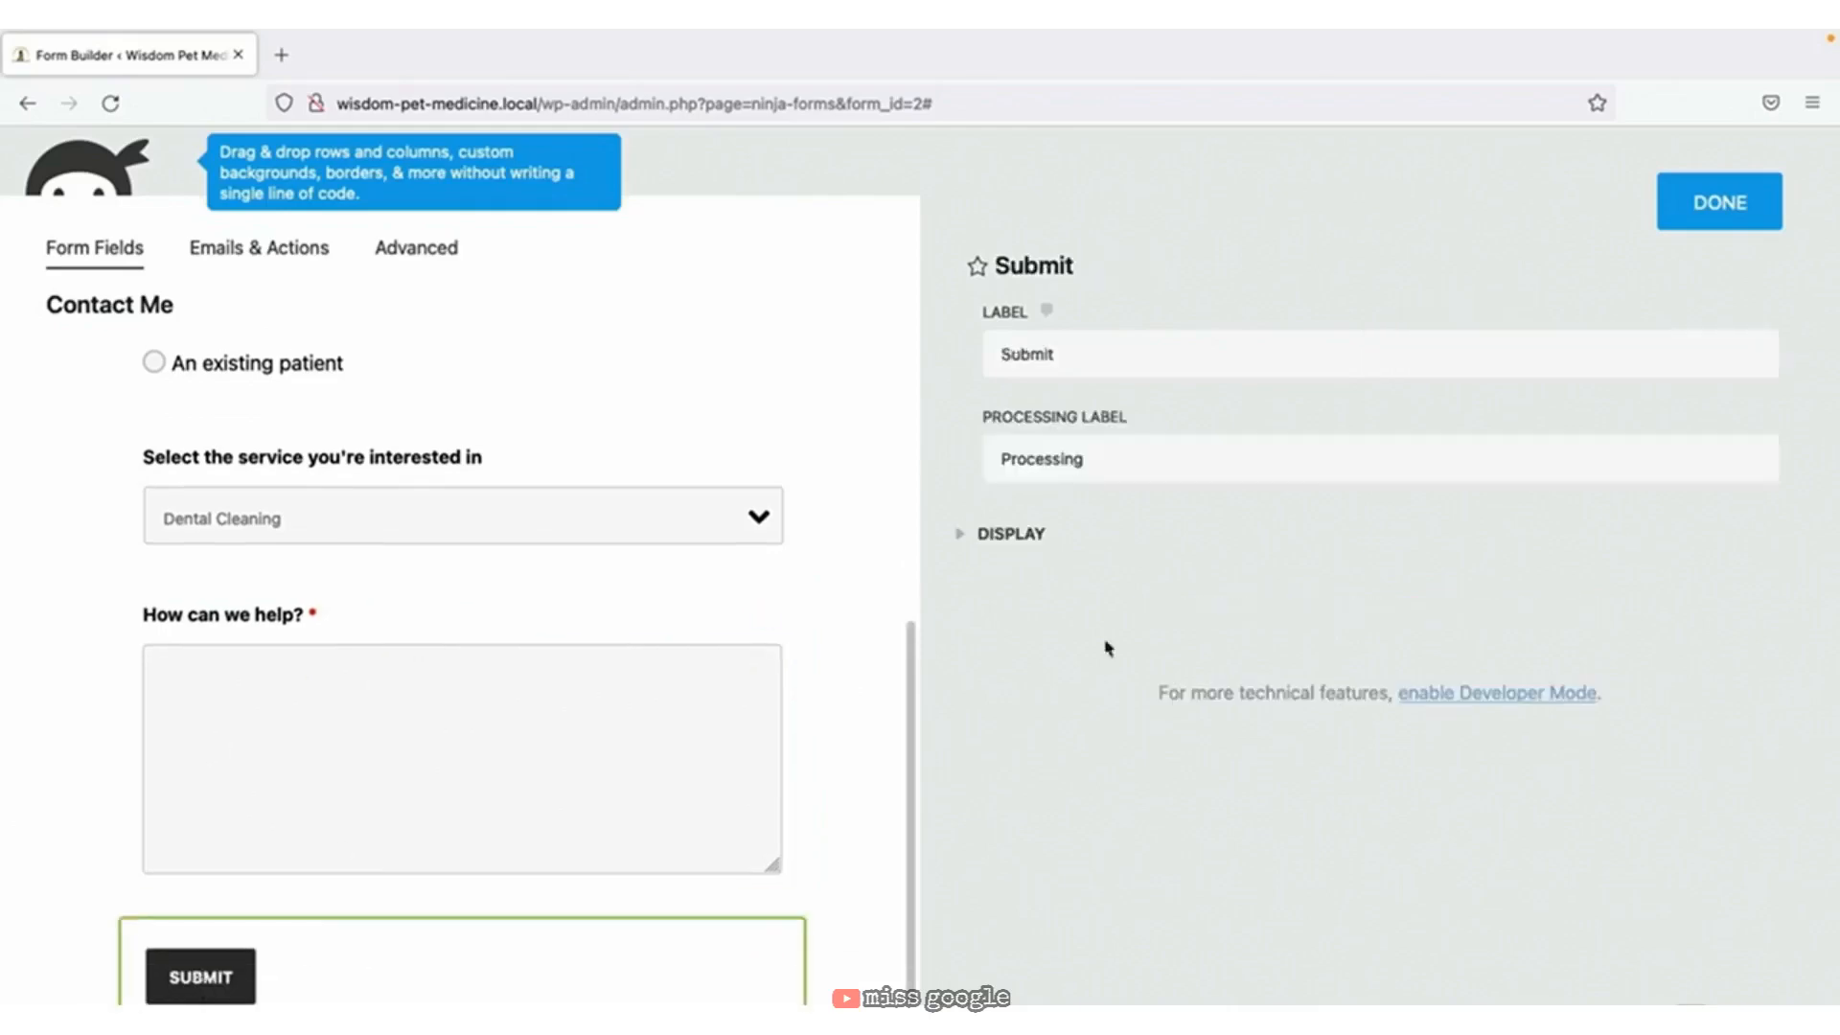
double_click(1092, 351)
type("Send")
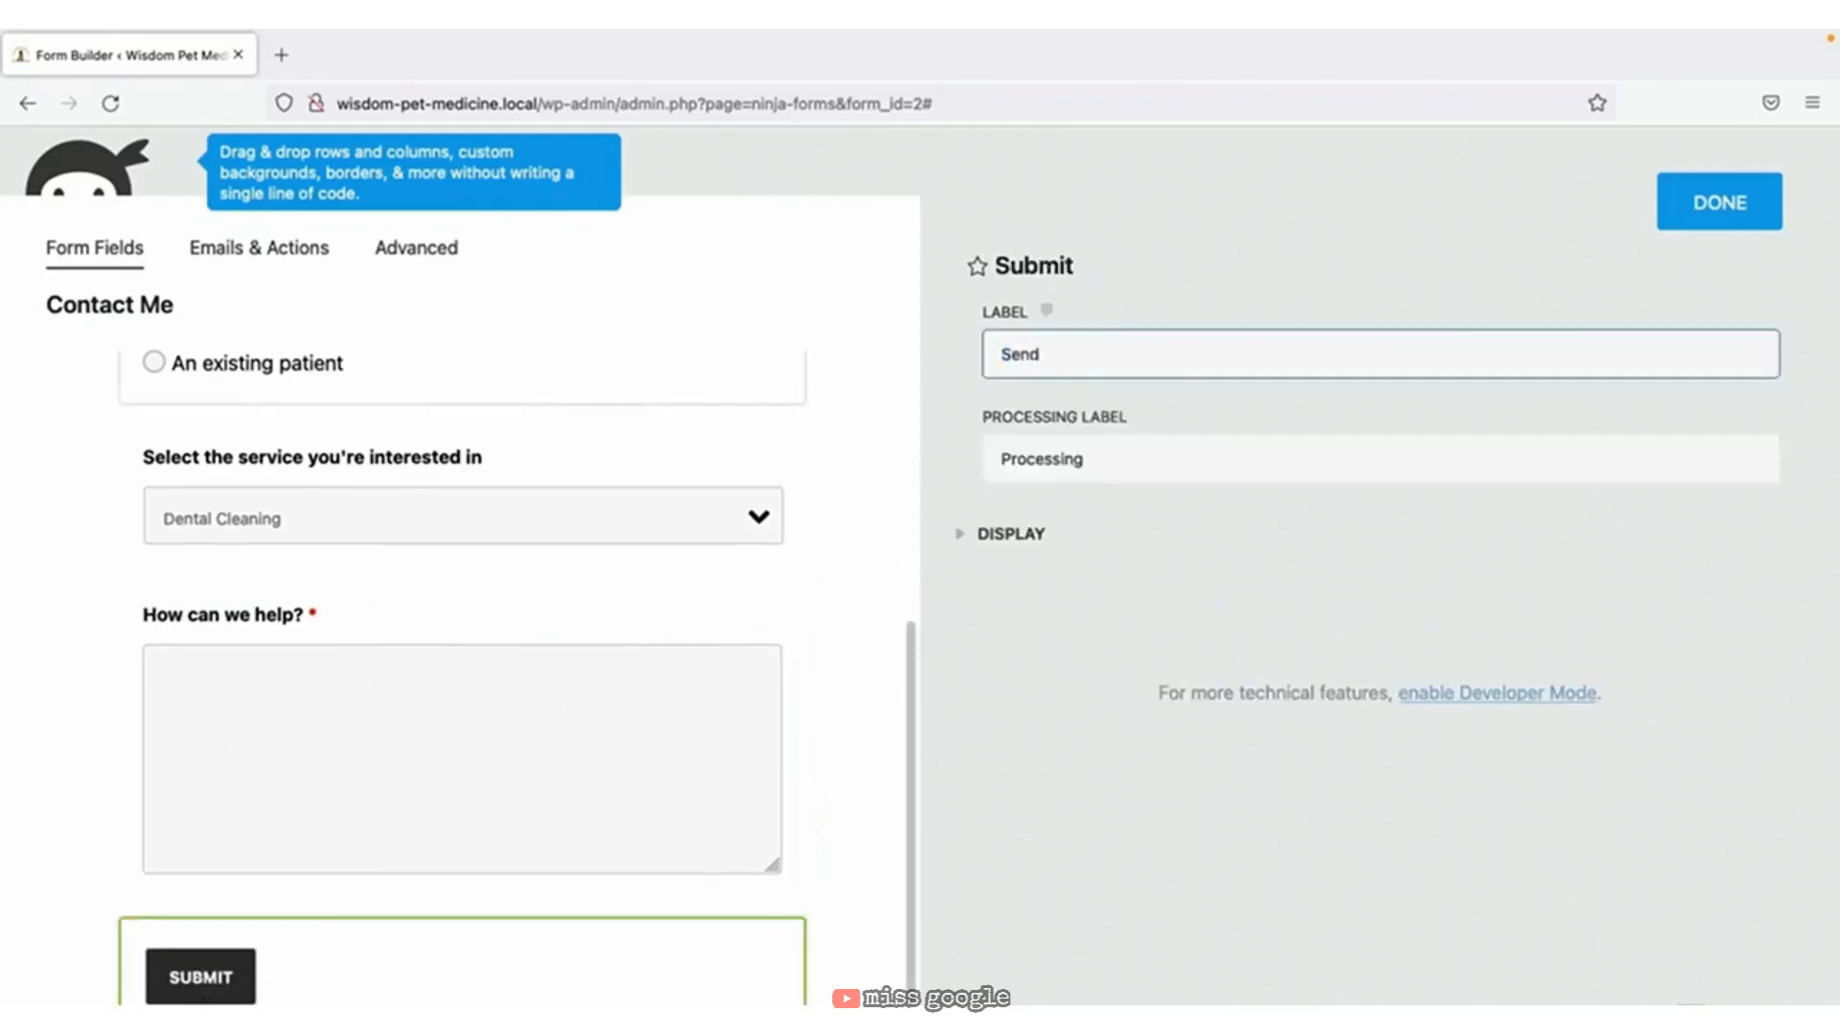
left_click(1720, 202)
scroll(651, 562, "up", 5)
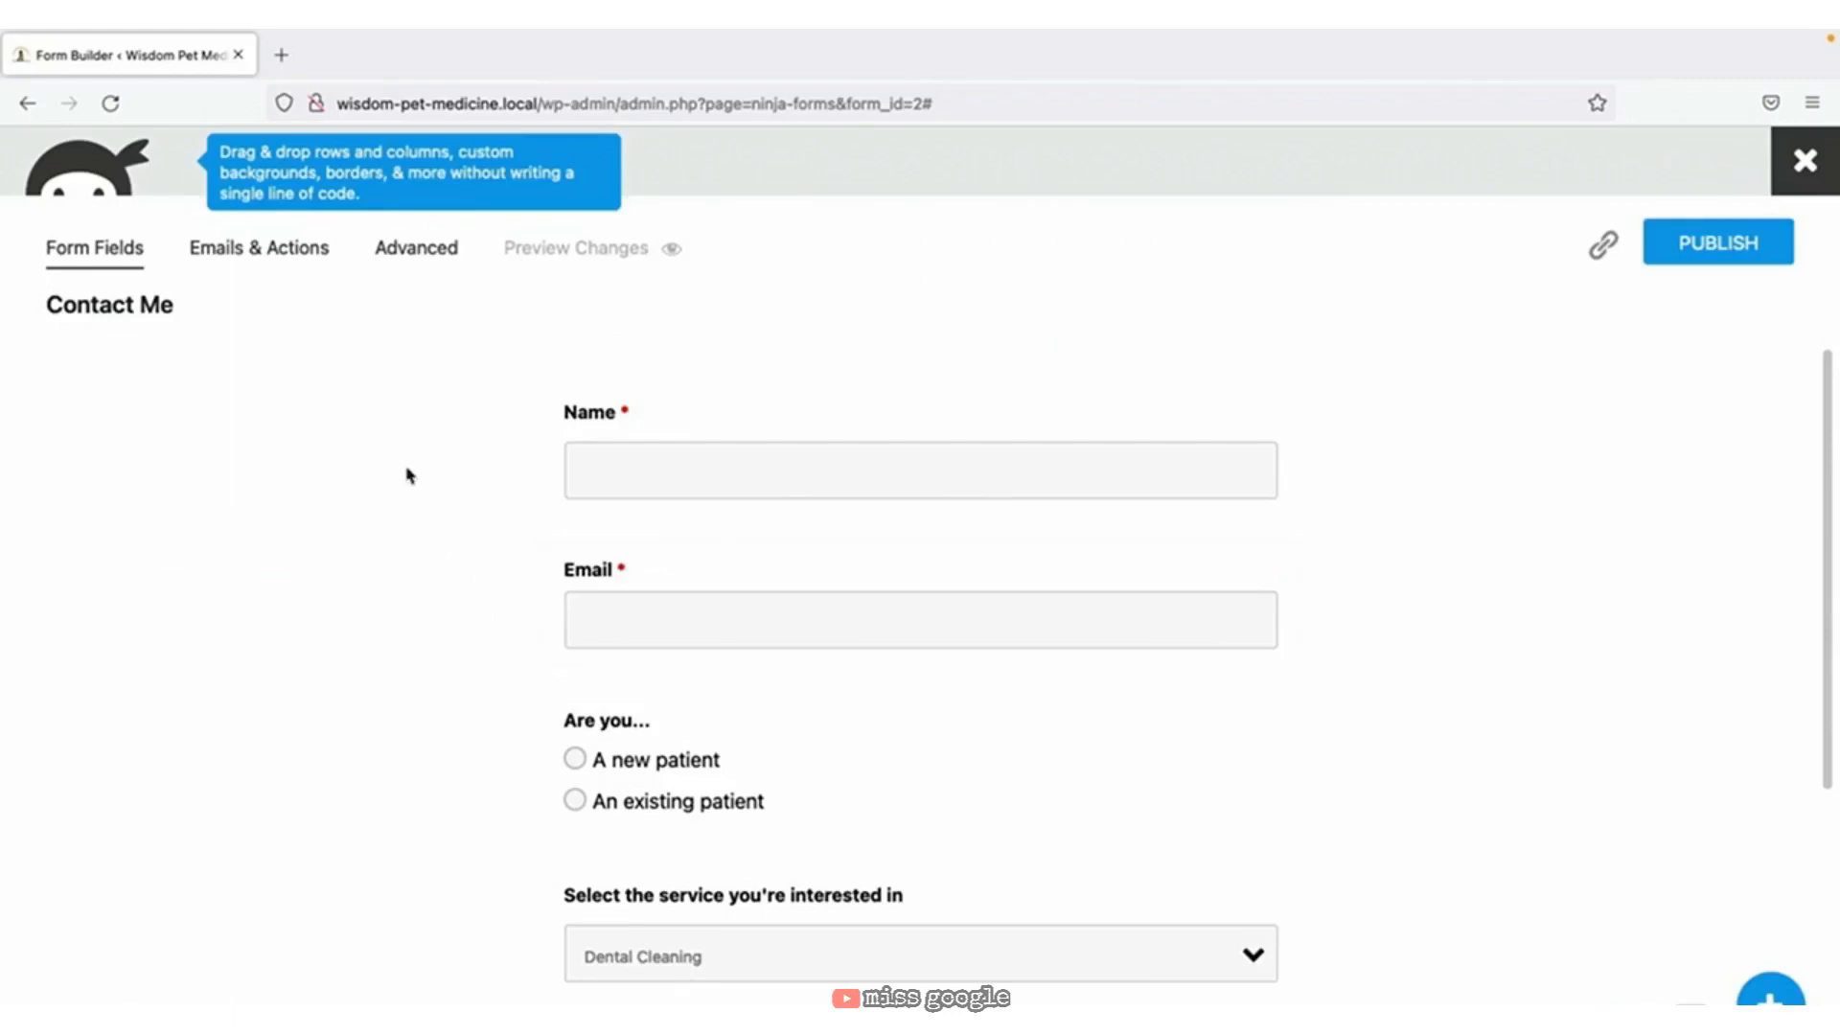
Disable the form's Email Confirmation action and open the Email Notification action's settings to check its recipient.
left_click(279, 260)
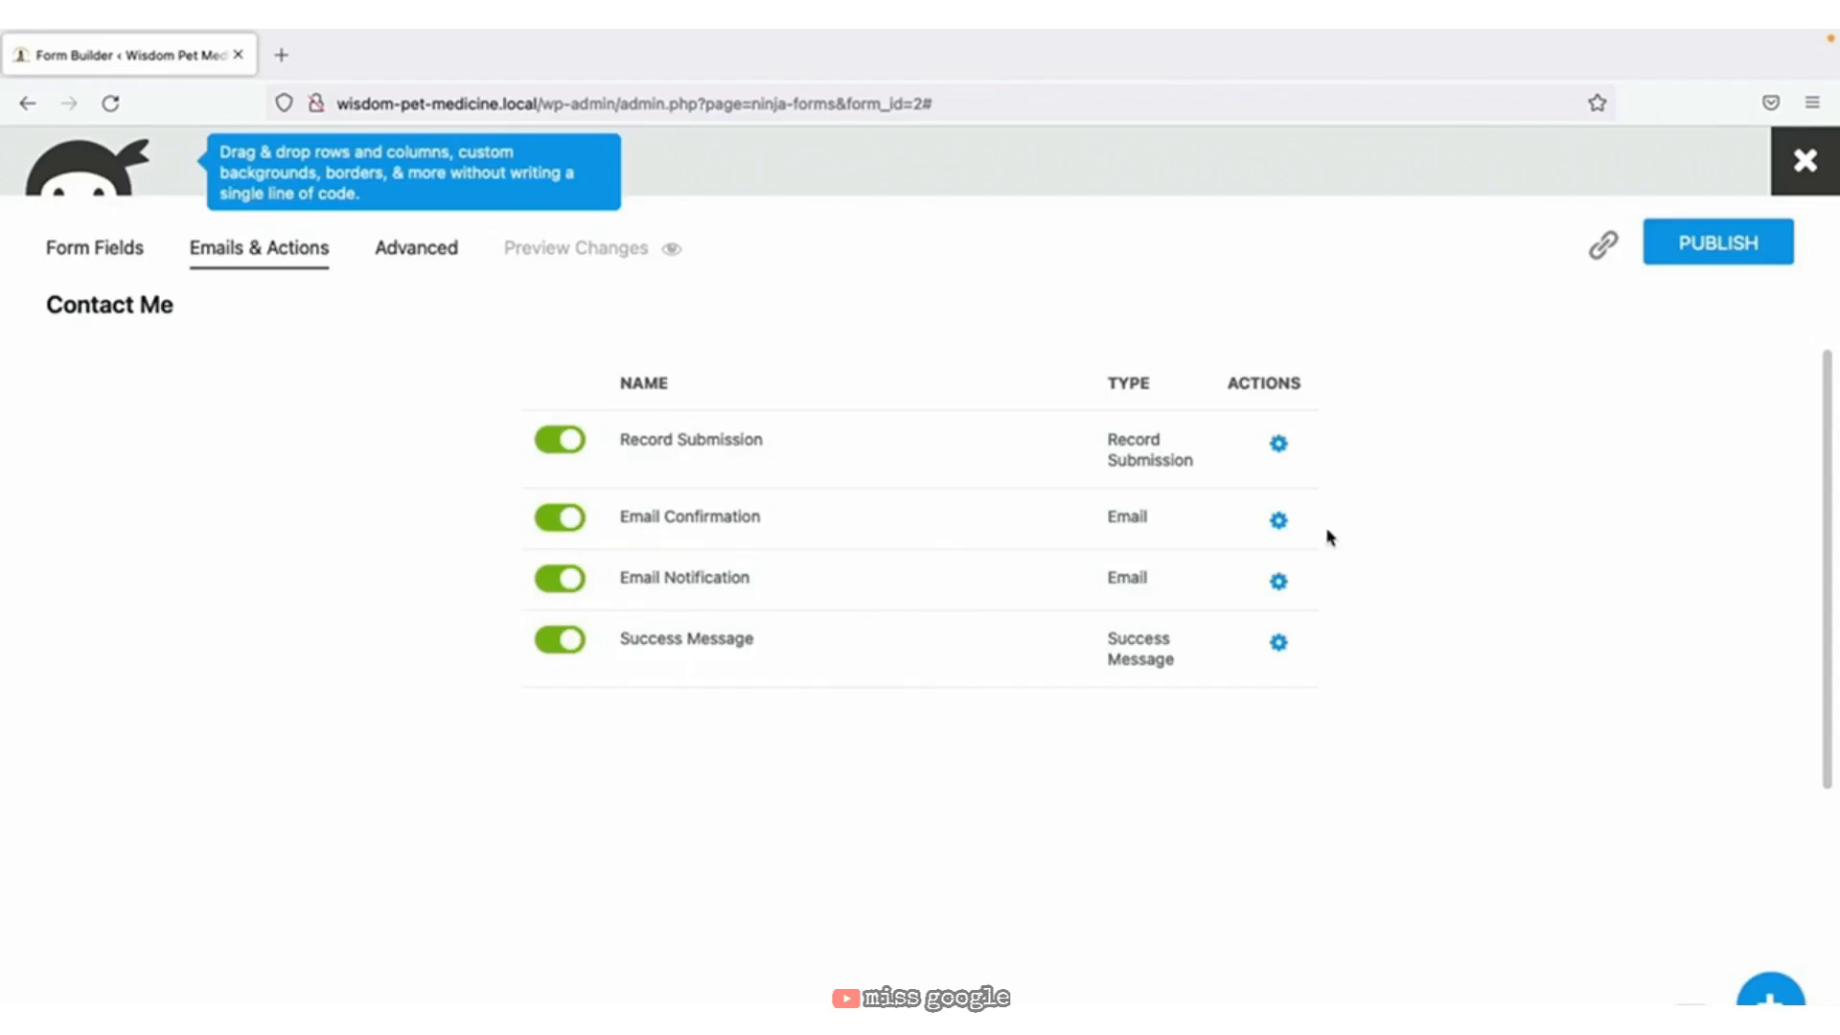
left_click(570, 527)
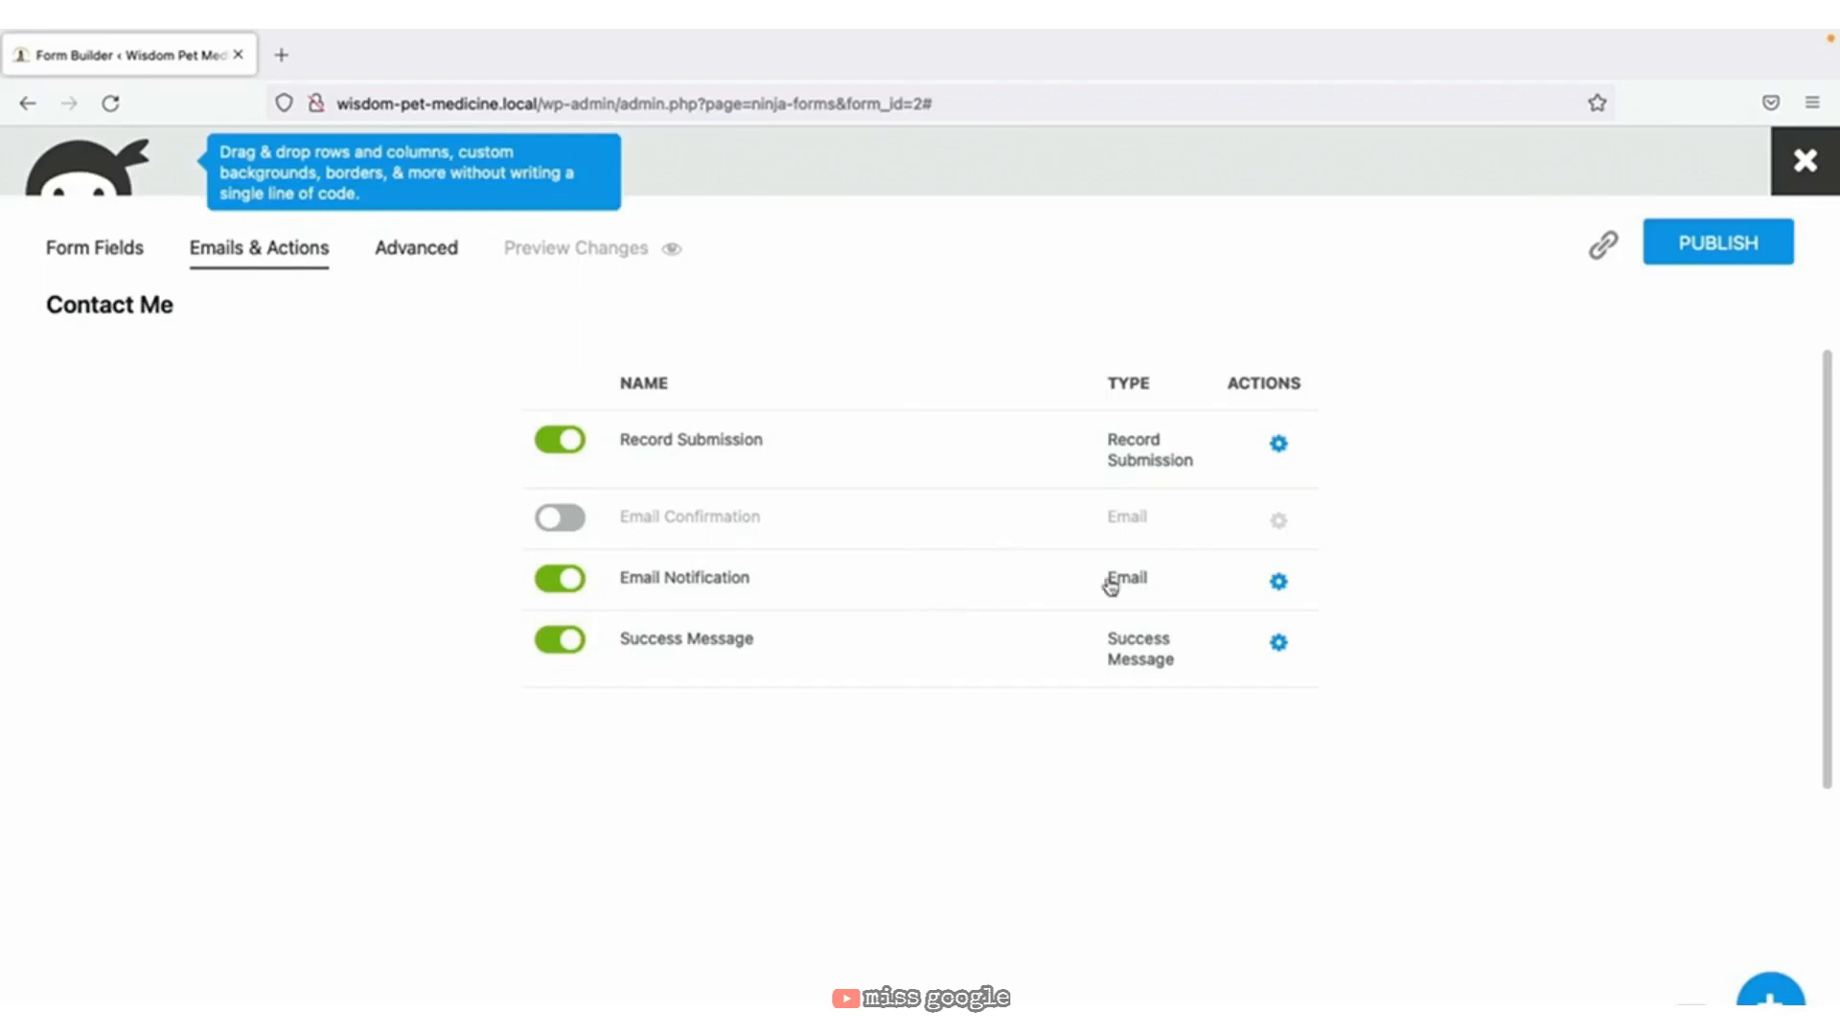
mouse_move(1282, 584)
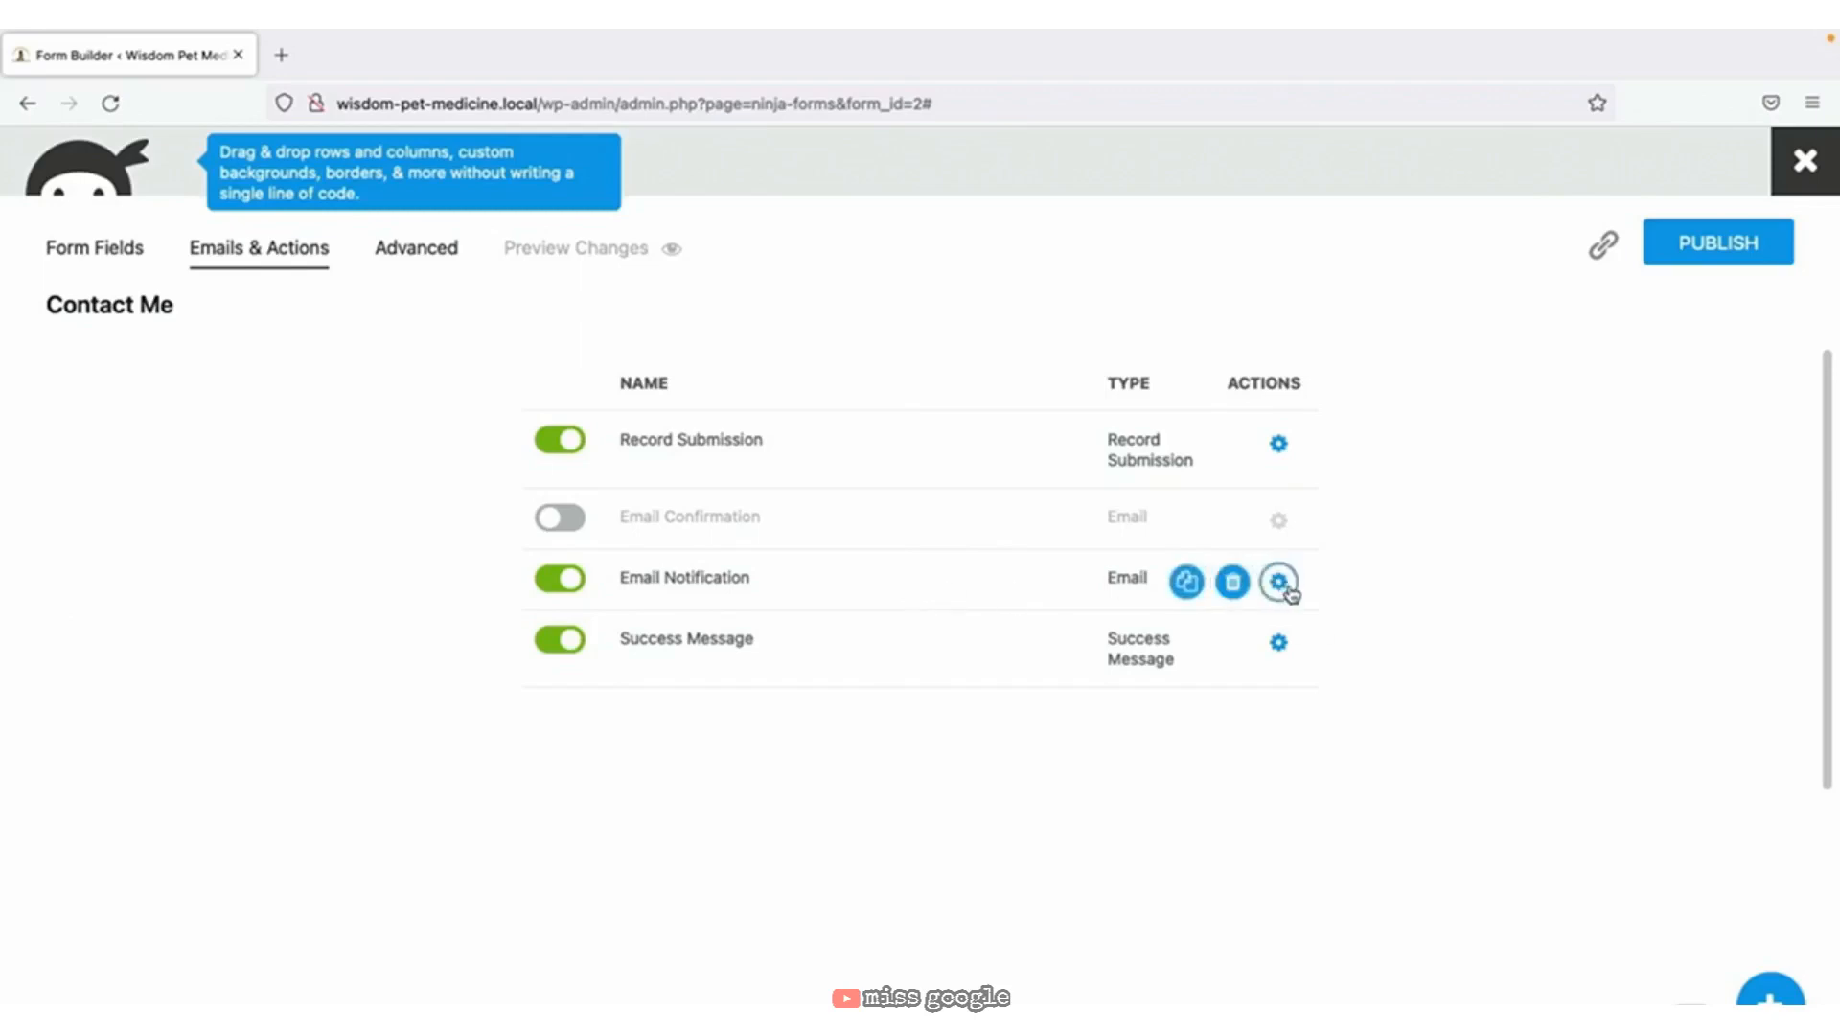
left_click(1280, 581)
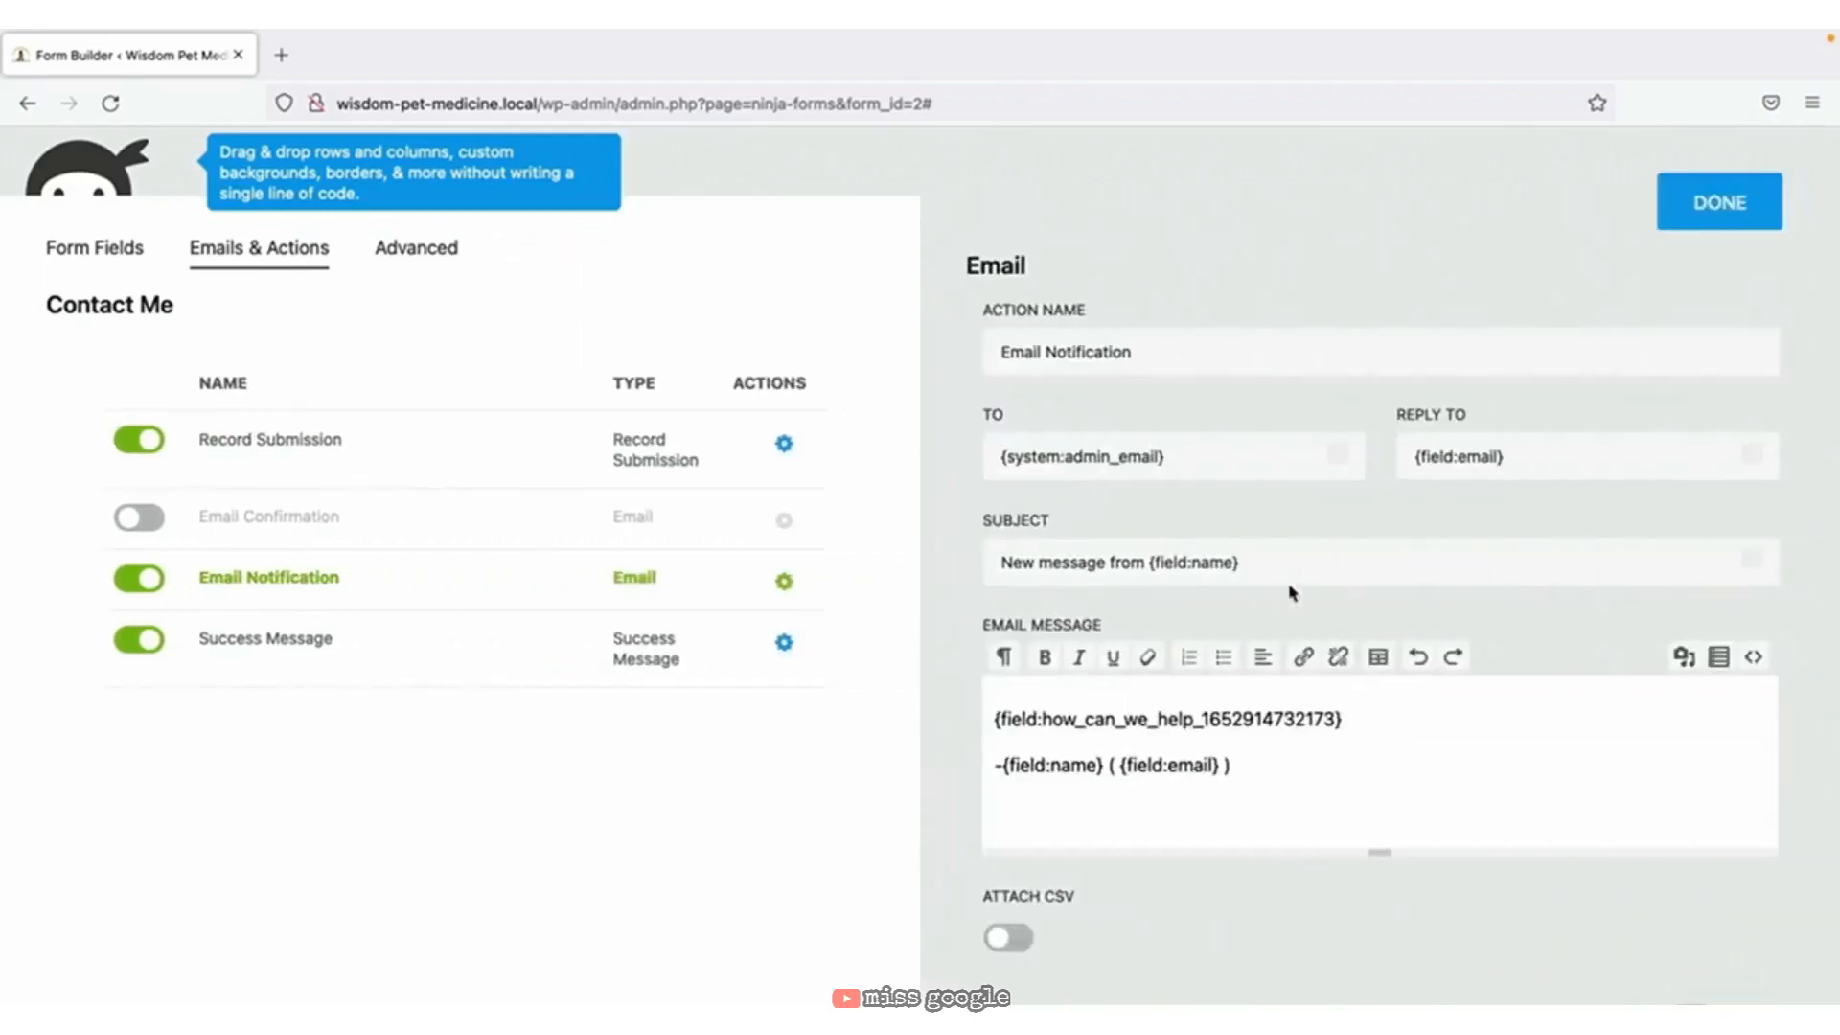
left_click_drag(1223, 467, 1037, 438)
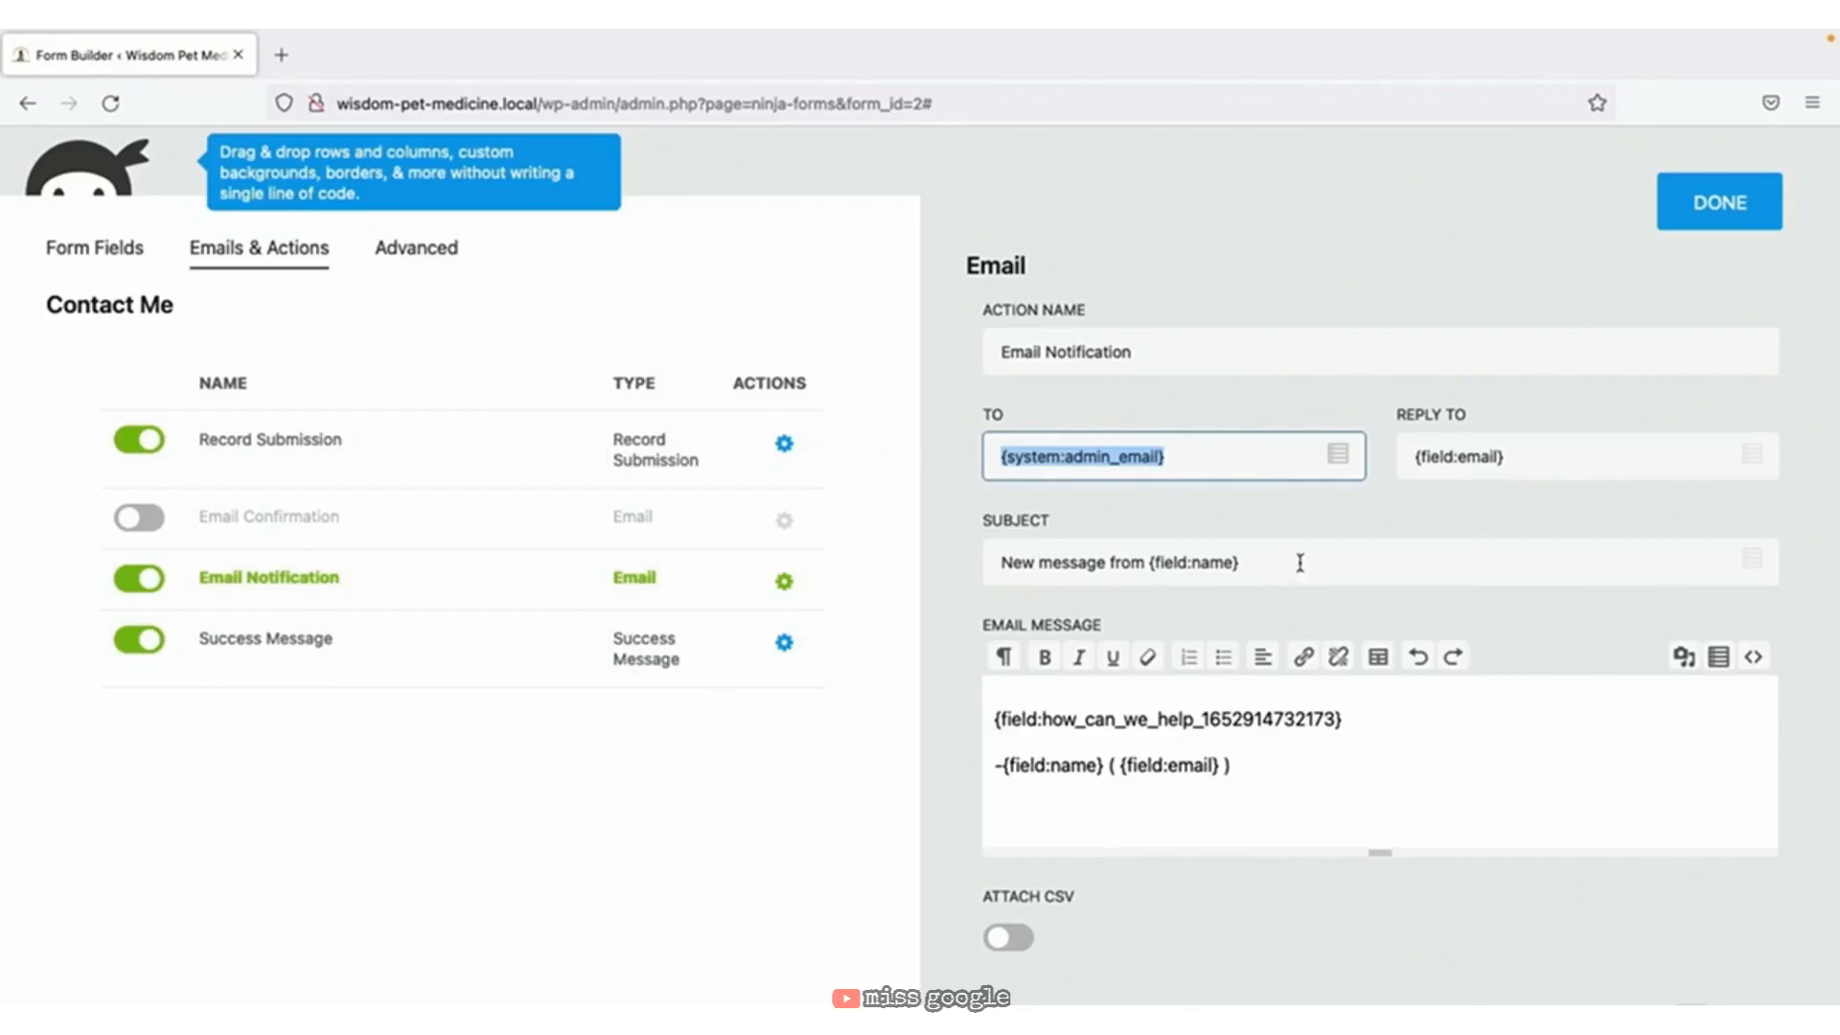
Try inserting the Name merge tag at the start of the notification's email message, and remove it again.
left_click(1623, 711)
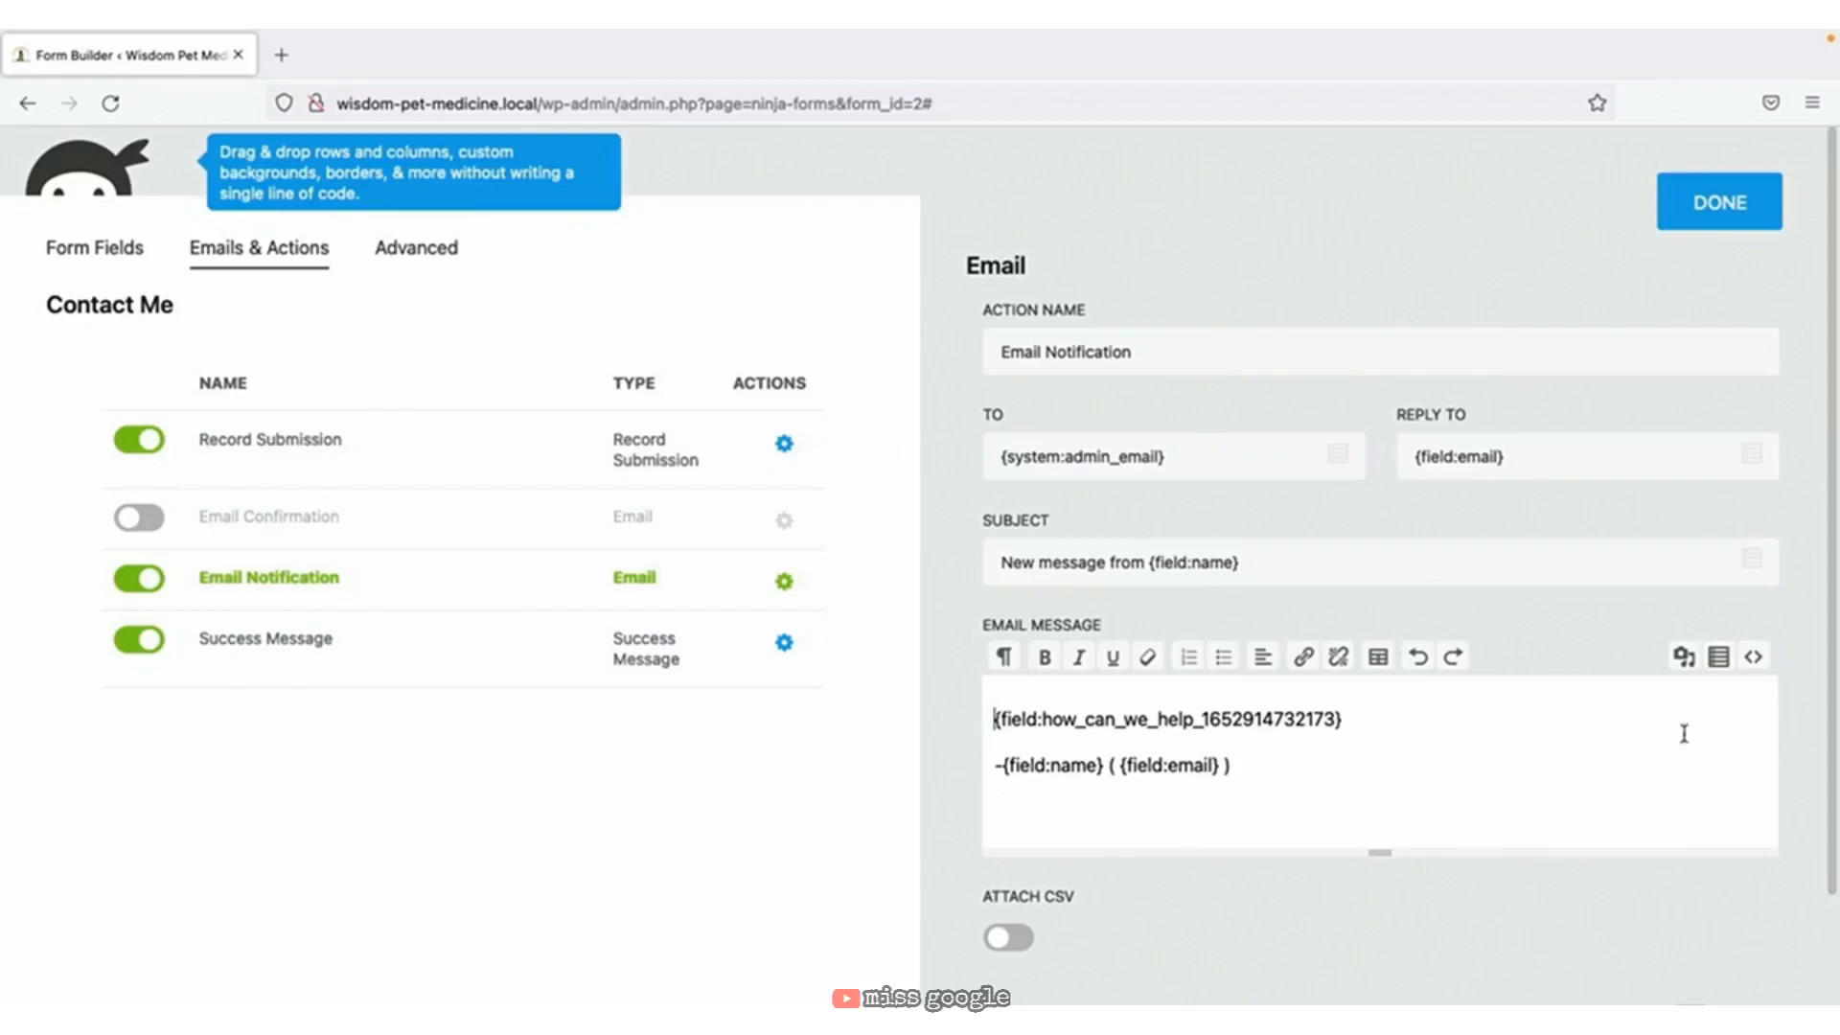
left_click(1720, 670)
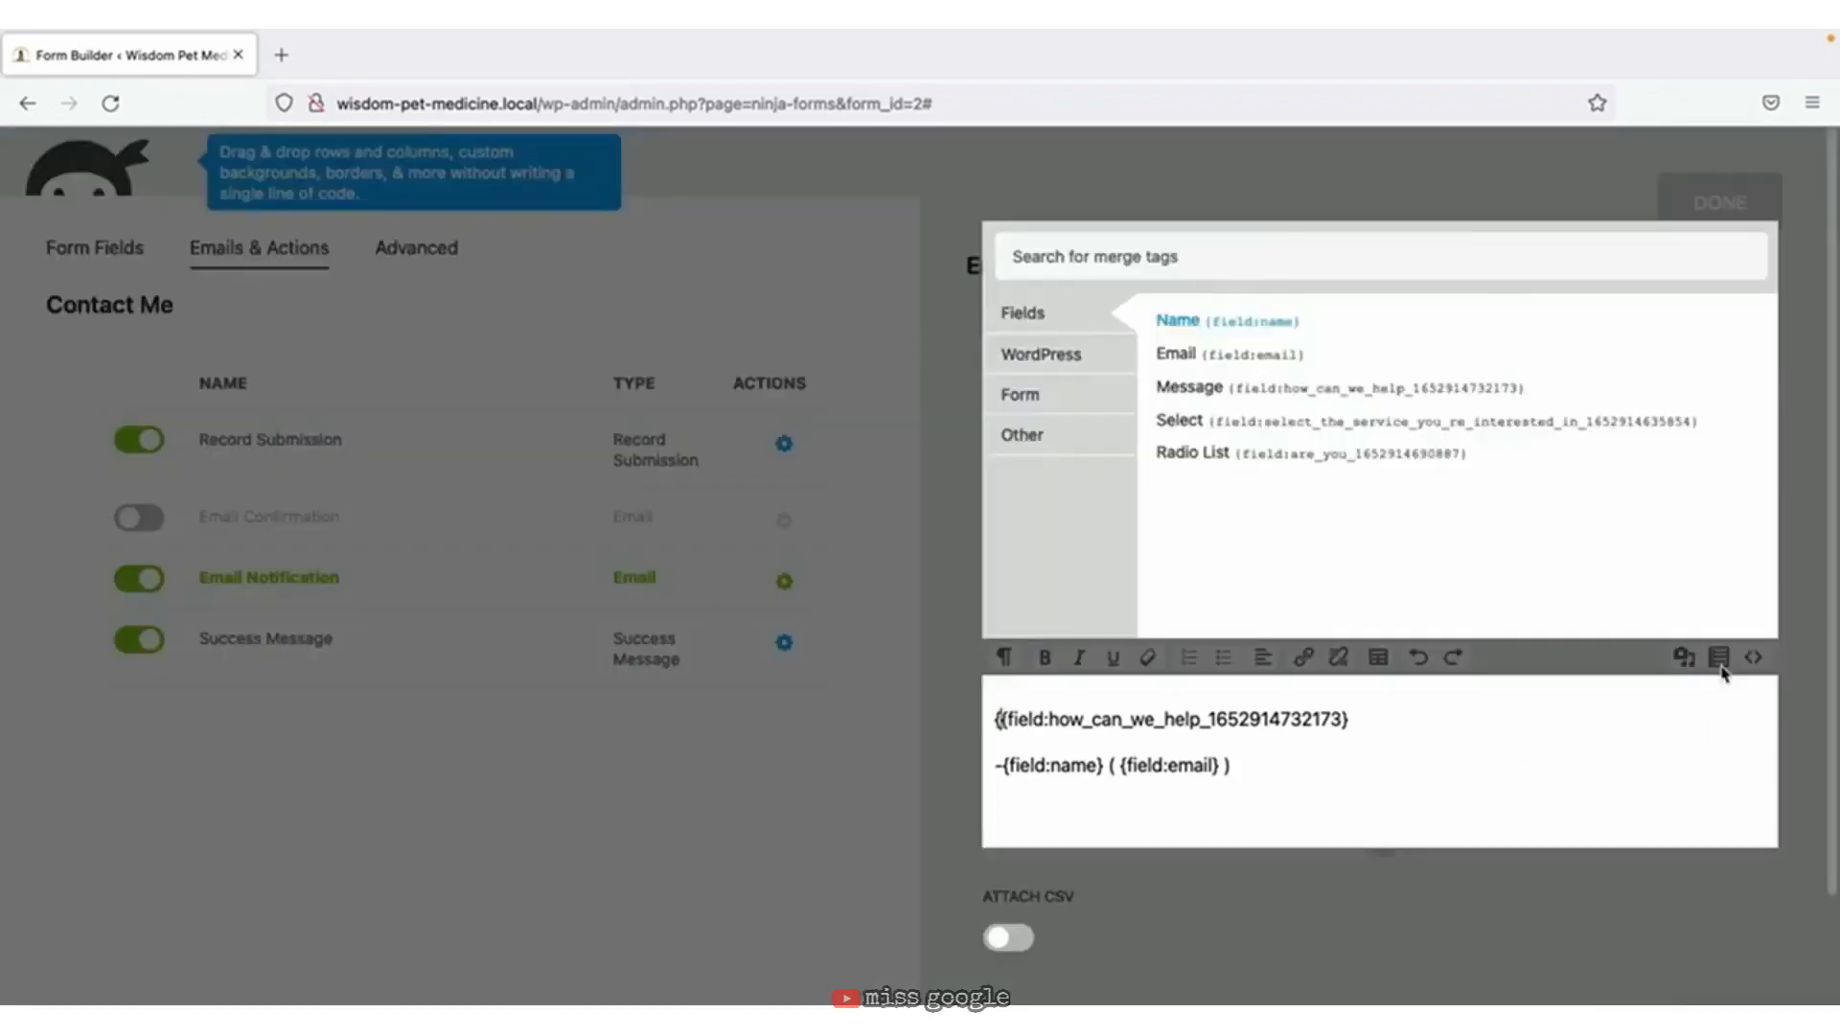
left_click(1186, 334)
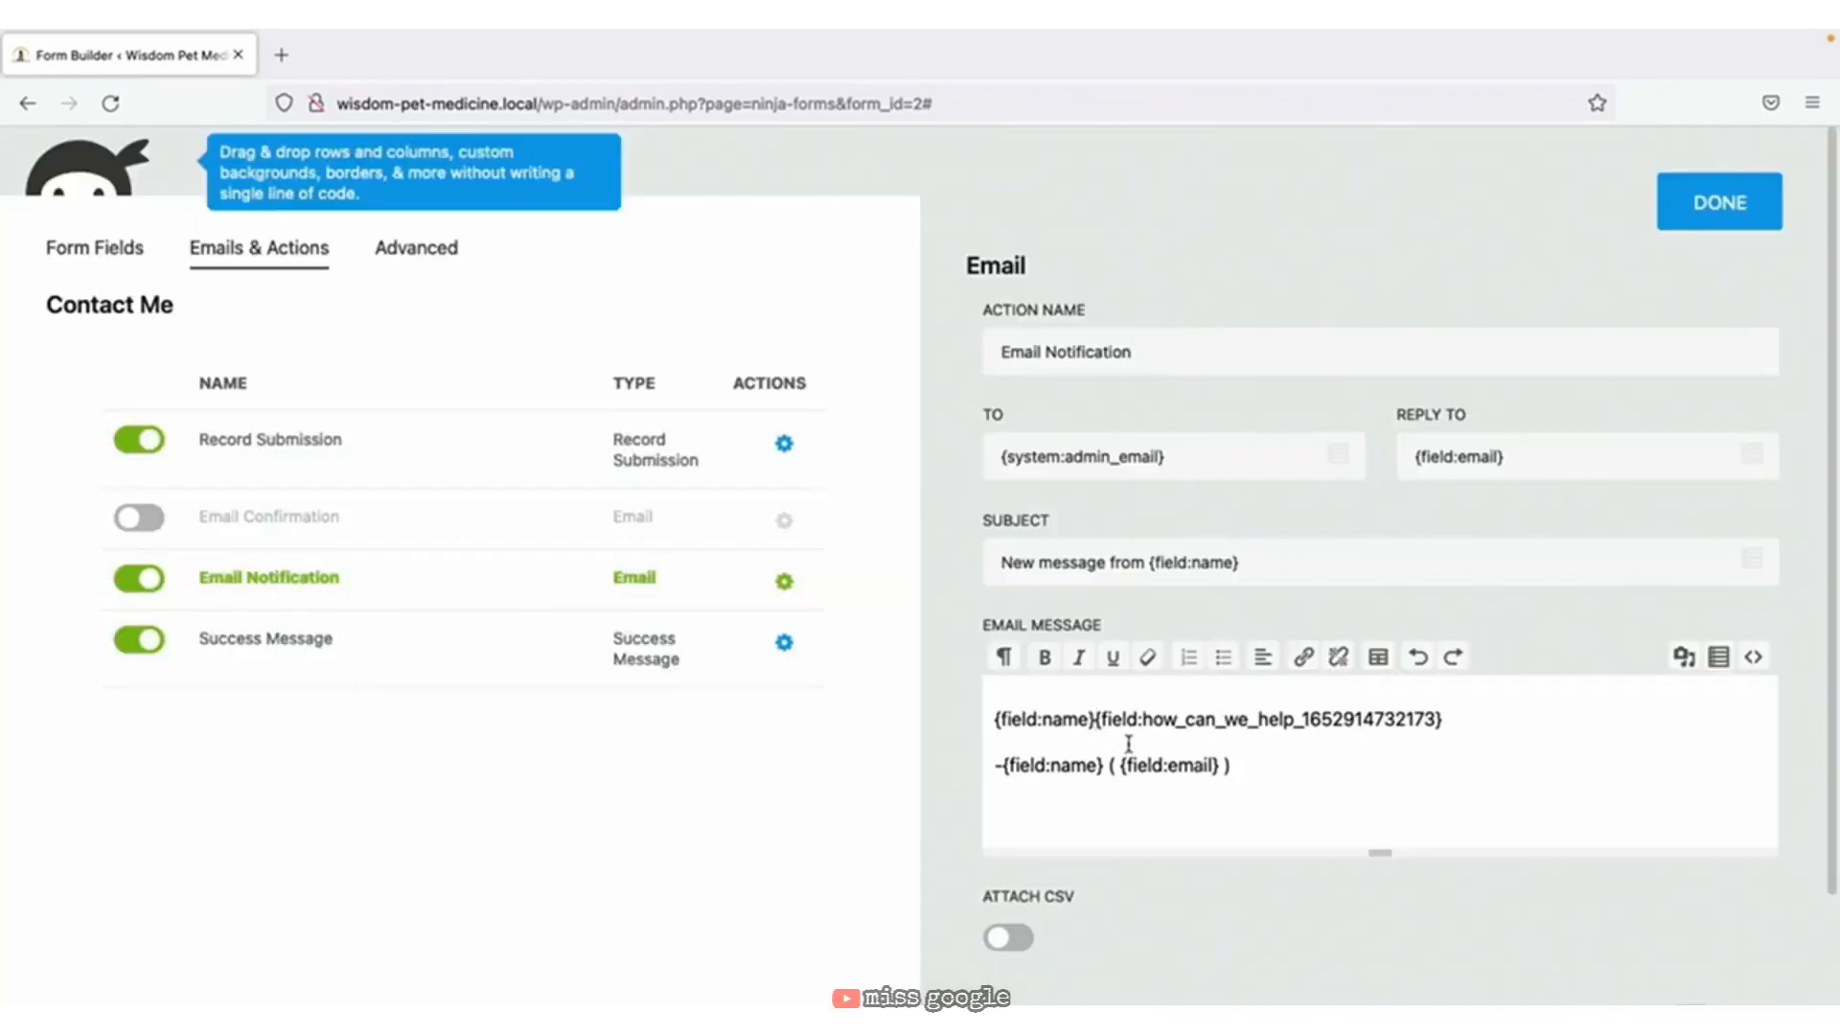
key("shift+Home")
key("BackSpace")
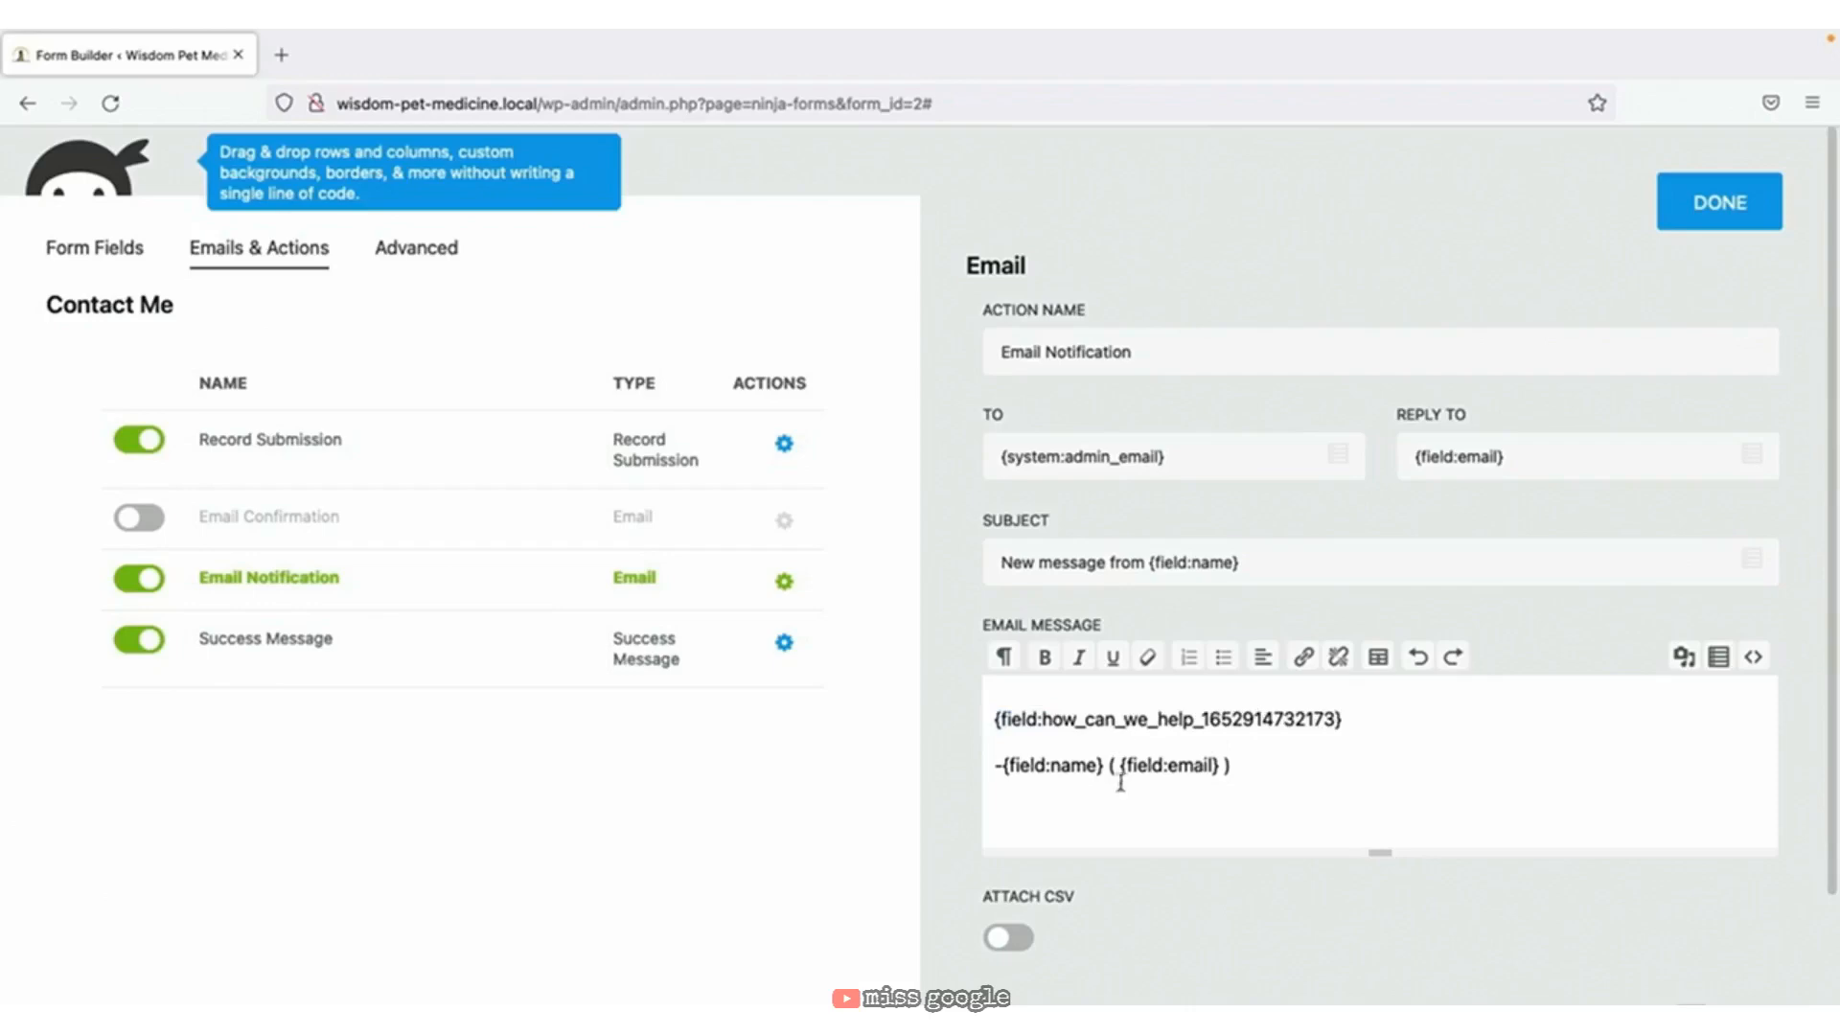
Add the Select and Radio List field merge tags on separate lines below the notification email's signature, and finish editing the action.
left_click(1300, 775)
key("Return")
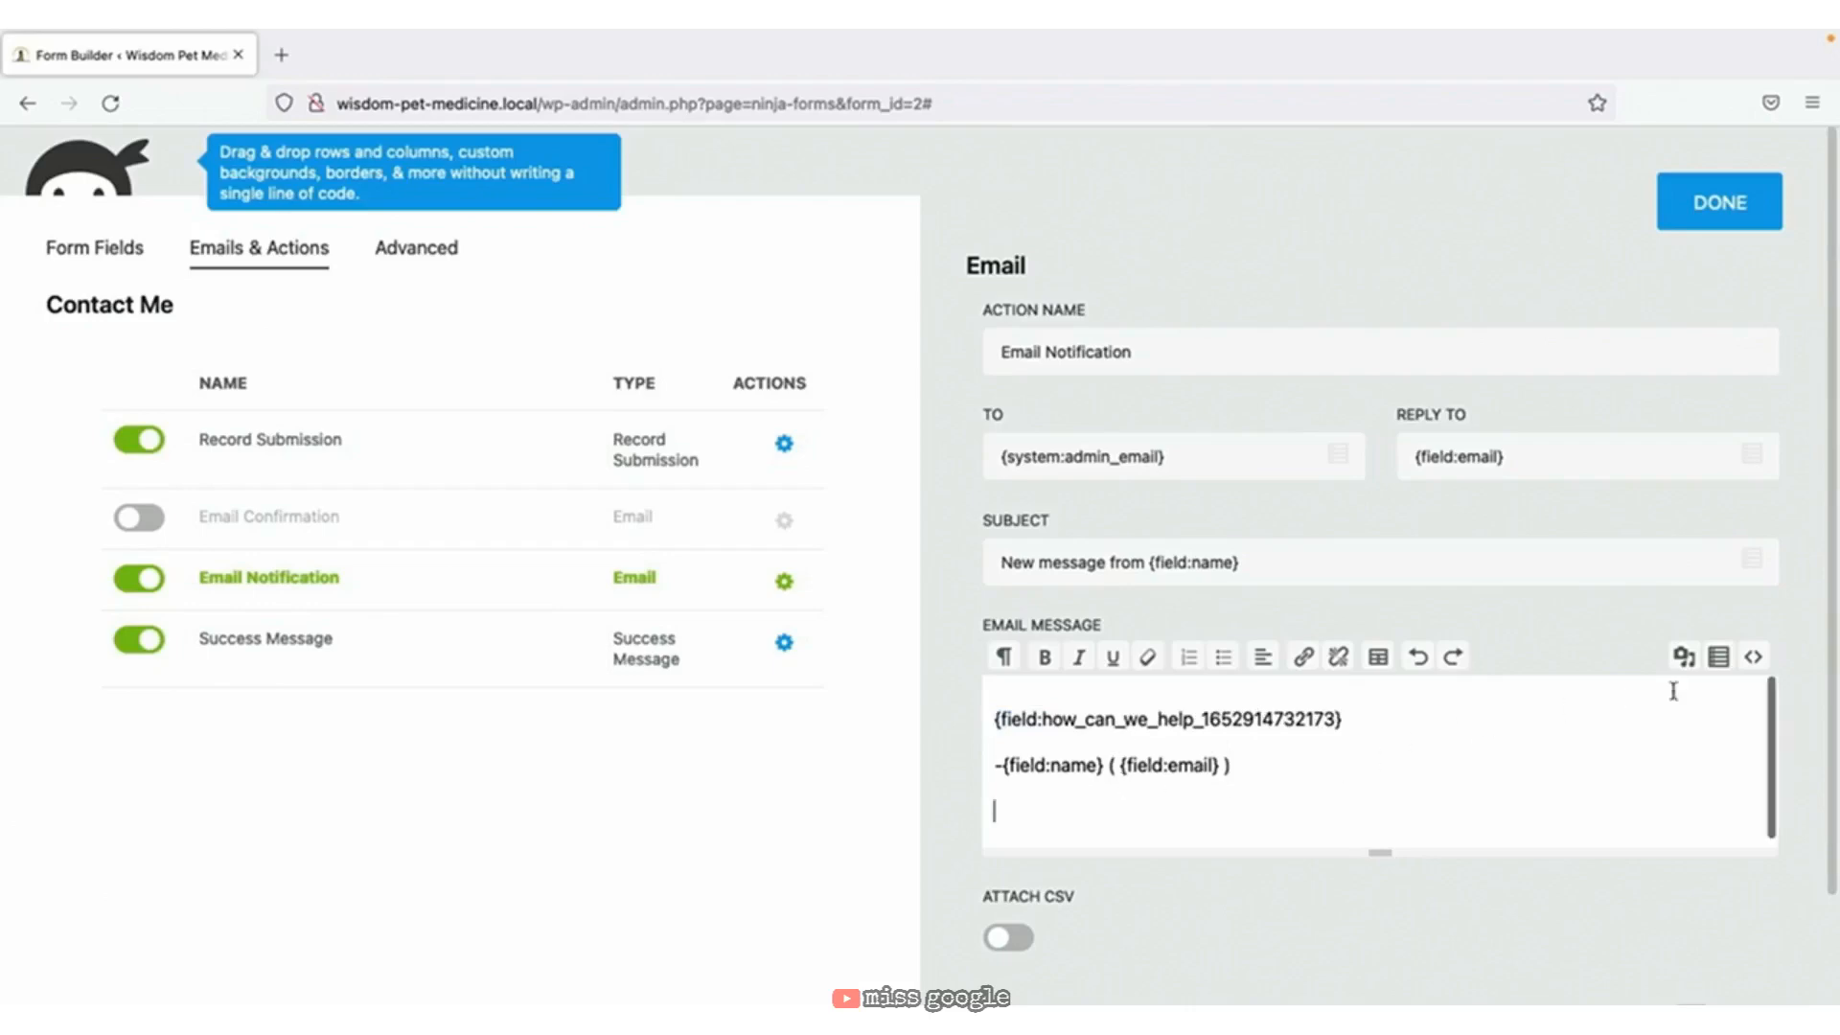
left_click(1720, 660)
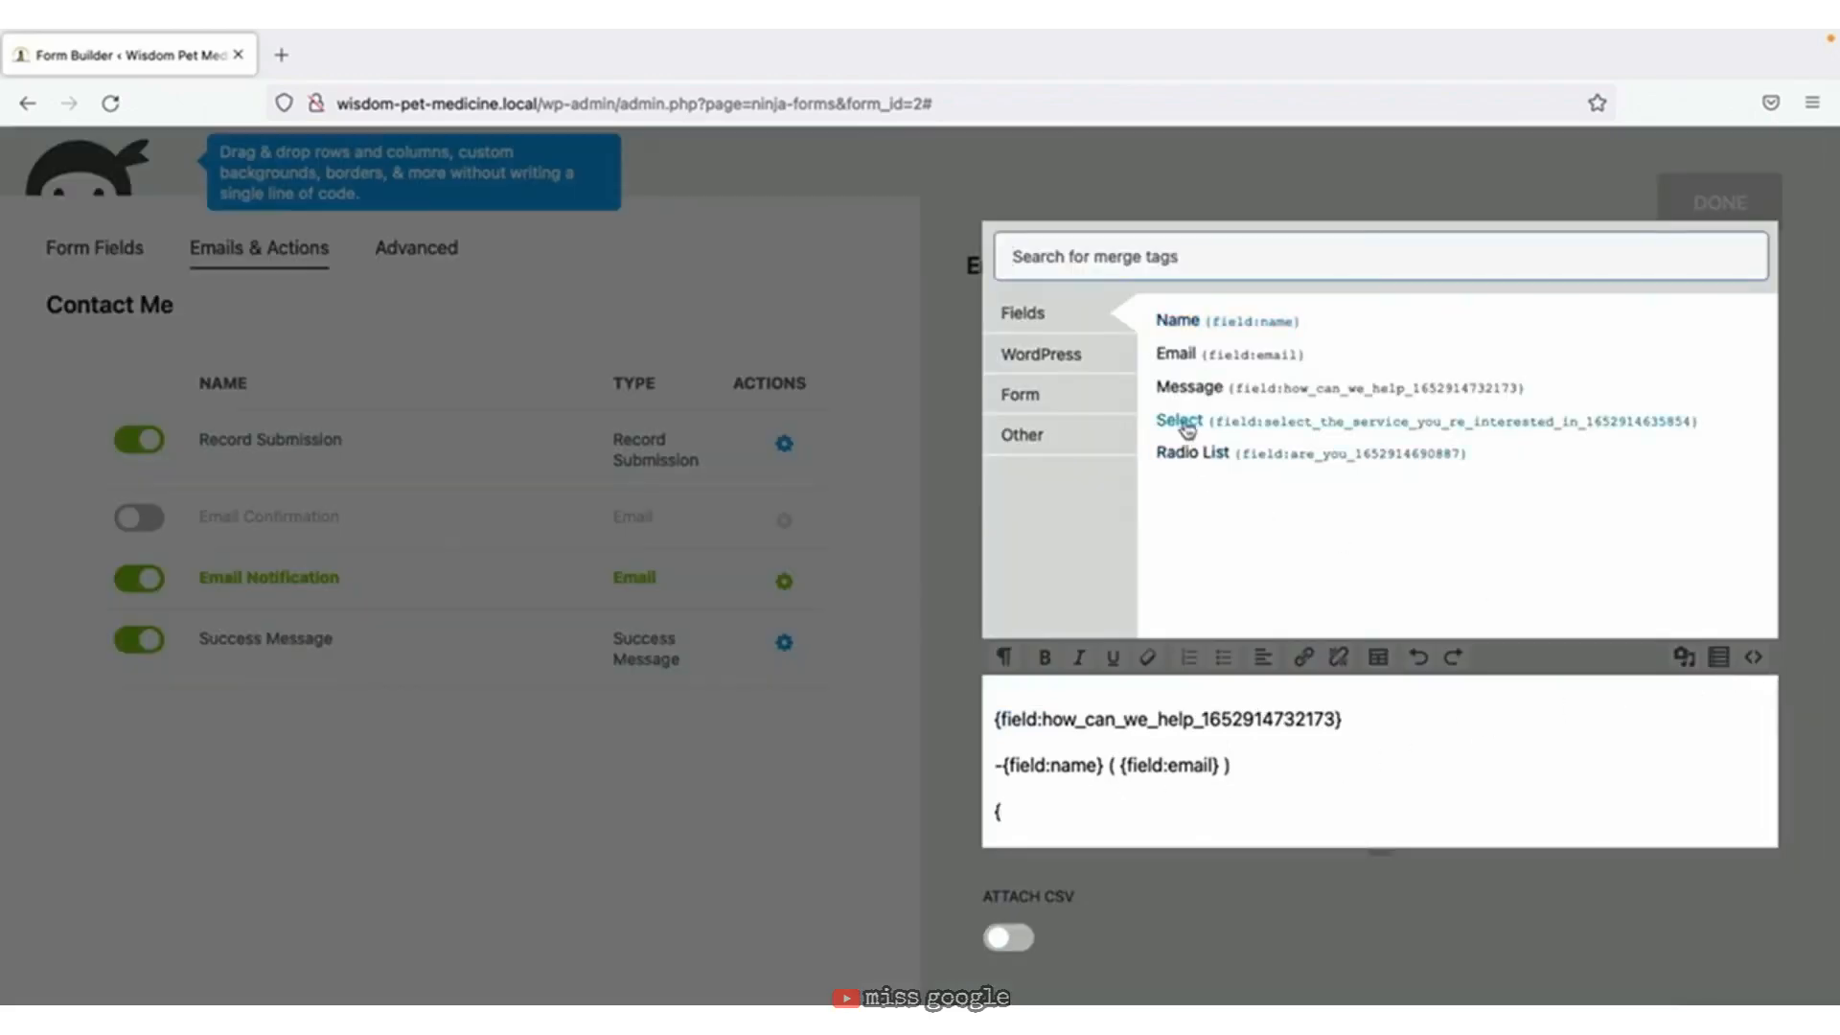
left_click(1181, 422)
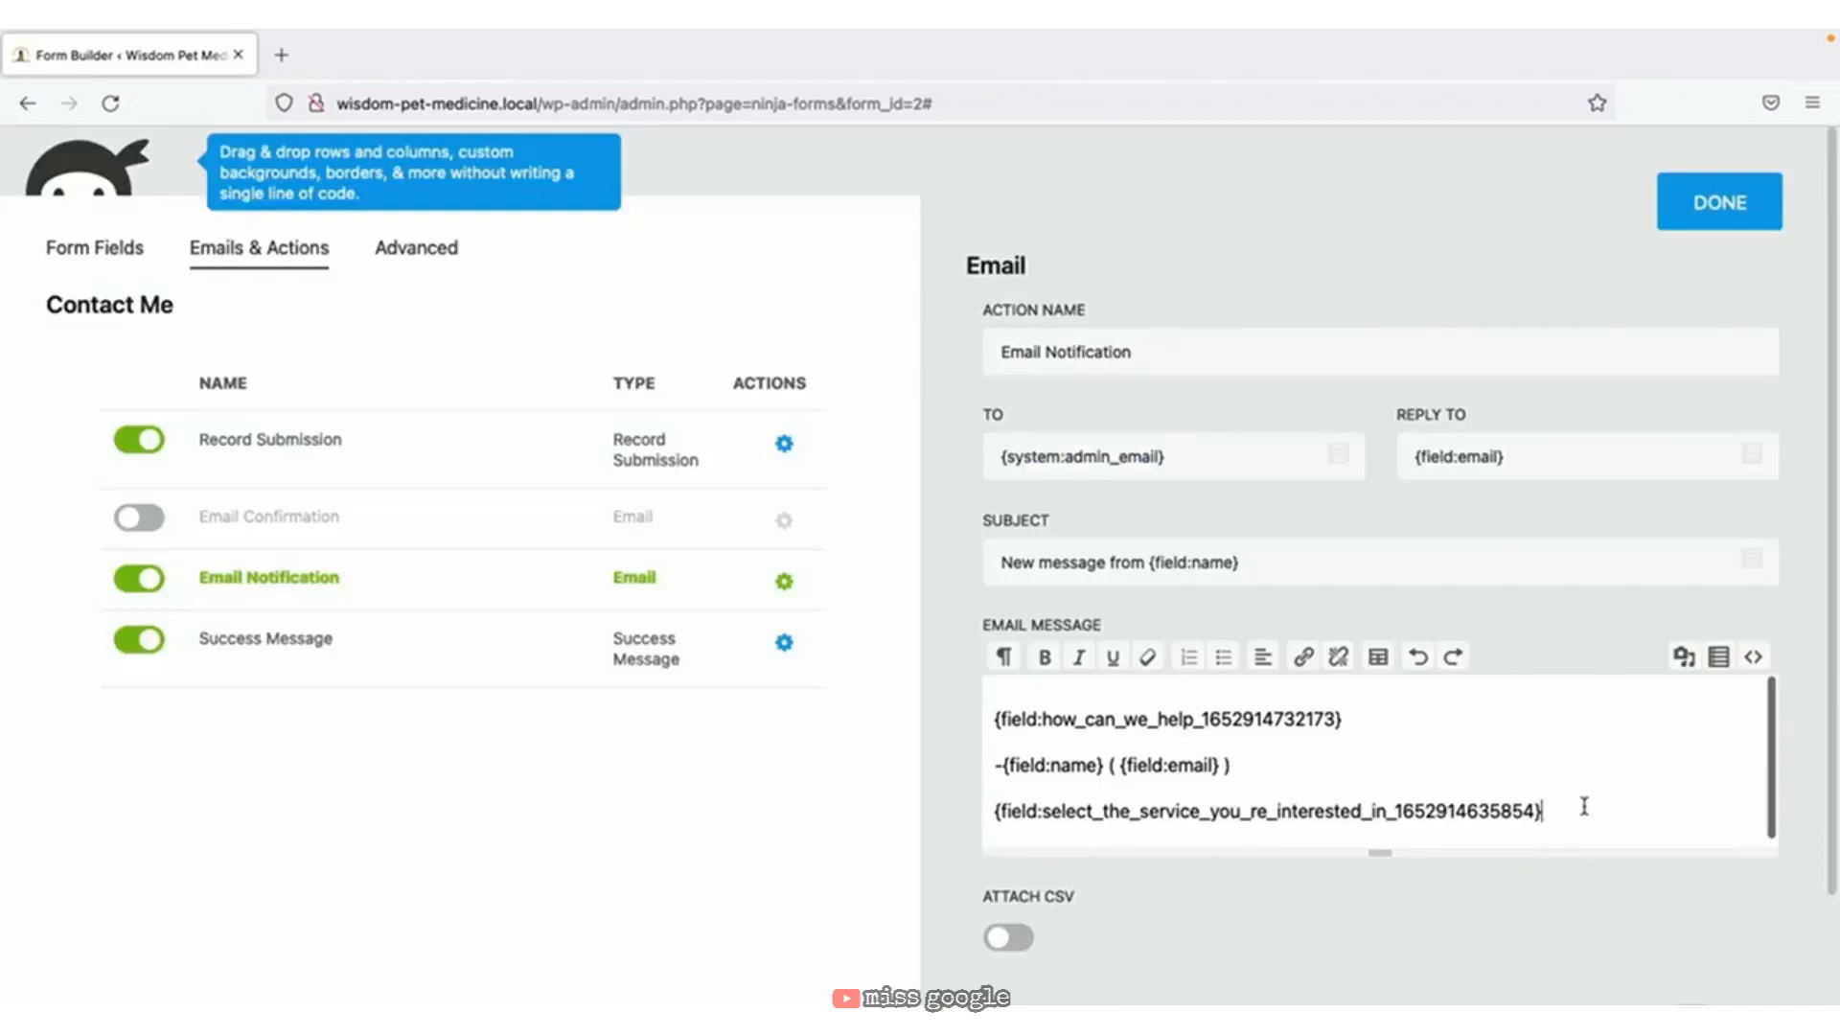
key("Return")
left_click(1719, 657)
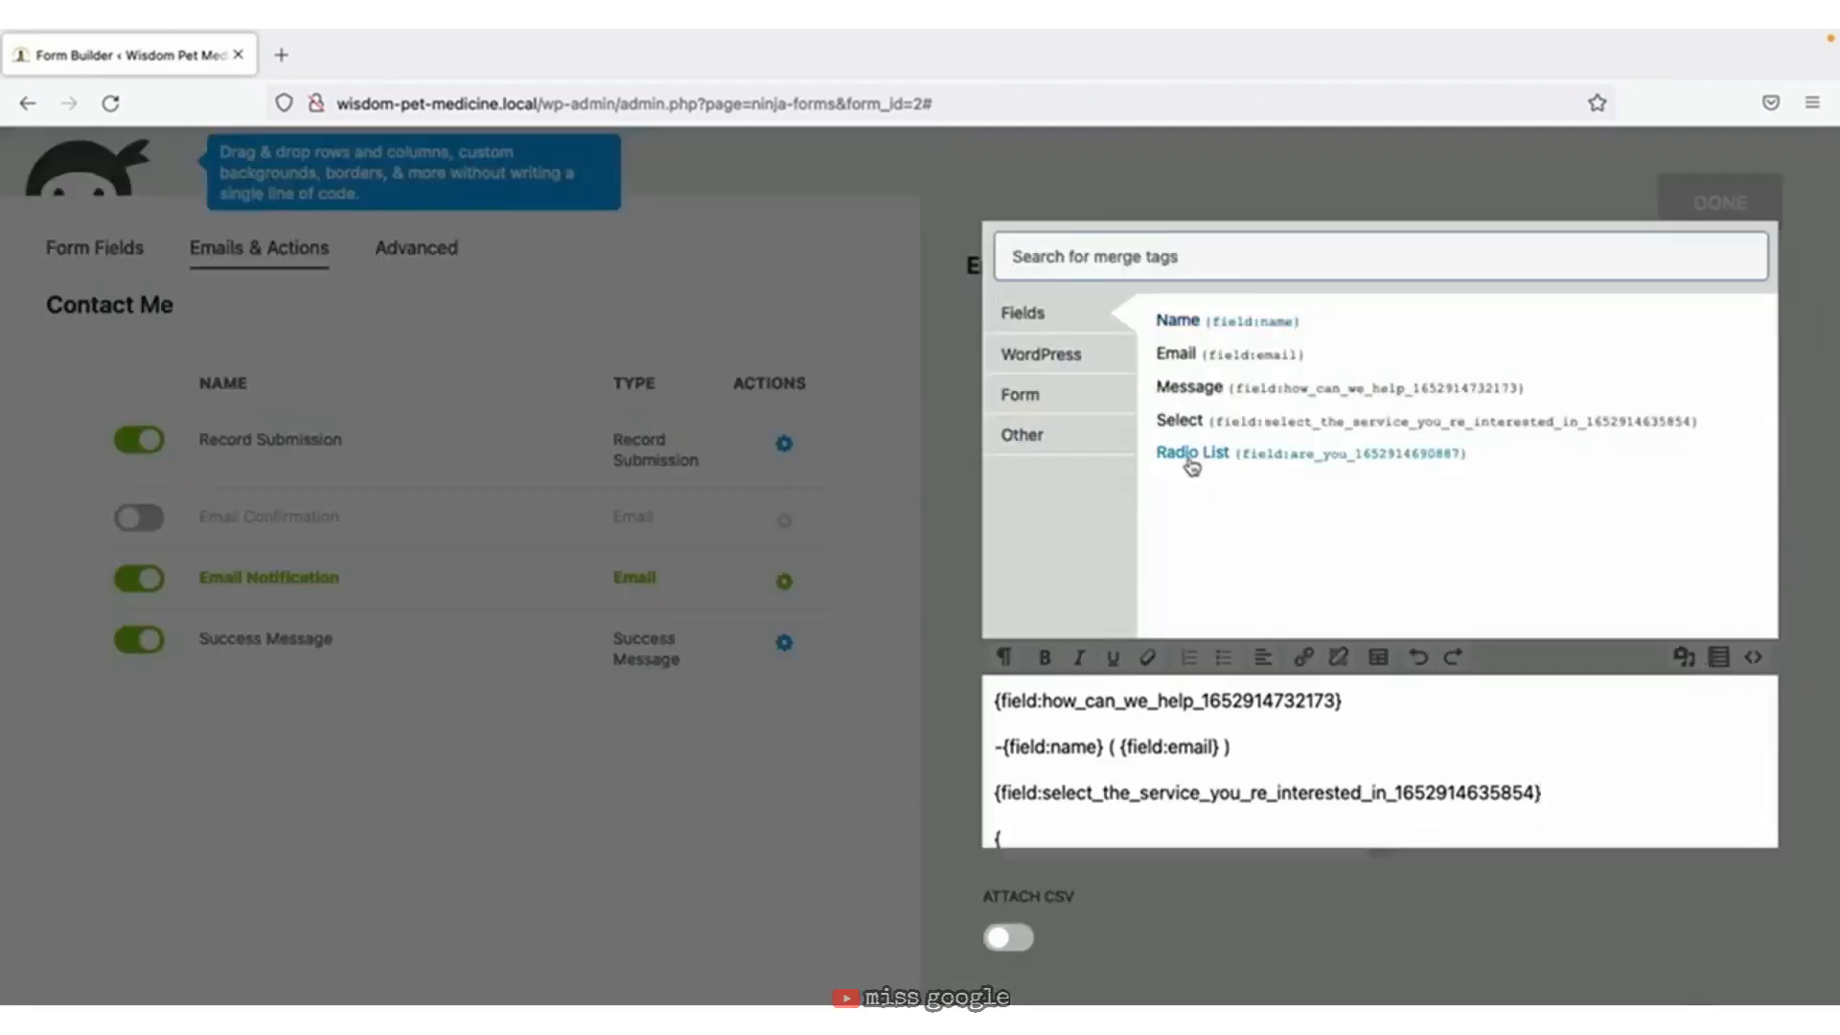
left_click(1189, 458)
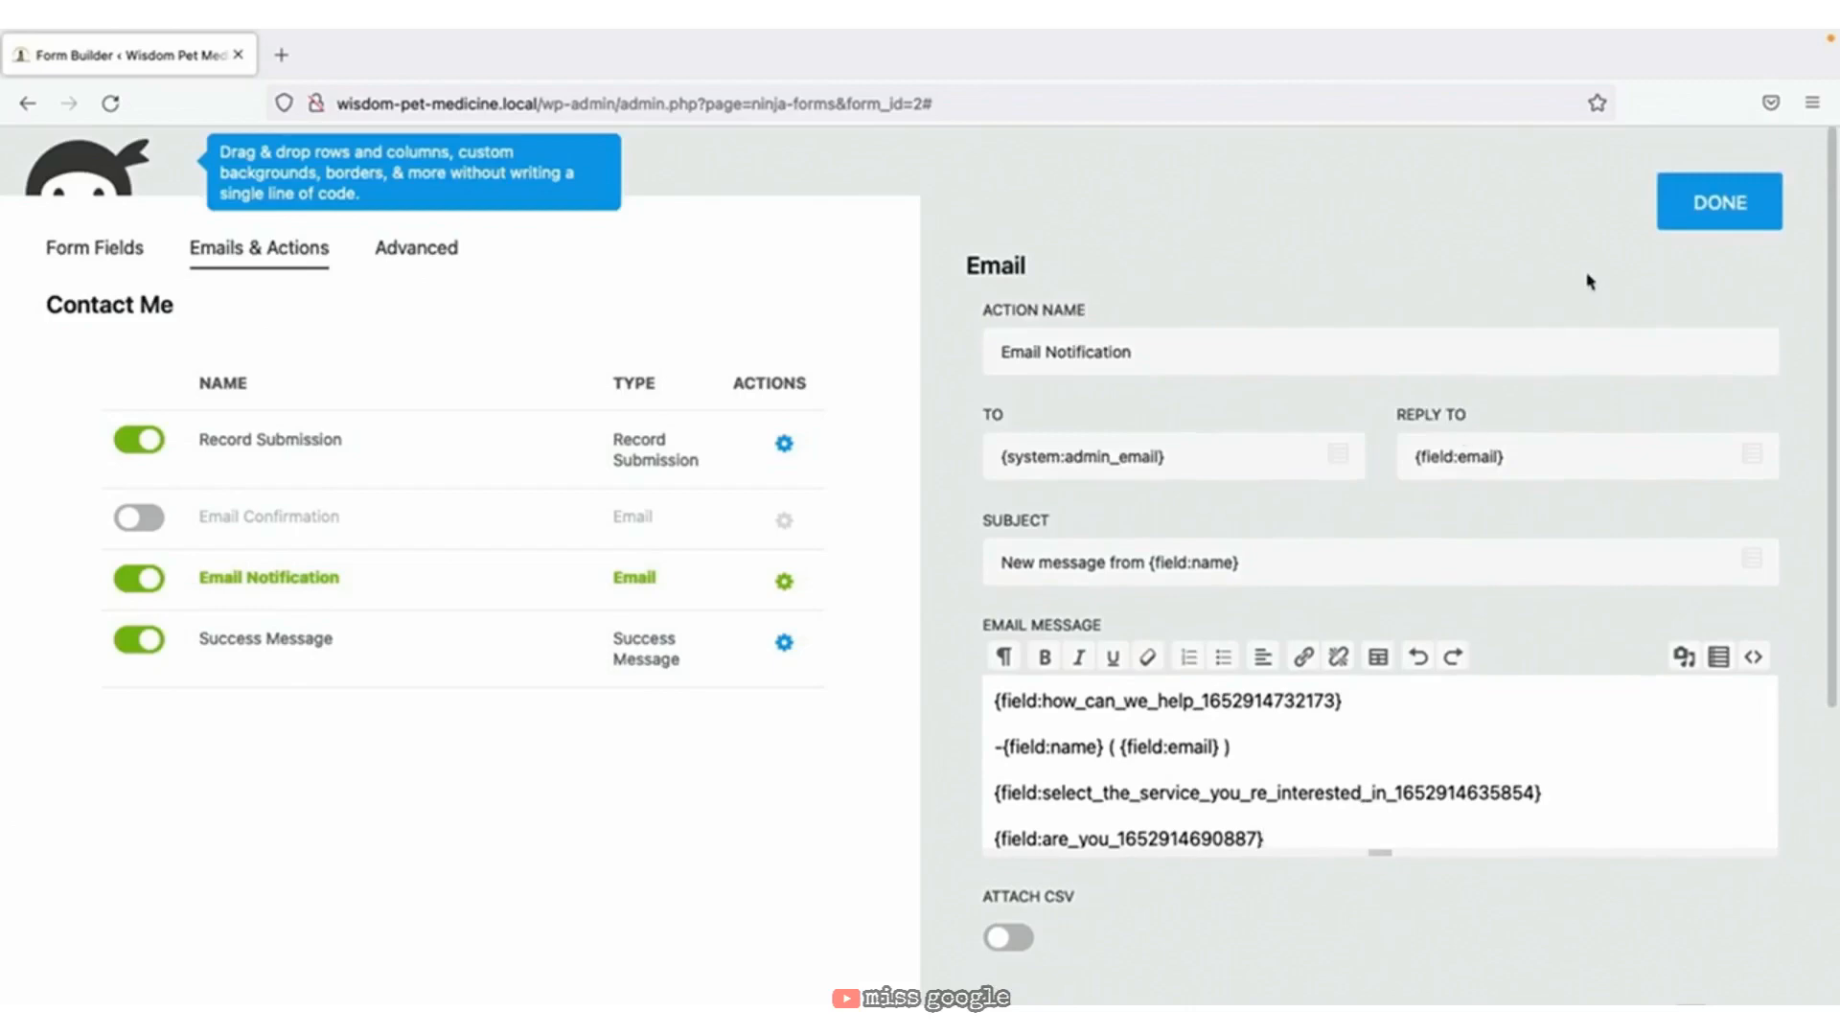
left_click(1697, 215)
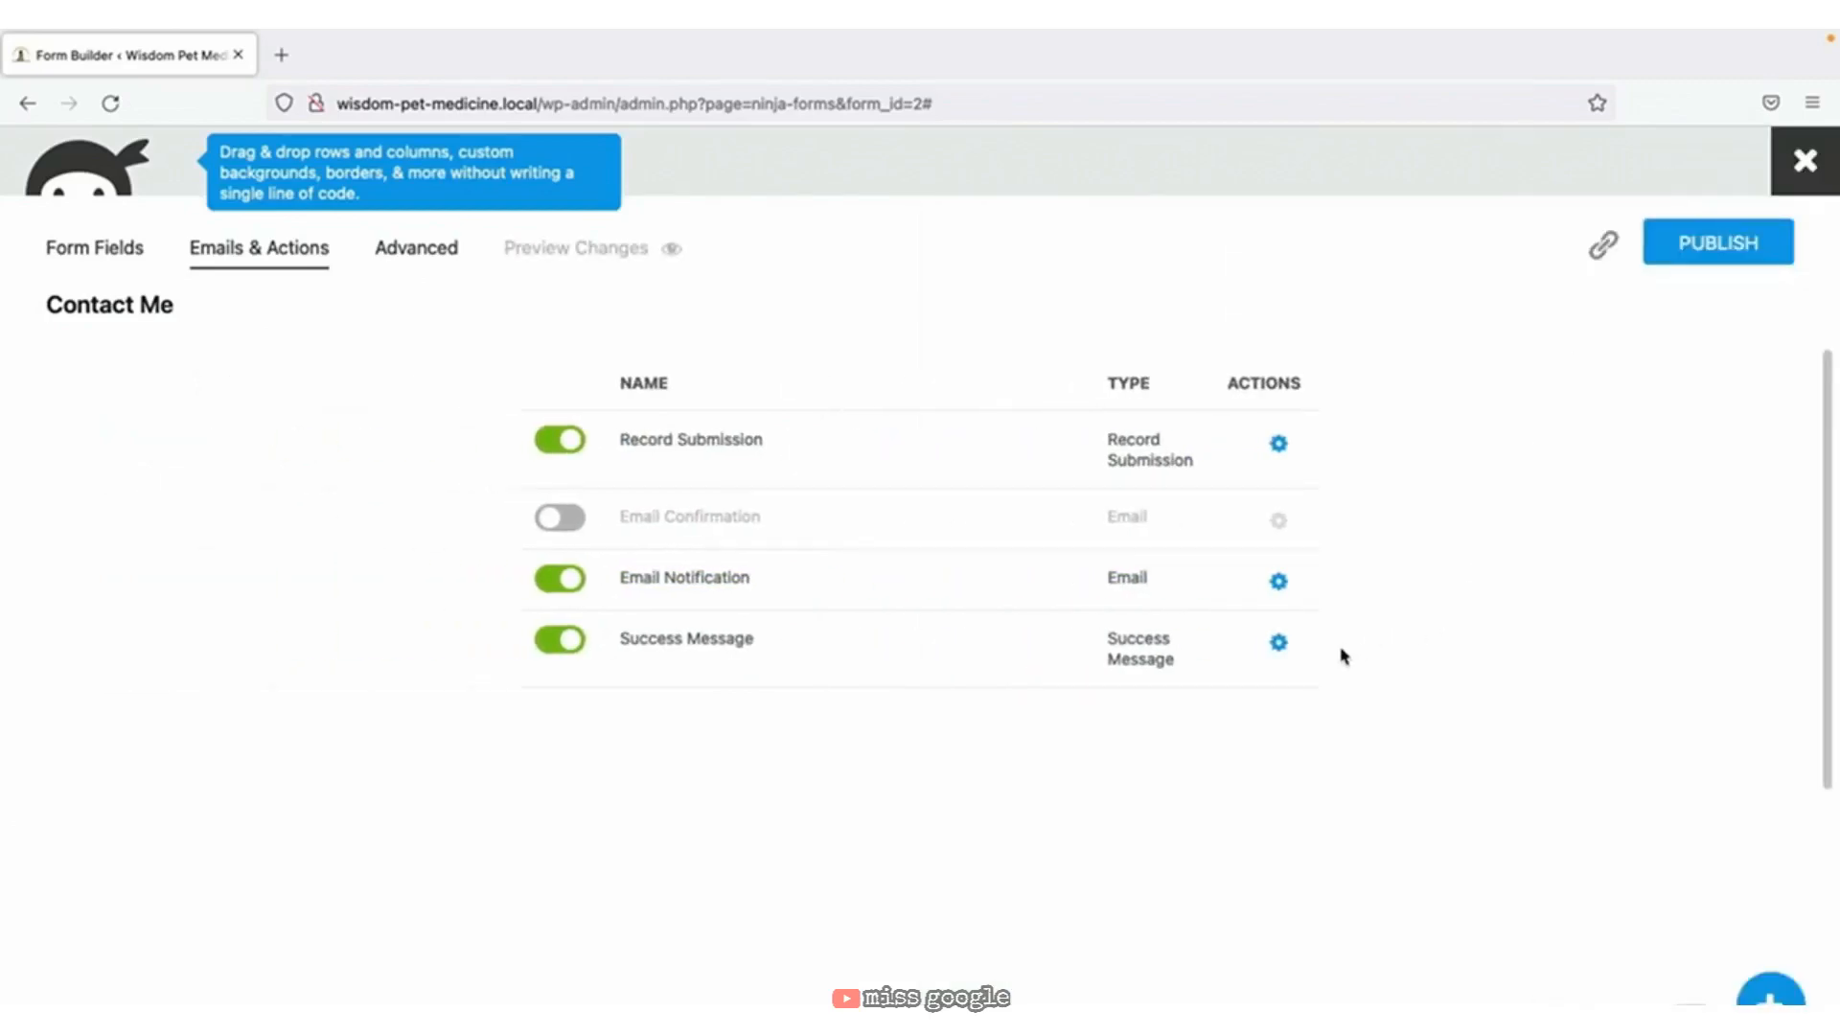
Replace the Success Message action's text with "We've received your message and will be in touch soon!".
left_click(1281, 650)
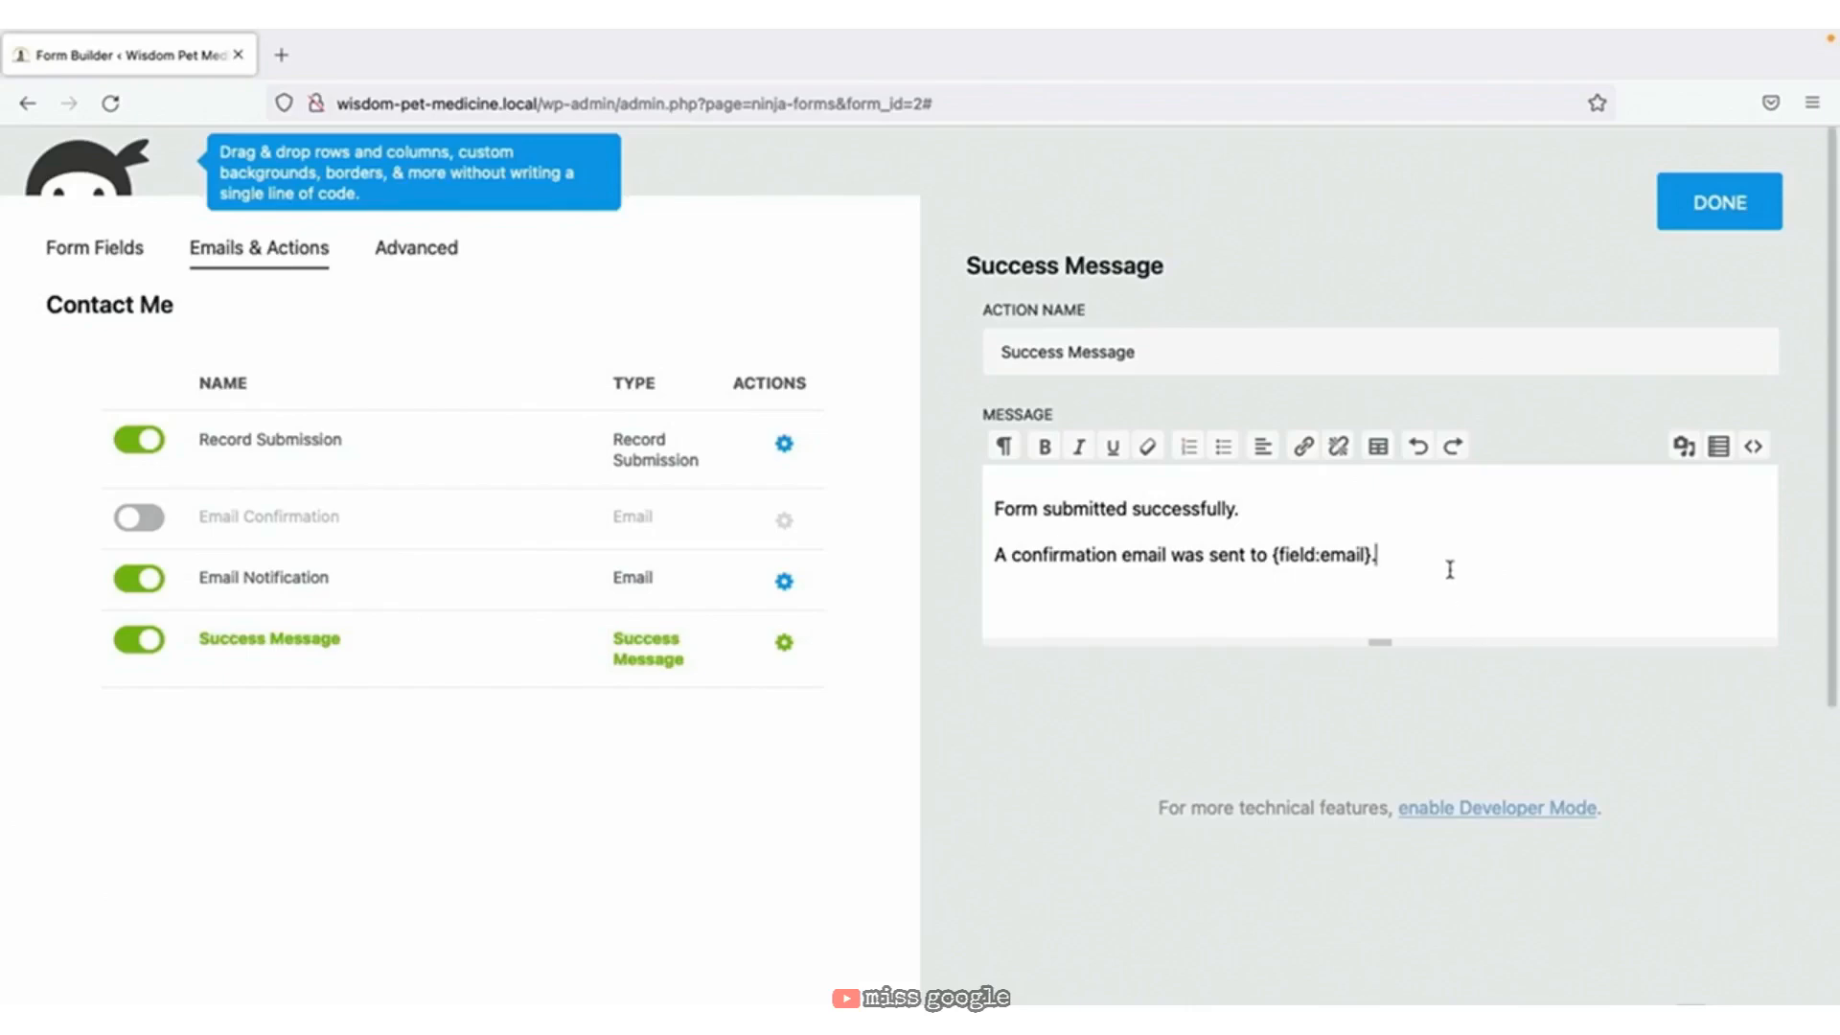
left_click_drag(1390, 564, 963, 569)
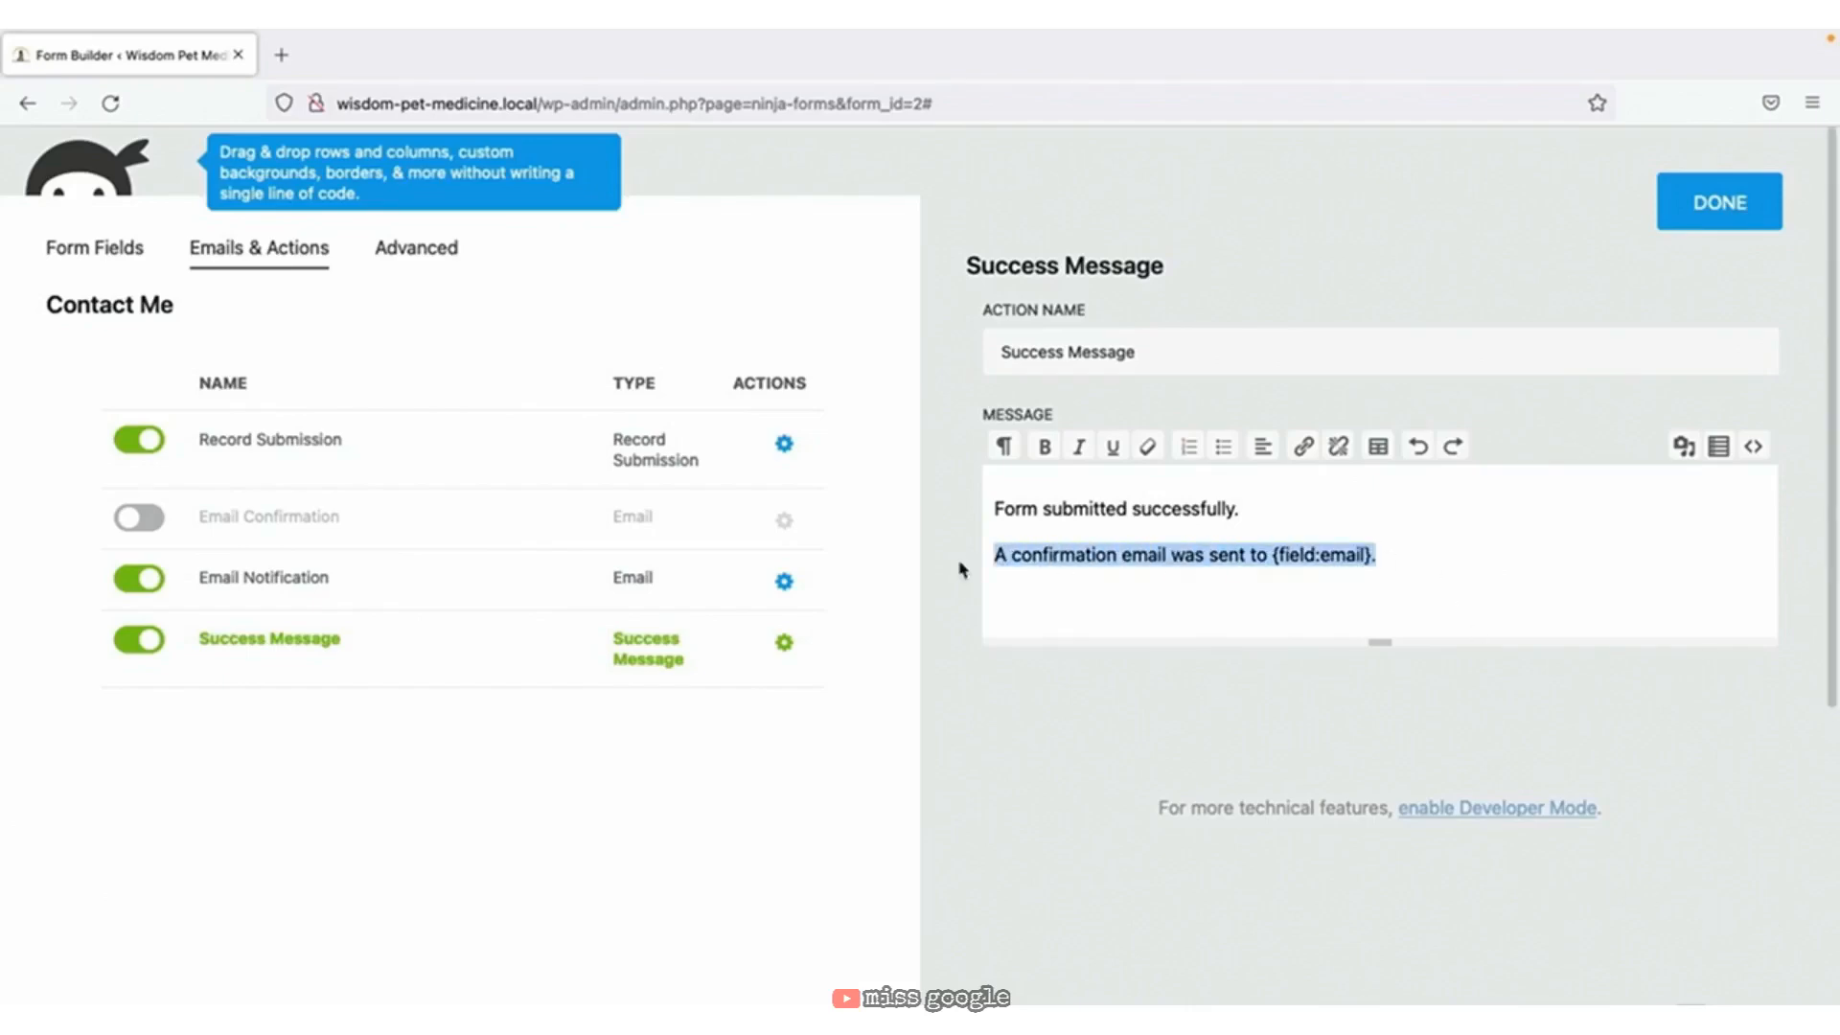
key("BackSpace")
key("ctrl+a")
type("We'v")
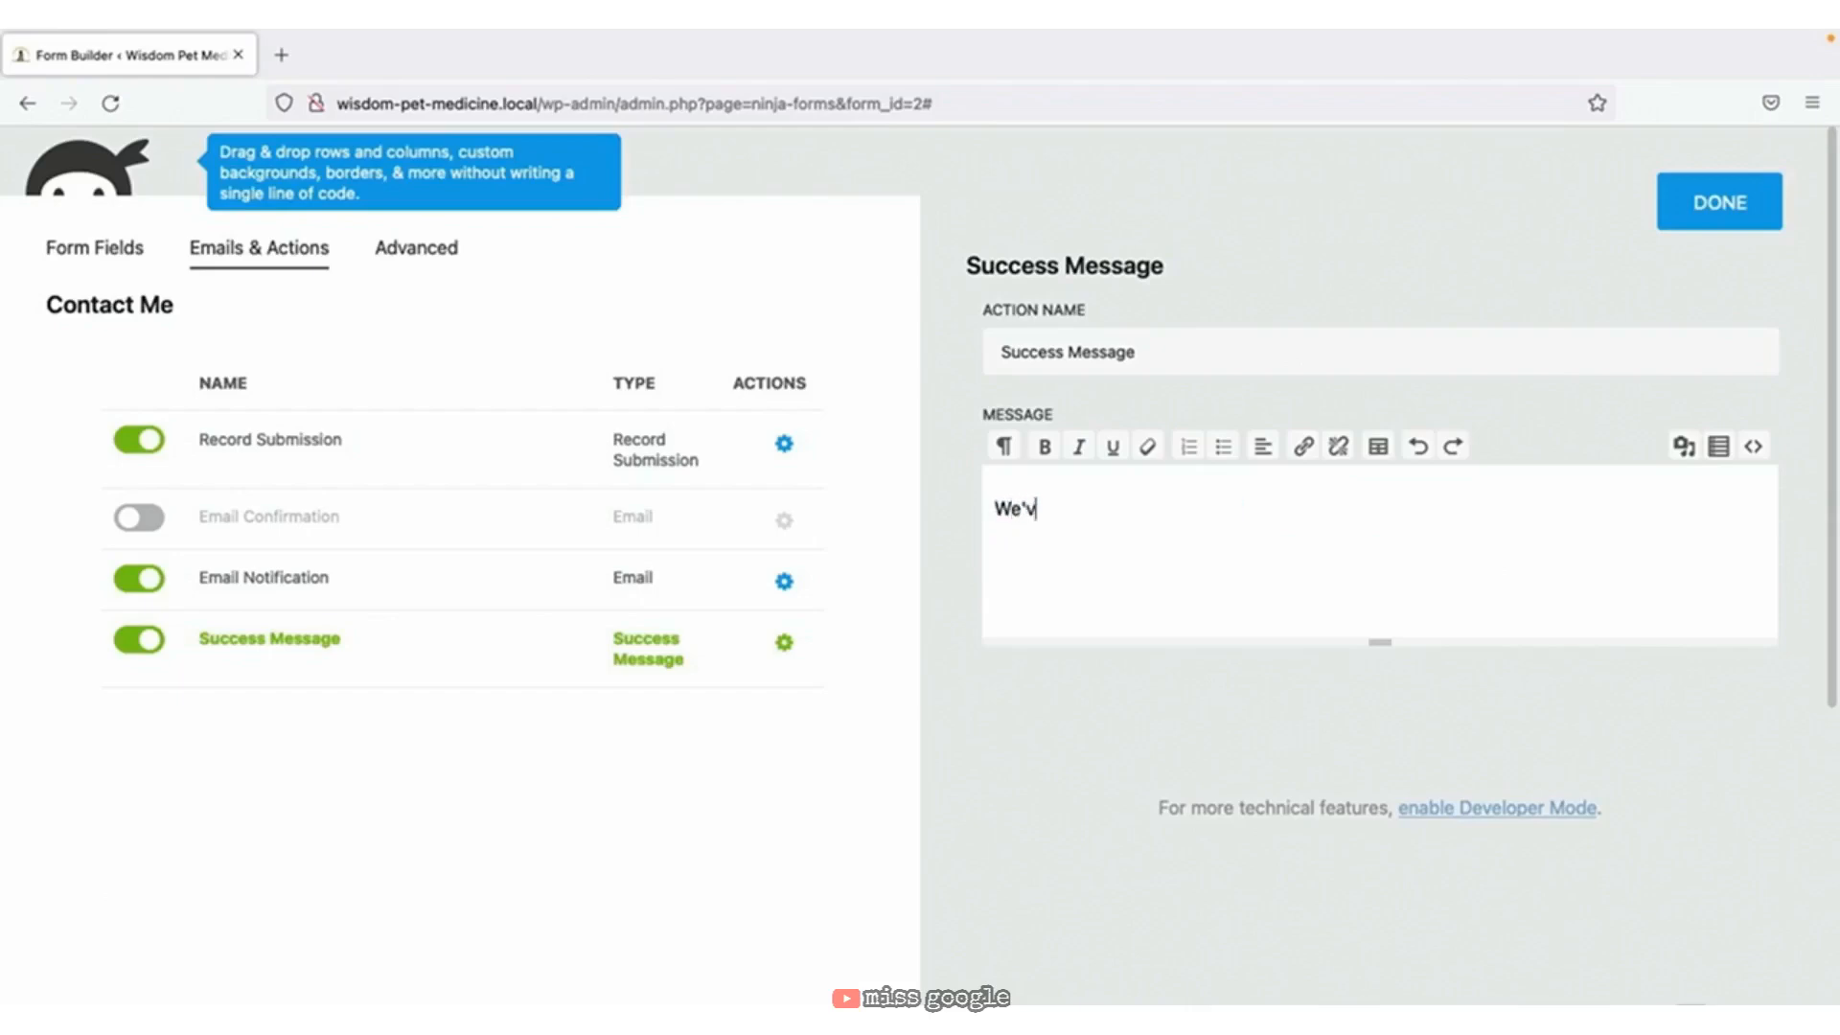
type("e received your mess")
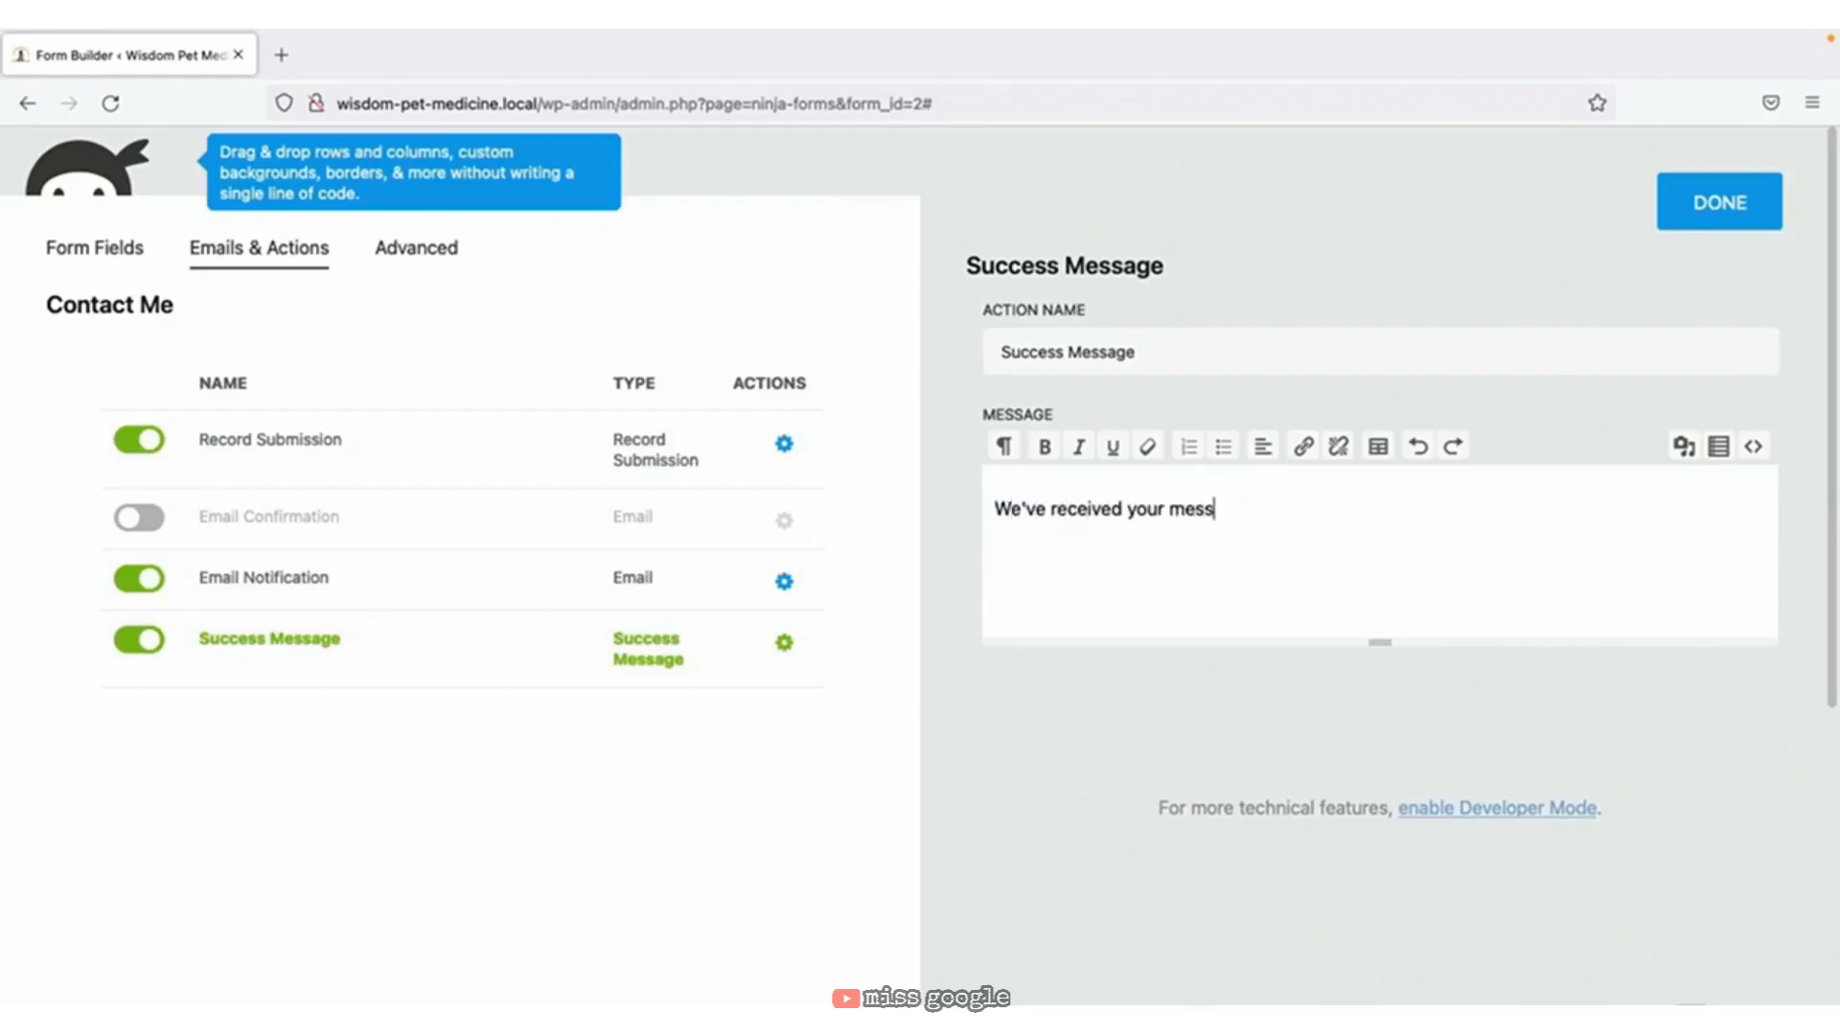
type("age and will be ")
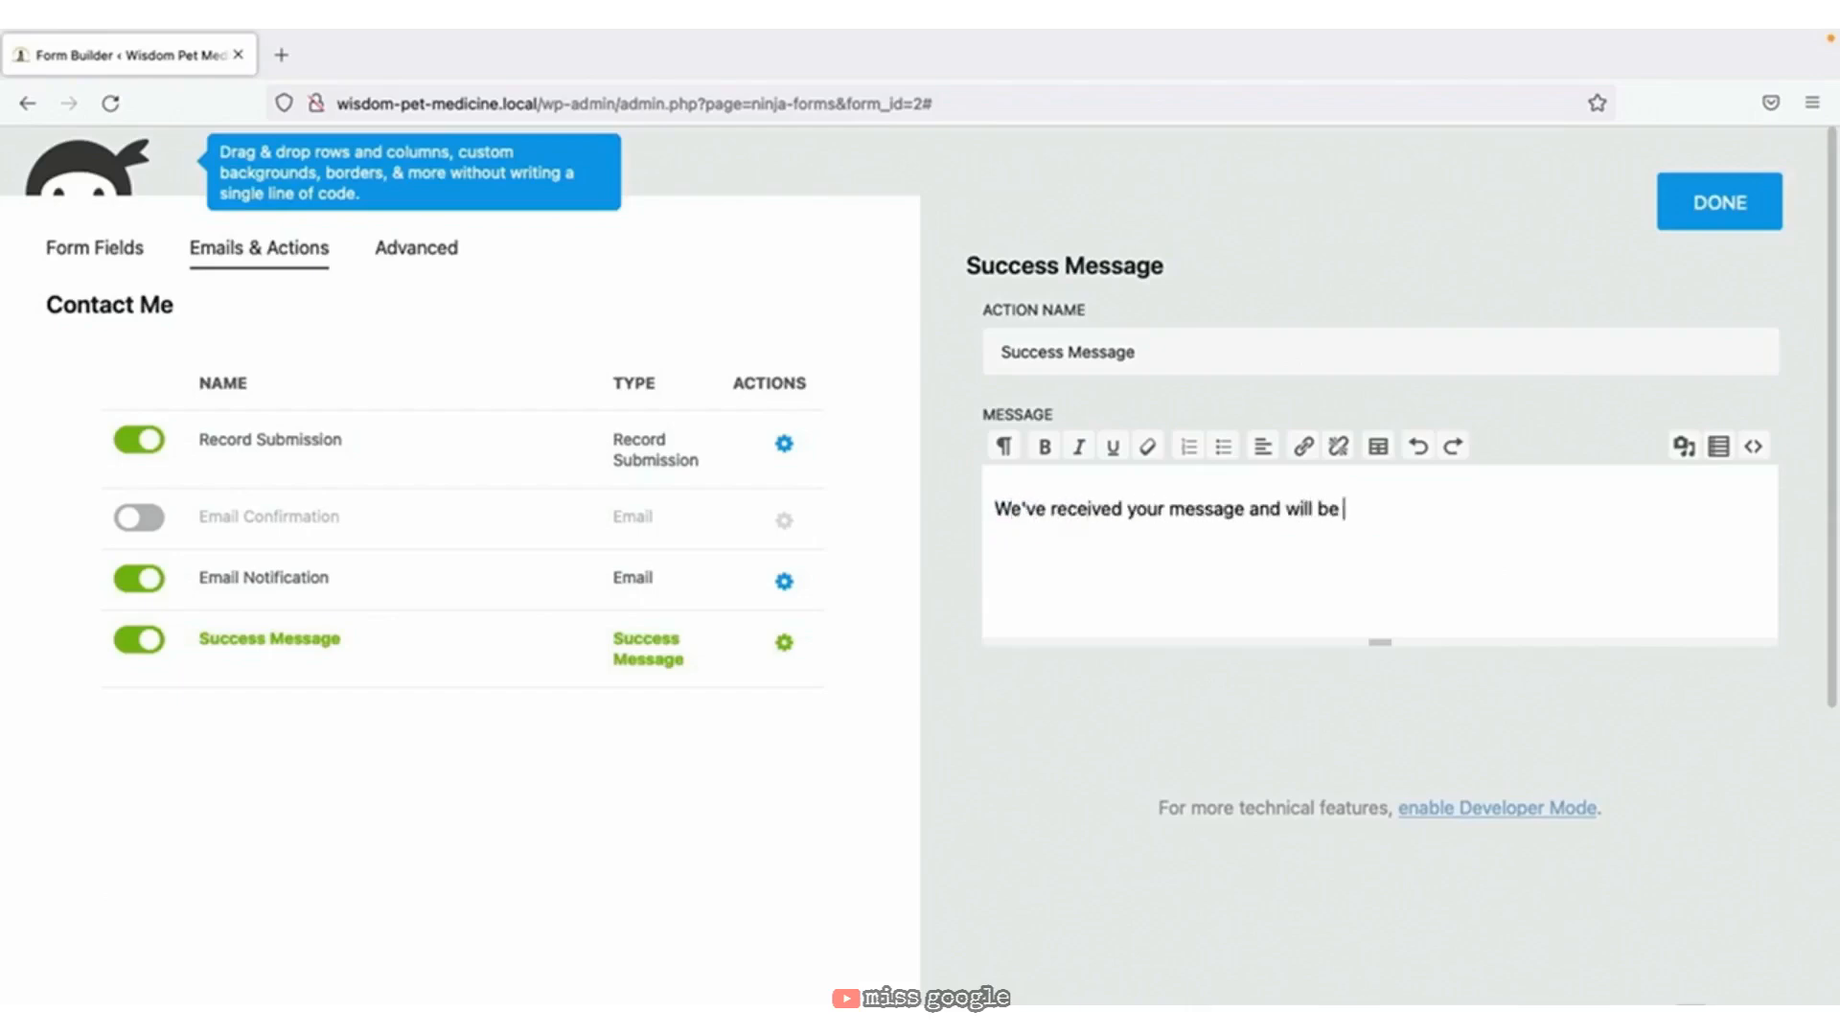
type("in touch soon!")
Rename the success message action "Thank you for getting in touch", publish the form and close the form builder.
left_click_drag(1150, 359, 953, 355)
type("T")
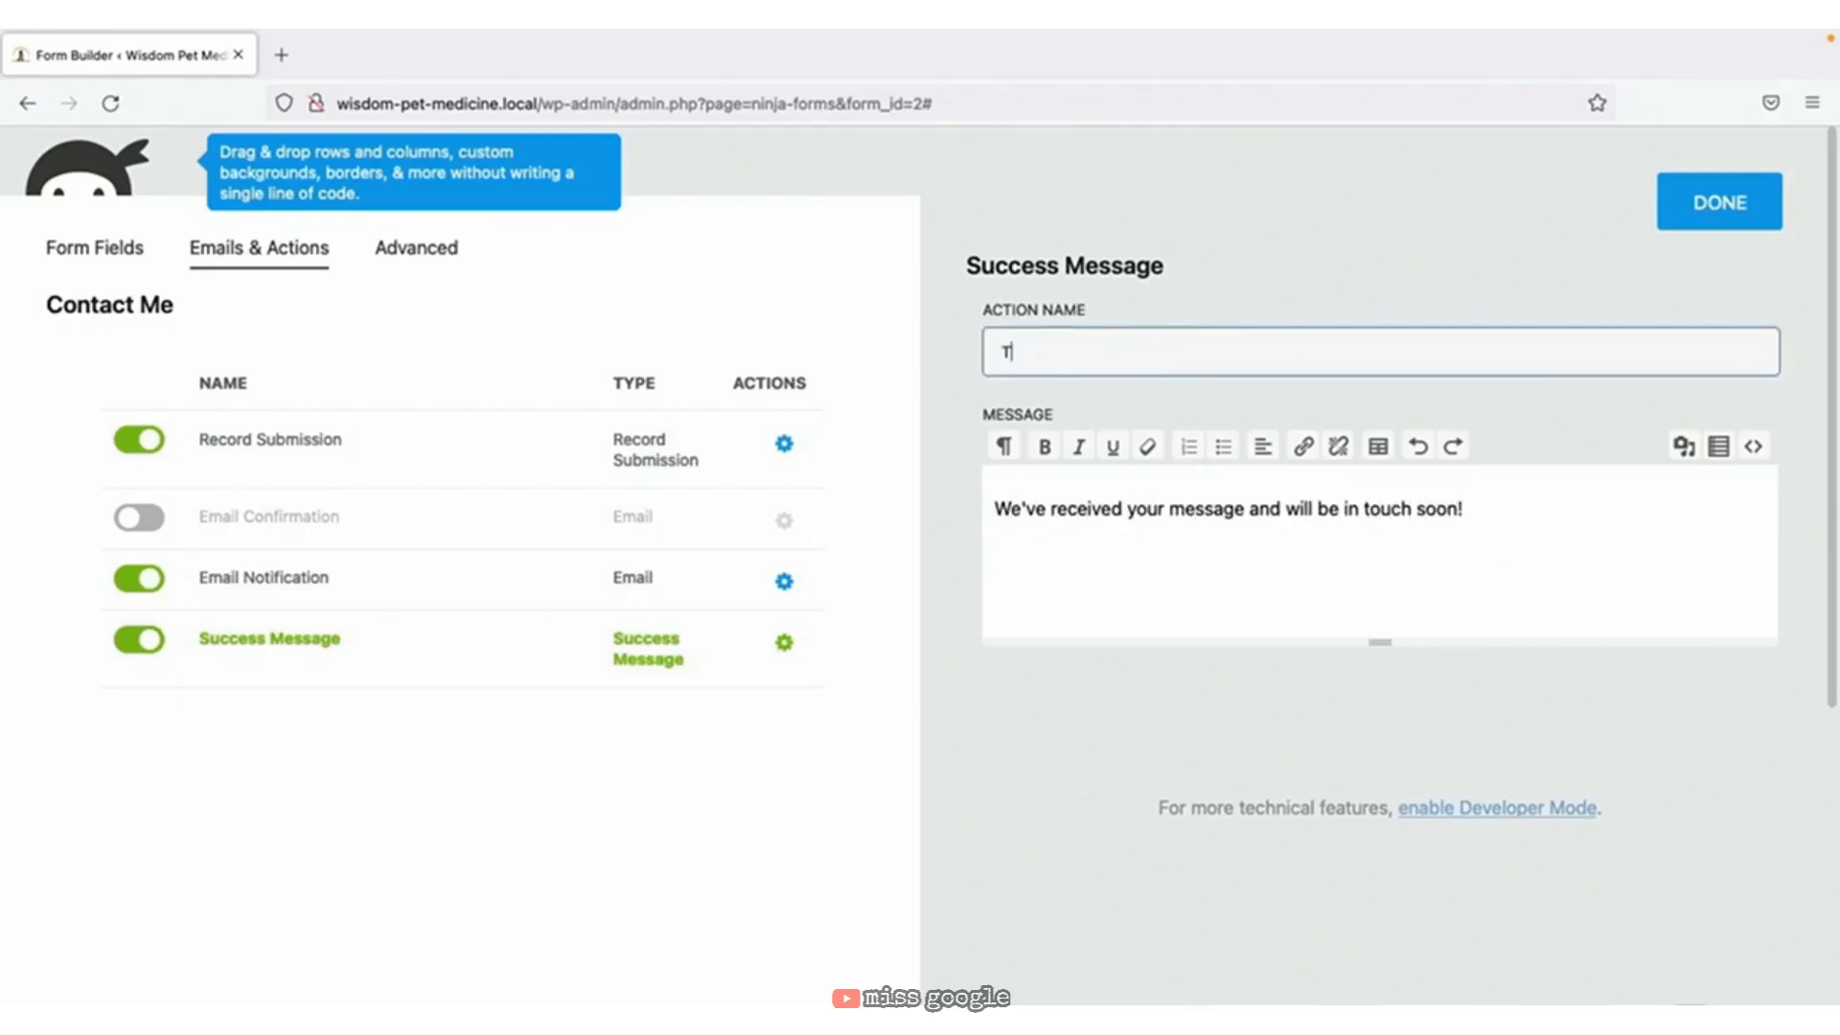
type("hank you for getting in t")
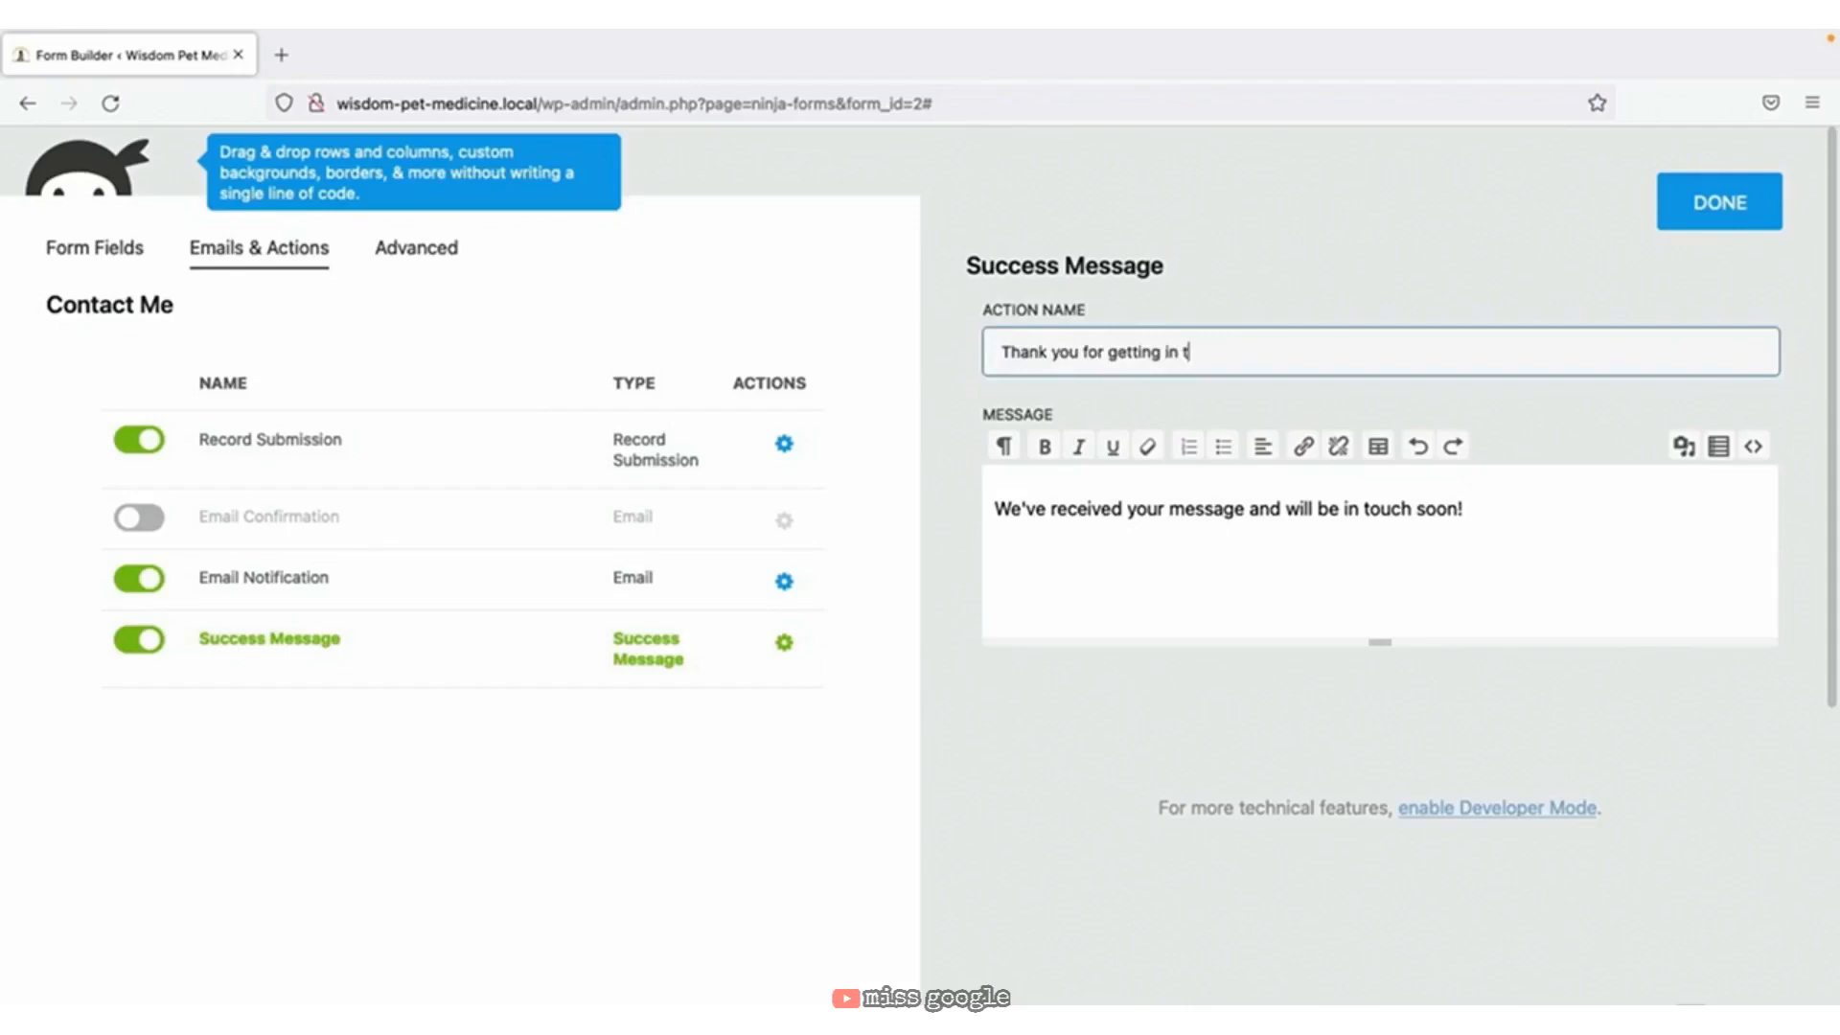
type("ouch")
left_click(1710, 206)
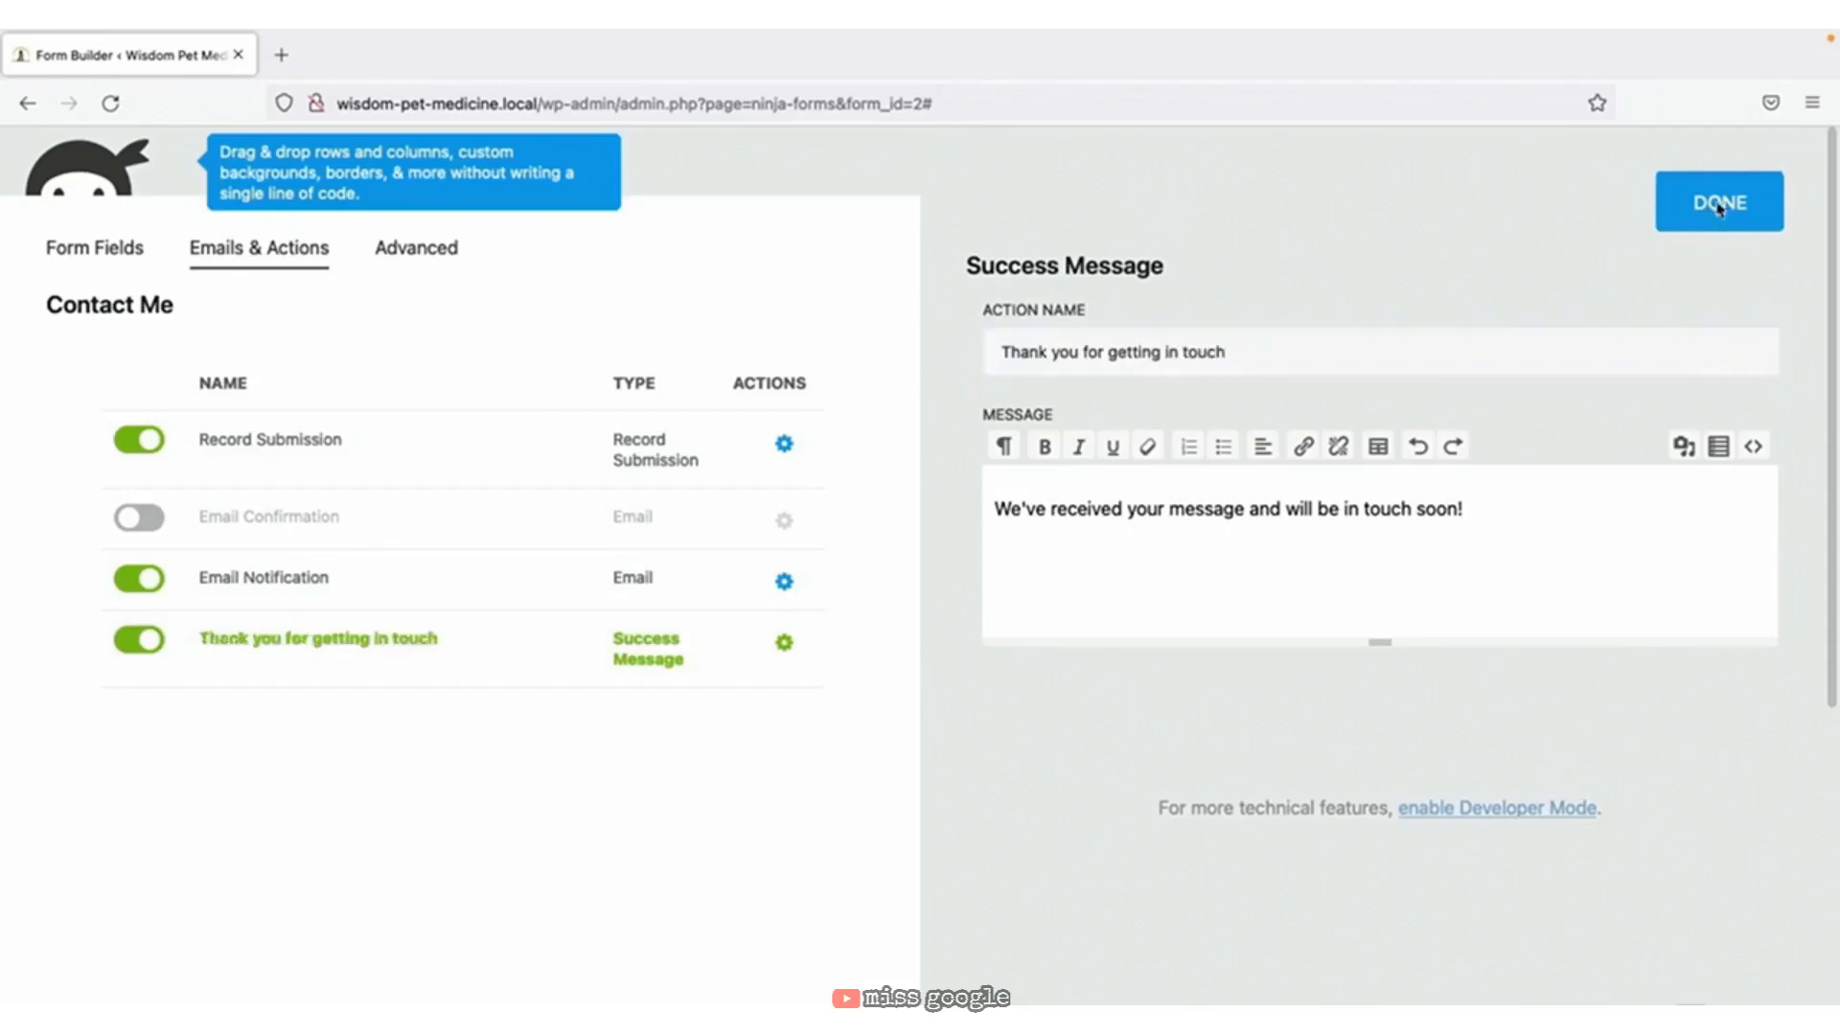
left_click(1718, 243)
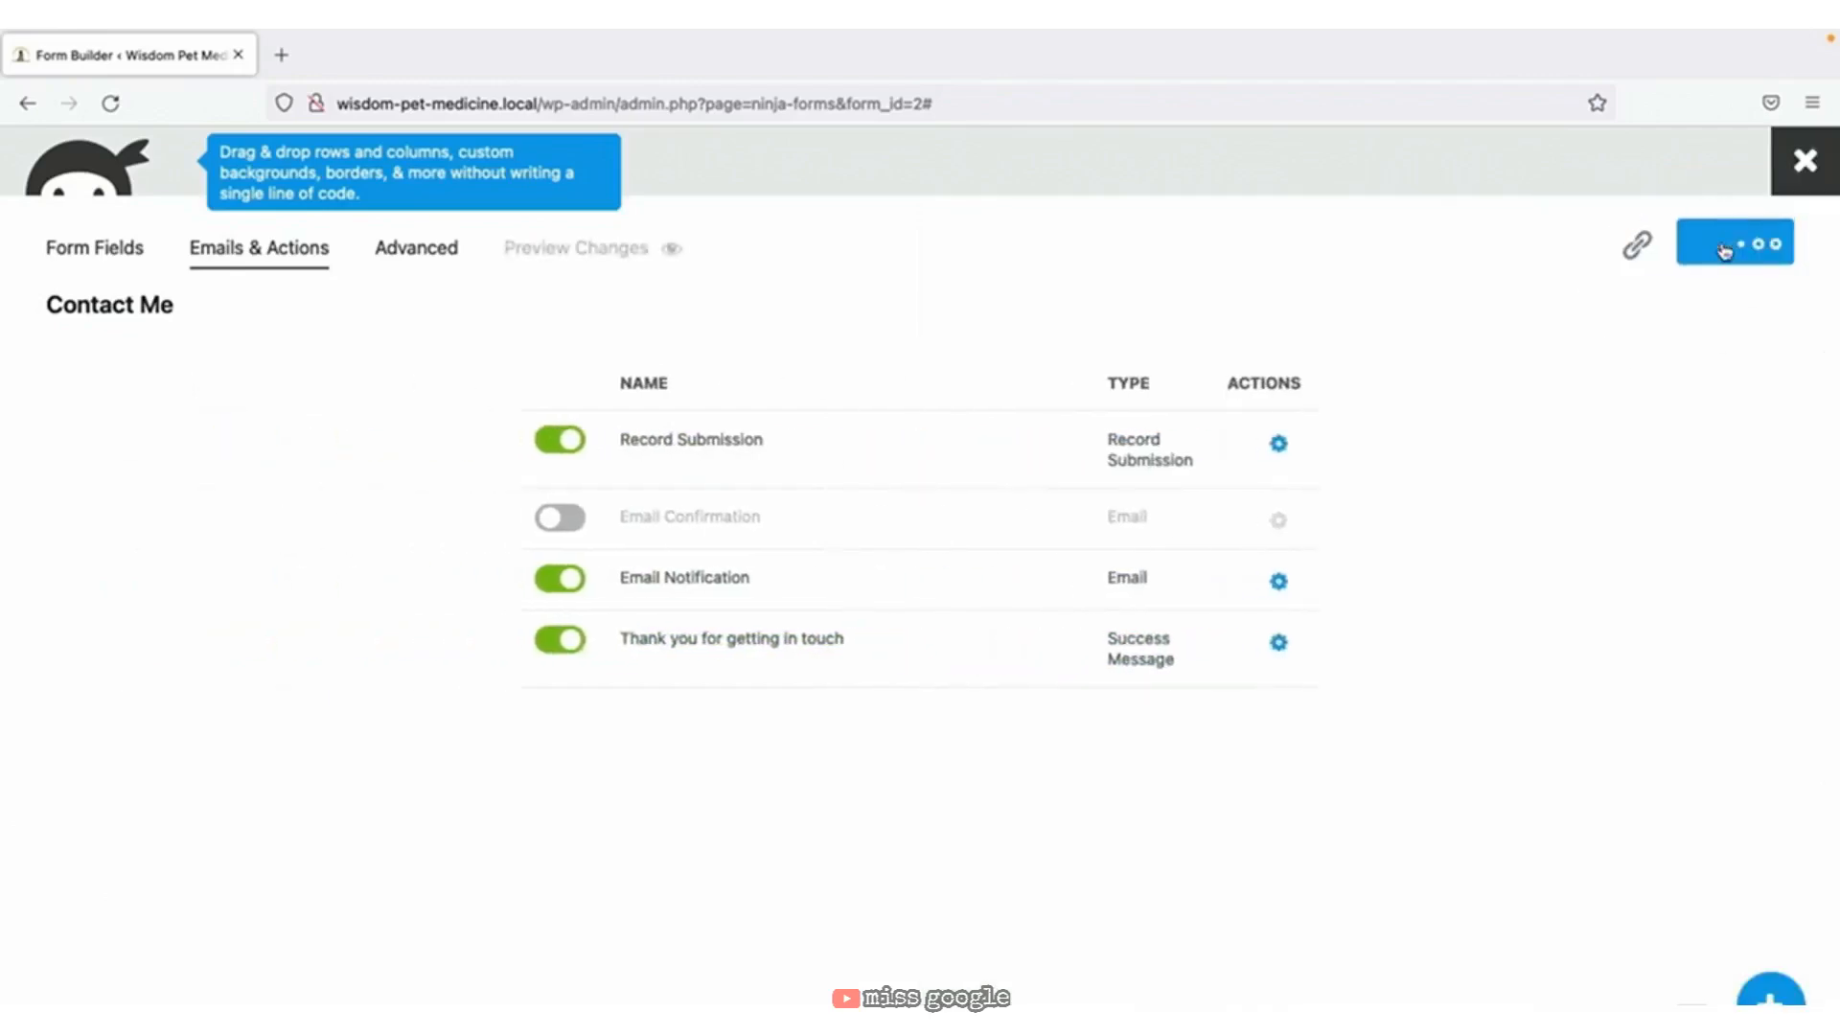
left_click(1804, 165)
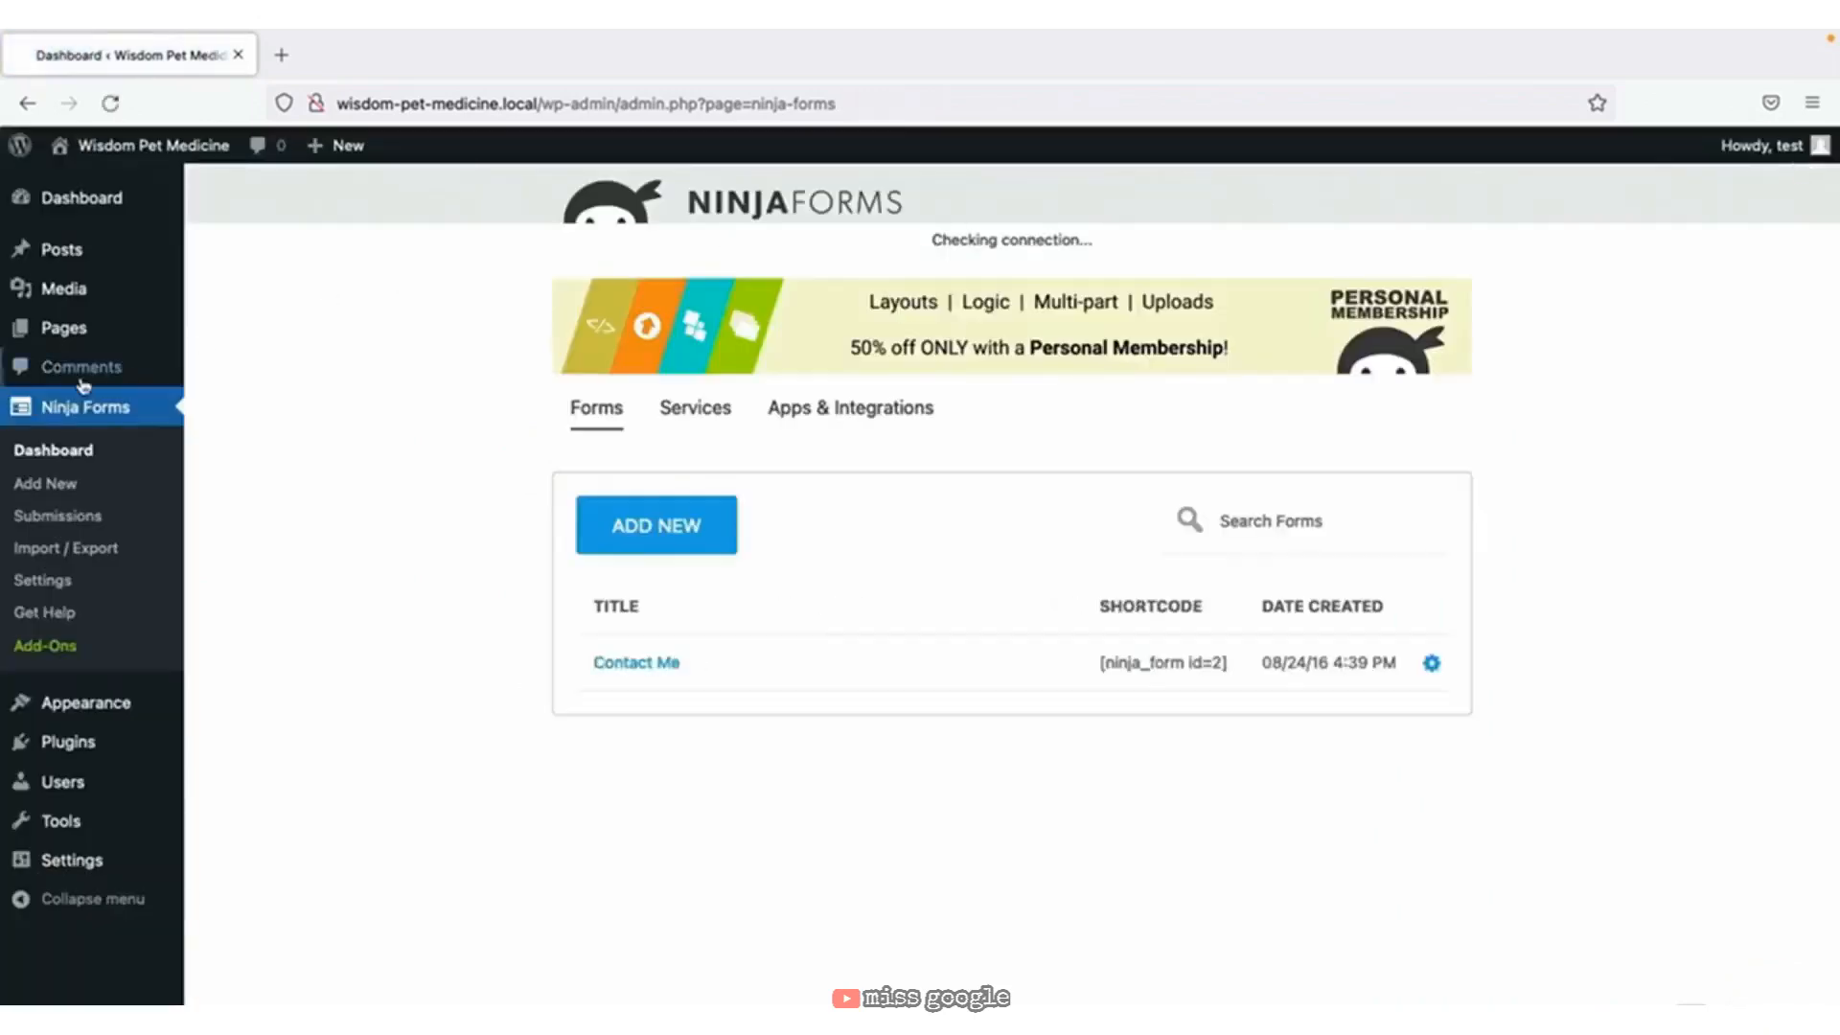
Open the Contact draft page for editing and remove the unsupported WPForms block from its second column.
left_click(75, 334)
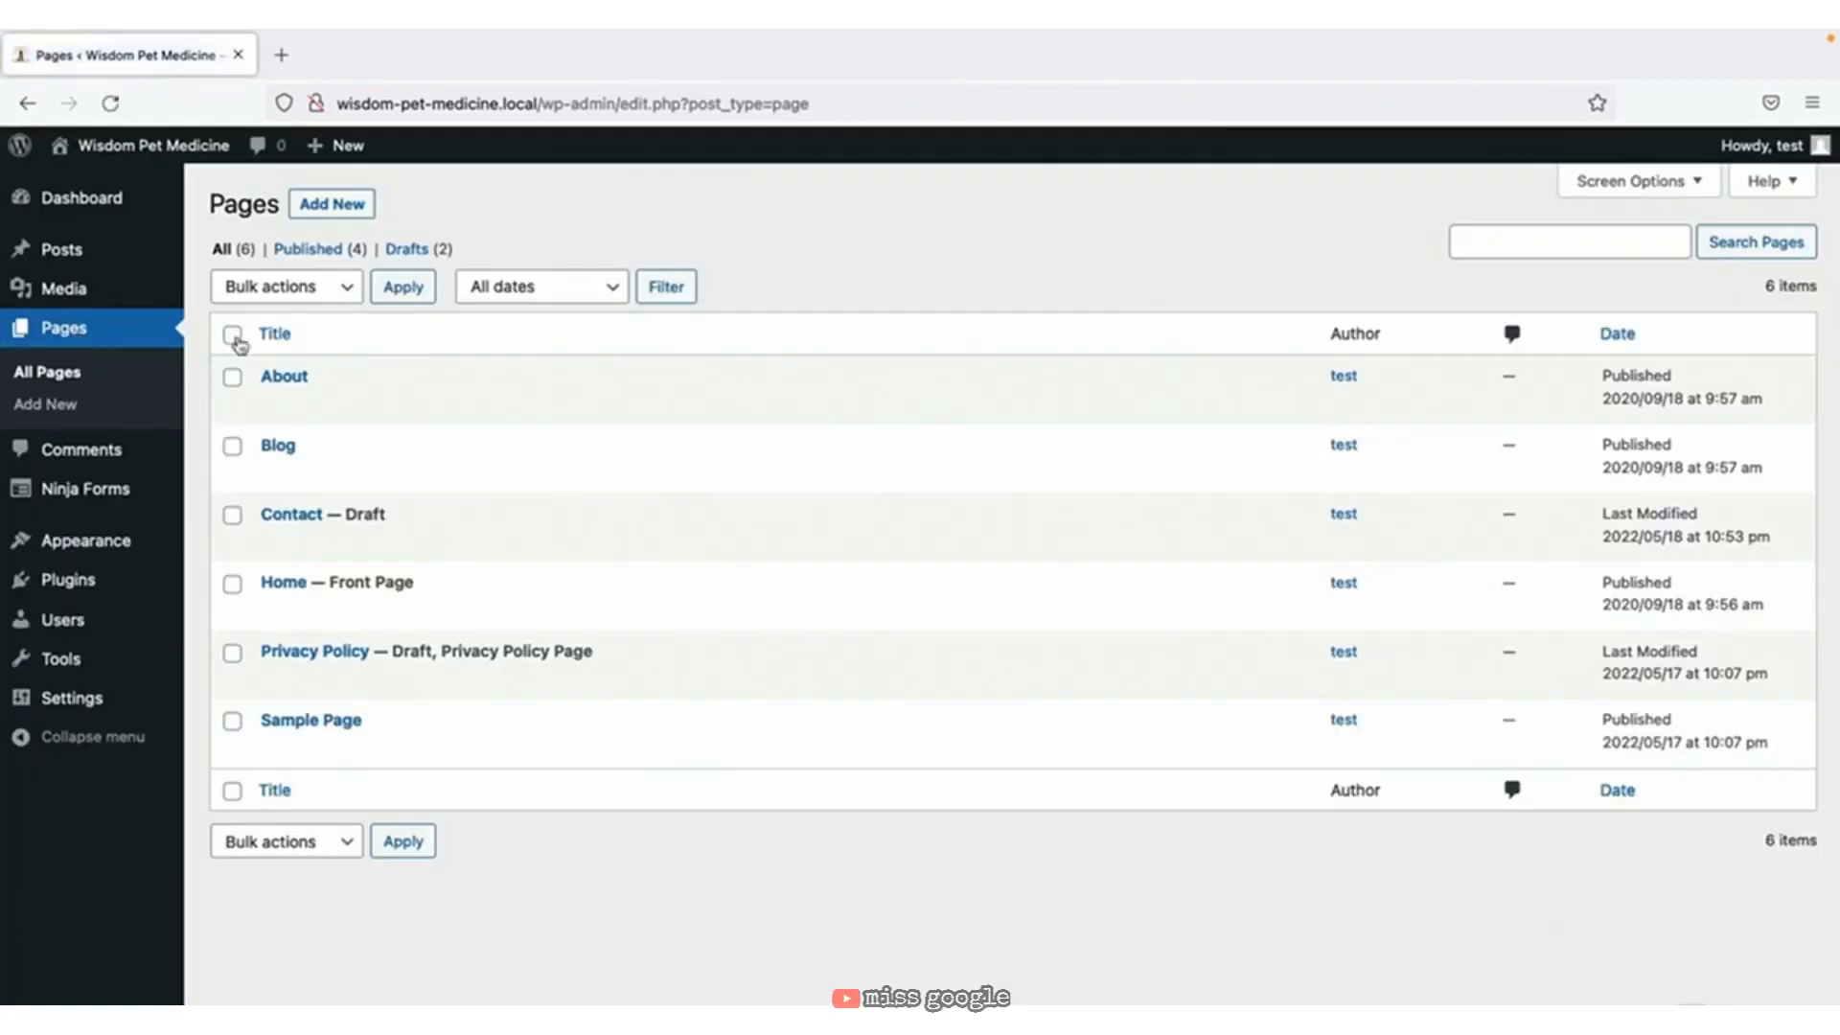
left_click(272, 540)
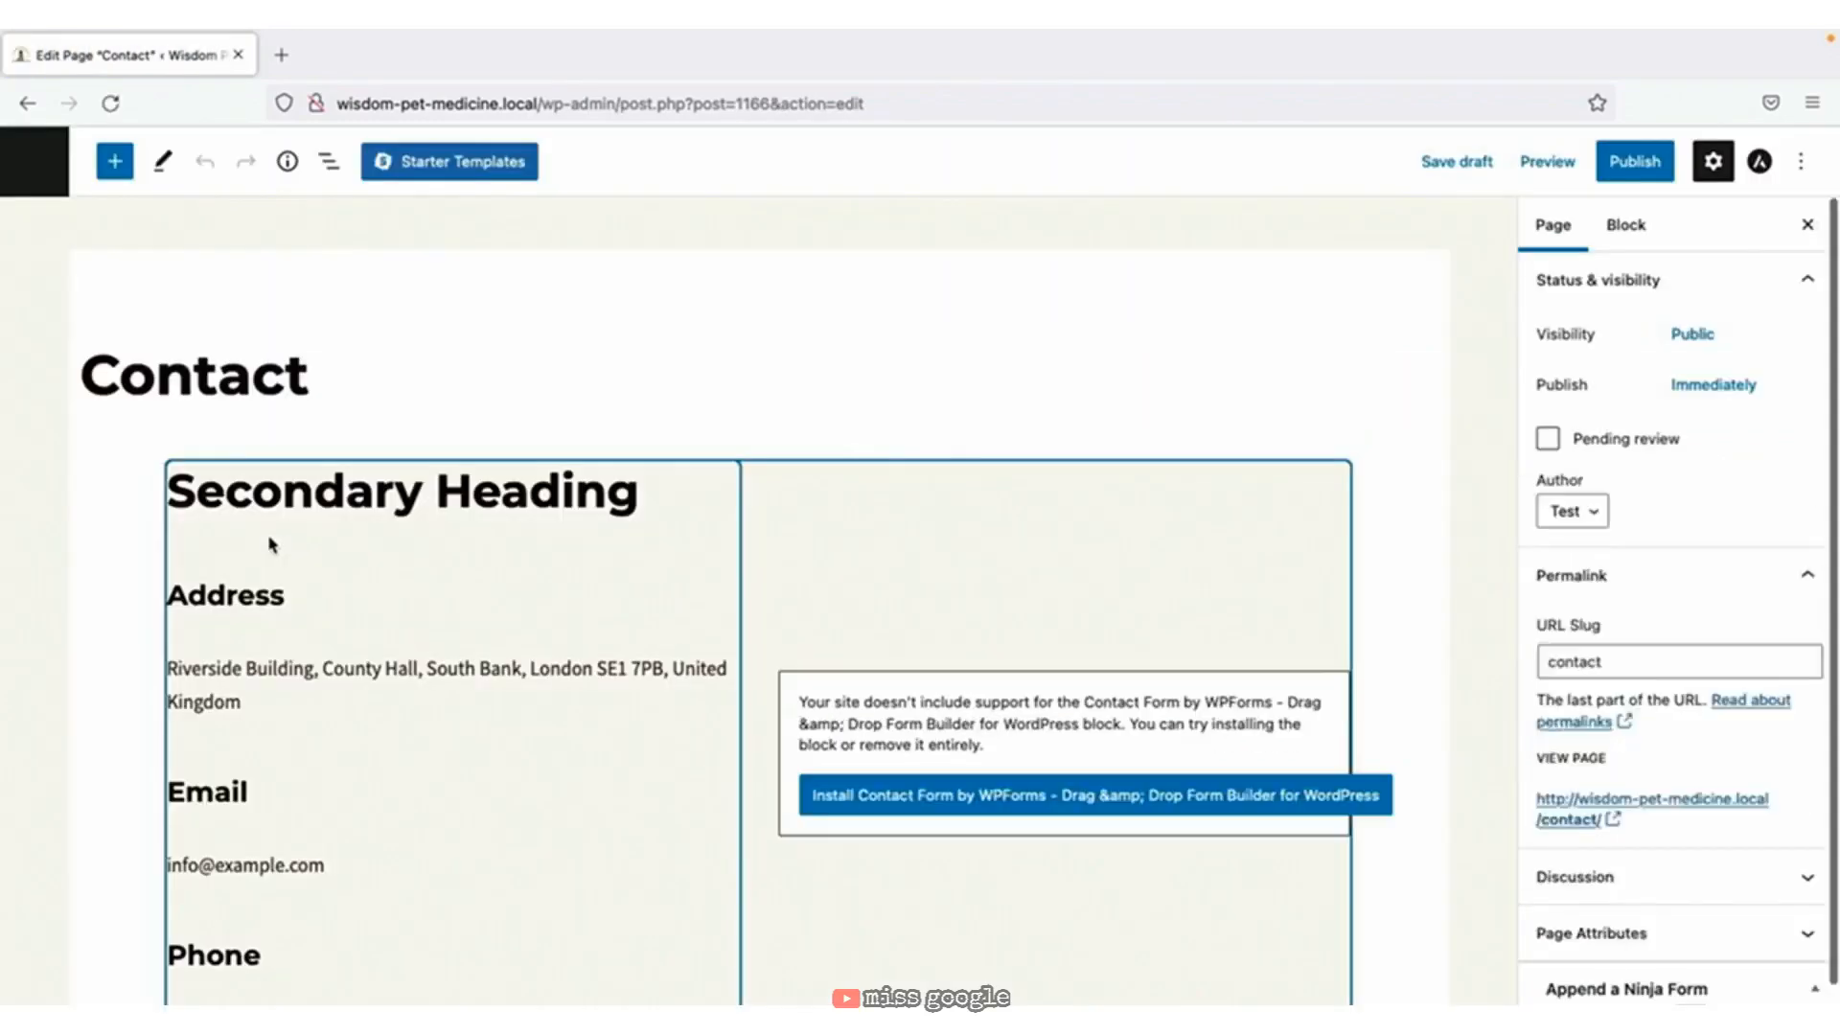
left_click(327, 170)
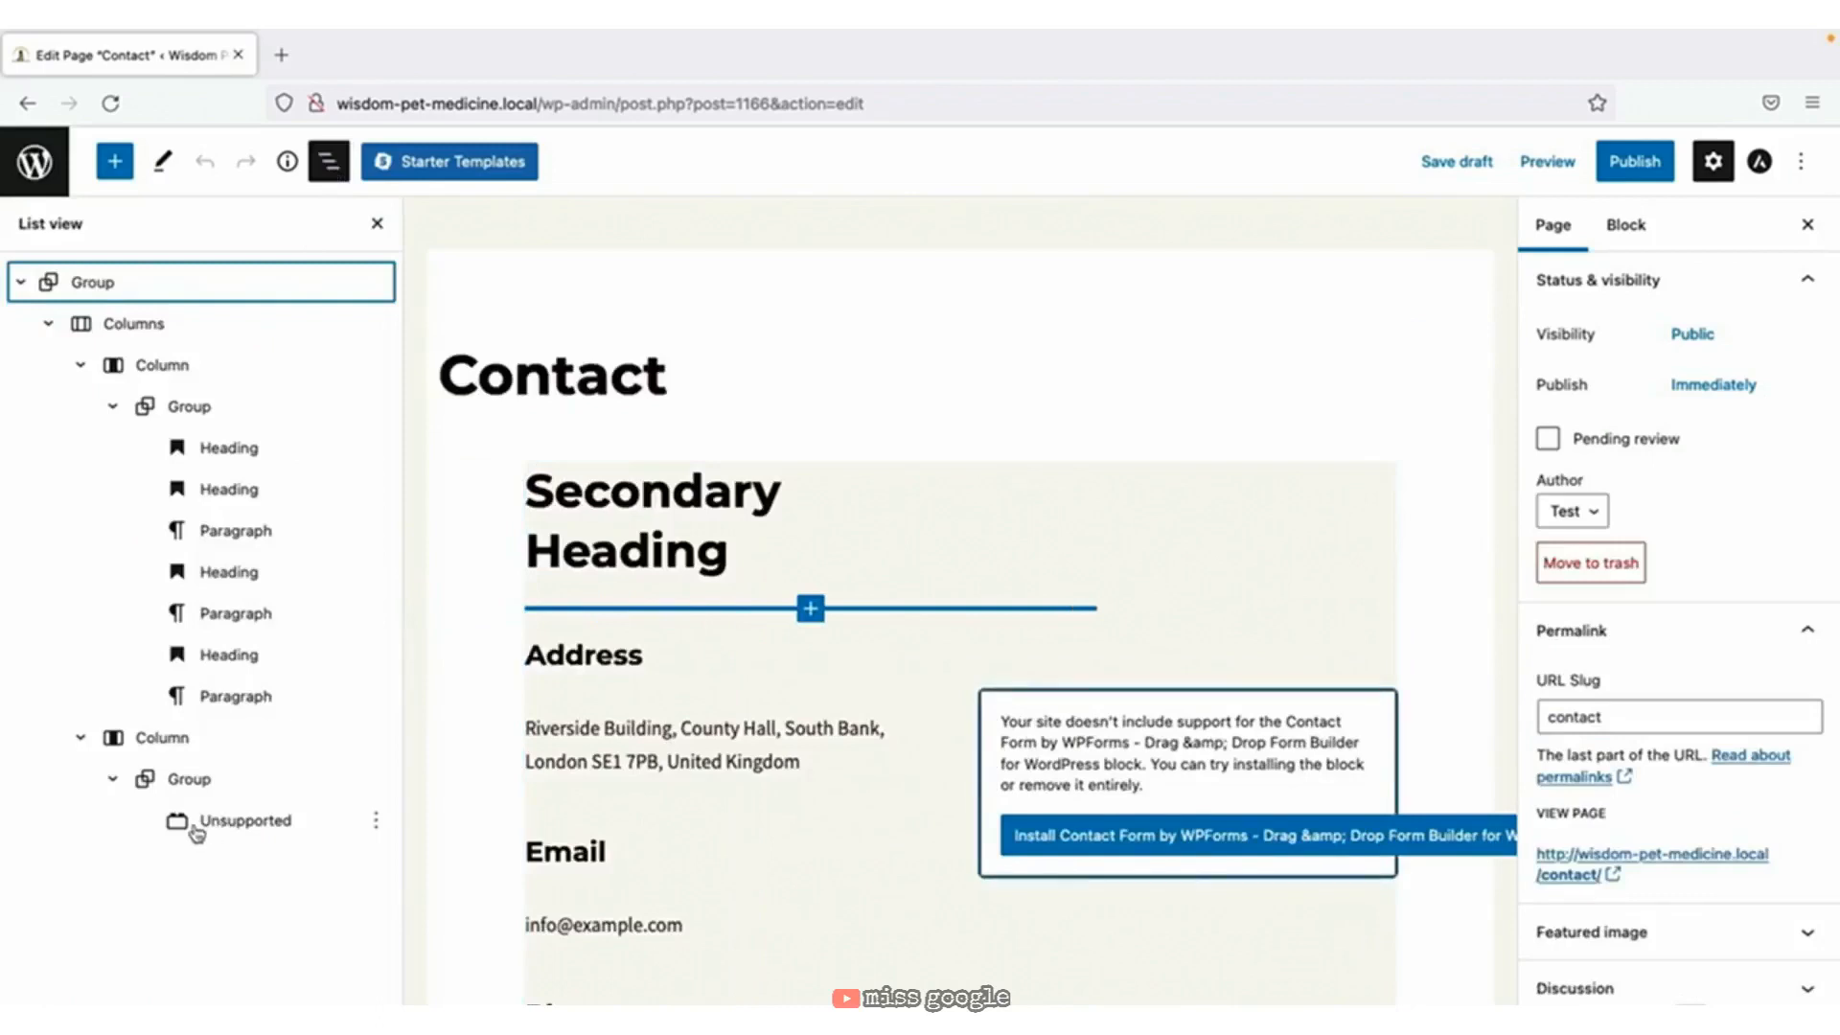
left_click(257, 826)
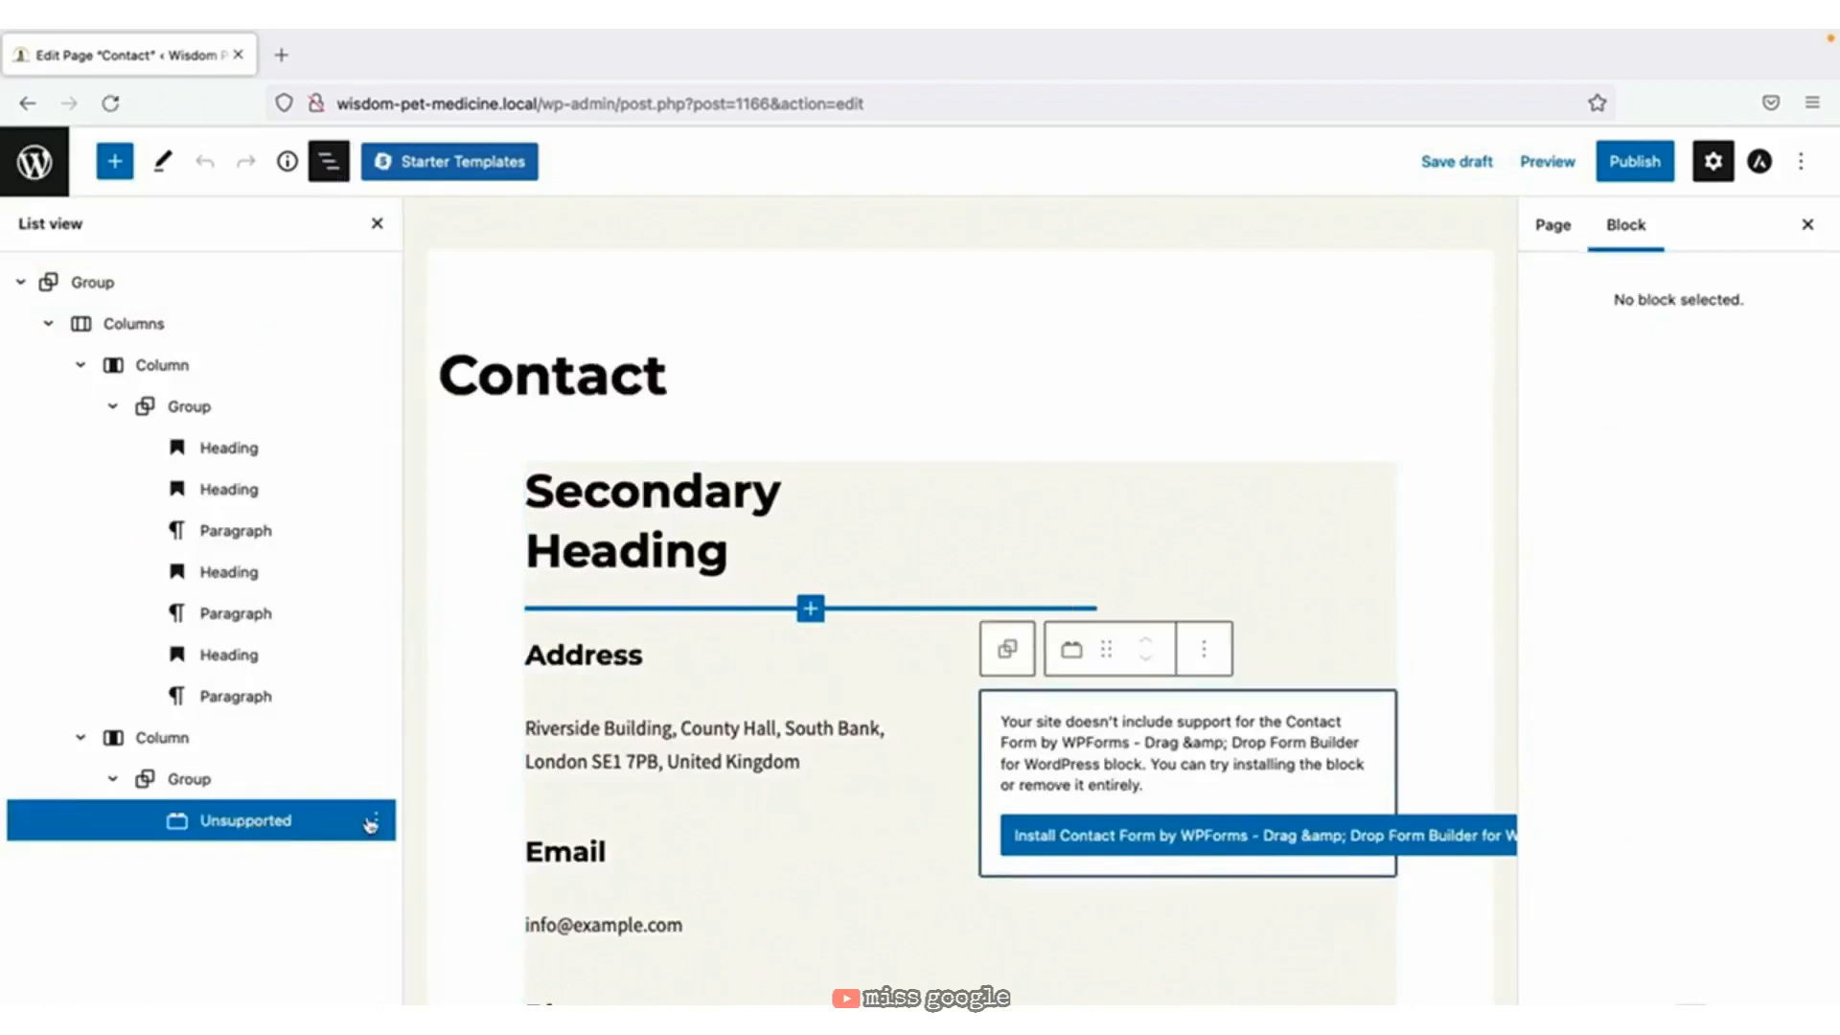
left_click(378, 822)
left_click(444, 767)
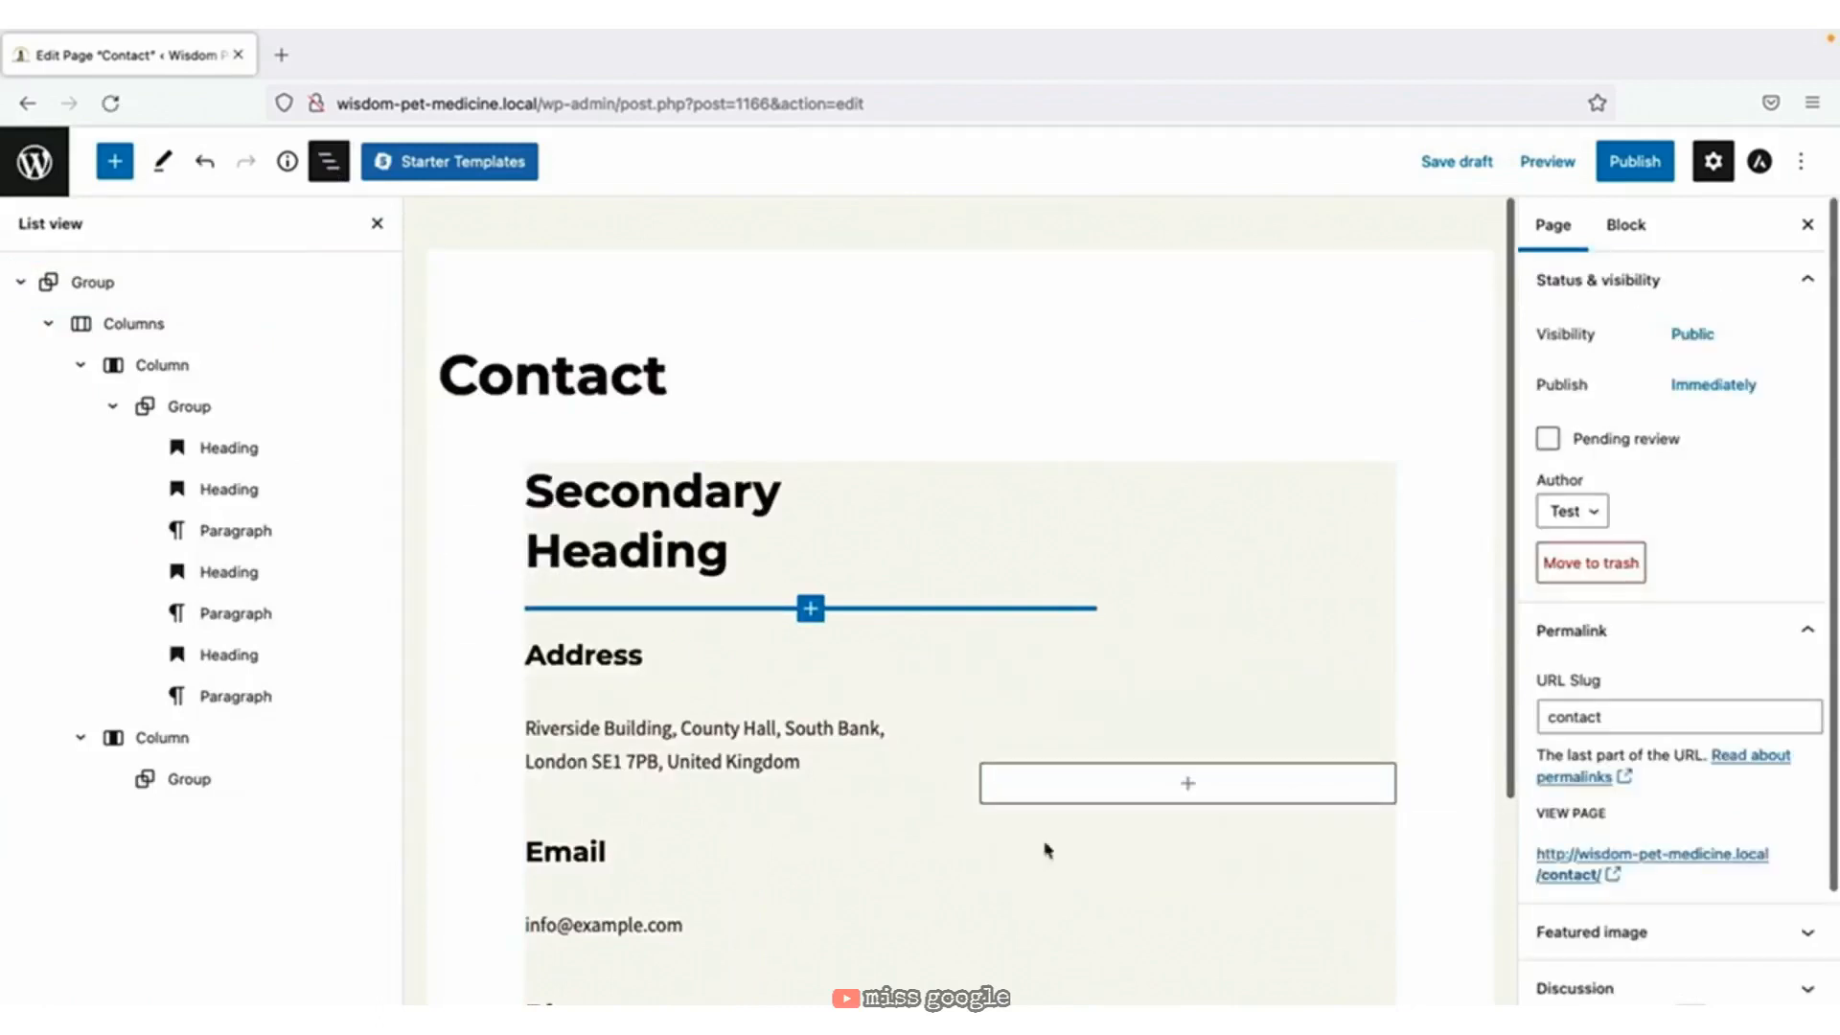
Insert a Ninja Form block showing the Contact Me form in the second column's empty group, and save the draft.
left_click(1184, 786)
scroll(1185, 781, "down", 4)
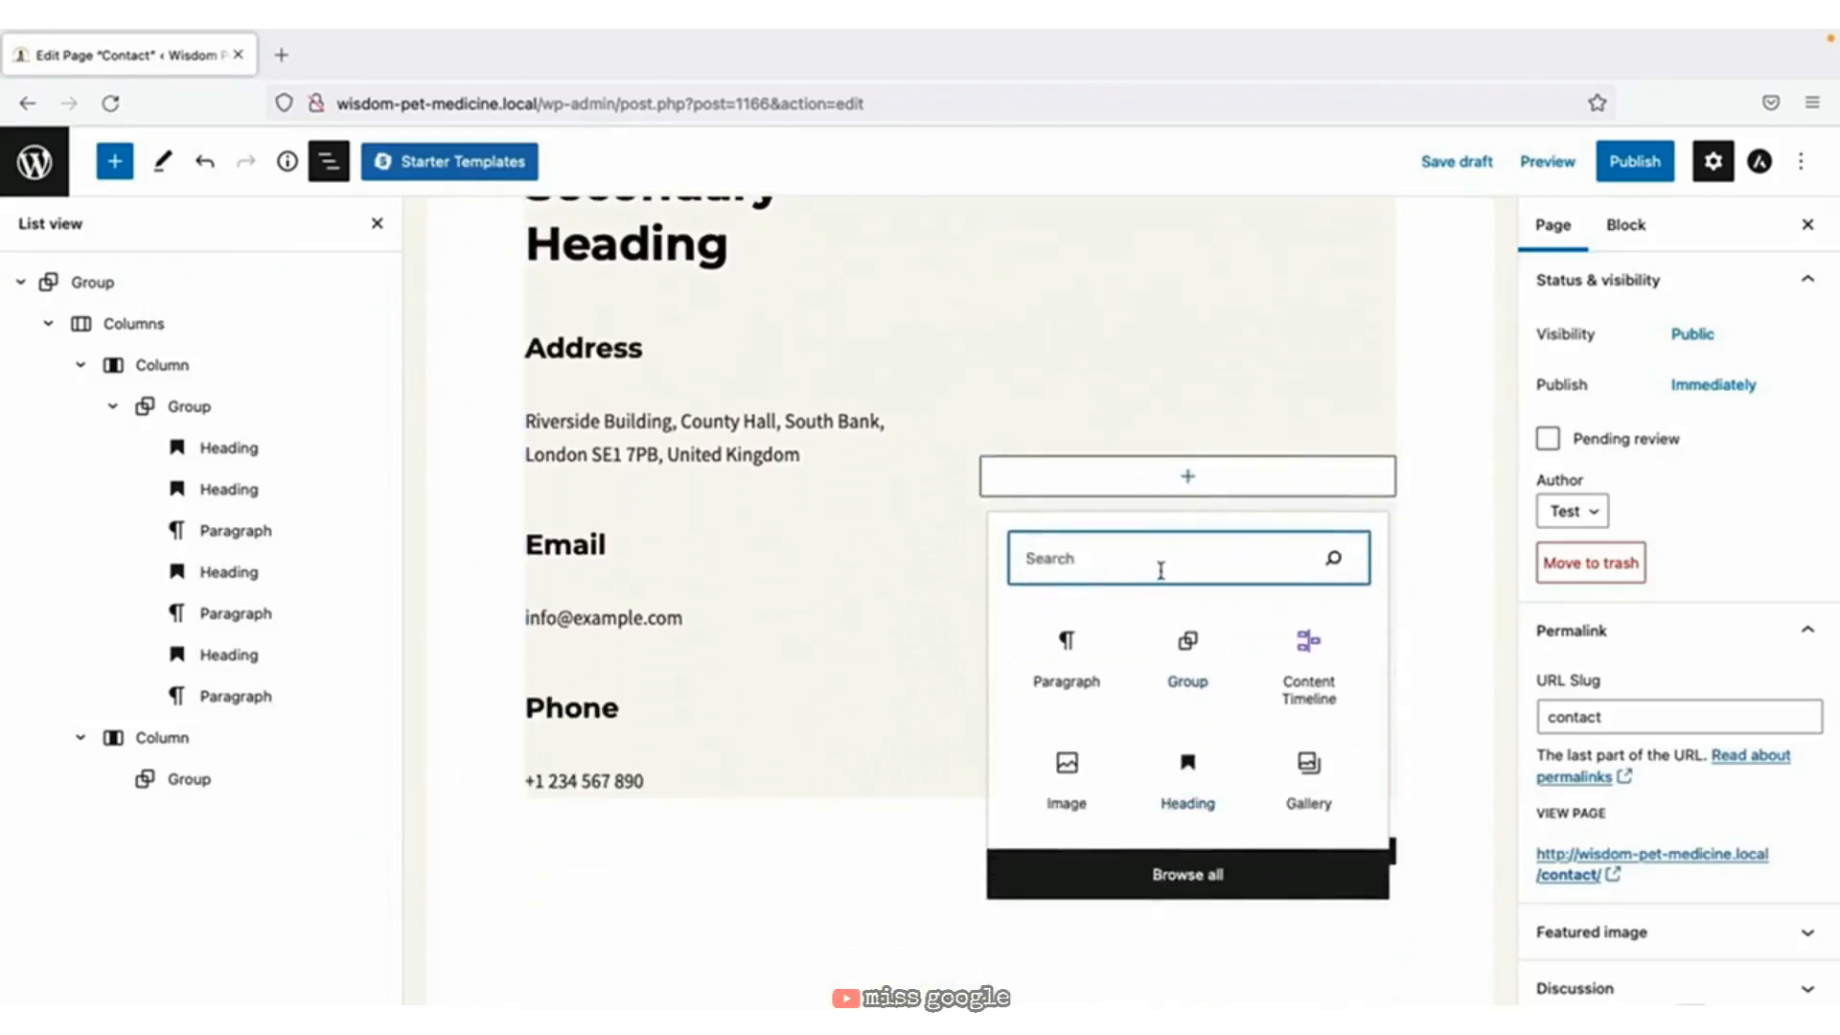
type("ninja")
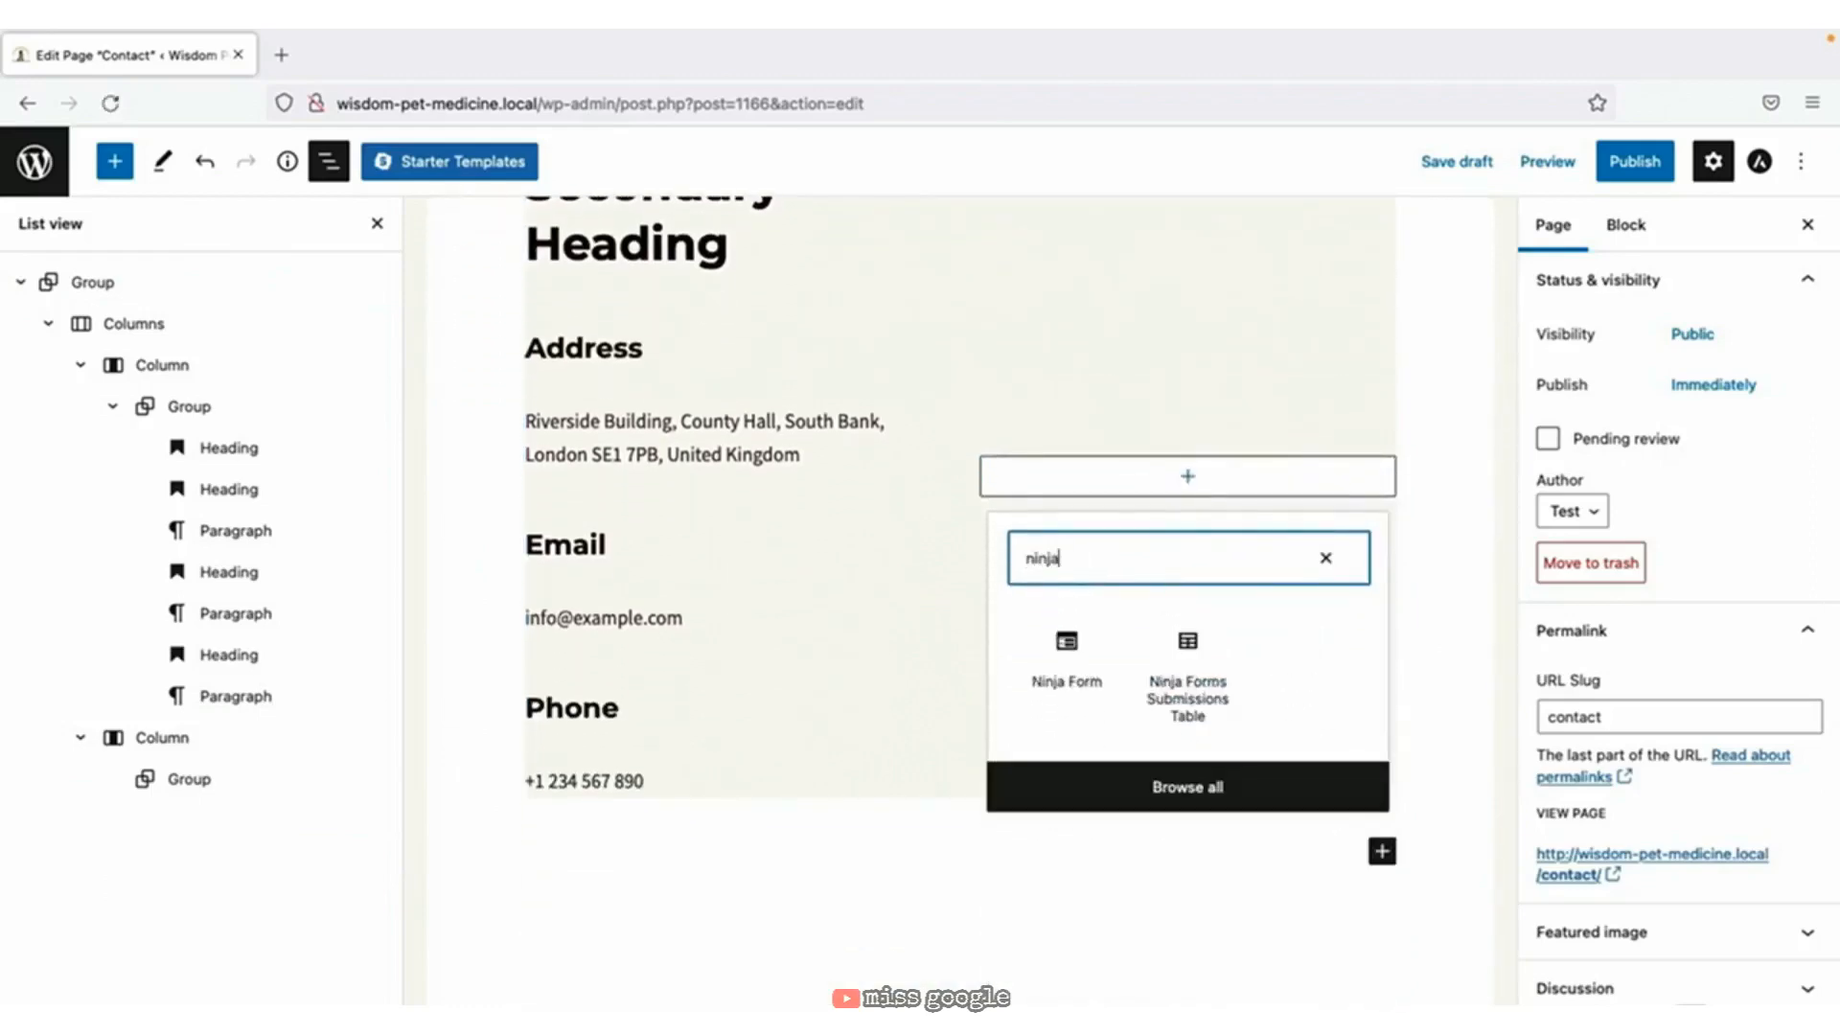
left_click(1067, 661)
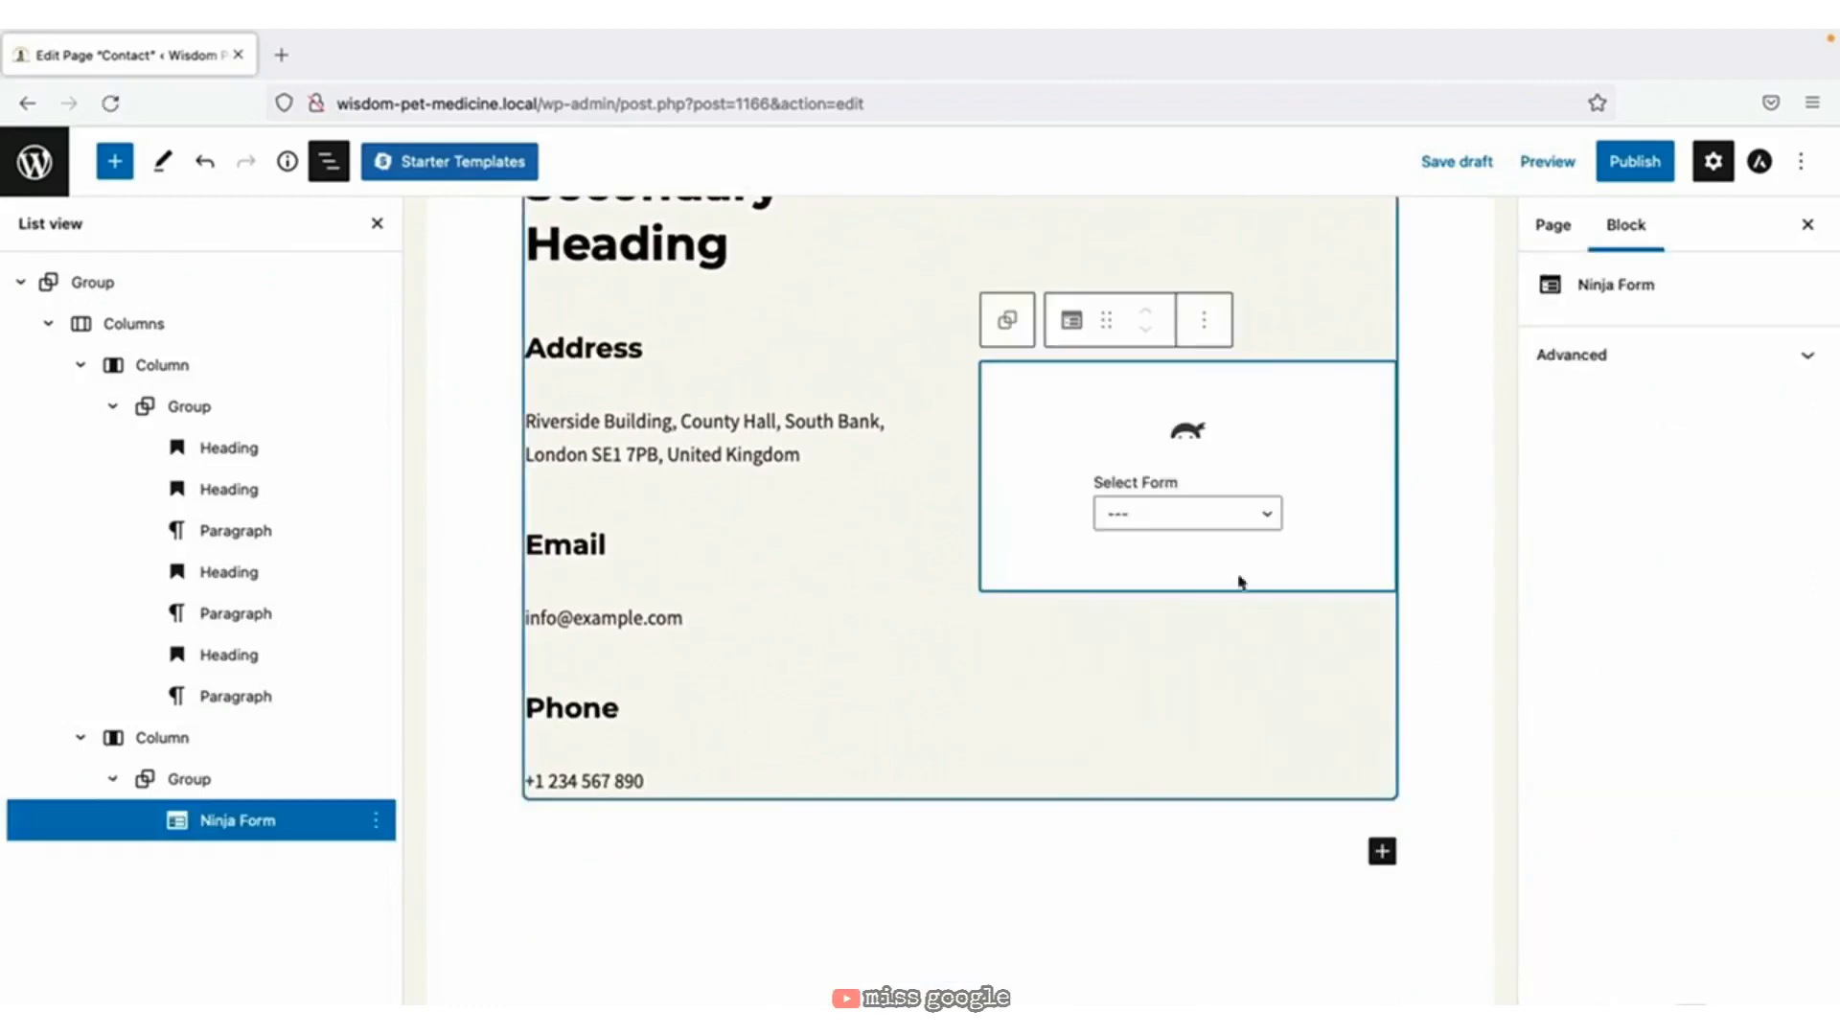
left_click(1244, 515)
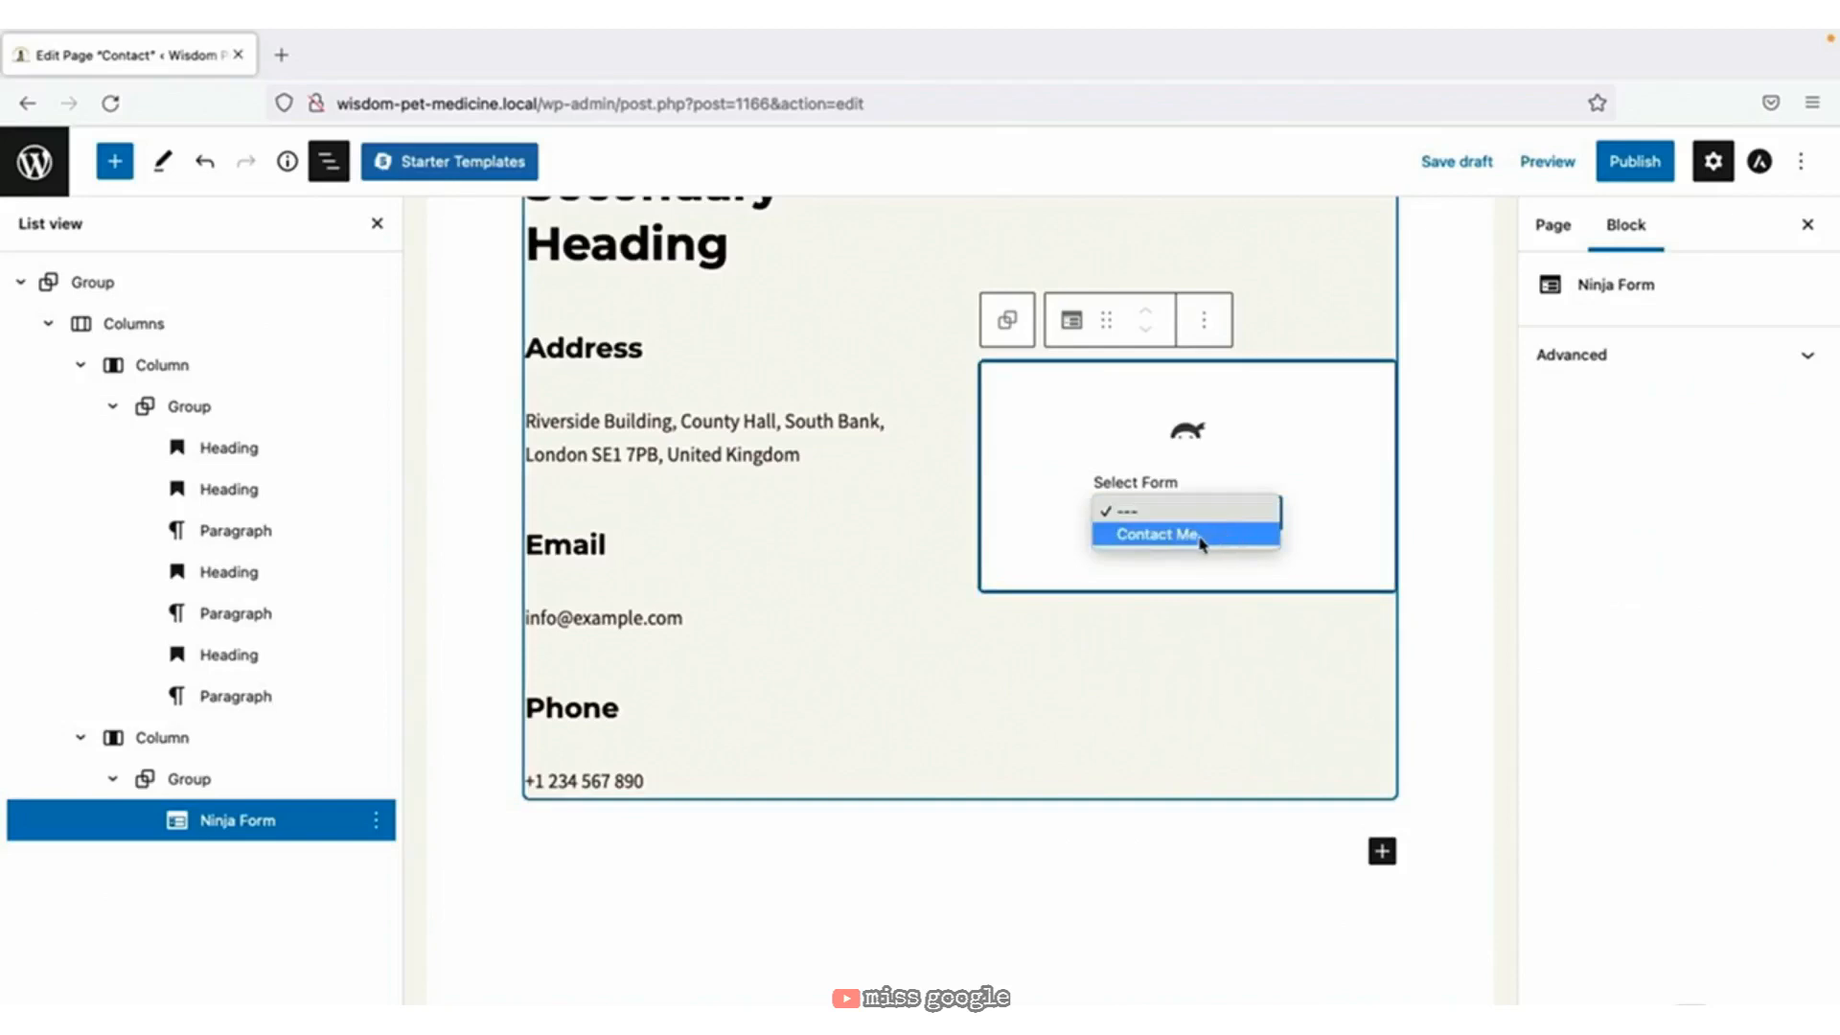
left_click(1200, 535)
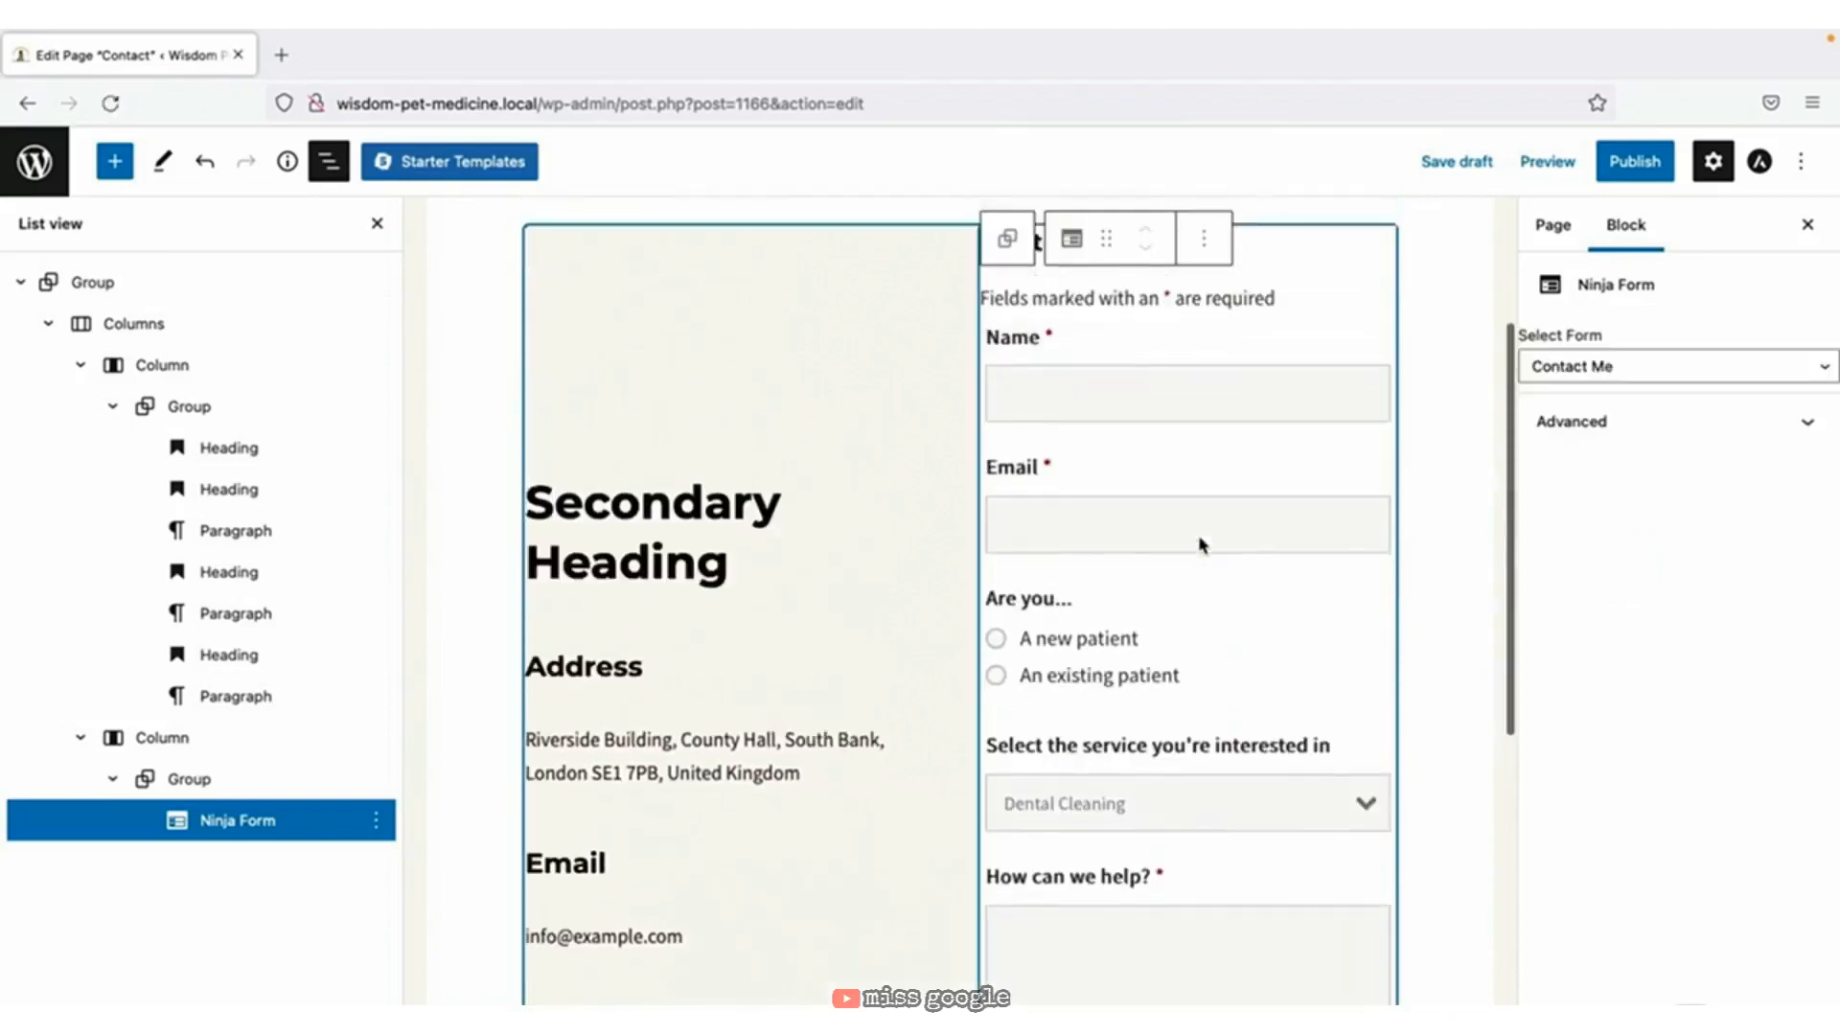
scroll(1200, 544, "up", 3)
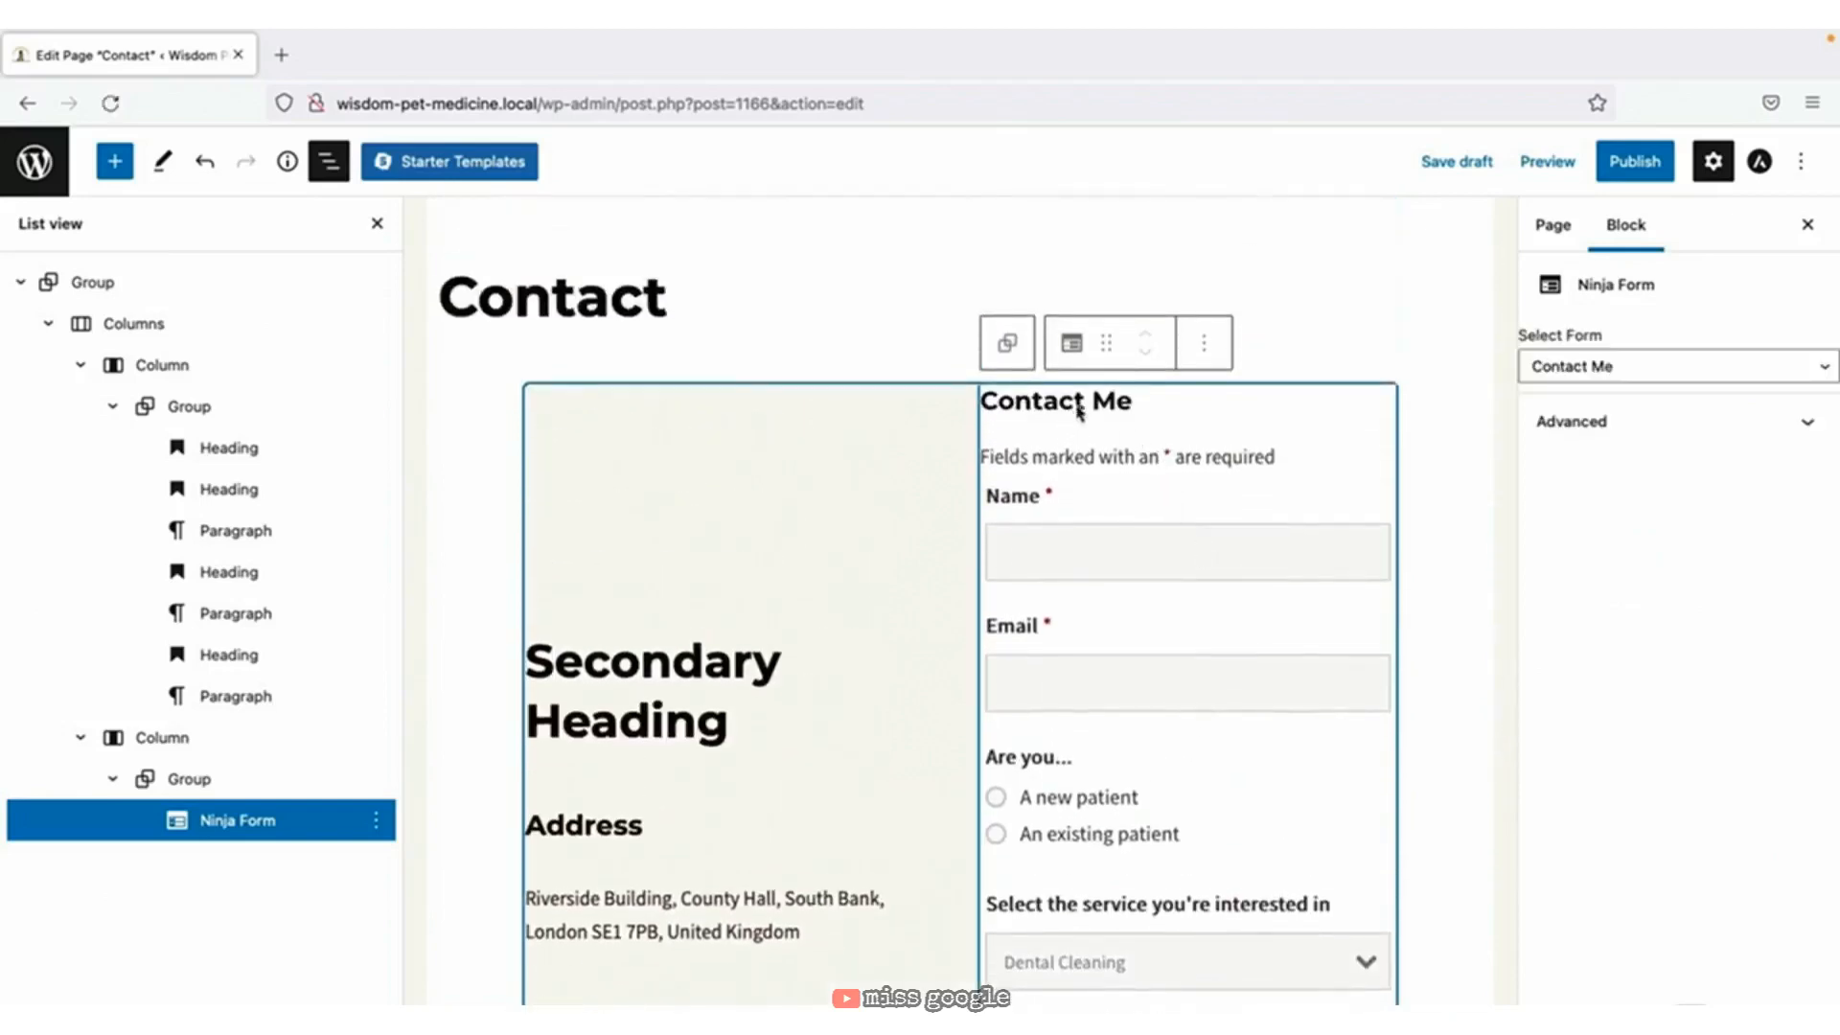
left_click(1454, 165)
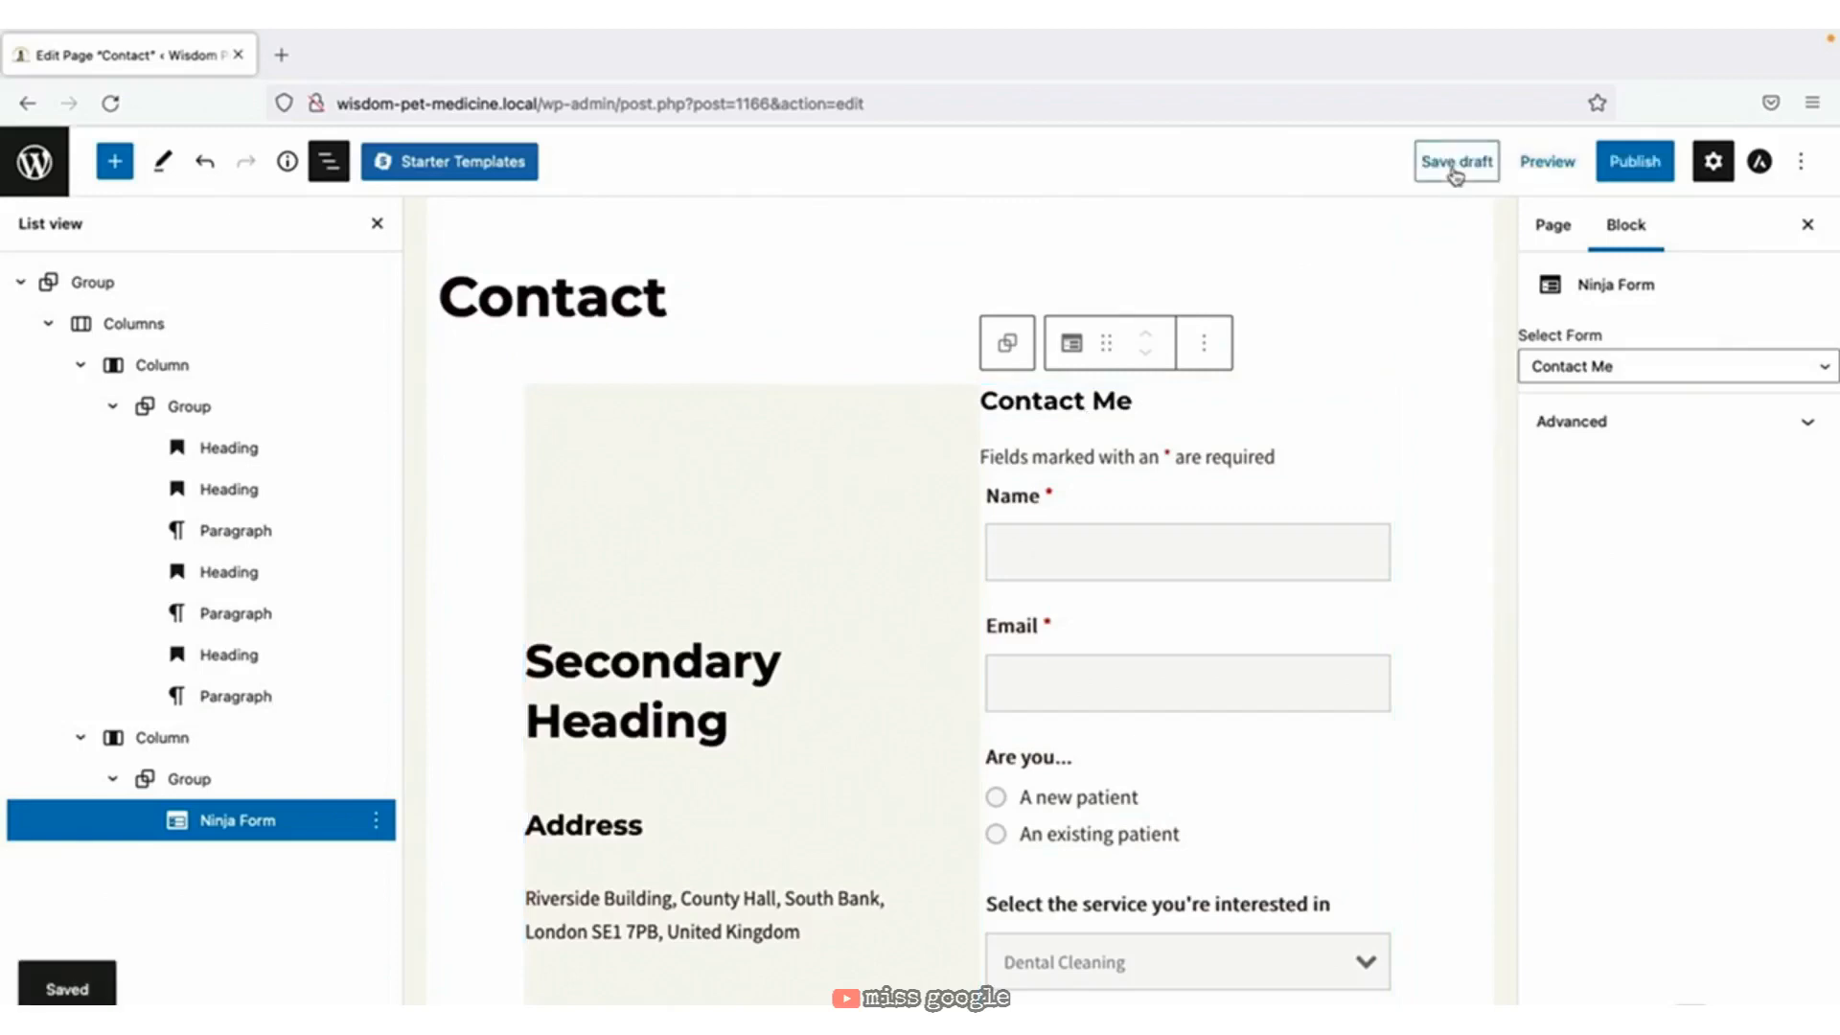
Leave the page editor, reopen the Contact Me form in the Ninja Forms builder and show its advanced display settings.
left_click(34, 163)
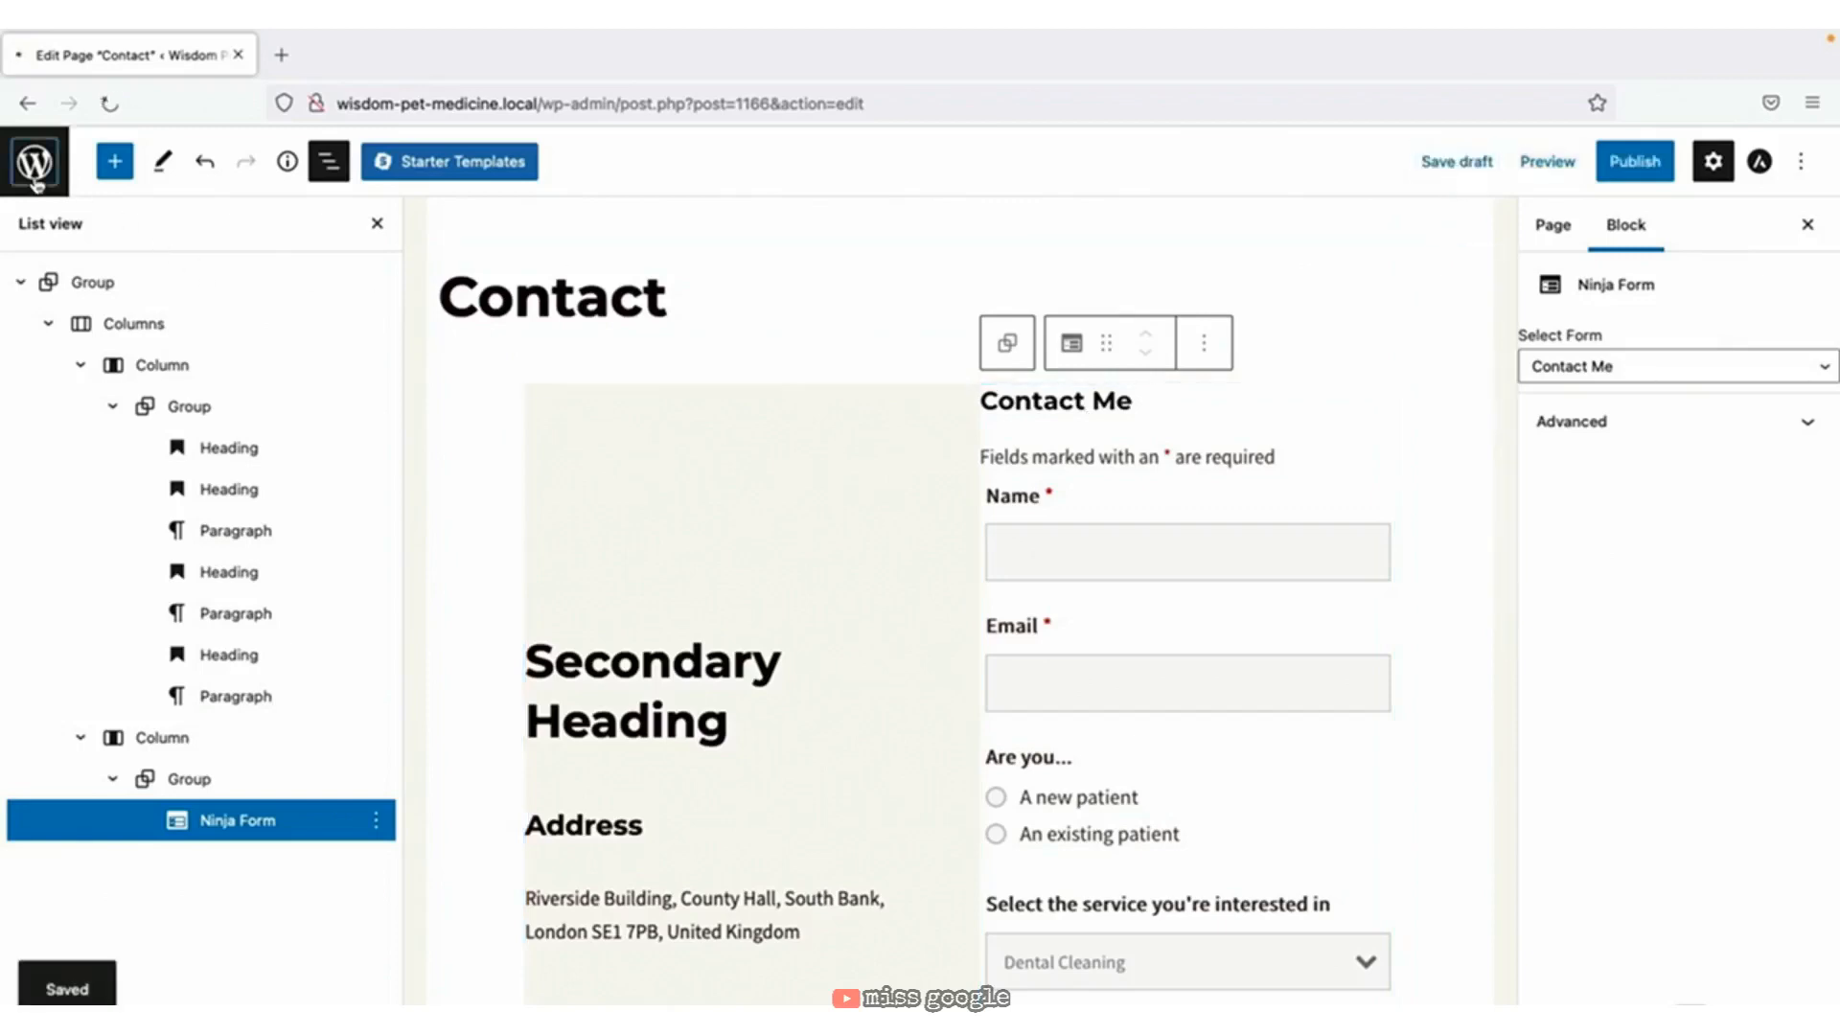
mouse_move(83, 491)
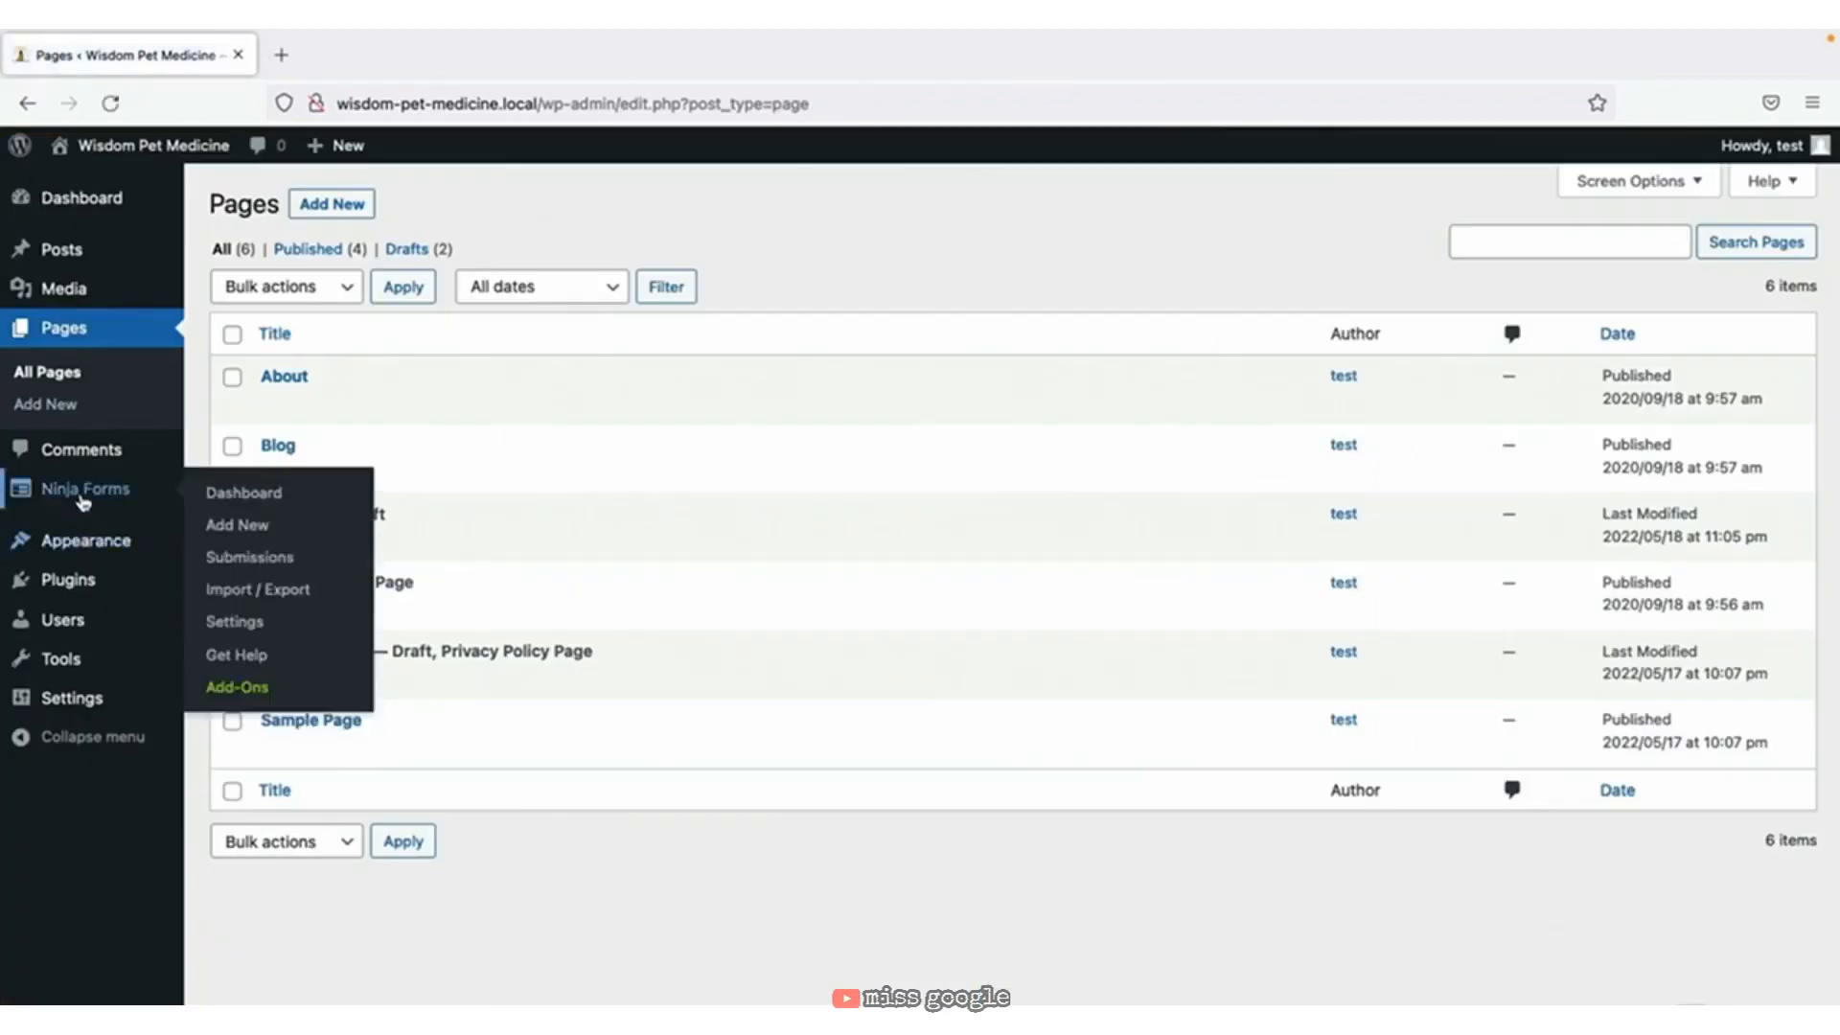
left_click(254, 500)
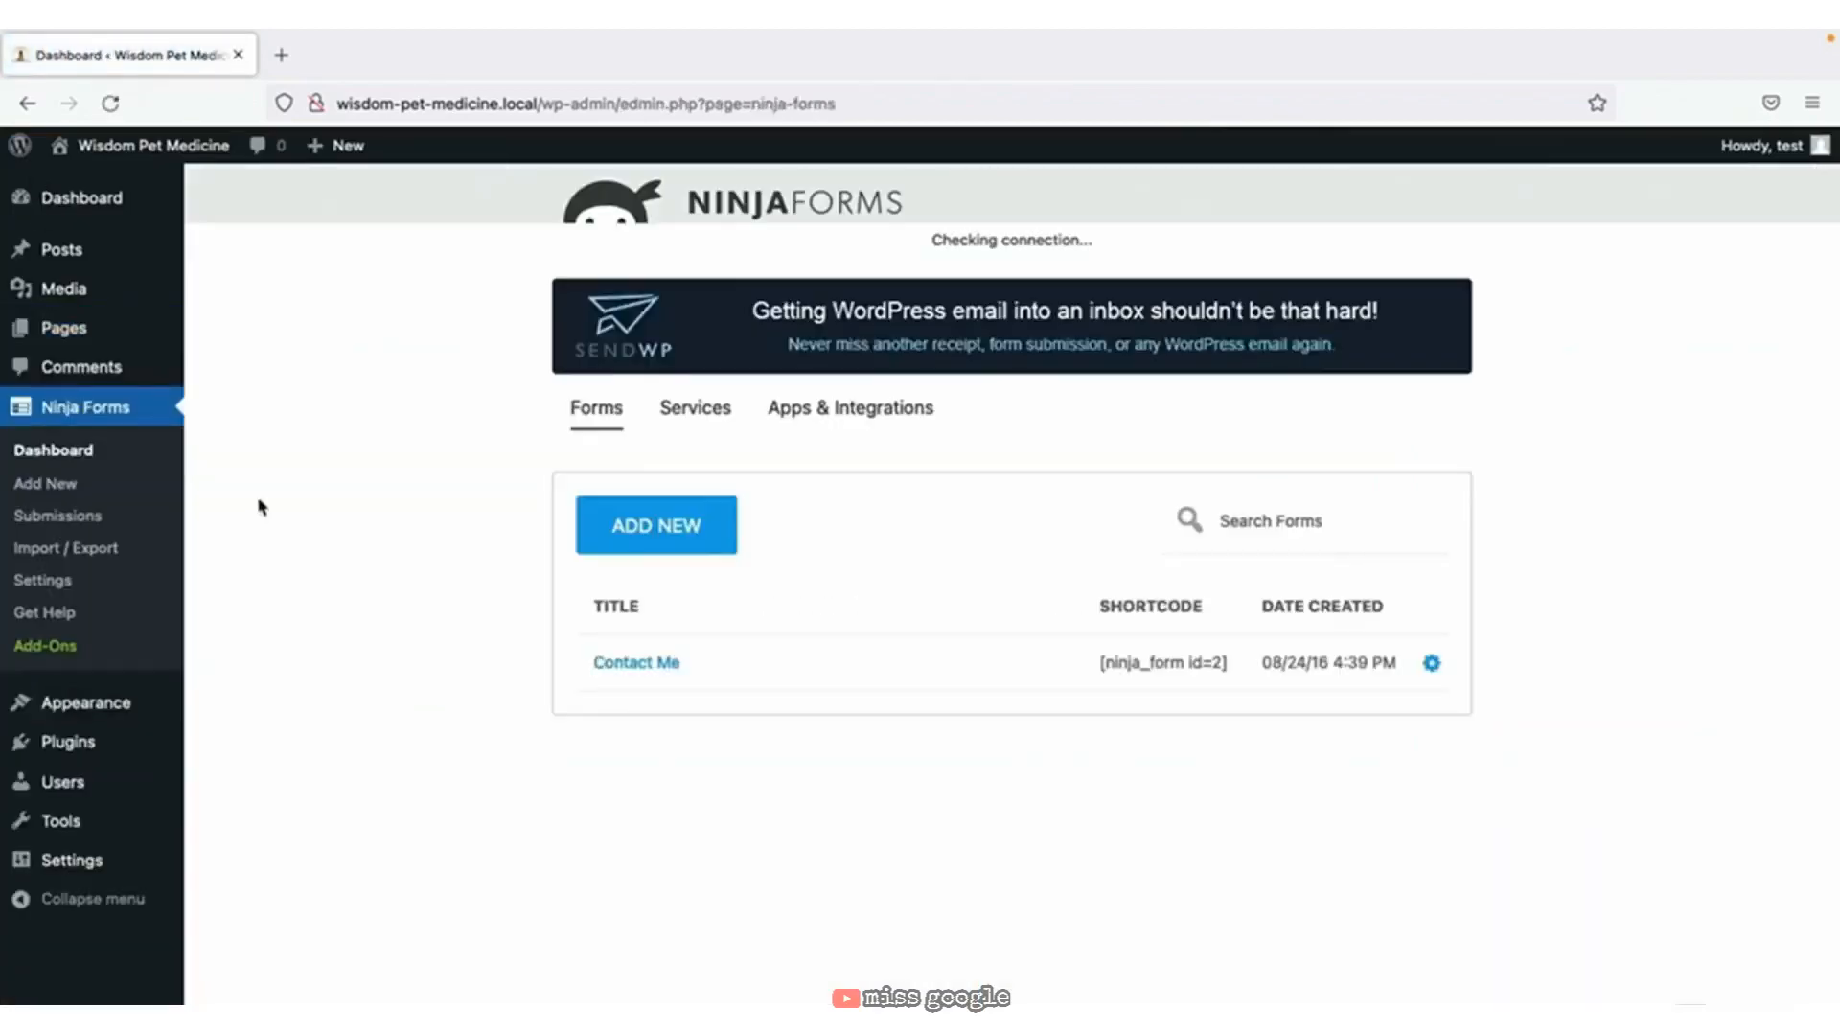
left_click(1431, 636)
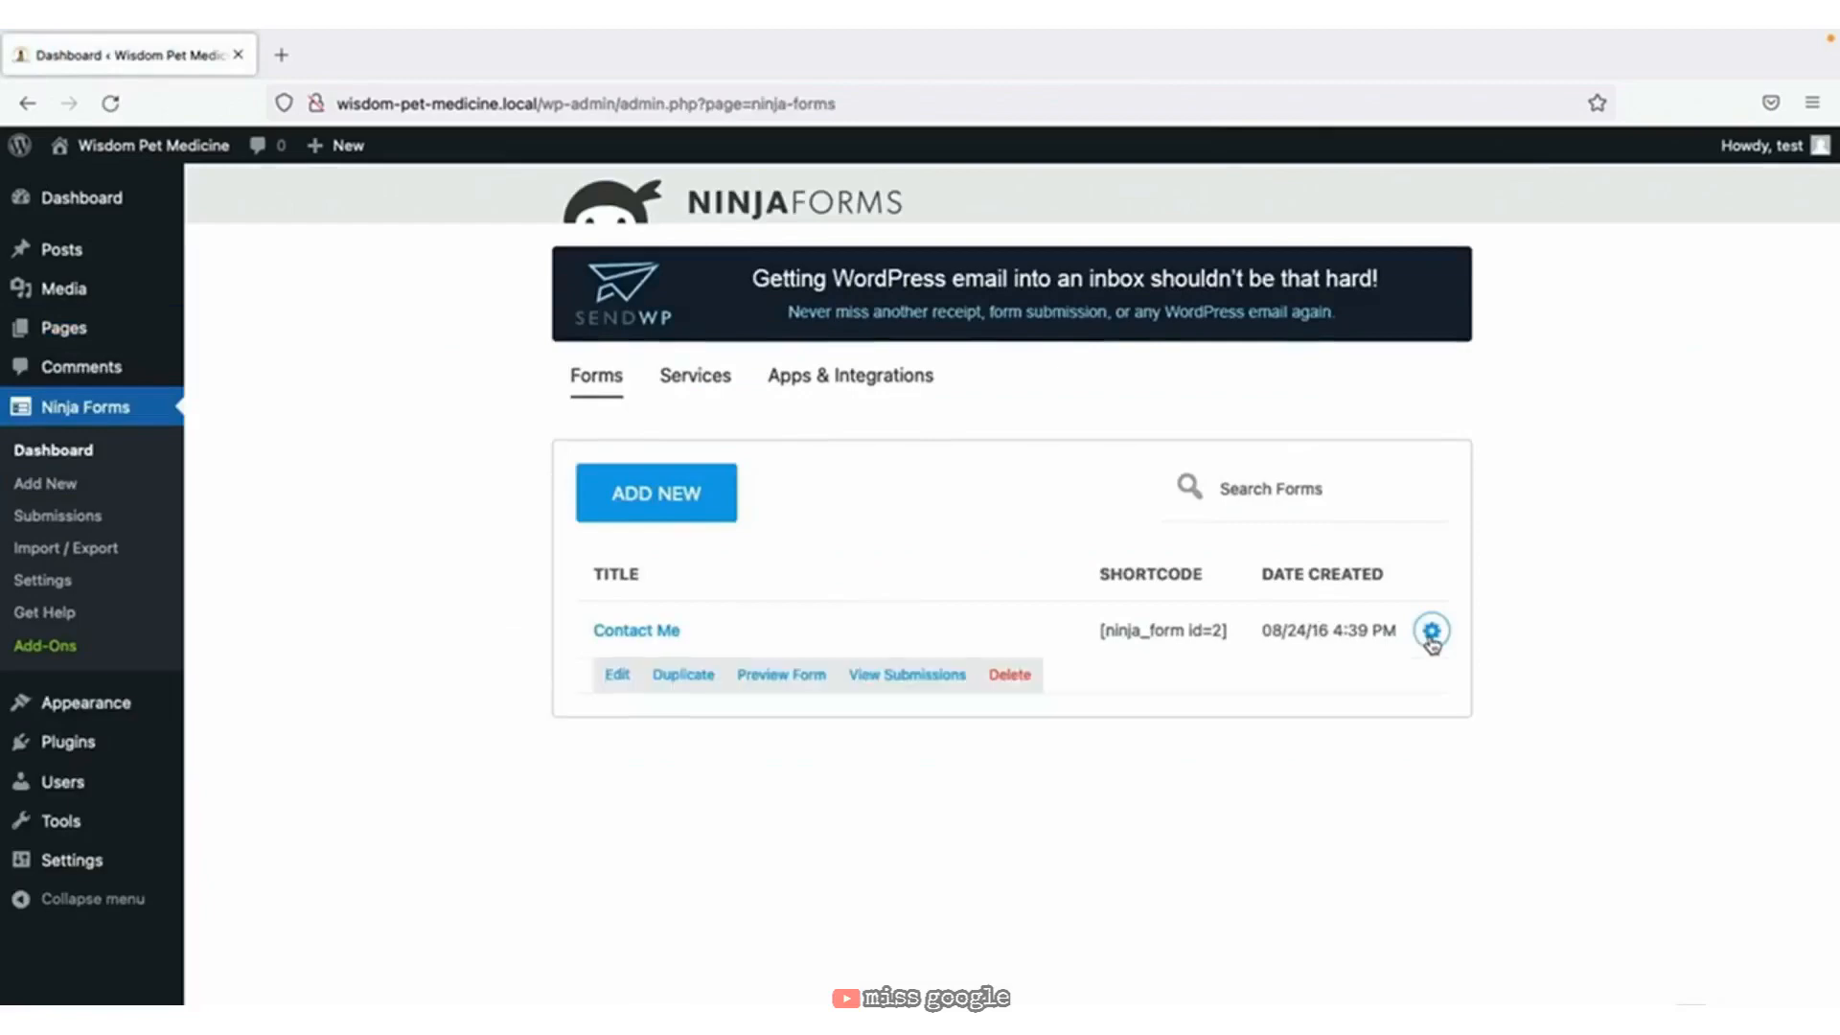
left_click(616, 676)
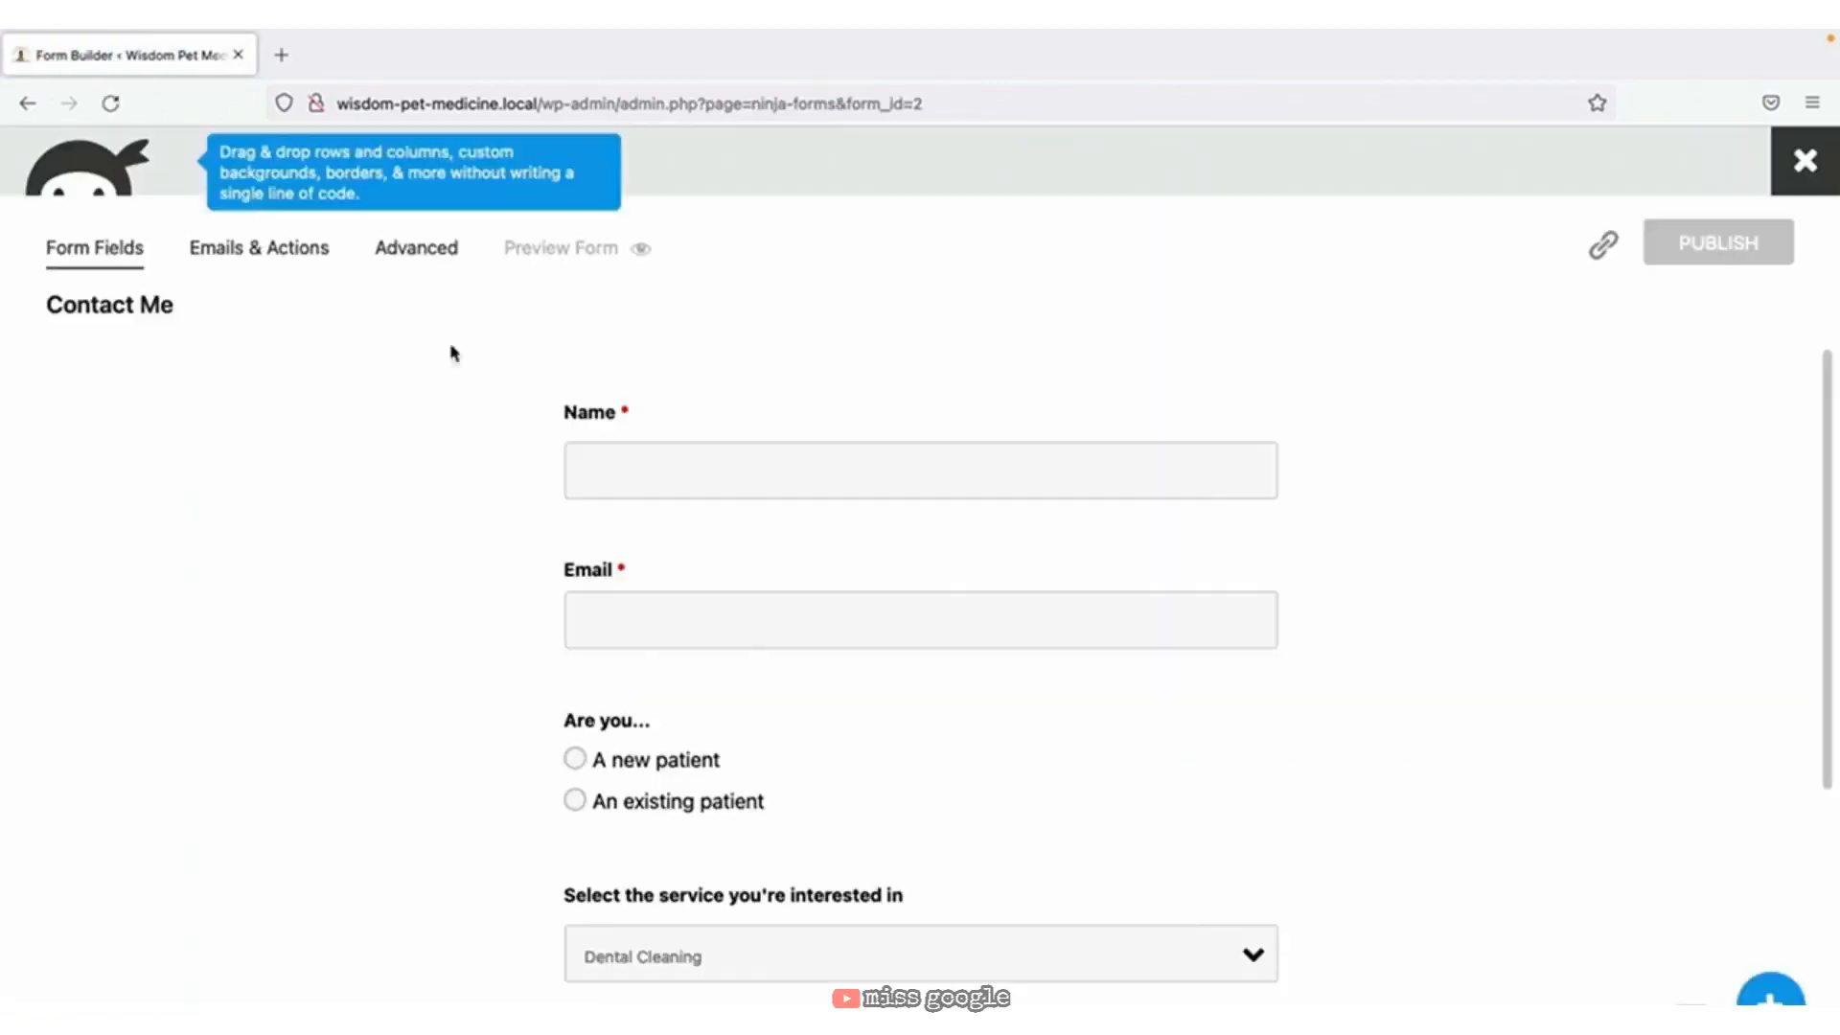
left_click(394, 251)
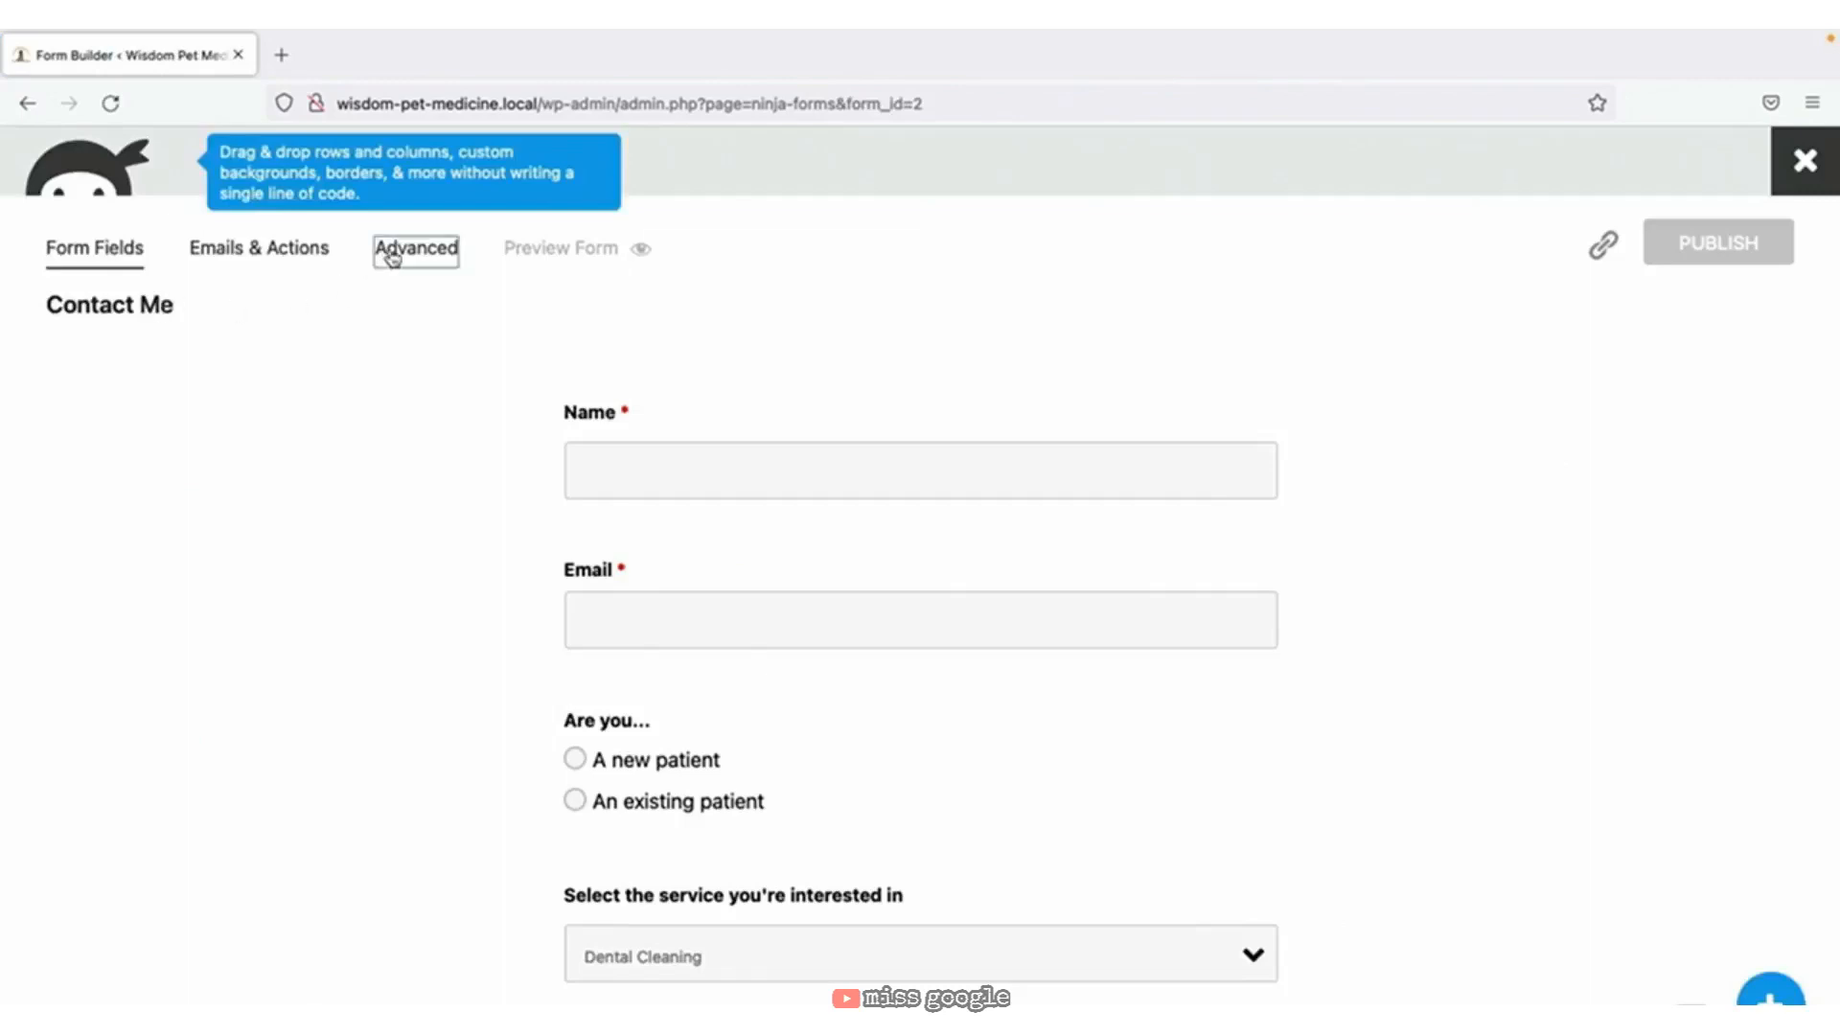
left_click(647, 430)
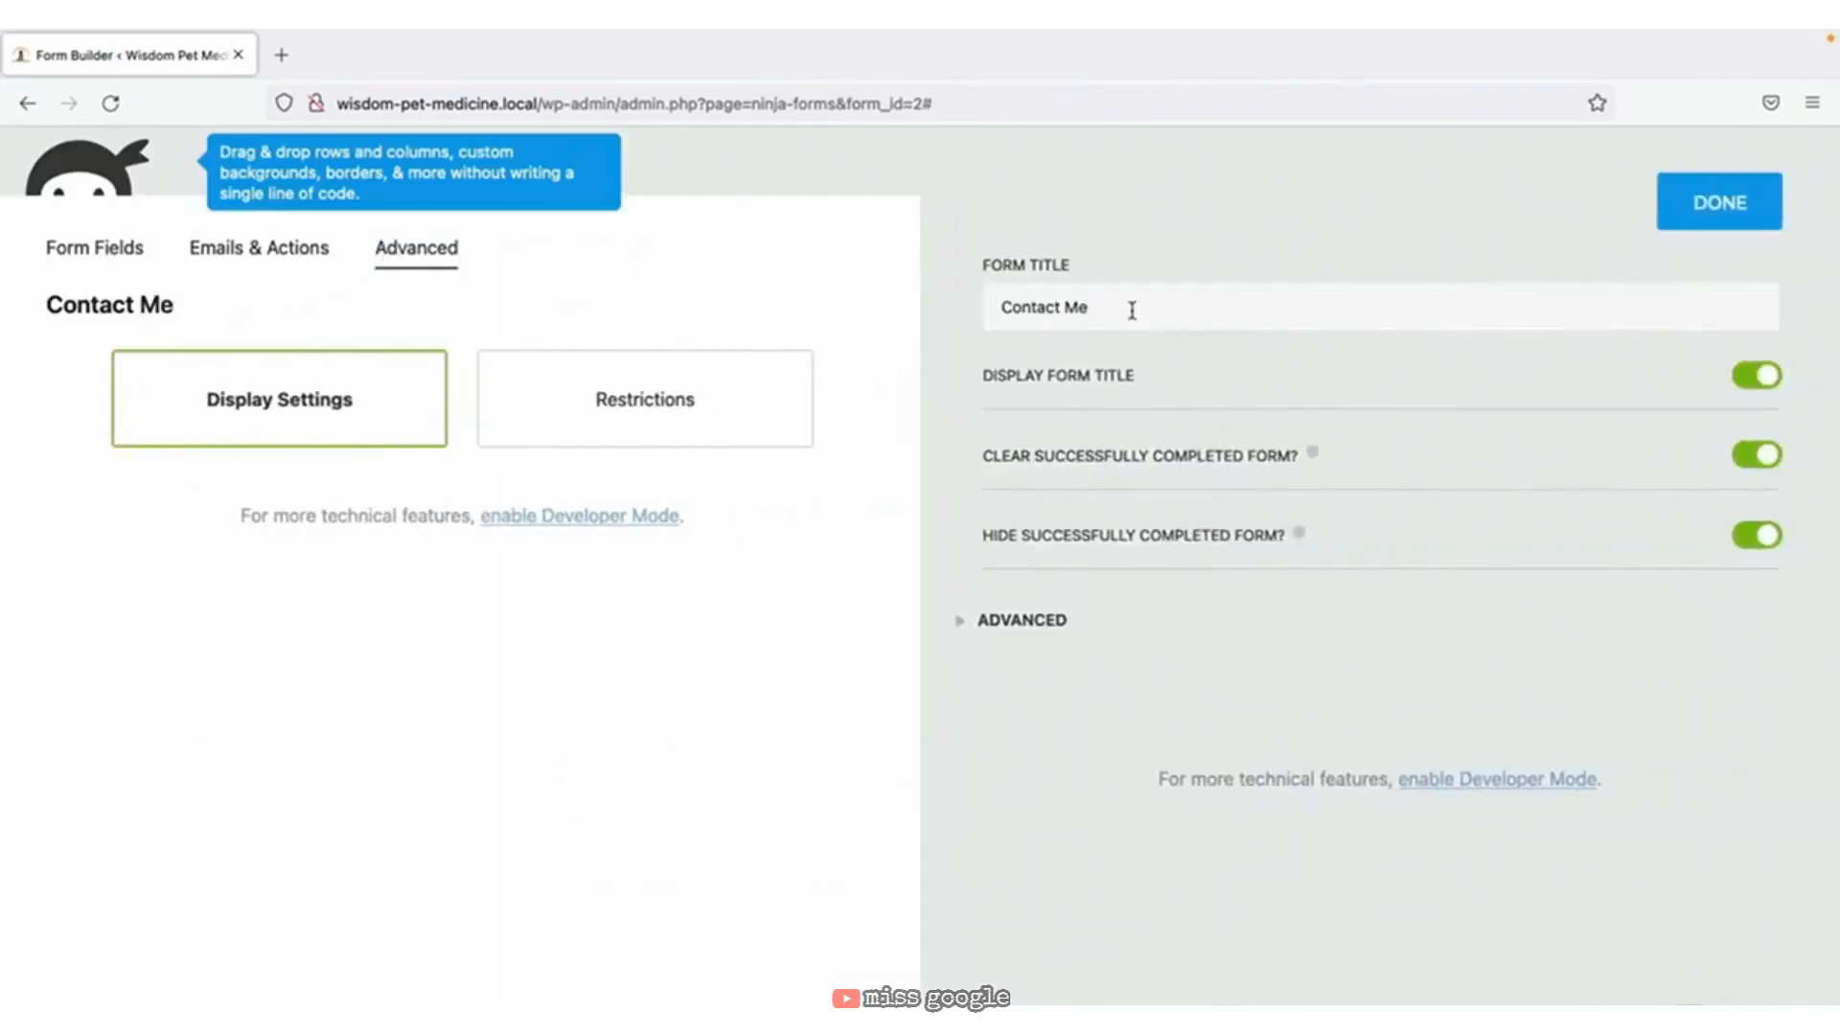
Change the form title to "Contact Us" in the display settings, publish the form and close the form builder.
double_click(1073, 308)
type("Us")
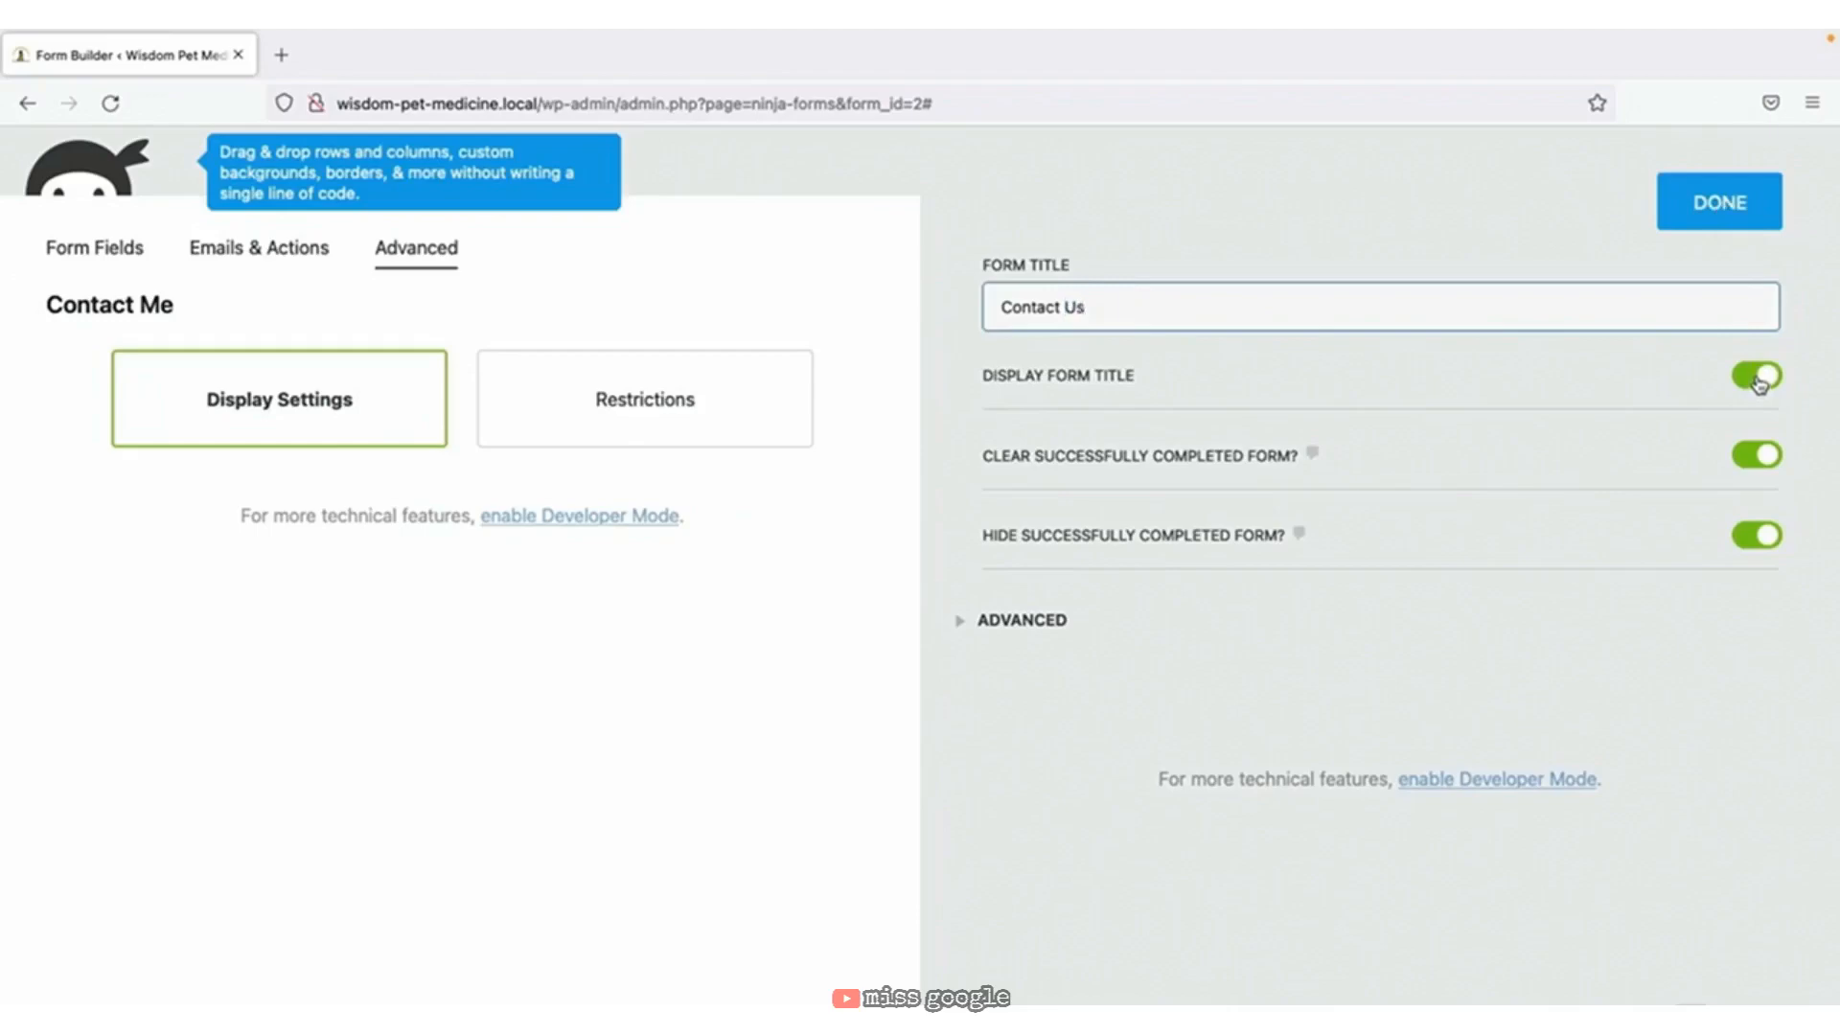
left_click(1730, 220)
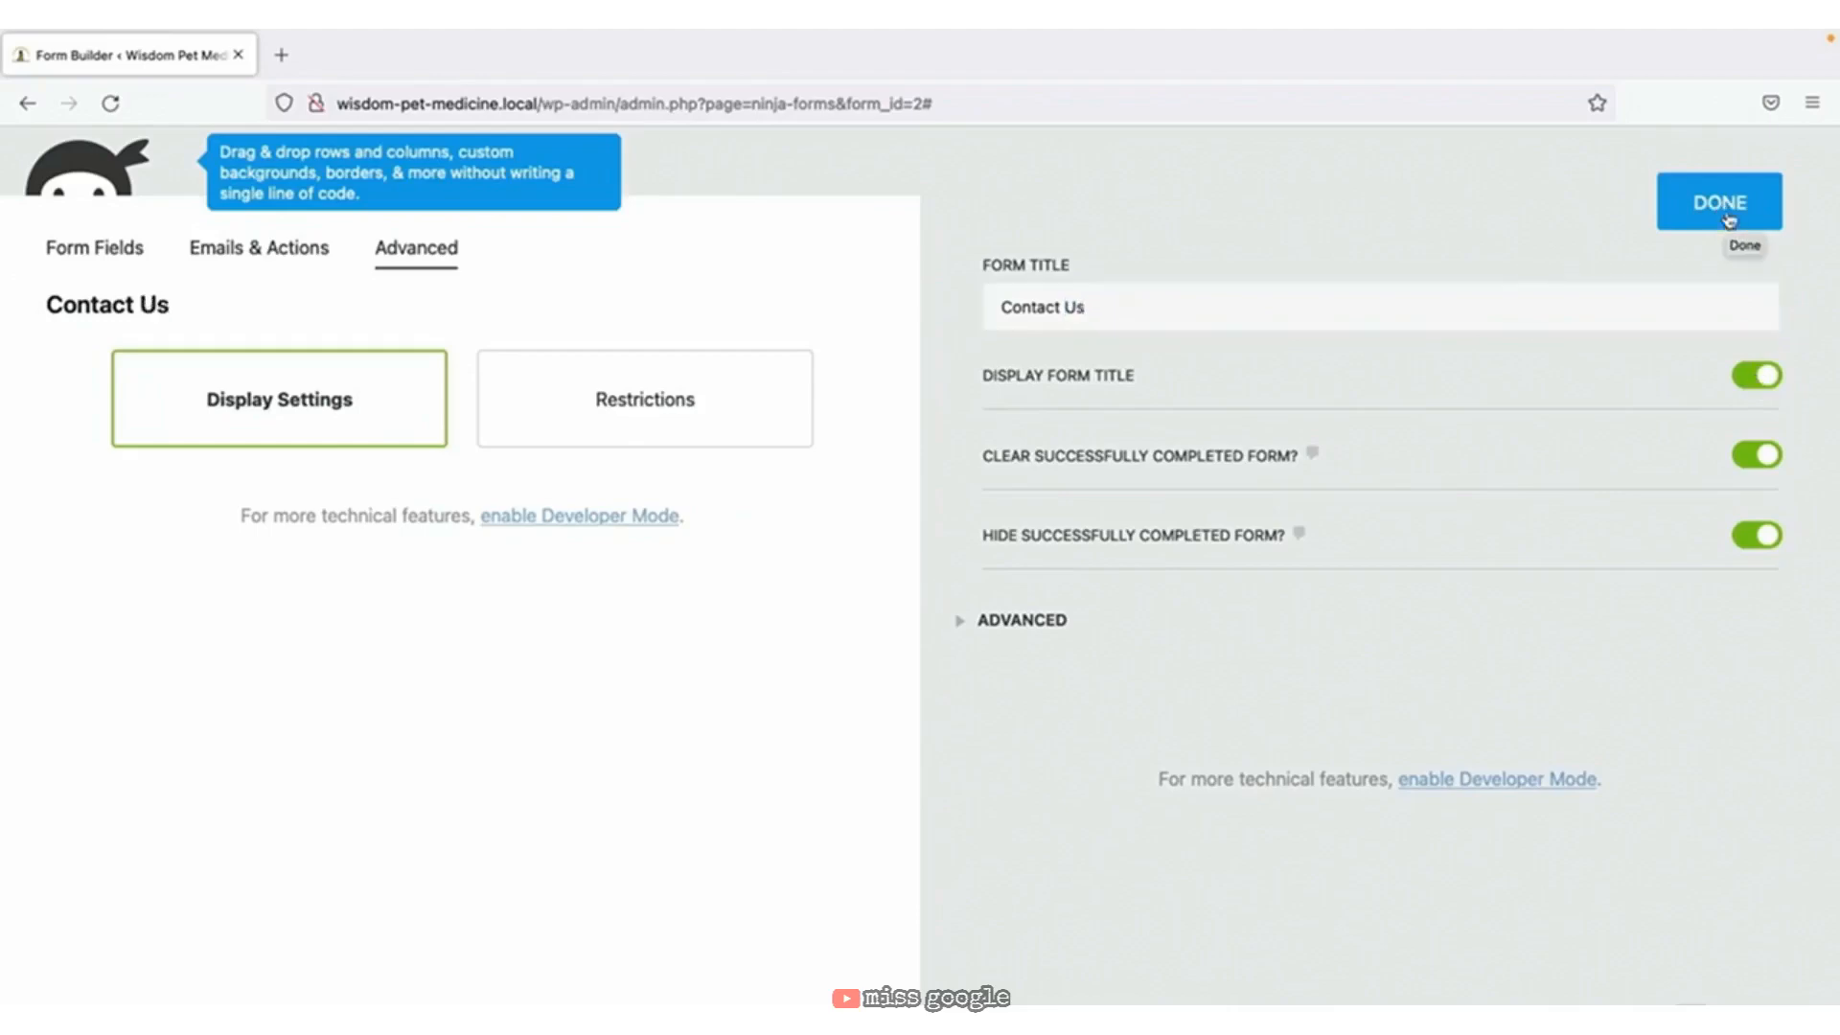
left_click(1730, 219)
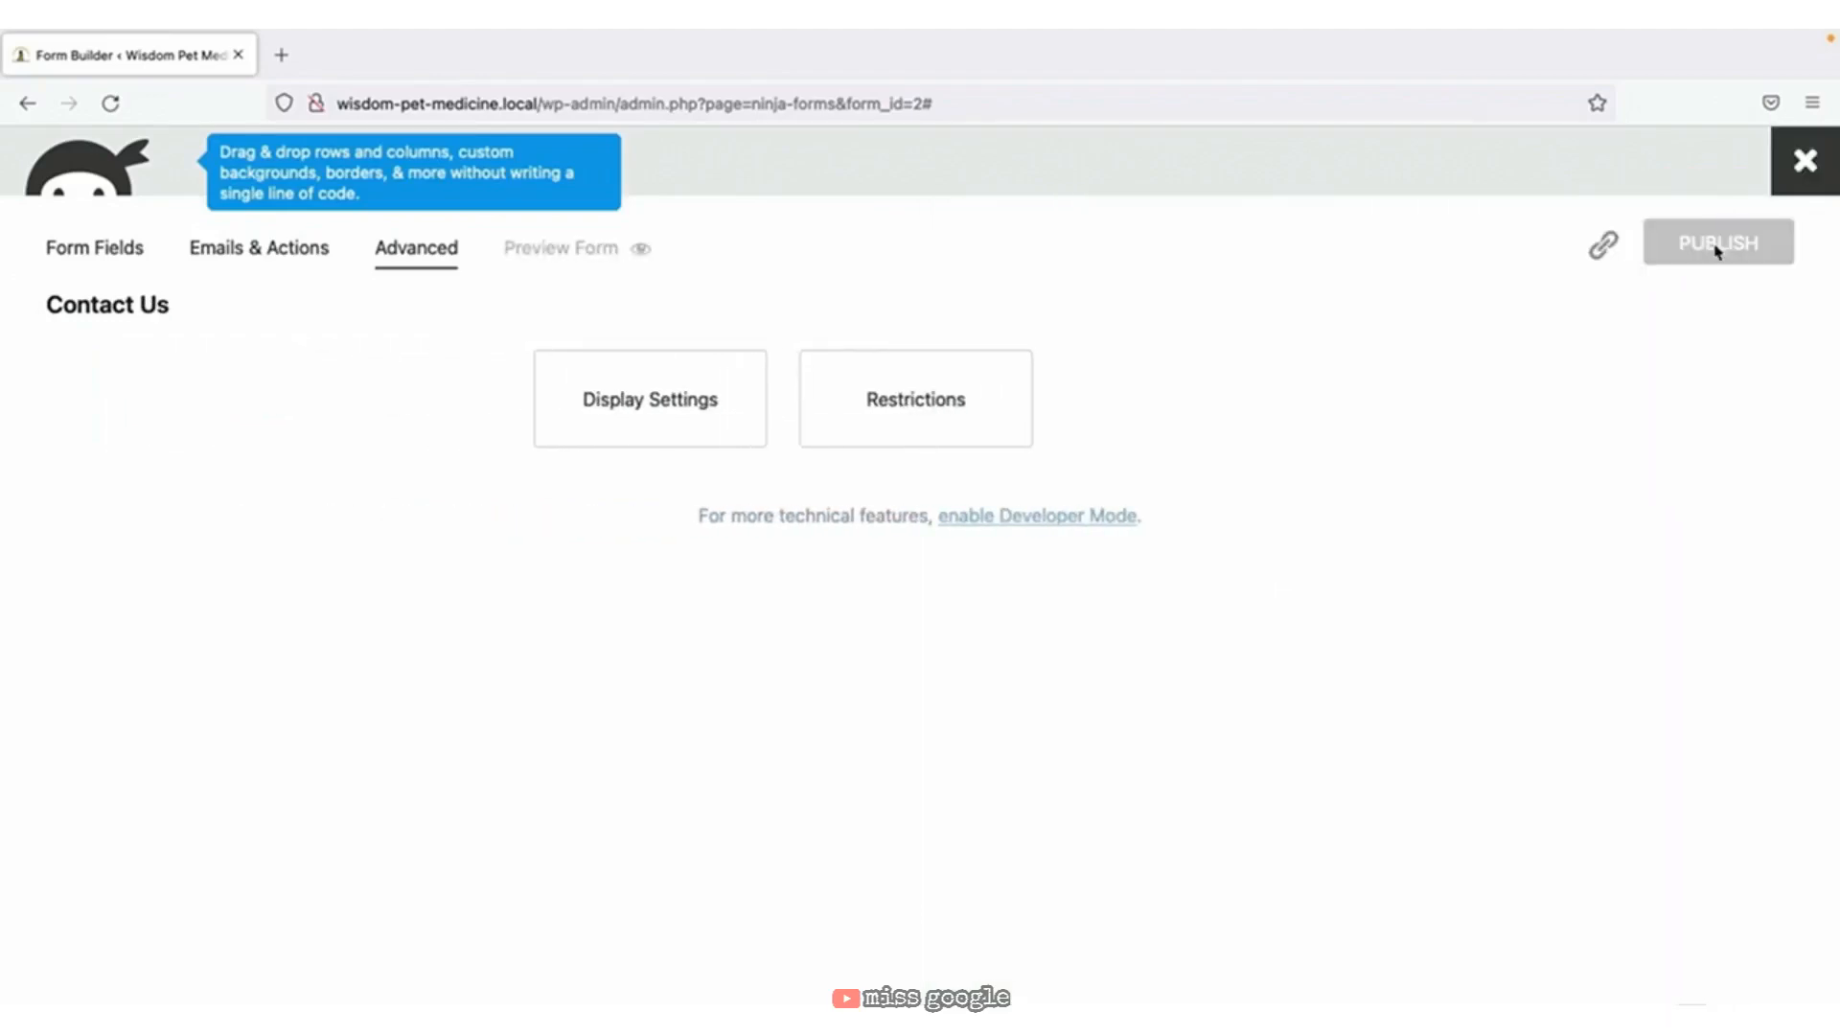
left_click(1804, 166)
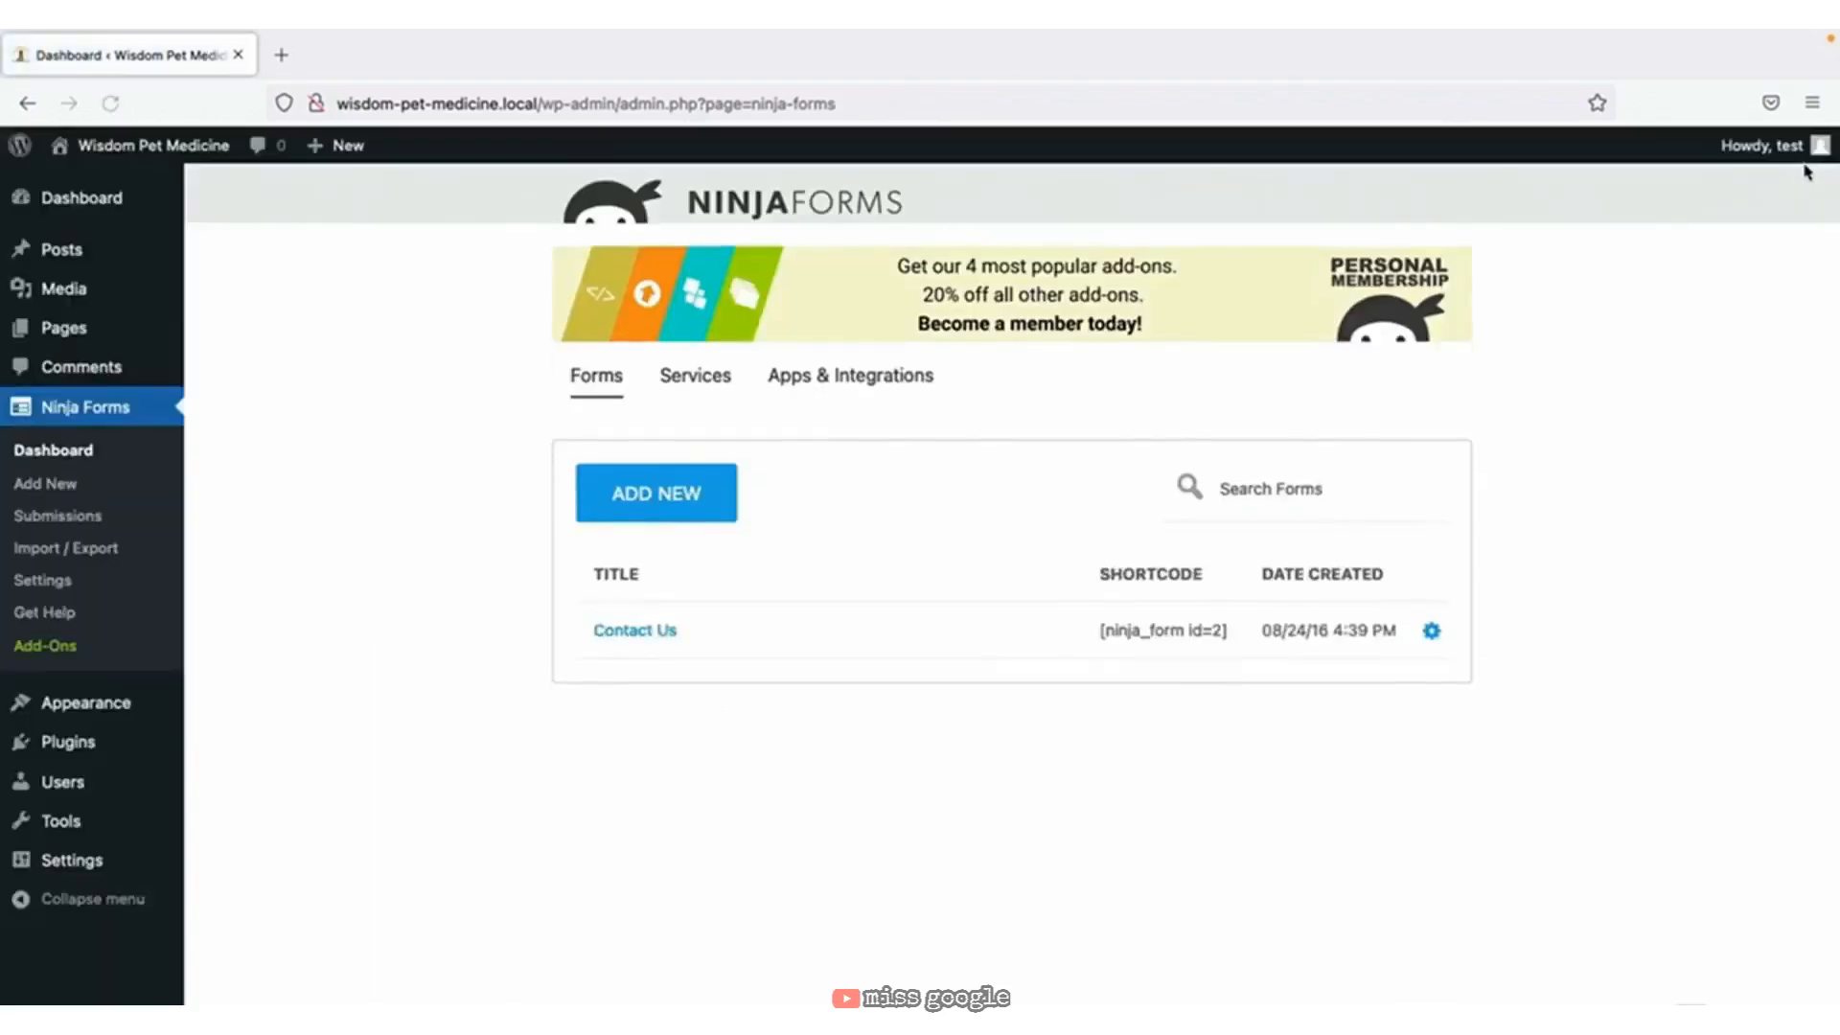
Open the Contact draft page for editing and review the embedded form in its second column.
mouse_move(117, 319)
left_click(239, 336)
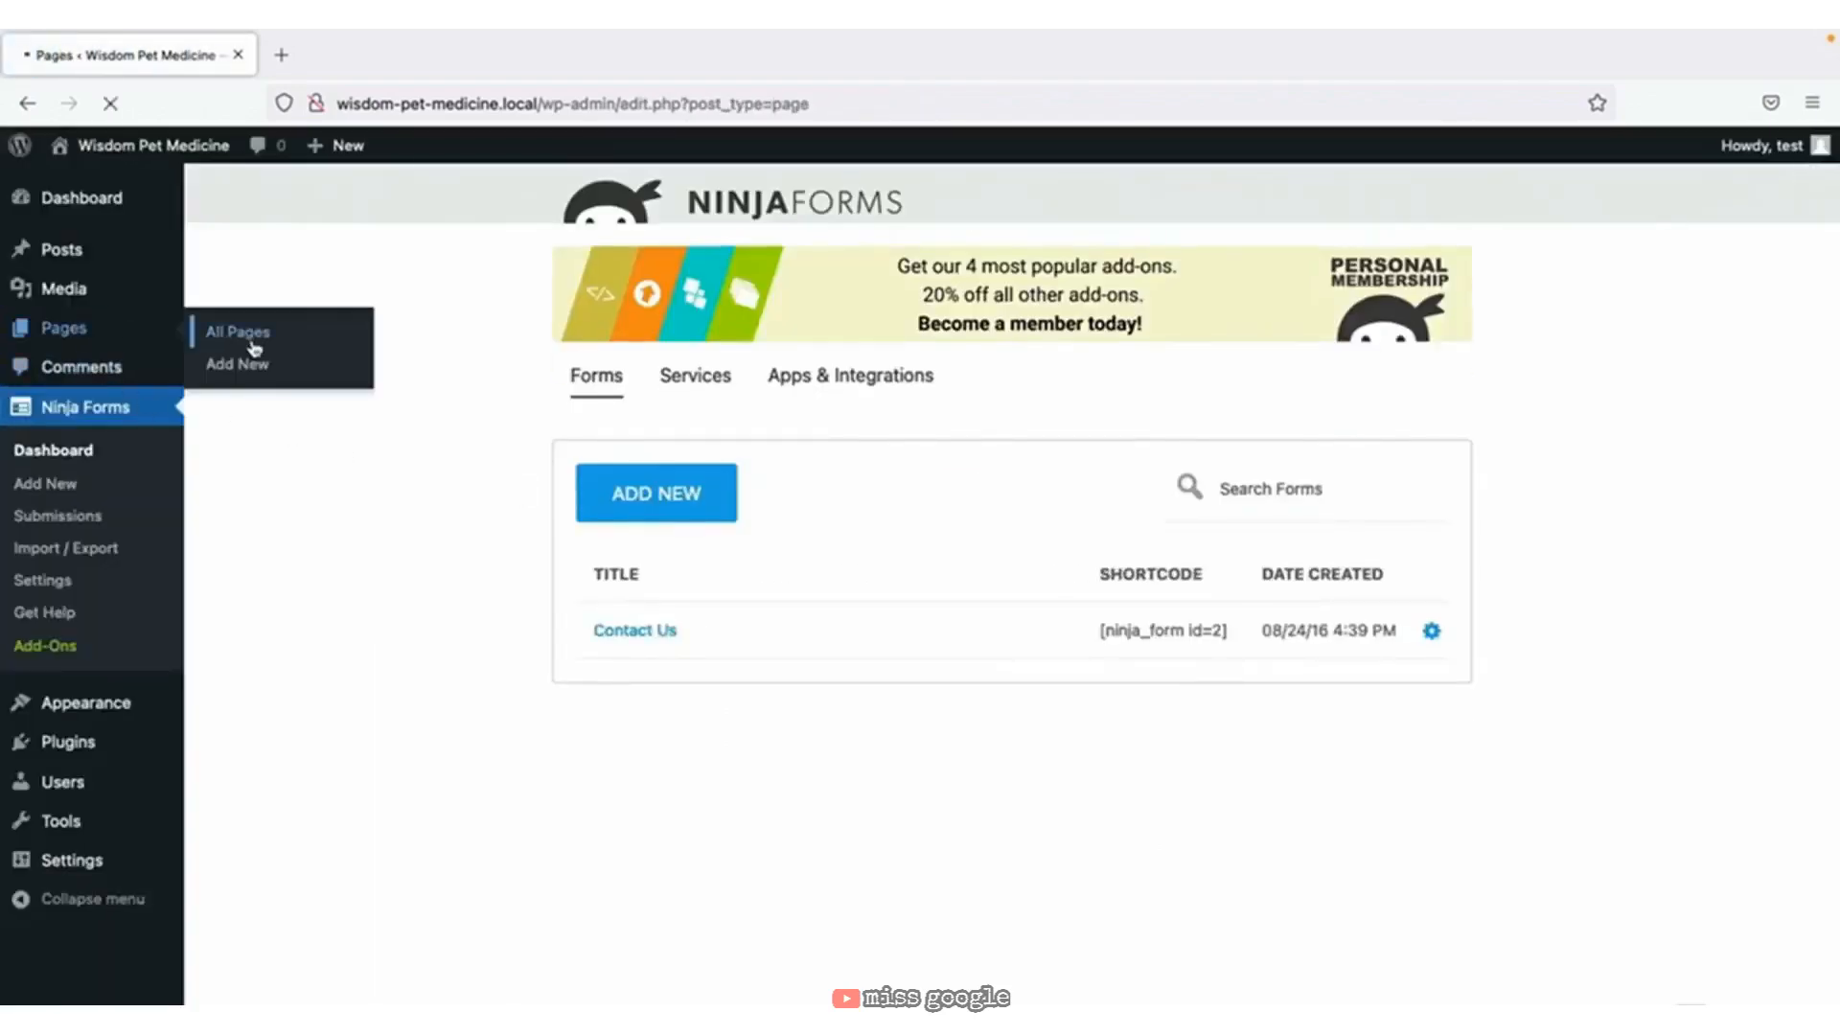
left_click(273, 541)
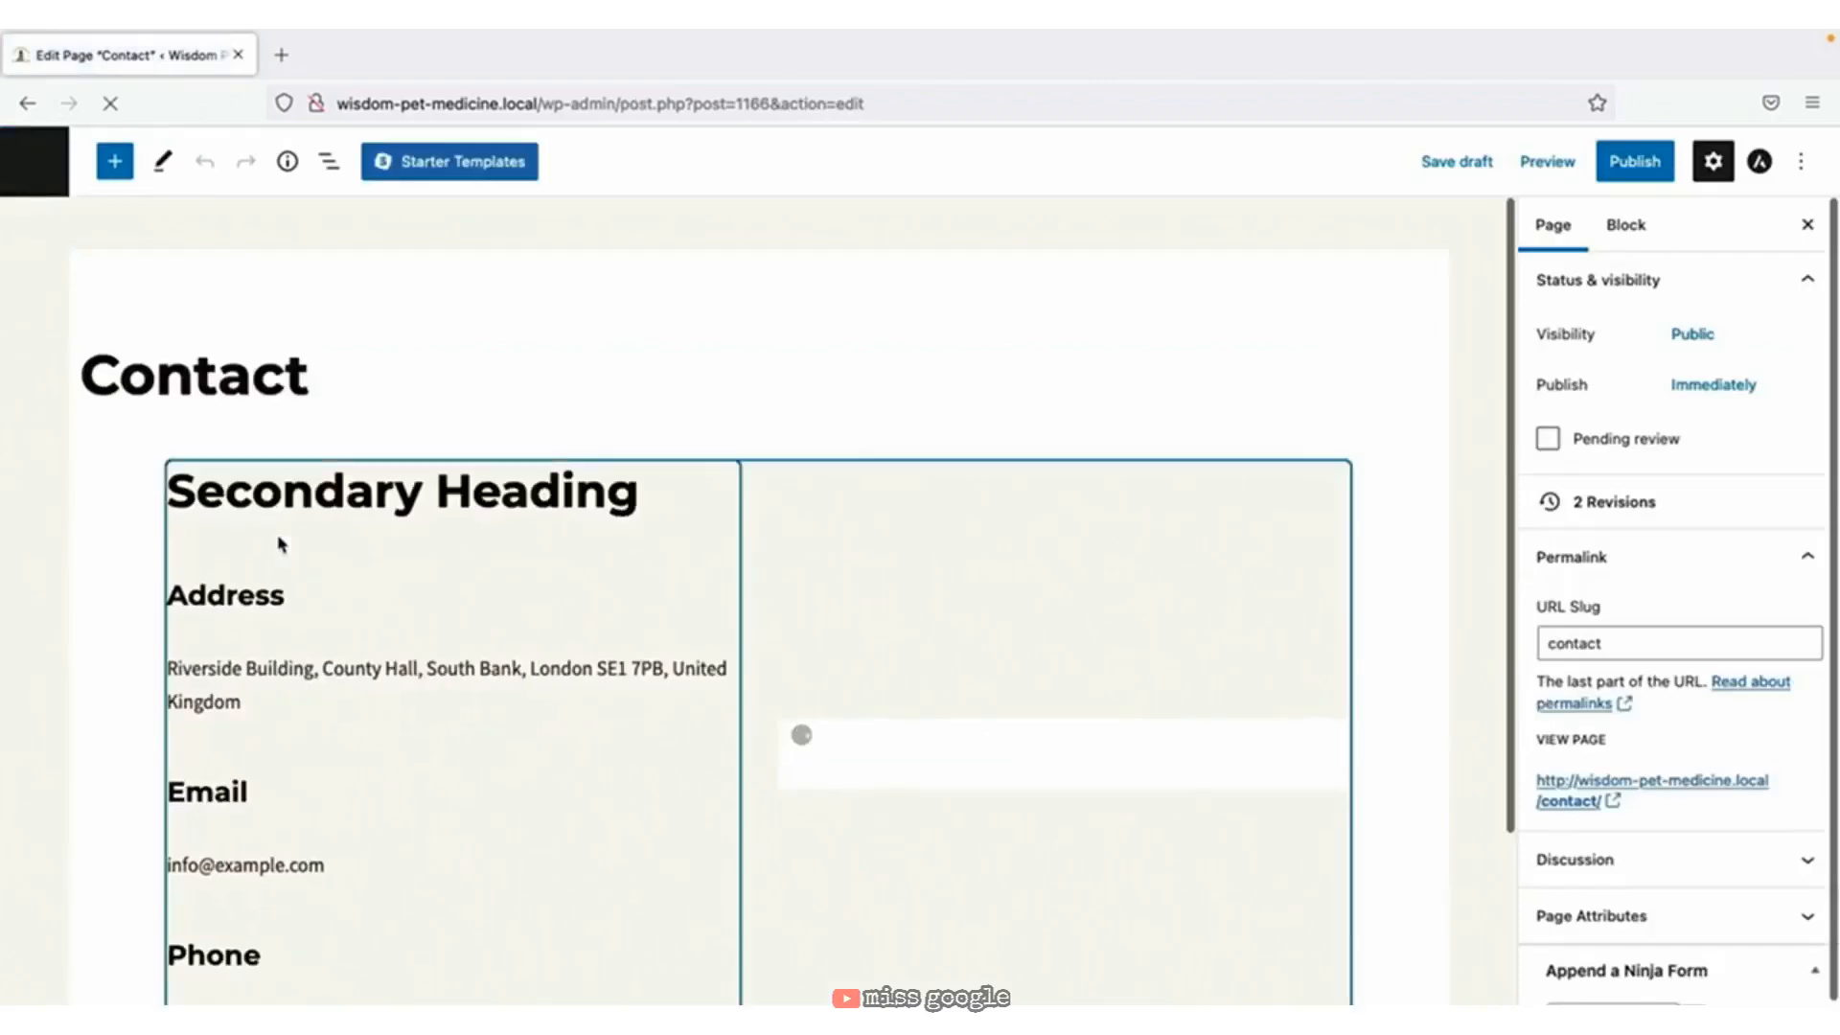
left_click(351, 556)
scroll(357, 551, "down", 4)
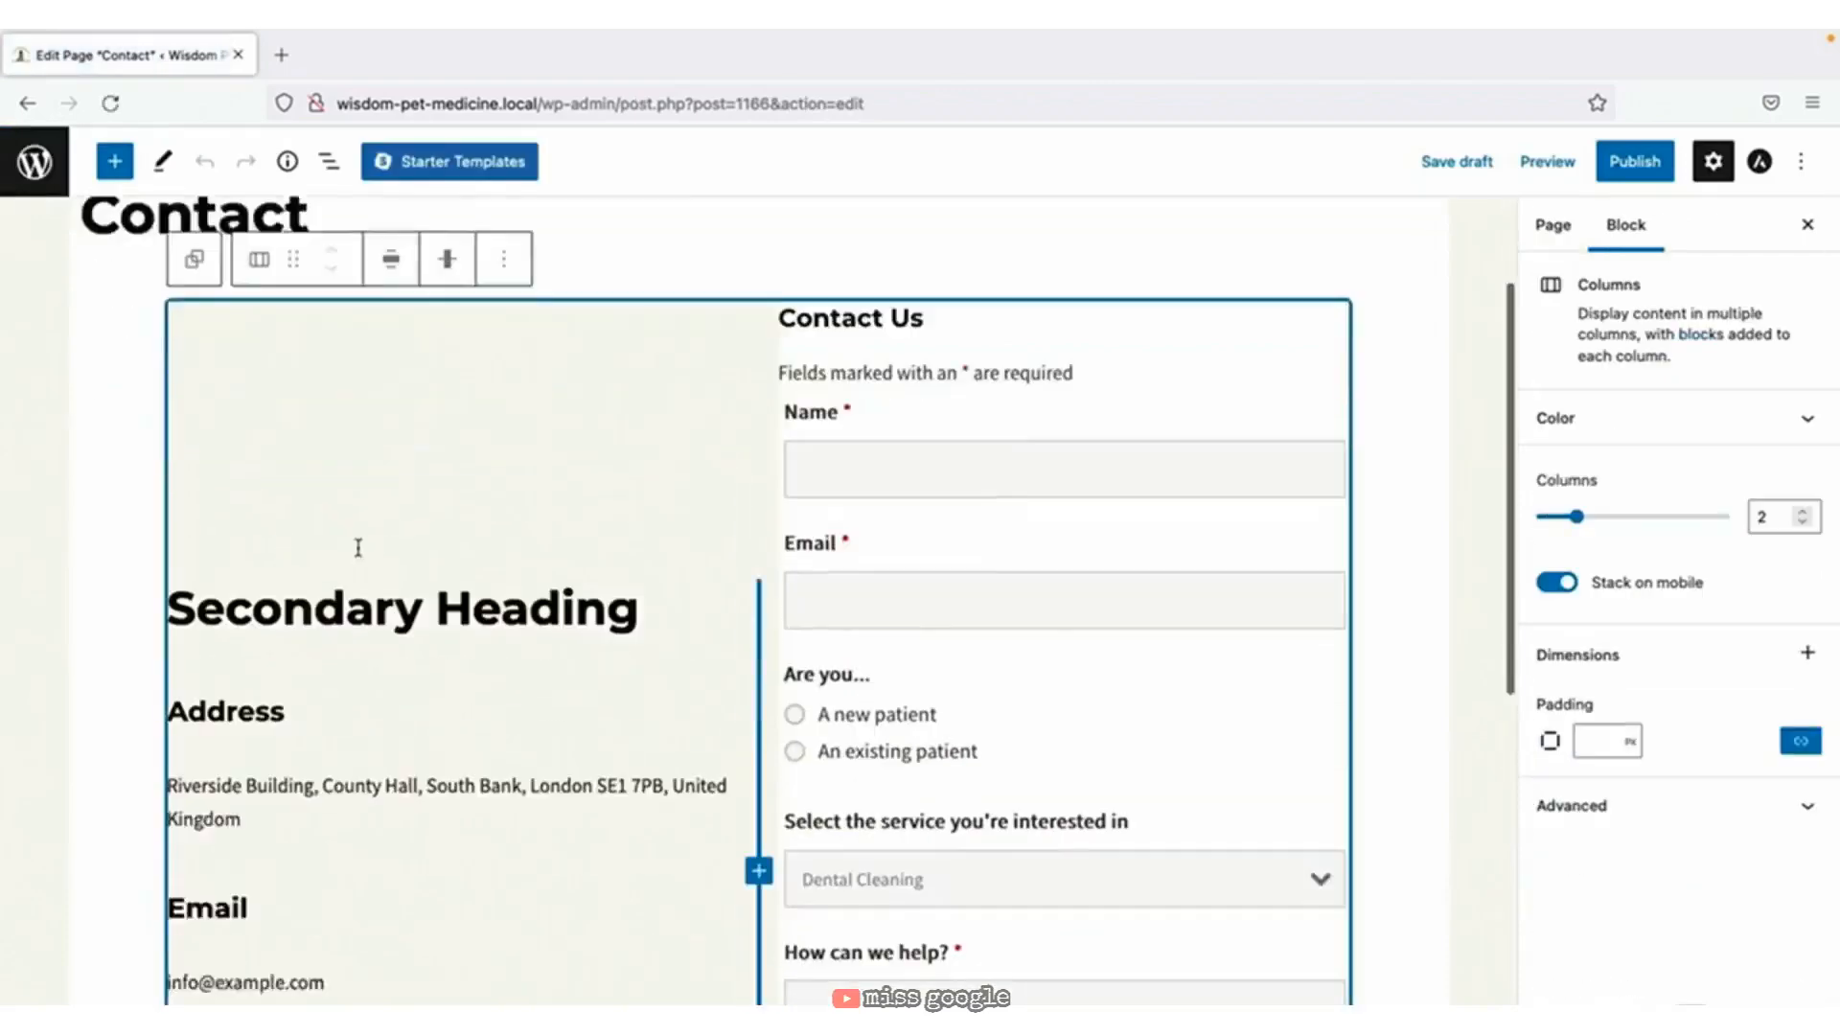
scroll(358, 553, "down", 1)
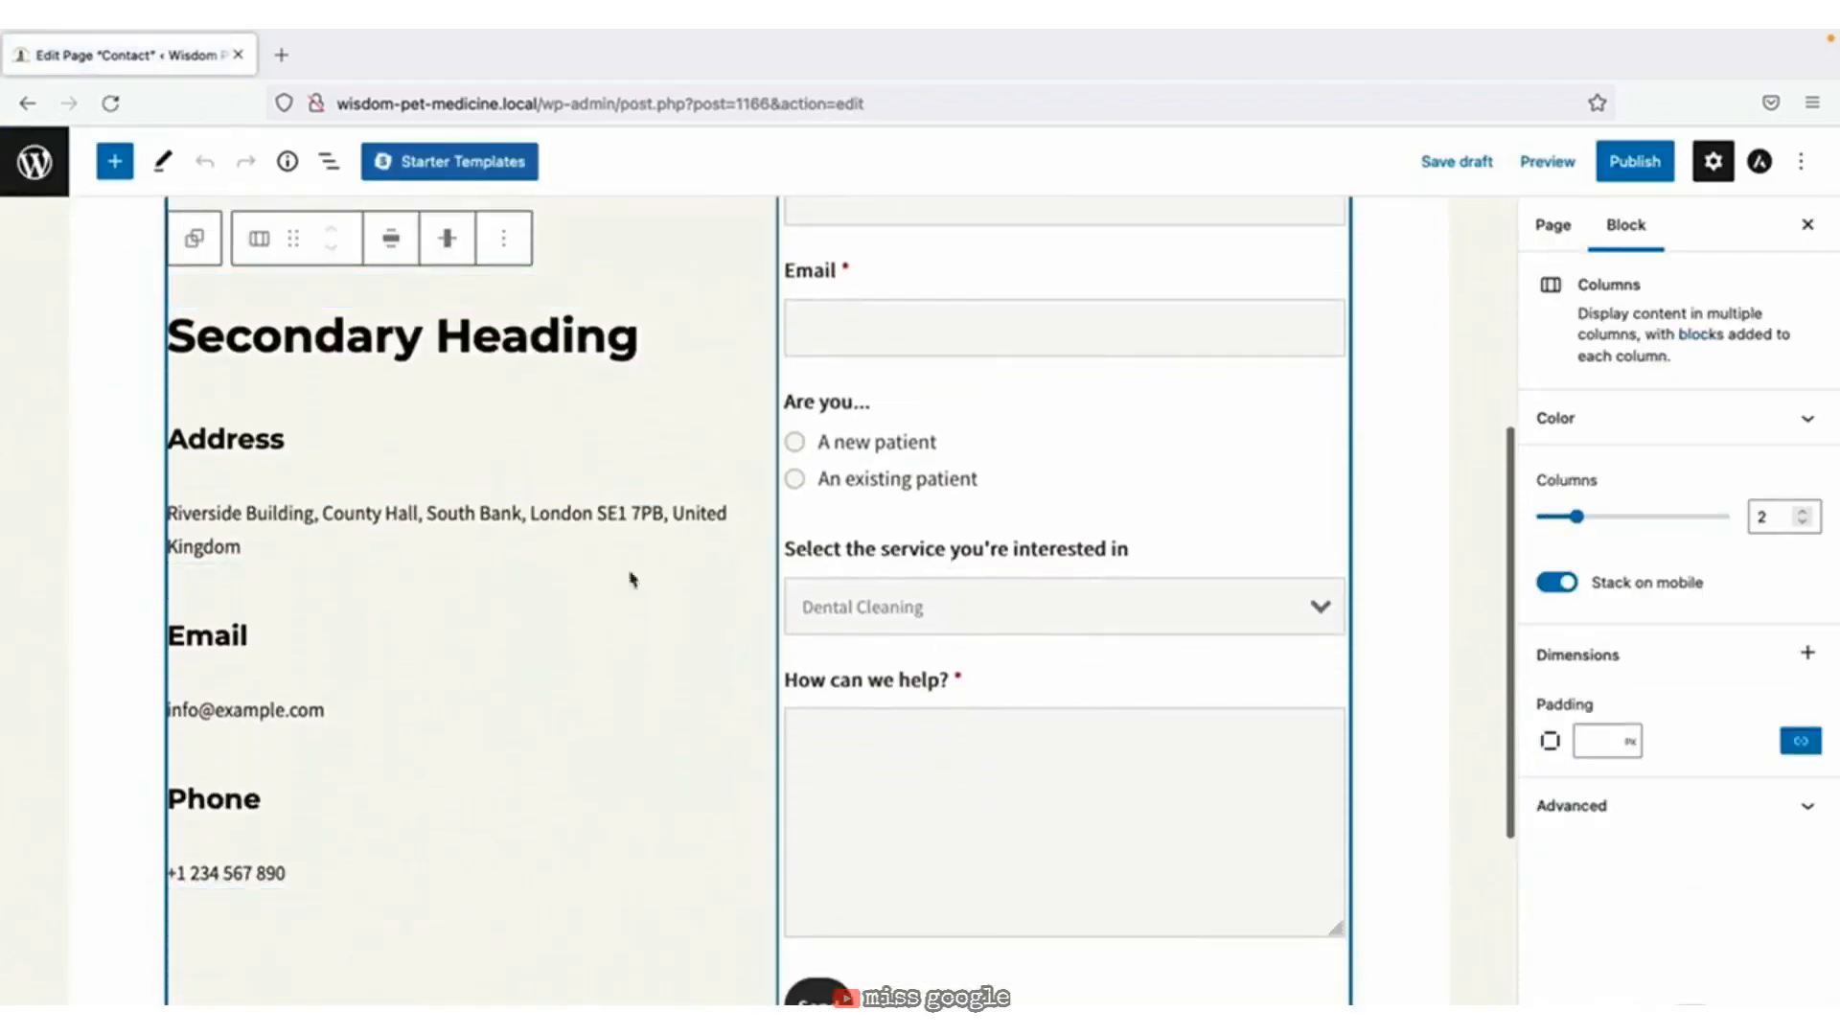
Set the vertical alignment of the two-column block on the Contact page to Align top.
scroll(575, 582, "up", 3)
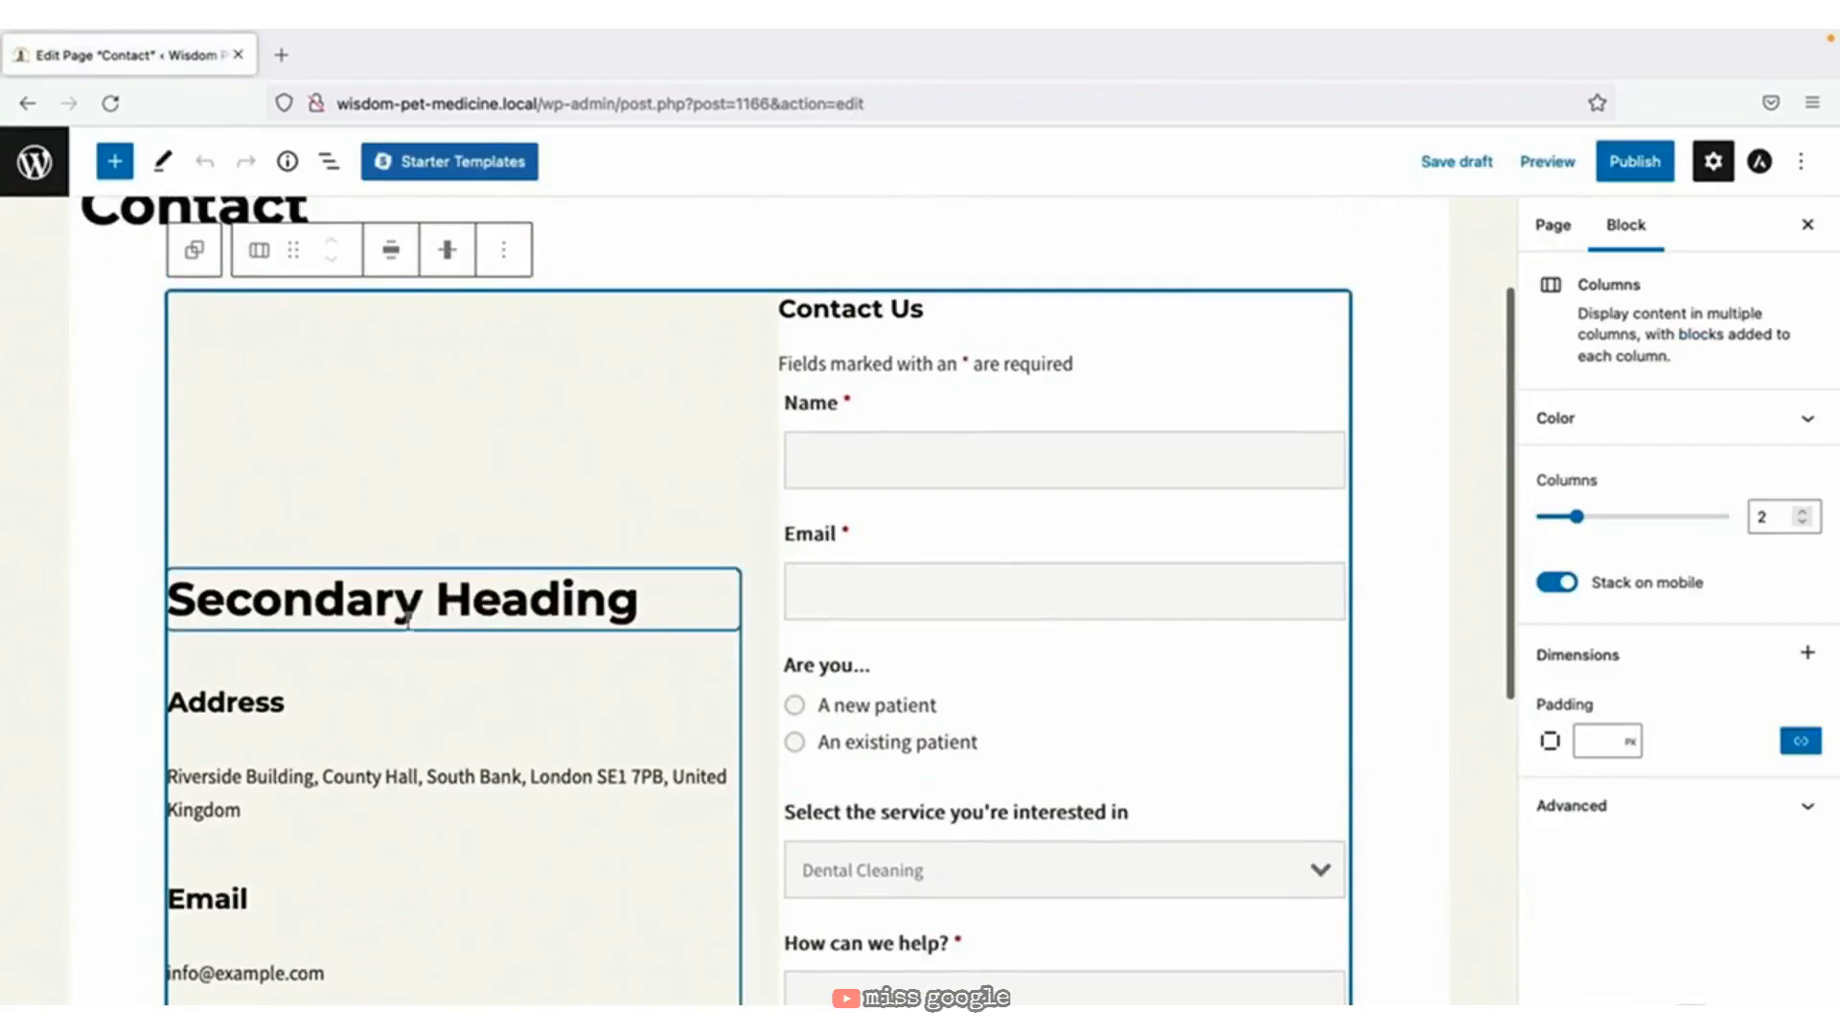
left_click(446, 249)
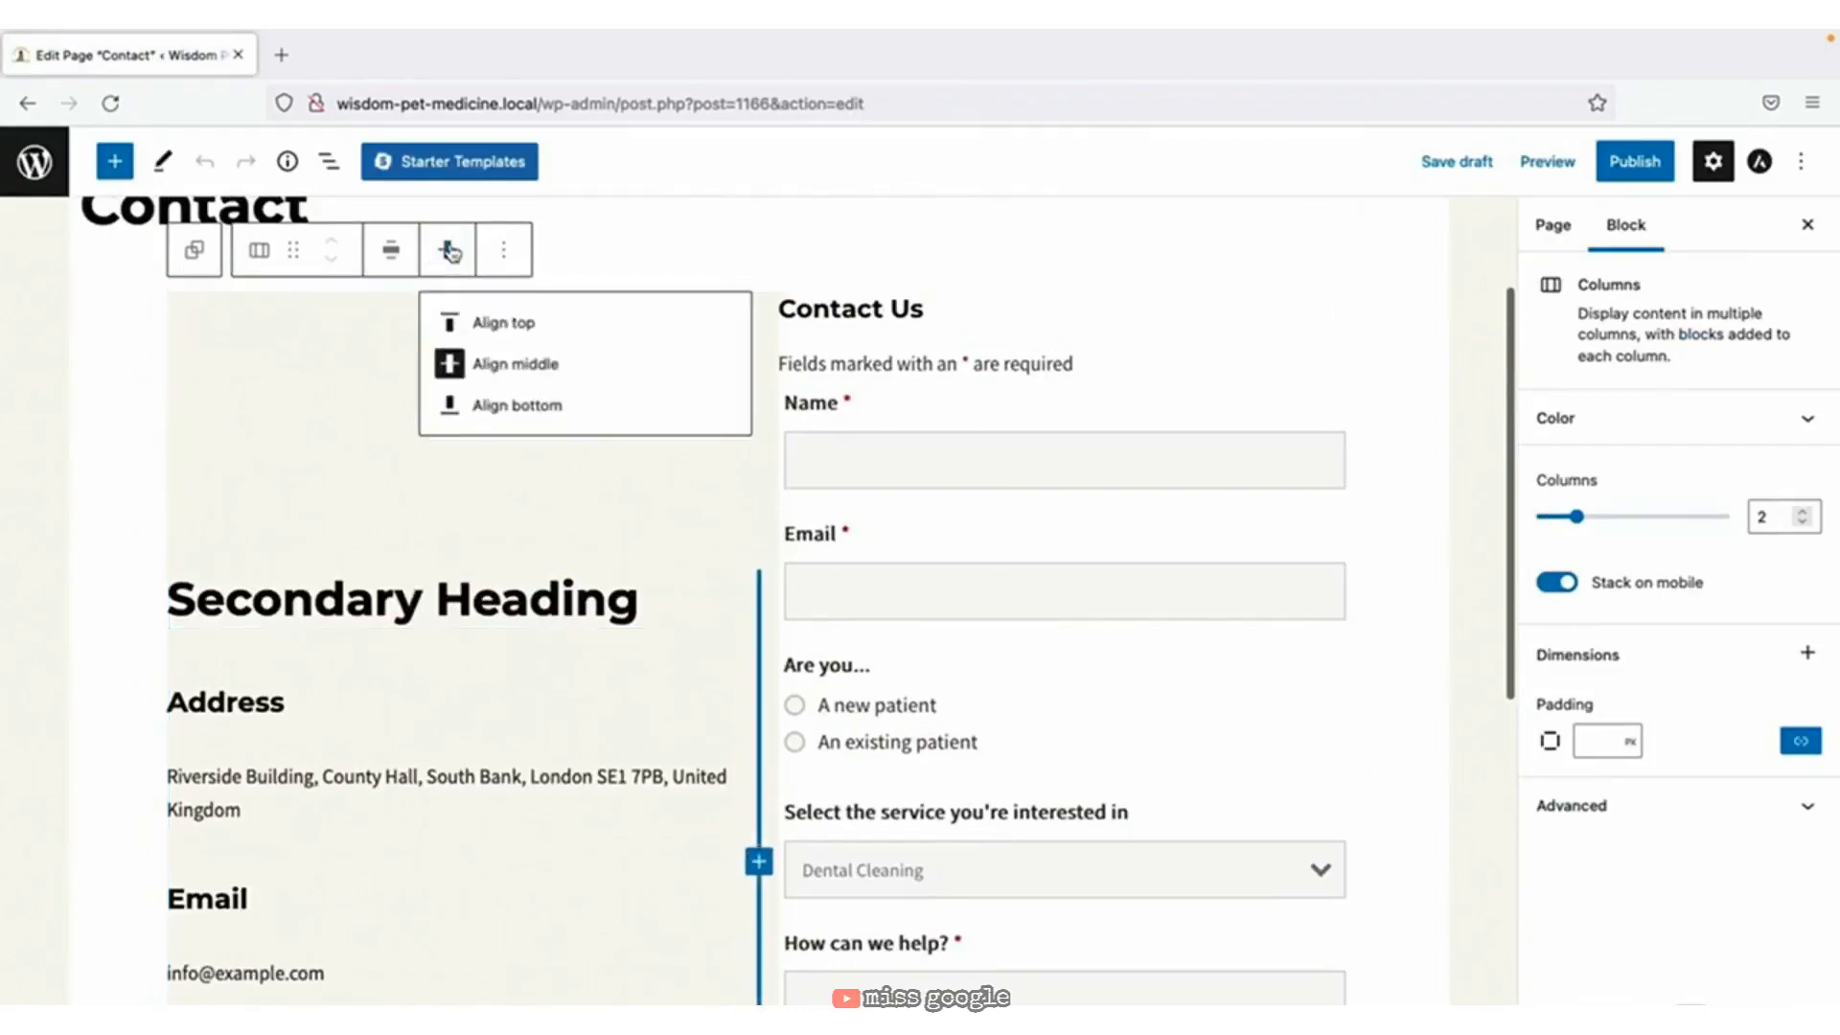
left_click(499, 325)
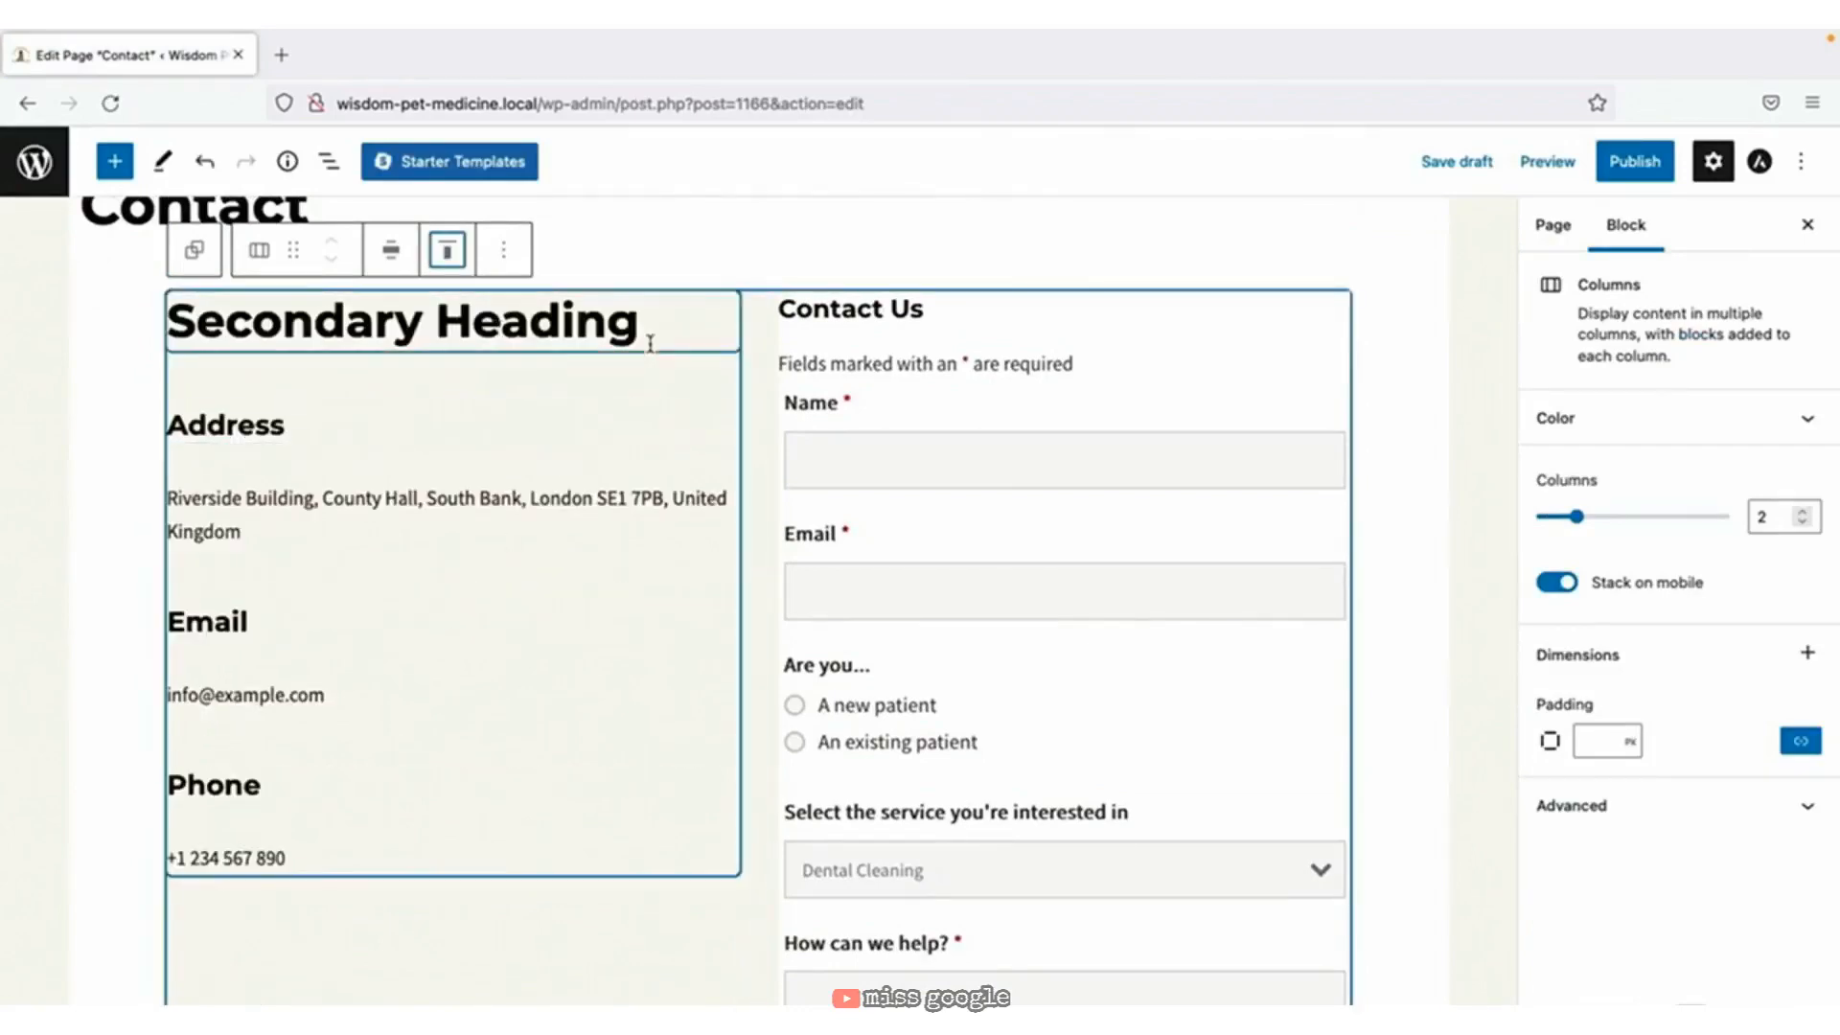
scroll(651, 331, "up", 1)
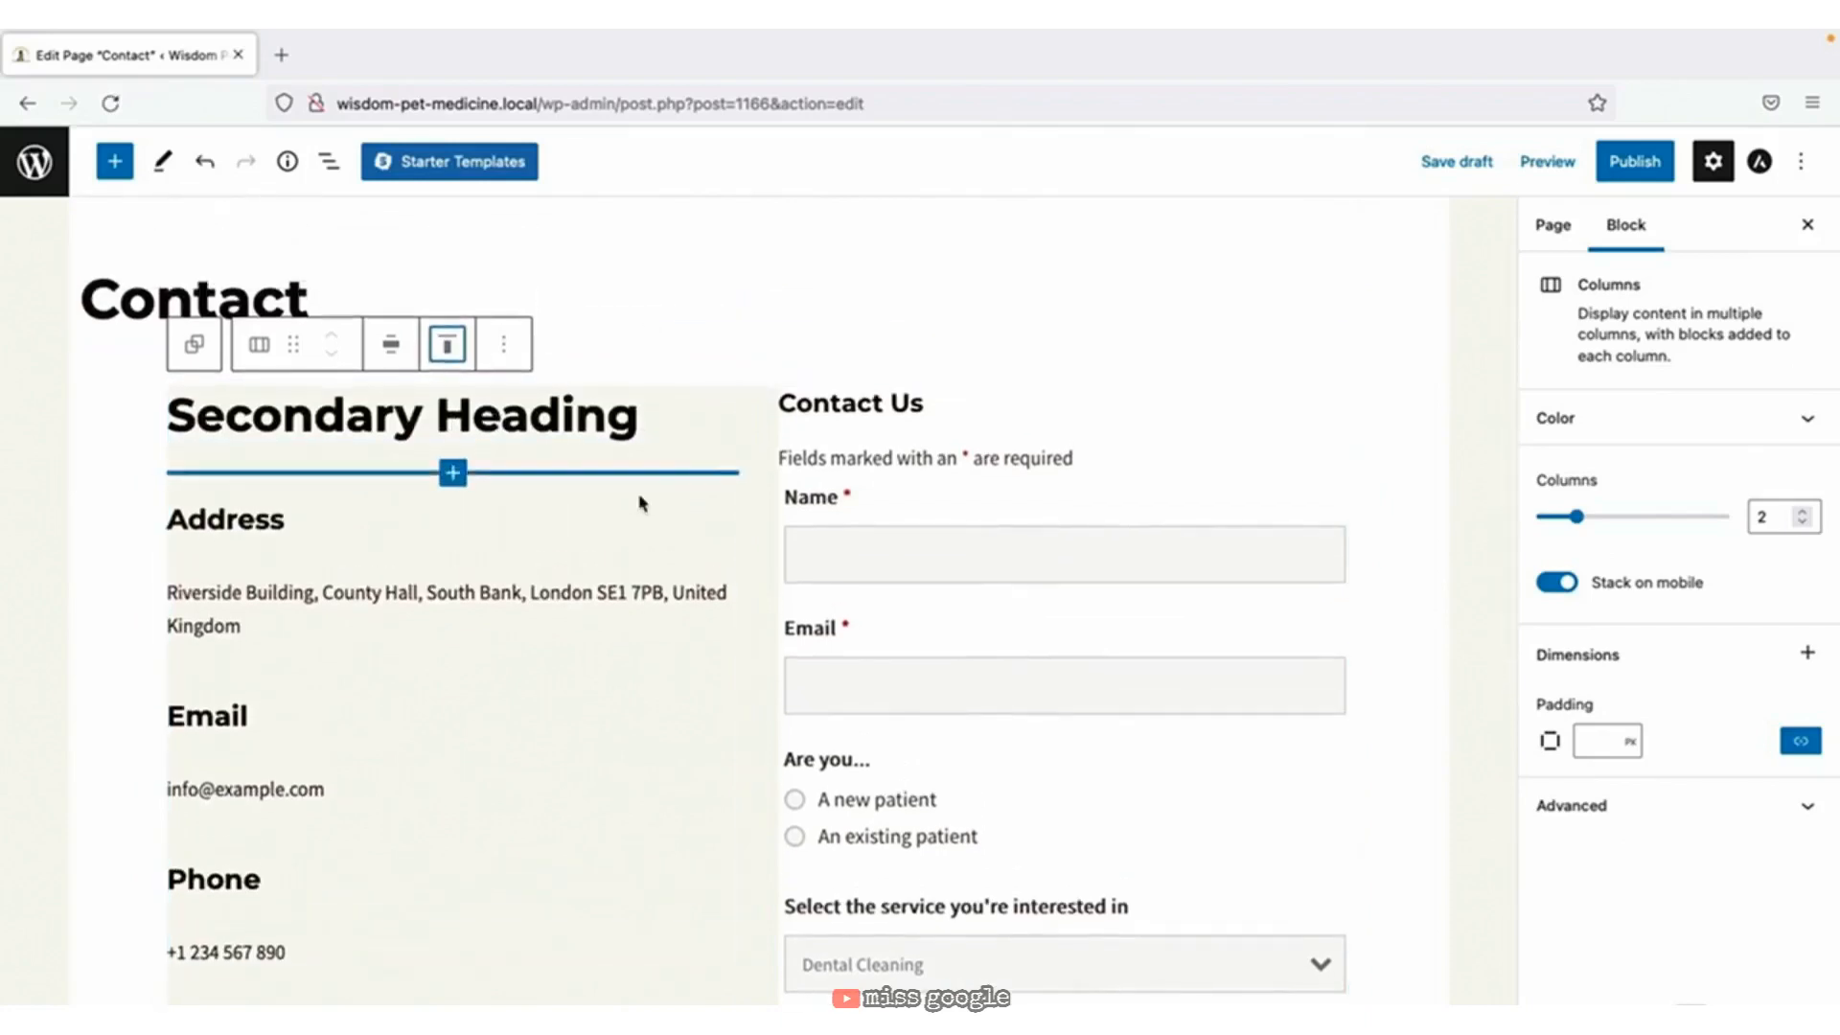
scroll(641, 503, "down", 1)
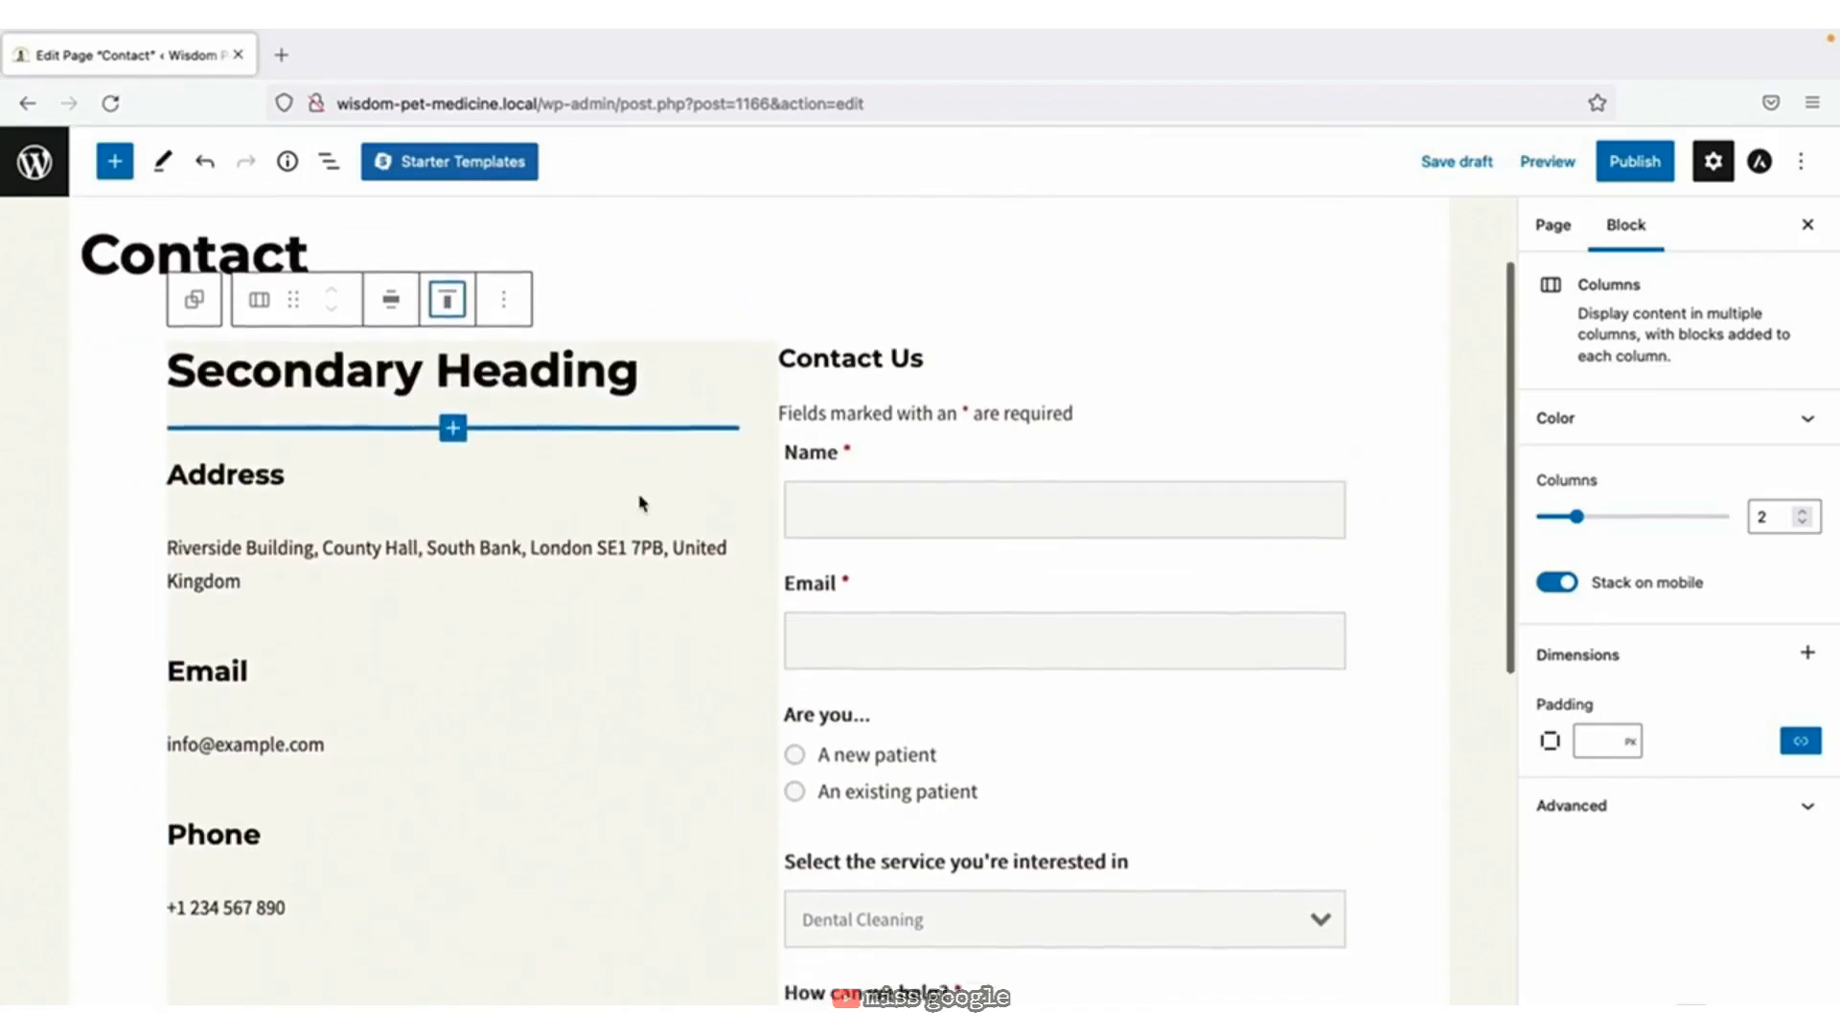
scroll(642, 503, "down", 1)
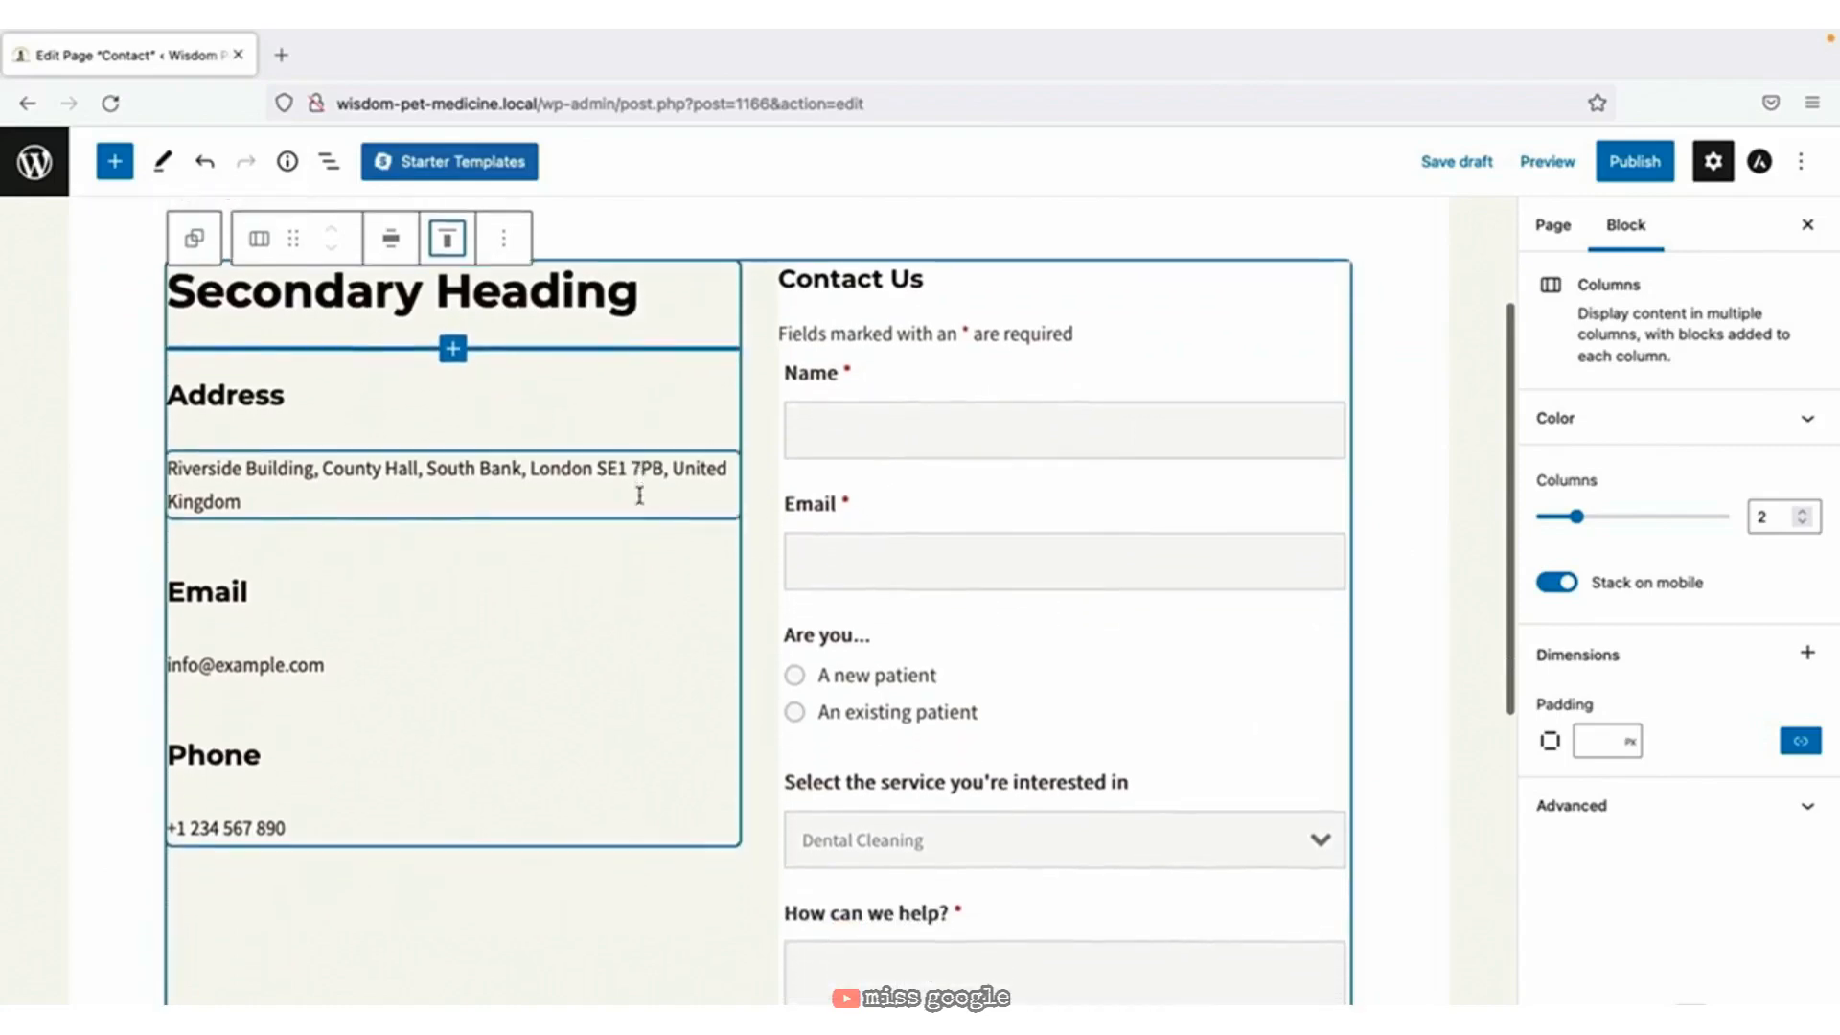
Insert a Google Map block above the columns on the Contact page and set the map's height to 301.
scroll(640, 496, "up", 3)
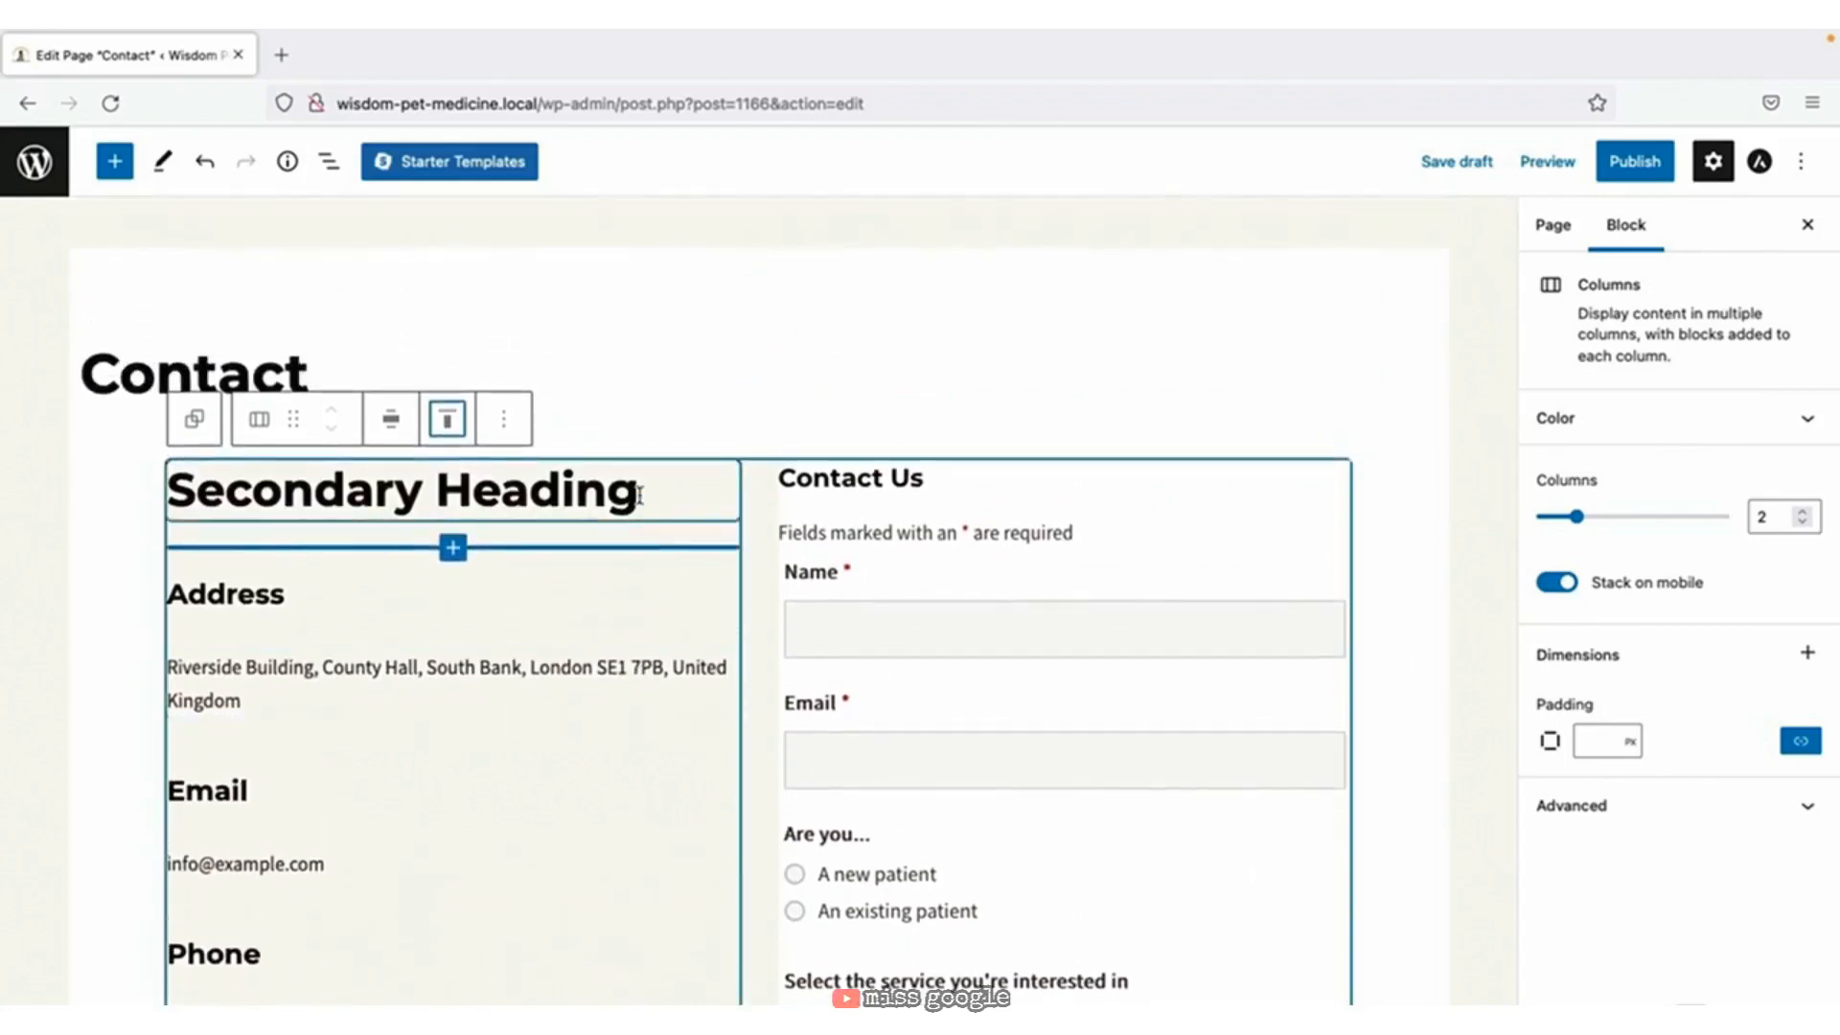
left_click(505, 418)
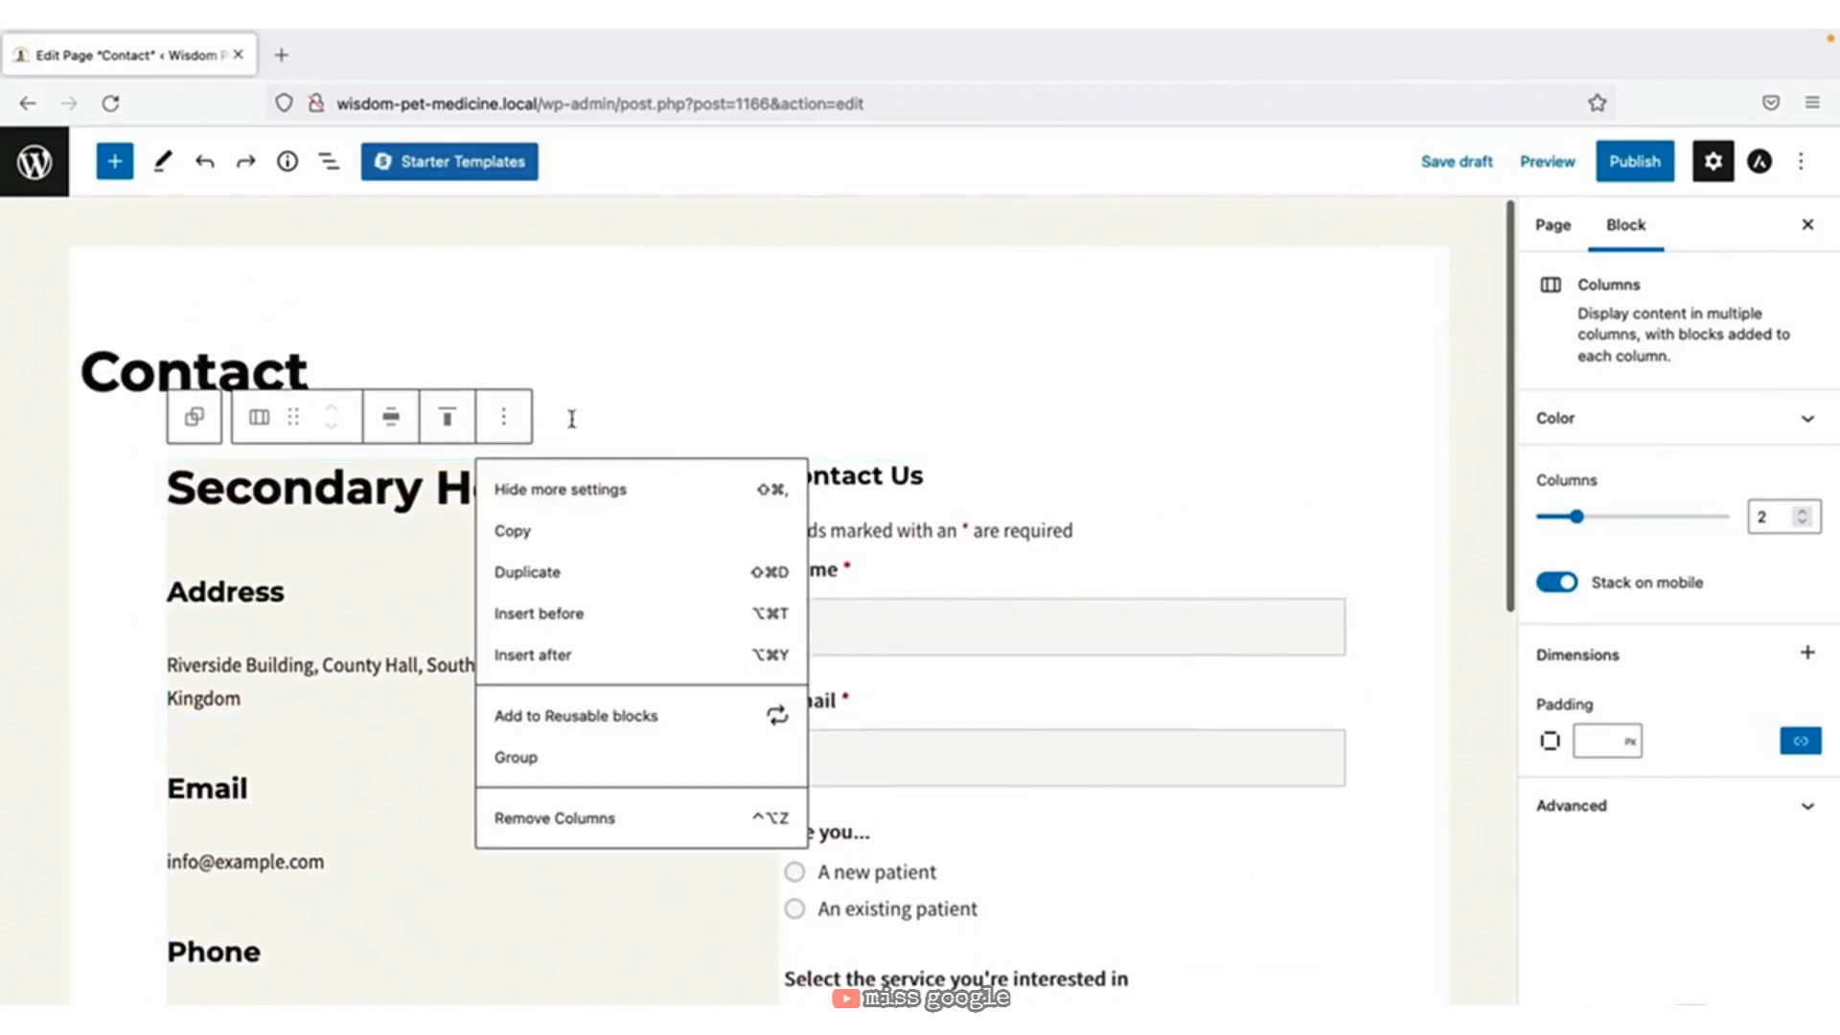
left_click(579, 618)
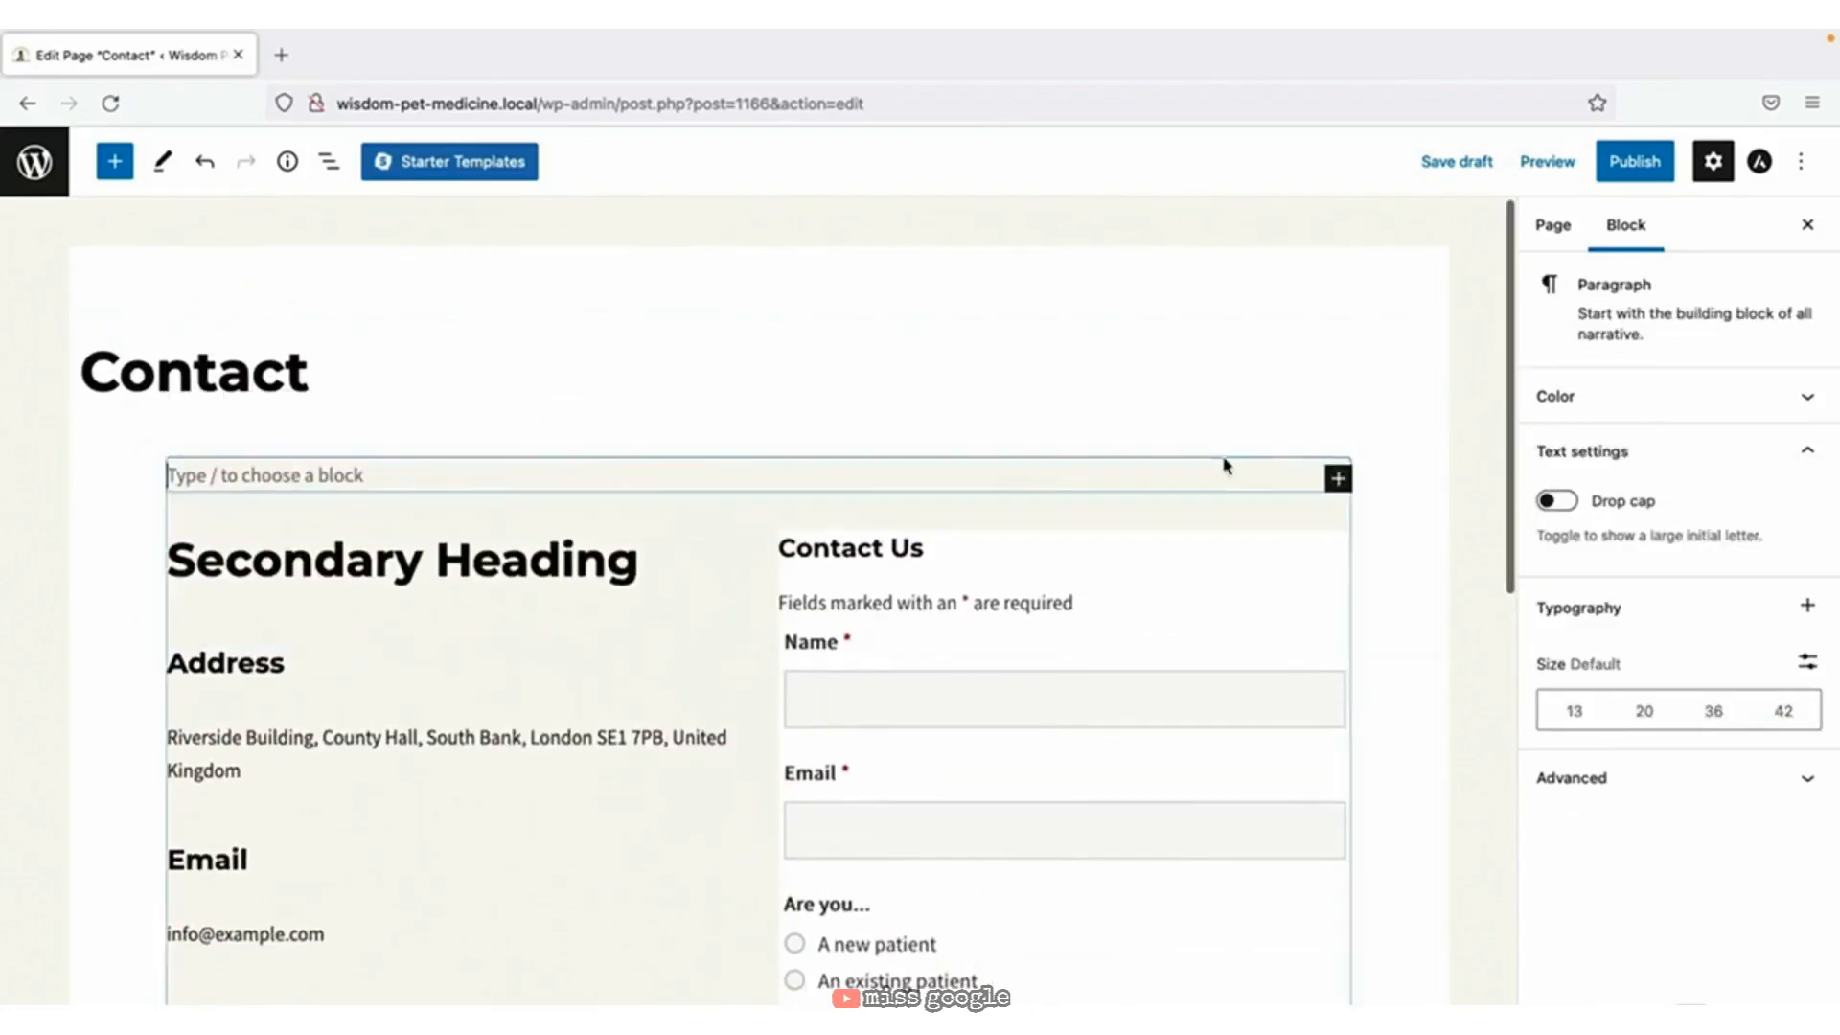
left_click(1338, 481)
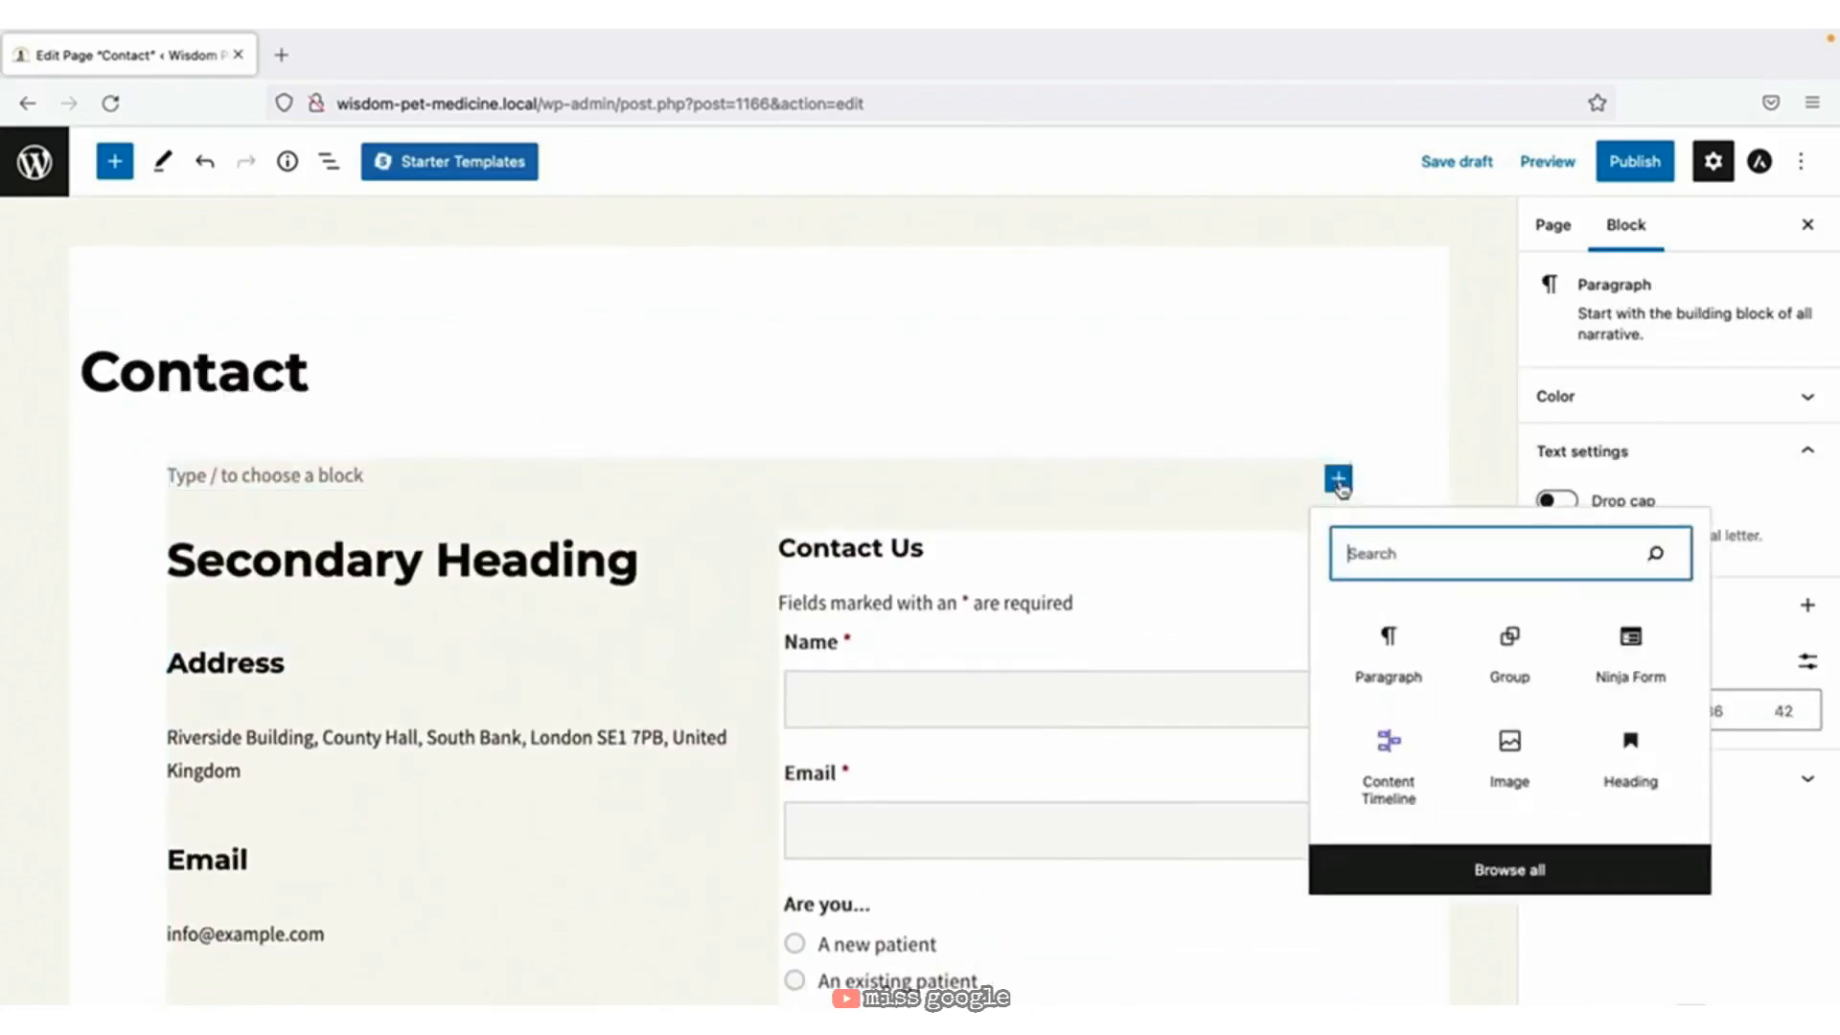
type("map")
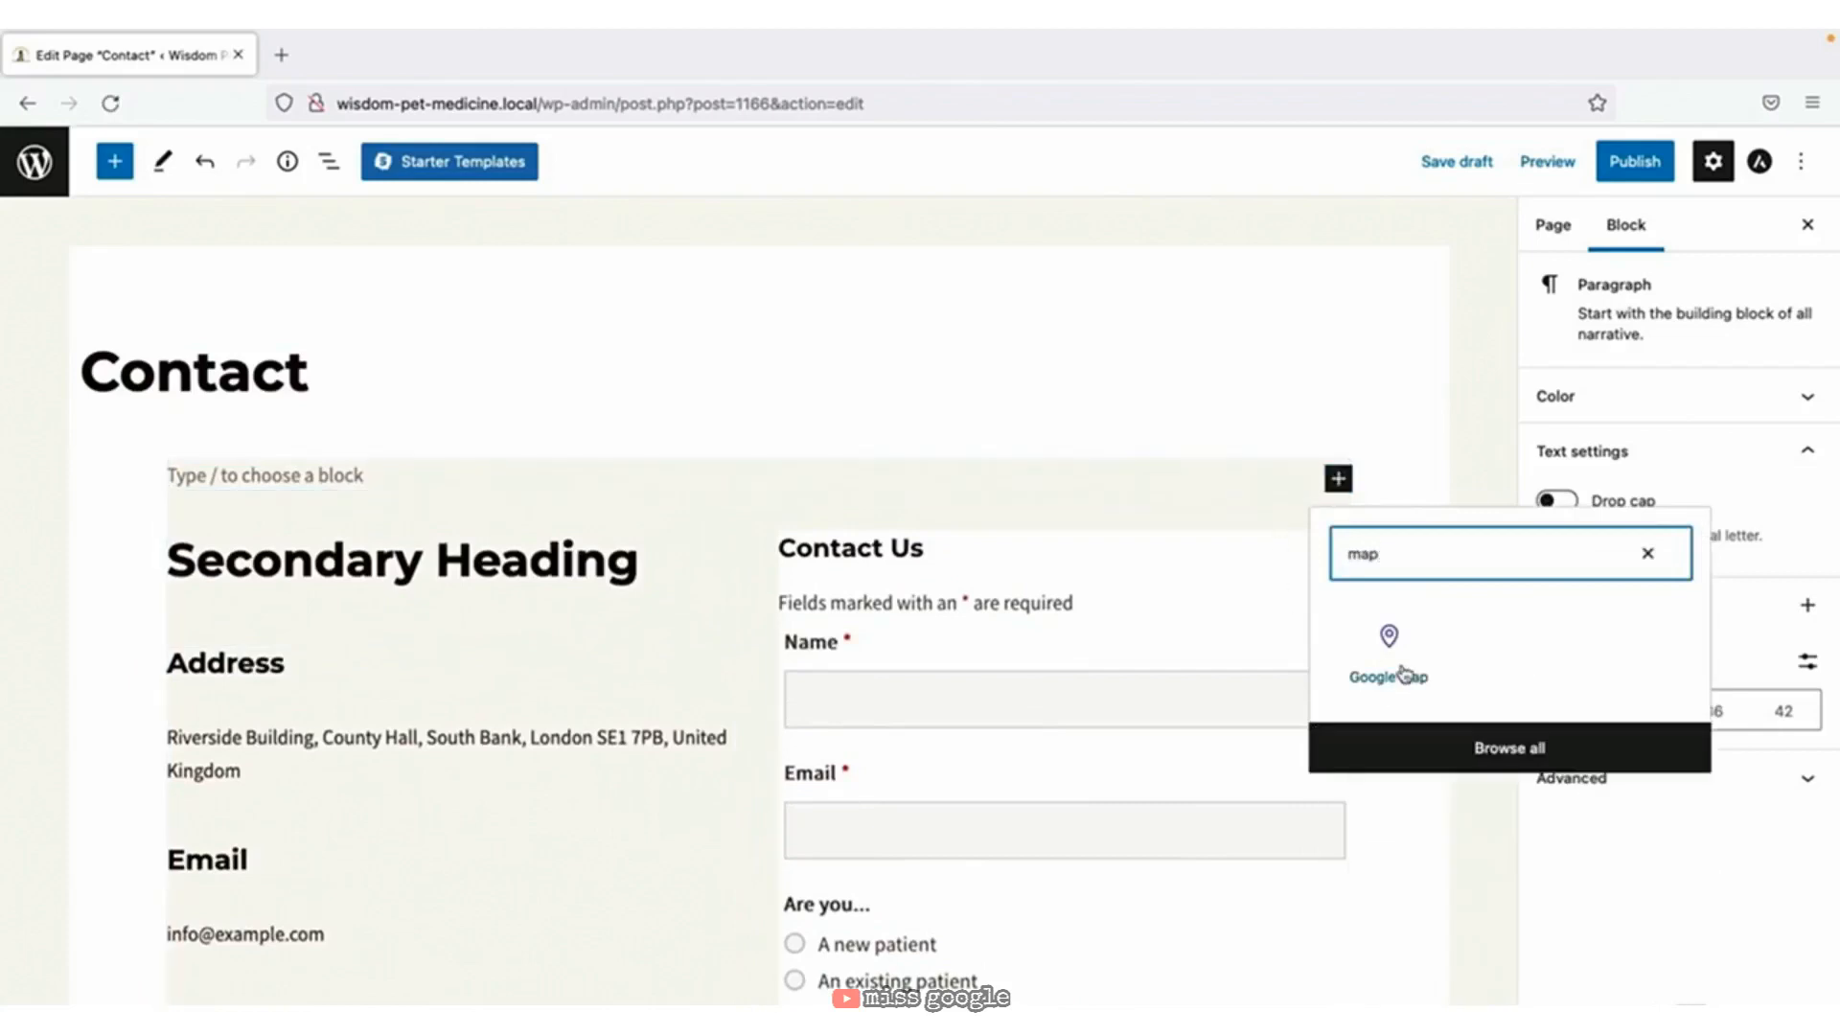
left_click(1391, 648)
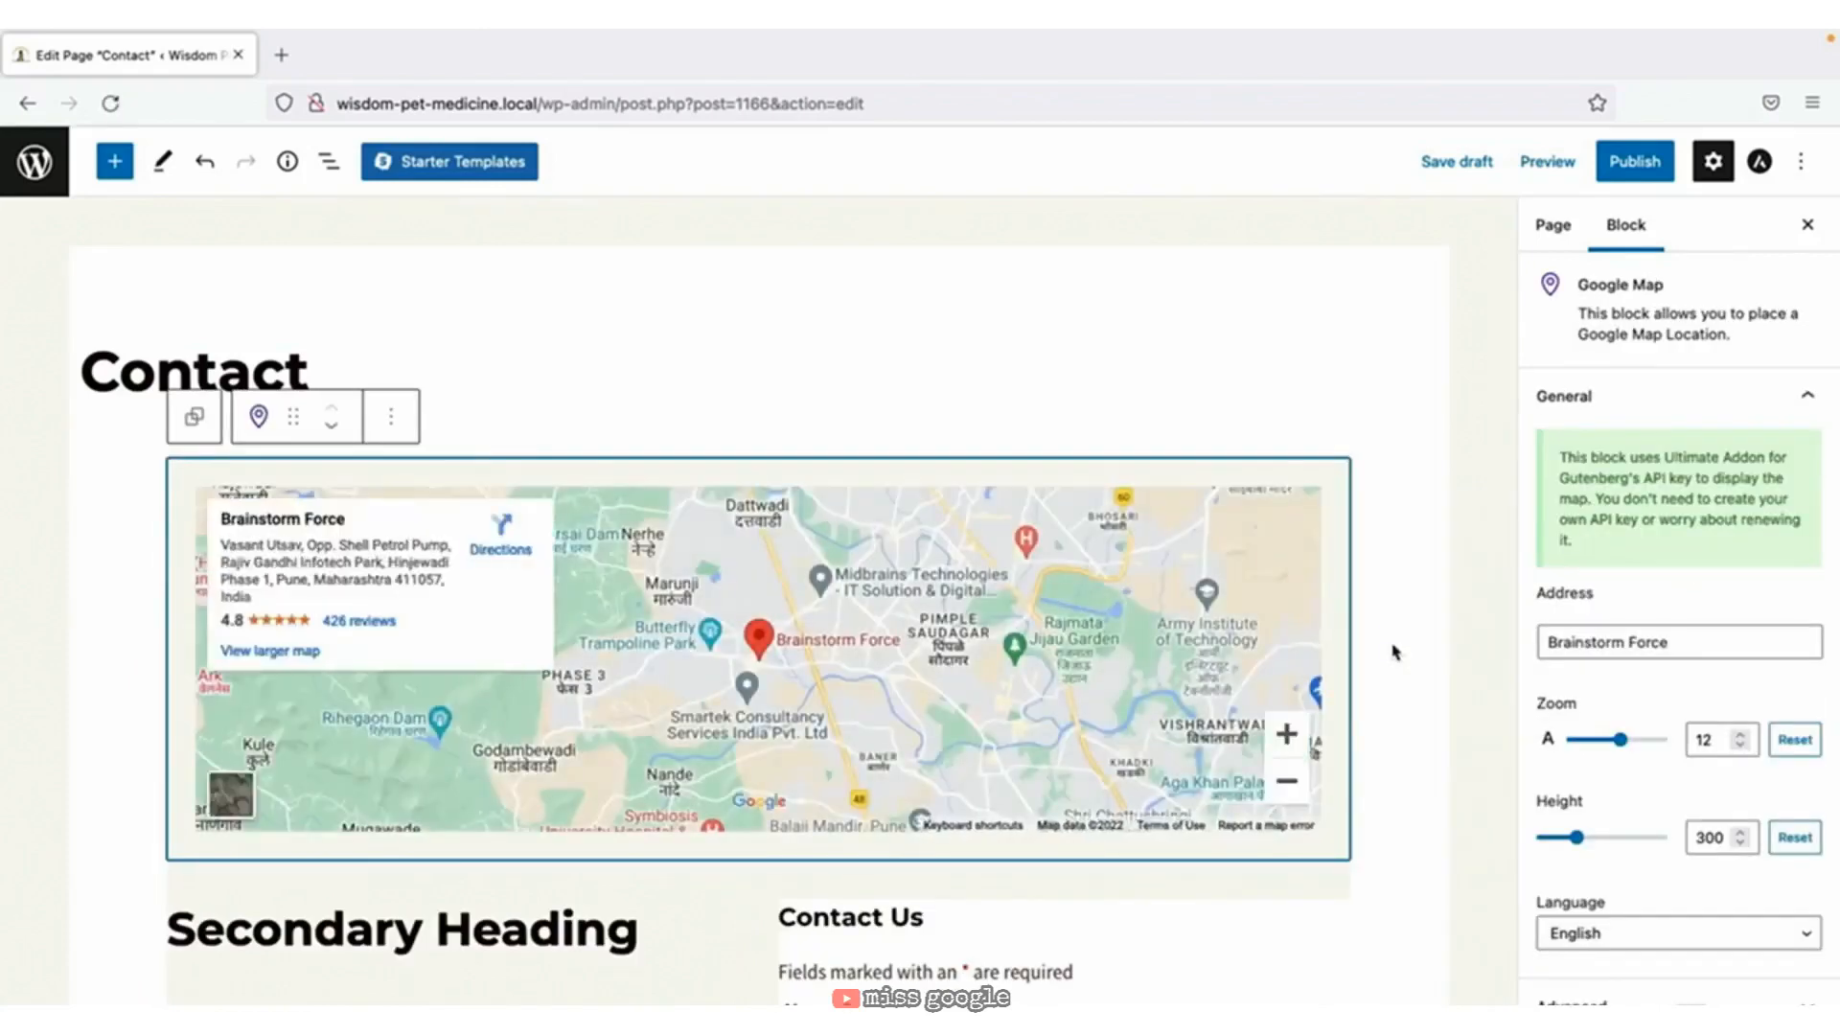
left_click_drag(1718, 636, 1330, 644)
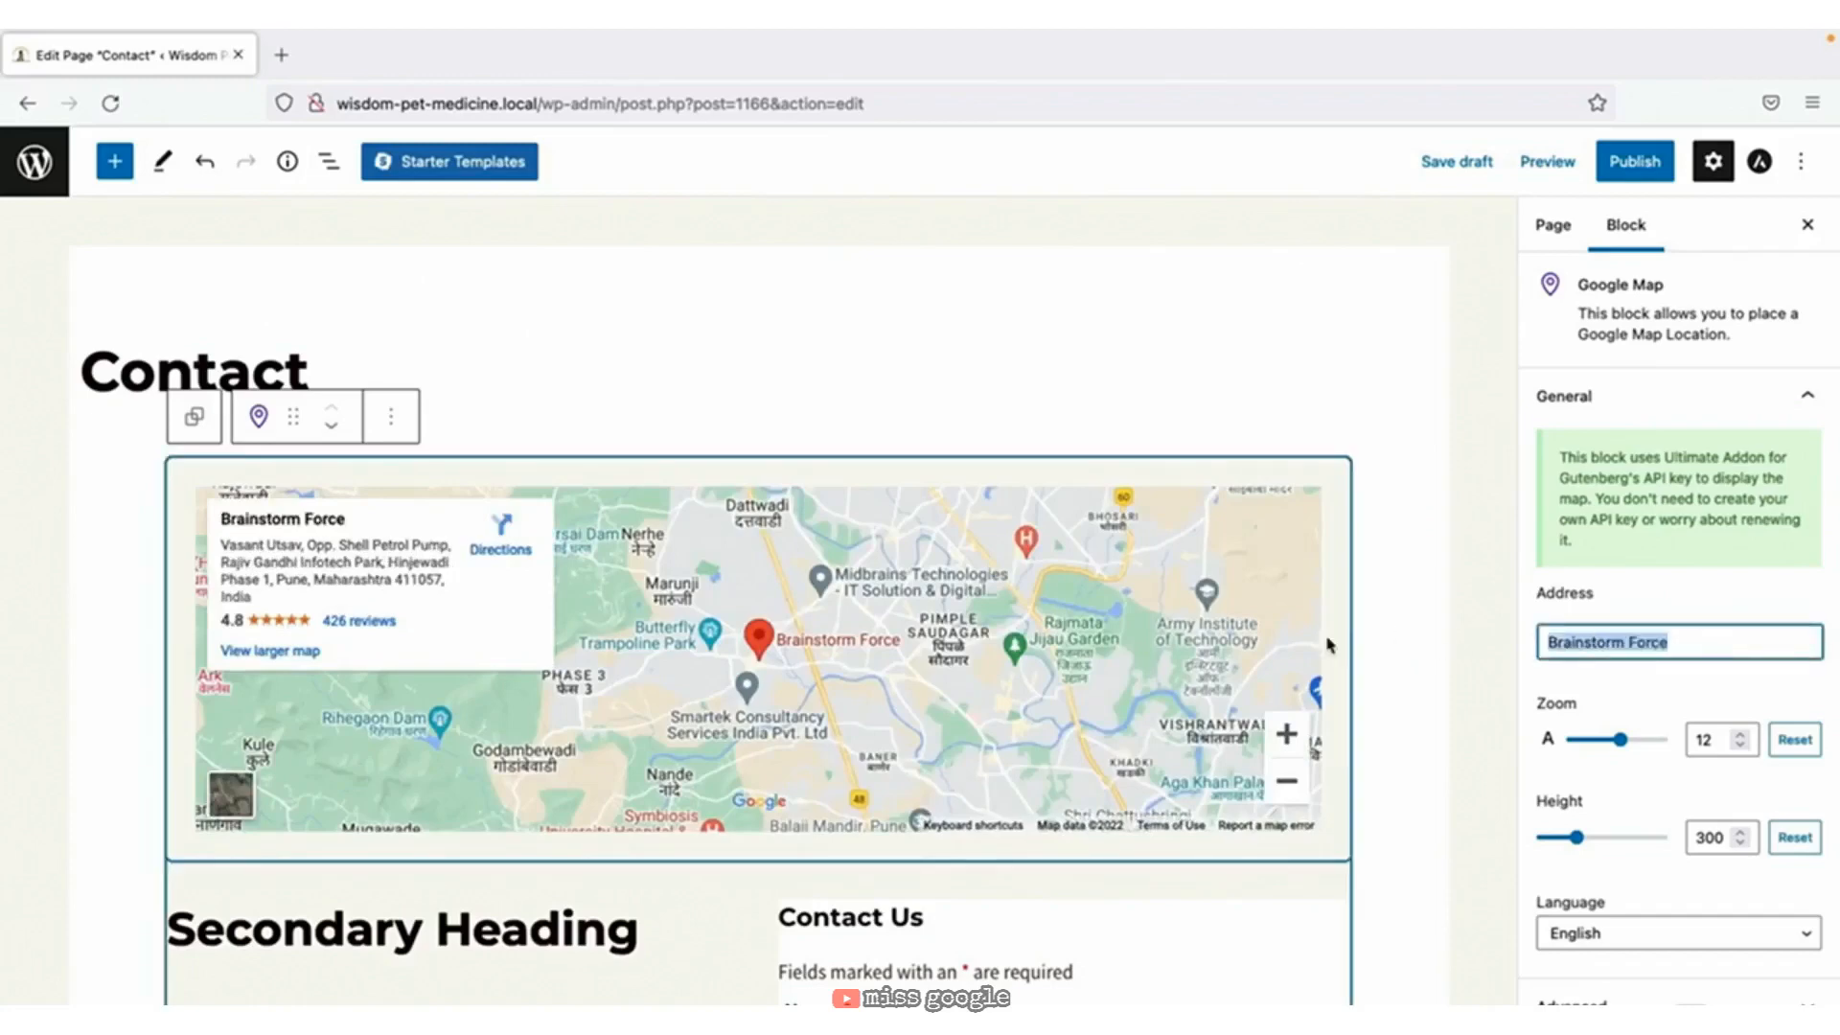
mouse_move(1580, 842)
left_mouse_down()
mouse_move(1604, 839)
mouse_move(1580, 844)
left_mouse_up()
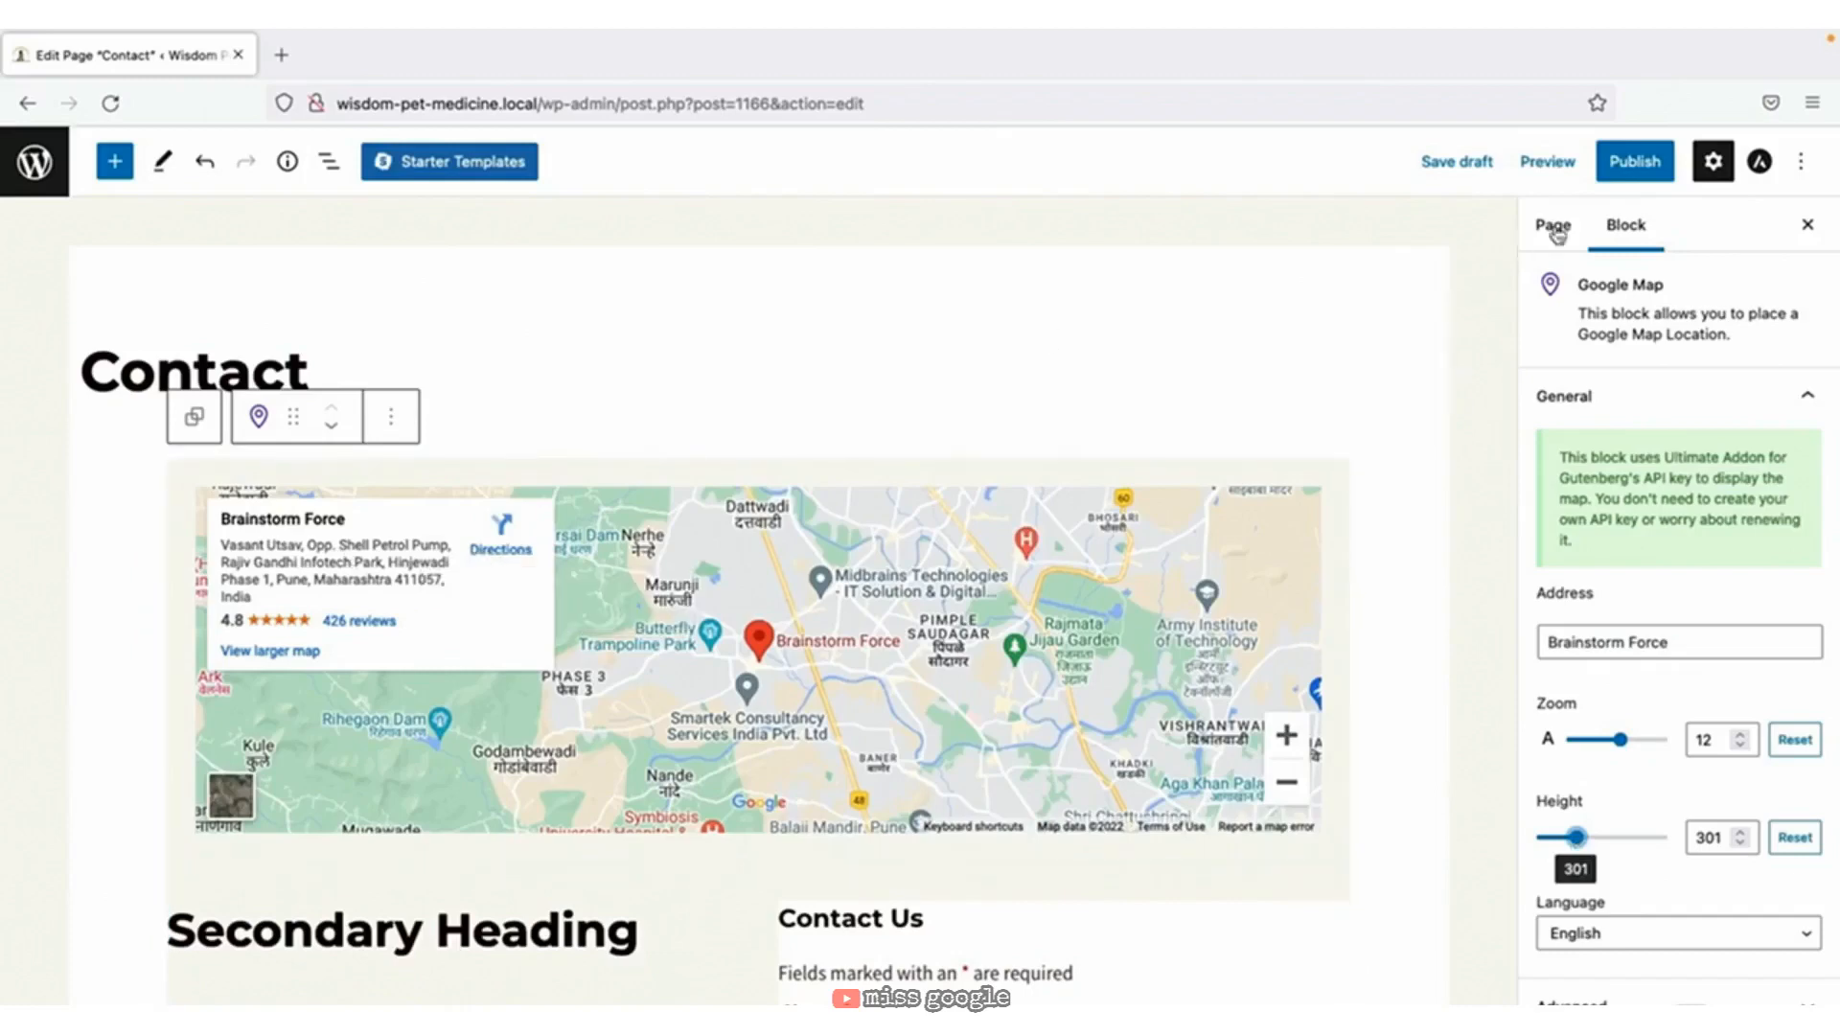
Publish the Contact page and view it on the live site.
left_click(1627, 174)
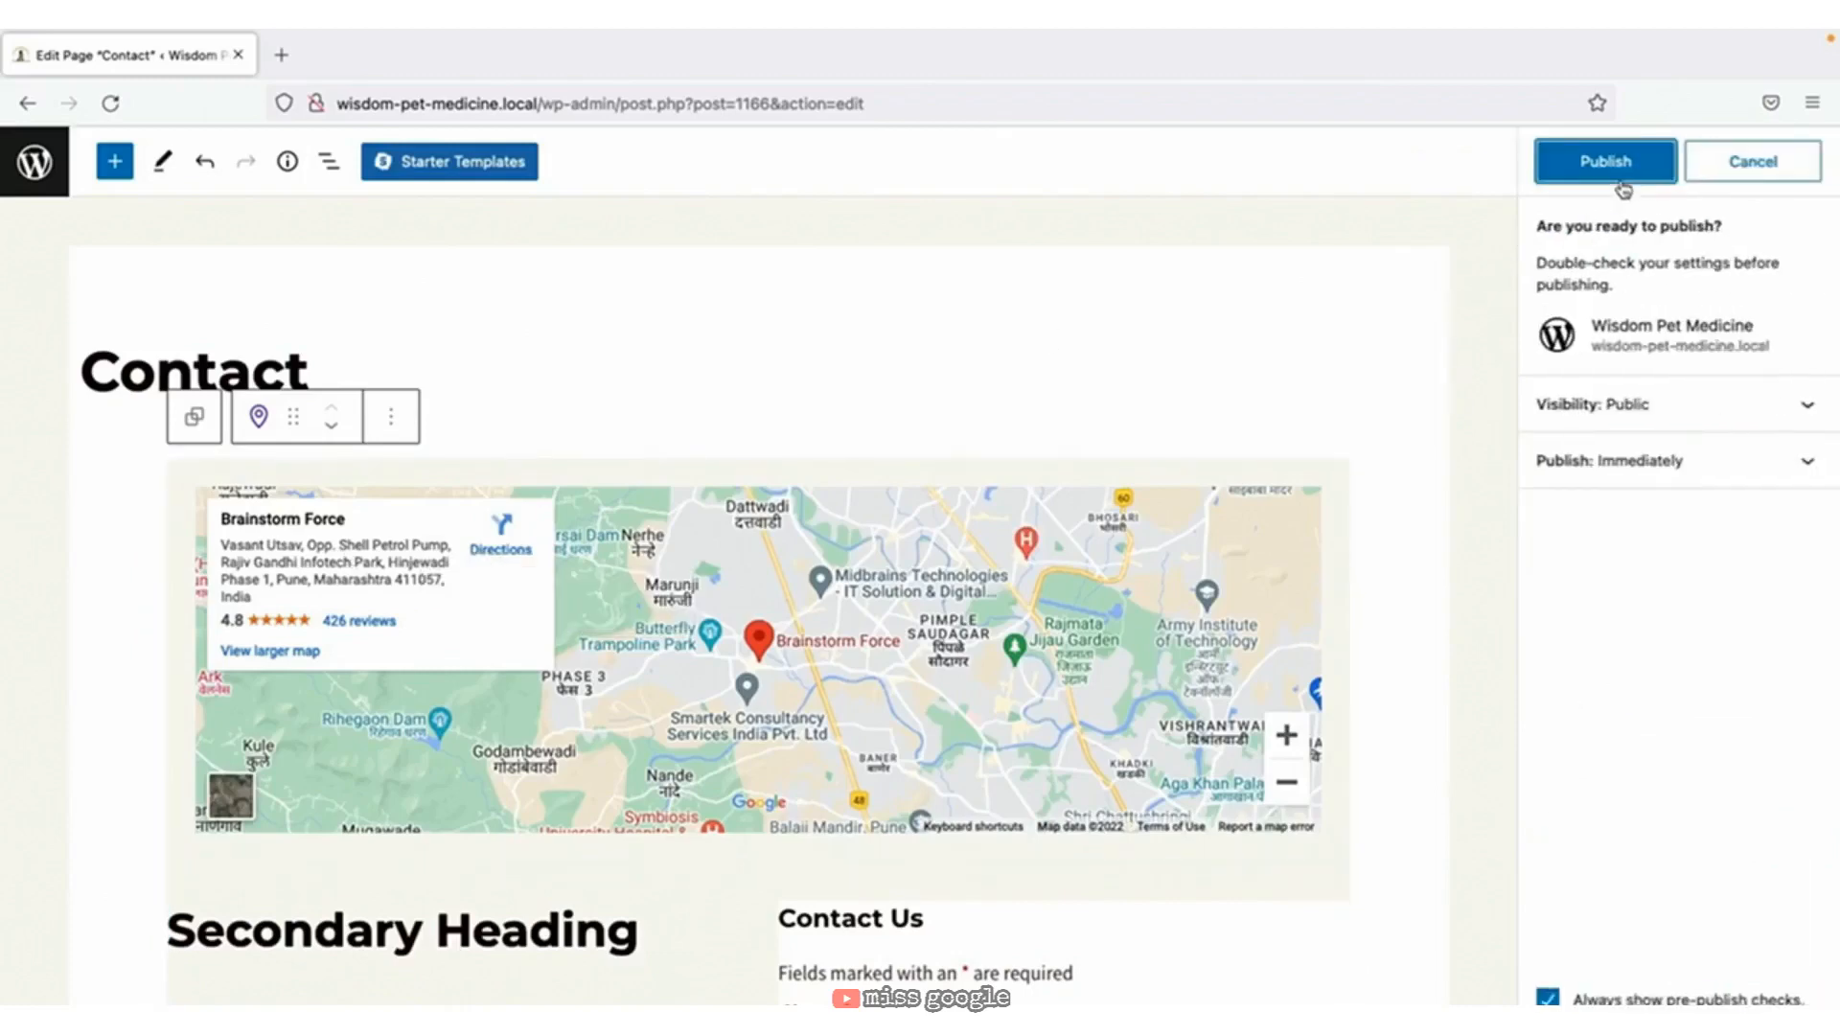
left_click(1610, 168)
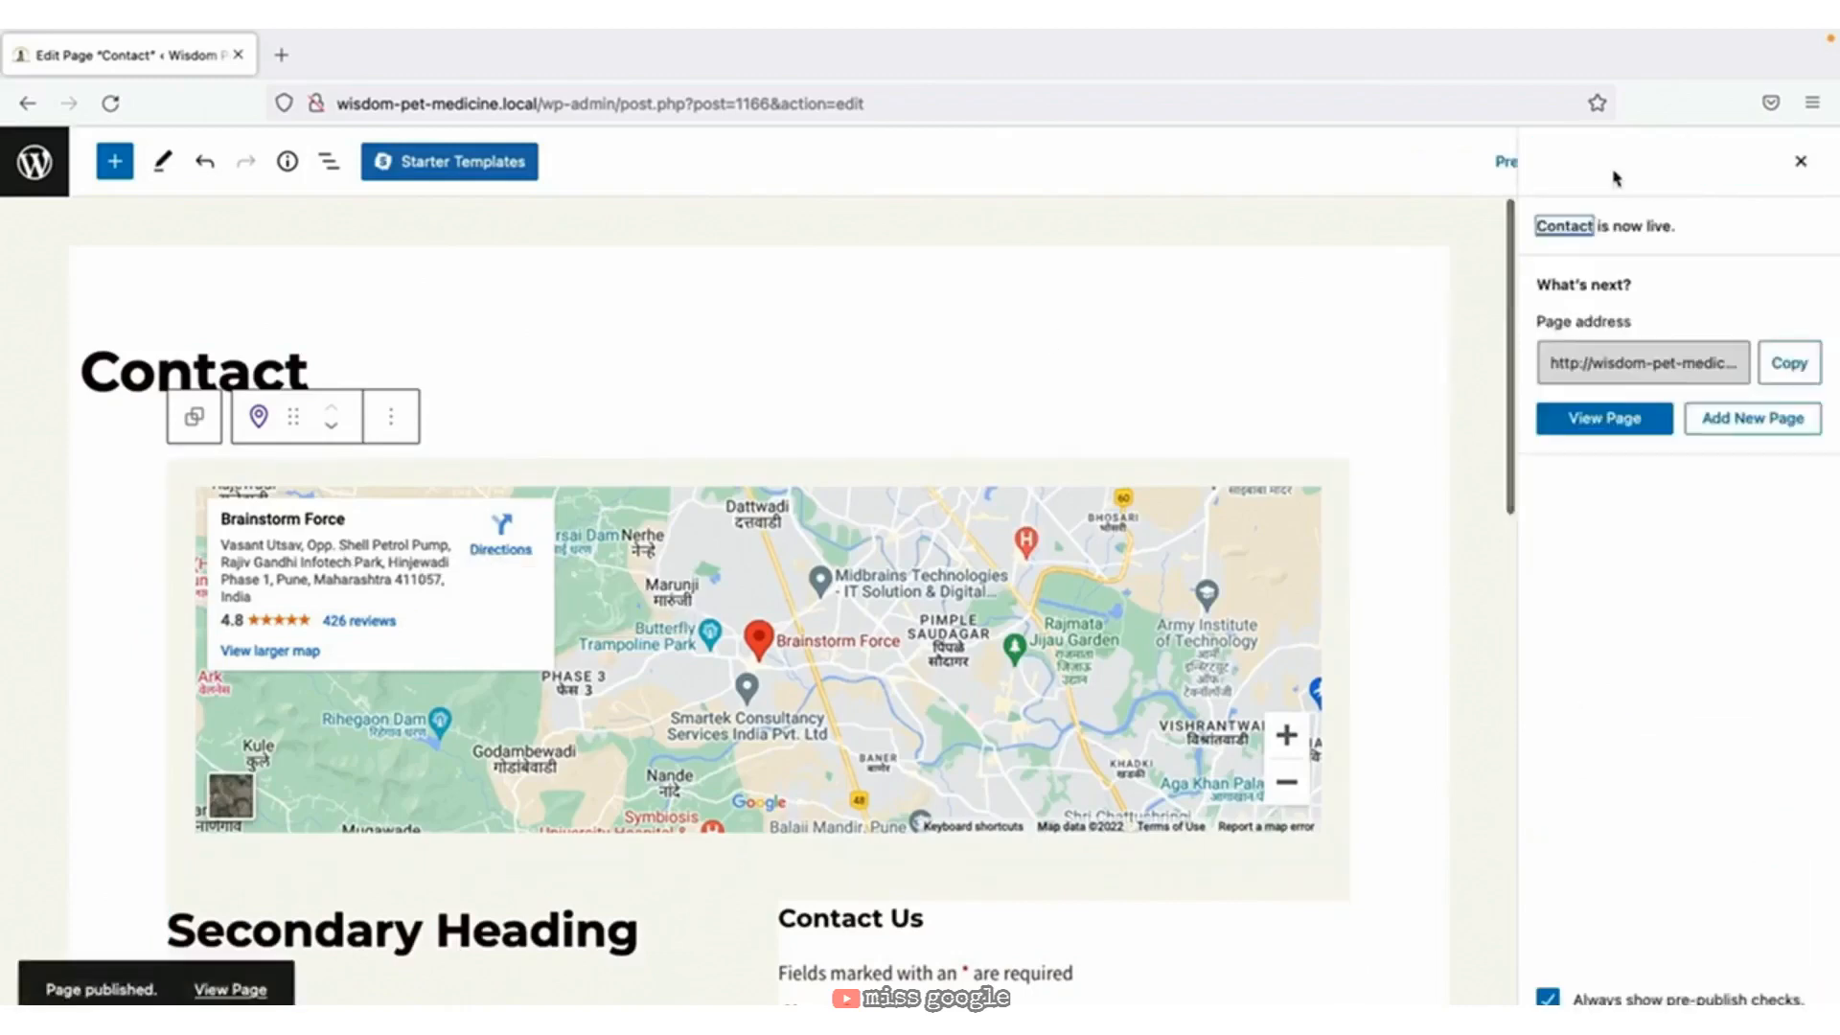
left_click(1626, 419)
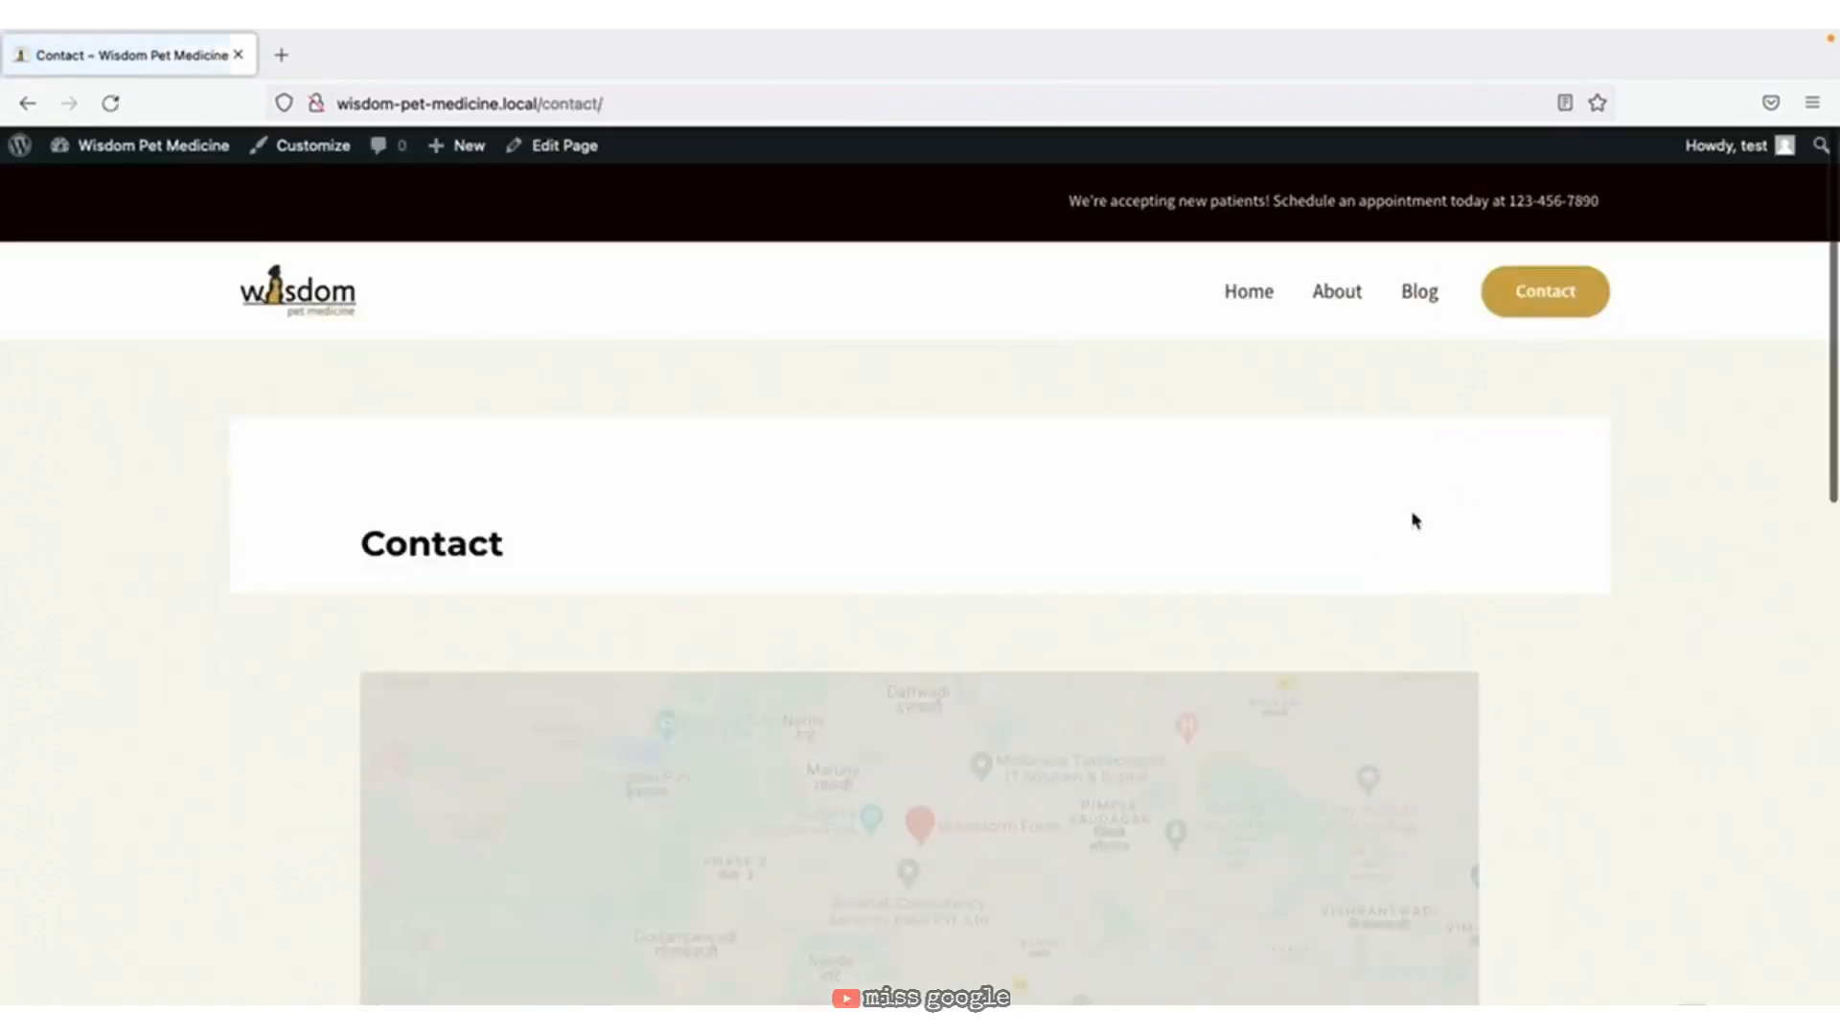
scroll(1402, 526, "down", 5)
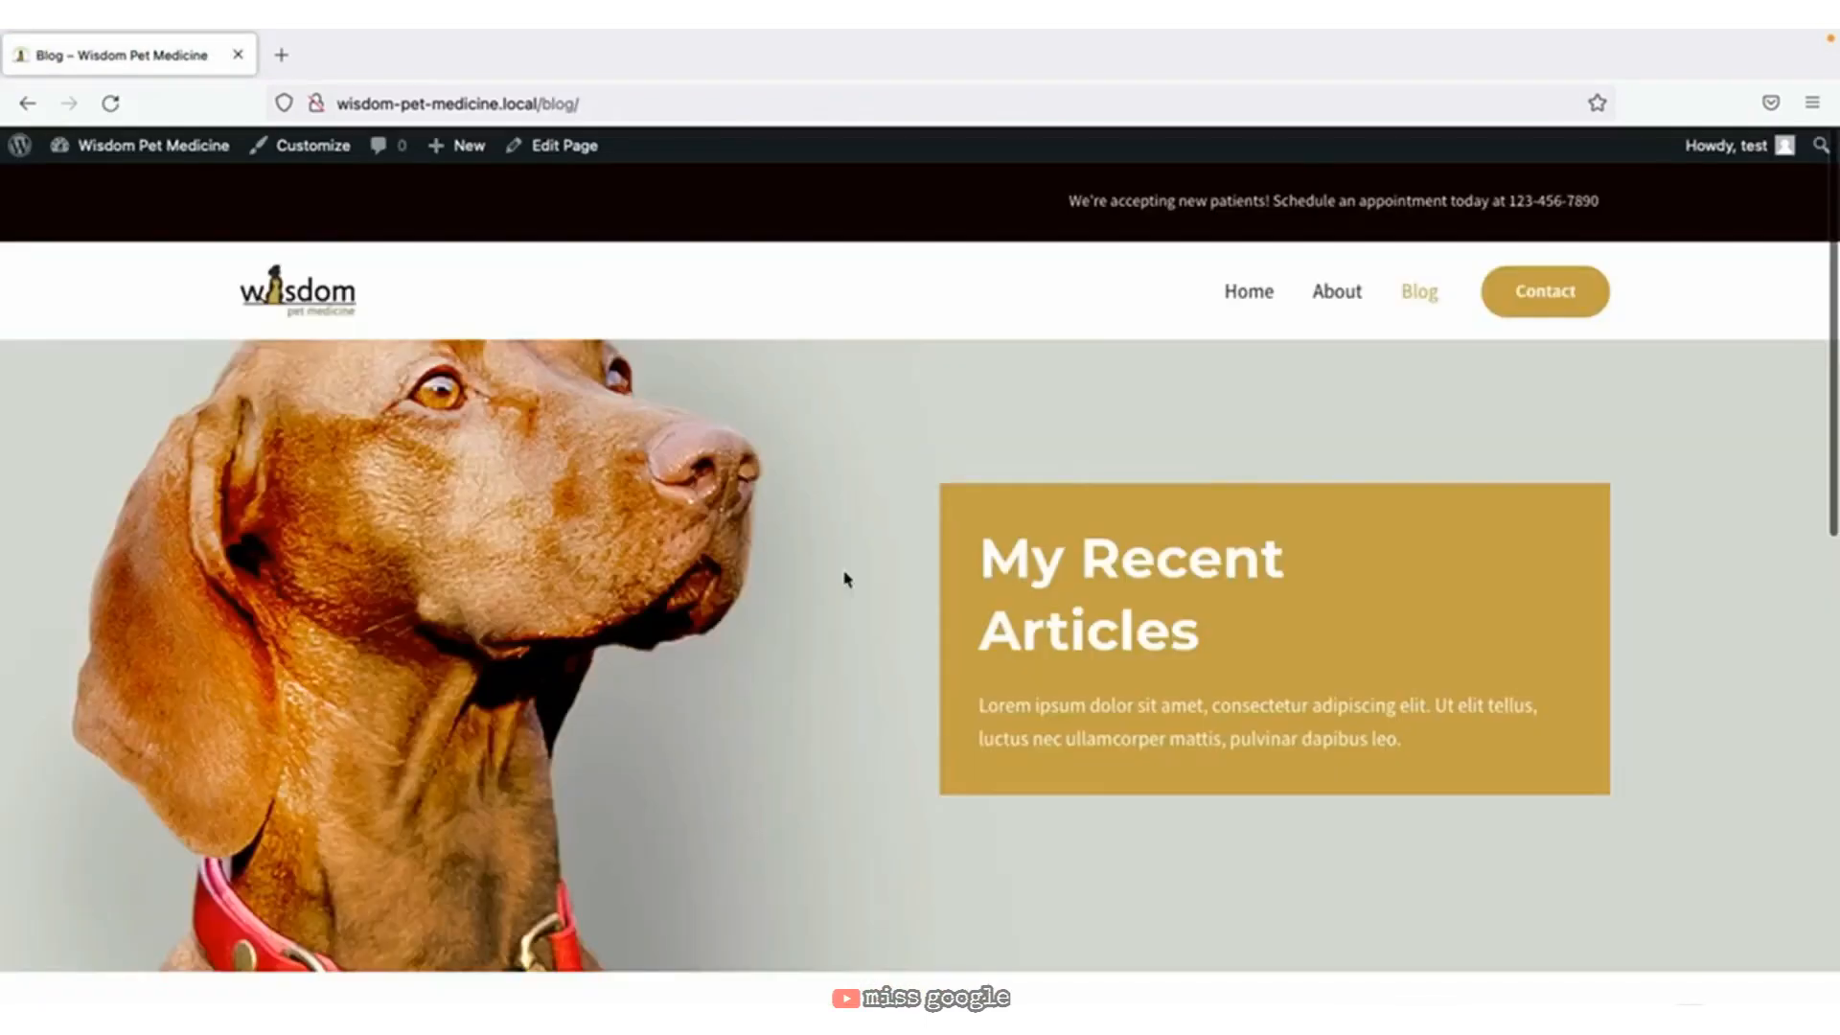
Create a new page from the site's Blog page and title it "Blog - Traditional".
scroll(846, 575, "down", 5)
scroll(846, 575, "down", 3)
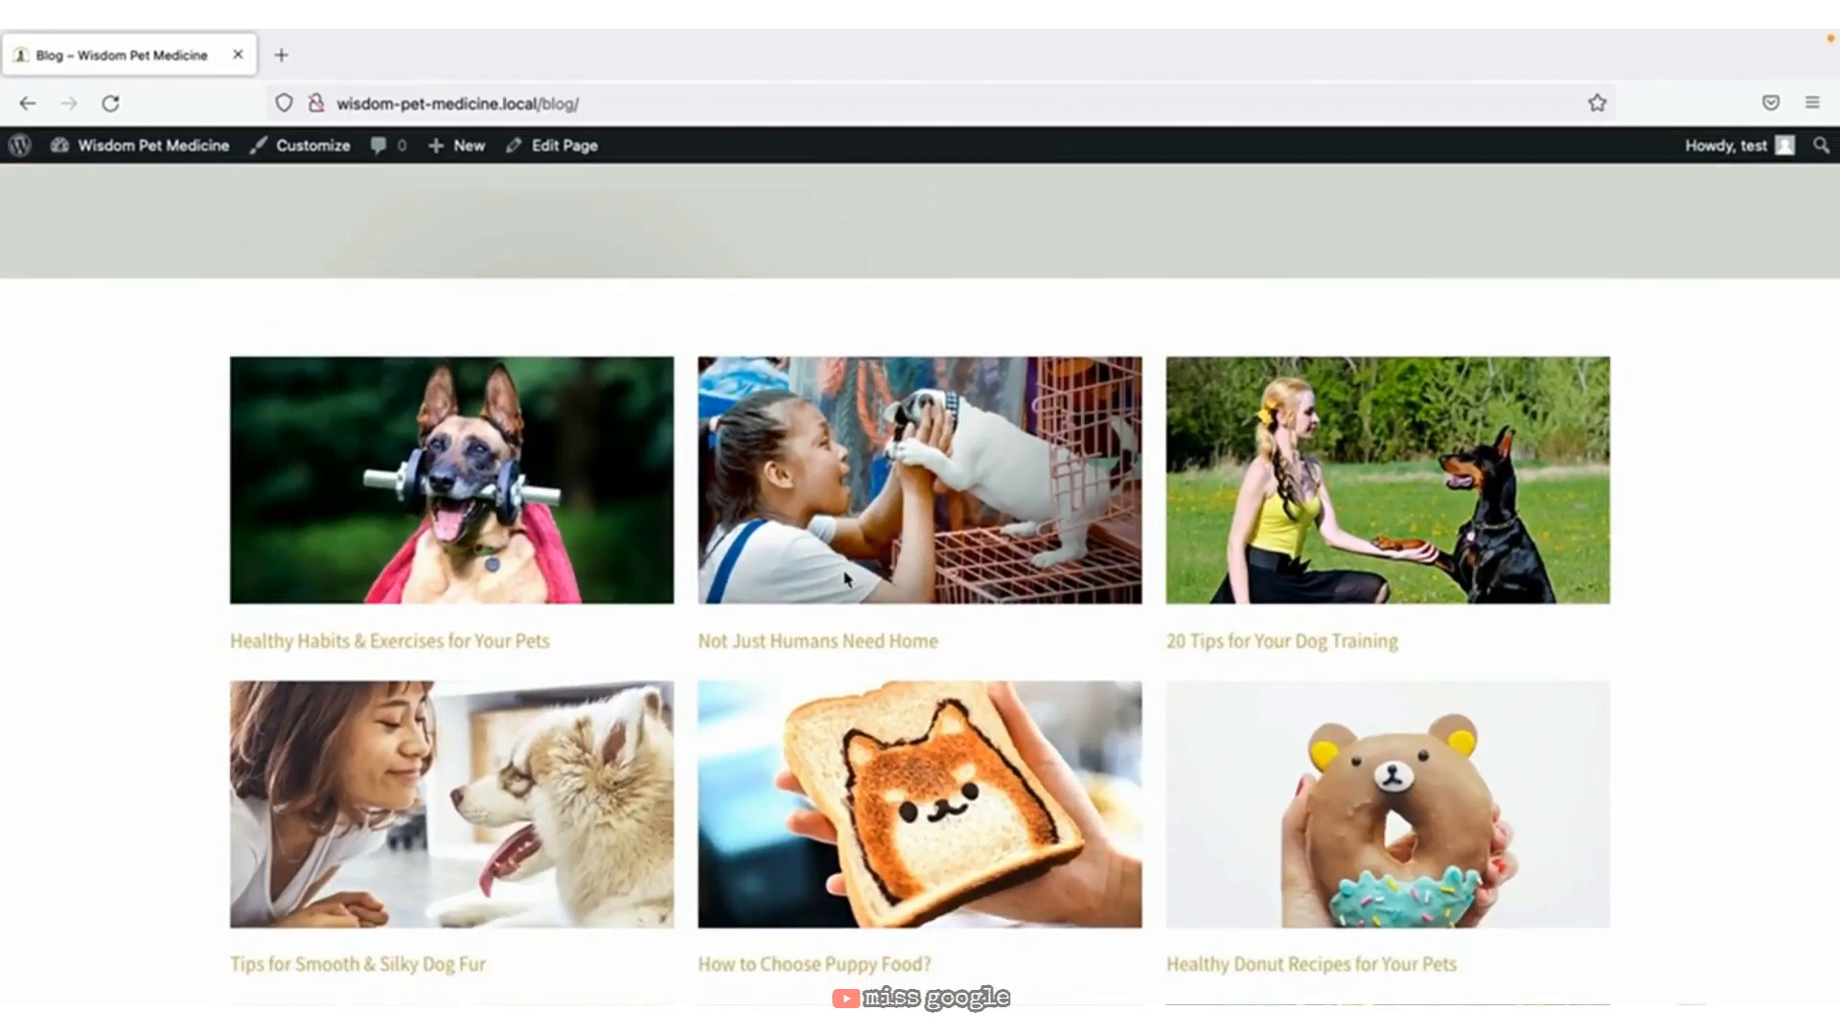
scroll(846, 579, "down", 1)
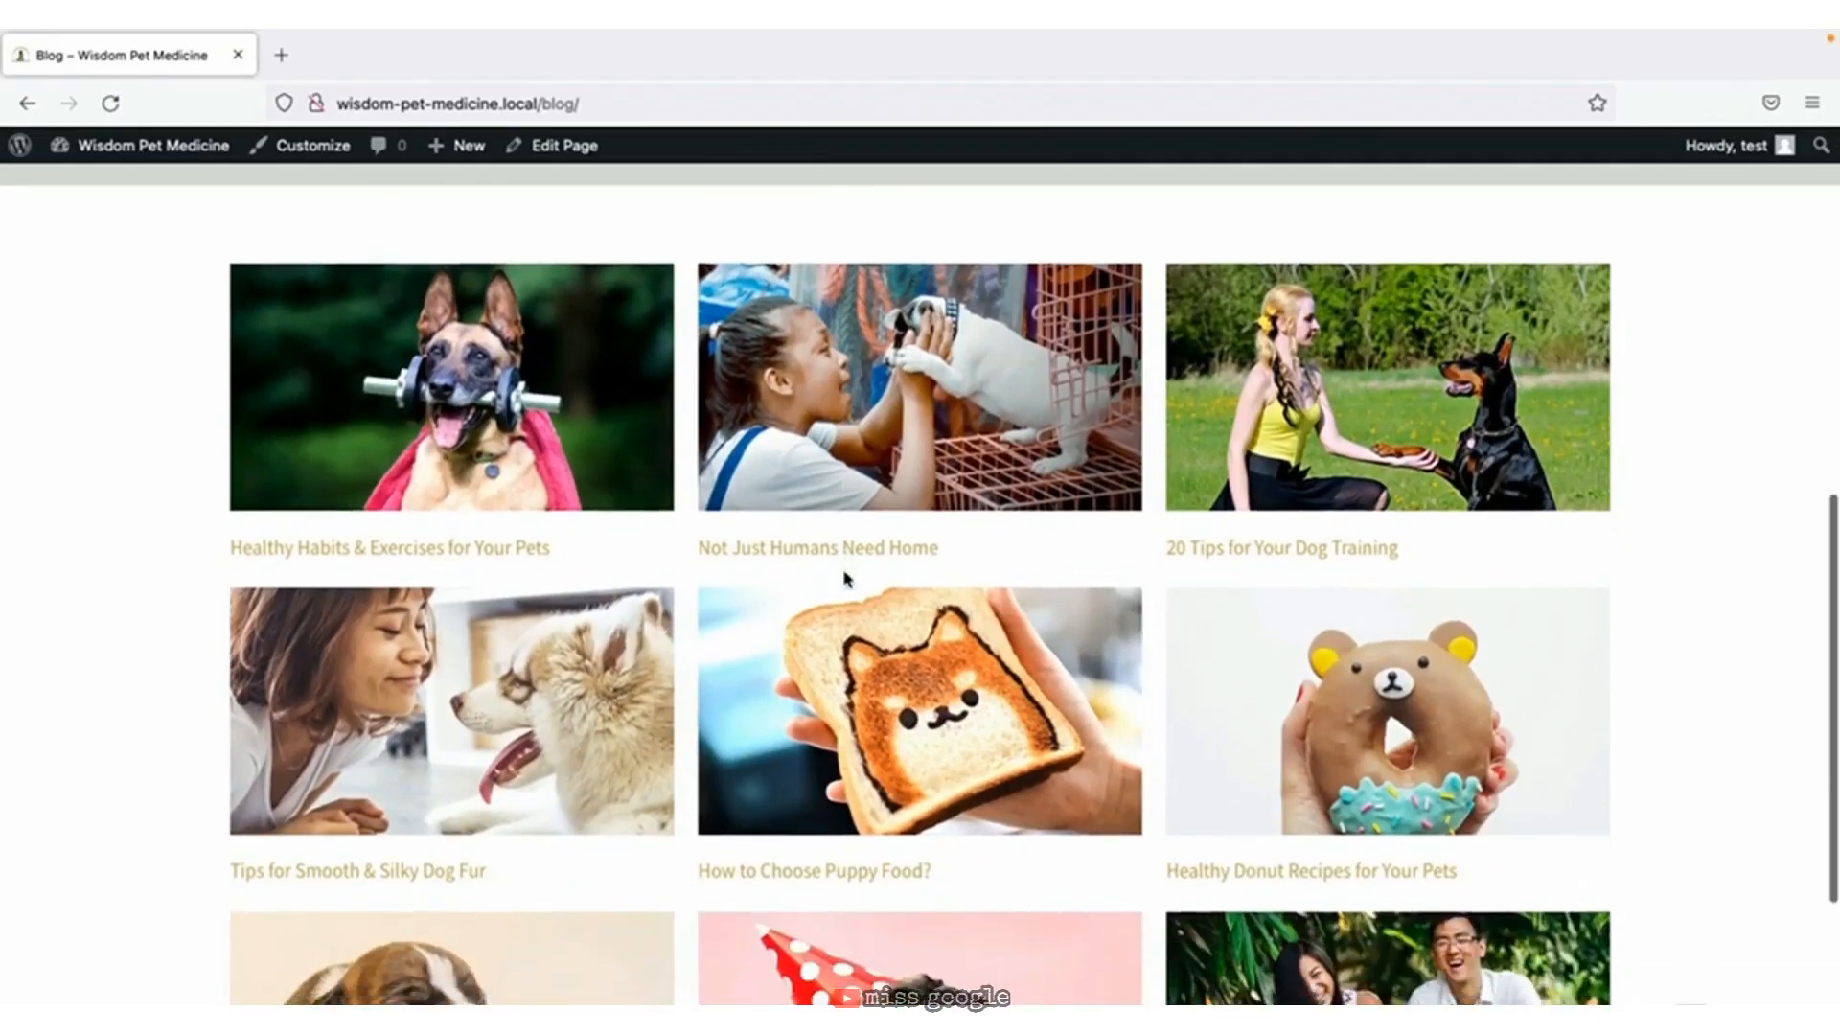
scroll(847, 577, "up", 6)
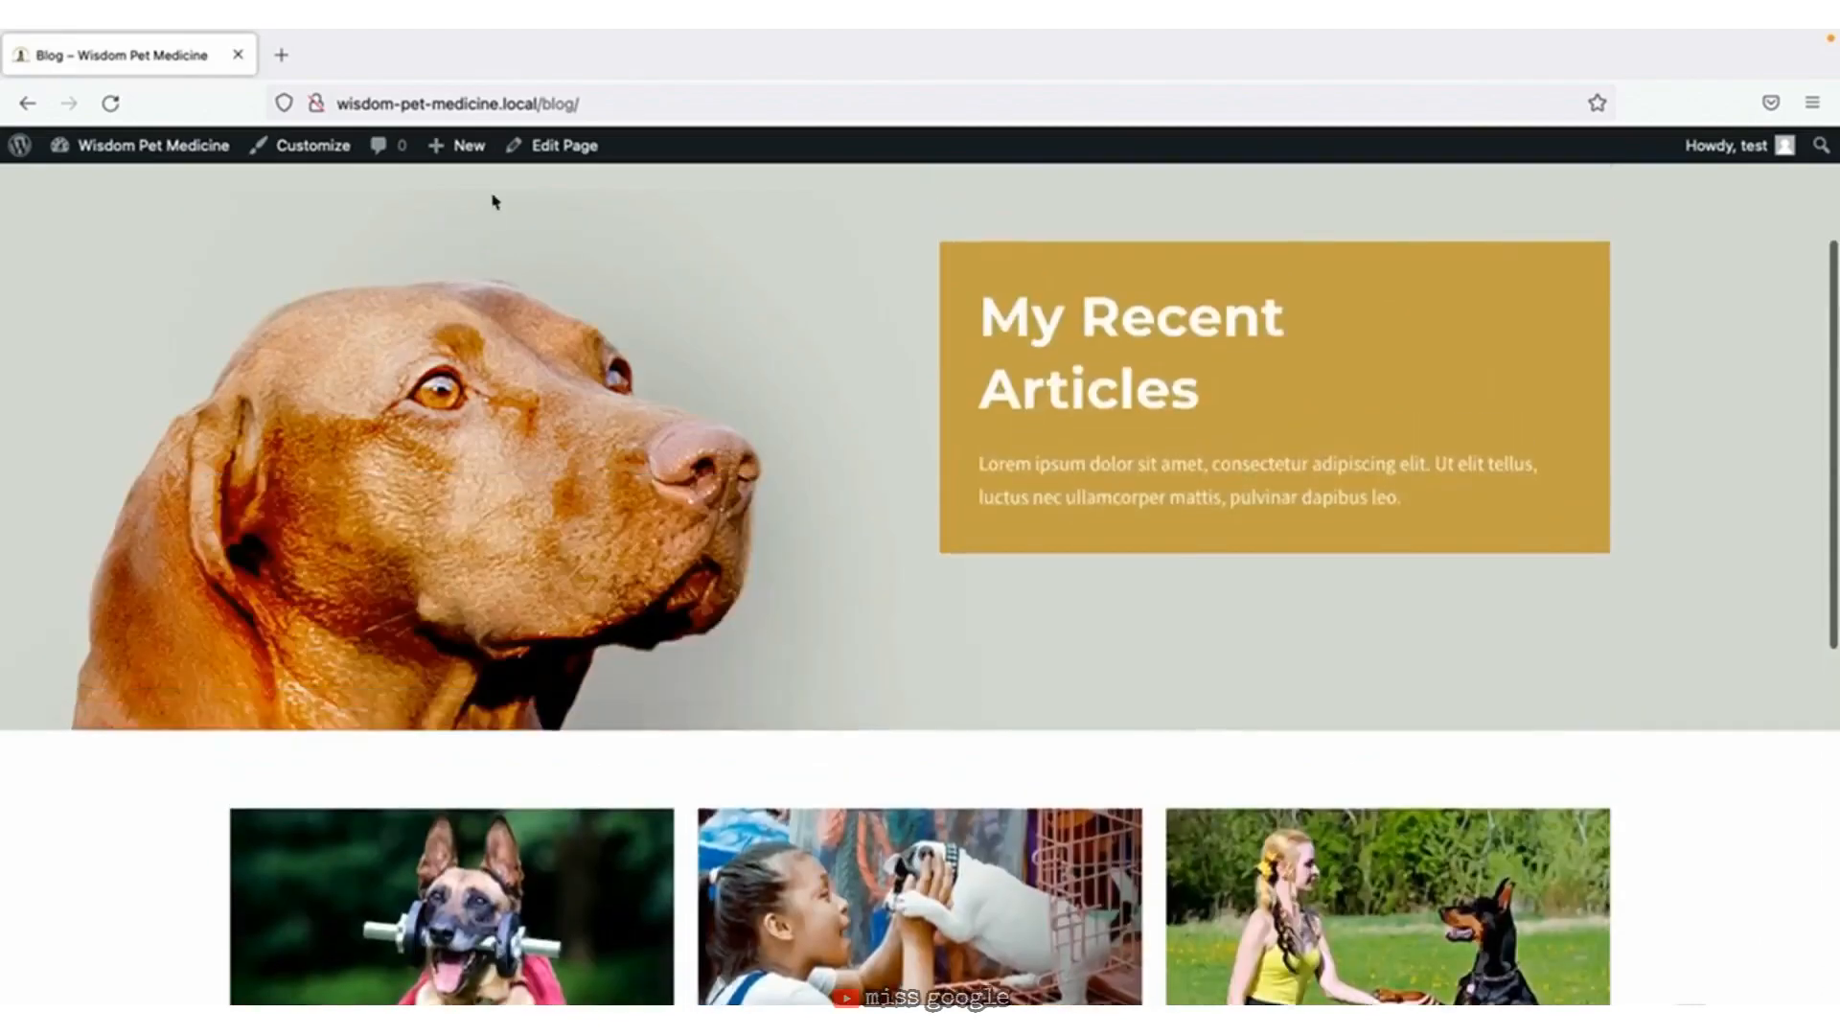
mouse_move(458, 145)
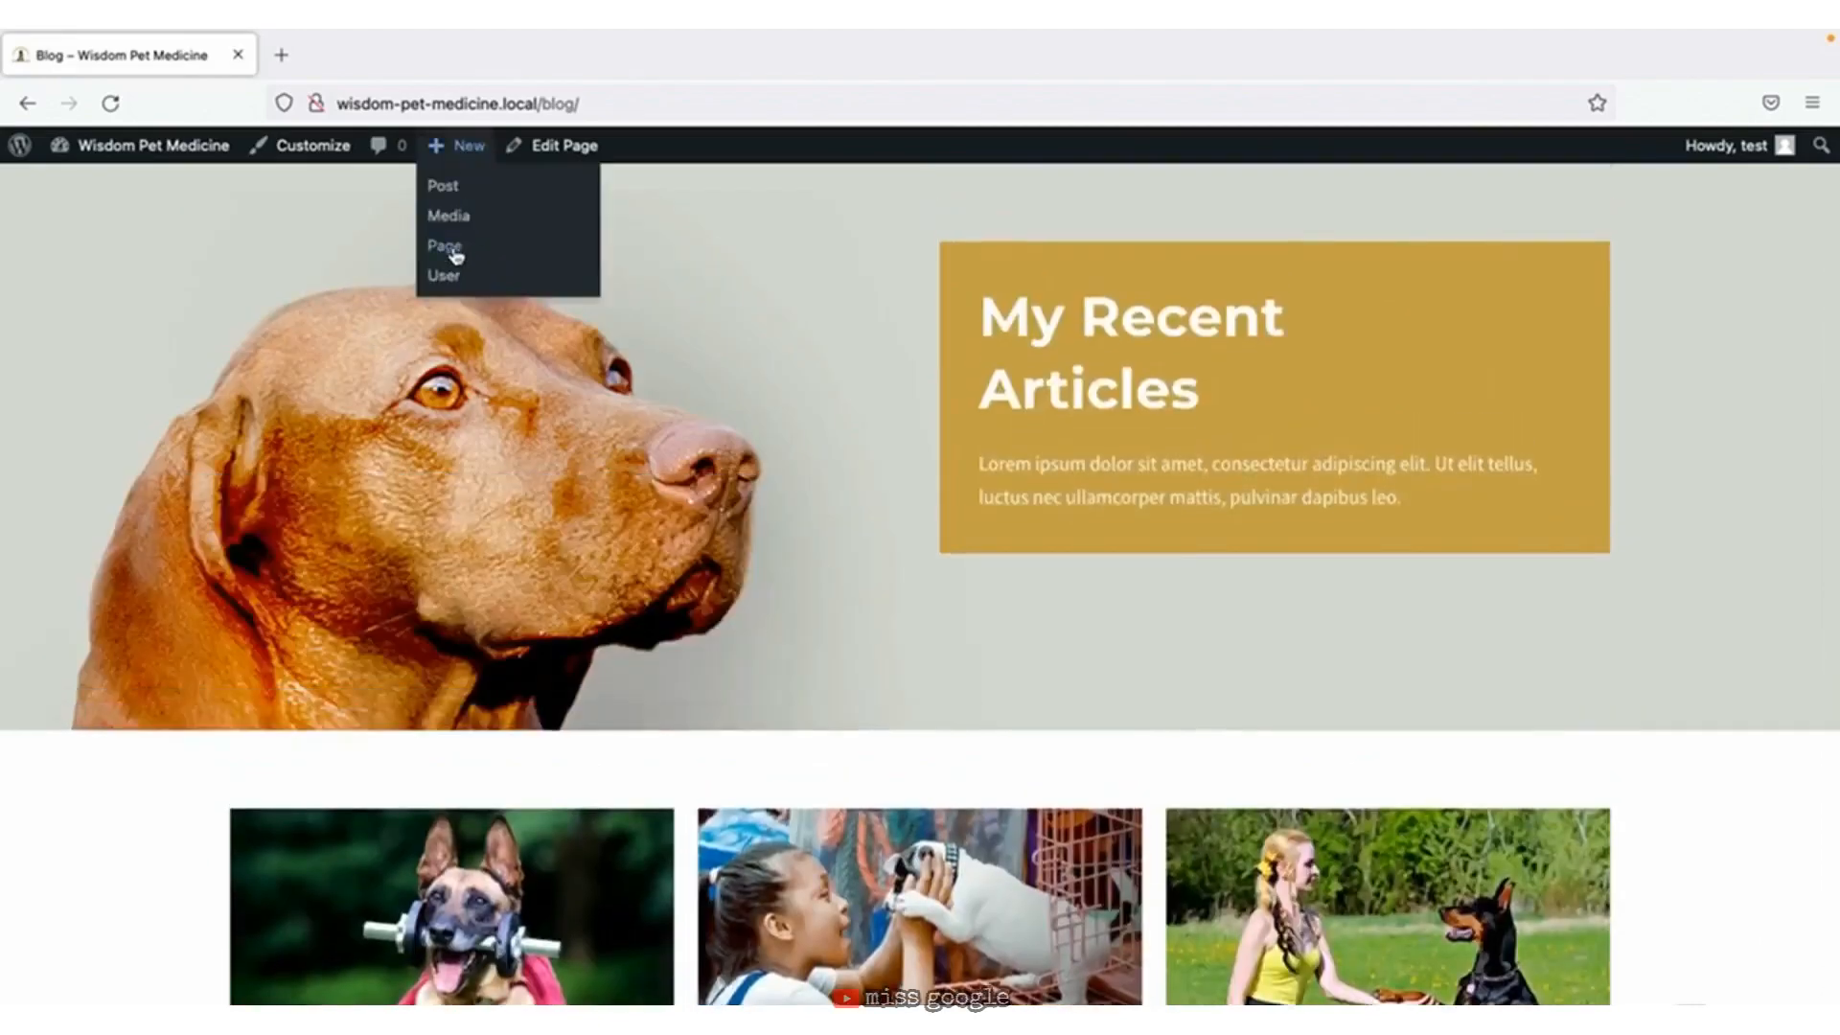
left_click(445, 247)
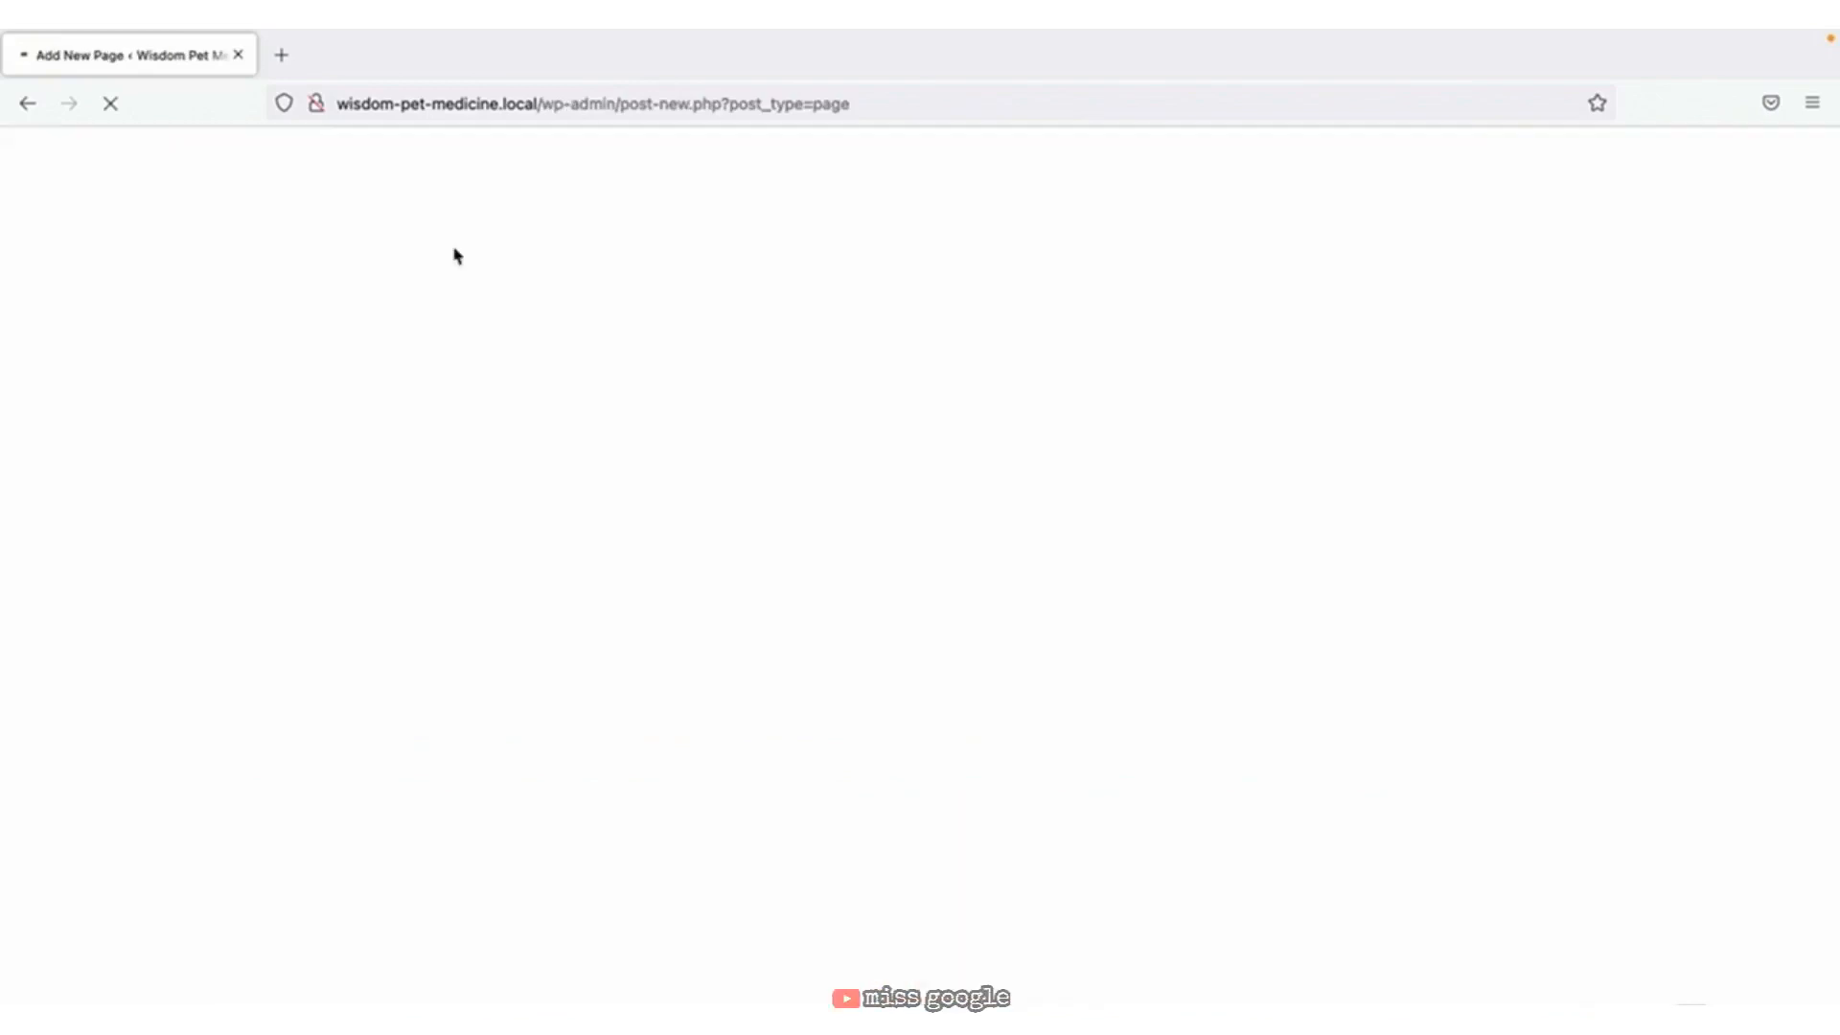
type("Blog - ")
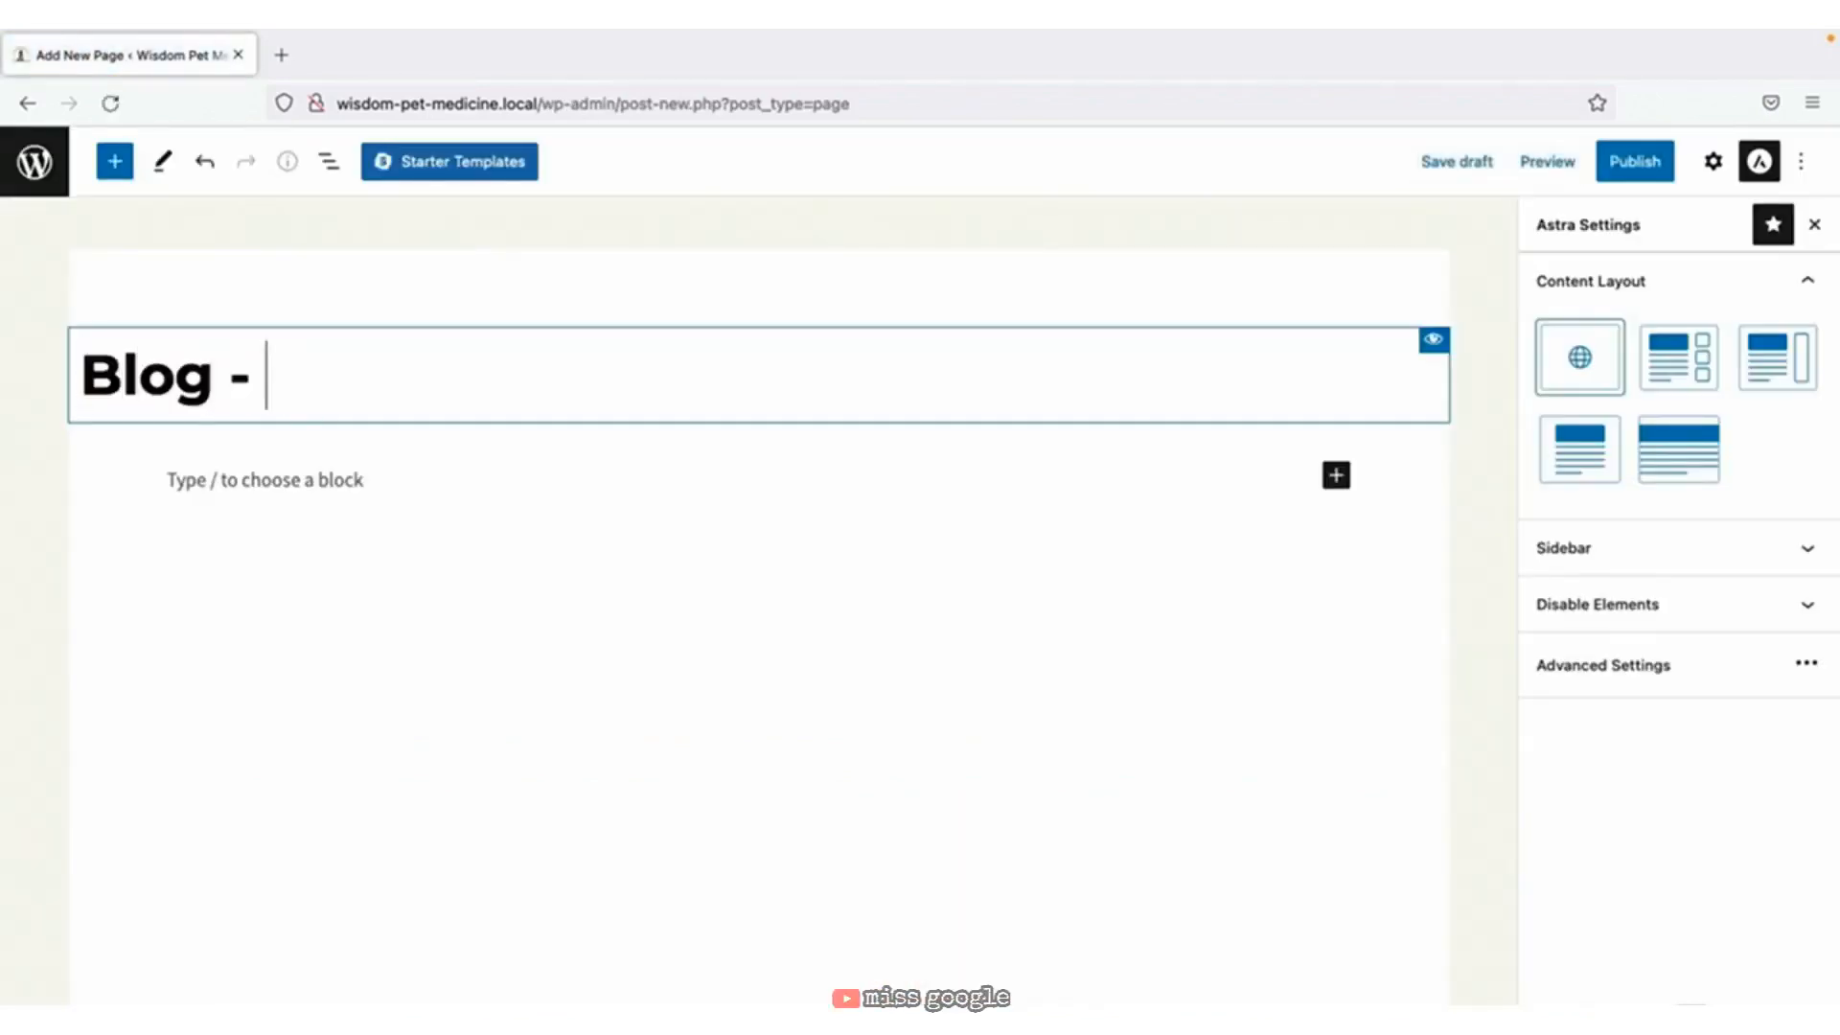
type("Traditional")
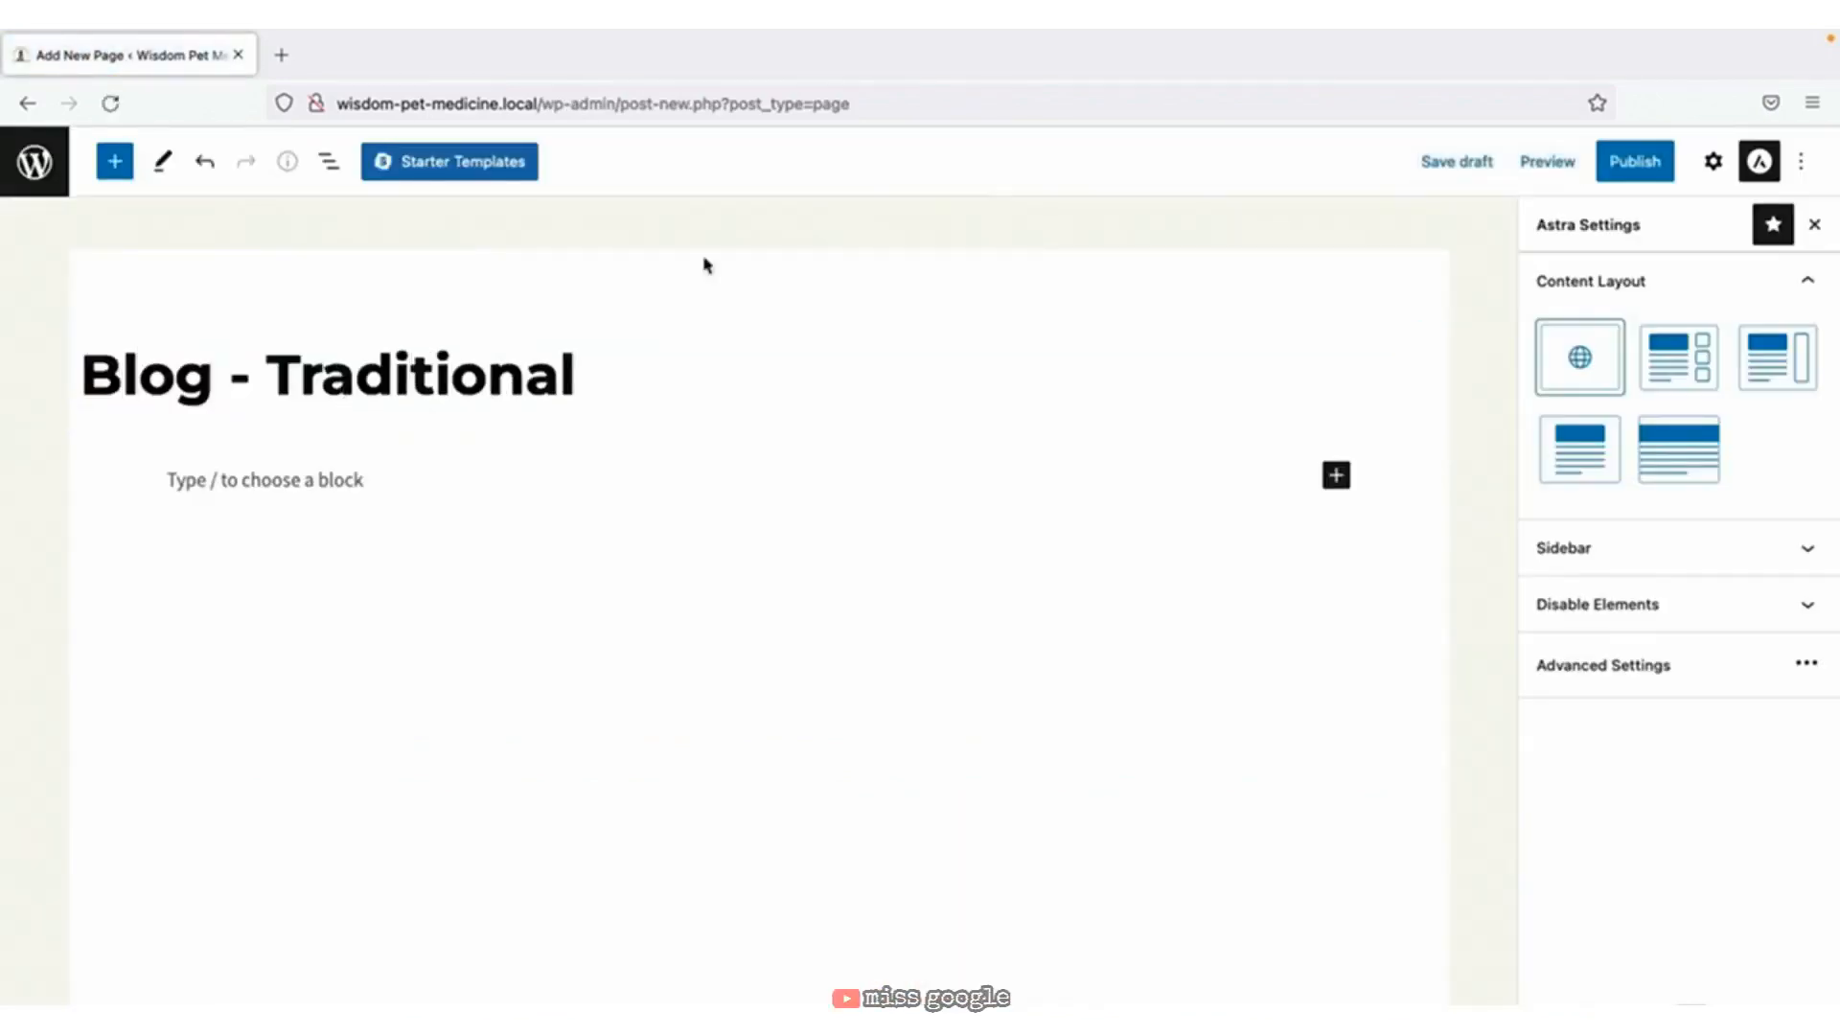
Publish the Blog - Traditional page and open it on the live site.
left_click(1641, 168)
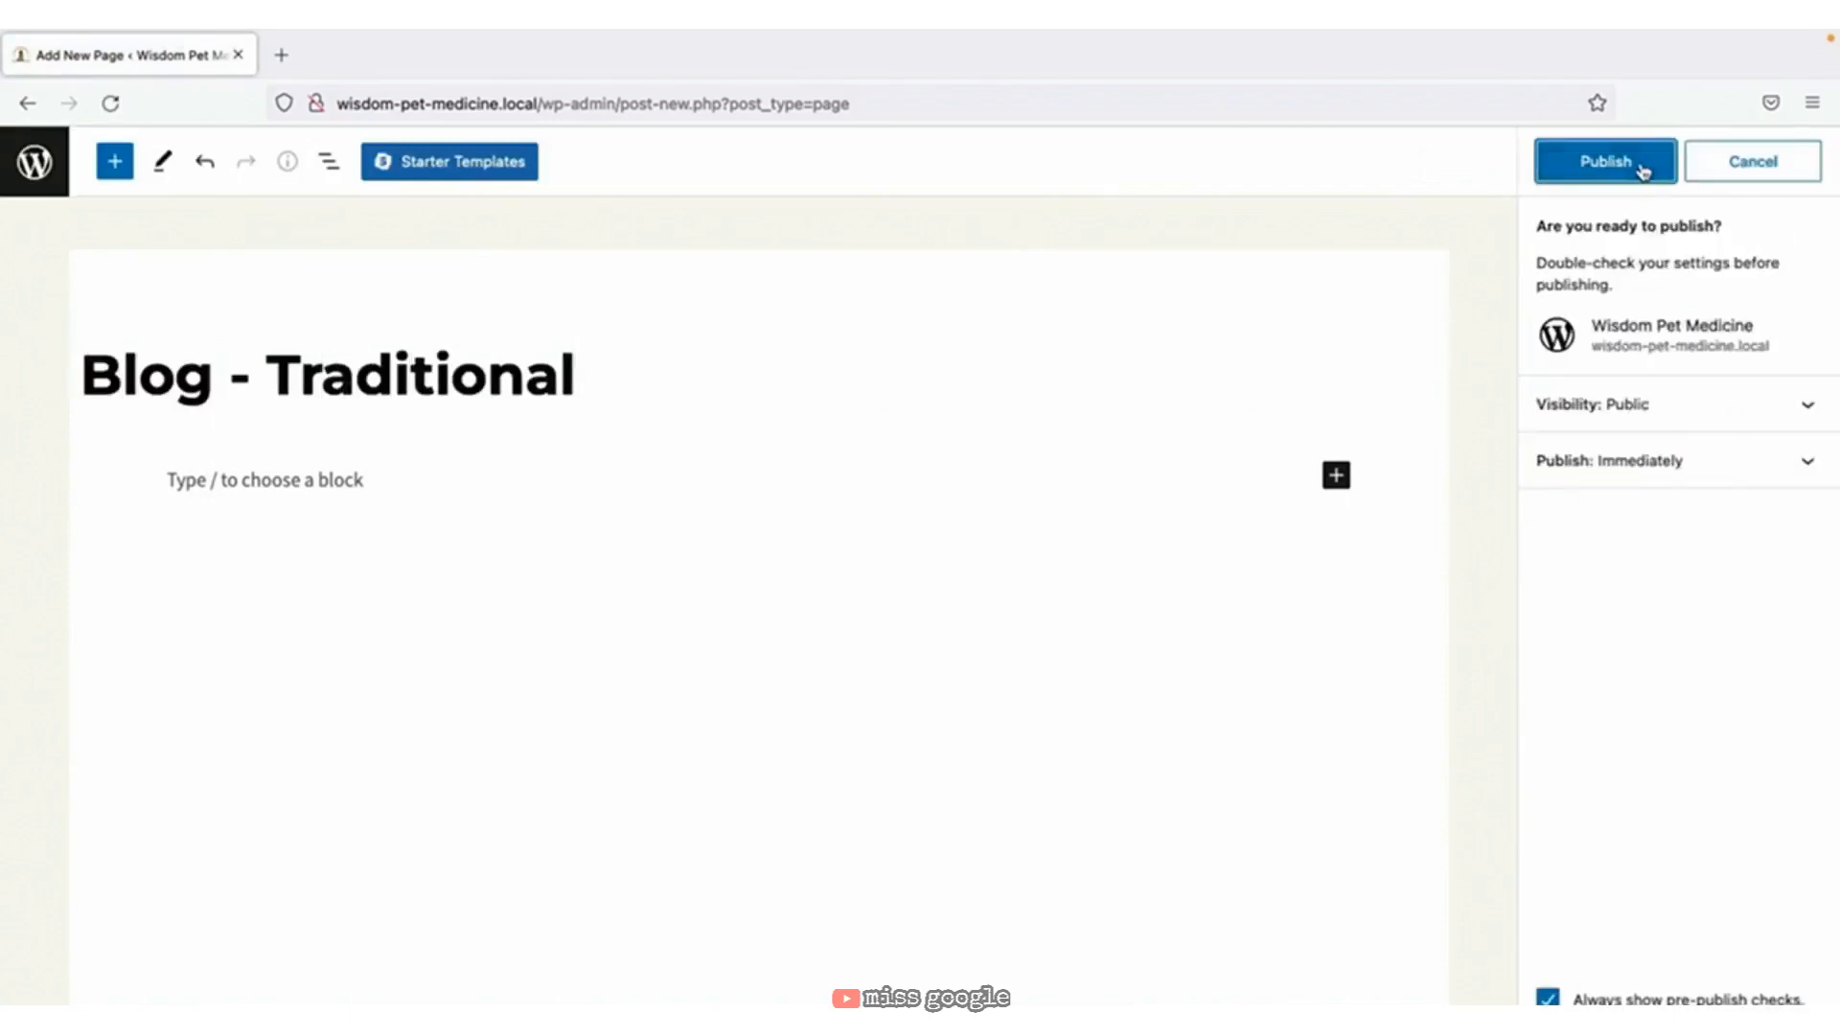
left_click(1644, 171)
left_click(1614, 423)
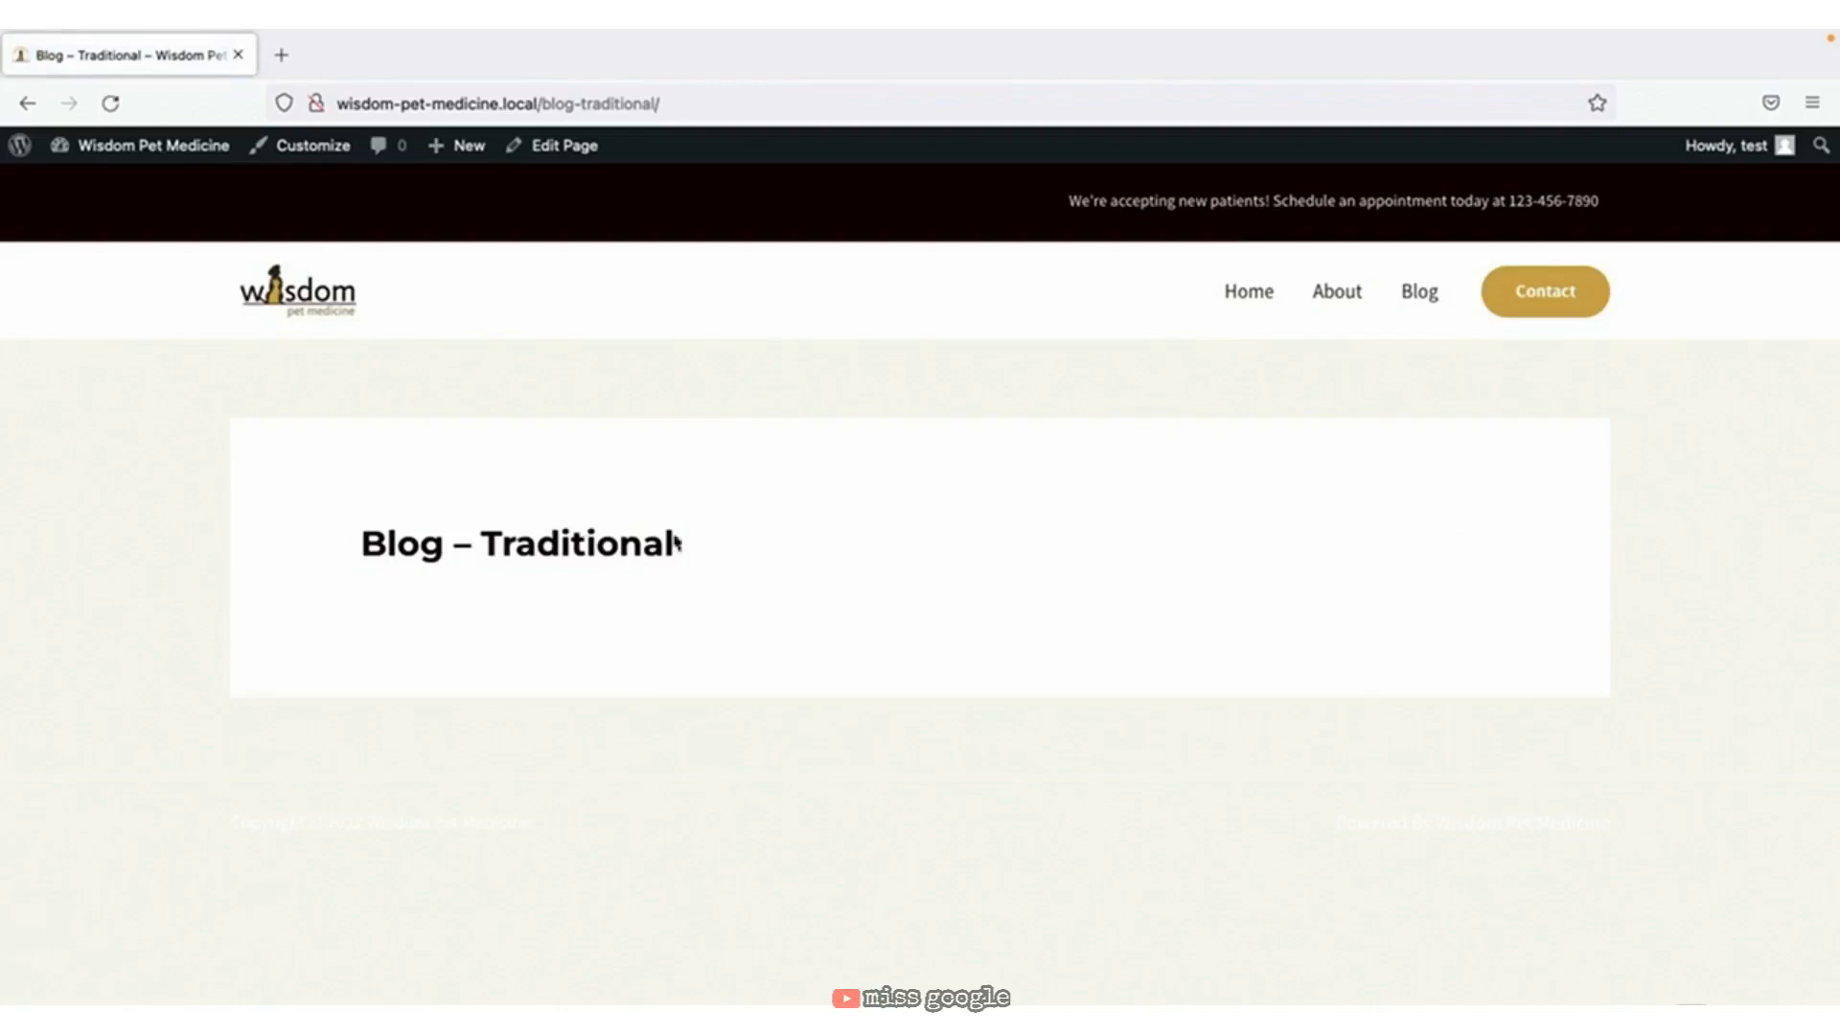
In the site's homepage settings, keep Home as the homepage, assign Blog - Traditional as the posts page, and look through the preview.
left_click(321, 161)
scroll(154, 826, "down", 1)
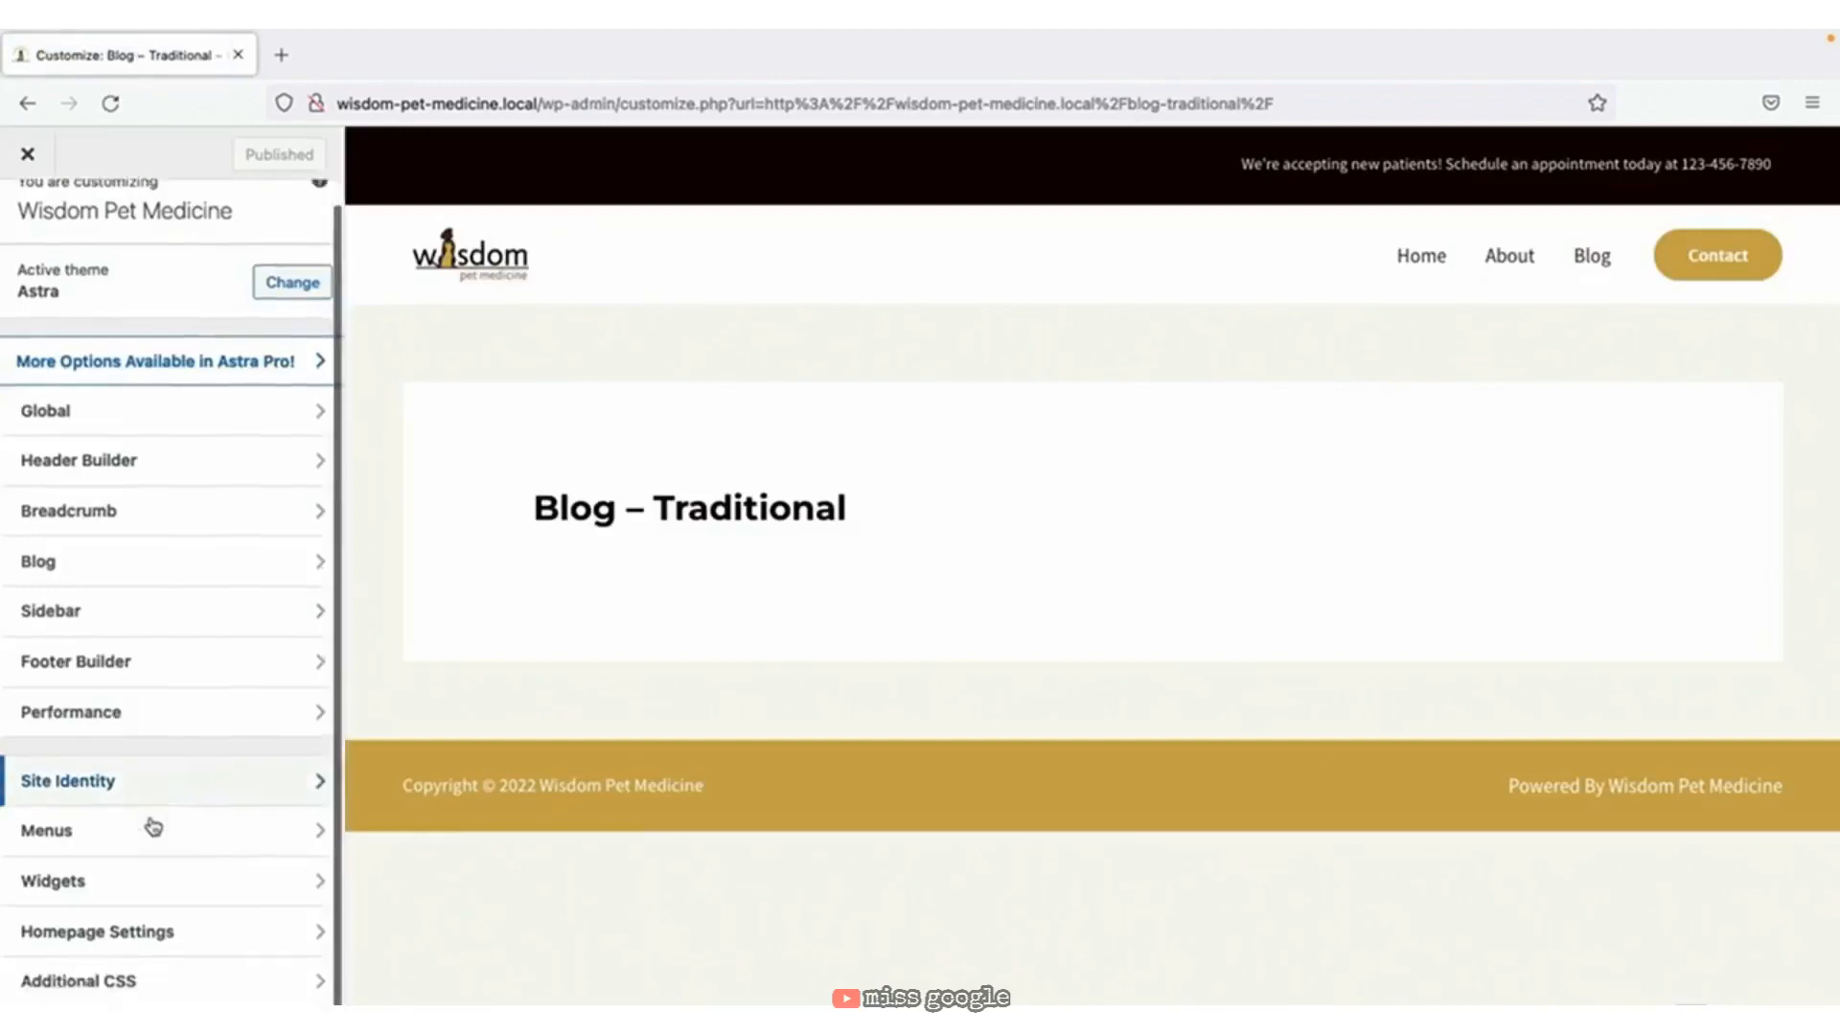
left_click(307, 947)
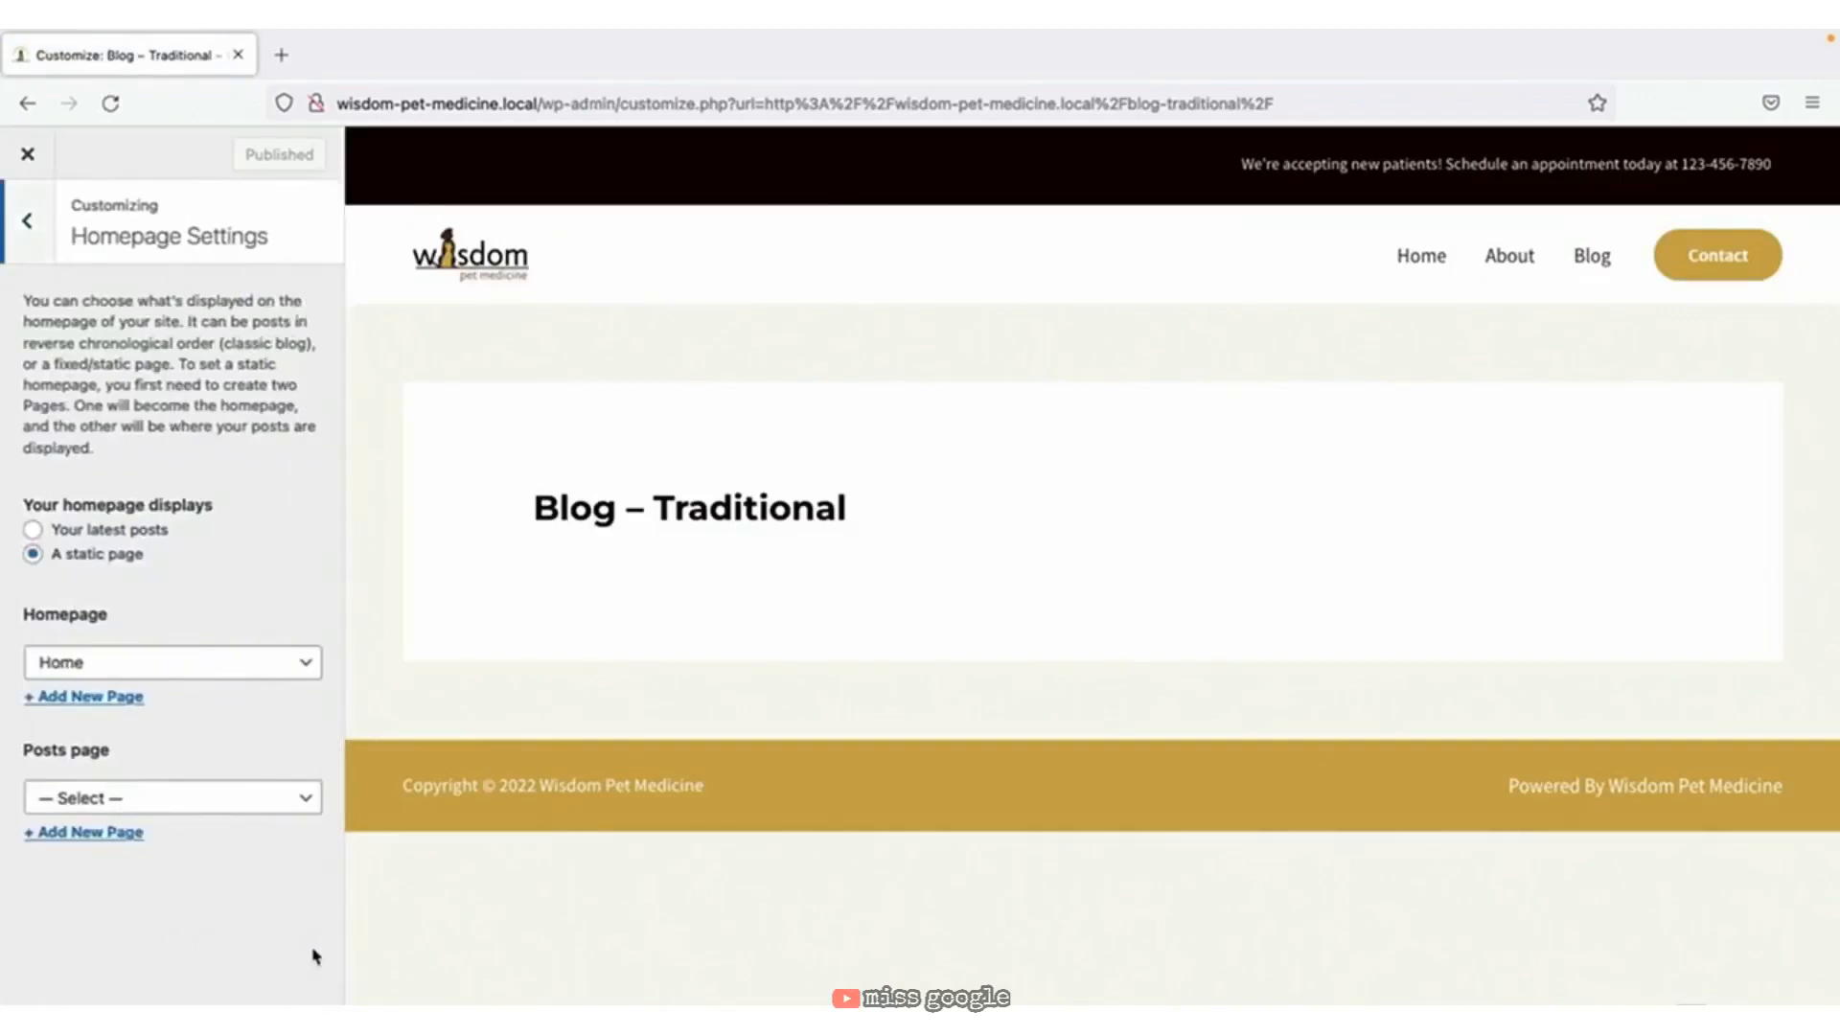
left_click(299, 663)
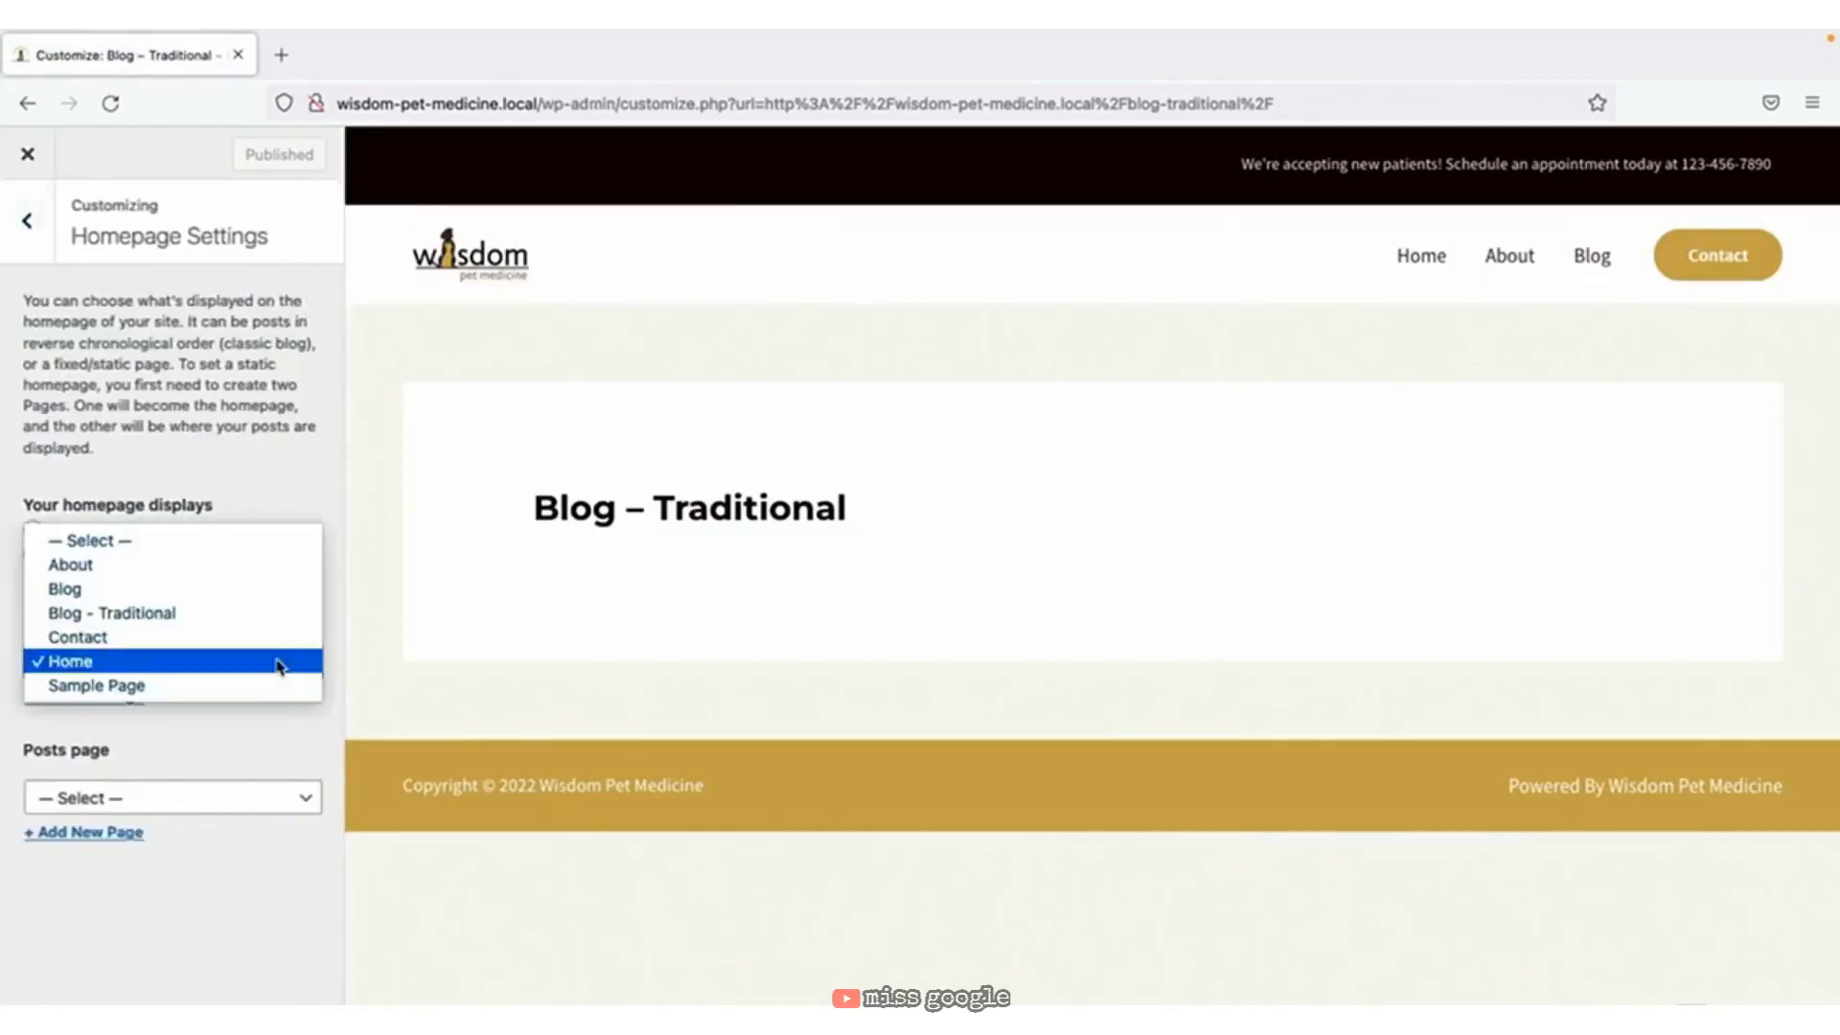
left_click(278, 664)
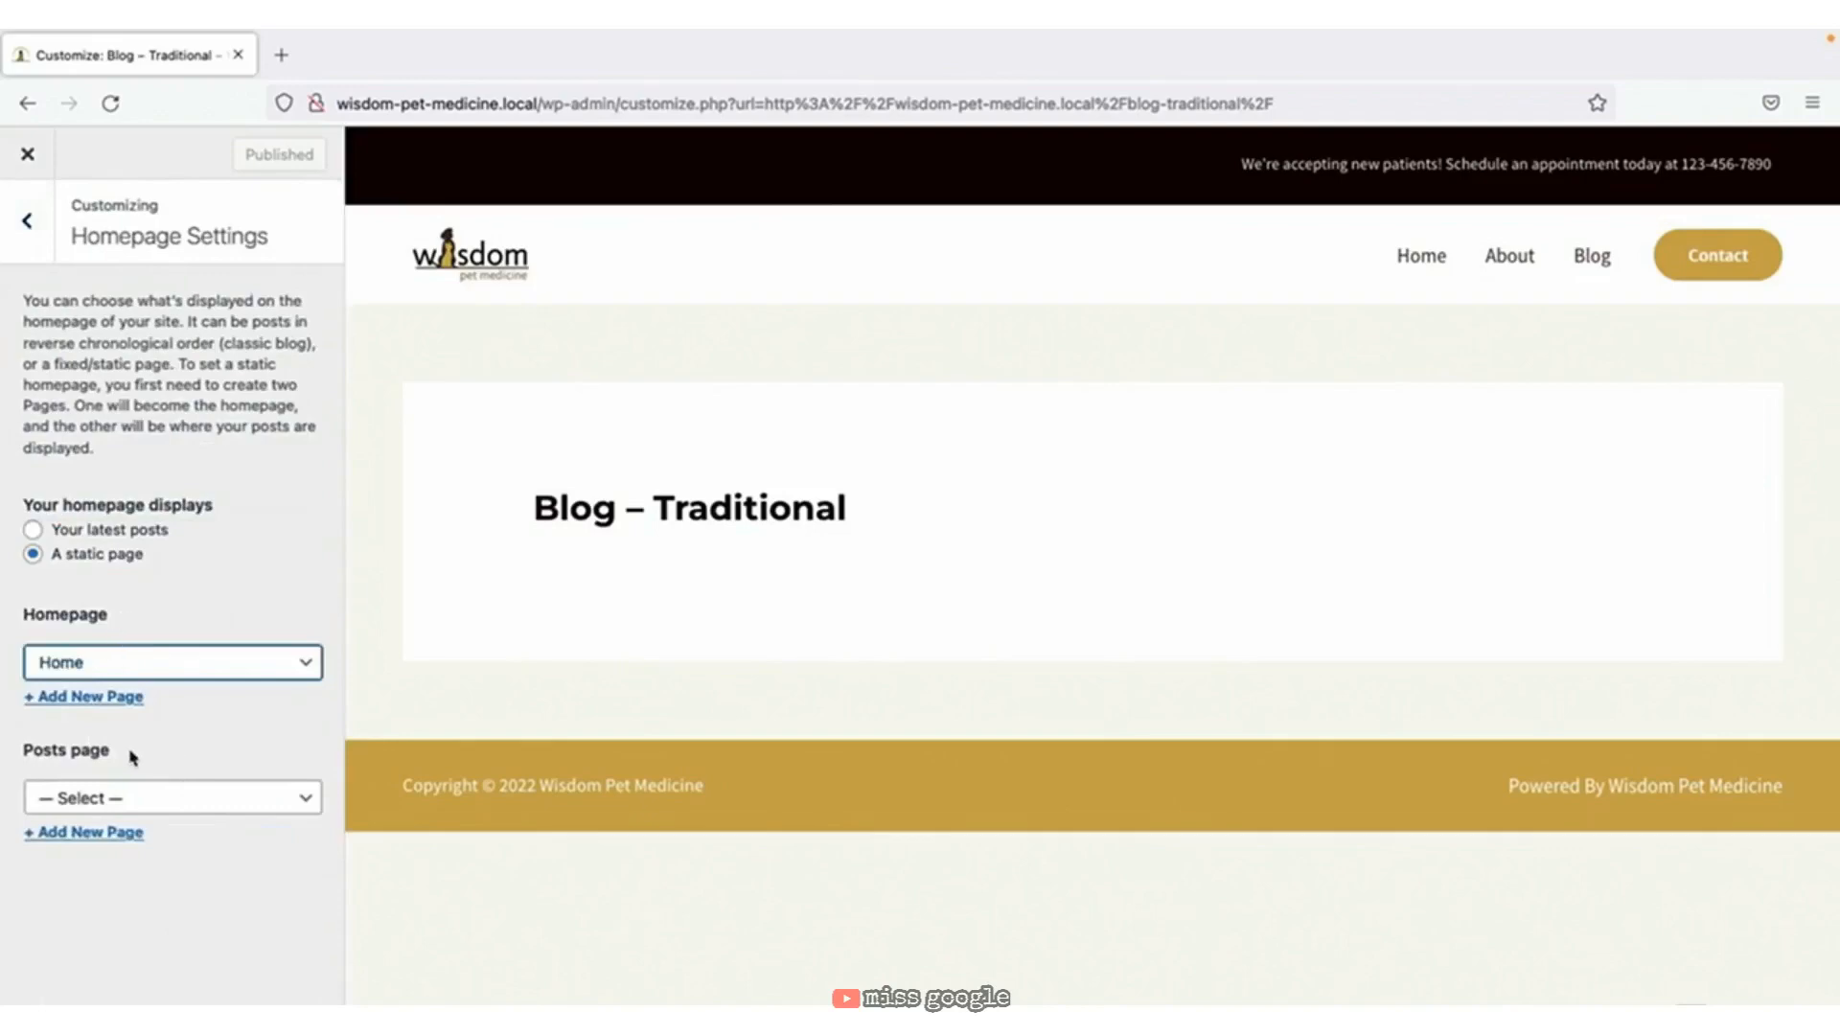
left_click(242, 802)
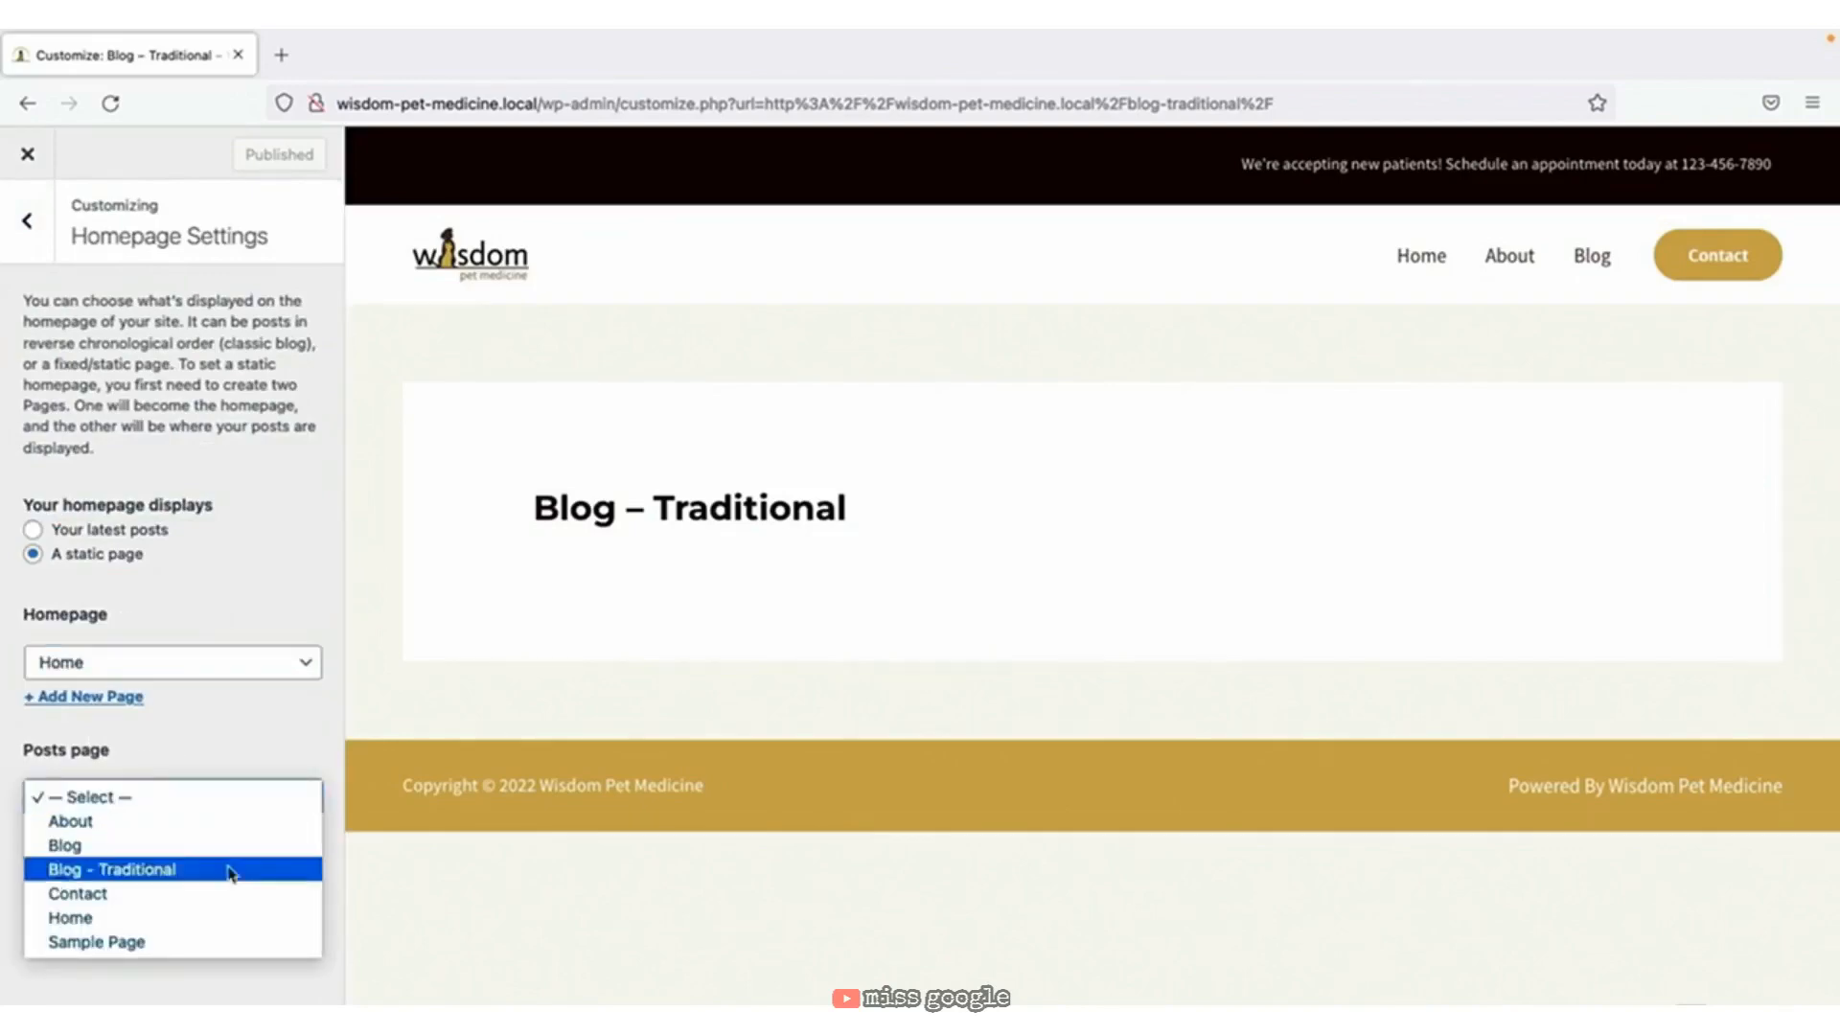
left_click(219, 869)
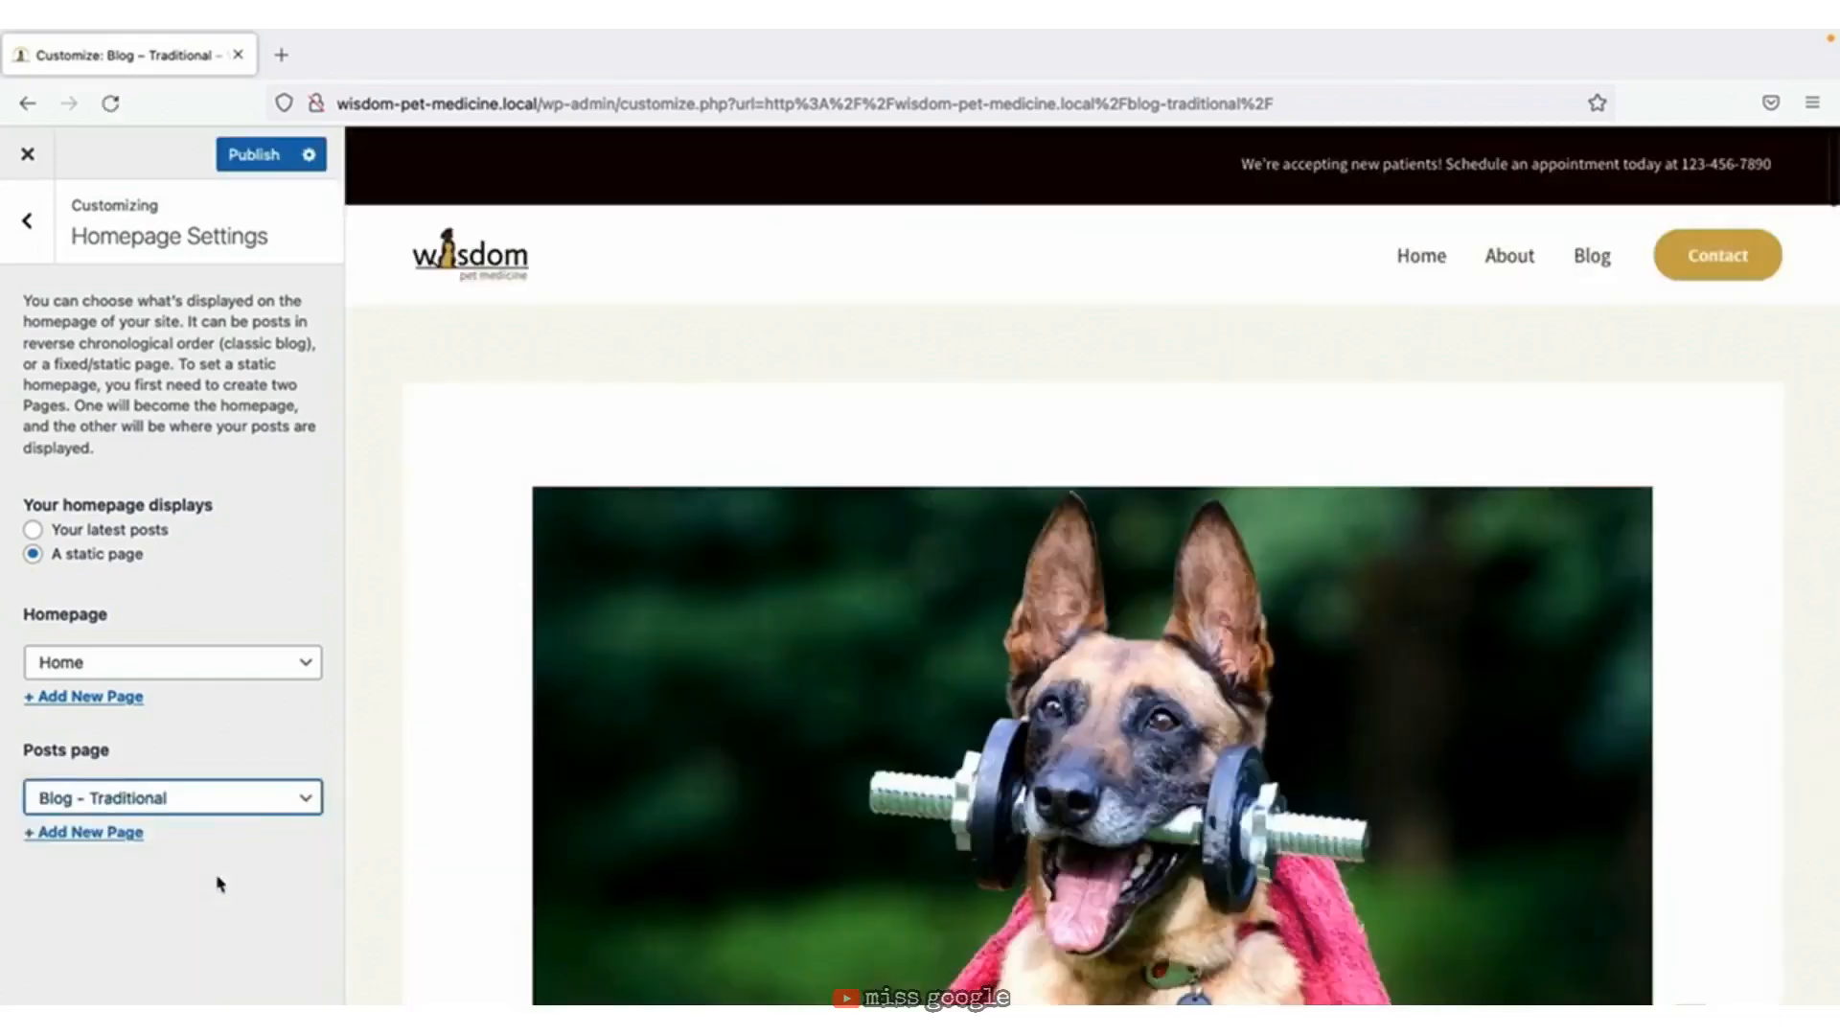
scroll(458, 785, "down", 15)
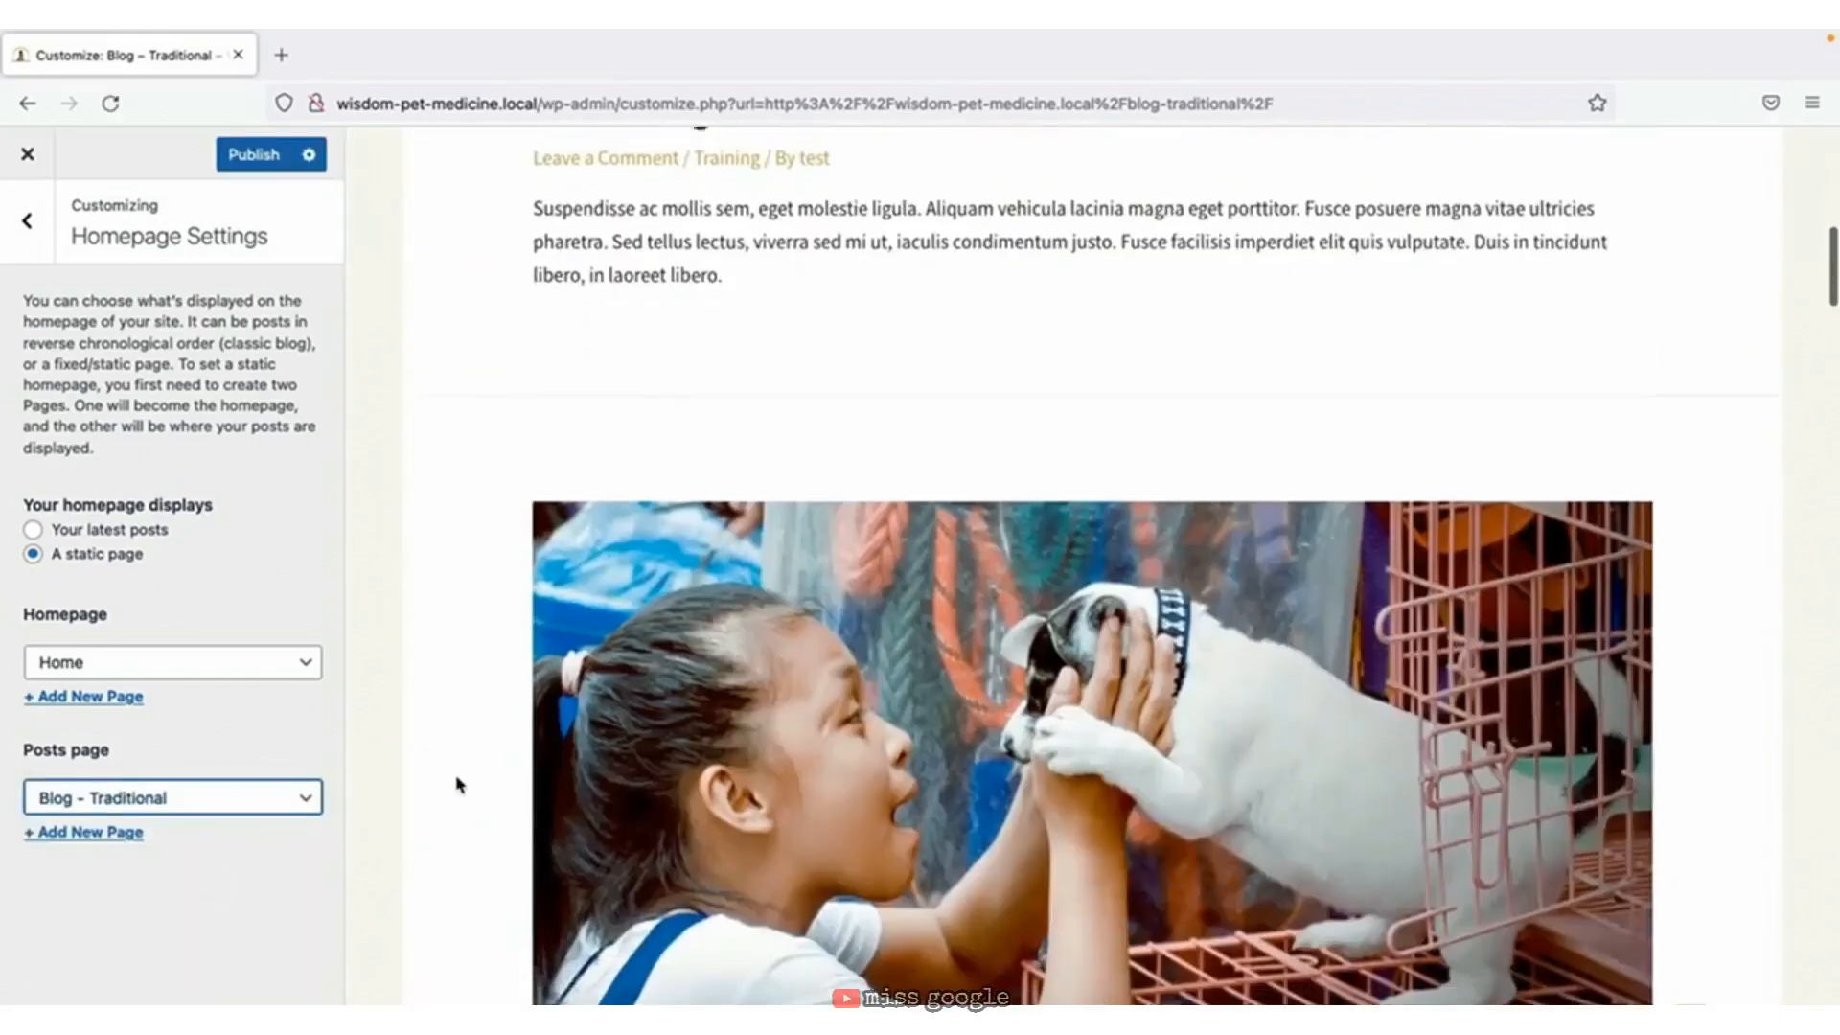
scroll(458, 785, "up", 15)
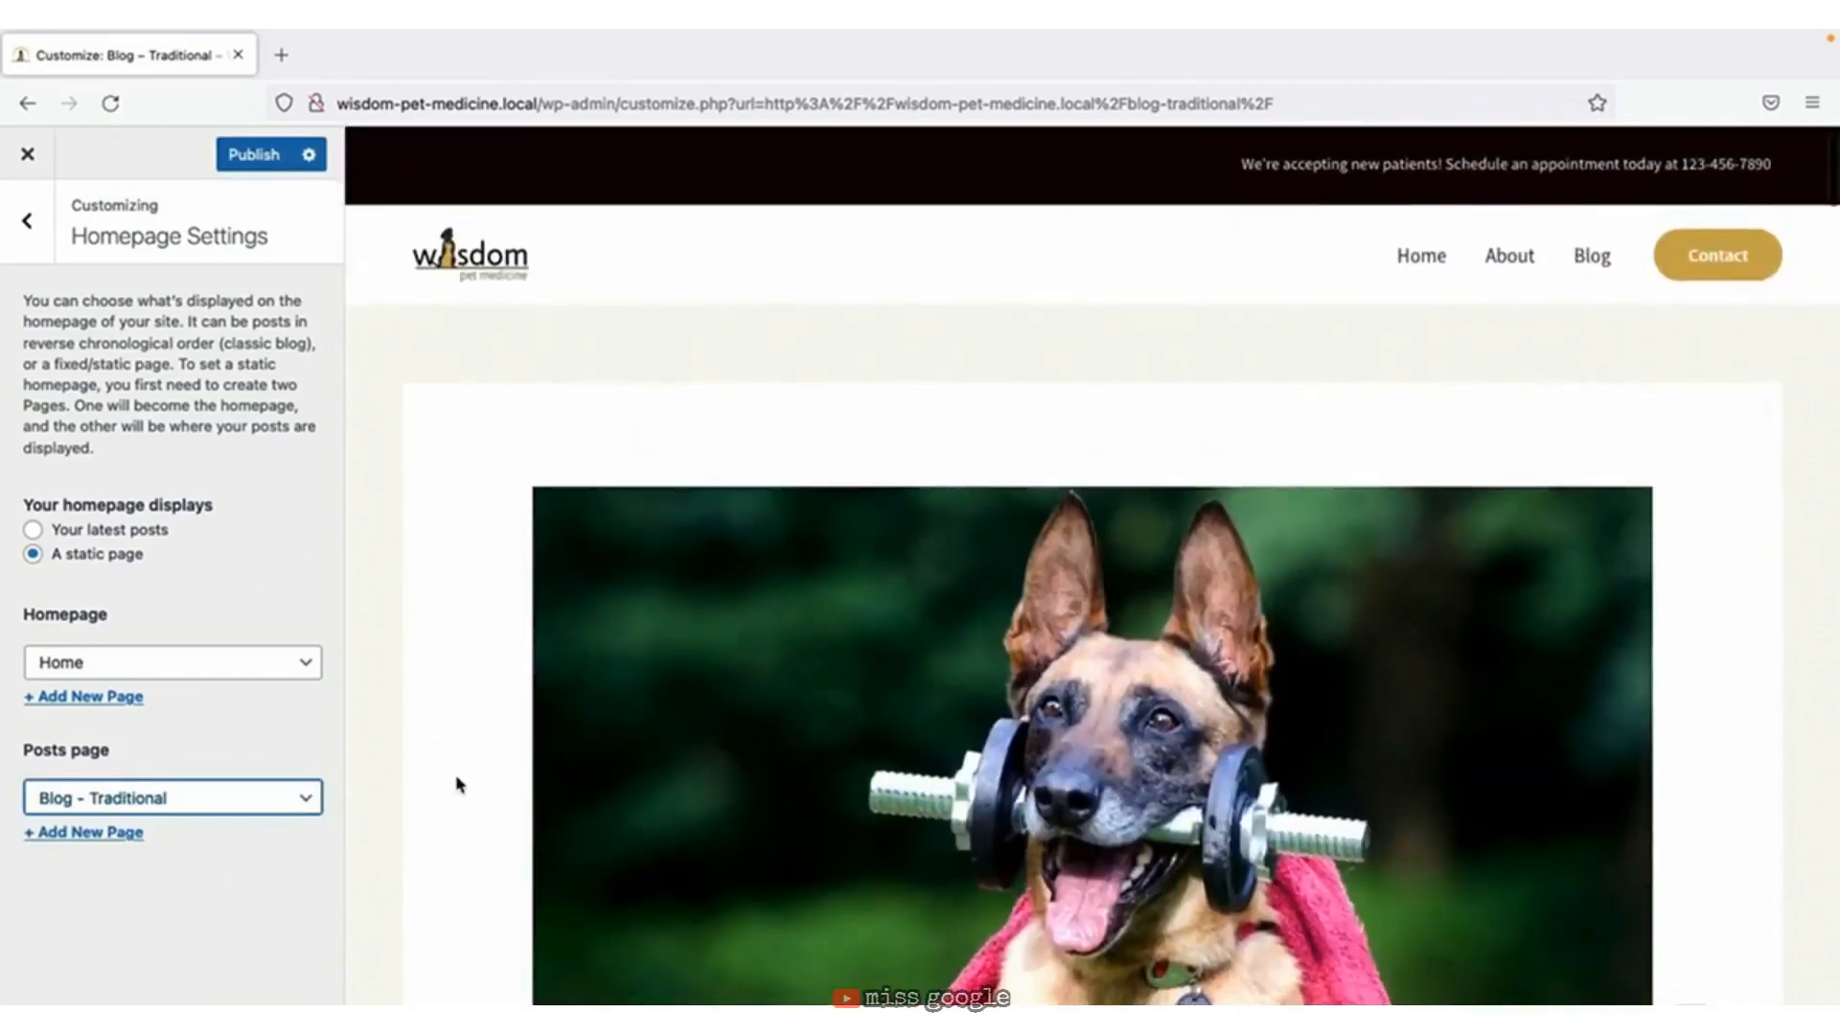
In the theme's Blog / Archive settings, place Title & Blog Meta above Featured Image in the post structure.
left_click(26, 235)
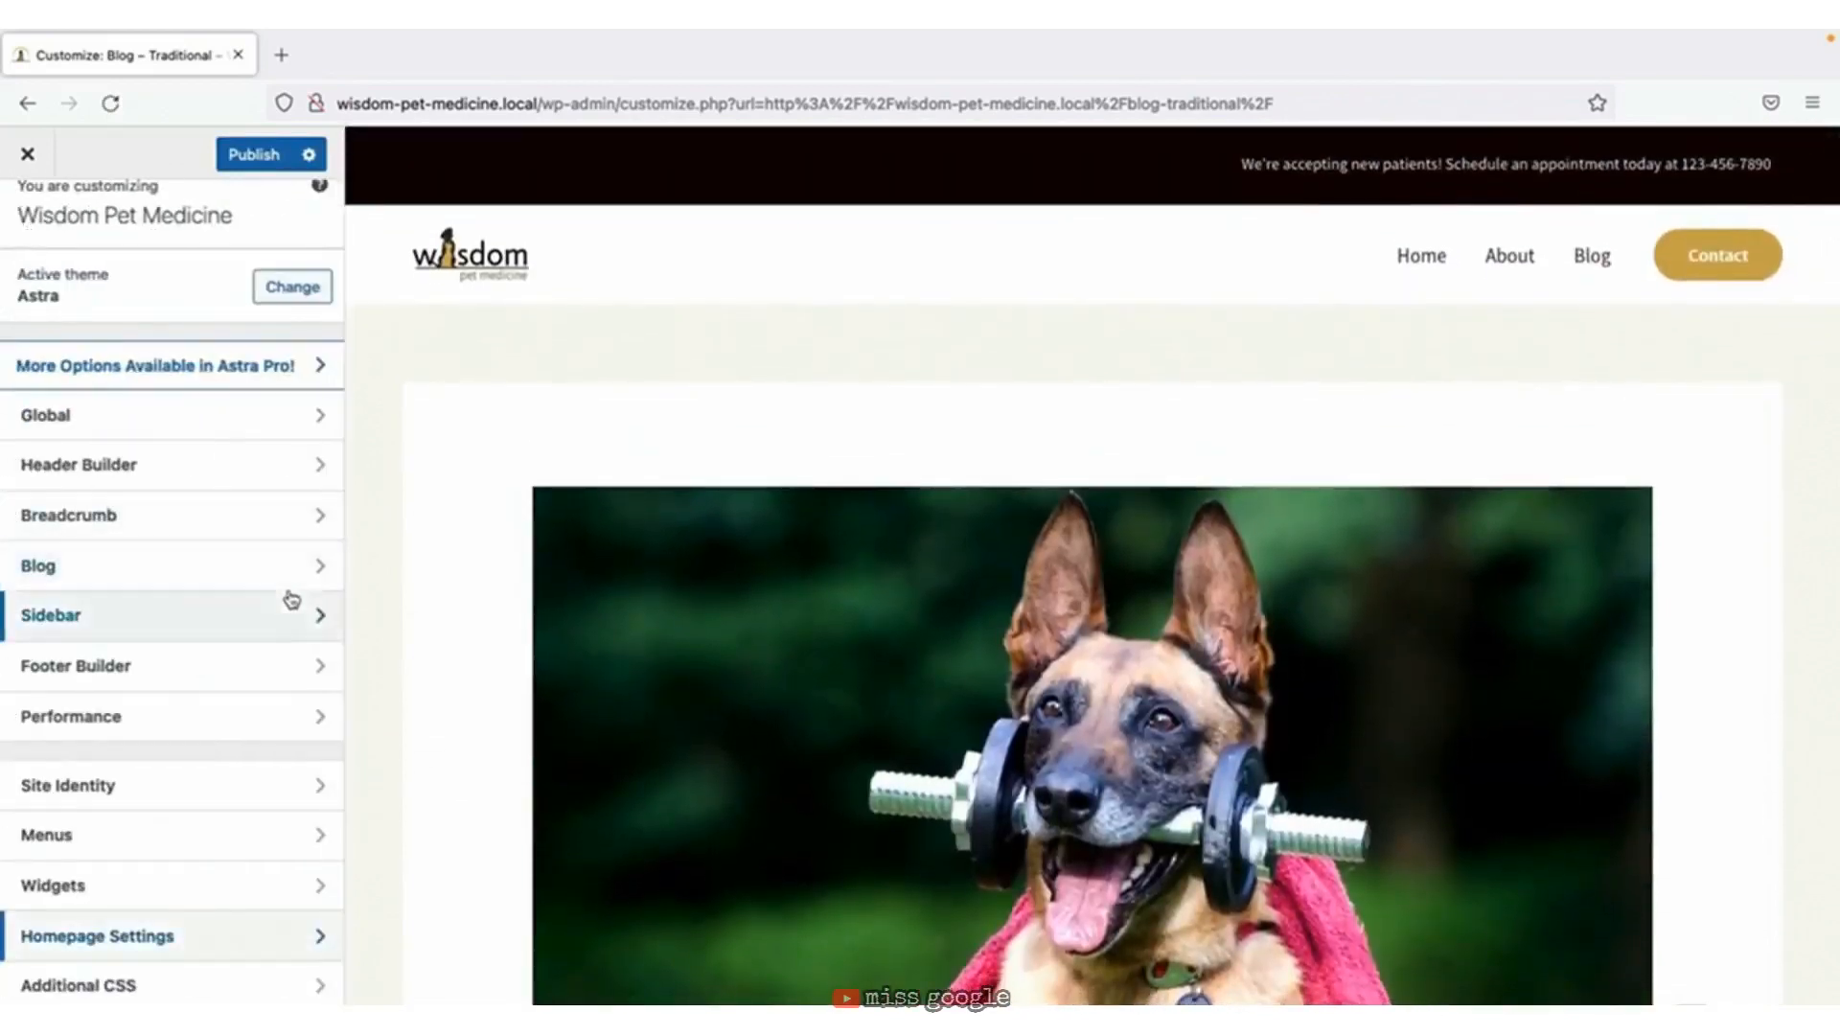
left_click(312, 567)
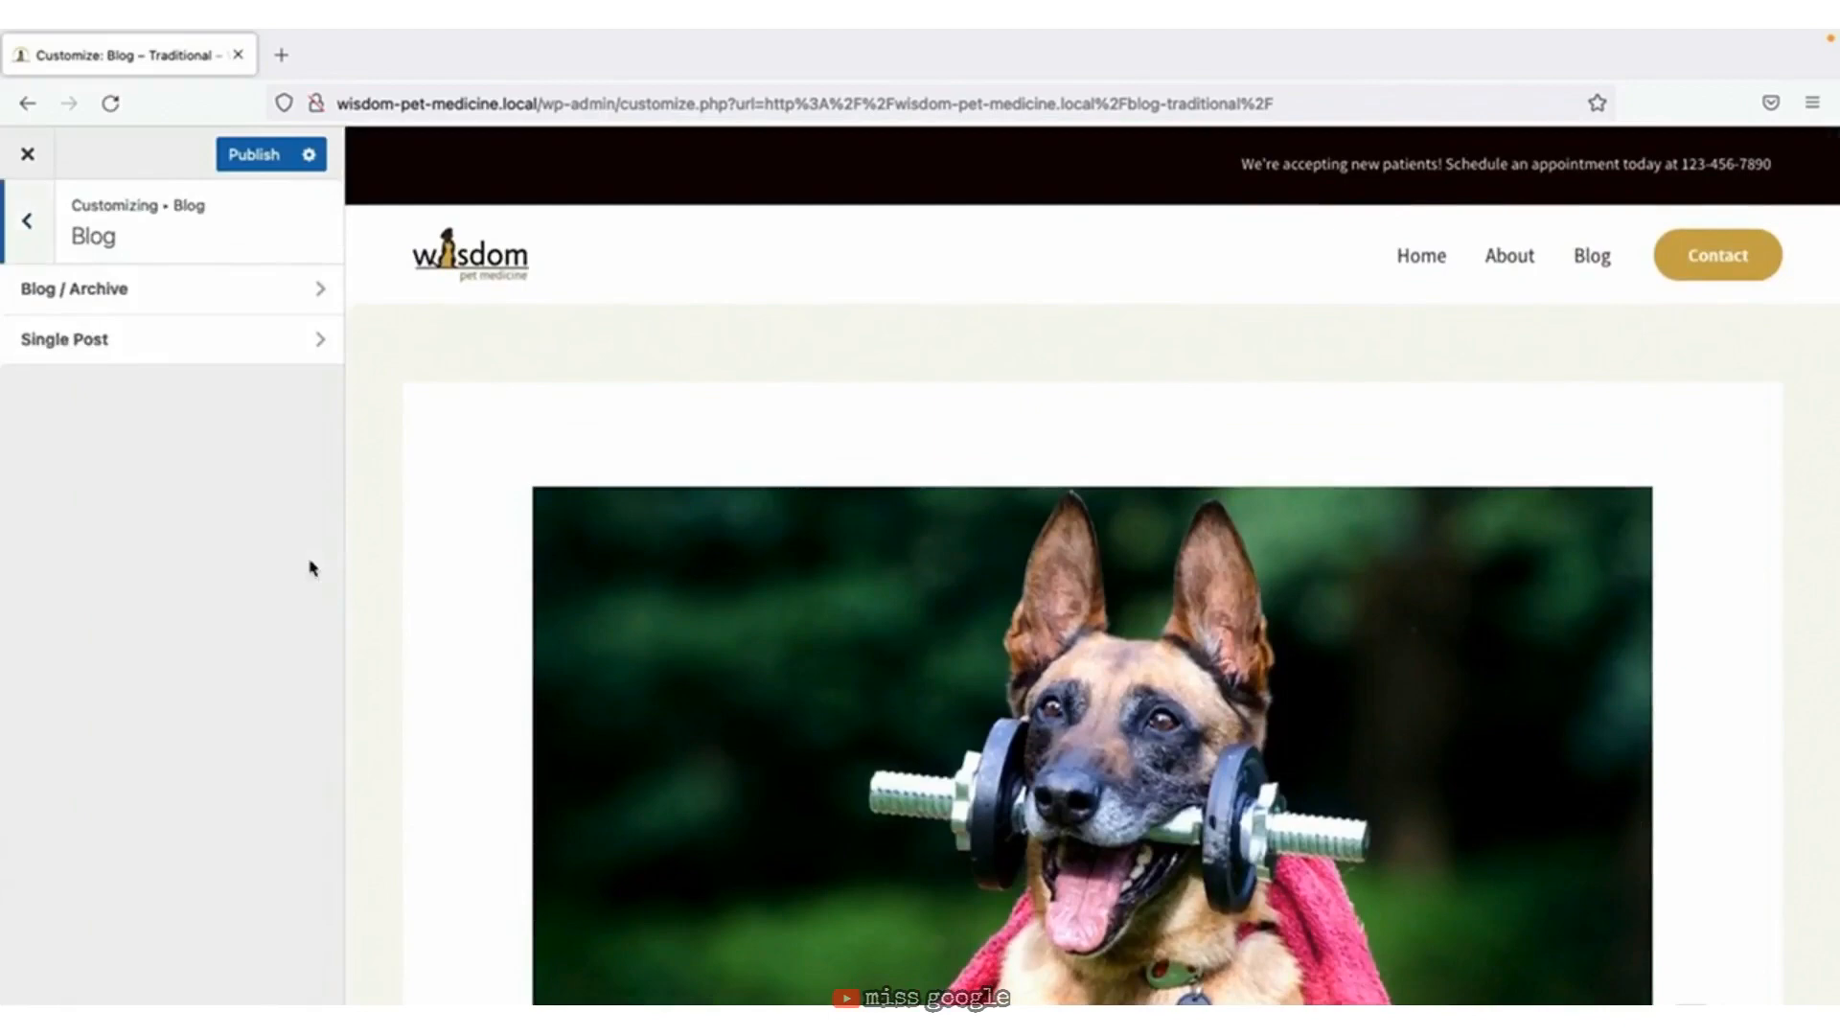
left_click(325, 295)
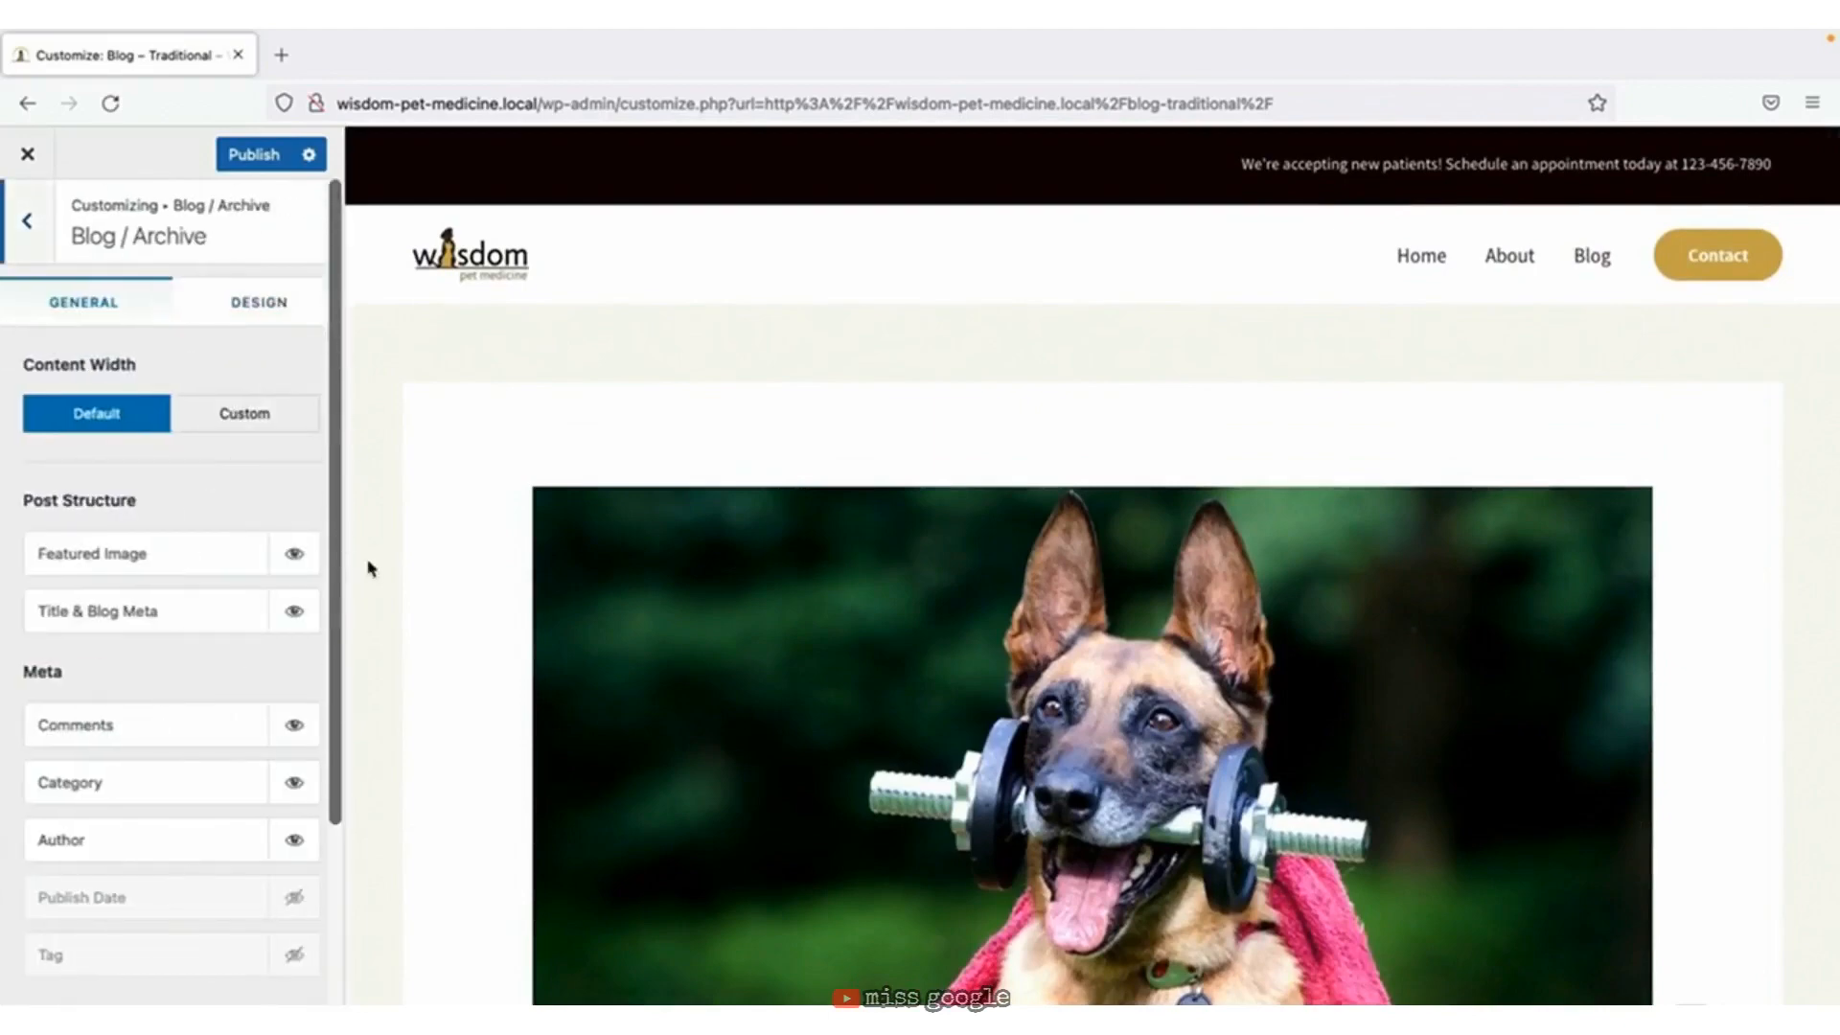
left_click_drag(89, 616, 79, 552)
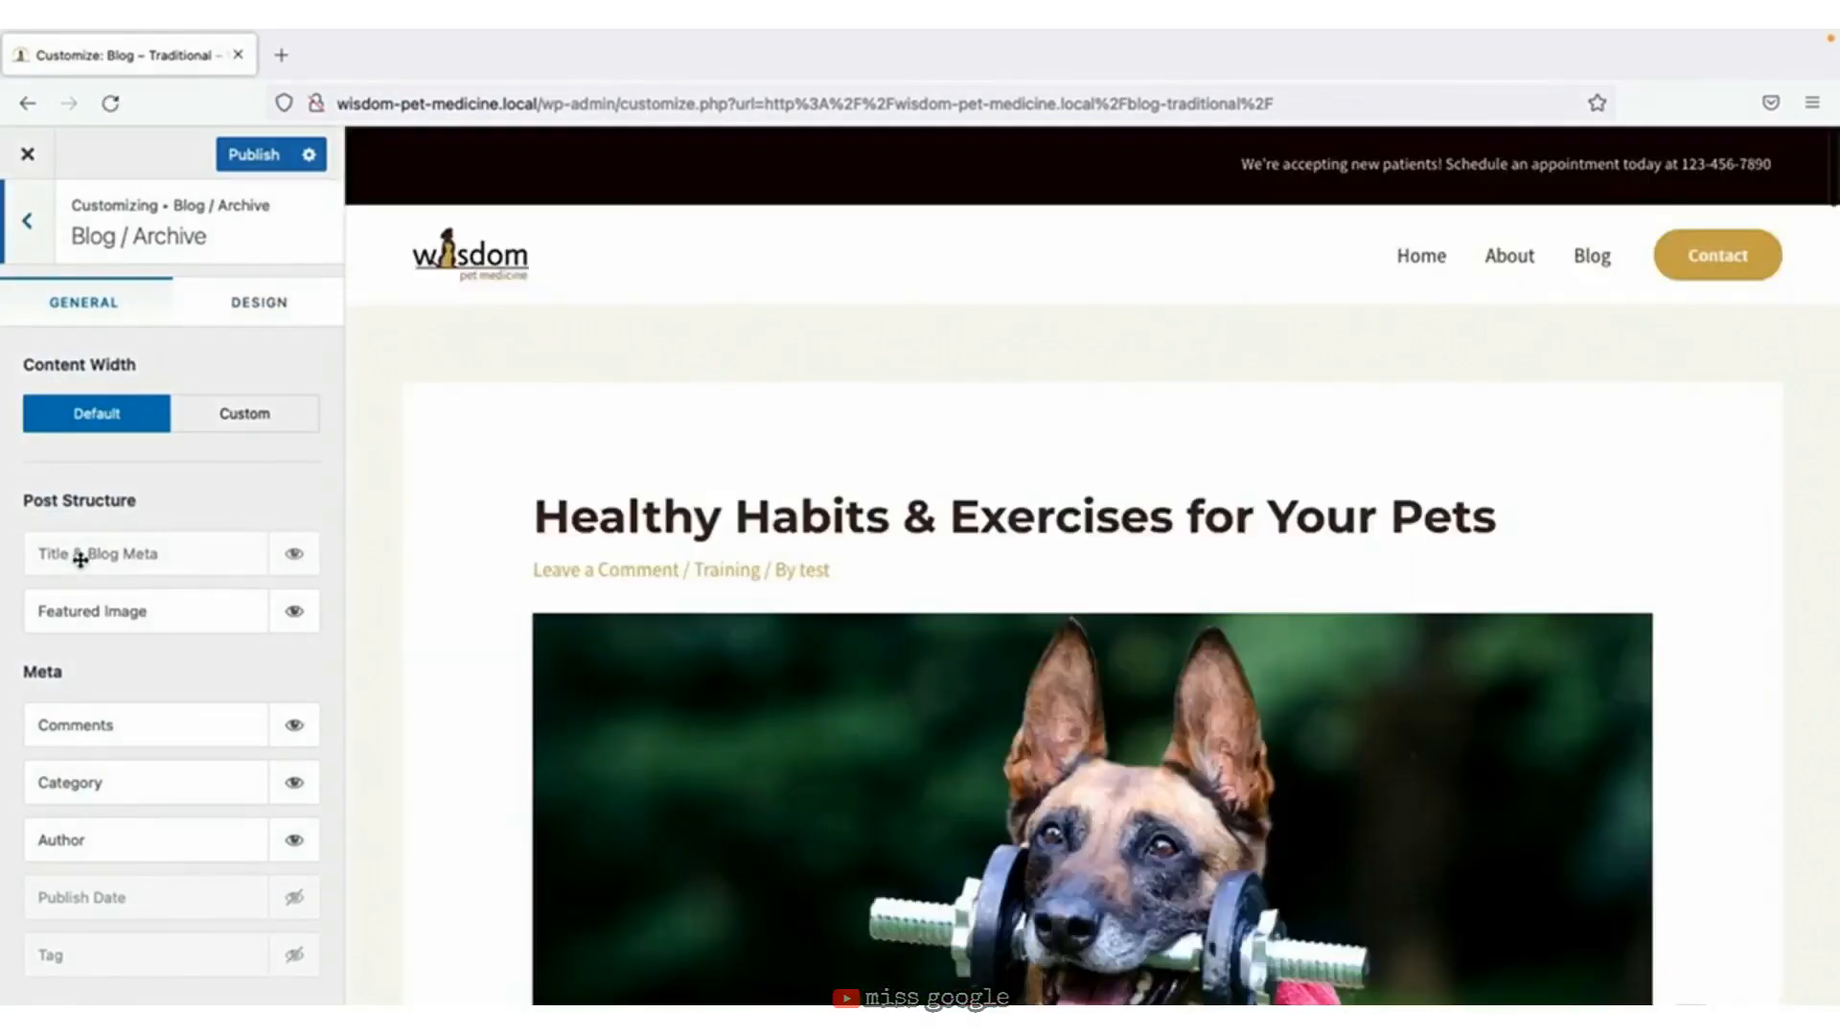
Hide the Comments and Author meta on the blog archive, look through the preview, and leave the customizer without publishing.
left_click(294, 725)
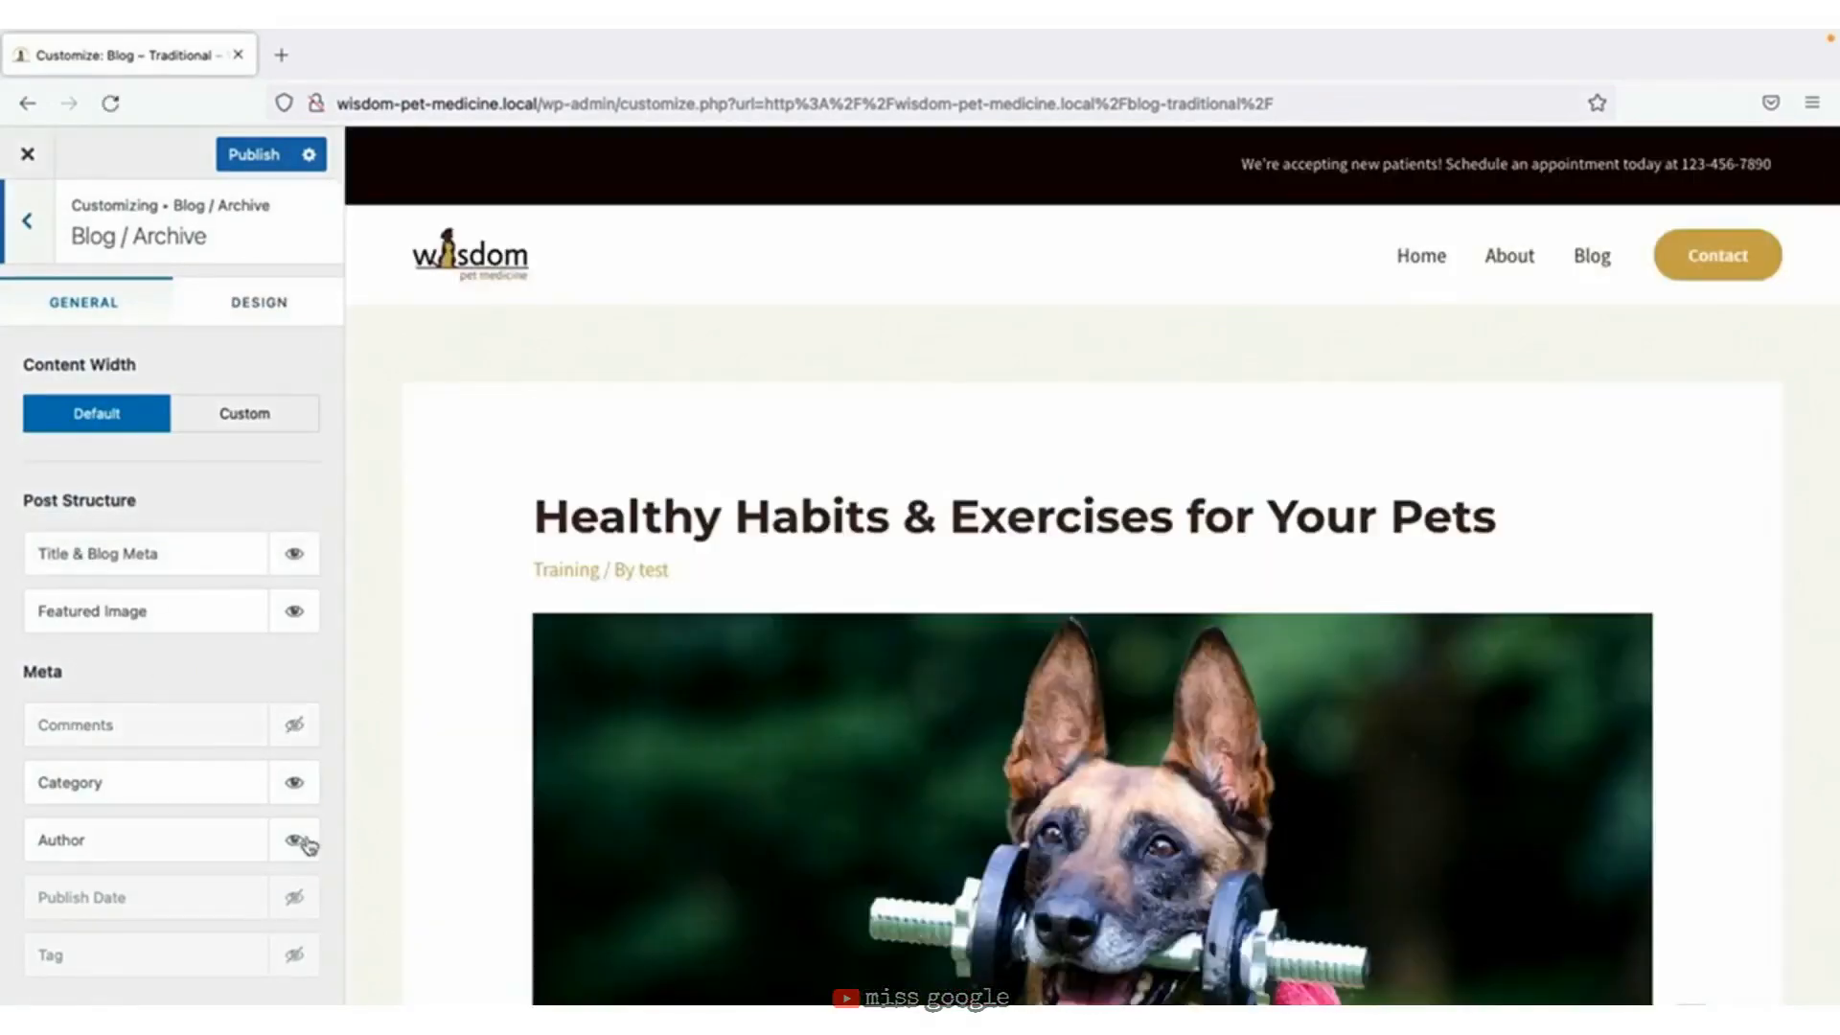
left_click(302, 843)
scroll(439, 813, "down", 8)
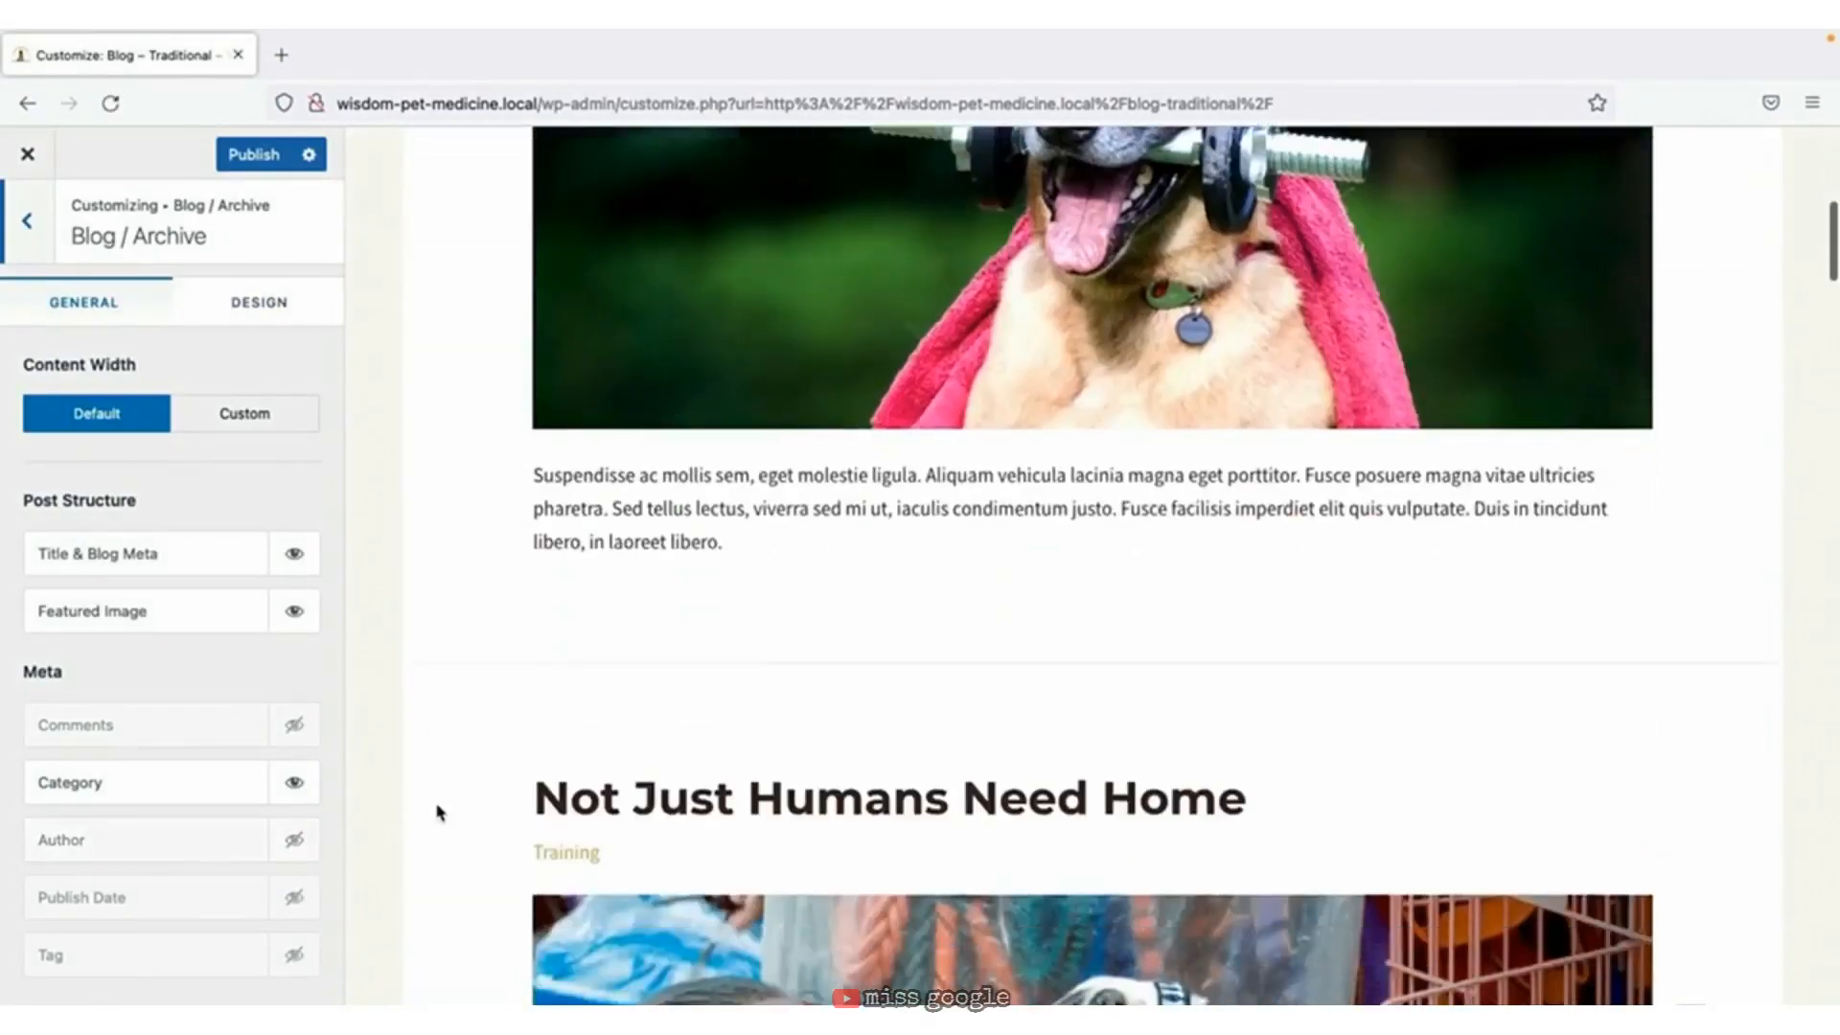
scroll(439, 813, "down", 4)
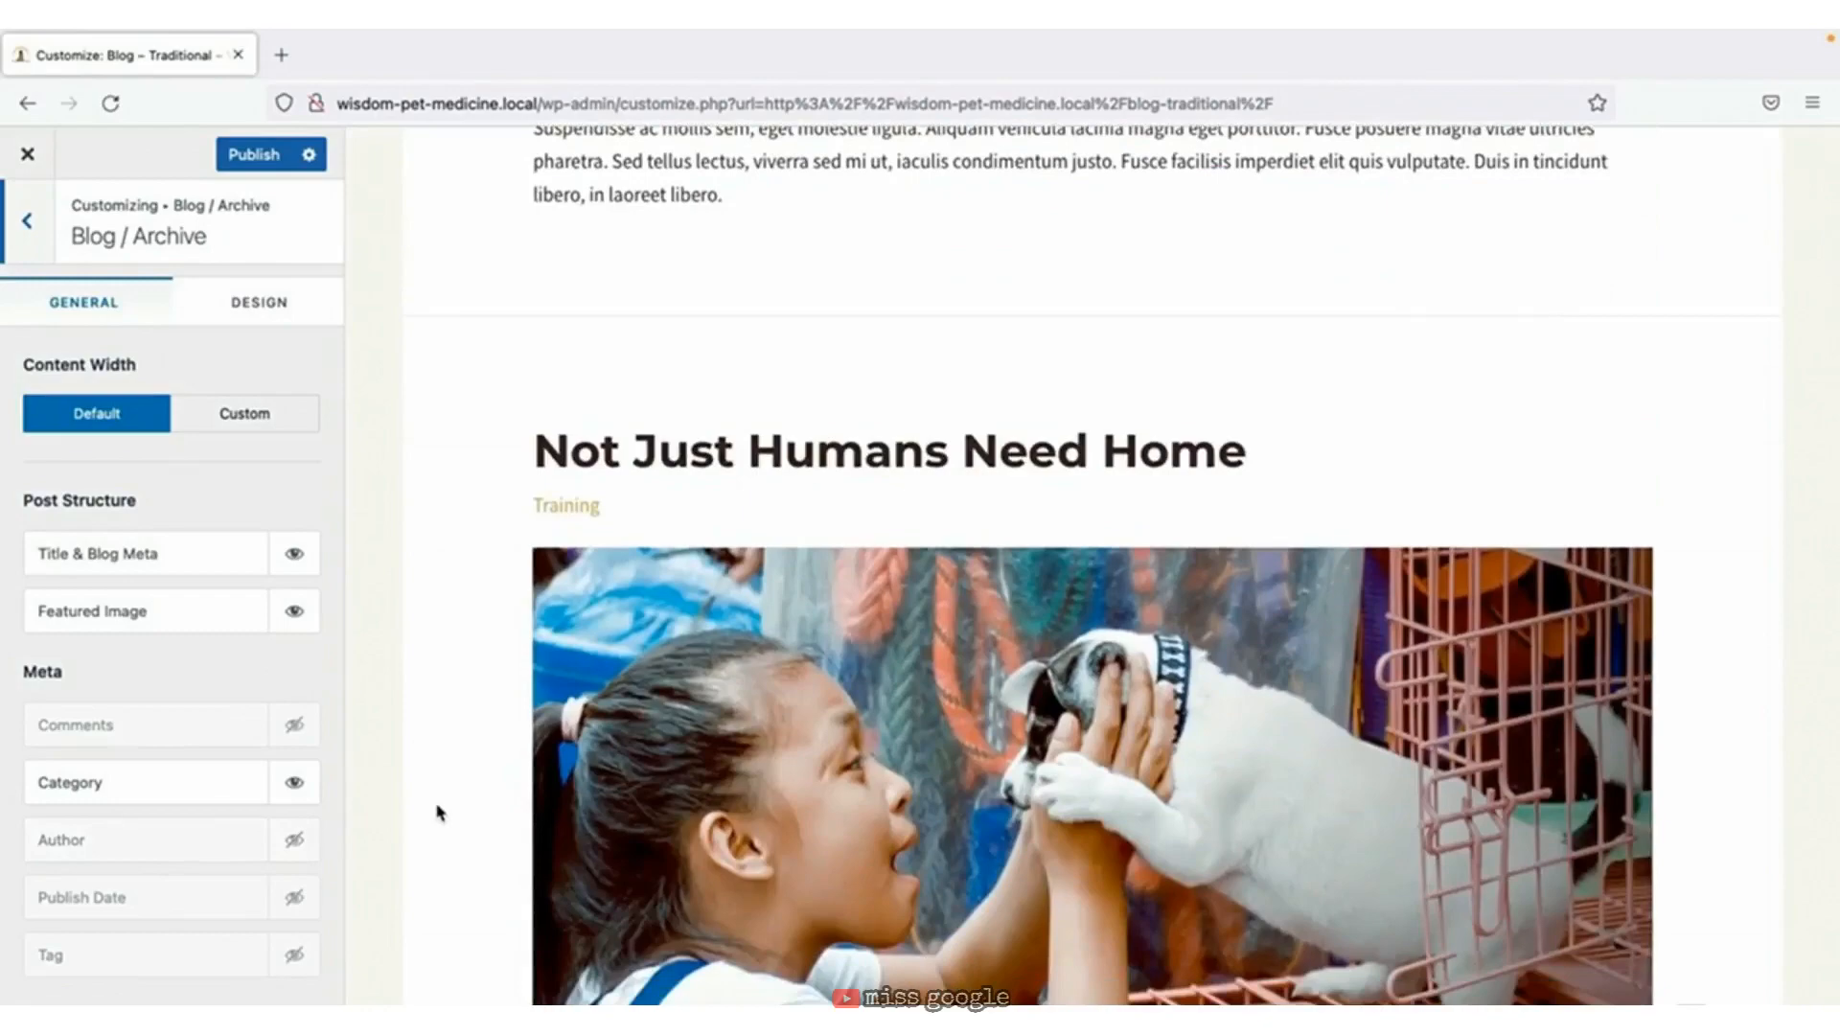
scroll(439, 813, "up", 12)
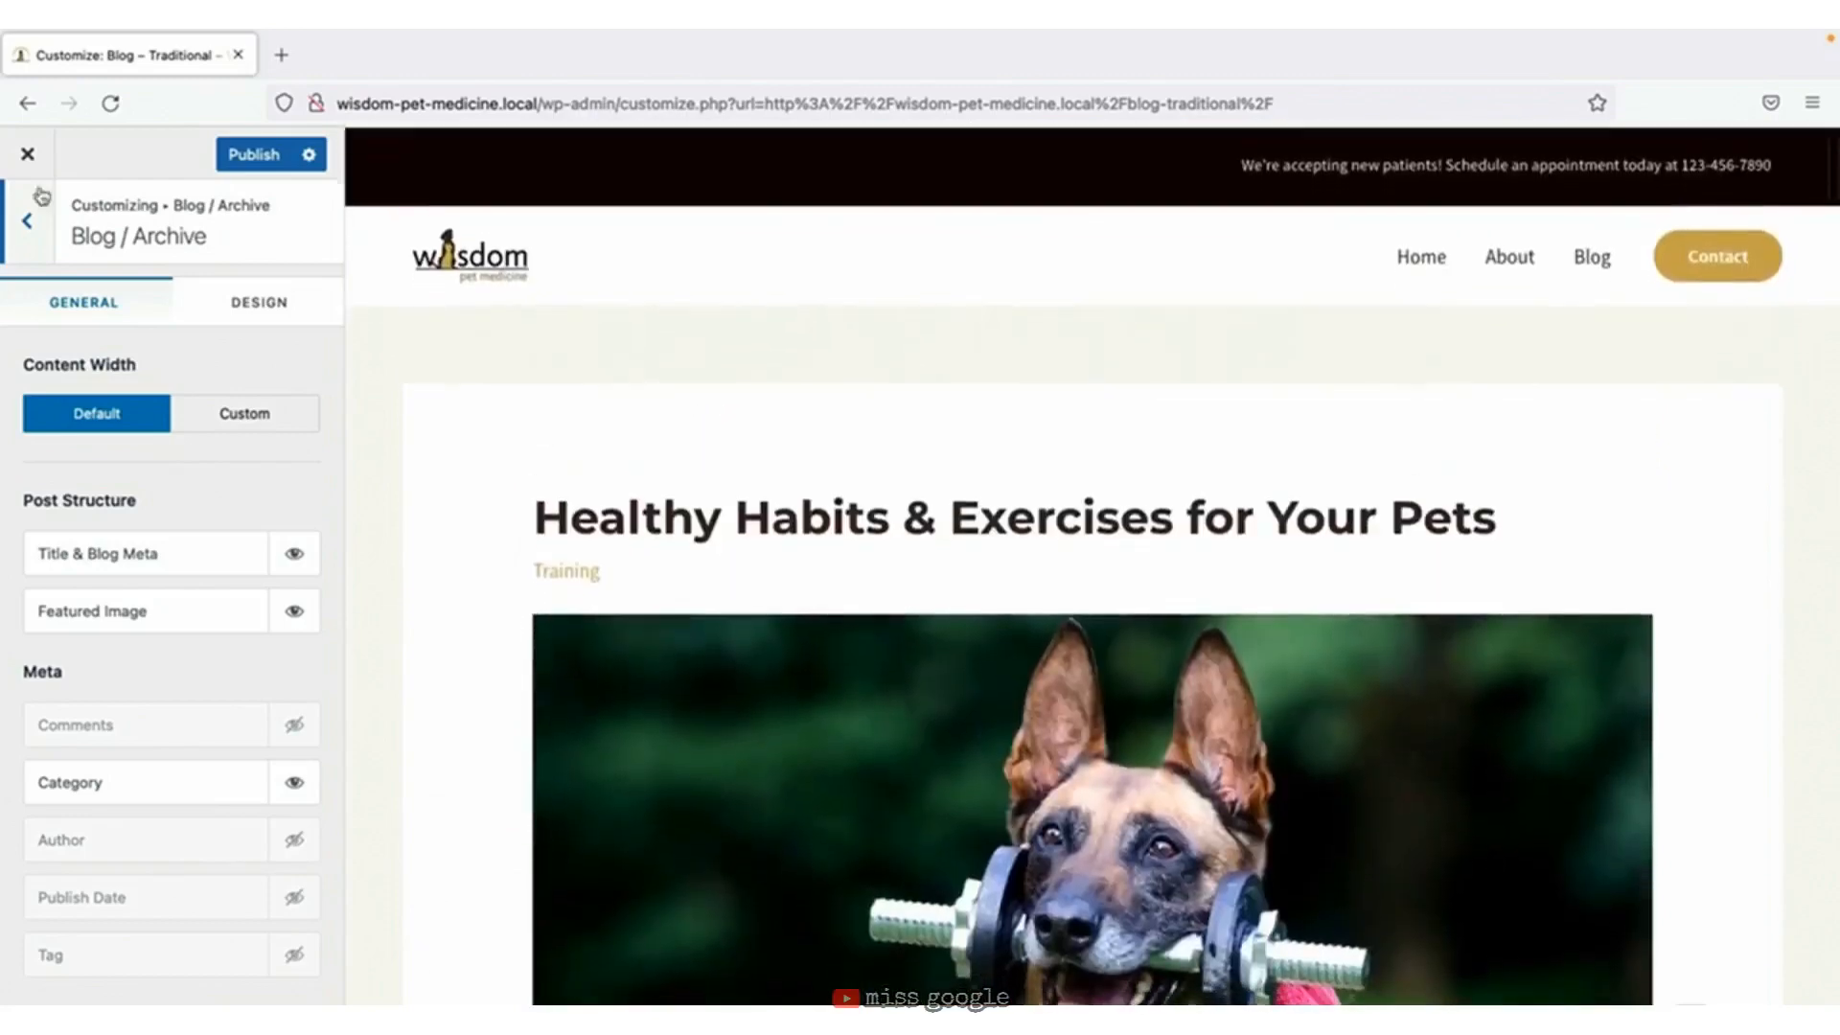
left_click(28, 152)
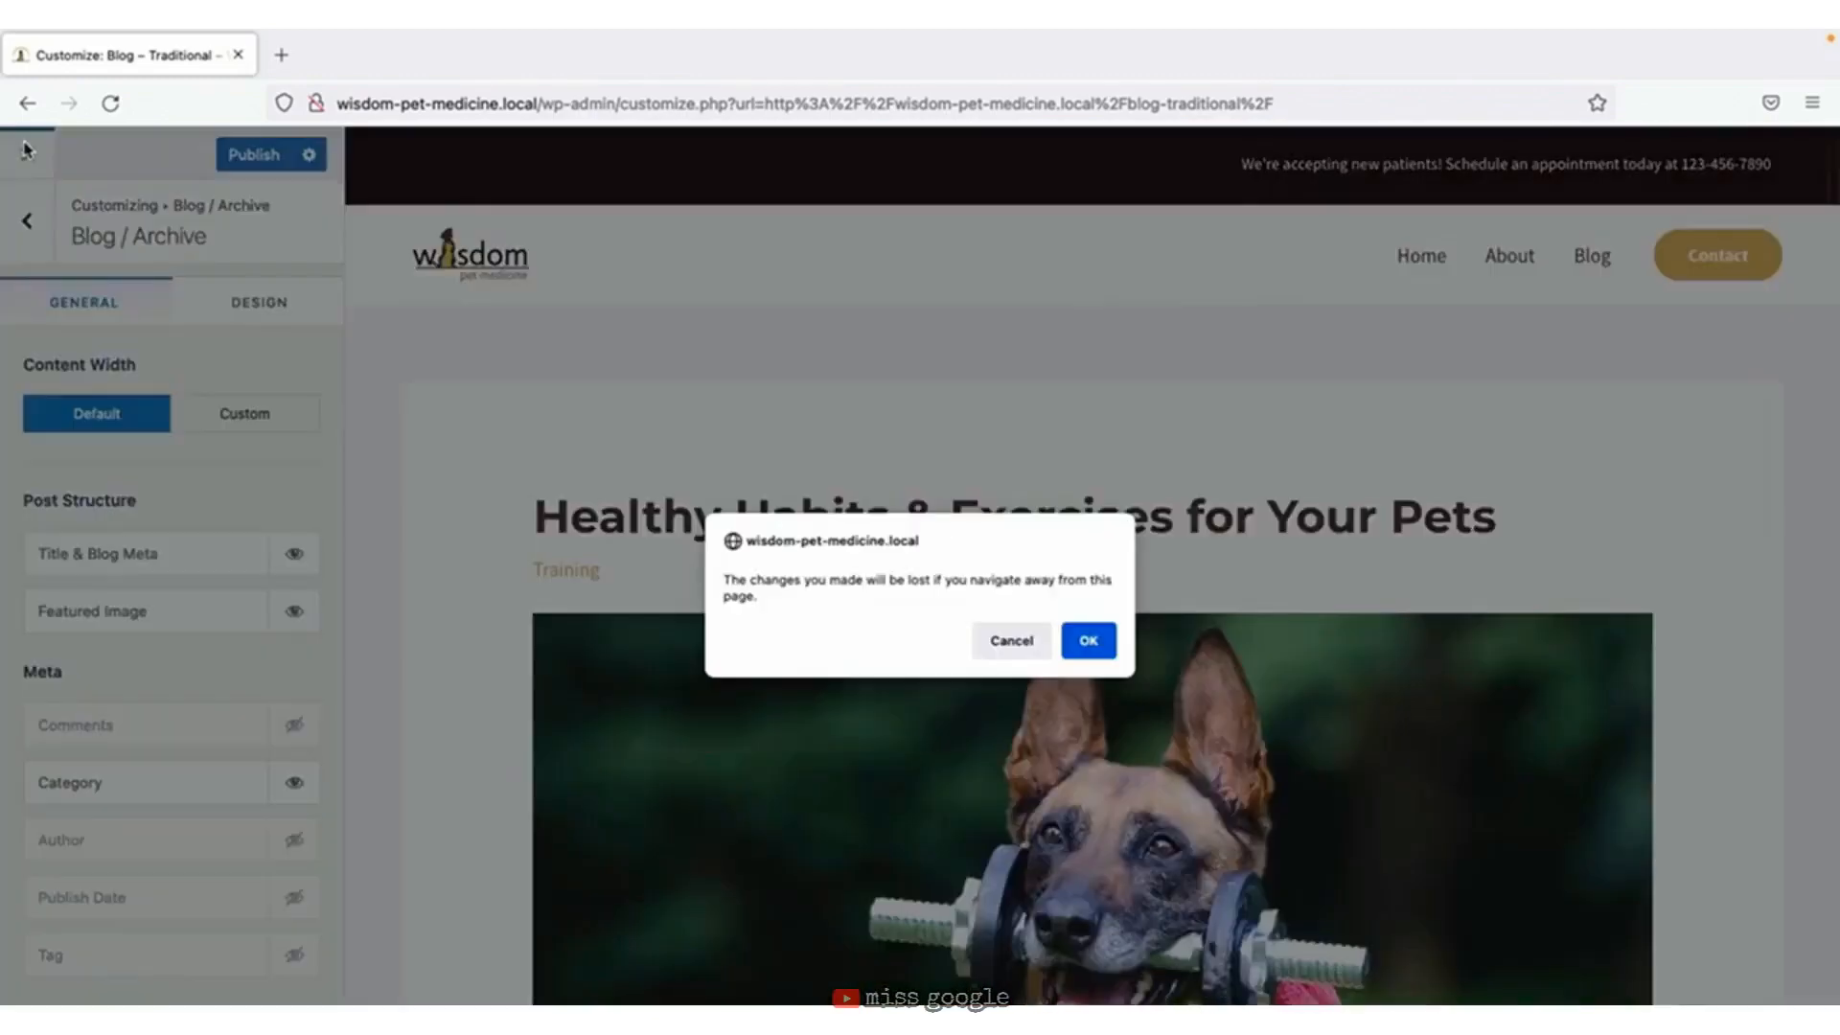
left_click(1088, 641)
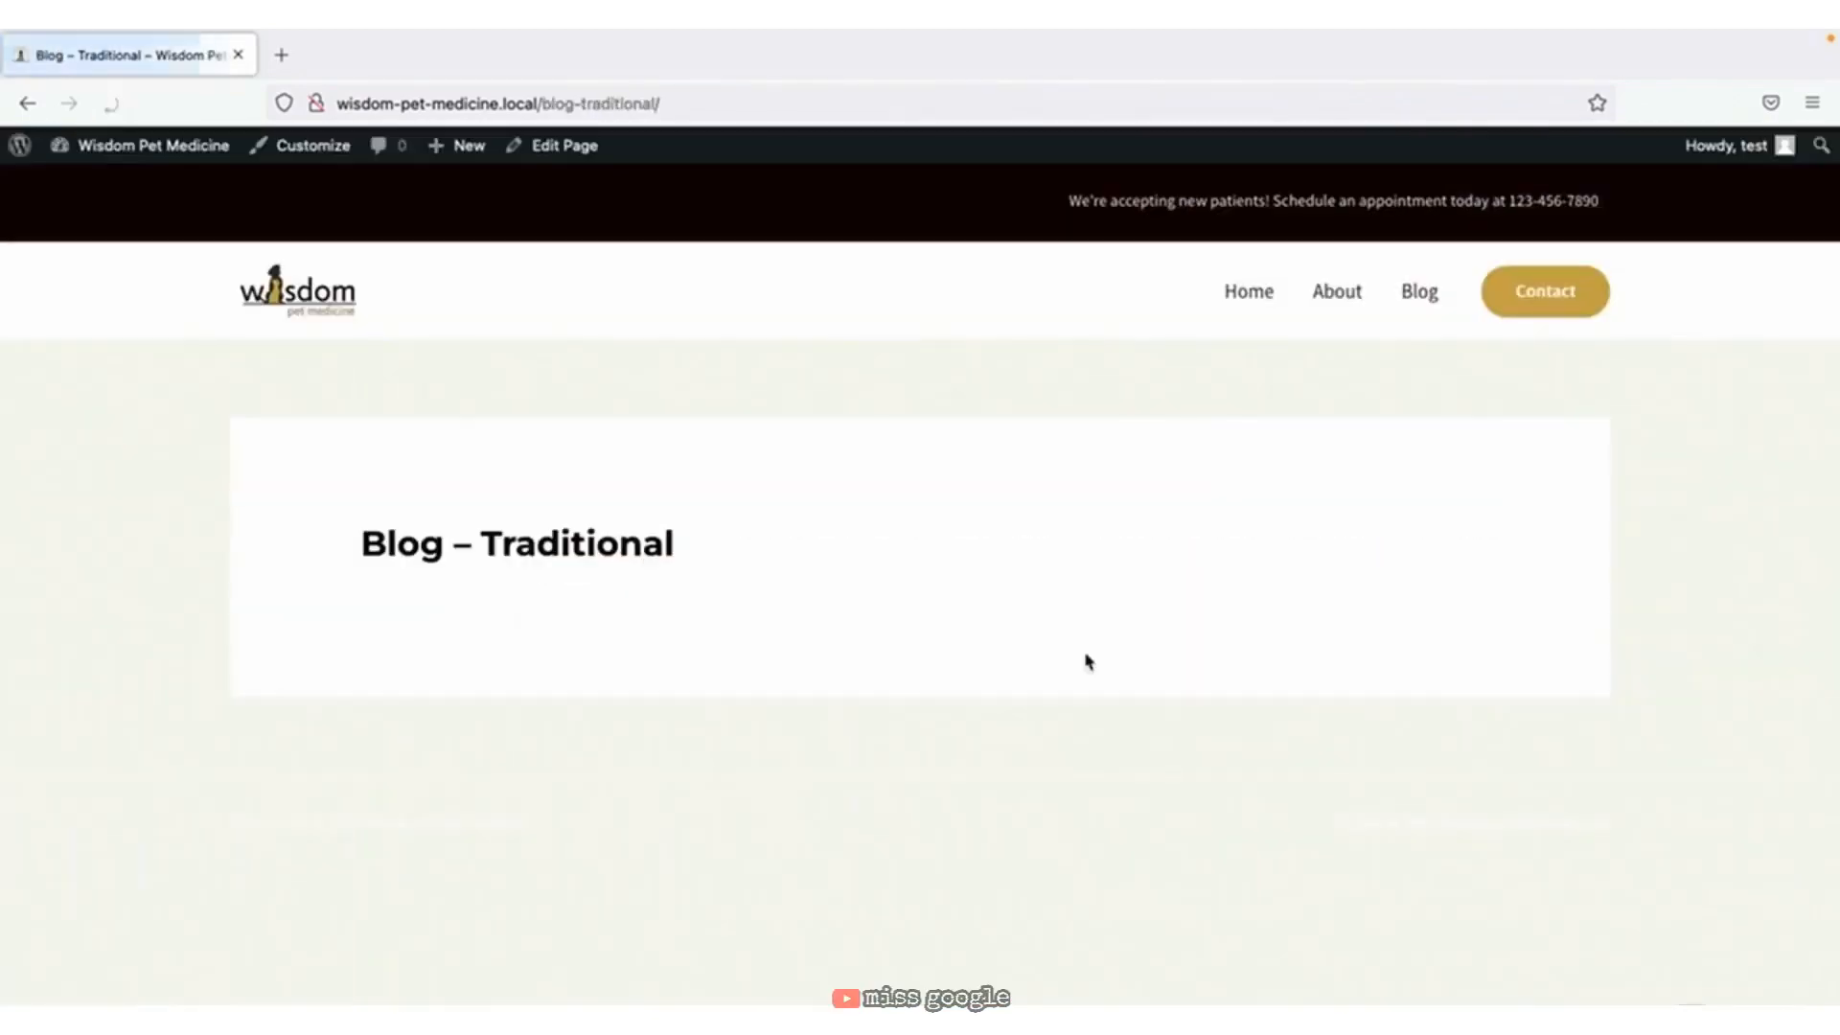
Open the Blog - Traditional page for editing and move it to the trash.
left_click(575, 151)
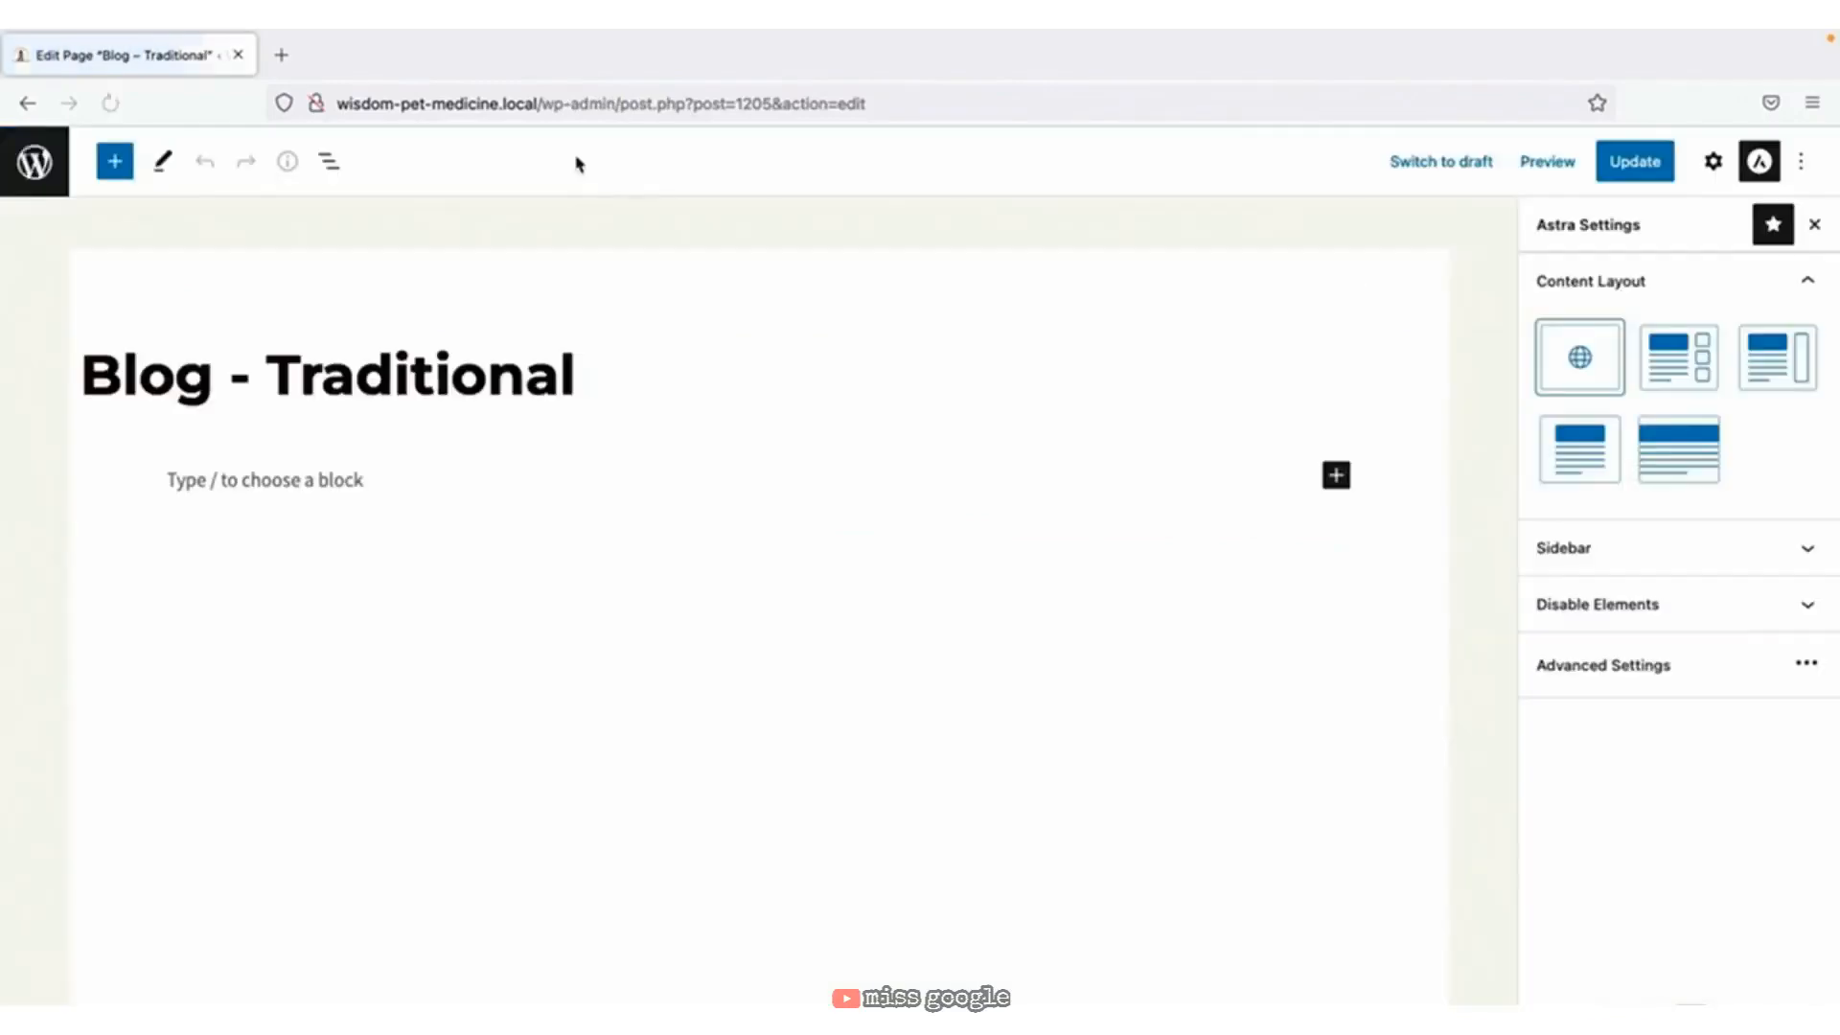
left_click(1814, 224)
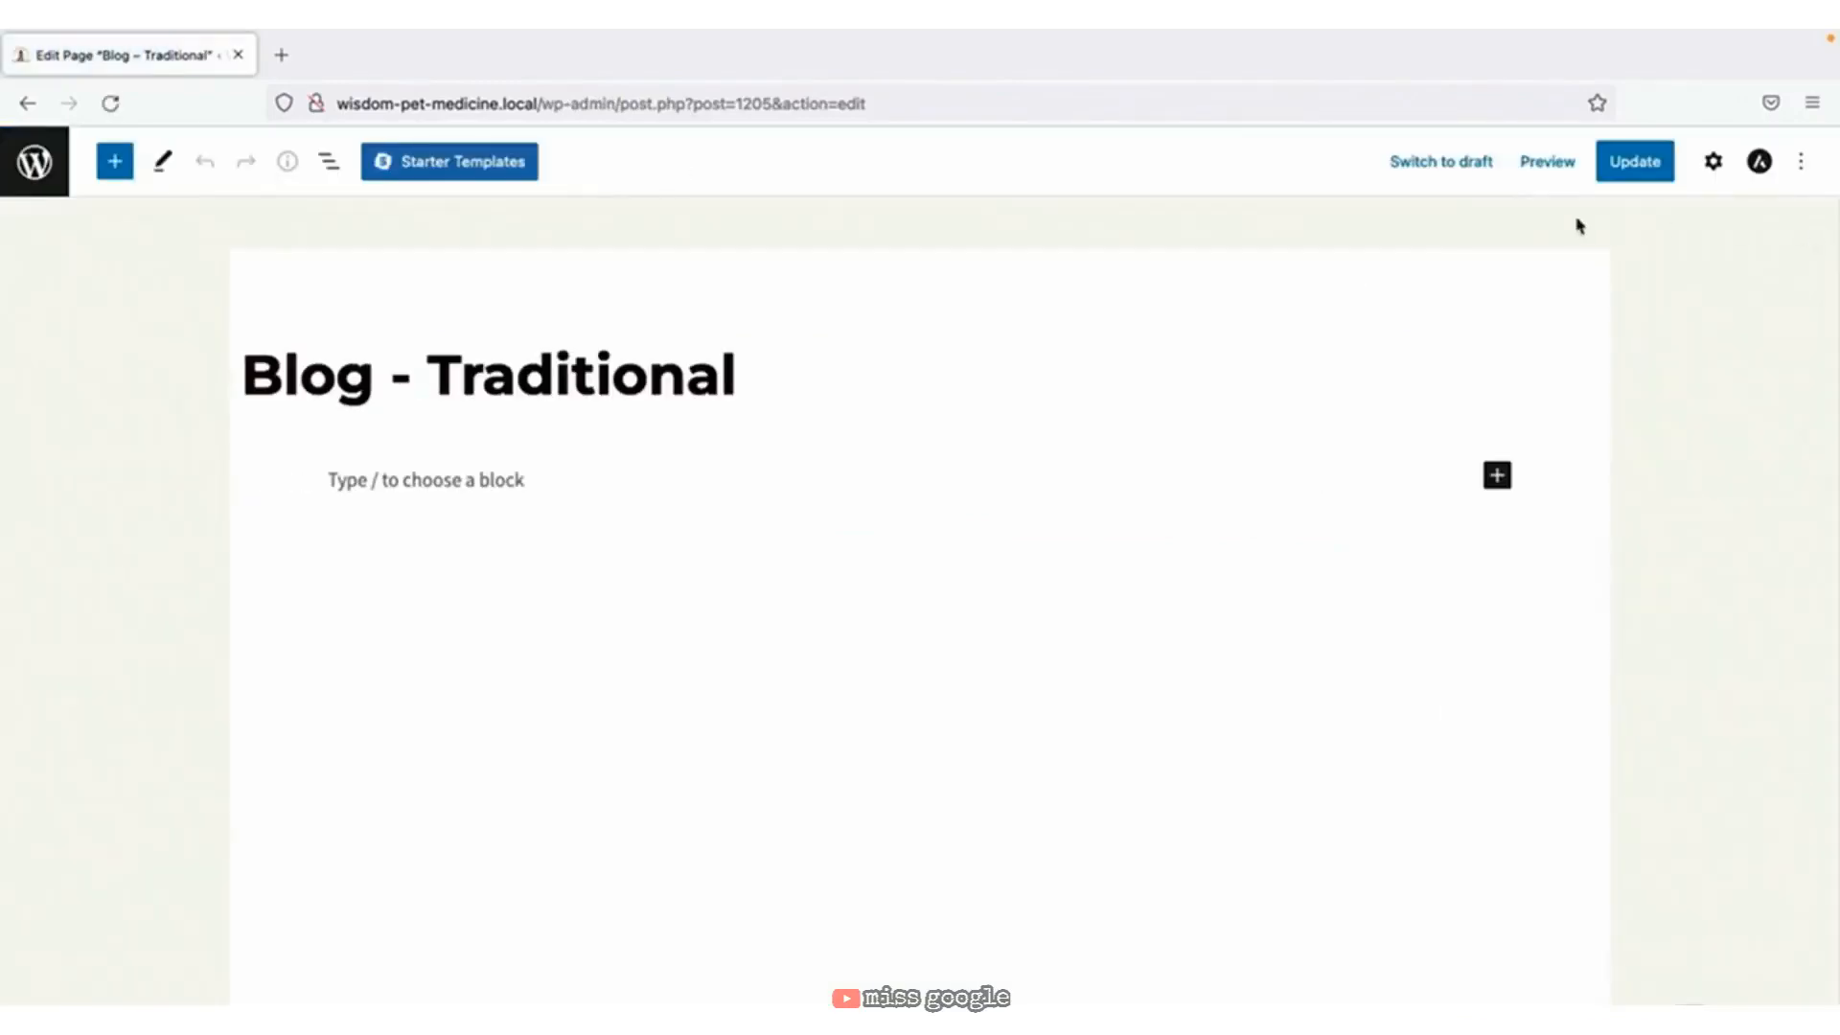
left_click(1712, 164)
left_click(1587, 513)
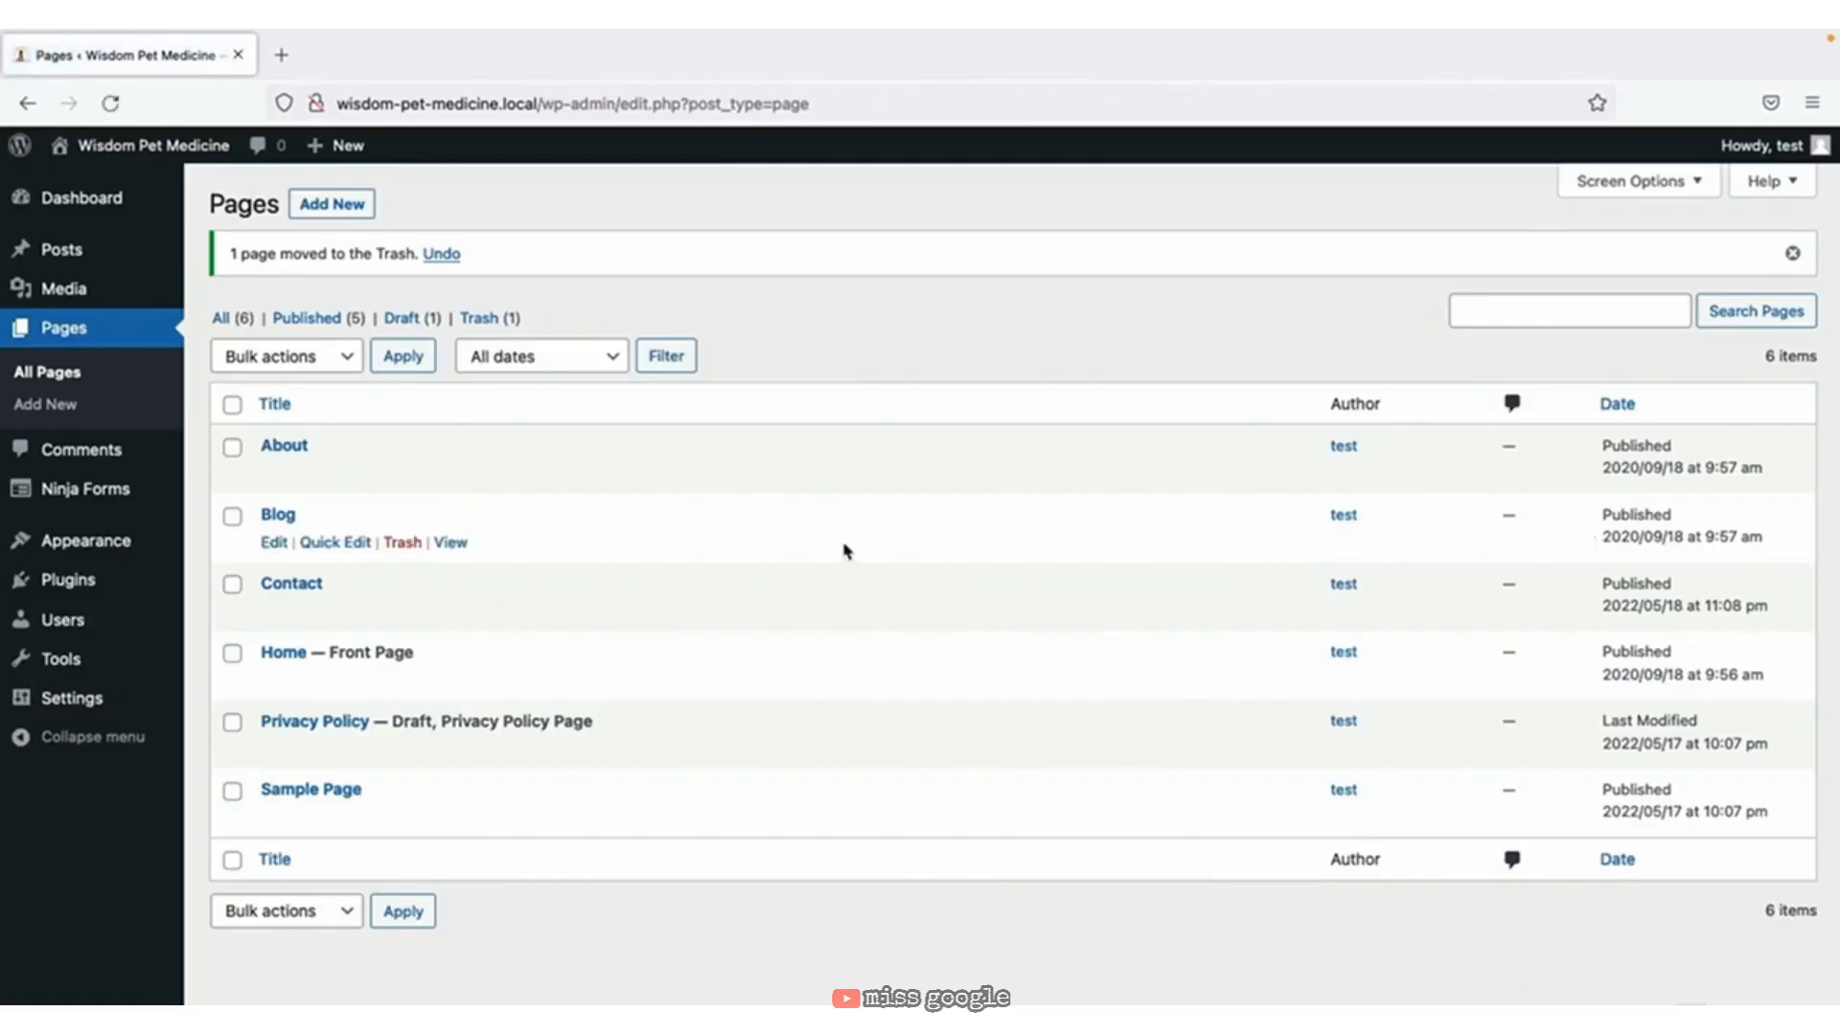
View the existing Blog page on the live site, open it for editing, and move it to the trash.
left_click(451, 542)
scroll(920, 575, "down", 6)
scroll(455, 551, "down", 6)
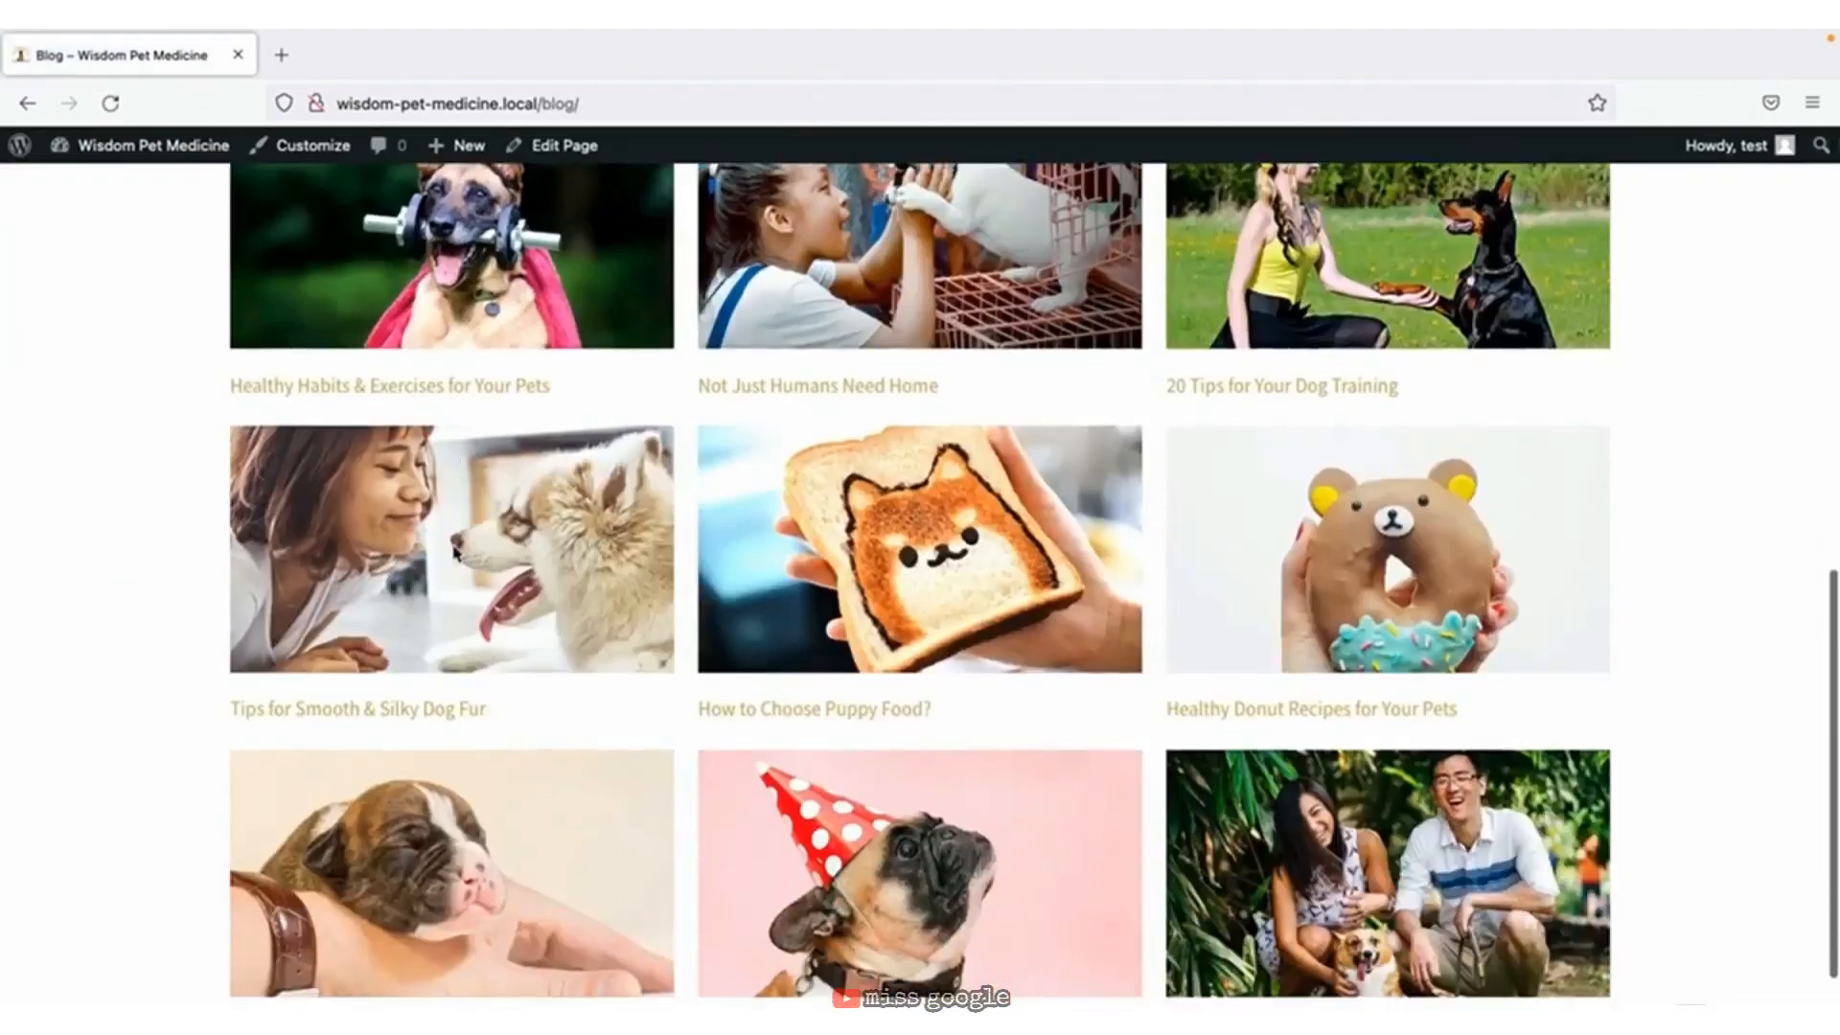
scroll(455, 551, "up", 12)
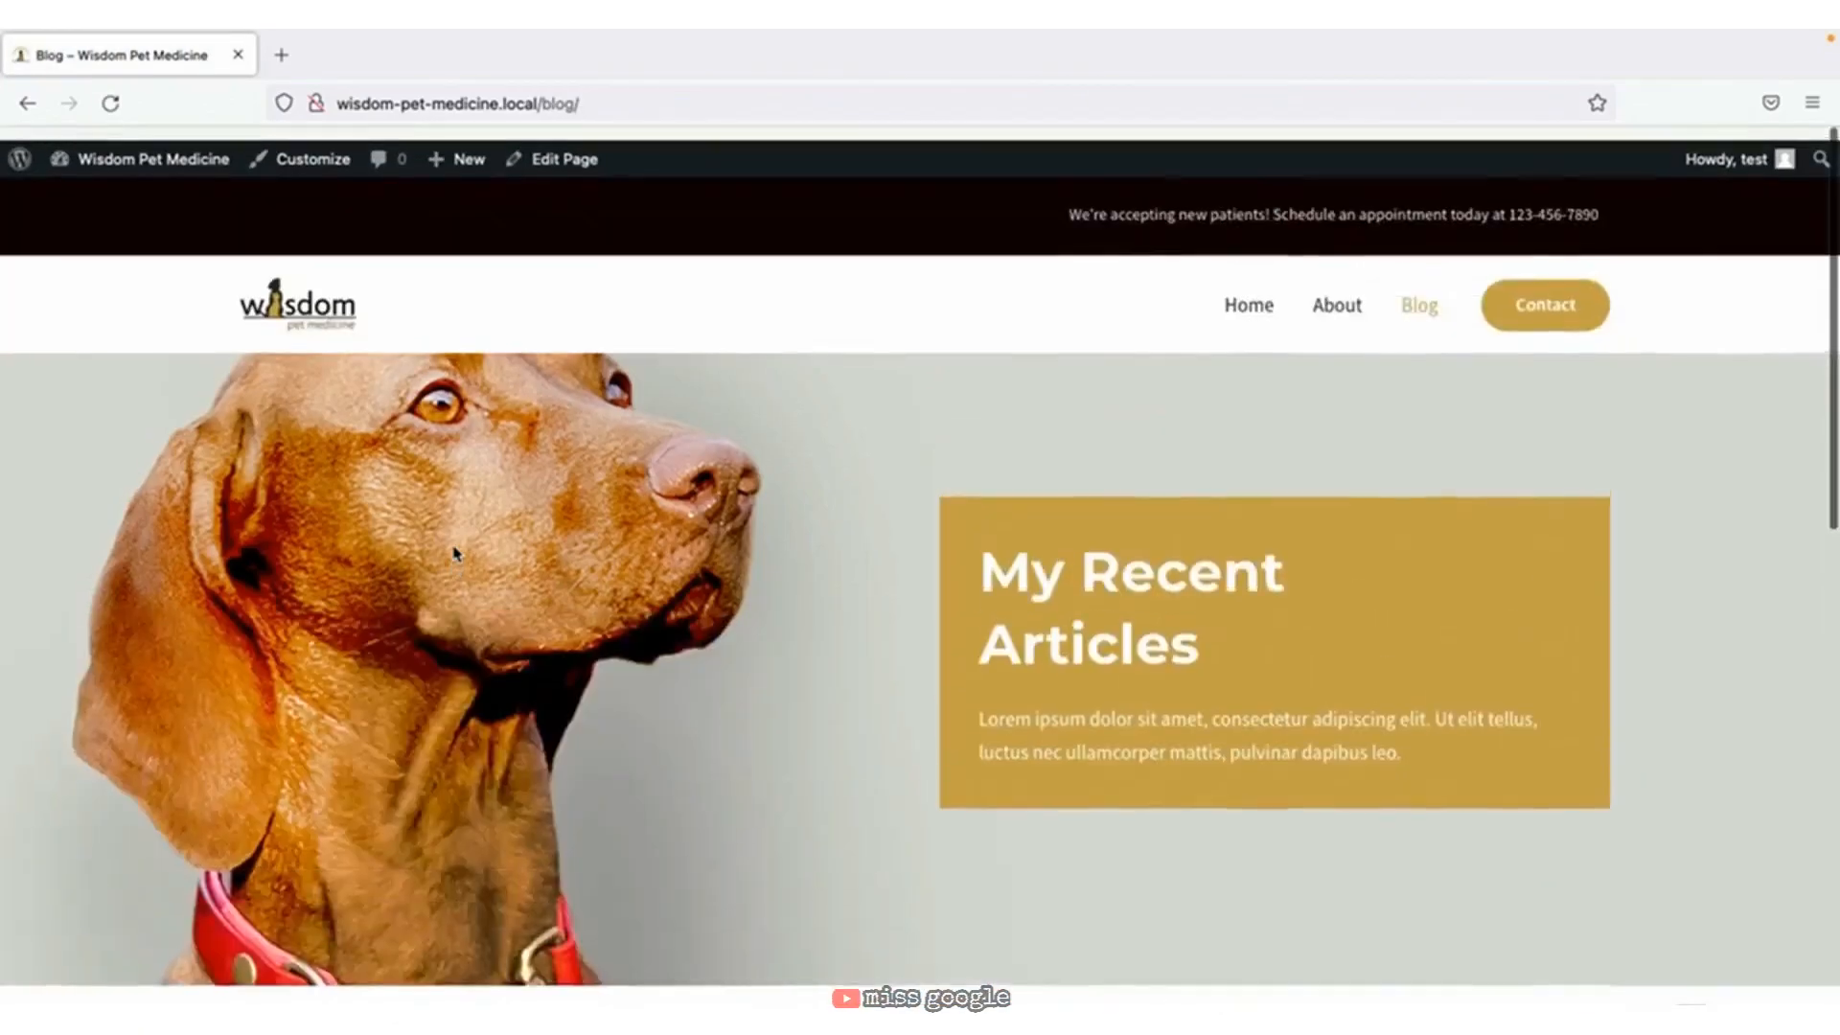
left_click(560, 151)
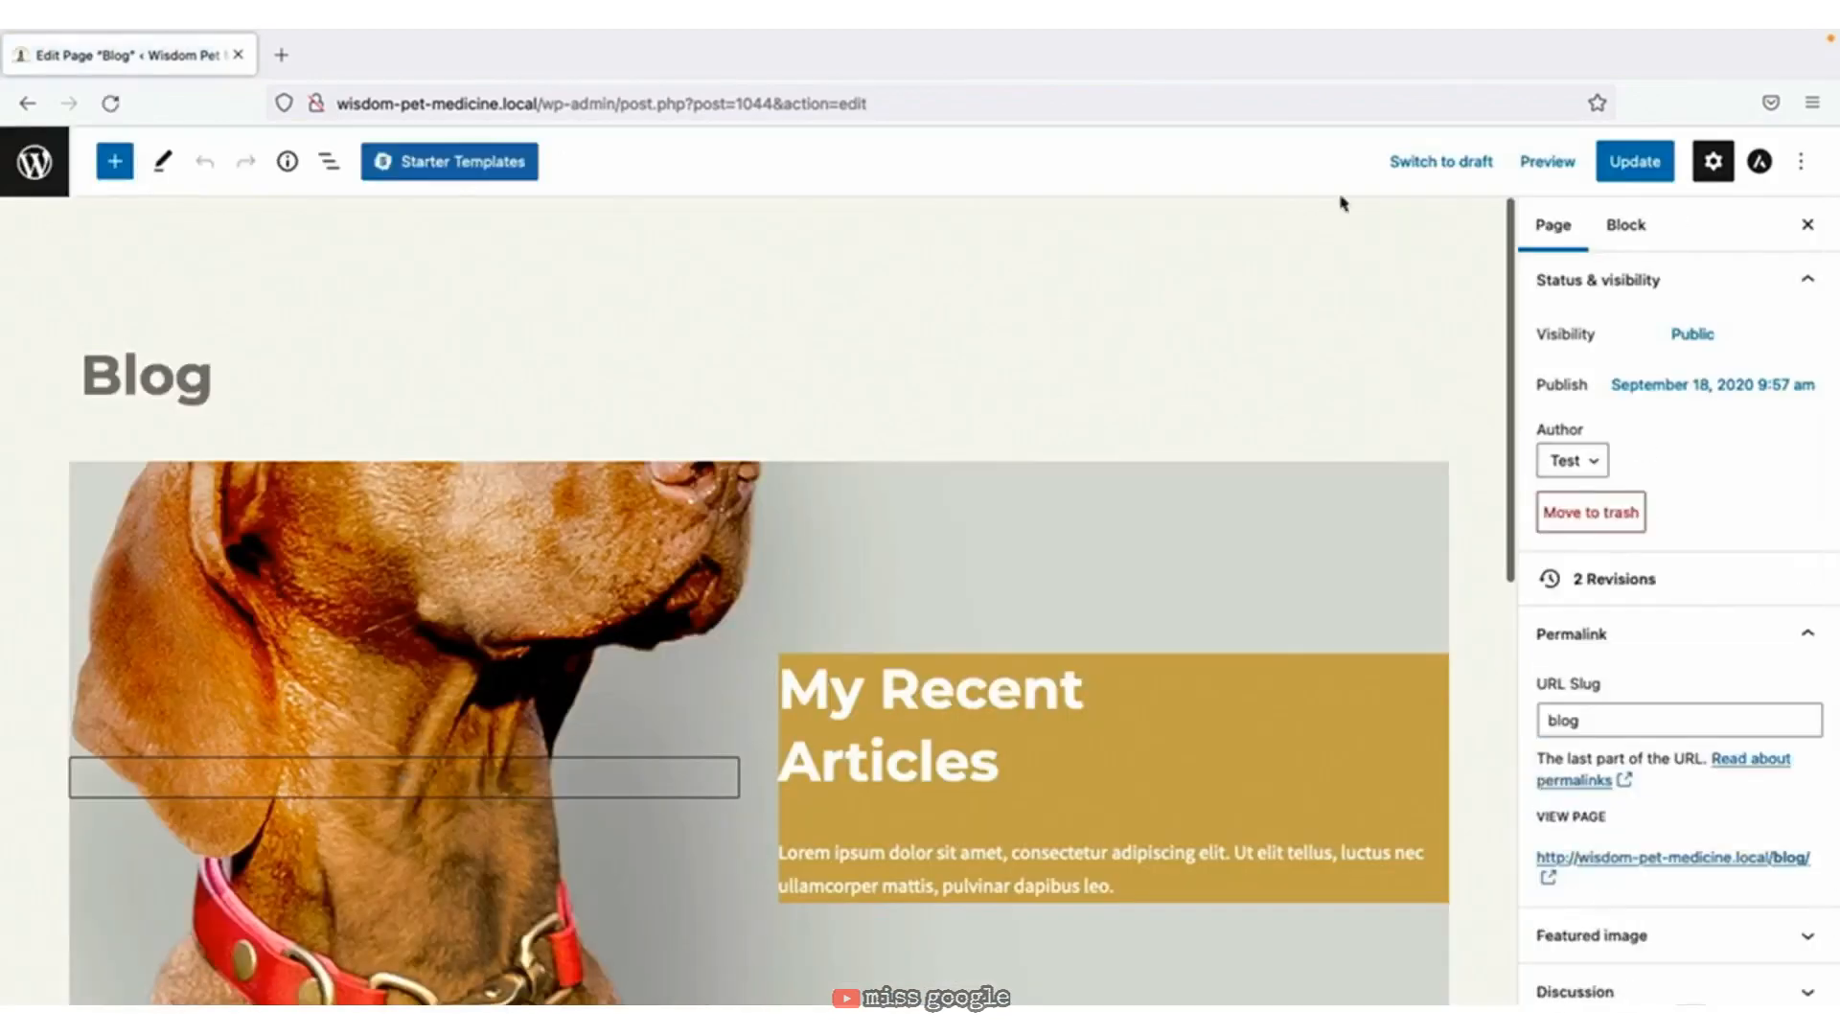
left_click(1604, 514)
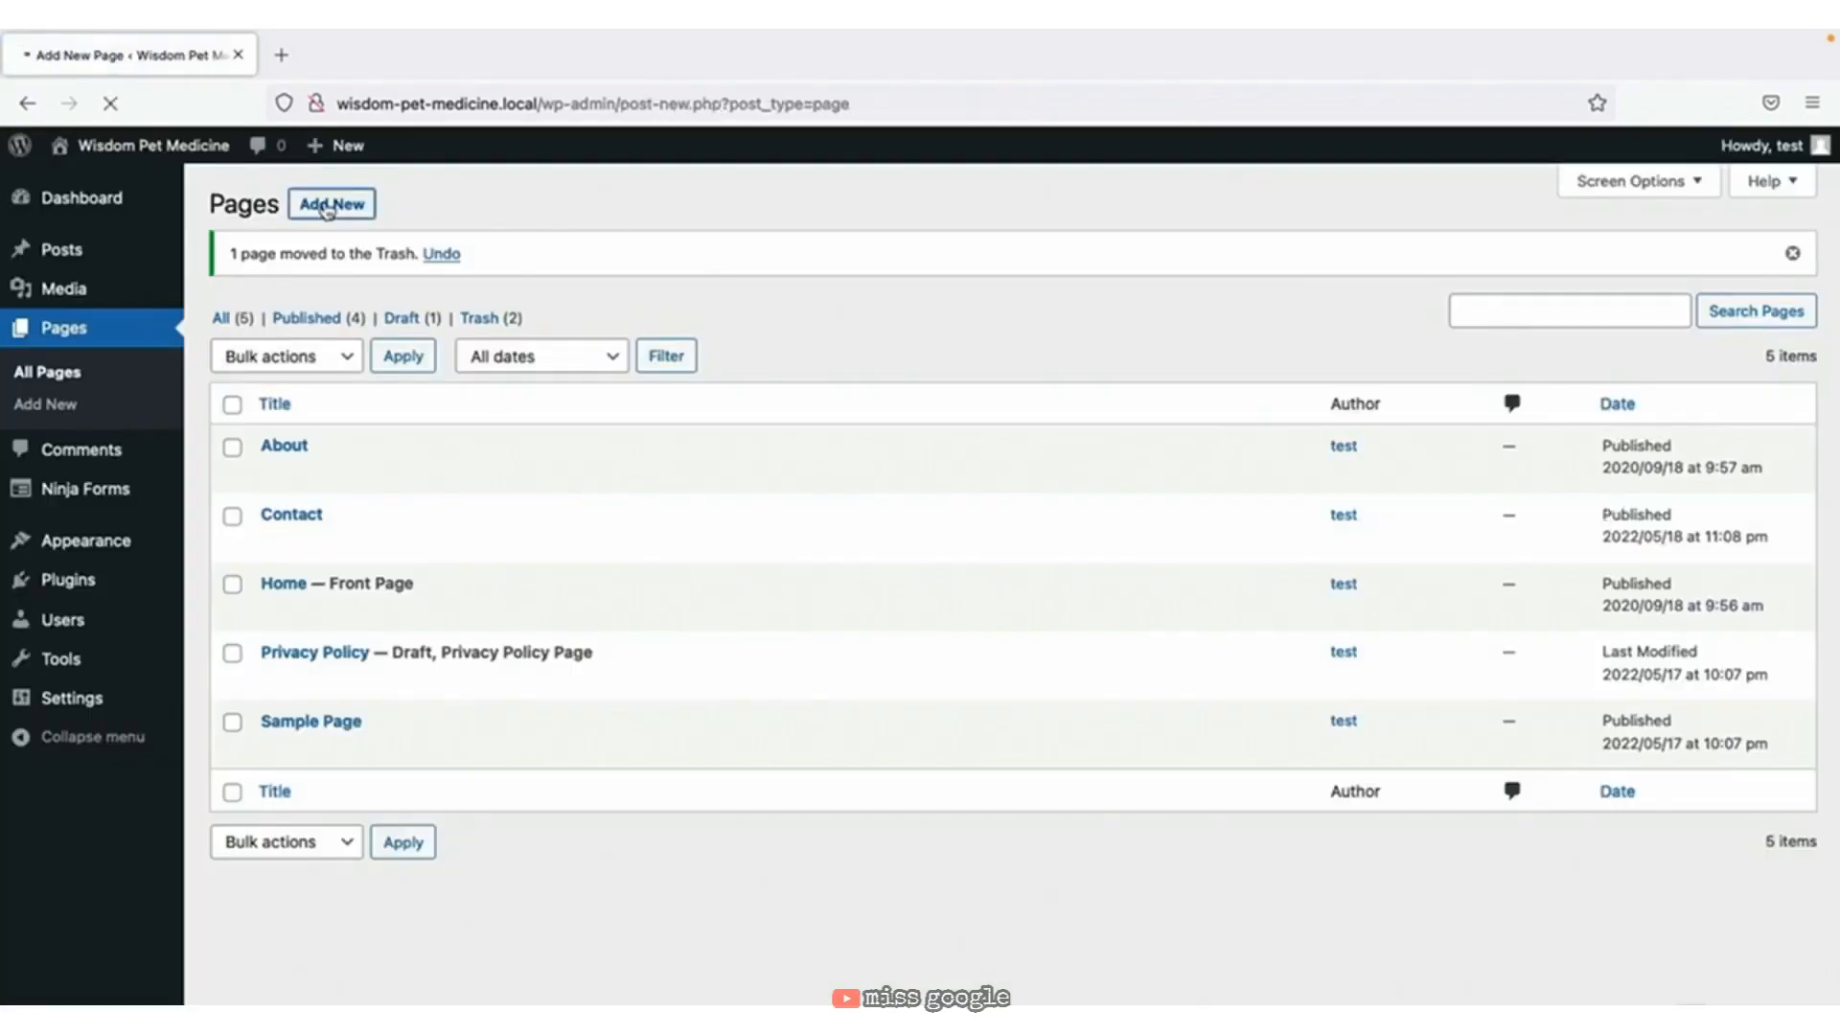
Create a new page titled "Blog" and add a Posts List block with the Image, Date, & Title variation.
type("Blog")
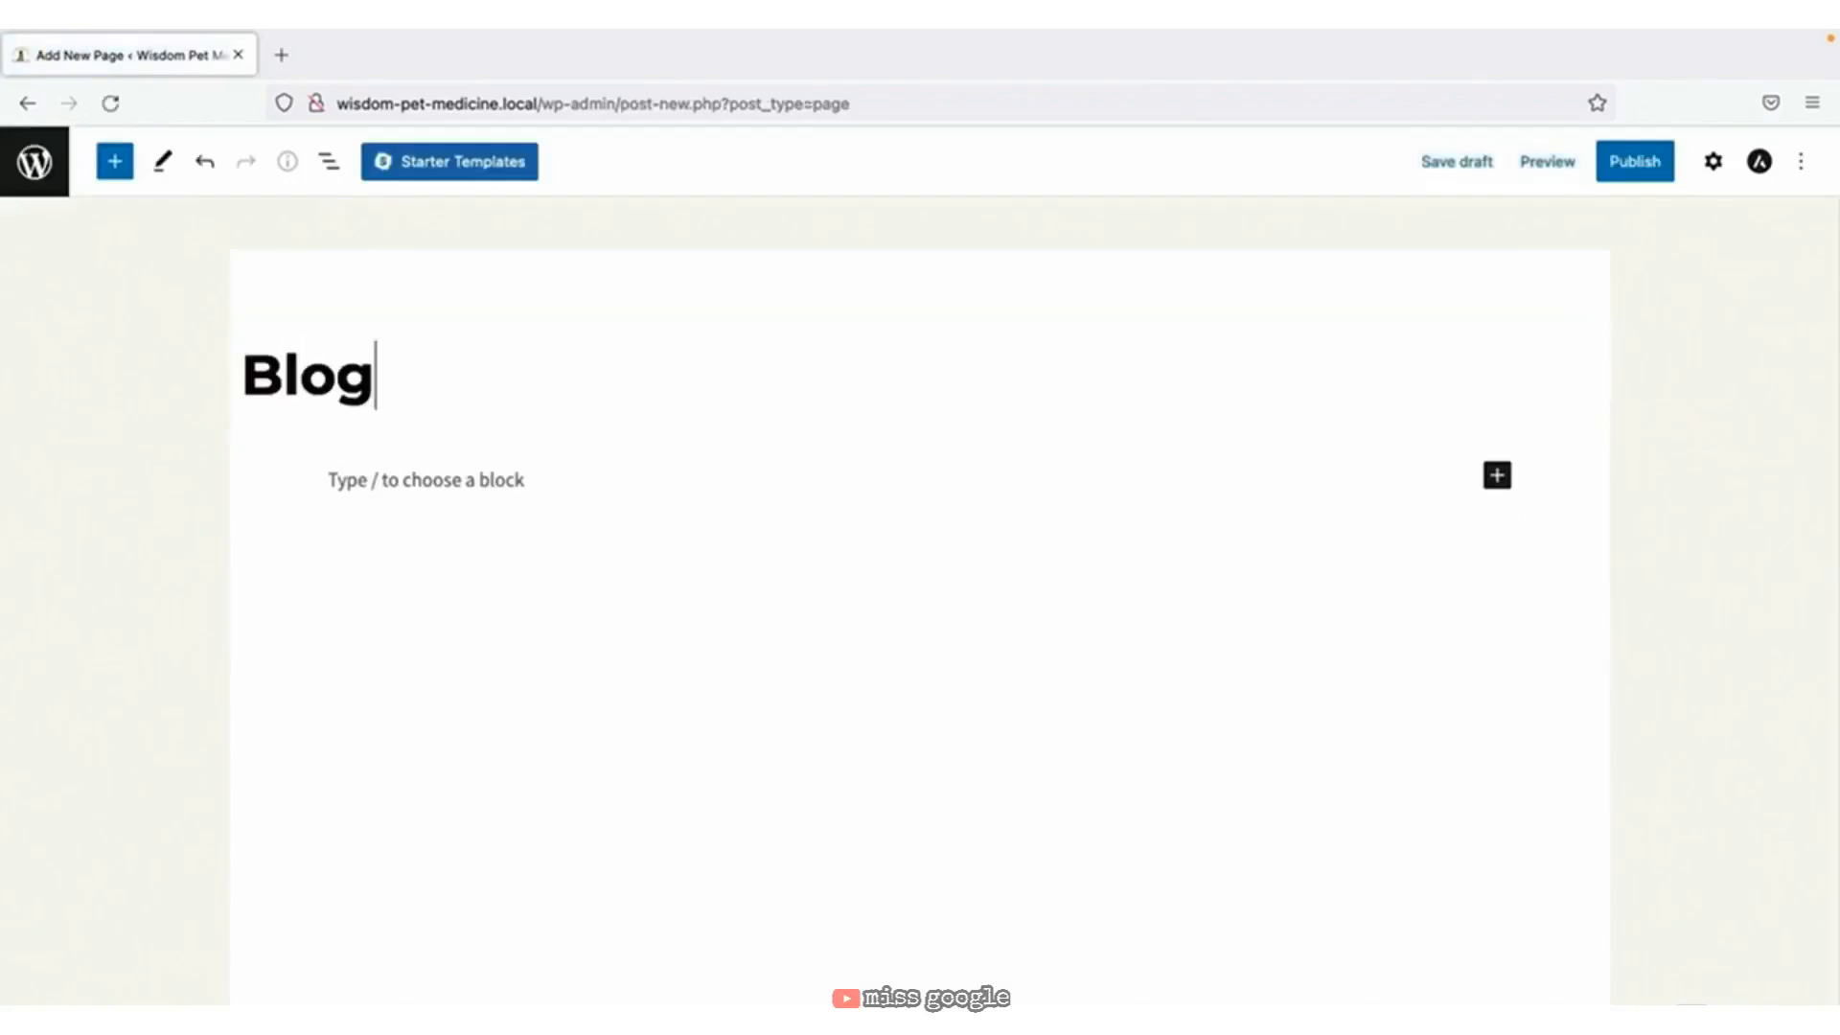
left_click(1497, 485)
type("posts")
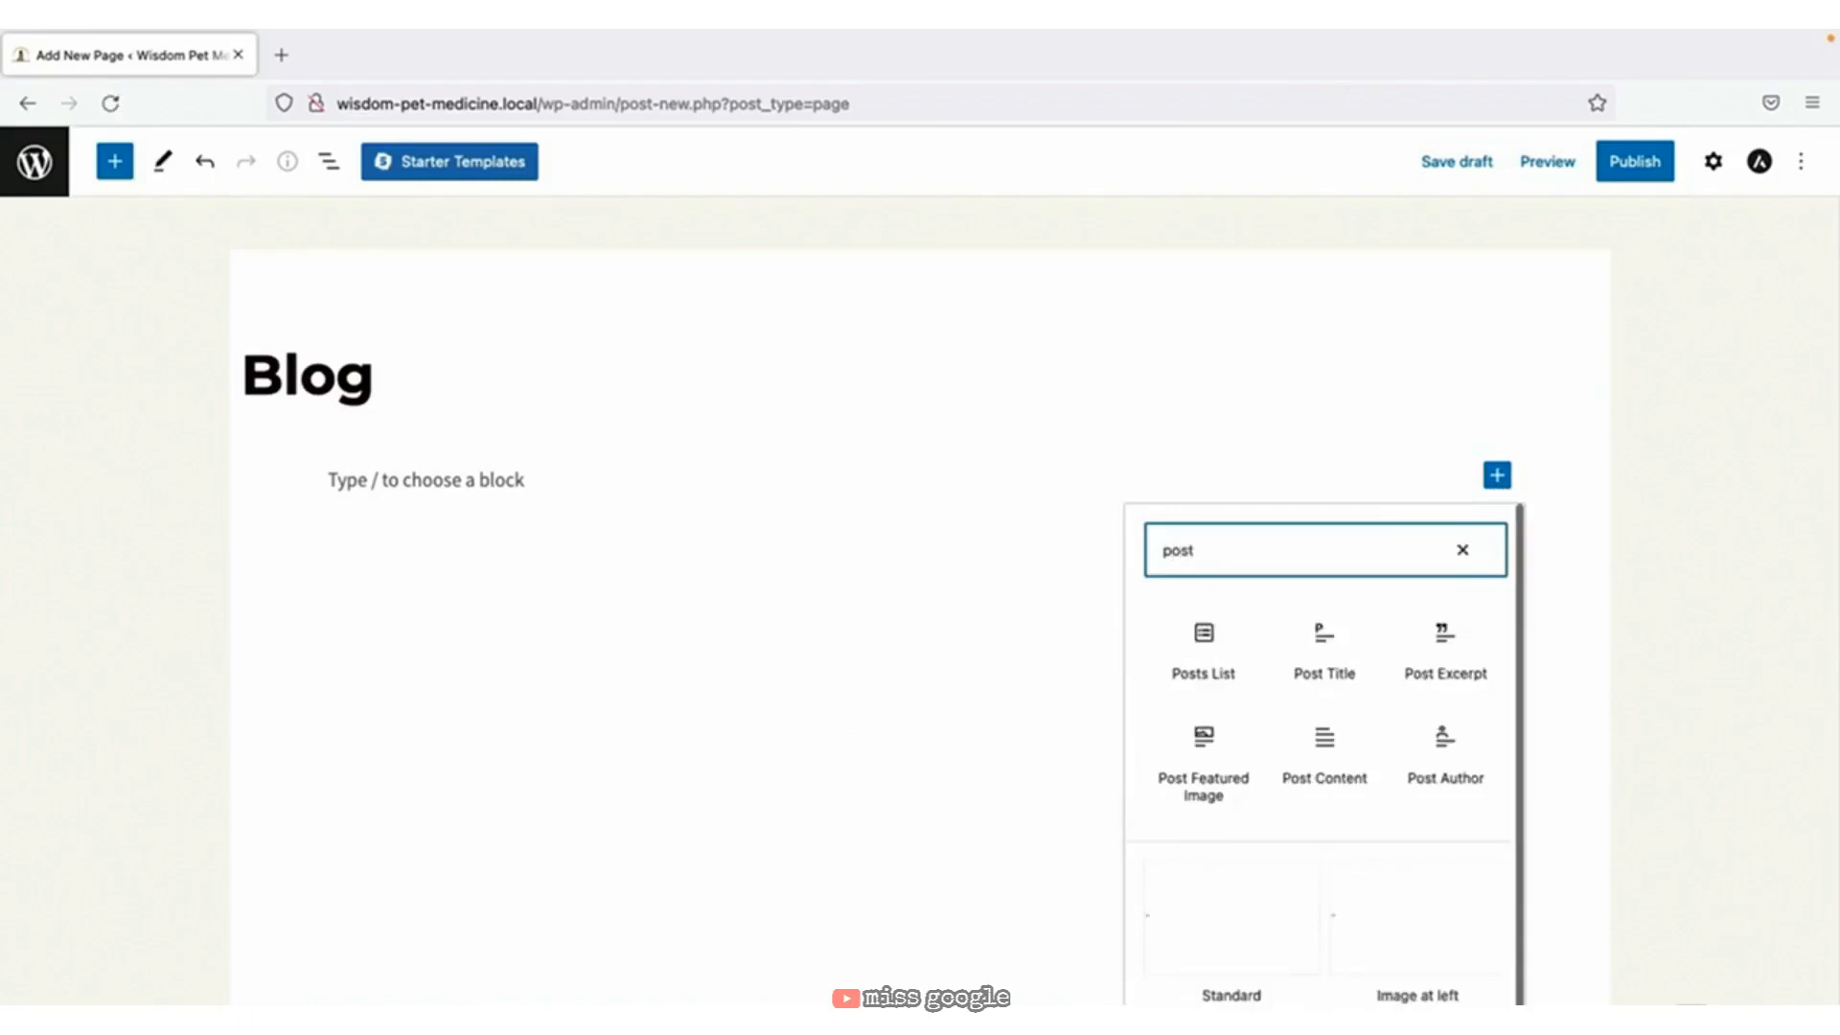
left_click(1202, 642)
left_click(1361, 502)
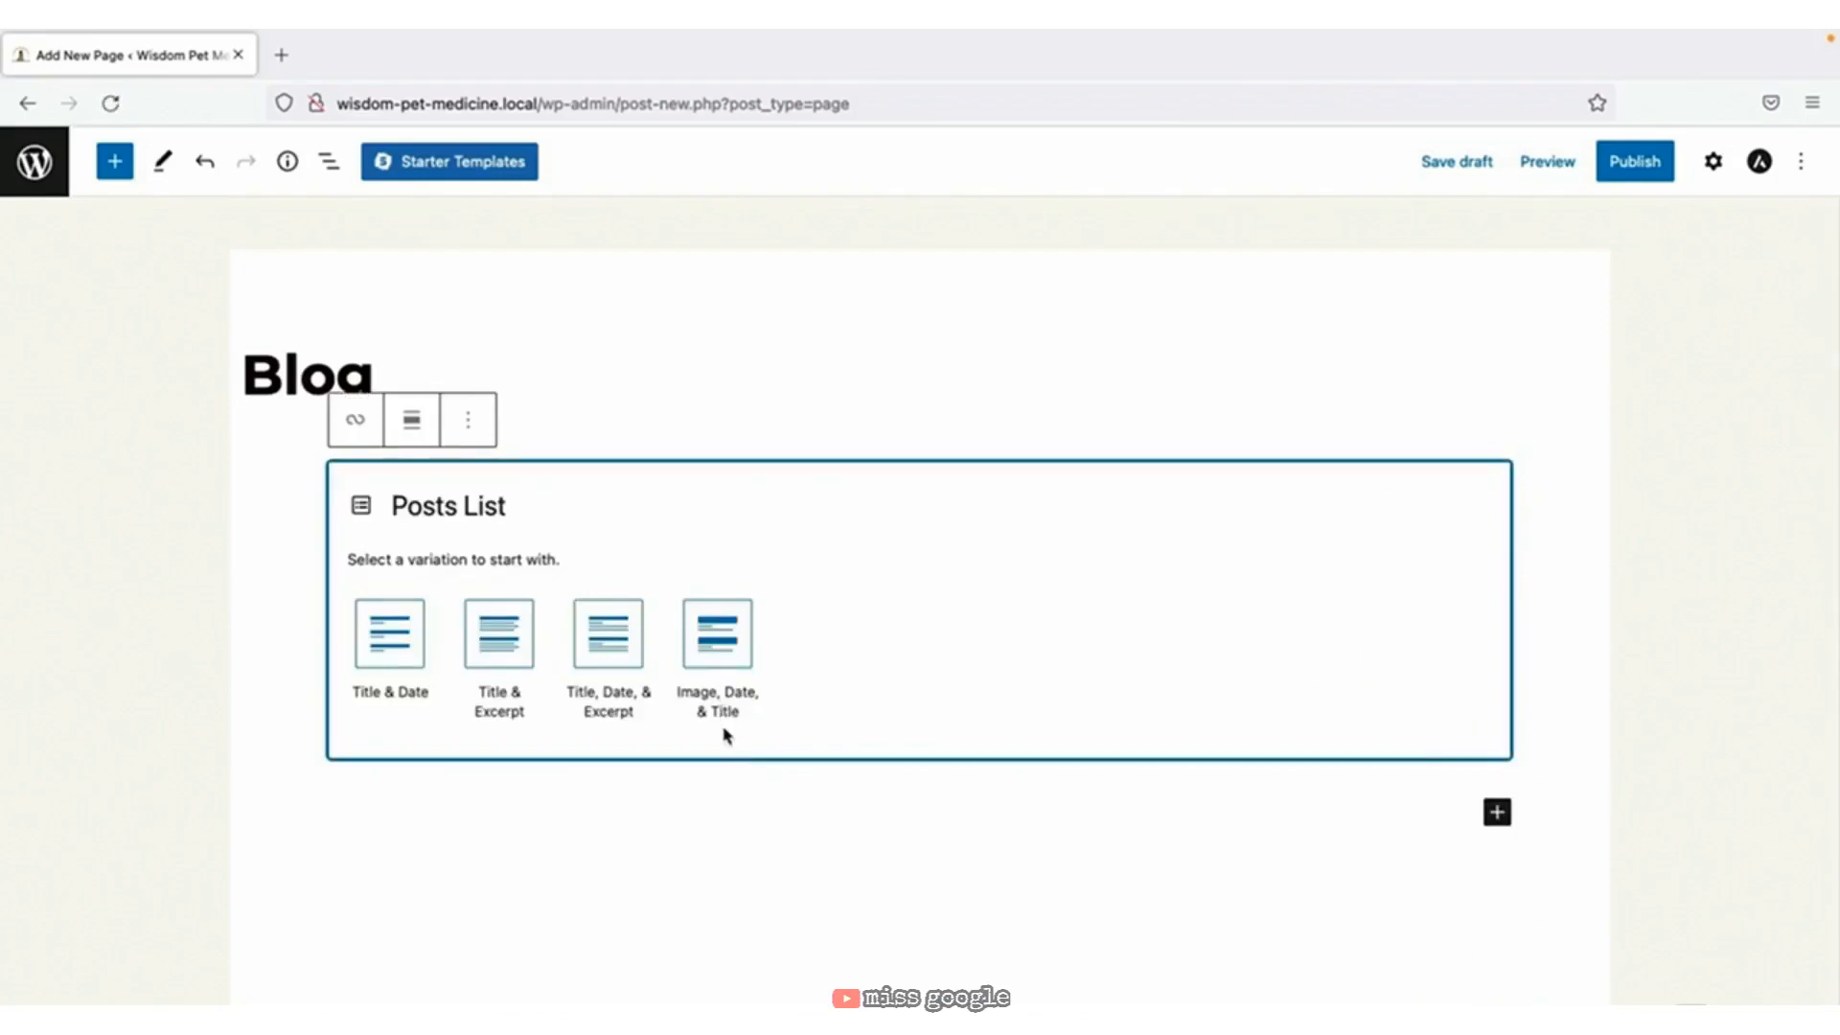
left_click(717, 657)
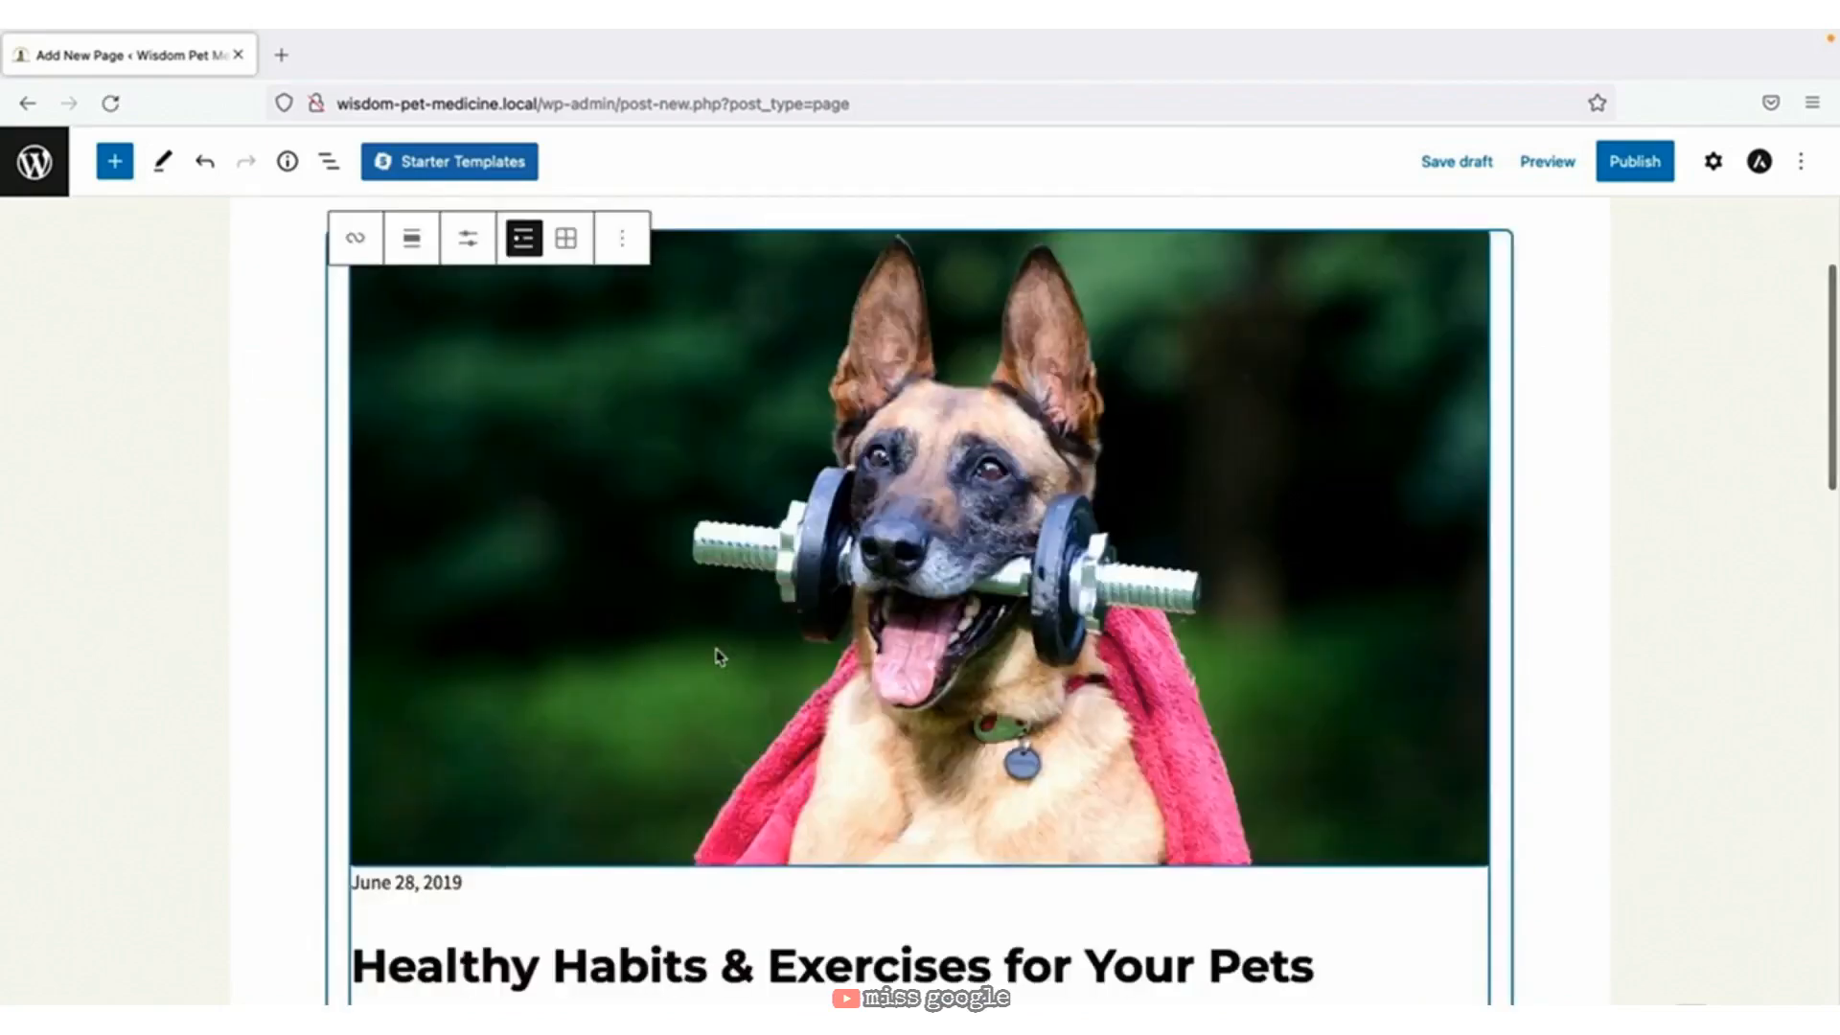
Switch the posts list to grid view and set it to show 6 items per page.
scroll(718, 657, "up", 4)
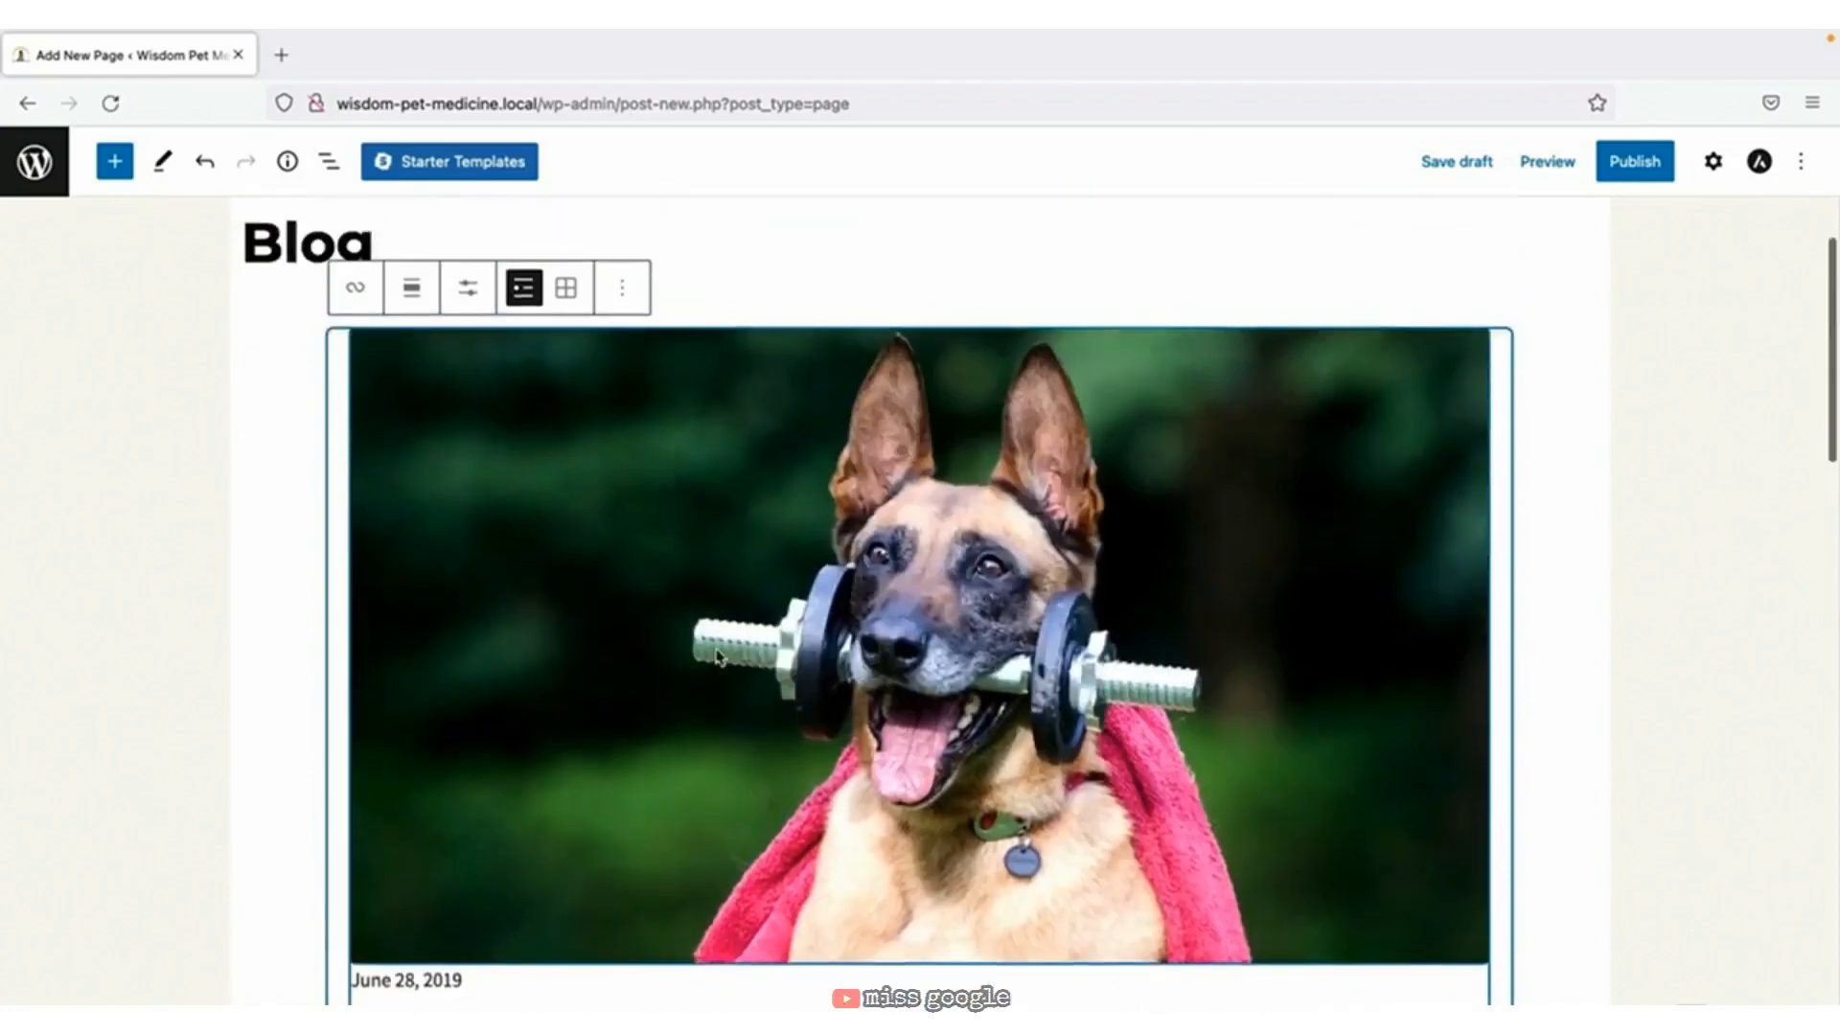
left_click(566, 289)
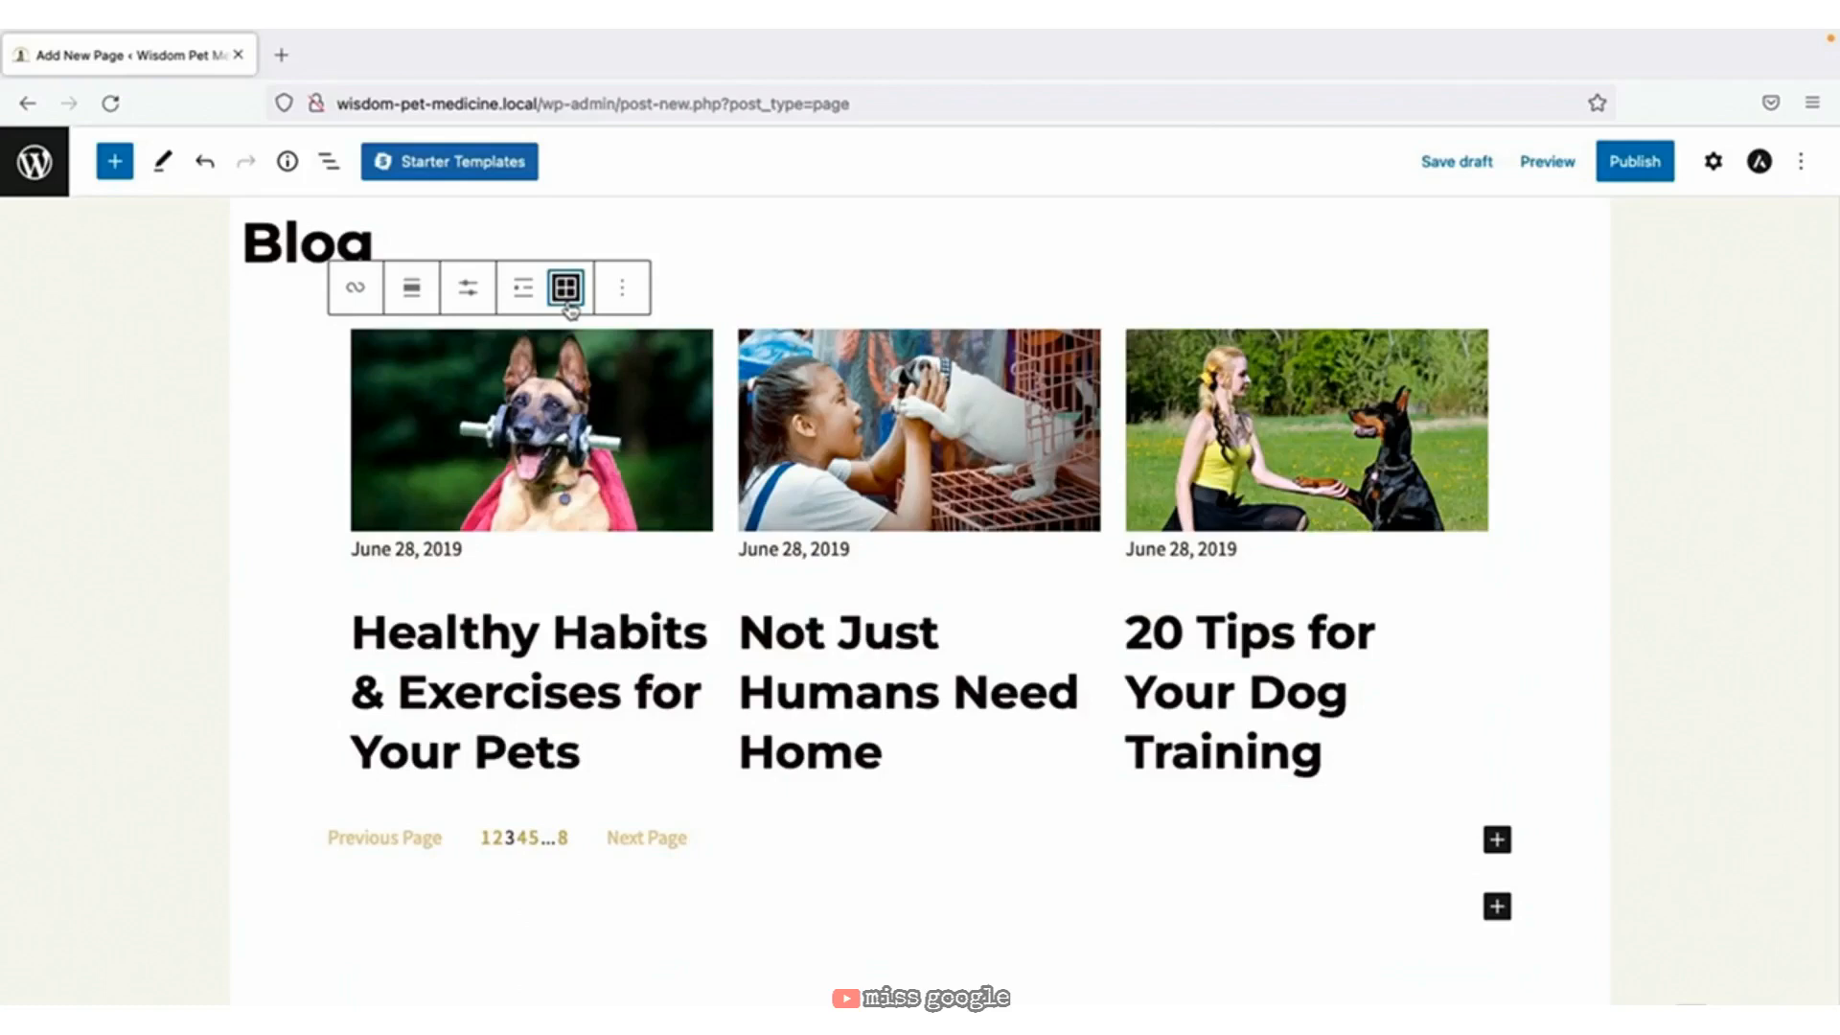
left_click(472, 293)
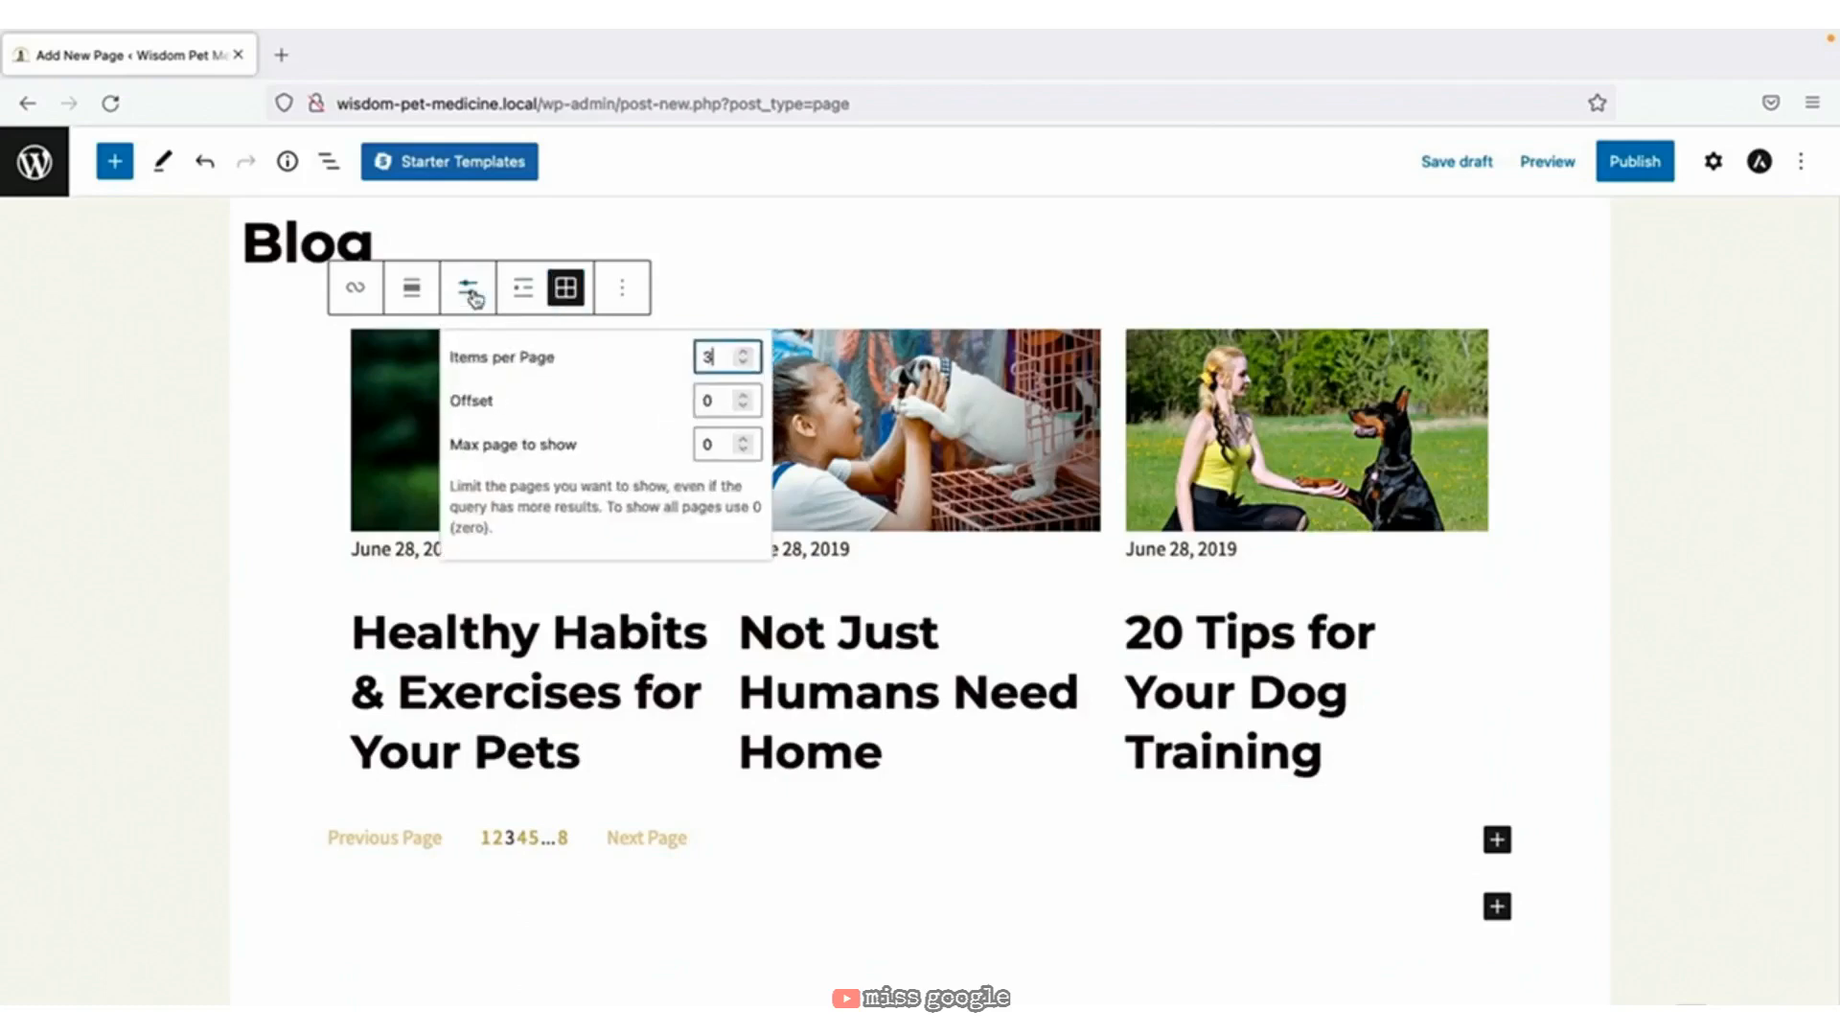
left_click(744, 351)
left_click(744, 351)
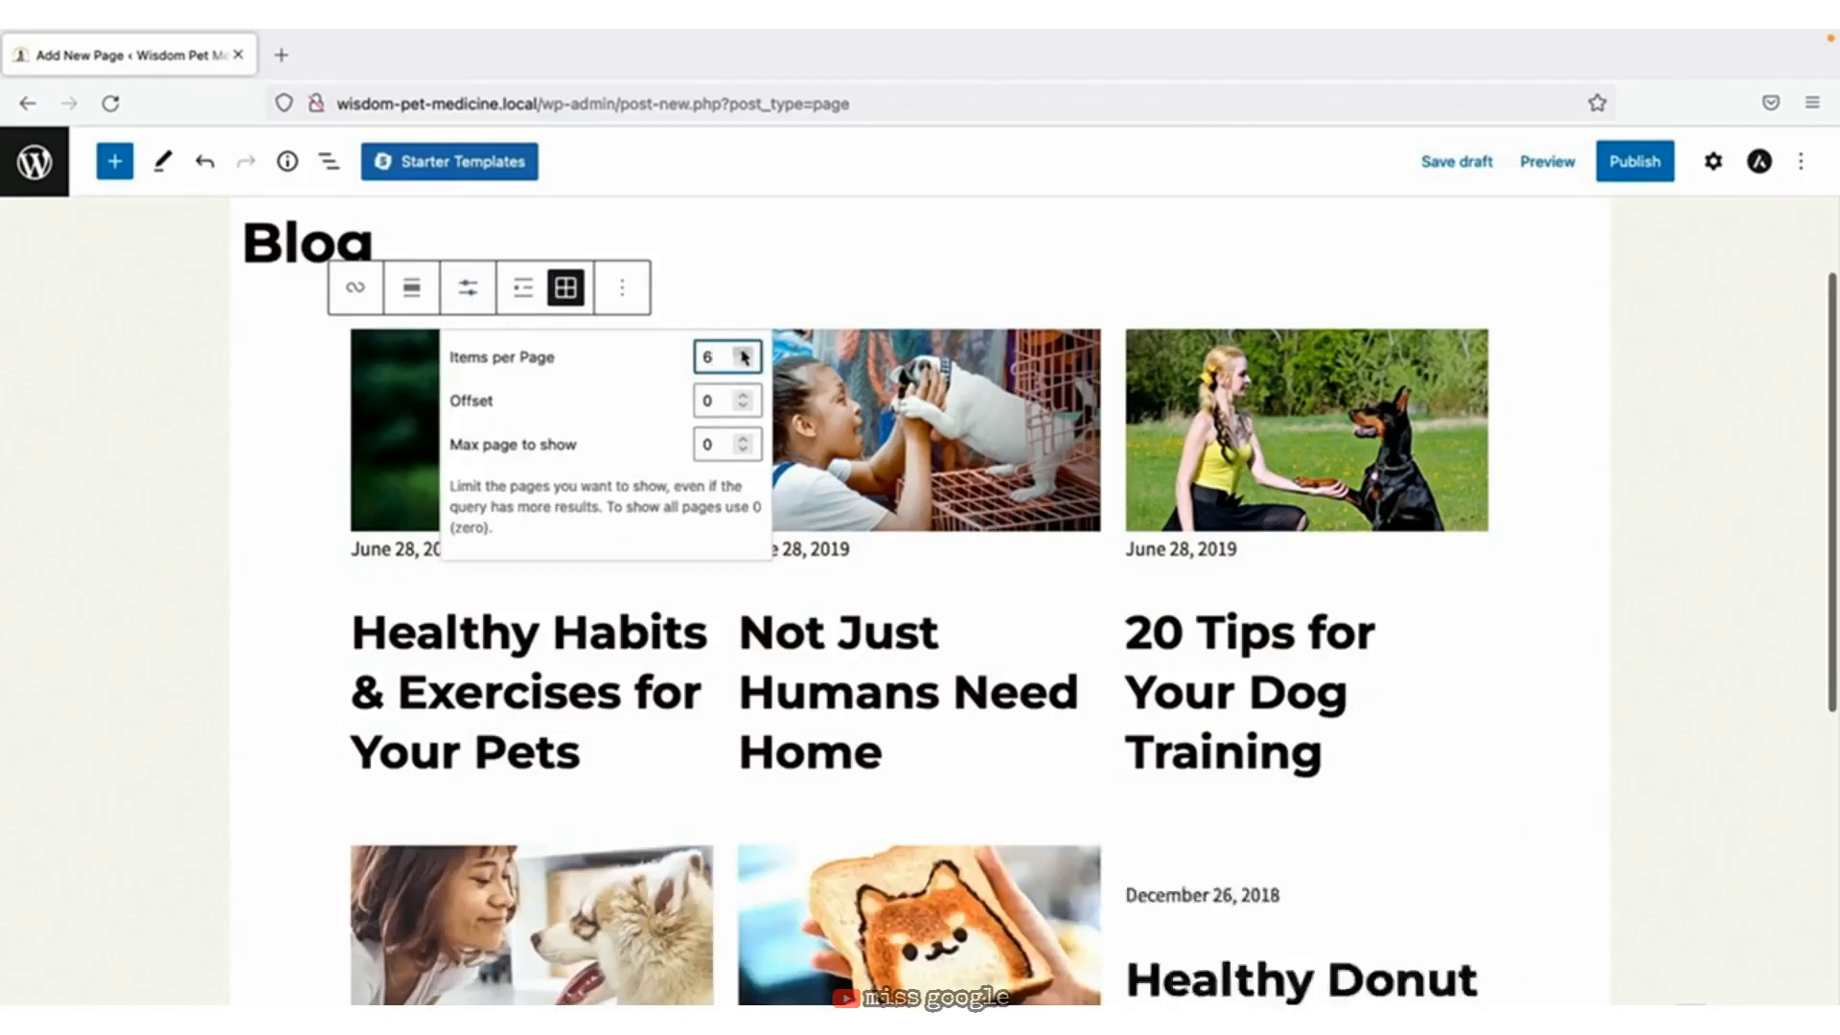
Try two and four columns for the posts grid, set it back to 3, and look through the remaining block settings.
left_click(1713, 179)
left_click(1712, 173)
scroll(1593, 403, "down", 6)
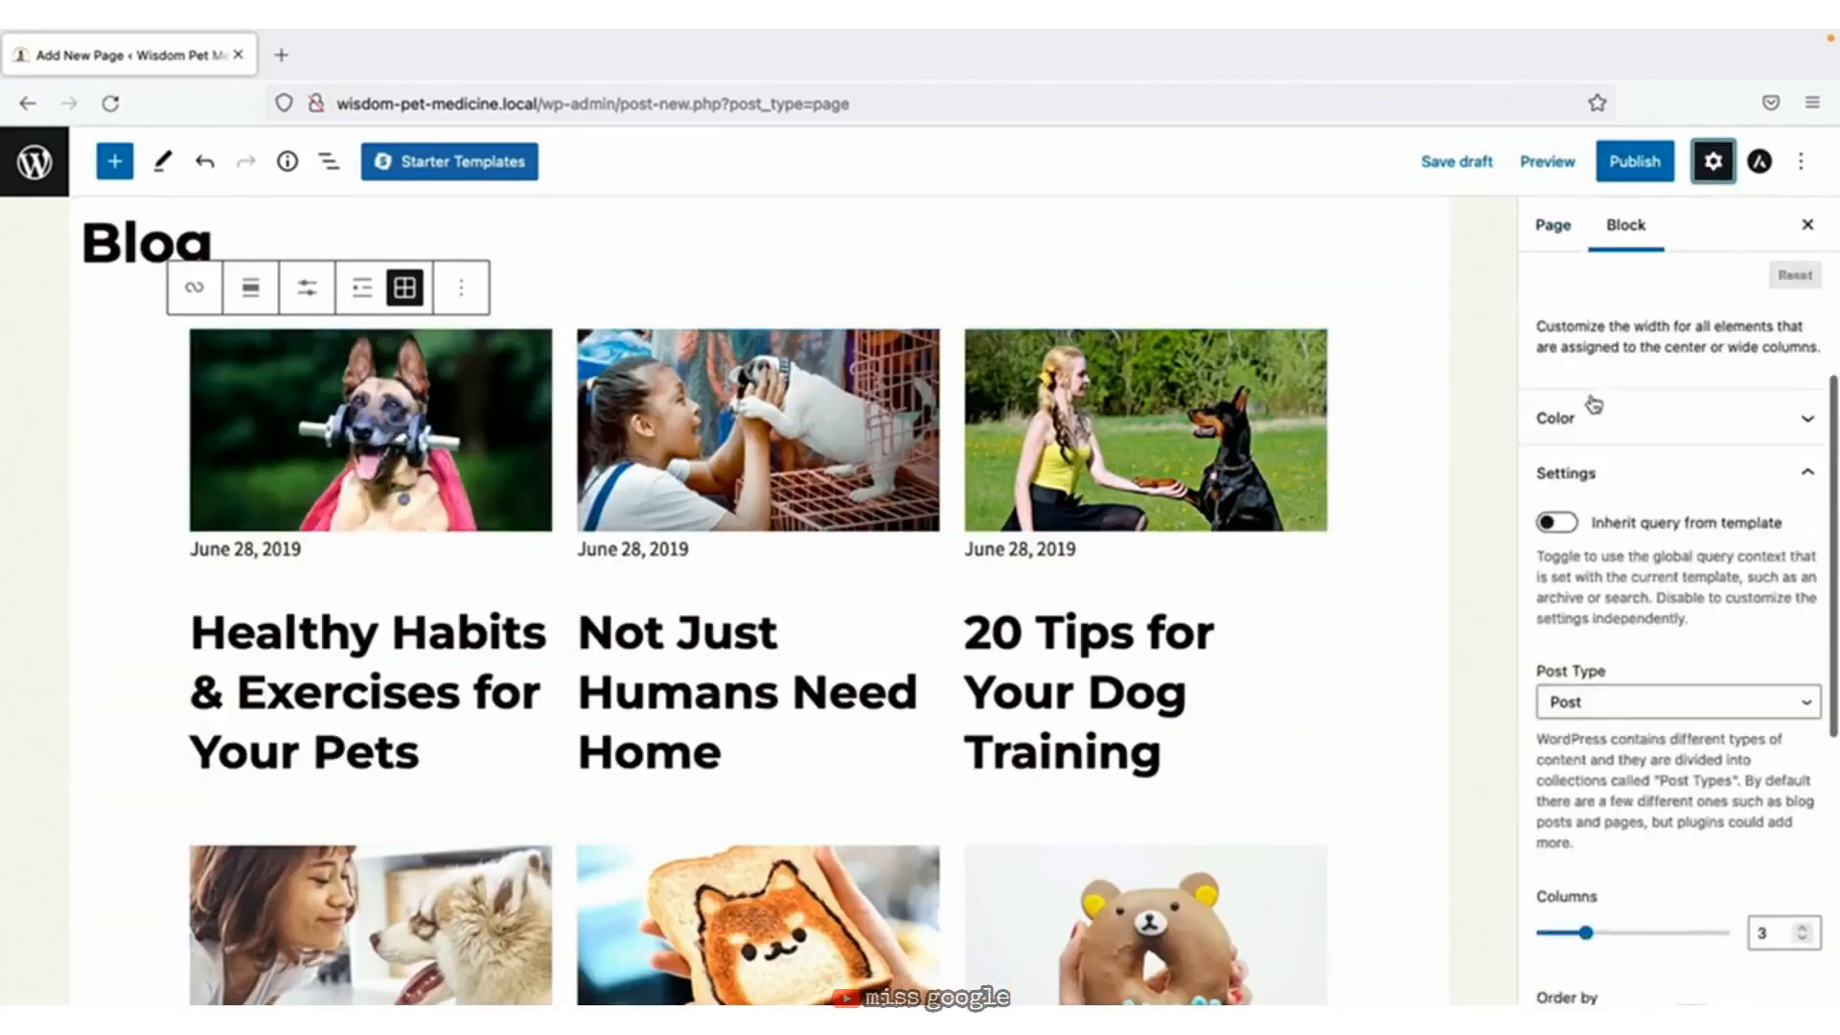
scroll(1594, 403, "down", 1)
left_click(1803, 529)
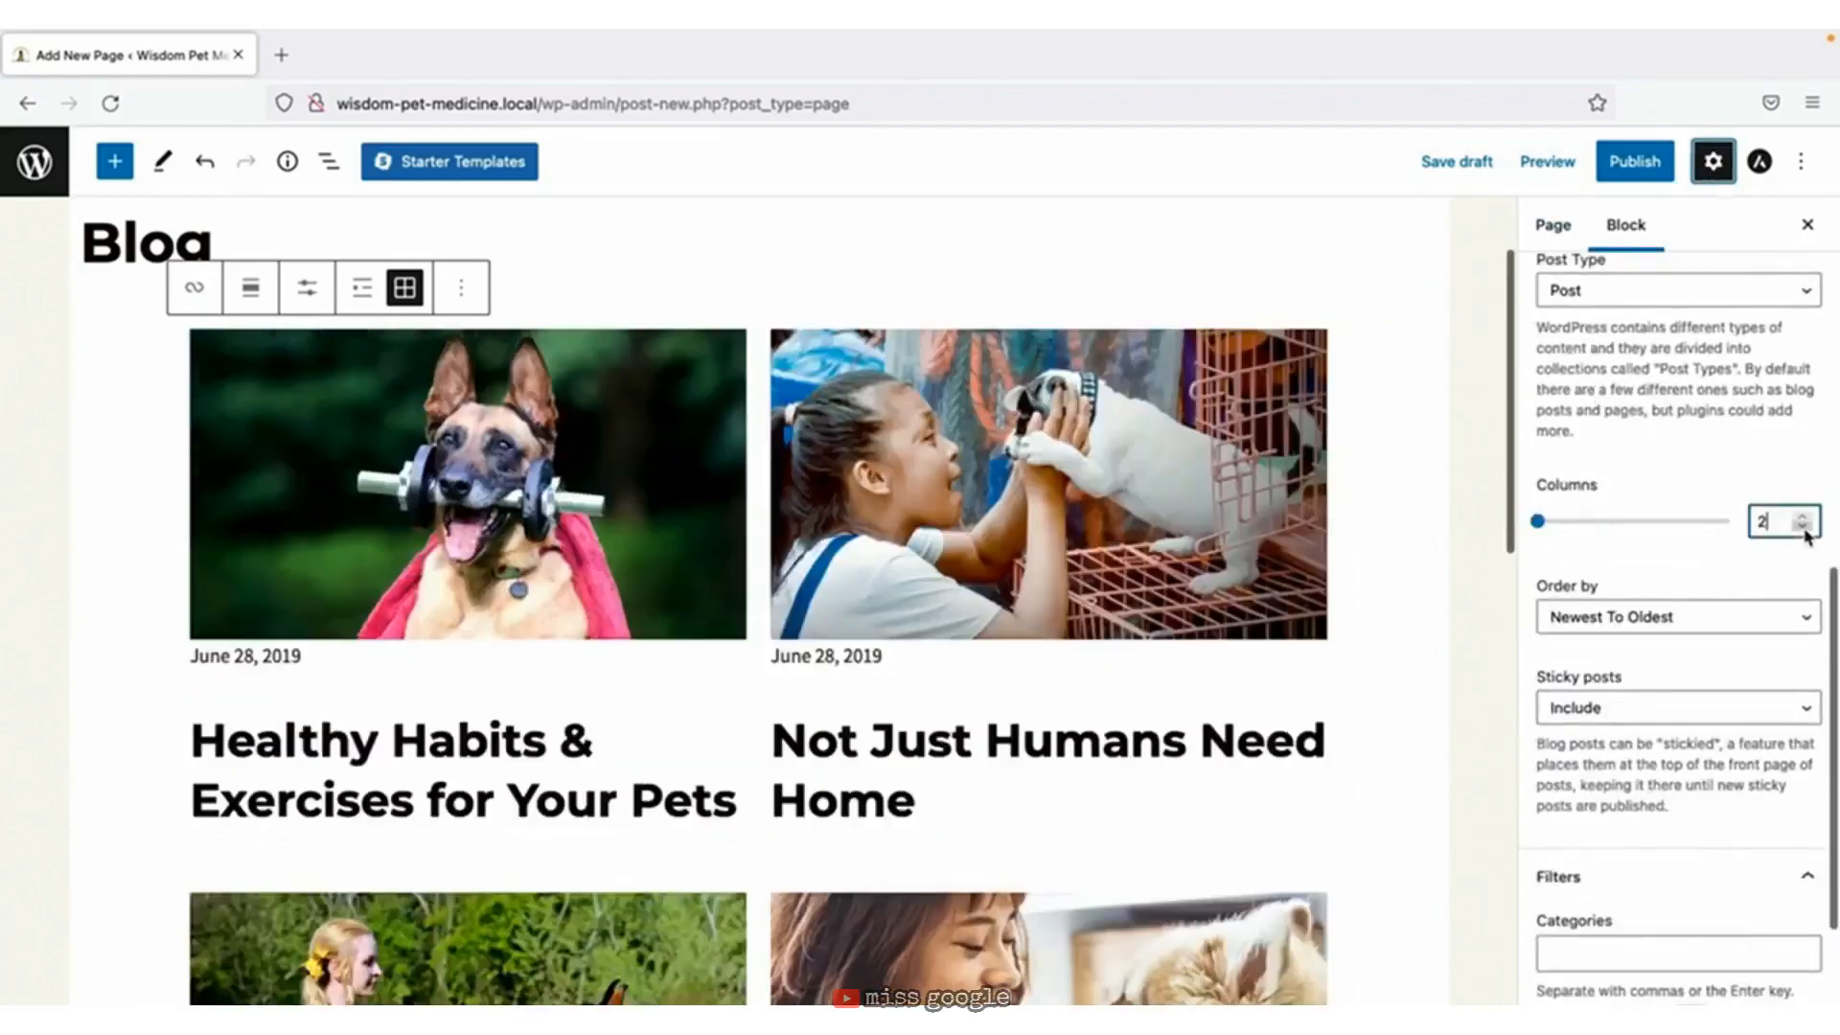
left_click(1803, 516)
left_click(1802, 516)
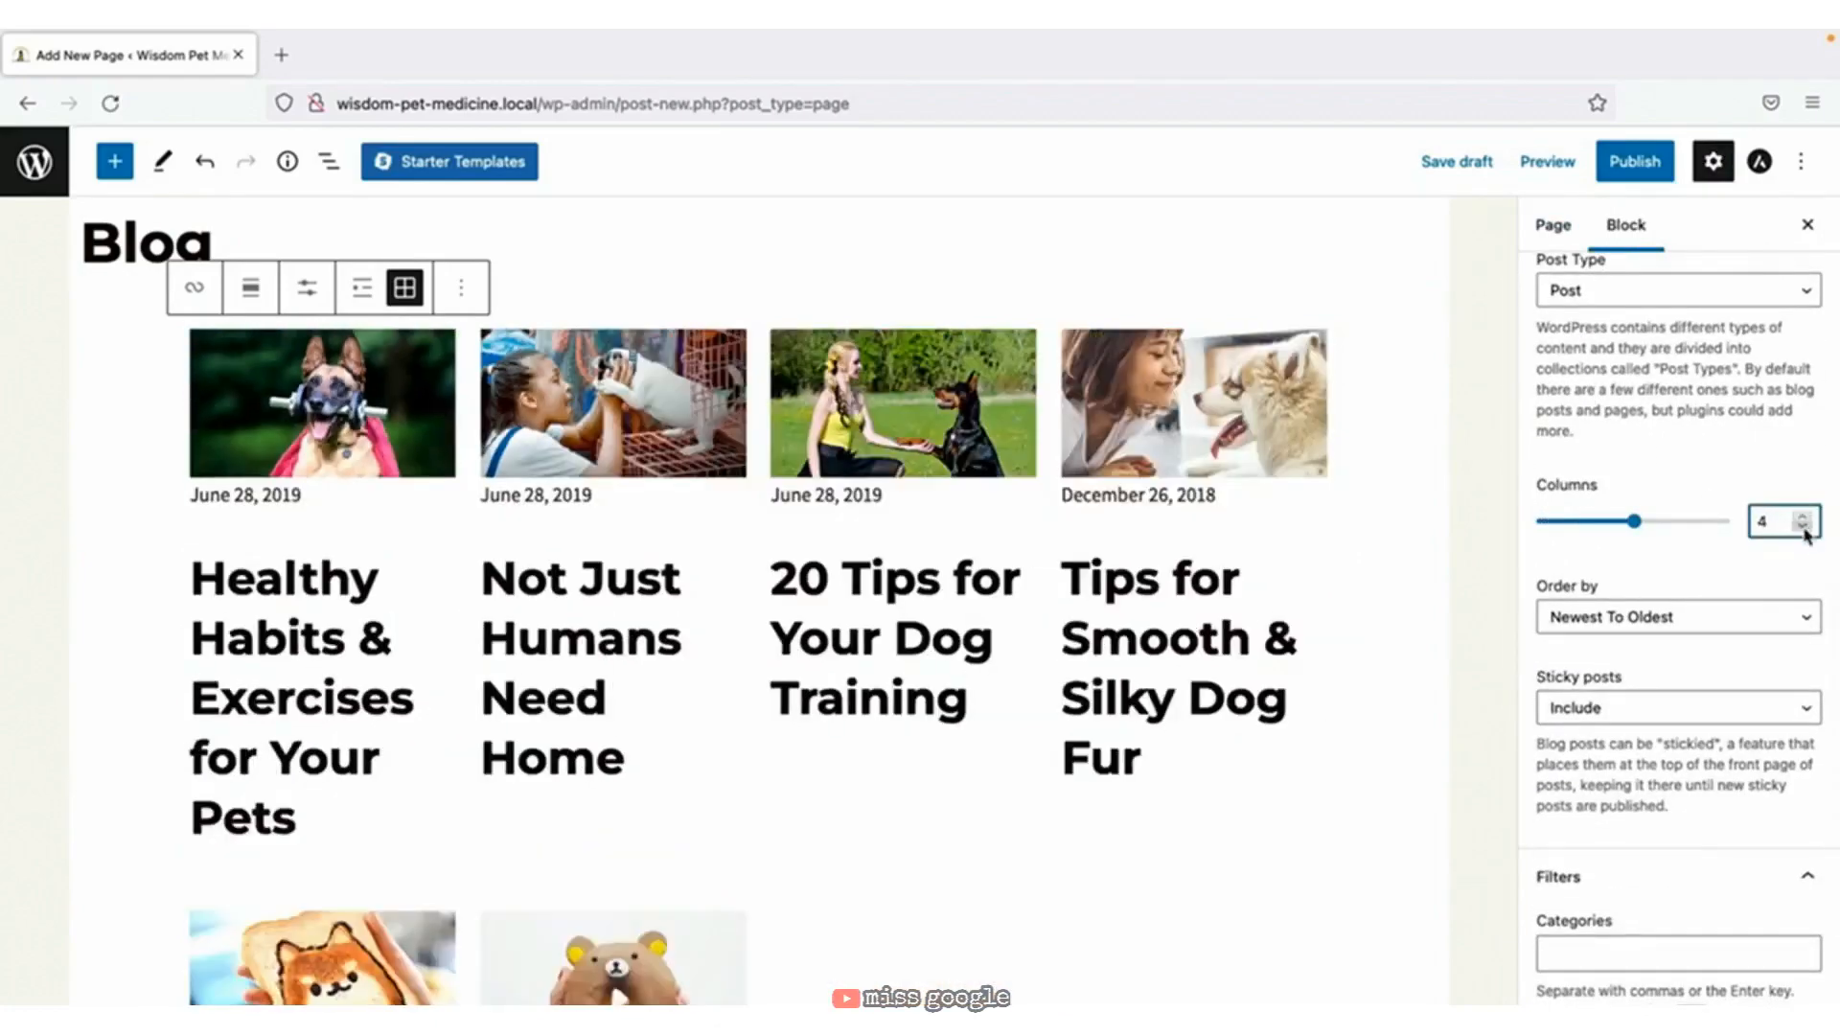
left_click(1804, 527)
scroll(1675, 547, "down", 3)
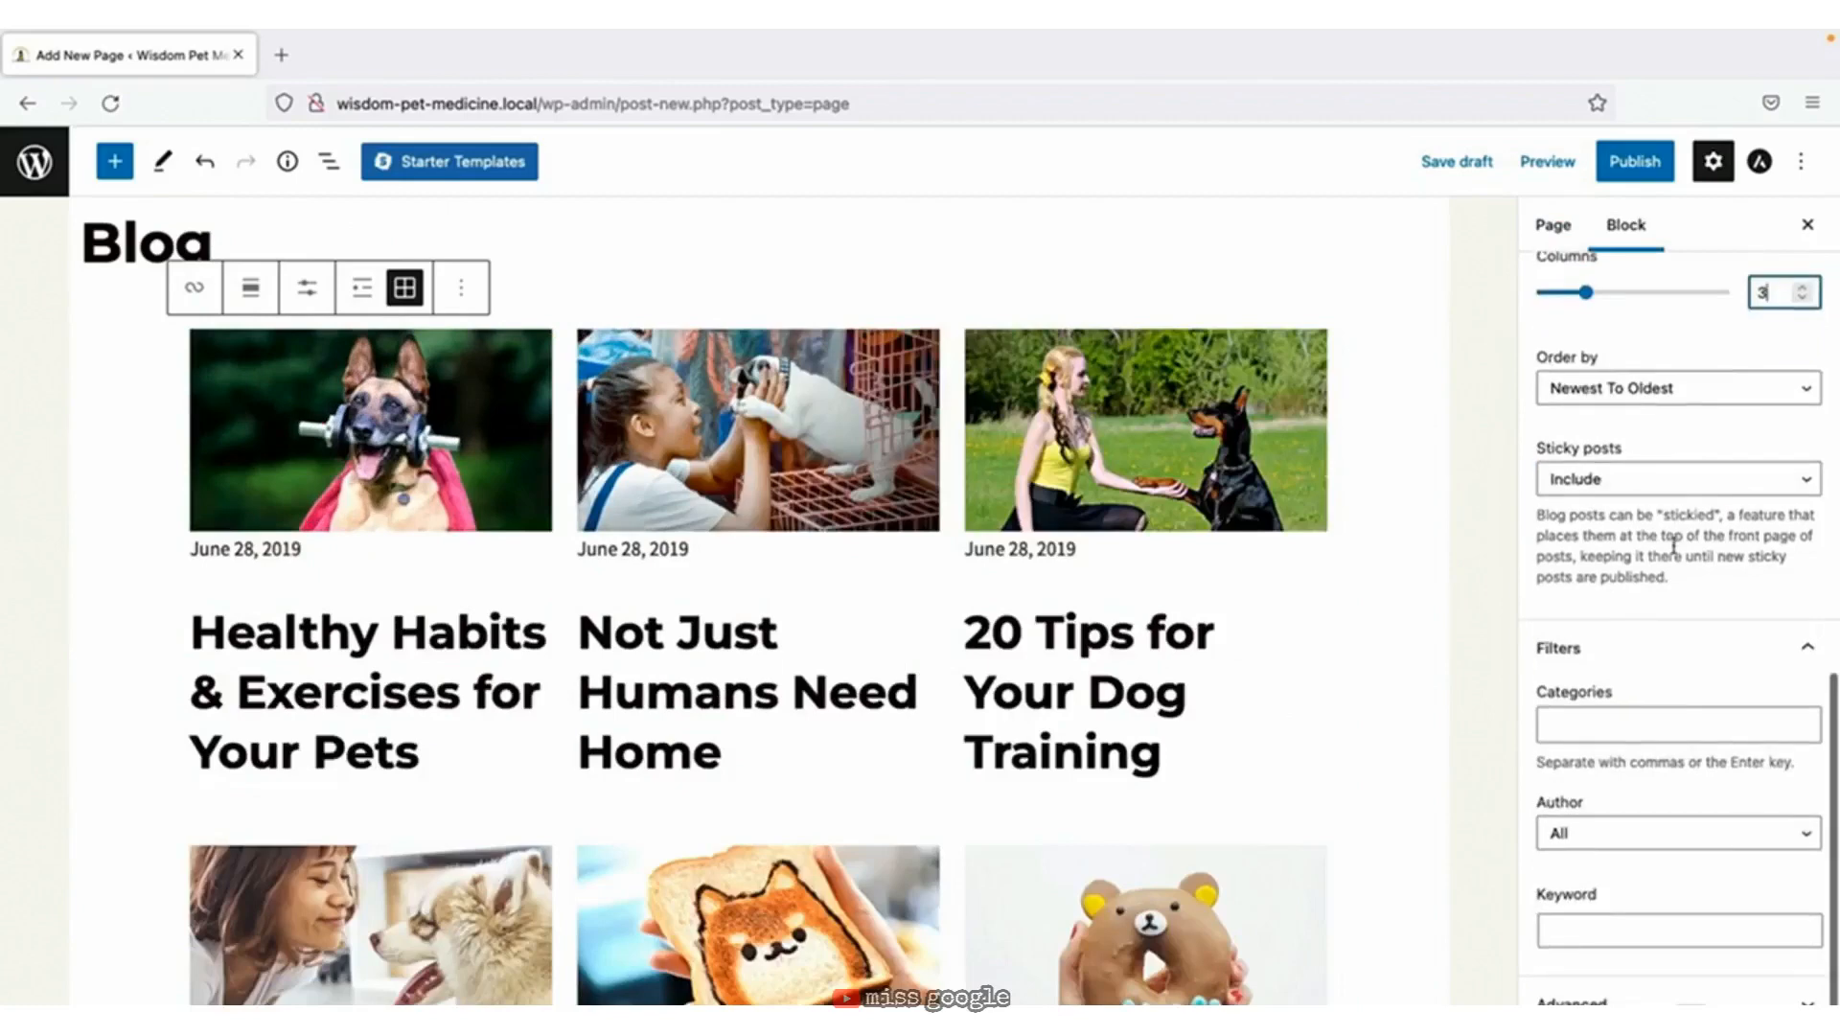
scroll(1675, 546, "up", 5)
scroll(1674, 546, "up", 3)
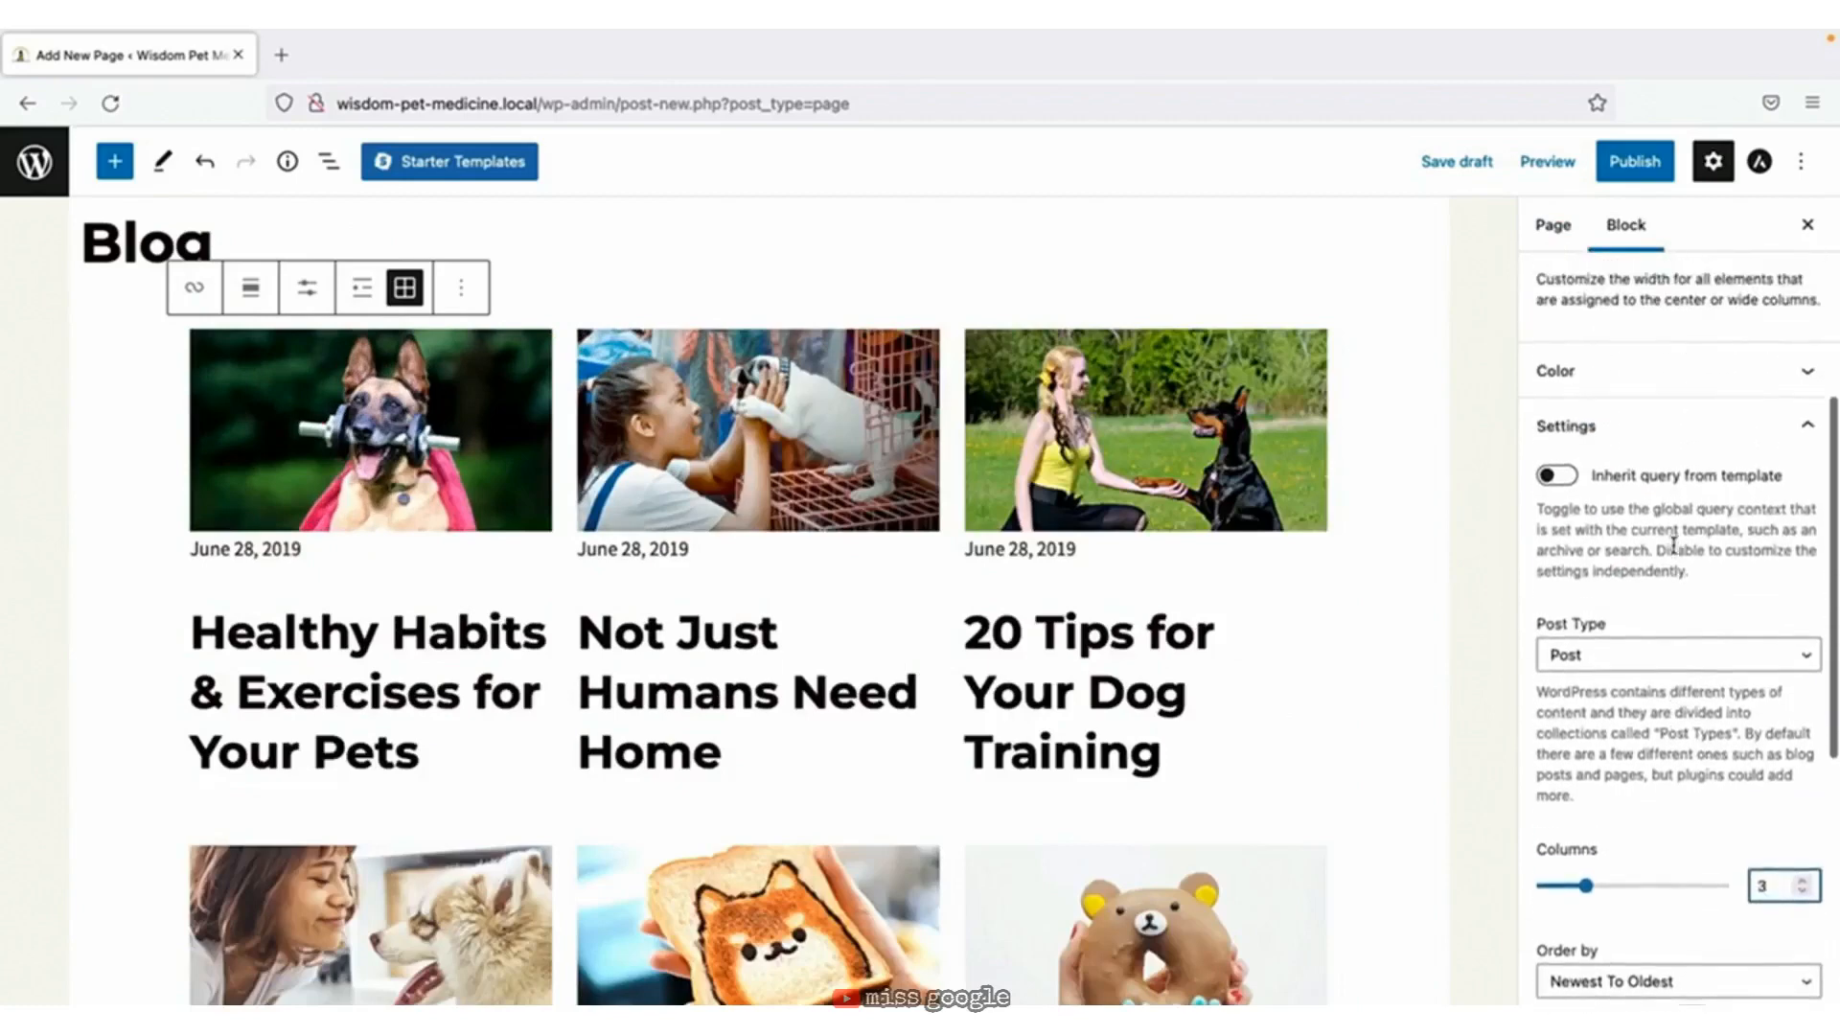
Set the post titles' font size to 20 and move Post Title above Post Date in the post template.
double_click(399, 633)
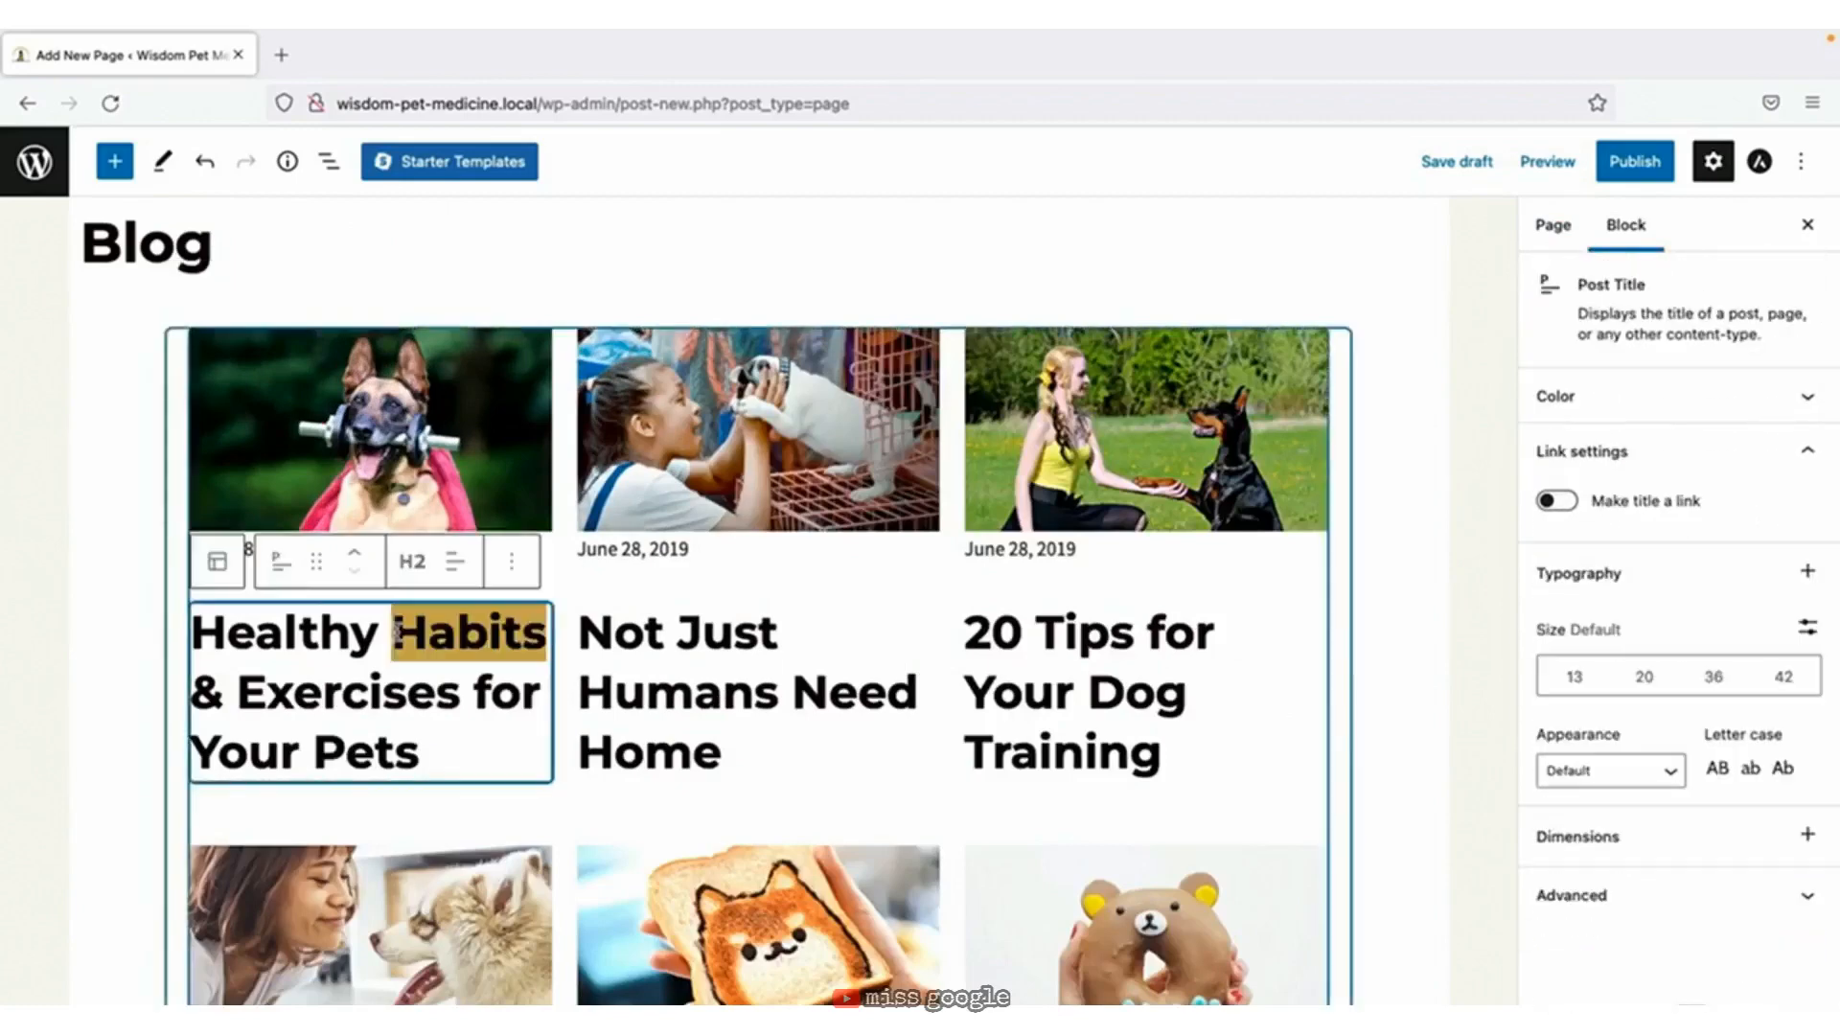
left_click(358, 634)
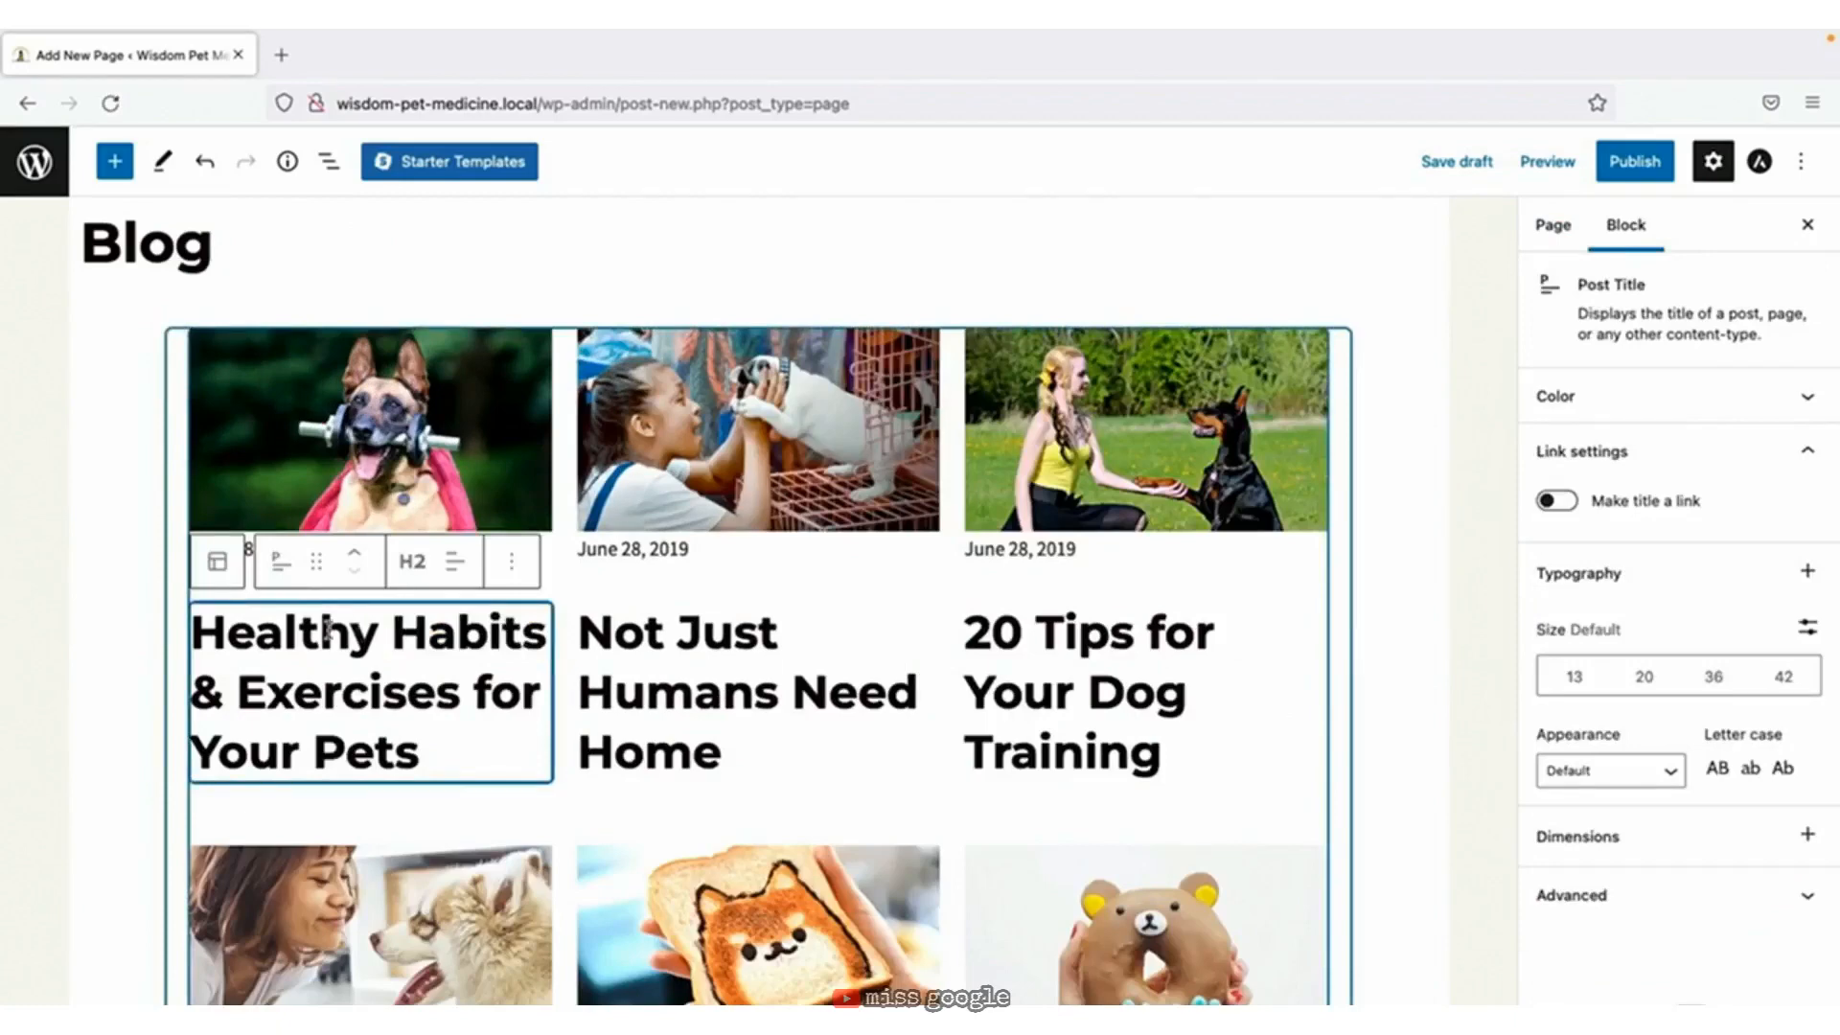
left_click(1645, 676)
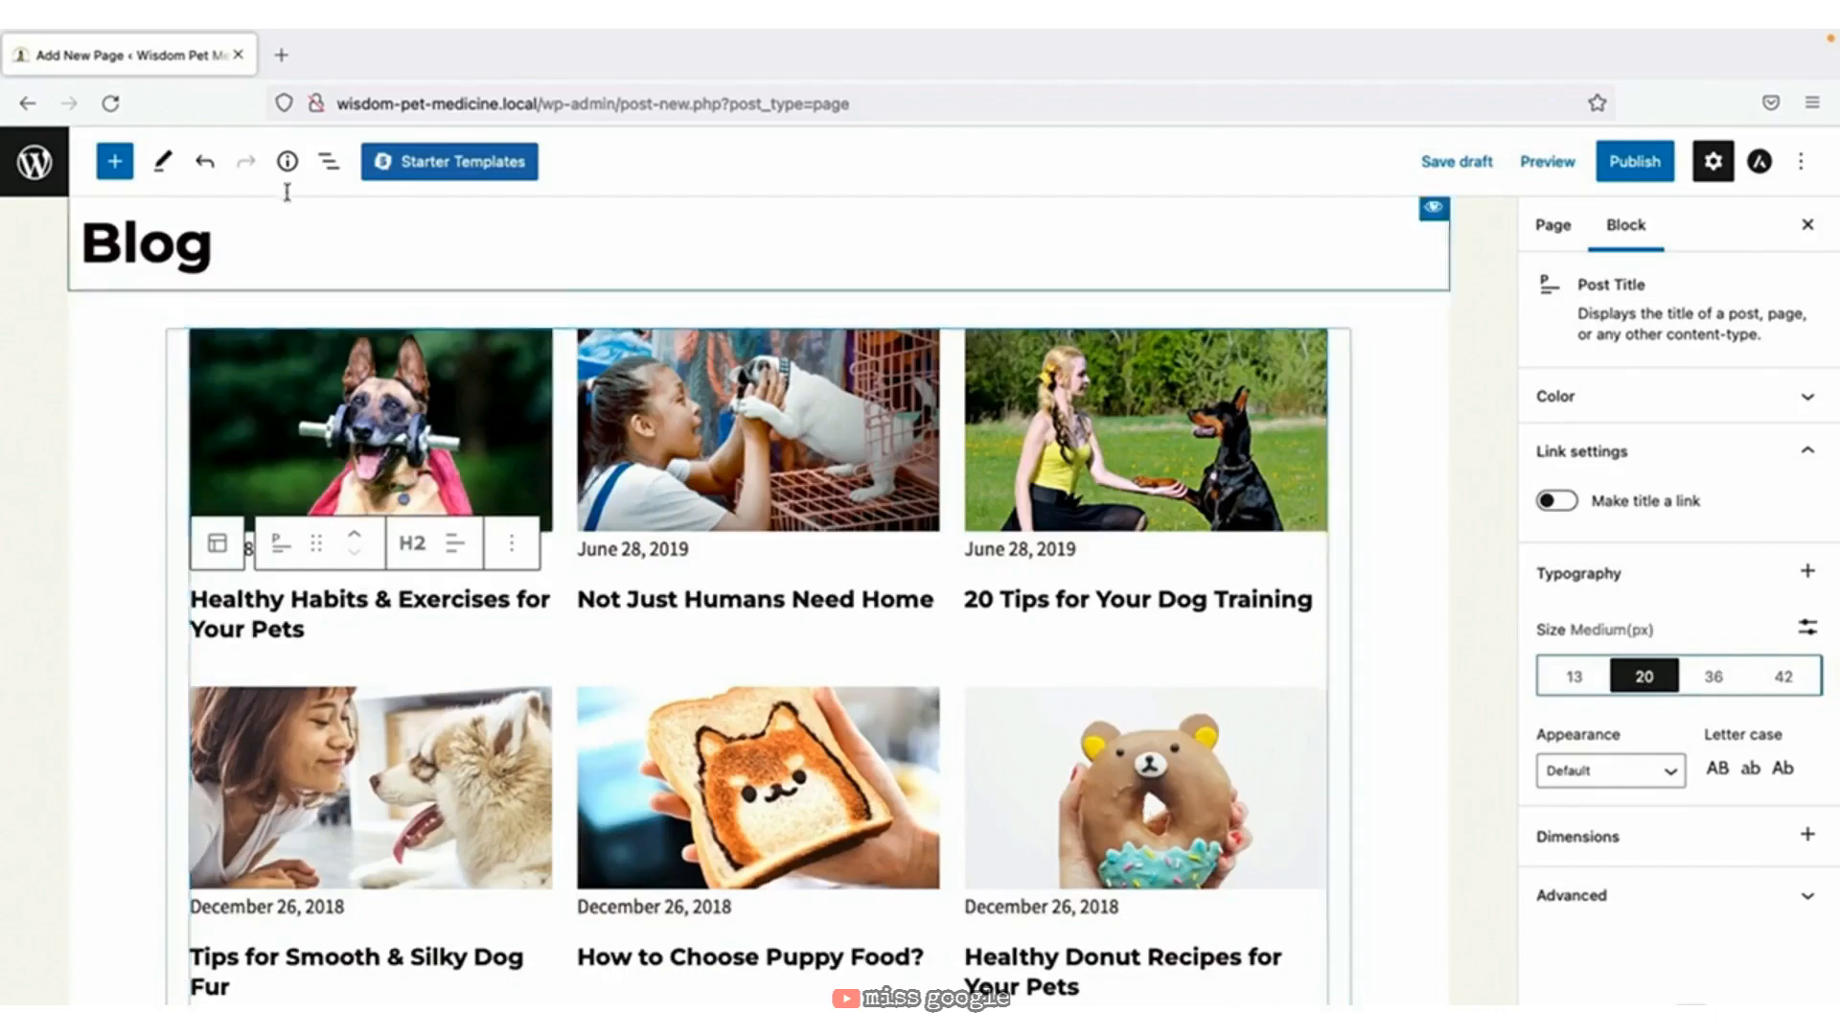
left_click(327, 163)
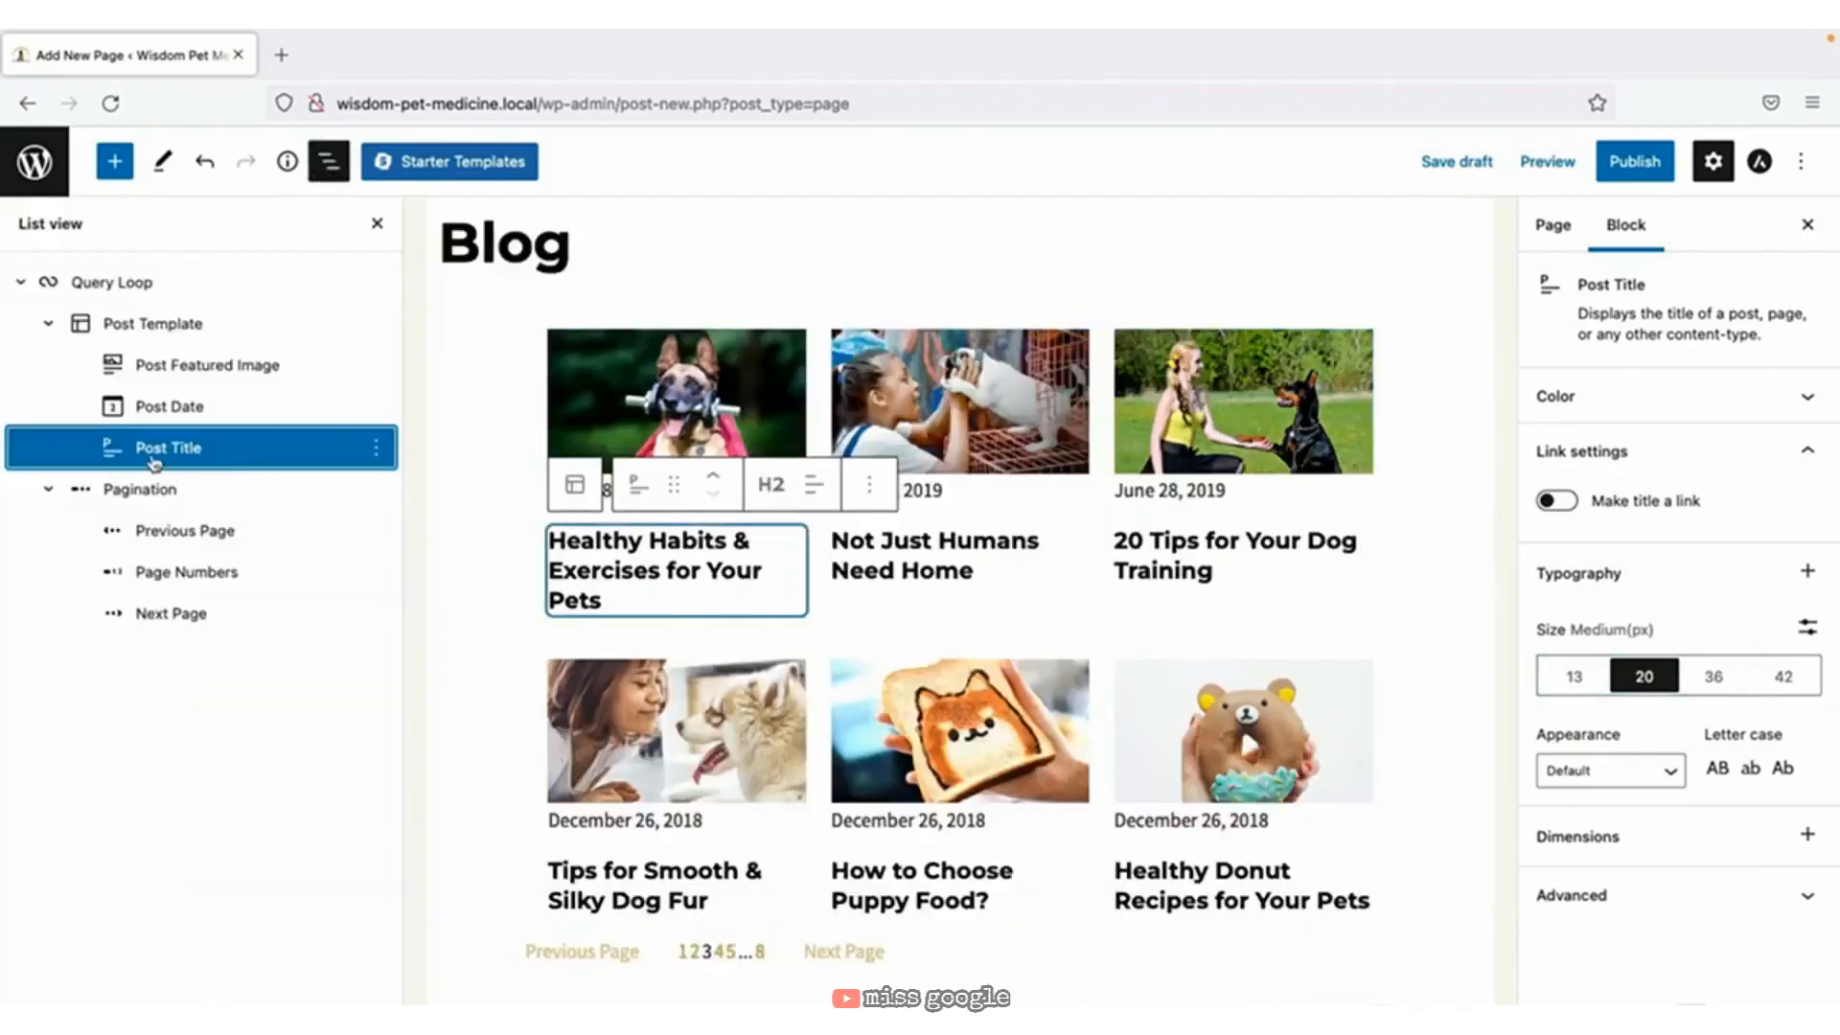
left_click_drag(154, 463, 203, 406)
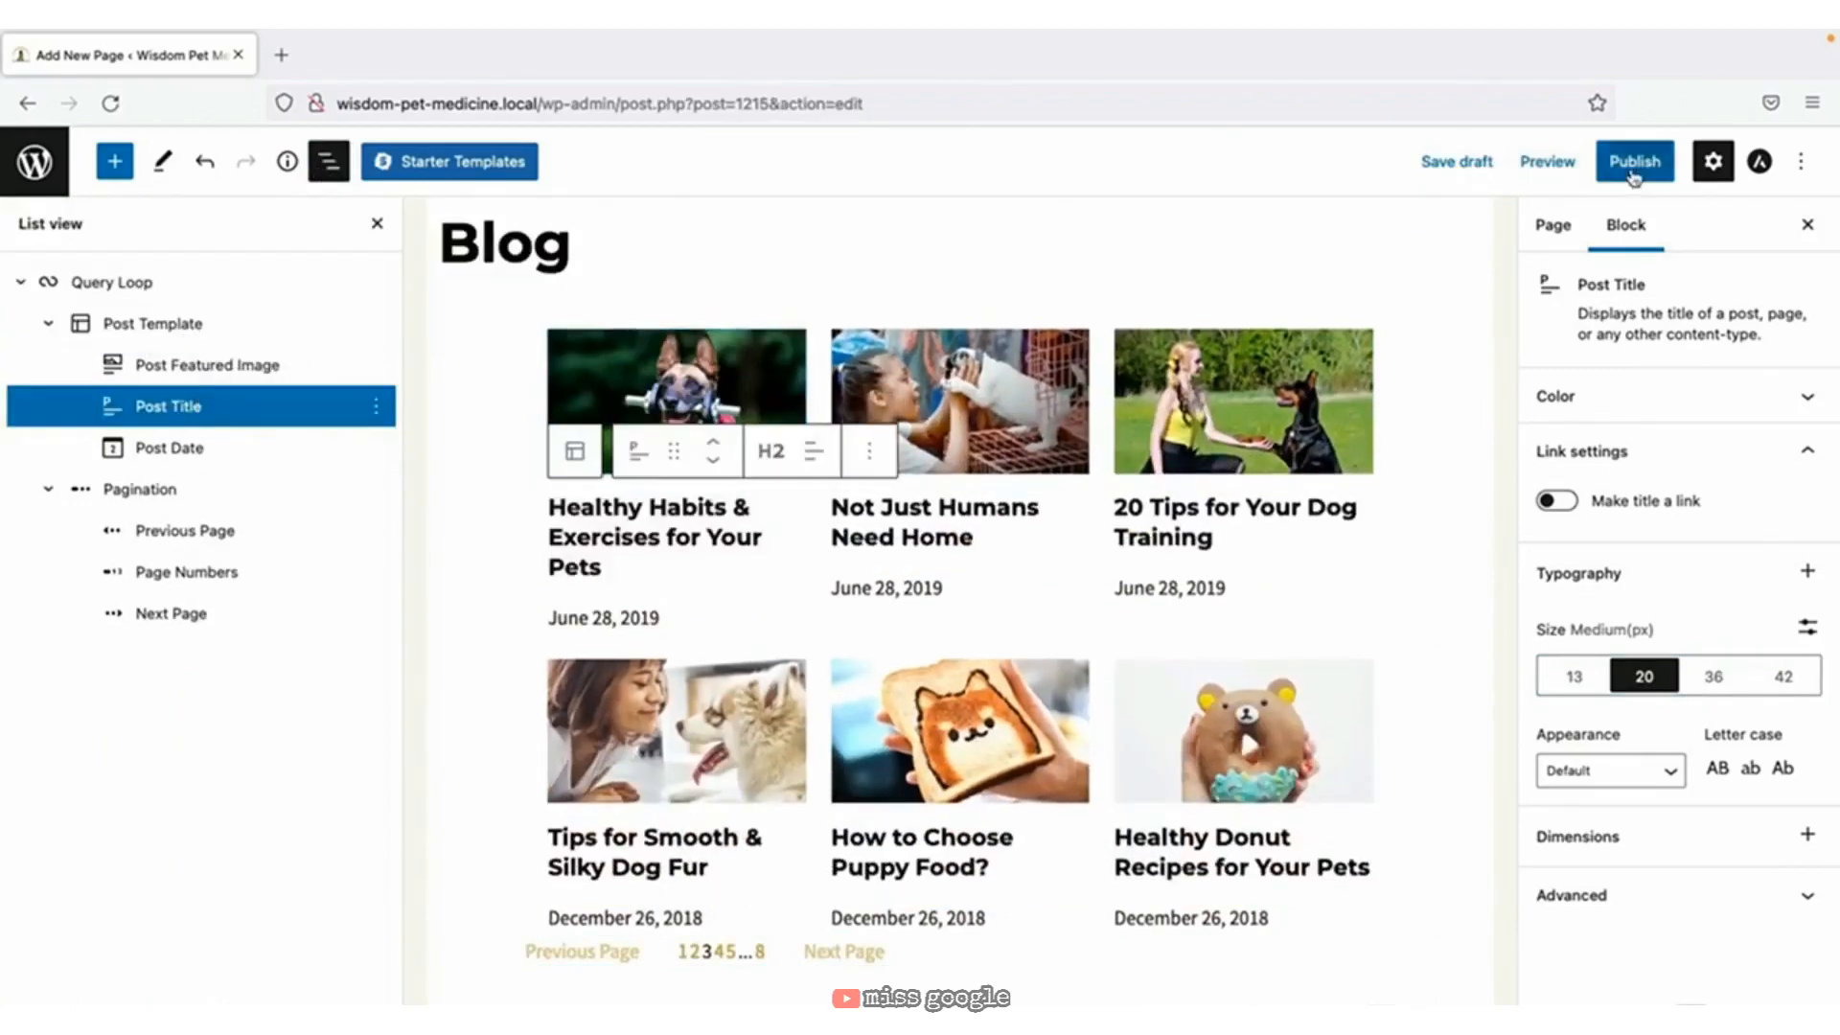
Publish the Blog page and look over its posts grid on the live site.
left_click(1634, 161)
left_click(1633, 176)
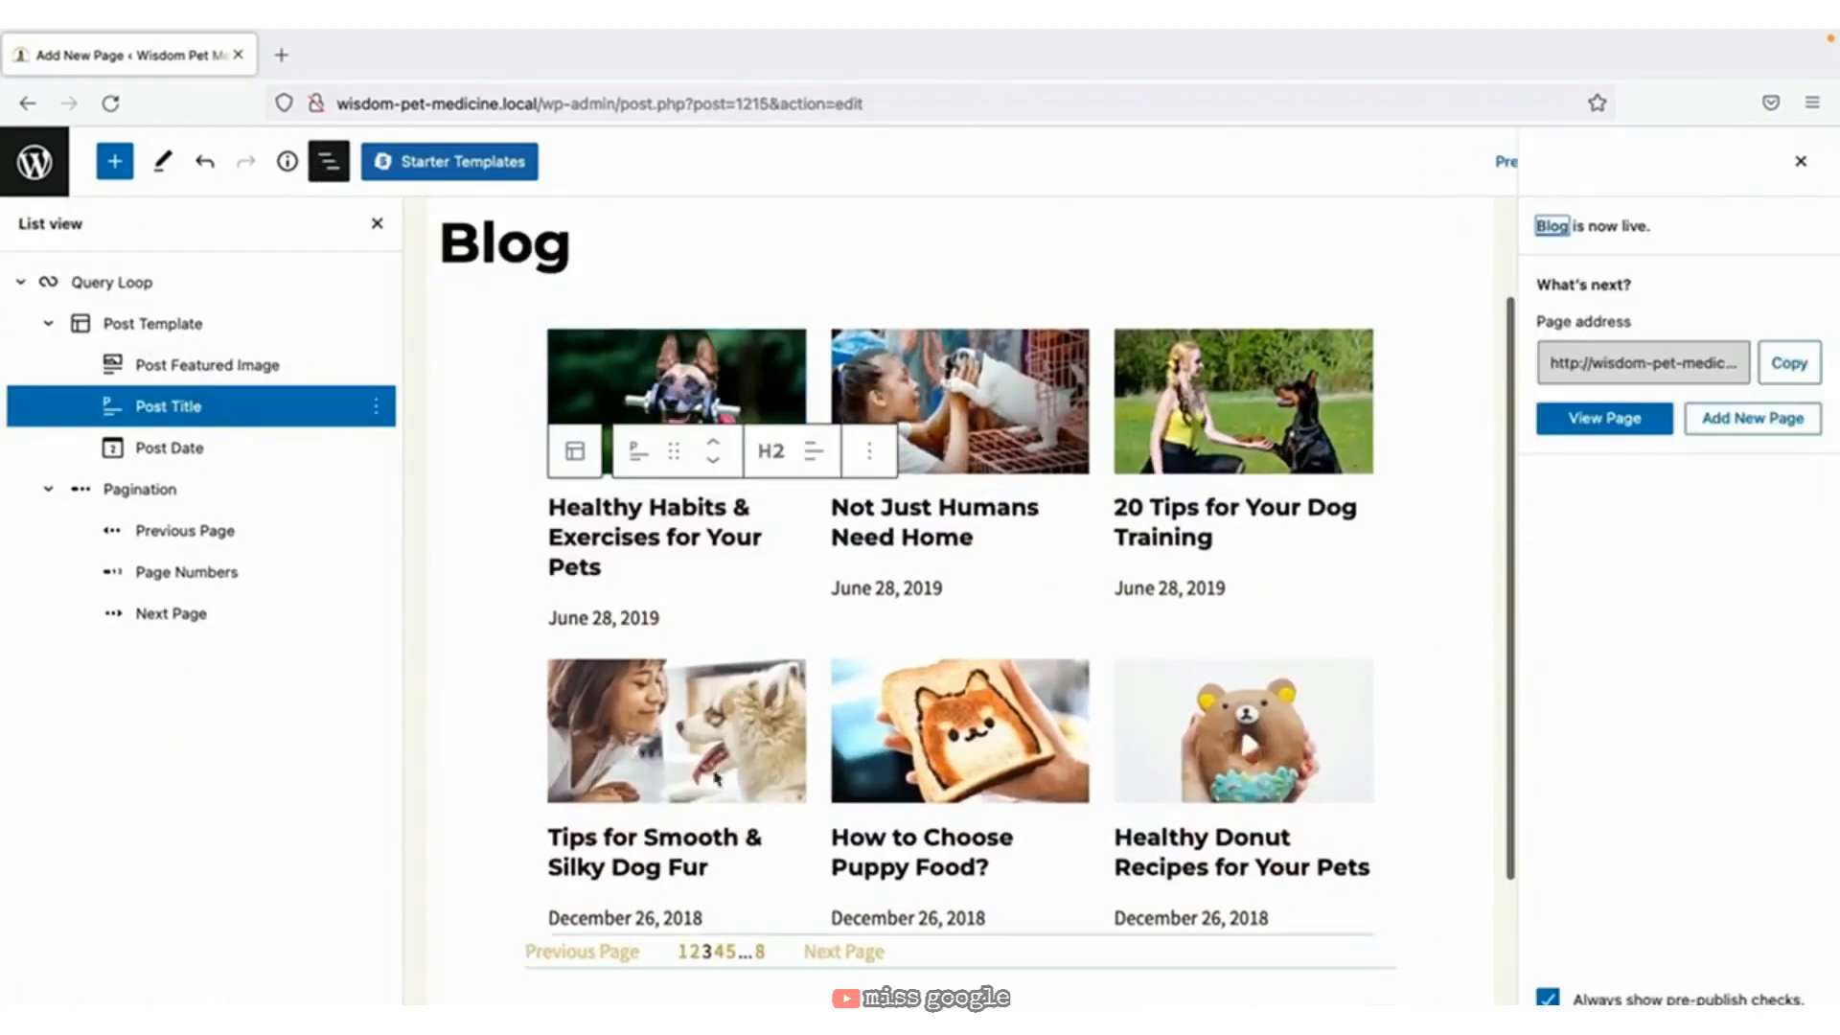
left_click(247, 992)
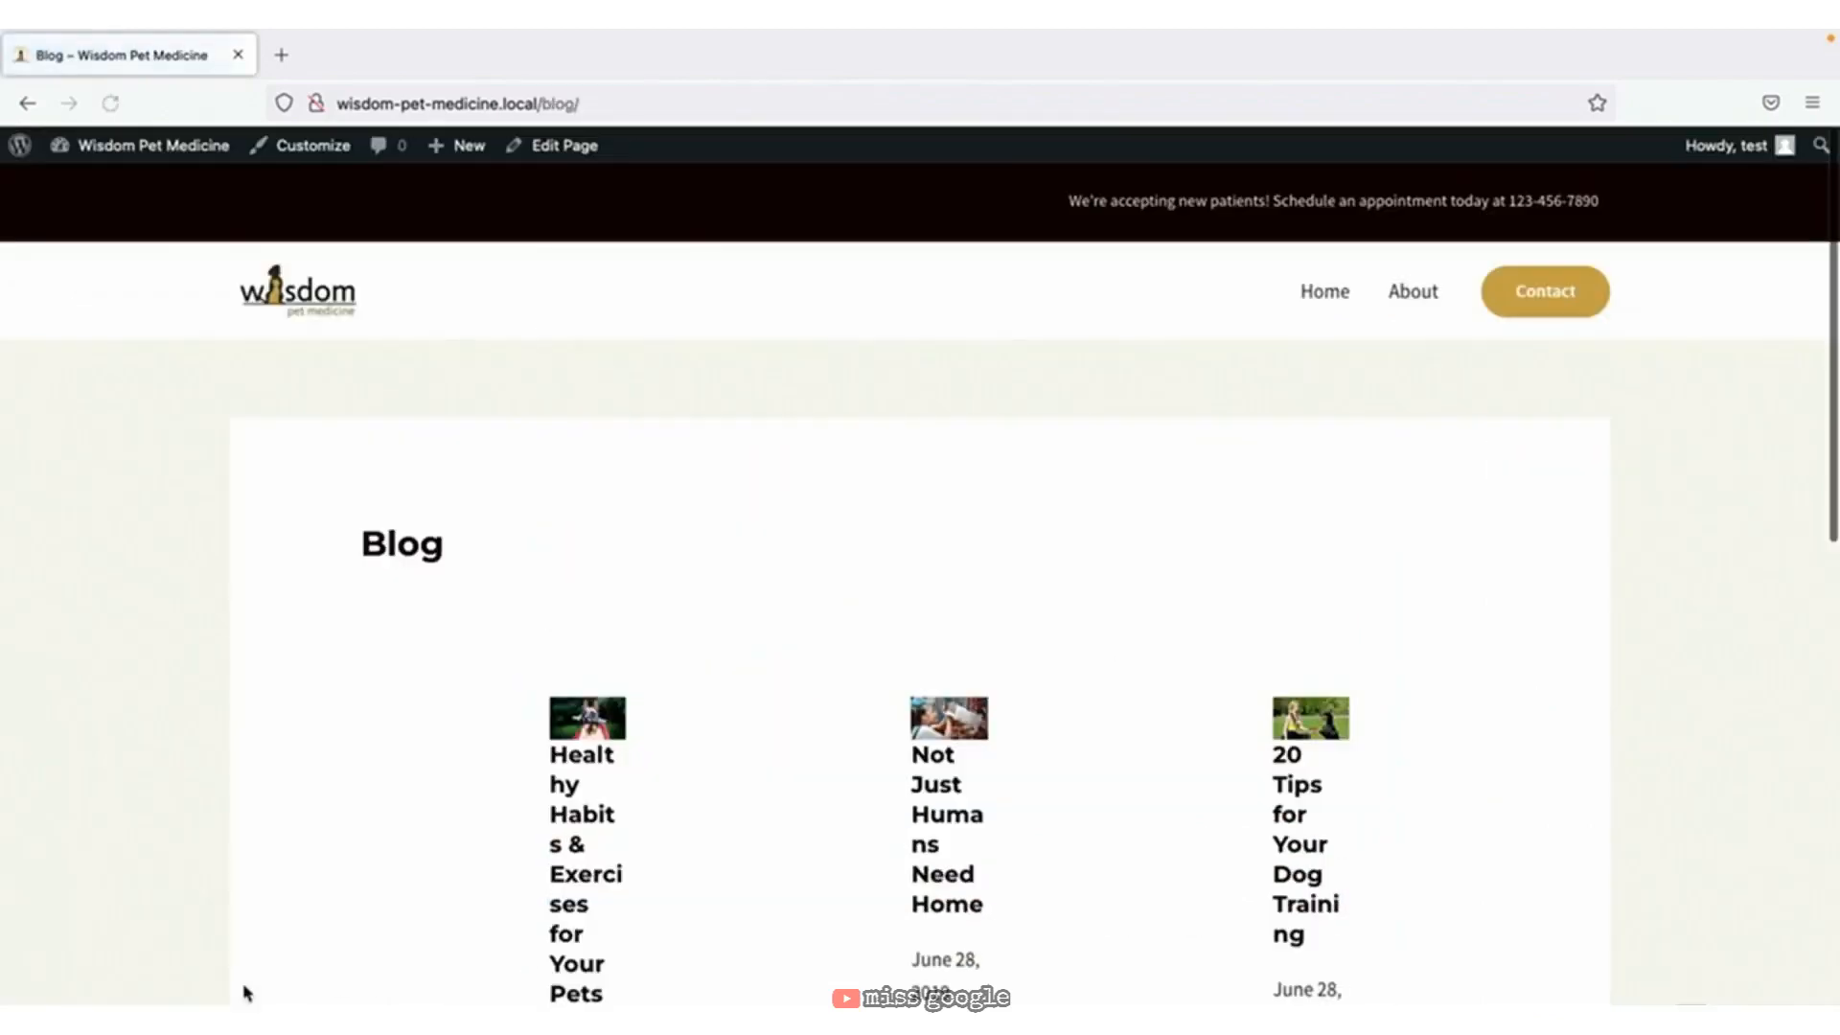
scroll(321, 893, "down", 4)
scroll(322, 894, "up", 4)
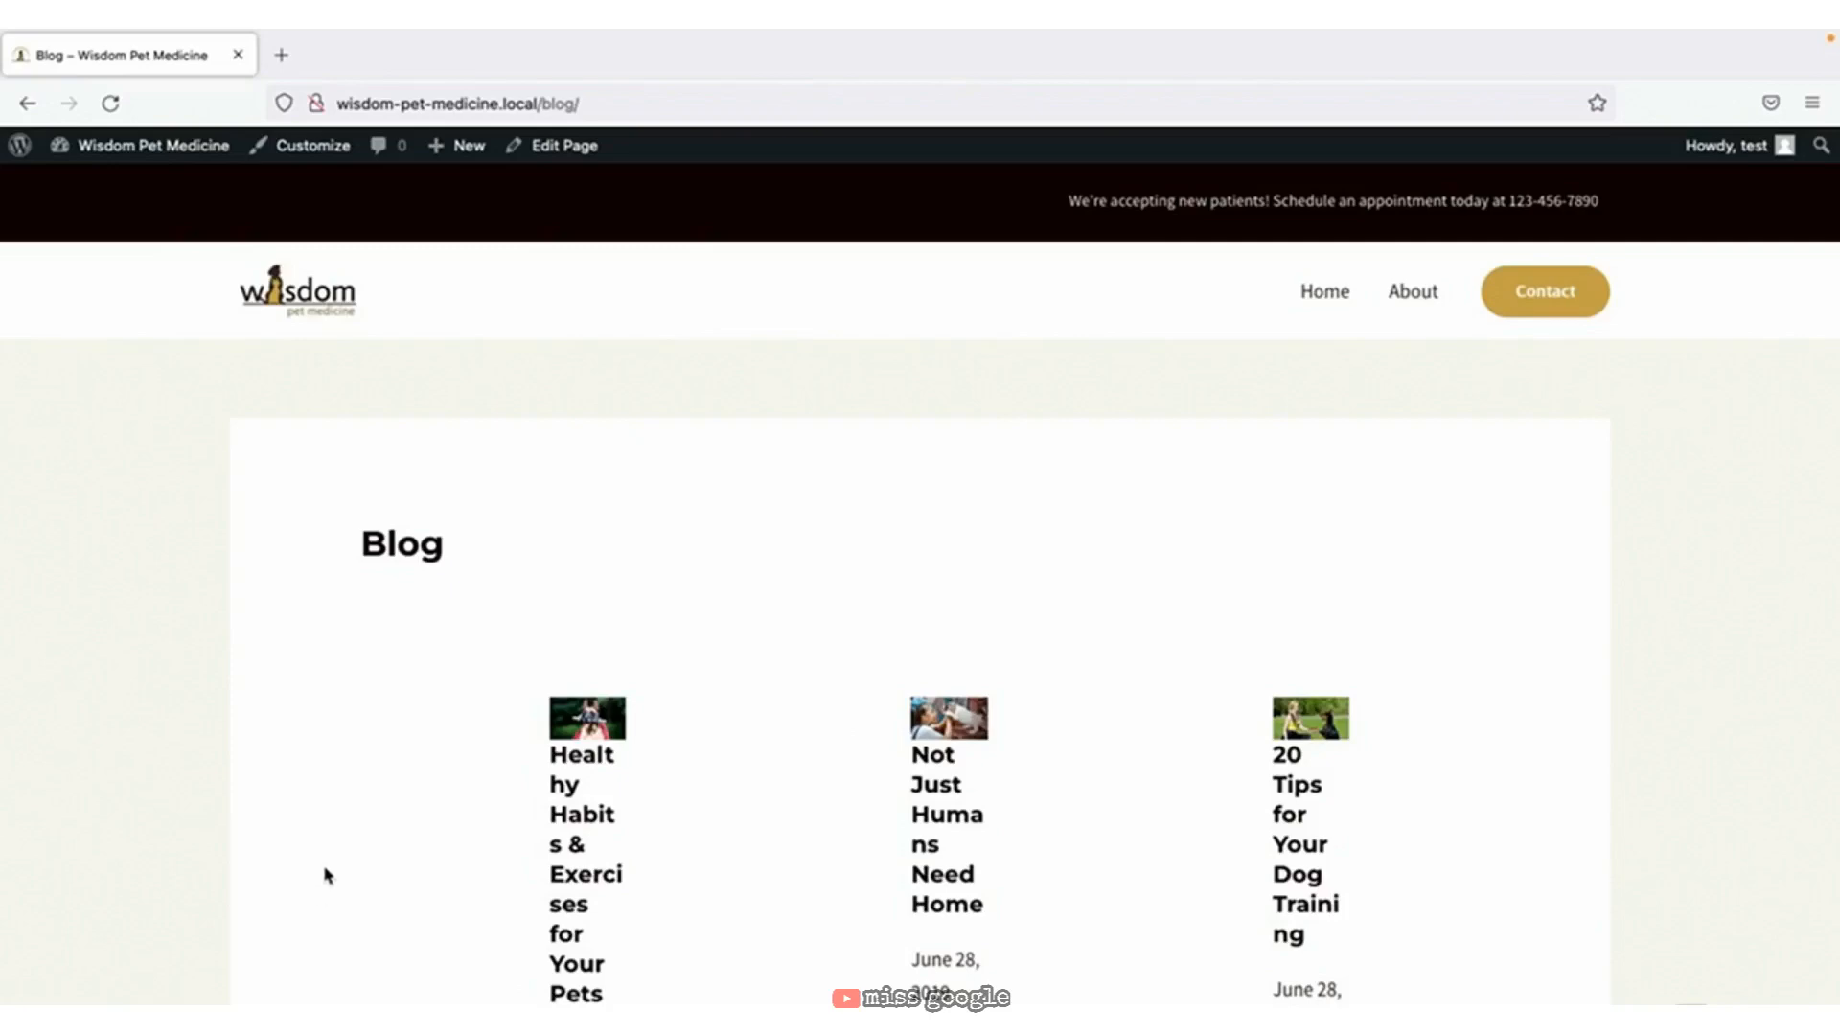
Reopen the Blog page for editing, review its Astra content layout and sidebar settings, and update the page.
left_click(567, 163)
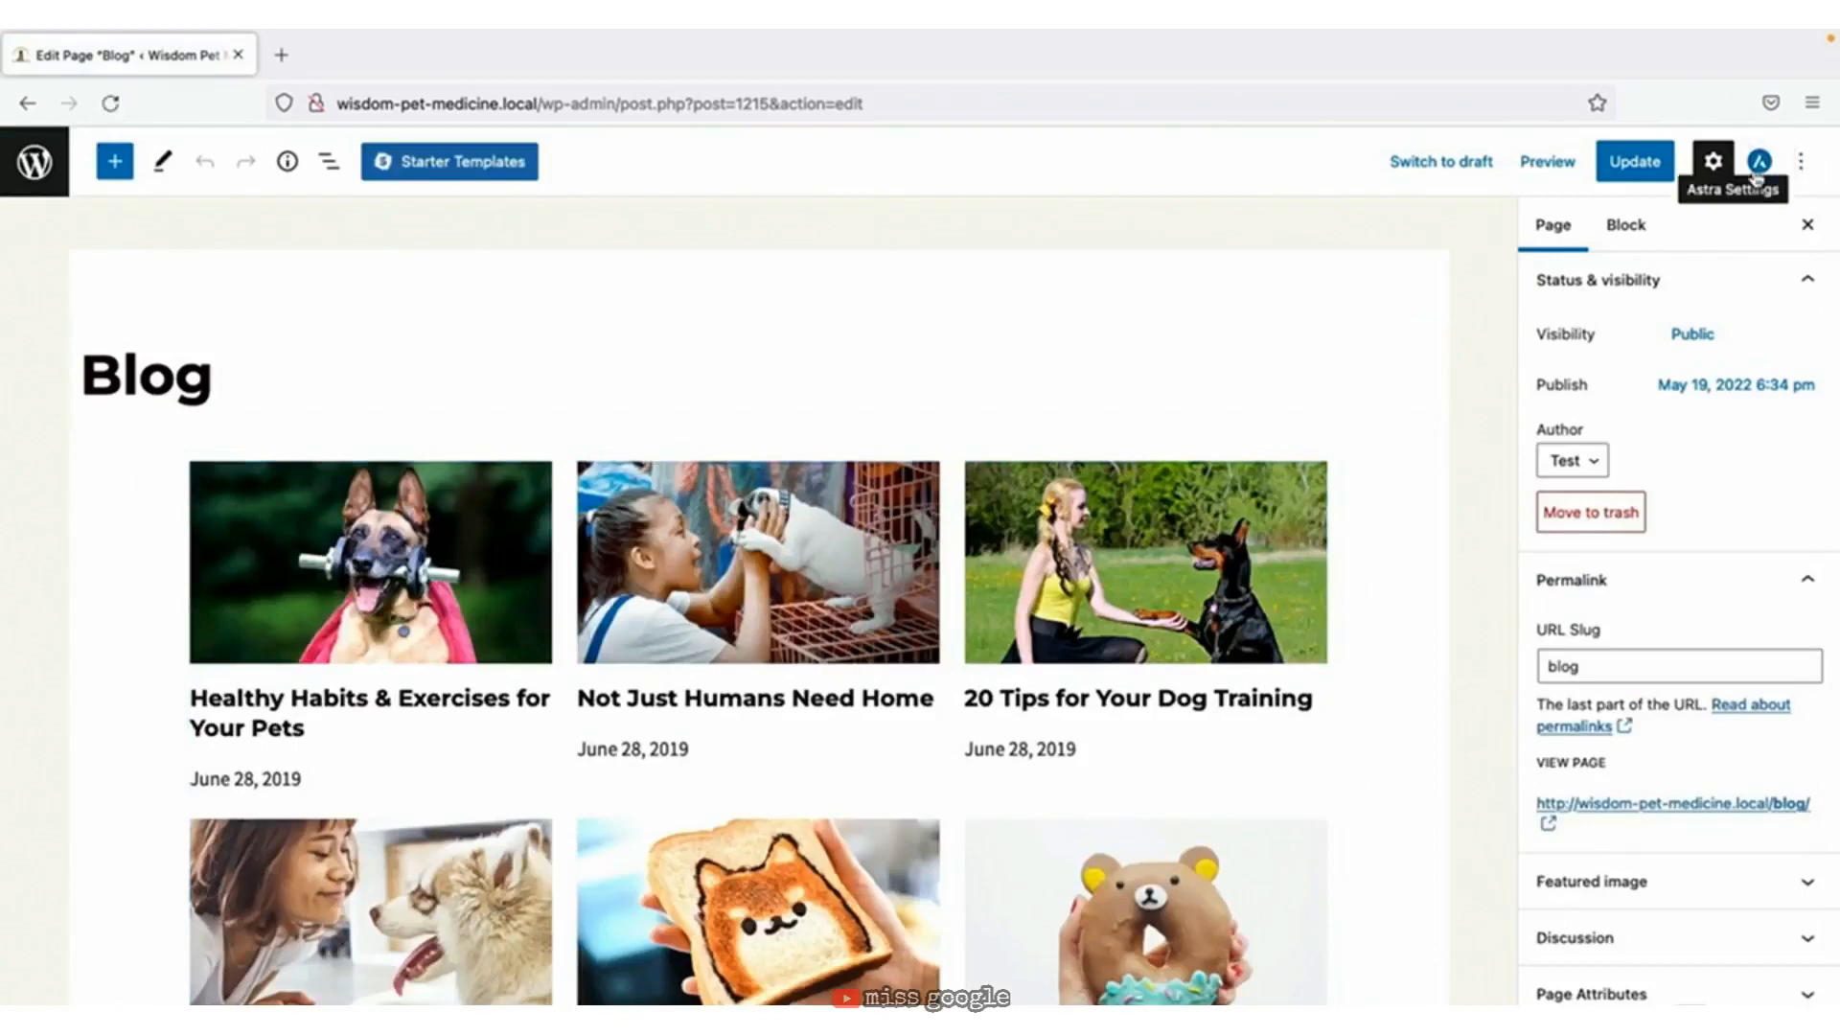
left_click(1802, 163)
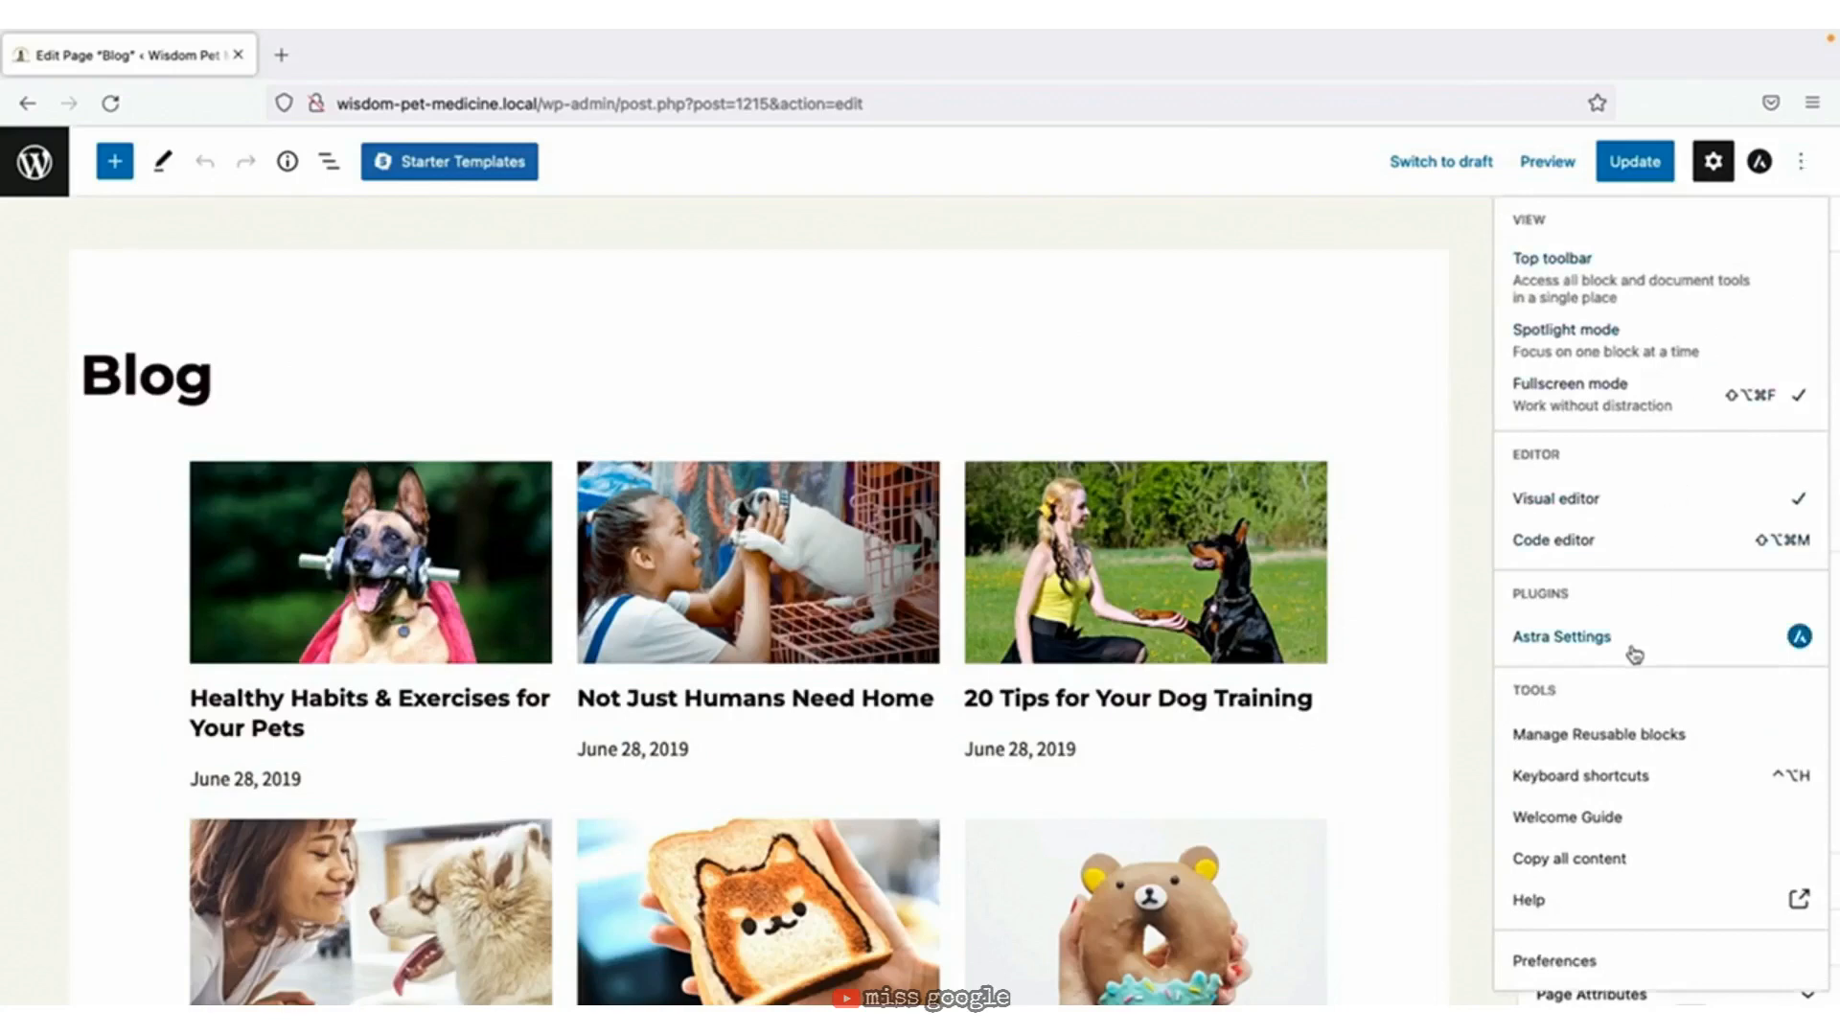
left_click(1759, 161)
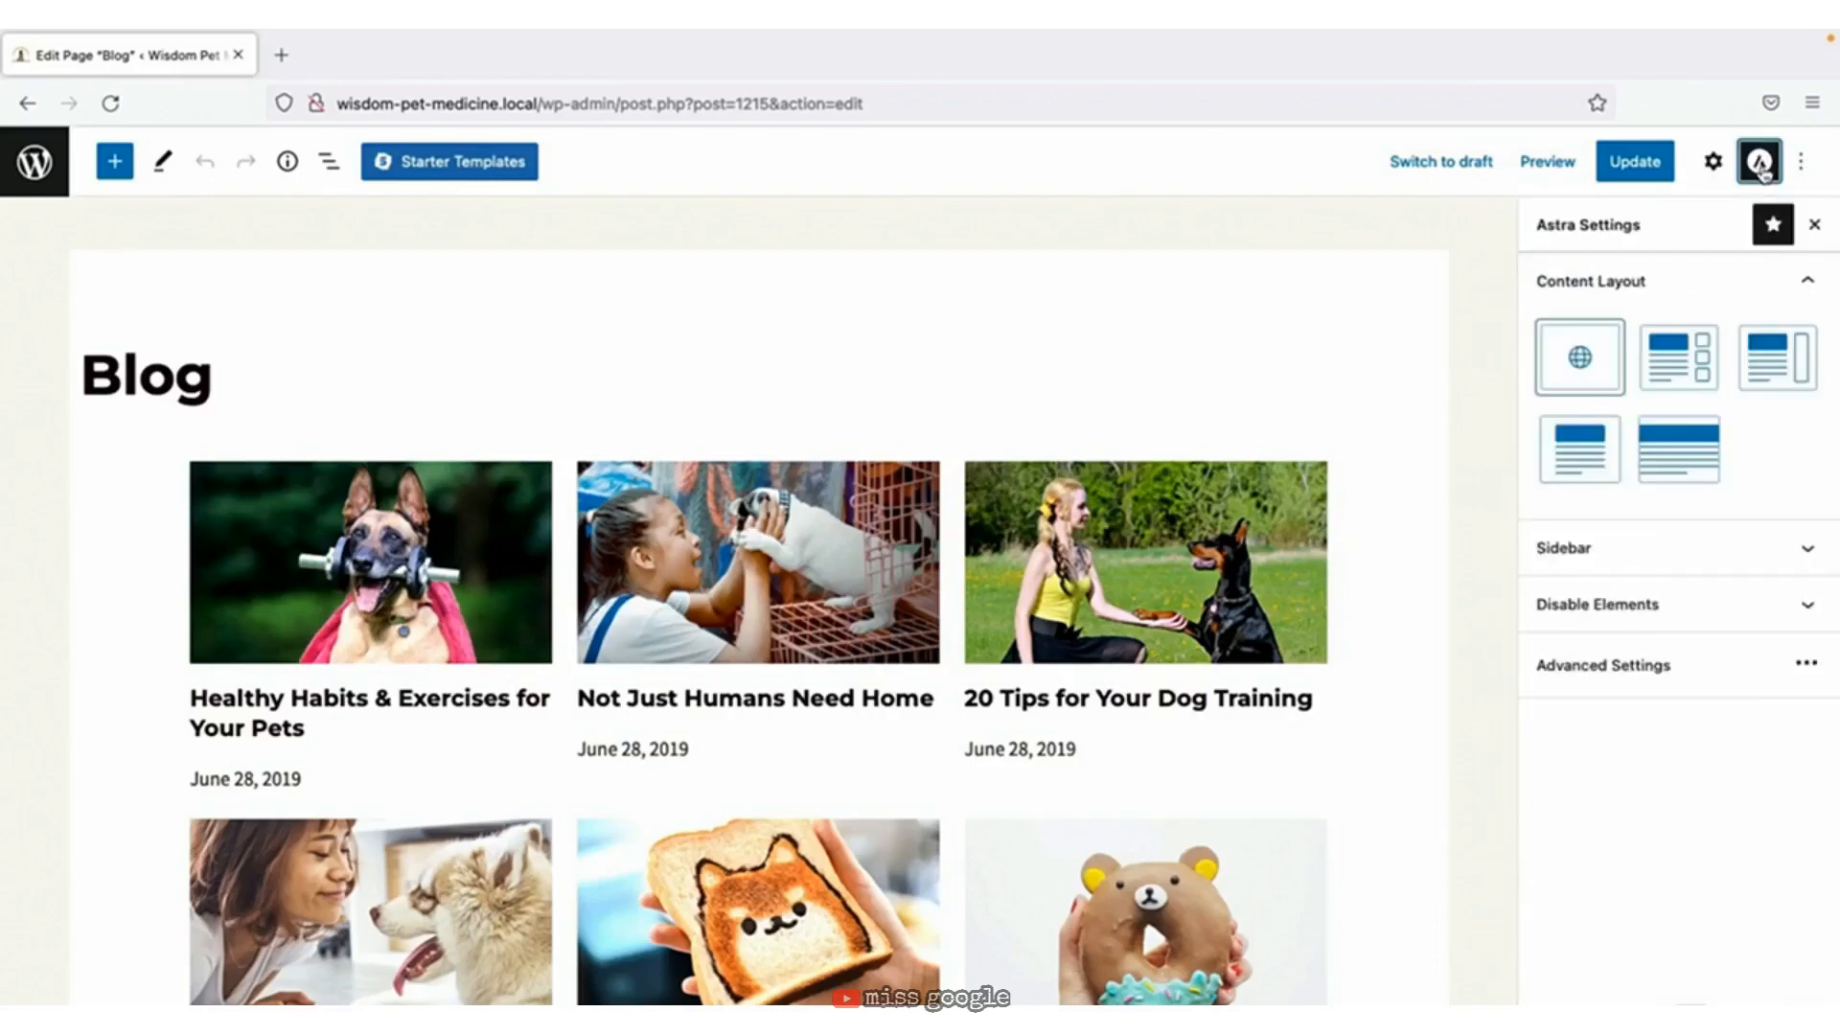
left_click(1588, 548)
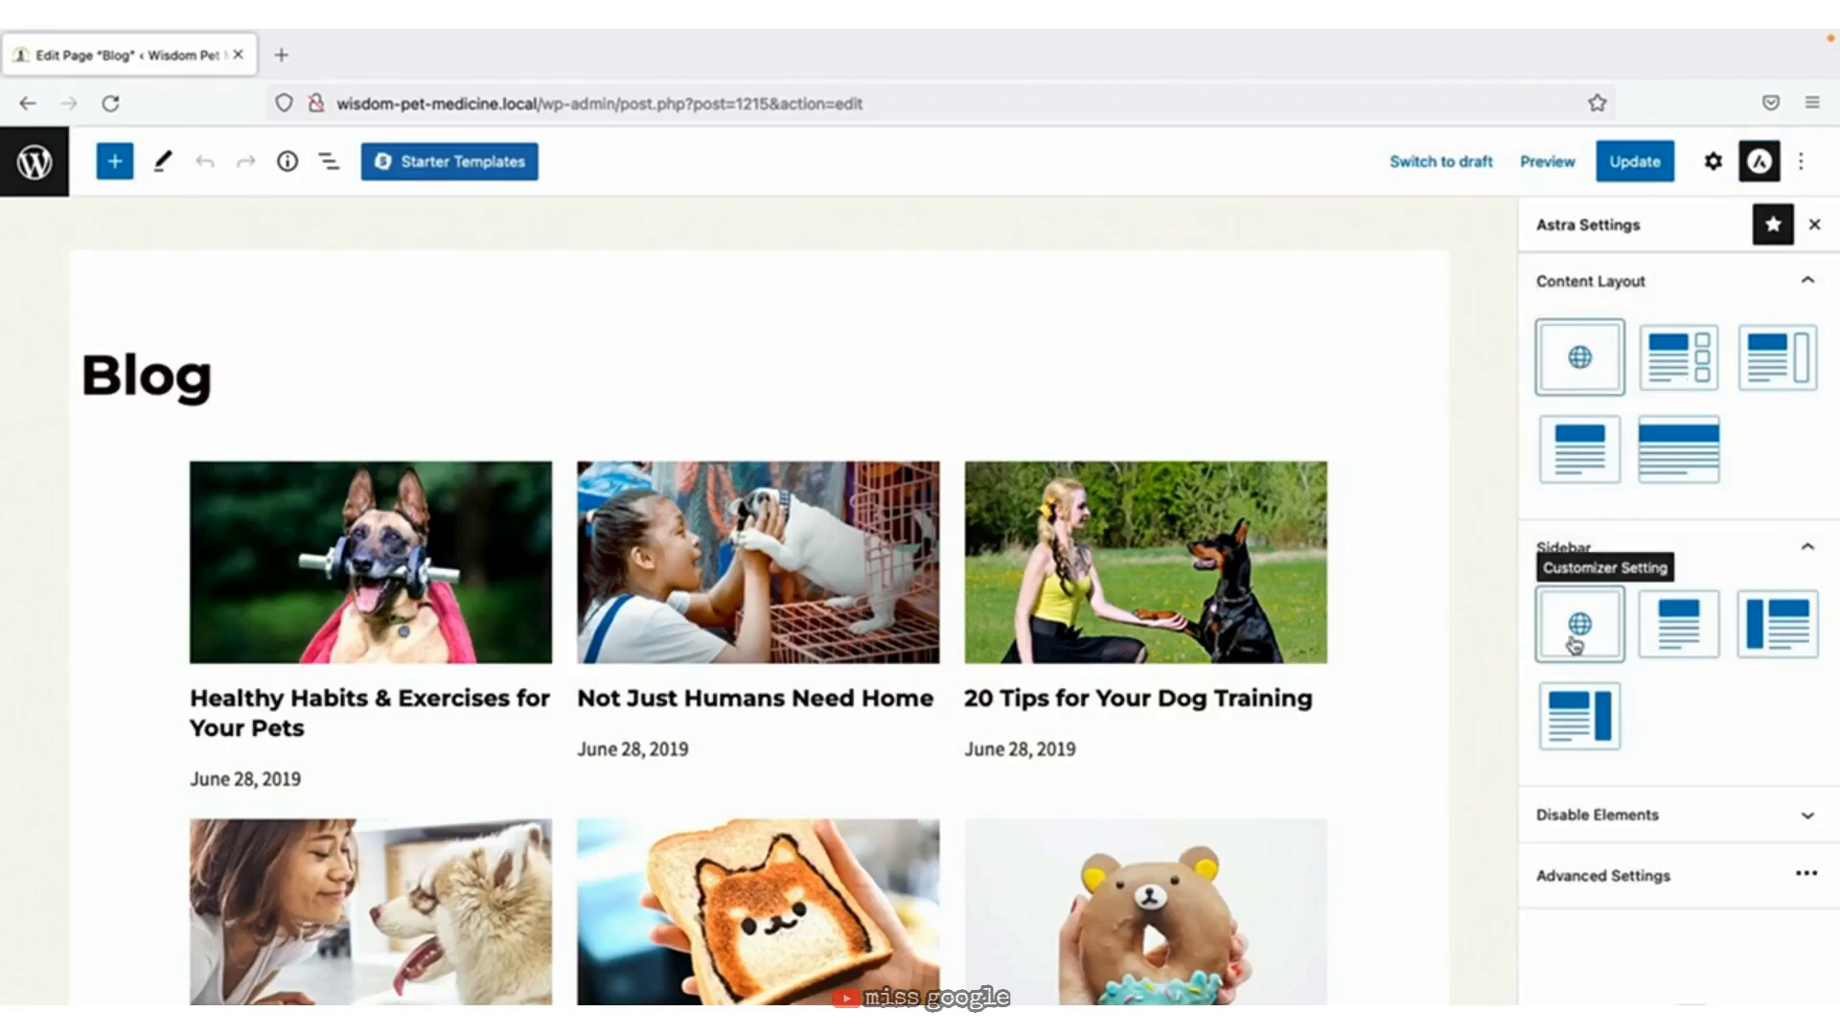
left_click(1635, 161)
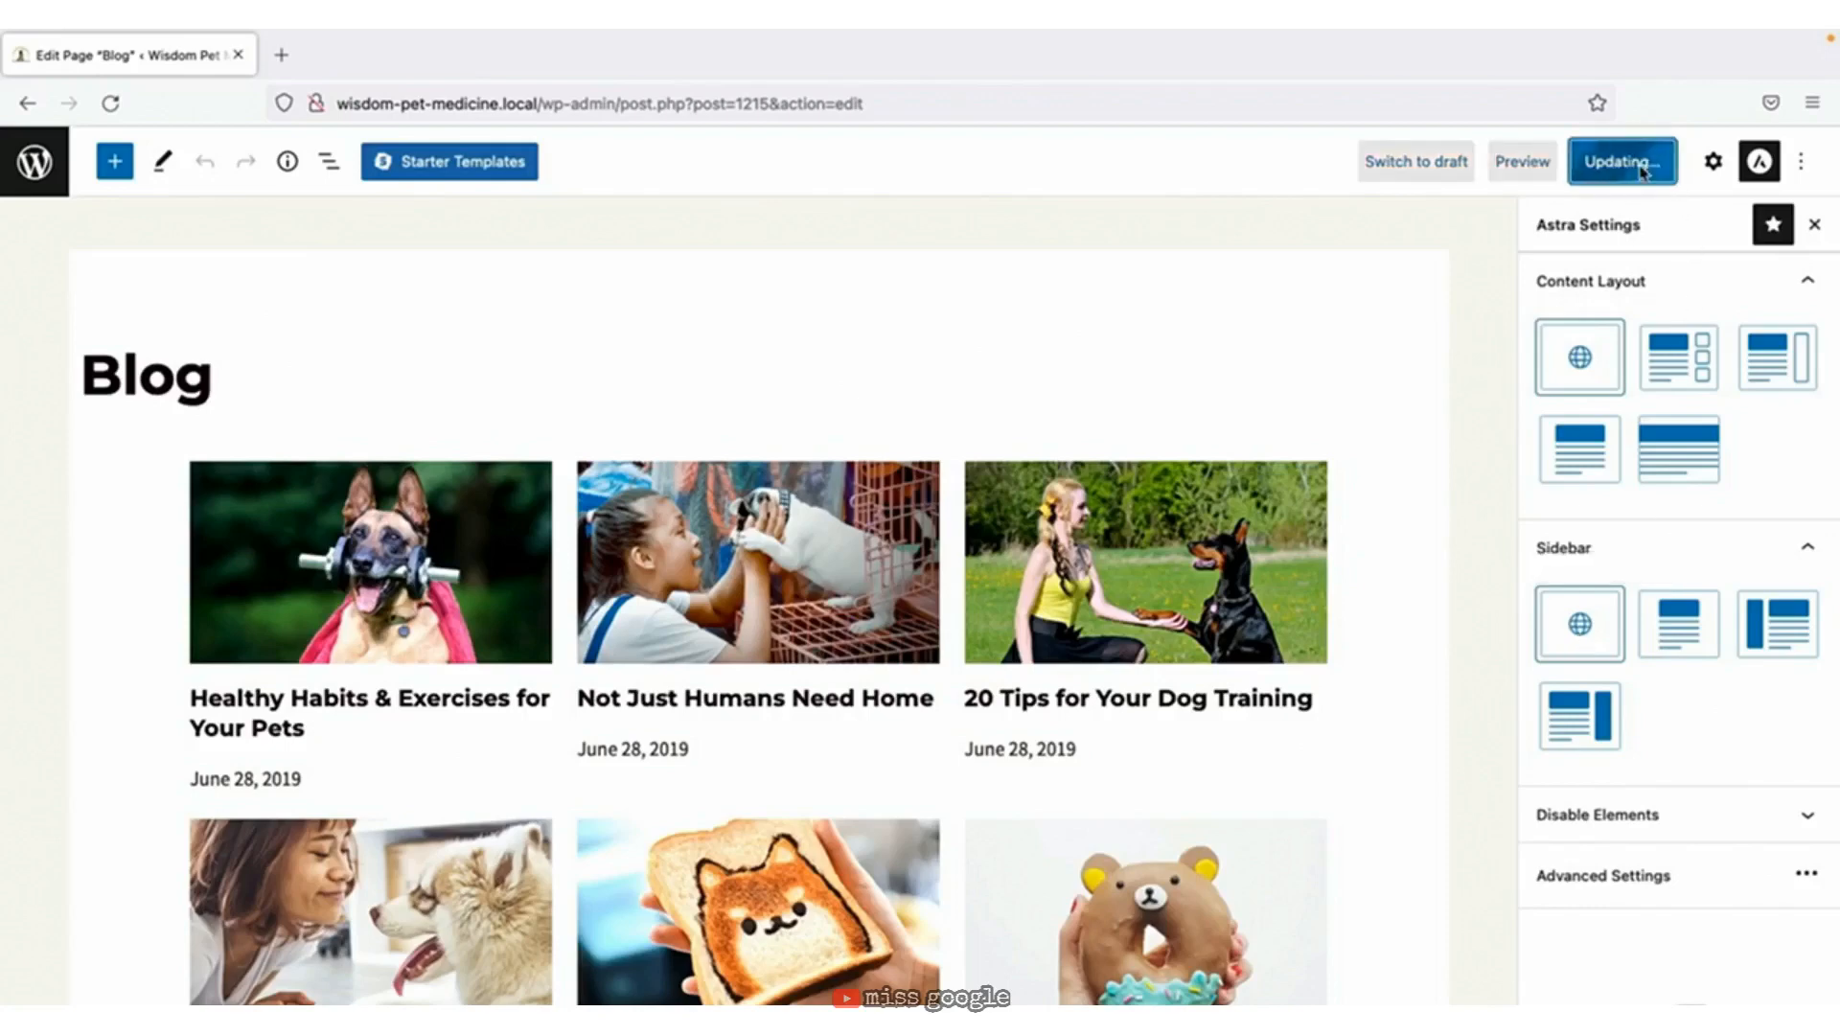
Restore the old Blog page from the trash and check its Astra content layout and sidebar settings.
left_click(45, 175)
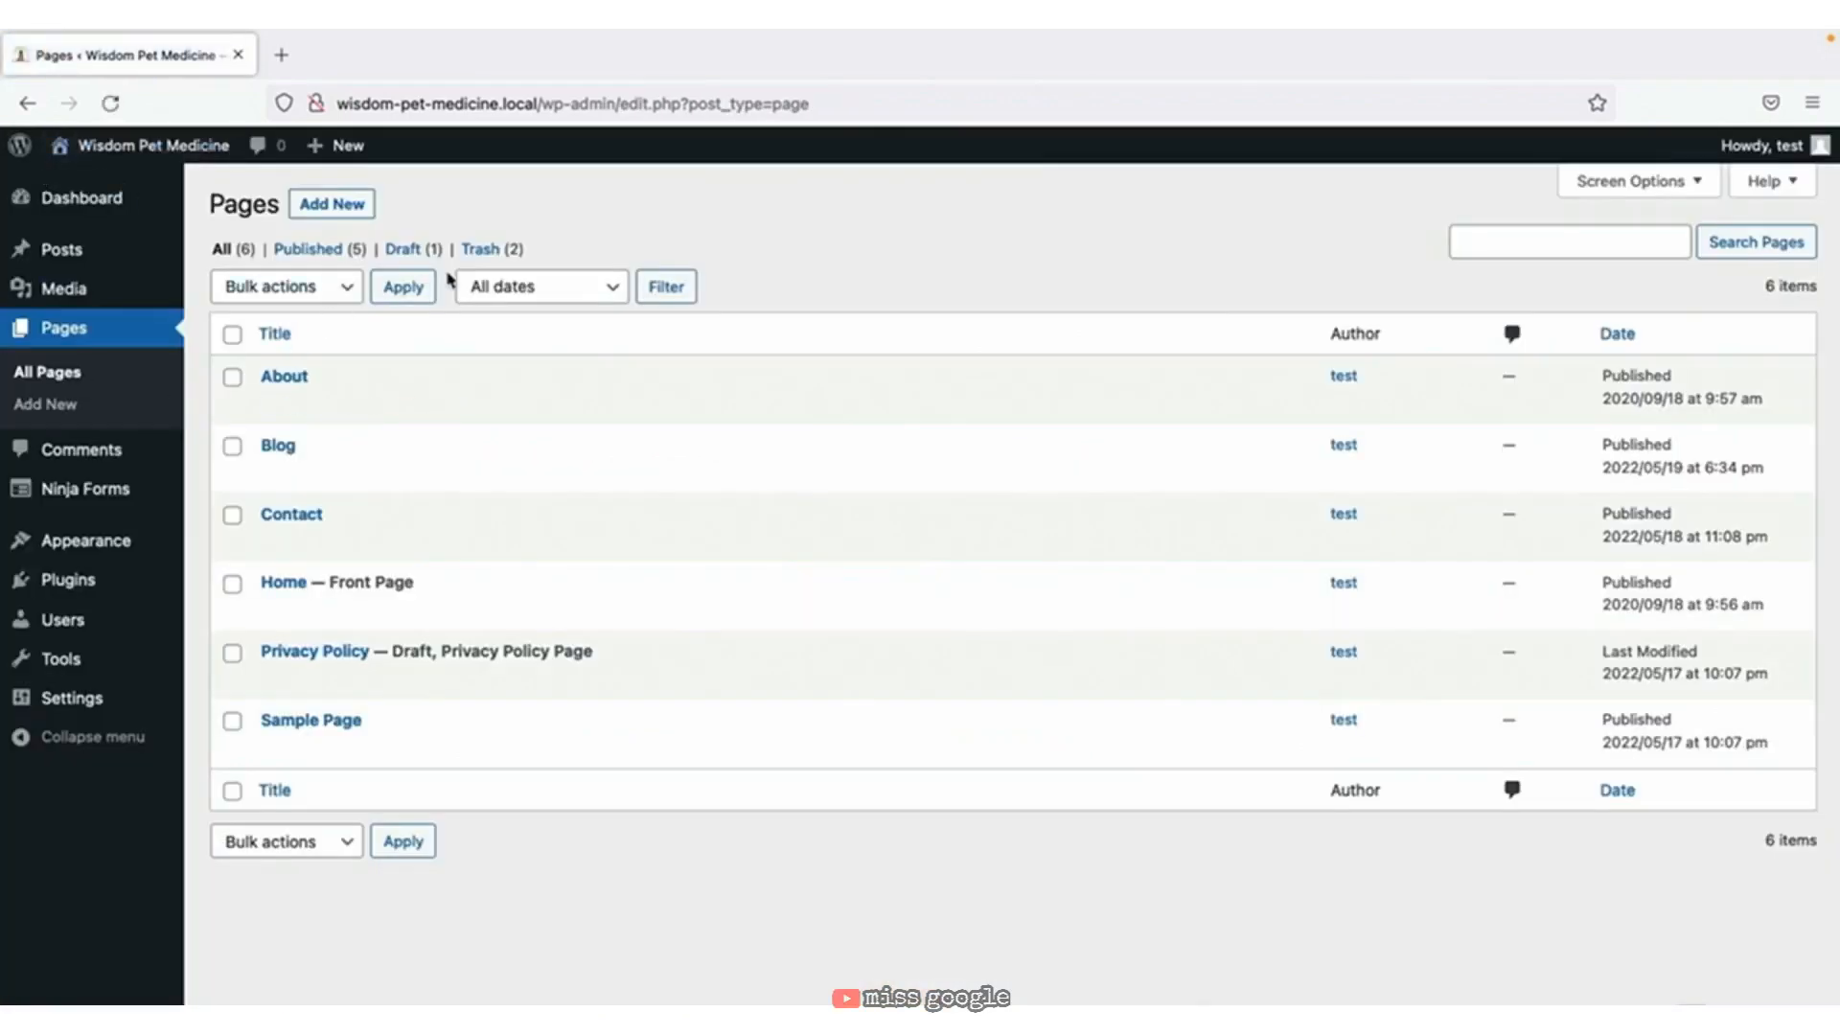
left_click(479, 251)
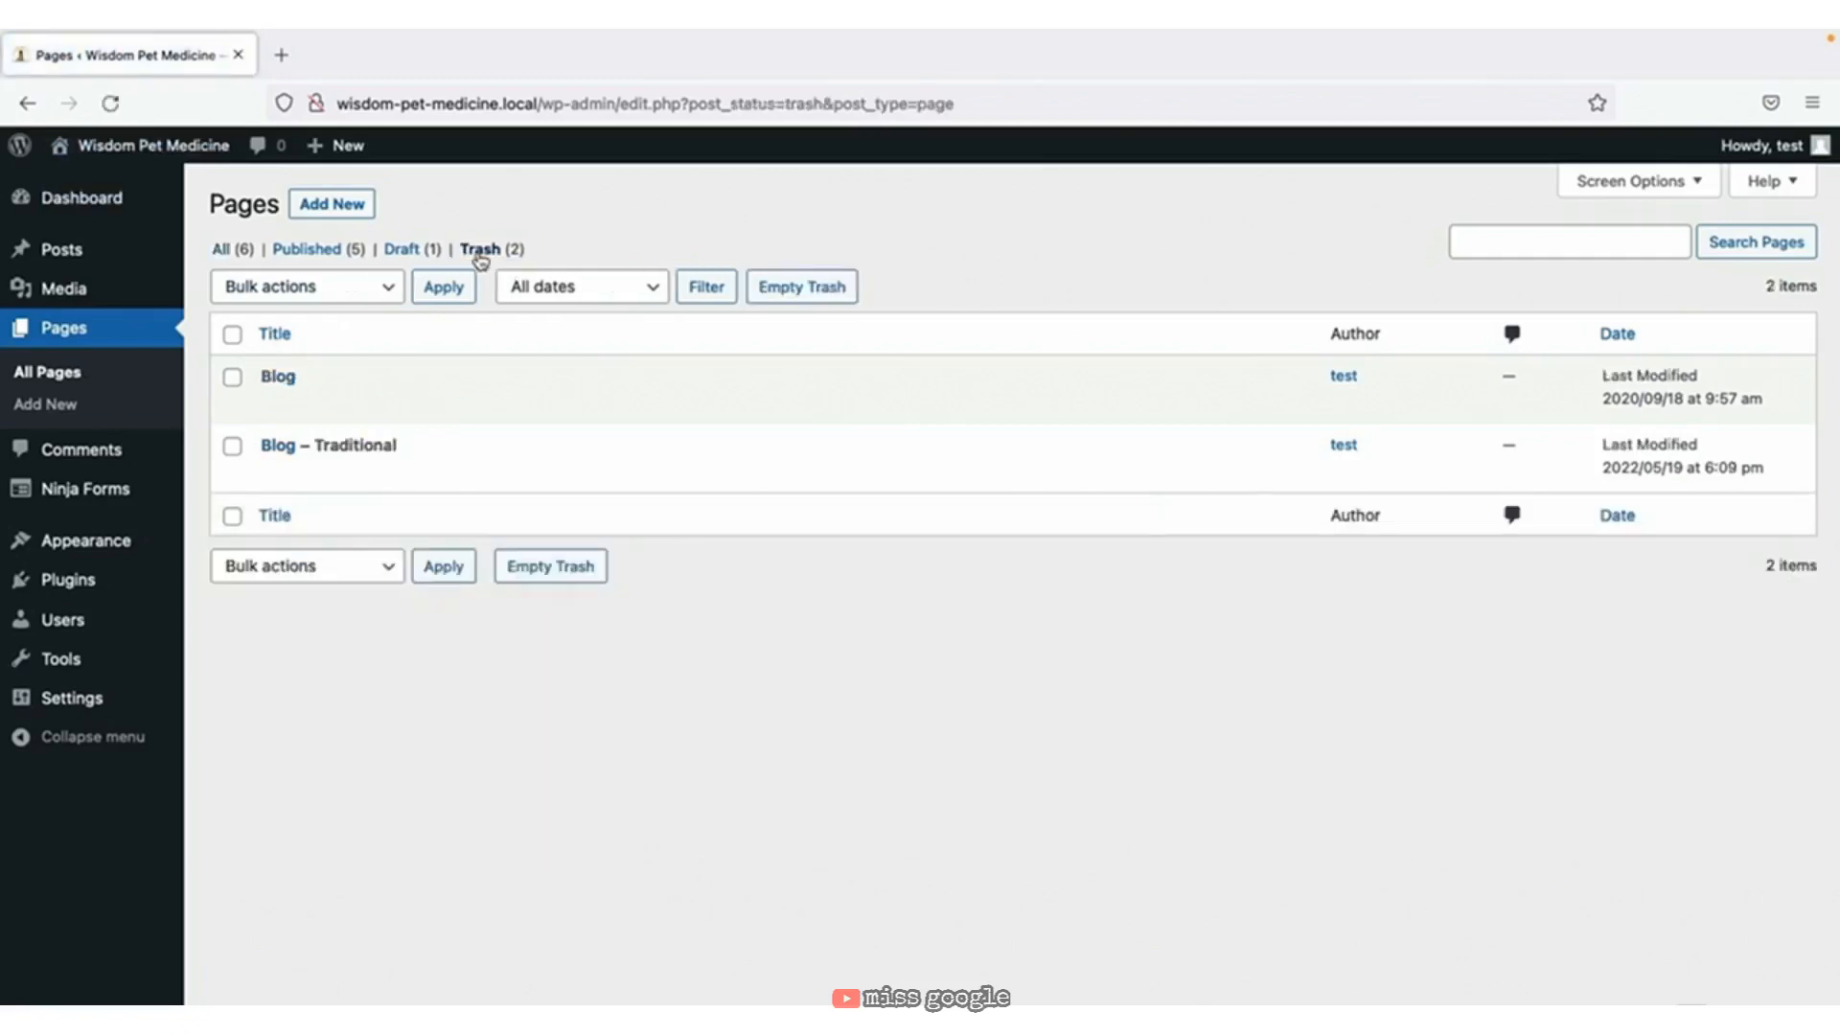
mouse_move(264, 376)
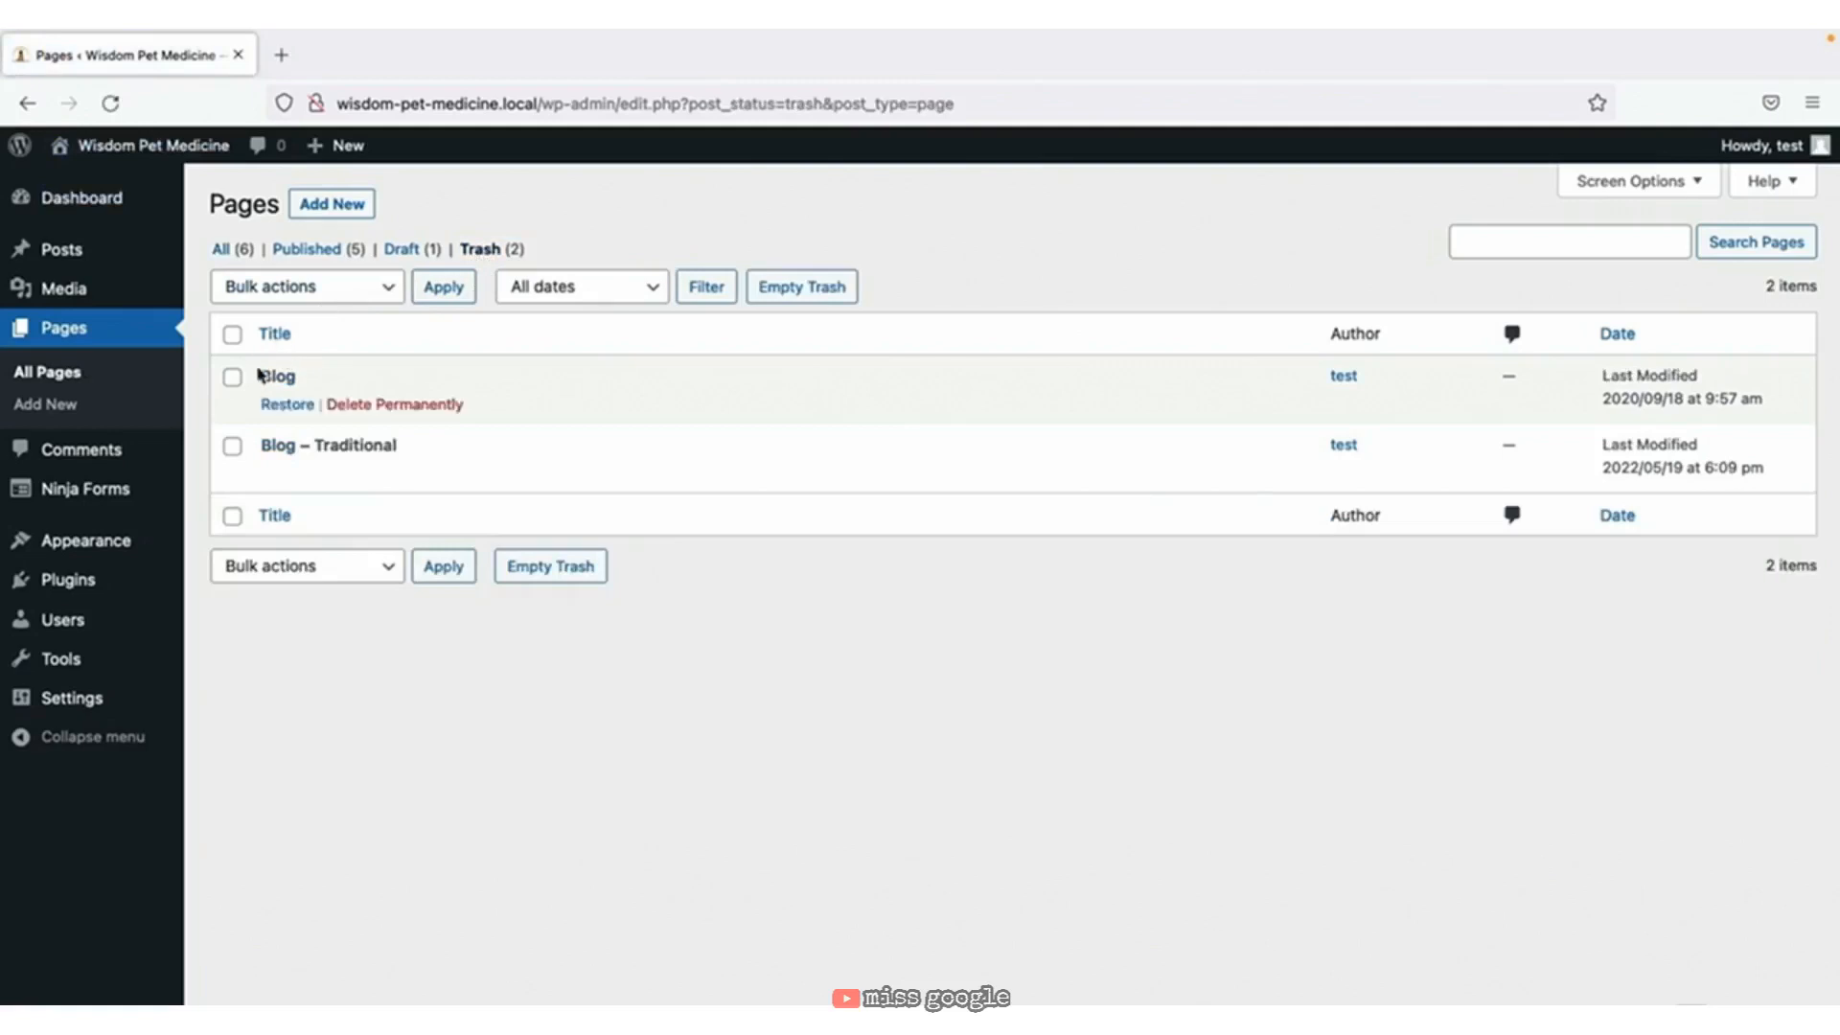
left_click(285, 405)
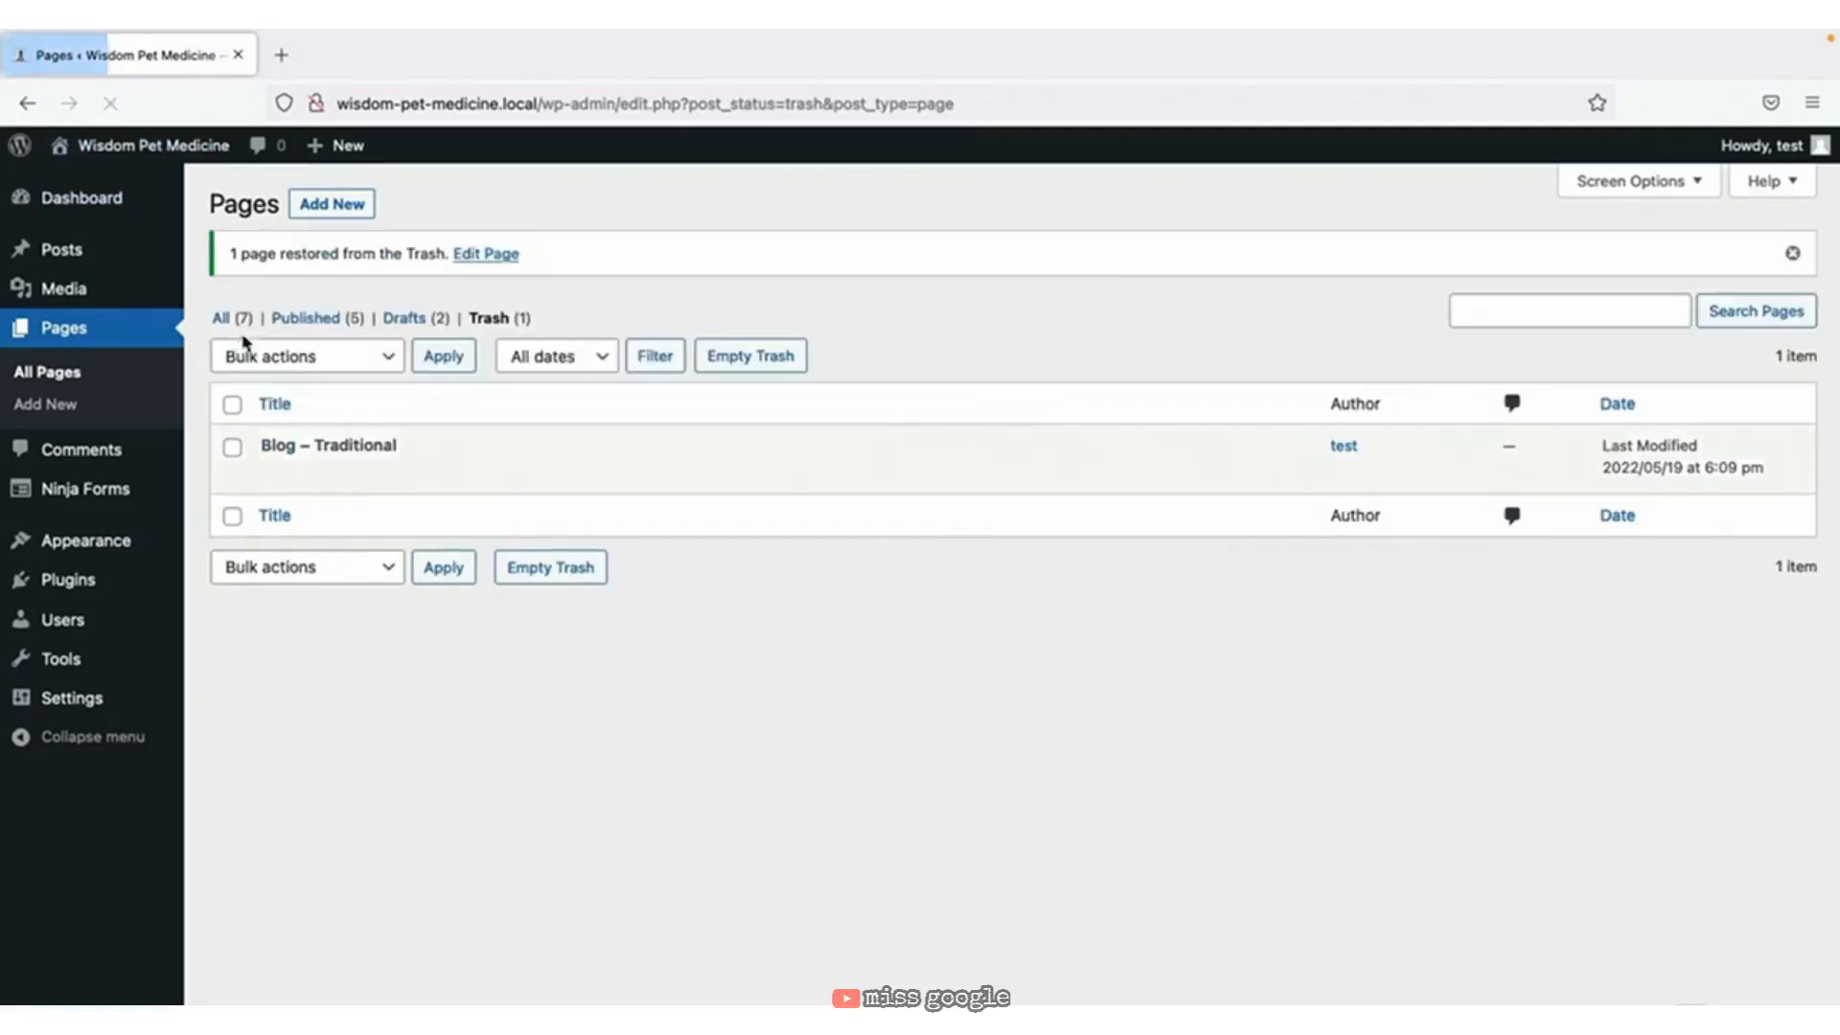
left_click(228, 320)
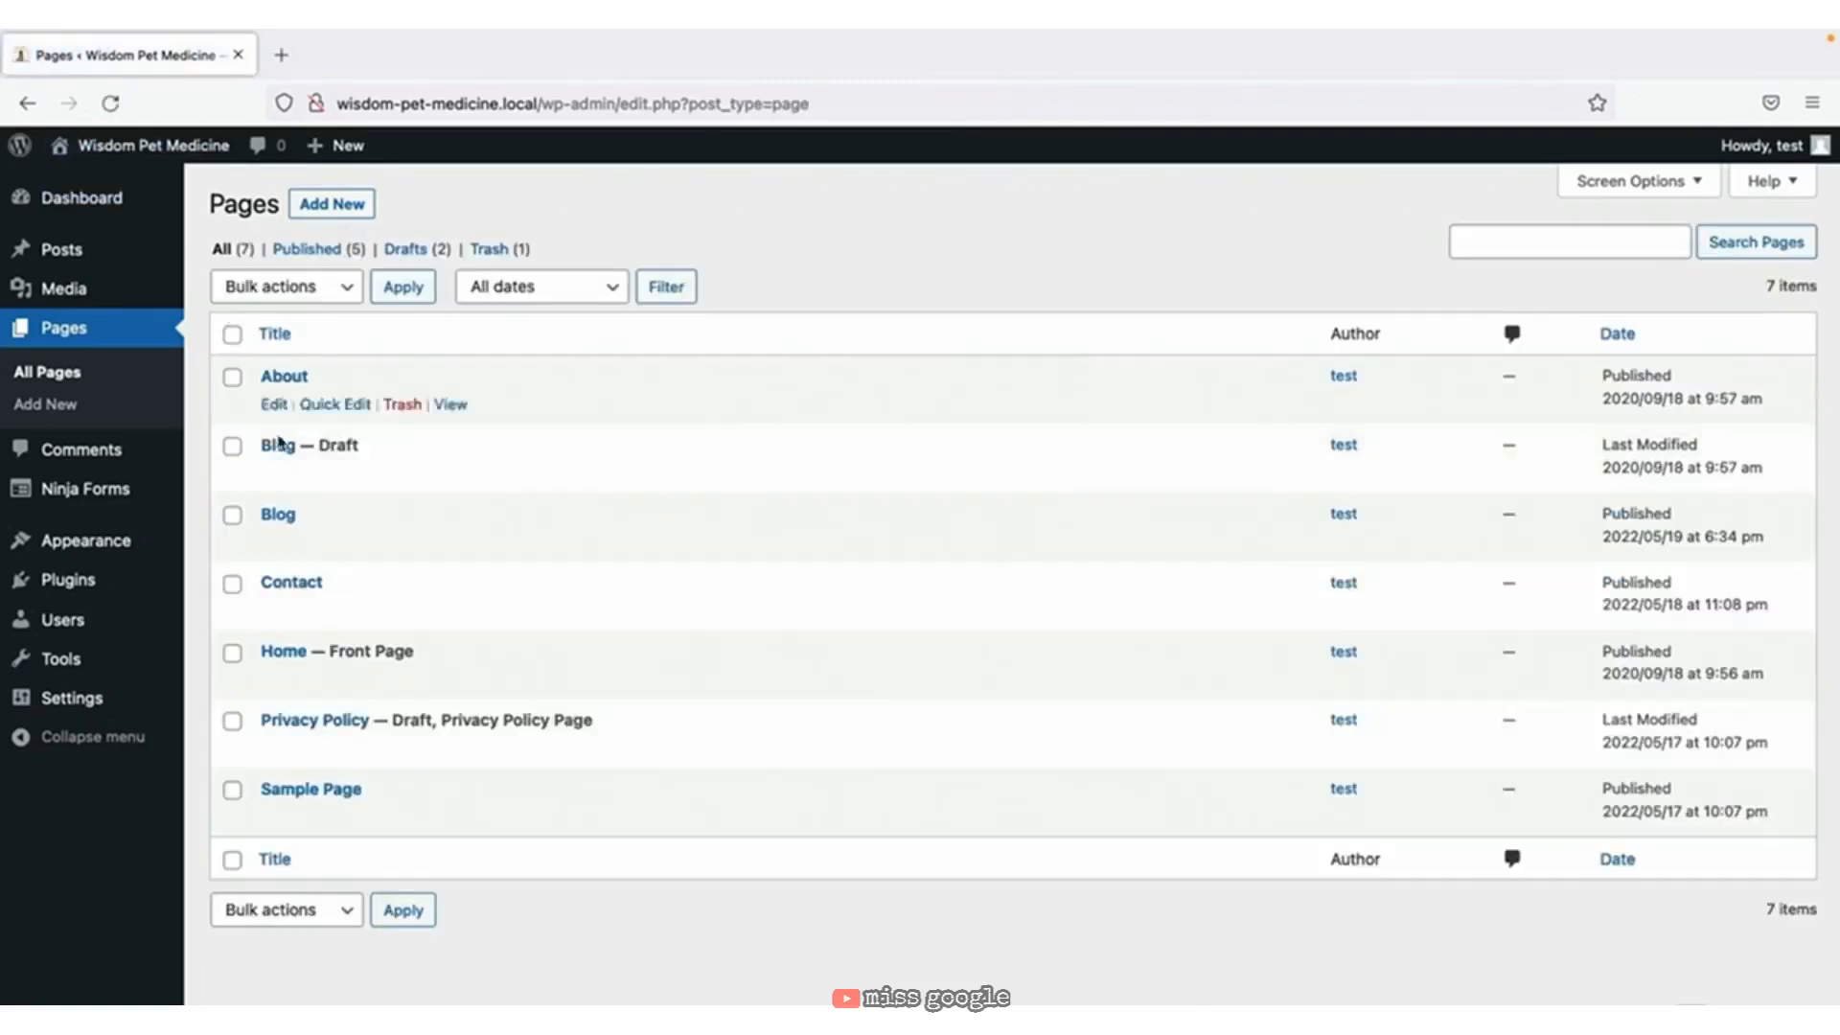
left_click(275, 476)
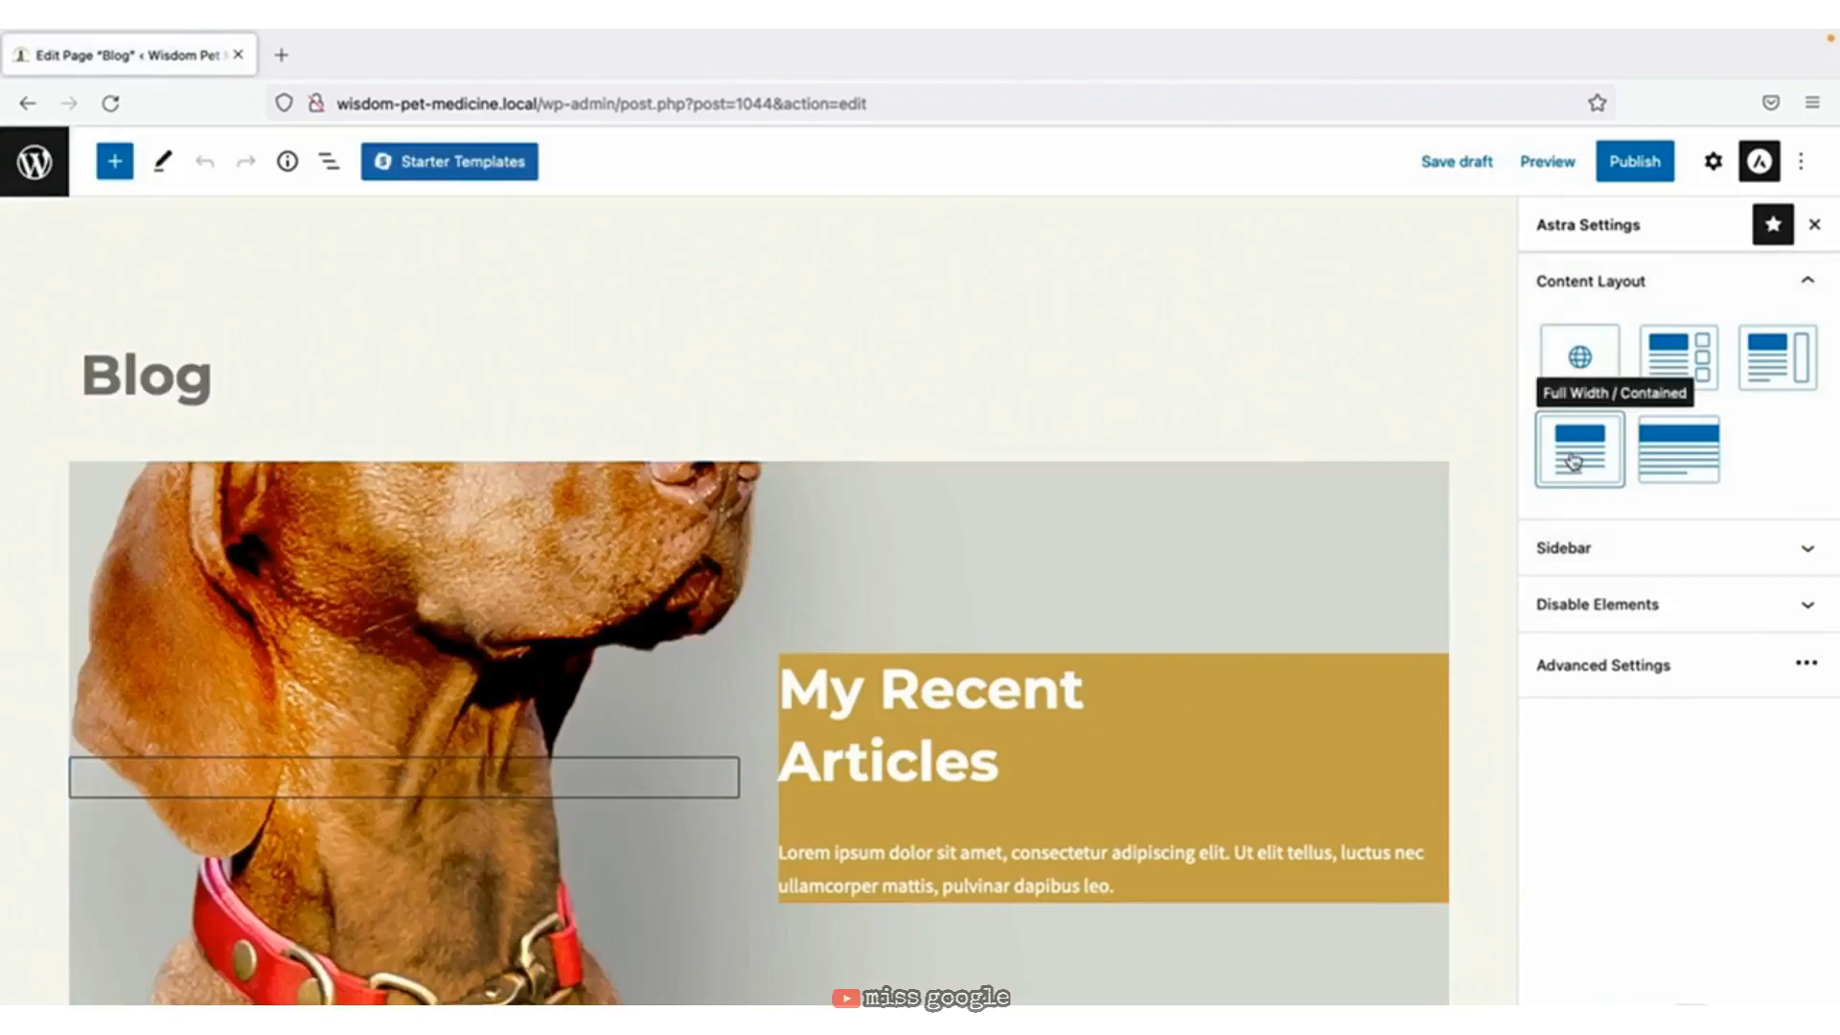
left_click(1619, 544)
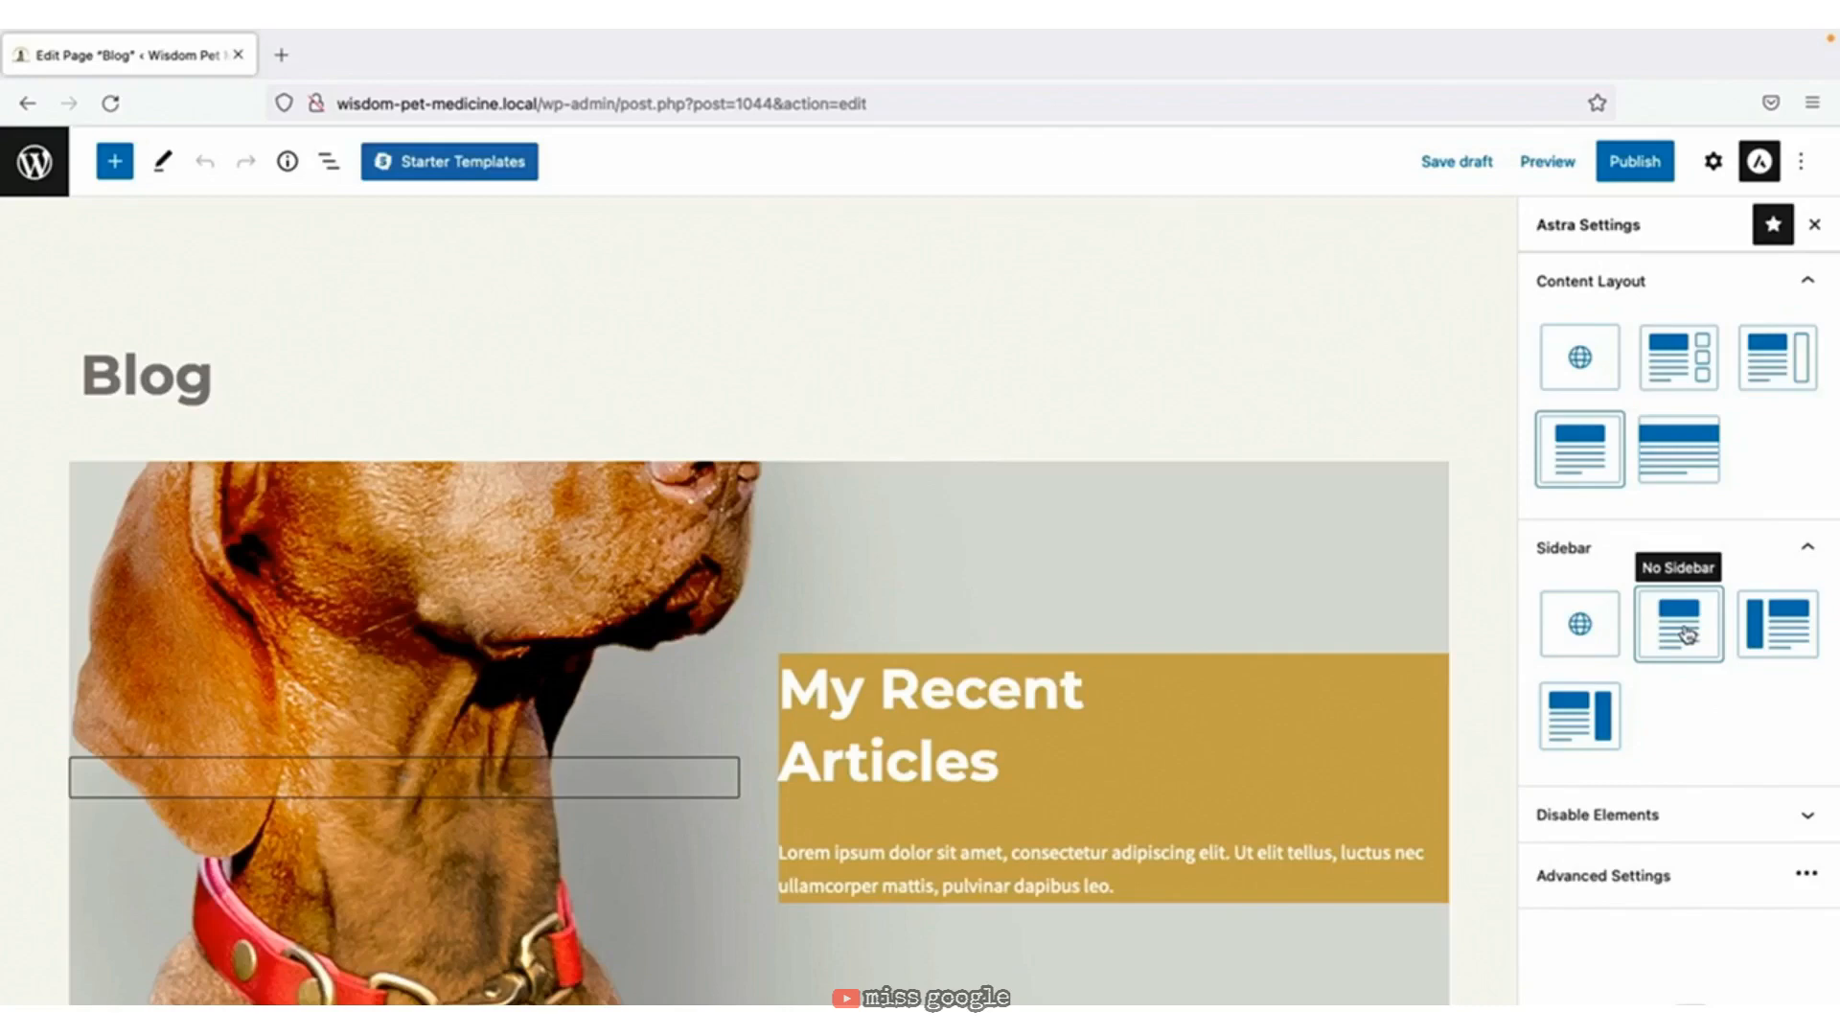
left_click(52, 176)
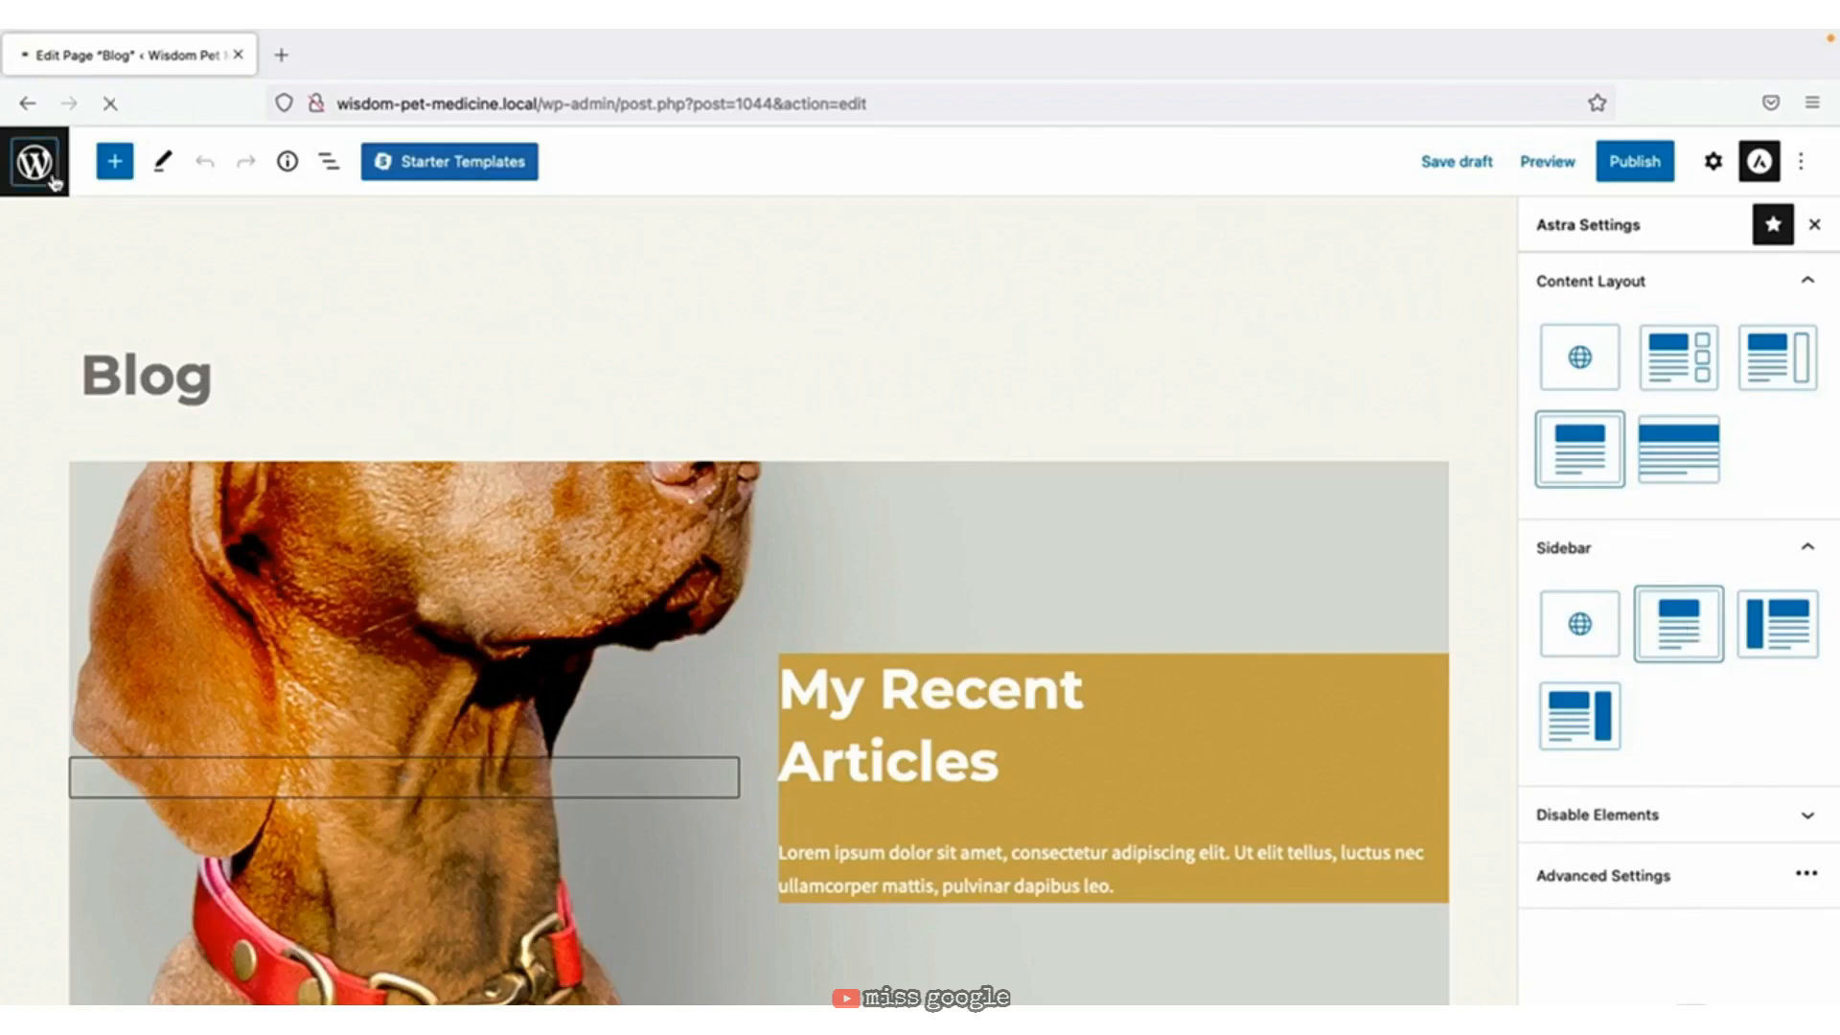
Set the published Blog page to the Full Width / Contained layout with No Sidebar, update it, and view it live.
left_click(273, 539)
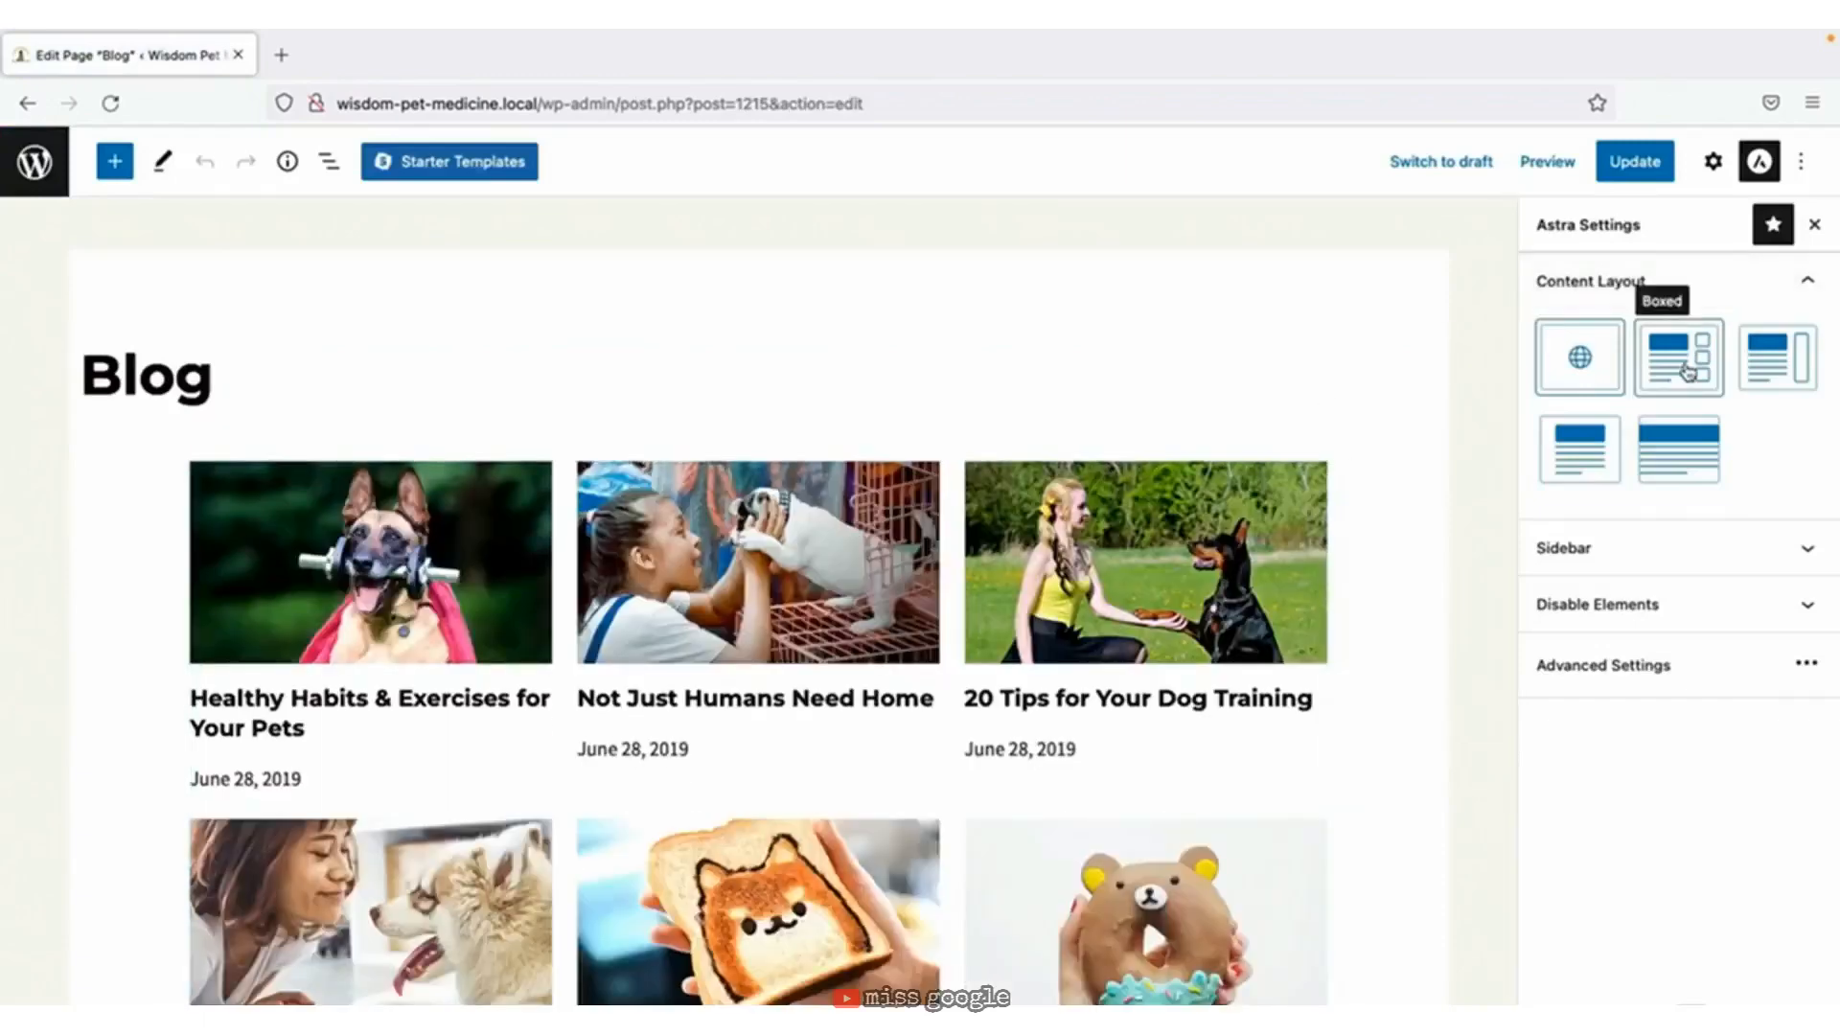
left_click(1596, 446)
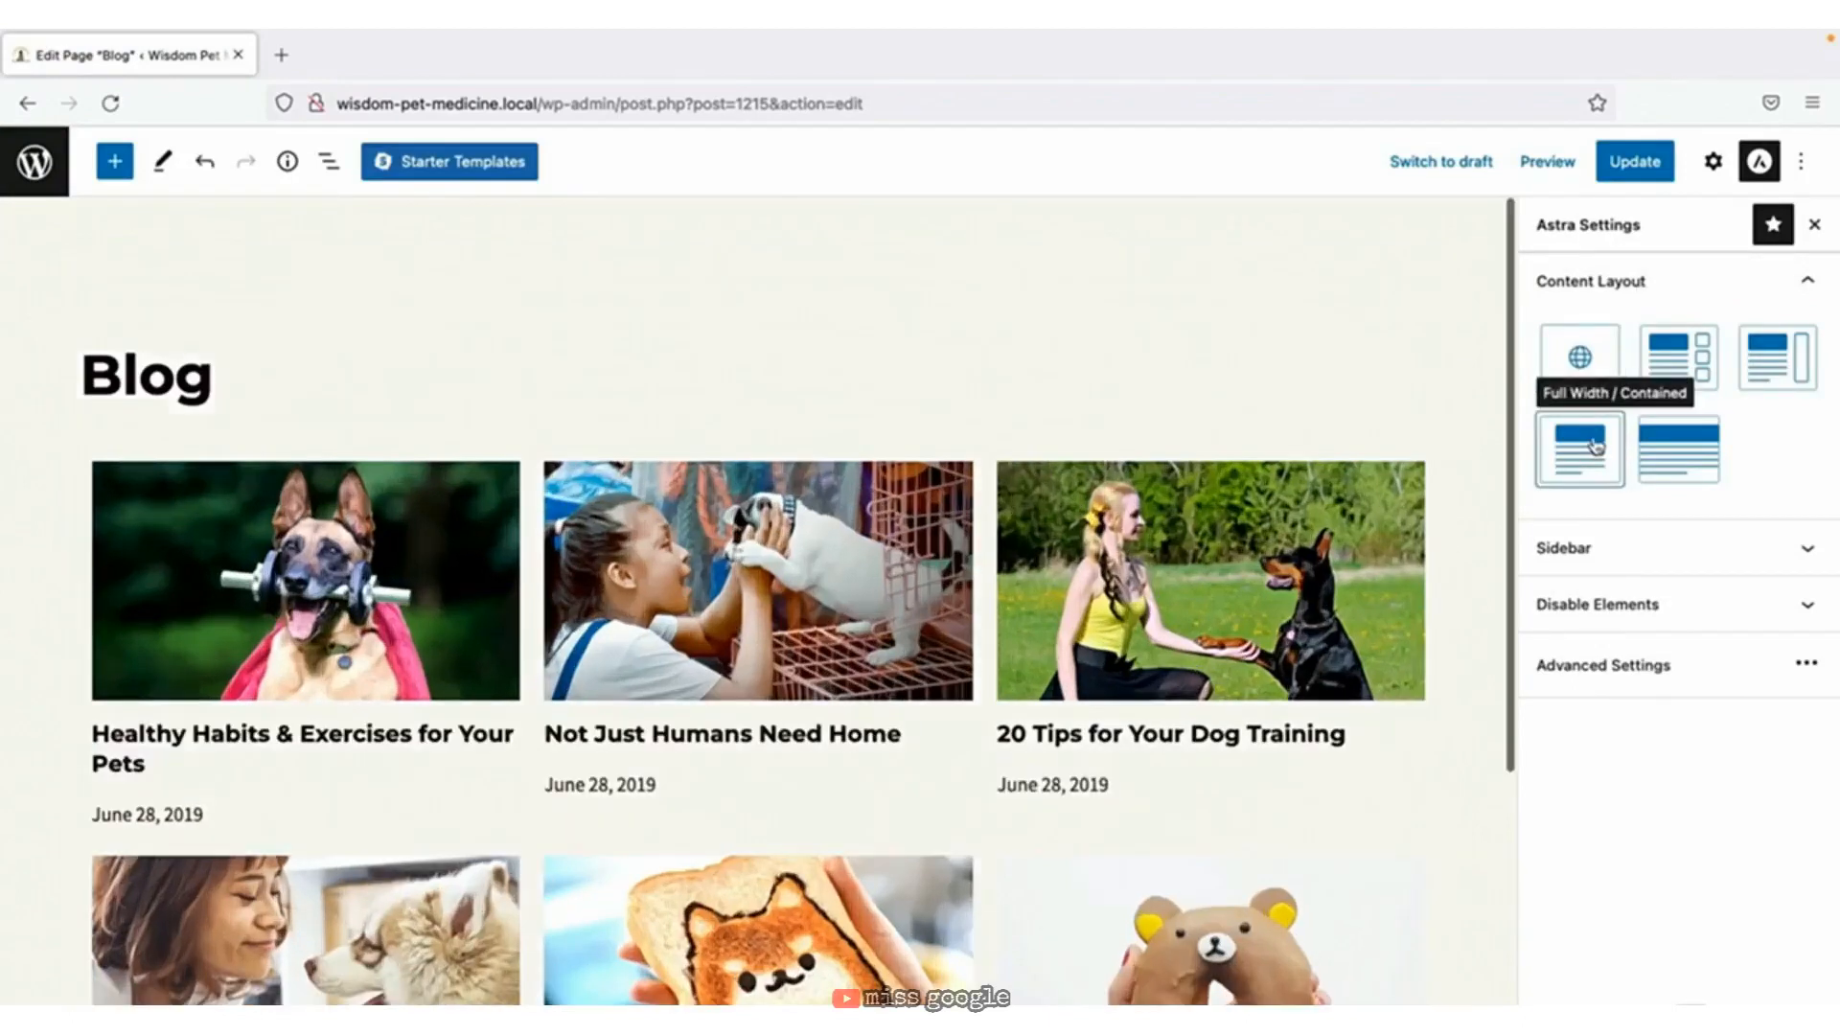
left_click(1607, 554)
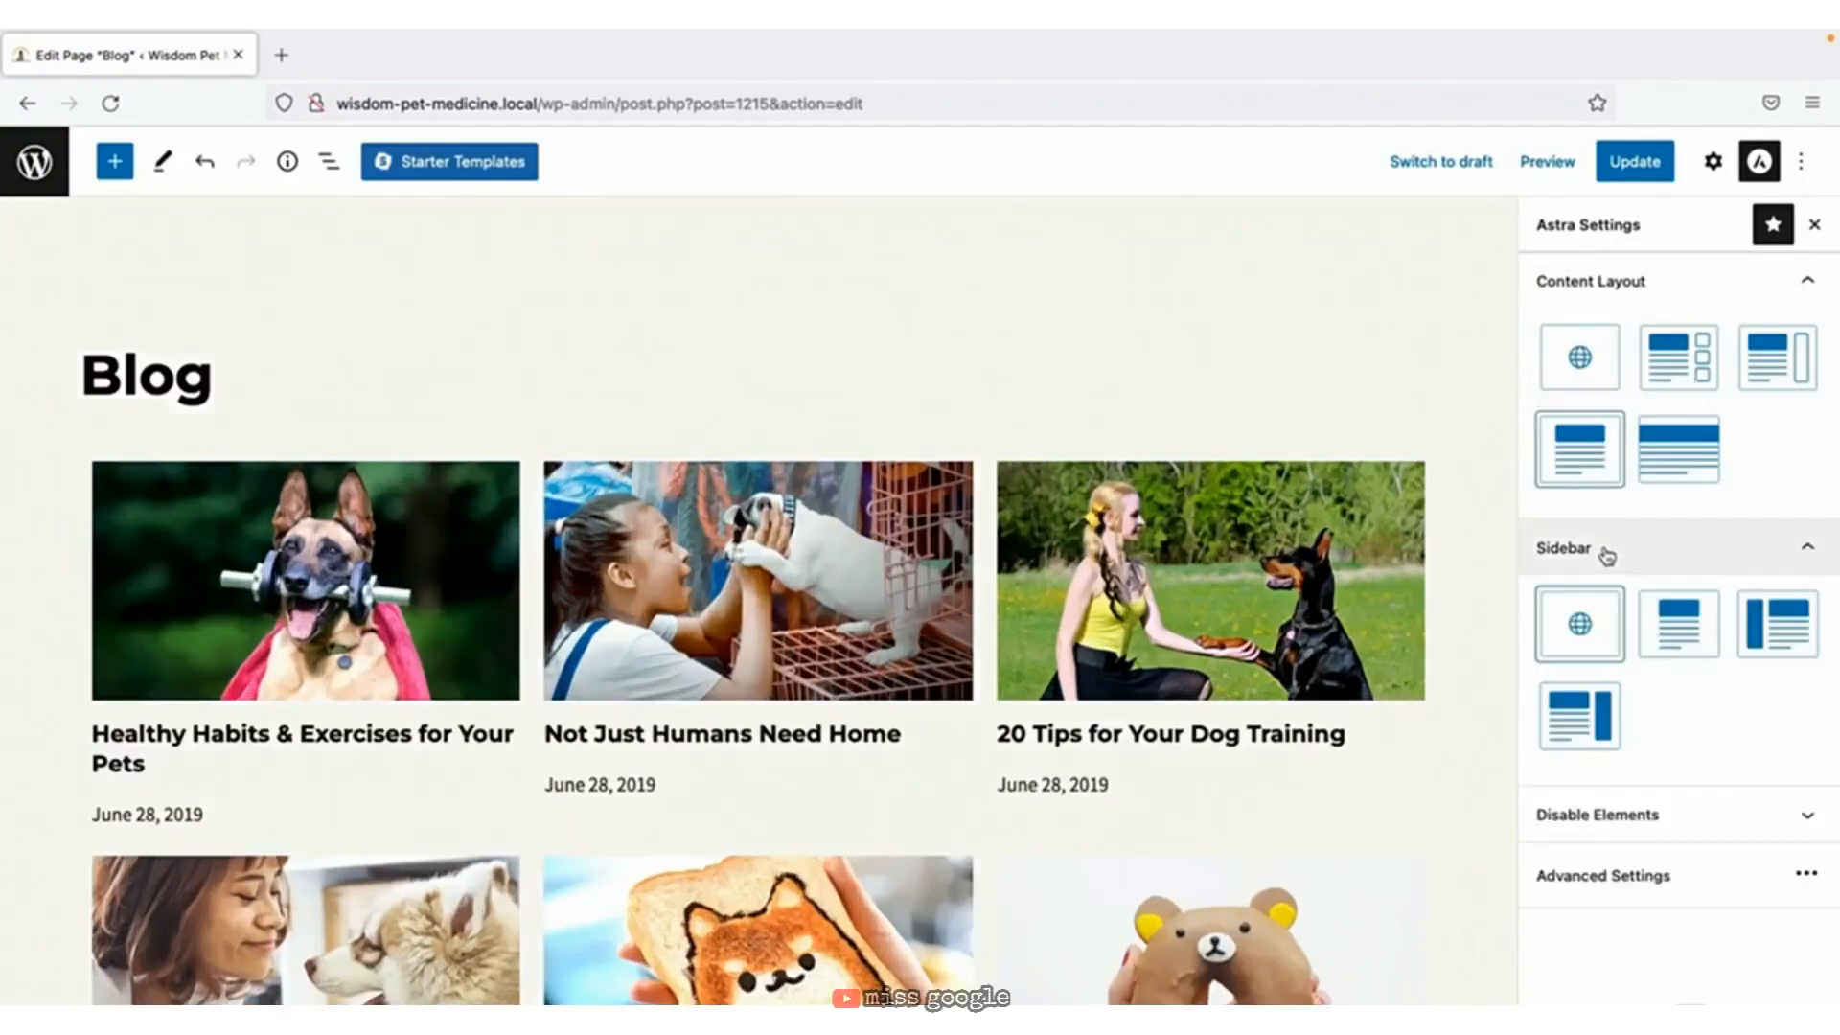
left_click(1694, 625)
left_click(1635, 161)
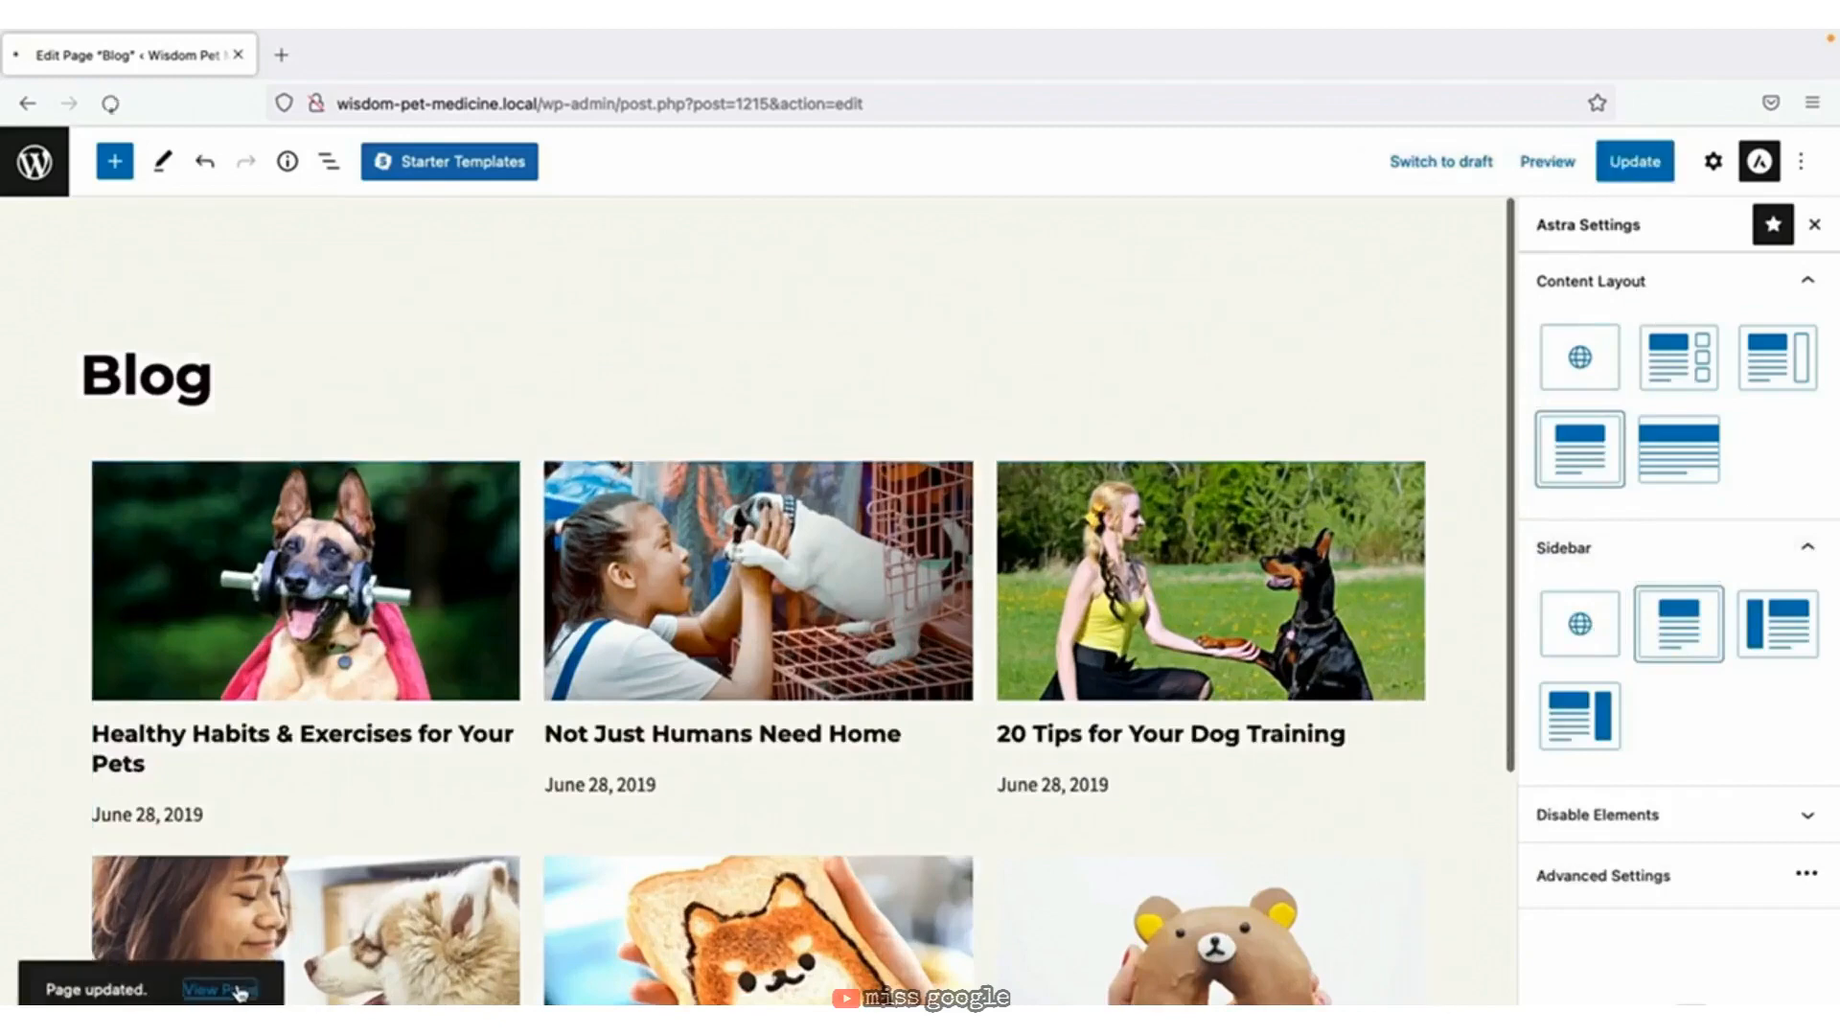
left_click(220, 989)
scroll(149, 681, "down", 3)
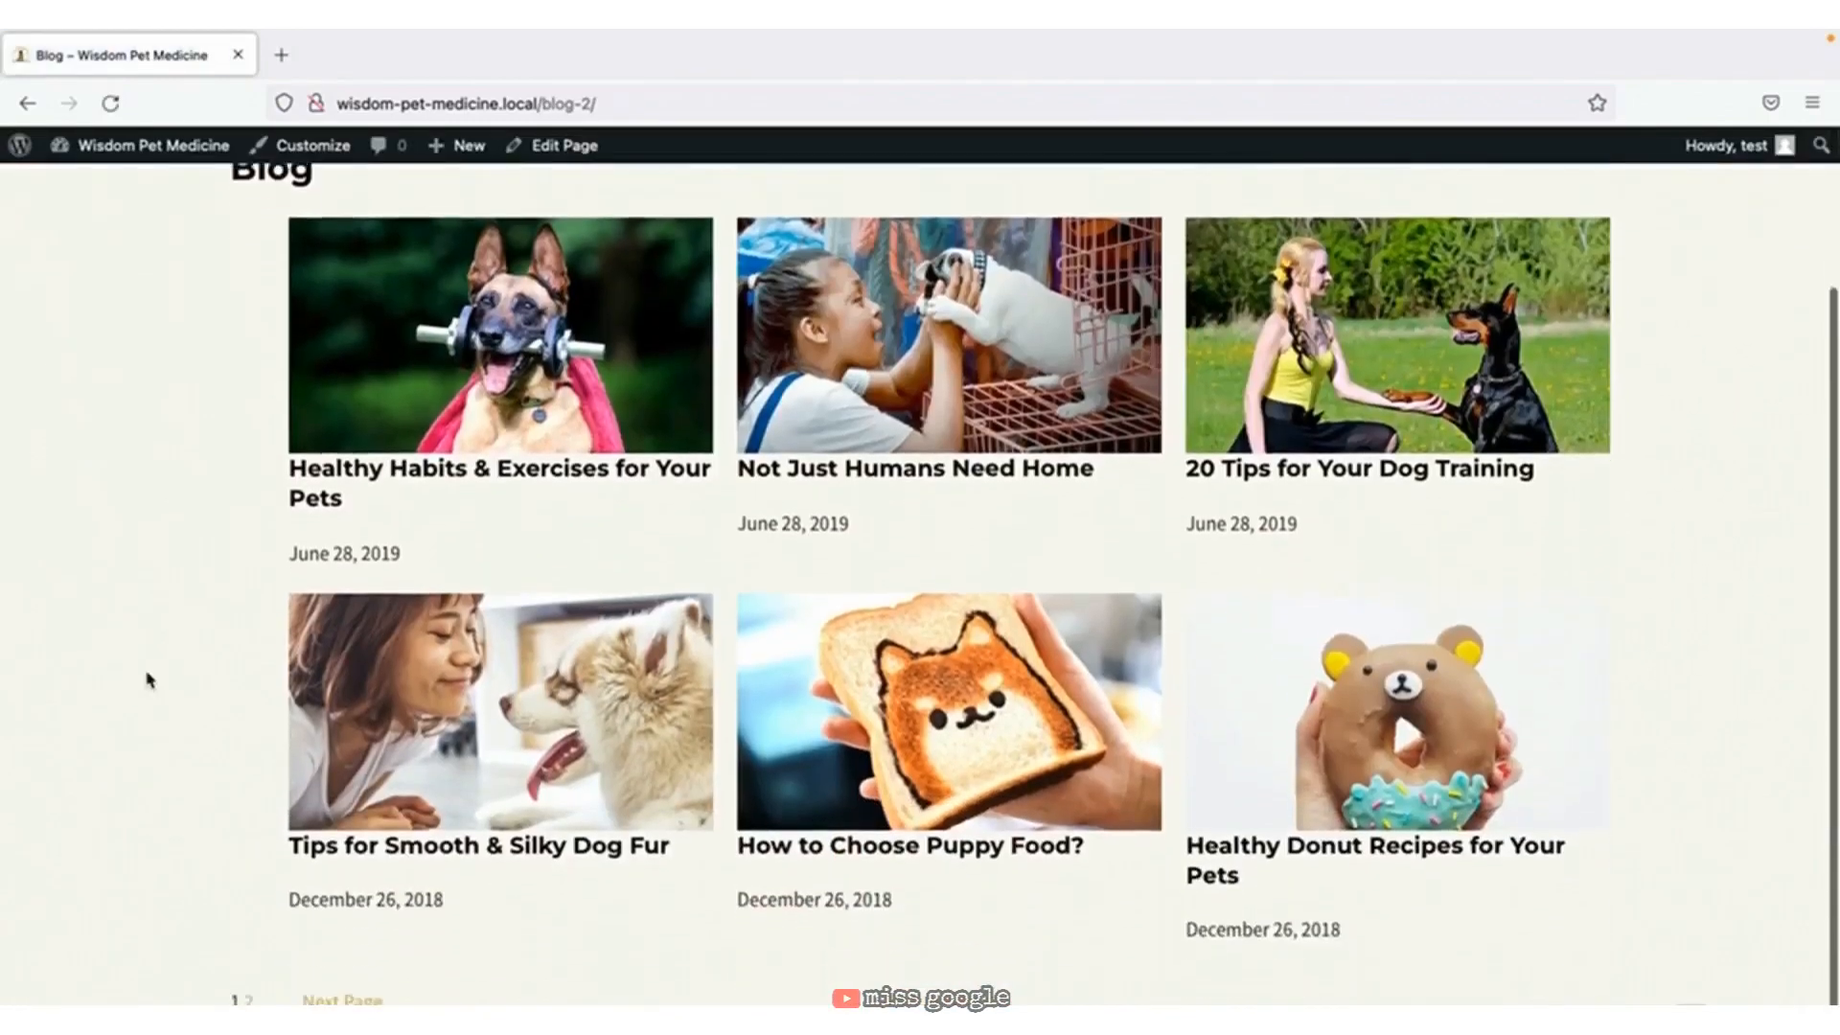
scroll(148, 680, "up", 1)
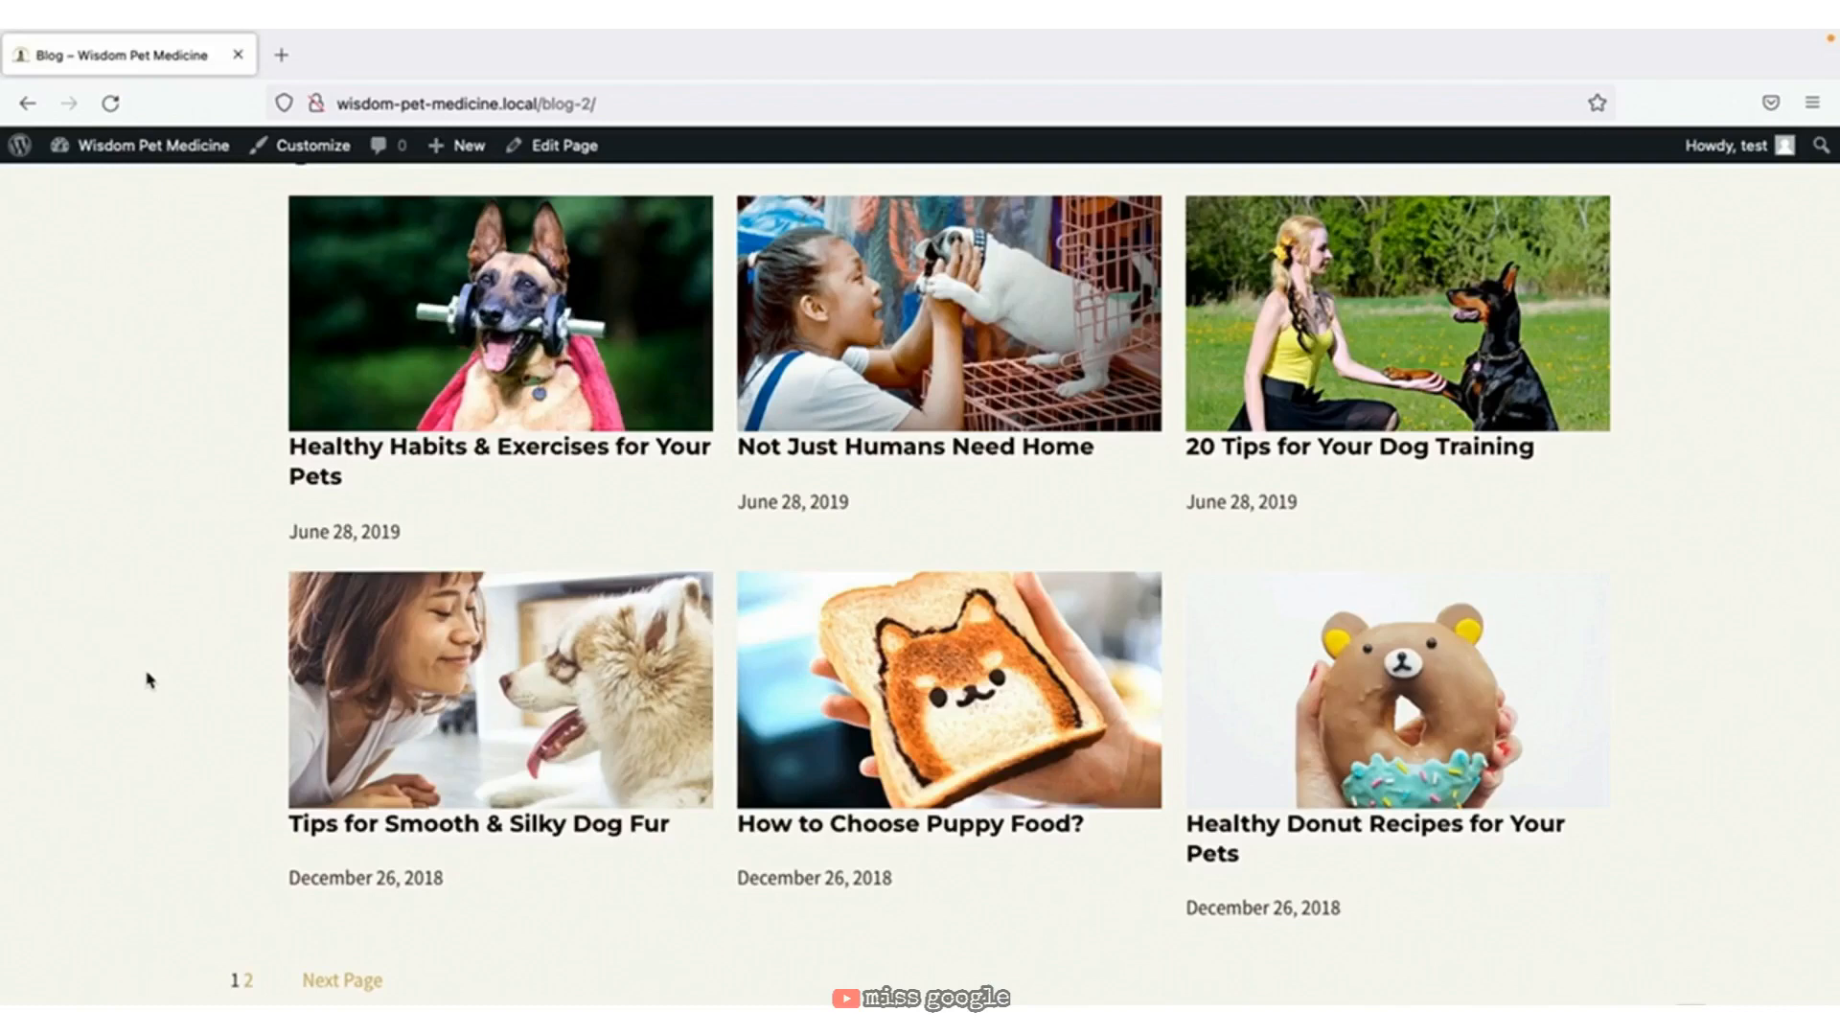
Return to the site's page list and move the Blog draft to the trash.
left_click(131, 149)
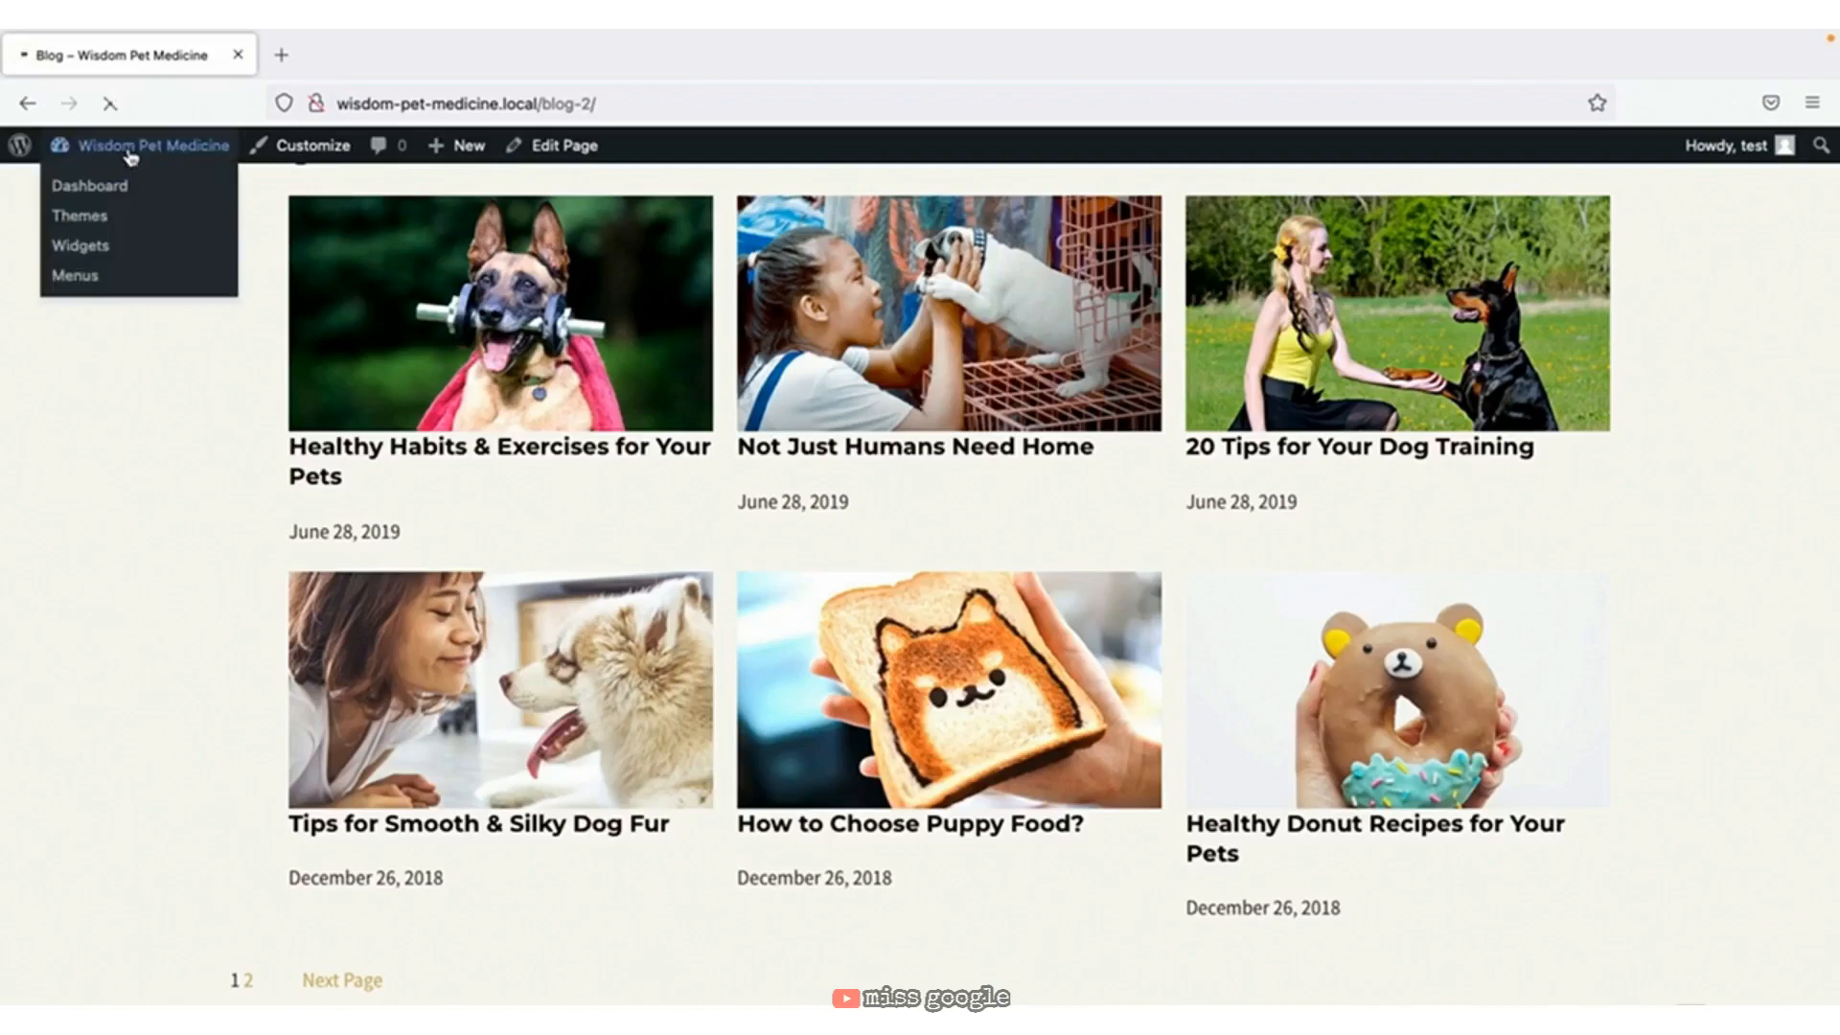
left_click(82, 412)
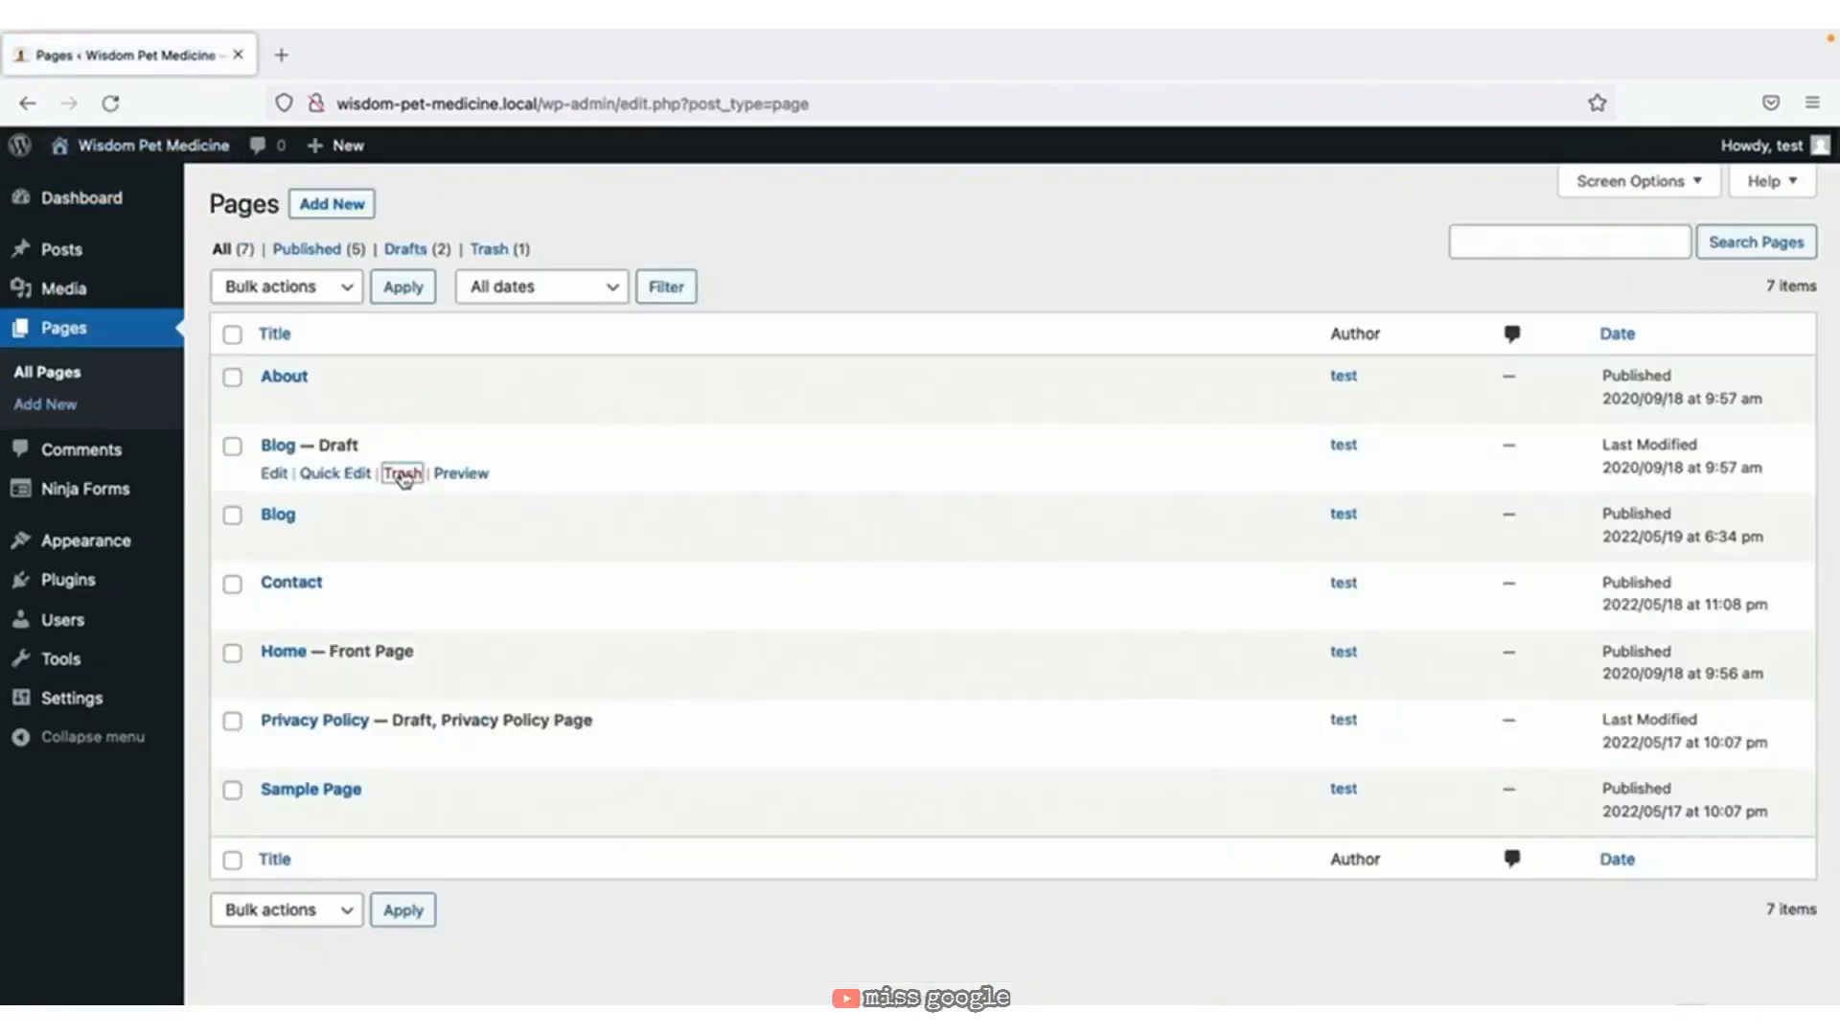
left_click(403, 475)
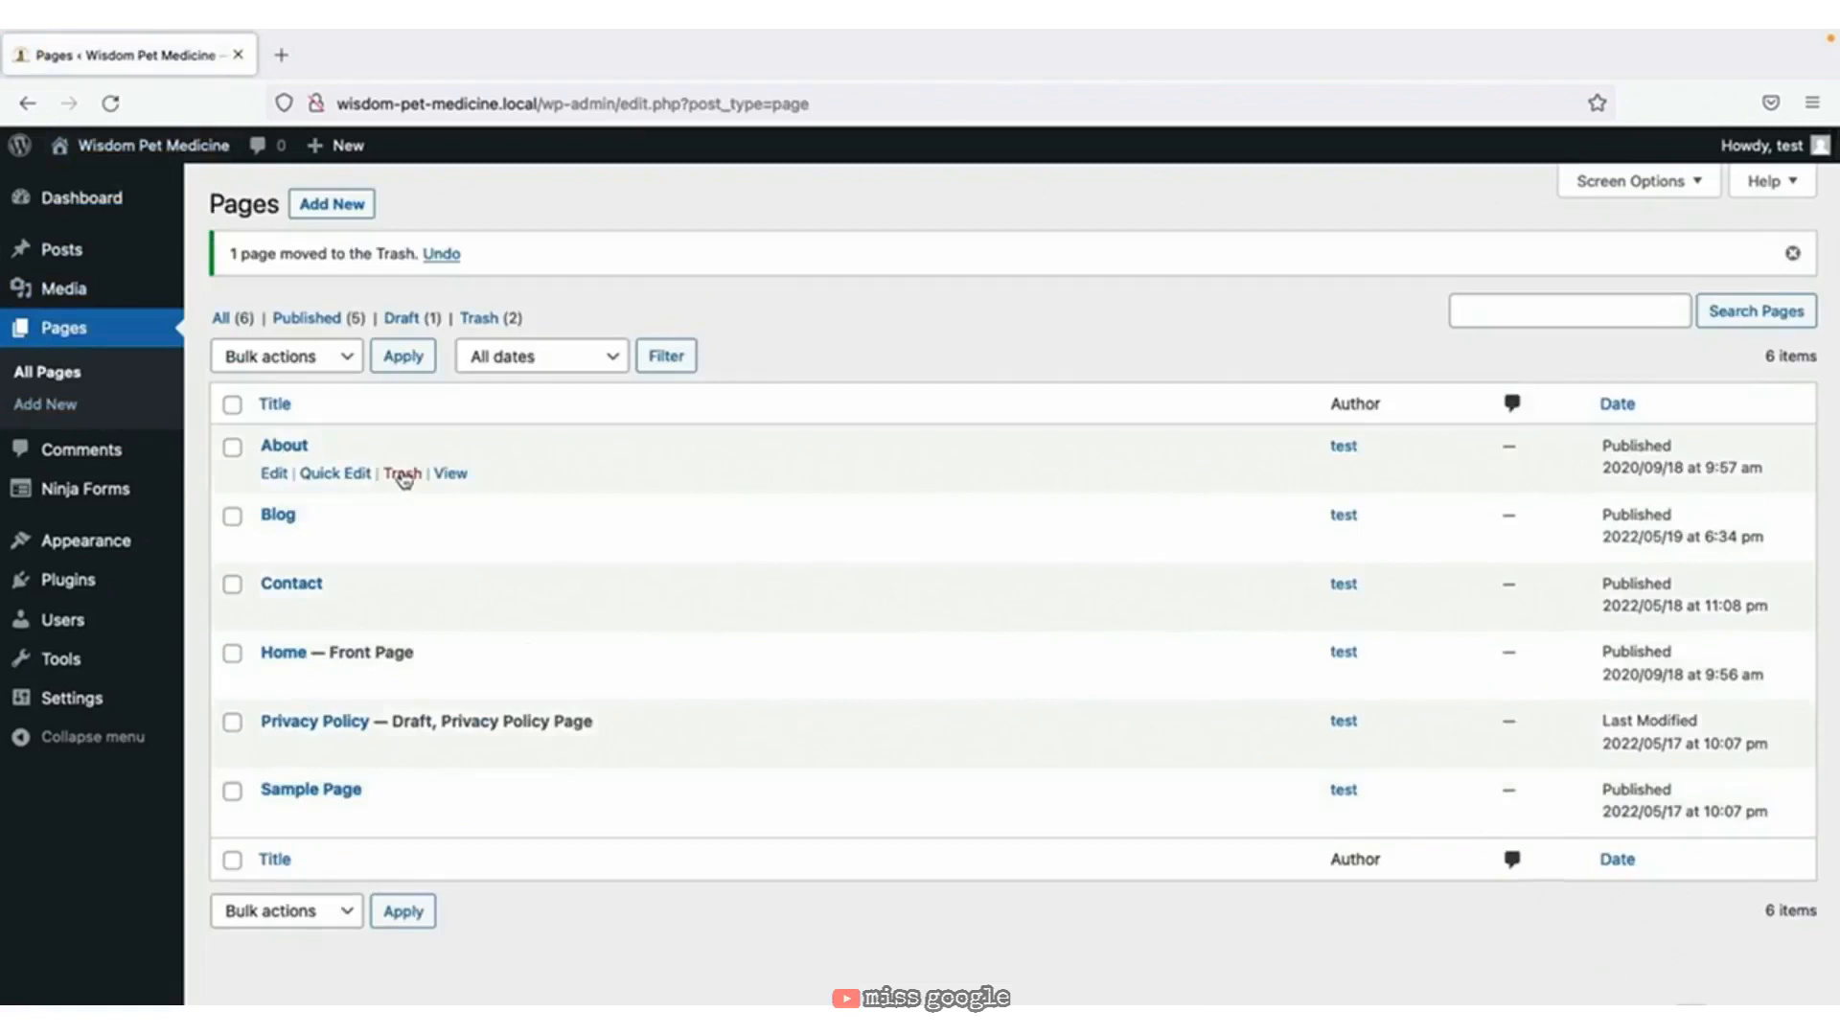
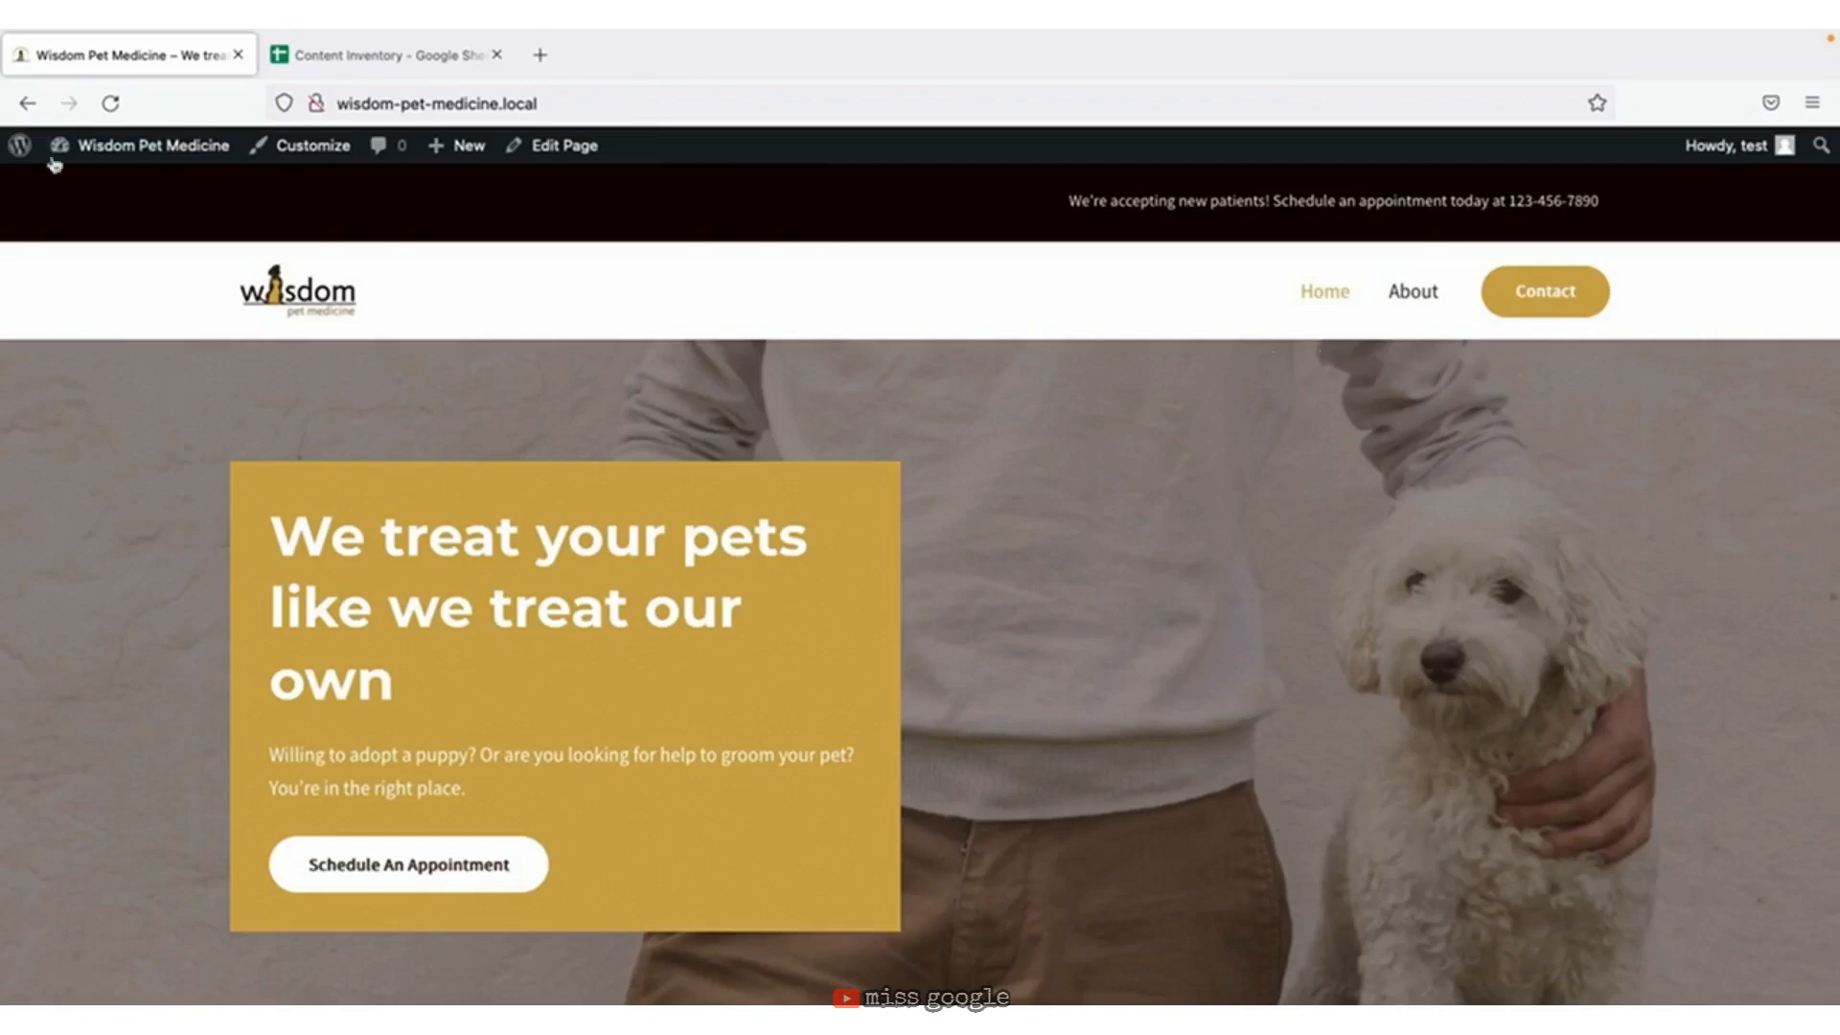
Open the site's navigation menu settings and permanently delete the existing Primary Menu.
left_click(105, 145)
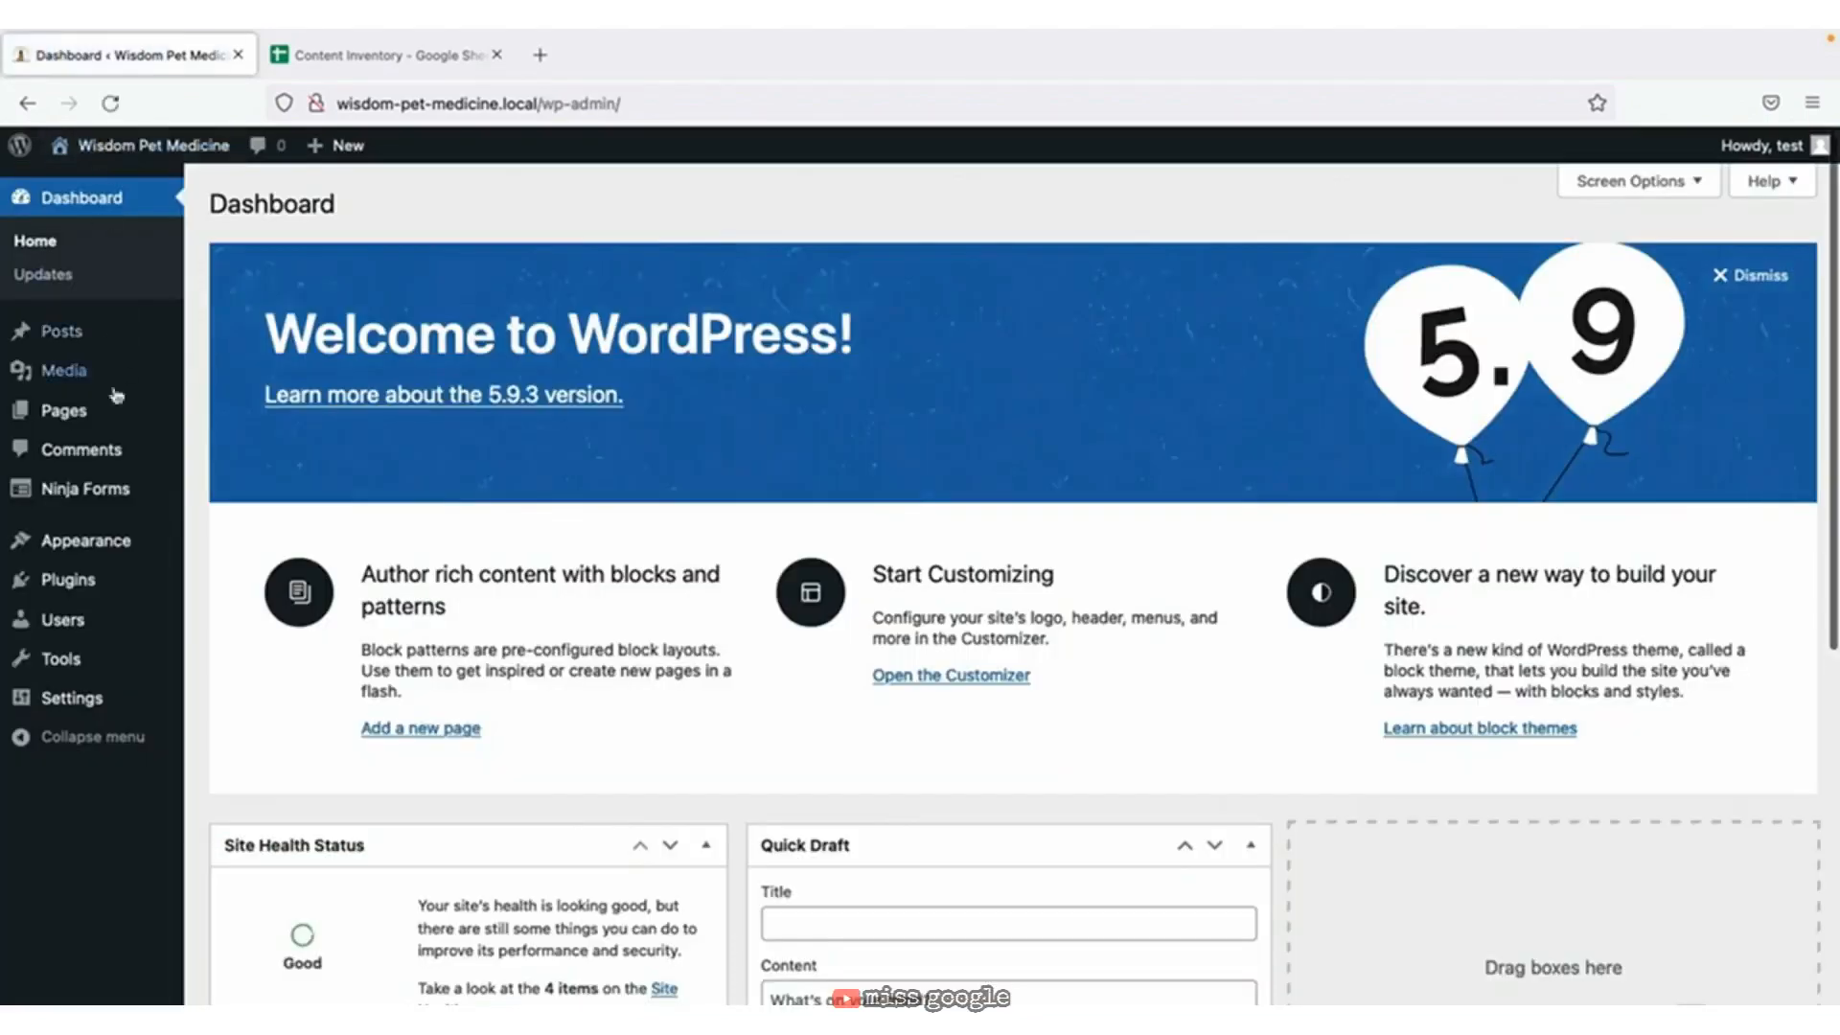
mouse_move(105, 557)
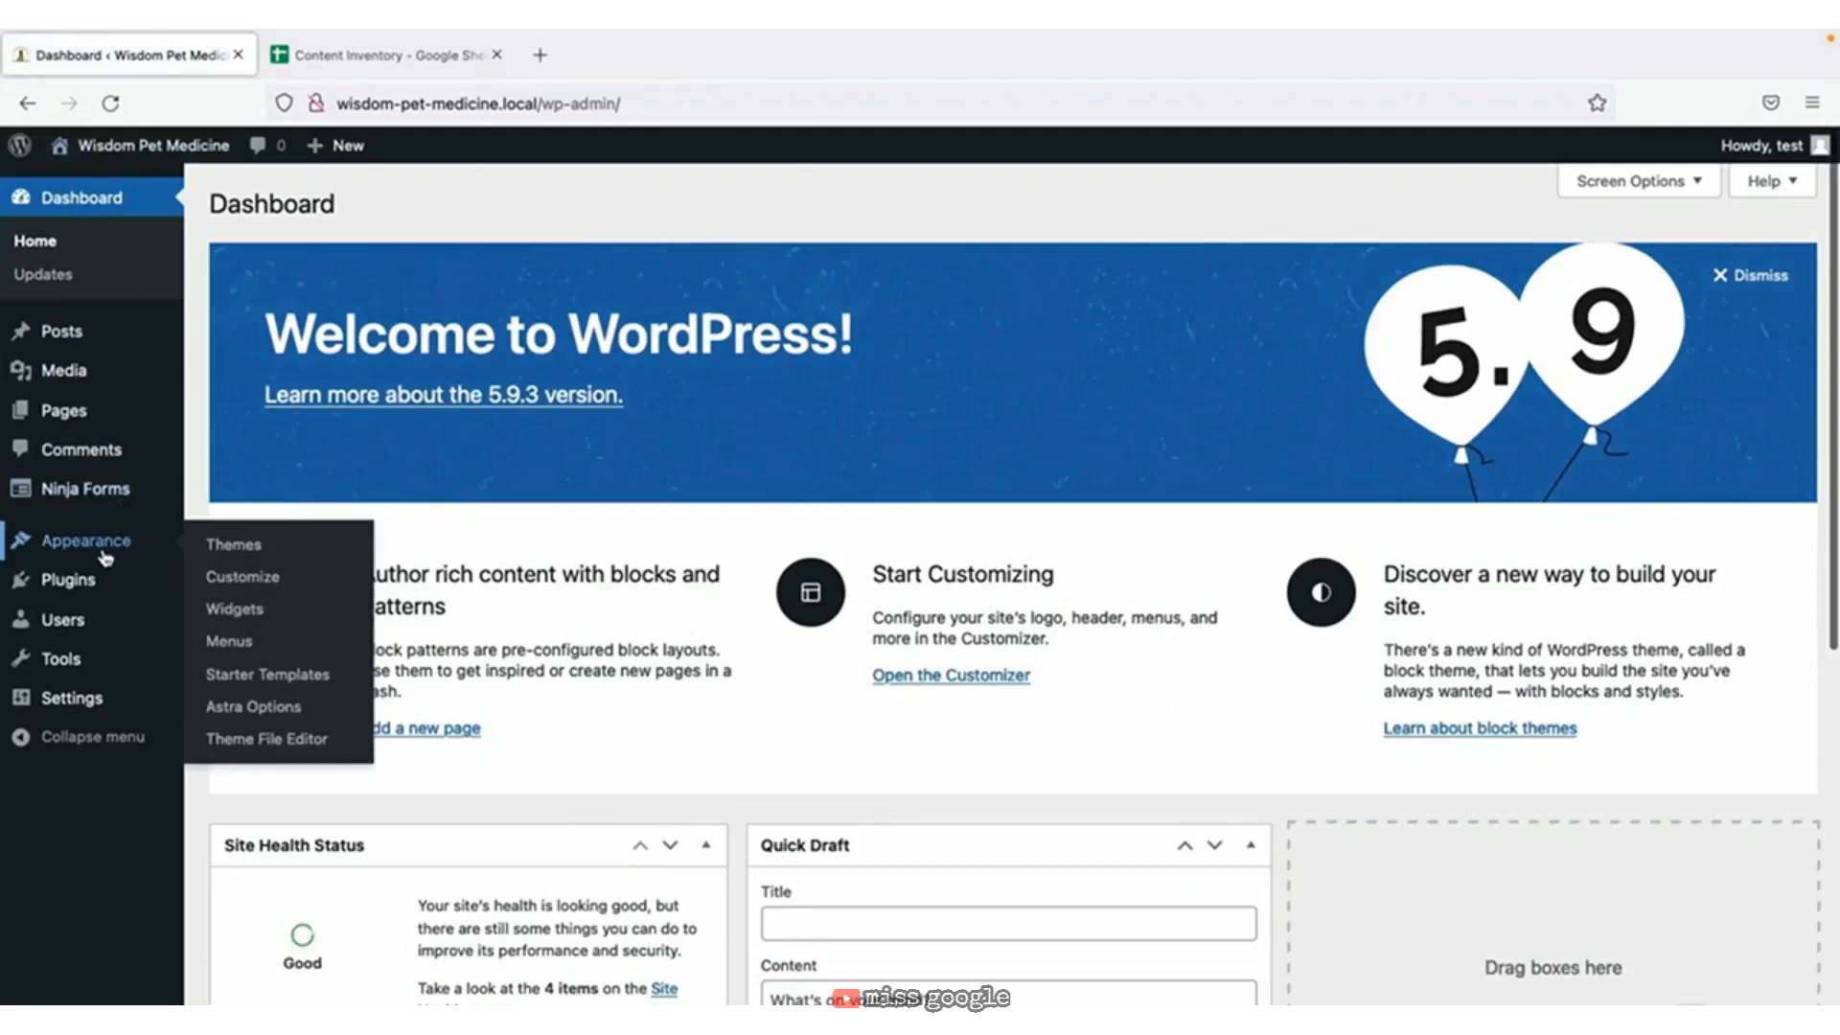
left_click(248, 643)
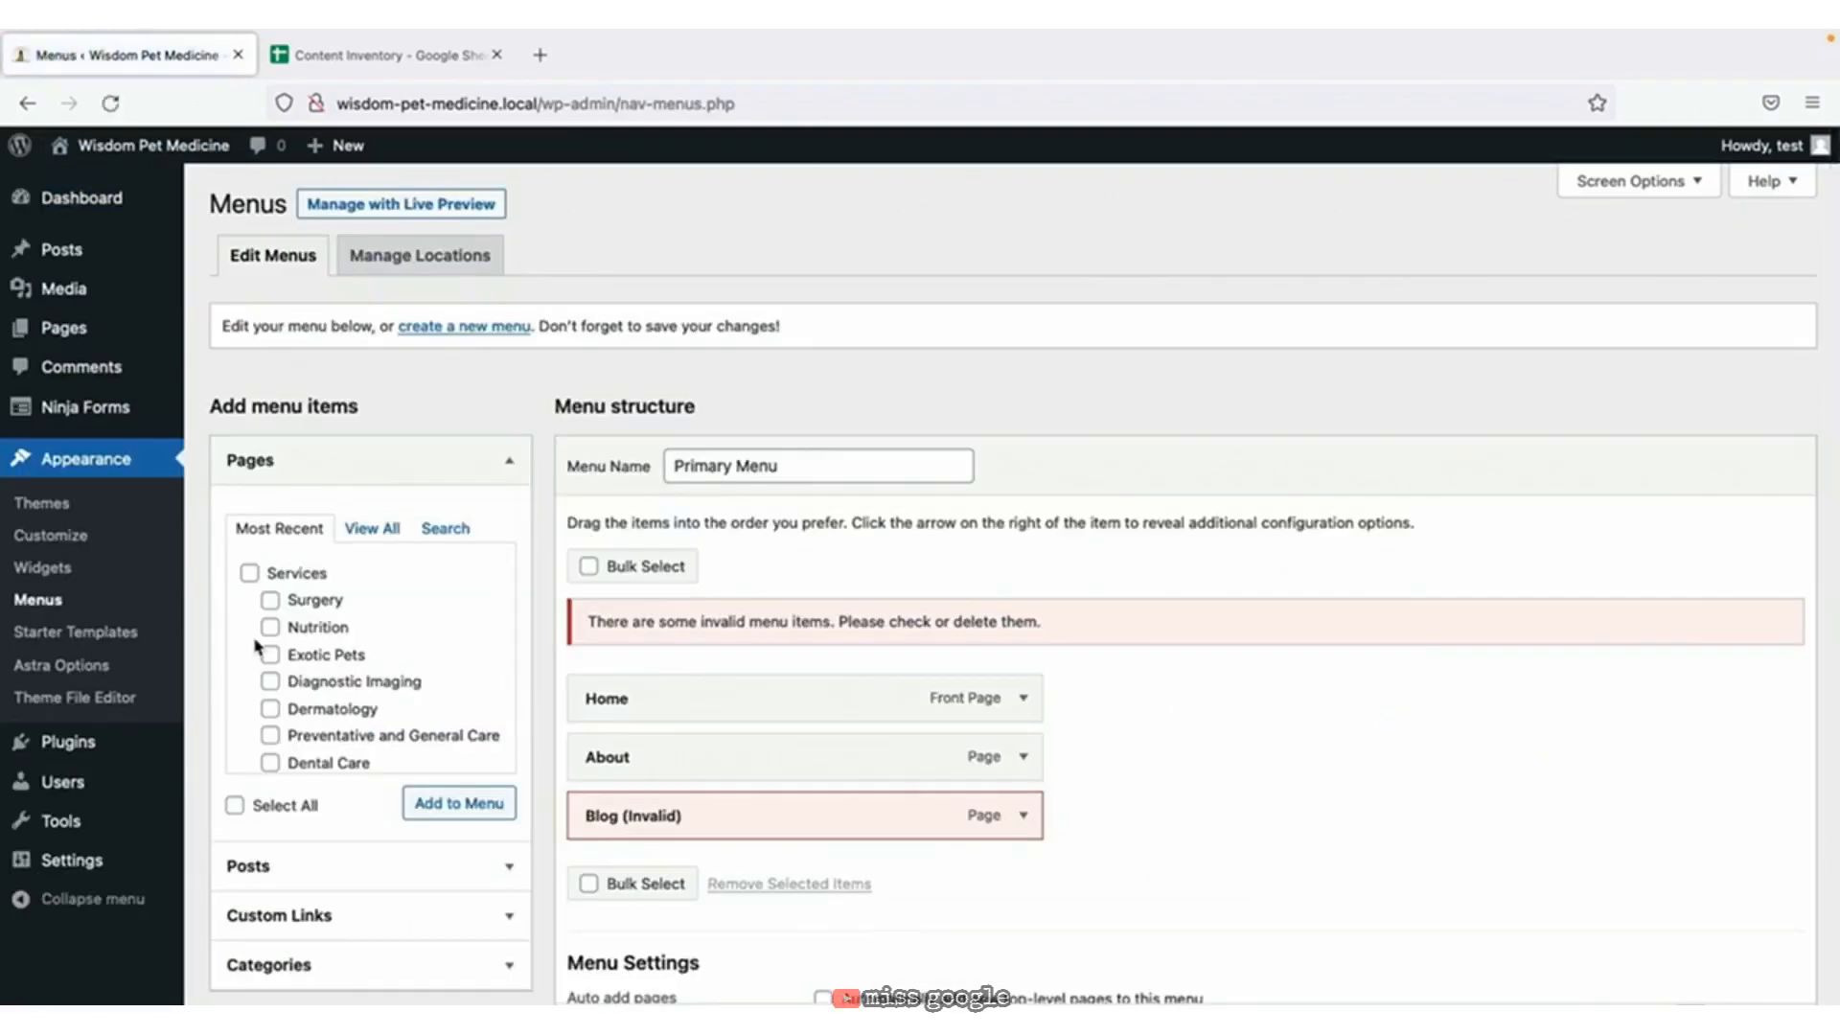
scroll(1178, 746, "down", 3)
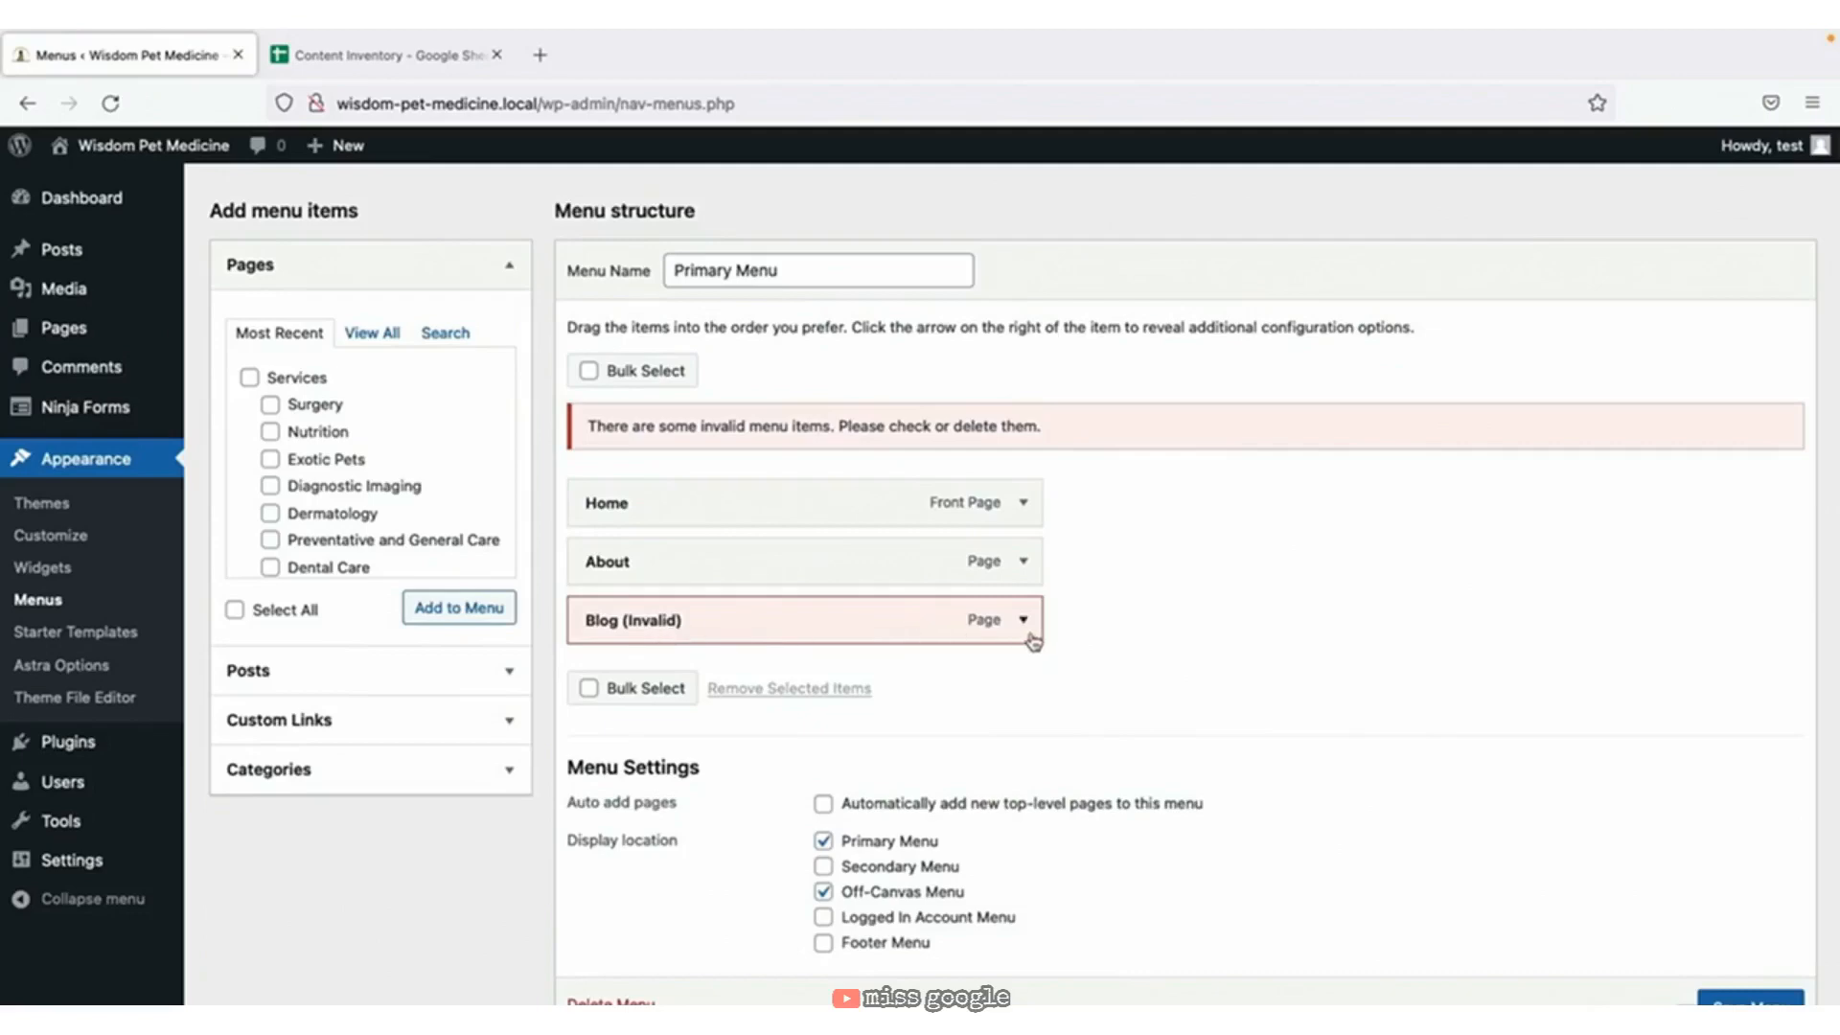
scroll(610, 1002, "down", 1)
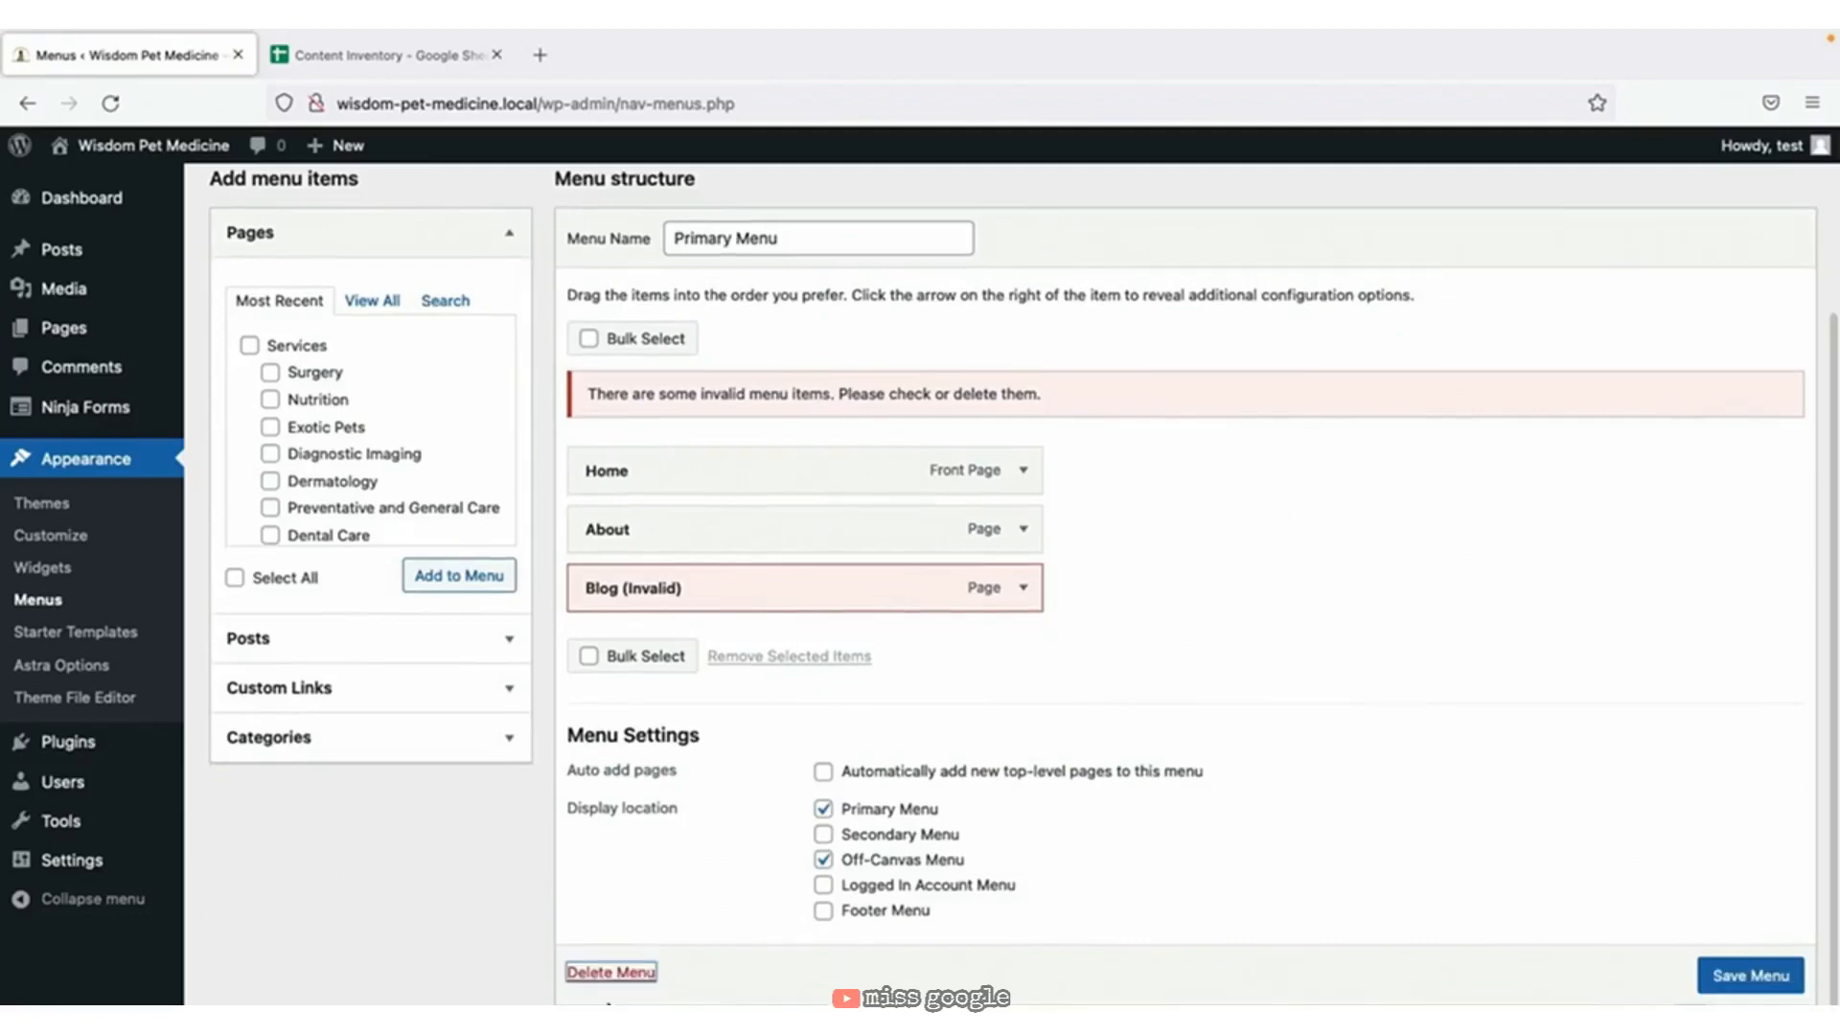
left_click(613, 973)
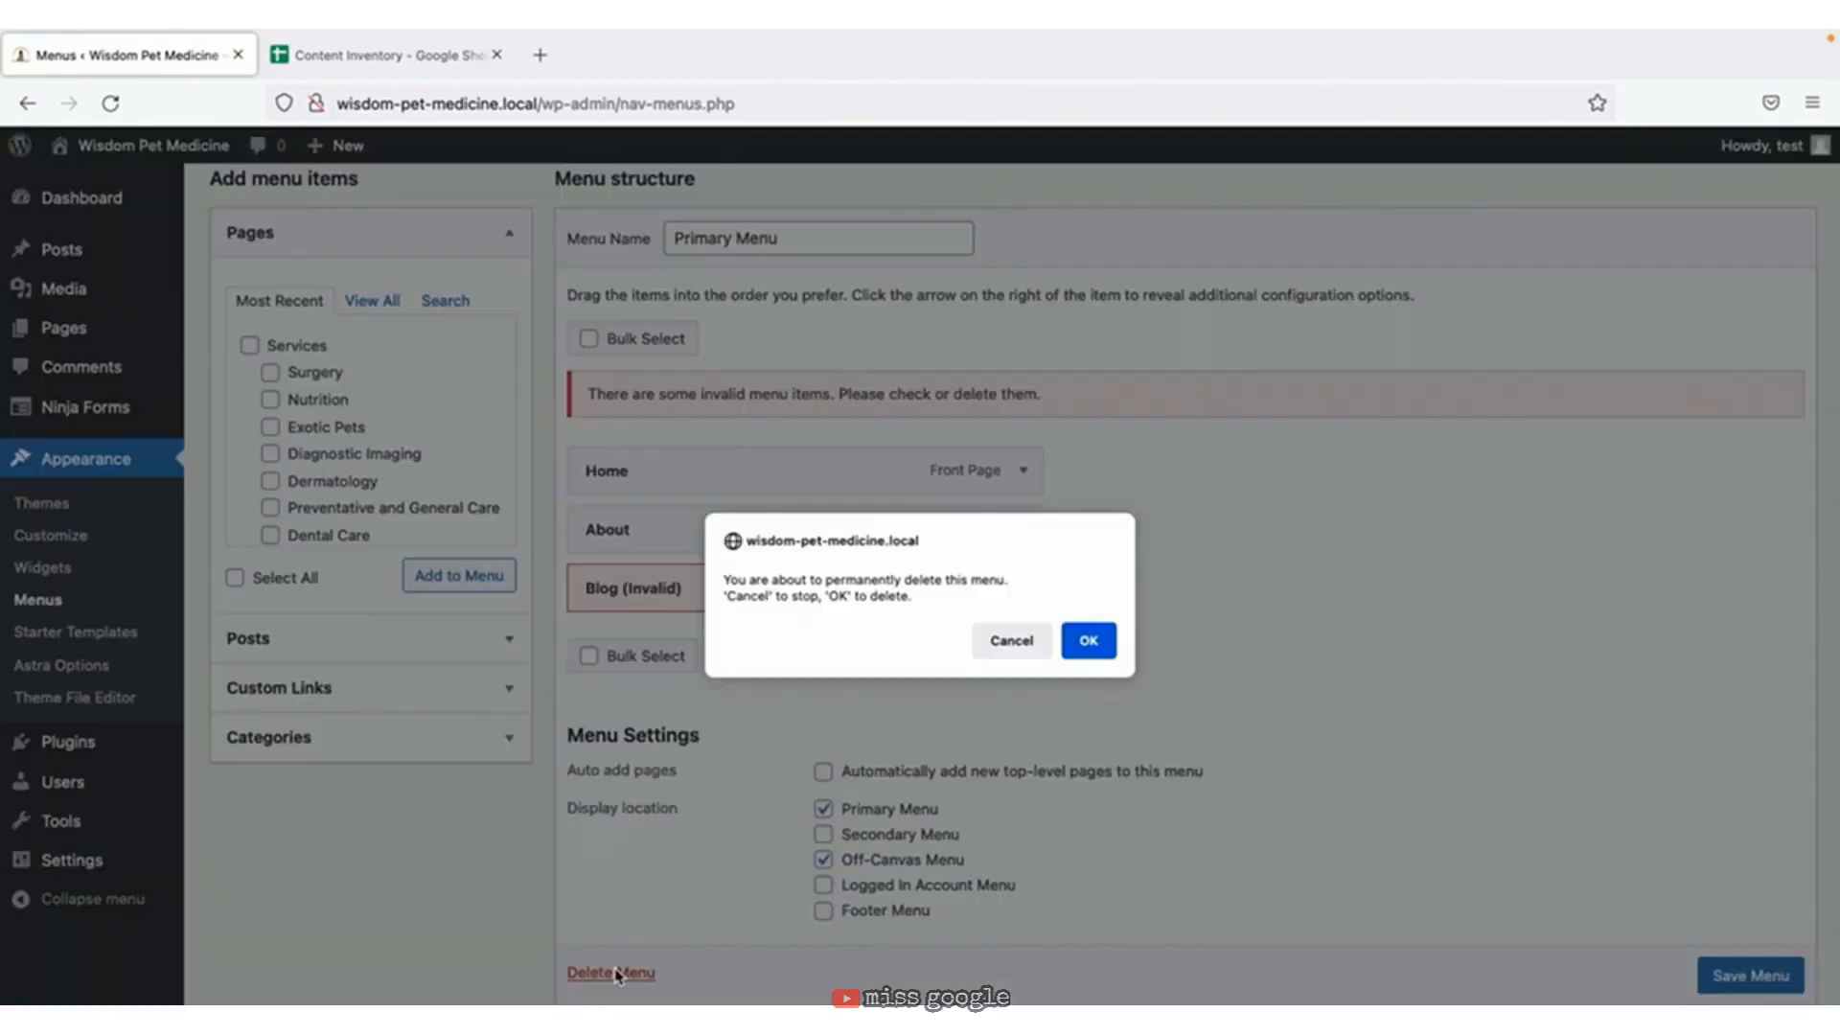
left_click(1088, 648)
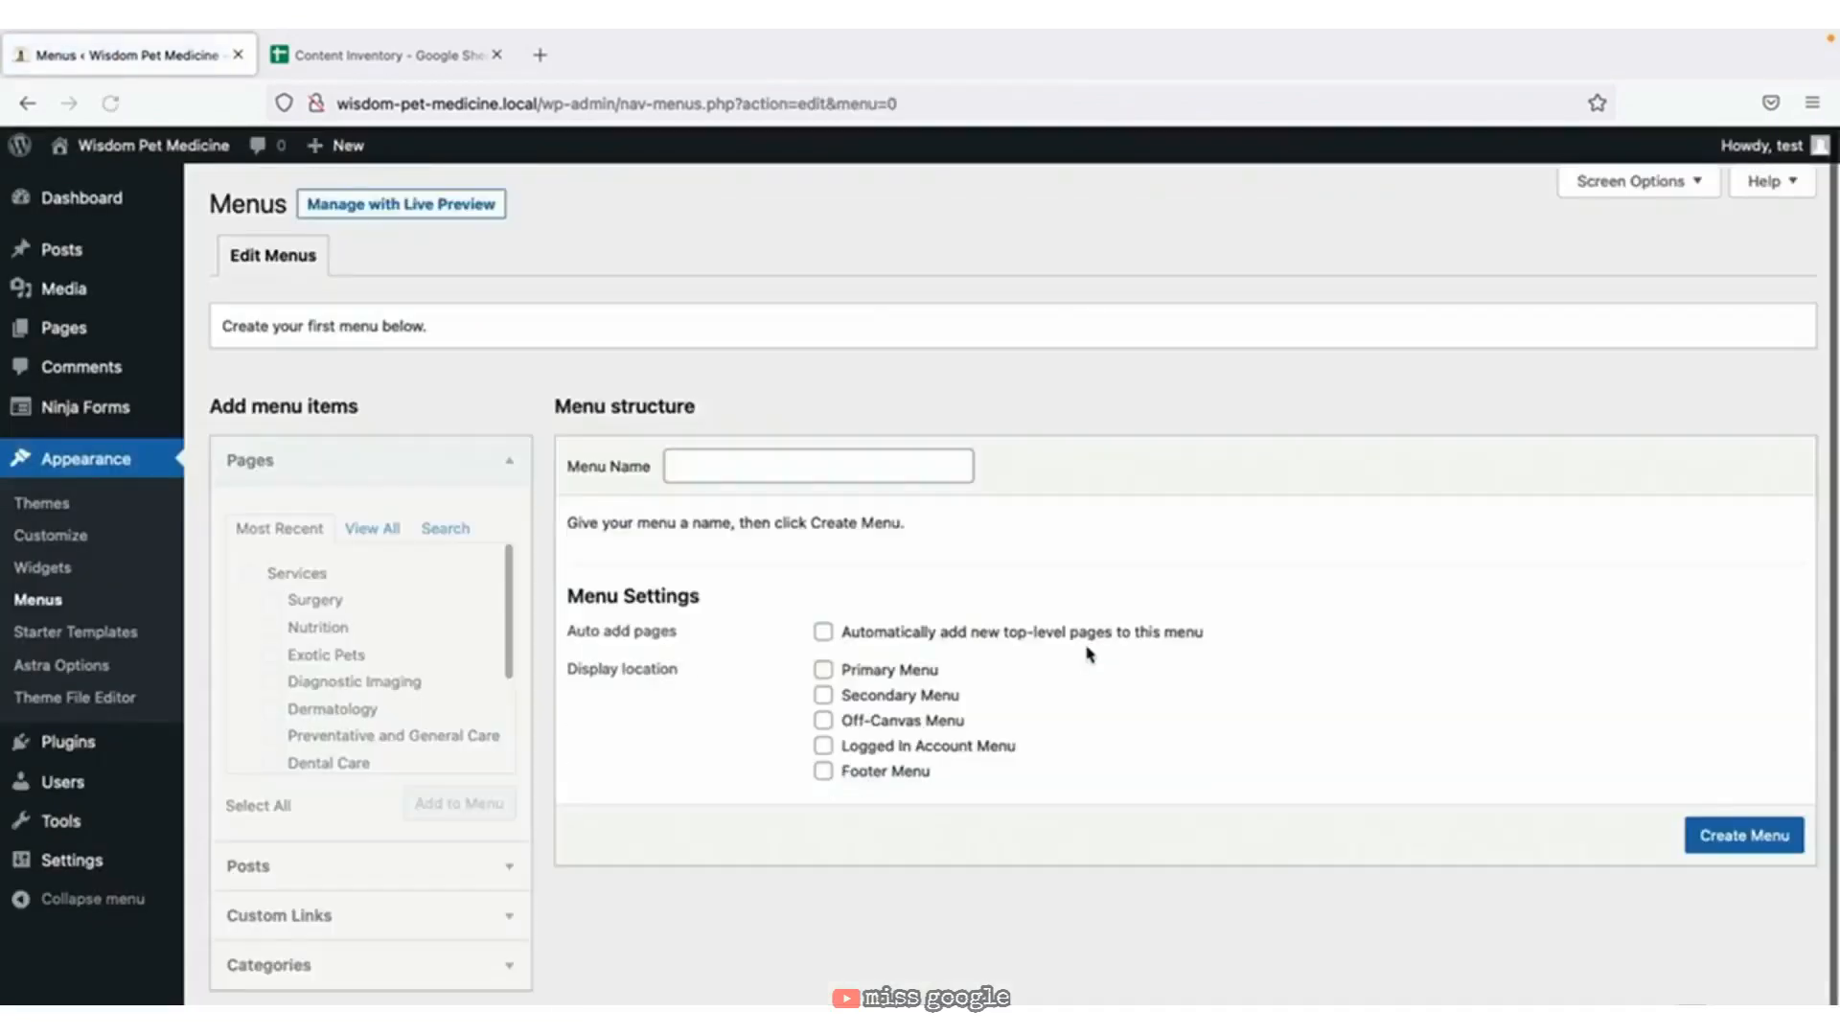
Create a new navigation menu named "Main Menu".
left_click(734, 464)
type("Main Menu")
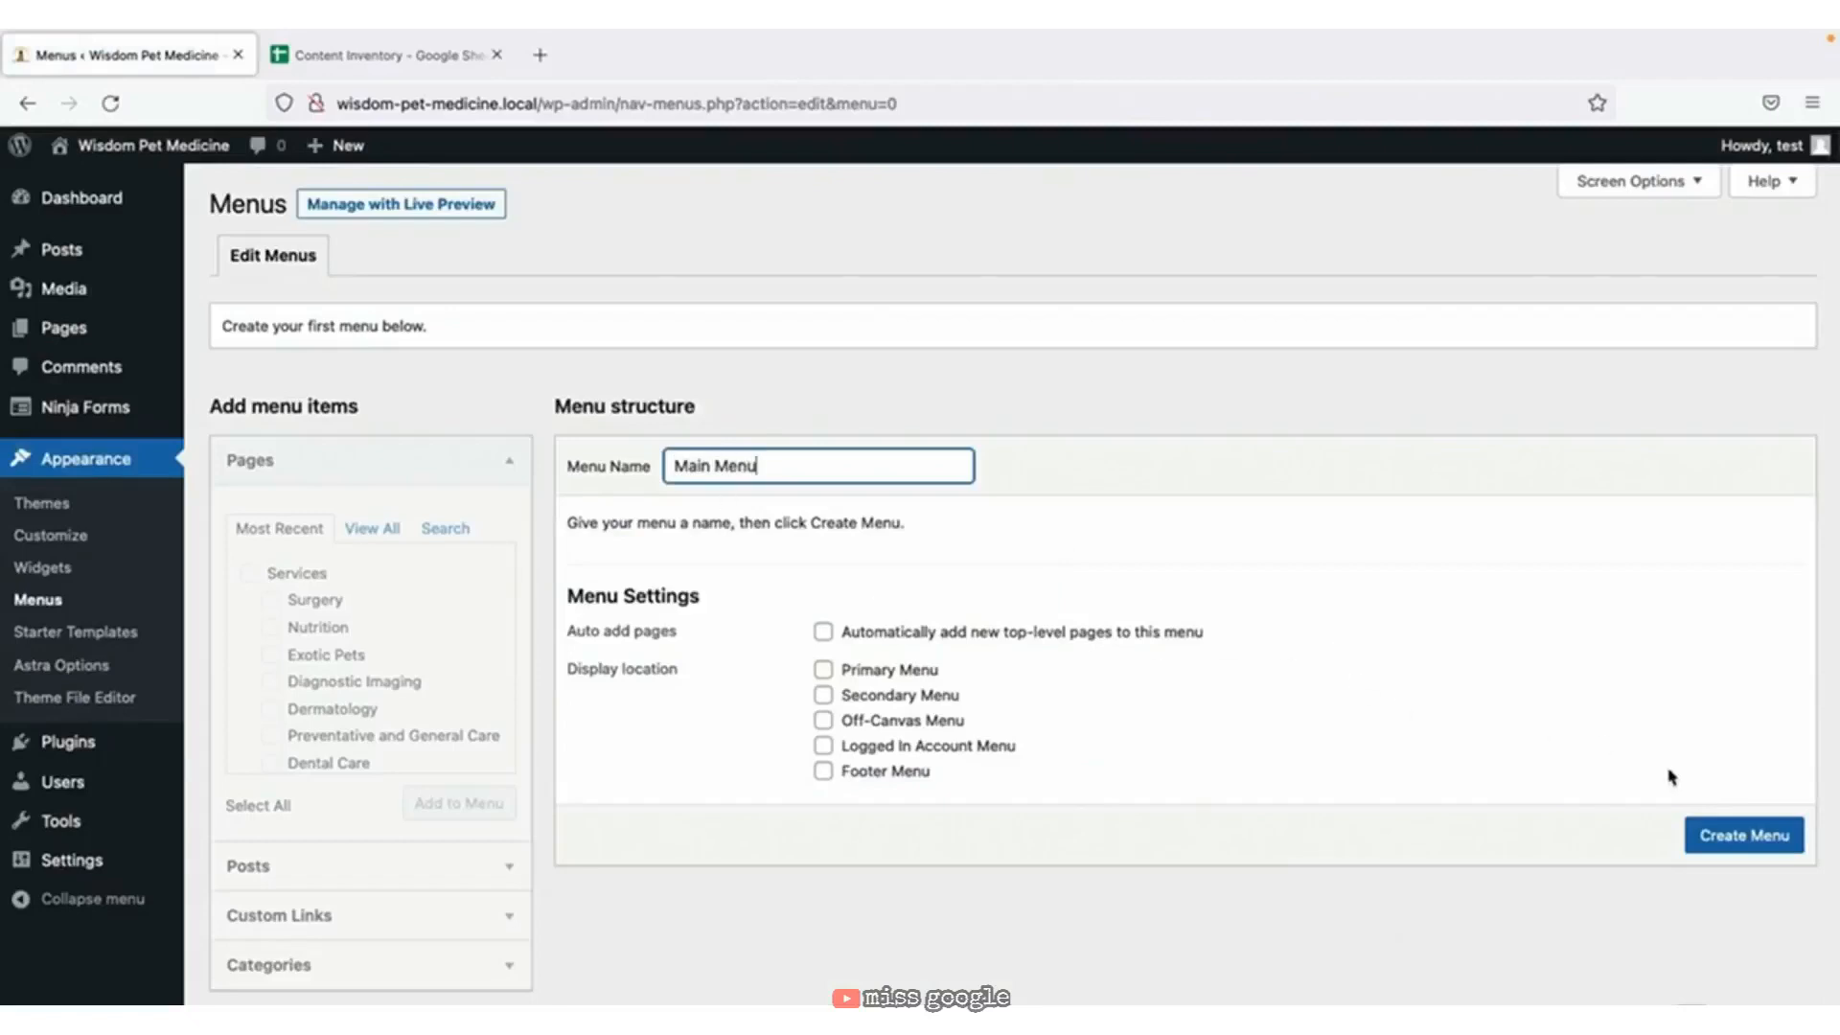
left_click(1753, 835)
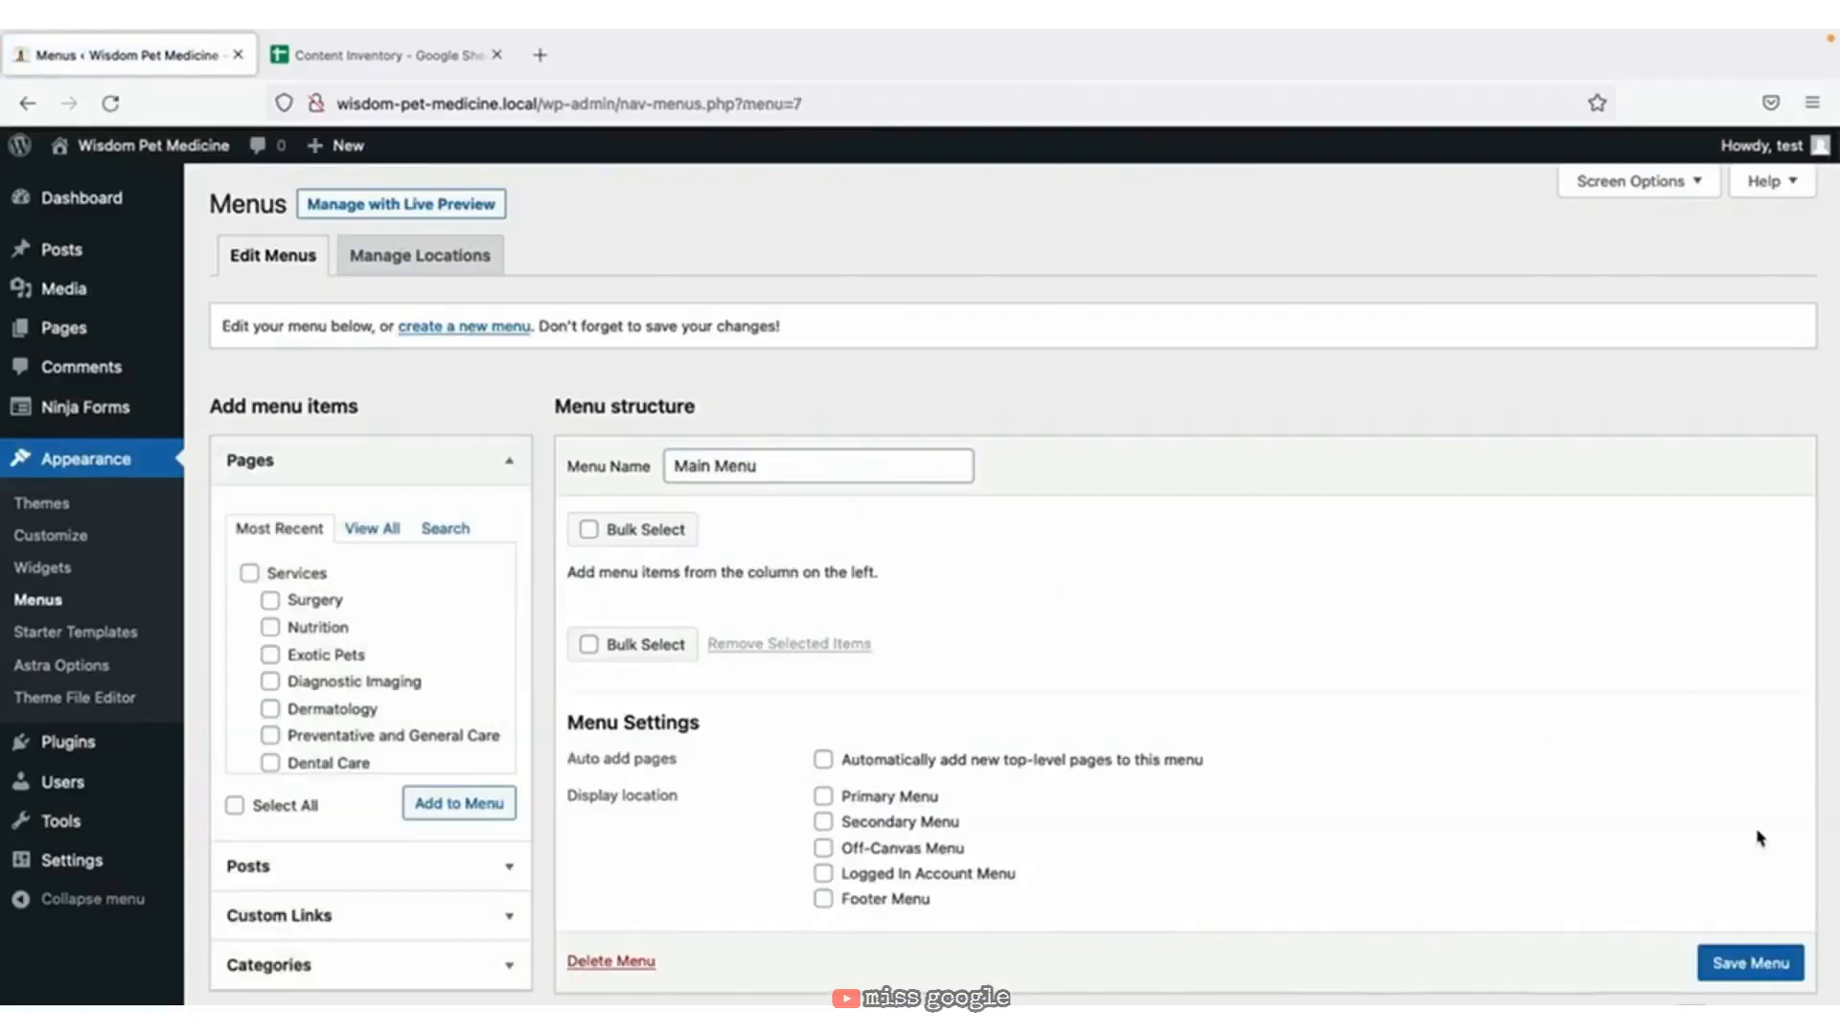
Add the Services page, all seven individual service pages, the Blog page and the About page to the Main Menu.
left_click(251, 574)
left_click(270, 601)
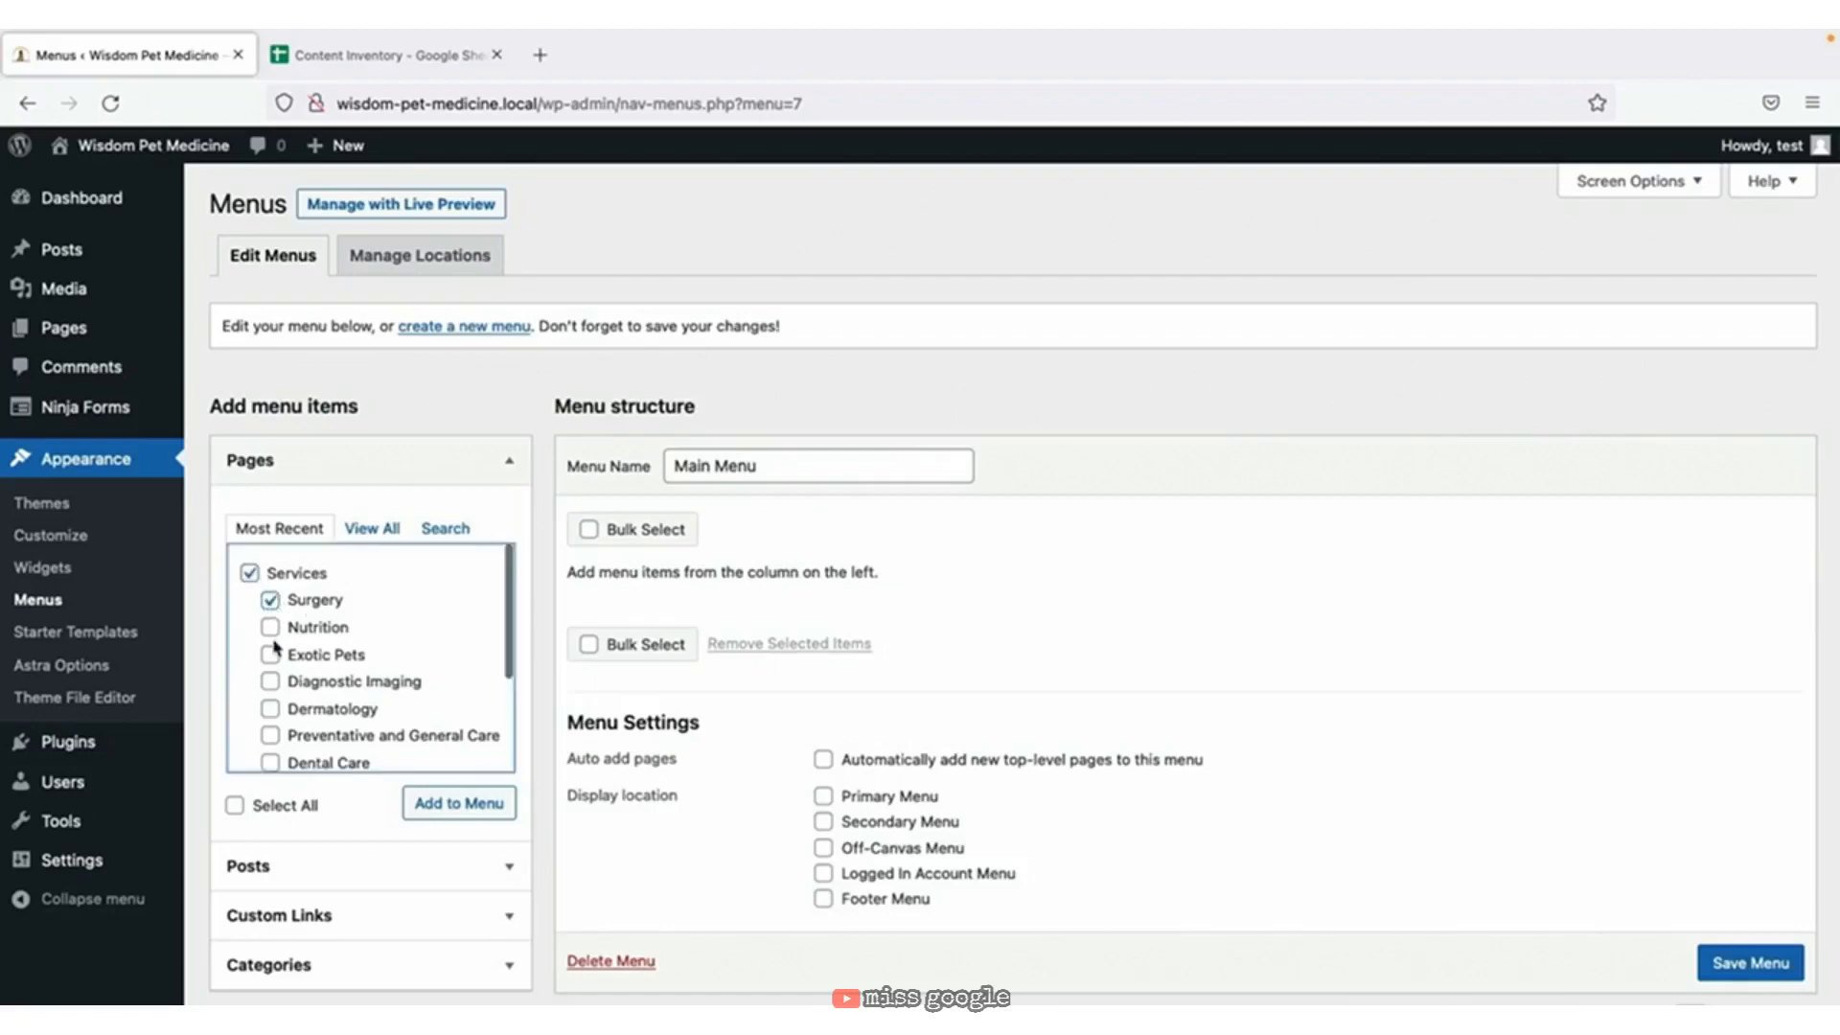
left_click(270, 627)
left_click(270, 656)
left_click(270, 682)
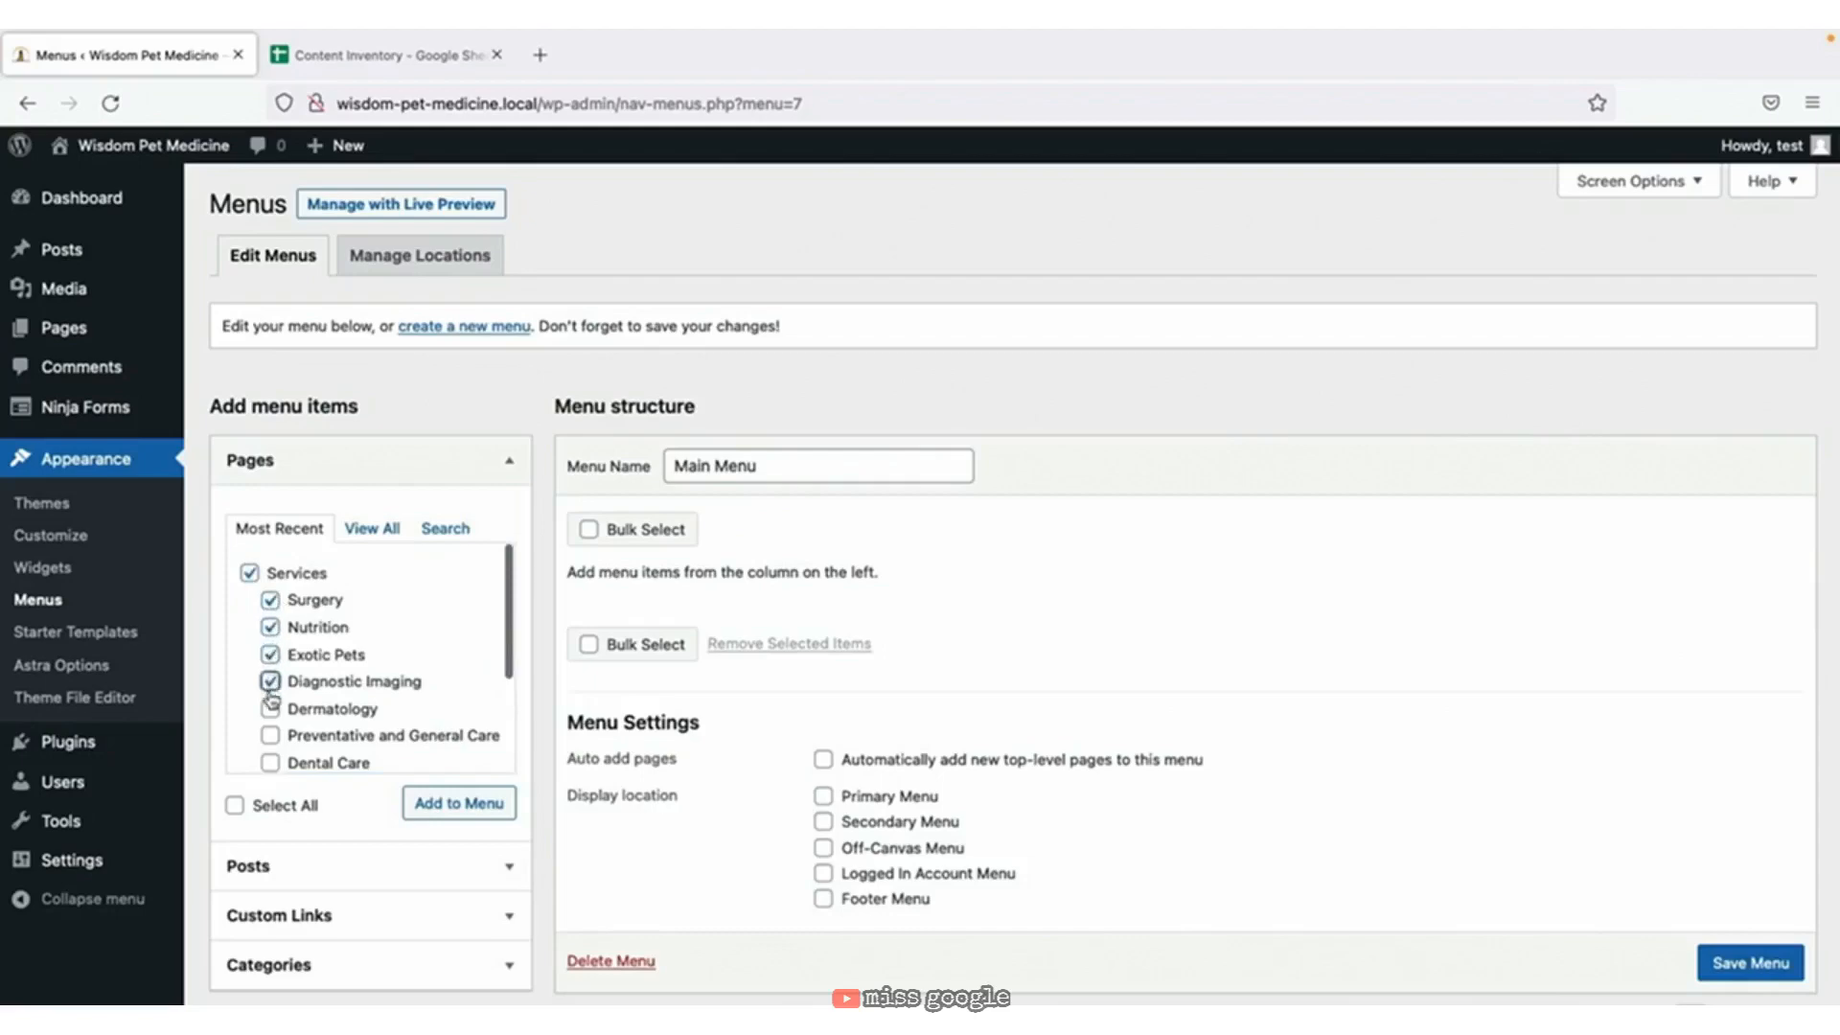
left_click(270, 710)
left_click(270, 736)
left_click(271, 763)
scroll(300, 733, "down", 3)
left_click(250, 666)
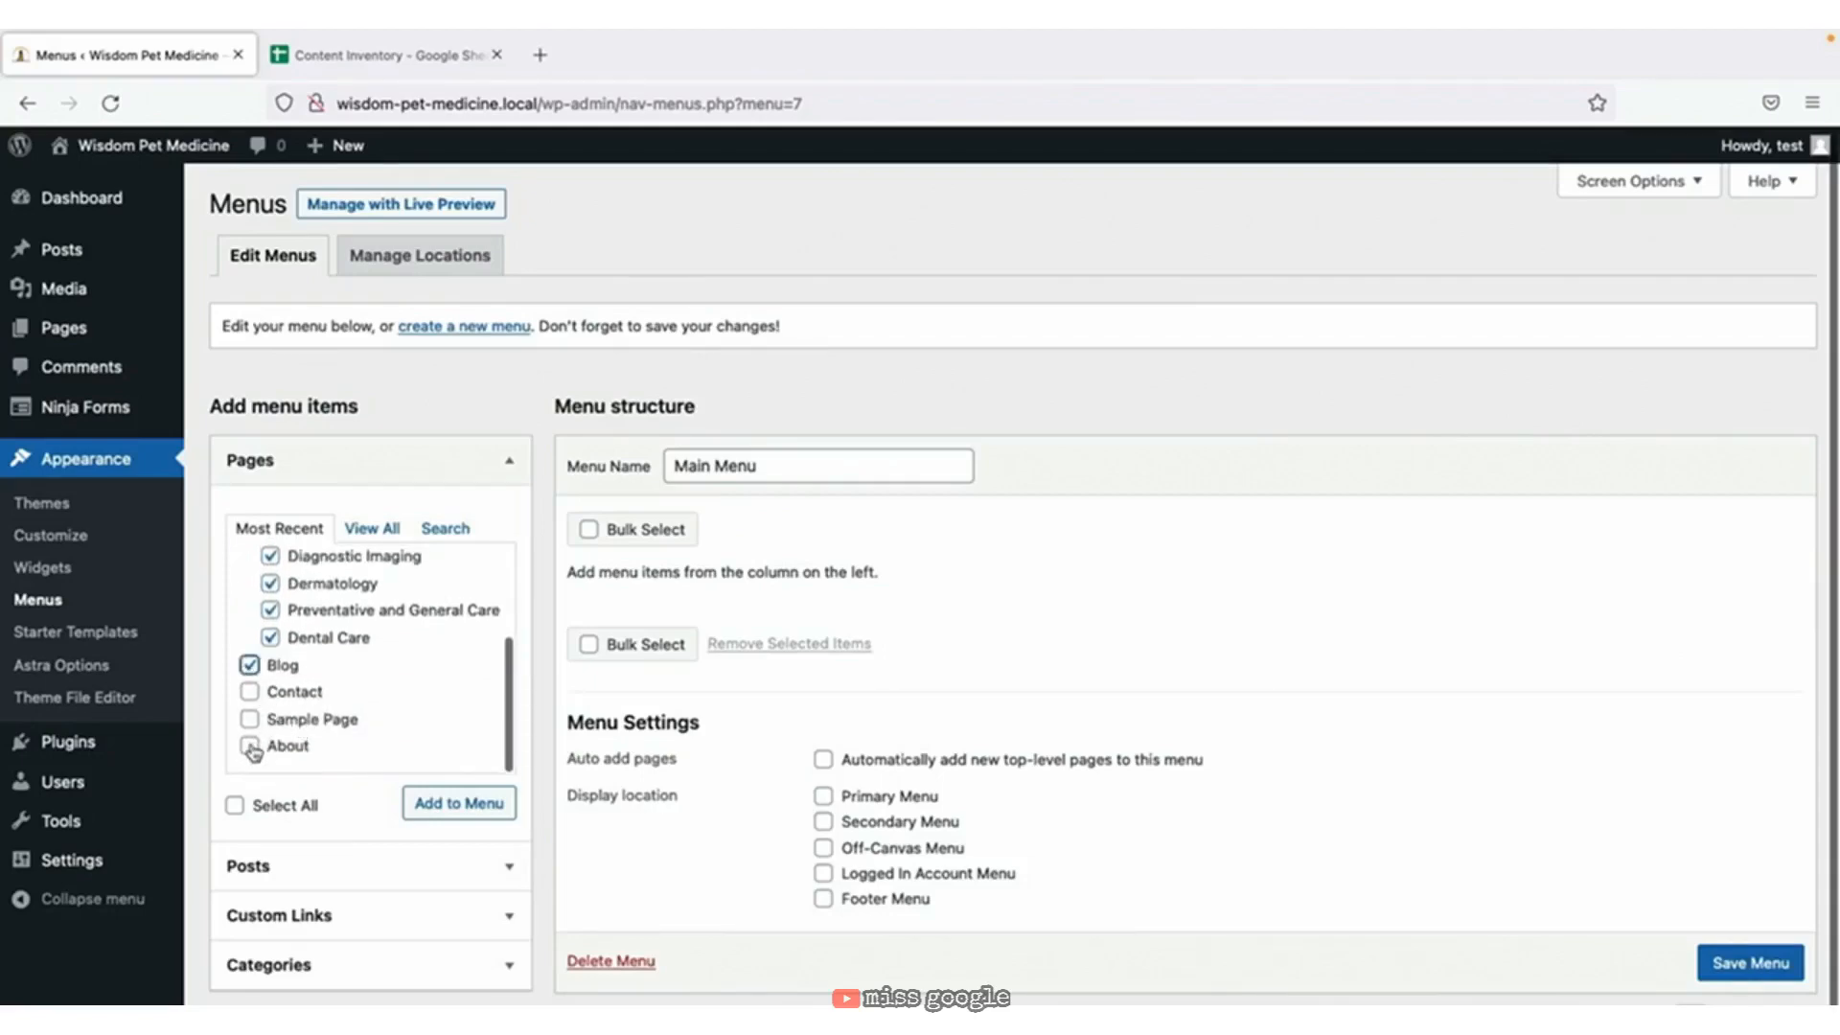
left_click(249, 745)
left_click(465, 807)
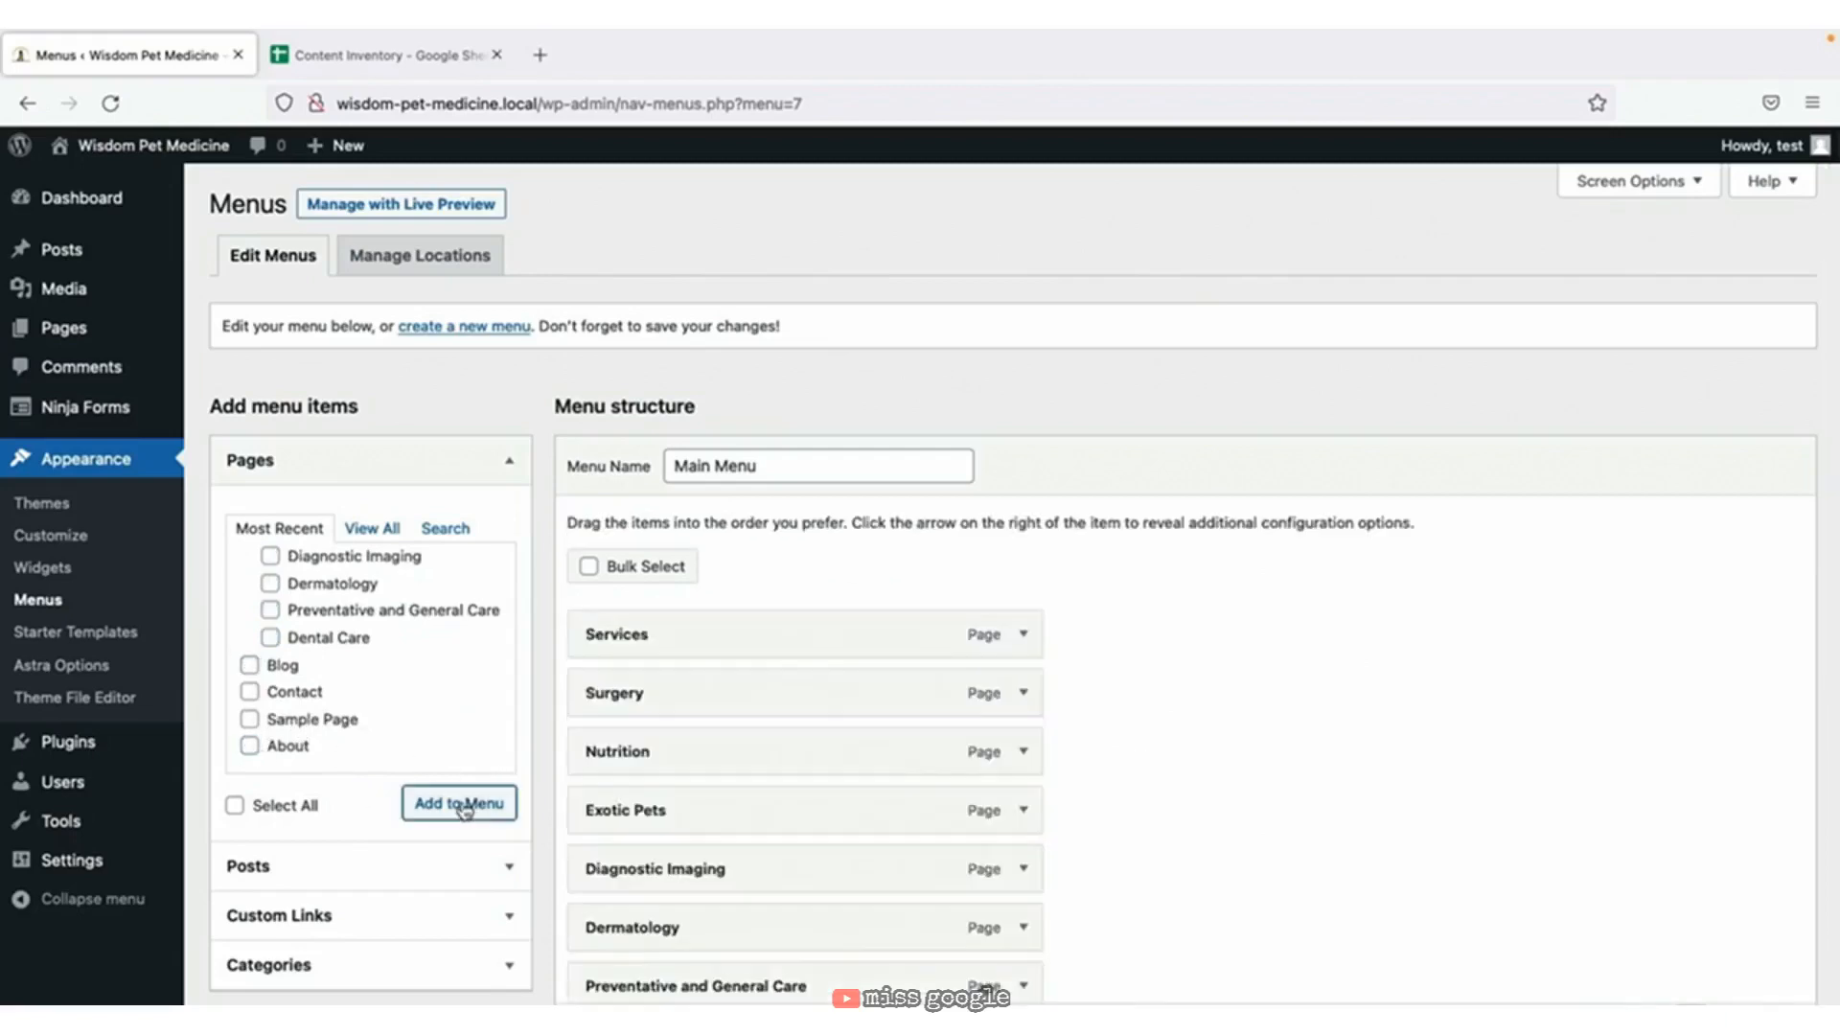
Nest the seven service pages under Services, with Dental Care first and Preventative and General Care second, and move About above Services.
scroll(399, 635, "up", 3)
scroll(400, 635, "down", 2)
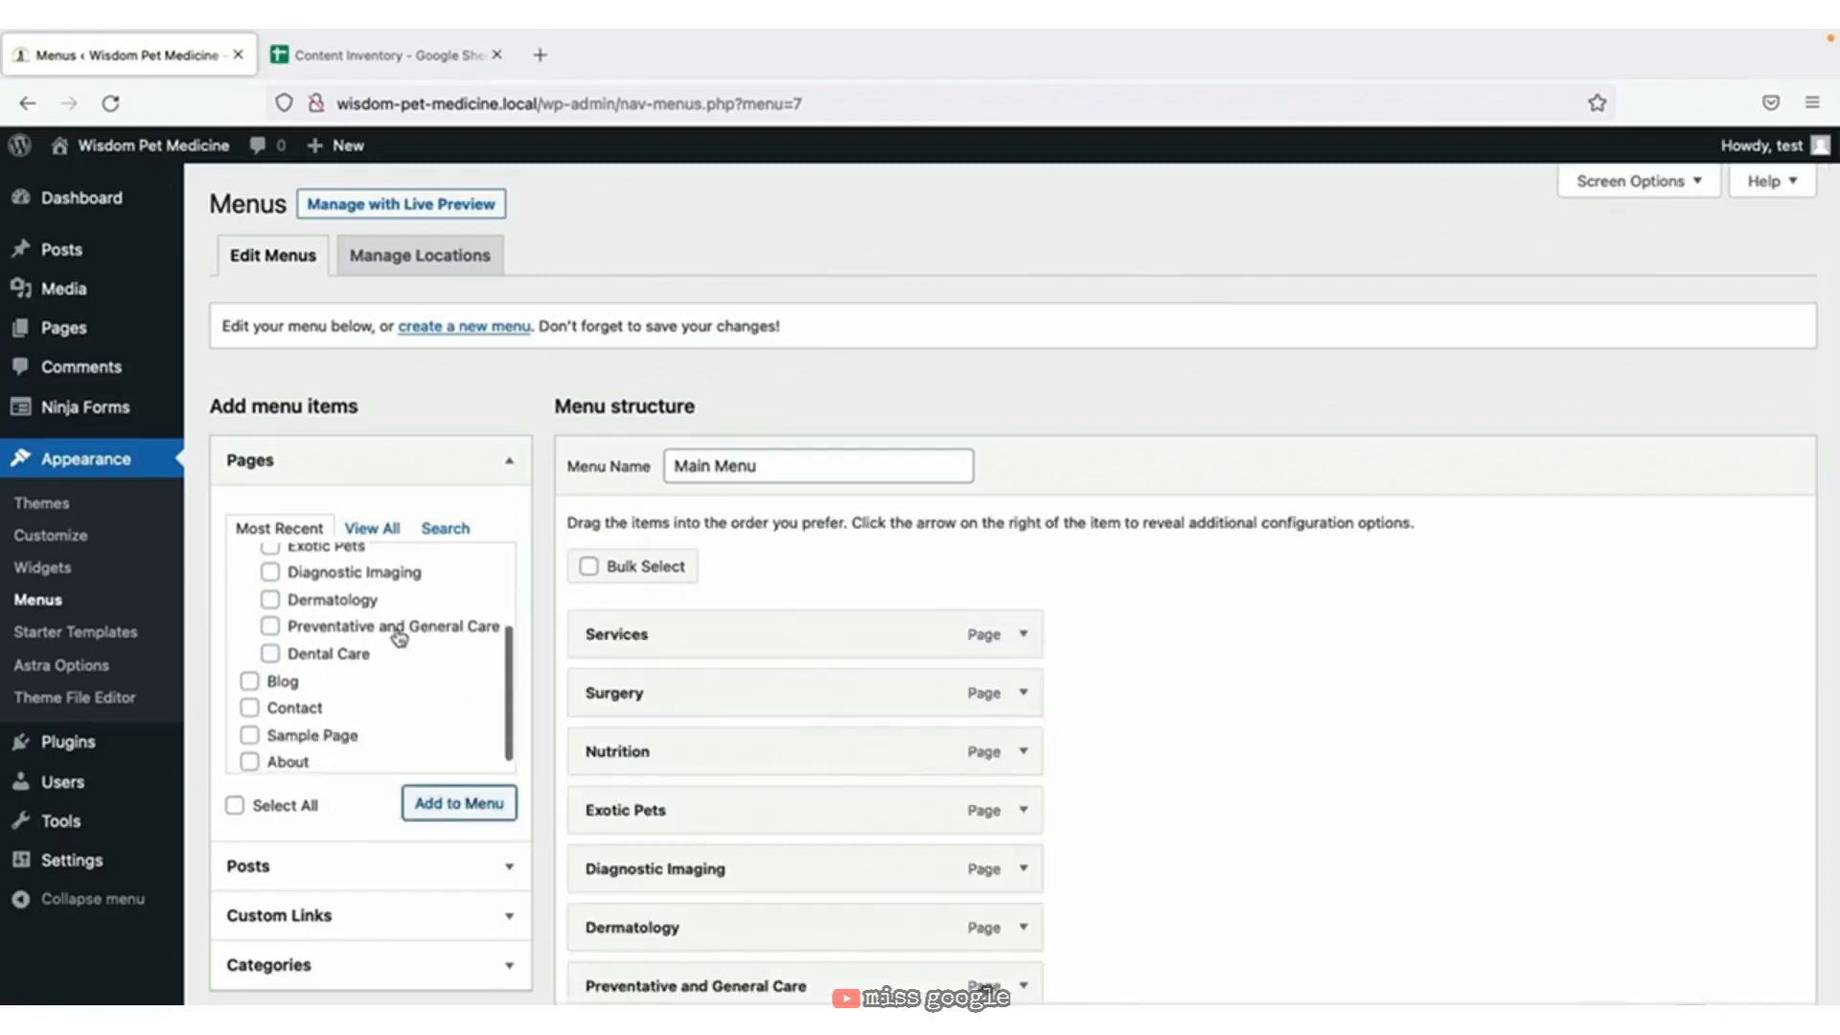
scroll(776, 638, "down", 2)
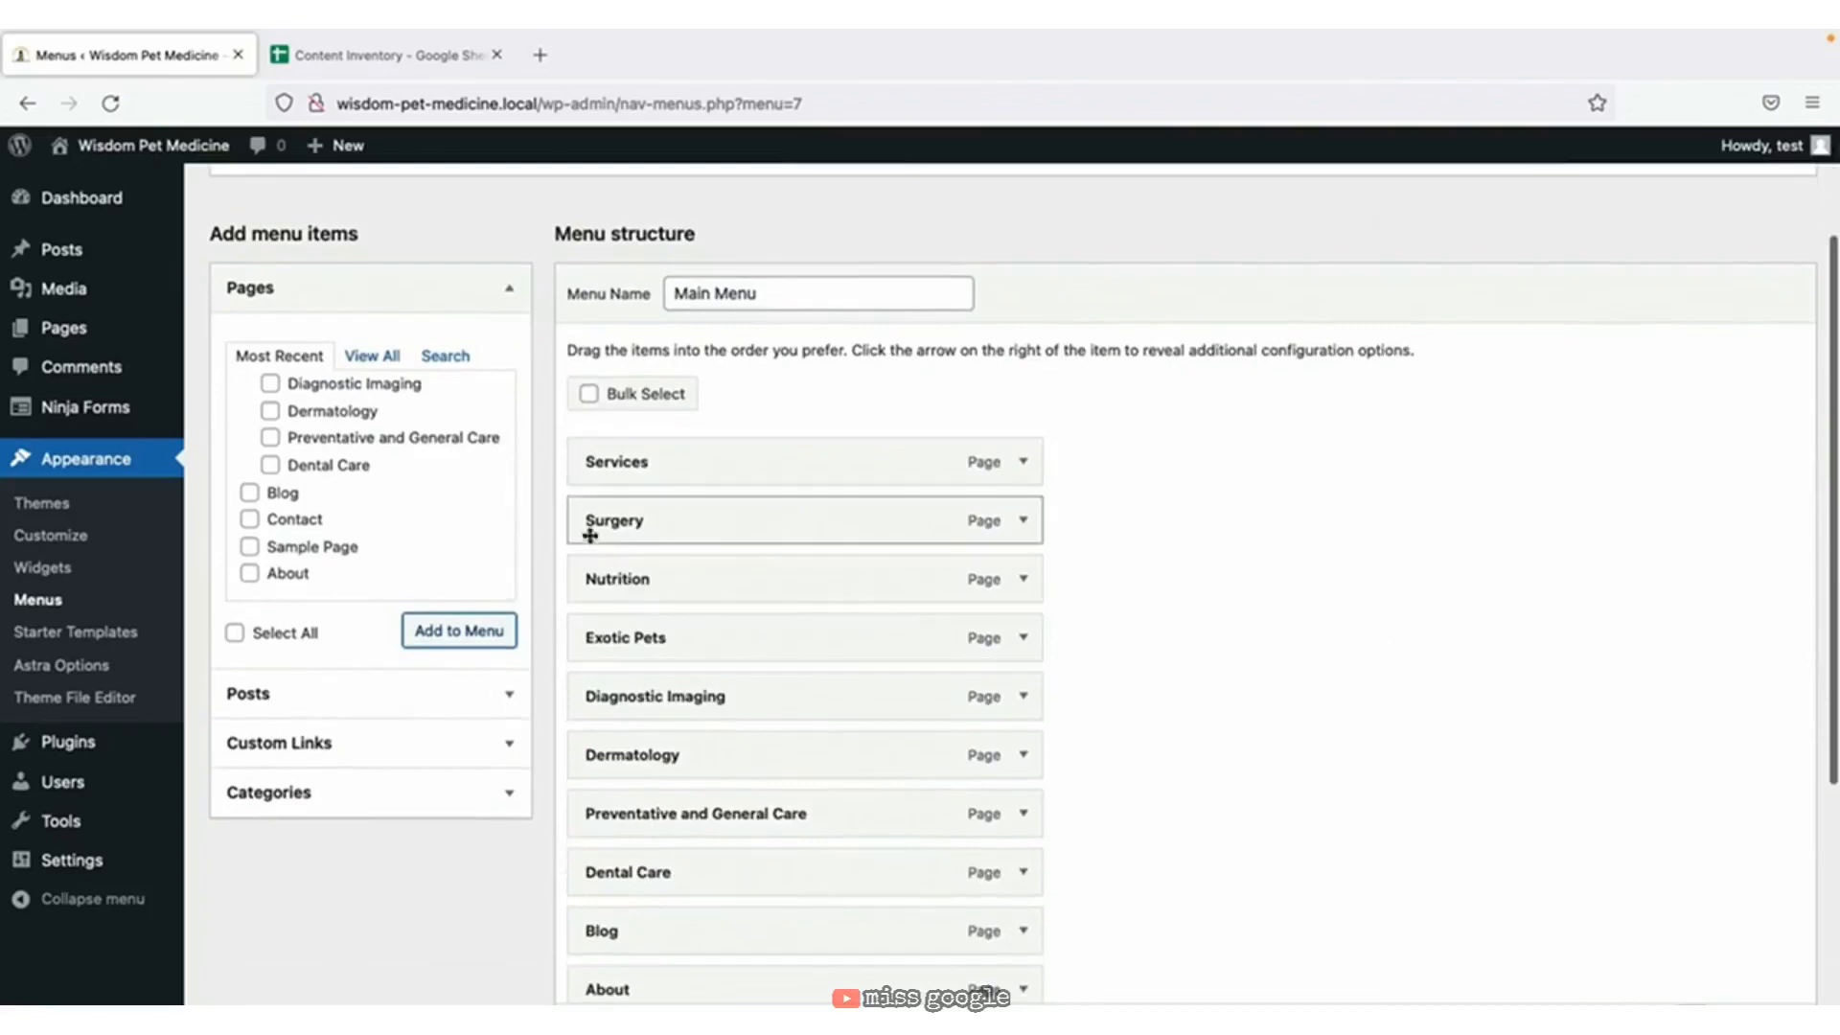
left_click_drag(587, 526, 638, 759)
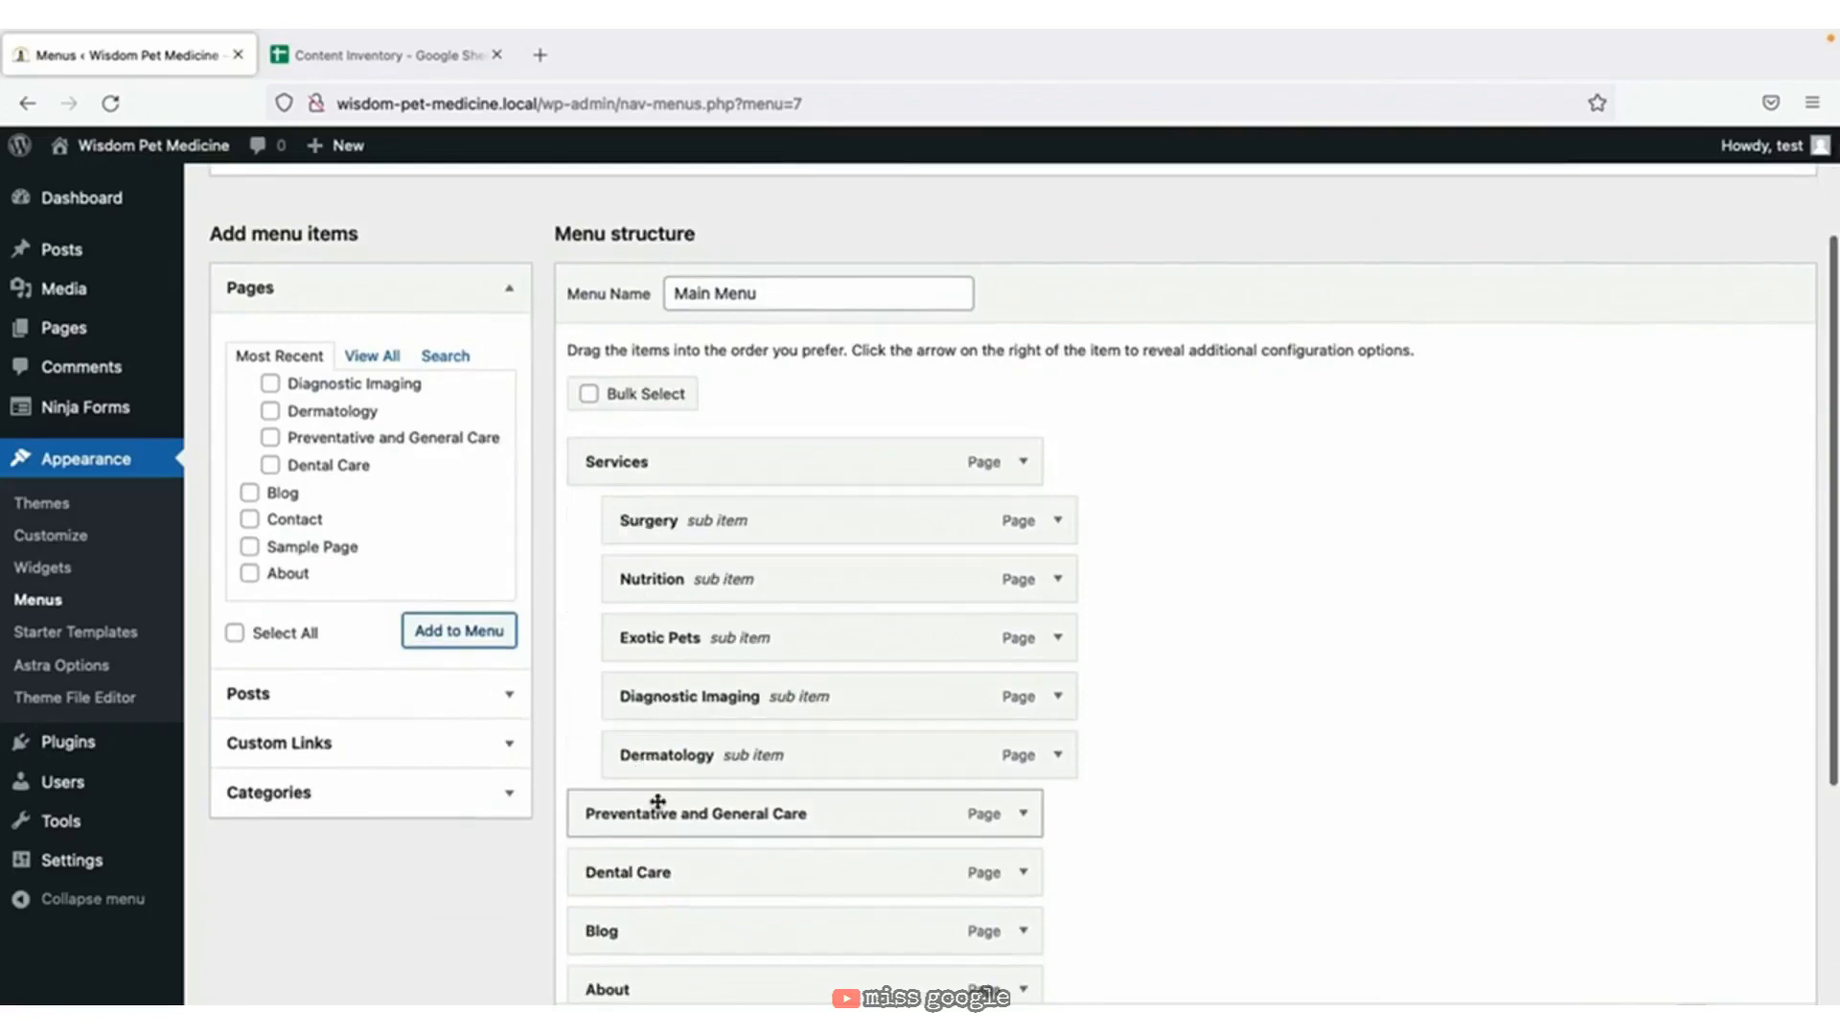
left_click_drag(616, 826, 711, 544)
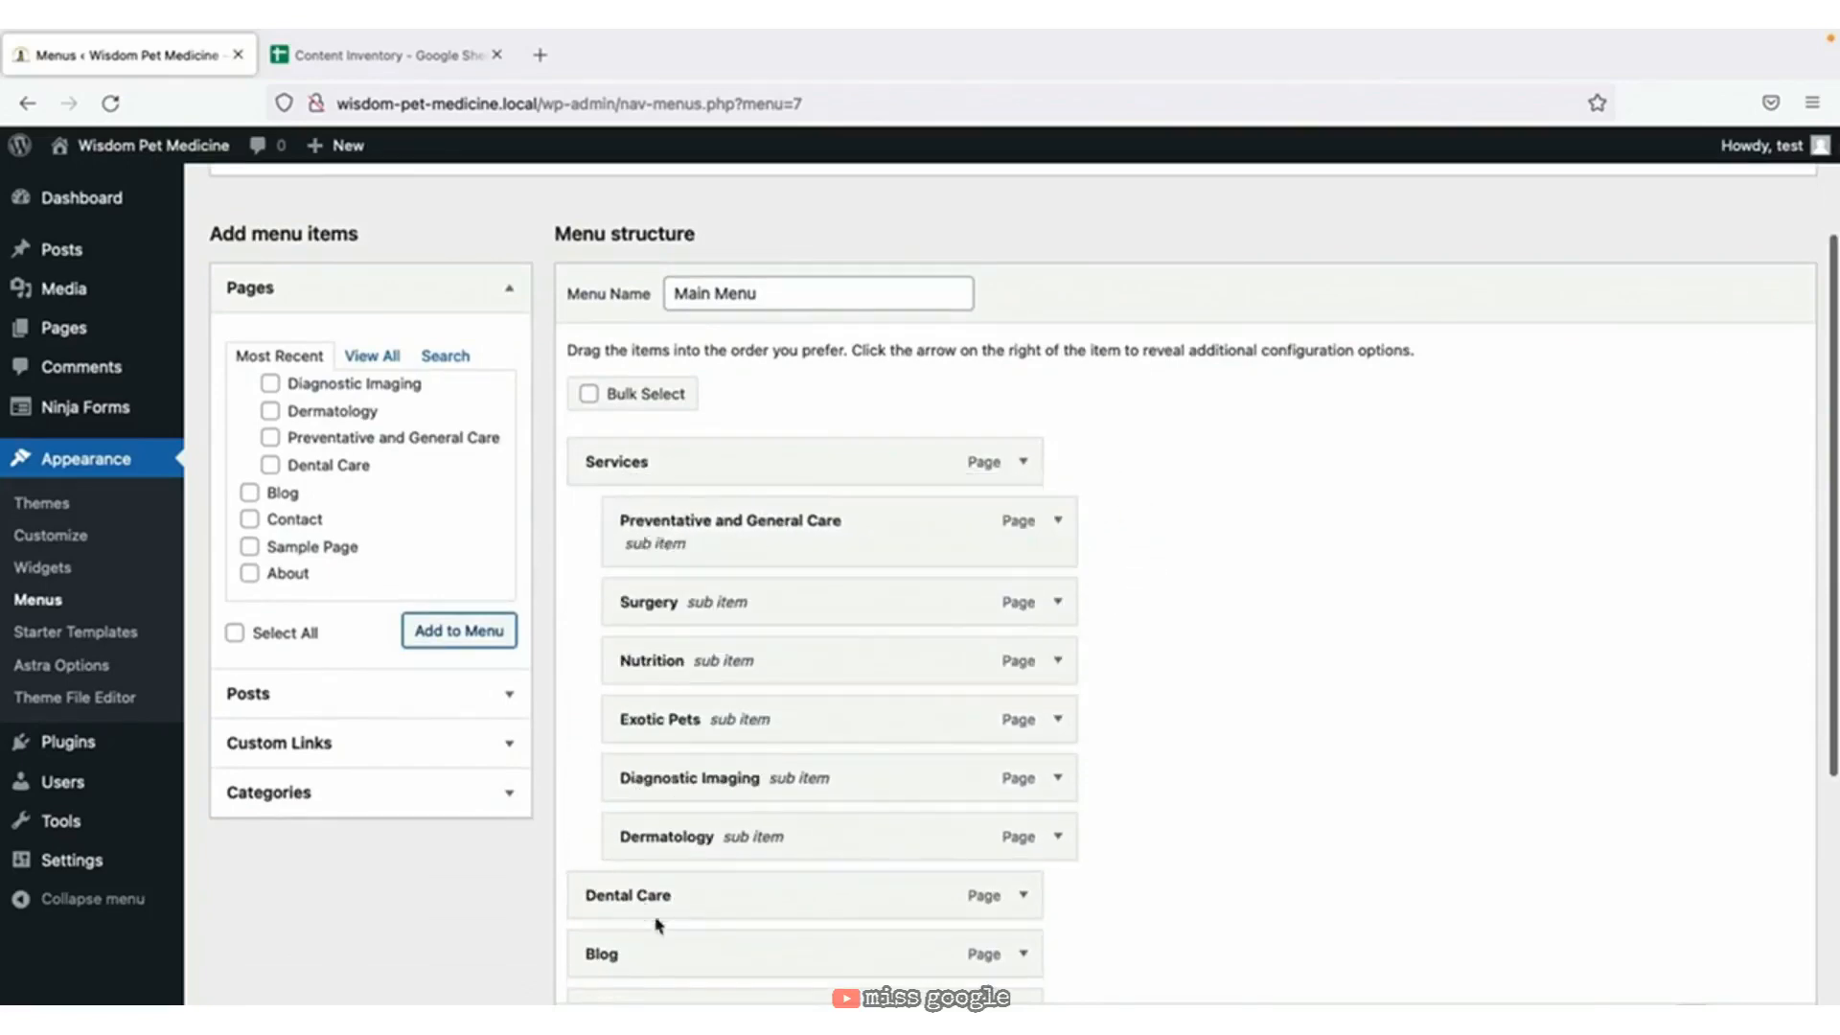
scroll(606, 898, "down", 1)
scroll(606, 899, "down", 2)
scroll(608, 906, "up", 2)
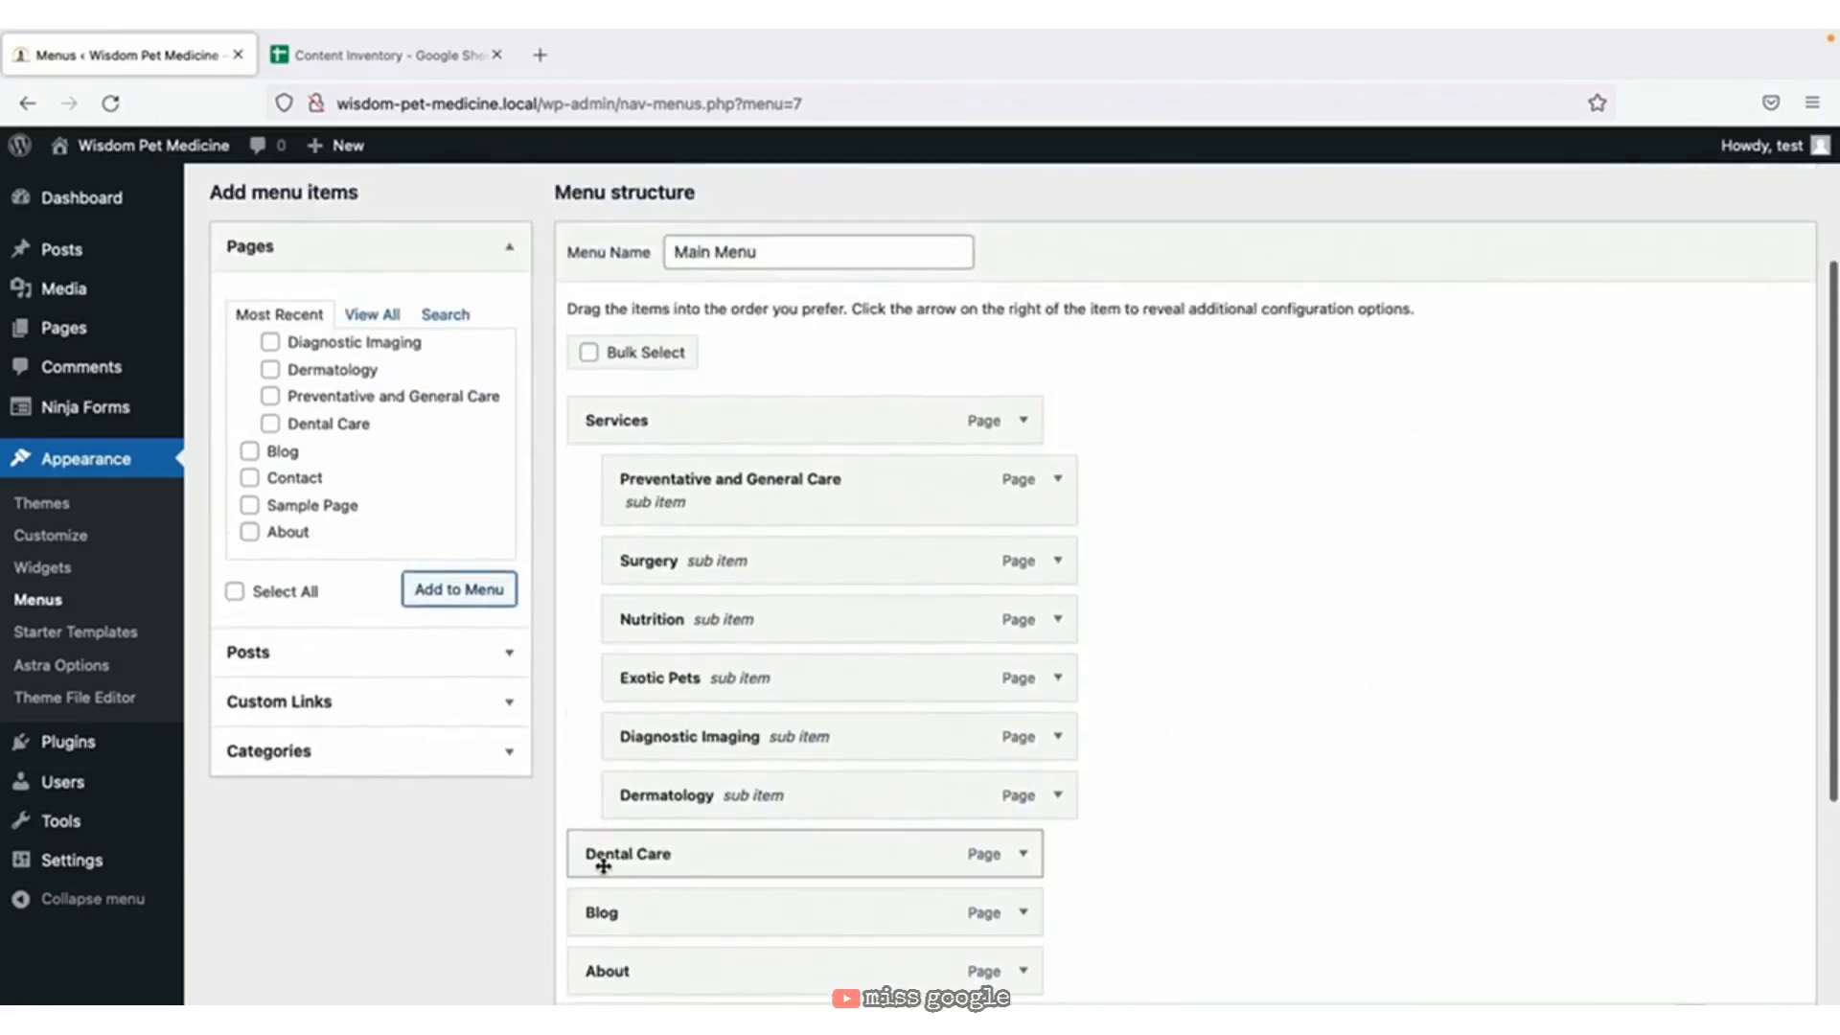
left_click_drag(649, 862, 662, 481)
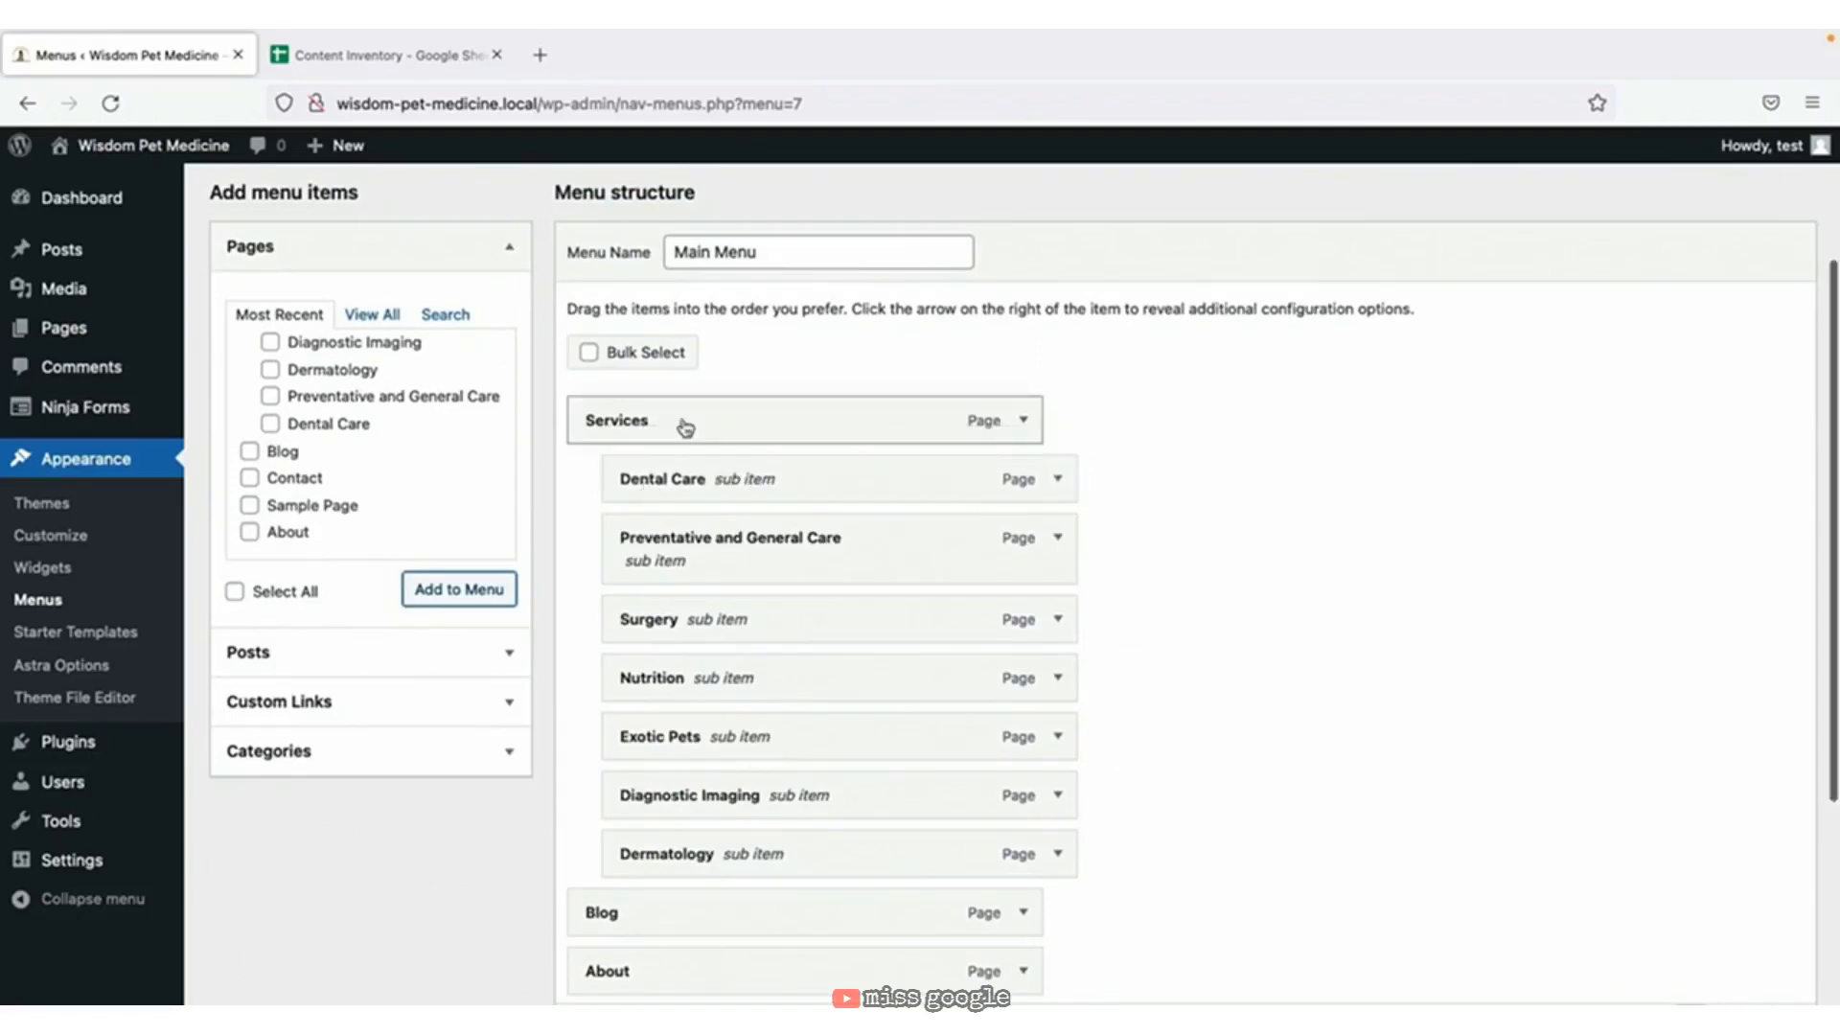
left_click_drag(621, 970, 627, 419)
scroll(1304, 547, "down", 4)
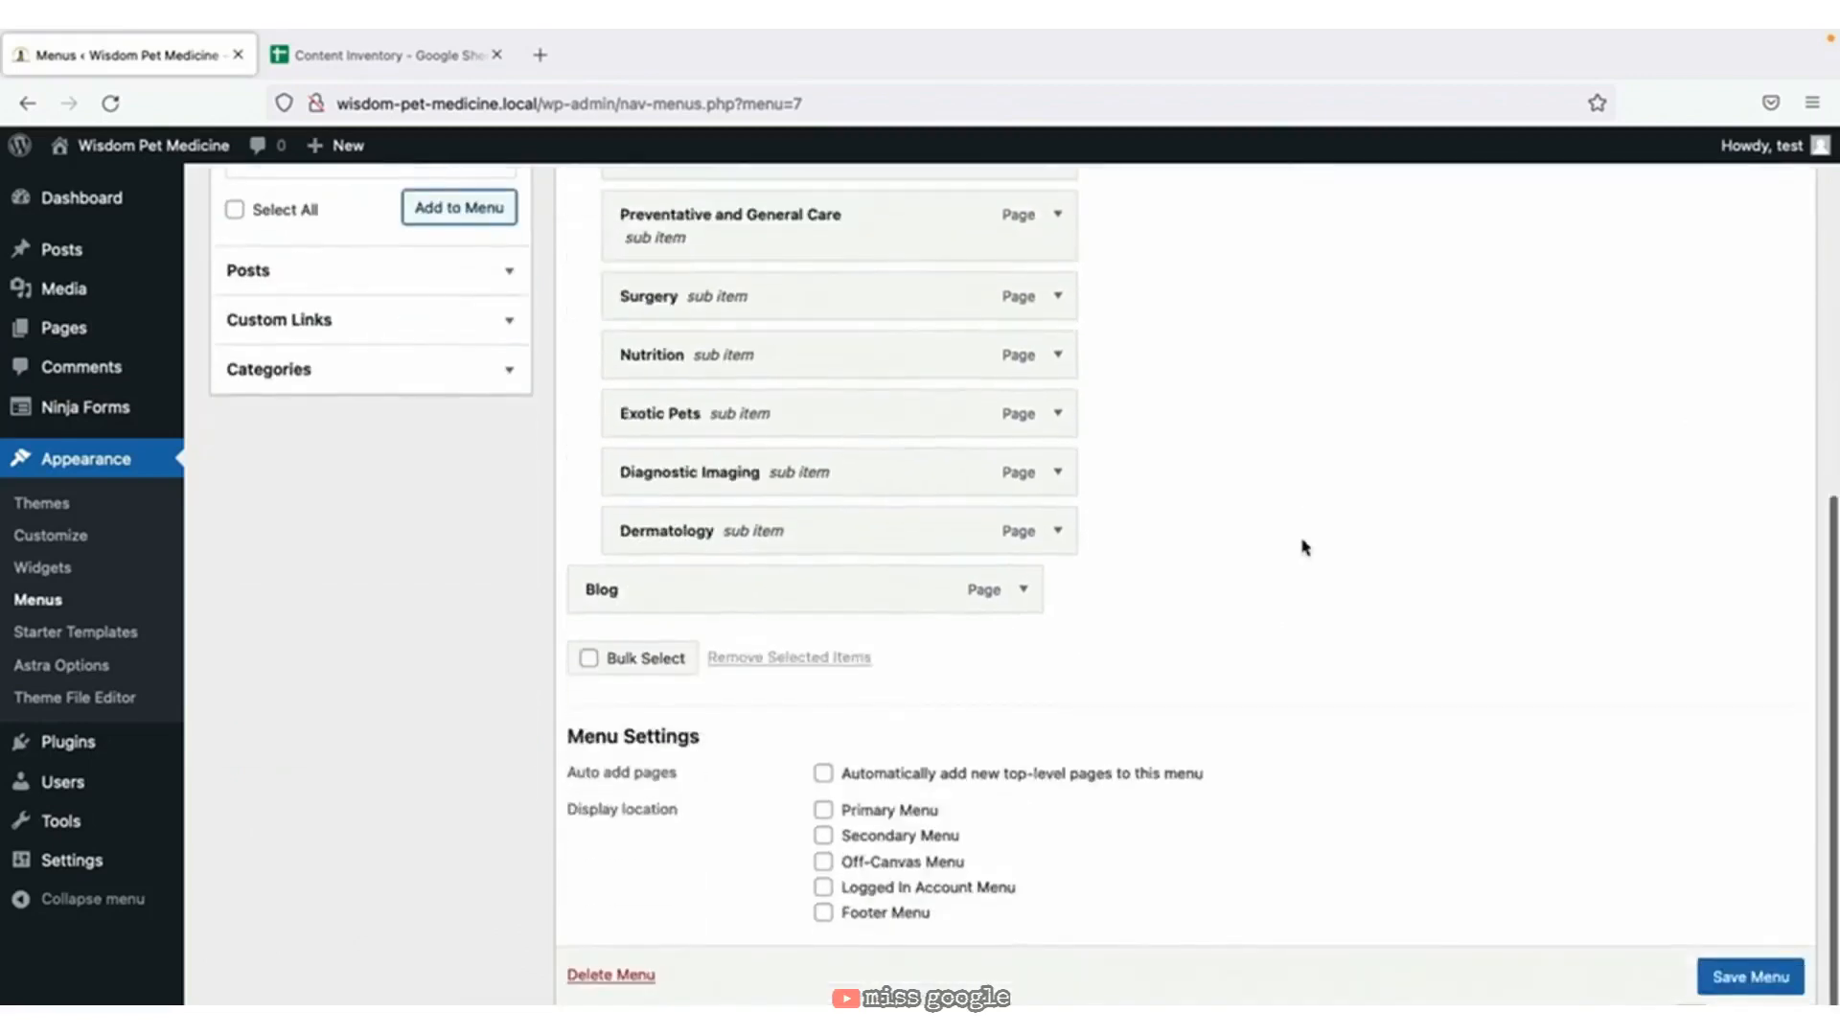
Add the Home front page from the full page list to the menu and save the menu.
scroll(1306, 546, "up", 5)
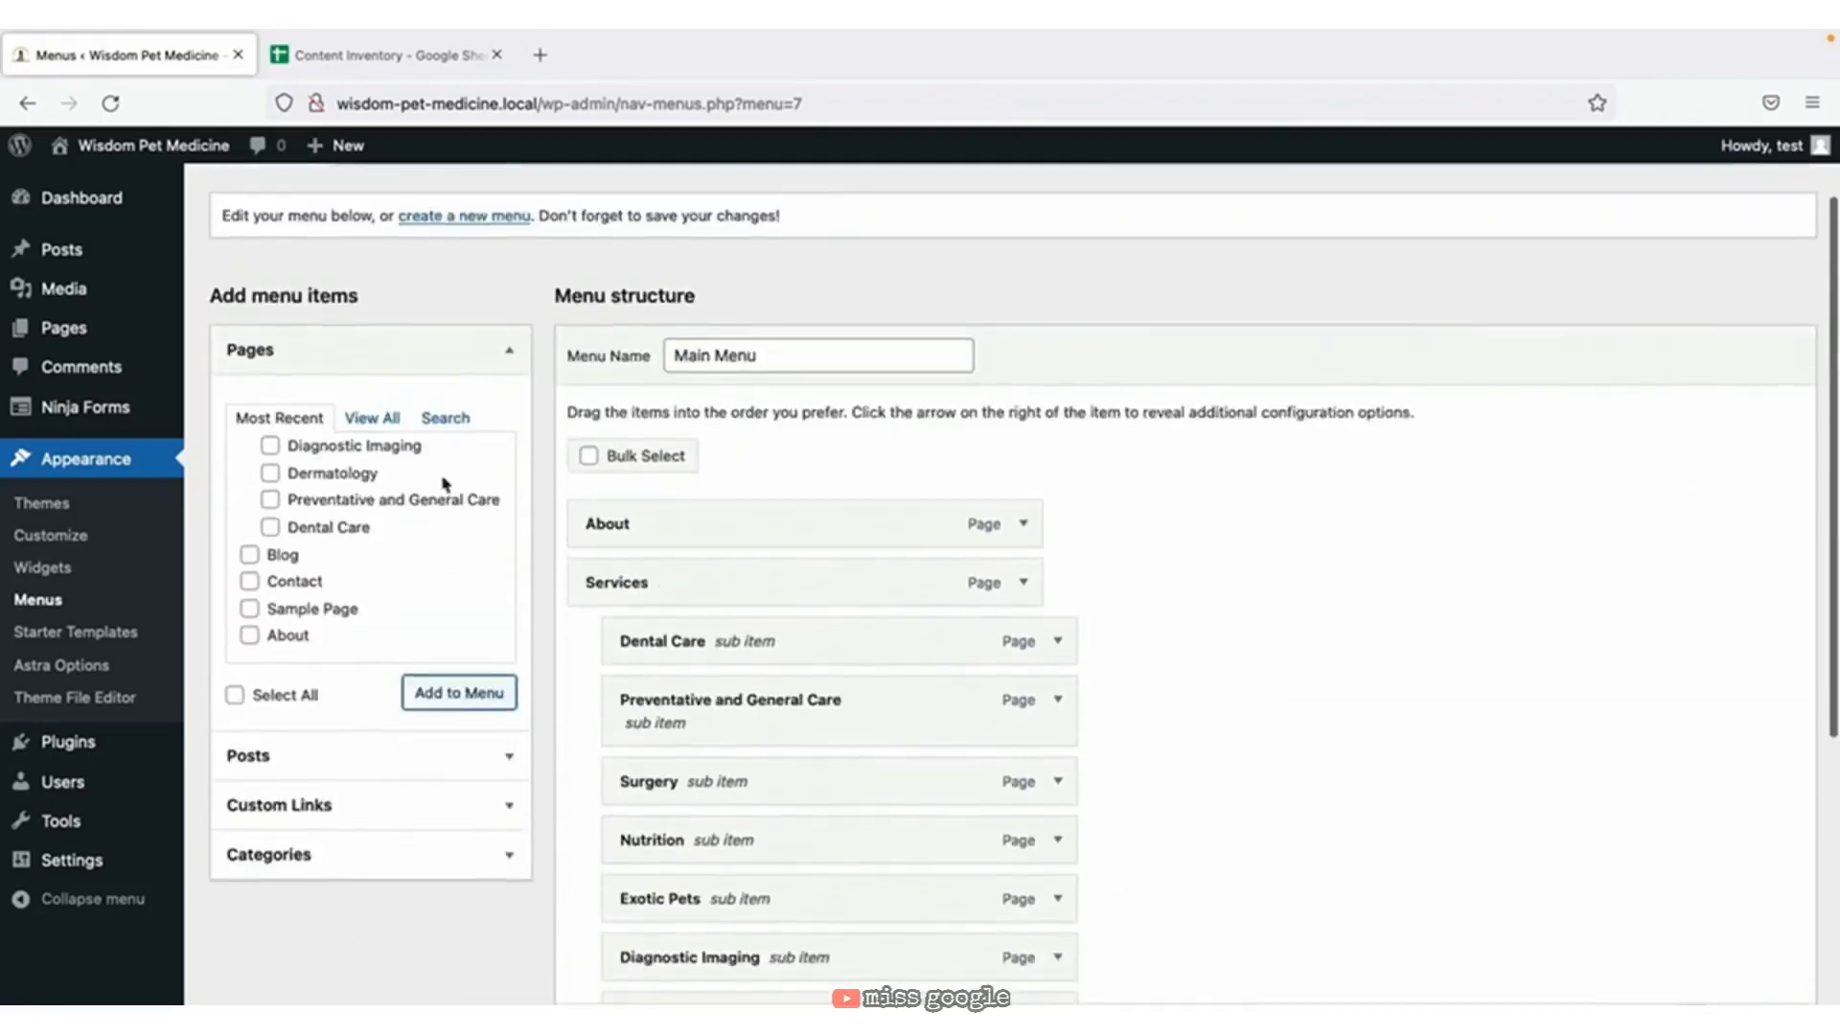
left_click(369, 420)
left_click(250, 463)
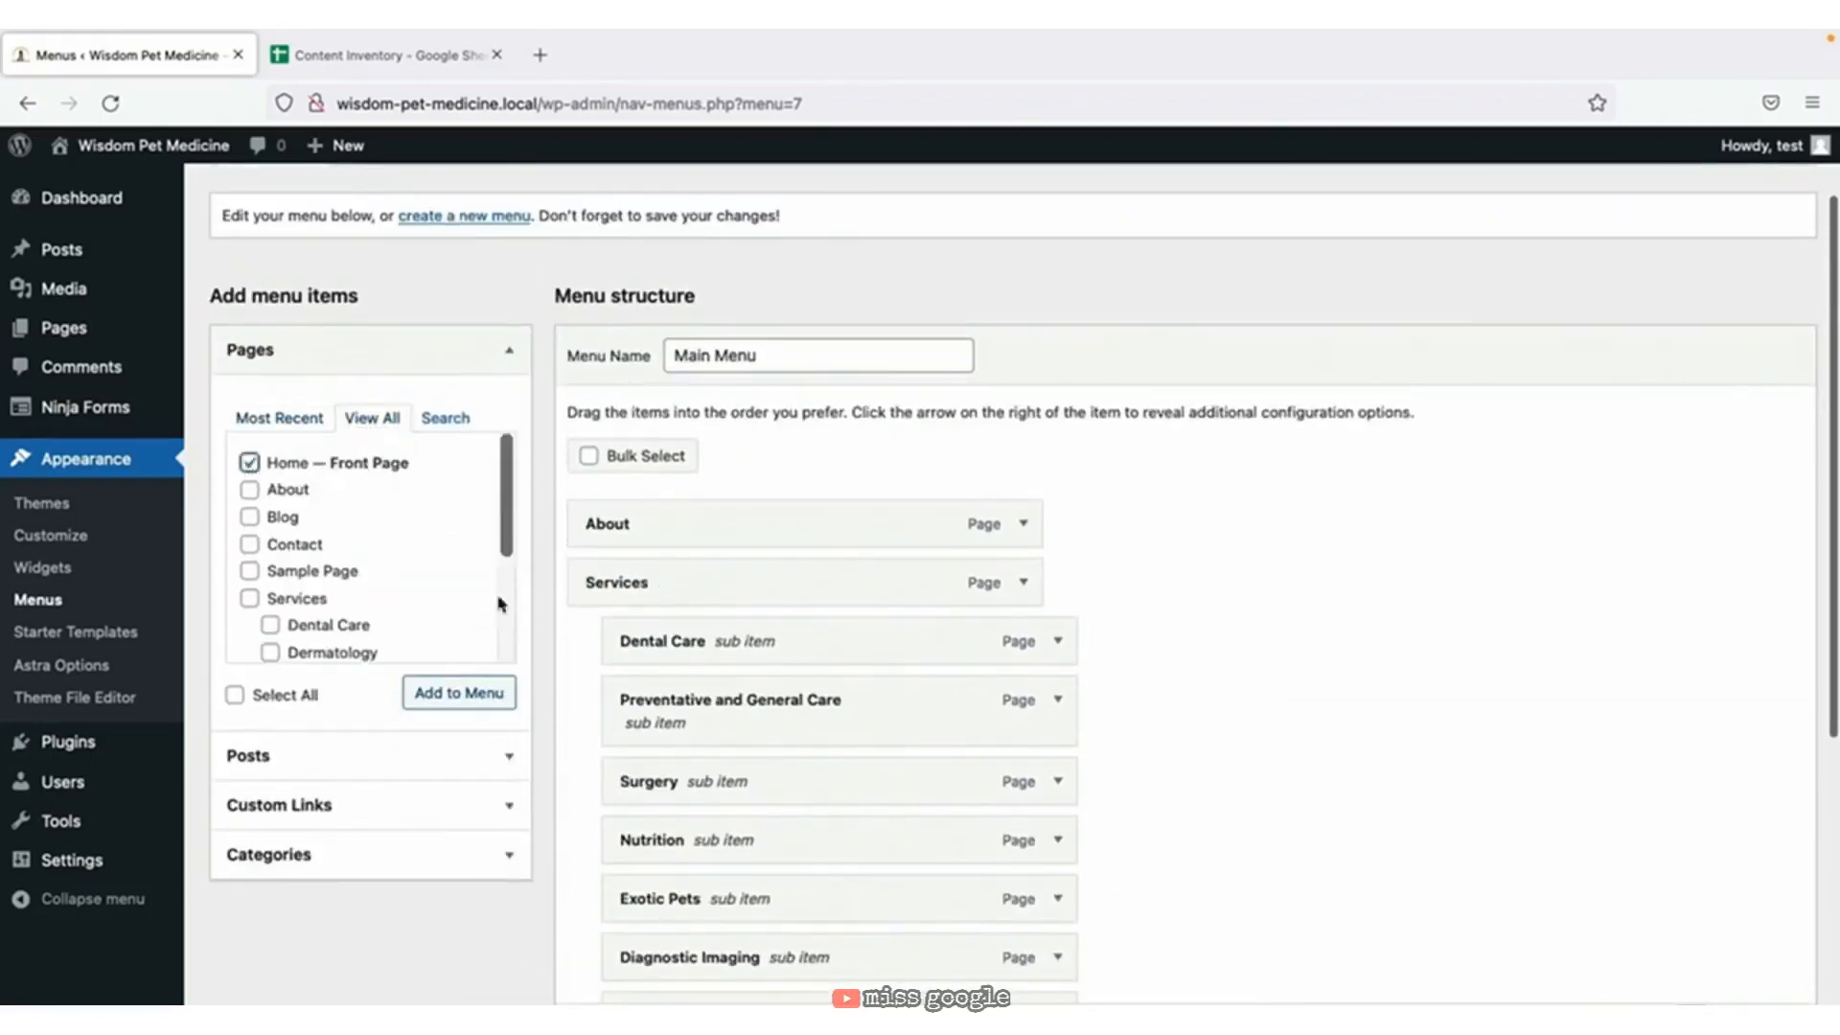
left_click(476, 692)
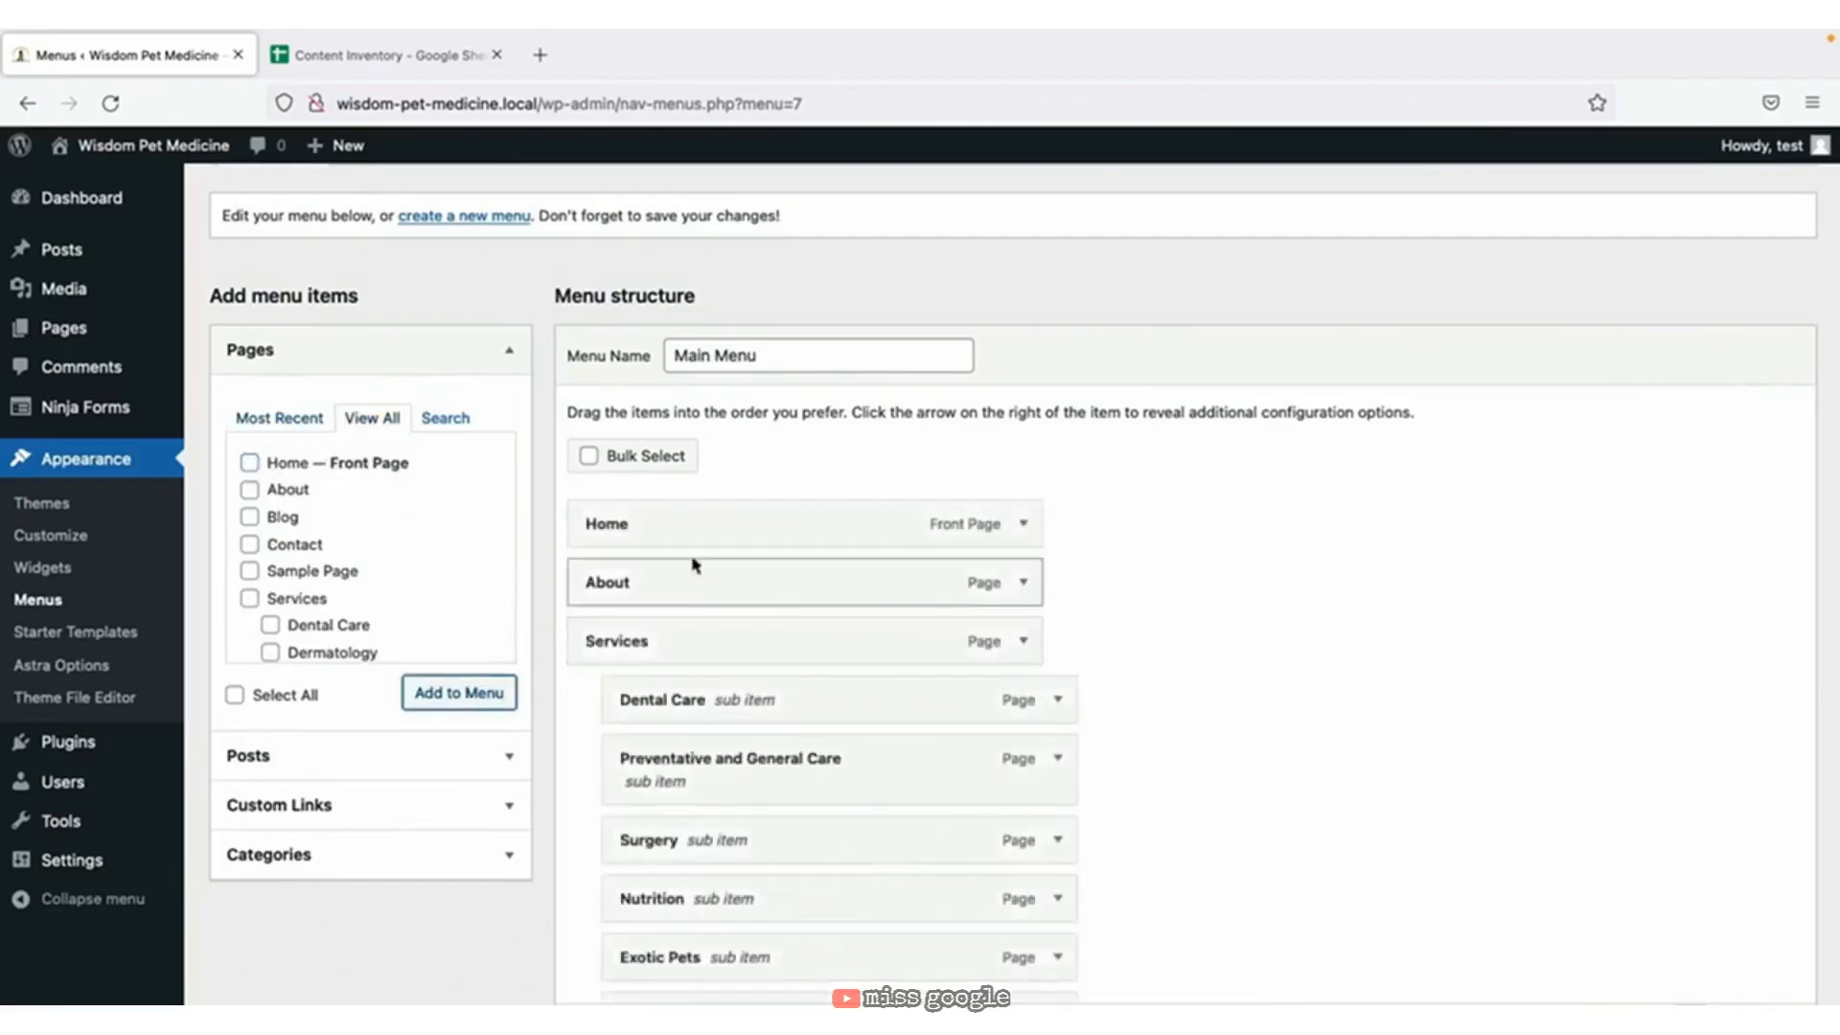
scroll(1566, 652, "down", 3)
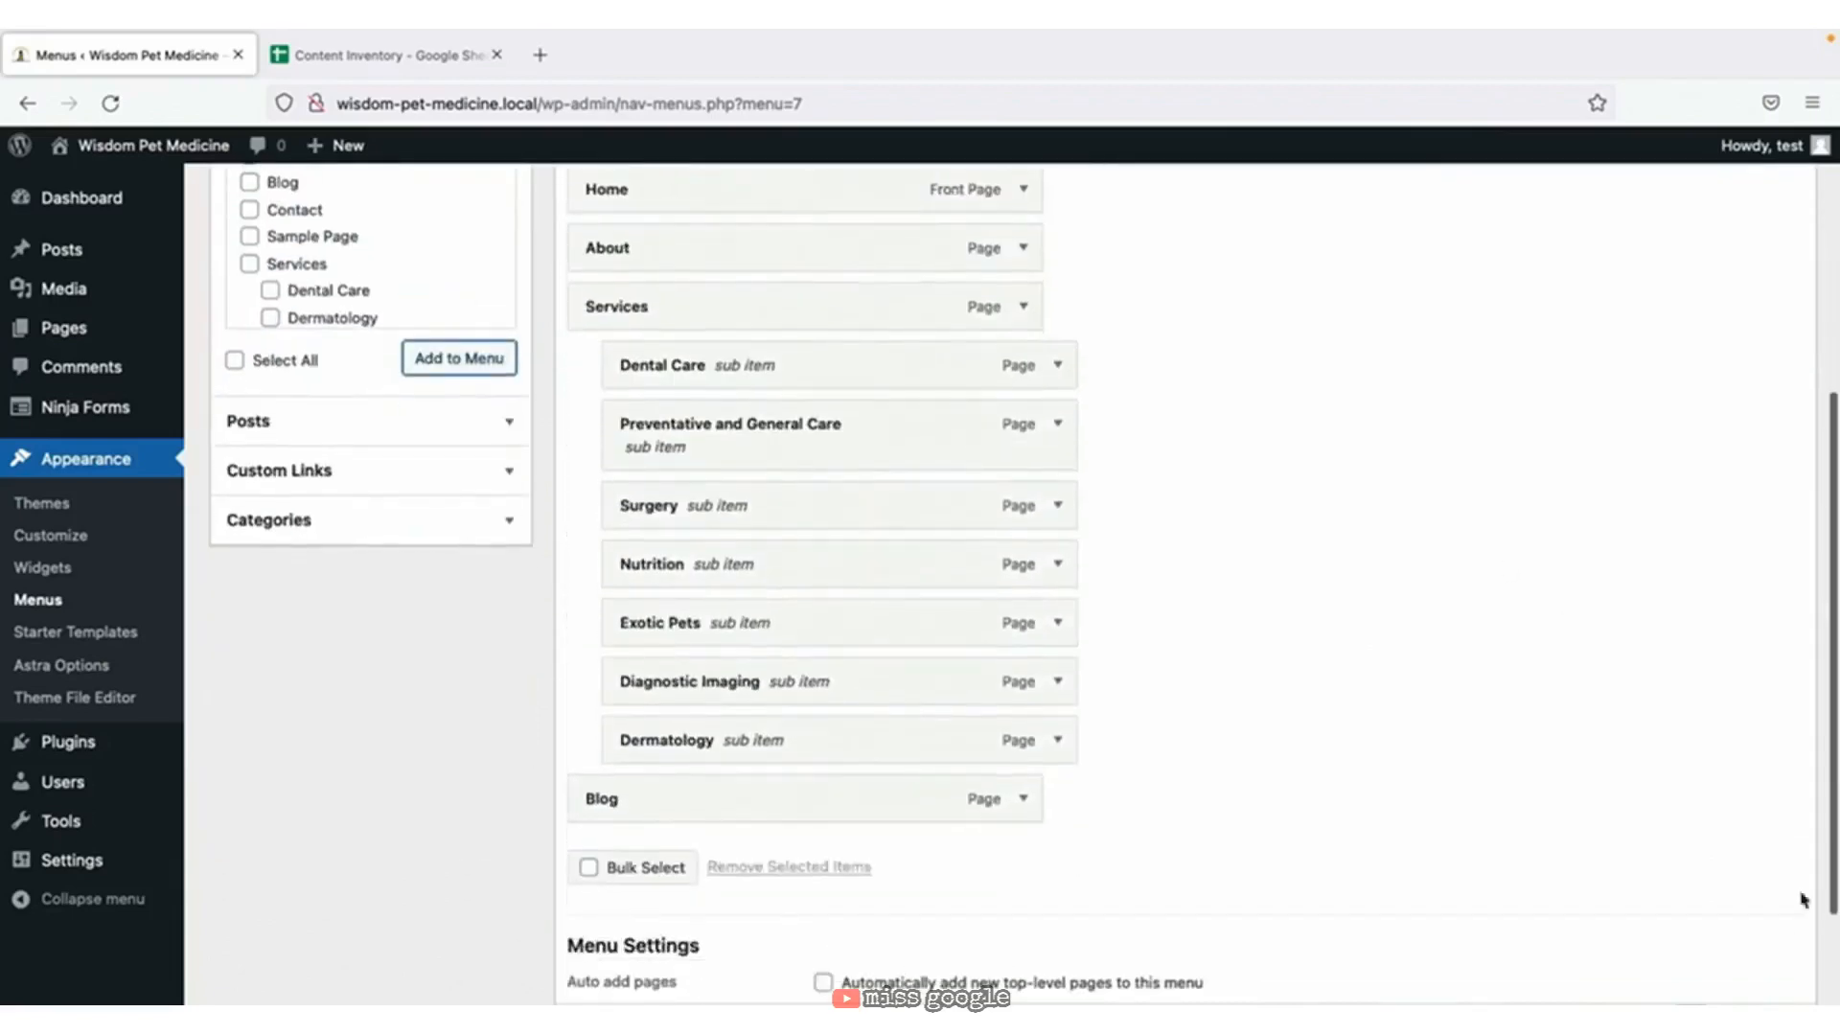
scroll(1806, 901, "down", 1)
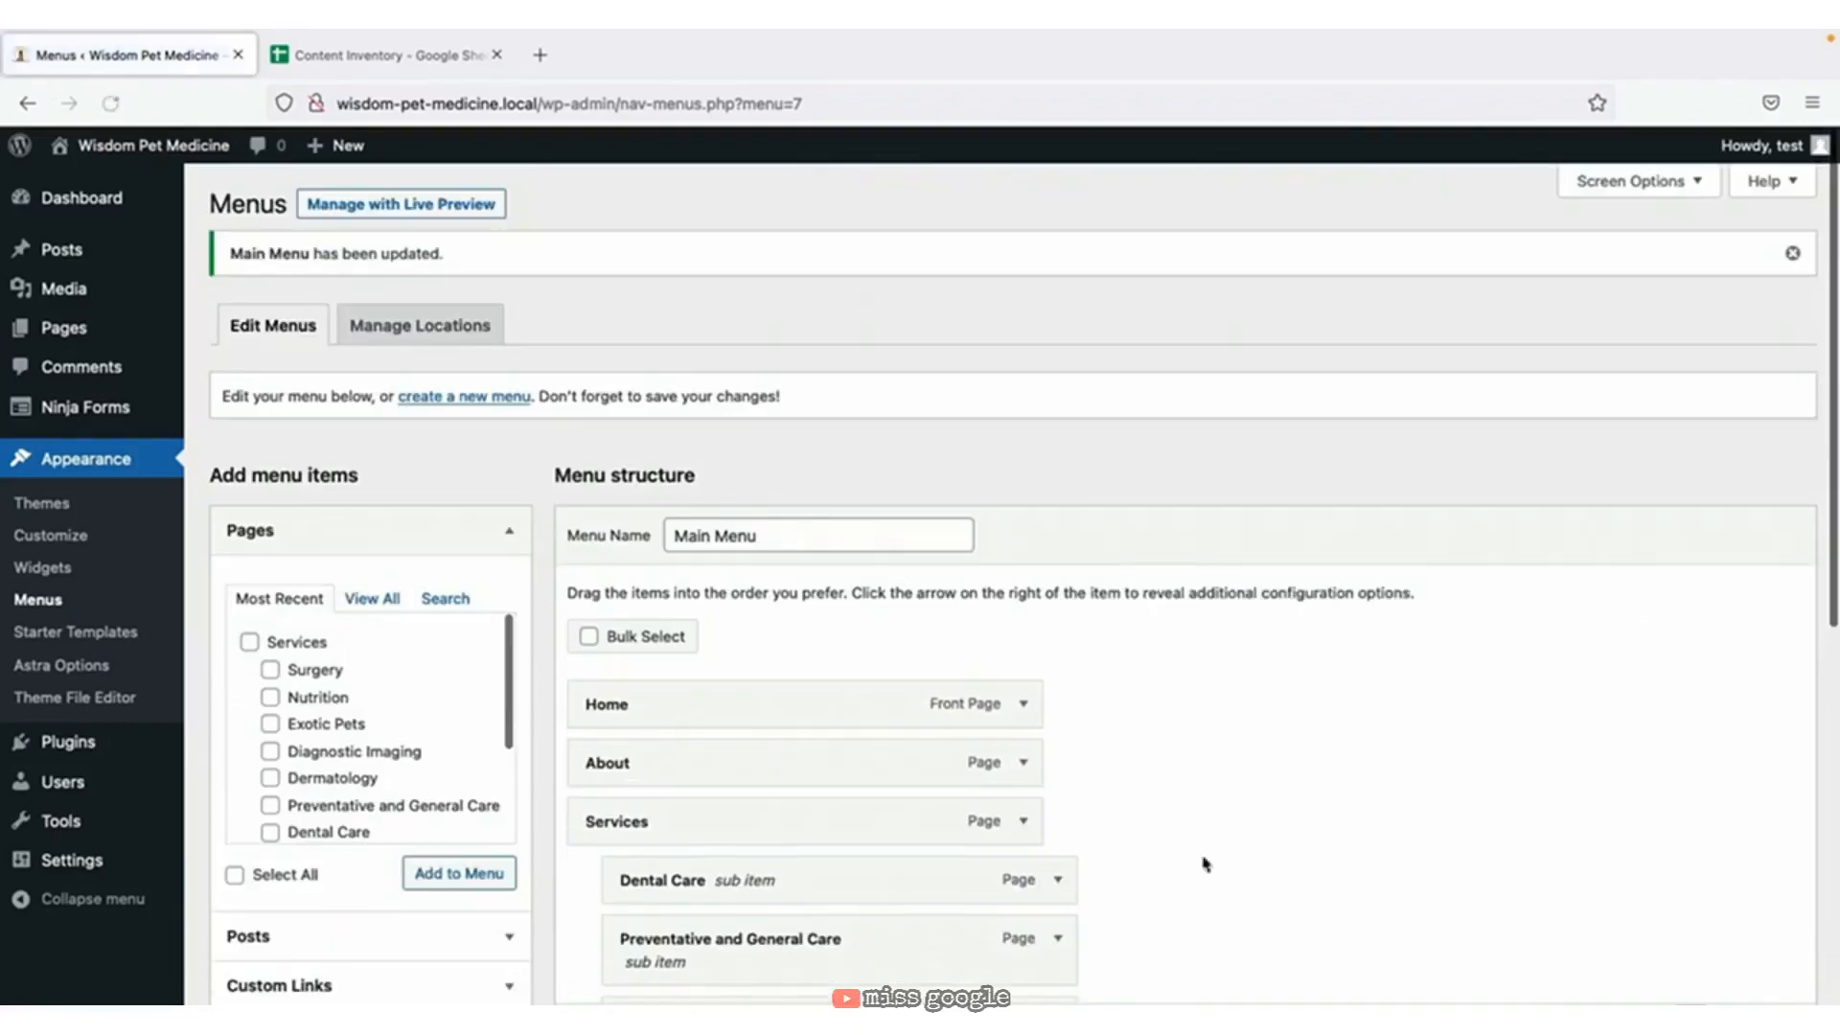
Assign the Main Menu to the Primary Menu display location, save it, and check the header navigation on the live site.
scroll(1216, 830, "down", 4)
scroll(1217, 830, "down", 4)
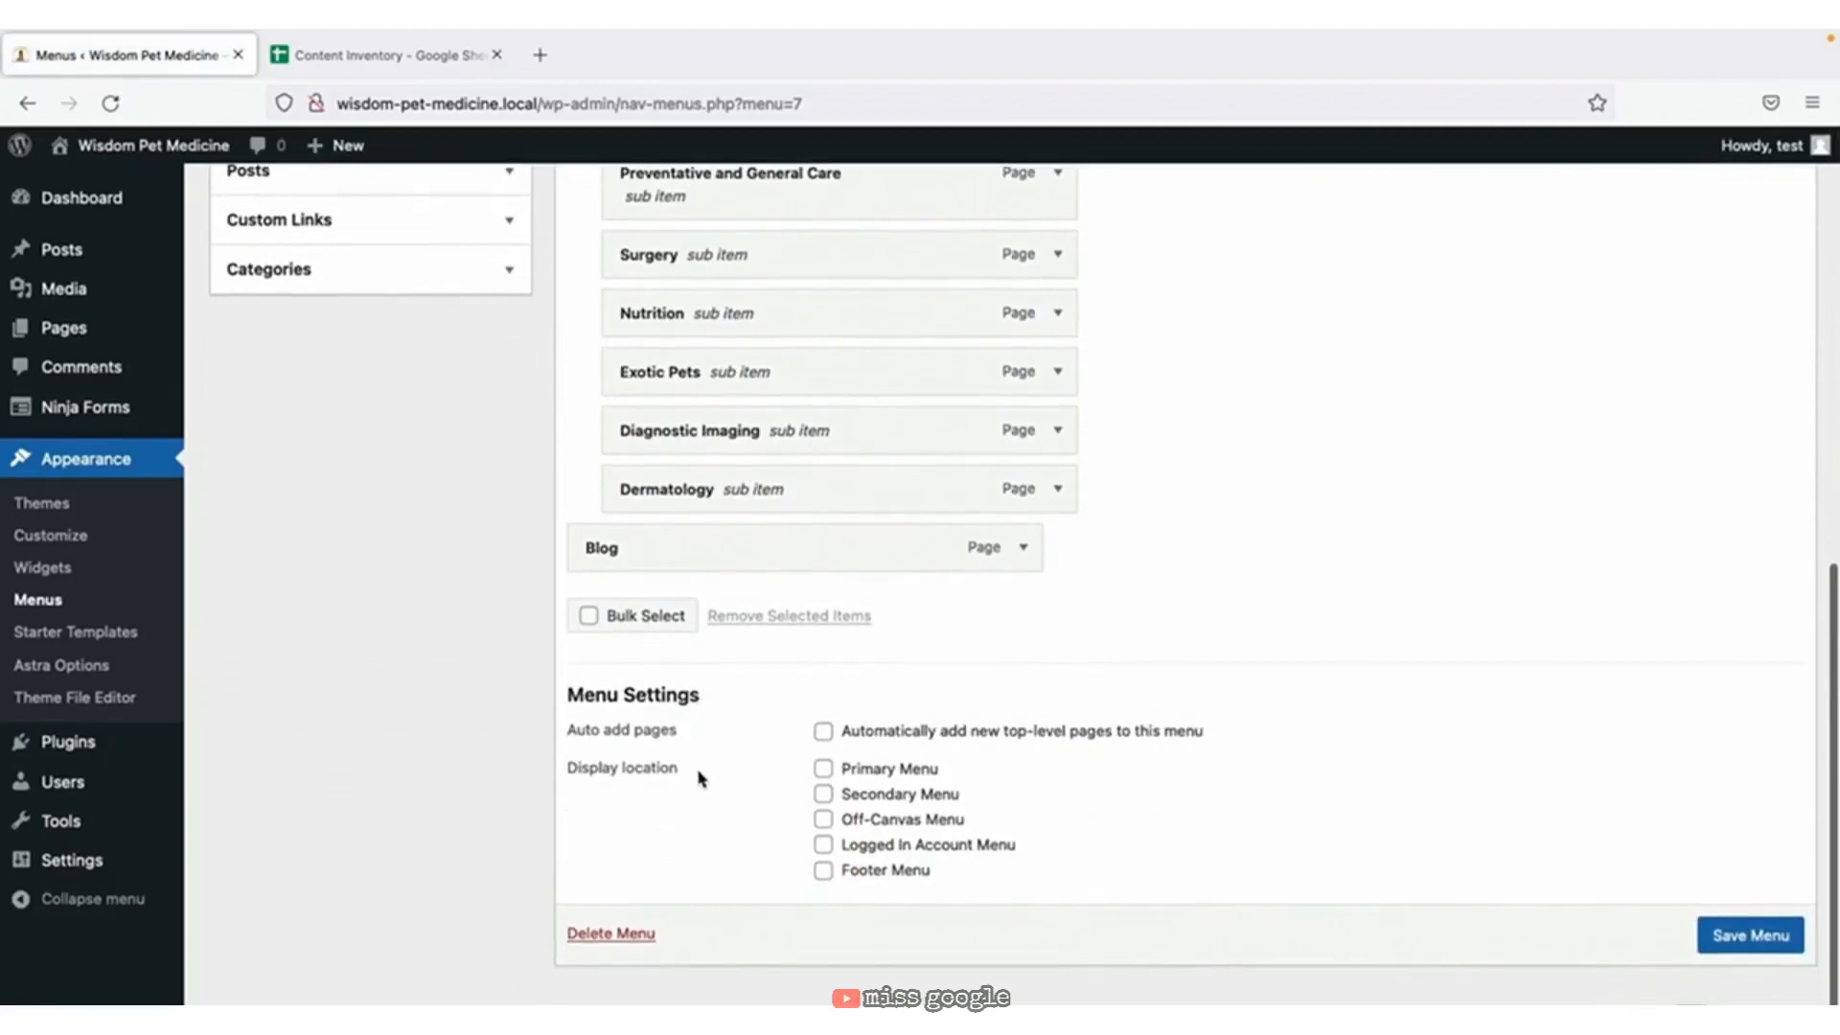
left_click(824, 770)
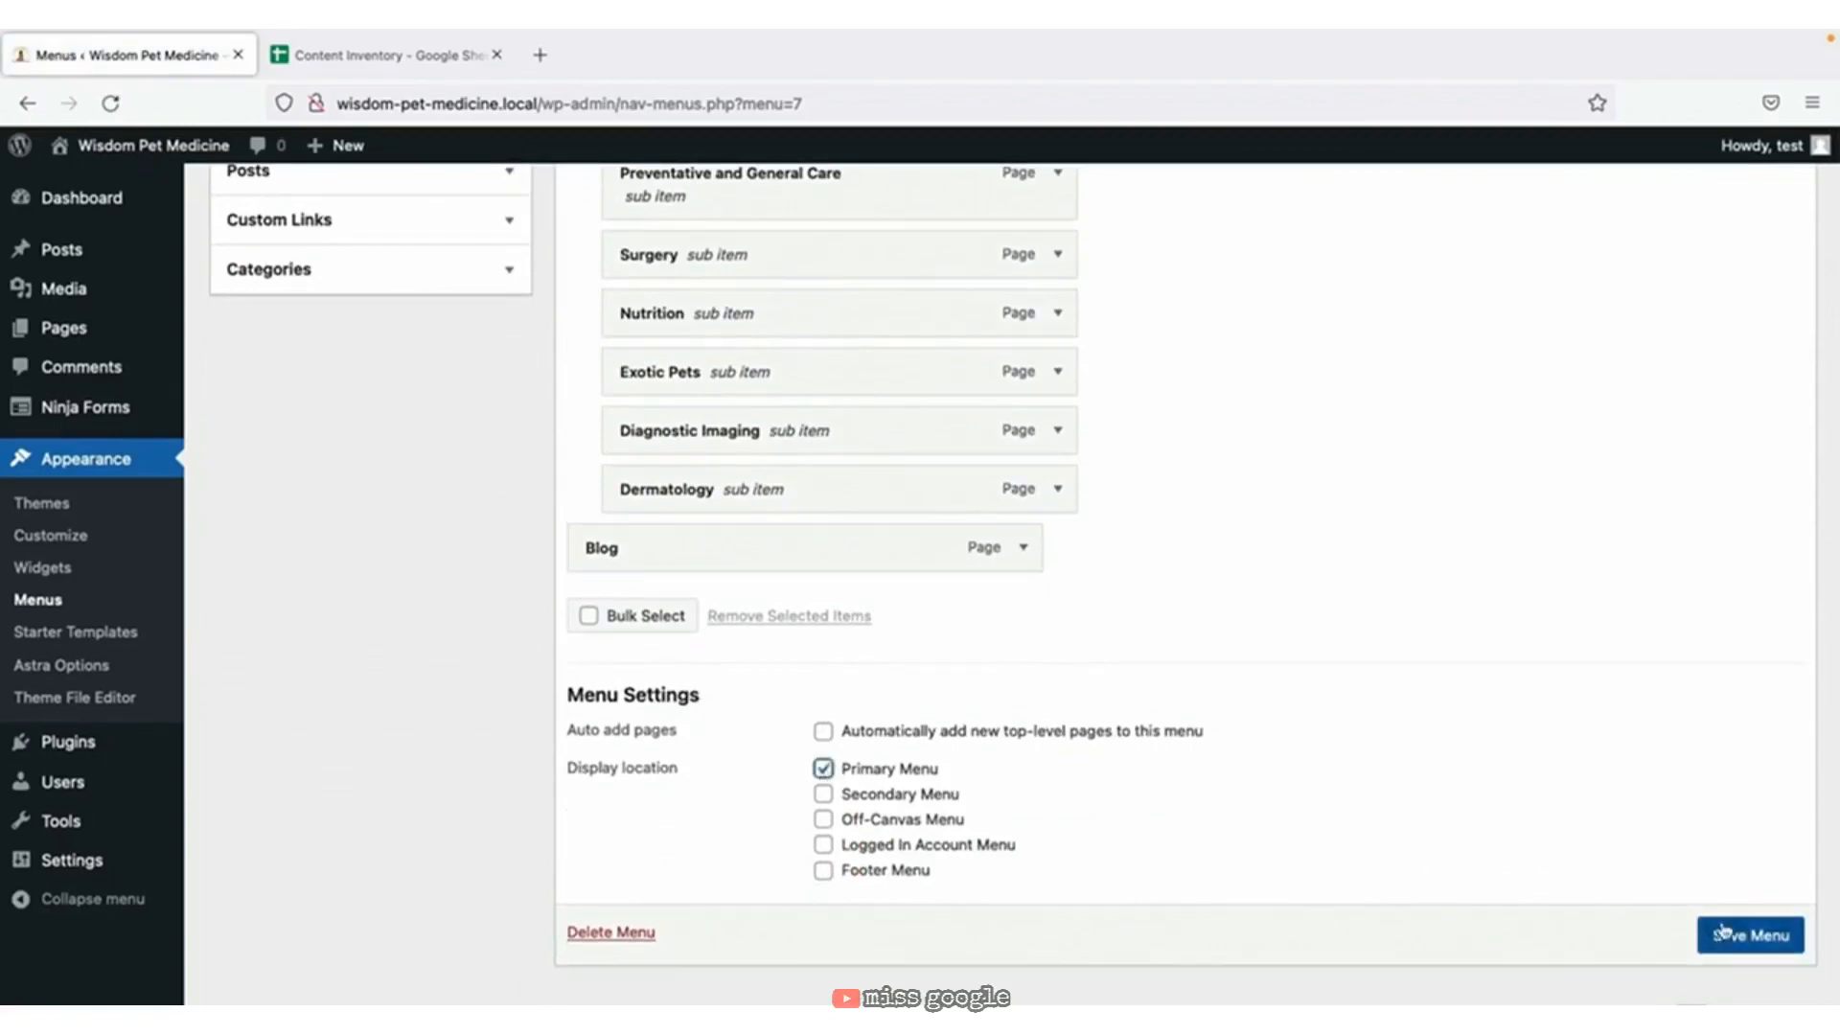
left_click(1750, 934)
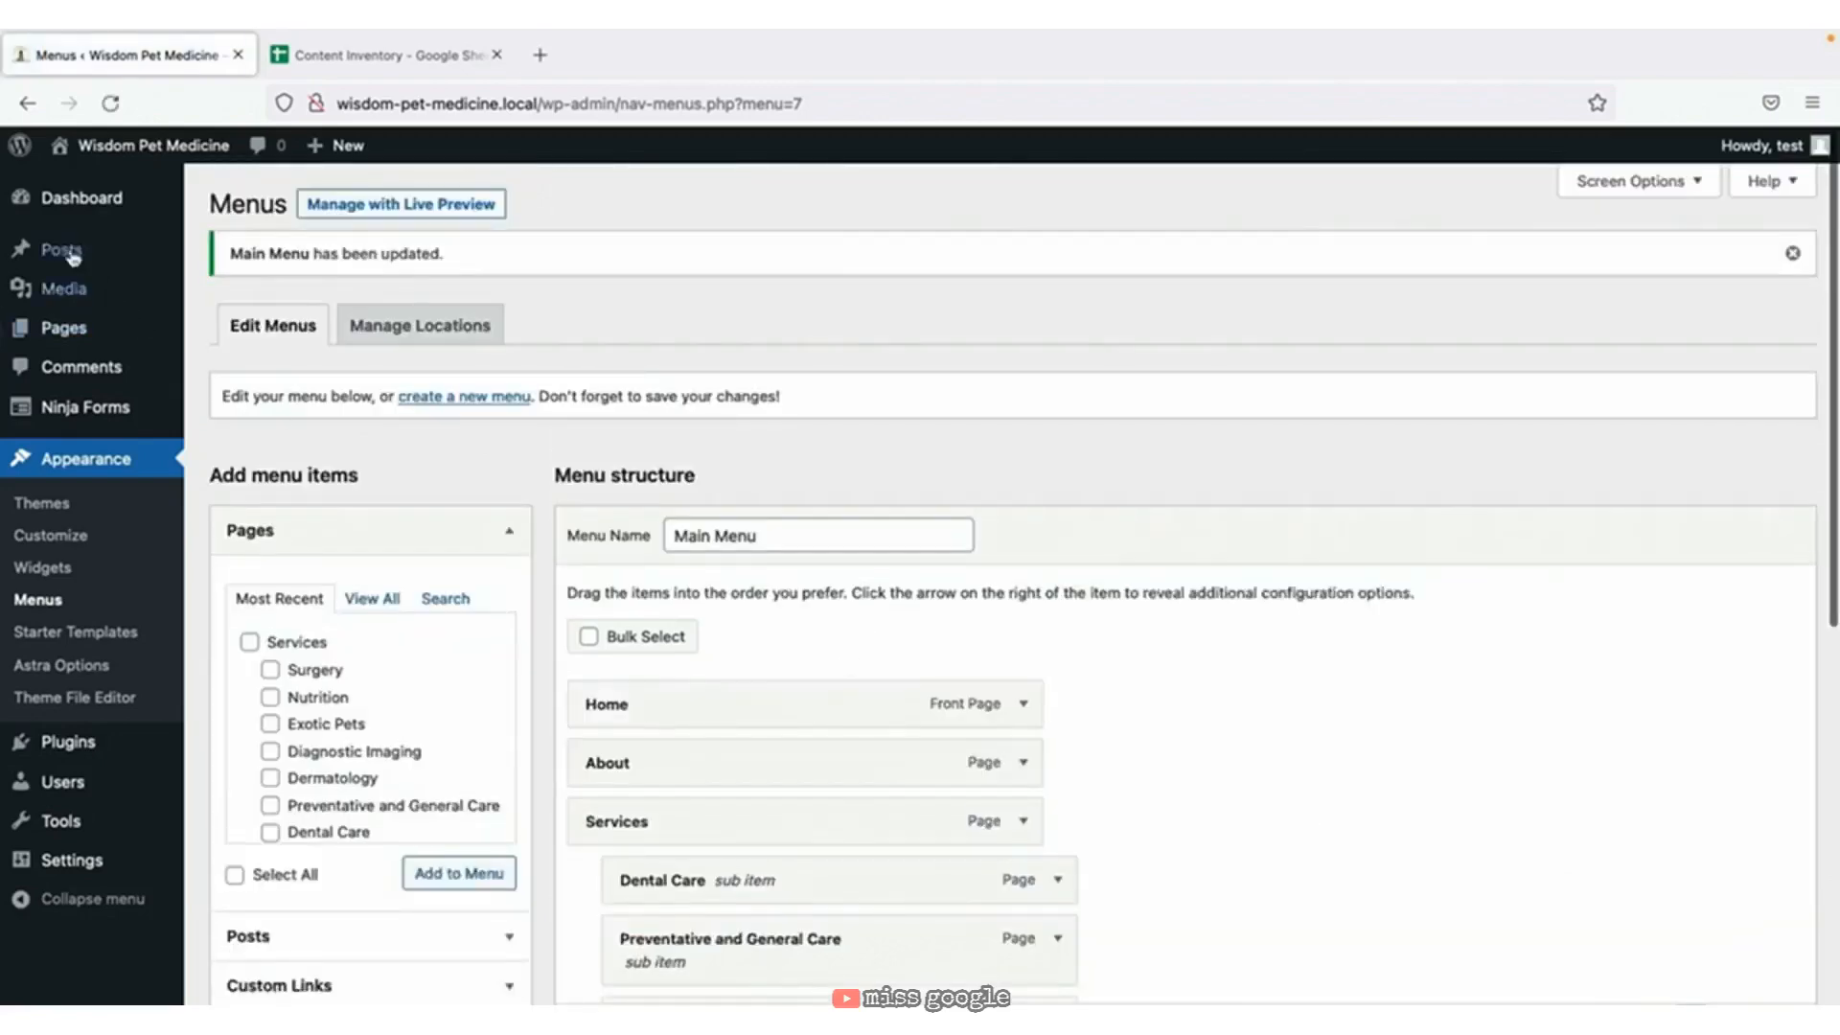
mouse_move(144, 146)
left_click(106, 187)
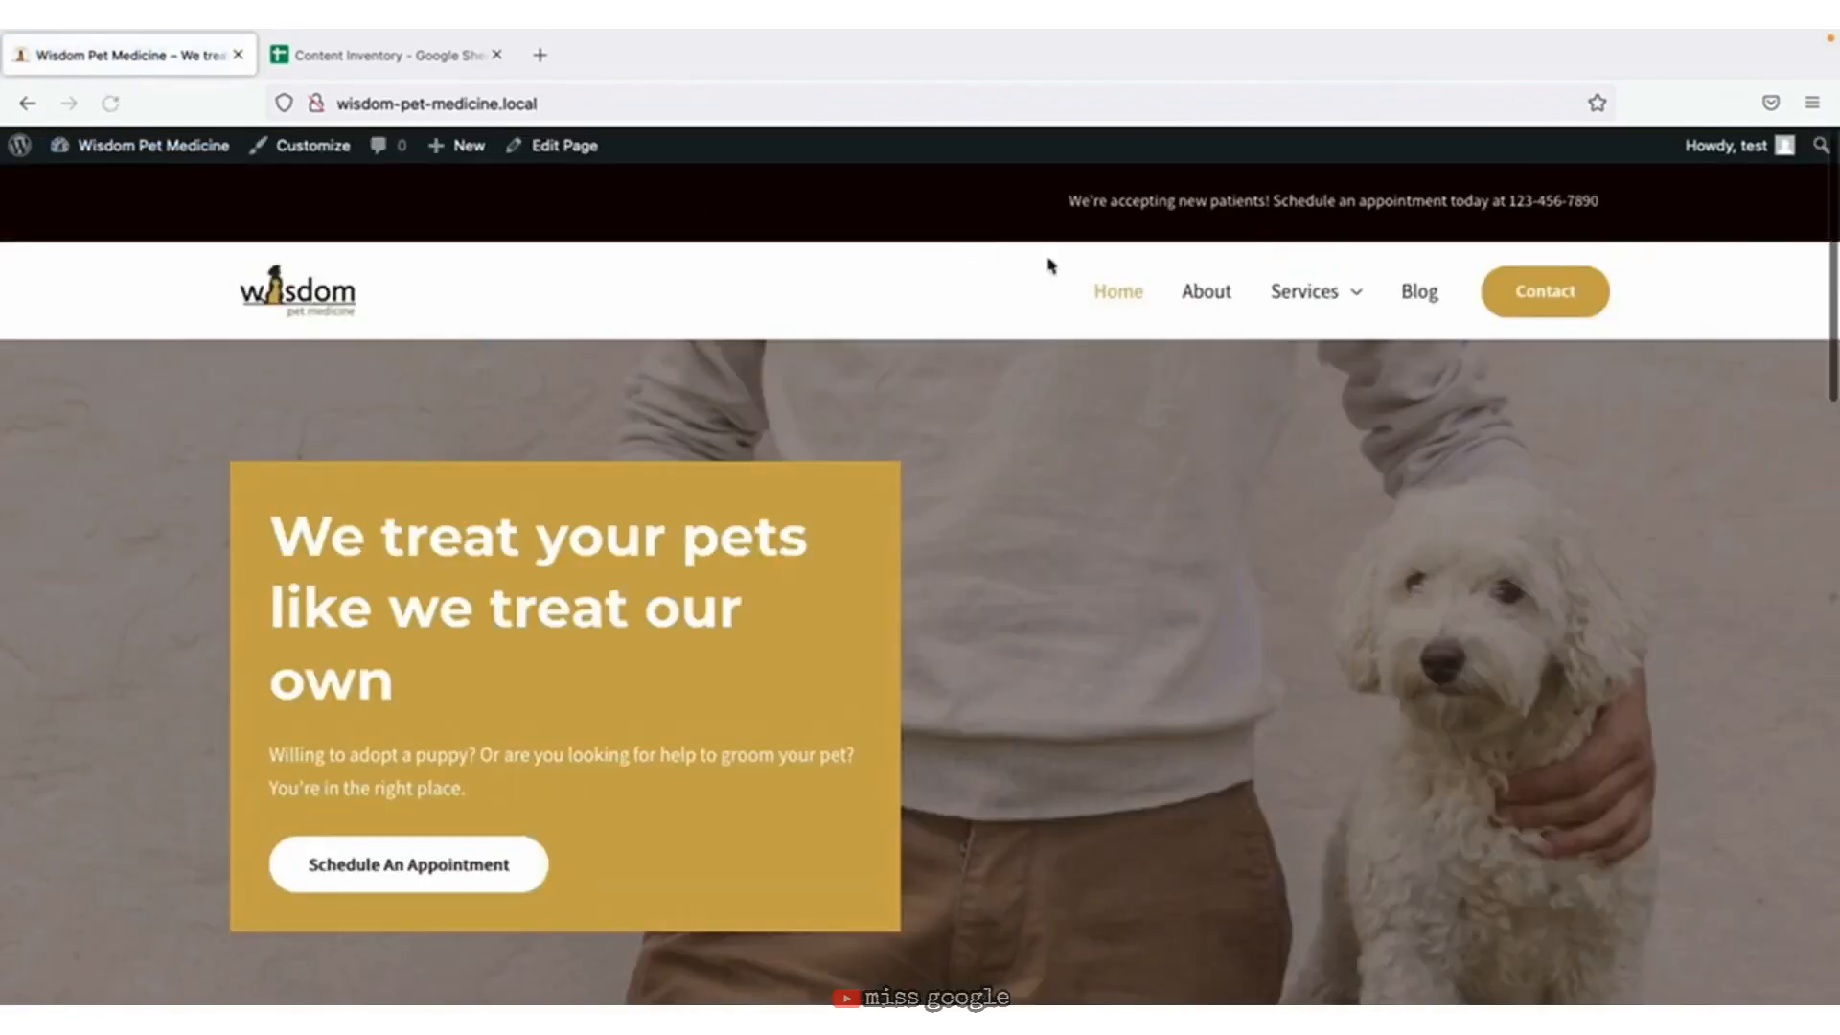
mouse_move(1327, 300)
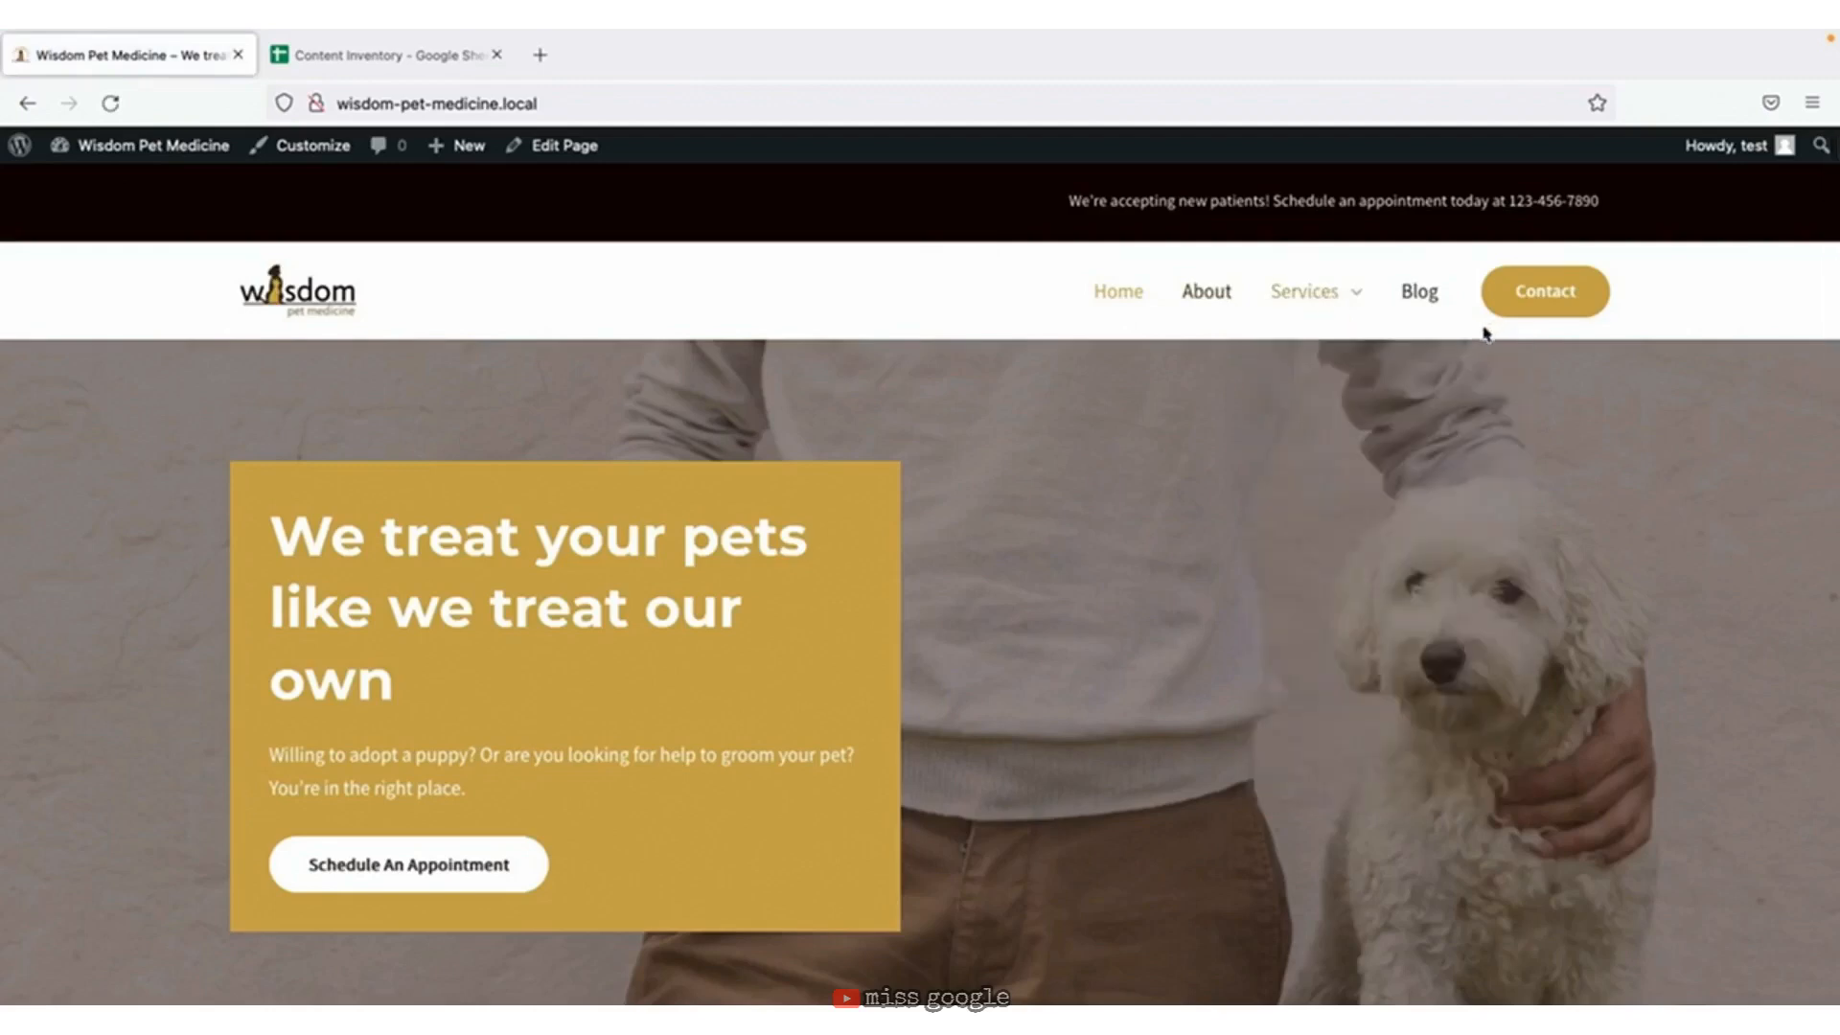
Customize the header's Contact button to link to /contact/, publish the change, and close the Customizer.
left_click(312, 159)
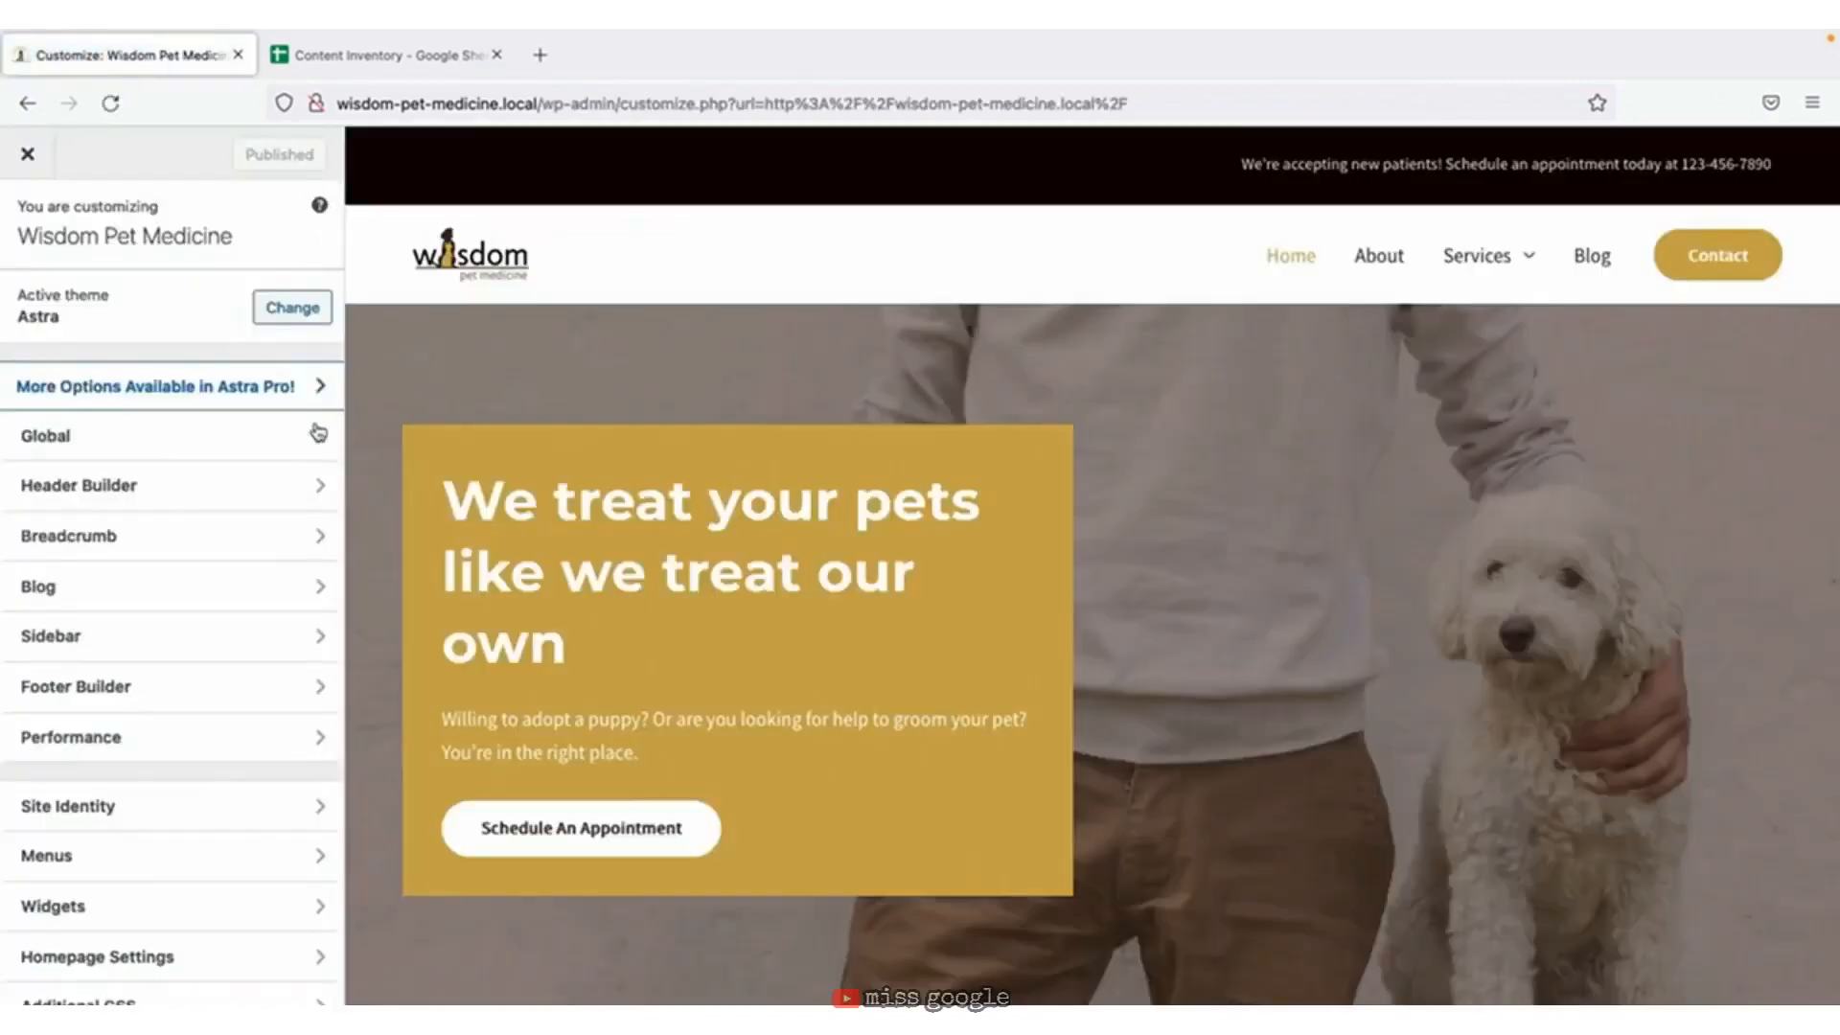
left_click(321, 484)
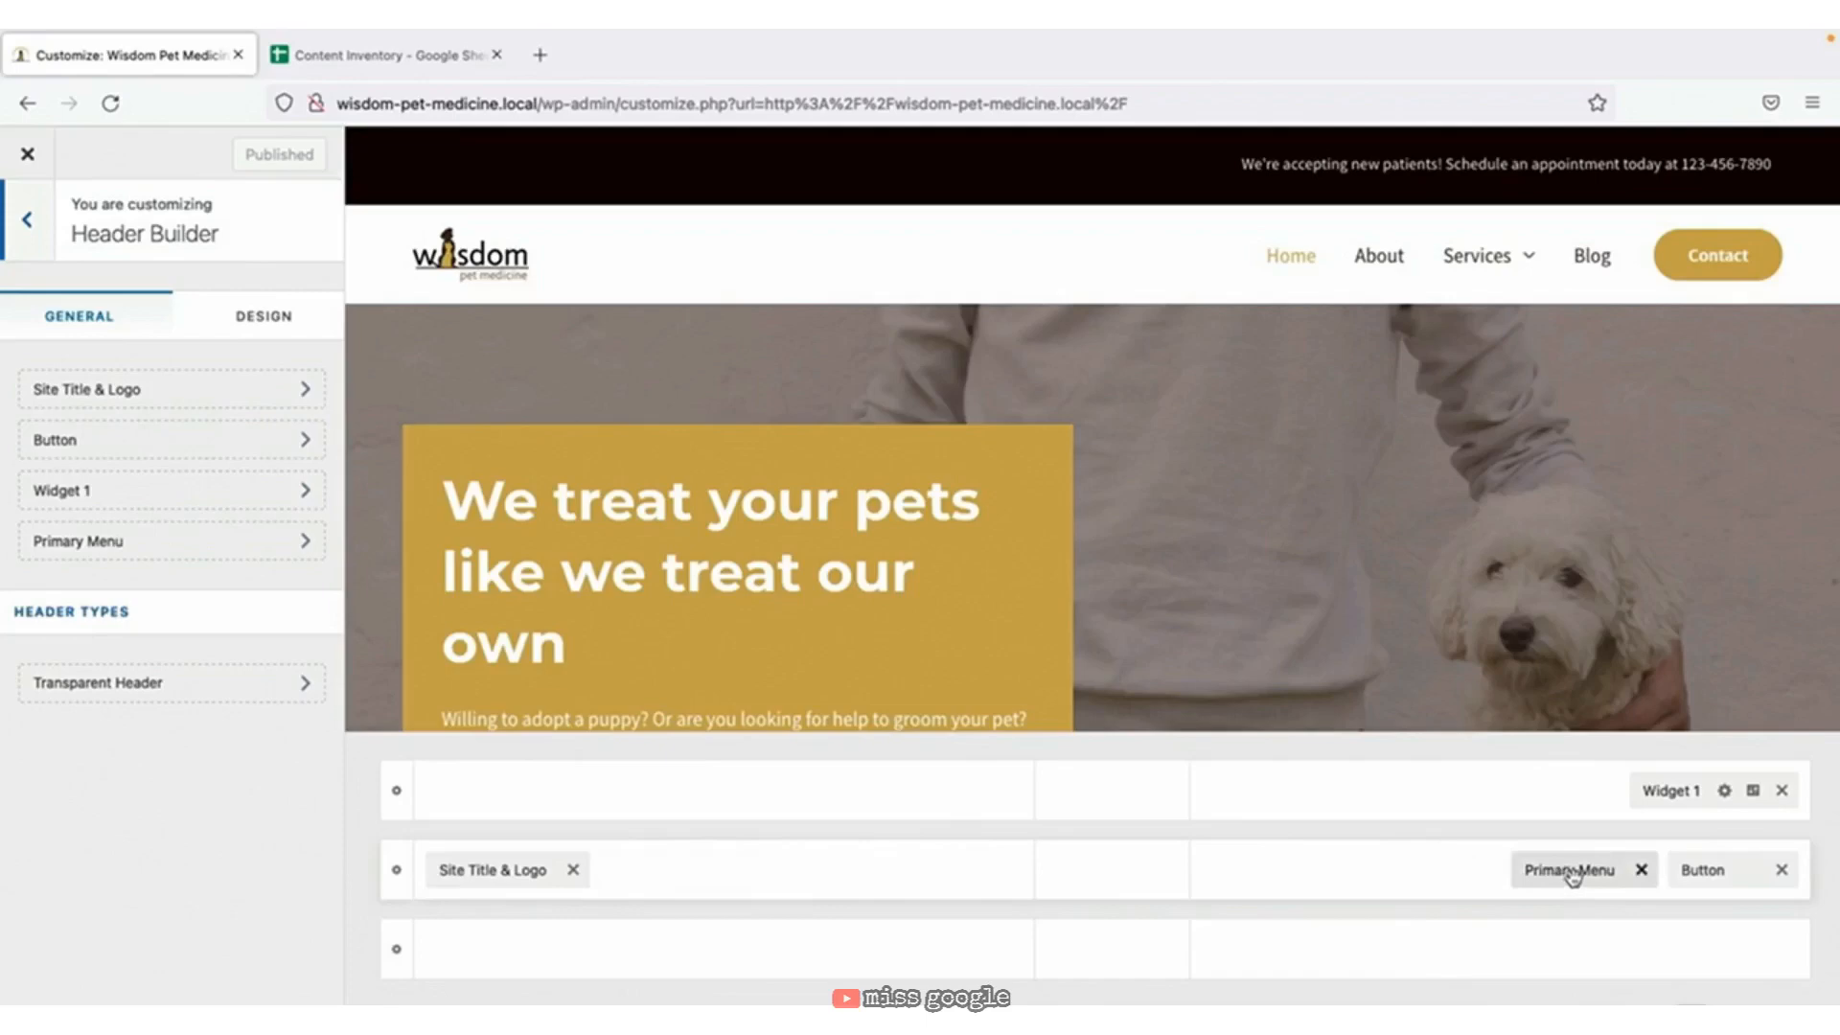
left_click(1708, 870)
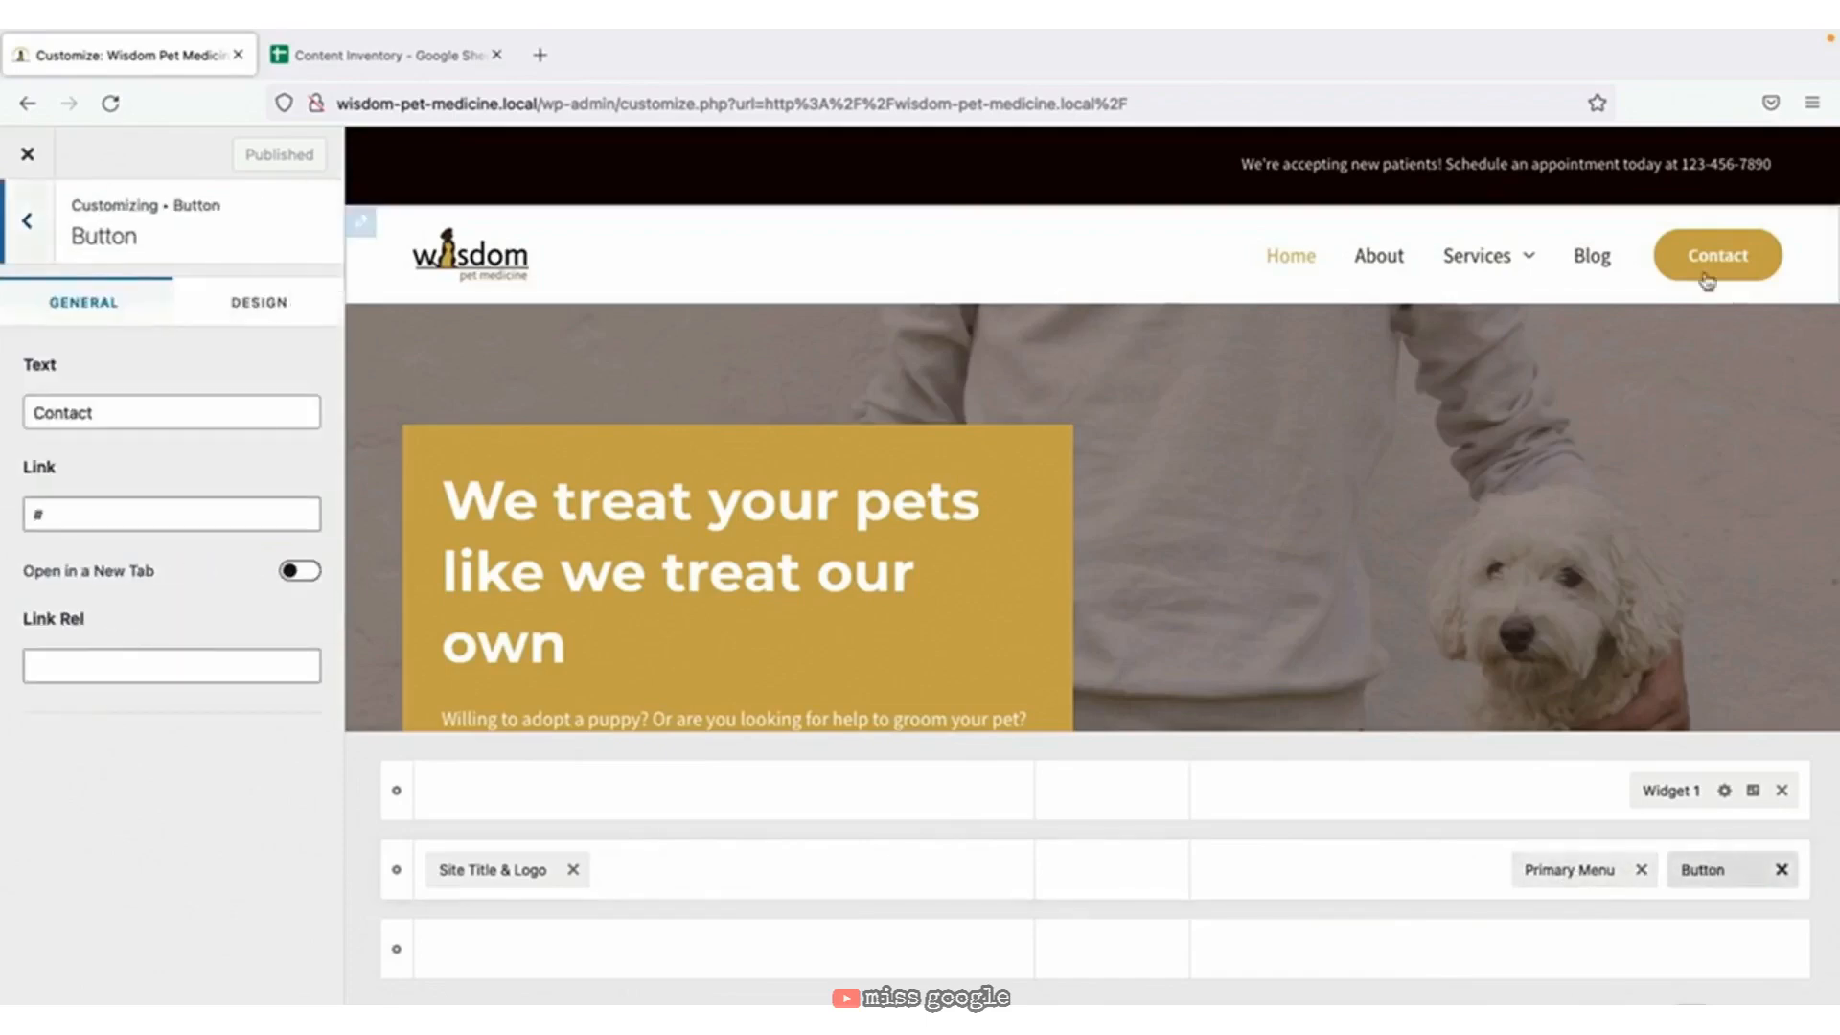
left_click(83, 498)
key("BackSpace")
type("/contact/")
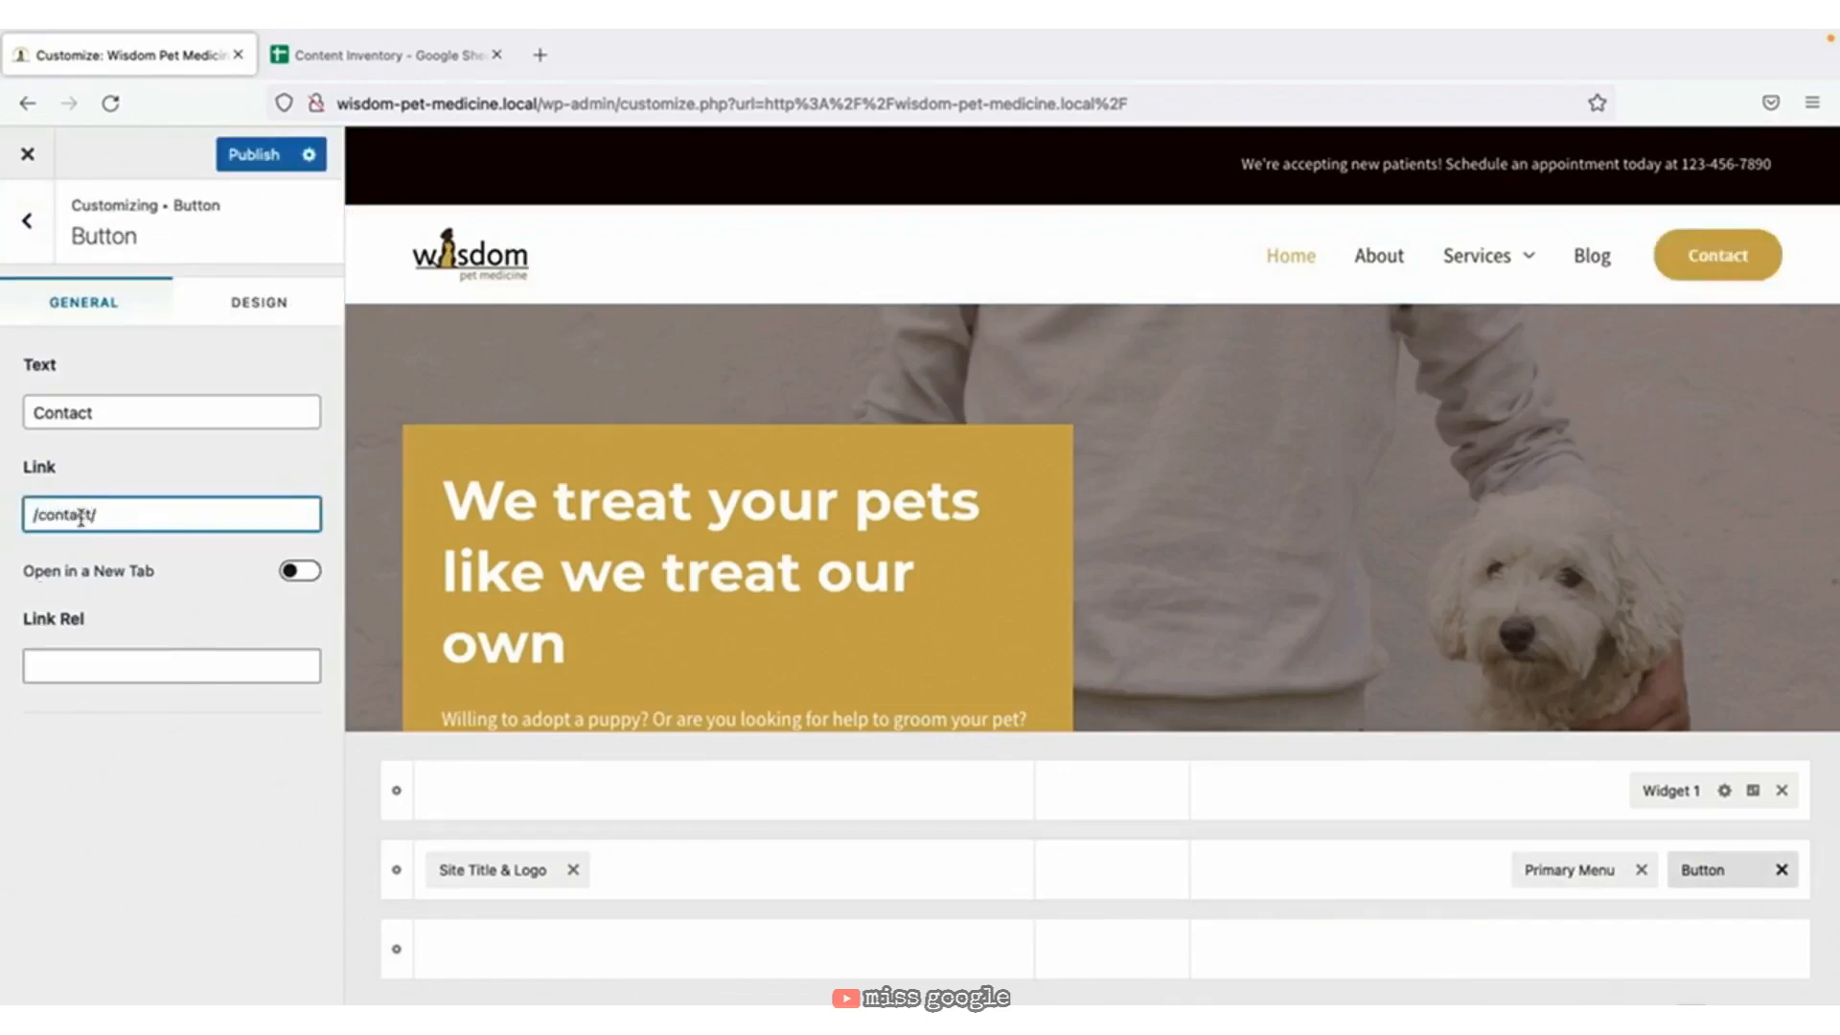
left_click(253, 161)
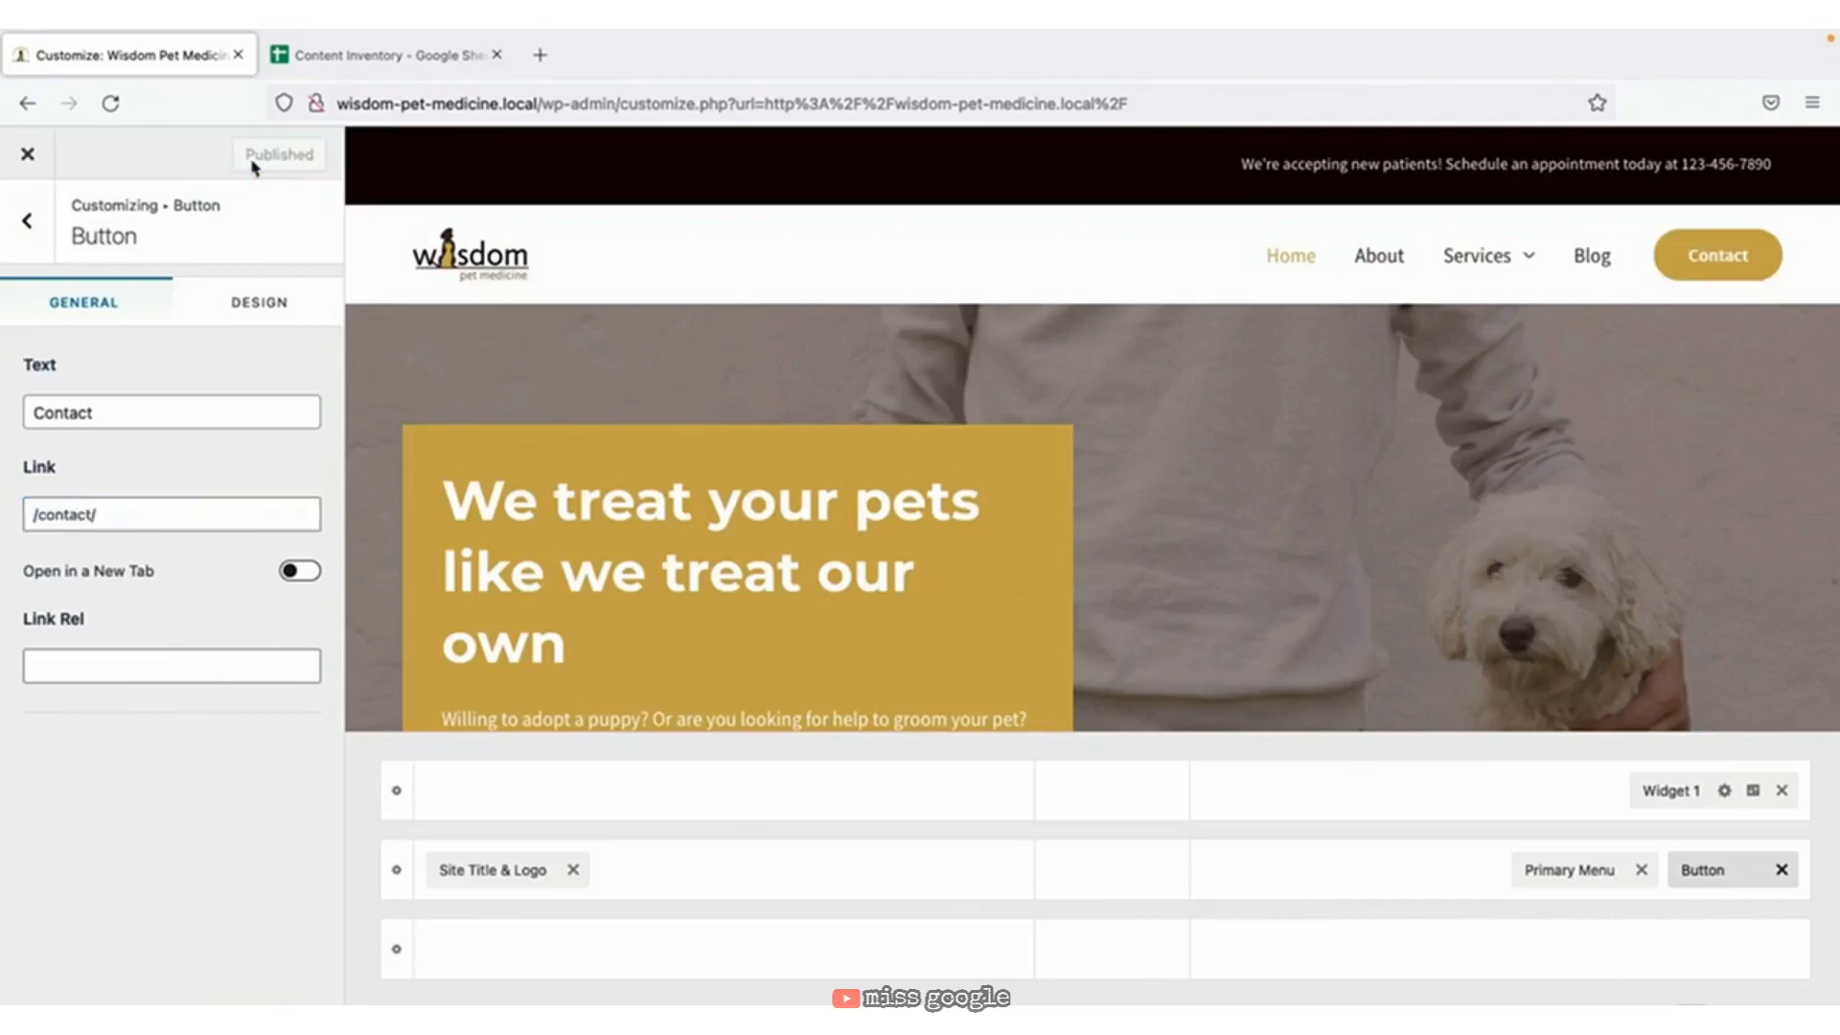
left_click(28, 155)
Open the Contact page's quick edit settings in the site's page list and check its slug.
left_click(85, 185)
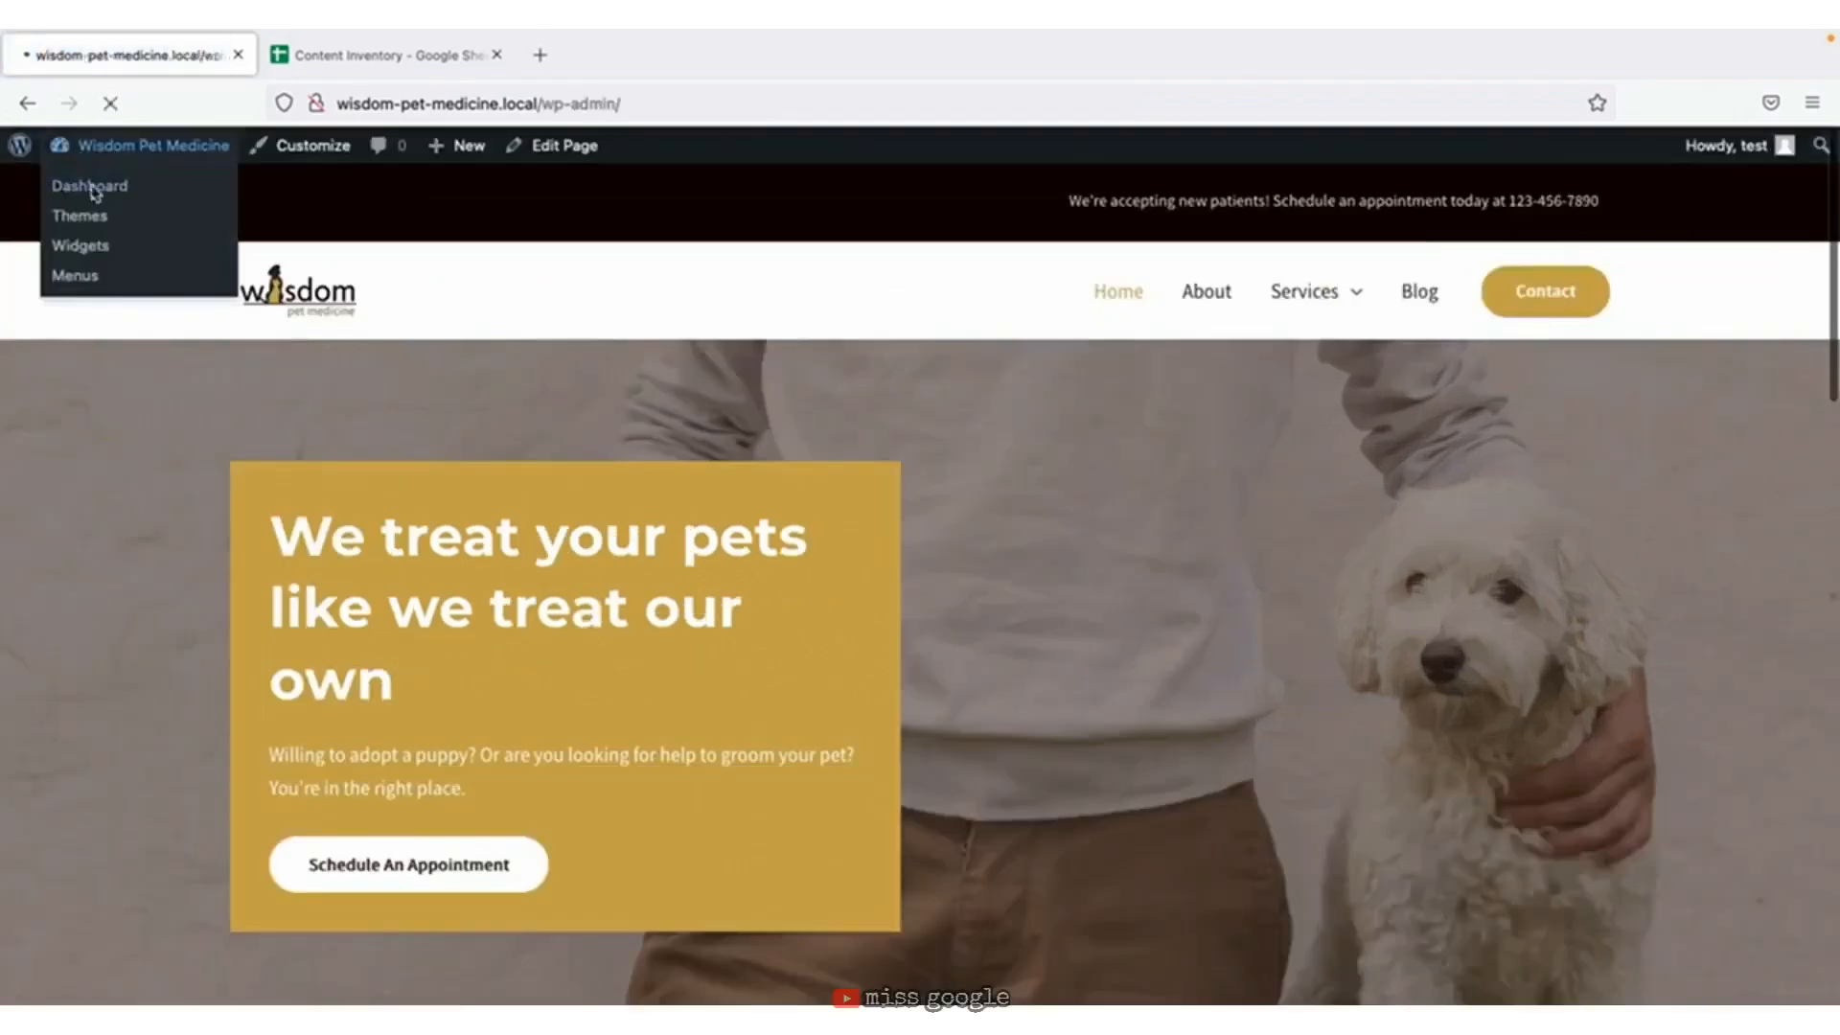
left_click(77, 415)
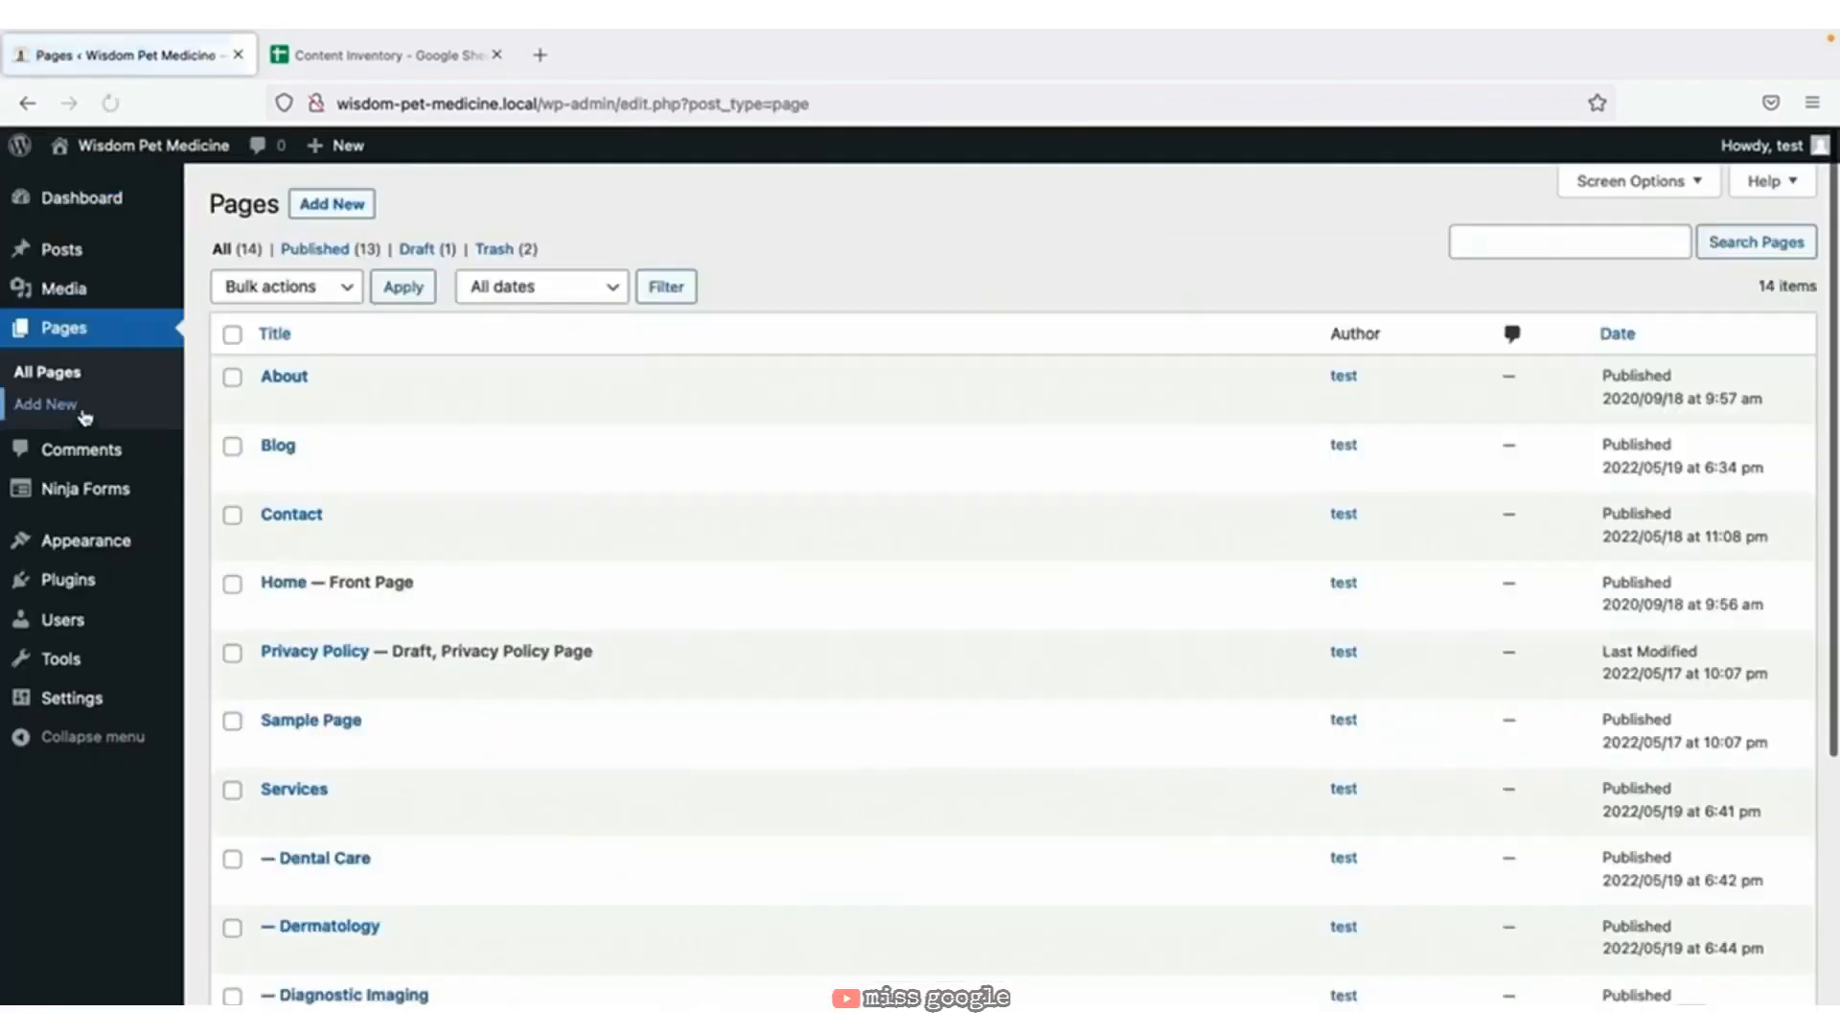
left_click(312, 539)
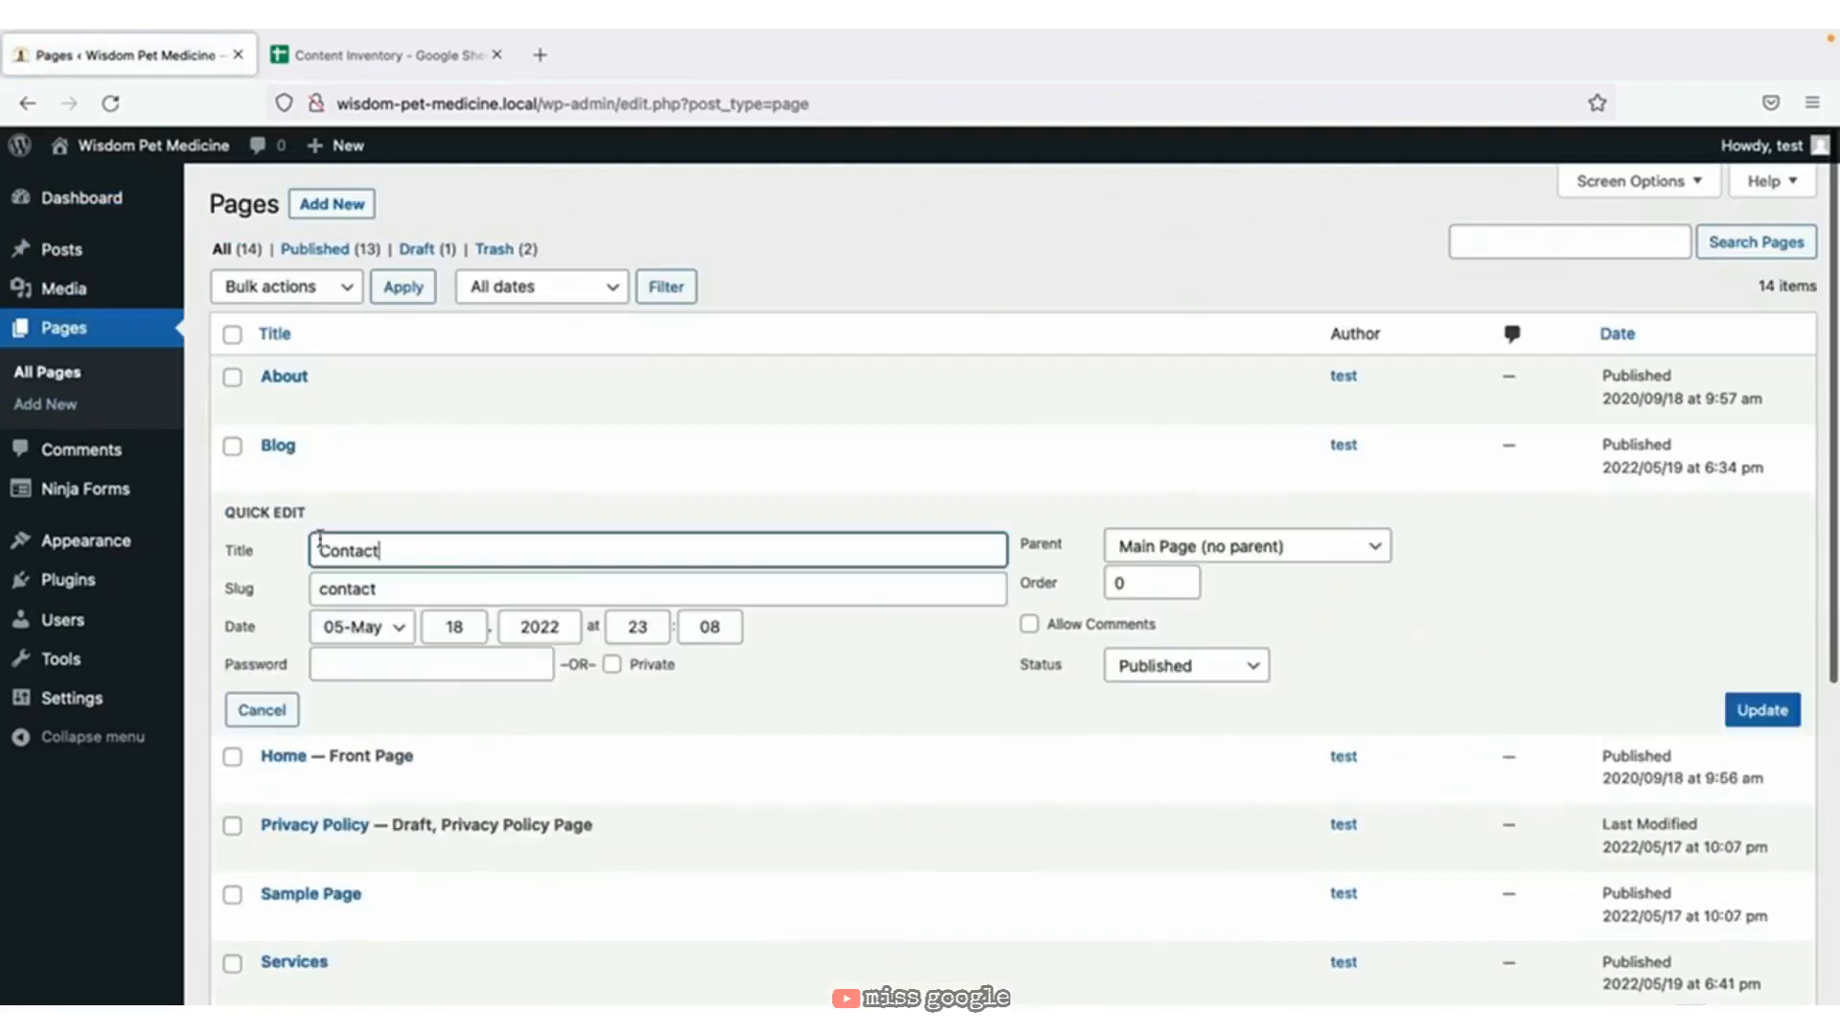
key("Tab")
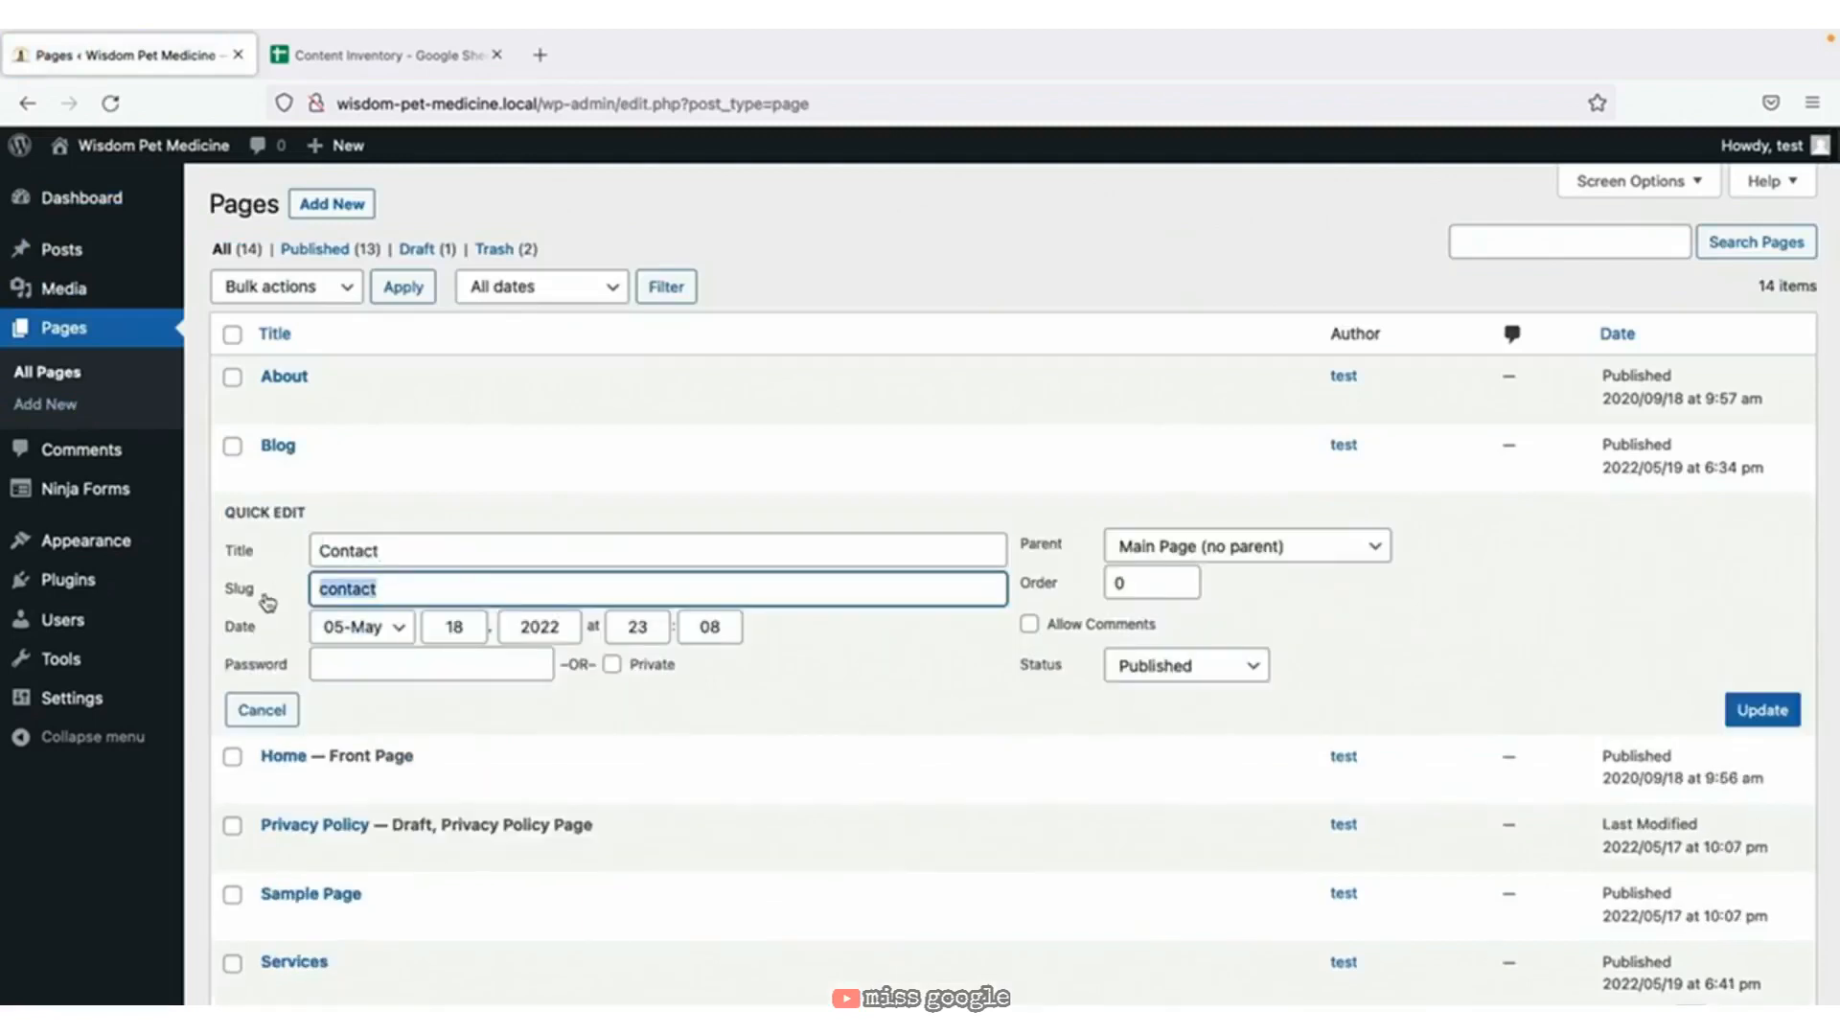
Visit the live site and test the header's Contact button.
mouse_move(144, 145)
left_click(115, 186)
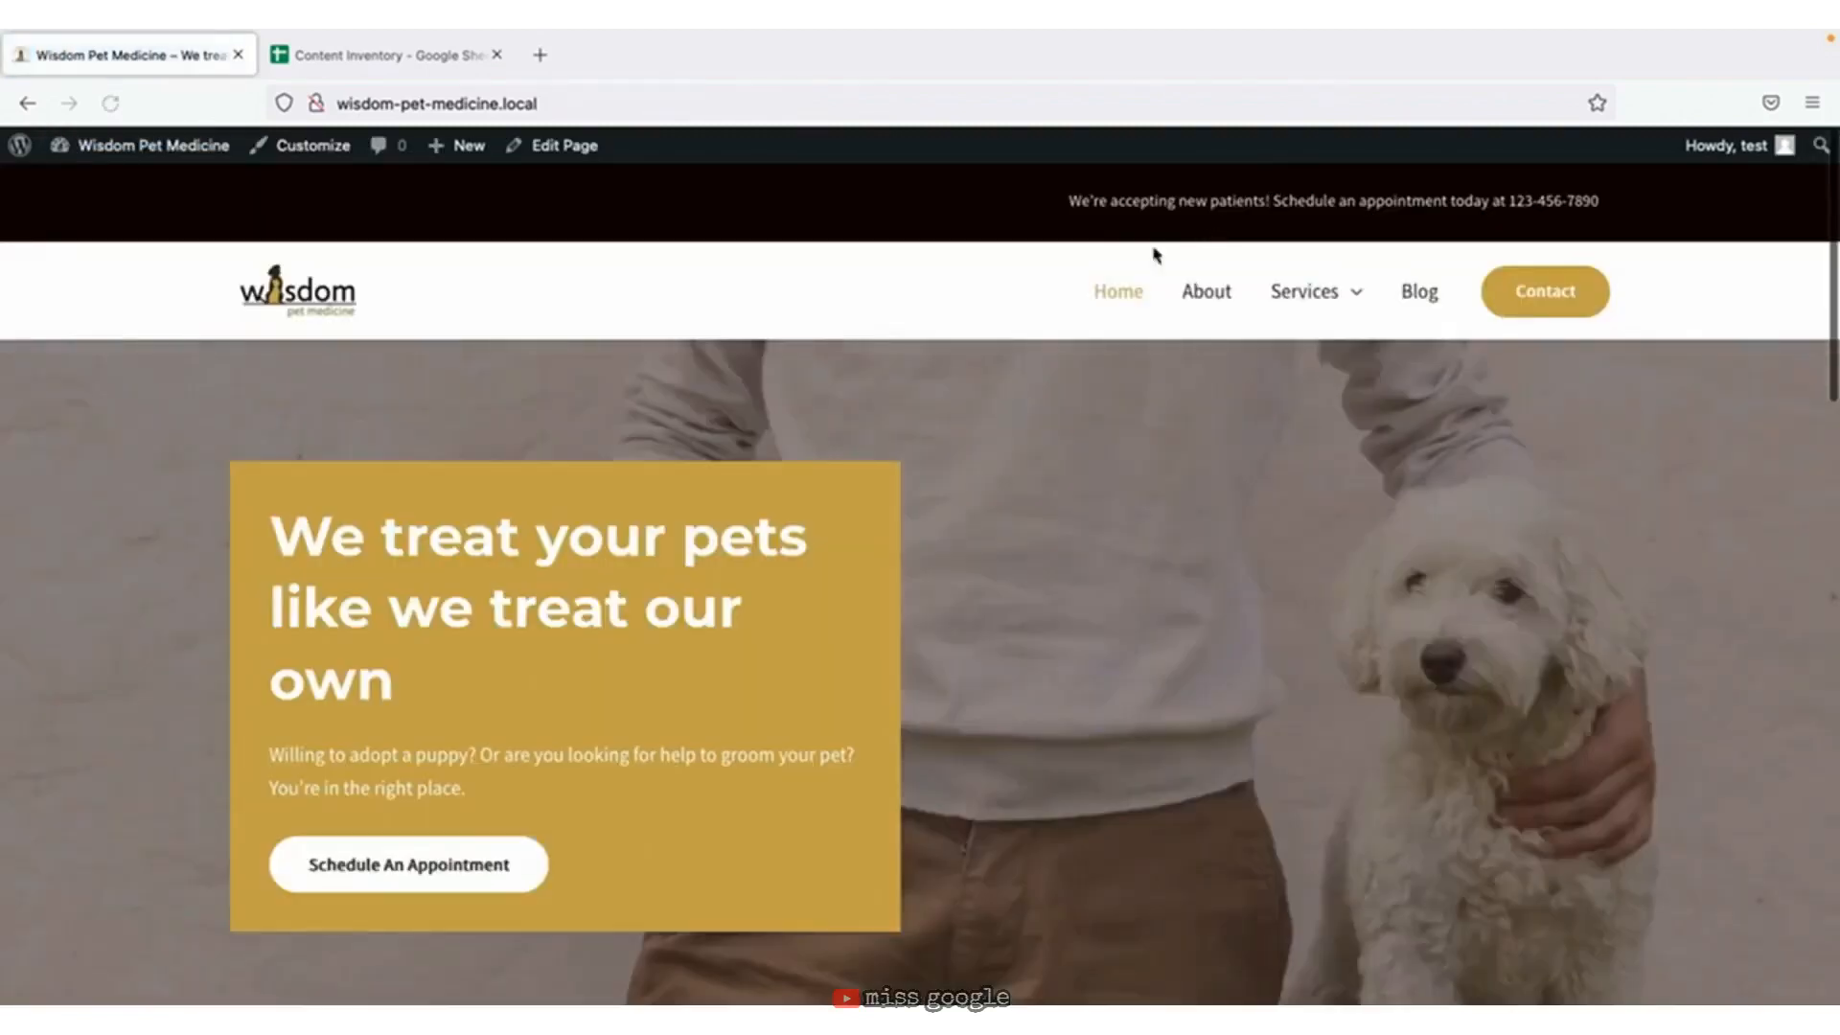
left_click(1543, 299)
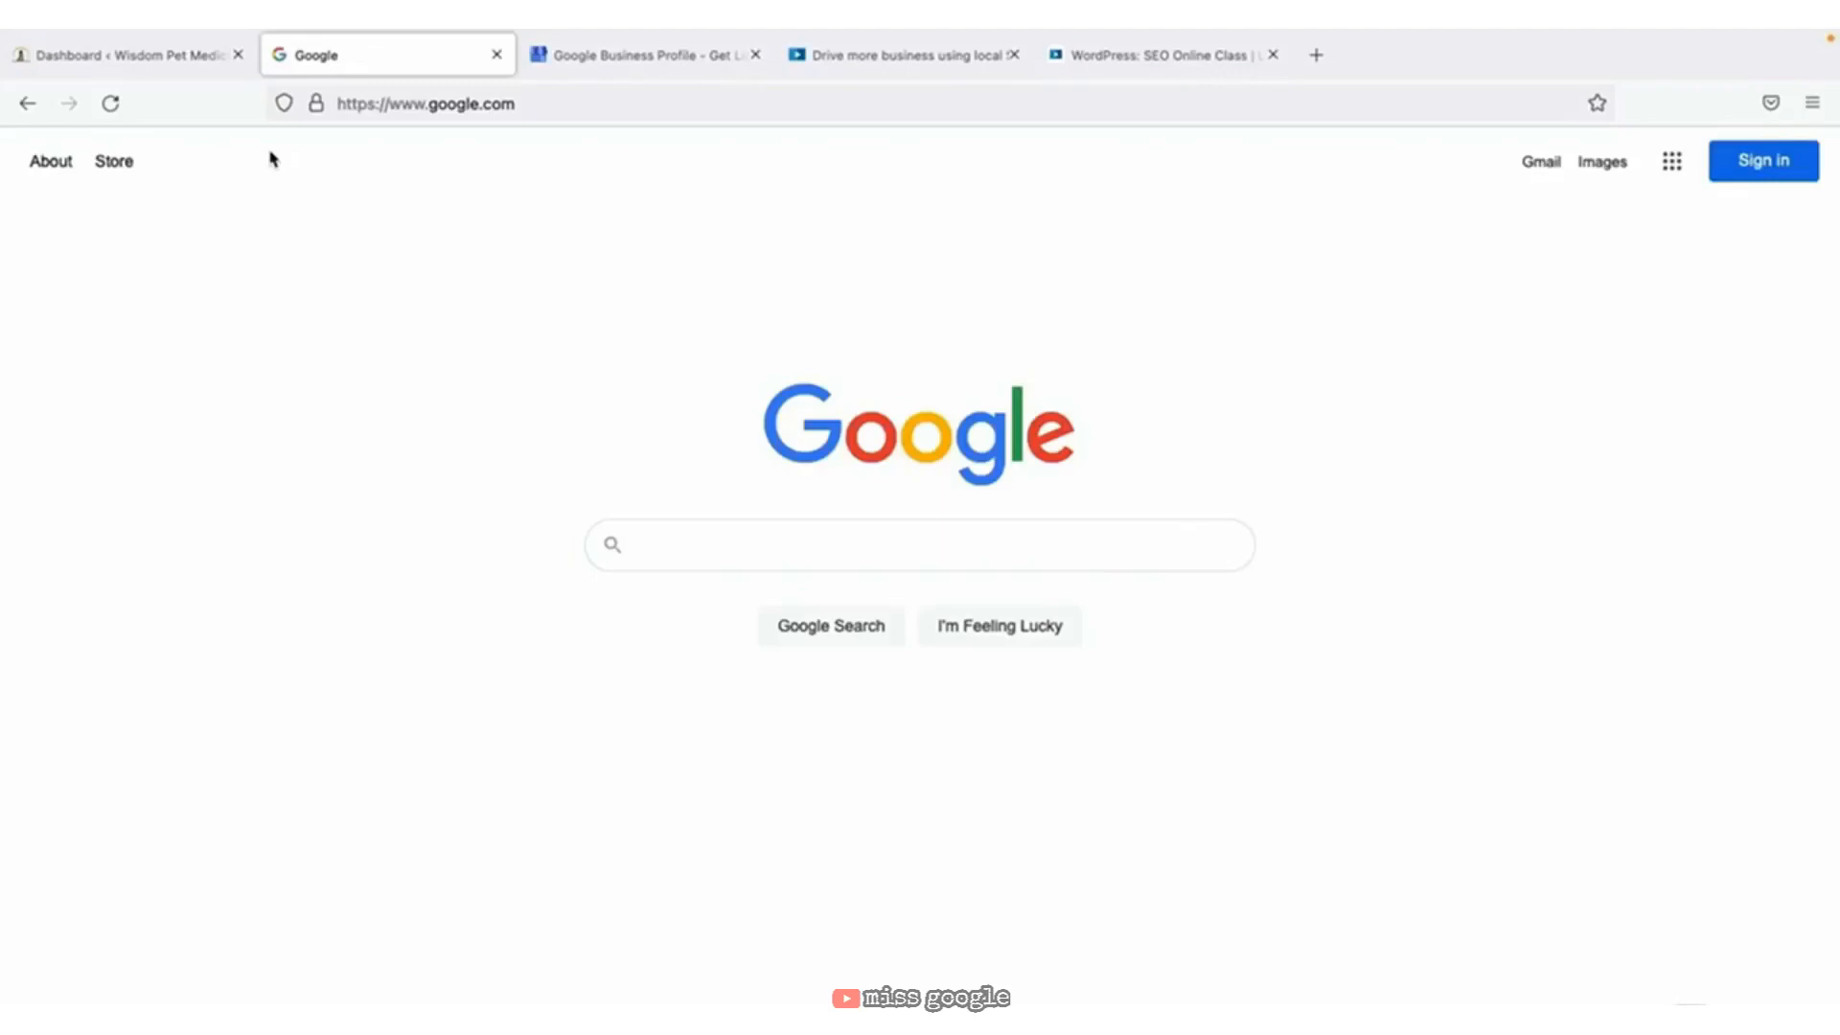
Switch back to the WordPress dashboard and open the site's Reading settings.
left_click(146, 71)
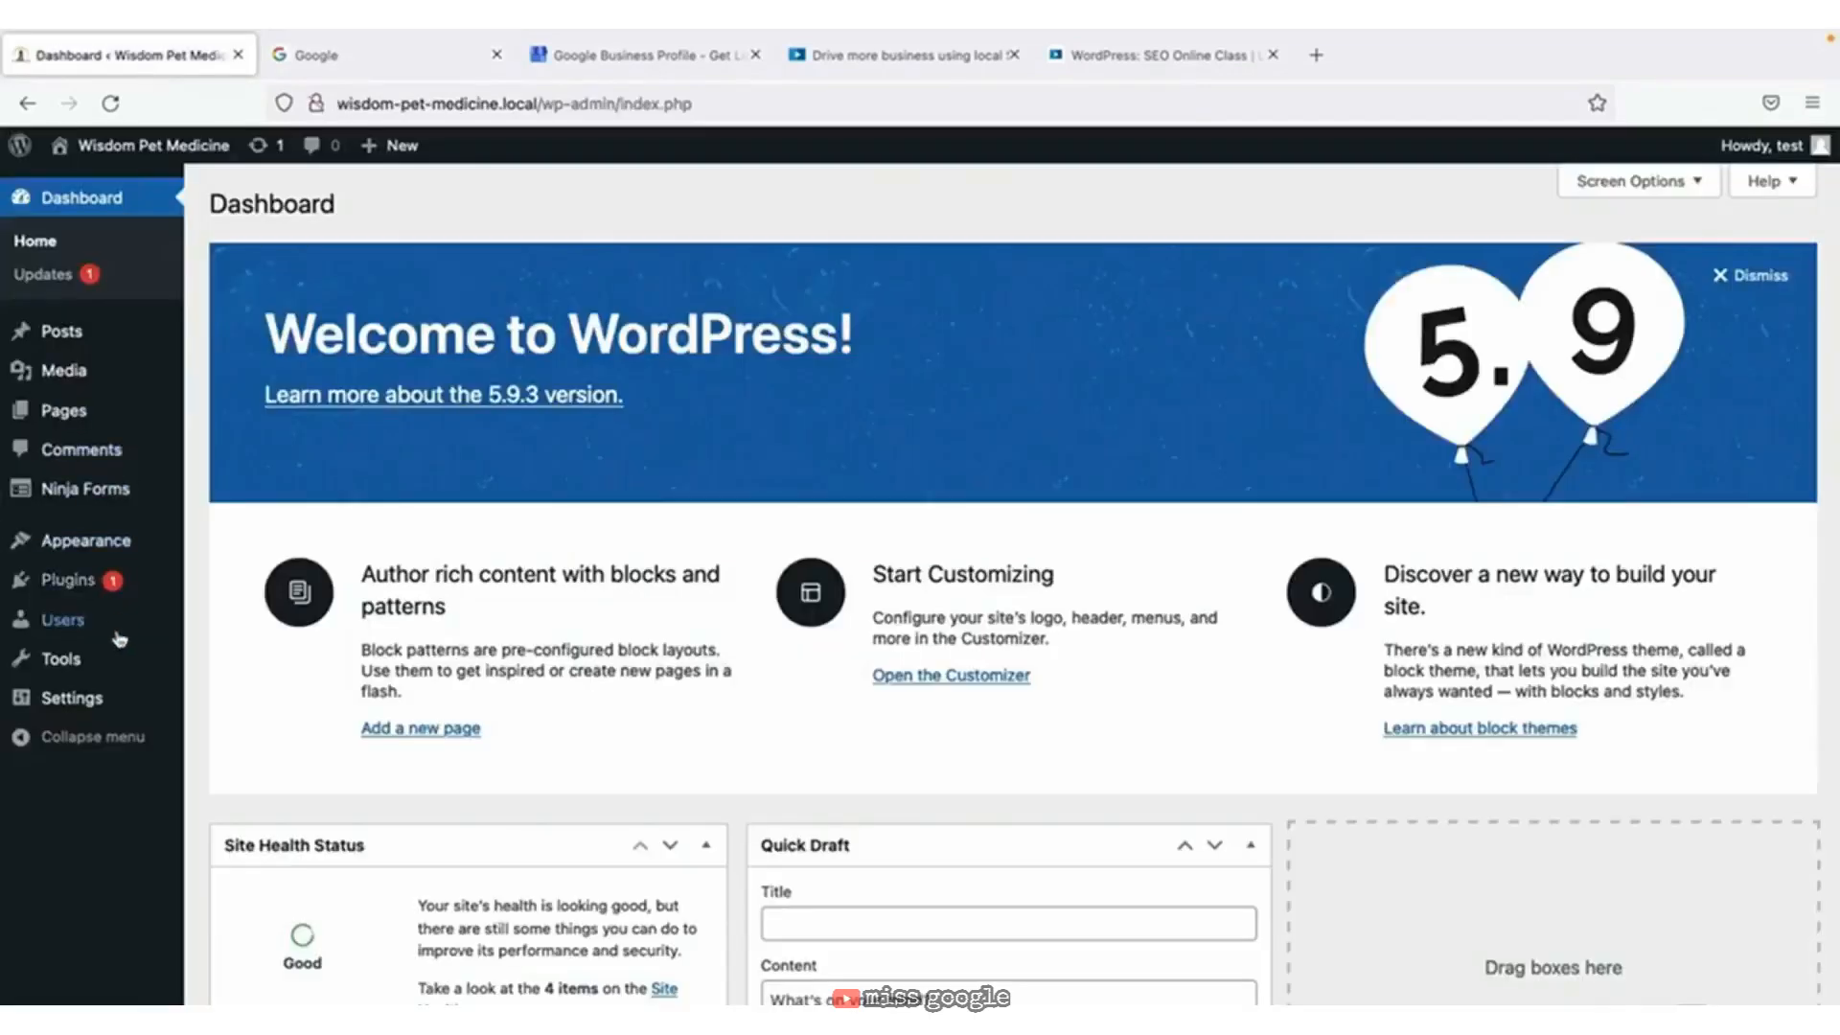
mouse_move(72, 698)
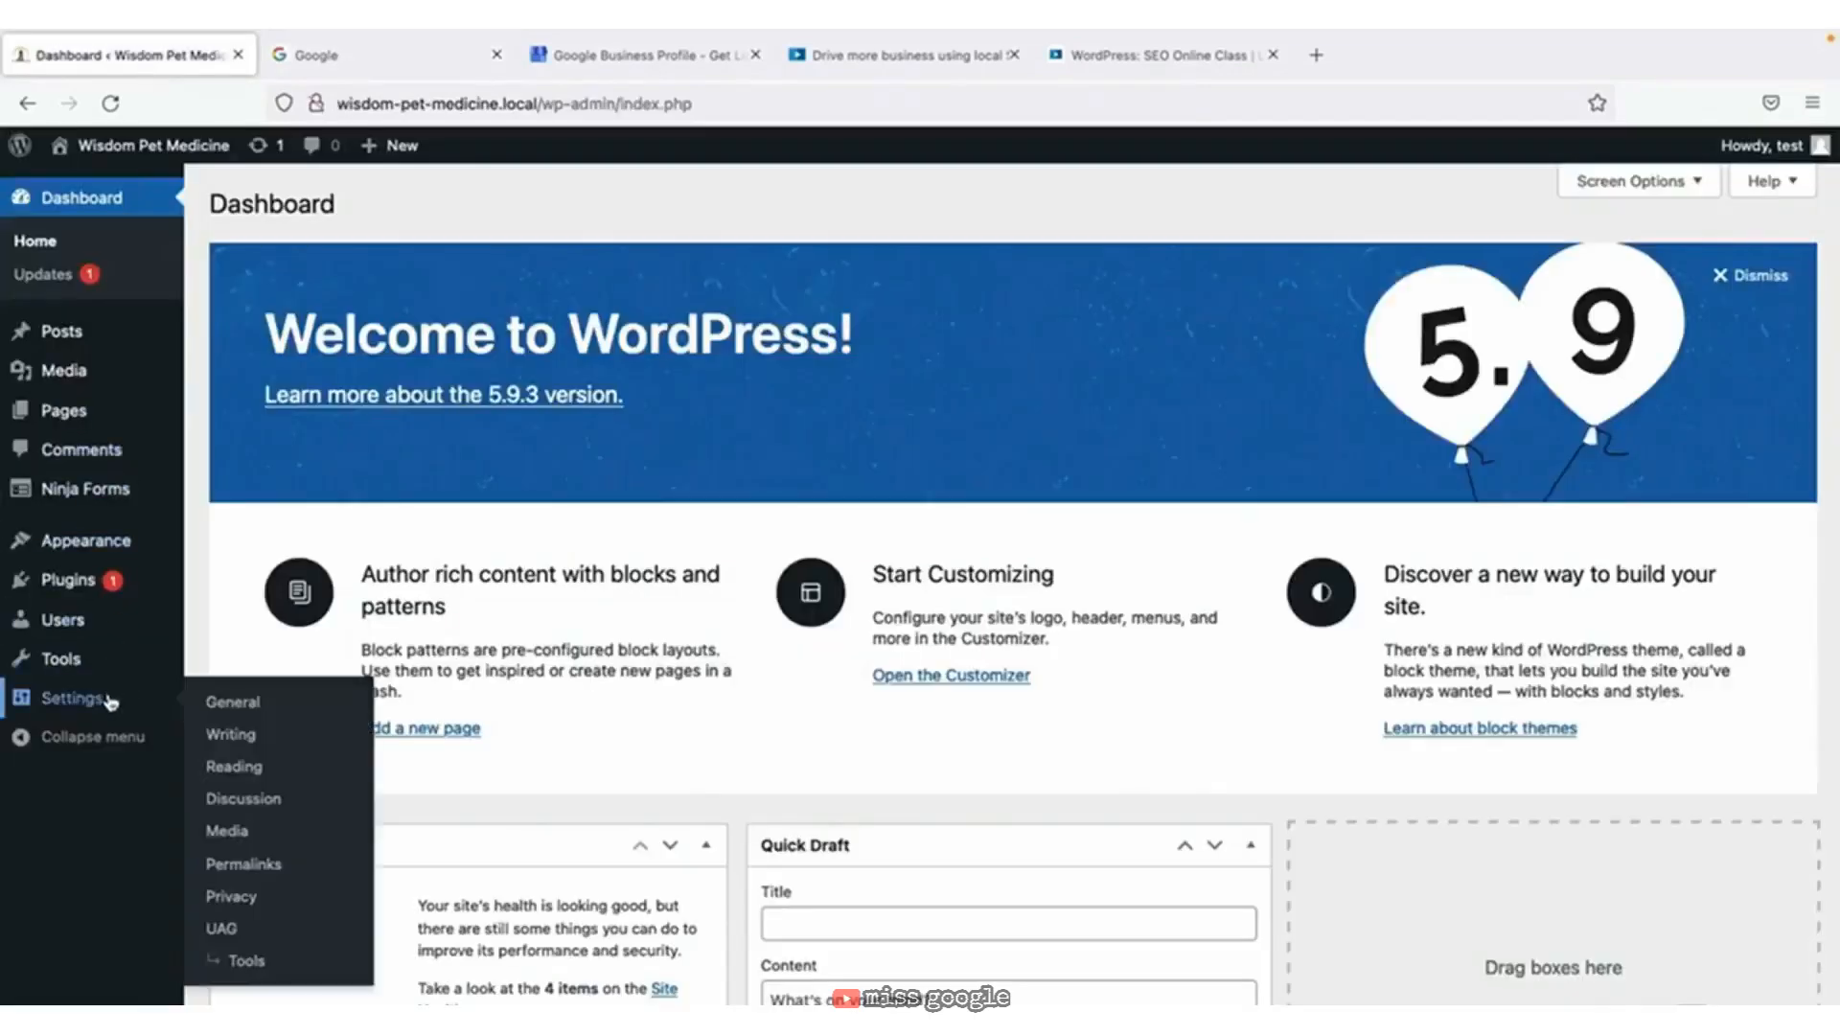
left_click(278, 764)
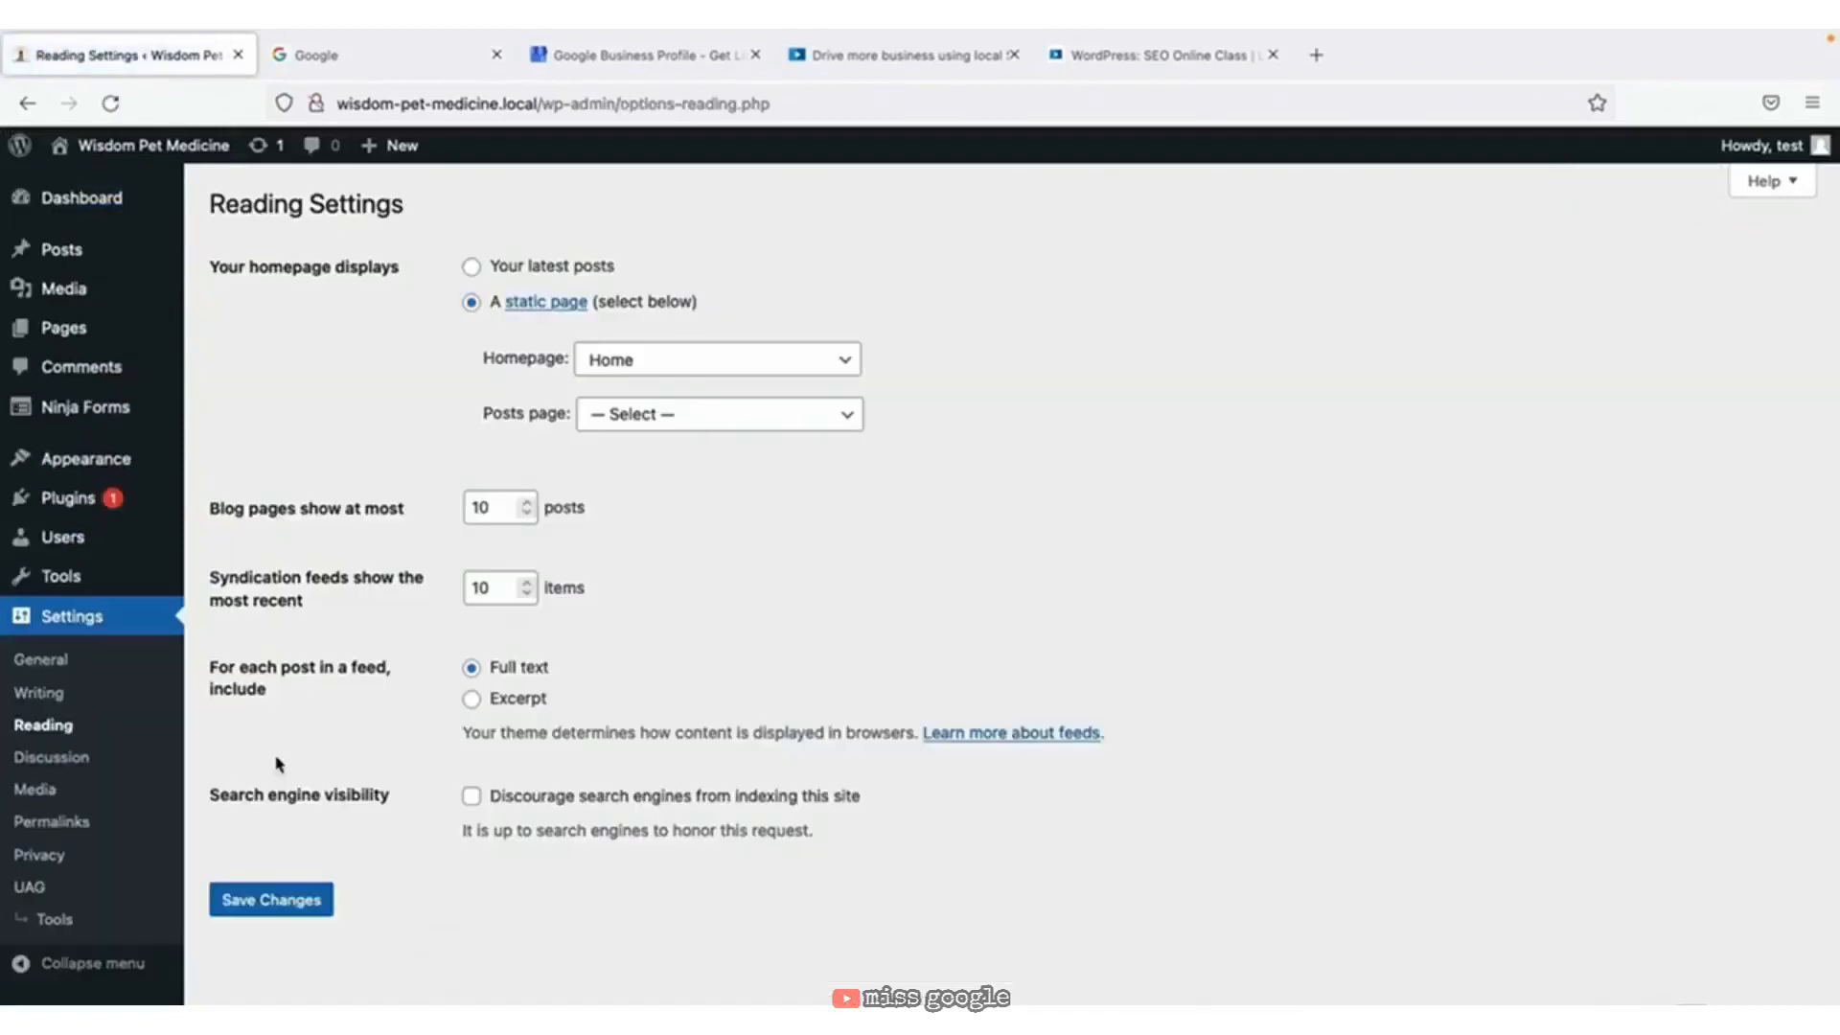
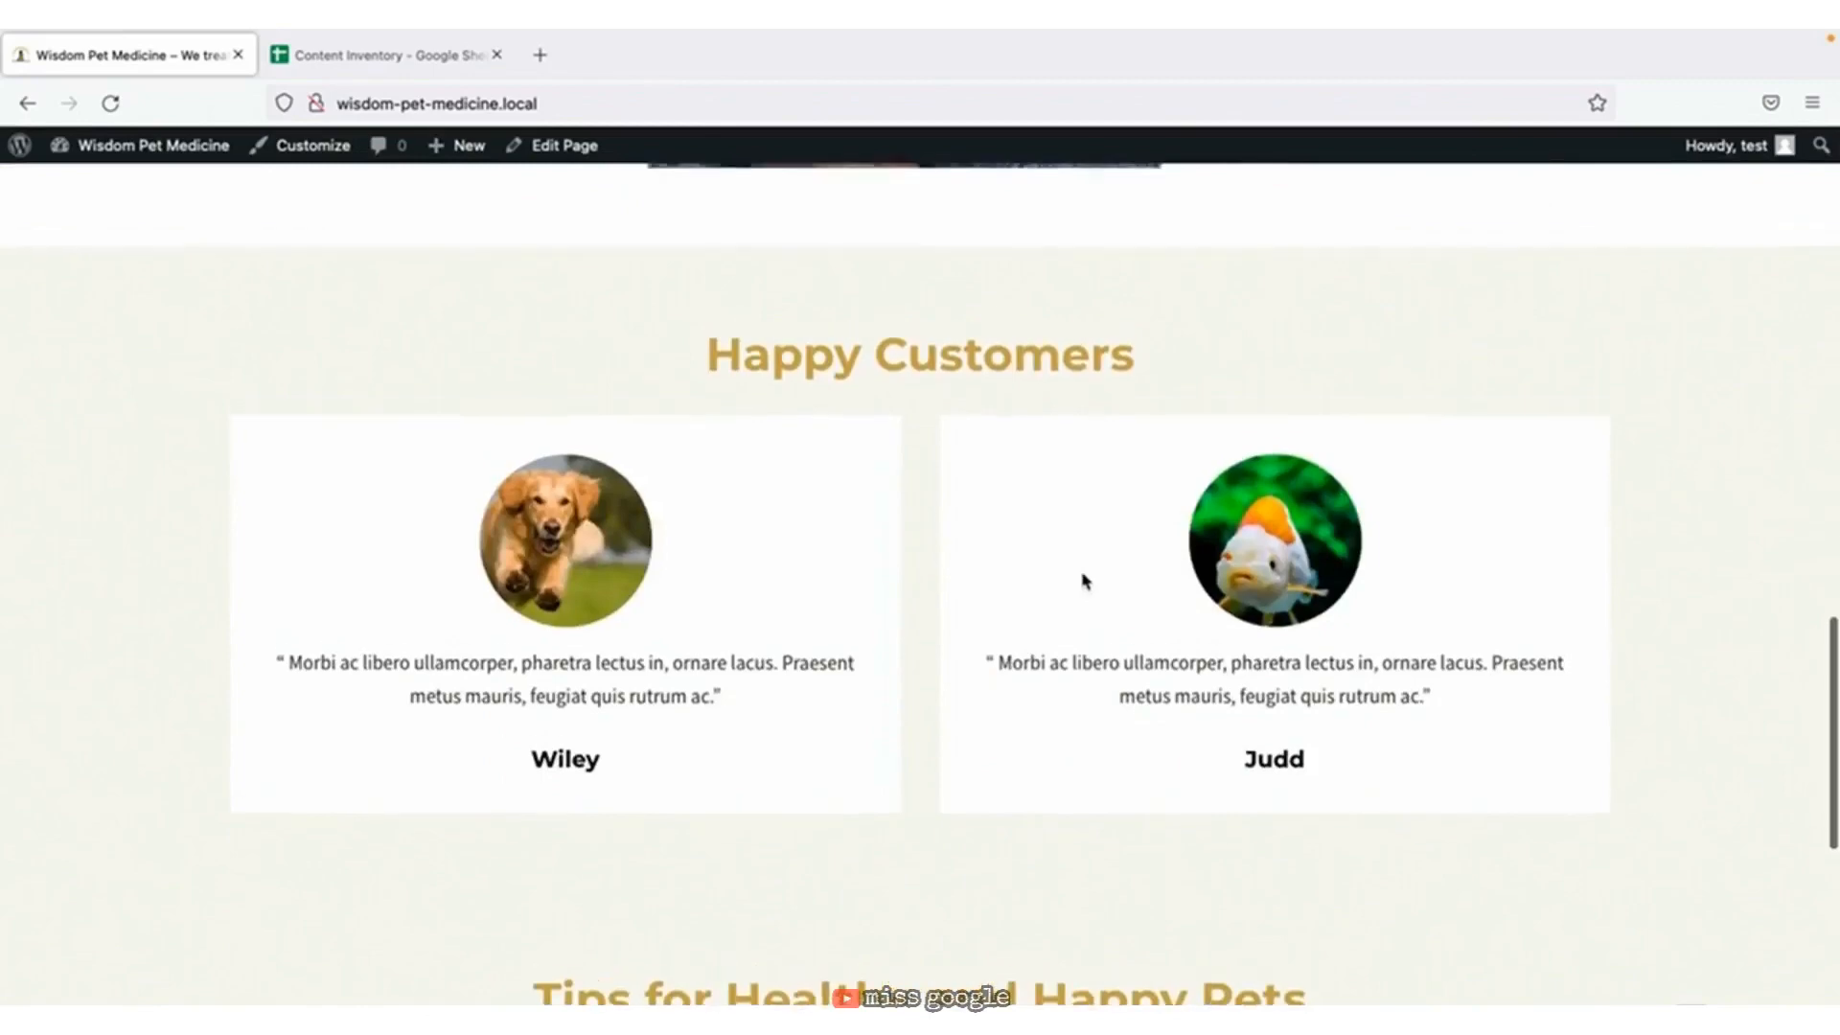
Open the Dental Care page for editing and add a button labelled "Contact Us Today To Schedule A Cleaning" below its last paragraph.
scroll(1084, 581, "up", 6)
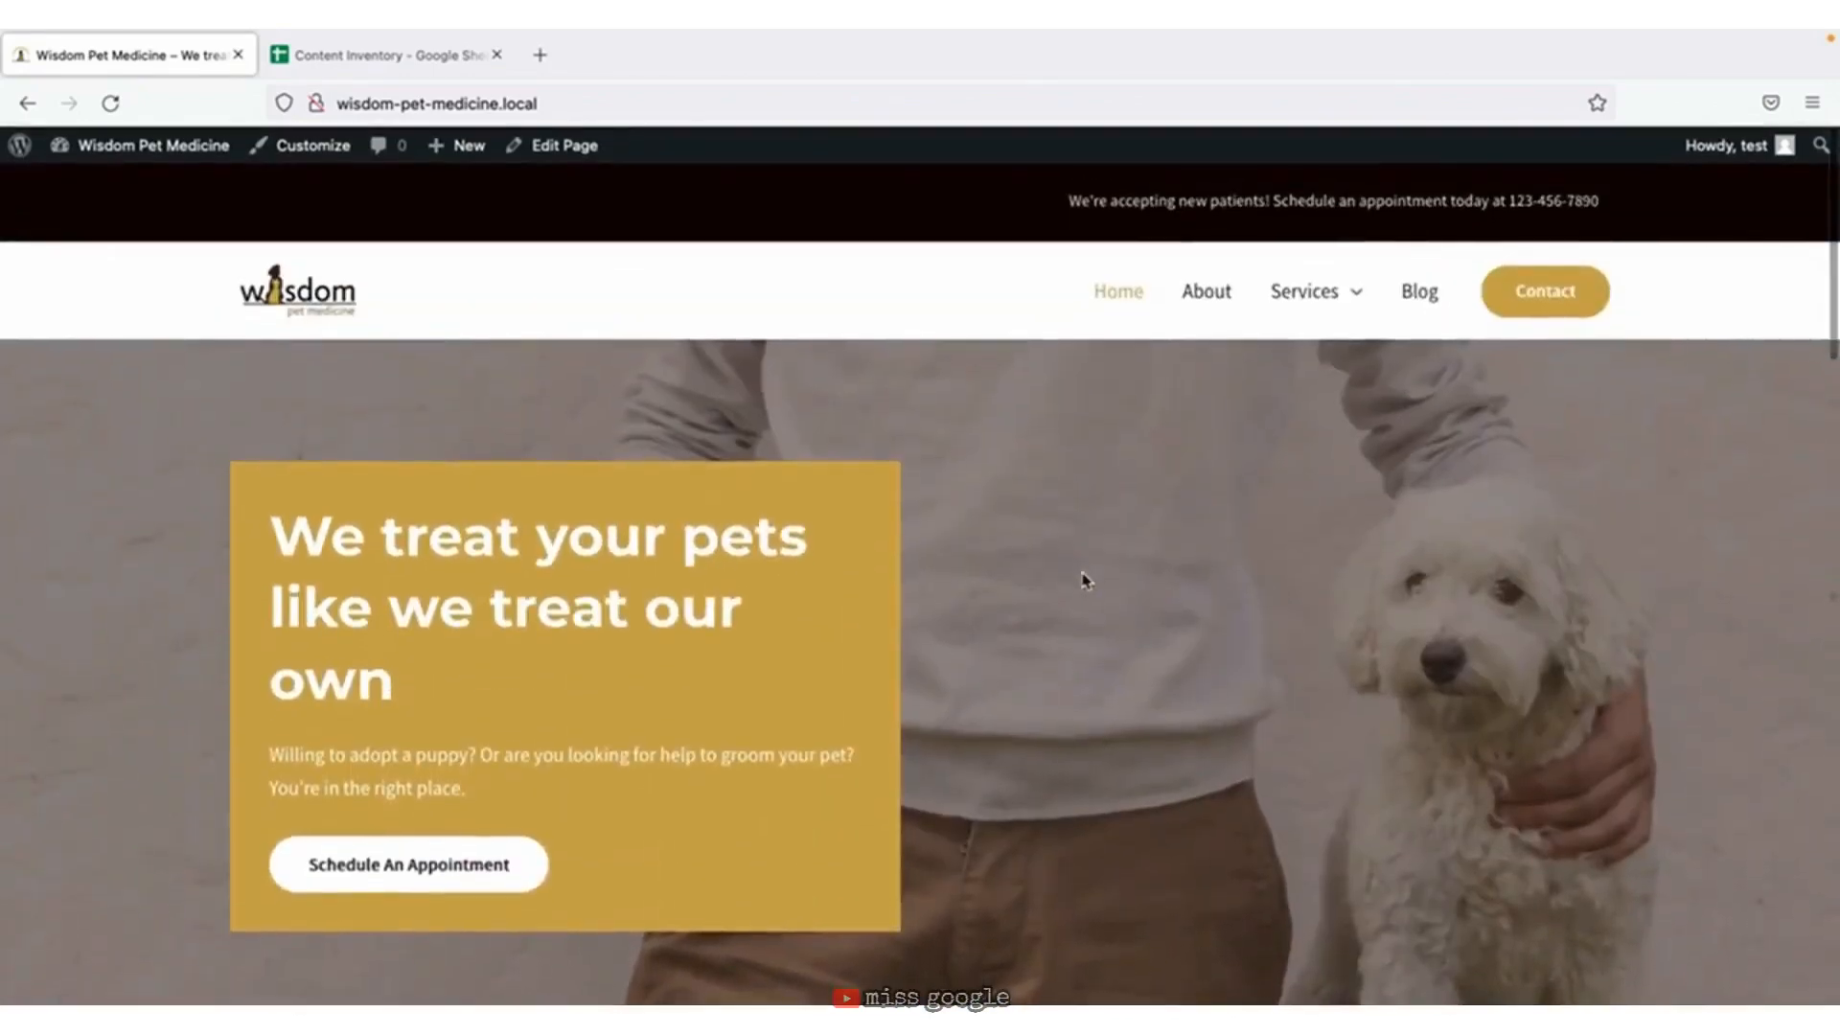
mouse_move(1347, 308)
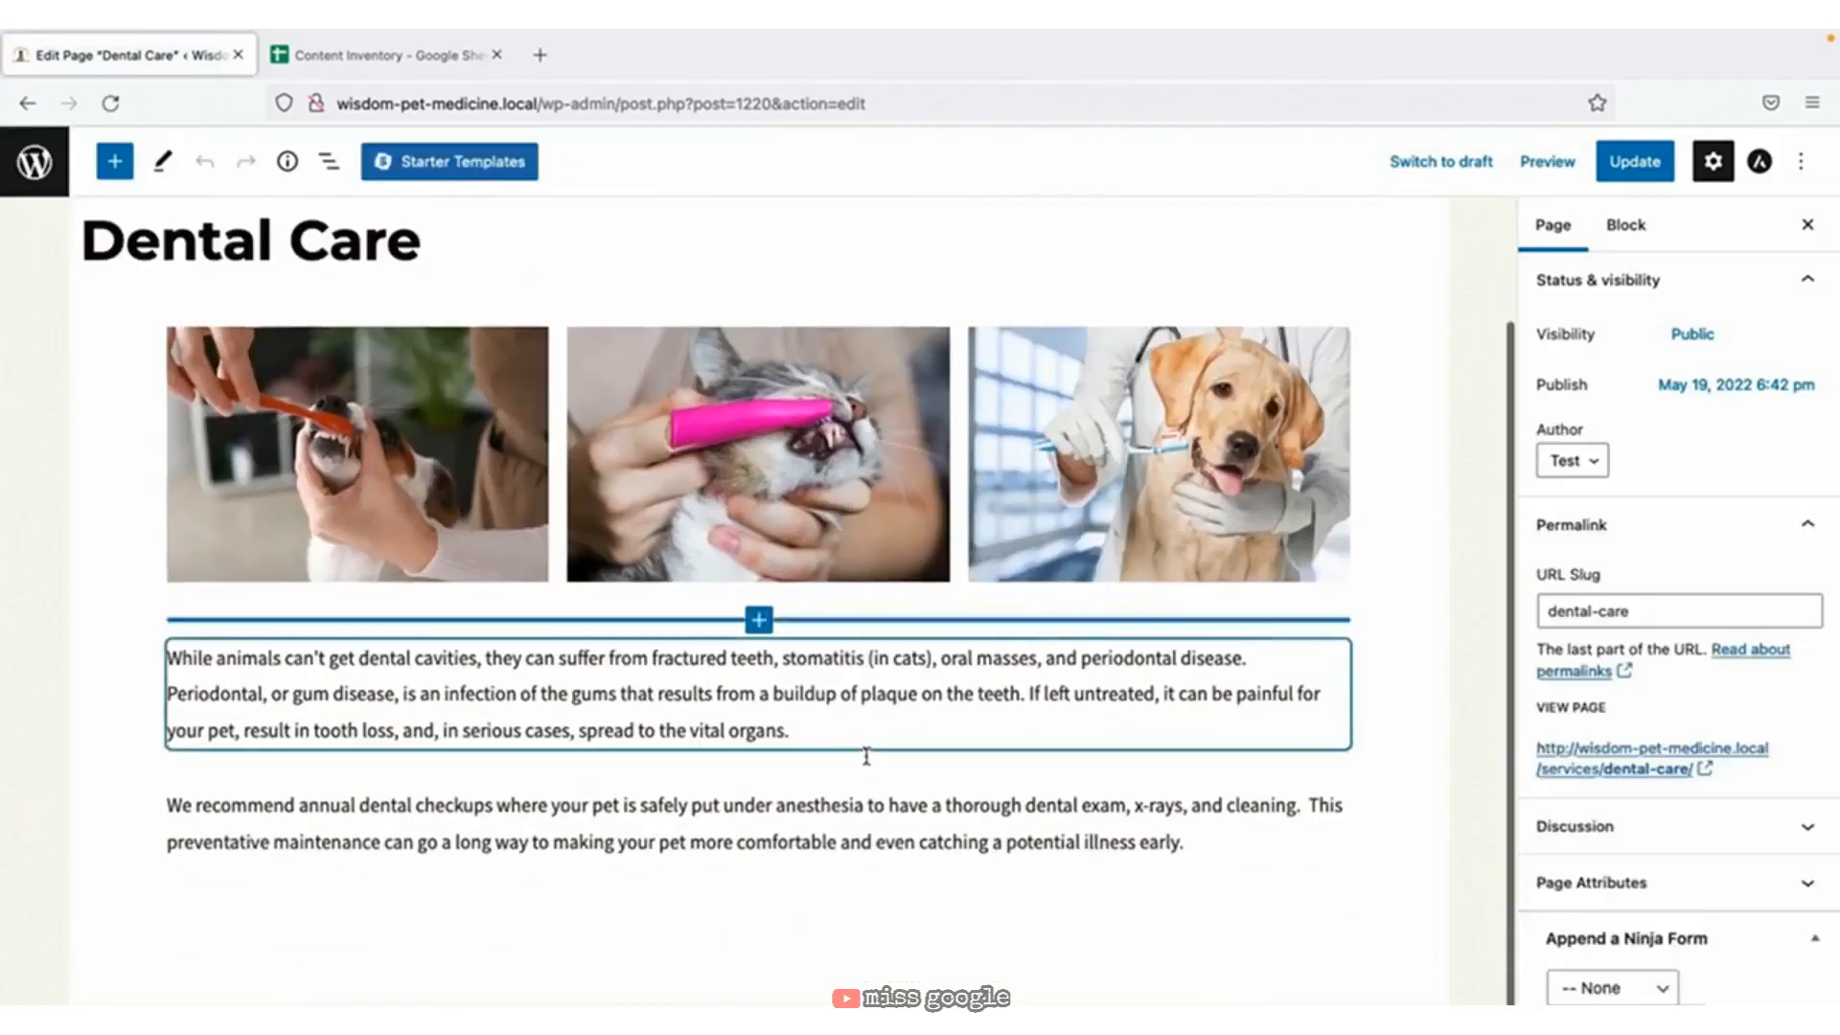
left_click(1251, 858)
key("Return")
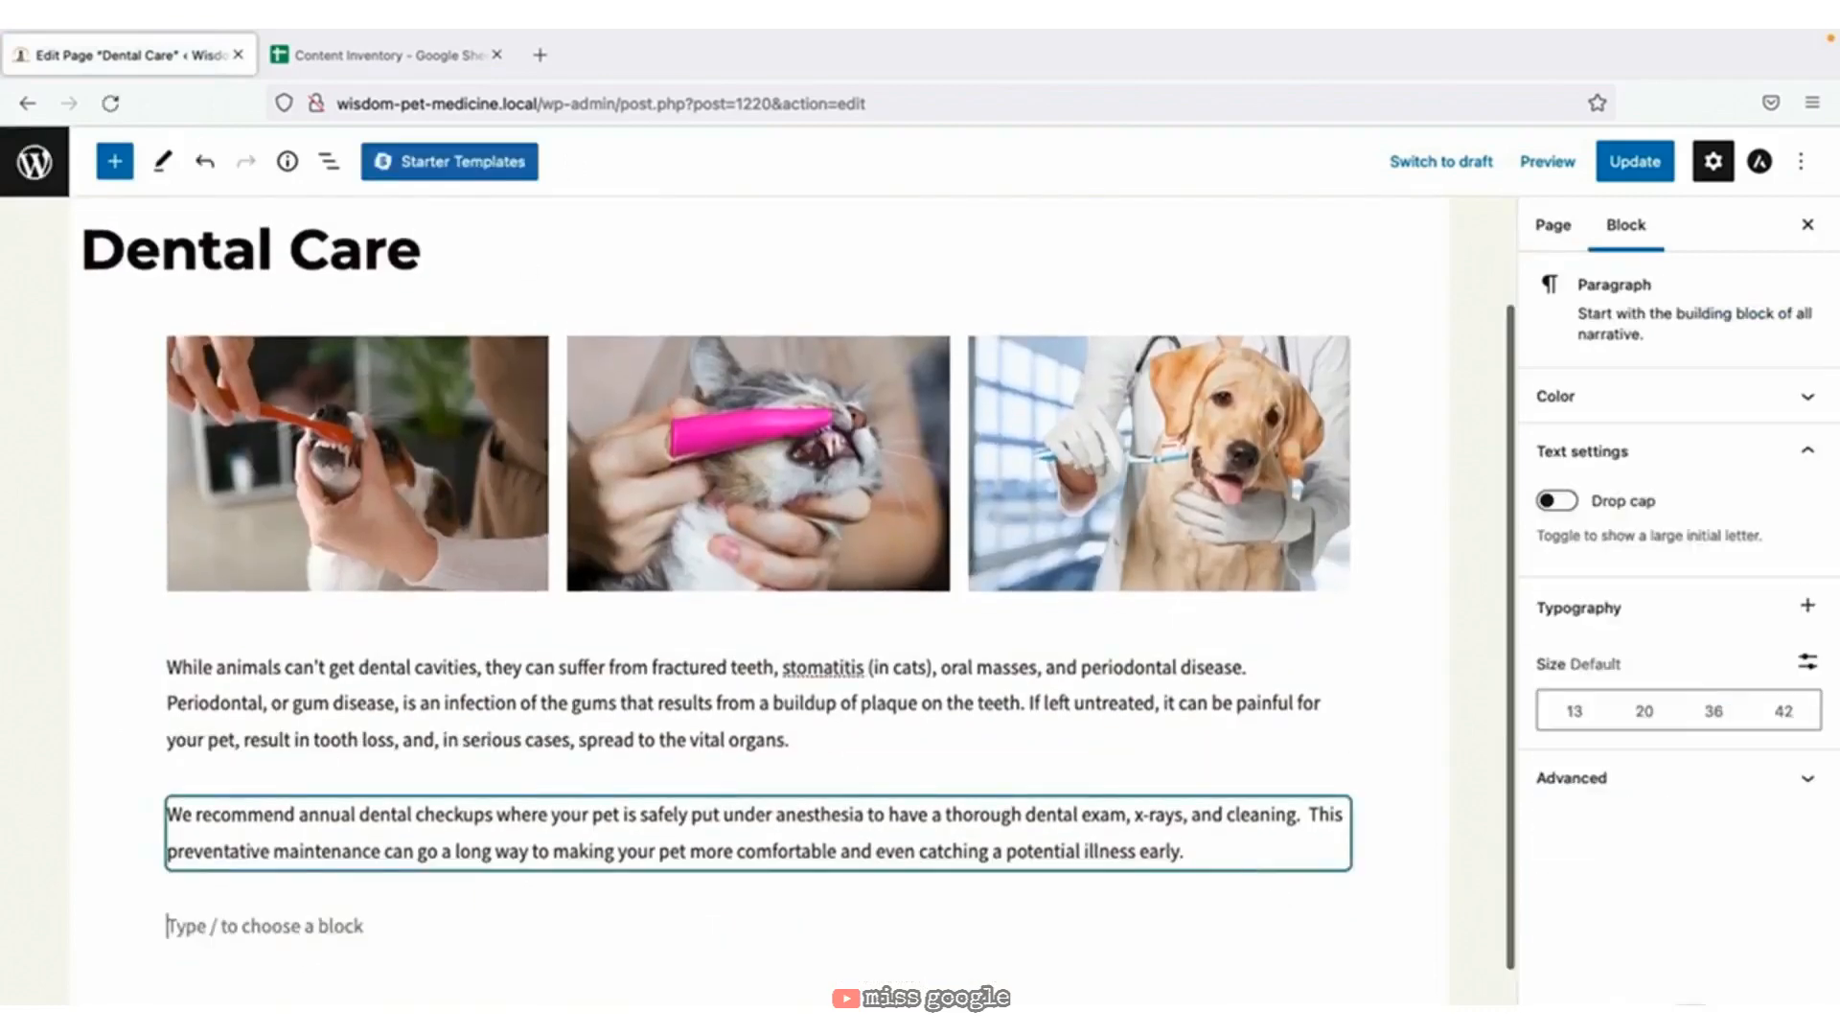
left_click(1338, 930)
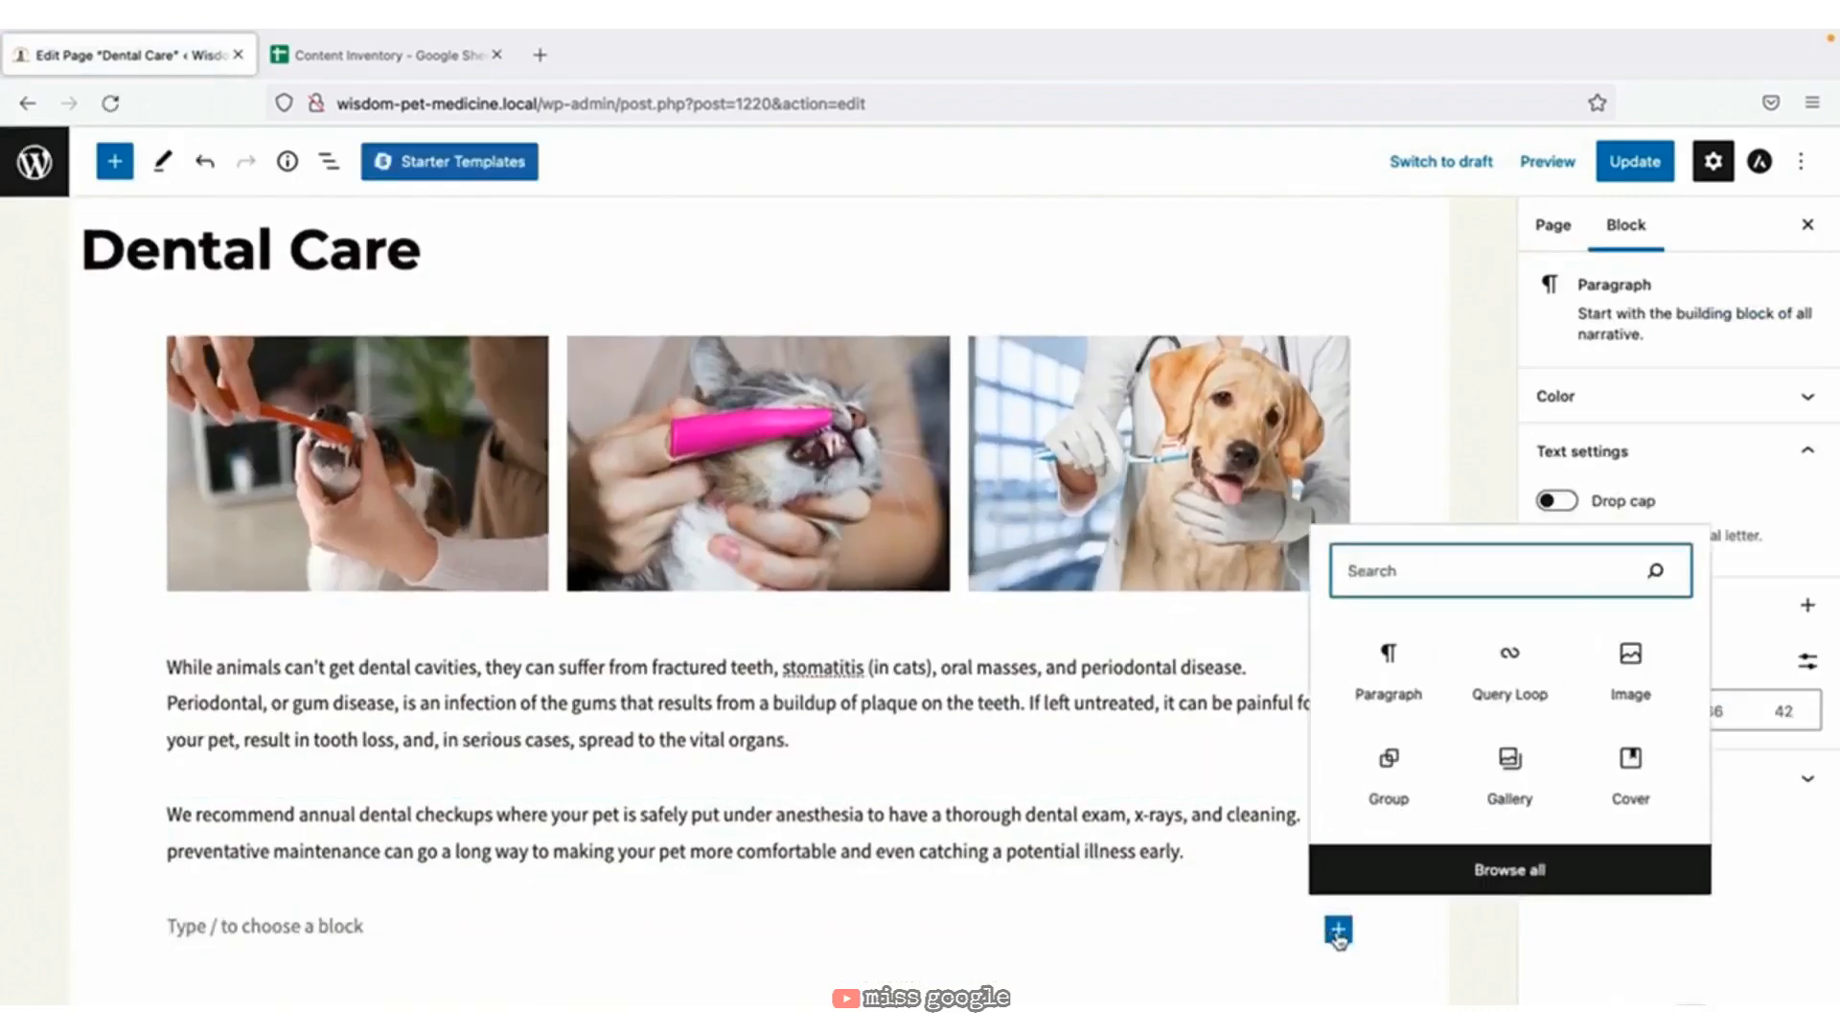
type("button")
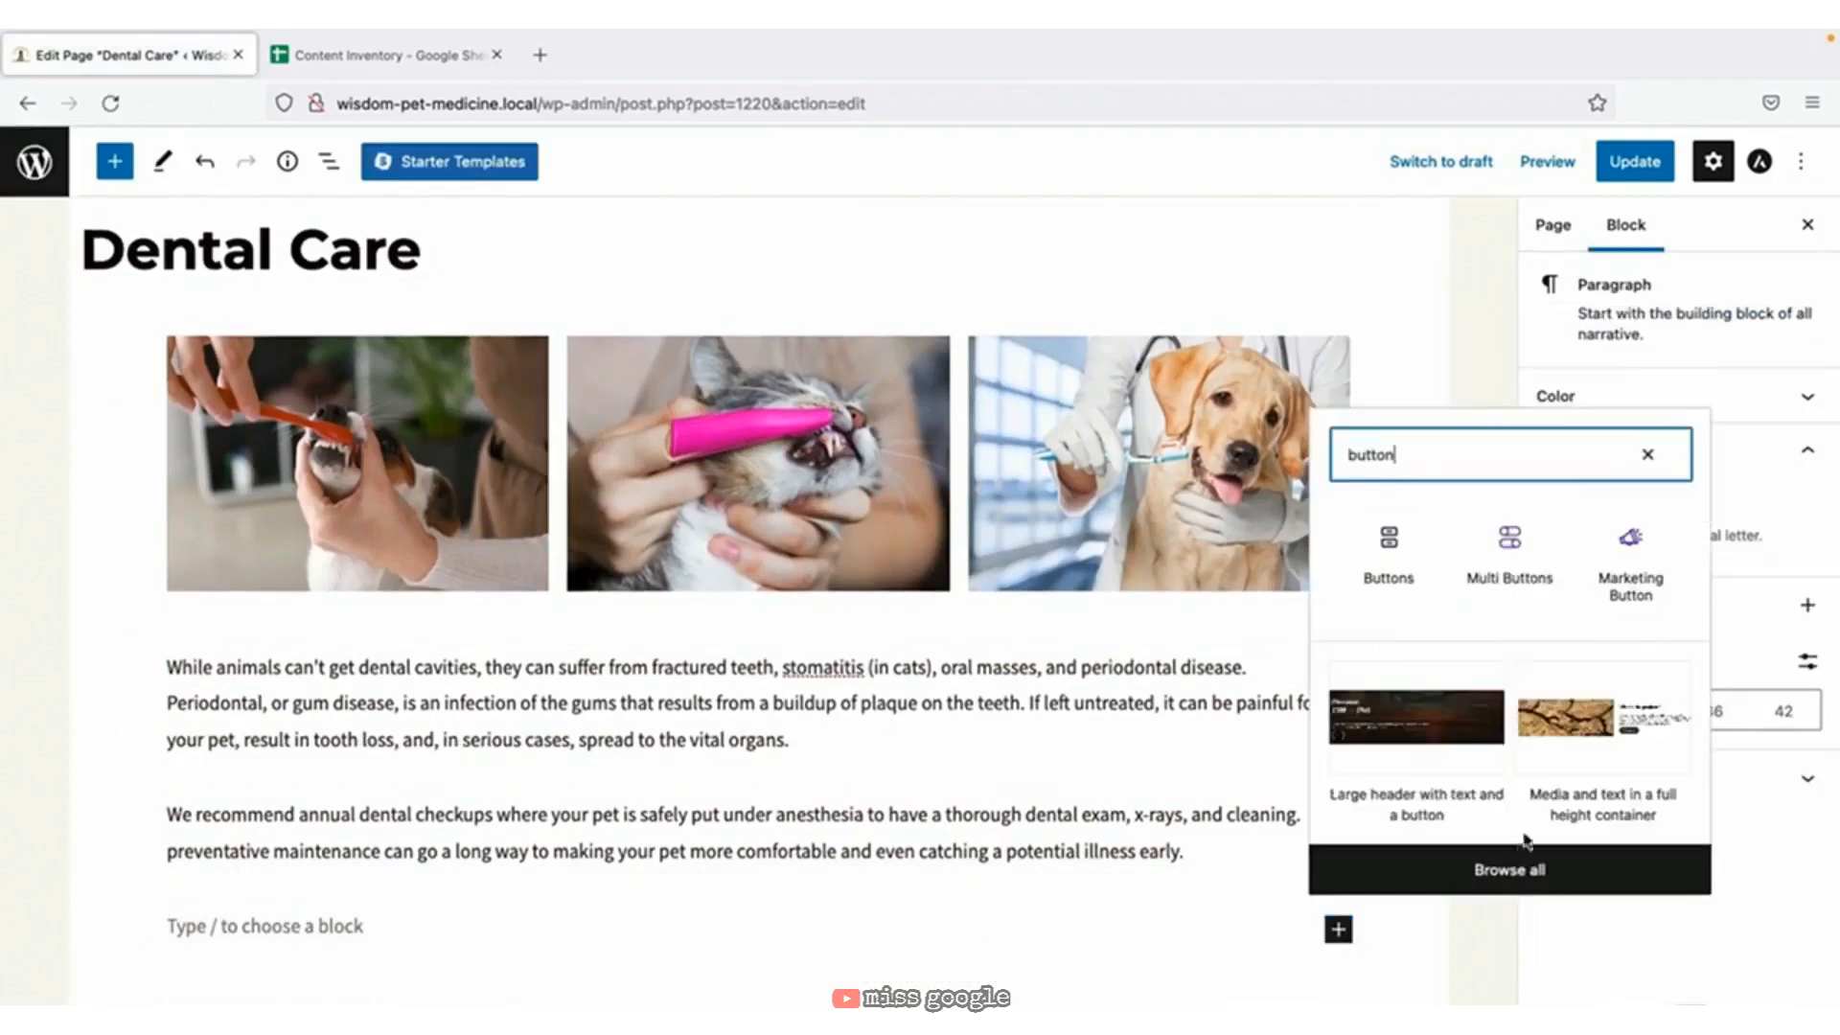
left_click(1394, 555)
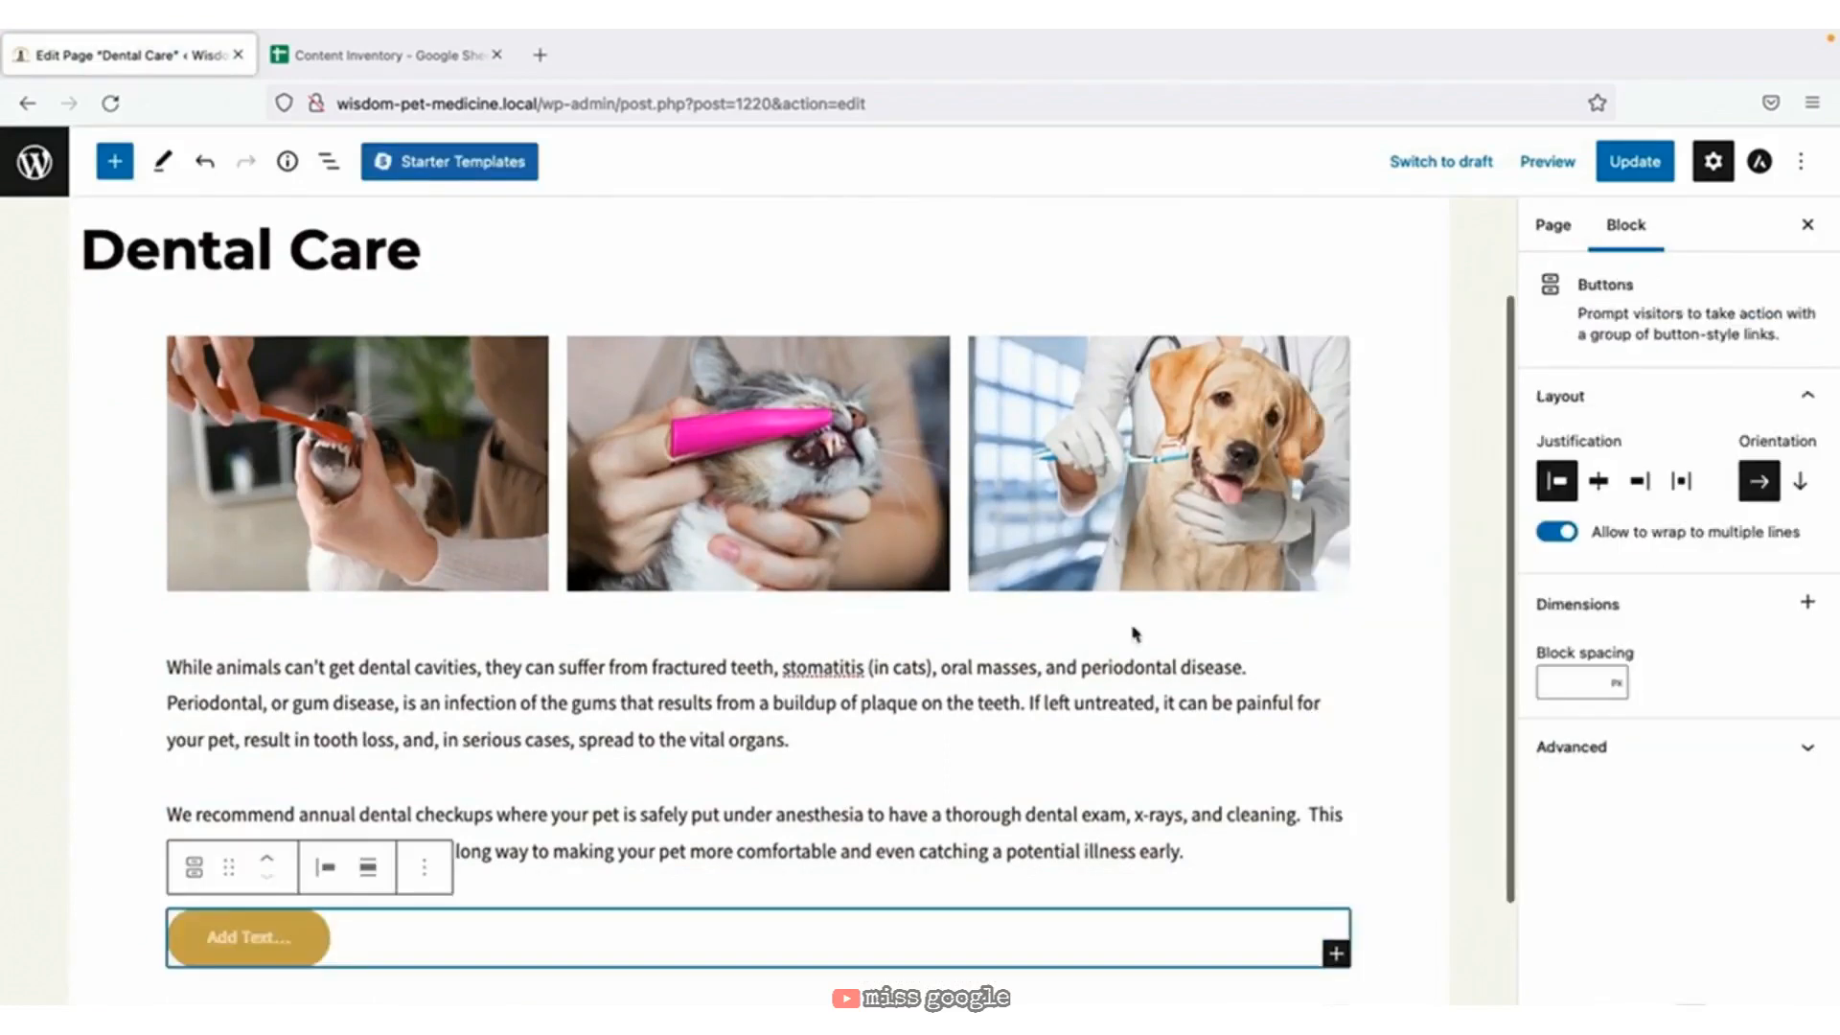
left_click(251, 937)
type("Contact Us Today To Schedule A Cleaning")
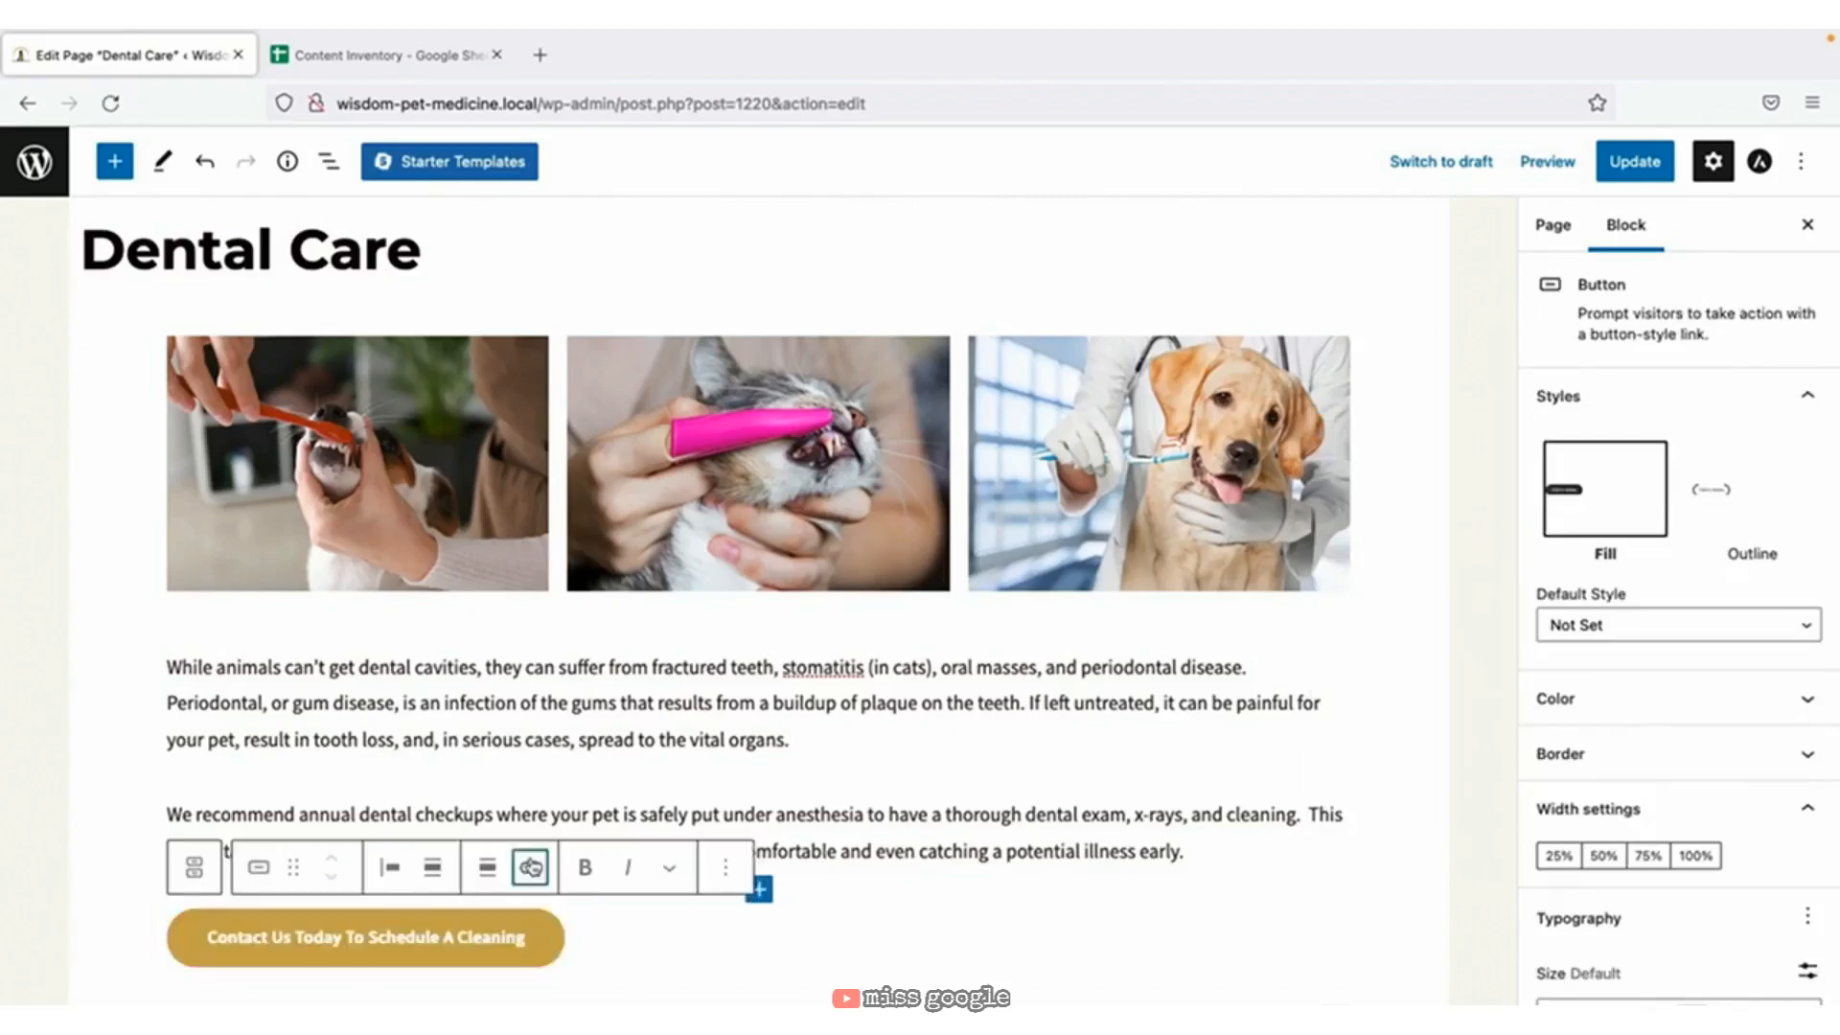
Link the new button to the Contact page and center it on the page.
left_click(530, 867)
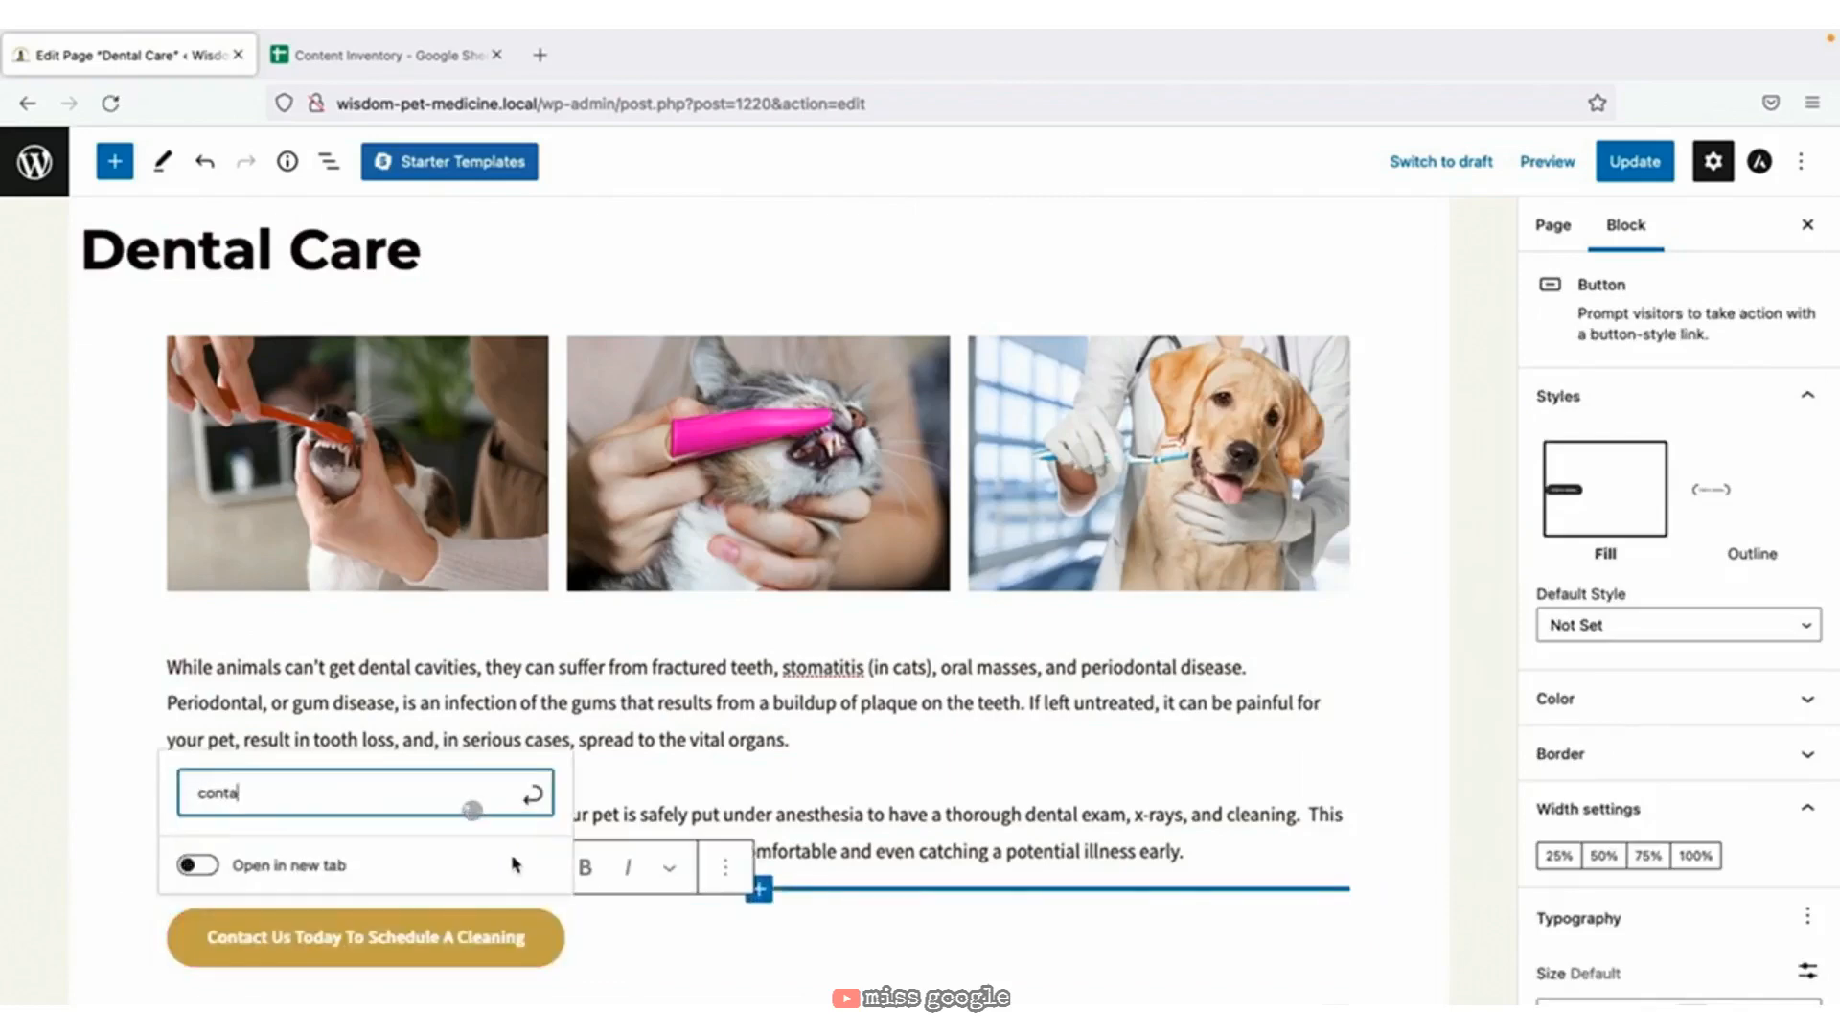
left_click(393, 641)
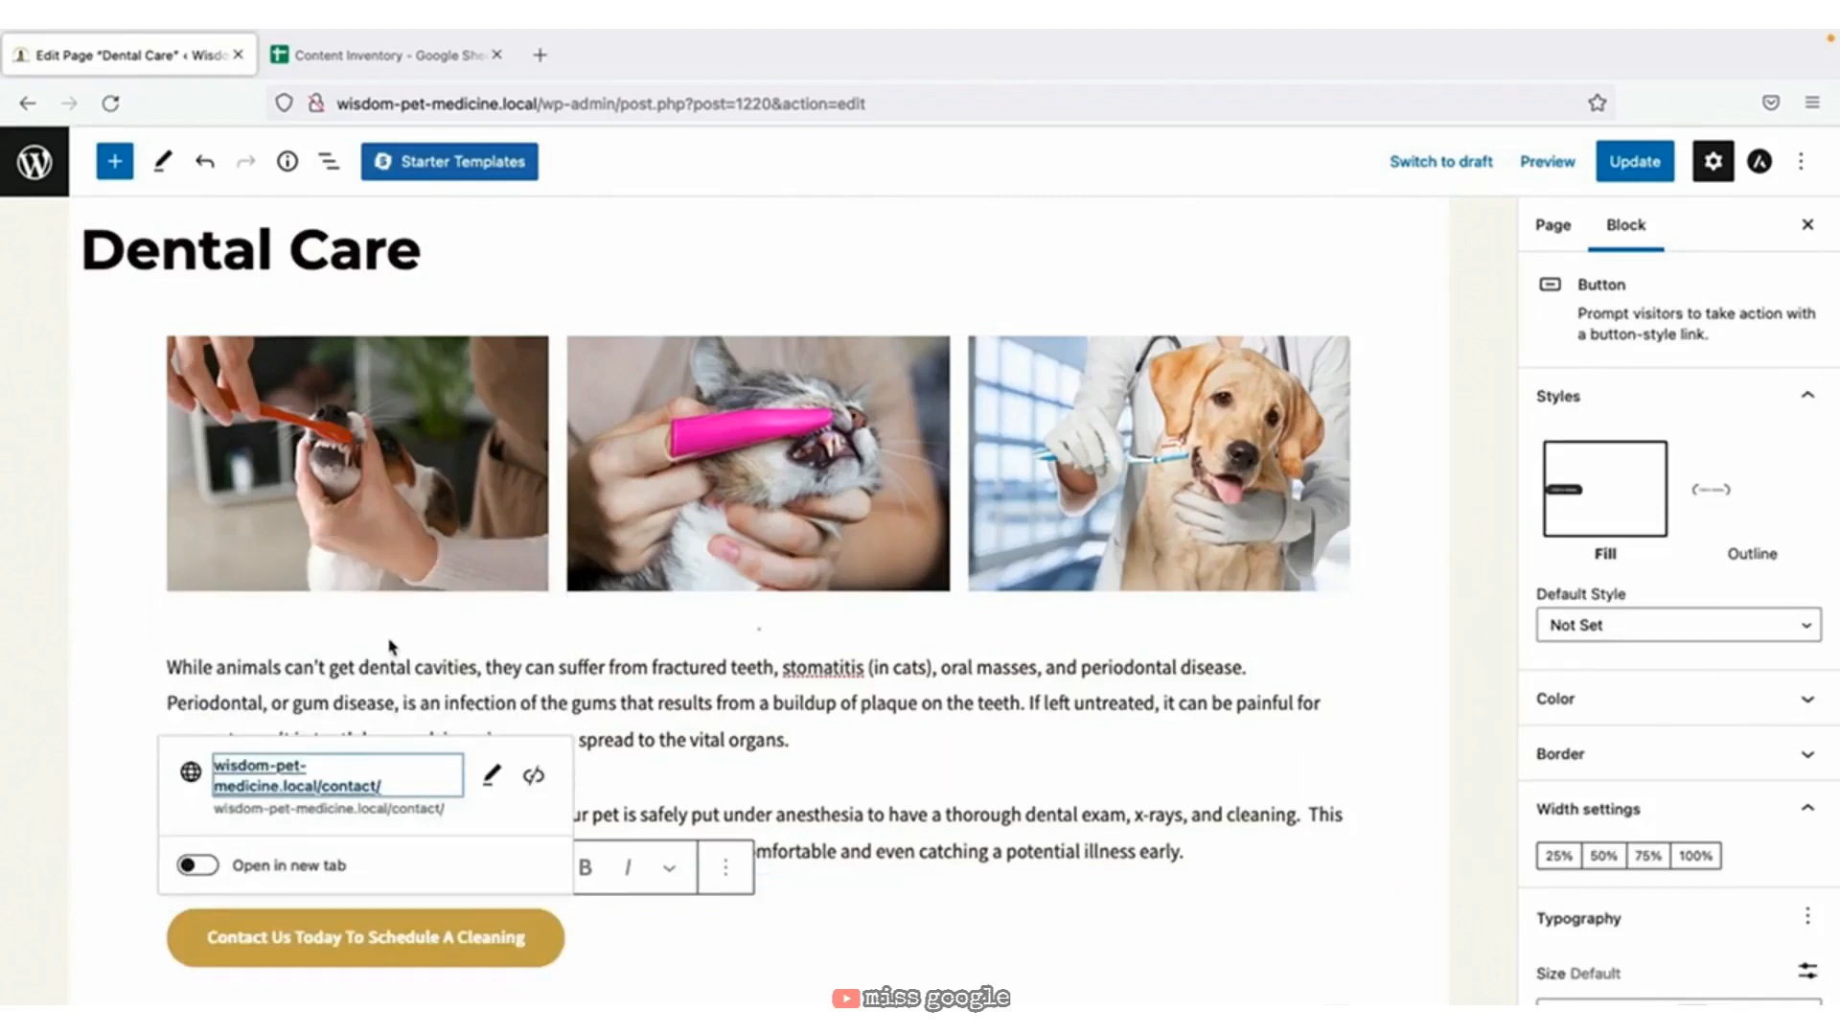
left_click(610, 945)
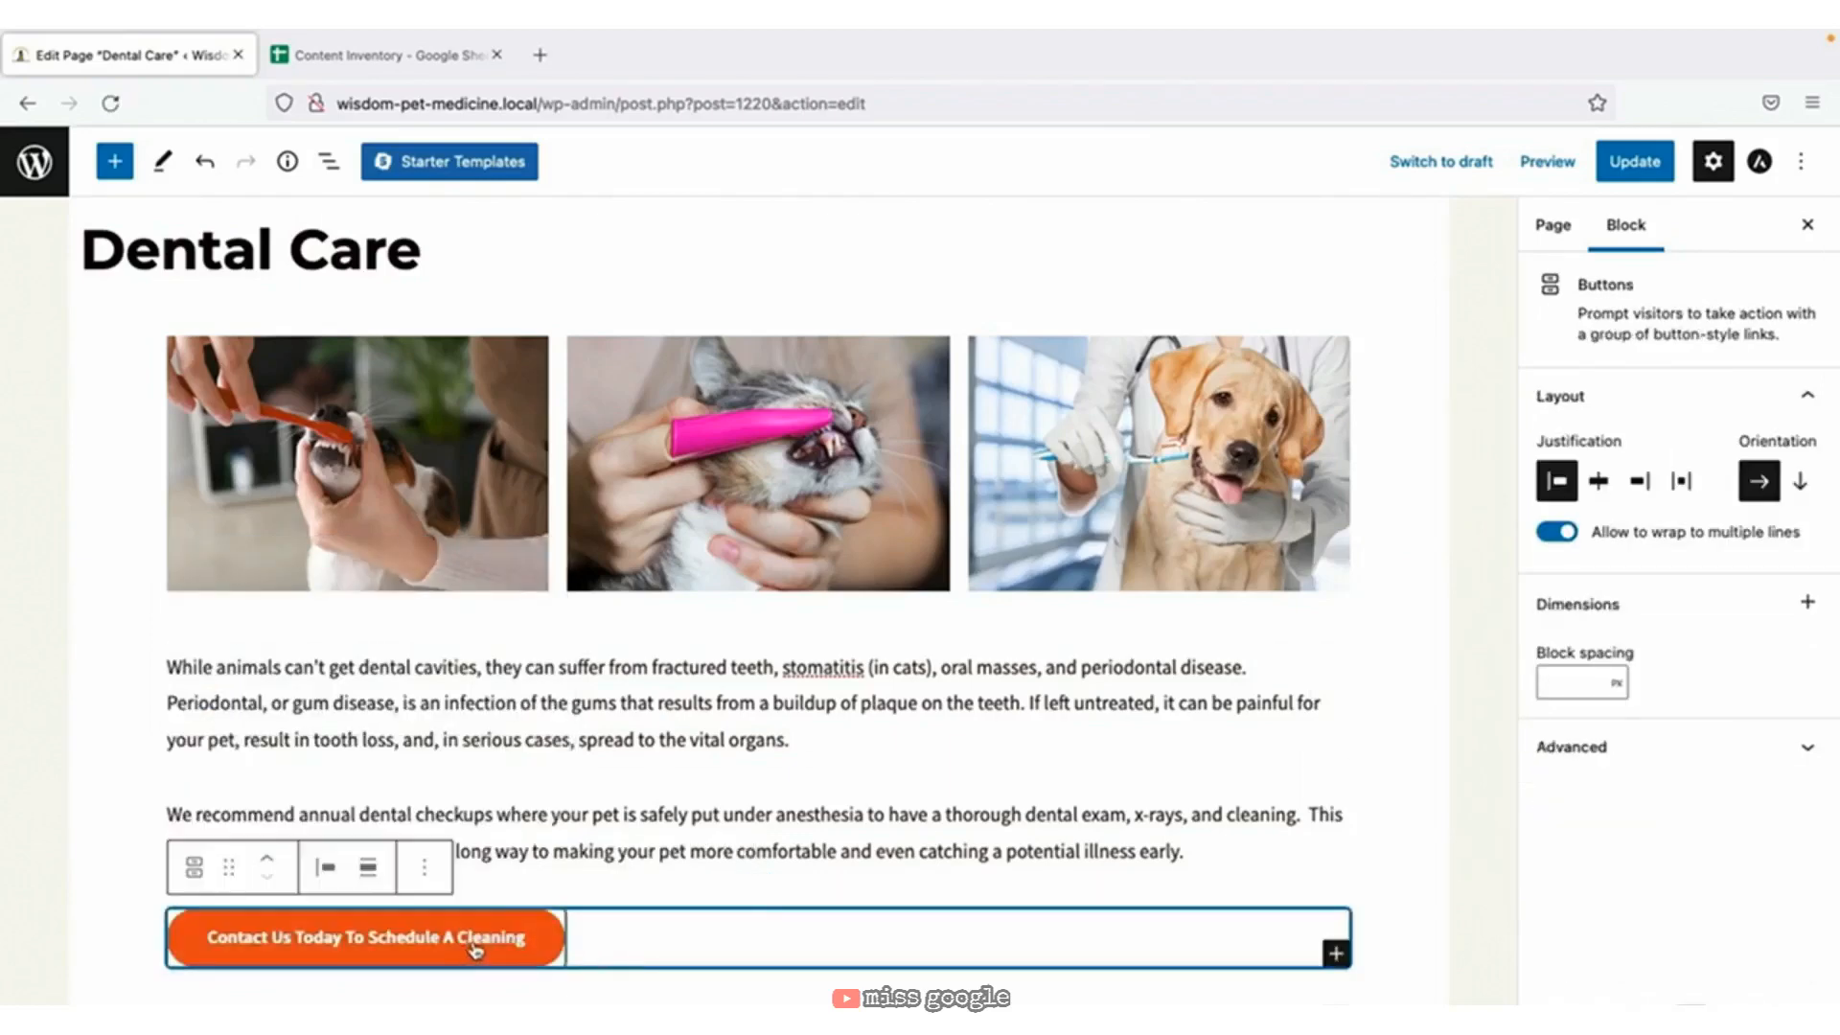
left_click(326, 872)
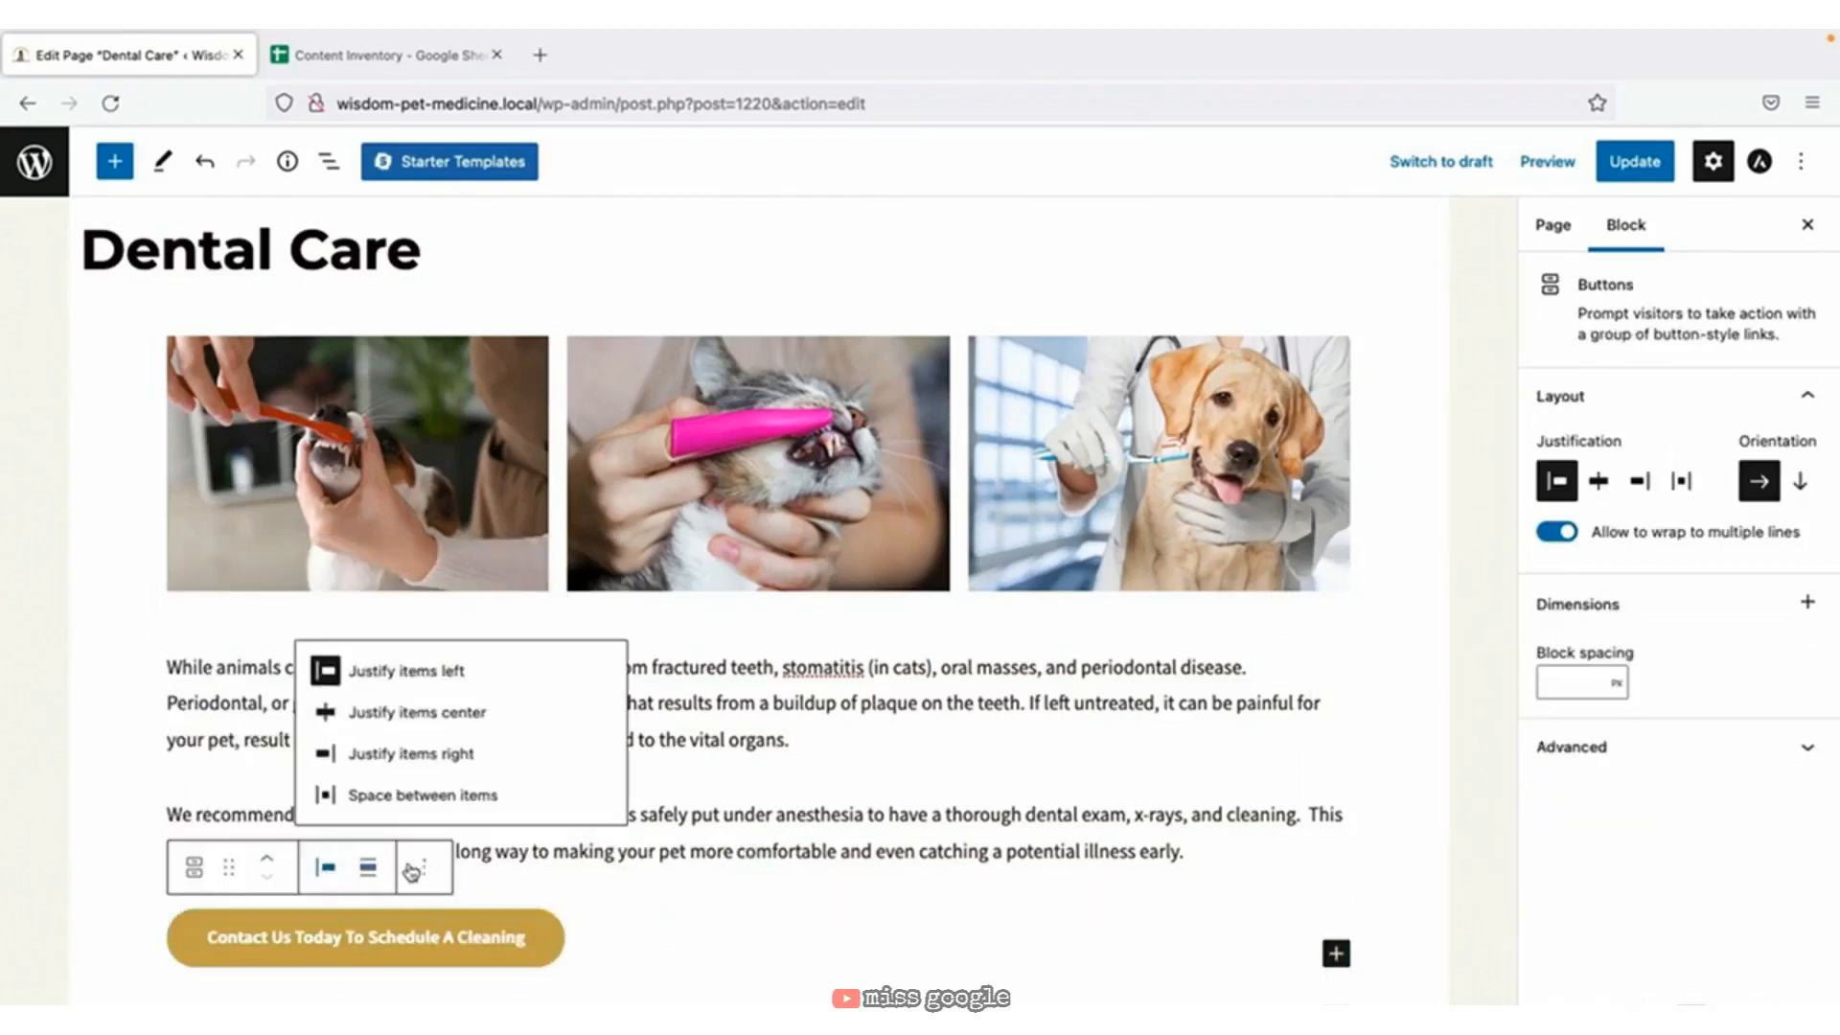
left_click(422, 714)
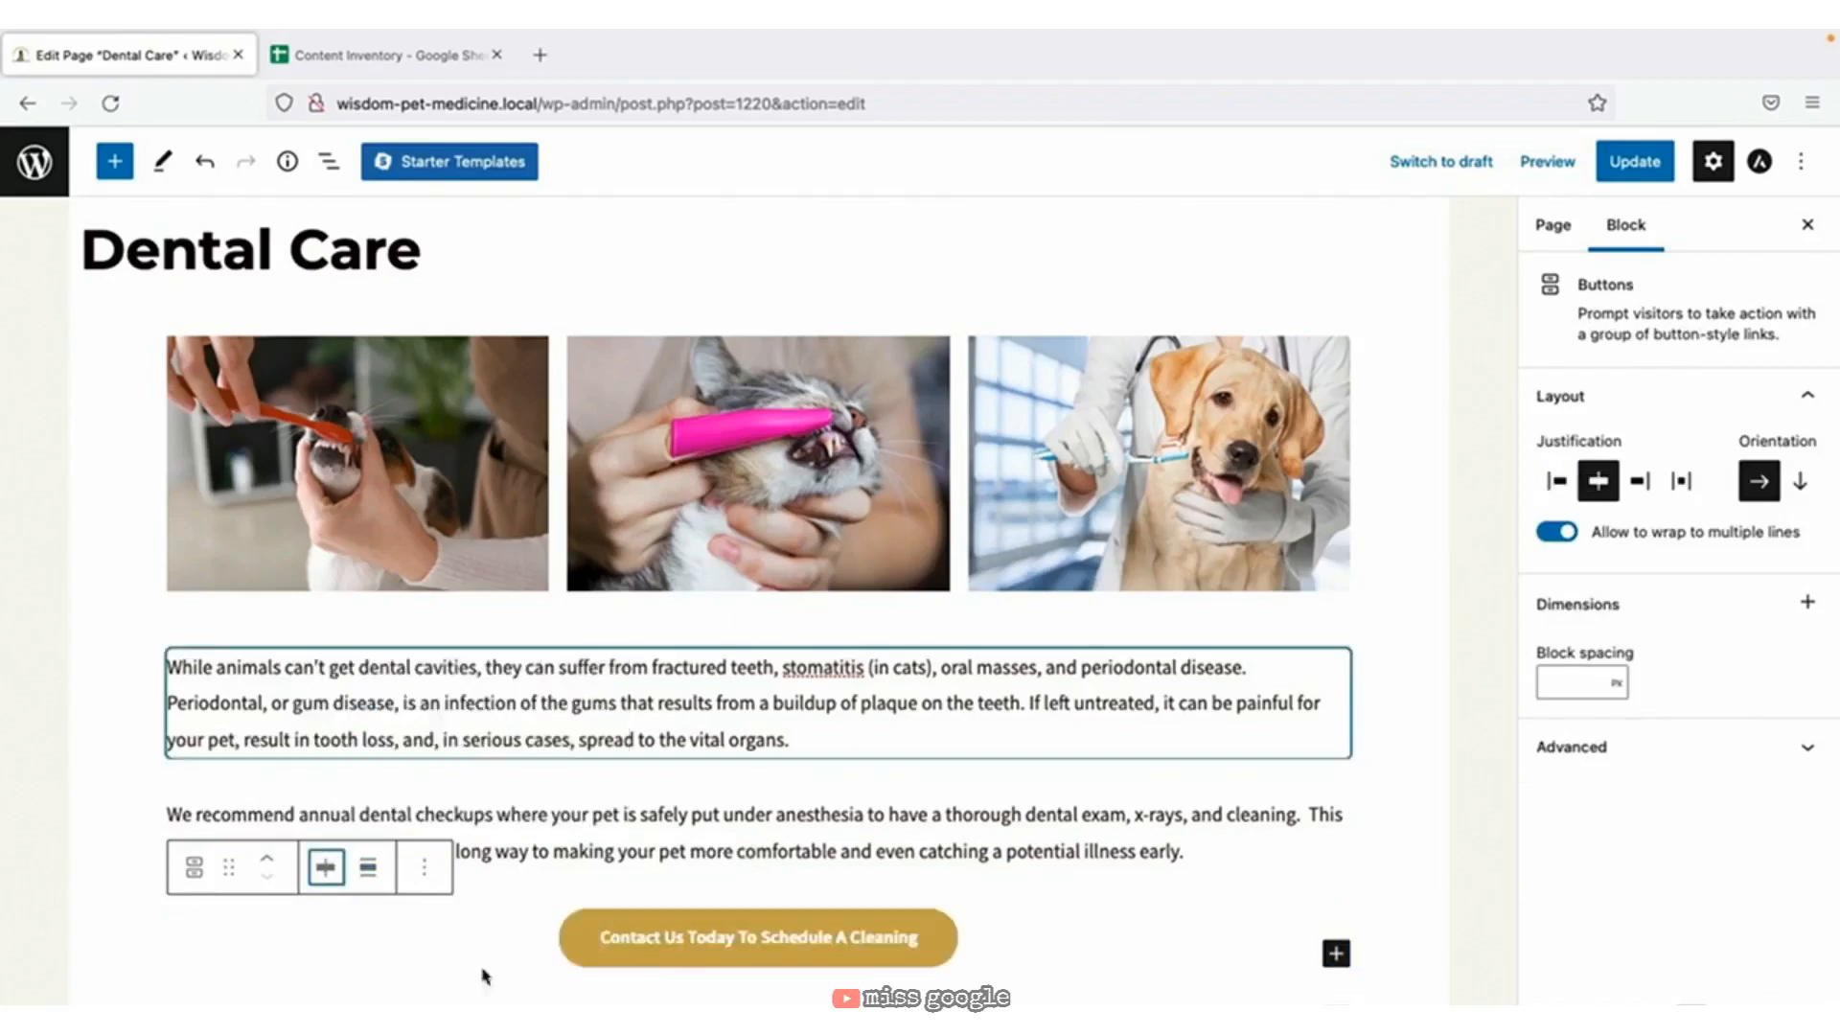
Save the Dental Care page and view its new button on the live page.
left_click(1635, 159)
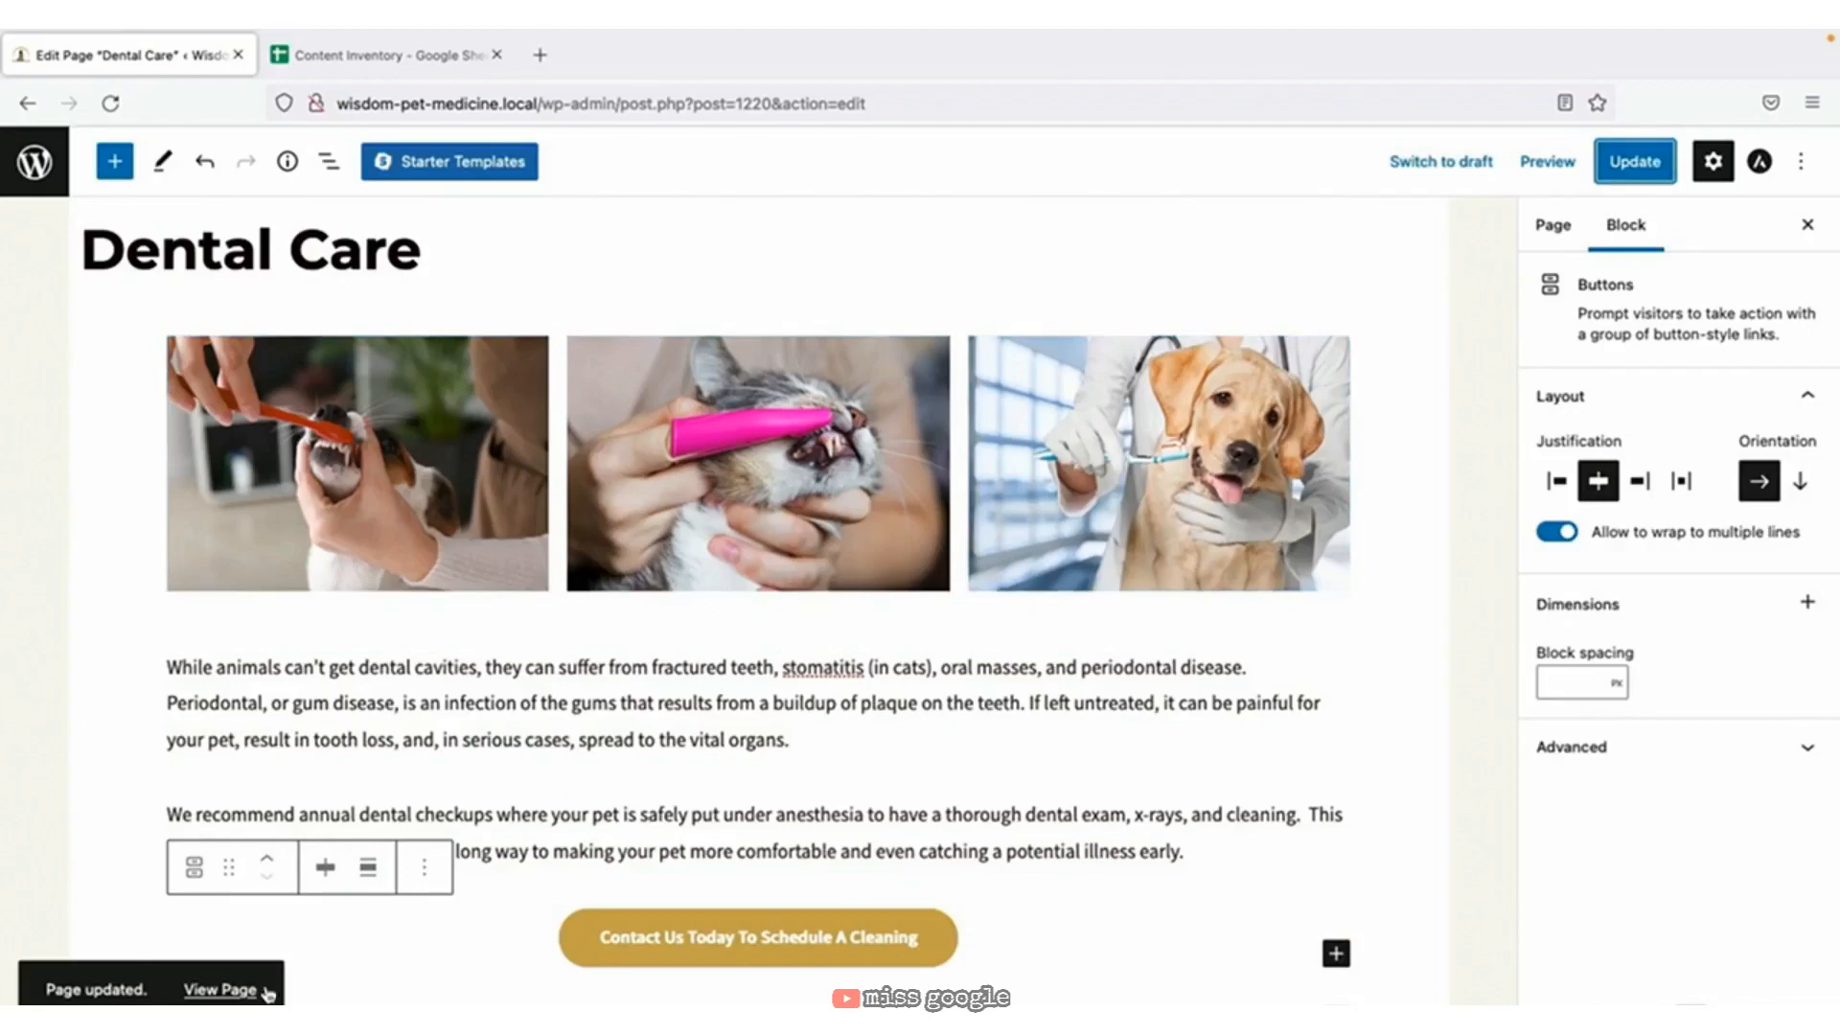
left_click(222, 989)
scroll(346, 844, "down", 5)
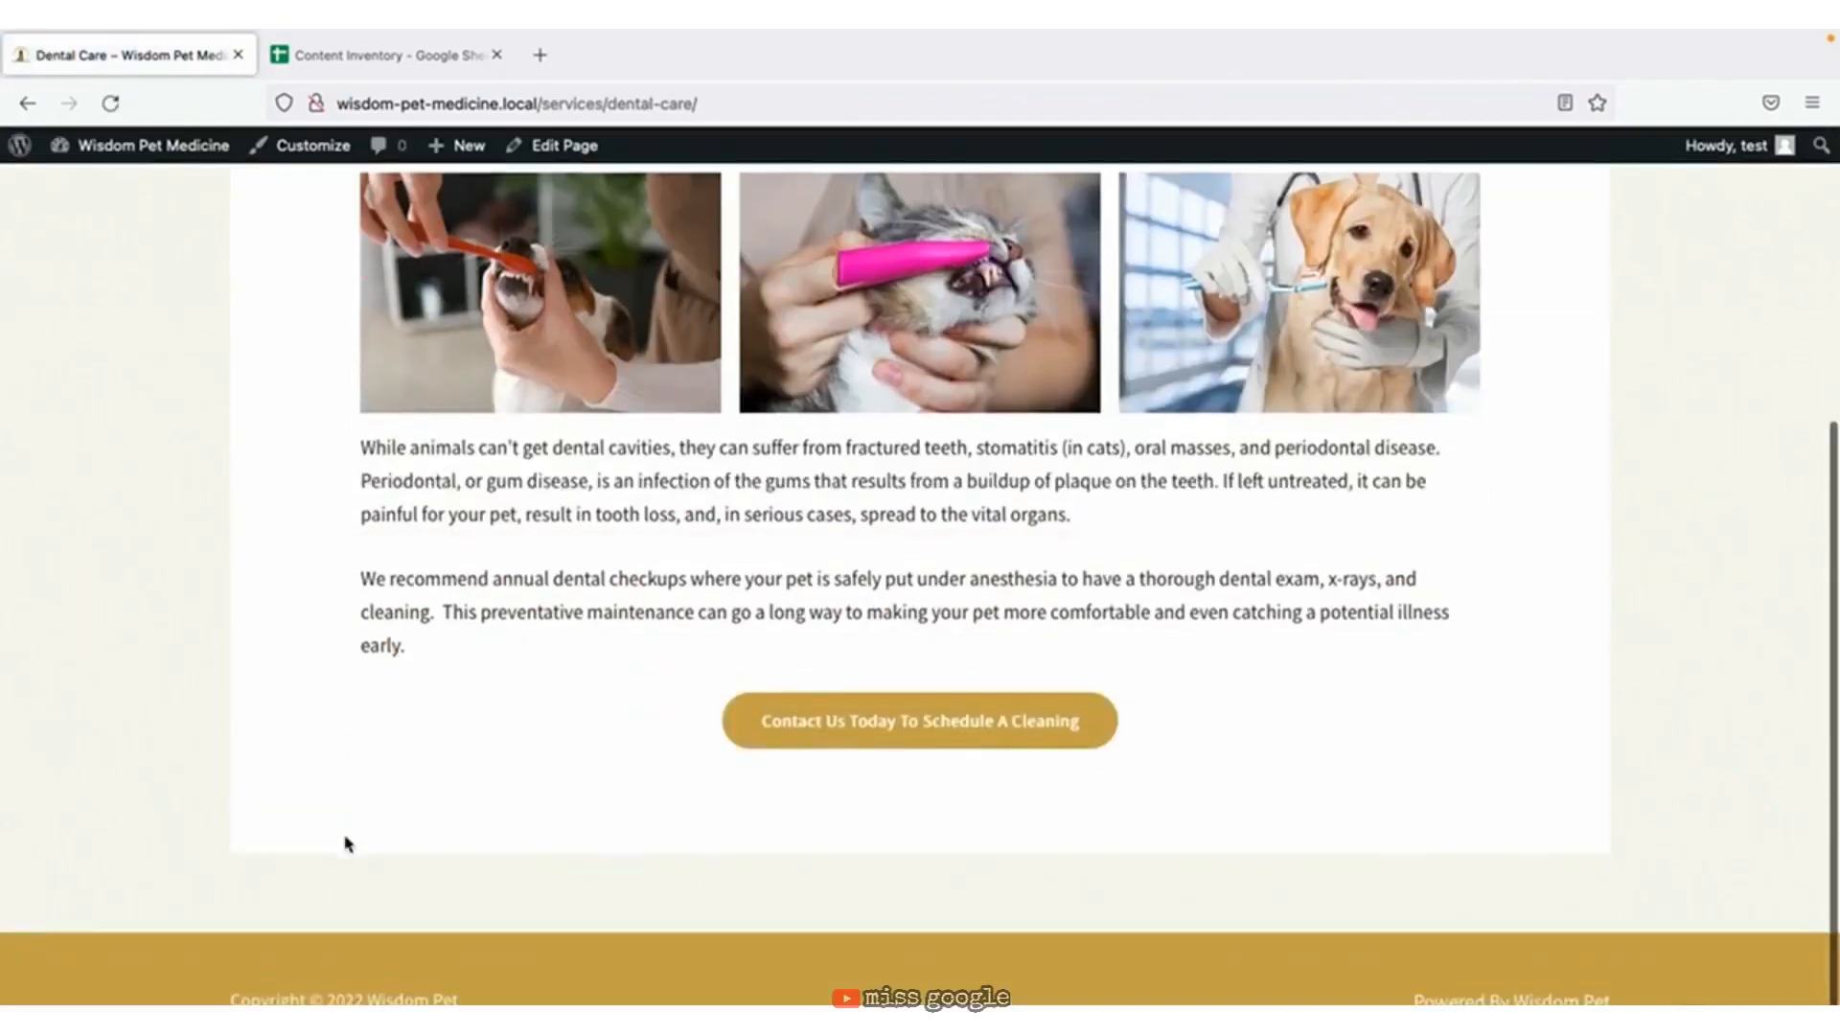
scroll(346, 844, "up", 5)
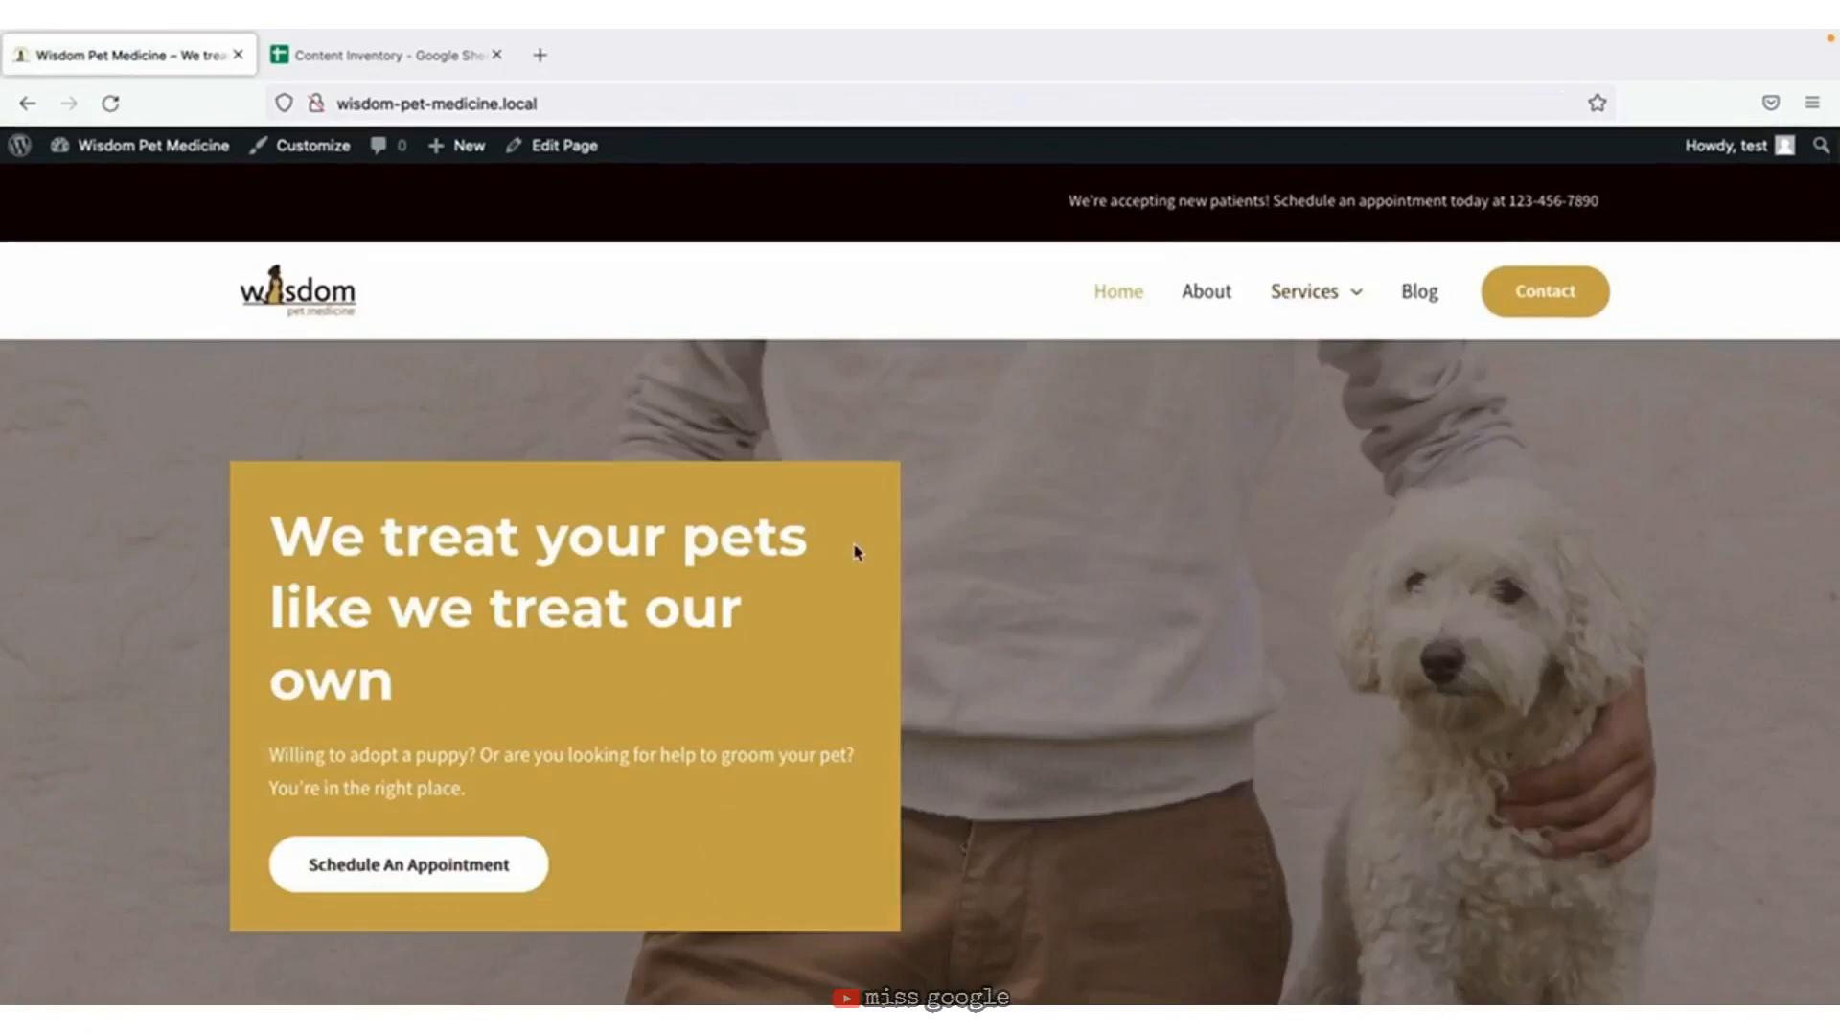
Edit the Home page and insert an empty block before the "Tips for Healthy and Happy Pets" heading.
left_click(563, 149)
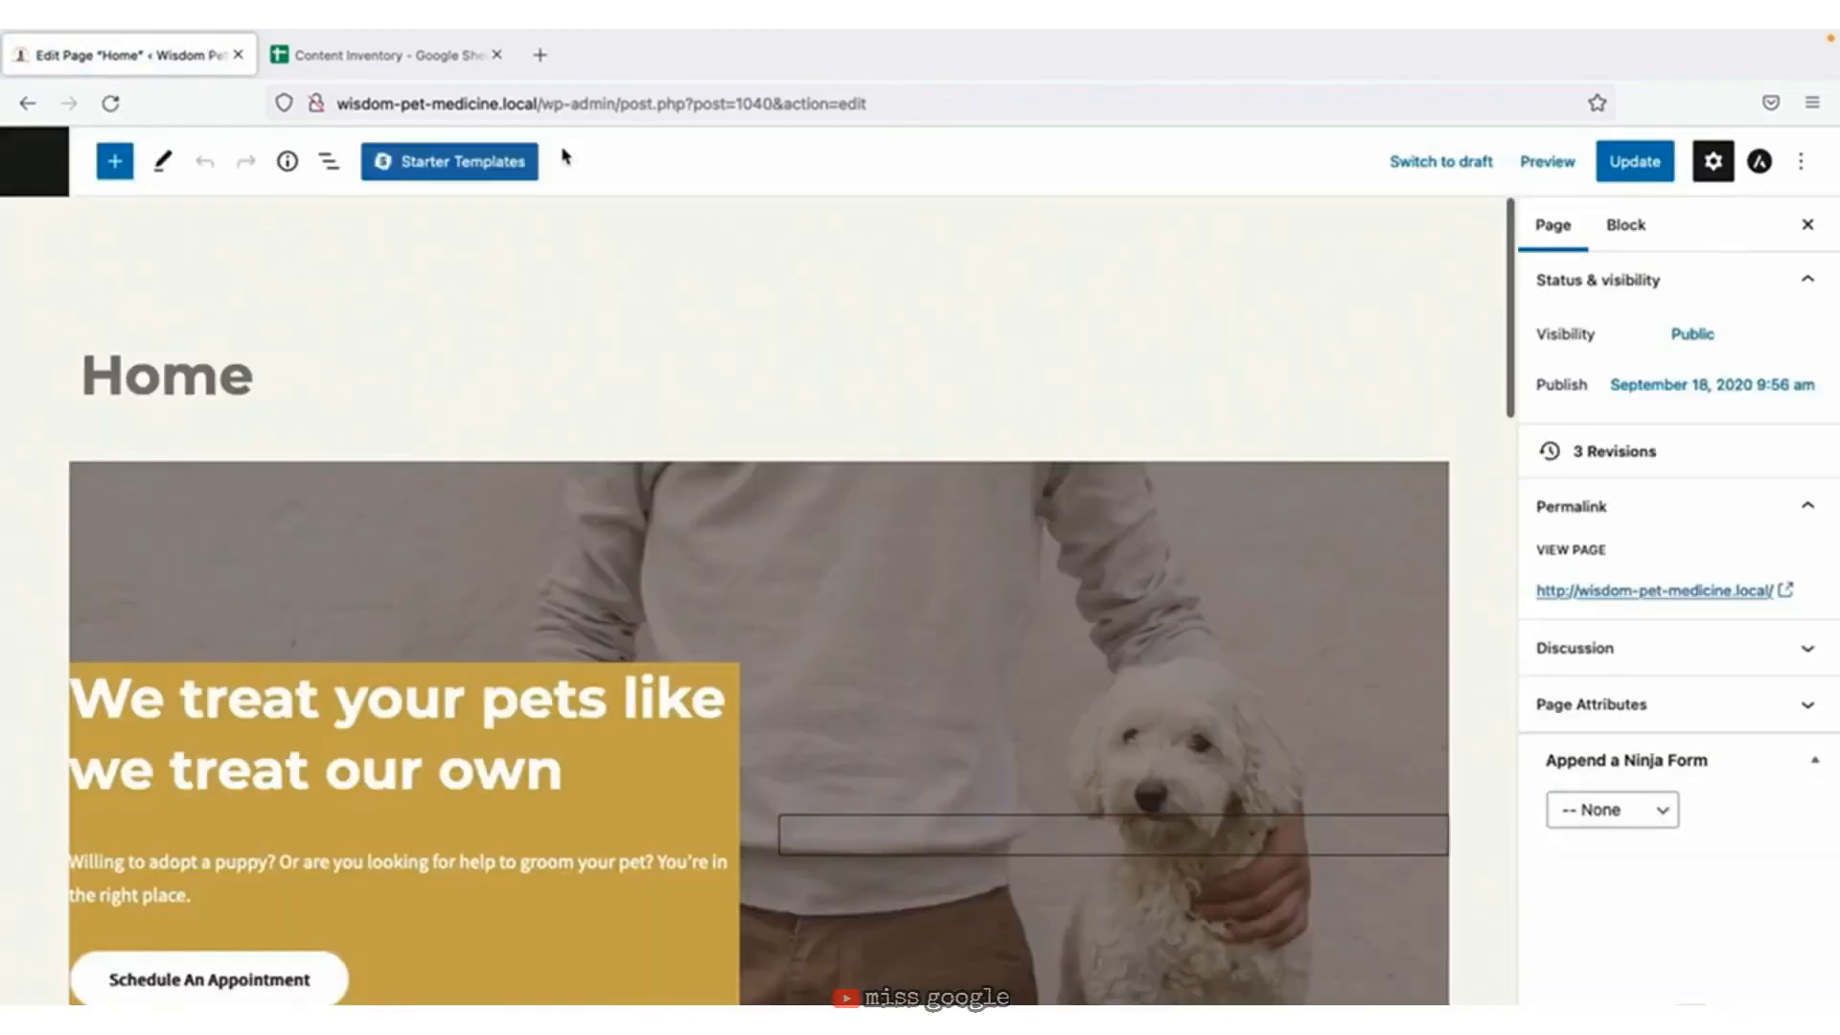
scroll(801, 754, "down", 5)
scroll(801, 753, "down", 15)
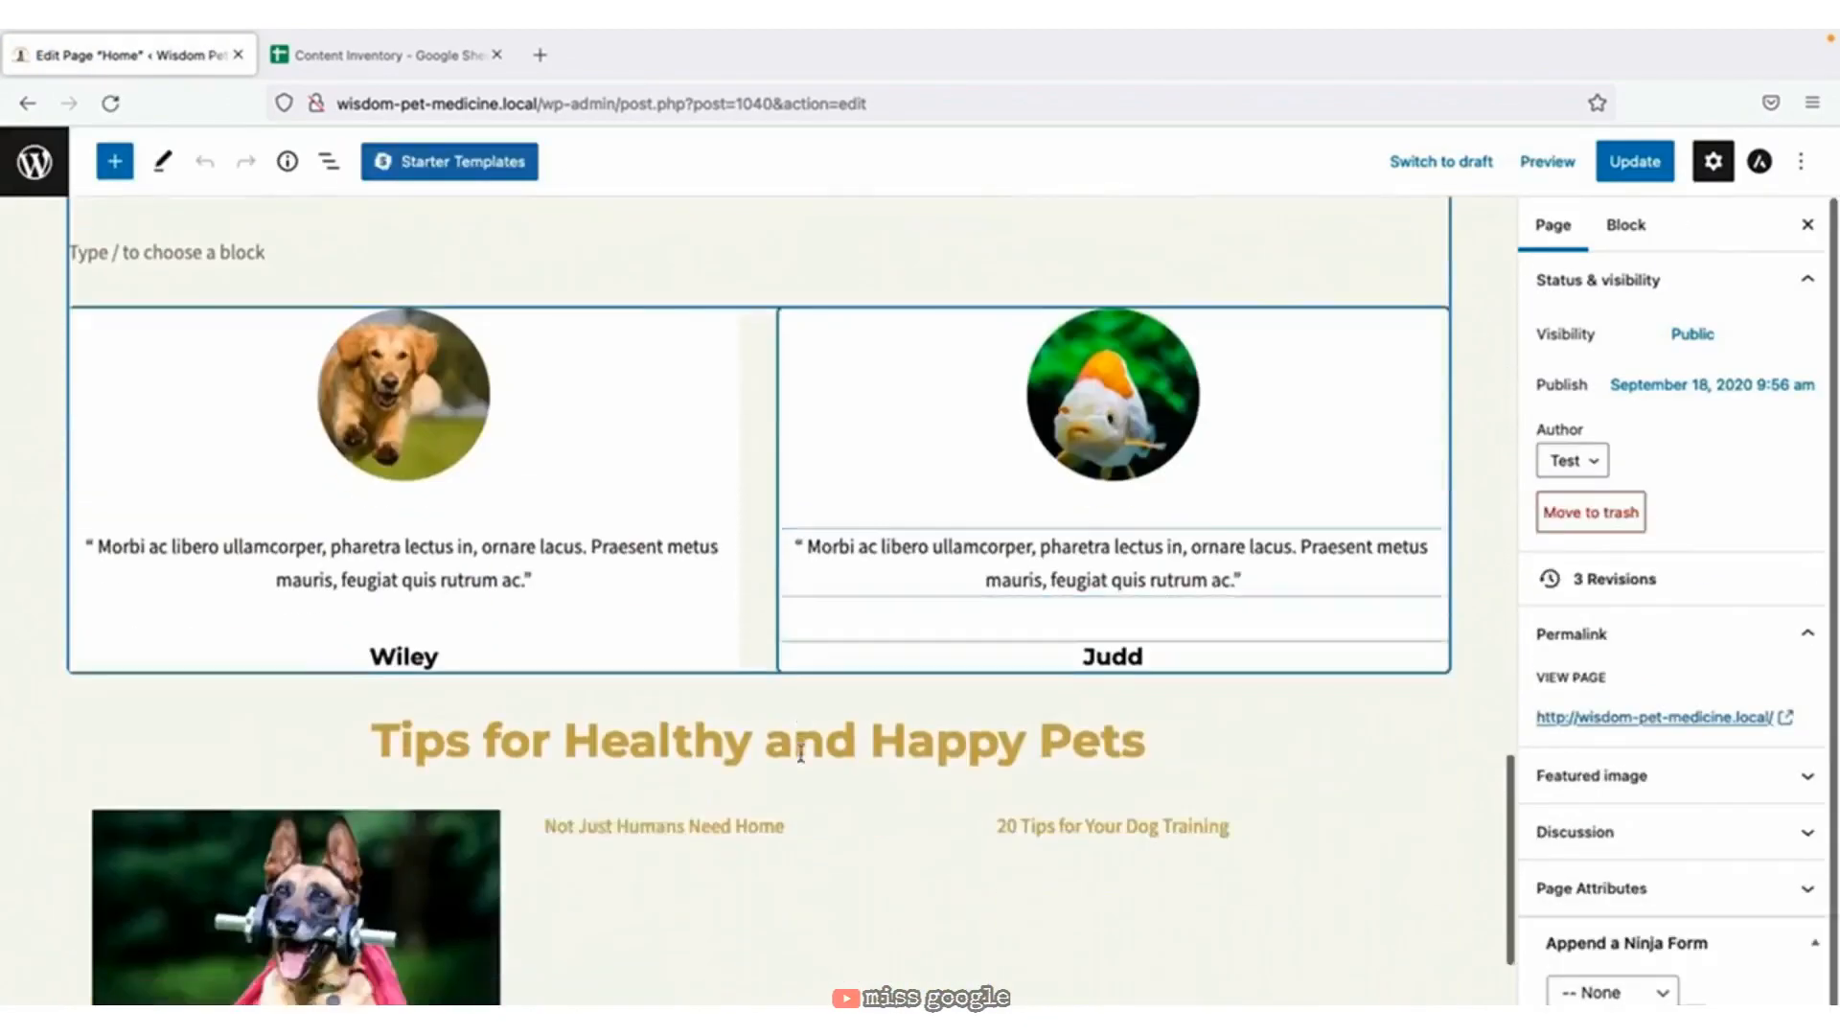
scroll(803, 761, "up", 1)
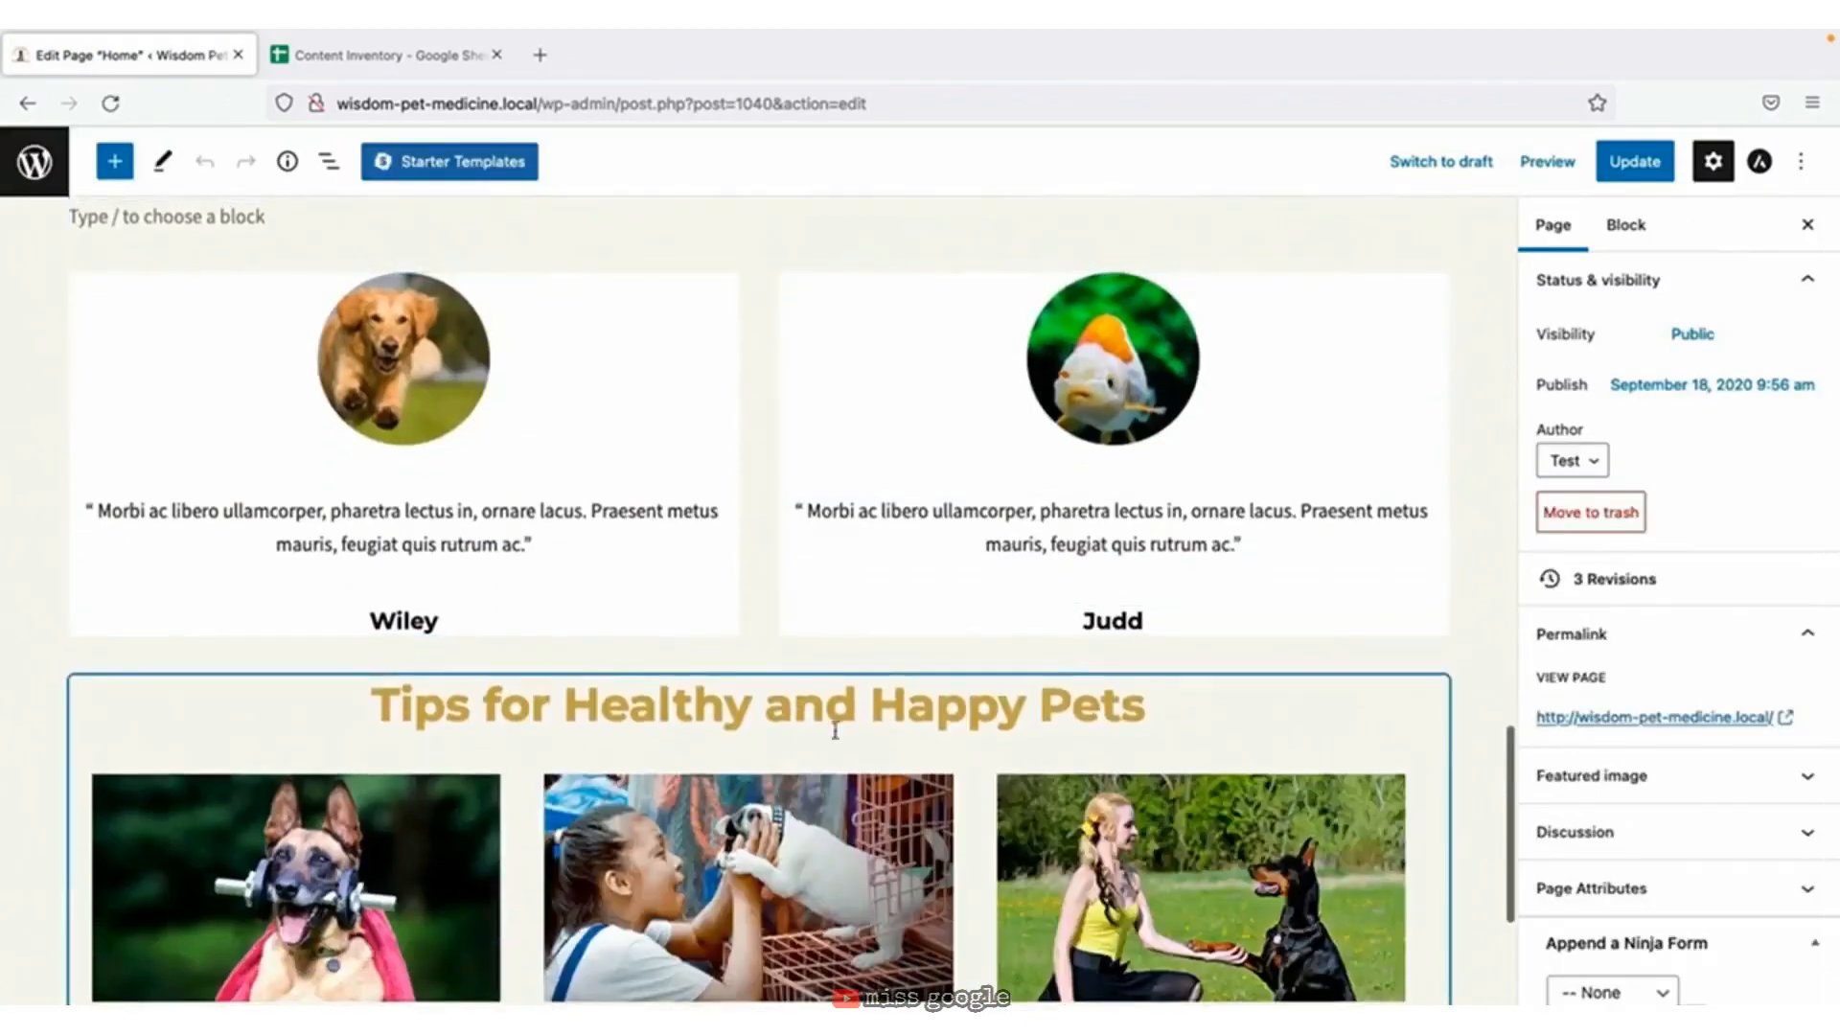
left_click(818, 681)
left_click(571, 633)
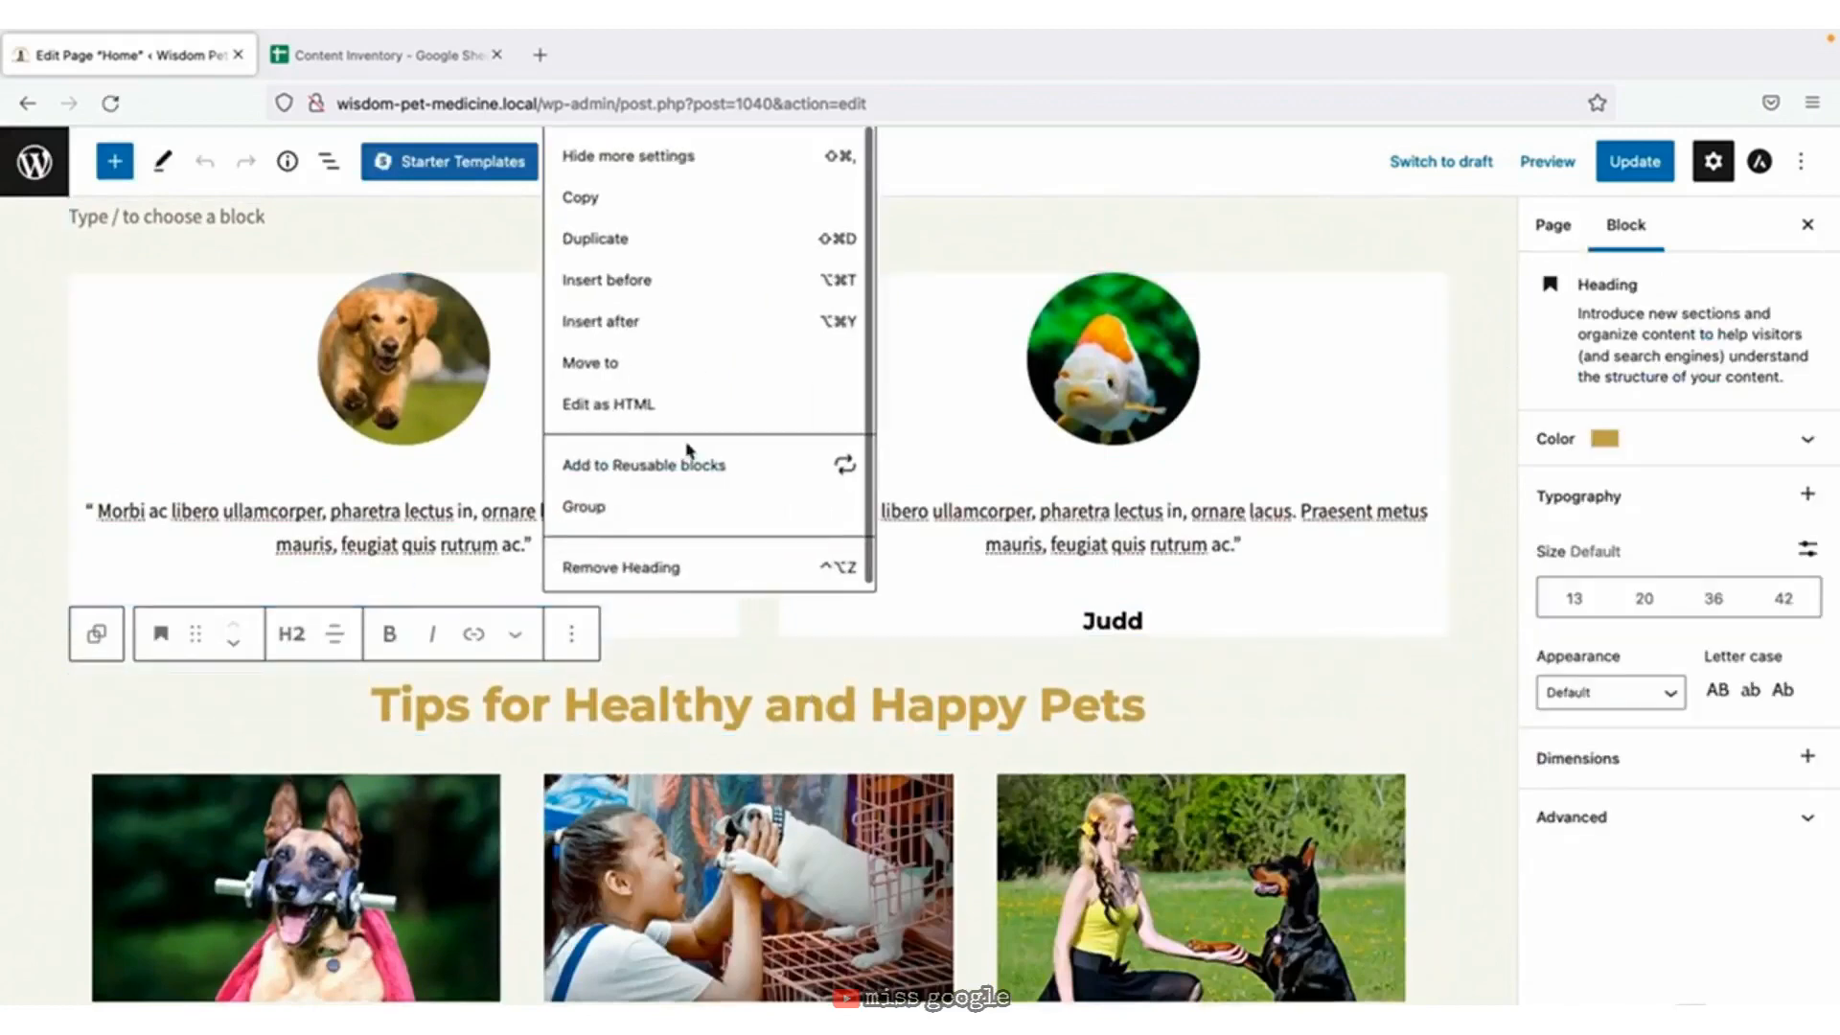
left_click(678, 285)
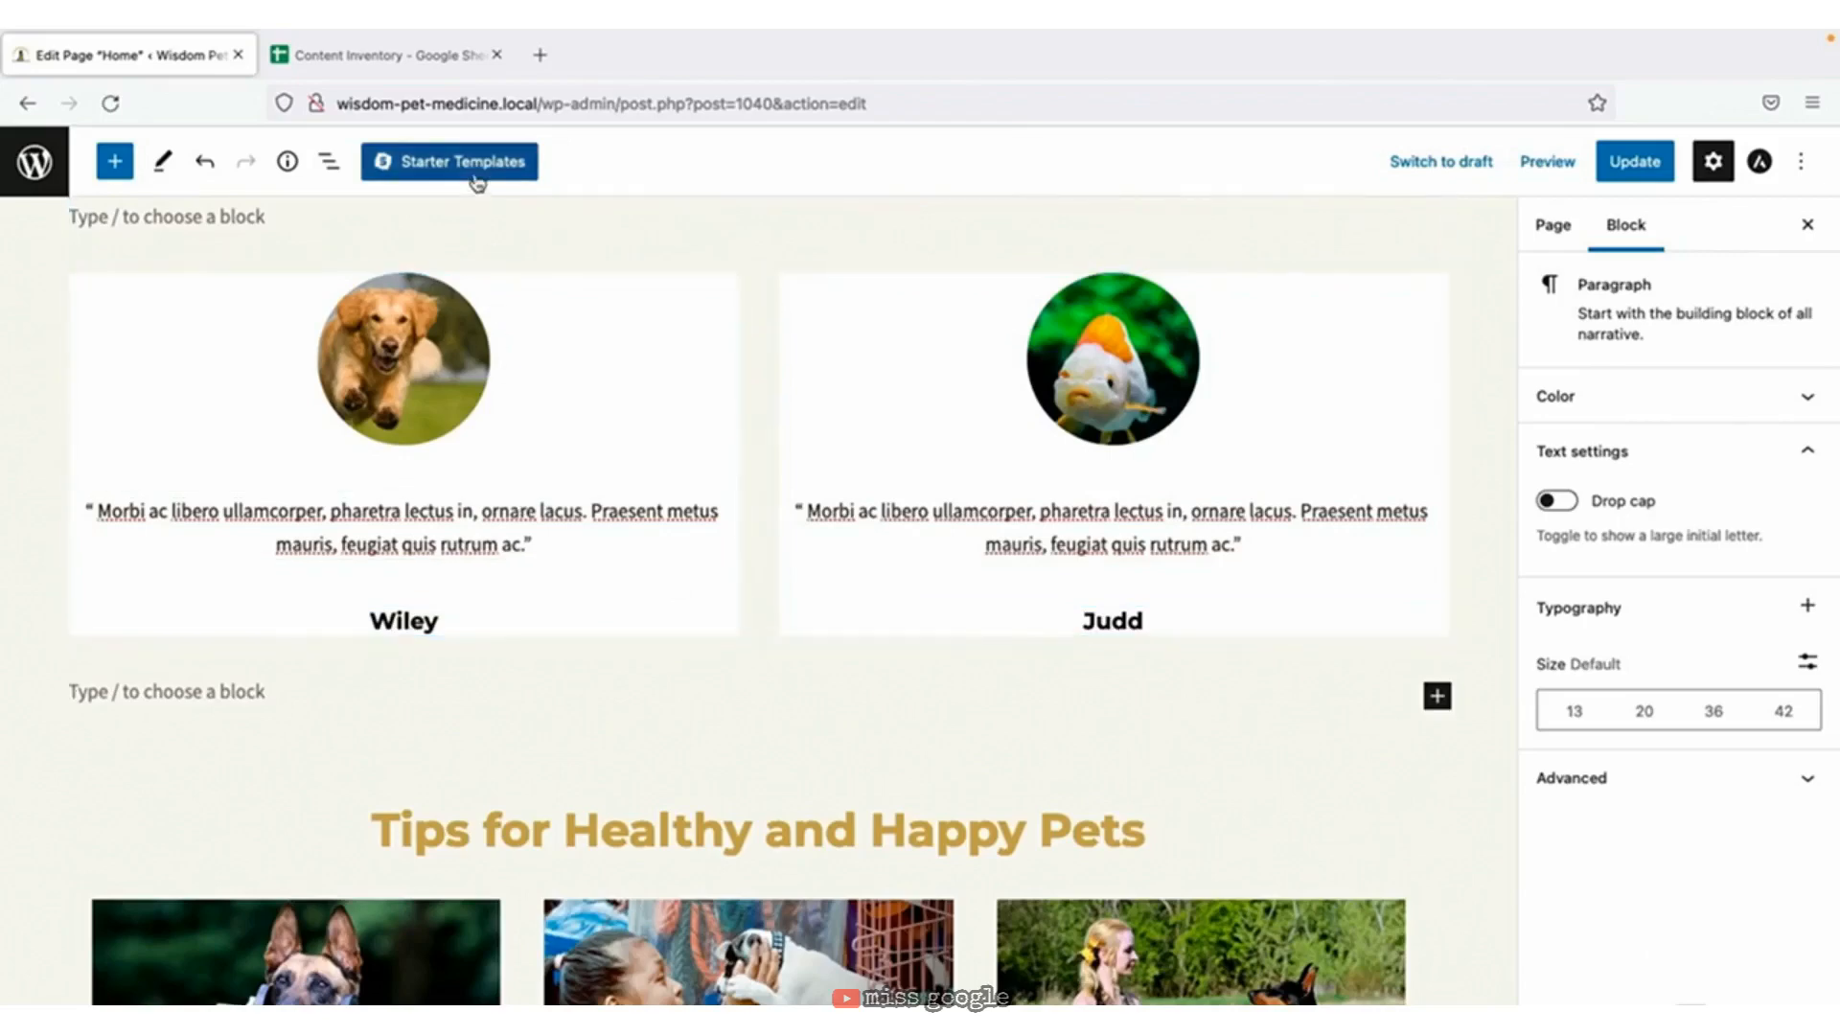
Insert a dark Call To Action pattern with heading, button and landscape image from Starter Templates.
left_click(463, 162)
left_click(882, 172)
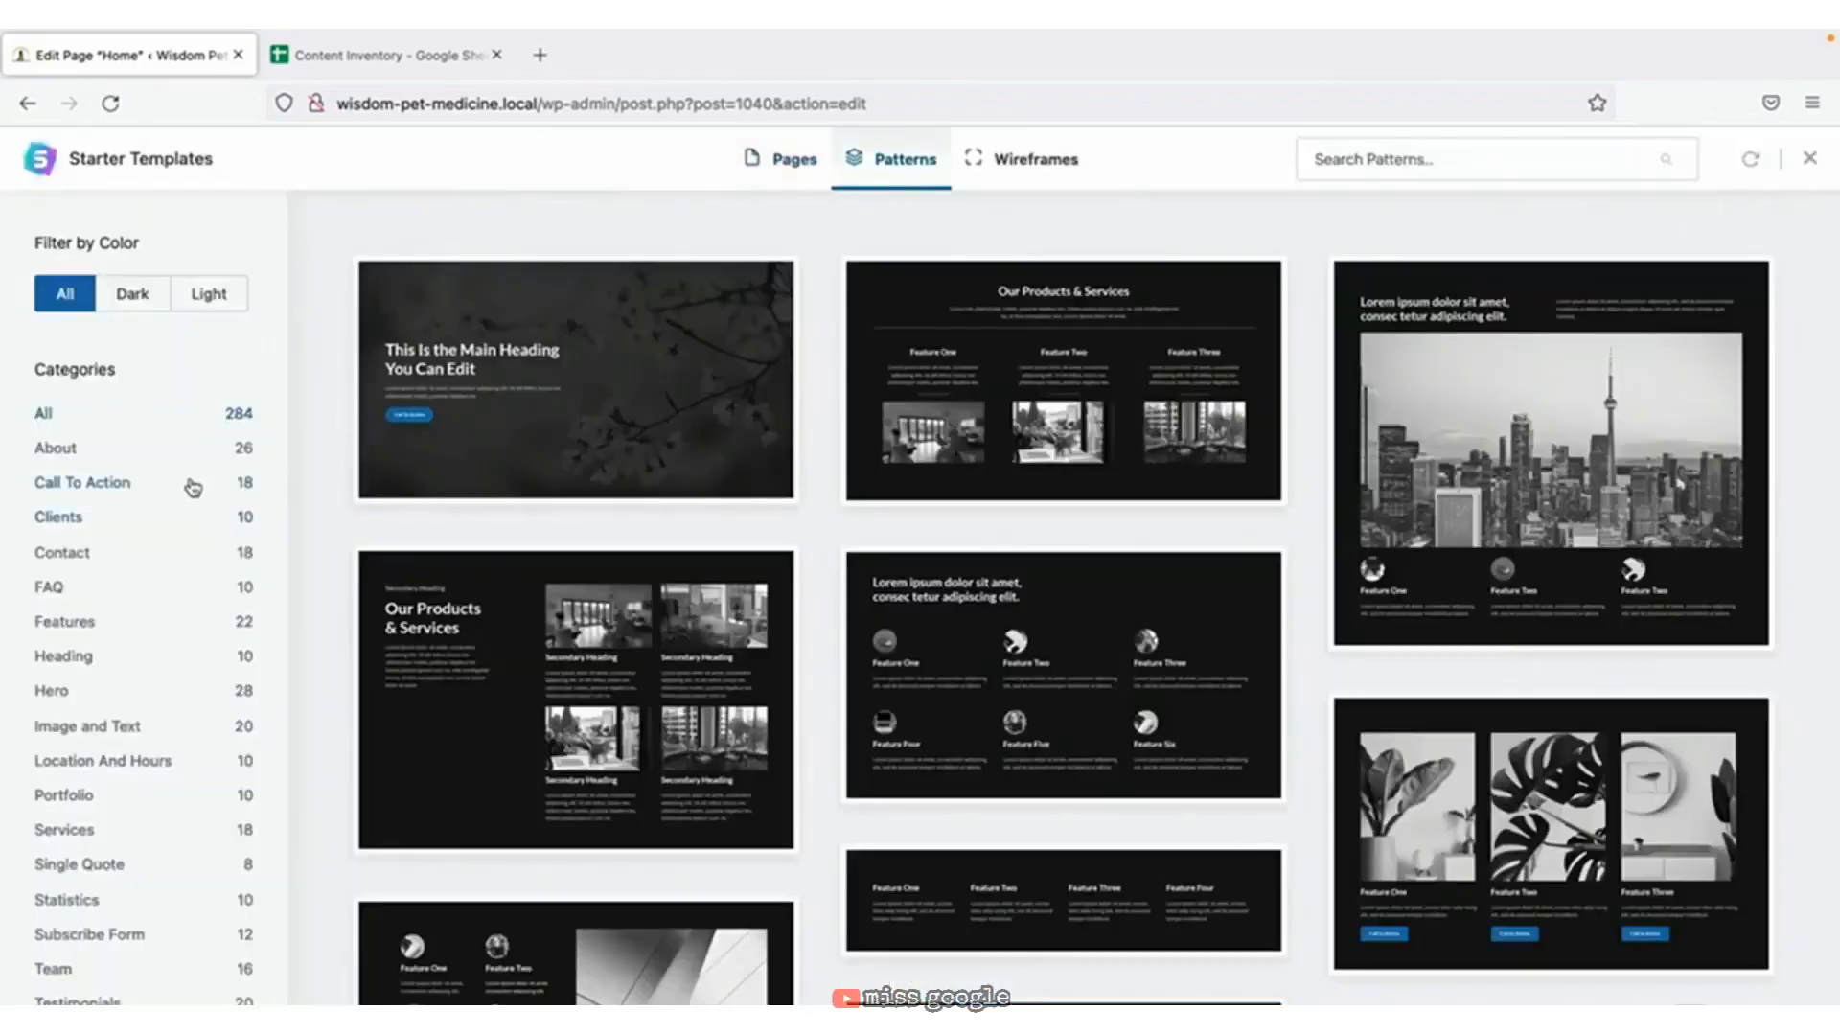
left_click(191, 487)
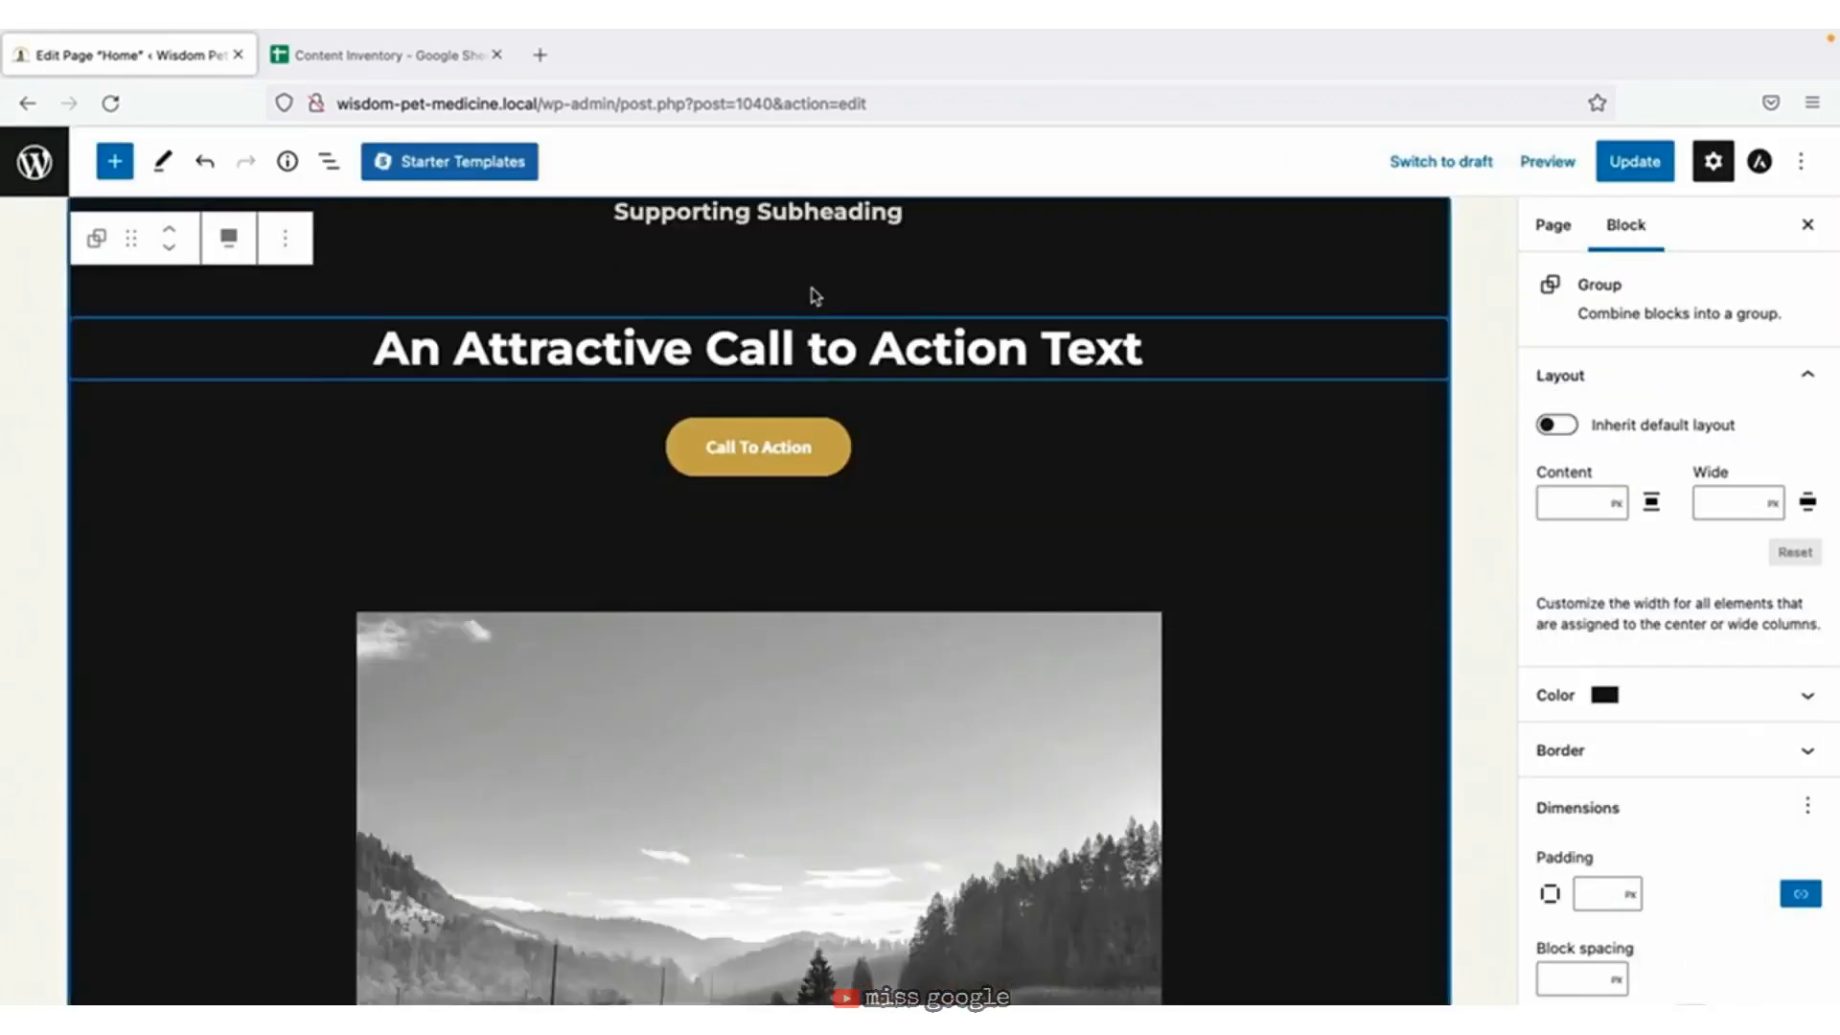
Remove the pattern's supporting subheading and change its main heading to "I need my teeth brushed, too!".
scroll(814, 294, "up", 2)
left_click(781, 300)
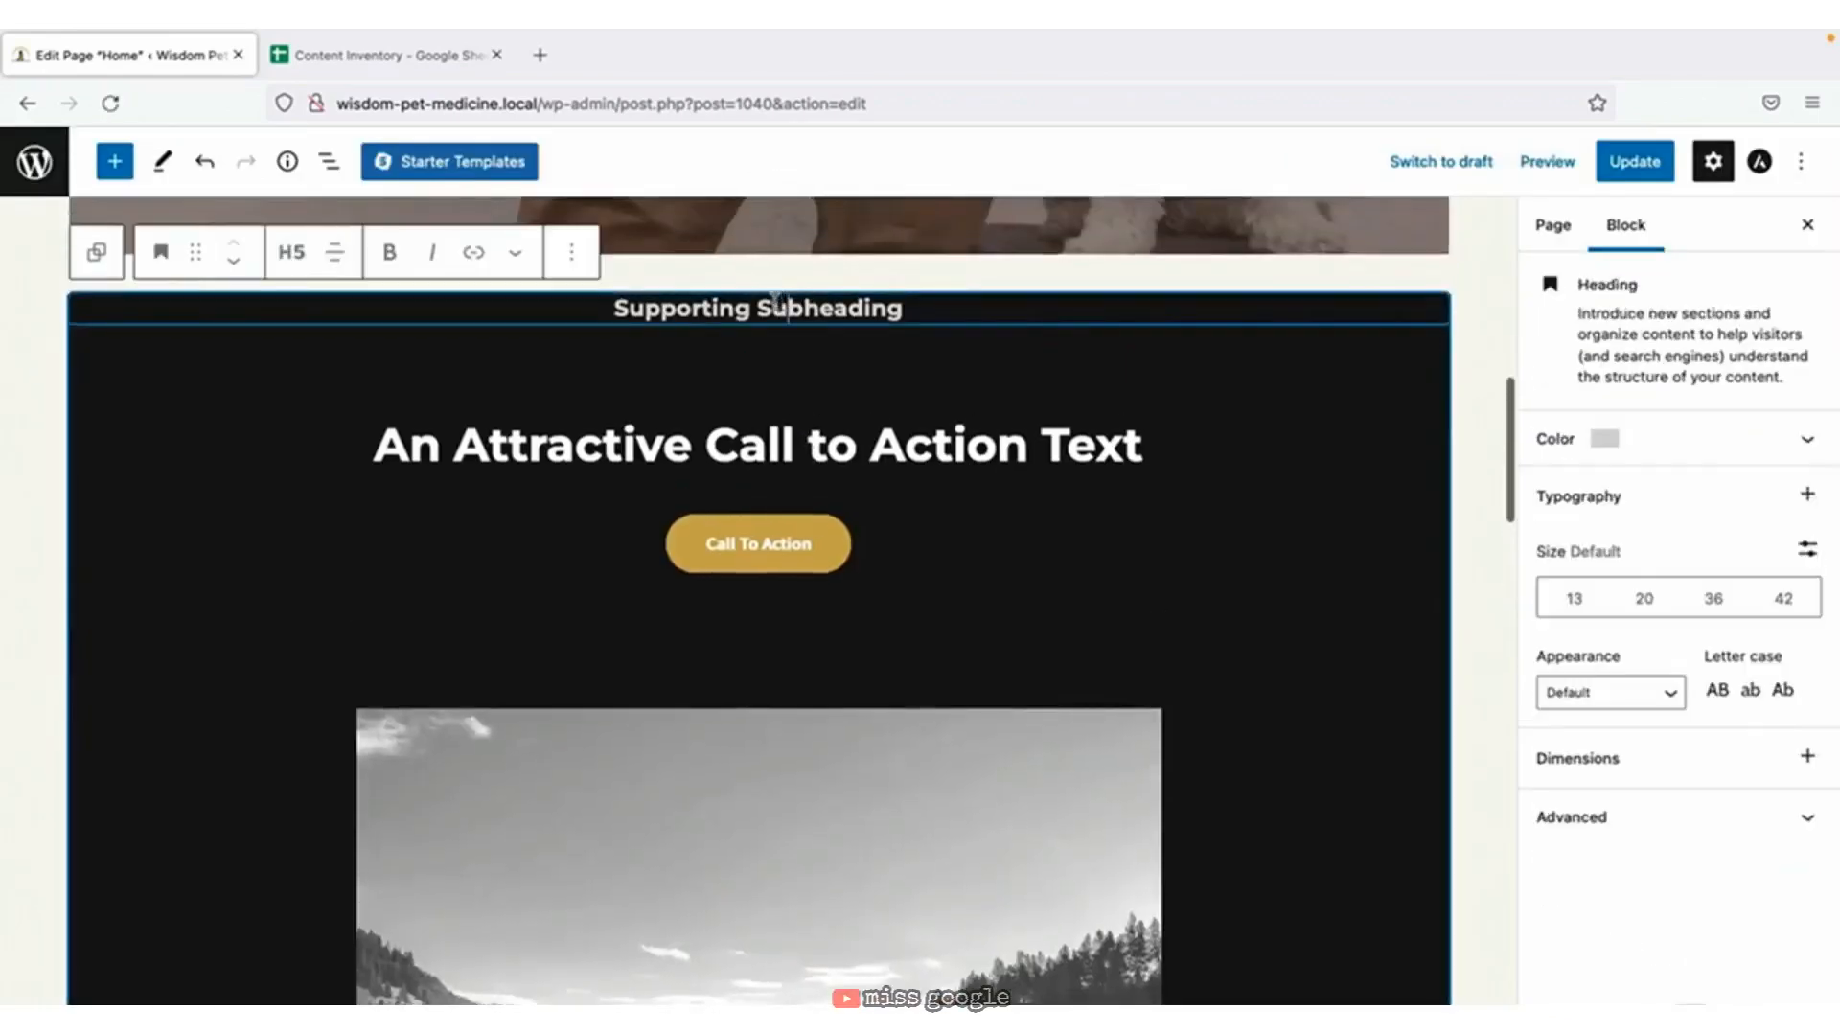
left_click(572, 252)
left_click(677, 735)
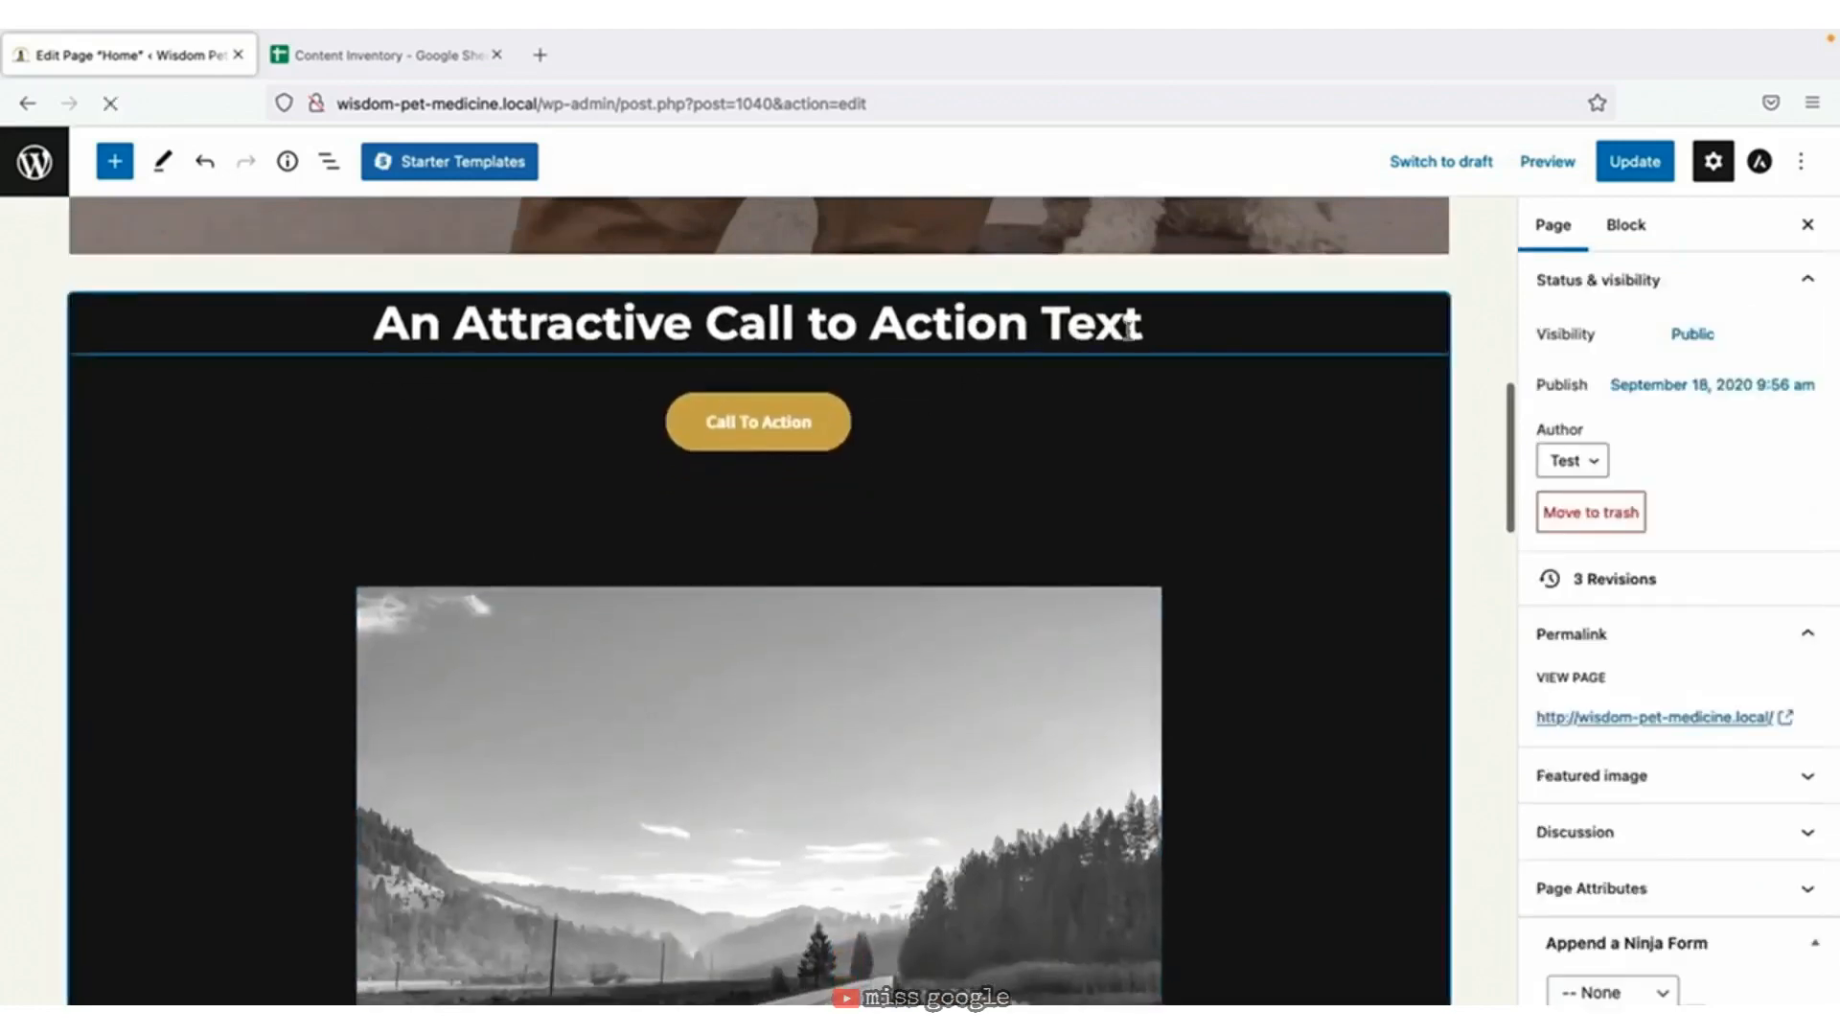
left_click_drag(1142, 322, 367, 340)
type("I need my teeth brushed, too!")
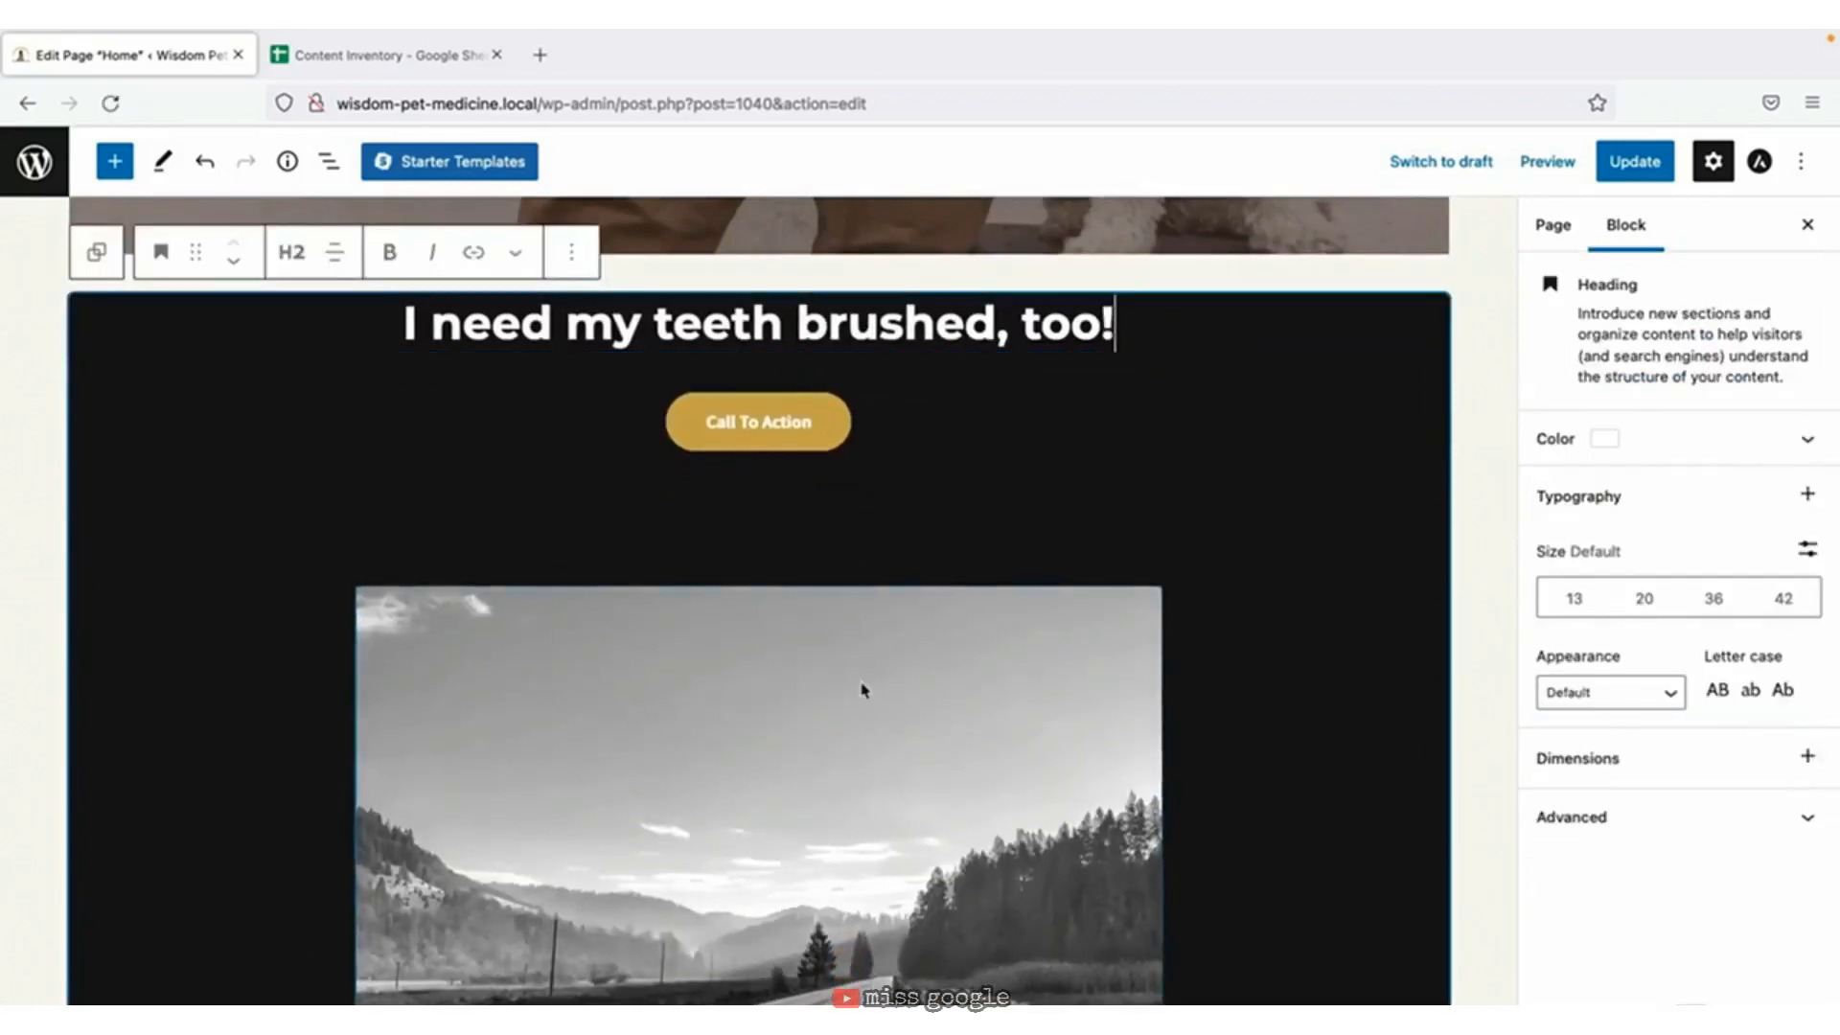
Replace the pattern's landscape image with the media library photo of the yellow dog having its teeth brushed.
left_click(803, 618)
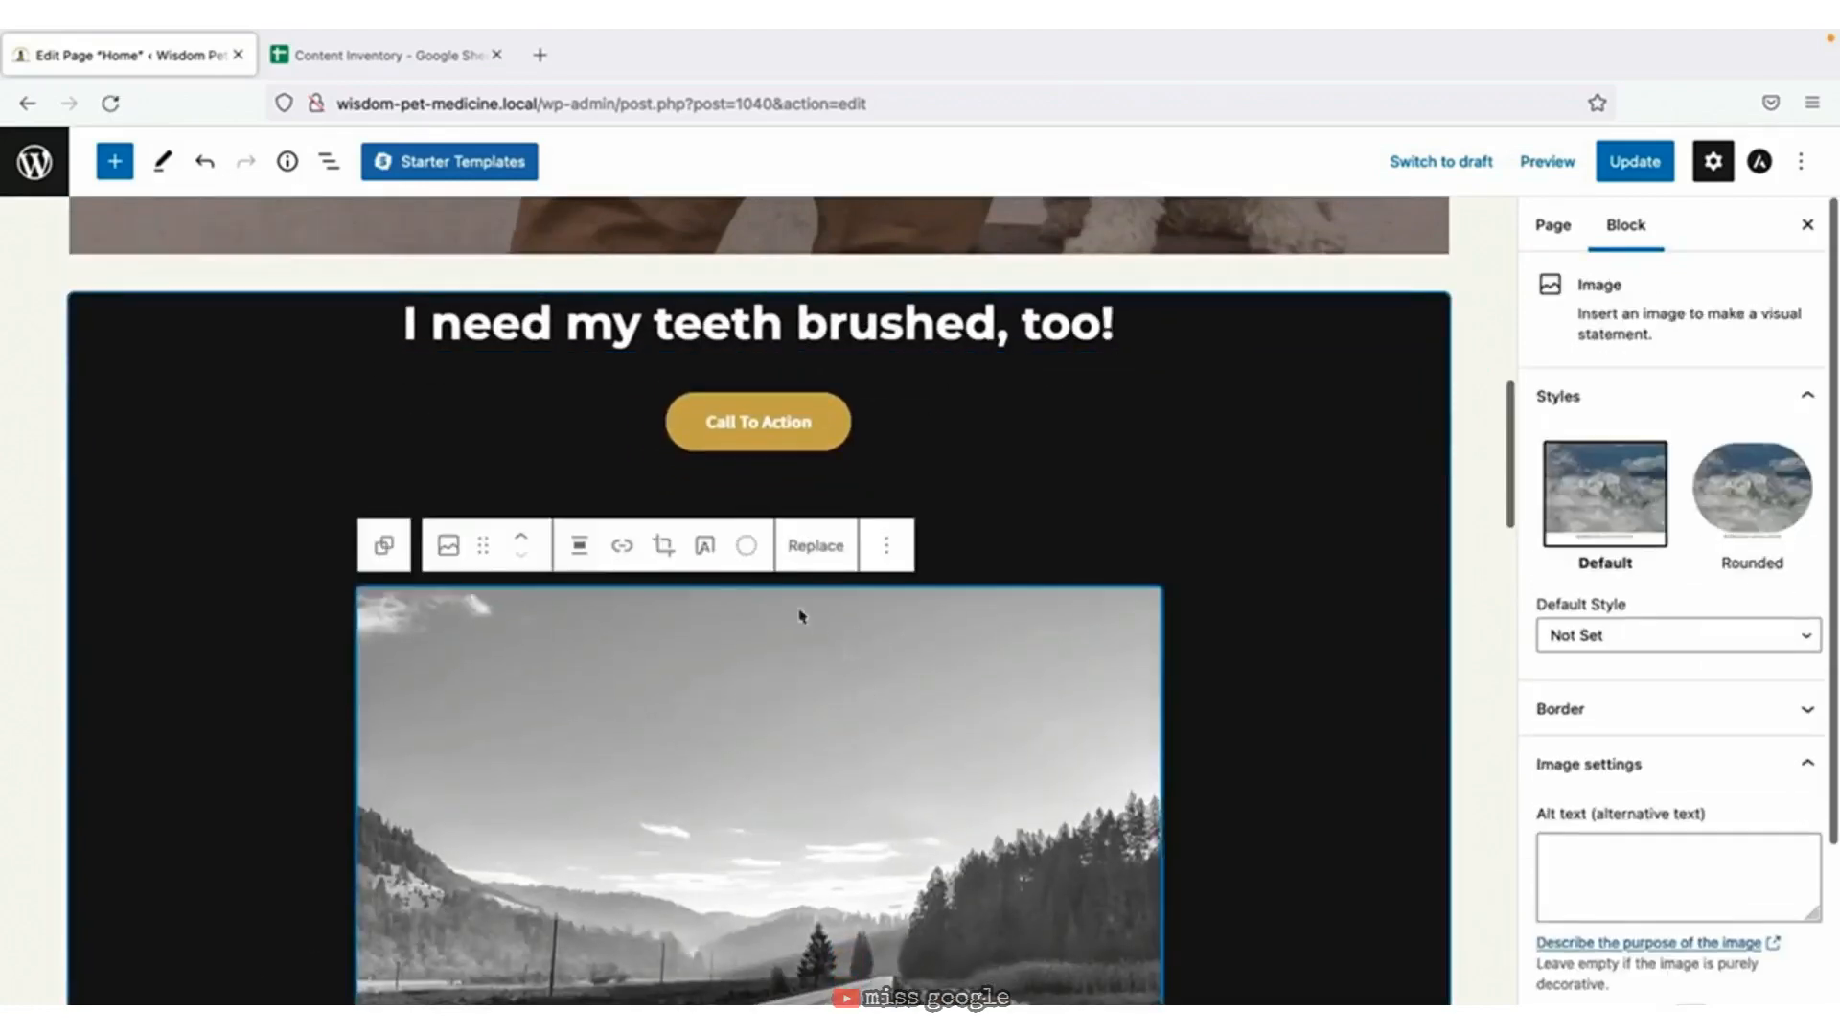
left_click(815, 545)
left_click(852, 617)
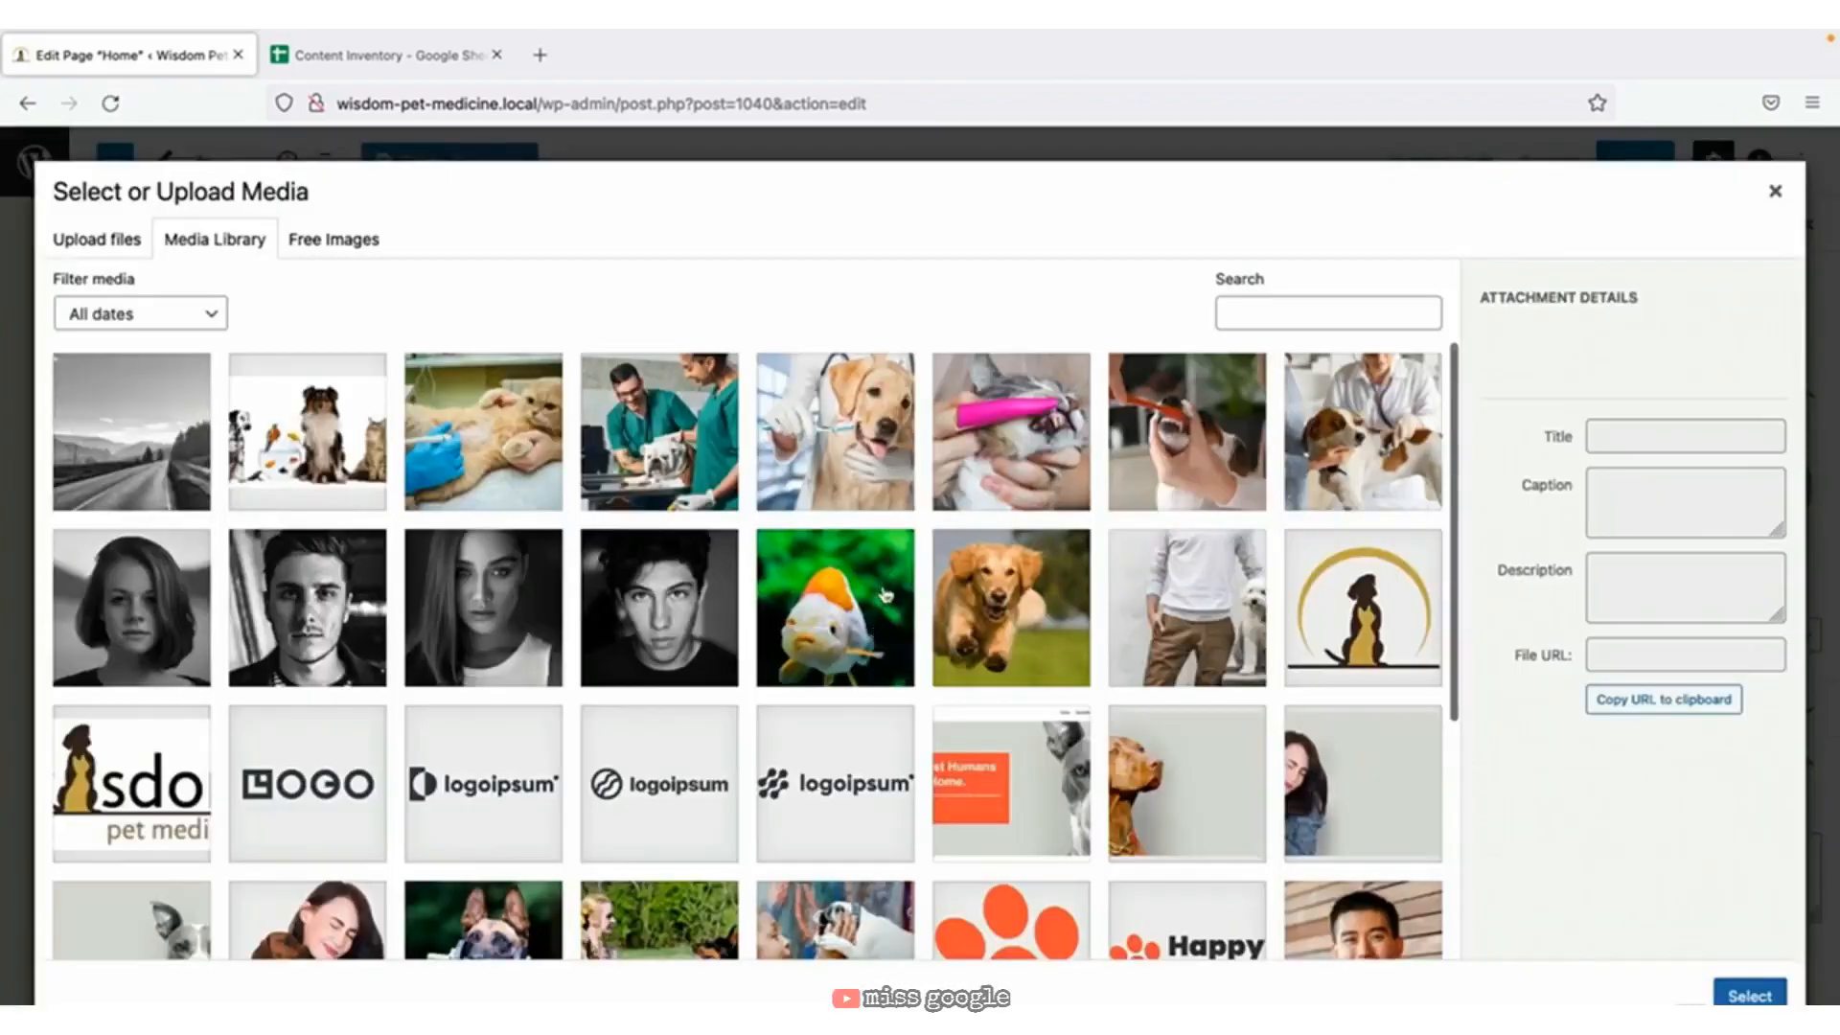
left_click(875, 496)
left_click(1750, 996)
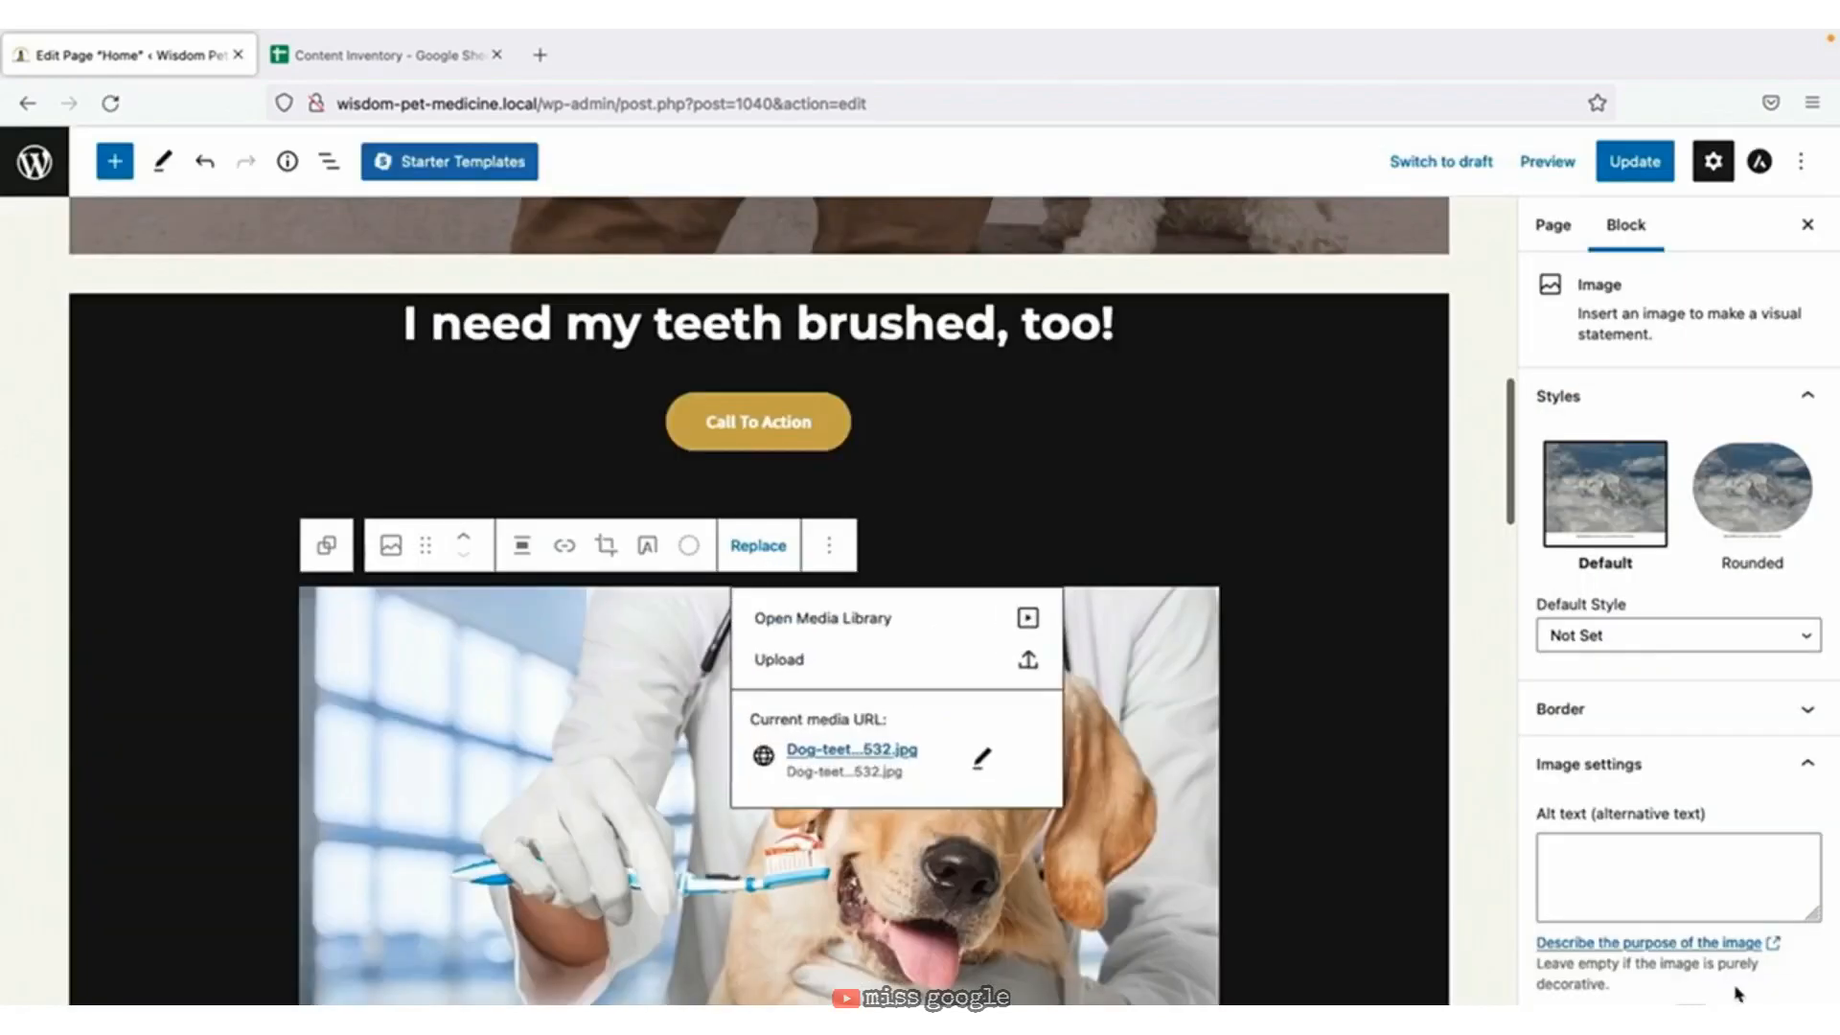
left_click(1210, 813)
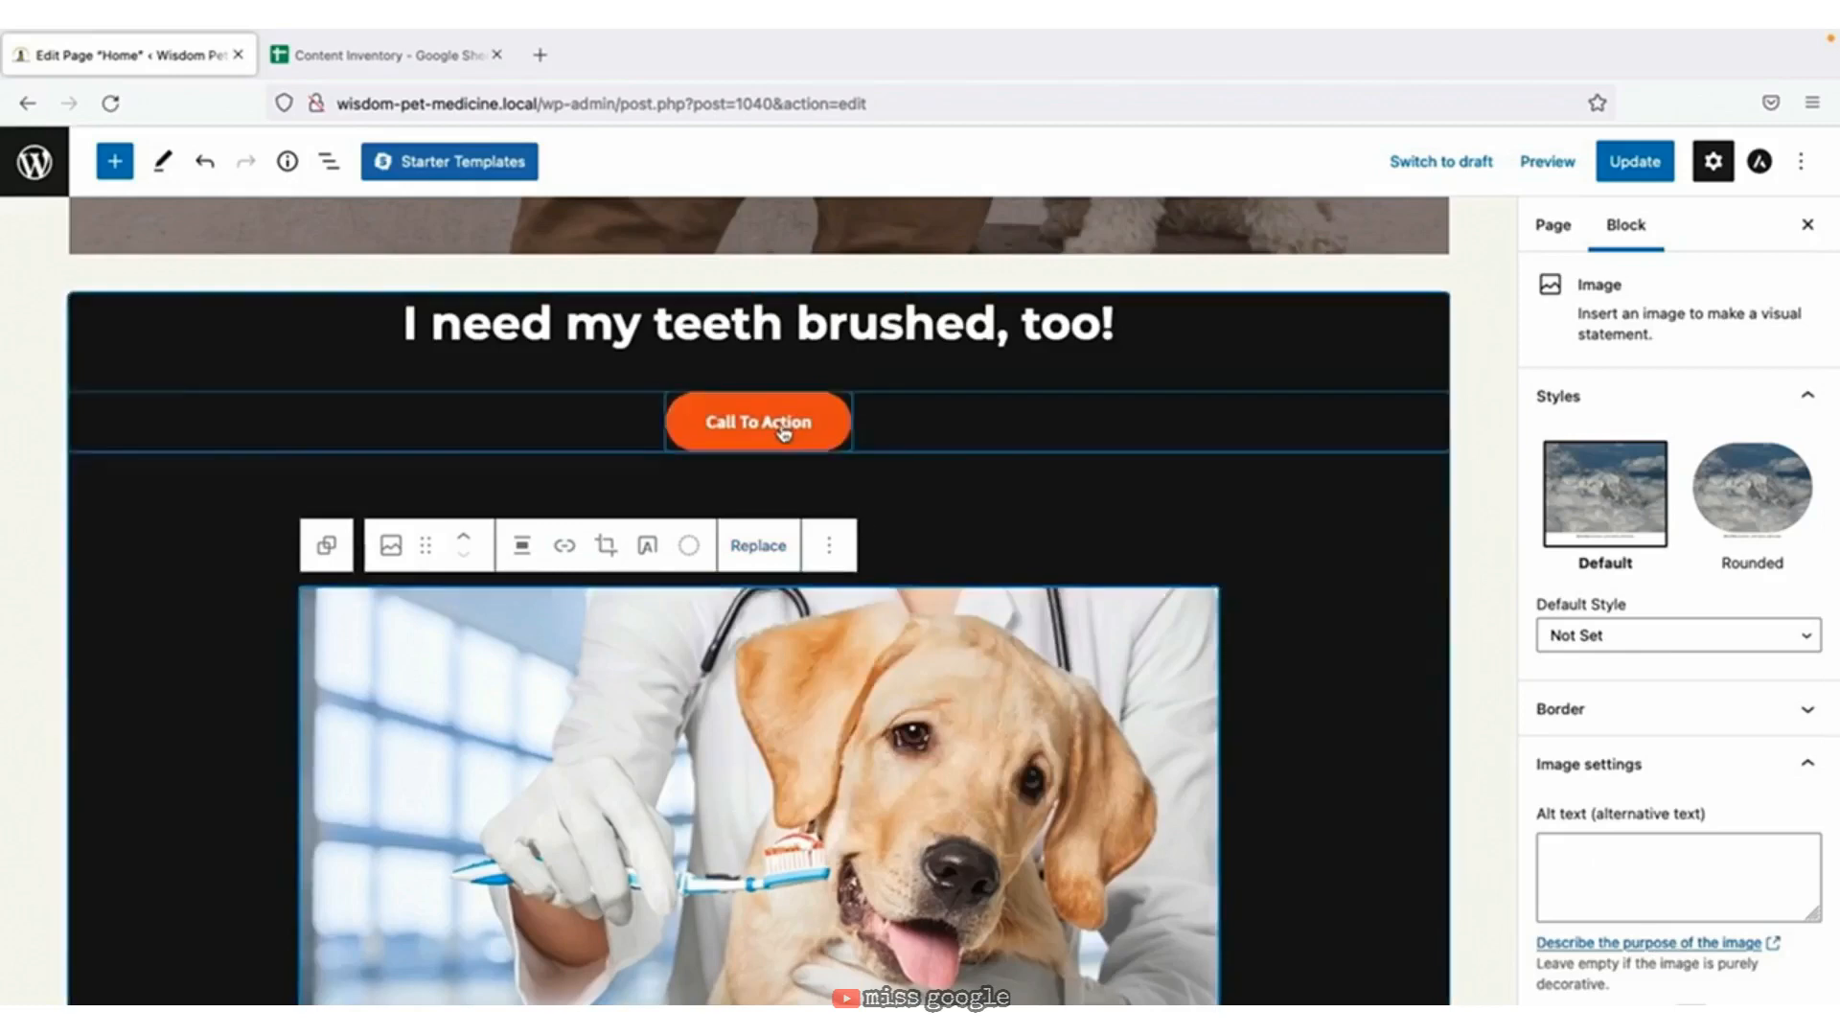
Link the call-to-action button to the Dental Care page and label it "Learn More About Dental Care For Your Pets".
left_click(776, 427)
left_click(882, 506)
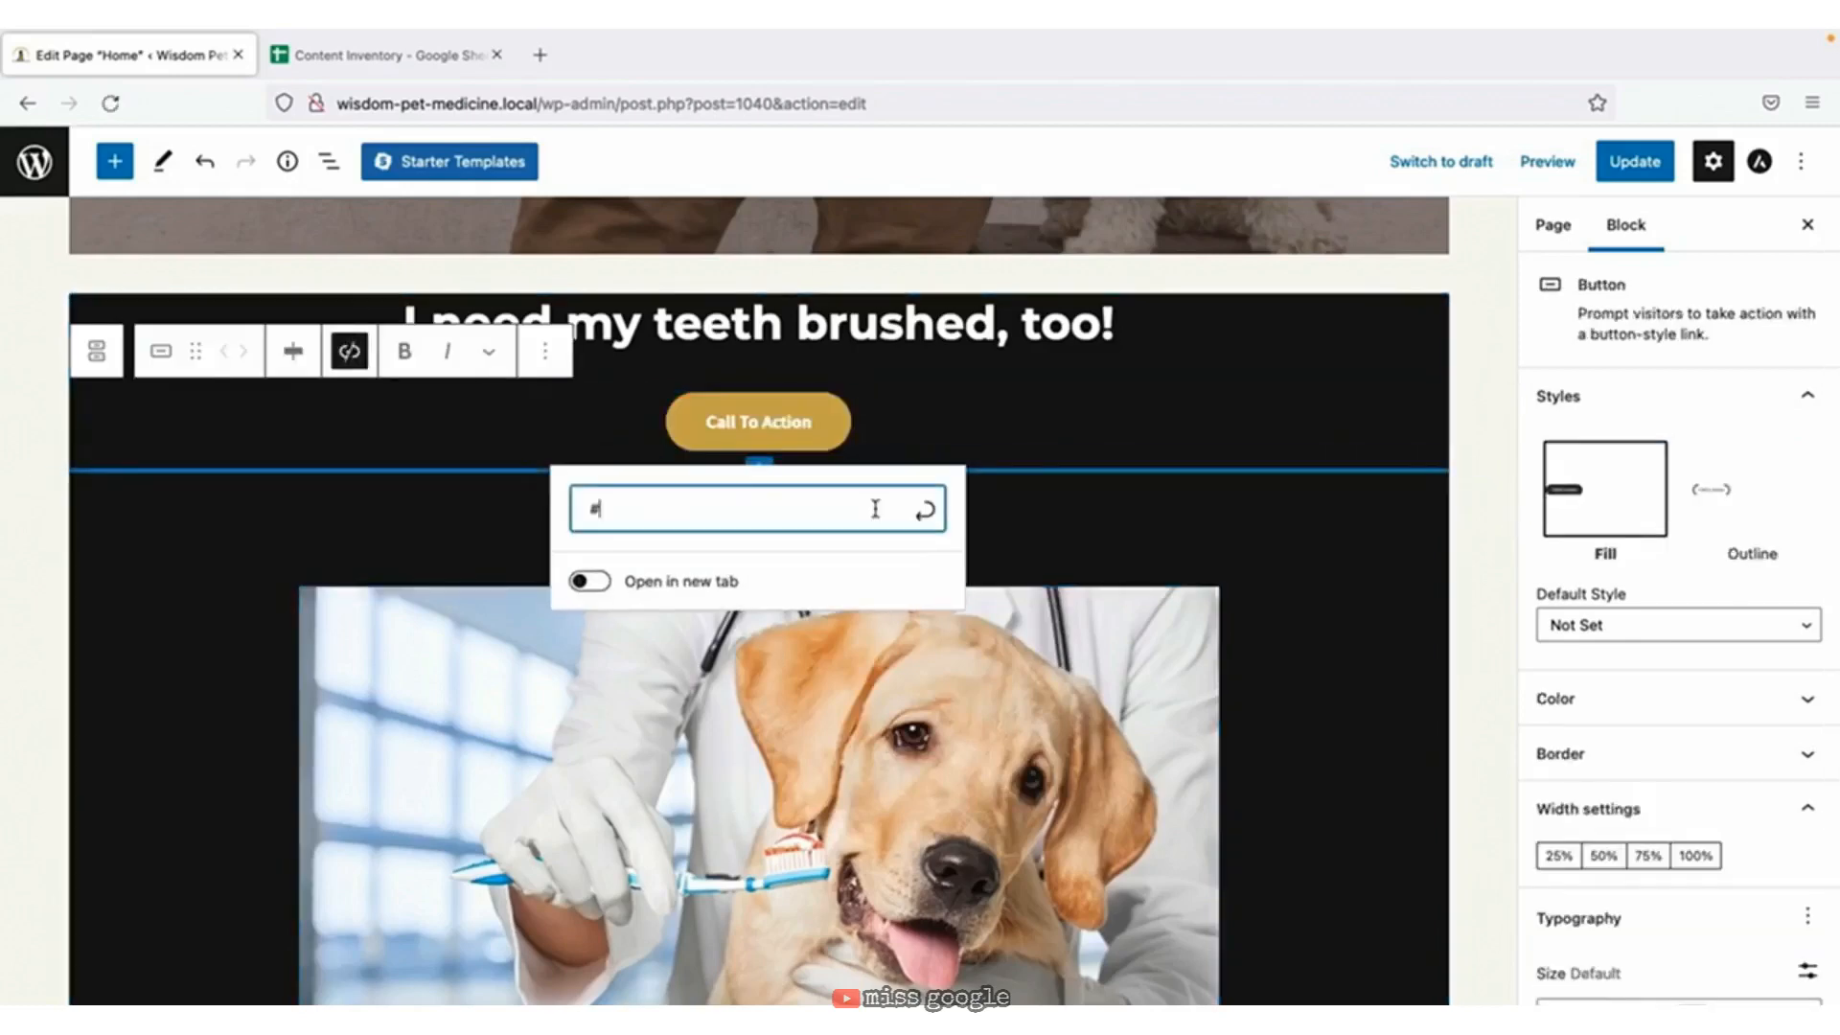
type("/contact")
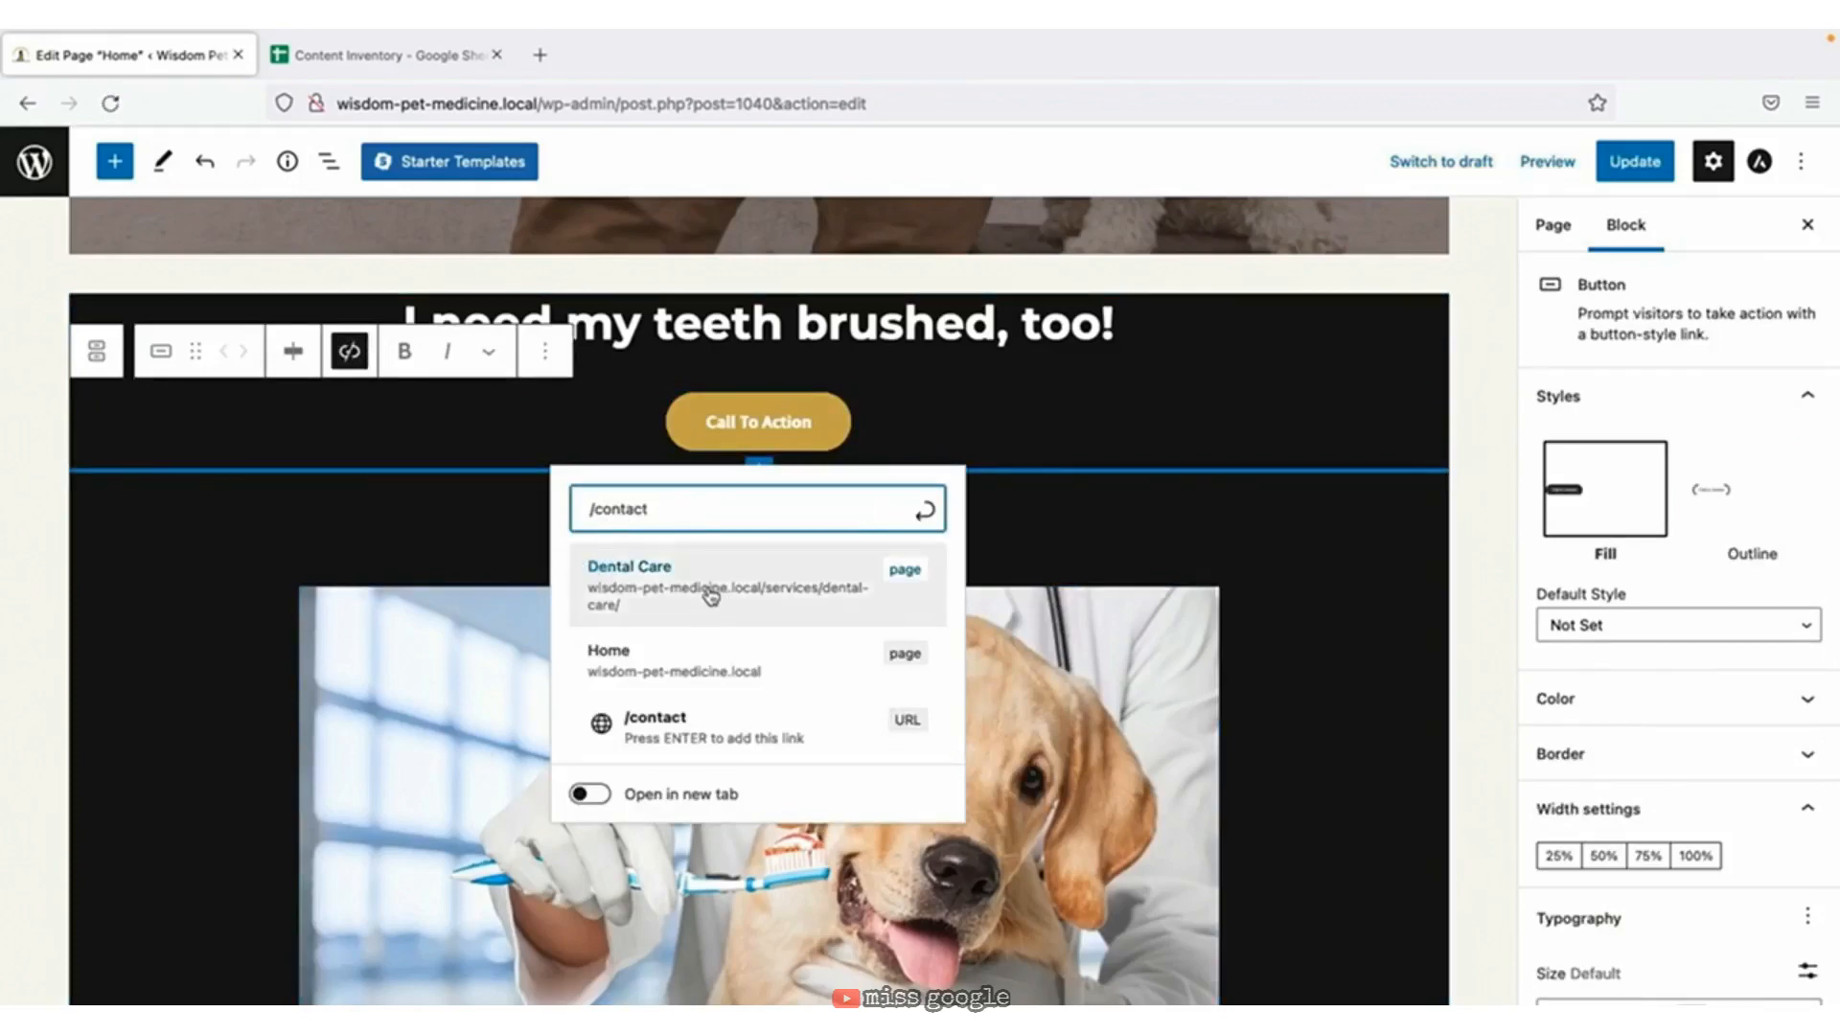
left_click(710, 596)
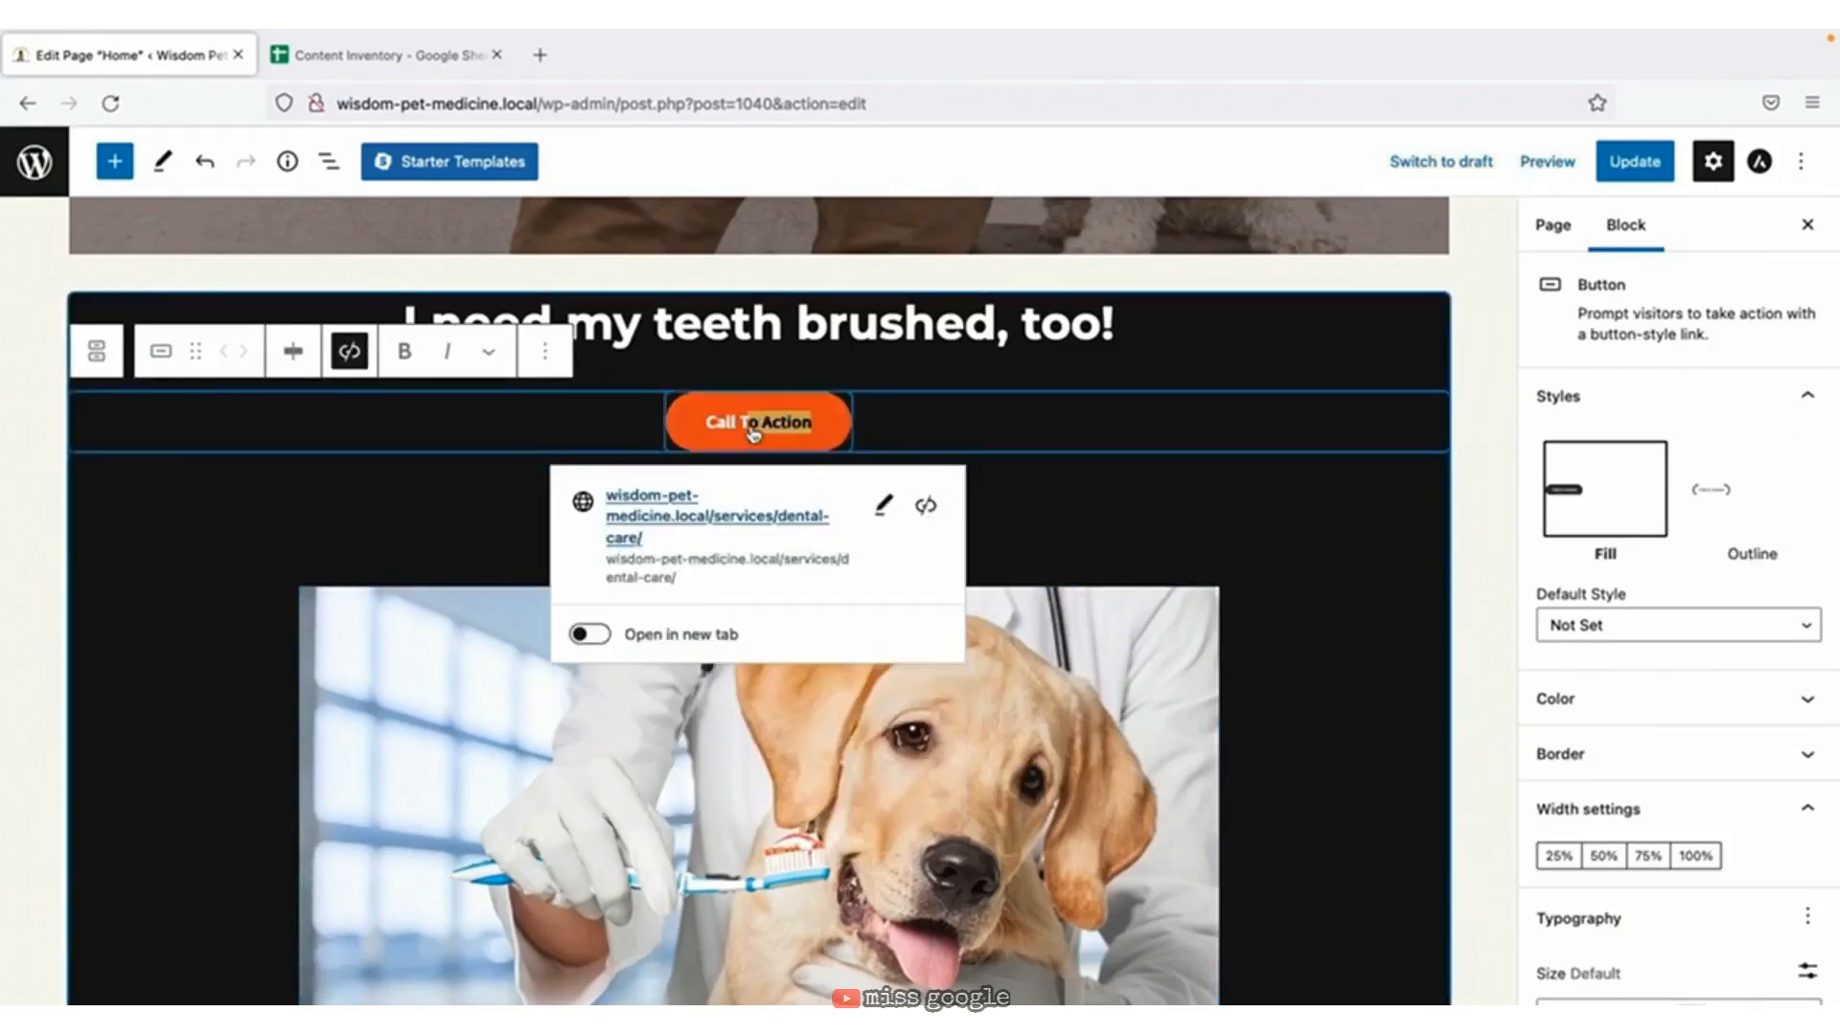
type("Lear")
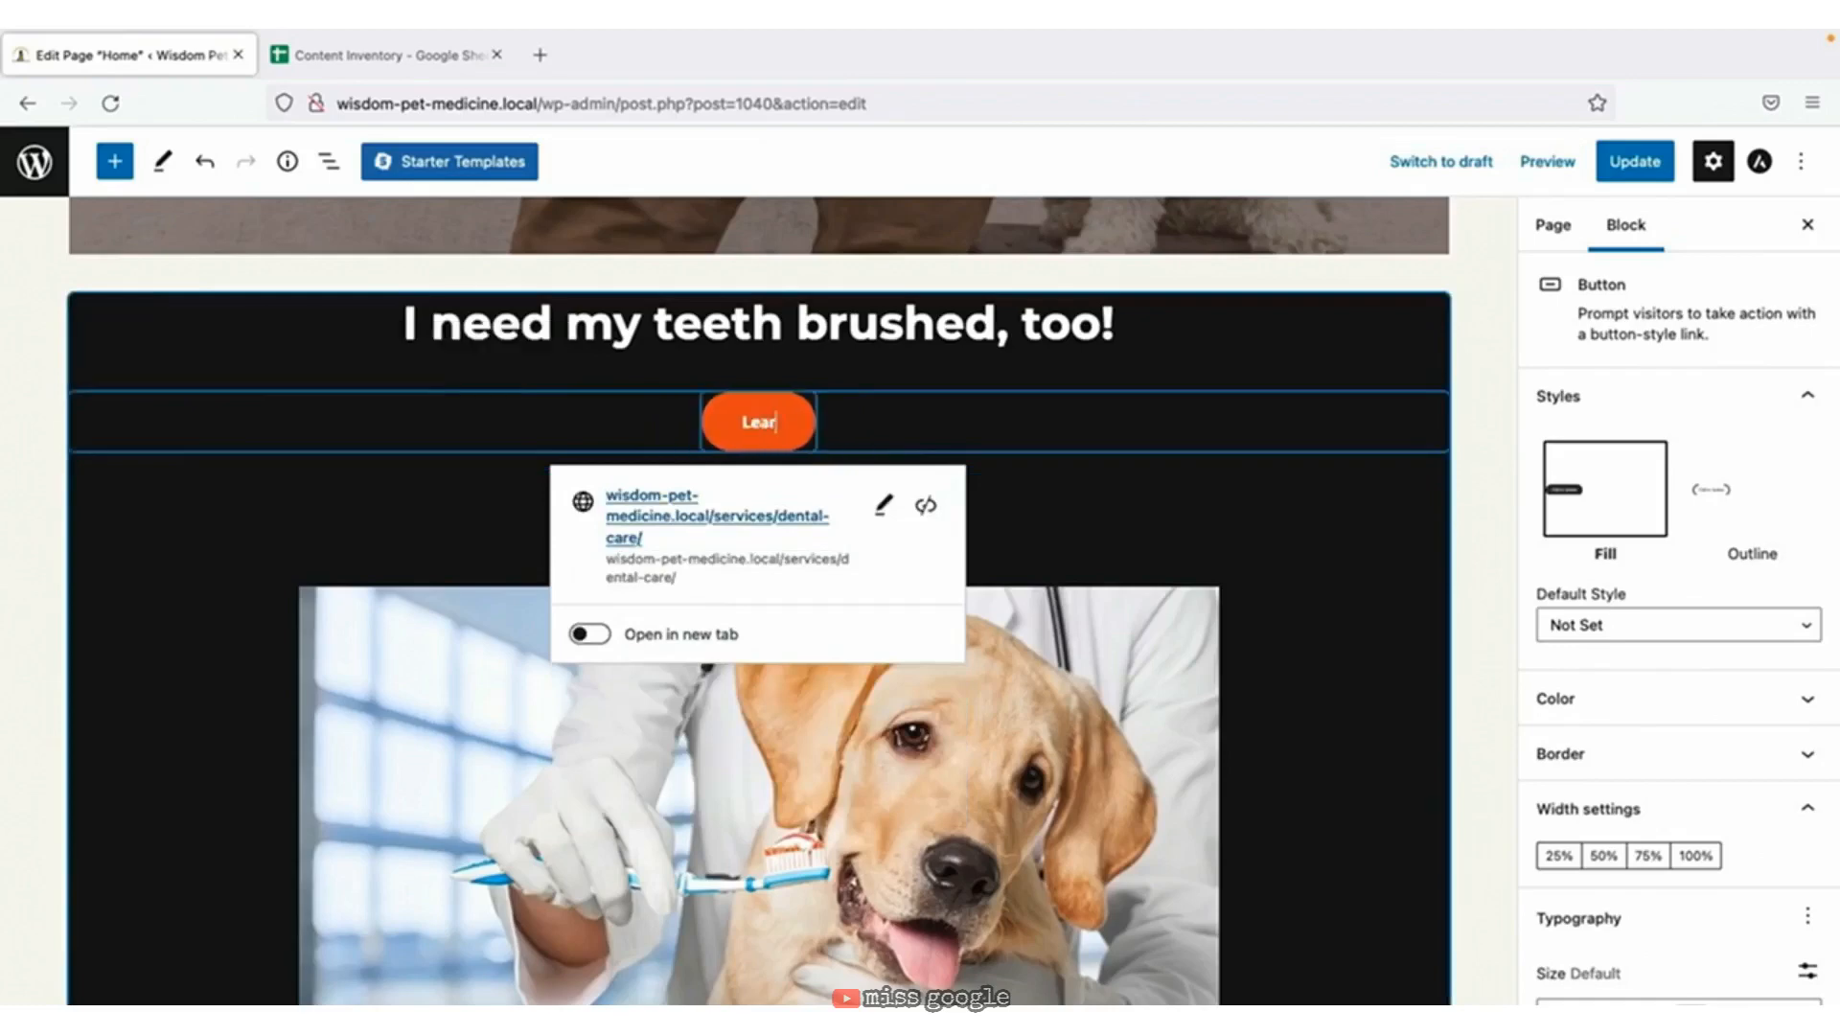
type("n More About Dental Care For Your Pets")
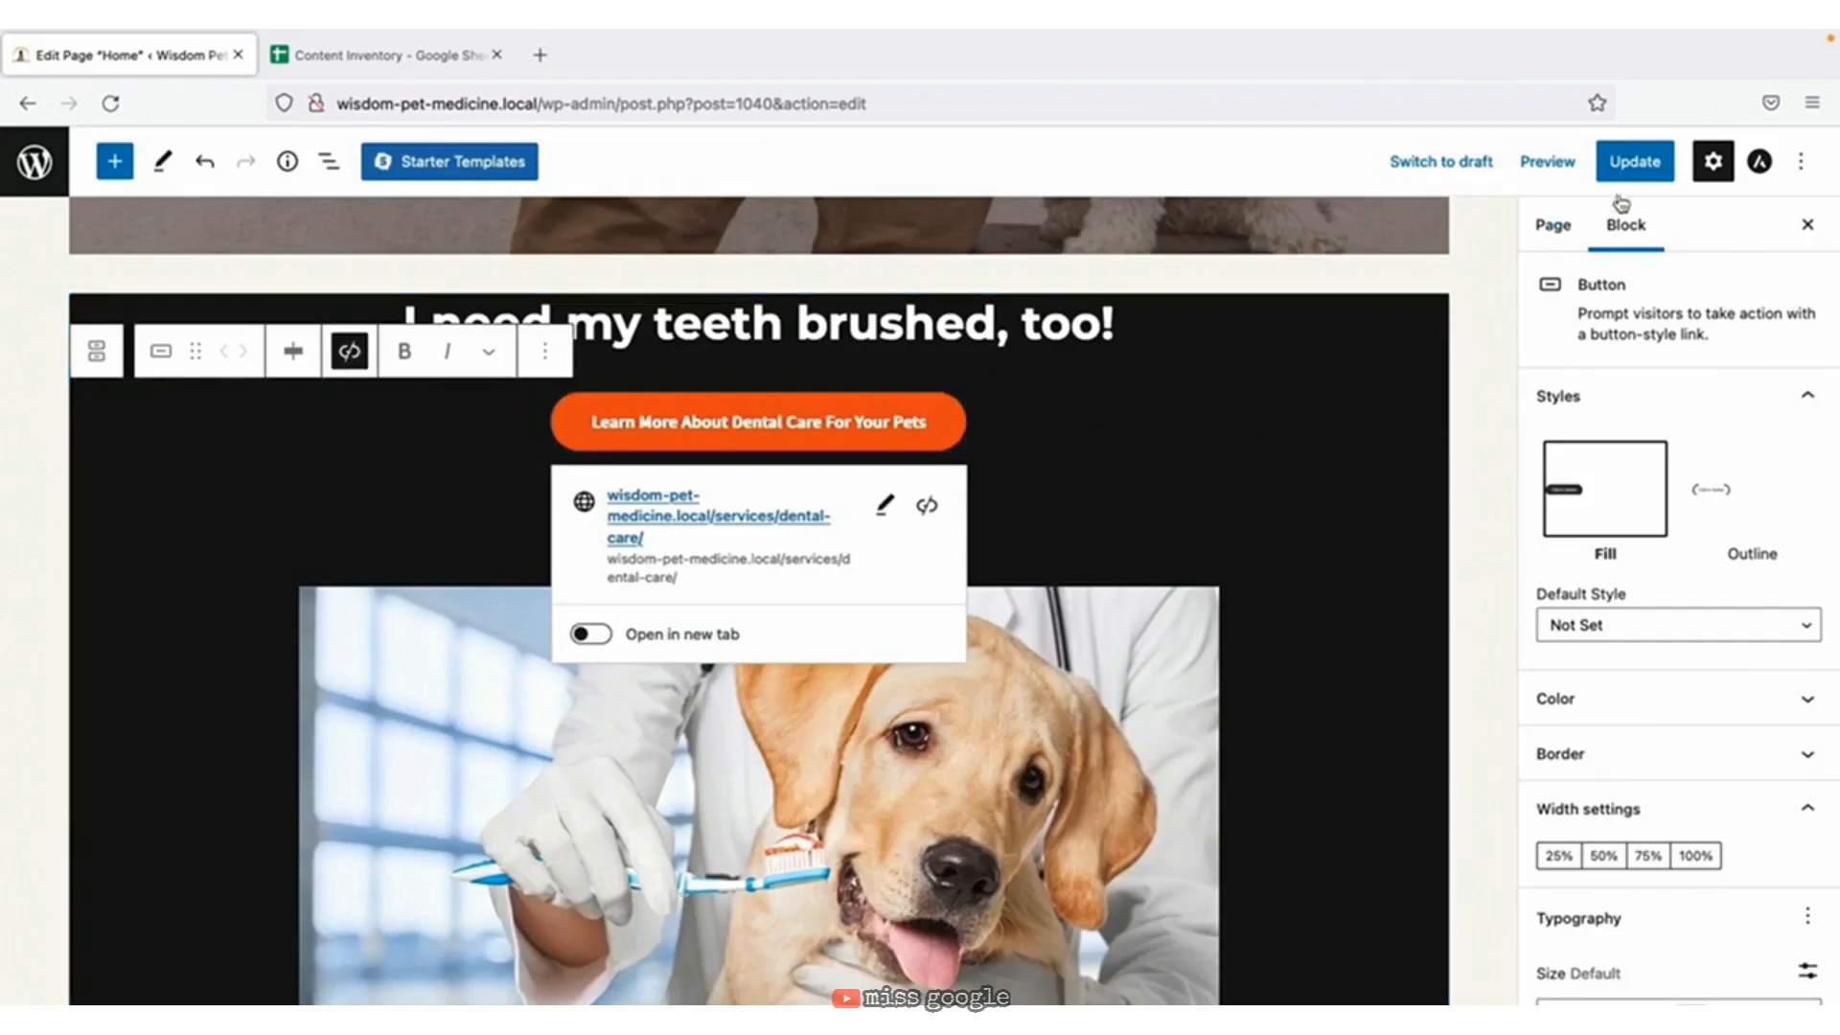
Update the Home page and view its new dental care call-to-action section on the live site.
left_click(1631, 169)
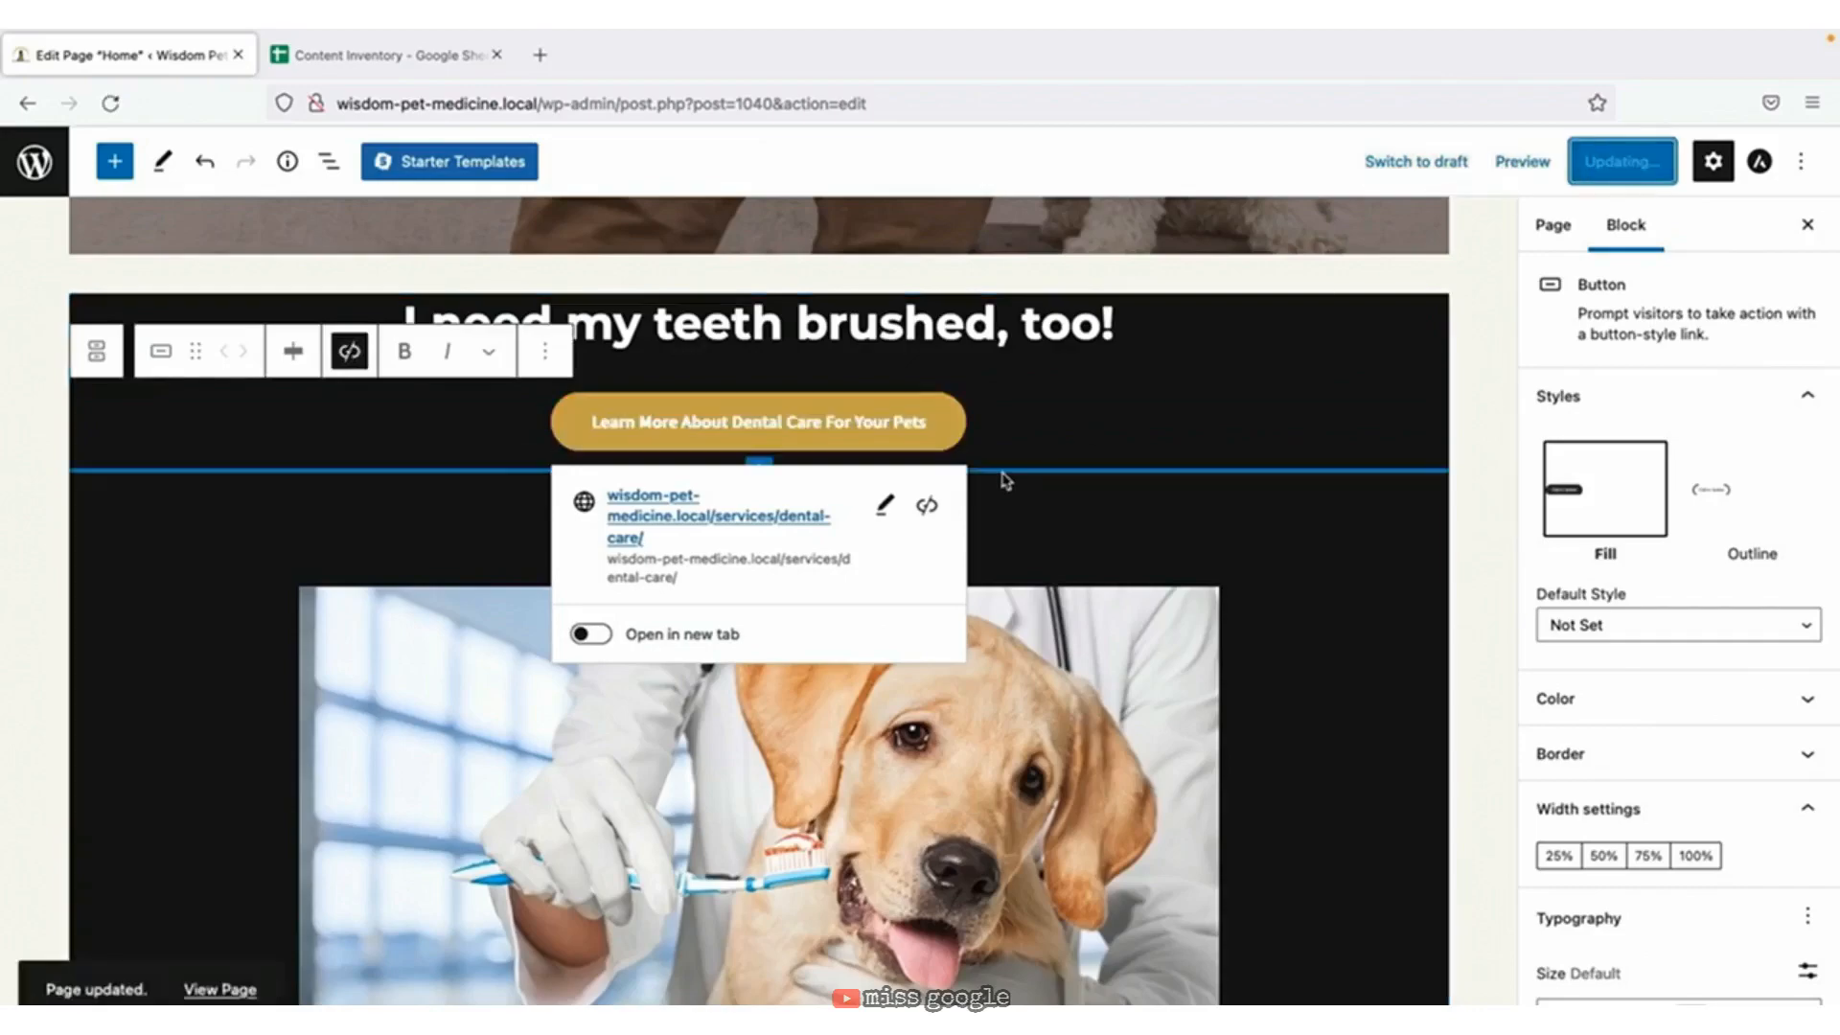
left_click(220, 989)
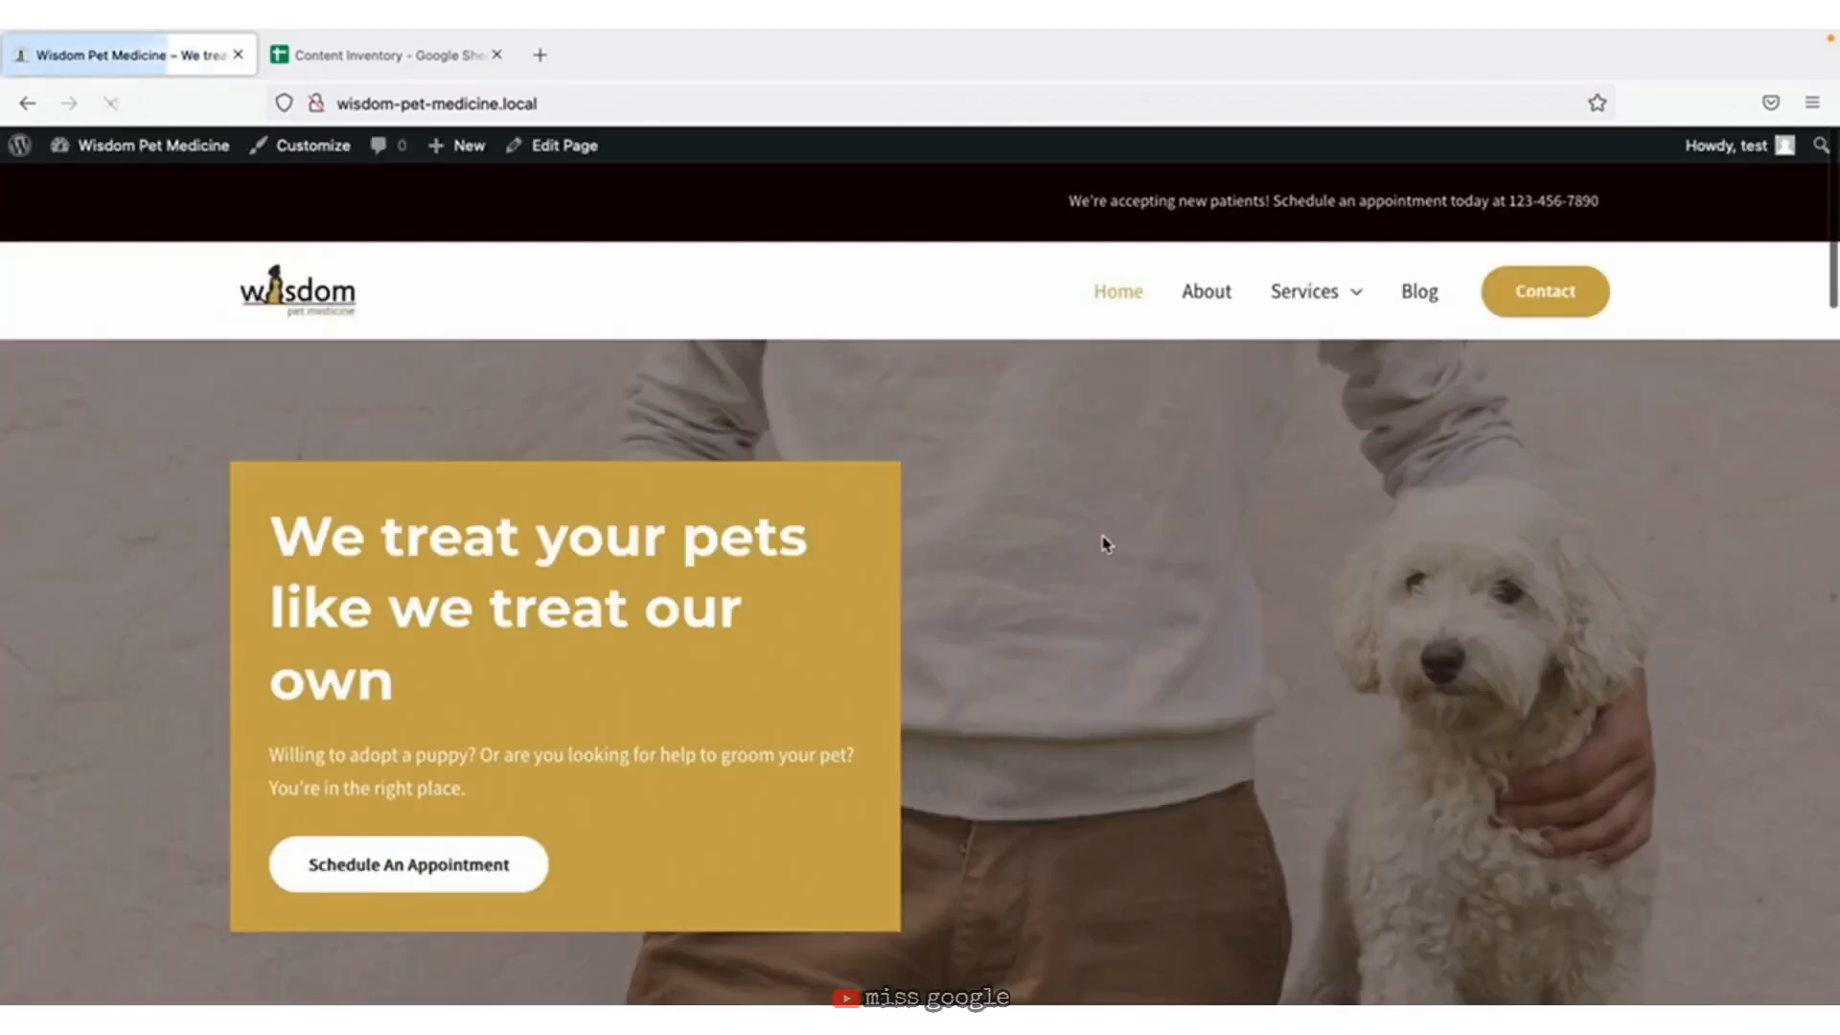
scroll(1103, 539, "down", 5)
scroll(1102, 542, "down", 5)
scroll(1103, 539, "up", 4)
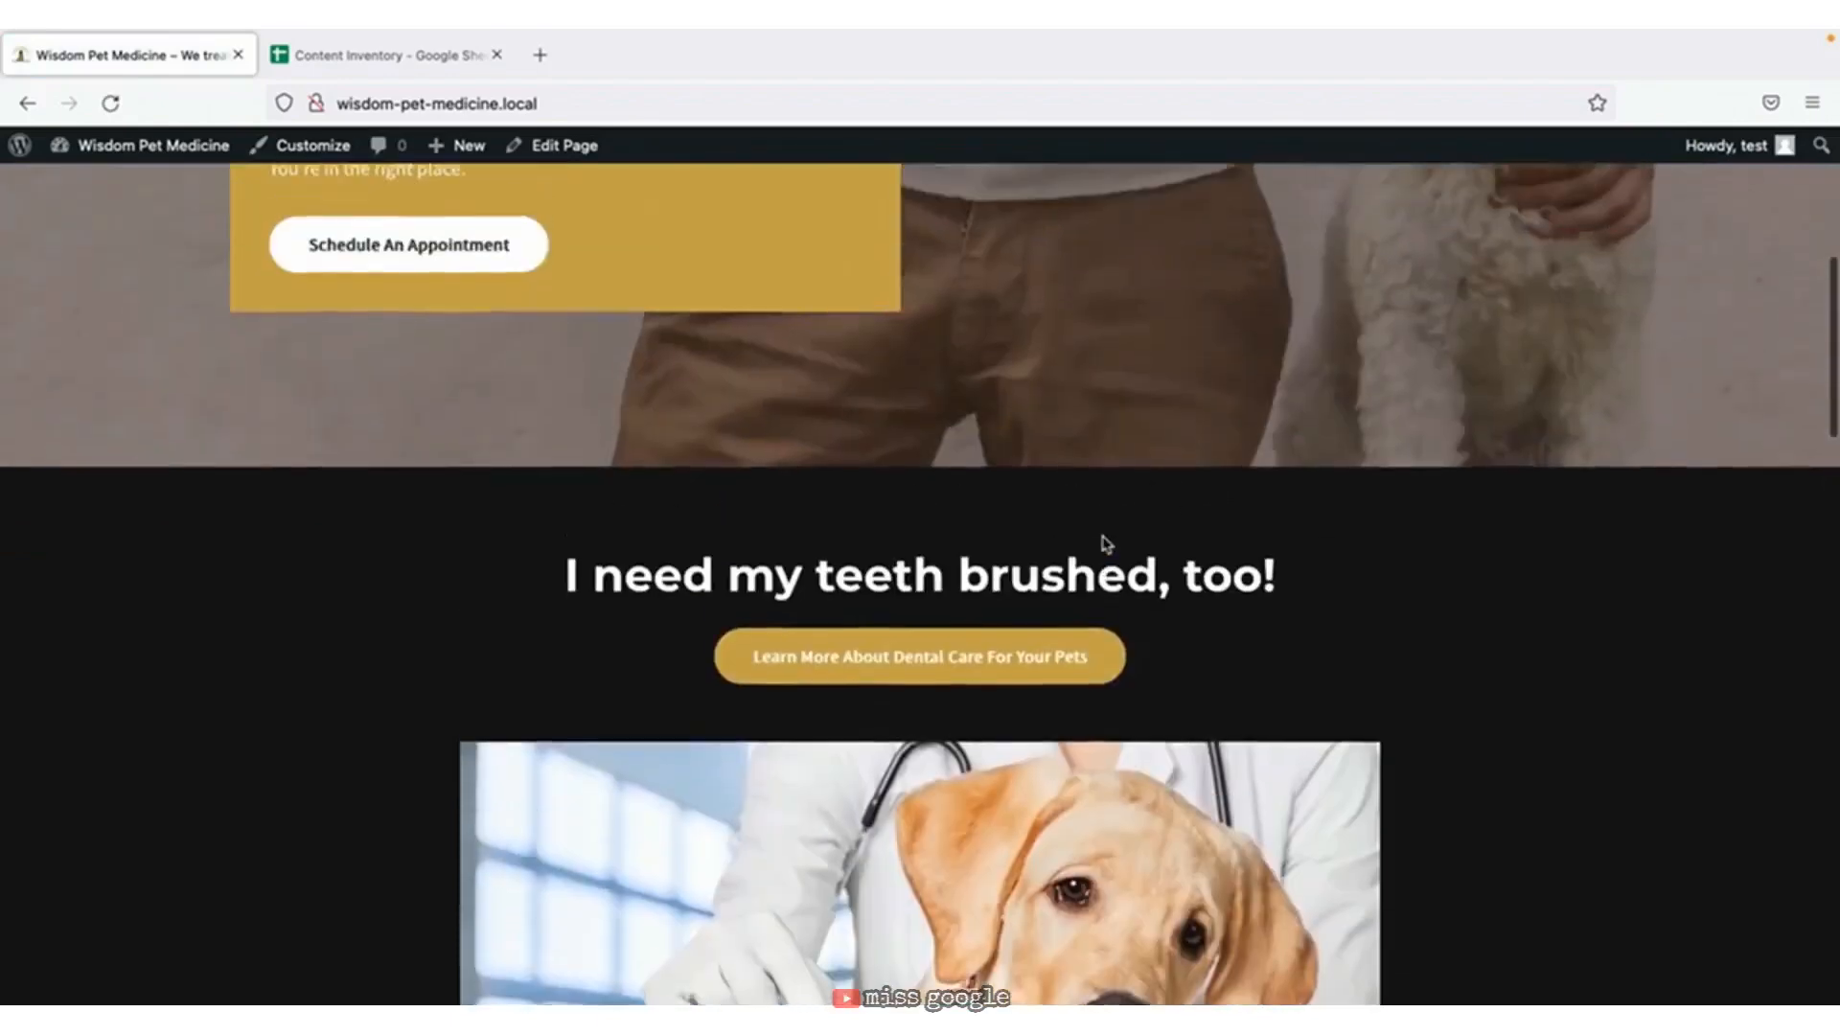
scroll(1275, 587, "down", 3)
scroll(795, 343, "up", 5)
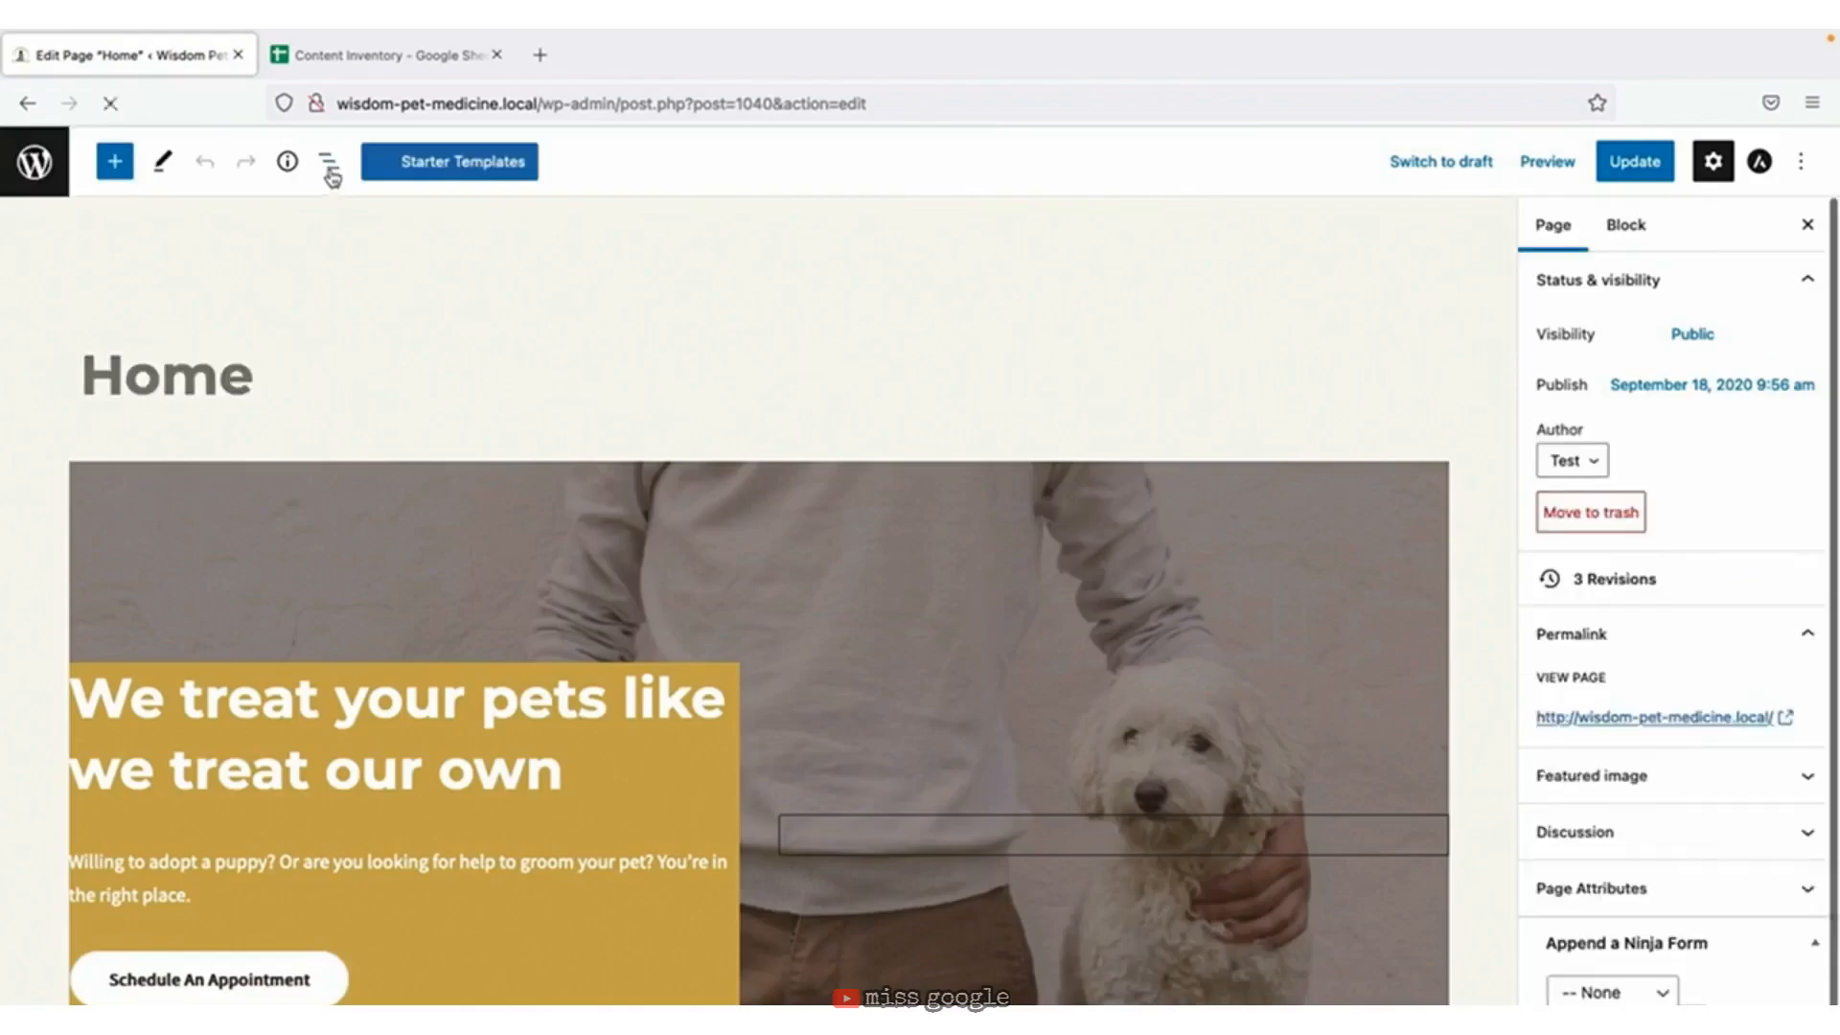
Show the Home page's block list view, select the dental call-to-action group and collapse the groups below it.
left_click(329, 161)
scroll(829, 708, "down", 7)
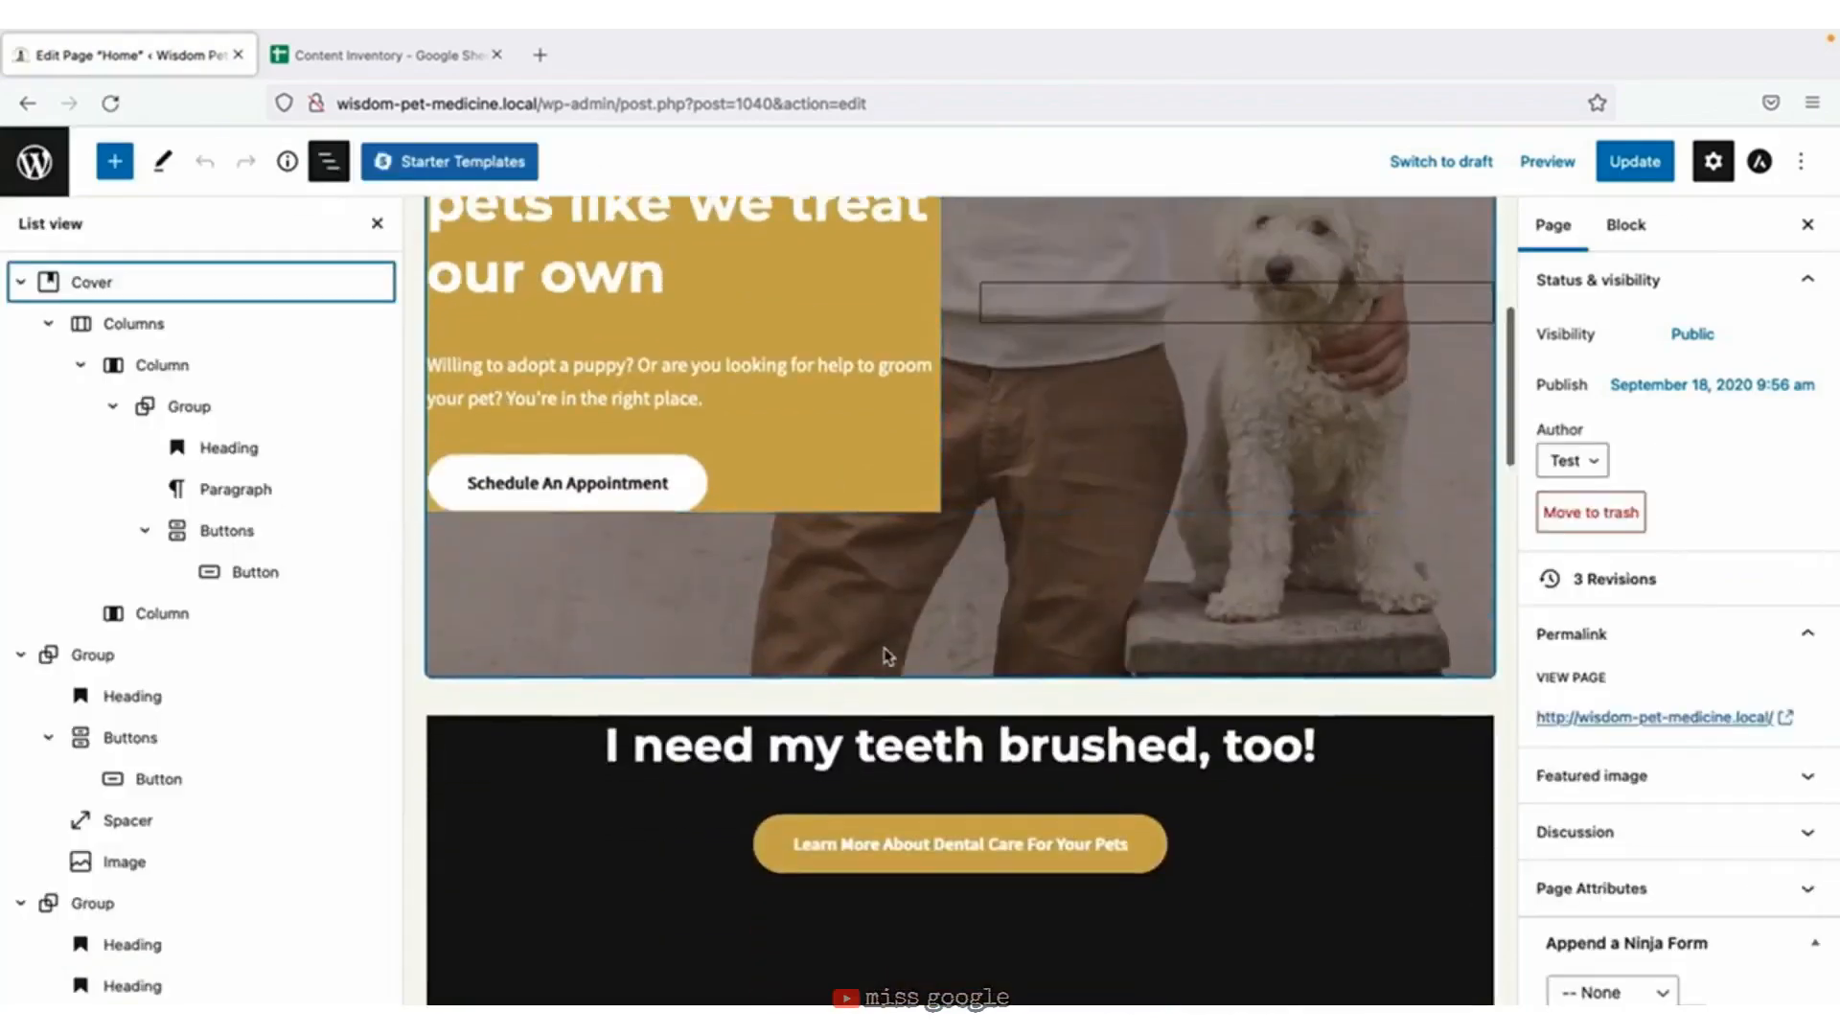
left_click(671, 601)
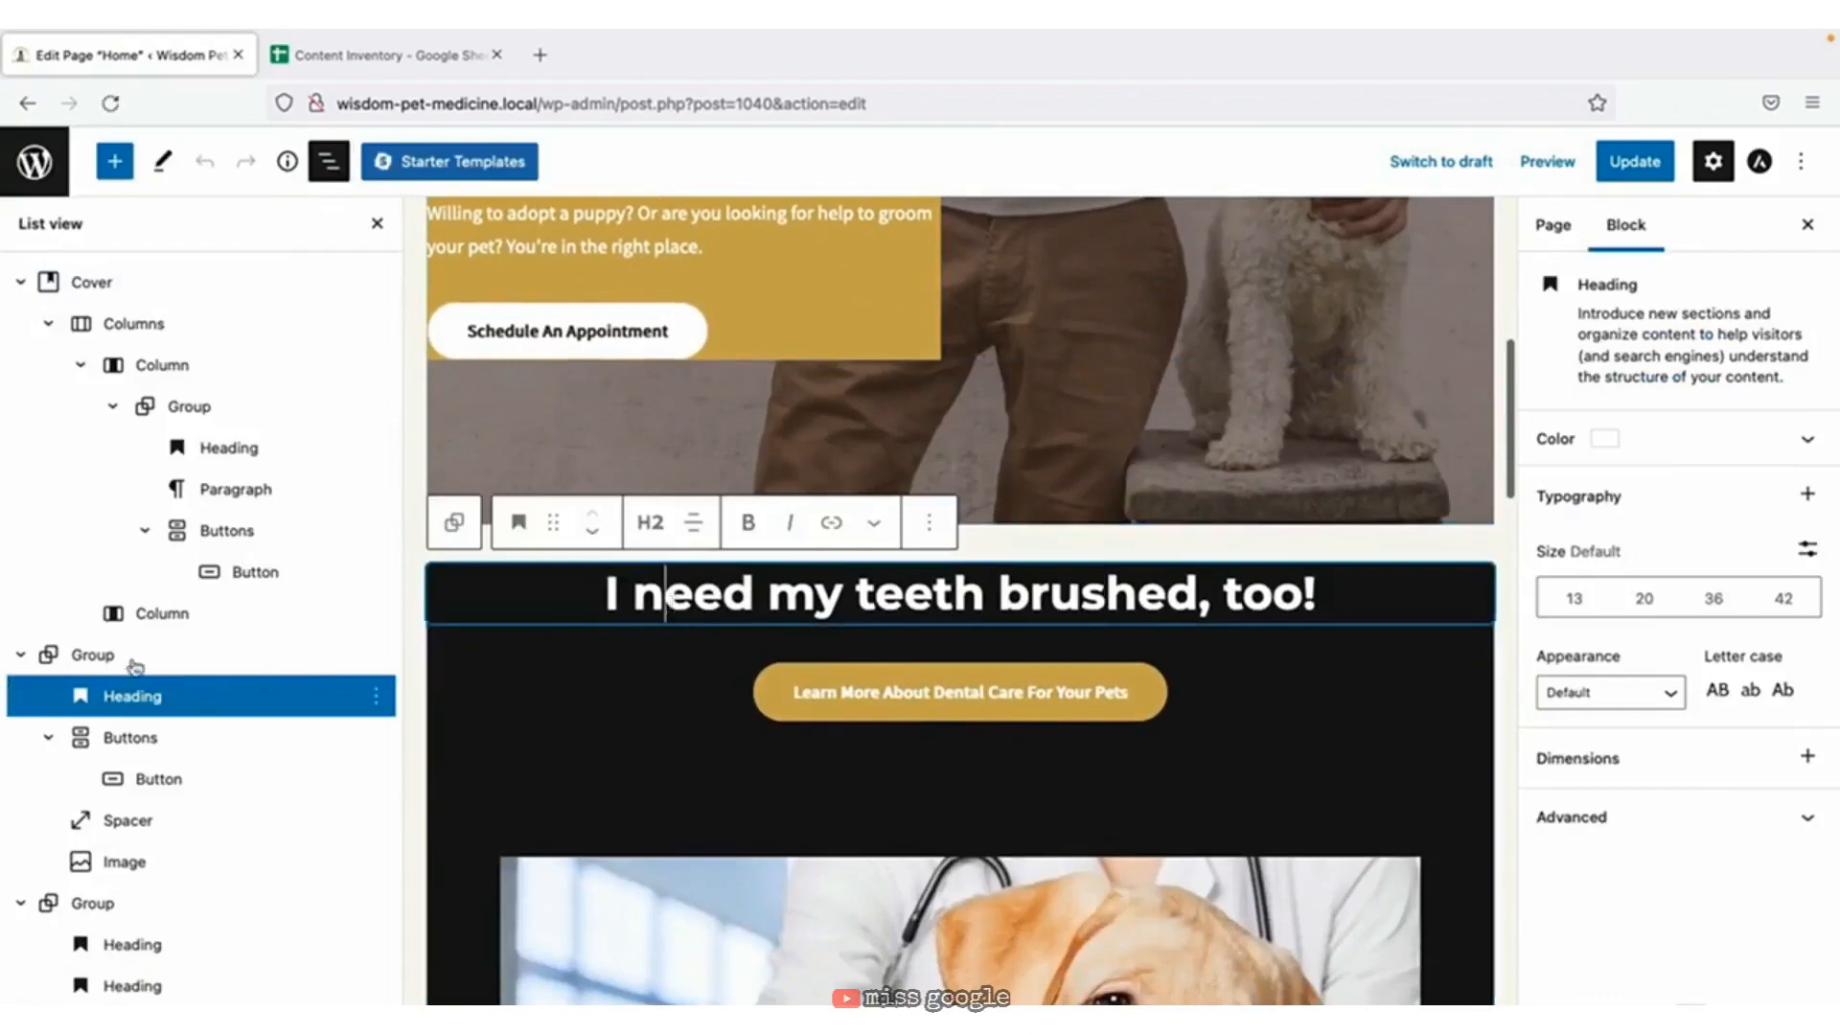
left_click(53, 661)
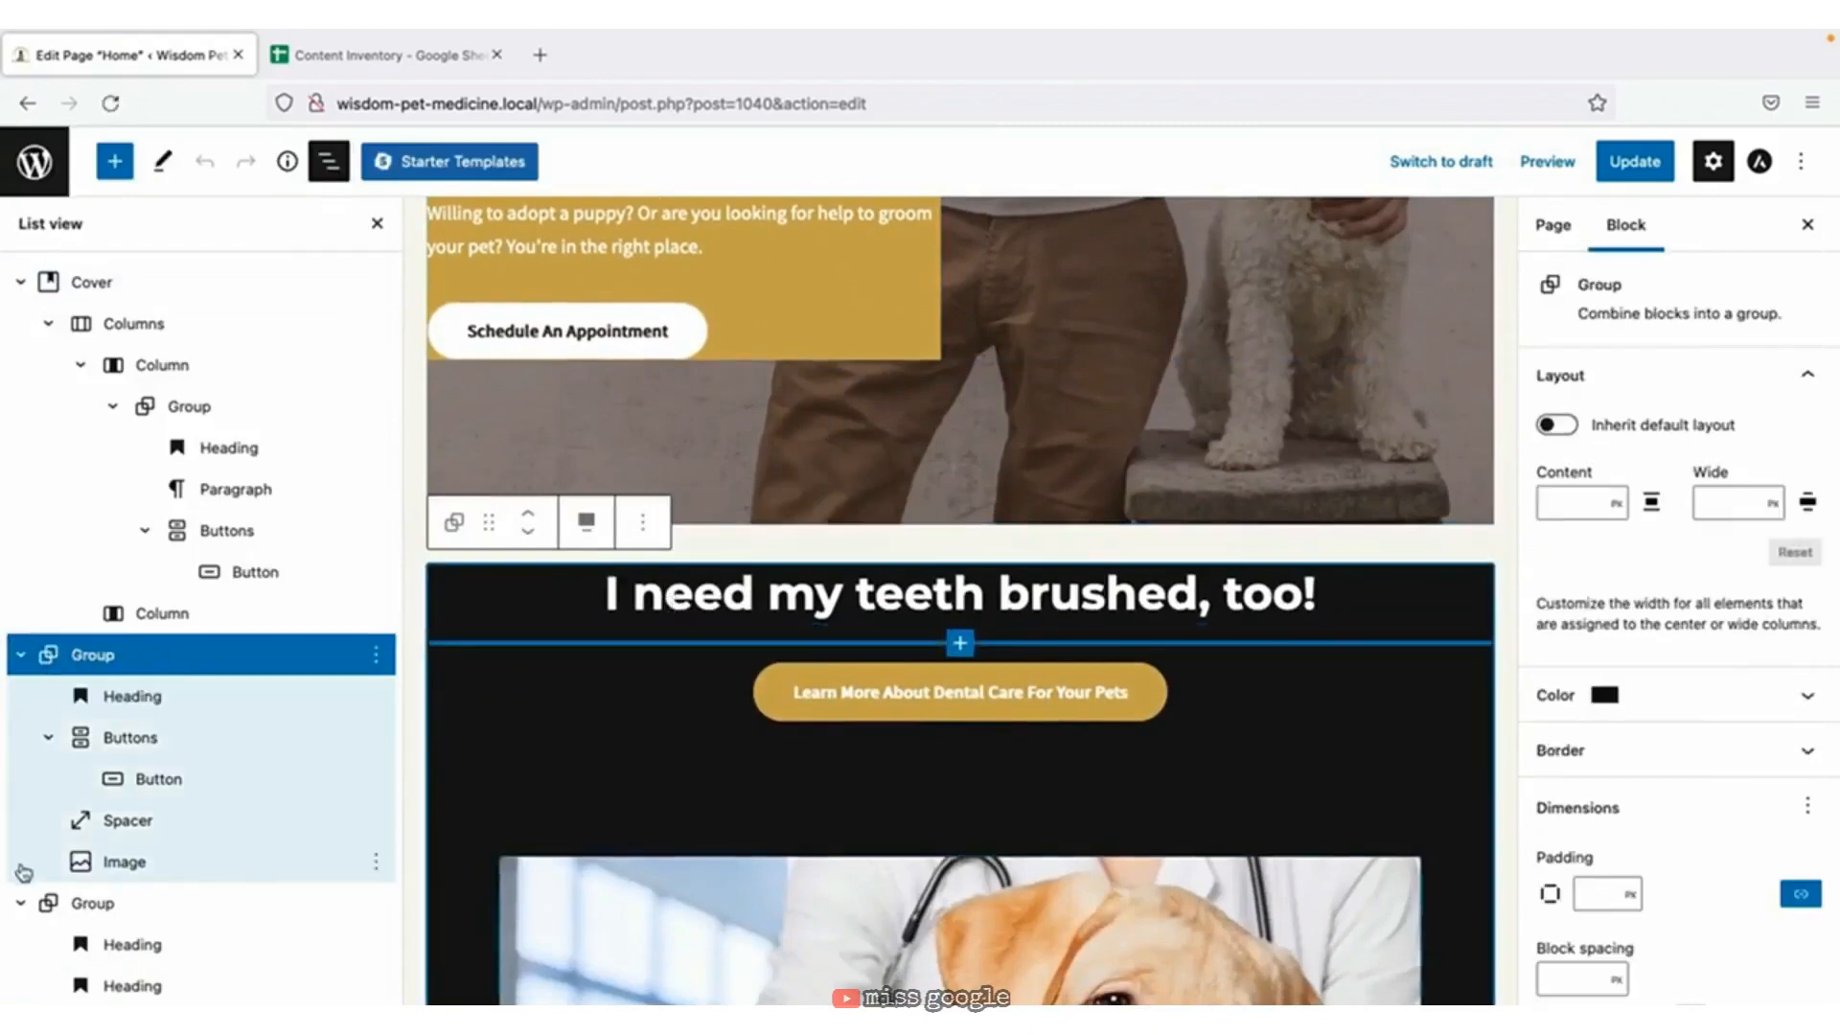
left_click(22, 946)
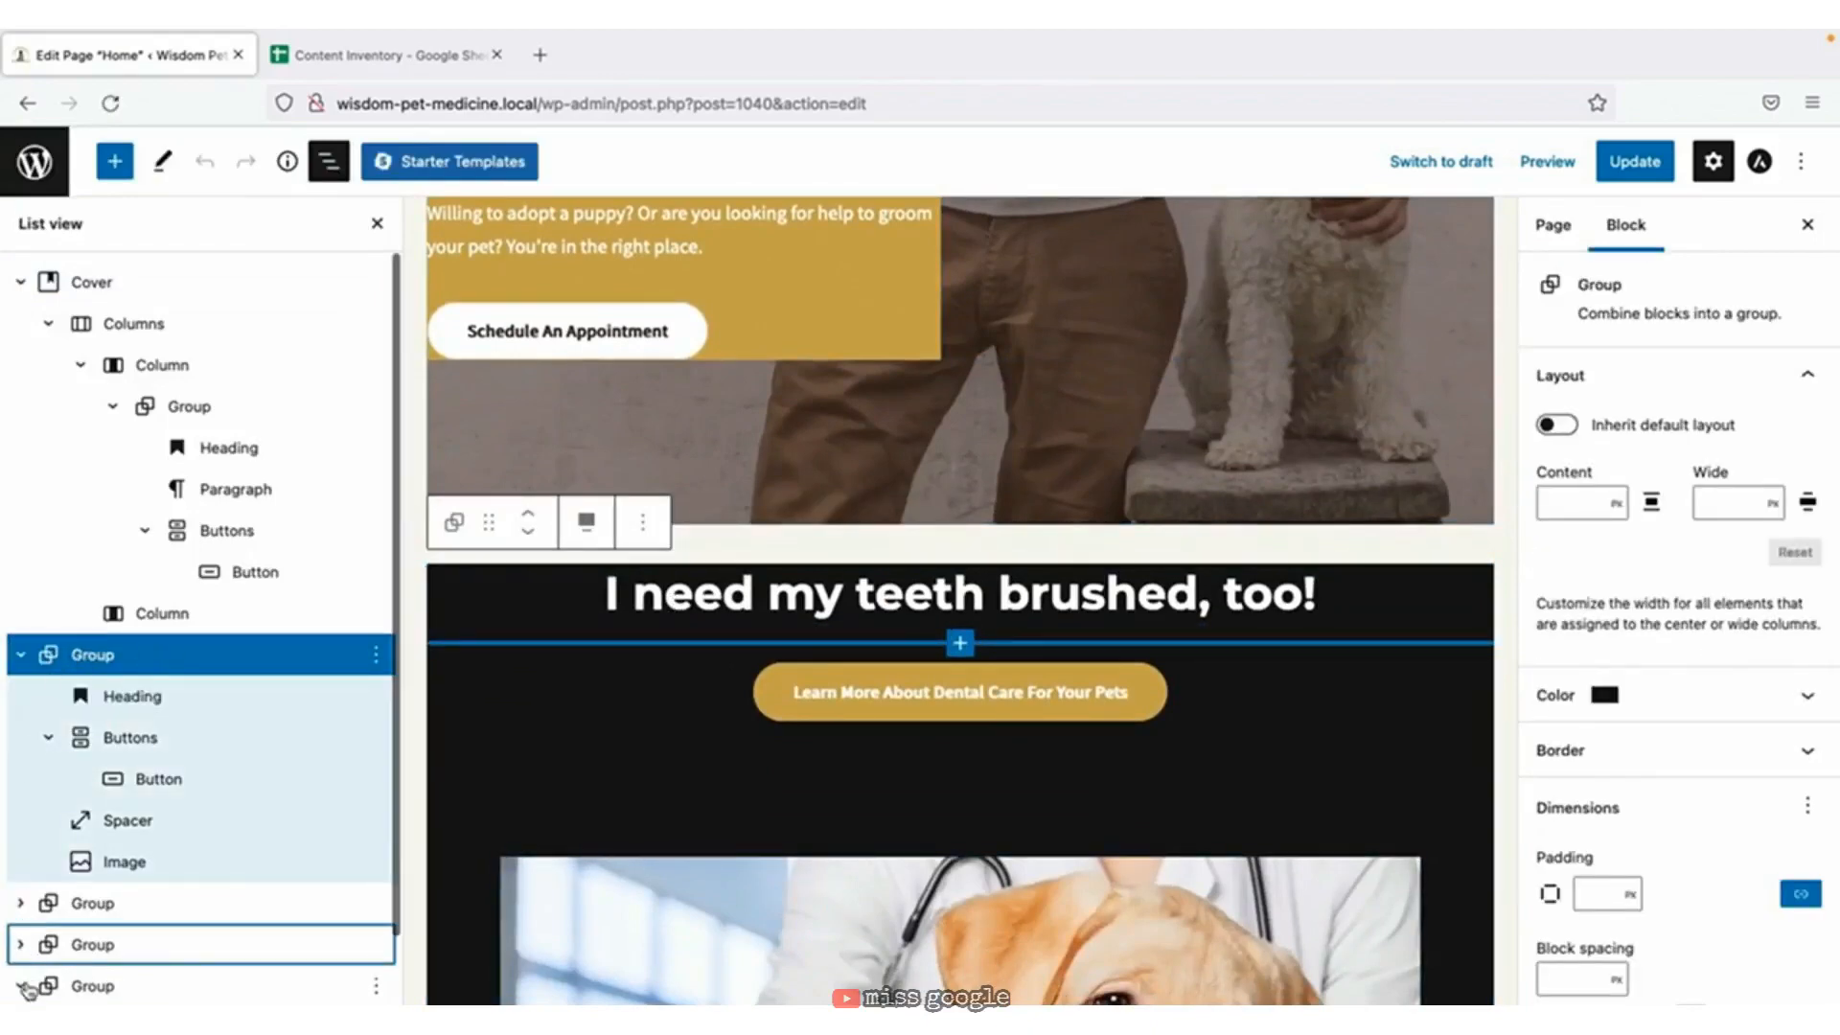
left_click(22, 987)
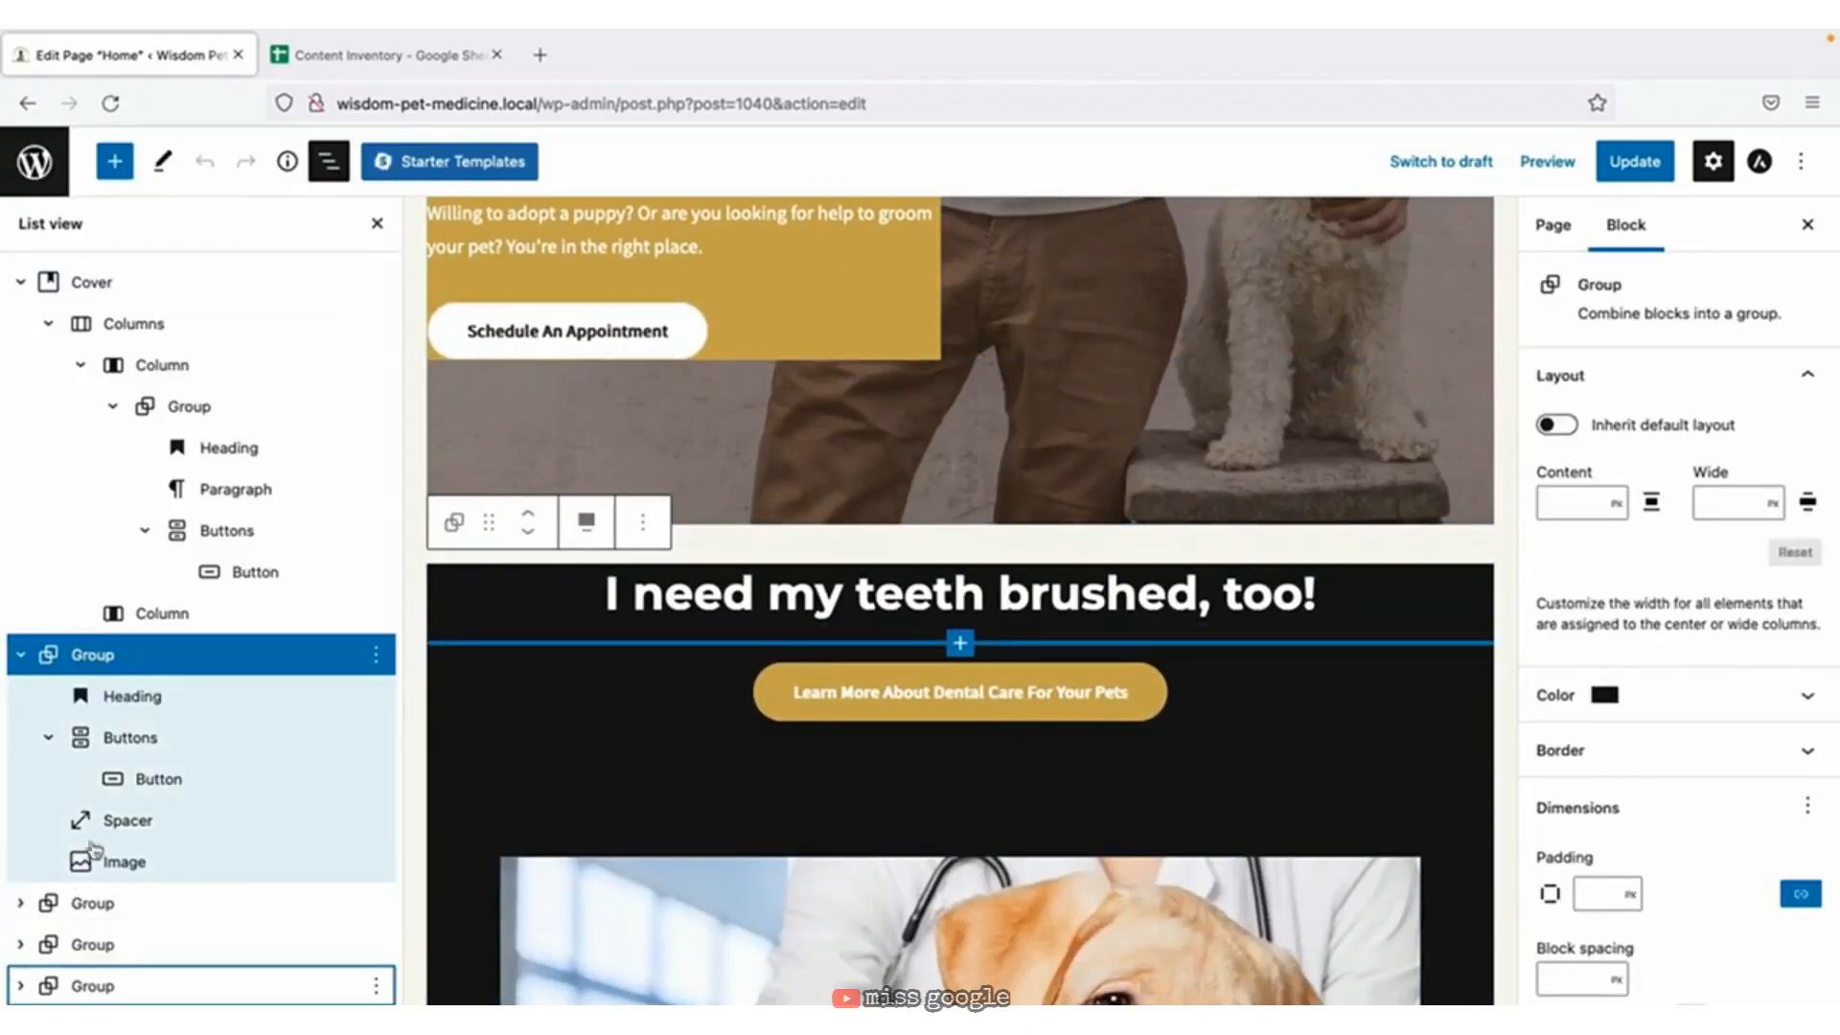
Move the dental call-to-action group down the Home page to sit between Happy Customers and Tips for Healthy and Happy Pets.
left_click(526, 538)
left_click(528, 535)
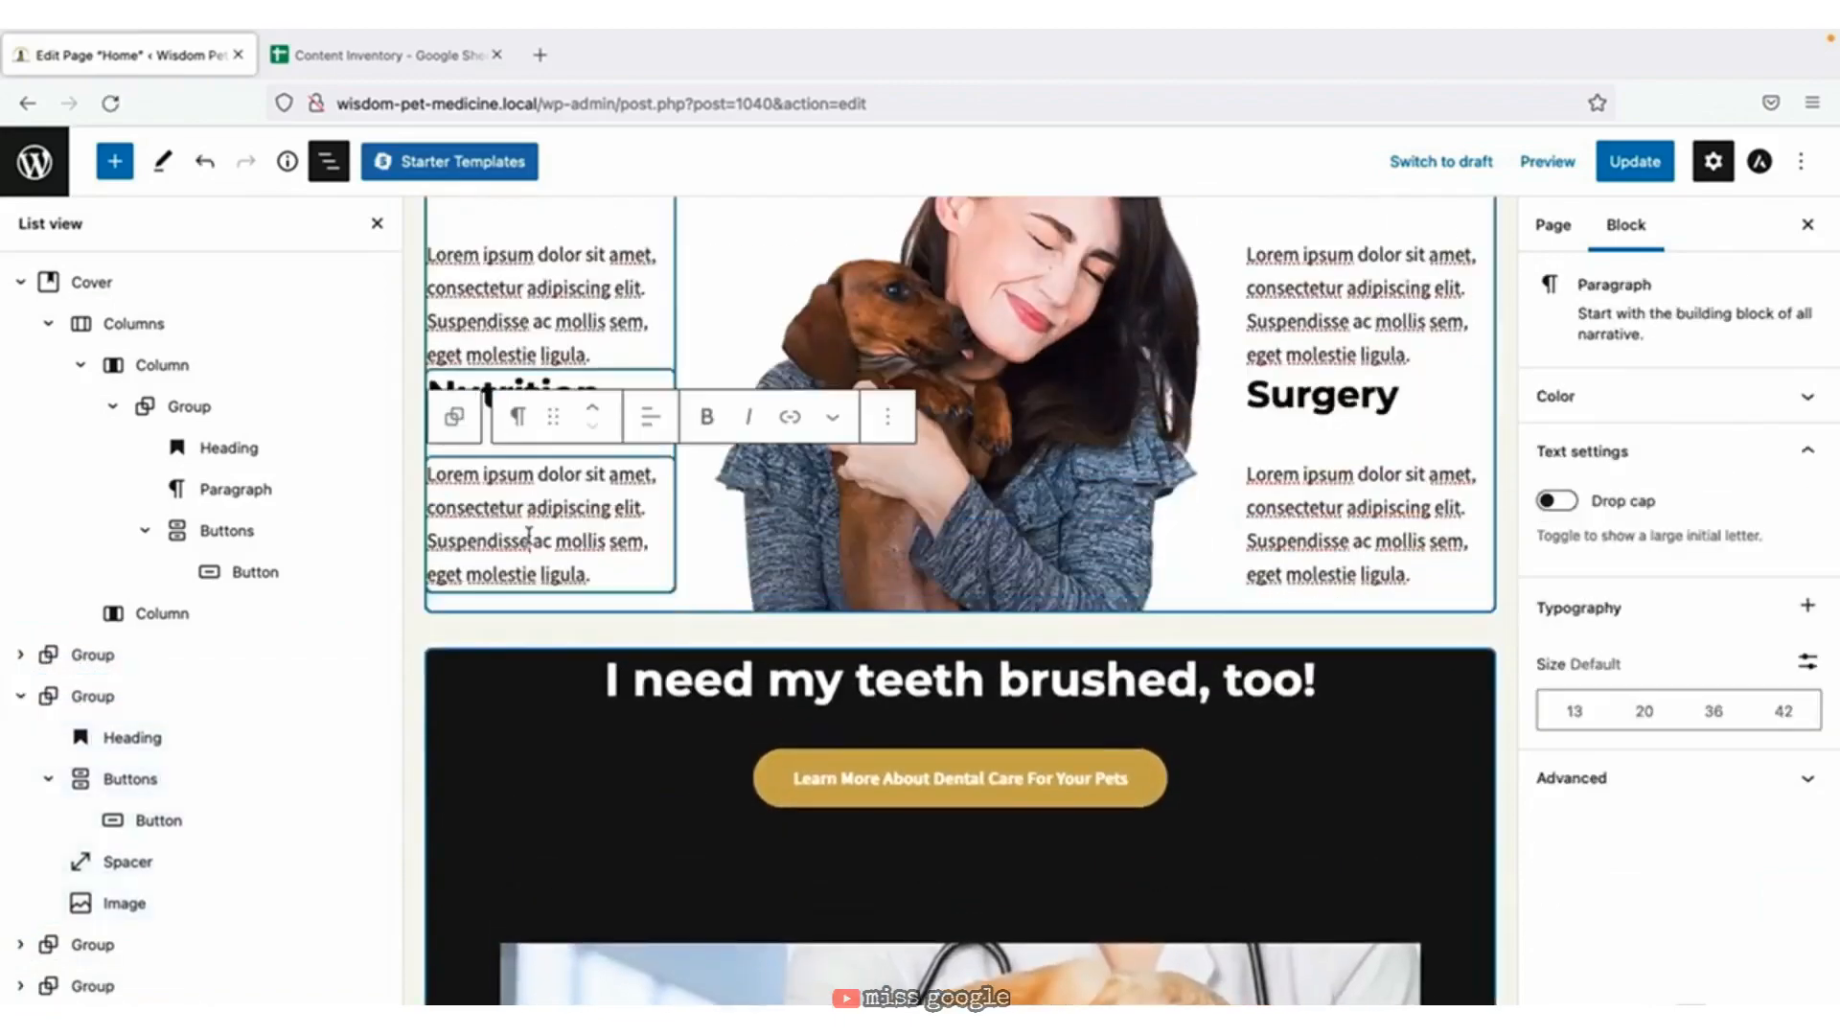
left_click(86, 698)
scroll(781, 721, "down", 3)
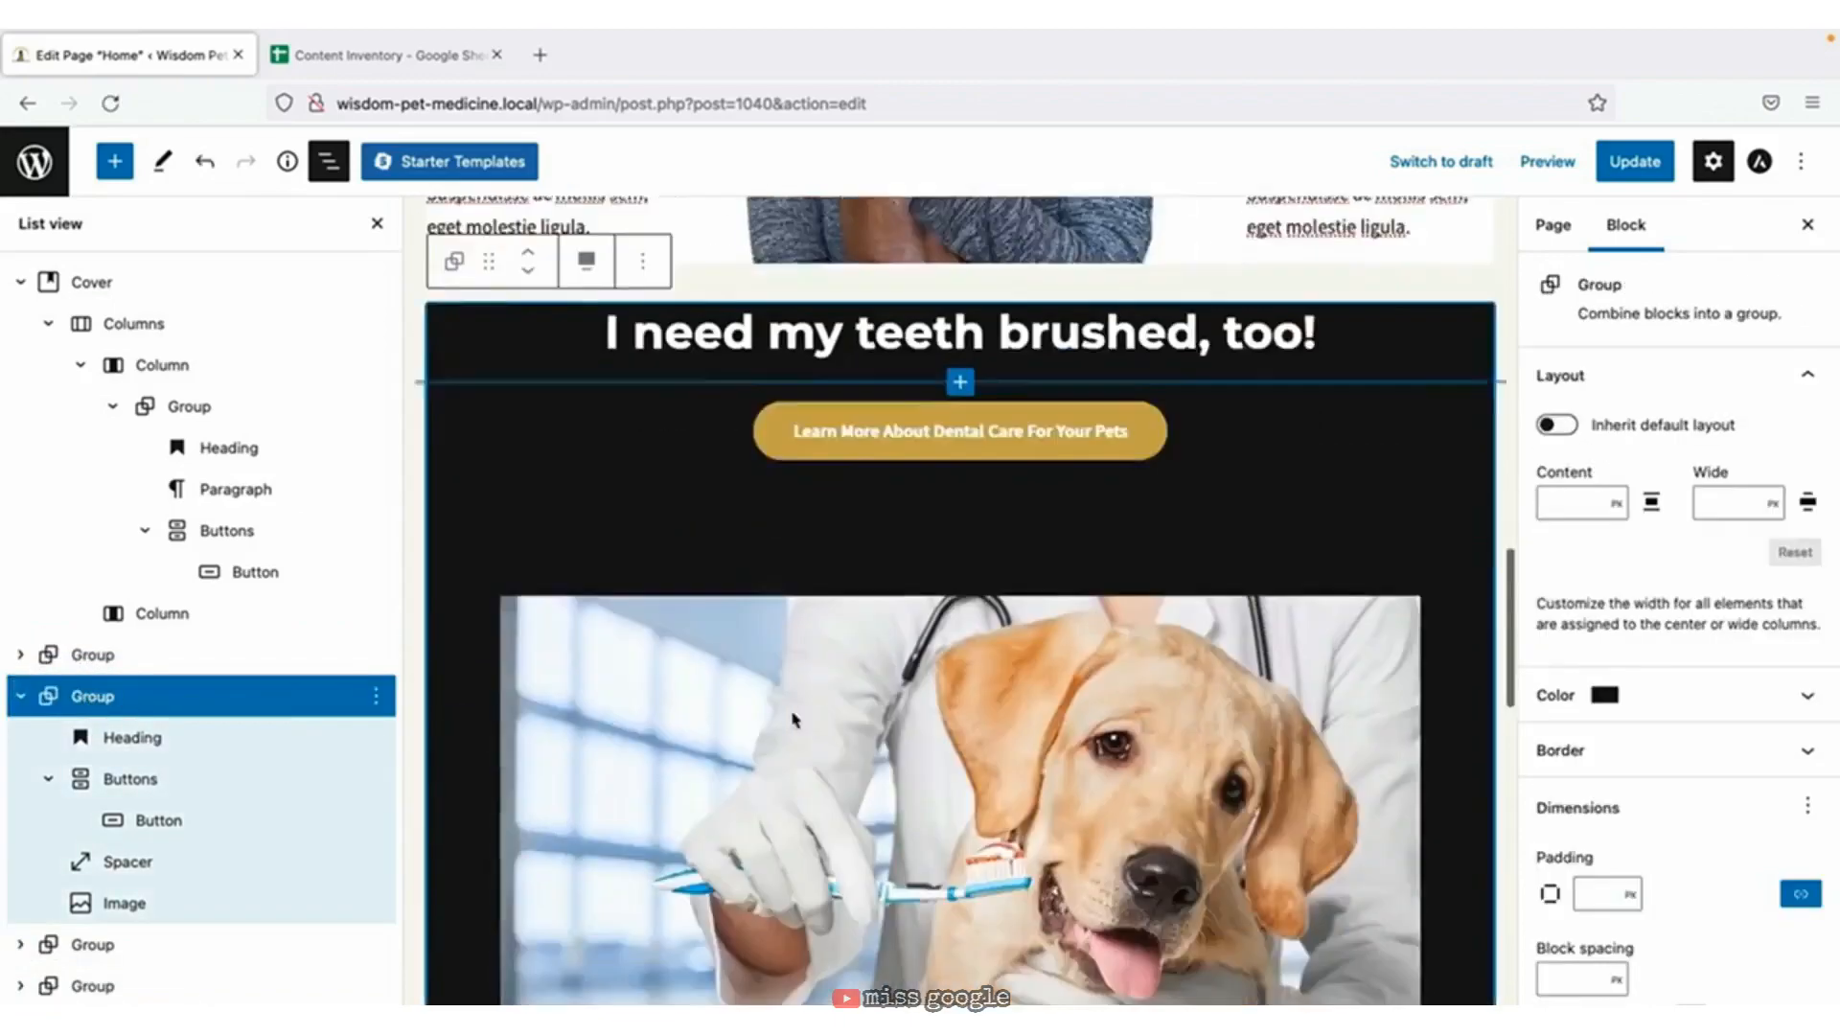
scroll(791, 719, "down", 3)
left_click(528, 253)
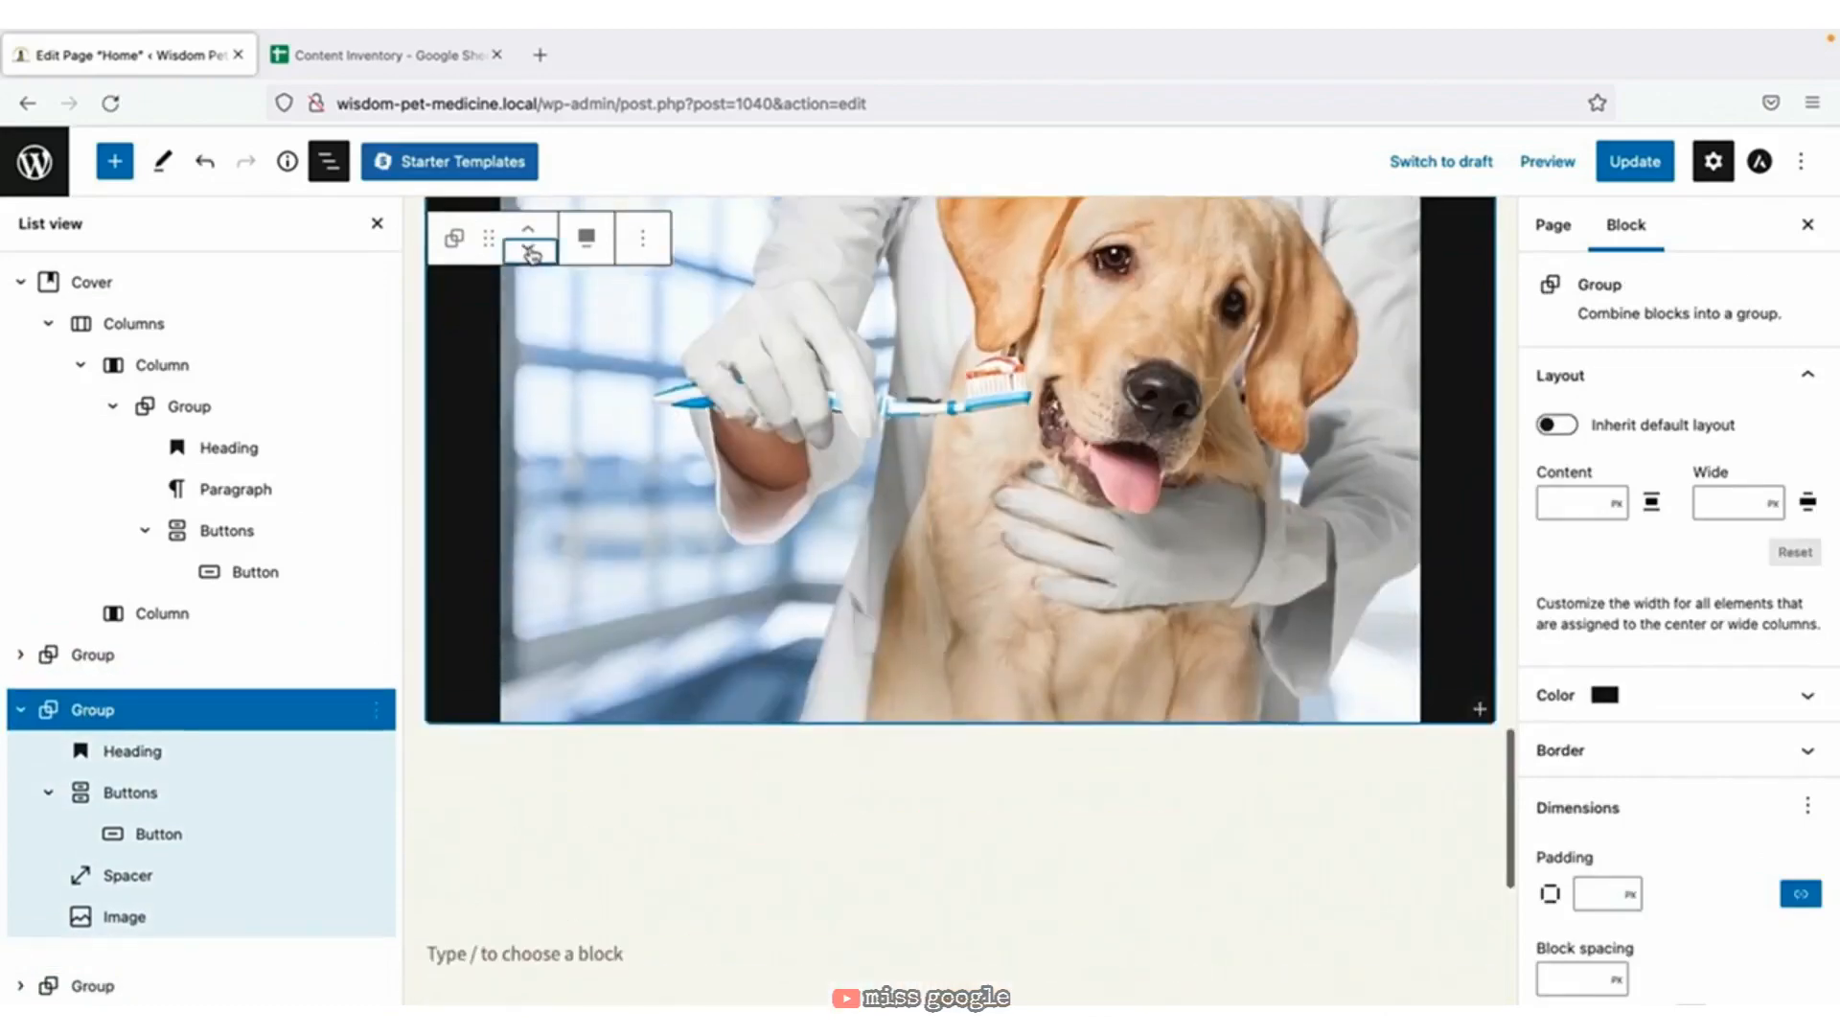
left_click(530, 254)
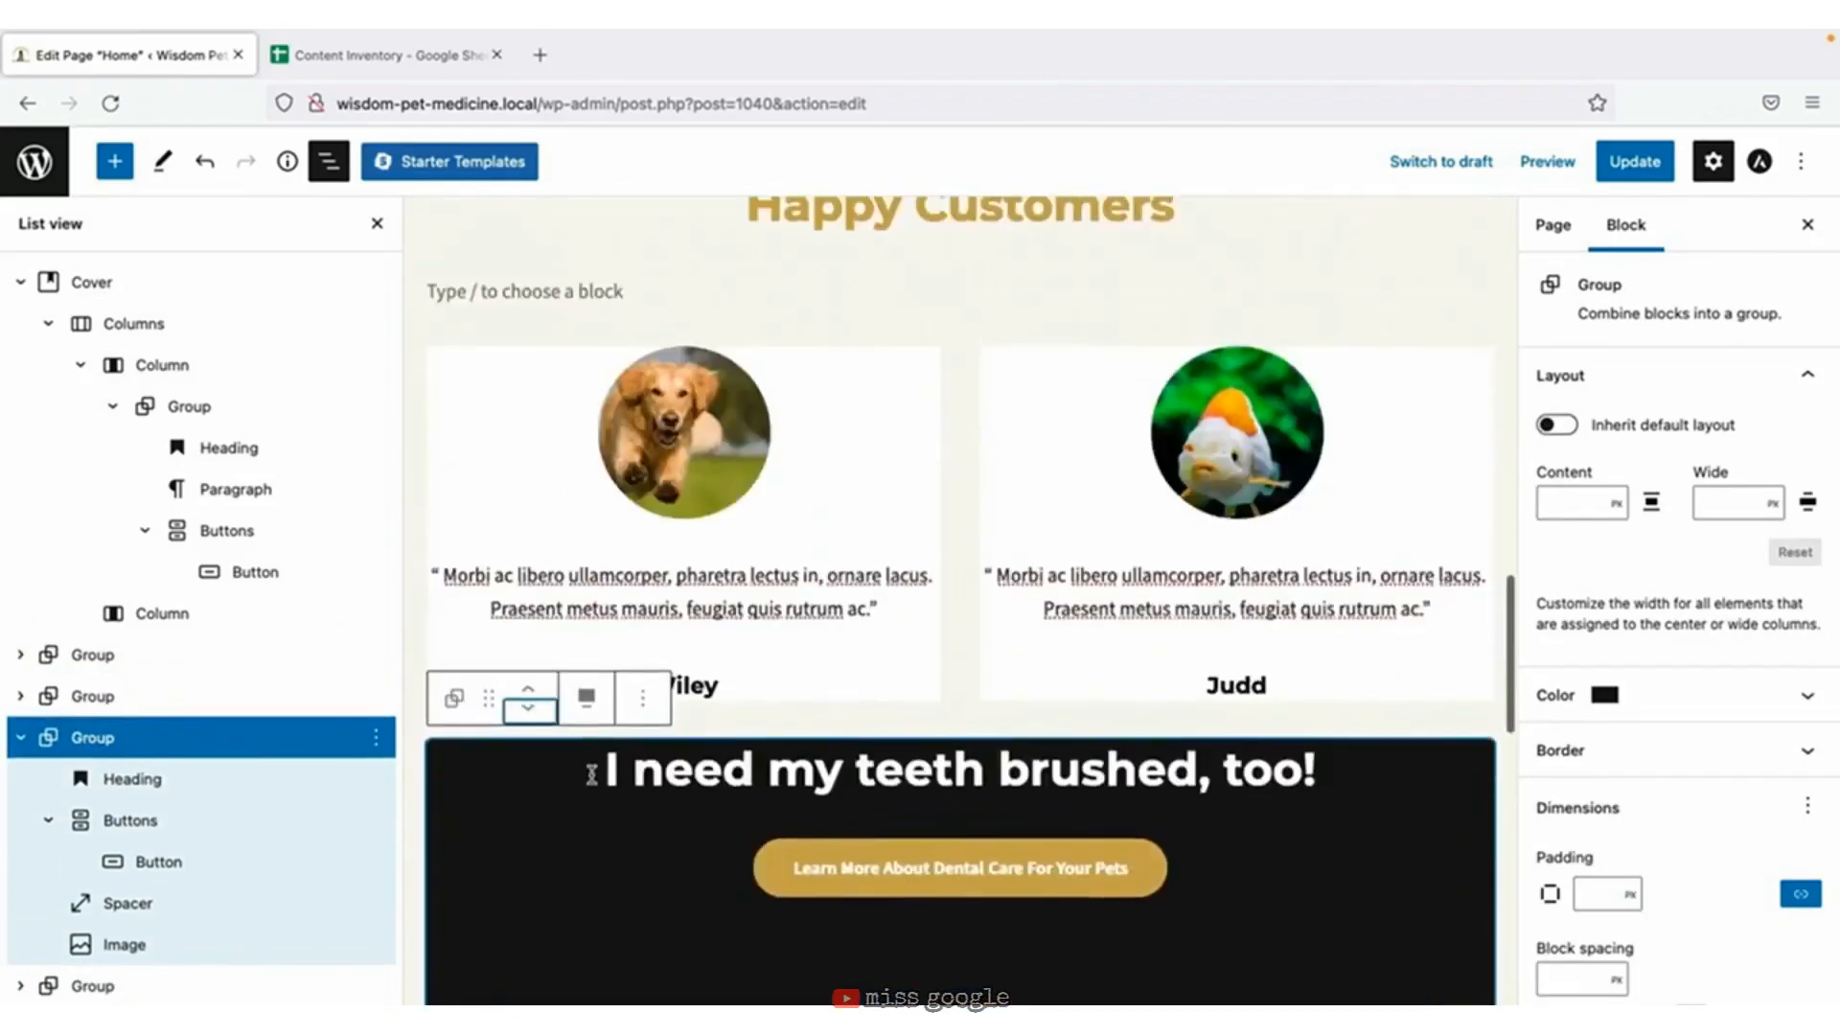
scroll(784, 571, "down", 10)
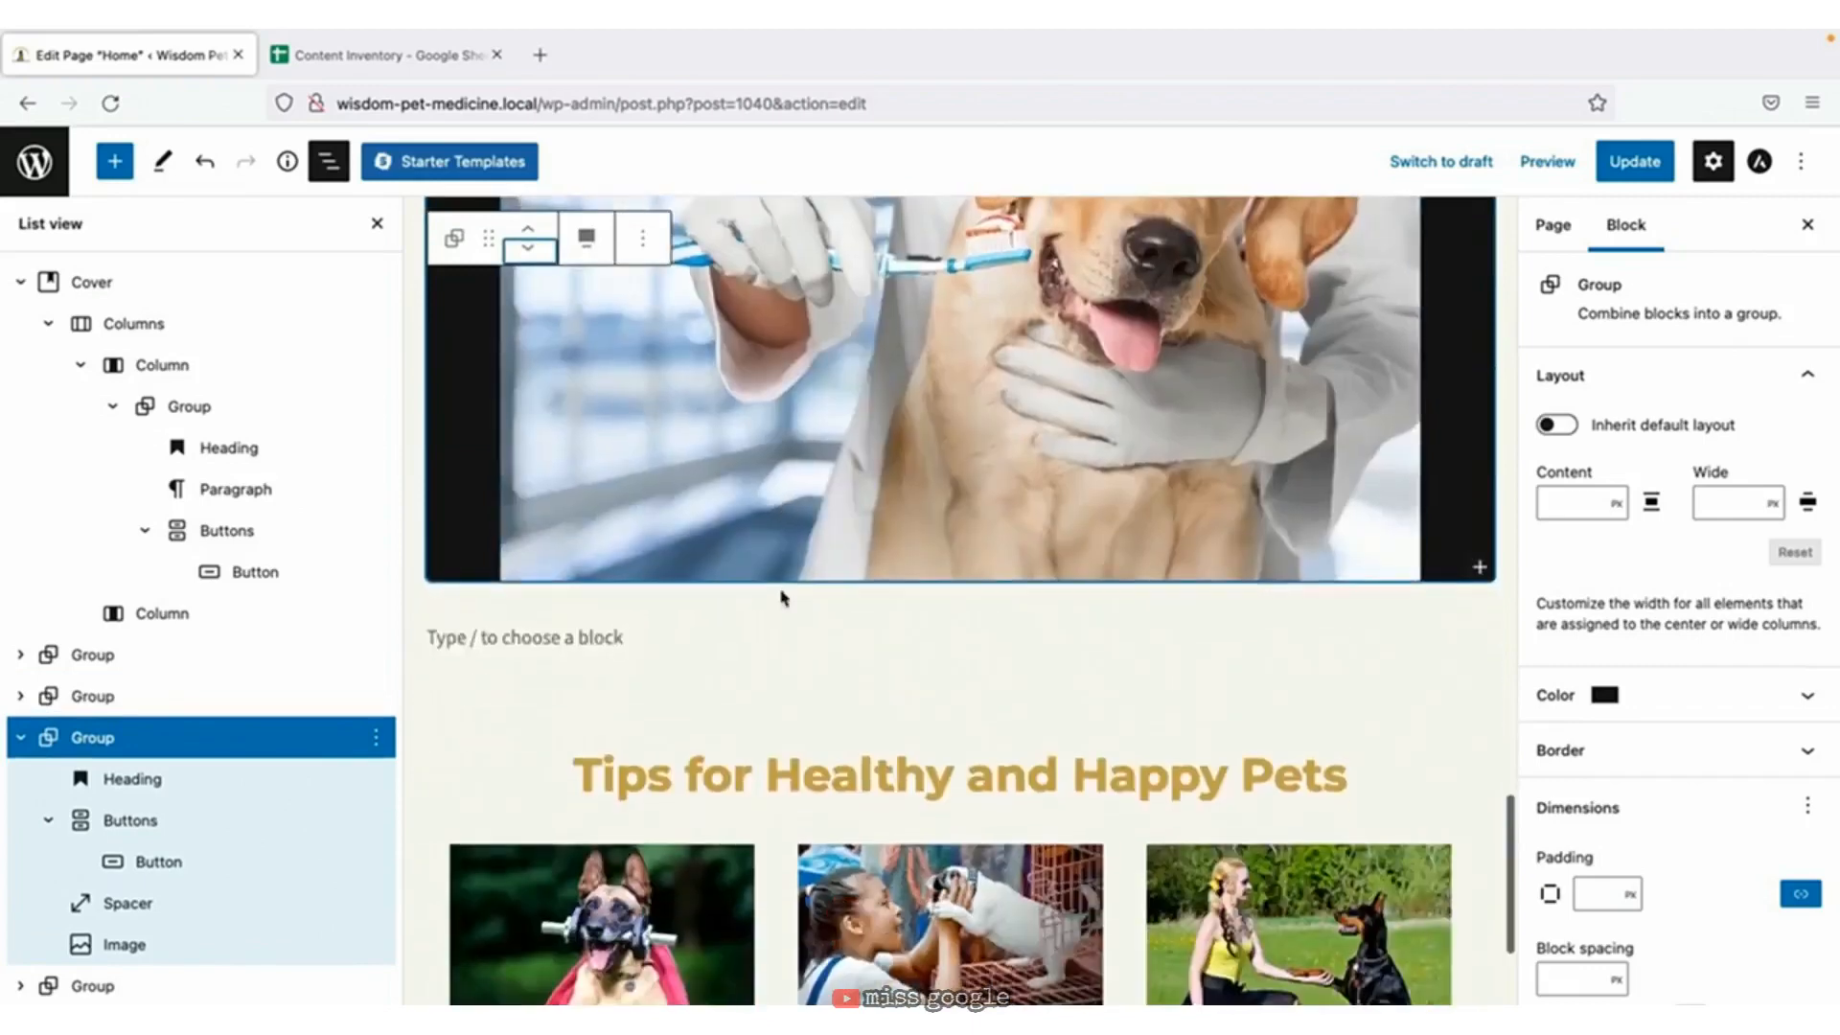
Update the Home page and check the dental call-to-action's new placement on the live site.
left_click(1636, 165)
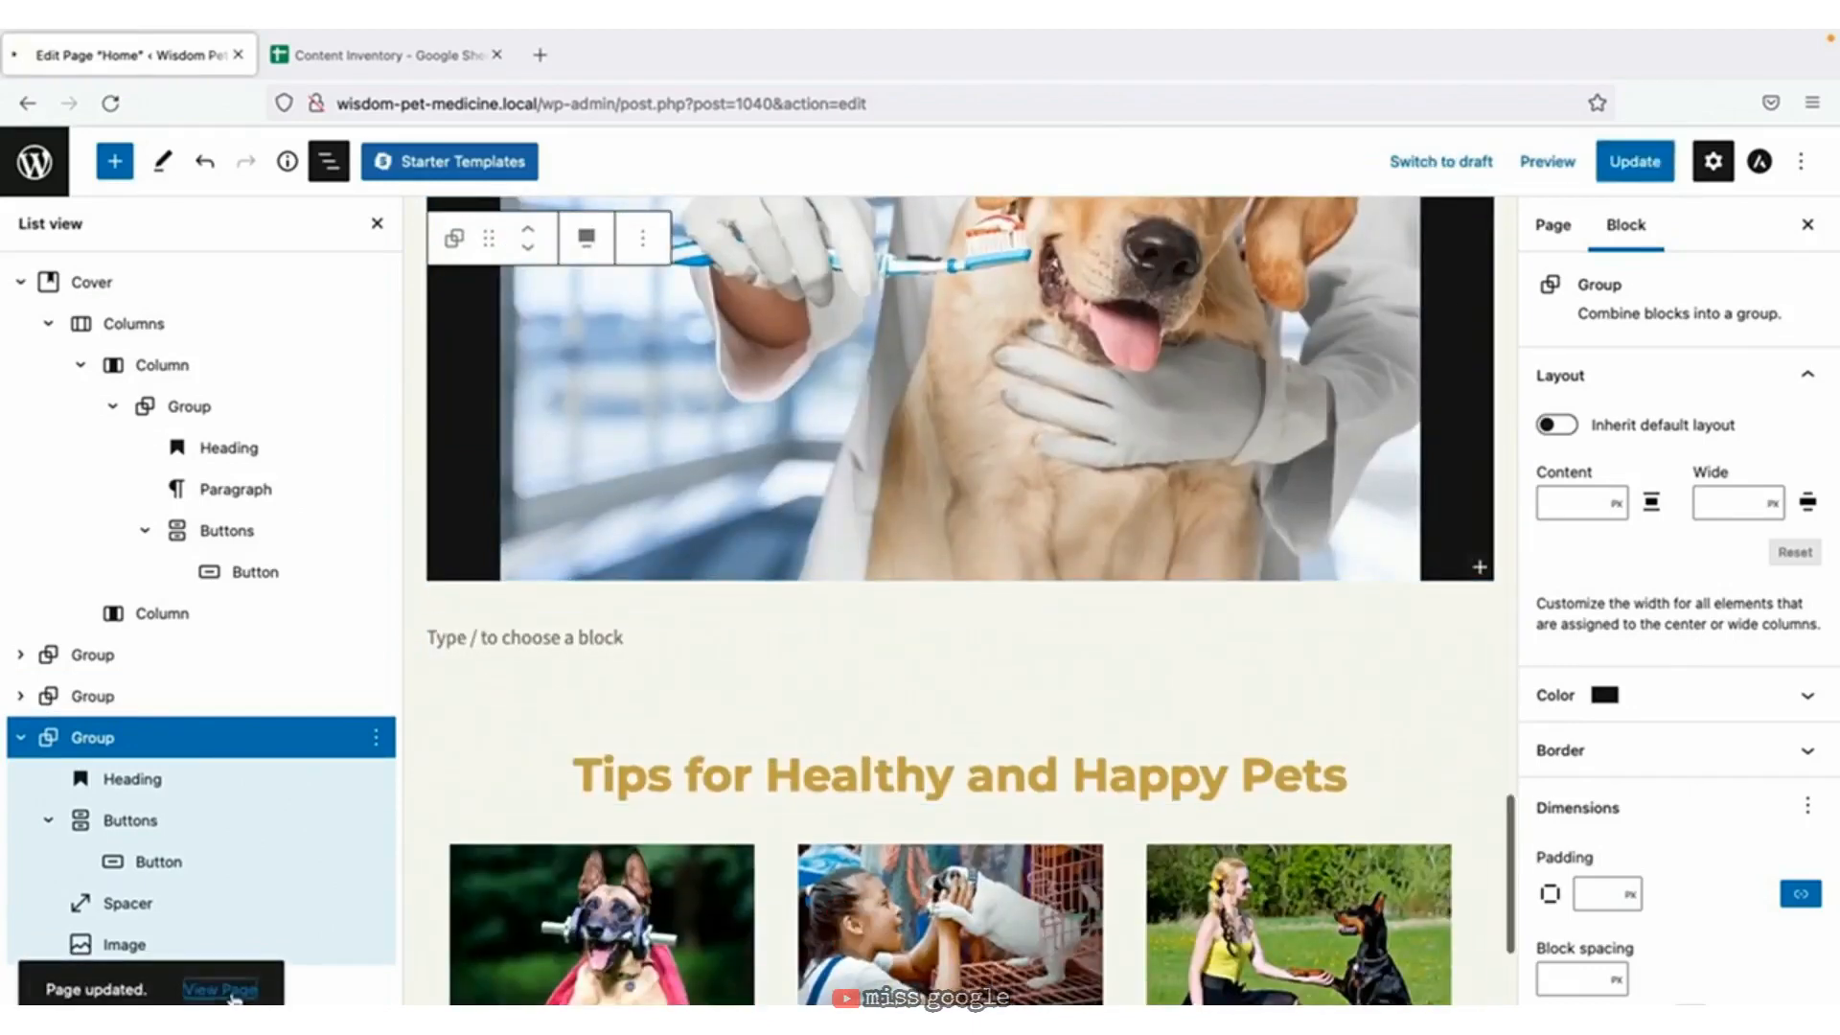
left_click(221, 989)
scroll(1157, 783, "down", 15)
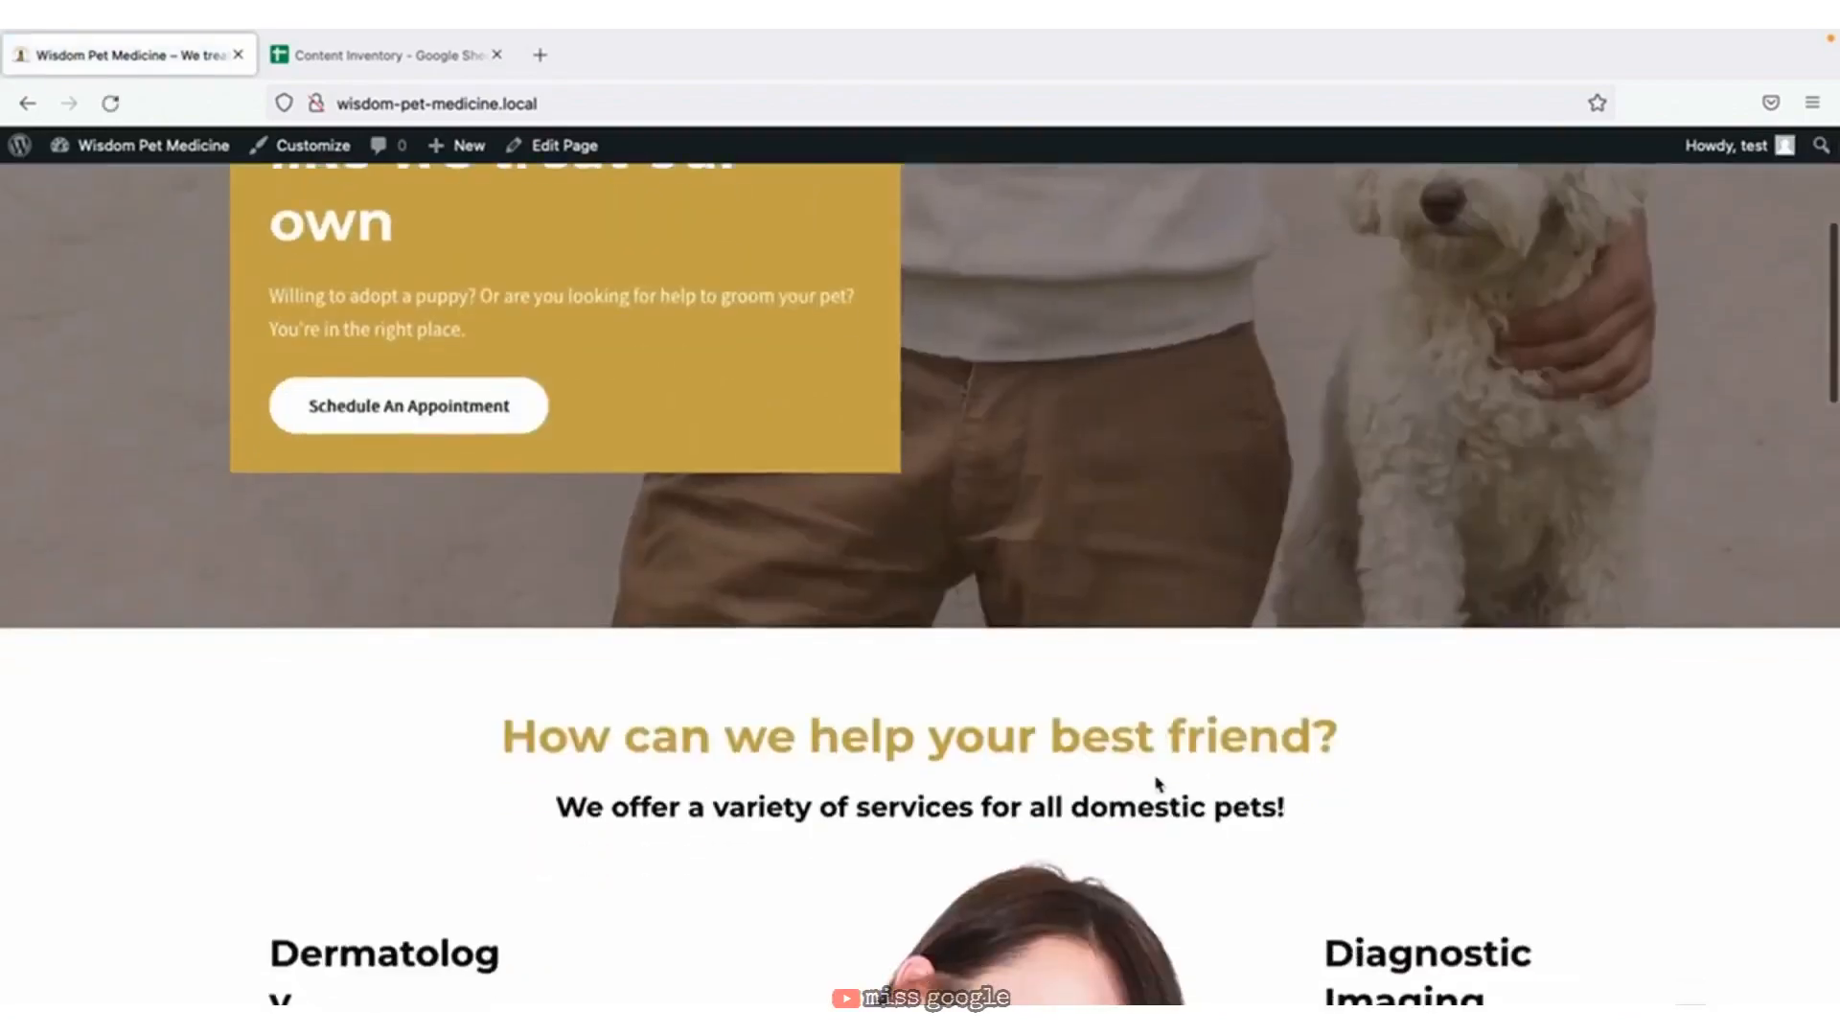
scroll(1157, 783, "down", 10)
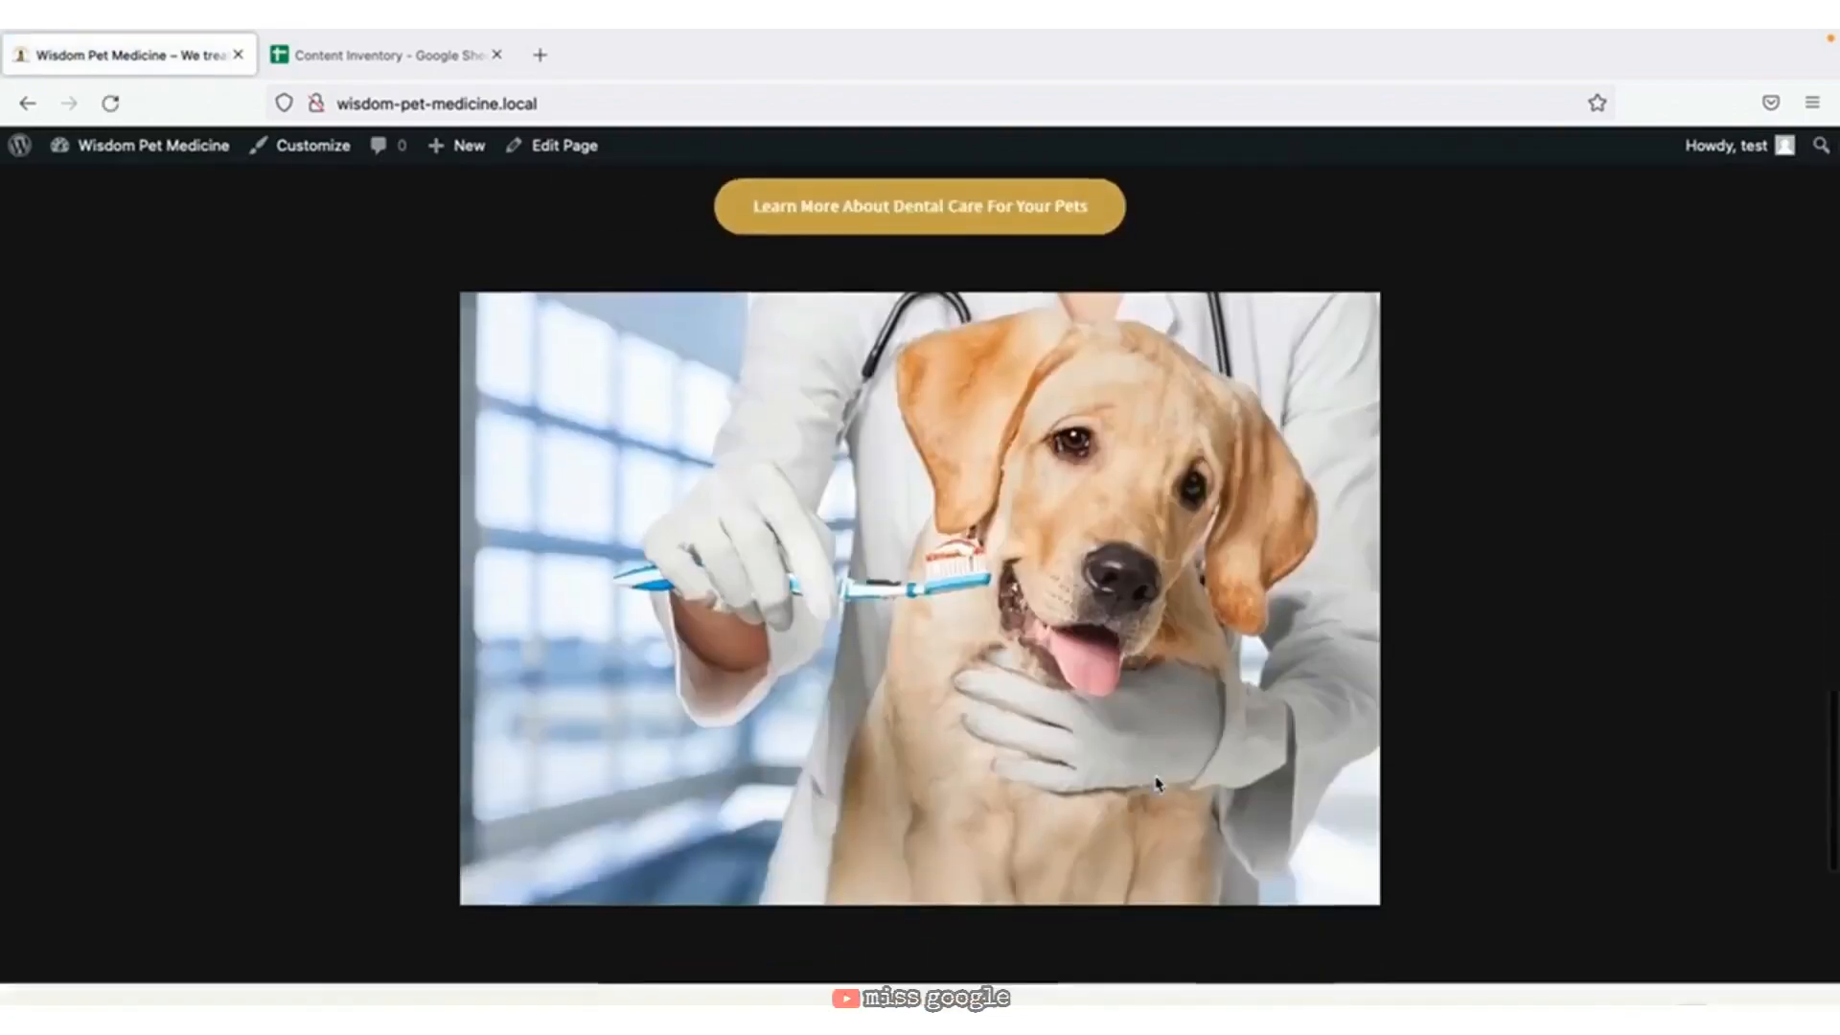
scroll(1159, 783, "up", 2)
scroll(1156, 783, "up", 1)
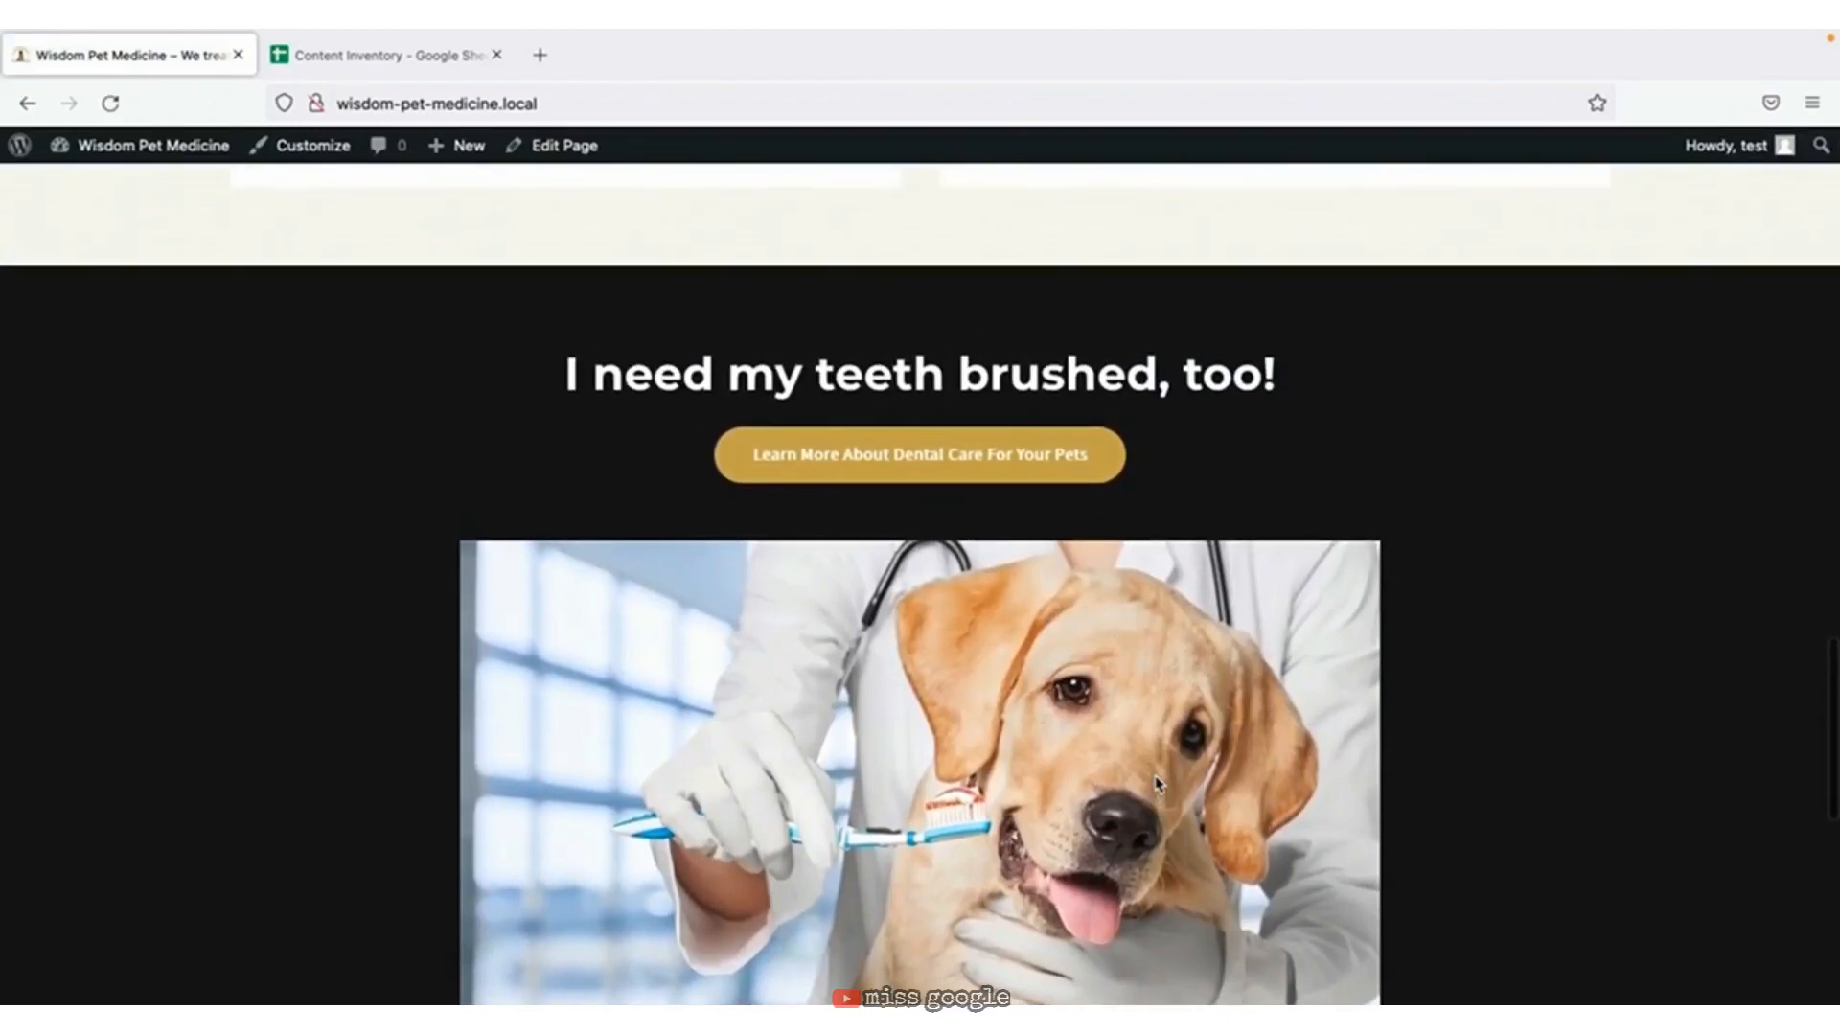
scroll(1157, 785, "up", 1)
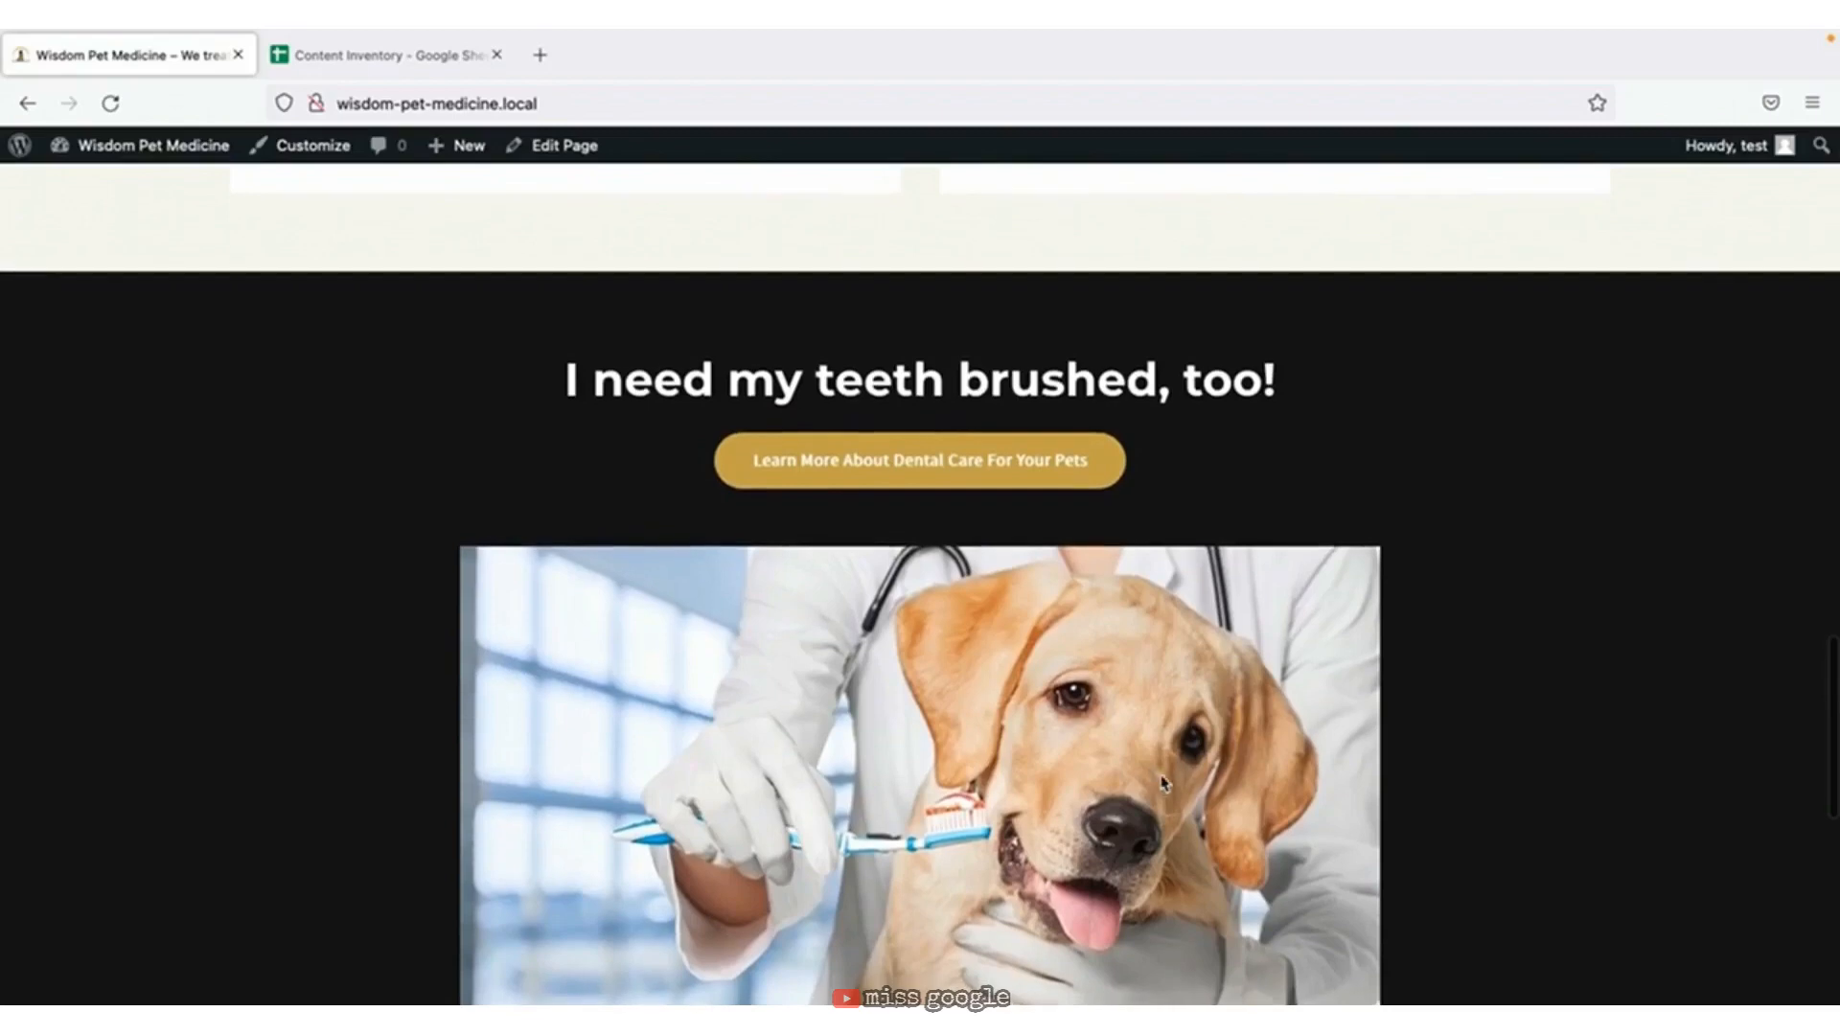
scroll(1316, 702, "up", 3)
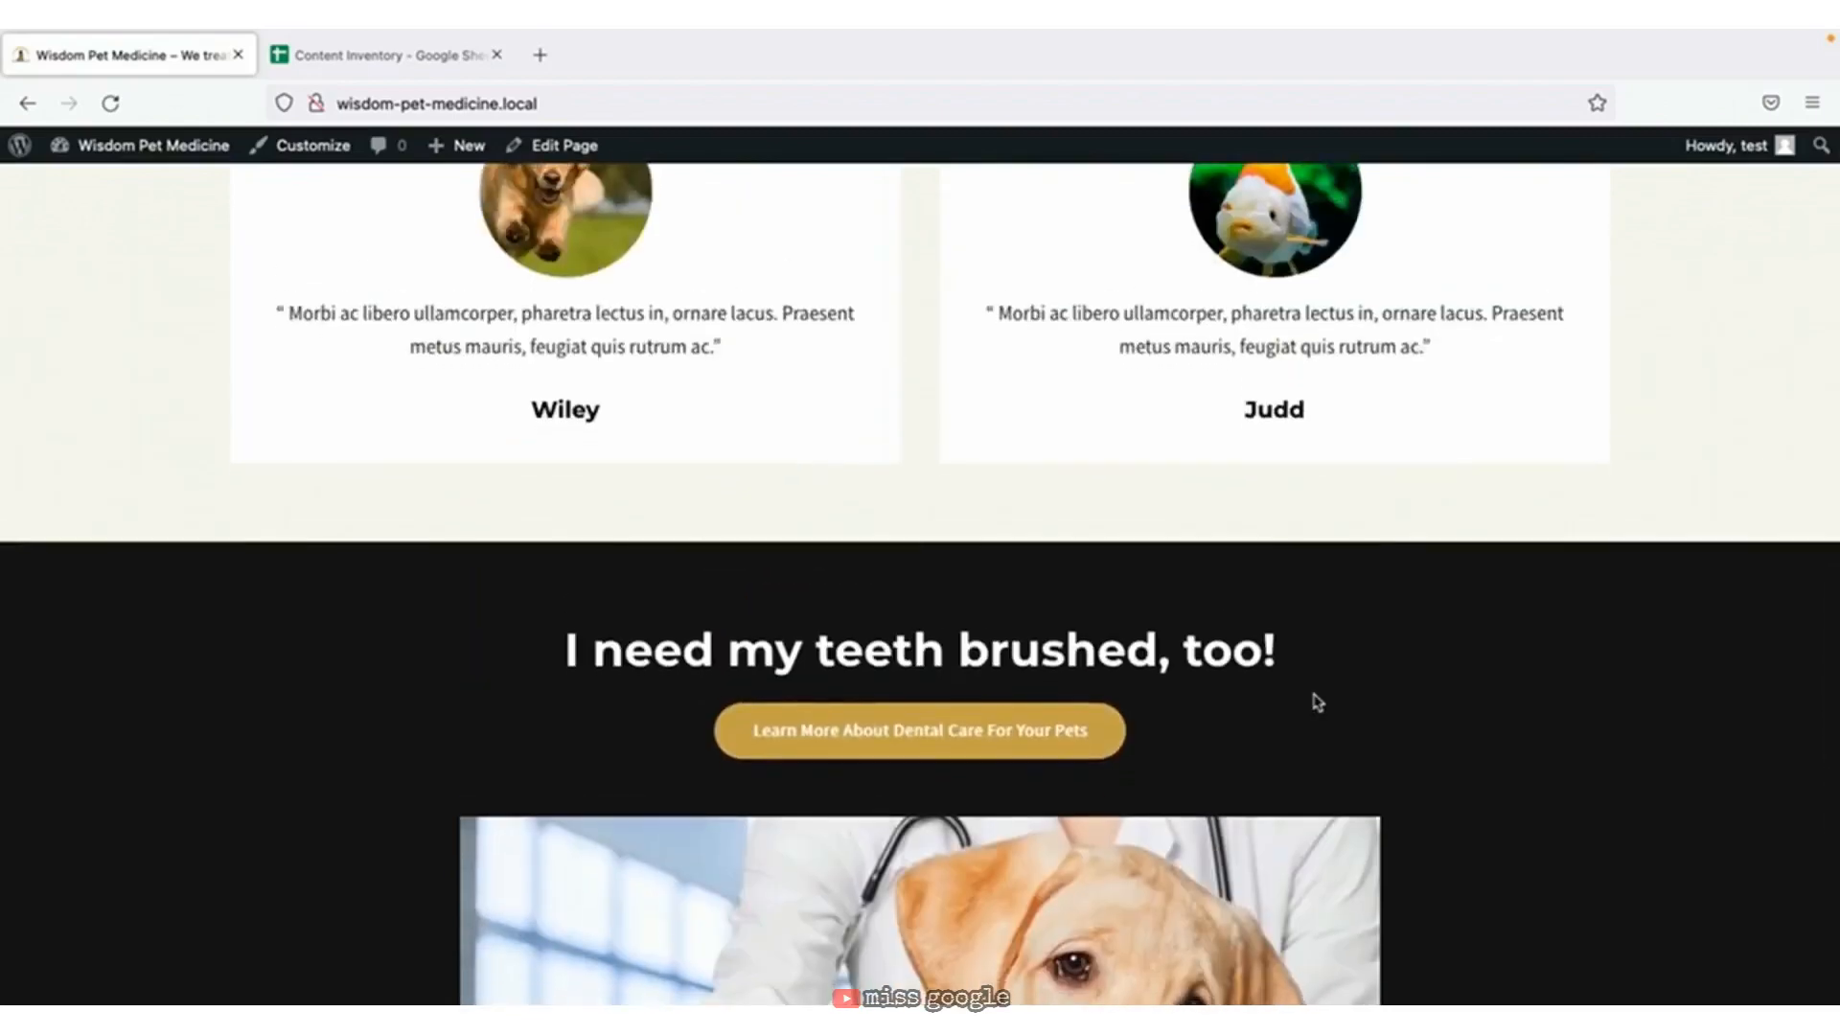
Inspect the live home page in responsive design mode and review its hero and services sections at phone size.
right_click(158, 382)
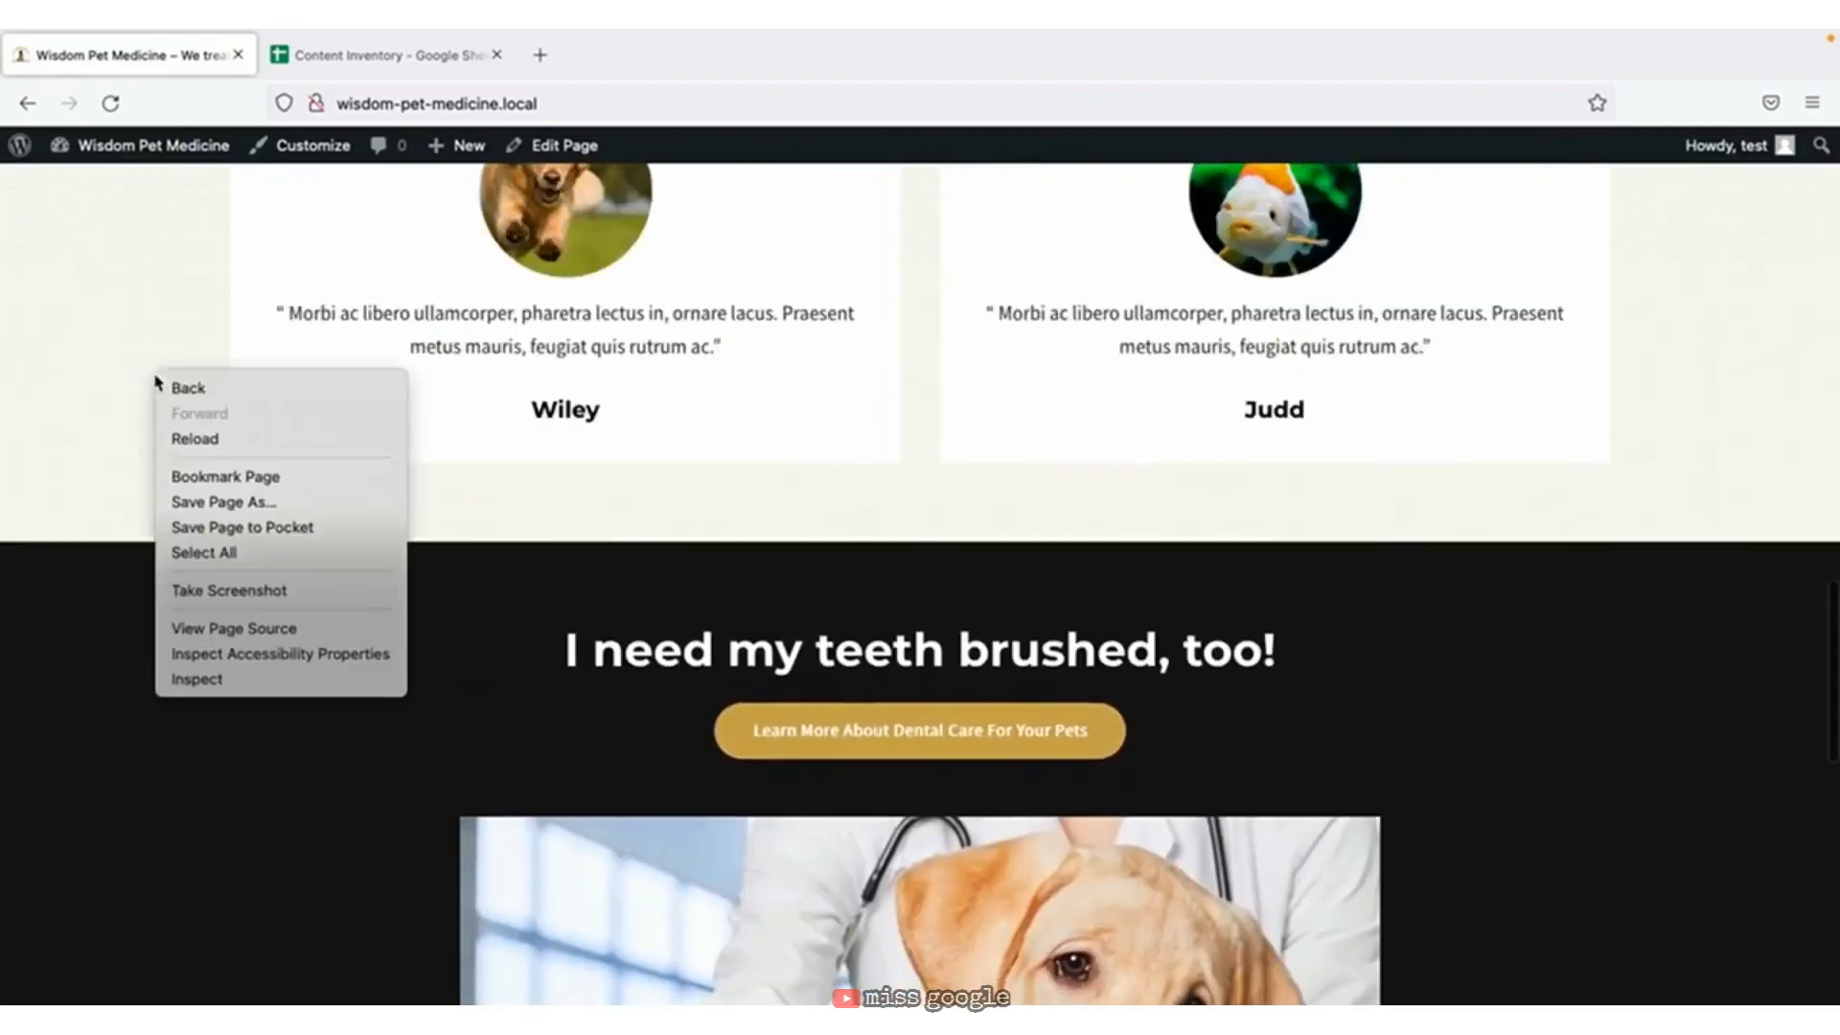
left_click(222, 680)
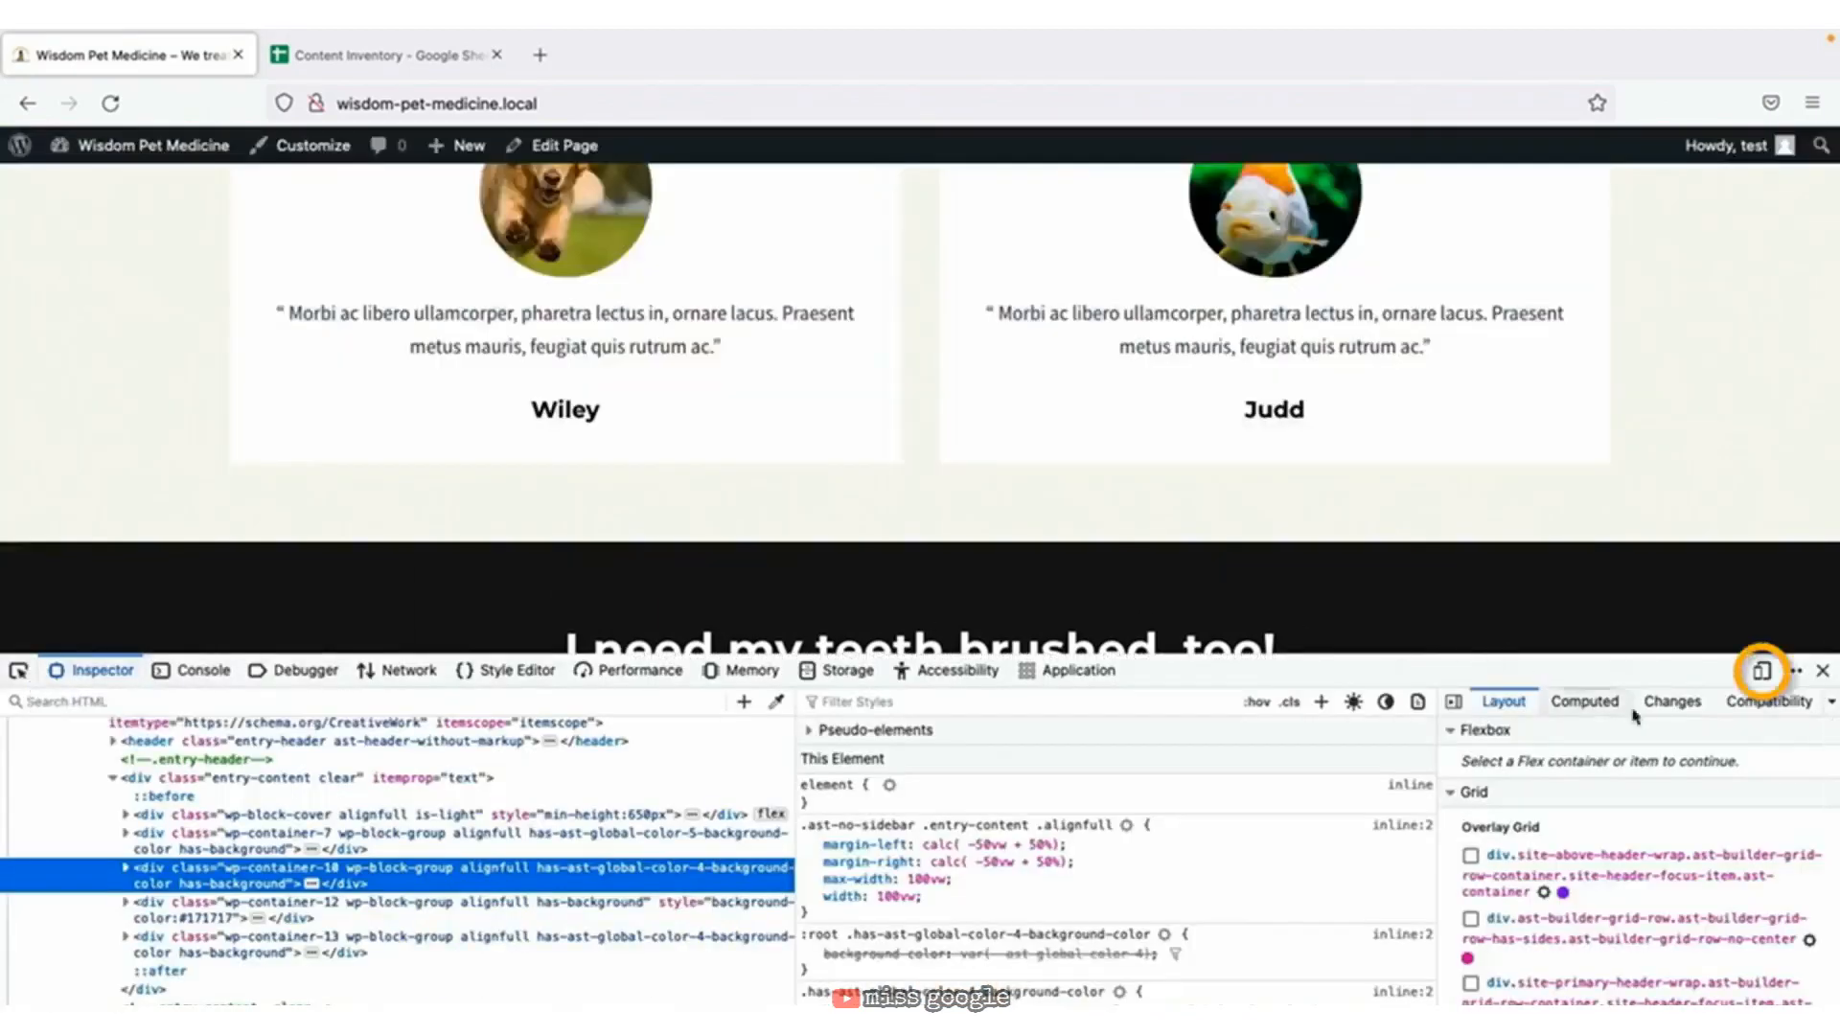
left_click(1764, 671)
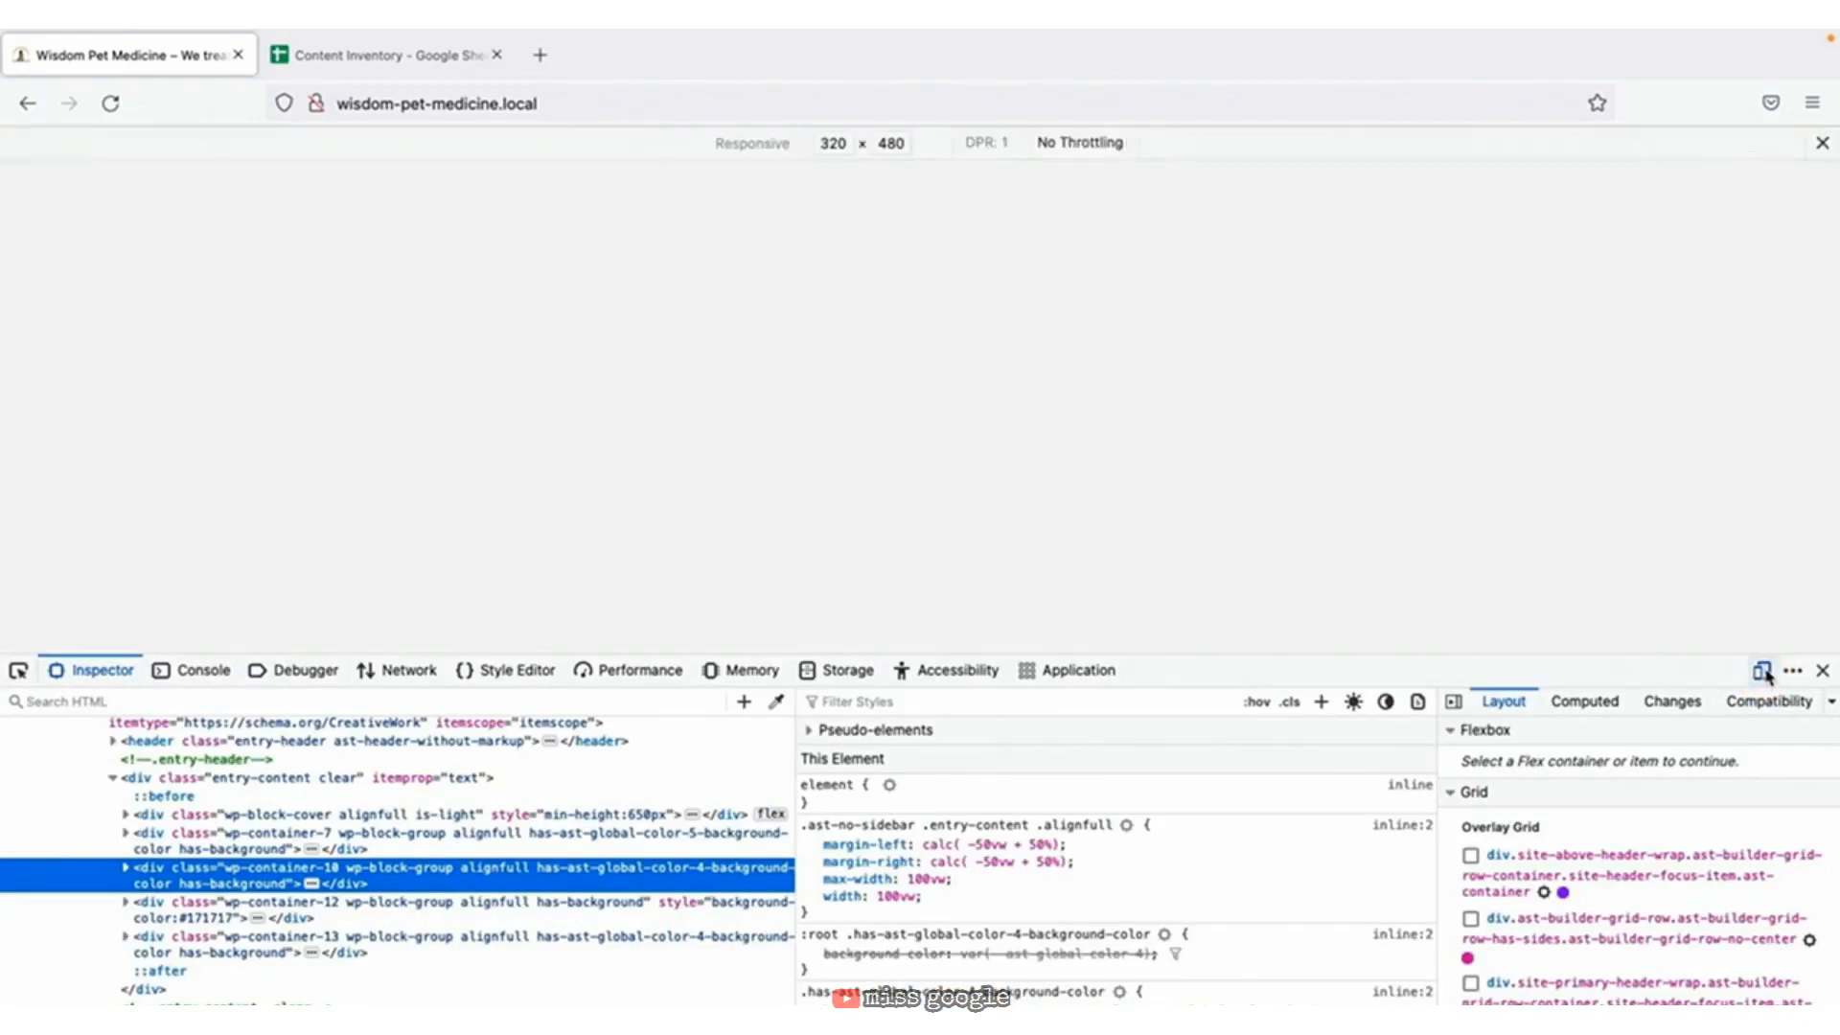
scroll(915, 349, "up", 5)
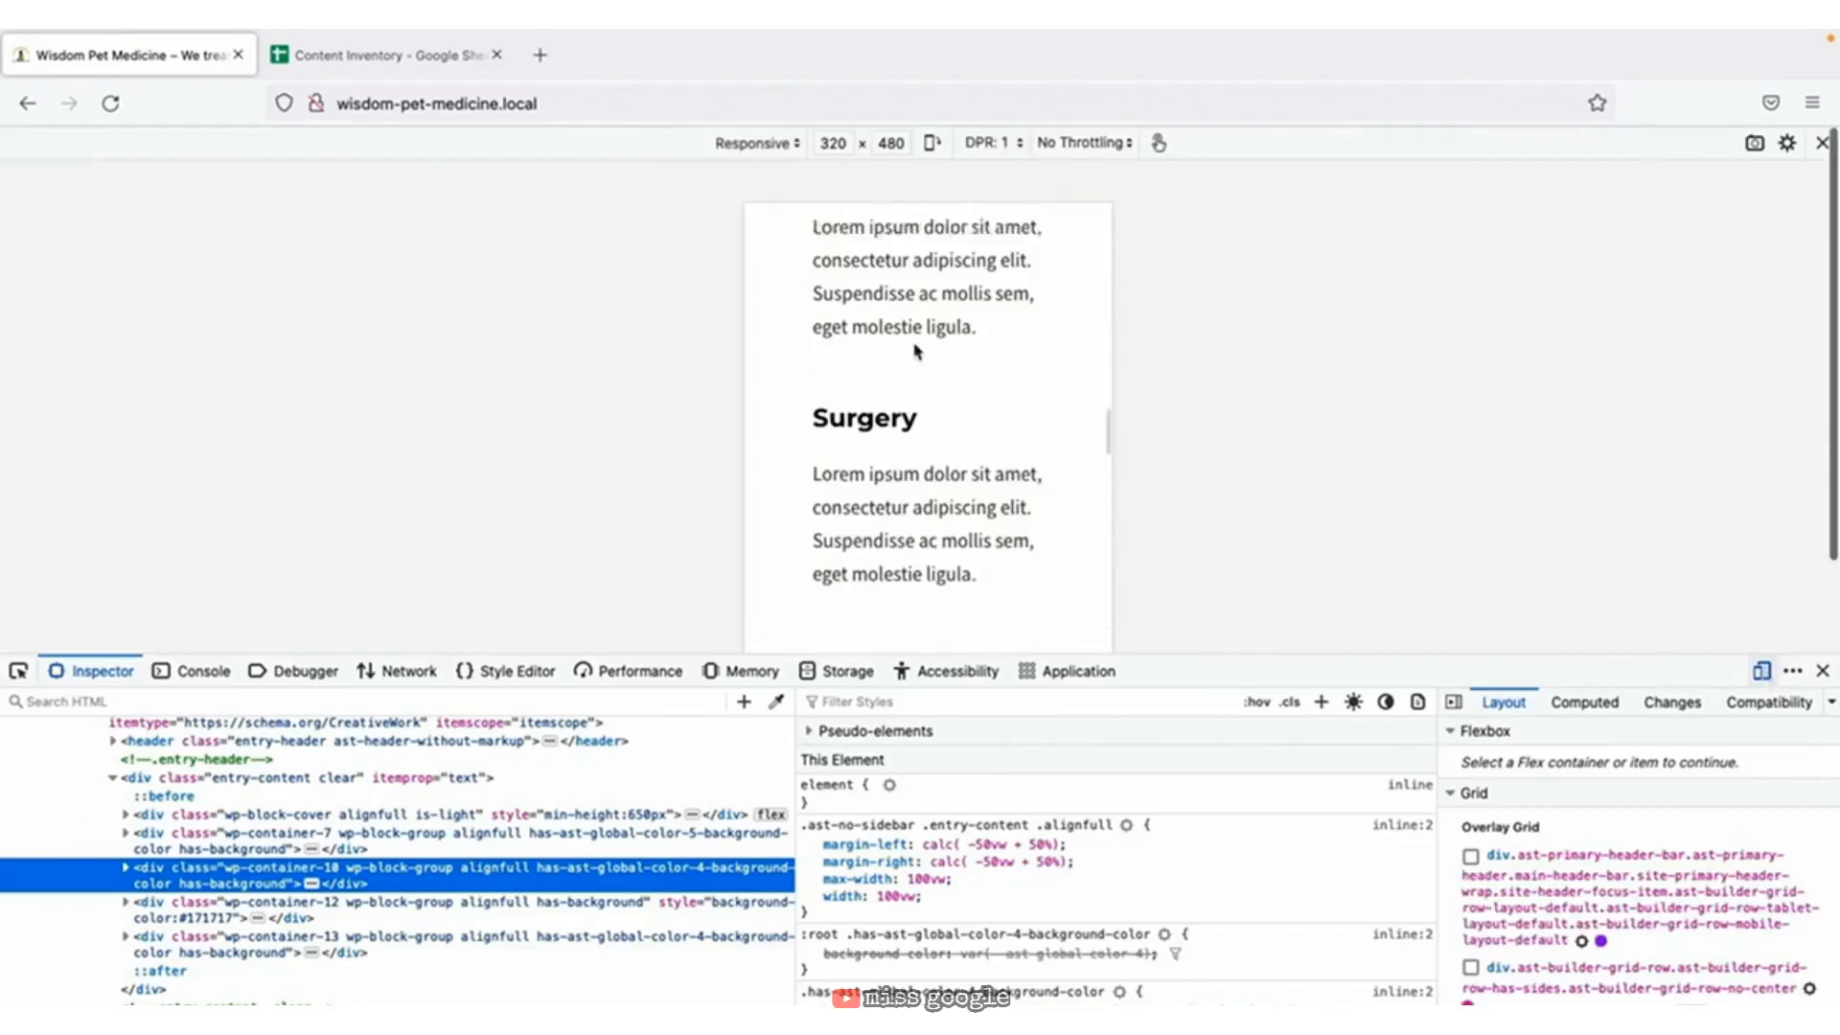
scroll(915, 350, "up", 8)
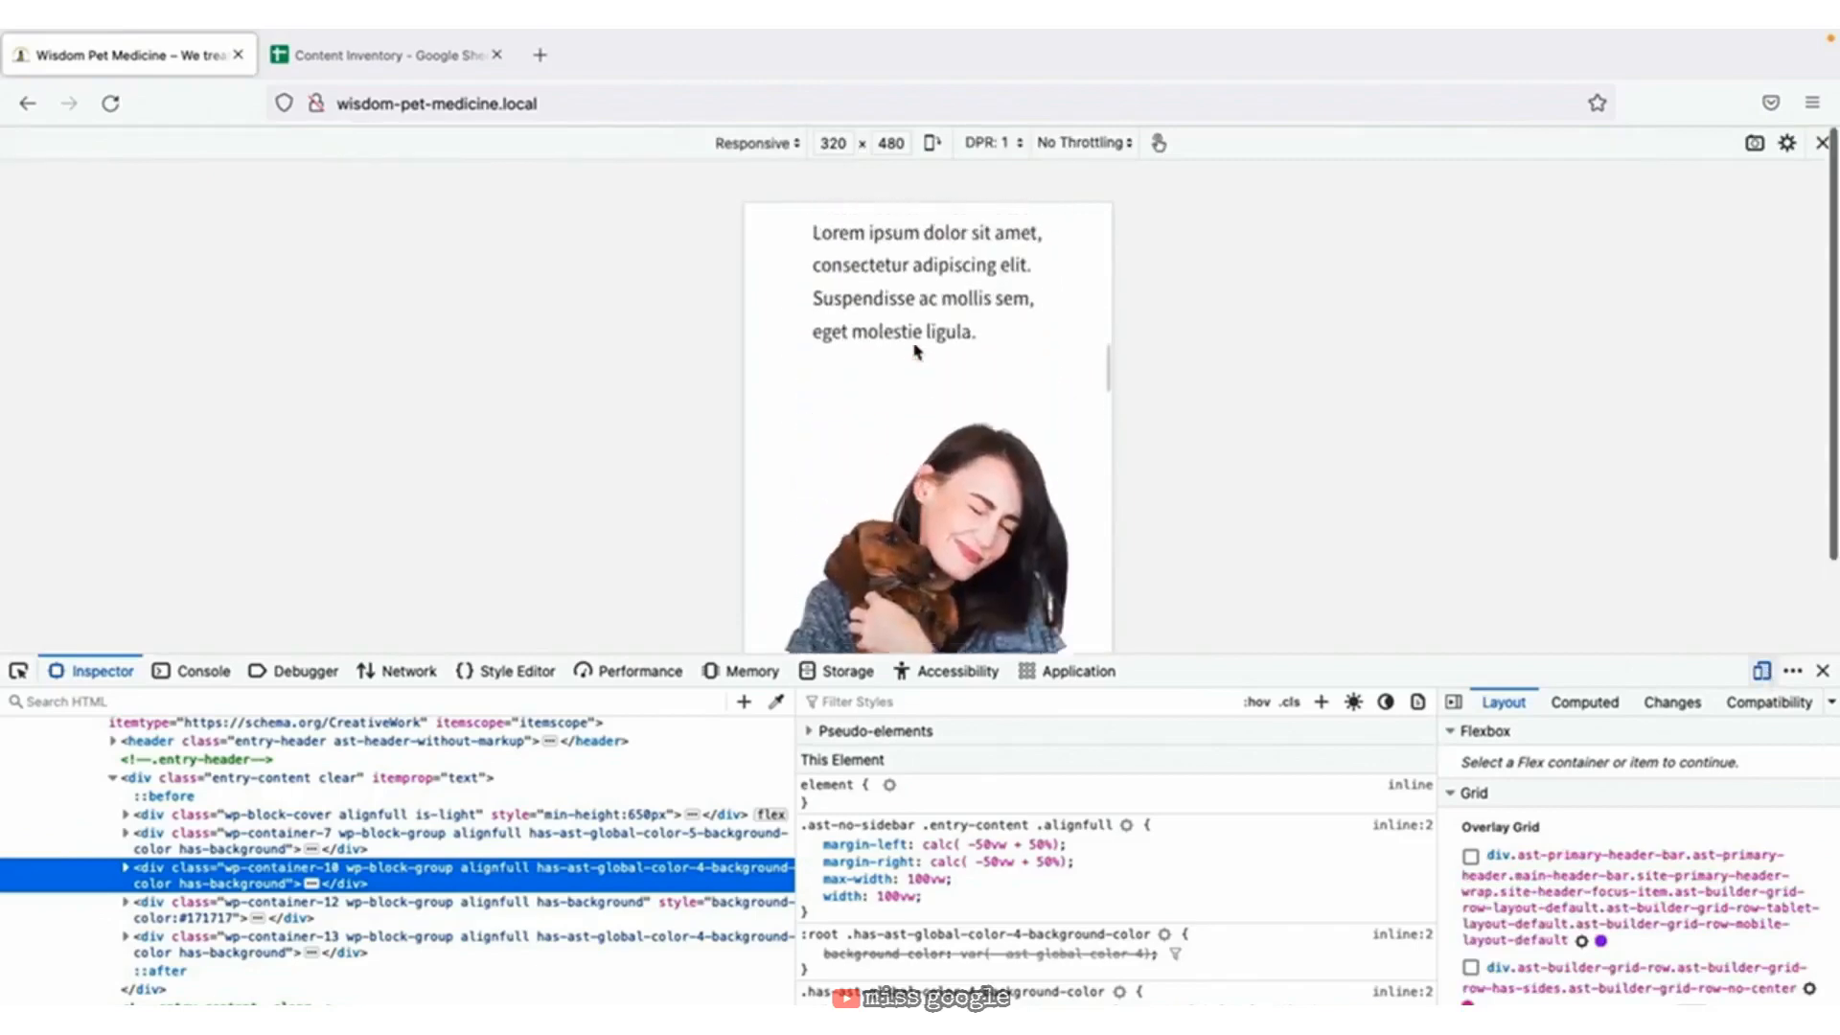
scroll(915, 343, "up", 10)
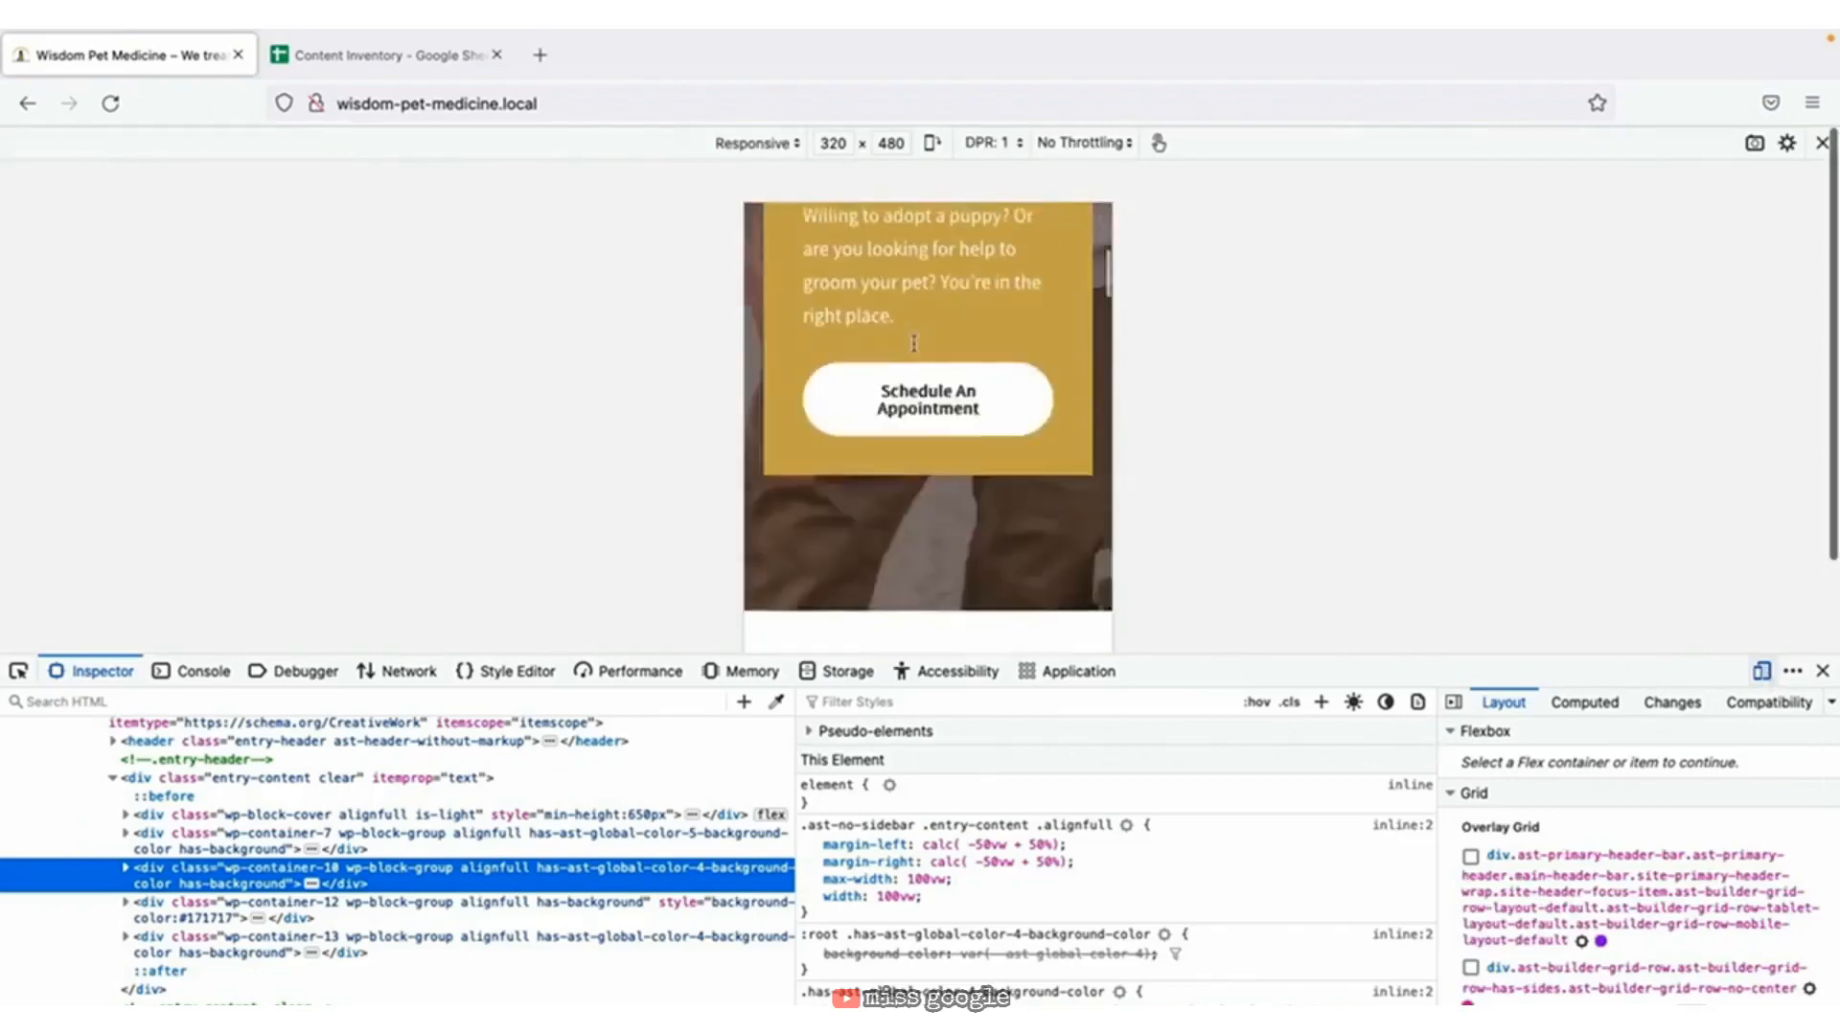
scroll(945, 393, "down", 10)
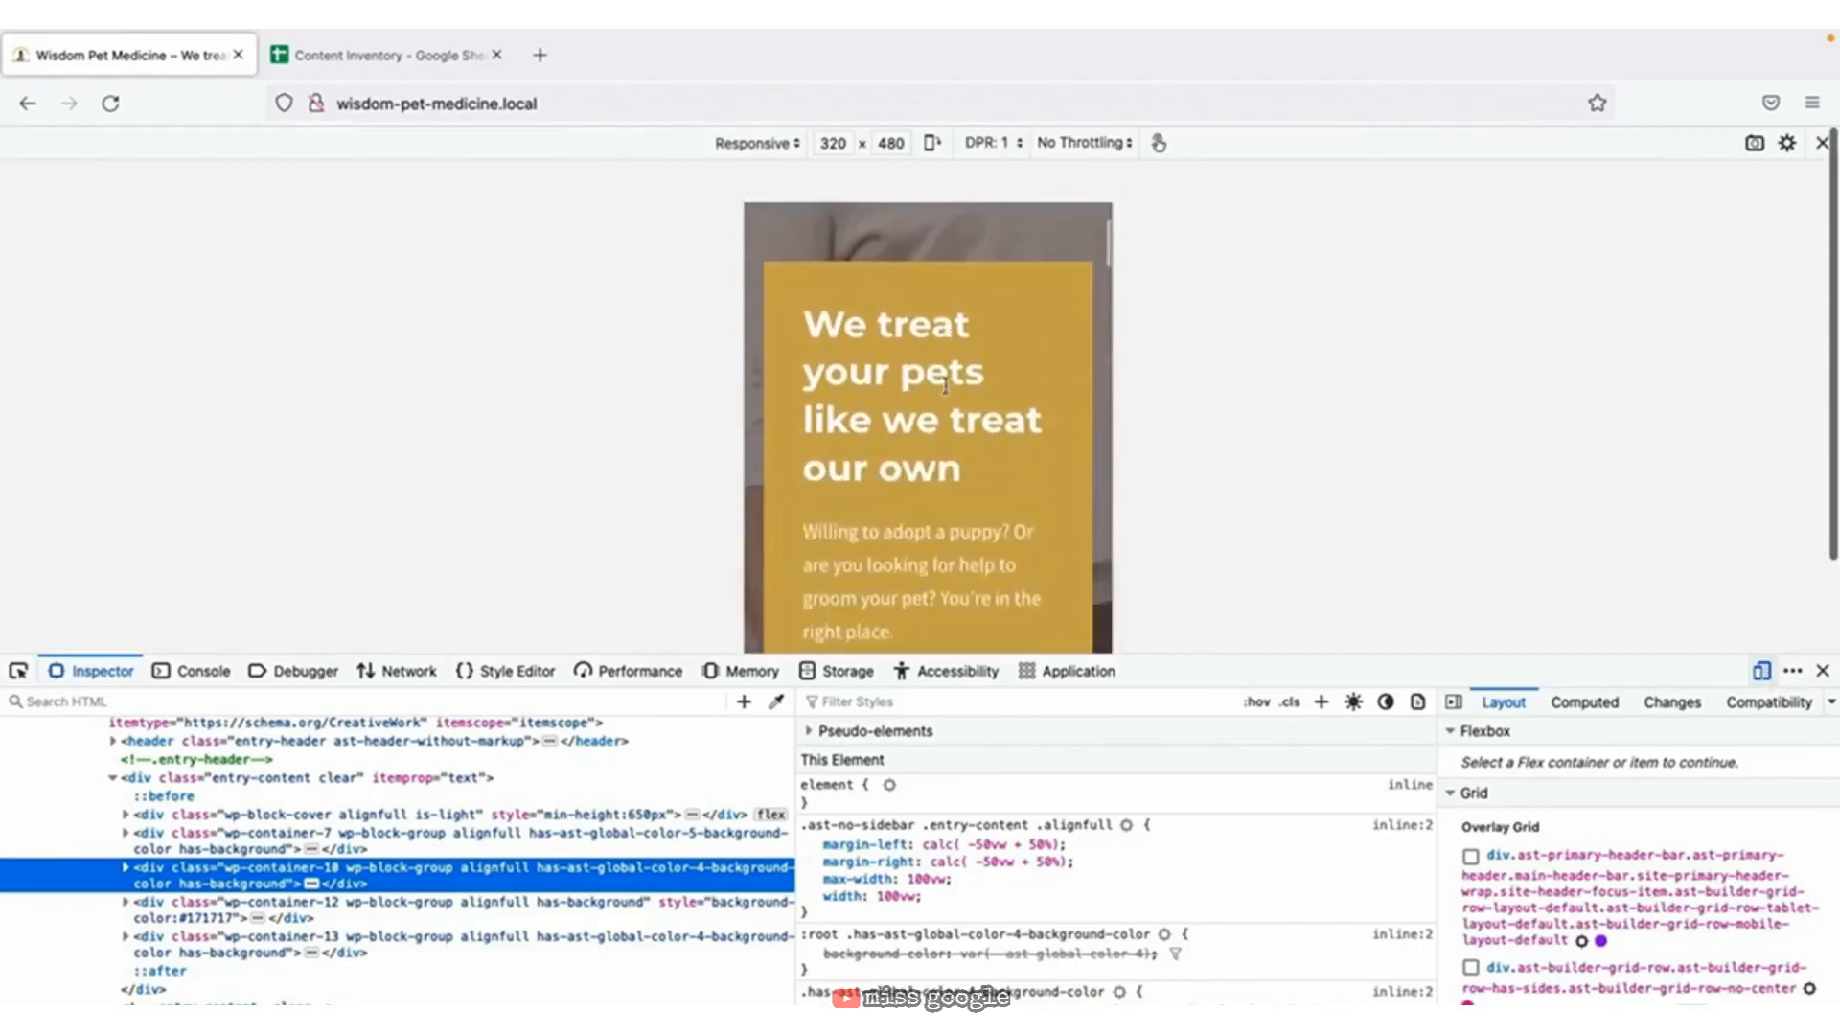
scroll(945, 388, "down", 6)
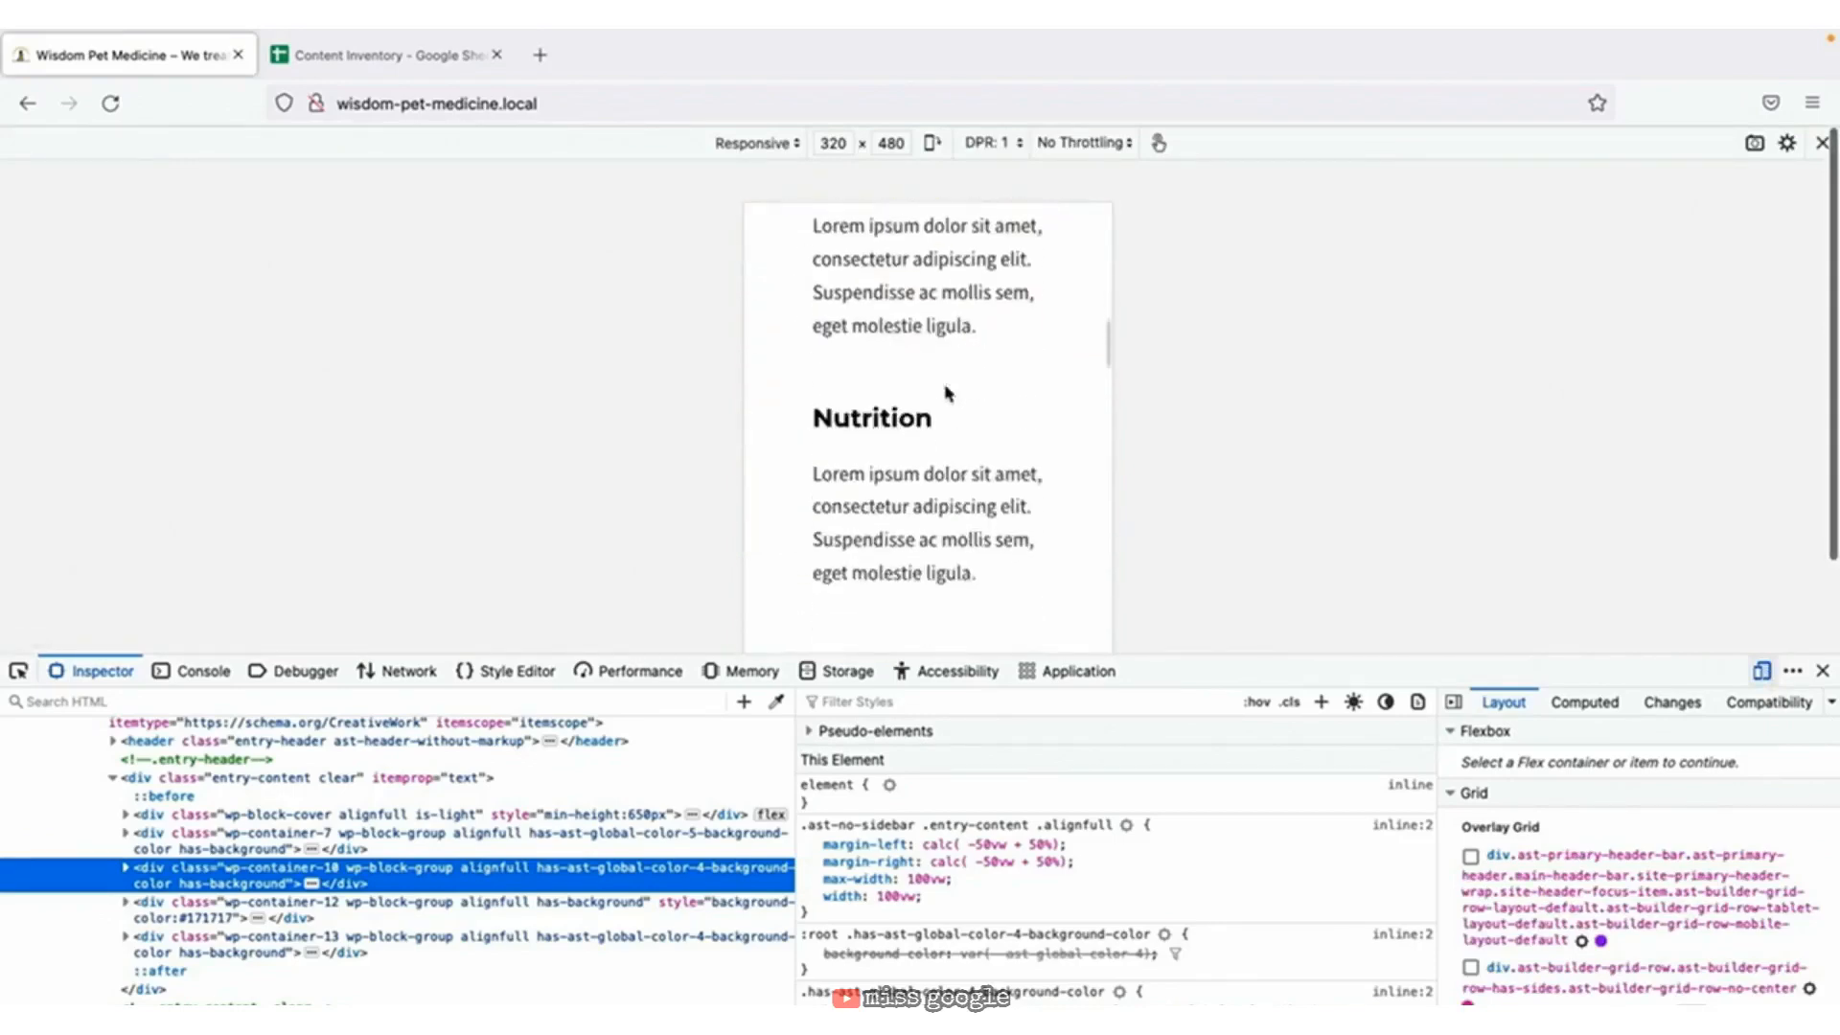
scroll(945, 393, "down", 2)
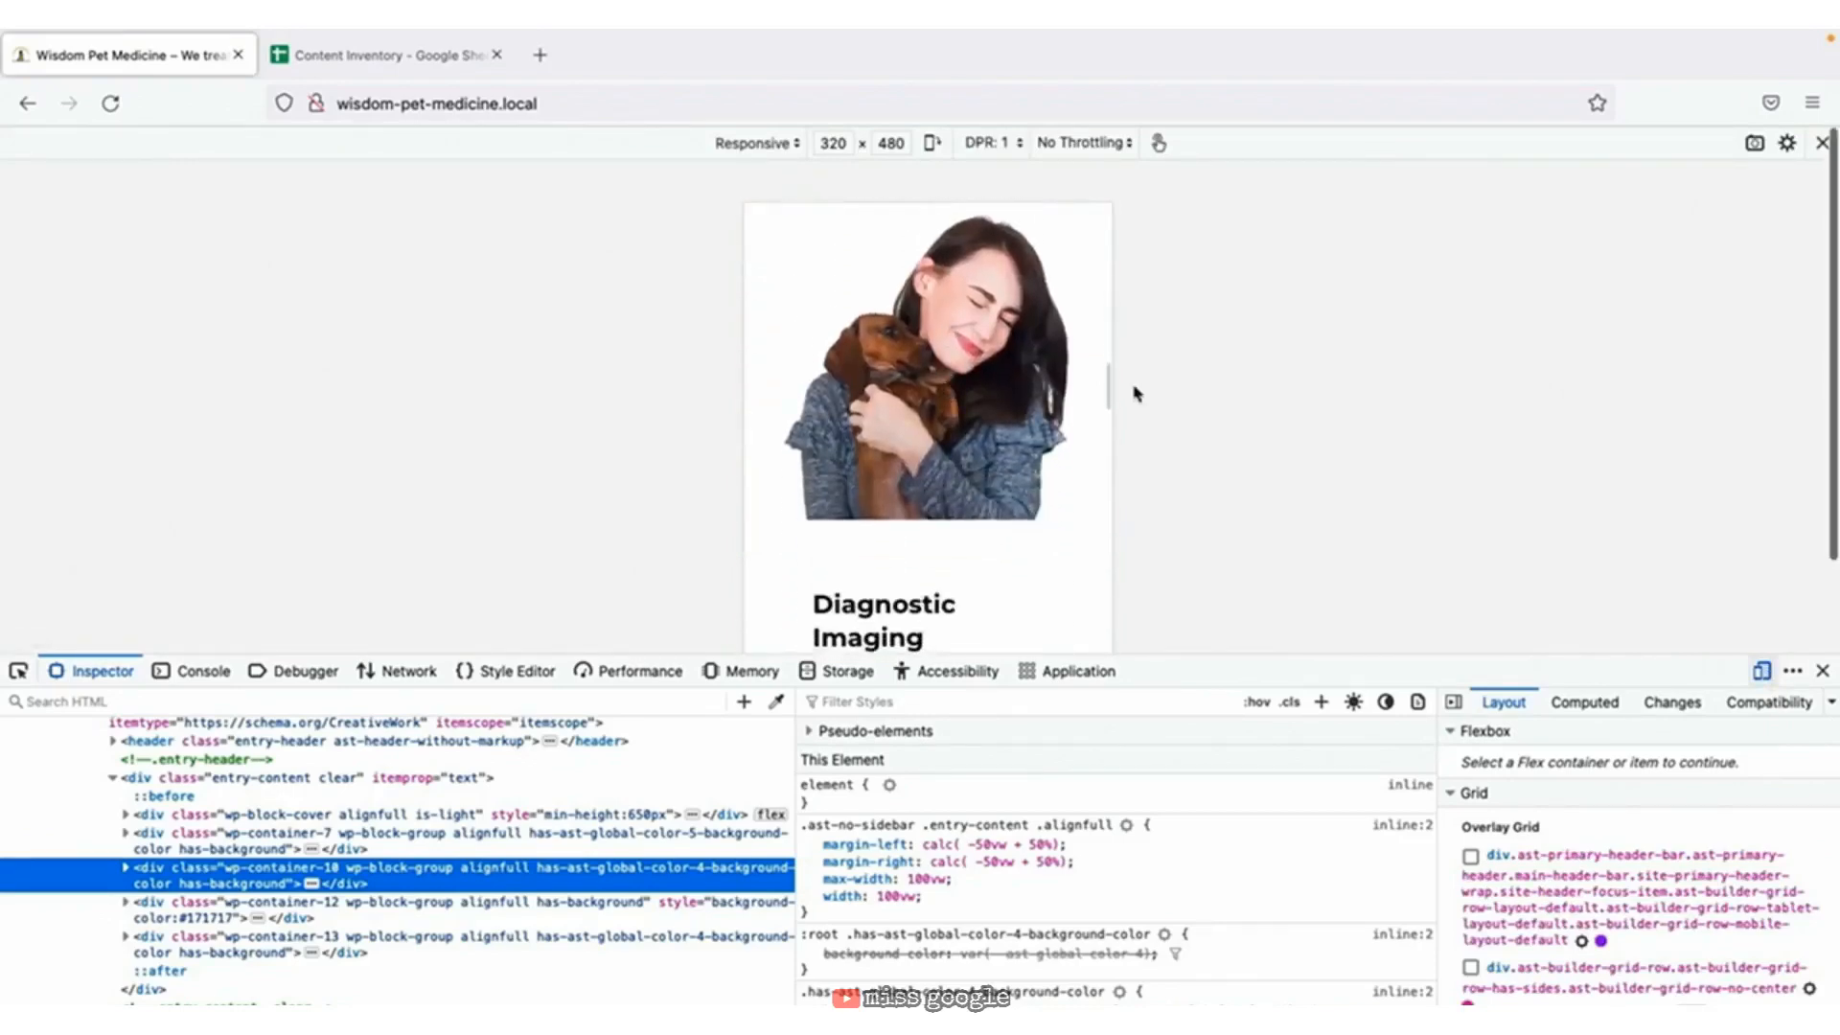
Widen the simulated viewport to about 714 px and review the services section's layout.
left_click_drag(1110, 387, 1336, 403)
scroll(1045, 443, "up", 10)
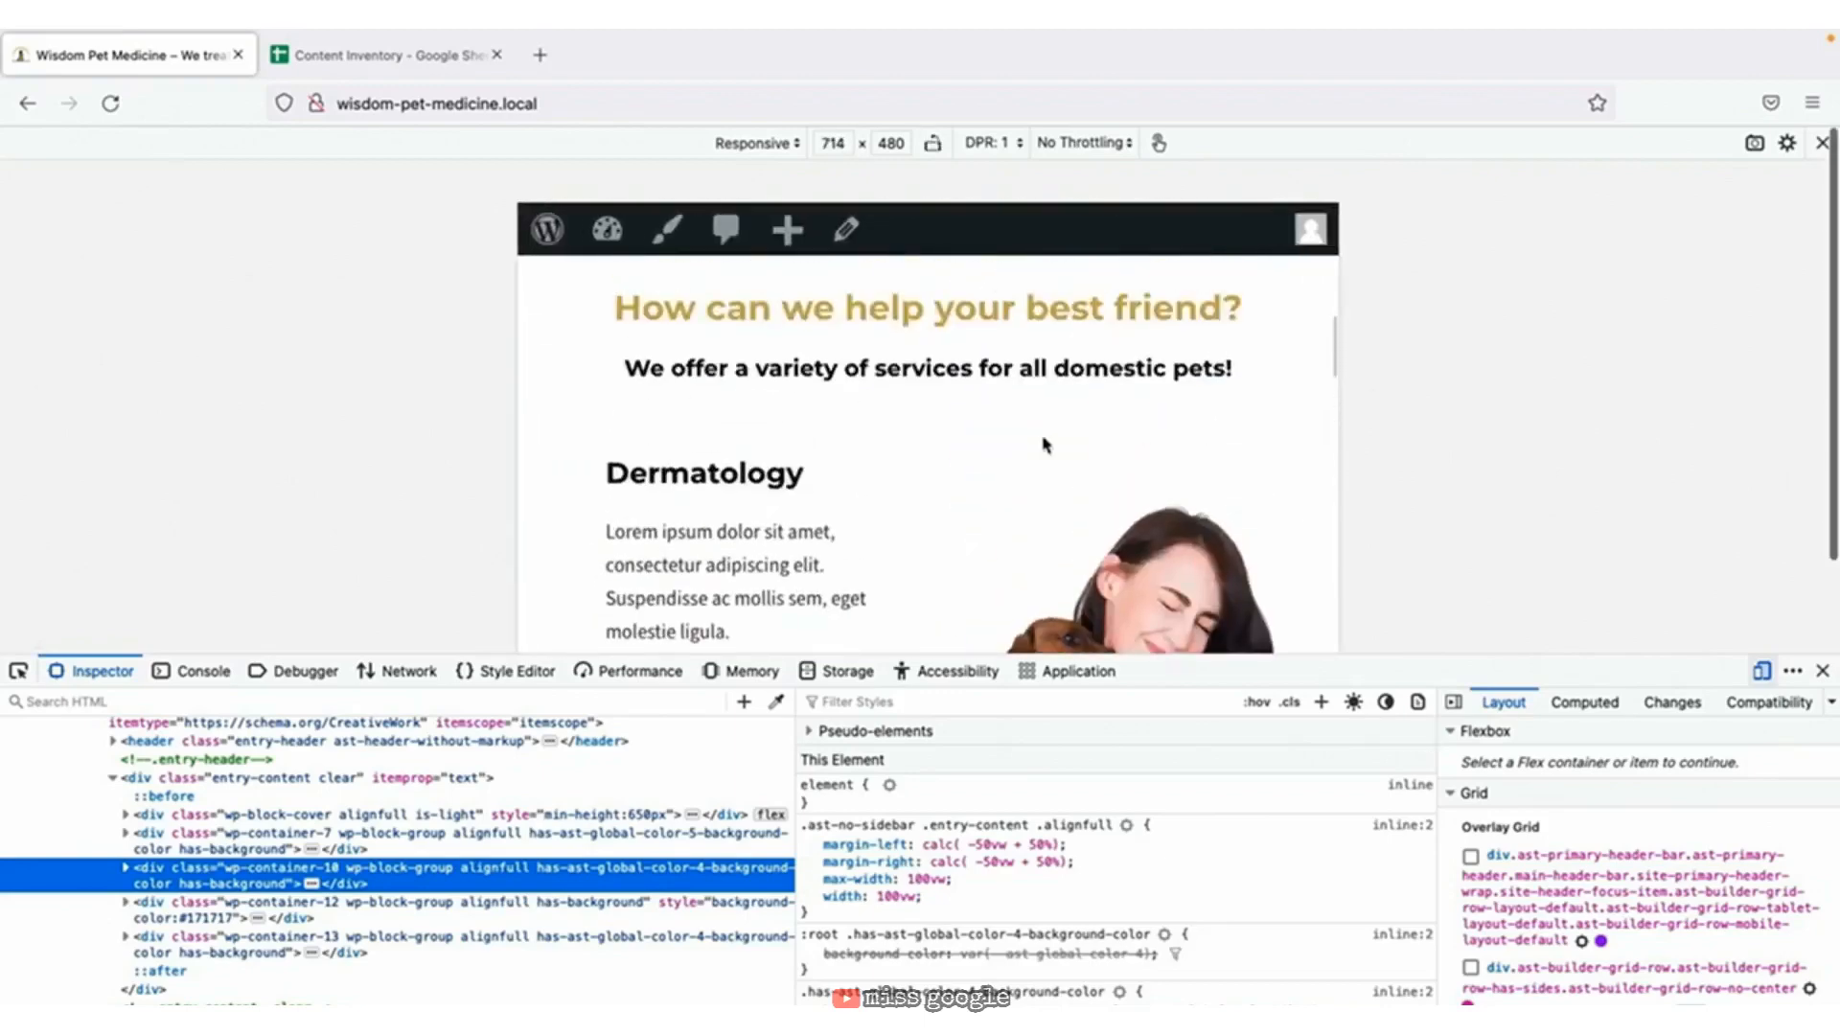
scroll(1045, 443, "down", 5)
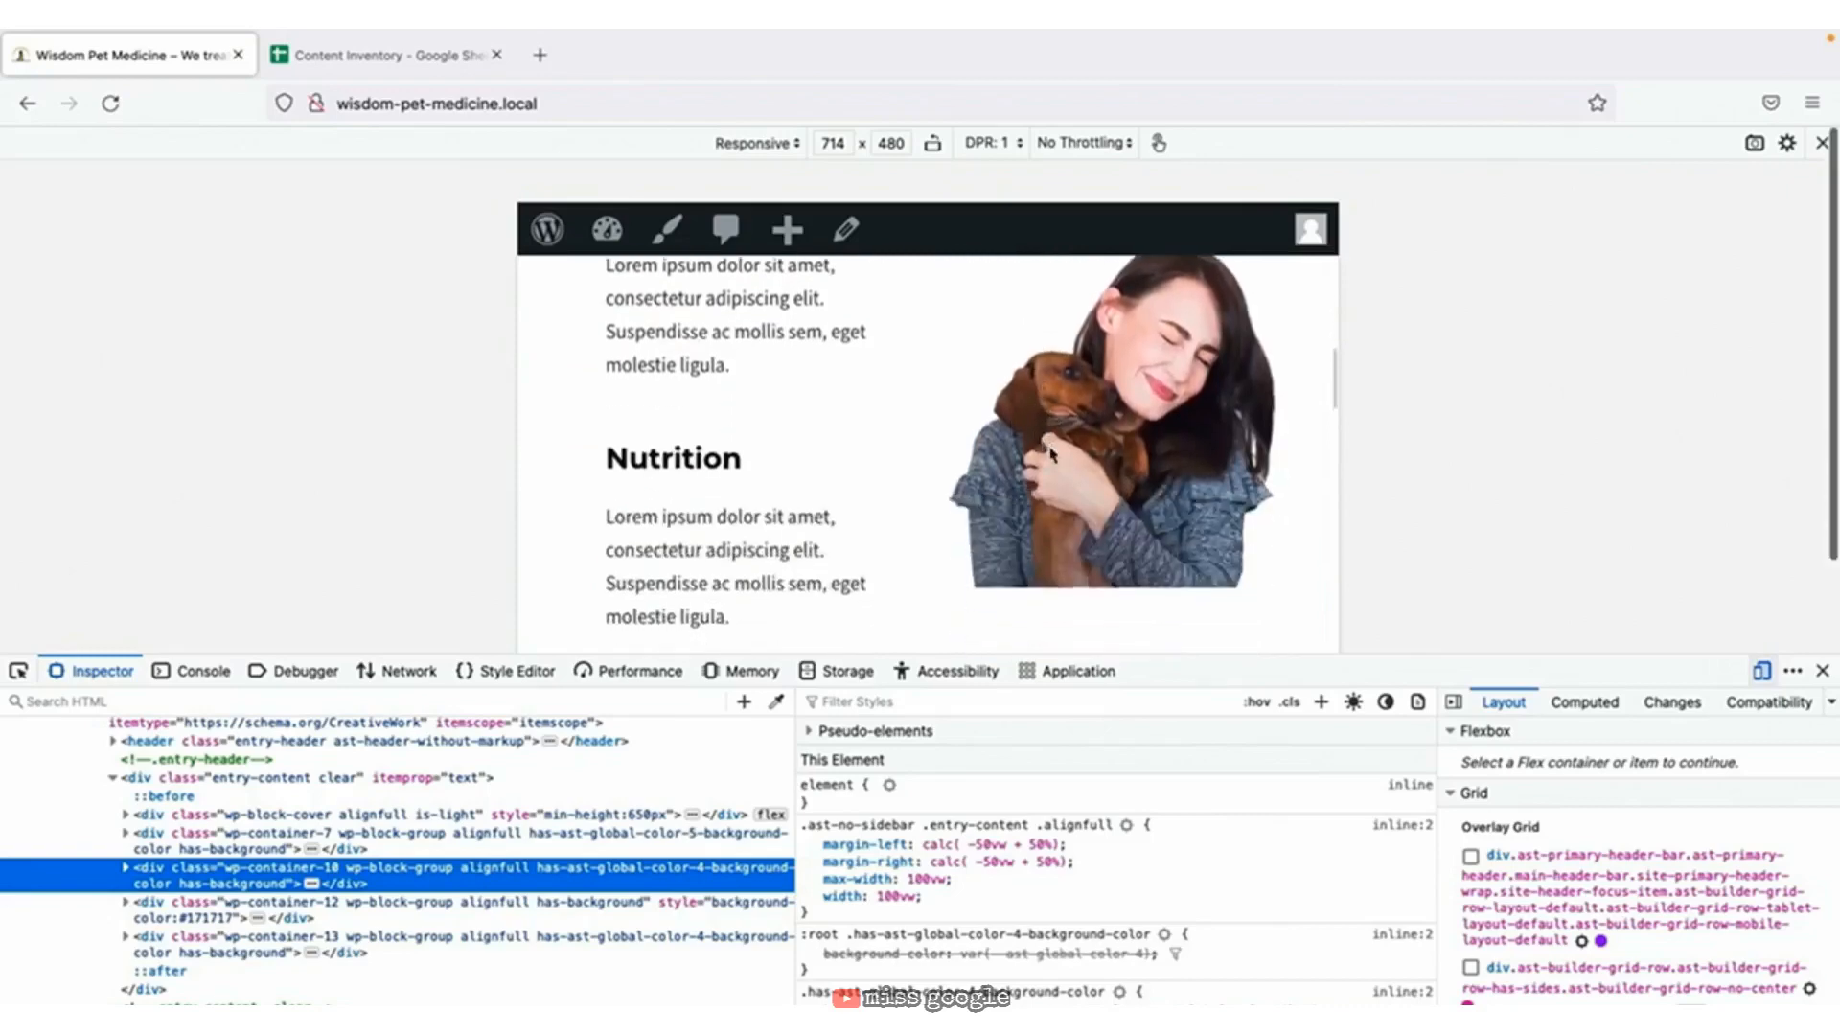
scroll(1041, 441, "down", 3)
scroll(714, 461, "down", 5)
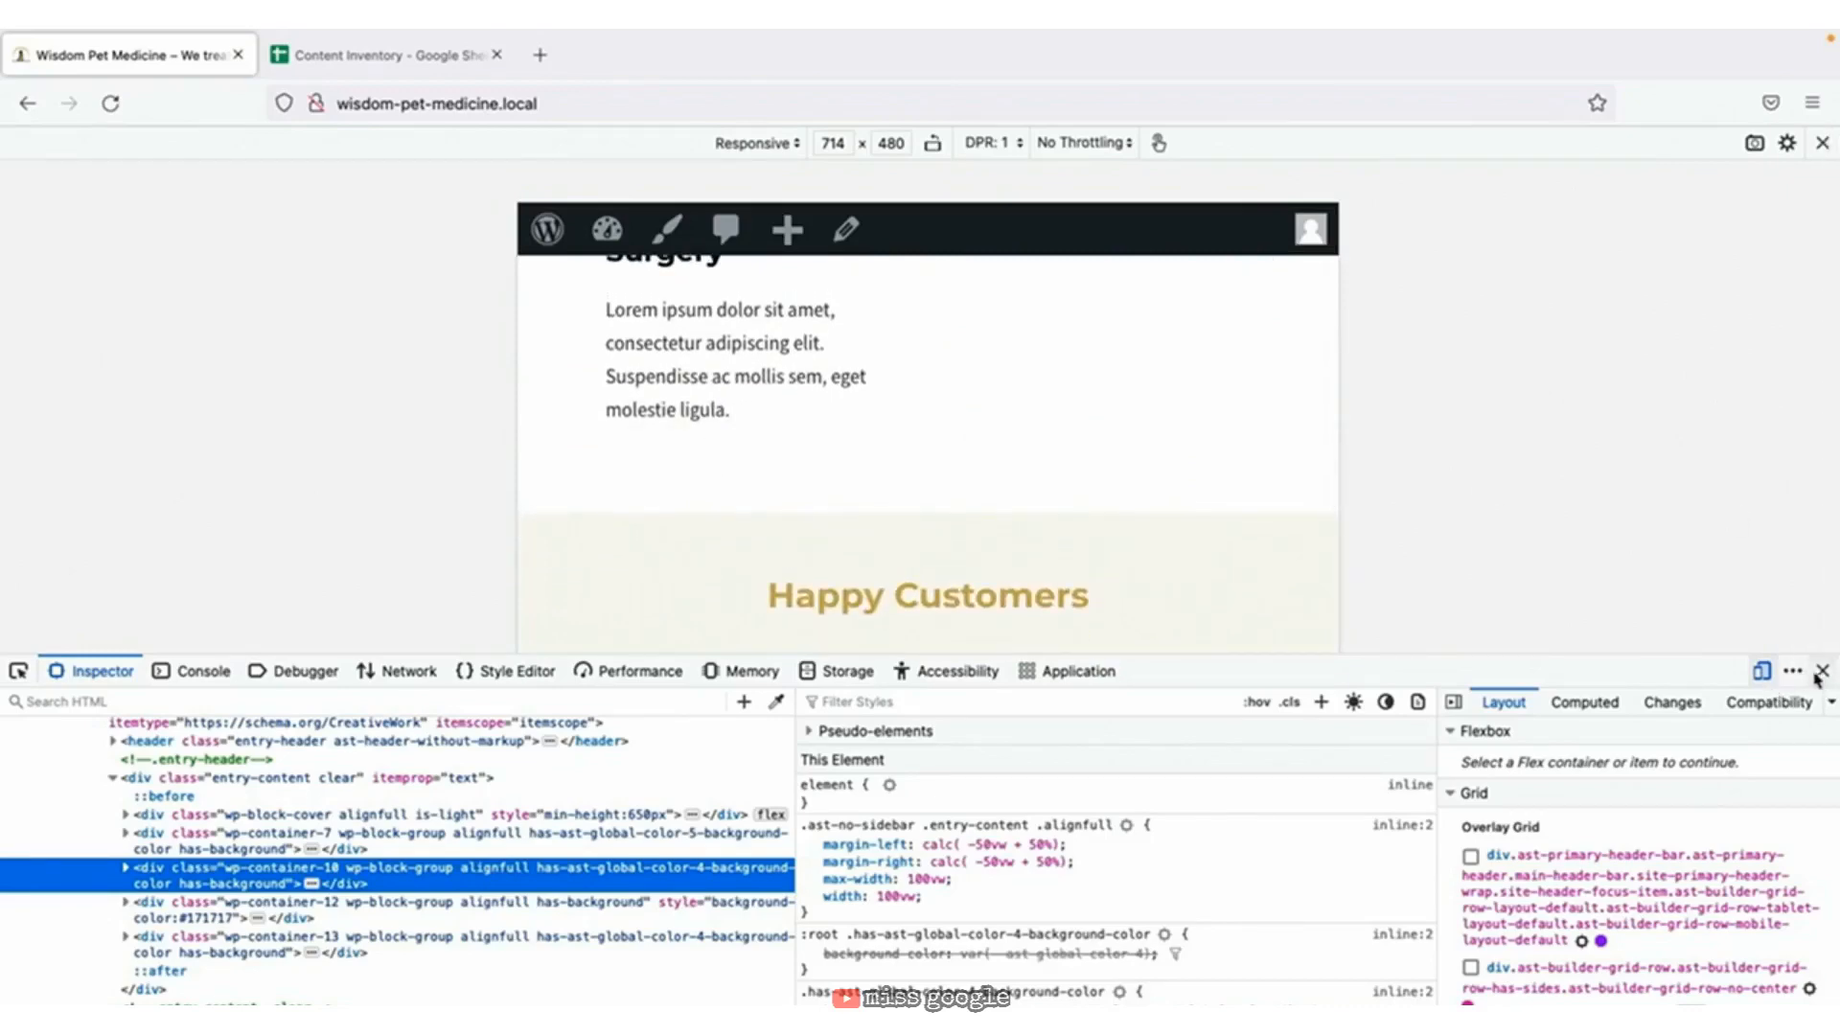
Close the developer tools and responsive design mode, and reopen the Home page for editing.
left_click(1822, 673)
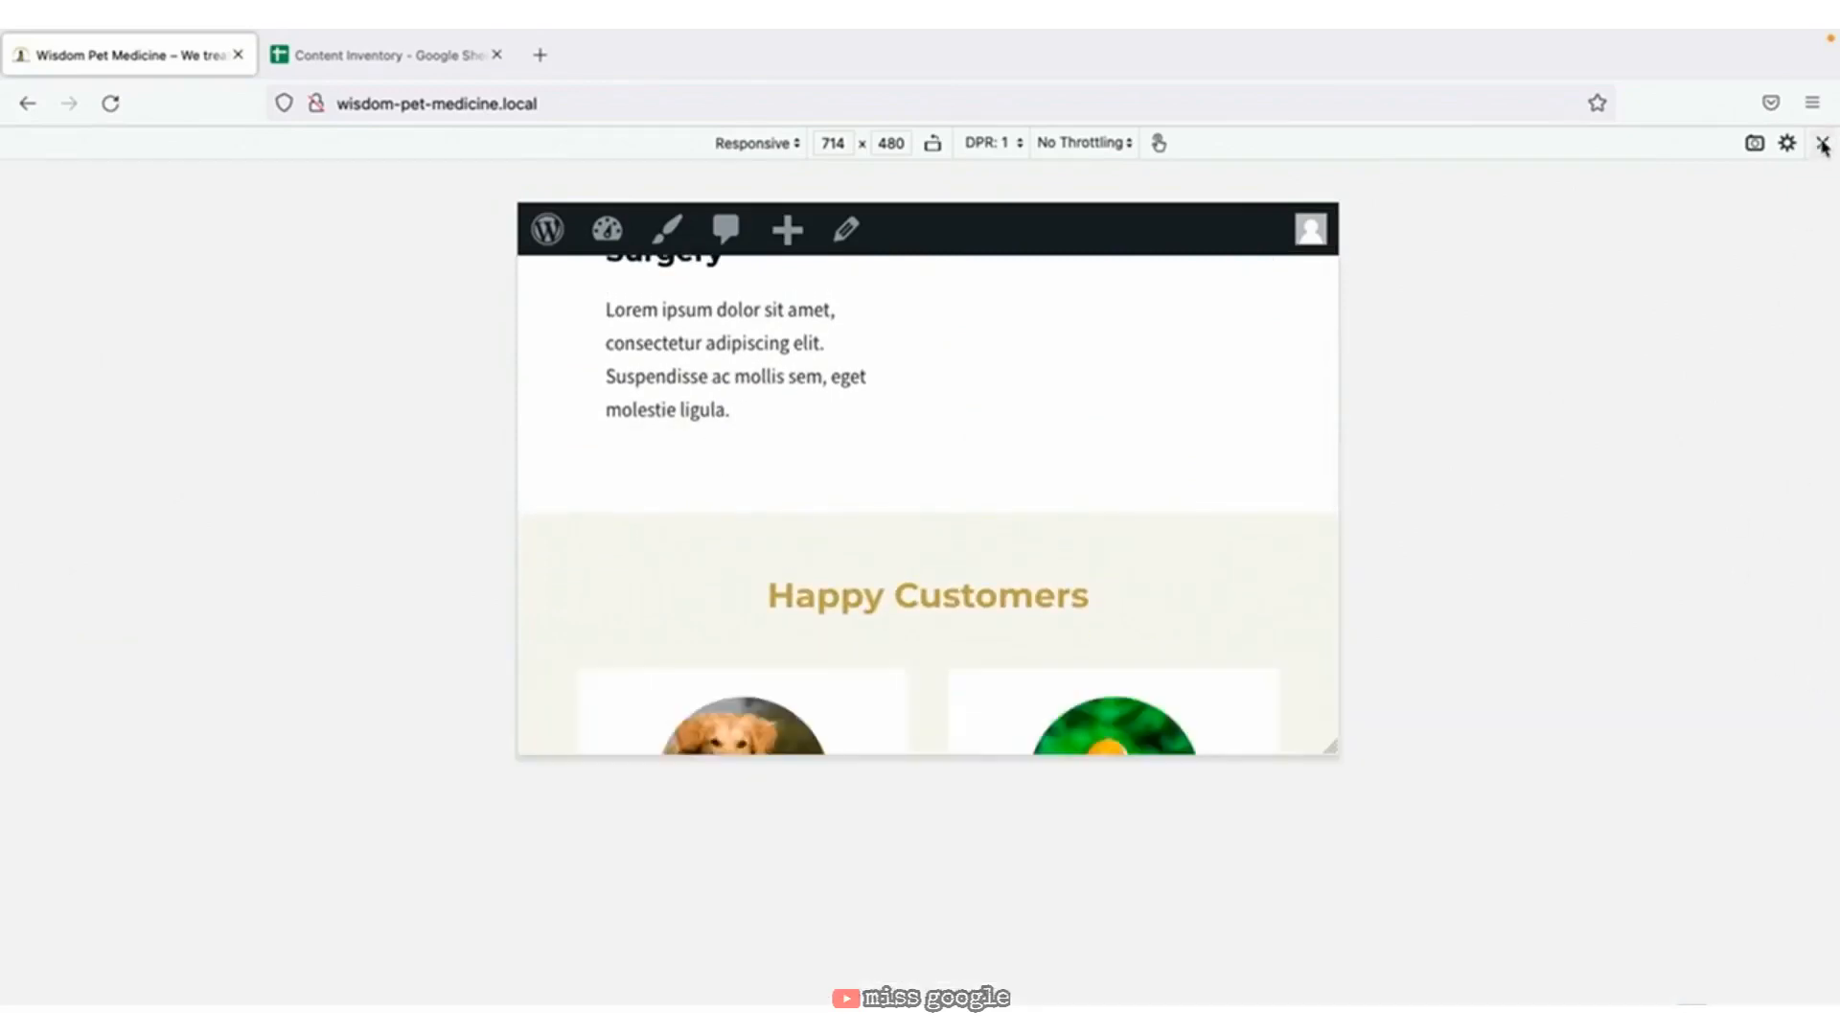
left_click(1822, 143)
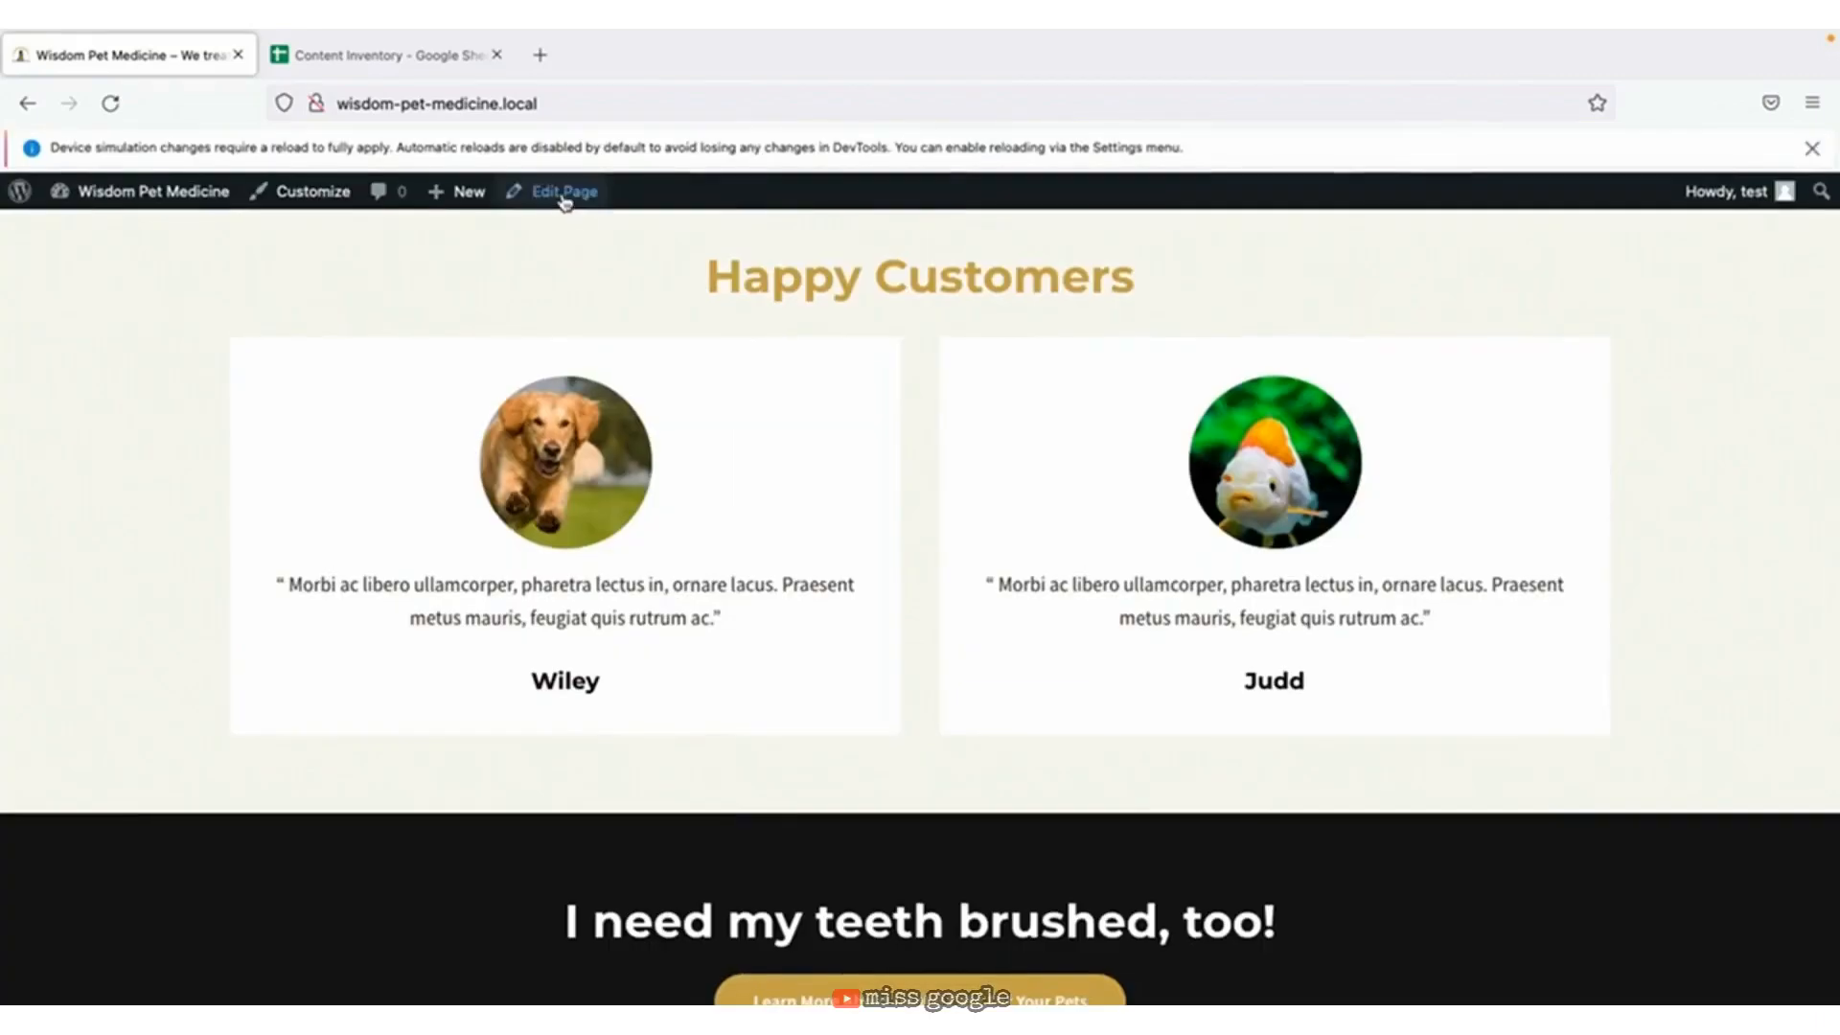
left_click(564, 194)
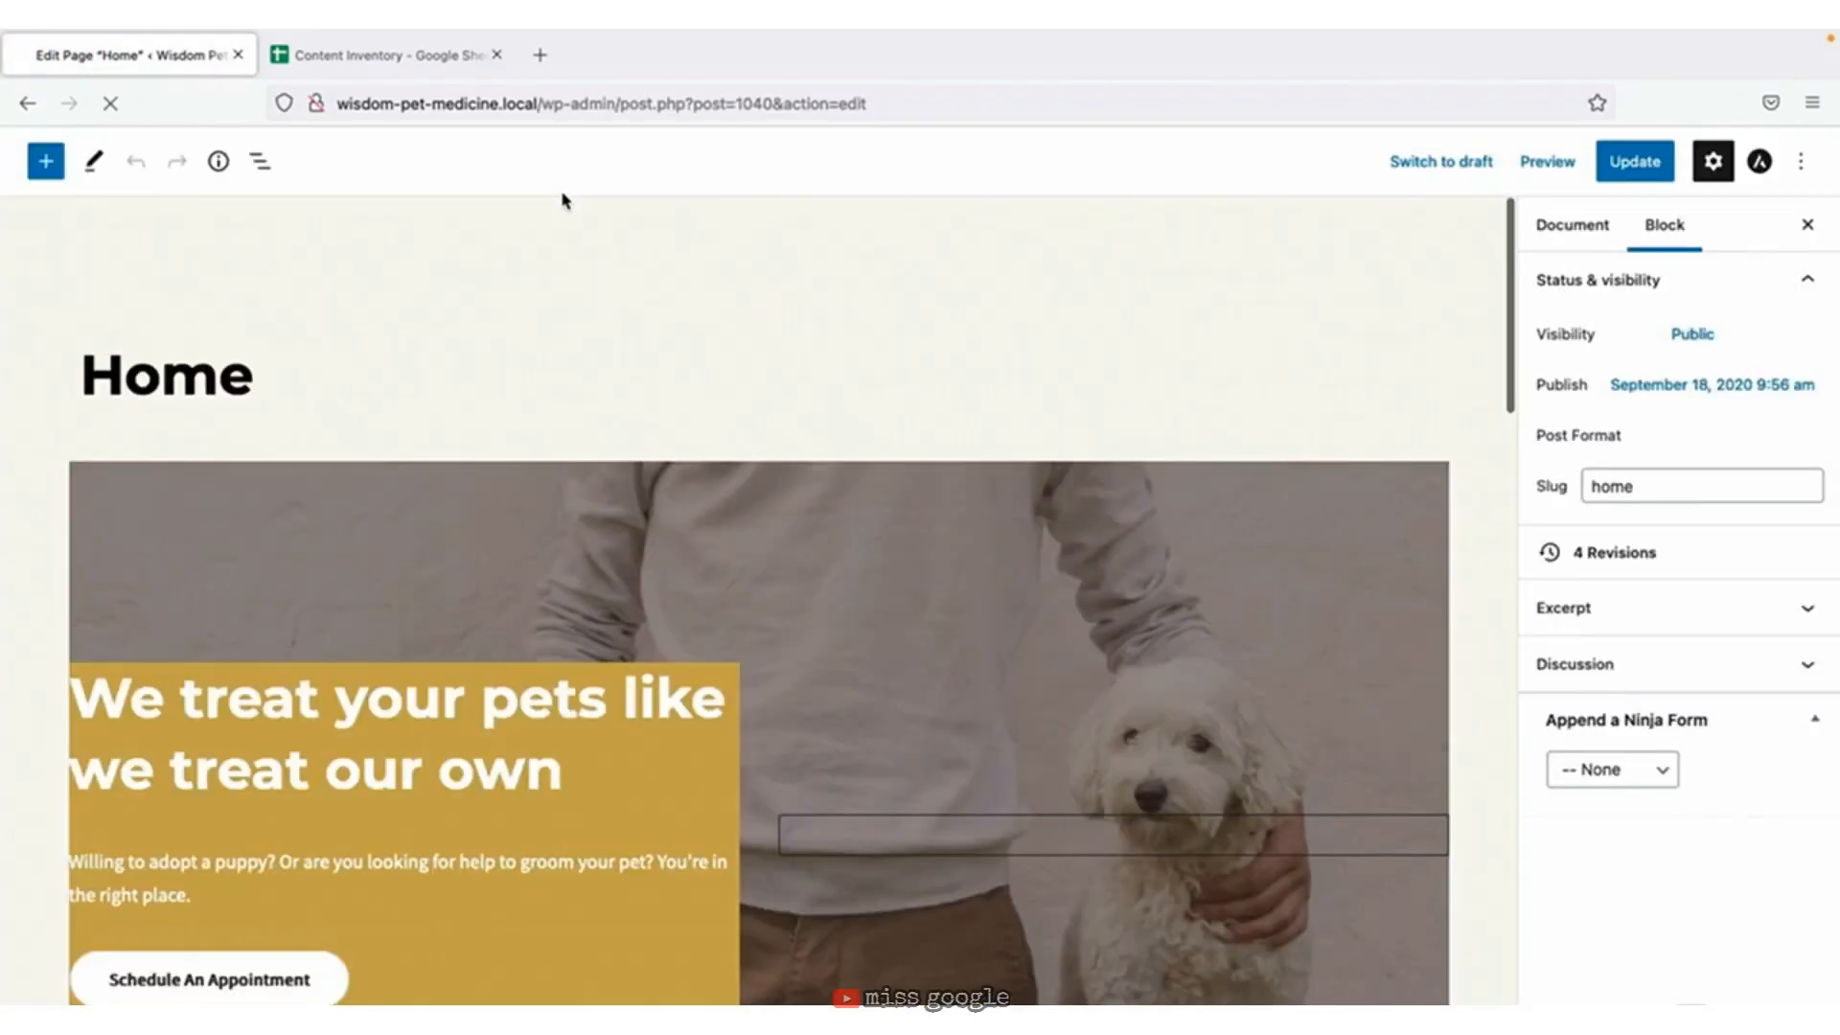
Remove the image of the woman holding a dog from the middle column of the services section.
scroll(937, 709, "down", 10)
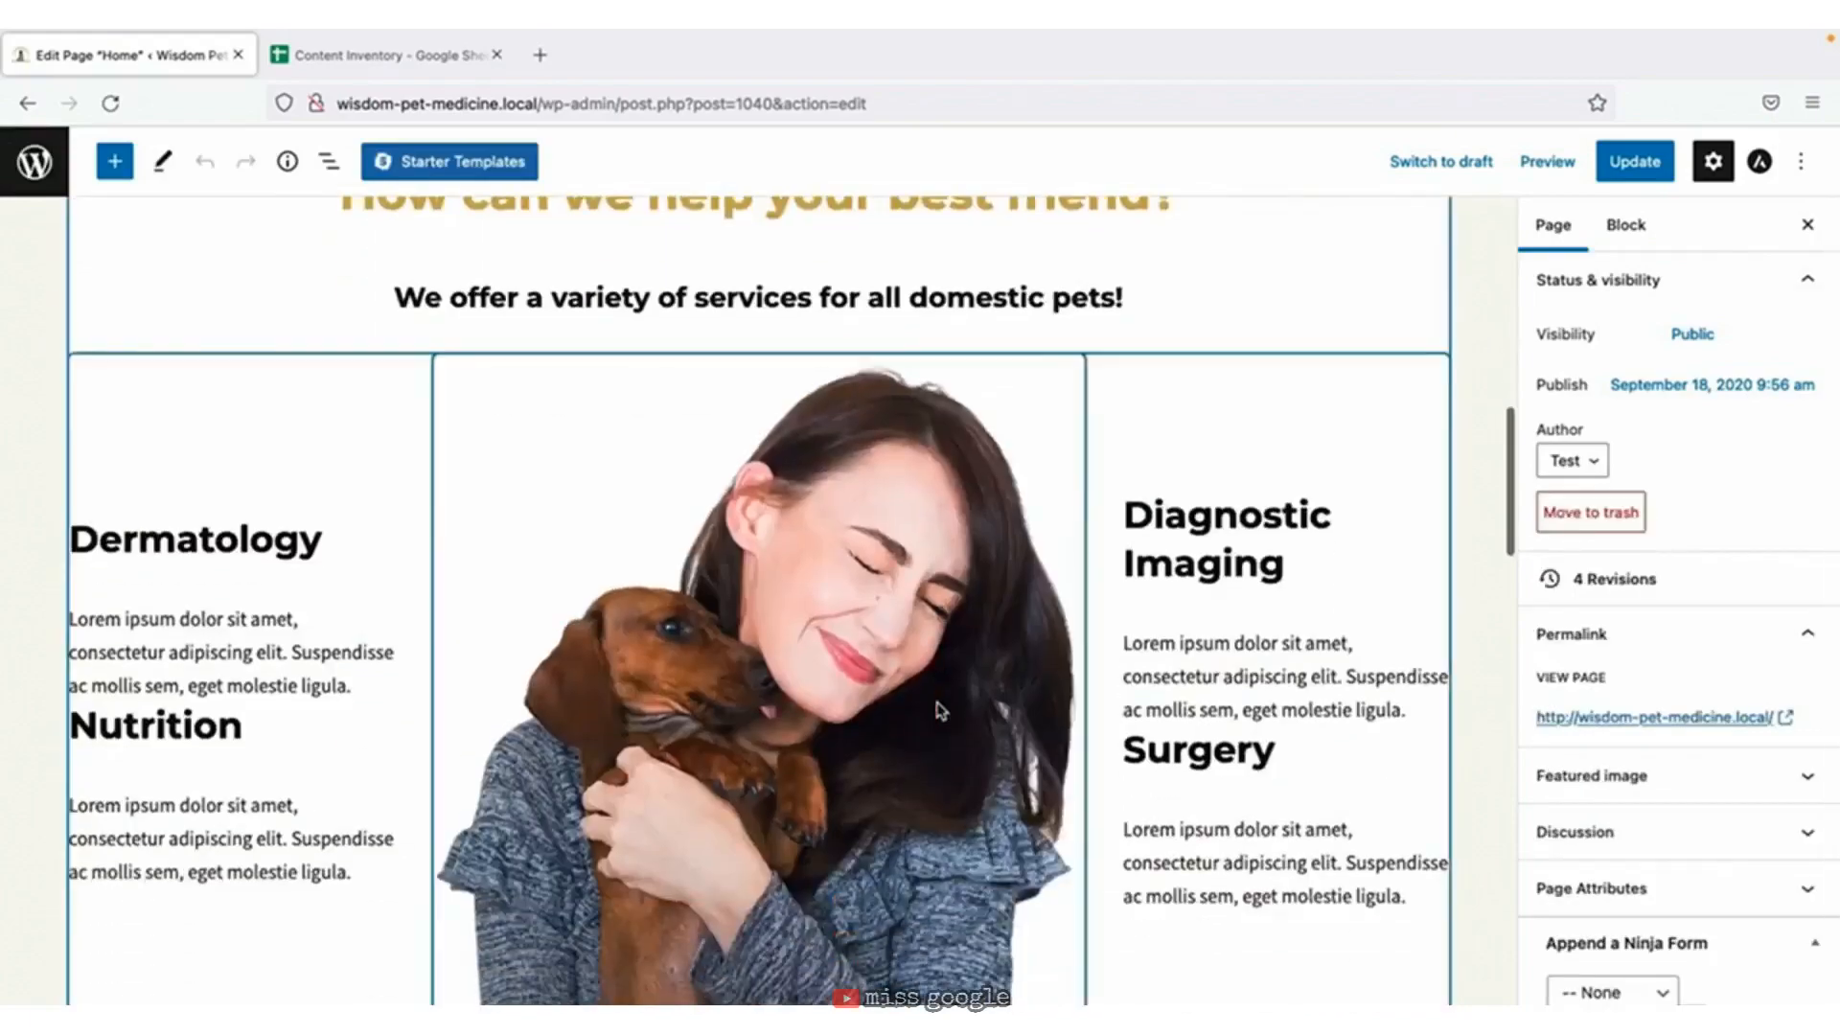
left_click(328, 161)
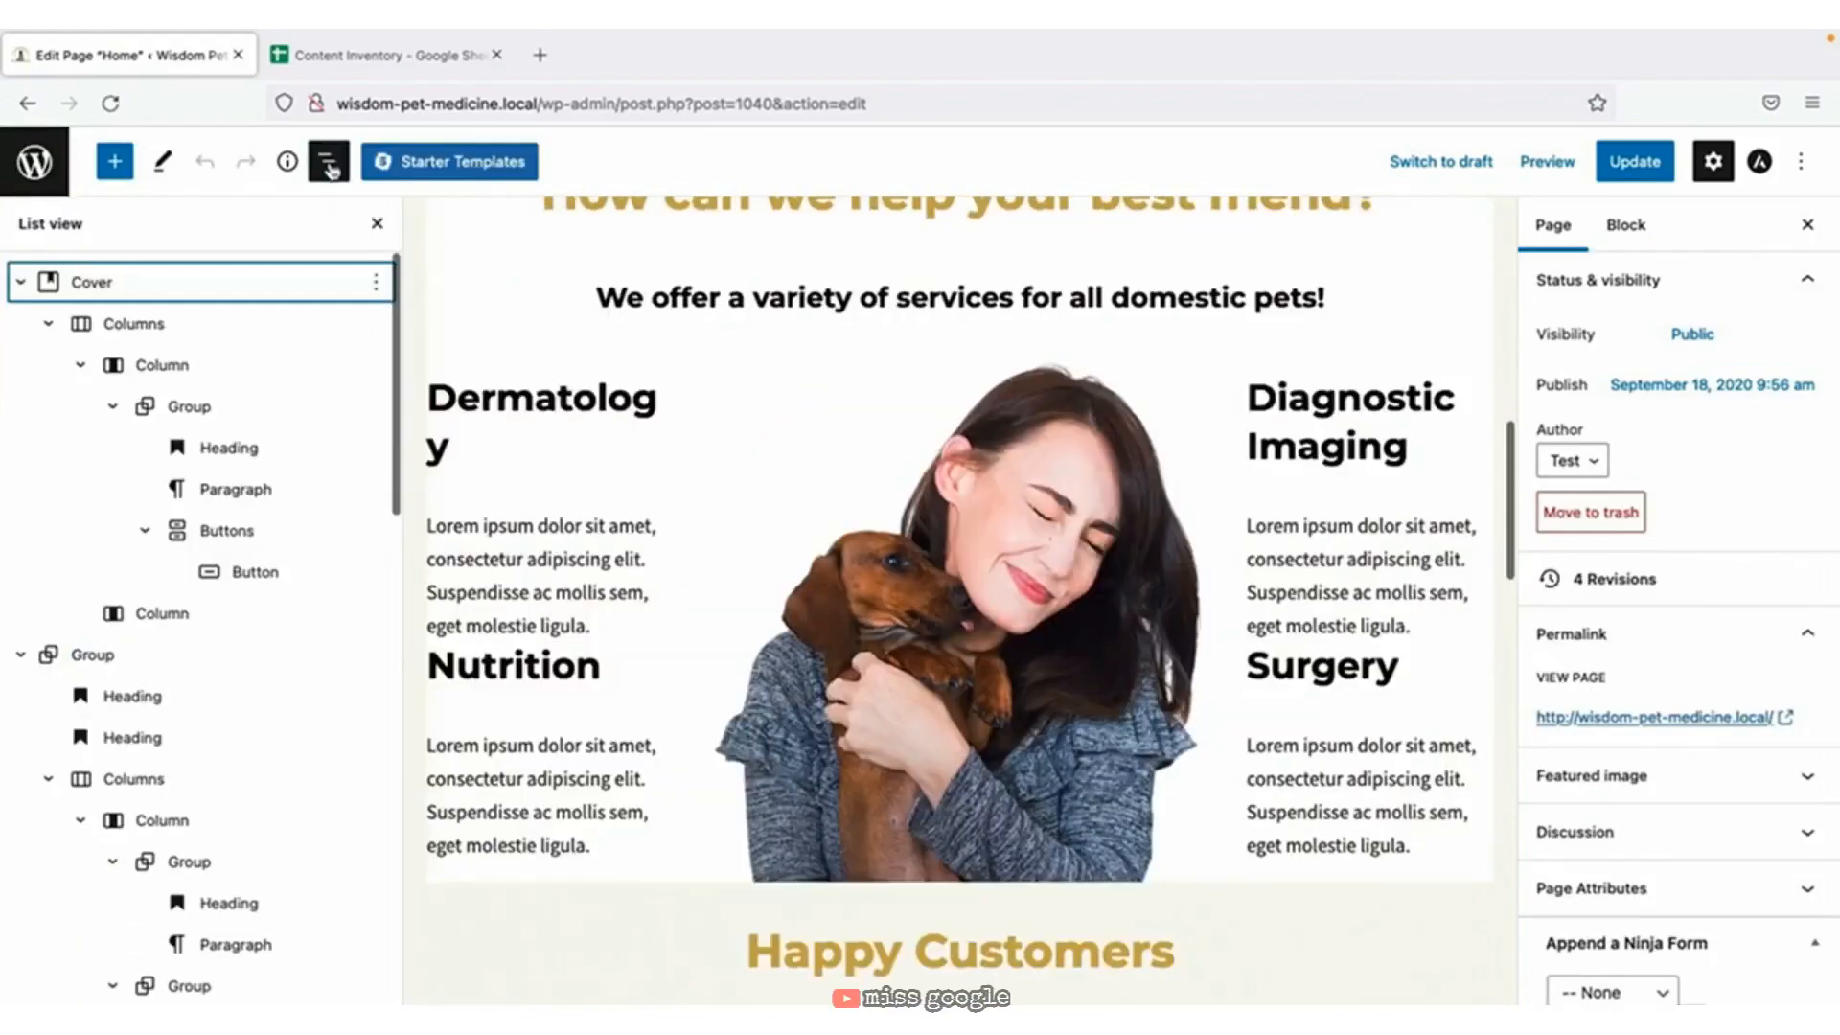
left_click(1807, 223)
left_click(1111, 476)
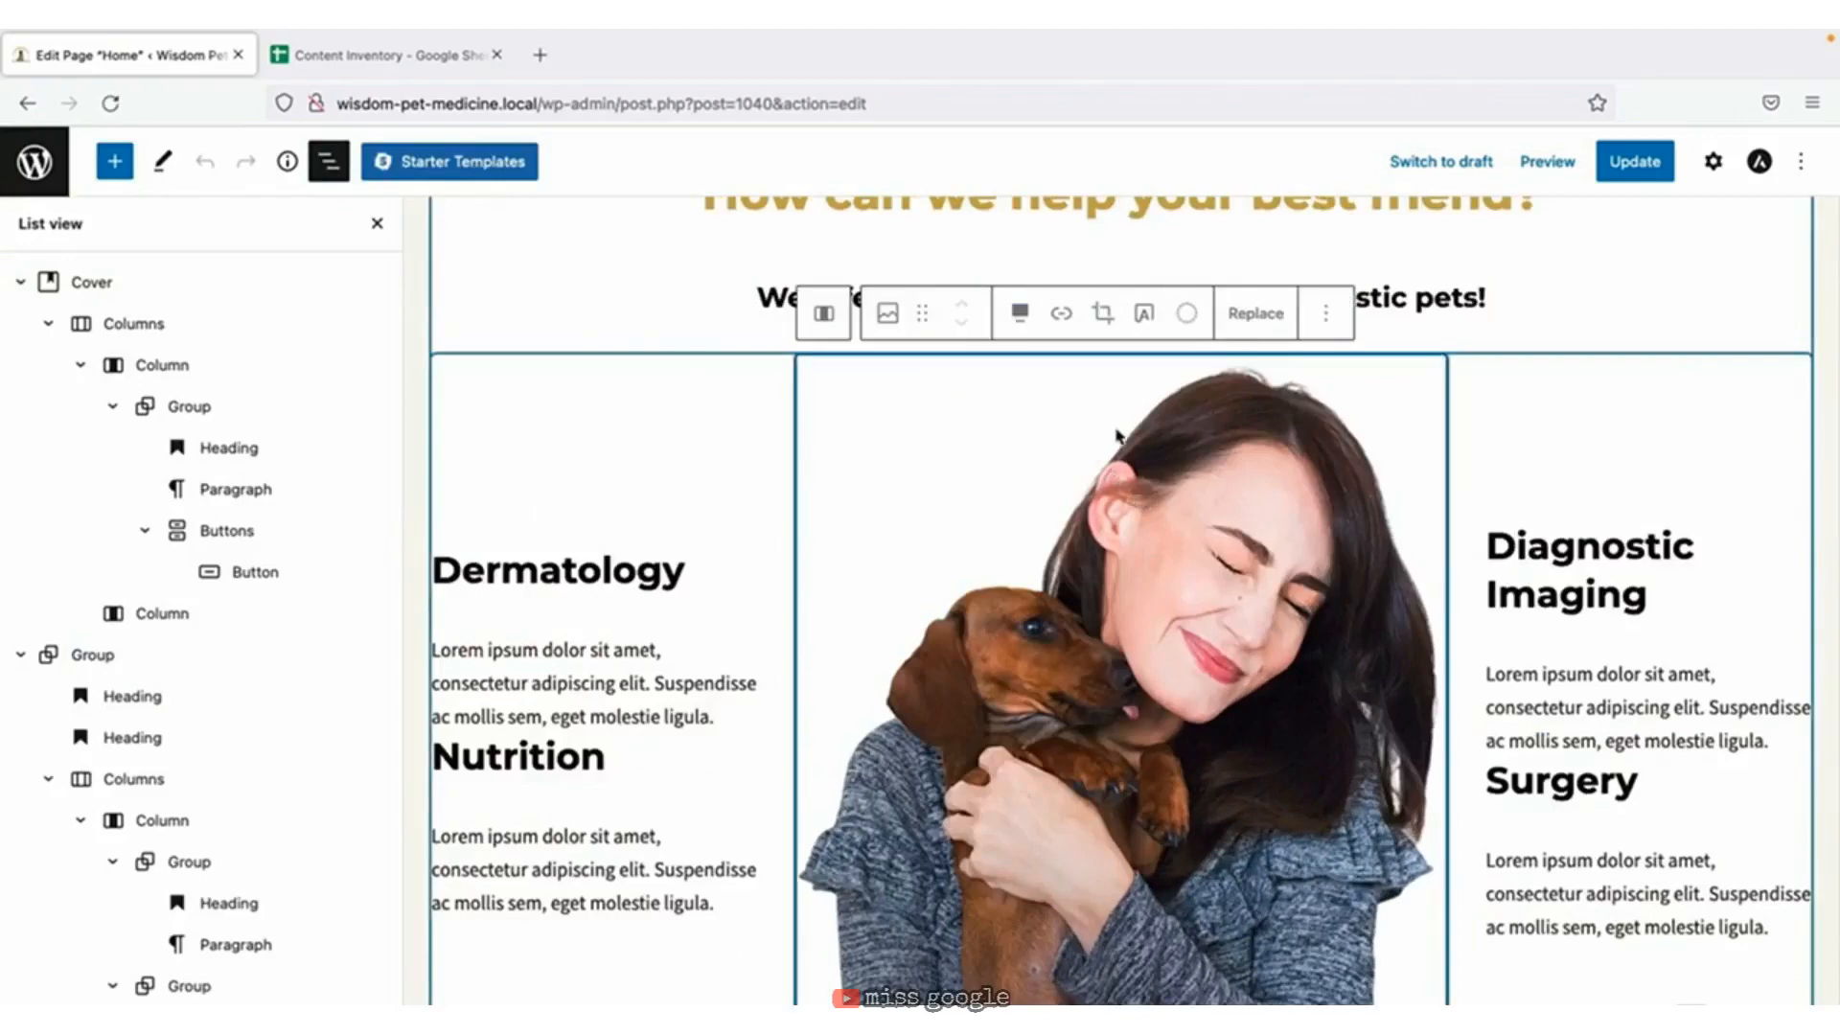
left_click(1324, 313)
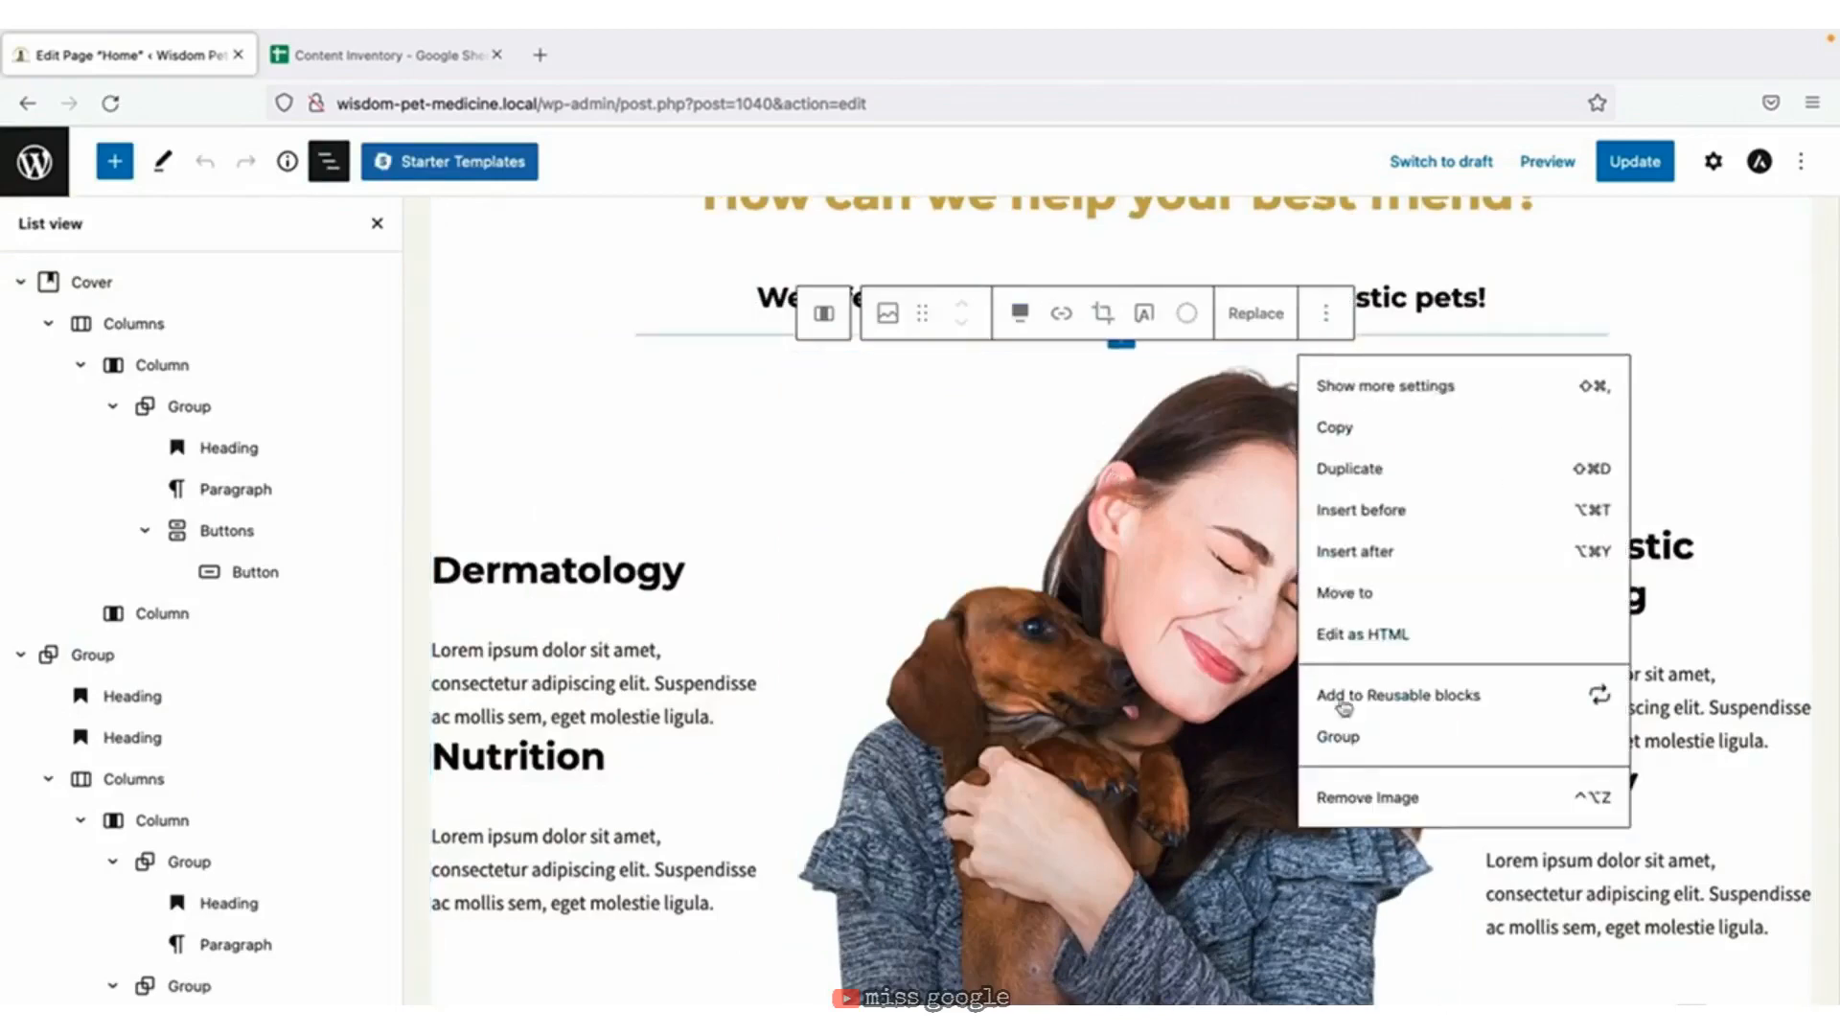
left_click(1351, 795)
Delete the empty middle column between the Dermatology and Diagnostic Imaging columns.
scroll(270, 661, "down", 5)
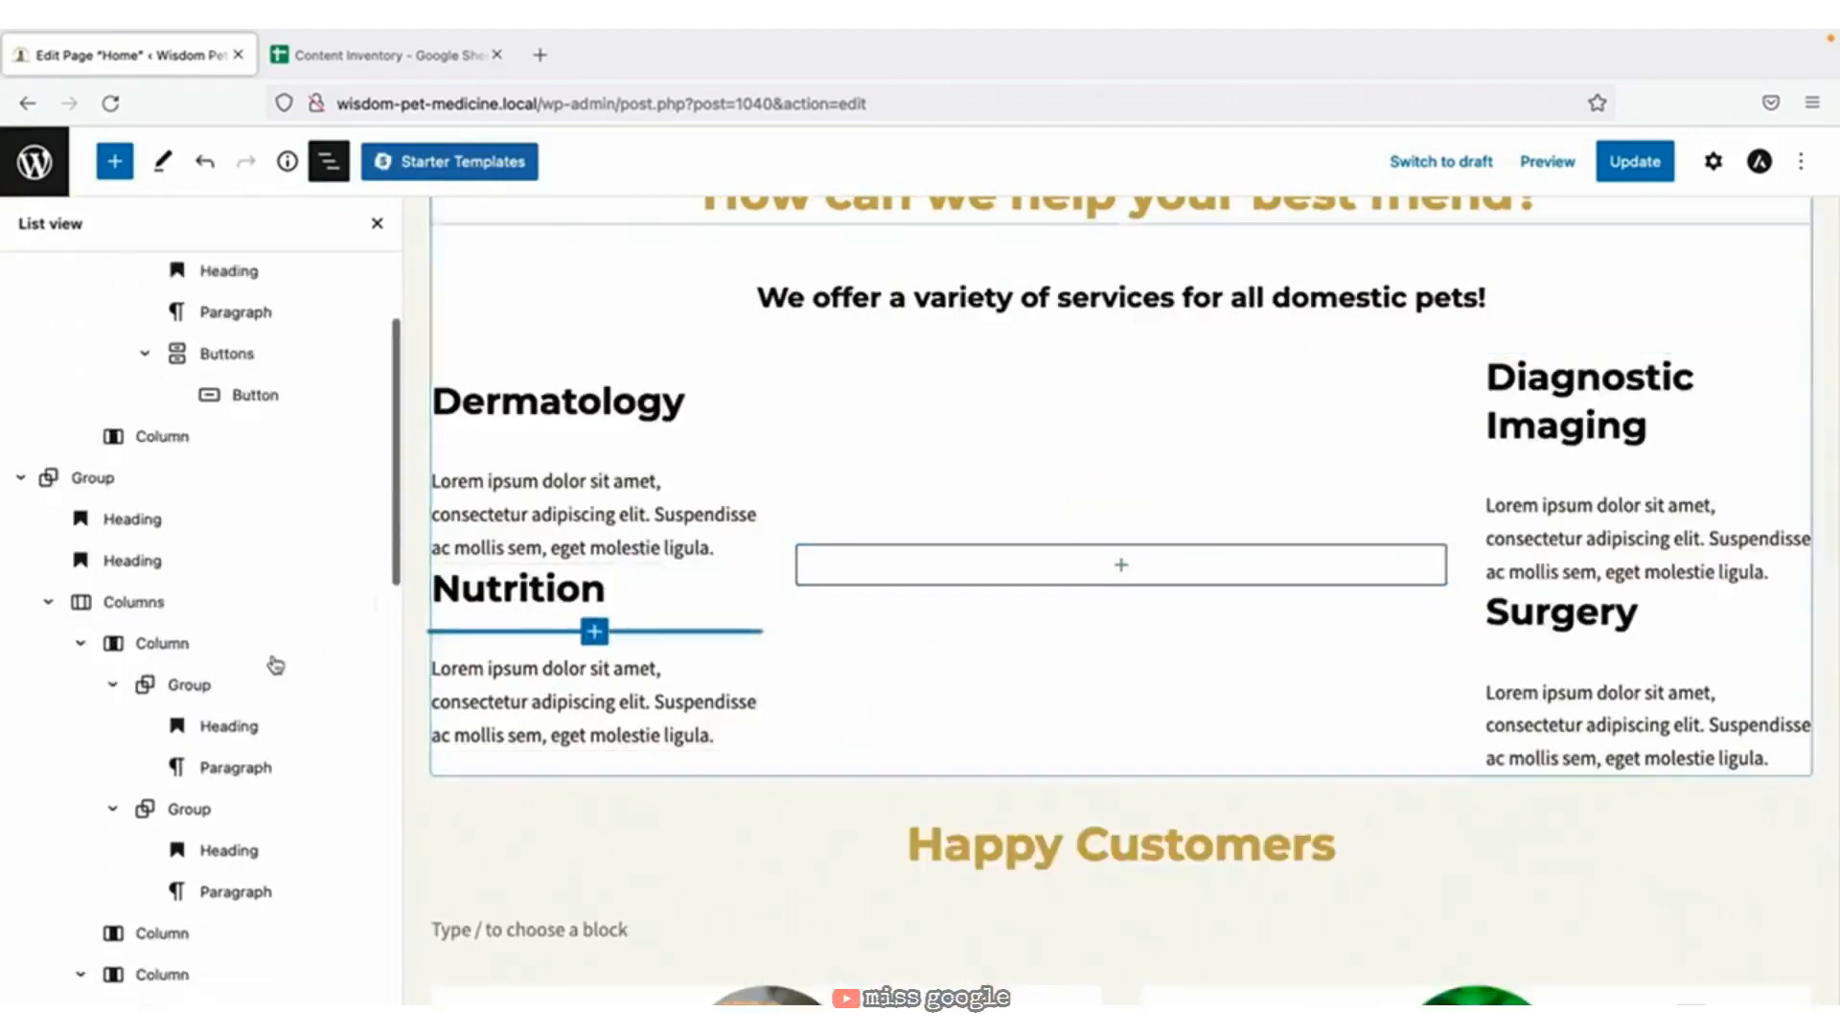
left_click(134, 751)
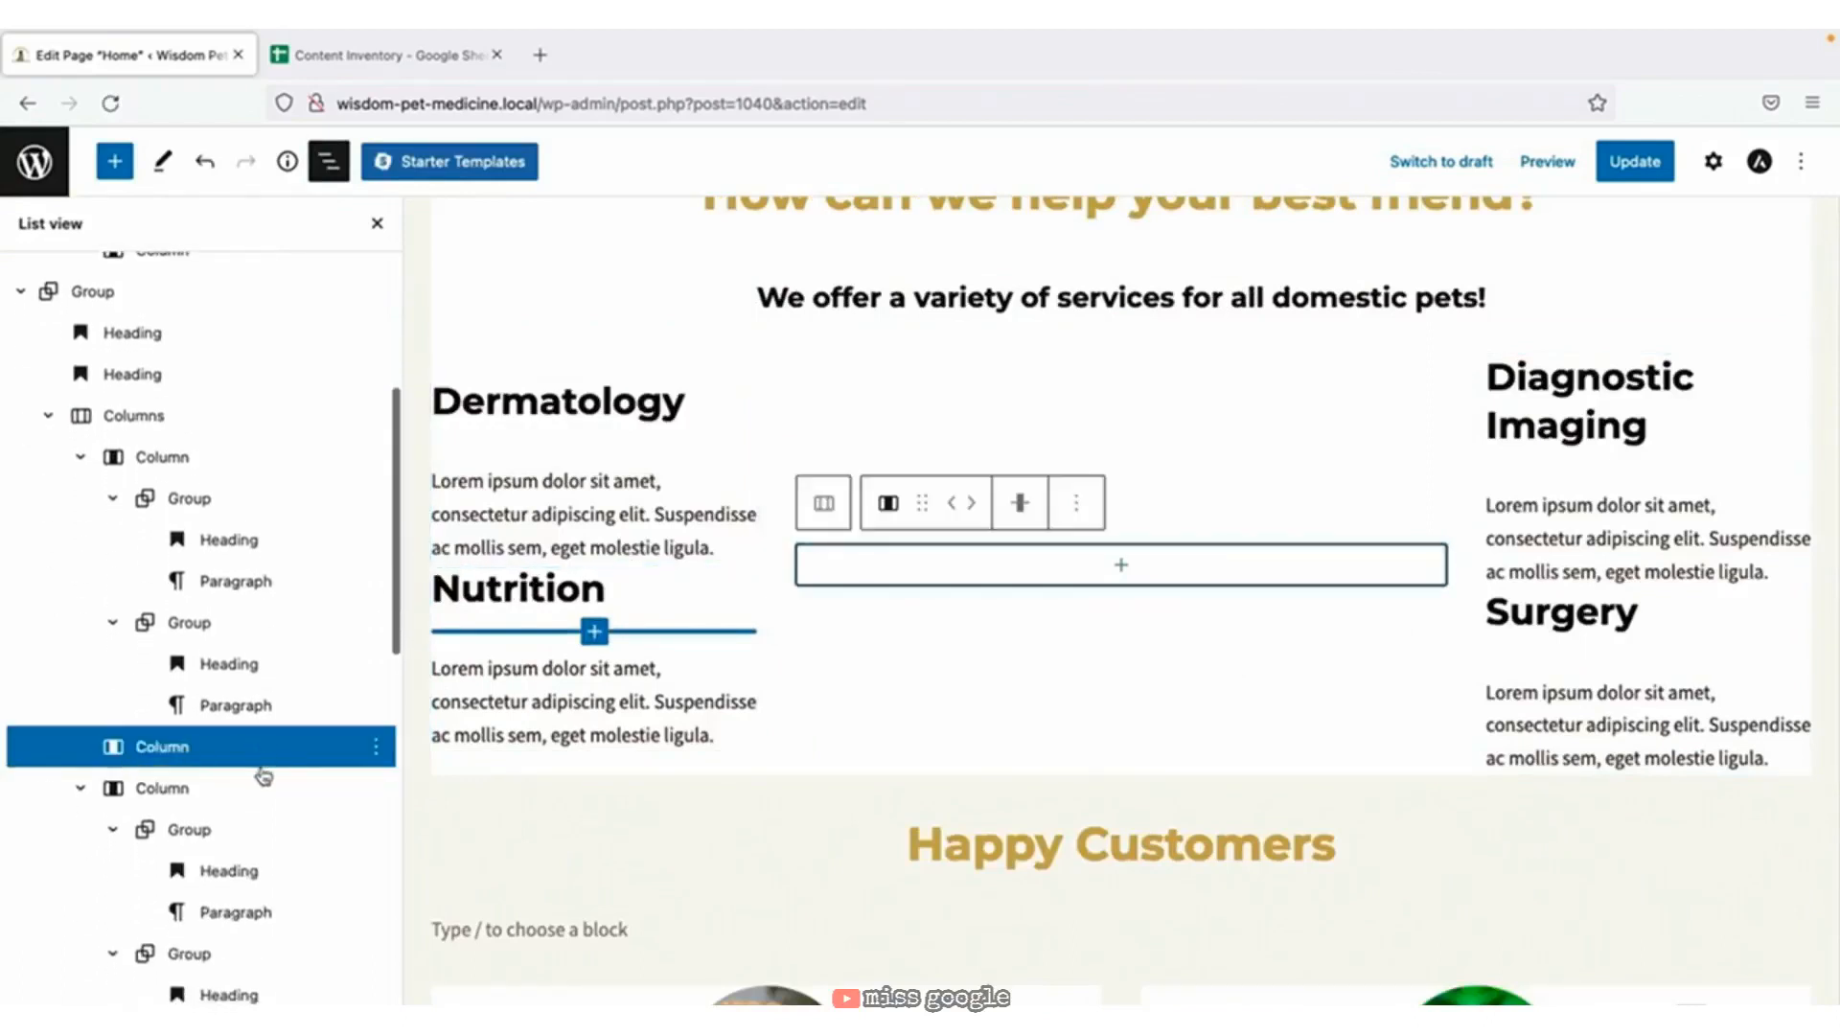
left_click(376, 749)
left_click(426, 991)
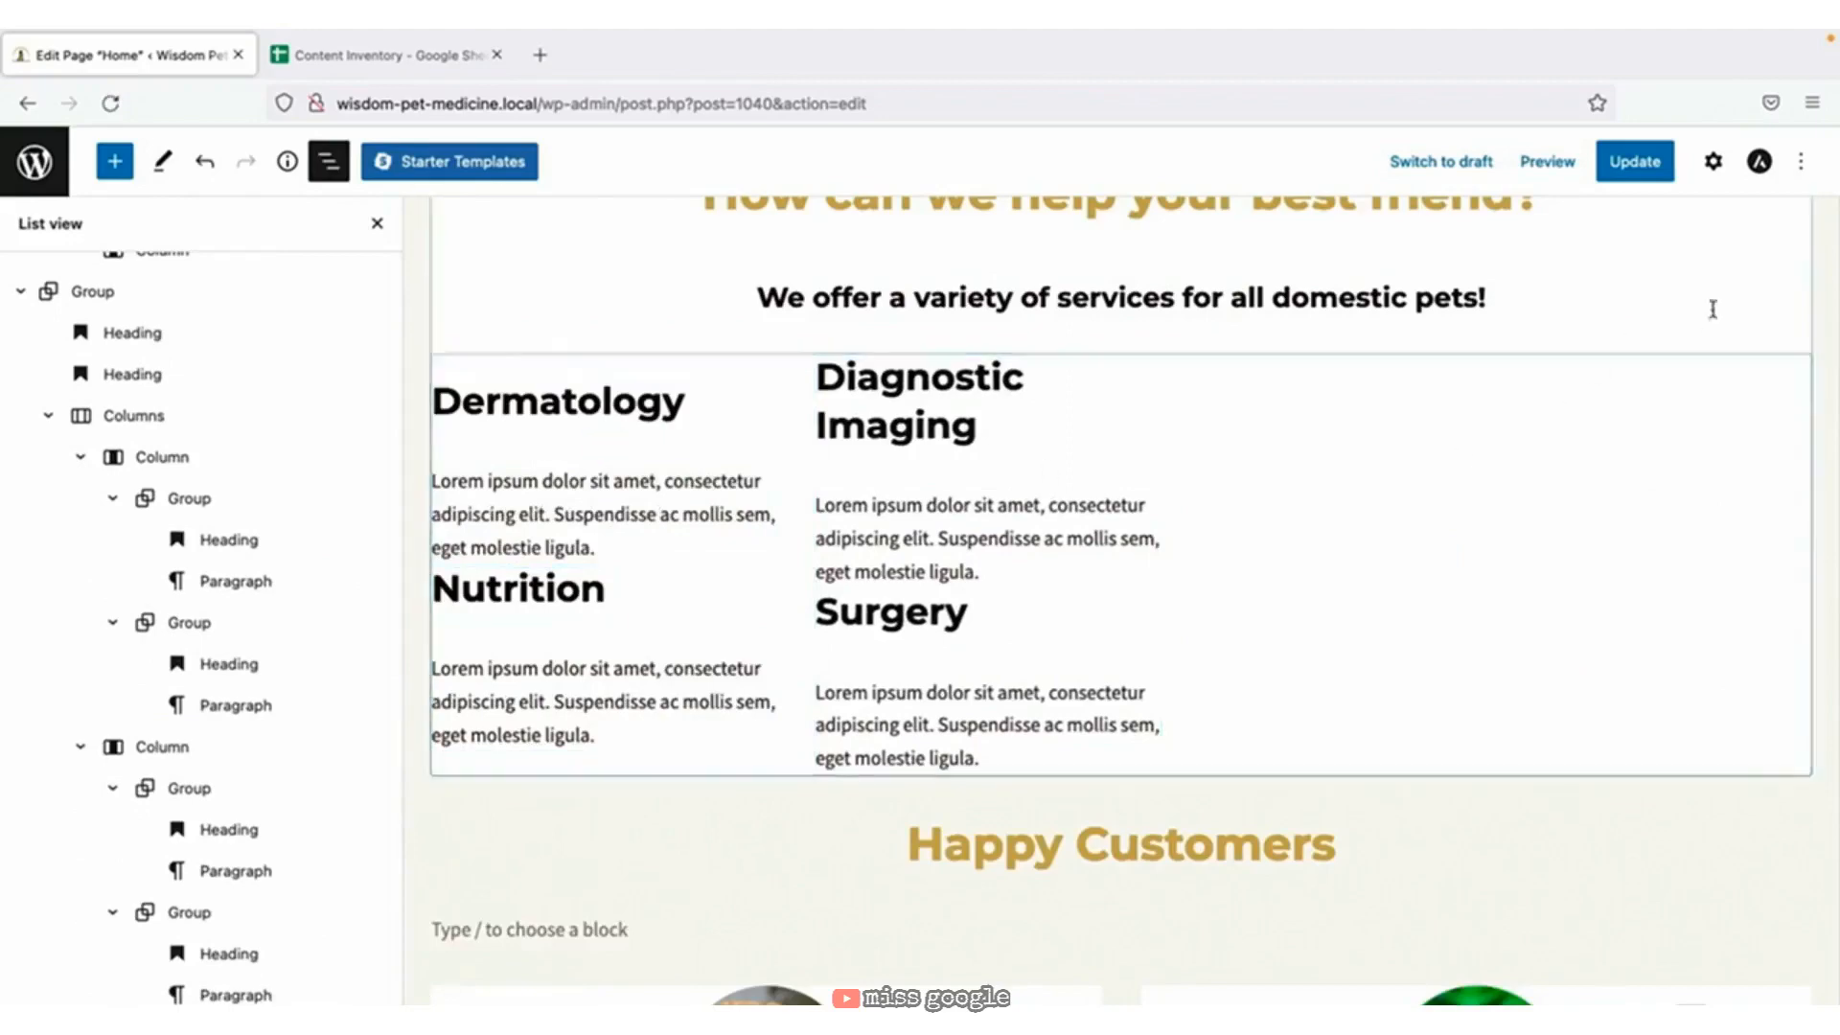
Set the width of both remaining services columns to 50%.
left_click(1715, 165)
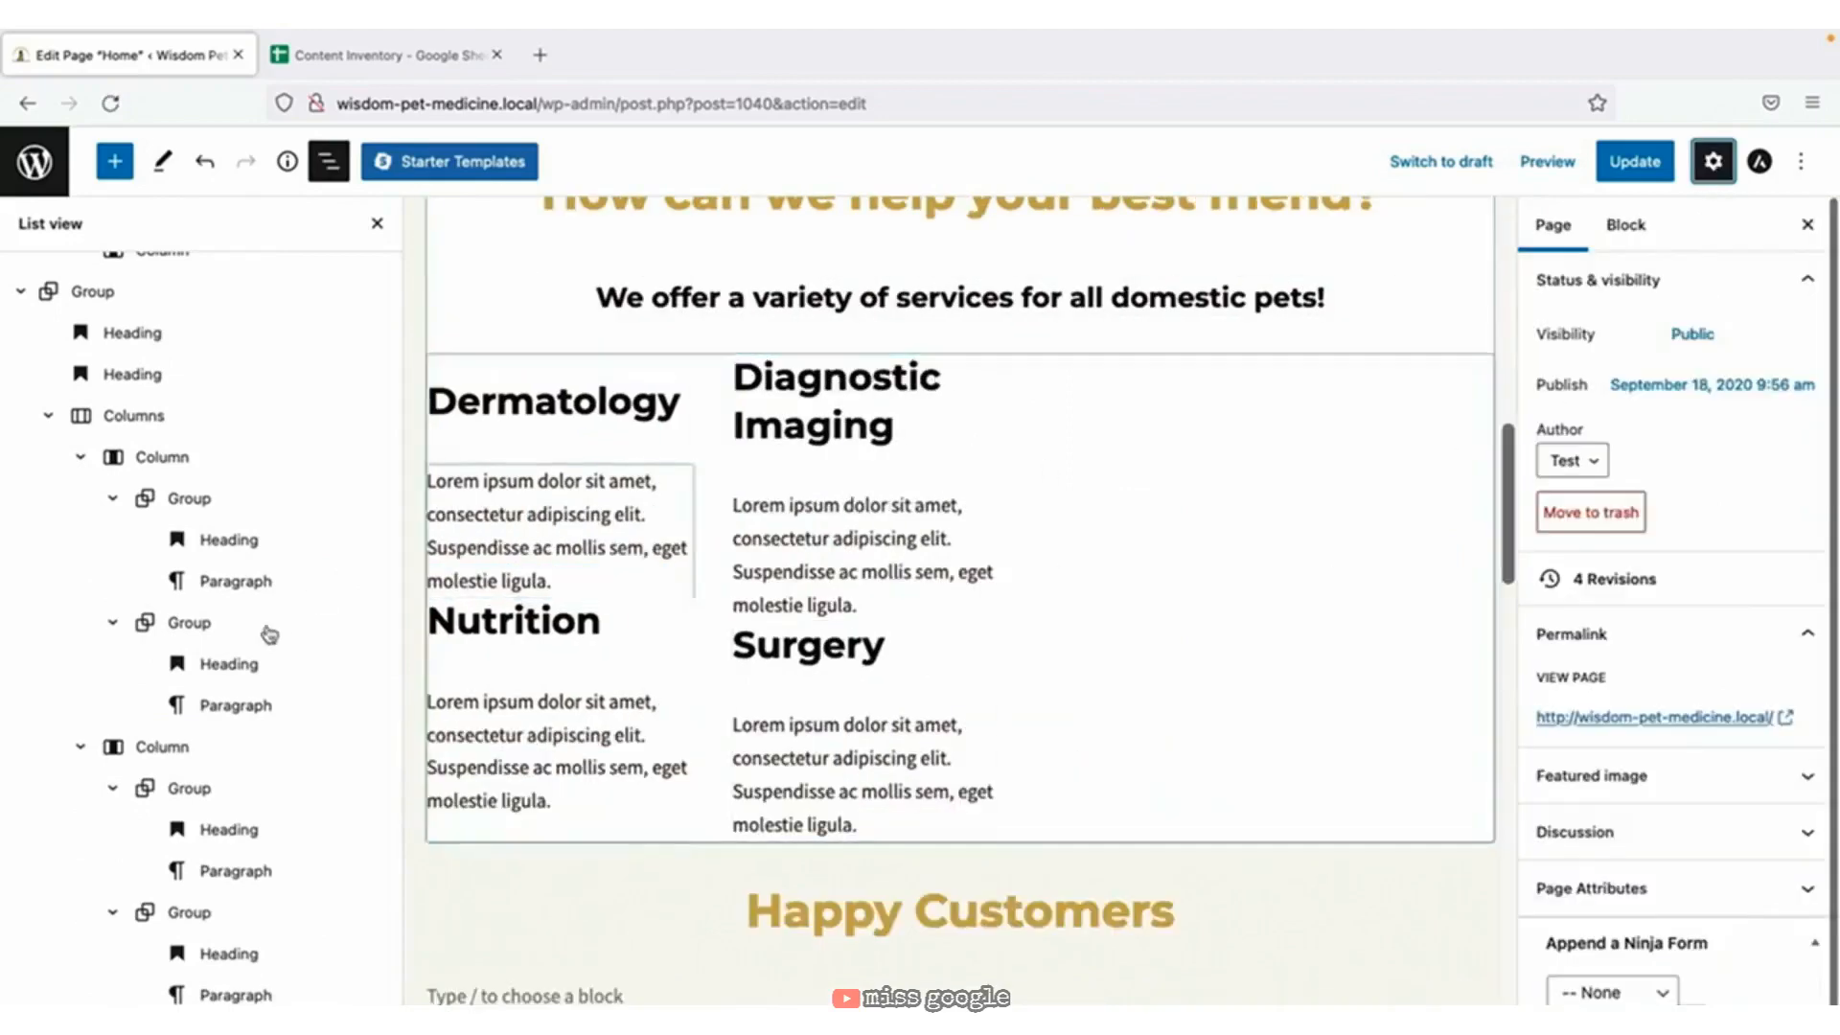
scroll(187, 765, "down", 3)
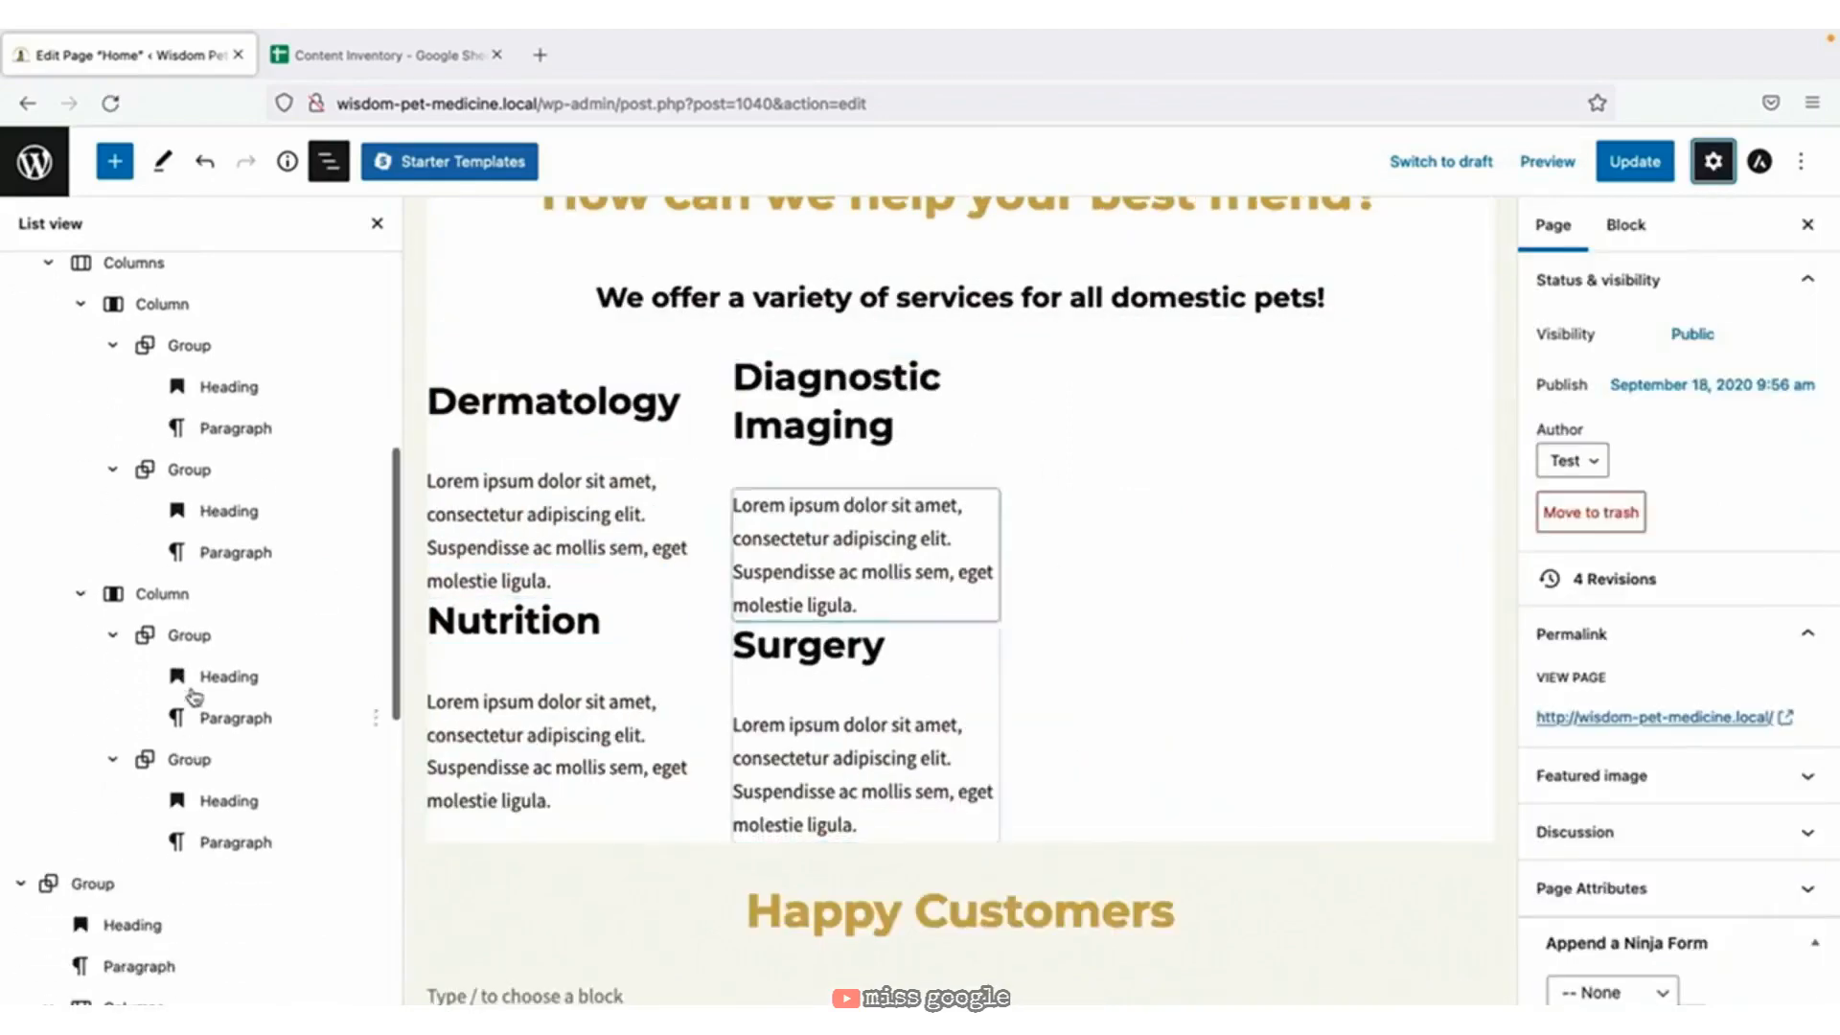
left_click(191, 637)
left_click(174, 595)
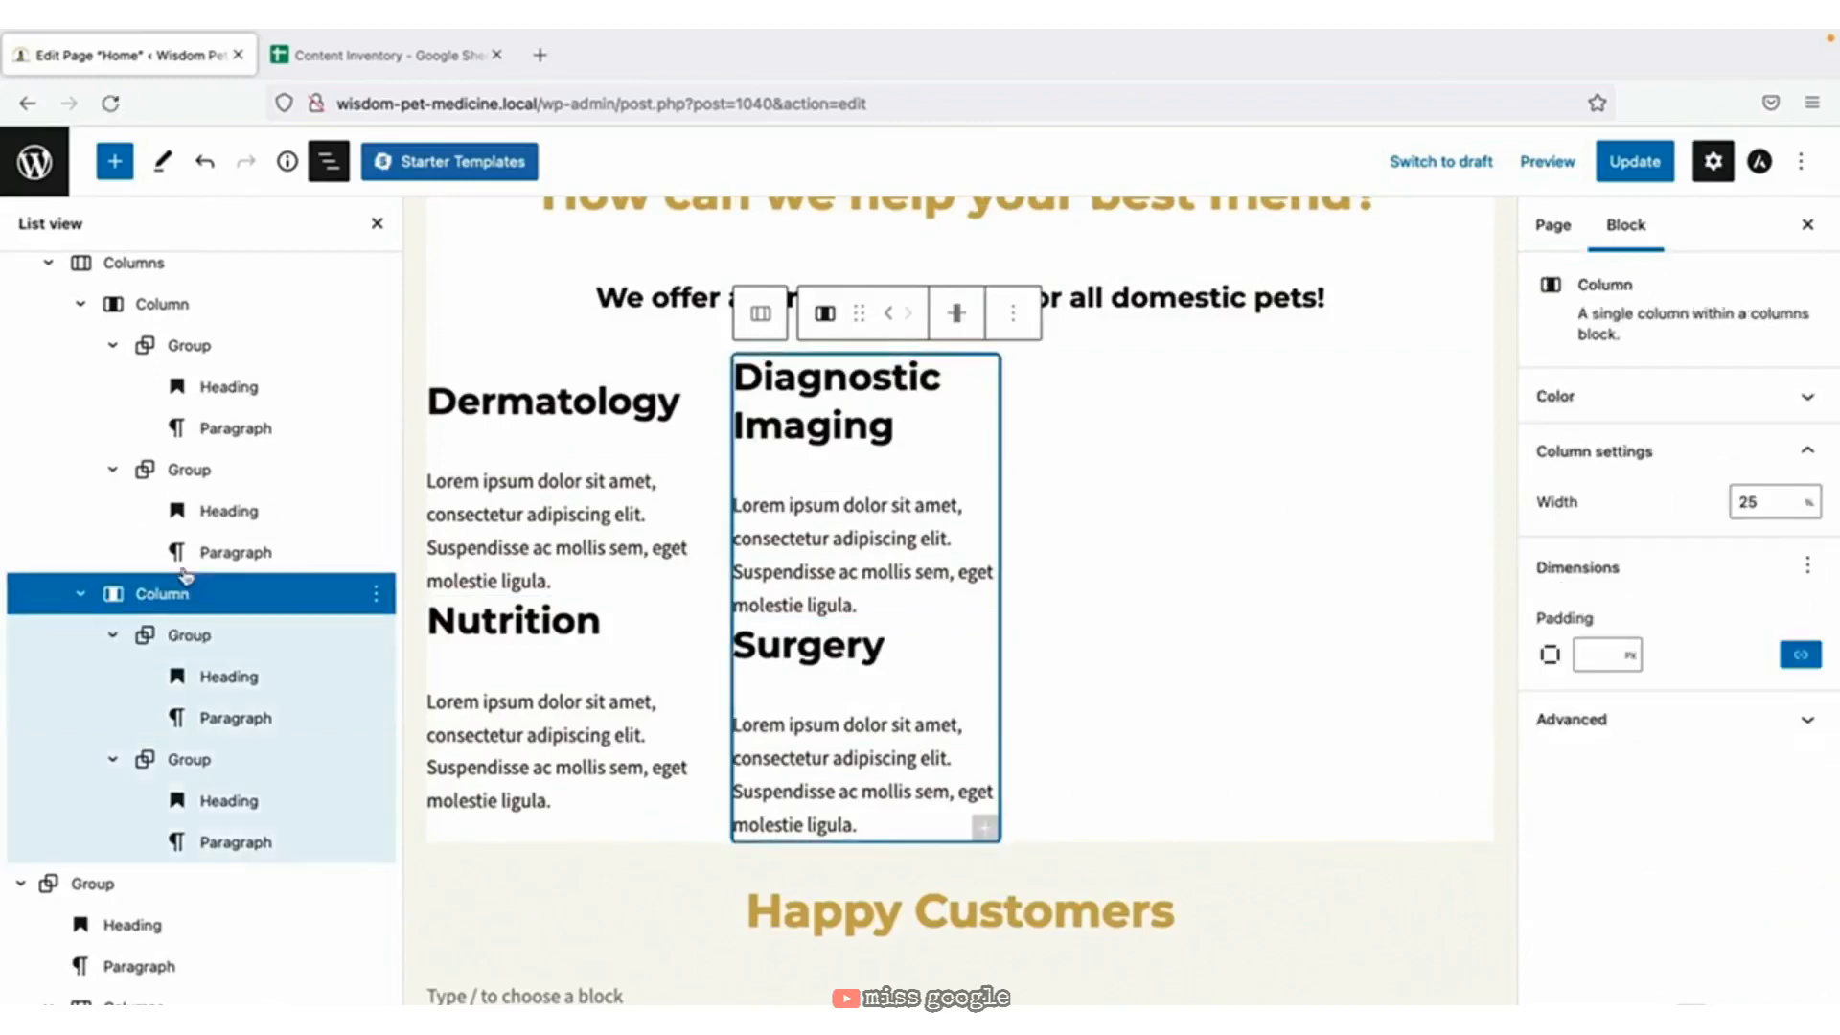
left_click(174, 307)
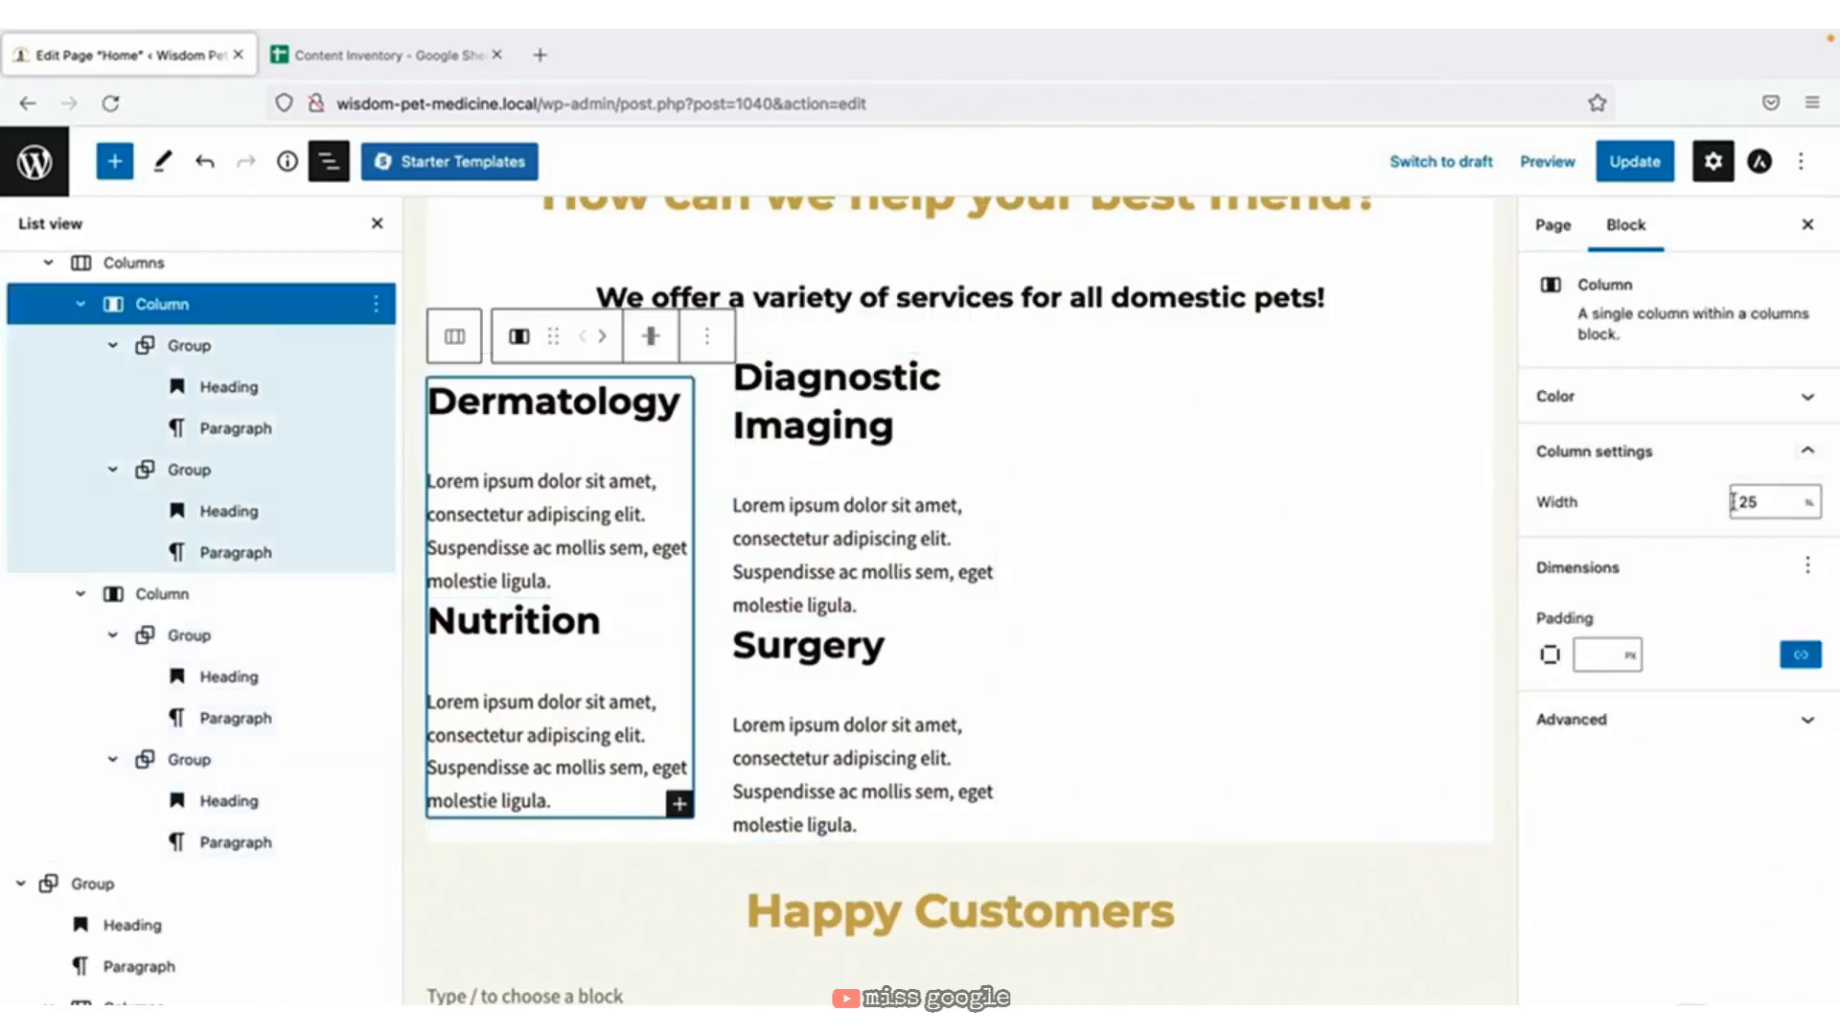
left_click(1763, 503)
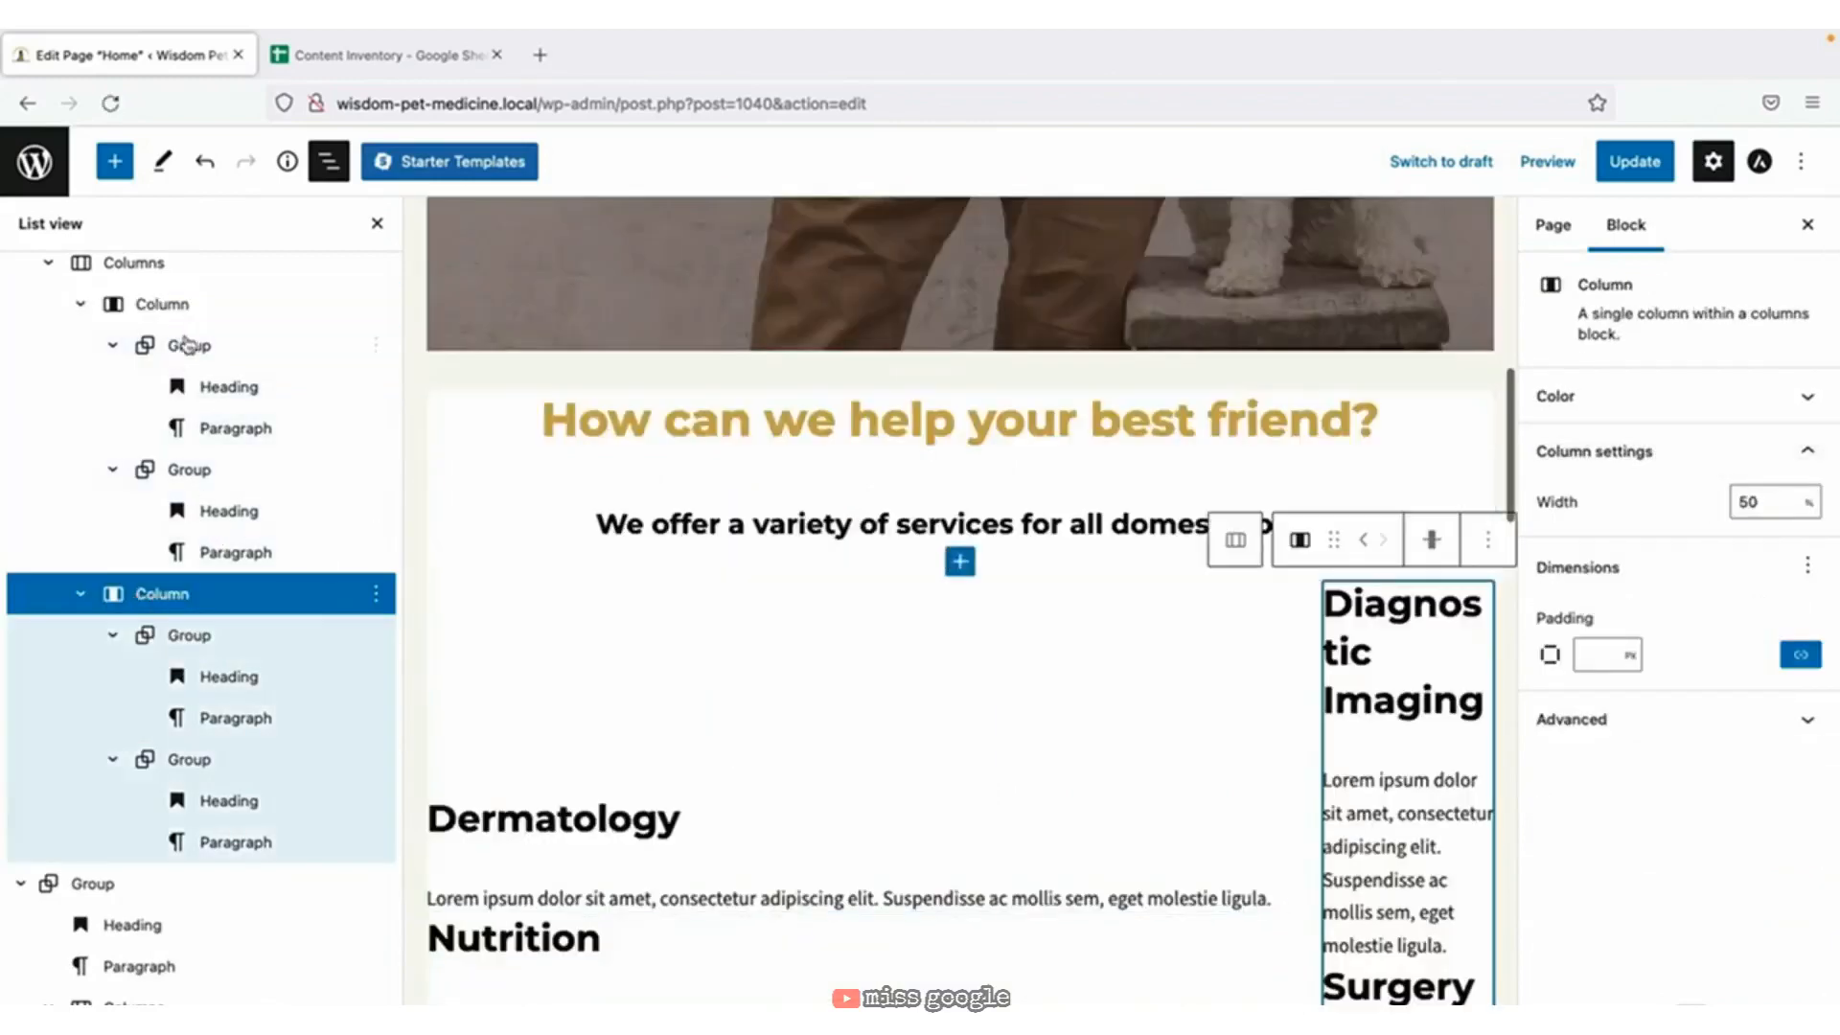
left_click(185, 341)
left_click(178, 305)
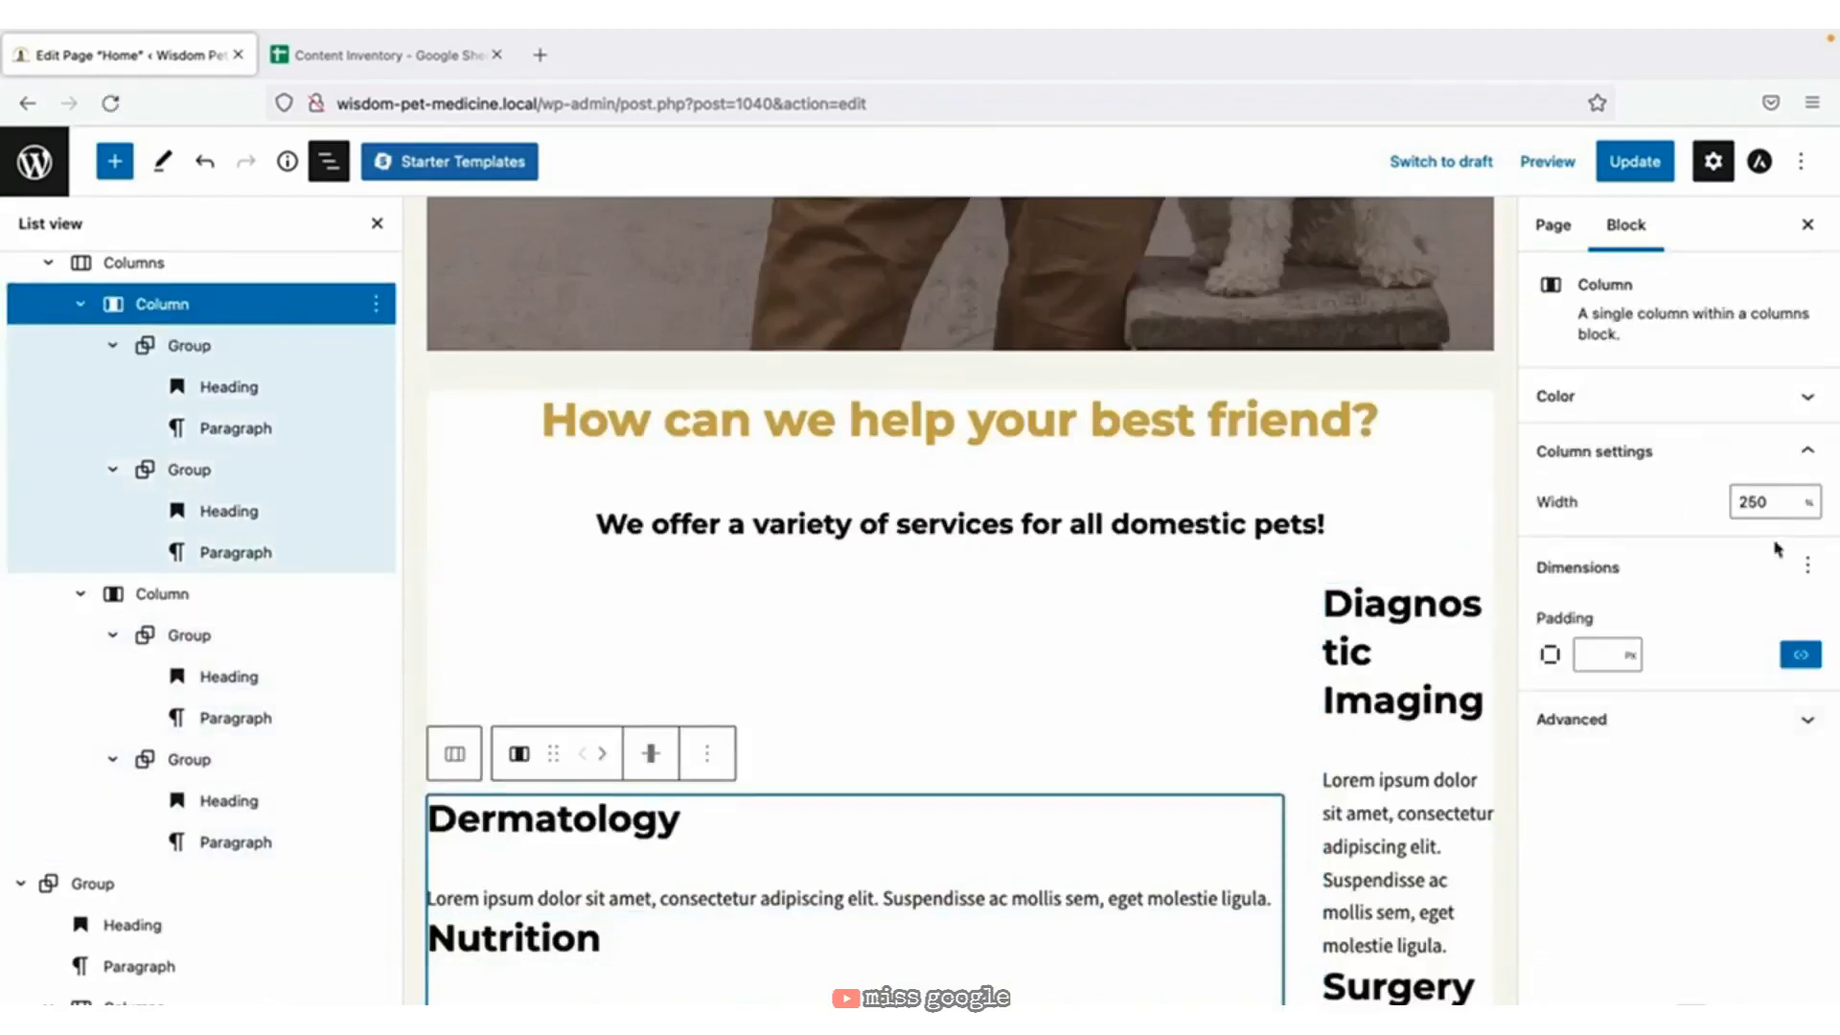
left_click(1751, 503)
key("BackSpace")
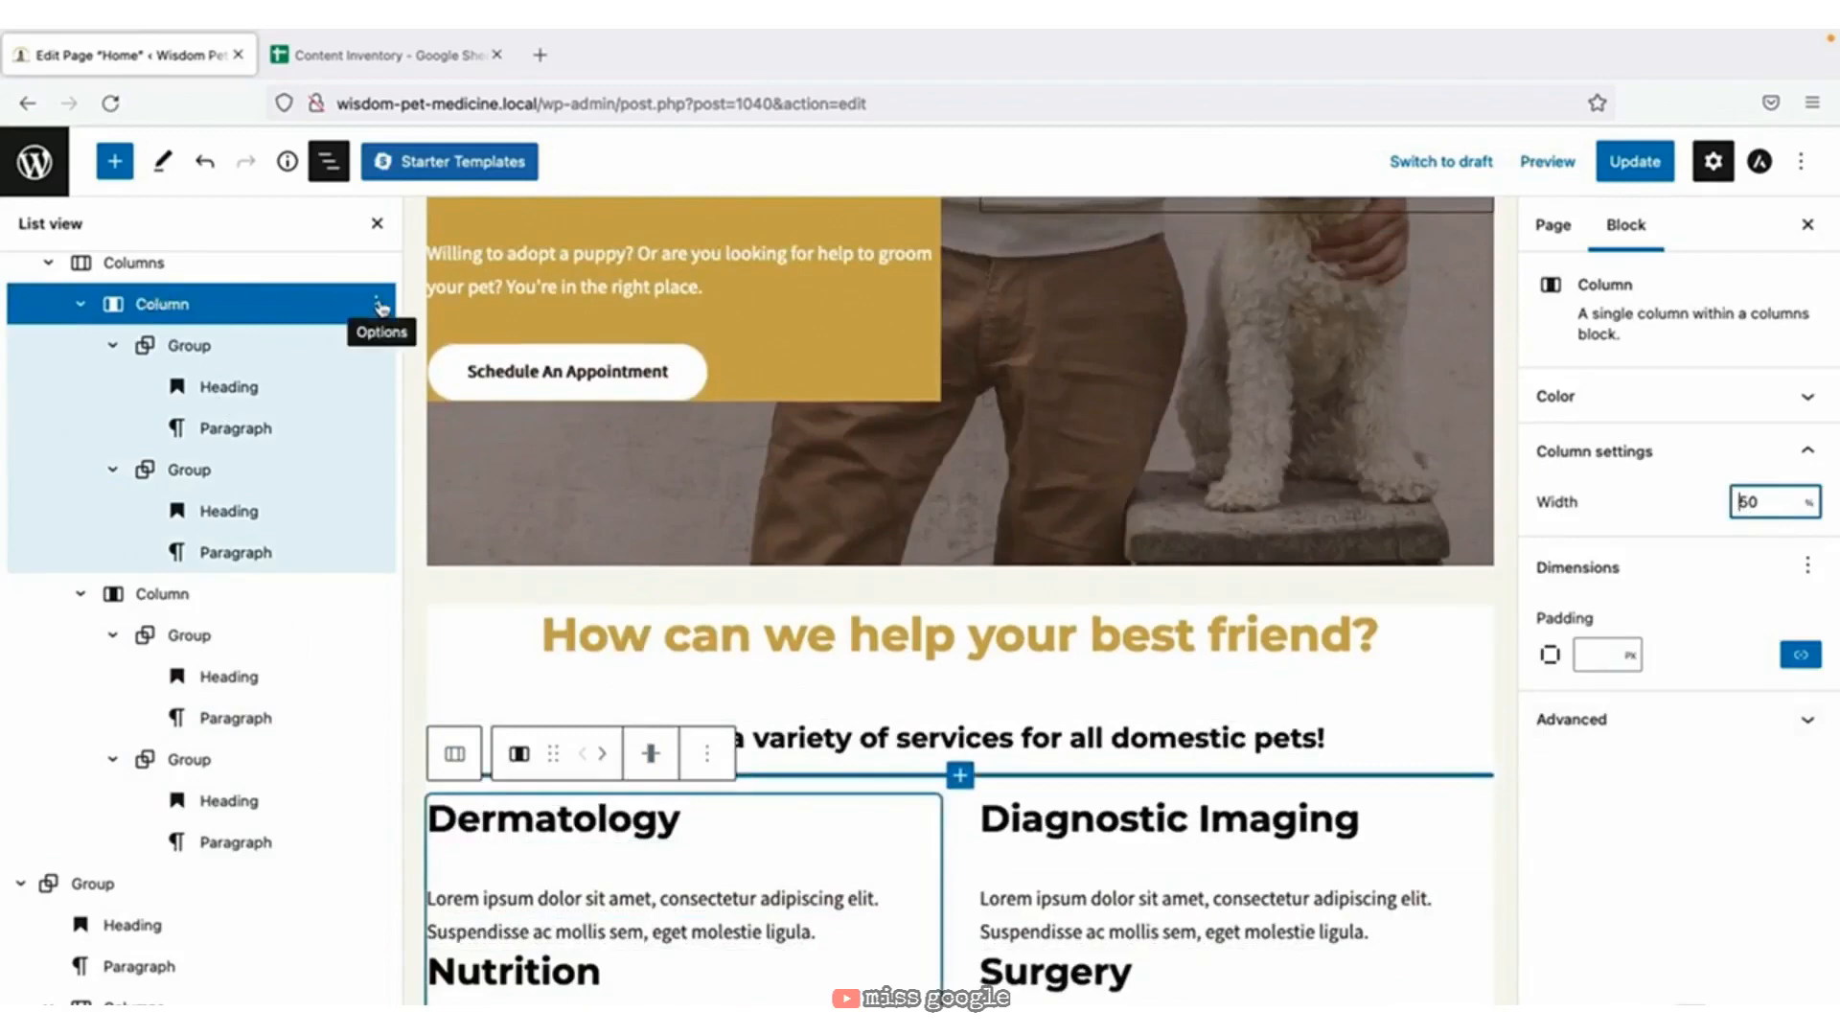
Insert an image block before the services Columns block, below the "We offer a variety of services" heading.
left_click(378, 304)
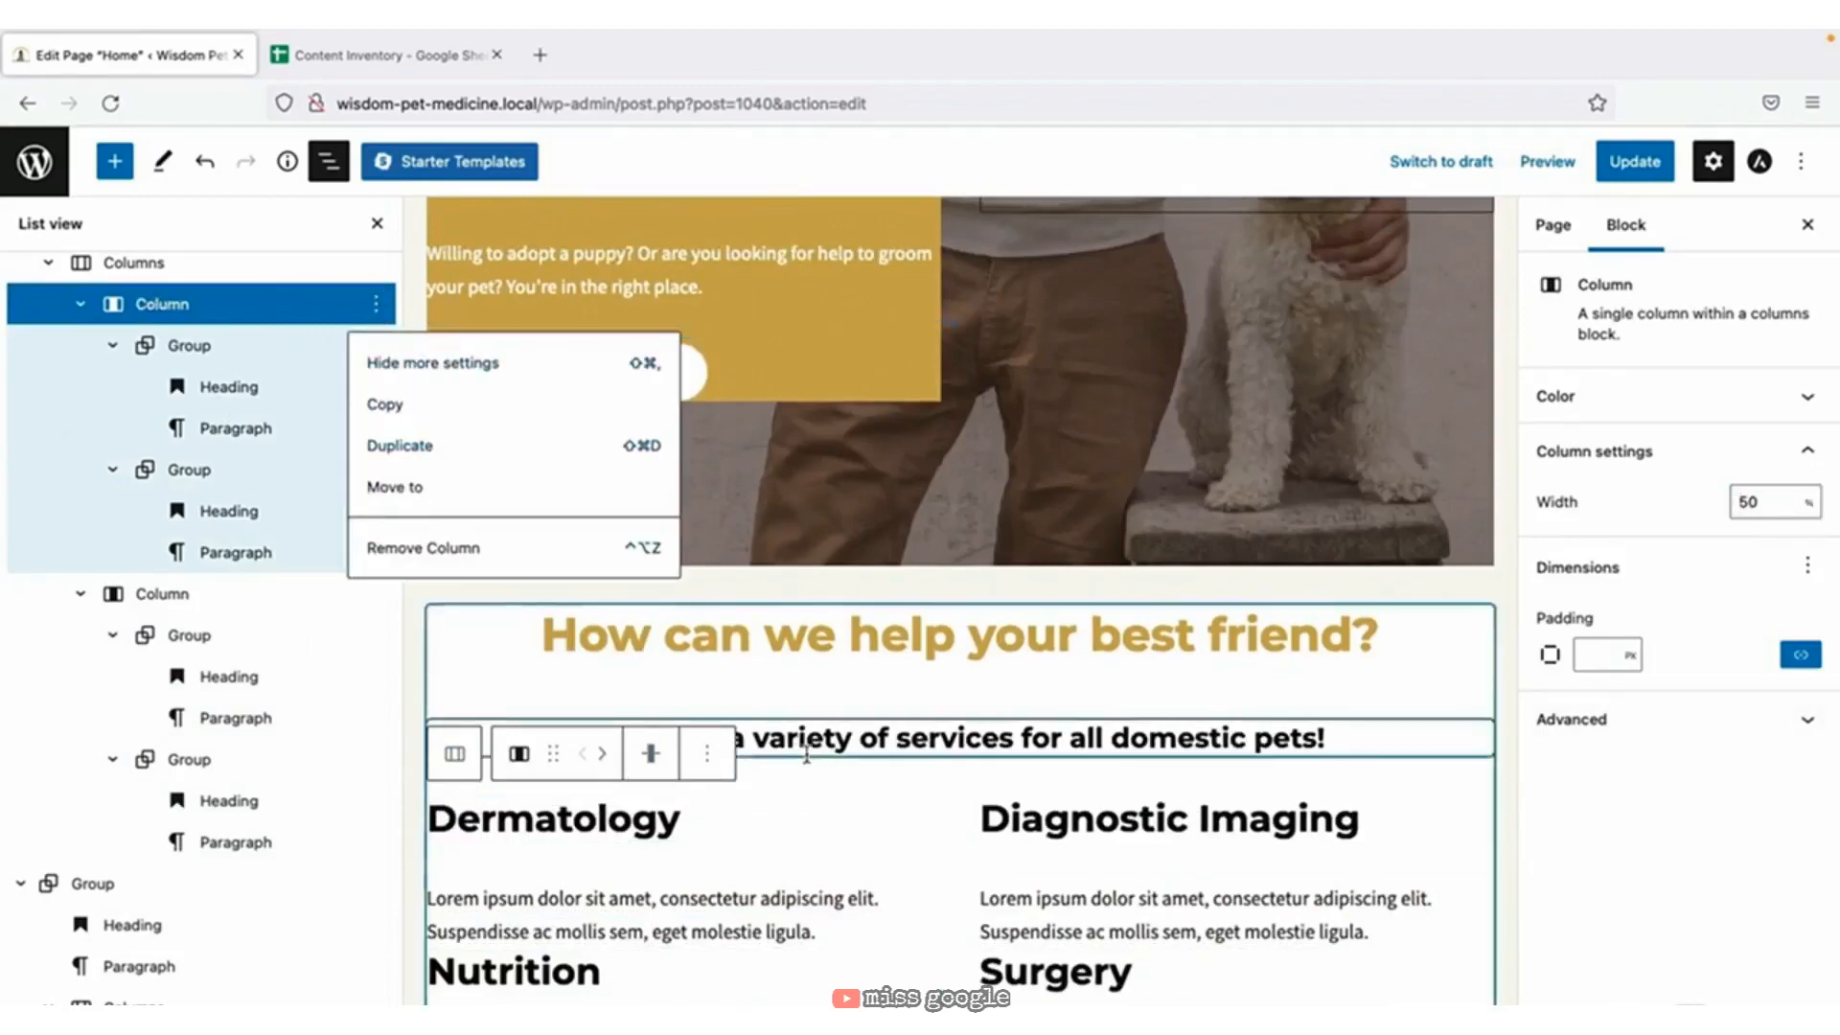
left_click(184, 303)
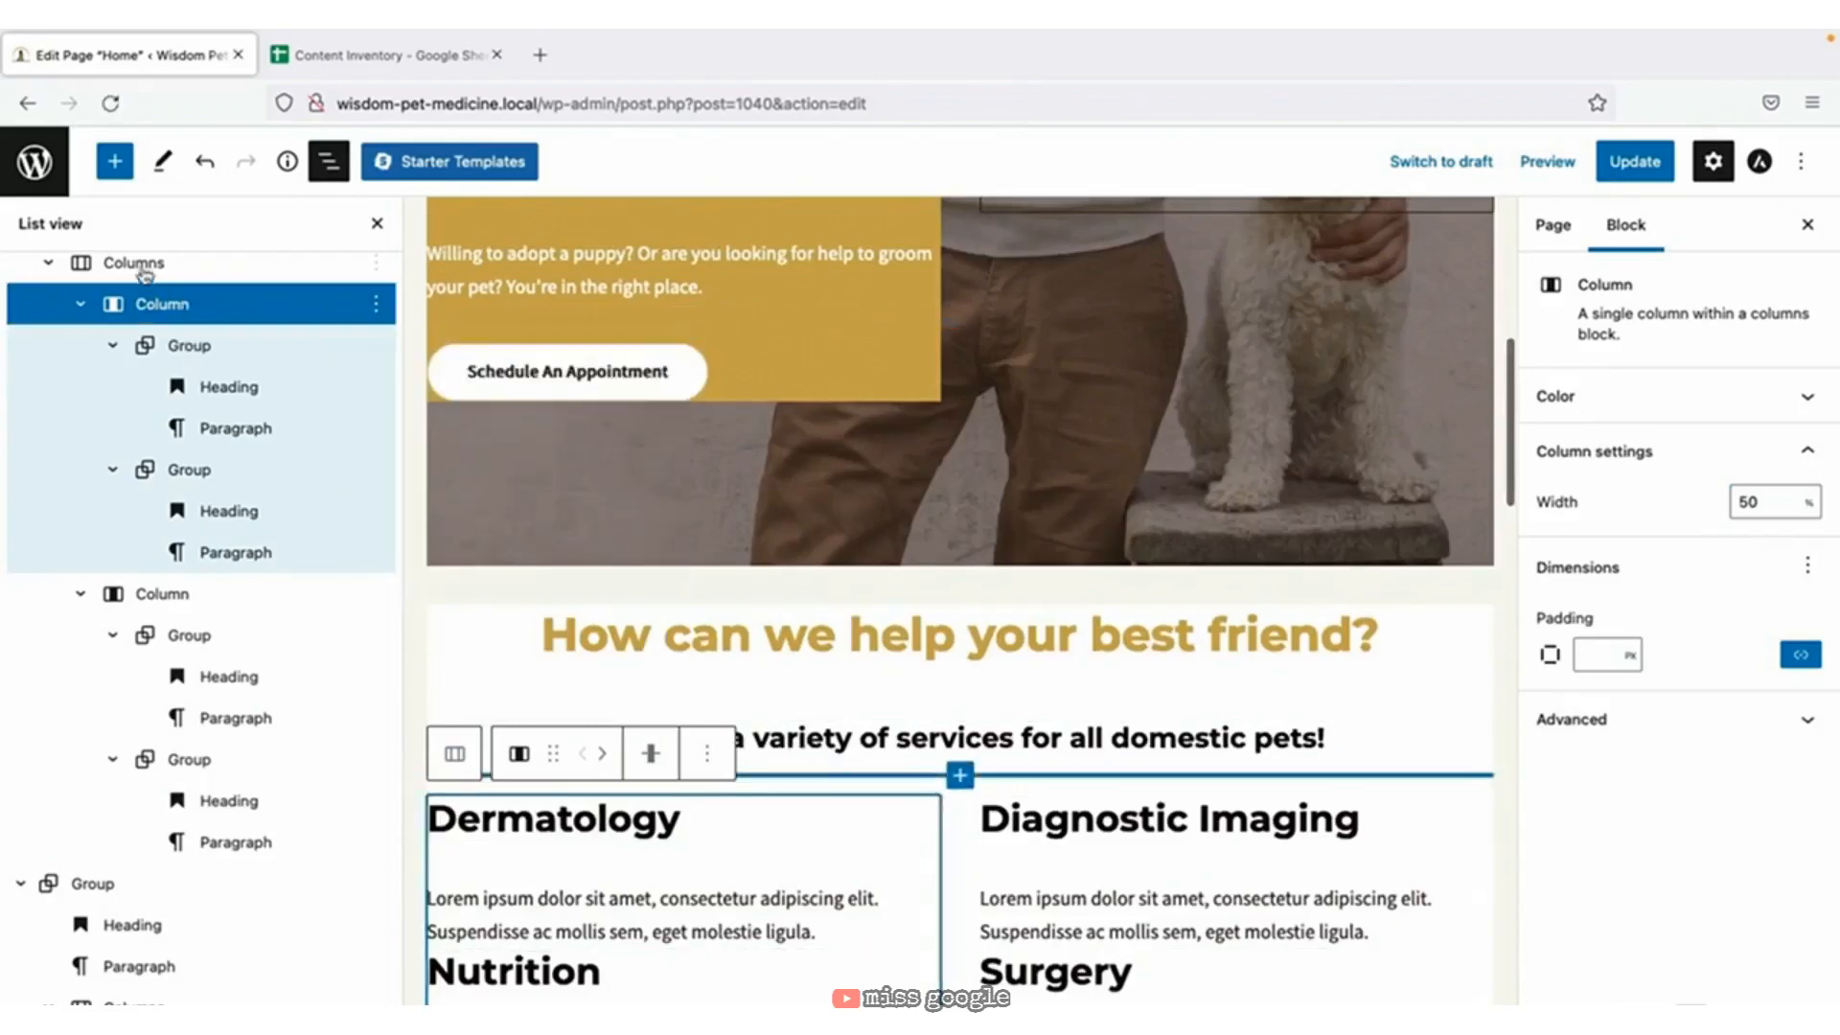
left_click(144, 273)
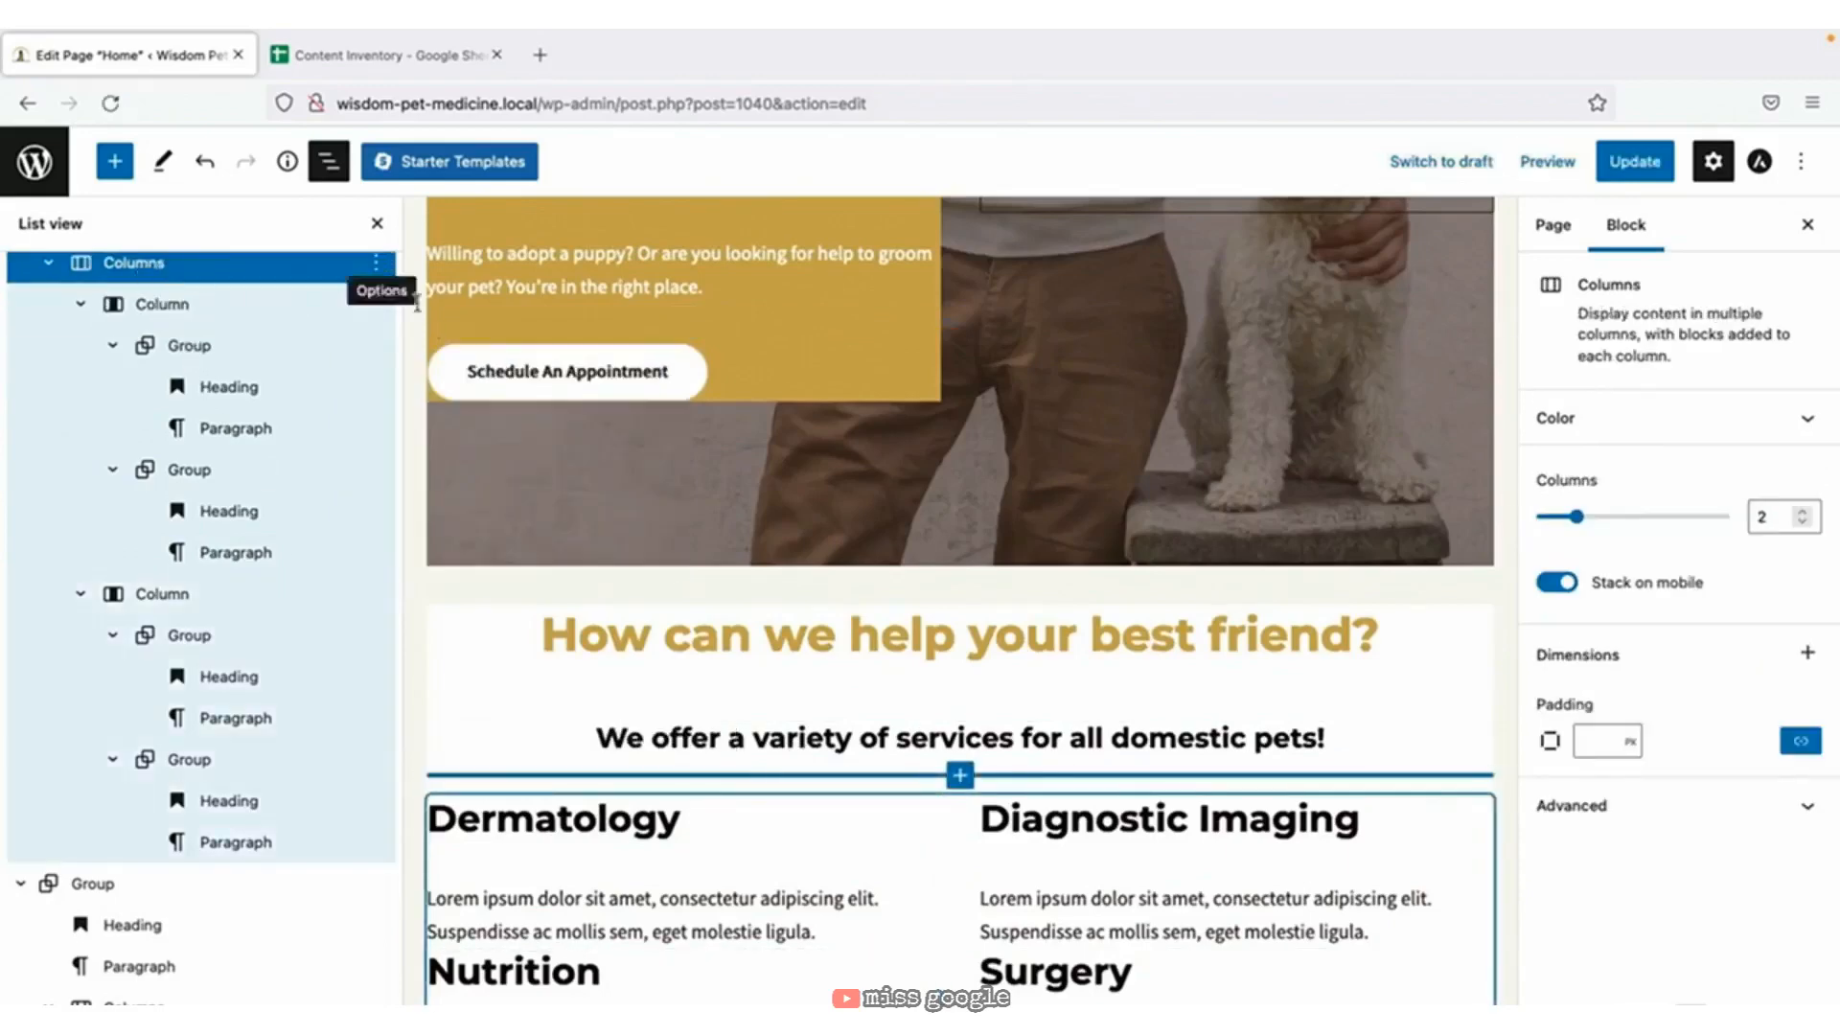
left_click(376, 263)
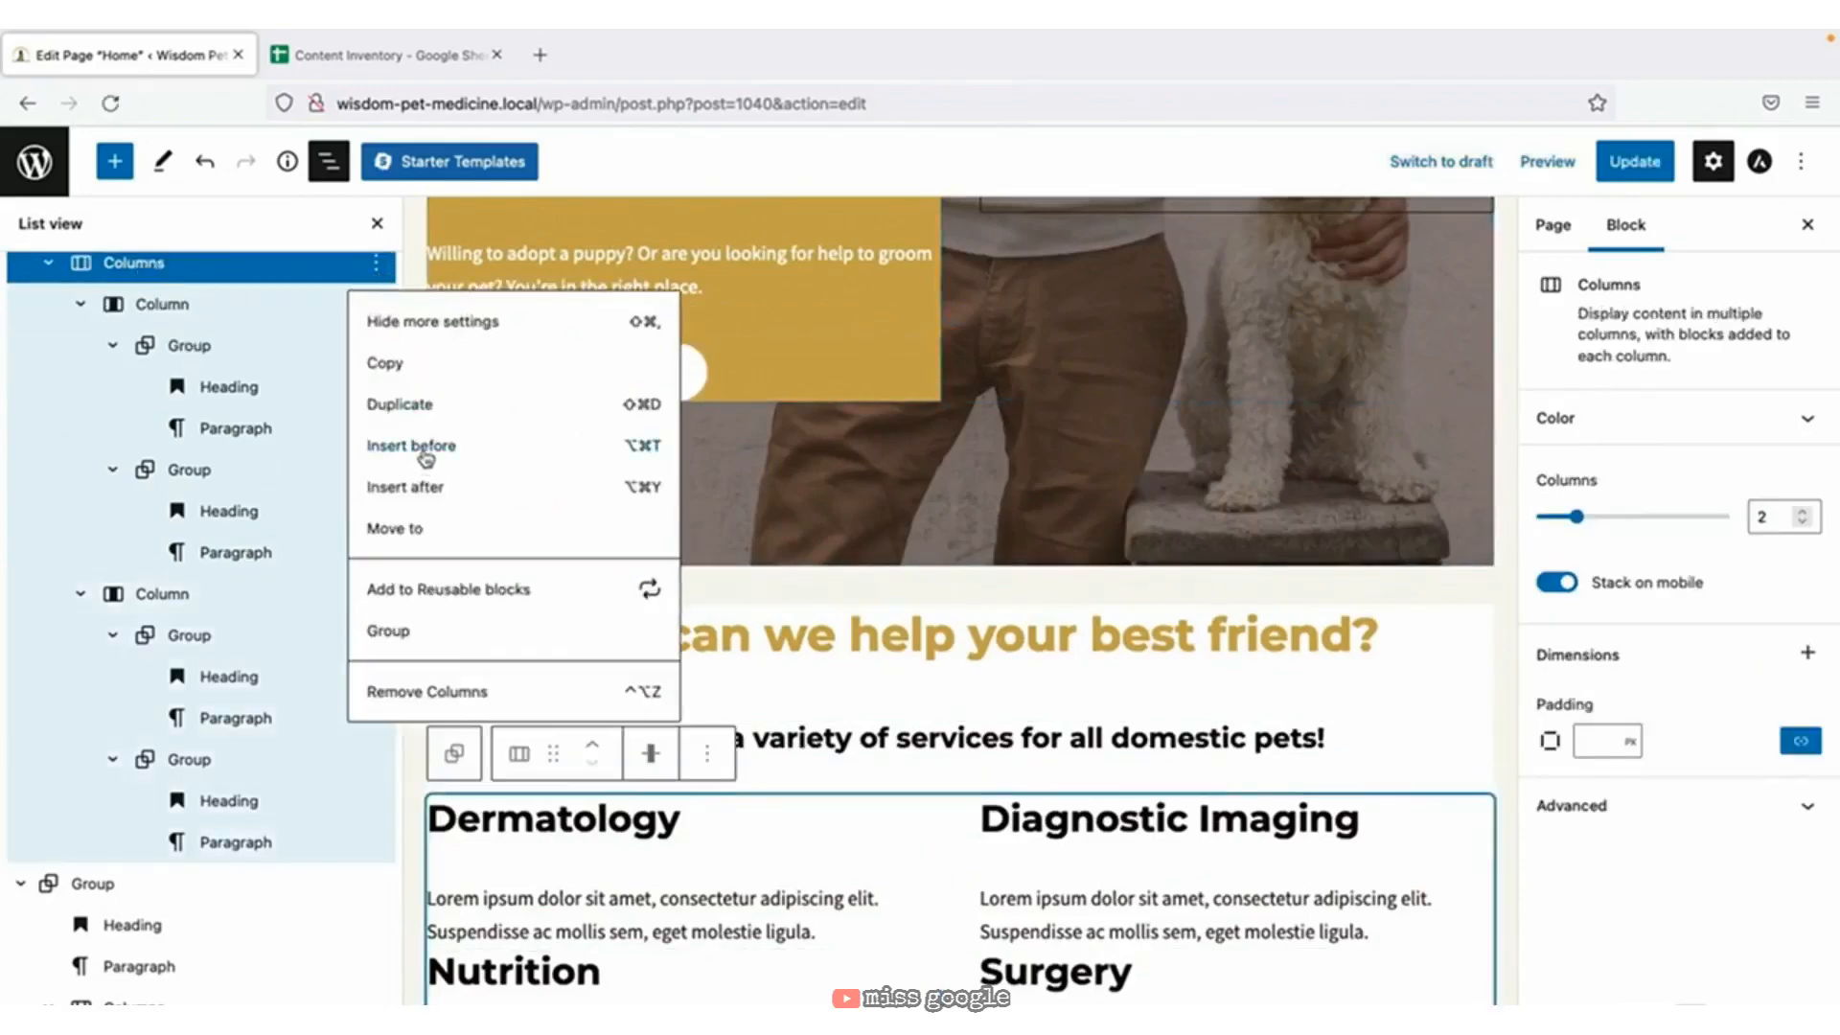
left_click(425, 459)
left_click(1482, 746)
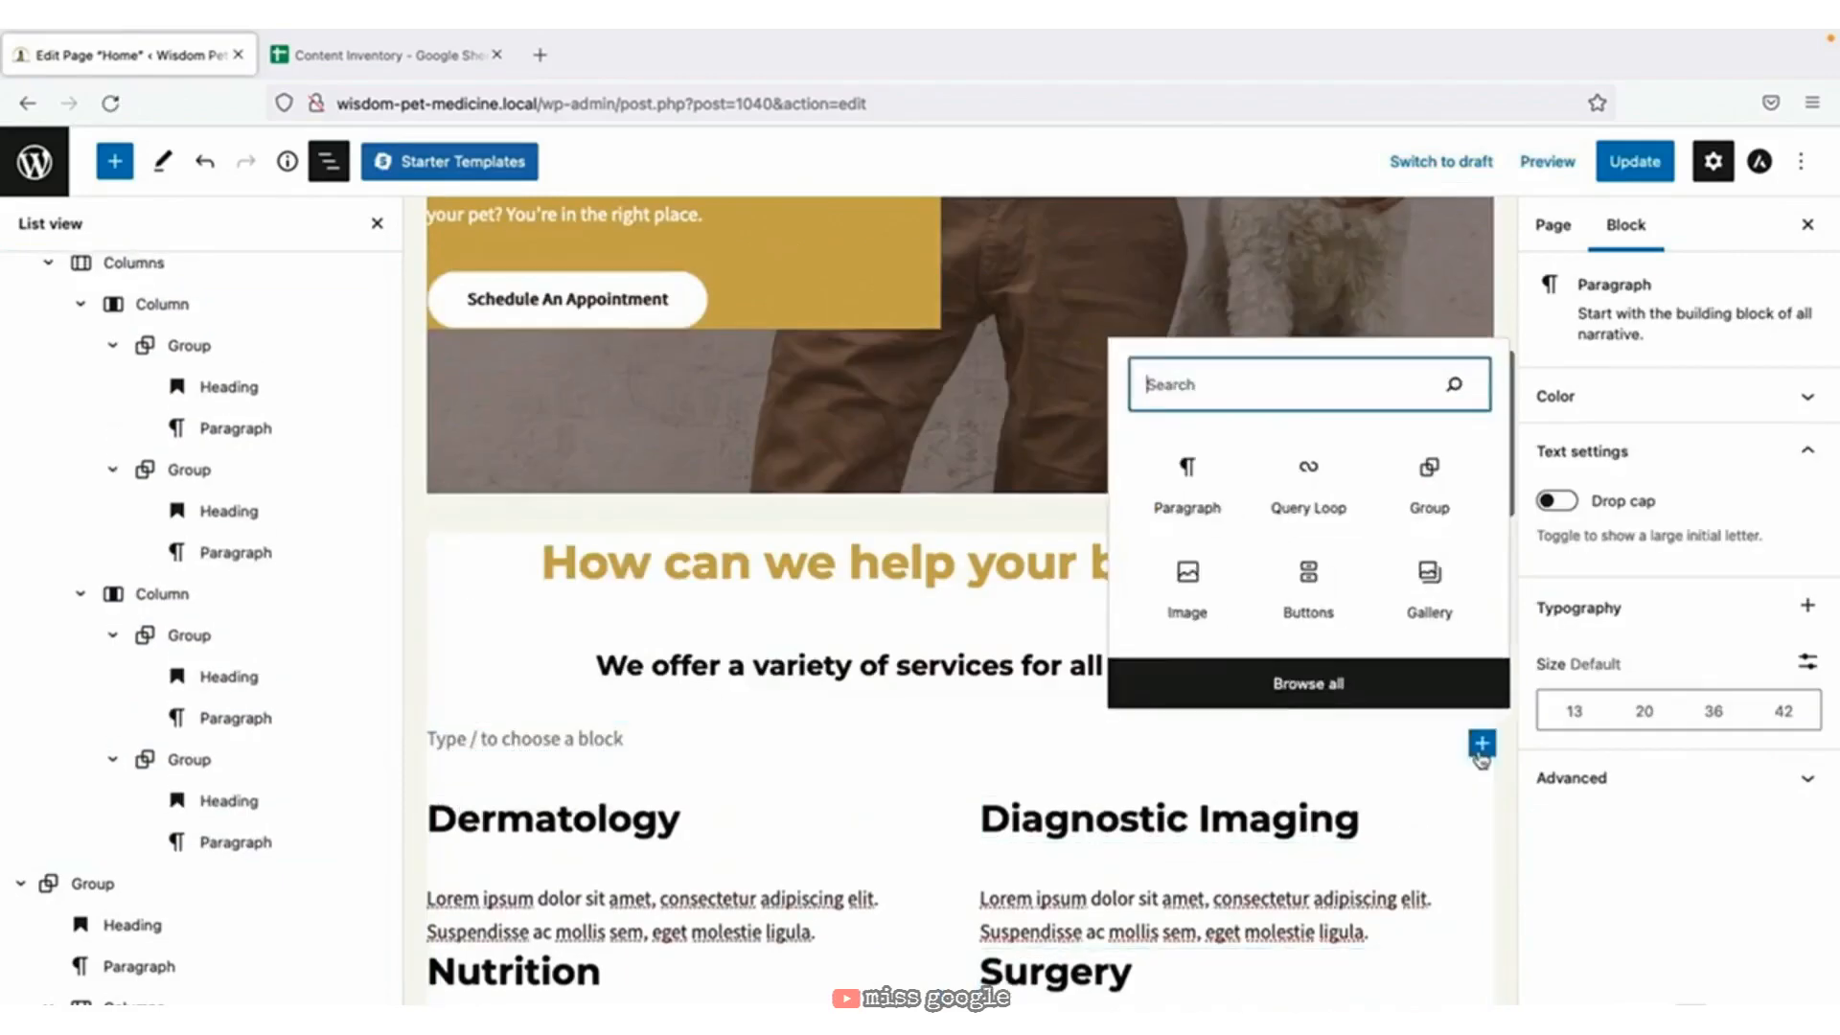
left_click(1186, 585)
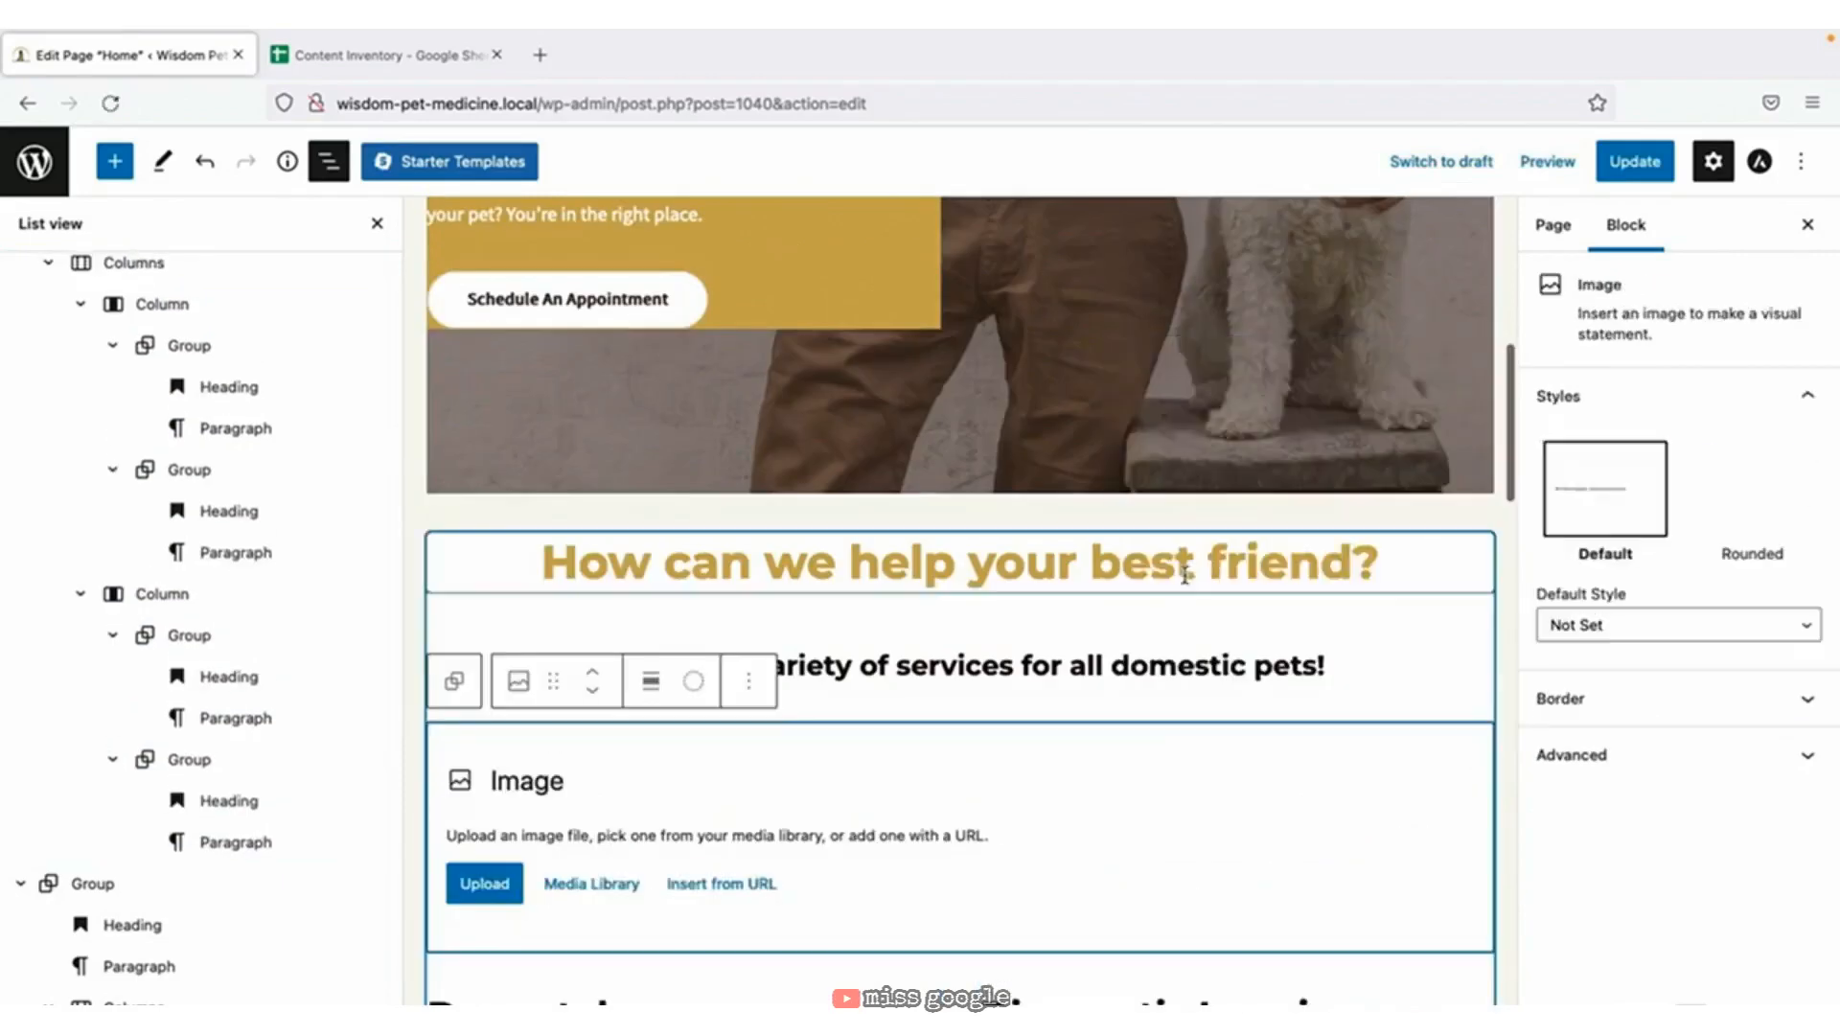
Fill the new image block with Pets-sitting_LIL_15896.jpg from the media library.
left_click(594, 889)
left_click(316, 423)
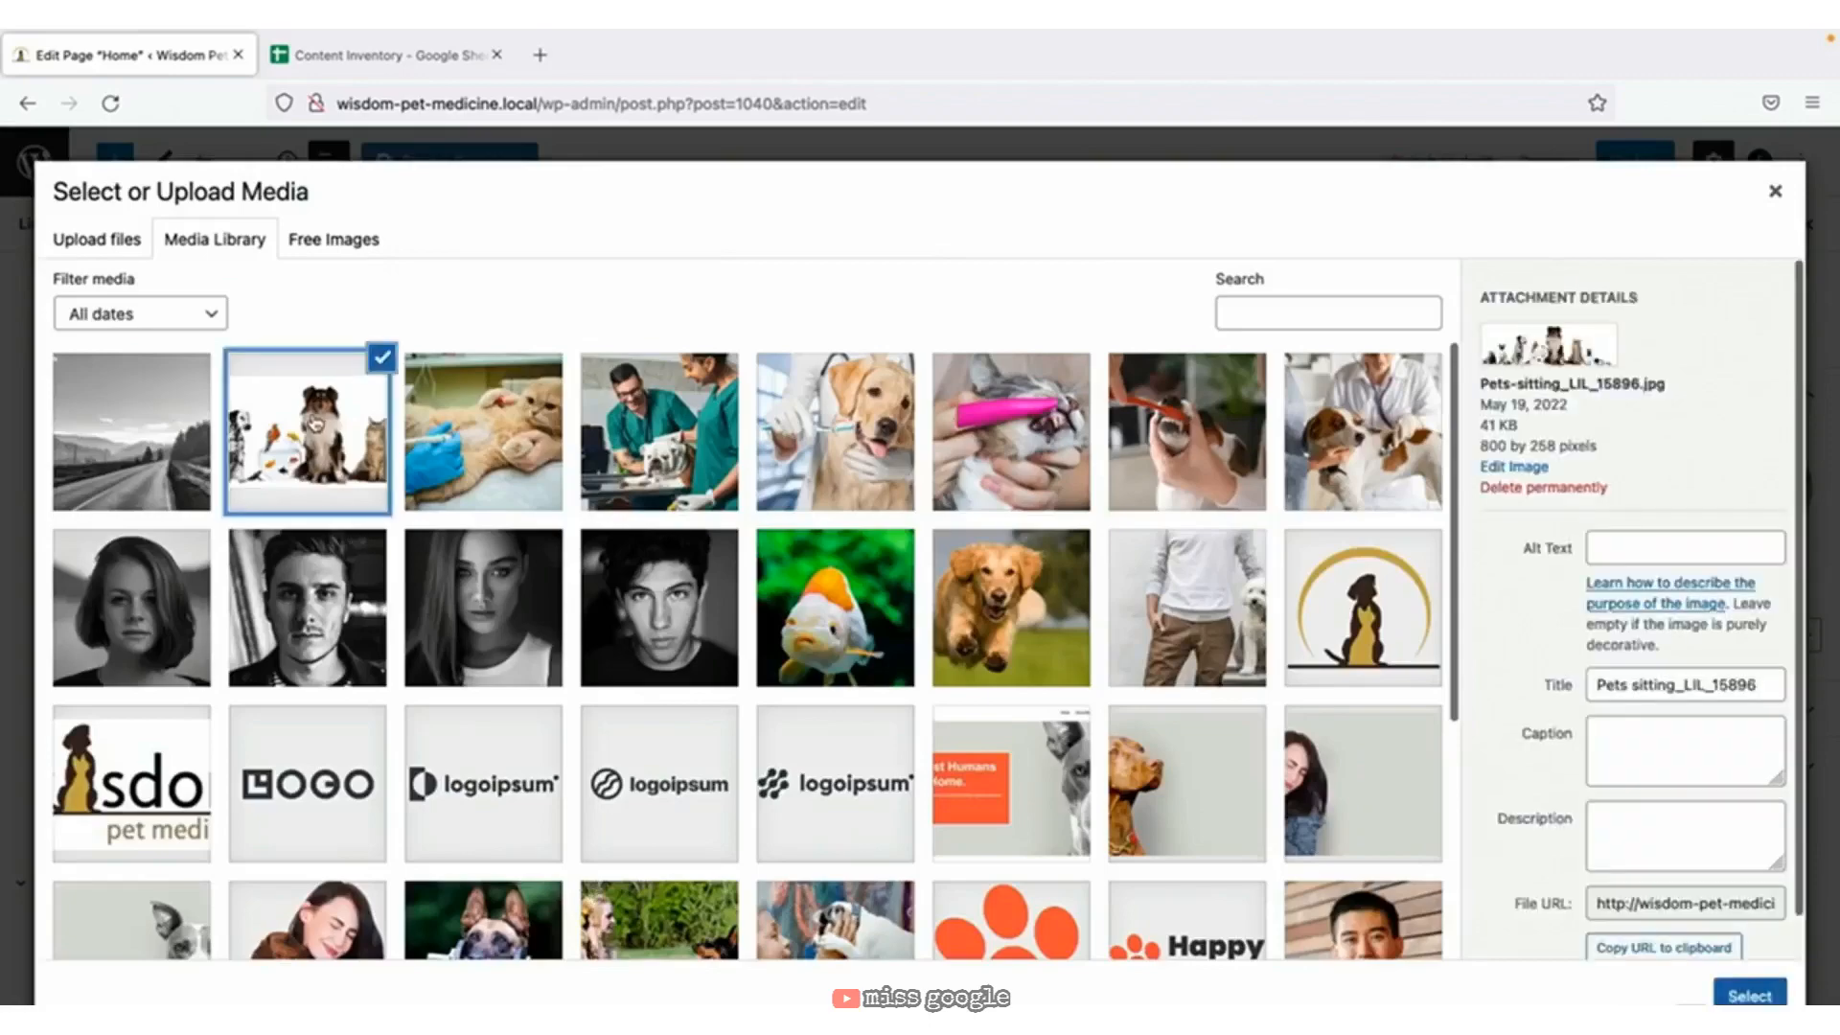
left_click(1749, 994)
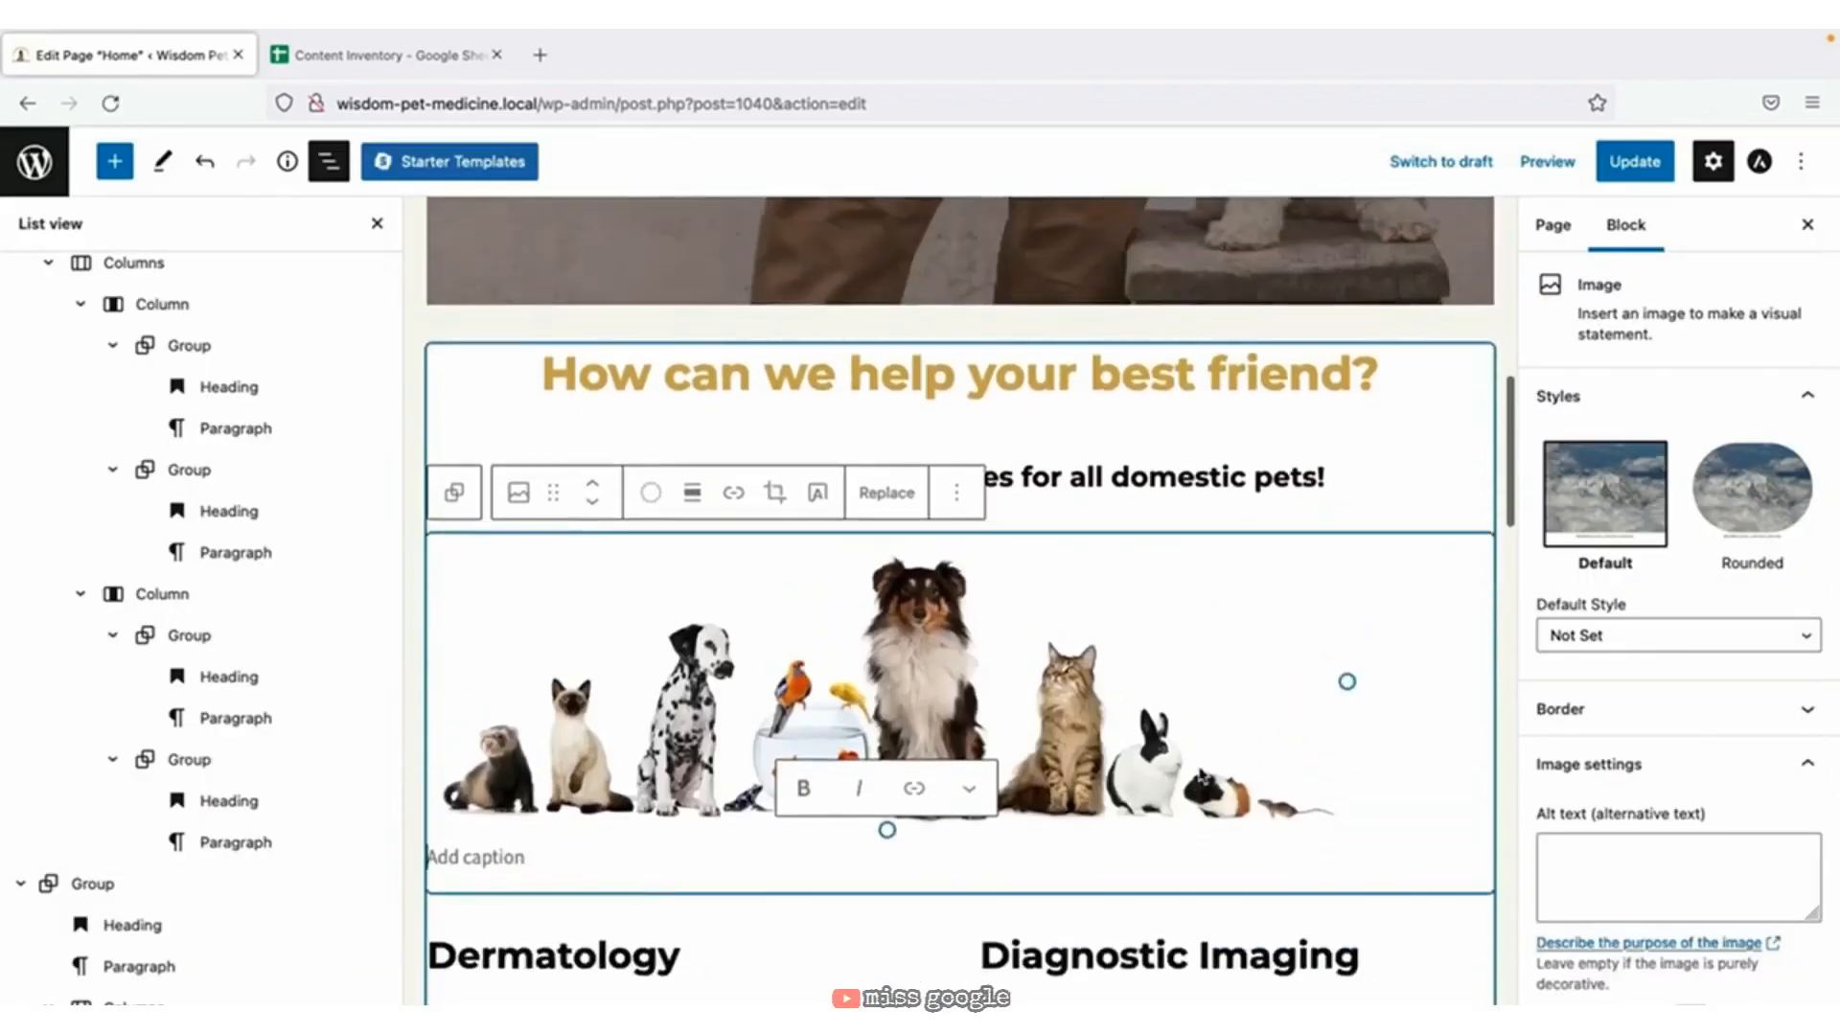
Update the Home page and check the new pets image and two-column services section on the live site.
key("ctrl+s")
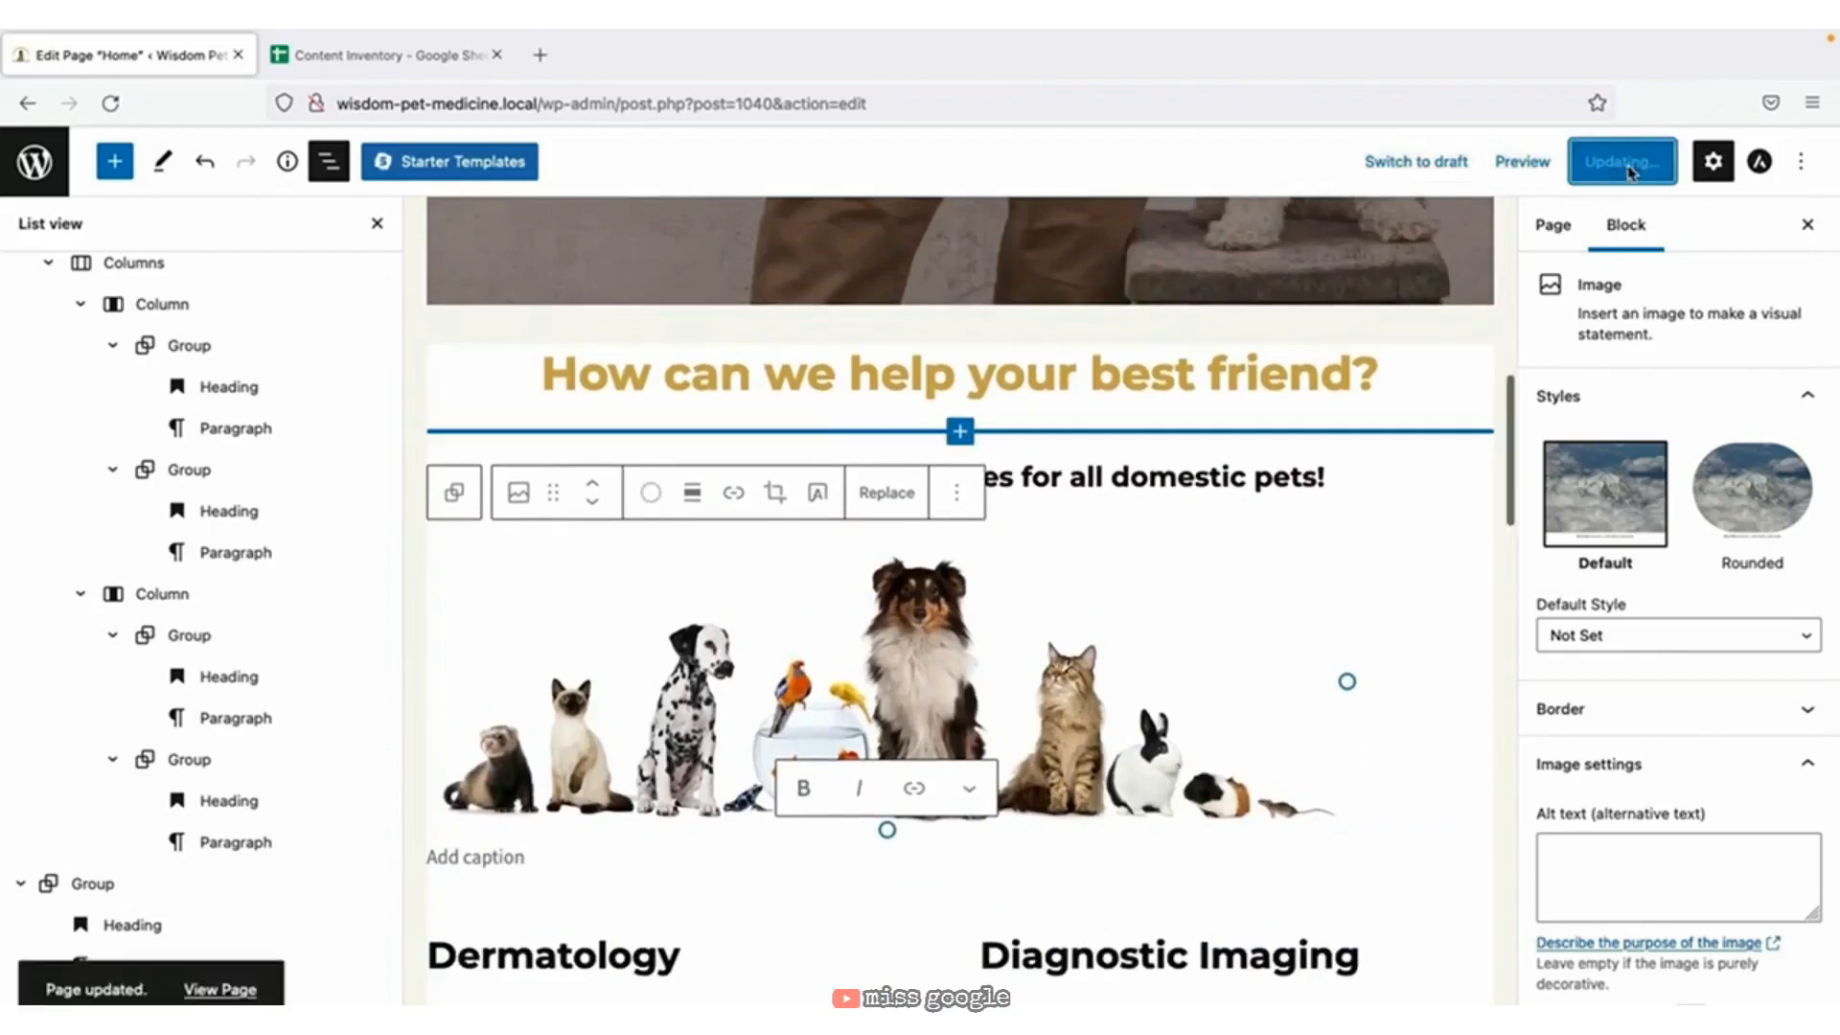
left_click(222, 989)
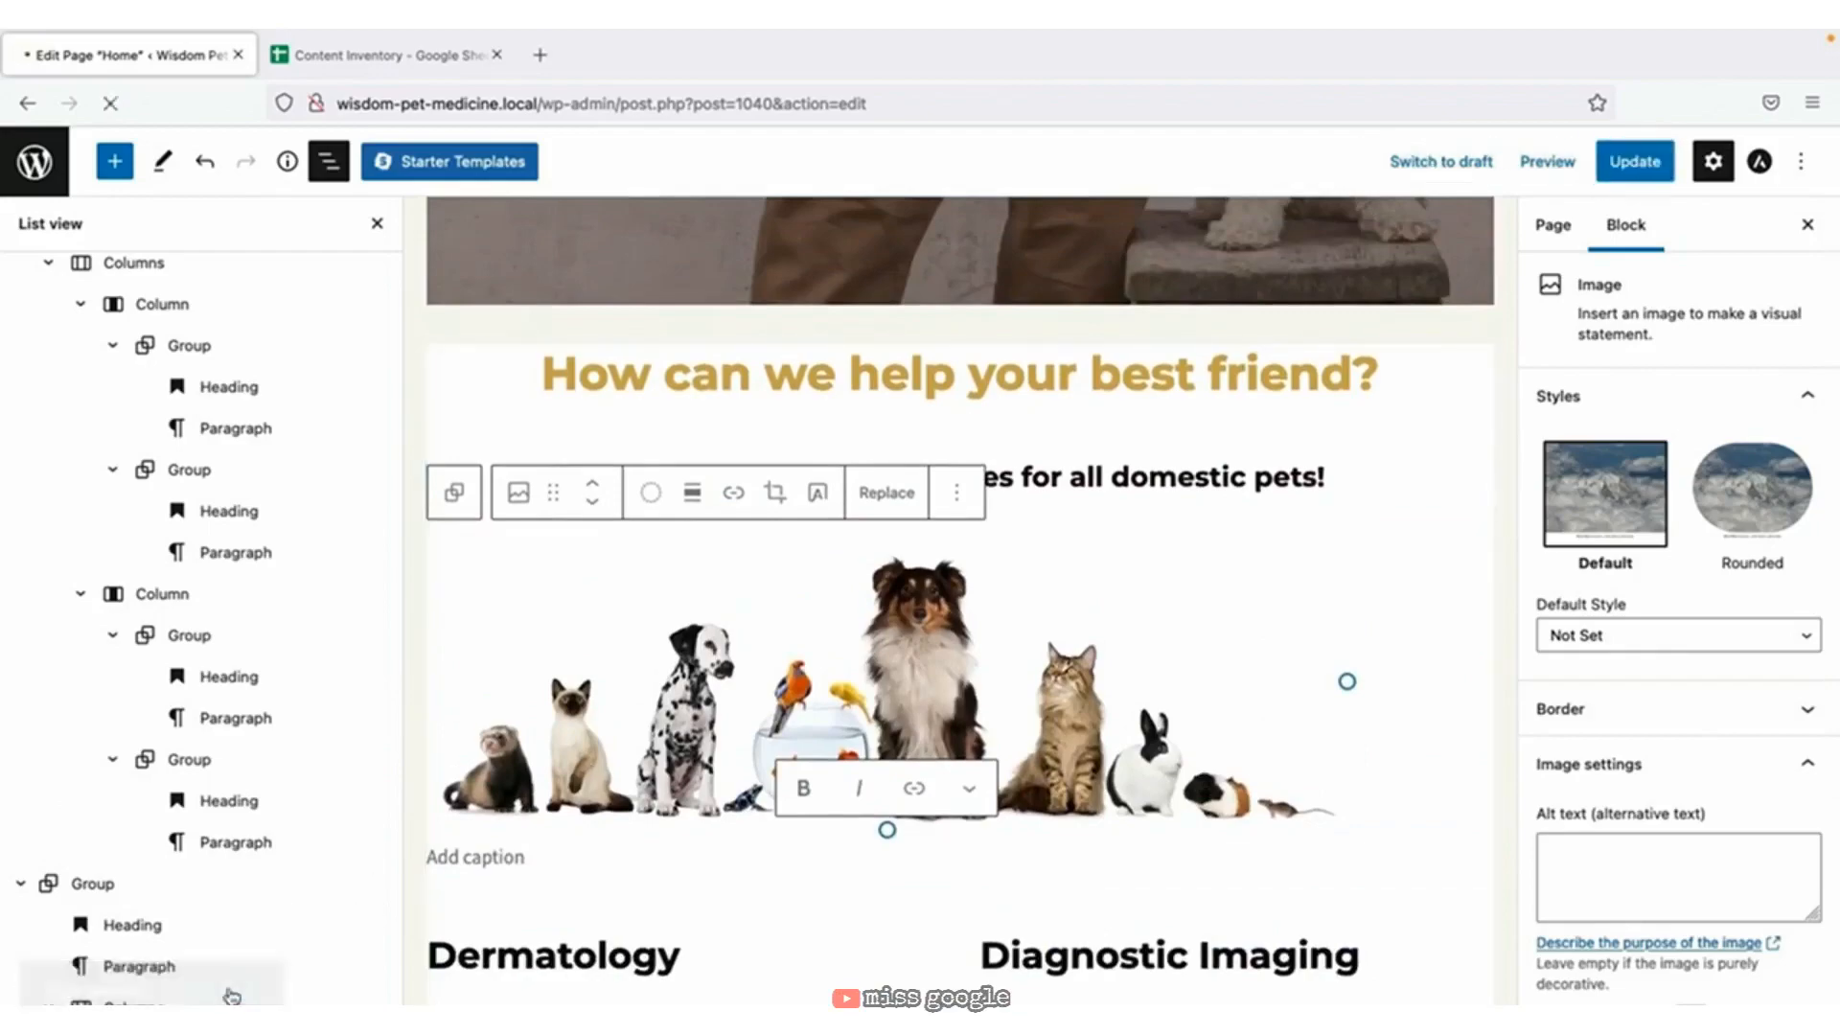
scroll(555, 657, "down", 10)
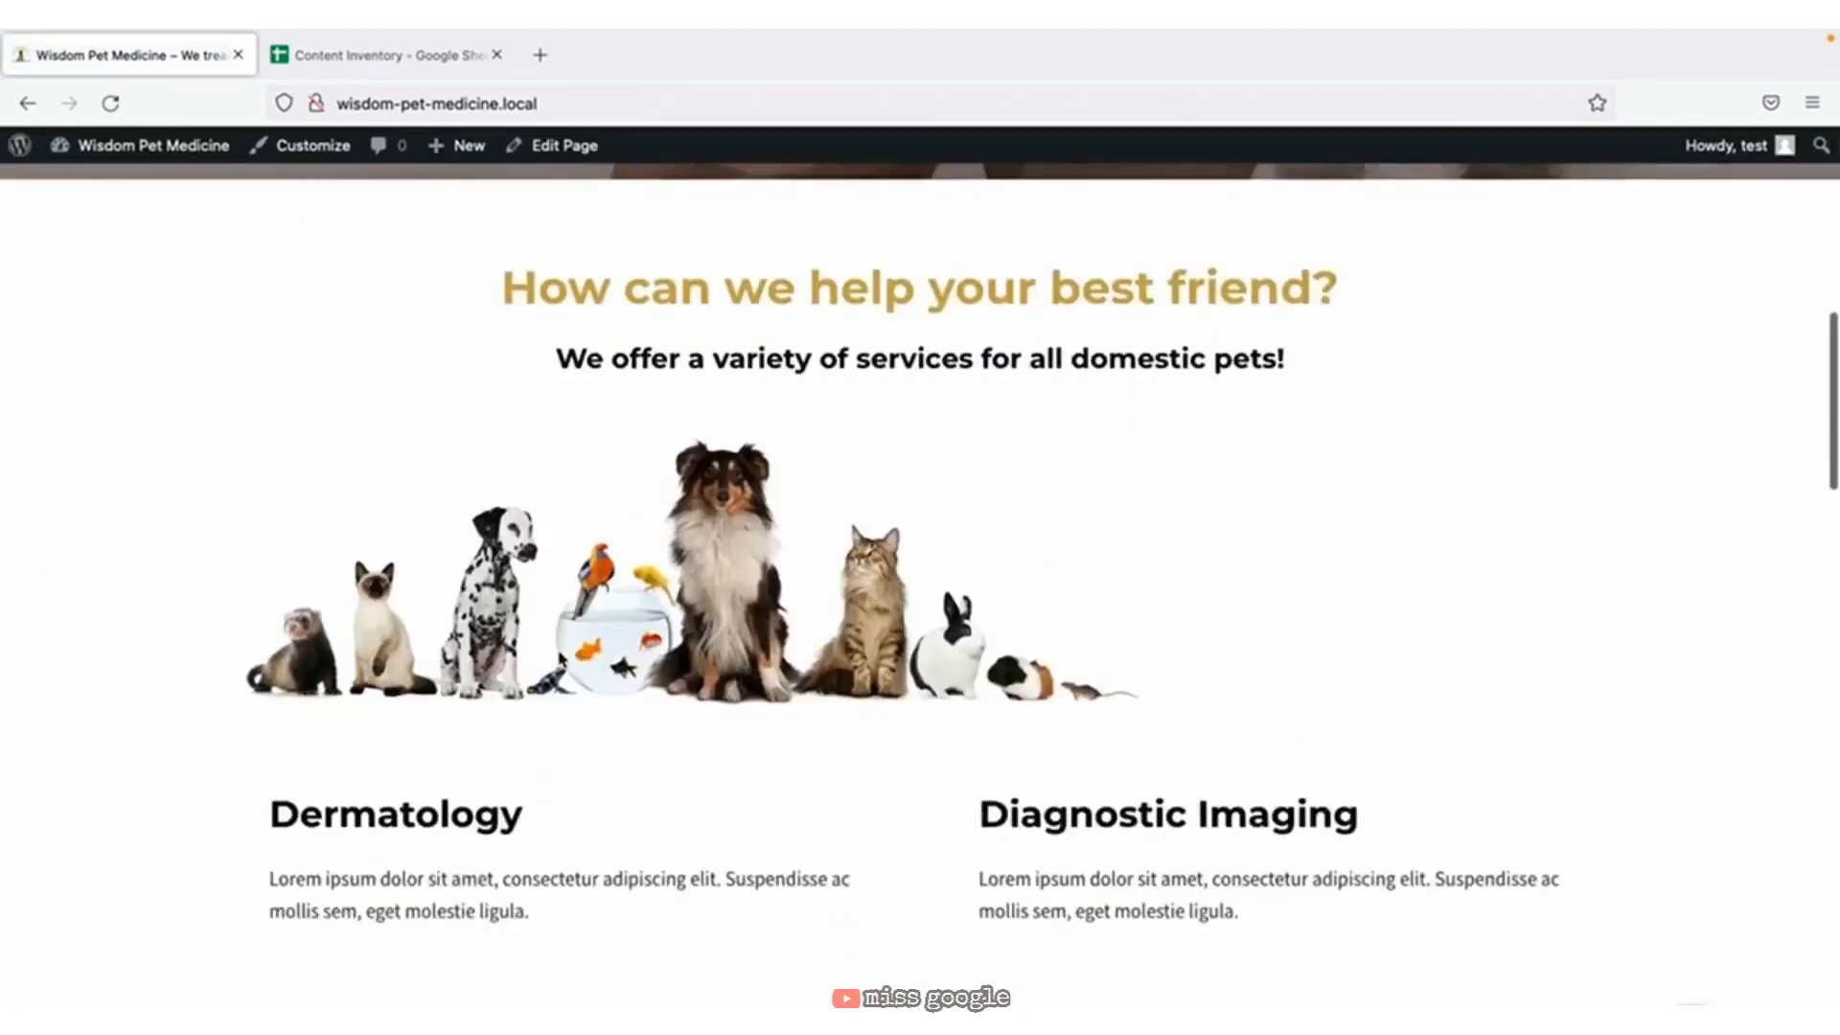
Reopen the Home page for editing and center-align the pets image above the services columns.
left_click(573, 144)
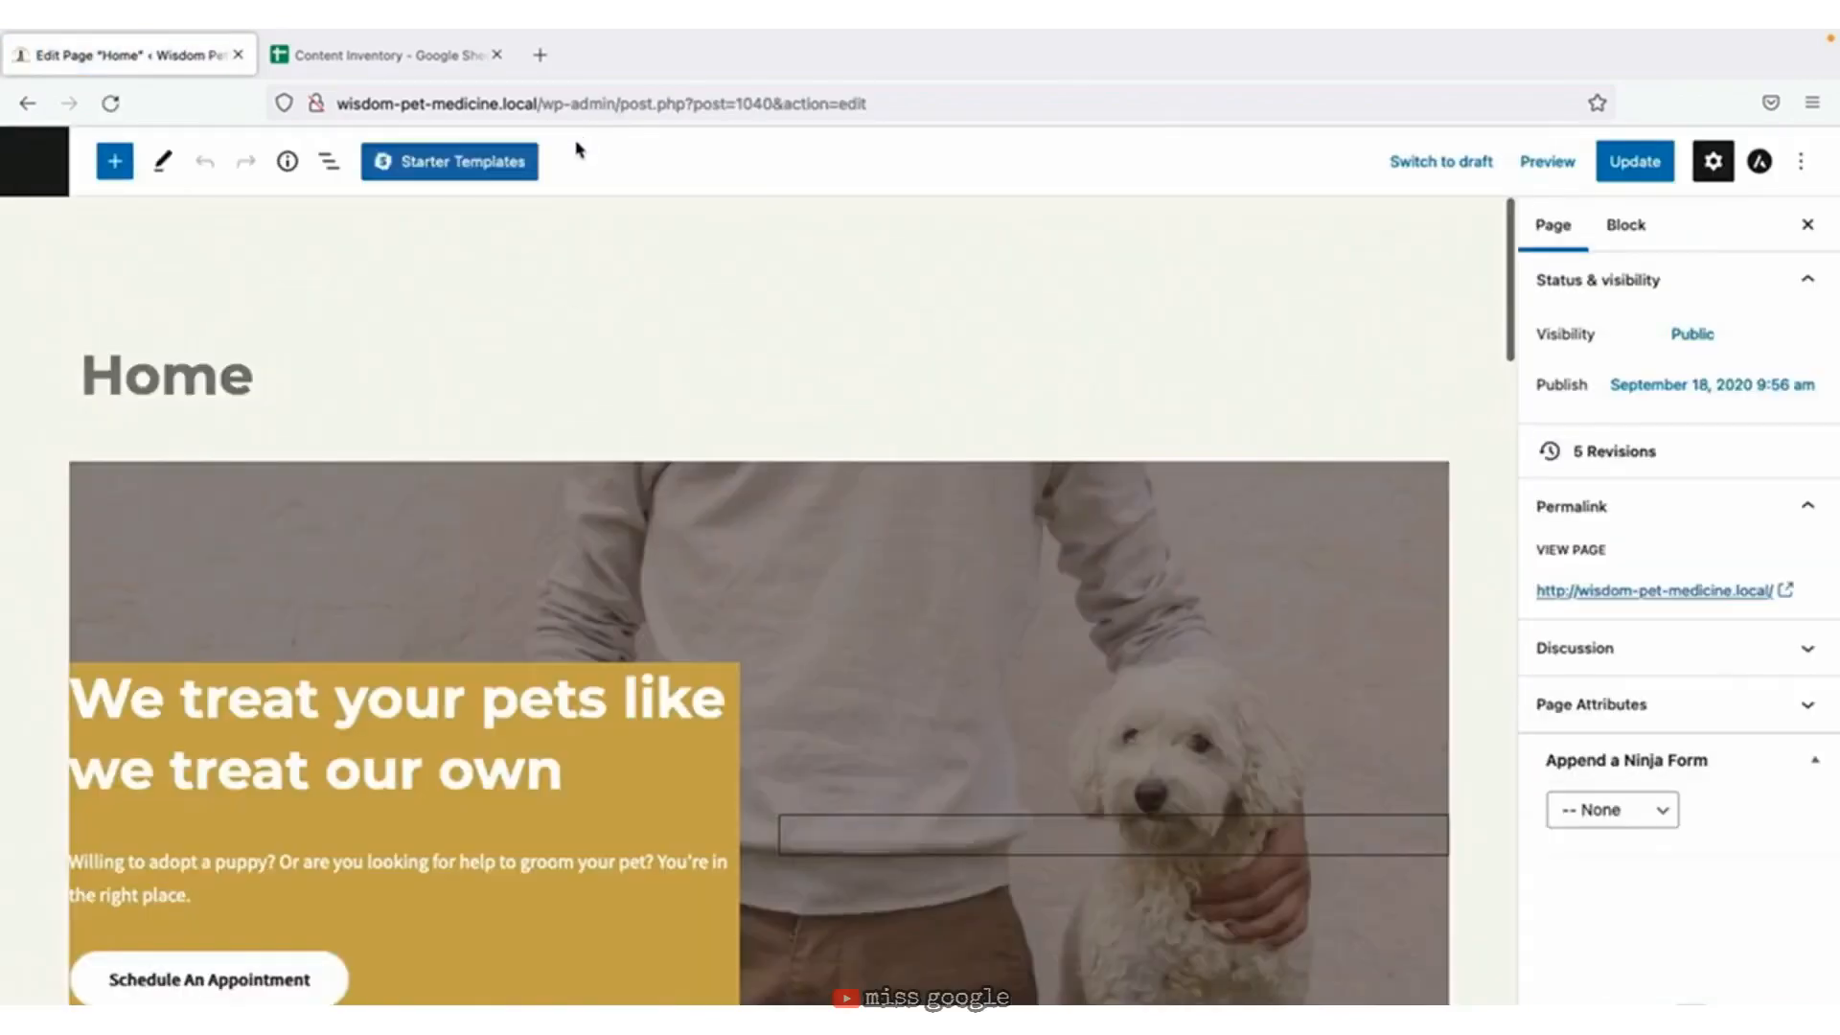
scroll(556, 565, "down", 5)
scroll(559, 565, "down", 4)
left_click(558, 657)
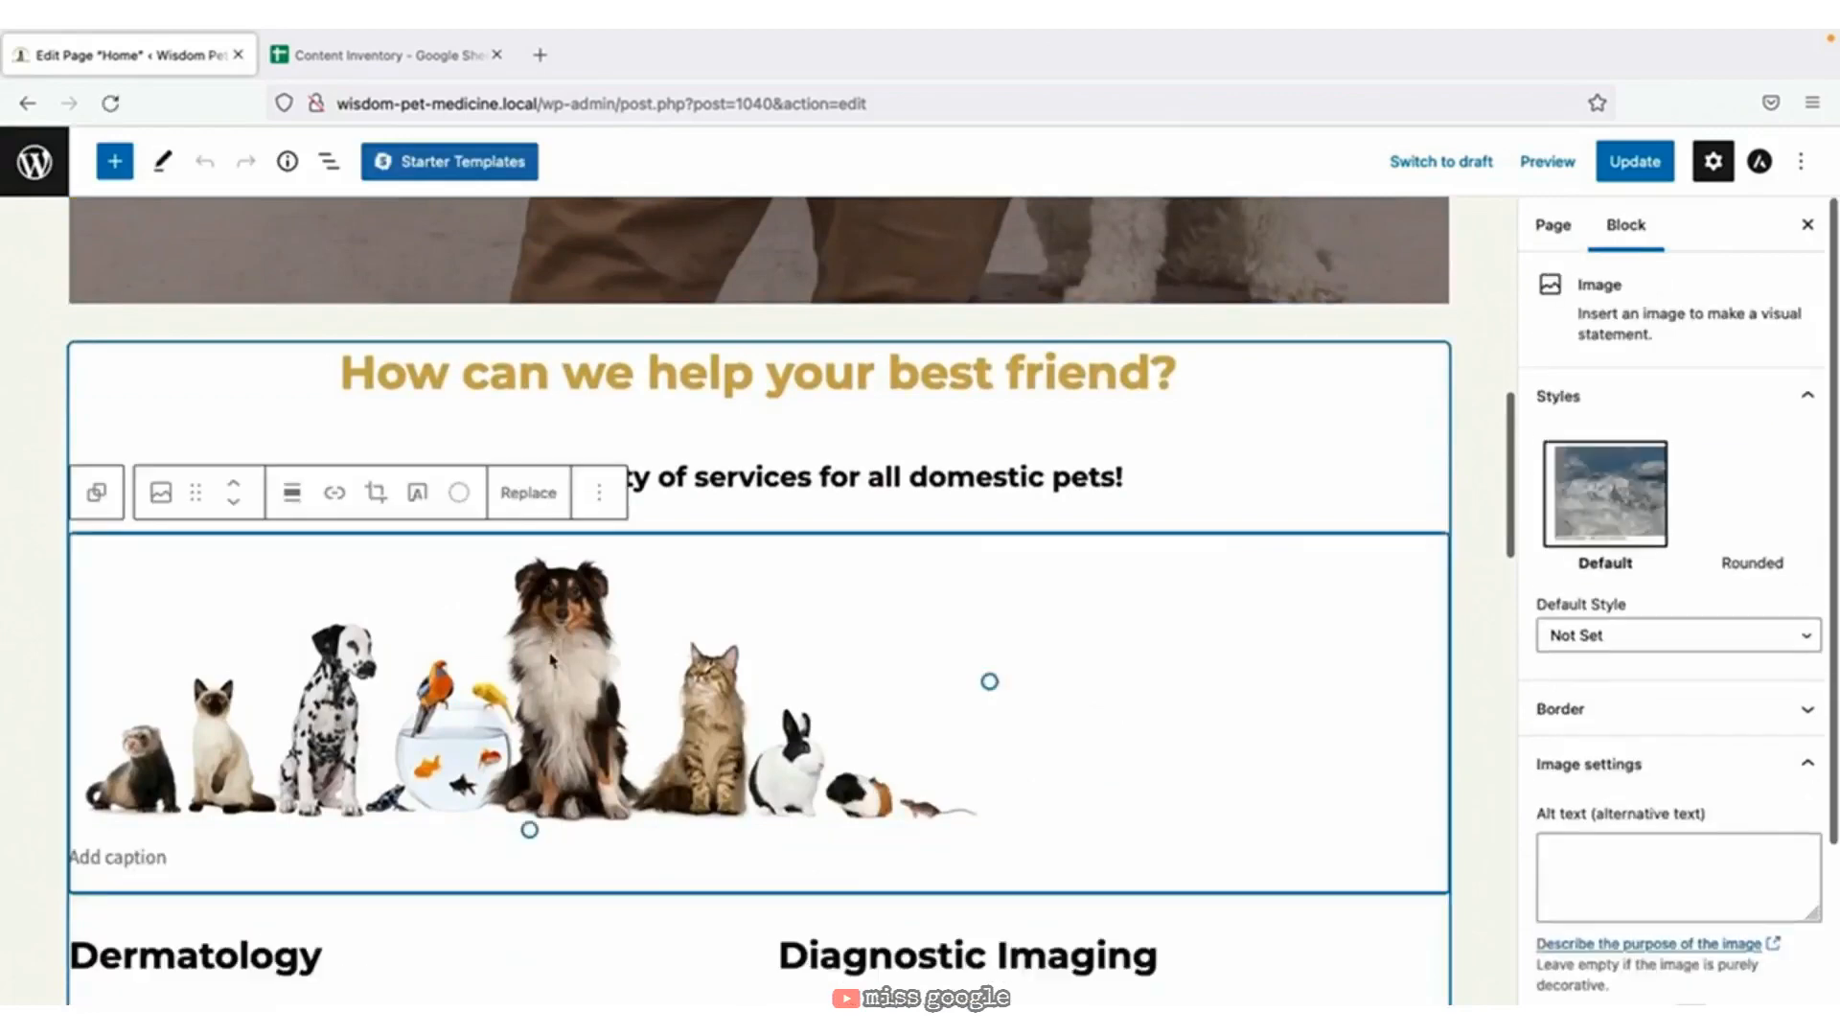
left_click(292, 492)
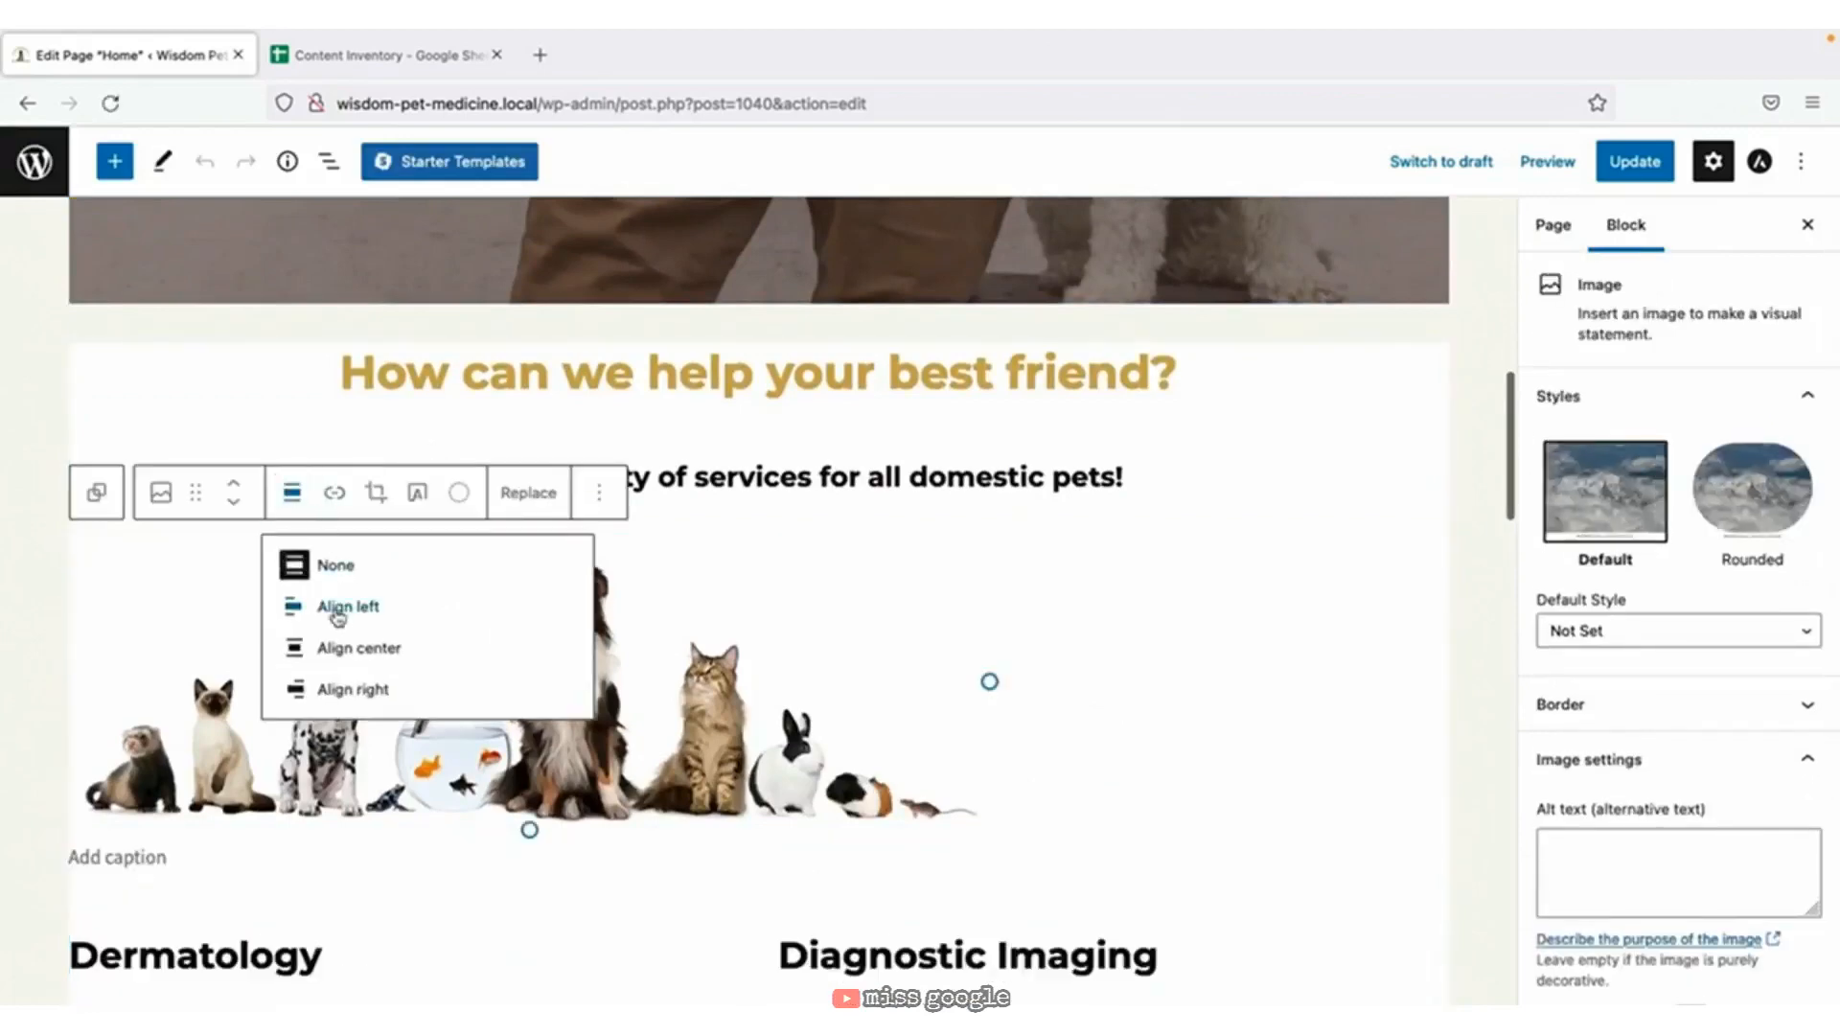
left_click(338, 644)
Update the Home page and check the pets image's alignment on the live site.
left_click(1634, 161)
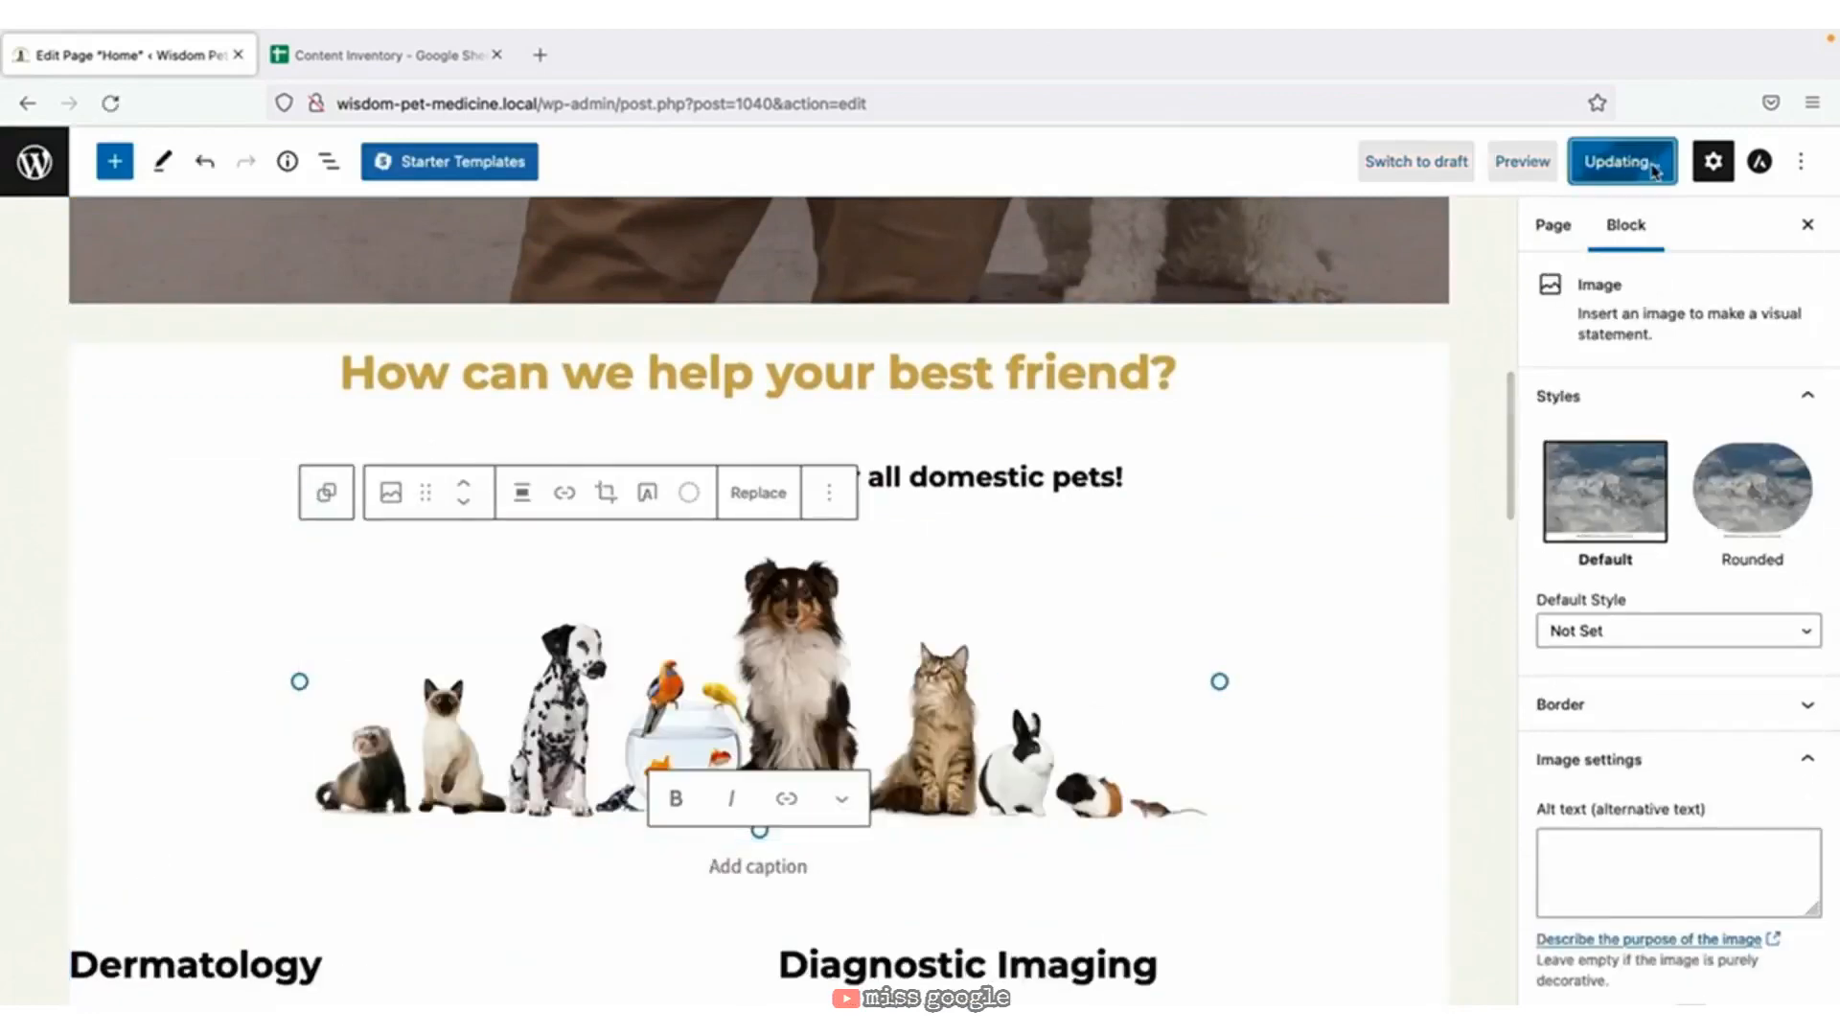
left_click(219, 989)
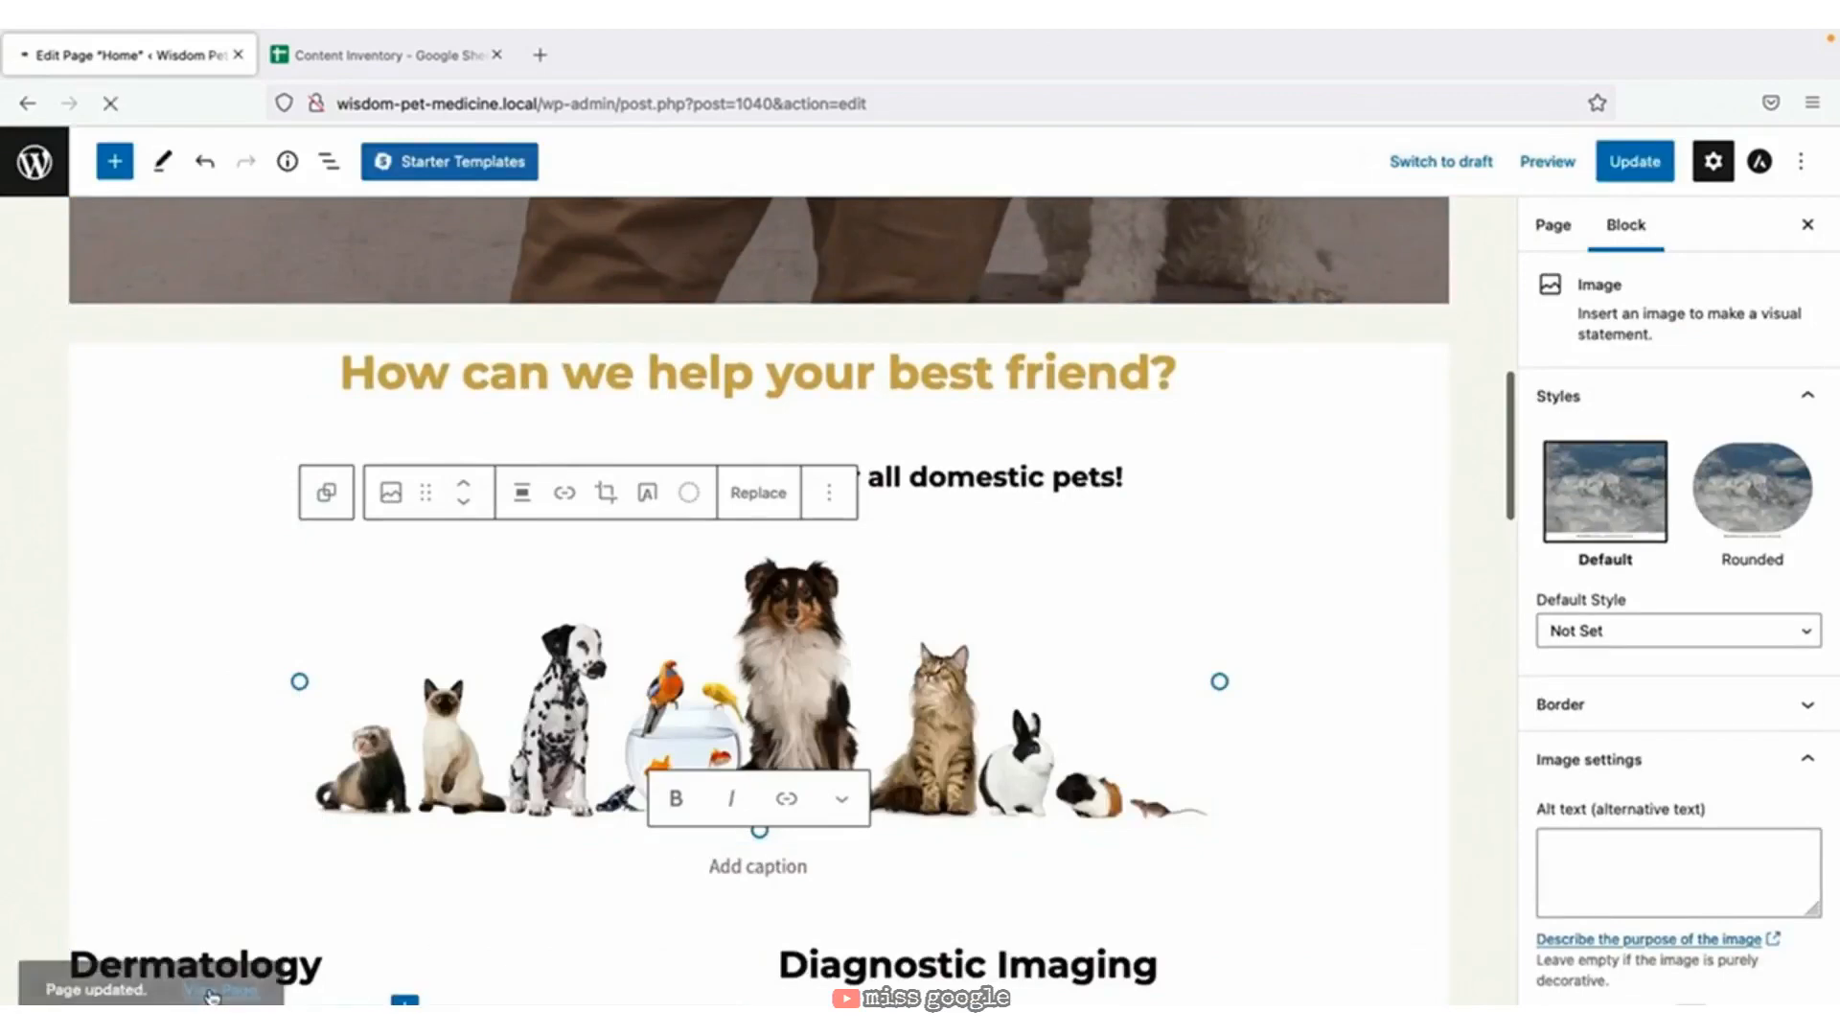
scroll(1233, 674, "down", 10)
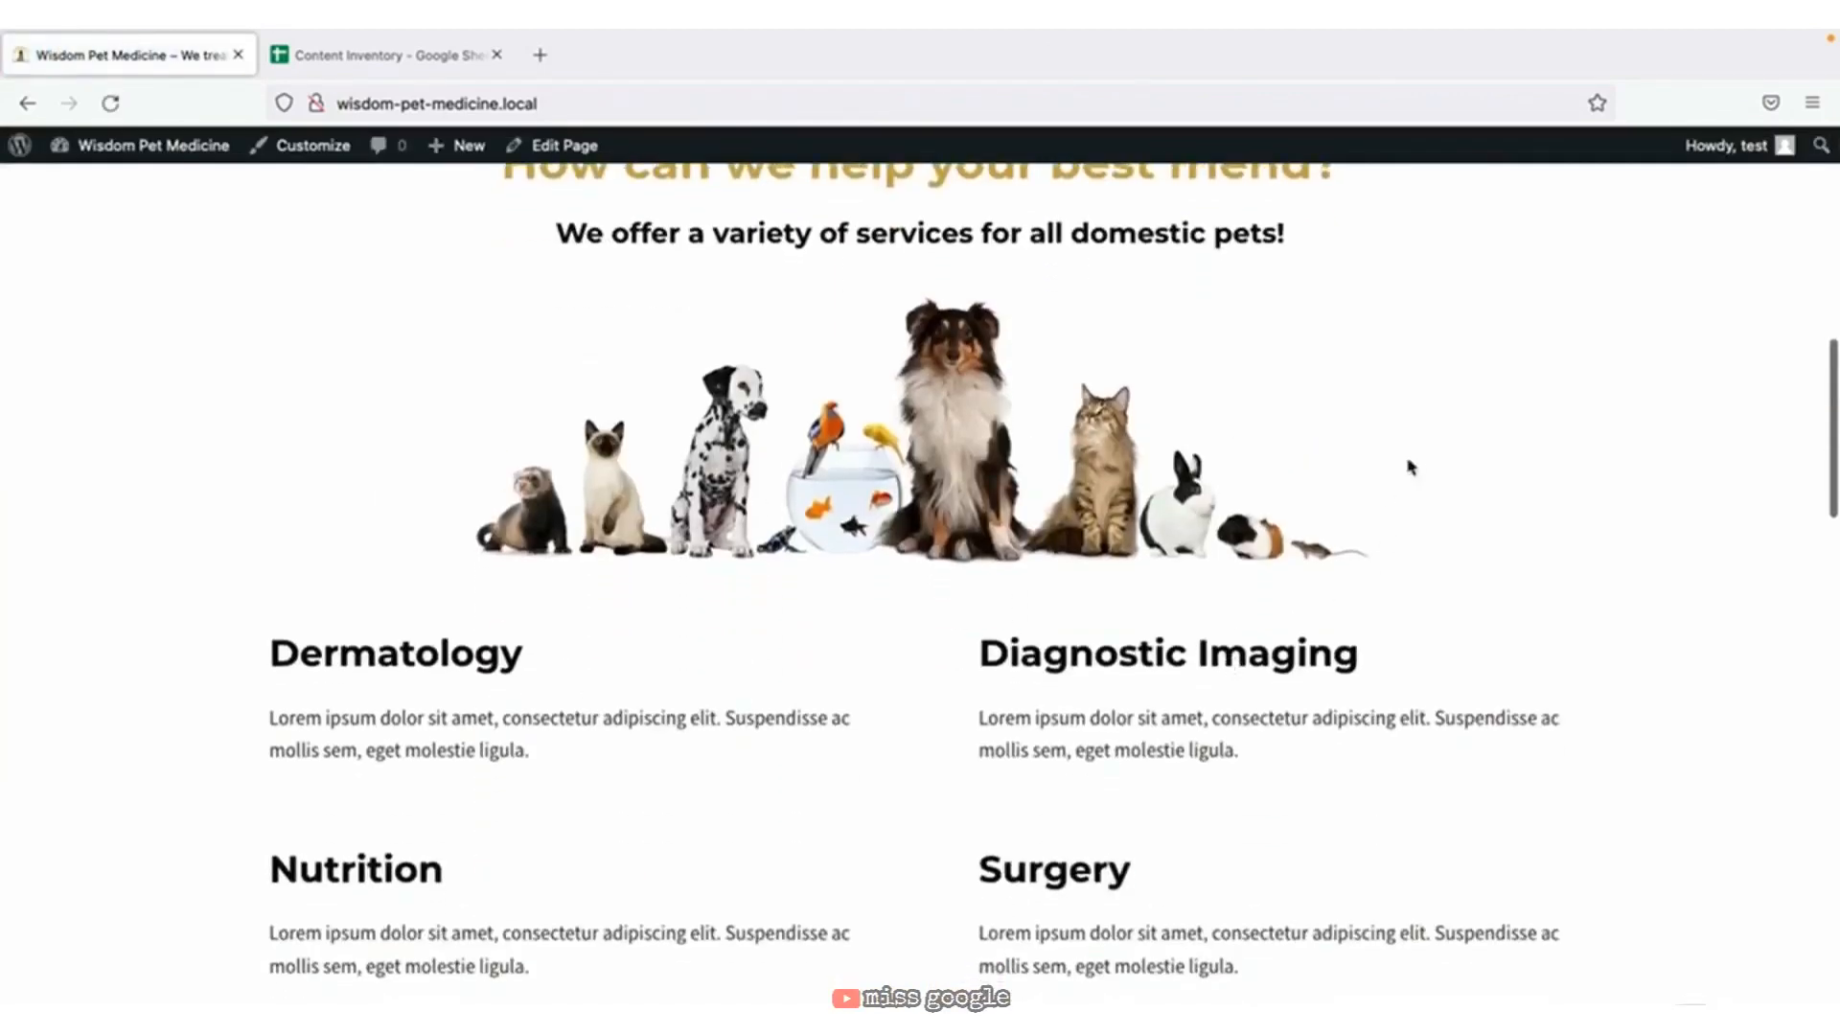
Inspect the live page in responsive design mode and review the reworked services section at 714 px width.
right_click(1505, 432)
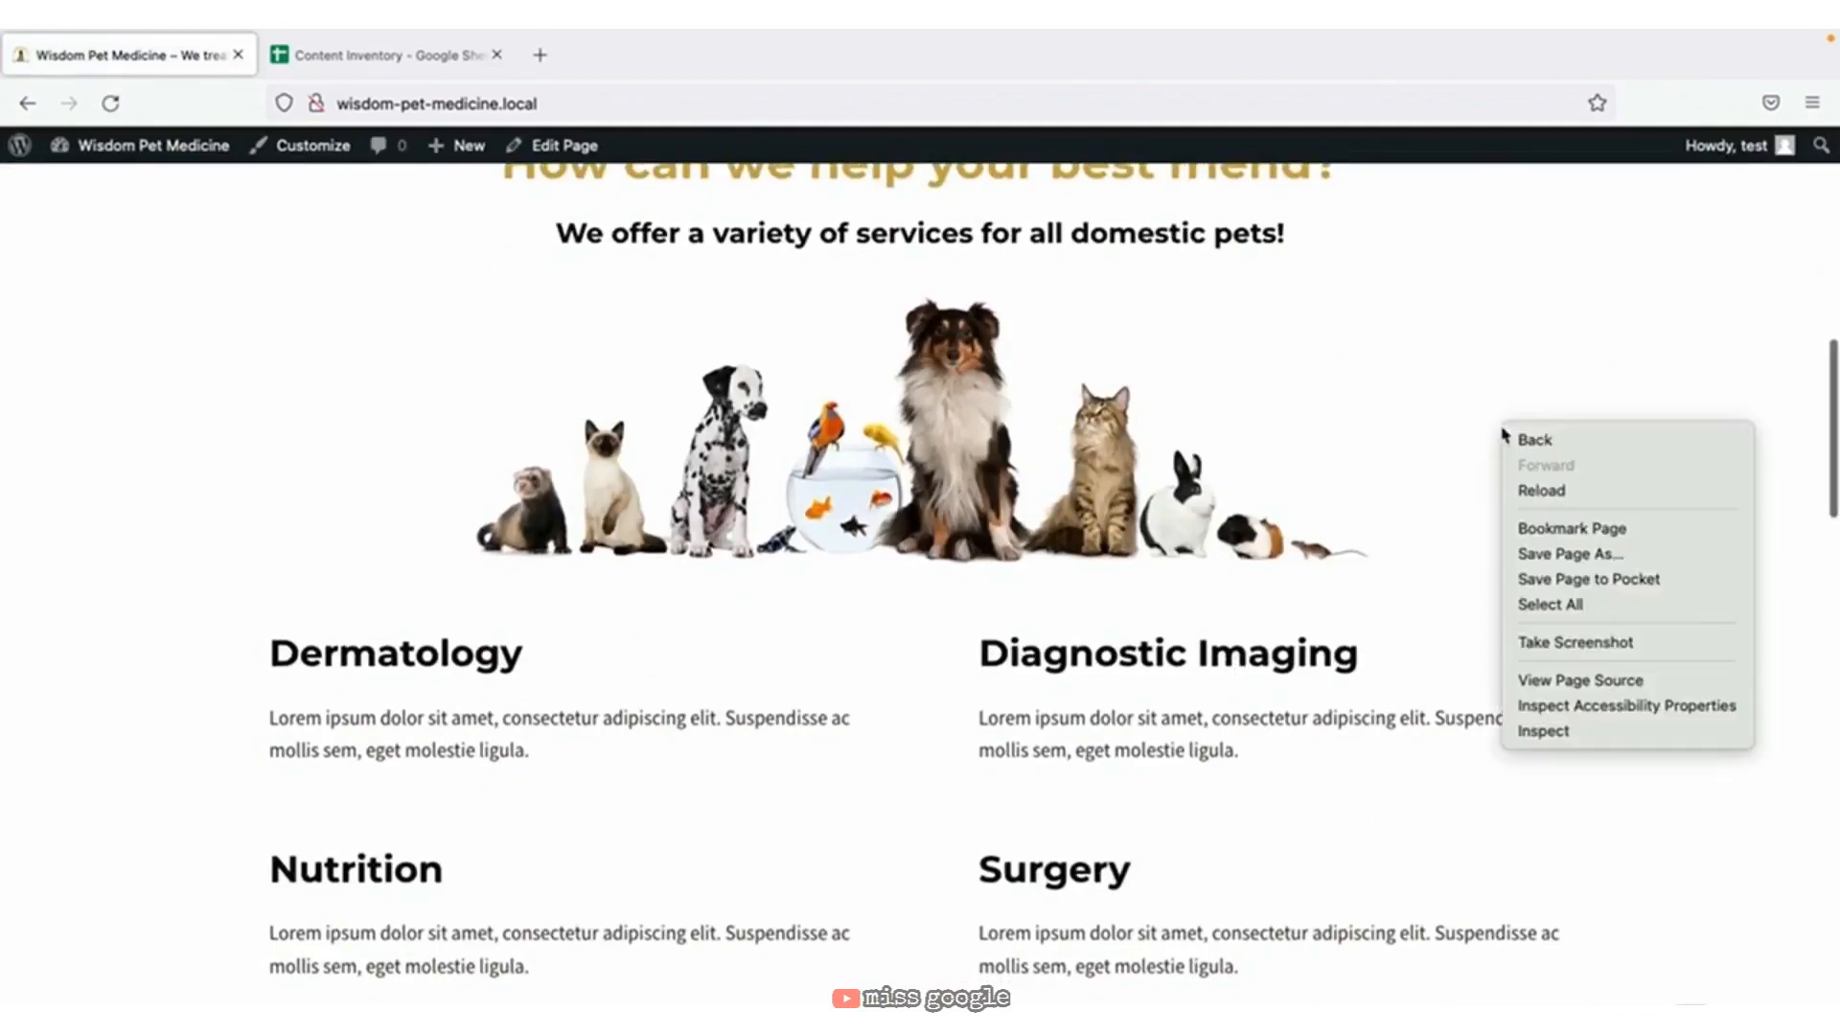
left_click(1545, 732)
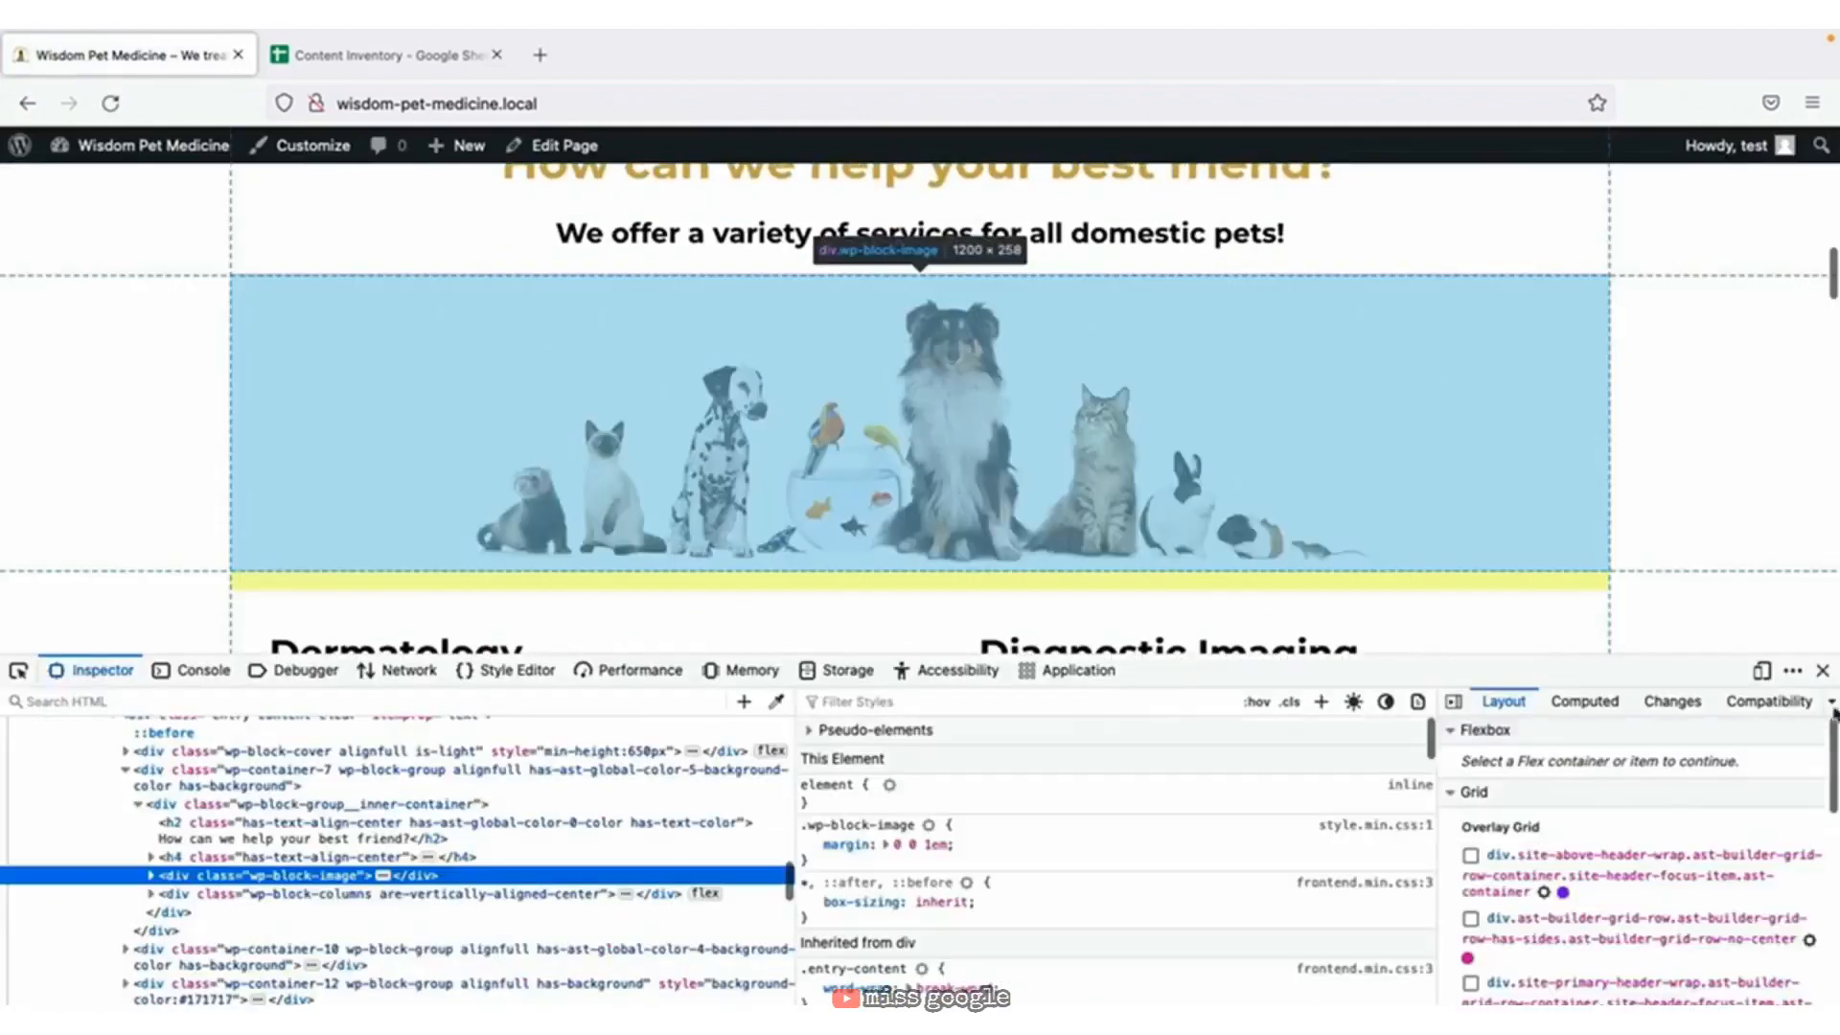
left_click(1763, 672)
scroll(1216, 460, "down", 5)
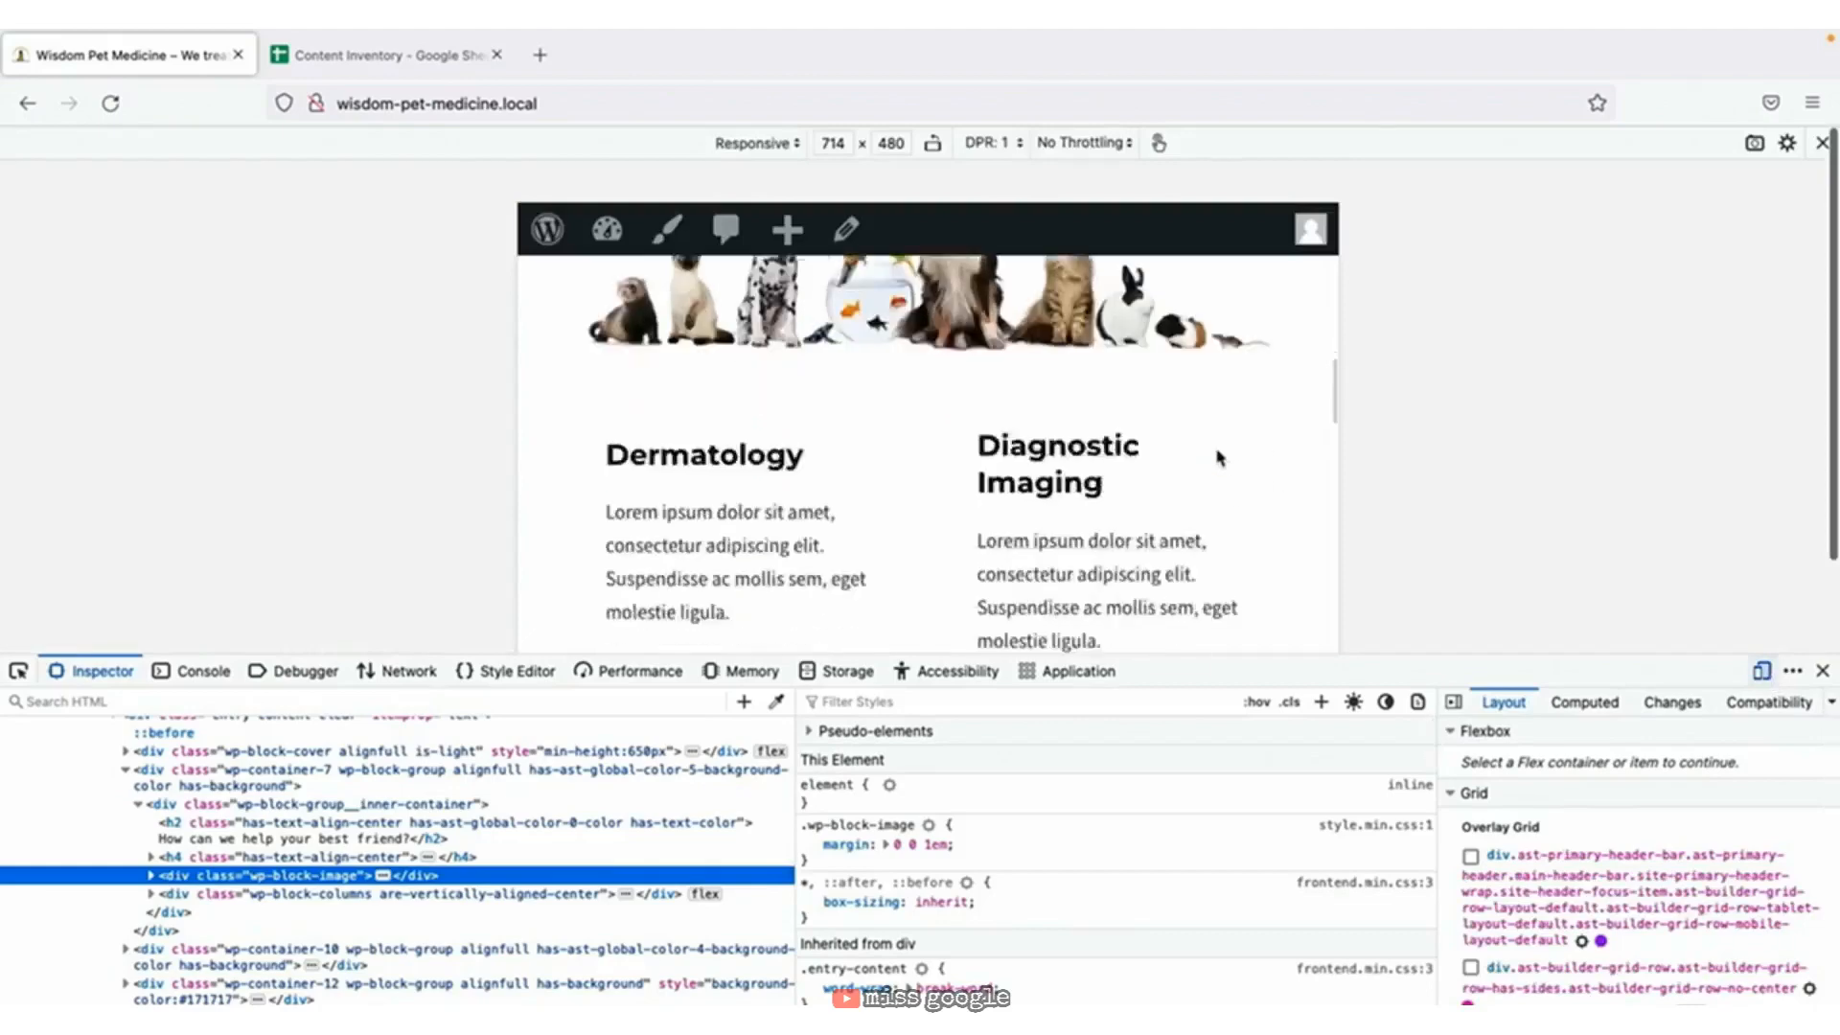
scroll(1219, 458, "up", 10)
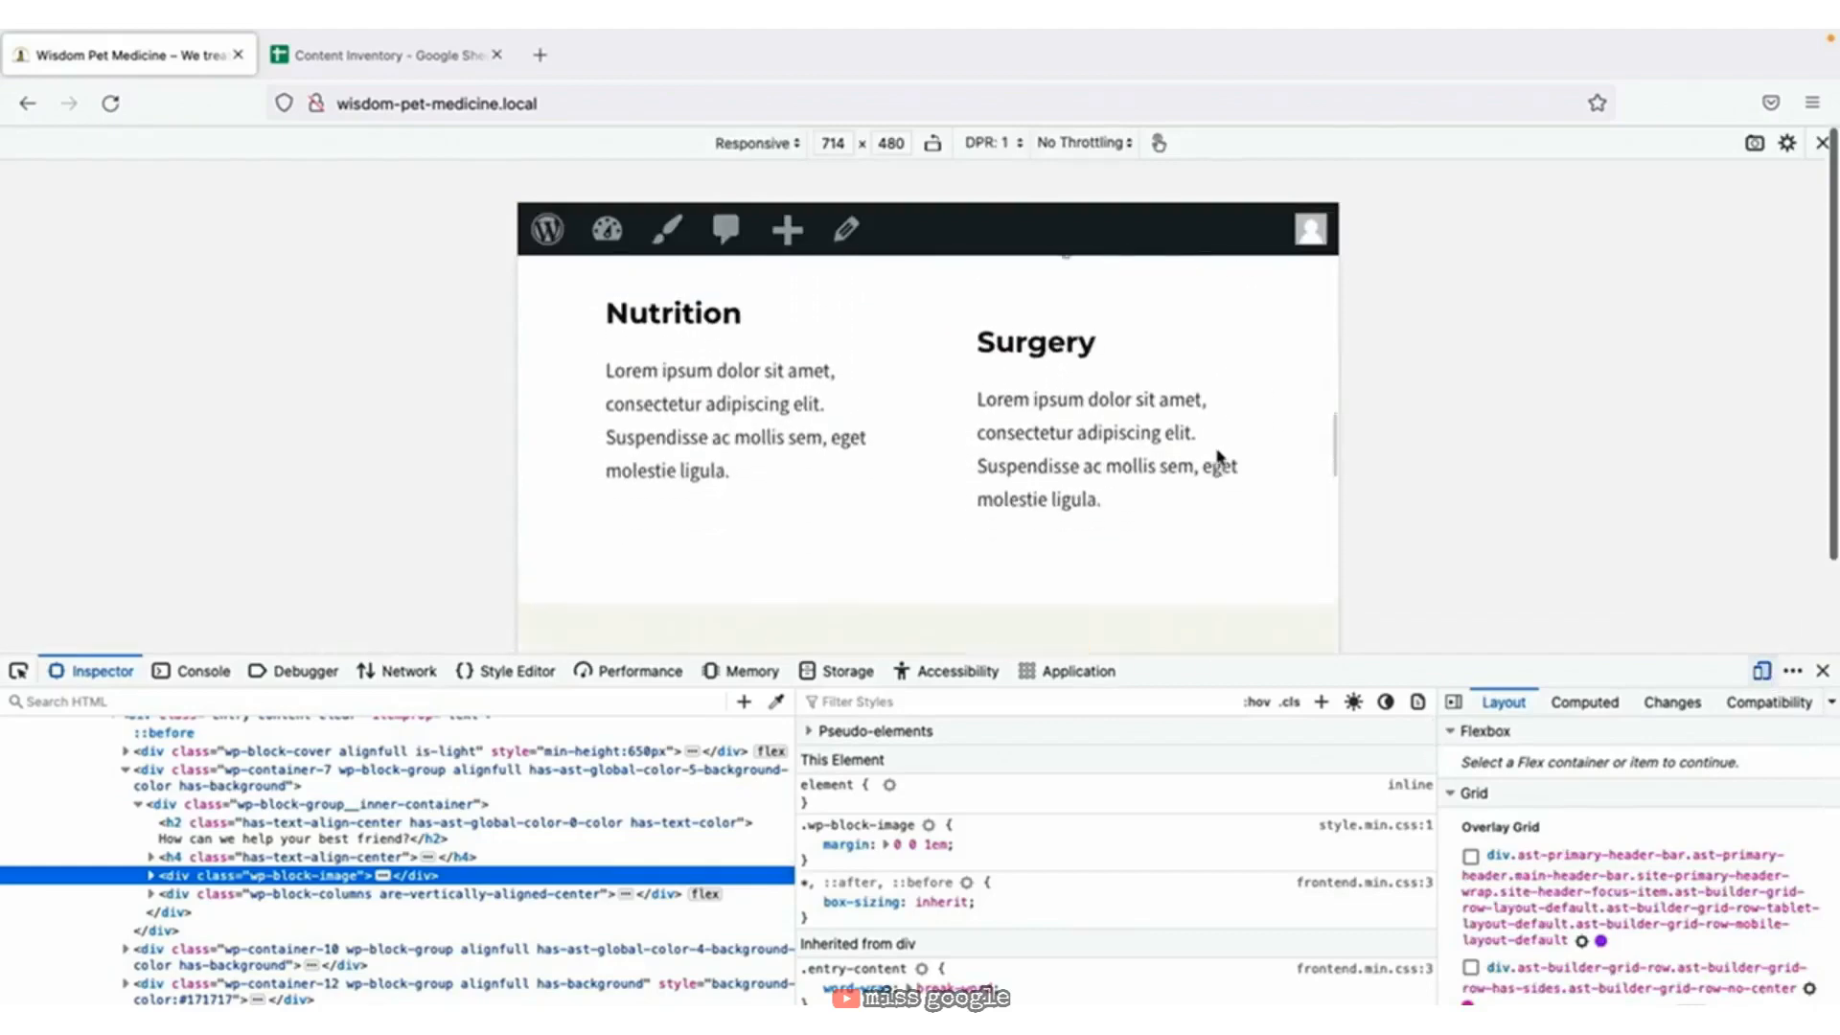
Test the mobile navigation menu at 714 px width by opening the About page and reviewing its layout.
scroll(1219, 458, "up", 5)
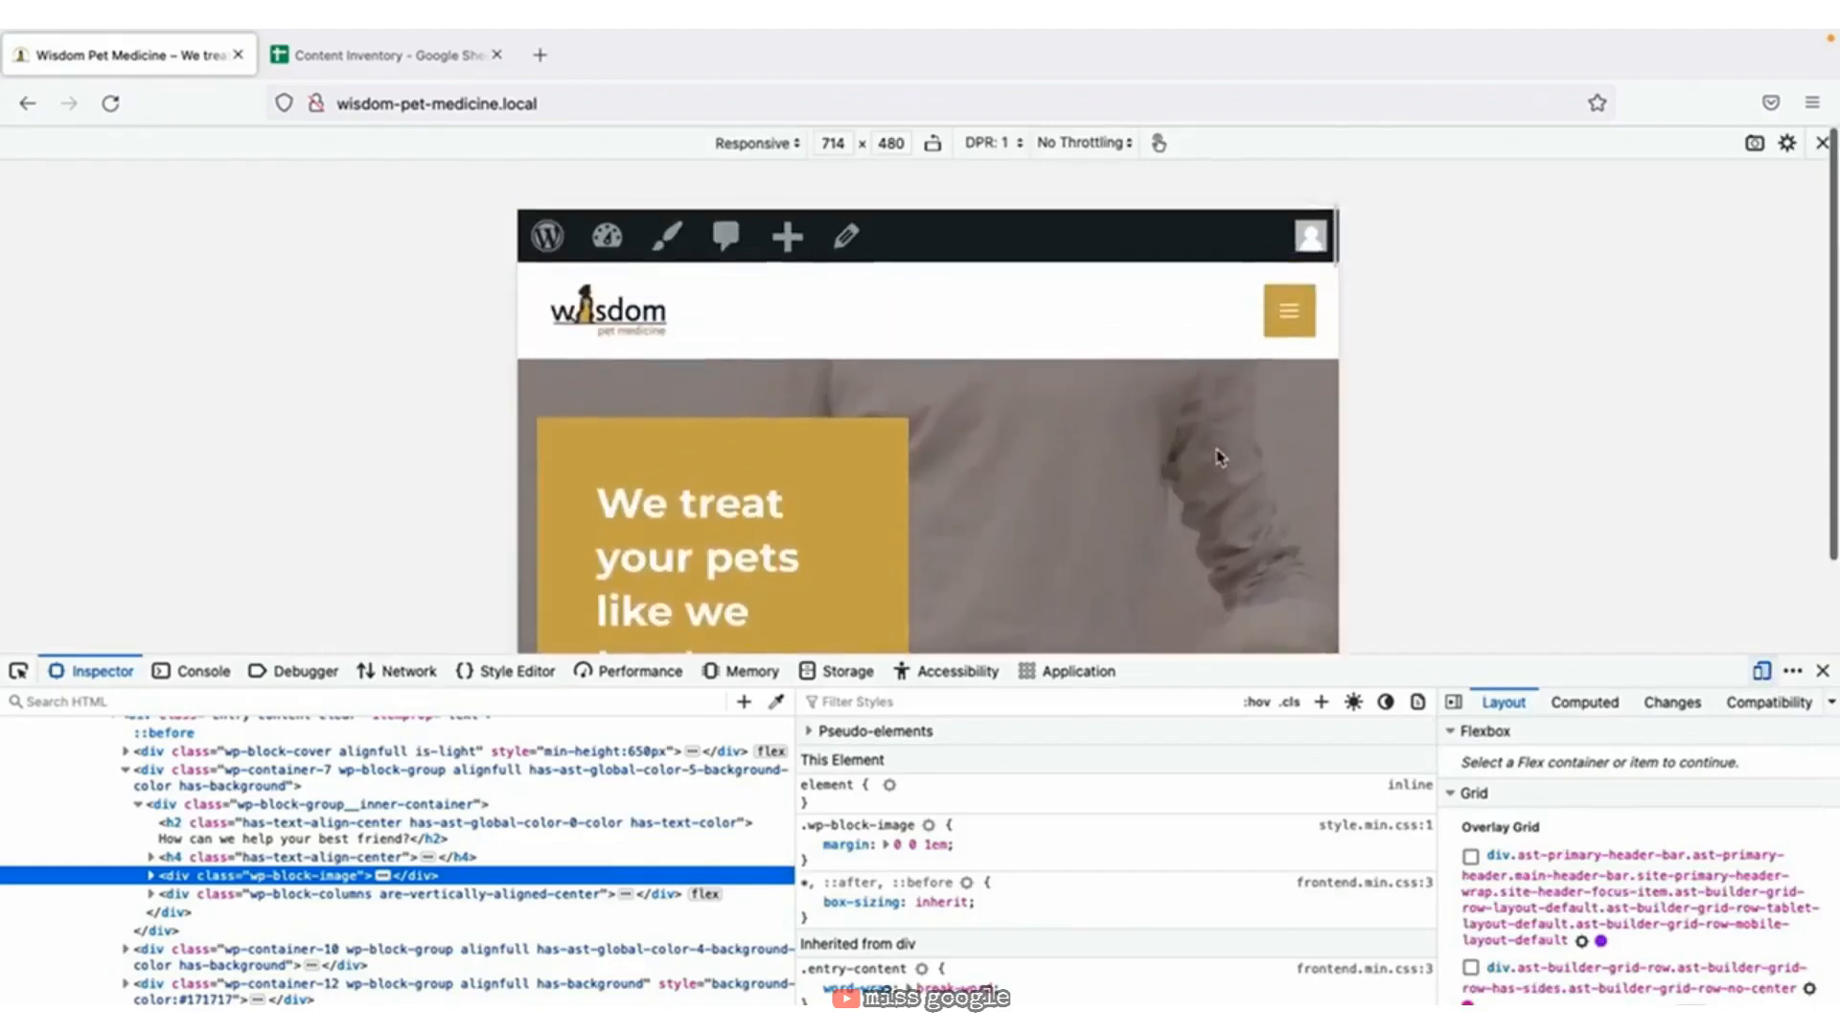
left_click(1280, 314)
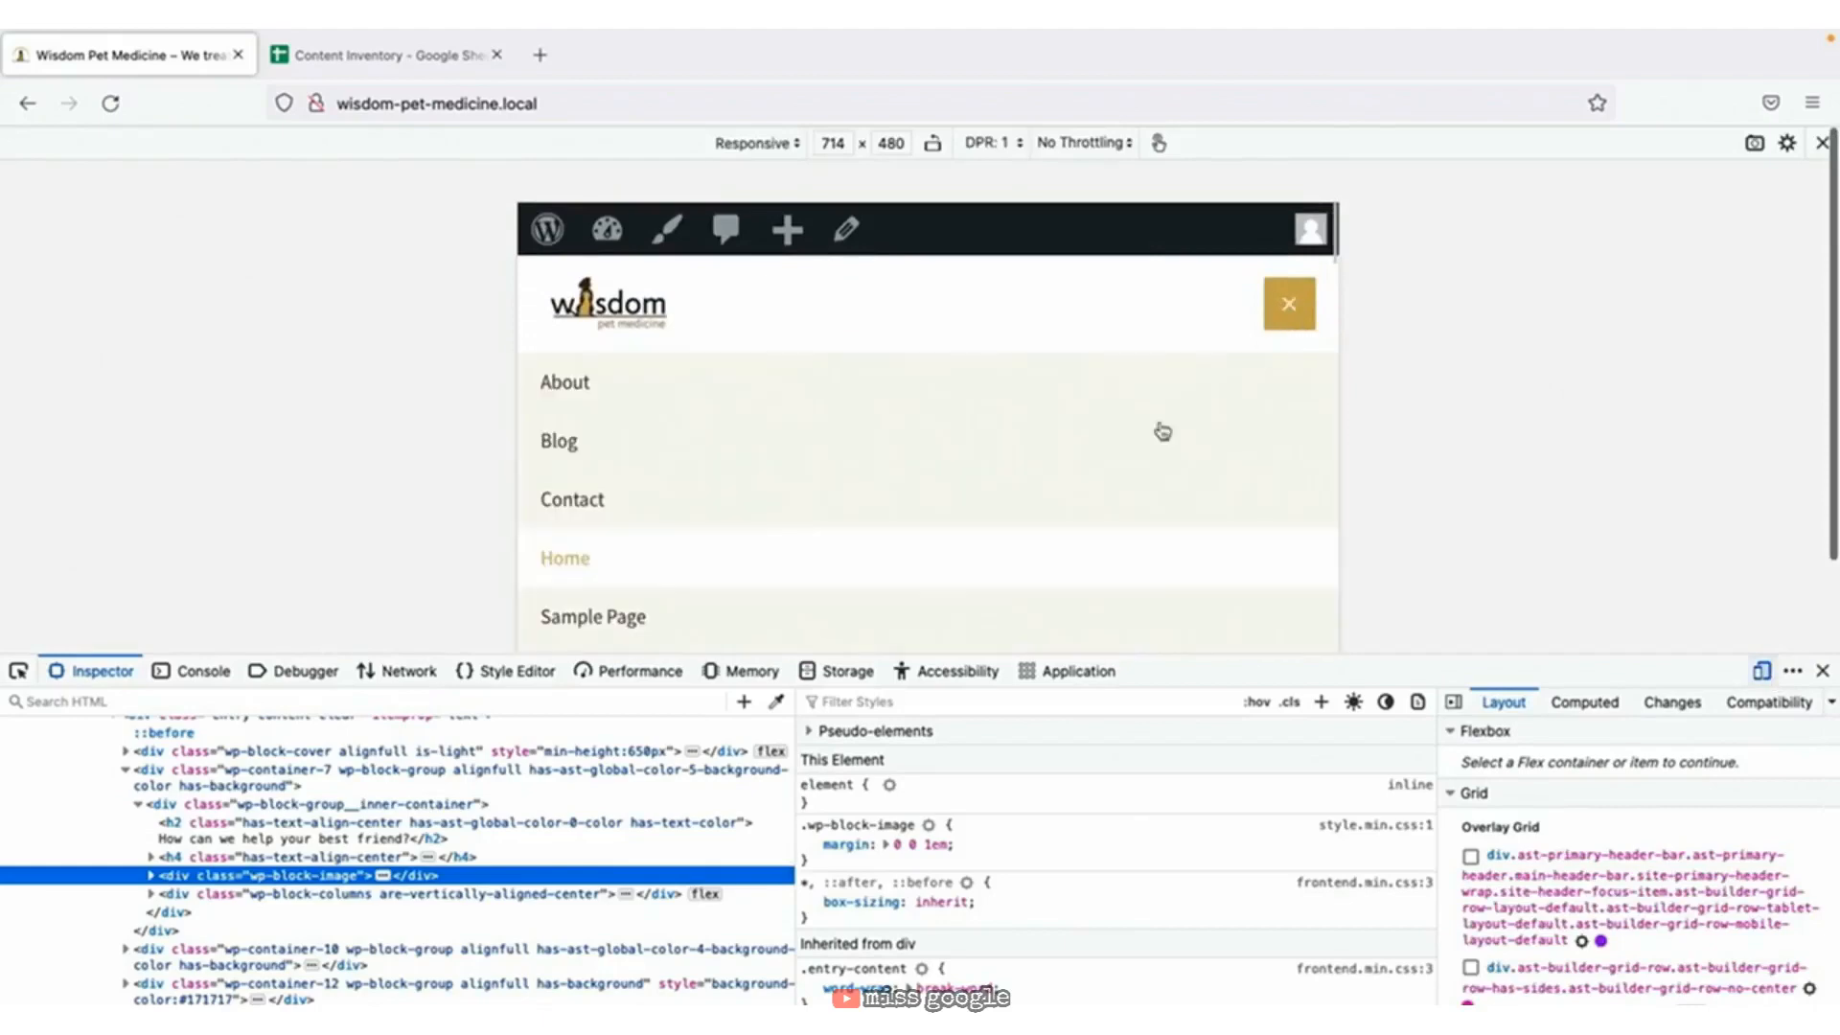
left_click(610, 391)
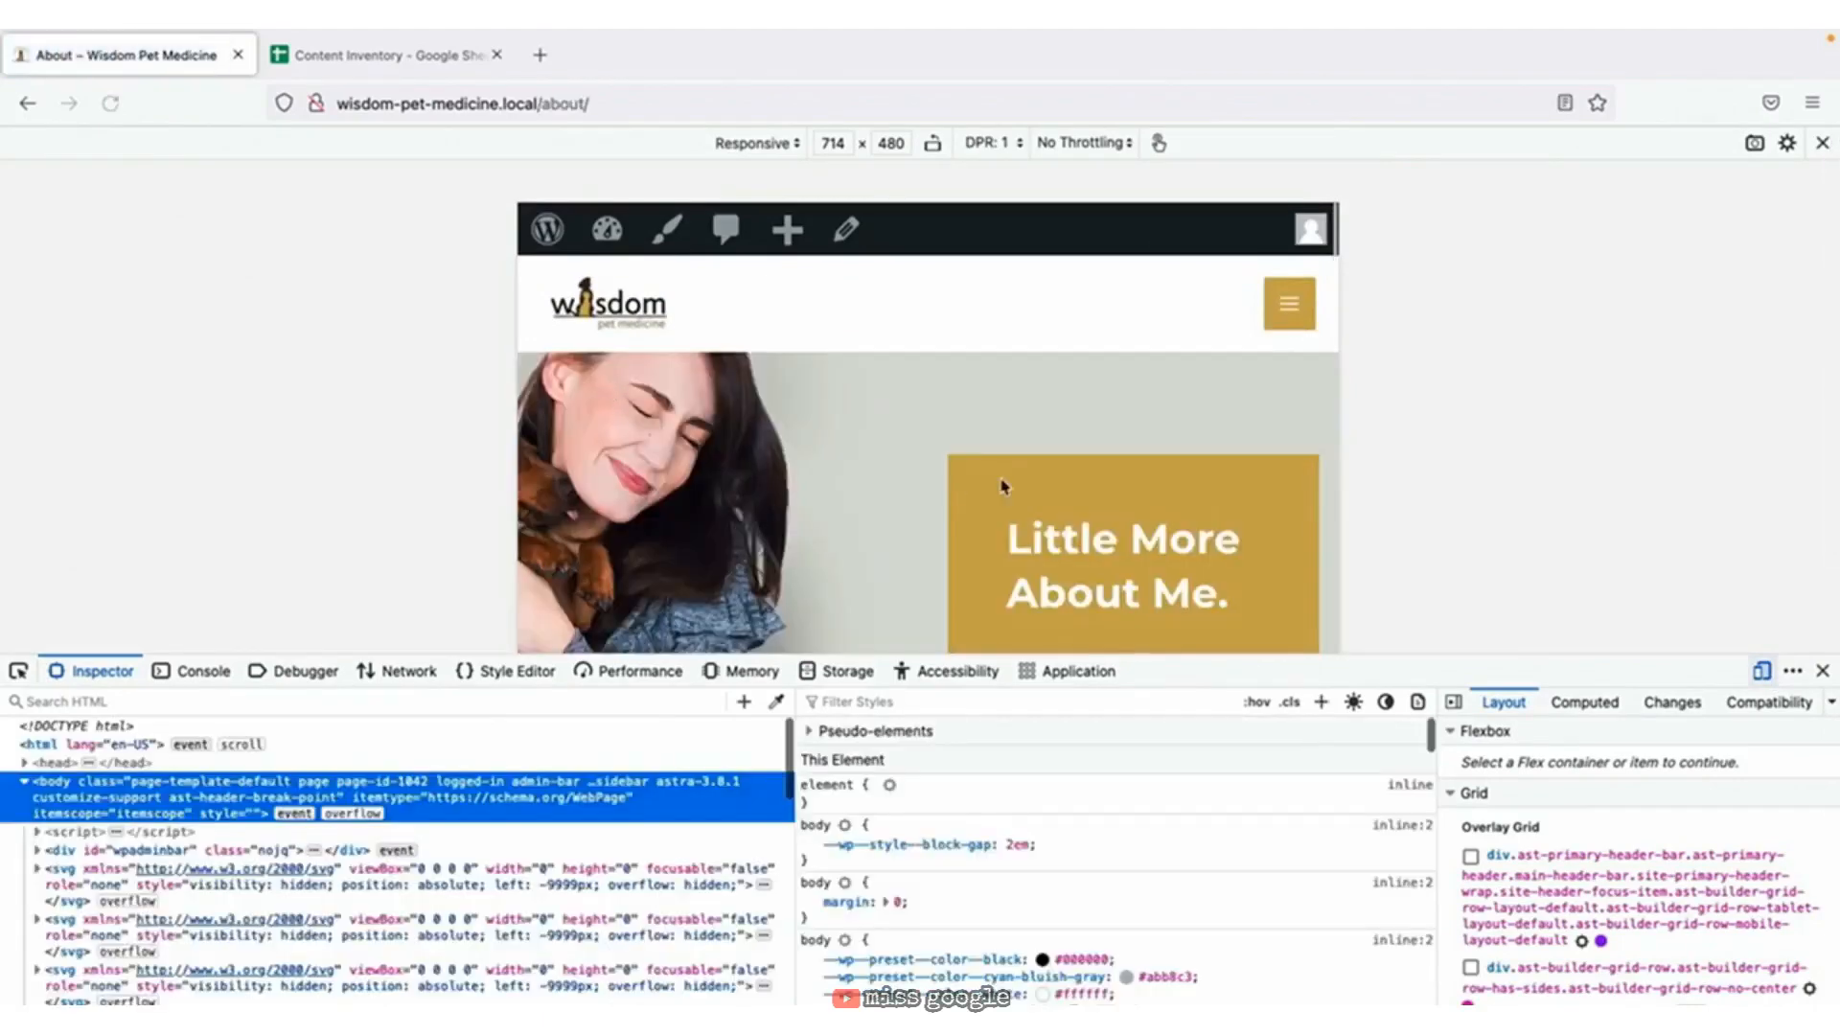
scroll(1004, 486, "down", 5)
scroll(1004, 486, "down", 10)
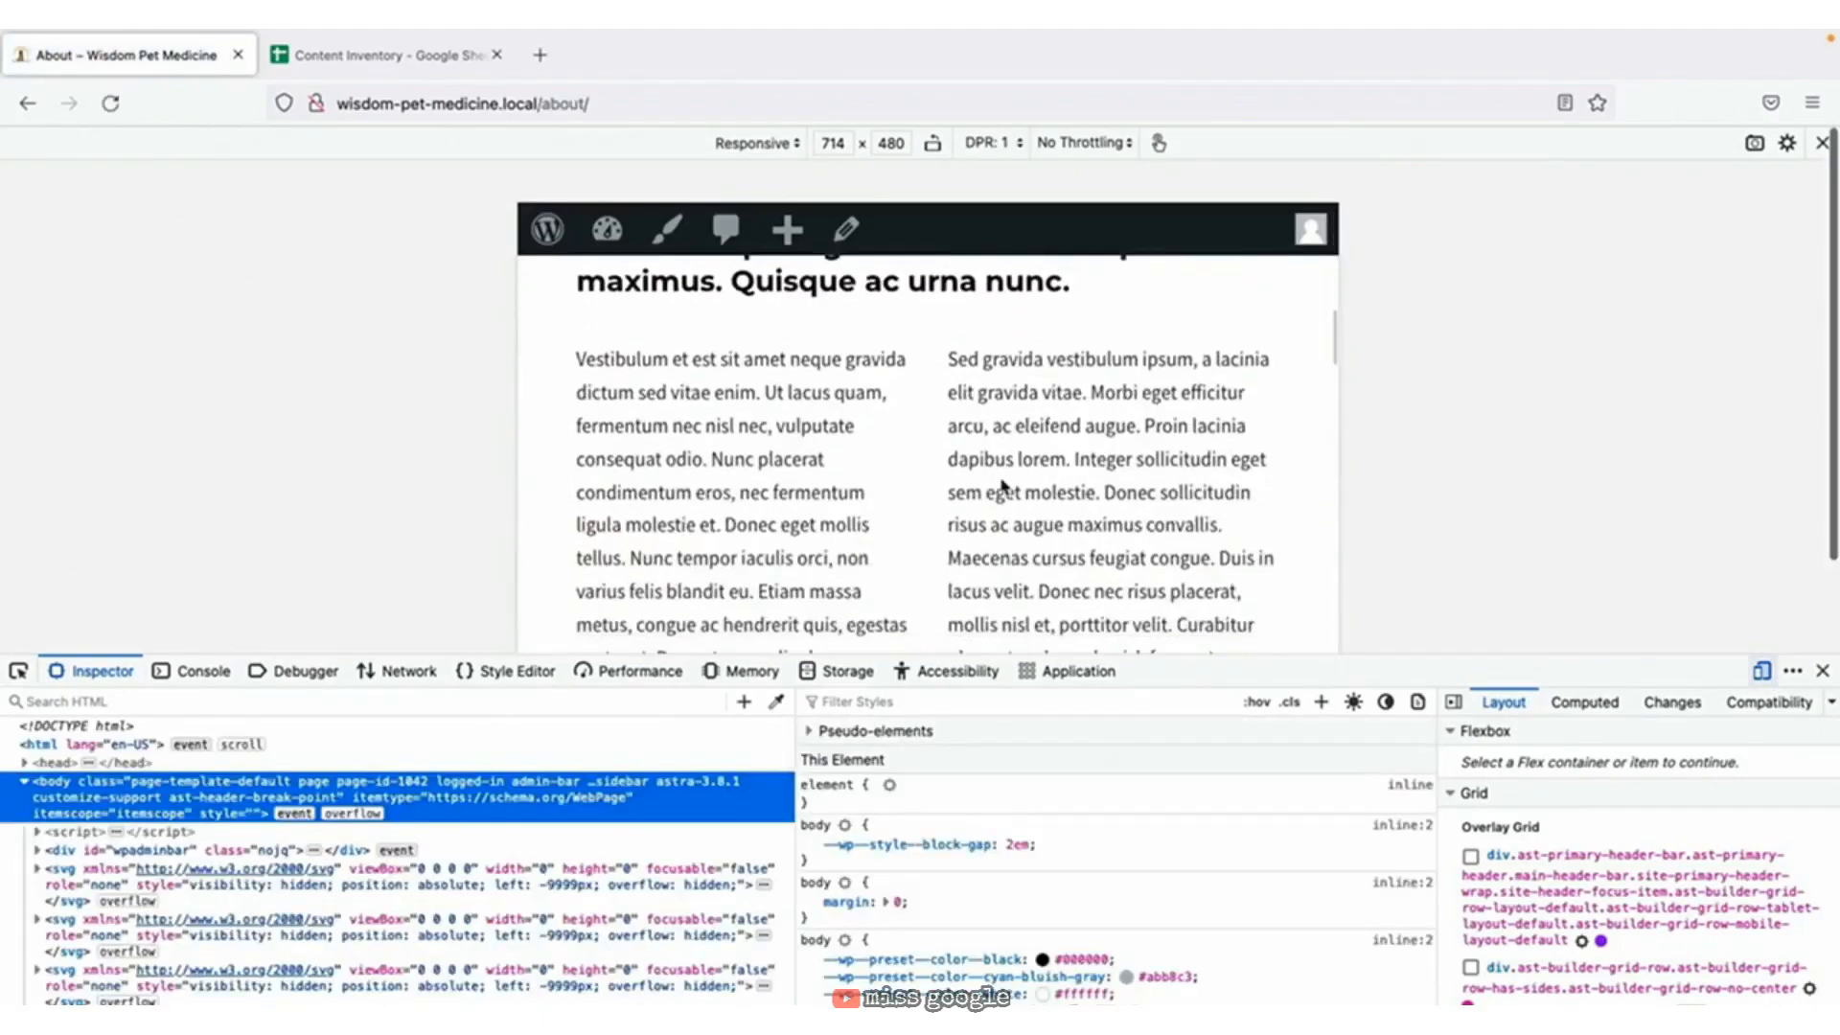
scroll(1003, 486, "down", 3)
scroll(1004, 486, "up", 15)
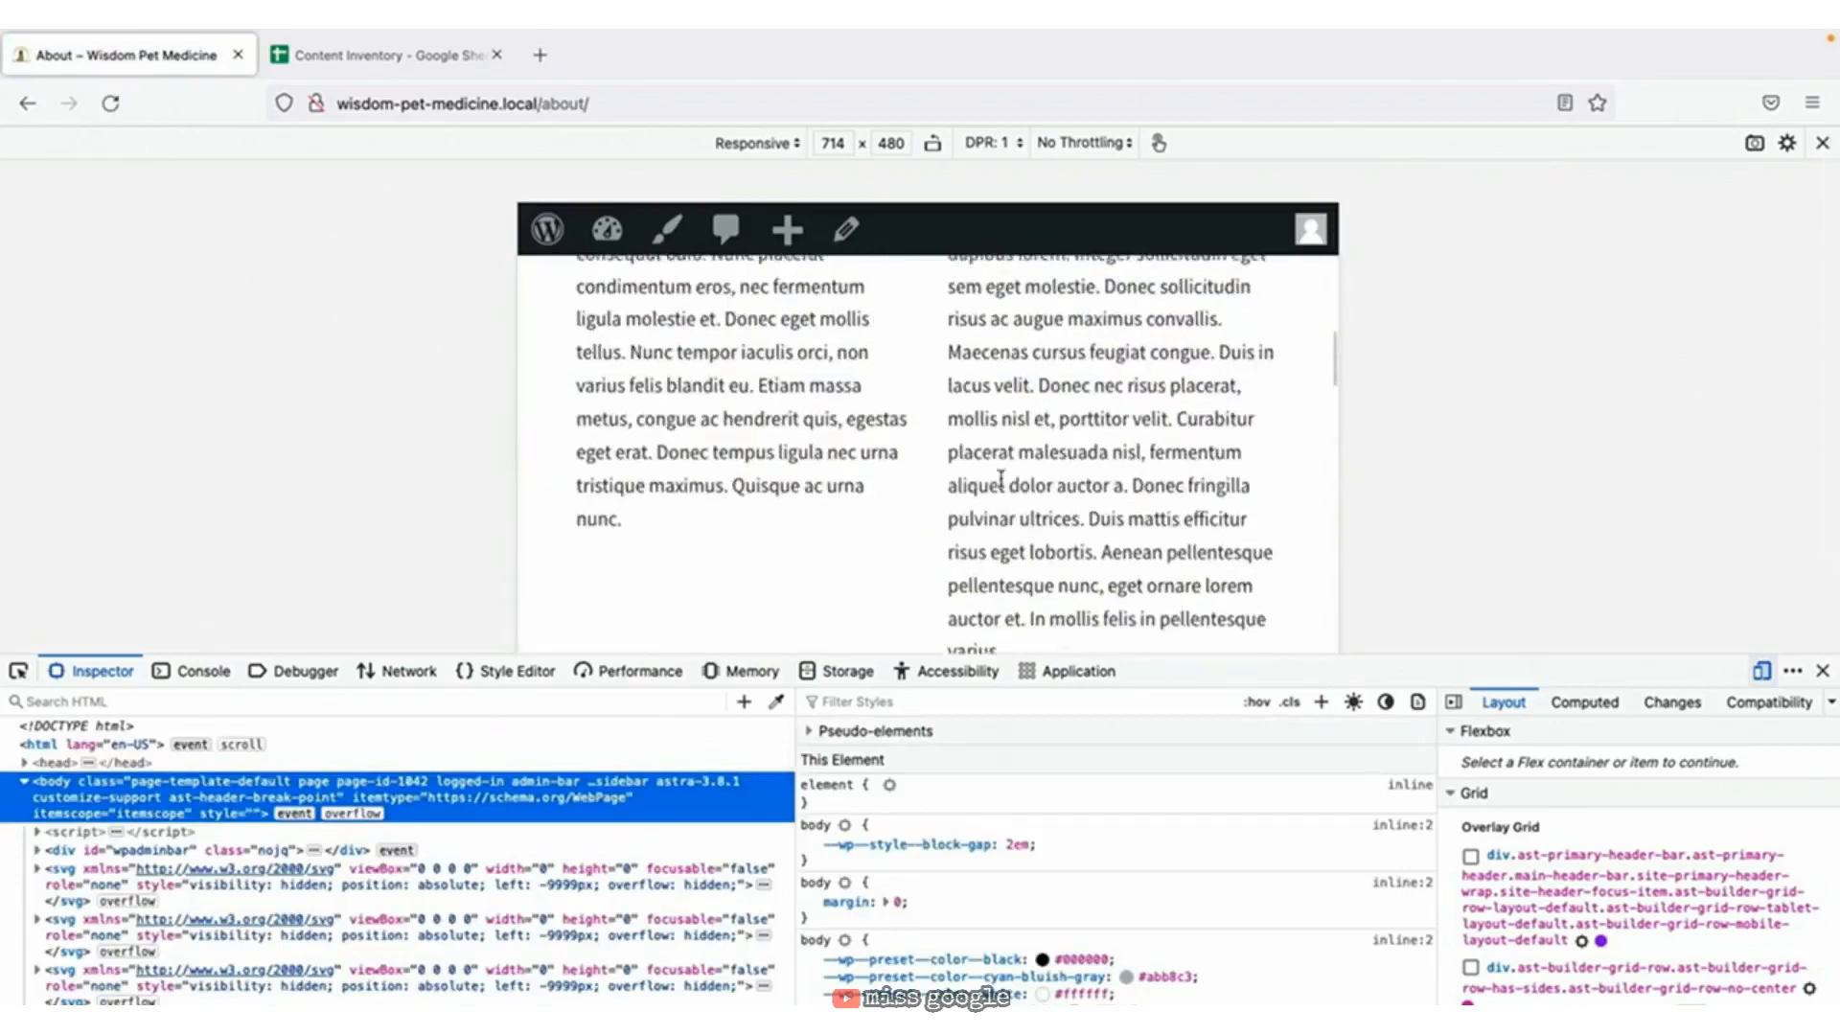
scroll(1001, 479, "up", 6)
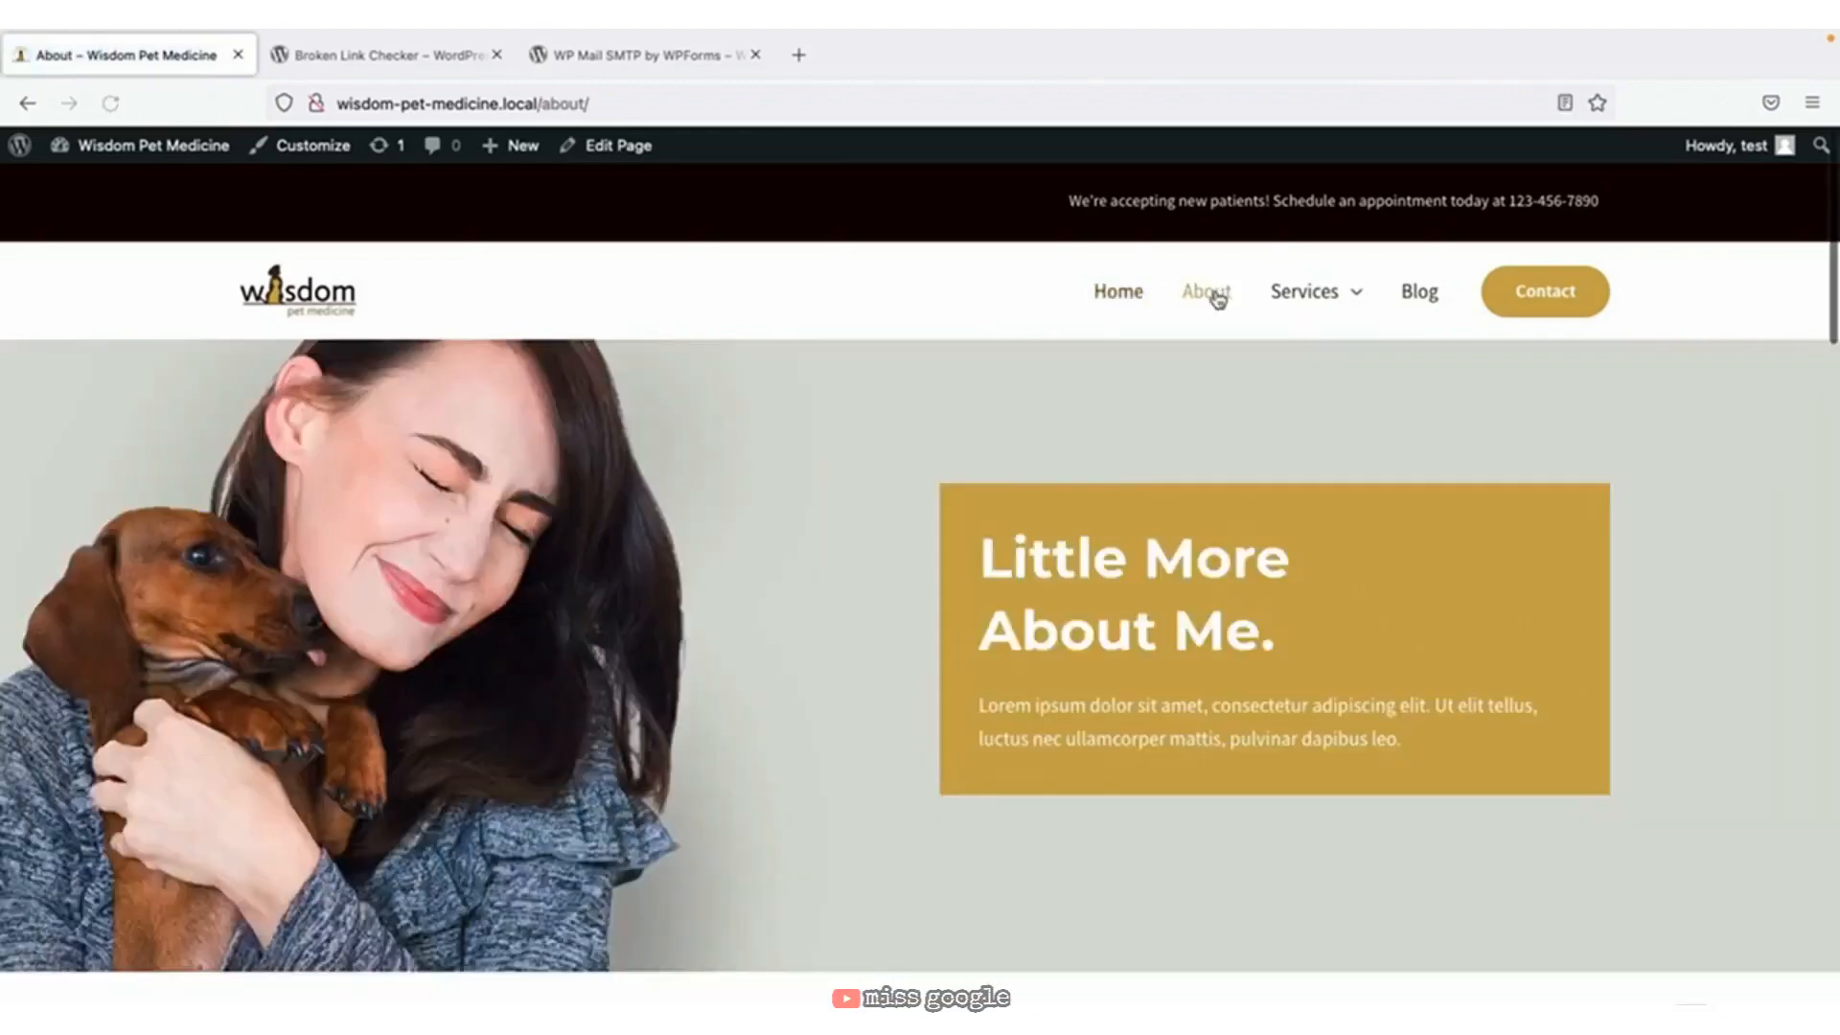
Check the Preventative and General Care service page on the live site, and open the site's General Settings.
left_click(1330, 297)
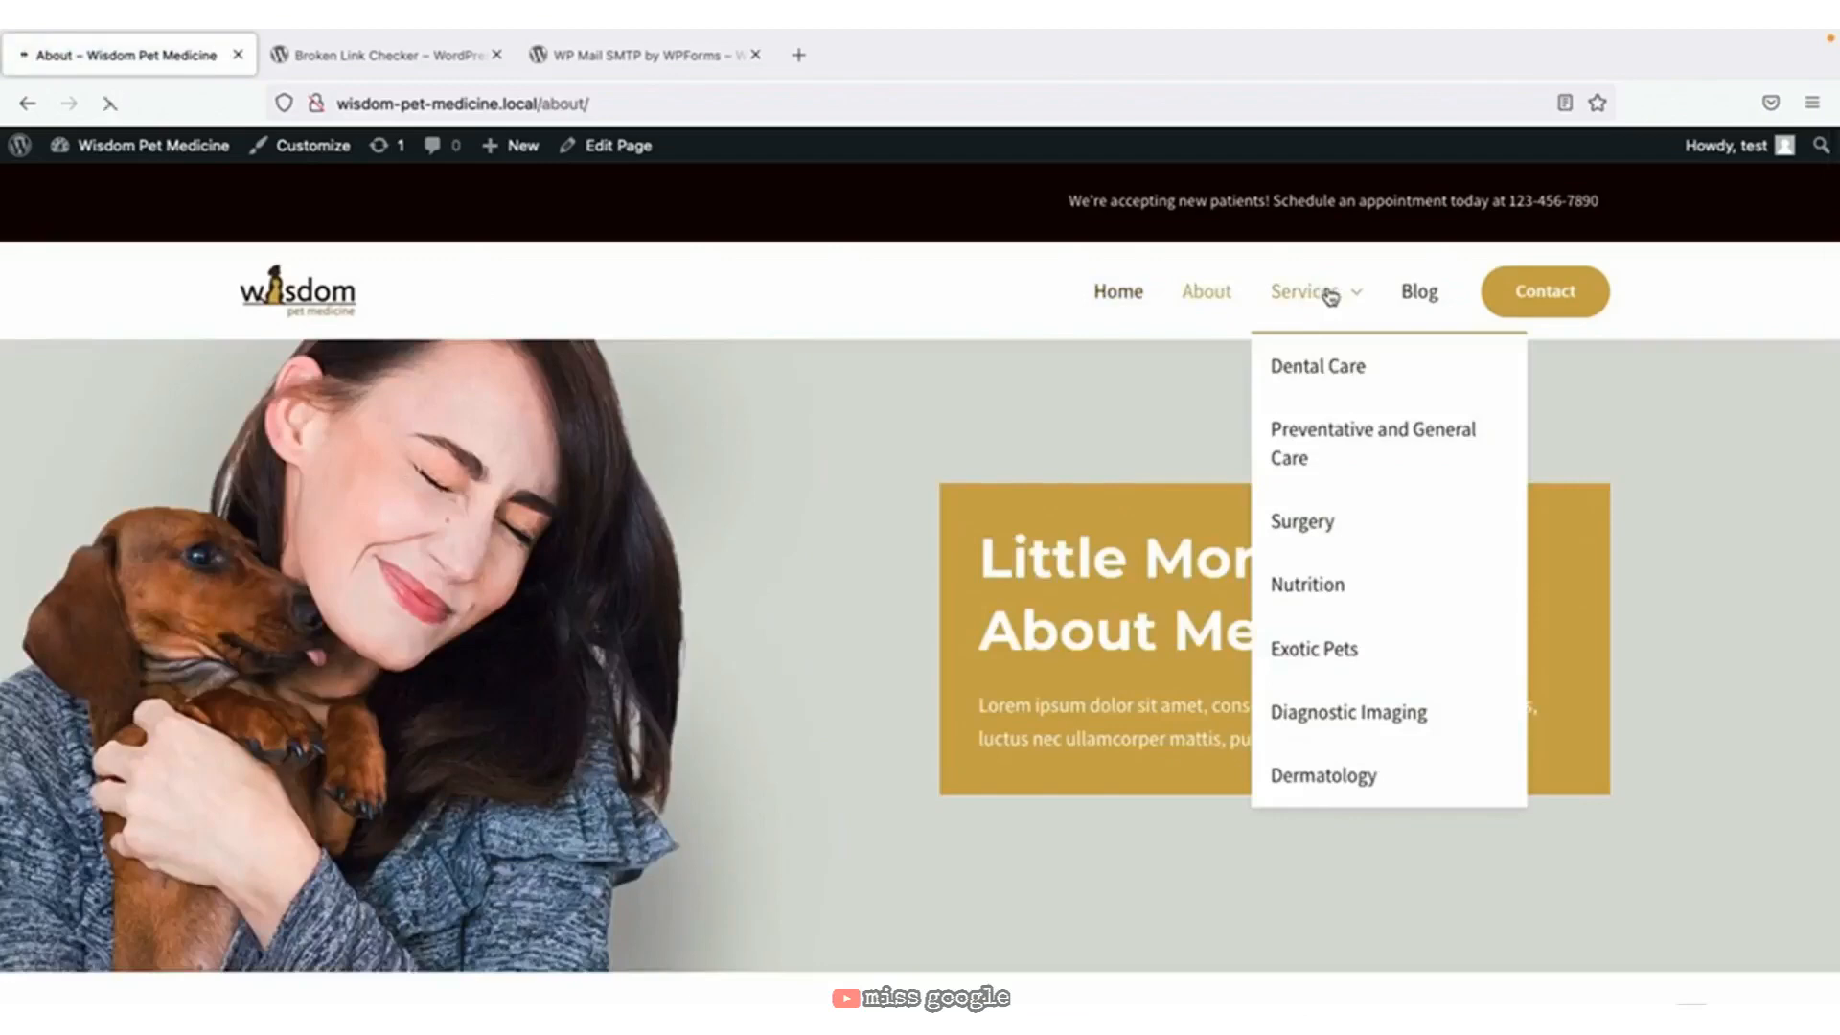
left_click(1312, 424)
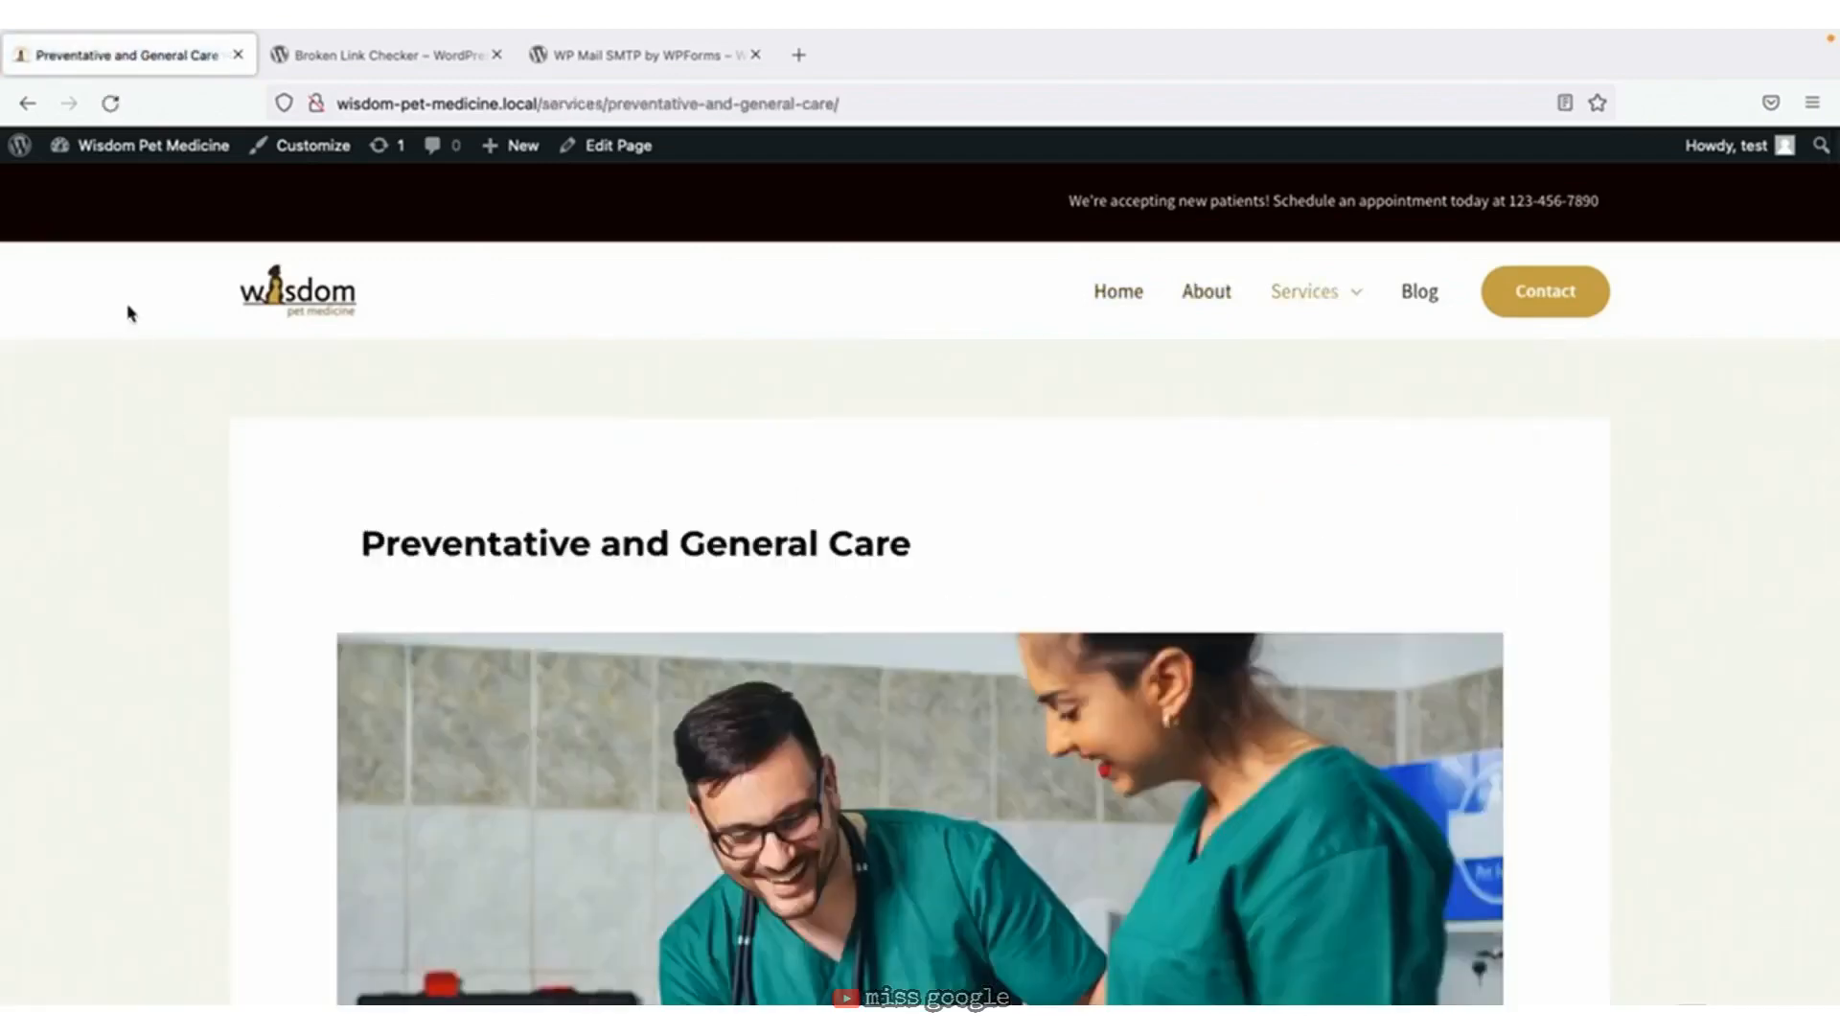
left_click(127, 152)
left_click(110, 684)
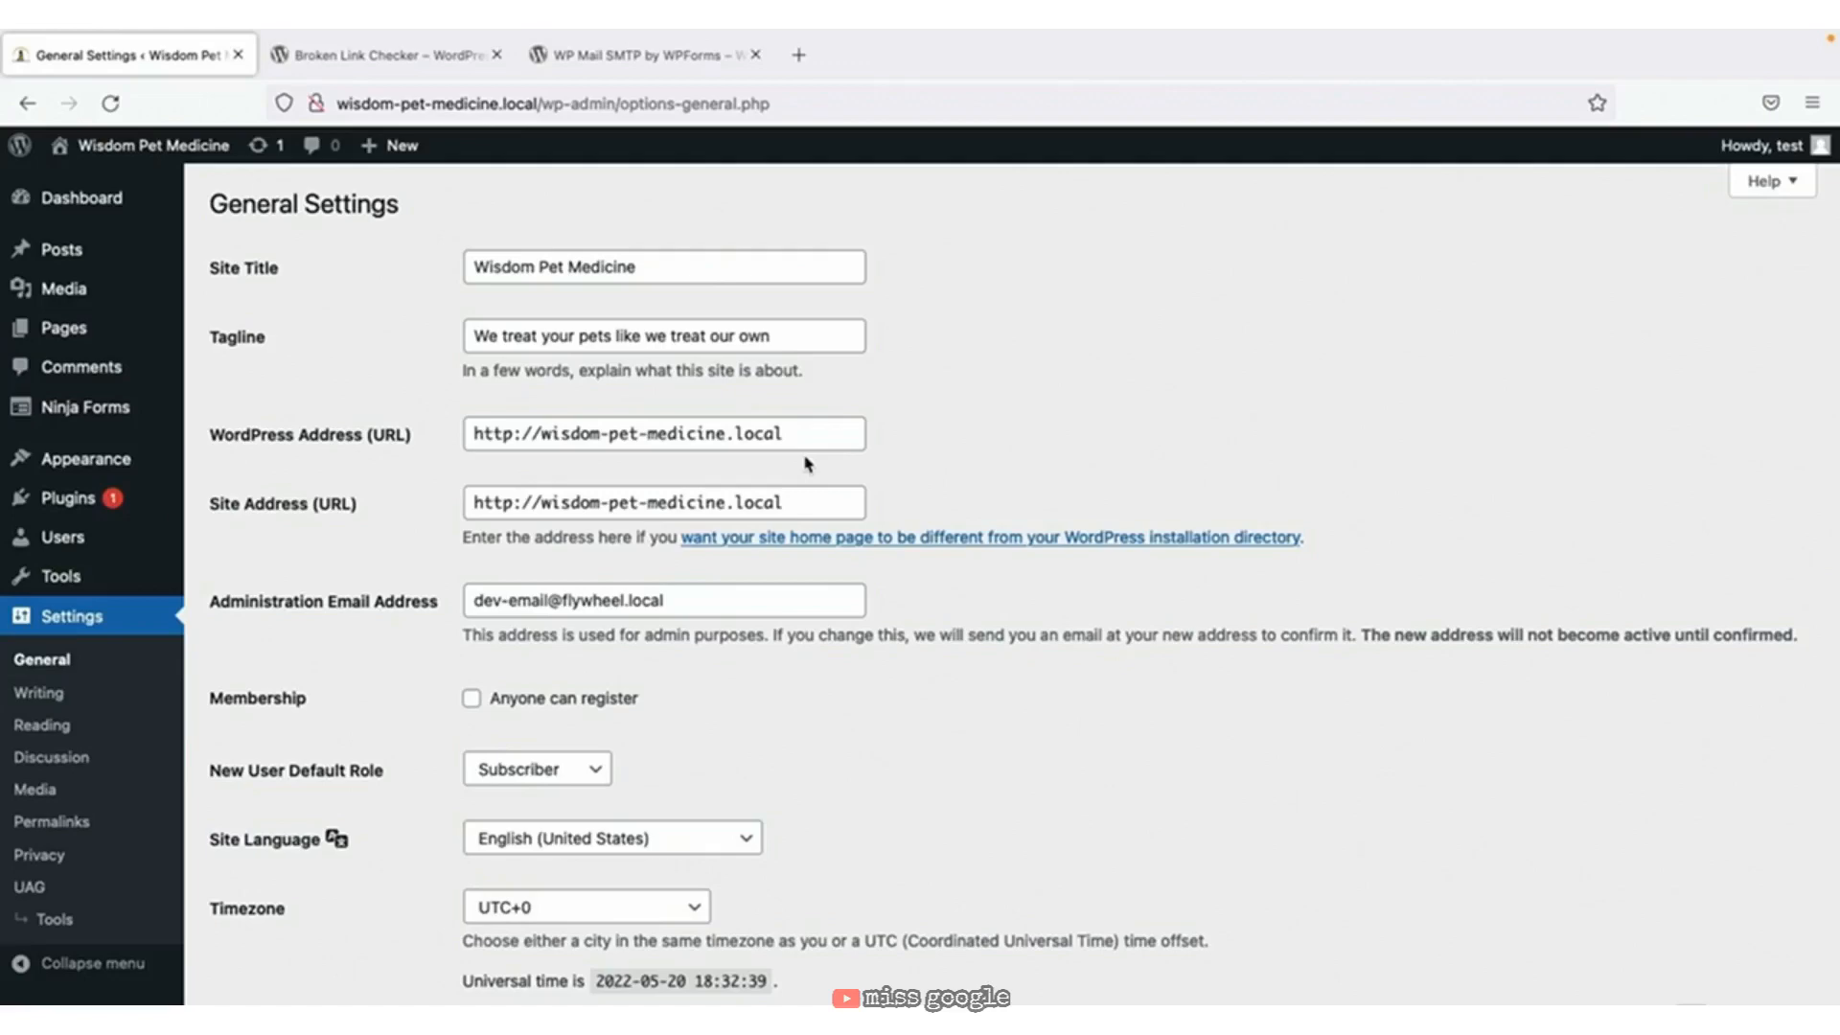
View the Broken Link Checker plugin page, and review the form on the live site's Contact page.
key("ctrl+Tab")
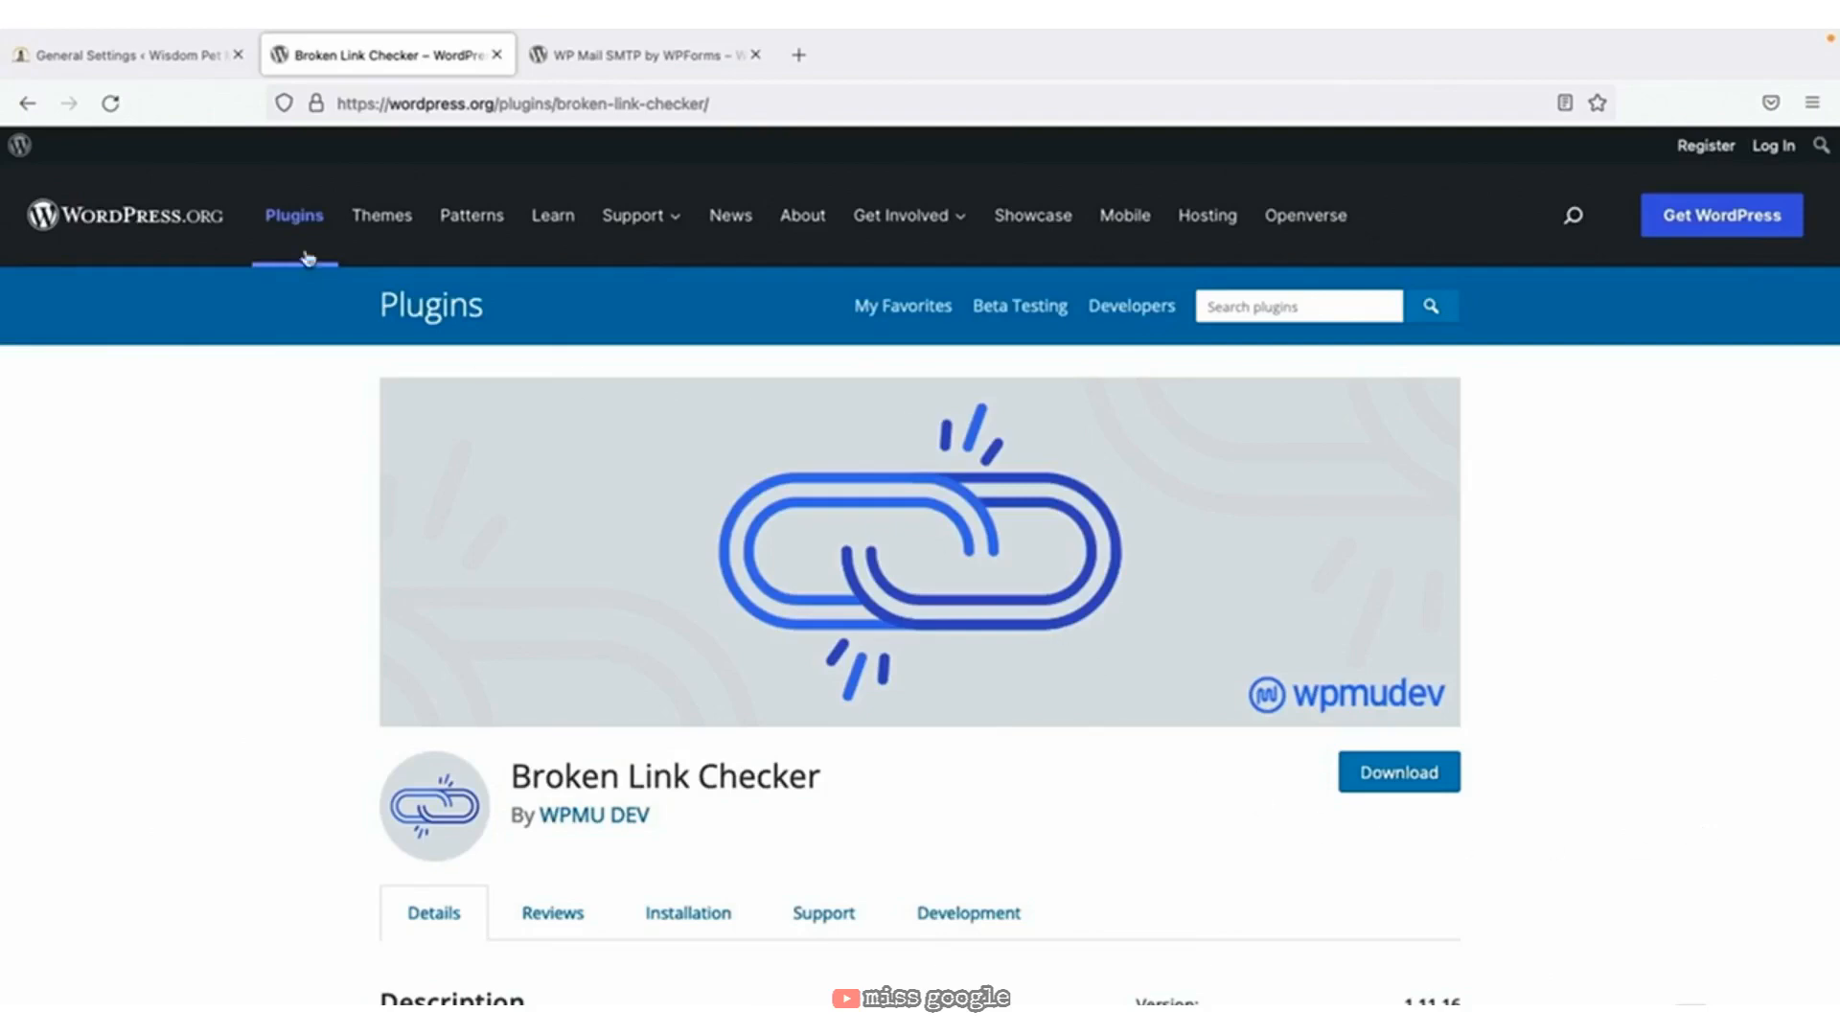
left_click(177, 56)
left_click(134, 142)
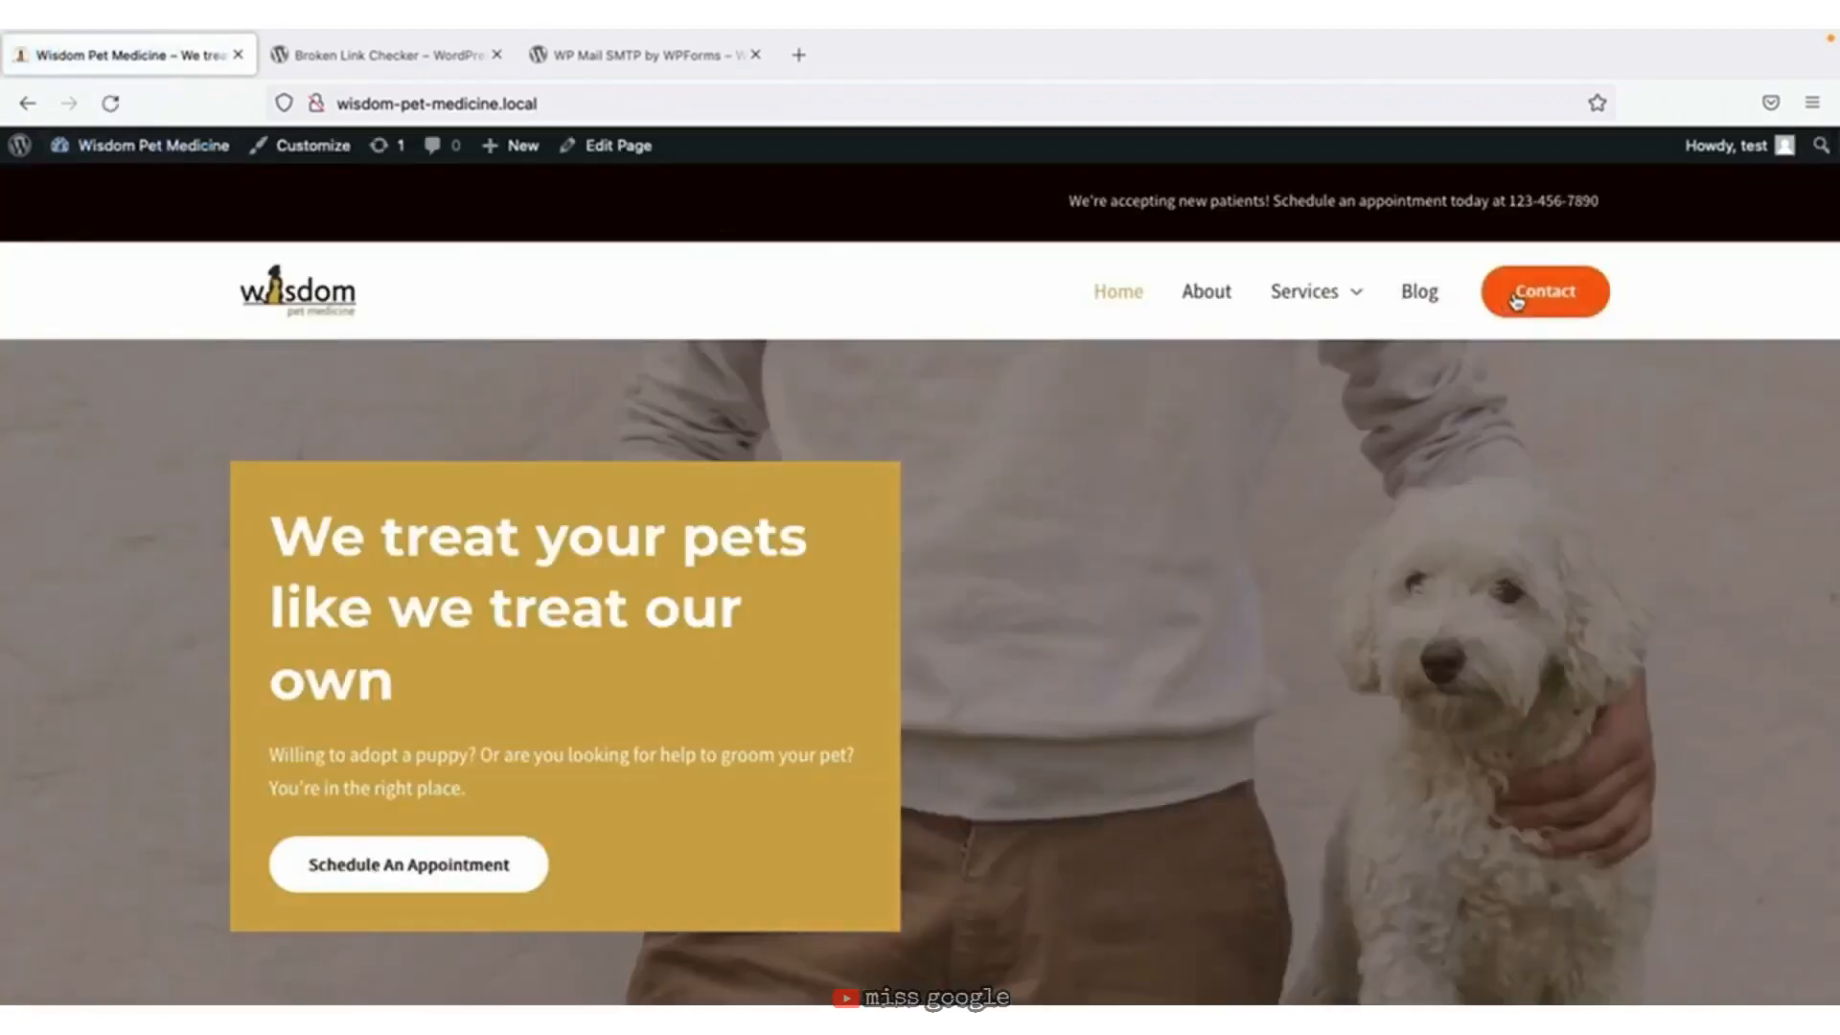
left_click(1516, 301)
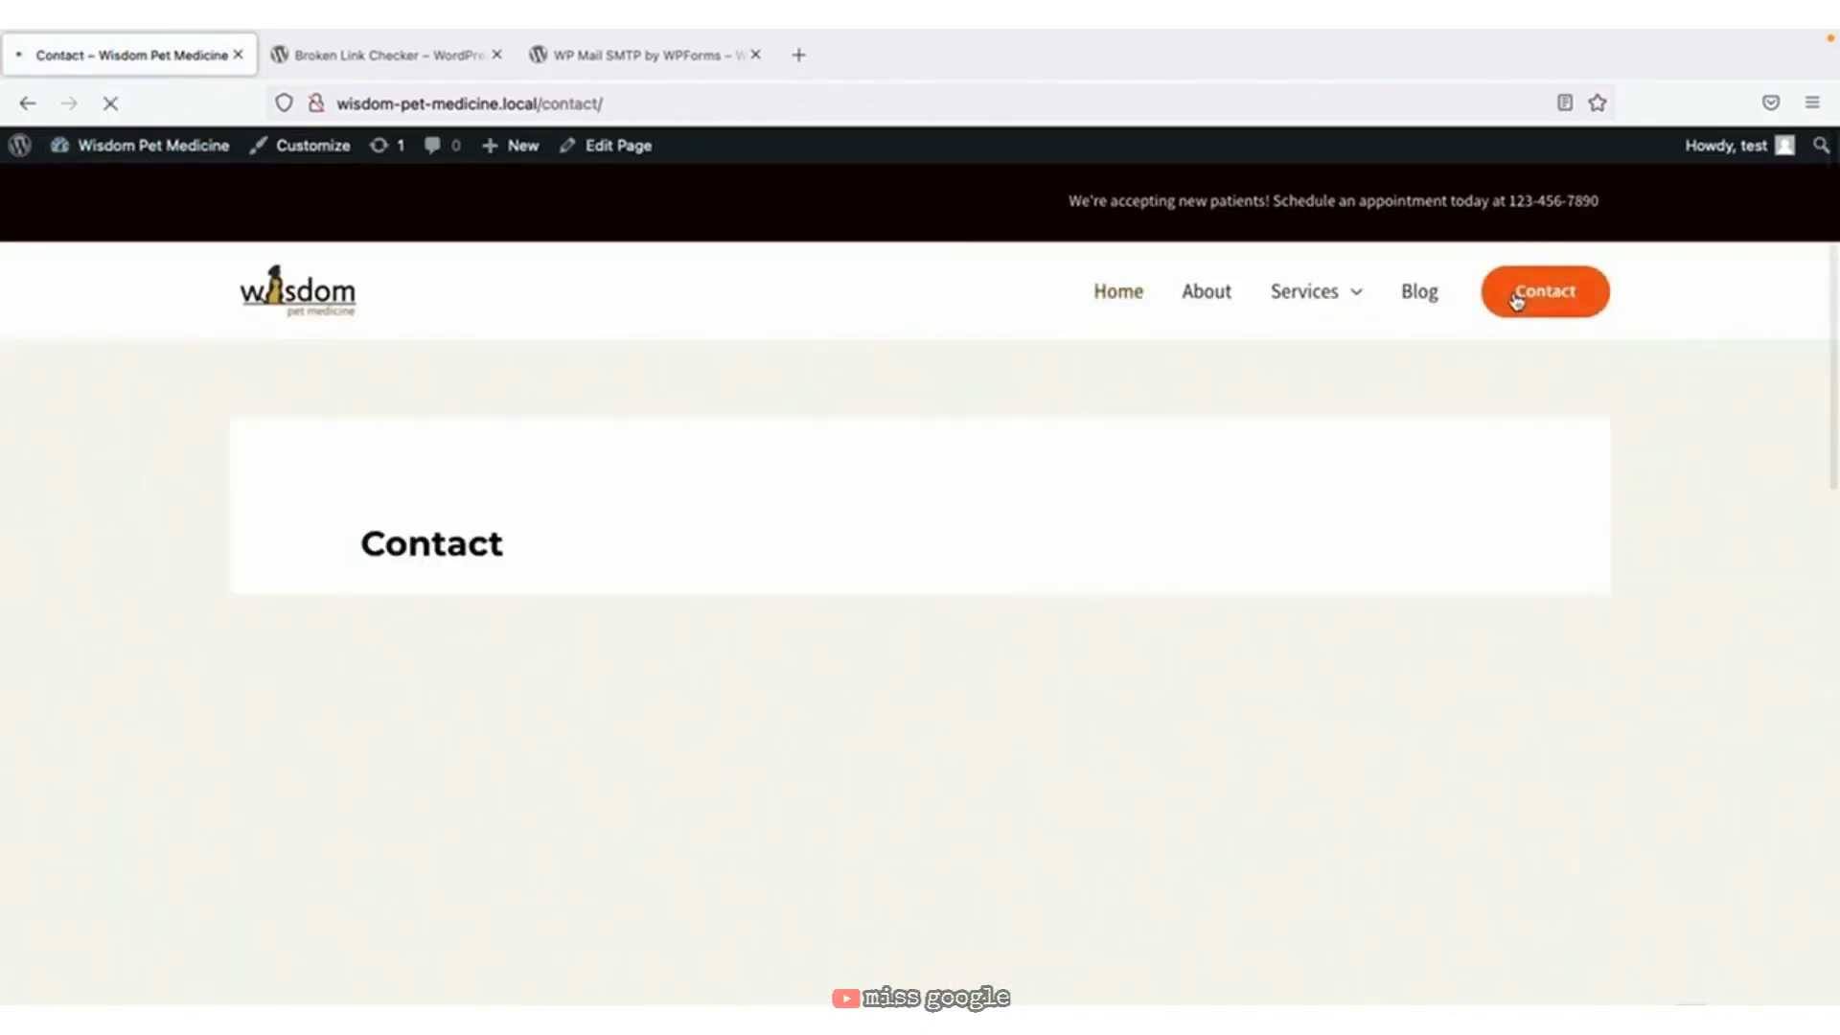
scroll(1233, 489, "down", 10)
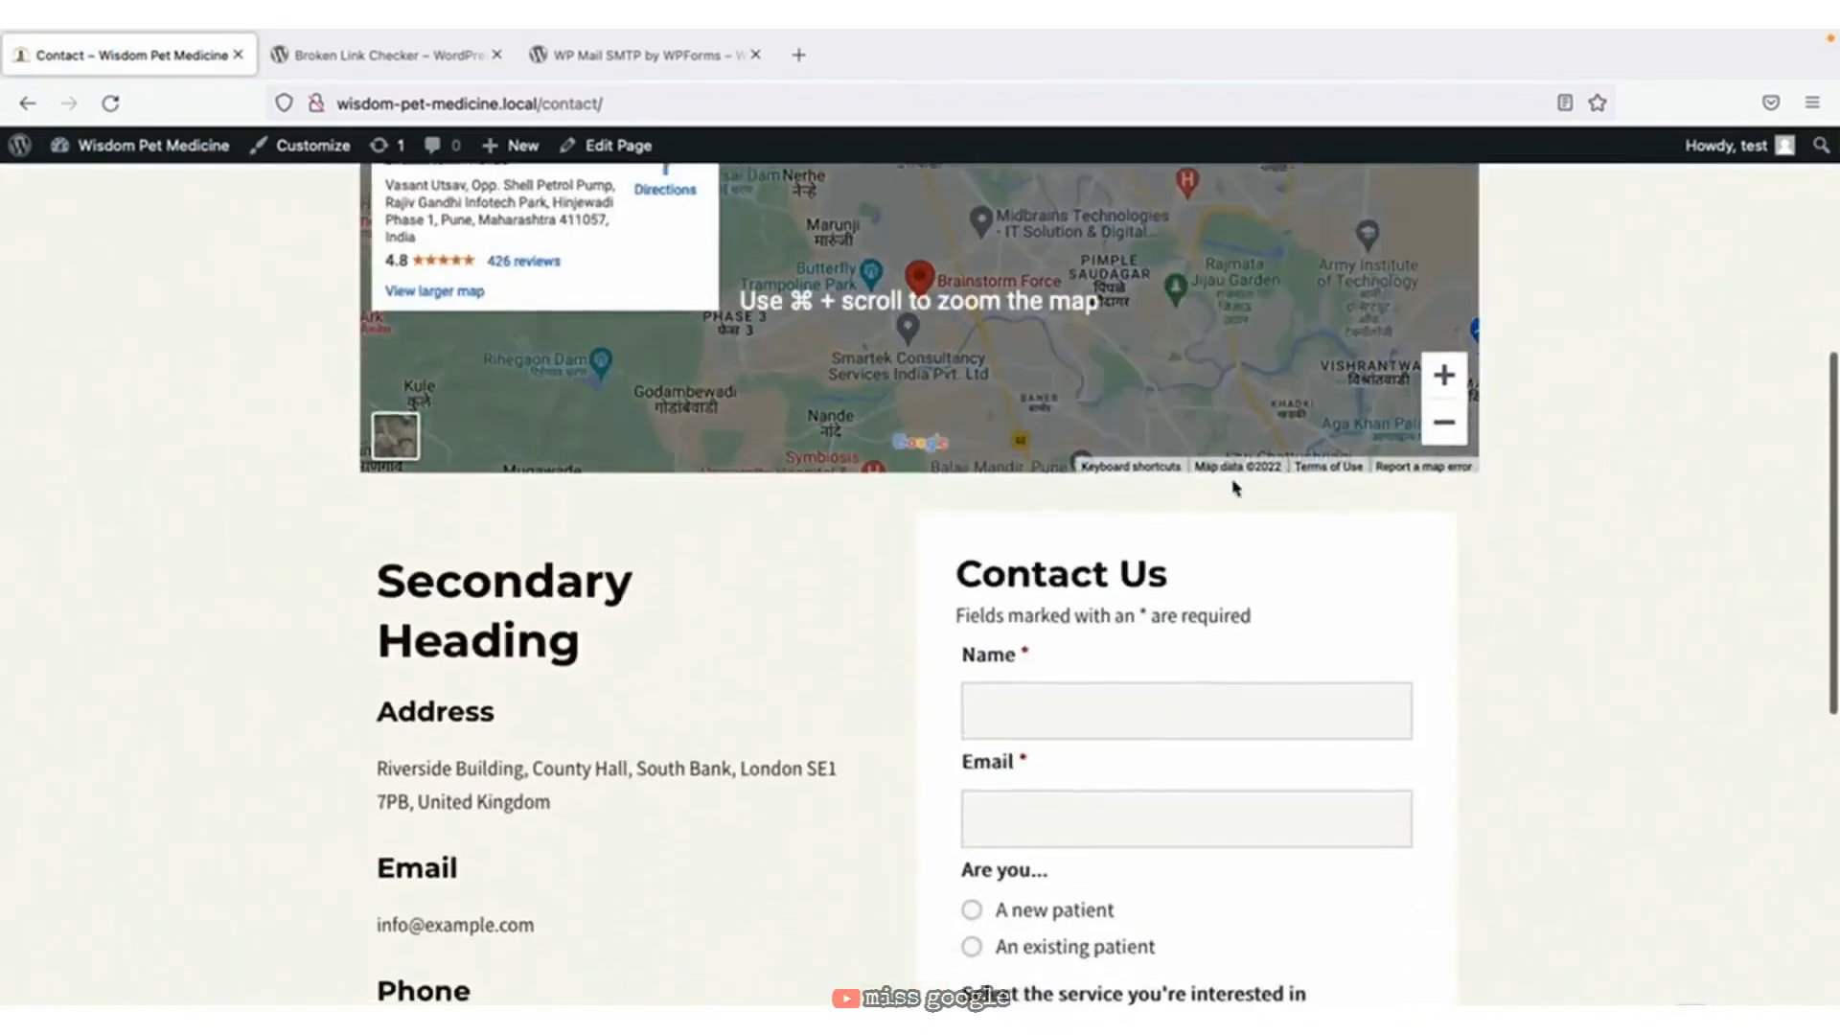
scroll(1215, 644, "down", 1)
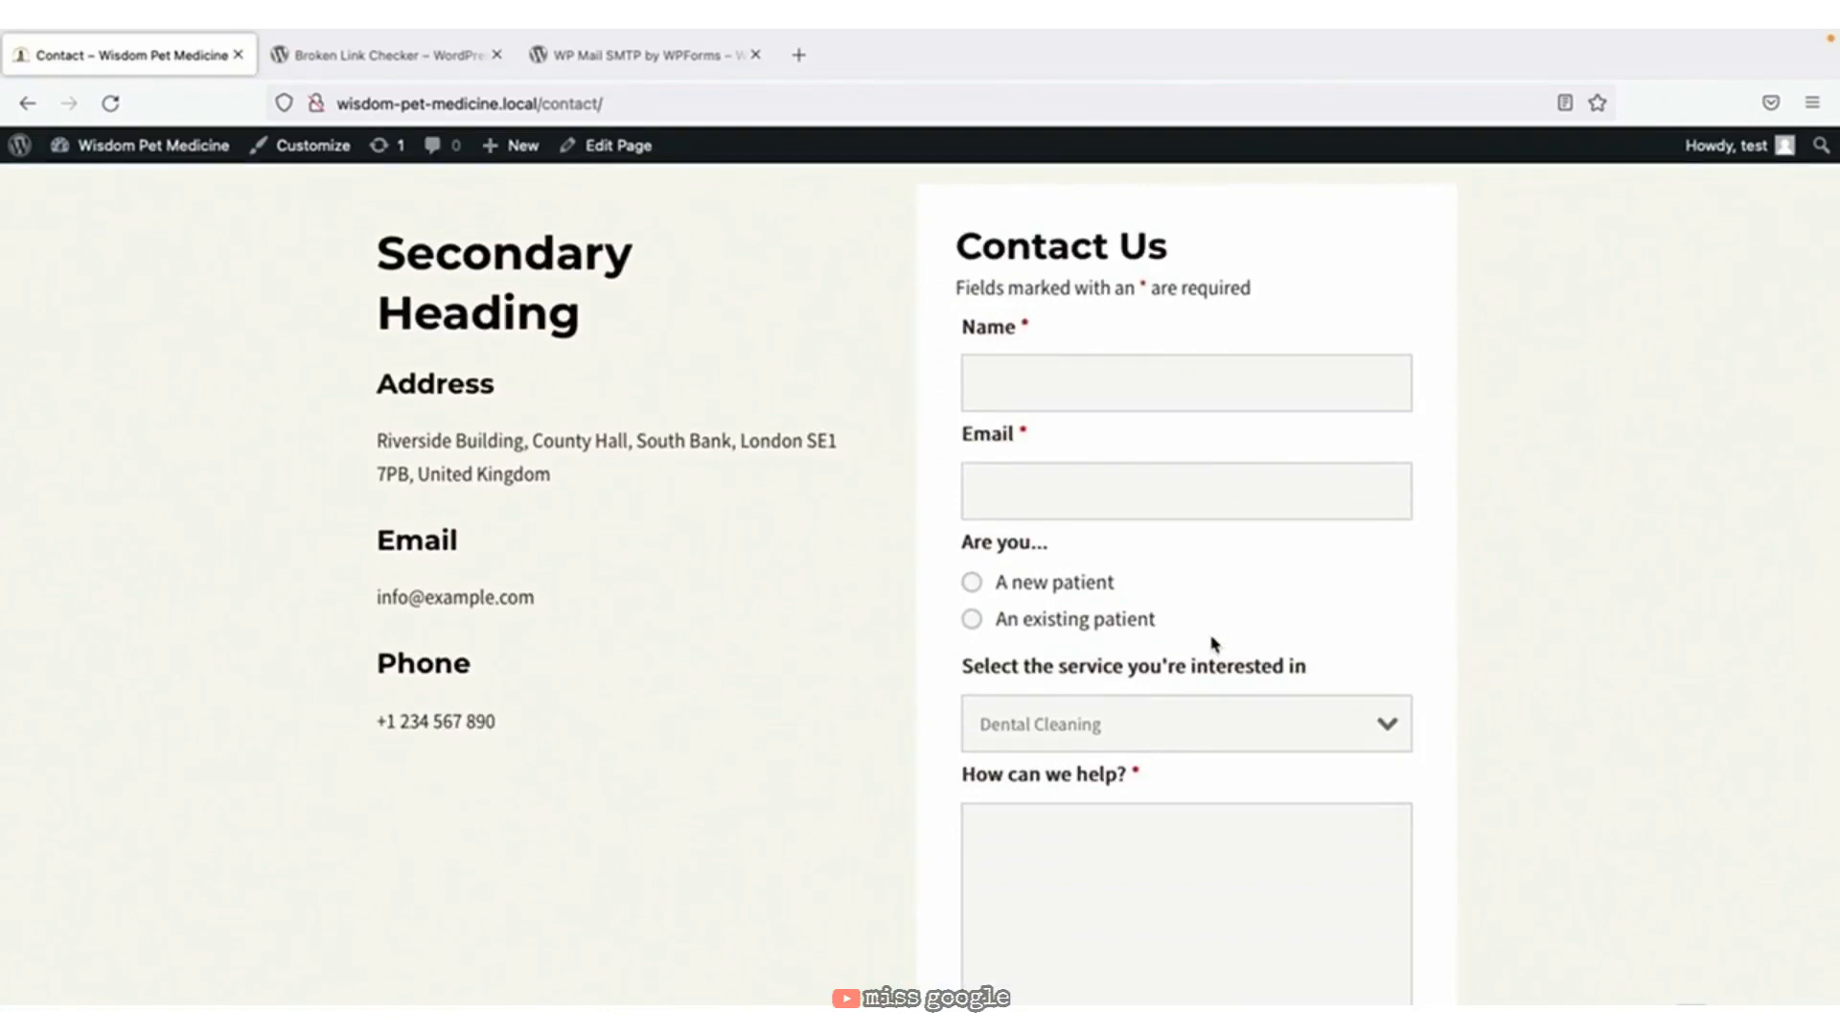
View the WP Mail SMTP plugin page, and check the search engine visibility option in the site's Reading Settings.
left_click(690, 57)
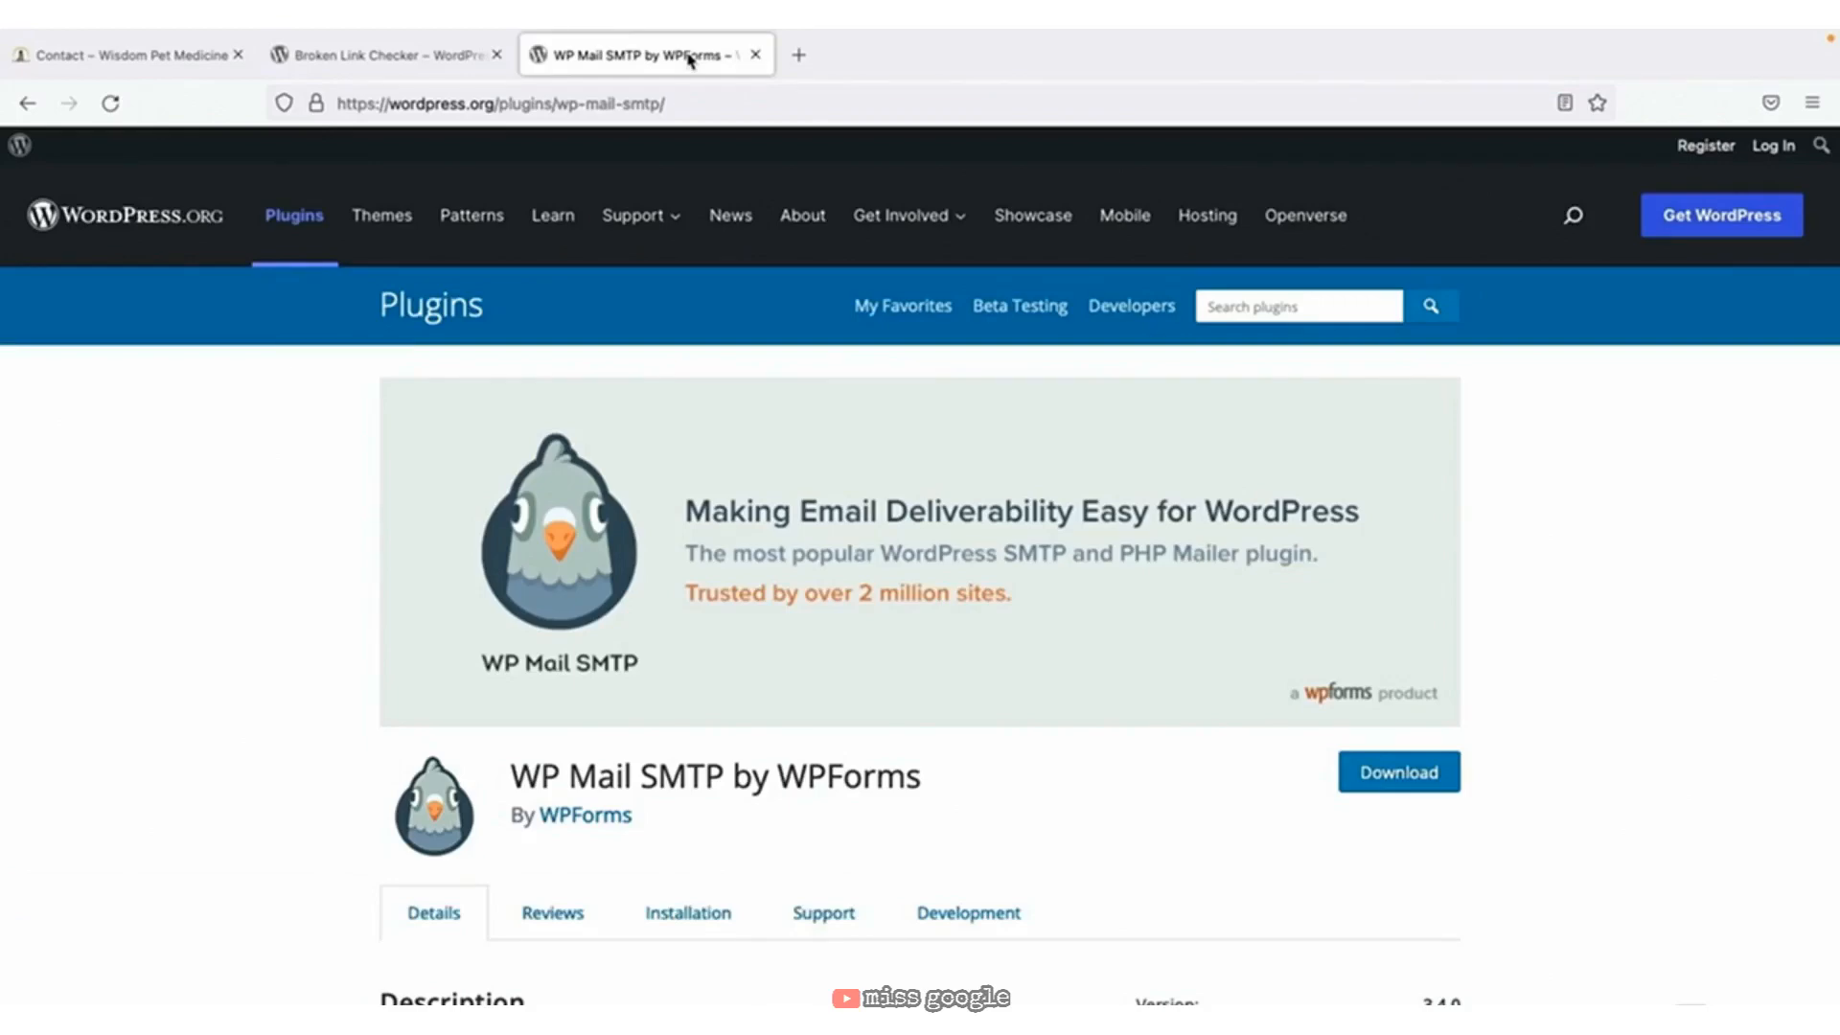
left_click(96, 57)
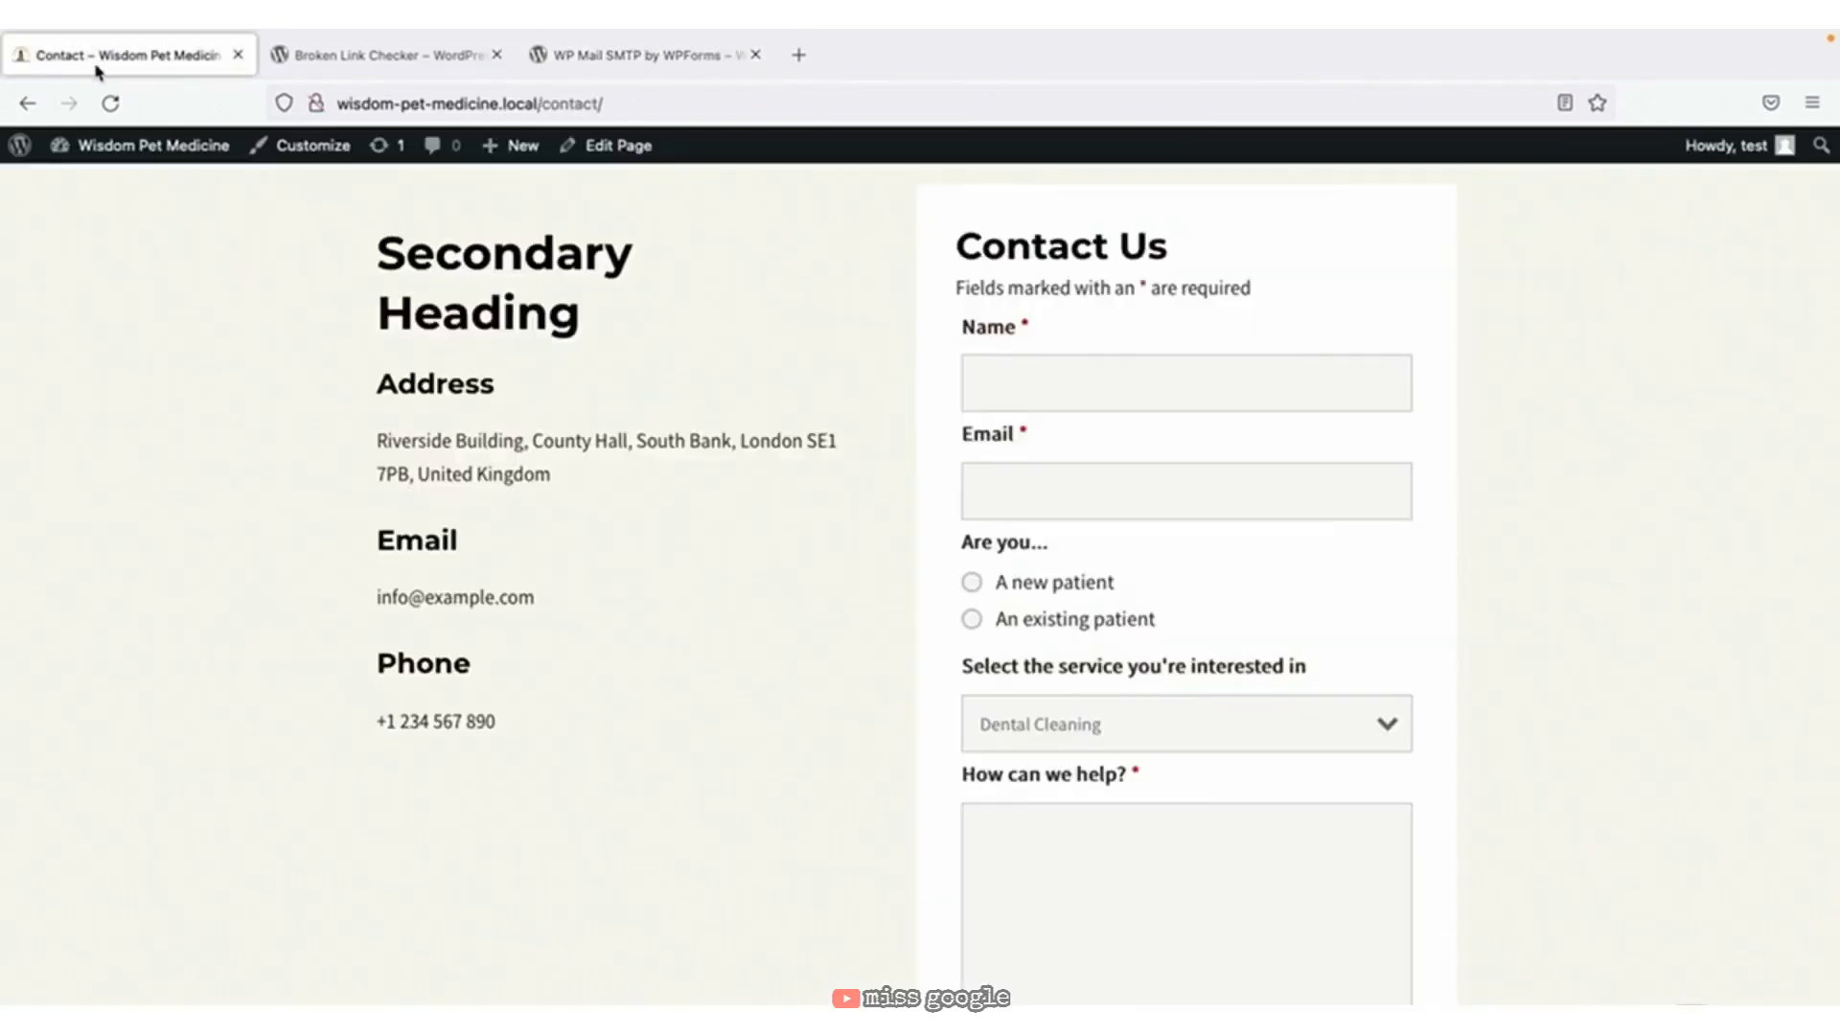
mouse_move(93, 153)
left_click(84, 187)
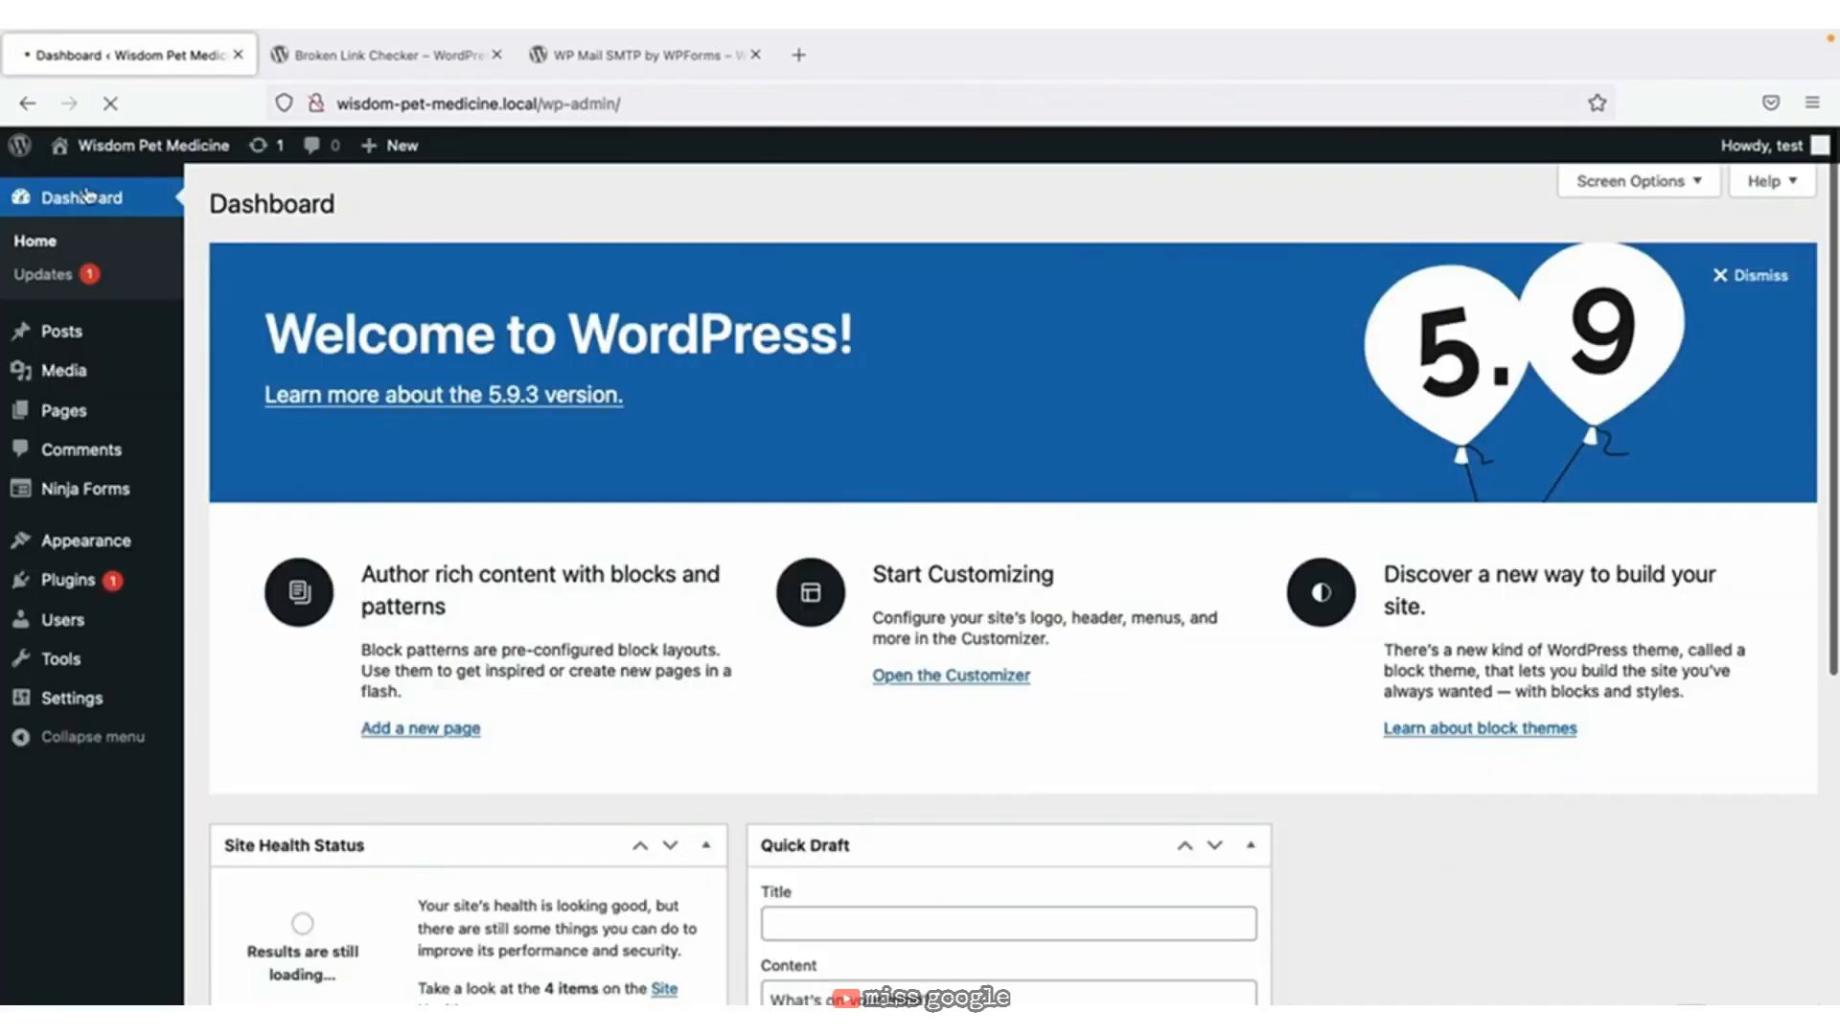
mouse_move(88, 704)
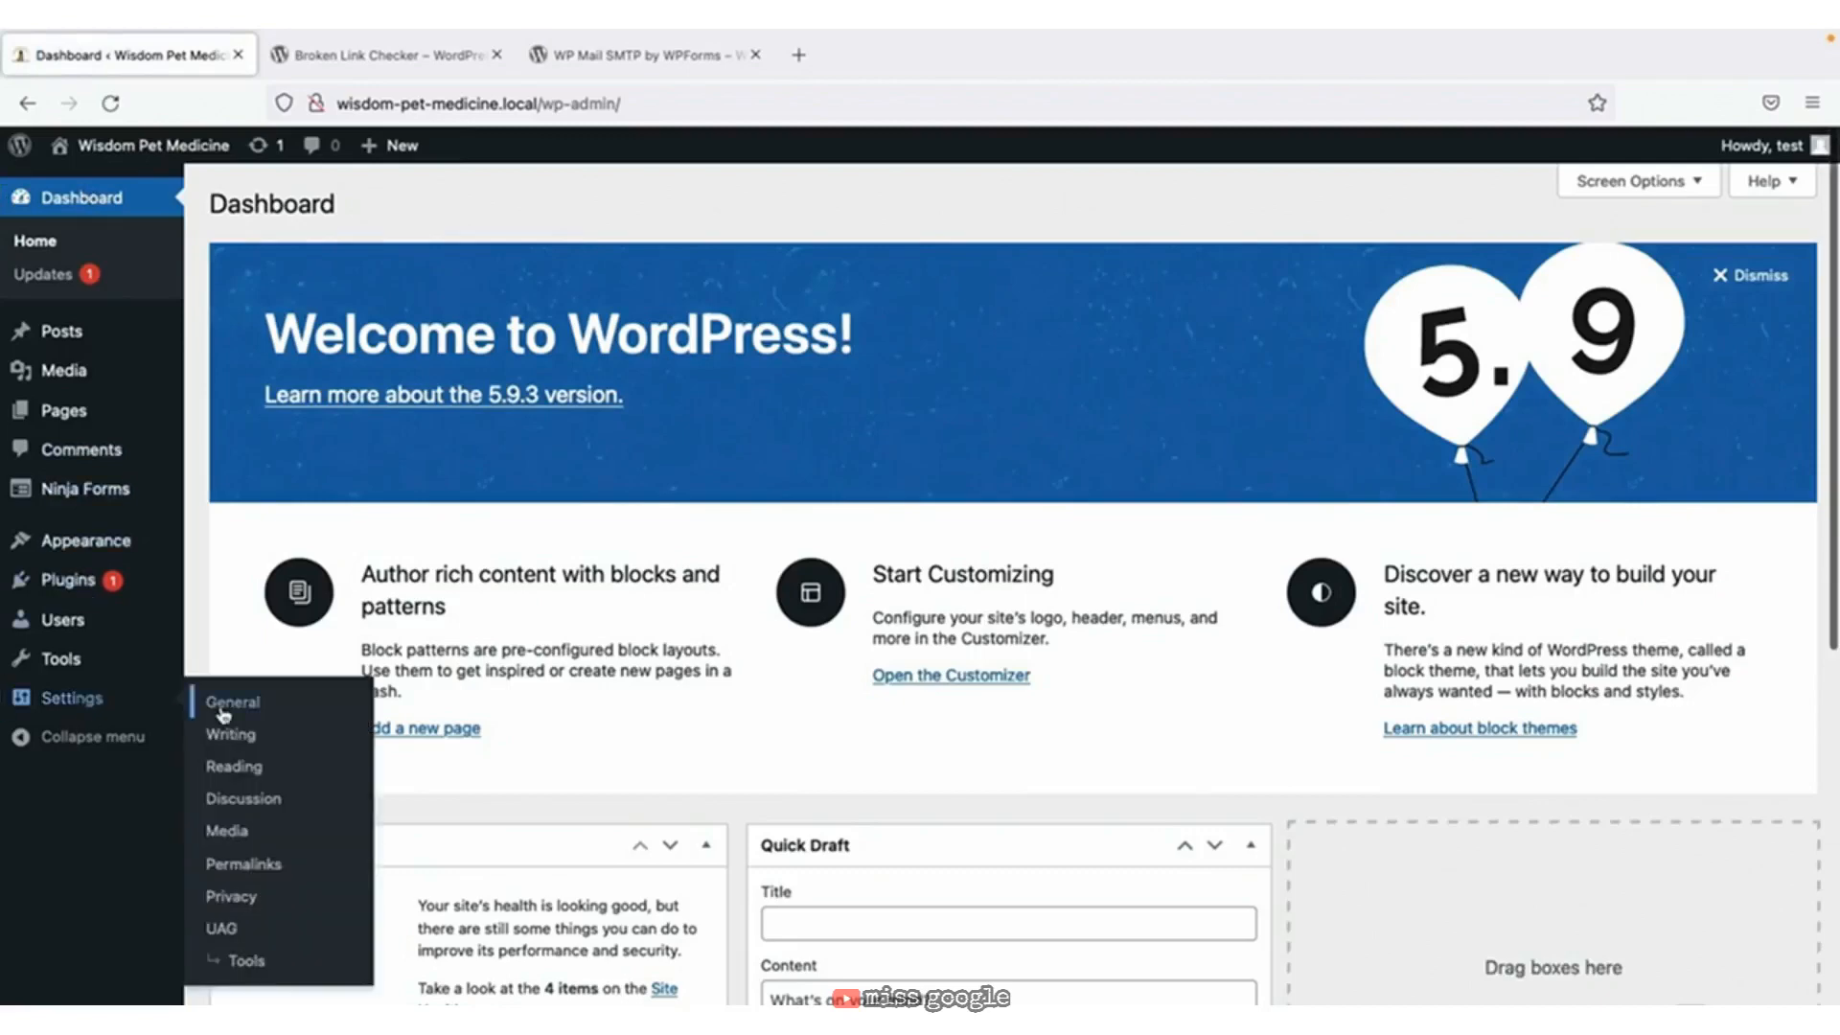
left_click(222, 774)
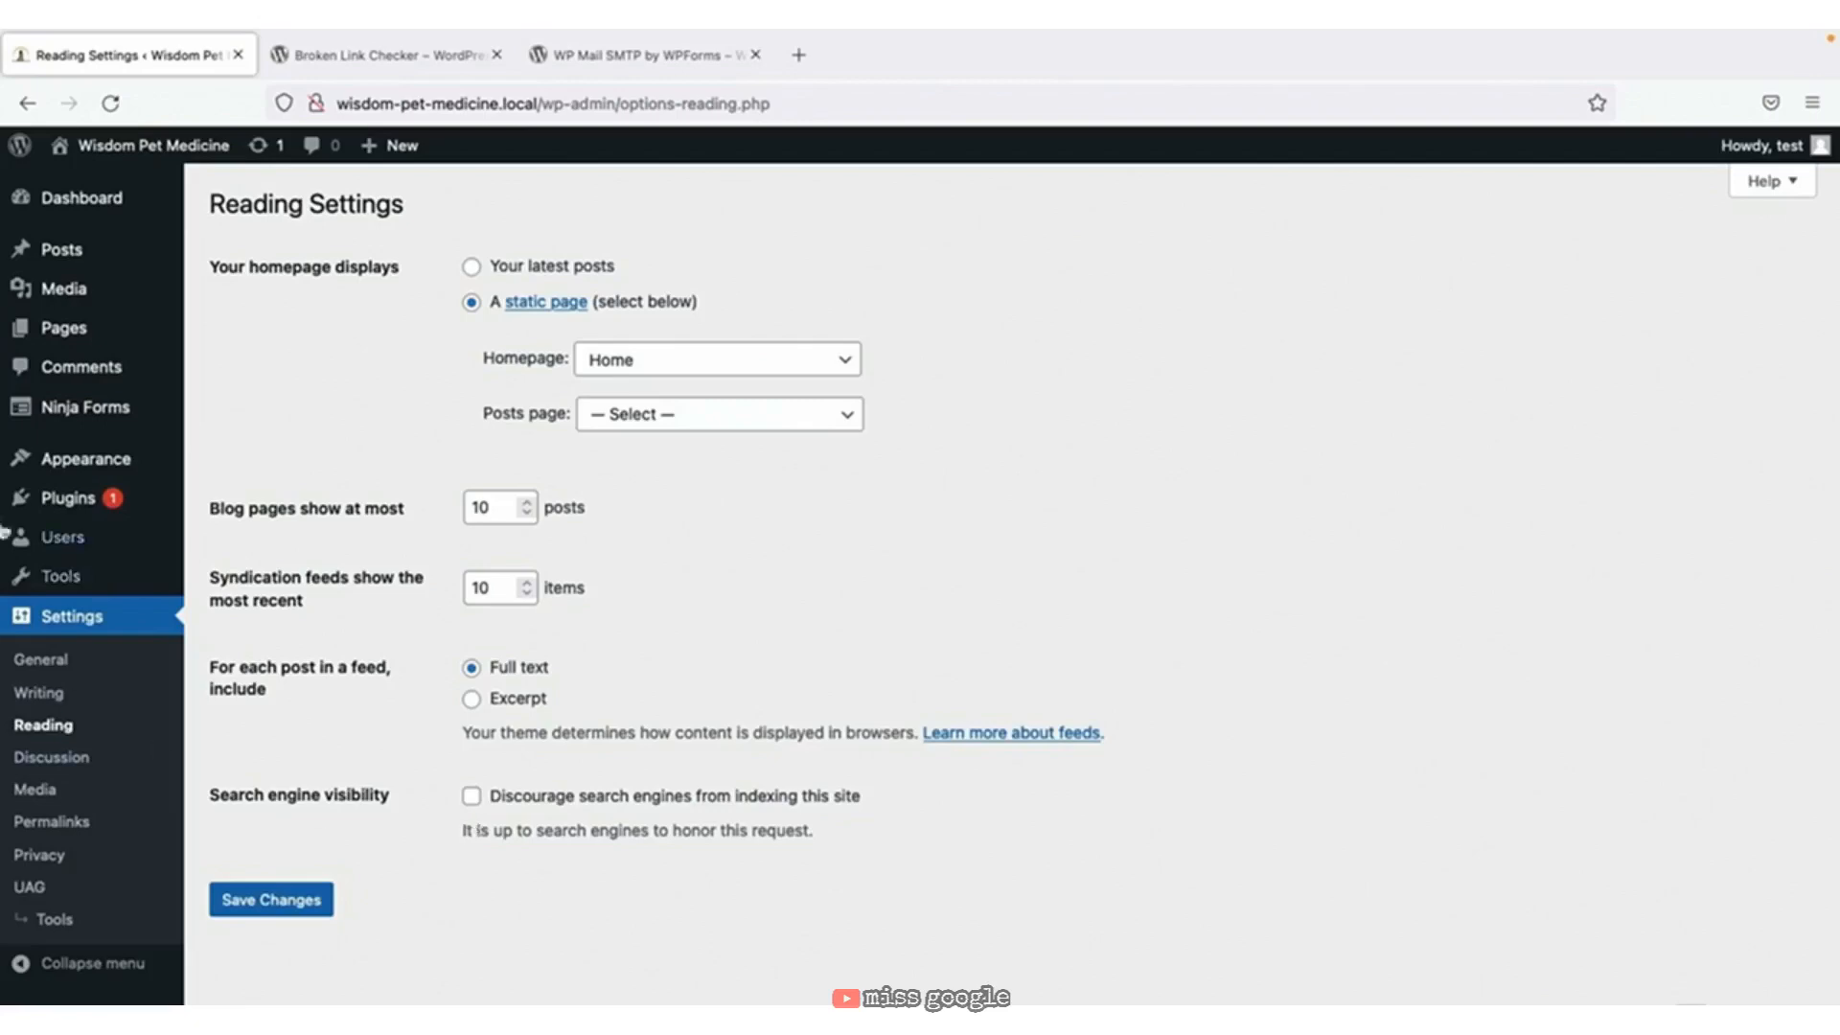
Return to the site's dashboard and search the available plugins for "Spam".
left_click(167, 153)
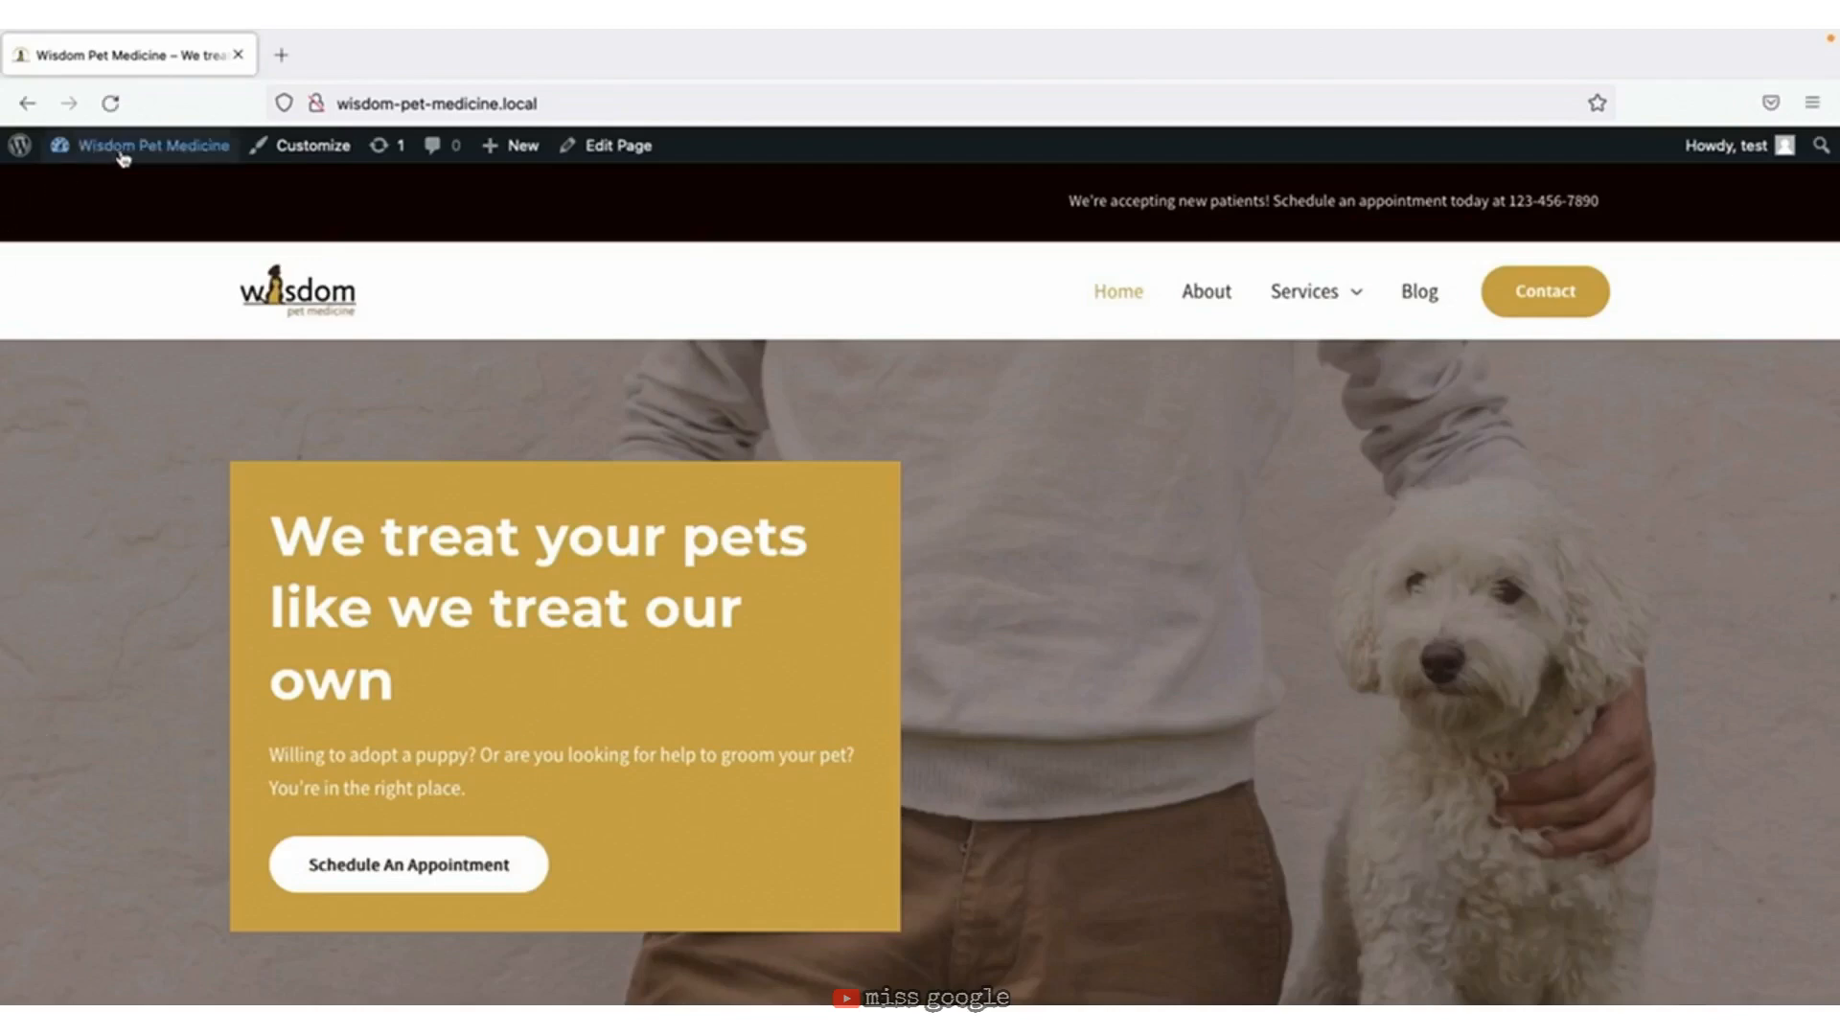
mouse_move(117, 154)
left_click(108, 187)
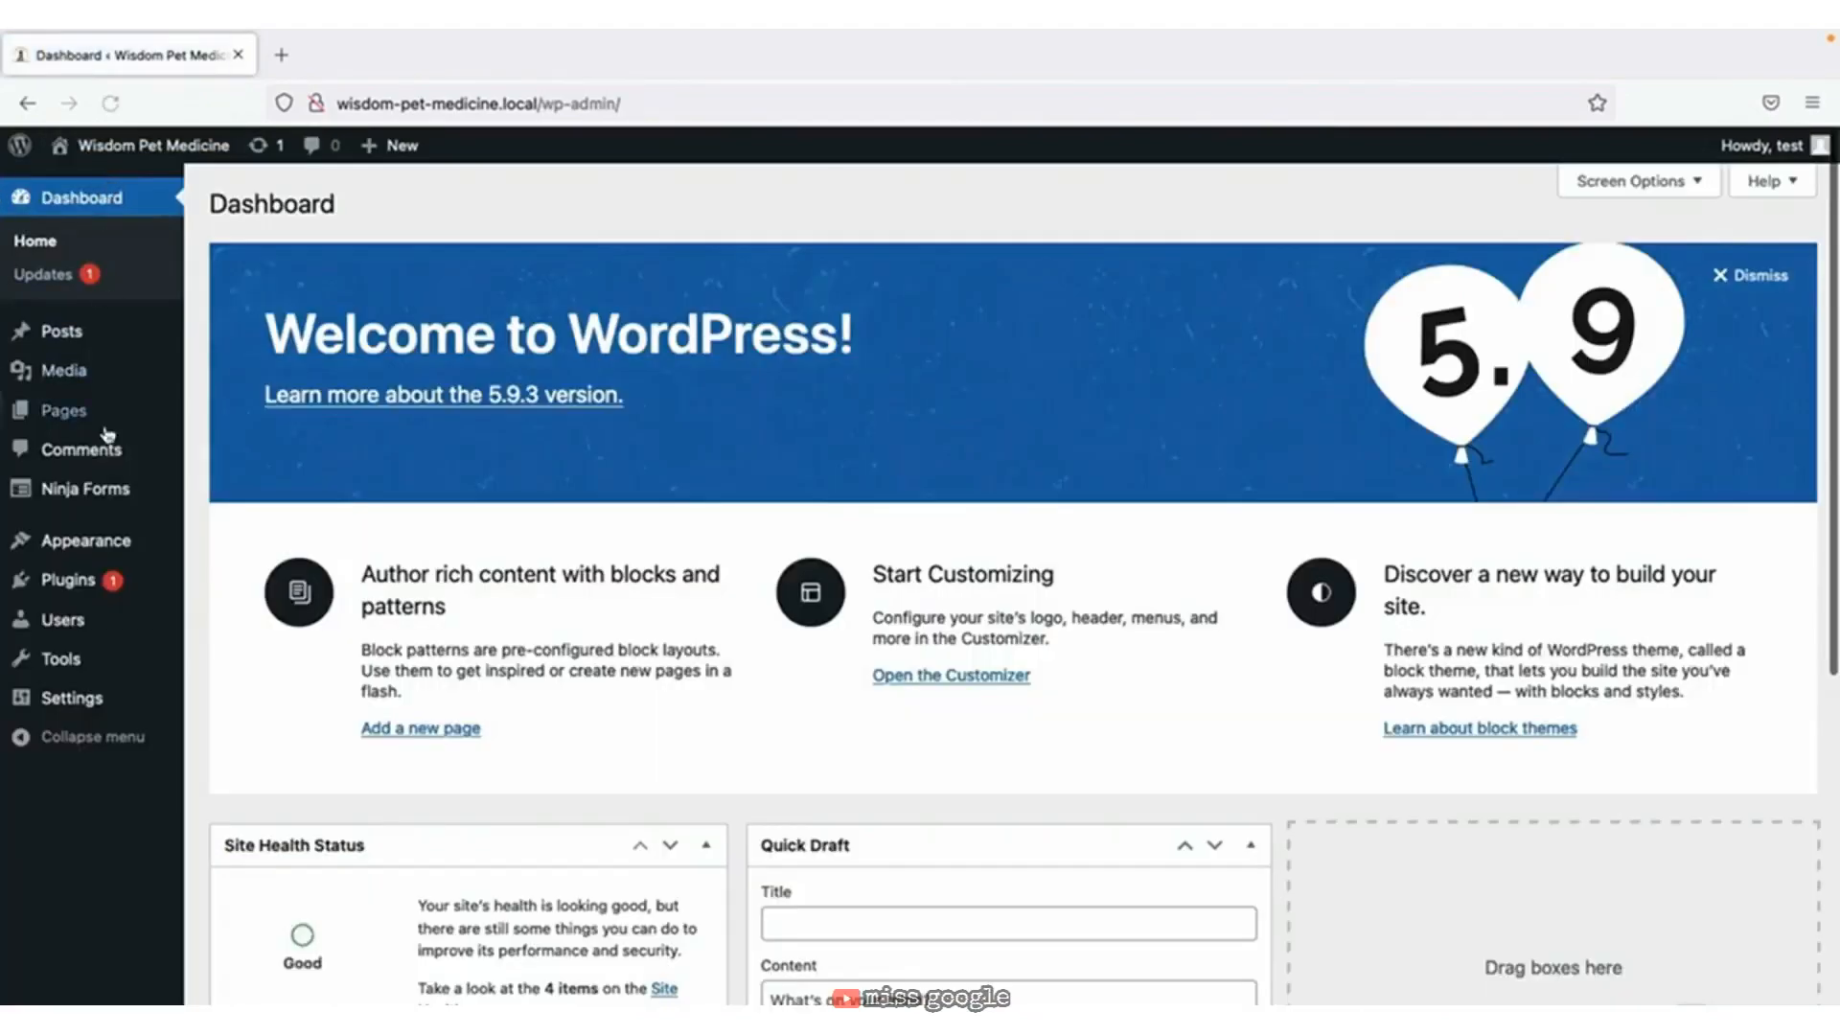
mouse_move(67, 579)
left_click(257, 612)
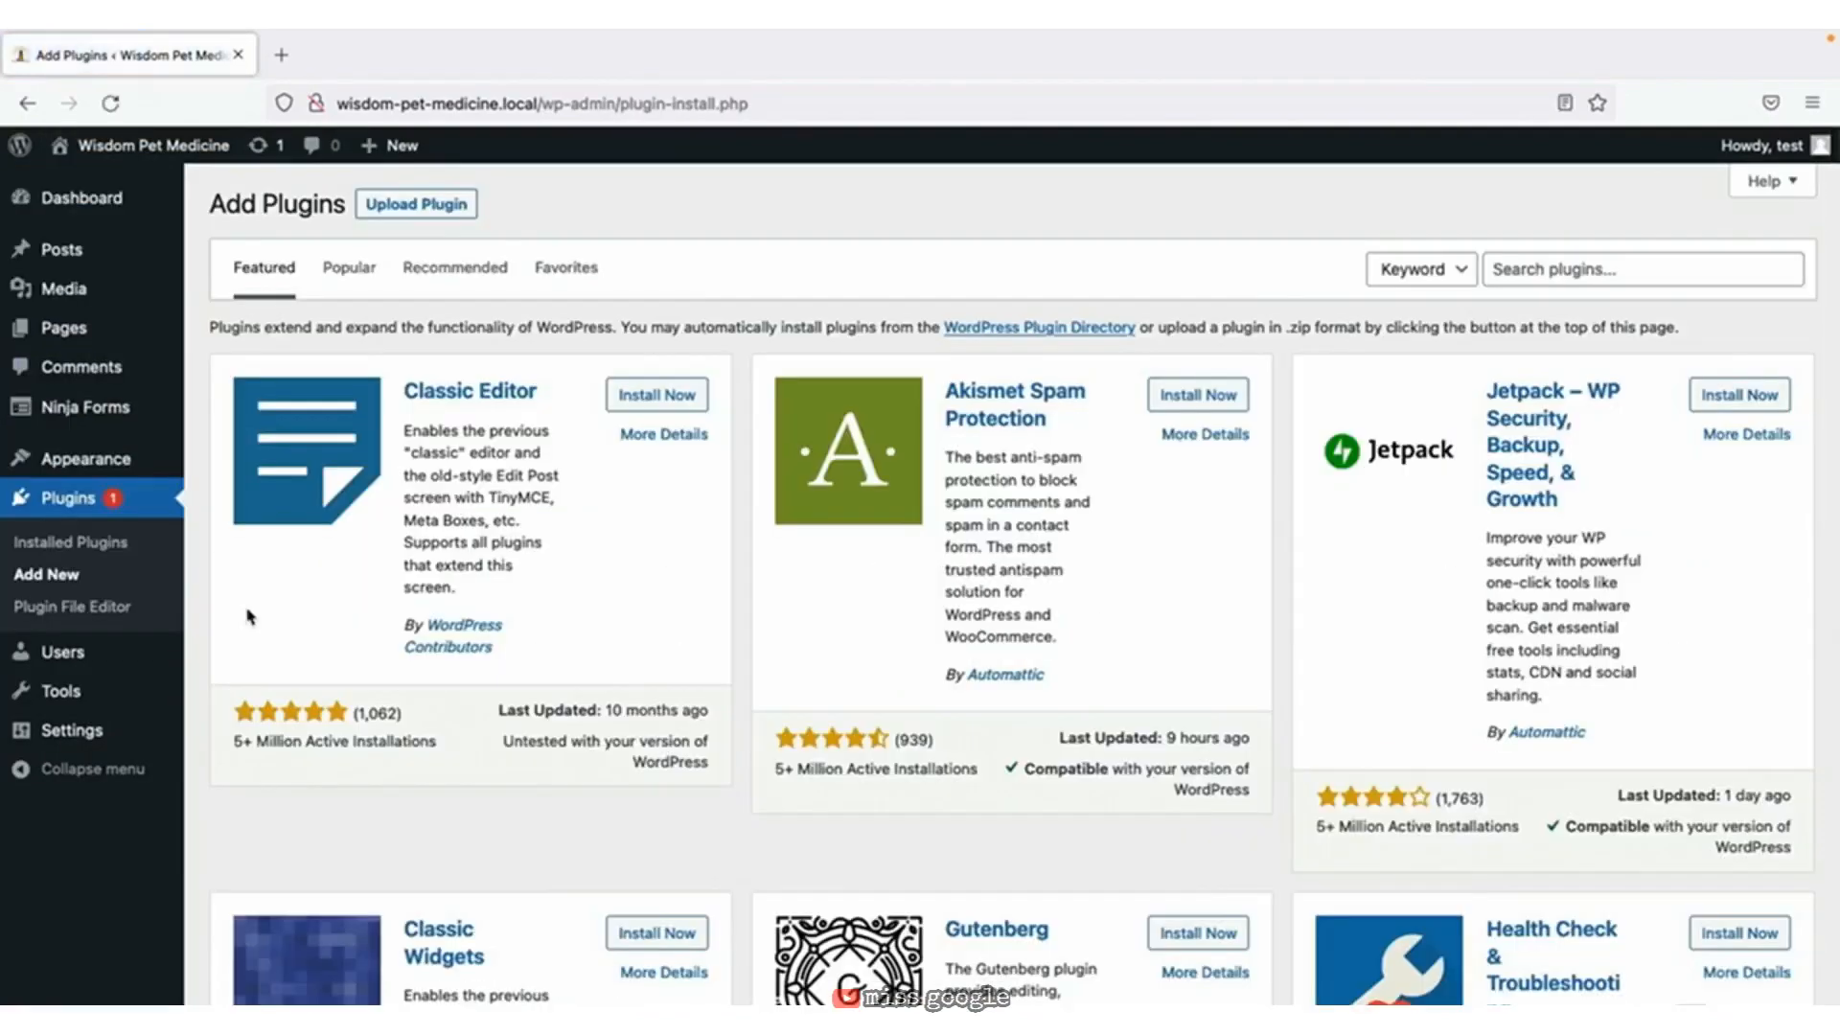
left_click(1531, 272)
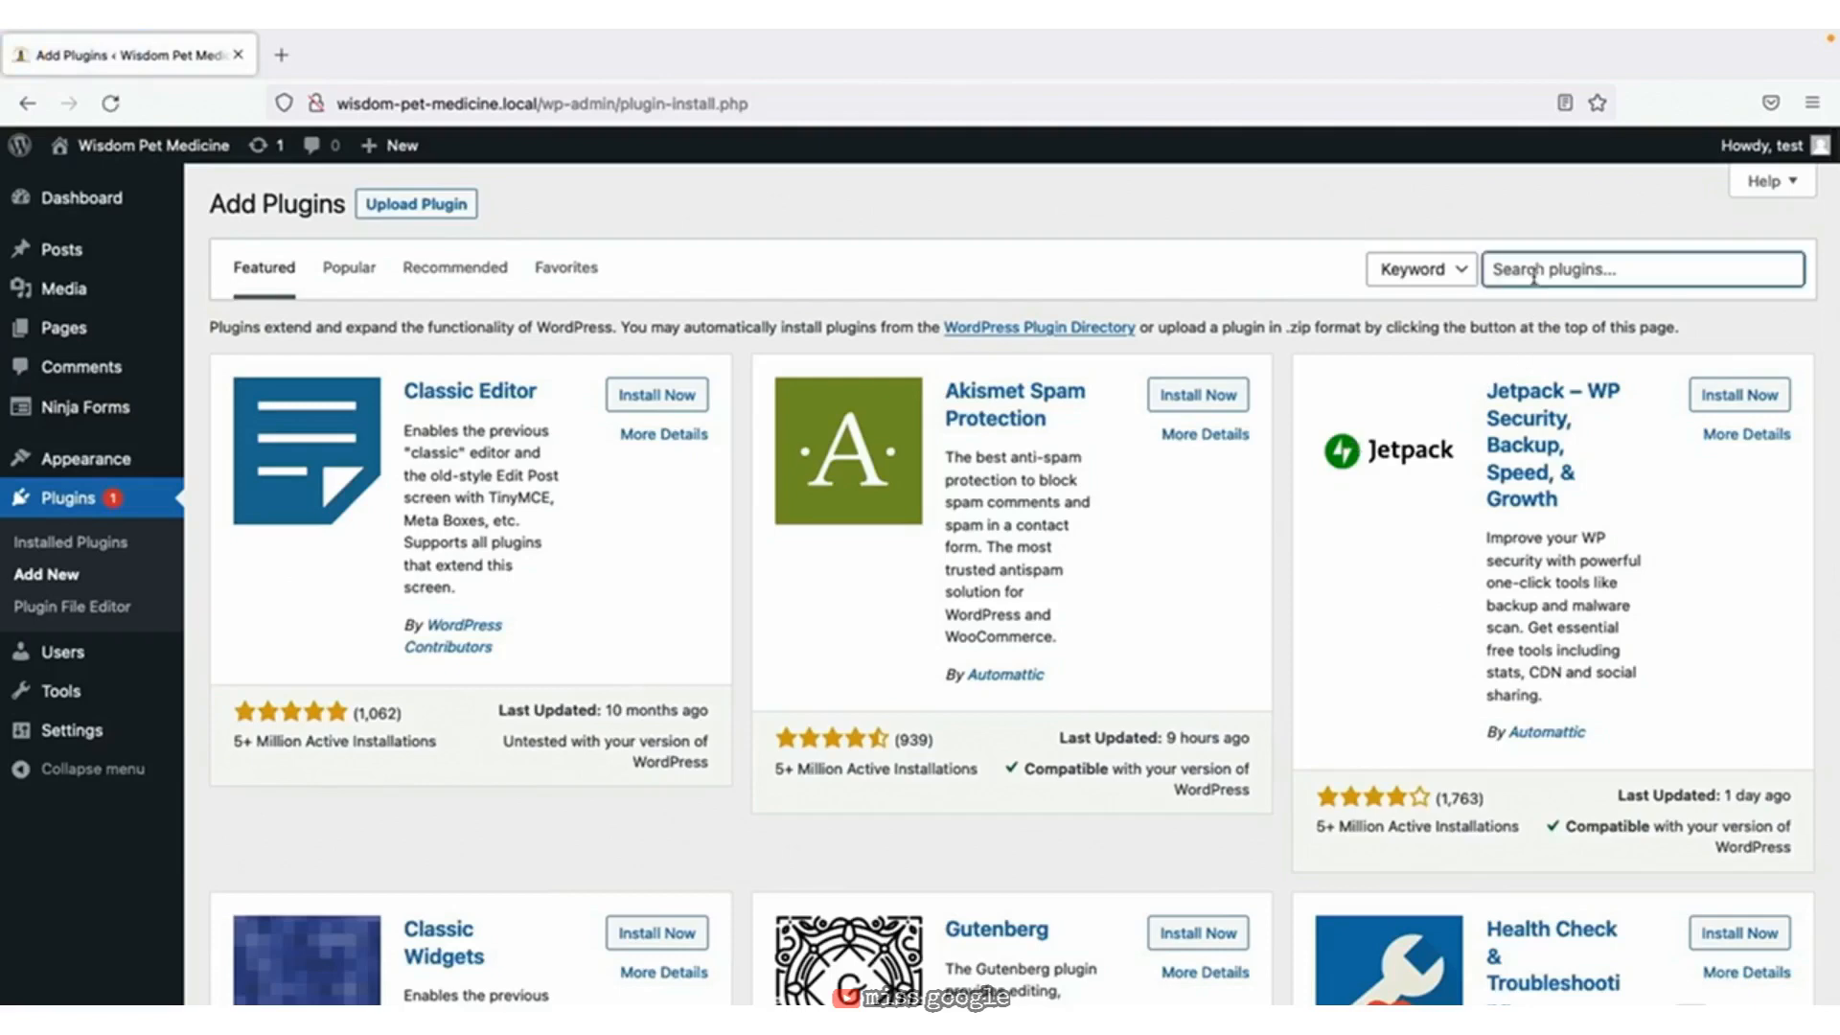
type("Spam")
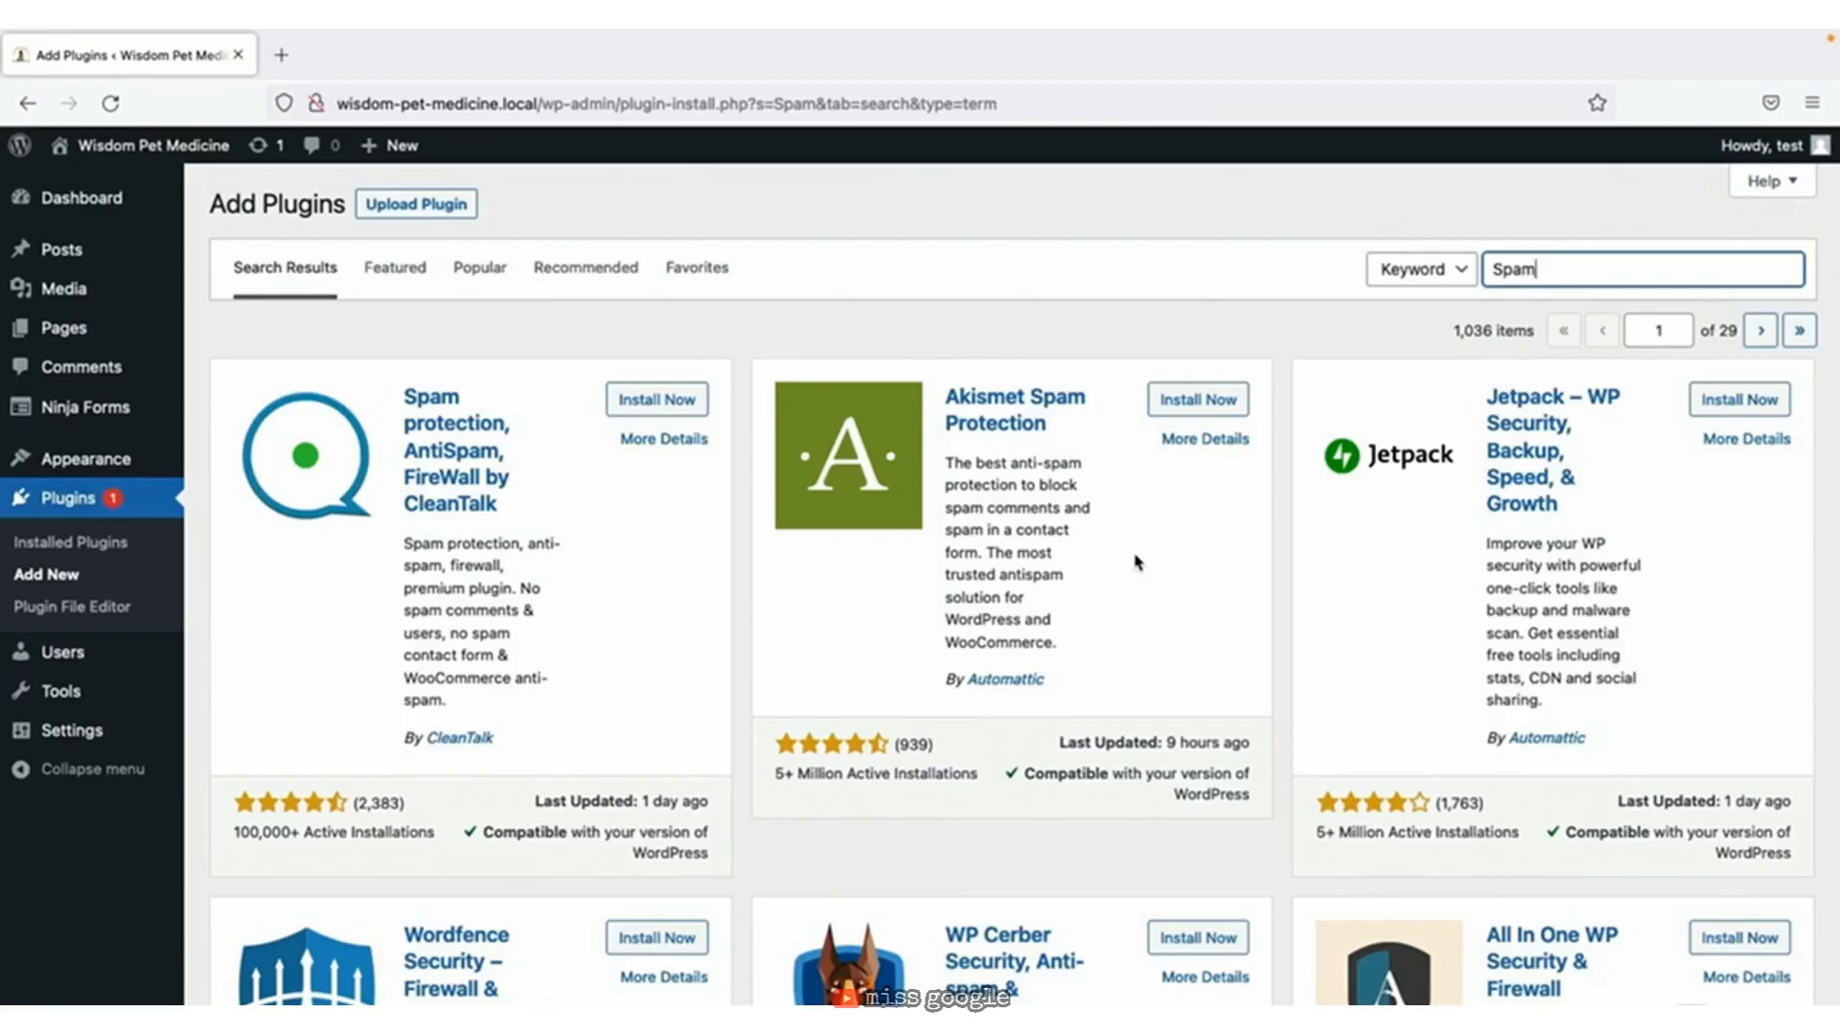
Install and activate the Antispam Bee plugin and open its settings.
scroll(1138, 563, "down", 2)
scroll(1138, 562, "down", 10)
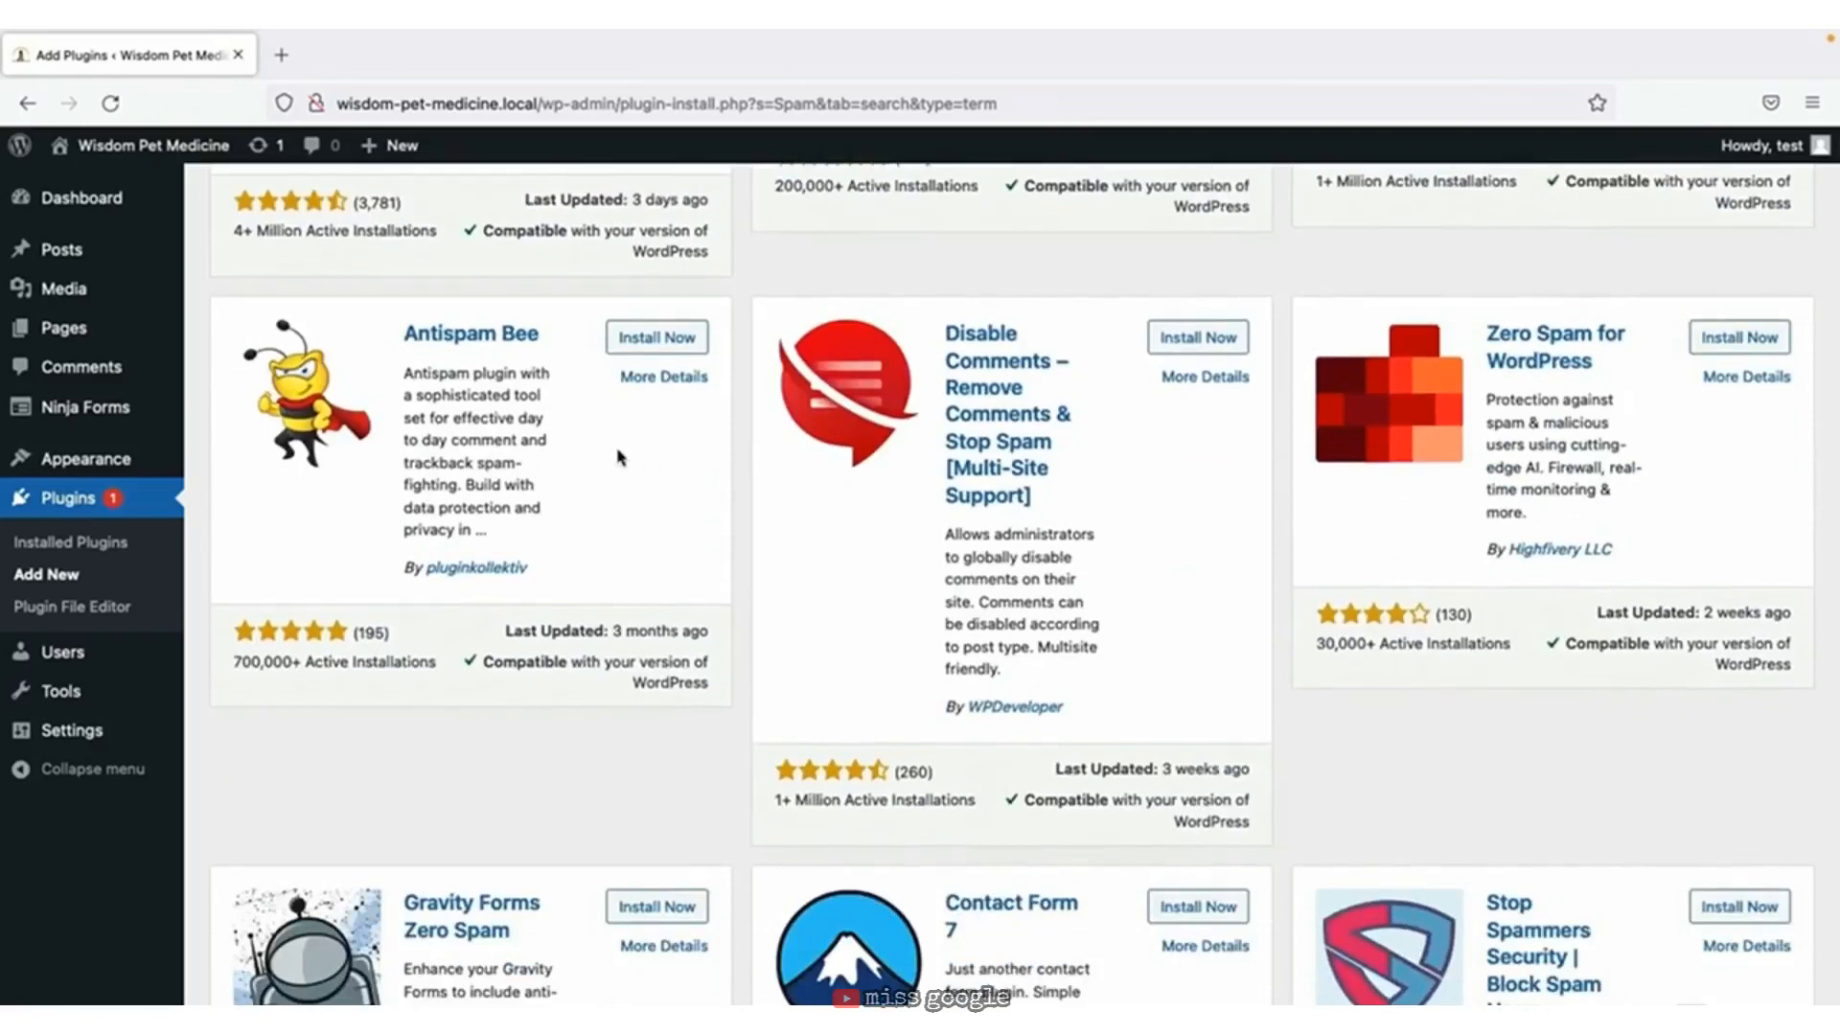
left_click(656, 345)
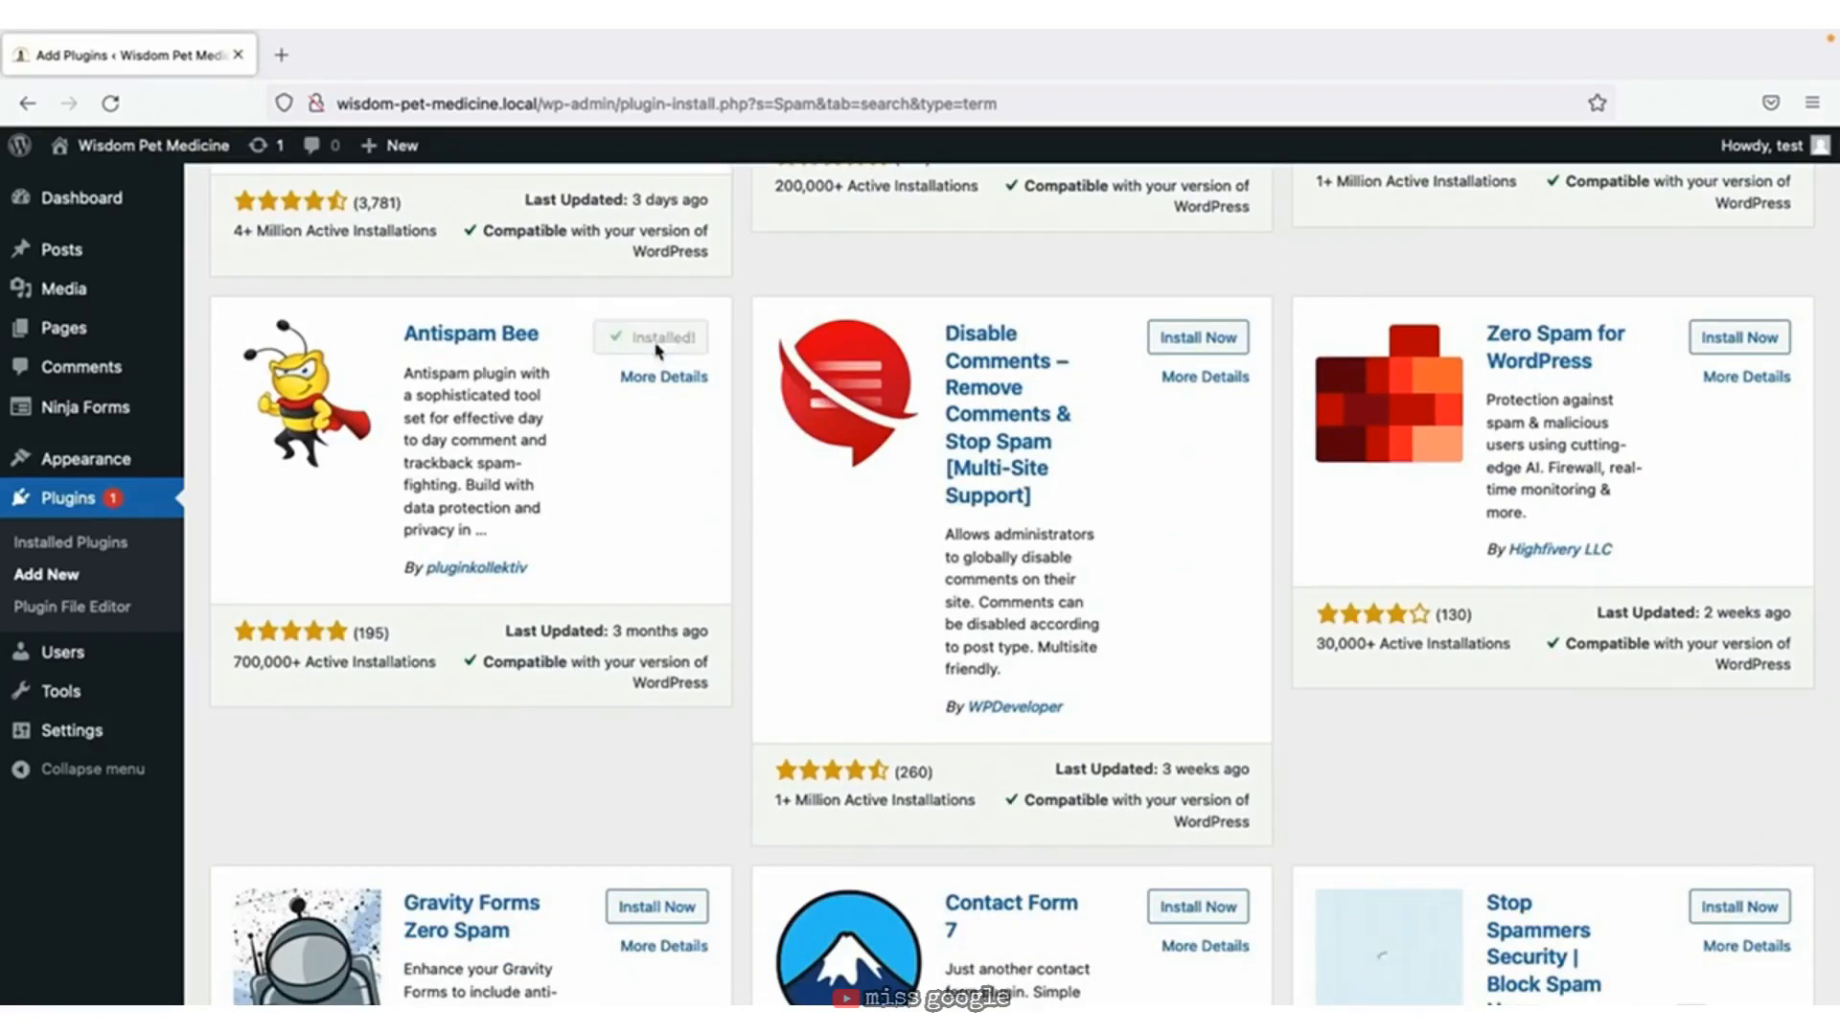
left_click(661, 340)
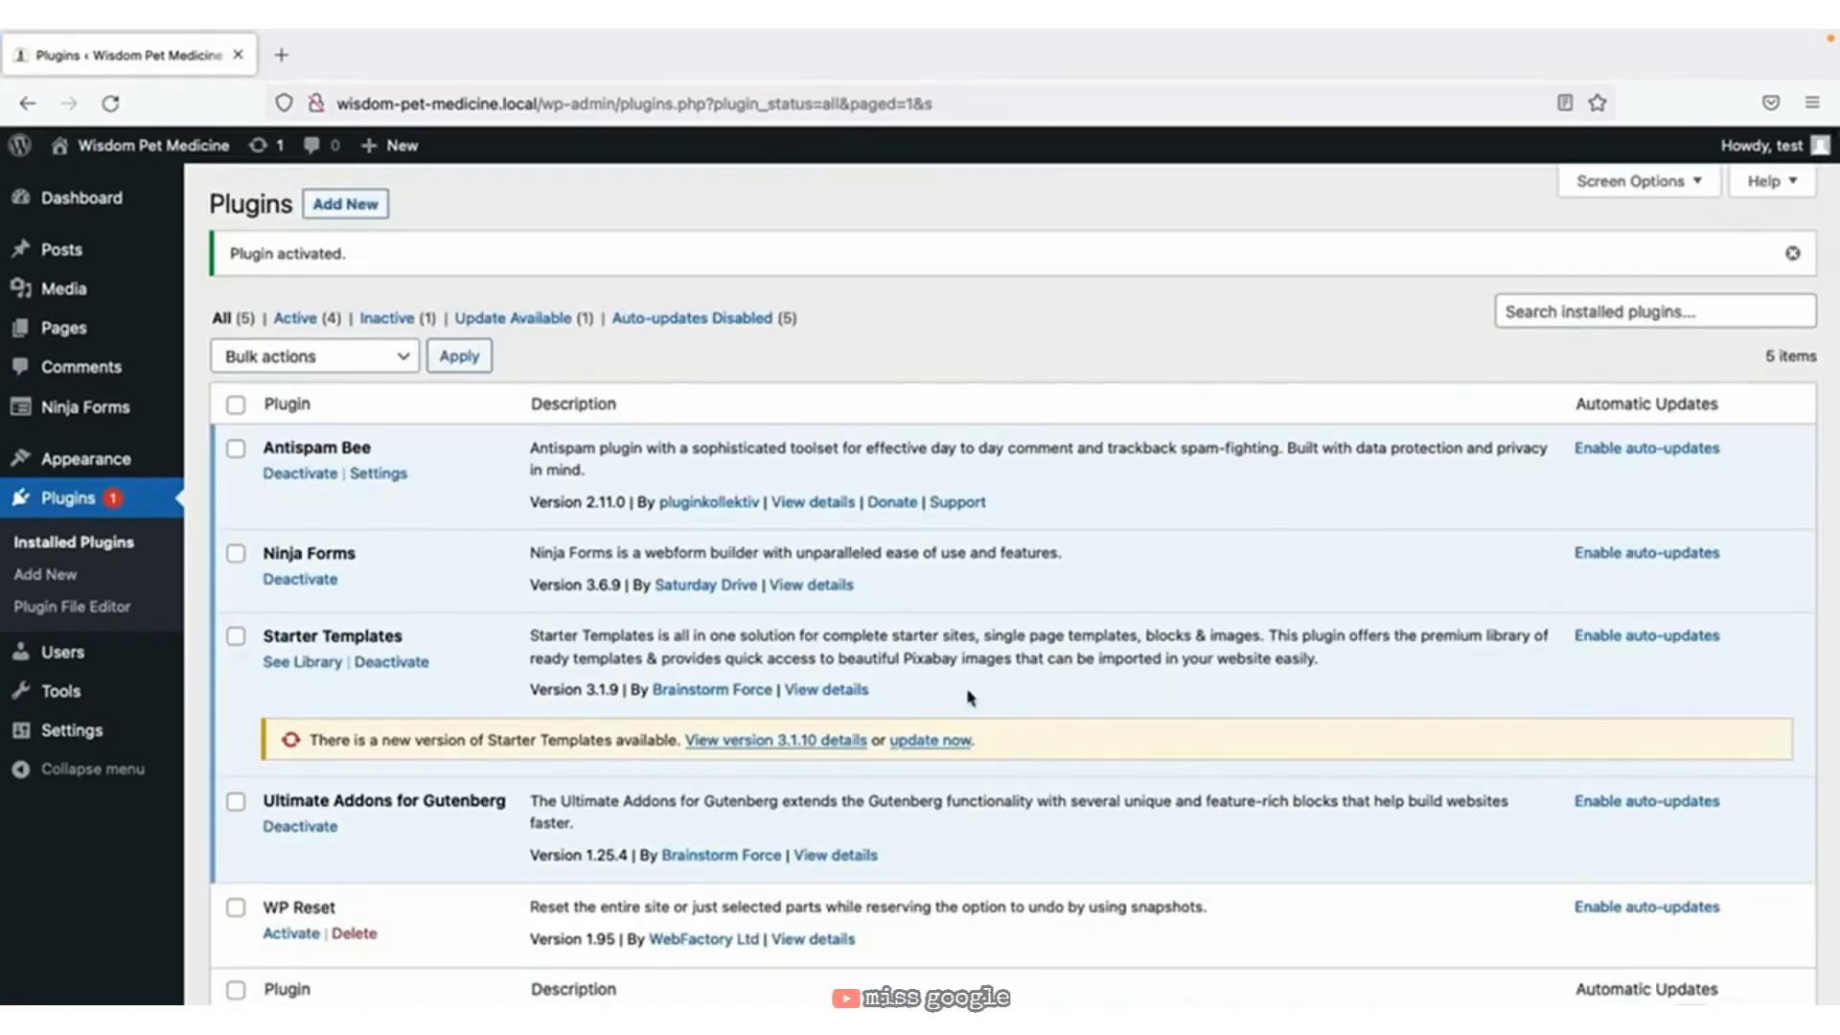
left_click(396, 483)
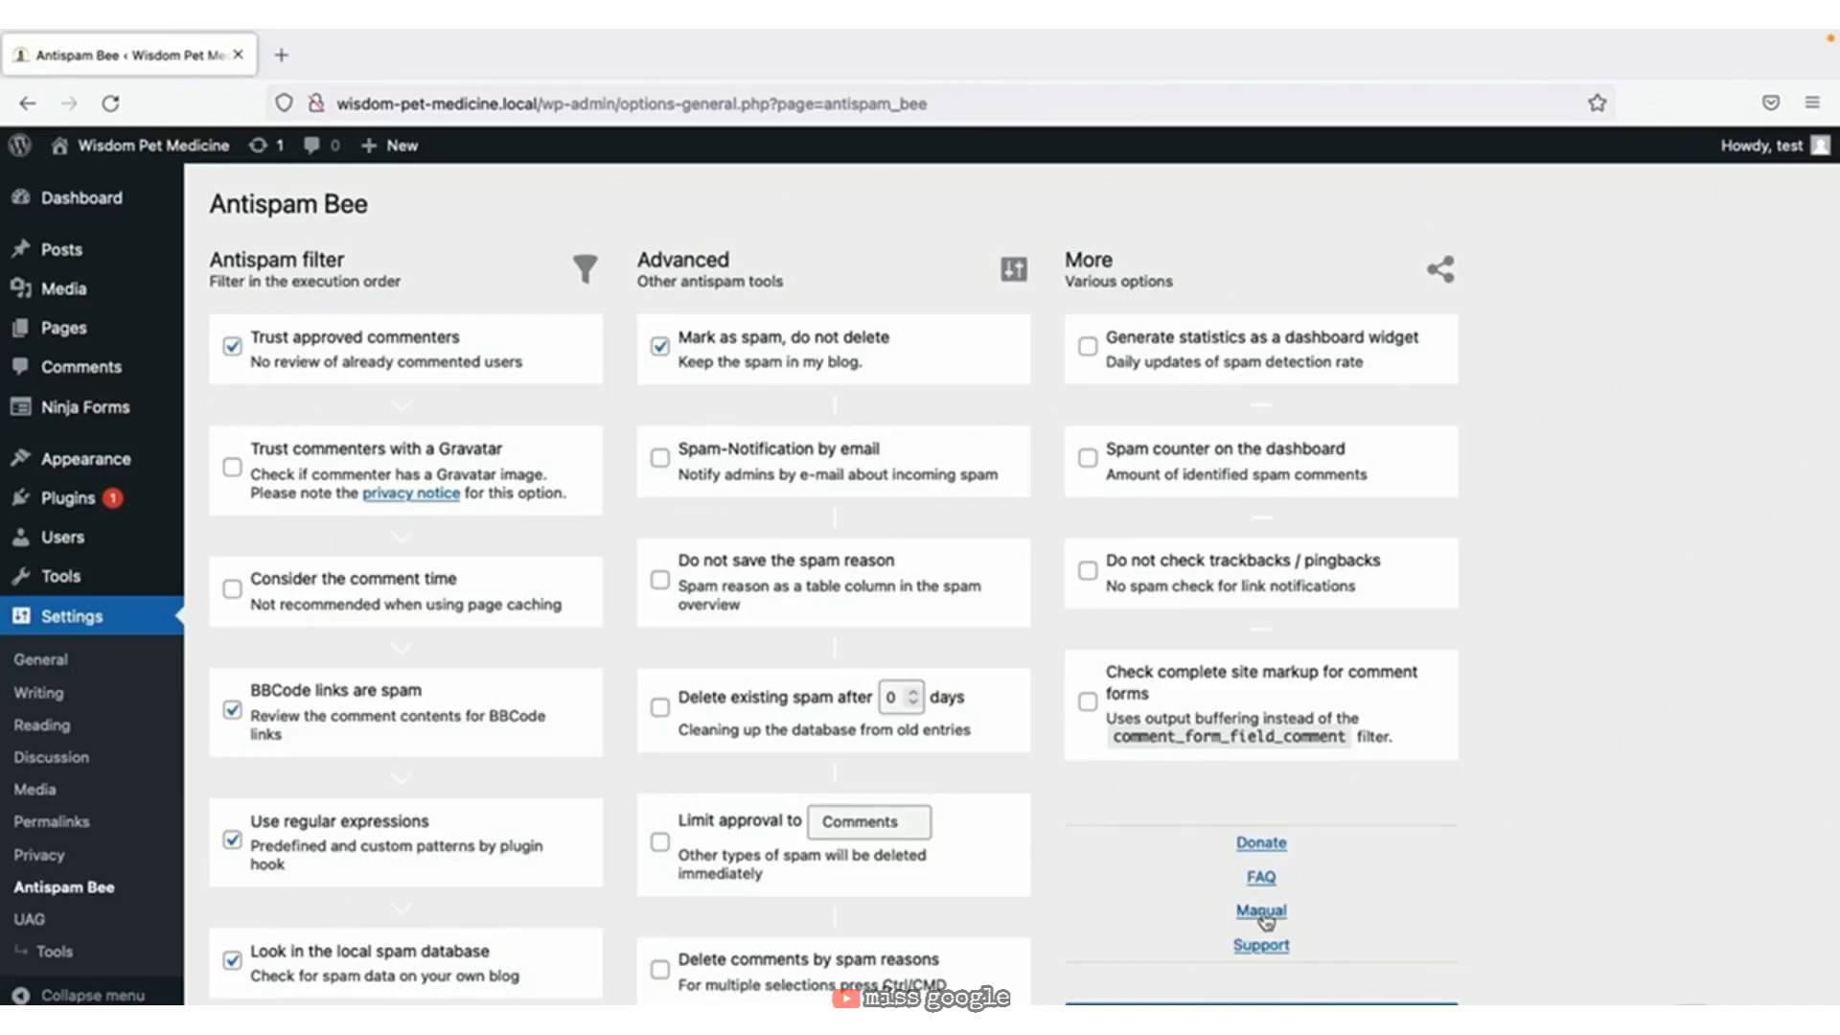
Search for new plugins to add using the keyword "limit login attempts".
mouse_move(64, 517)
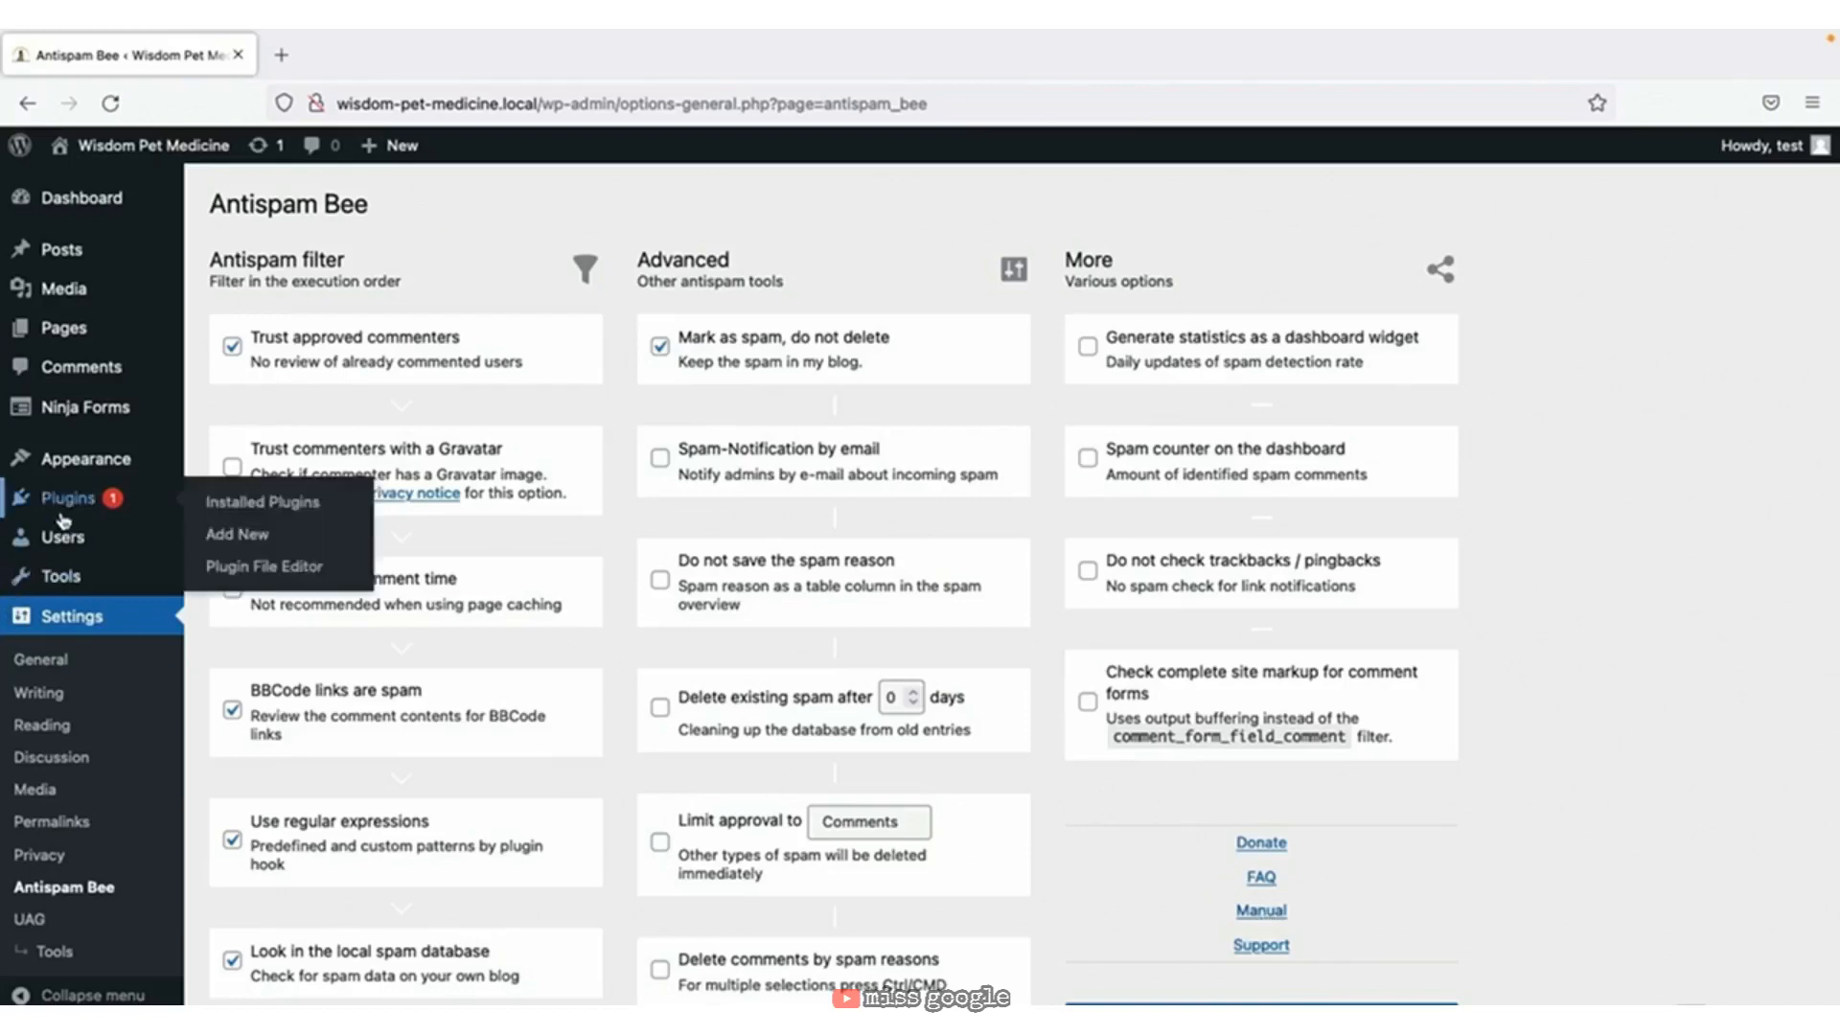
left_click(263, 533)
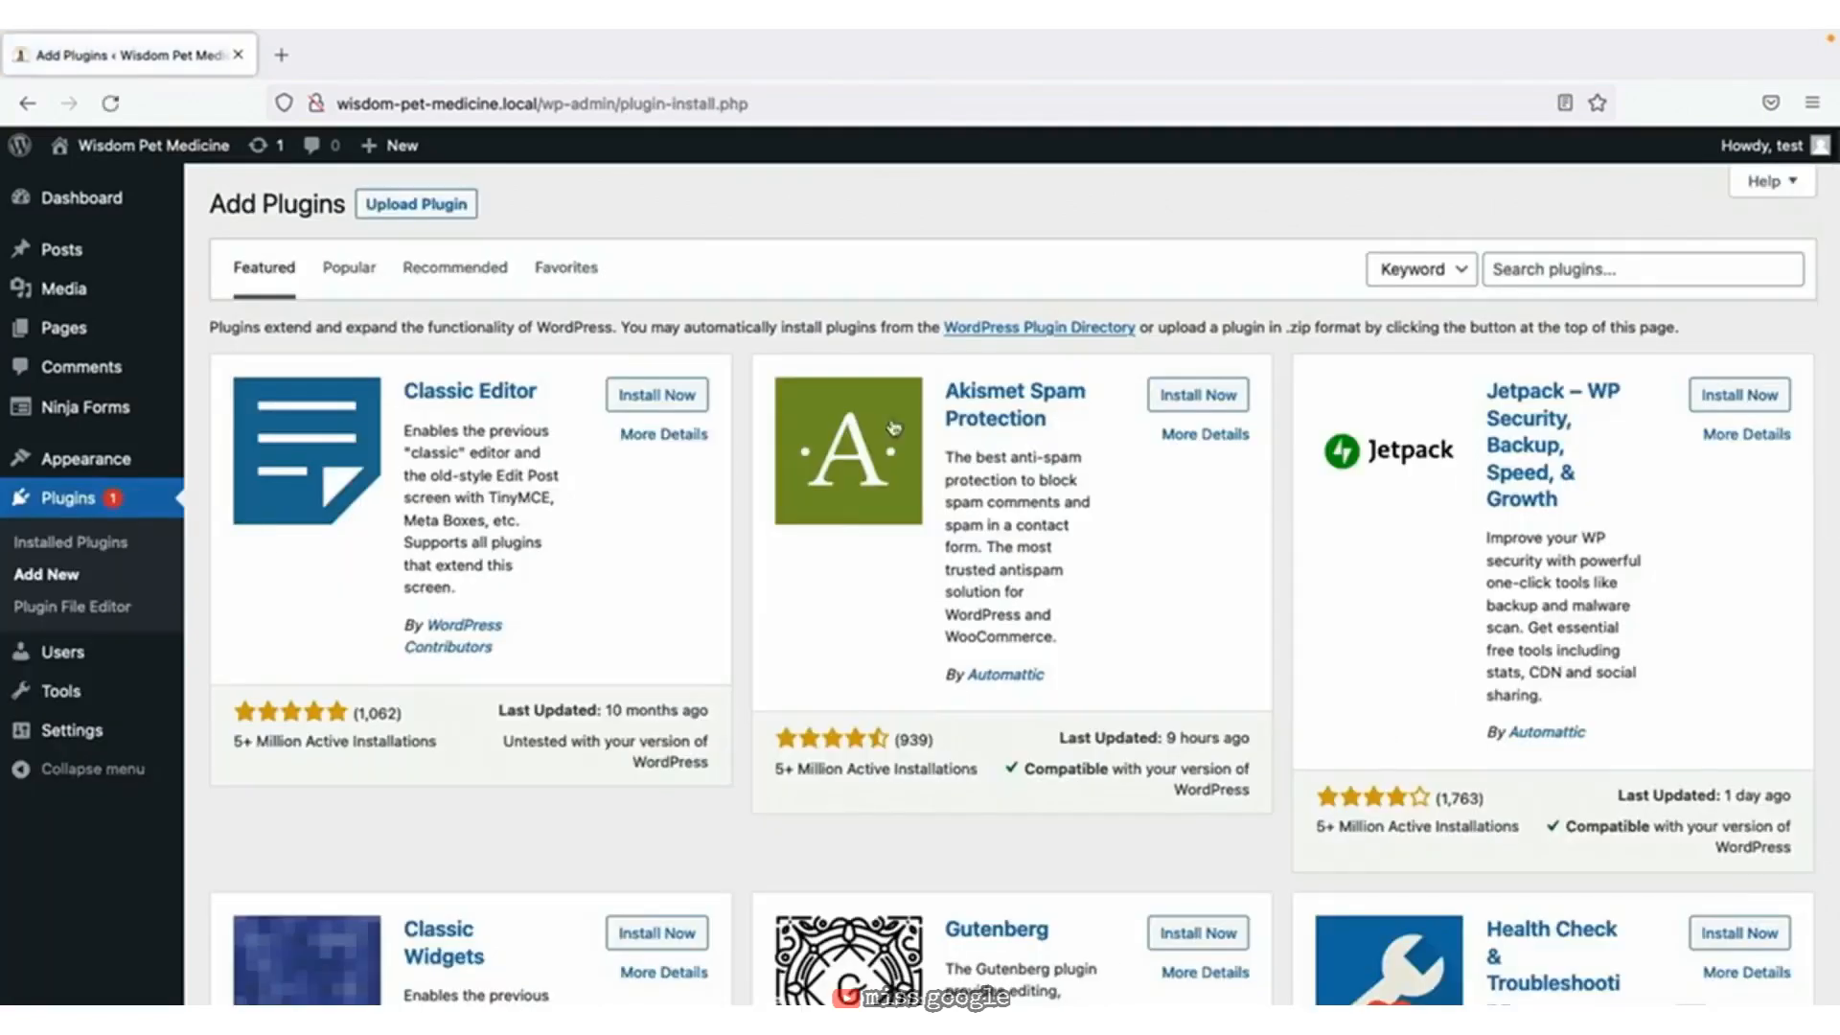
left_click(1672, 268)
type("limit login attempts")
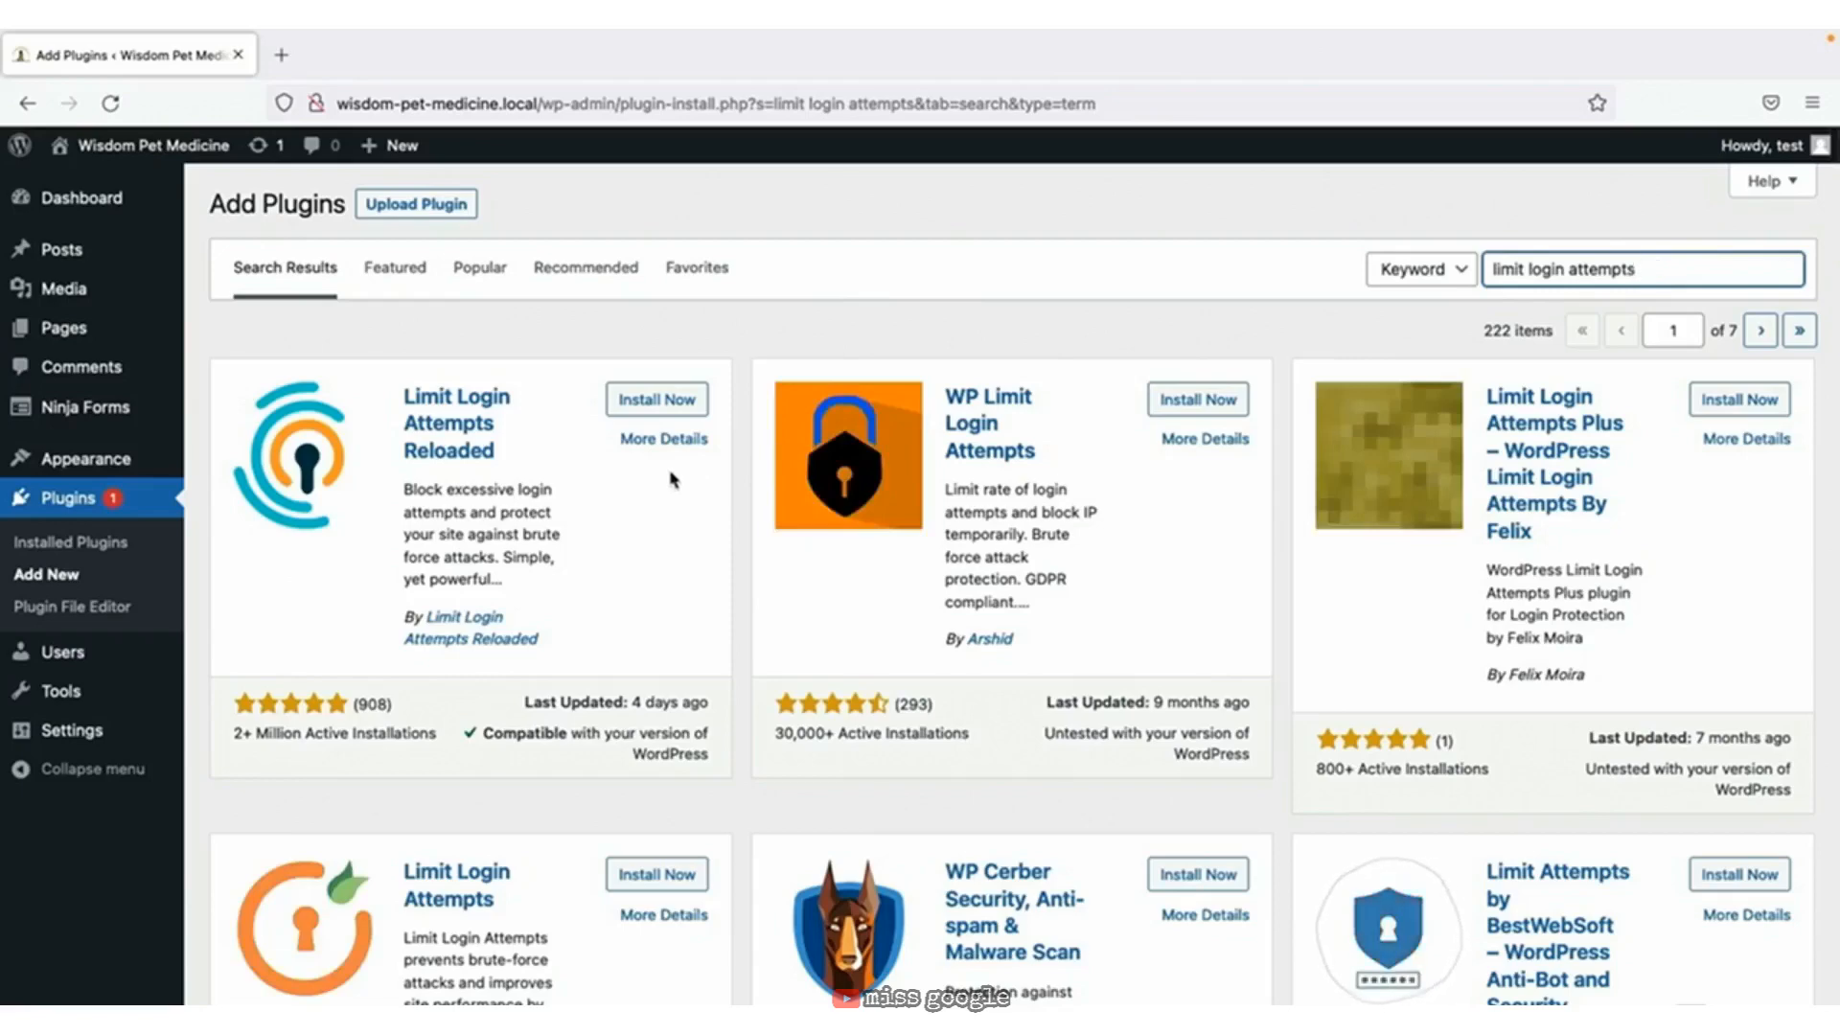
Install and activate Limit Login Attempts Reloaded and open the plugin's settings.
left_click(667, 411)
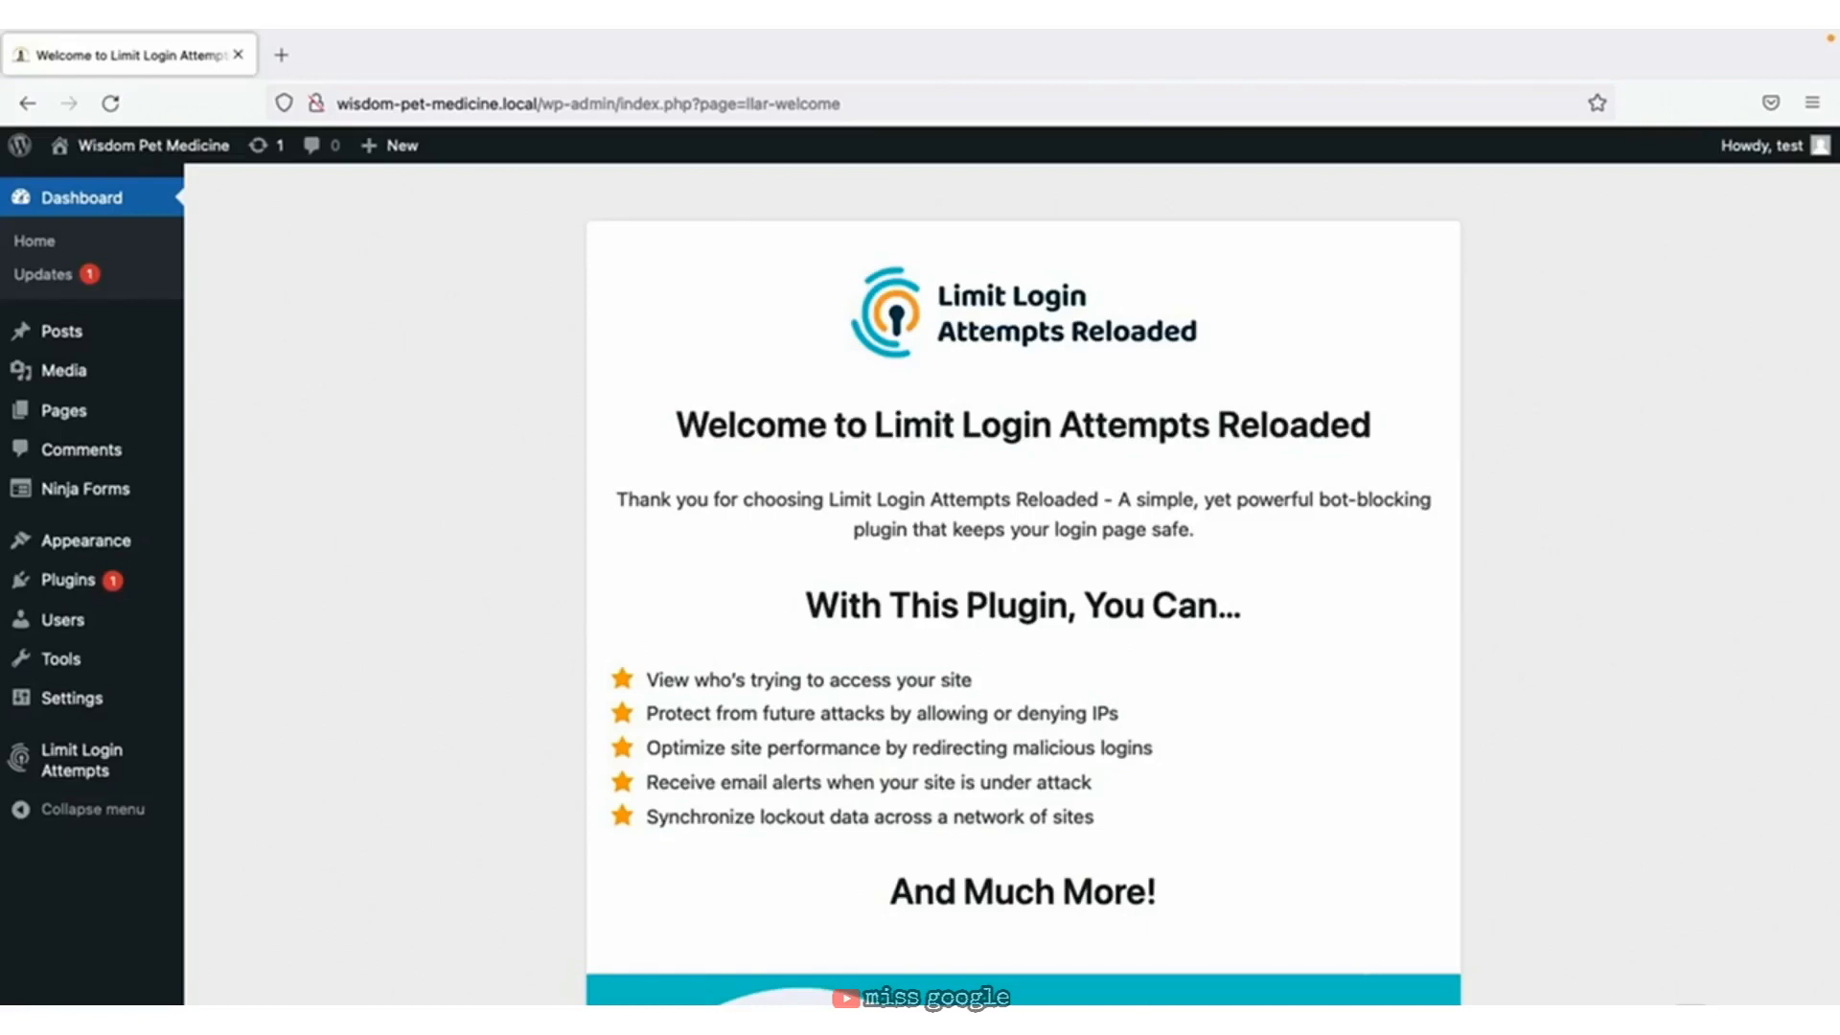
left_click(89, 775)
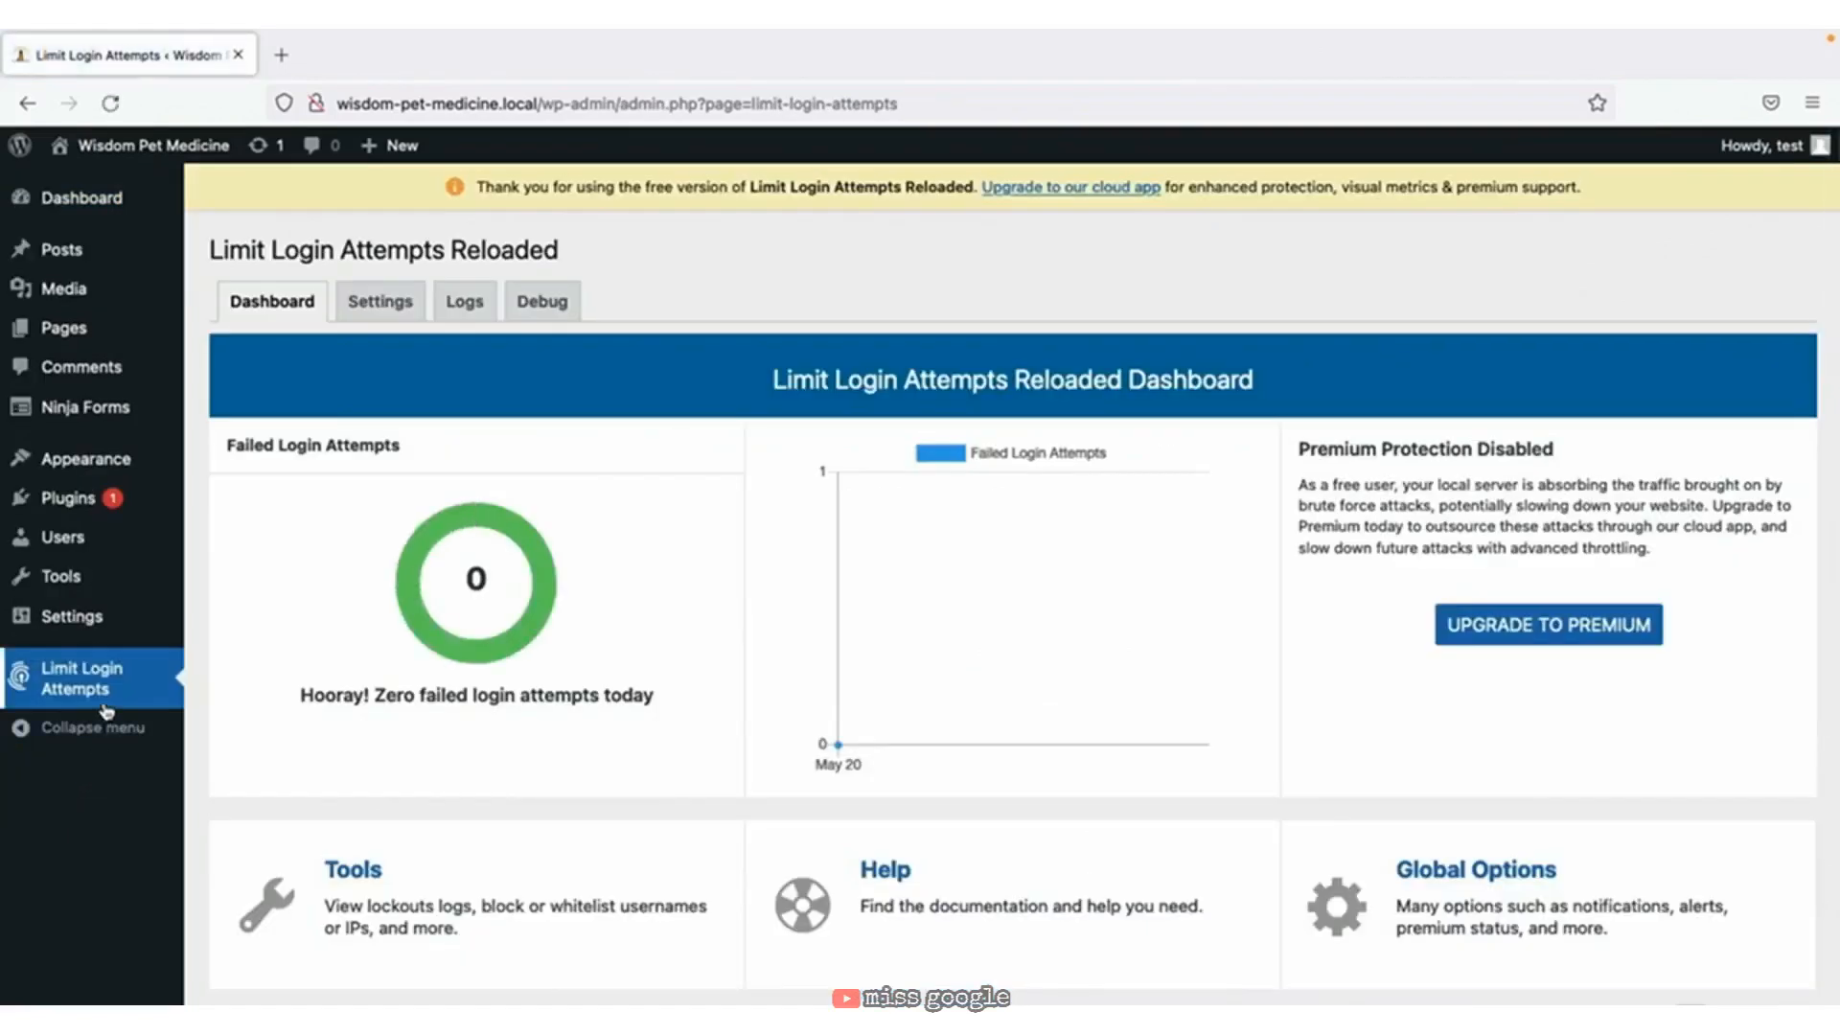
left_click(380, 309)
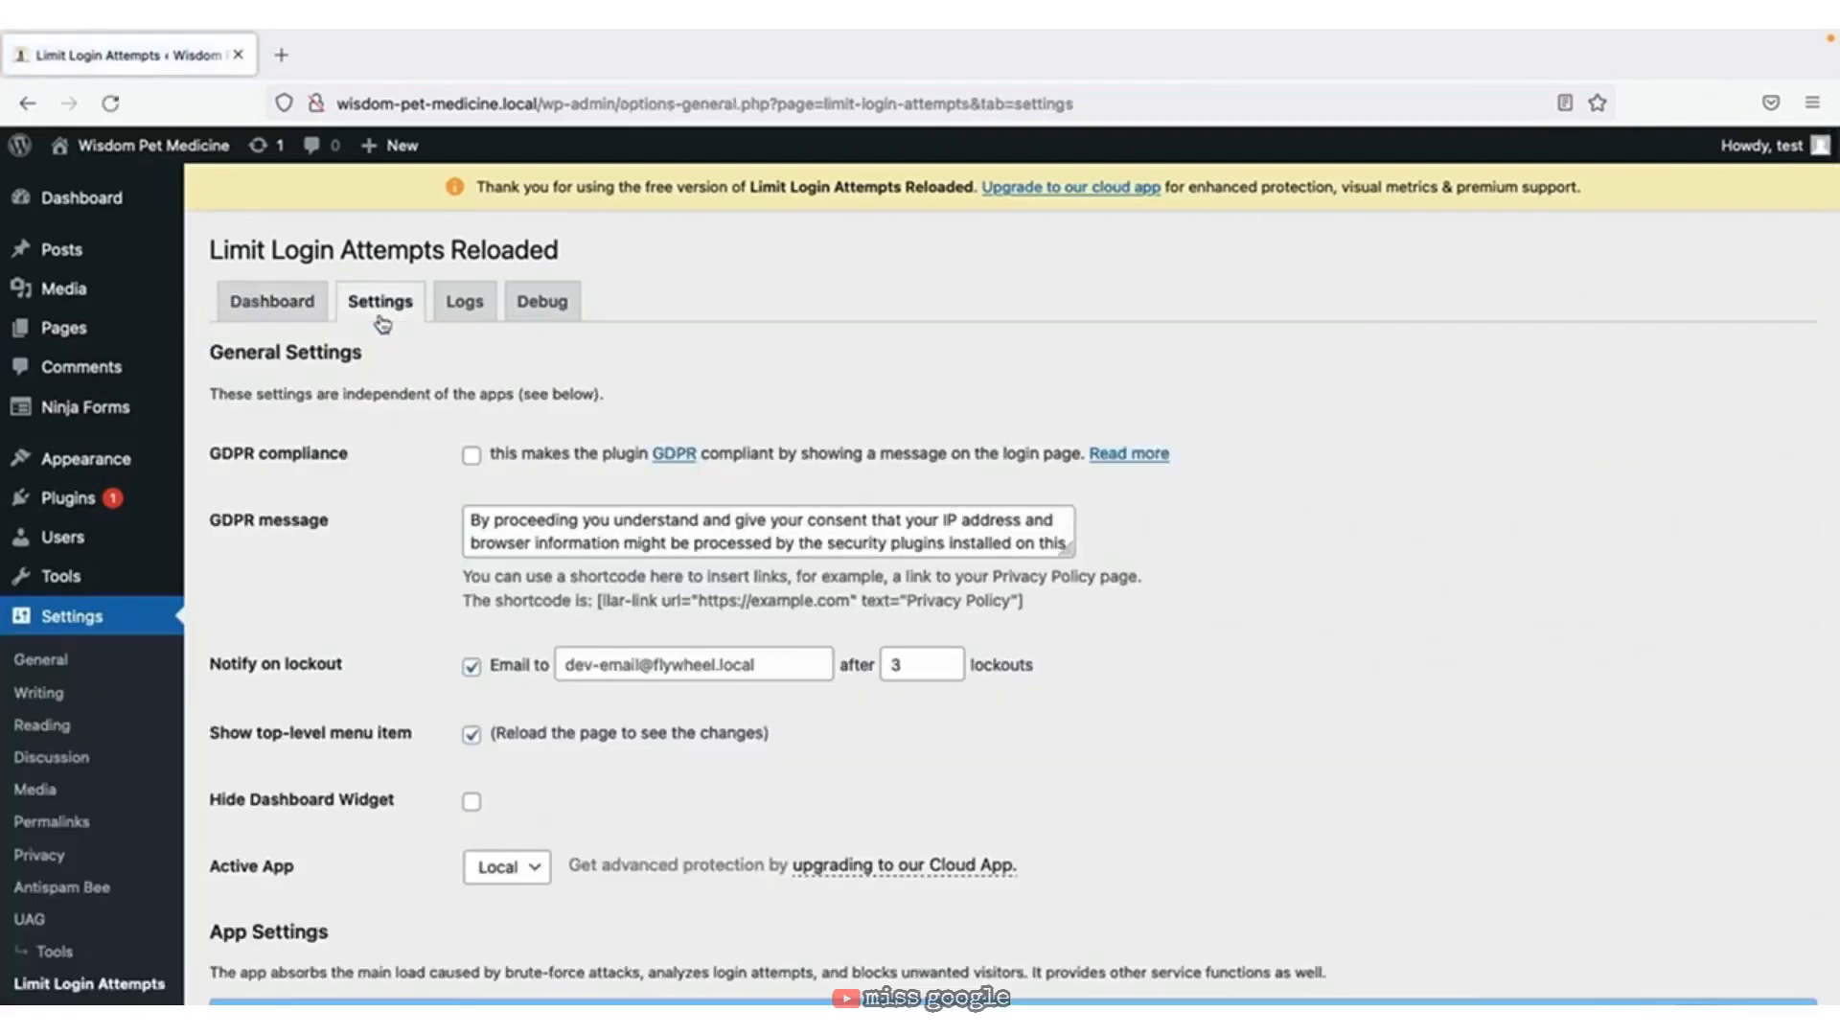